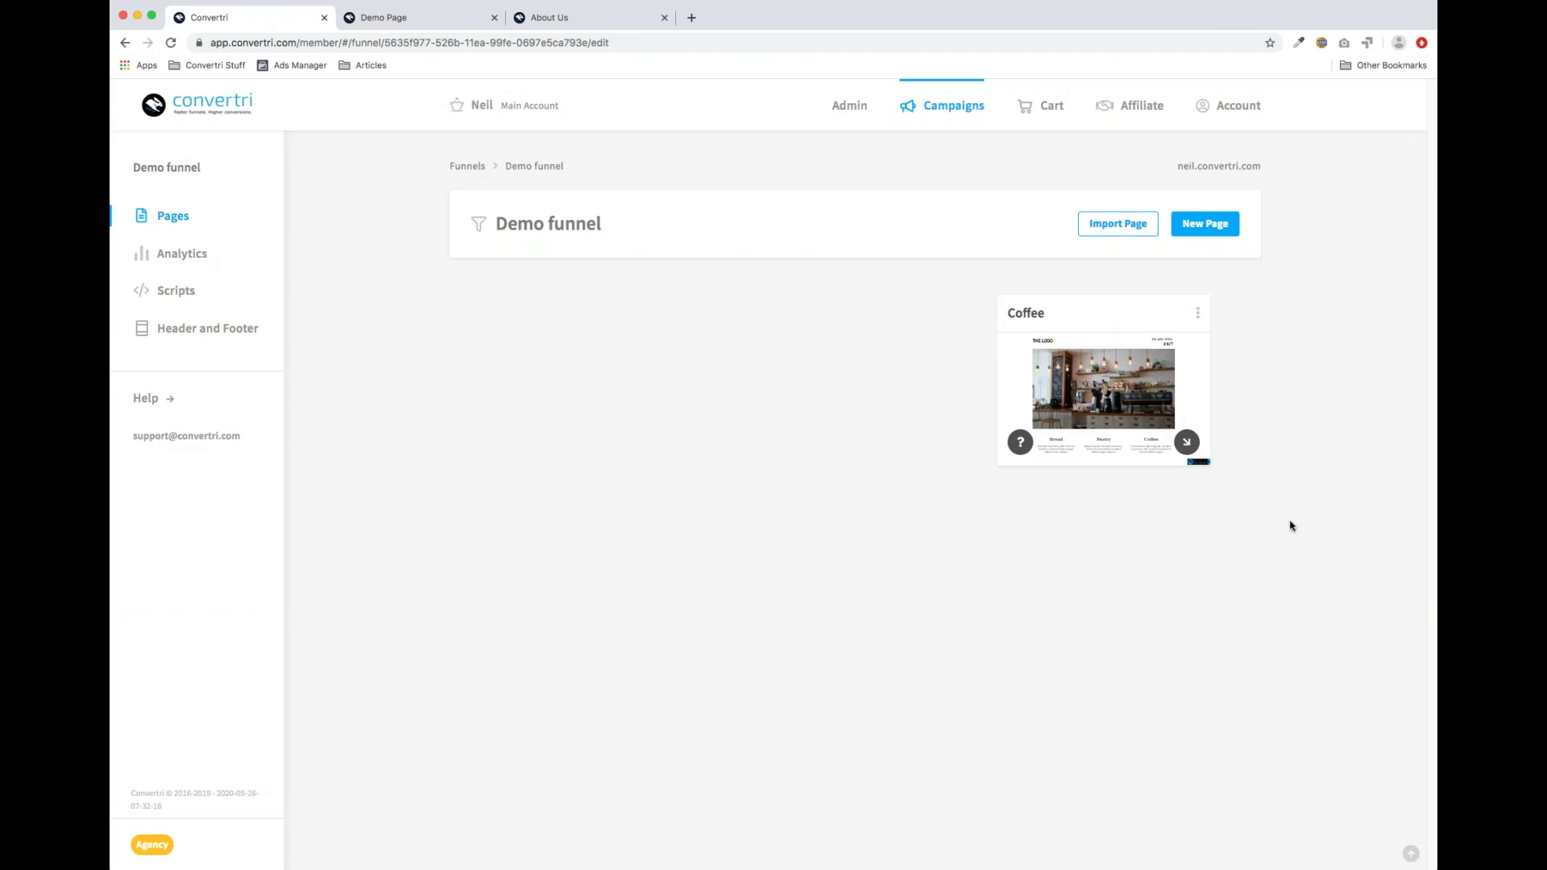
Look over the published About Us page and Demo Page as examples, and return to the Demo funnel
left_click(593, 21)
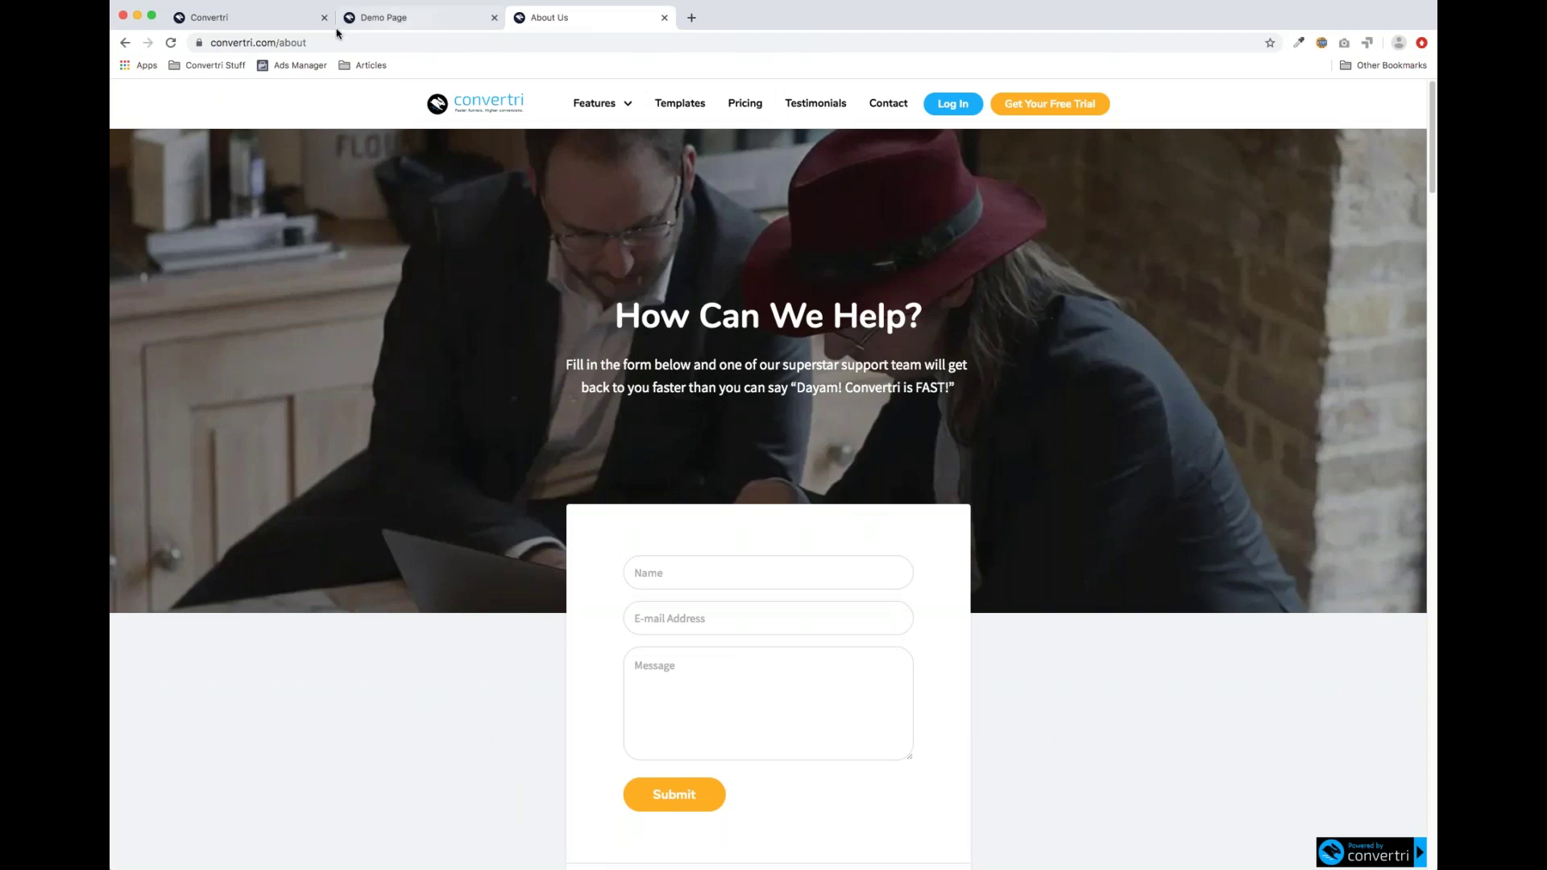
left_click(272, 17)
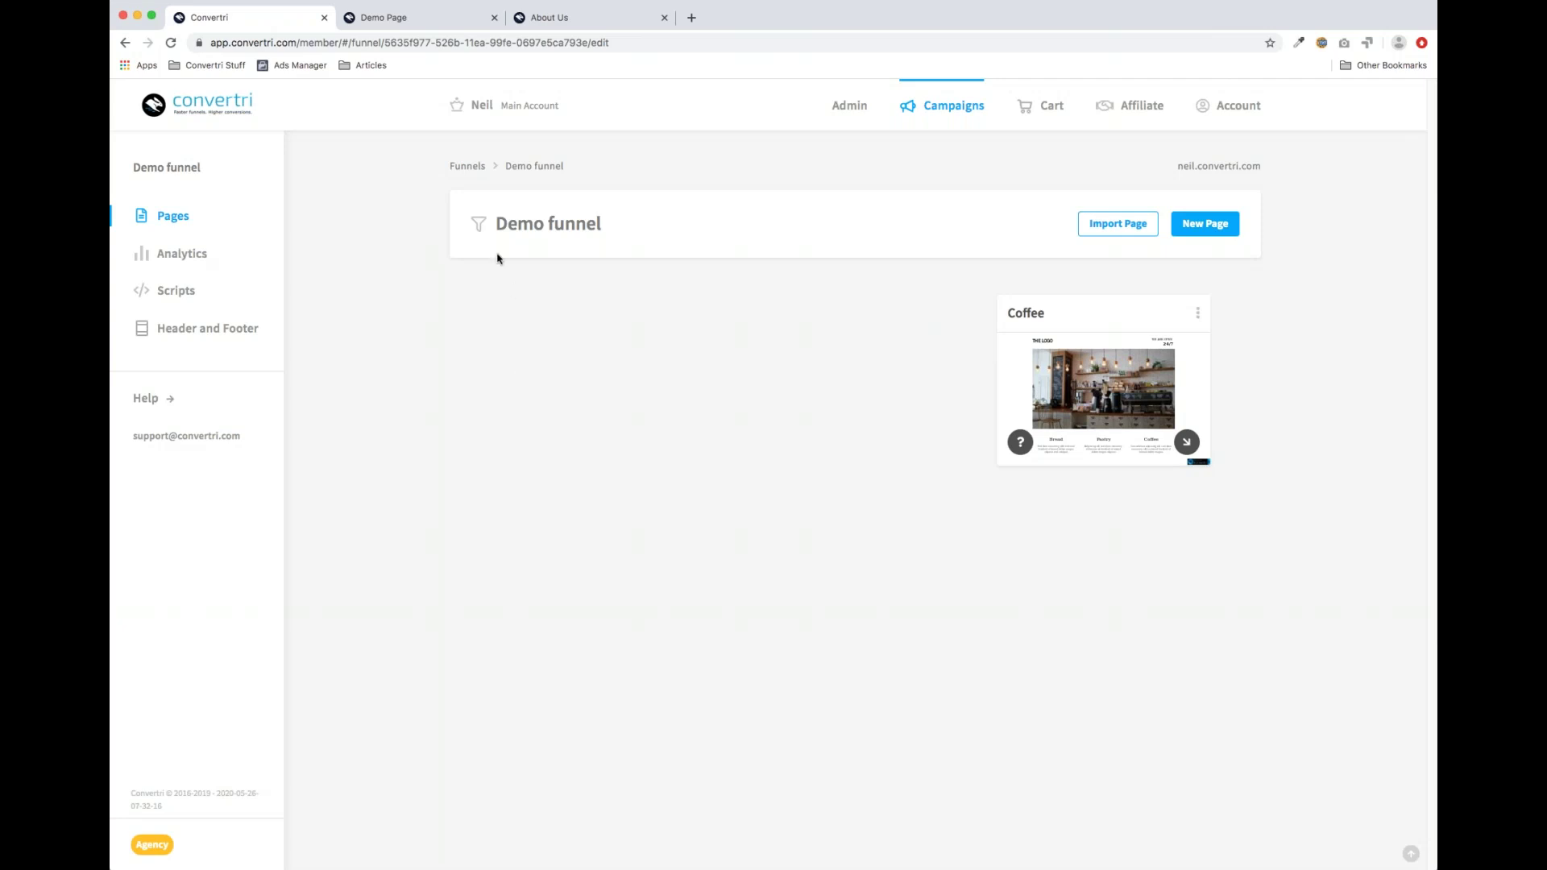
left_click(429, 22)
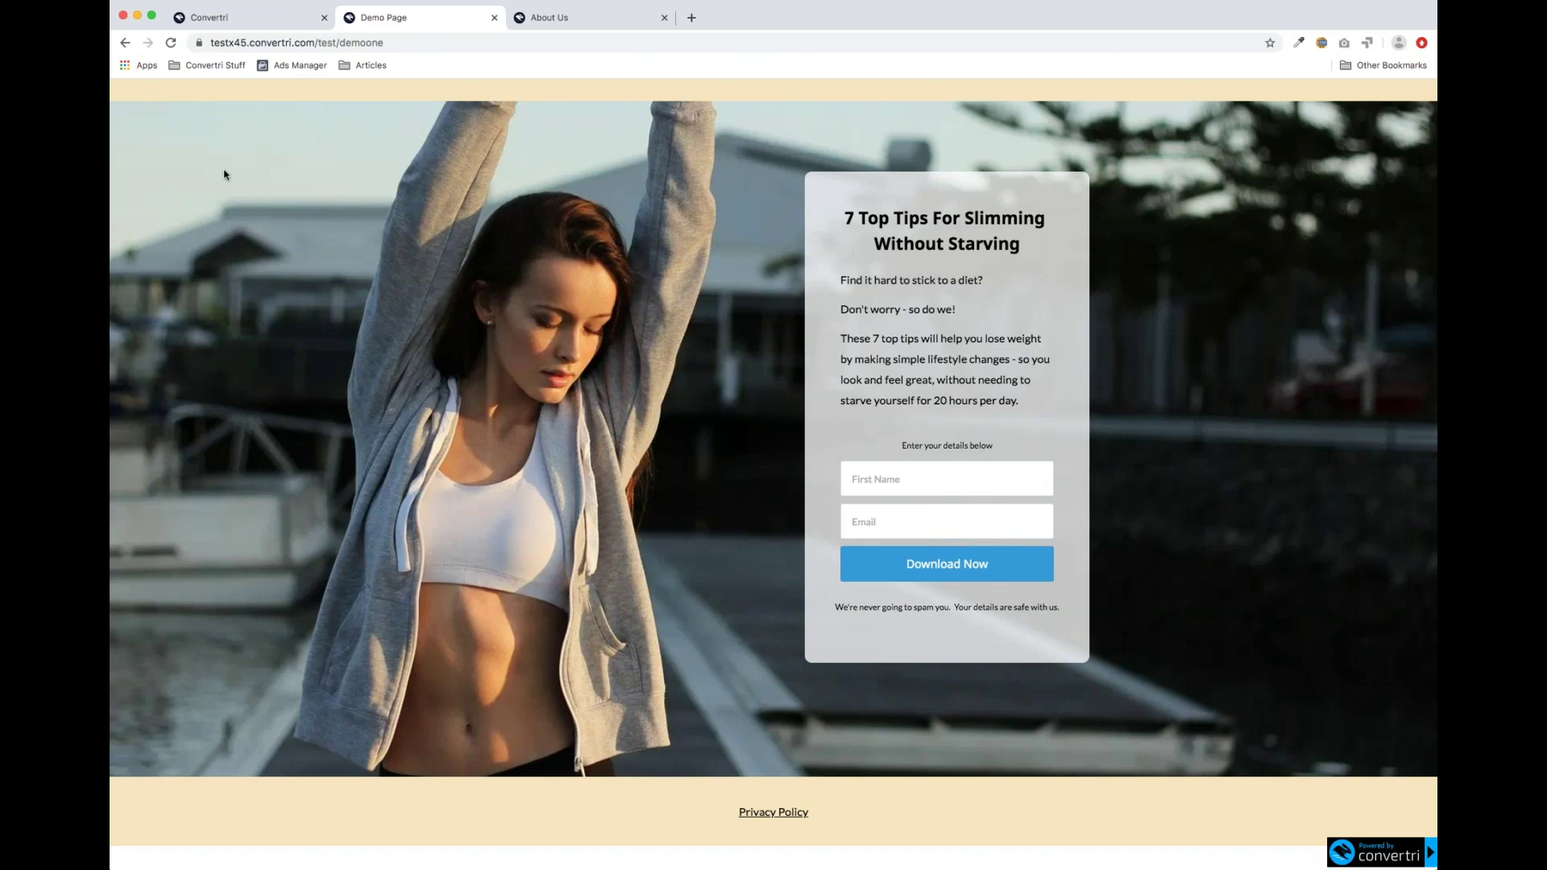
left_click(246, 24)
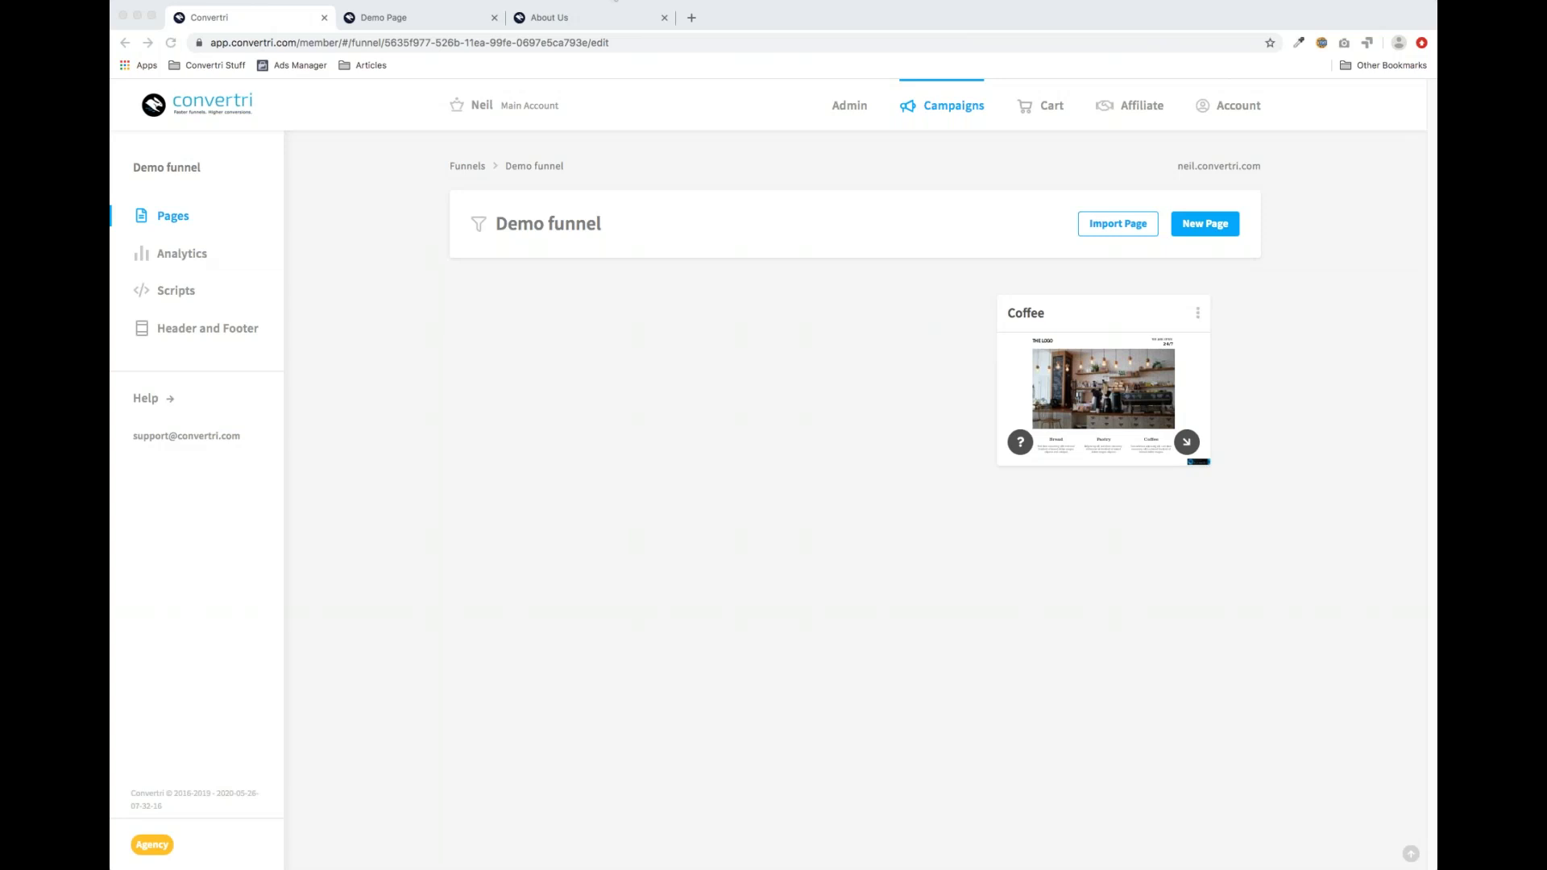
left_click(829, 19)
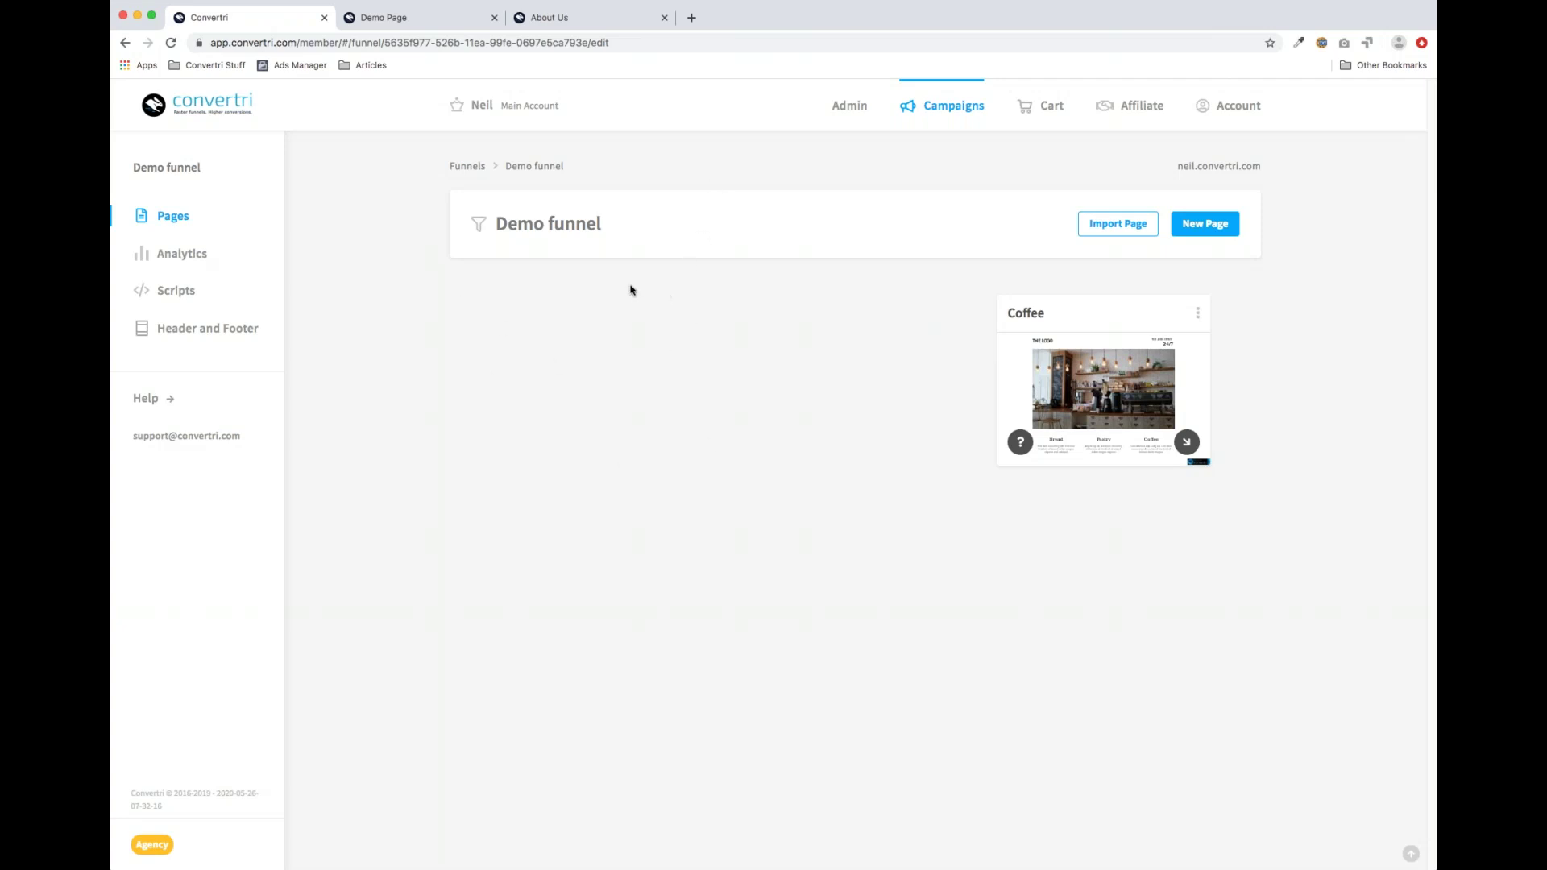
Start a new page in the Demo funnel and browse the available page templates
left_click(1205, 232)
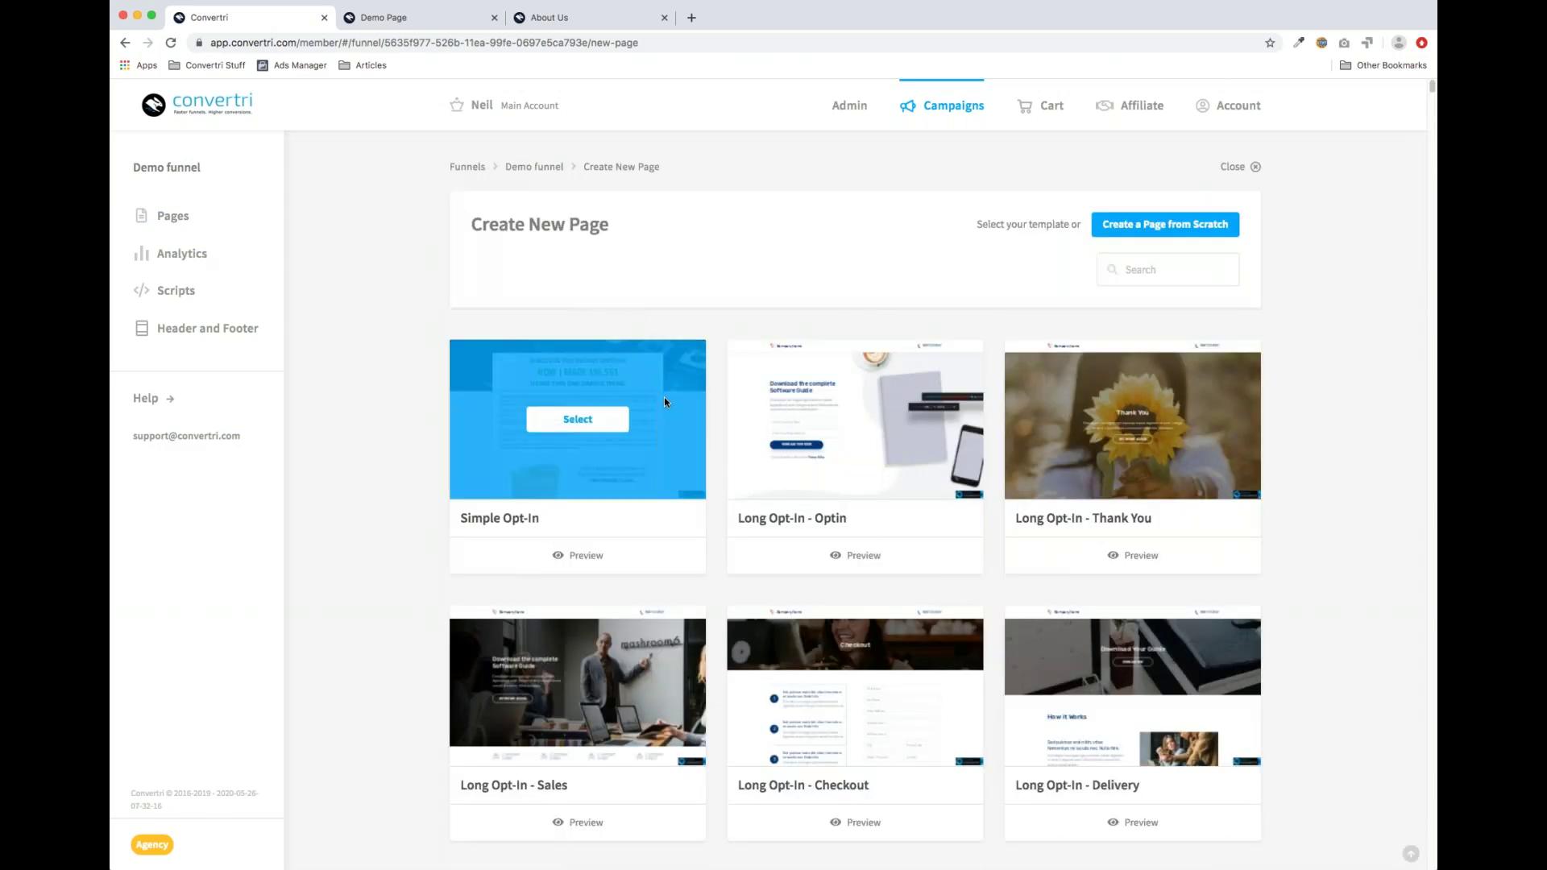
mouse_move(676, 367)
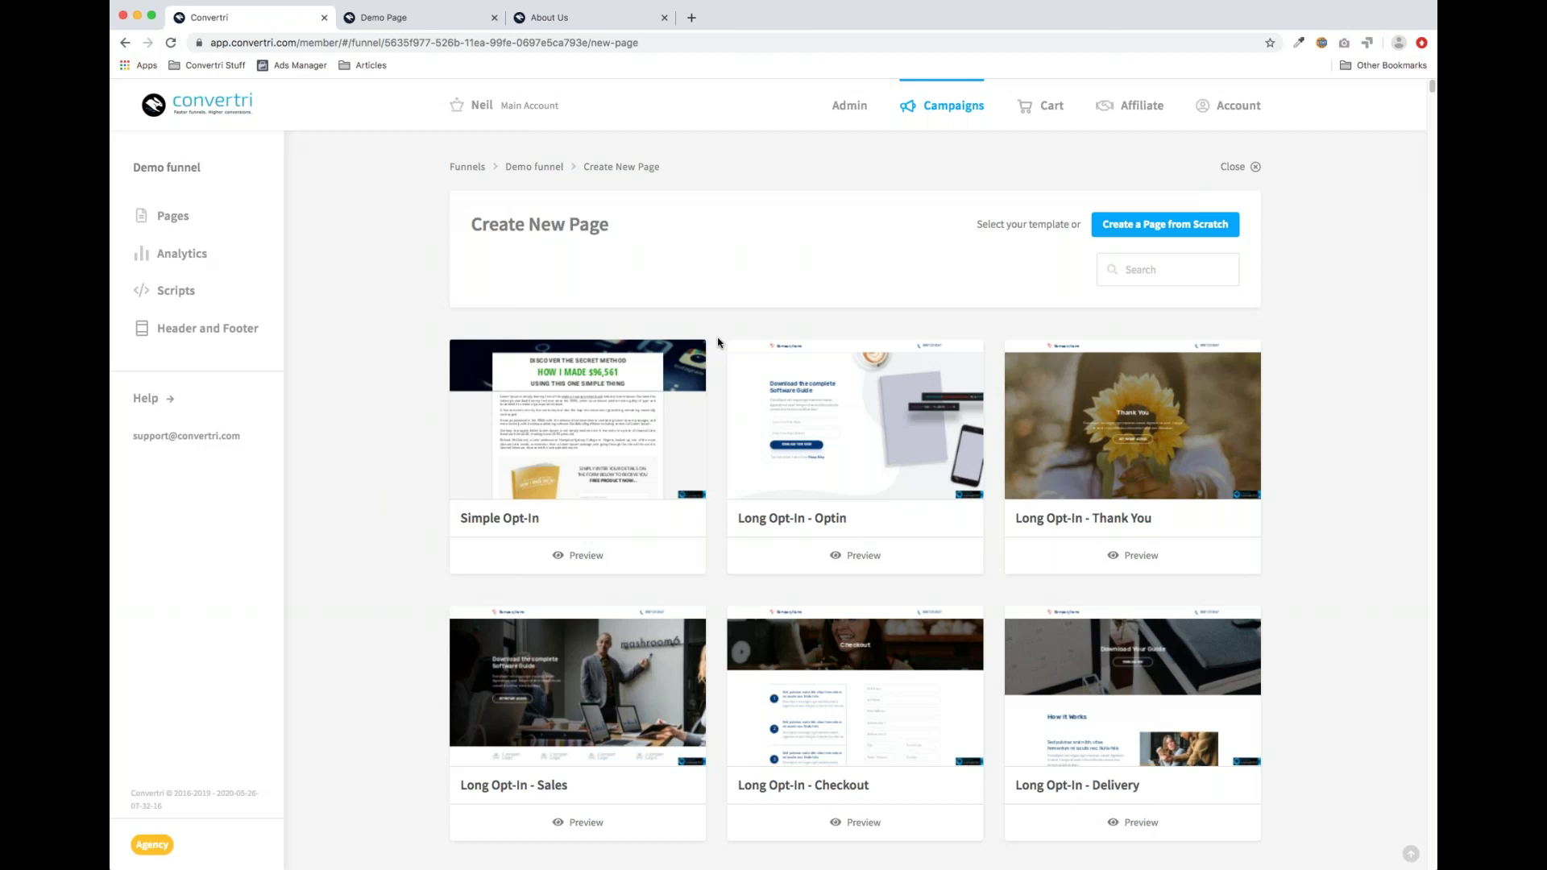
scroll(718, 346, "down", 1)
scroll(718, 348, "down", 1)
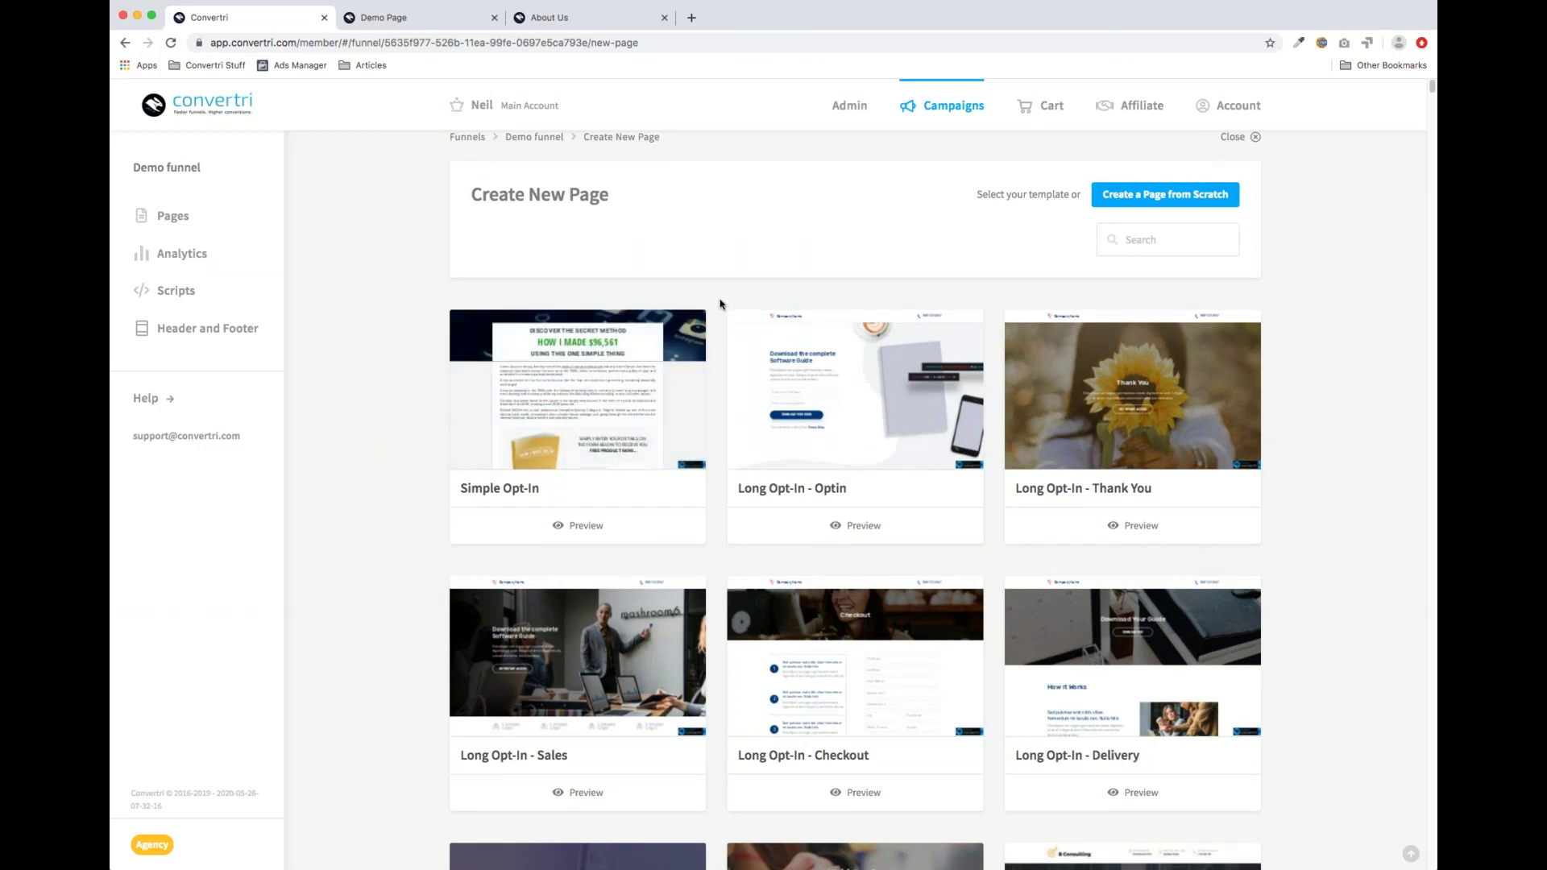
scroll(720, 305, "up", 1)
scroll(790, 335, "down", 5)
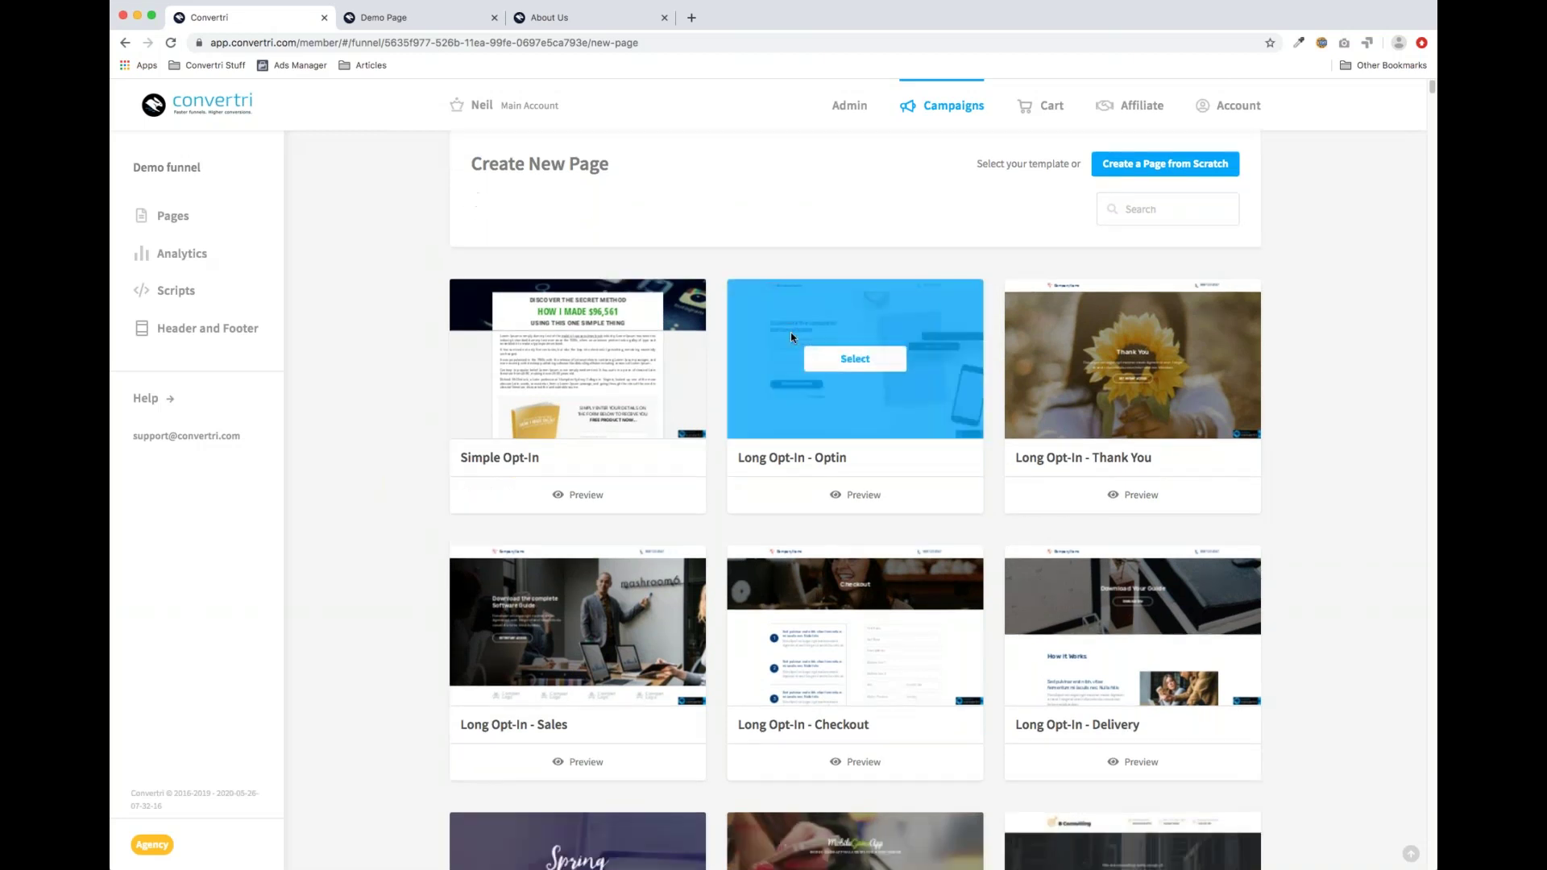
scroll(792, 347, "down", 10)
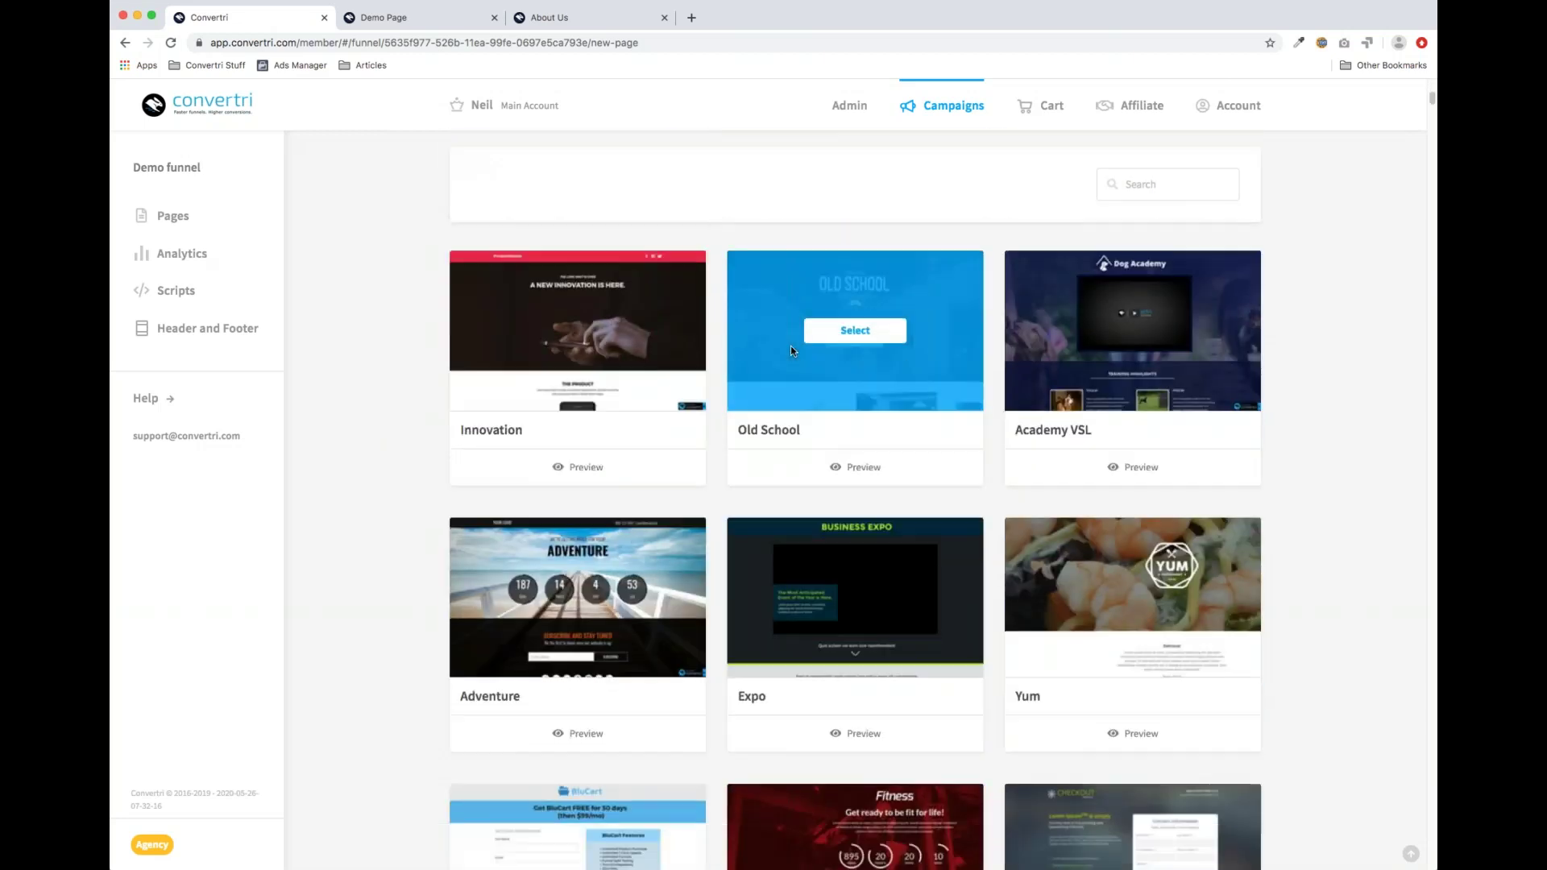
scroll(790, 349, "down", 5)
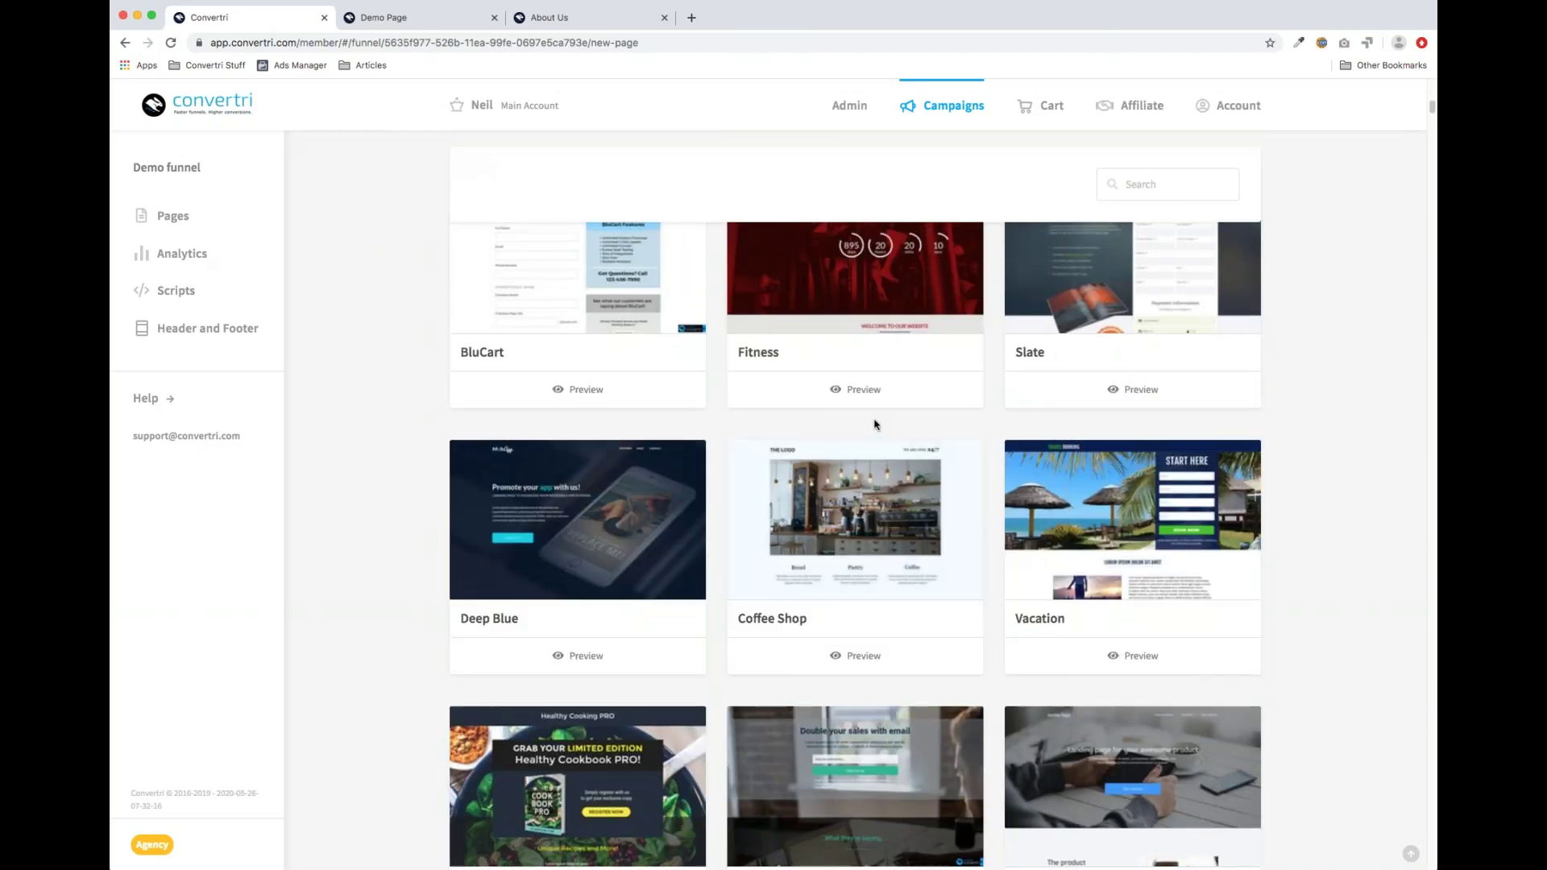
scroll(877, 425, "up", 2)
scroll(877, 425, "up", 6)
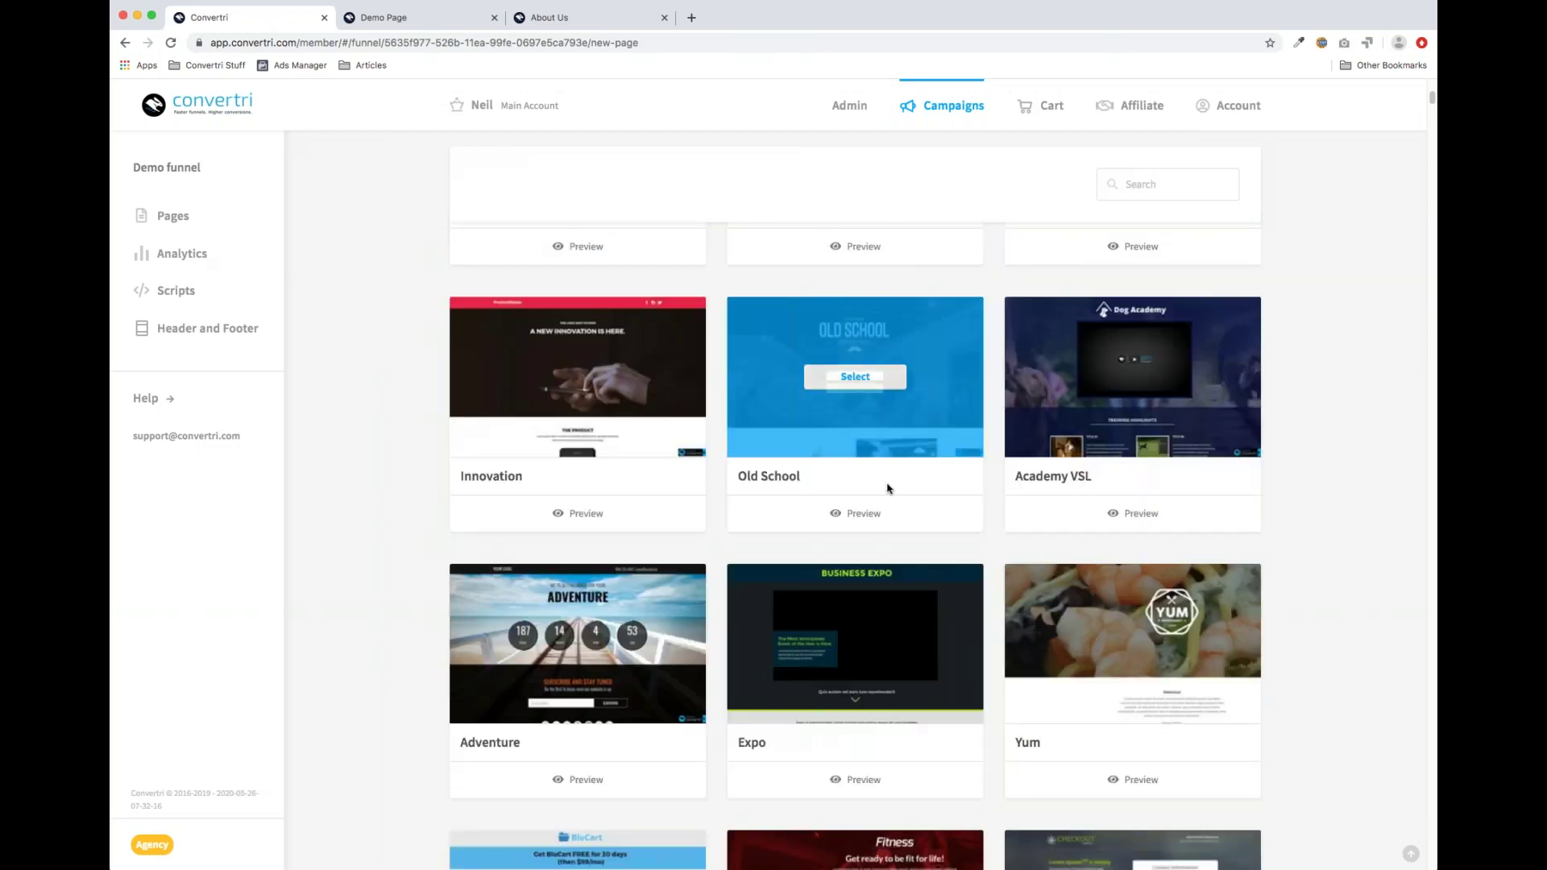
scroll(890, 489, "down", 3)
scroll(889, 488, "down", 5)
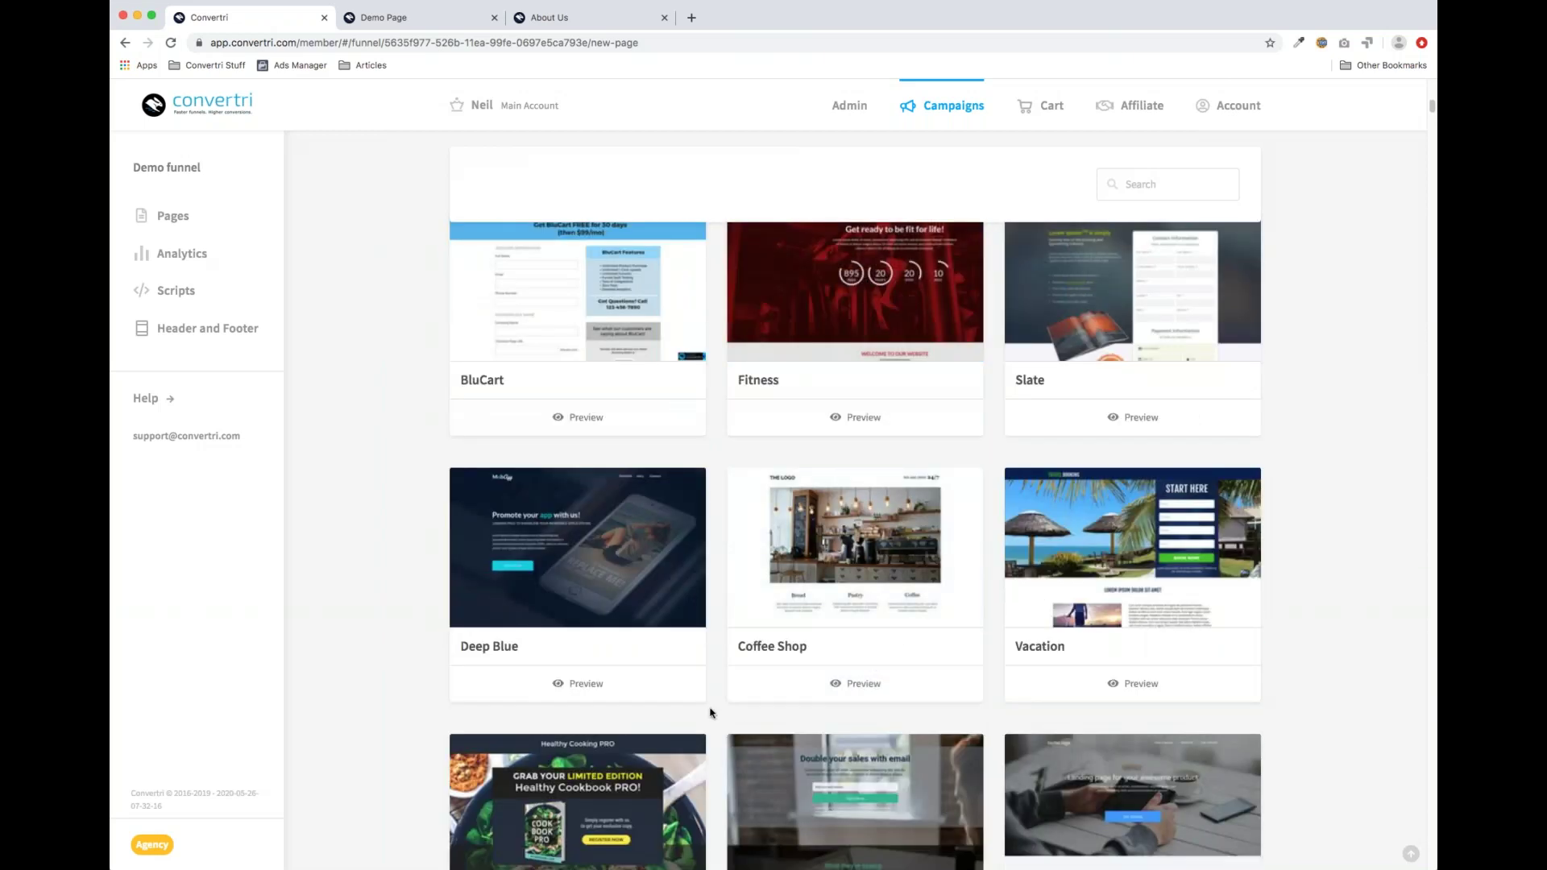
Preview the Deep Blue template through its page content and close the preview
left_click(610, 684)
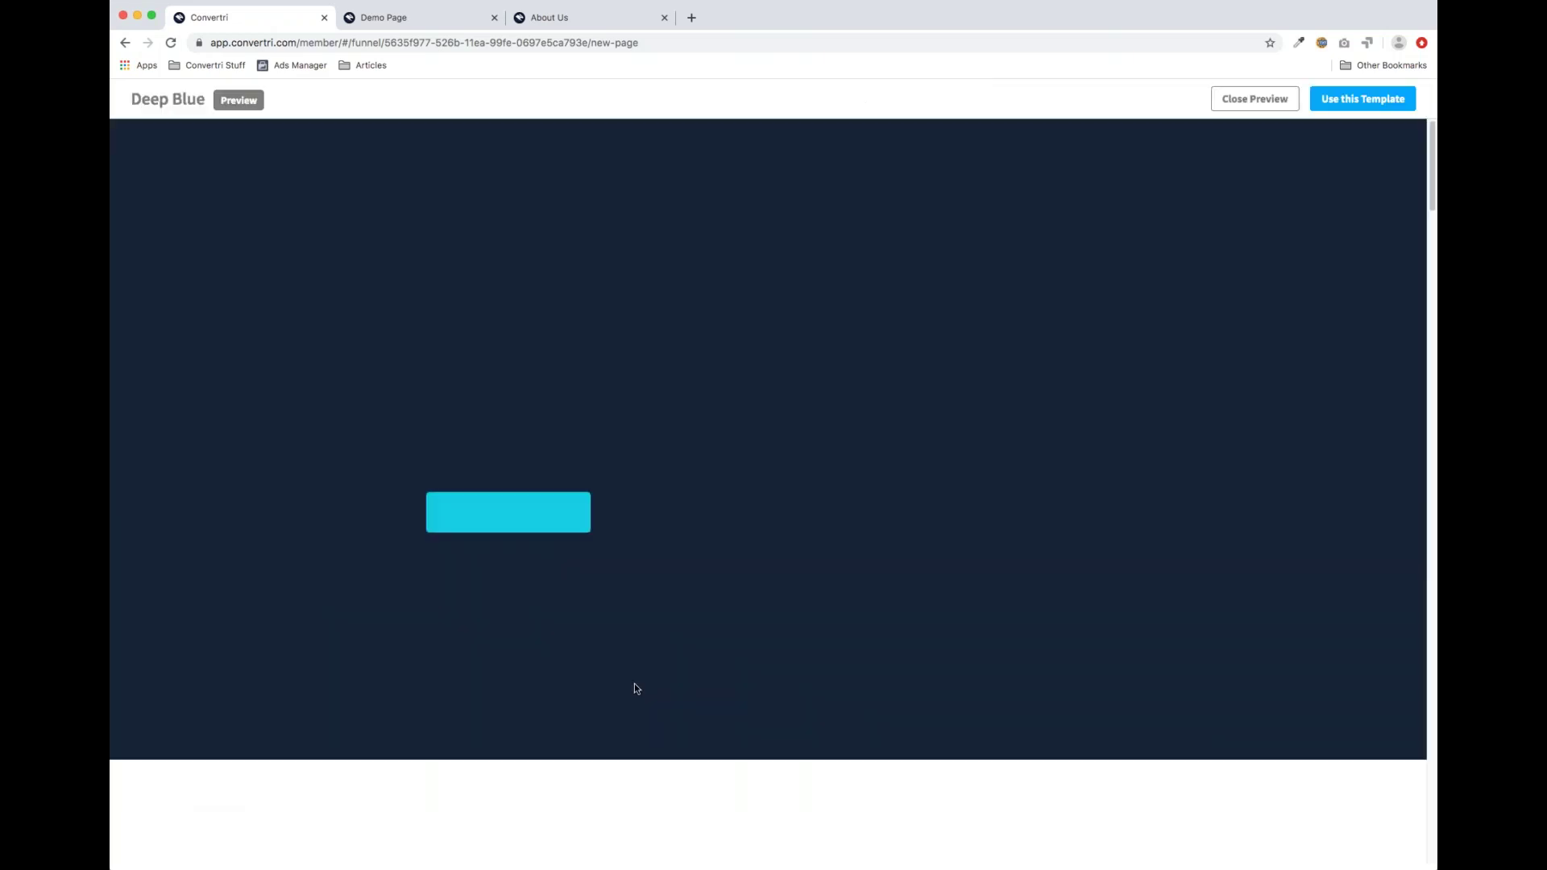
scroll(852, 540, "down", 20)
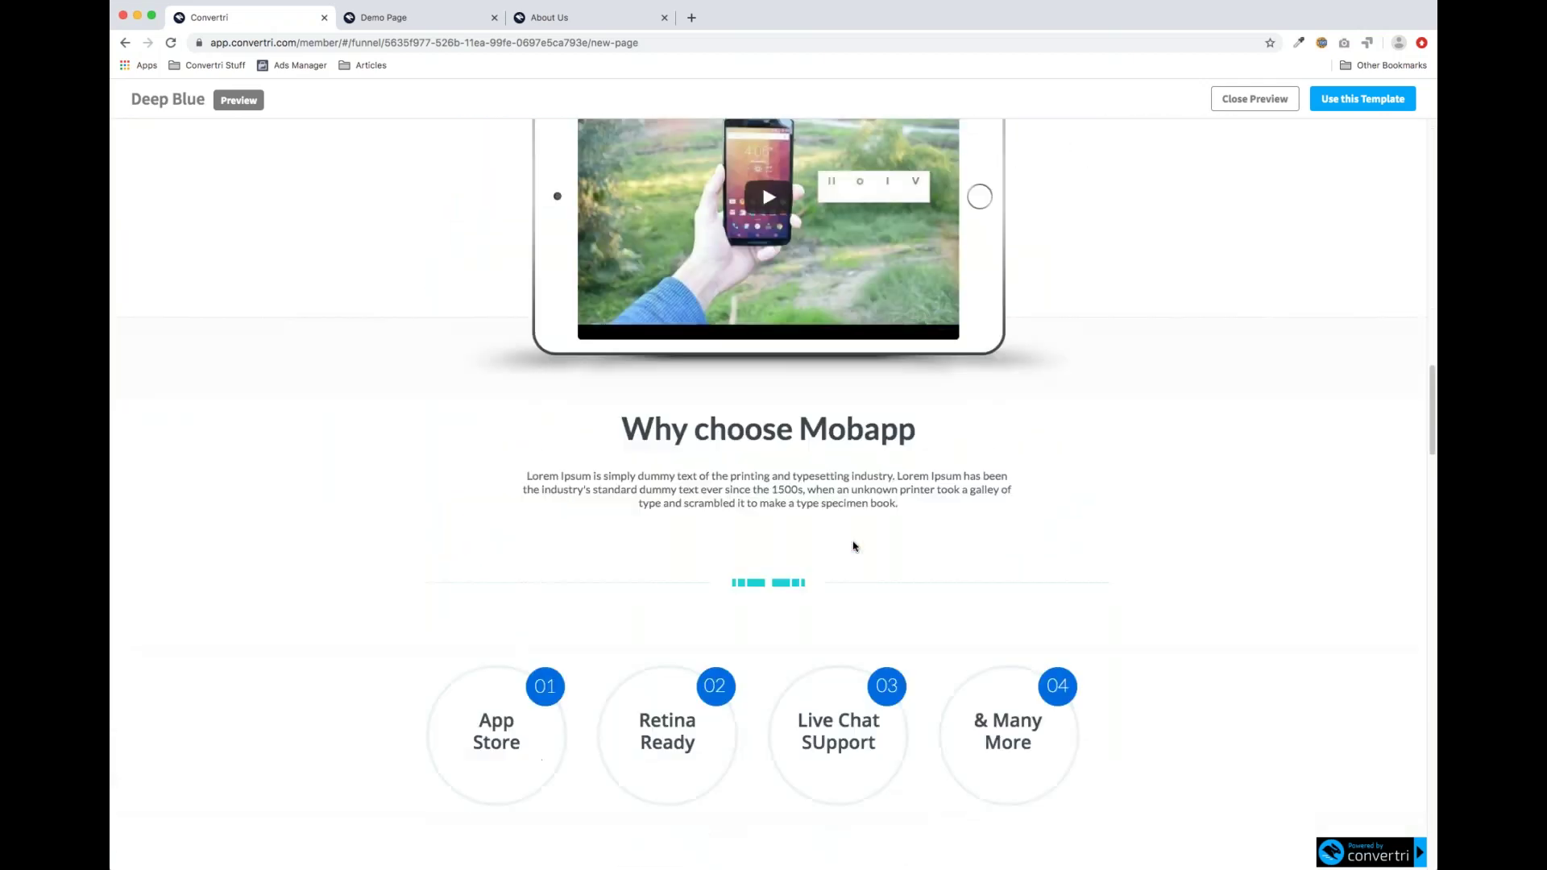
scroll(853, 546, "up", 20)
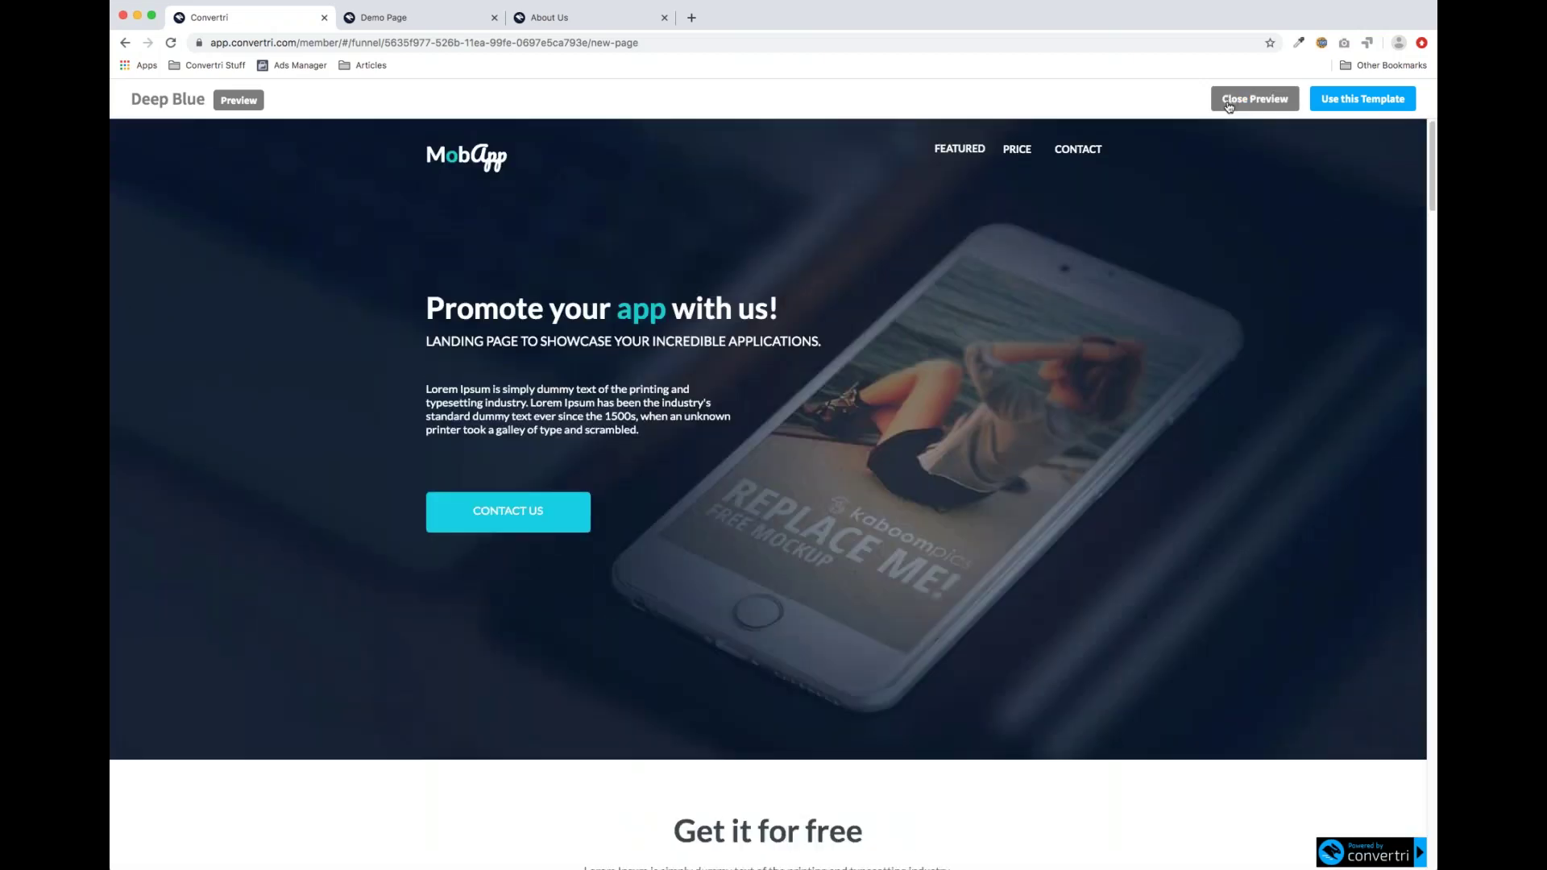
left_click(1229, 105)
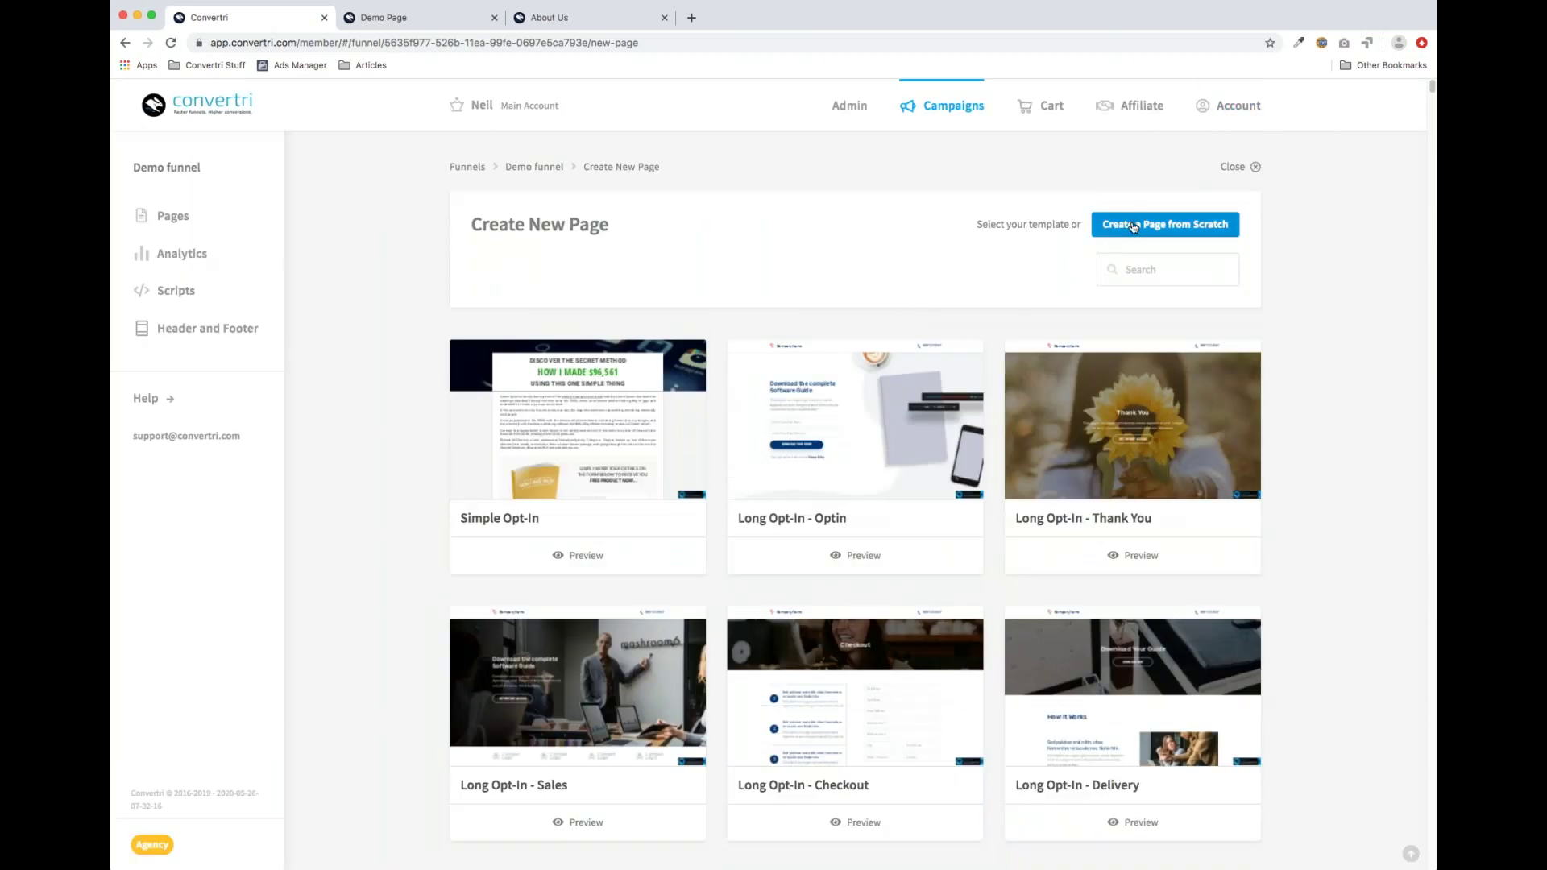
Create a page from scratch named "Opt In" in the Demo funnel
left_click(1158, 225)
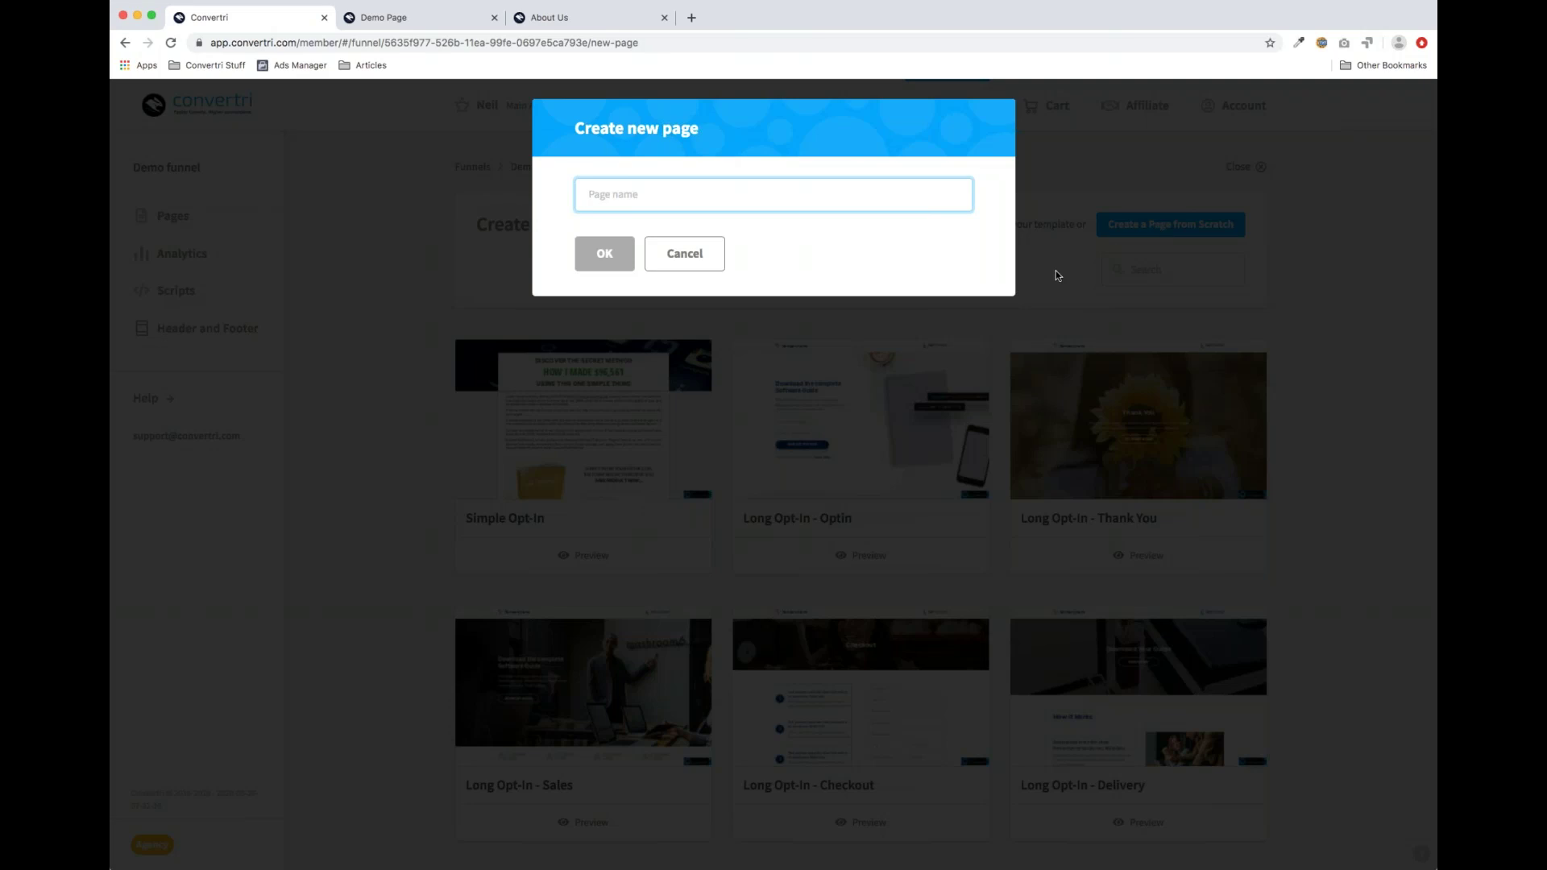
type("Opt")
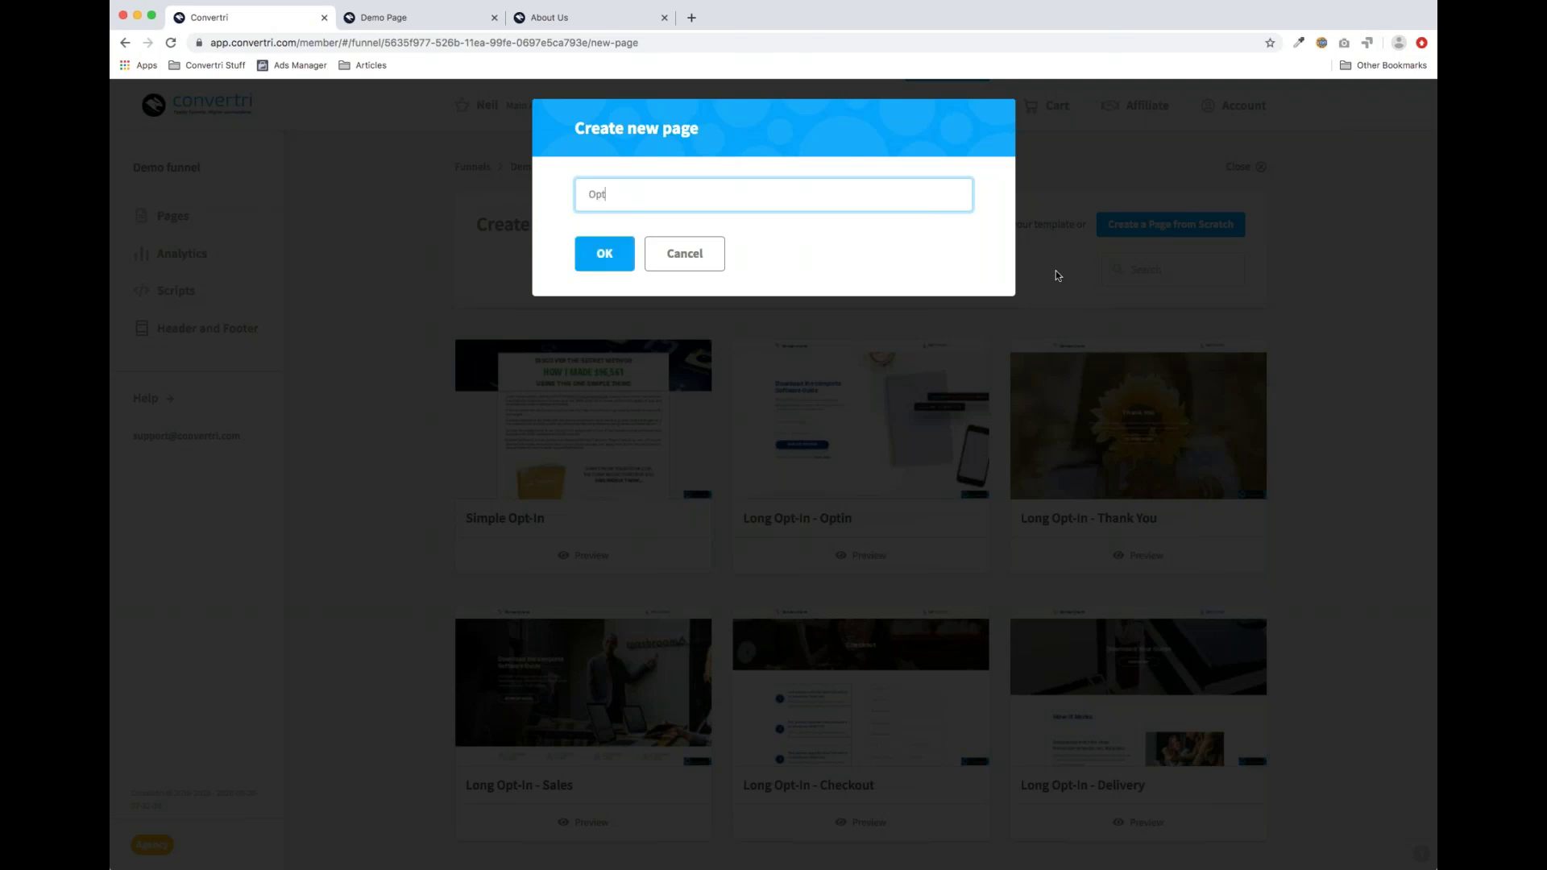
type(" In")
left_click(606, 263)
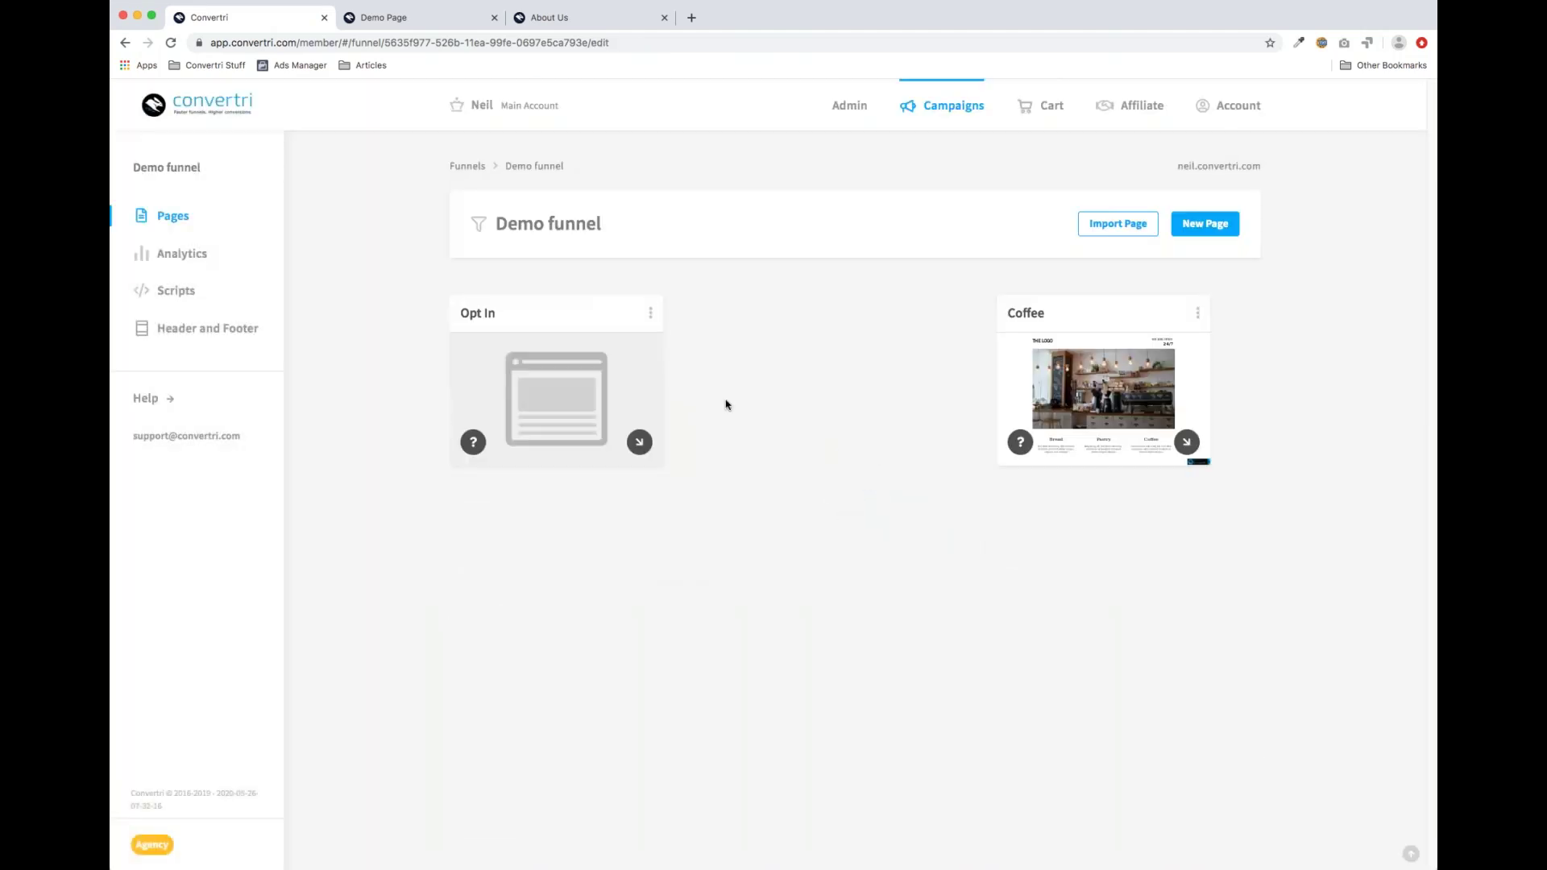
Open the Opt In page for editing and check the published Demo Page as the design reference
mouse_move(580, 403)
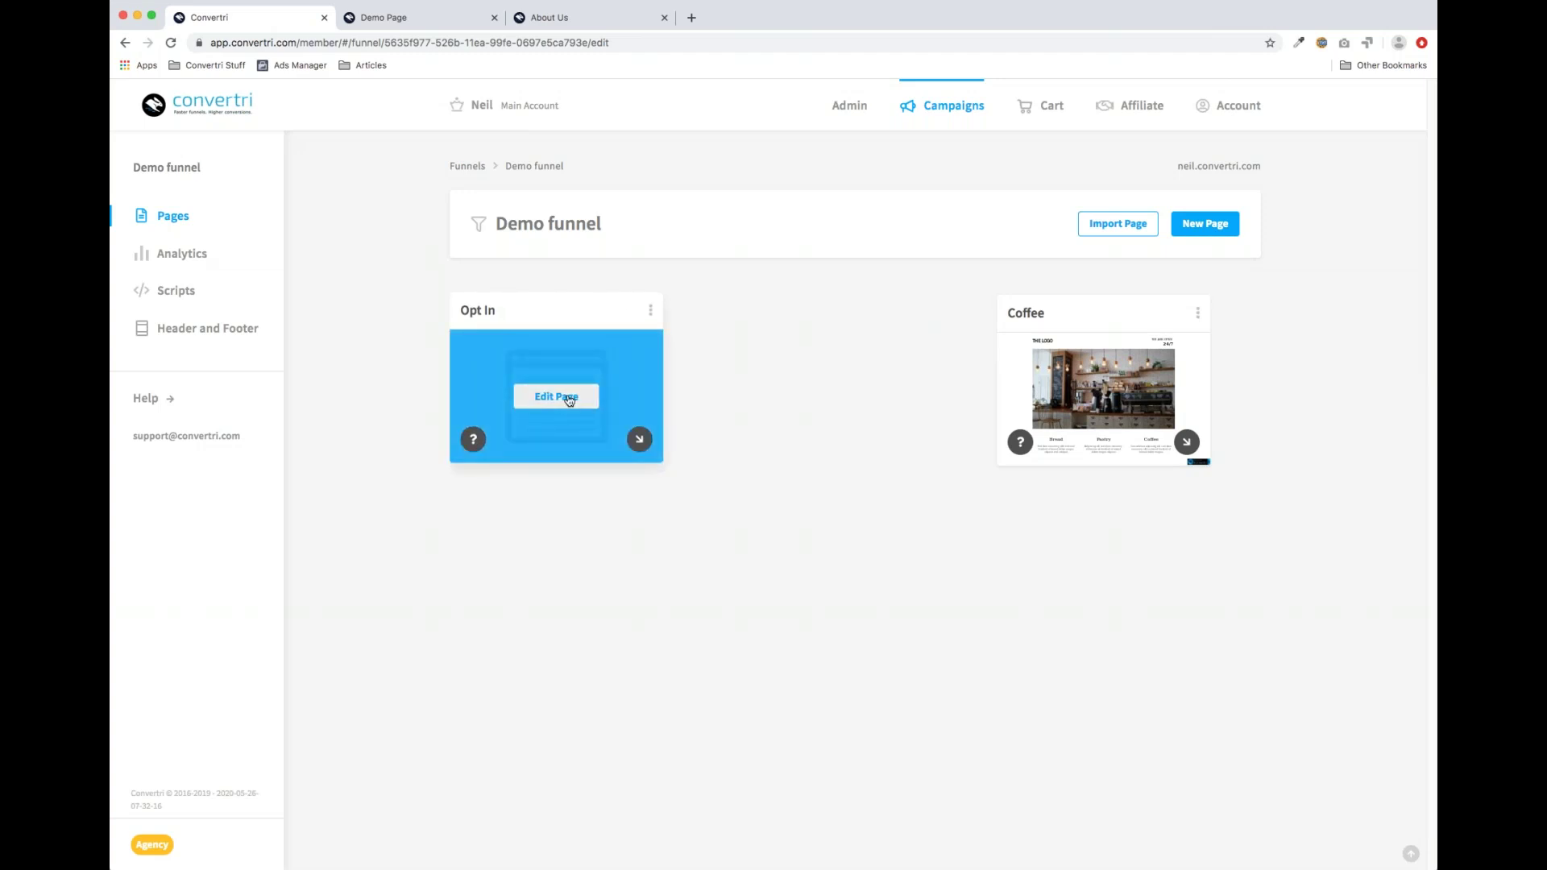
left_click(566, 399)
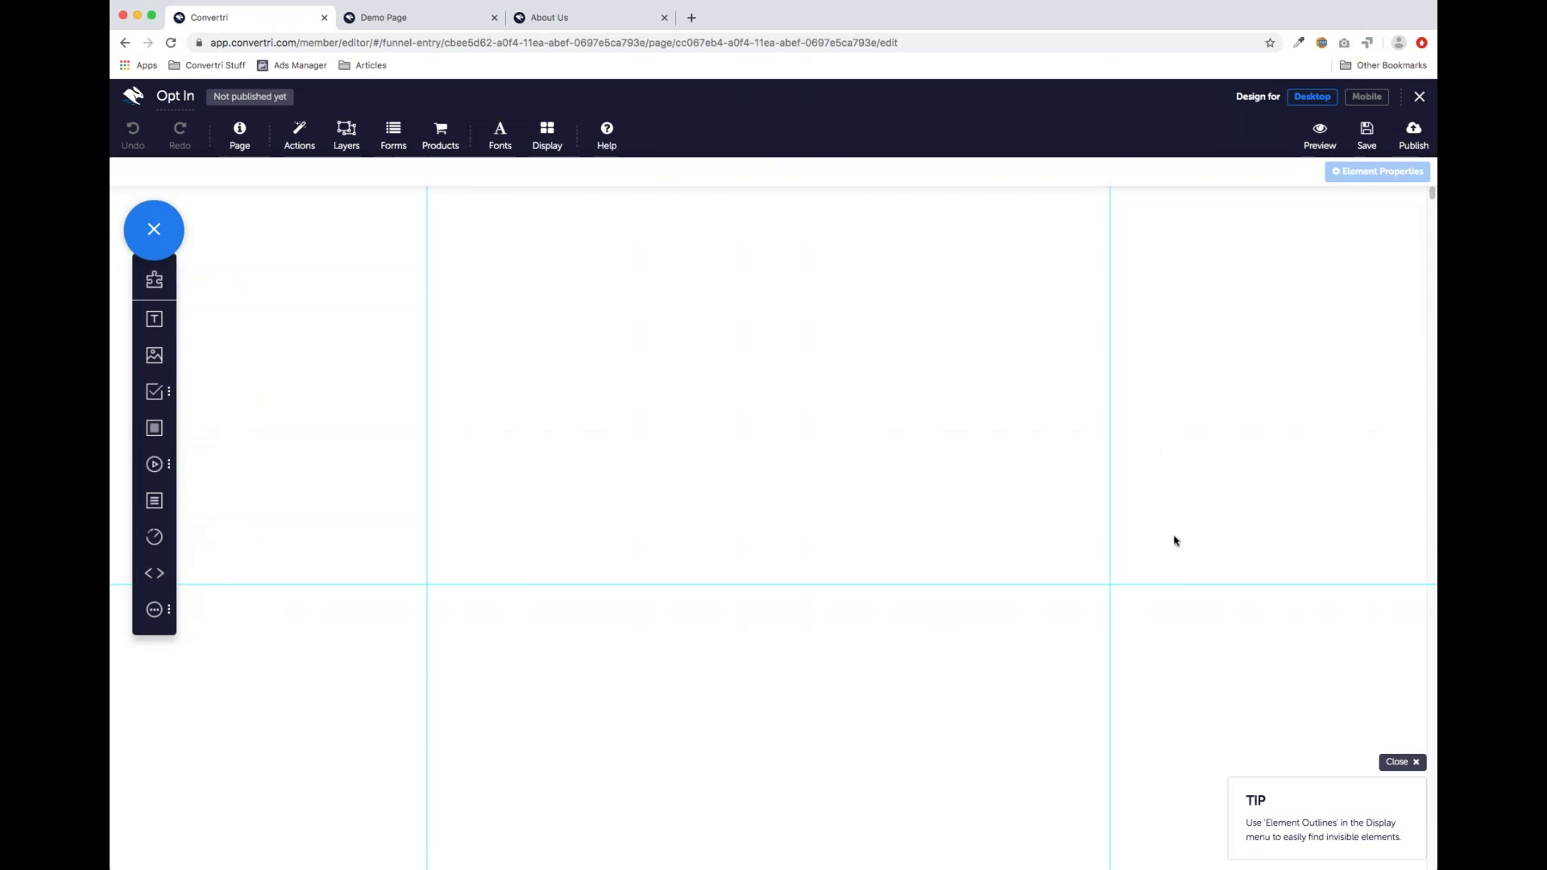
left_click(436, 24)
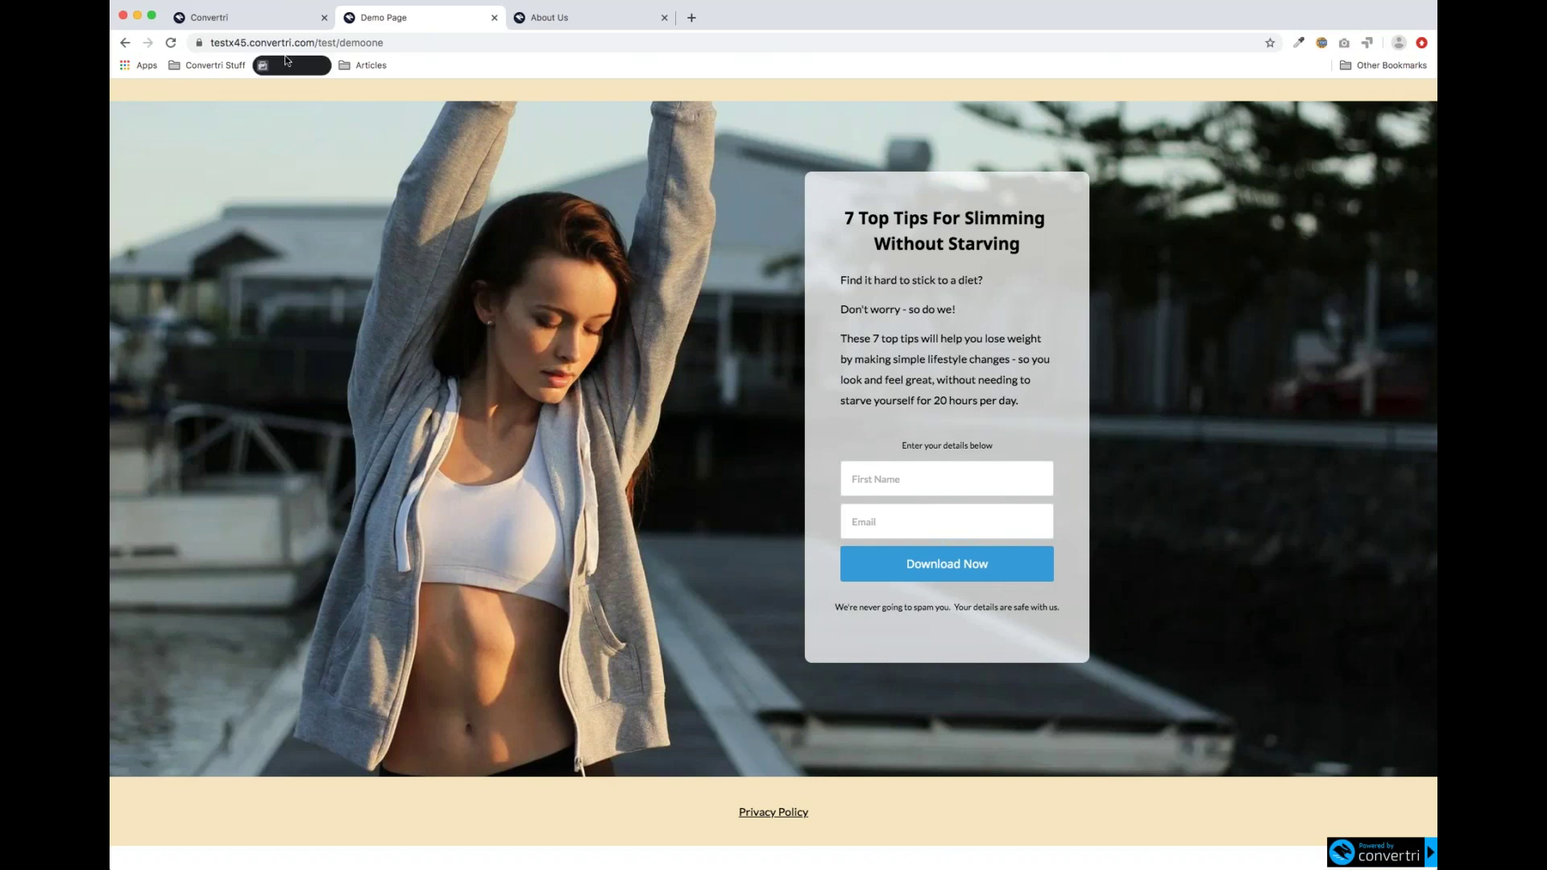
left_click(284, 19)
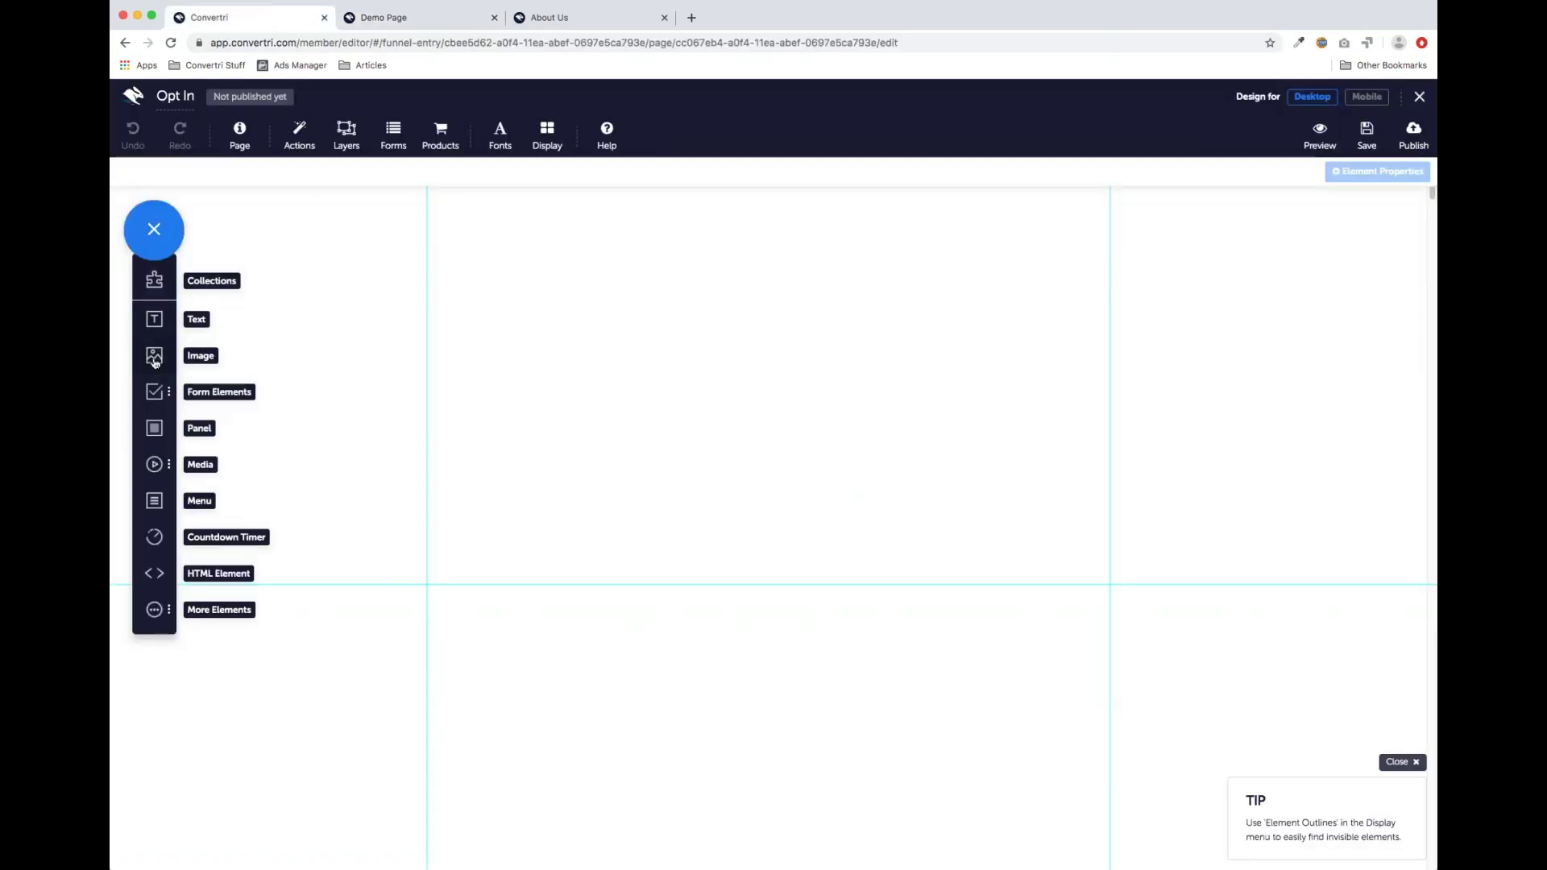
Add an image element to the blank page and delete woman.jpg from the media gallery's home folder
left_click_drag(155, 363, 692, 384)
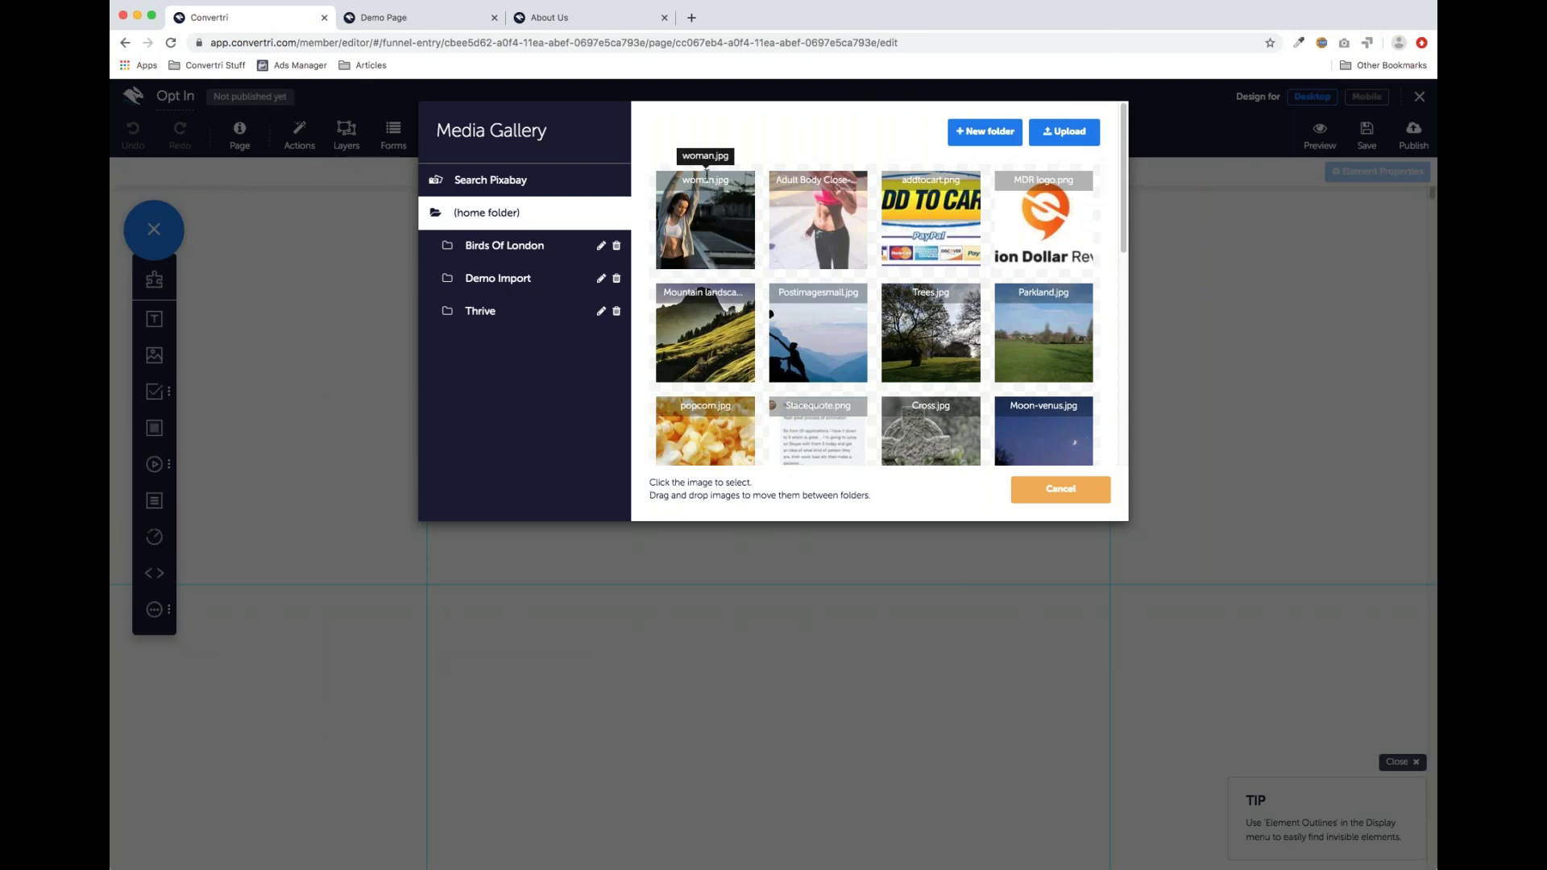
left_click(698, 215)
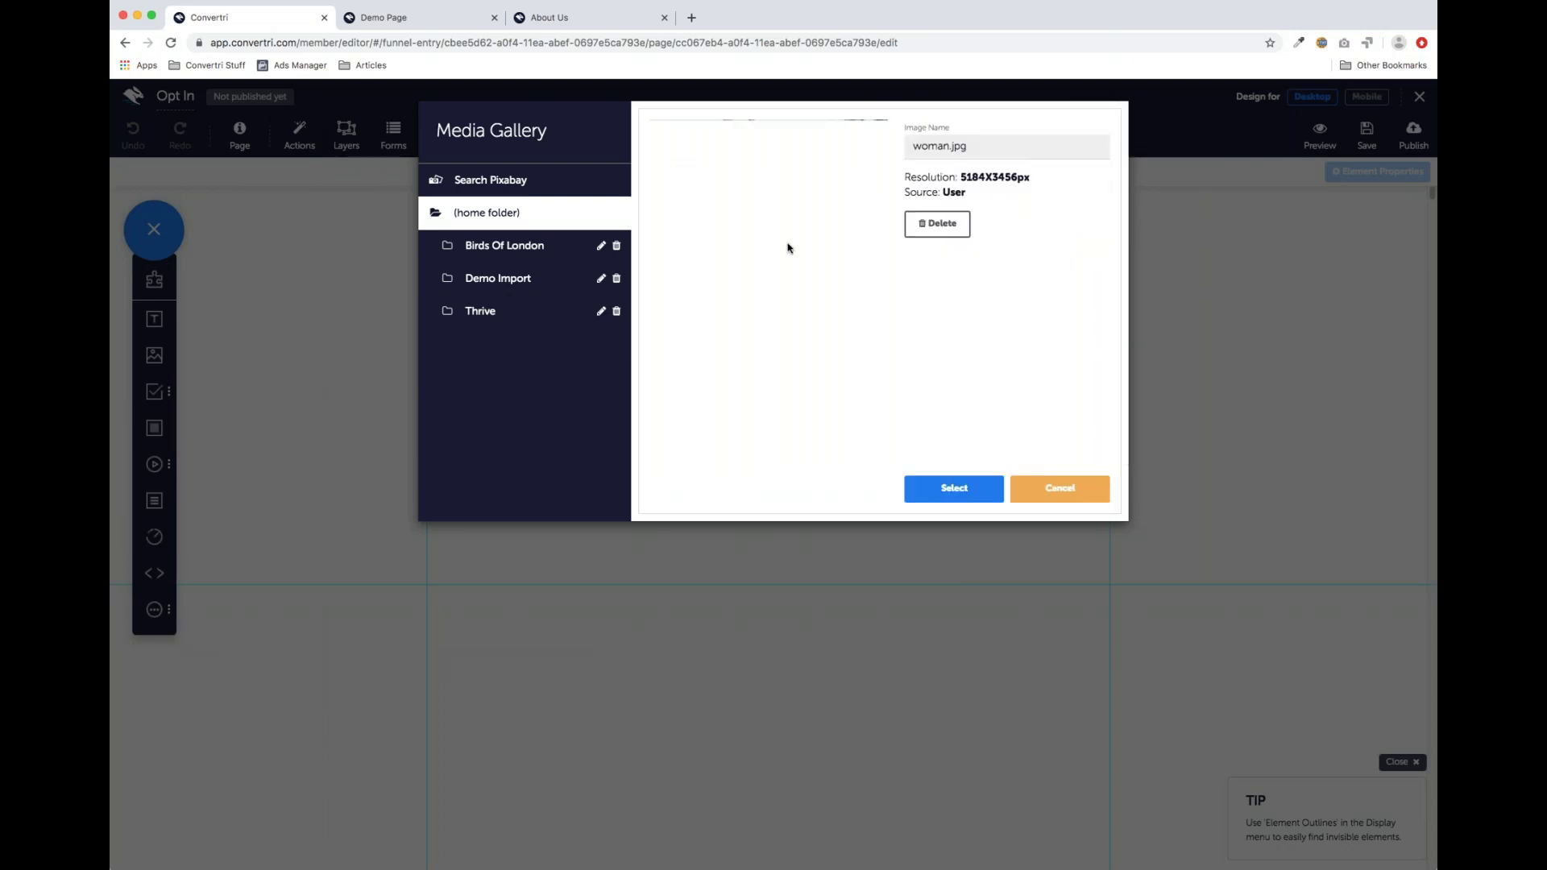
left_click(943, 231)
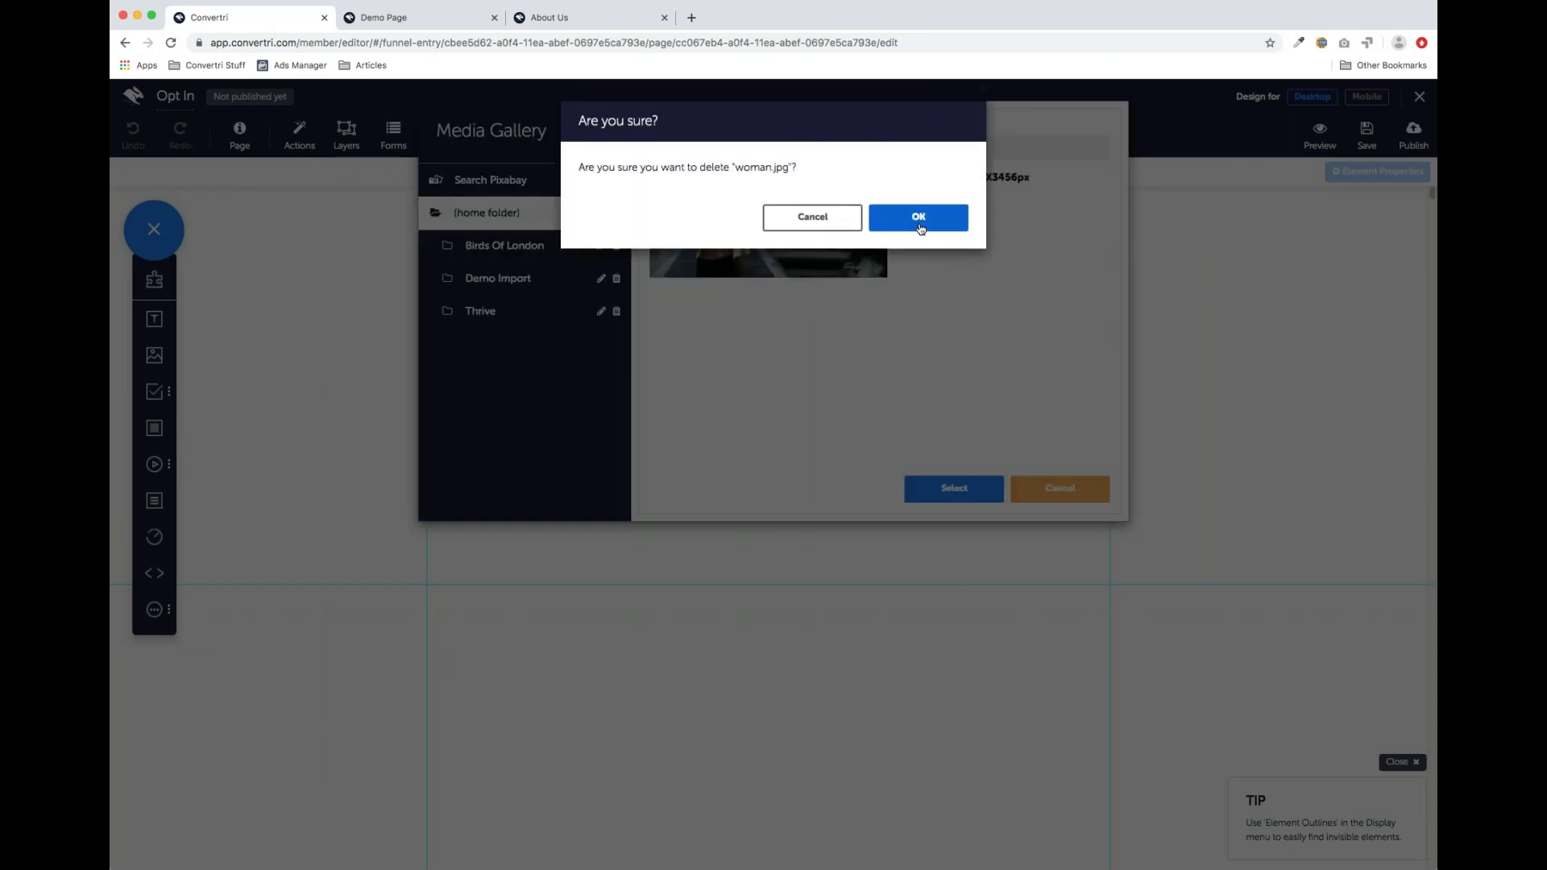
left_click(917, 225)
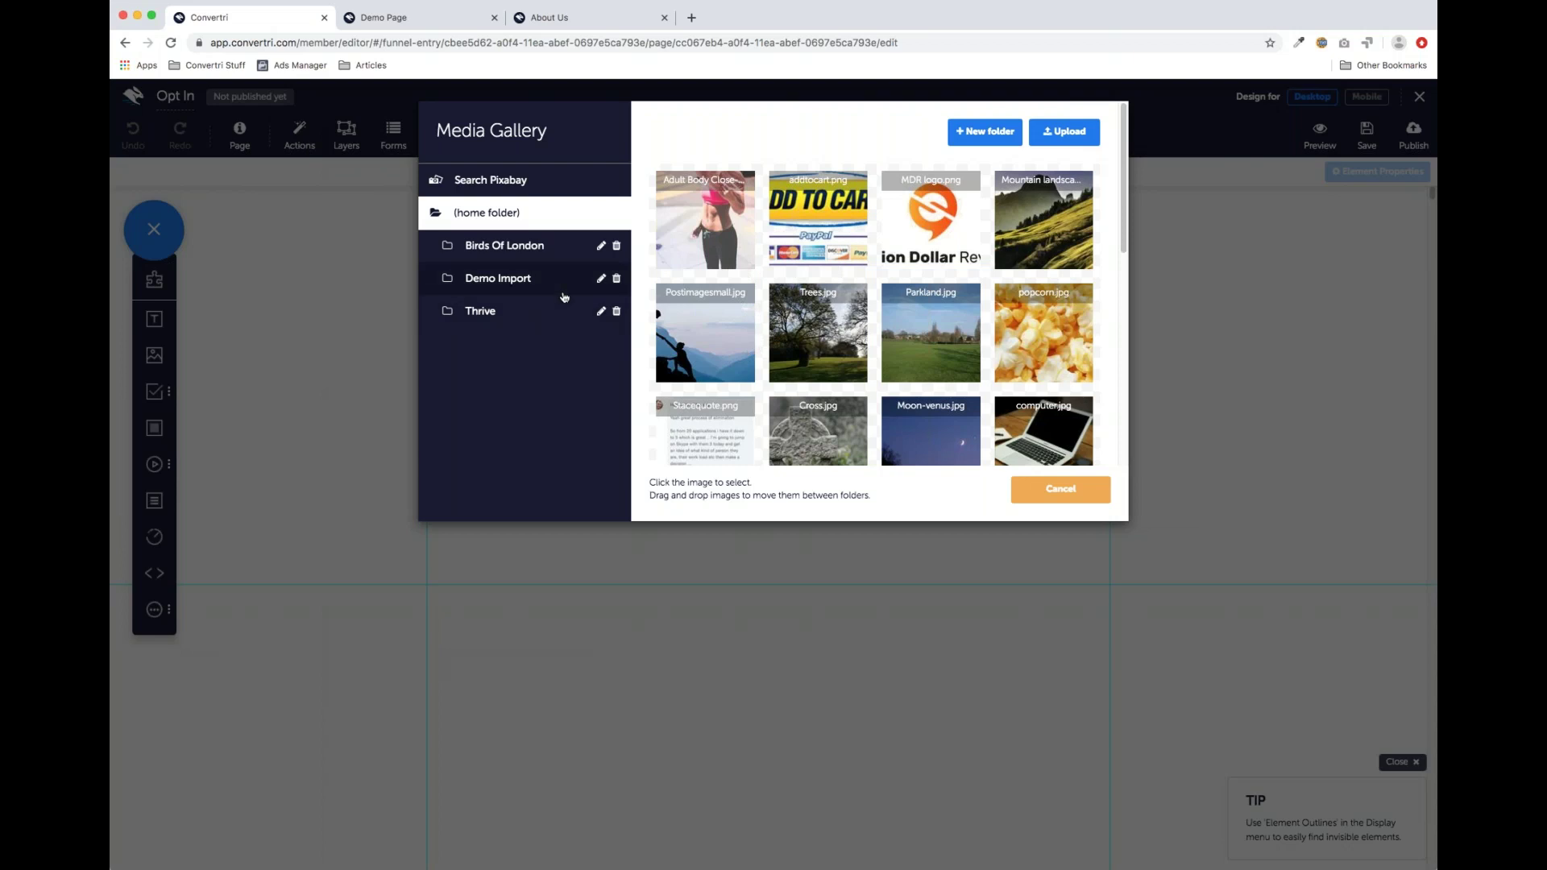
Search Pixabay for "travel" images in the media gallery
left_click(512, 181)
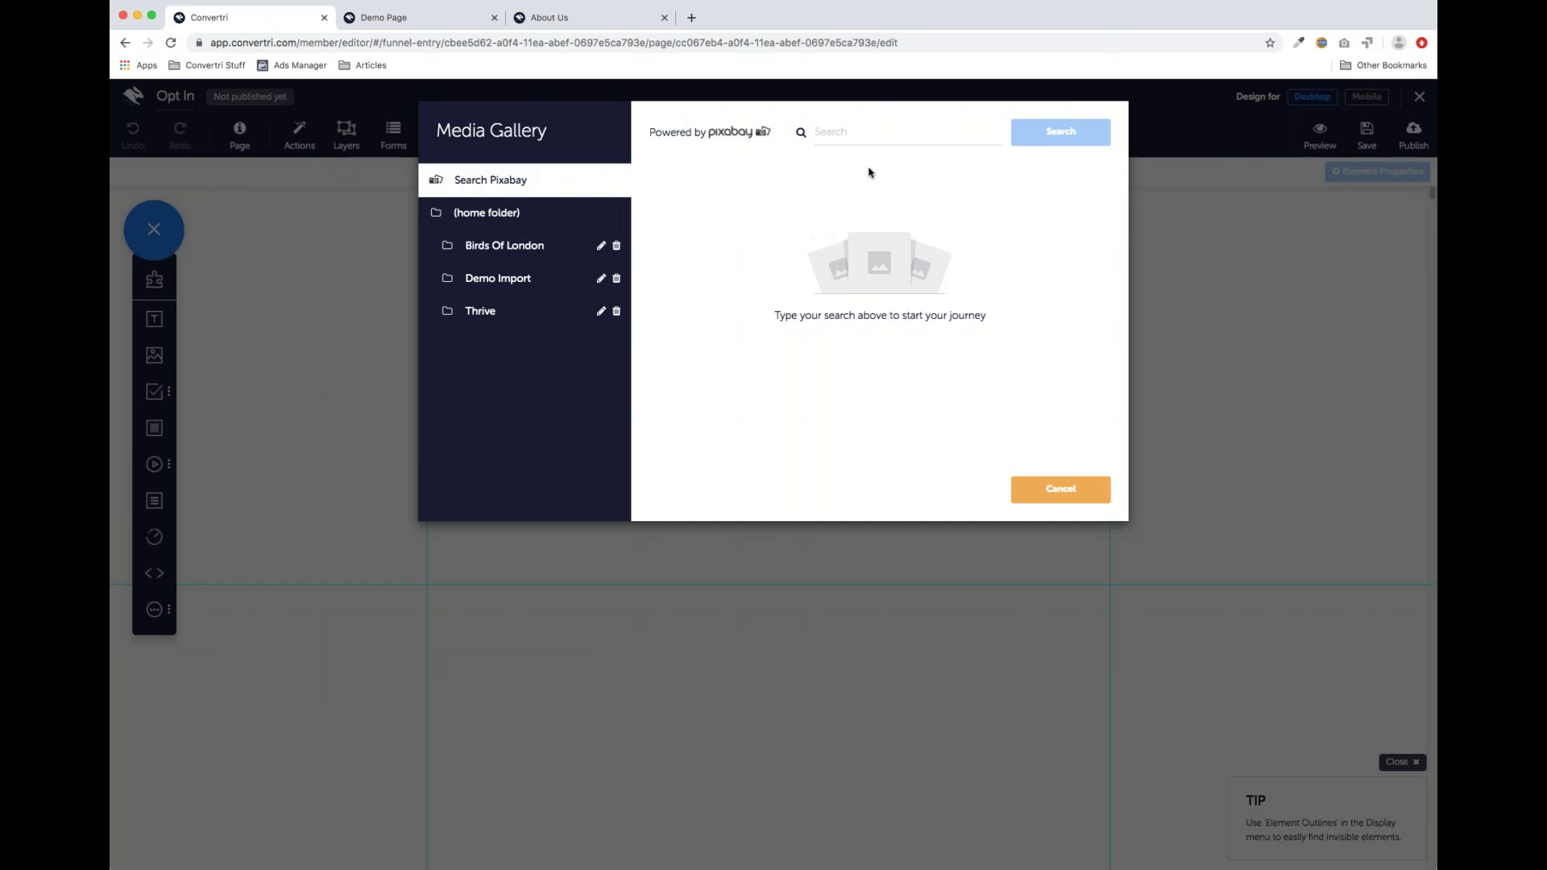
left_click(861, 130)
type("travel")
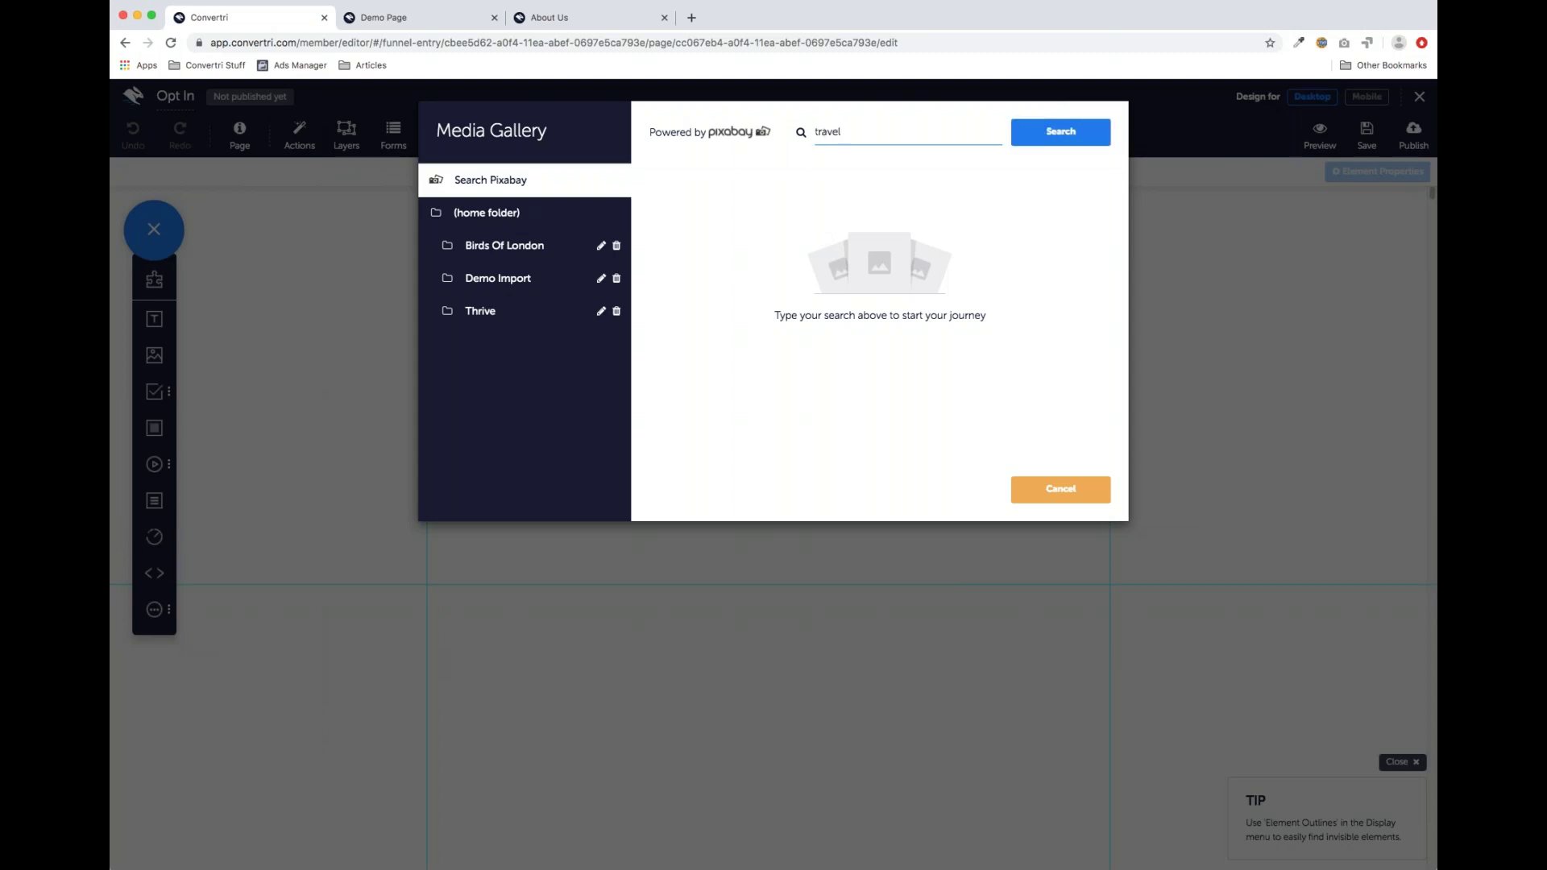
key("Return")
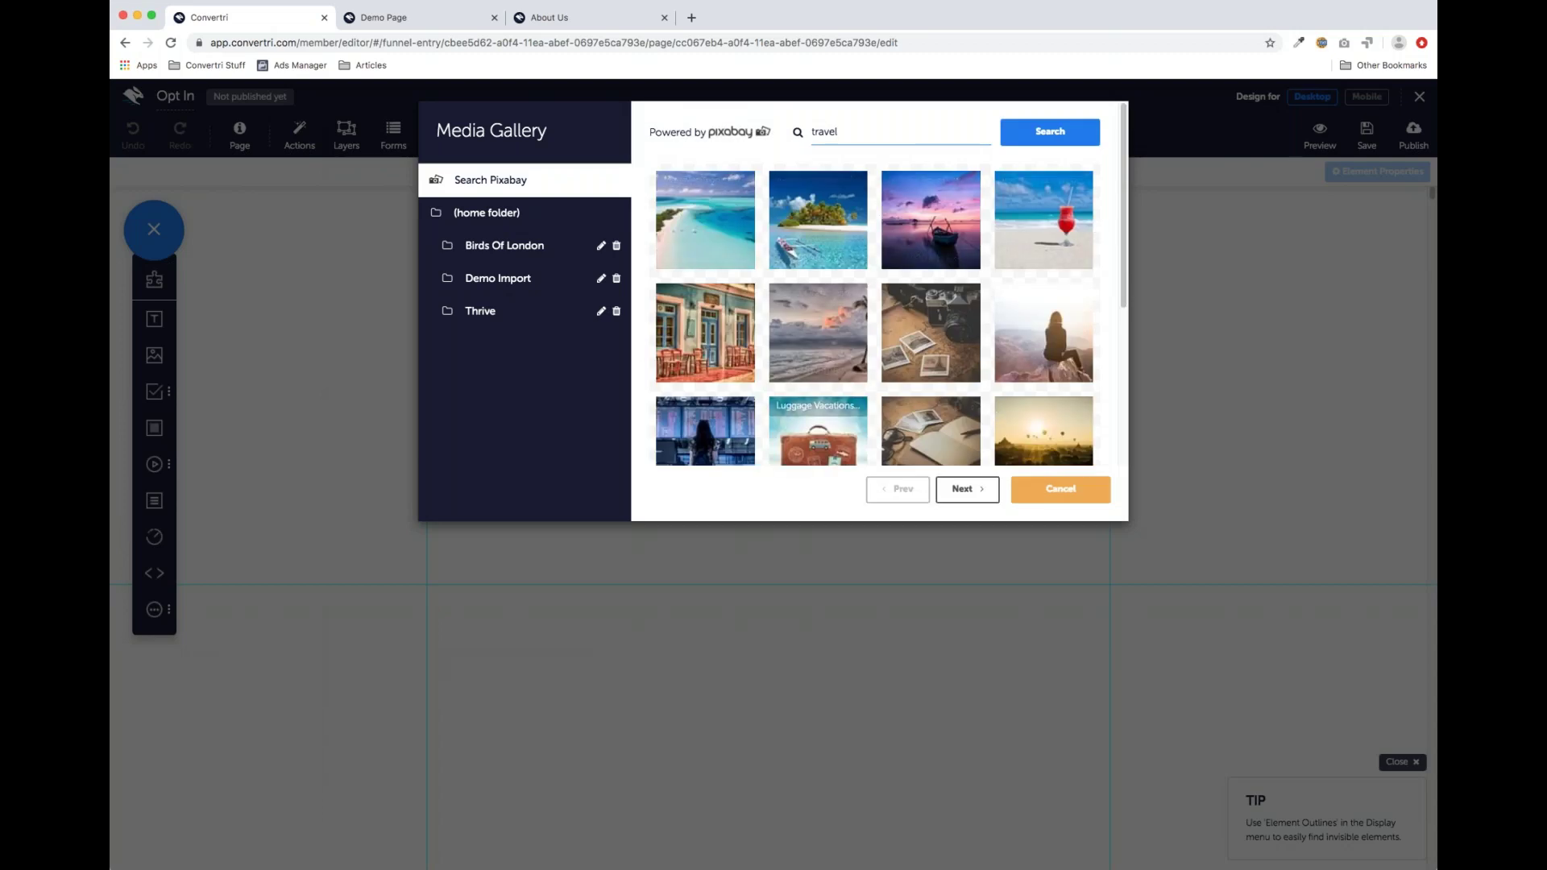
Browse the travel images, view the details of the tropical island with the boat, and return to the results
scroll(993, 334, "down", 3)
scroll(993, 335, "up", 3)
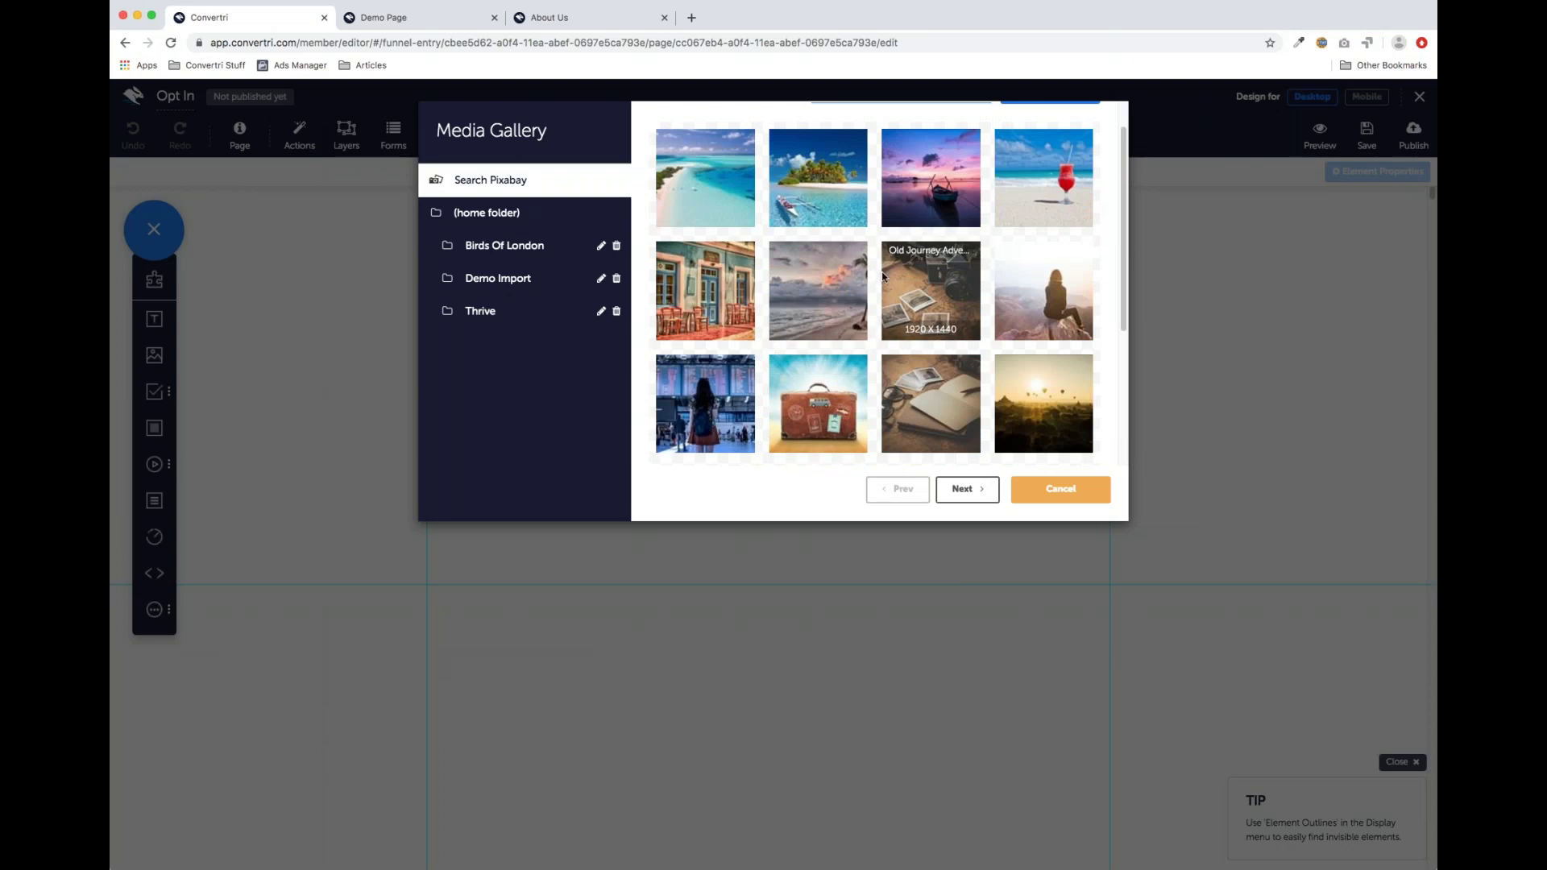
scroll(864, 275, "up", 1)
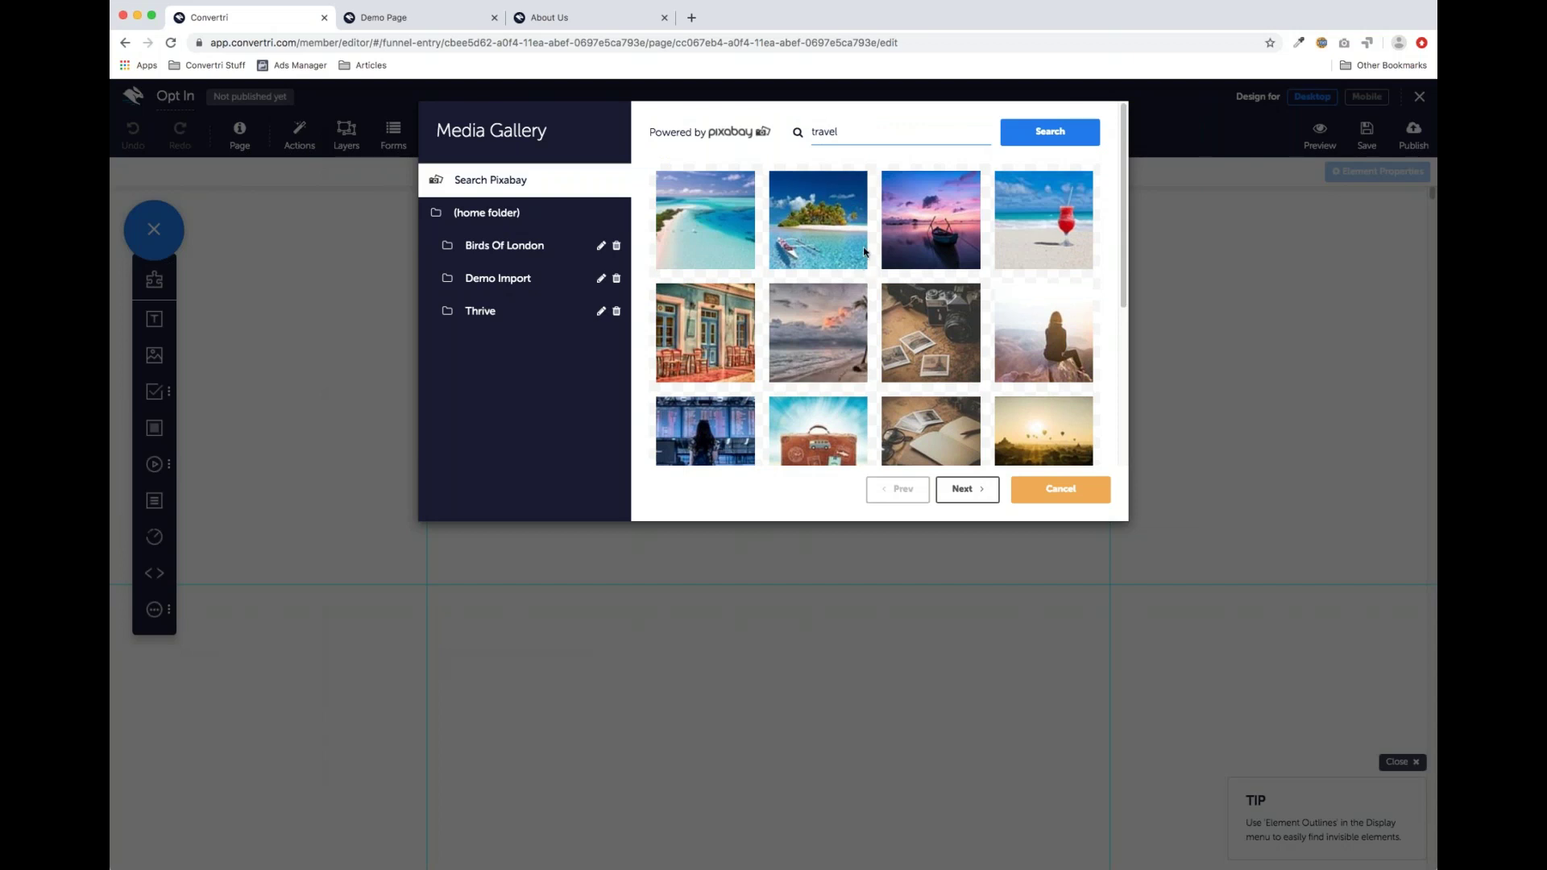
left_click(863, 257)
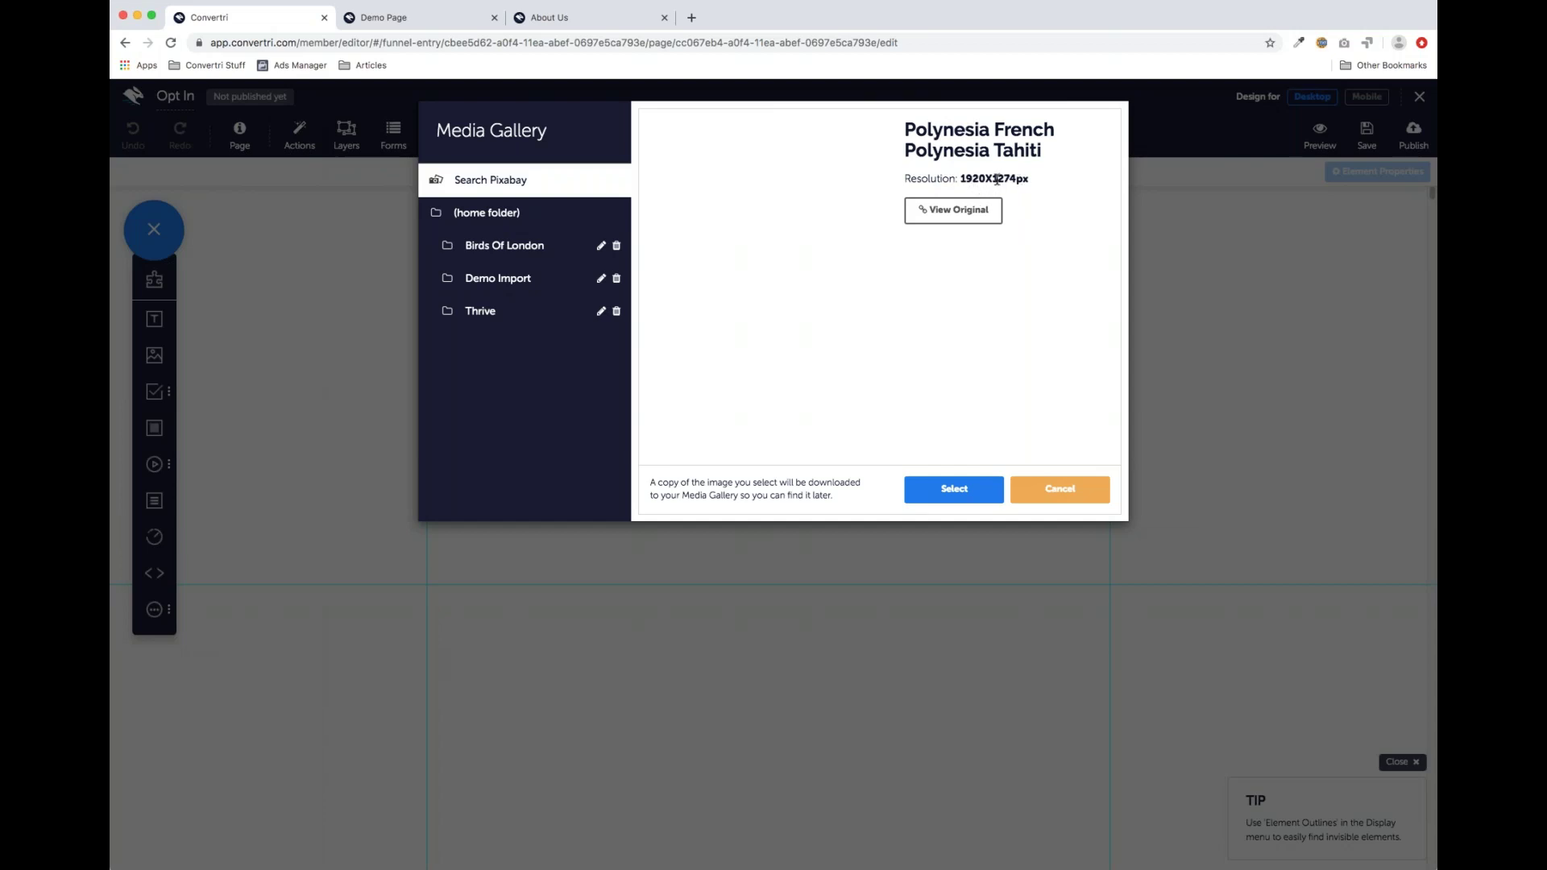
left_click(1062, 488)
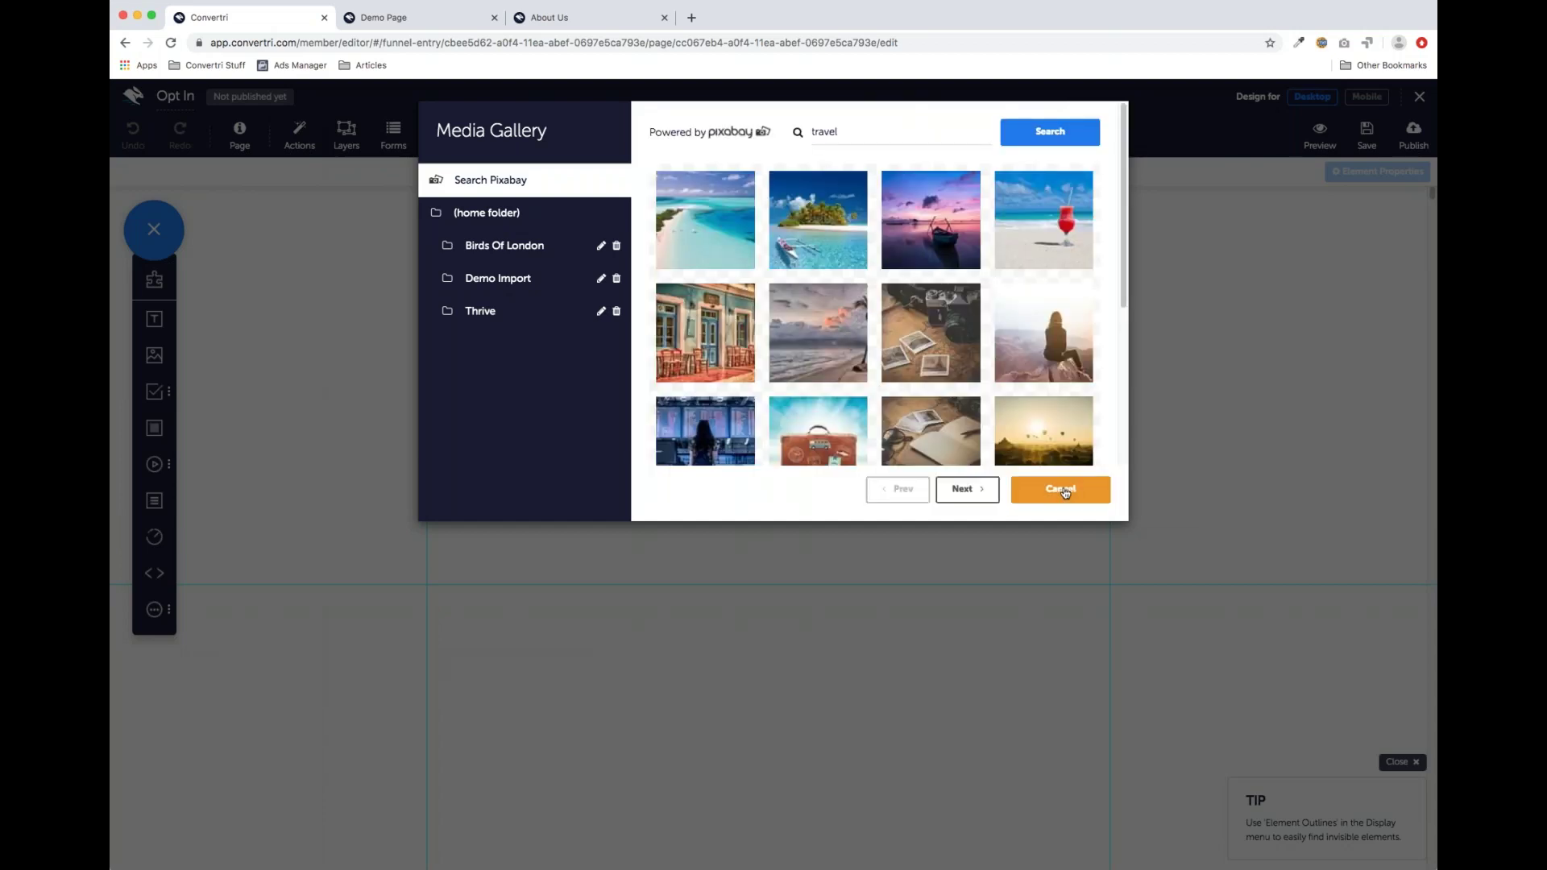
Upload woman.jpg from the computer to the media gallery's home folder and insert it on the page
left_click(499, 214)
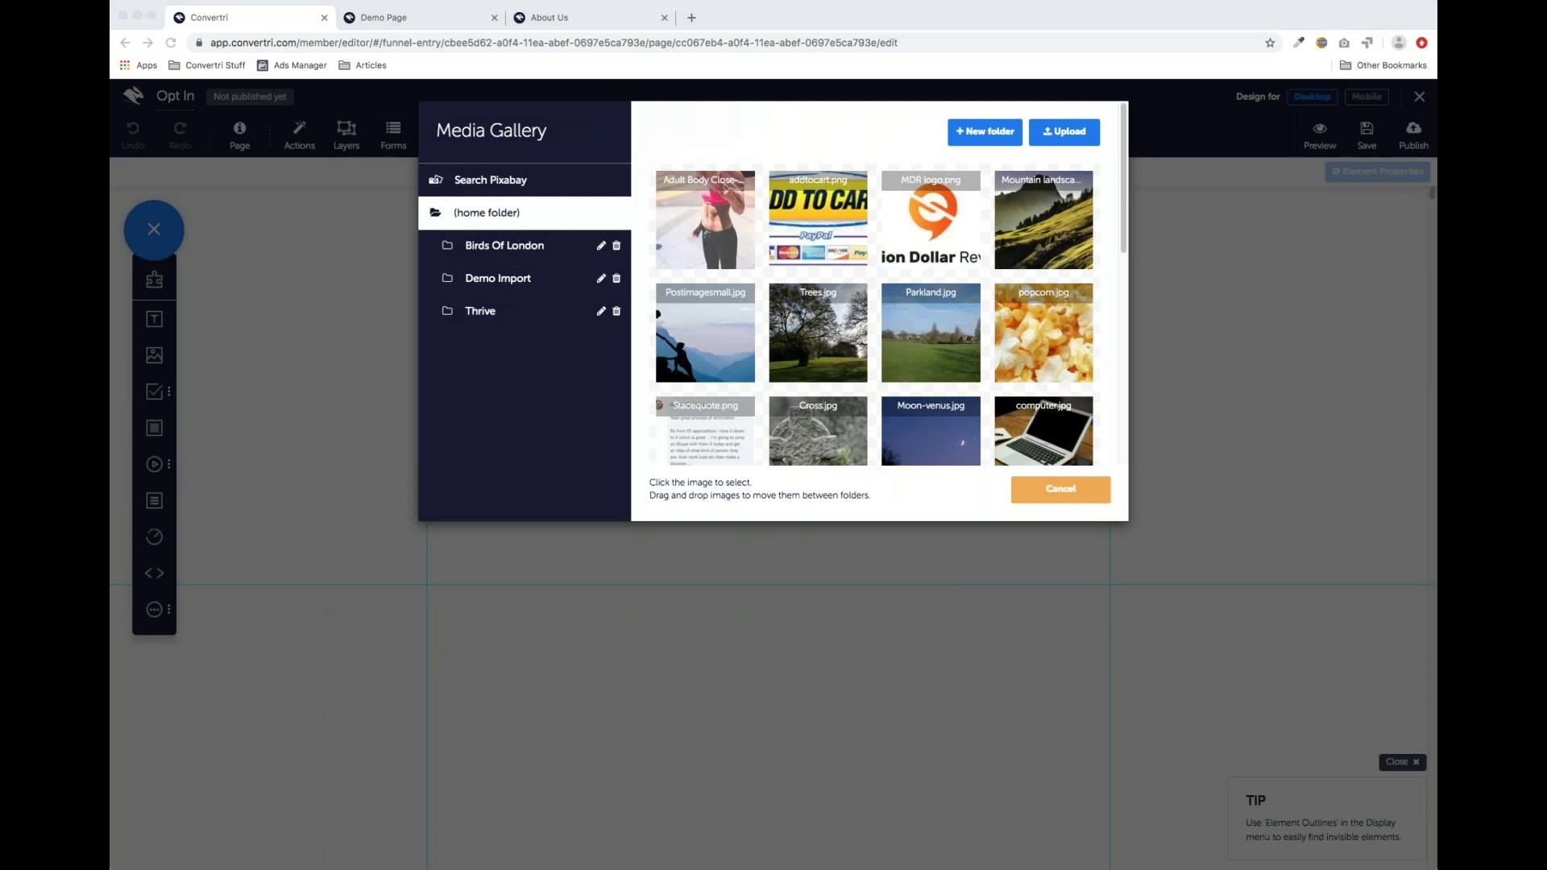
left_click_drag(1328, 466, 839, 260)
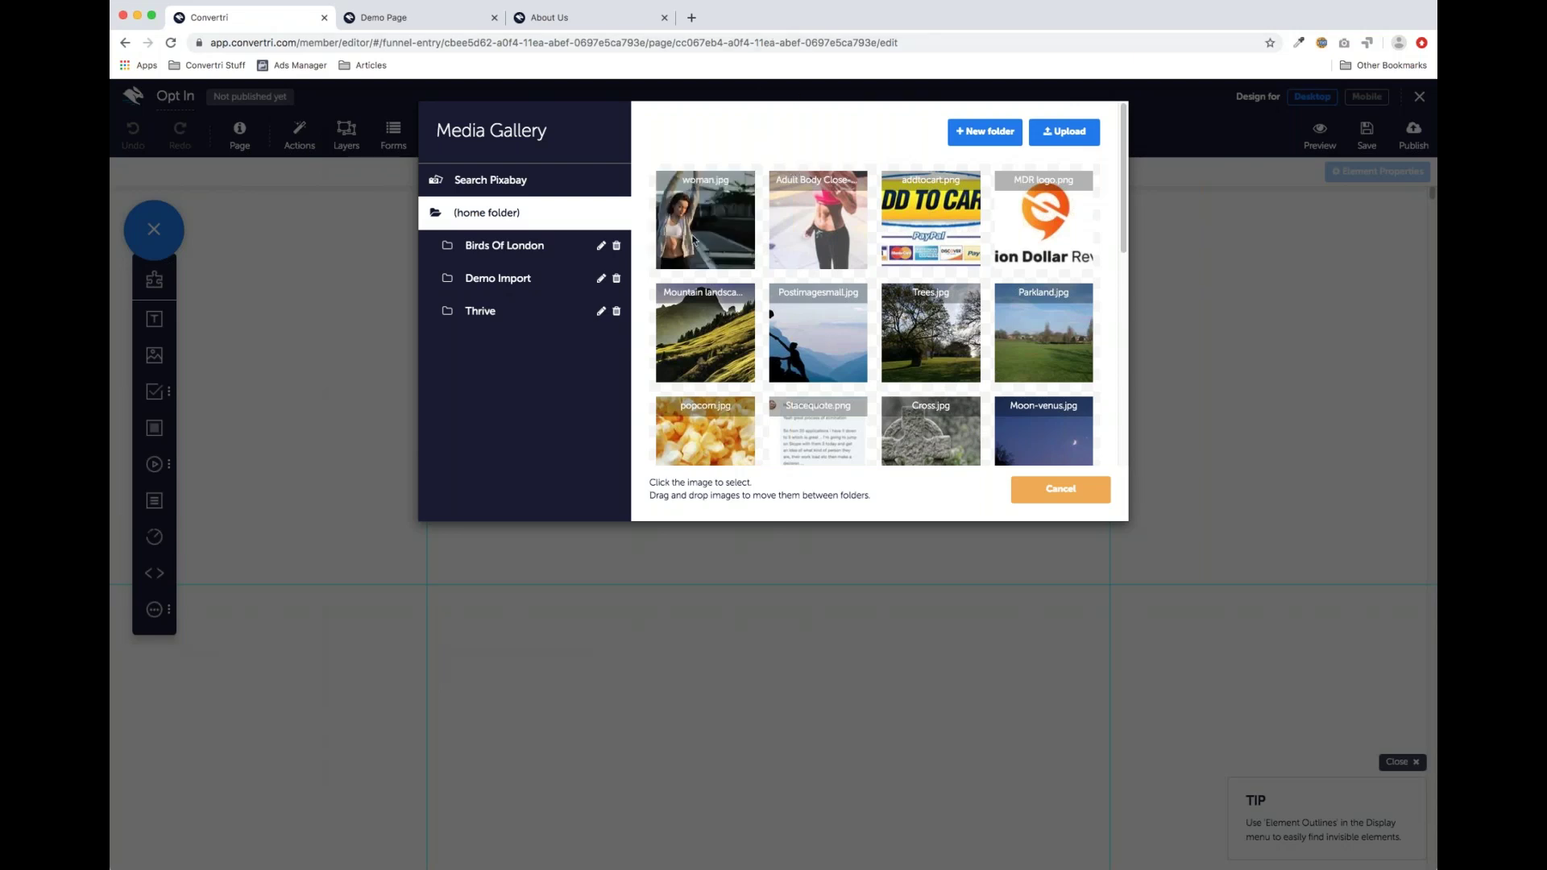
left_click(703, 225)
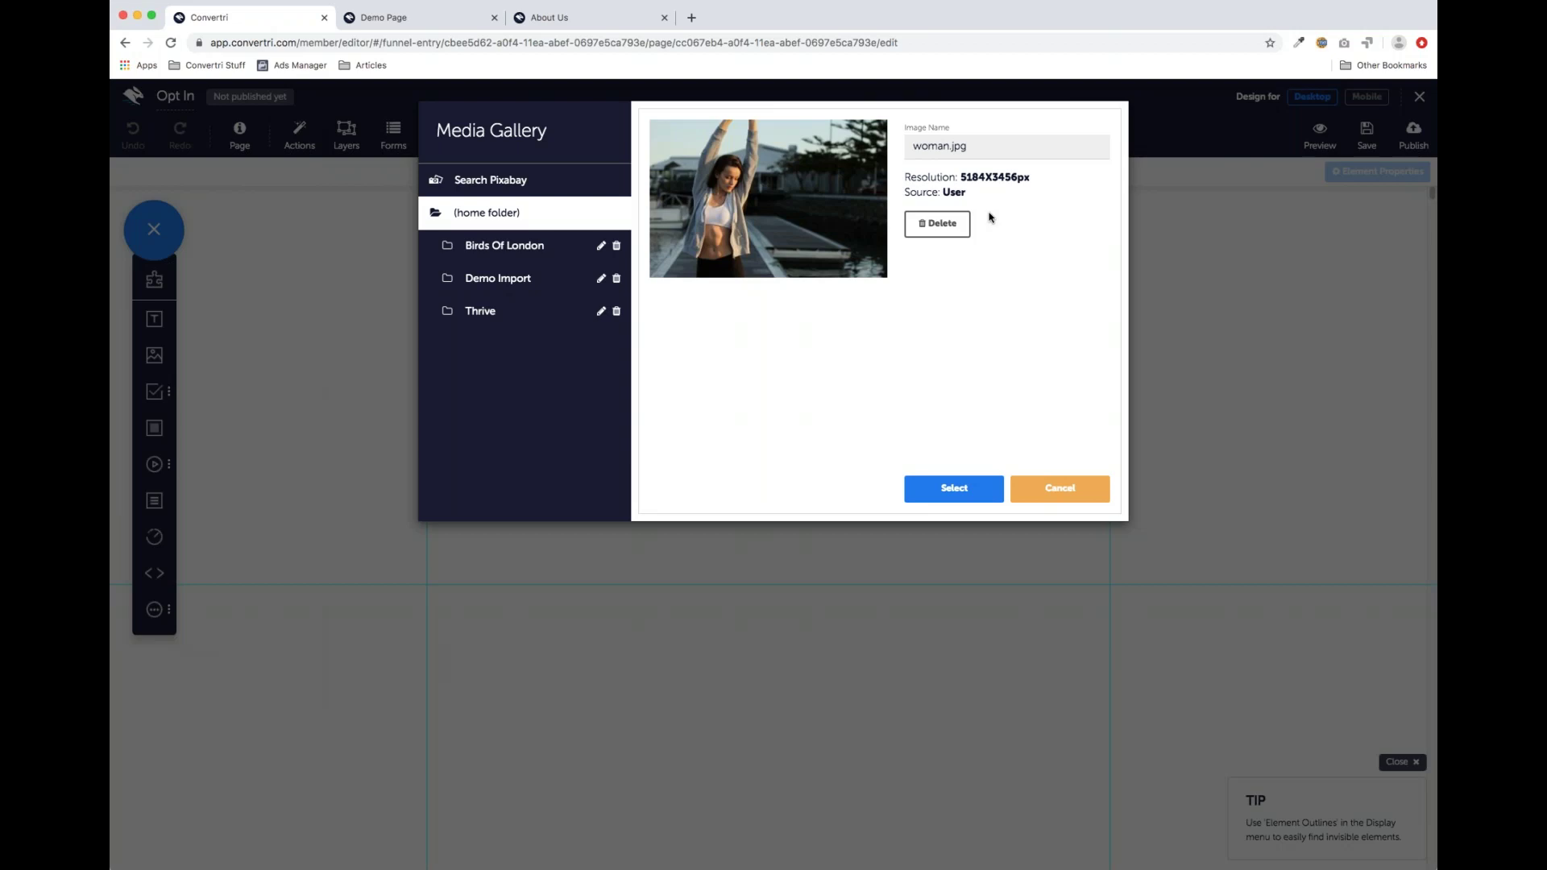
left_click(955, 490)
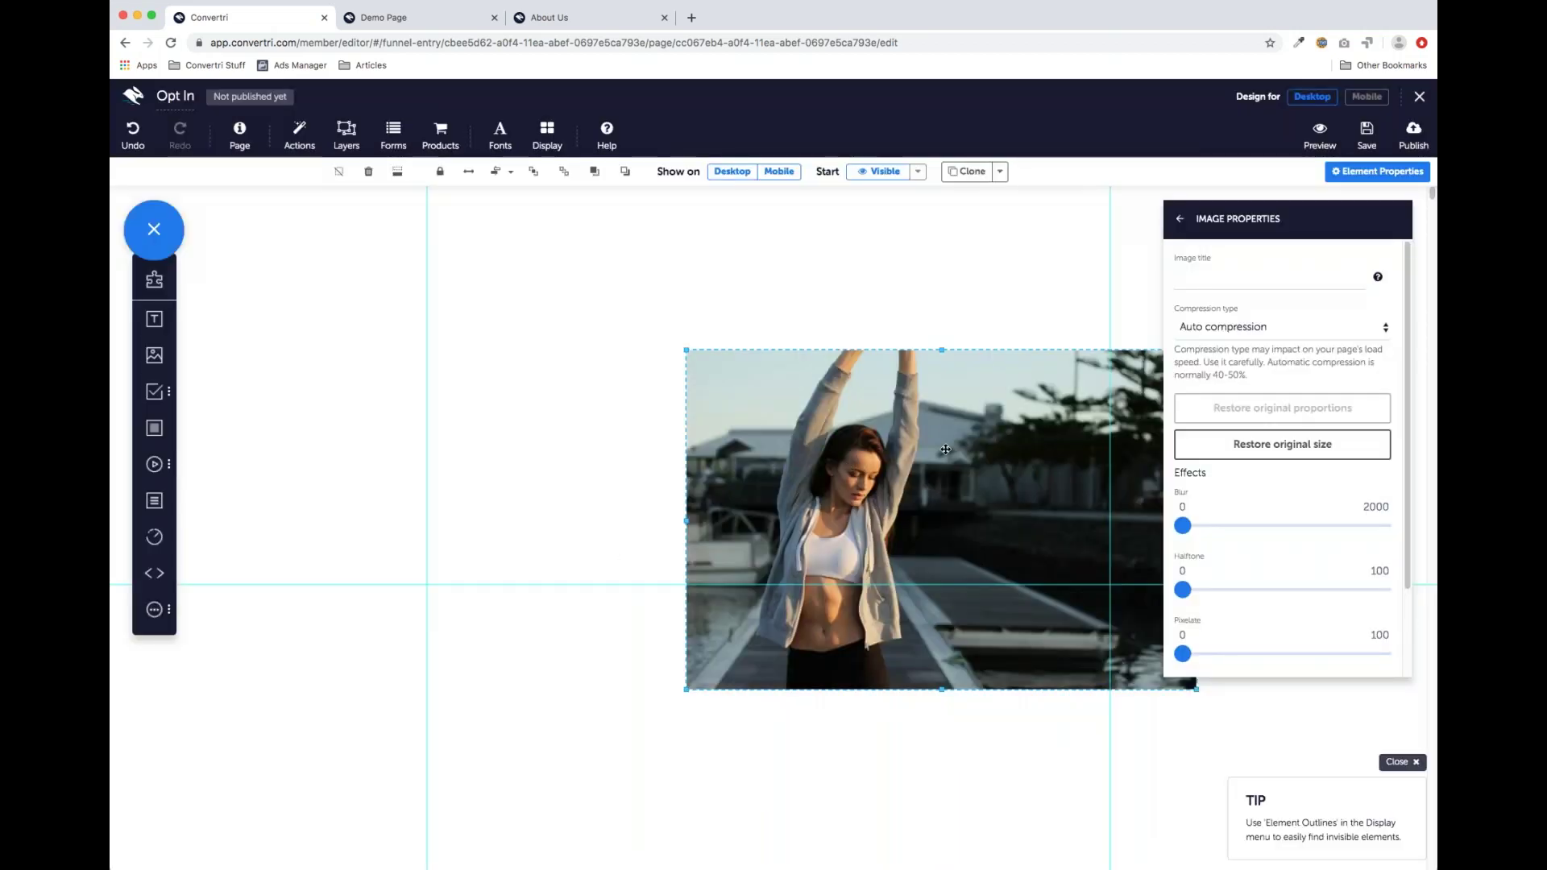
Move the woman image to the page's upper centre and stretch it into a tall, full-width hero image
left_click_drag(915, 402, 606, 297)
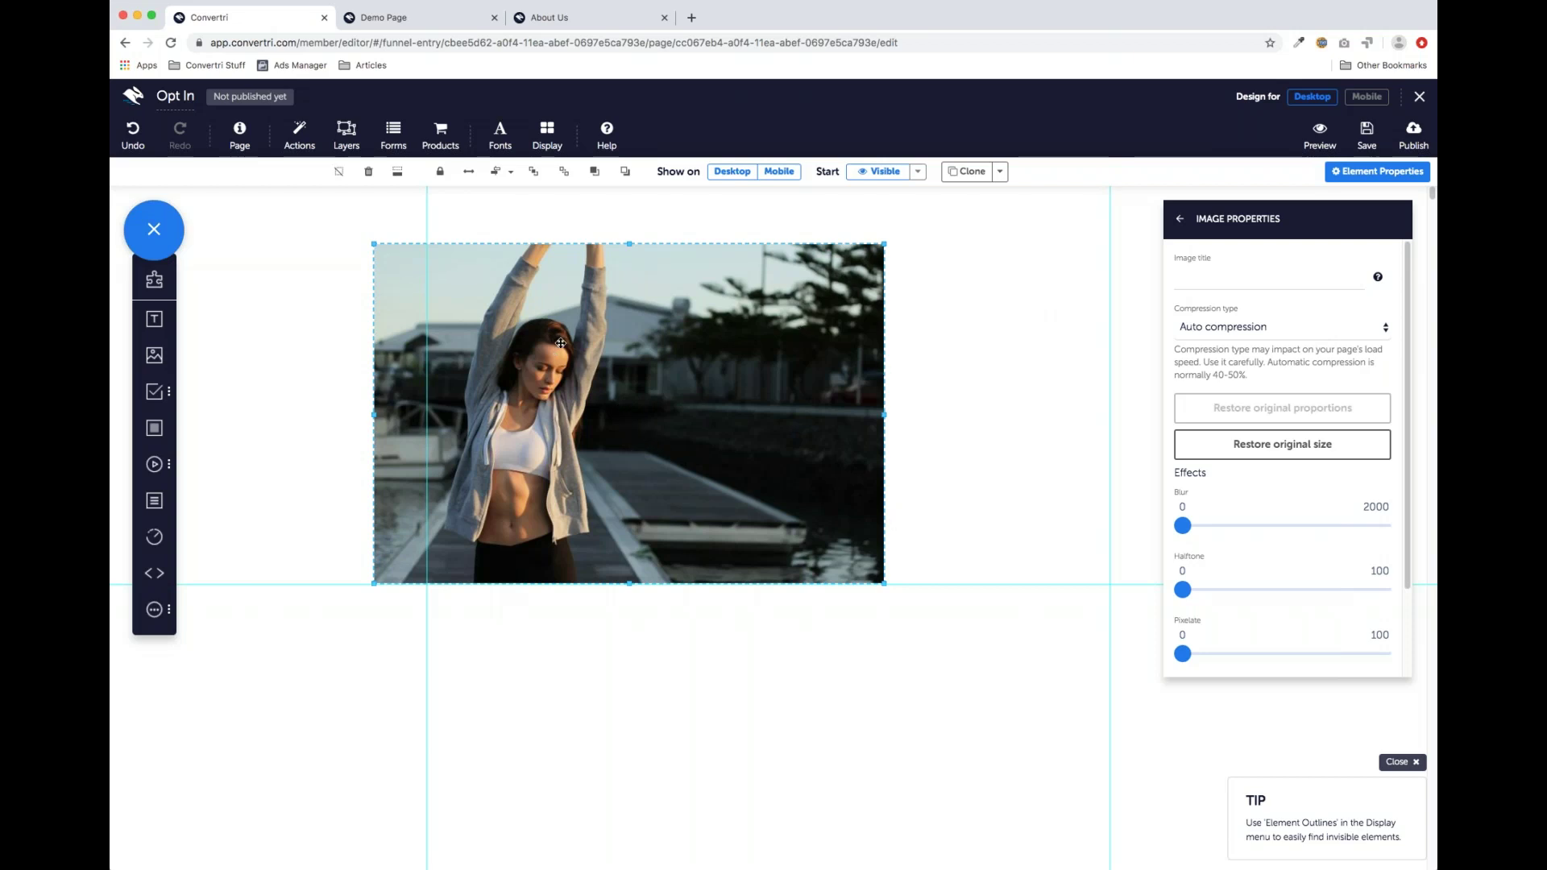
left_click_drag(556, 337, 686, 385)
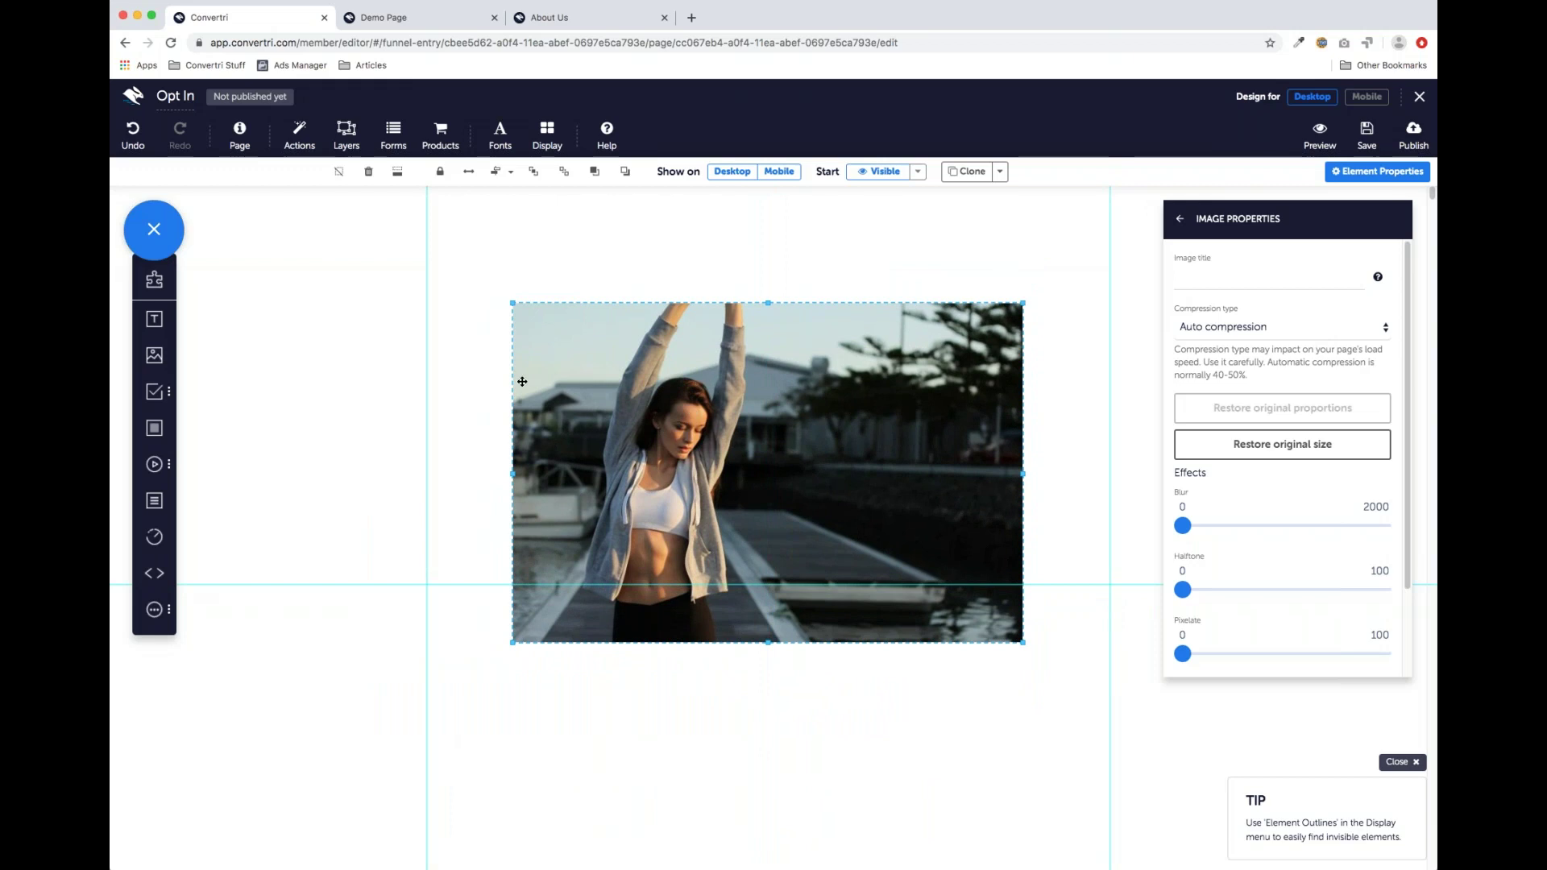
left_click(469, 175)
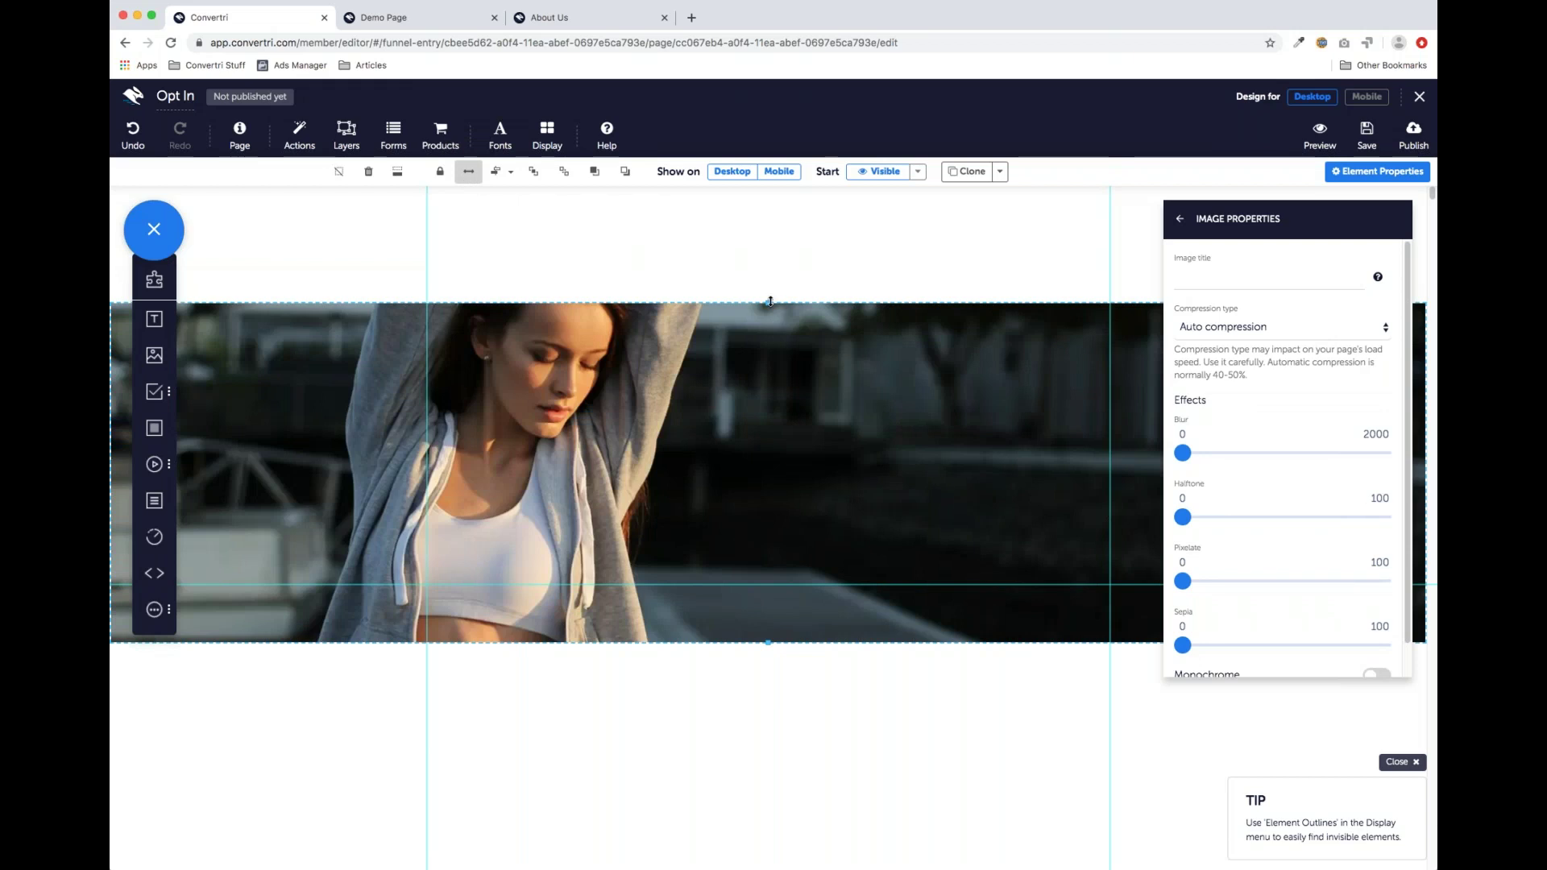
left_click_drag(770, 303, 762, 215)
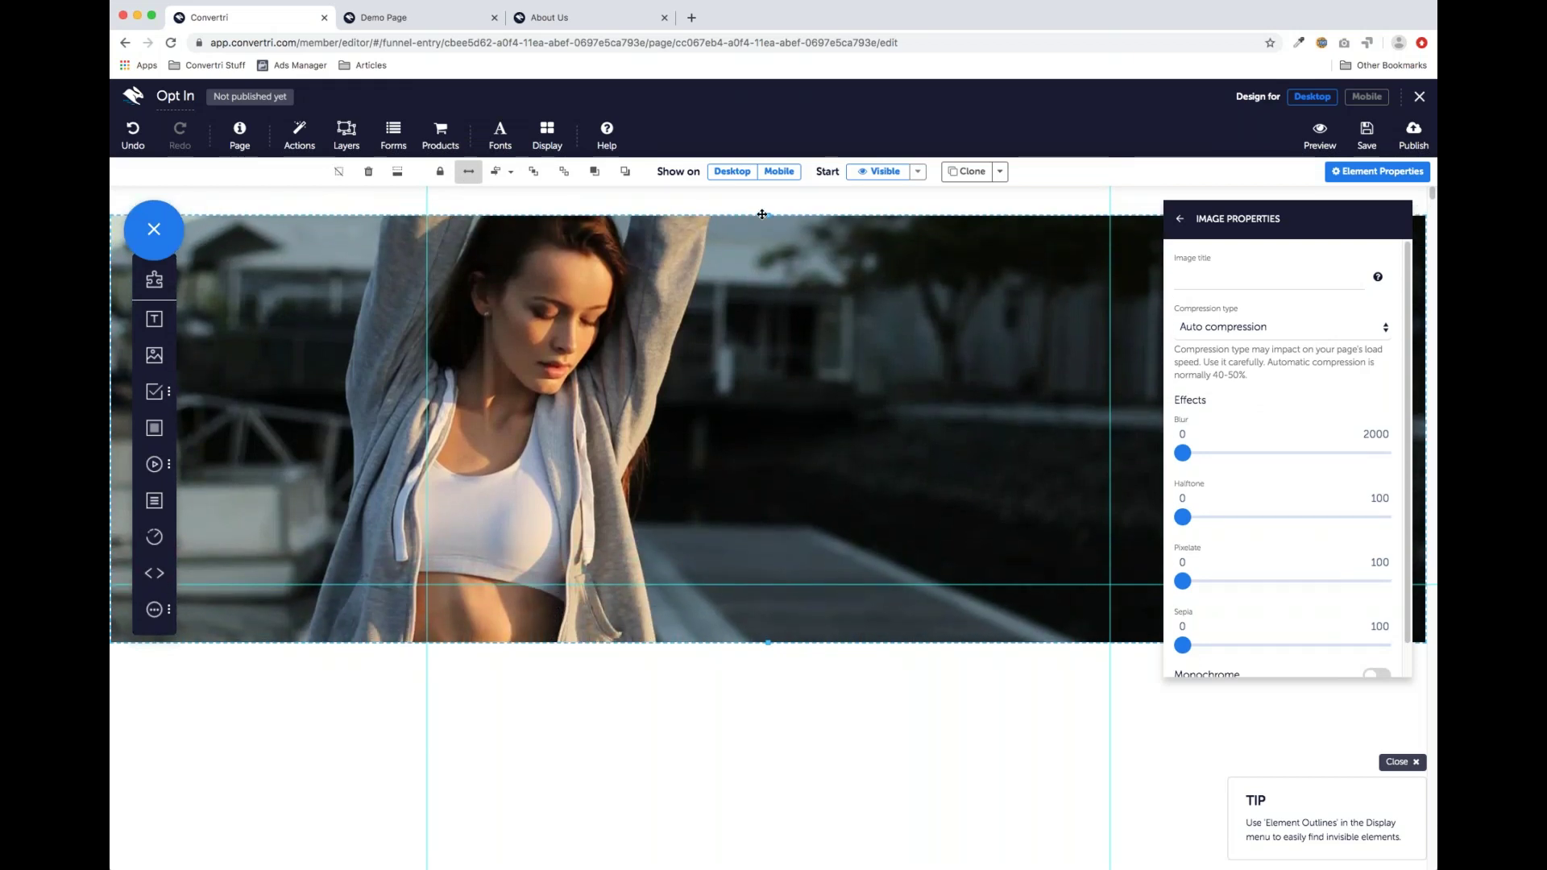
left_click_drag(767, 642, 768, 759)
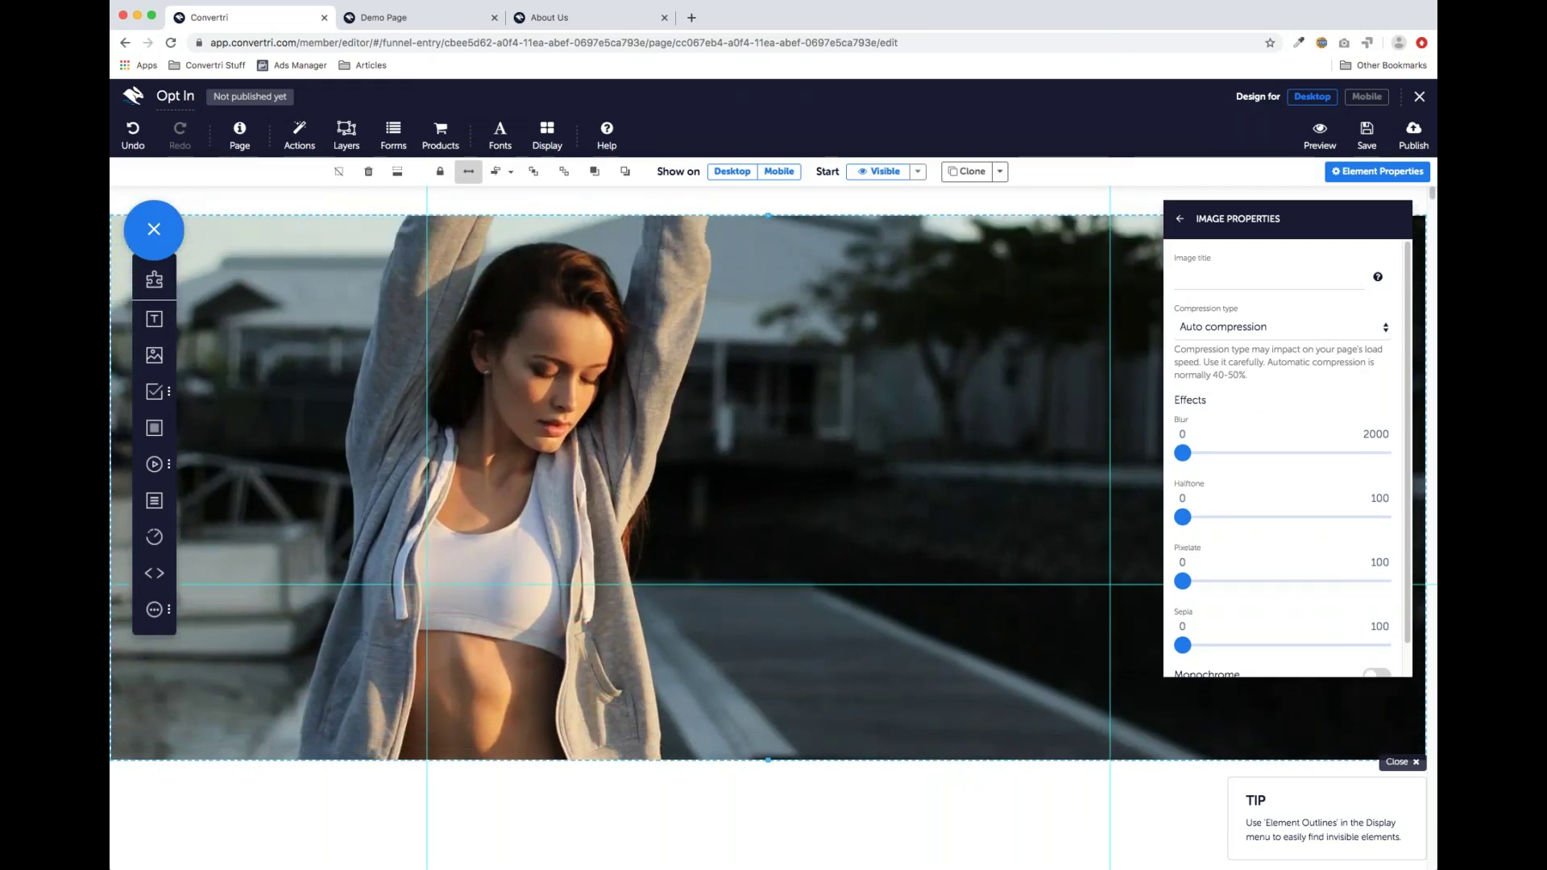
scroll(740, 461, "down", 3)
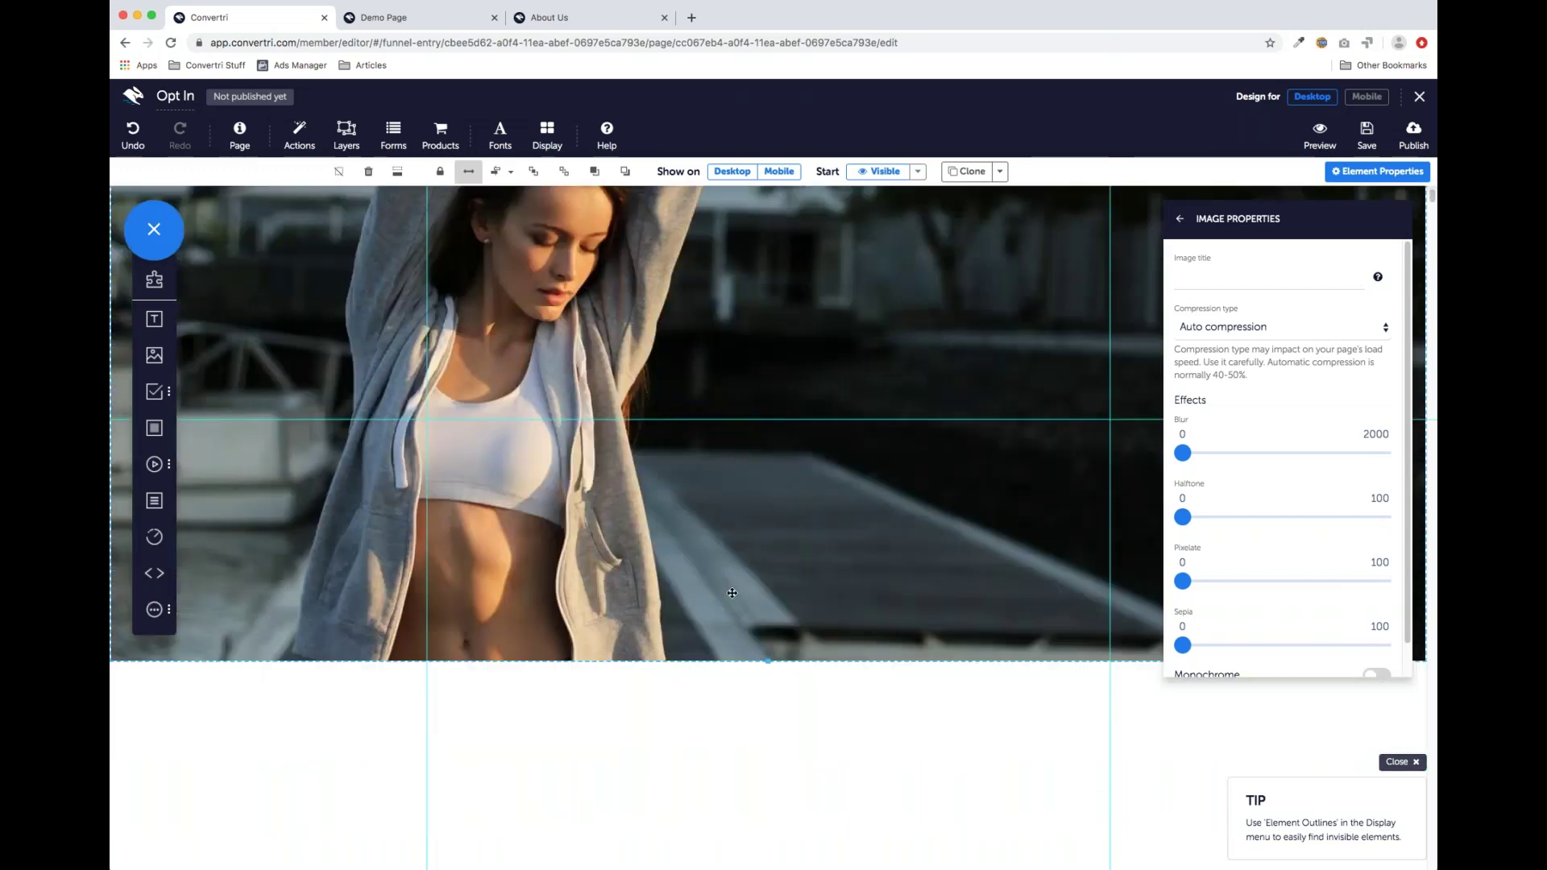
left_click_drag(769, 665, 775, 733)
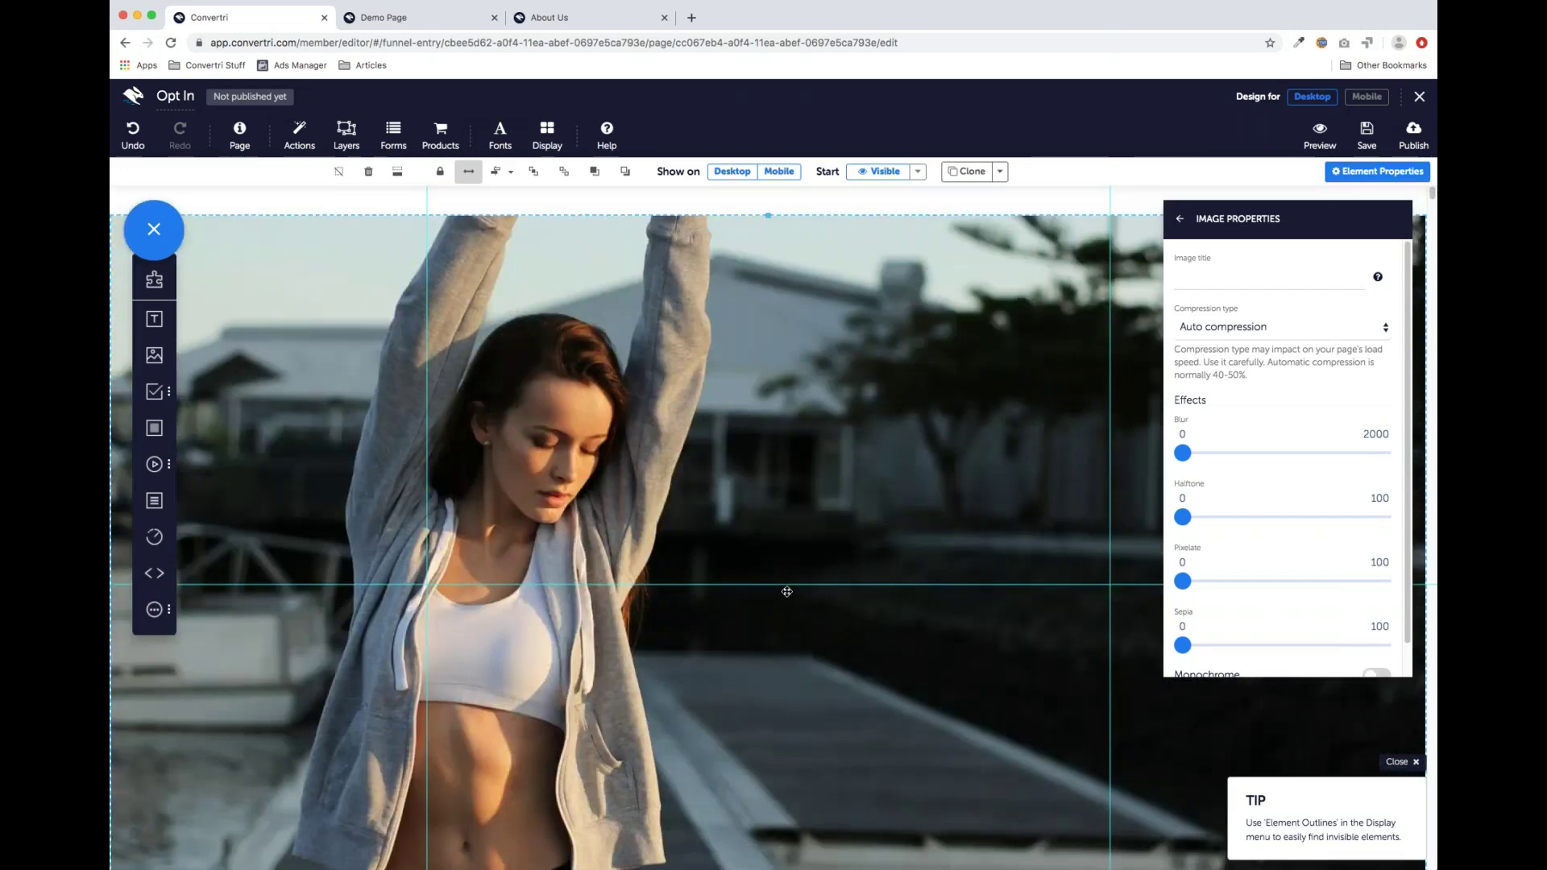
scroll(772, 572, "down", 1)
scroll(770, 568, "down", 1)
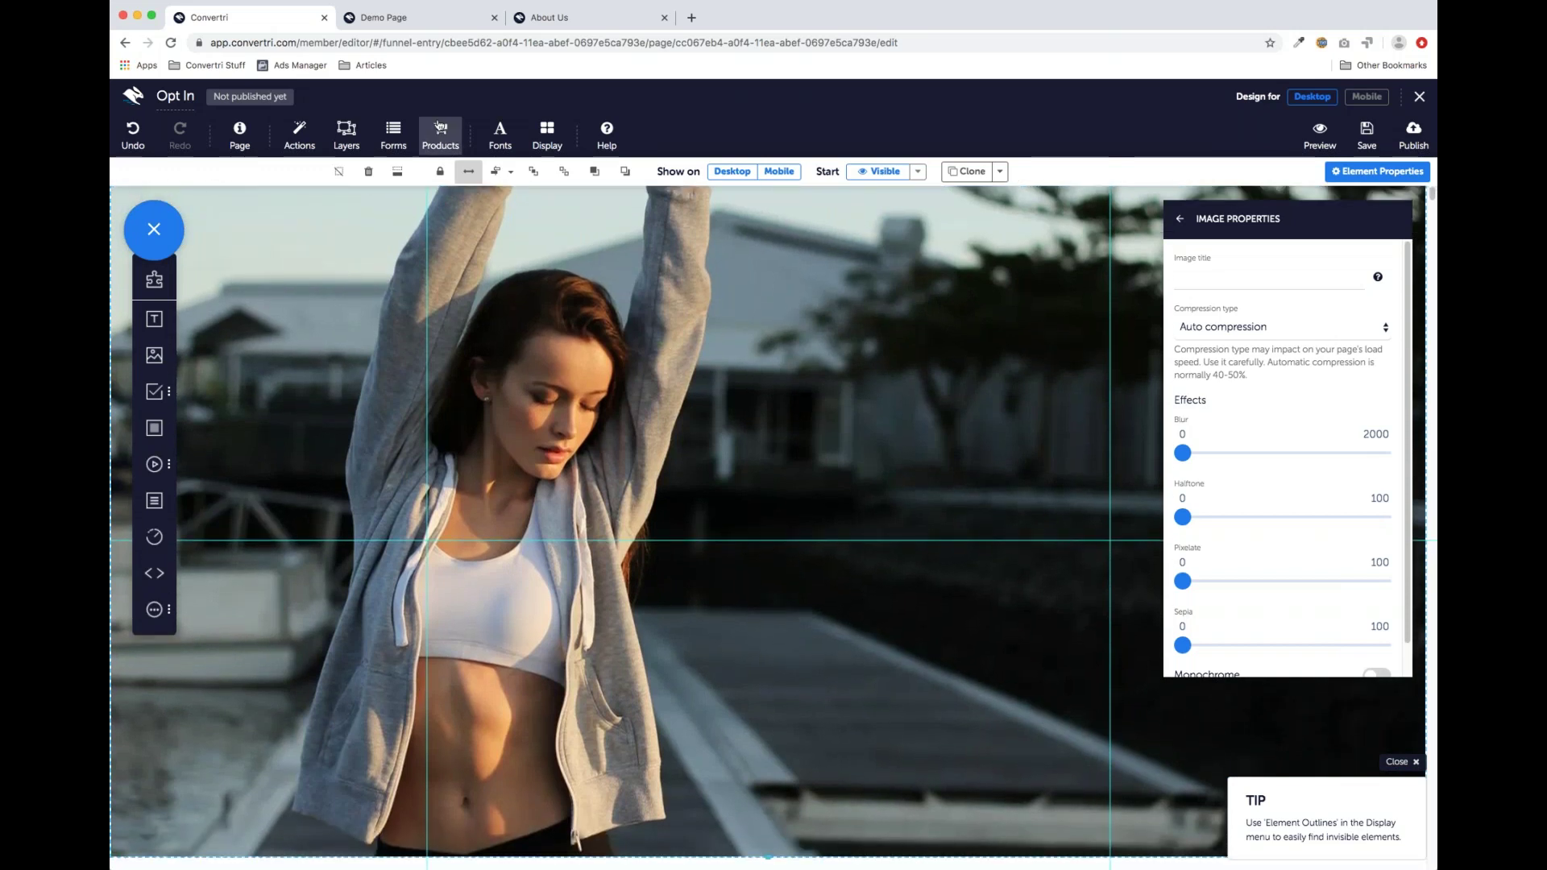
Compare the hero image with the published Demo Page and shorten it slightly at its lower edge
left_click(427, 20)
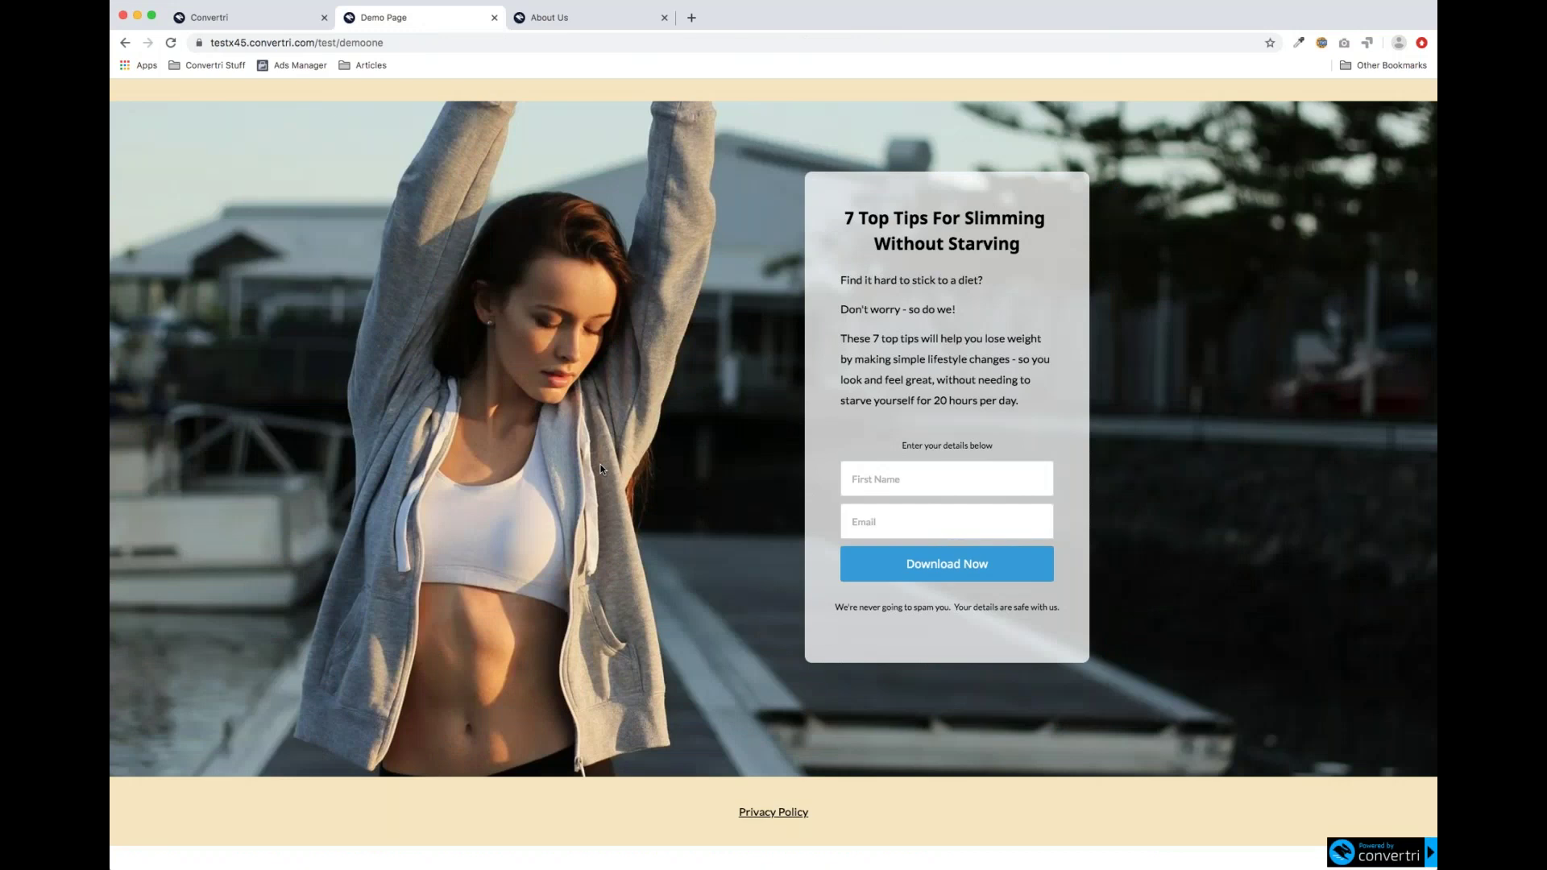
left_click(288, 27)
scroll(716, 450, "down", 3)
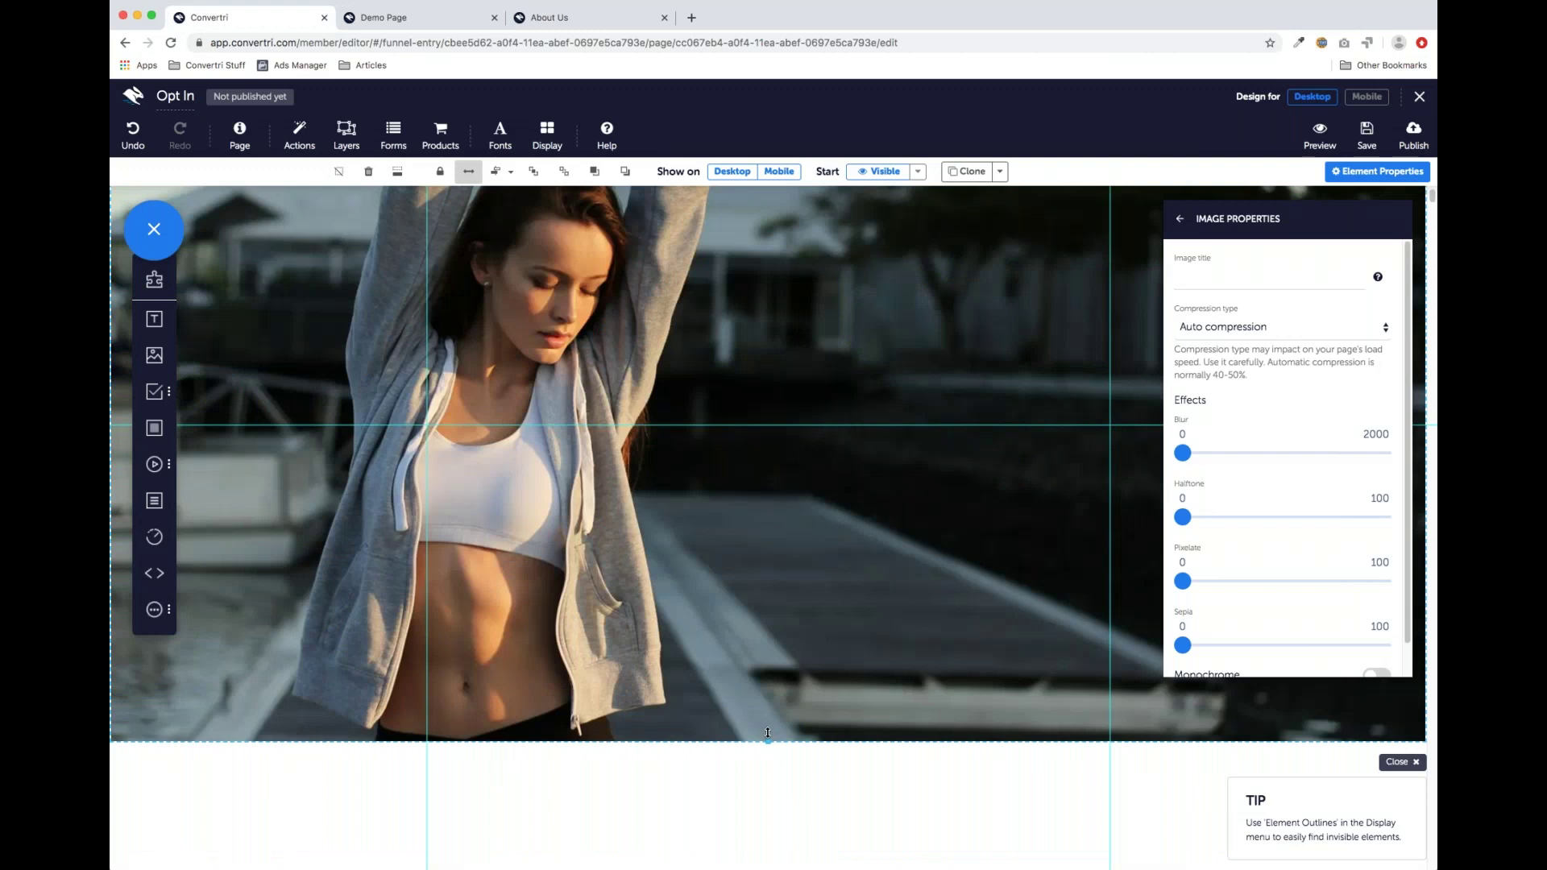
left_click_drag(768, 741, 767, 705)
scroll(746, 535, "up", 3)
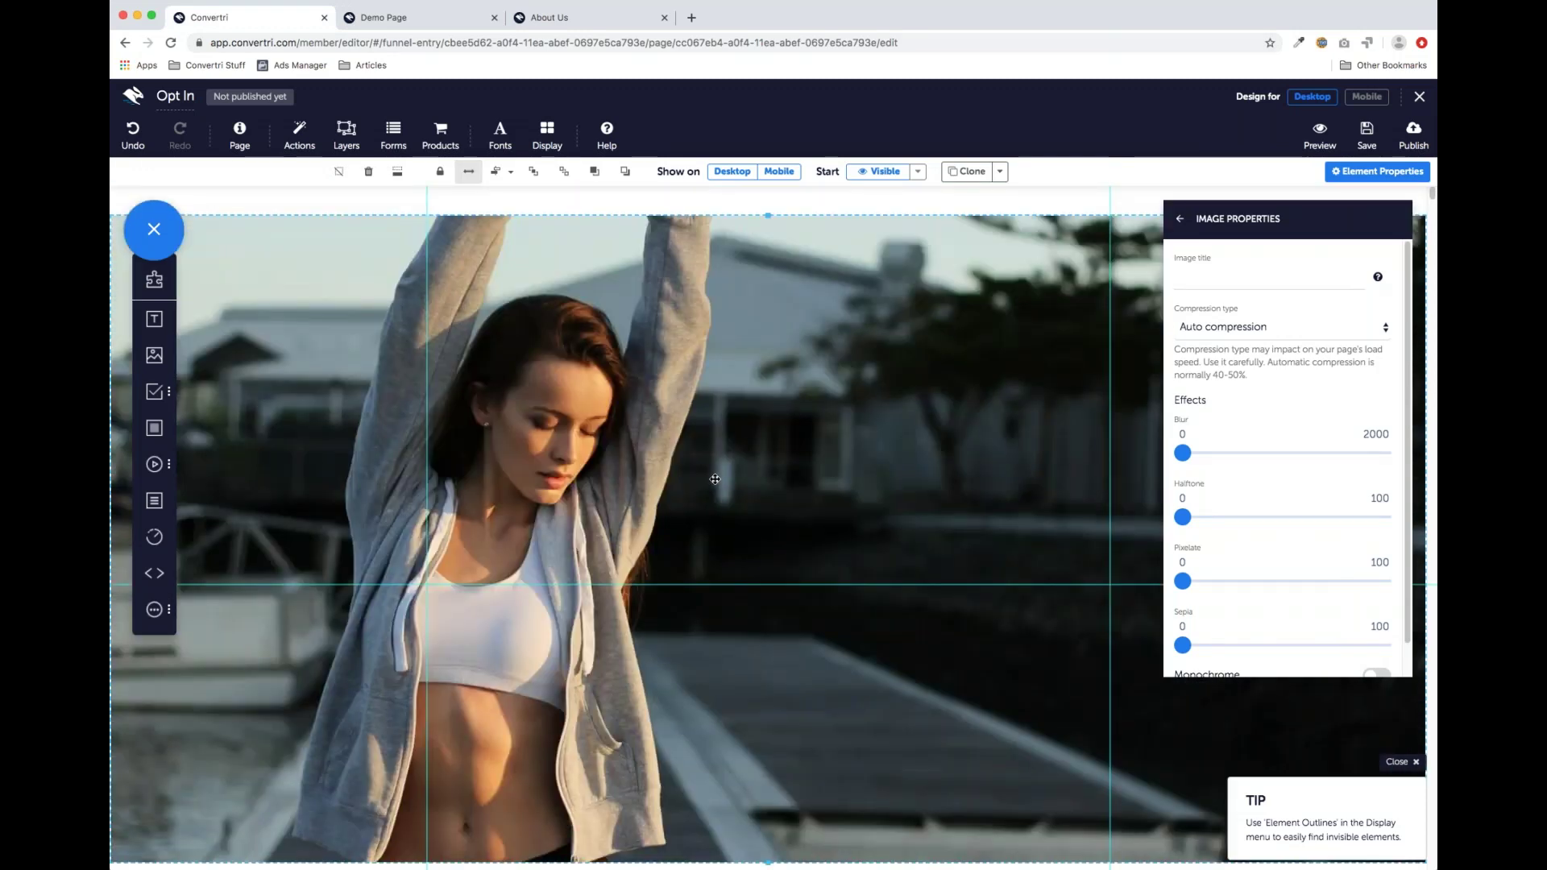
Add a panel and shape it into a thin full-width strip above the hero image
left_click_drag(154, 428, 667, 460)
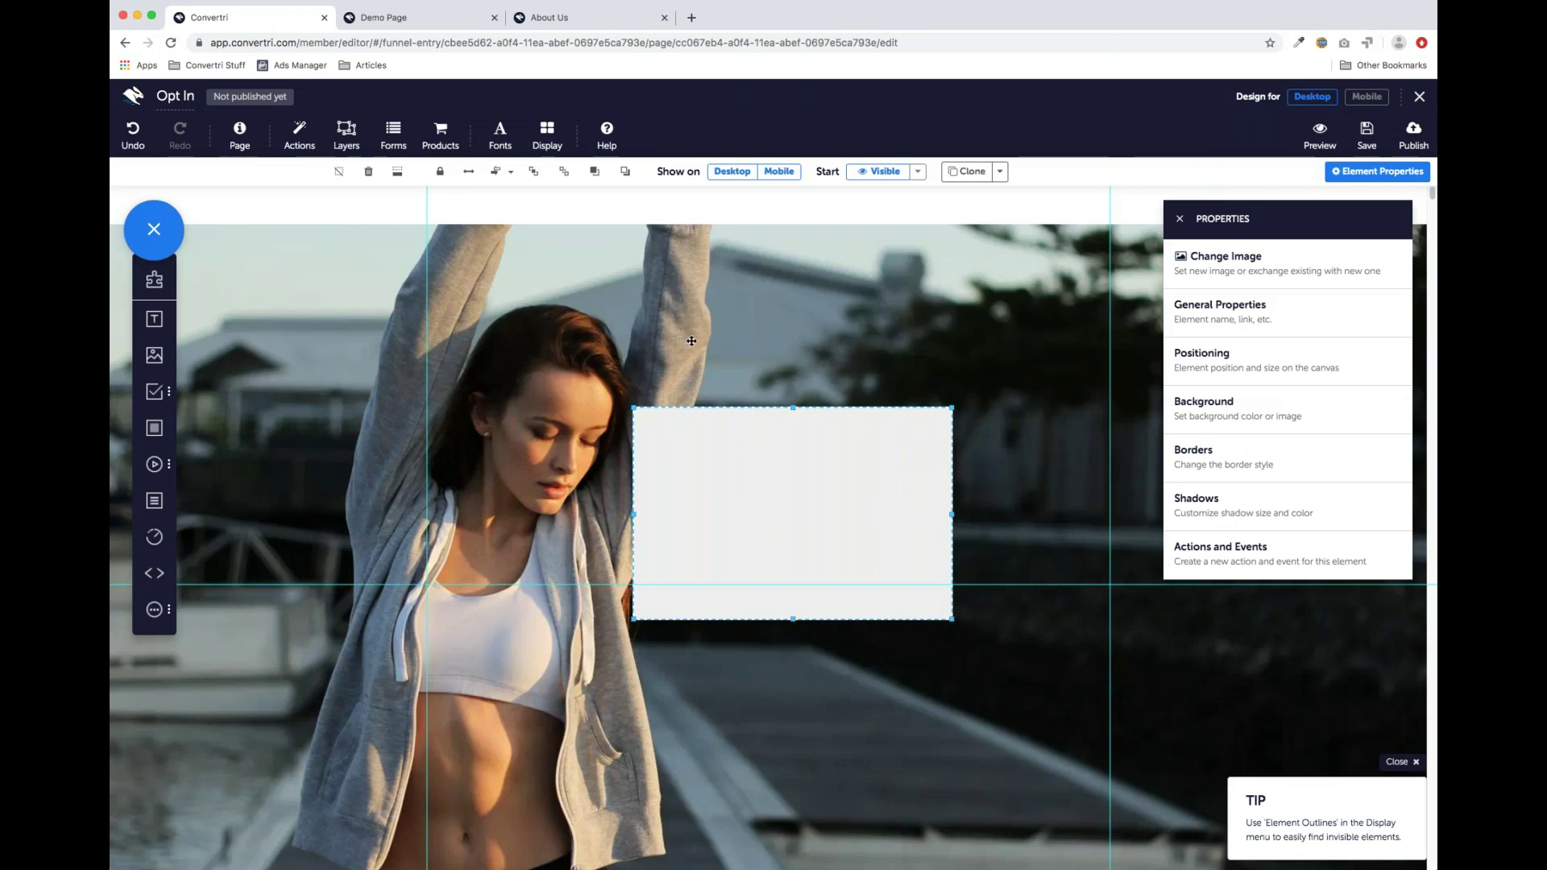
scroll(707, 525, "down", 3)
scroll(733, 564, "up", 3)
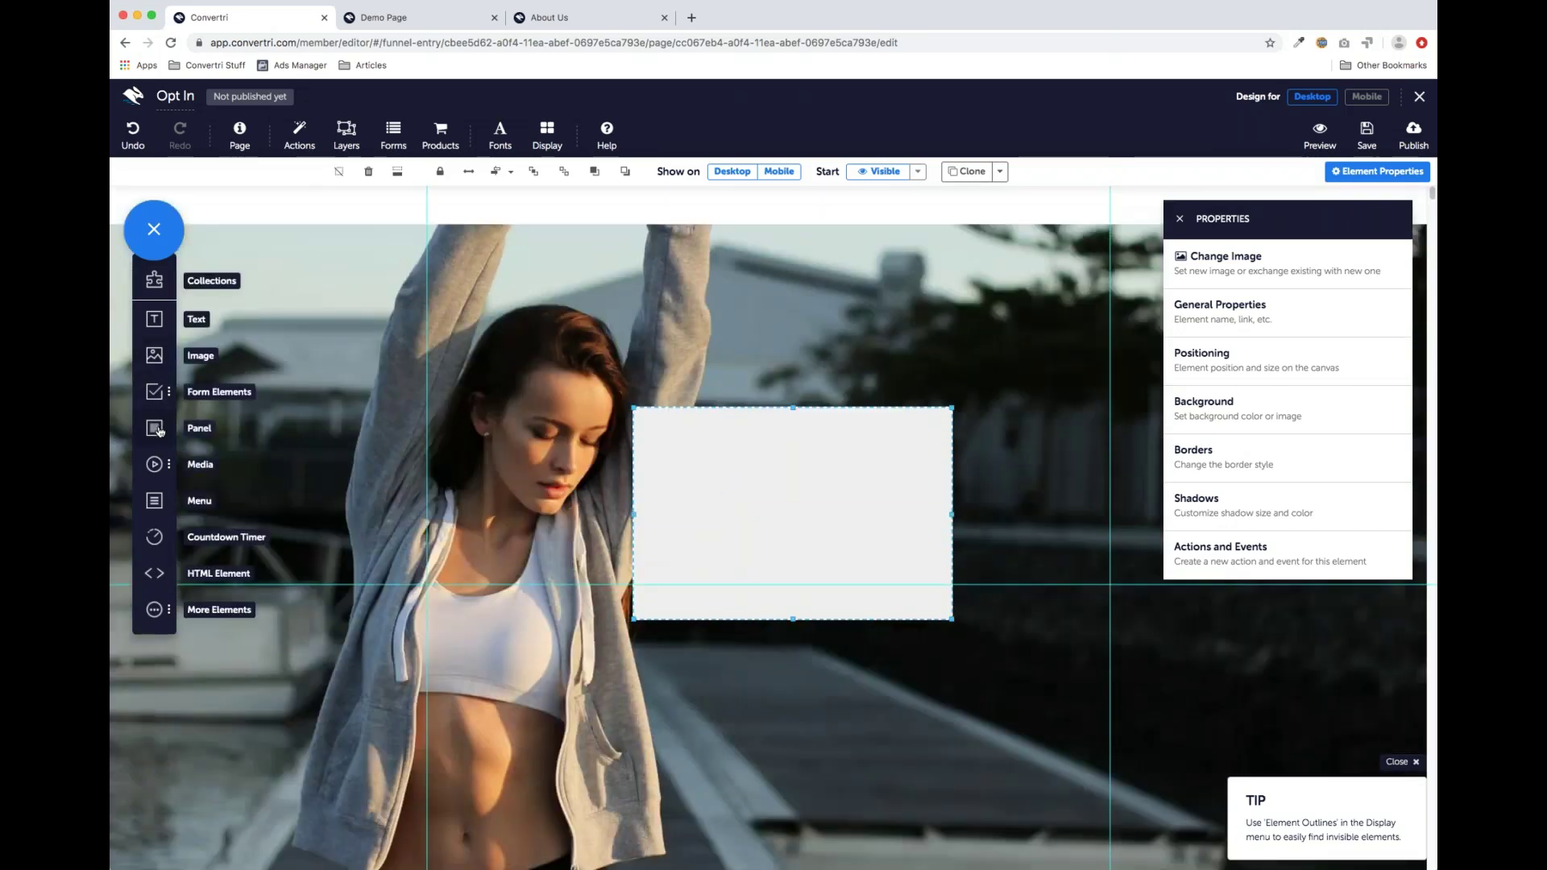
left_click_drag(800, 501, 748, 280)
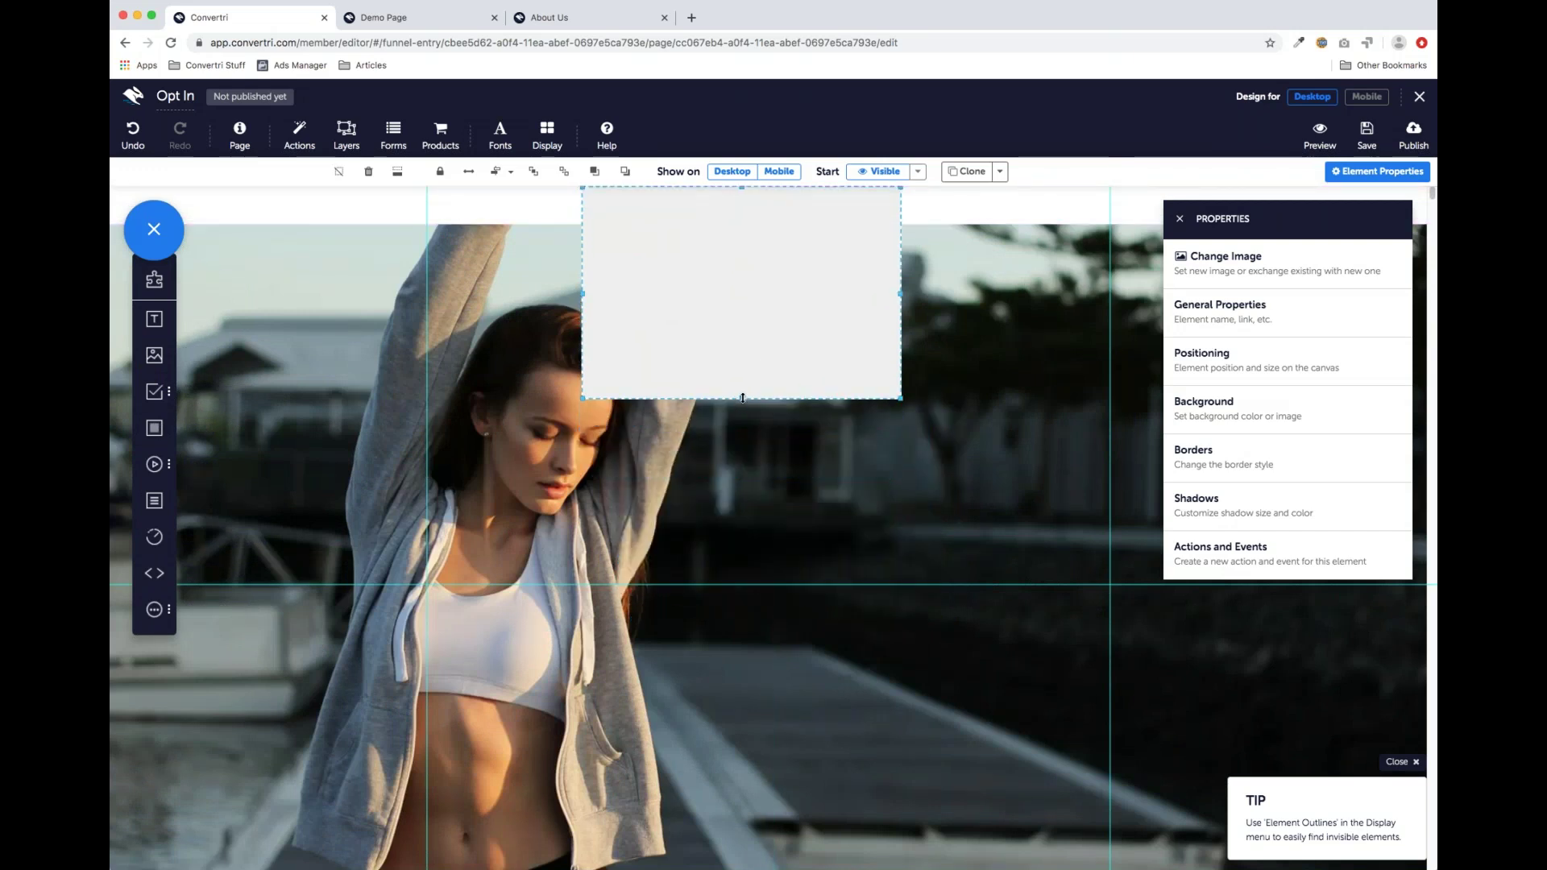
left_click_drag(742, 398, 741, 223)
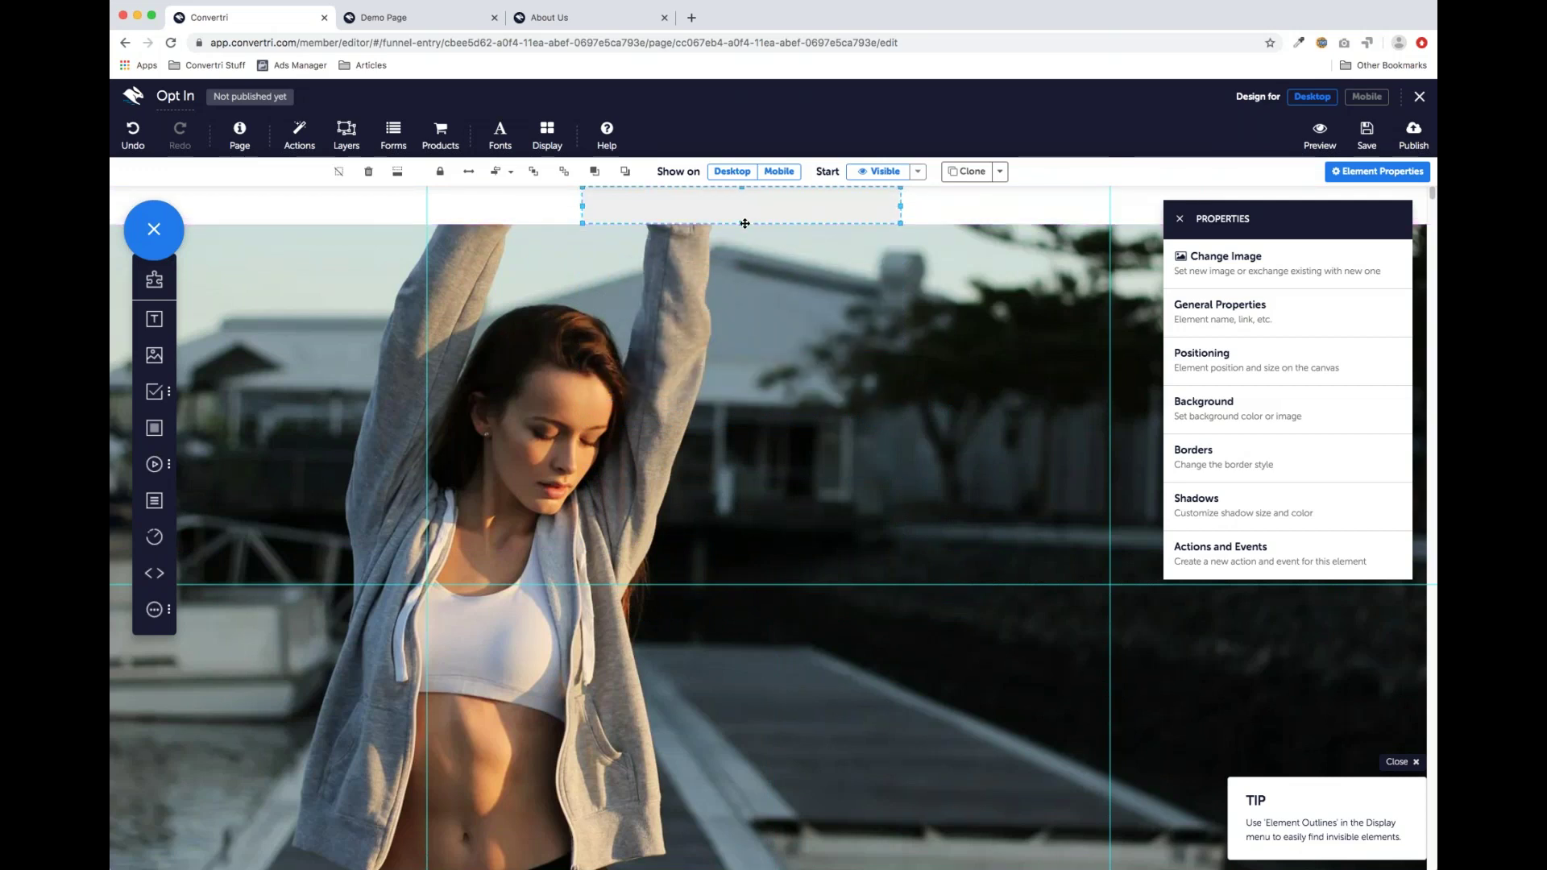
left_click(469, 174)
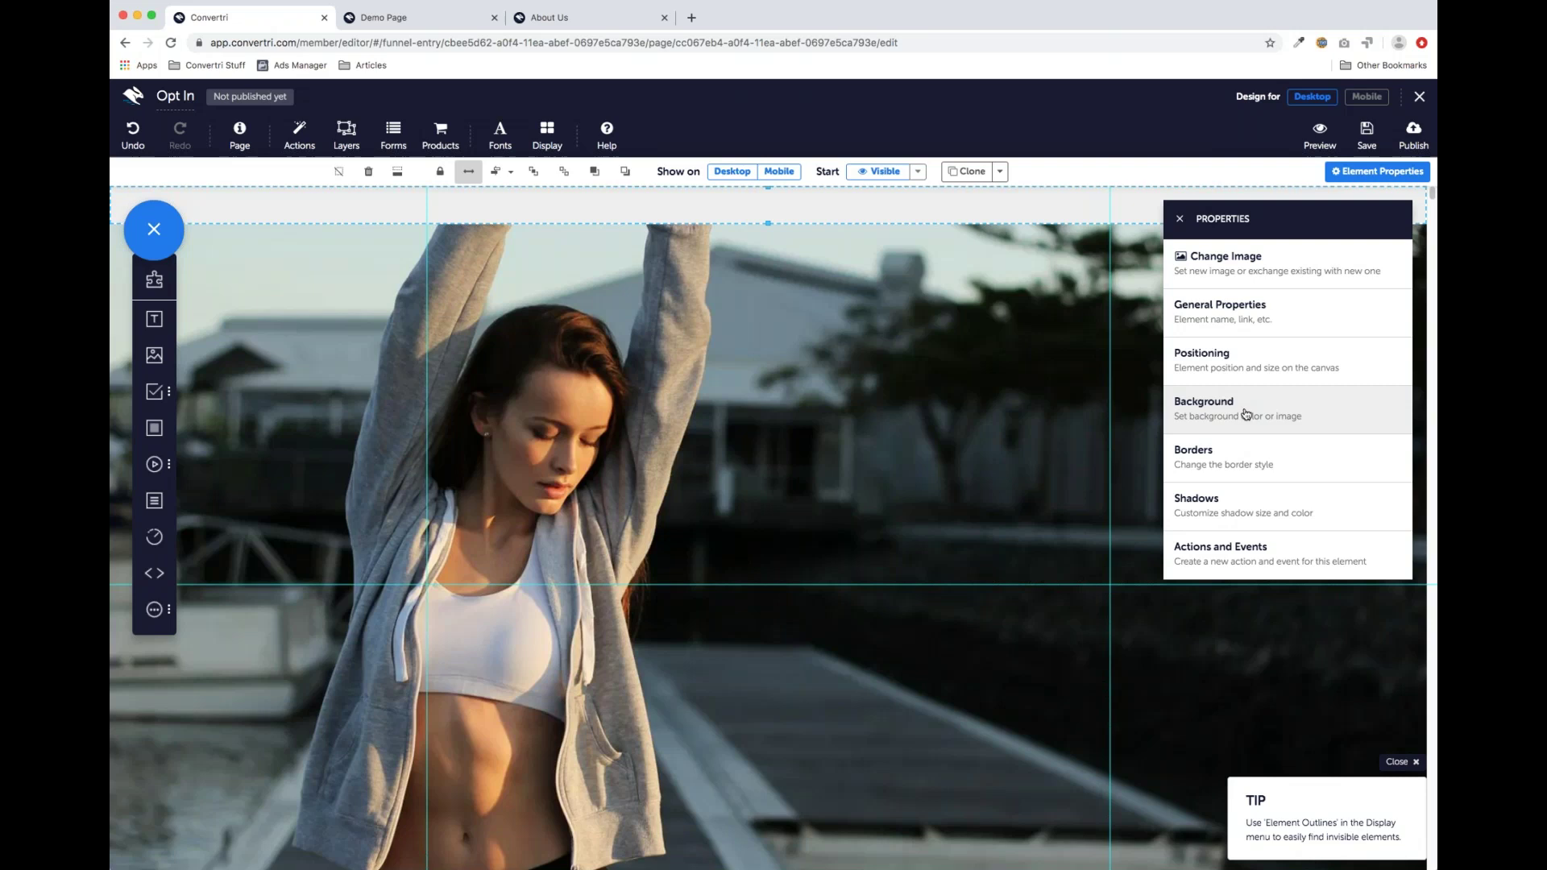
Set the strip panel's background fill to a solid pale yellow, rgb(252, 234, 171)
left_click(1171, 424)
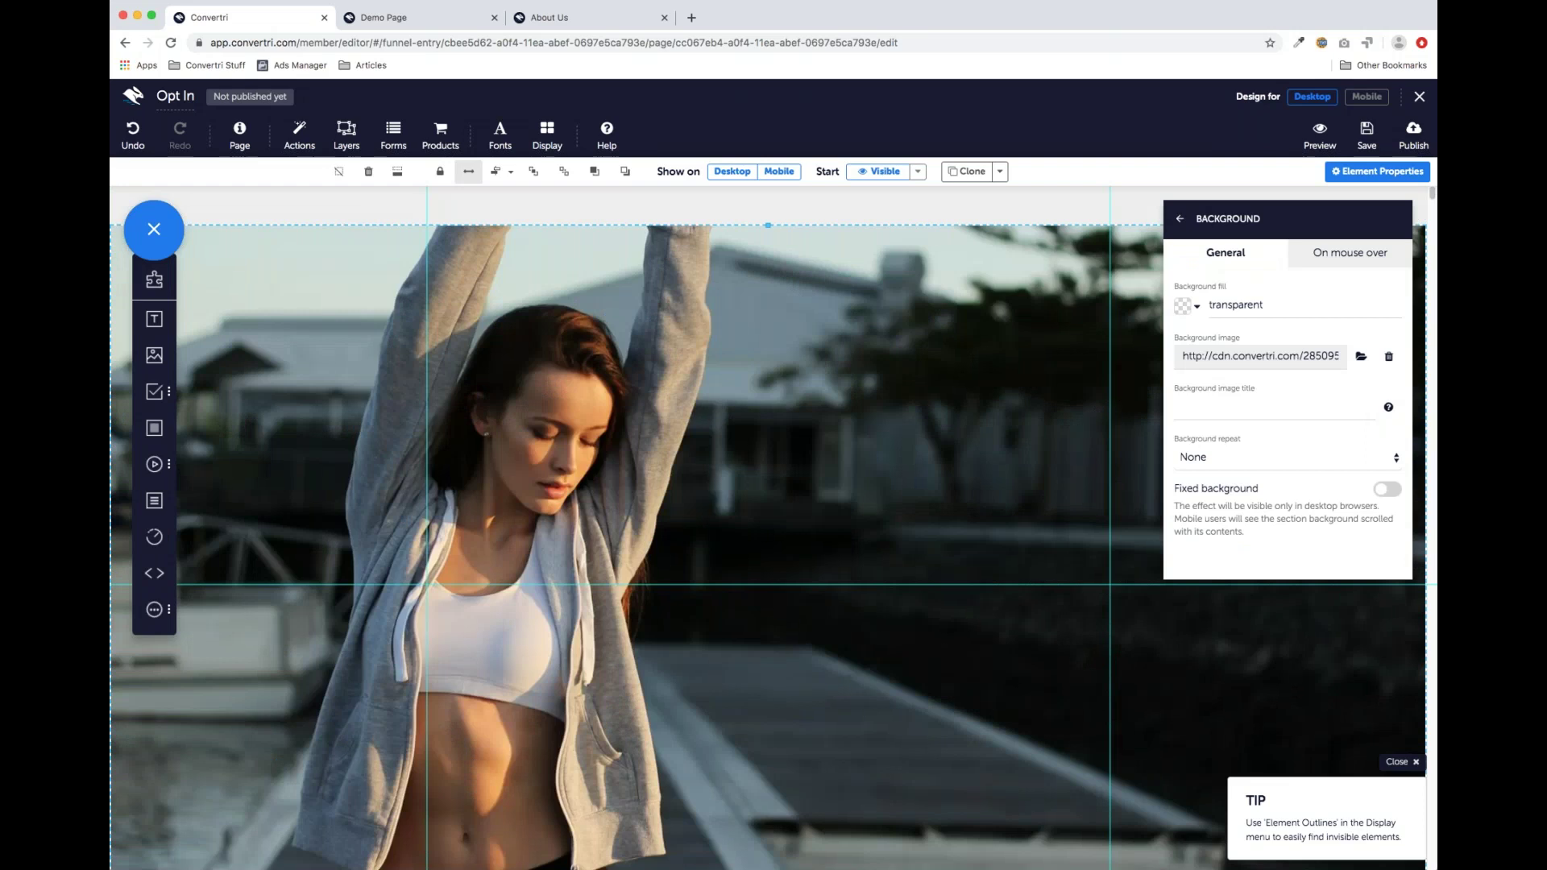
left_click(1080, 242)
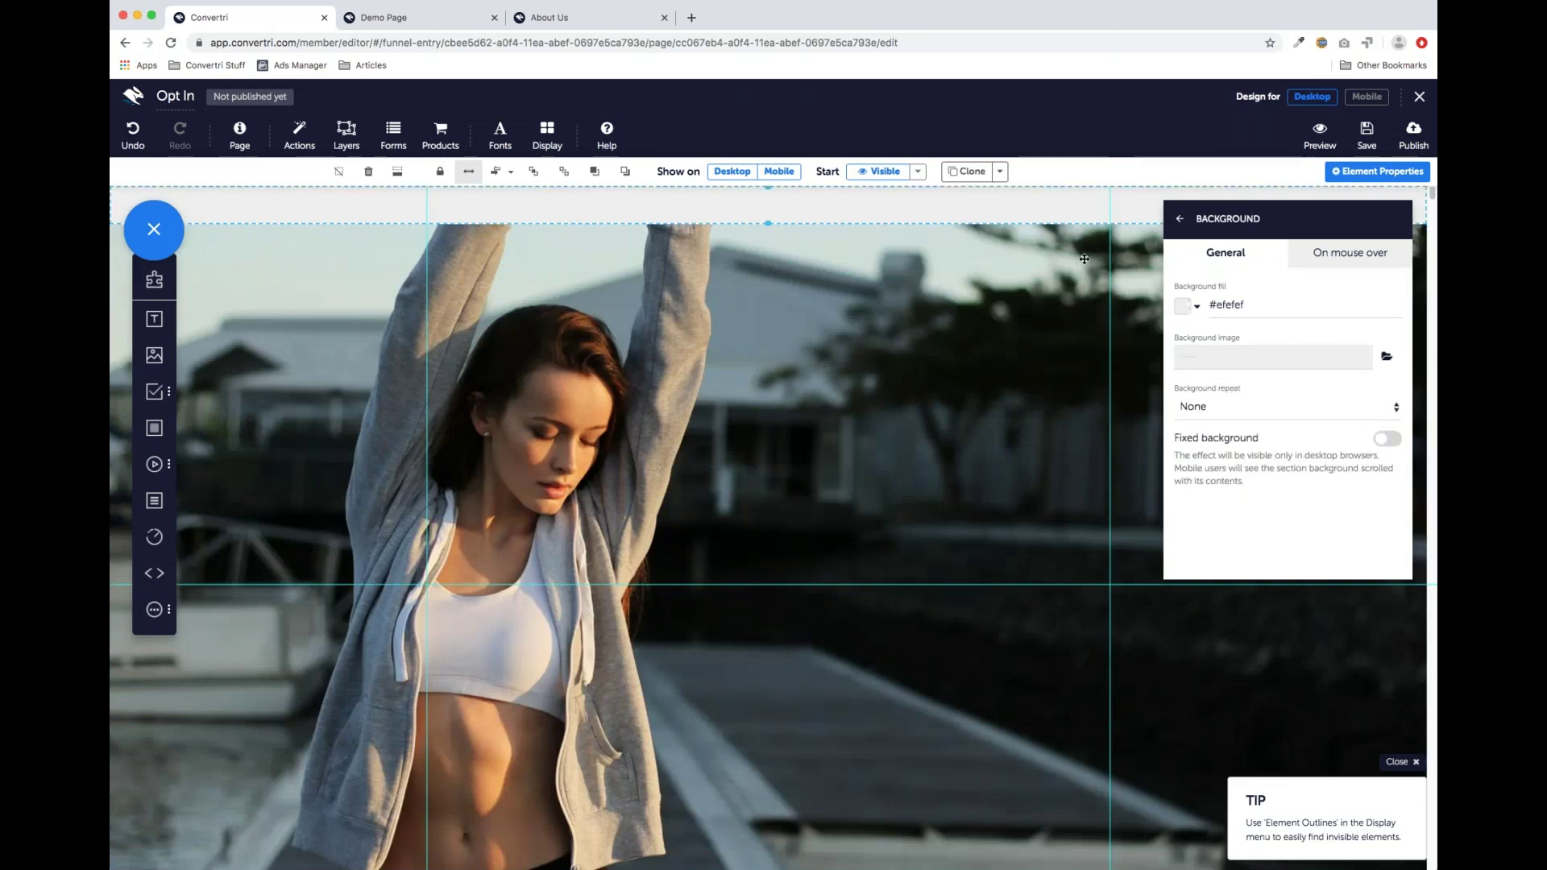
left_click(1181, 308)
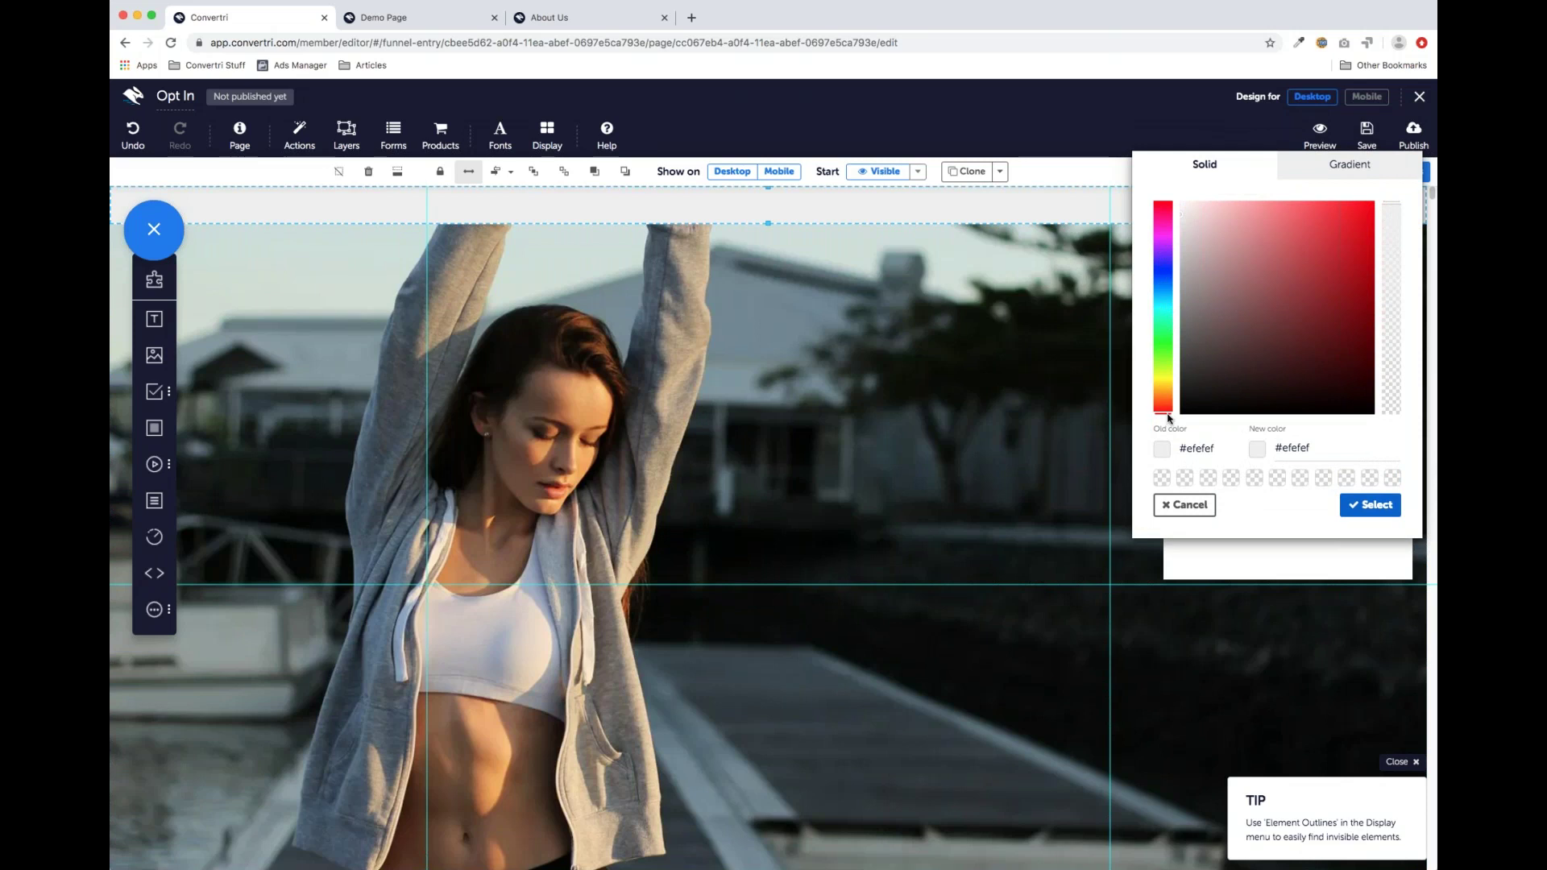
left_click_drag(1165, 401, 1165, 386)
left_click(1303, 253)
mouse_move(1304, 252)
left_mouse_down()
mouse_move(1264, 218)
mouse_move(1284, 208)
mouse_move(1243, 204)
left_mouse_up()
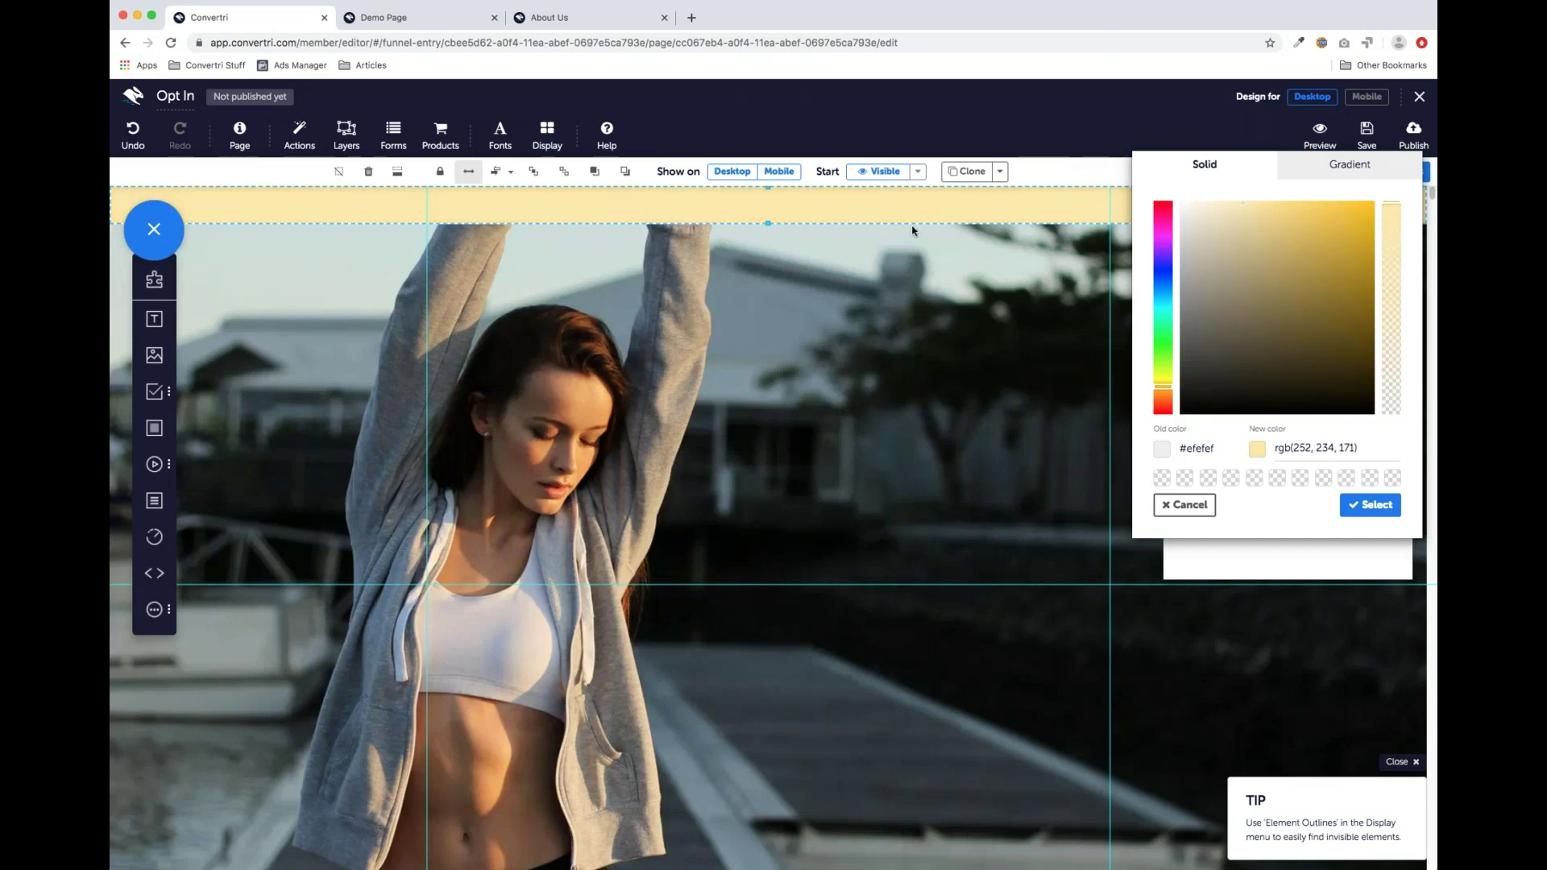
left_click(1372, 508)
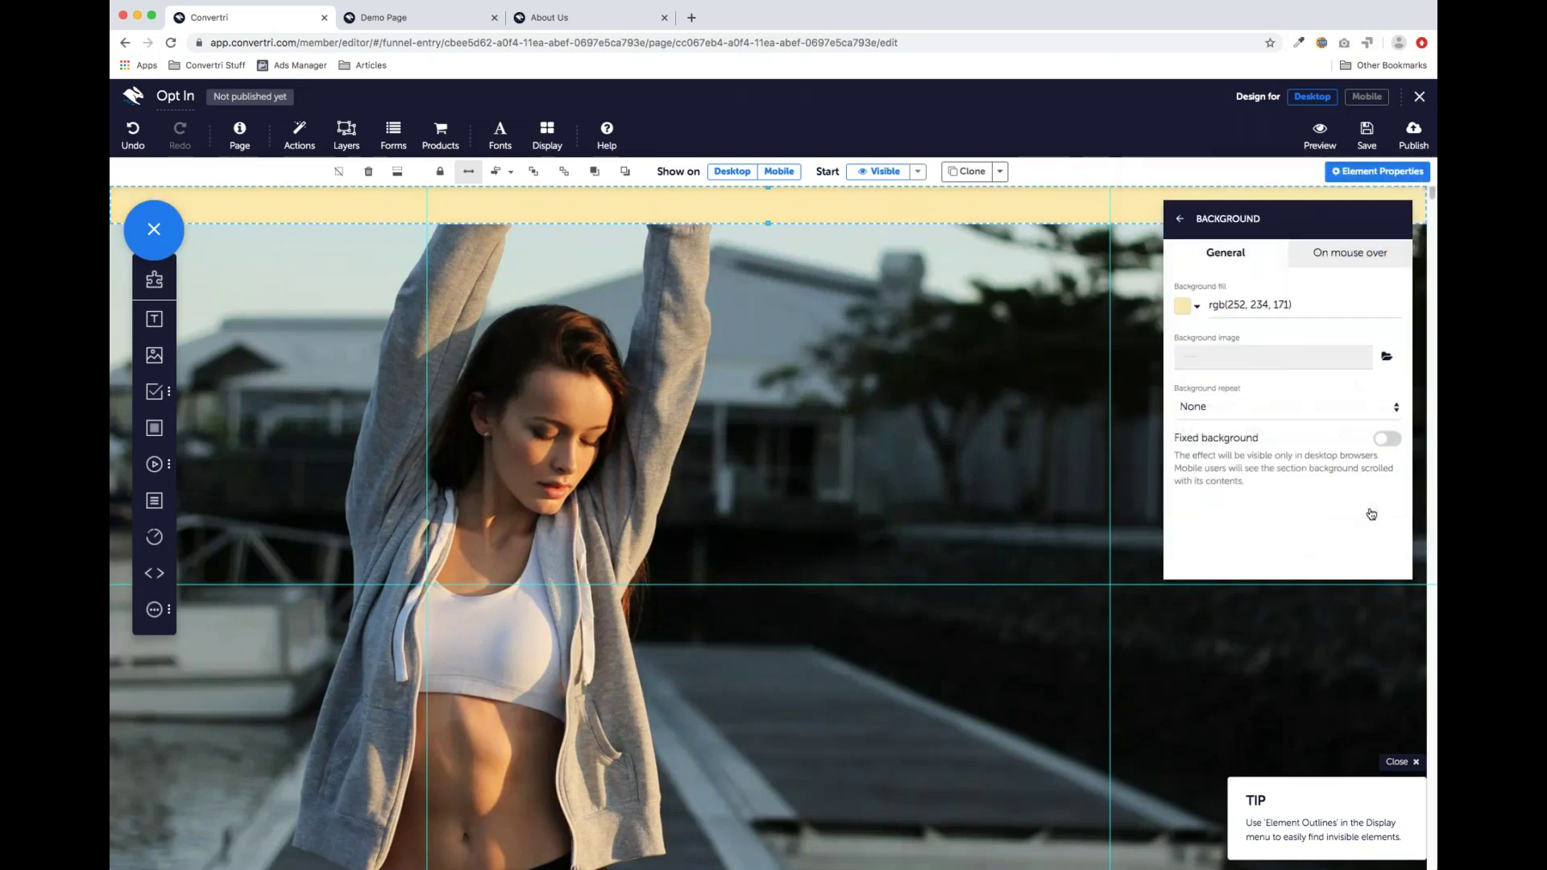
left_click(1180, 220)
Clone the yellow strip and place the copy directly below the hero image as a taller footer band
scroll(948, 377, "down", 3)
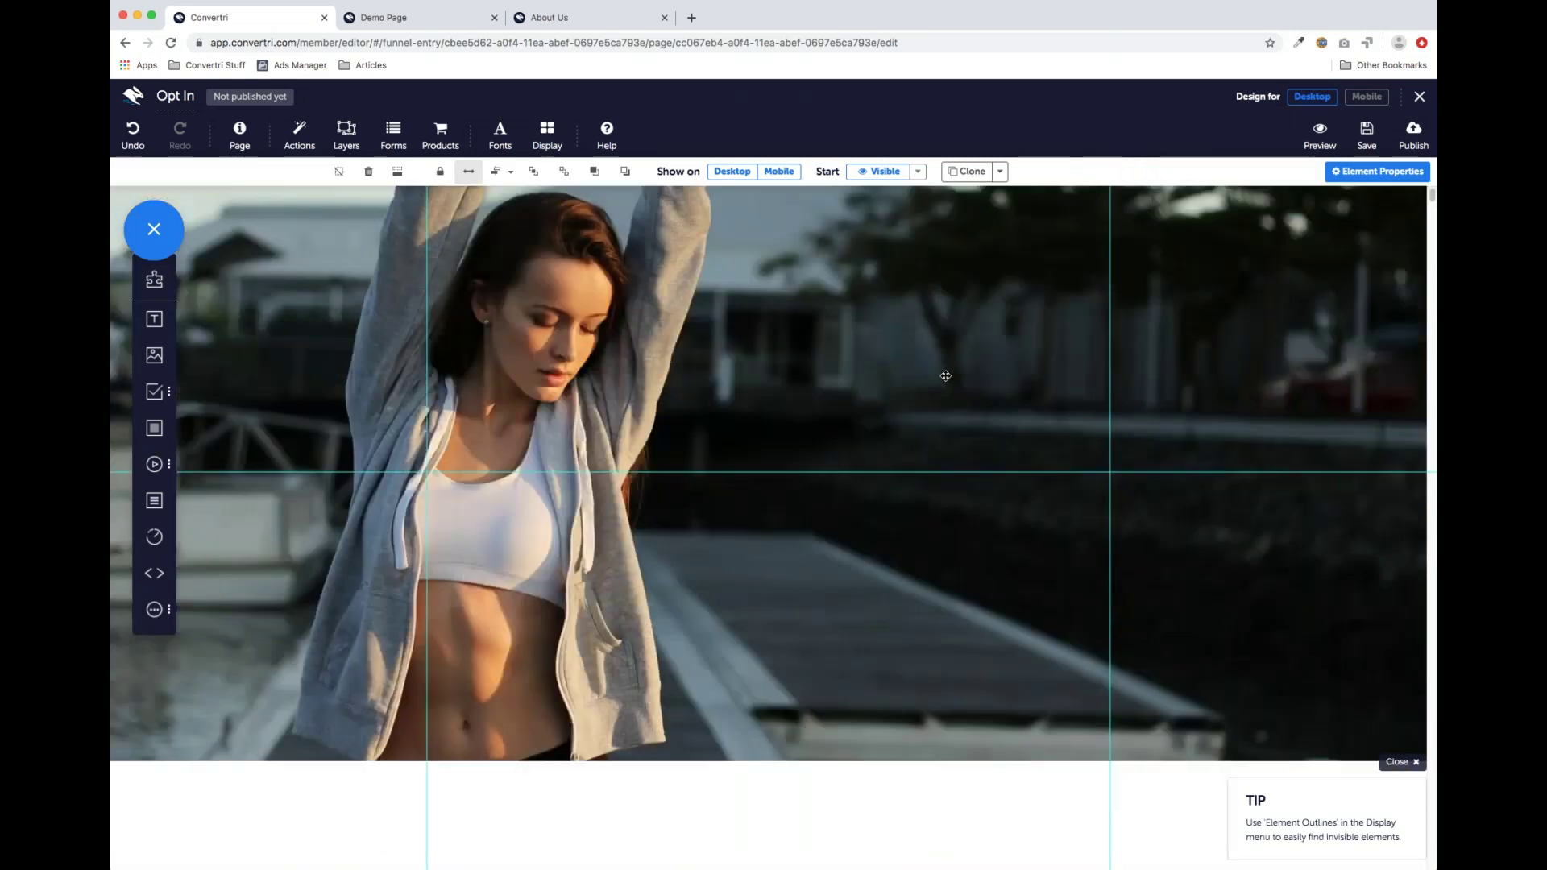
scroll(887, 620, "up", 3)
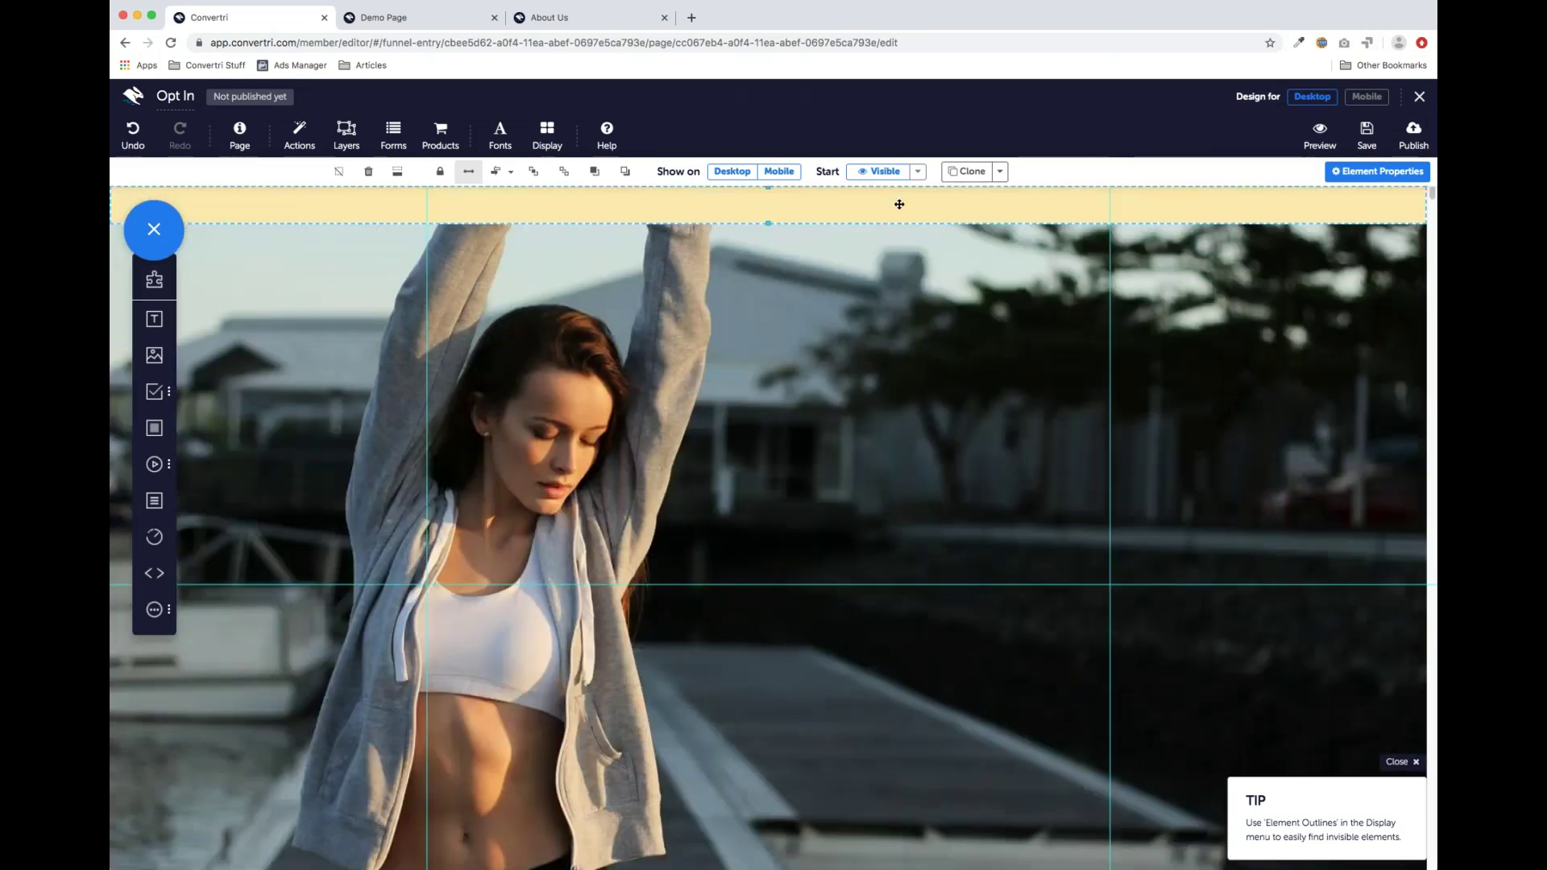
left_click(968, 175)
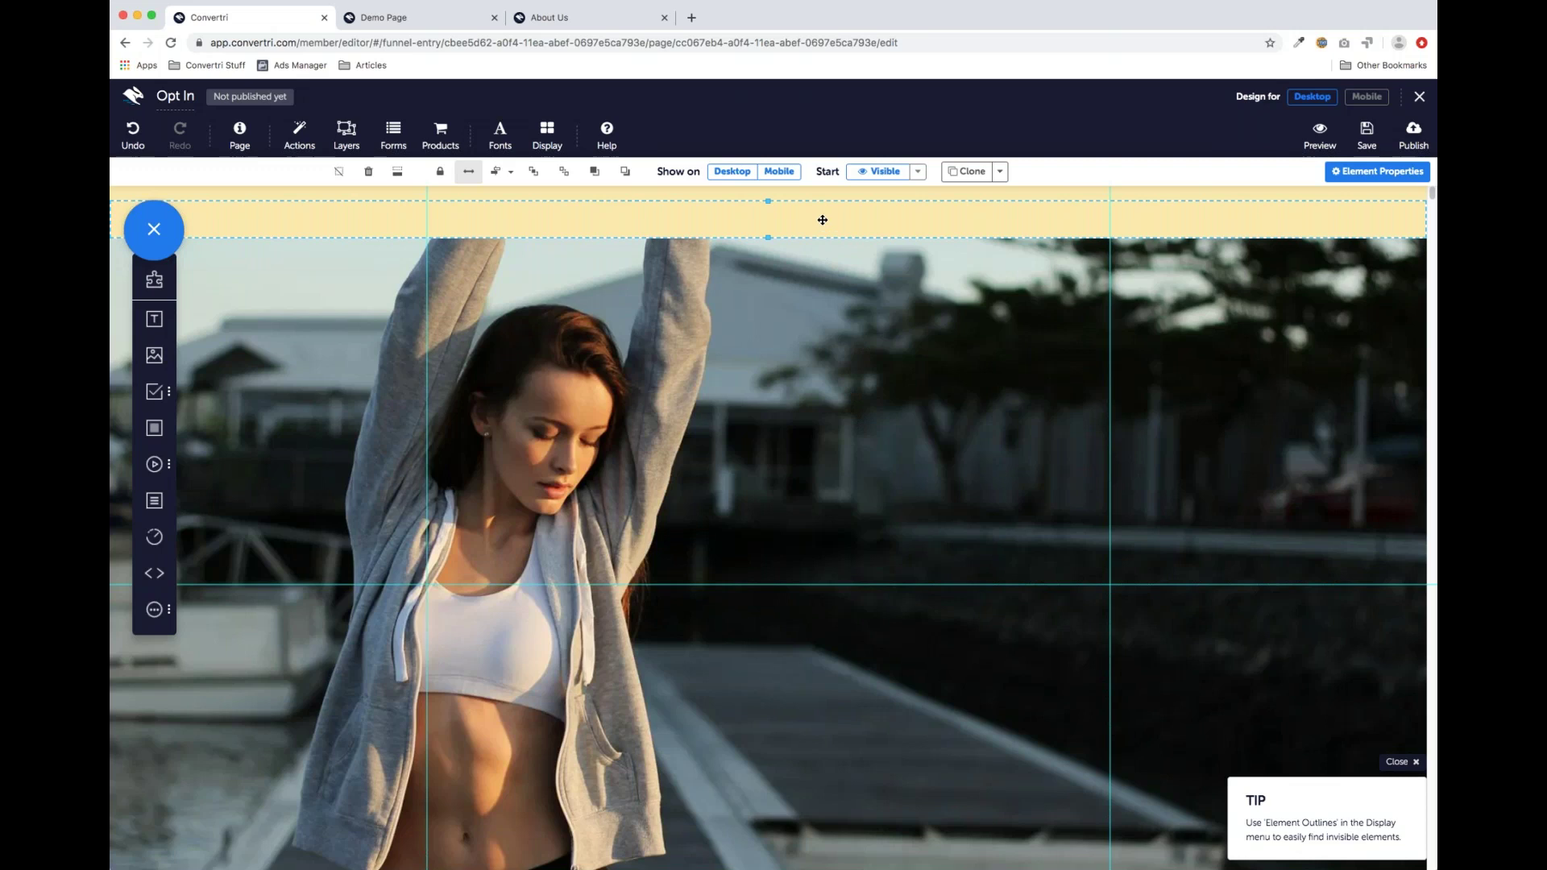
left_click_drag(823, 220, 762, 634)
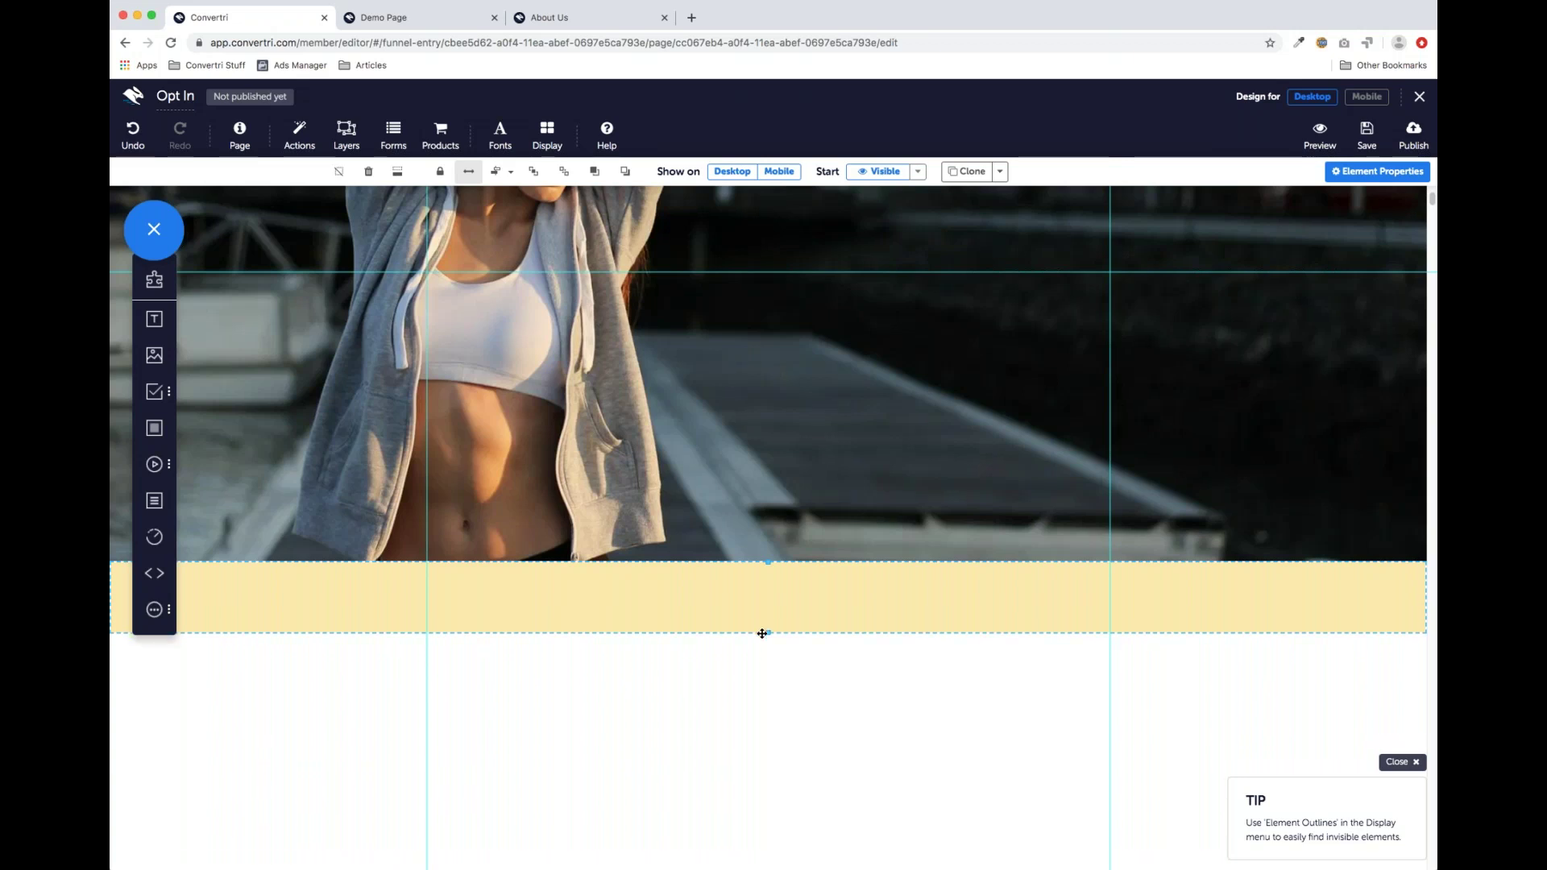
Review the hero image and both yellow bands, comparing the layout with the published Demo Page
scroll(964, 490, "up", 5)
scroll(957, 501, "down", 5)
scroll(957, 501, "up", 5)
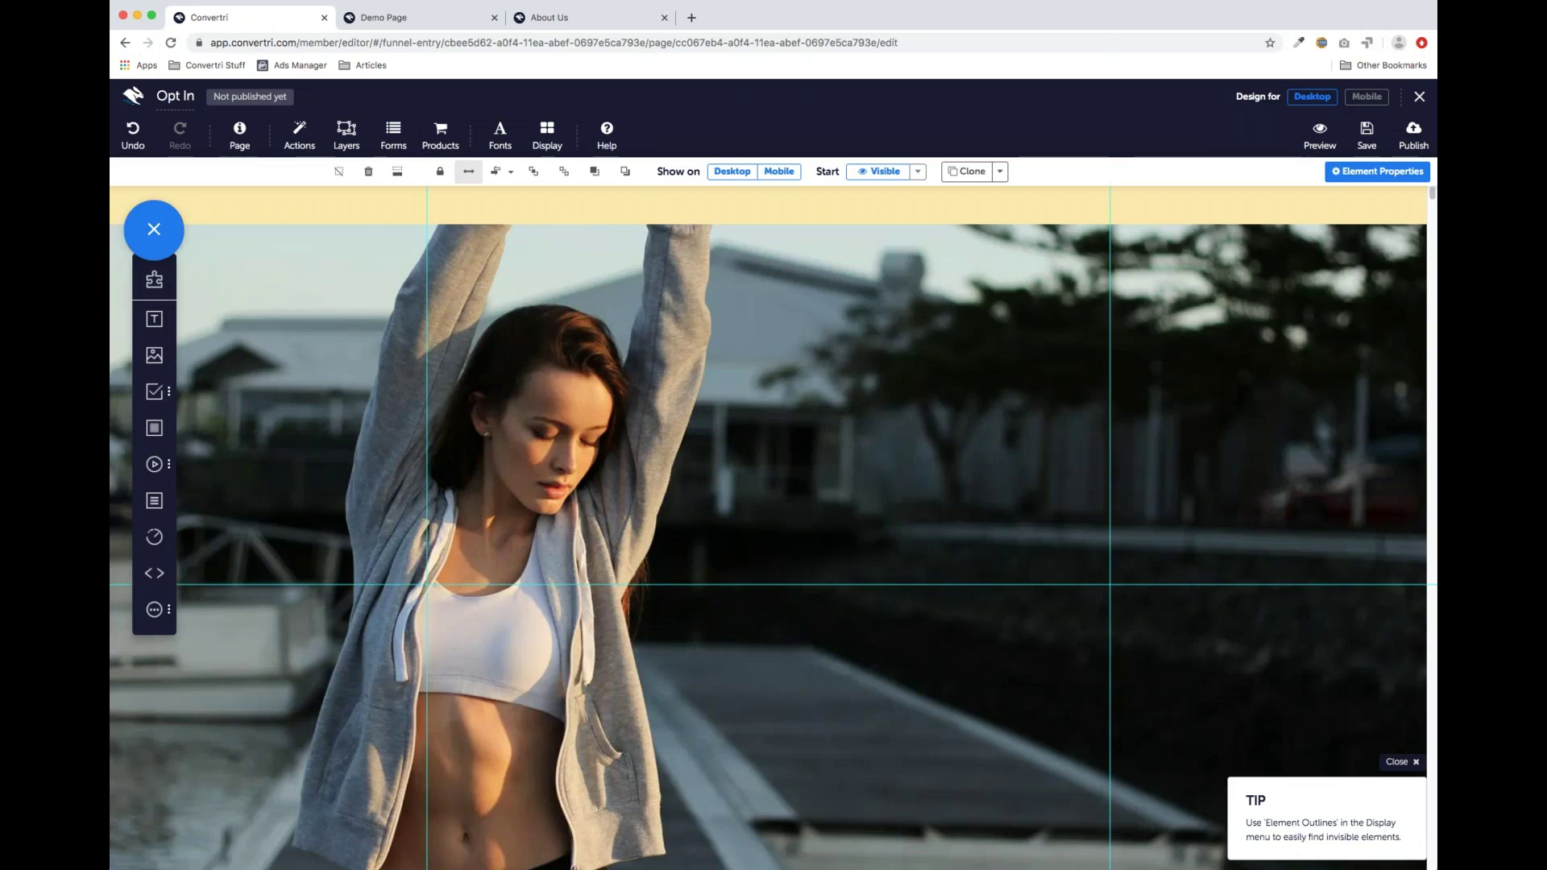
scroll(714, 516, "down", 1)
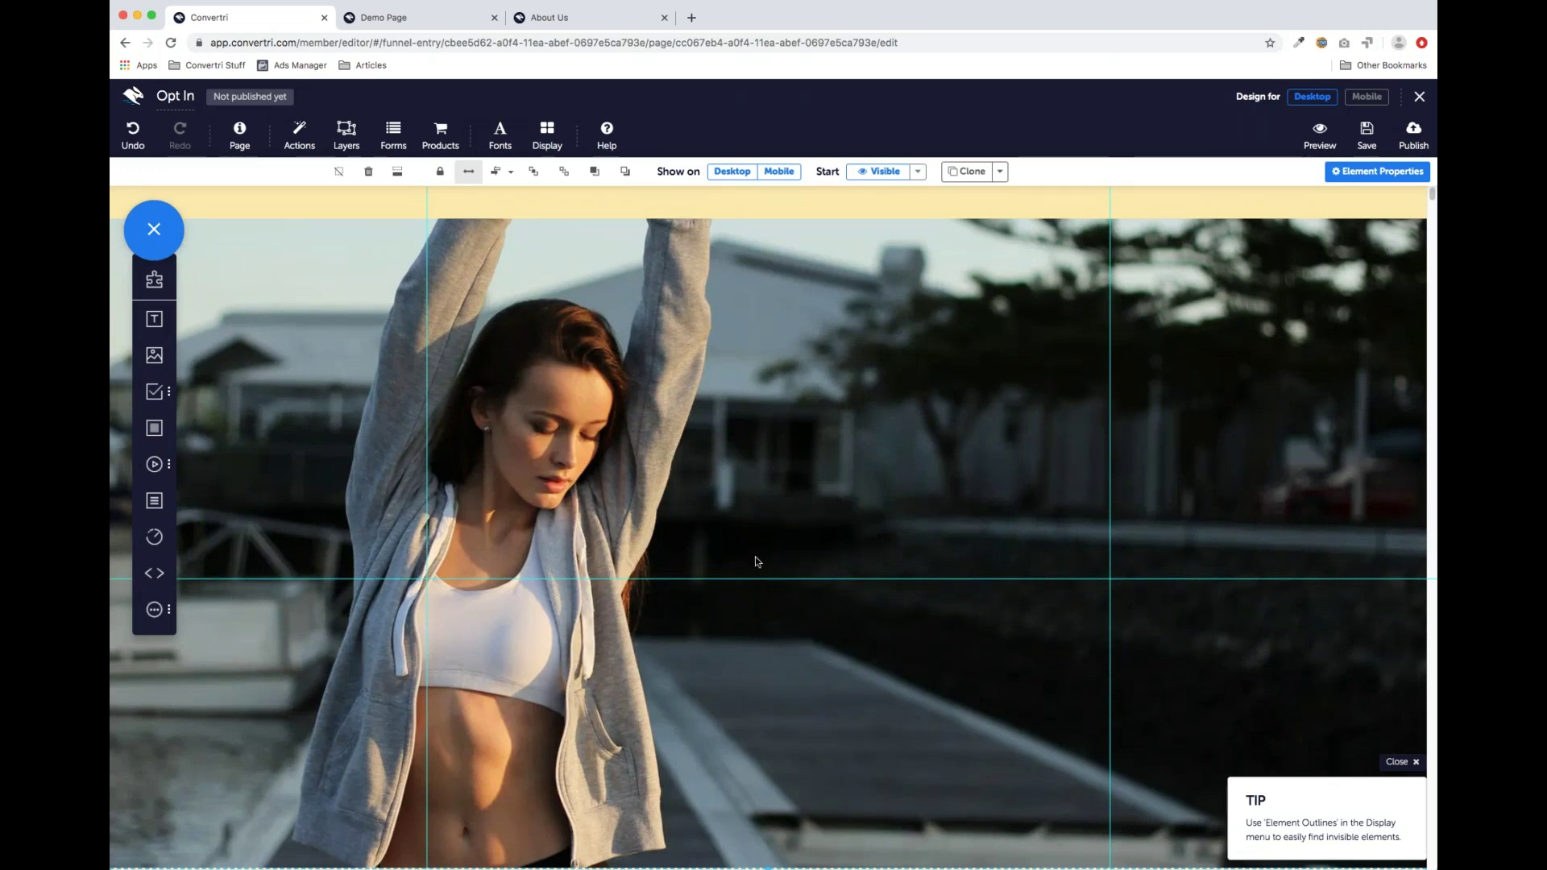
scroll(904, 521, "down", 1)
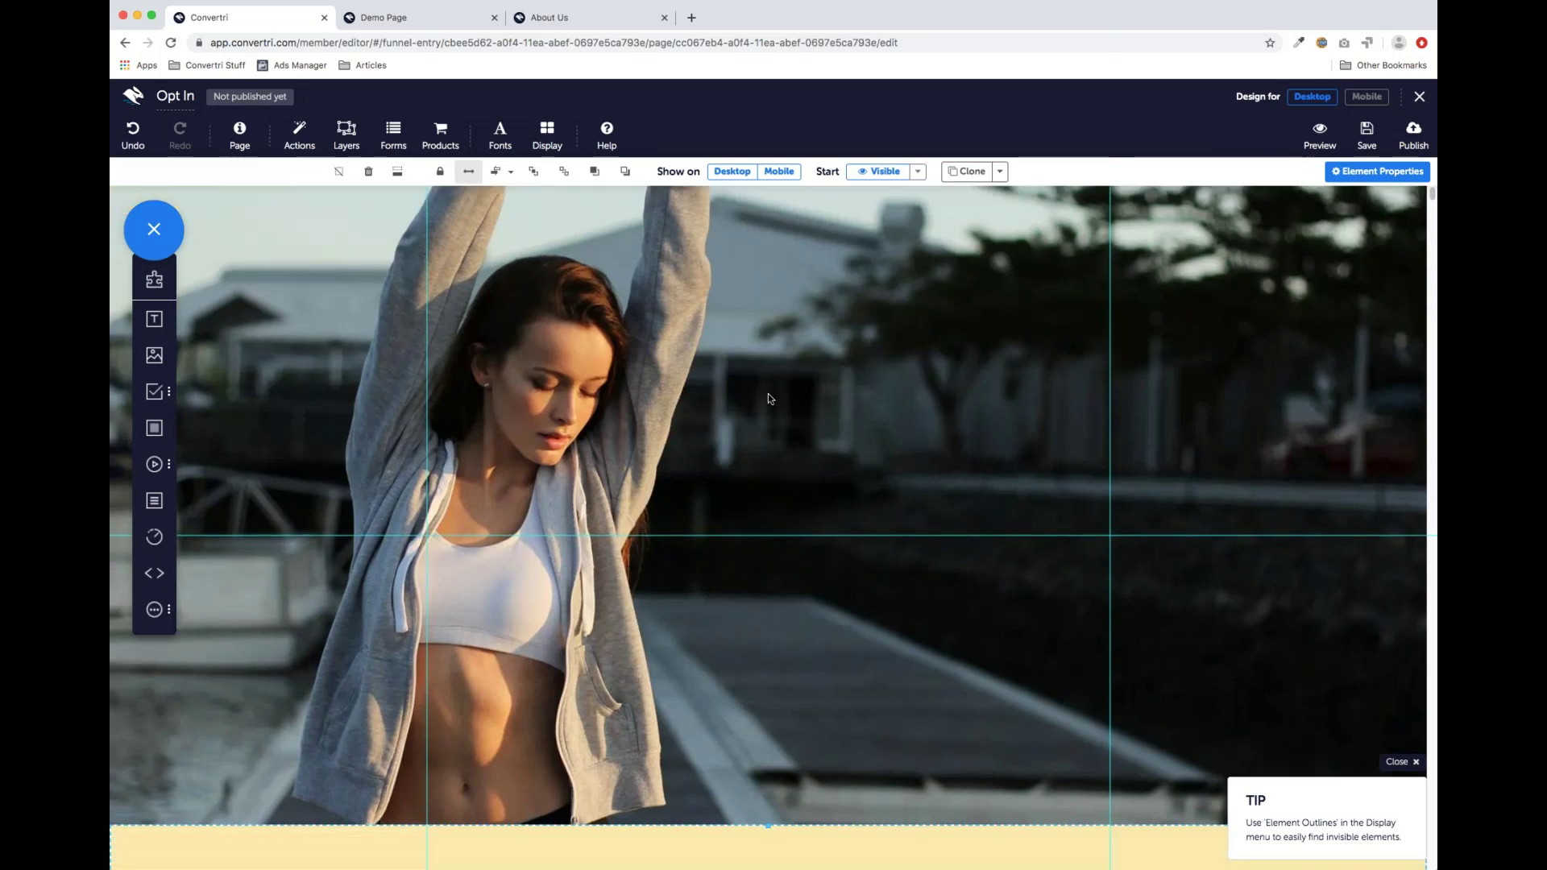
scroll(767, 395, "up", 1)
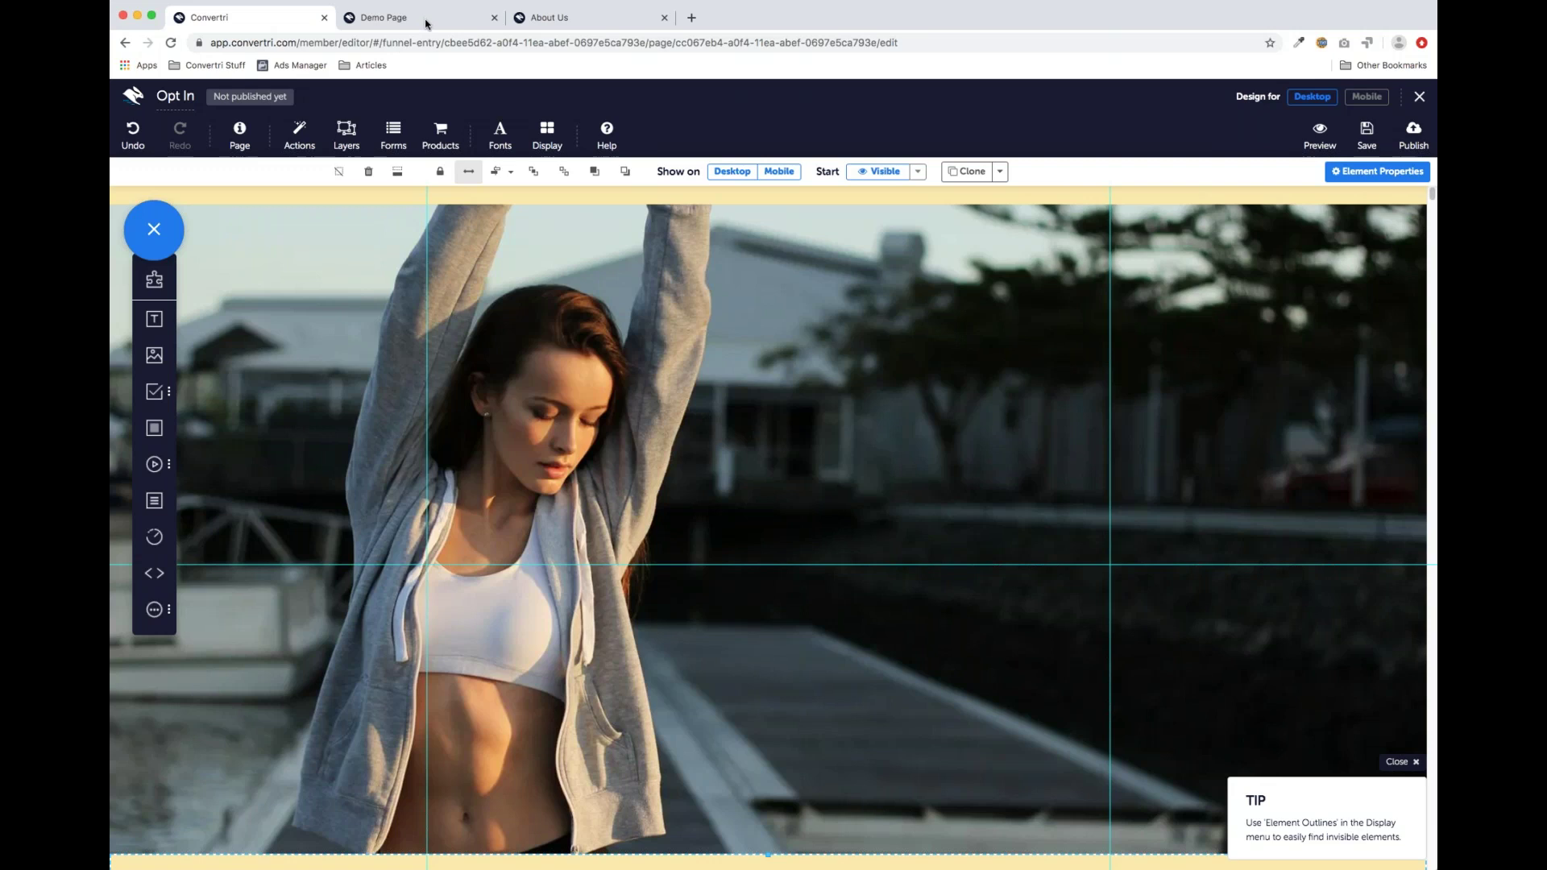
left_click(427, 22)
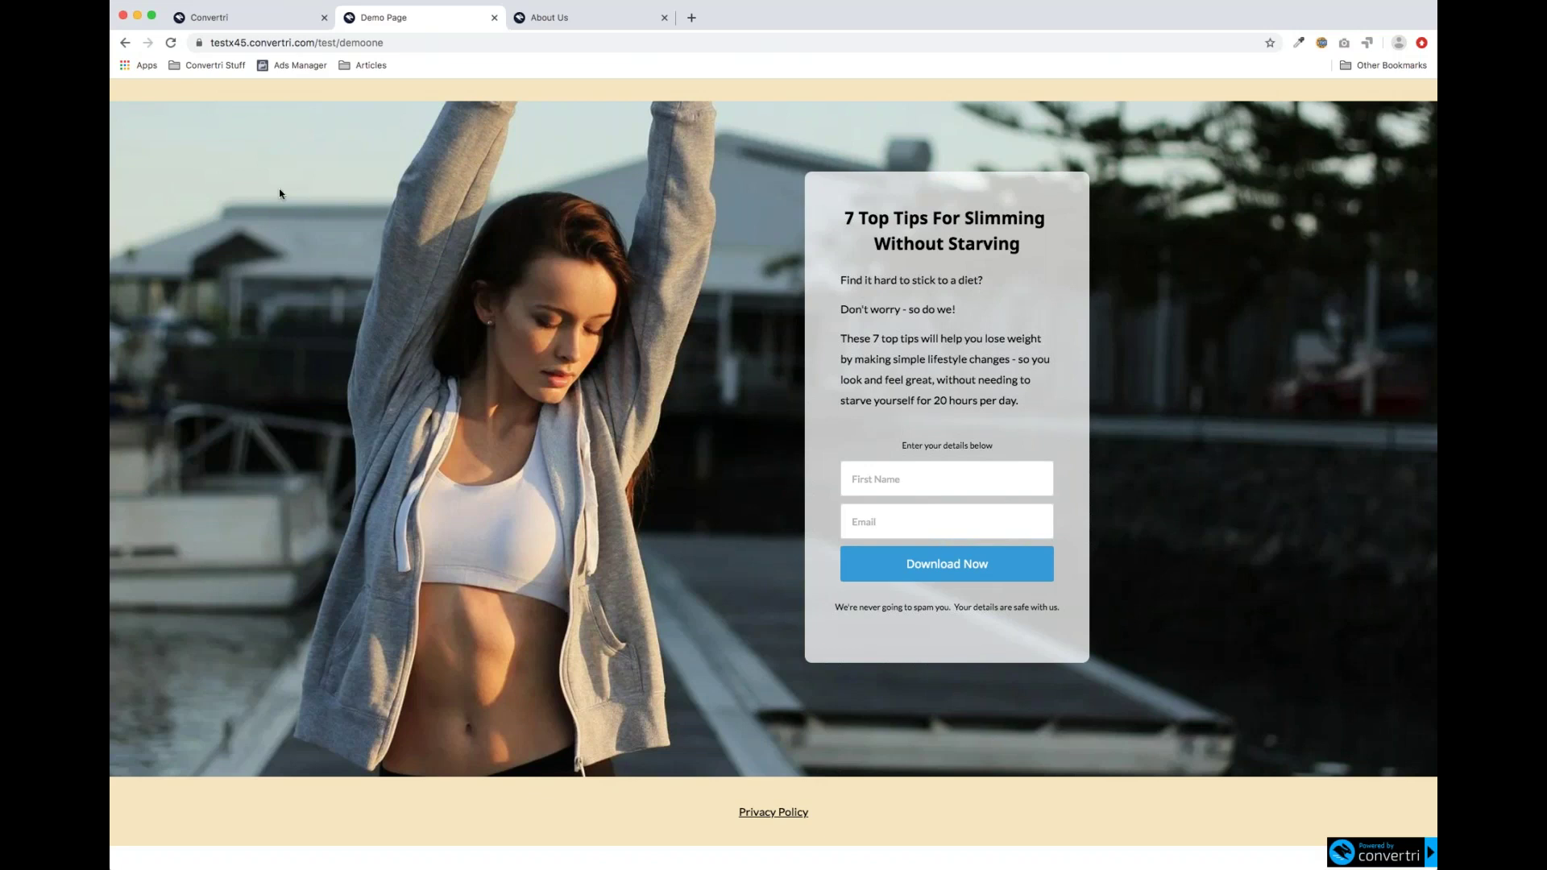
left_click(264, 25)
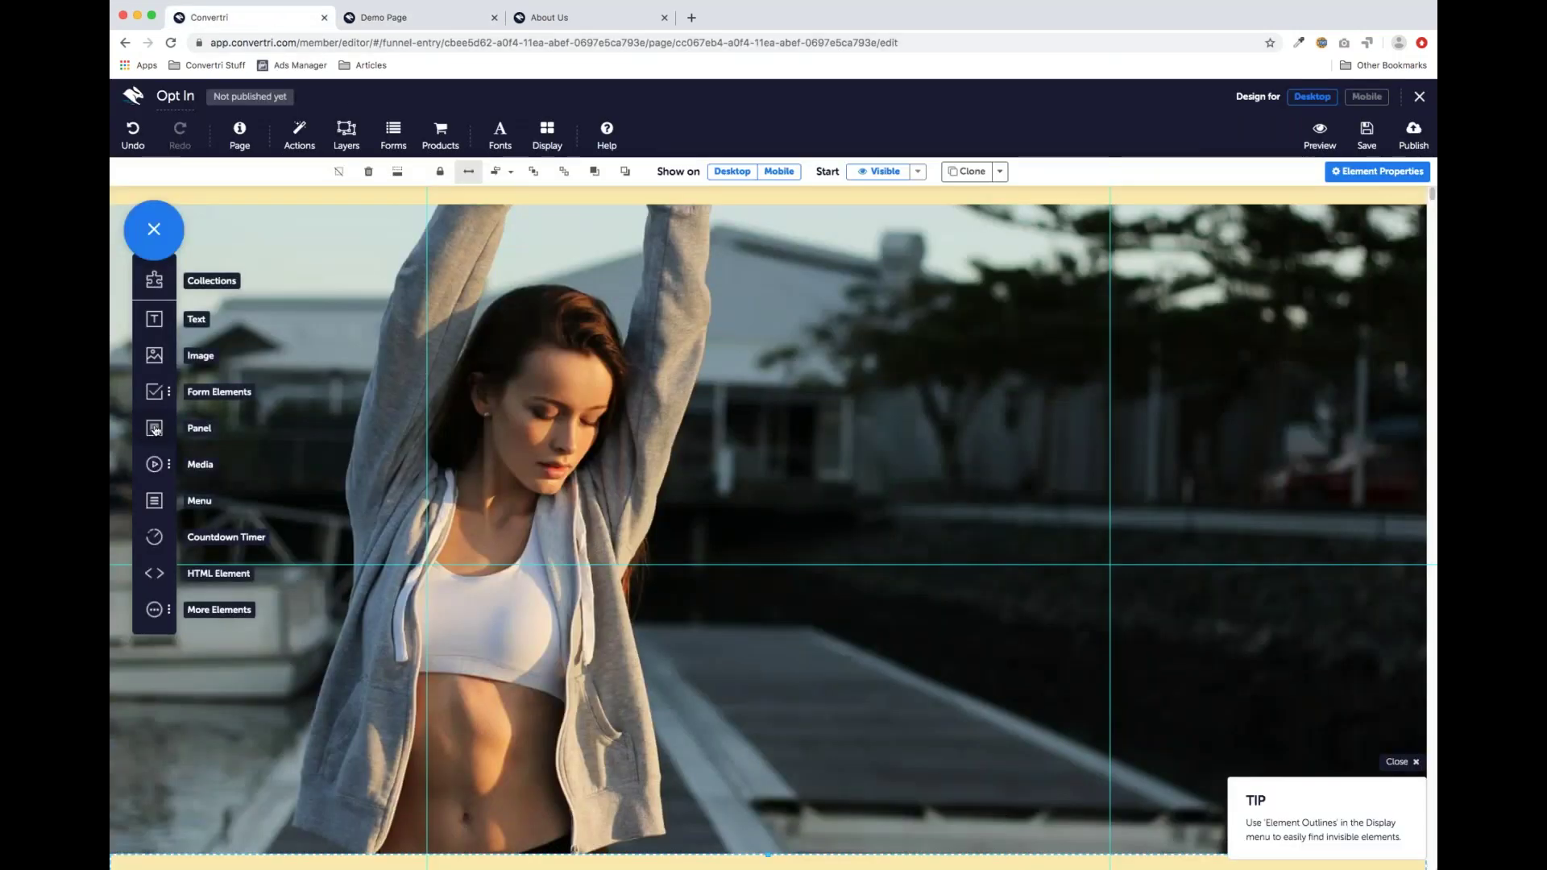
Add a panel over the dark area beside the woman in the hero image and shape it into a tall portrait box
left_click_drag(156, 431, 603, 567)
left_click_drag(900, 457, 880, 342)
left_click_drag(1100, 528, 1082, 741)
mouse_move(953, 494)
left_mouse_down()
mouse_move(930, 483)
mouse_move(929, 515)
mouse_move(930, 500)
left_mouse_up()
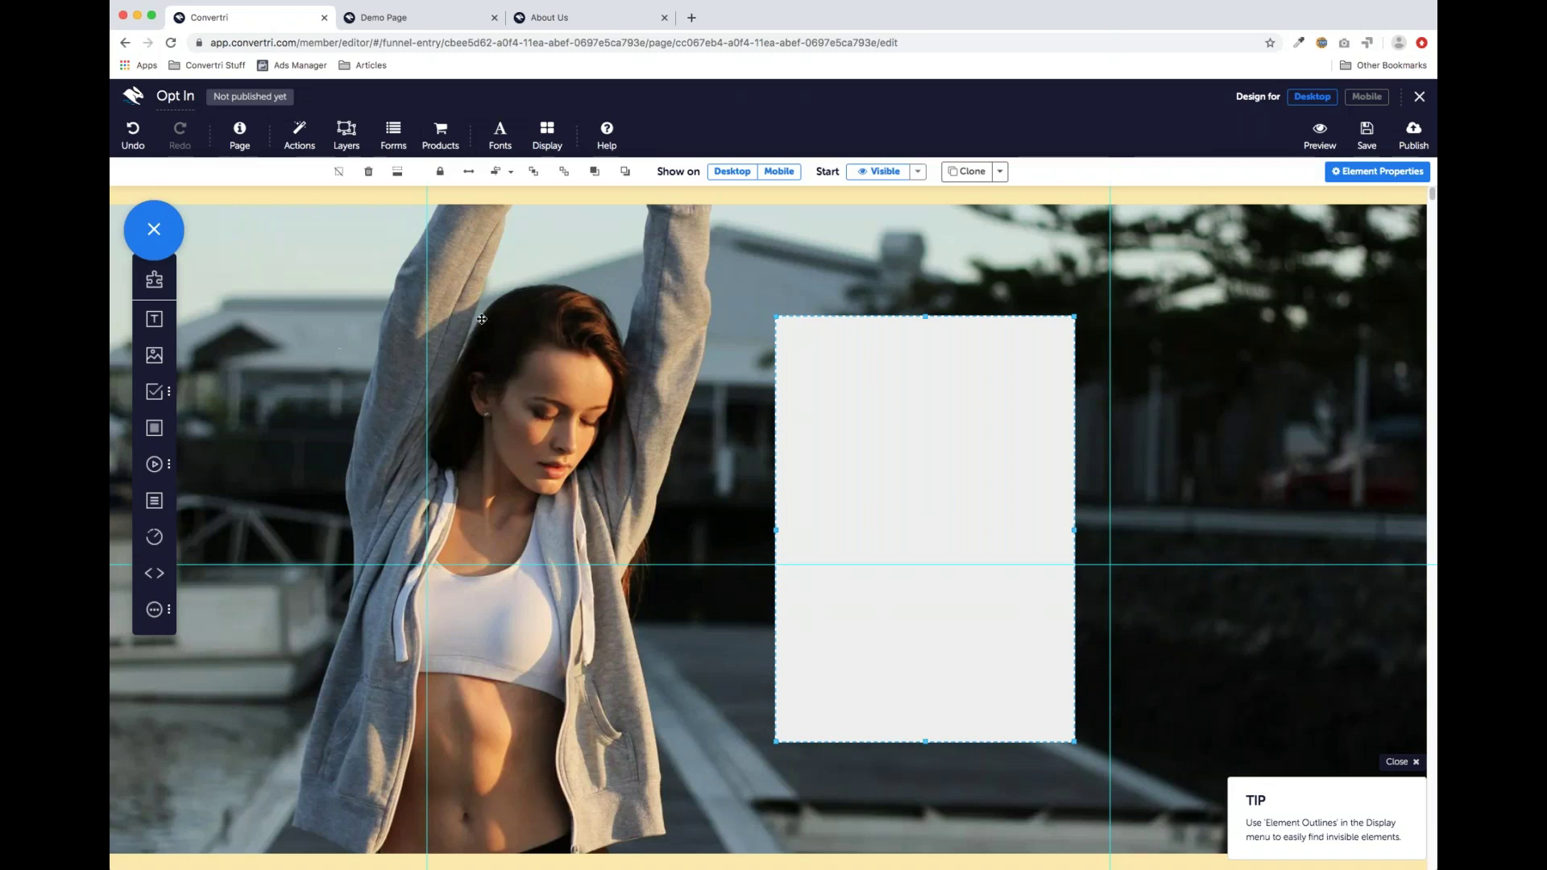
Add a text element at the top of the white panel reading "7 Top Tips For Slimming Without Starving"
left_click_drag(156, 321, 887, 349)
left_click(889, 353)
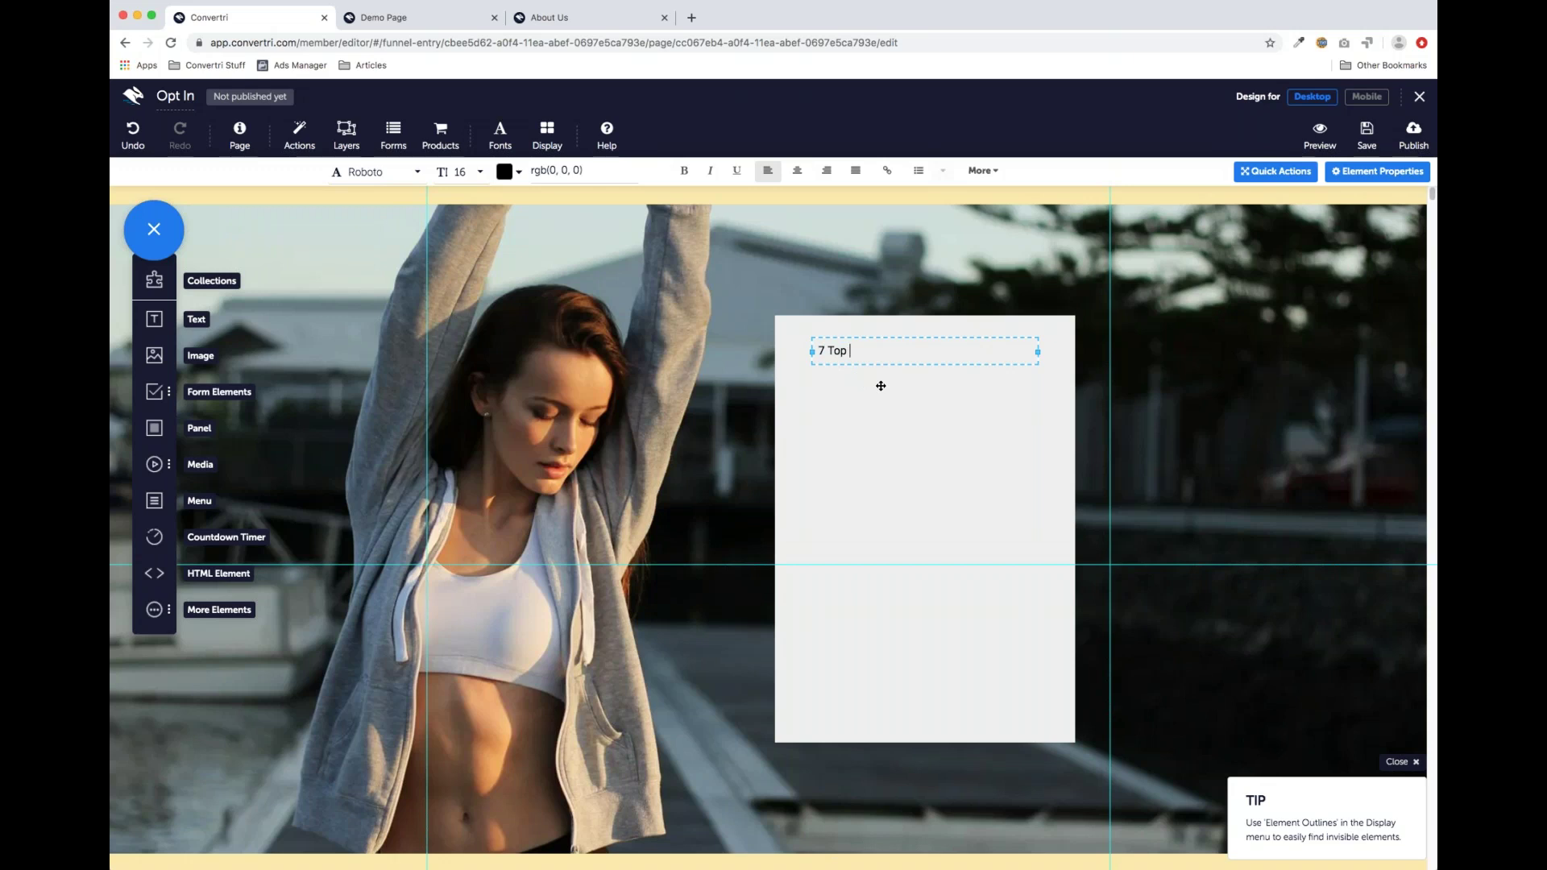
type("r Slimming Without Starving")
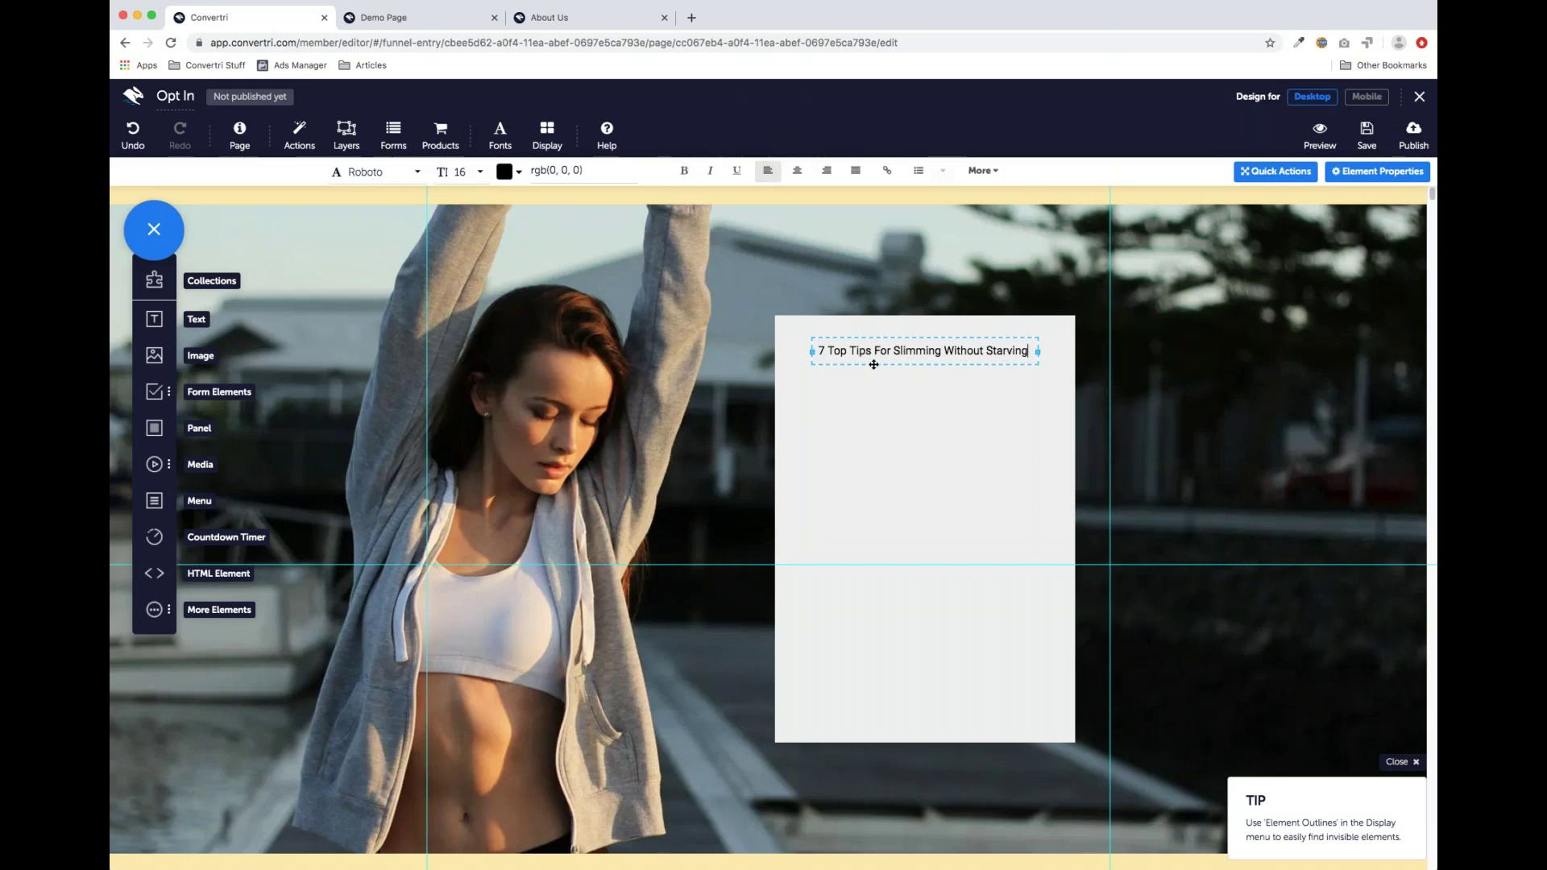
left_click(873, 364)
Add a text element below the headline, following the Demo Page, with "Find it hard to stick to a diet?" and "Don't worry - so do we!"
left_click_drag(161, 329, 893, 416)
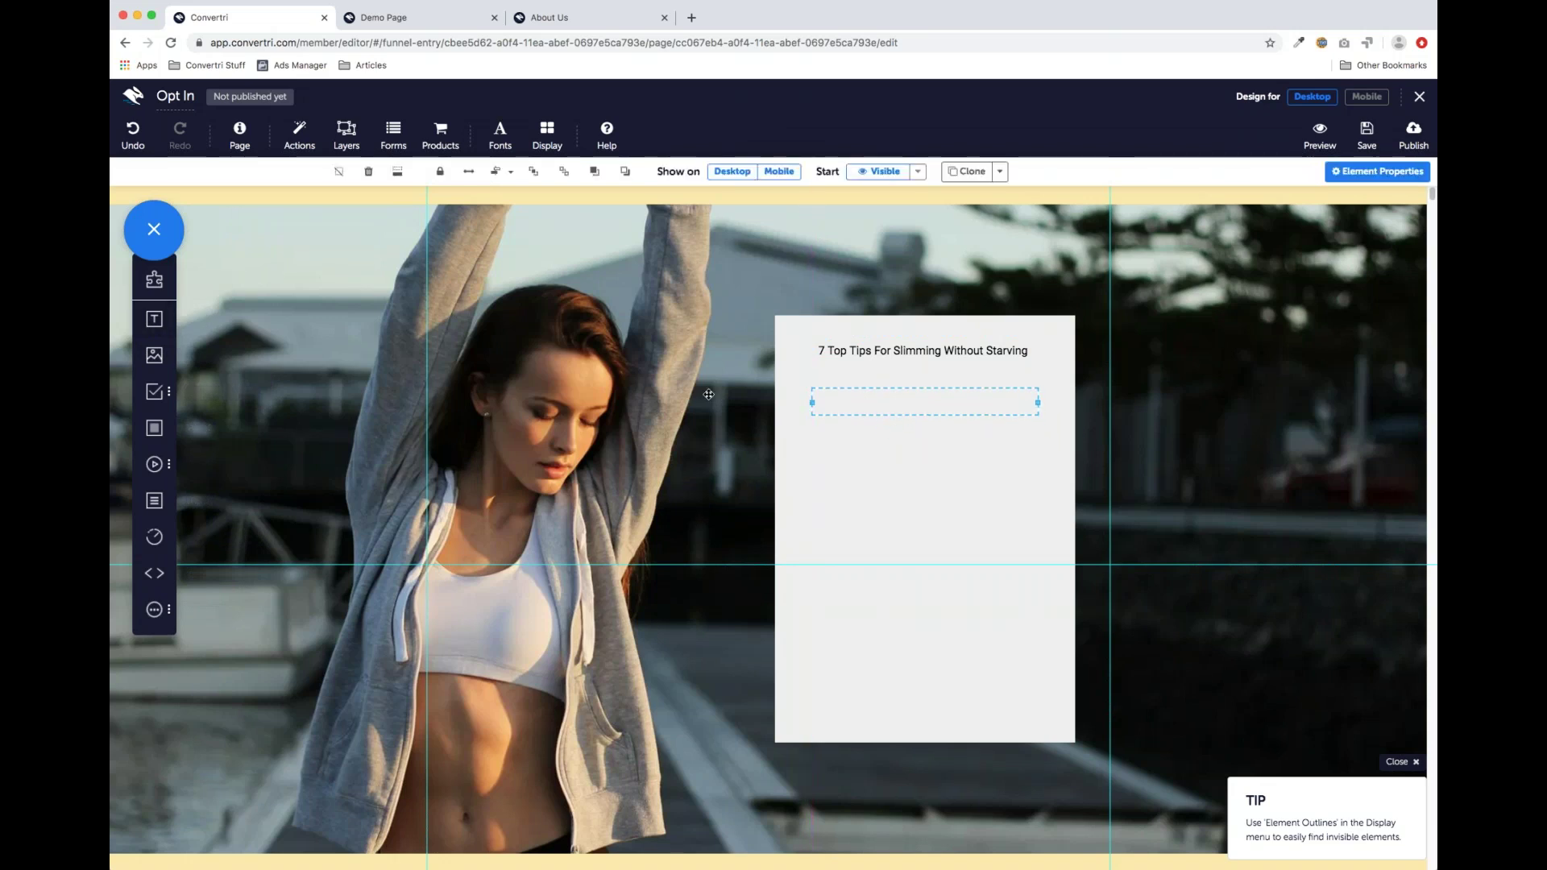
left_click(451, 17)
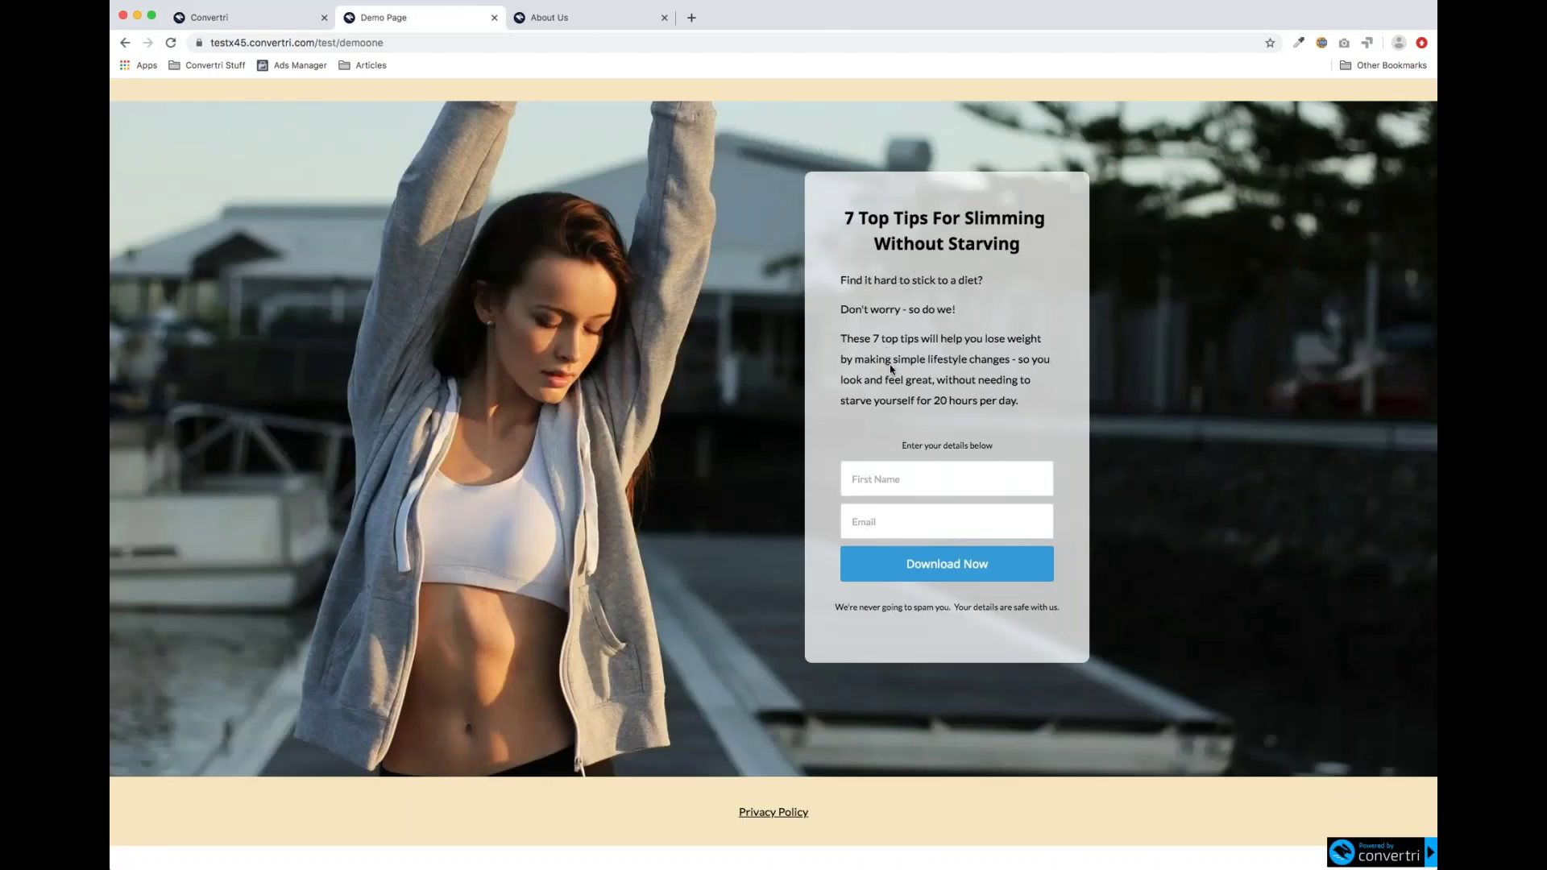
left_click(282, 20)
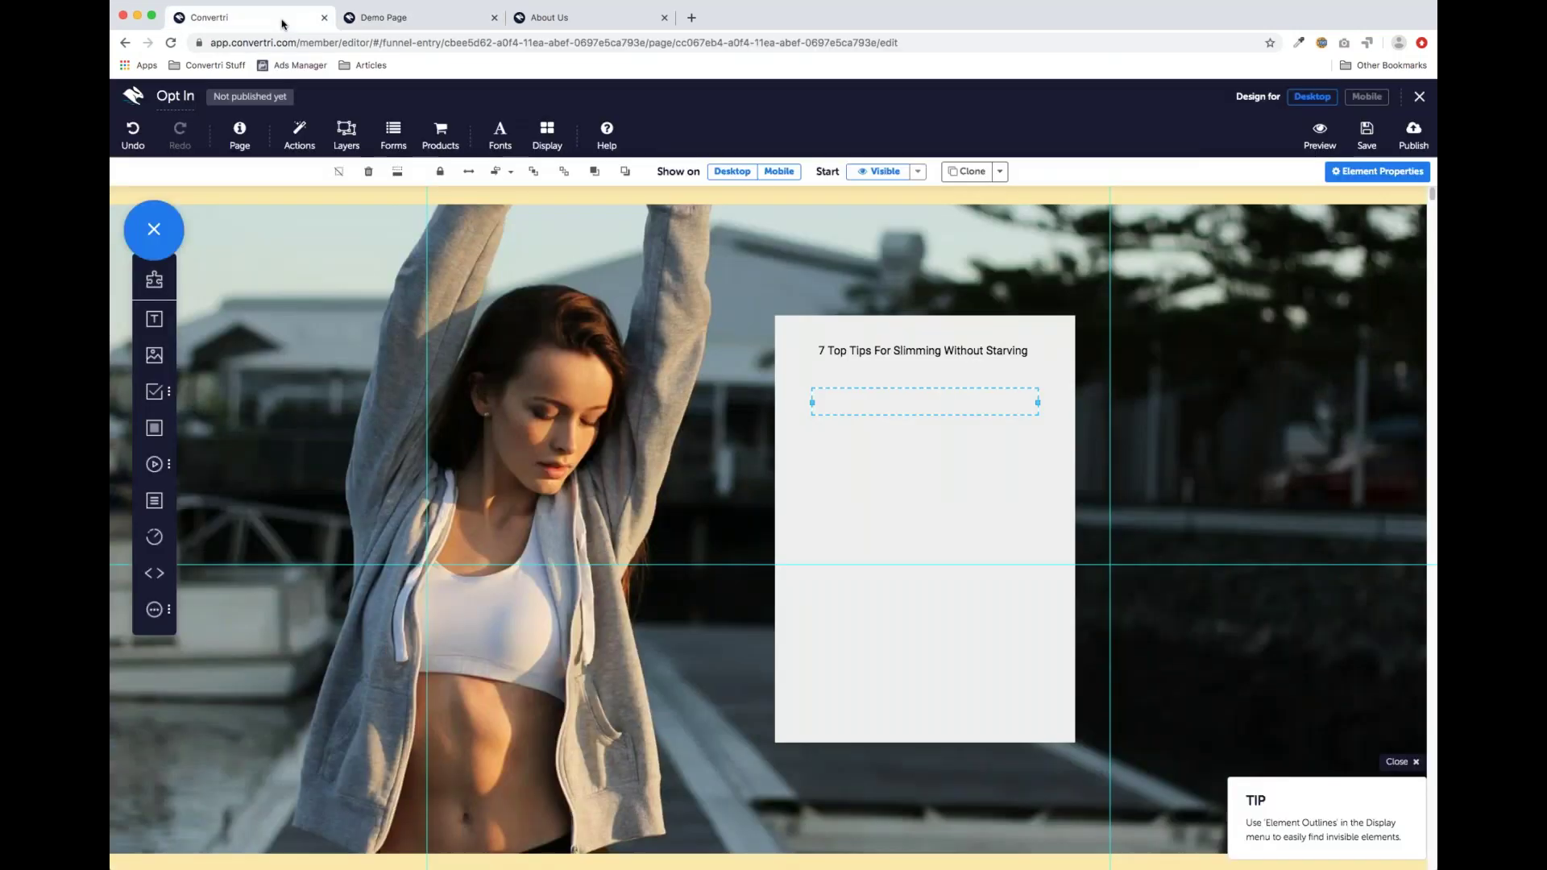
left_click(911, 405)
type("Find it hard")
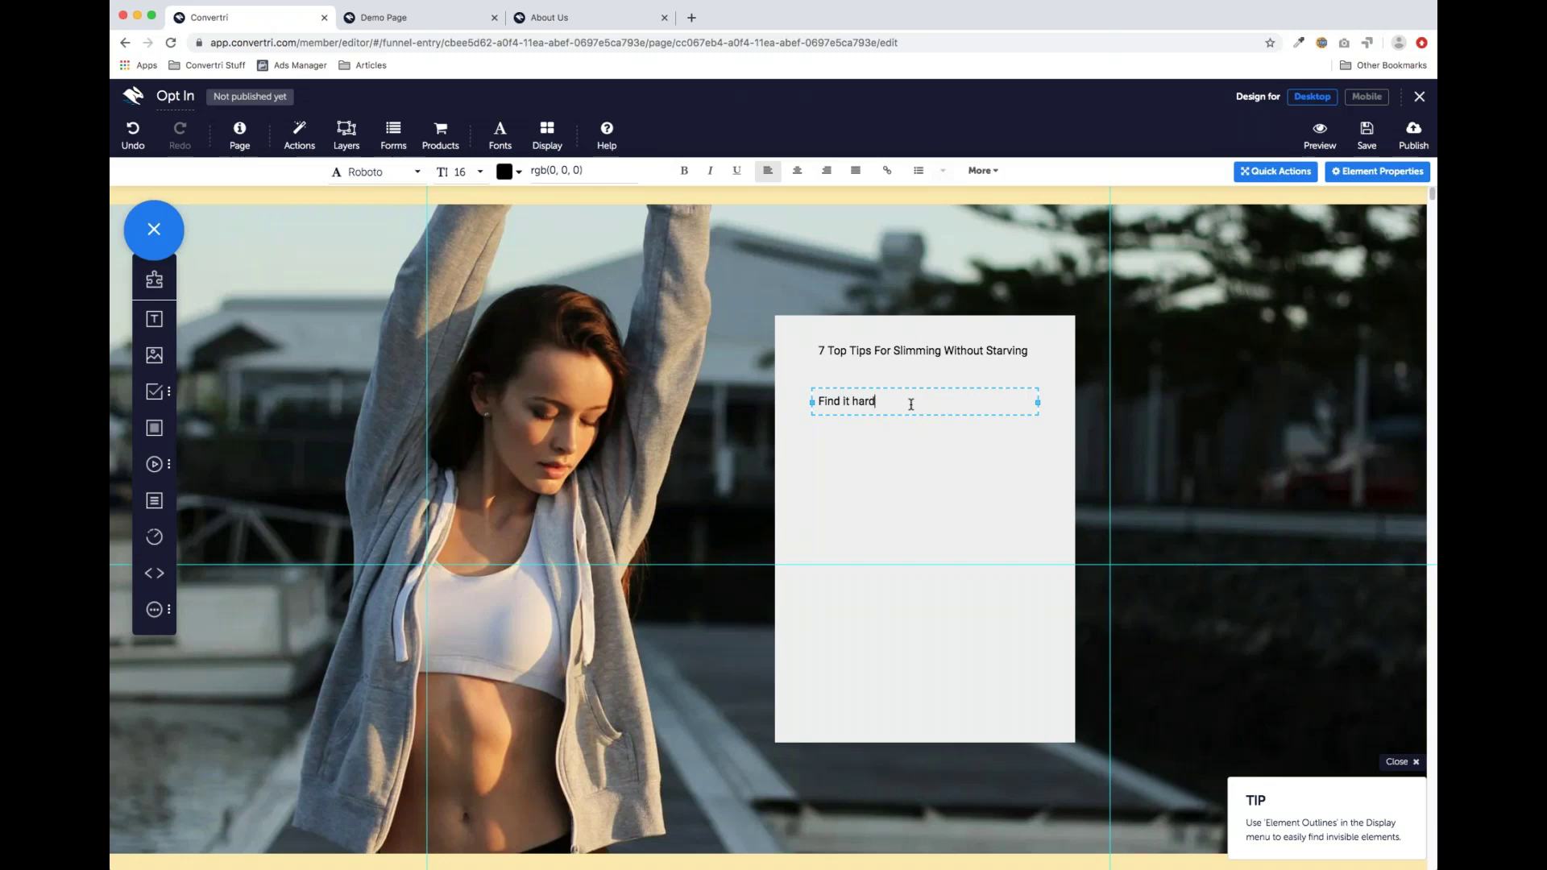
type(" to stick to a diet?")
key("Return")
type("Don't worry - so do we!")
Add a third body paragraph: "These top tips will help you look and feel great, without starving yourself for 20 hours every day."
key("Return")
type("Thes")
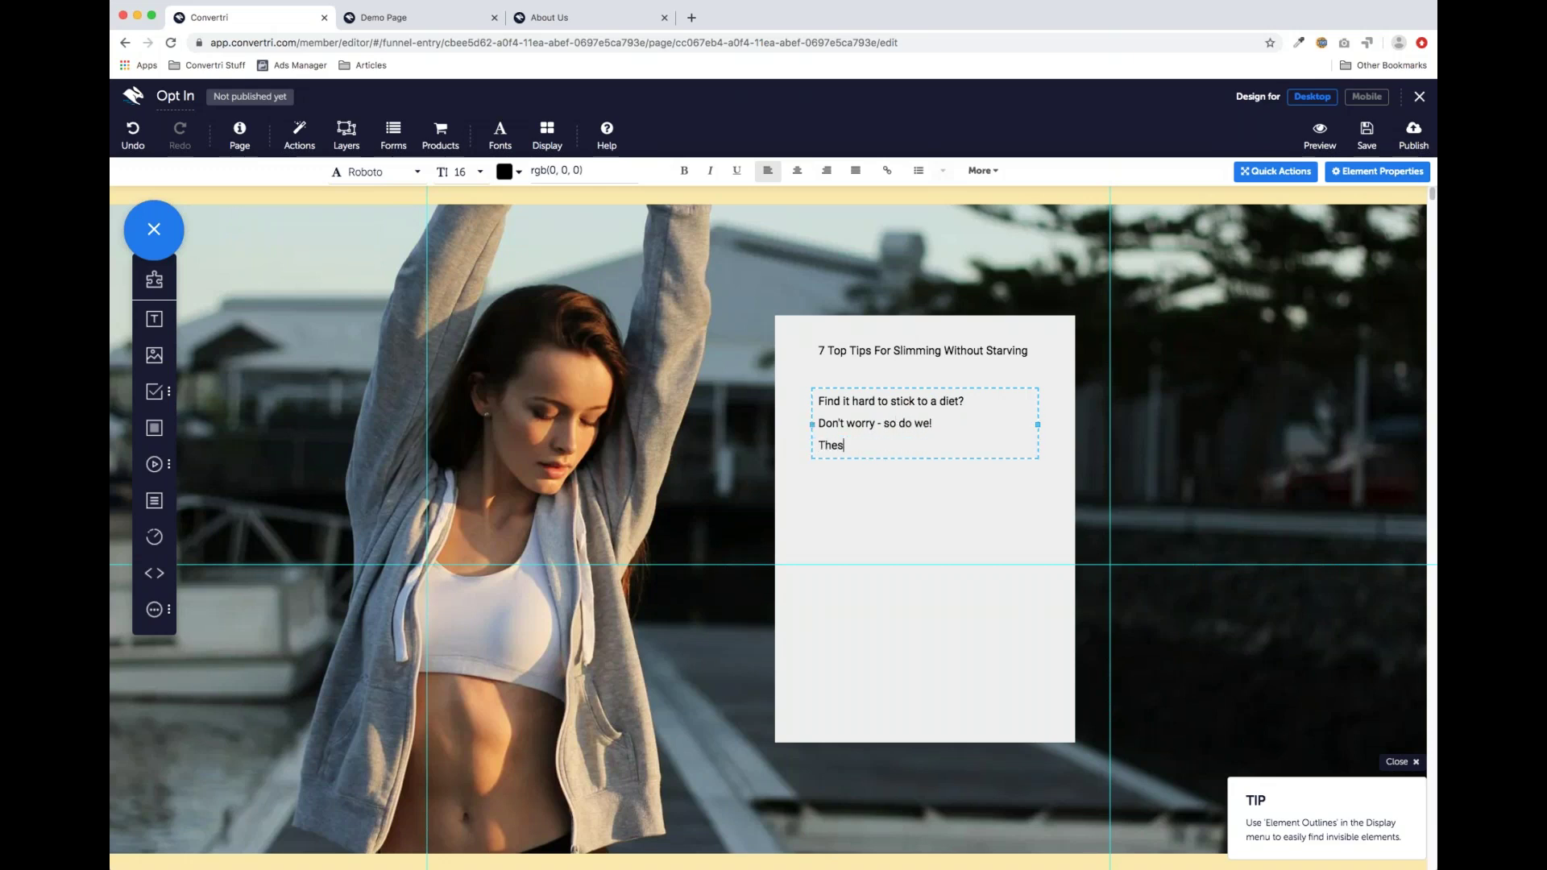
type("e top tips will help you look and fe")
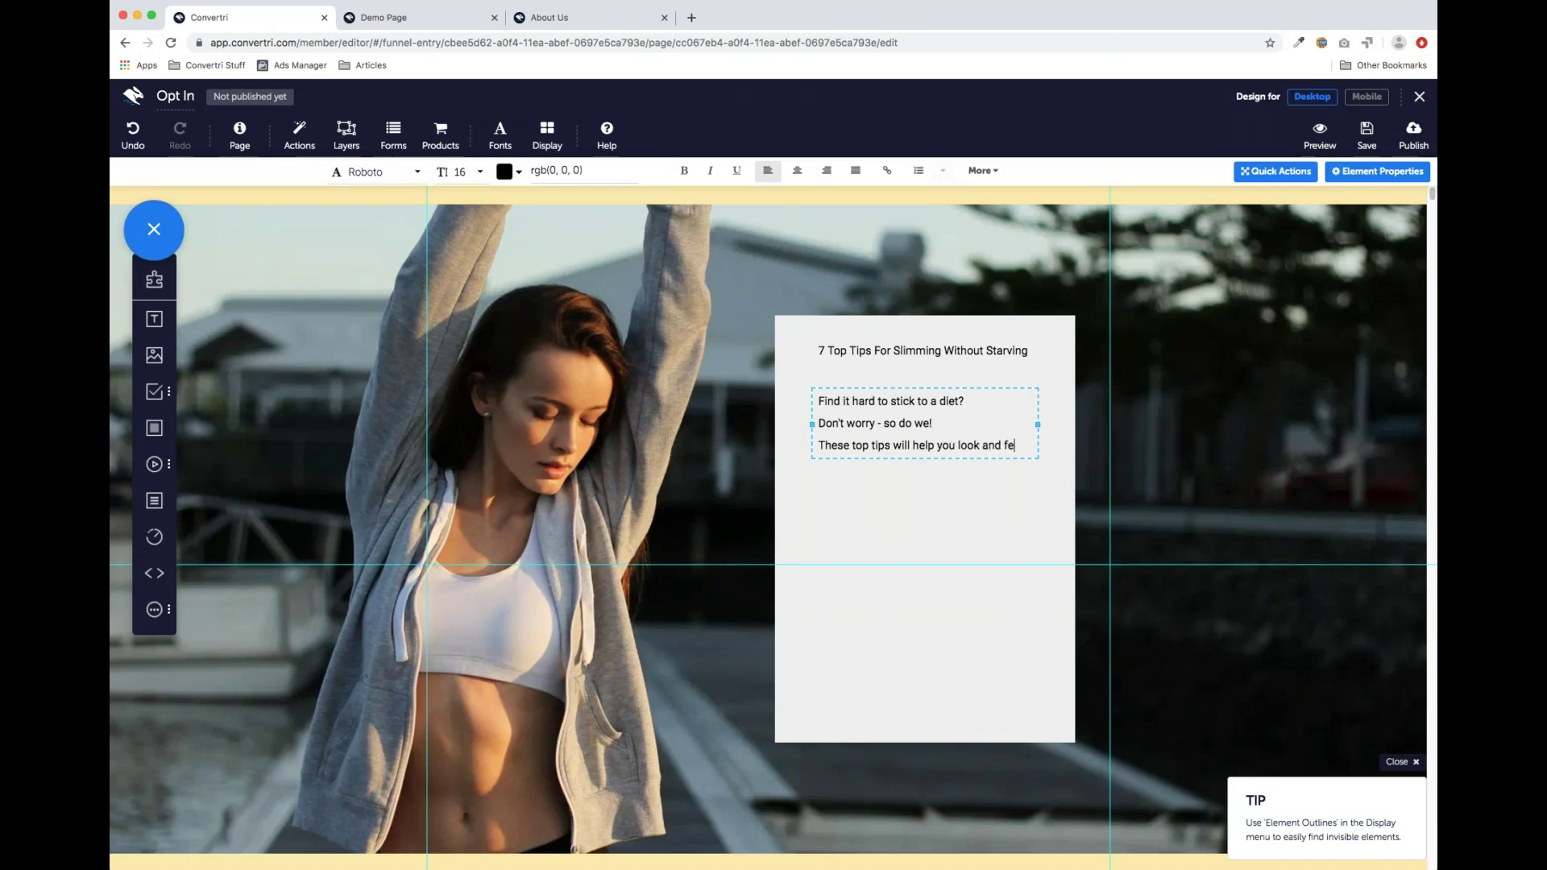
type("el great, without starving yourself ")
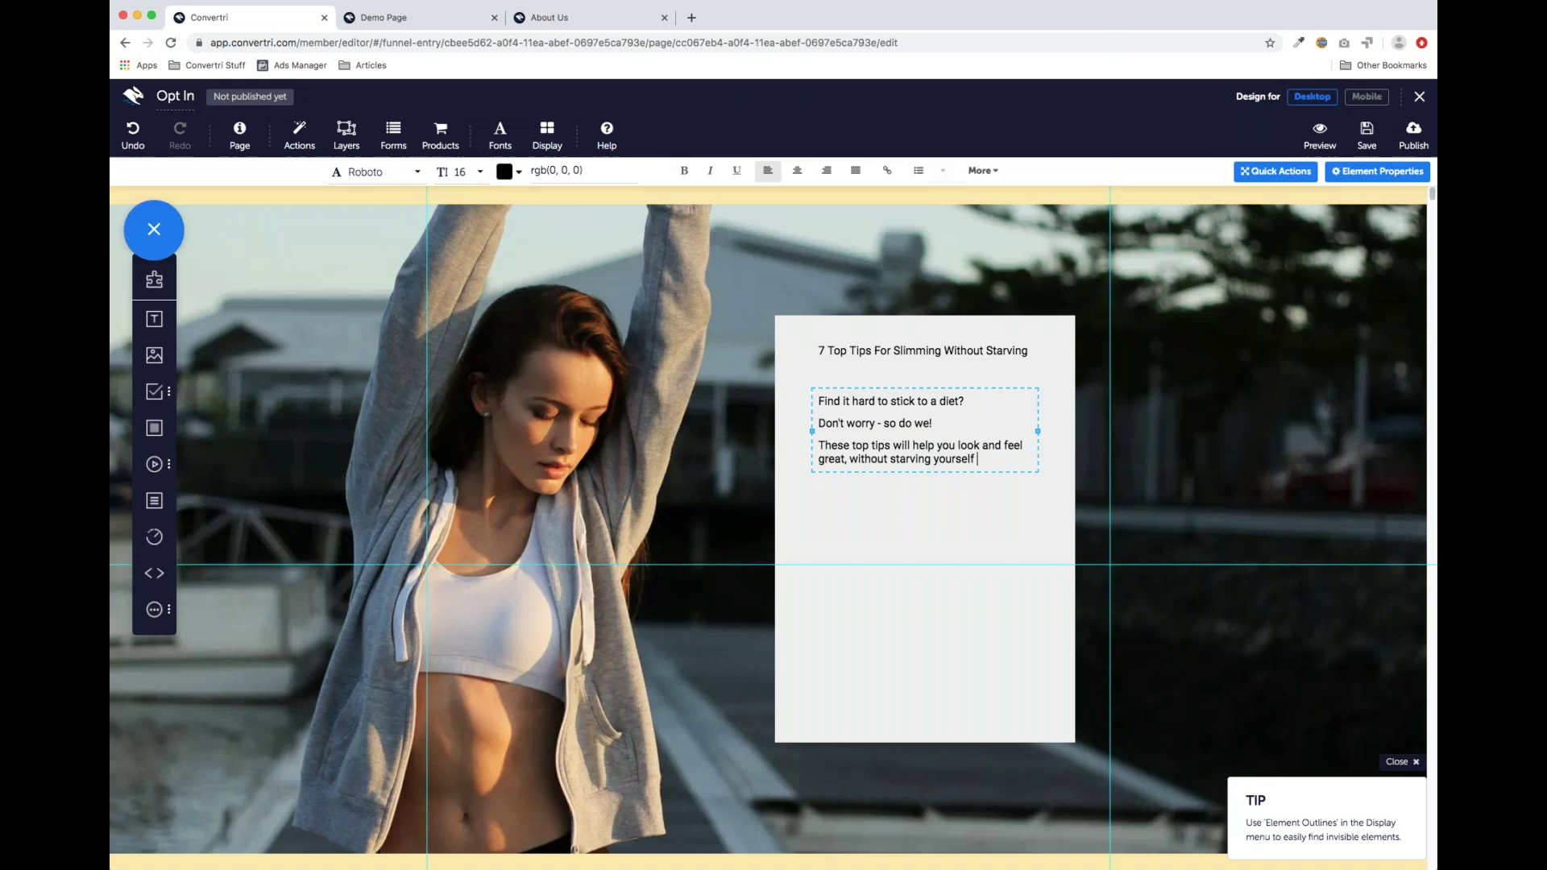
type("for 20 hours every day.")
left_click(933, 515)
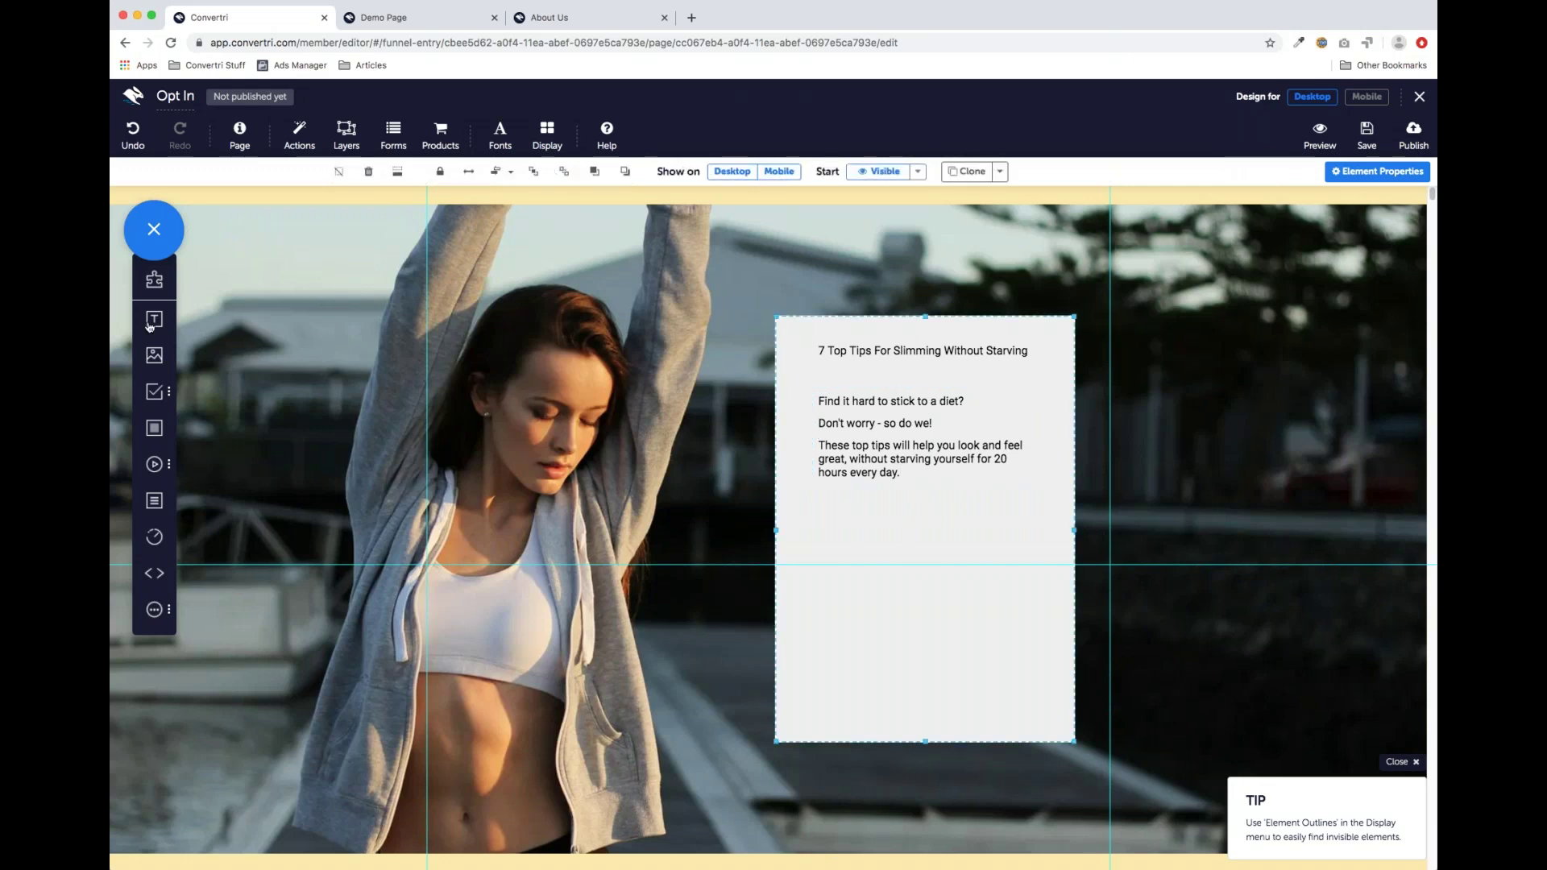
Add a centred text element reading "Enter your best e-mail below" under the body paragraphs in the panel
left_click_drag(153, 326, 908, 545)
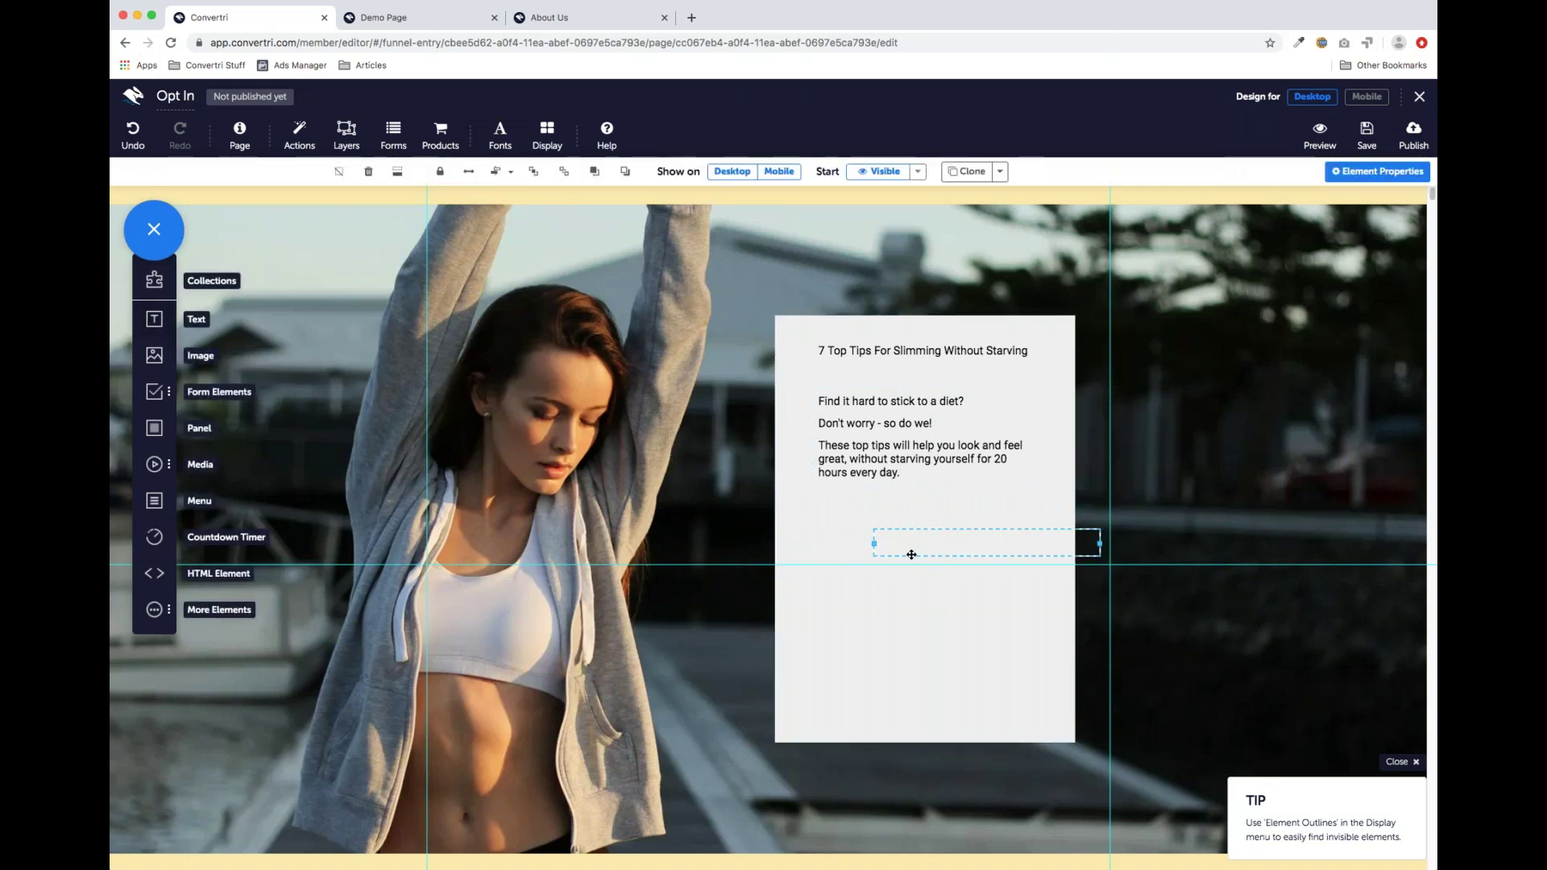
left_click(869, 545)
type("Enter your best e-mail belo9")
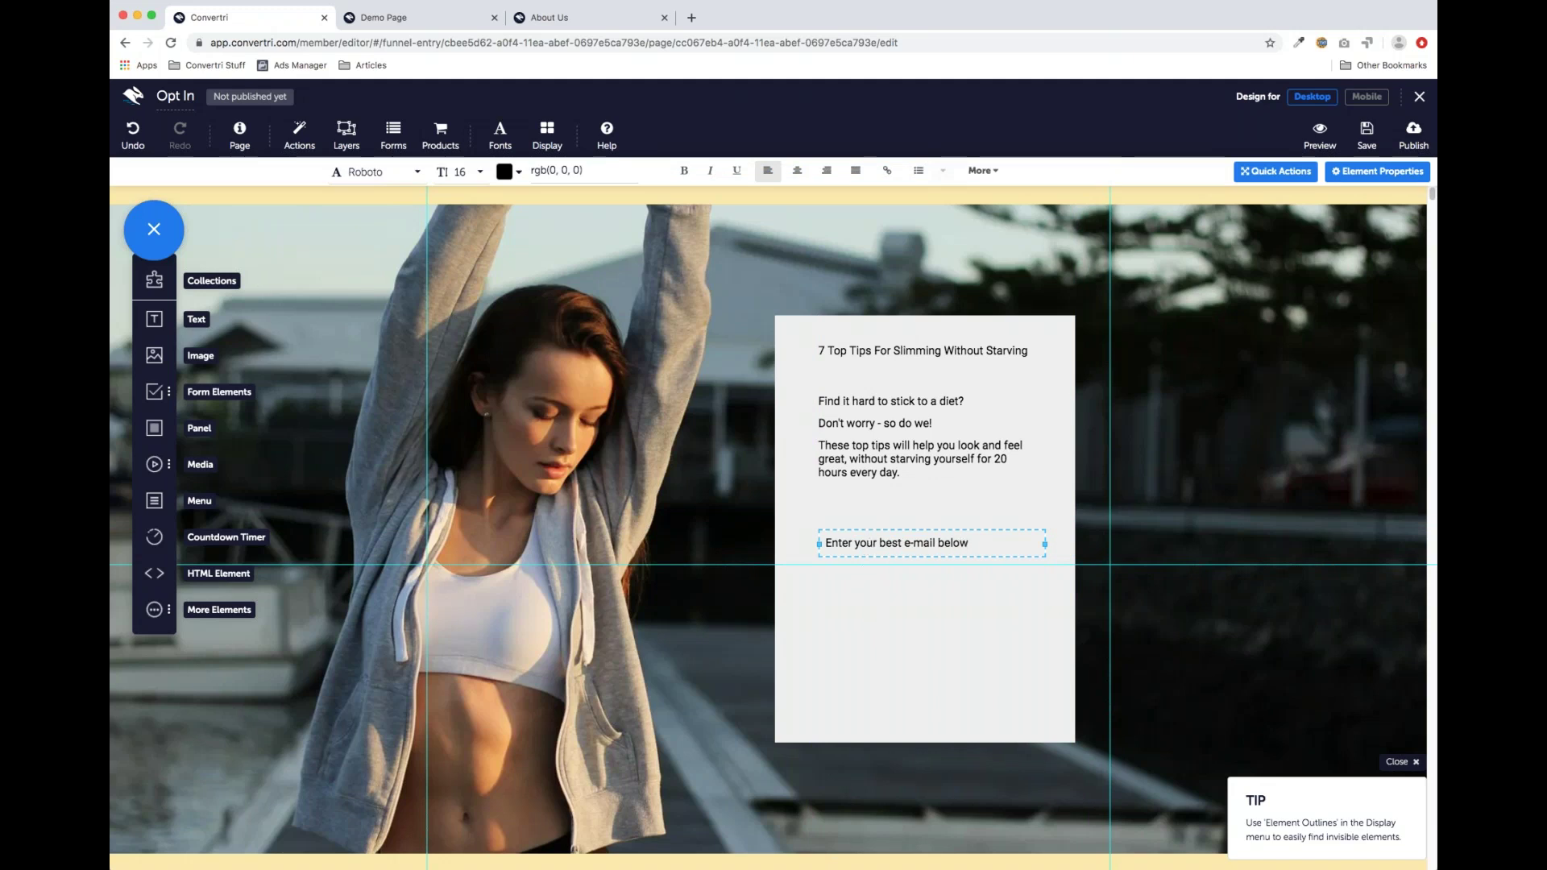
left_click(865, 556)
left_click(873, 540)
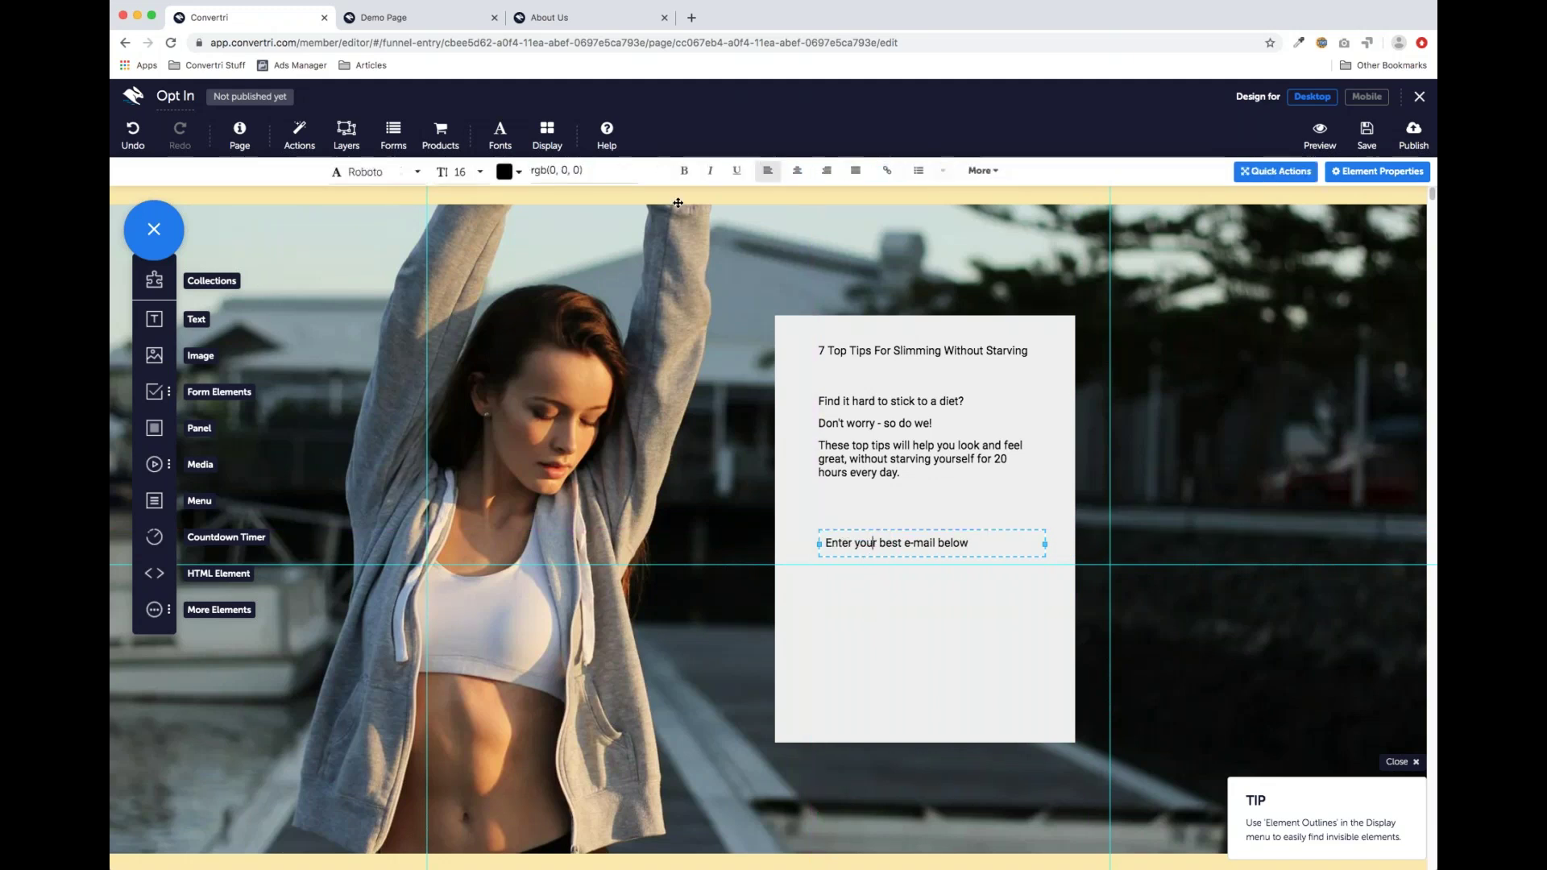
left_click(797, 170)
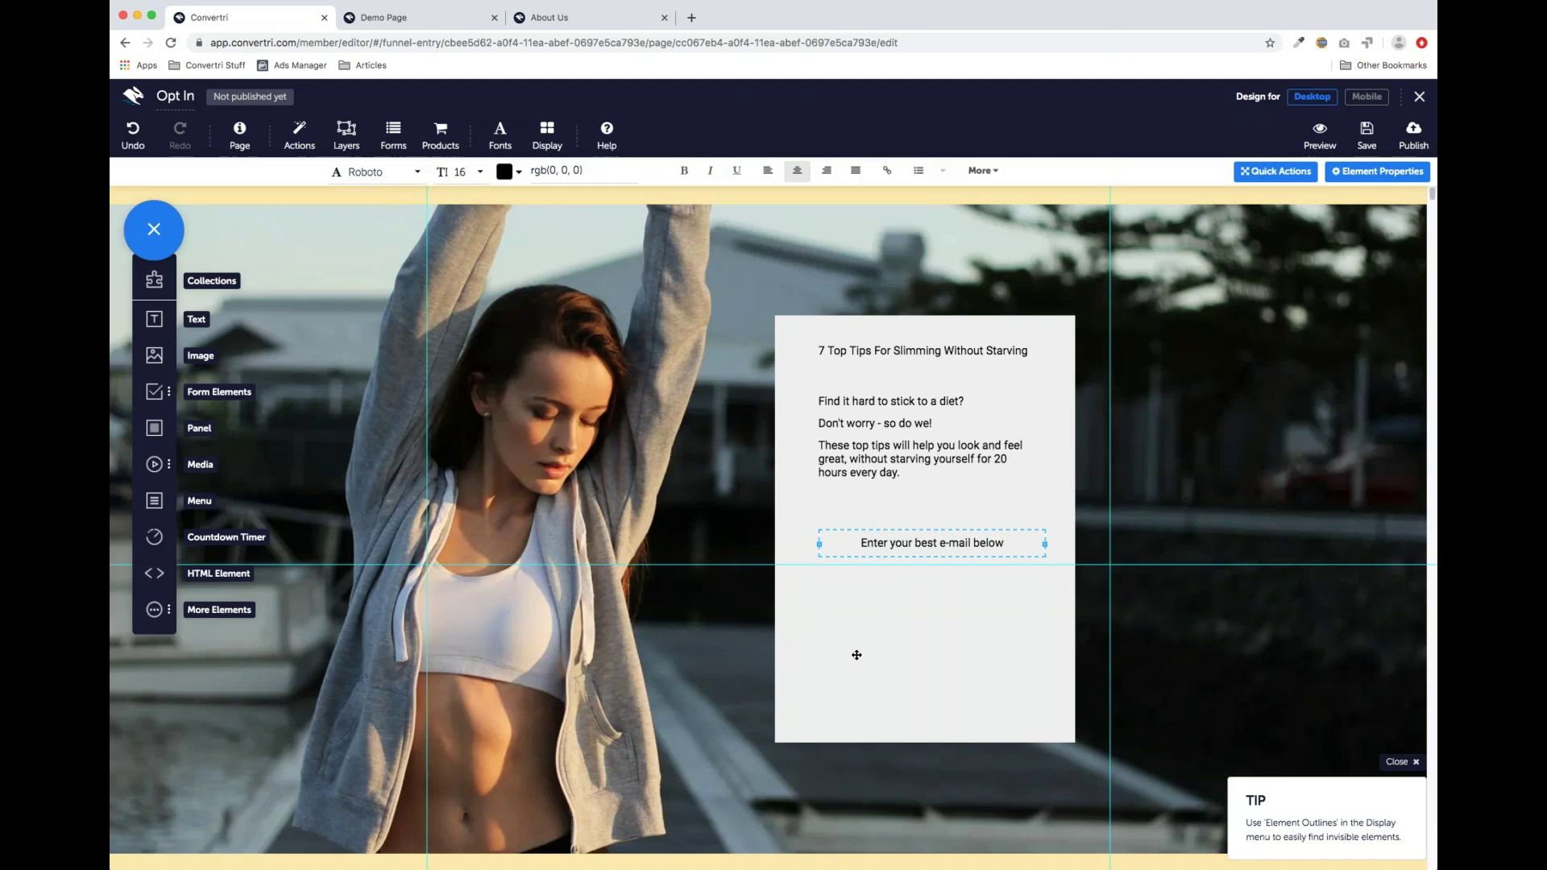
left_click(812, 633)
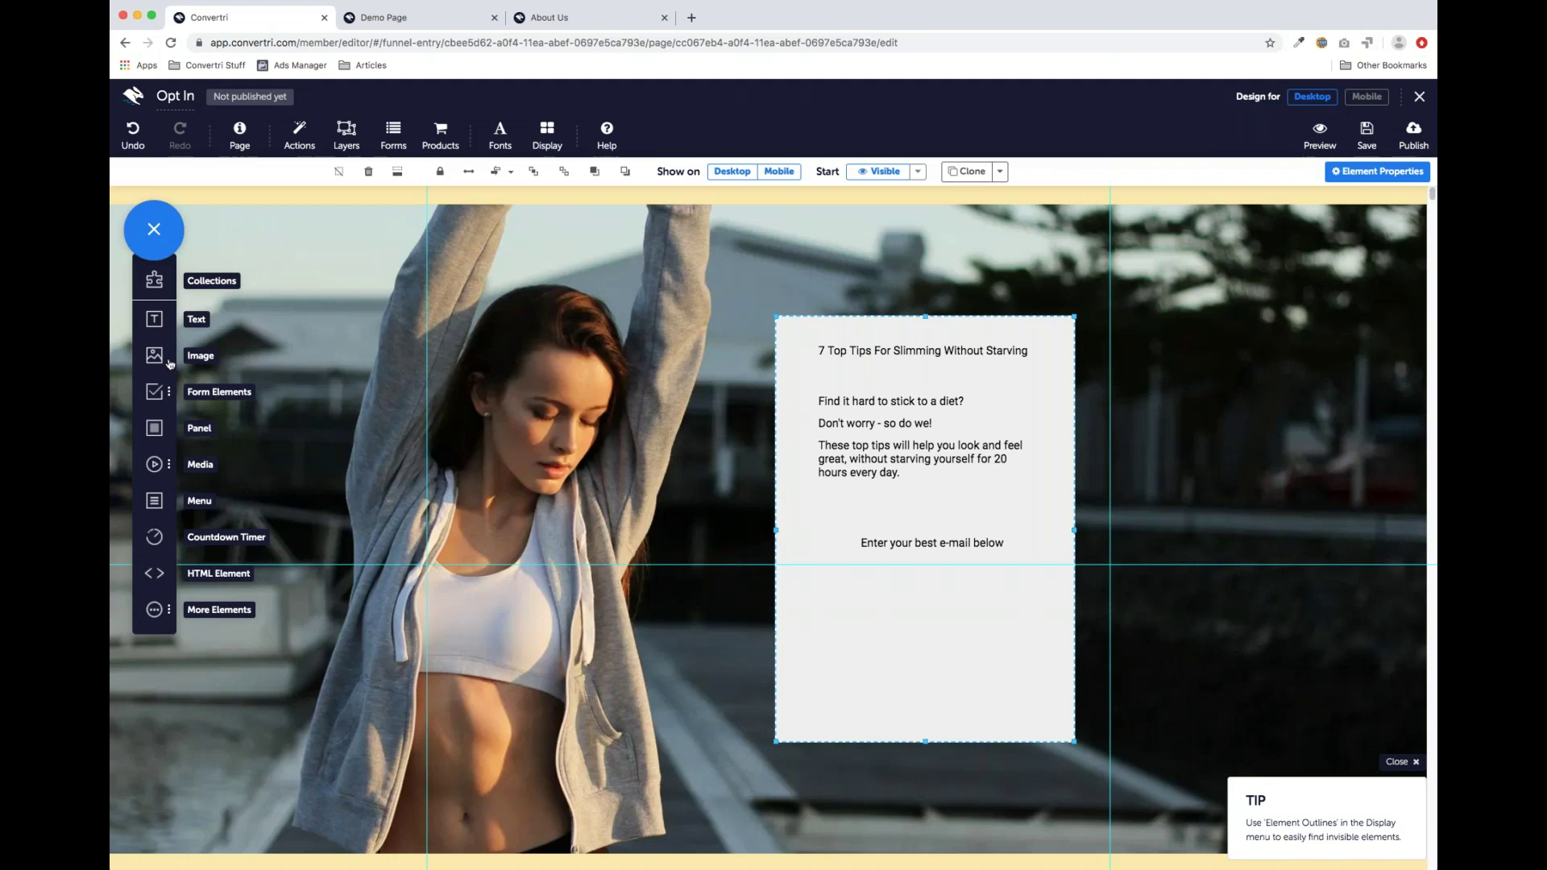
Add the text "We'll never spam you. Your details are safe with us." near the panel's bottom, aligned with the text above
left_click_drag(154, 322, 861, 664)
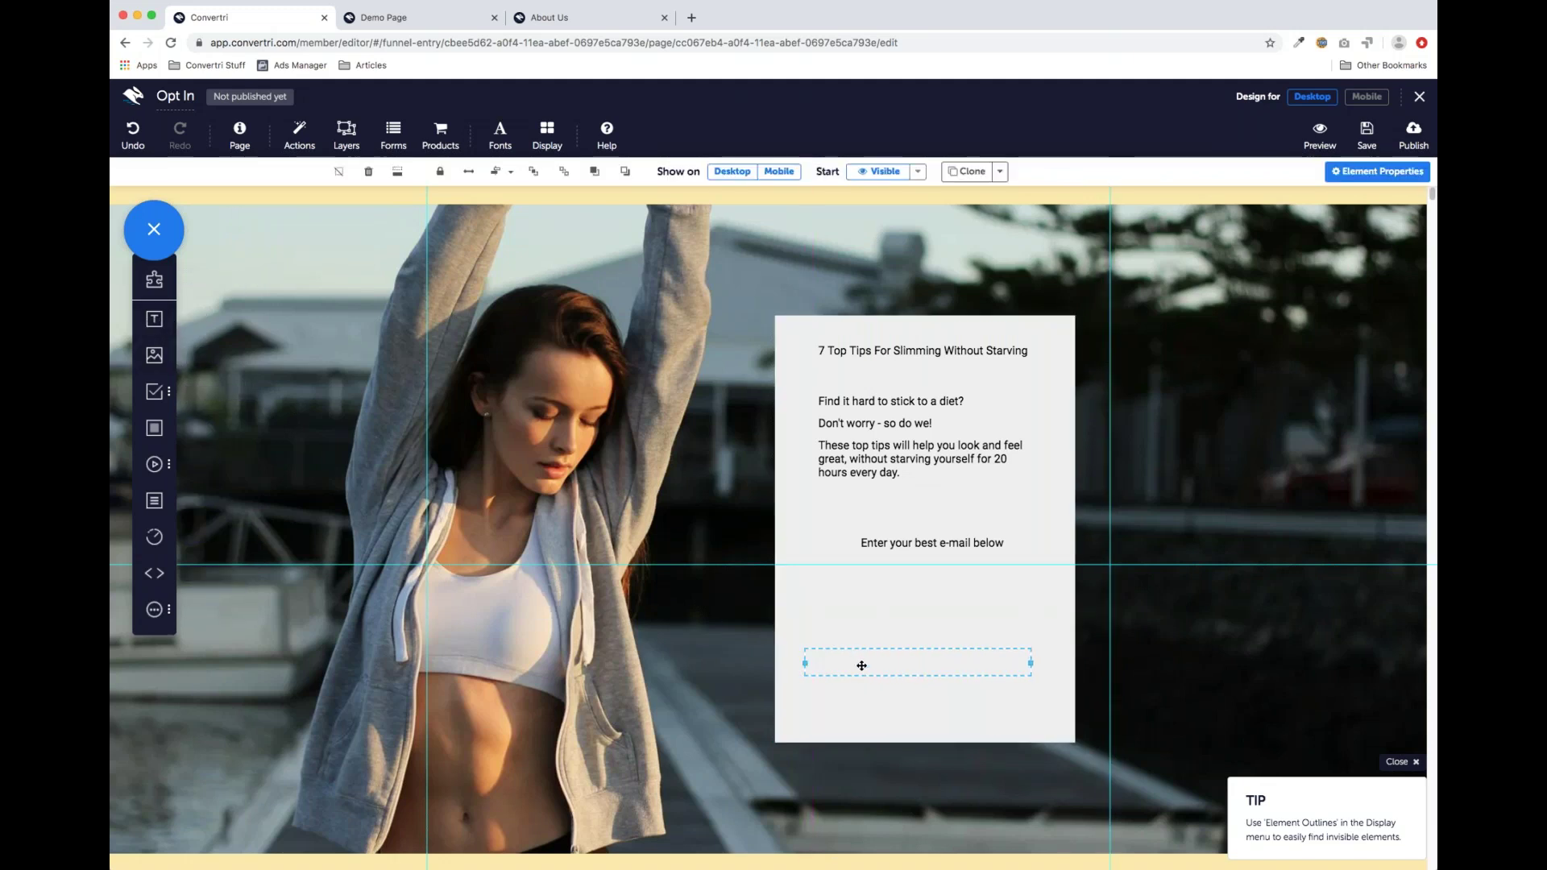
left_click(863, 660)
type("We\\'ll never spam you.")
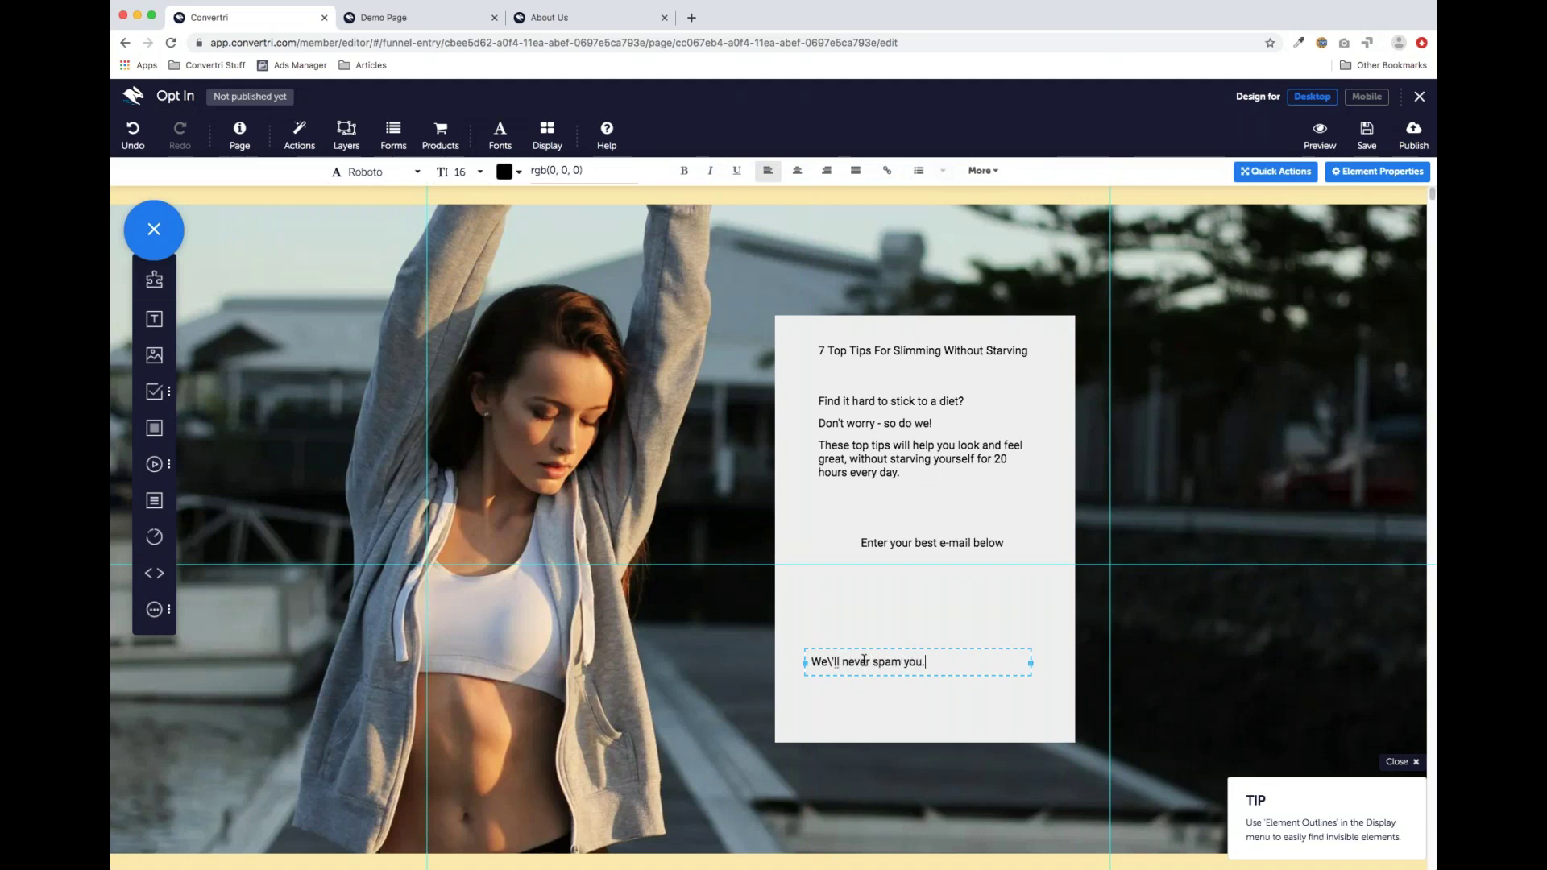
type("  Your details are safe with us.")
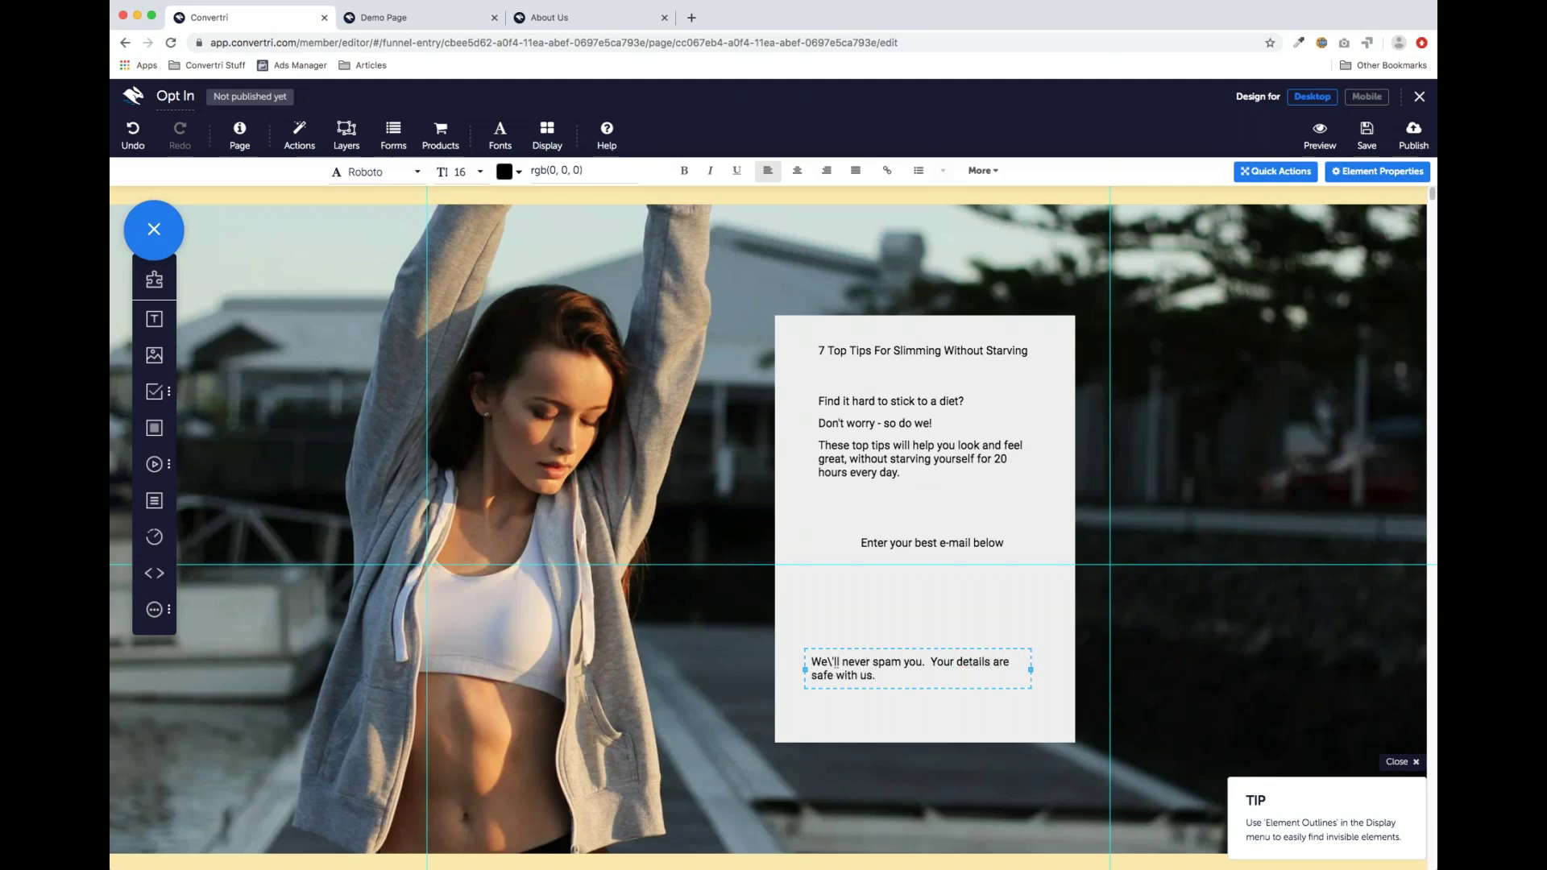
key("BackSpace")
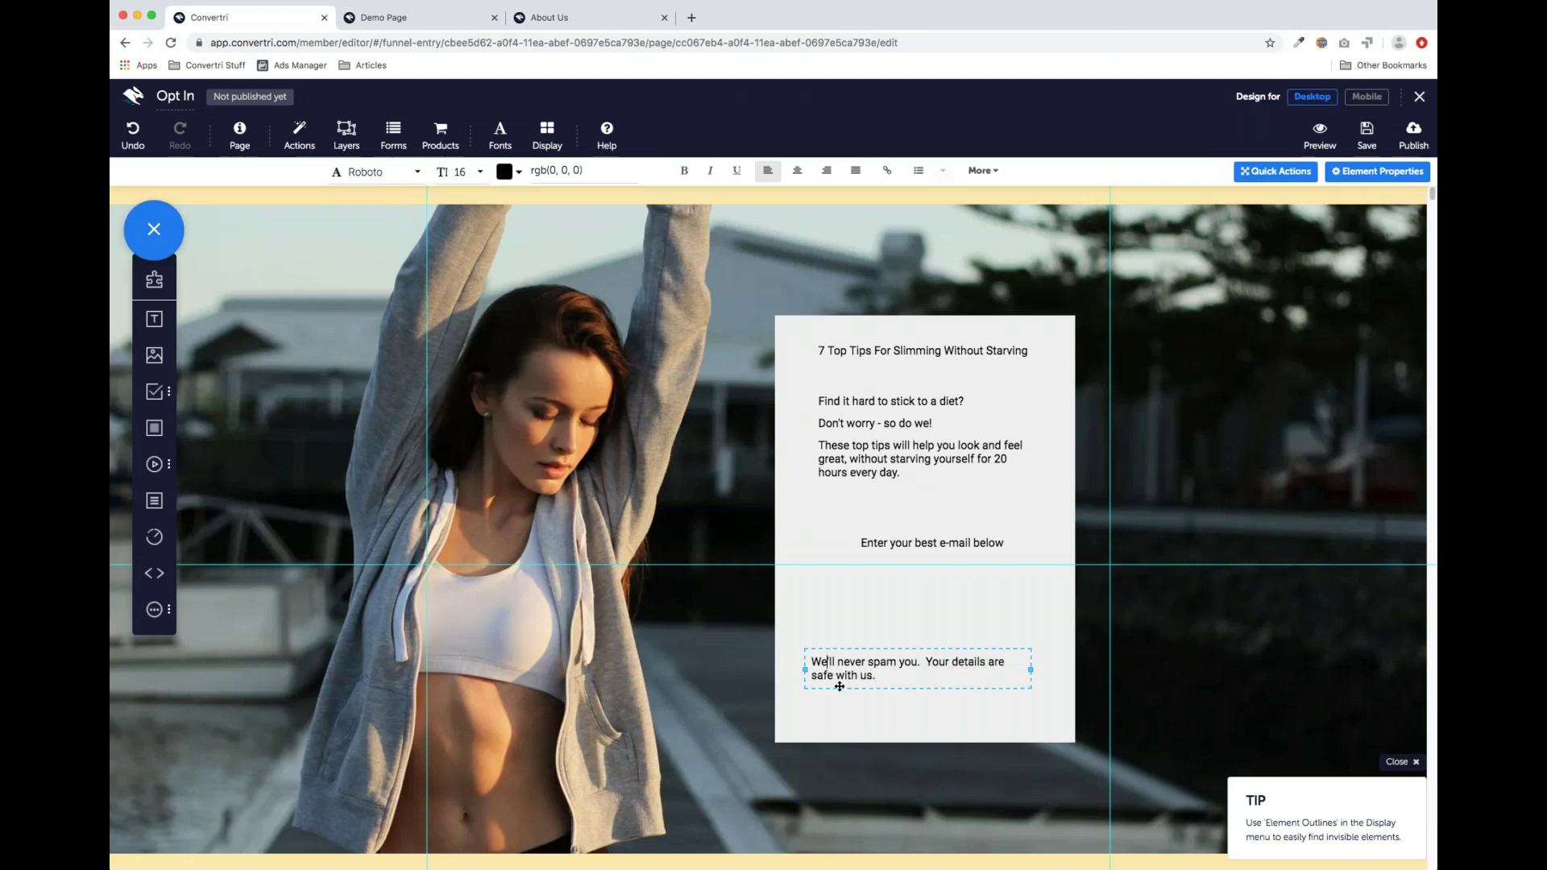
left_click_drag(890, 686, 898, 707)
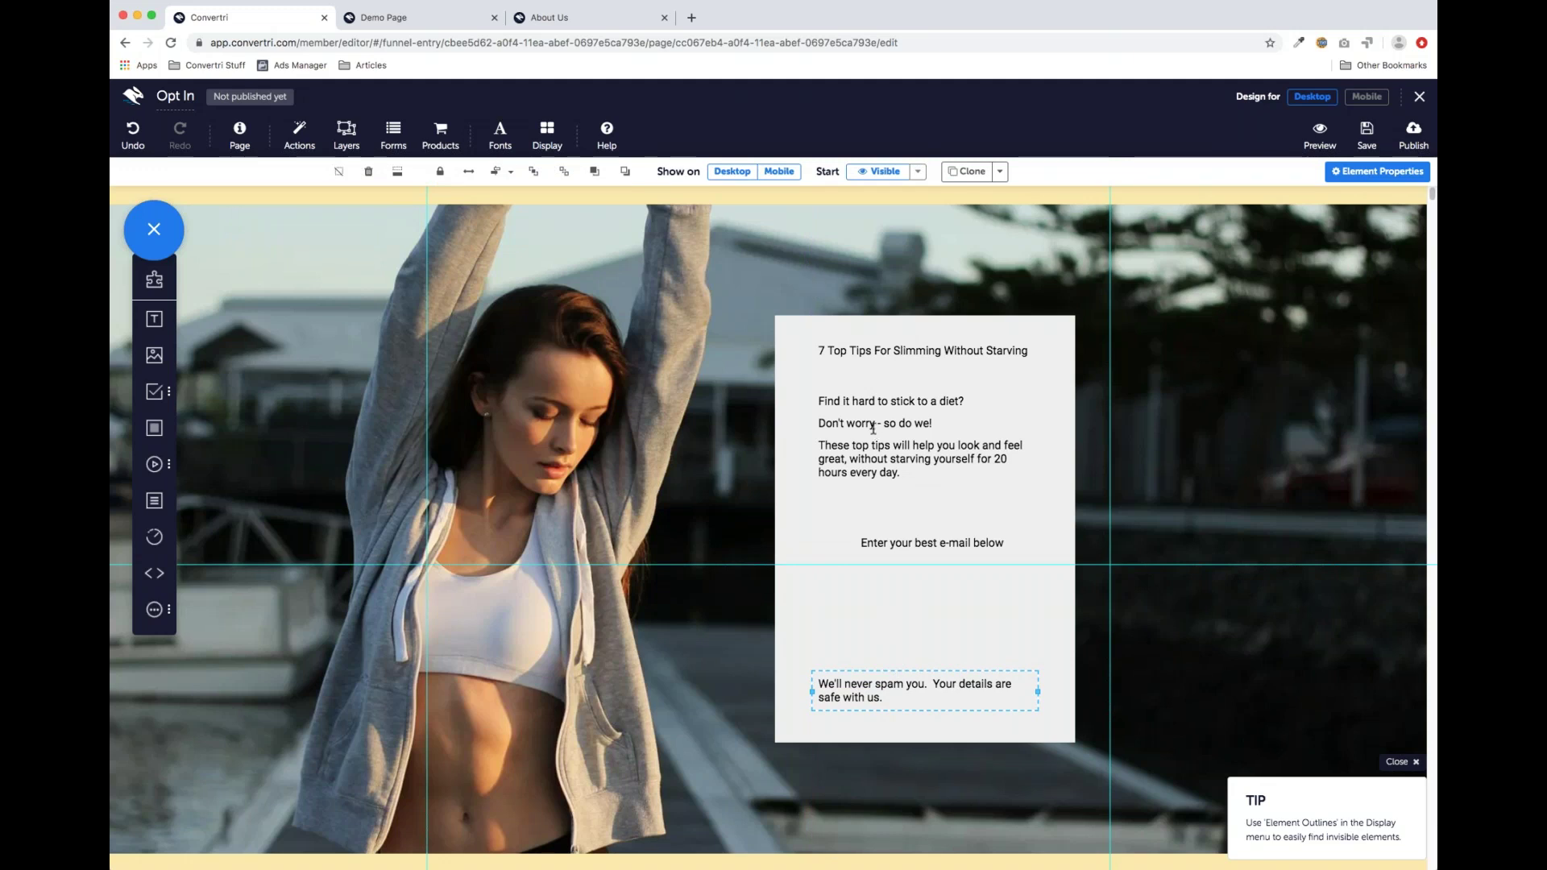
Set the page's default paragraph font family to Lato
left_click(840, 419)
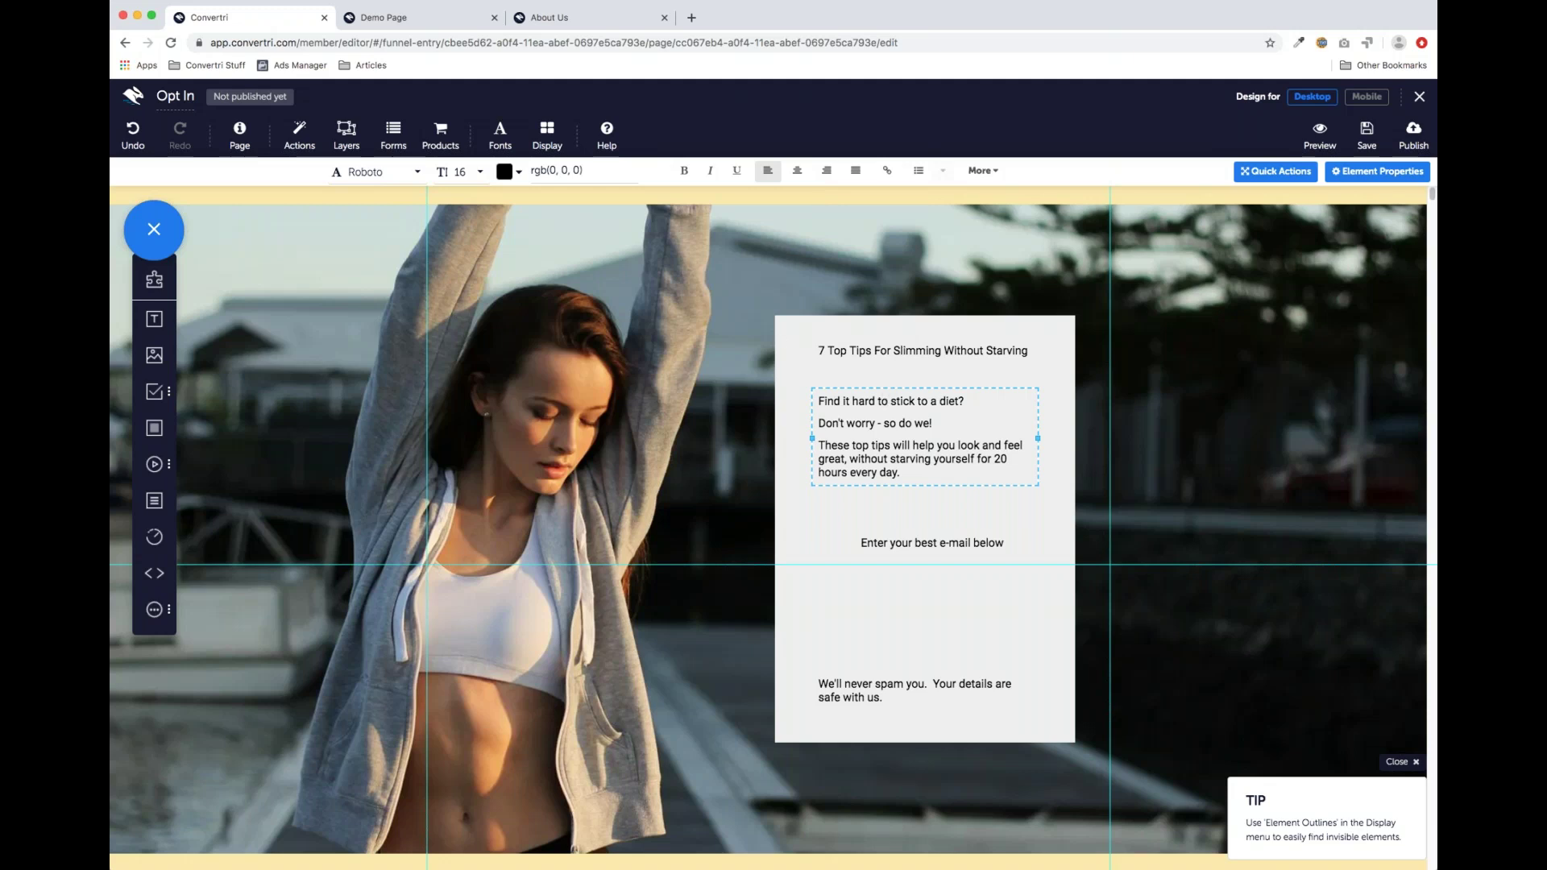
key("Escape")
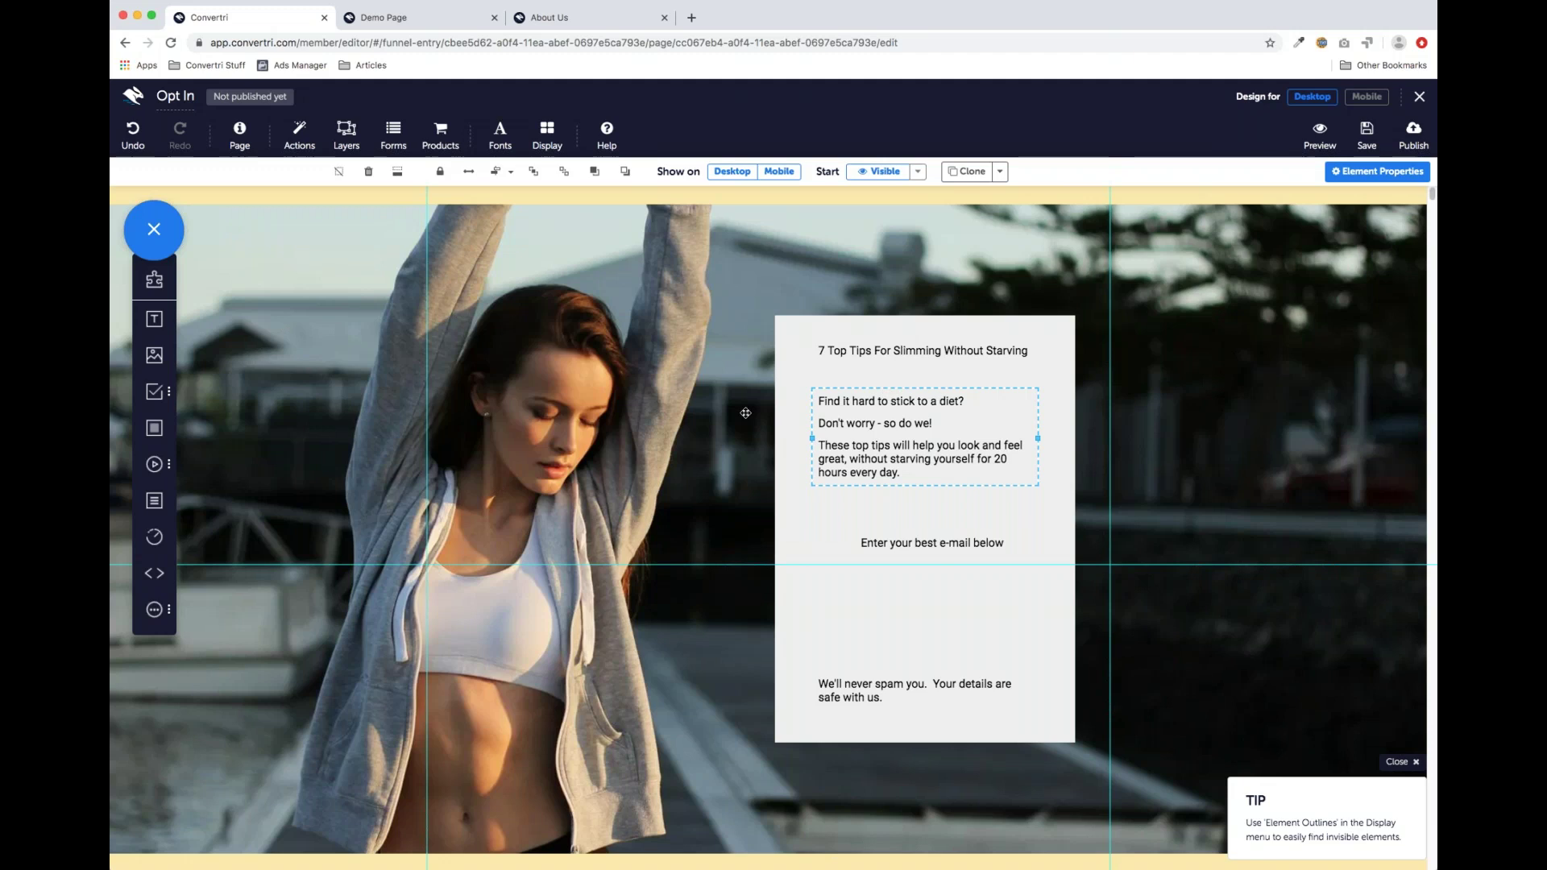
left_click(241, 138)
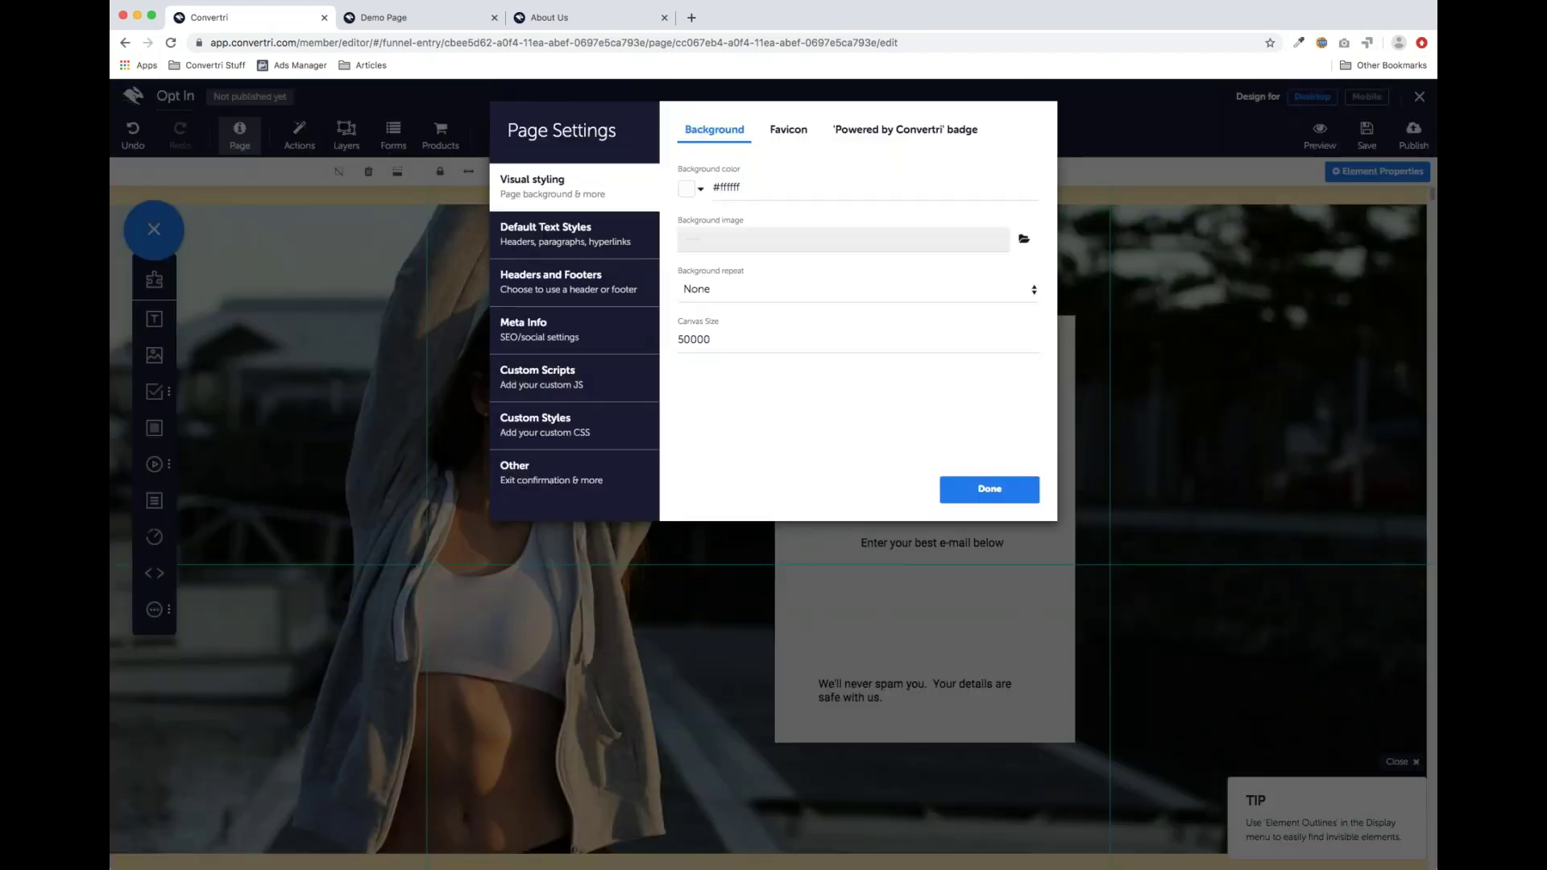
left_click(568, 246)
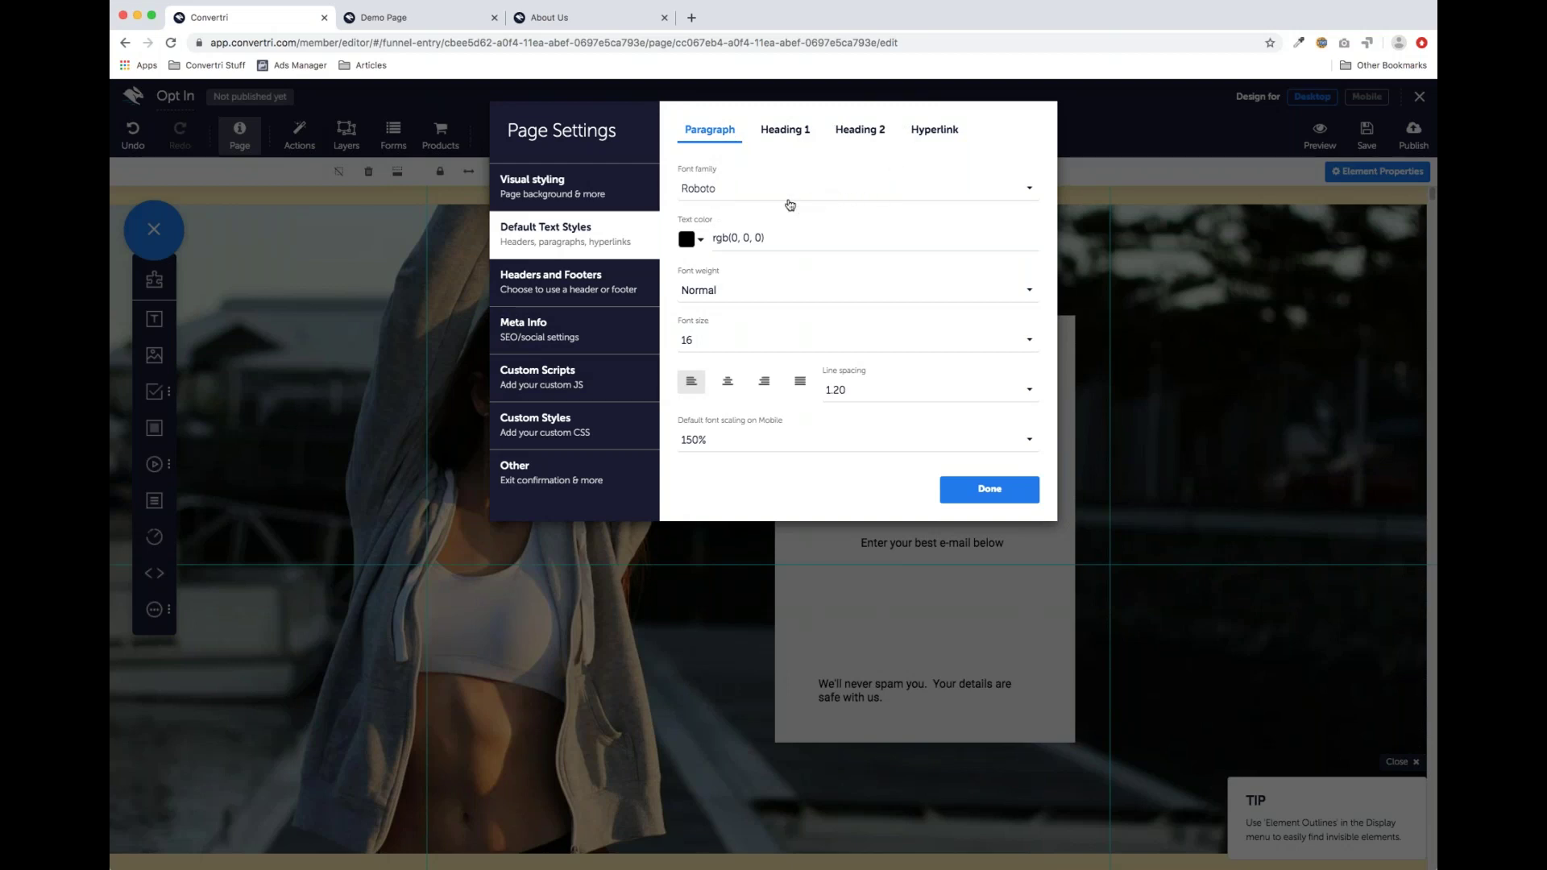
left_click(743, 198)
scroll(800, 266, "down", 8)
scroll(774, 270, "up", 5)
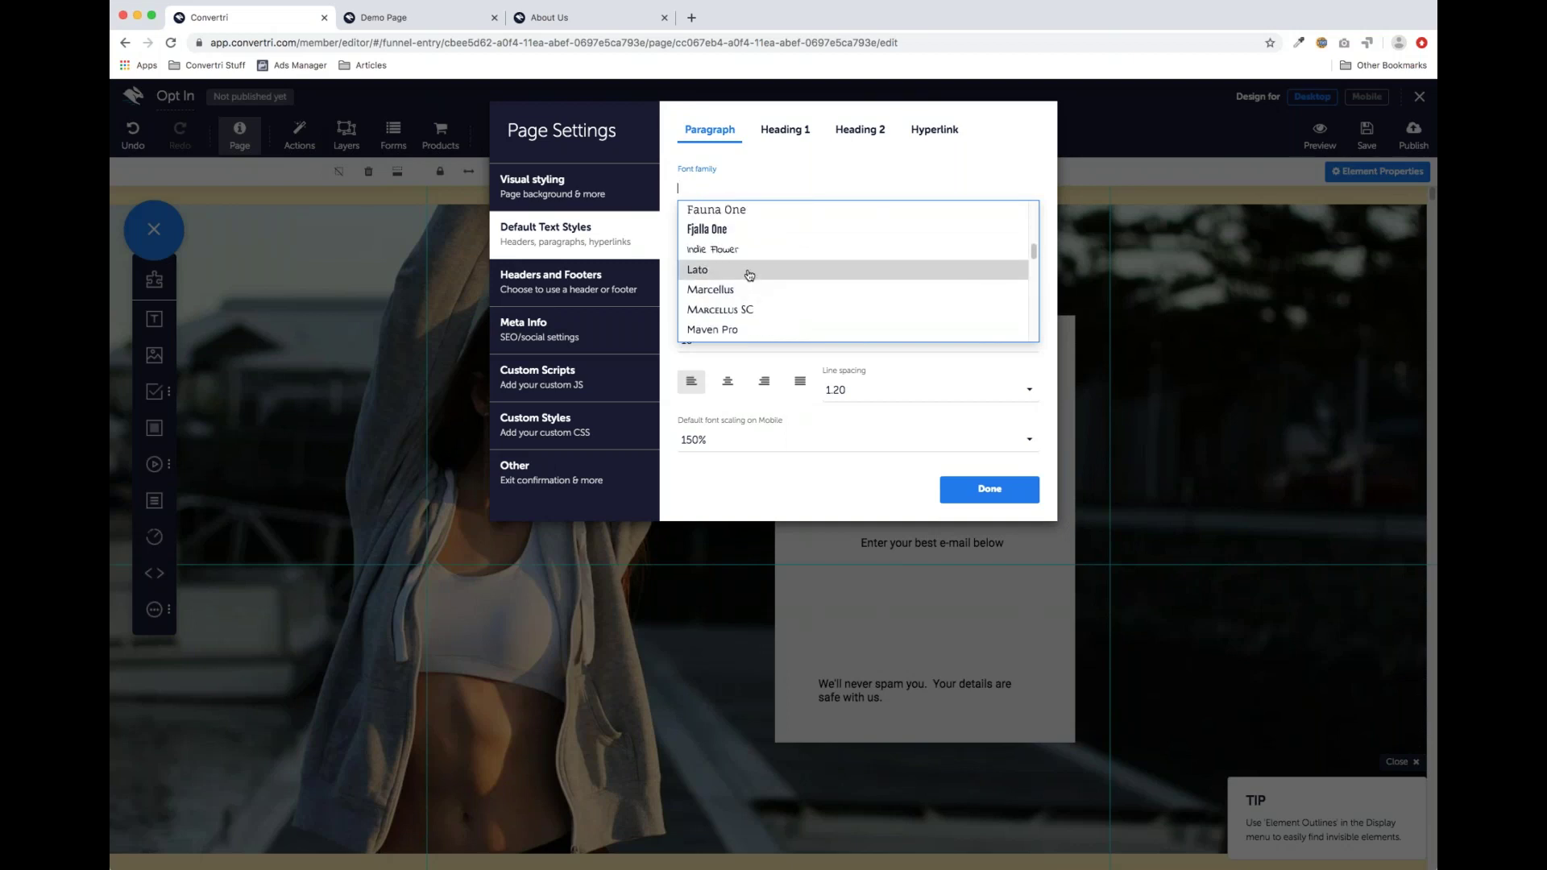
left_click(749, 275)
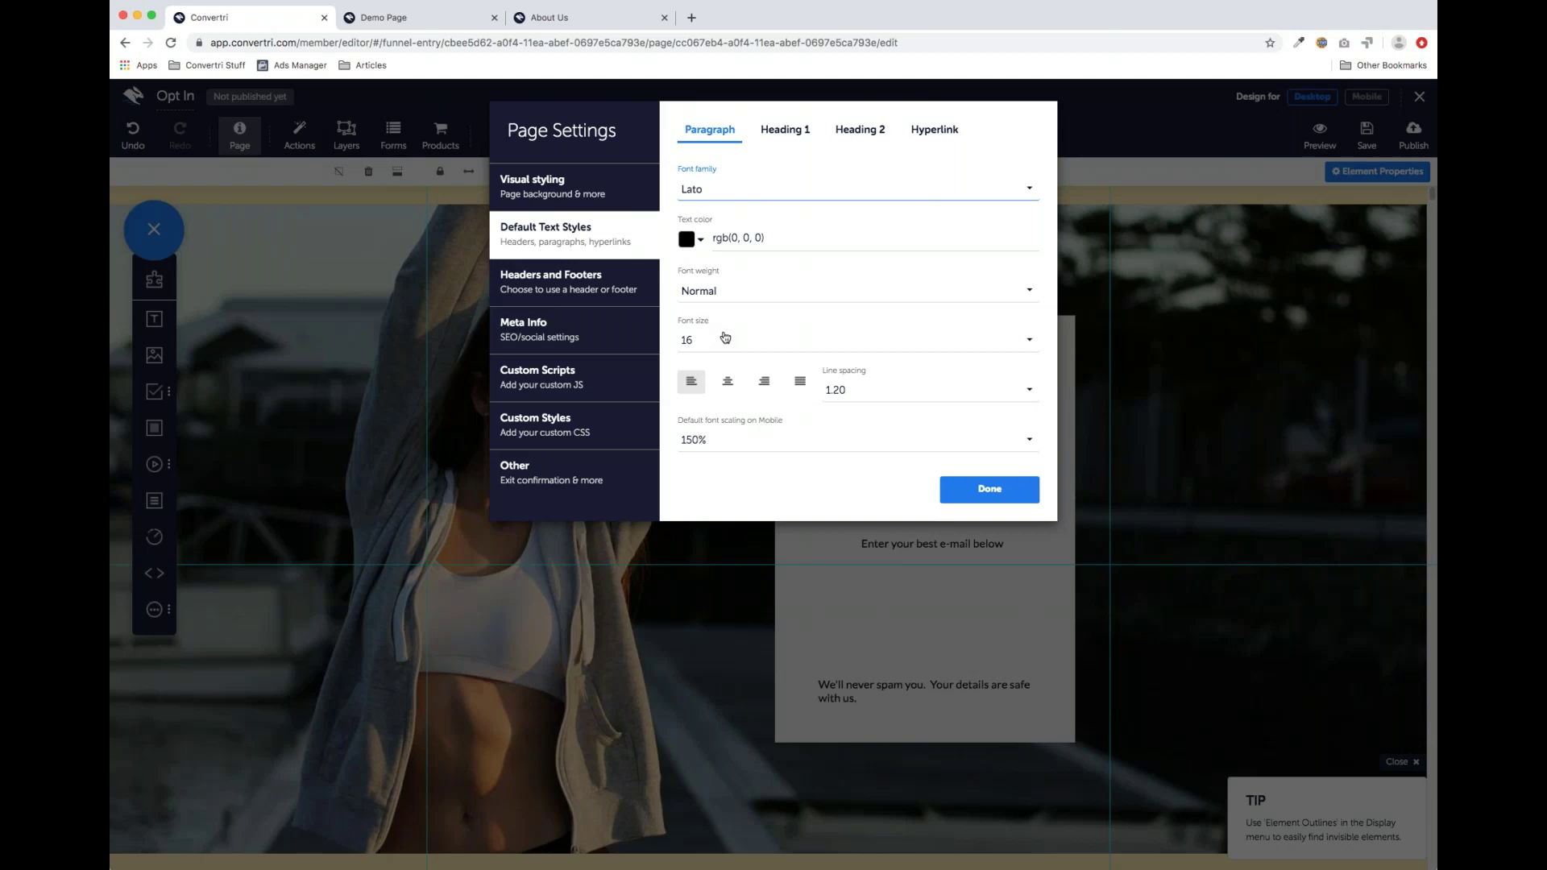
Set the default paragraph line spacing to 1.80 and apply the page settings
left_click(864, 396)
scroll(876, 334, "down", 5)
scroll(875, 305, "up", 1)
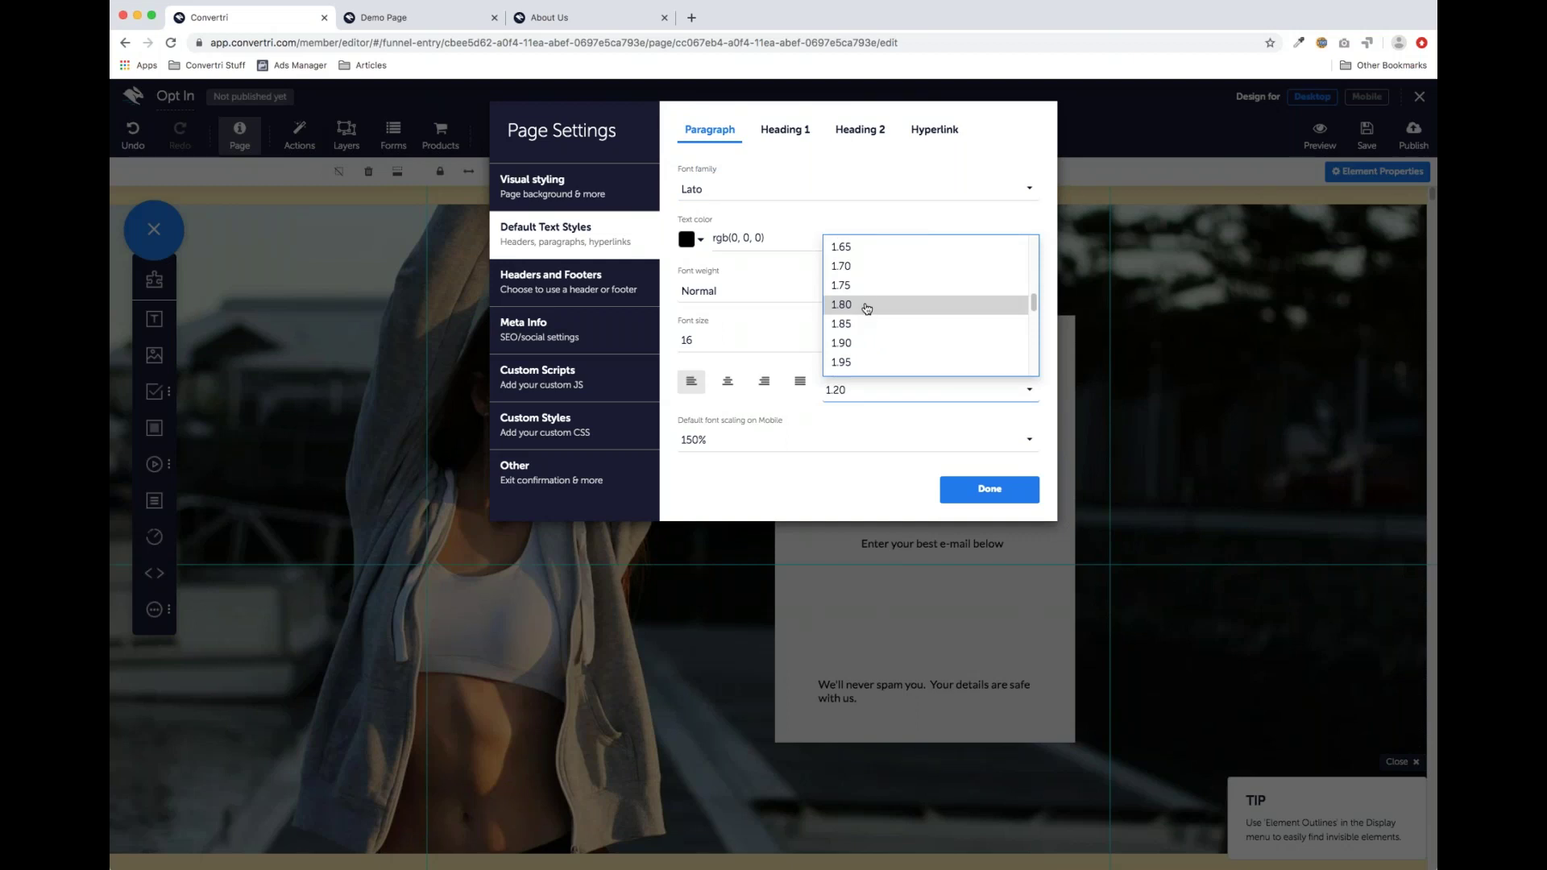
left_click(866, 305)
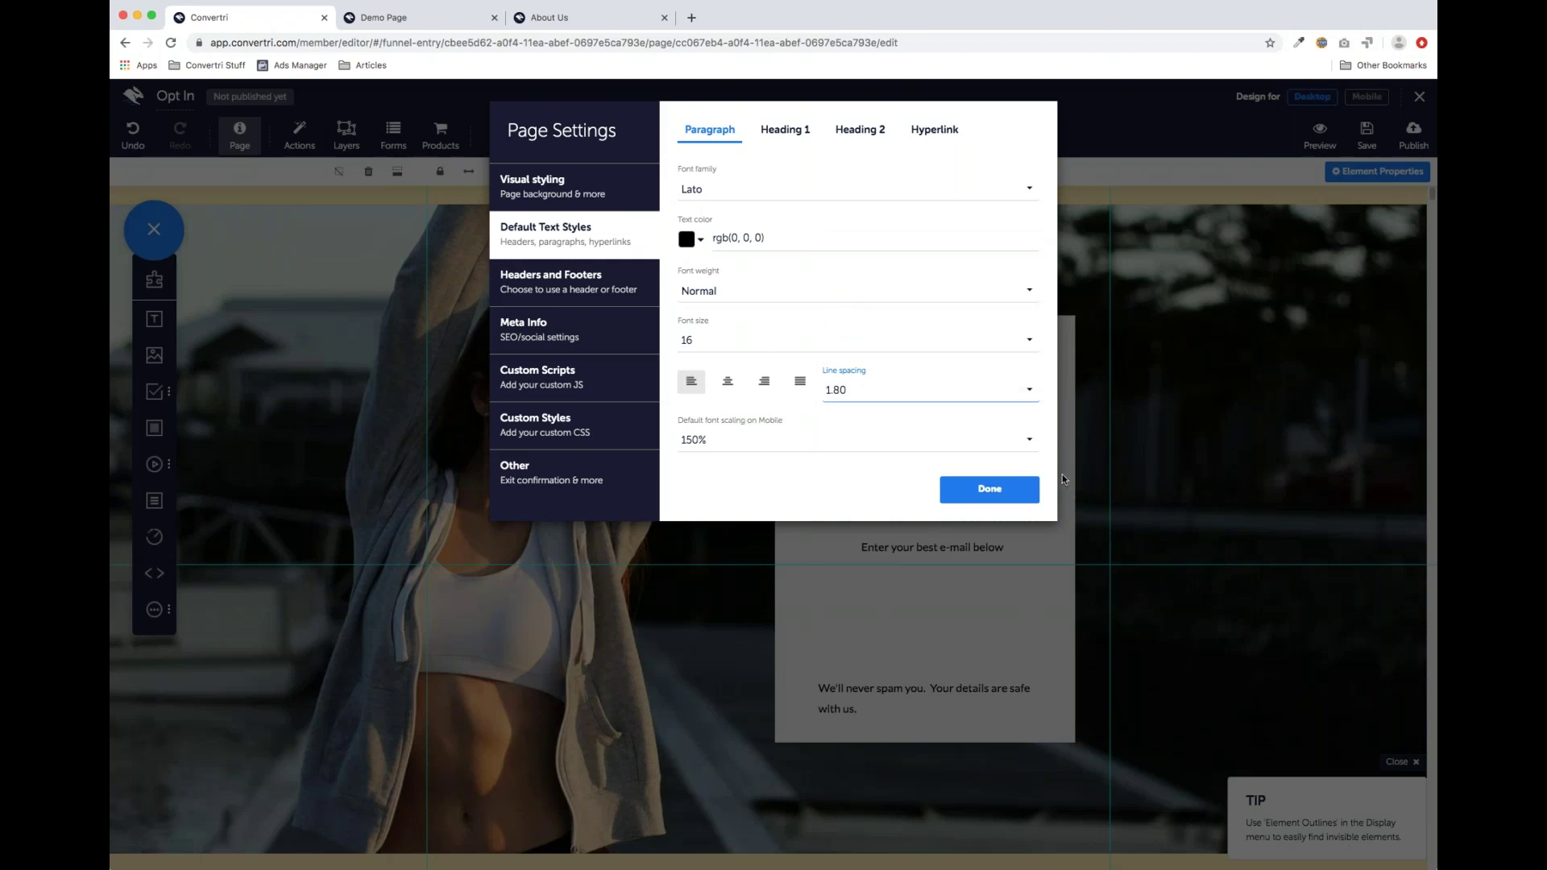
left_click(985, 492)
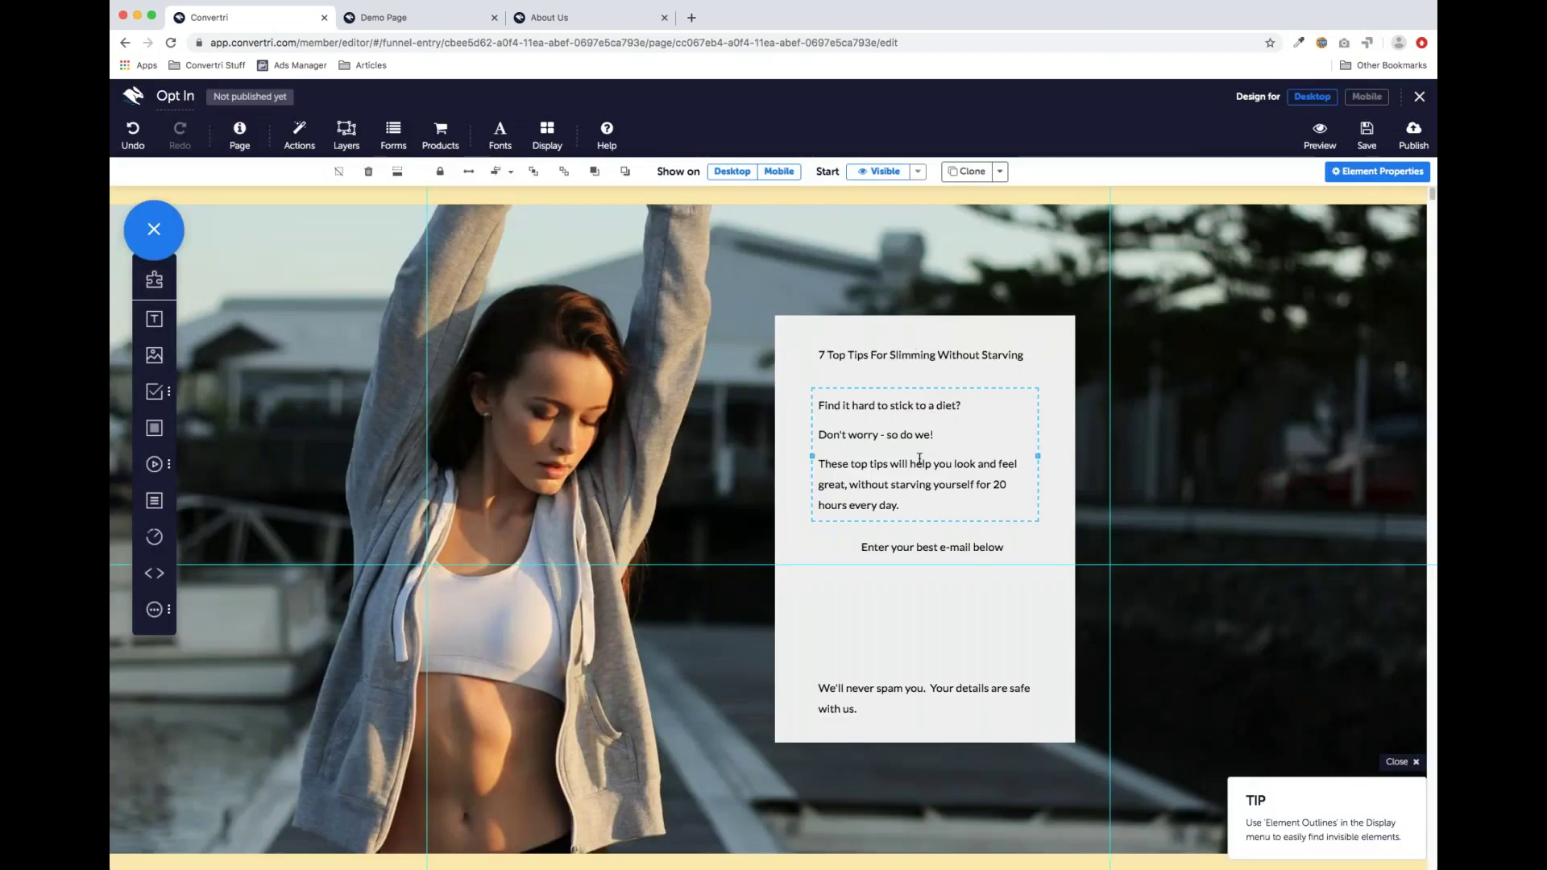
Move the "Enter your best e-mail below" text slightly down and align it with the body text above
left_click(943, 549)
left_click_drag(939, 559, 933, 582)
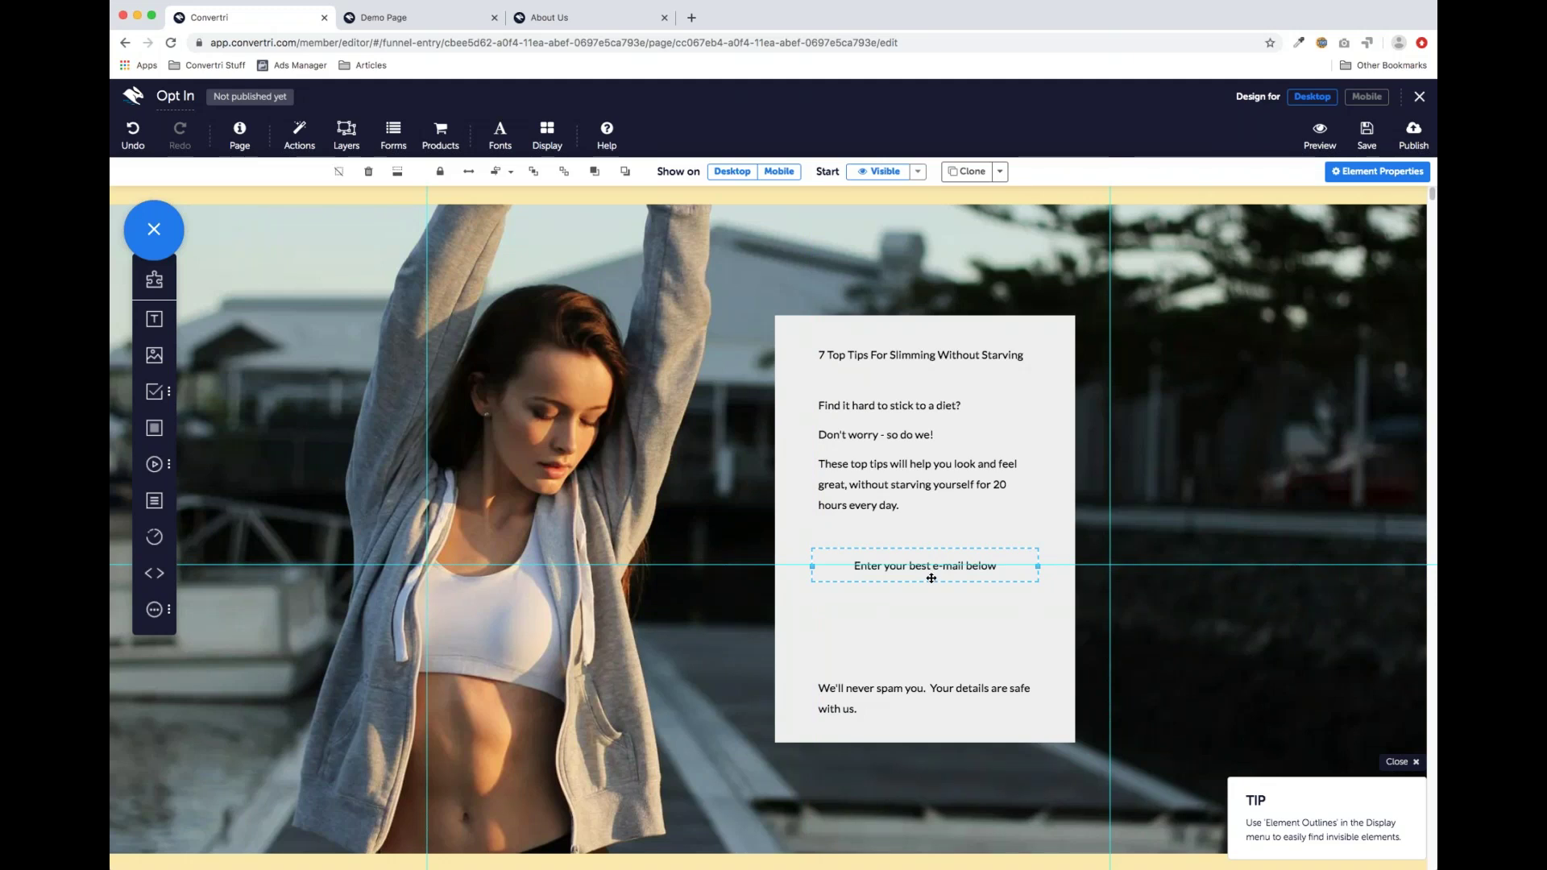
Set the page's default paragraph font family to Annie Use Your Telescope and apply the page settings
left_click(249, 143)
left_click(562, 232)
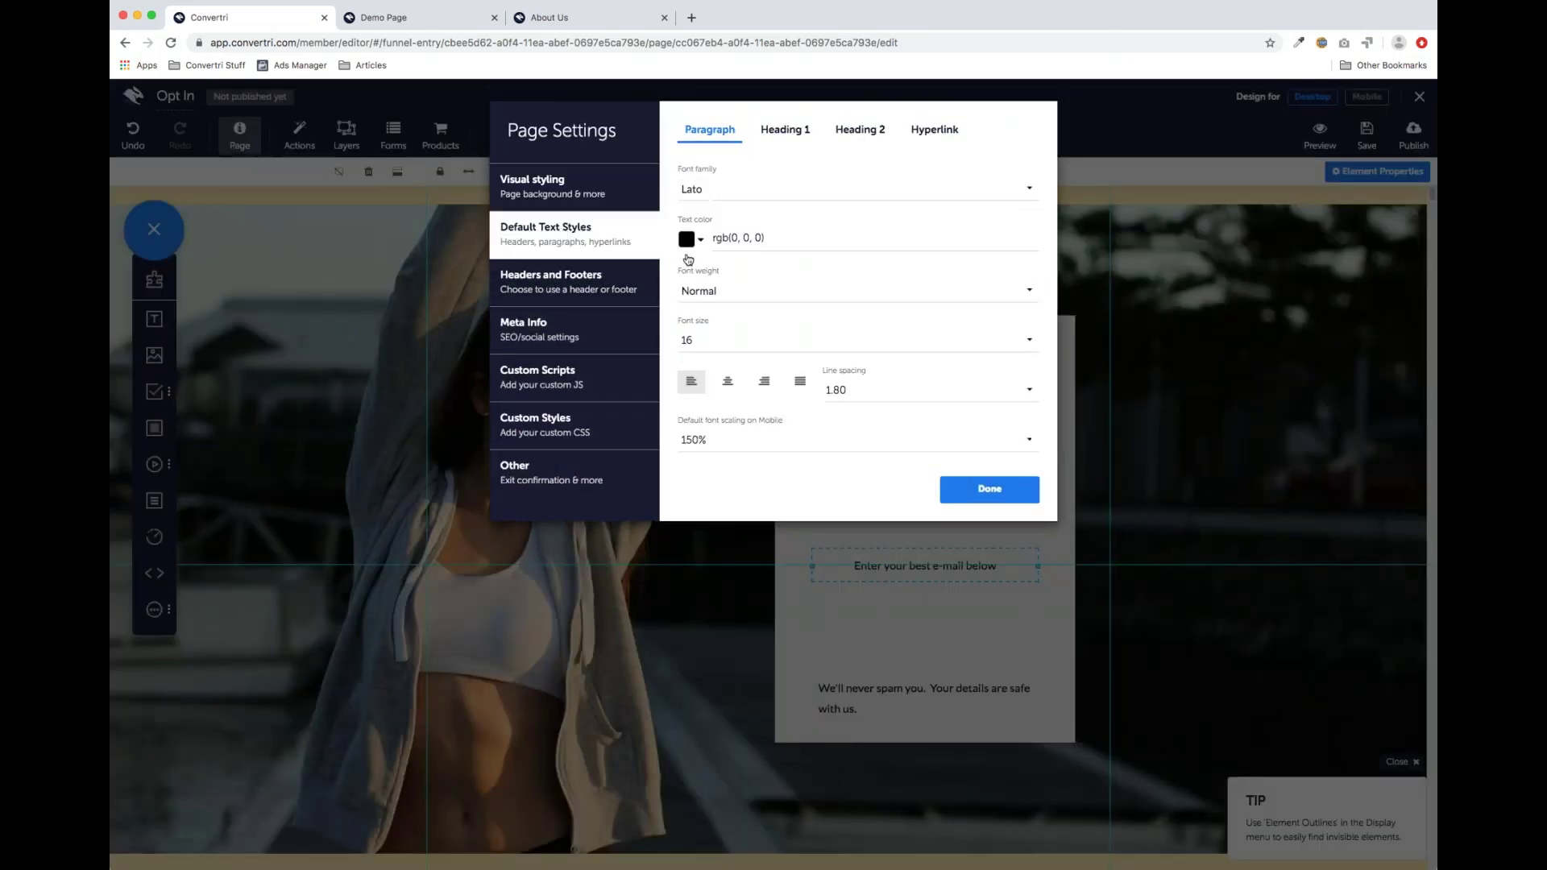
left_click(822, 194)
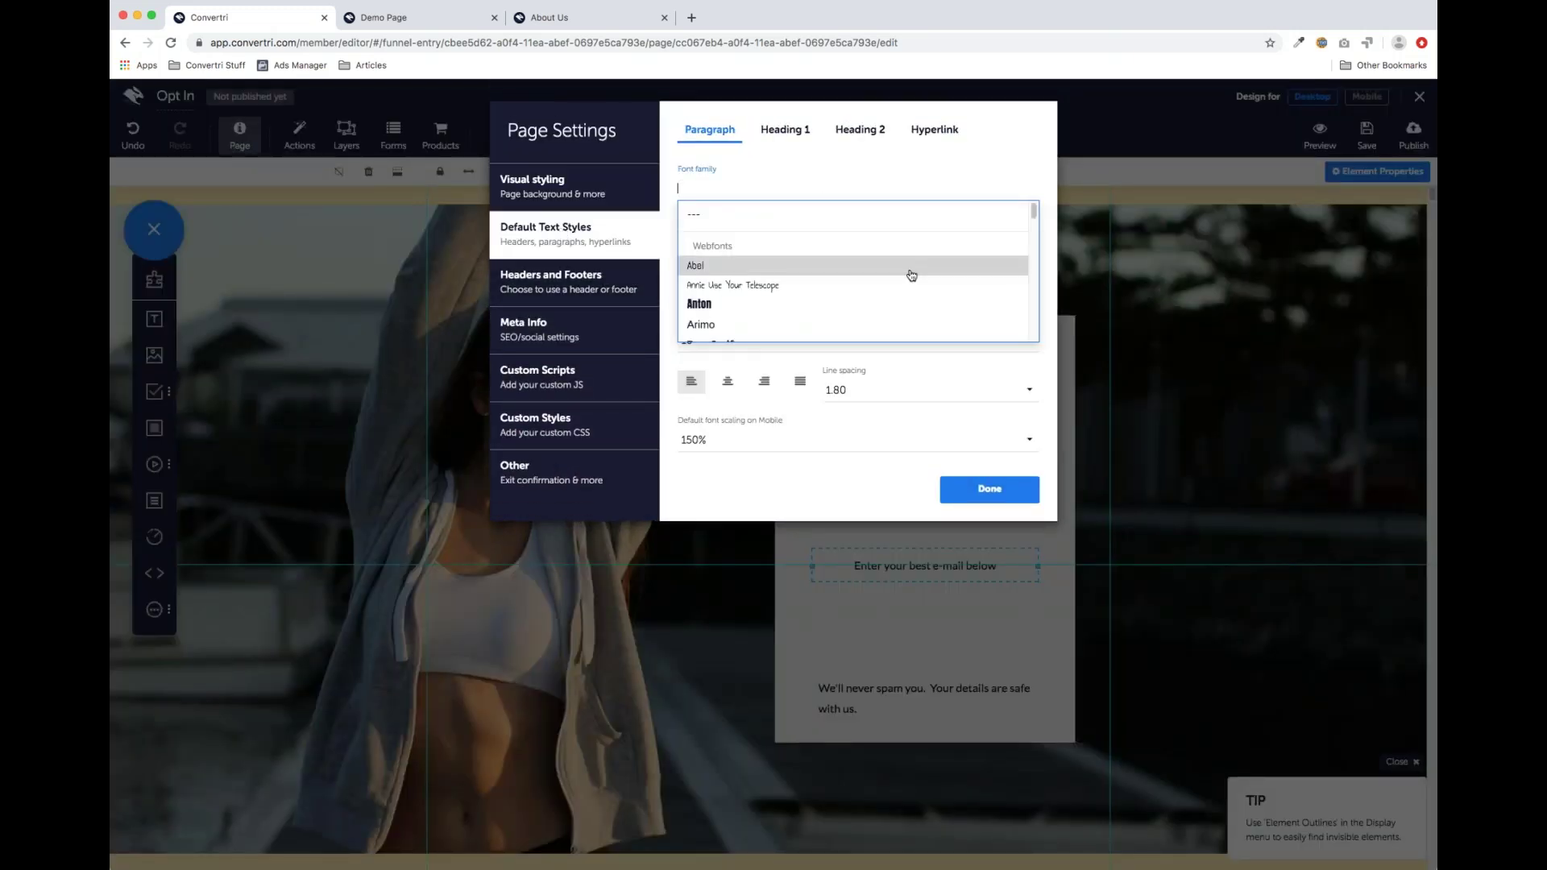
scroll(911, 292, "down", 2)
scroll(911, 292, "down", 3)
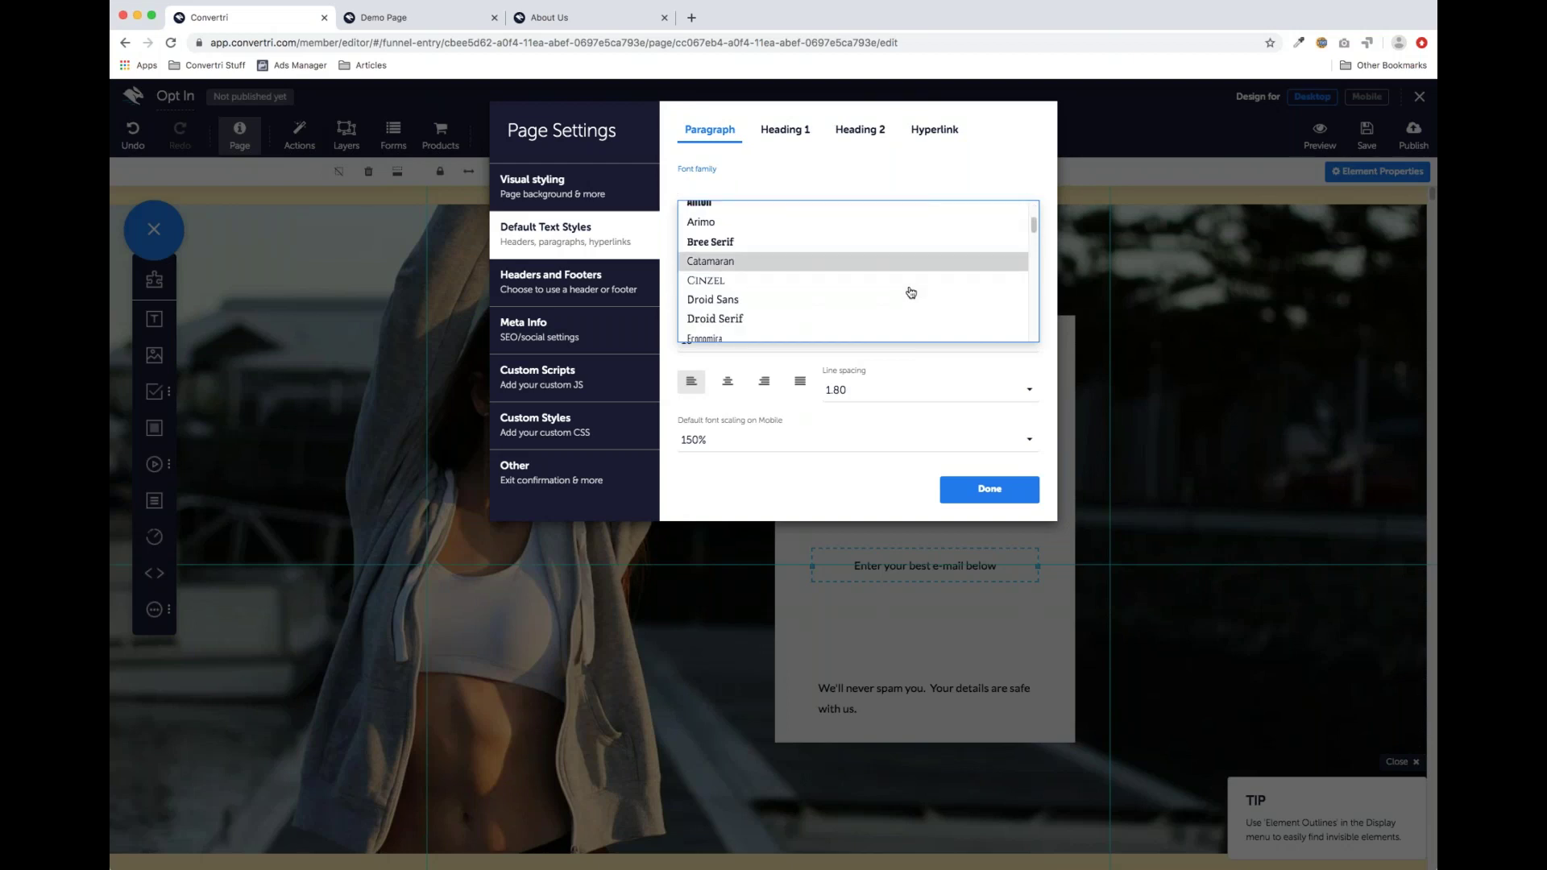
scroll(908, 290, "up", 5)
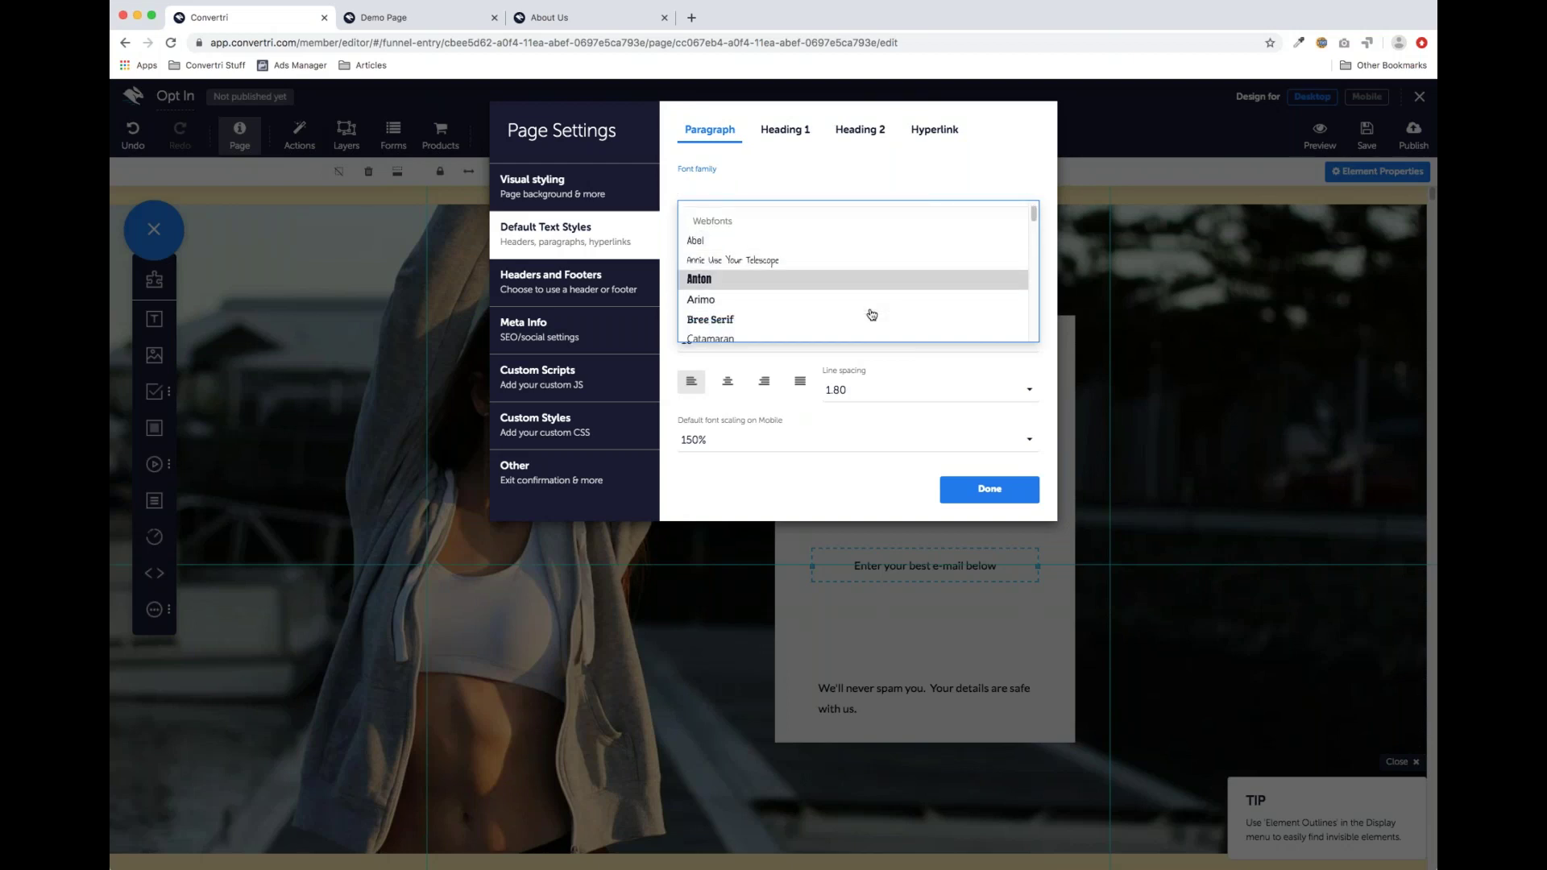
left_click(860, 264)
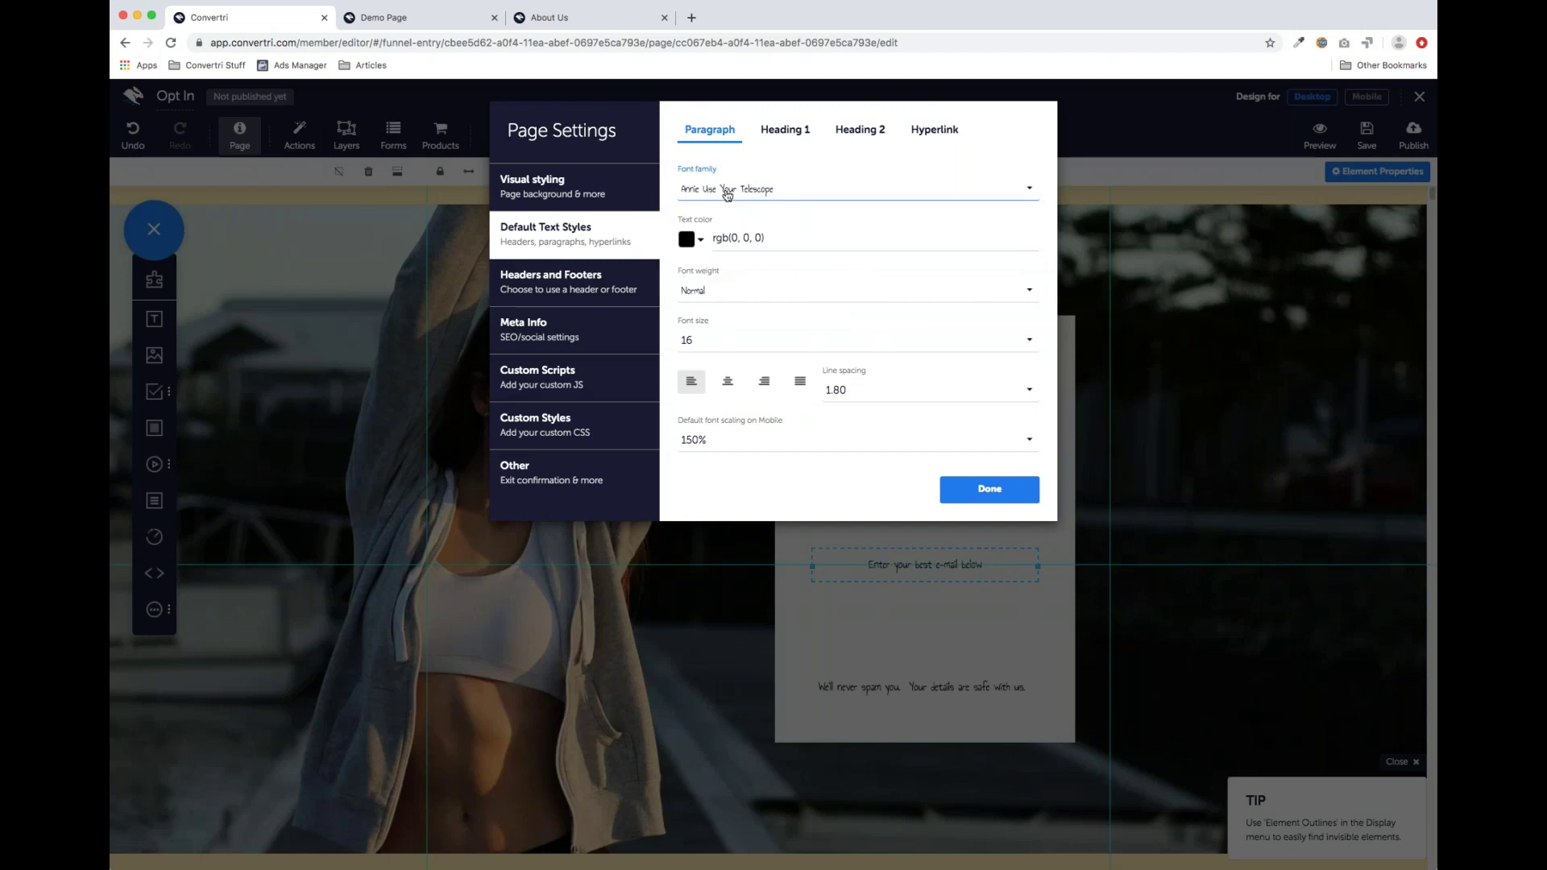
left_click(990, 491)
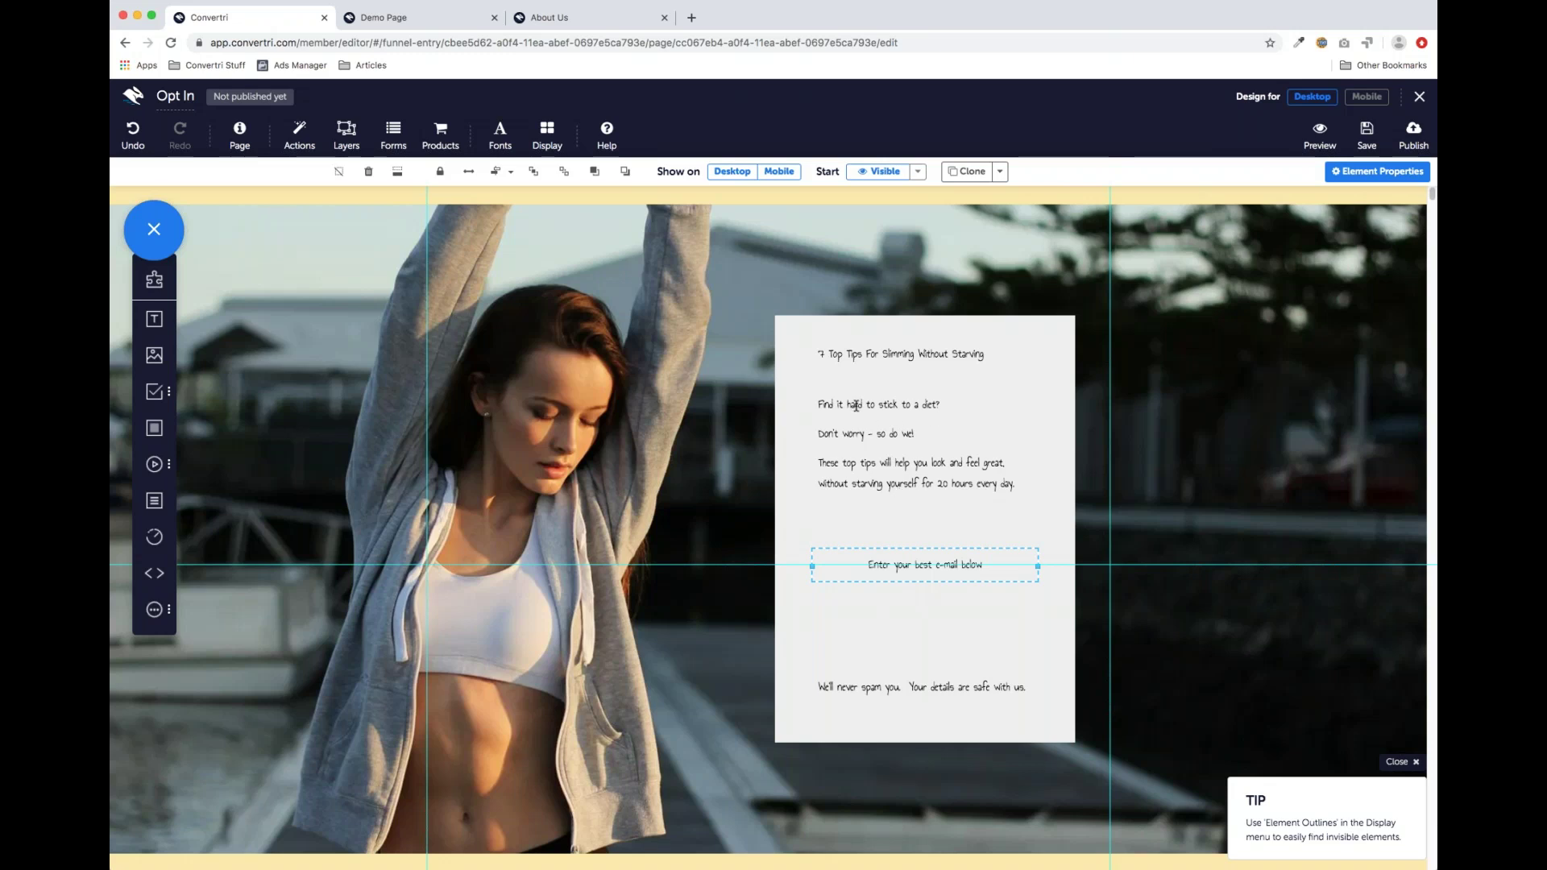
Set the default paragraph font family back to Lato and apply the page settings
left_click(245, 143)
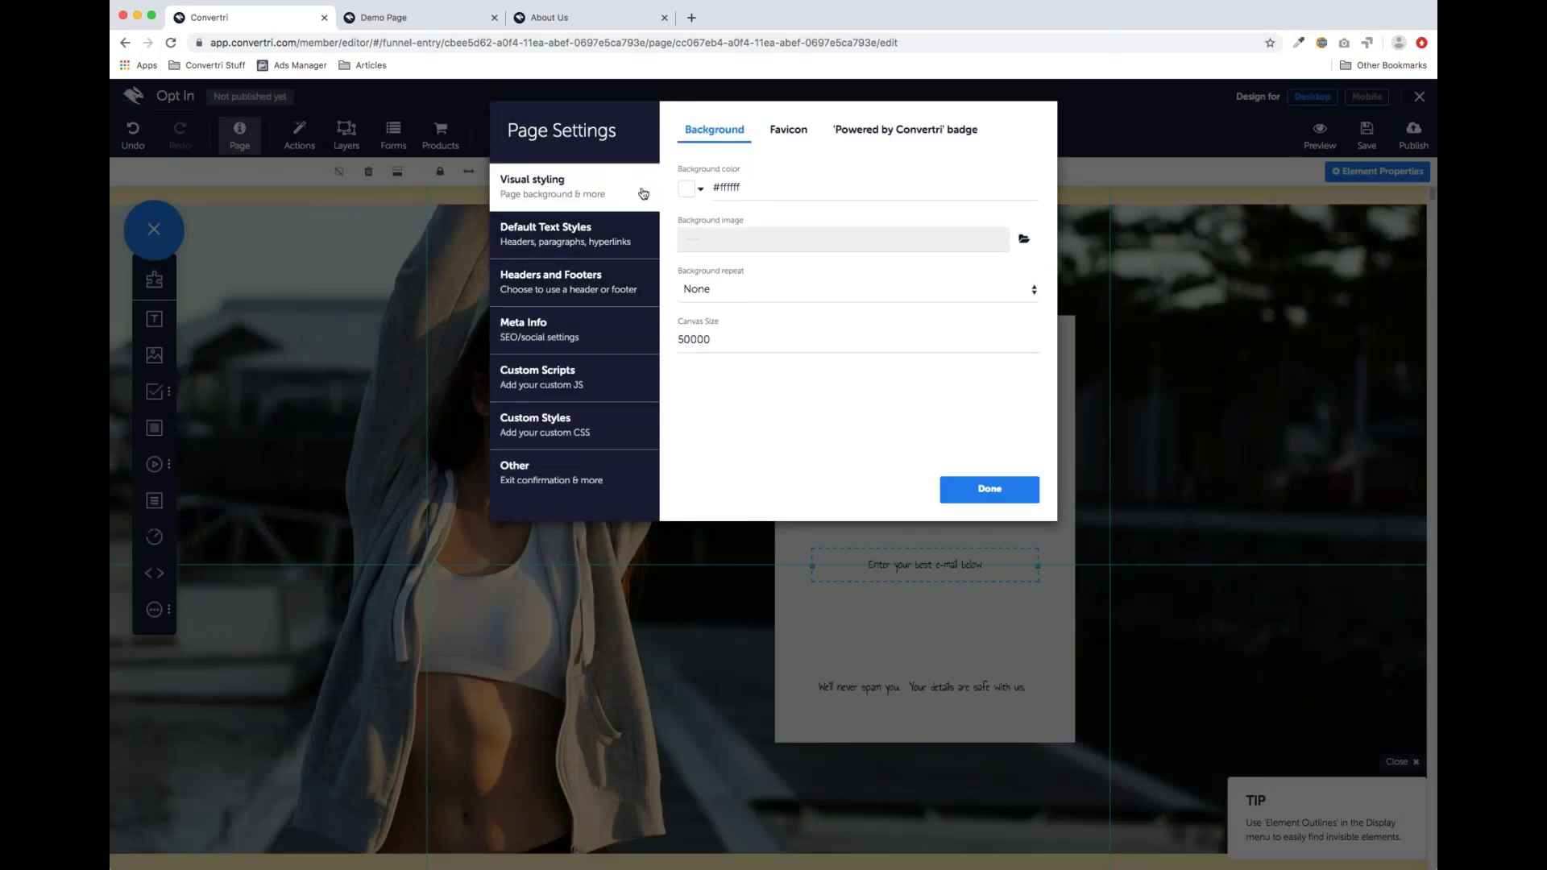
left_click(581, 244)
left_click(756, 190)
scroll(748, 265, "down", 10)
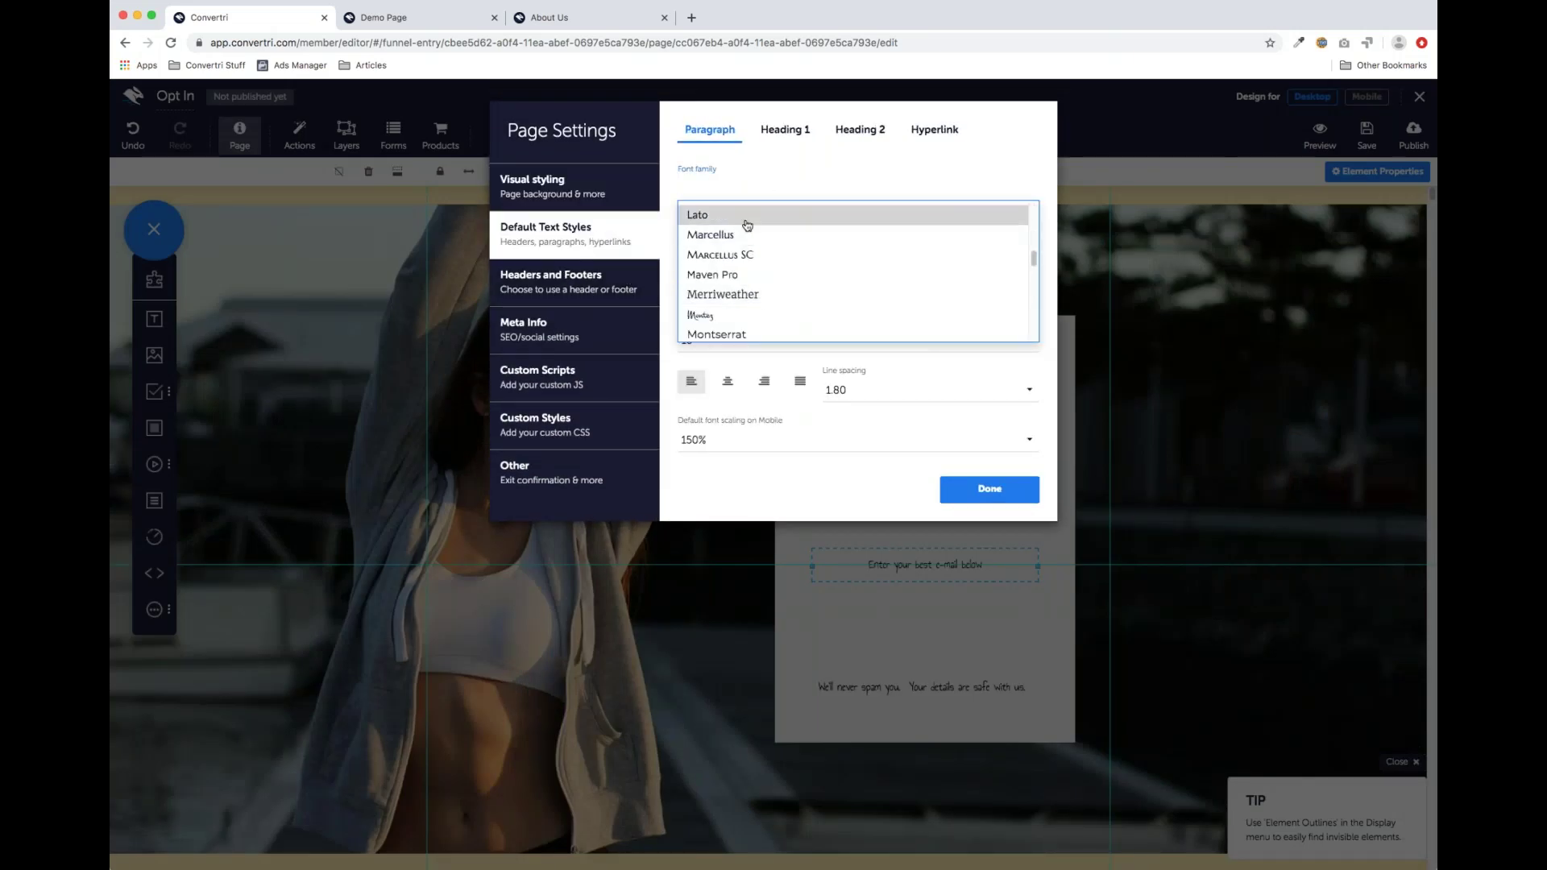
left_click(748, 218)
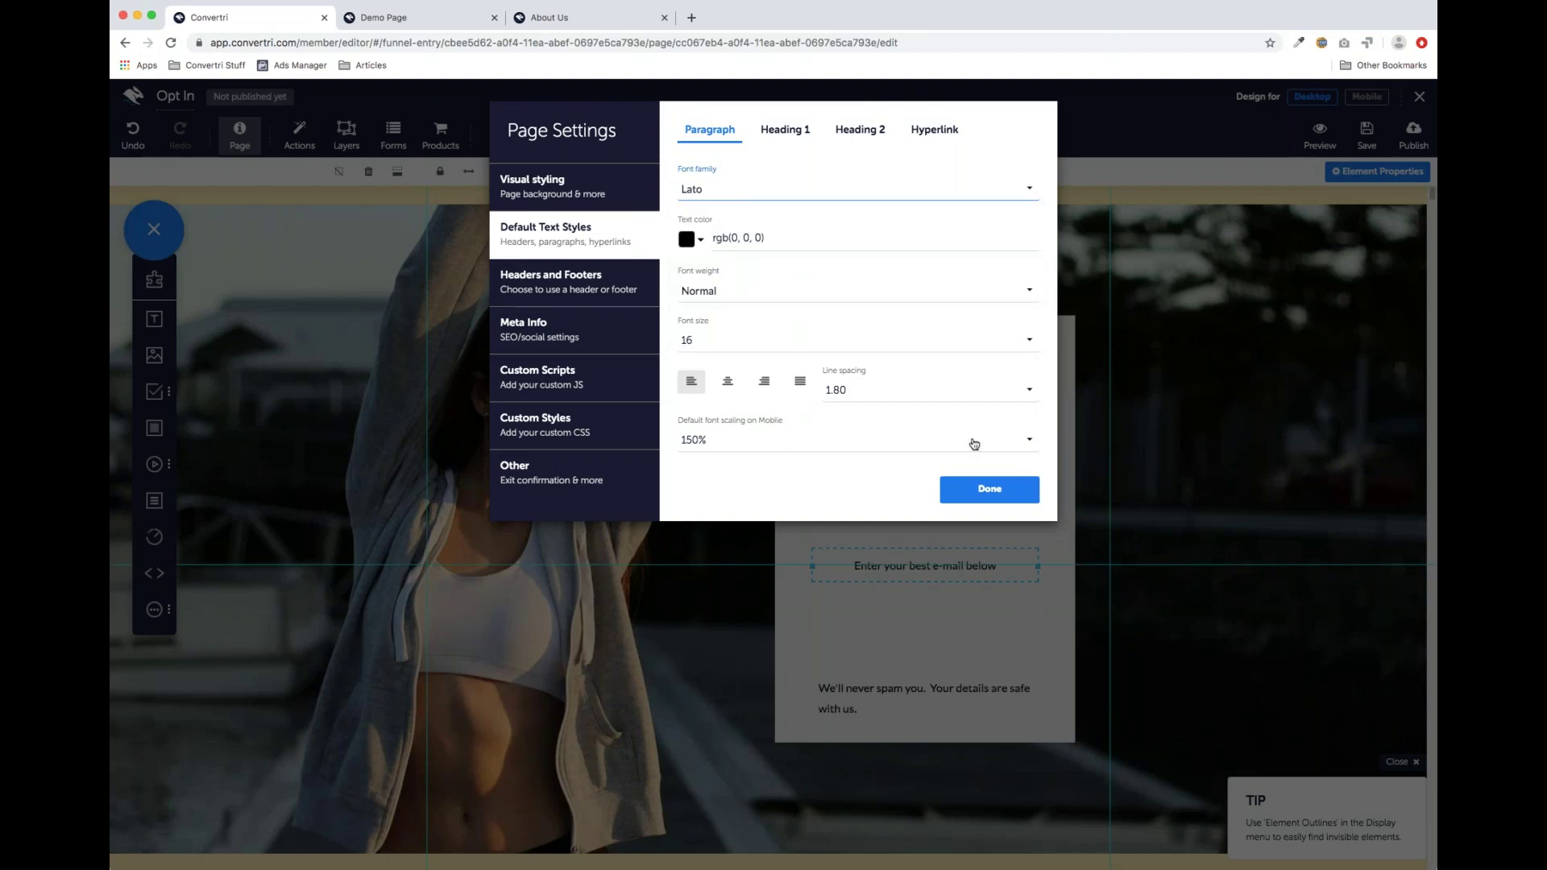
left_click(982, 493)
left_click(900, 480)
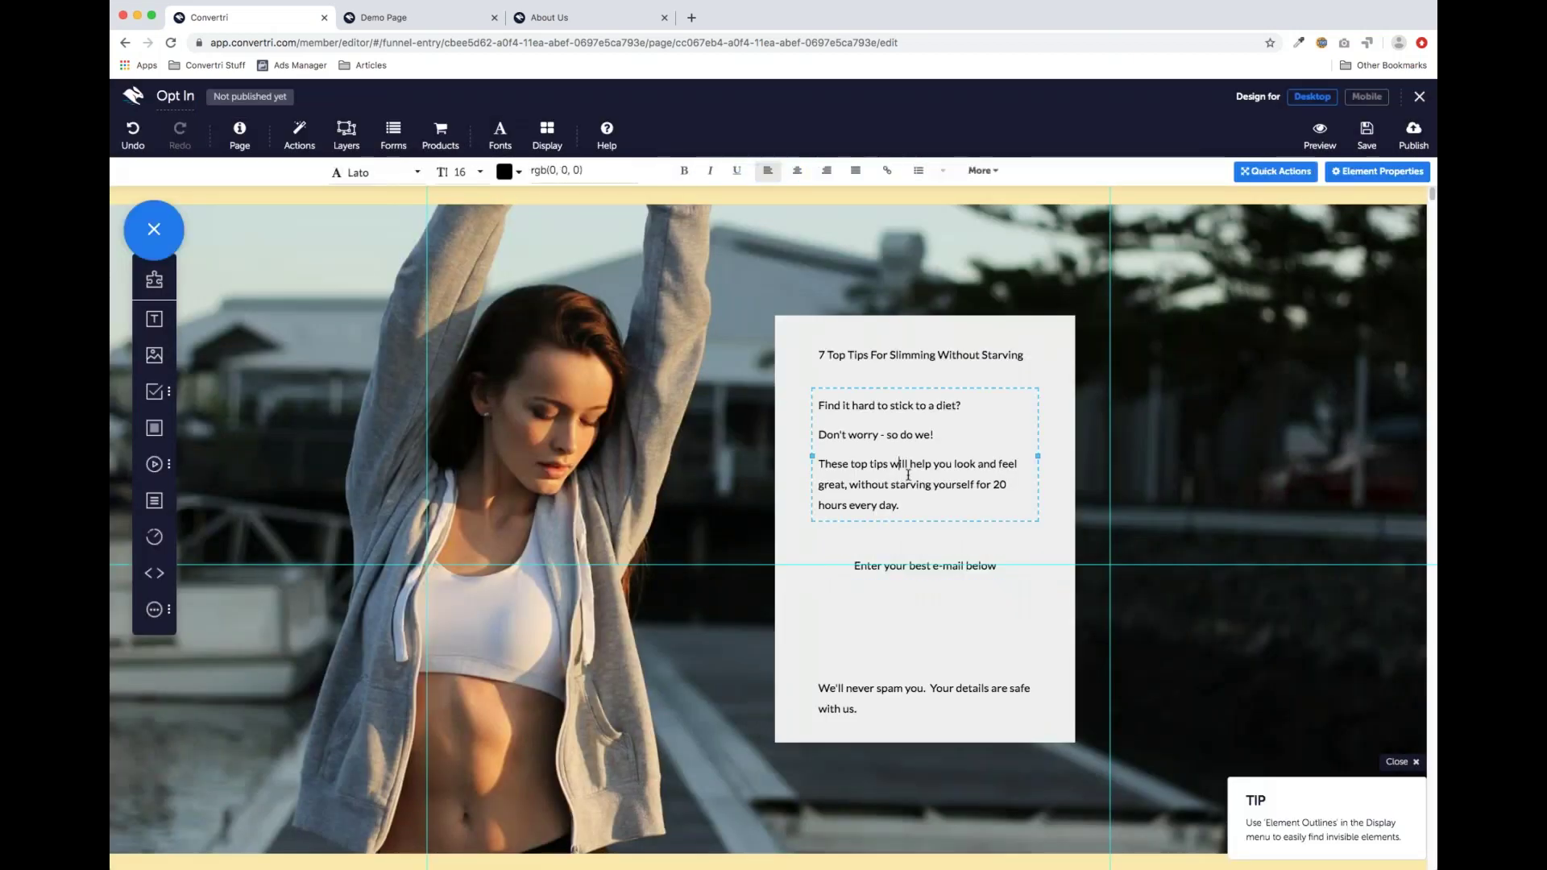
Set the page's default Heading 1 font family to Noto Sans
left_click(903, 354)
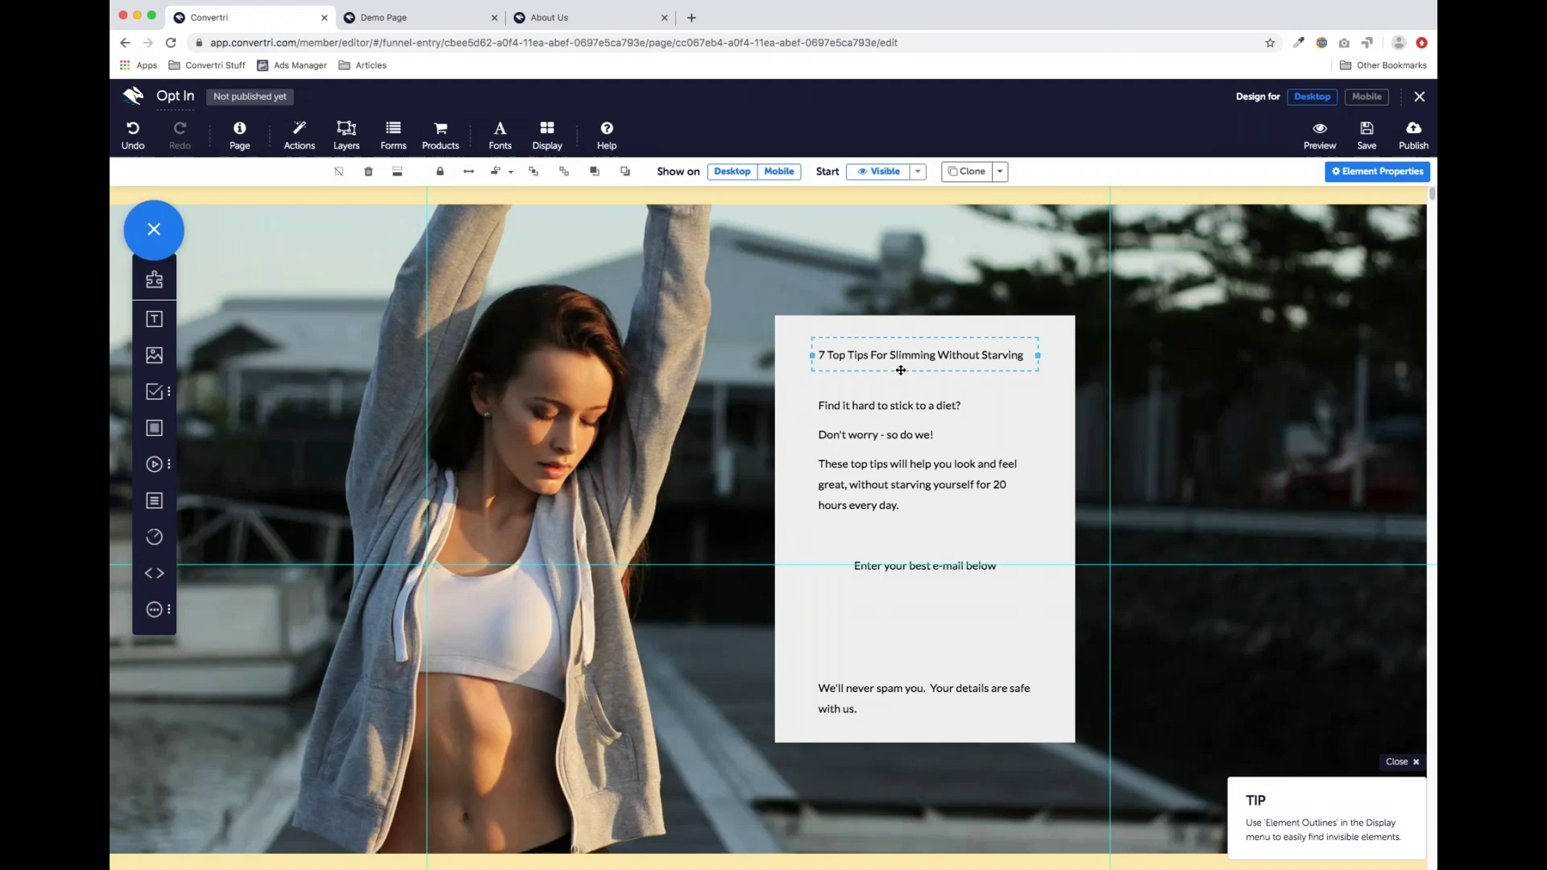
left_click(240, 142)
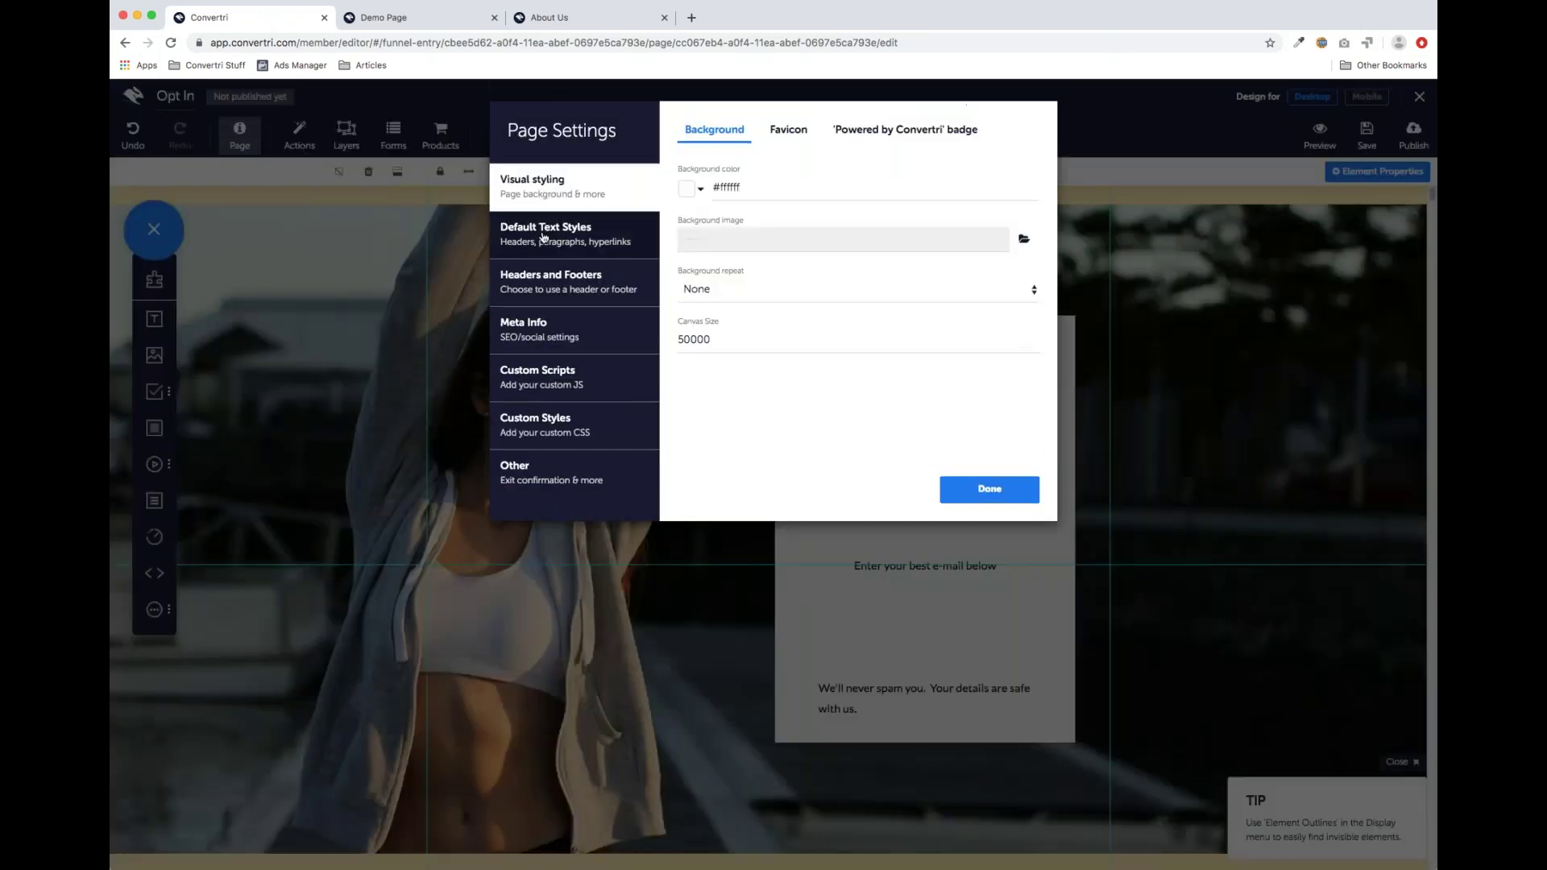
left_click(633, 225)
left_click(770, 139)
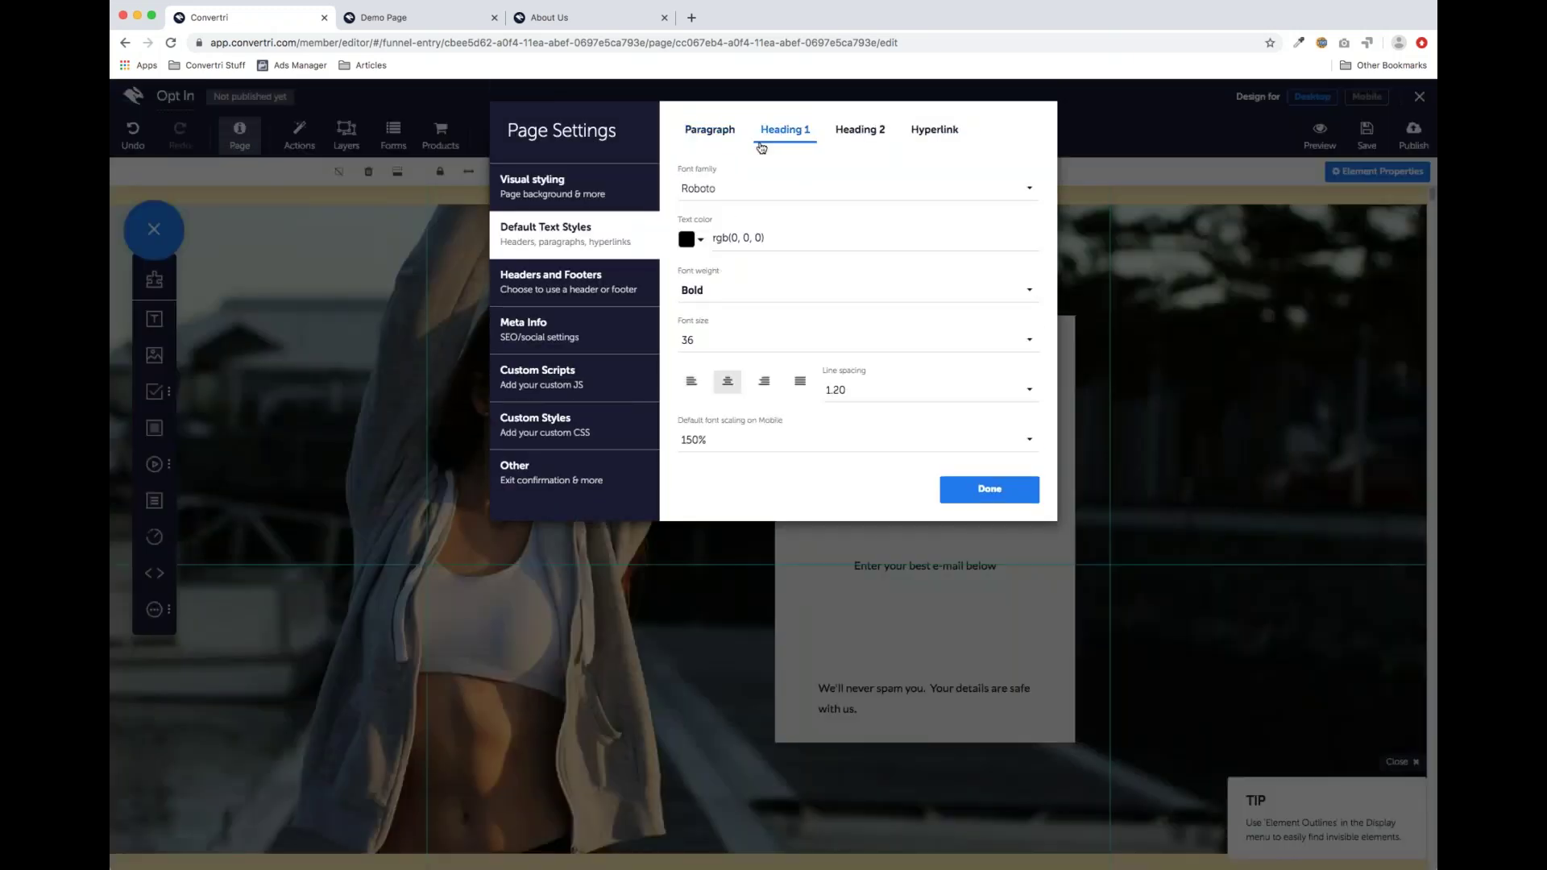
left_click(699, 194)
scroll(774, 221, "down", 2)
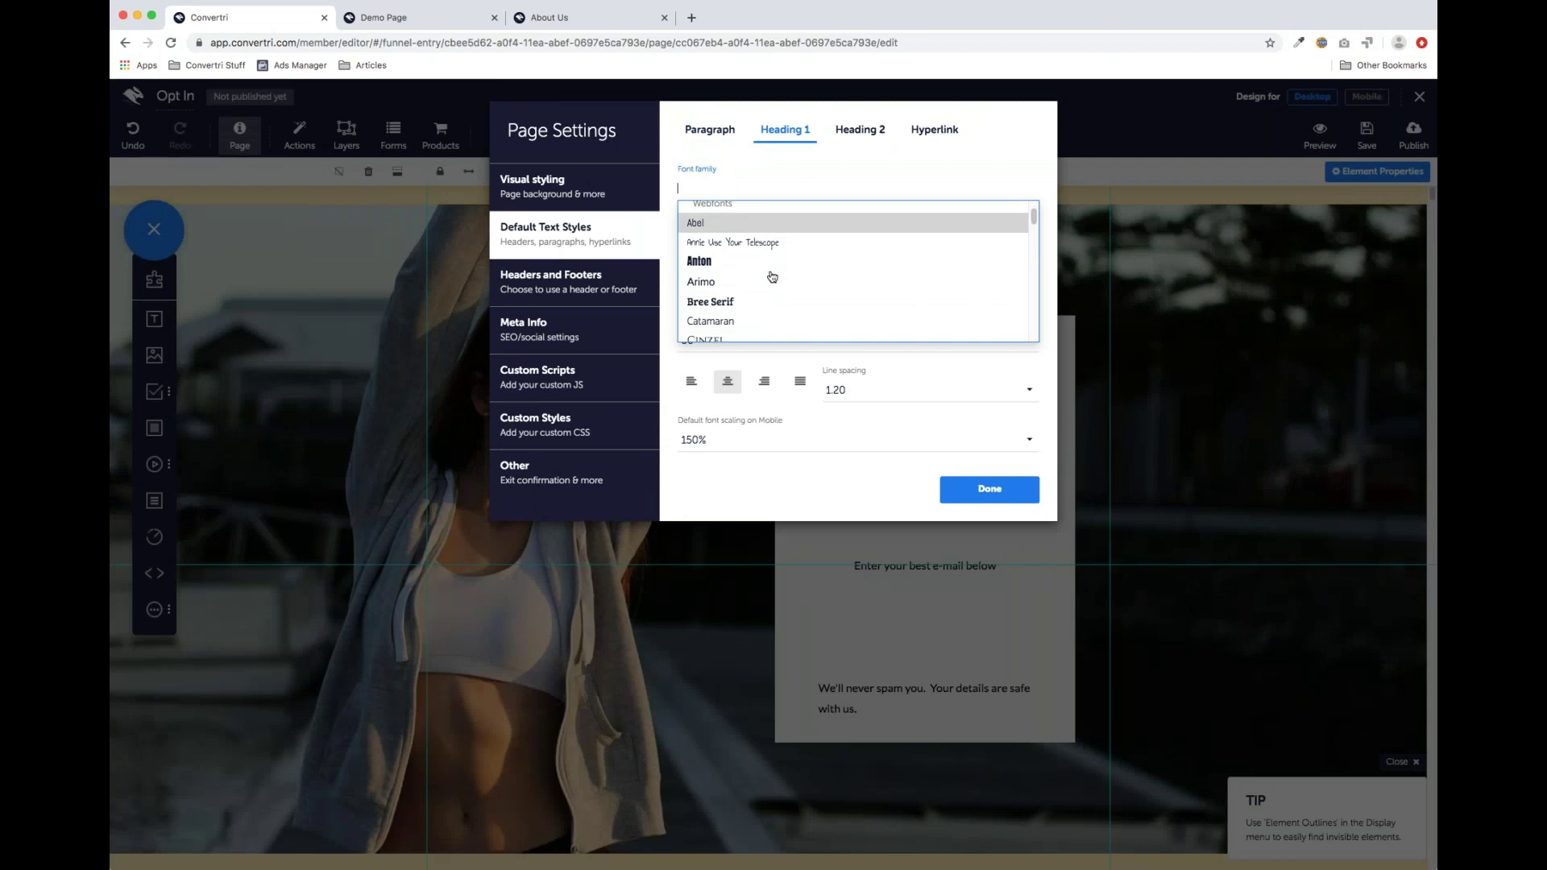
scroll(761, 266, "down", 8)
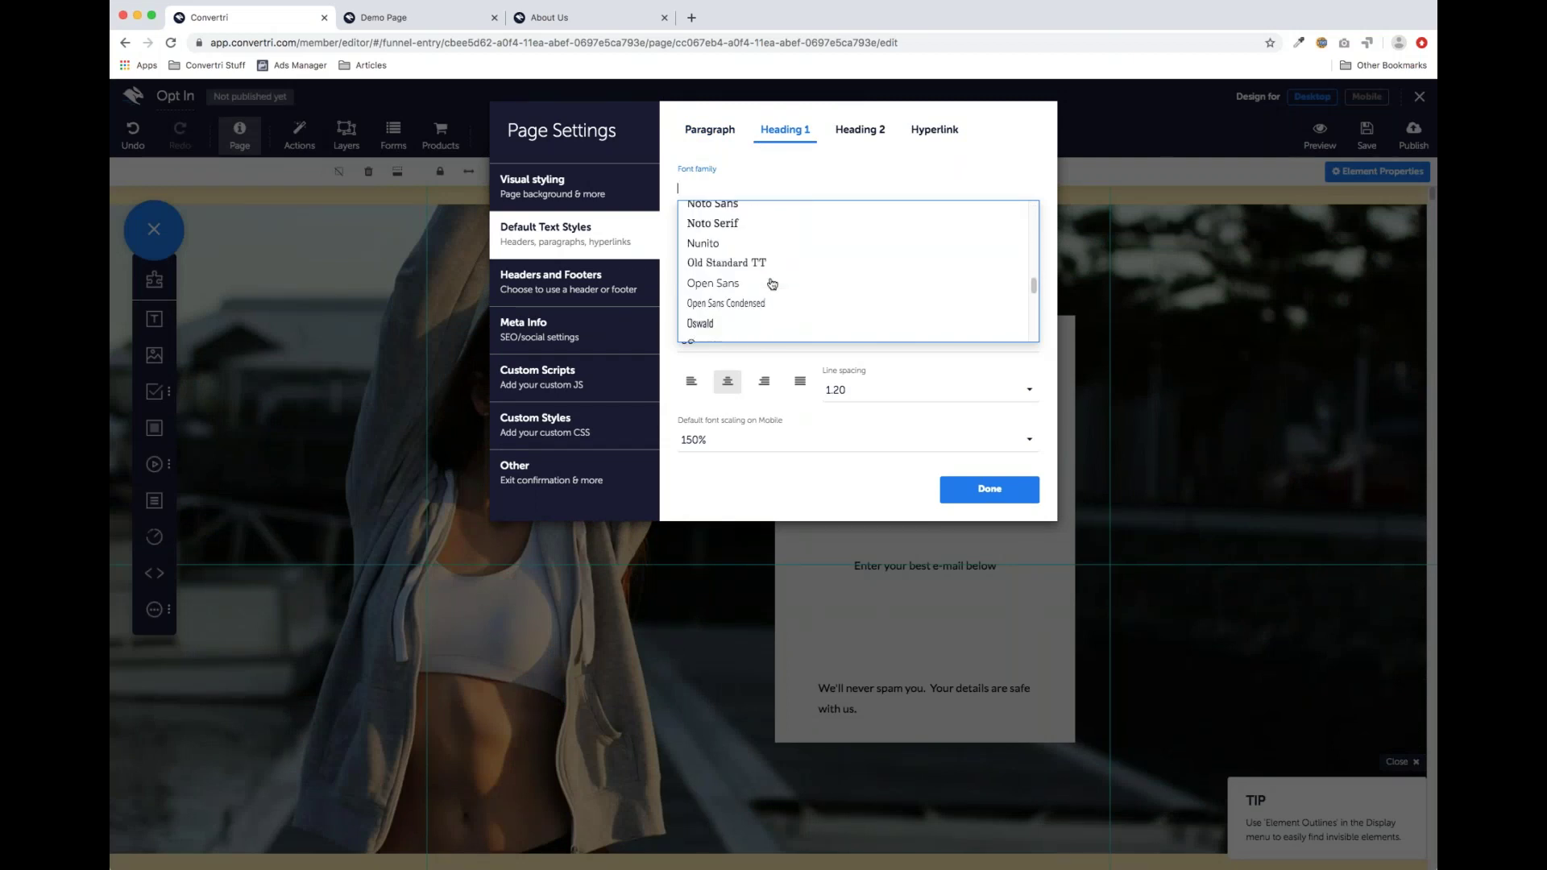
left_click(729, 208)
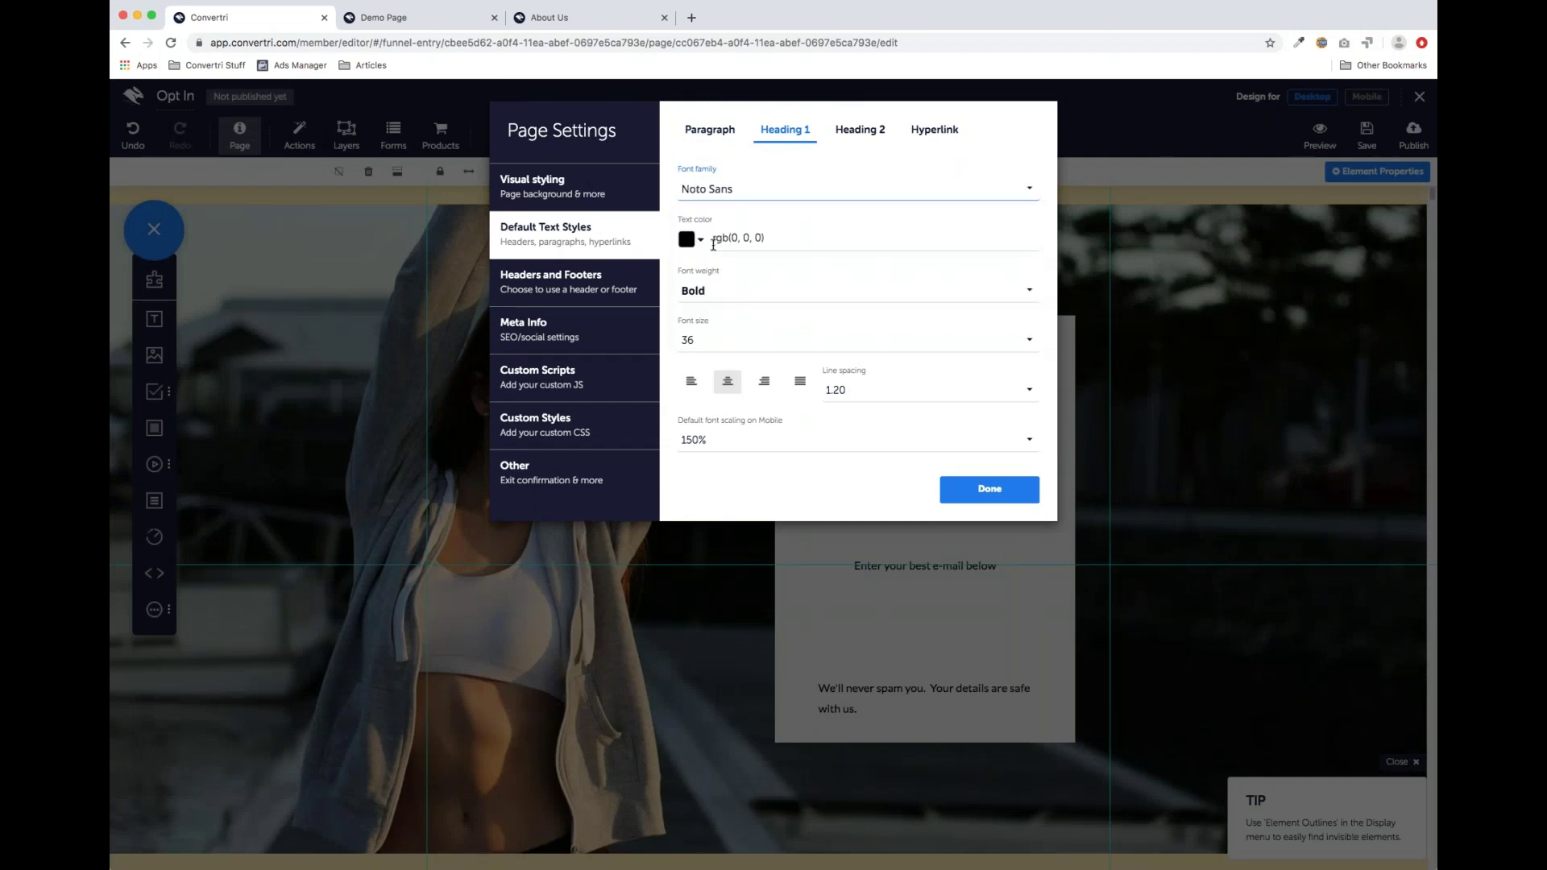
Set the default Heading 1 font size to 24 and apply the page settings
left_click(702, 344)
scroll(737, 284, "down", 2)
scroll(736, 283, "down", 2)
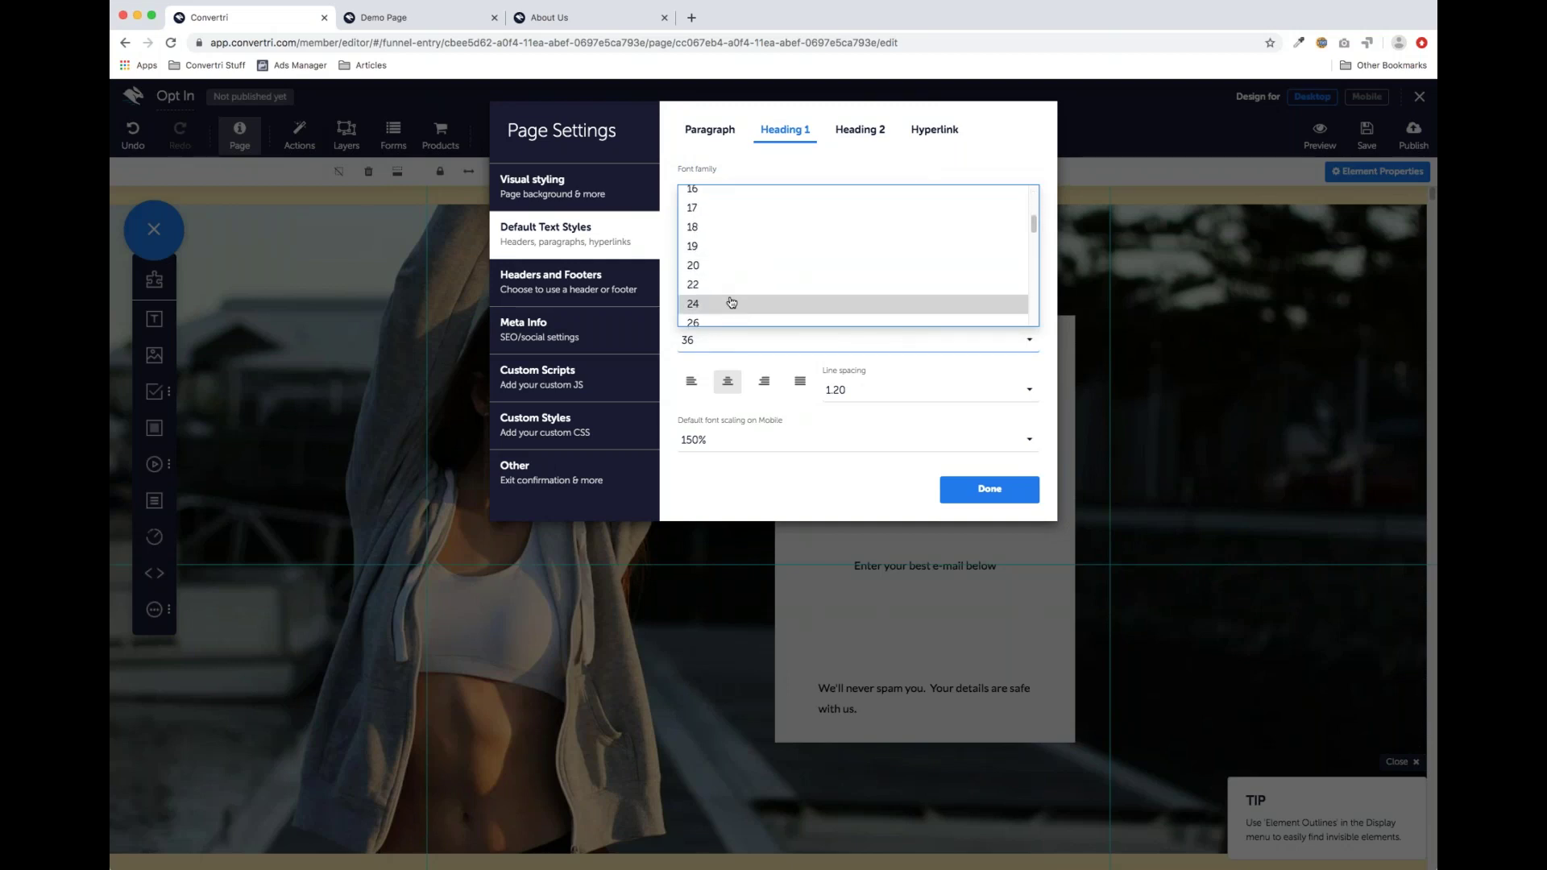
left_click(732, 300)
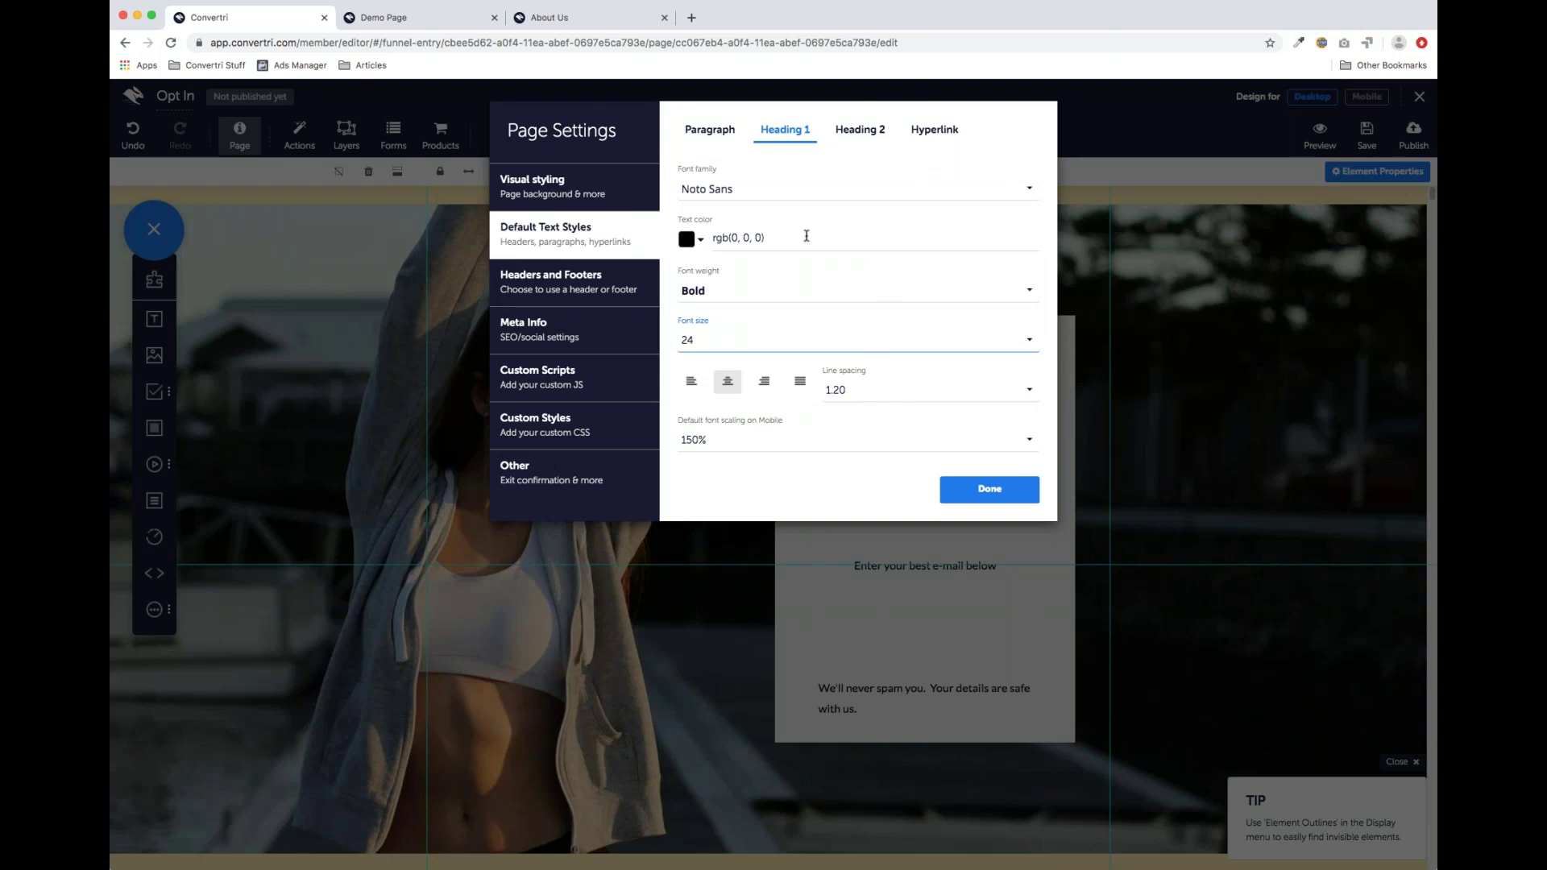
left_click(979, 493)
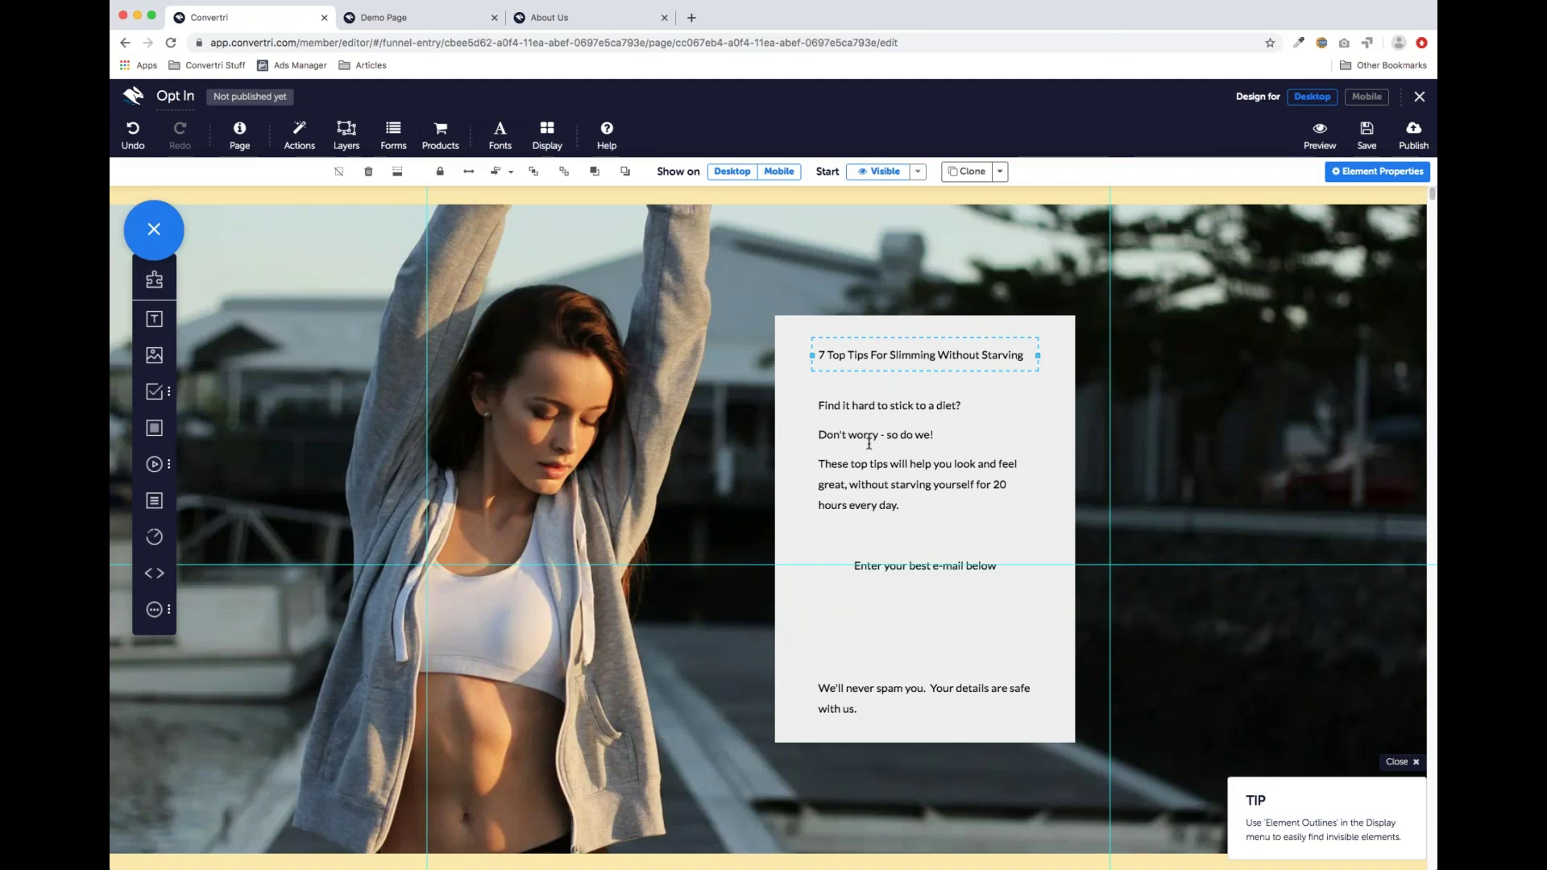
Apply the Heading 1 style to the panel title "7 Top Tips For Slimming Without Starving"
left_click(881, 360)
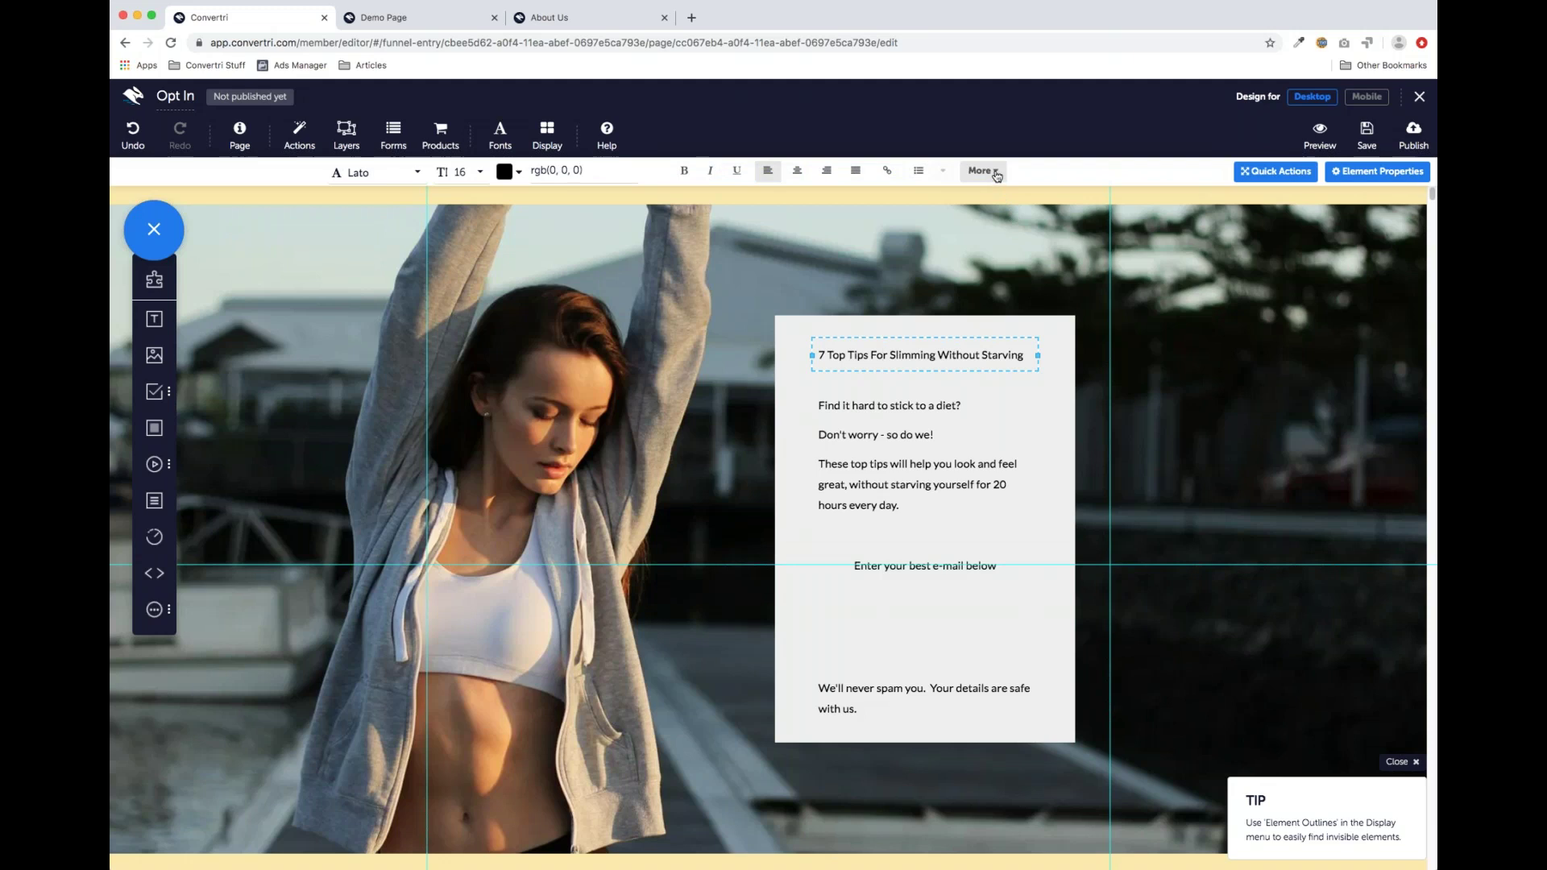
left_click(997, 173)
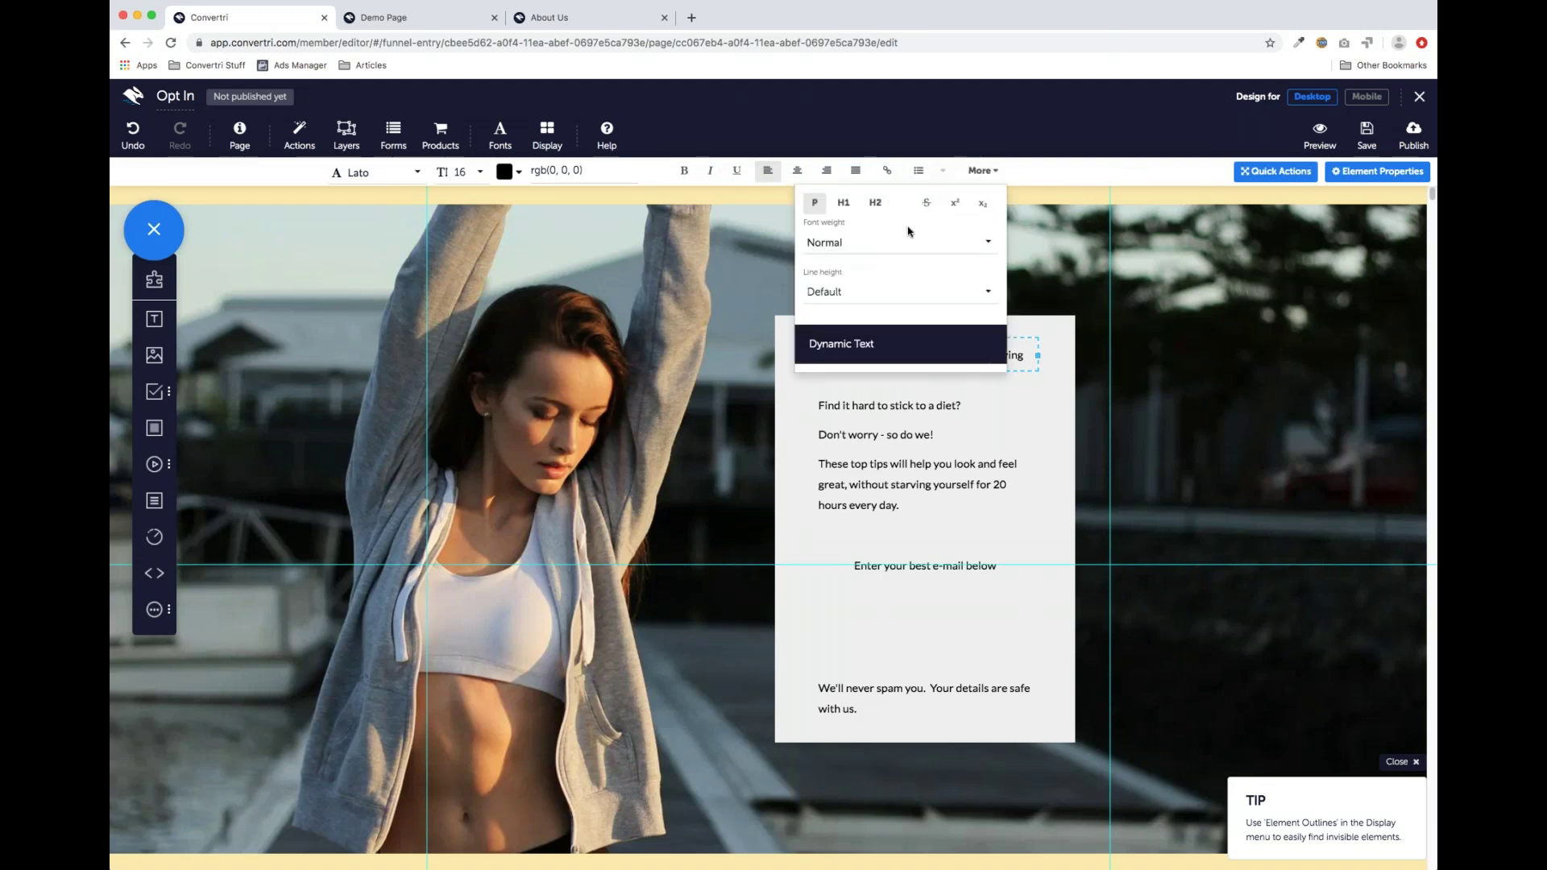
left_click(838, 204)
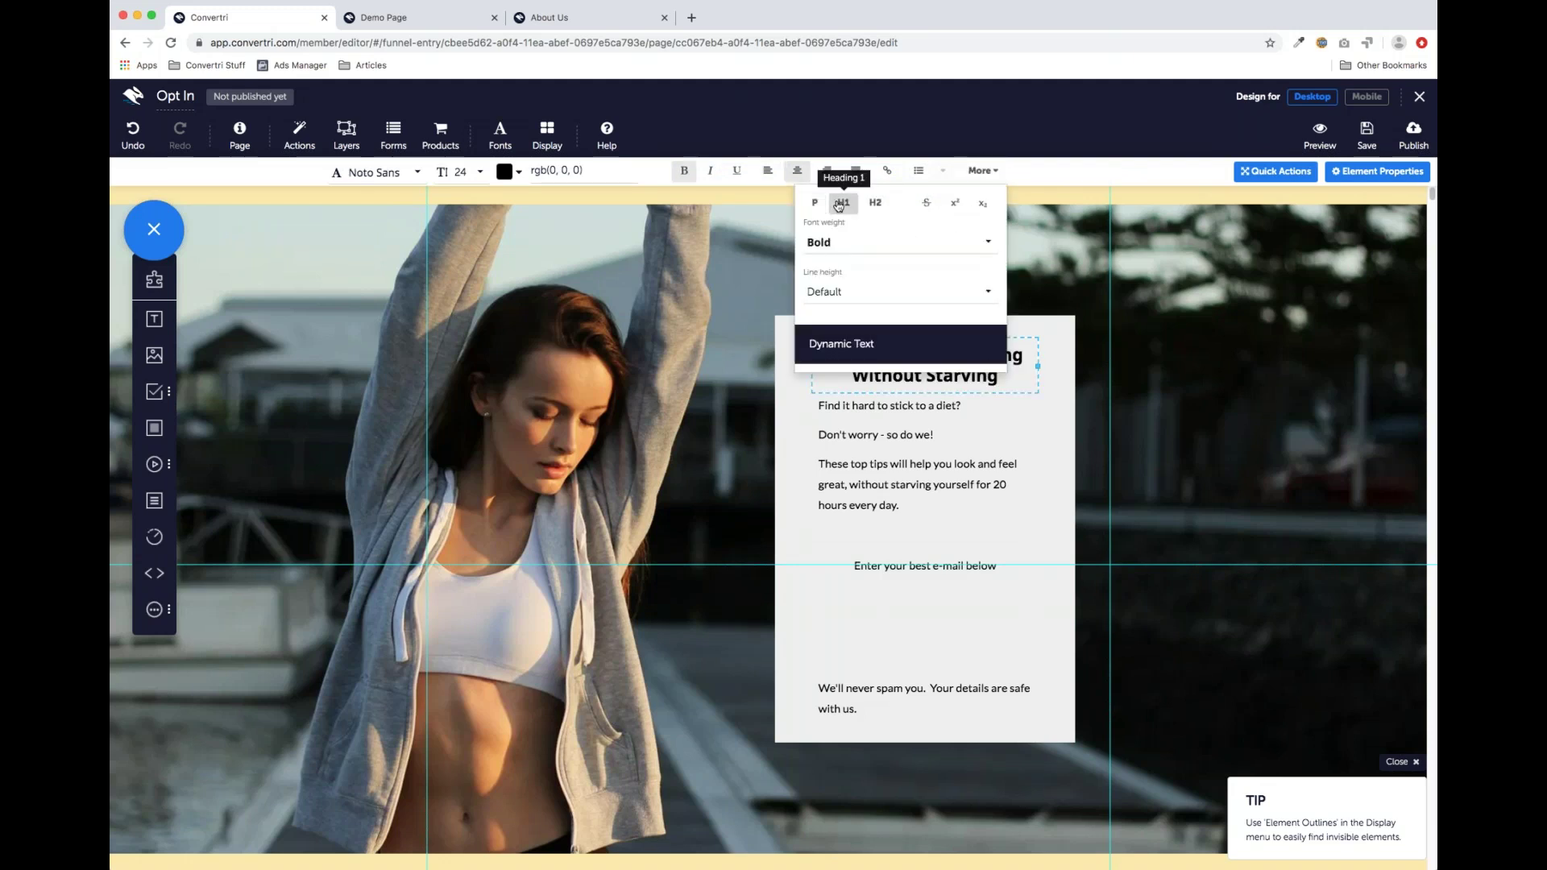
left_click(999, 173)
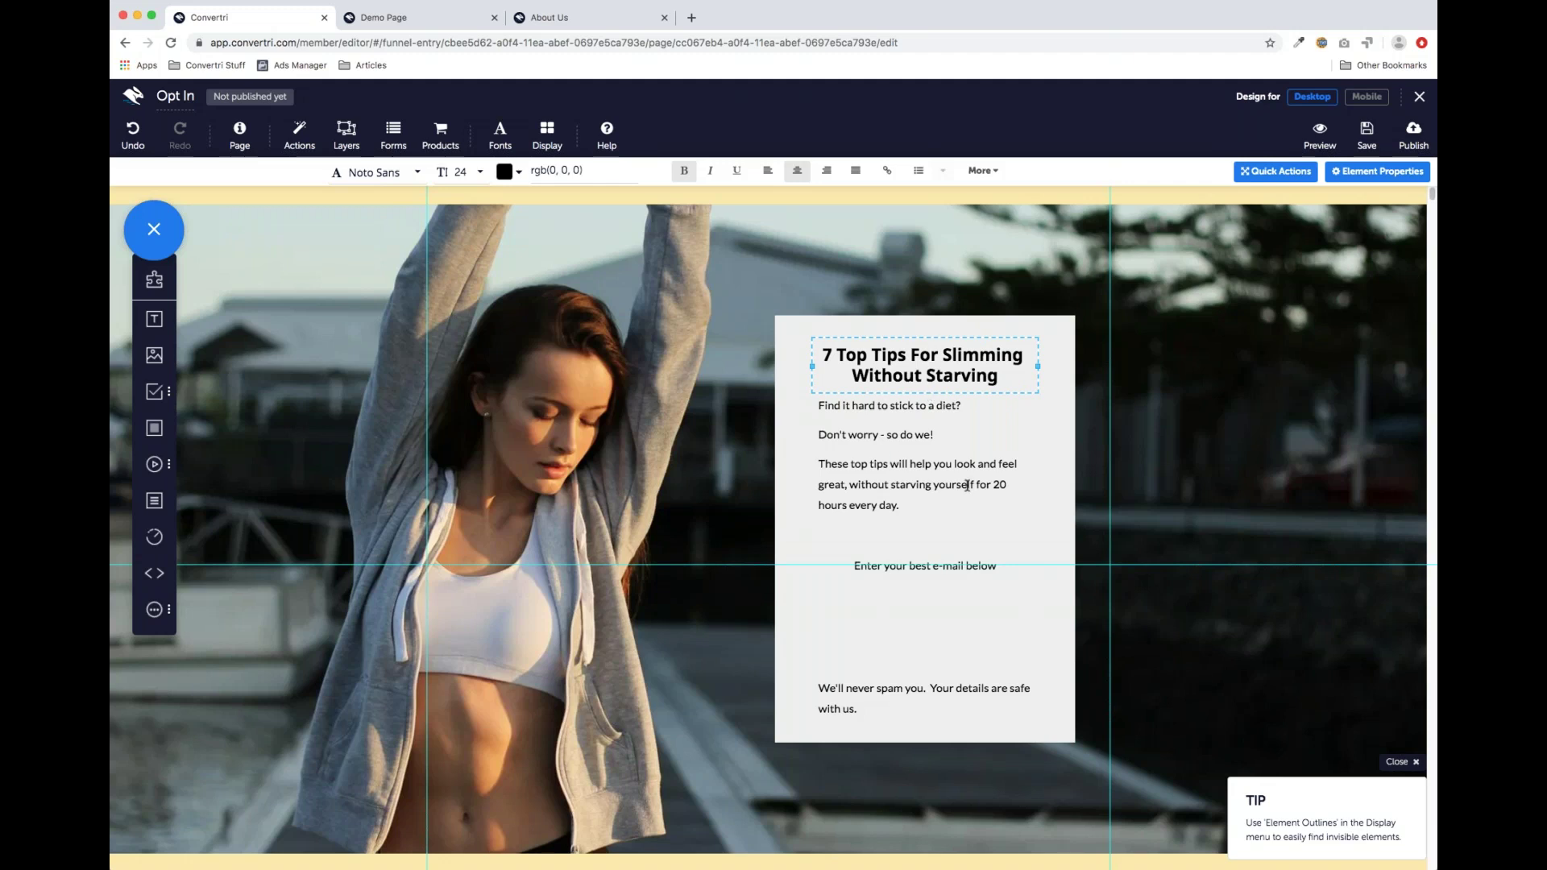
Move the body text block slightly down to leave more space beneath the panel title
left_click(899, 506)
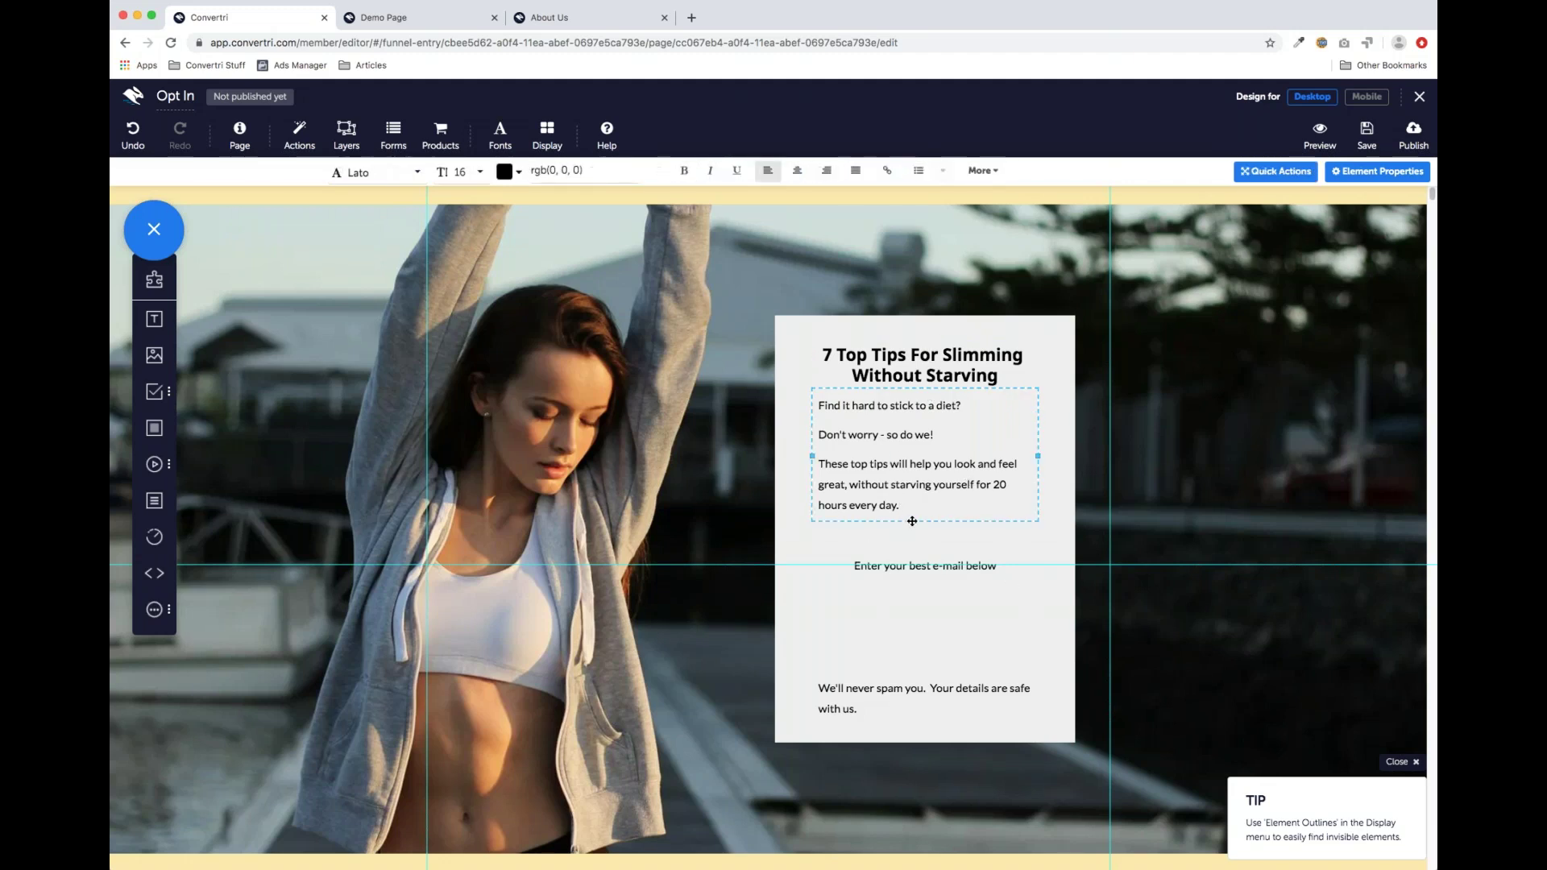
left_click_drag(912, 521, 912, 528)
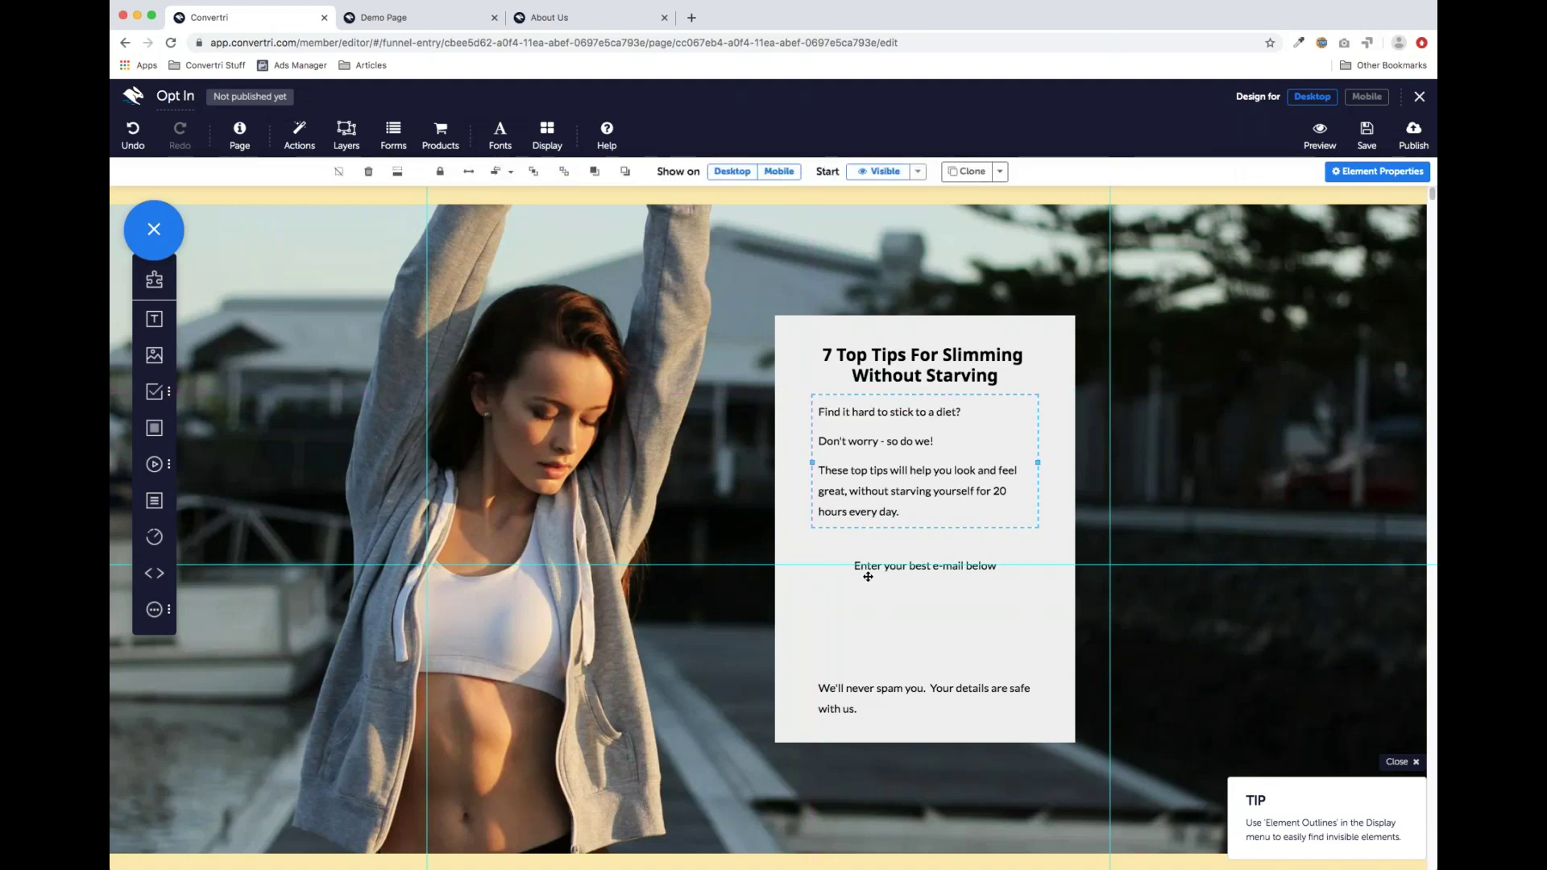
scroll(838, 577, "down", 1)
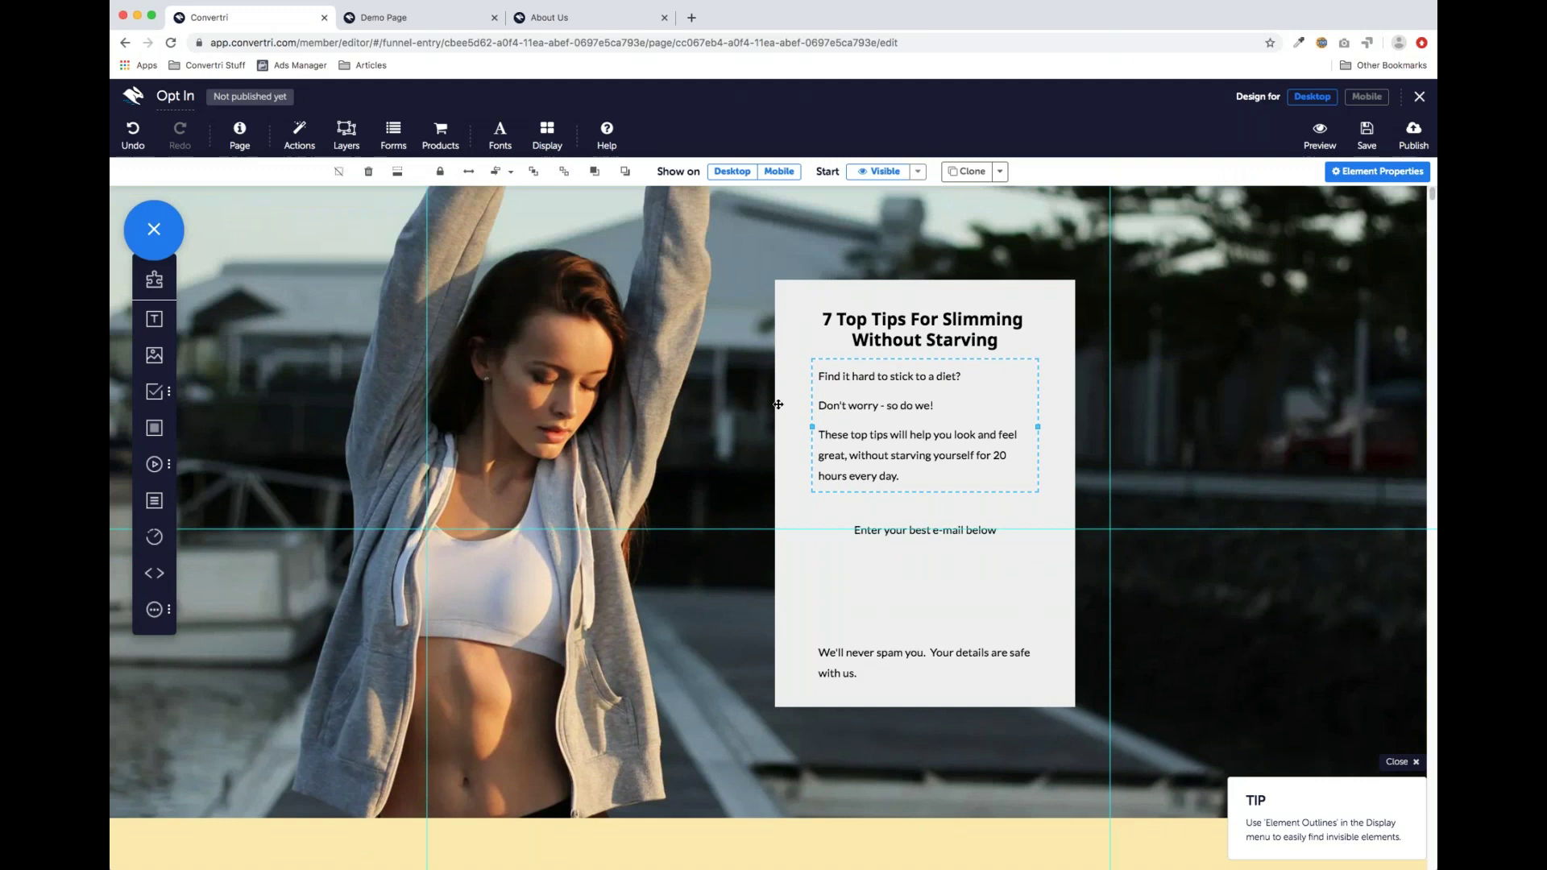
Set the "Enter your best e-mail below" text to font size 12, using the small text on the Demo Page as reference
left_click(413, 25)
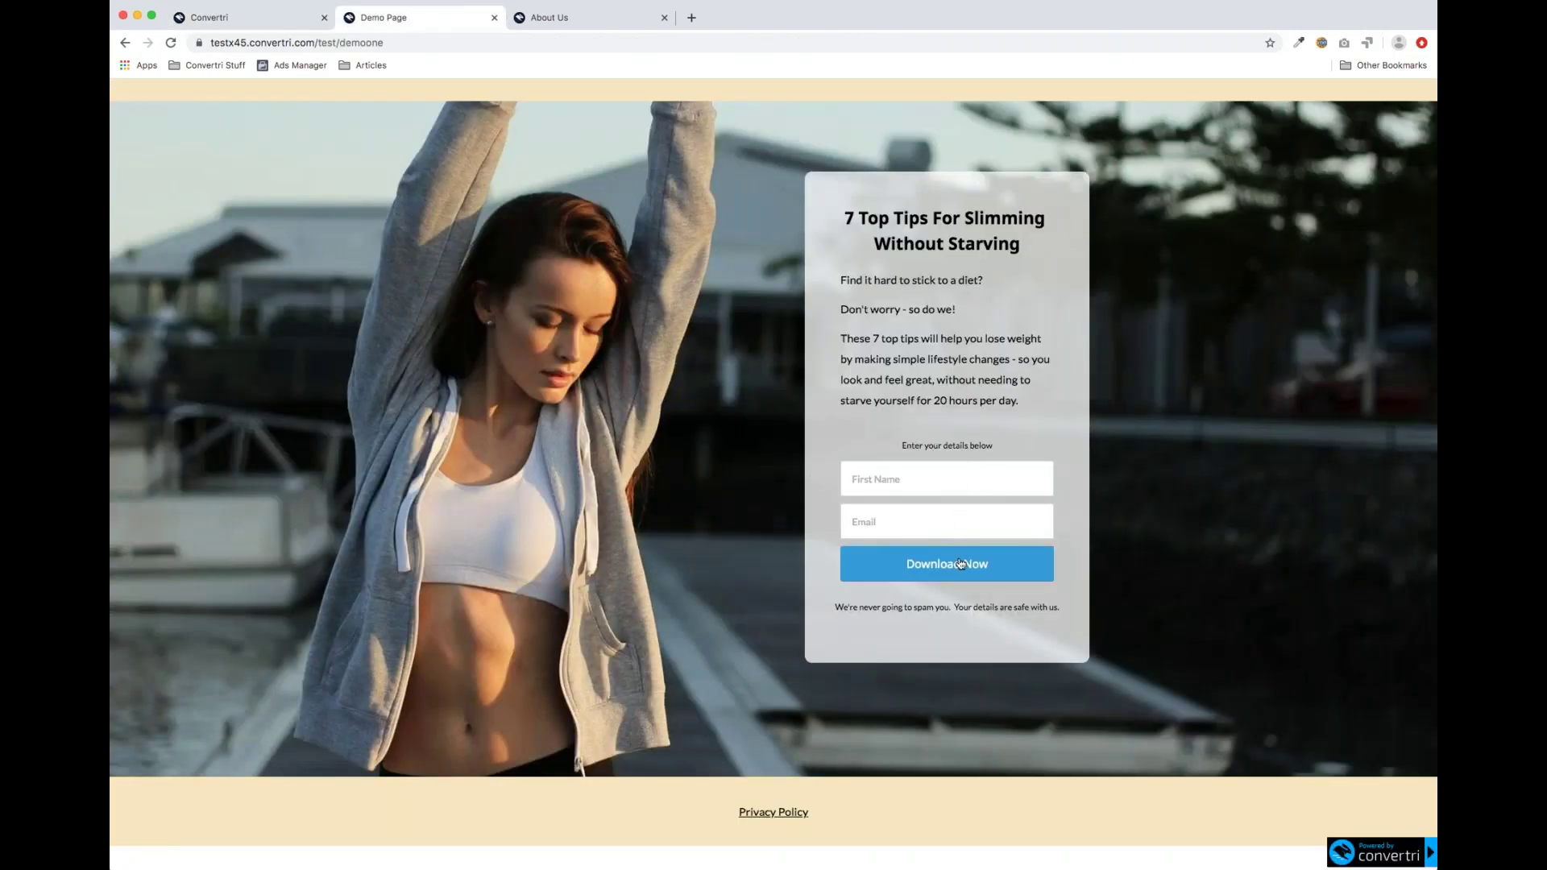
left_click(272, 21)
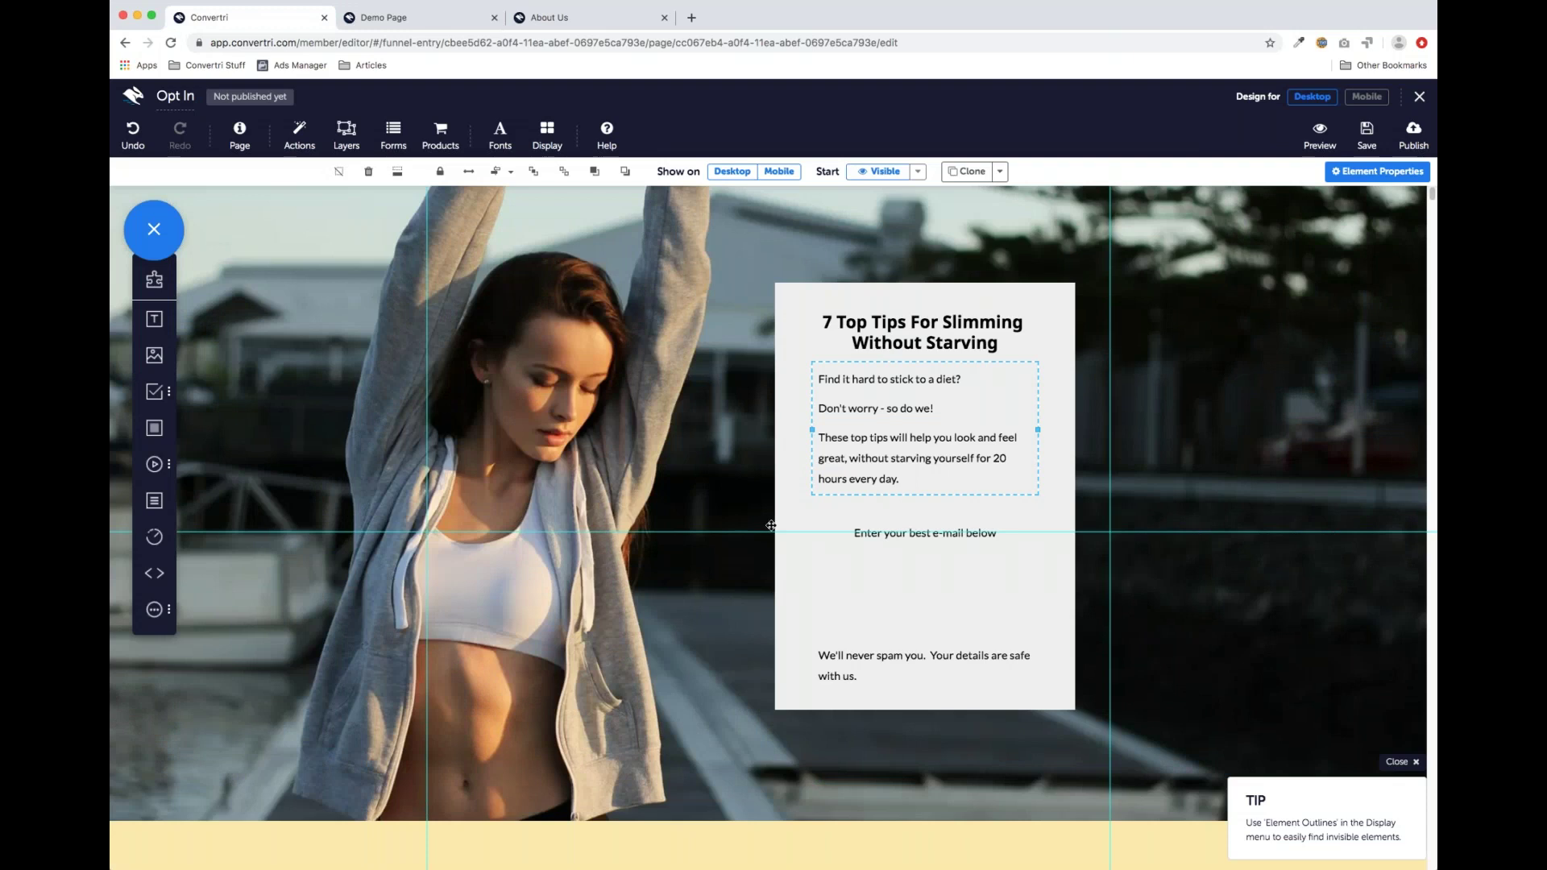
left_click(921, 533)
left_click(425, 26)
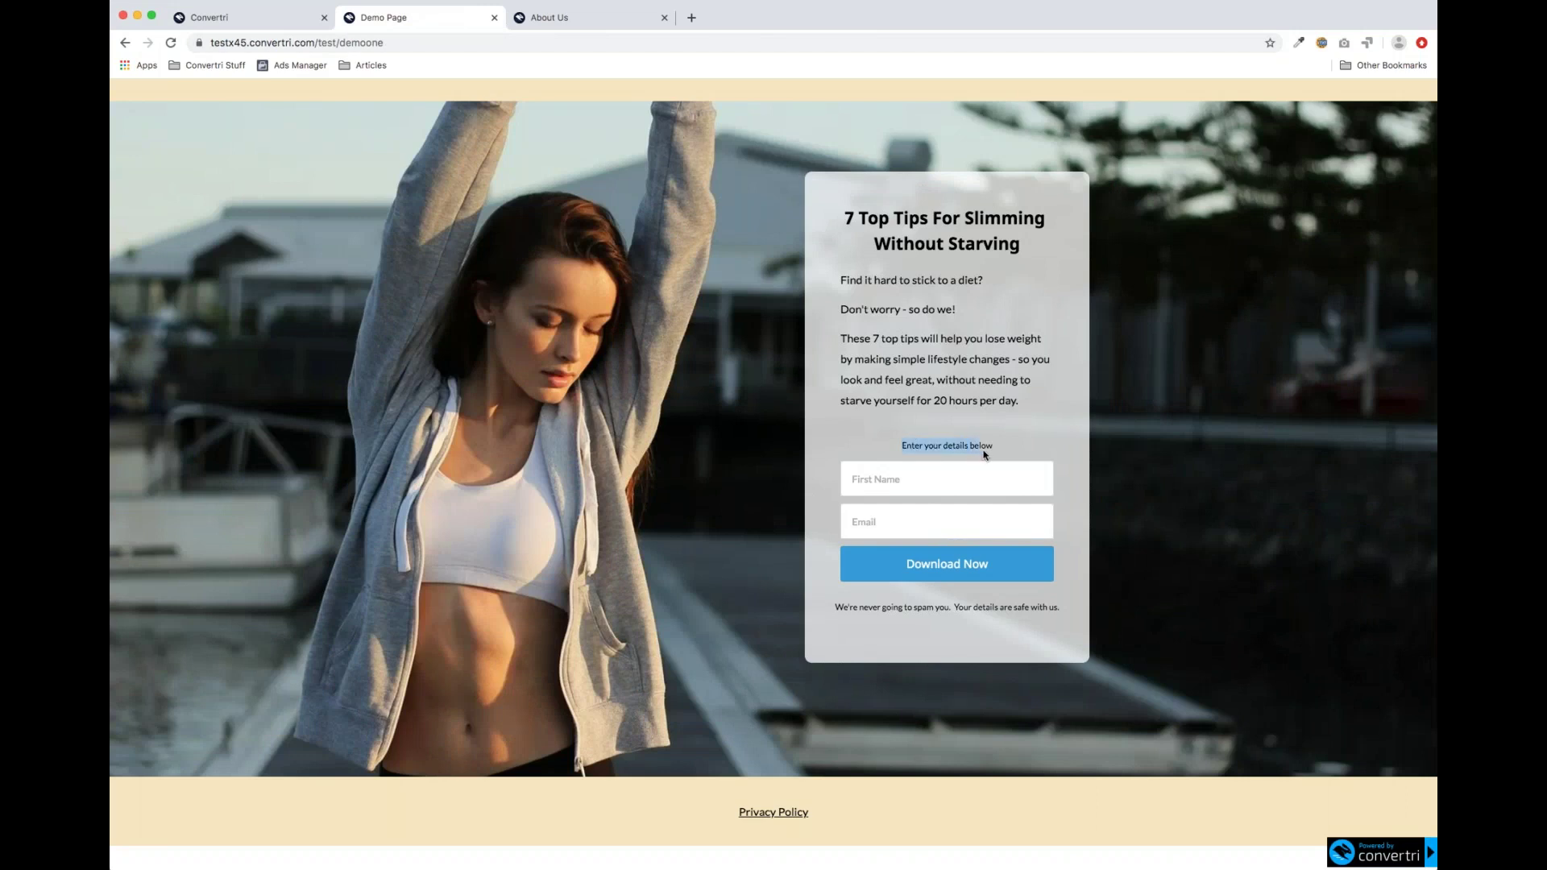
left_click_drag(1046, 606, 835, 597)
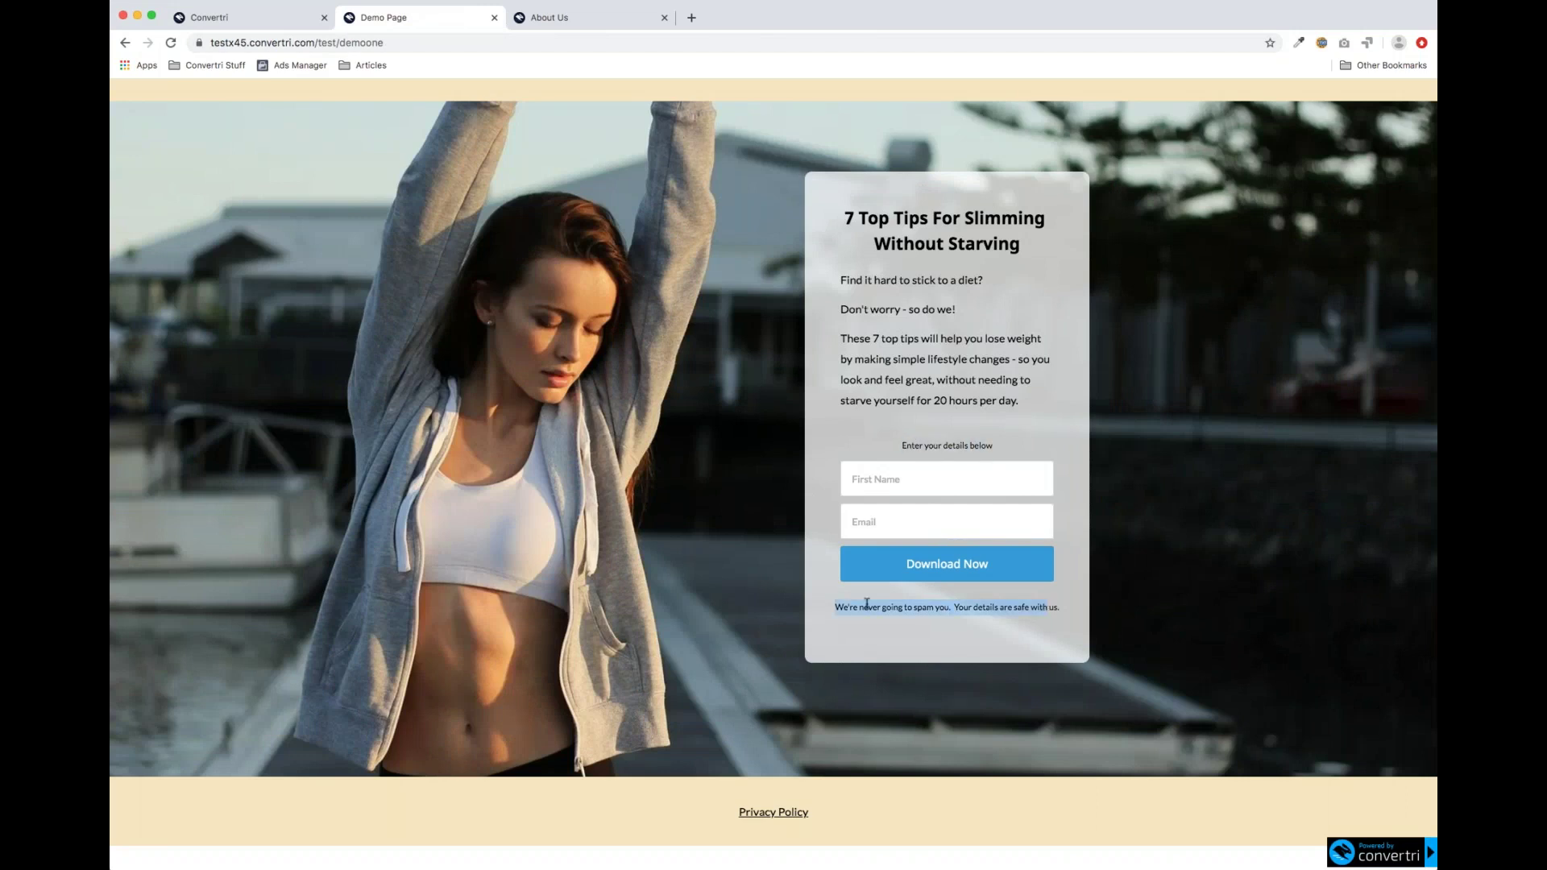
left_click(295, 23)
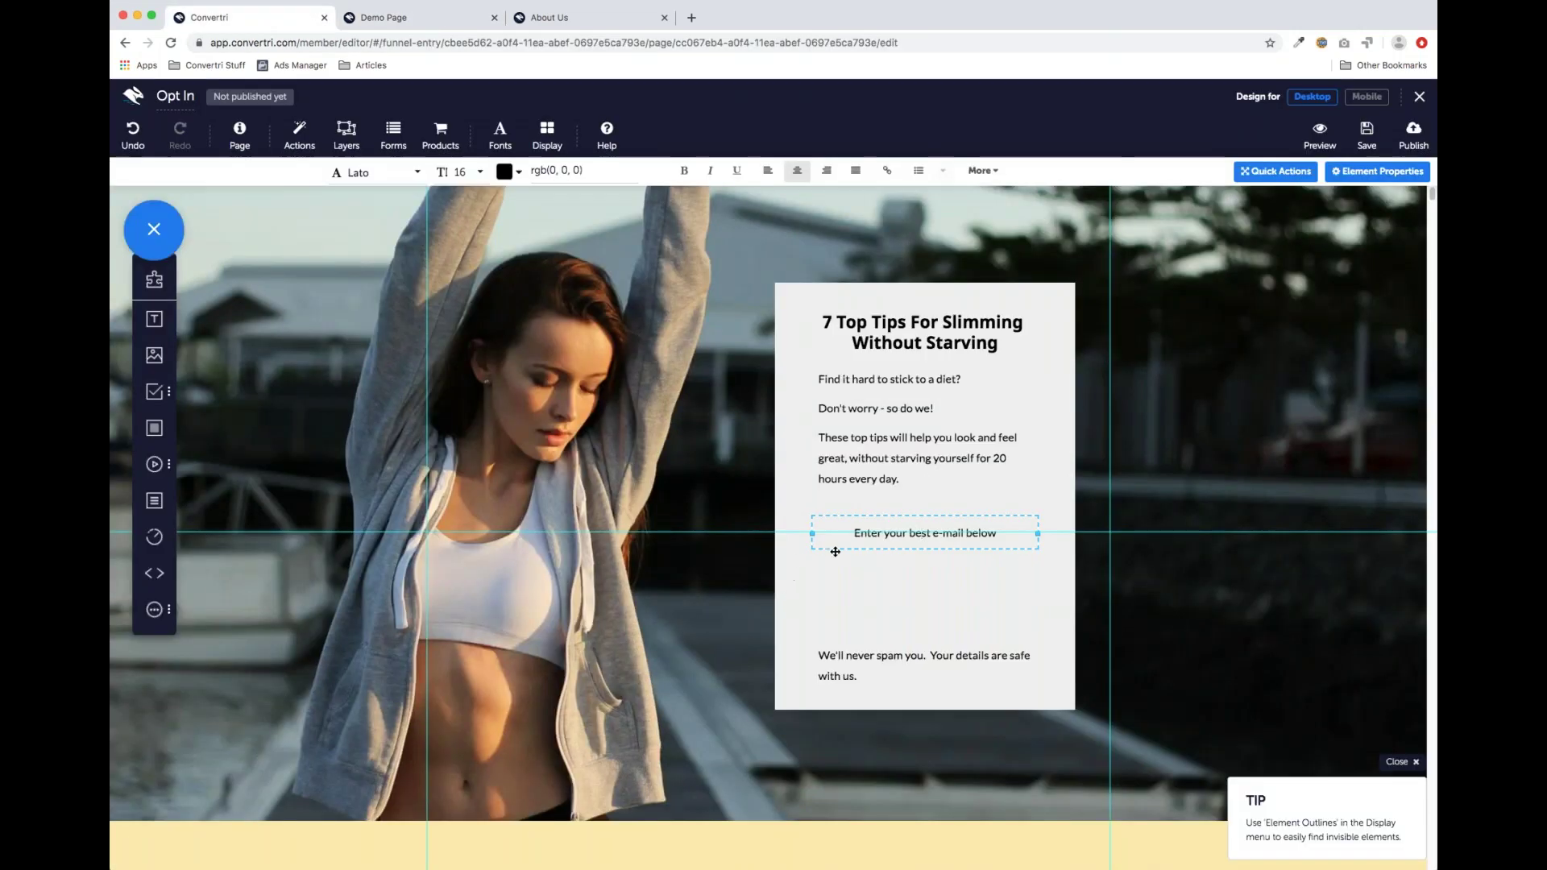
left_click_drag(1004, 533, 873, 522)
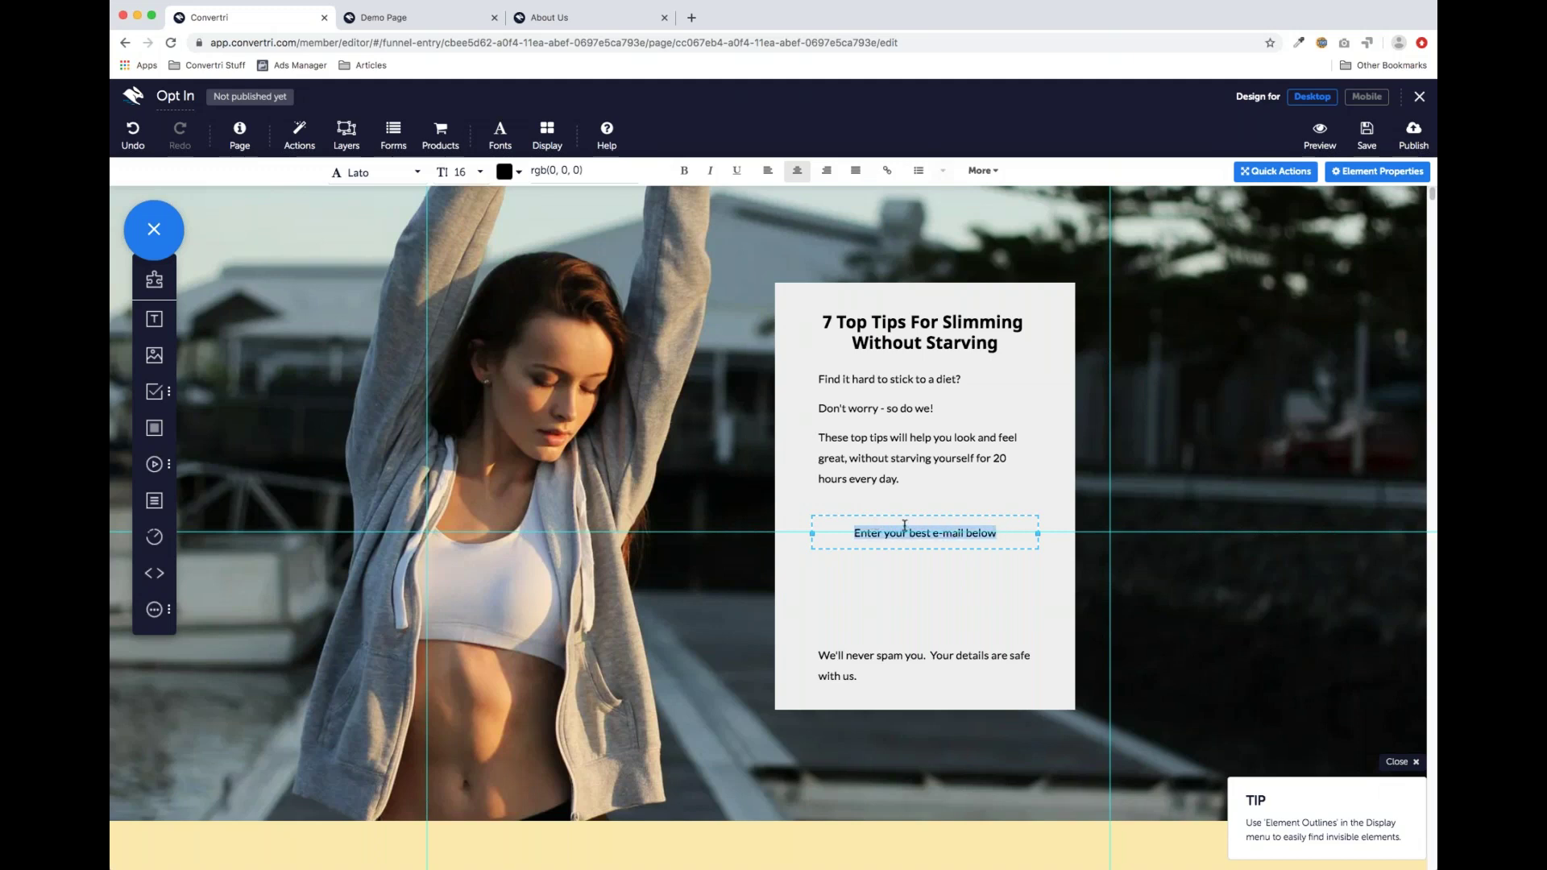
left_click(472, 174)
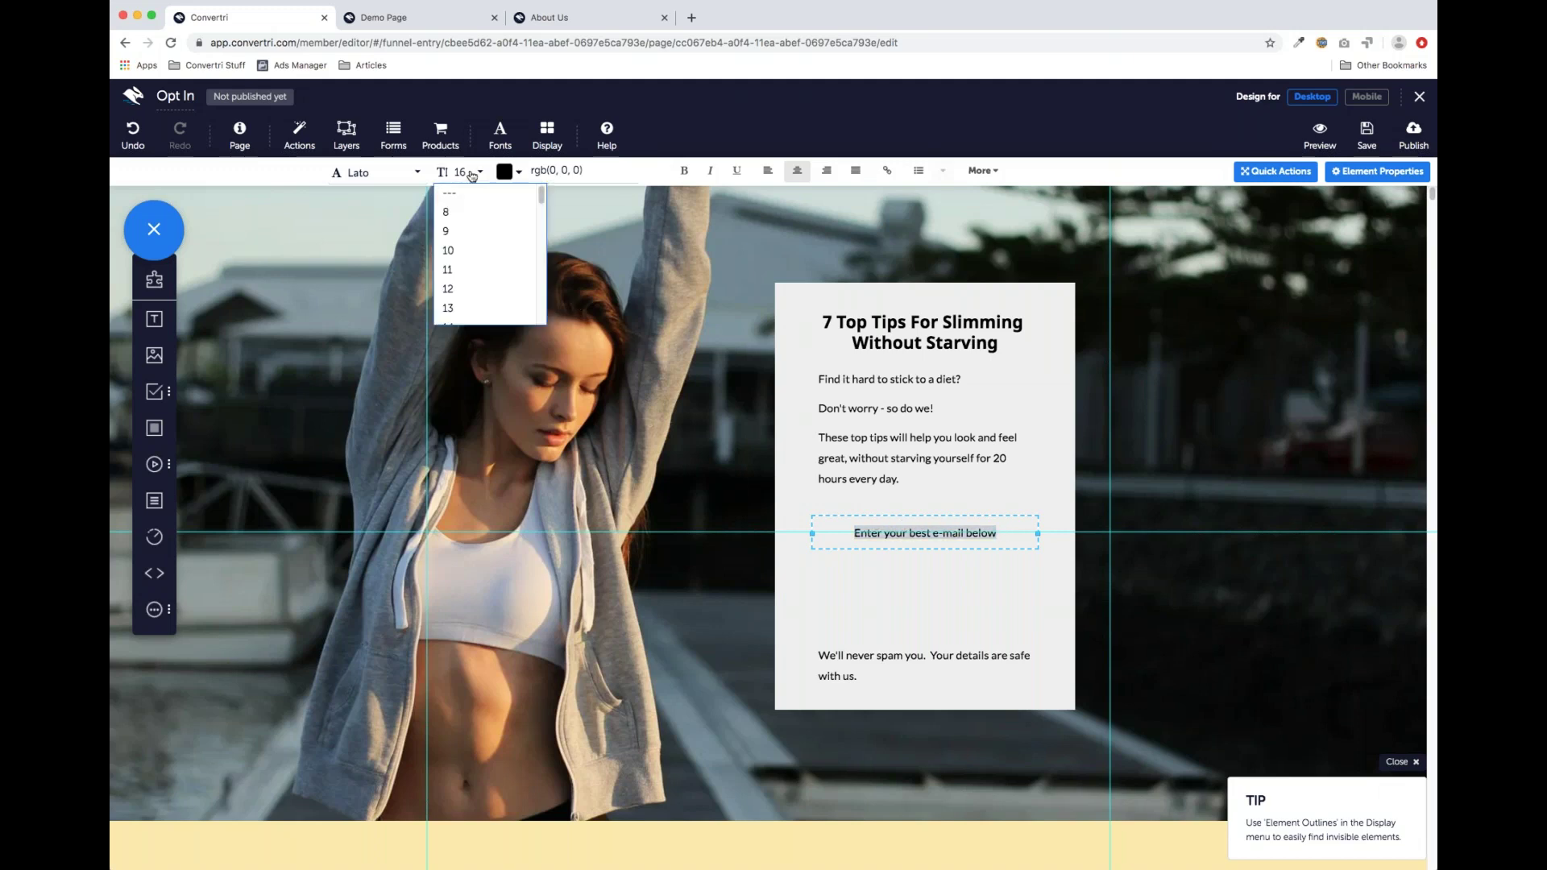
left_click(468, 295)
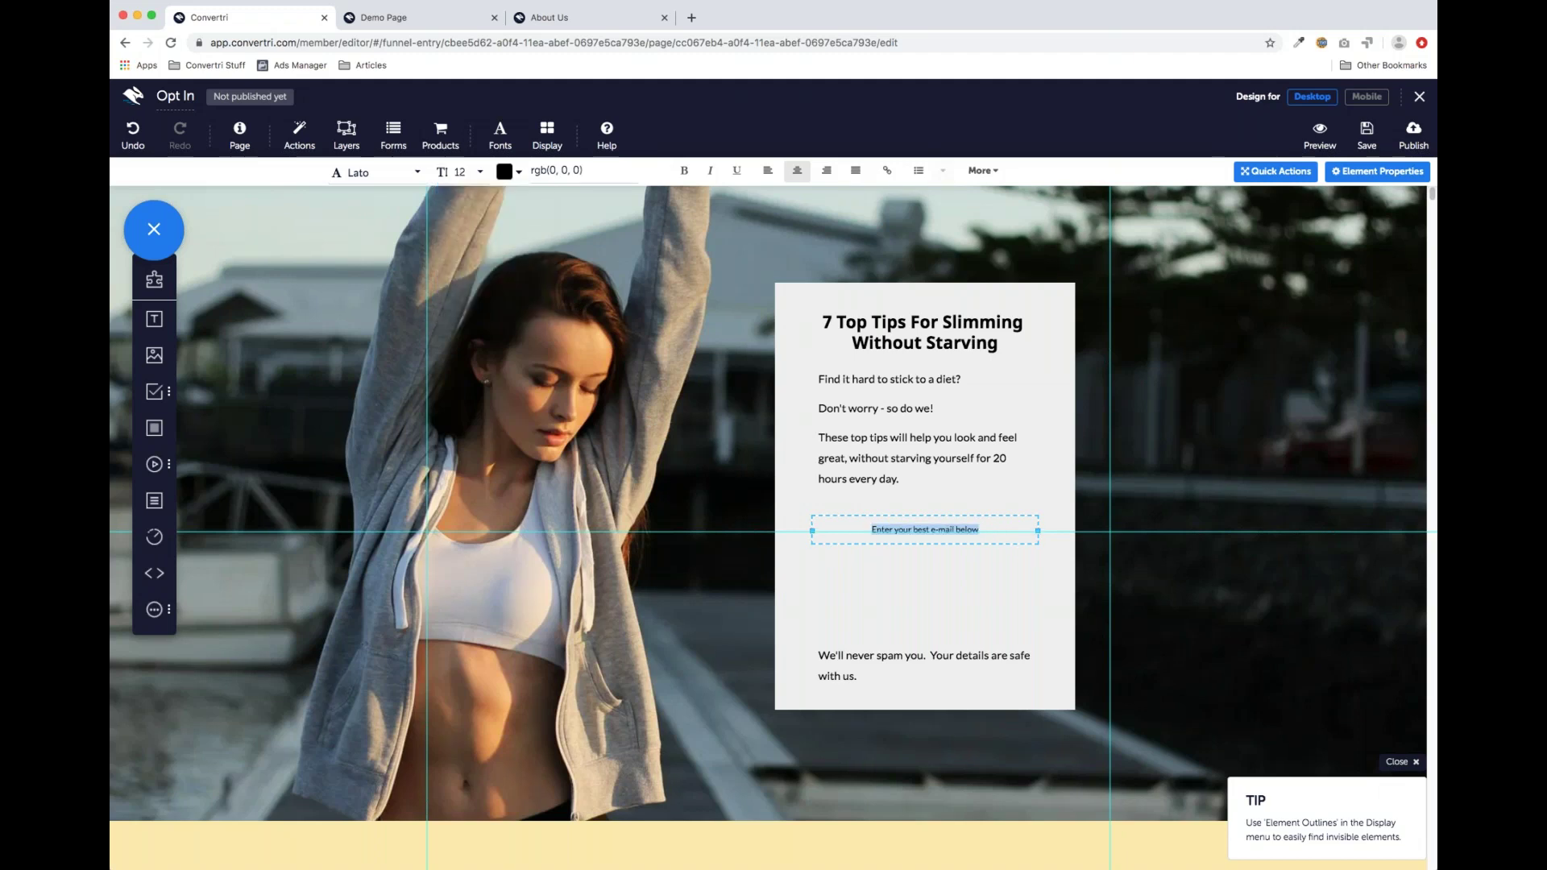
left_click(921, 576)
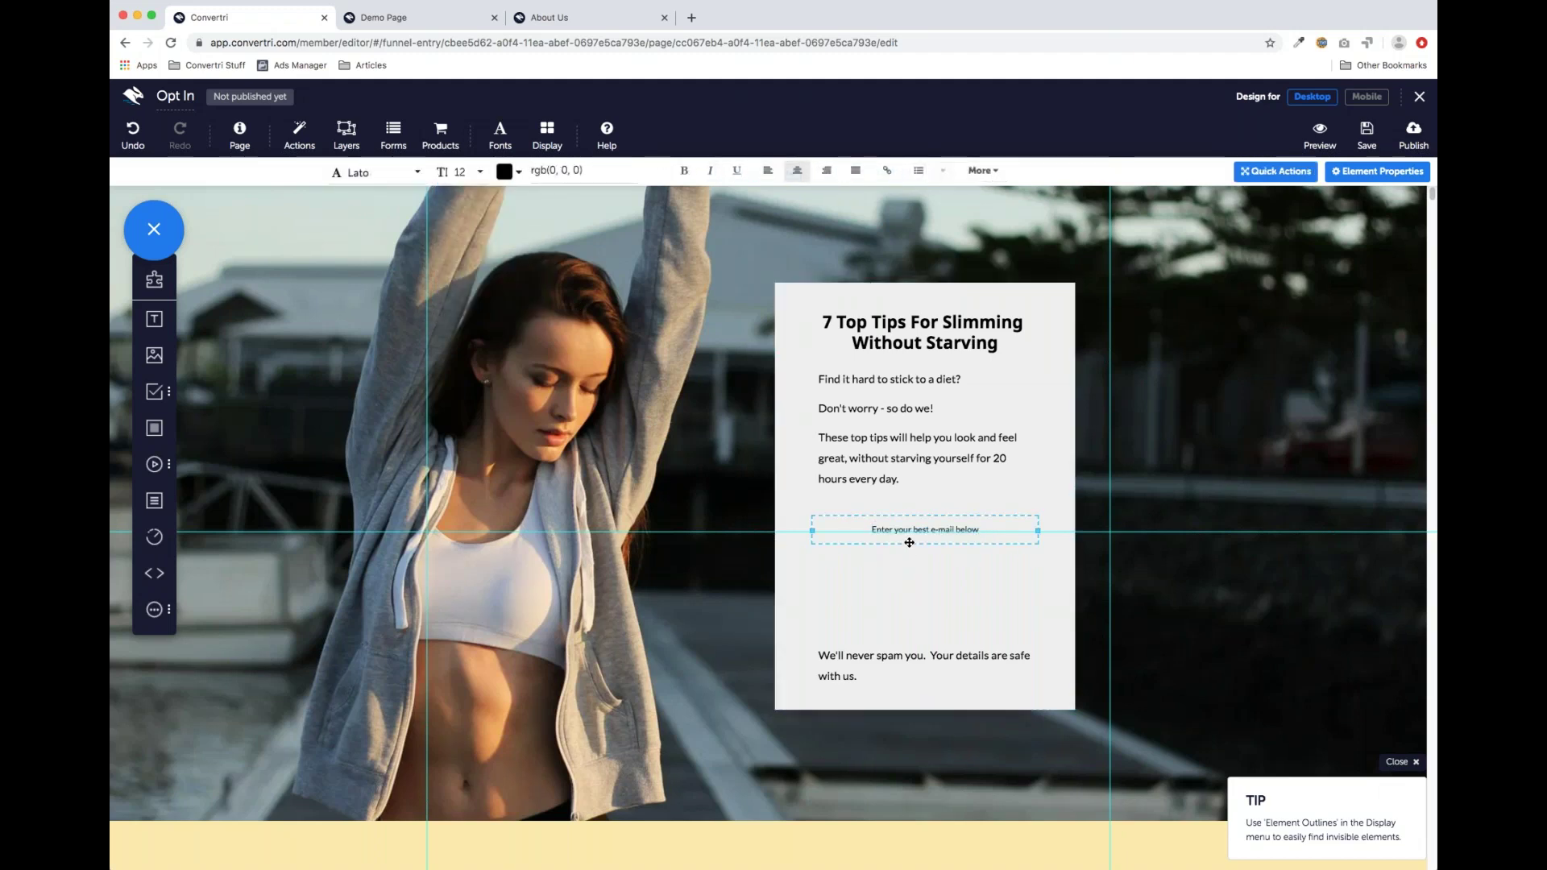
Set the "We'll never spam you. Your details are safe with us." text to font size 12 and centre it
left_click(856, 677)
left_click(856, 677)
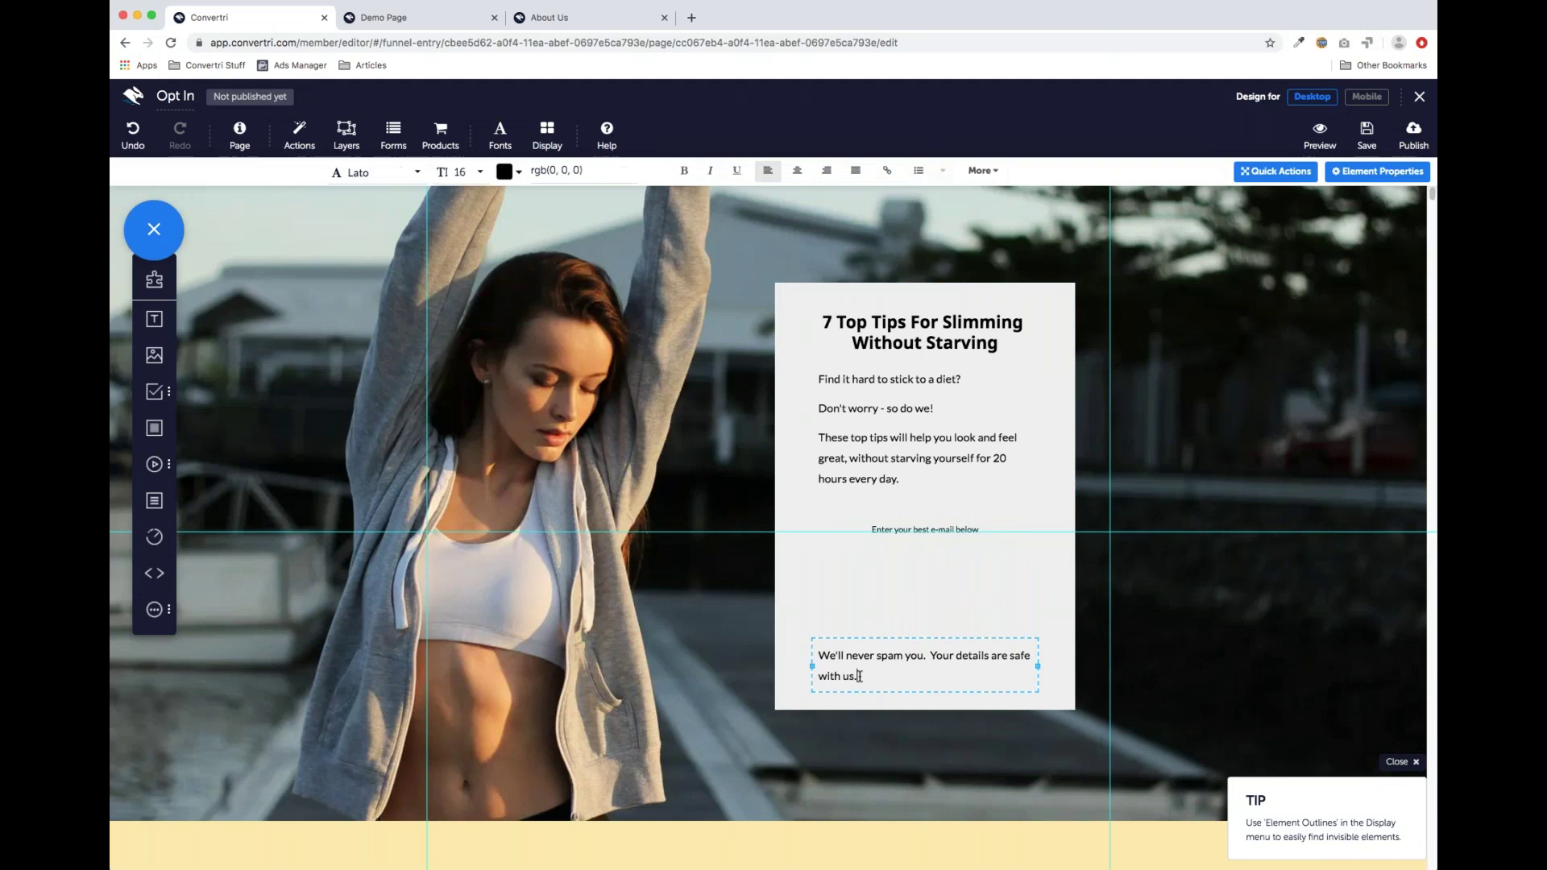
left_click_drag(857, 676, 820, 654)
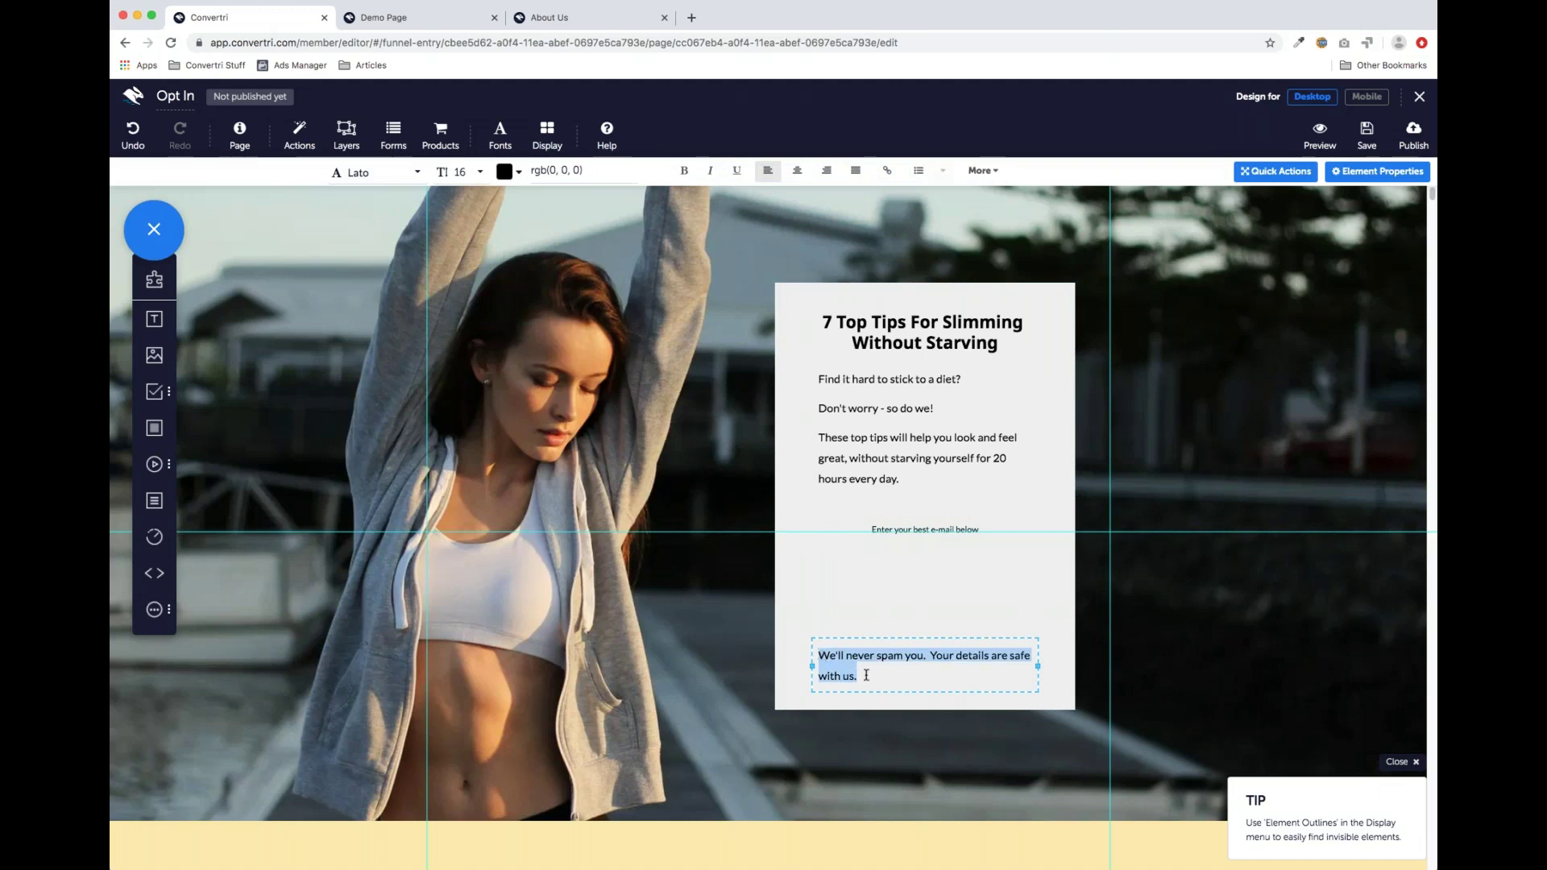
left_click(442, 172)
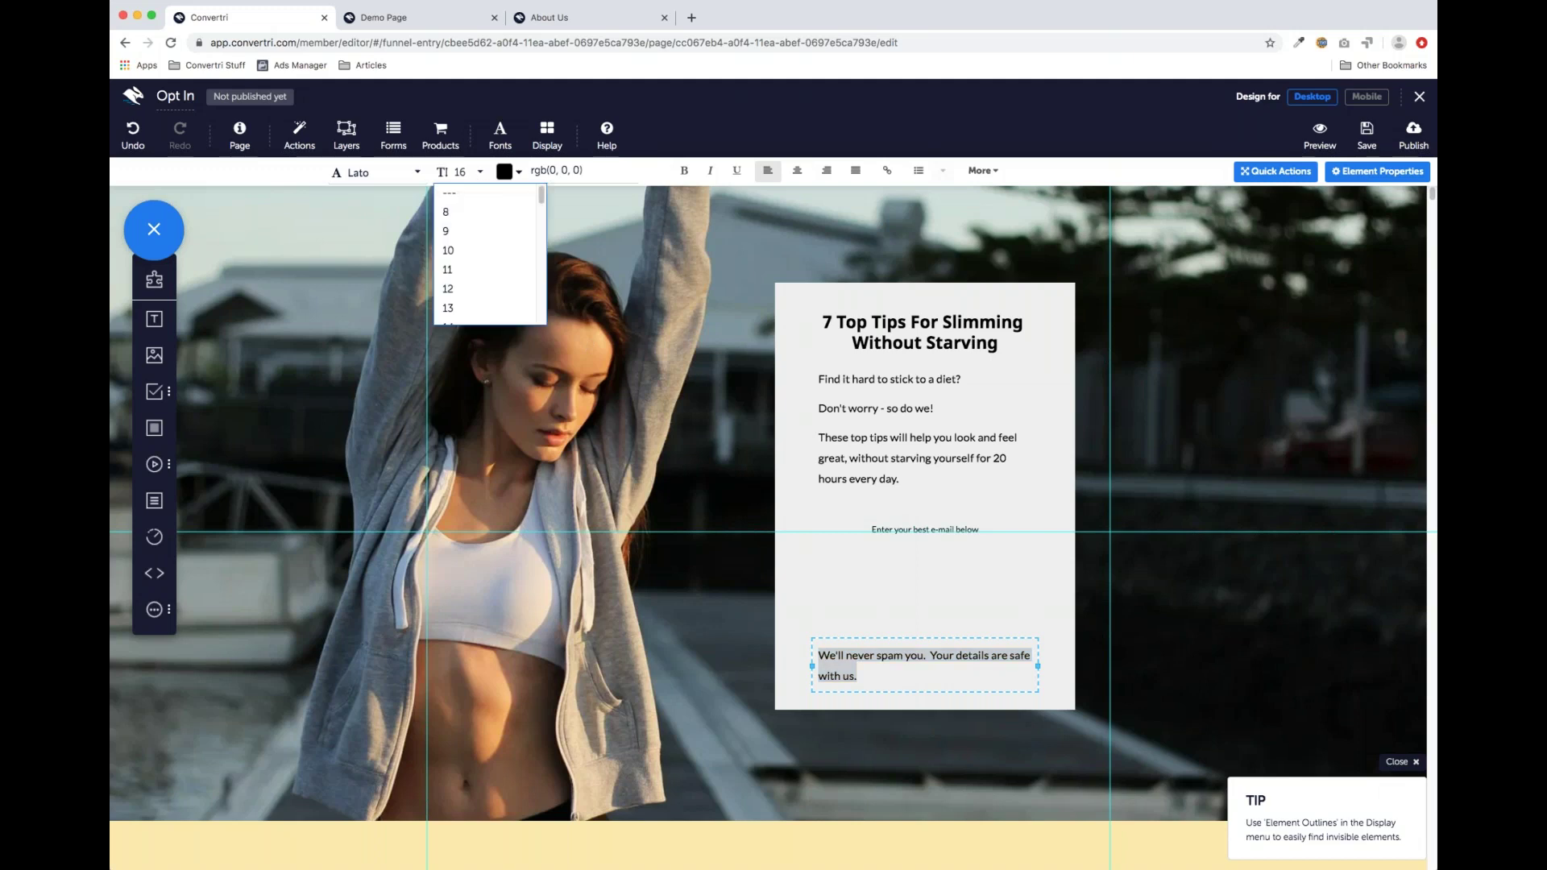
left_click(463, 288)
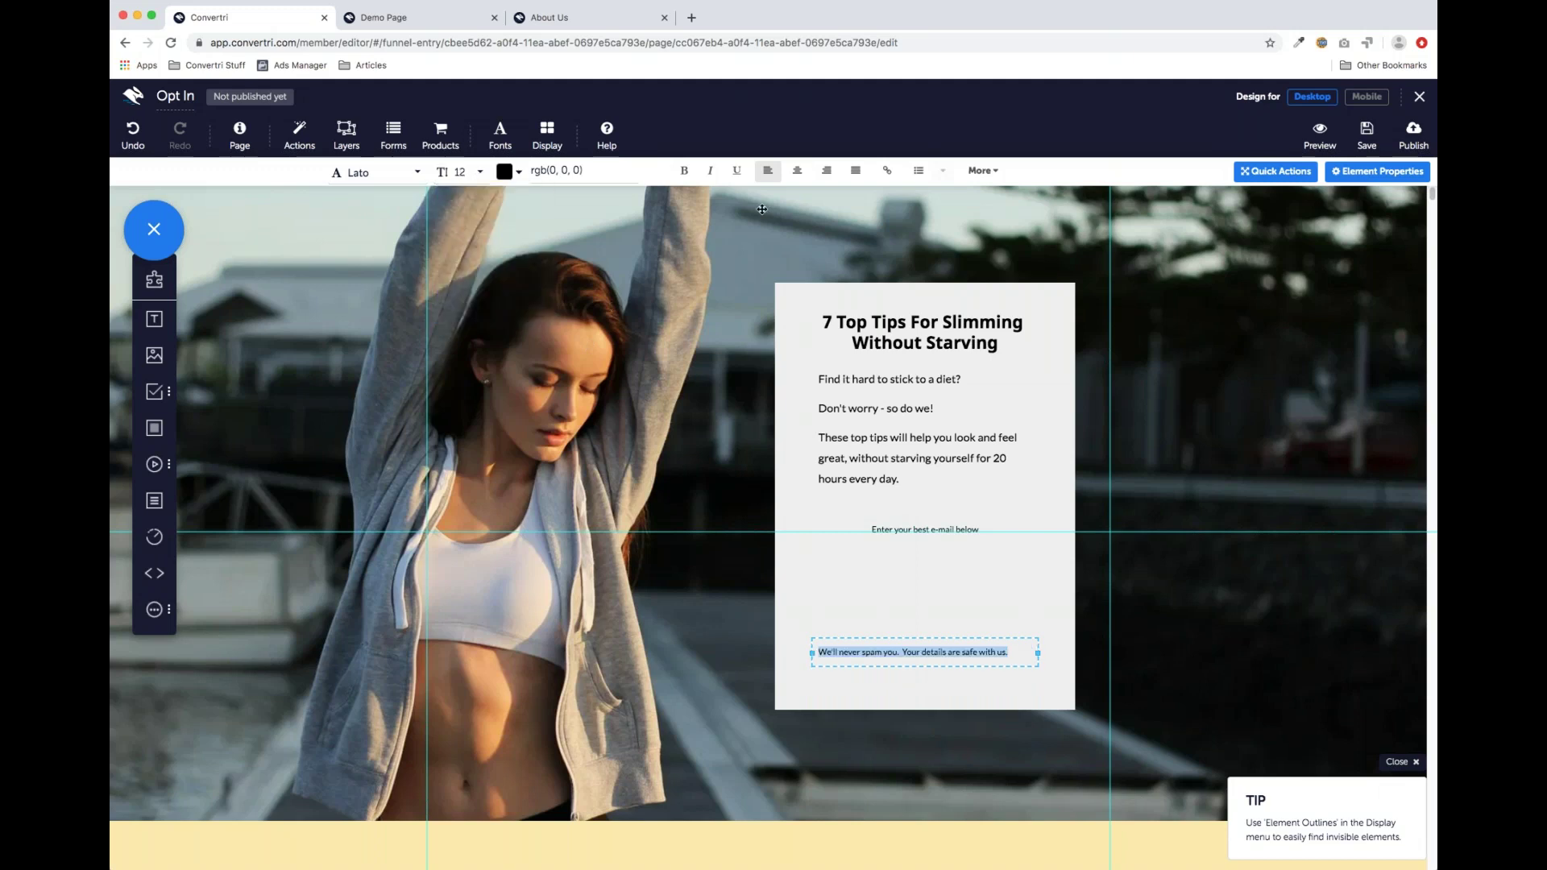
left_click(797, 170)
Move the spam disclaimer text slightly down towards the panel's lower edge
left_click(941, 531)
left_click(944, 653)
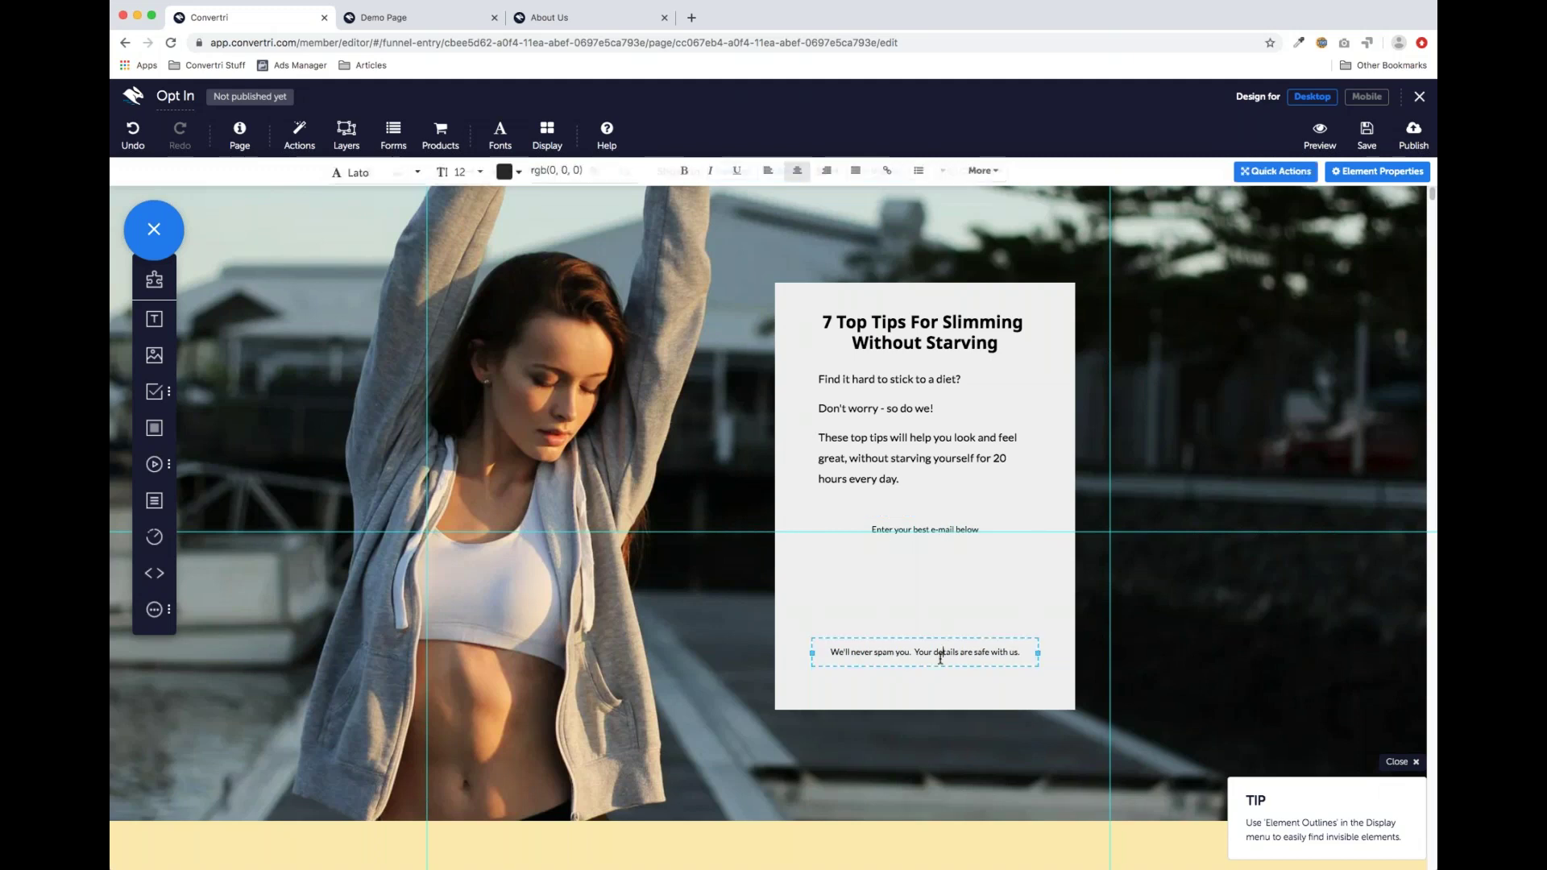
left_click_drag(936, 664, 935, 679)
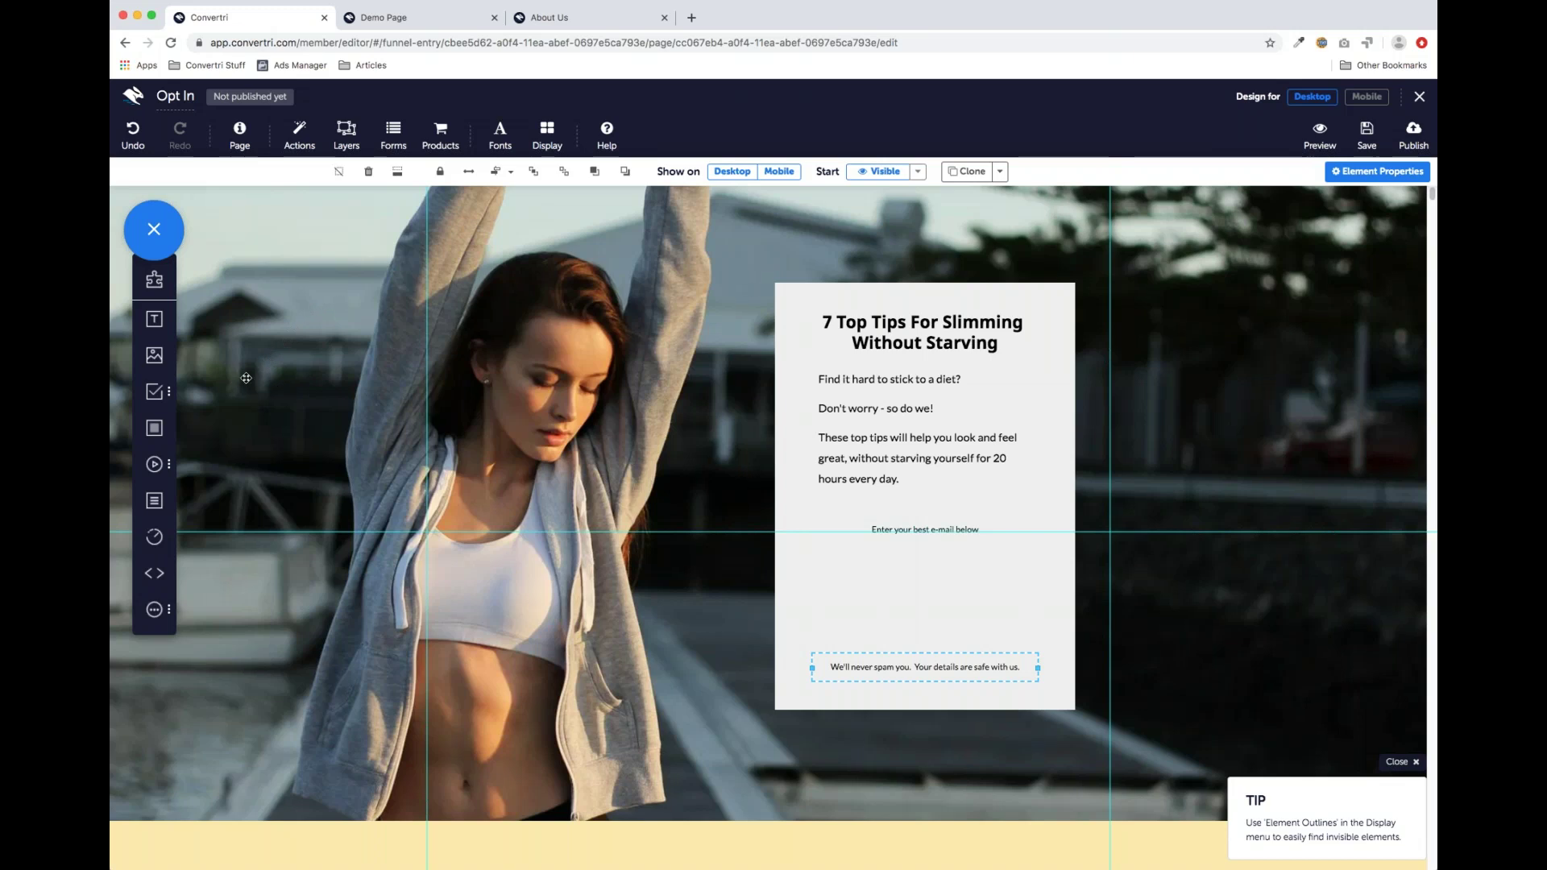
Add First Name and Email form fields and a Submit button to the panel beneath the "Enter your best e-mail below" text
left_click(154, 392)
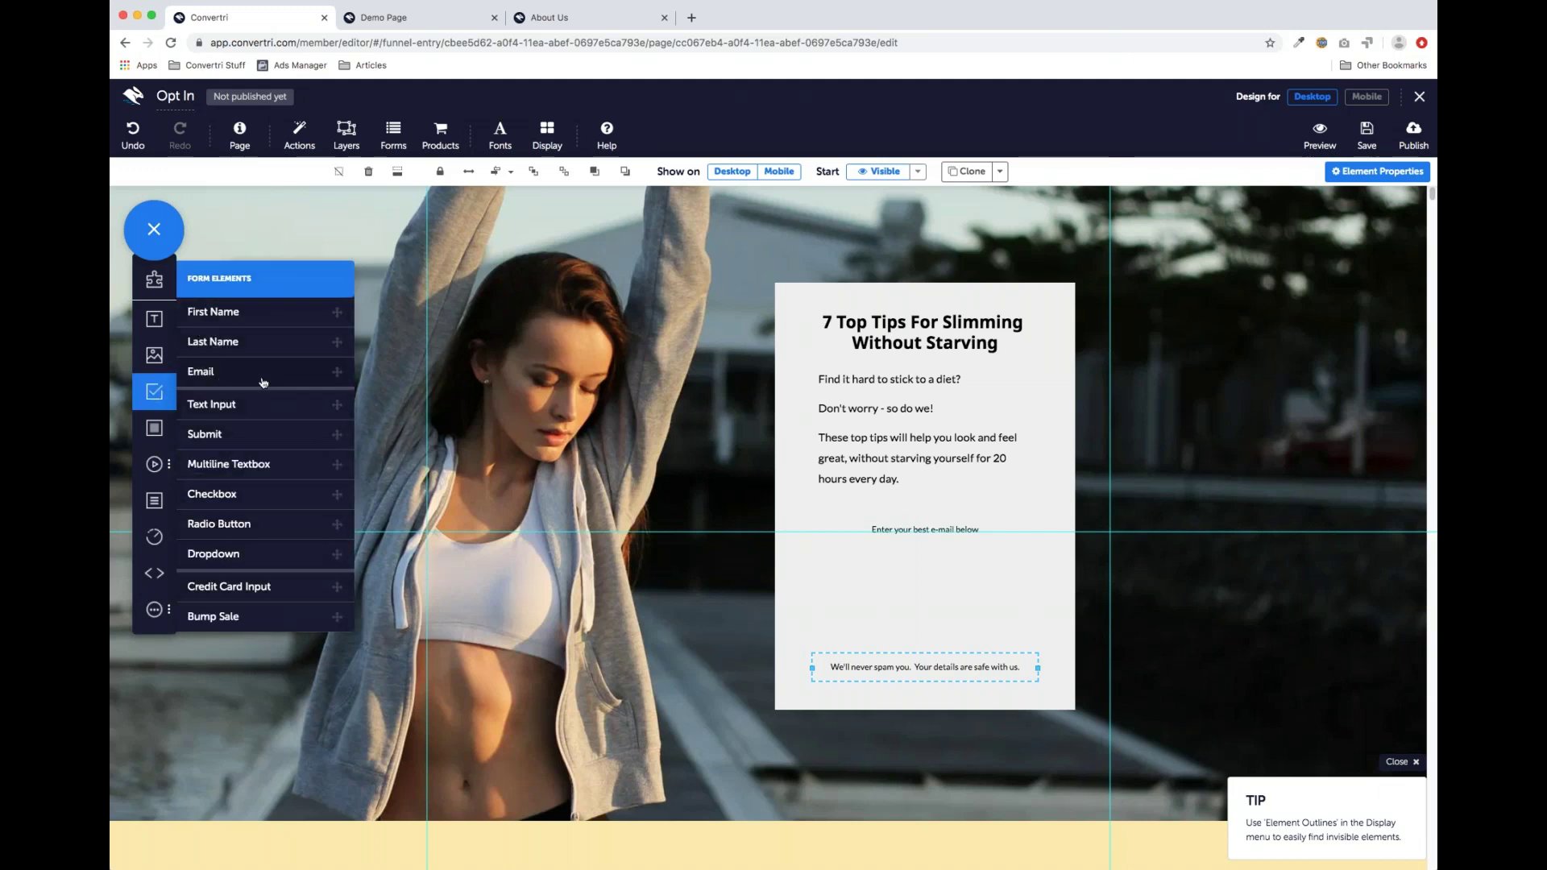
left_click_drag(207, 312, 908, 568)
left_click_drag(220, 372, 857, 609)
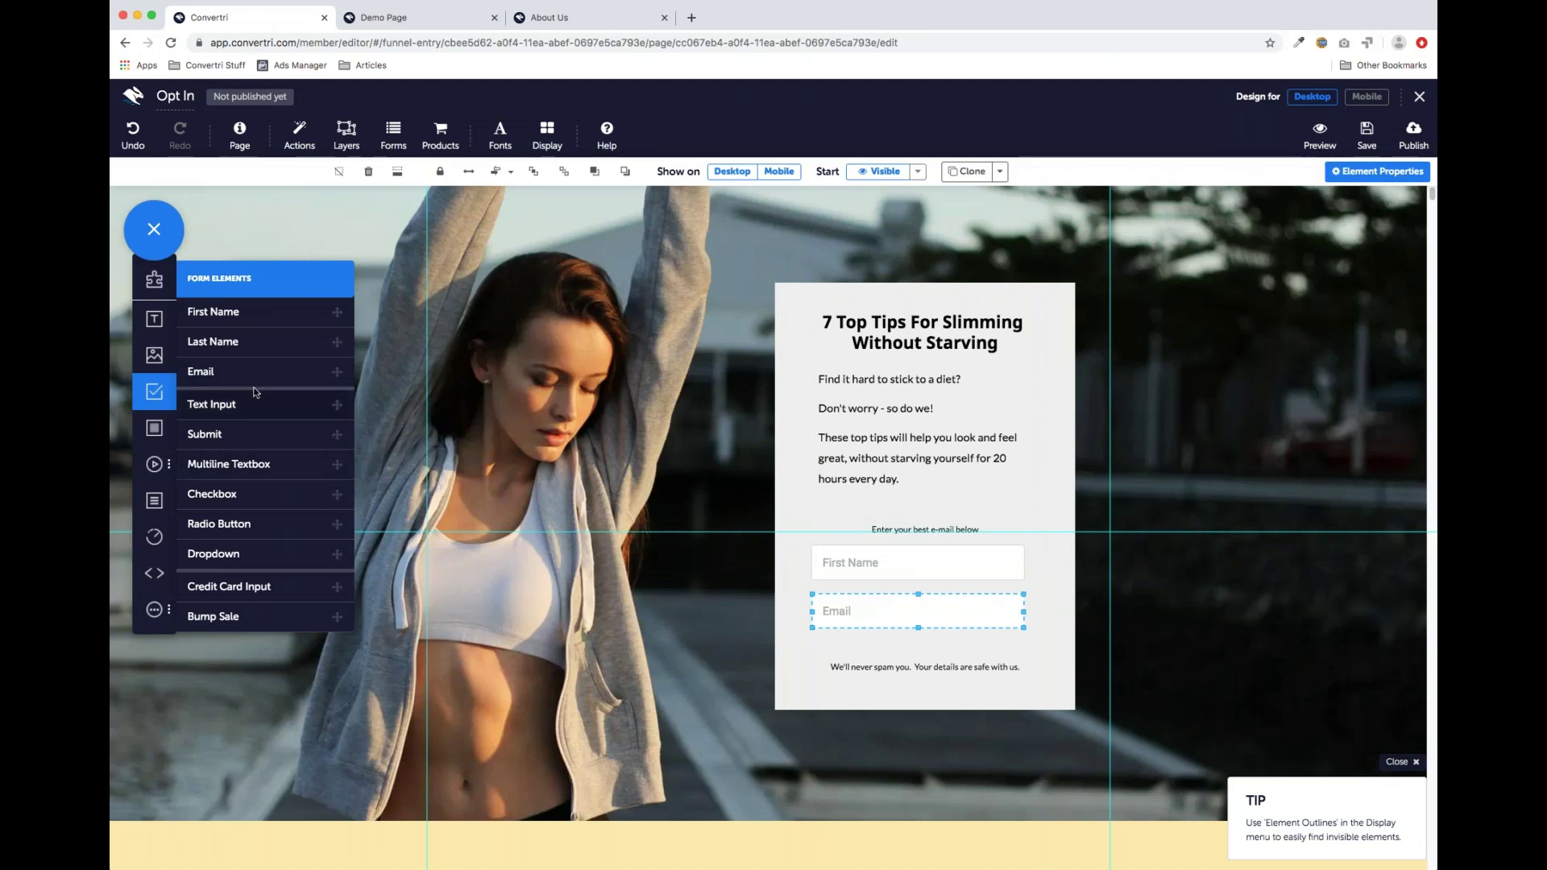
left_click_drag(209, 436, 1028, 675)
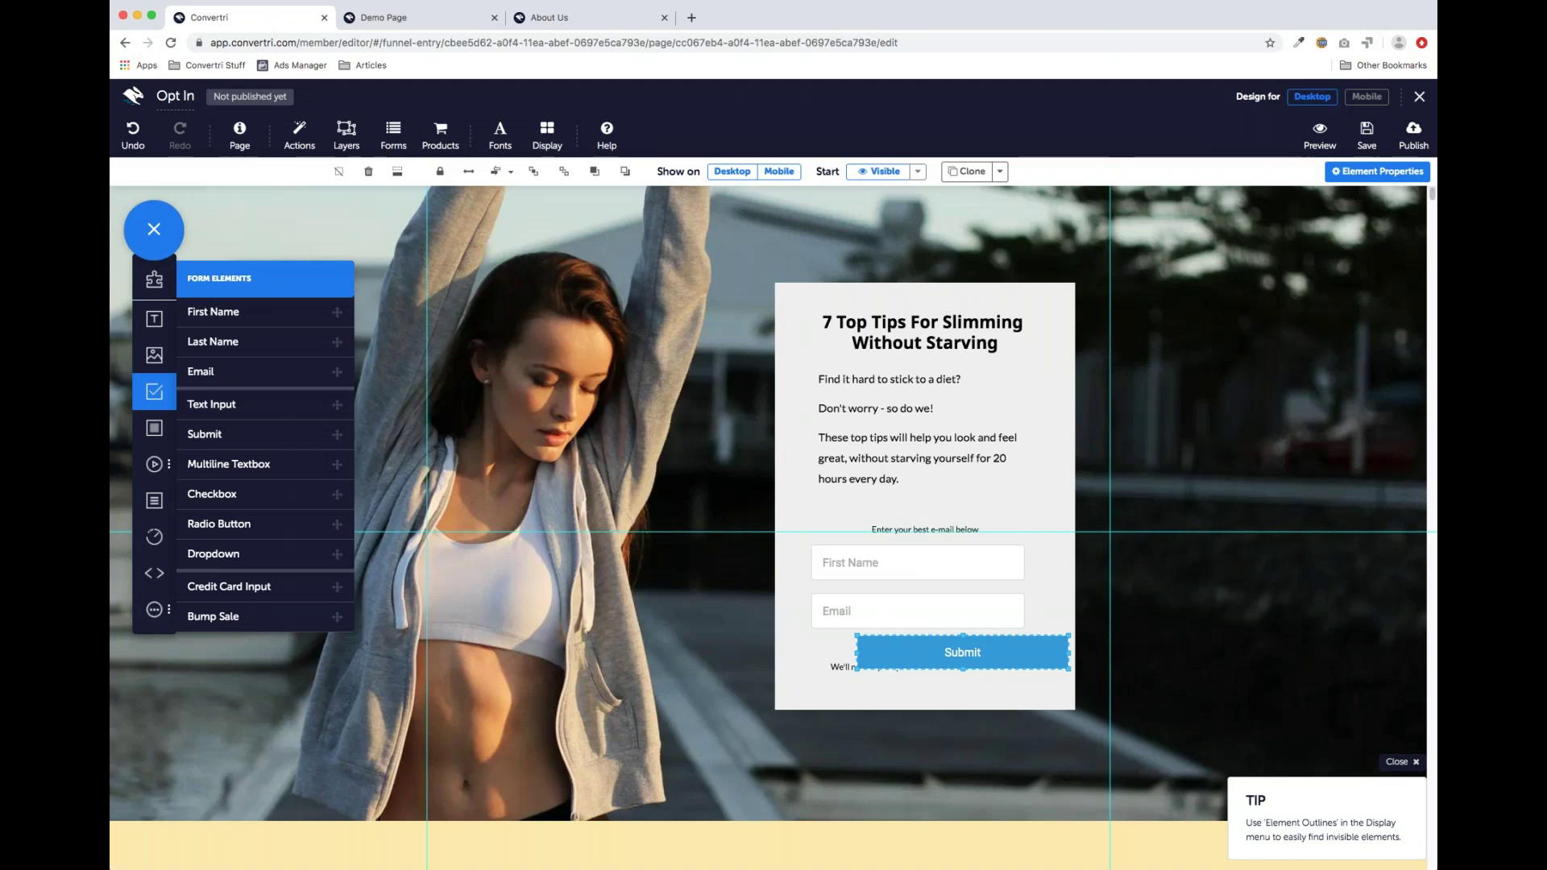
Change the first form field's placeholder text to "First name"
left_click(903, 529)
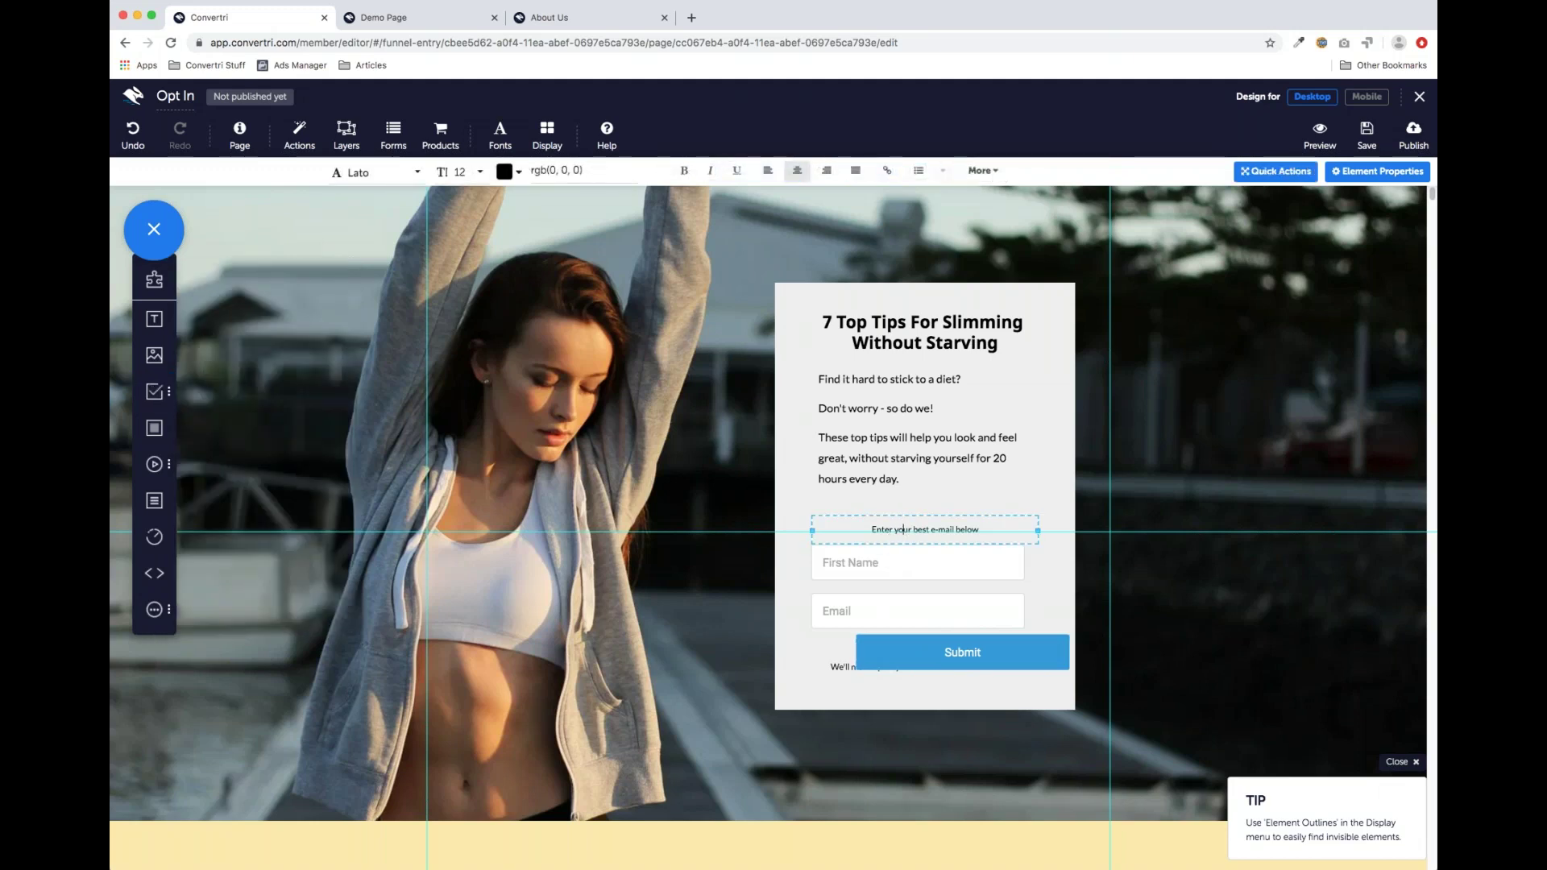
left_click(881, 558)
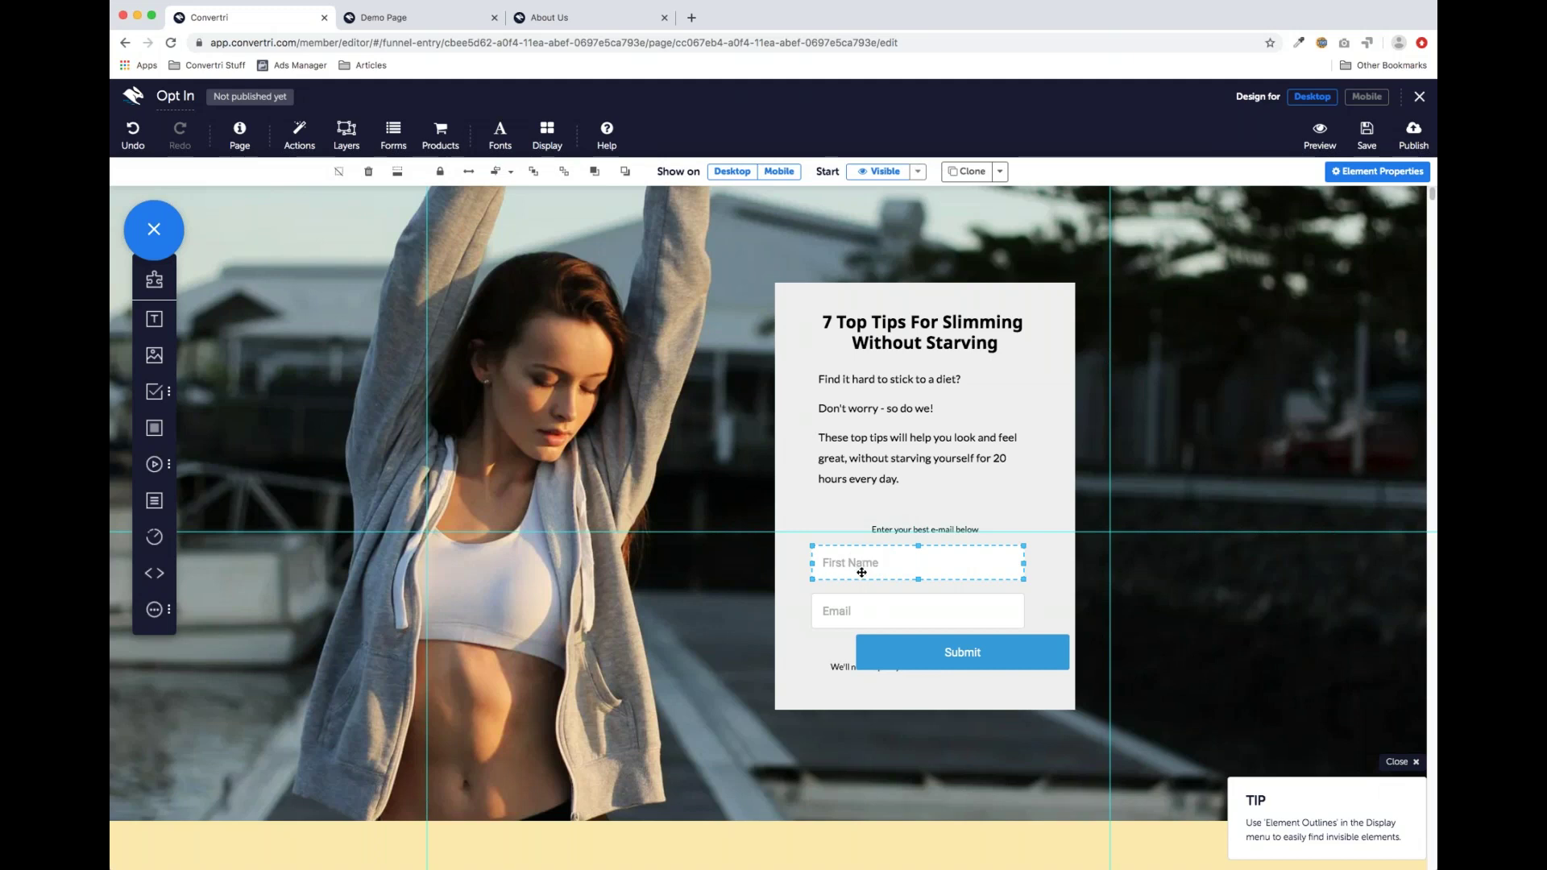
left_click(1360, 175)
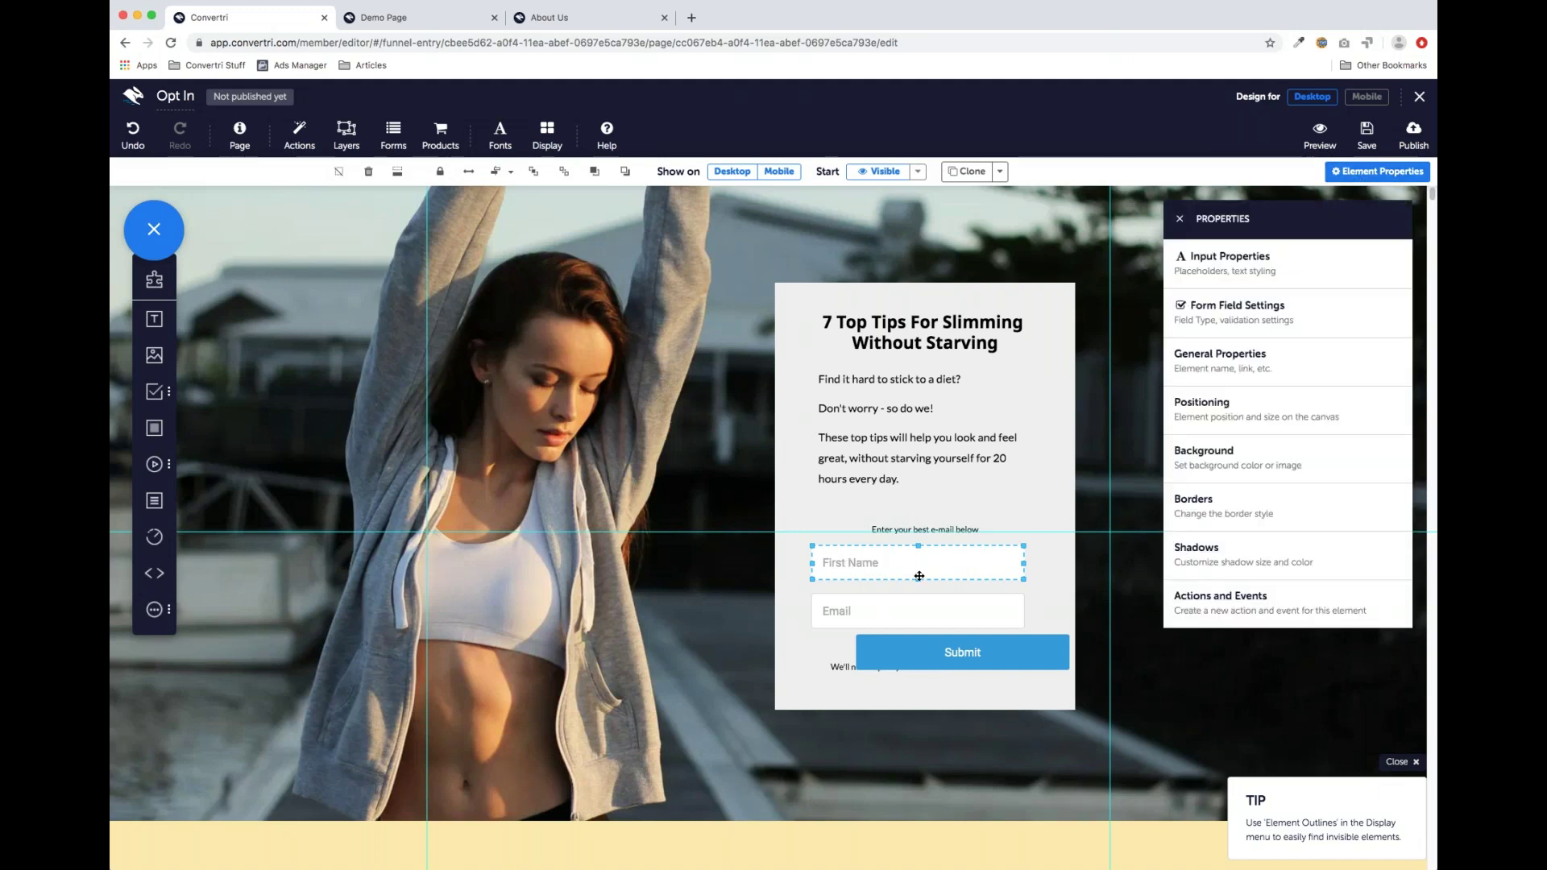
left_click(1286, 272)
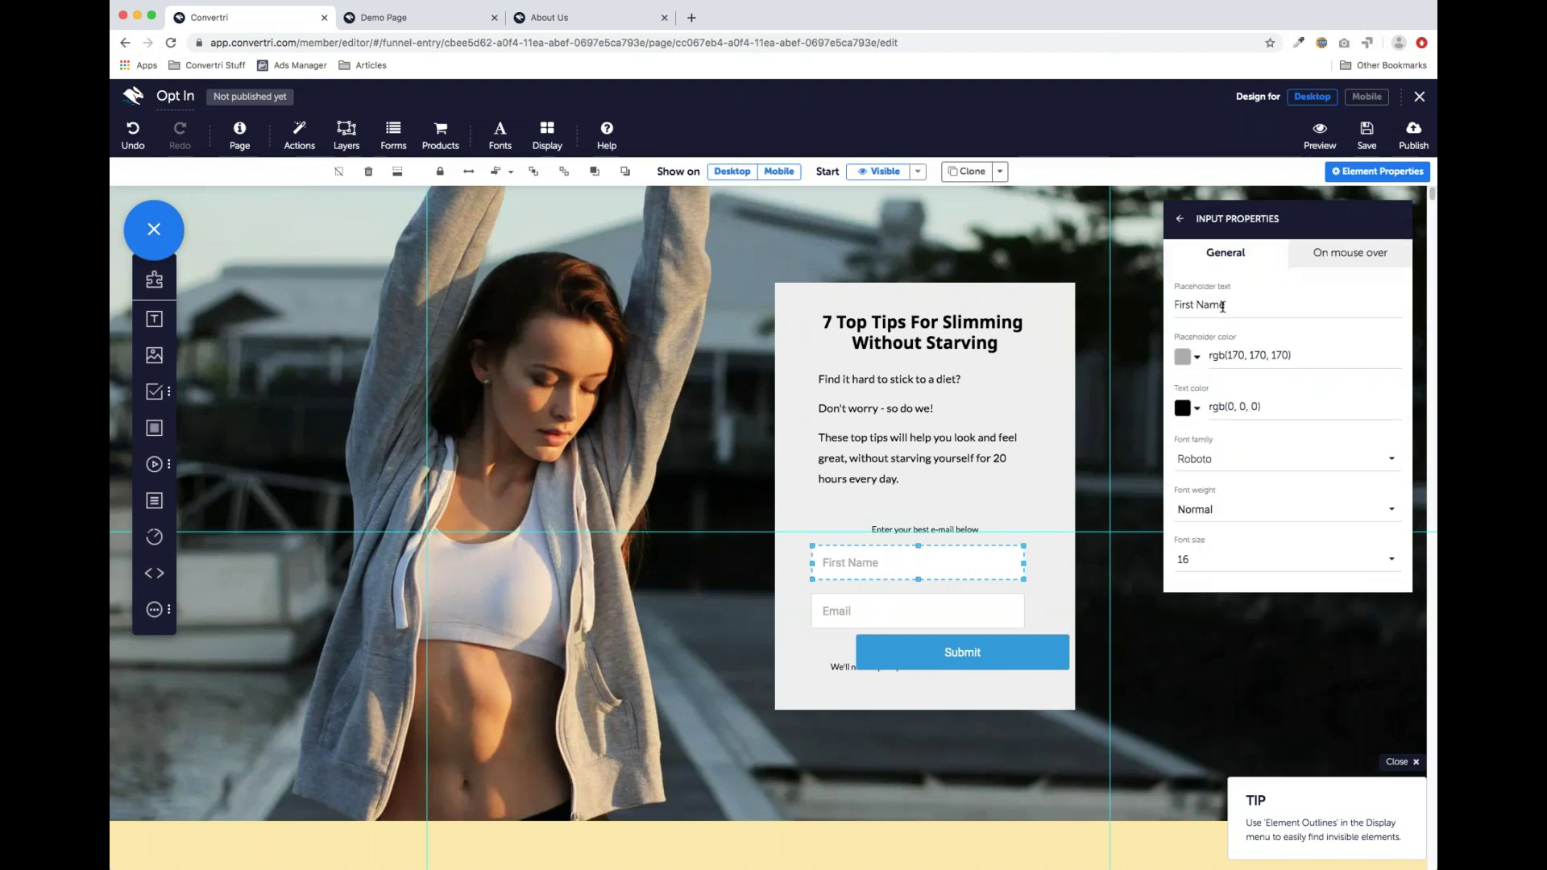
left_click_drag(1228, 304, 1175, 303)
type("Enter first name")
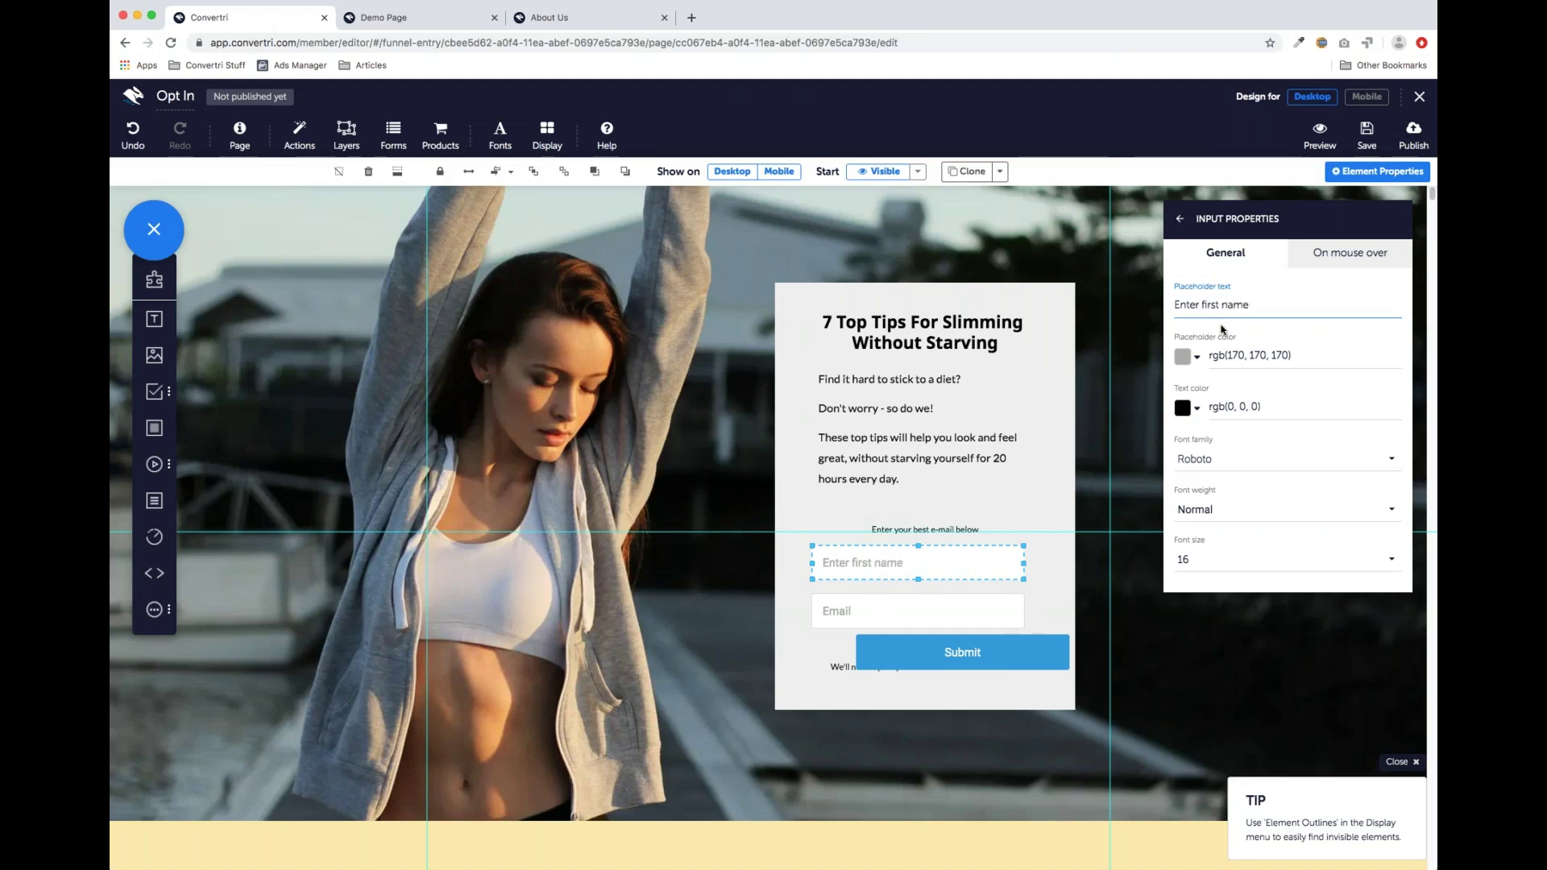
key("shift+Left")
key("shift+Left")
key("shift+Left")
key("shift+Left")
type("F")
key("Delete")
key("Delete")
Set the first name field's font family to Lato and its font size to 14
left_click(1301, 461)
scroll(1257, 399, "down", 3)
scroll(1254, 396, "down", 1)
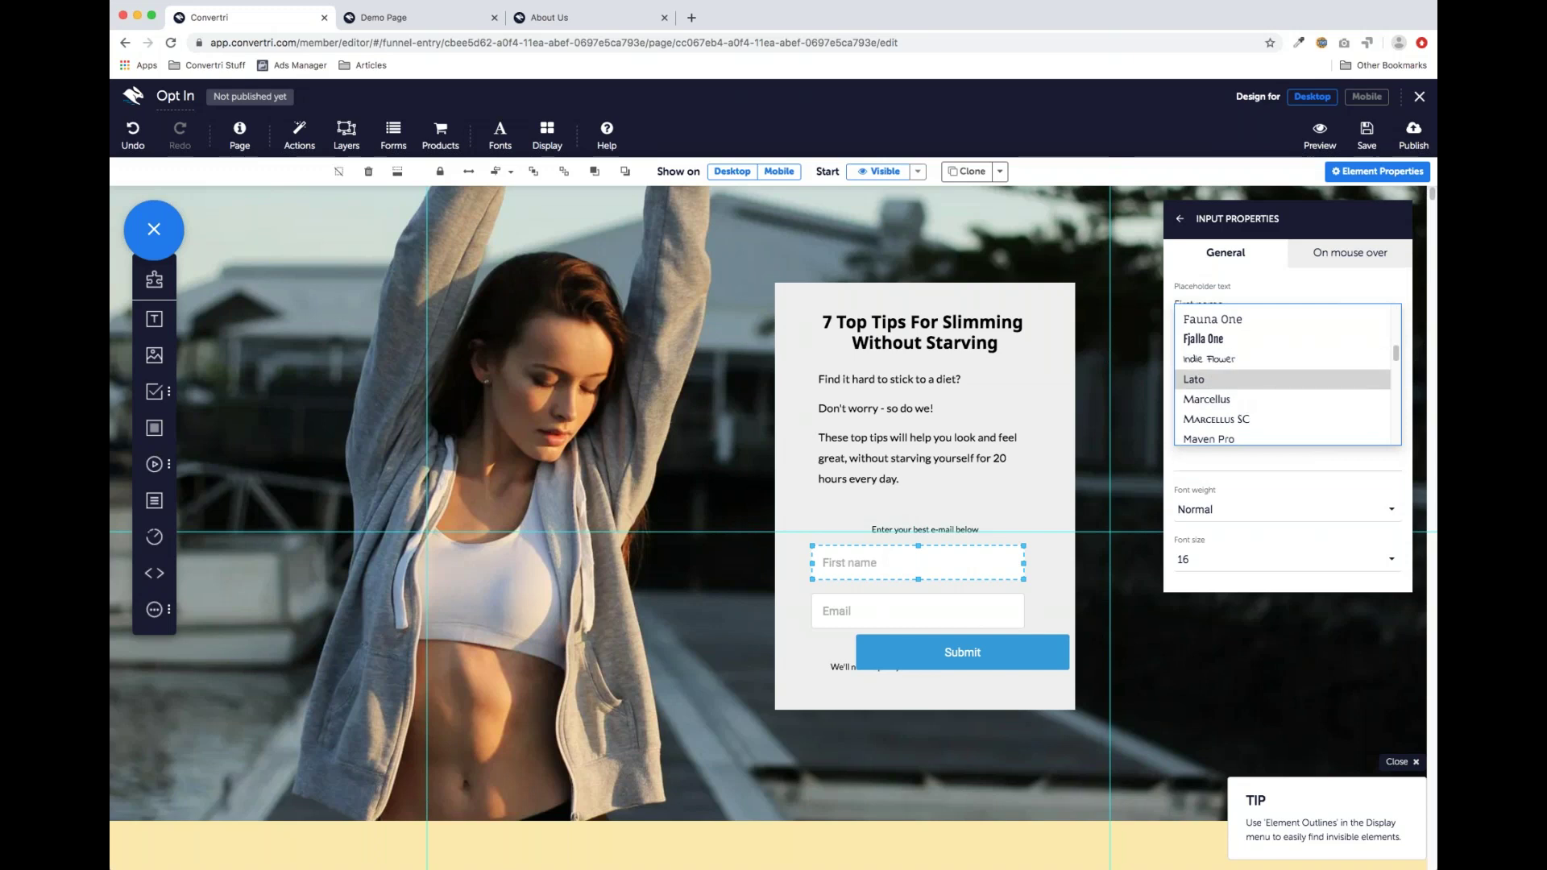
left_click(1245, 382)
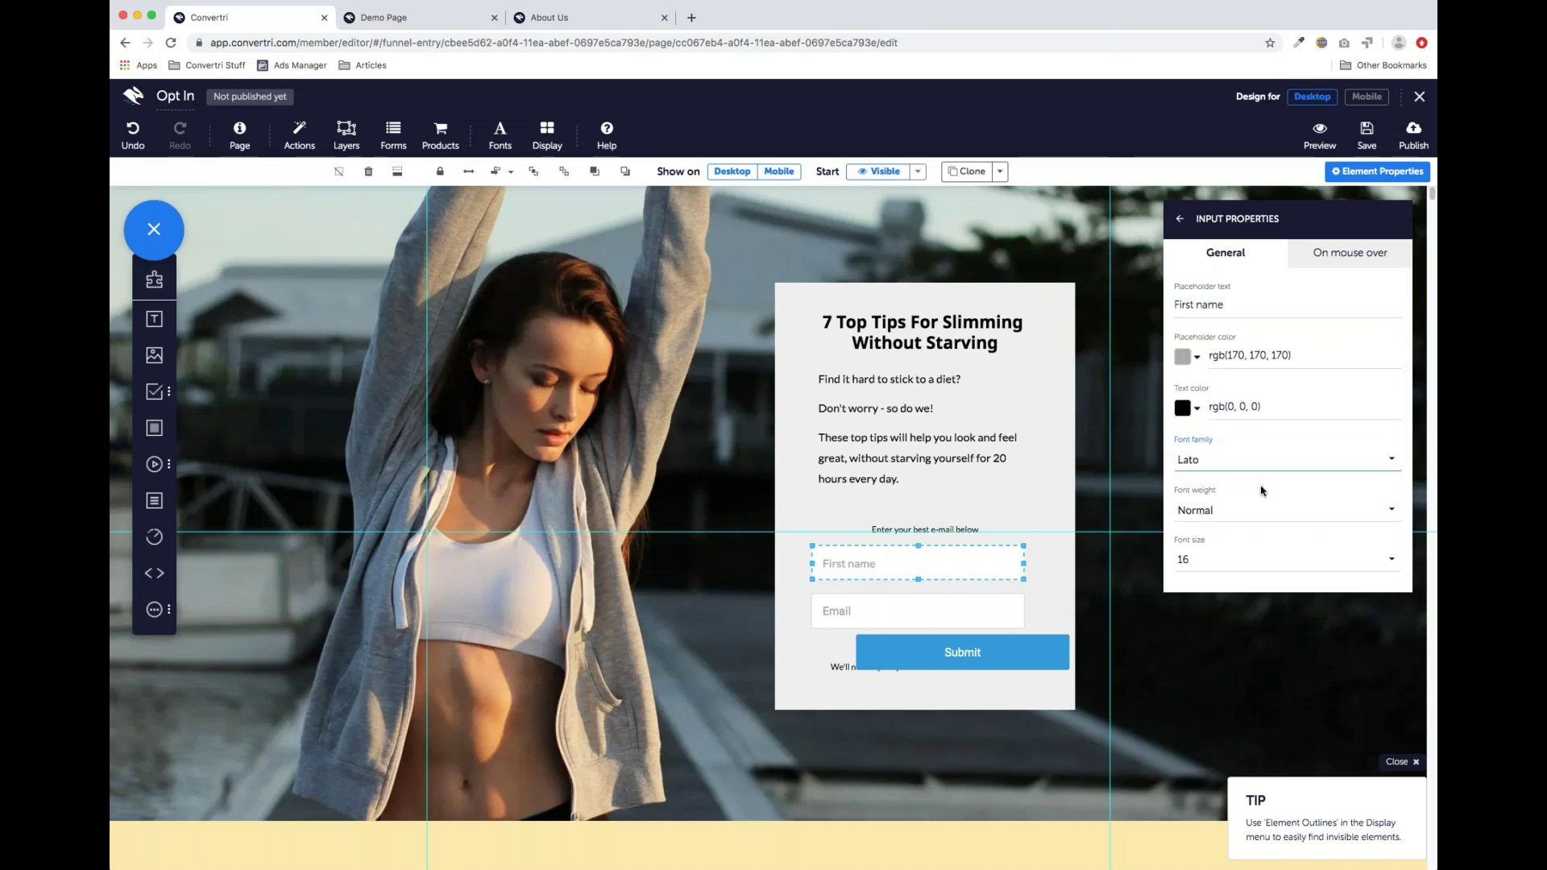
left_click(1253, 564)
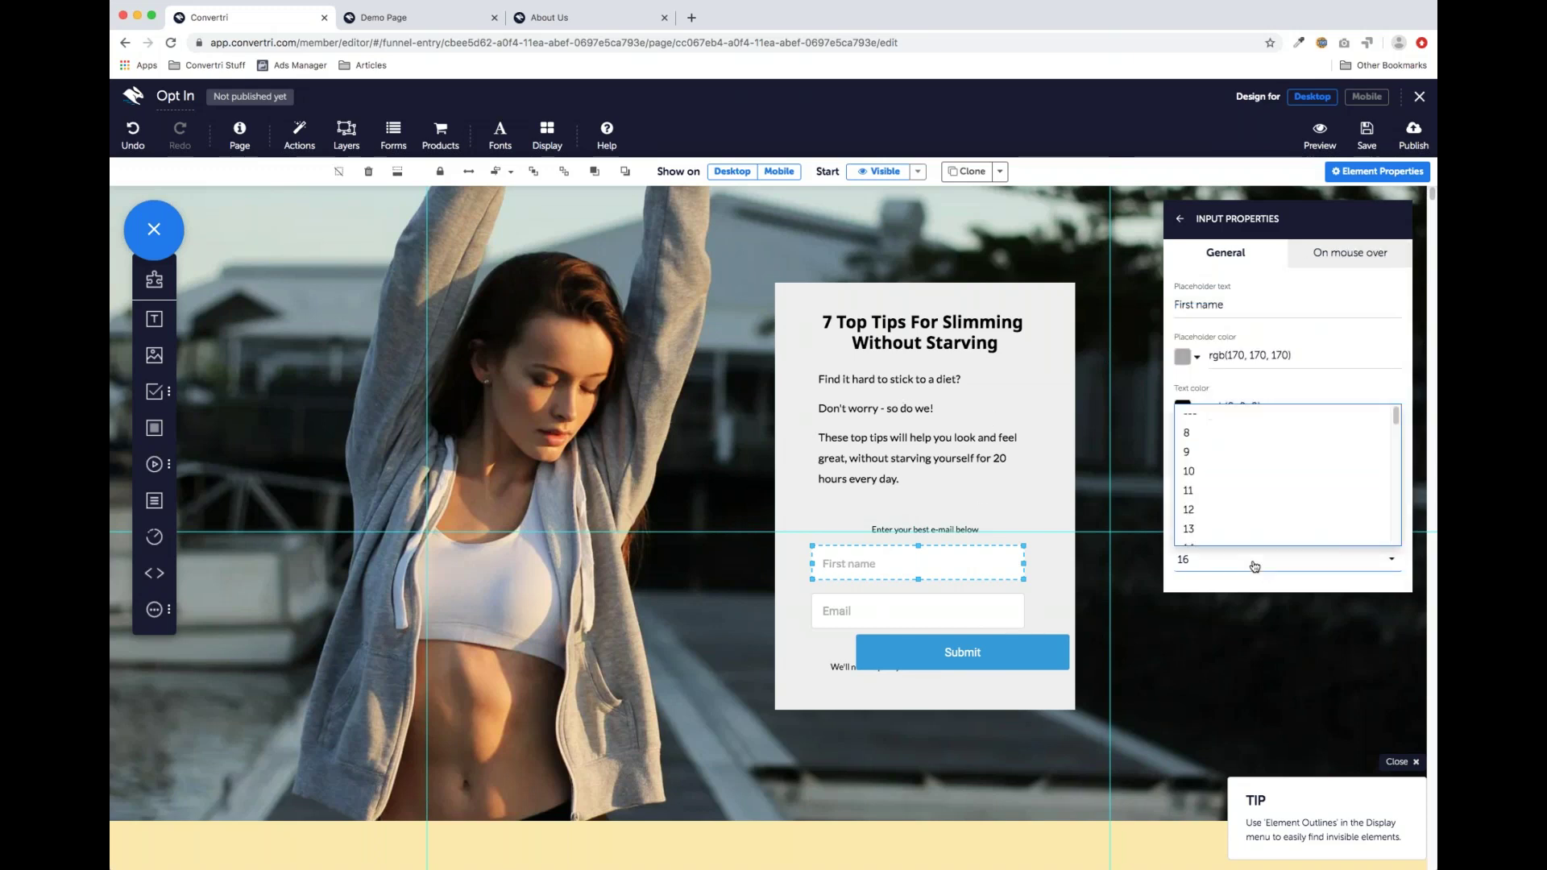
left_click(1236, 519)
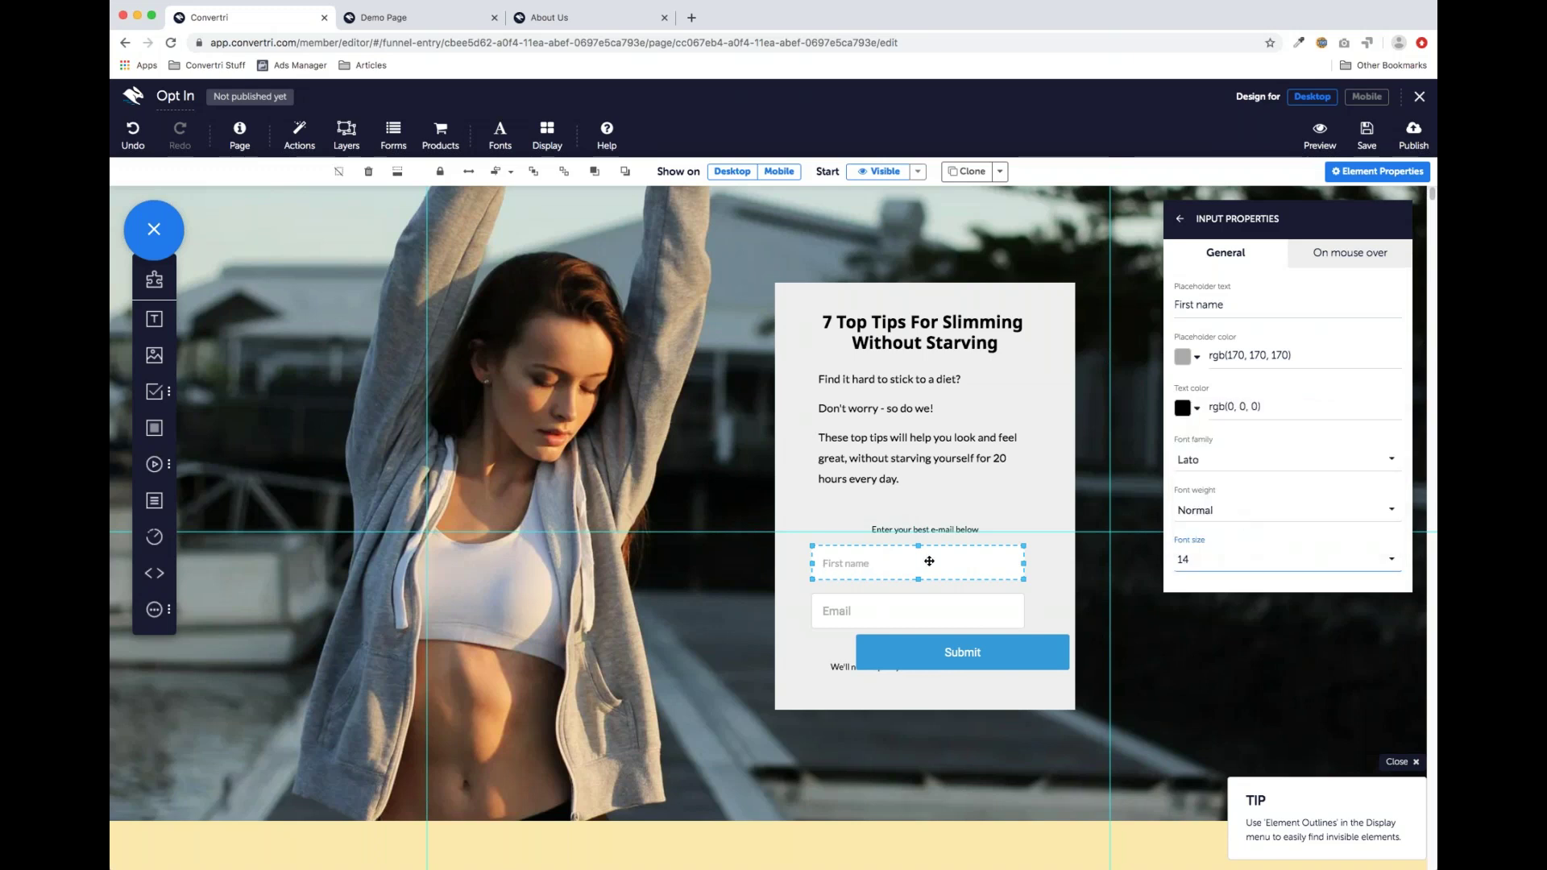
Set the Email field's font size to 14 and its font family to Lato
left_click(889, 612)
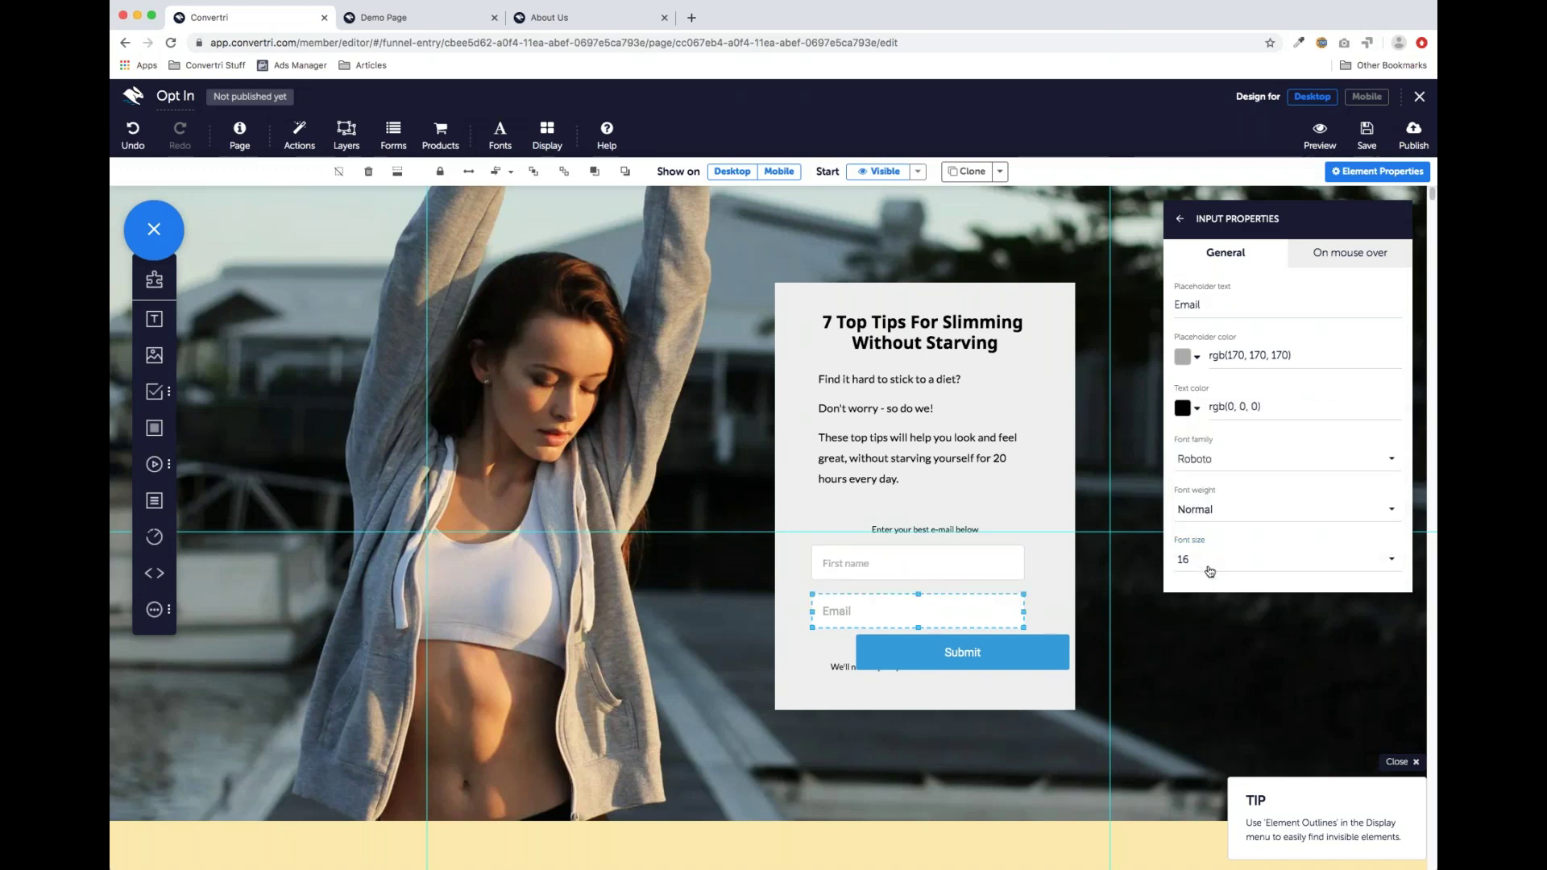
left_click(1183, 559)
left_click(1201, 525)
left_click(1219, 464)
left_click(1212, 379)
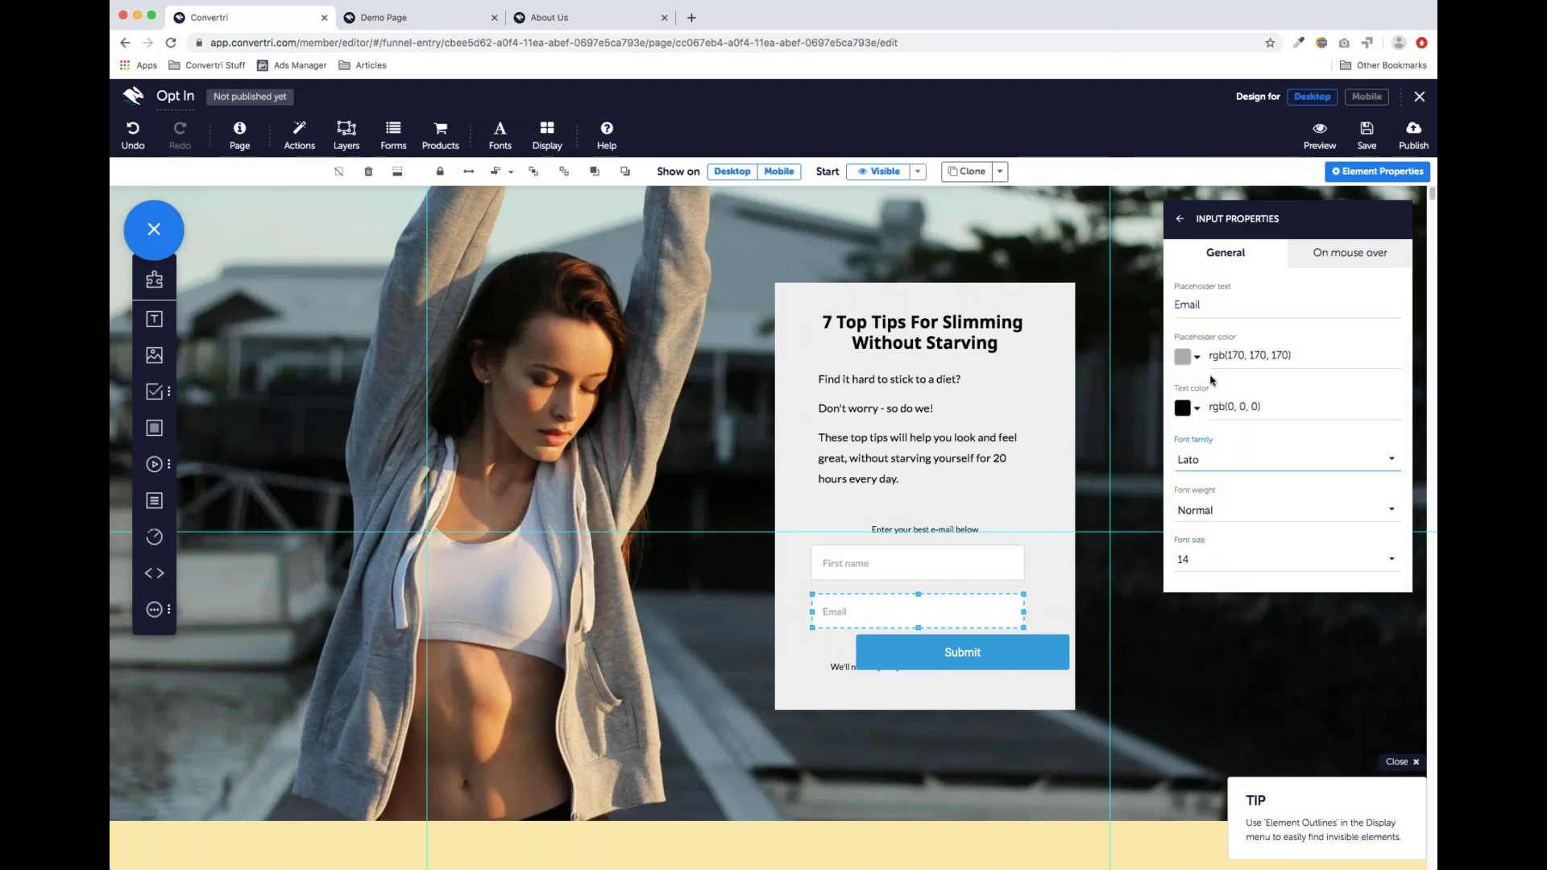
Move the spam disclaimer further down and align the Submit button with the form fields, directly under the Email field
left_click(911, 649)
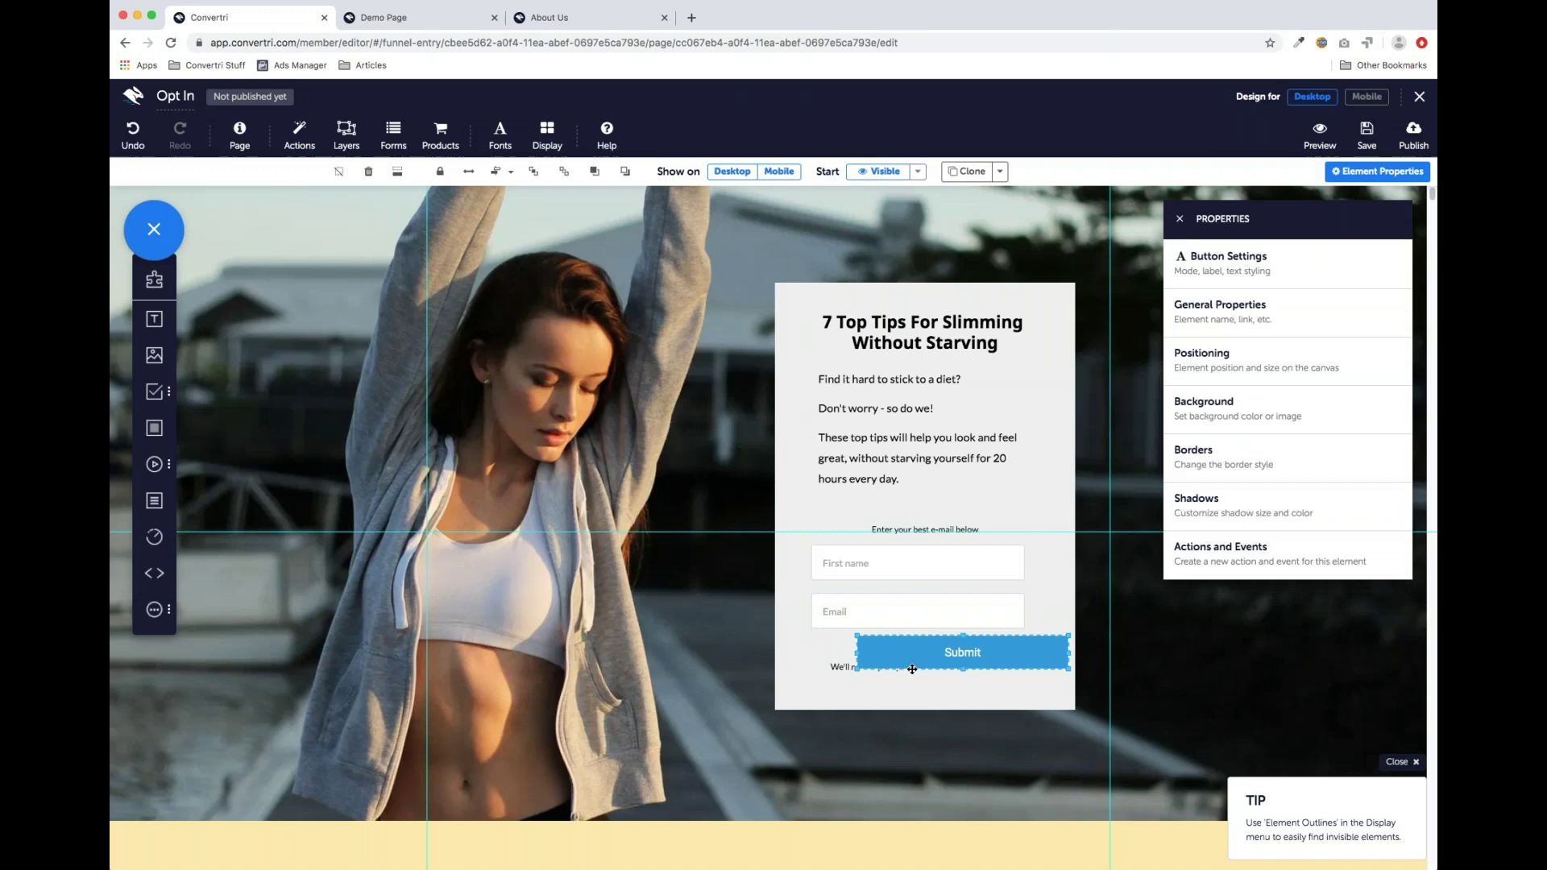
left_click_drag(847, 667, 853, 685)
left_click(976, 657)
left_click_drag(976, 657, 917, 663)
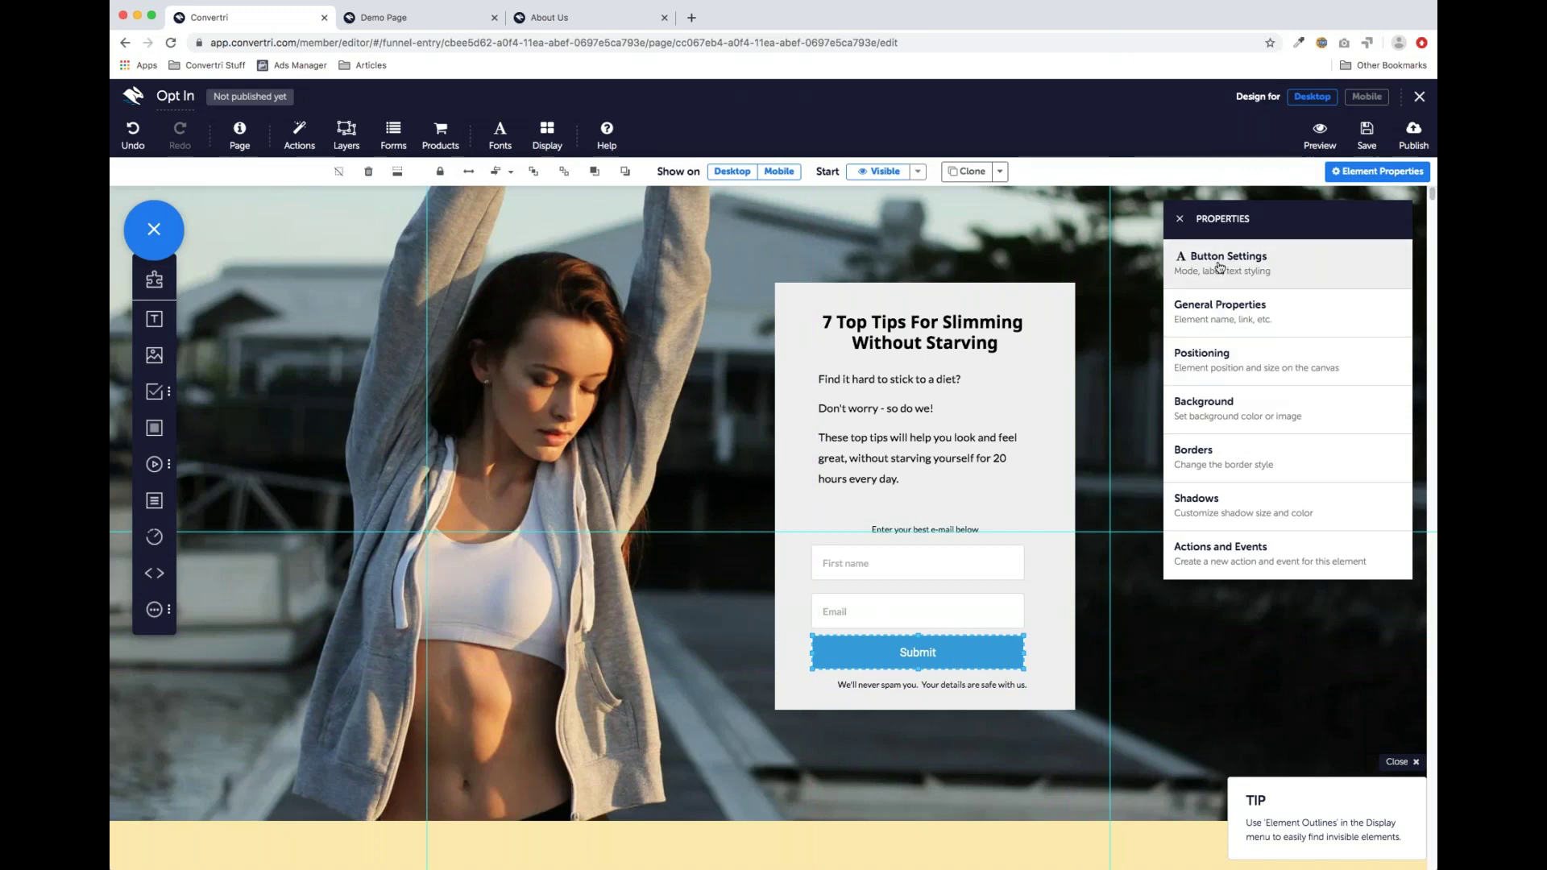
Change the Submit button's label to "Download Now"
left_click(1266, 275)
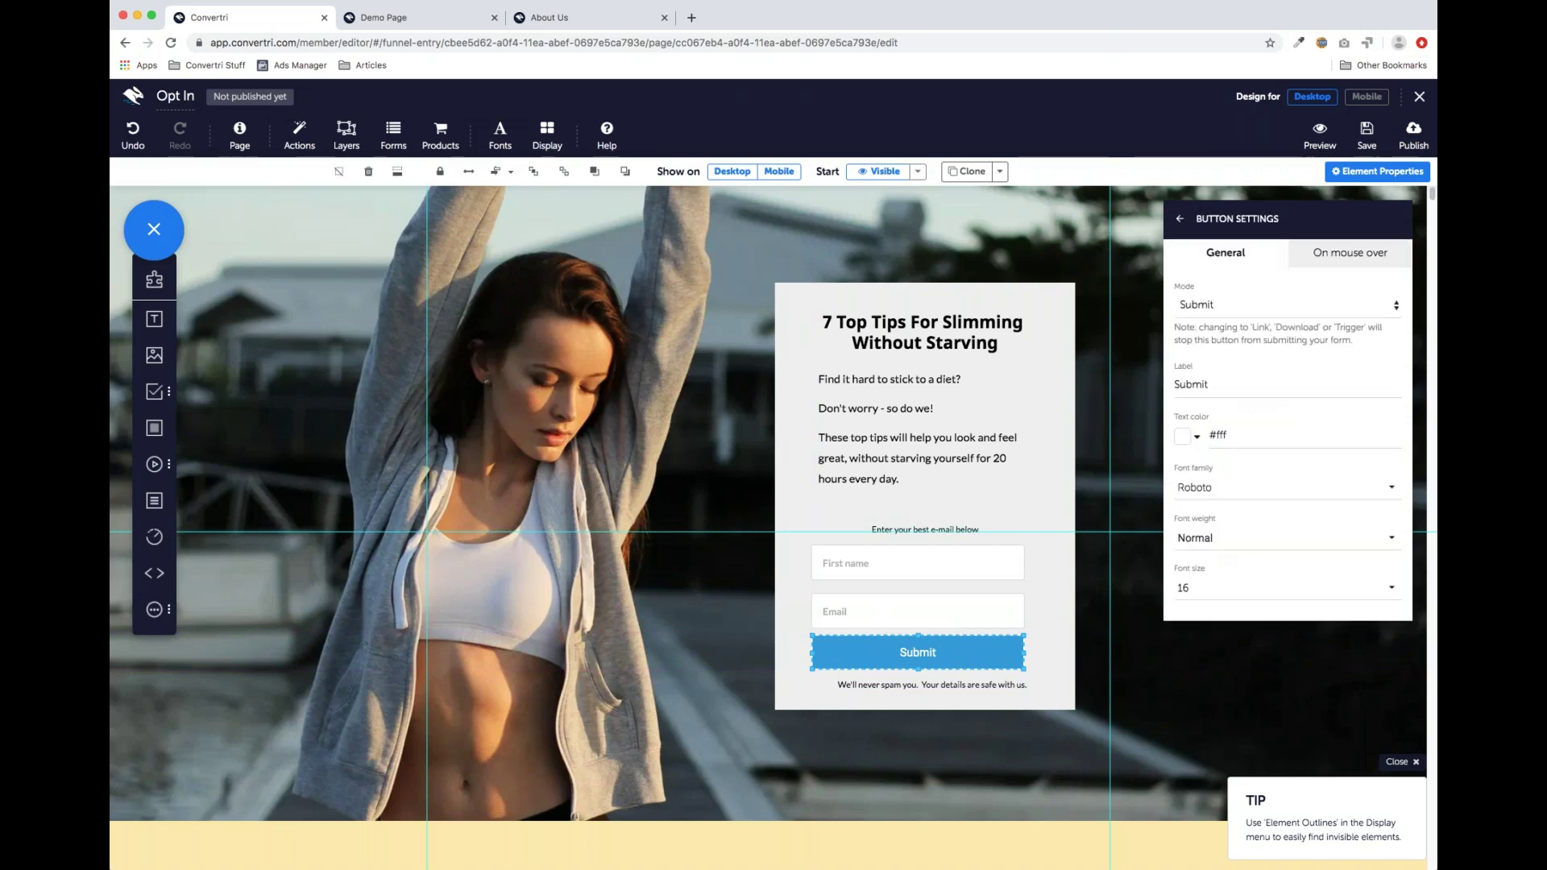
left_click_drag(1228, 386, 1174, 384)
type("Download Now")
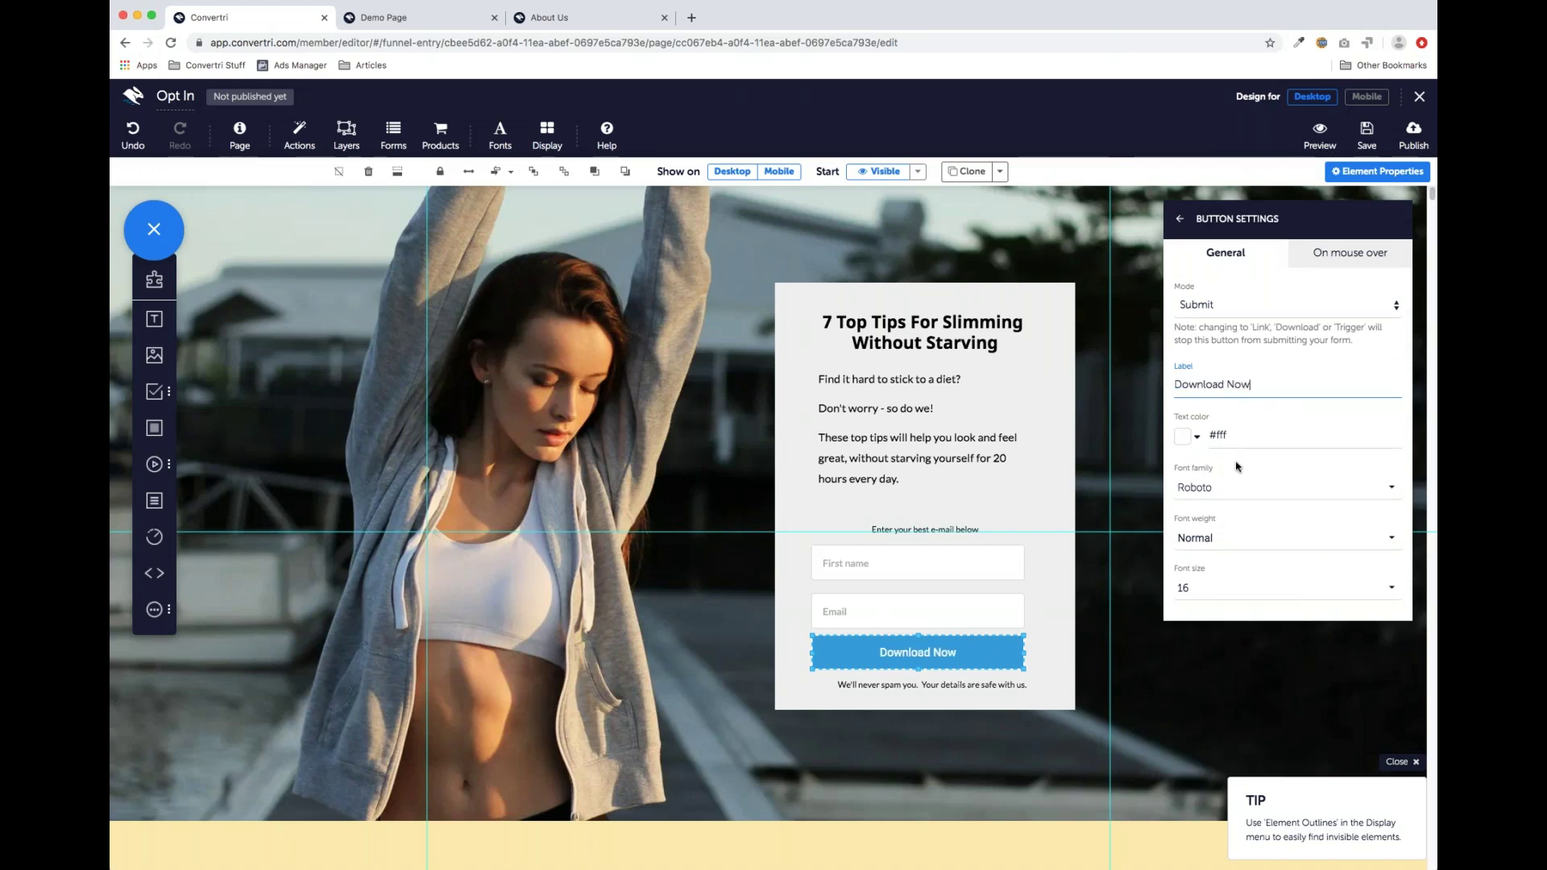
Set the Download Now button's font family to Noto Sans and its font weight to Bold
left_click(1341, 493)
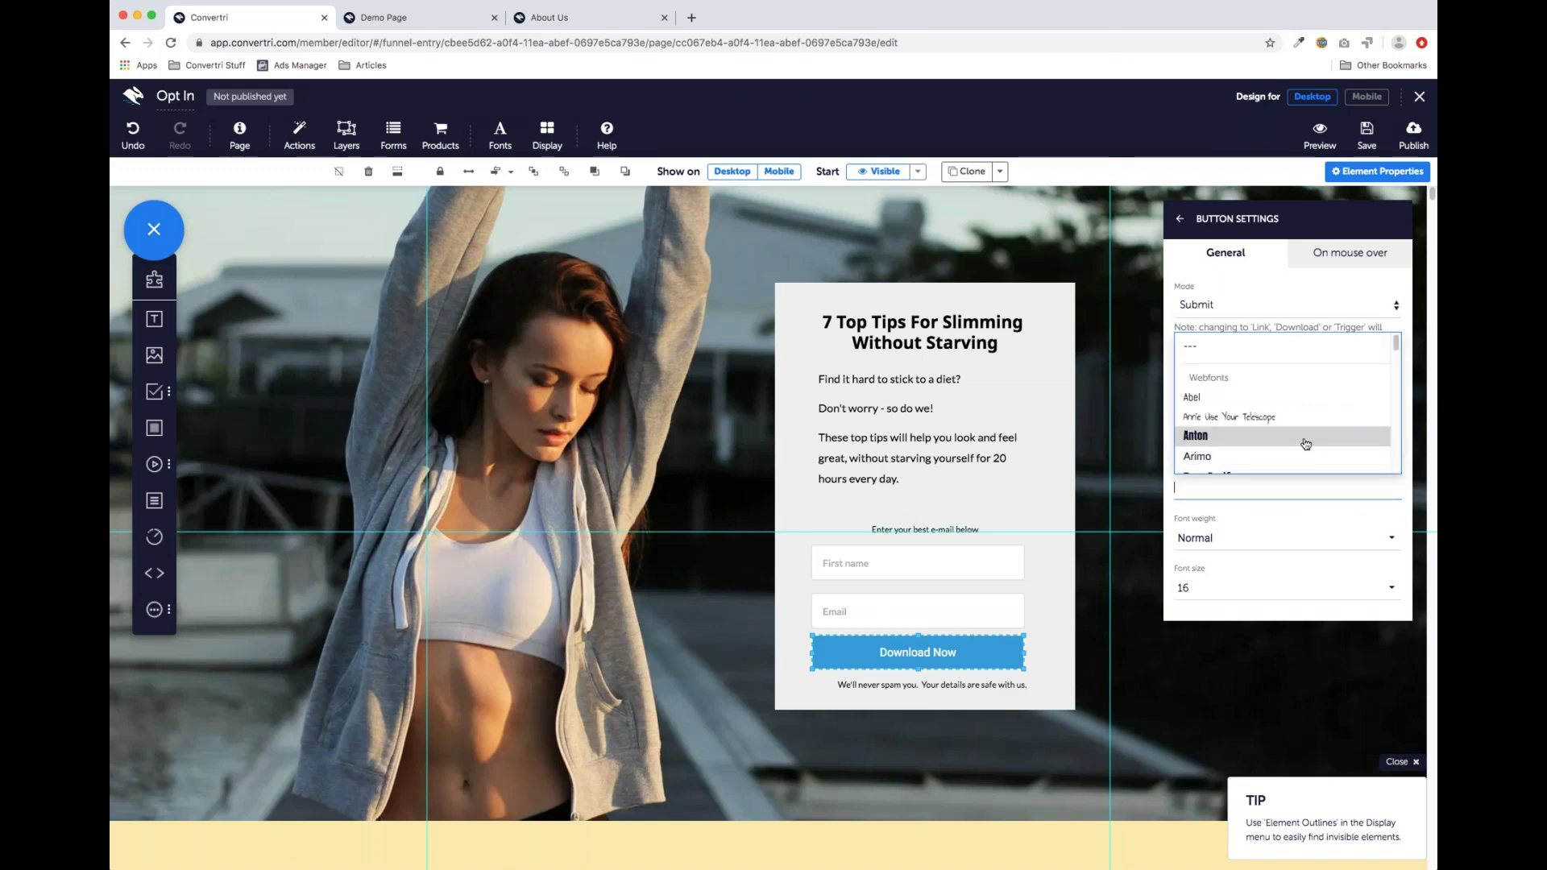
scroll(1305, 443, "down", 3)
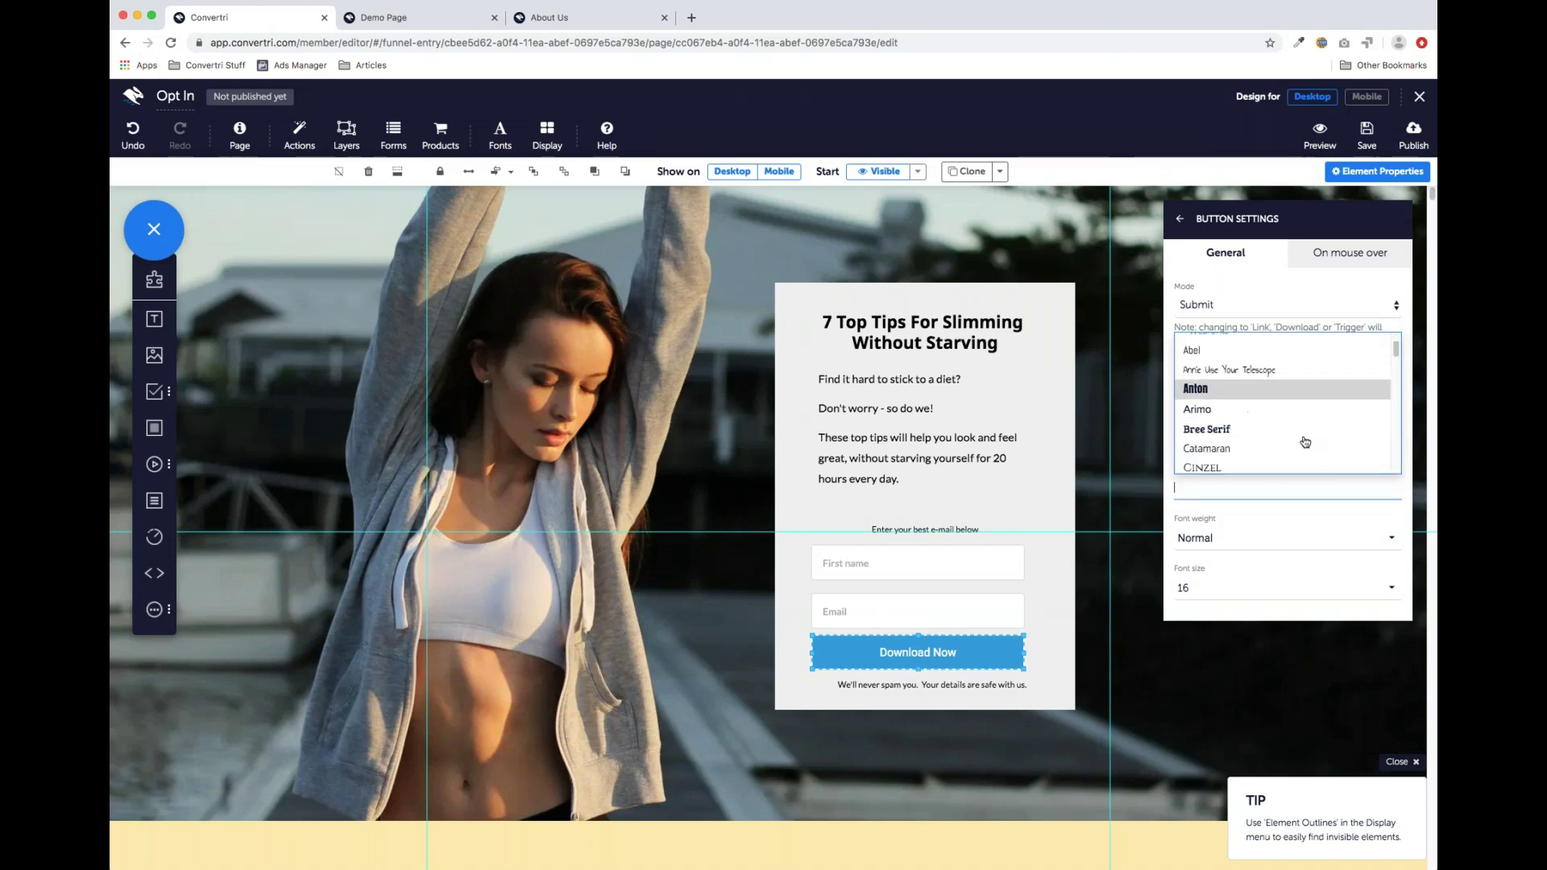
scroll(1304, 440, "down", 10)
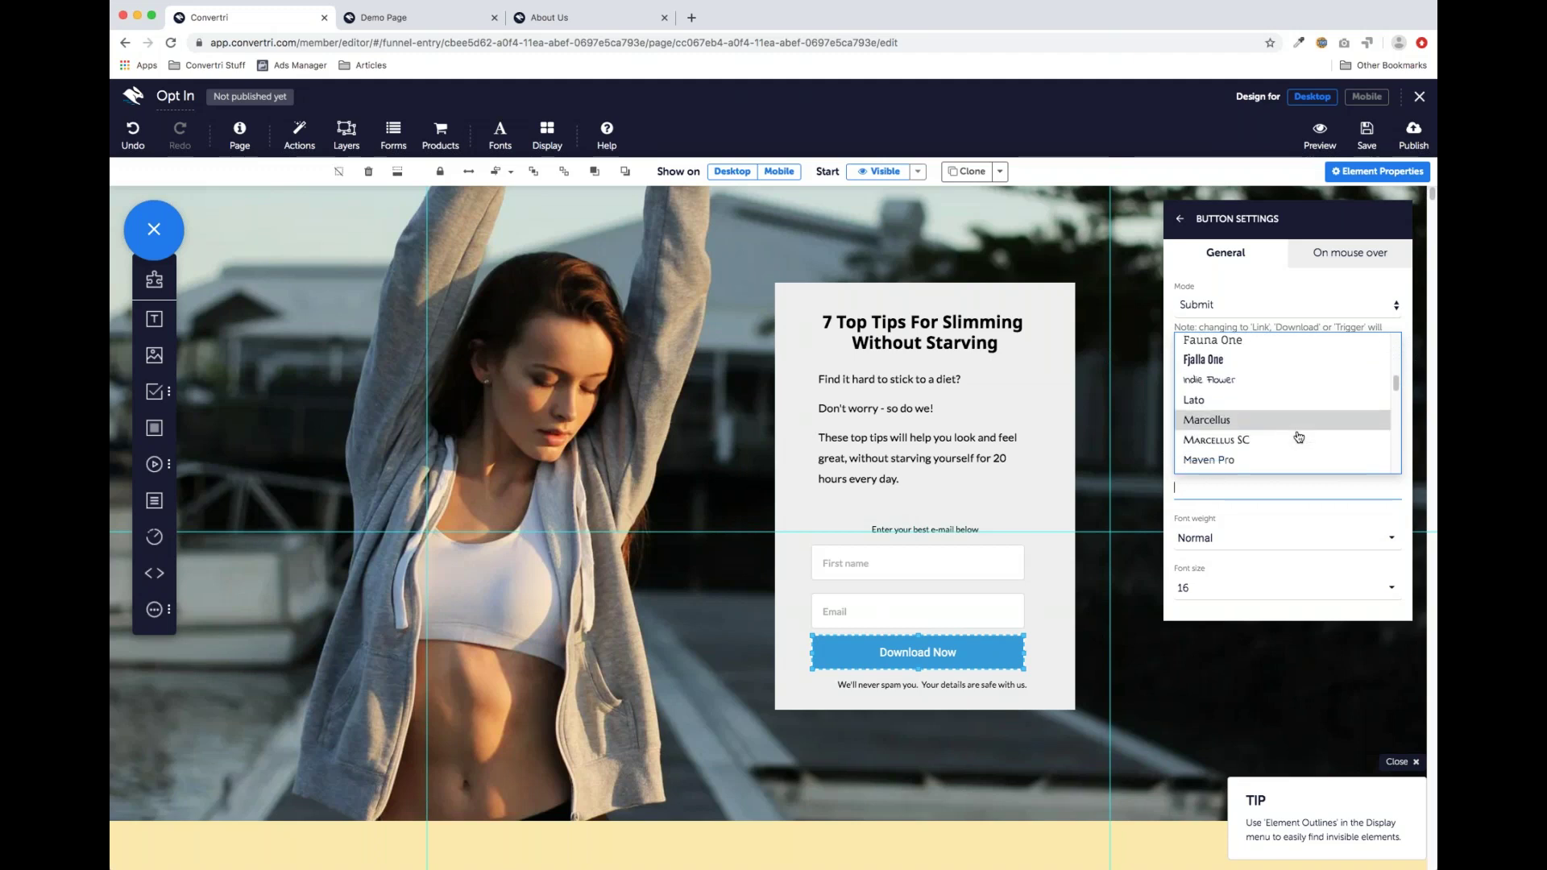
scroll(1299, 437, "down", 3)
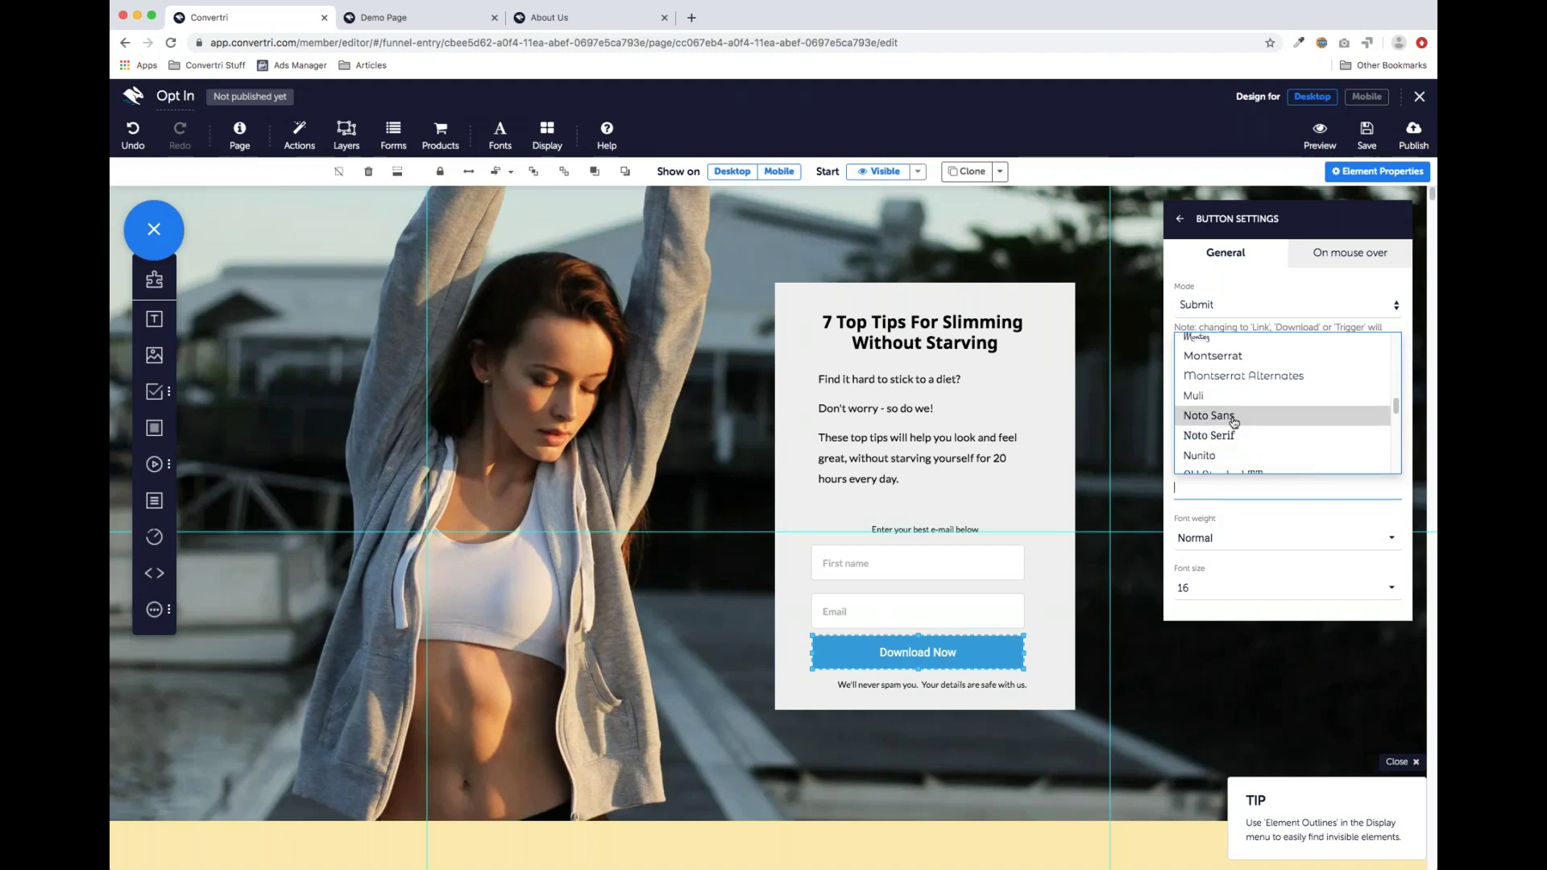
left_click(1293, 417)
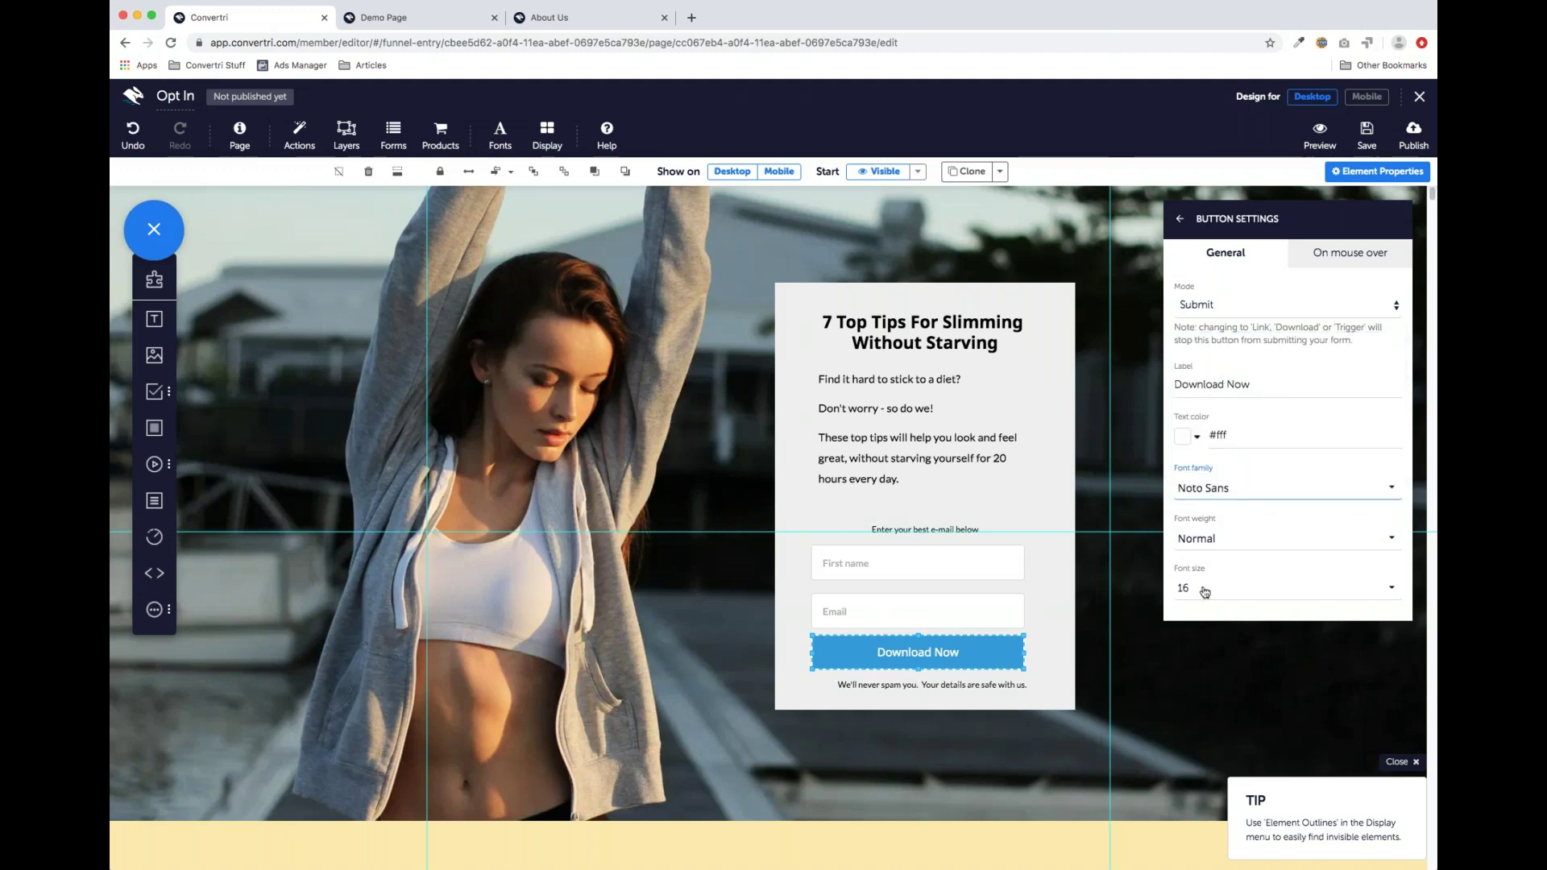
left_click(1208, 538)
left_click(1209, 520)
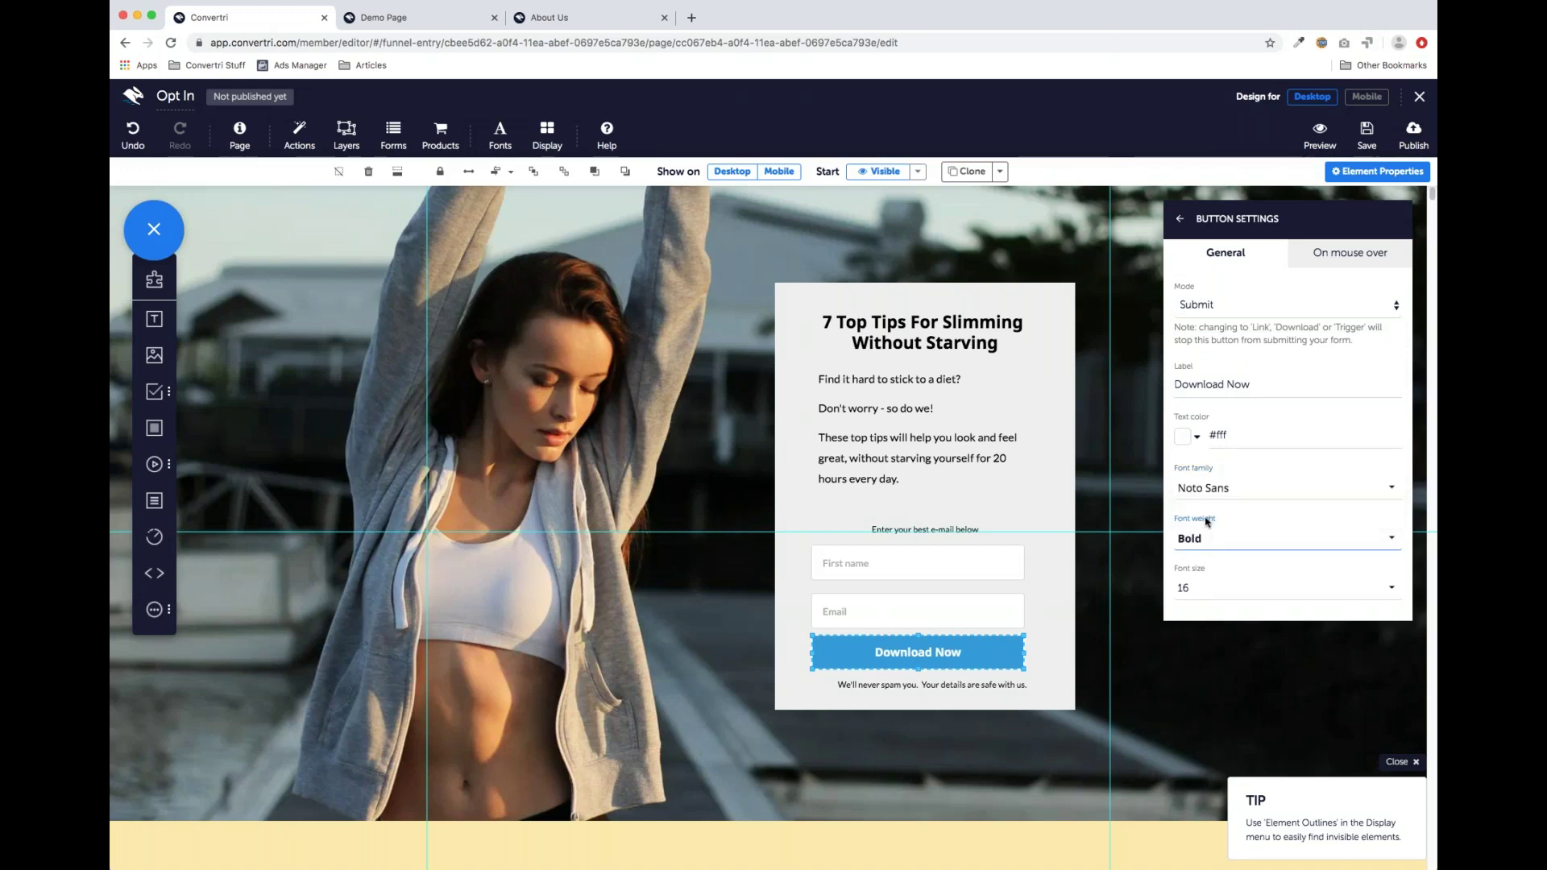
Turn on element outlines for the page canvas
left_click(1039, 640)
left_click(1040, 639)
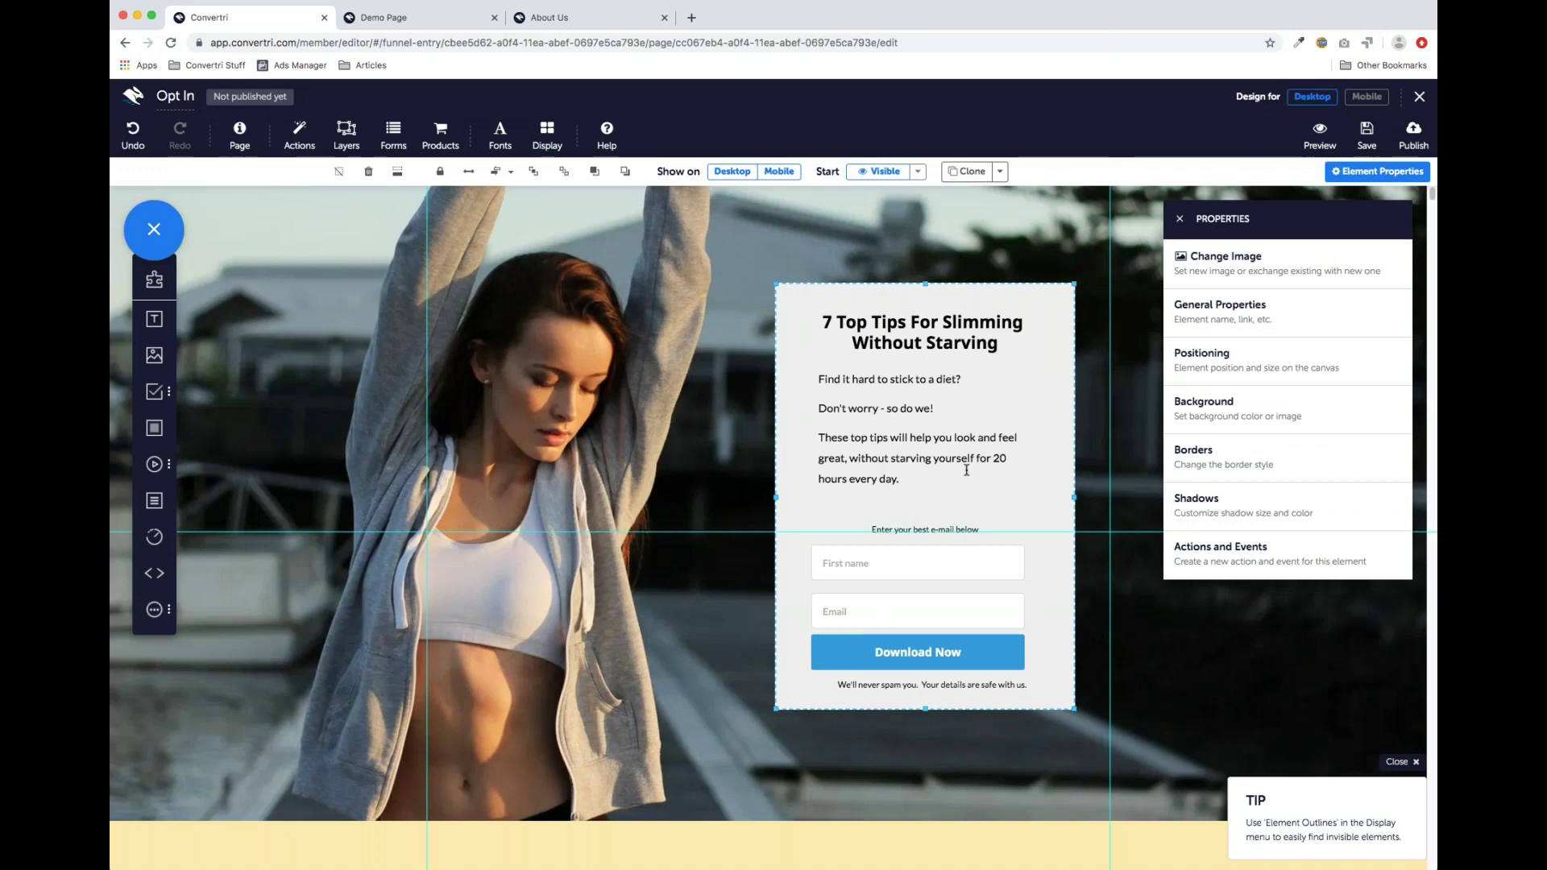
left_click(909, 516)
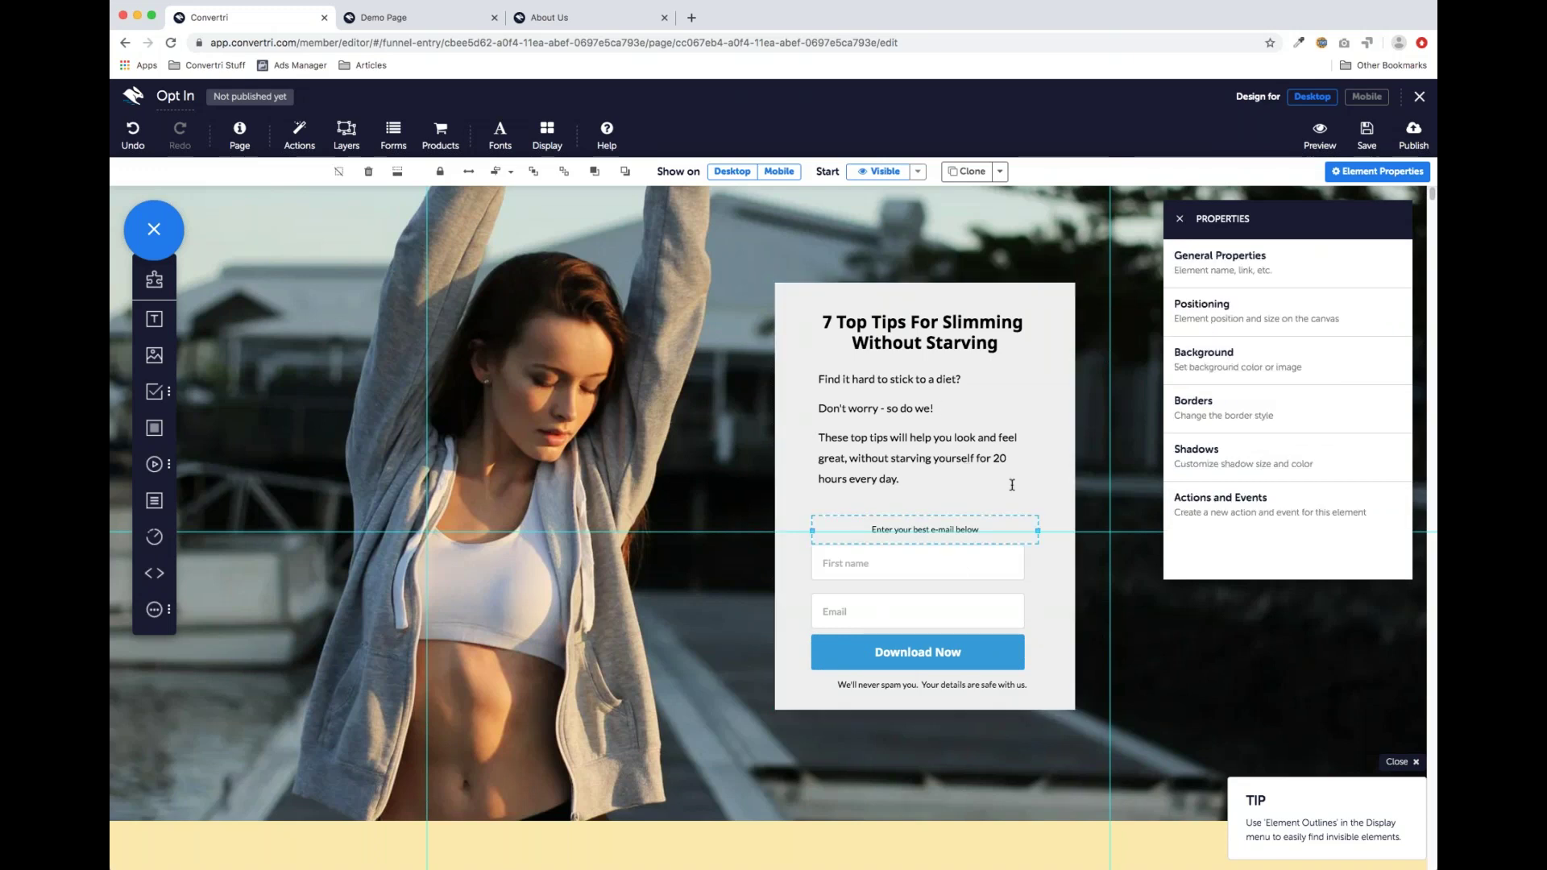
left_click(1059, 487)
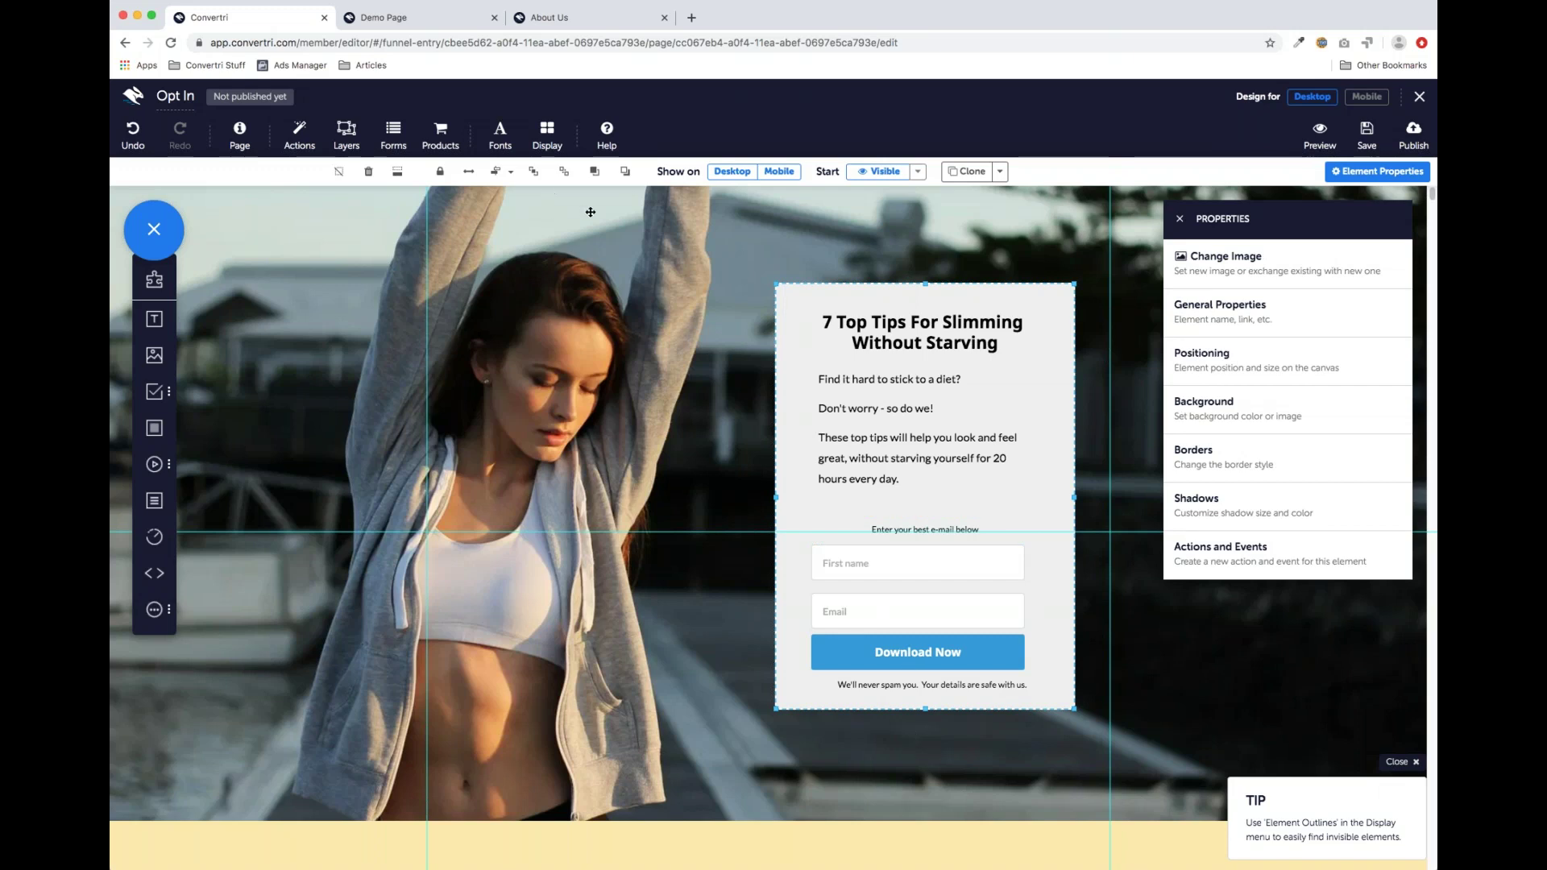
left_click(553, 137)
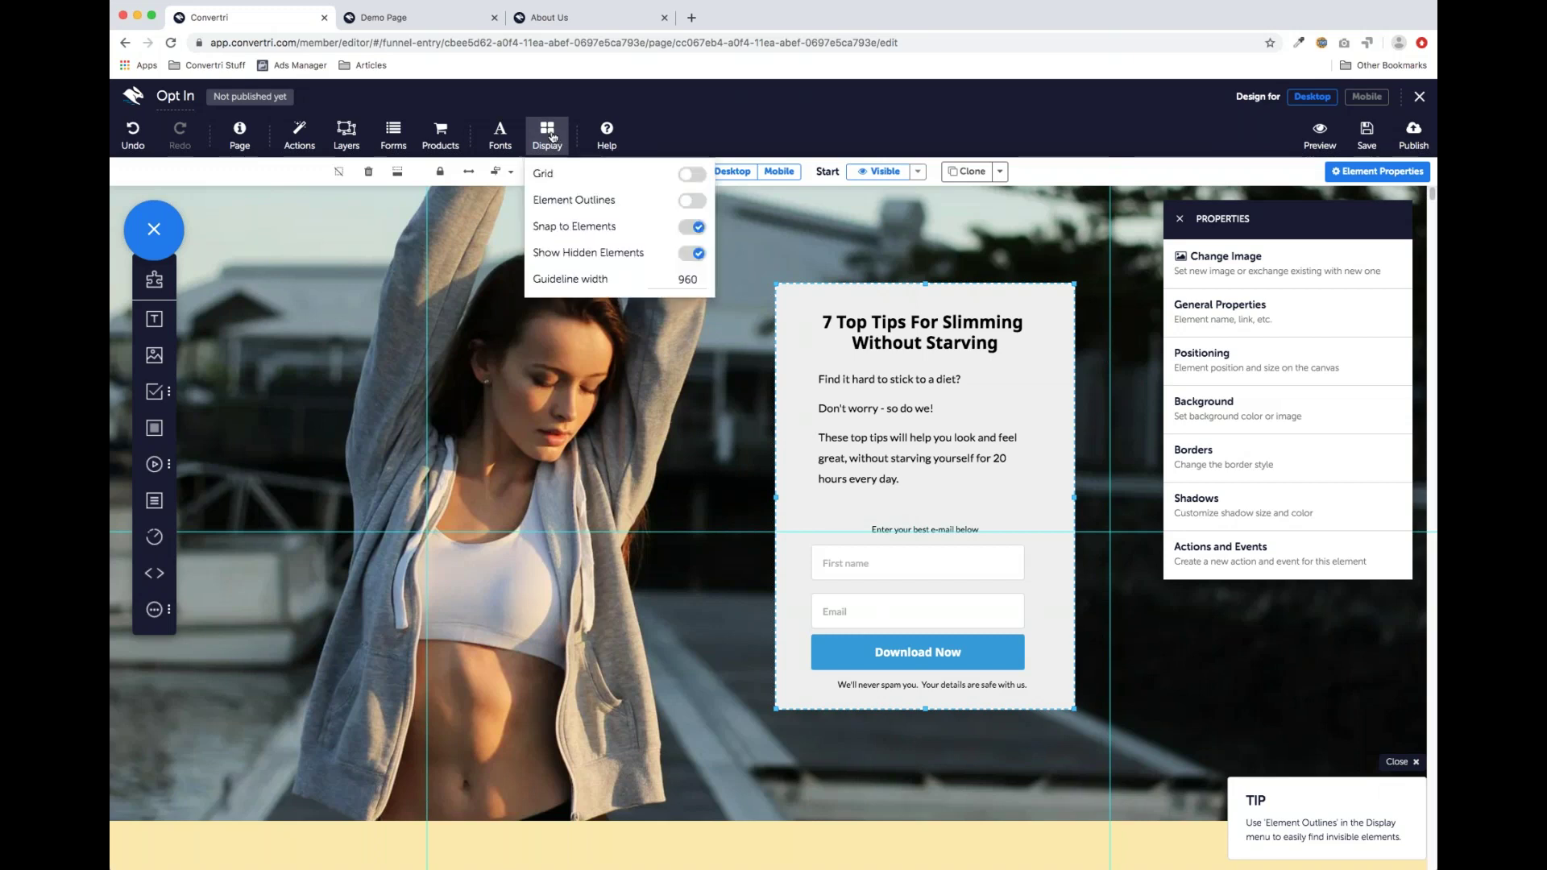
left_click(698, 201)
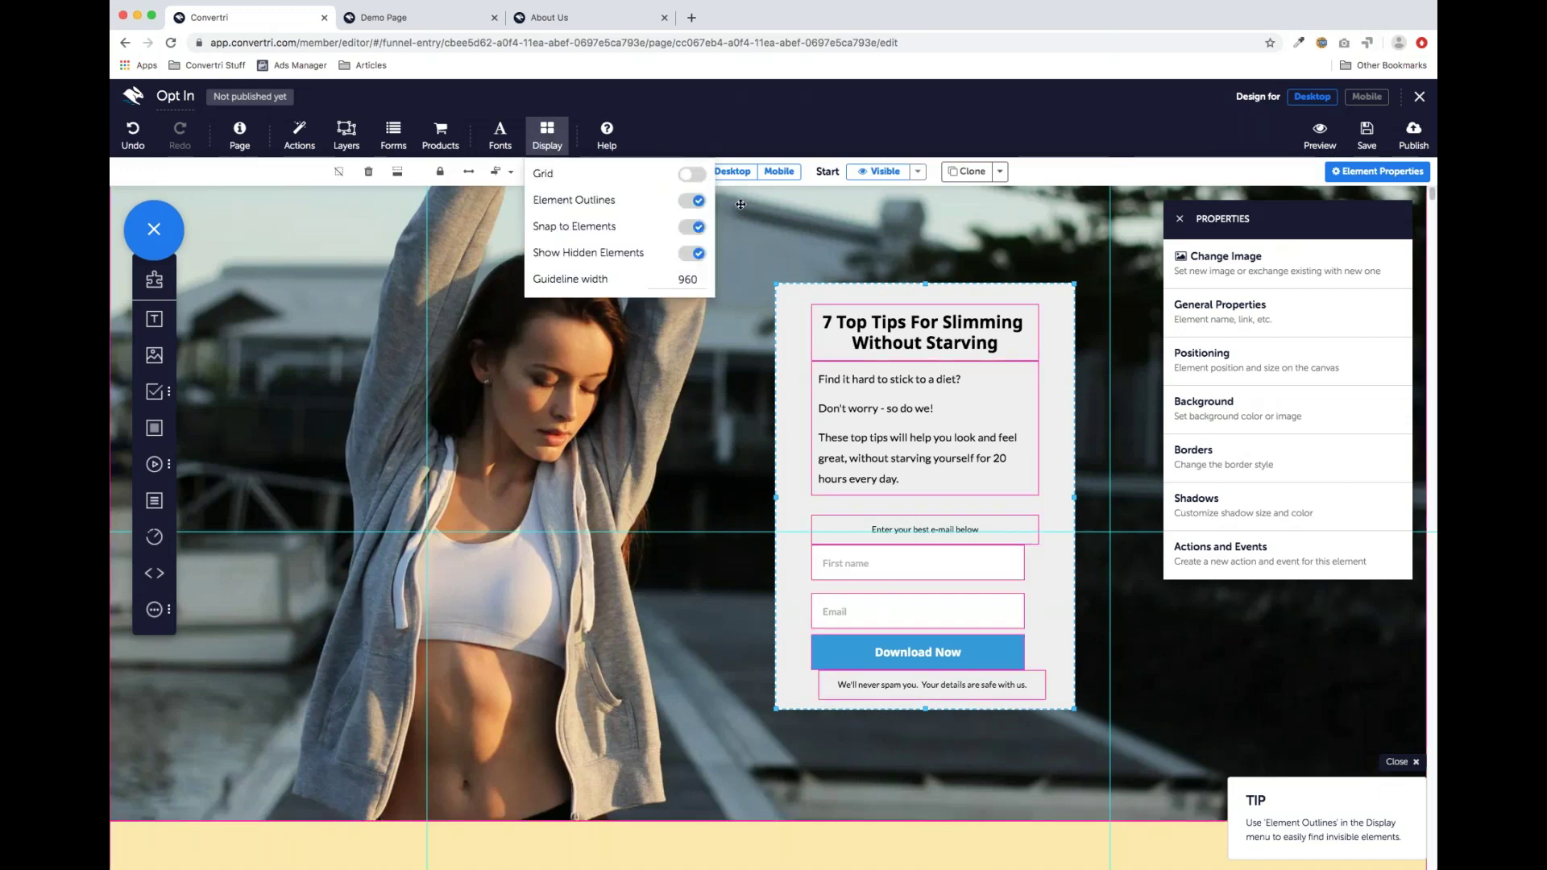
Narrow the grey form panel slightly from its left edge and center-align its contents horizontally within the panel
left_click(553, 142)
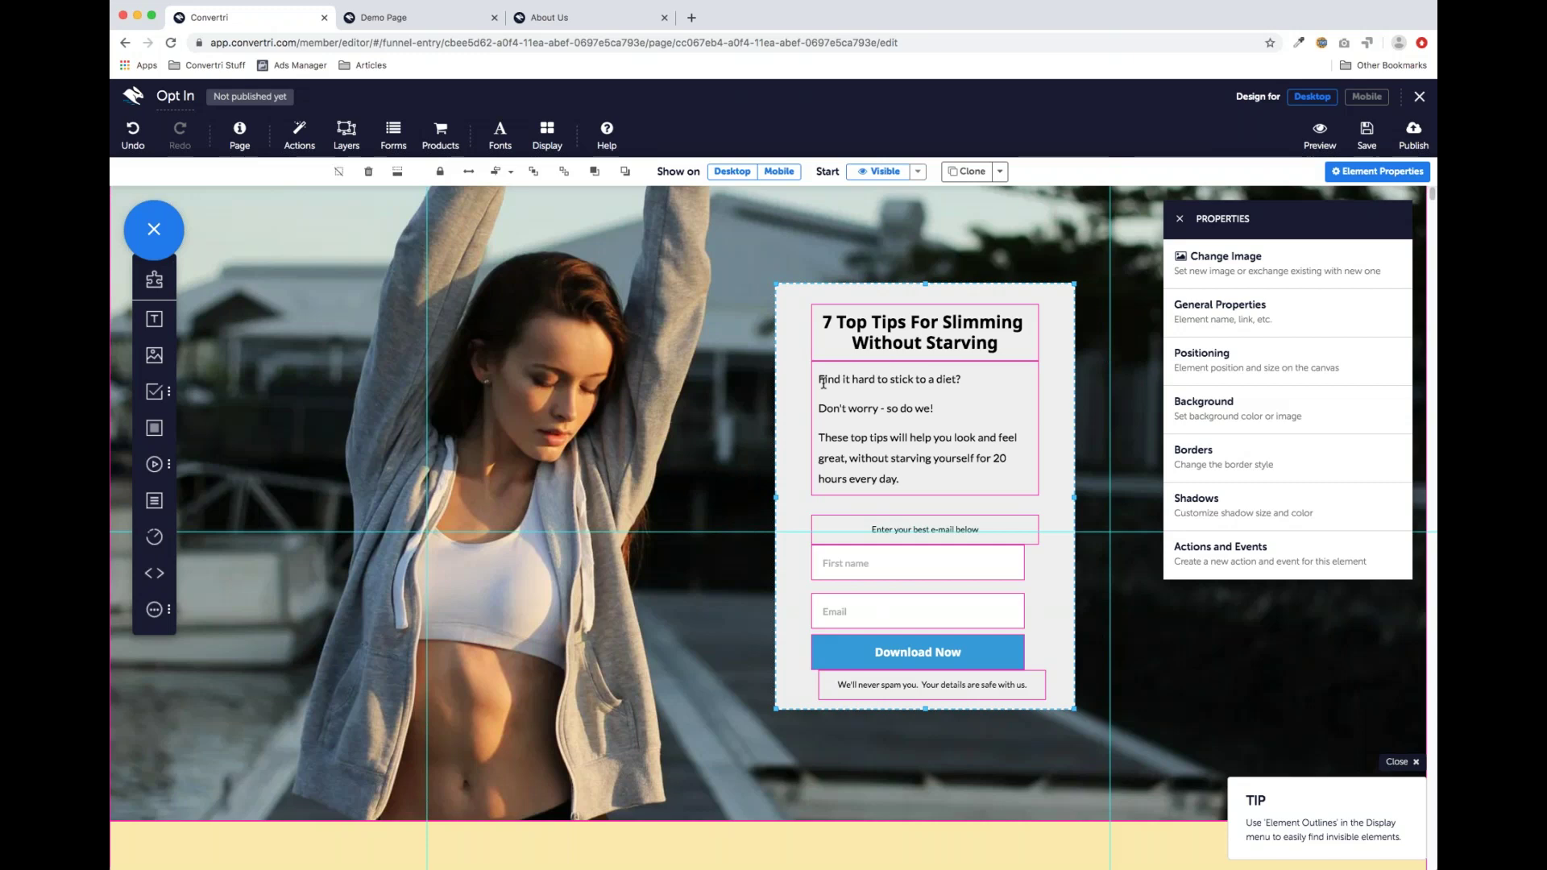
left_click(809, 733)
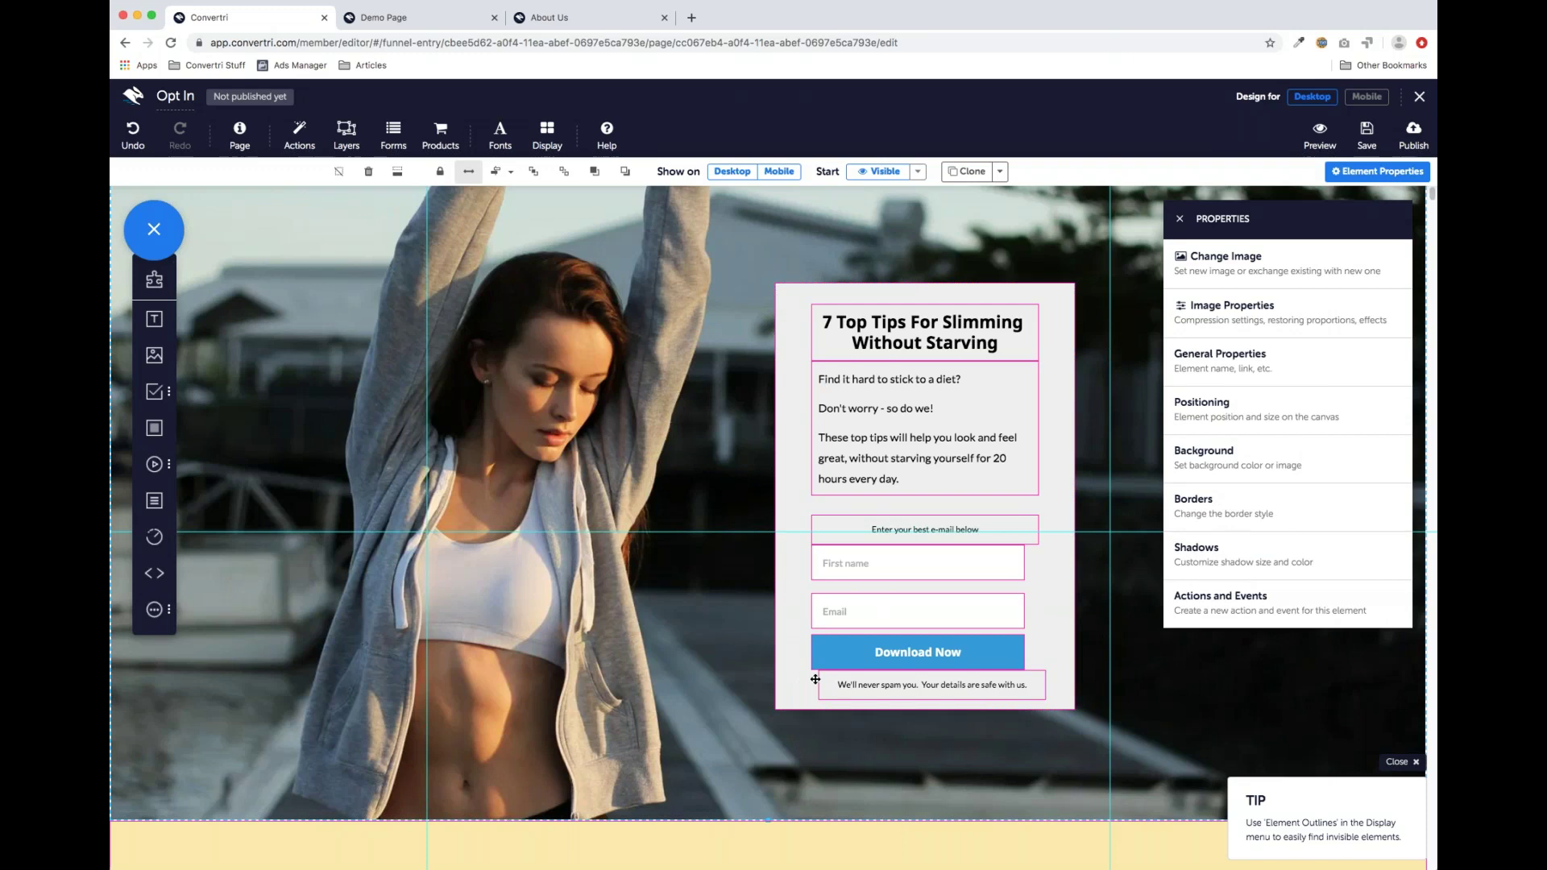
left_click(811, 355)
left_click_drag(776, 497, 783, 500)
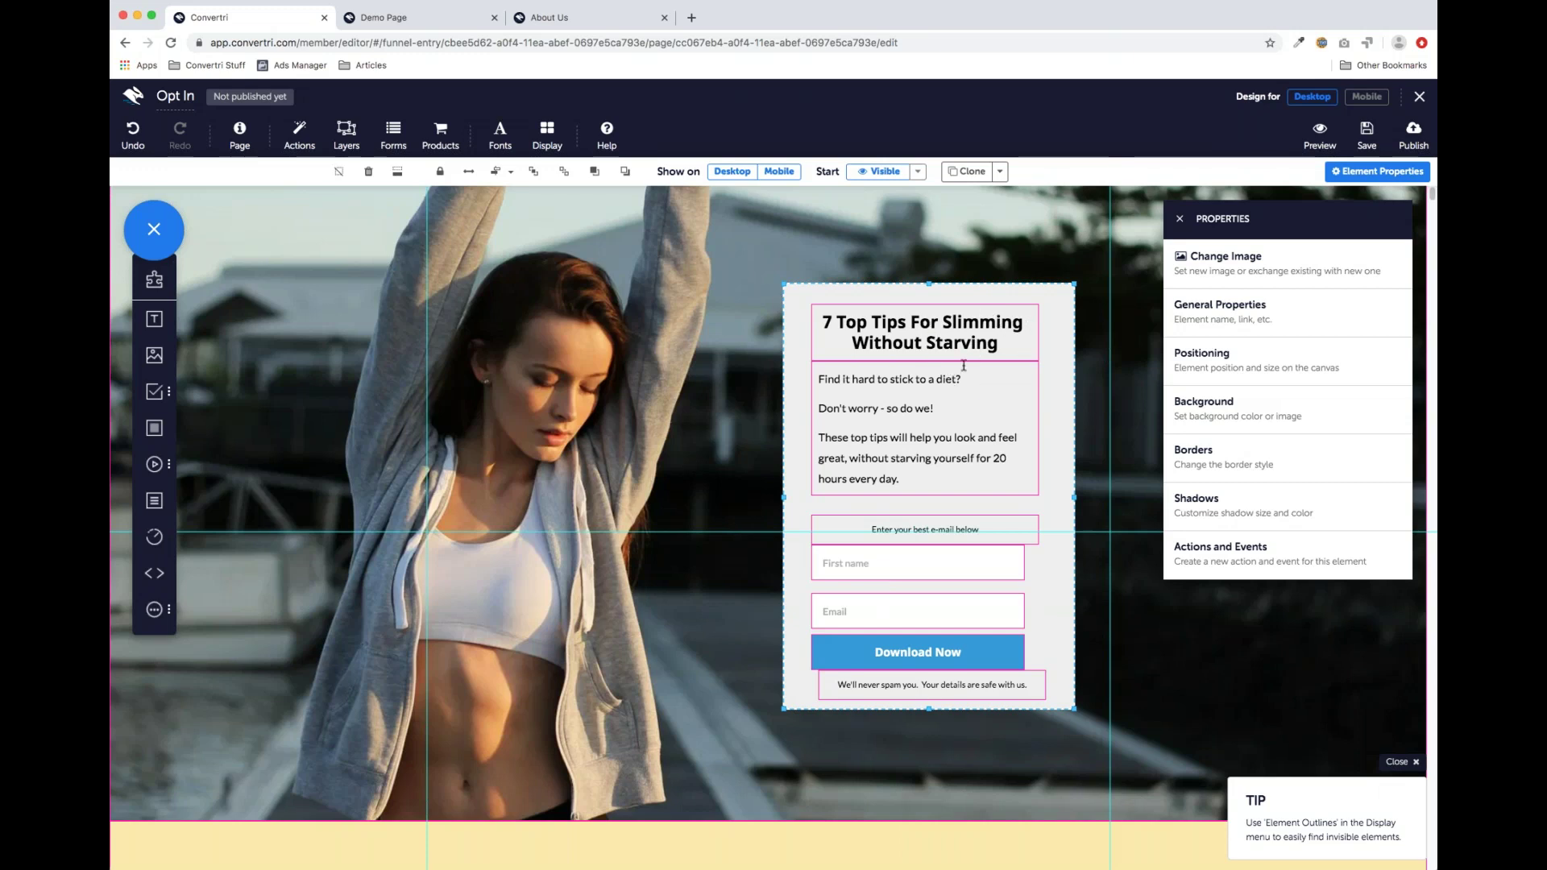
left_click(497, 174)
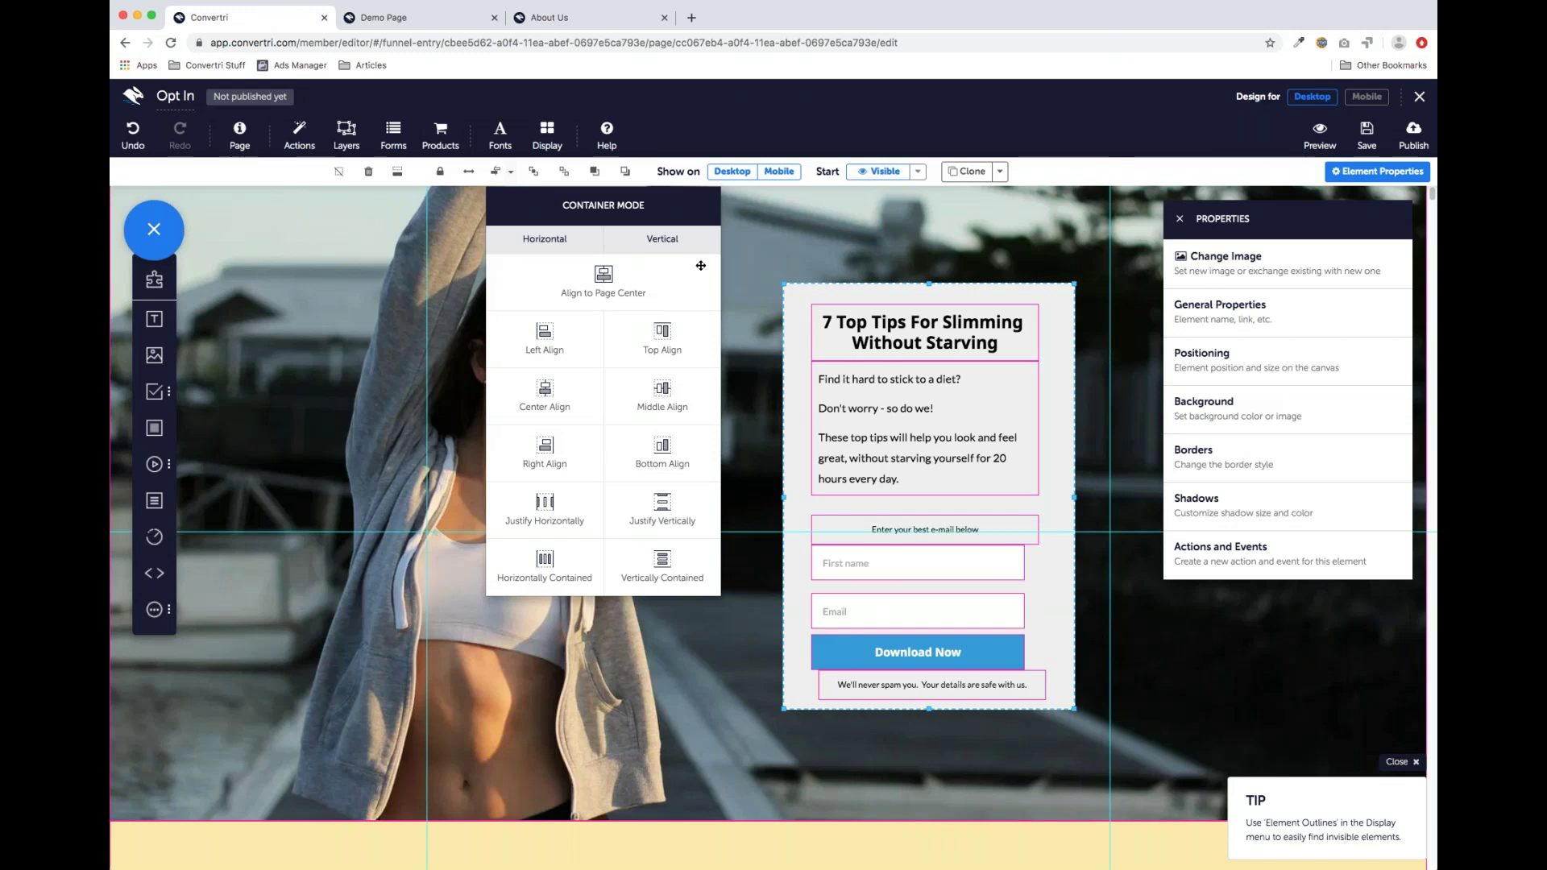
left_click(552, 402)
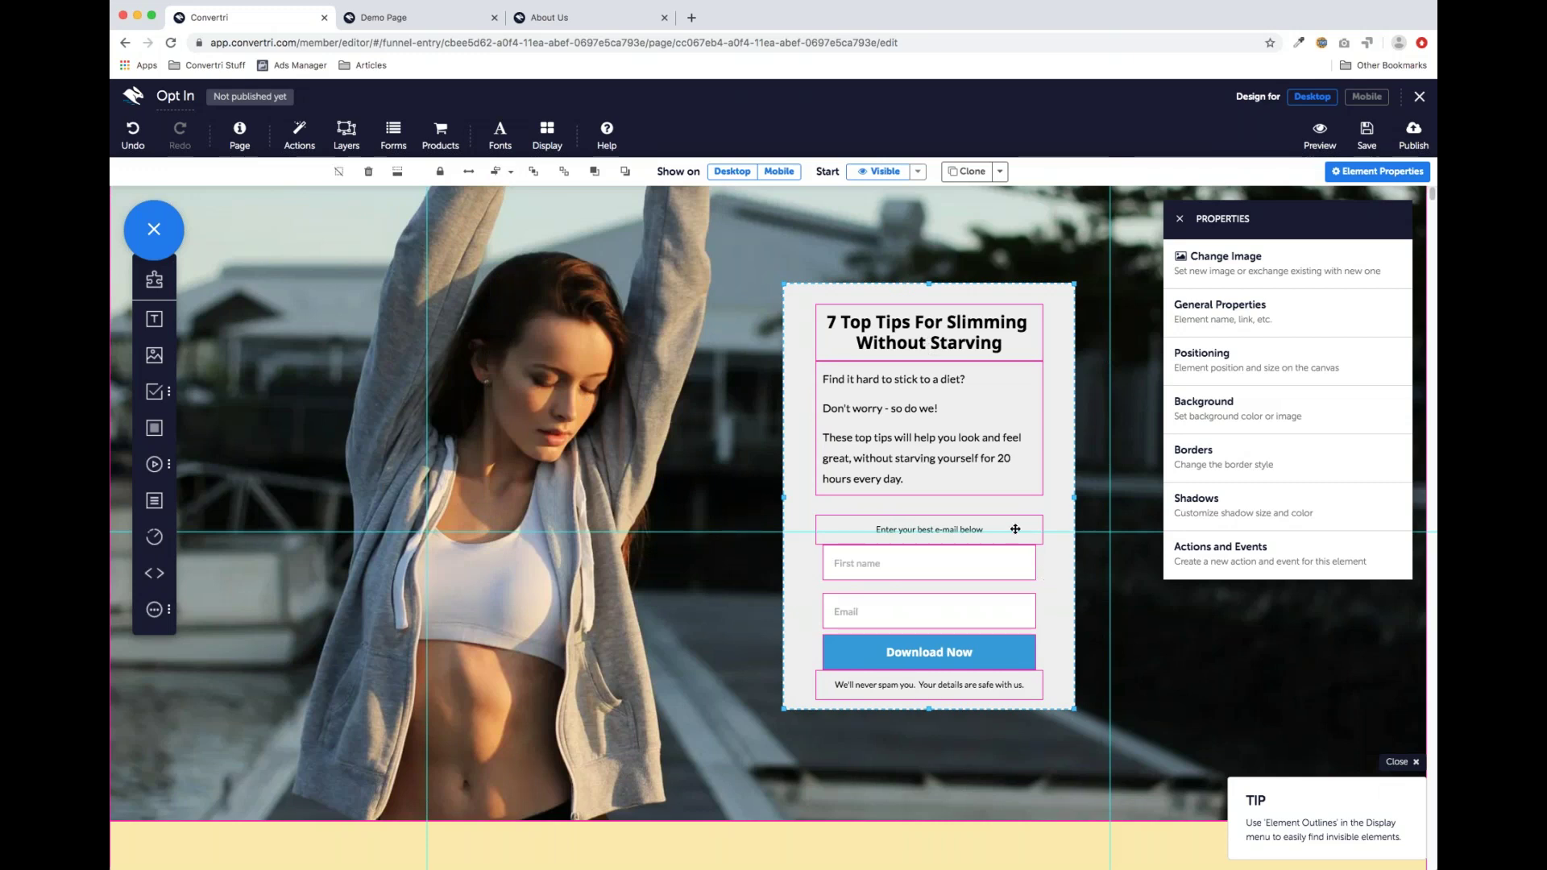
Move the Download Now button up slightly so that it meets the lower part of the Email field
left_click(914, 564)
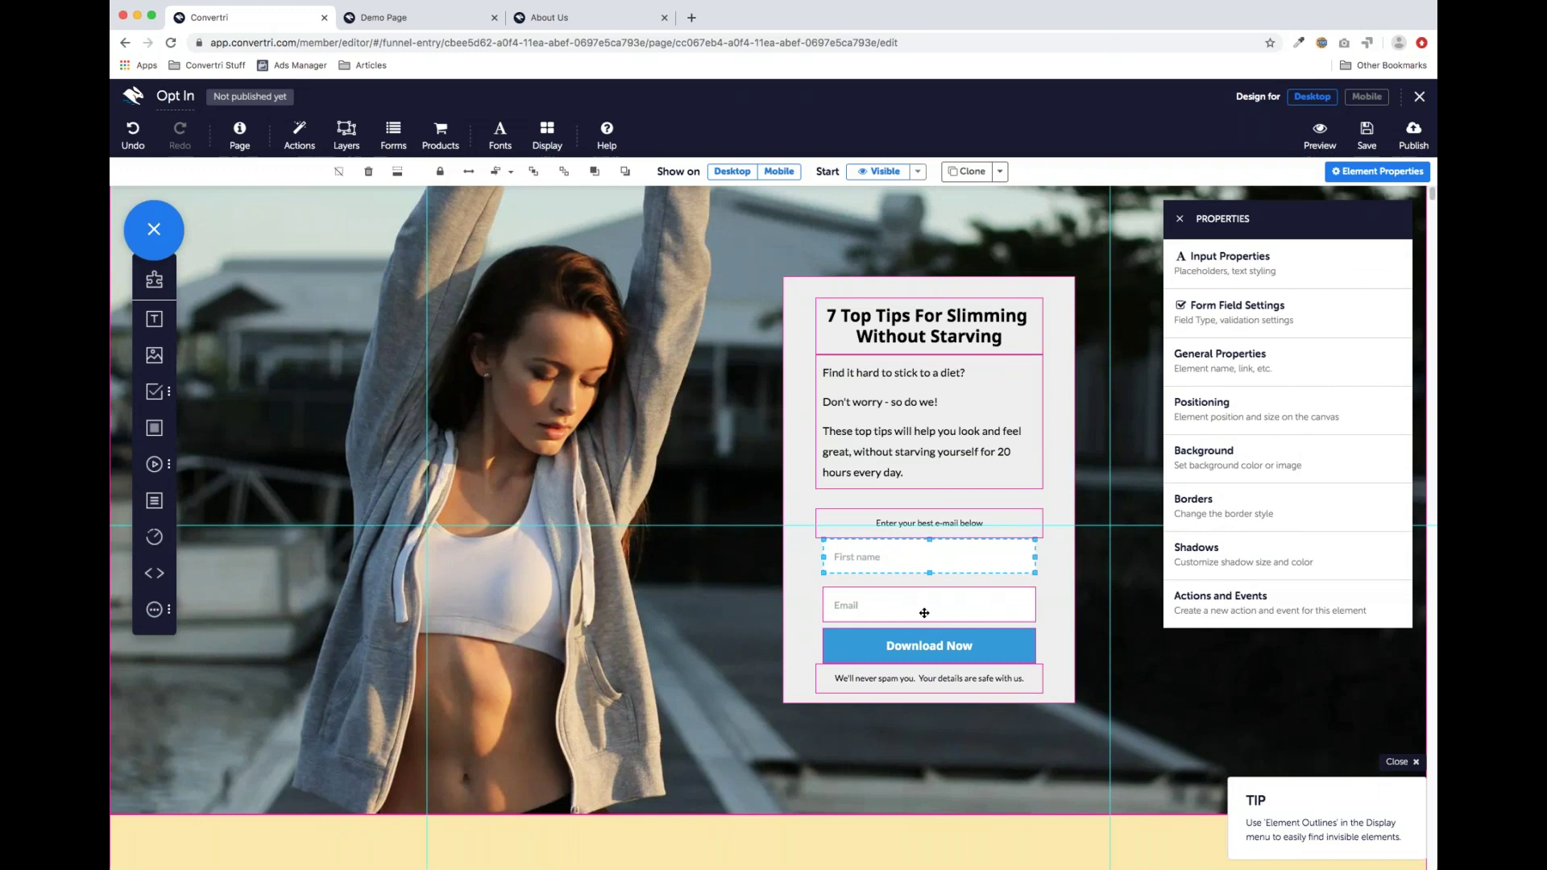
left_click(912, 605)
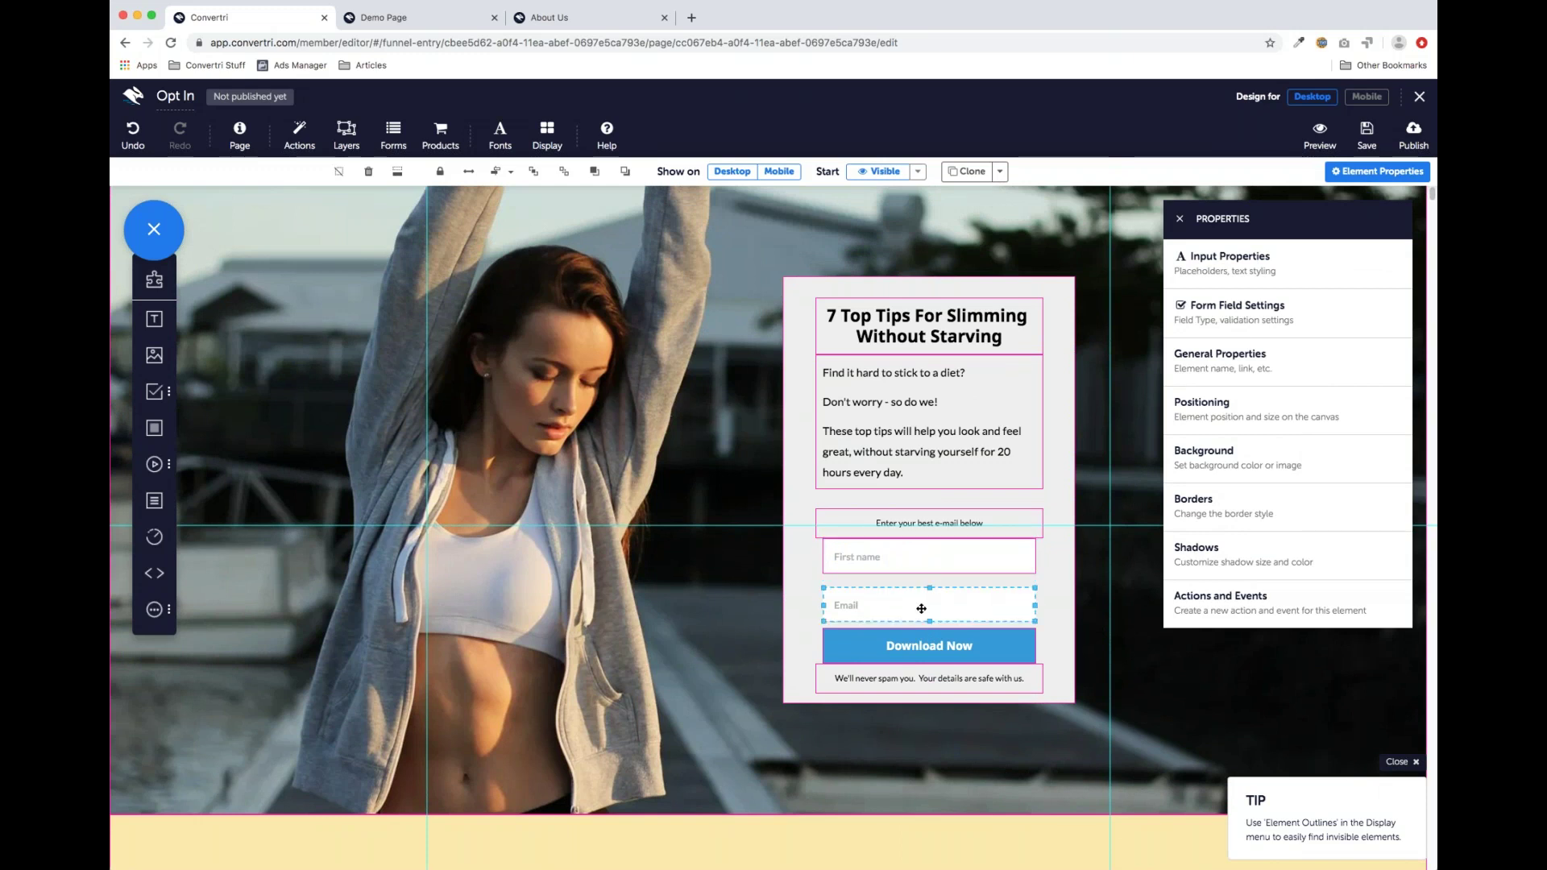
left_click(904, 639)
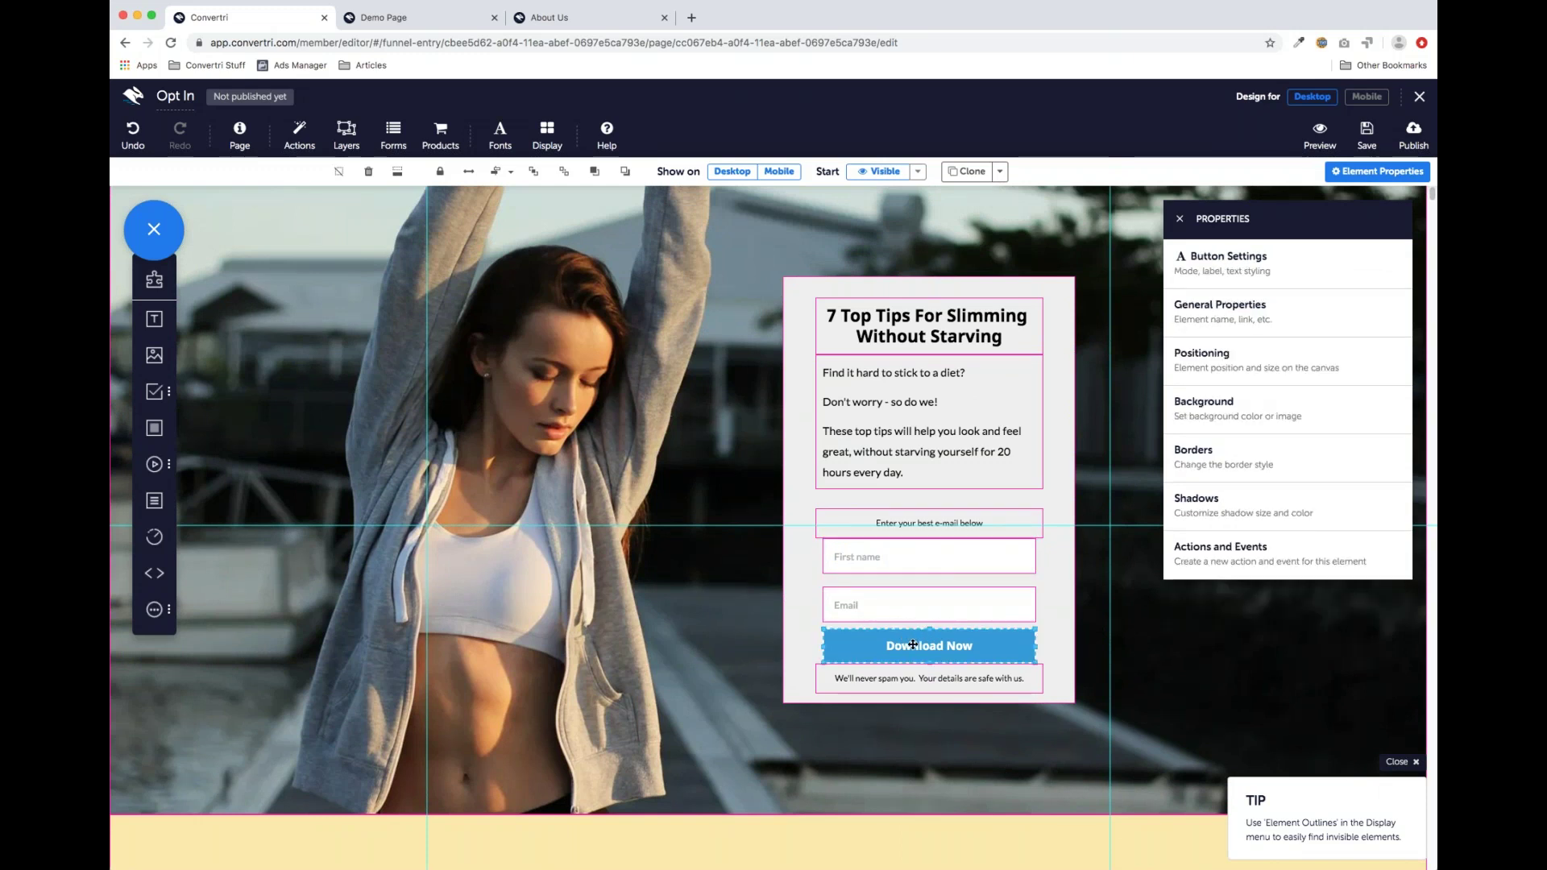
left_click_drag(912, 643, 912, 633)
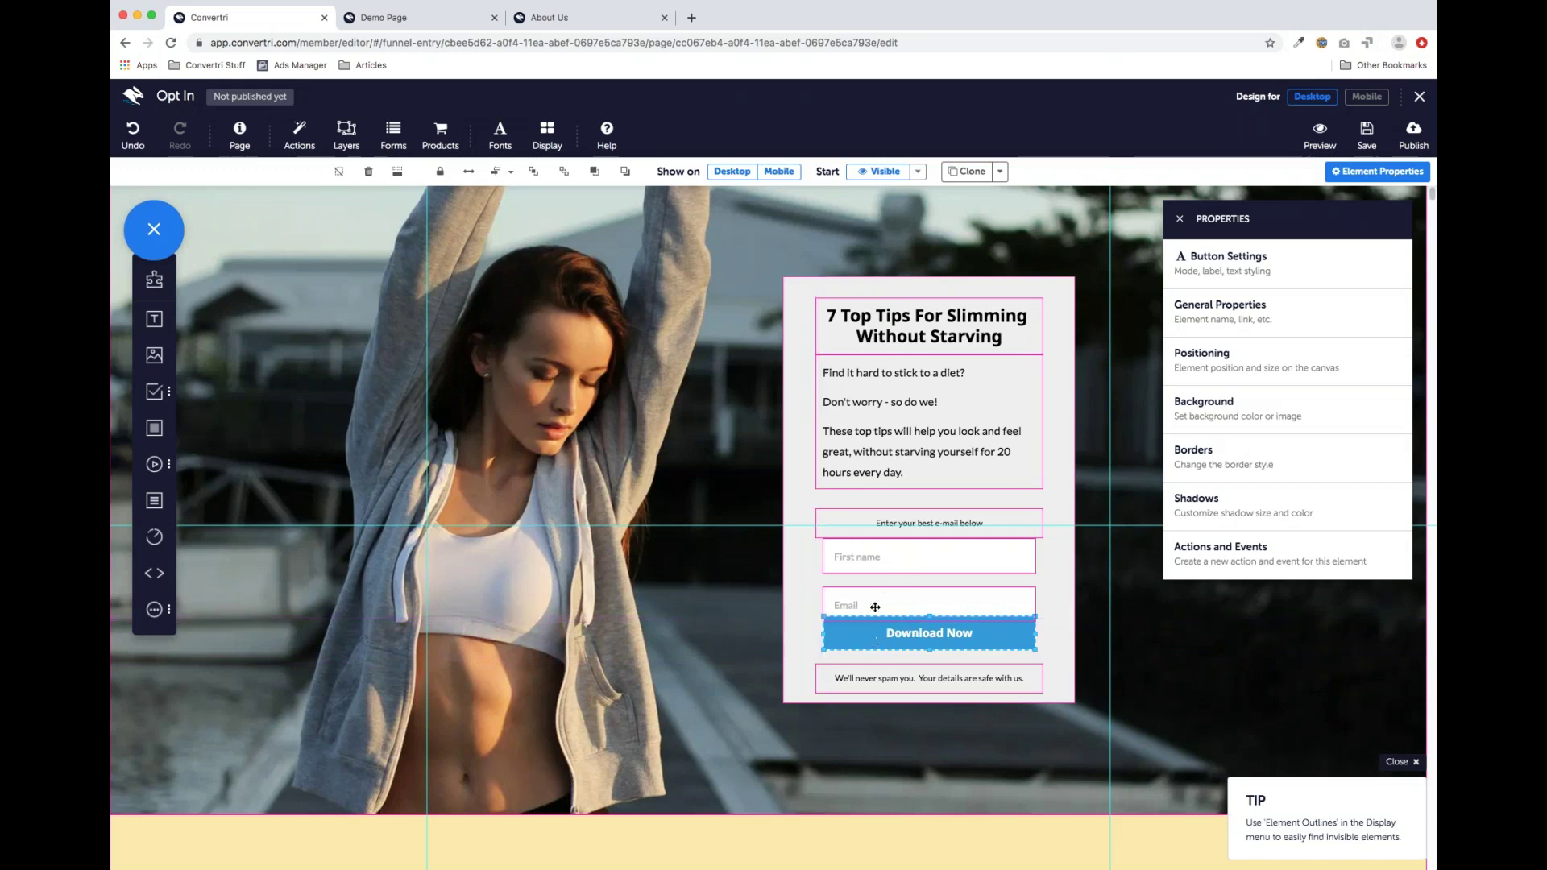
Distribute the First name field, Email field and Download Now button vertically with equal spacing
left_click(867, 559)
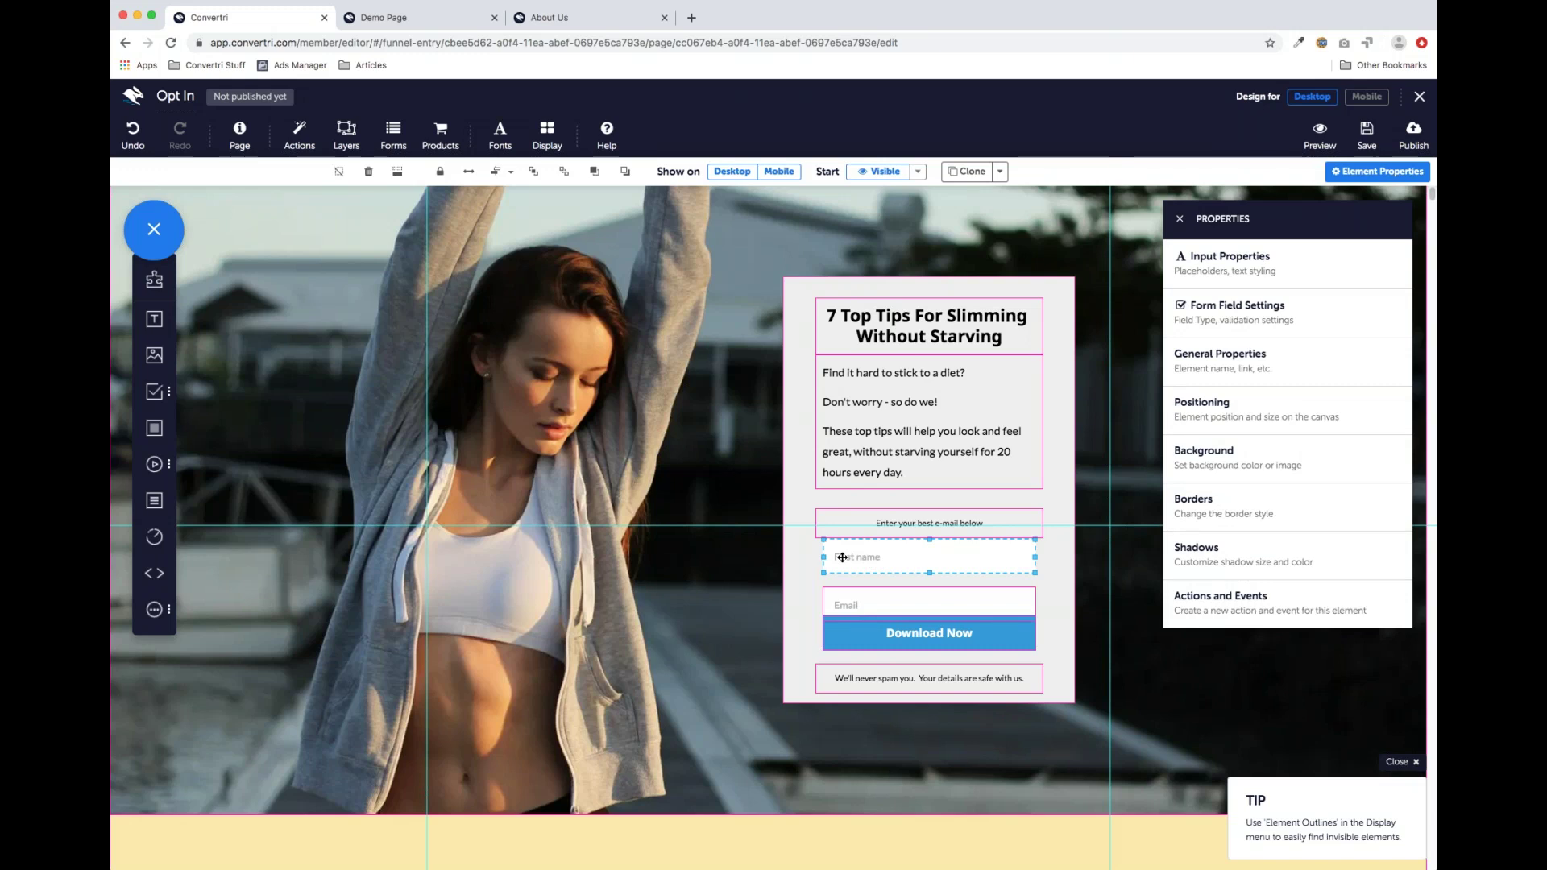
left_click(892, 602, "shift")
left_click(879, 638, "shift")
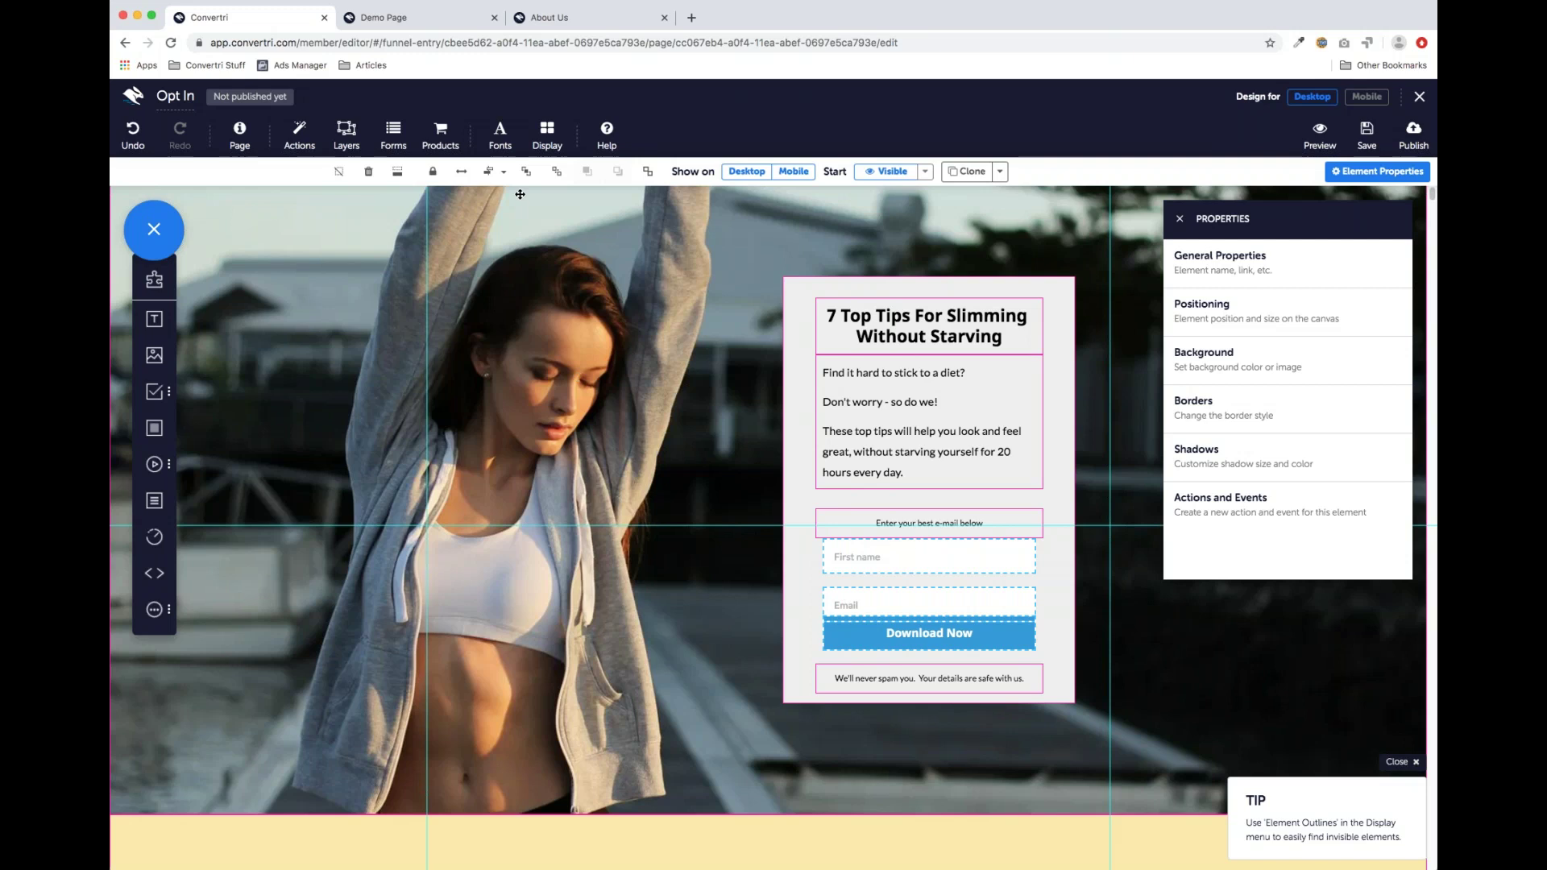
left_click(502, 172)
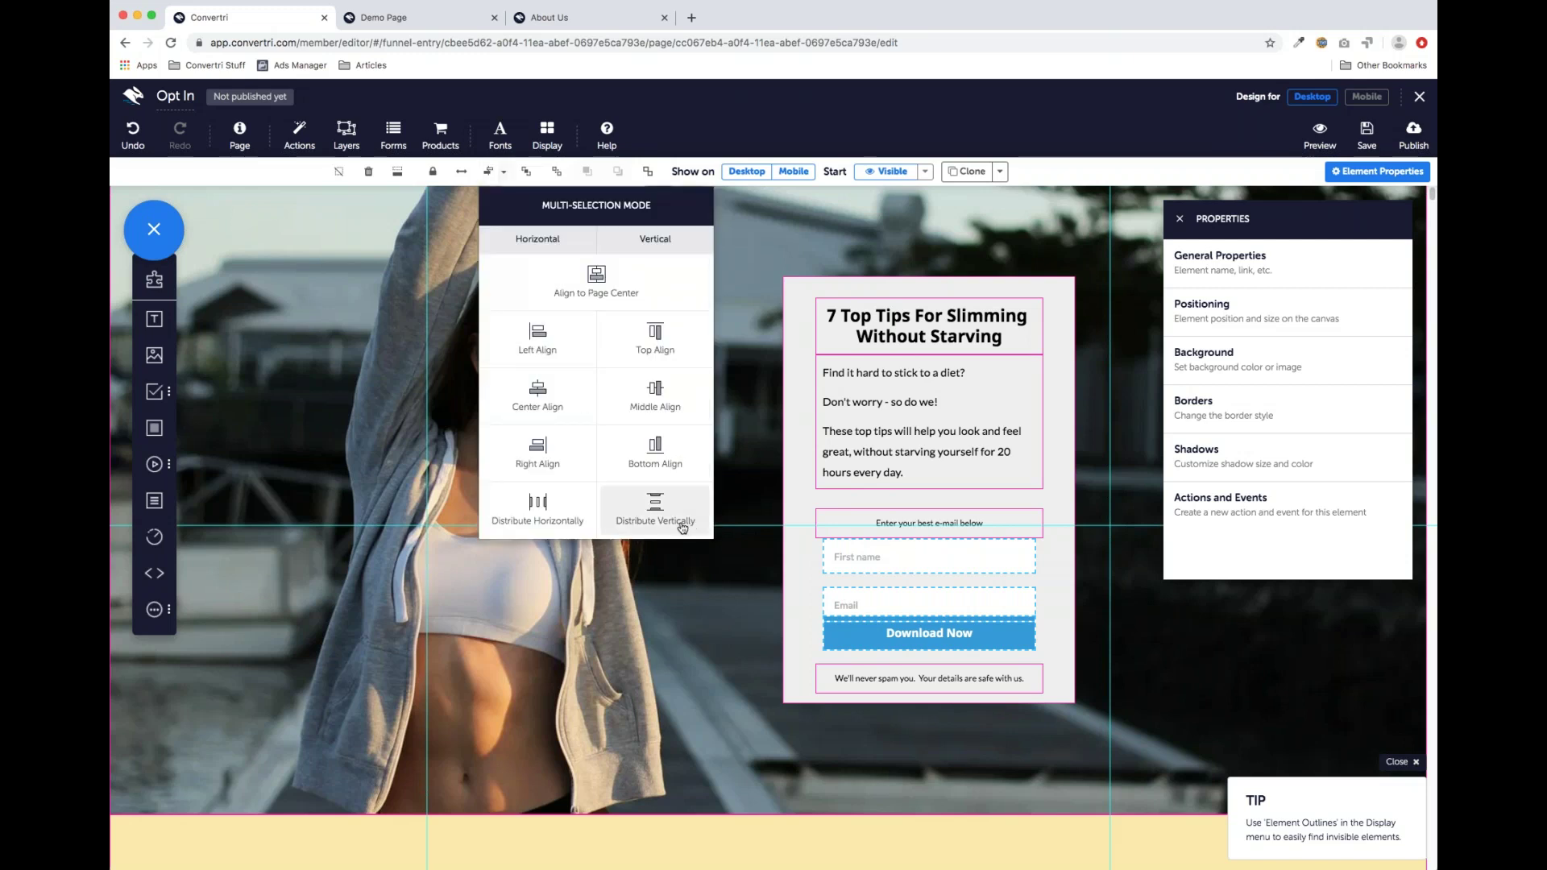
left_click(670, 511)
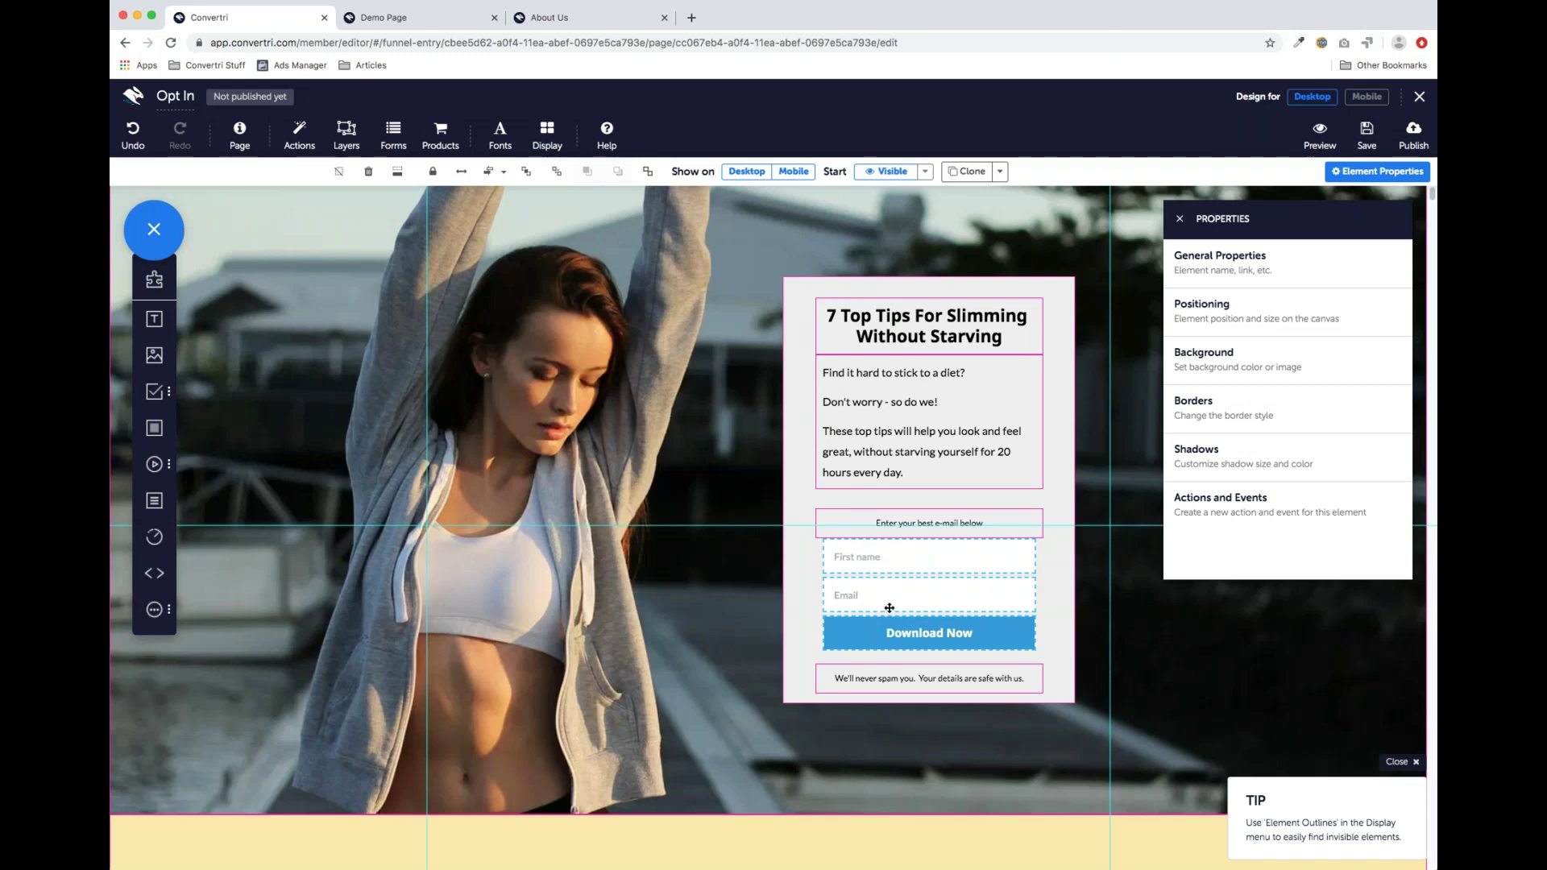
Nudge the "Enter your best e-mail below" text down slightly, closer to the First name field
scroll(886, 581, "down", 1)
left_click(885, 552)
left_click(894, 479)
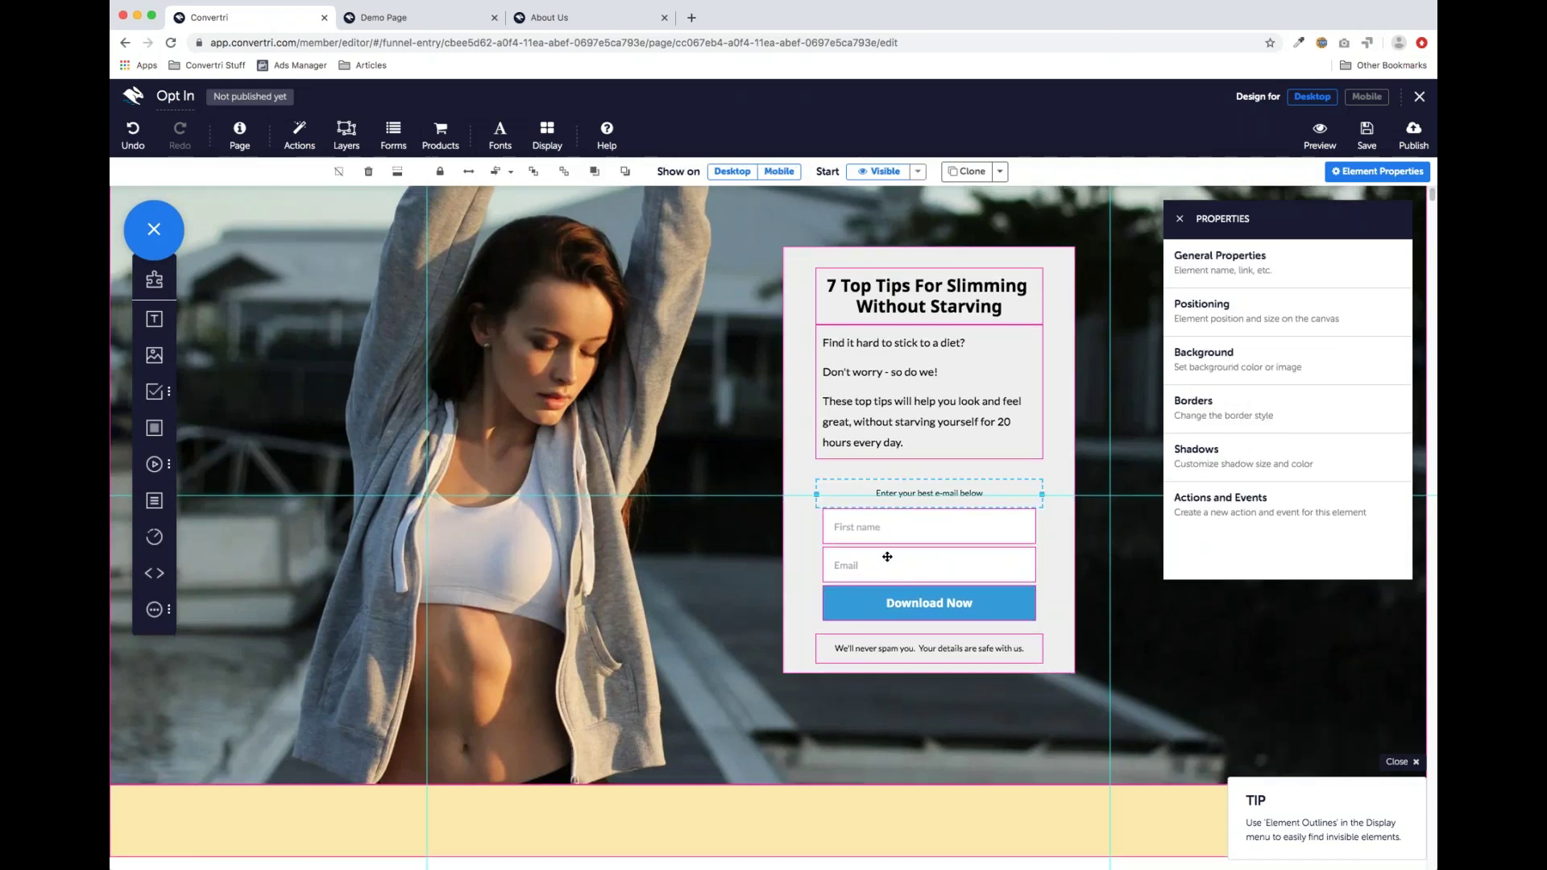
key("Down")
key("Down")
key("Down")
key("Down")
key("Down")
key("Down")
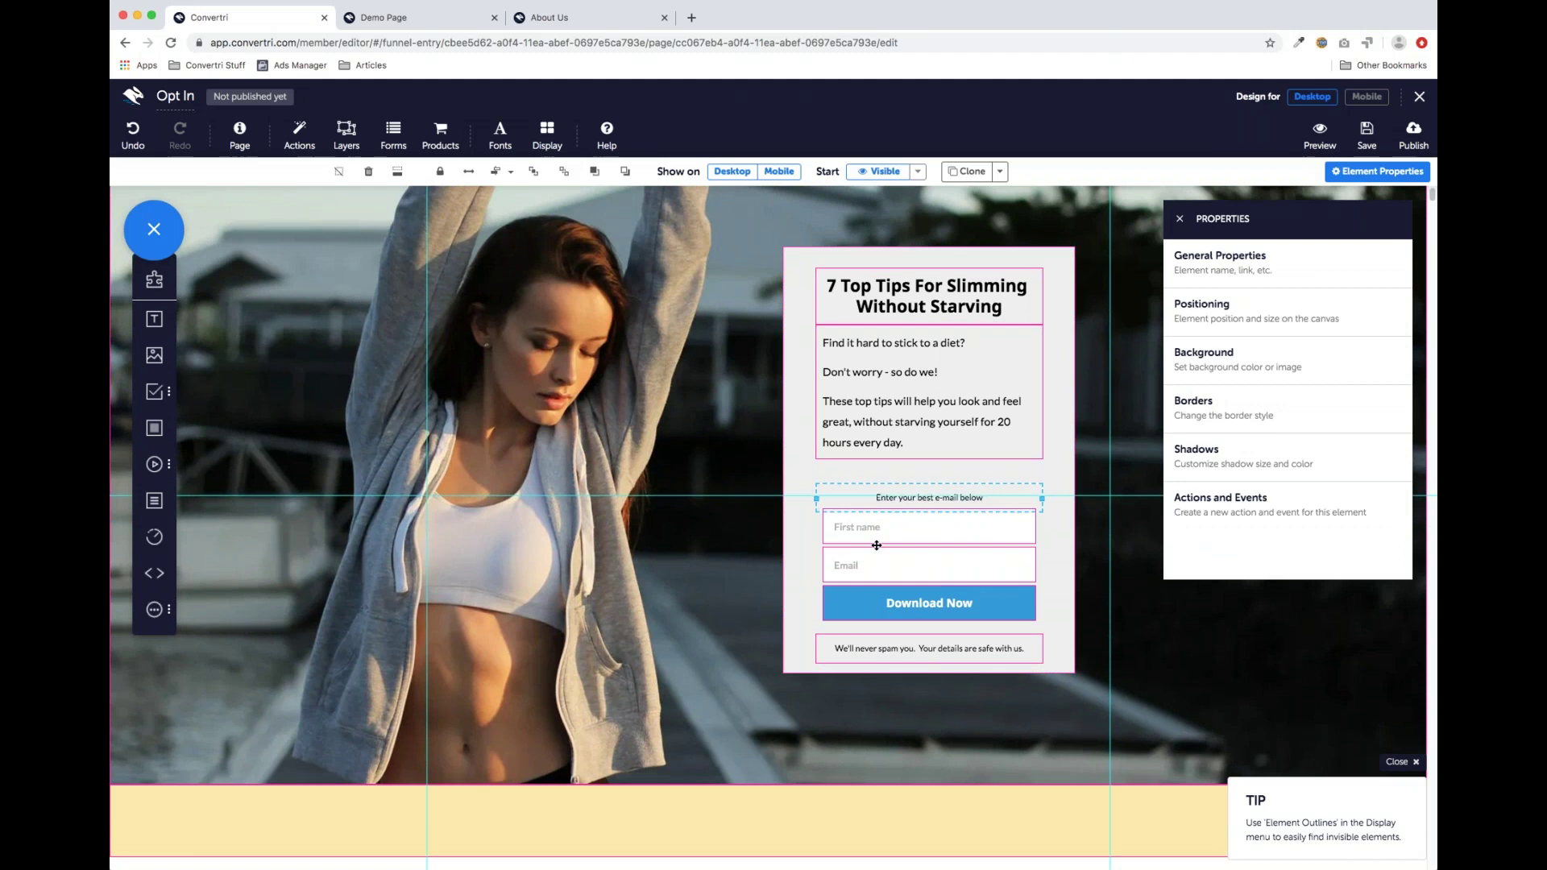
Nudge the spam disclaimer text up slightly, closer to the Download Now button
left_click(917, 634)
scroll(917, 634, "down", 1)
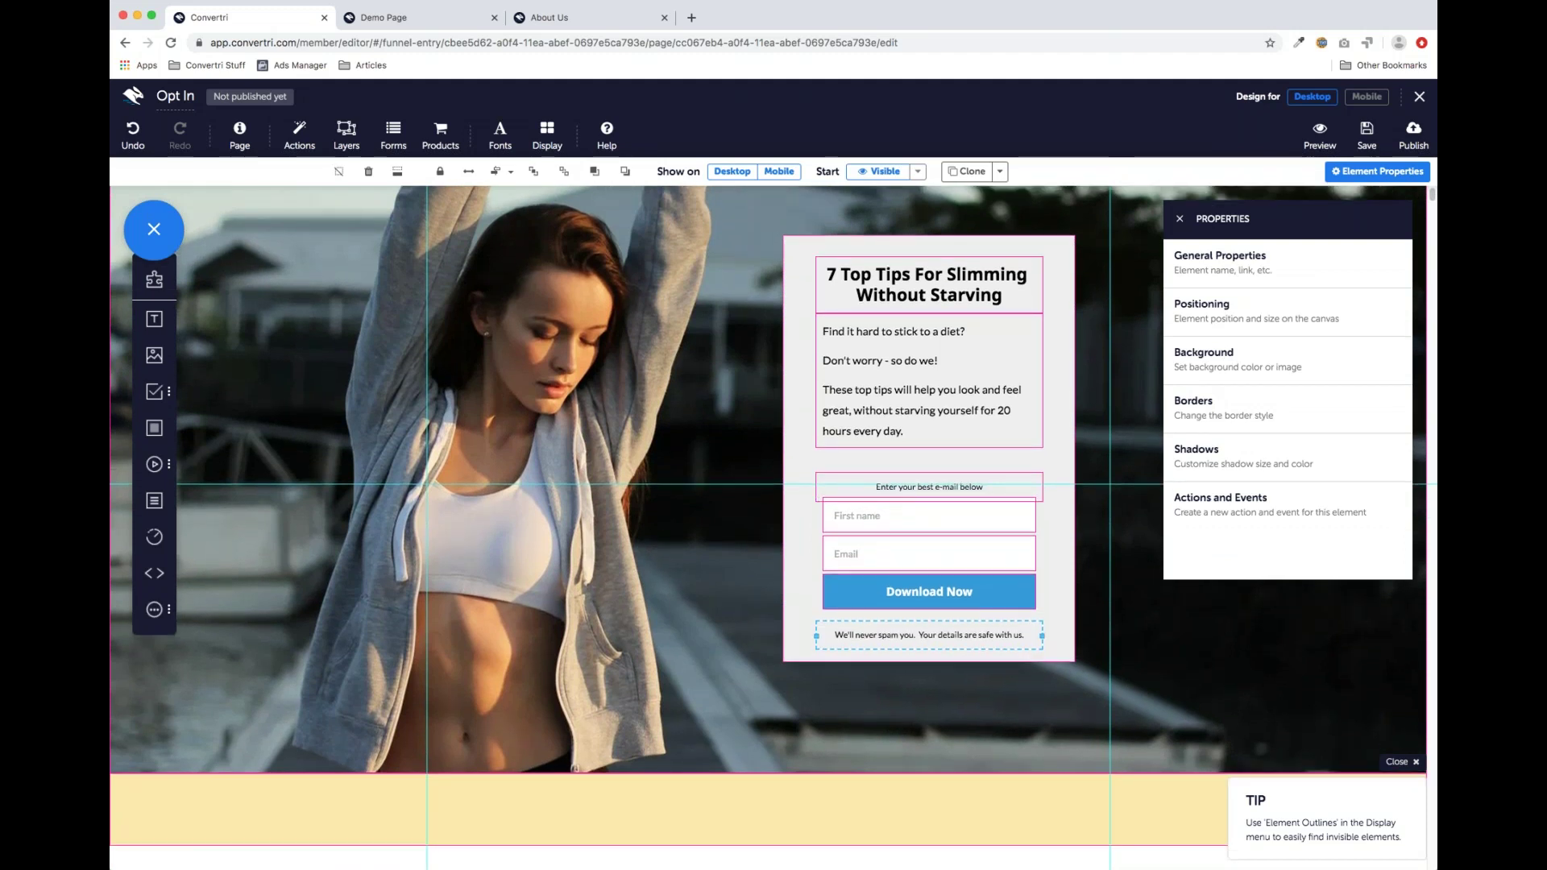
key("Up")
key("Up")
key("Up")
key("Up")
key("Up")
key("Up")
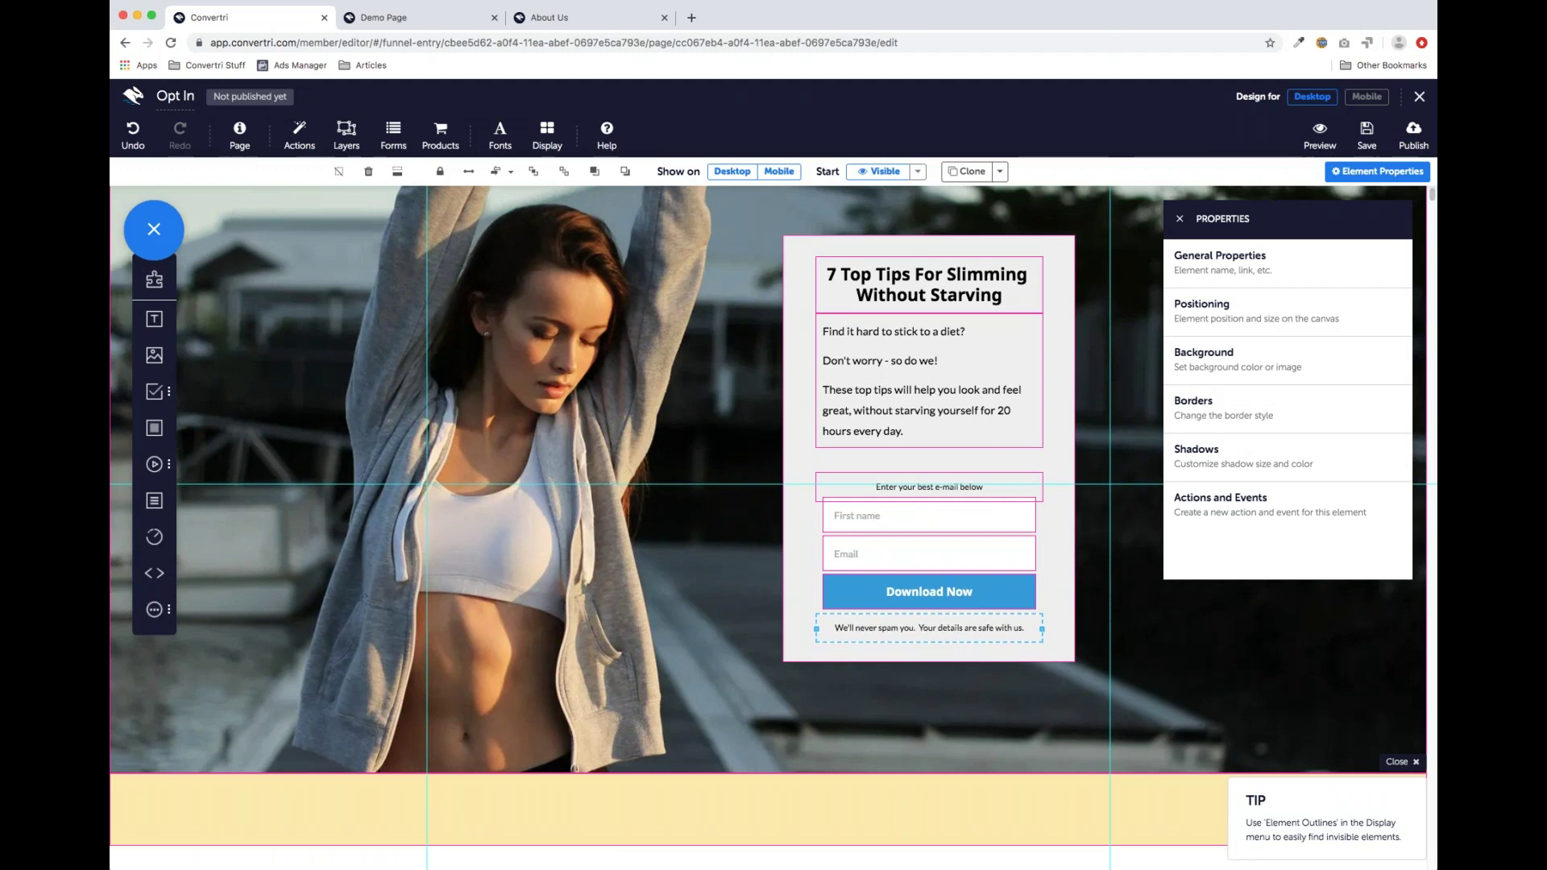
Turn off element outlines for the page canvas and check the form panel's layout without them
left_click(926, 679)
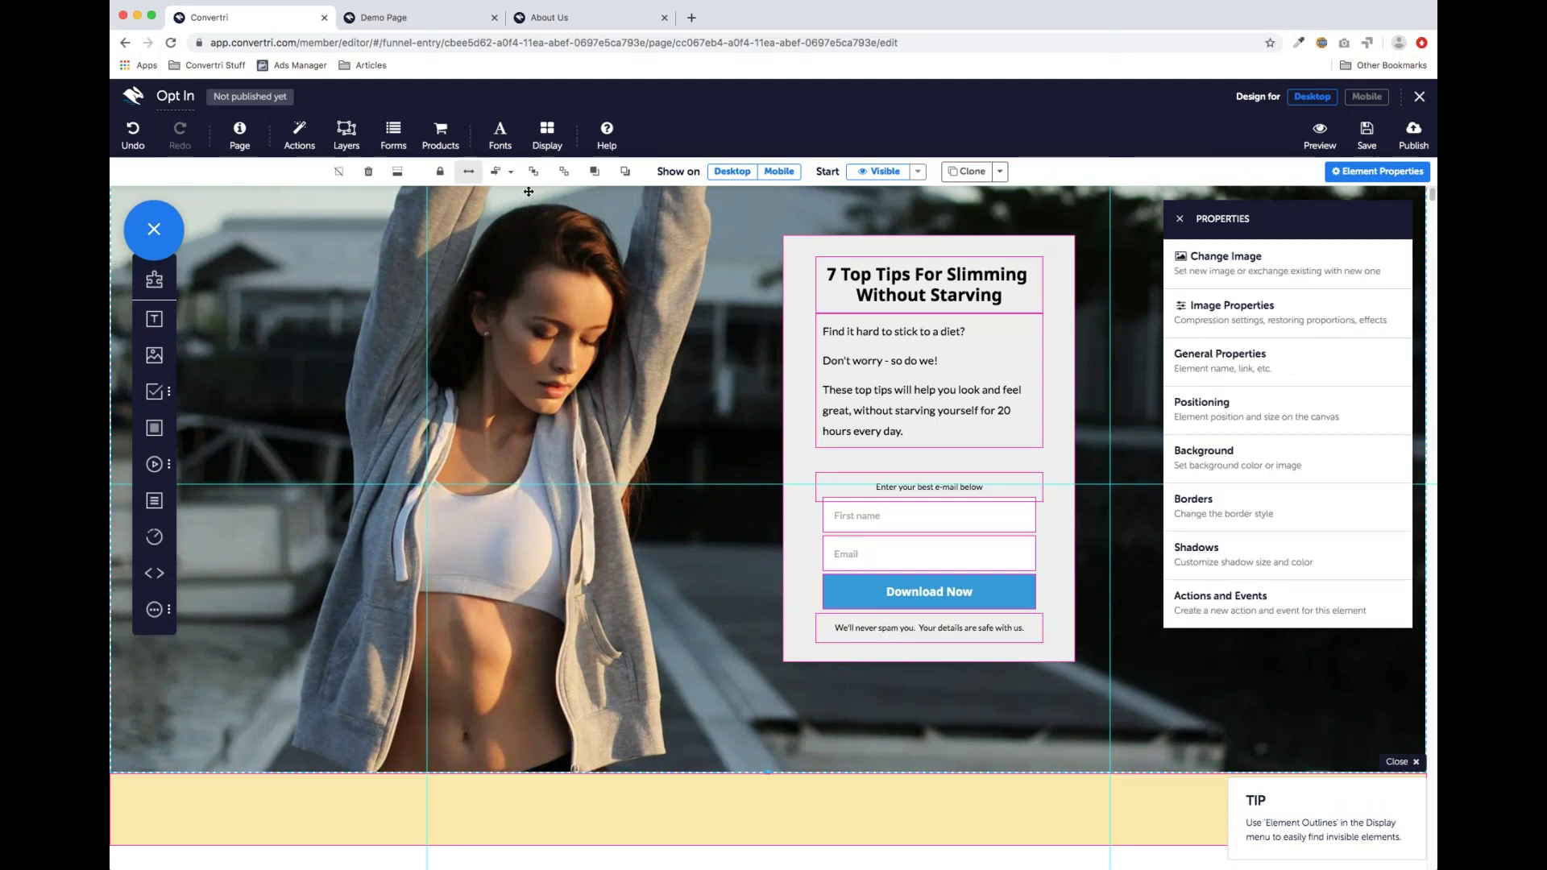
left_click(547, 136)
left_click(688, 201)
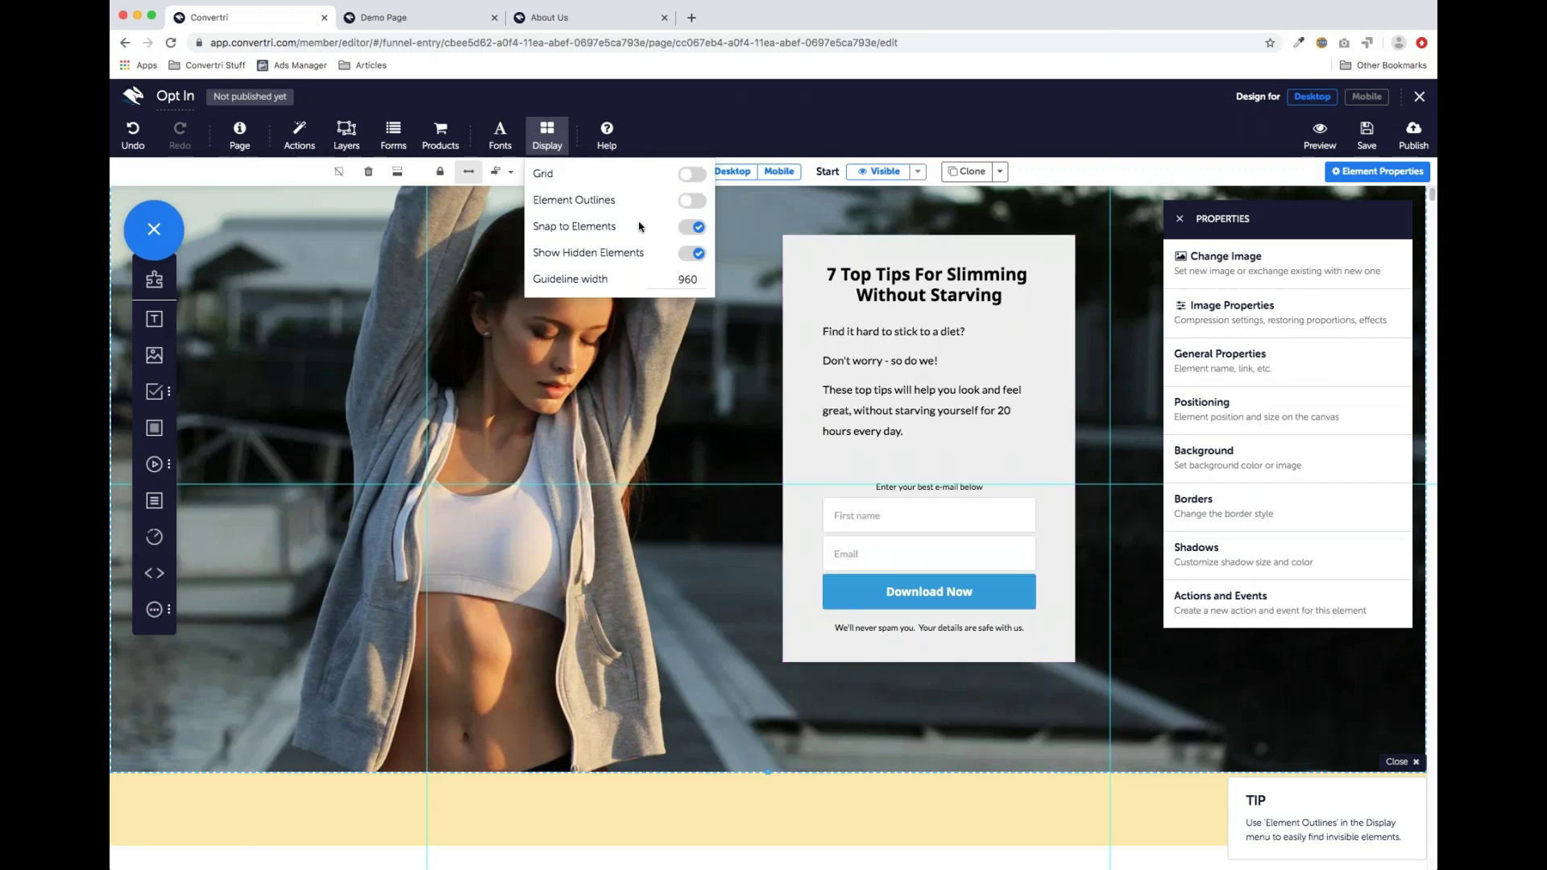
left_click(552, 147)
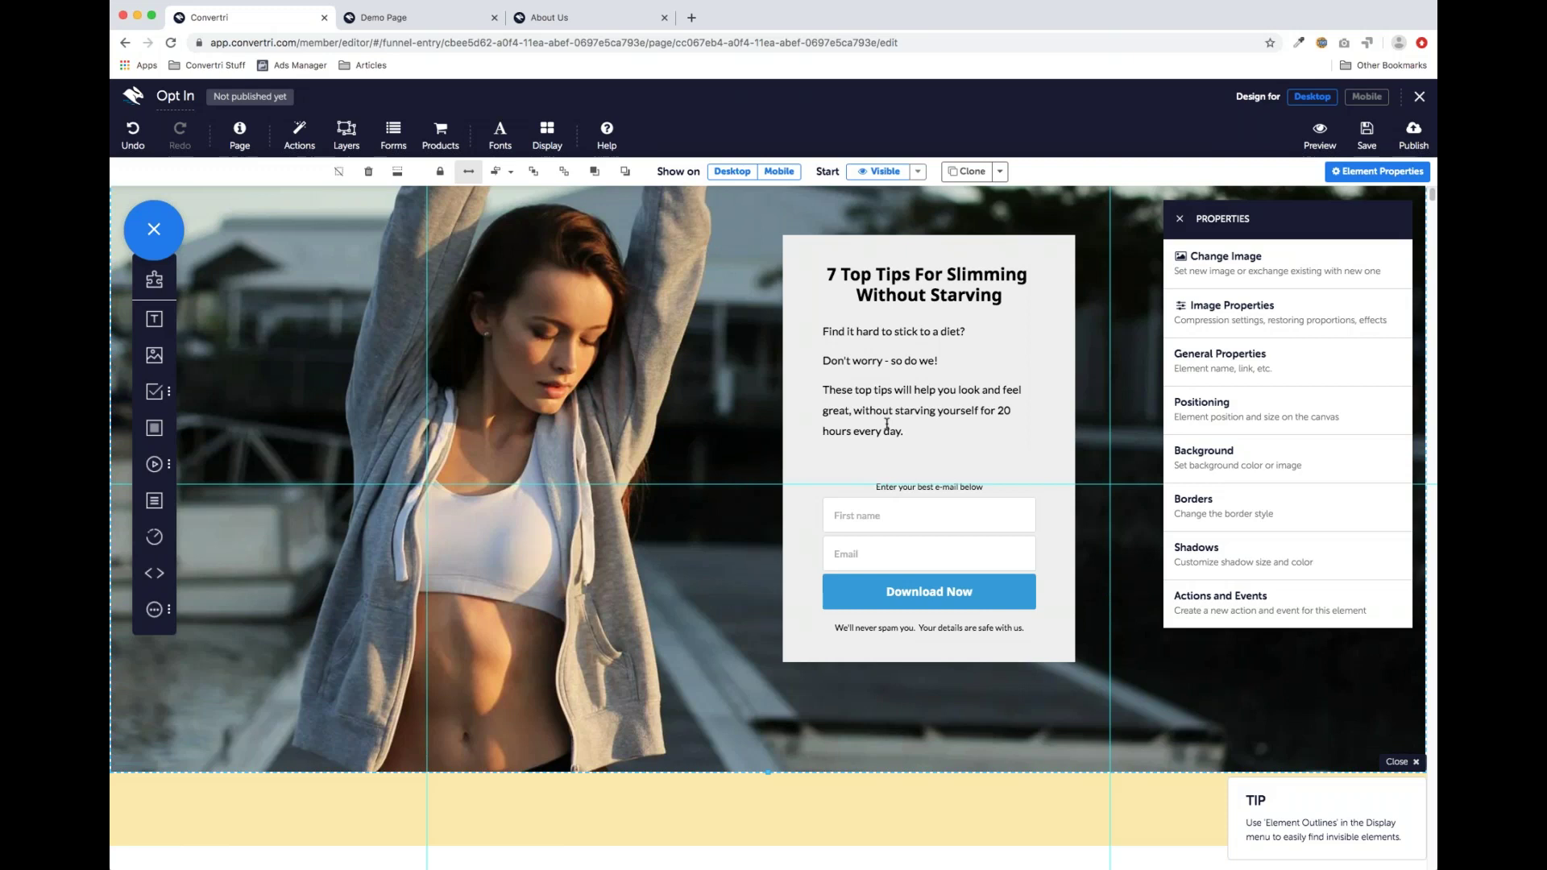
scroll(888, 424, "up", 1)
scroll(887, 424, "up", 3)
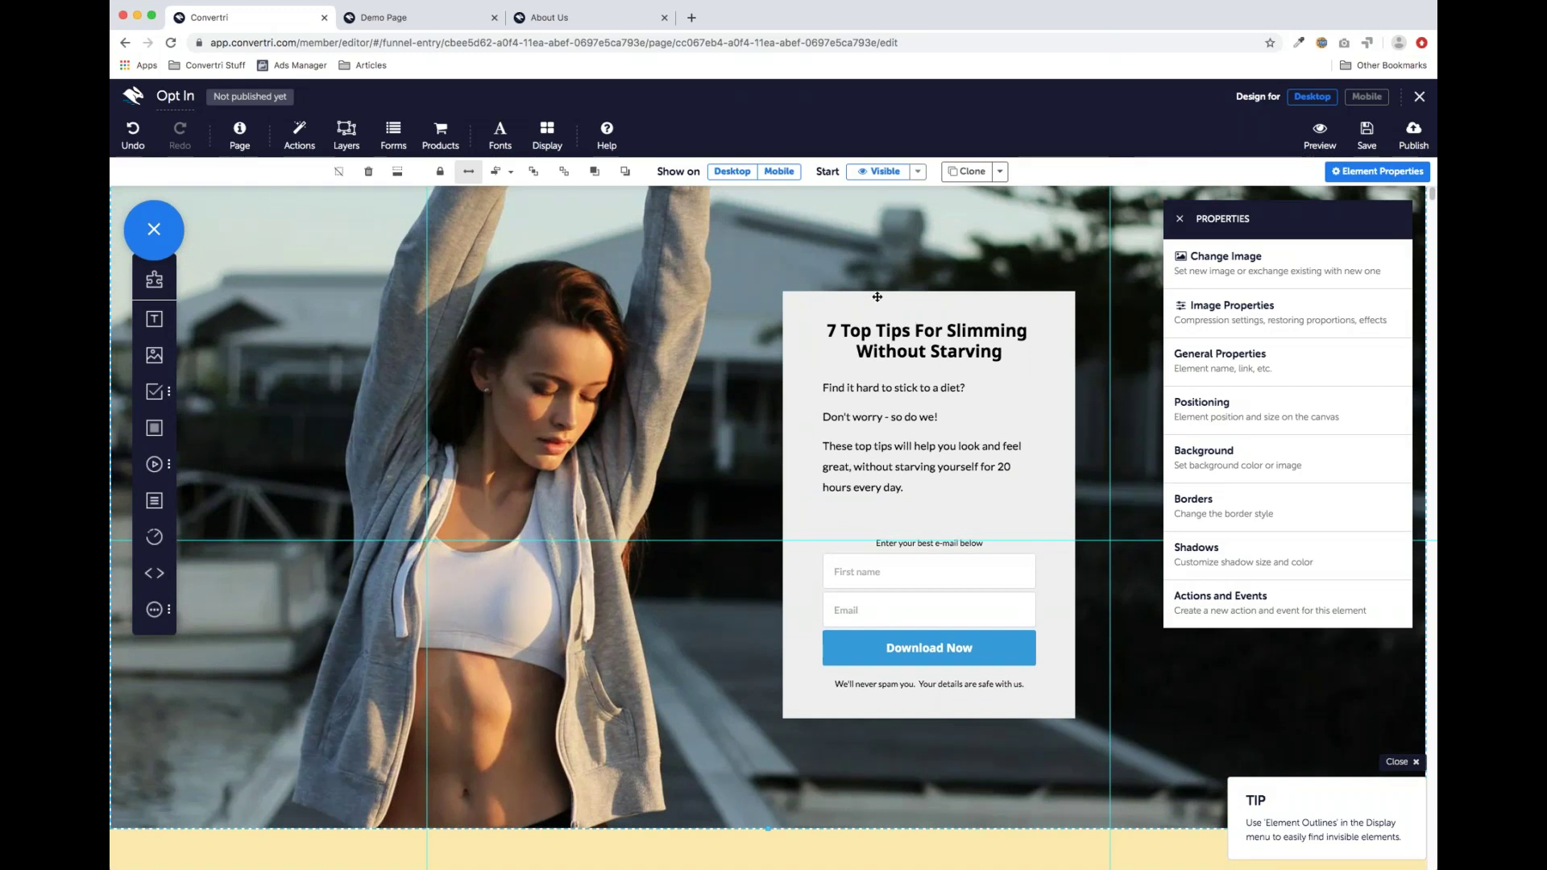
Check the panel styling on the Demo Page and give the form panel a uniform border radius of 20 on all corners
left_click(420, 20)
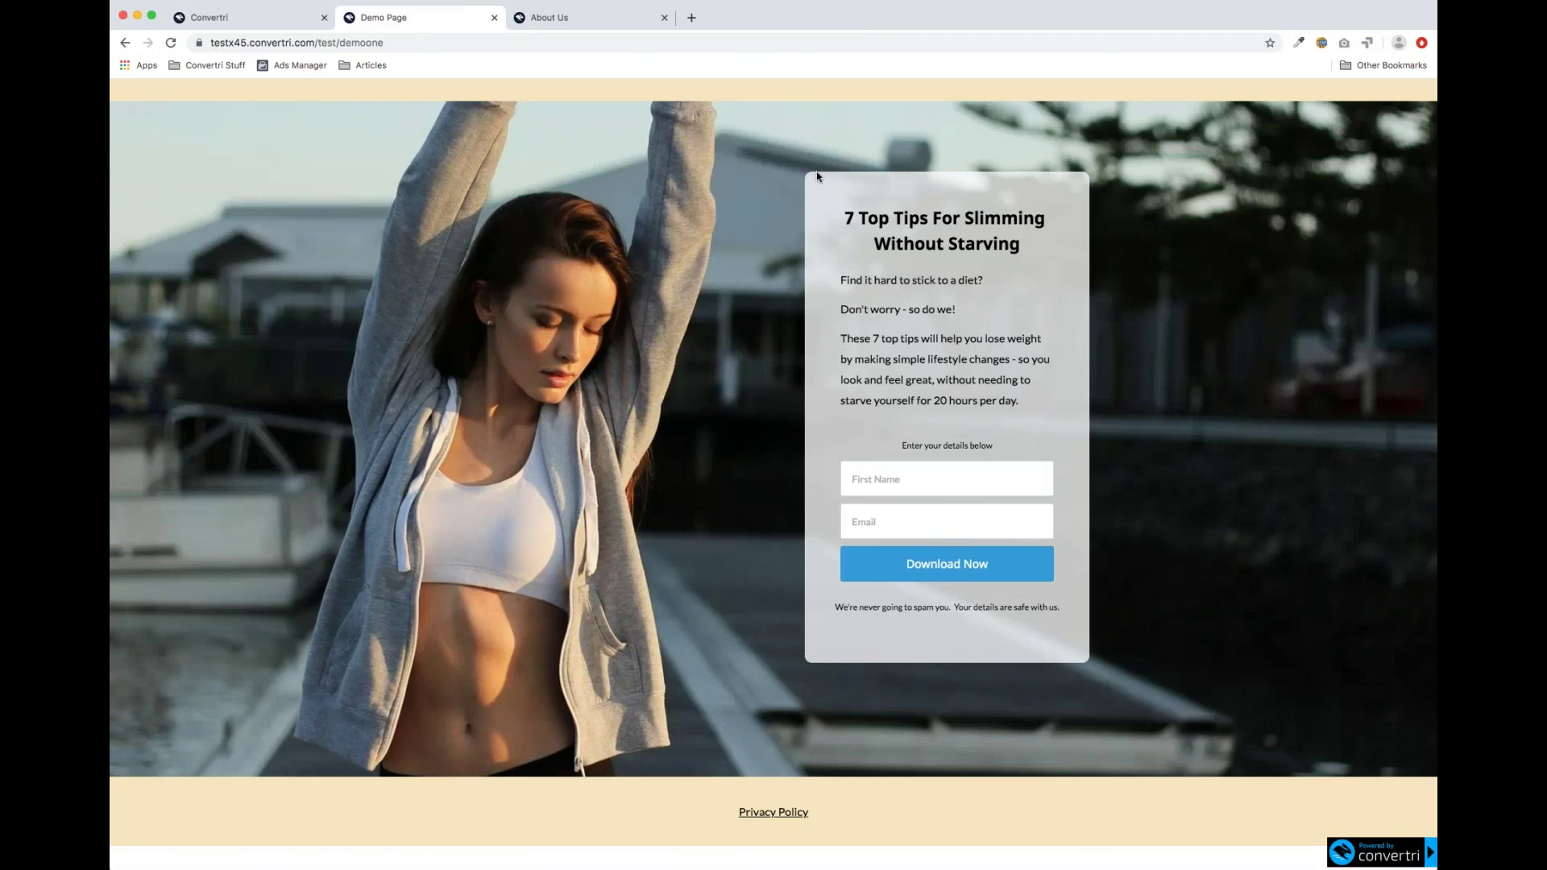
left_click(216, 22)
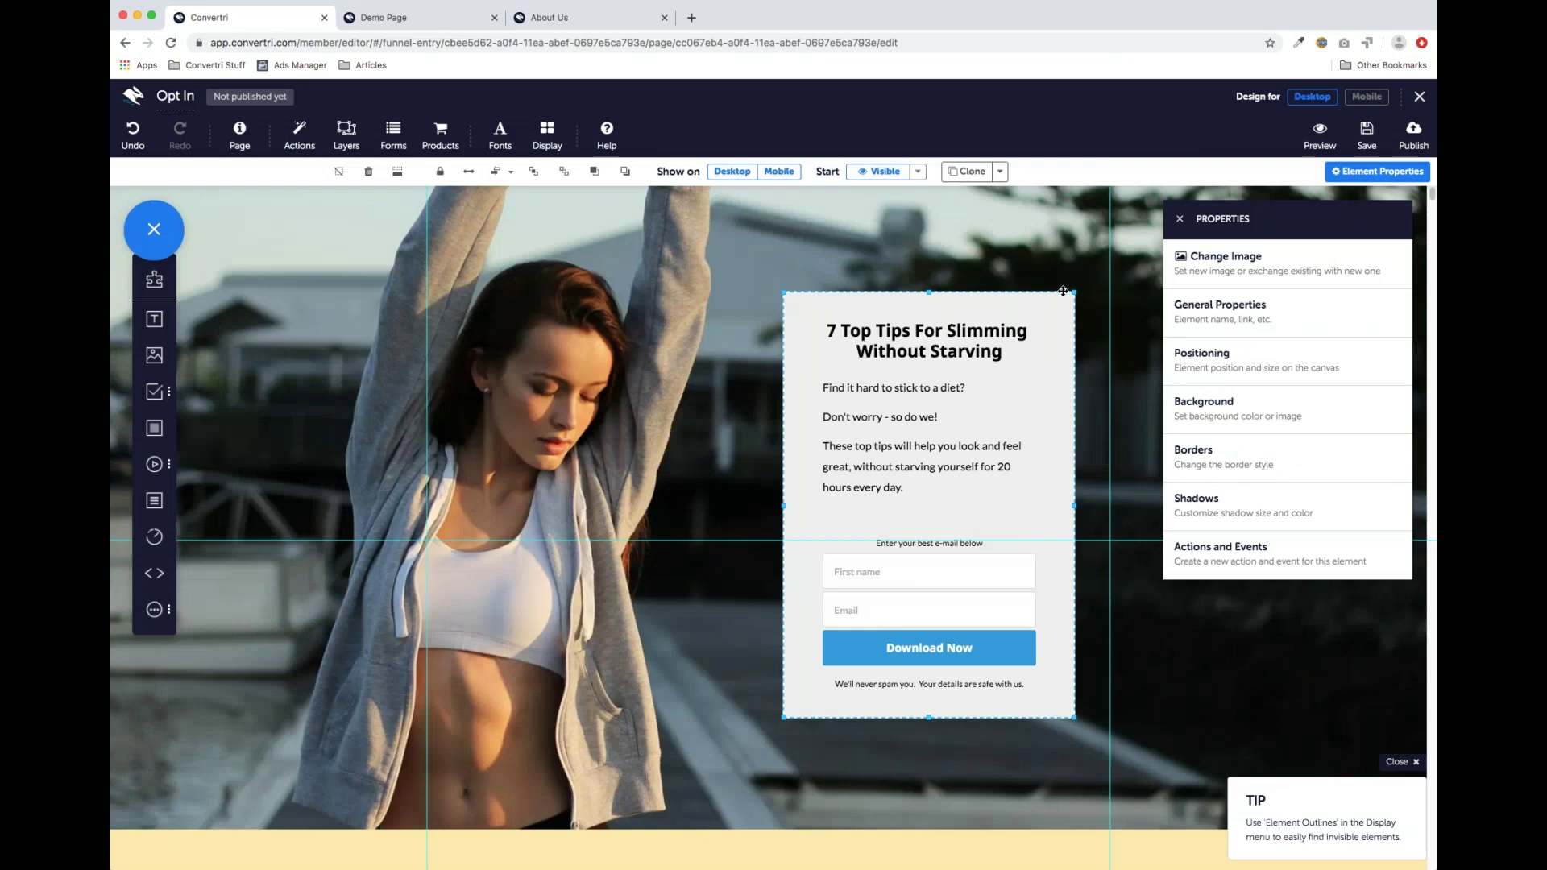
left_click(1271, 458)
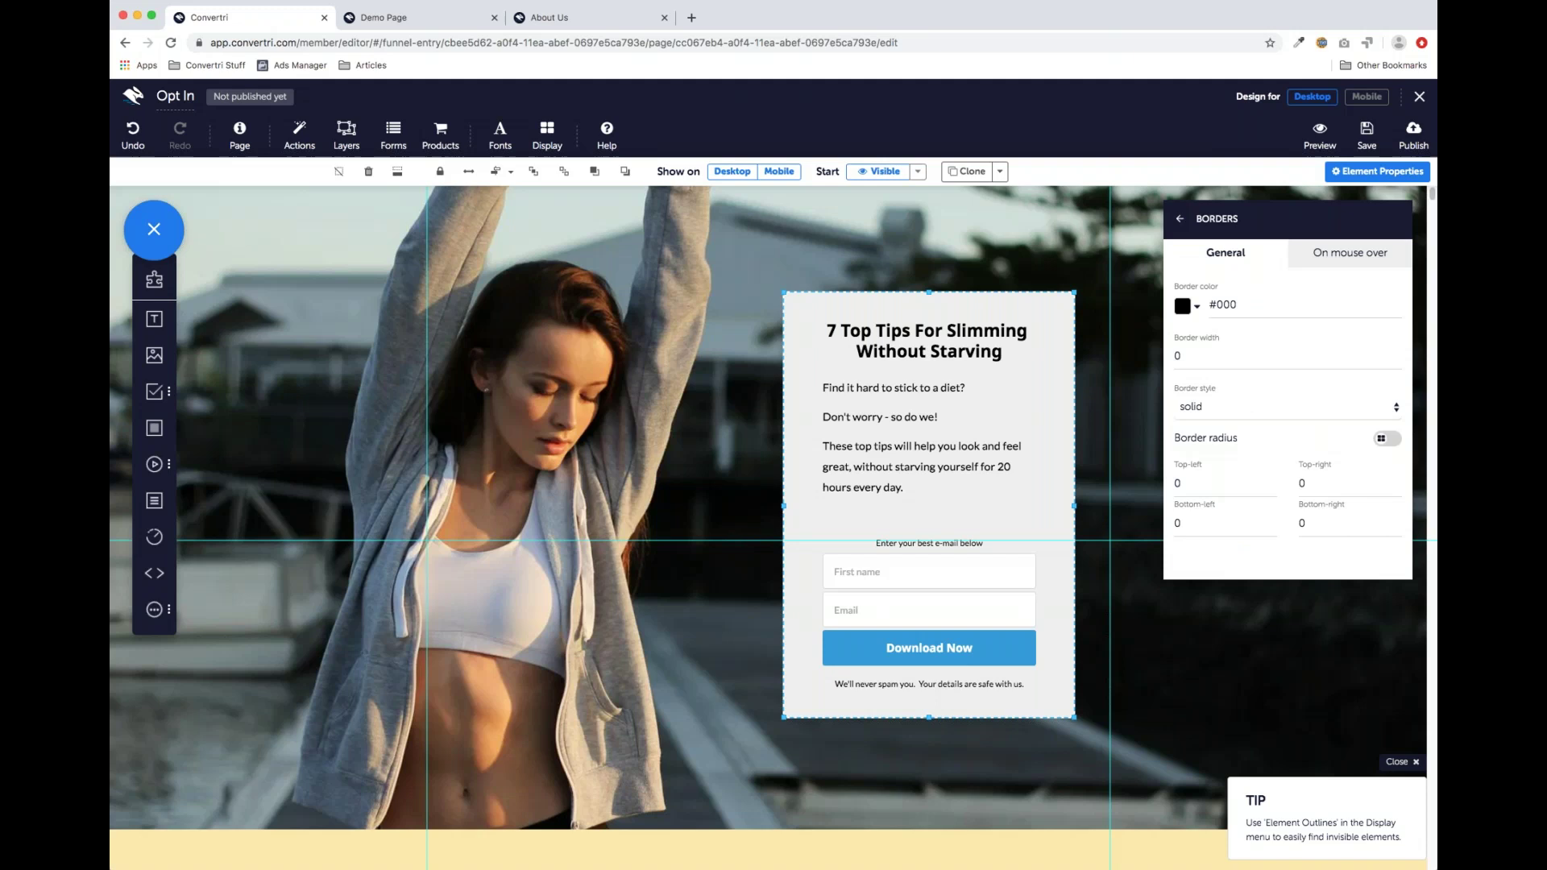
left_click(1386, 439)
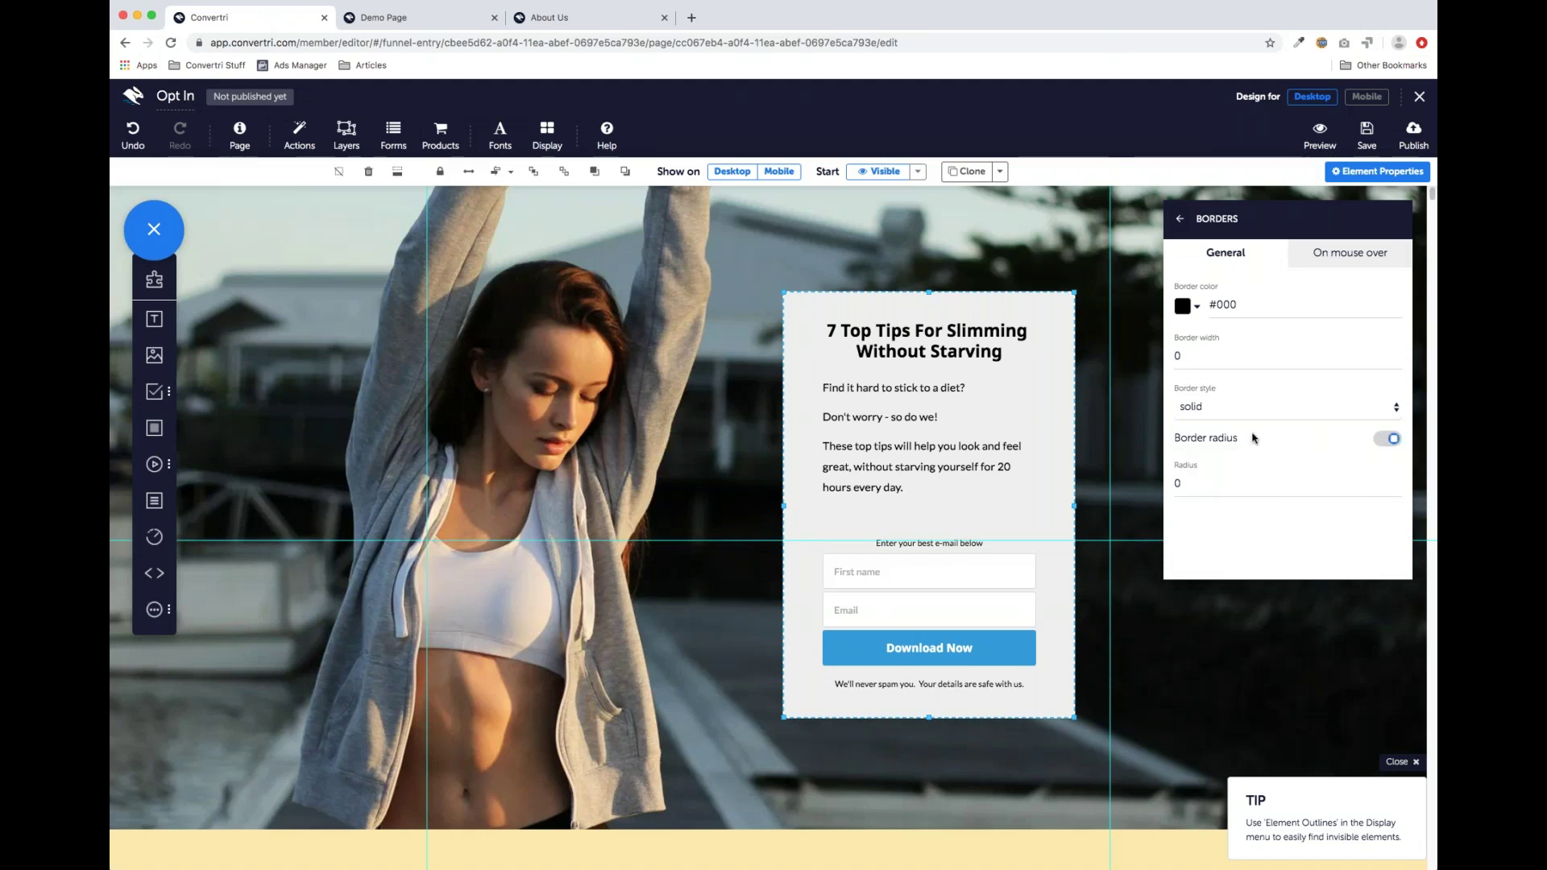
left_click(1177, 485)
left_click(1123, 539)
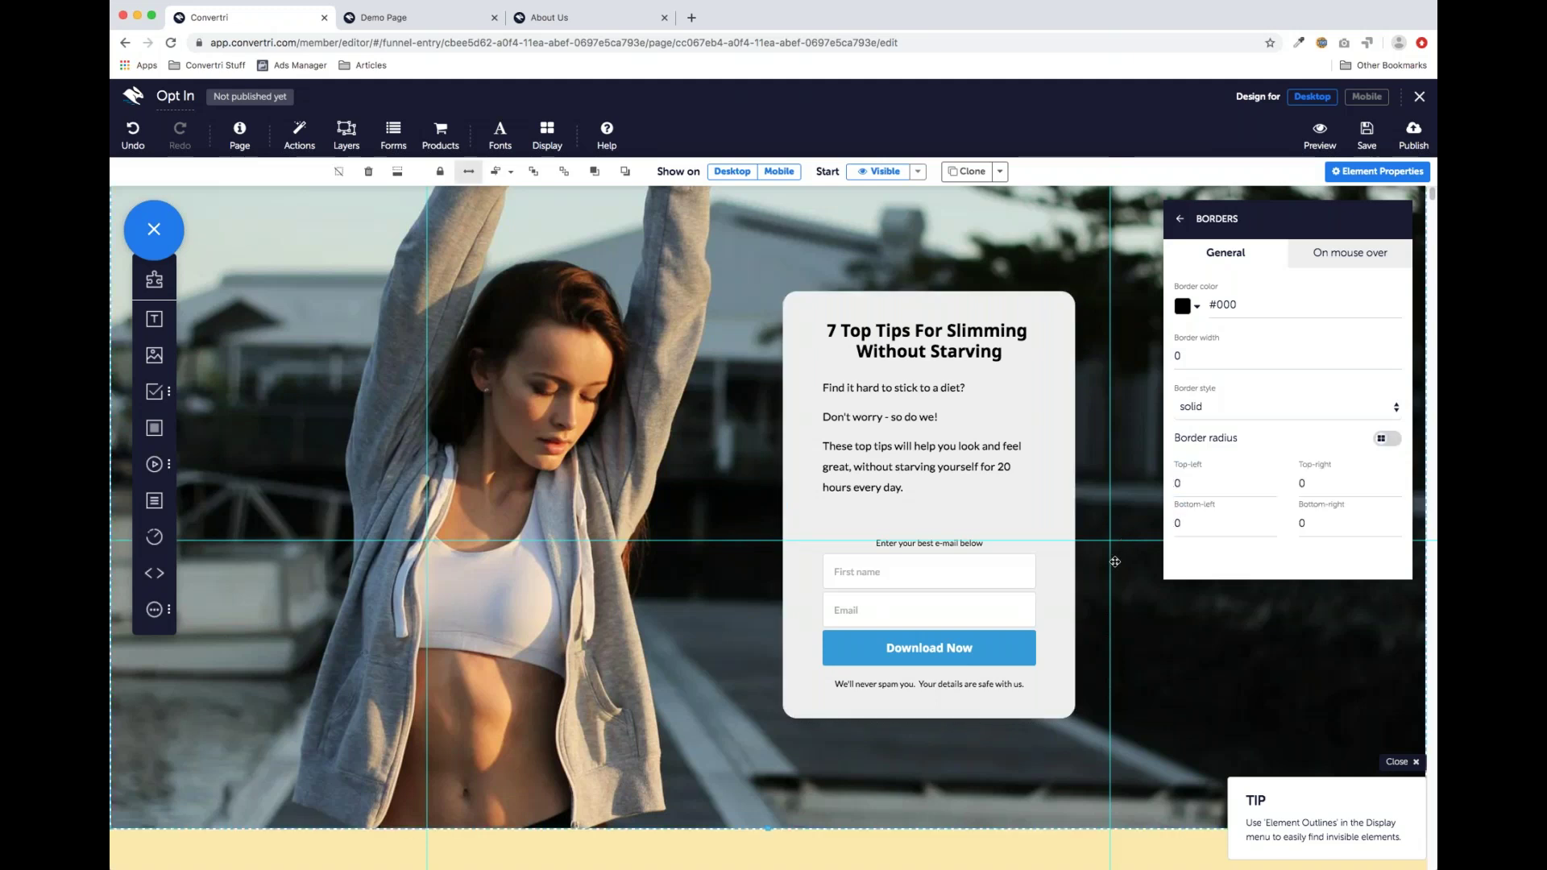
left_click(1069, 491)
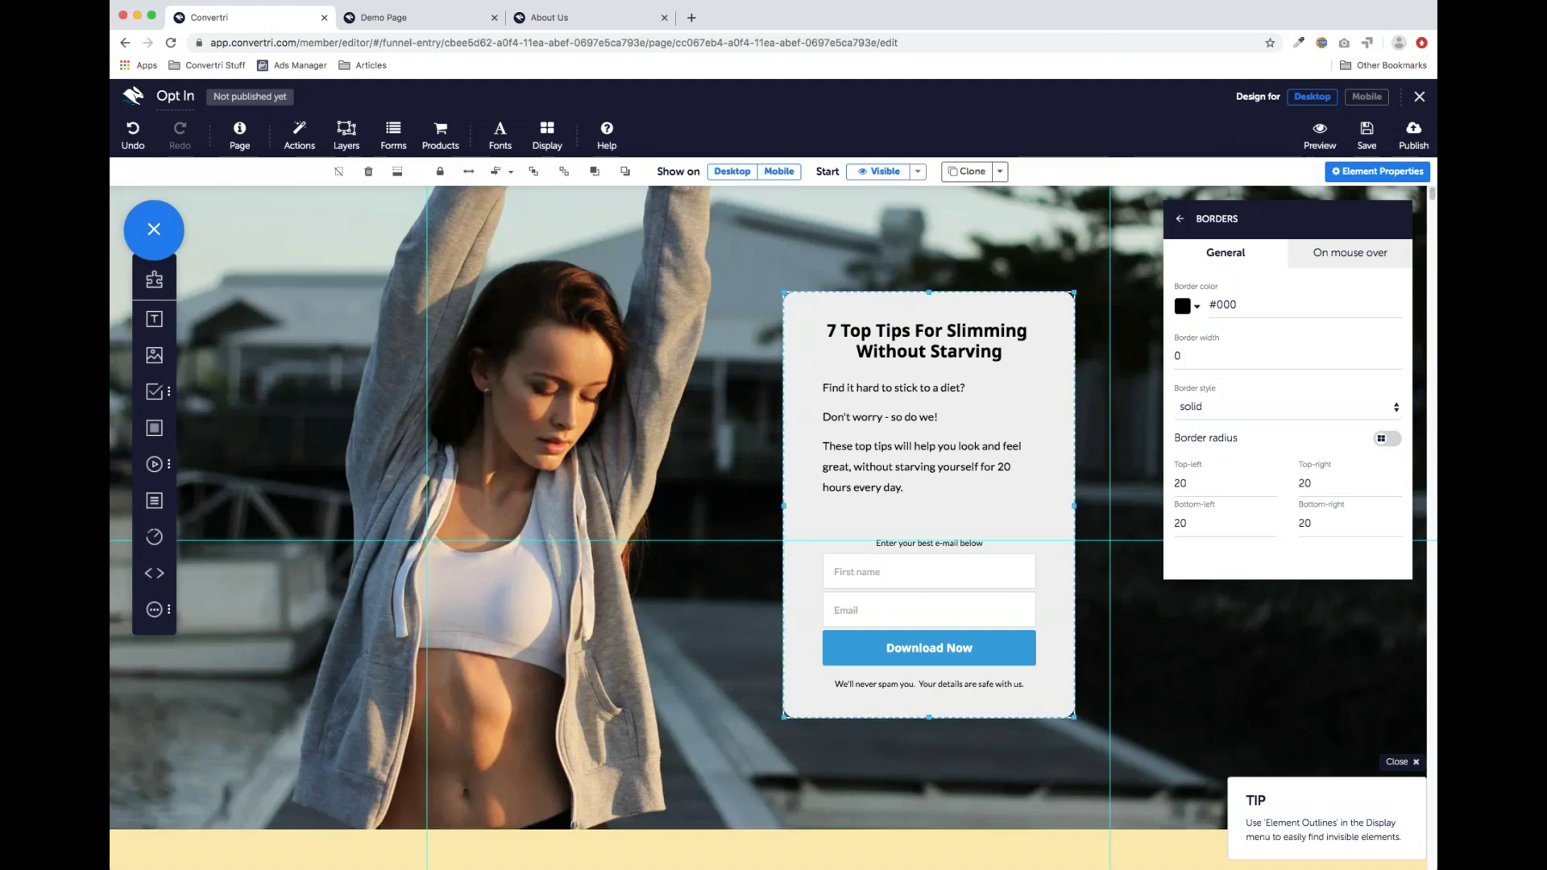
left_click(1183, 222)
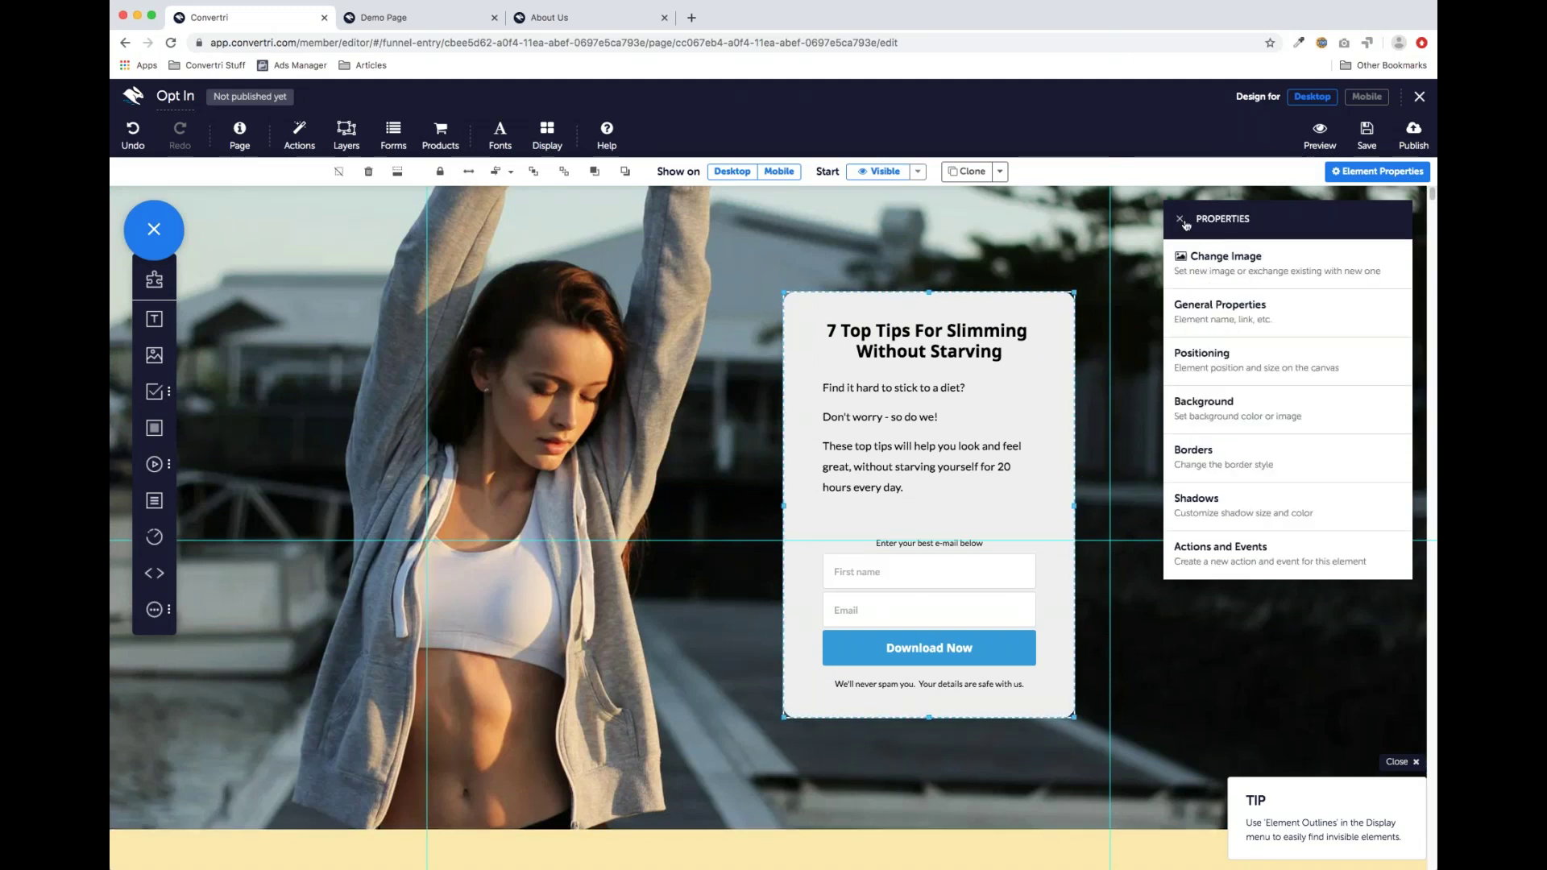
Set the form panel's background fill to semi-transparent white, rgba(255, 255, 255, 0.75)
left_click(1225, 409)
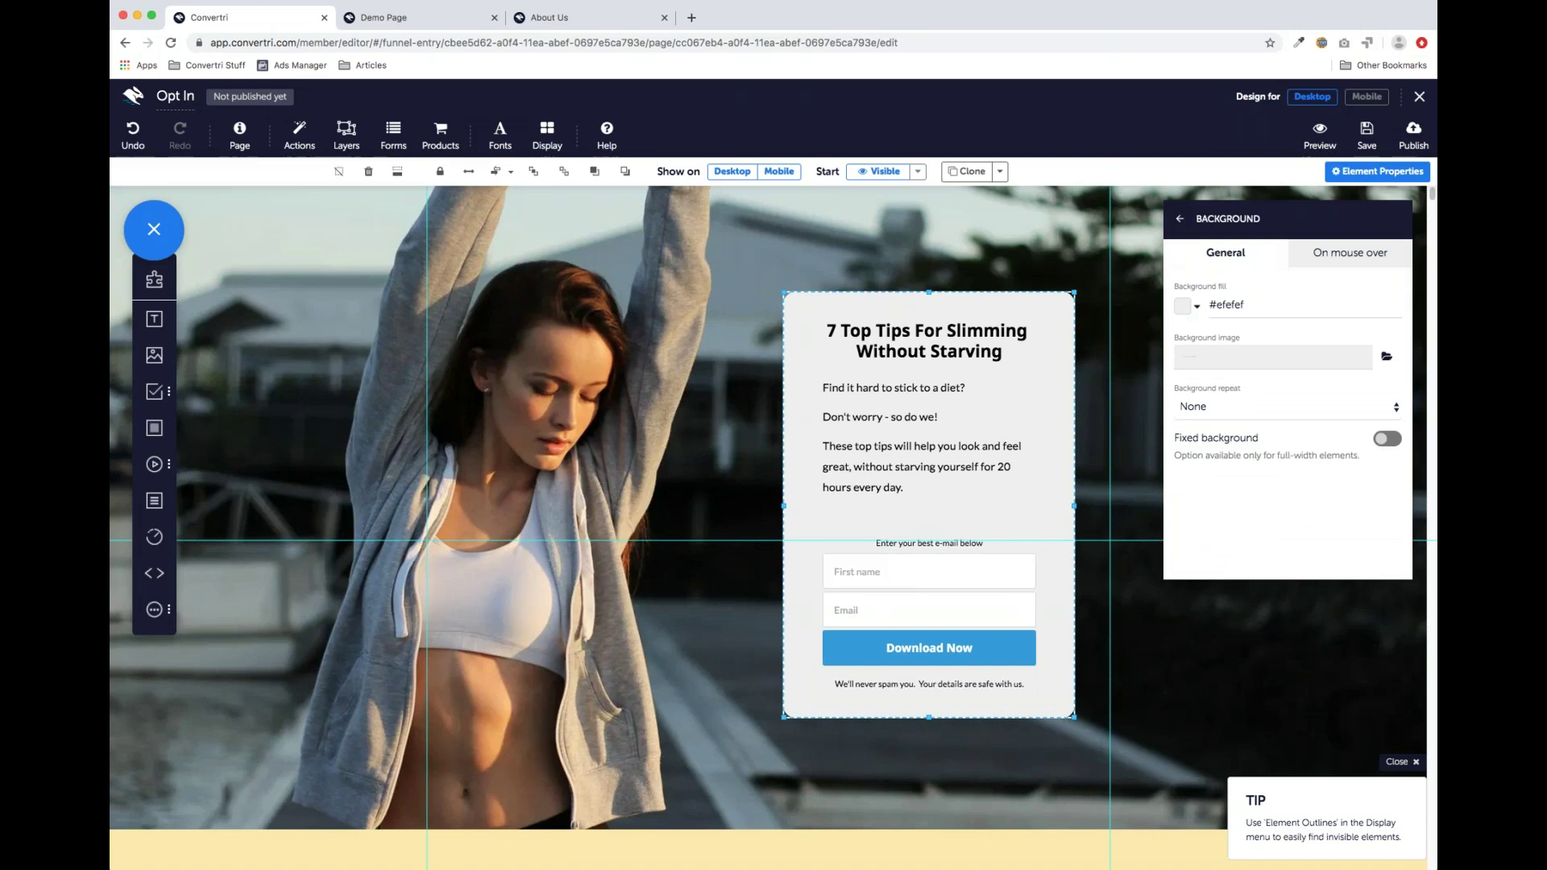
left_click(1181, 309)
left_click_drag(1185, 219, 1180, 201)
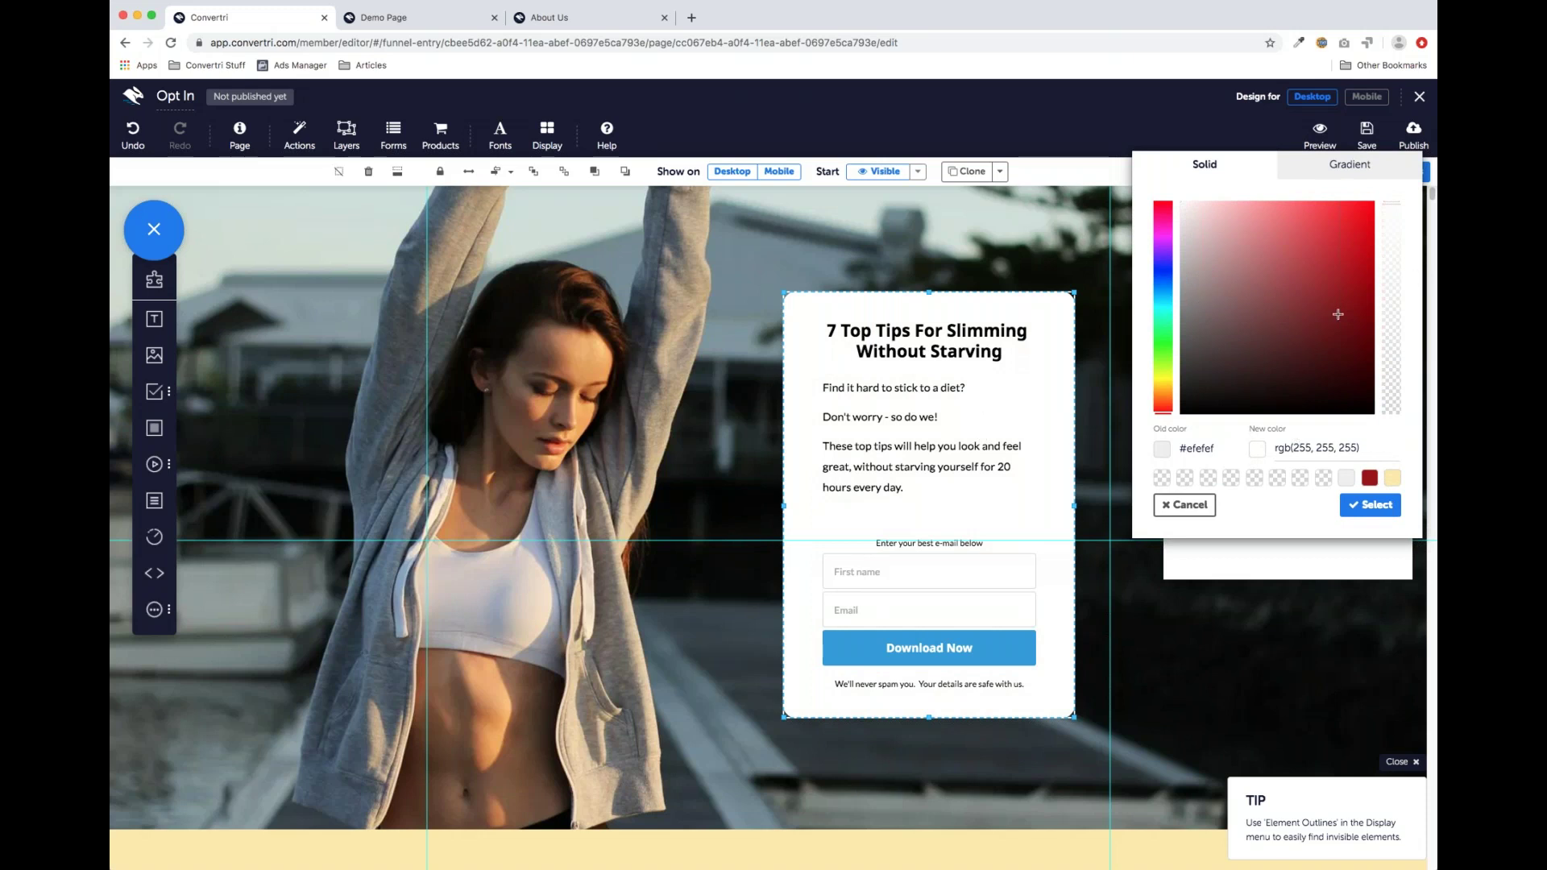
left_click_drag(1390, 204, 1399, 263)
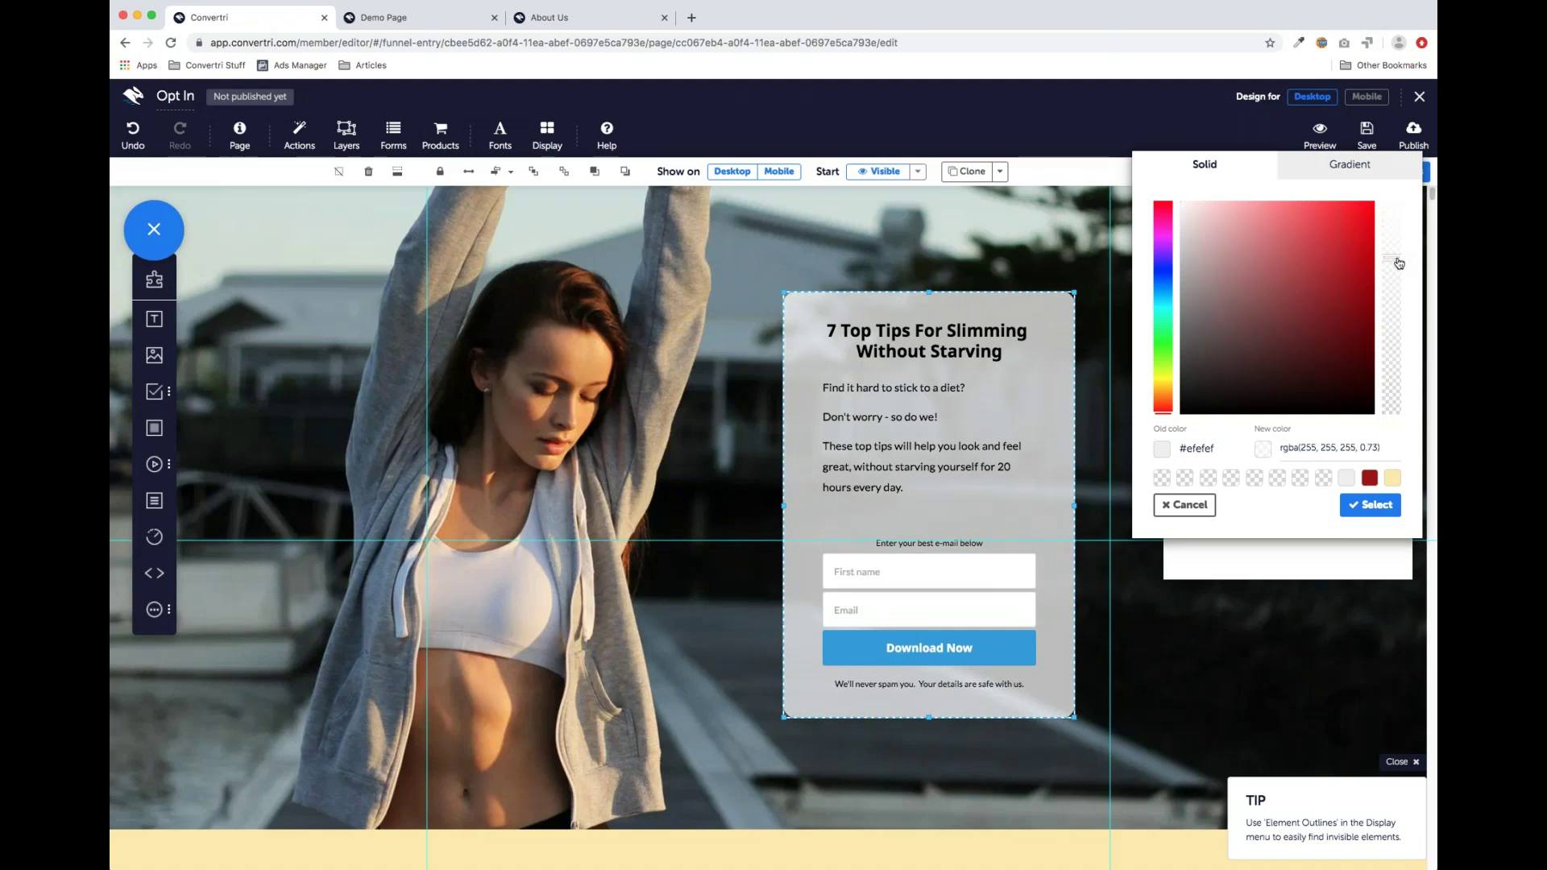
left_click_drag(1399, 263, 1399, 259)
left_click(1368, 508)
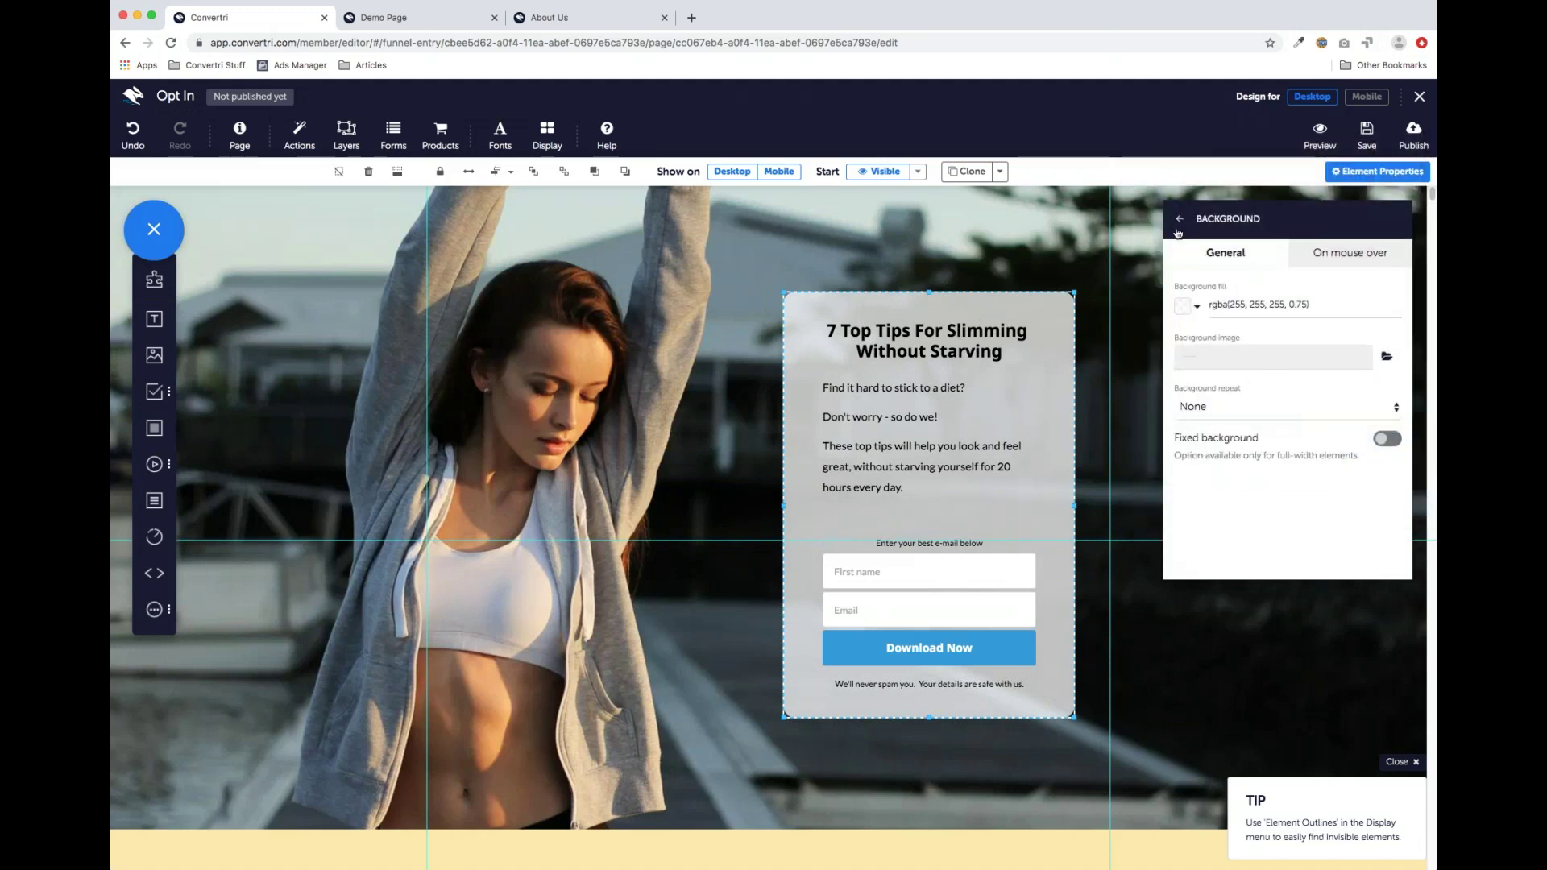
left_click(1178, 225)
Add an empty text element inside the cream footer strip below the hero image
scroll(1156, 334, "down", 1)
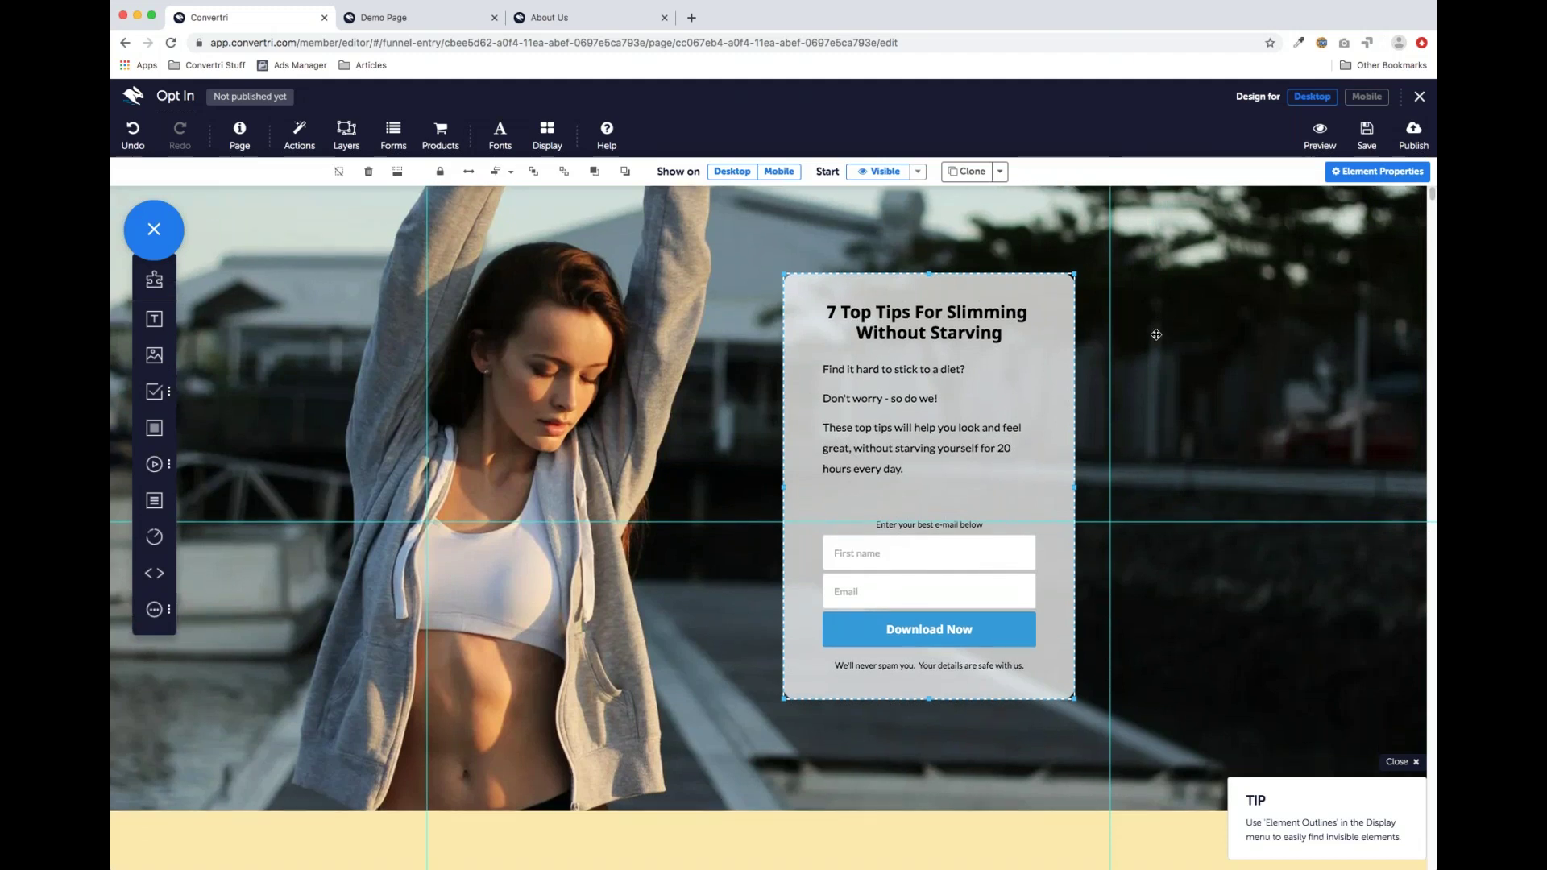
scroll(1157, 334, "up", 2)
scroll(1155, 335, "down", 4)
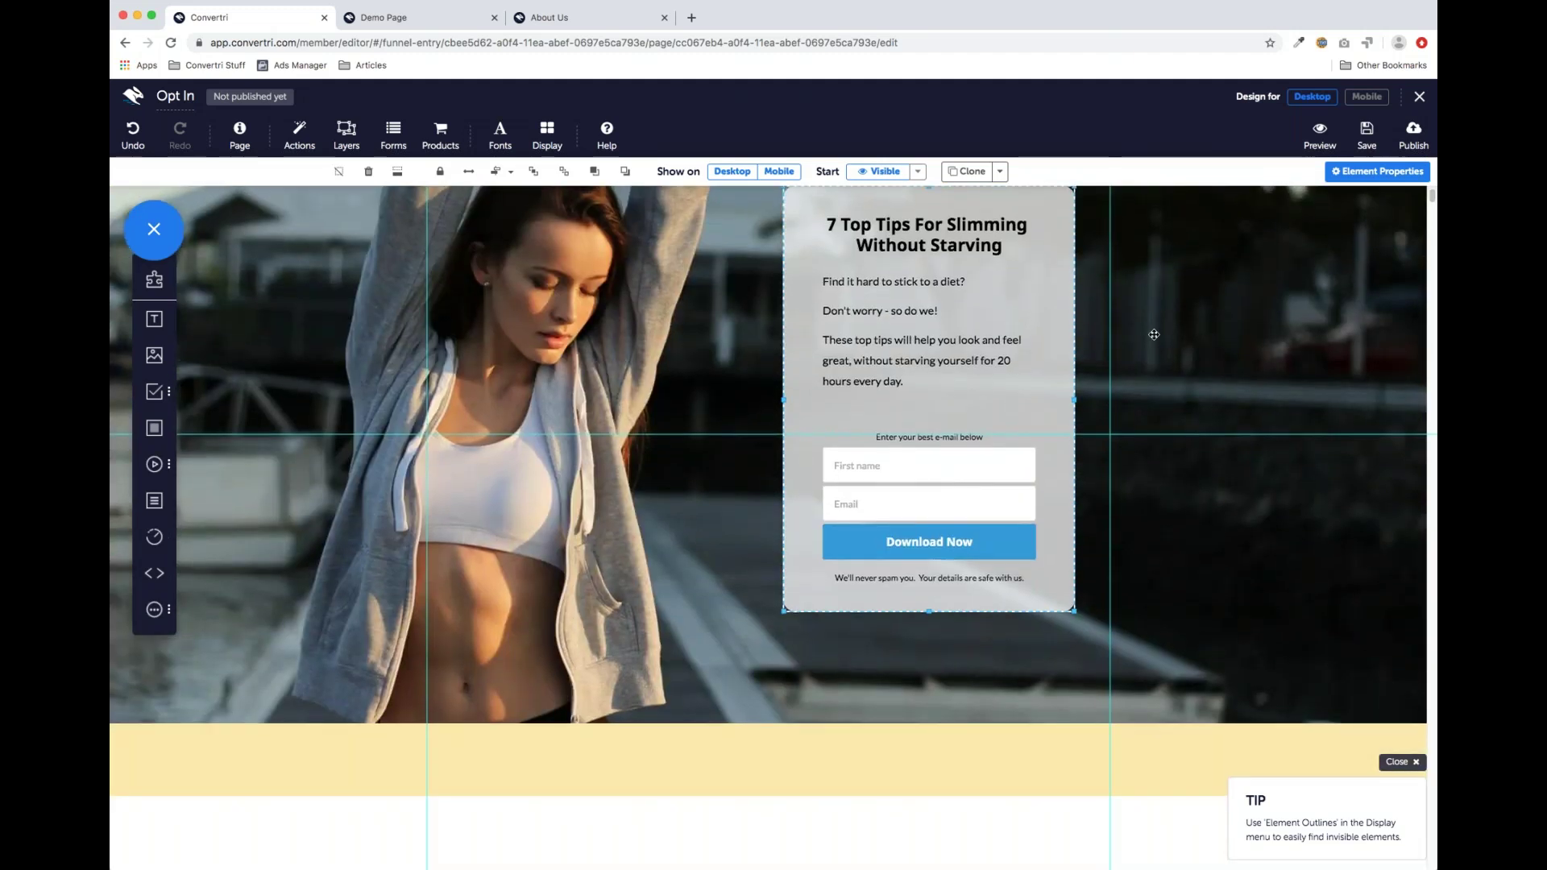
scroll(1154, 335, "up", 3)
scroll(290, 331, "down", 1)
left_click_drag(157, 326, 675, 832)
scroll(681, 452, "down", 10)
scroll(753, 443, "up", 3)
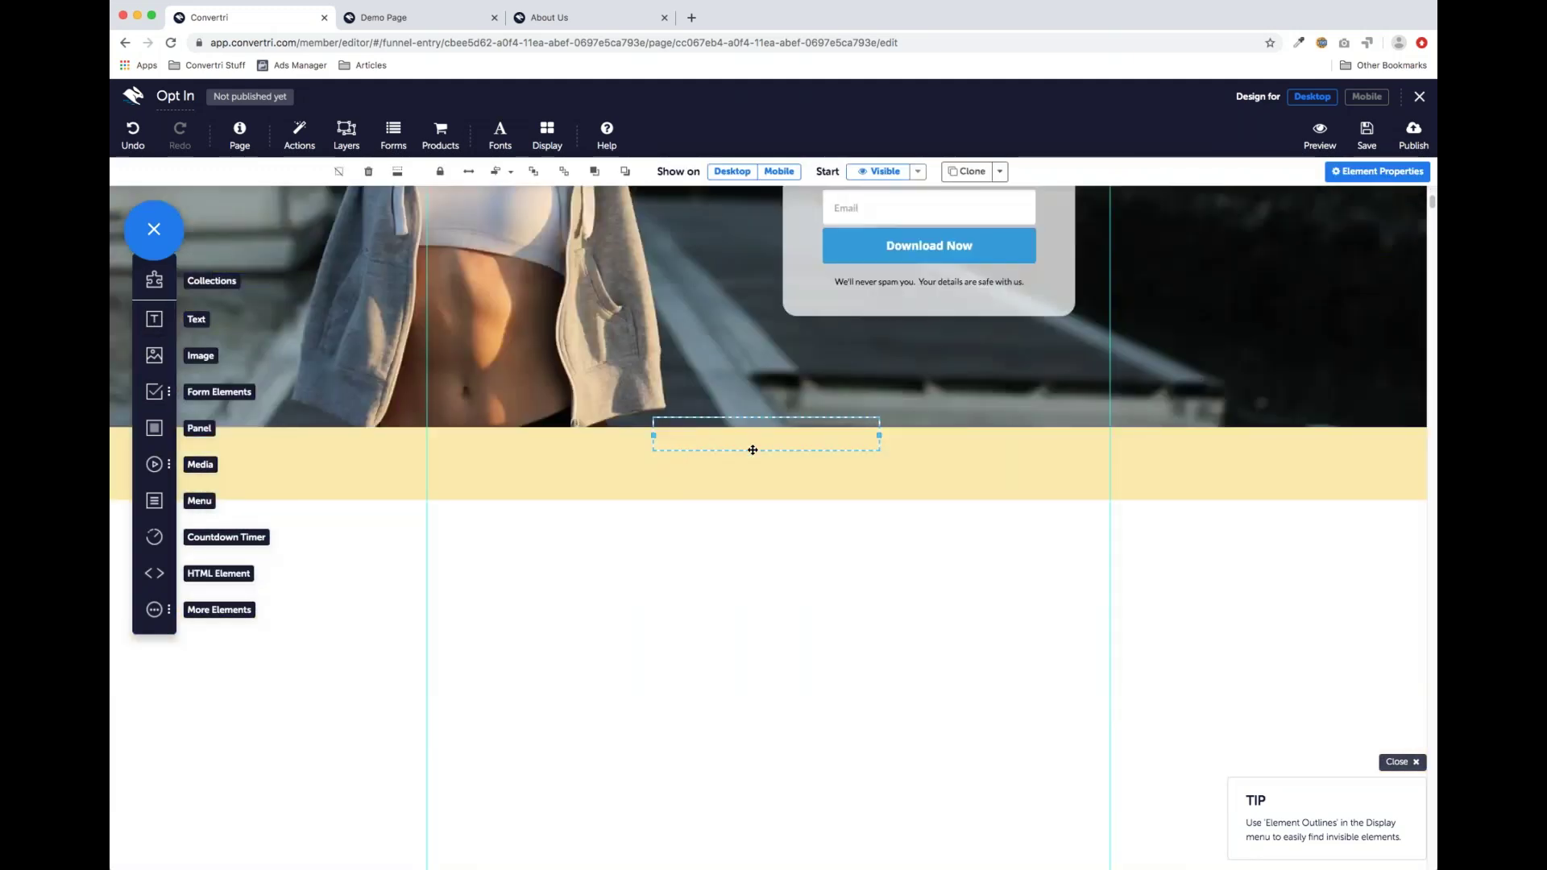
left_click_drag(751, 449, 745, 479)
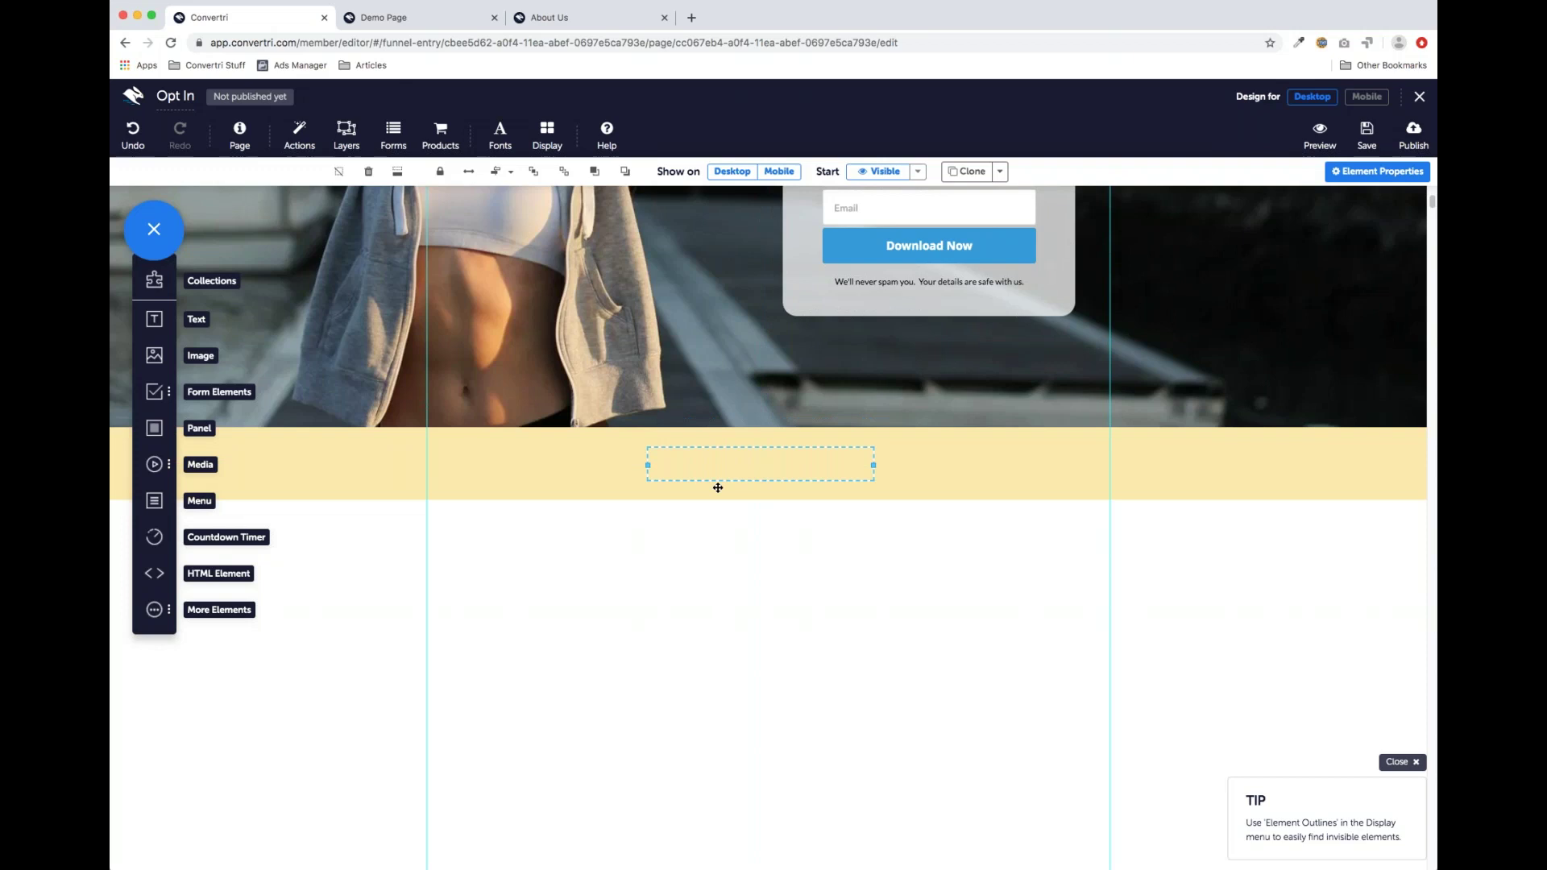
Center the footer text element horizontally on the page and fill it with the center-aligned text "Privacy Policy"
left_click(497, 176)
left_click(742, 464)
type("Privacy Pol")
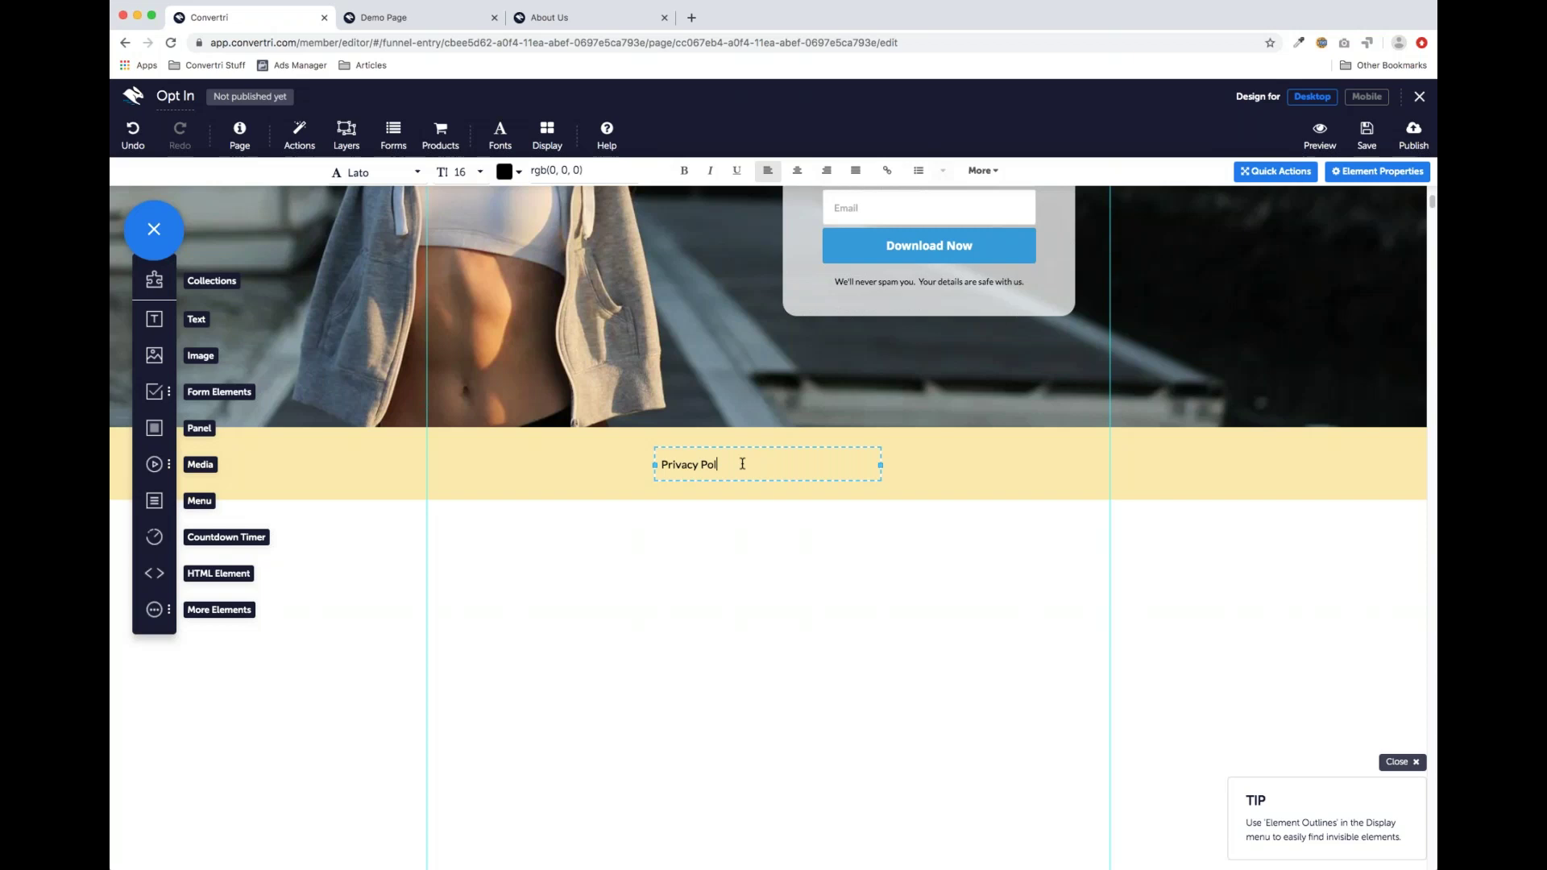
type("icy")
left_click(797, 170)
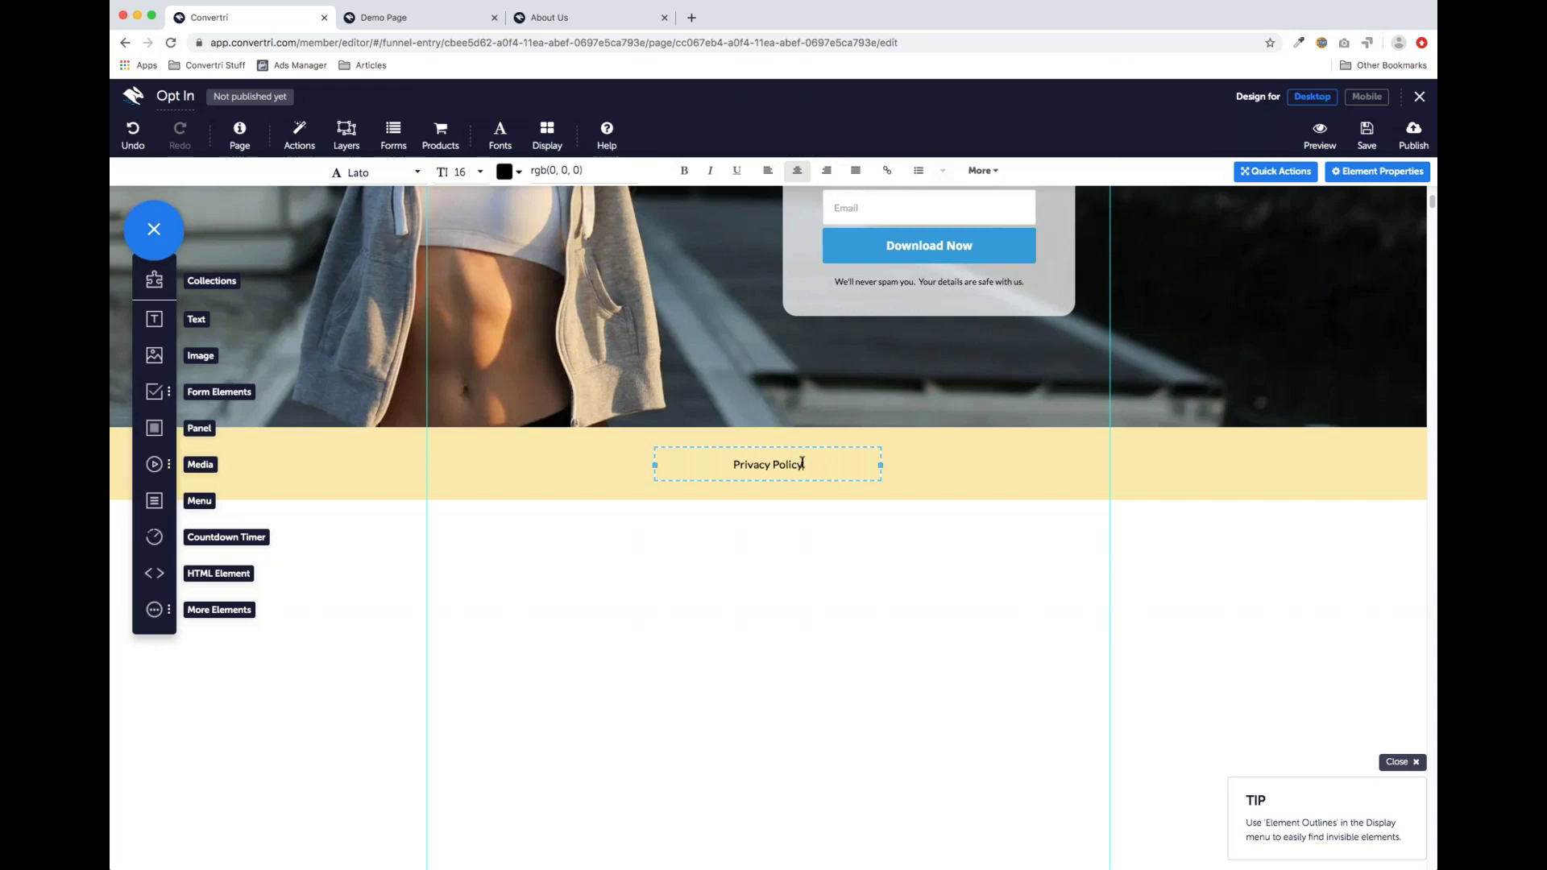
left_click_drag(799, 464, 732, 463)
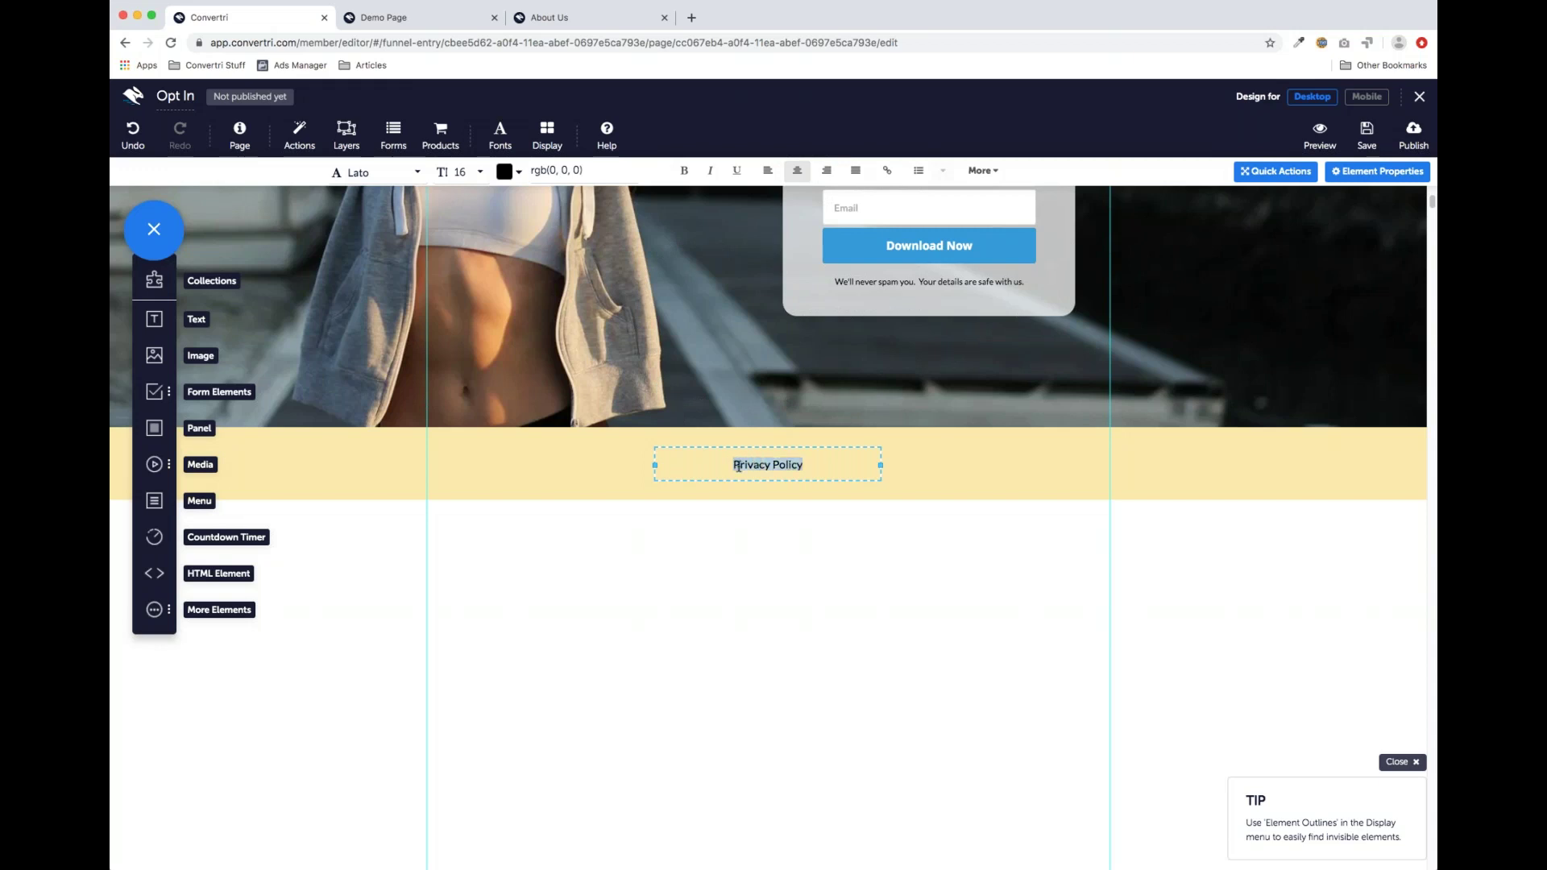
left_click(887, 173)
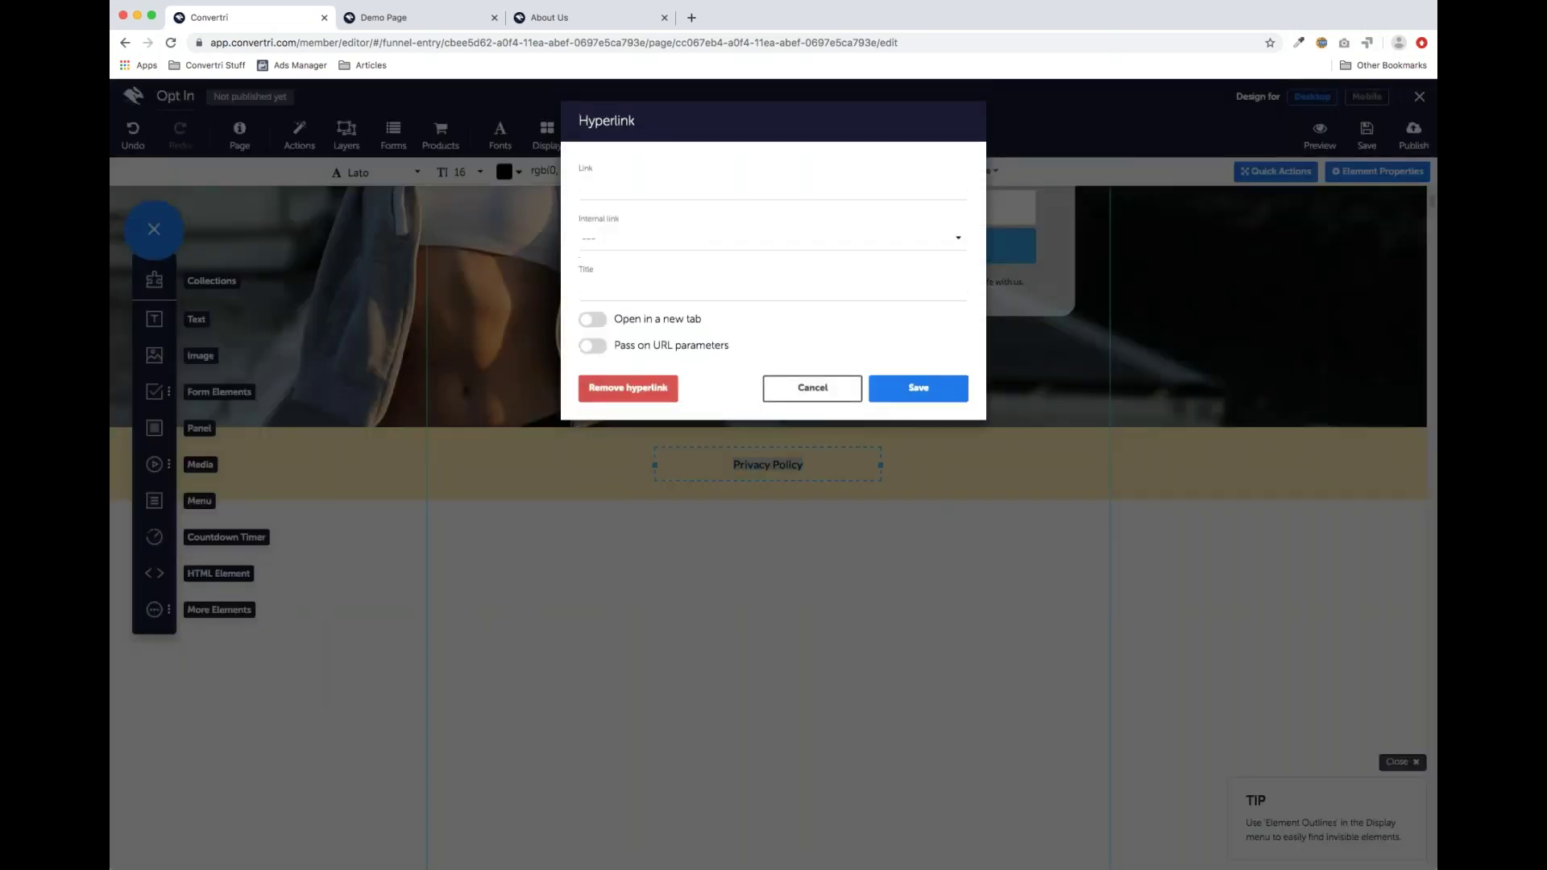
left_click(667, 191)
type("https://www.con")
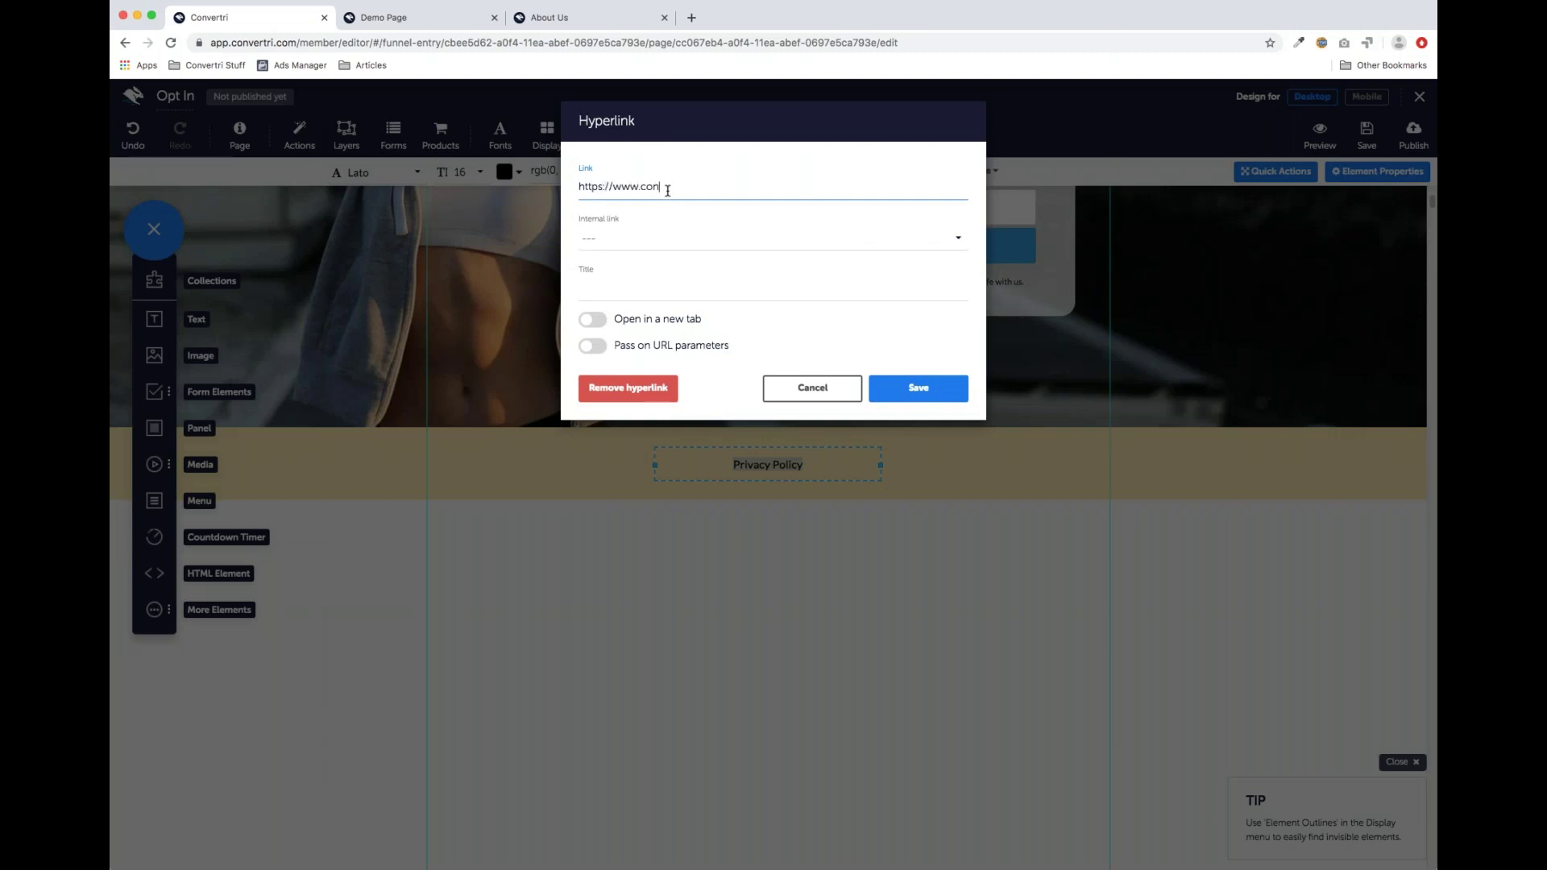
type("vertri.com/privacypolicy")
left_click(602, 326)
left_click(941, 390)
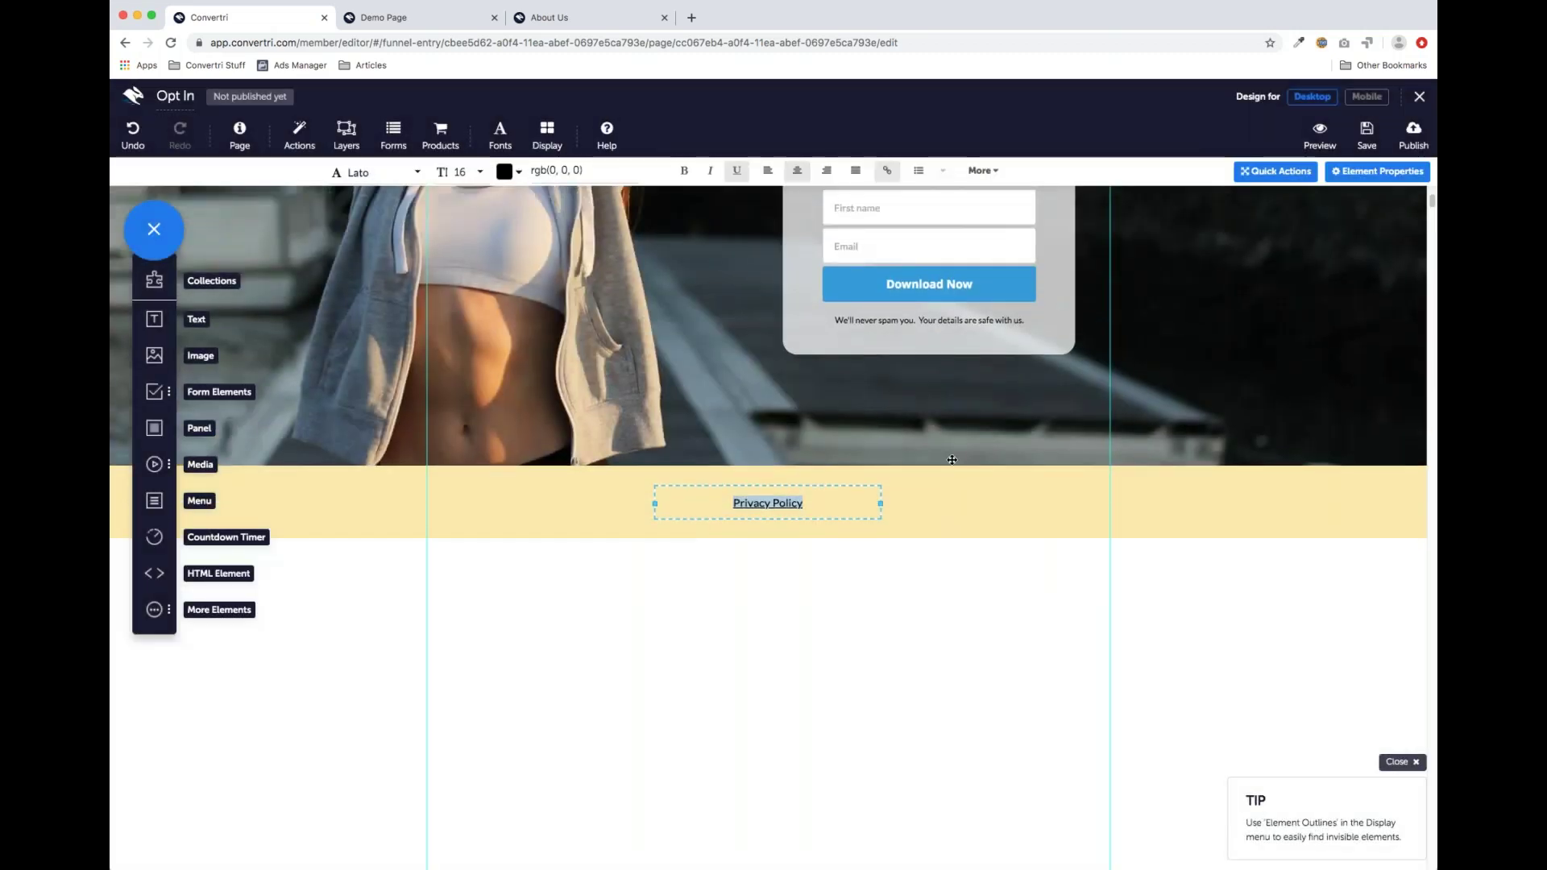
Review the desktop page layout from the hero image and form panel down to the footer link
scroll(952, 460, "up", 3)
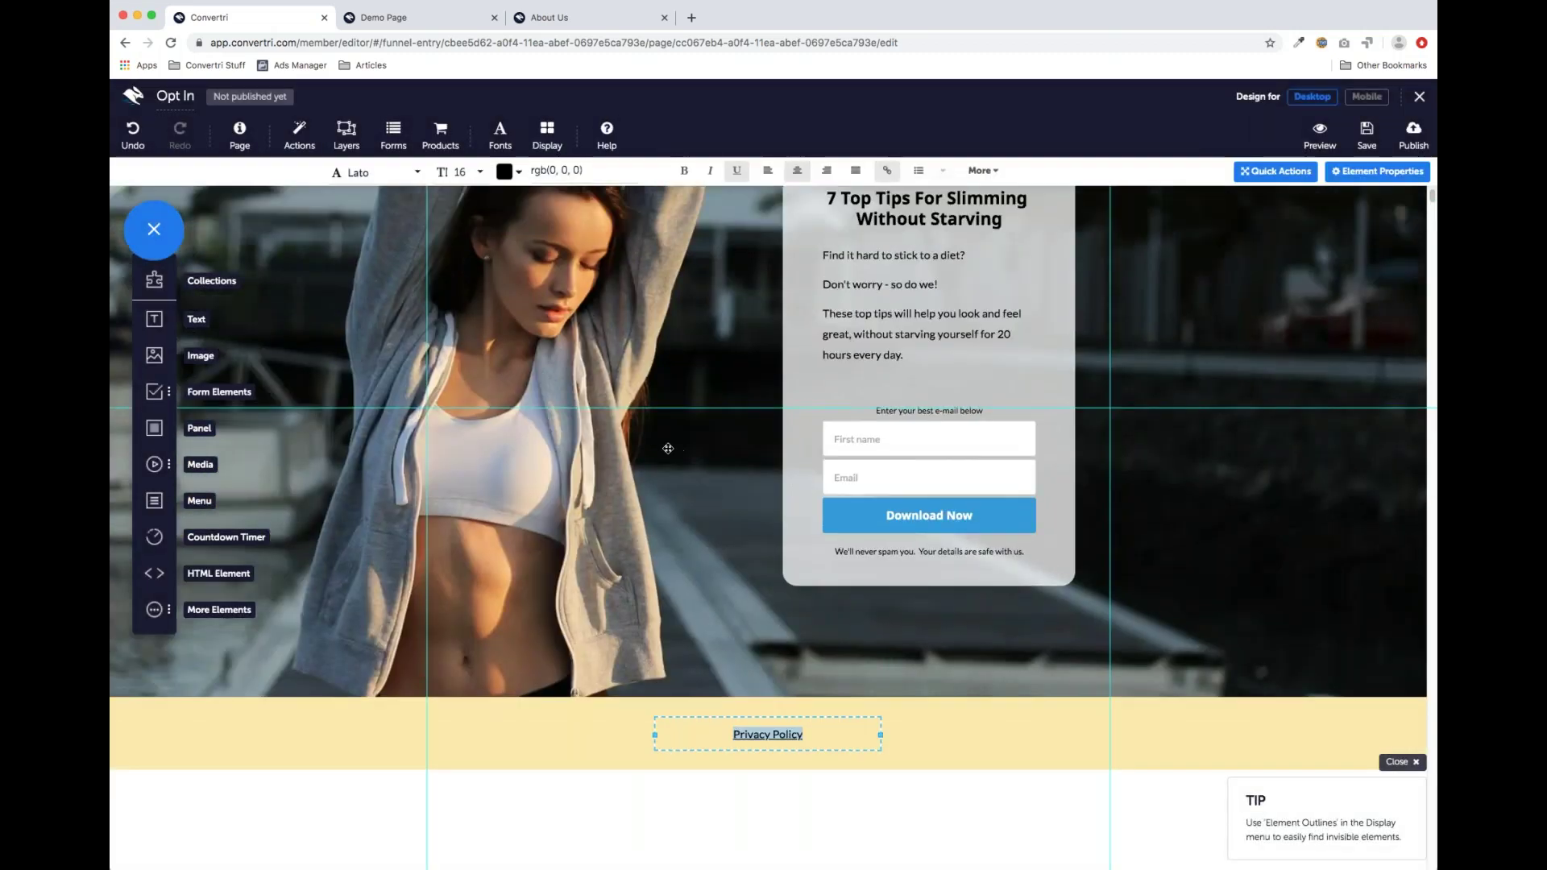
left_click(684, 428)
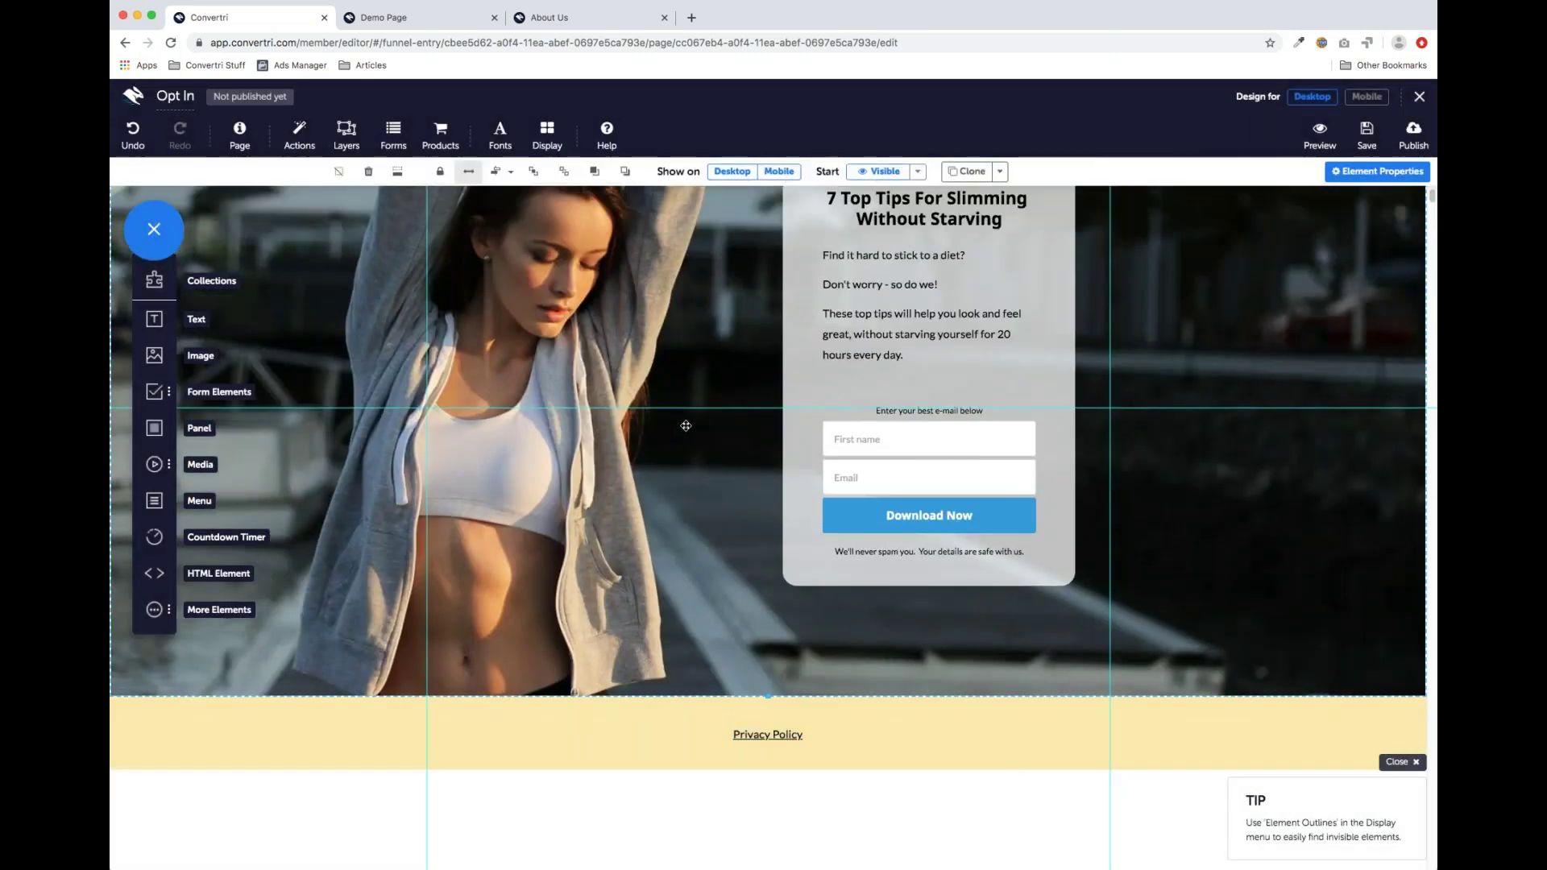
scroll(693, 425, "up", 2)
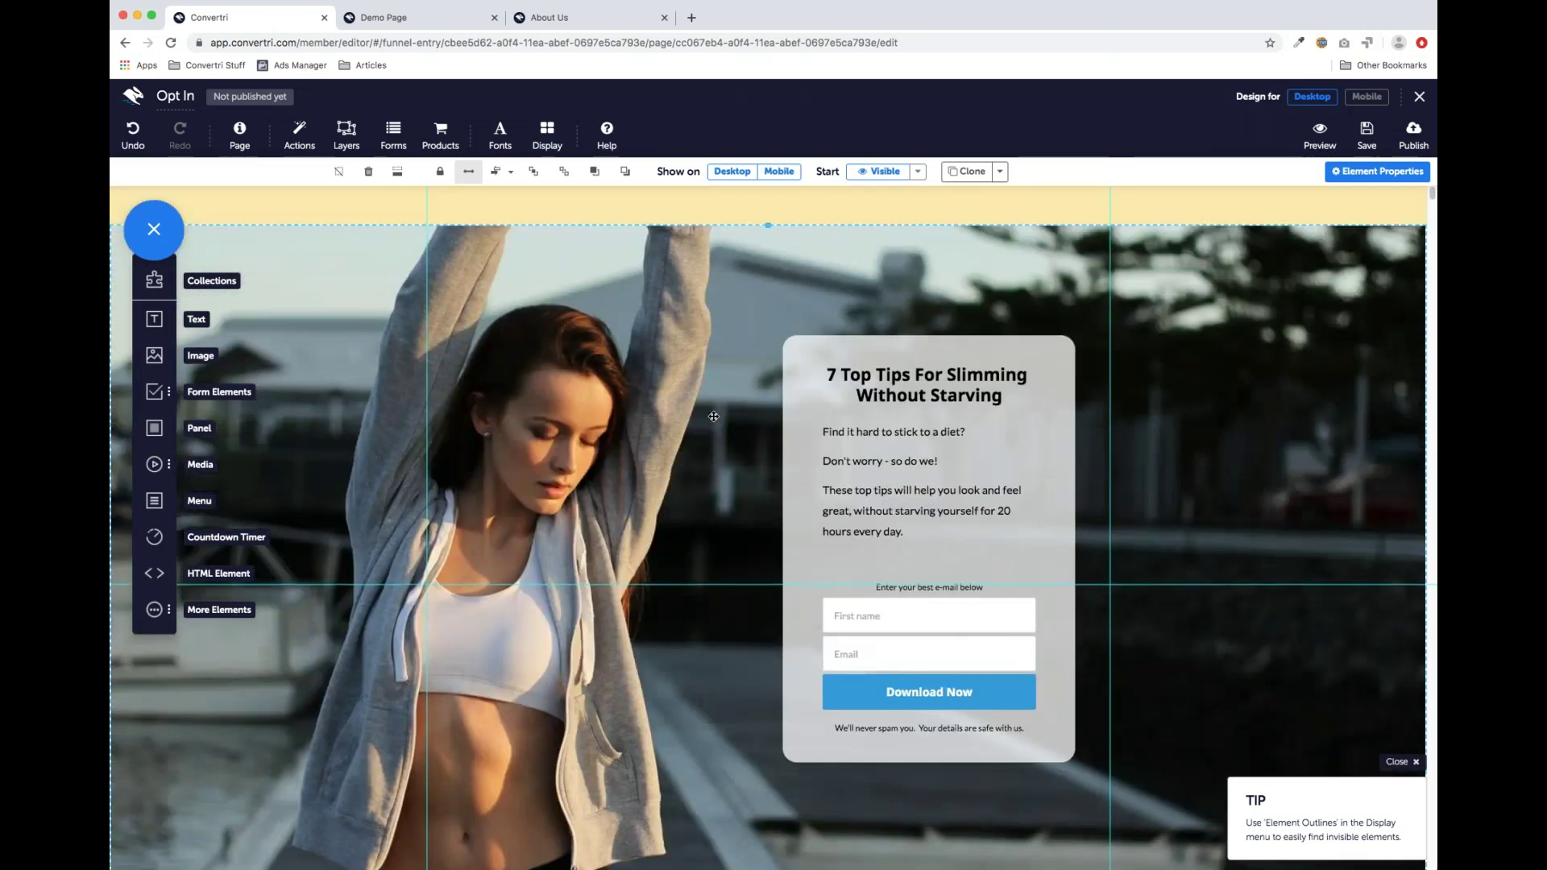
scroll(714, 417, "down", 3)
scroll(714, 416, "up", 3)
scroll(714, 416, "down", 2)
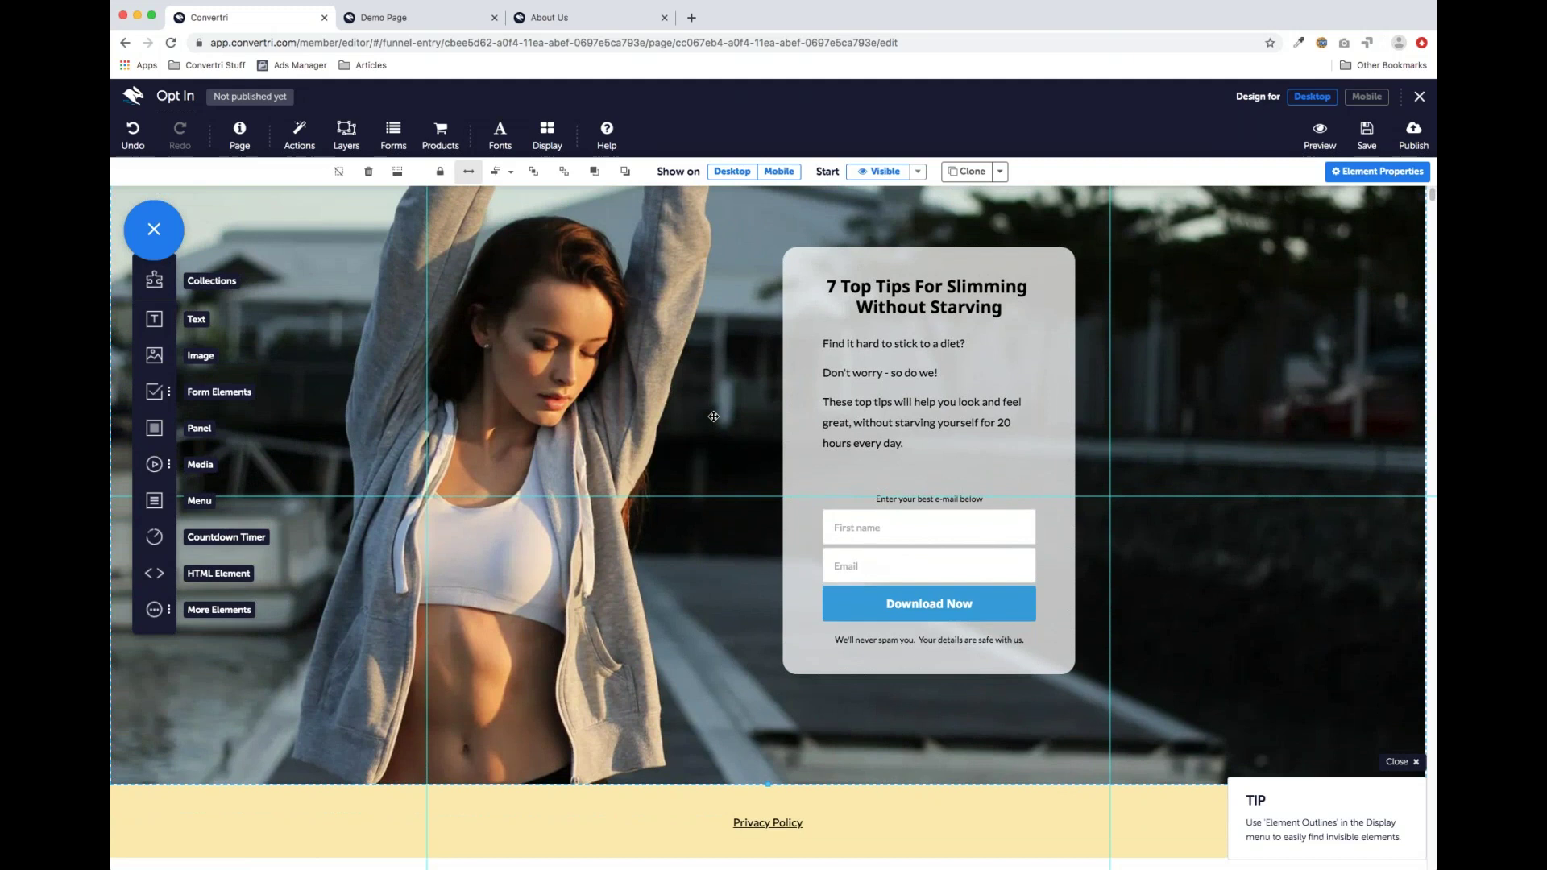
scroll(693, 411, "up", 2)
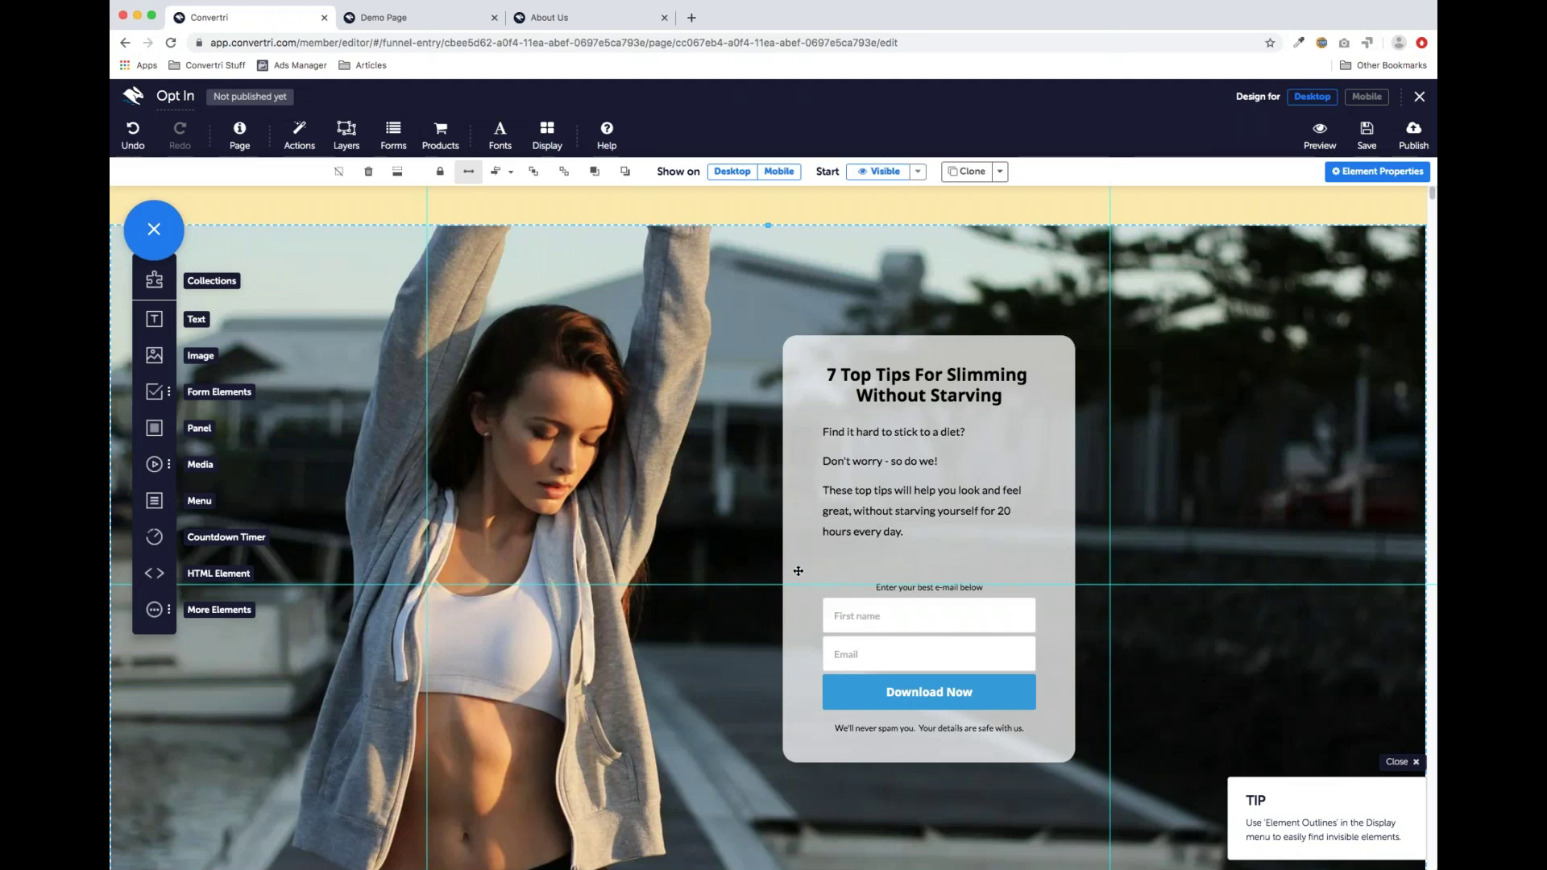
scroll(1221, 474, "down", 1)
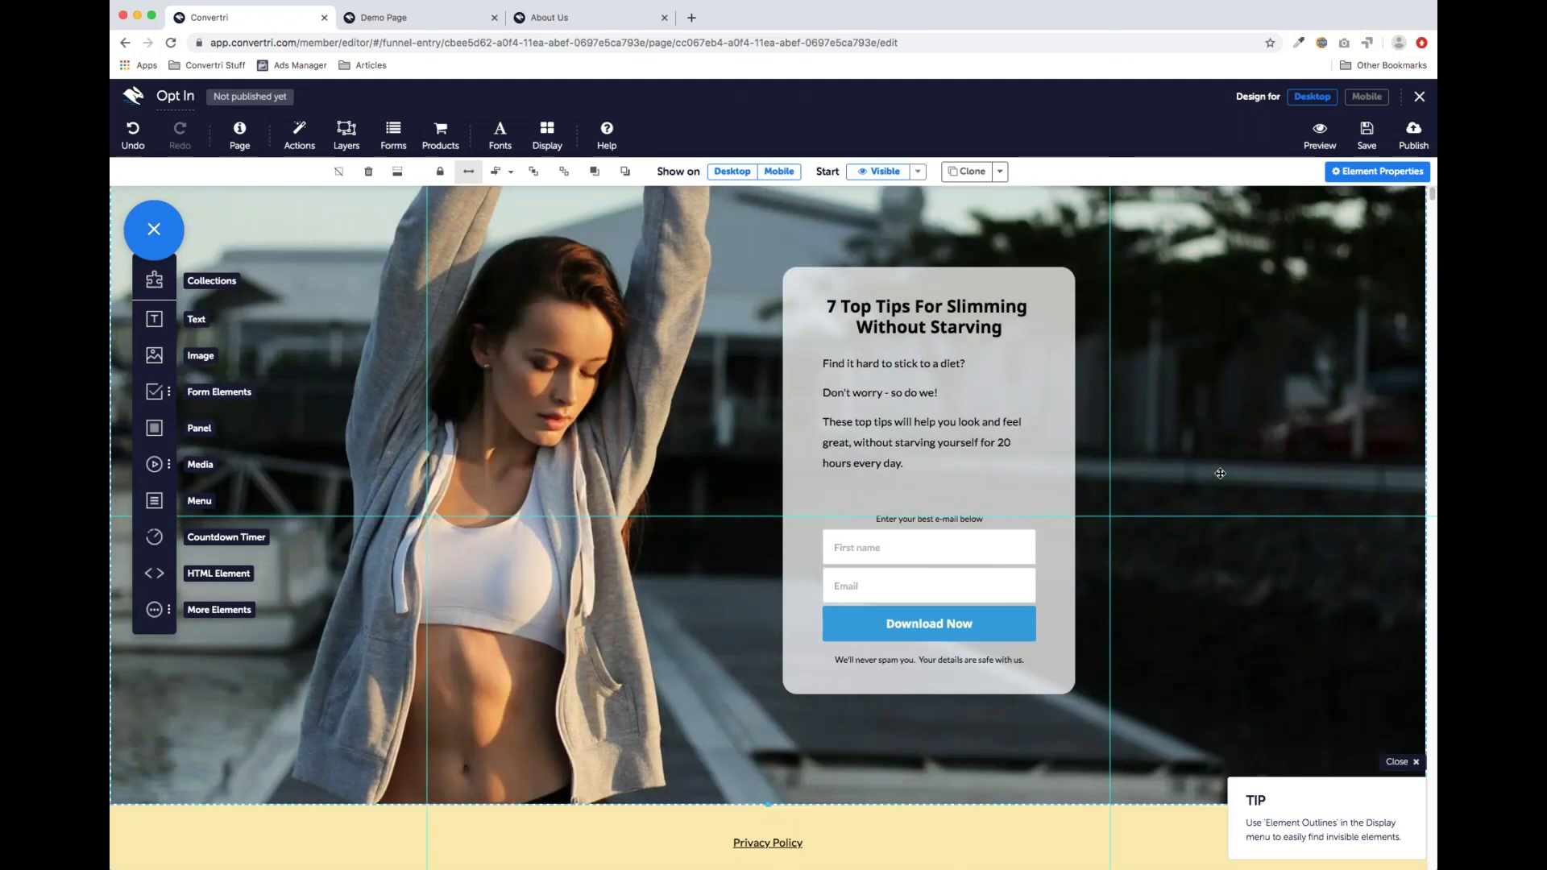
scroll(1221, 474, "up", 1)
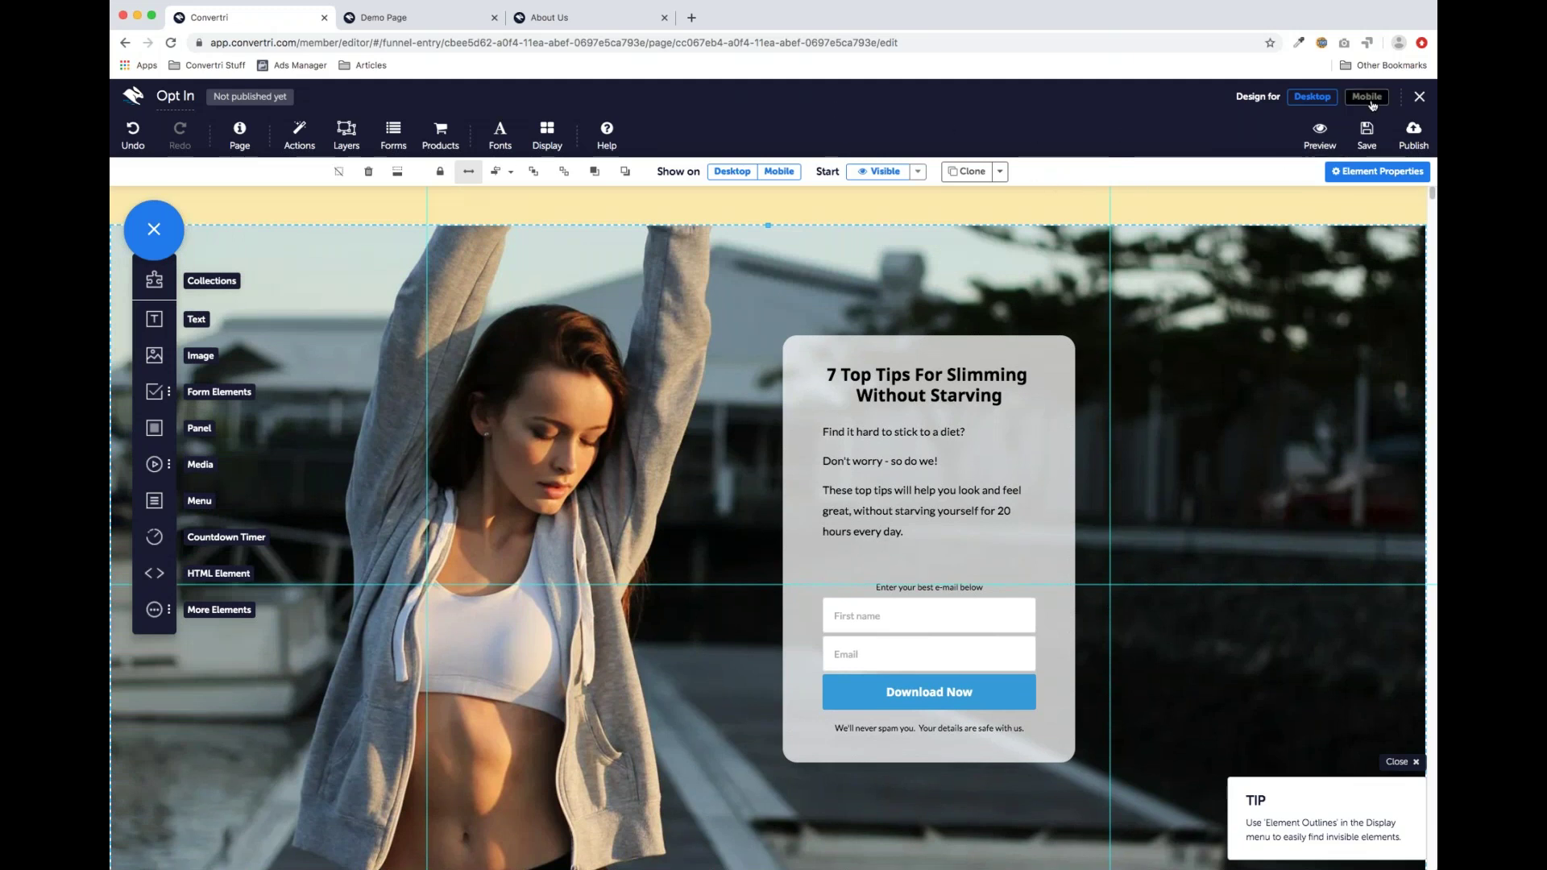
Switch to the mobile design and examine its layout from the heading down to the footer
left_click(1374, 98)
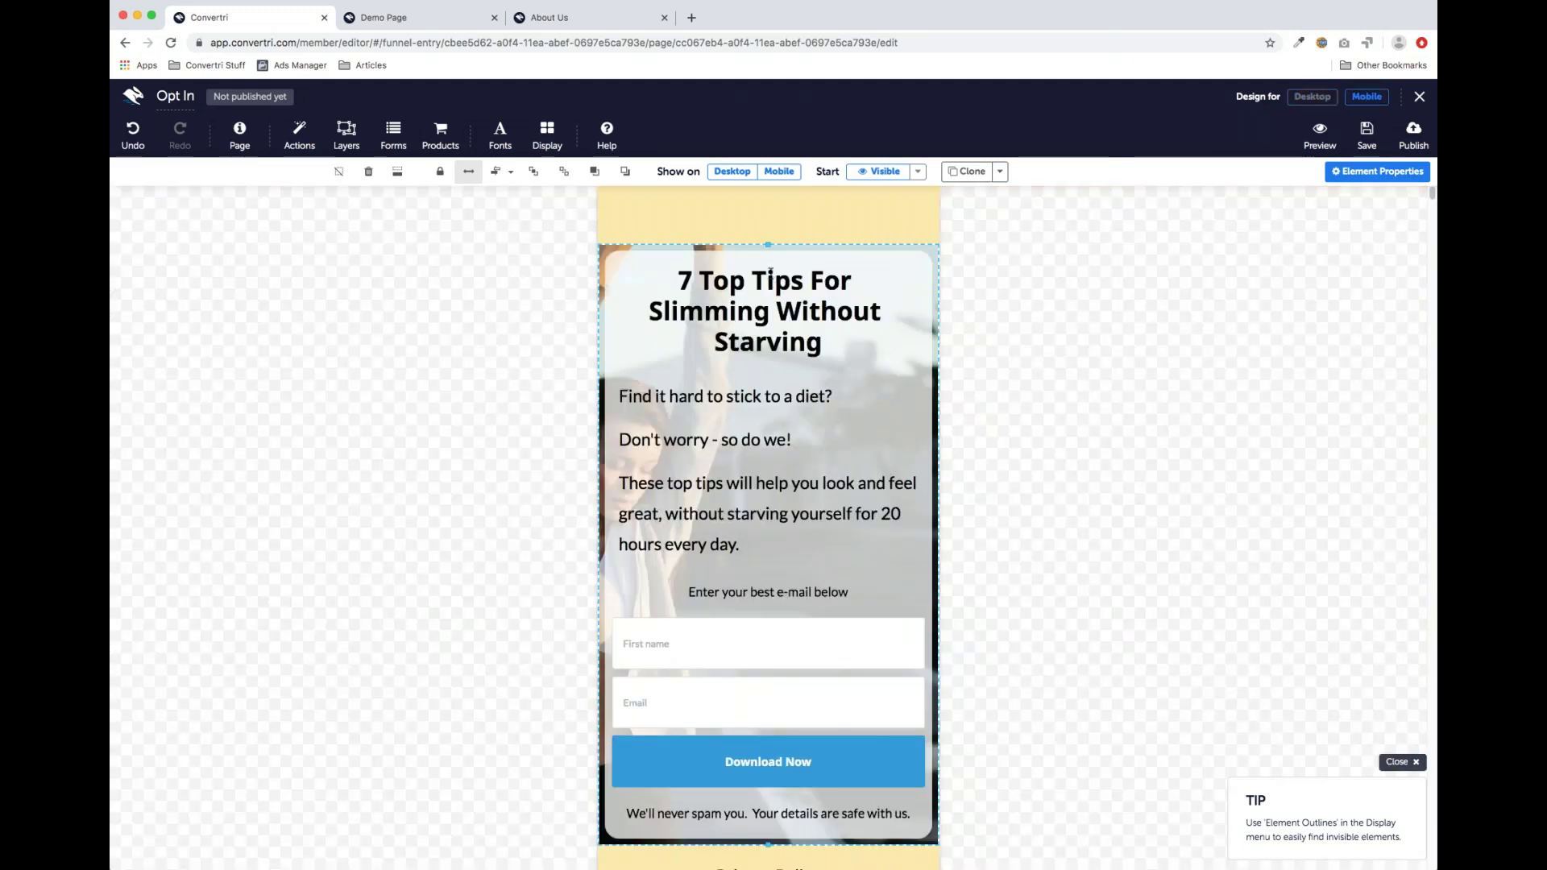
scroll(774, 419, "down", 3)
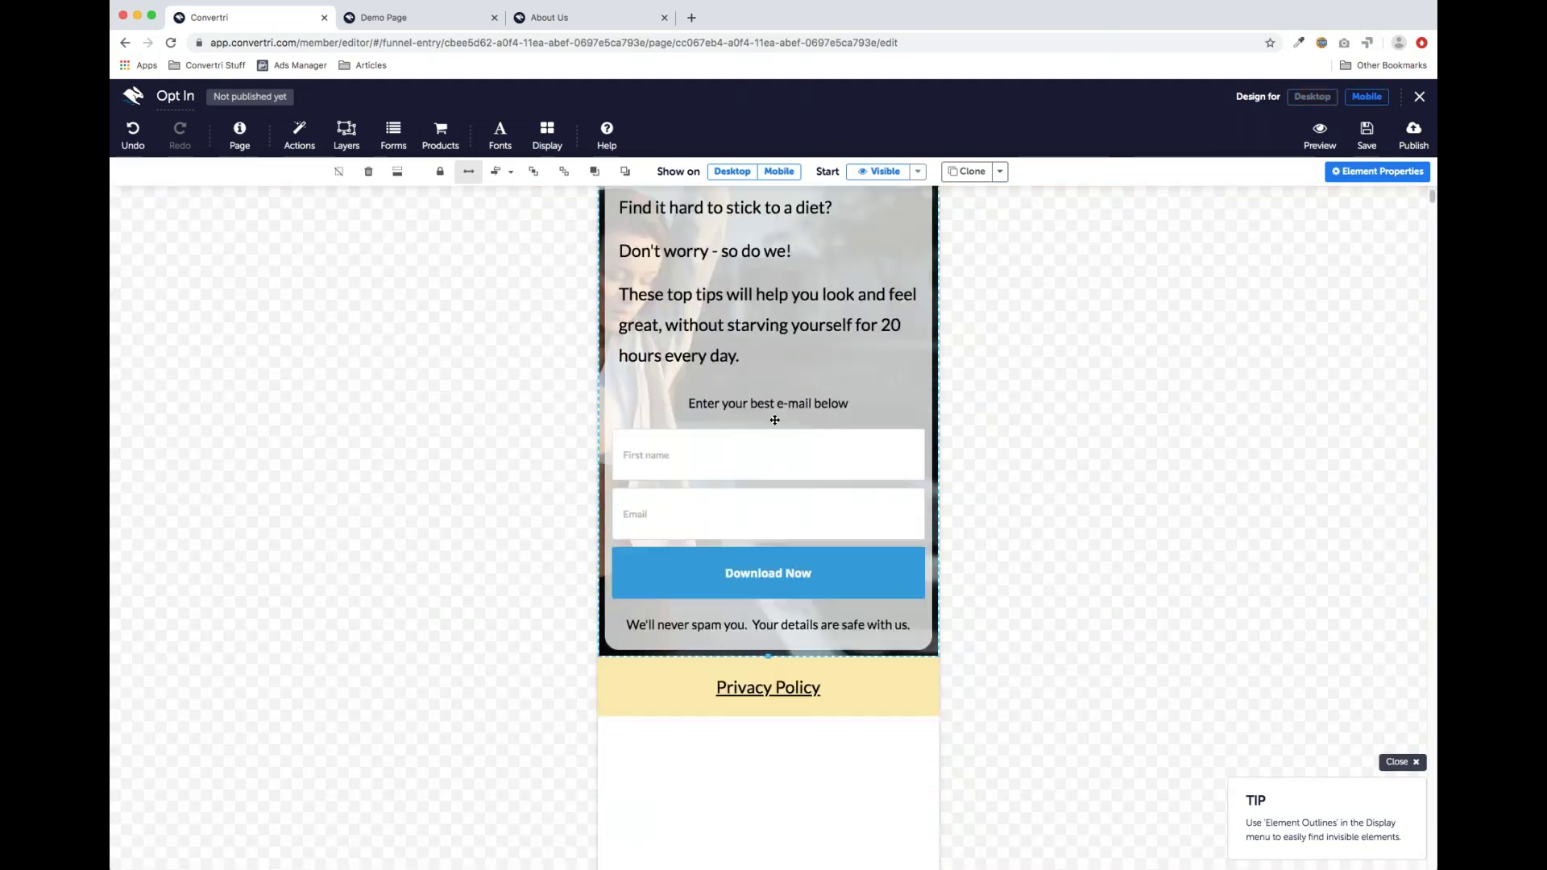
scroll(775, 420, "up", 3)
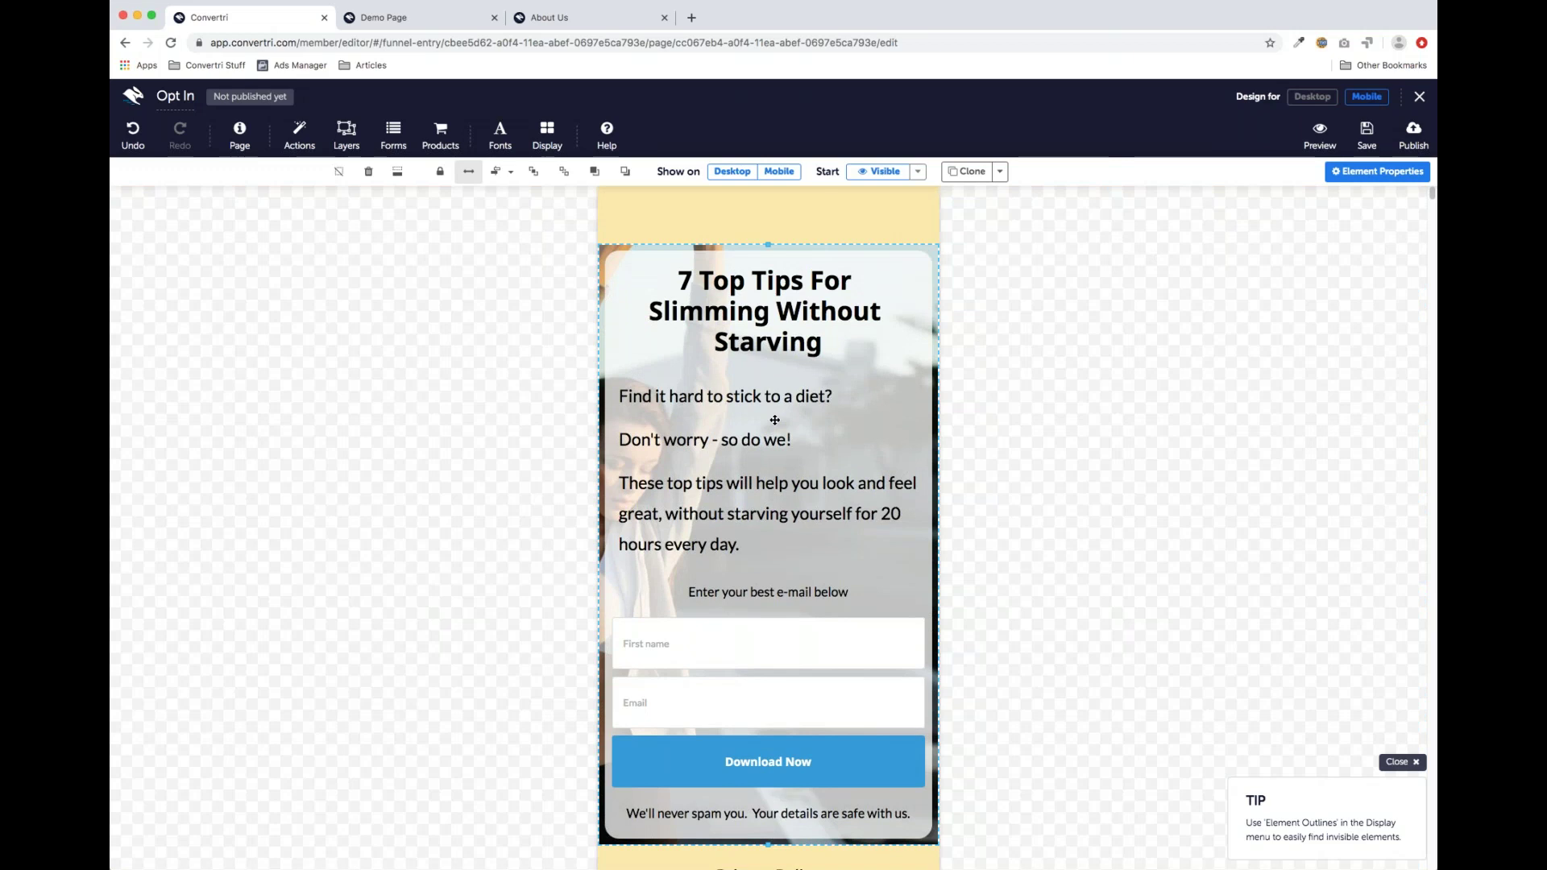
Rearrange the mobile form panel so the email prompt, fields and Download Now button follow the heading, with the body text below the spam disclaimer
left_click(733, 464)
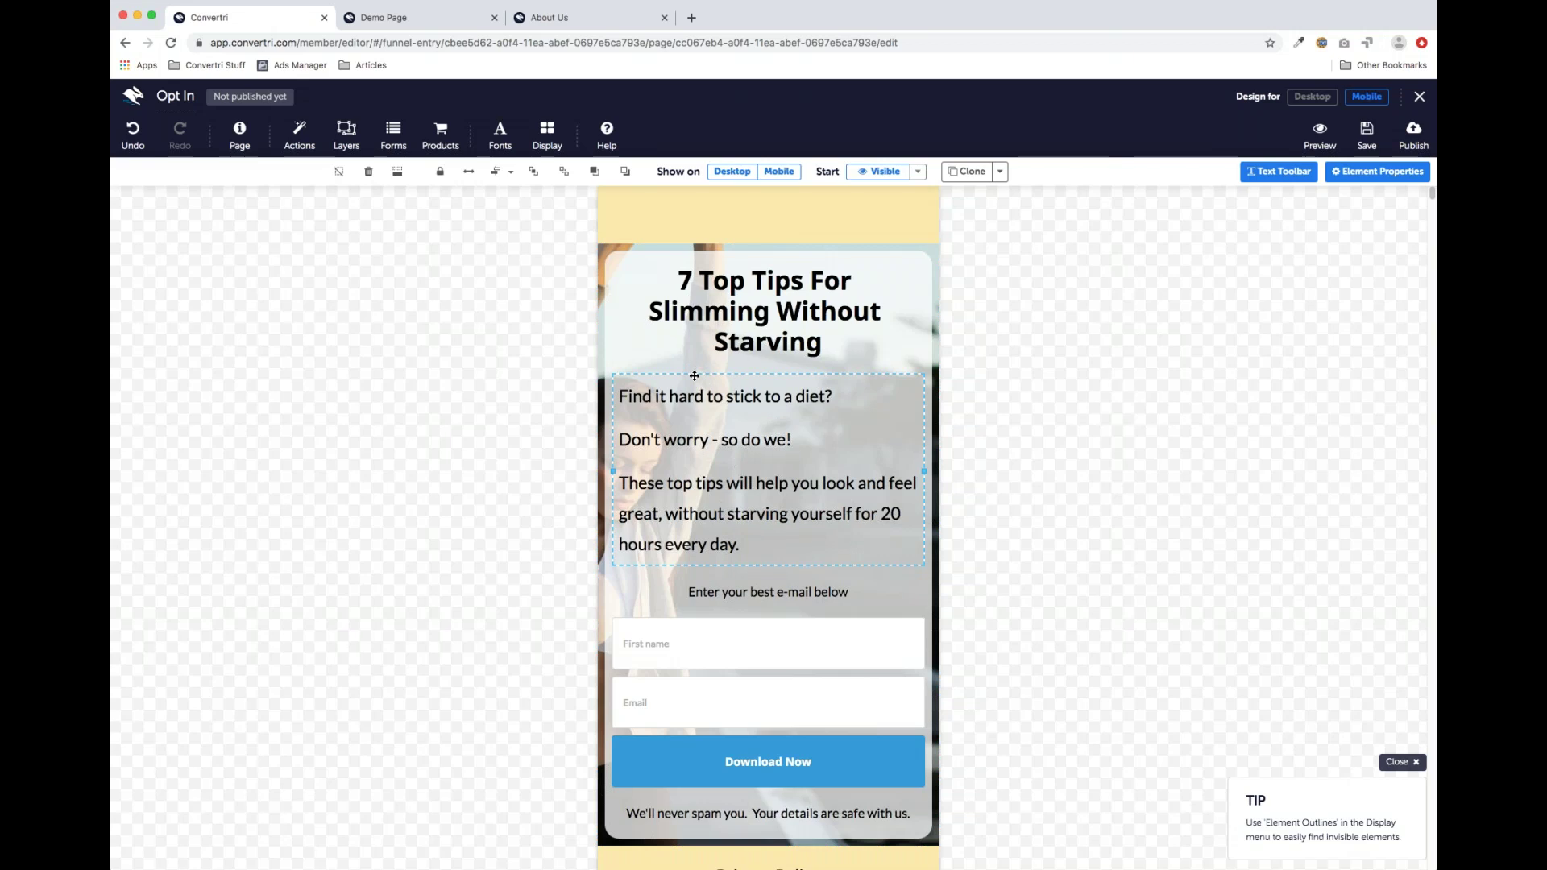
left_click_drag(695, 376, 1101, 398)
left_click(800, 592)
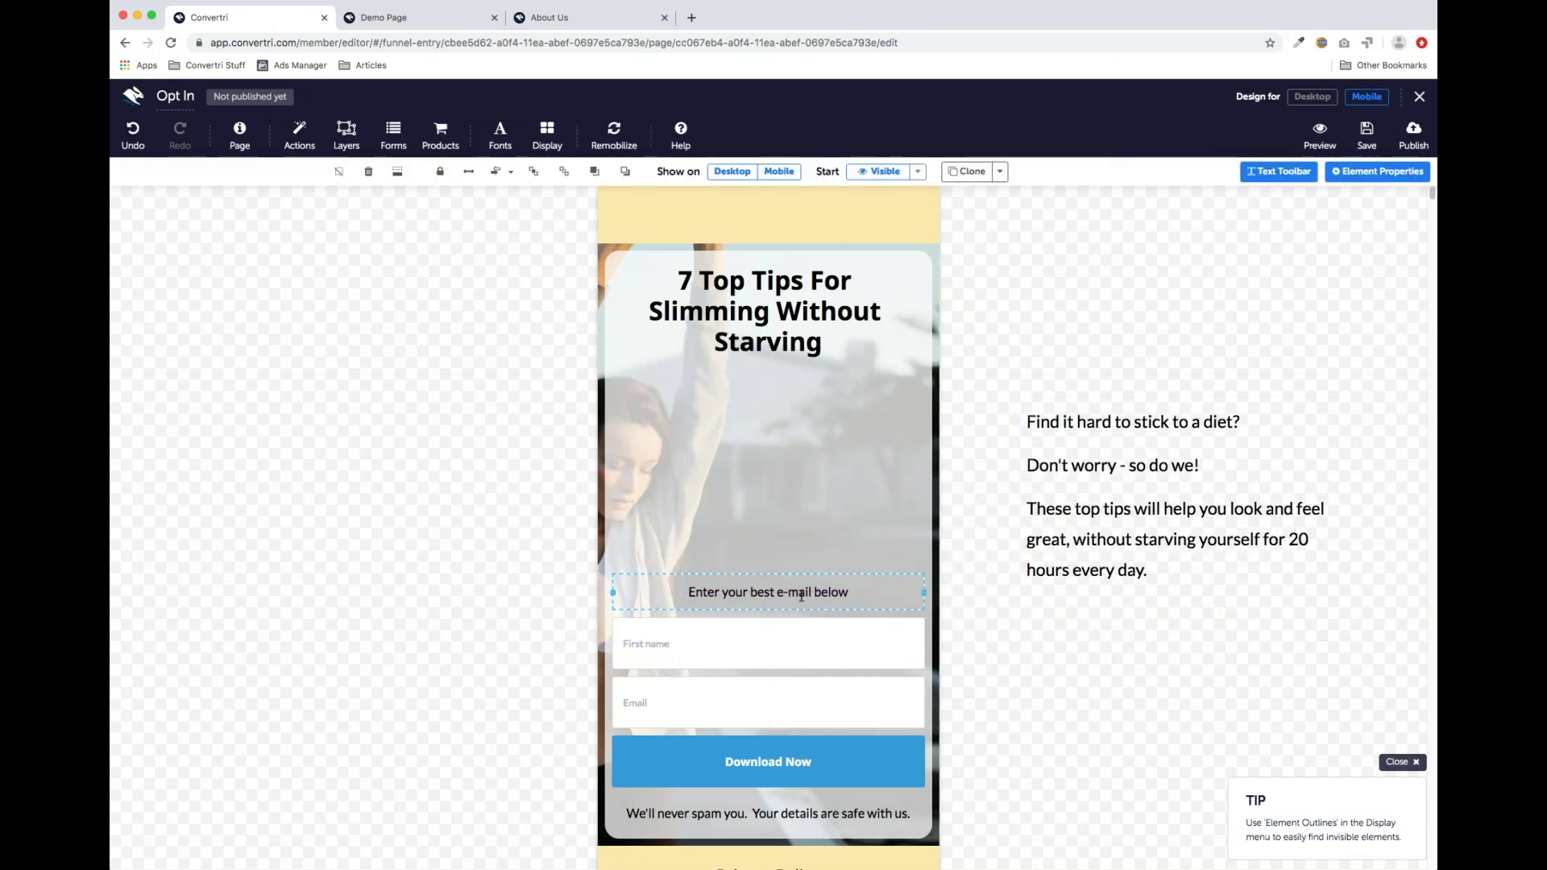
left_click(757, 654, "shift")
left_click(762, 709, "shift")
left_click(819, 781, "shift")
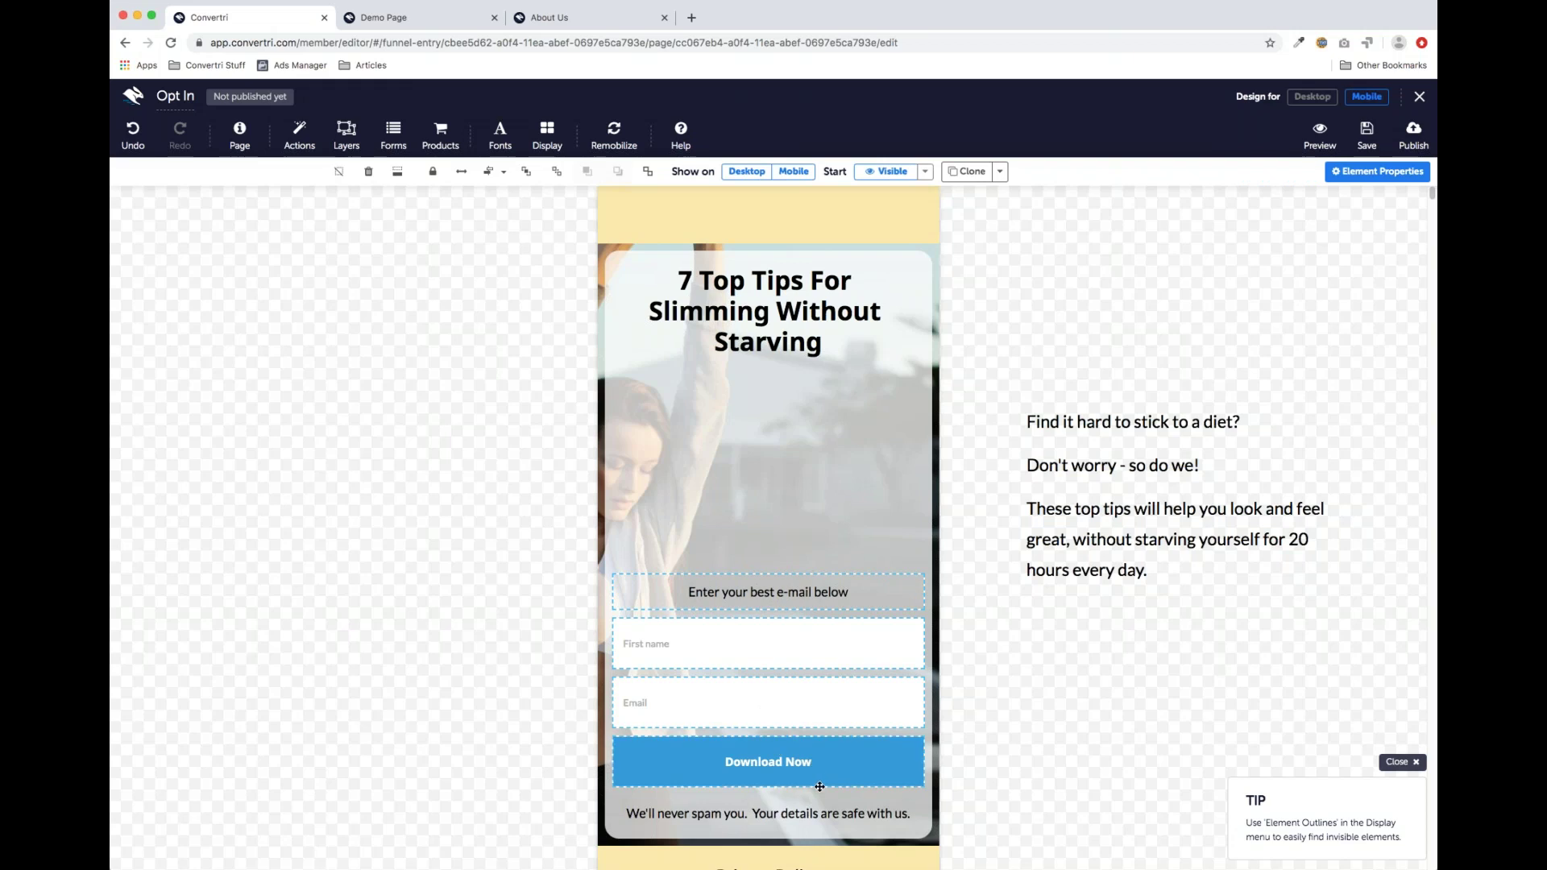
left_click_drag(792, 604, 791, 409)
left_click(1092, 593)
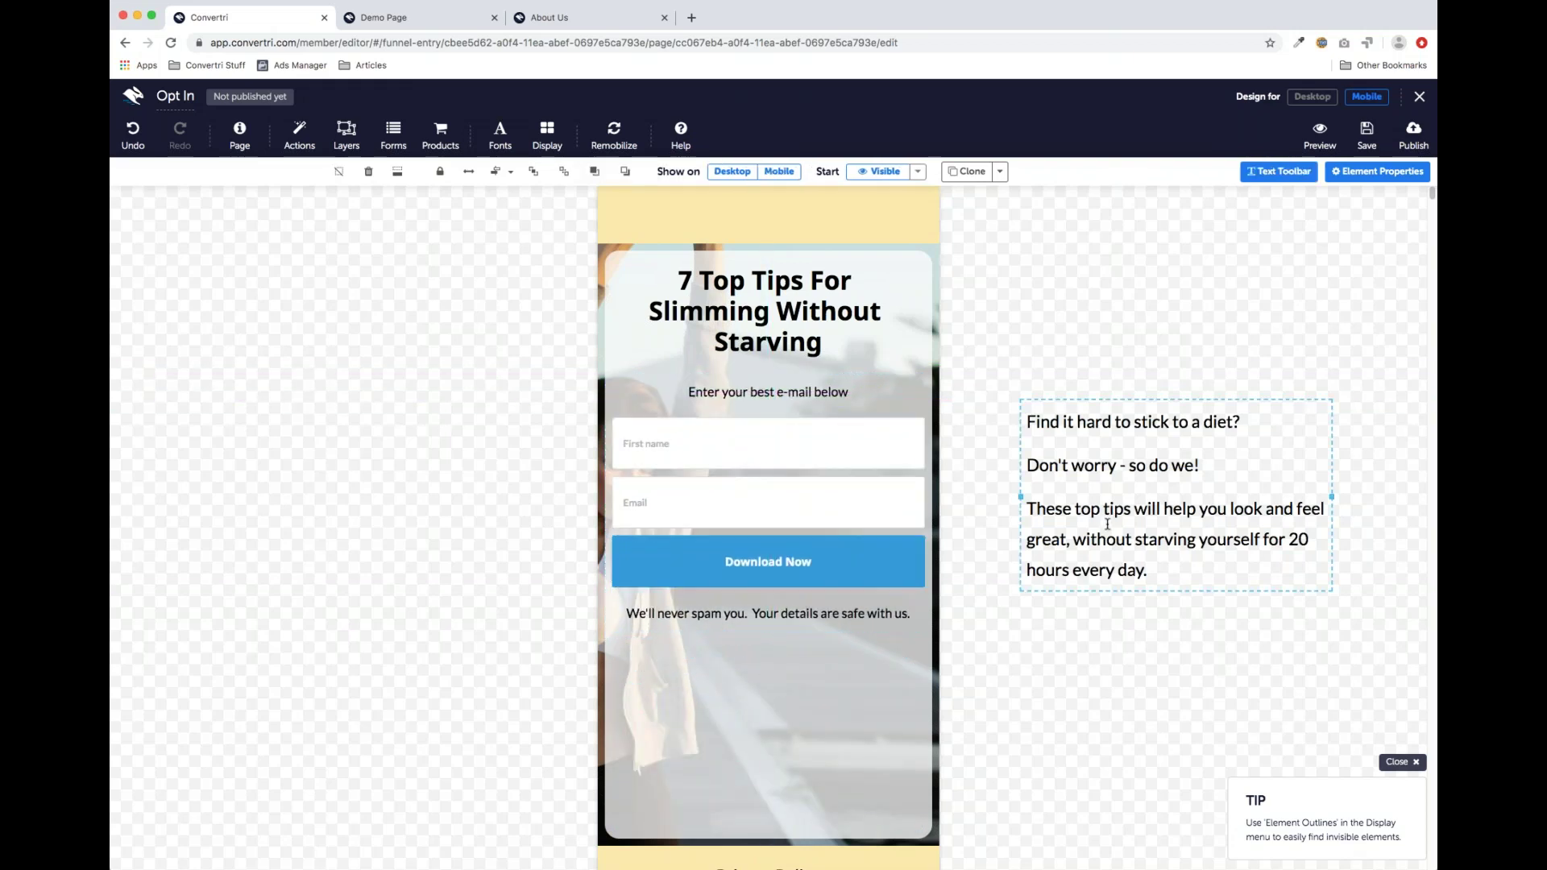
left_click_drag(1091, 590, 682, 818)
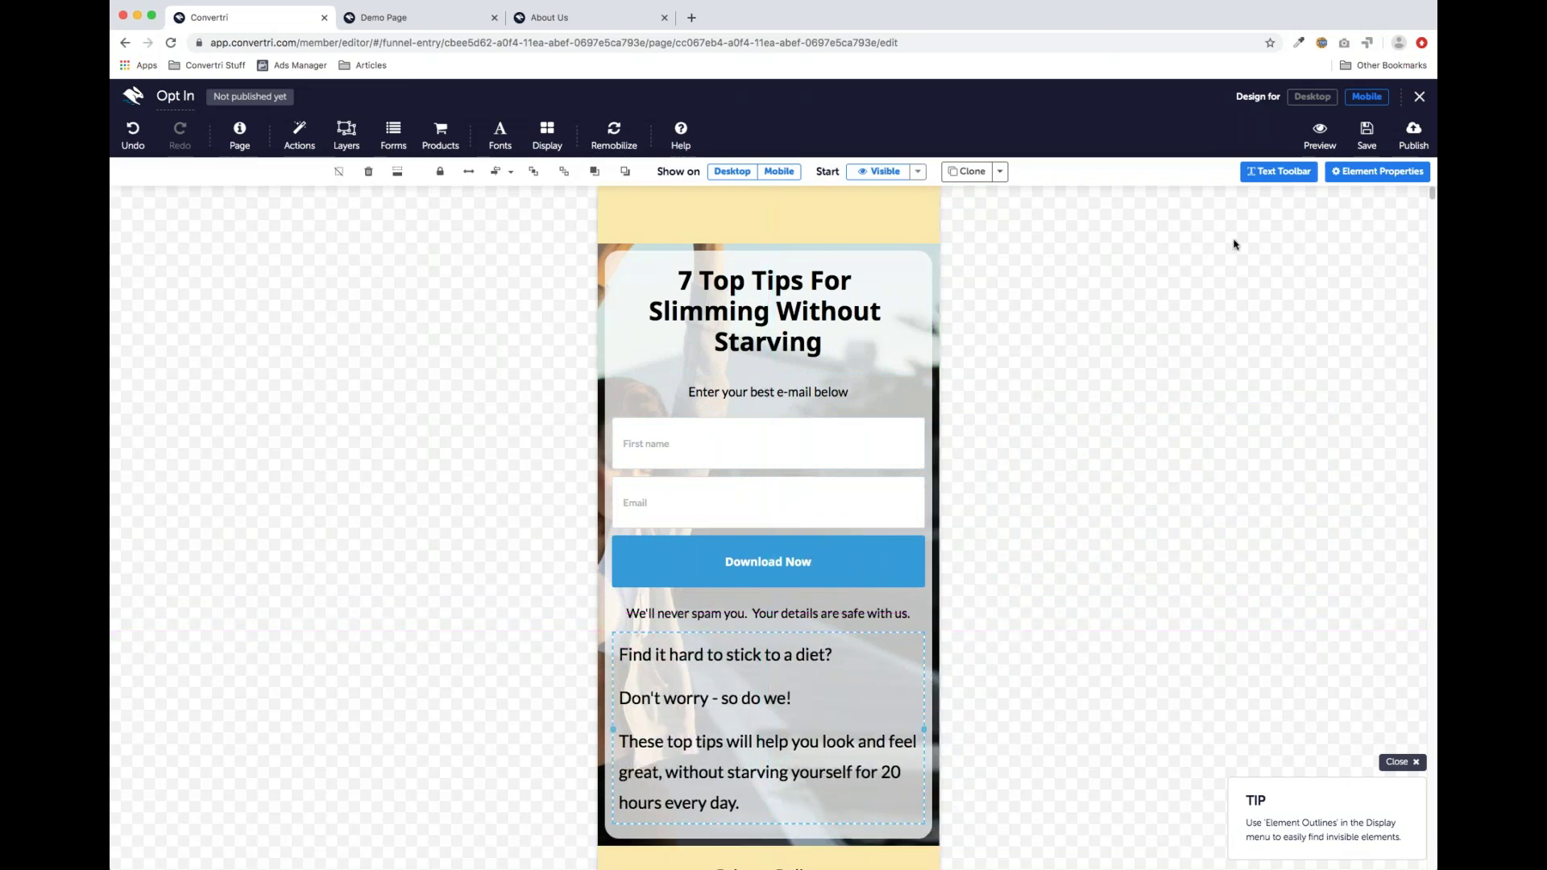
Compare the rearranged mobile layout with the desktop design and reset it using Remobilize all
left_click(1312, 96)
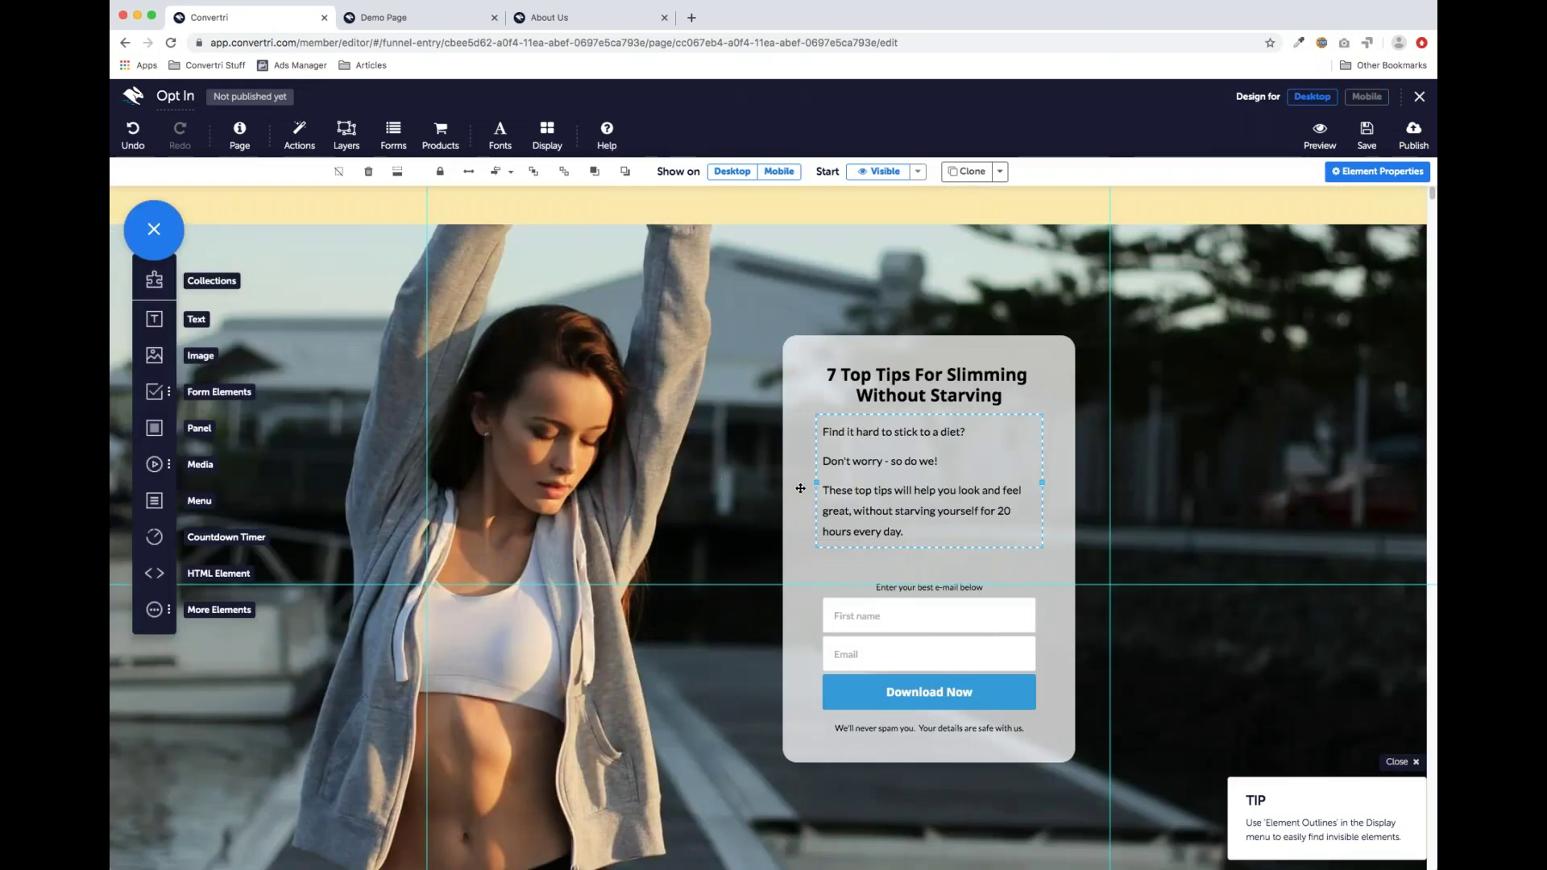
left_click(1353, 101)
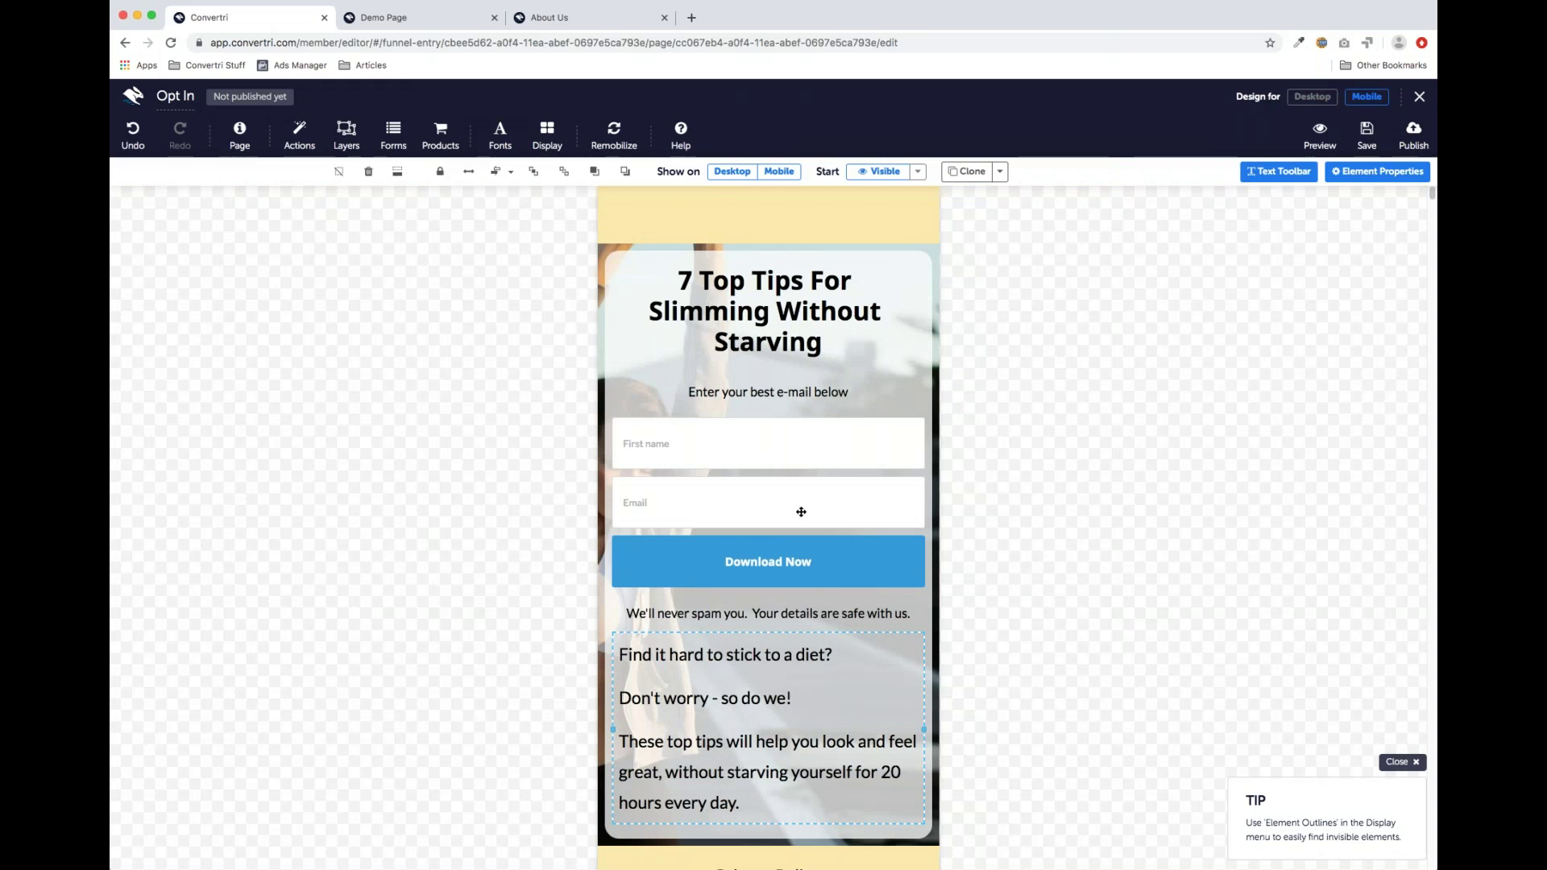
left_click(614, 136)
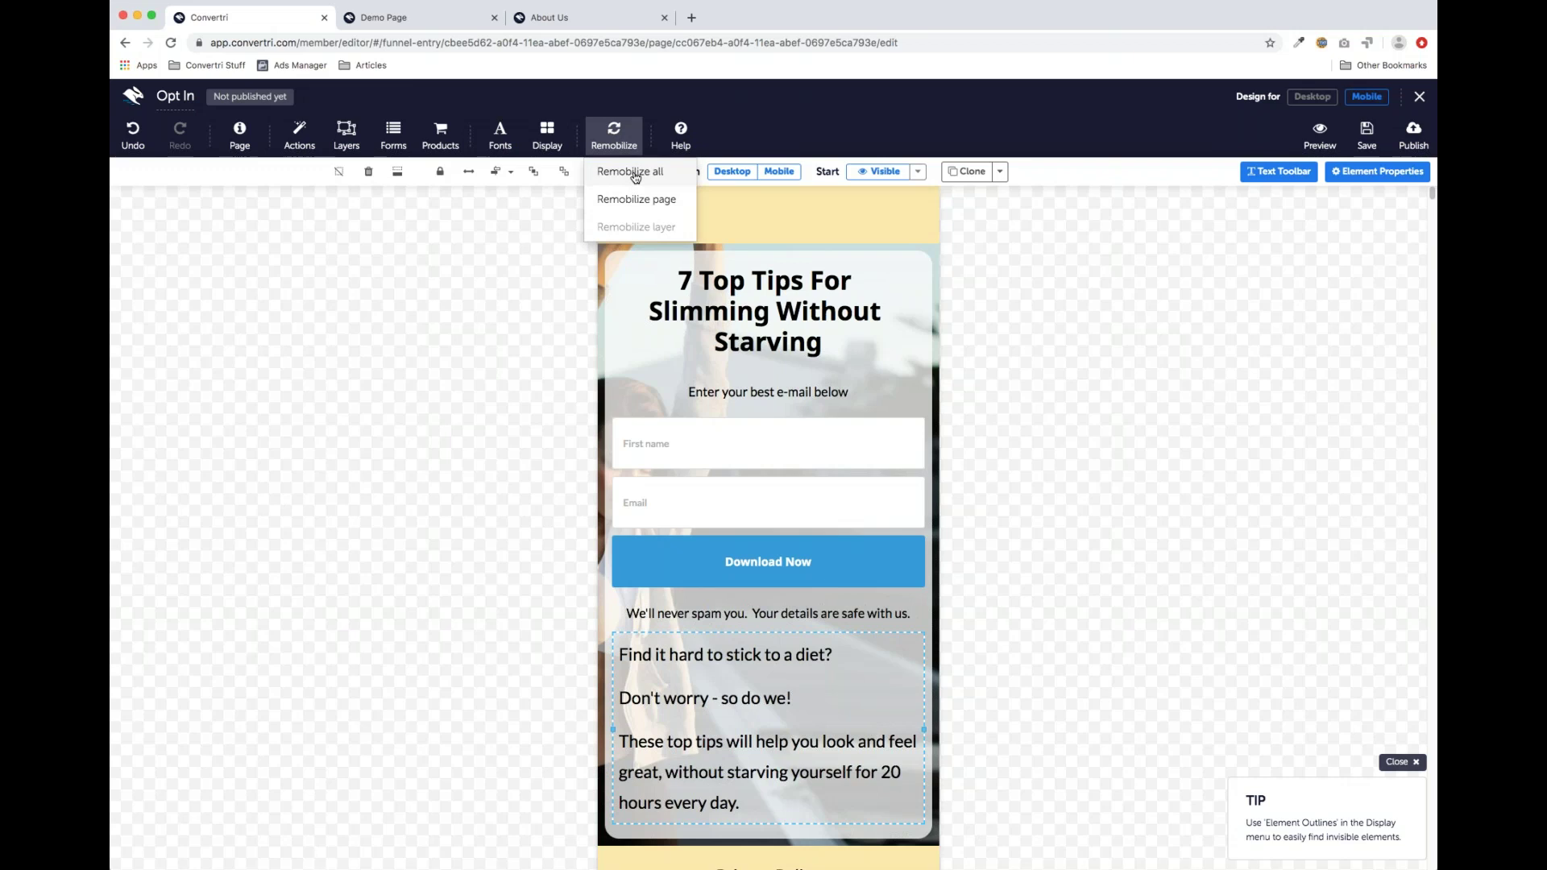
left_click(635, 172)
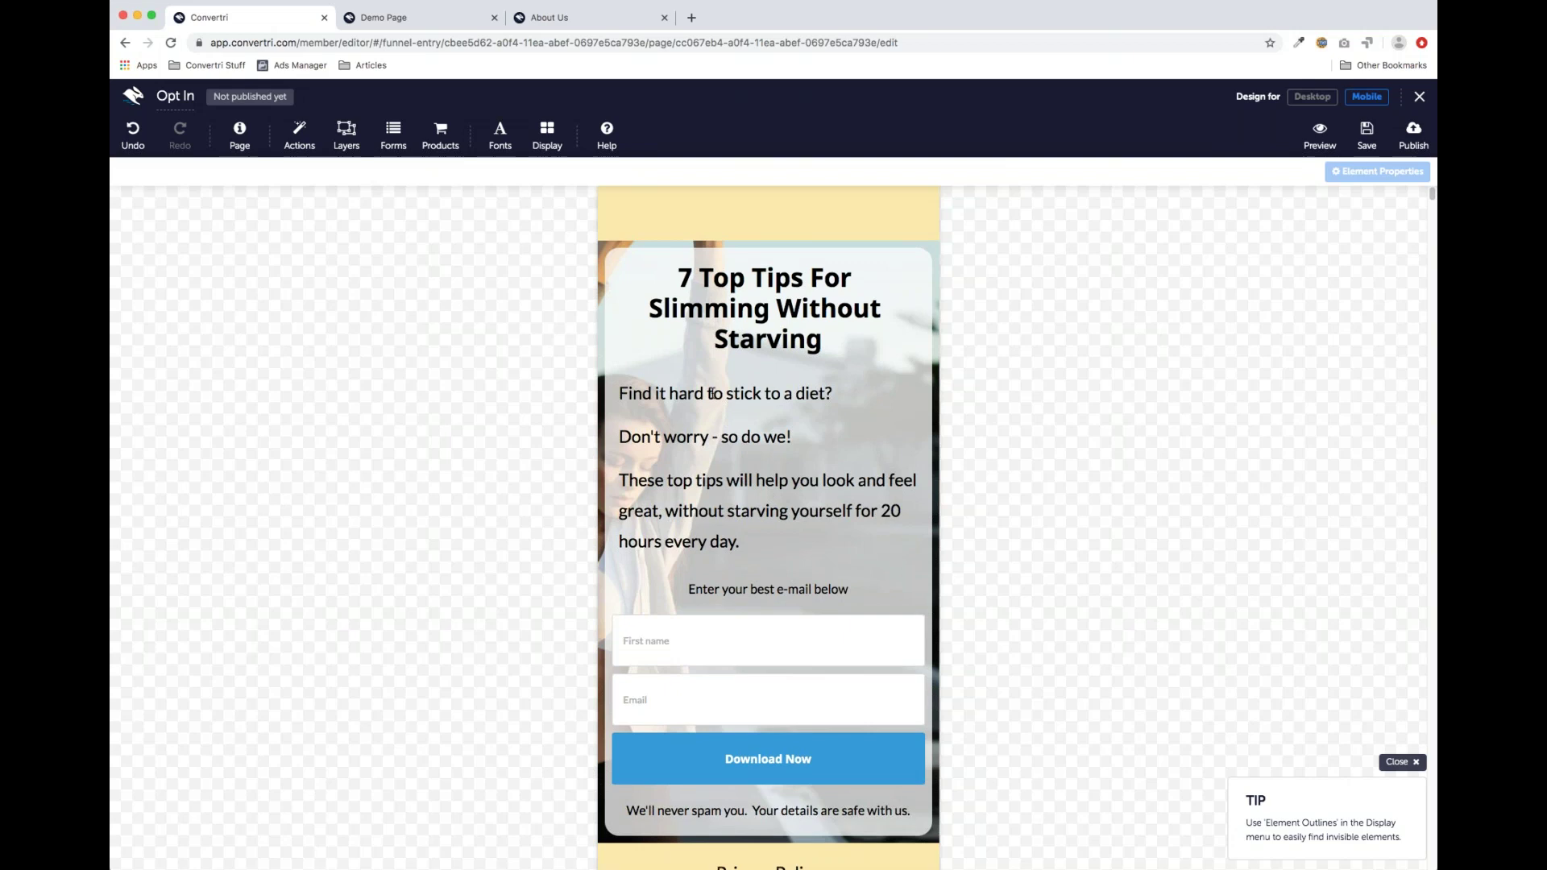
Set the default font scaling on mobile for paragraph text to 120% in the desktop design's page settings
left_click_drag(711, 469, 713, 393)
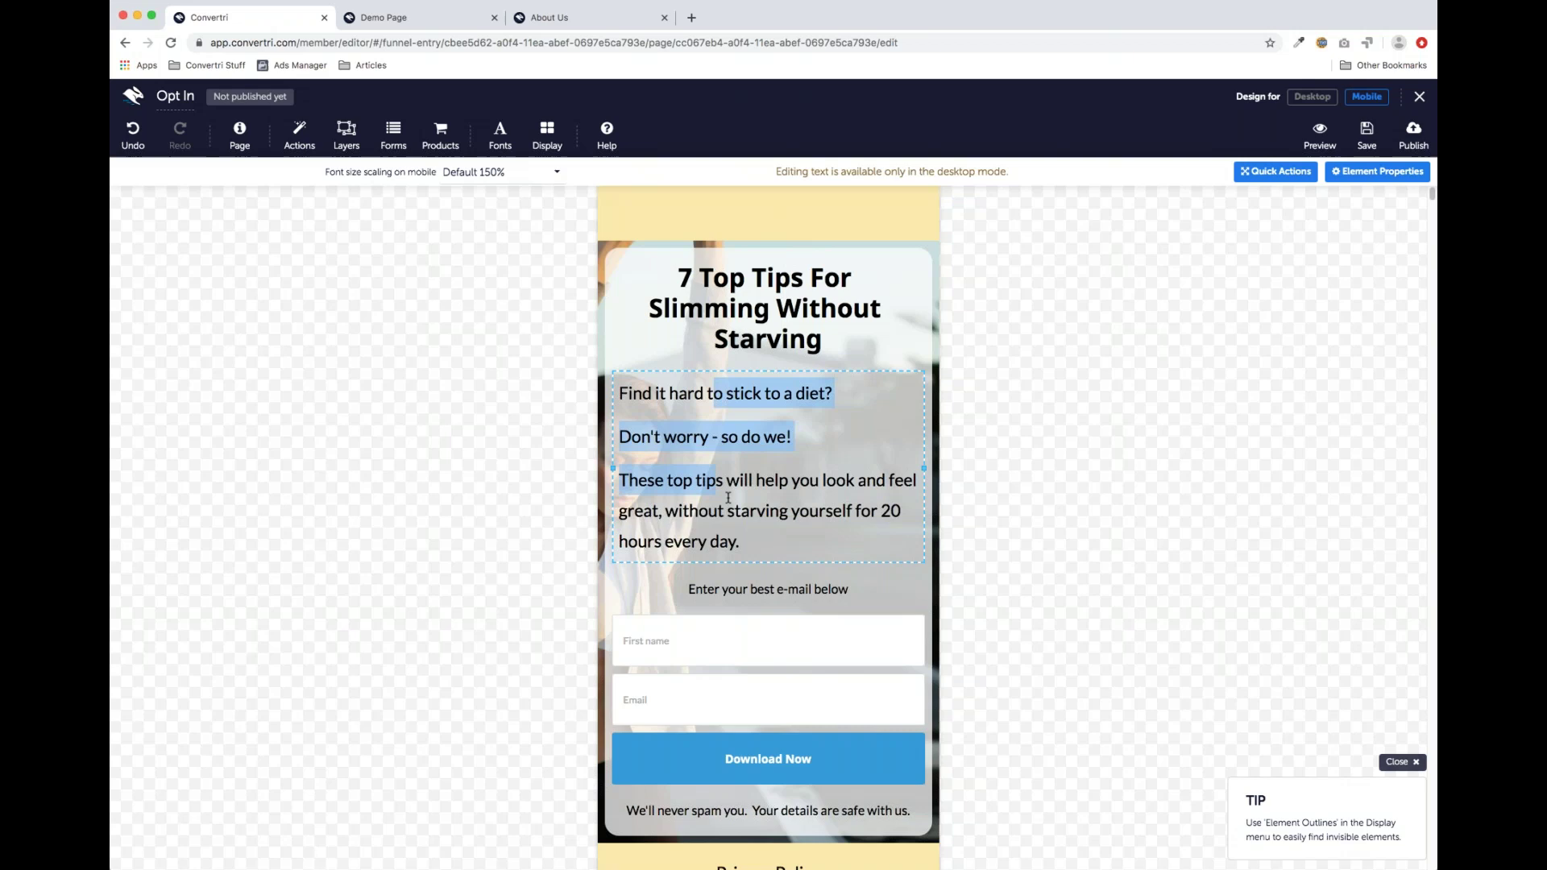
left_click(1037, 507)
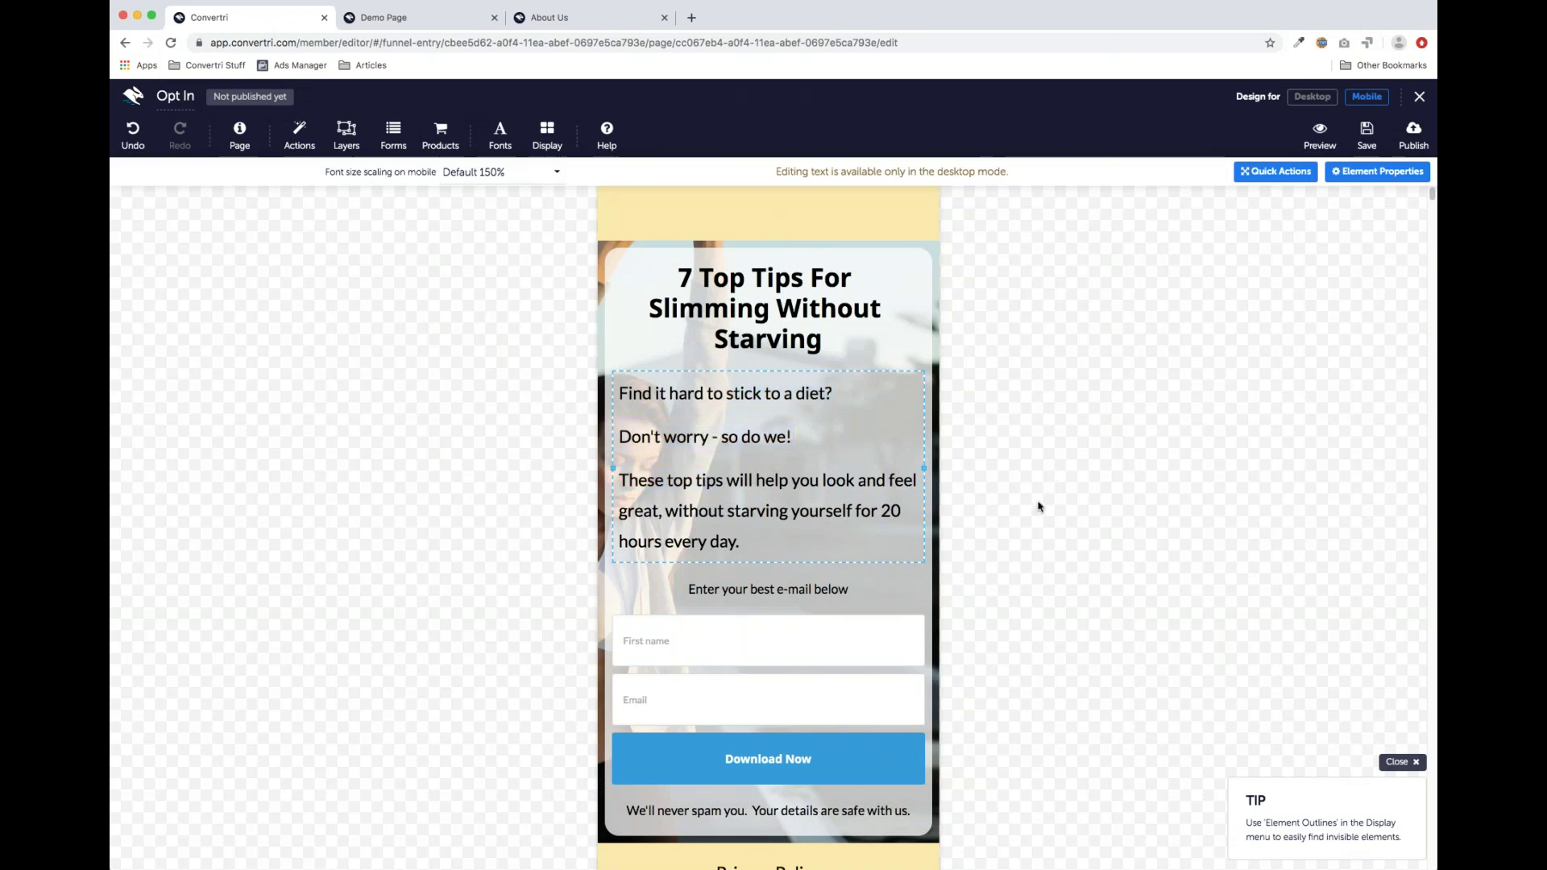
left_click(1312, 96)
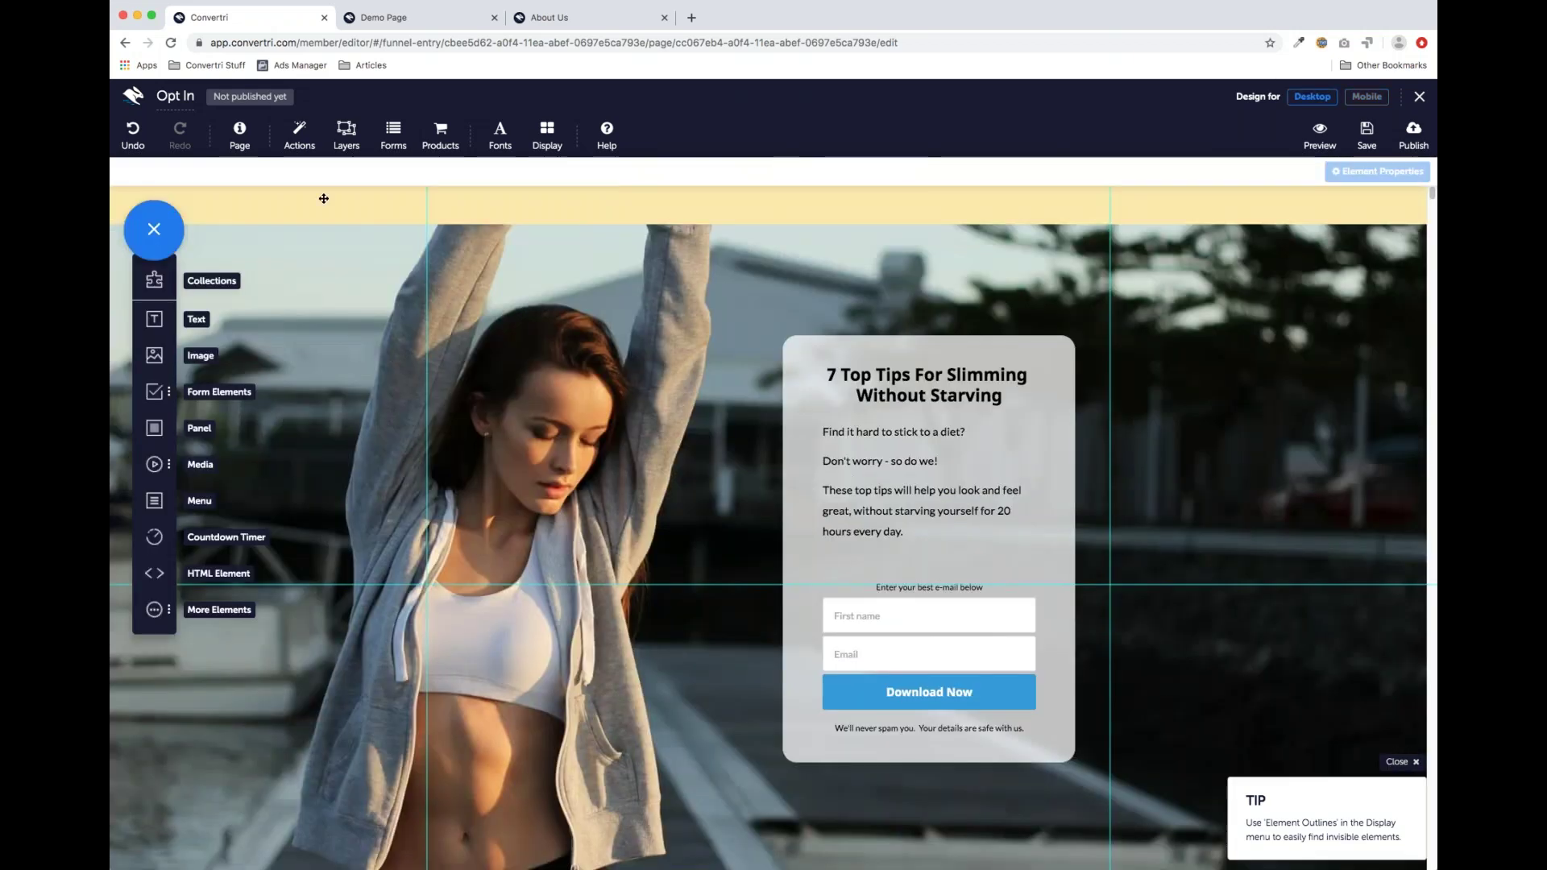
left_click(241, 133)
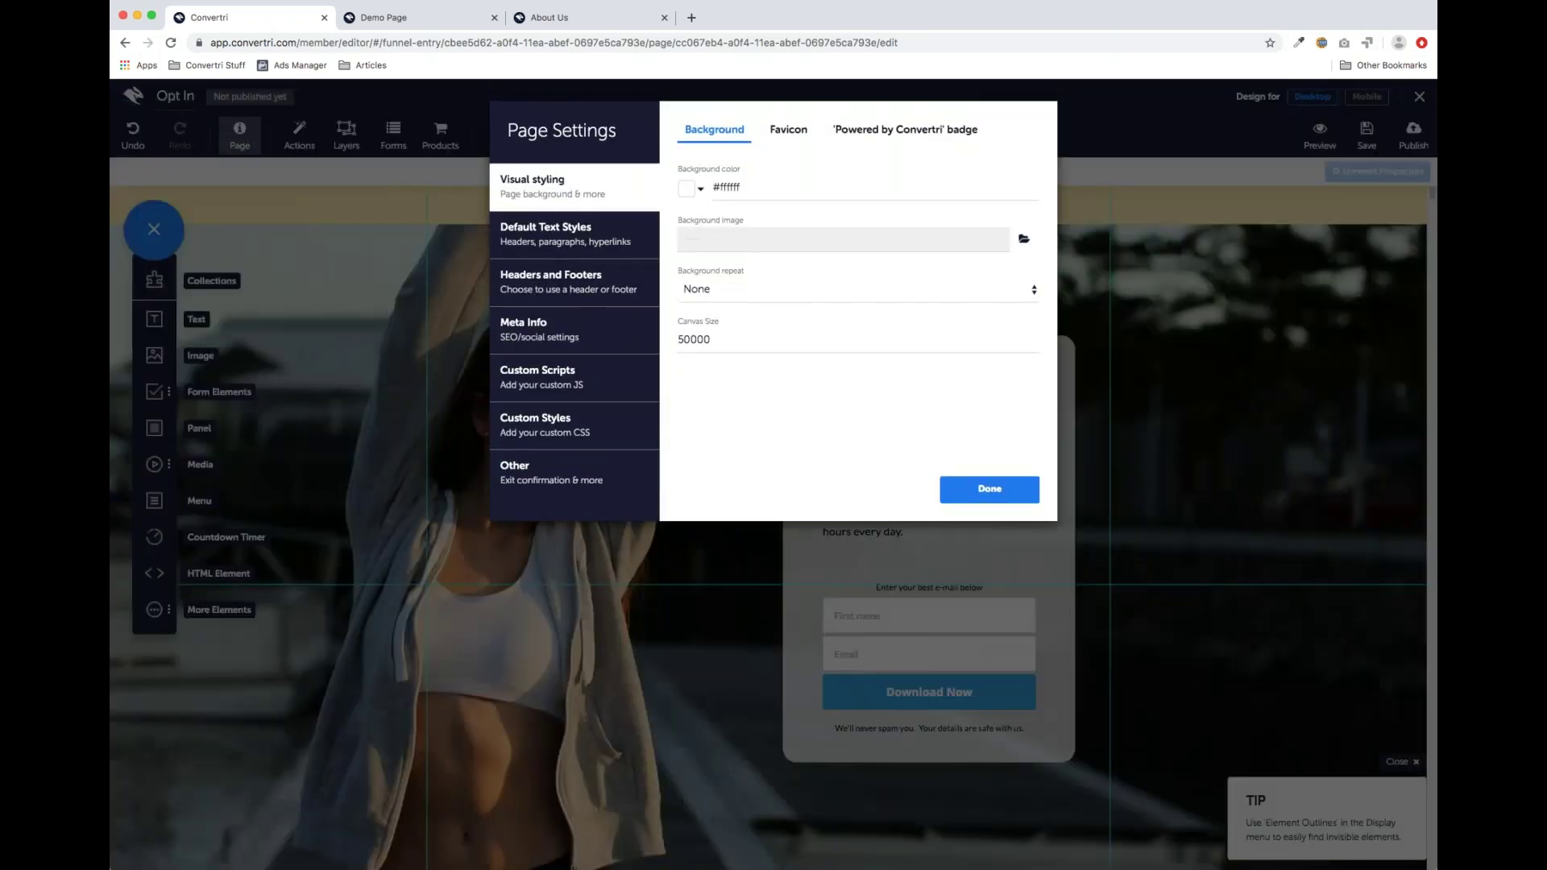
left_click(587, 241)
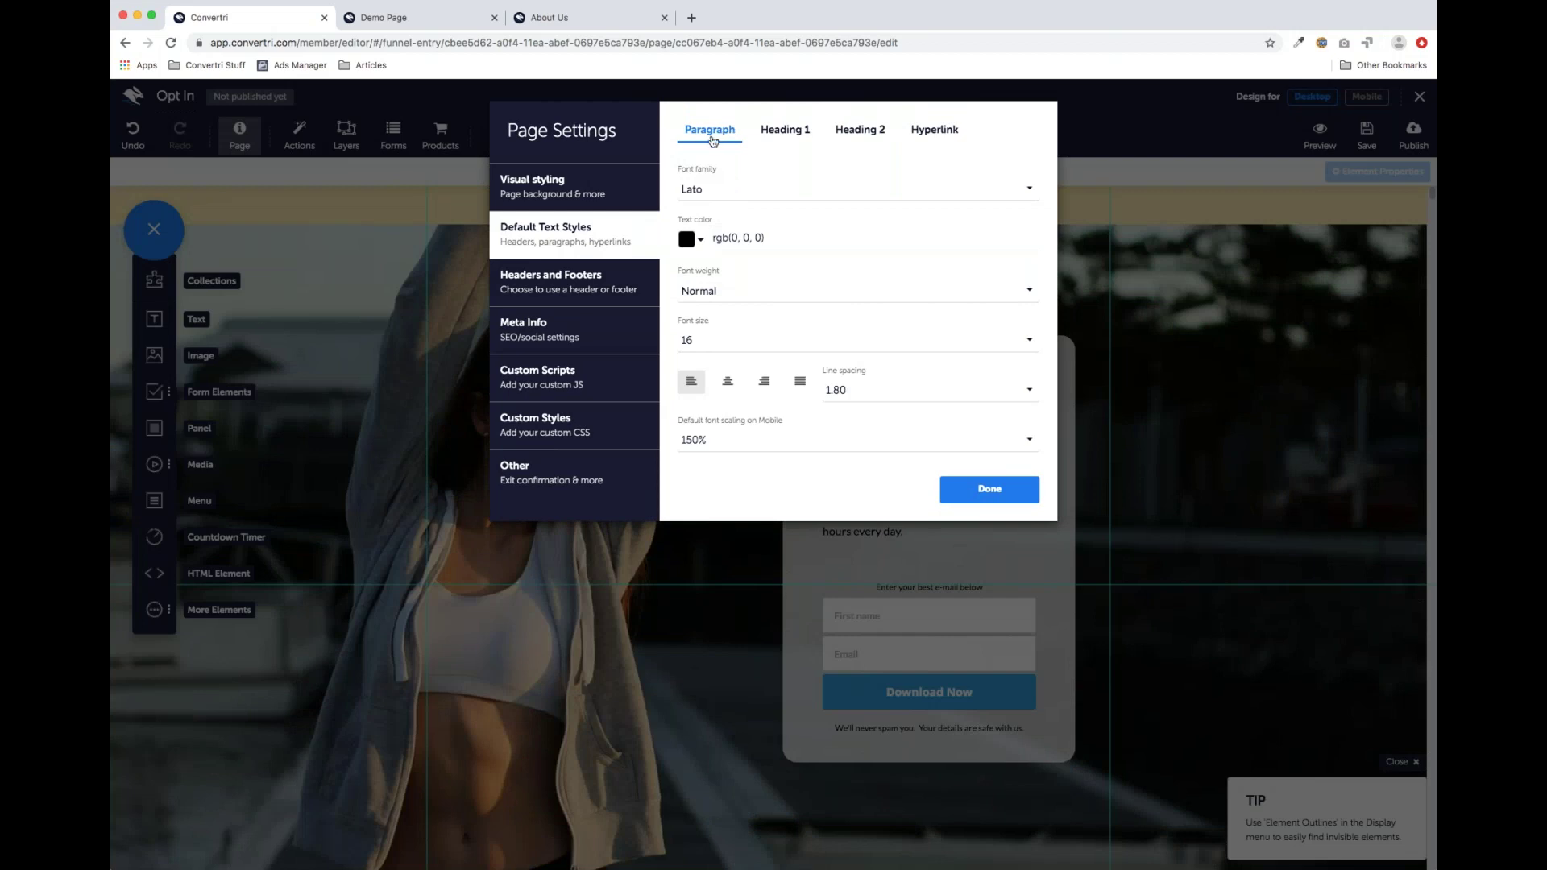
left_click(878, 443)
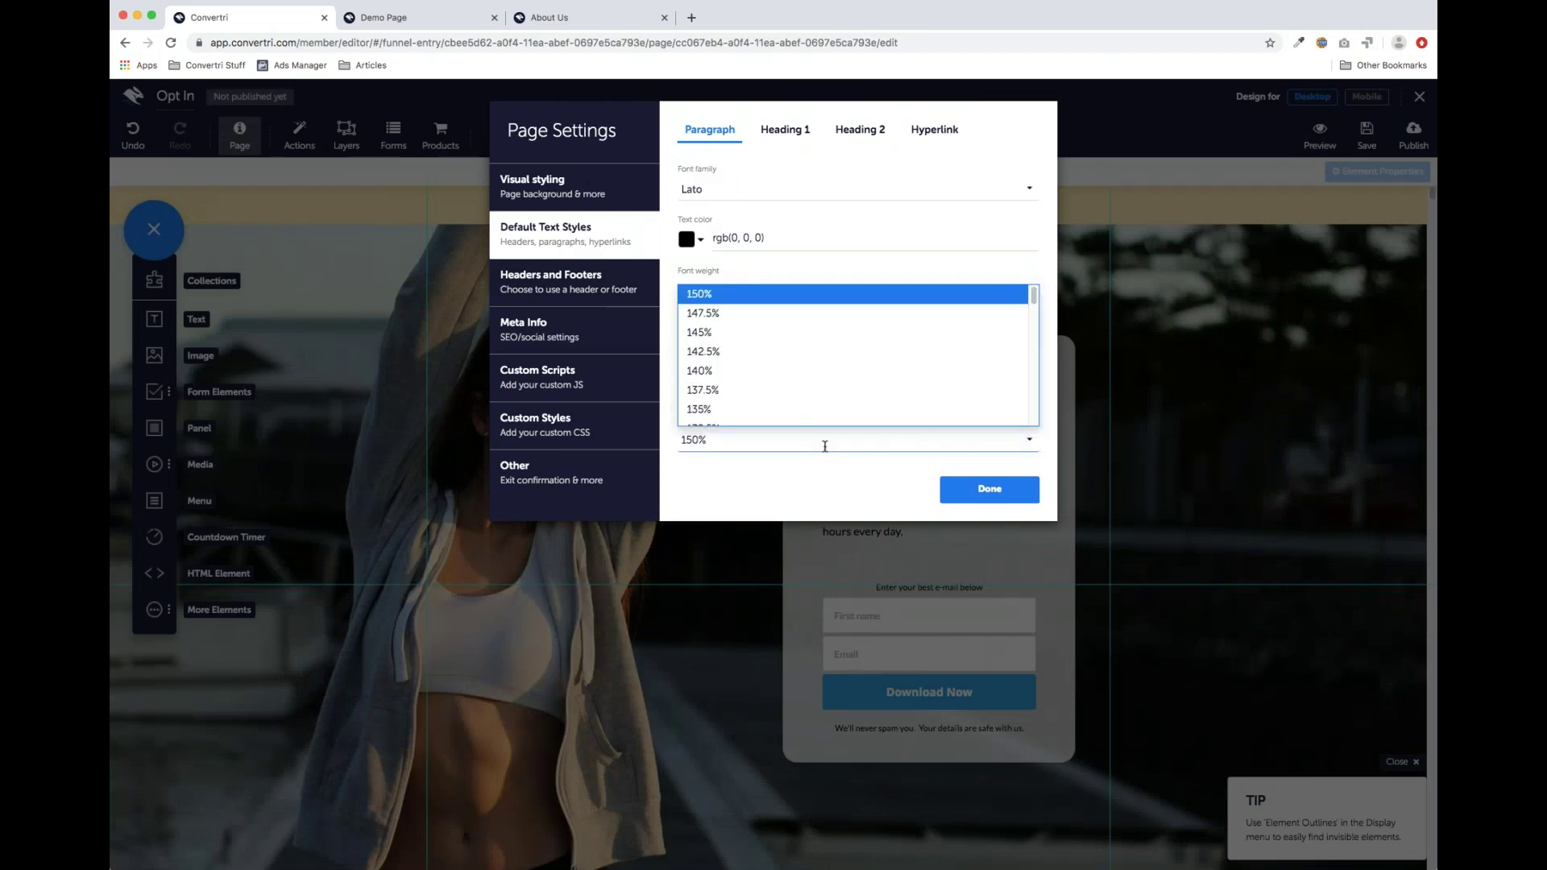
scroll(754, 343, "down", 3)
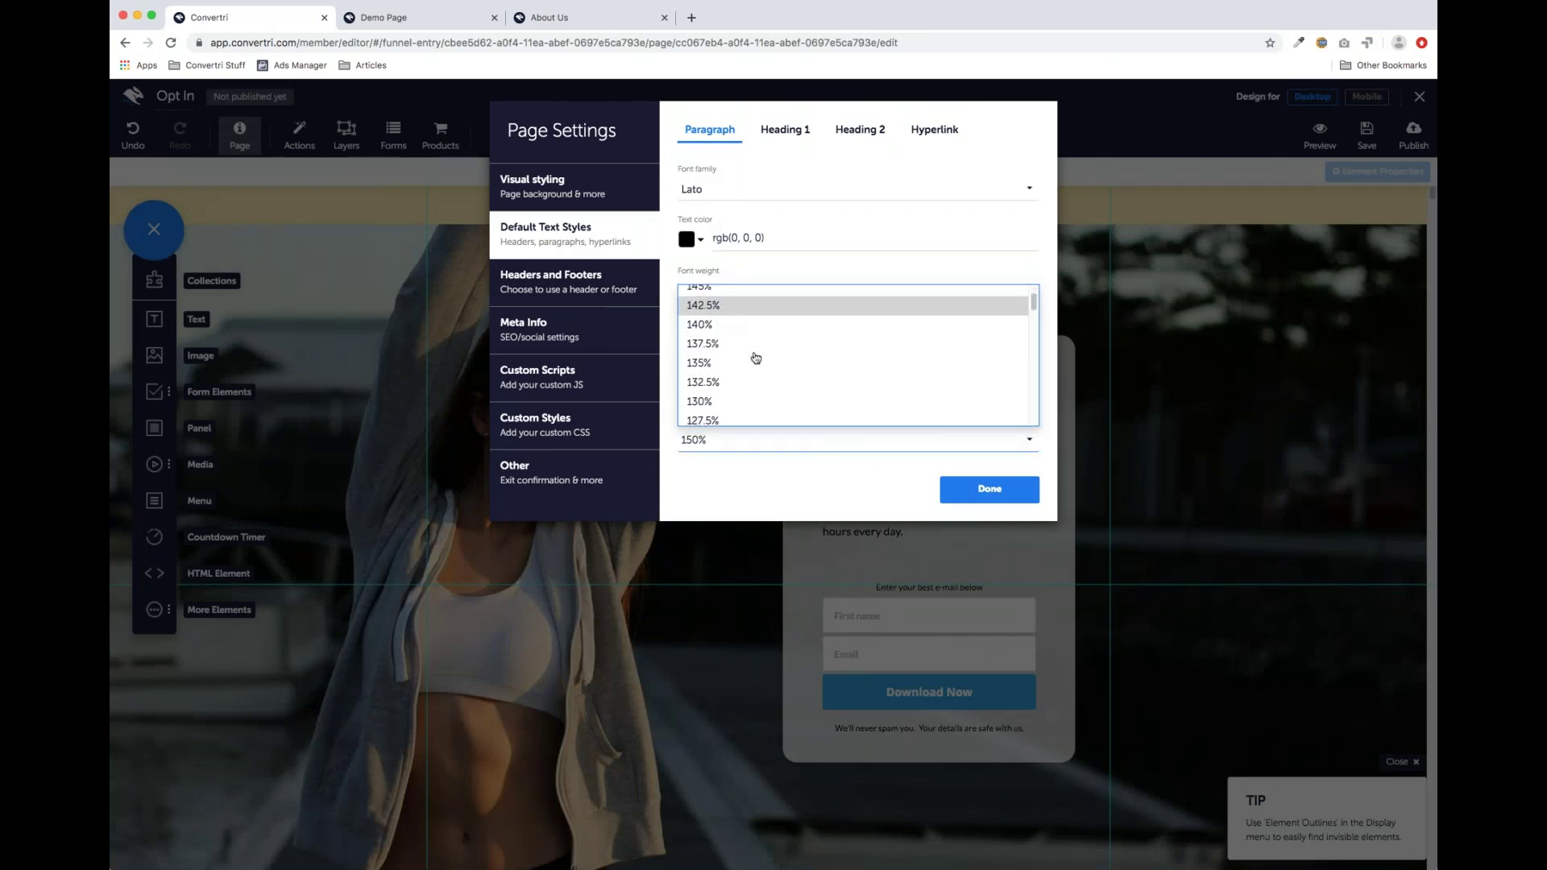
scroll(755, 370, "down", 2)
left_click(749, 411)
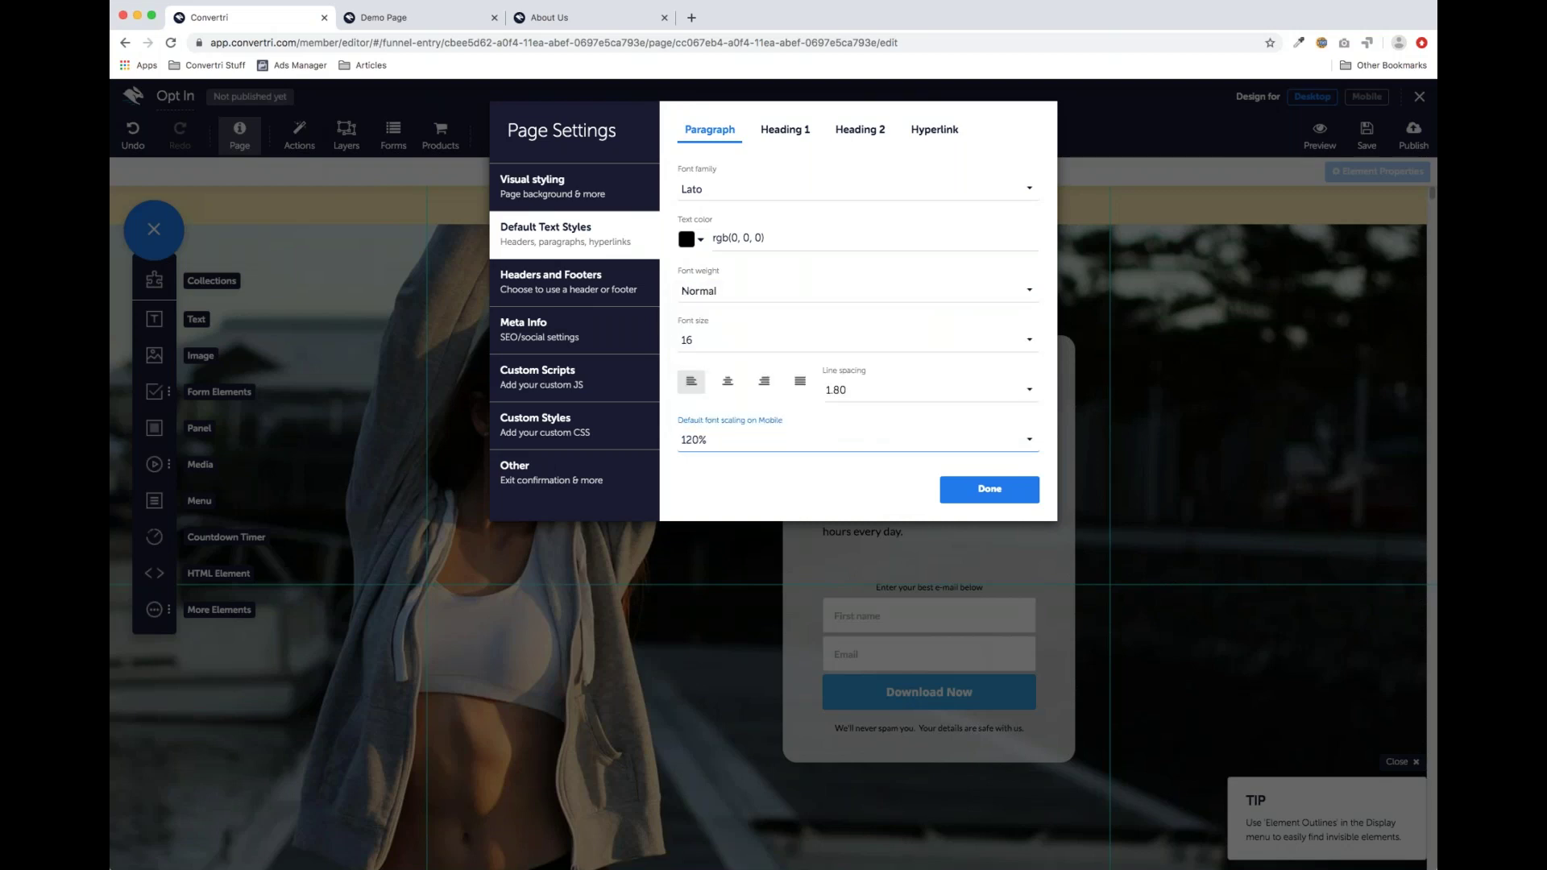
left_click(998, 498)
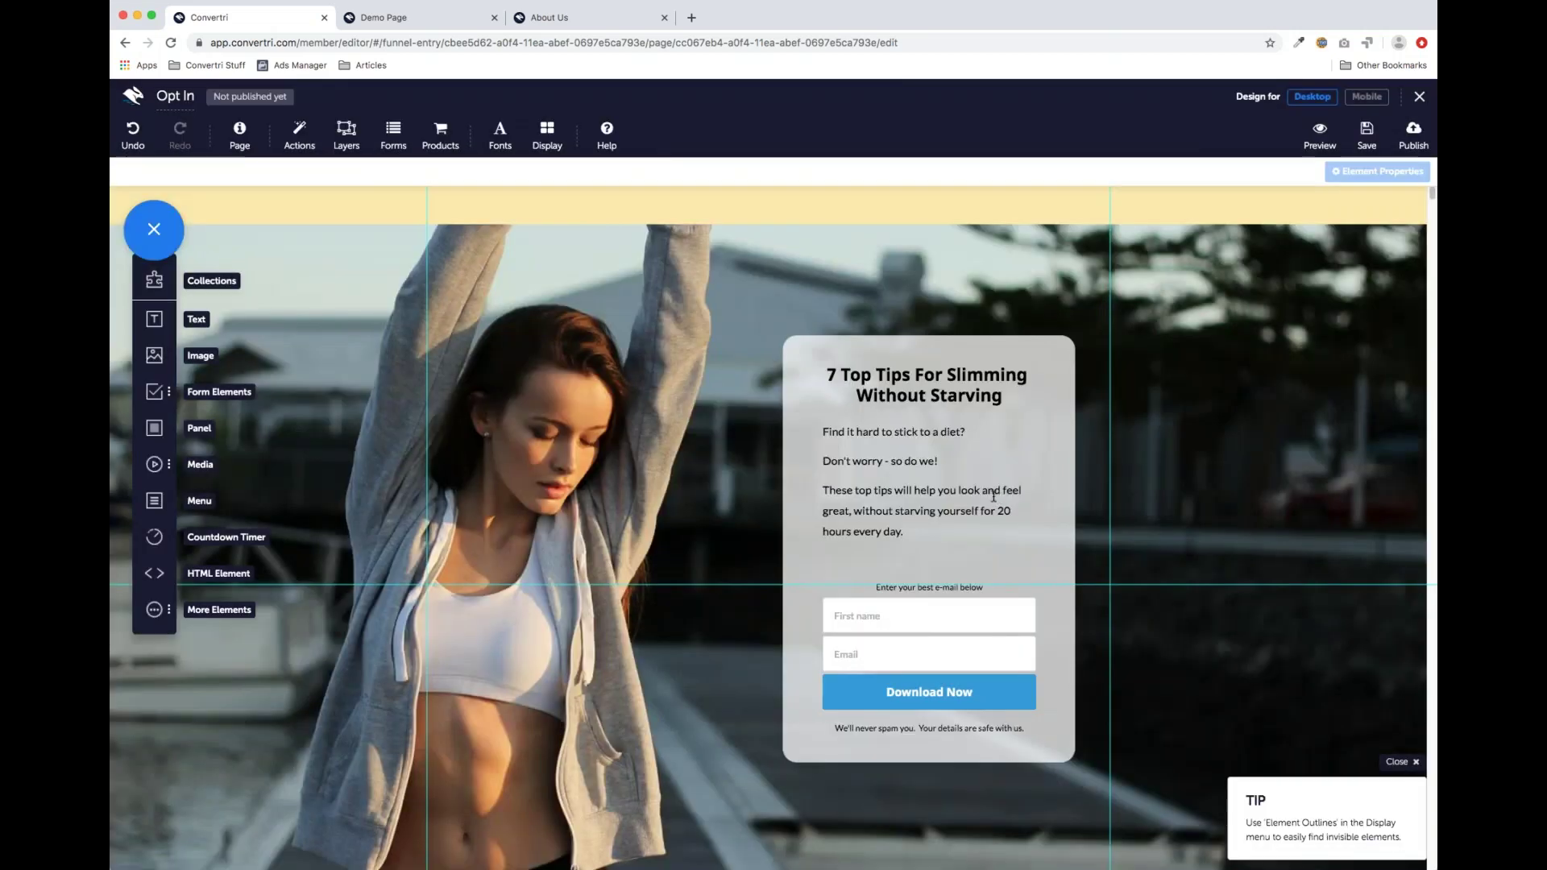
In the mobile design, shorten the yellow band above the hero section and move the hero section up to meet it
left_click(1366, 100)
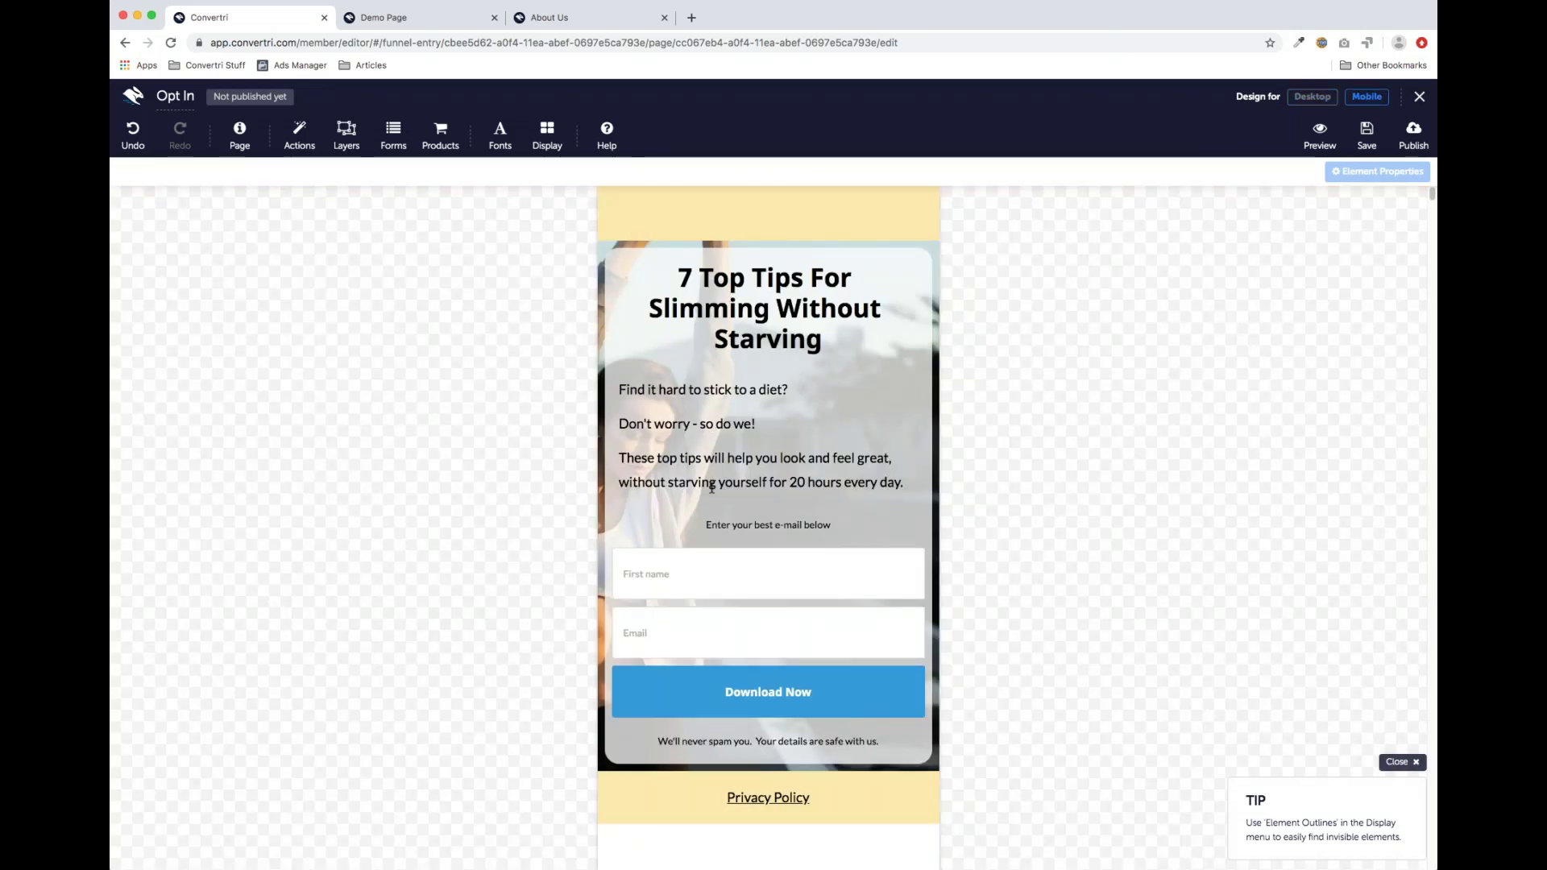
left_click(682, 411)
left_click(748, 523)
left_click(729, 741)
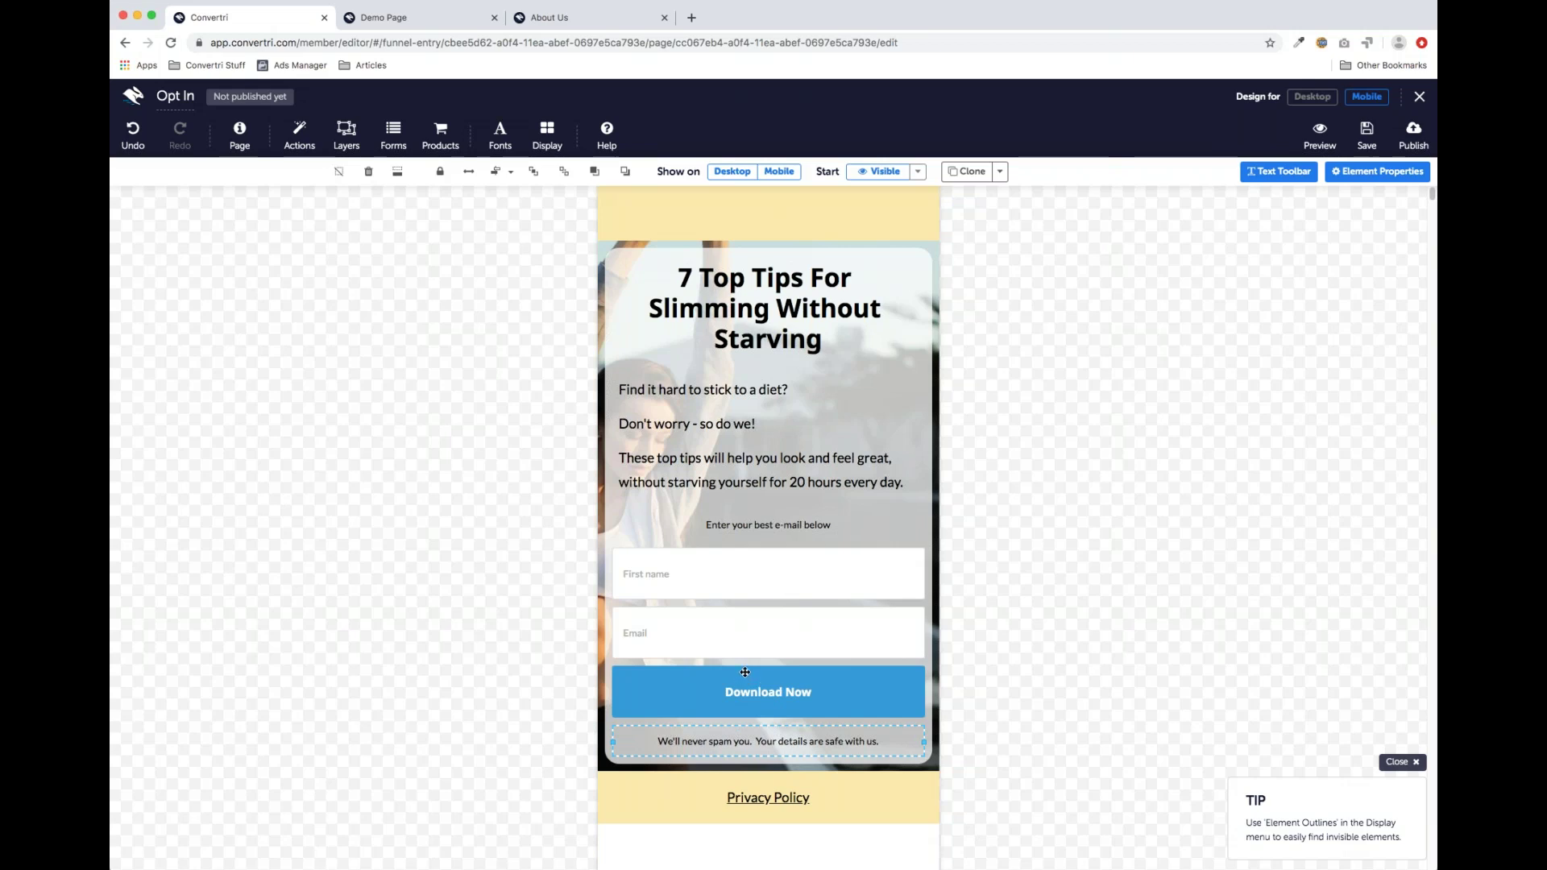
left_click(740, 228)
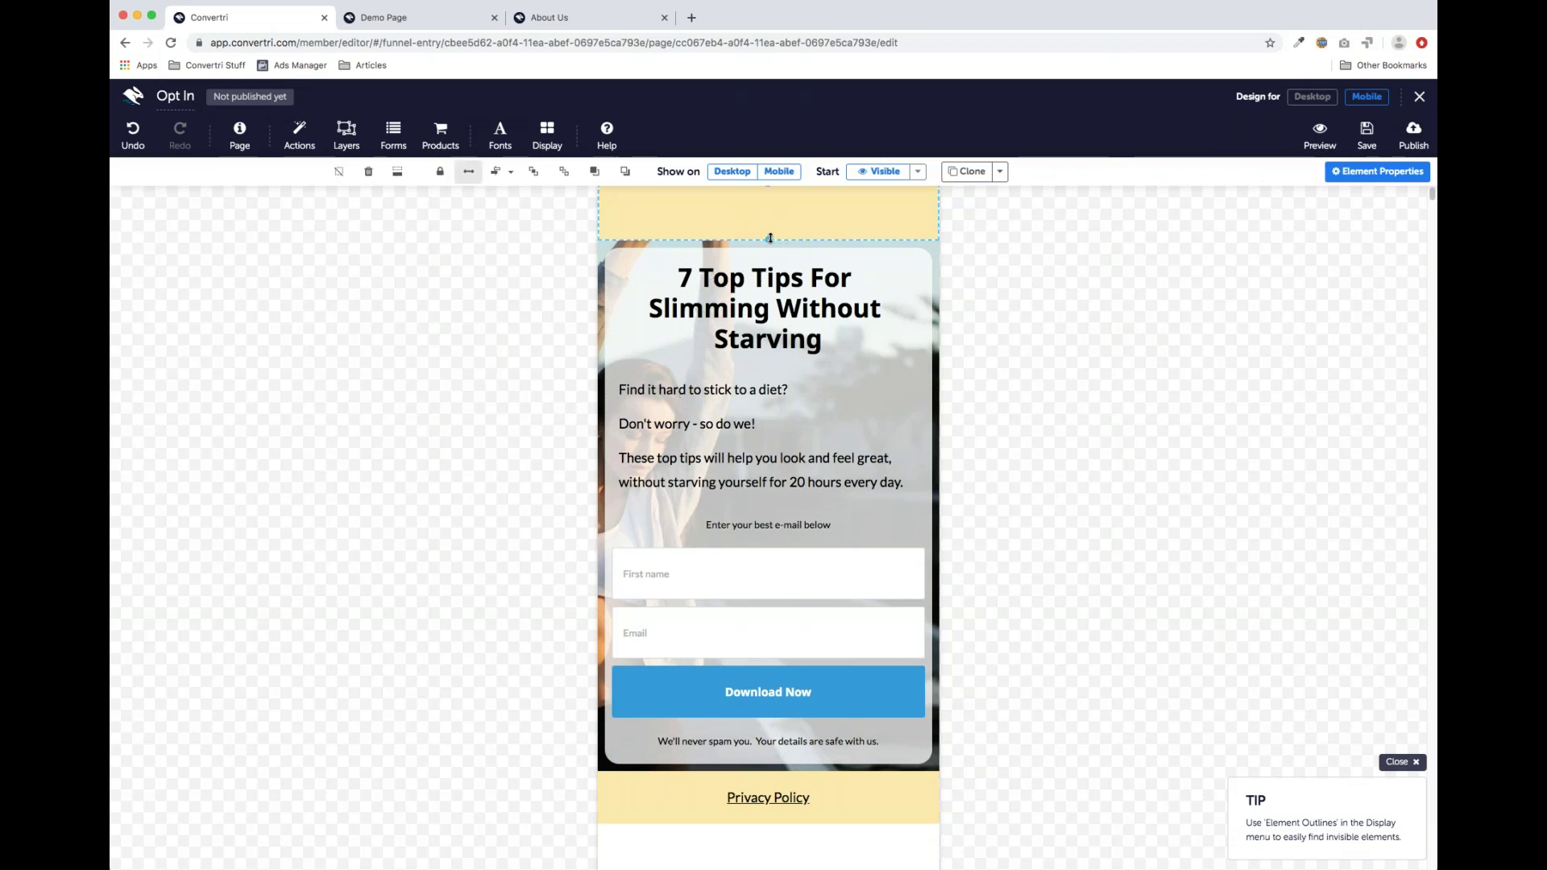
left_click_drag(769, 238, 769, 217)
left_click(772, 245)
left_click_drag(772, 244, 772, 218)
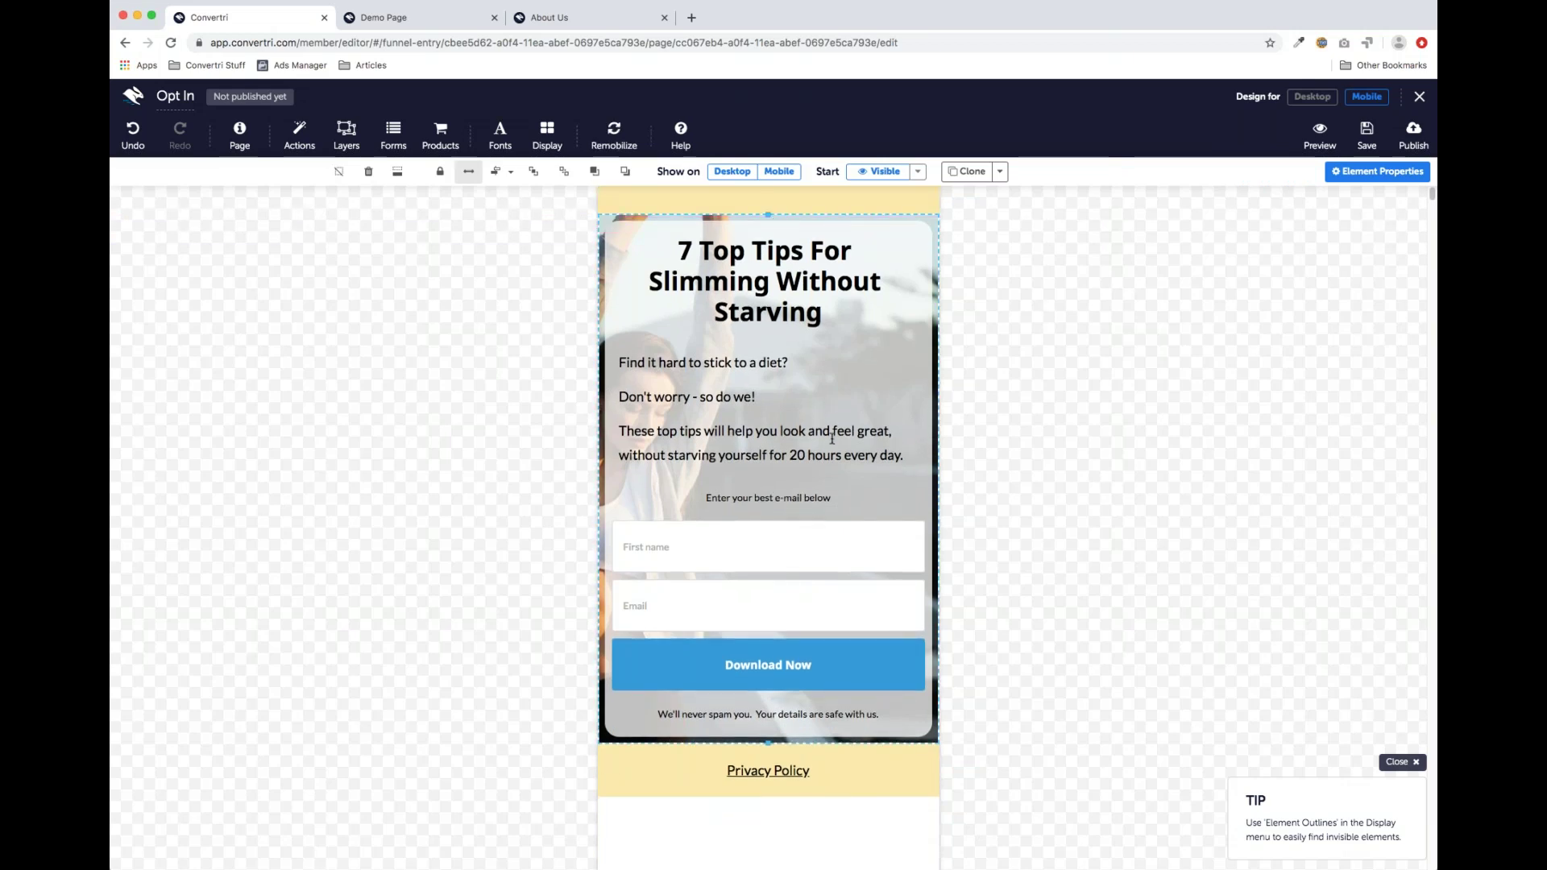
left_click(1053, 508)
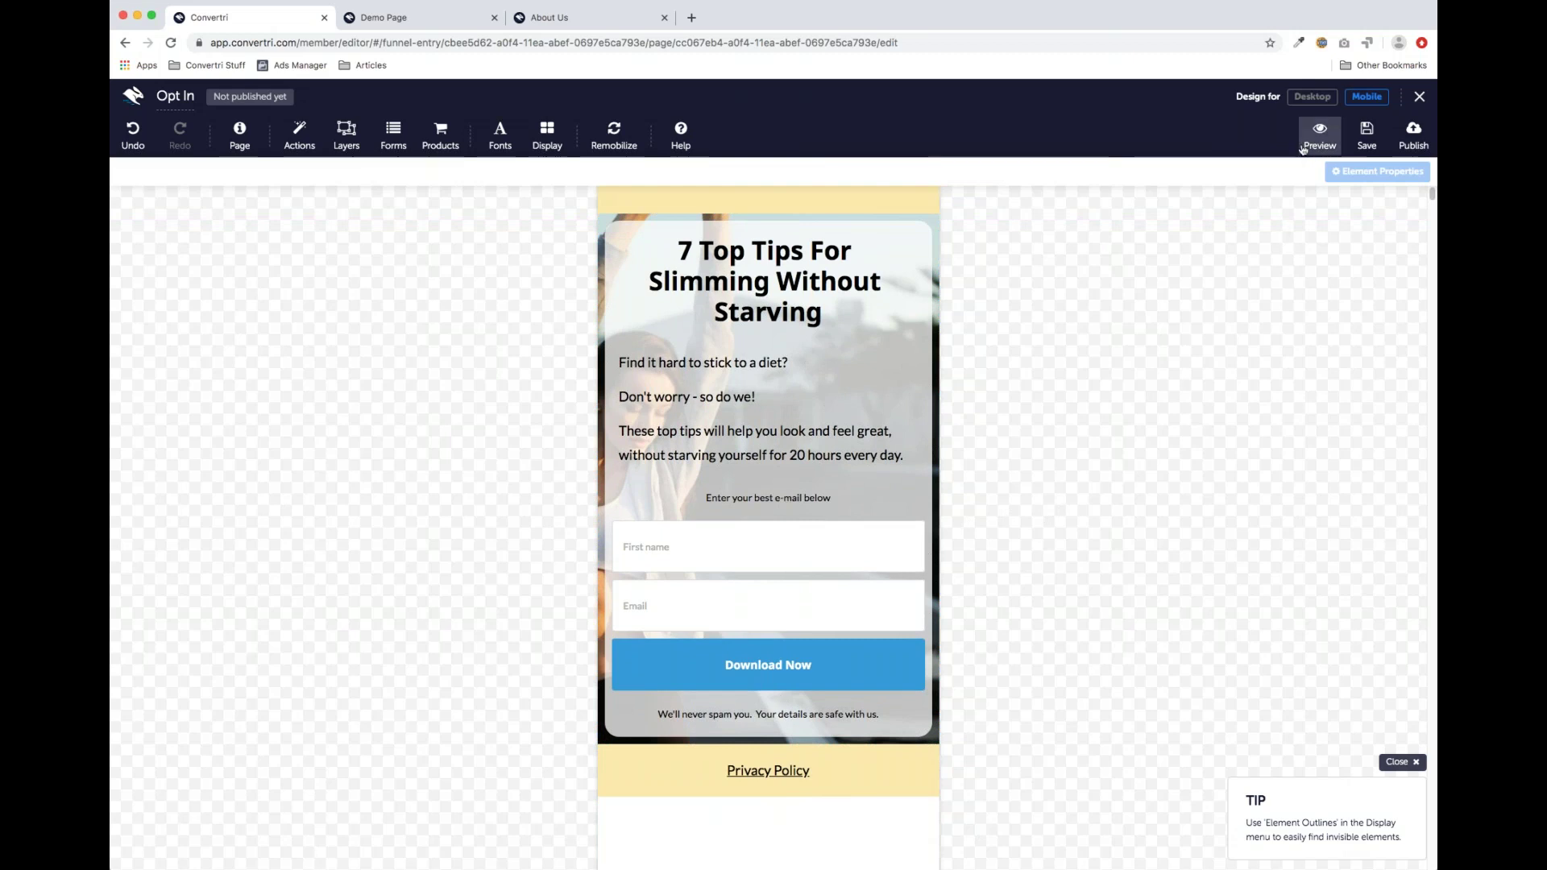
In the desktop design, clone the First name field onto the background beside the form panel and delete the copy
left_click(1303, 98)
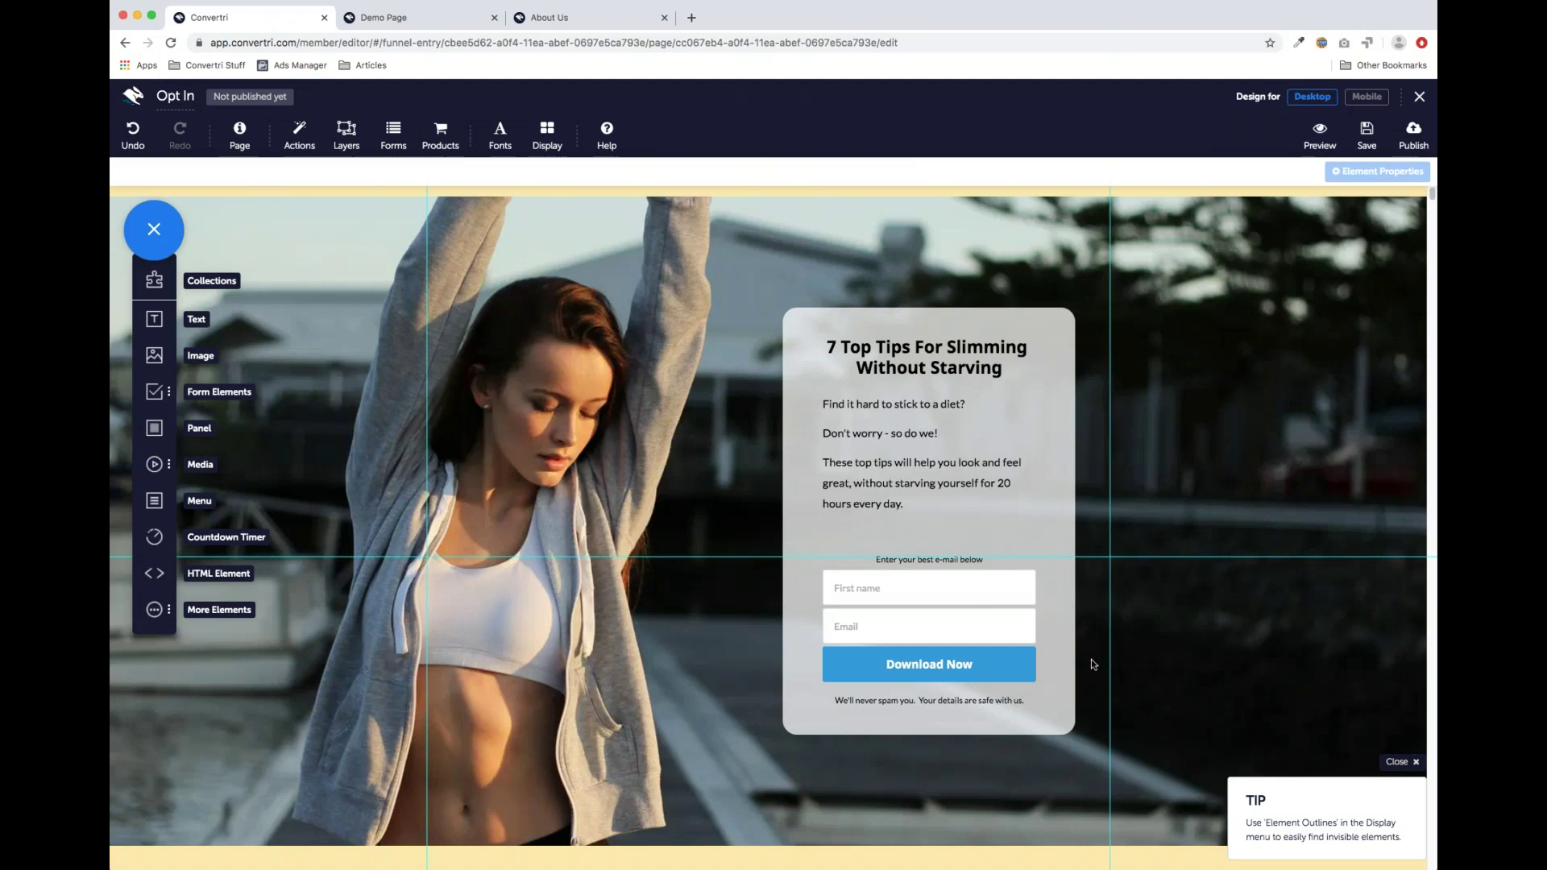
scroll(1090, 650, "down", 1)
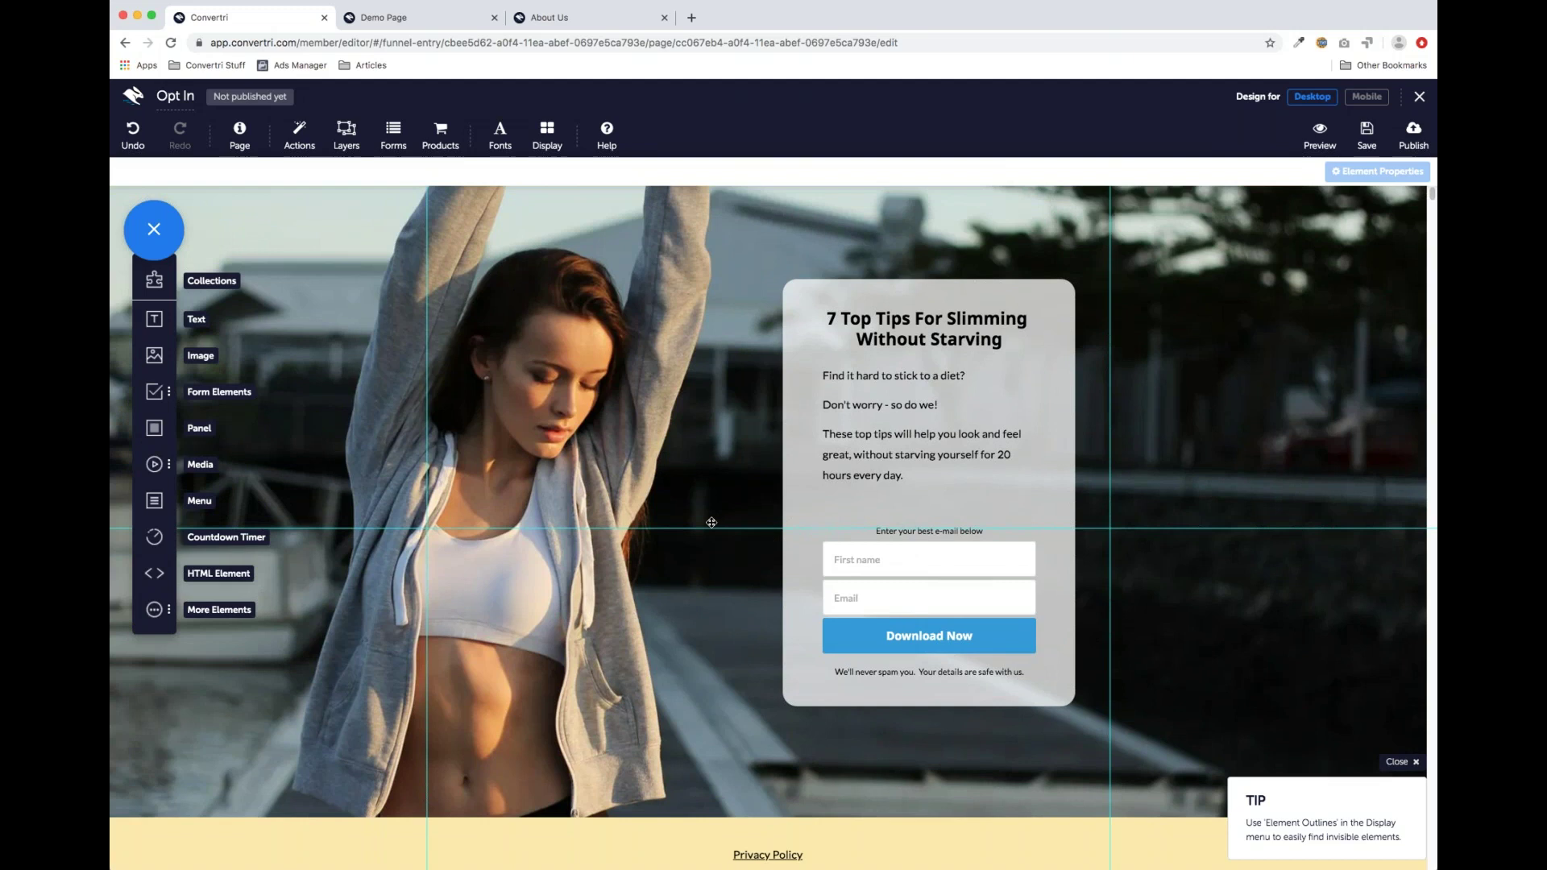
left_click(914, 556)
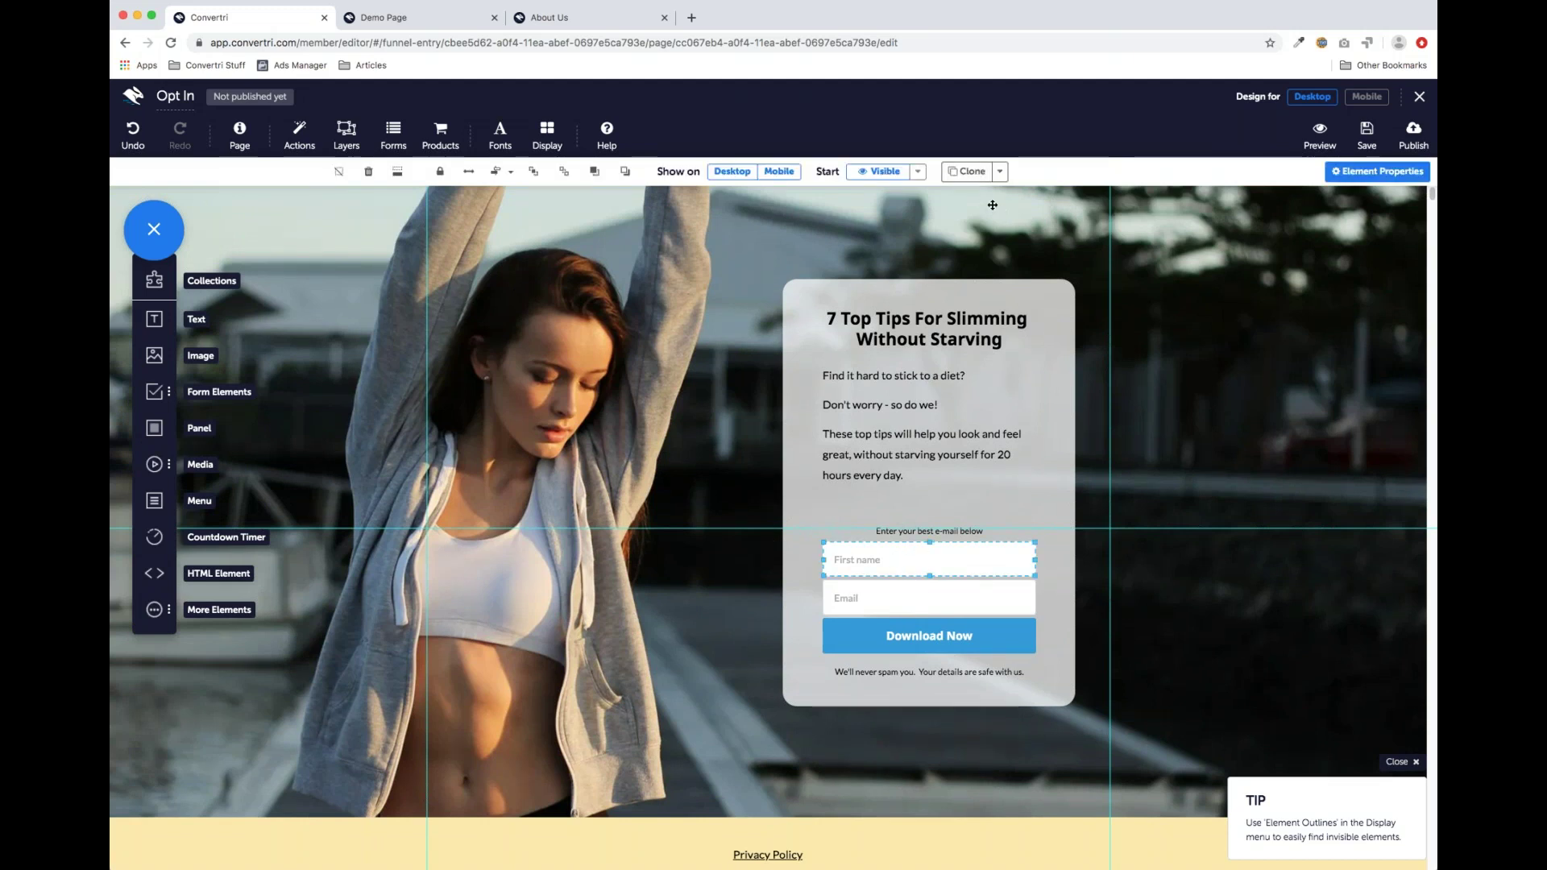
left_click(967, 171)
mouse_move(970, 570)
left_mouse_down()
mouse_move(1223, 442)
mouse_move(1208, 424)
left_mouse_up()
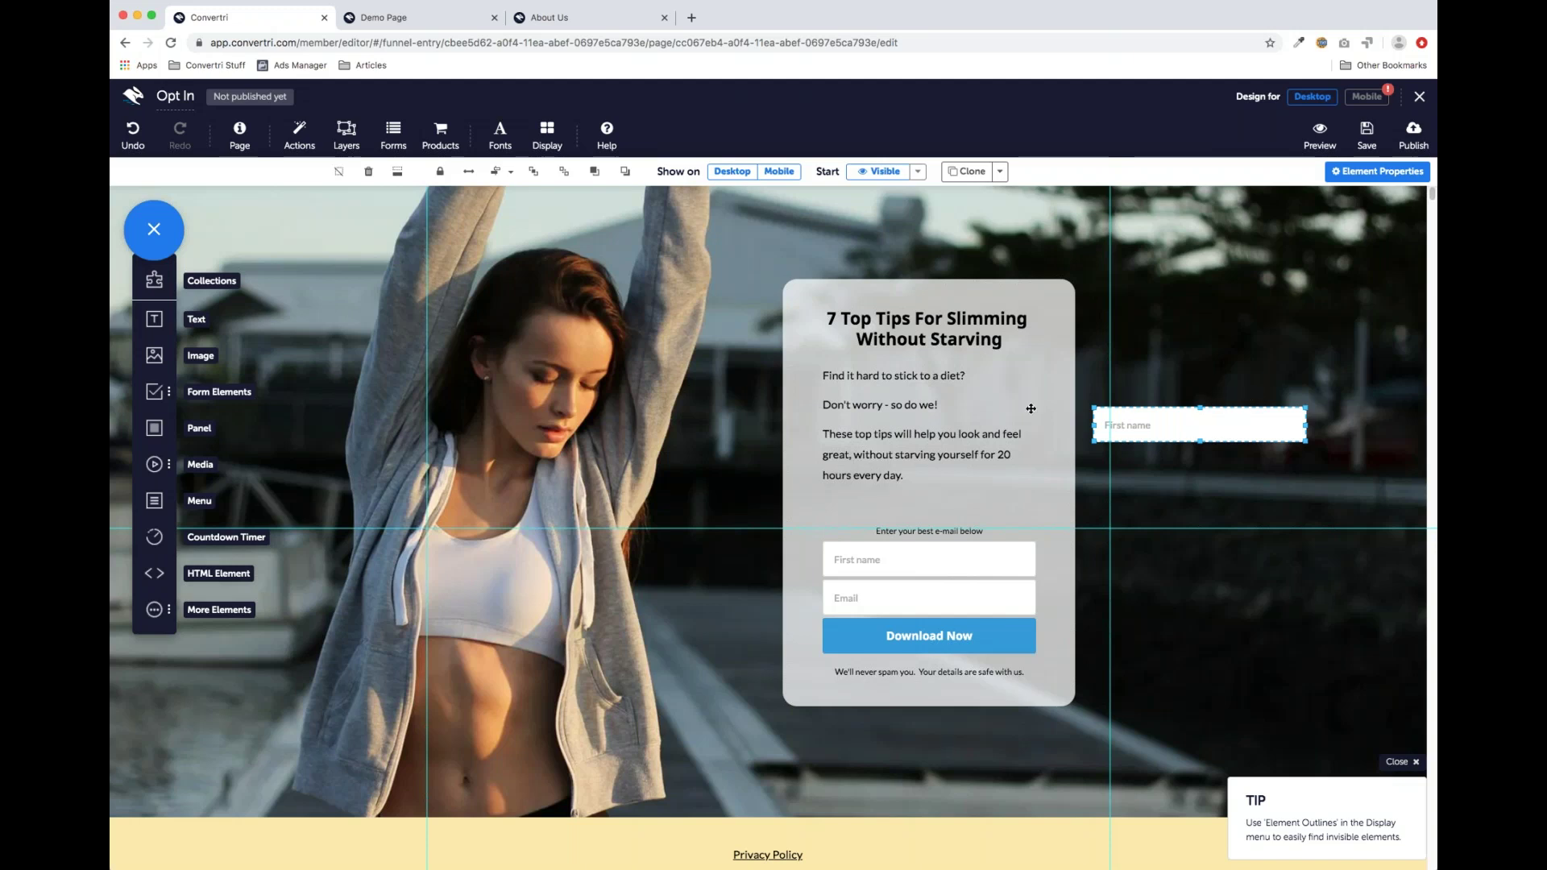
left_click(368, 171)
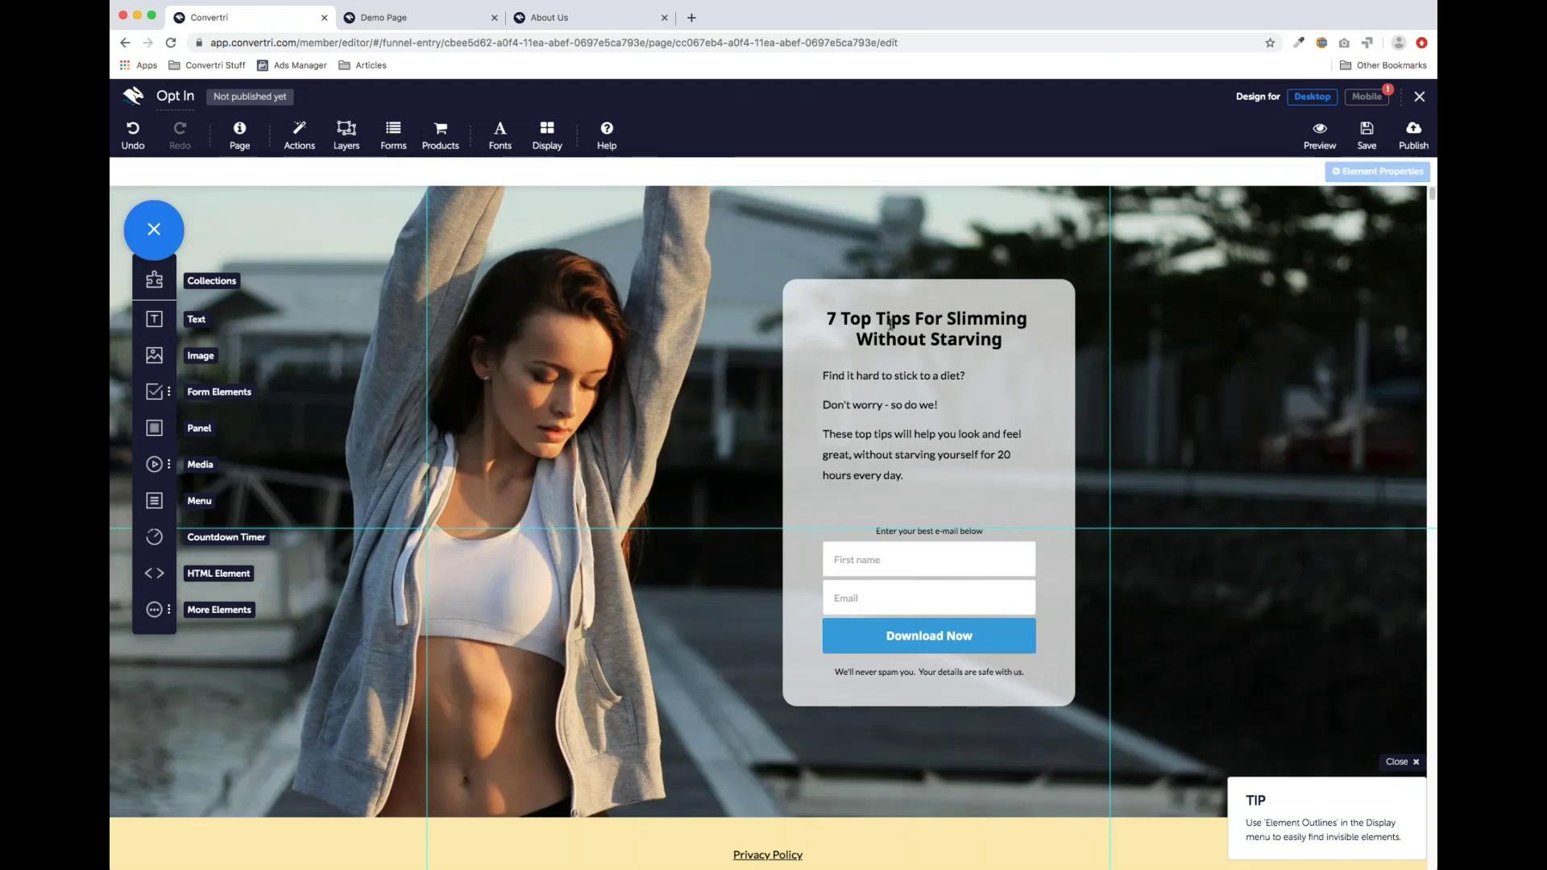
Clone the whole form panel, place the copy over the woman in the hero image, and delete it
left_click(801, 300)
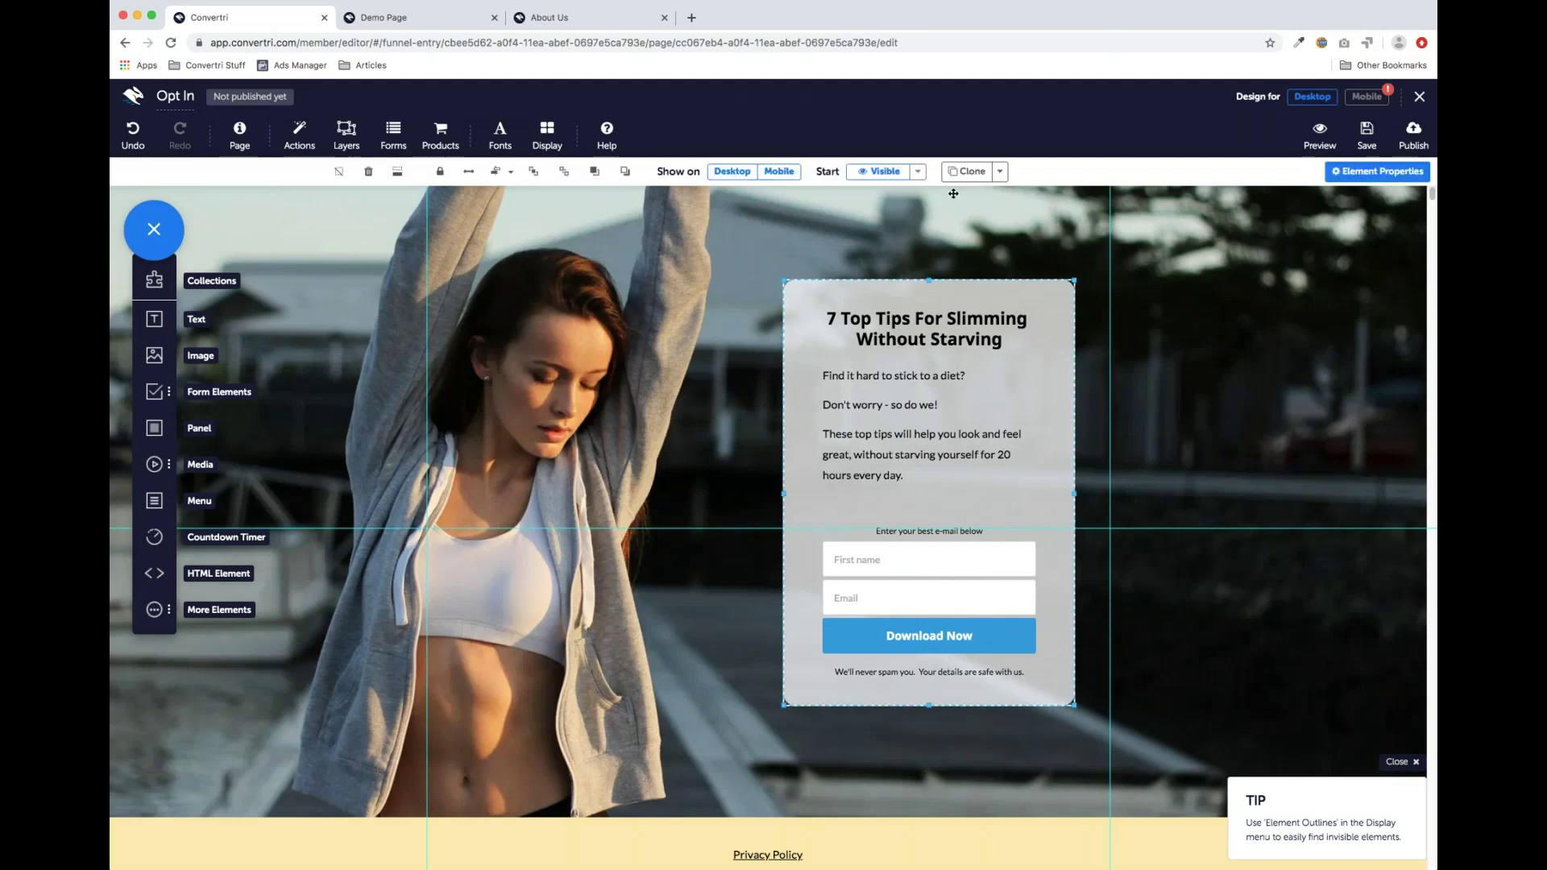
left_click(970, 172)
mouse_move(968, 308)
left_mouse_down()
mouse_move(854, 368)
mouse_move(562, 292)
mouse_move(539, 300)
left_mouse_up()
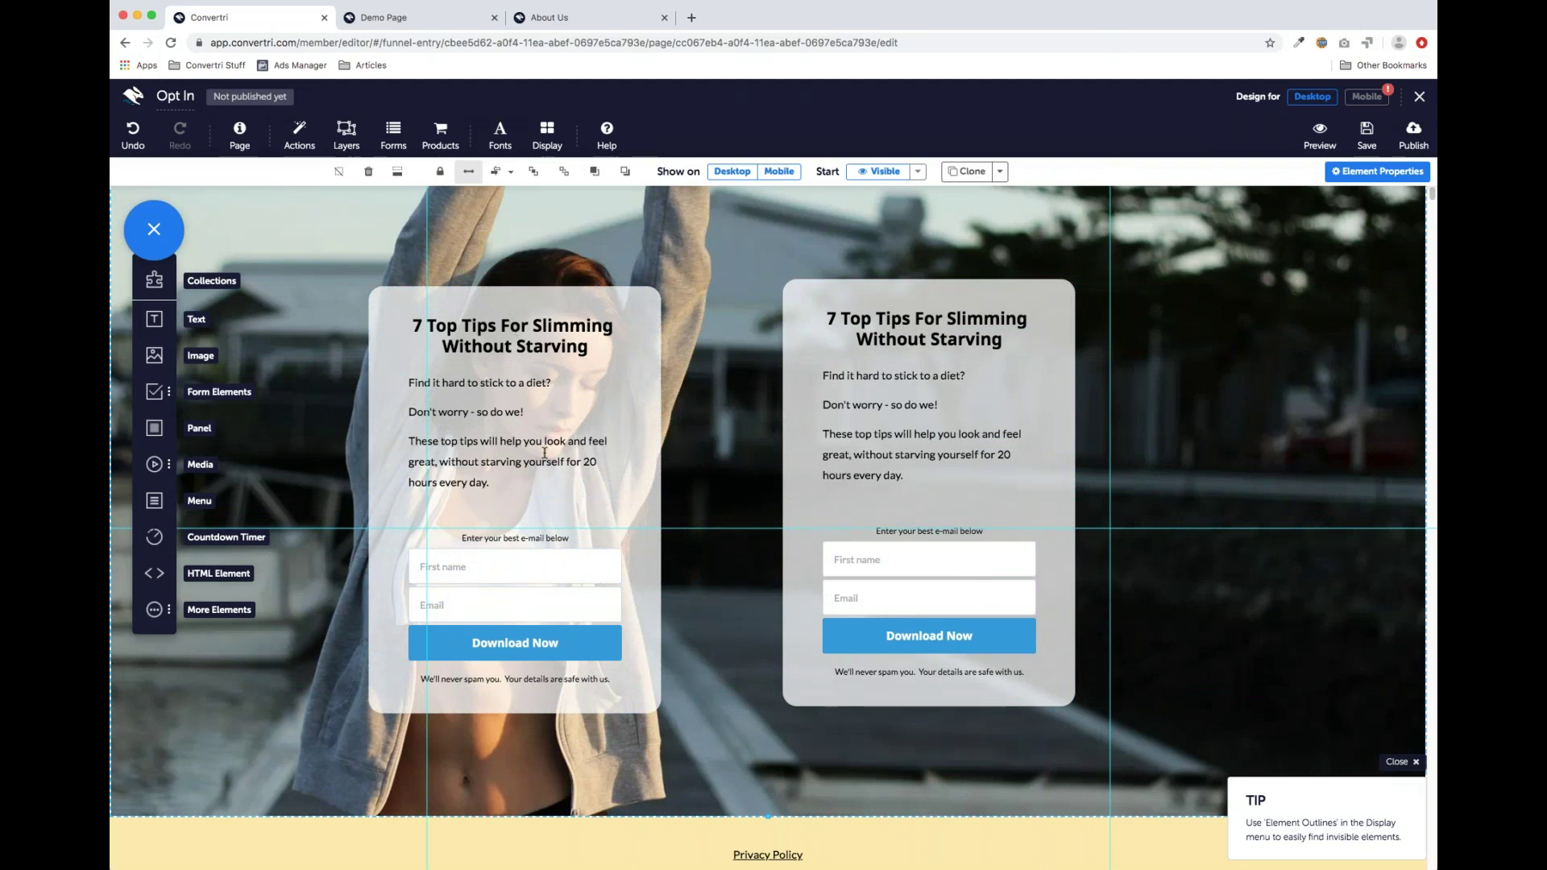
left_click(469, 300)
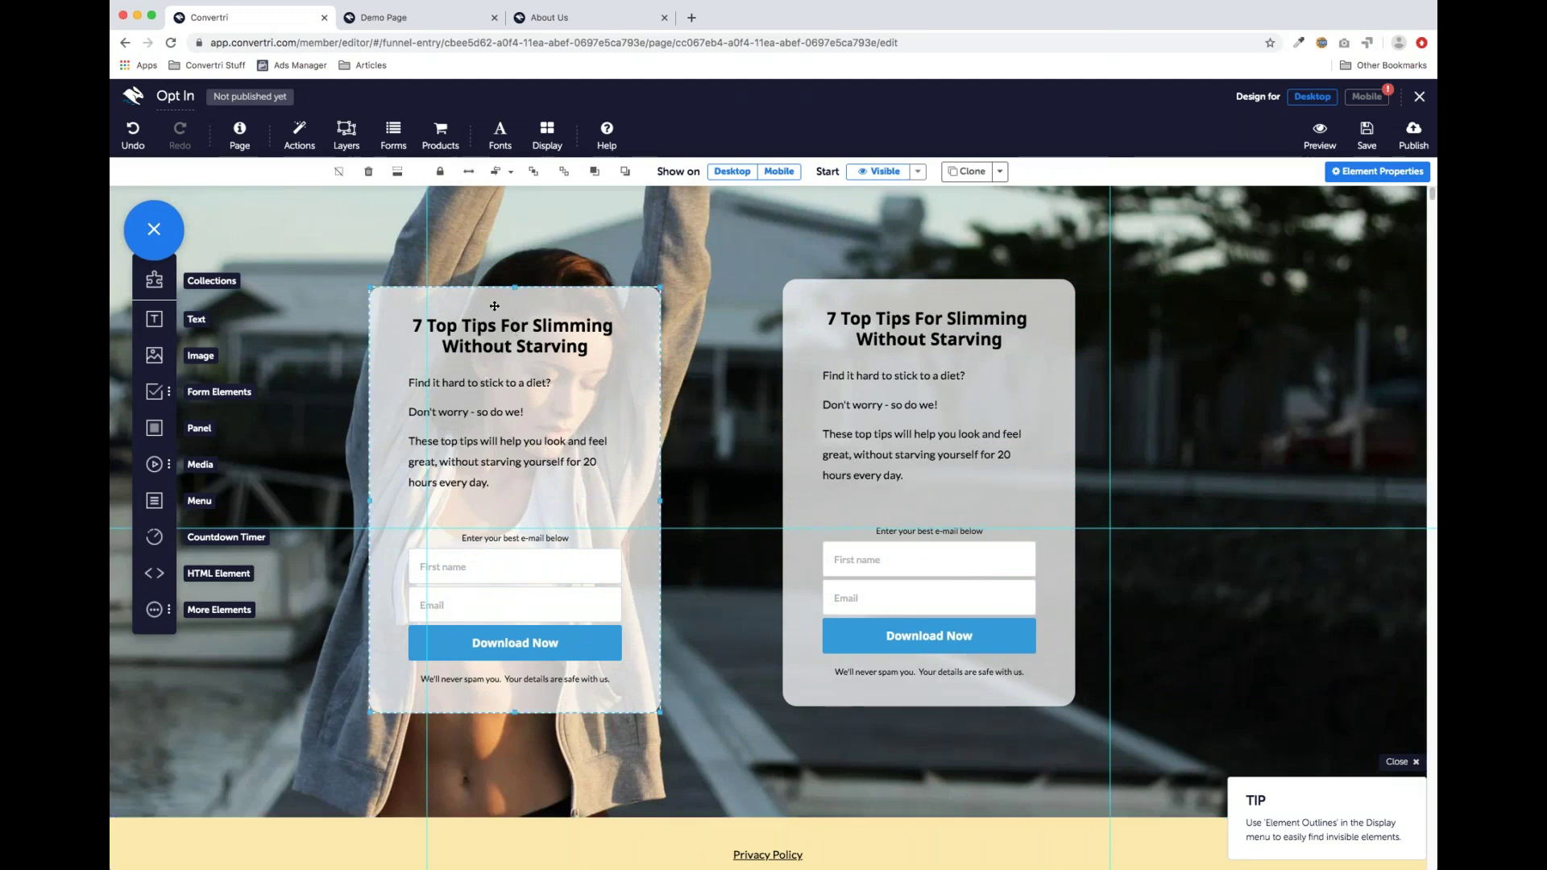
left_click(367, 172)
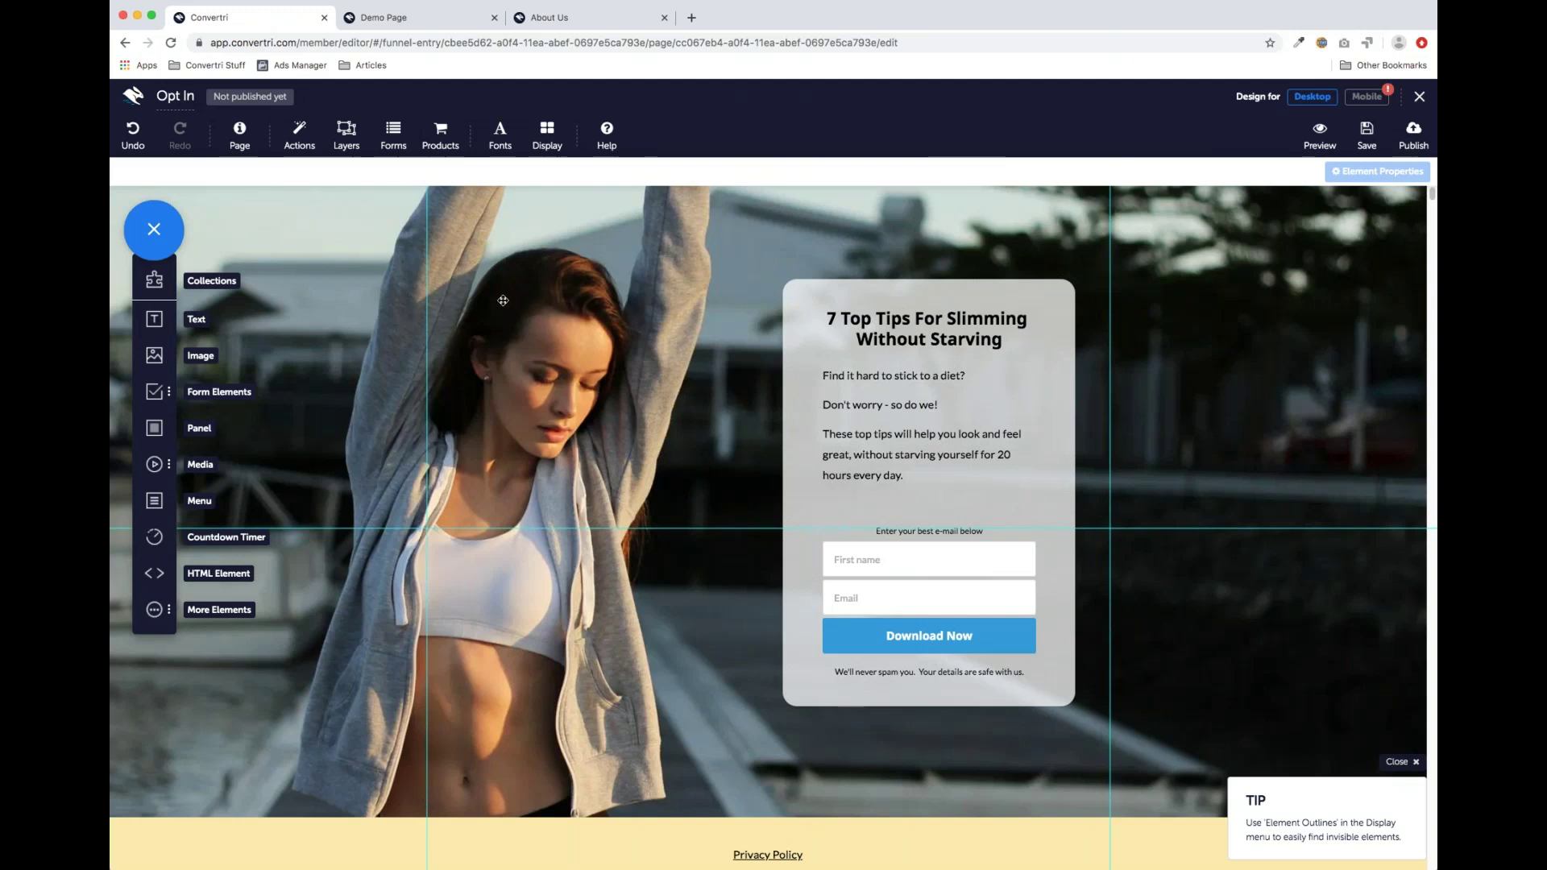
Try the 'Powered by Convertri' badge as Show at Bottom Left and as Don't show, and restore the account-level settings
left_click(240, 136)
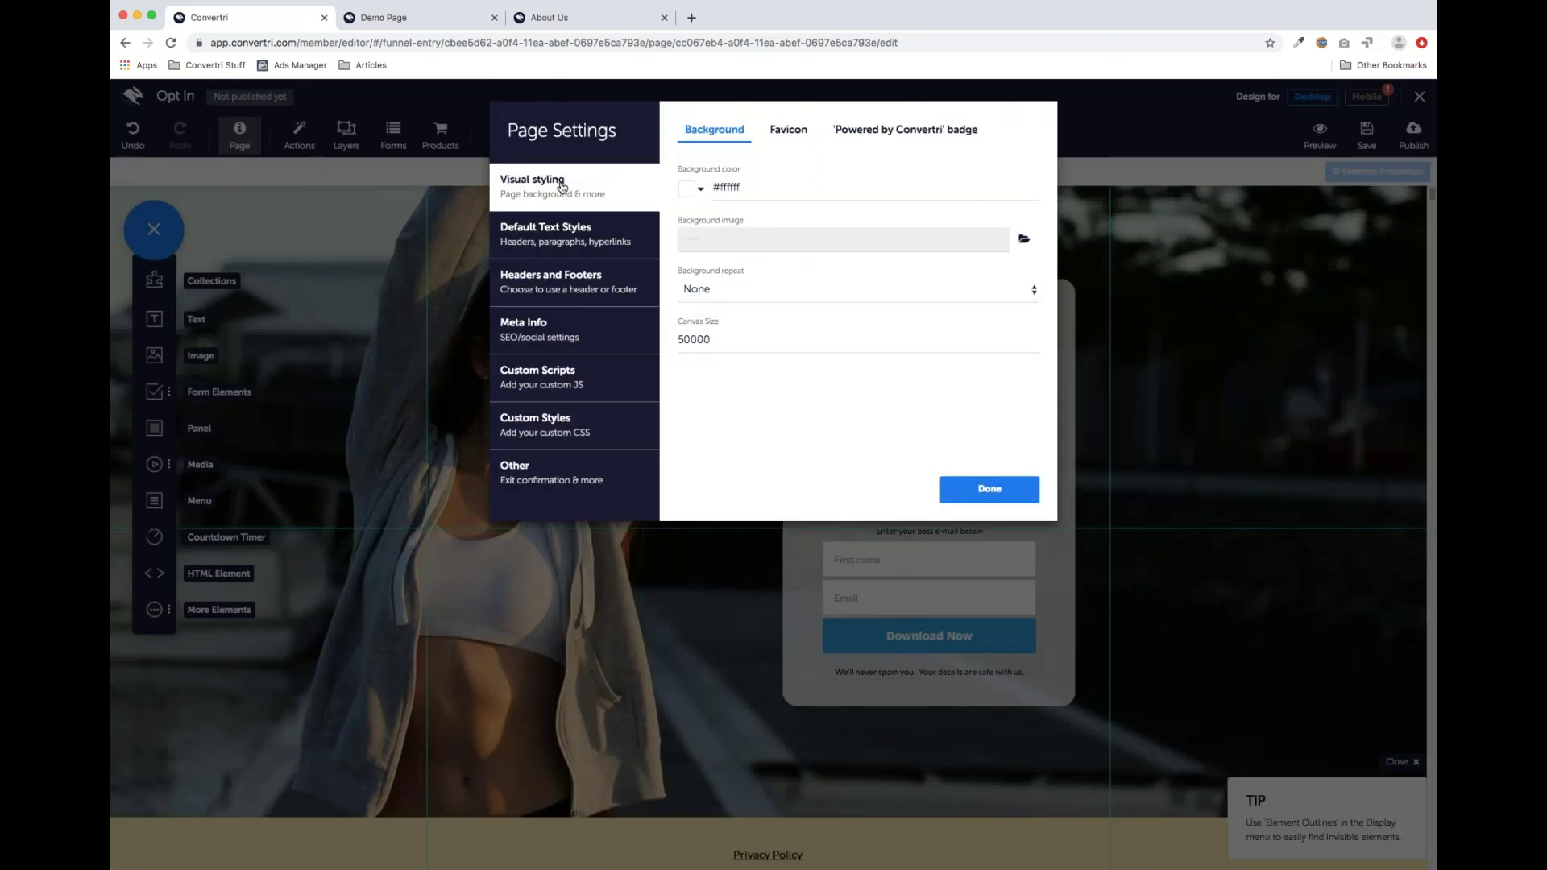
left_click(928, 136)
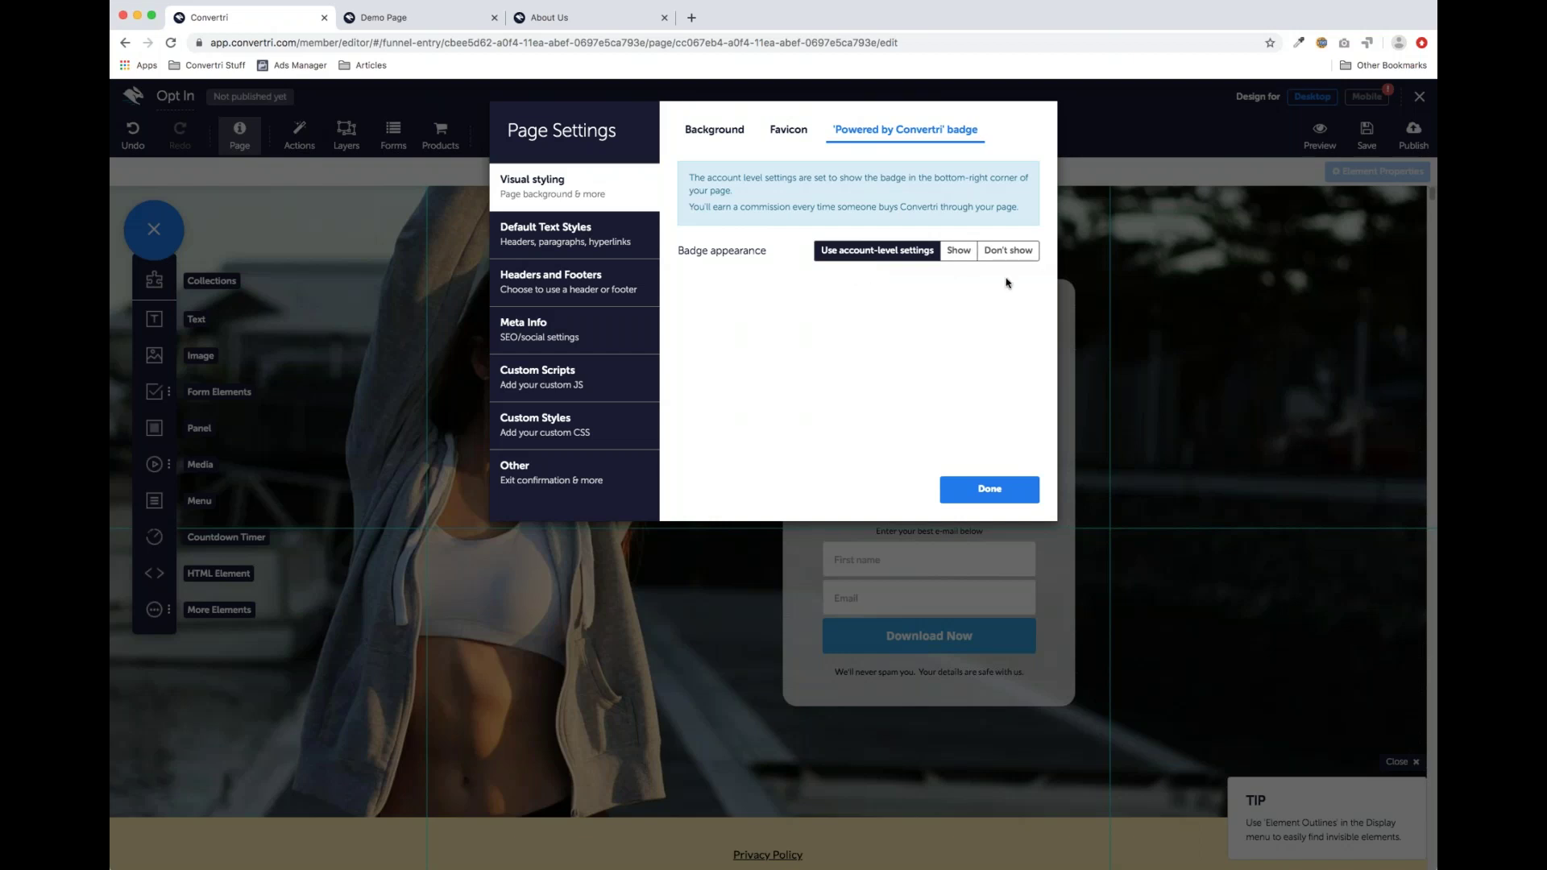
left_click(958, 260)
left_click(939, 301)
left_click(933, 322)
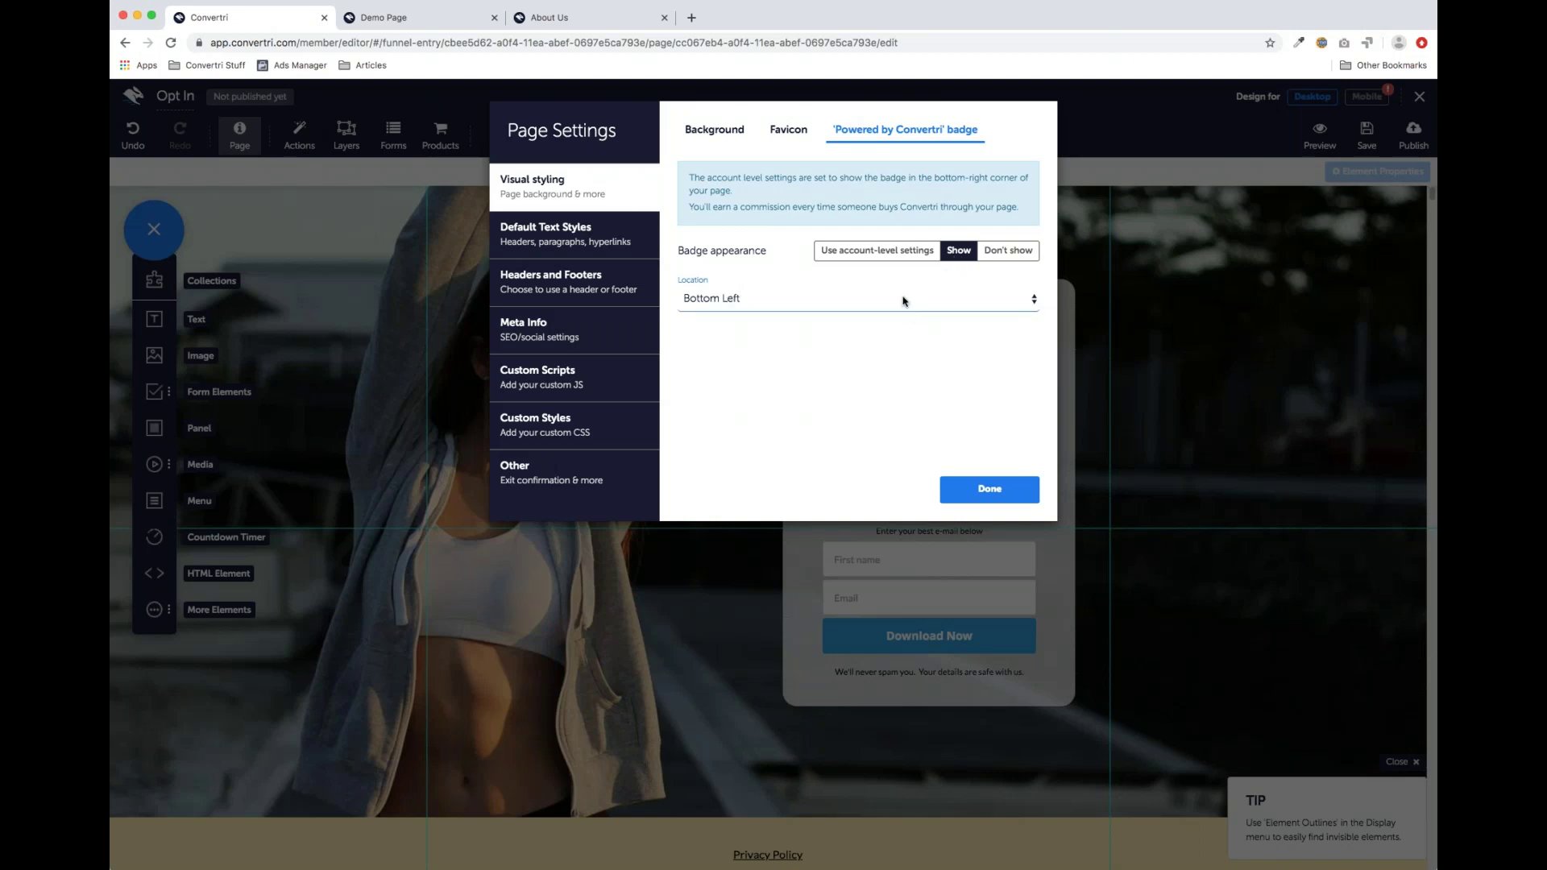
left_click(1005, 254)
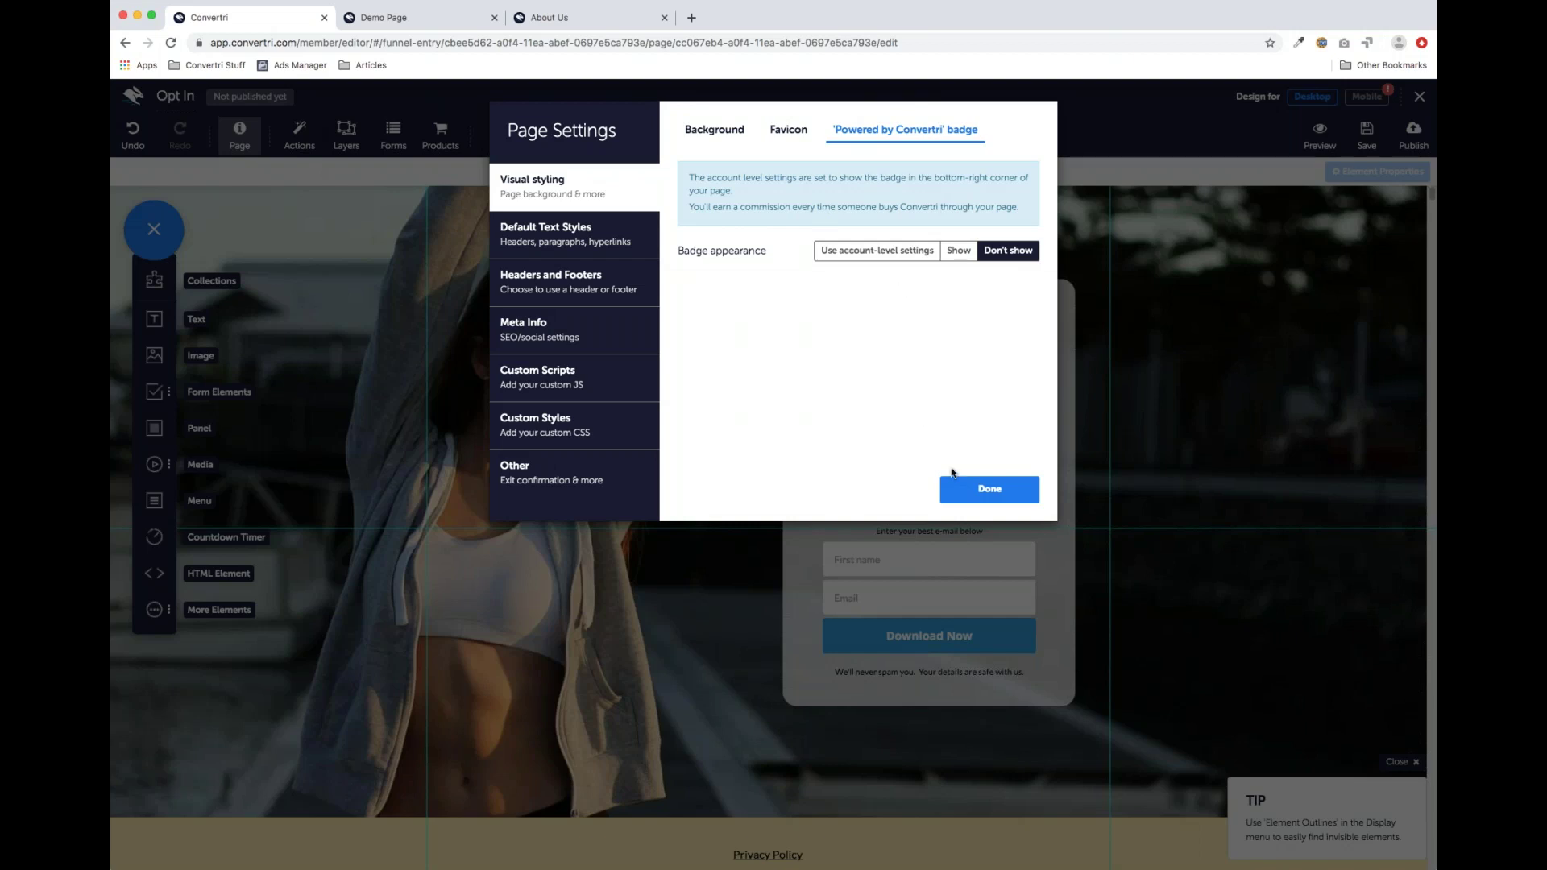
left_click(896, 247)
left_click(980, 489)
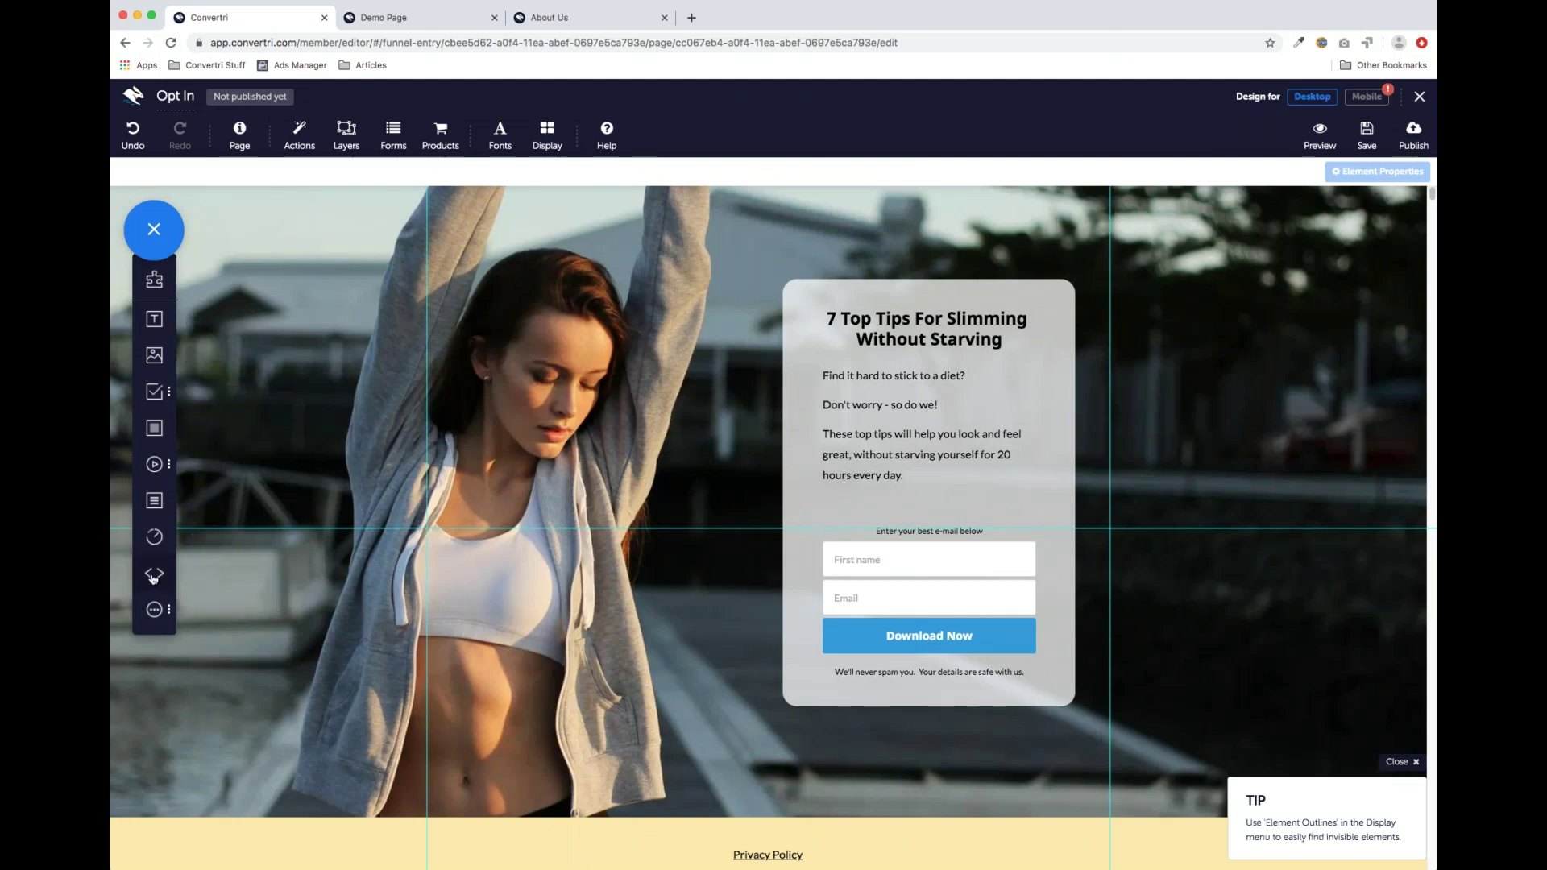
Add an HTML element over the woman in the hero image and enlarge it
left_click_drag(152, 577, 420, 362)
left_click_drag(532, 508, 730, 586)
left_click_drag(588, 427, 569, 440)
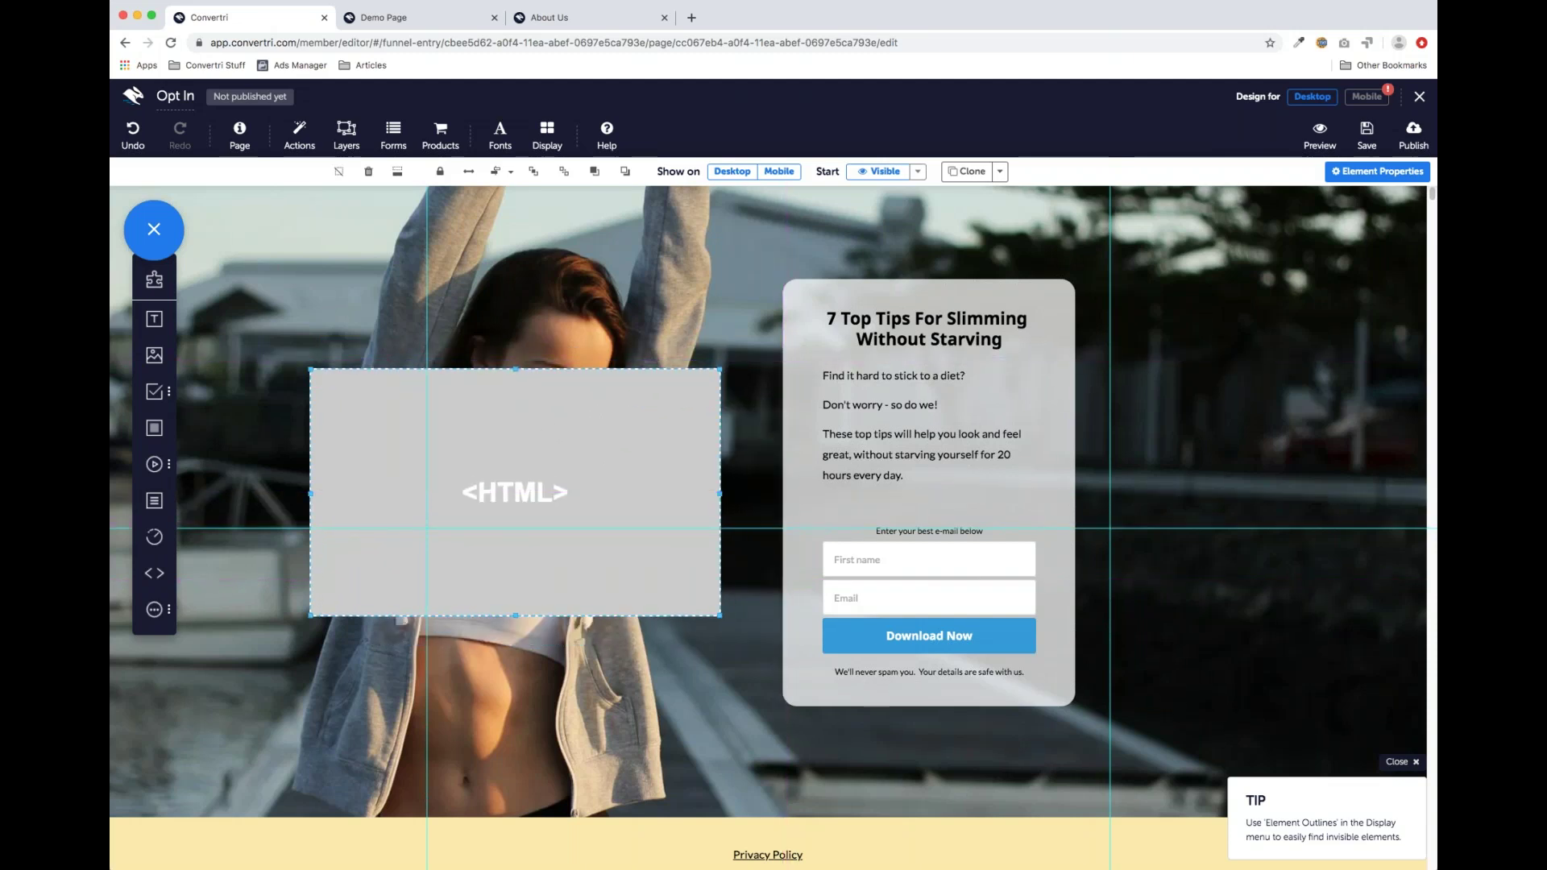
Open the HTML element's code editor, leave it without adding code, and delete the element
left_click(1370, 172)
left_click(1370, 173)
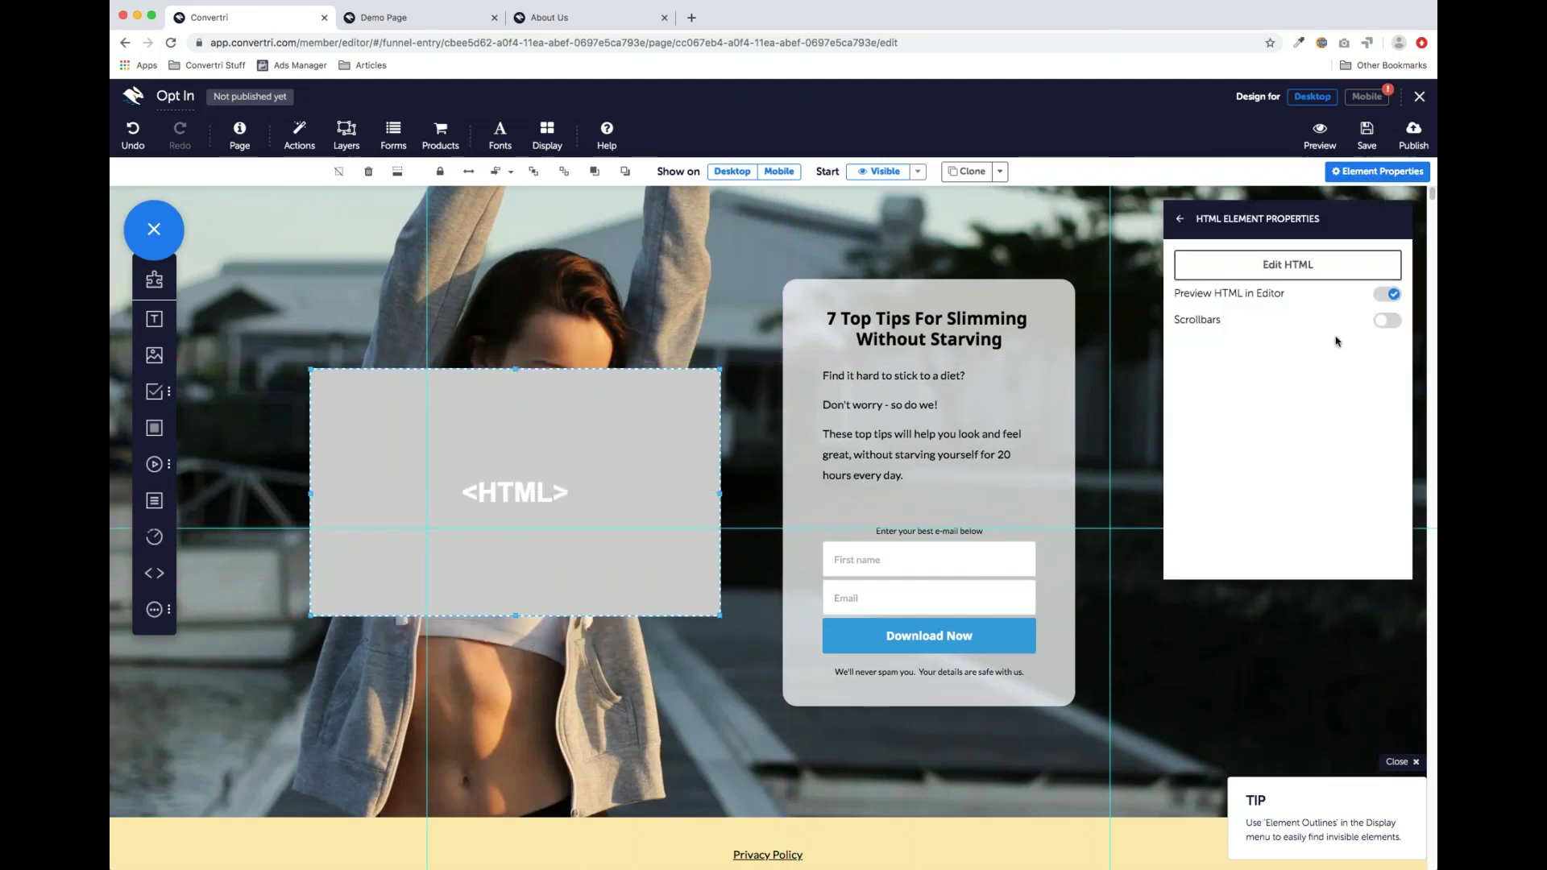
left_click(1287, 264)
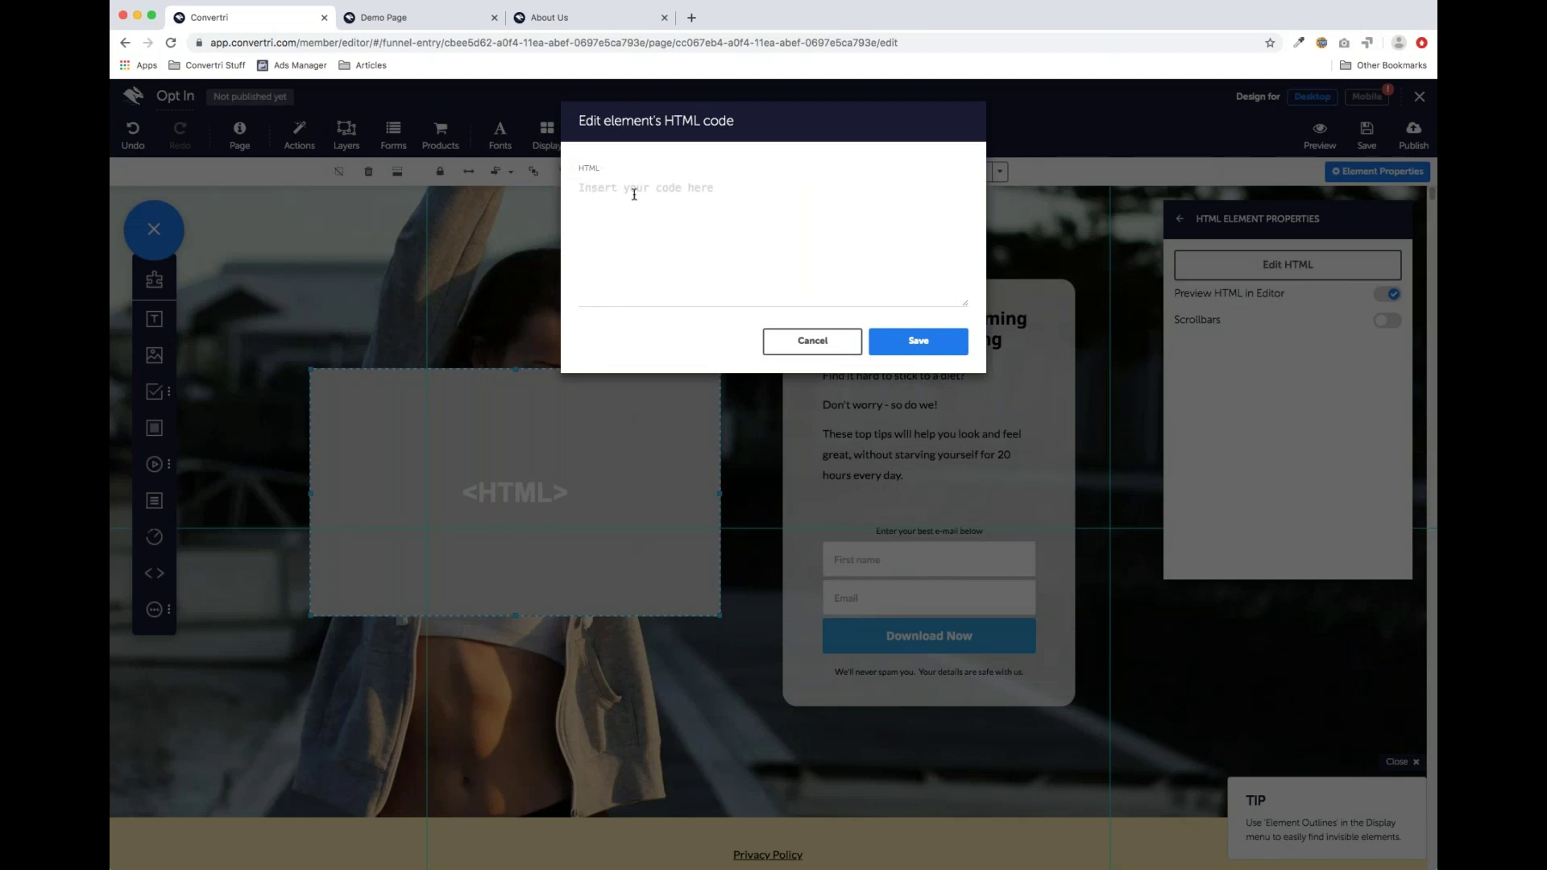
left_click(828, 350)
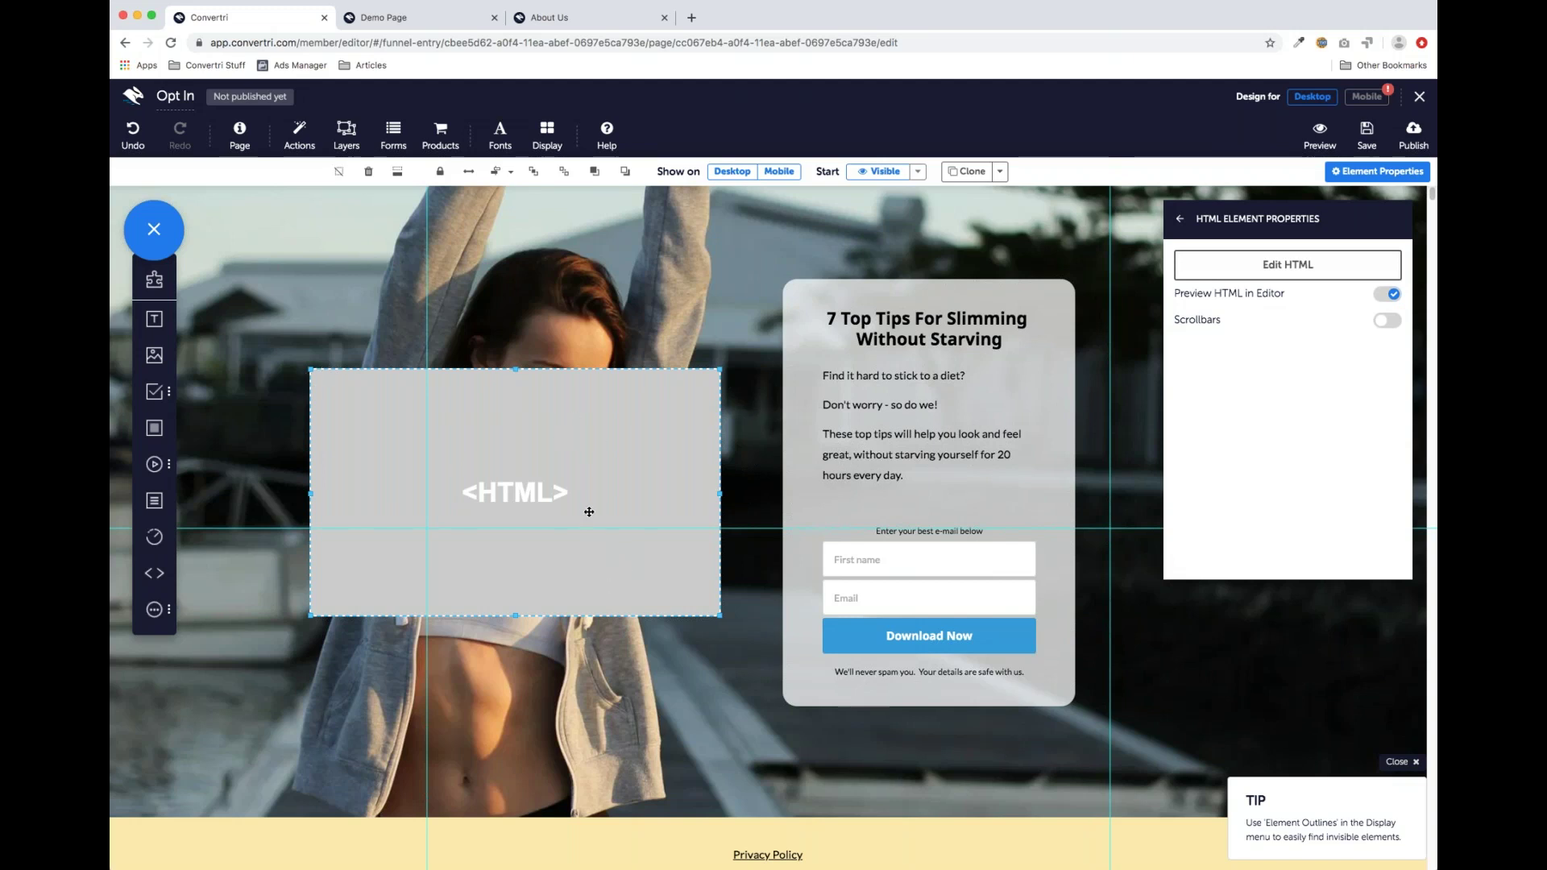
left_click_drag(607, 425, 599, 377)
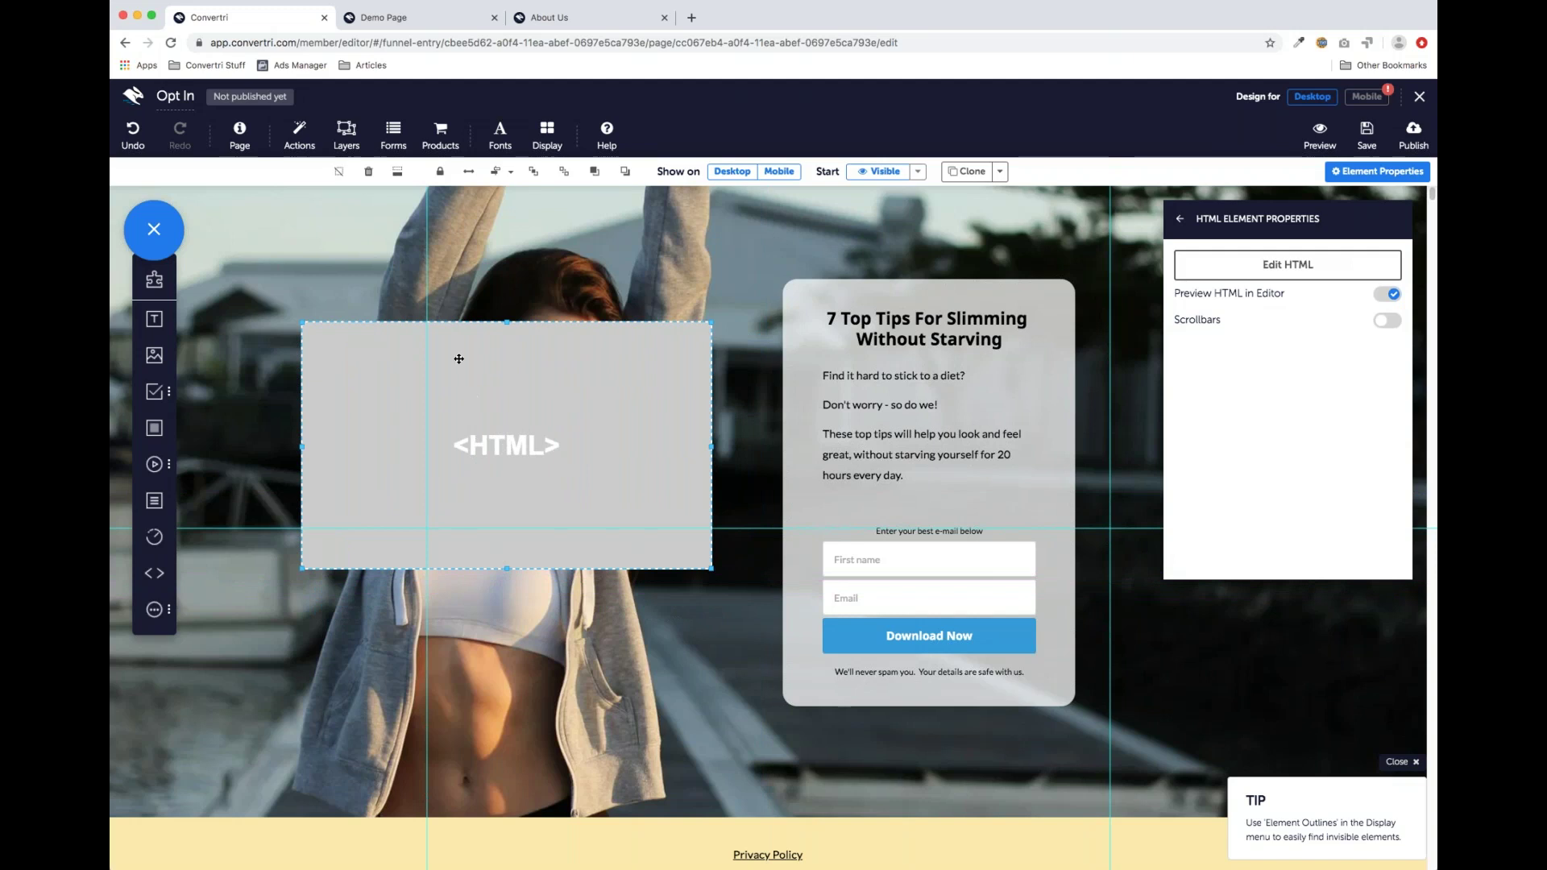
left_click(368, 173)
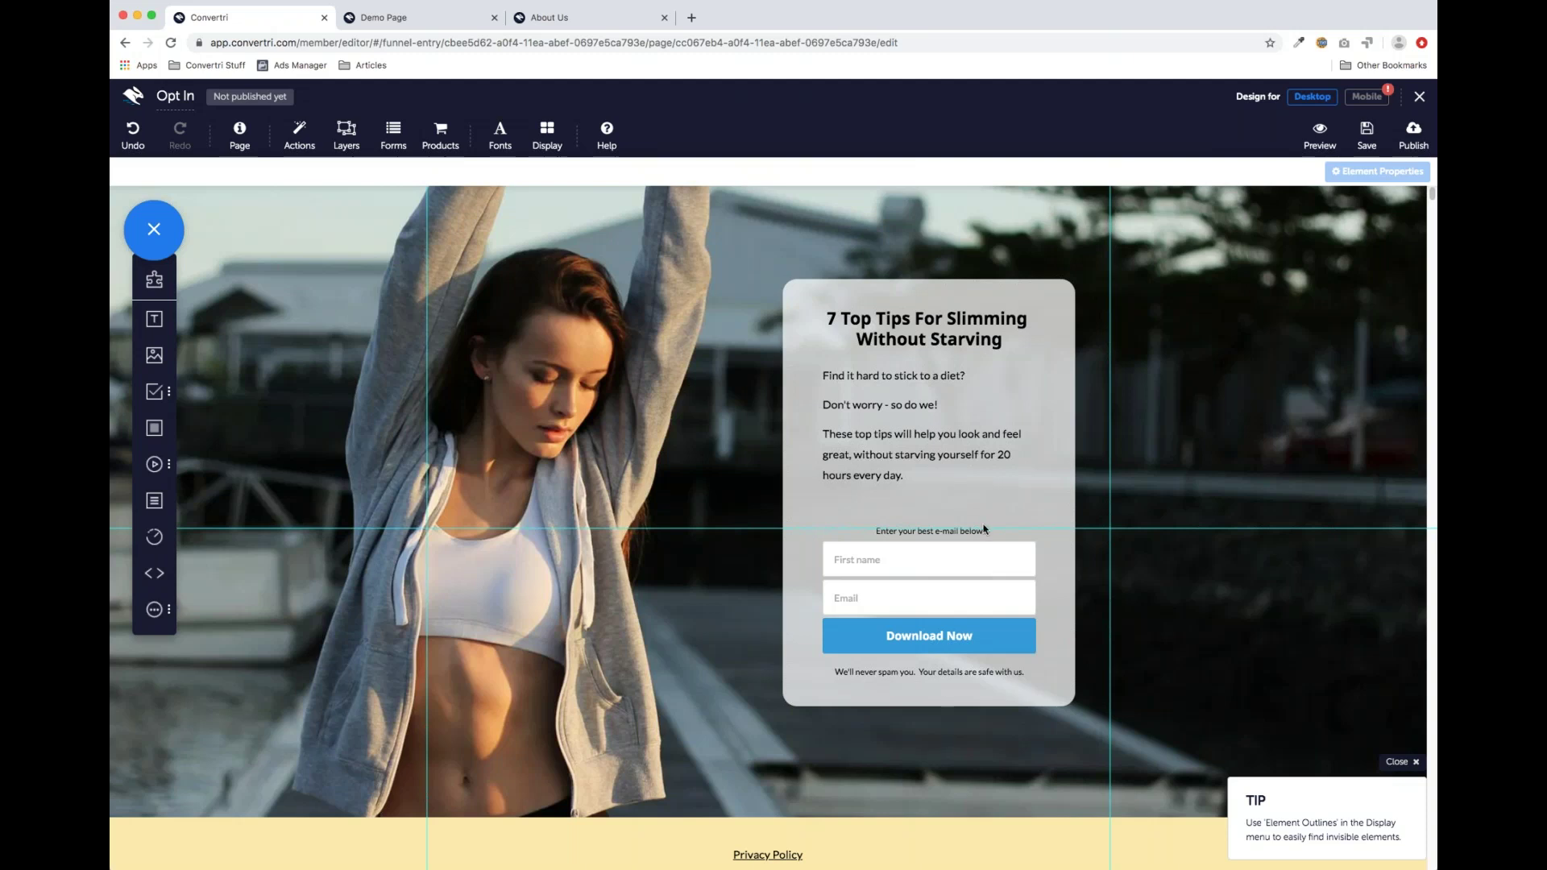
Examine the form for adding a custom page script in the page settings, and leave without adding a script
left_click(239, 131)
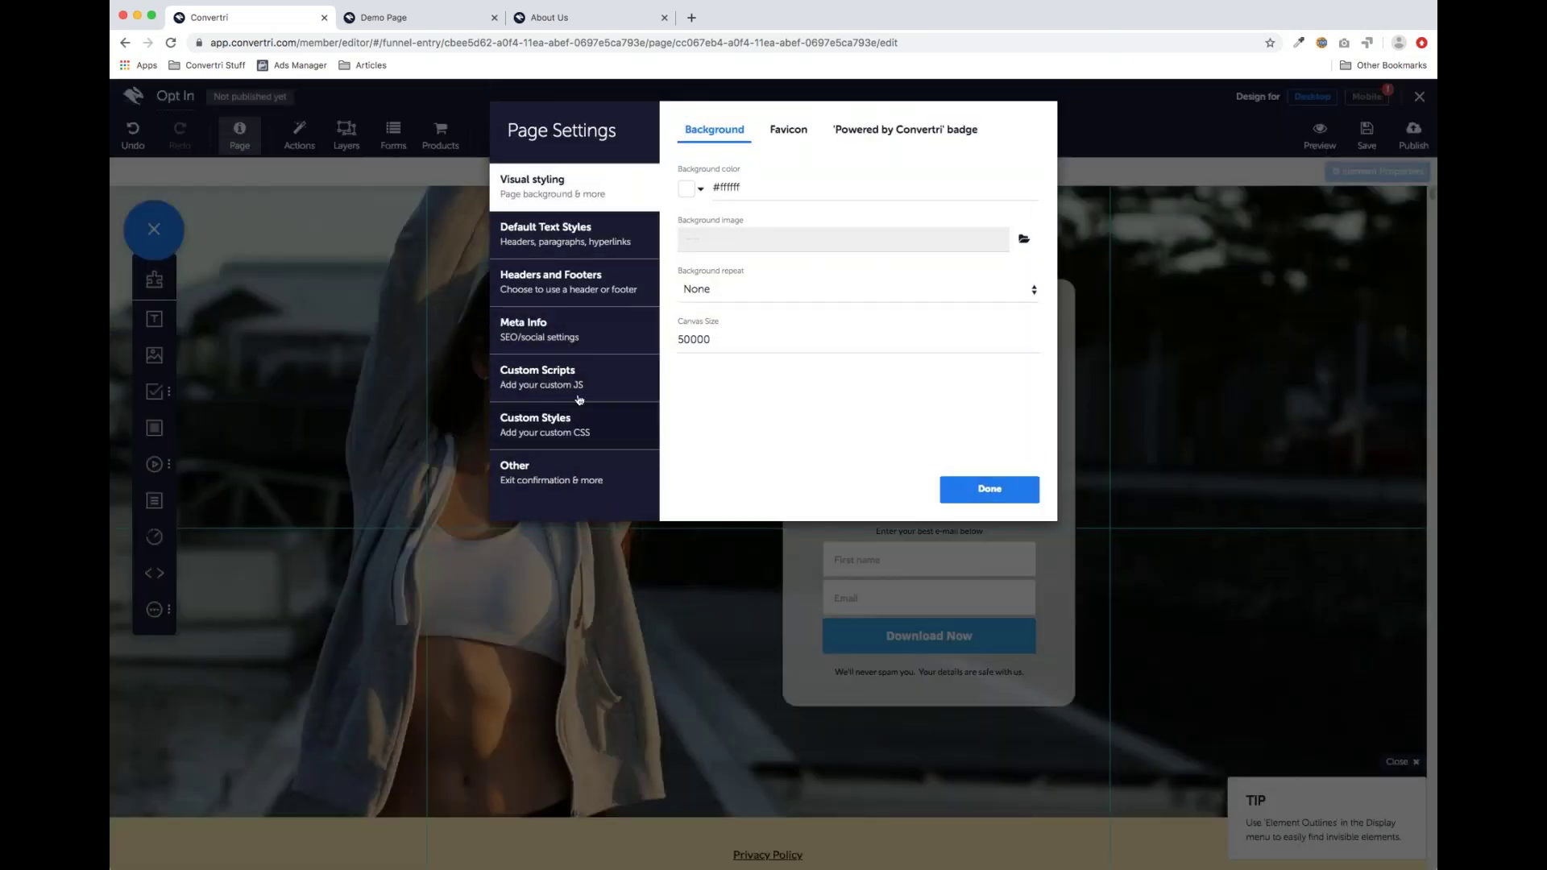
left_click(578, 386)
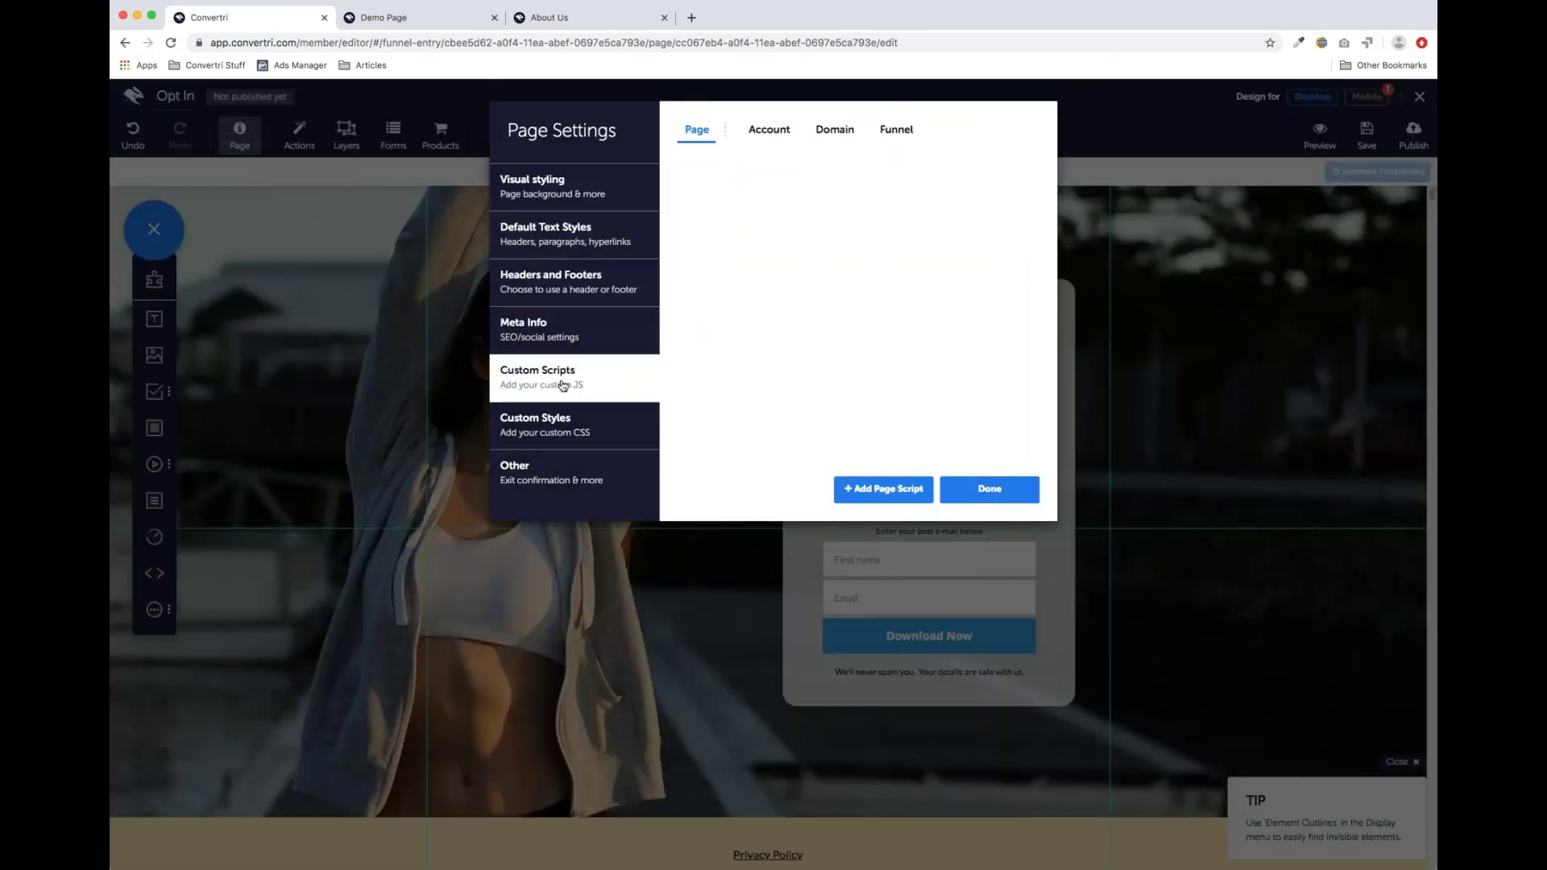
left_click(884, 489)
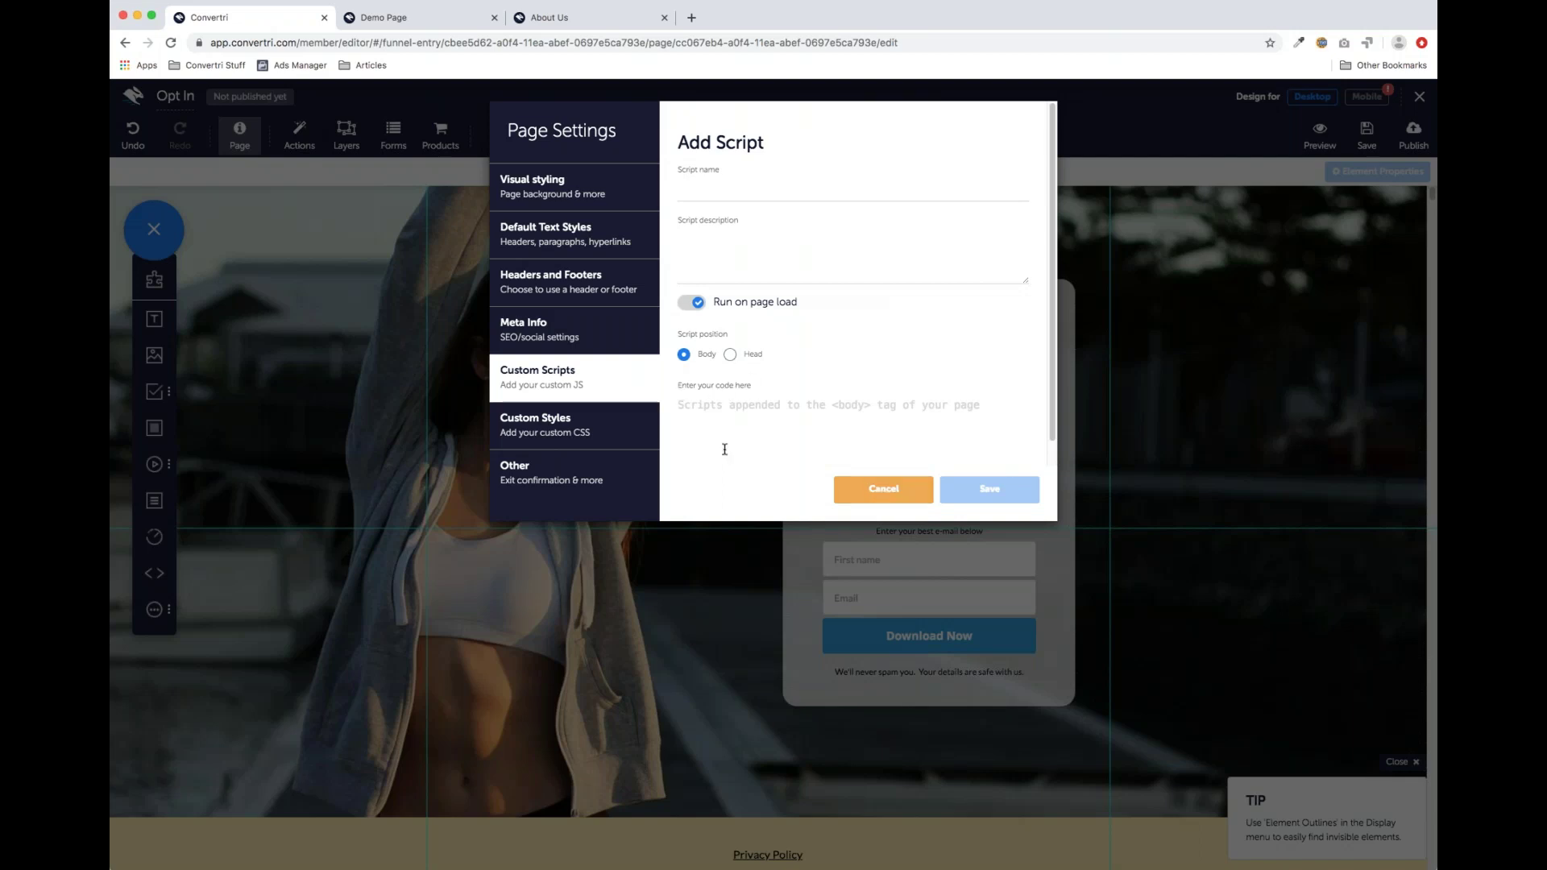
left_click(882, 498)
left_click(994, 494)
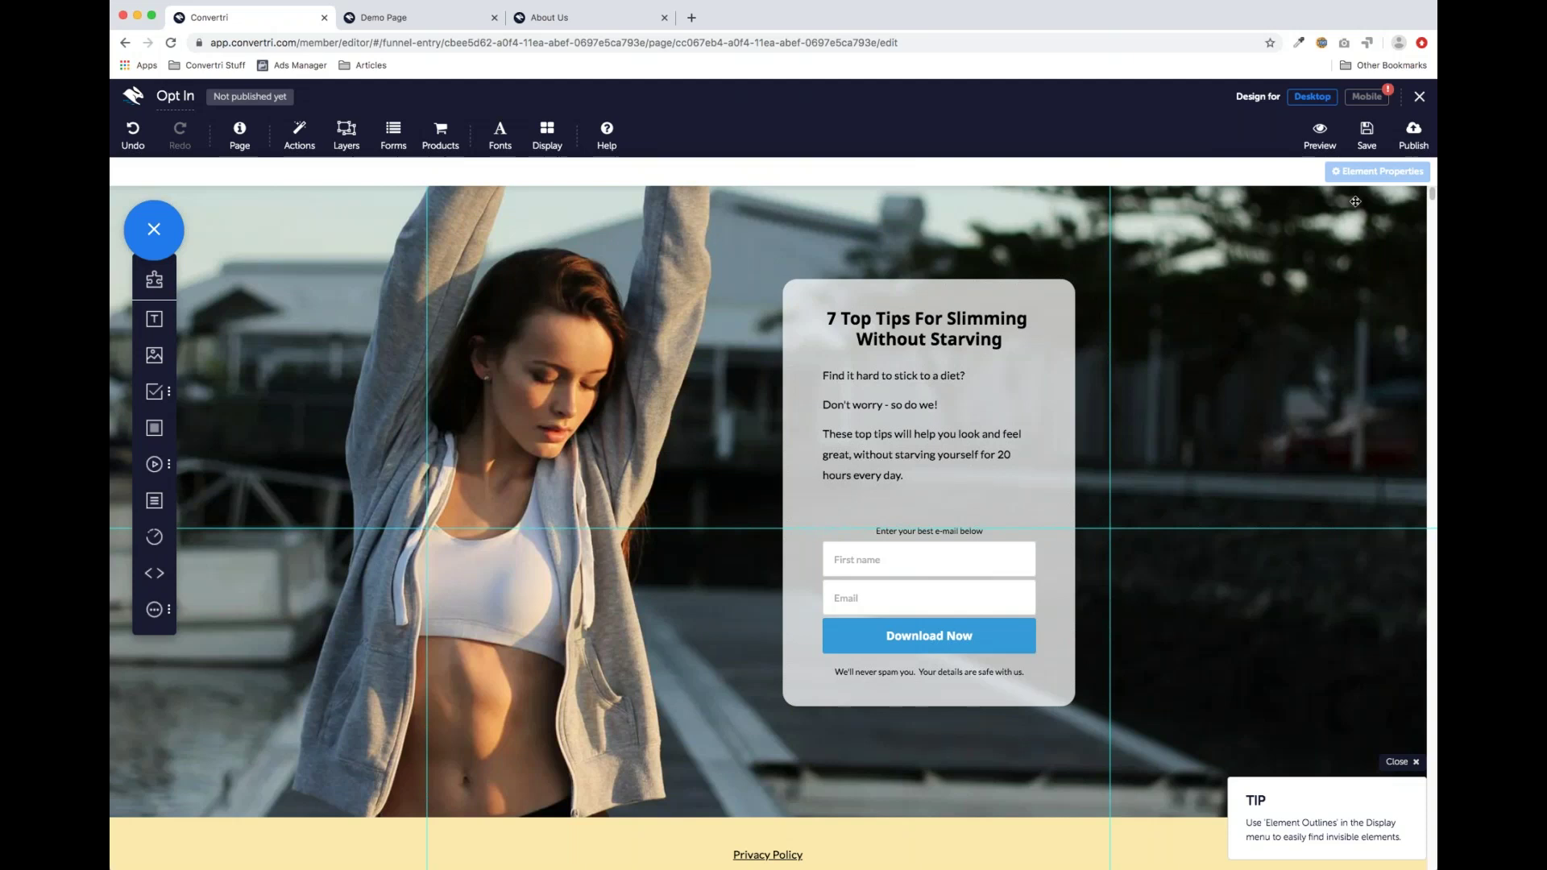
Save the Opt In page and return to the Demo funnel's page overview
left_click(1367, 144)
left_click(1420, 98)
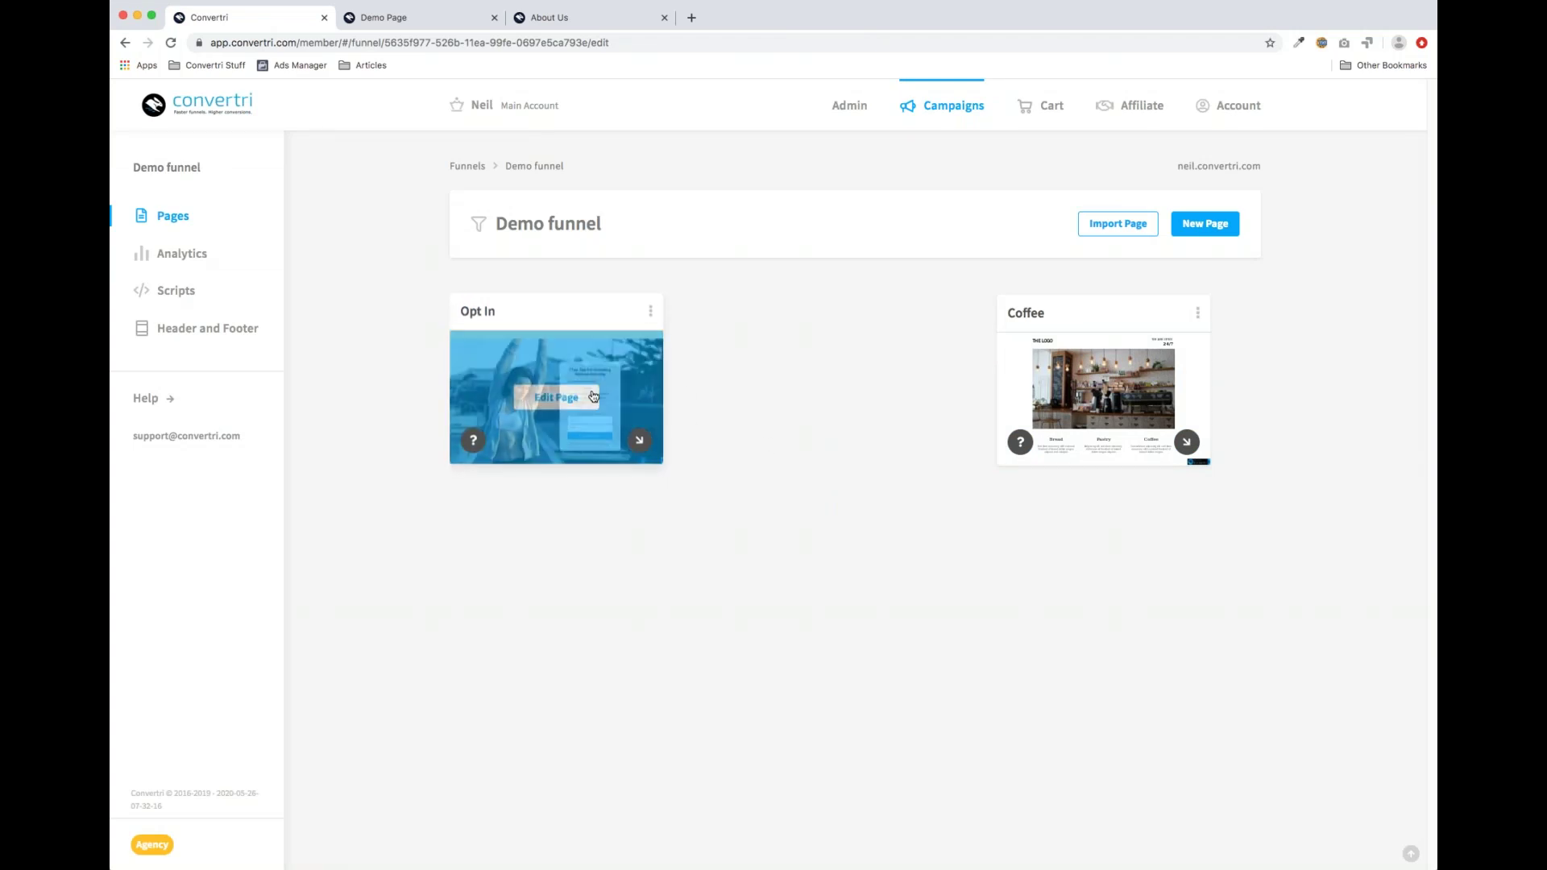
Rename the Opt In page to a demonstration title beginning with "New Page Name For"
left_click(651, 311)
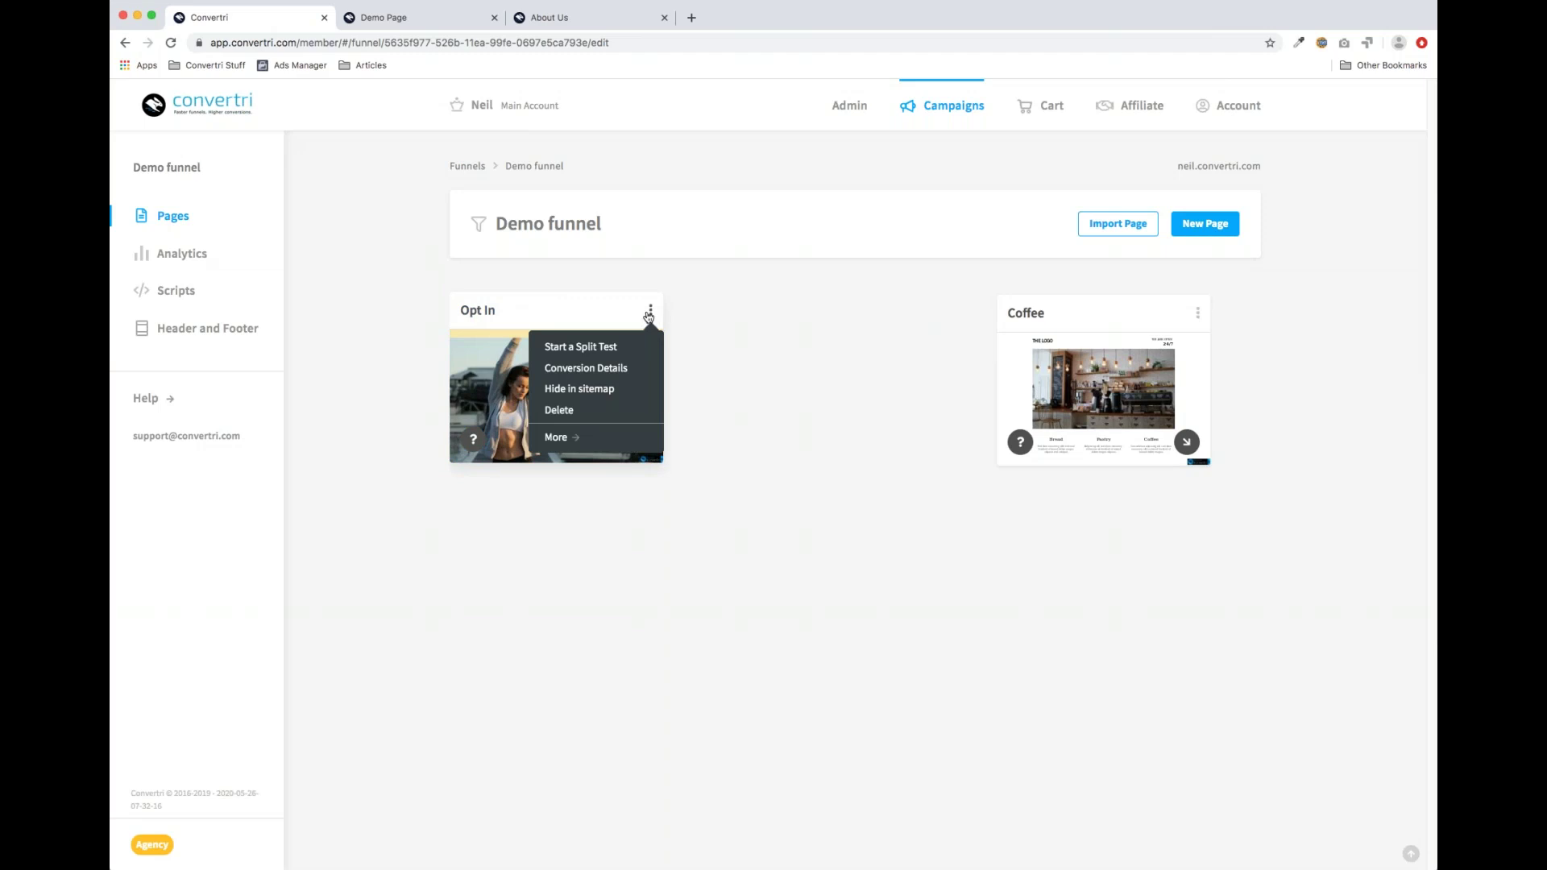
left_click(556, 437)
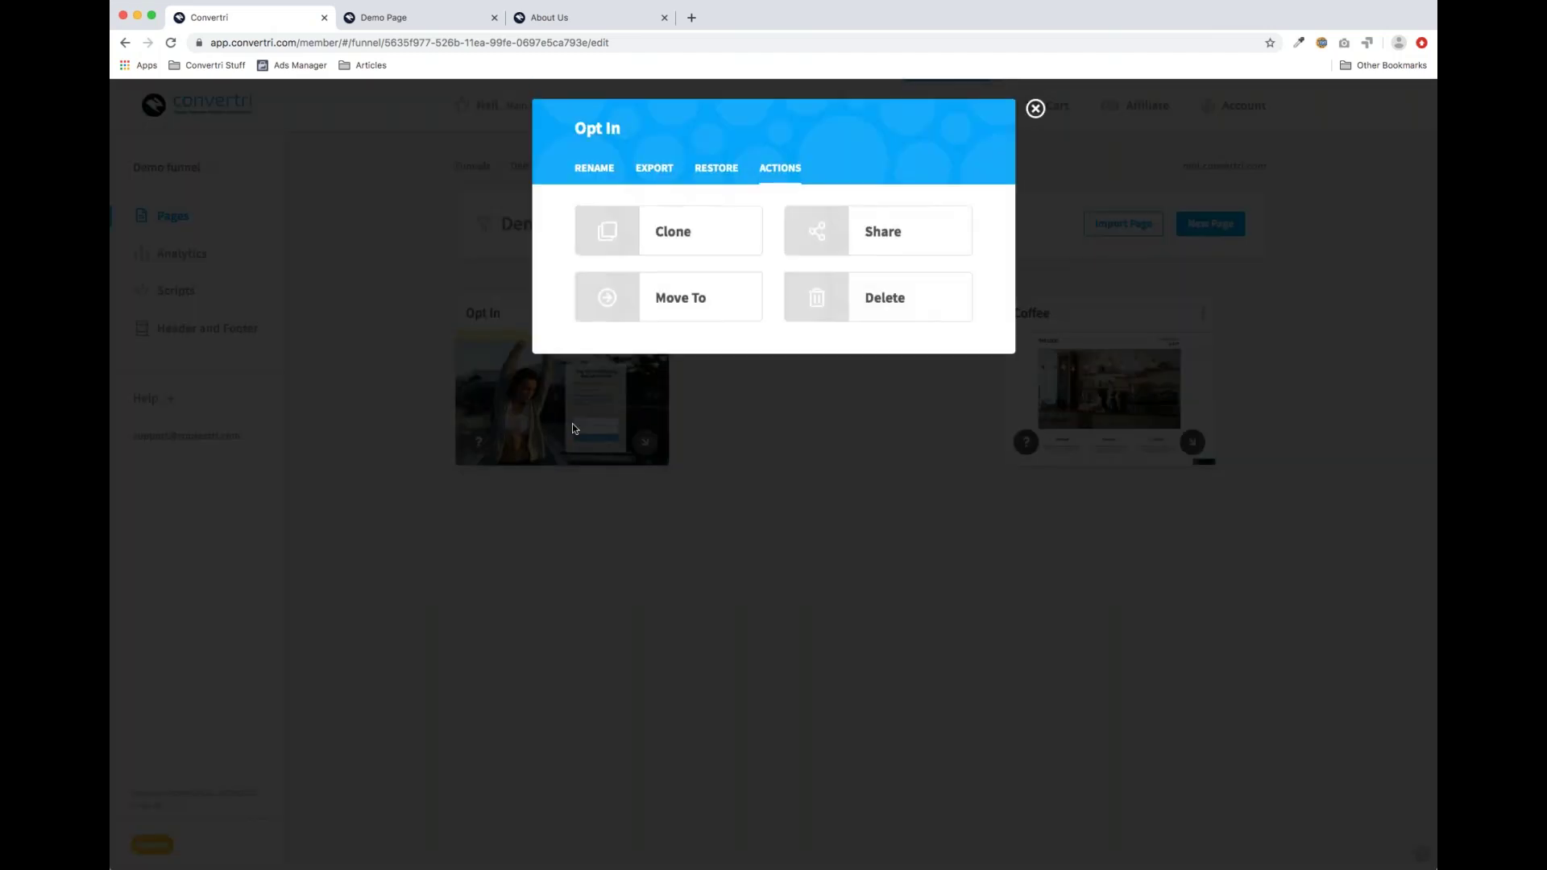
left_click(599, 174)
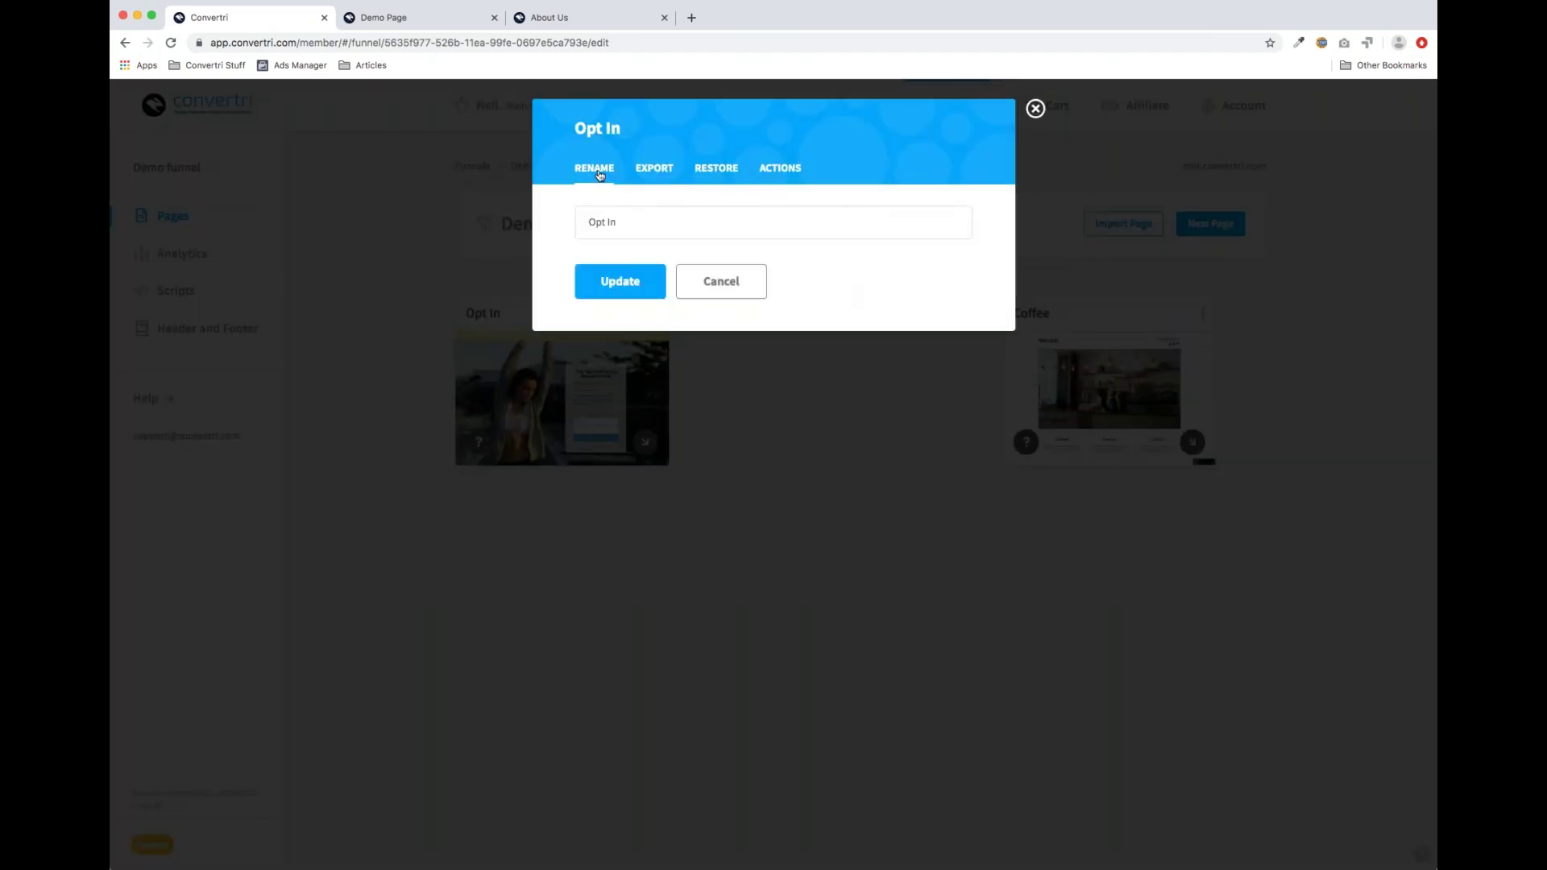
triple_click(631, 220)
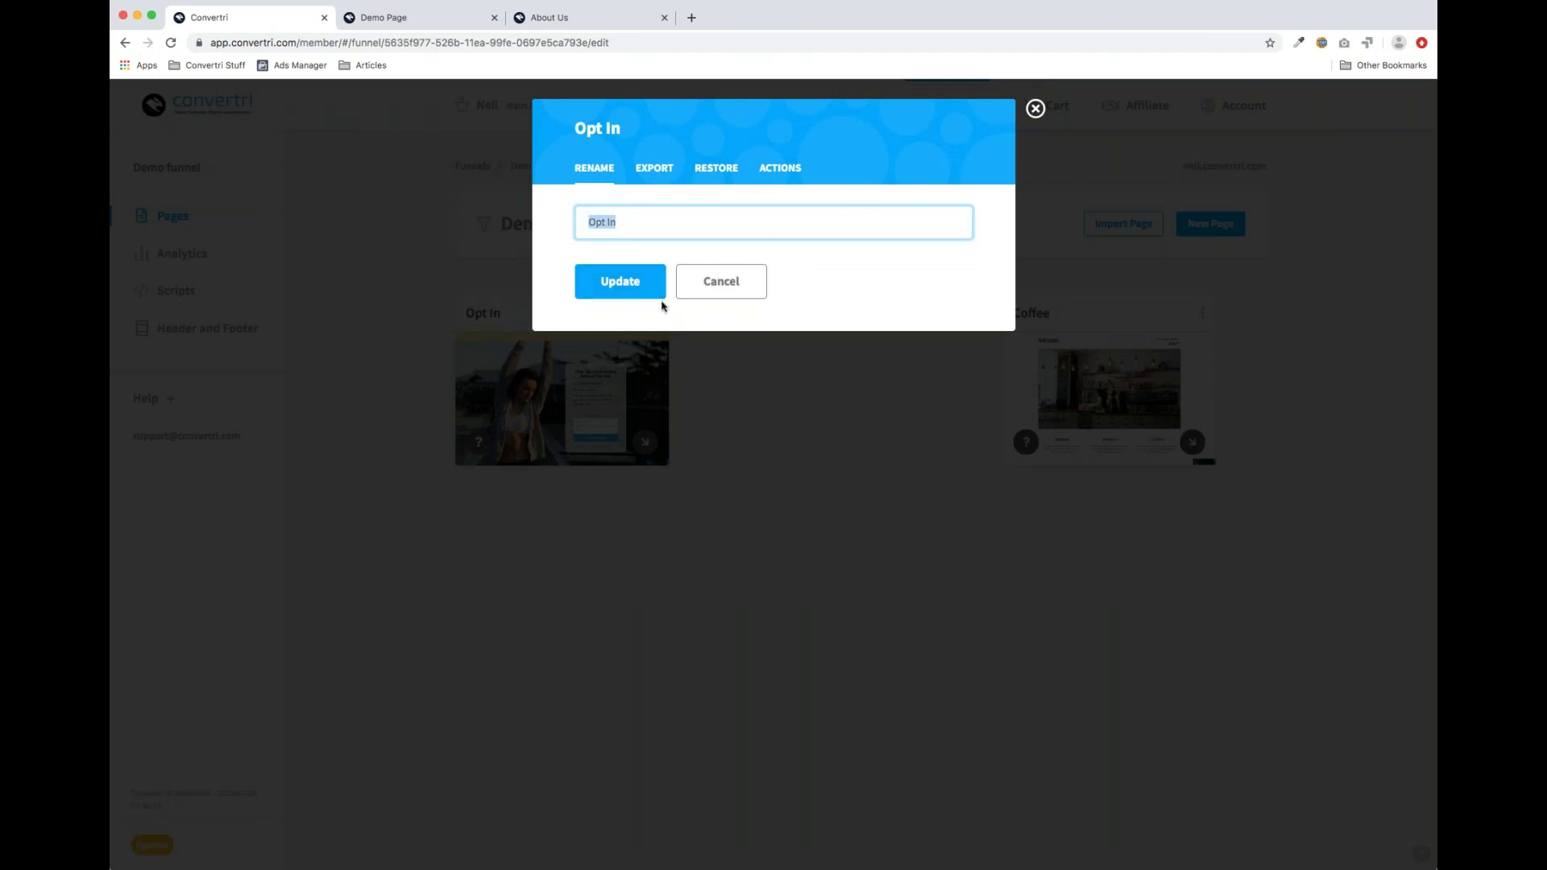
type("New Page Name For Lane")
left_click(635, 292)
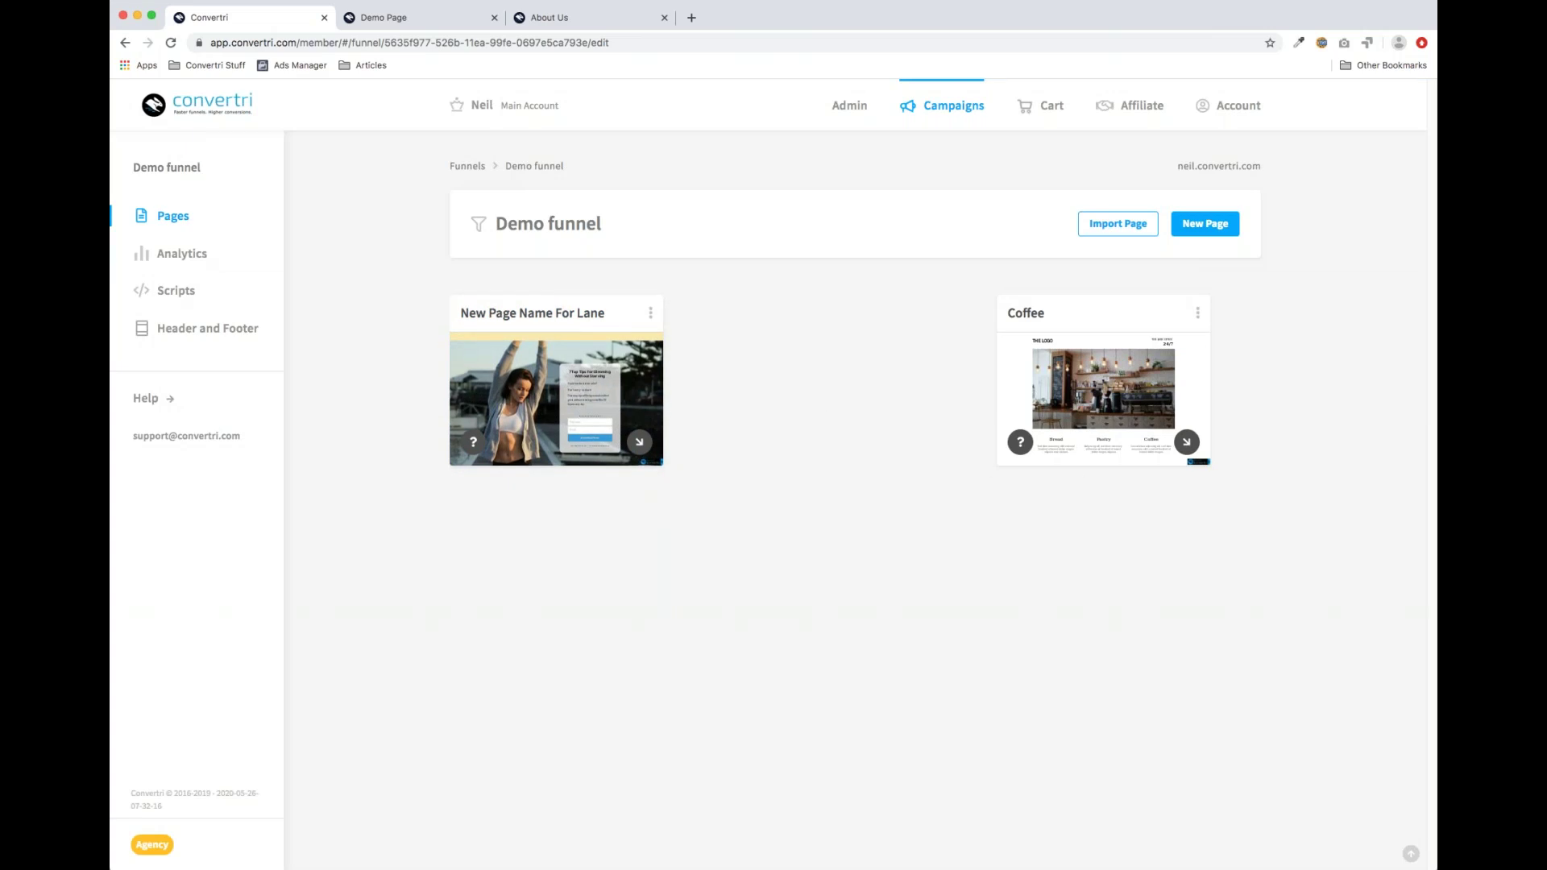
Rename the slimming-tips page to "Opt-In" in the Demo funnel
left_click(651, 312)
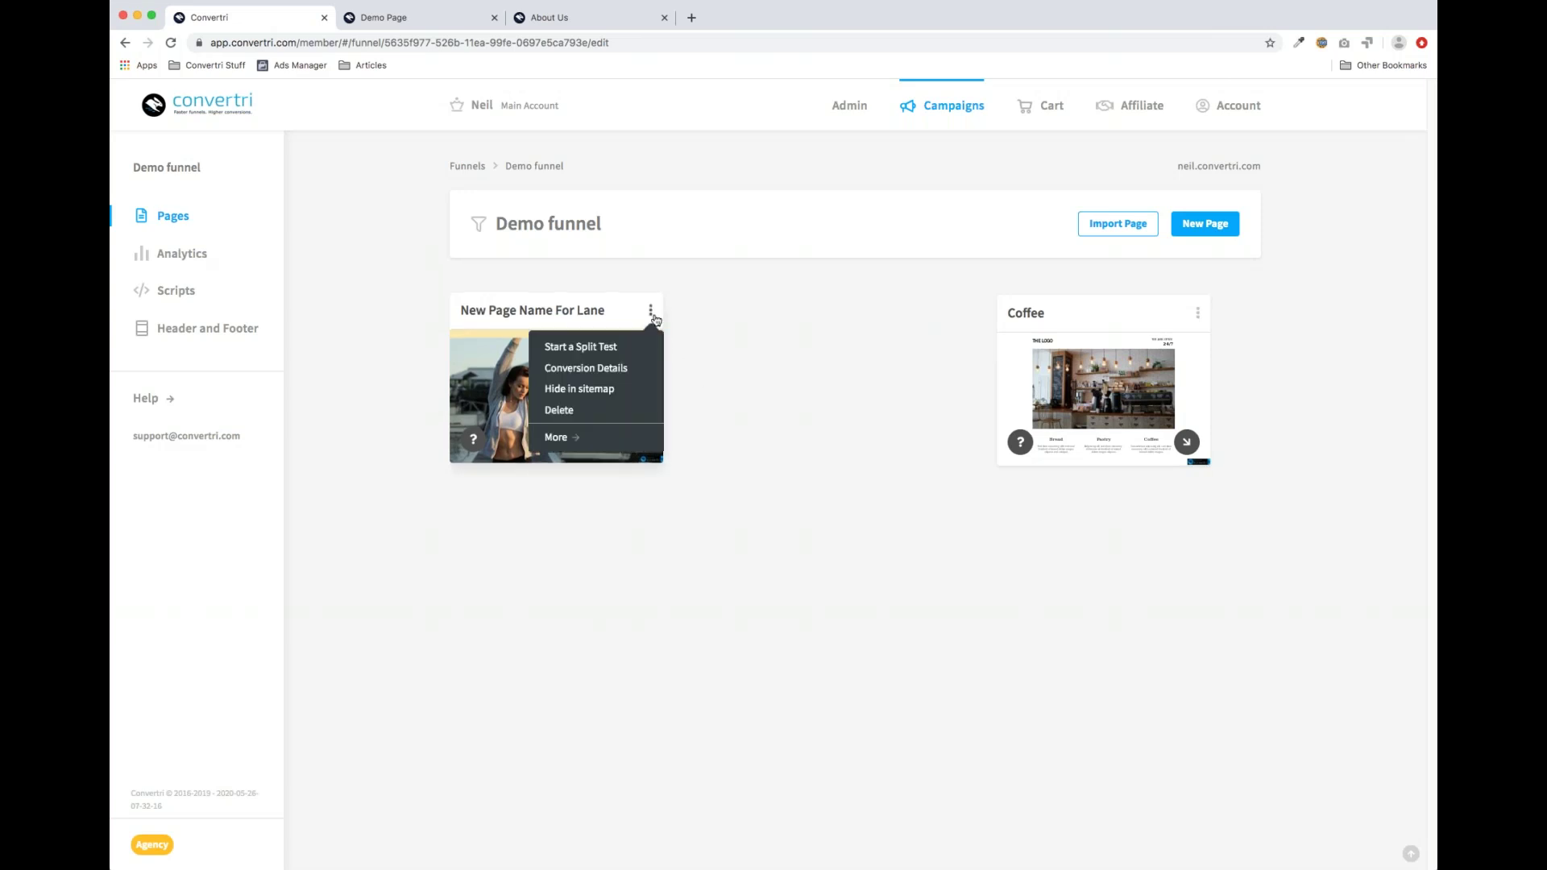
left_click(569, 436)
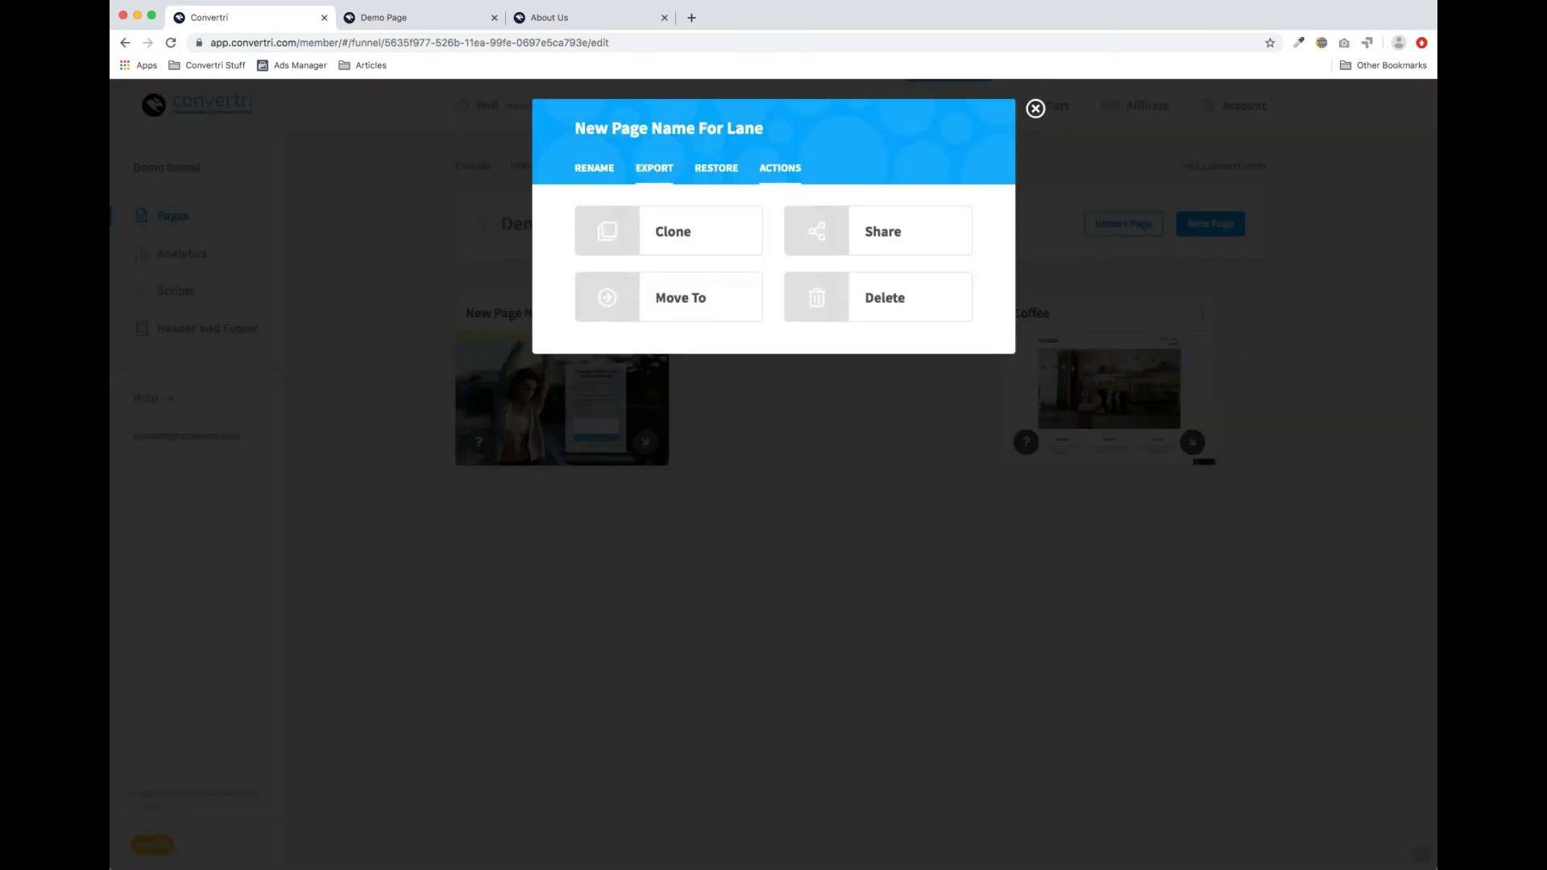
left_click(594, 167)
left_click_drag(703, 222, 586, 225)
type("Opt-In")
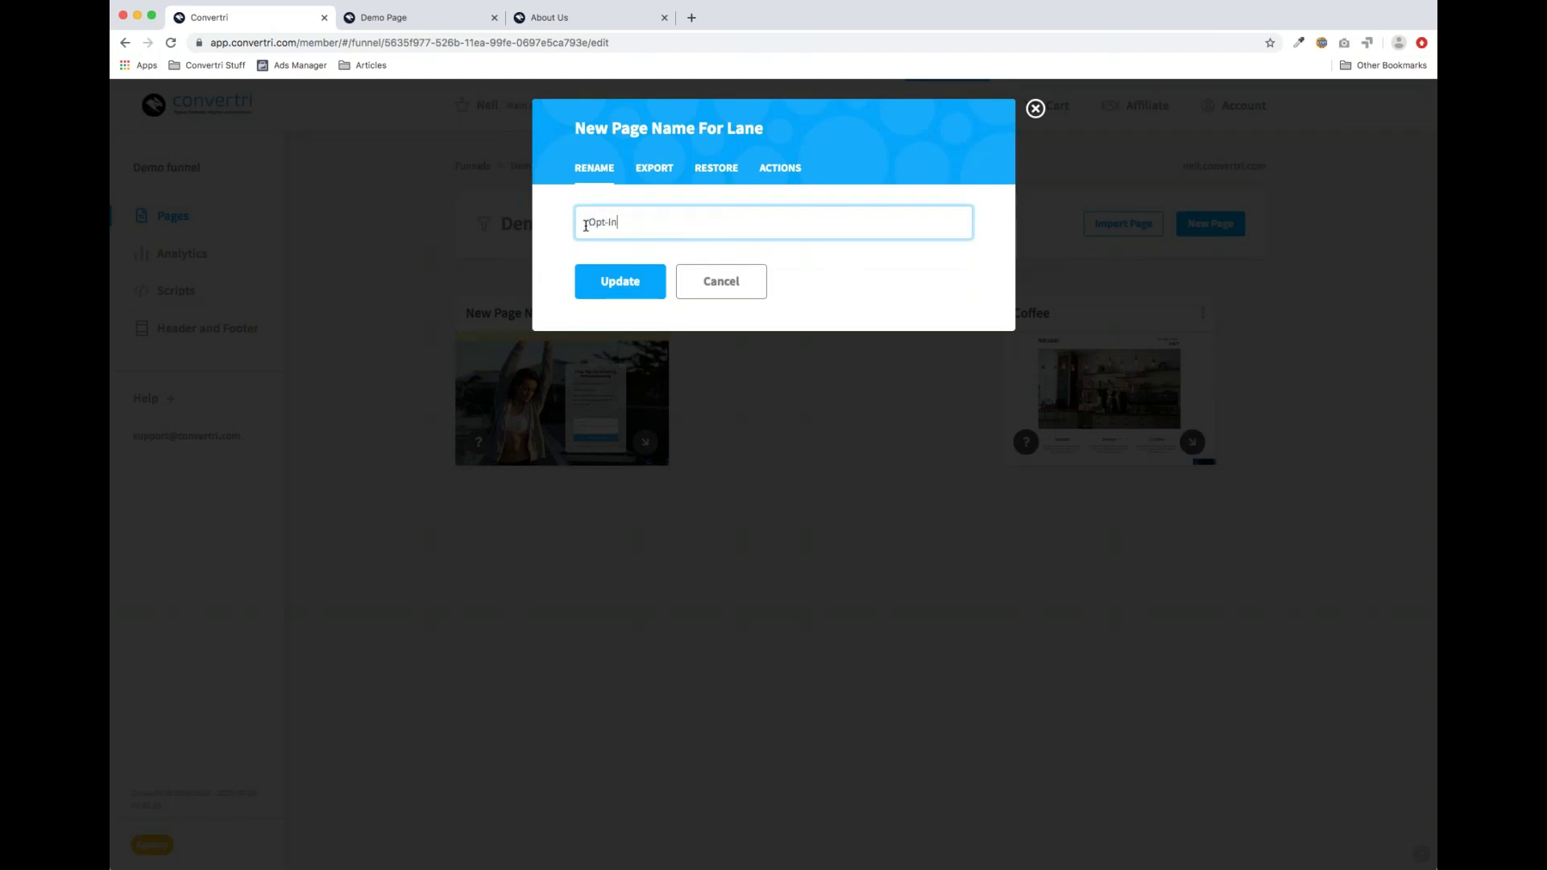
left_click(614, 281)
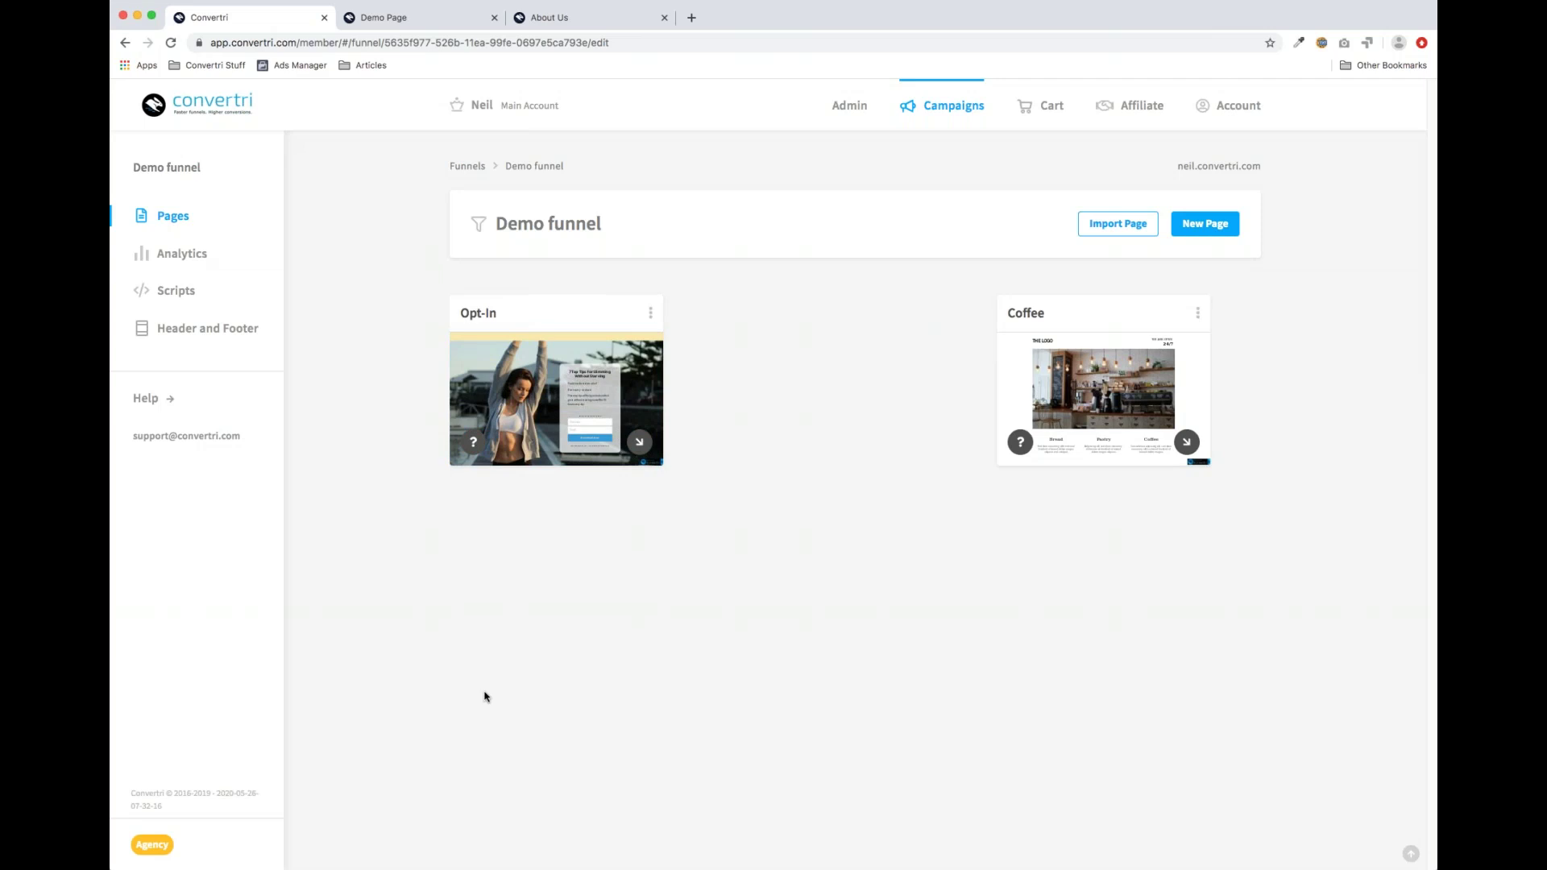
Clone the Opt-In page under the name "Thank You" and shift the copy's card slightly closer to the original
left_click(651, 312)
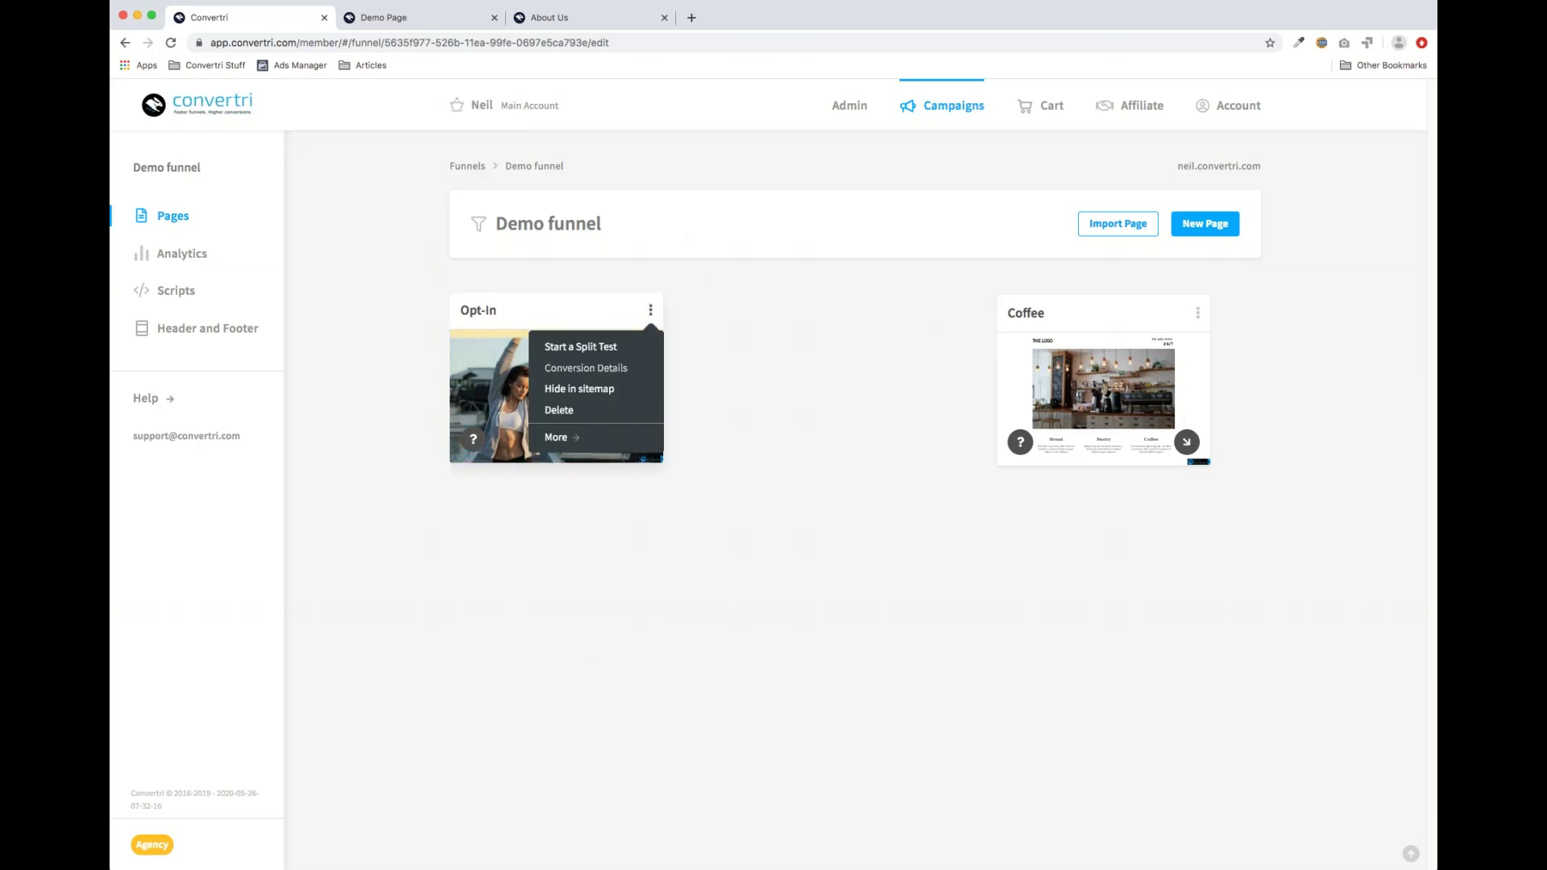
left_click(556, 439)
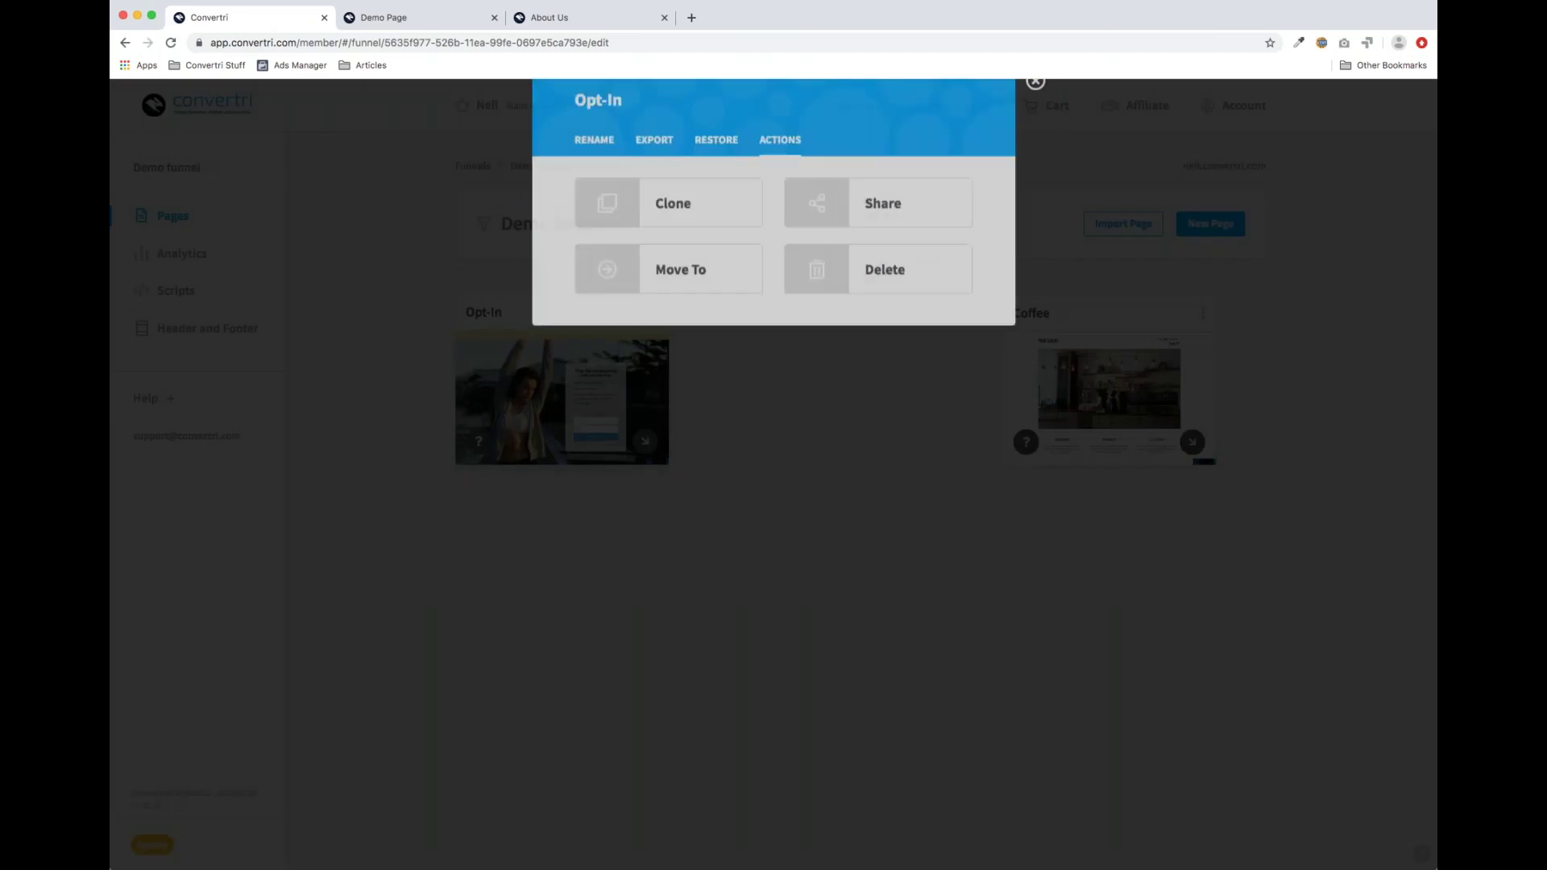
left_click(628, 242)
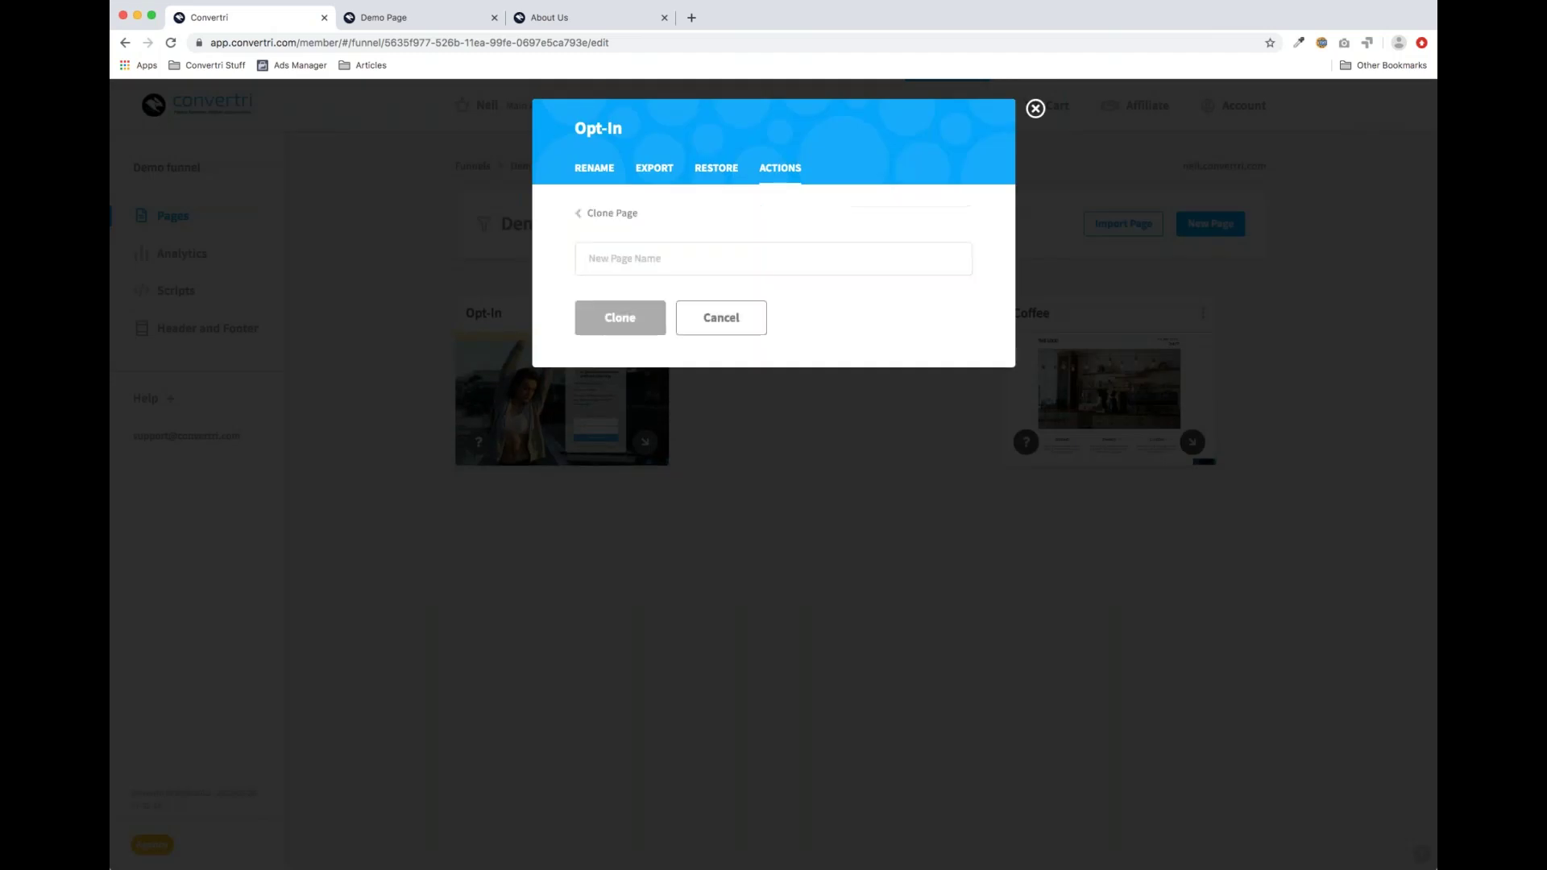
left_click(620, 267)
type("Thank You")
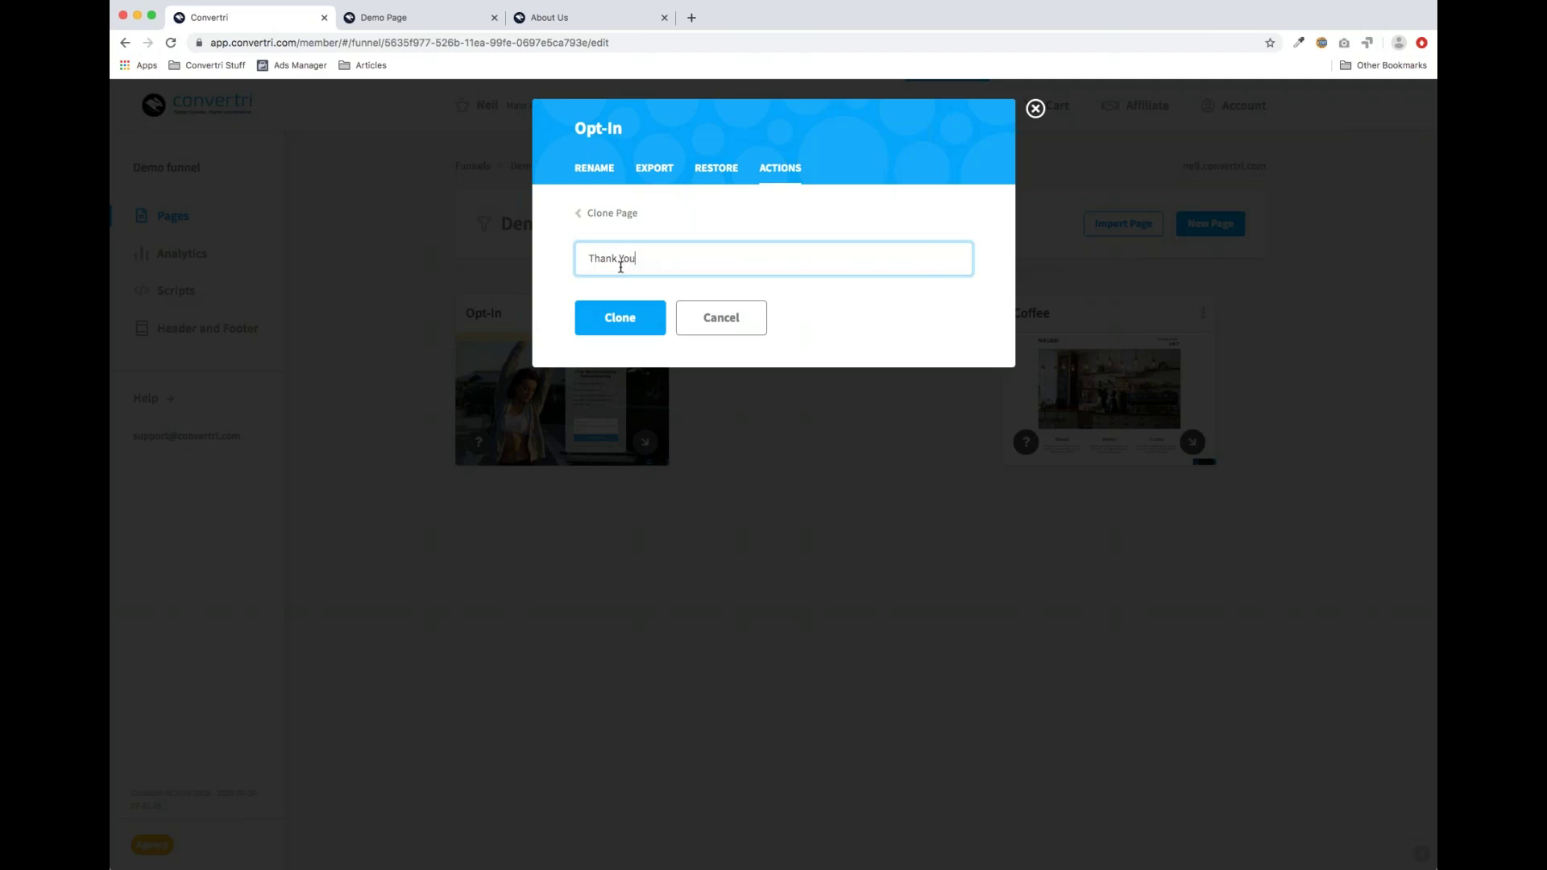
left_click(620, 318)
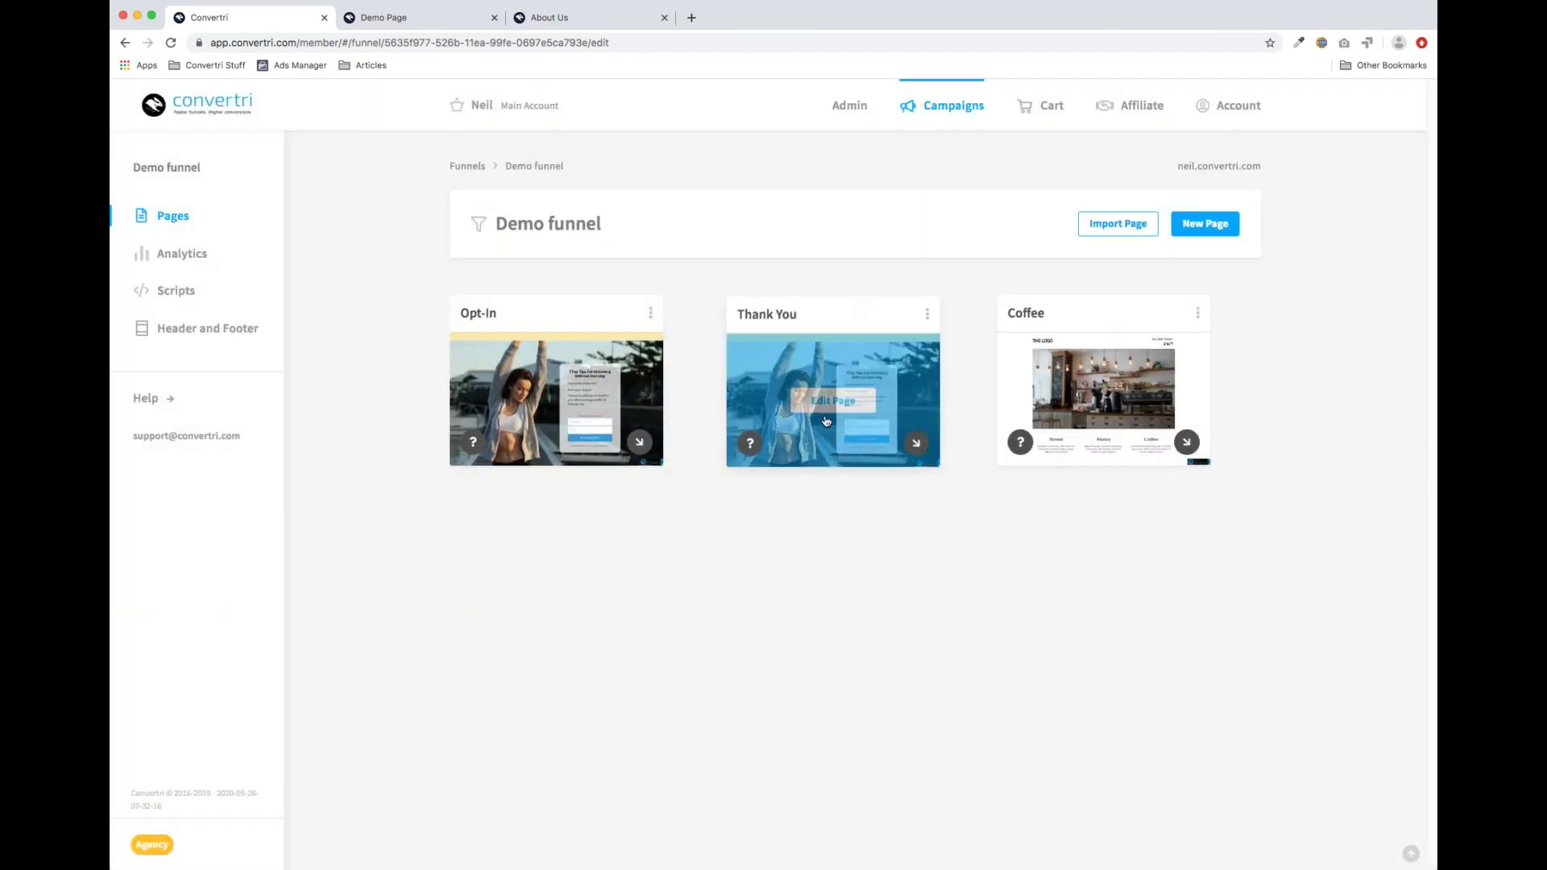
mouse_move(593, 410)
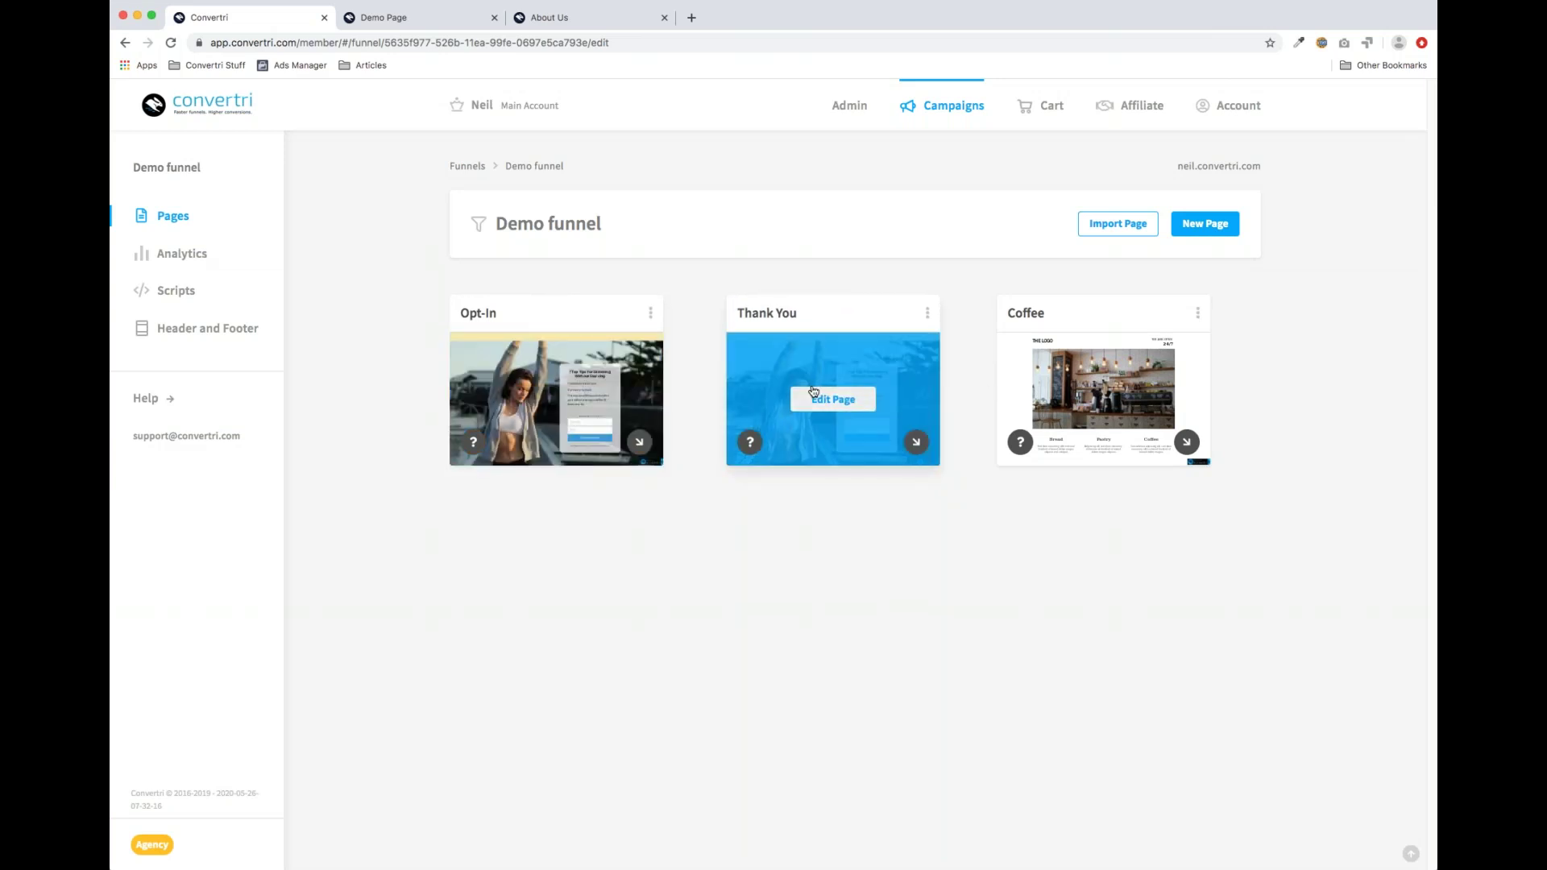
left_click_drag(822, 314, 817, 322)
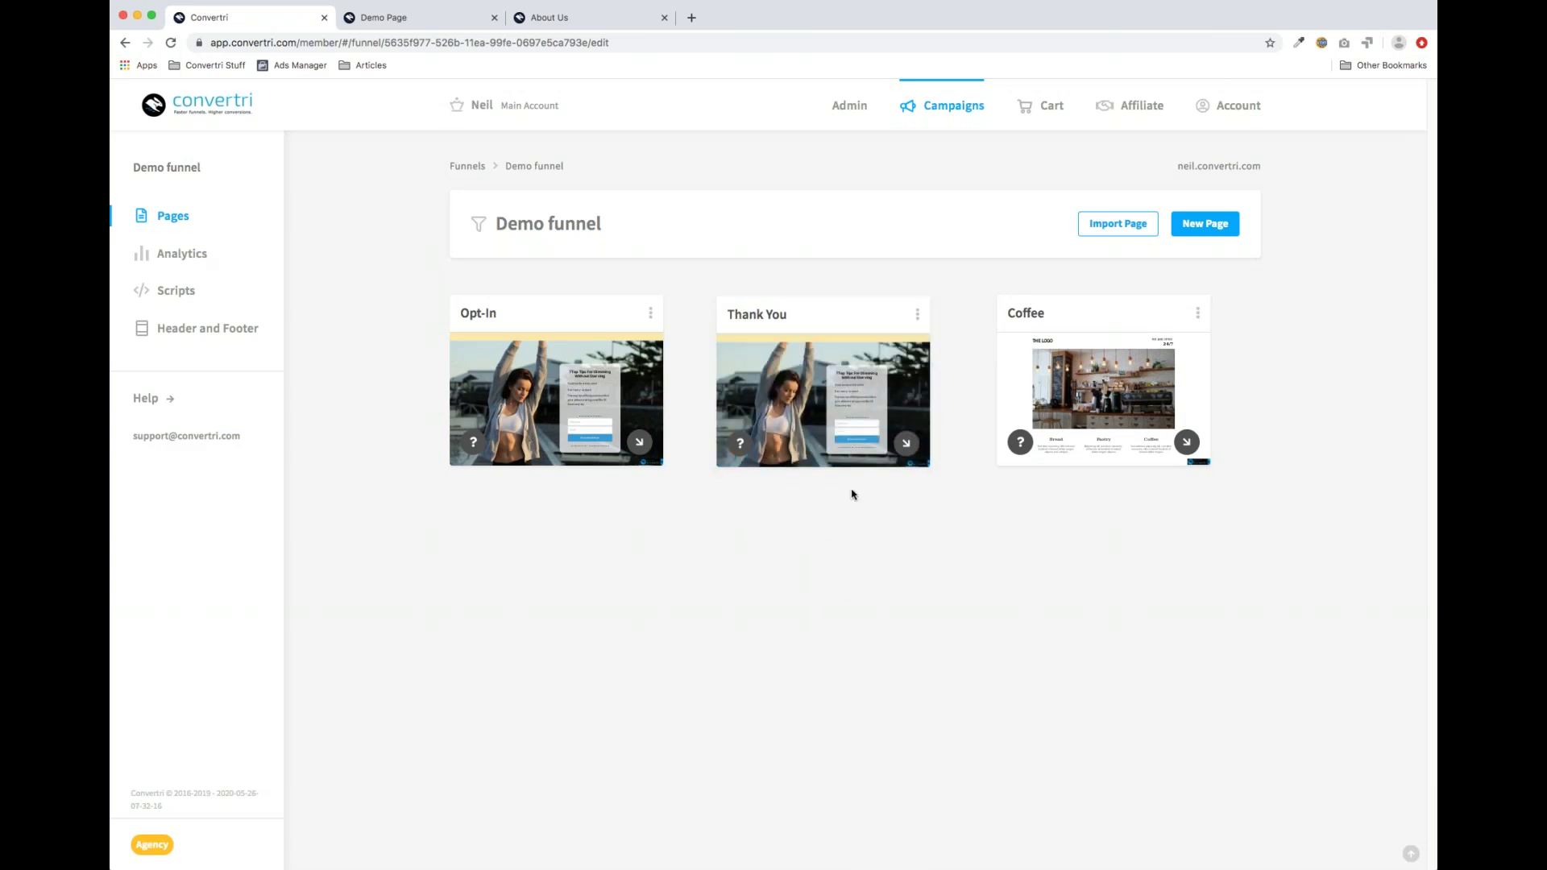
Open the Thank You page for editing and look over its layout
mouse_move(850, 424)
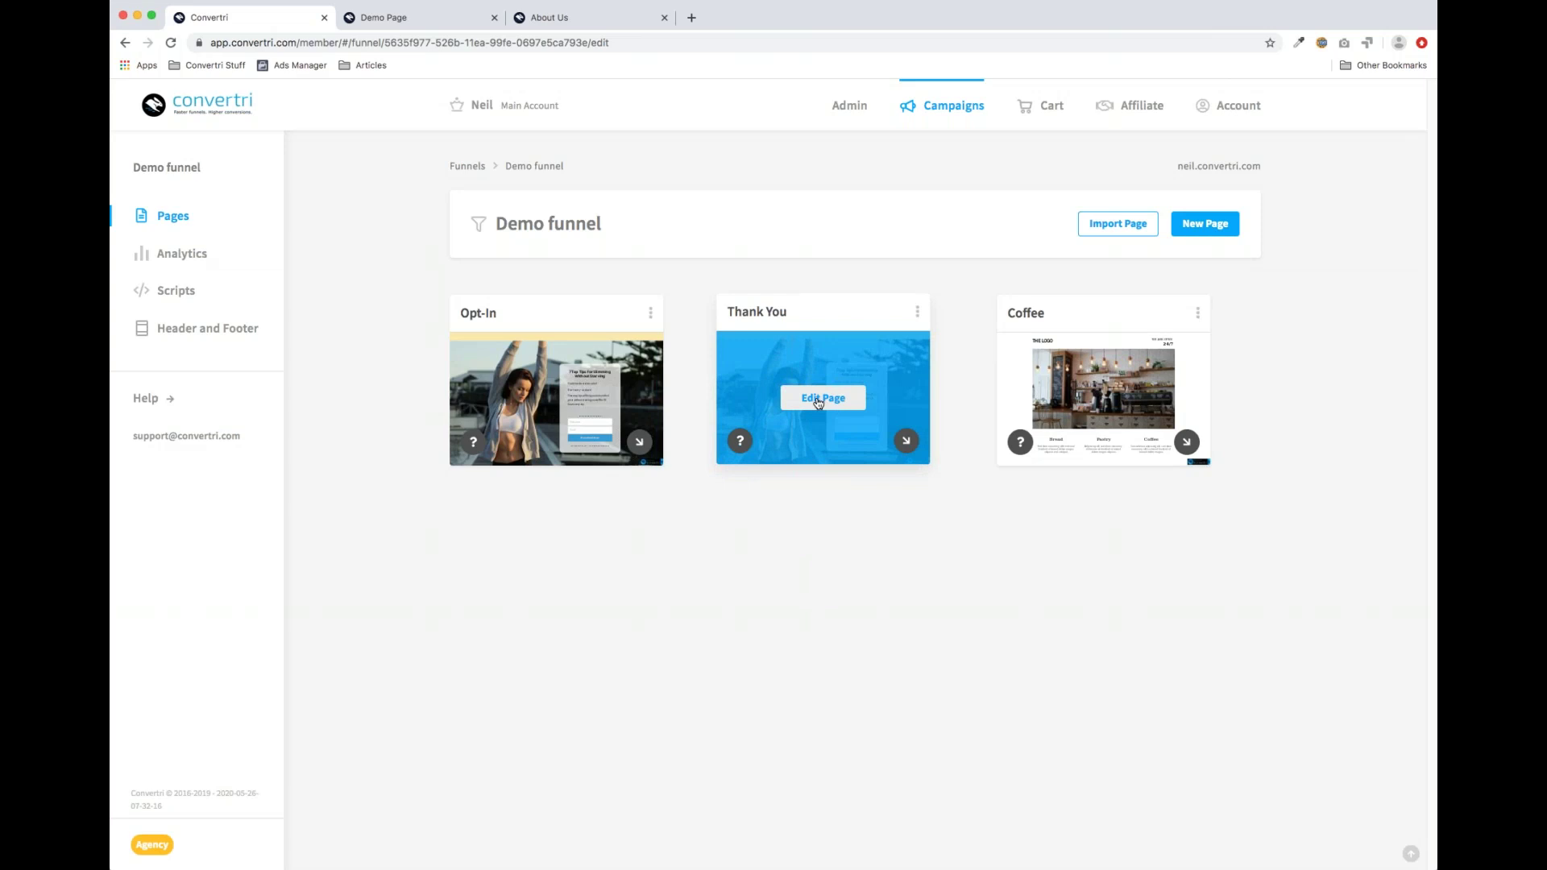
left_click(847, 403)
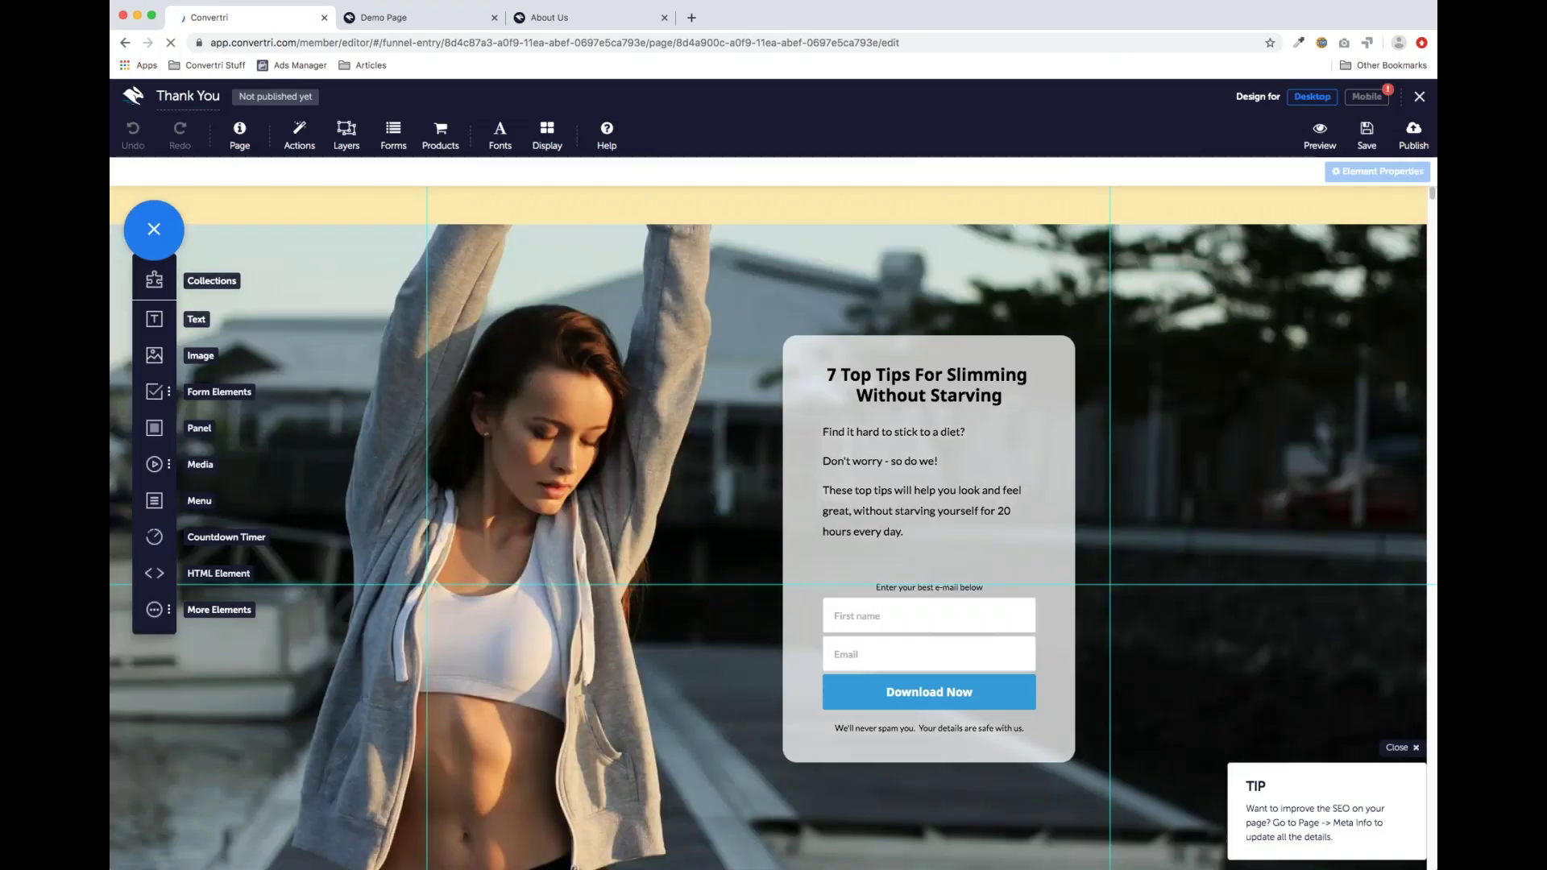
scroll(623, 506, "down", 5)
scroll(637, 509, "up", 5)
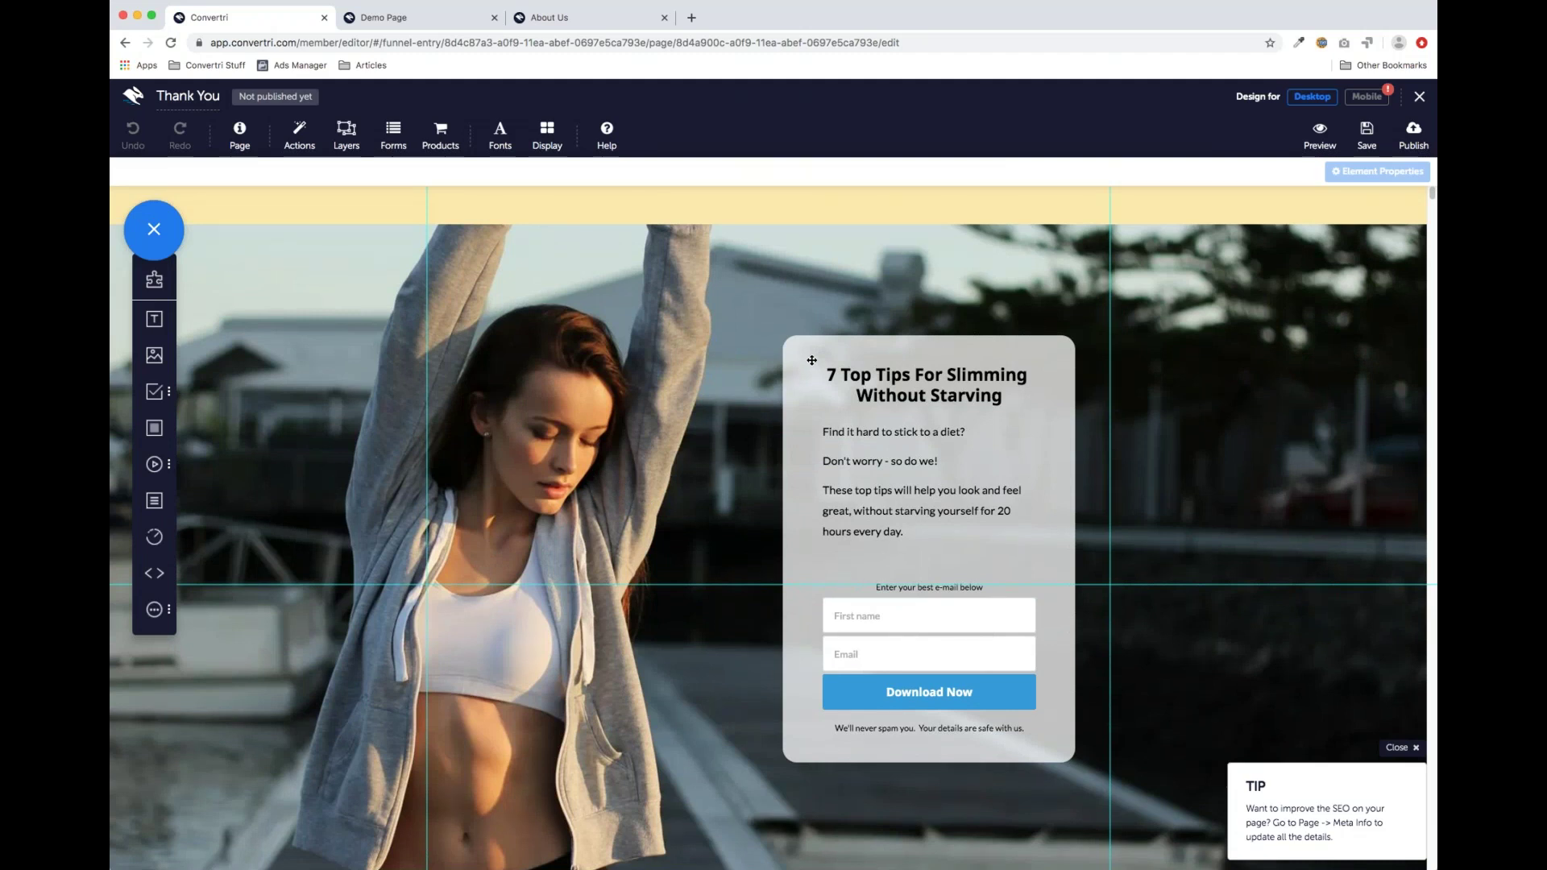
Select the translucent form panel over the hero image on the Thank You page
left_click(805, 333)
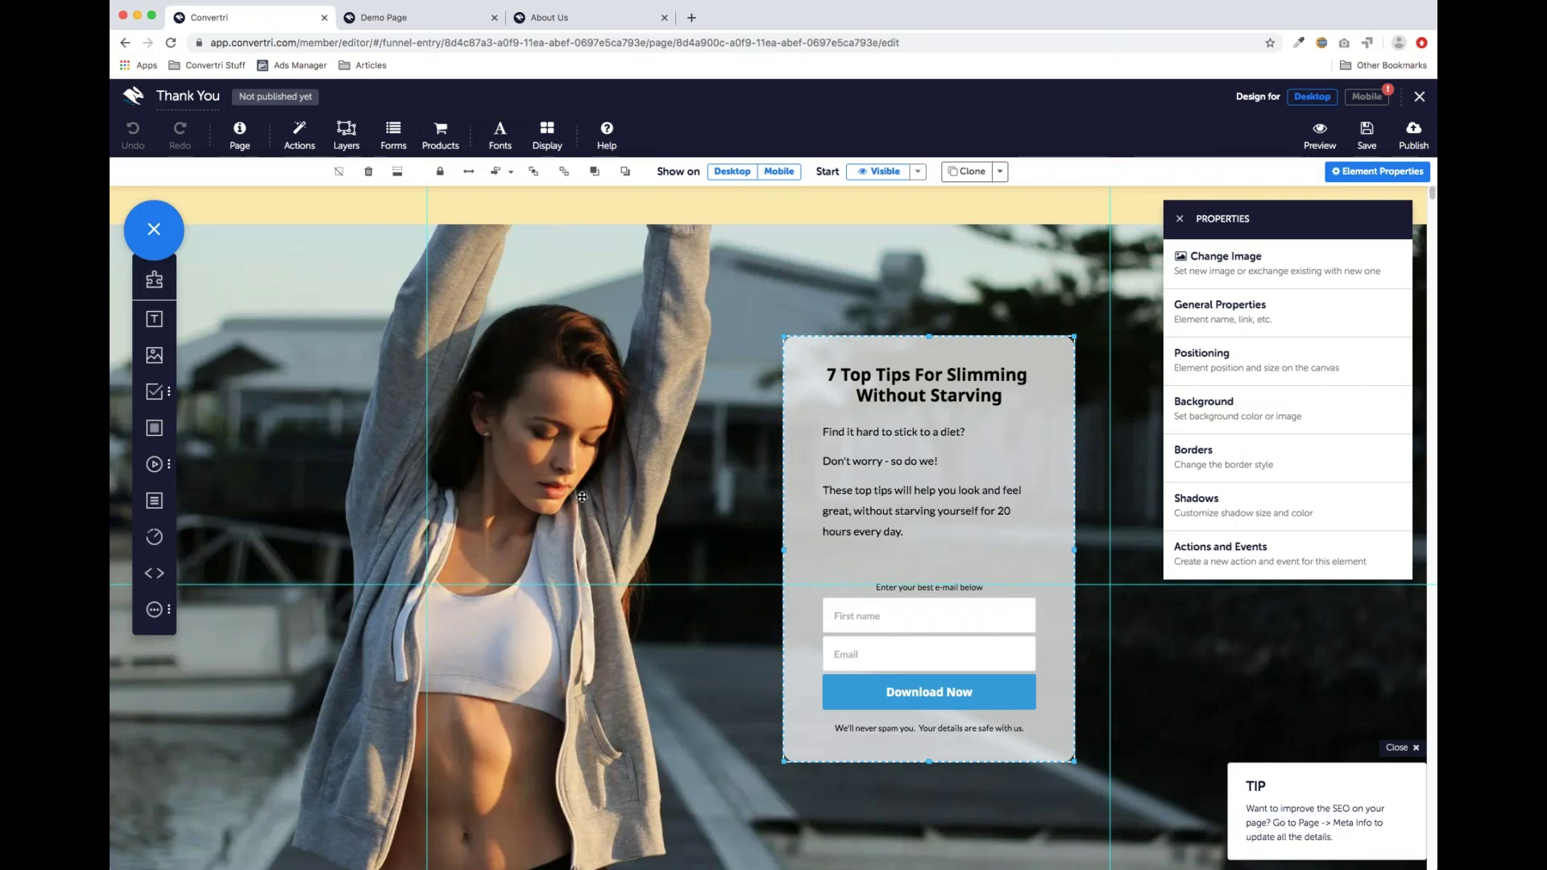
left_click(806, 423)
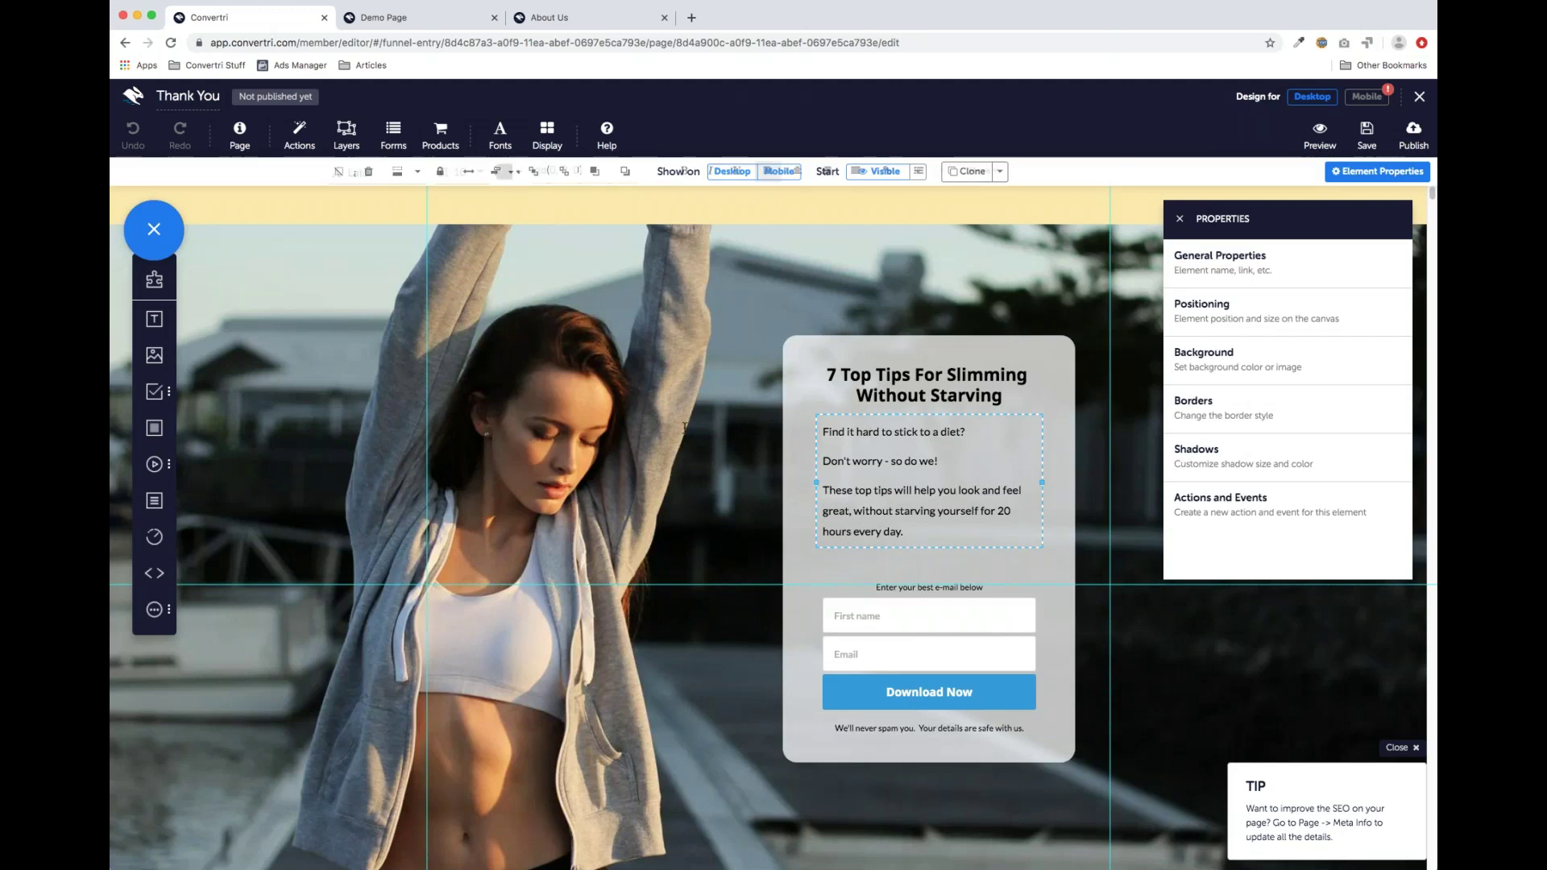
scroll(625, 604, "down", 5)
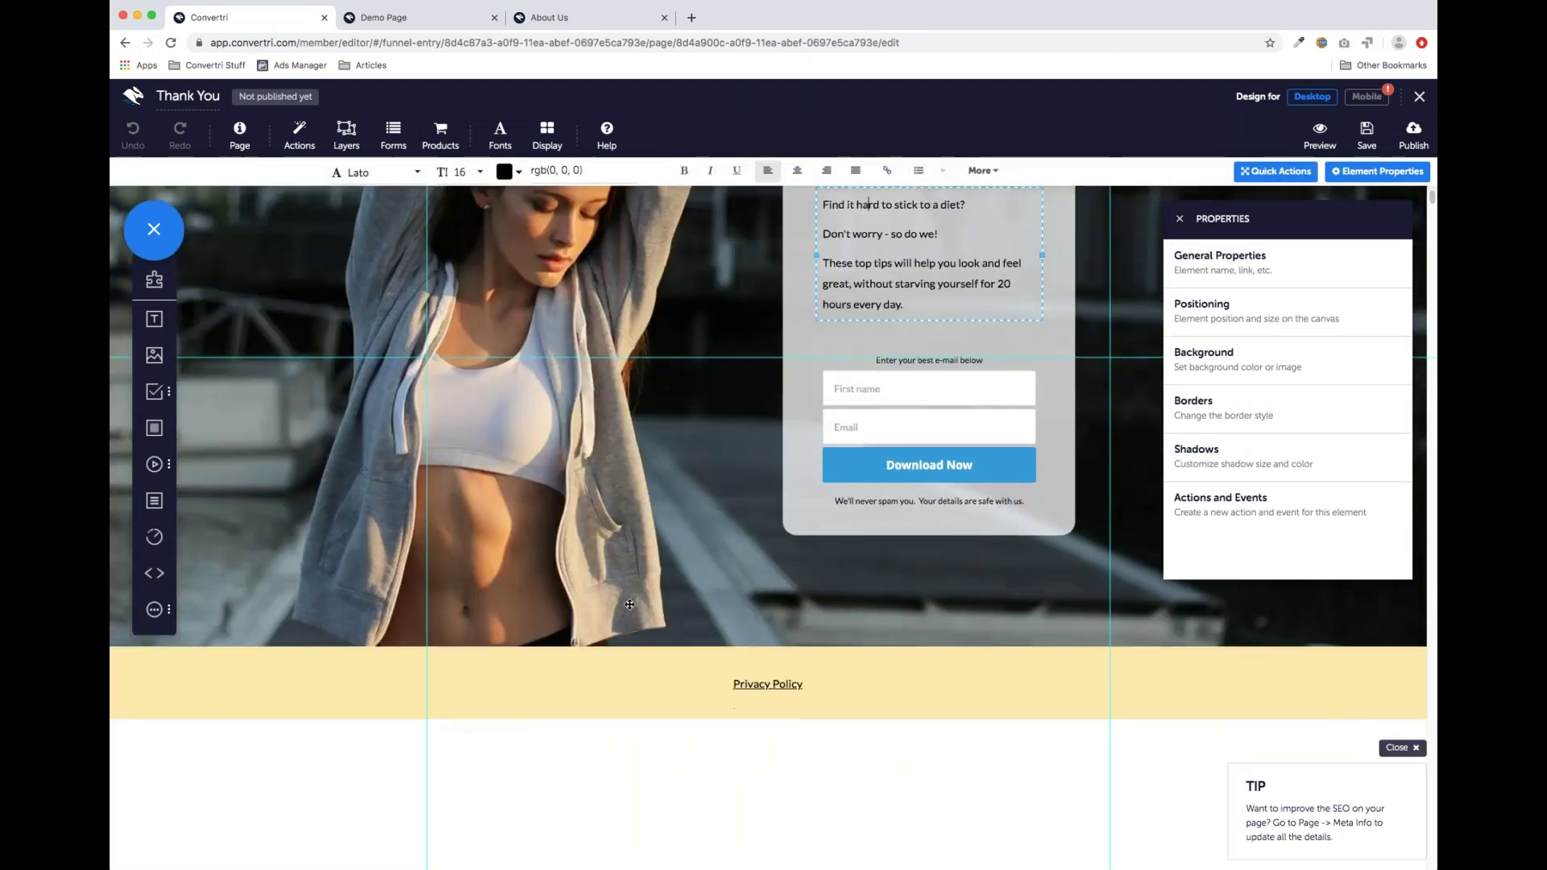
scroll(595, 673, "up", 5)
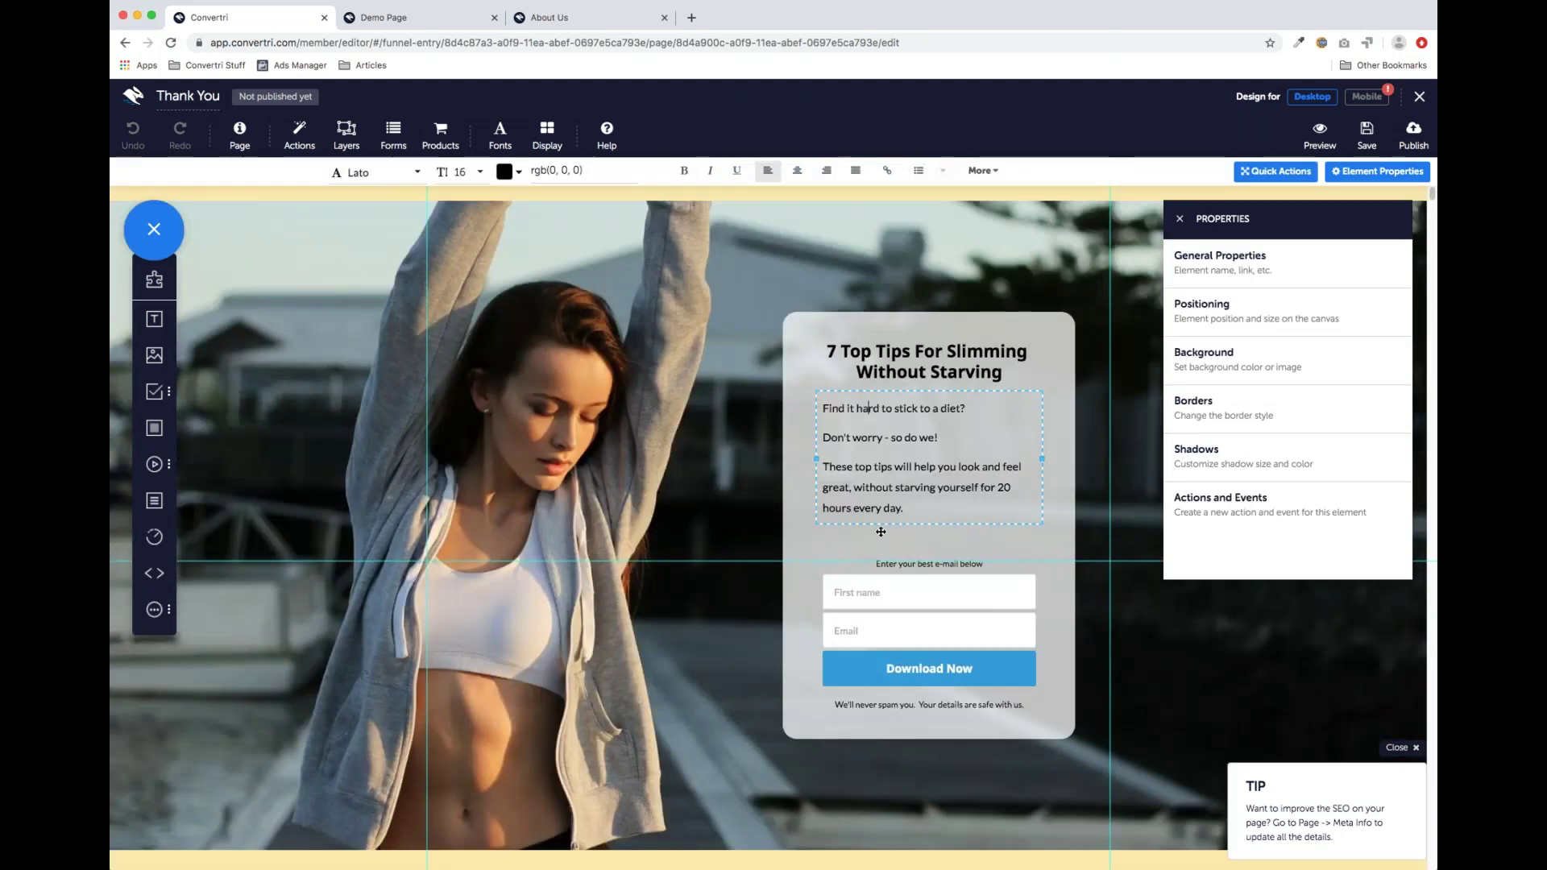
left_click(935, 326)
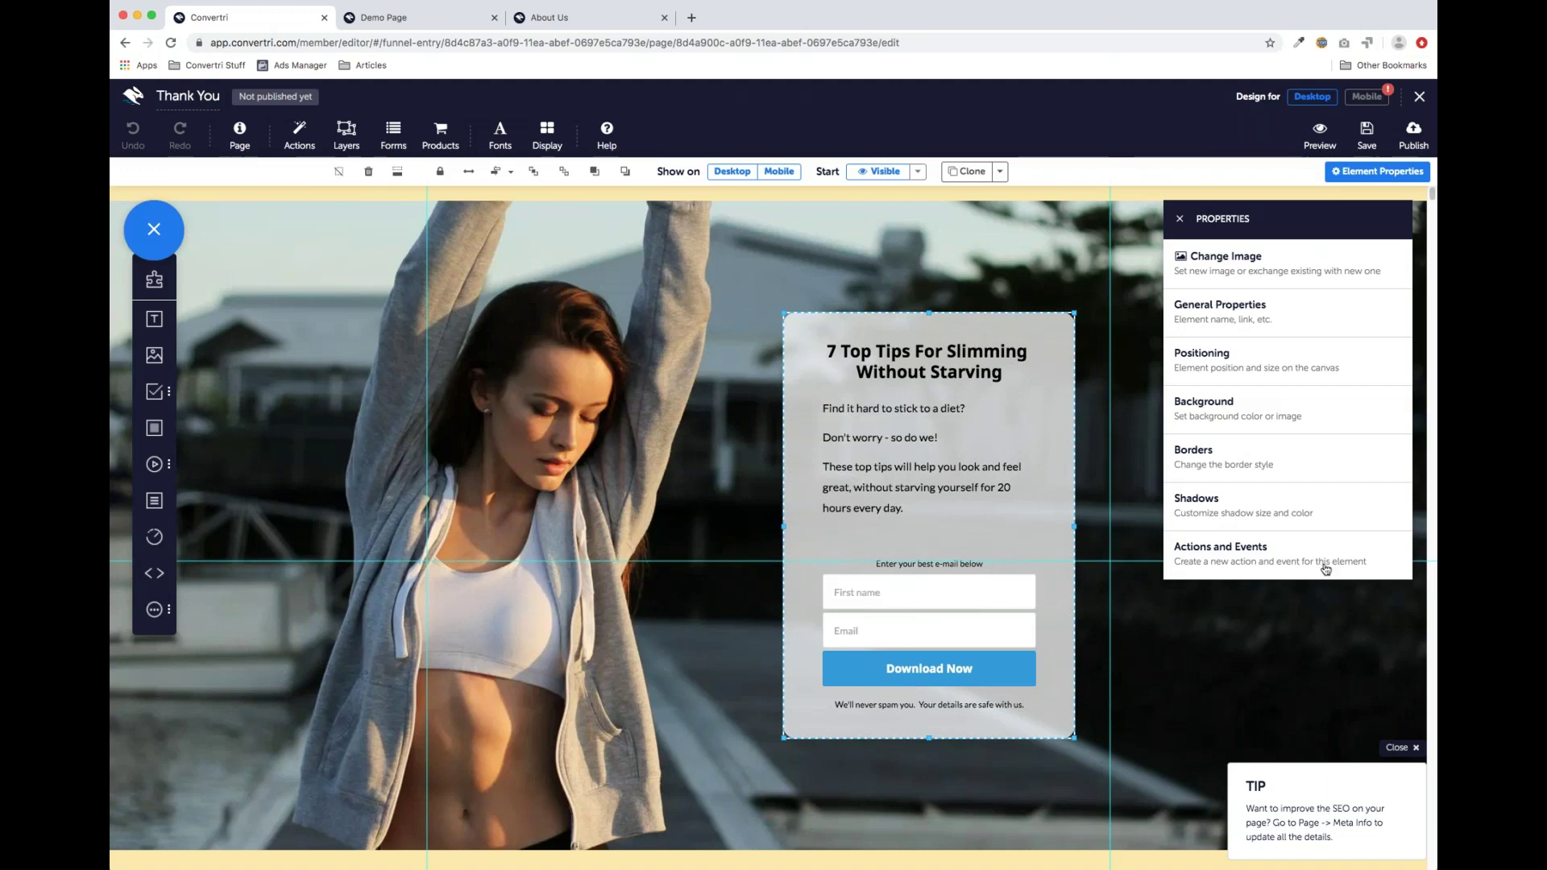
Replace the heading in the translucent box with "Thanks for signing up!"
left_click(939, 372)
left_click_drag(1004, 375, 830, 342)
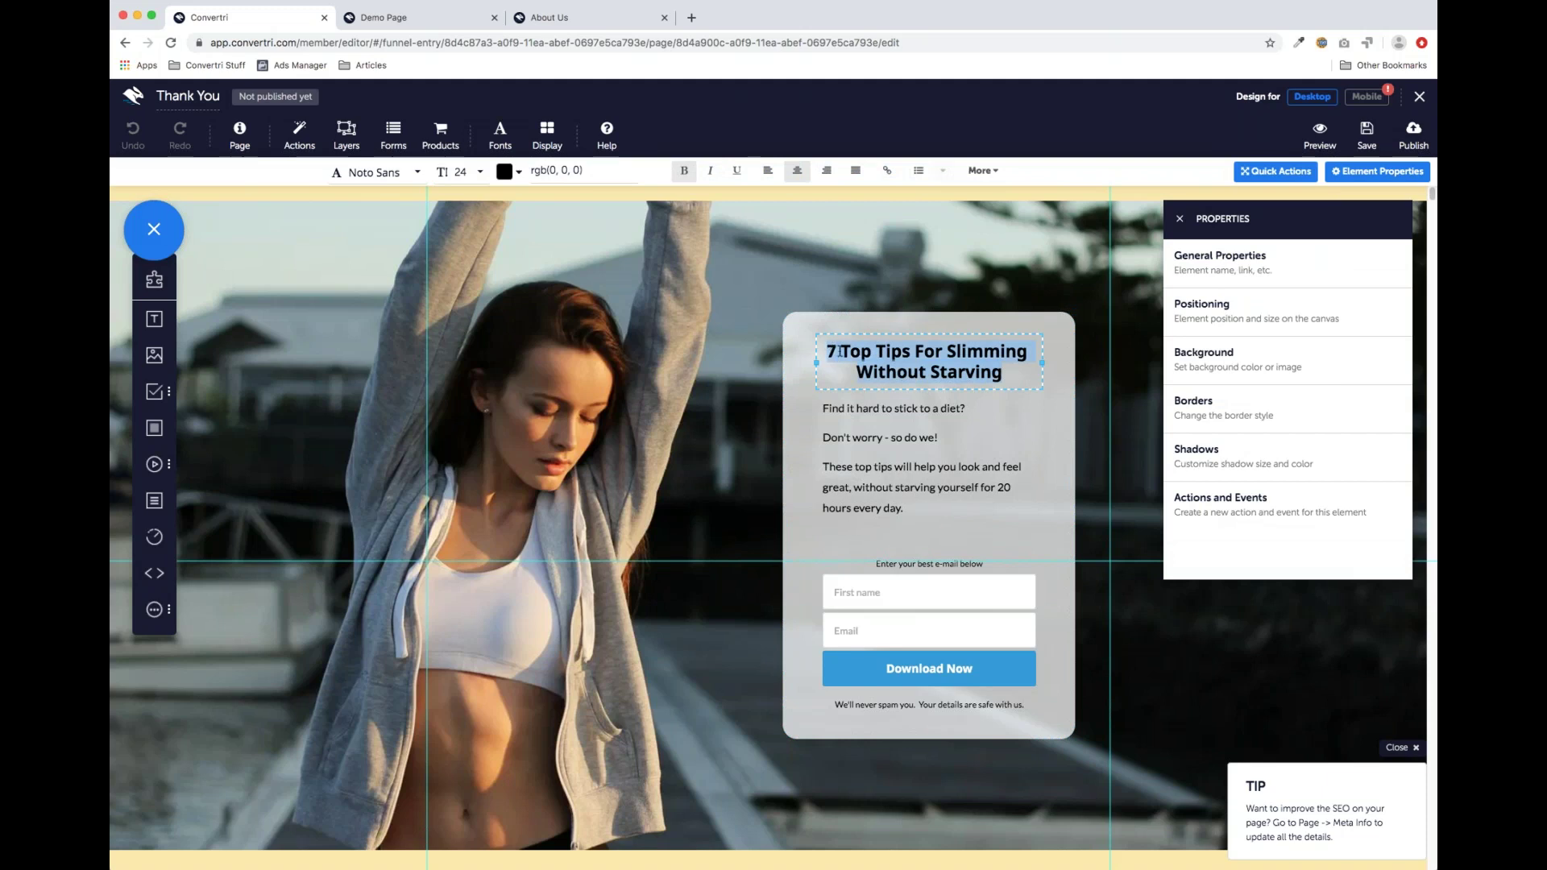
type("Thanks for signing up!")
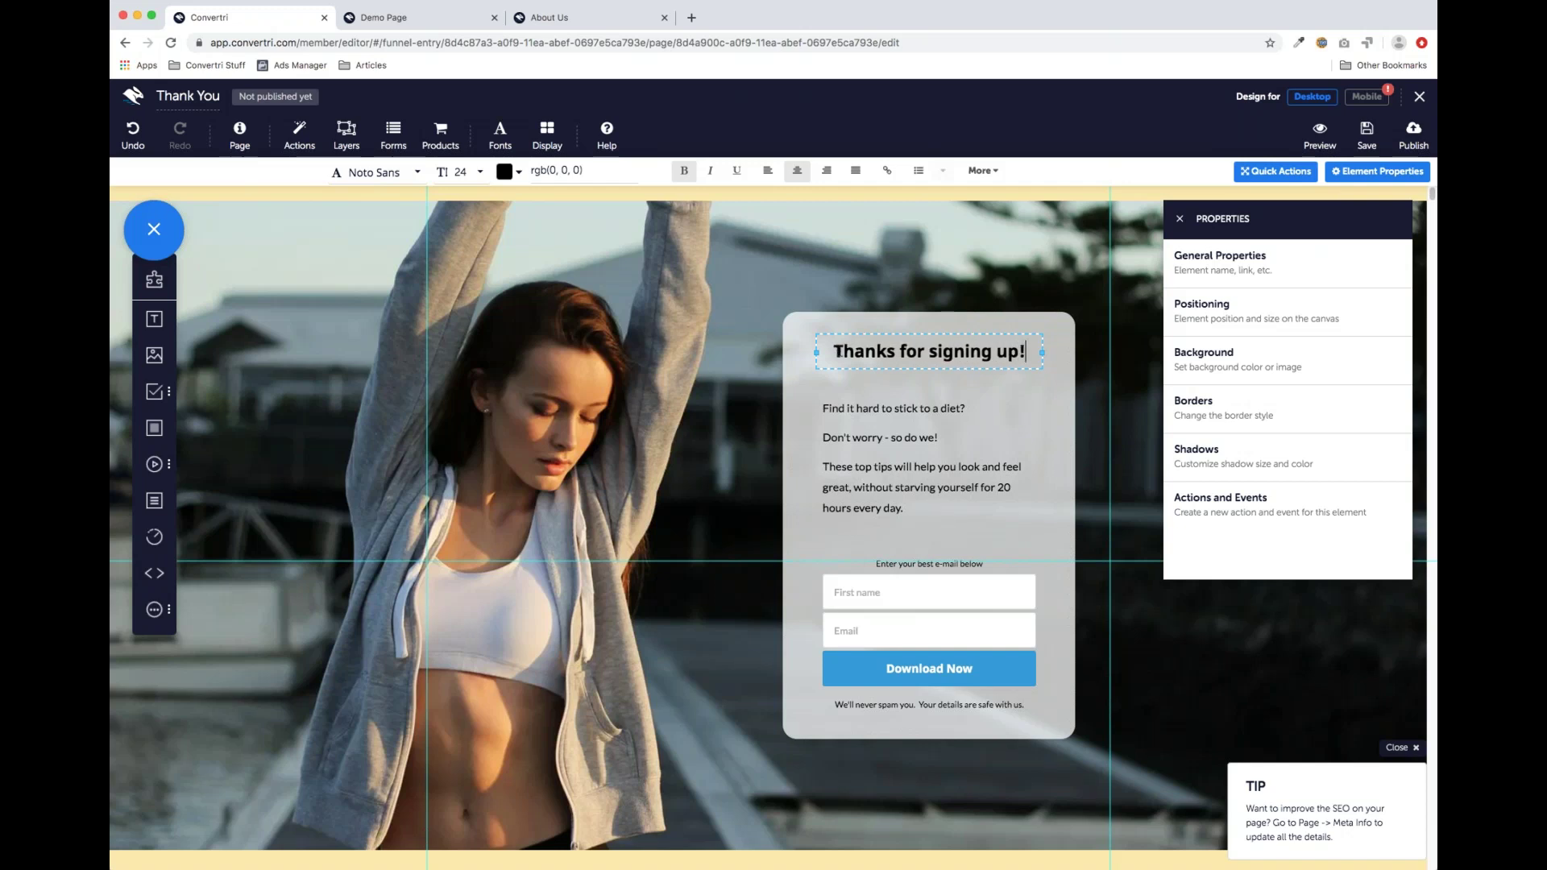
Replace the body text with "Click the download button below to get your free copy of 7 Top Tips For Slimming Without Starving!" and move it up slightly
left_click(906, 509)
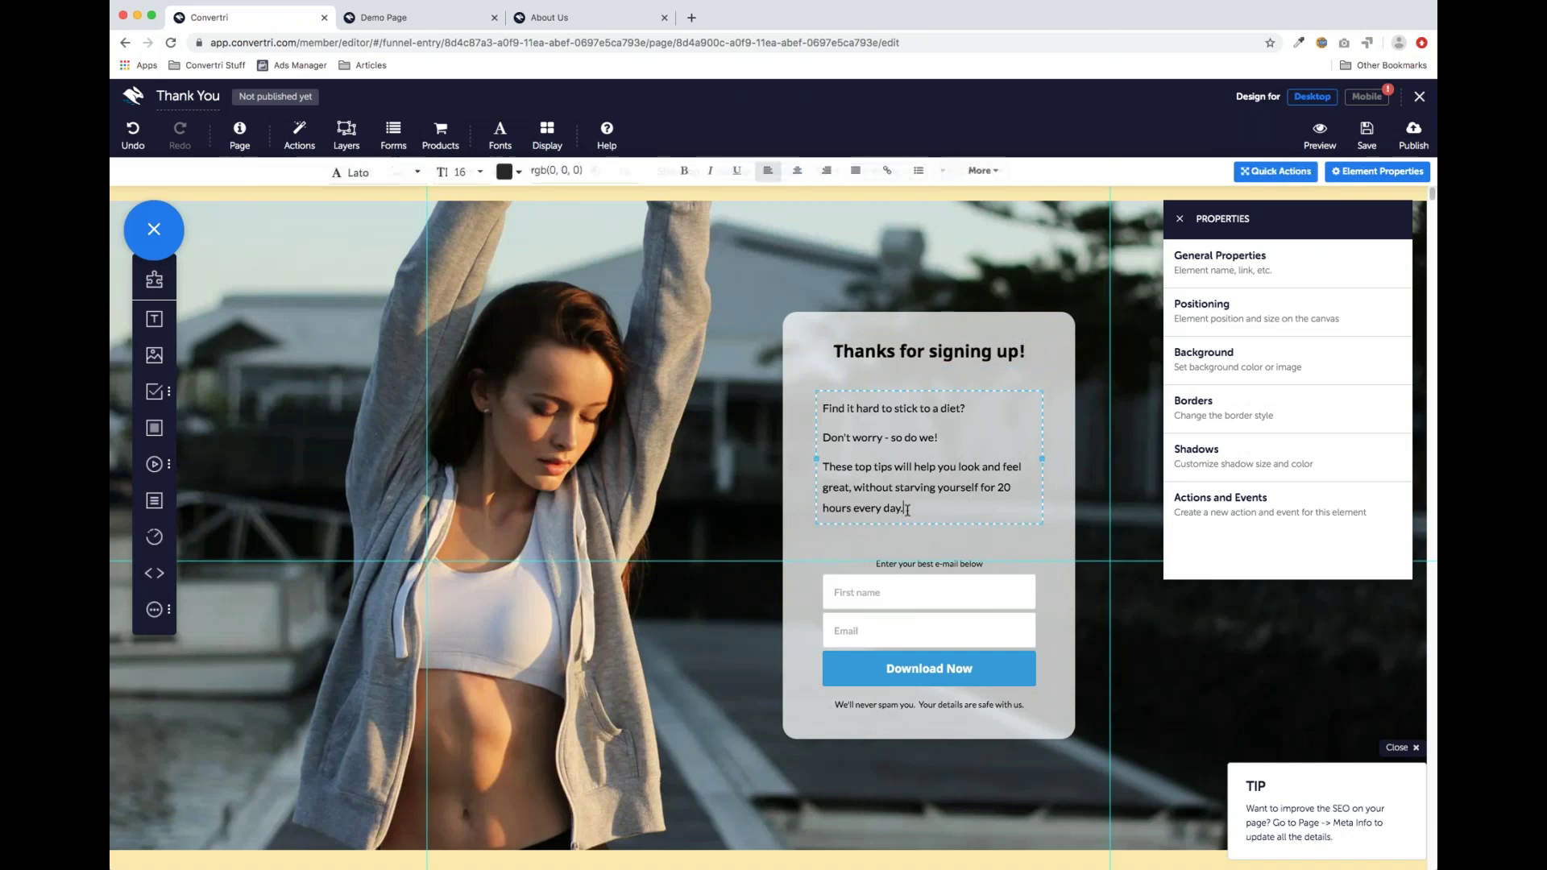
left_click_drag(906, 509, 821, 407)
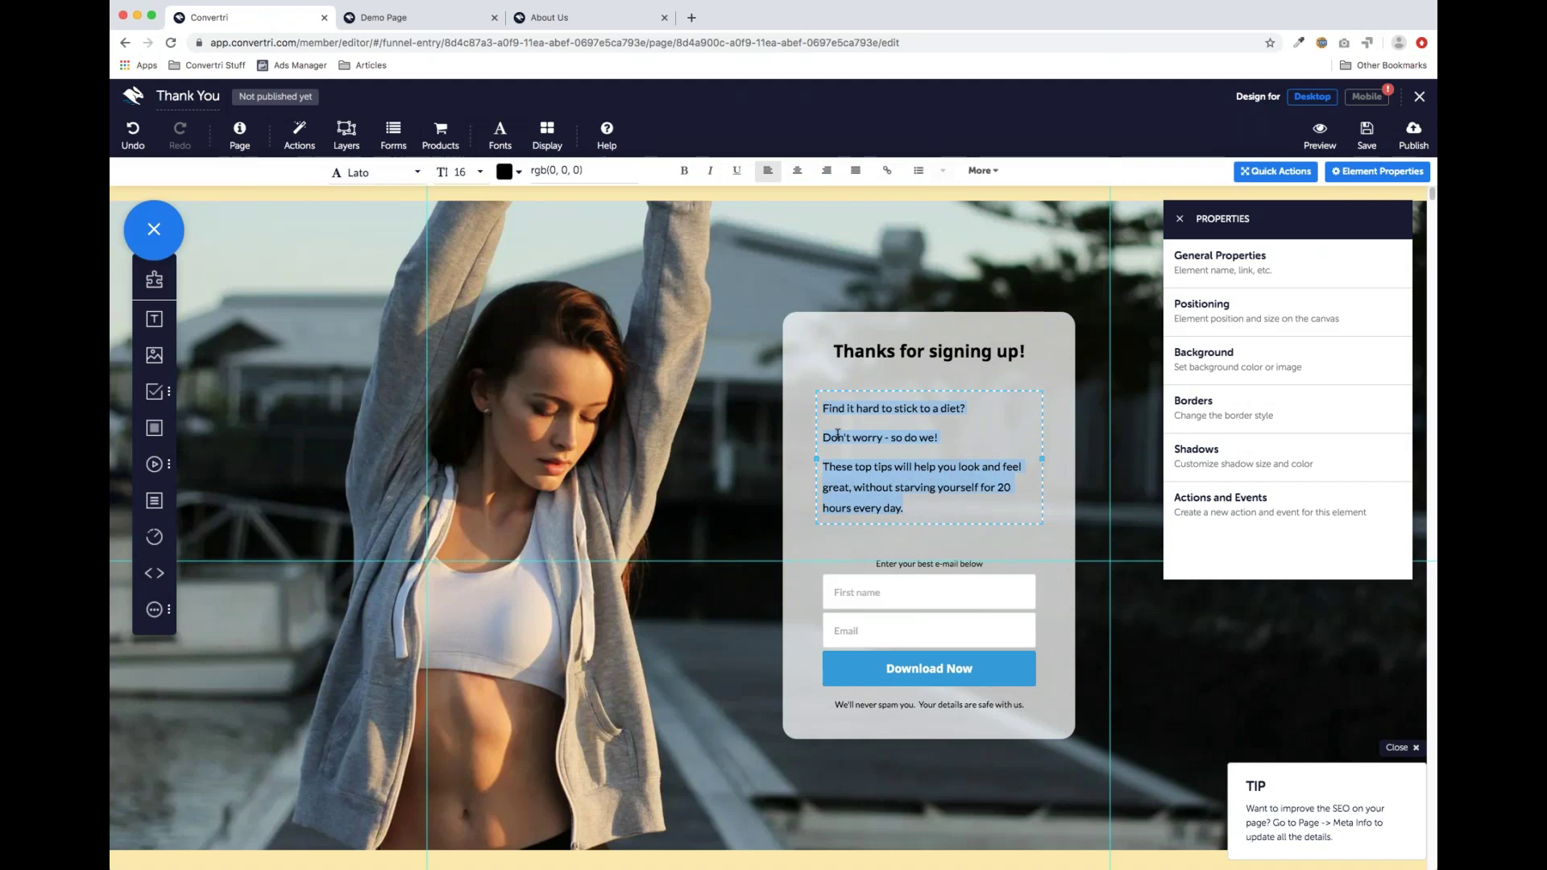
type("Click the")
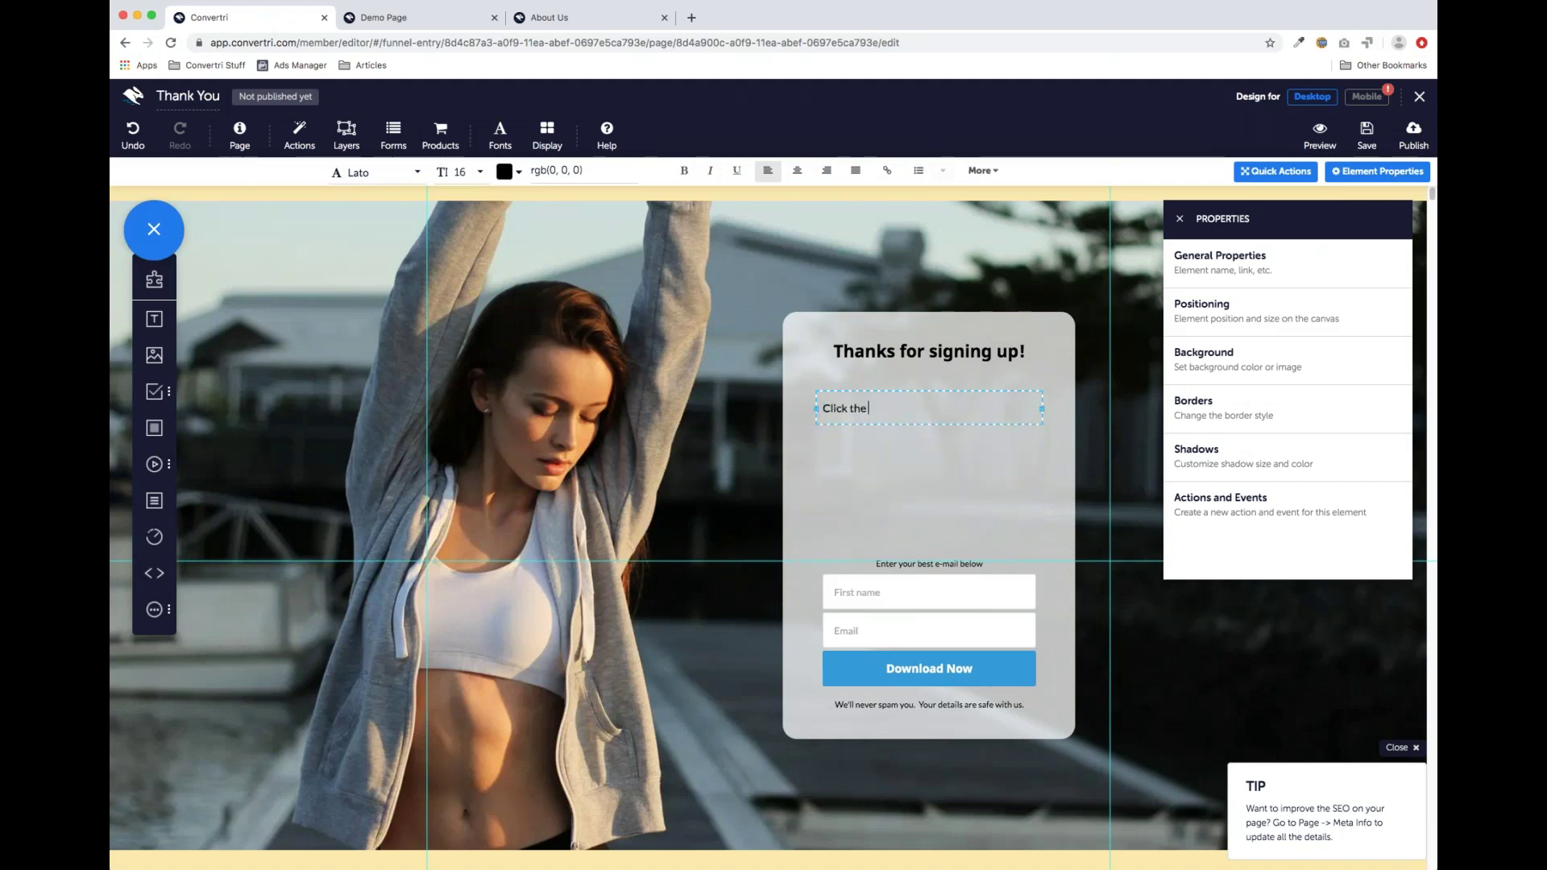
type(" download button below to get")
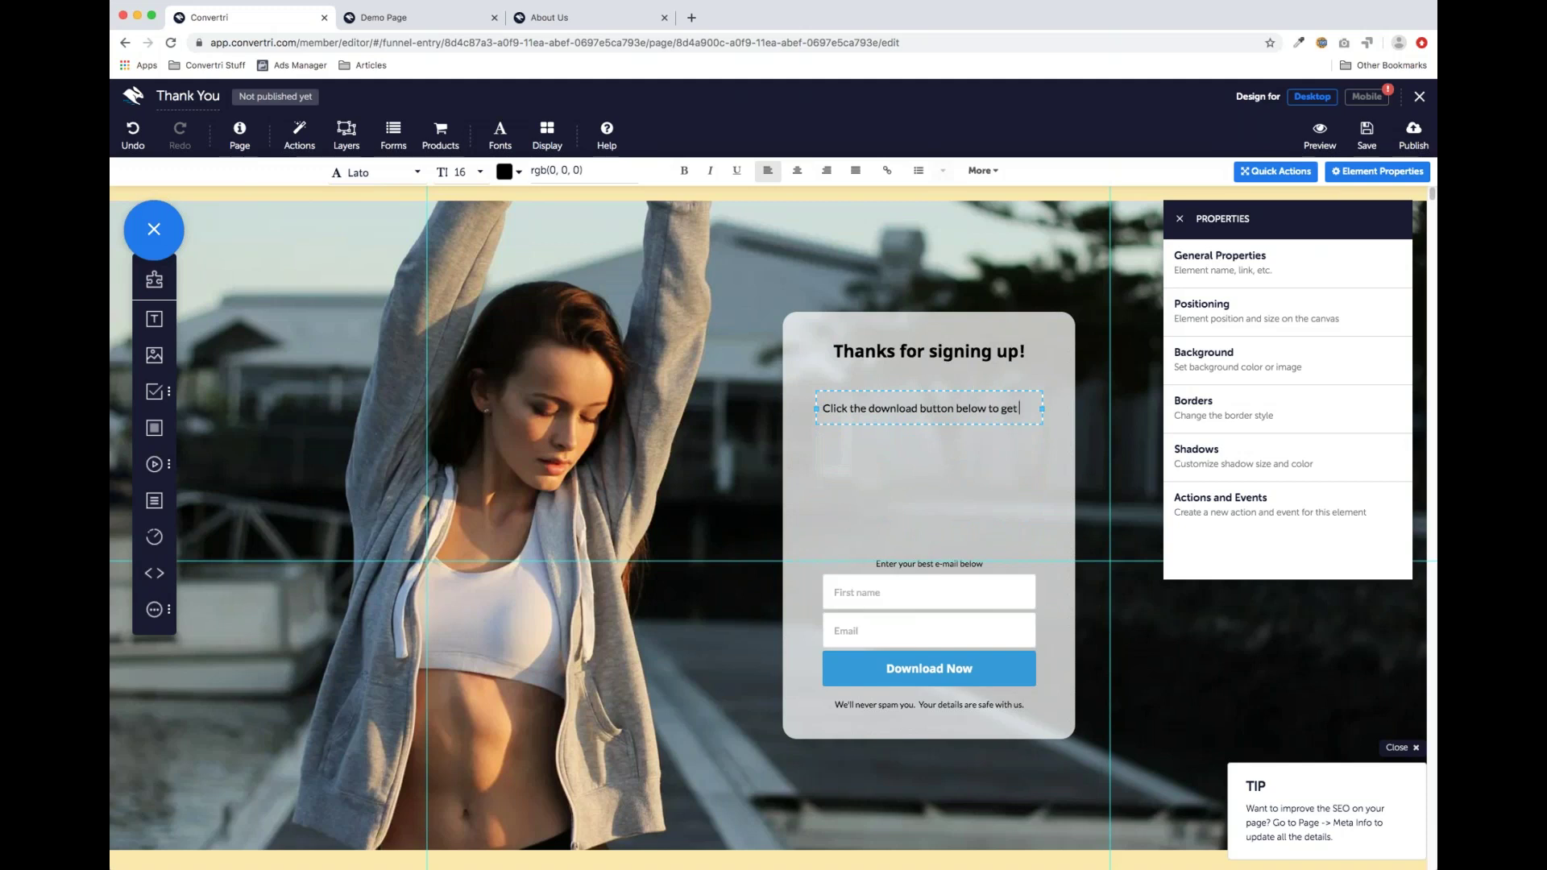
type(" your free copy of 7 Top Tips For Slimmi")
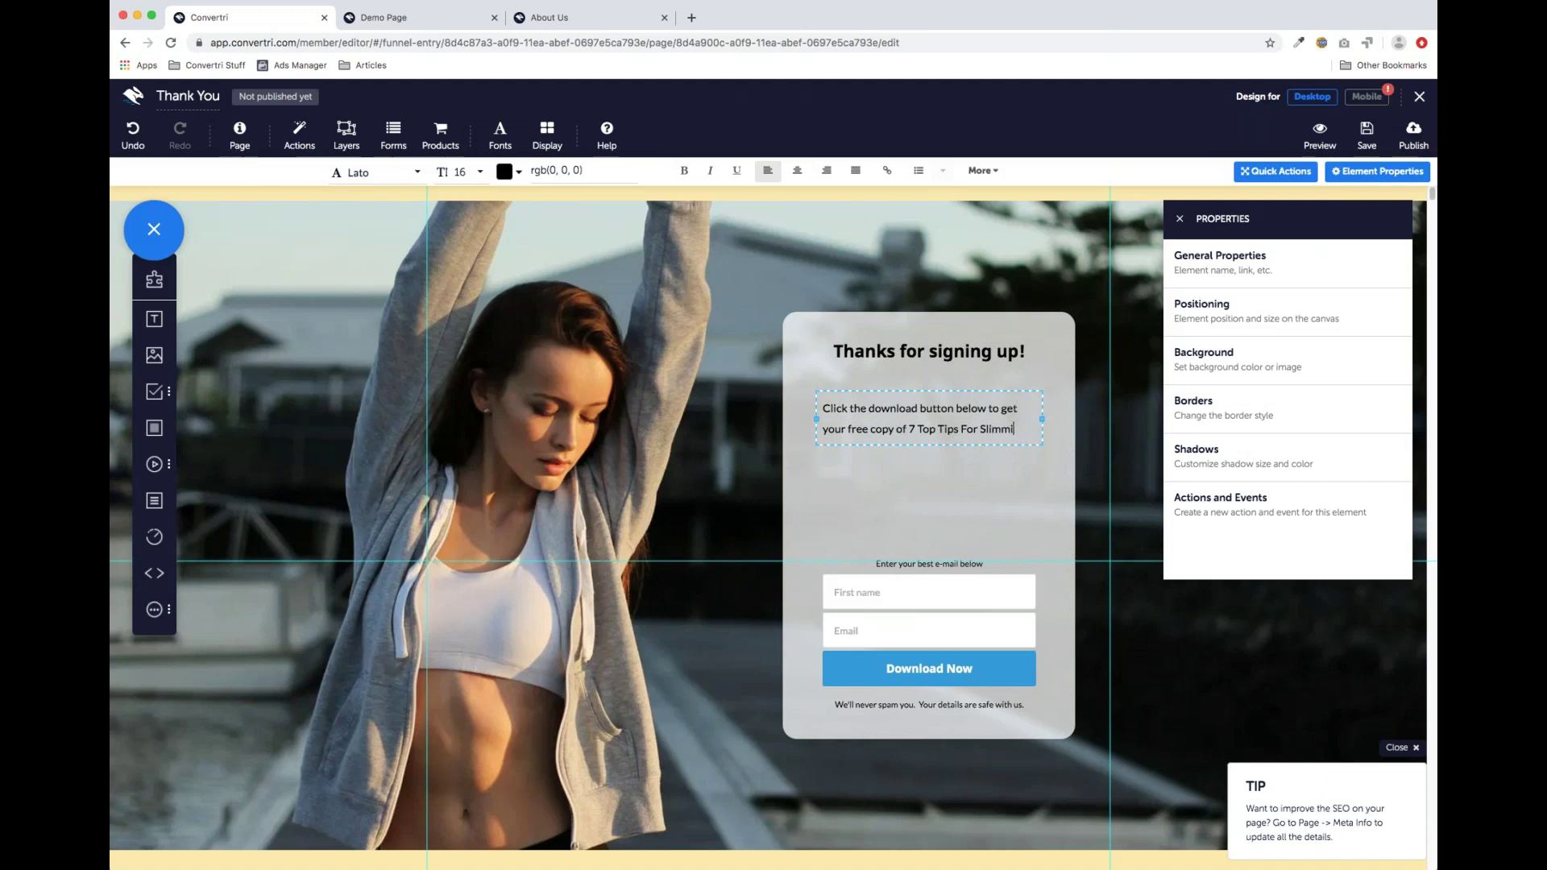
type("ng Without Starving!")
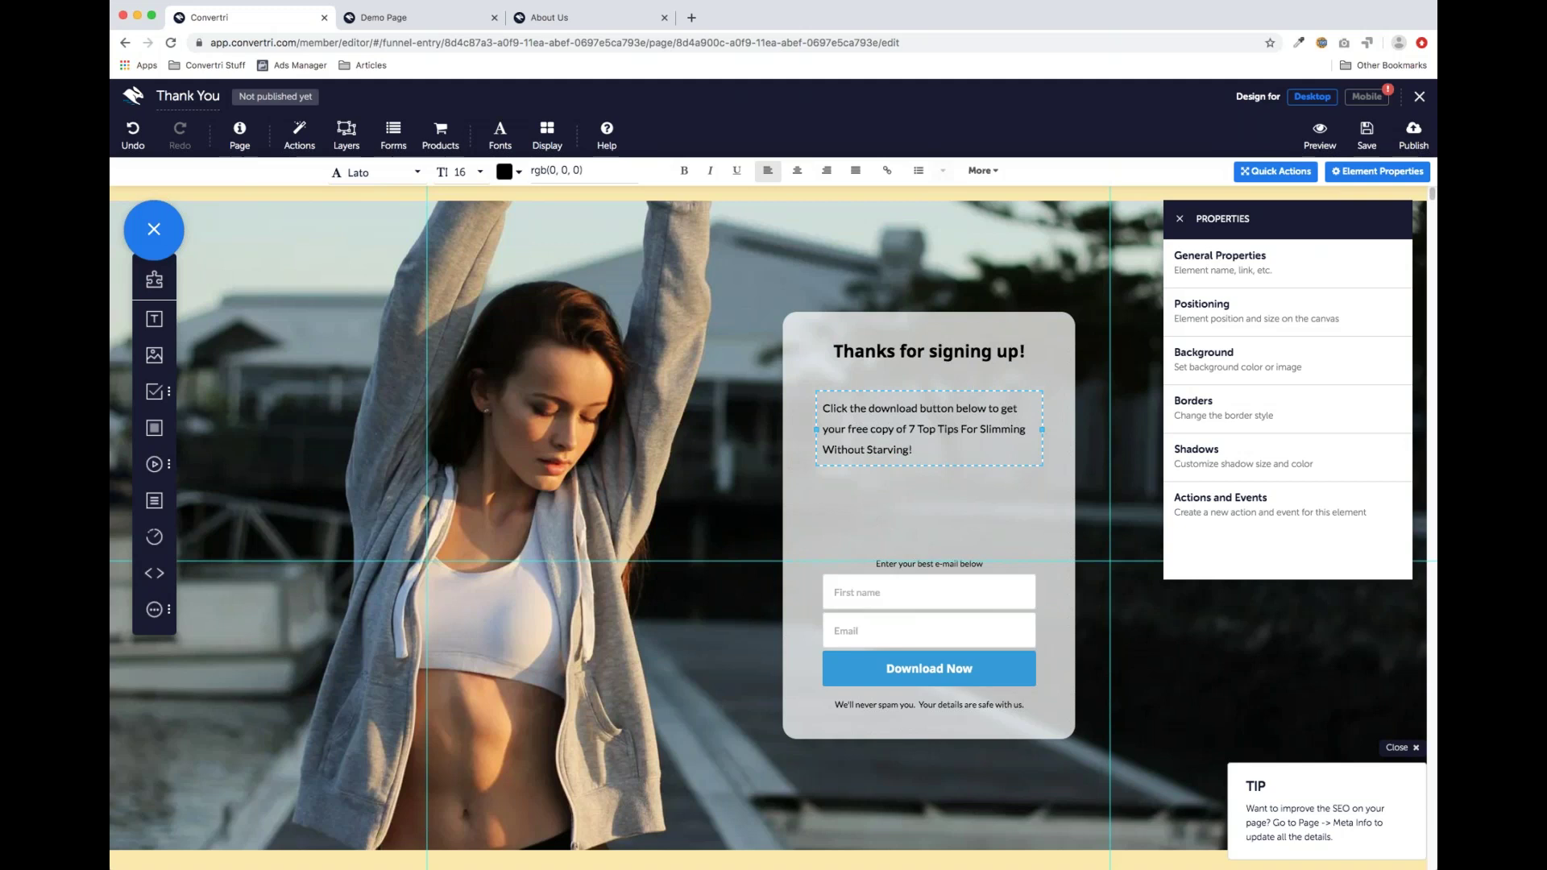
left_click(949, 462)
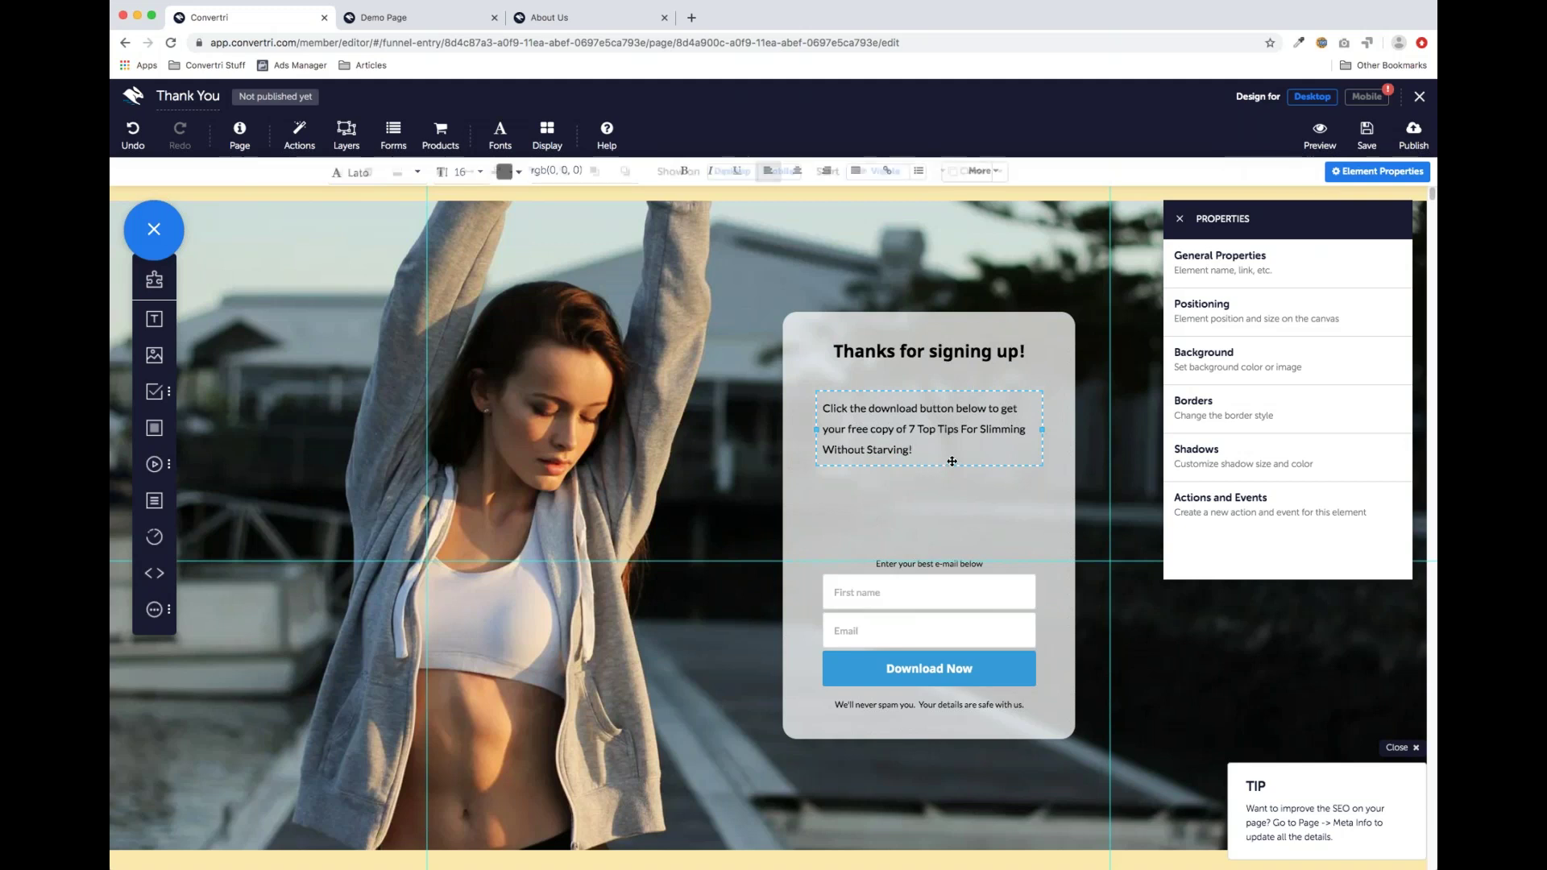
left_click_drag(950, 462, 944, 452)
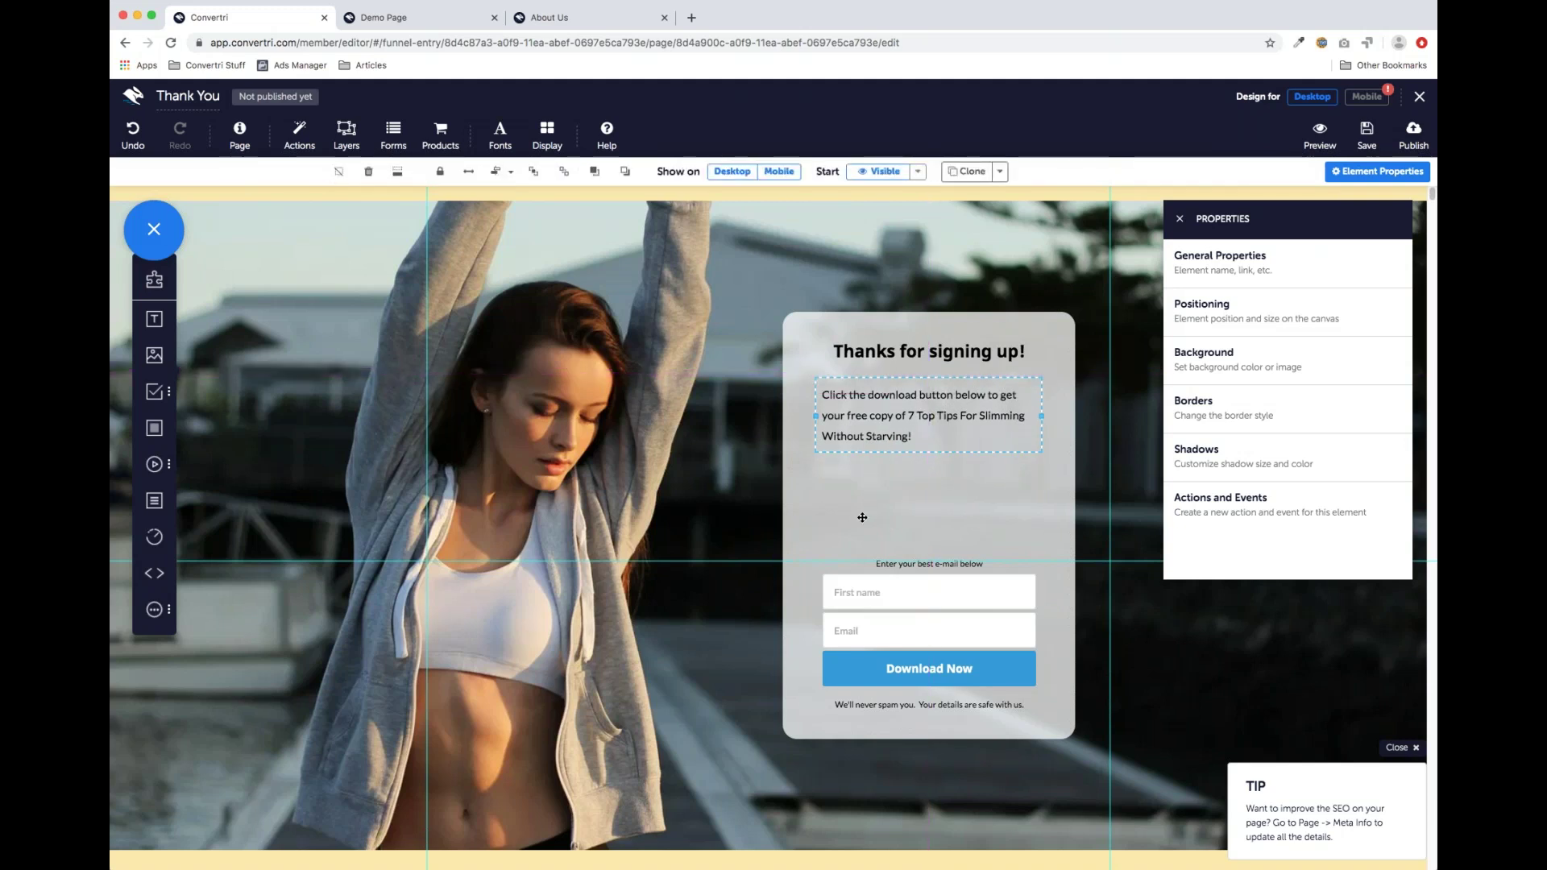
Delete the e-mail prompt, the First name and Email fields, and the no-spam note from the box, keeping the Download Now button
left_click(919, 580)
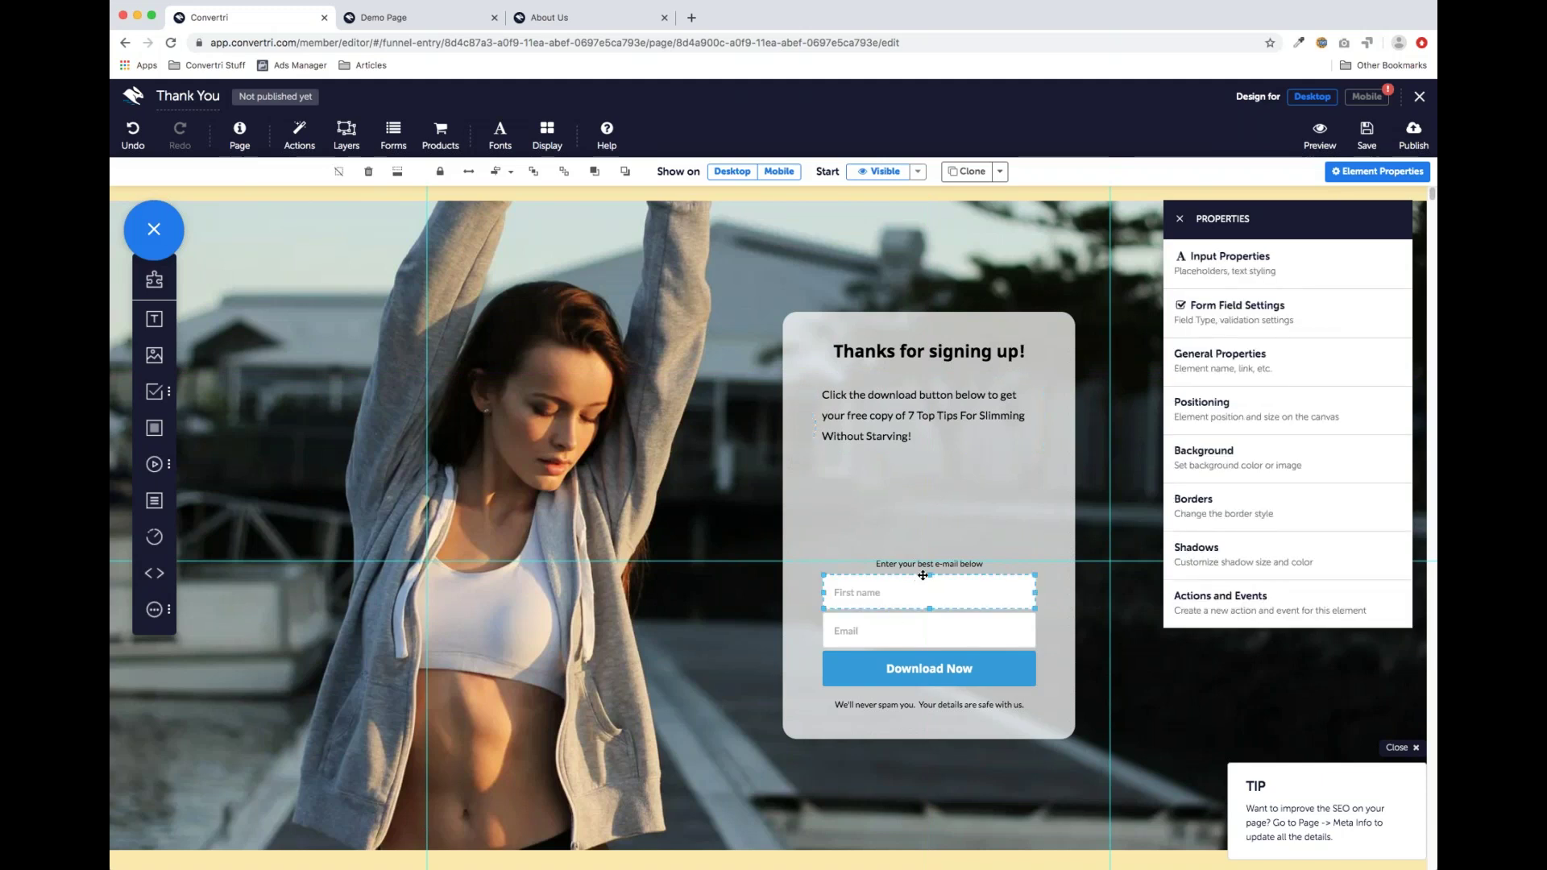
left_click(923, 575)
left_click(924, 576)
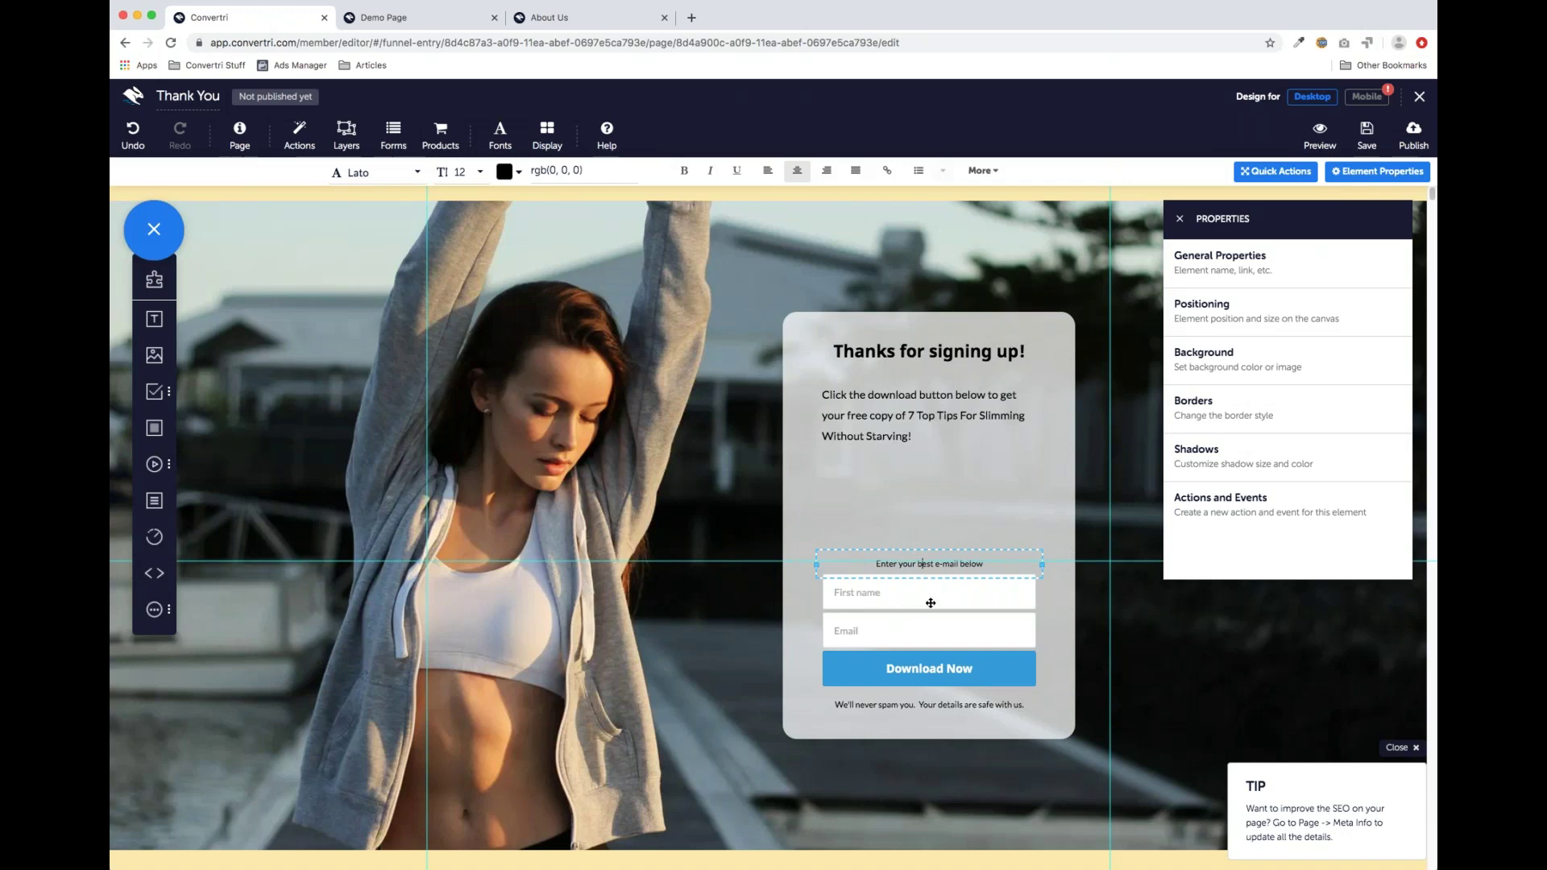
left_click(933, 597)
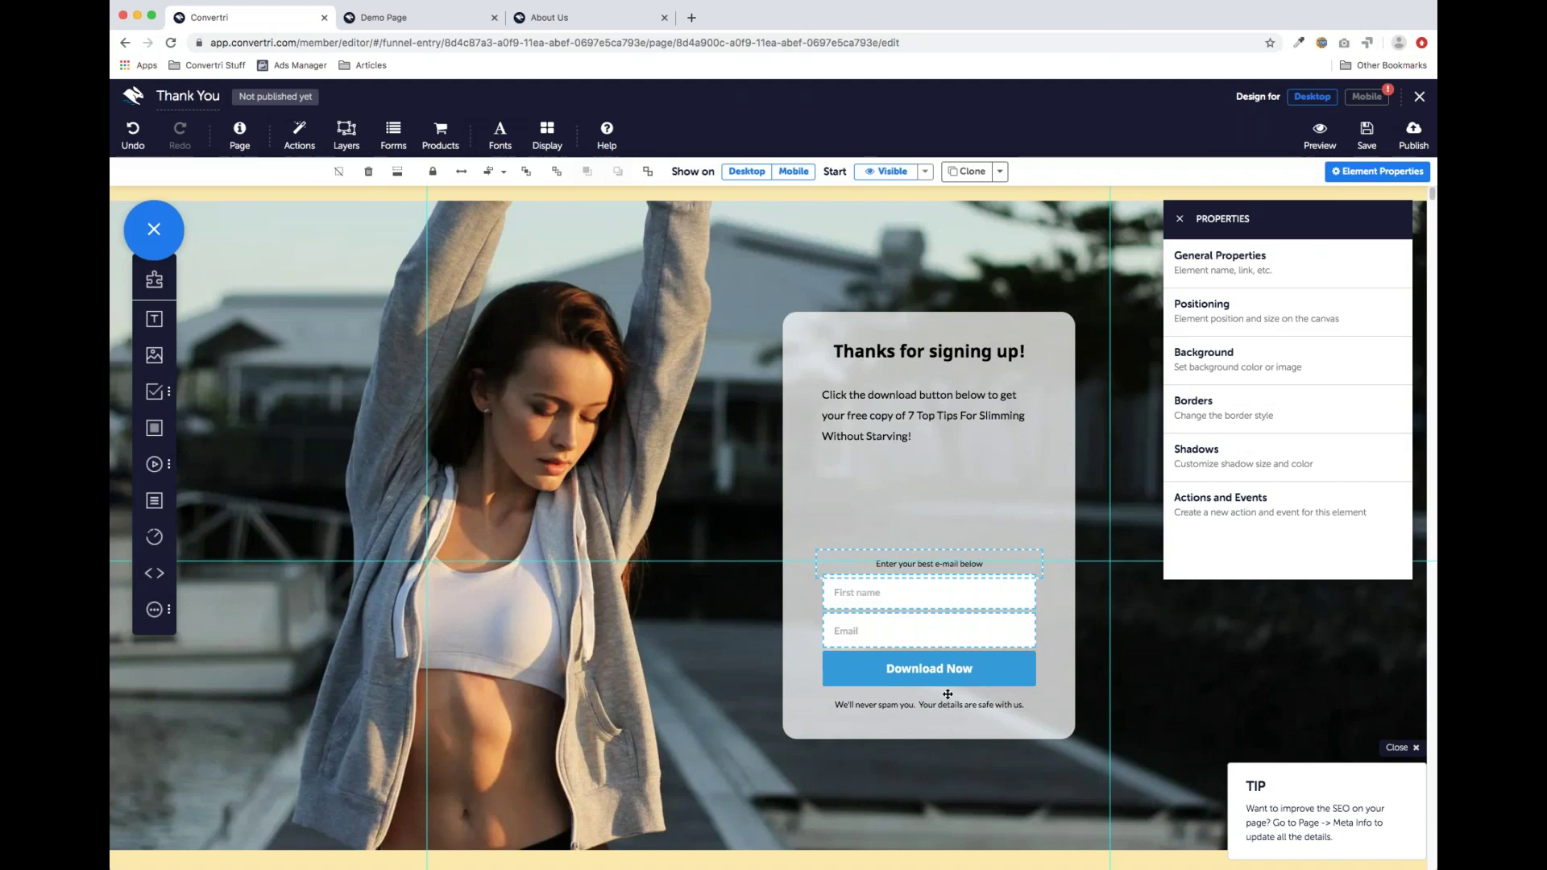
scroll(944, 708, "down", 1)
scroll(943, 713, "up", 1)
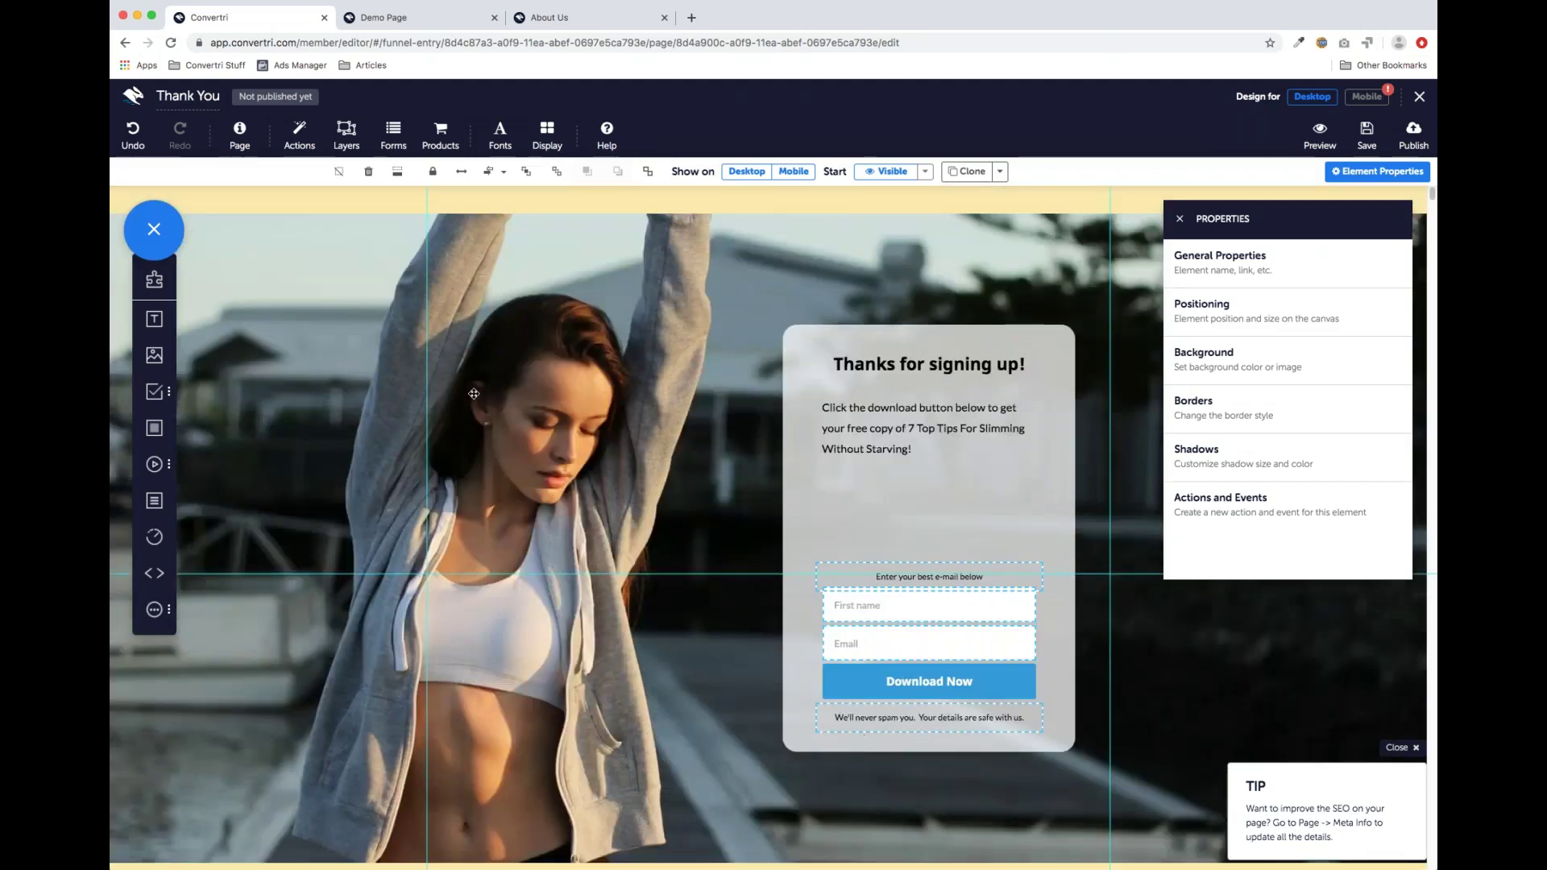
left_click(368, 171)
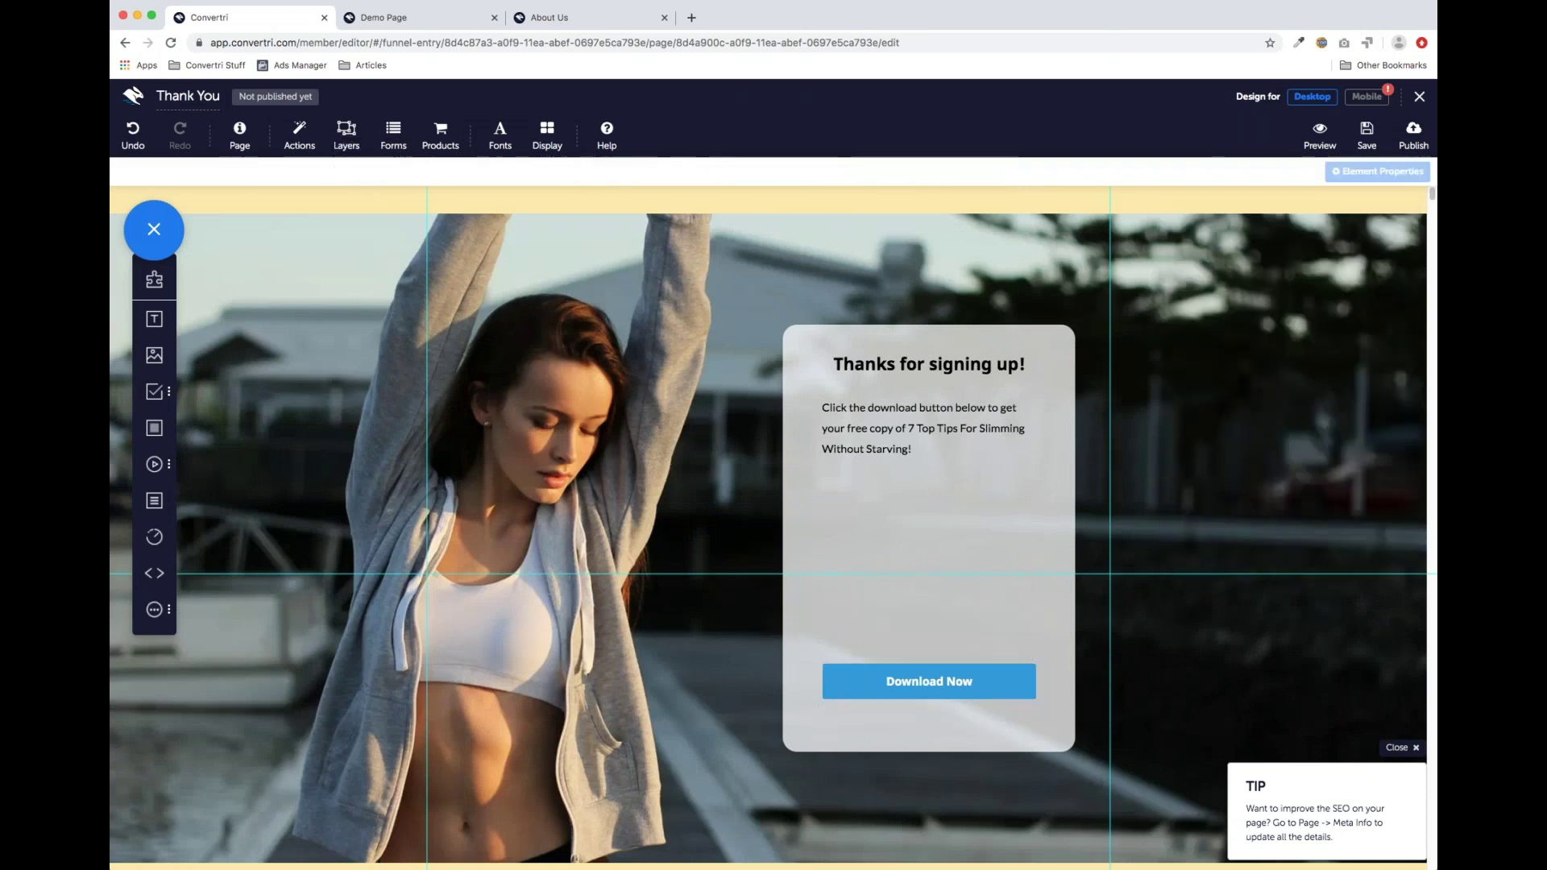
Move the Download Now button directly below the body text and shorten the translucent box to end just beneath the button
left_click(860, 684)
left_click_drag(878, 684, 883, 491)
left_click(895, 613)
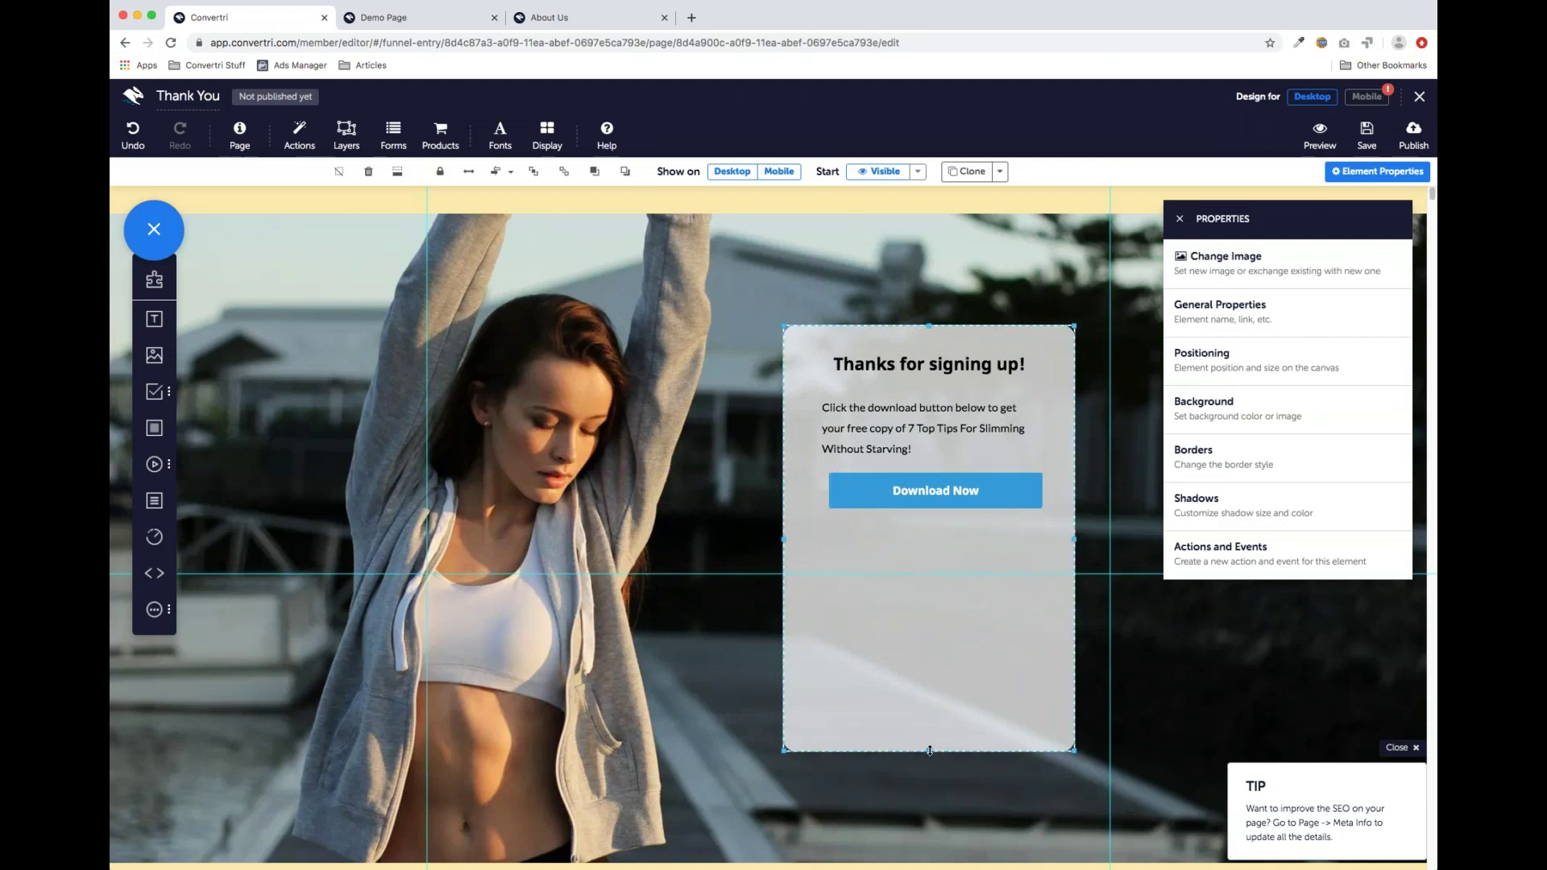
left_click_drag(930, 750, 929, 544)
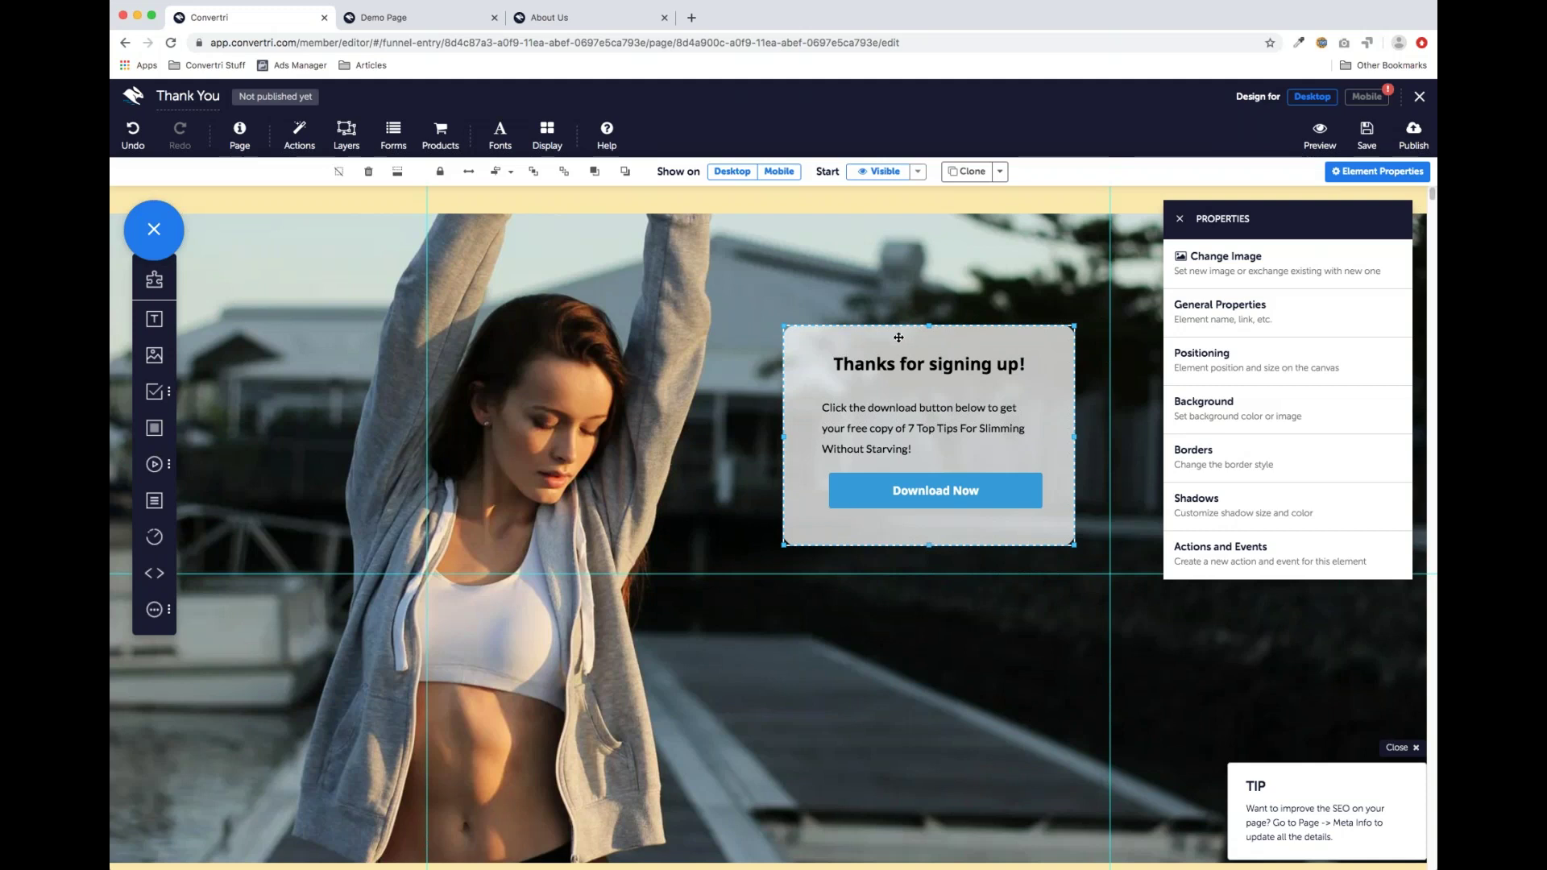
Move the translucent box with its contents further down the hero image and center-align its contents horizontally within it
left_click_drag(899, 337, 885, 447)
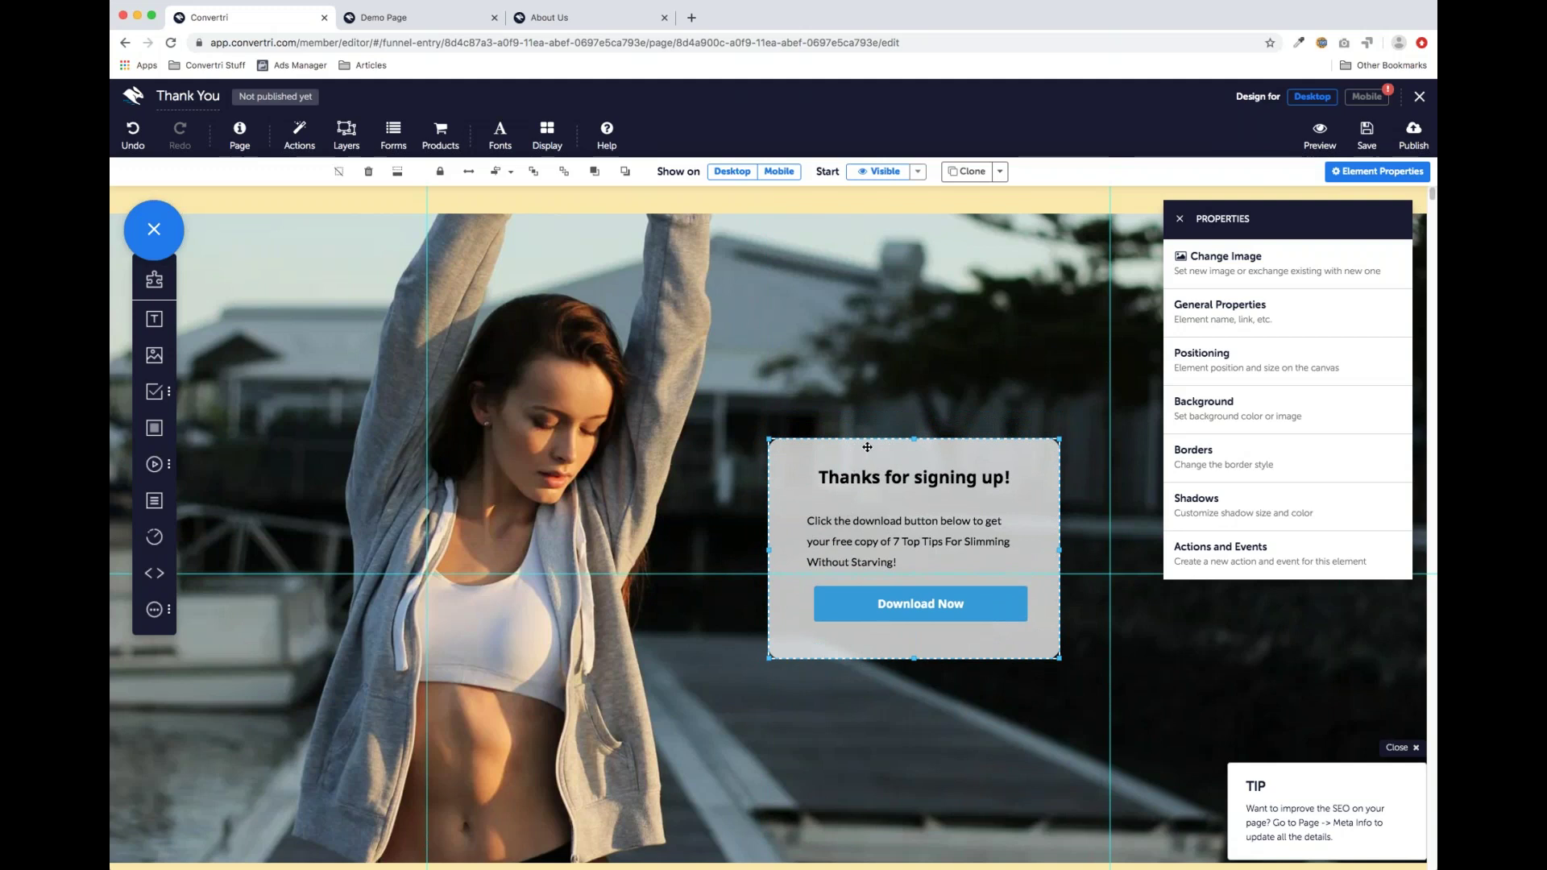
left_click(510, 173)
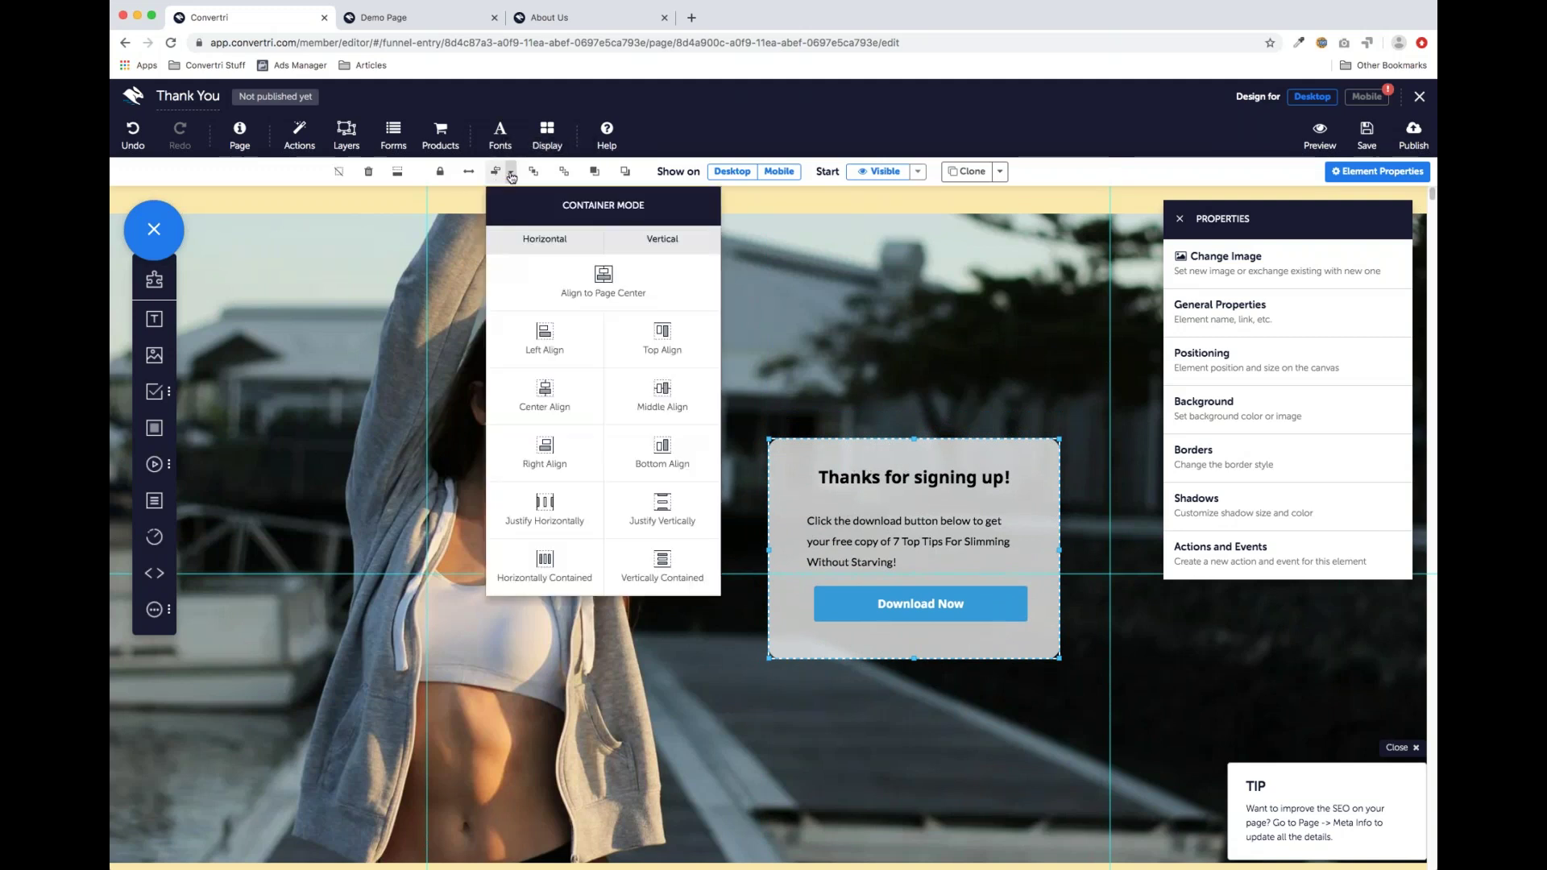
left_click(551, 407)
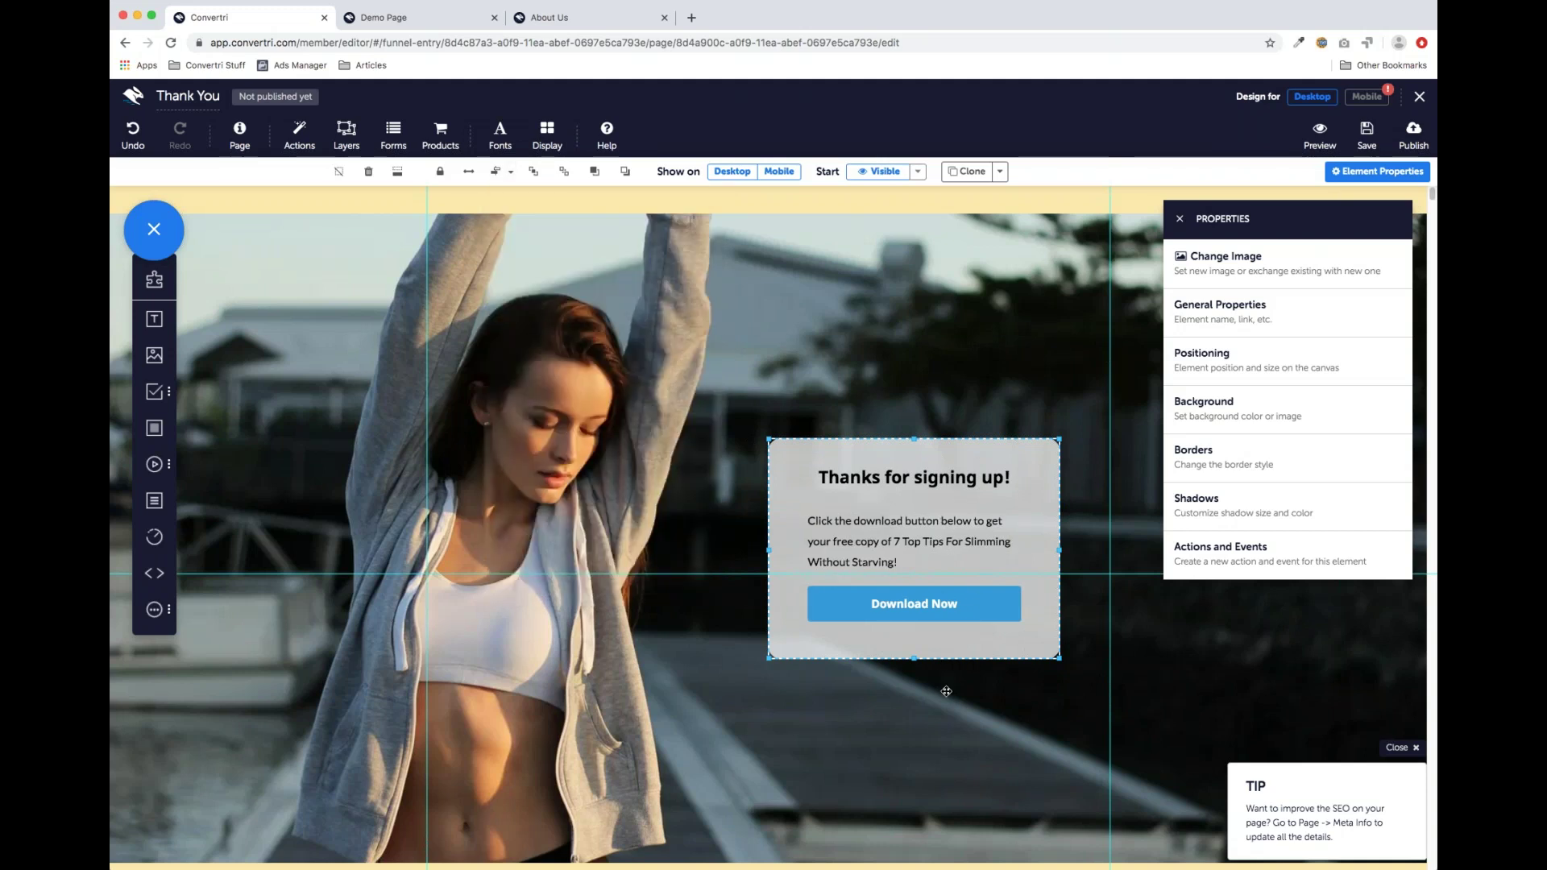
Set the Download Now button's background fill to solid green, rgb(17, 148, 22)
left_click(970, 608)
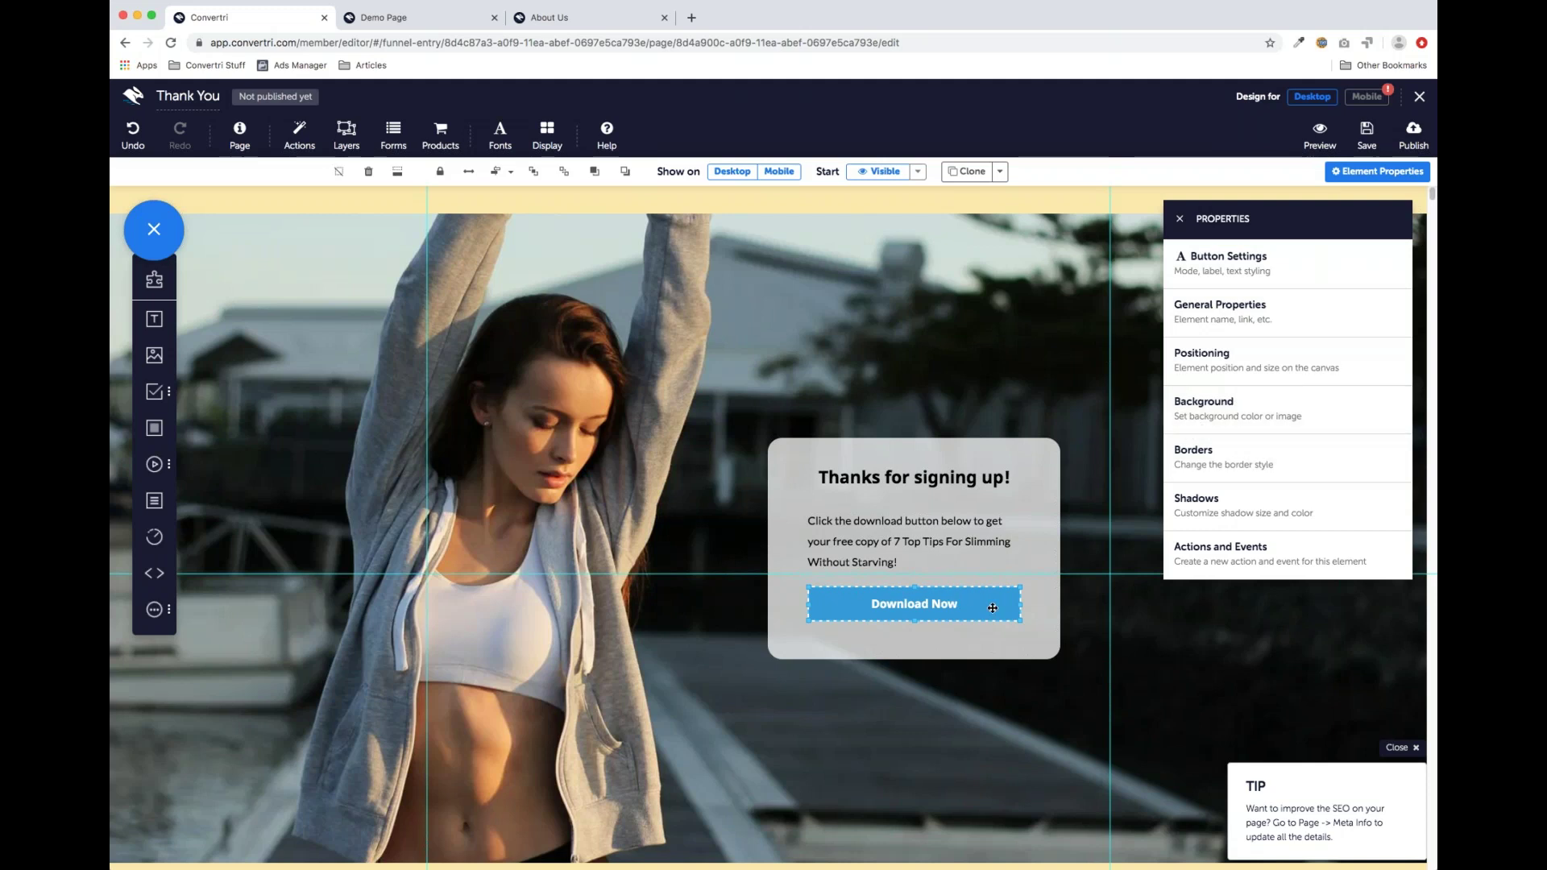
left_click(1246, 408)
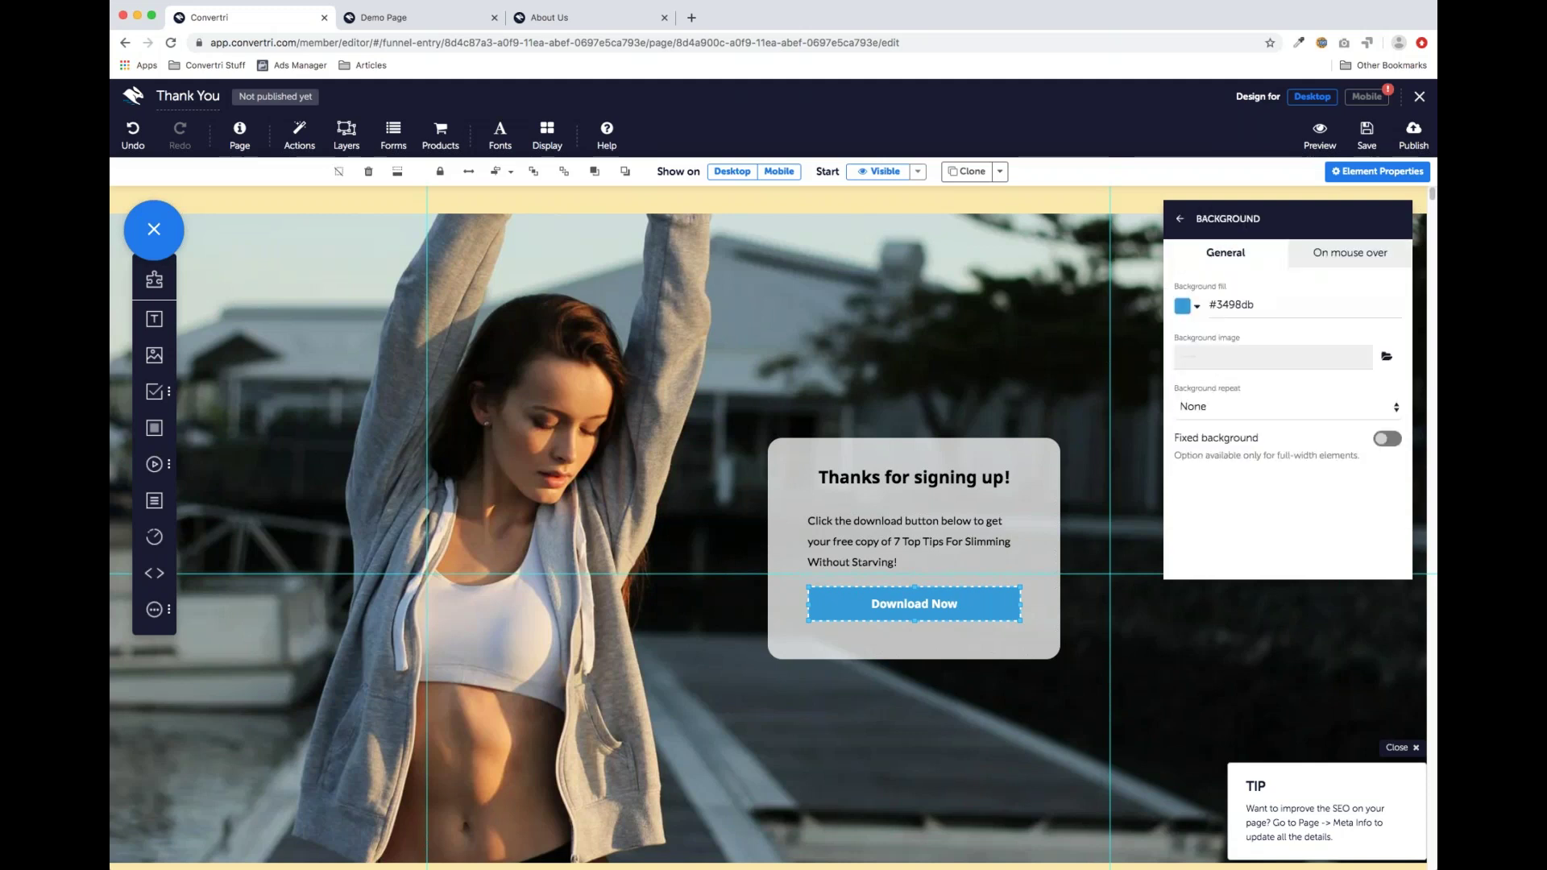
left_click(1182, 307)
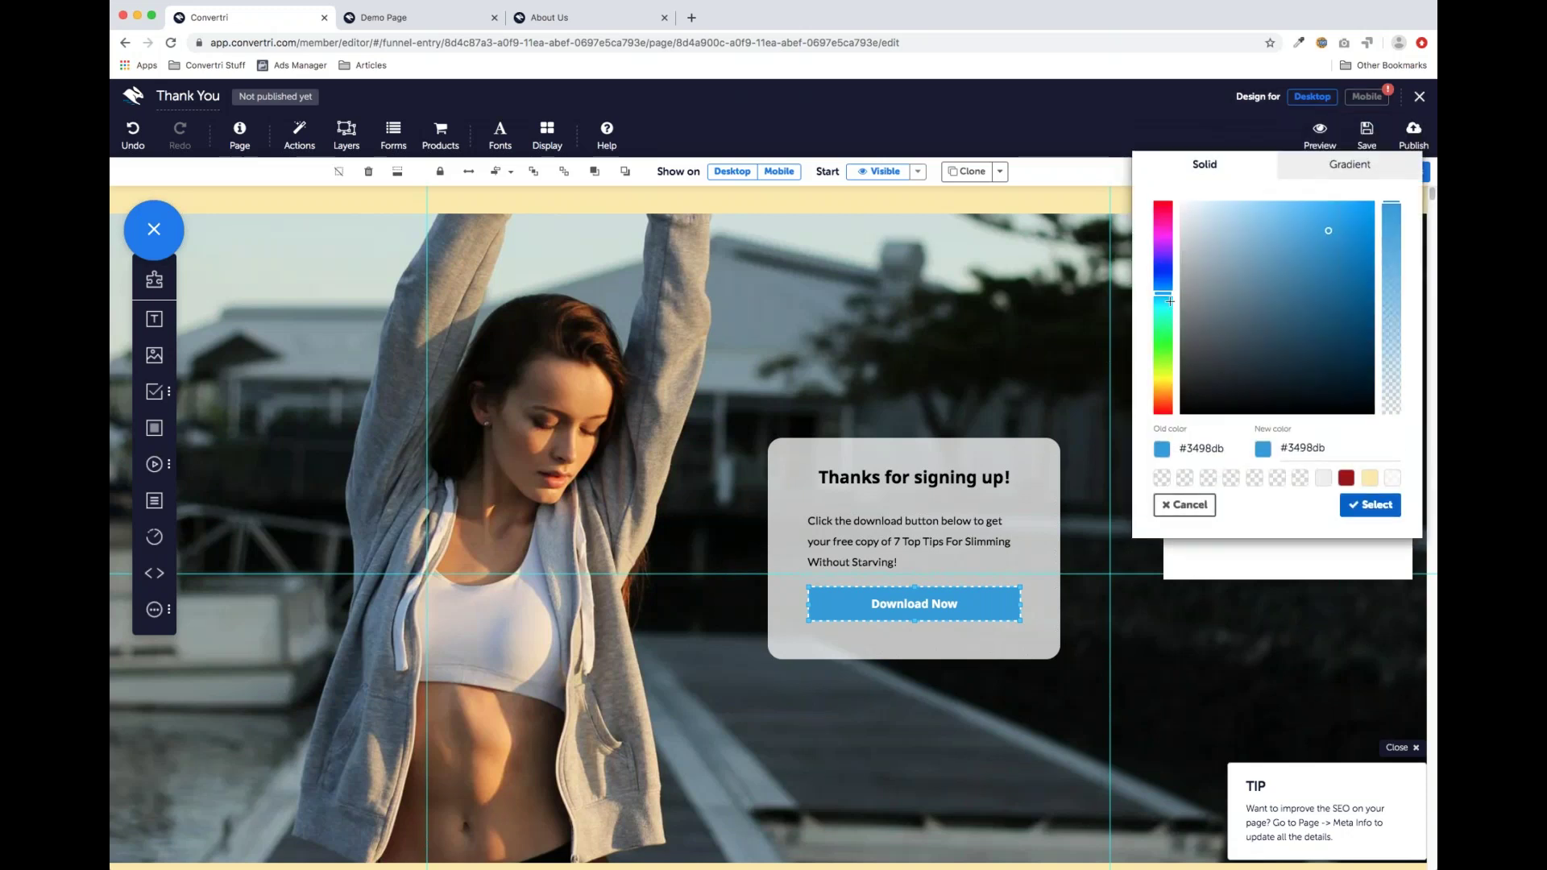
mouse_move(1166, 297)
left_mouse_down()
mouse_move(1166, 356)
mouse_move(1165, 342)
left_mouse_up()
left_click(1325, 284)
left_click_drag(1344, 305, 1353, 295)
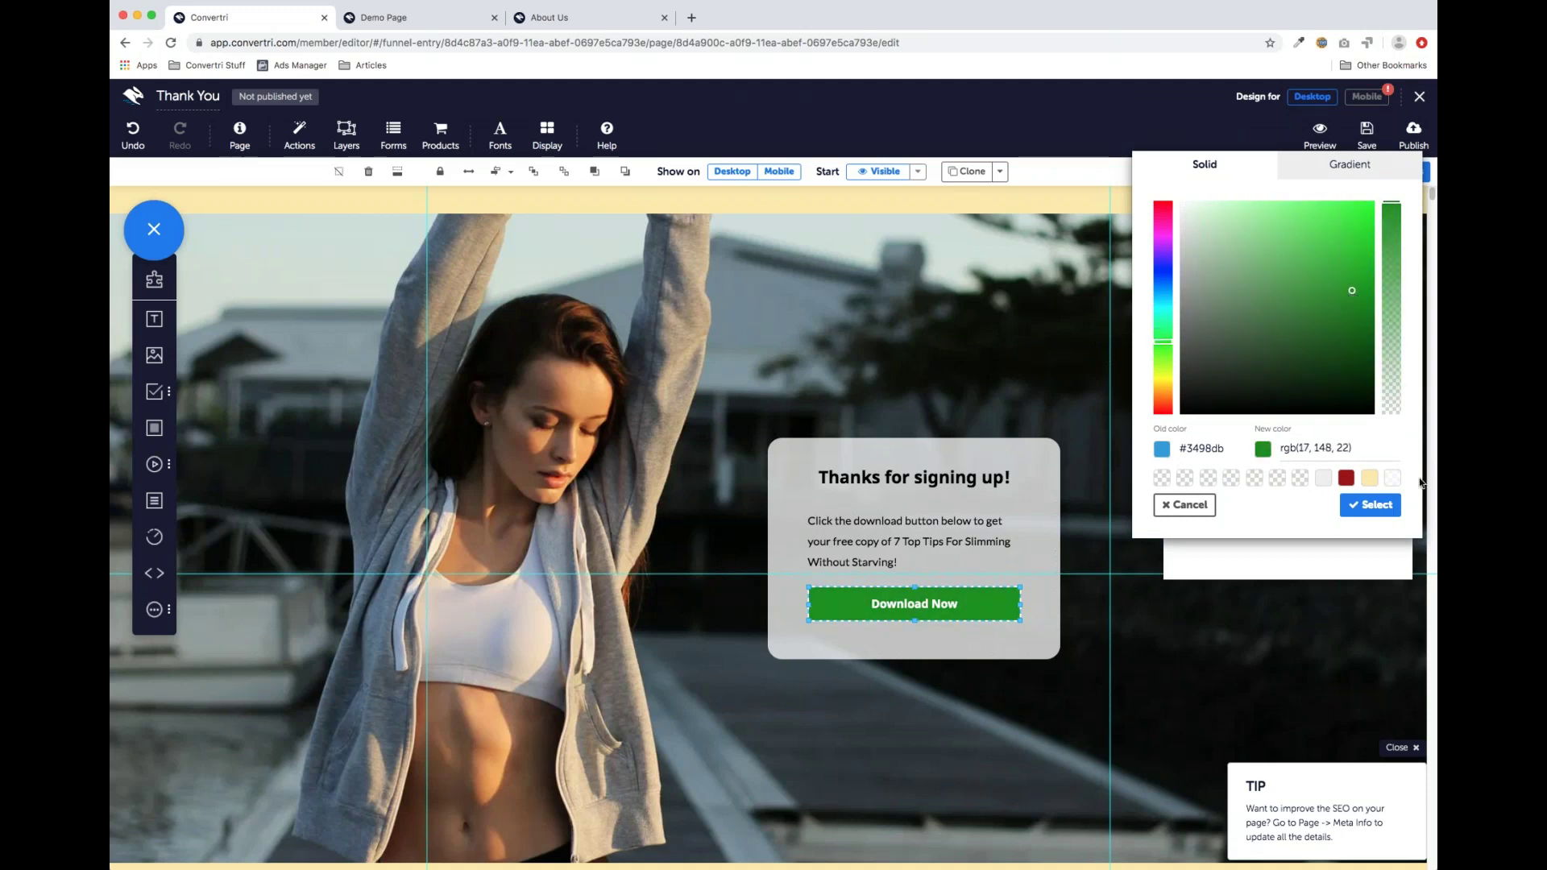
left_click(1370, 504)
left_click(895, 629)
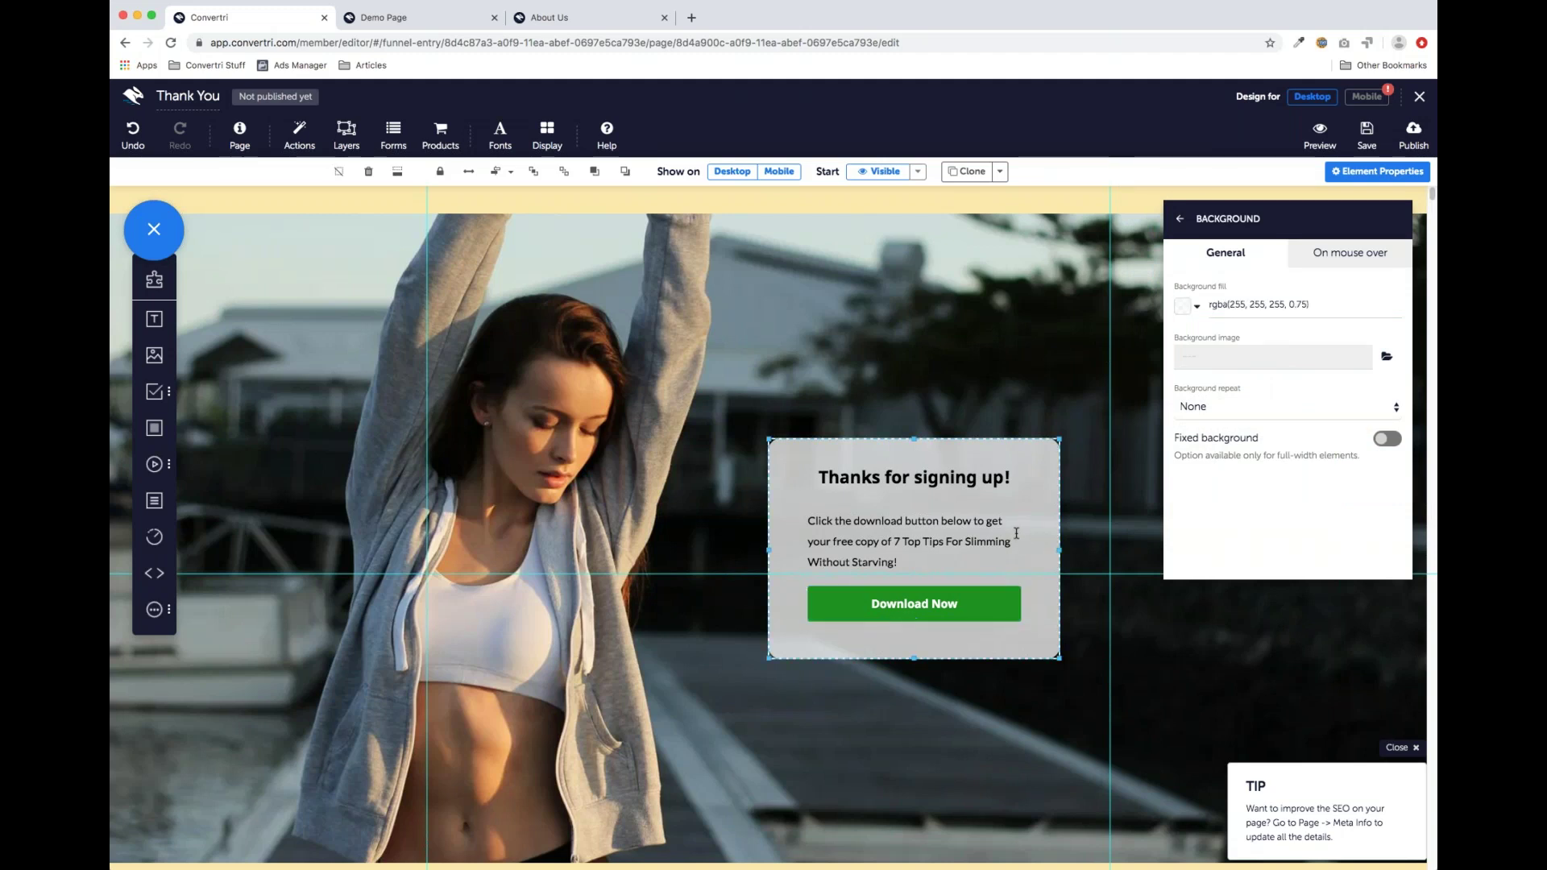
Change the Download Now button's mode from Submit to Download in its button settings
left_click(865, 611)
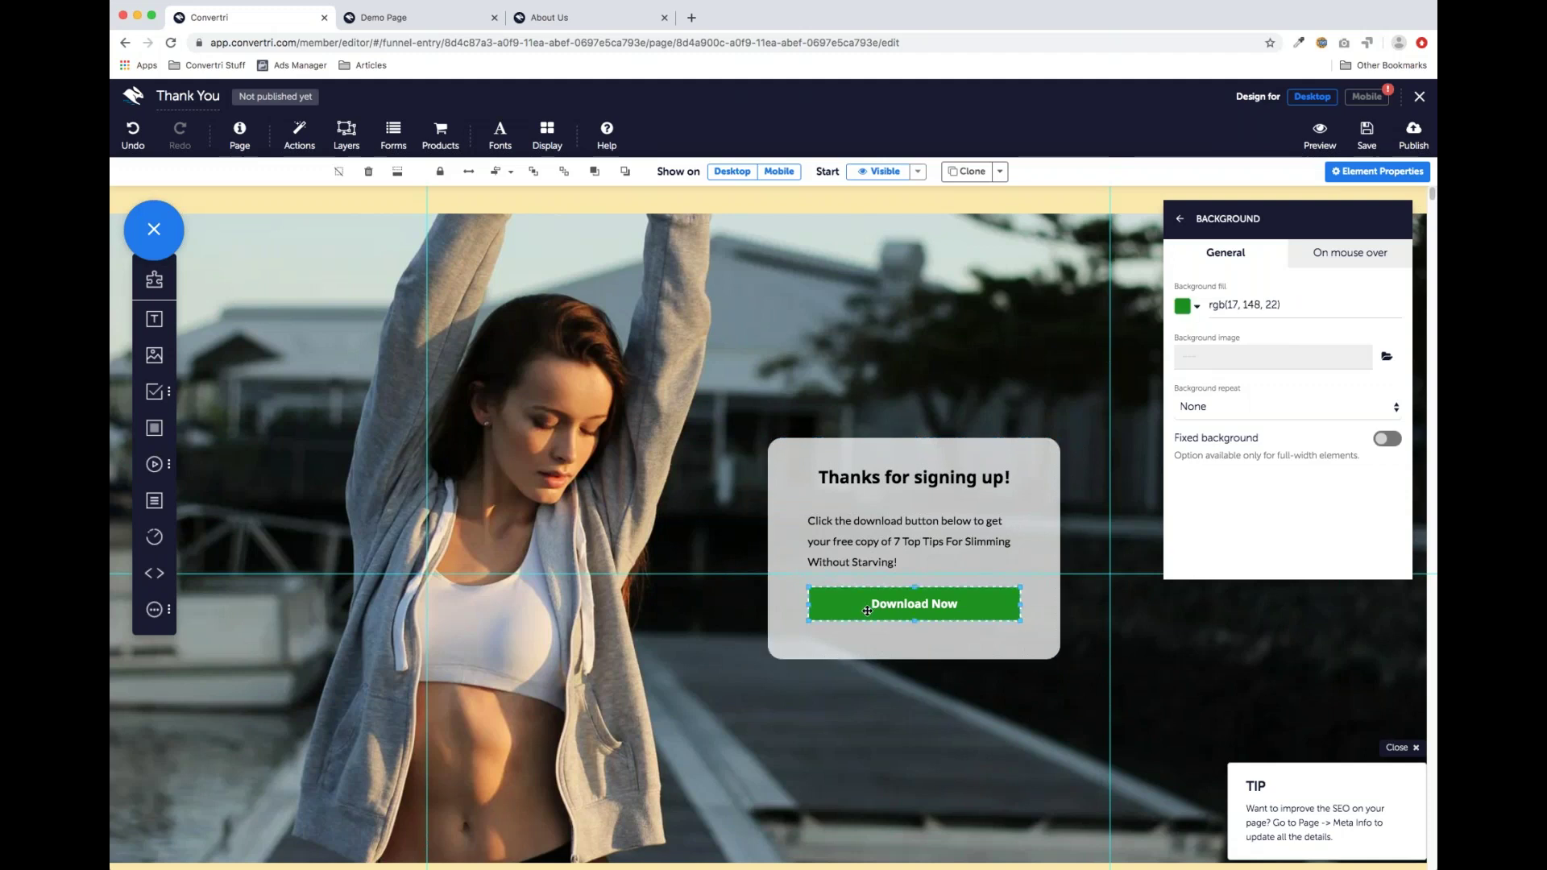
left_click(1180, 218)
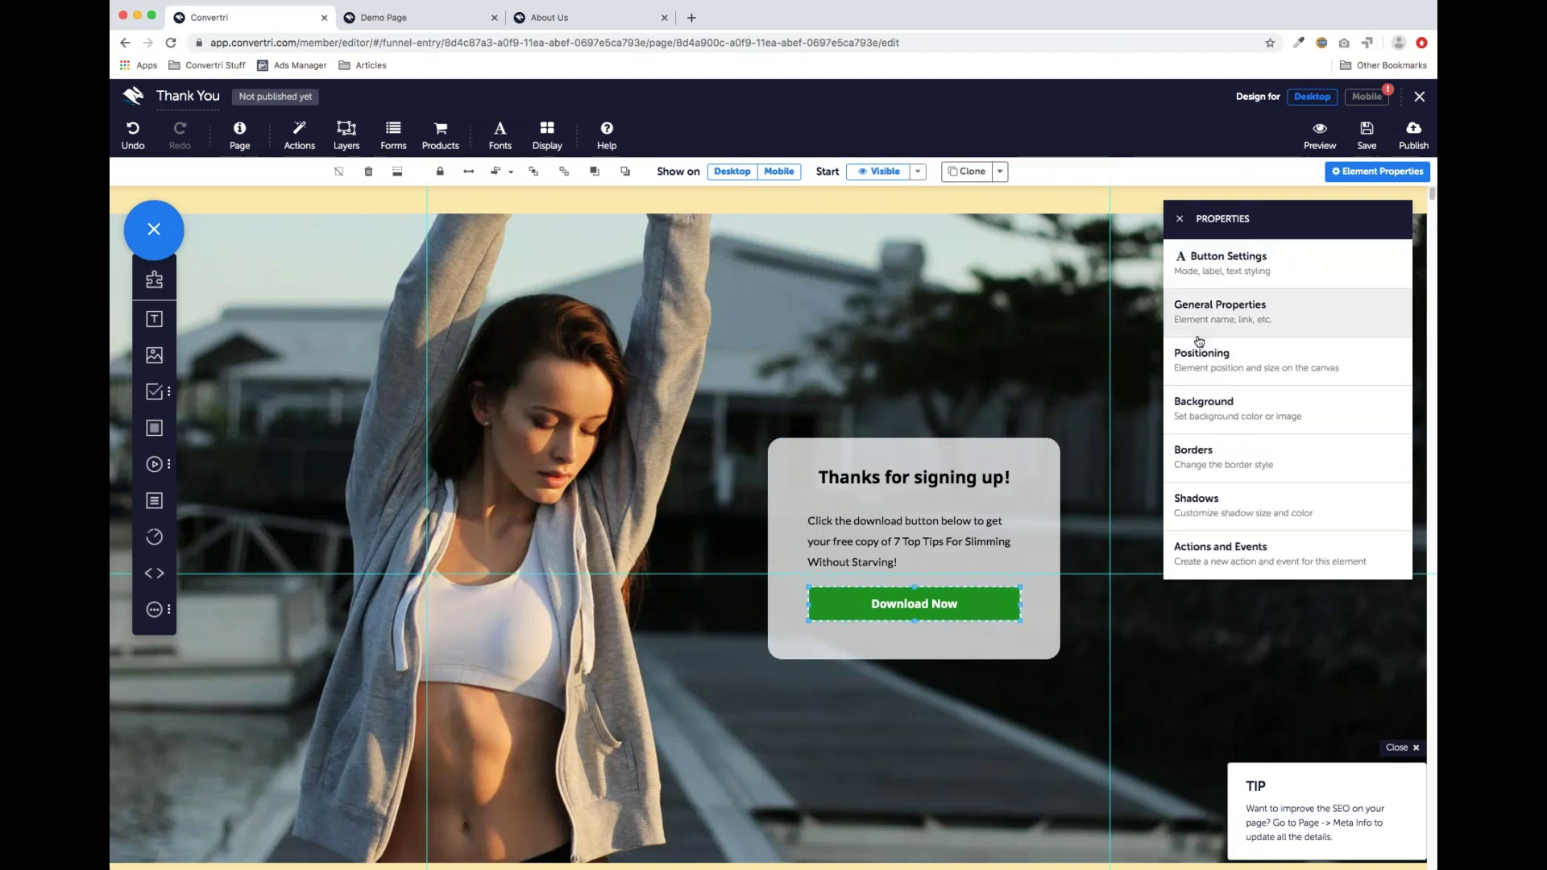
left_click(1244, 269)
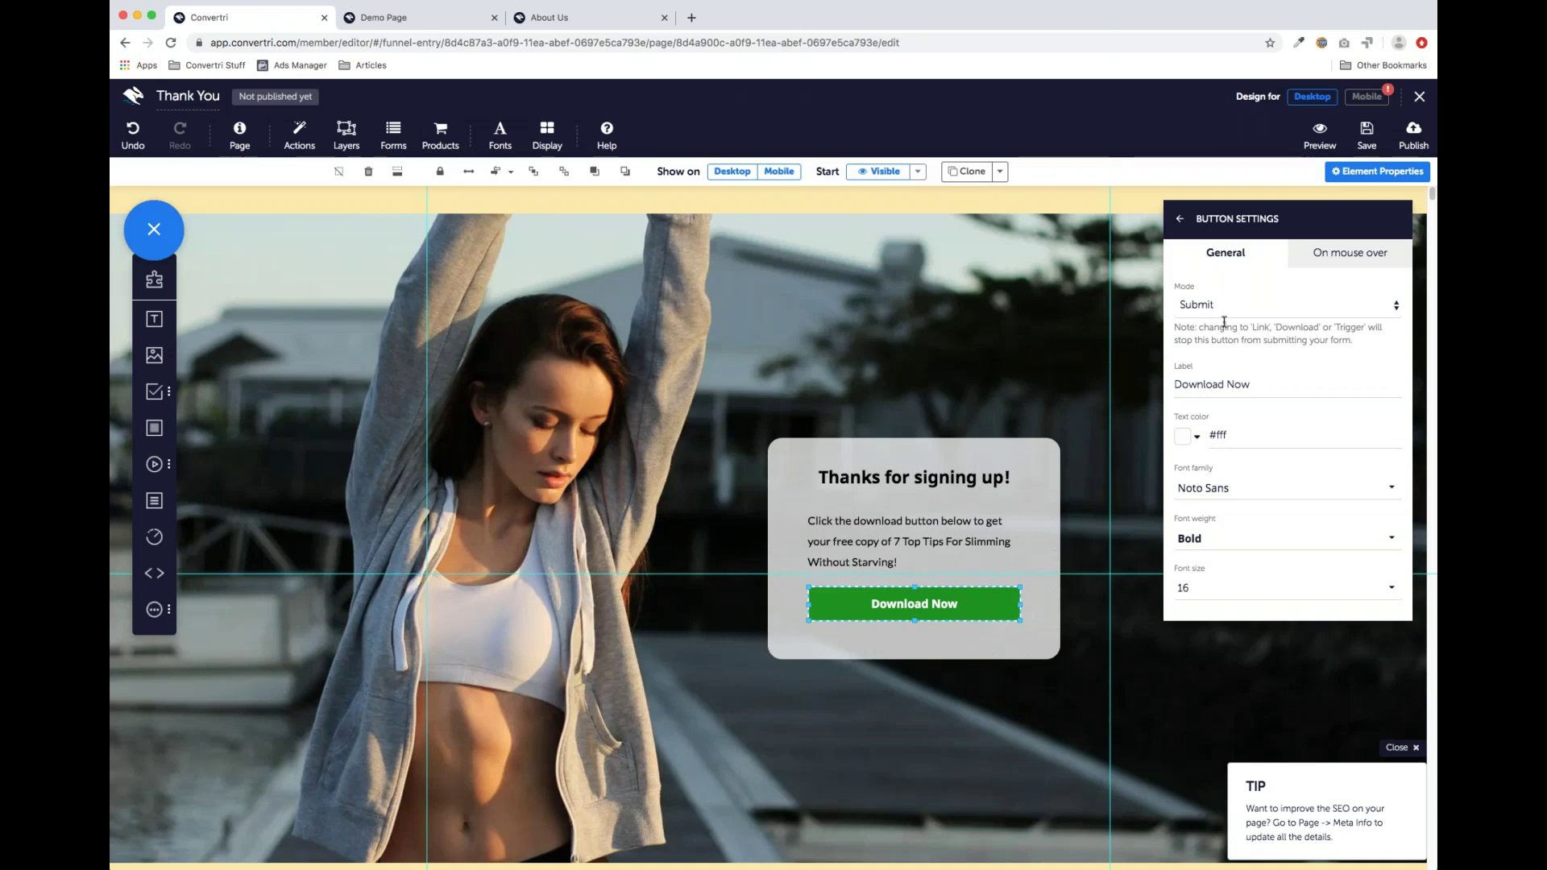
left_click(1367, 310)
left_click(1241, 356)
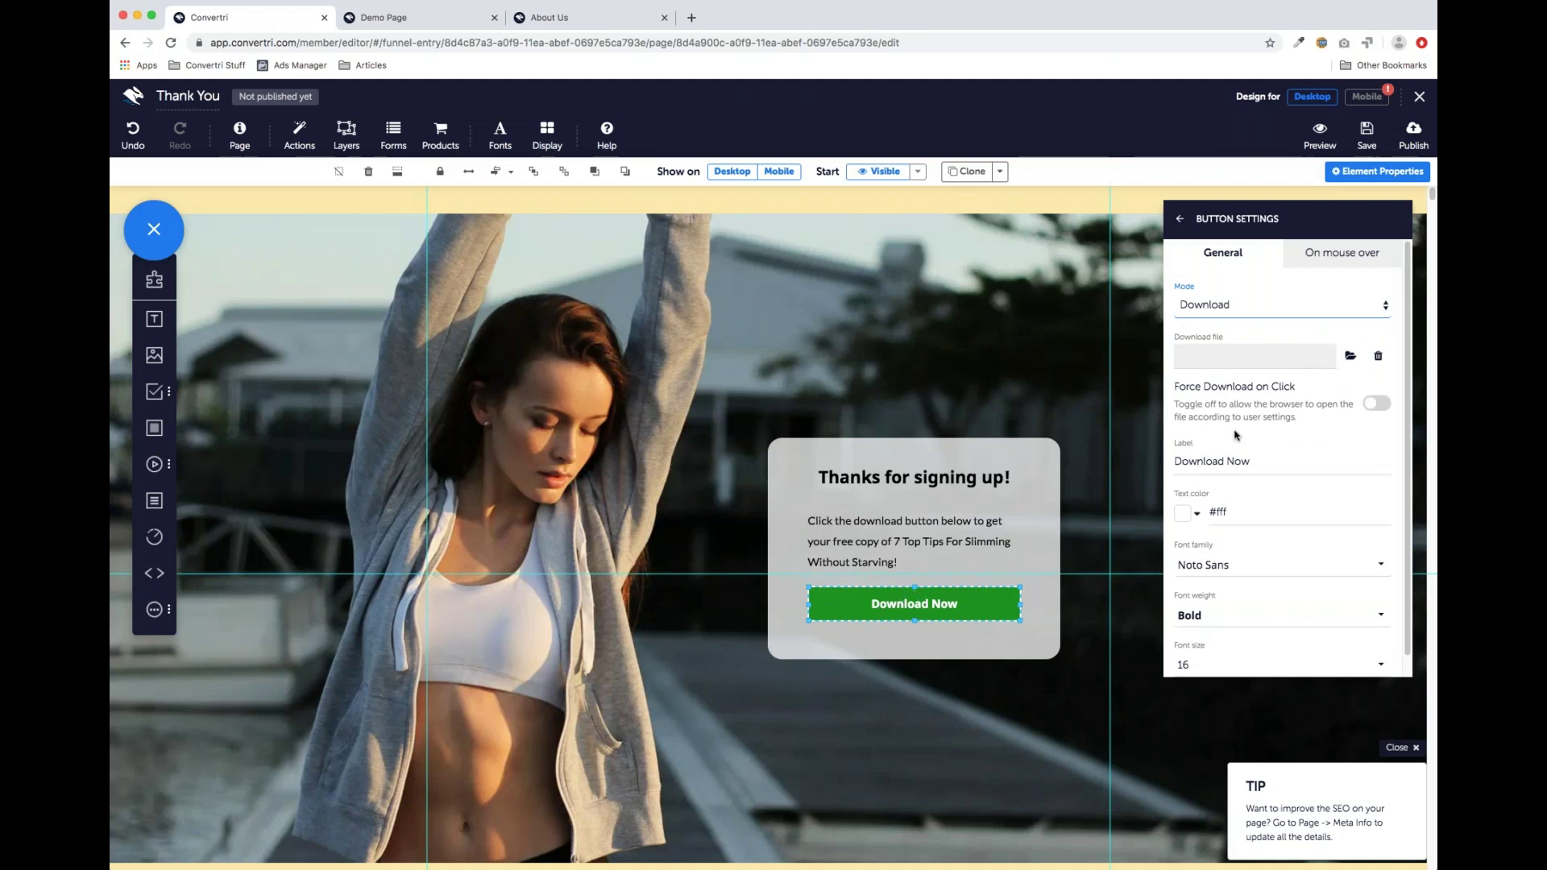
Delete the existing "7 top tips.pdf" from the file library of the neil.convertri.com domain
left_click(1351, 357)
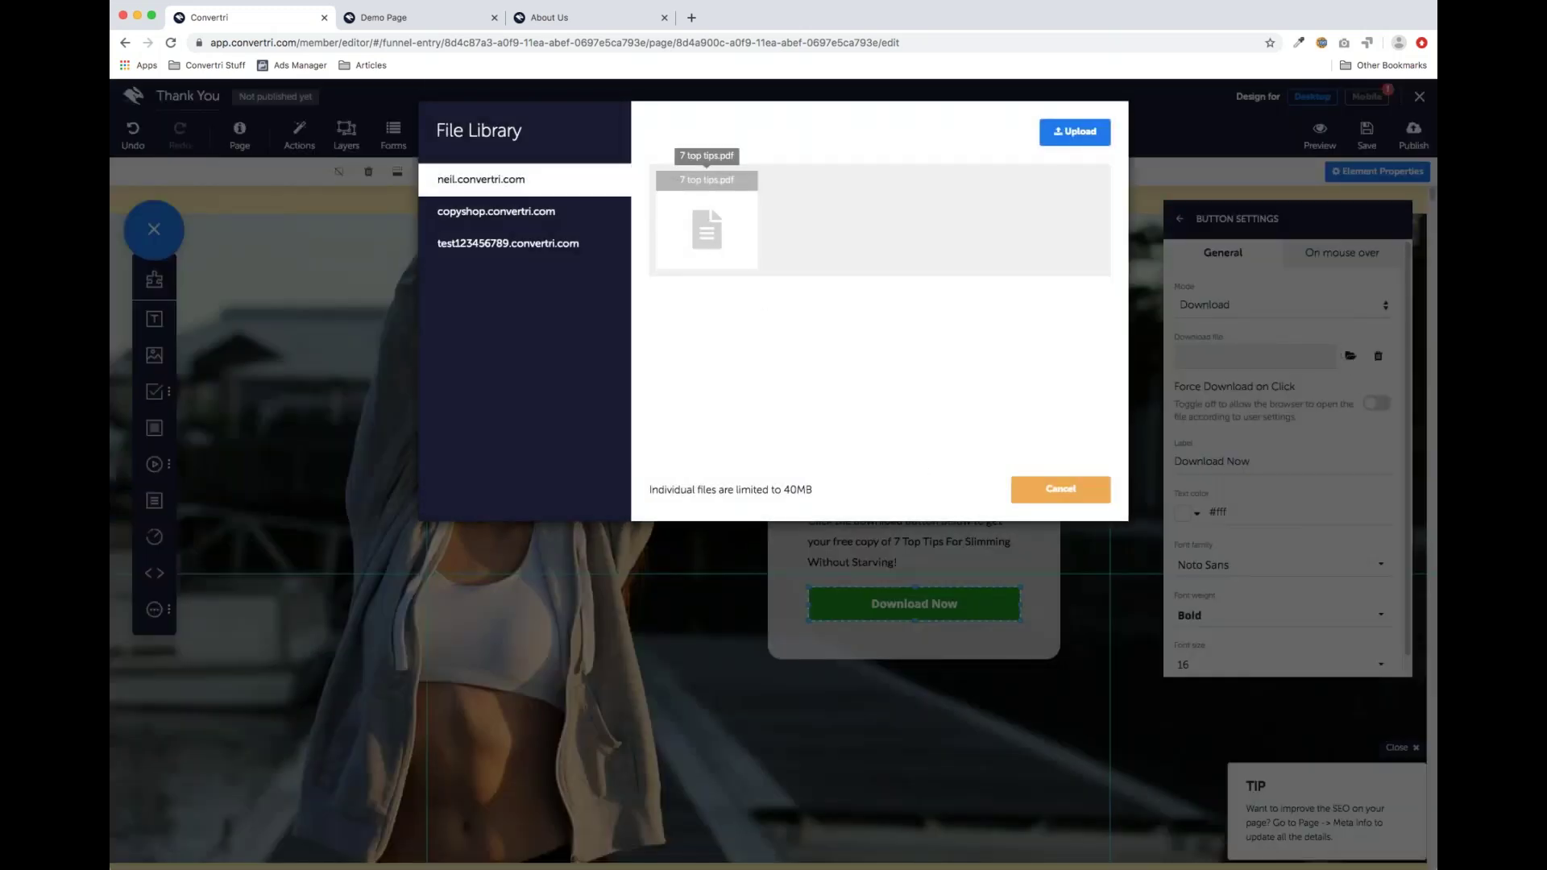
left_click(743, 225)
left_click(944, 324)
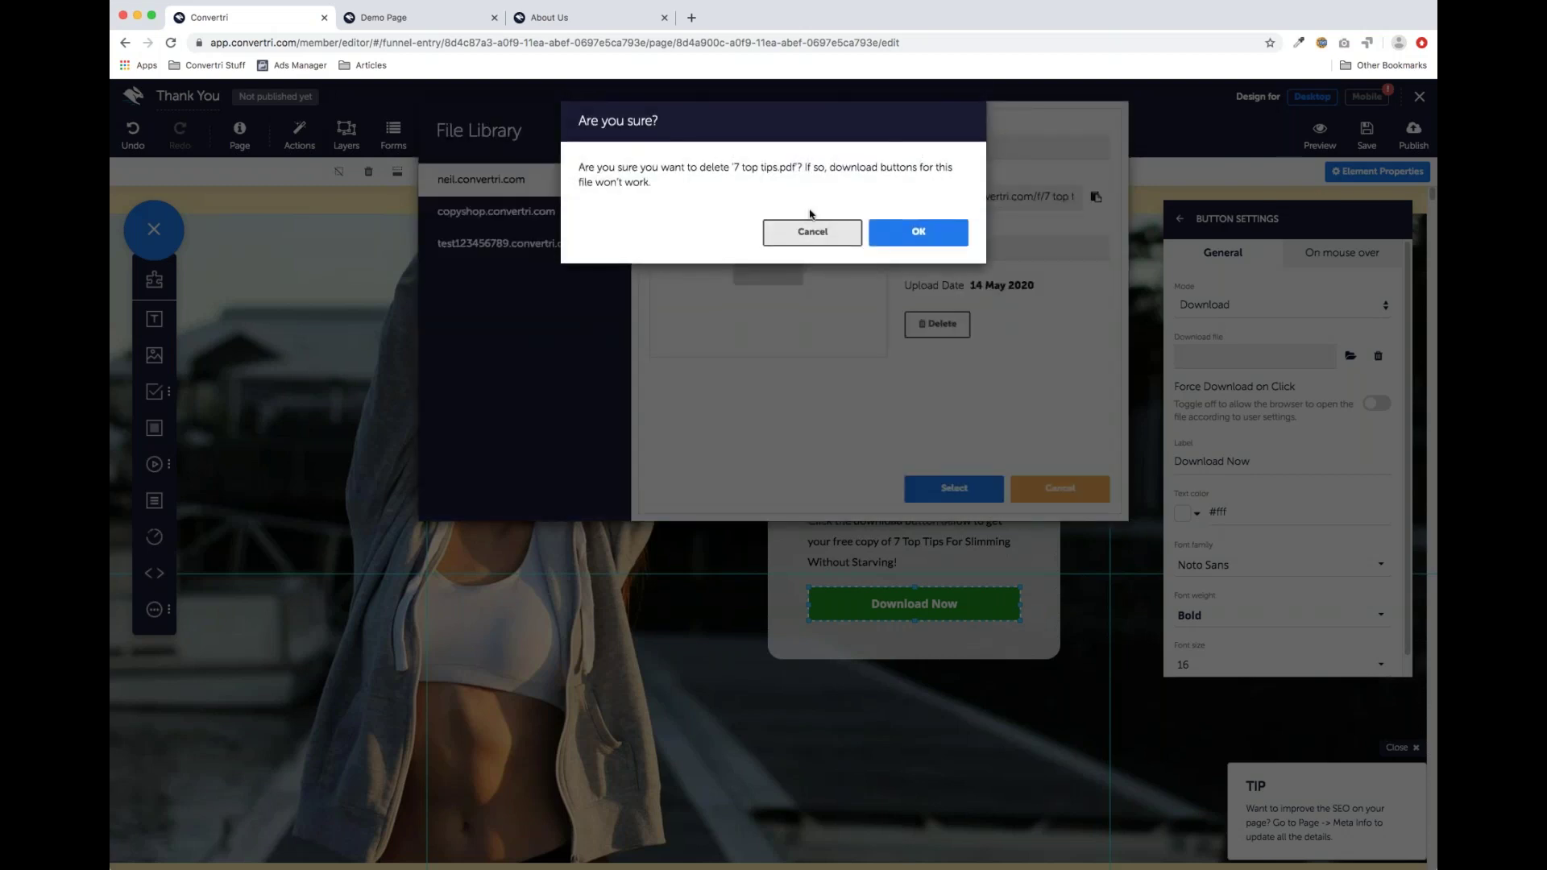
left_click(917, 233)
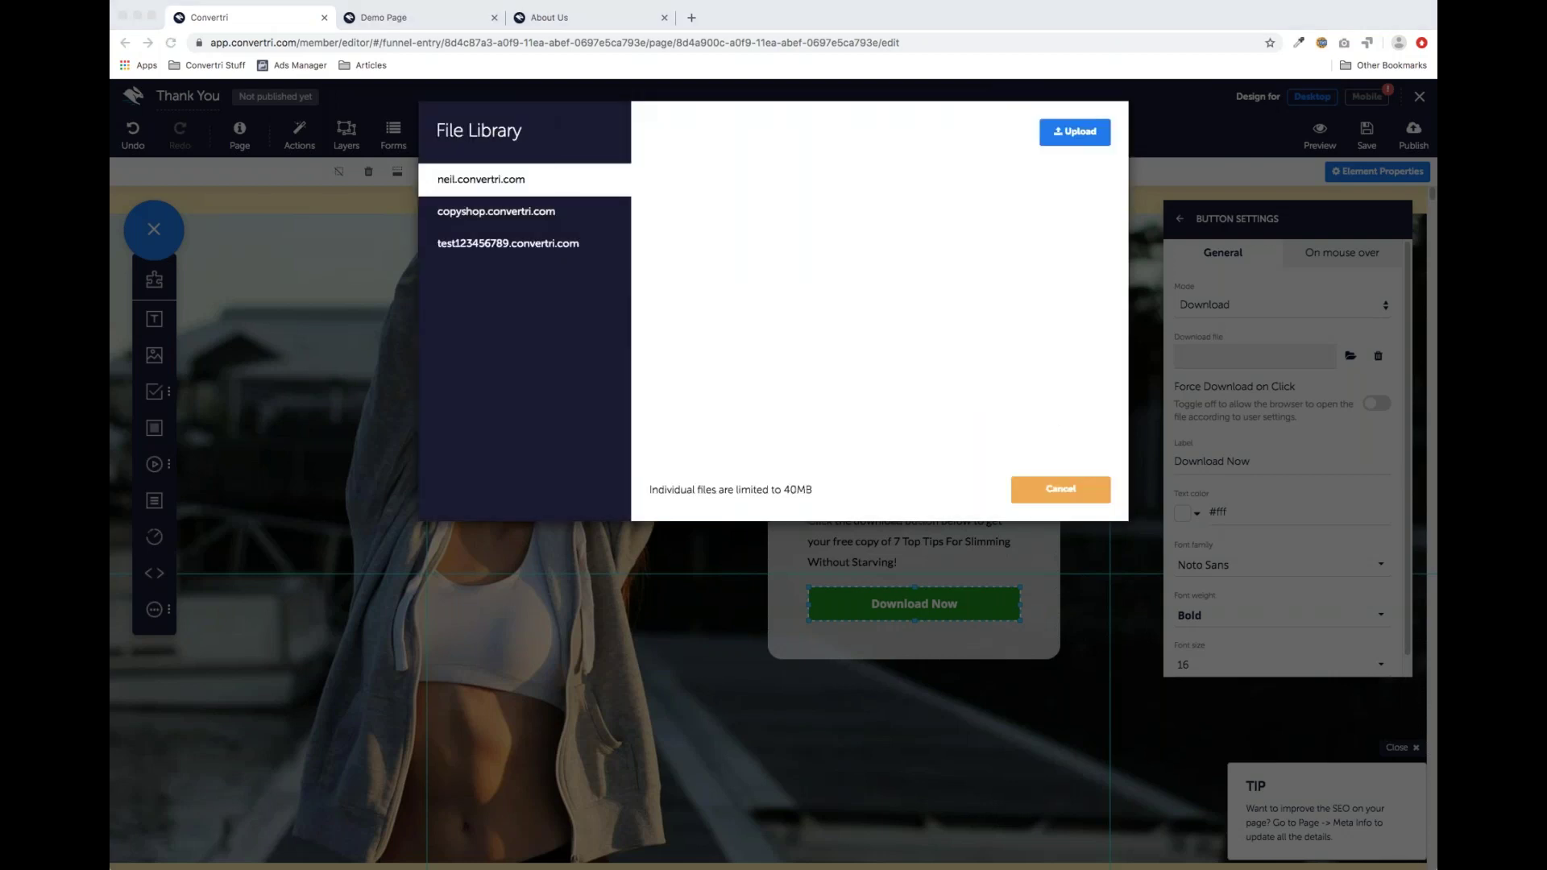
Upload "7 top tips.pdf" to the file library and select it as the button's download file
left_click_drag(1336, 525, 814, 251)
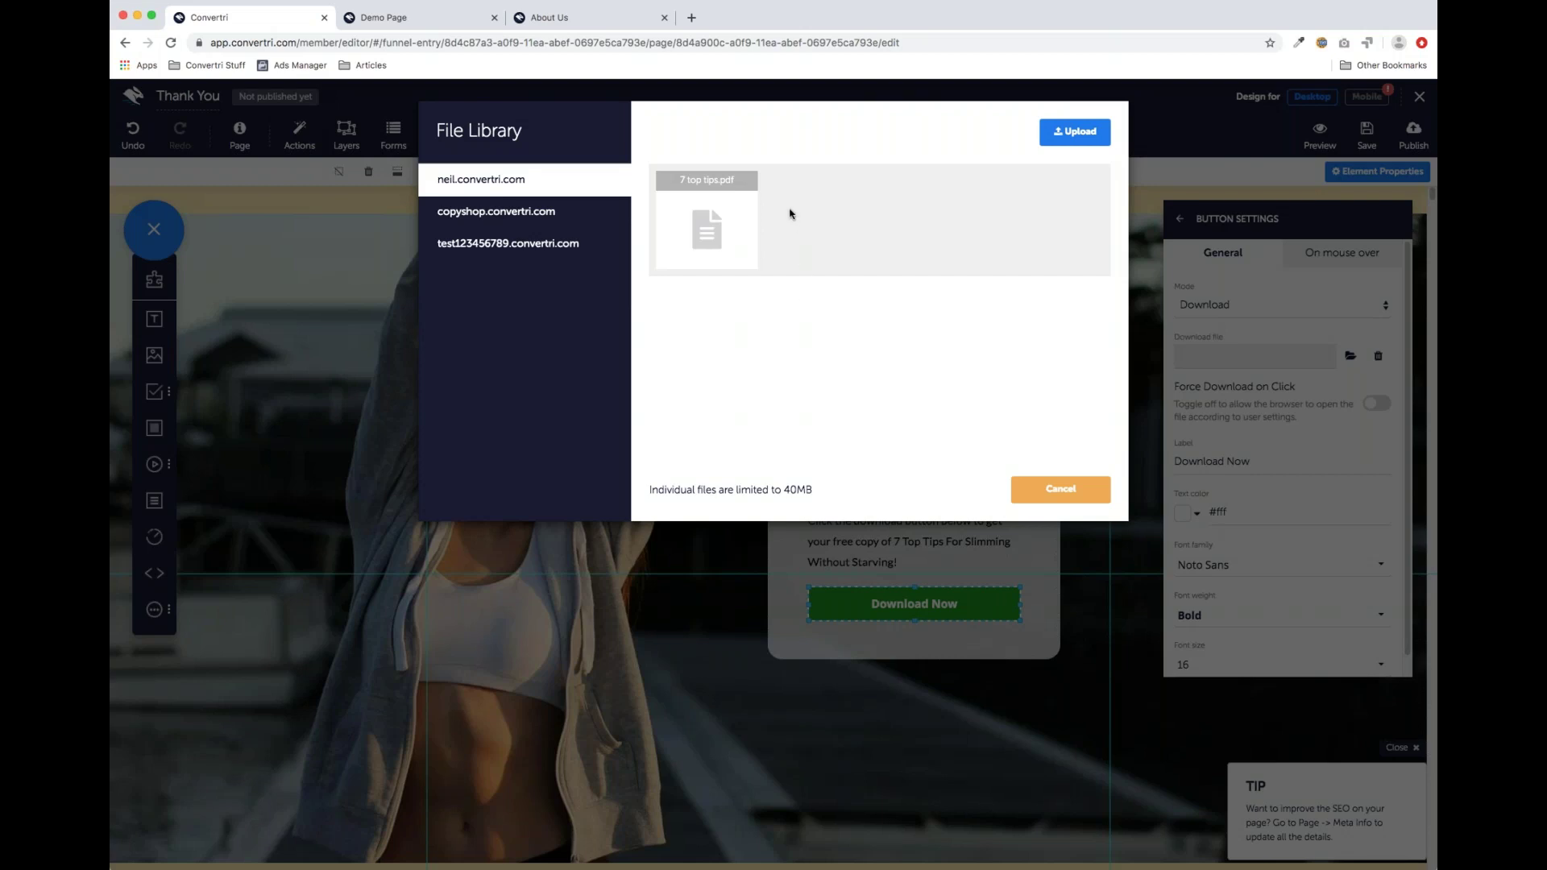
left_click(726, 218)
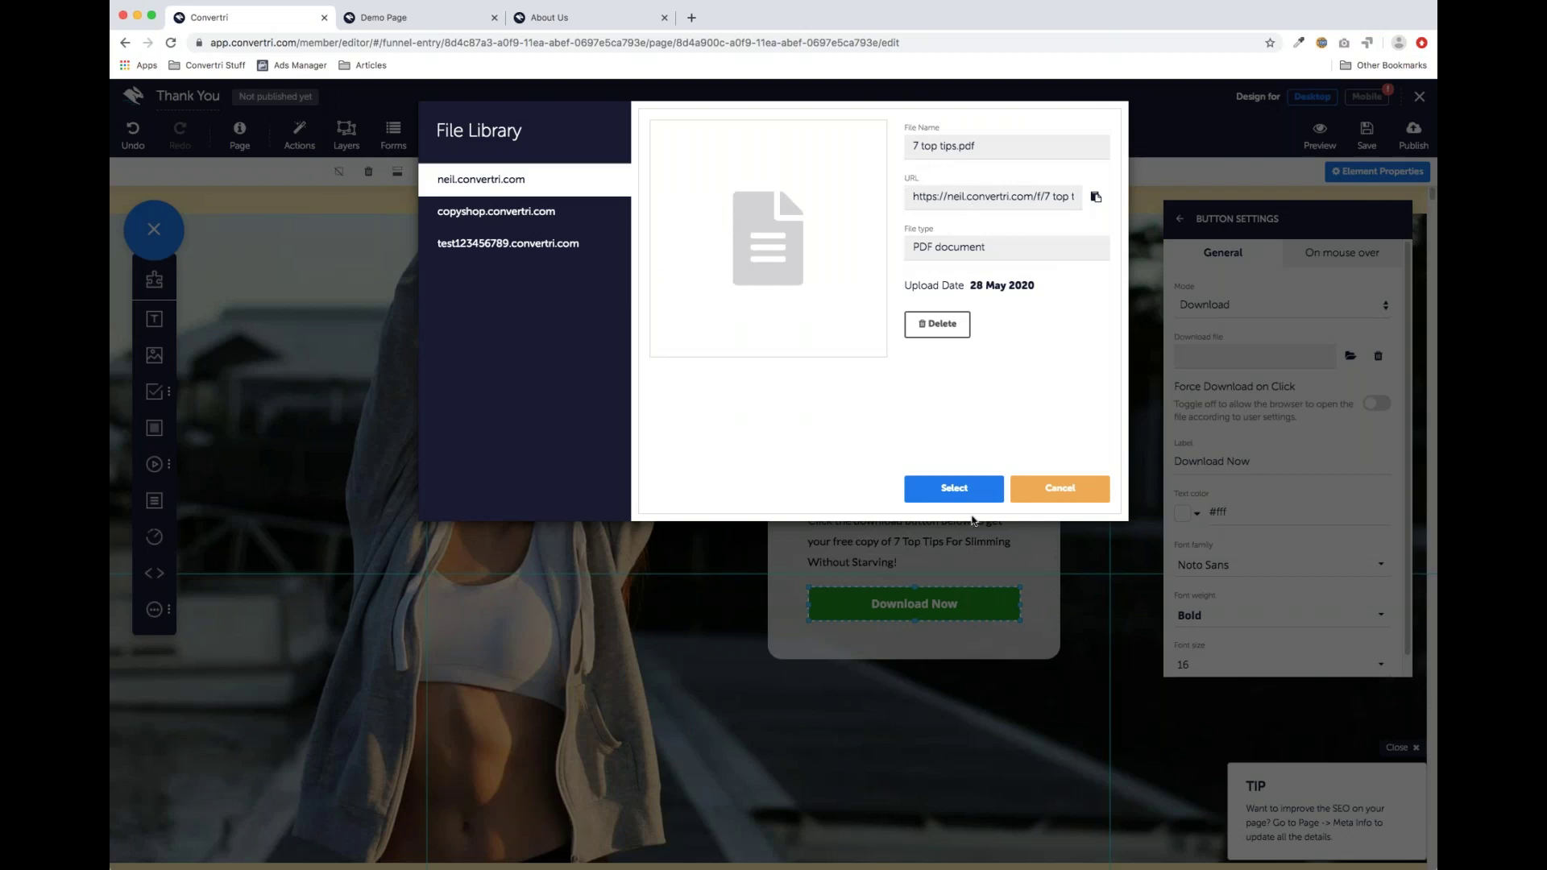
left_click(959, 489)
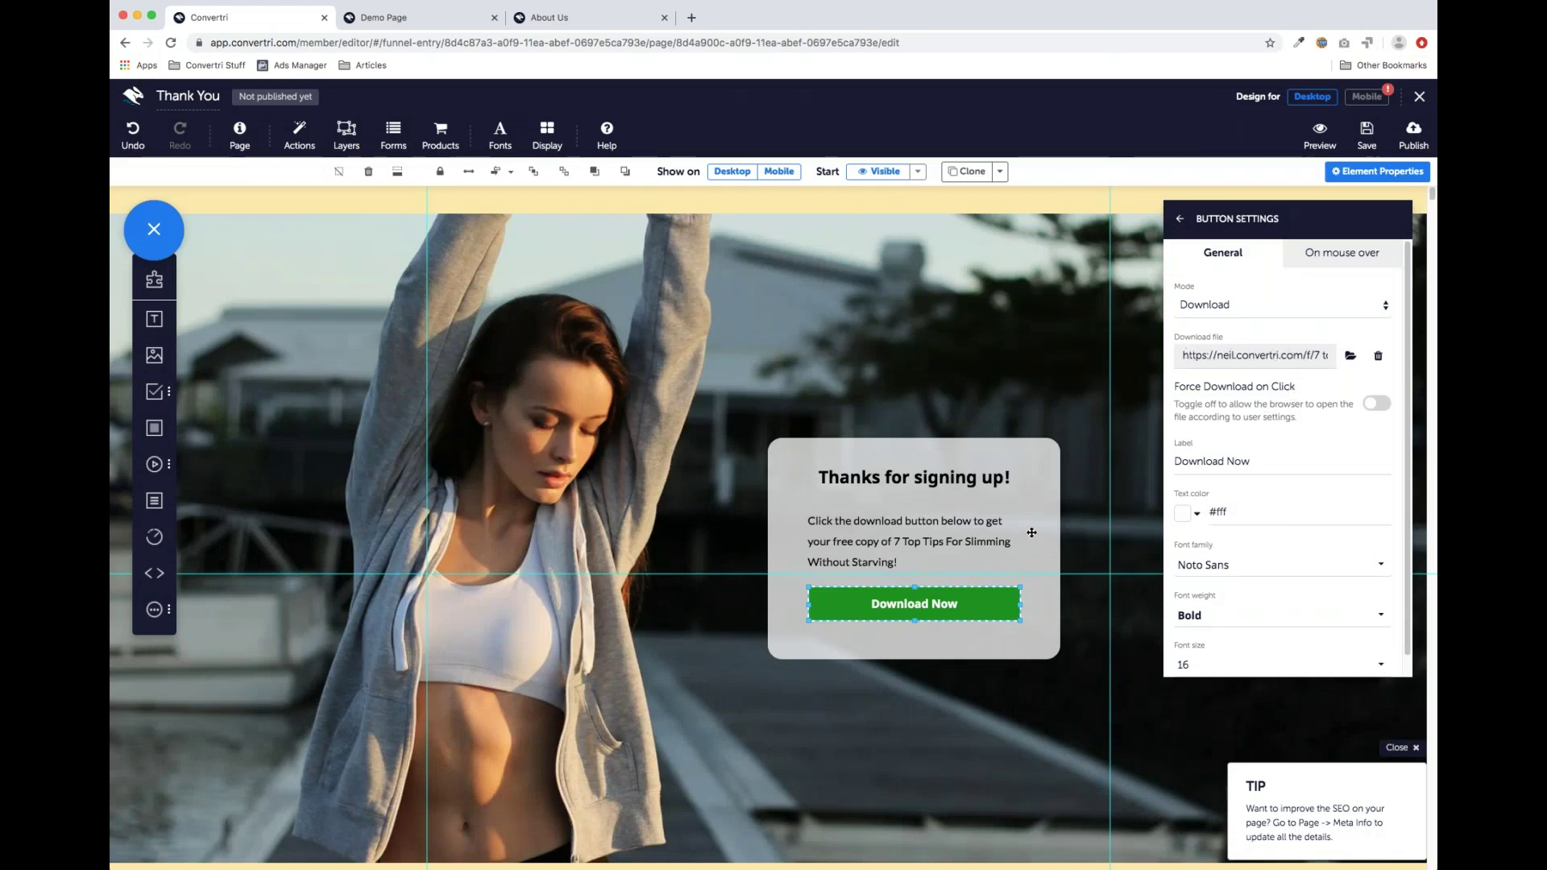
Switch to the mobile design of the Thank You page and re-run the automatic mobile conversion for everything with Remobilize all
scroll(1031, 533, "down", 1)
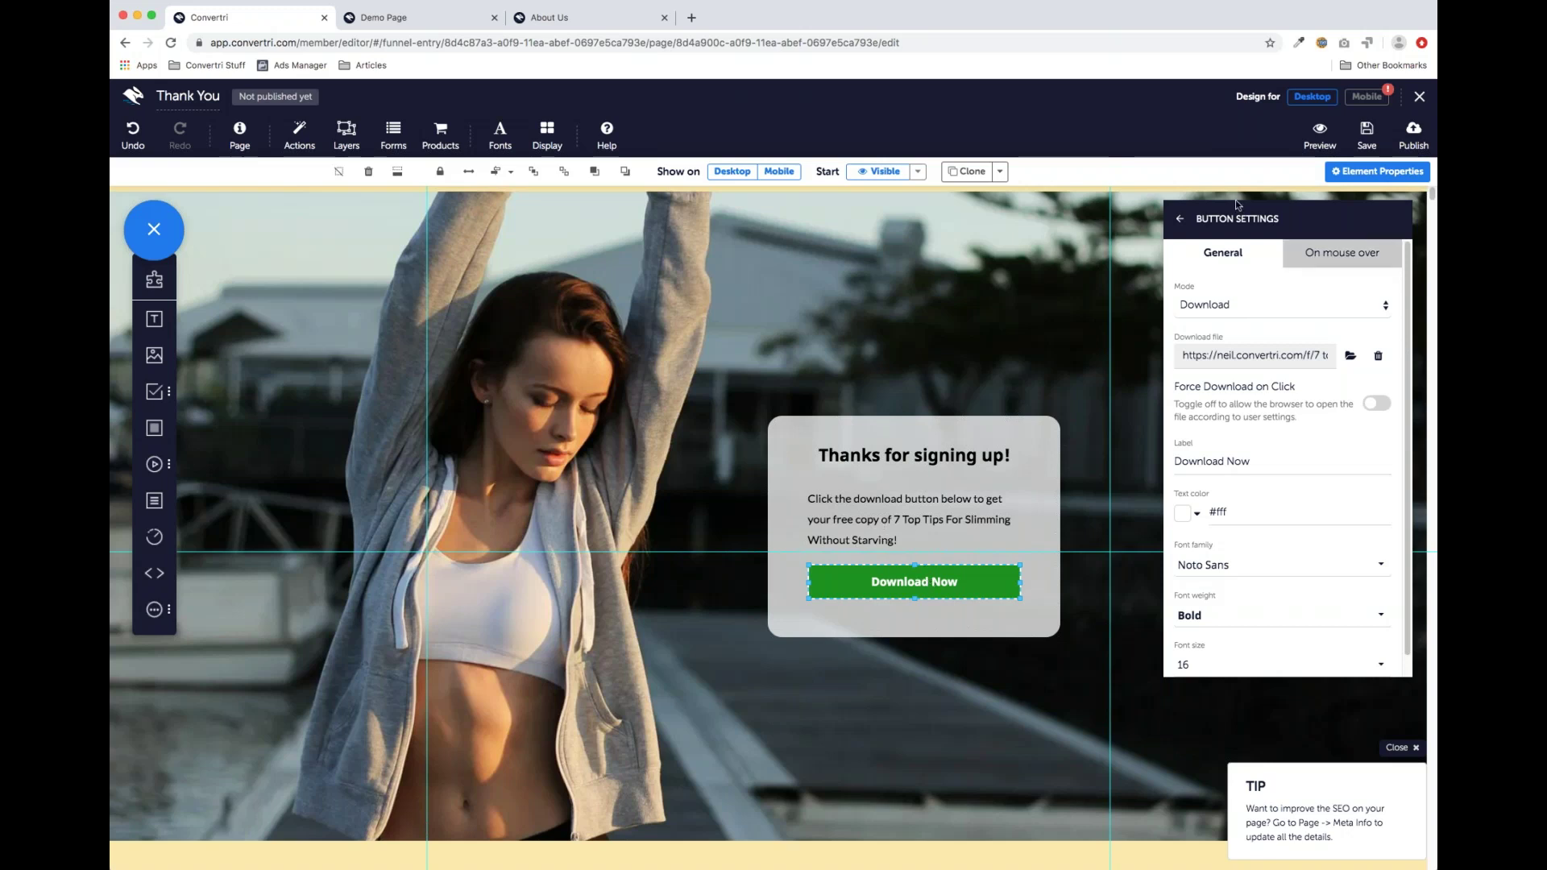
left_click(1190, 223)
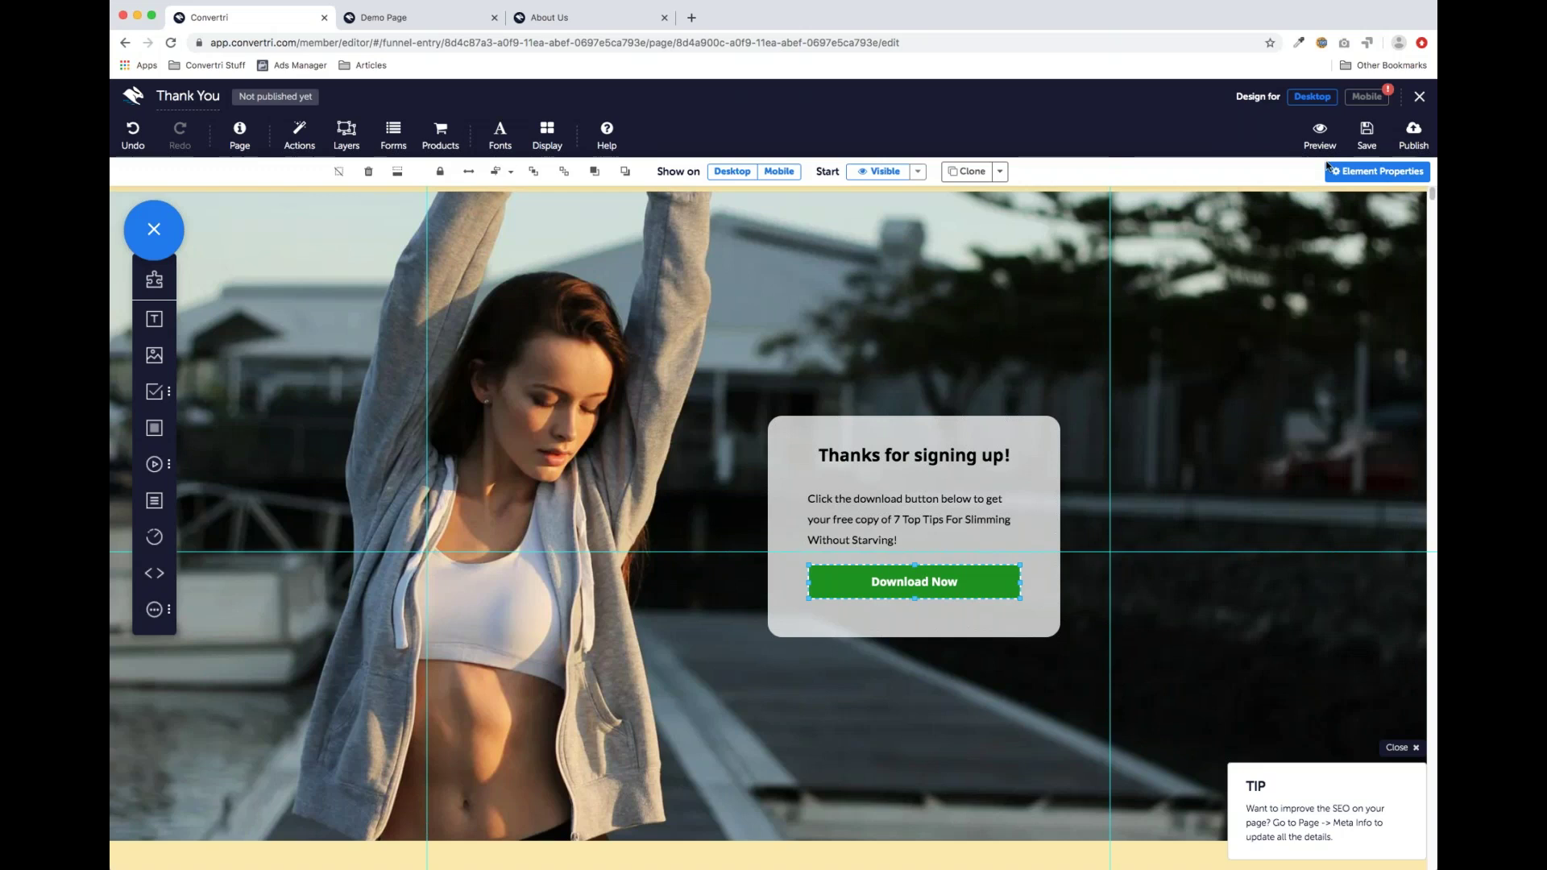
left_click(1368, 101)
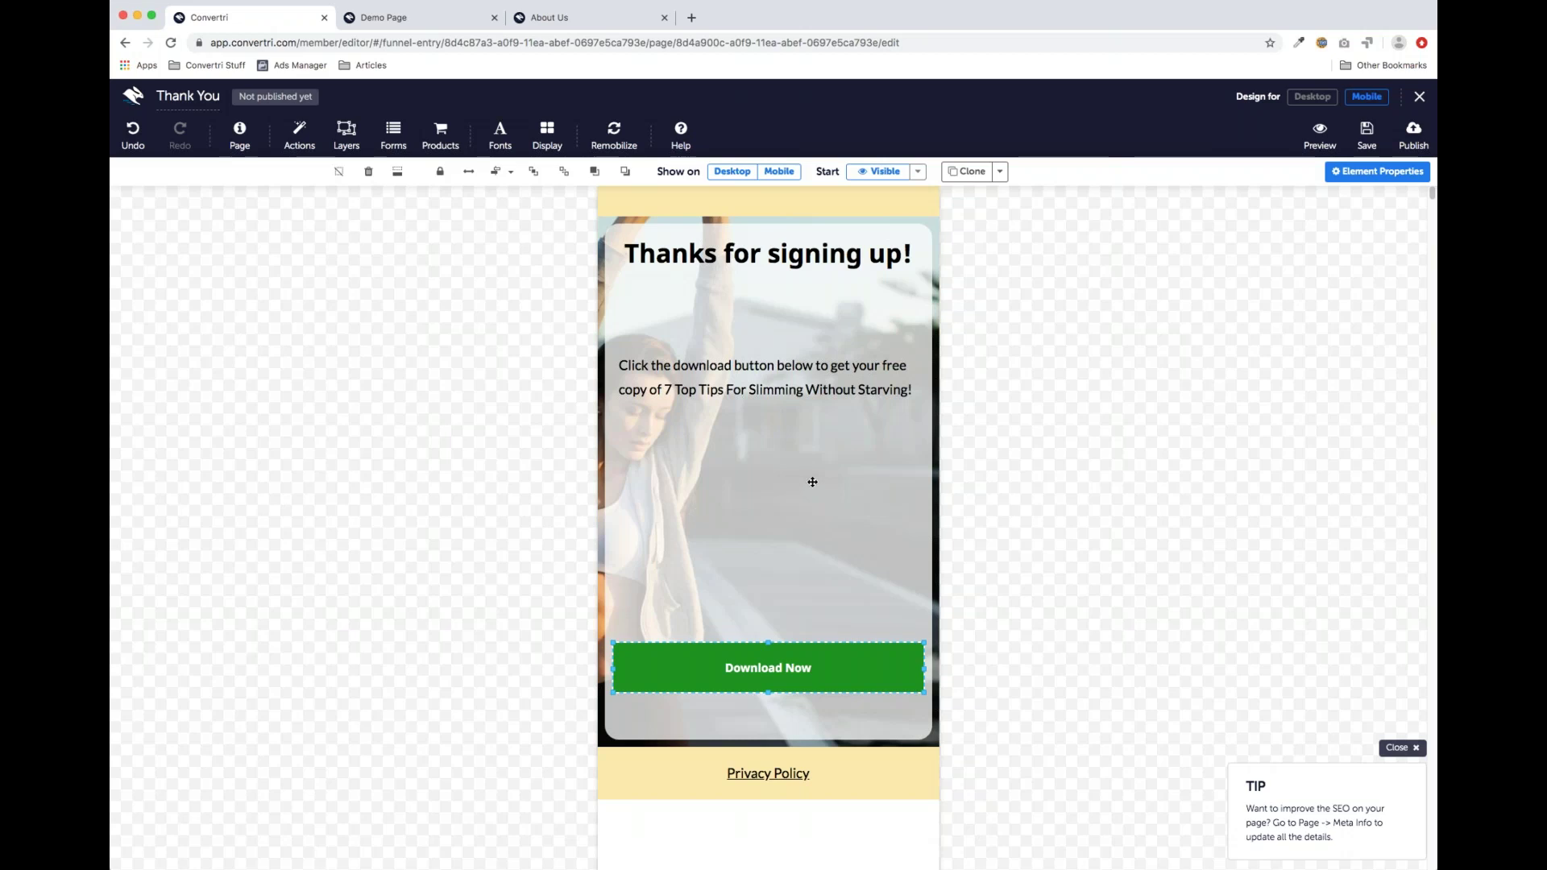
left_click(624, 135)
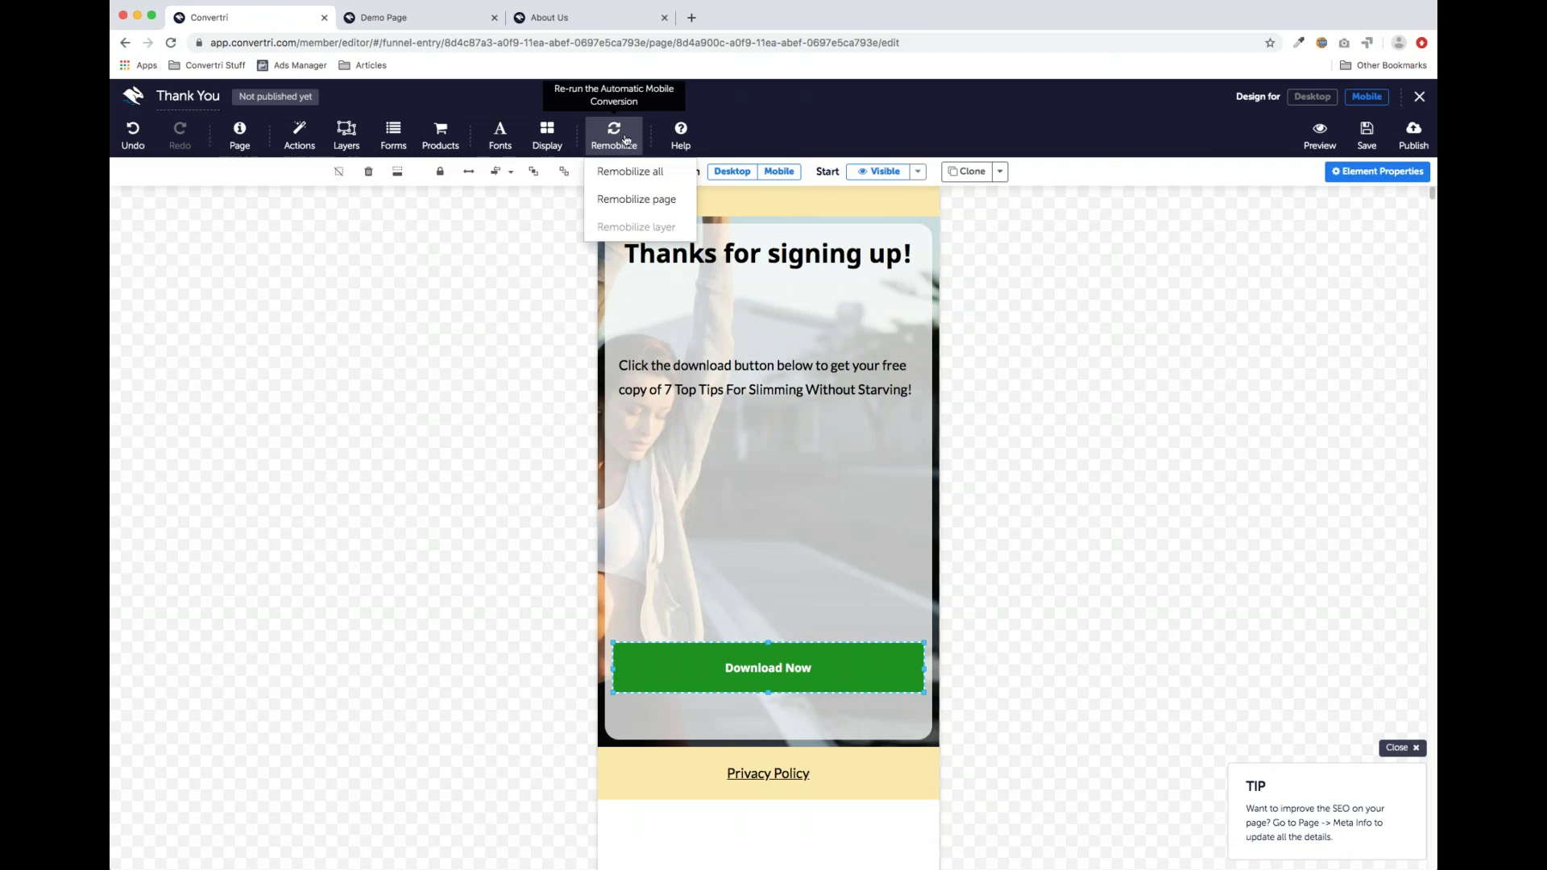
left_click(648, 177)
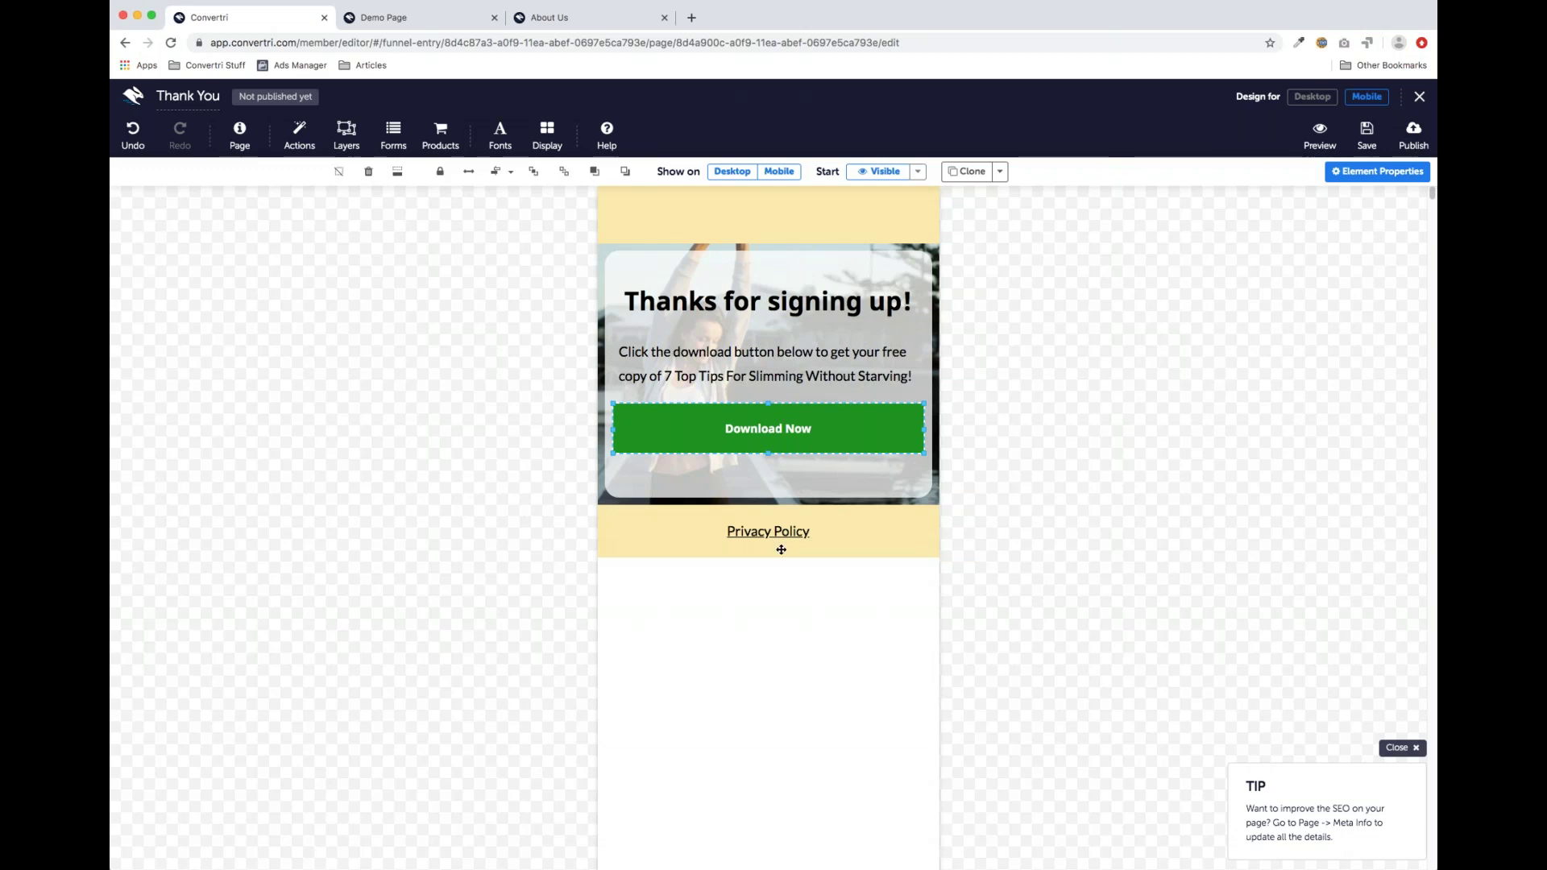
Move the Privacy Policy footer panel lower in the mobile layout and stretch the photo panel down to meet it
left_click(869, 532)
left_click(871, 508)
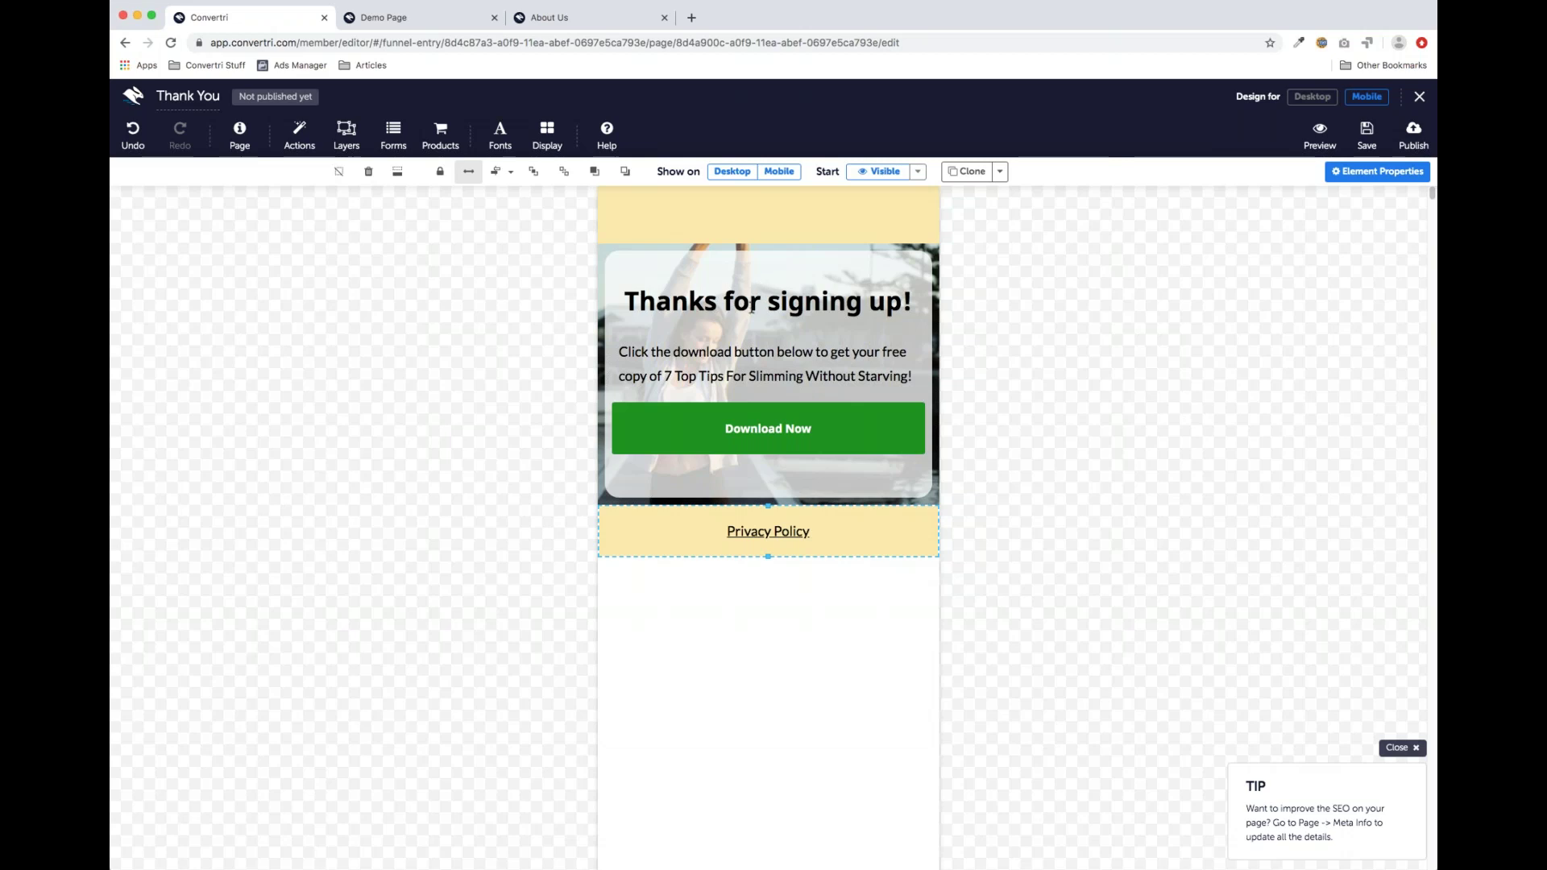
left_click_drag(888, 508, 866, 735)
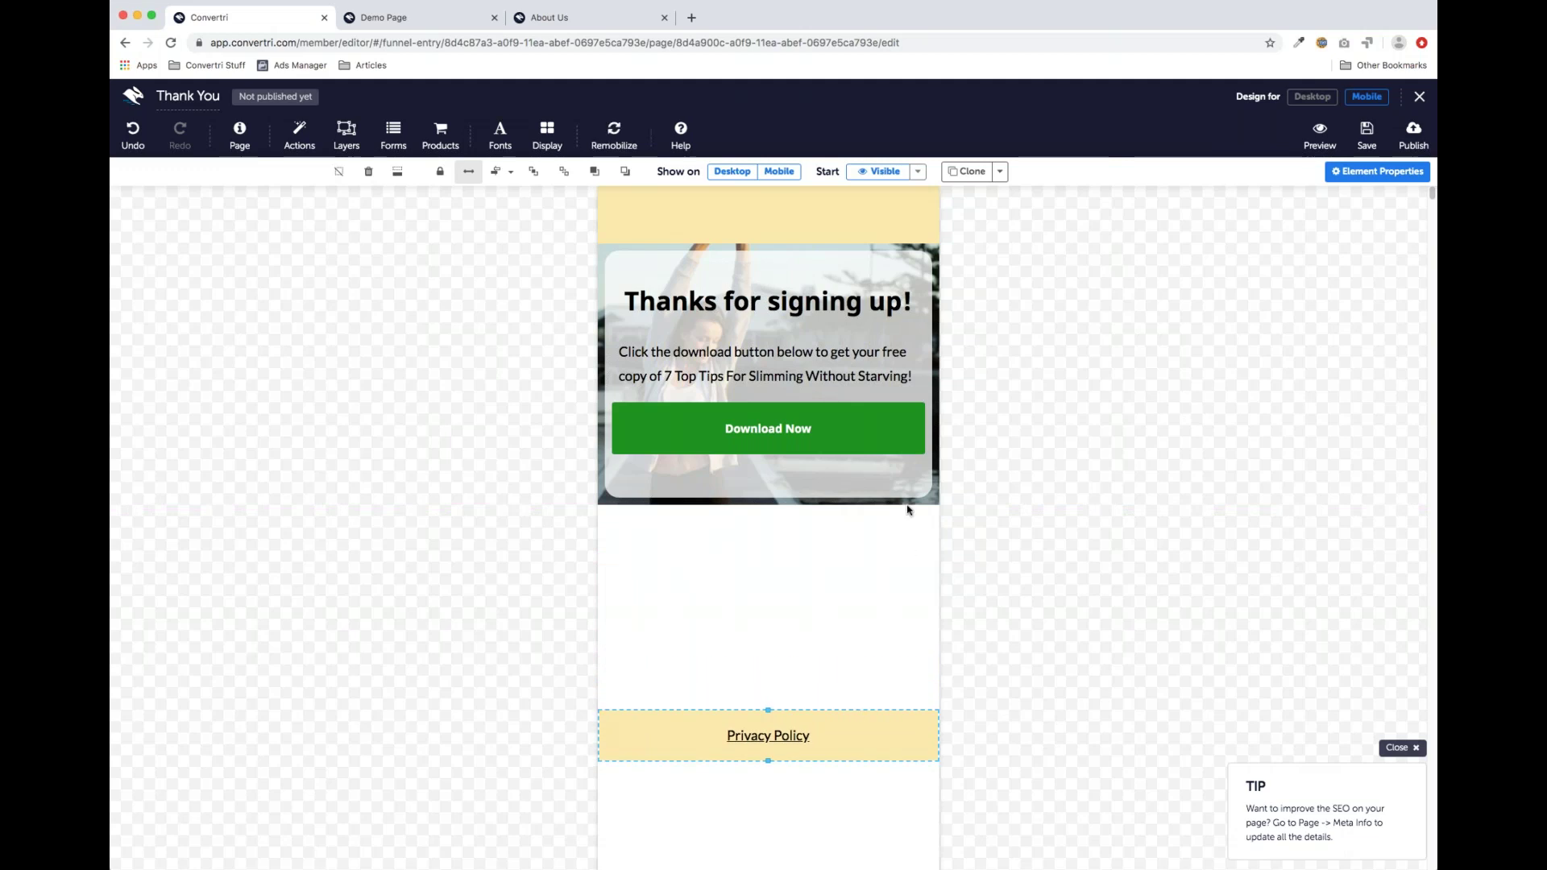
left_click(904, 501)
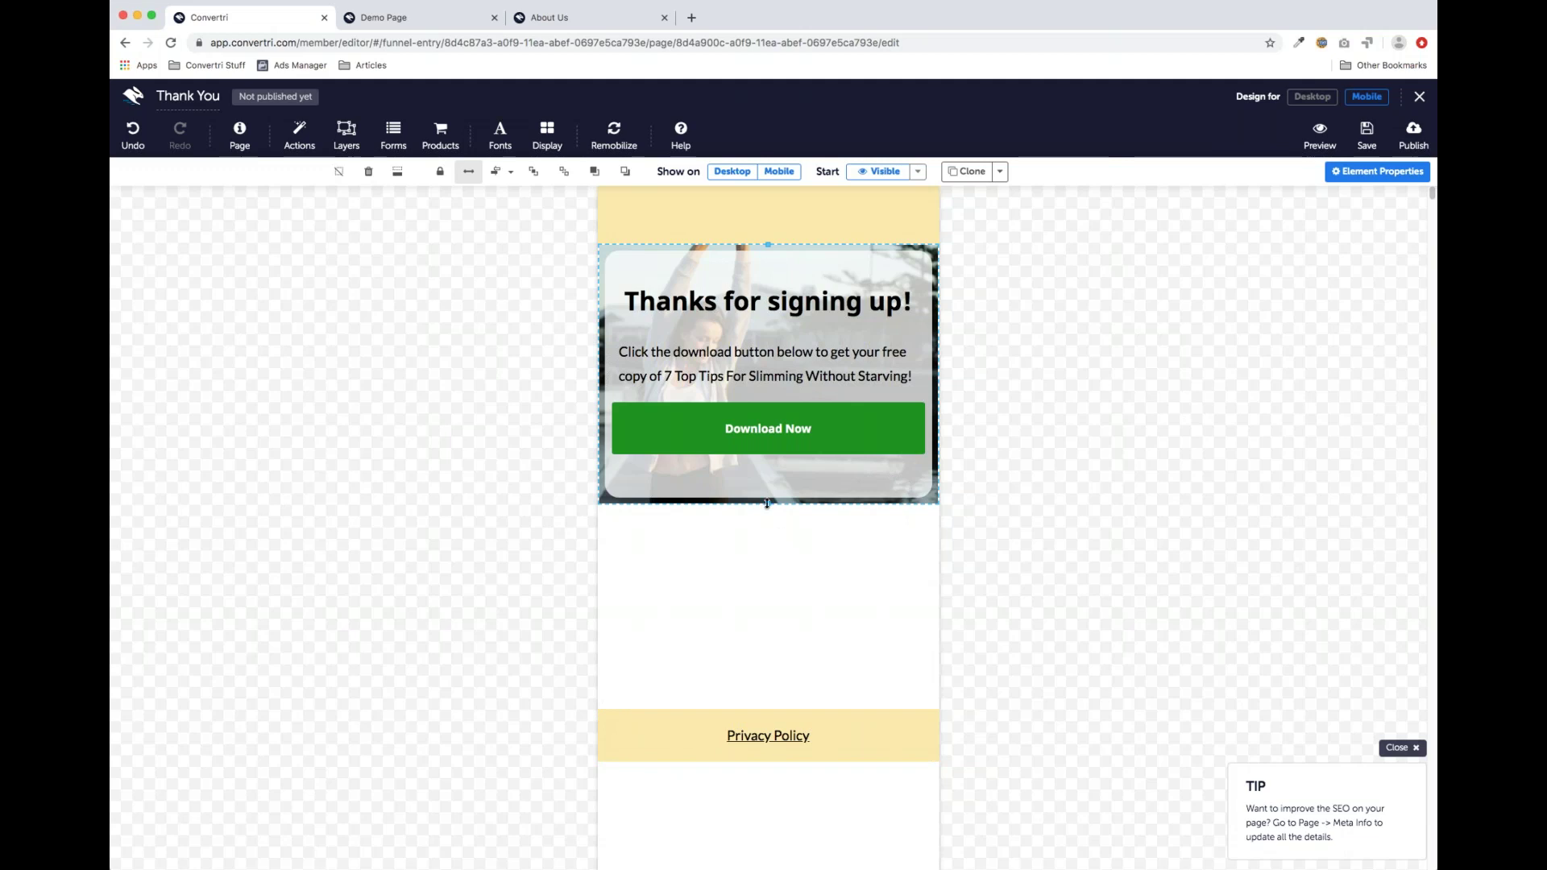
left_click_drag(767, 504, 733, 709)
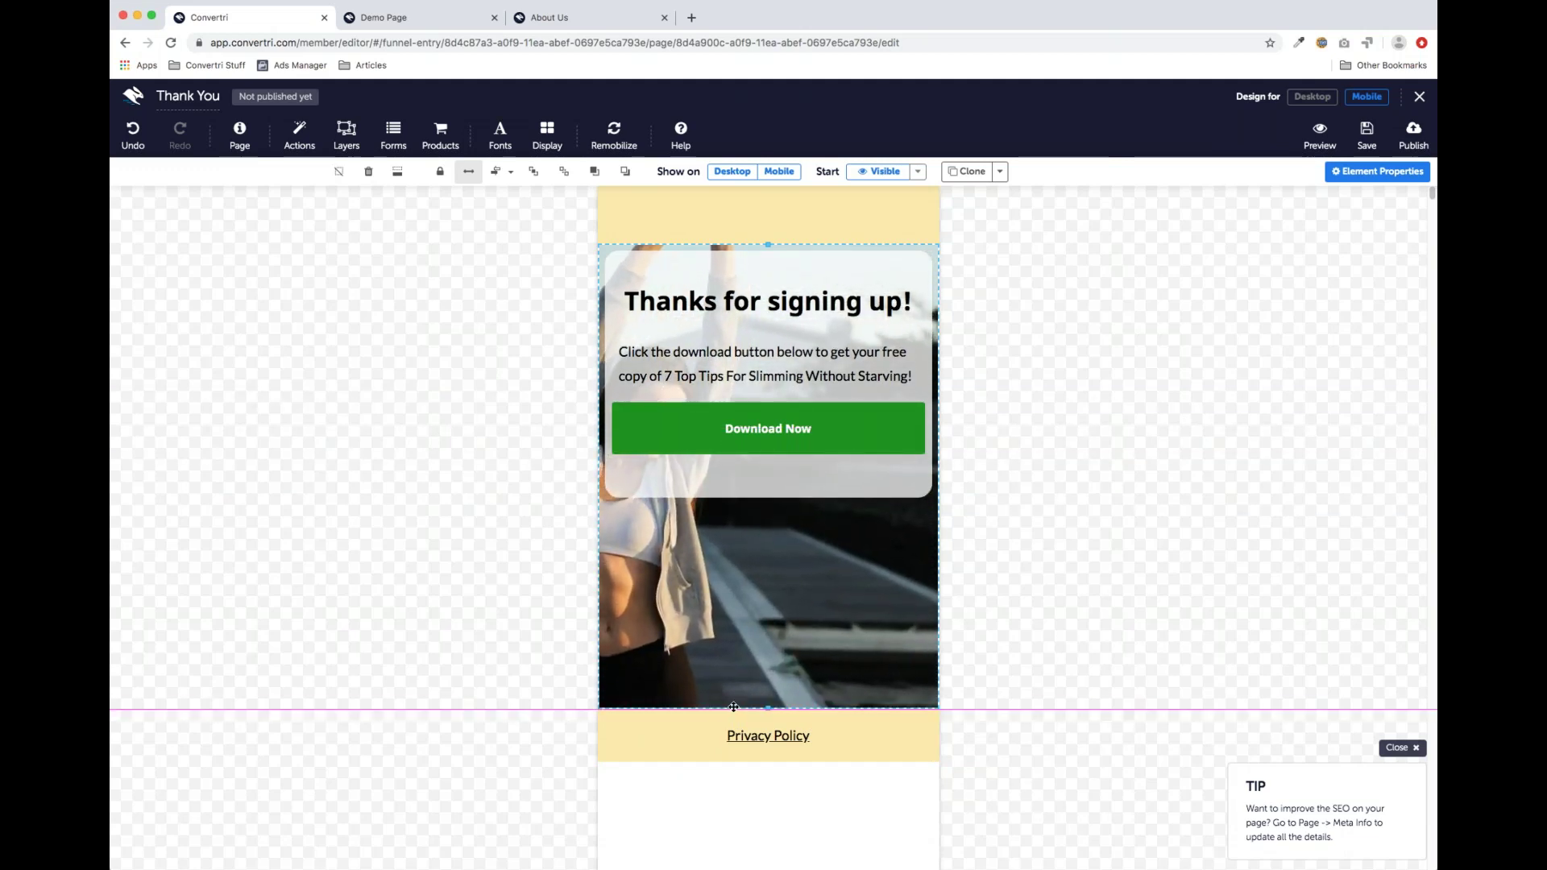
Move the translucent "Thanks for signing up!" box with its contents down to the middle of the mobile photo panel
left_click(757, 266)
left_click_drag(758, 265, 760, 366)
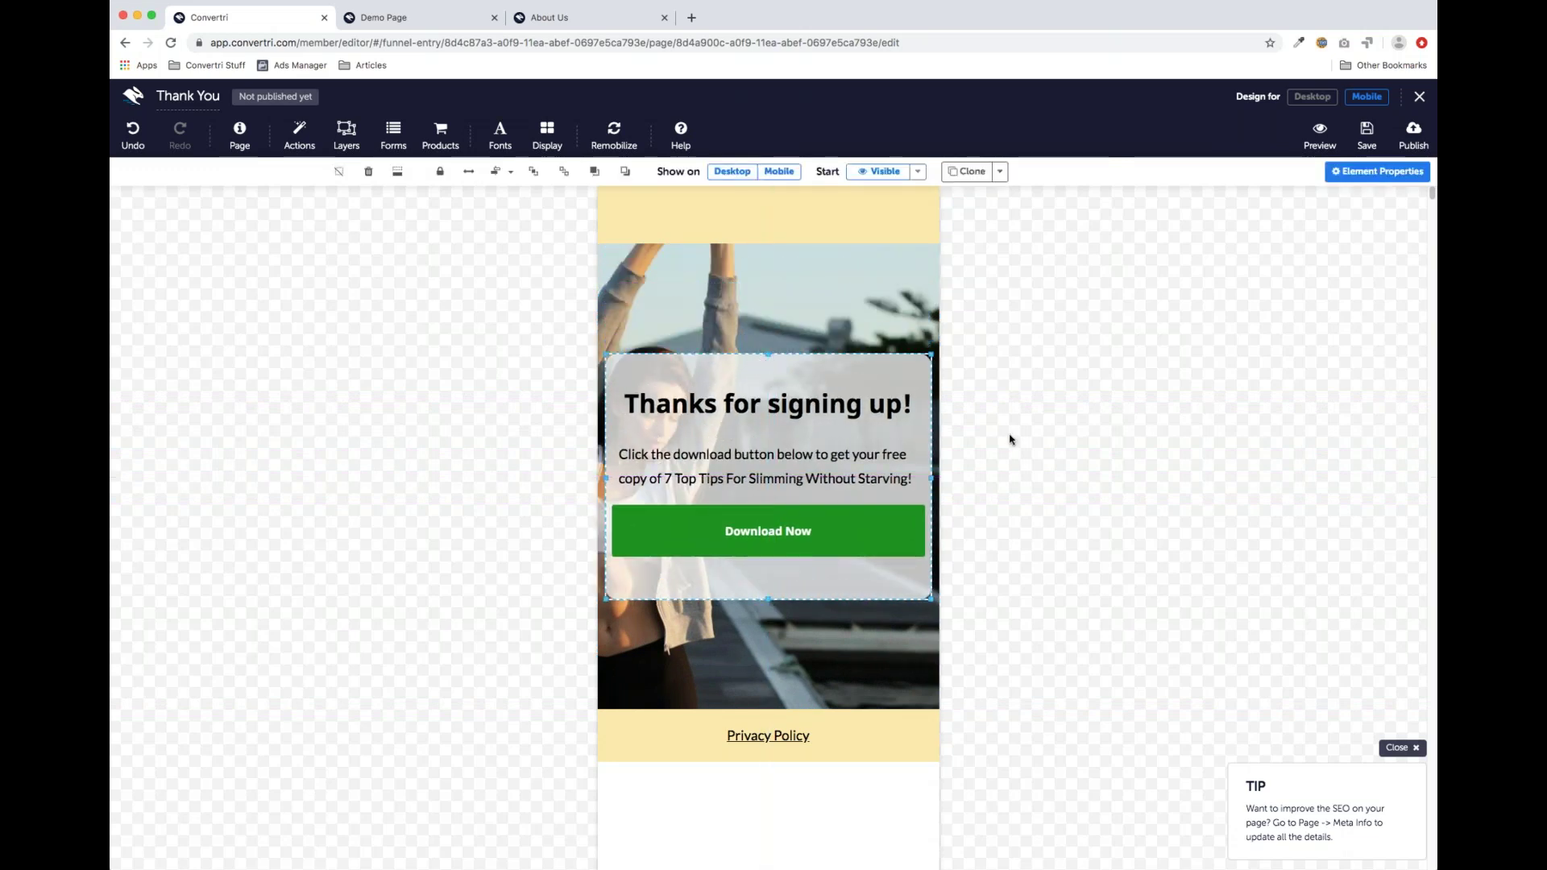
left_click(1007, 440)
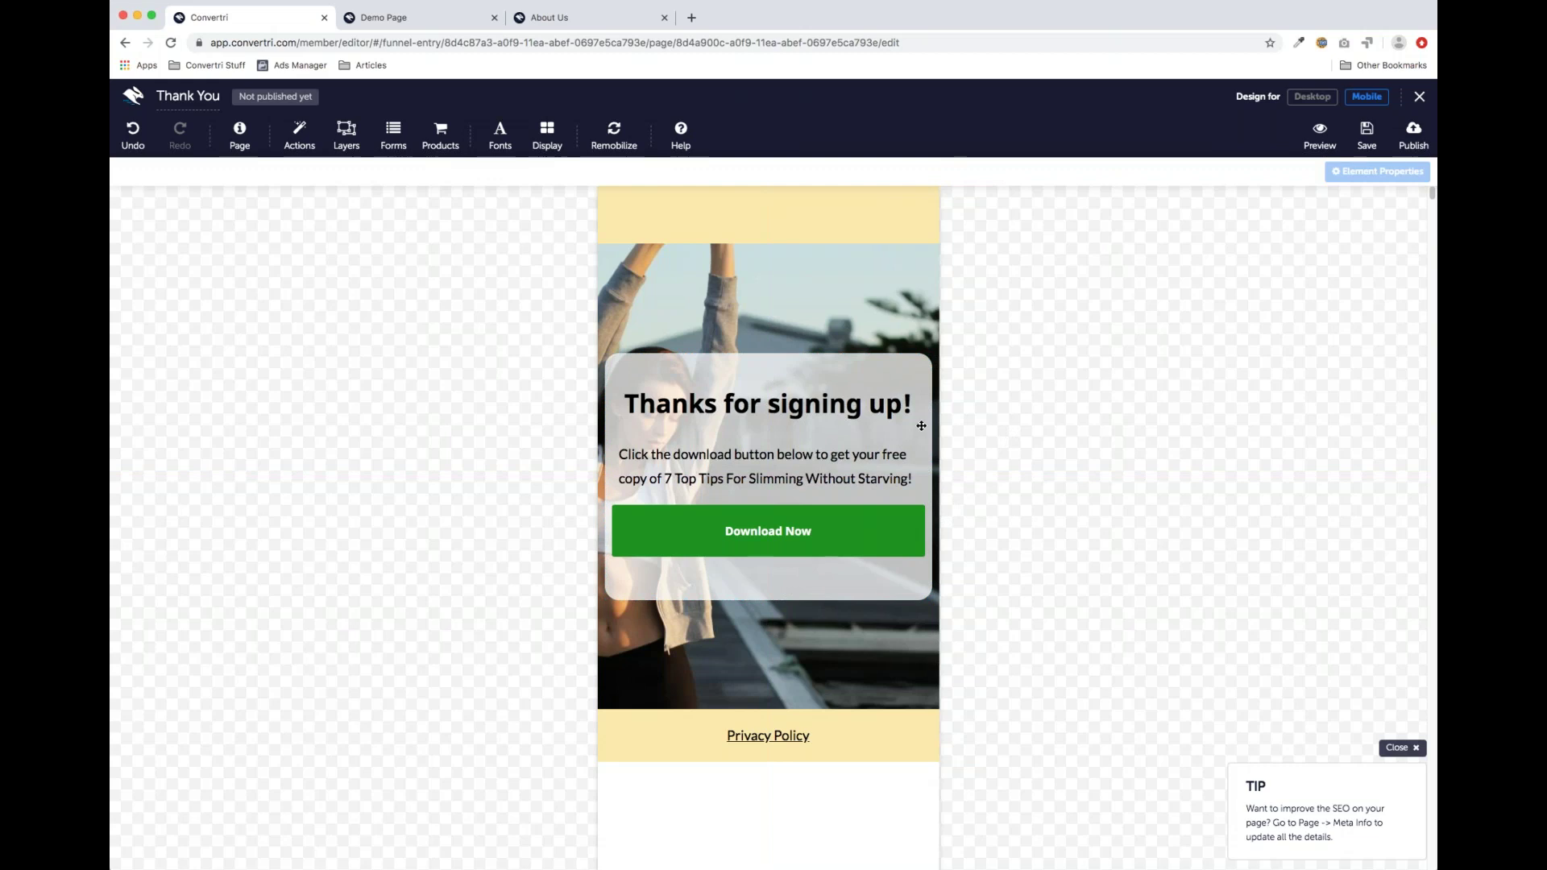
Shorten the yellow header panel in the mobile layout and extend the photo panel up to meet it
left_click(815, 226)
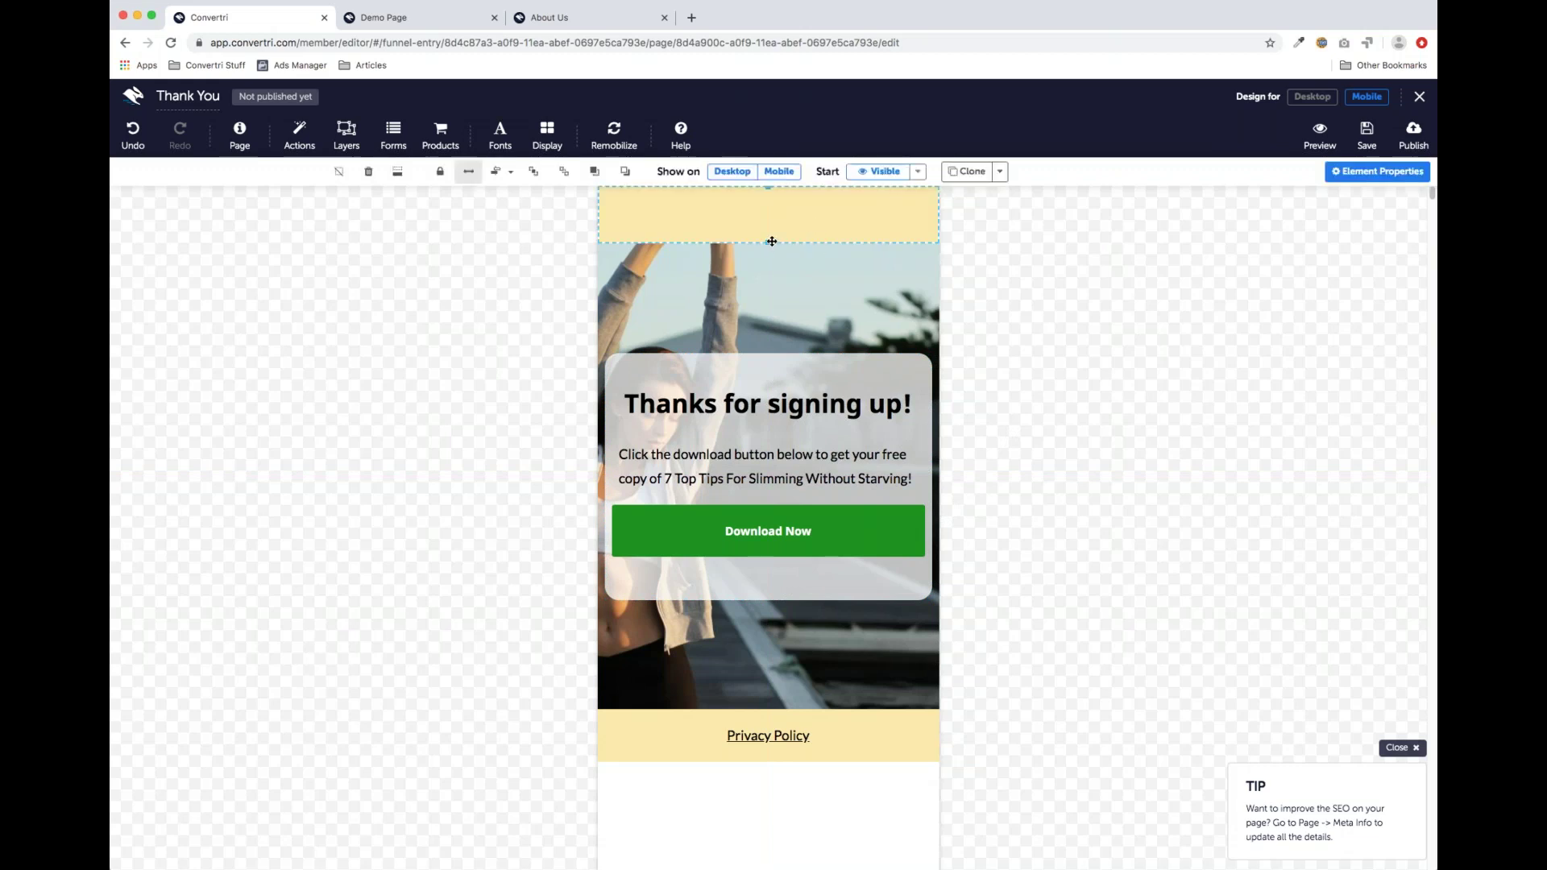
left_click_drag(768, 242, 767, 217)
left_click(768, 279)
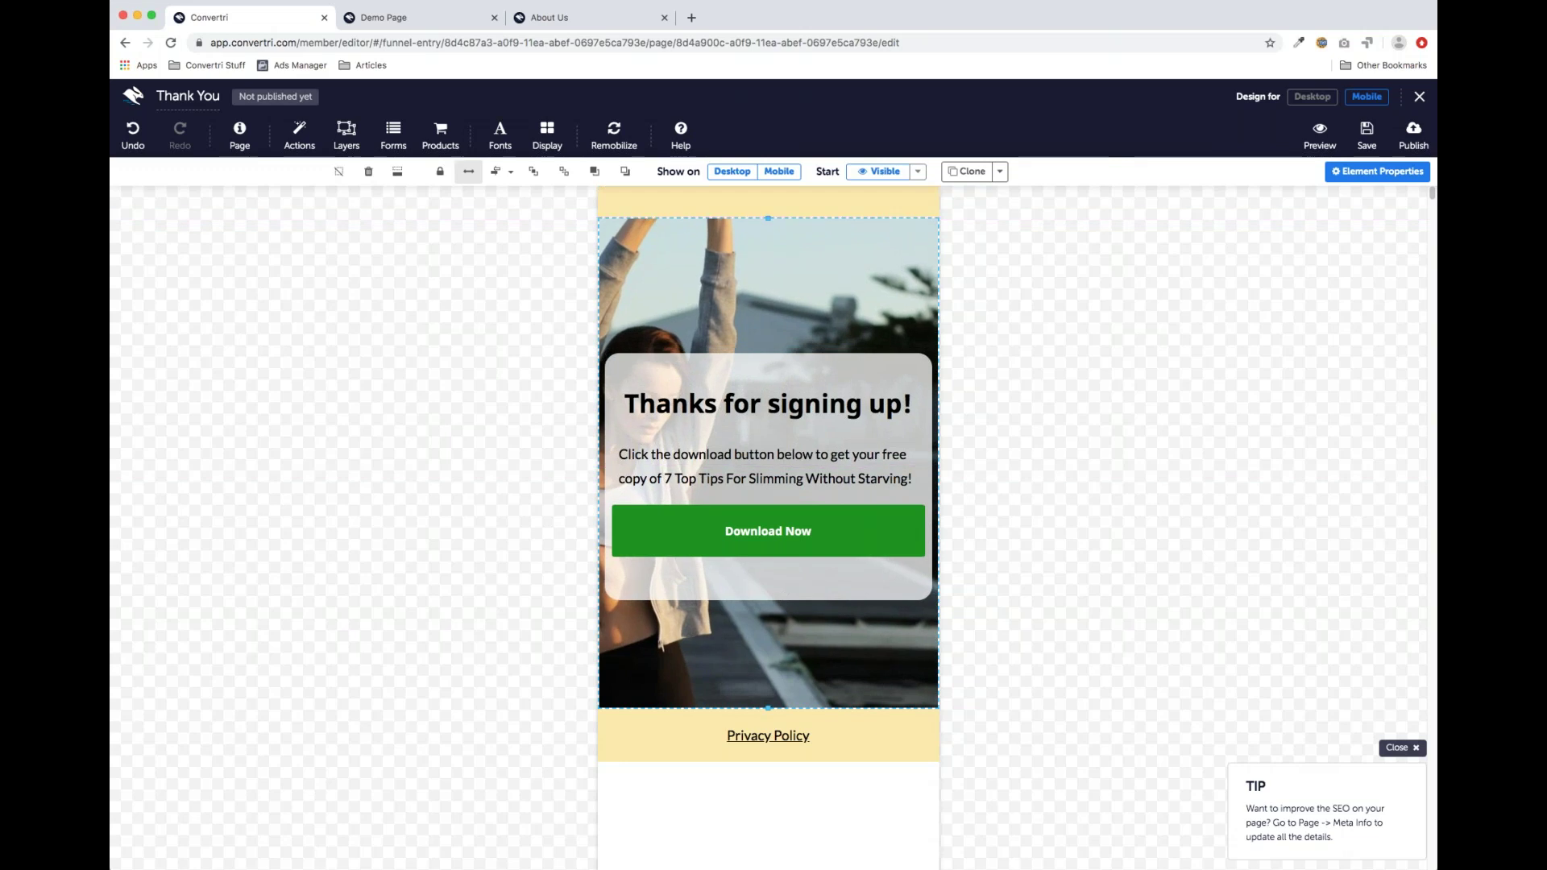
left_click(1147, 374)
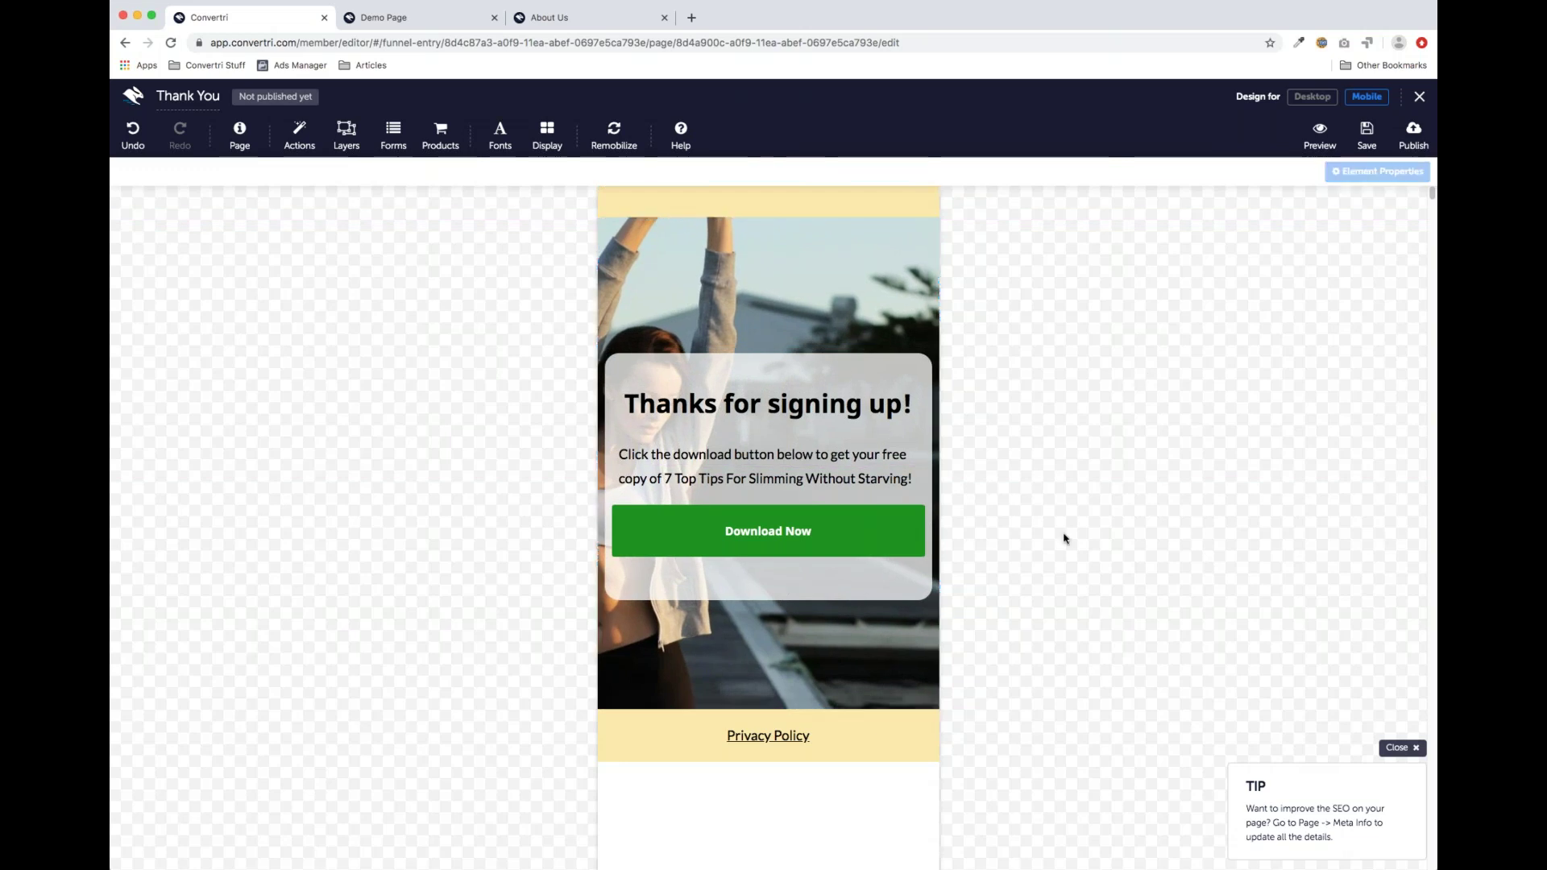
Save the mobile layout, return to the desktop design and save the page again
left_click(1366, 136)
left_click(1313, 97)
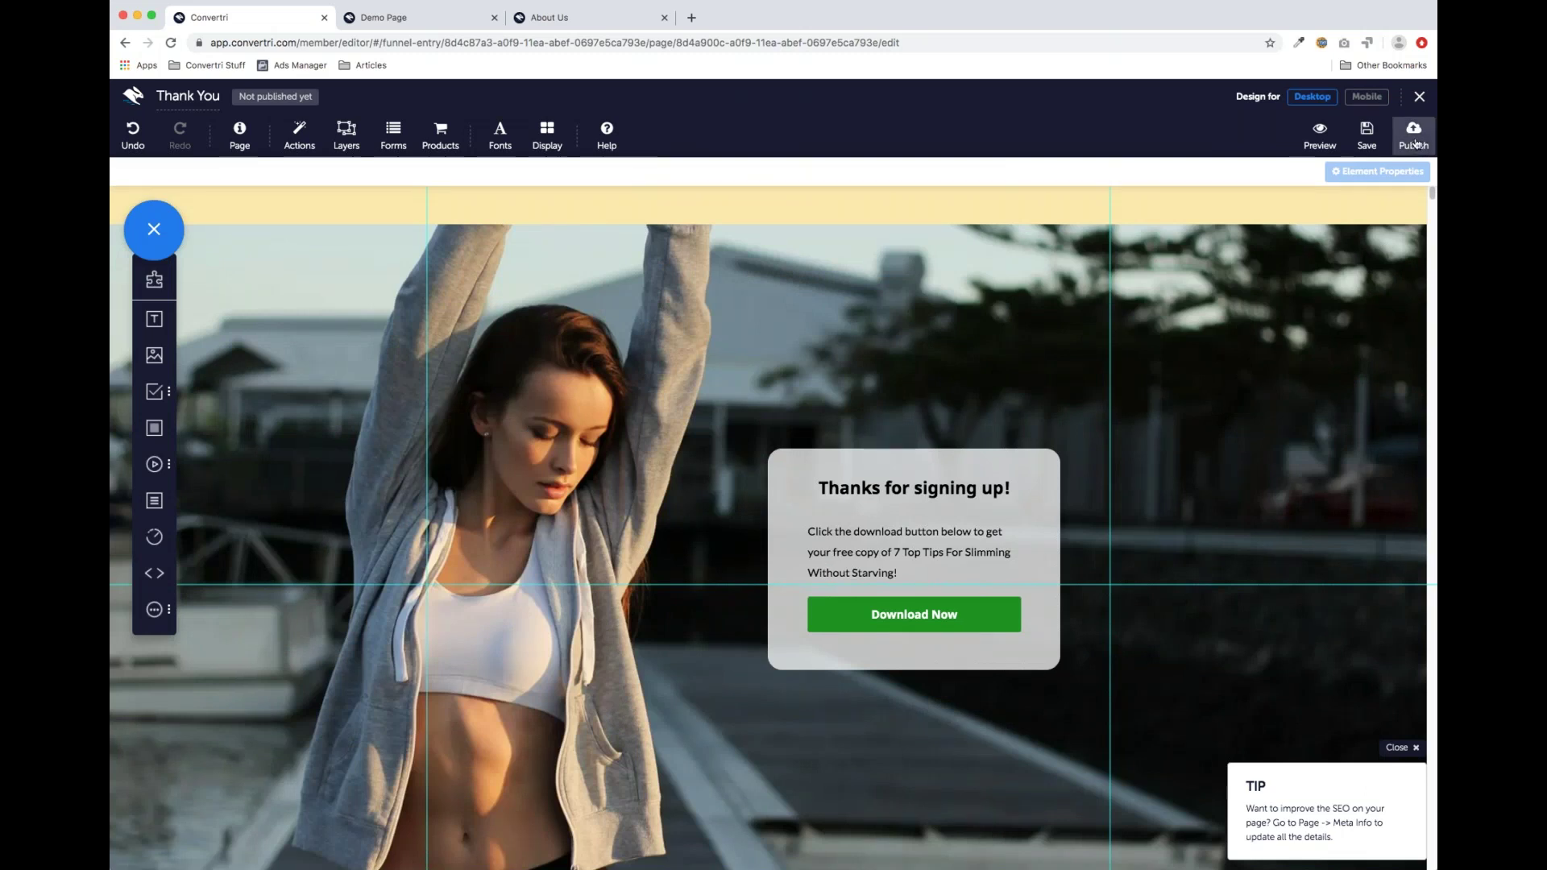
left_click(1361, 148)
left_click(1412, 143)
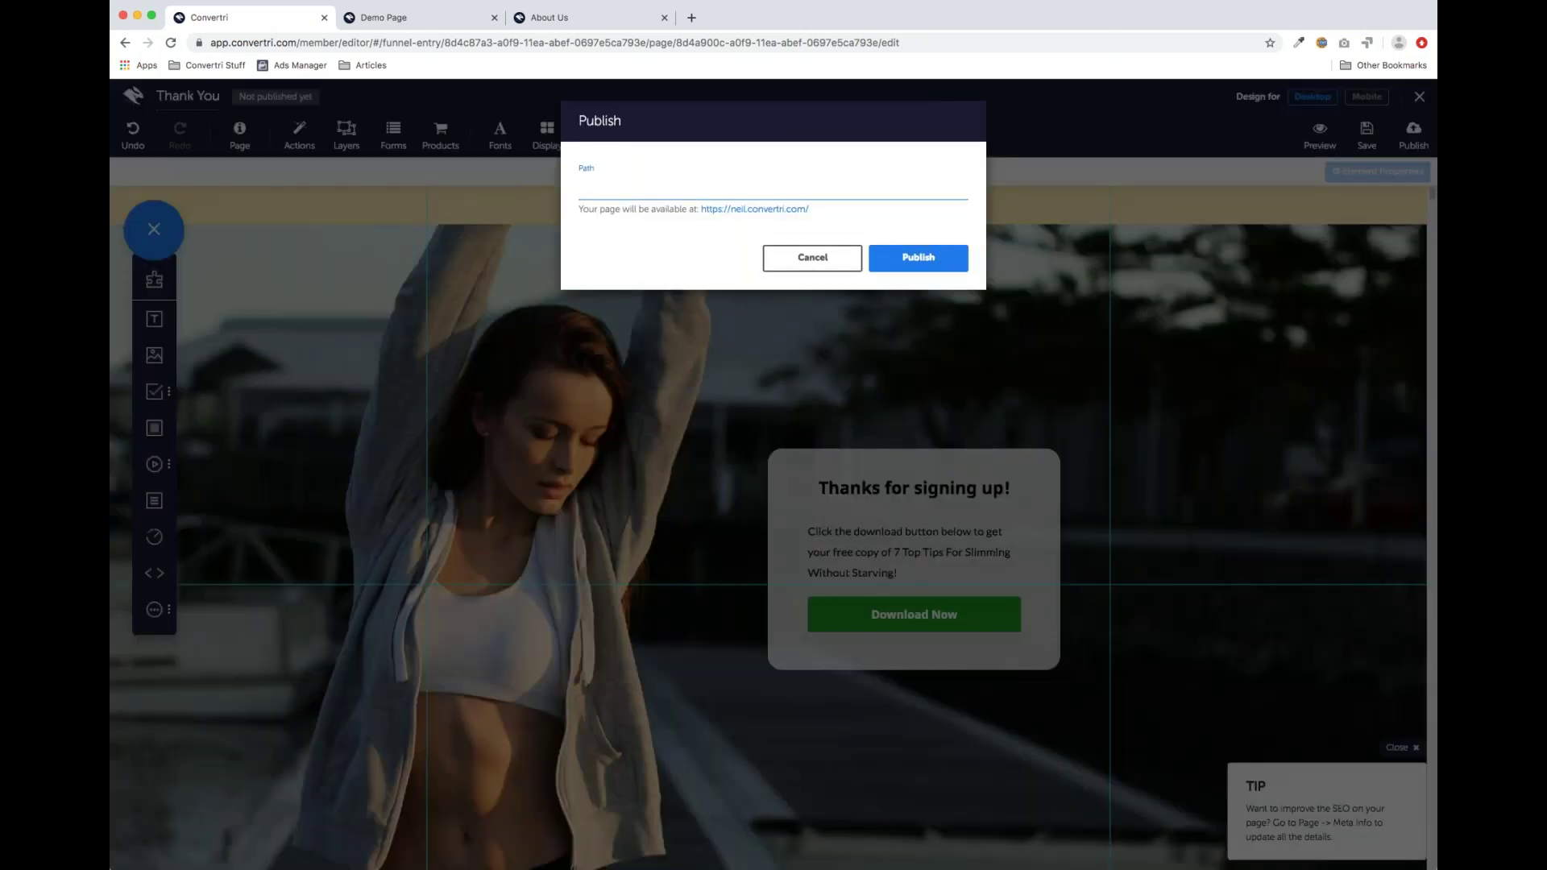
type("demo/thanks")
left_click_drag(656, 186, 550, 177)
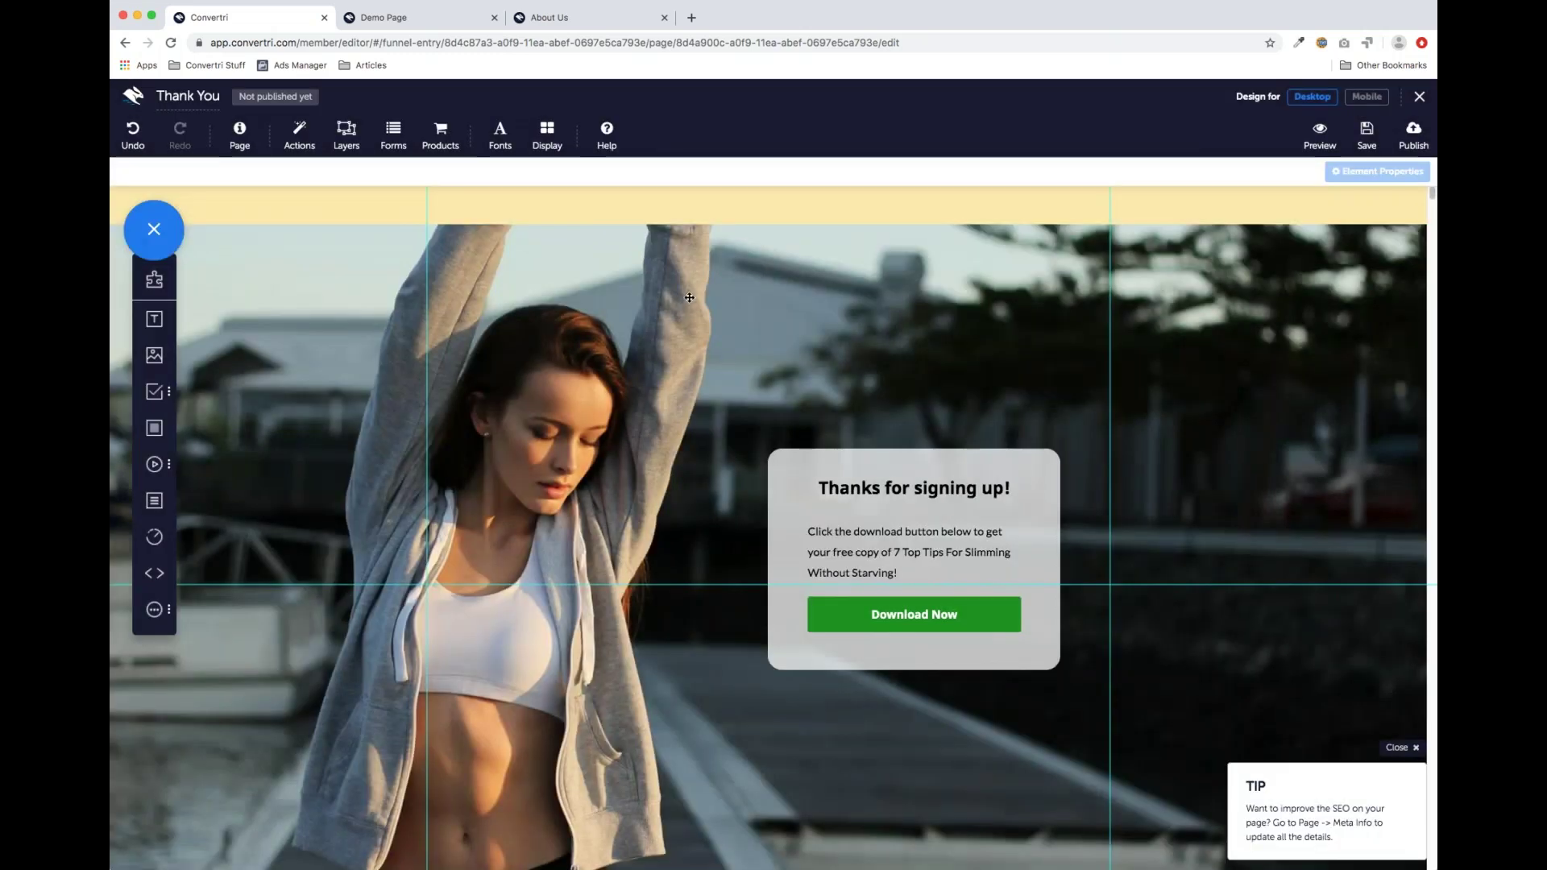
Publish the Thank You page at the path demo/thanks
left_click(1416, 132)
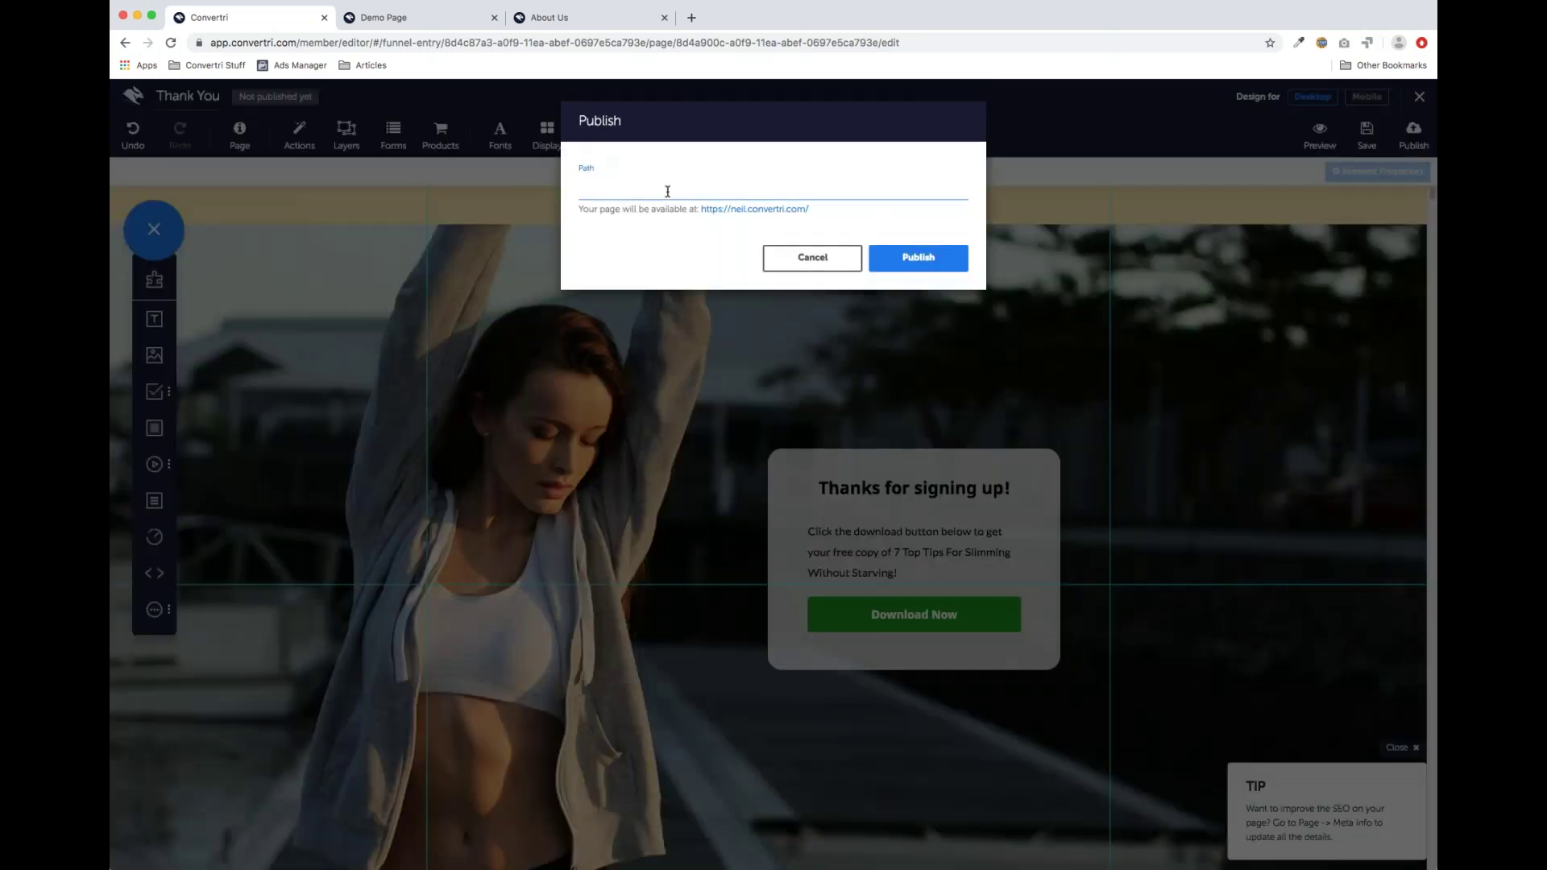
type("orange")
key("BackSpace")
key("BackSpace")
key("BackSpace")
type("/thanks")
left_click(927, 258)
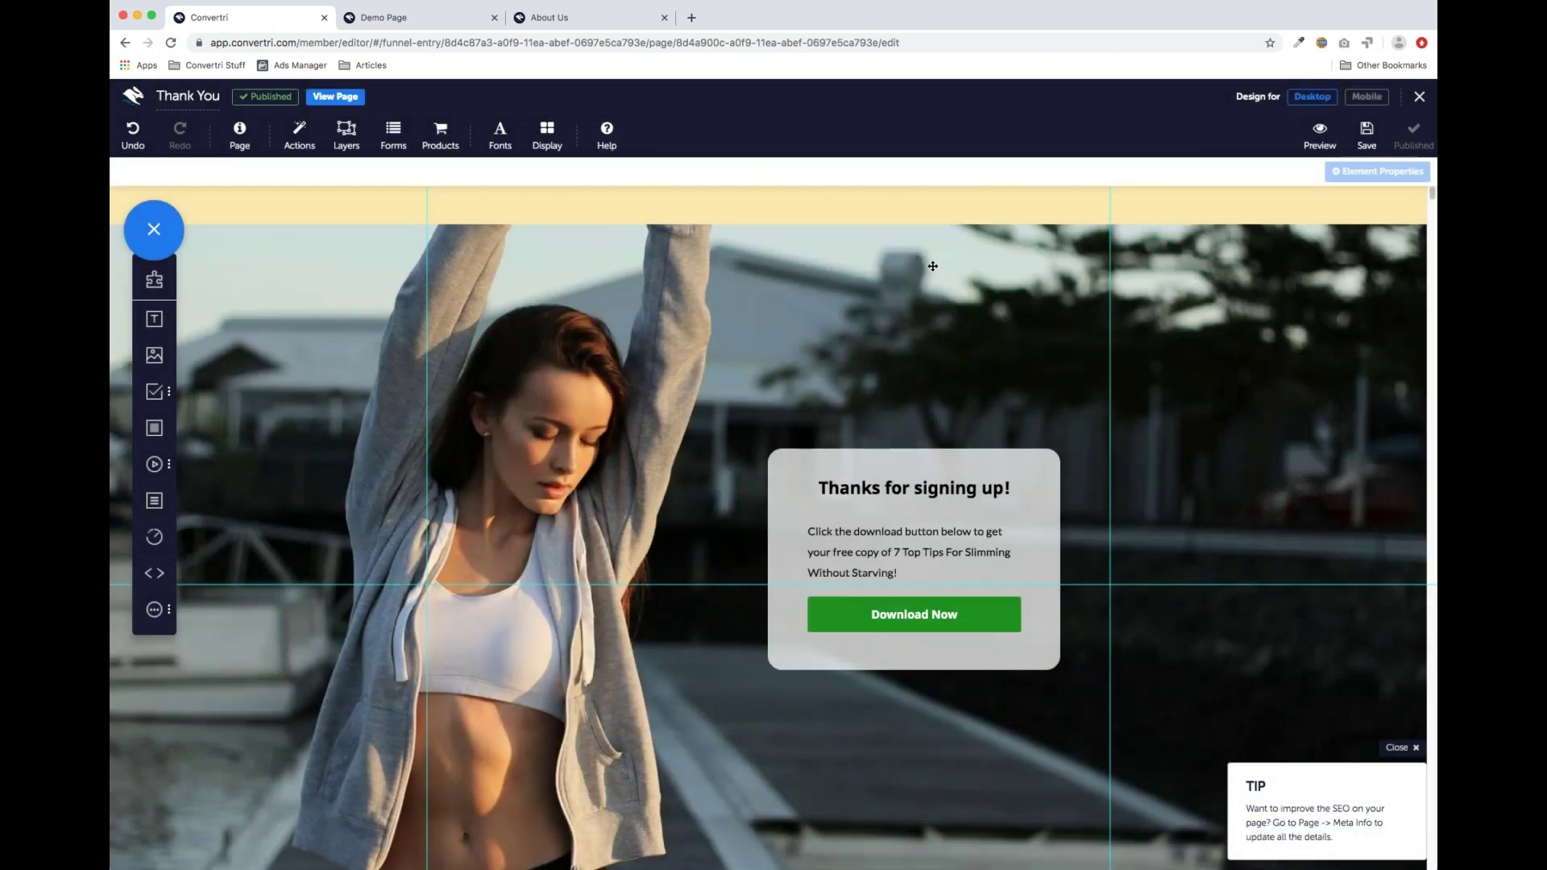
View the published Thank You page, close its browser tab and exit the editor to the Demo funnel
left_click(335, 97)
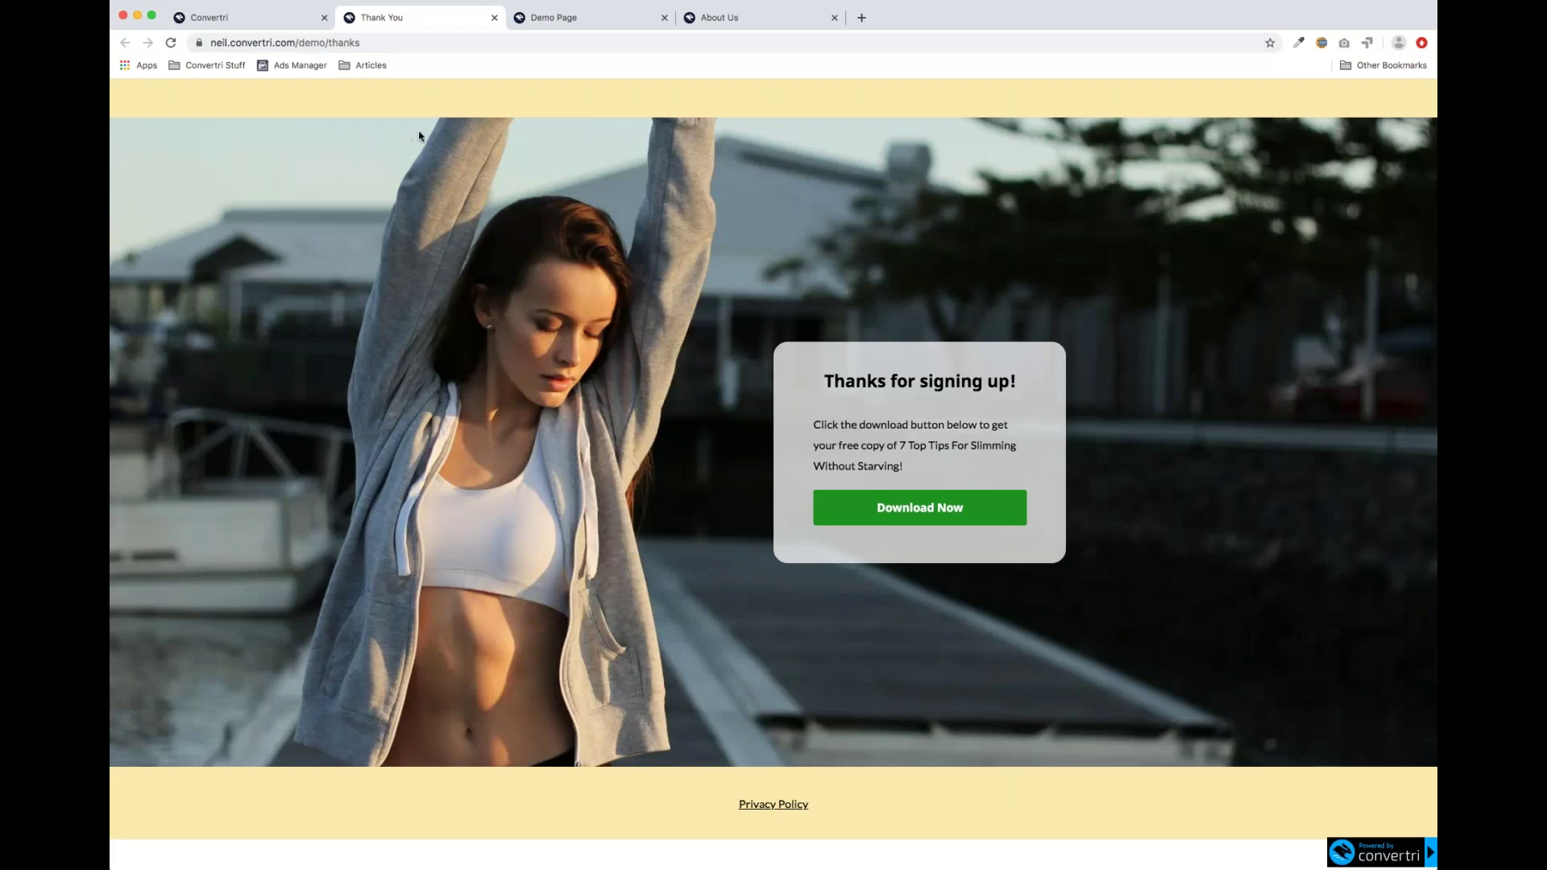
left_click(494, 18)
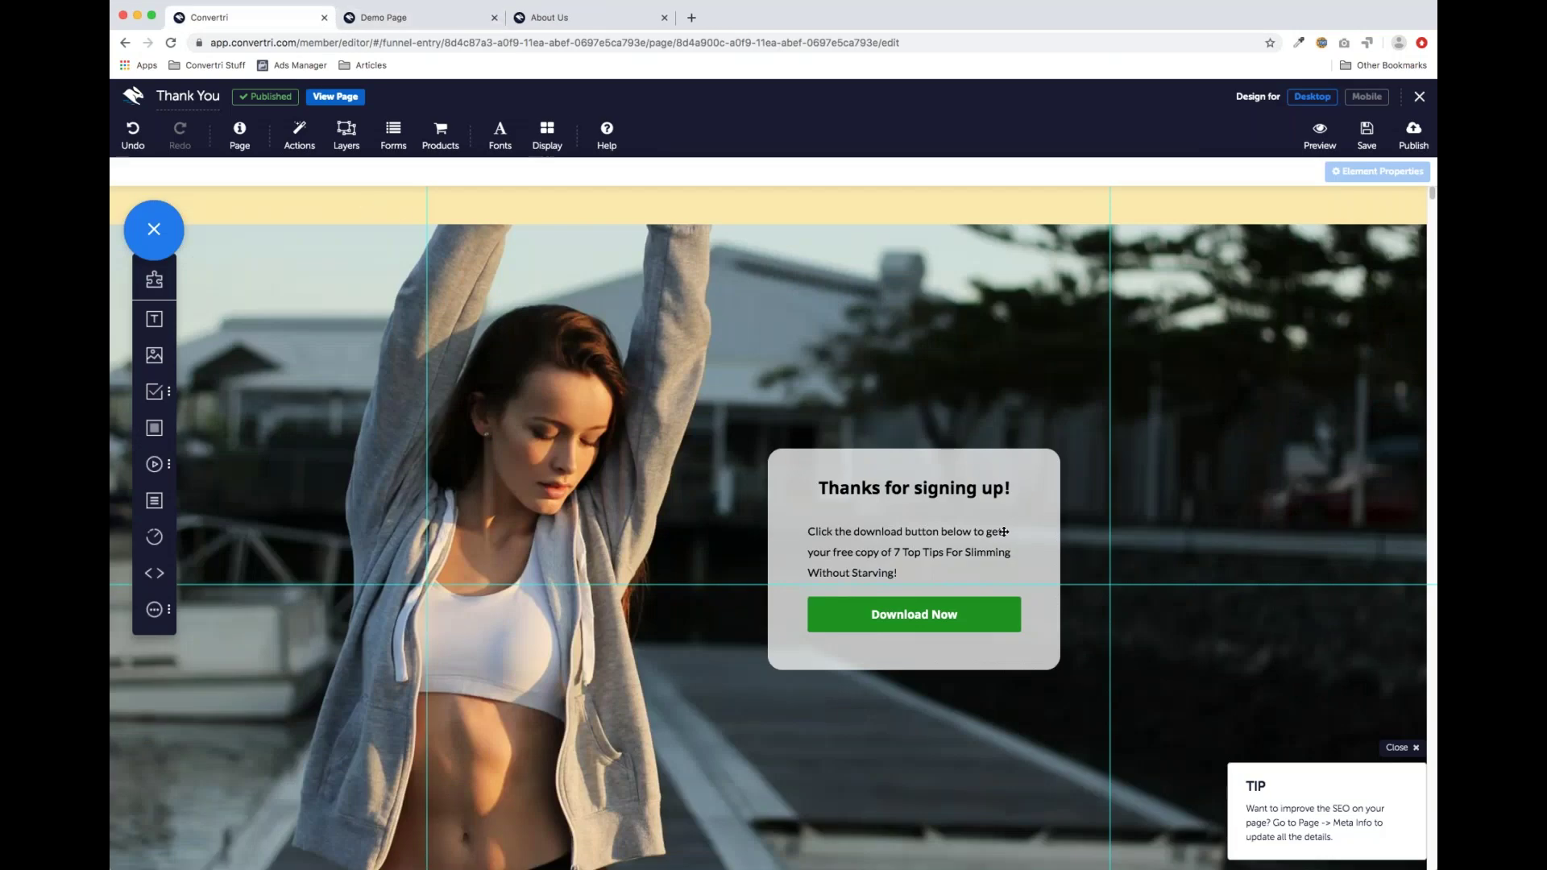
left_click(1420, 96)
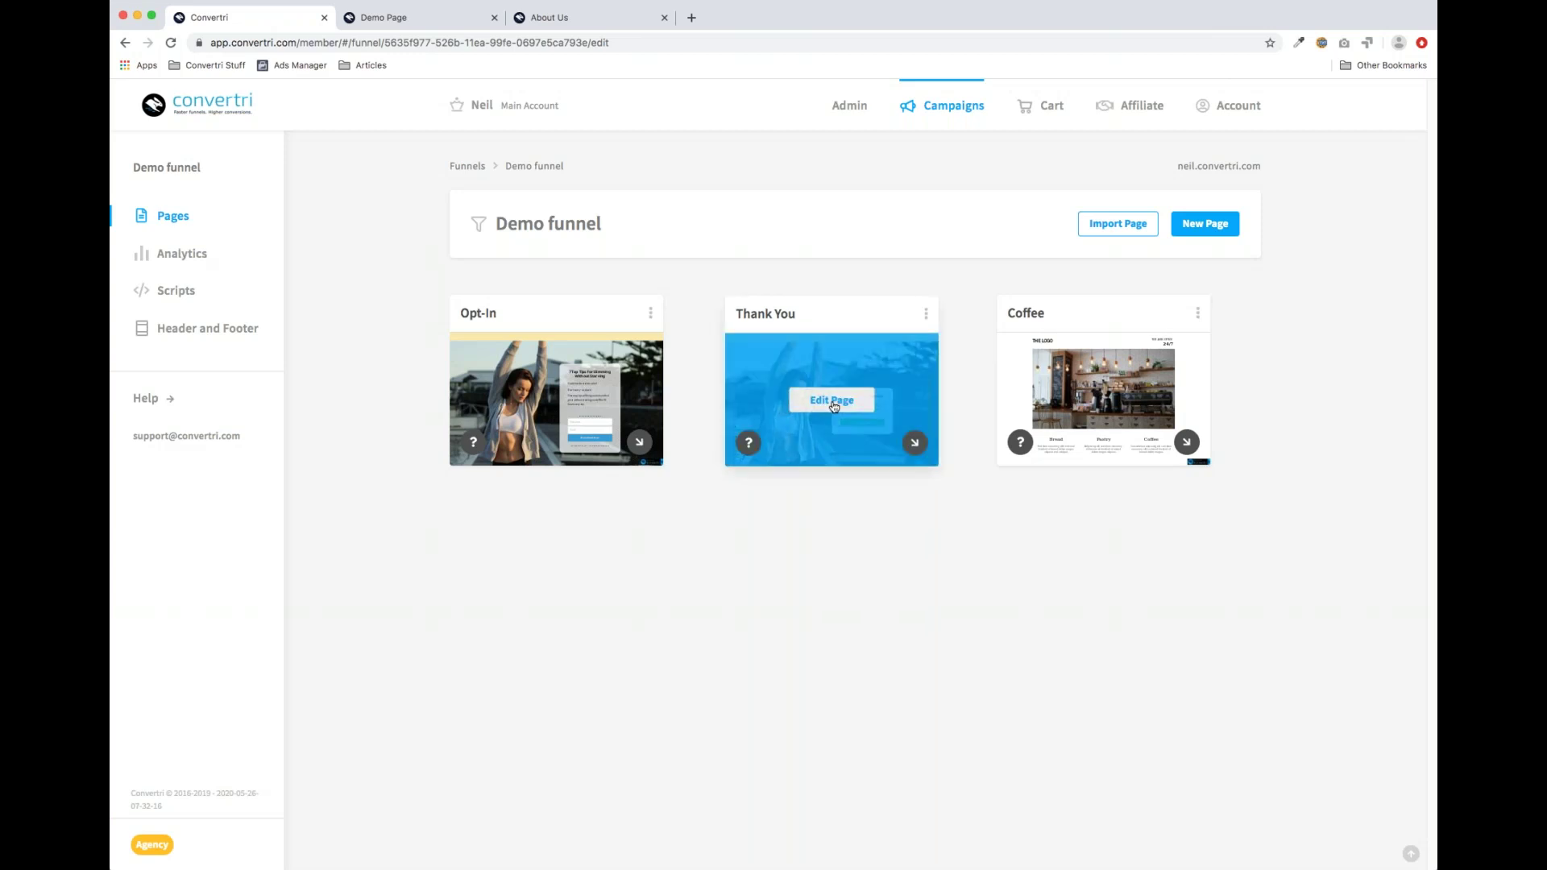
Reopen the Thank You page and try the Download Now button's Force Download on Click option on and off
left_click(820, 422)
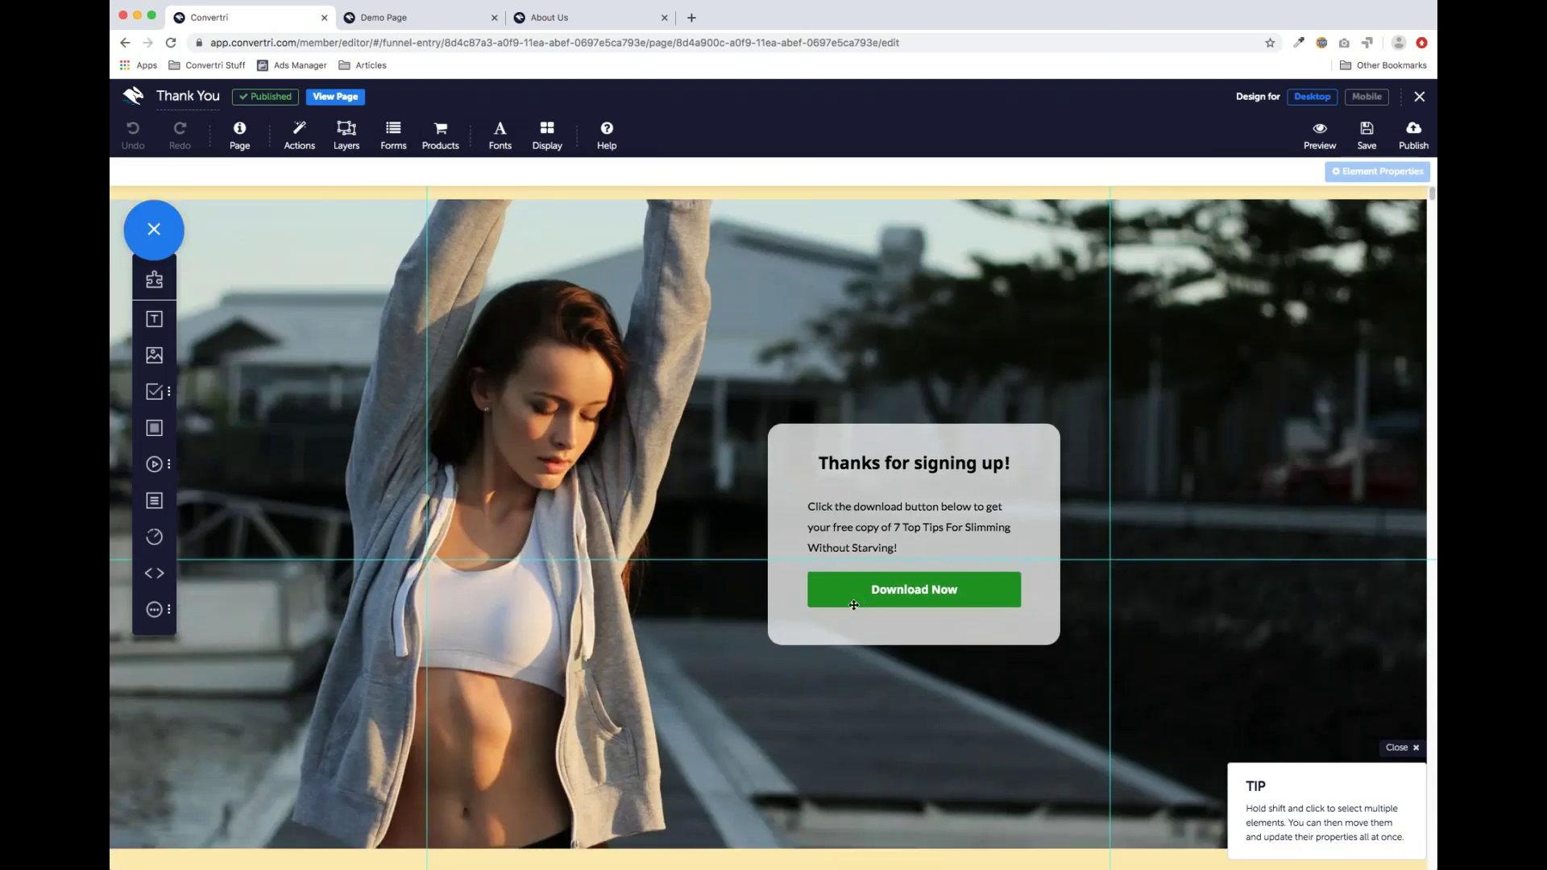
left_click(946, 584)
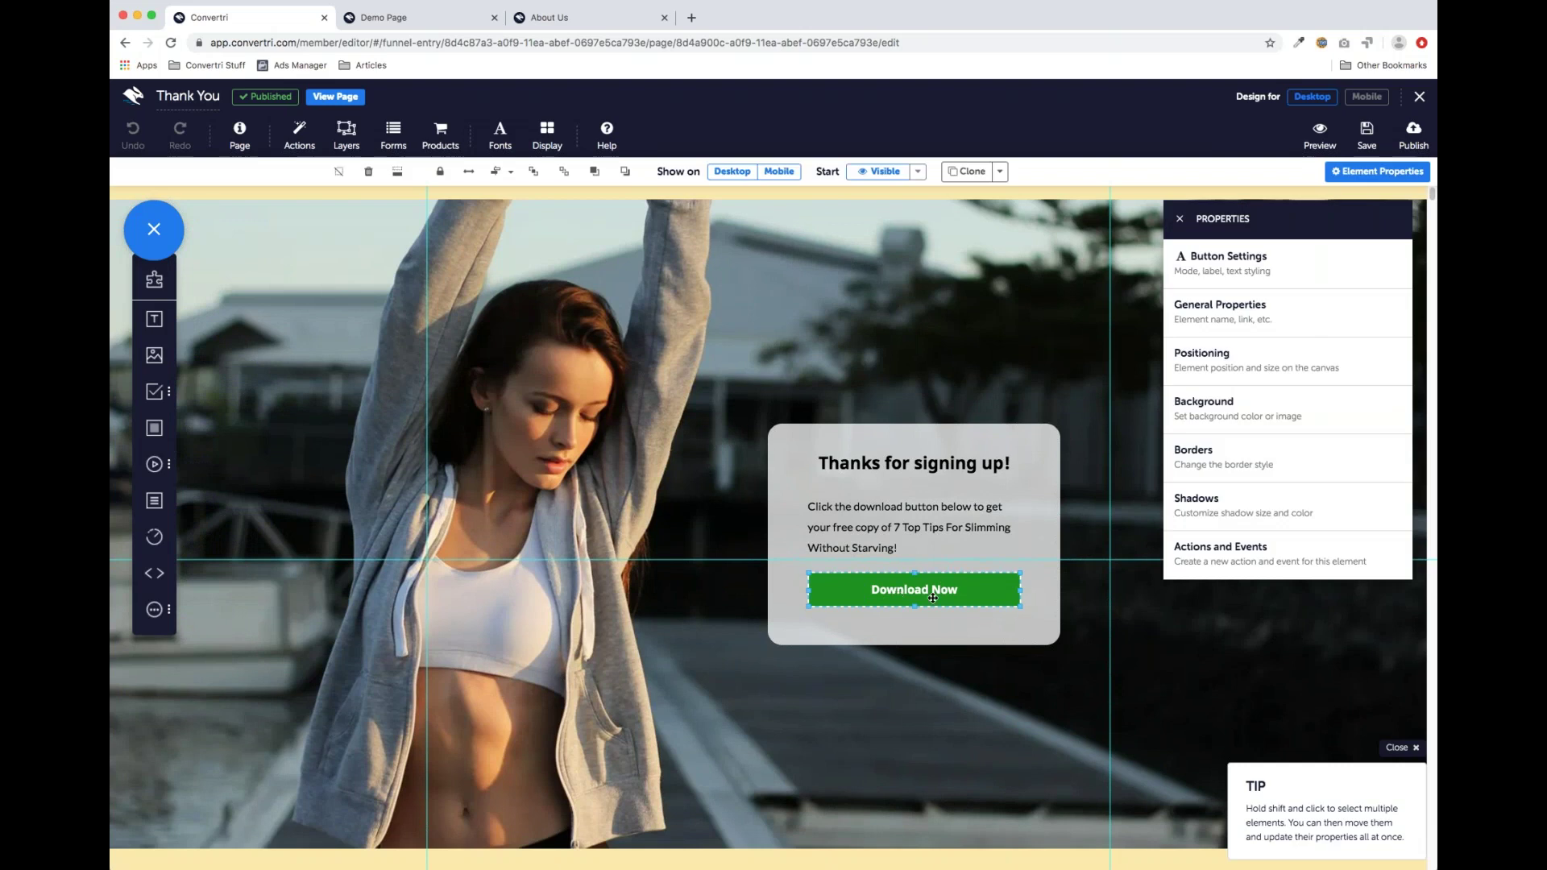
left_click(1248, 273)
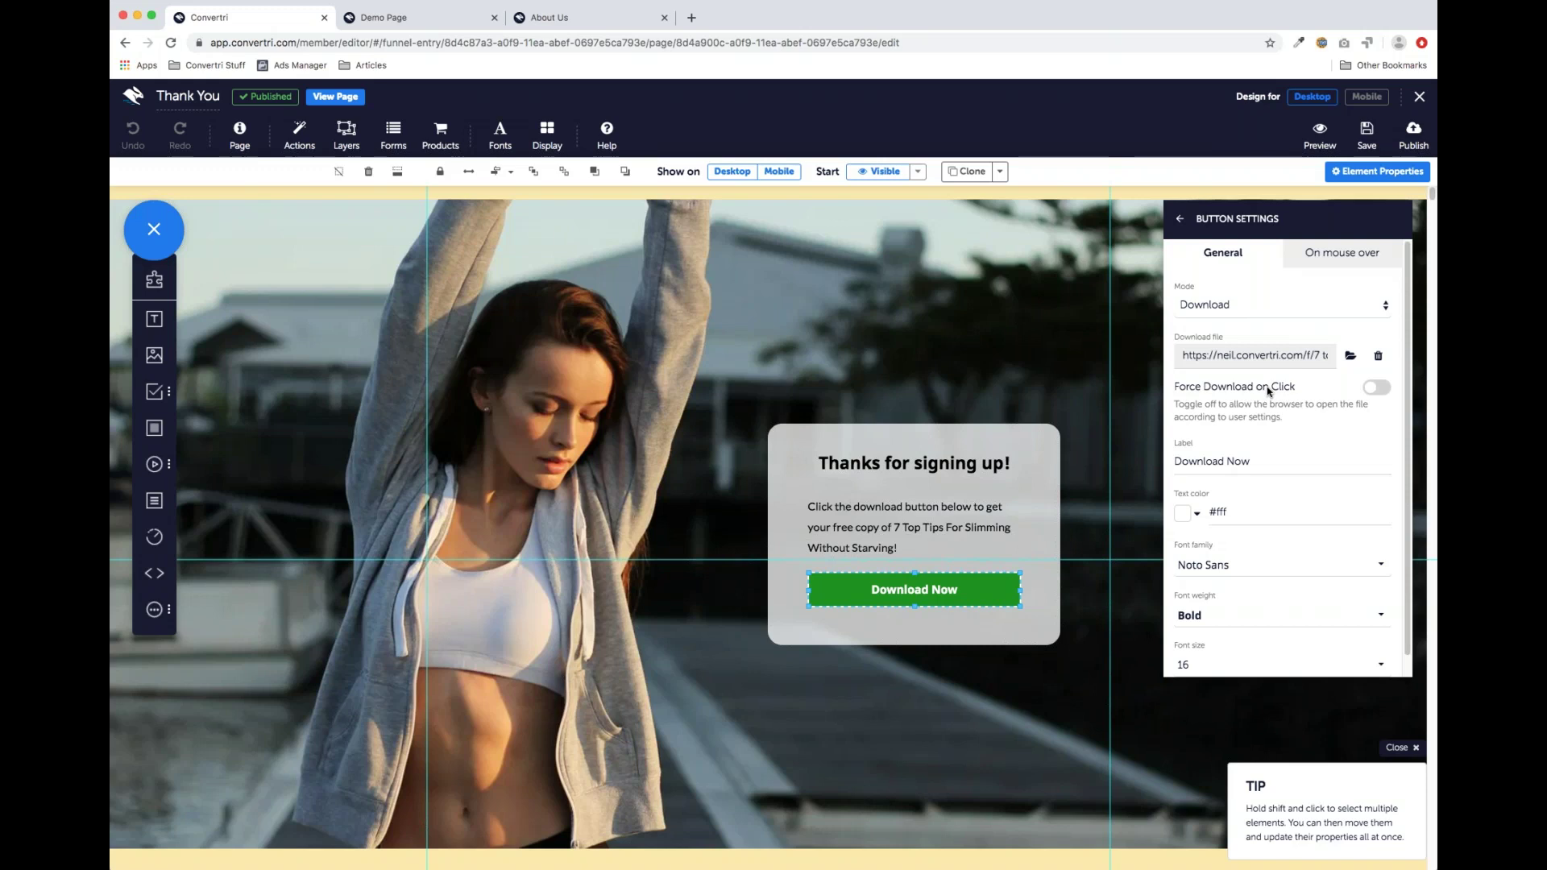
left_click(1377, 393)
left_click(1377, 394)
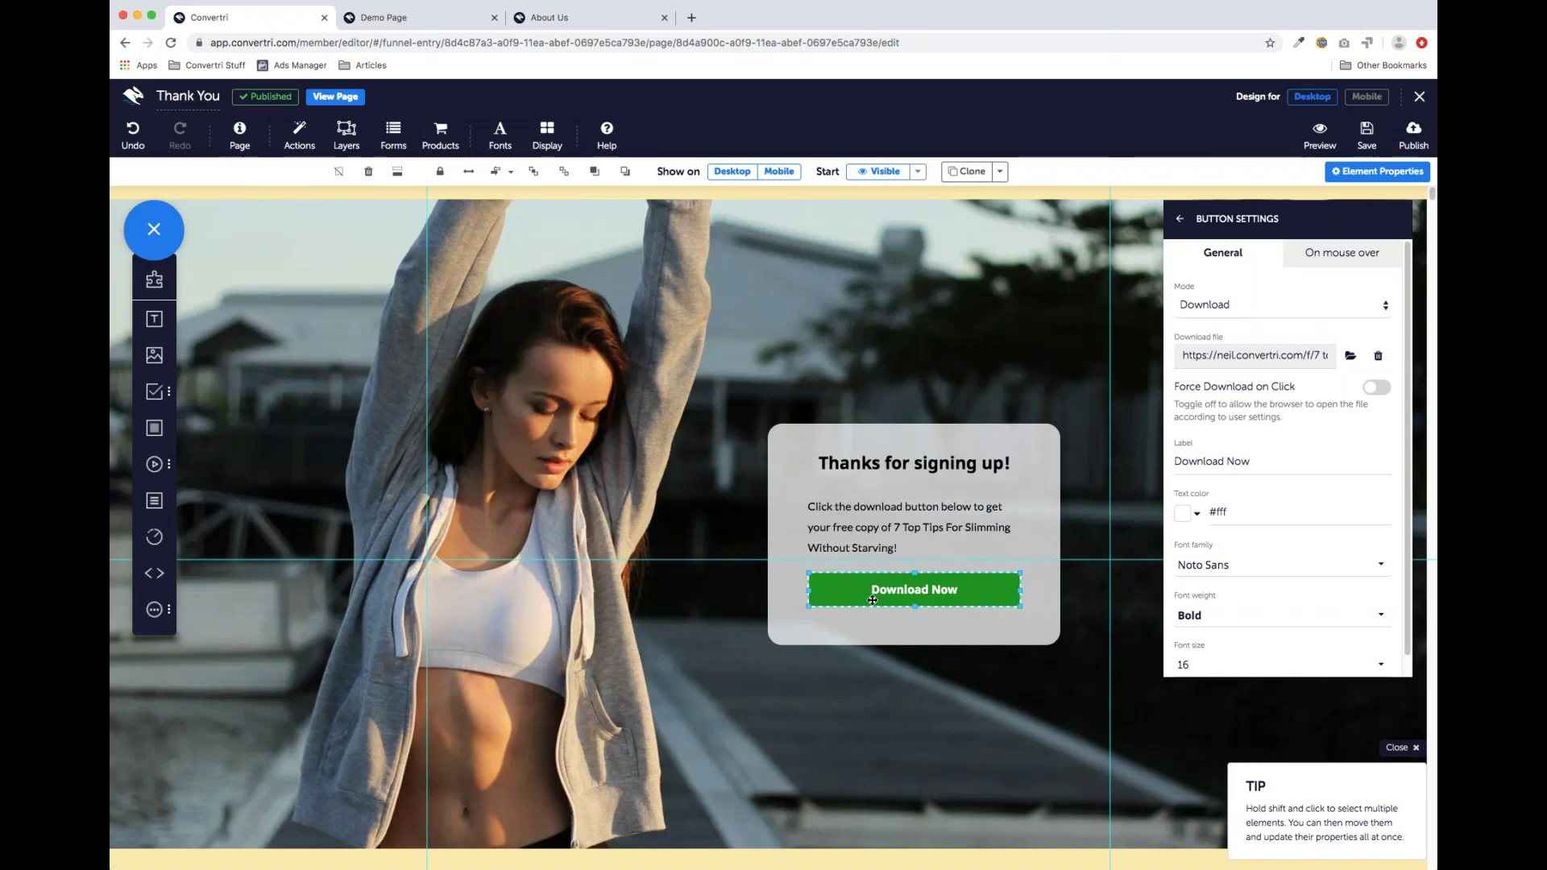
left_click(1378, 387)
left_click(1374, 390)
left_click(1180, 219)
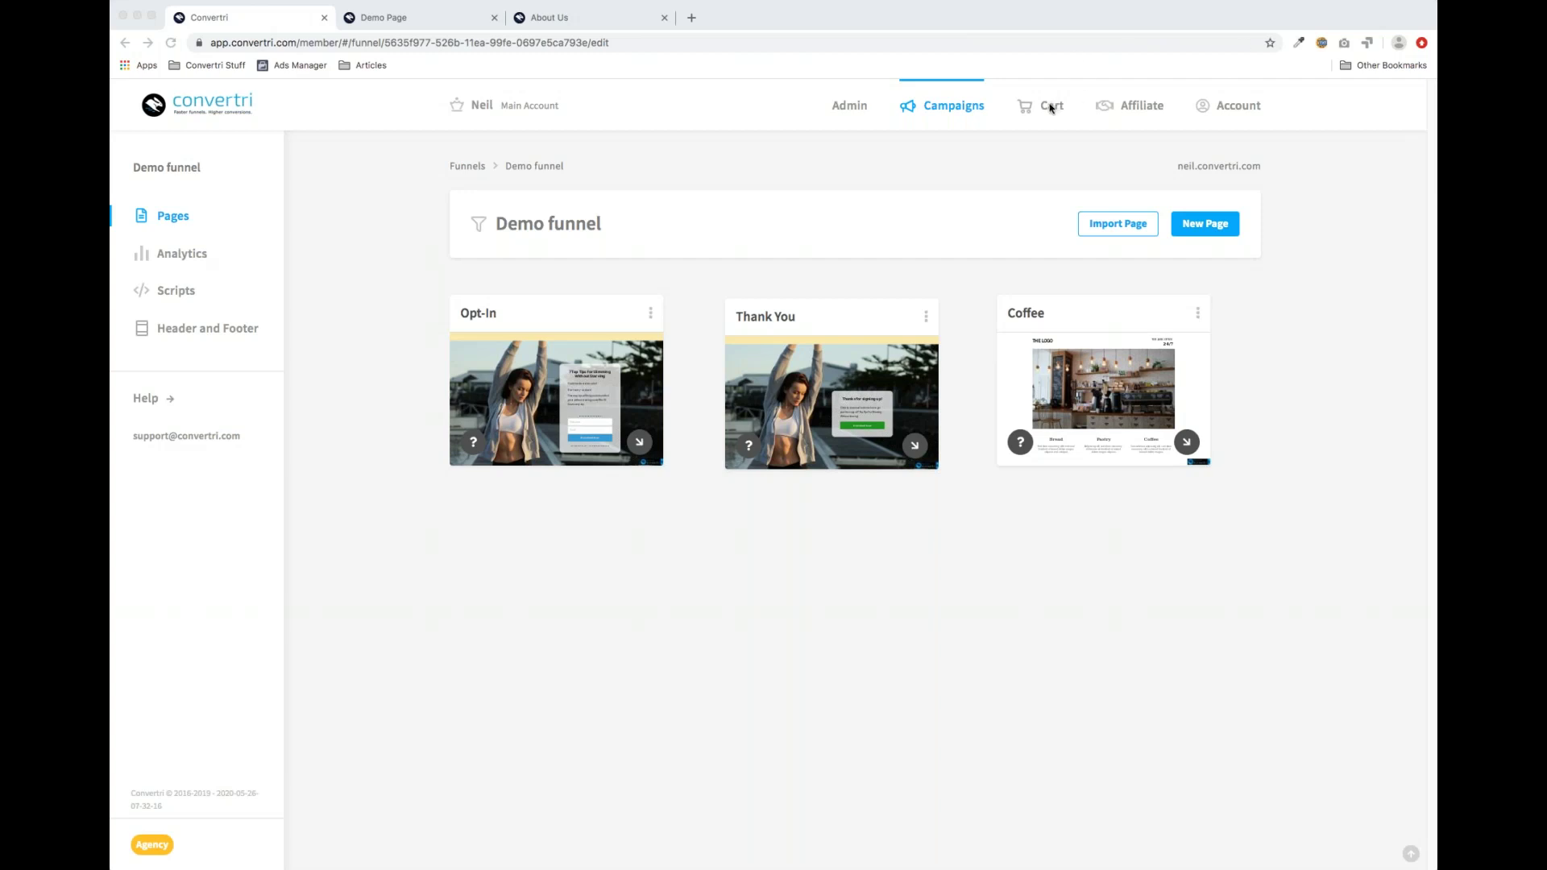
Shift the Thank You page card away from the Opt-In card and draw a connecting arrow from Opt-In to Thank You
left_click(834, 590)
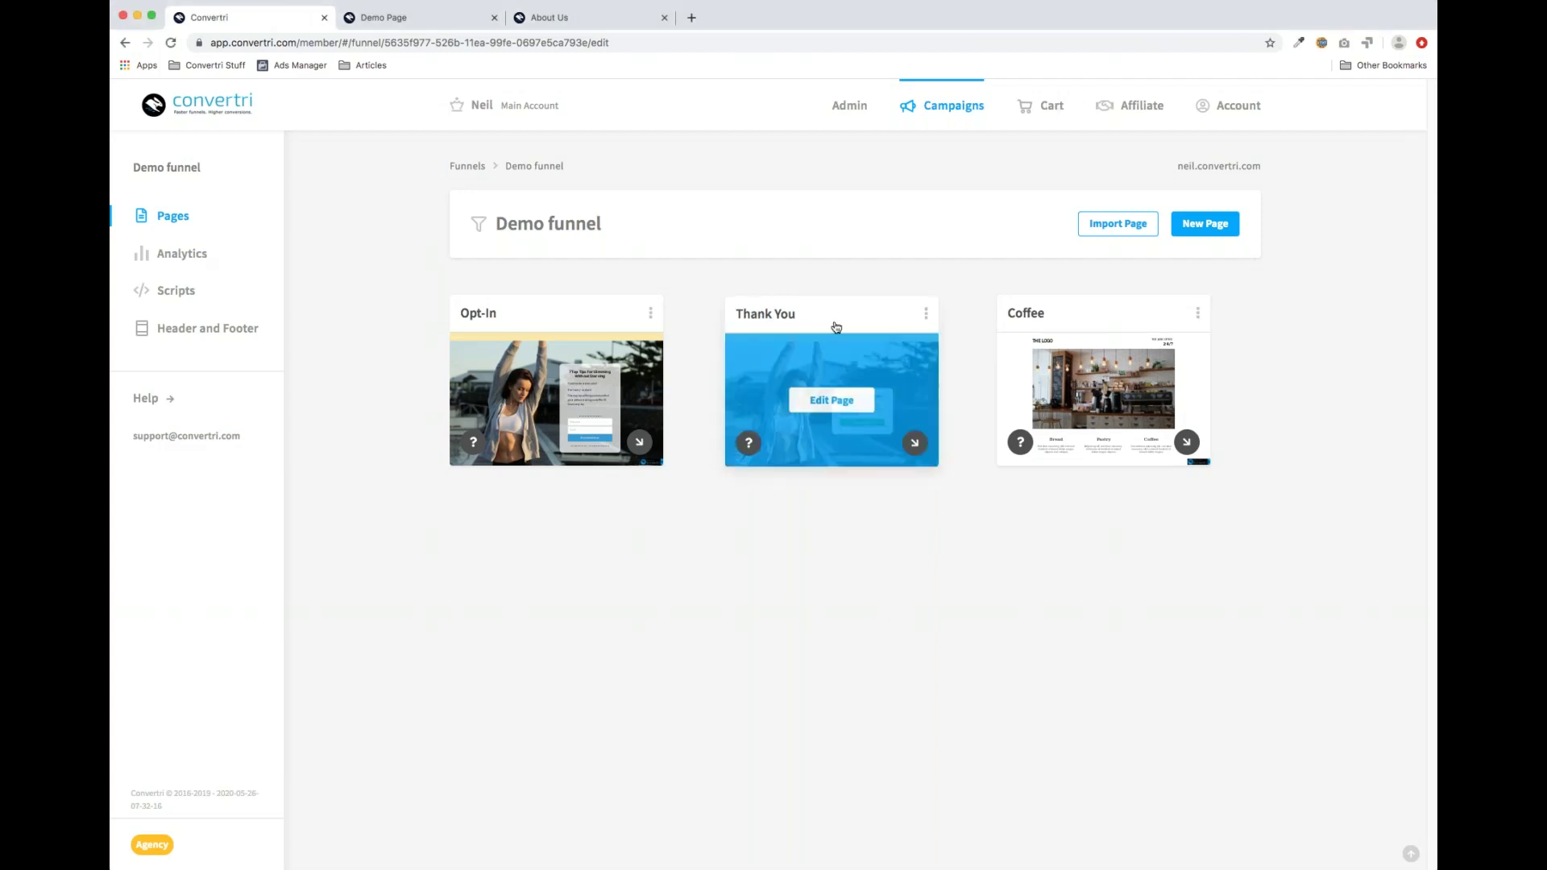
left_click_drag(851, 318, 860, 317)
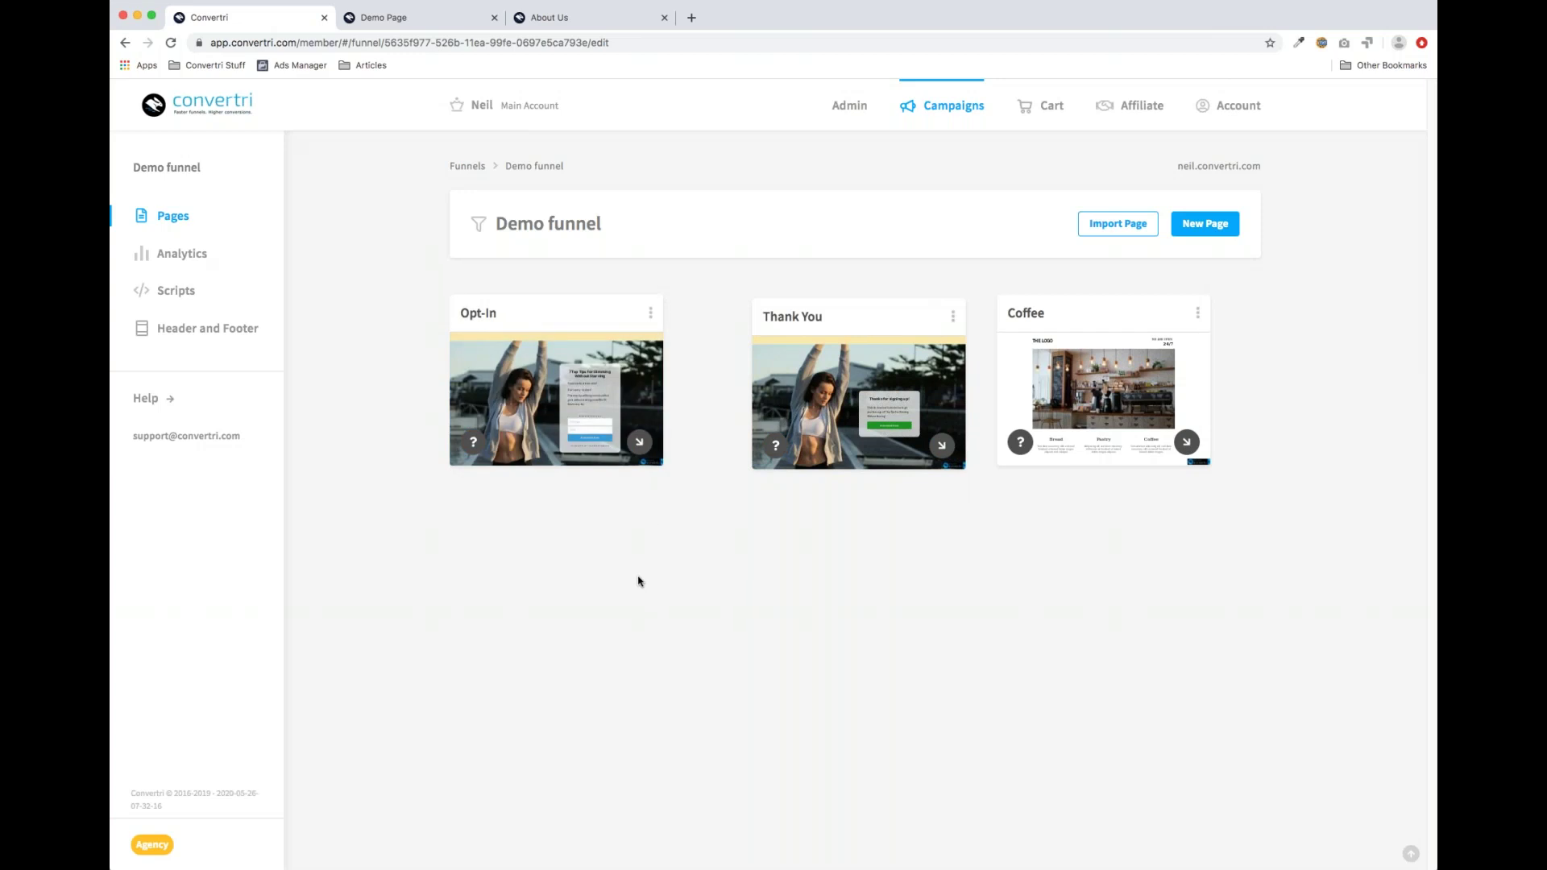
mouse_move(669, 399)
left_mouse_down()
mouse_move(812, 416)
mouse_move(802, 368)
mouse_move(766, 433)
mouse_move(657, 453)
mouse_move(746, 440)
mouse_move(810, 372)
mouse_move(807, 398)
mouse_move(830, 384)
left_mouse_up()
Open the Opt-In page in the editor and open its form configuration
mouse_move(591, 375)
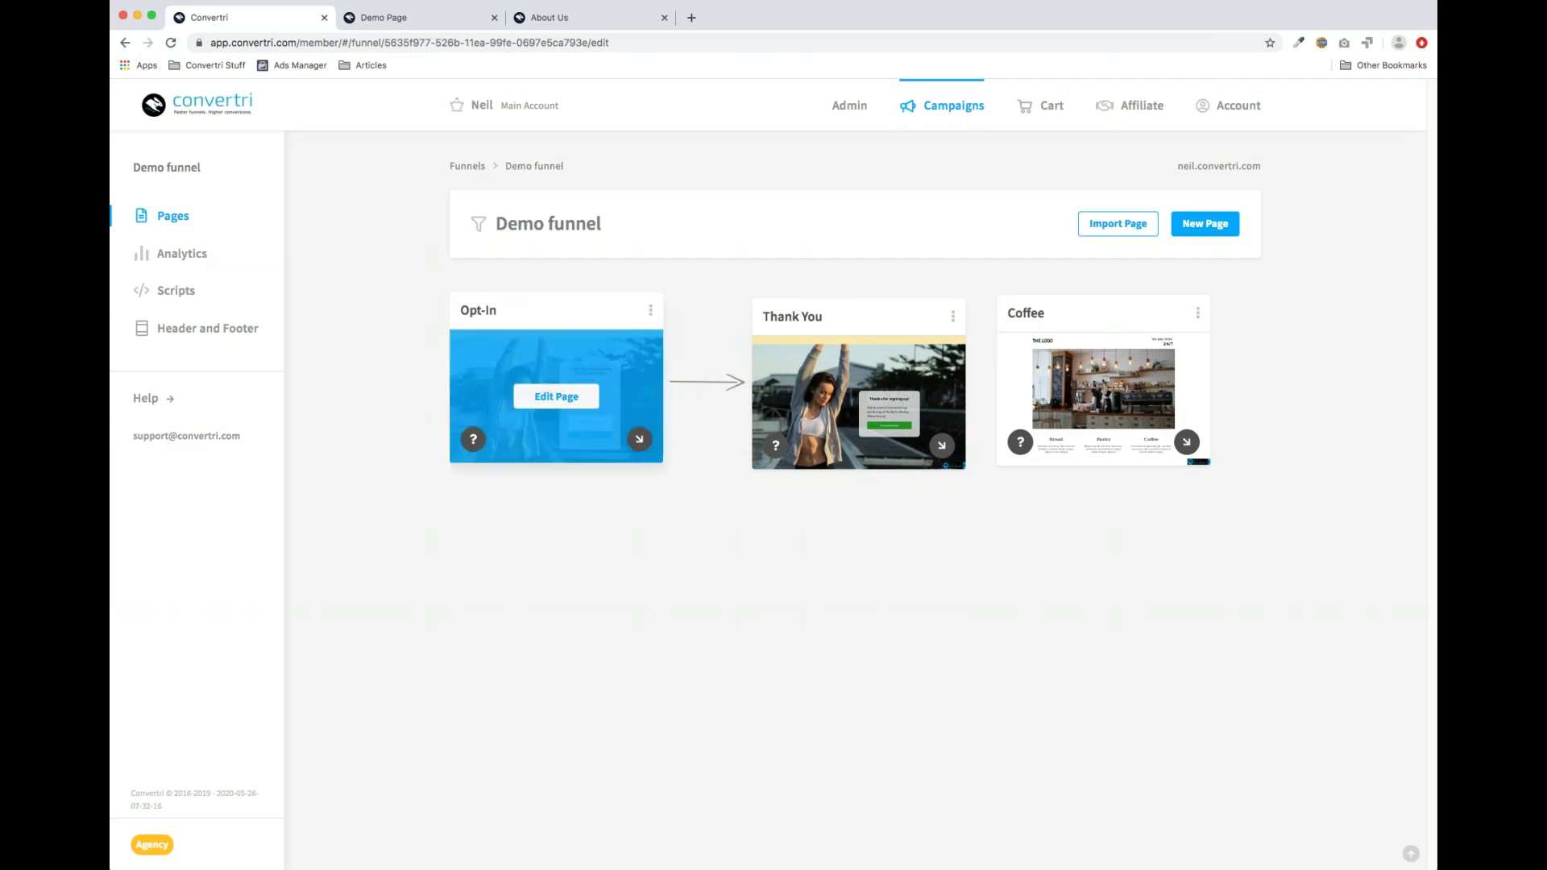
mouse_move(890, 381)
left_click(560, 401)
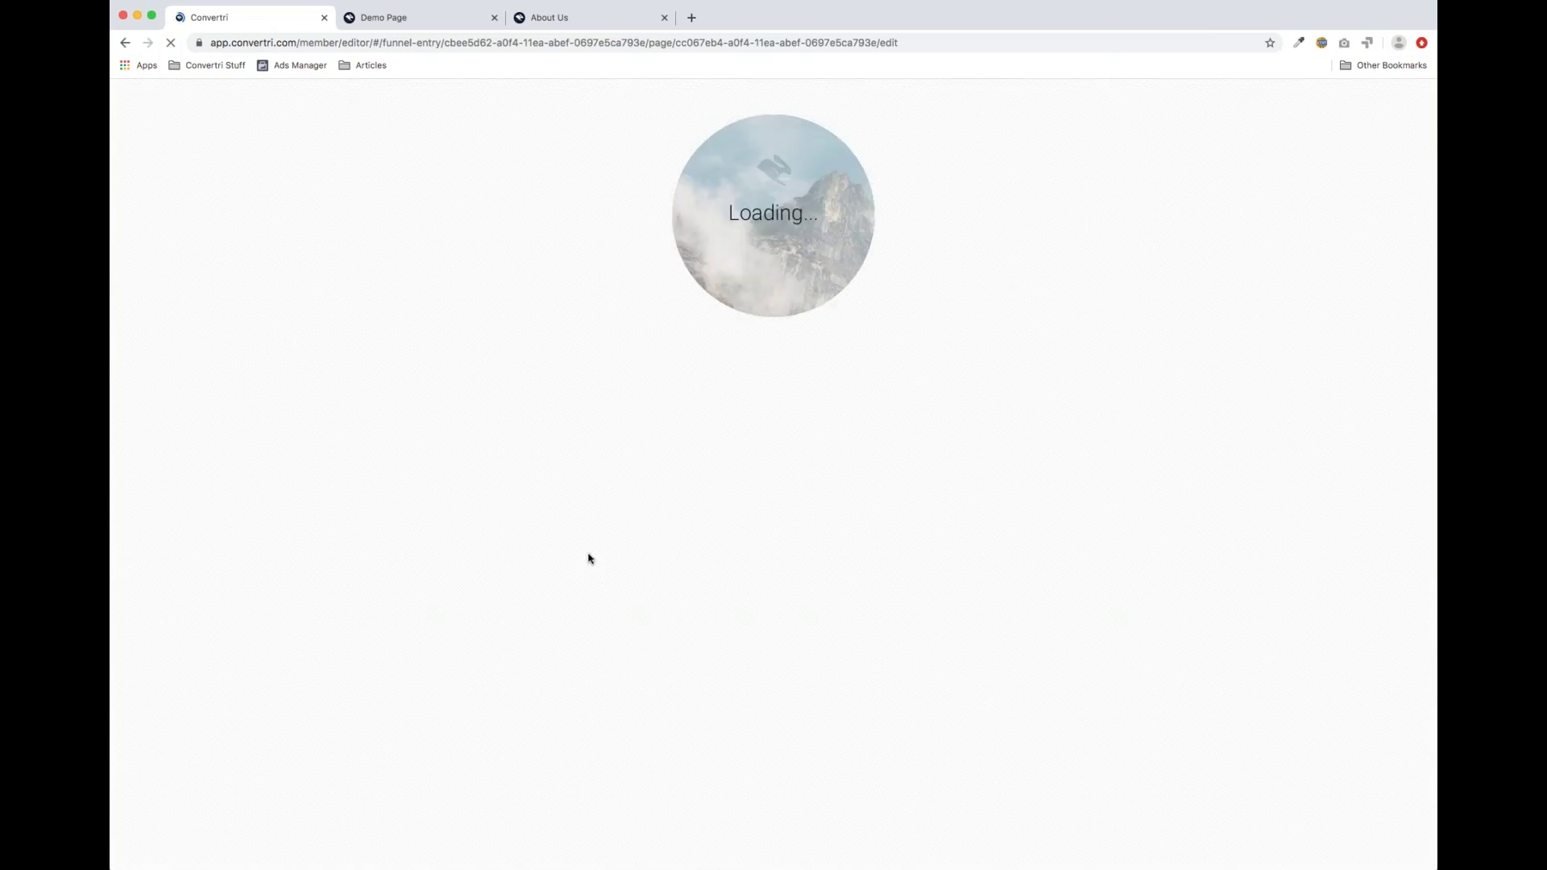
scroll(785, 524, "down", 1)
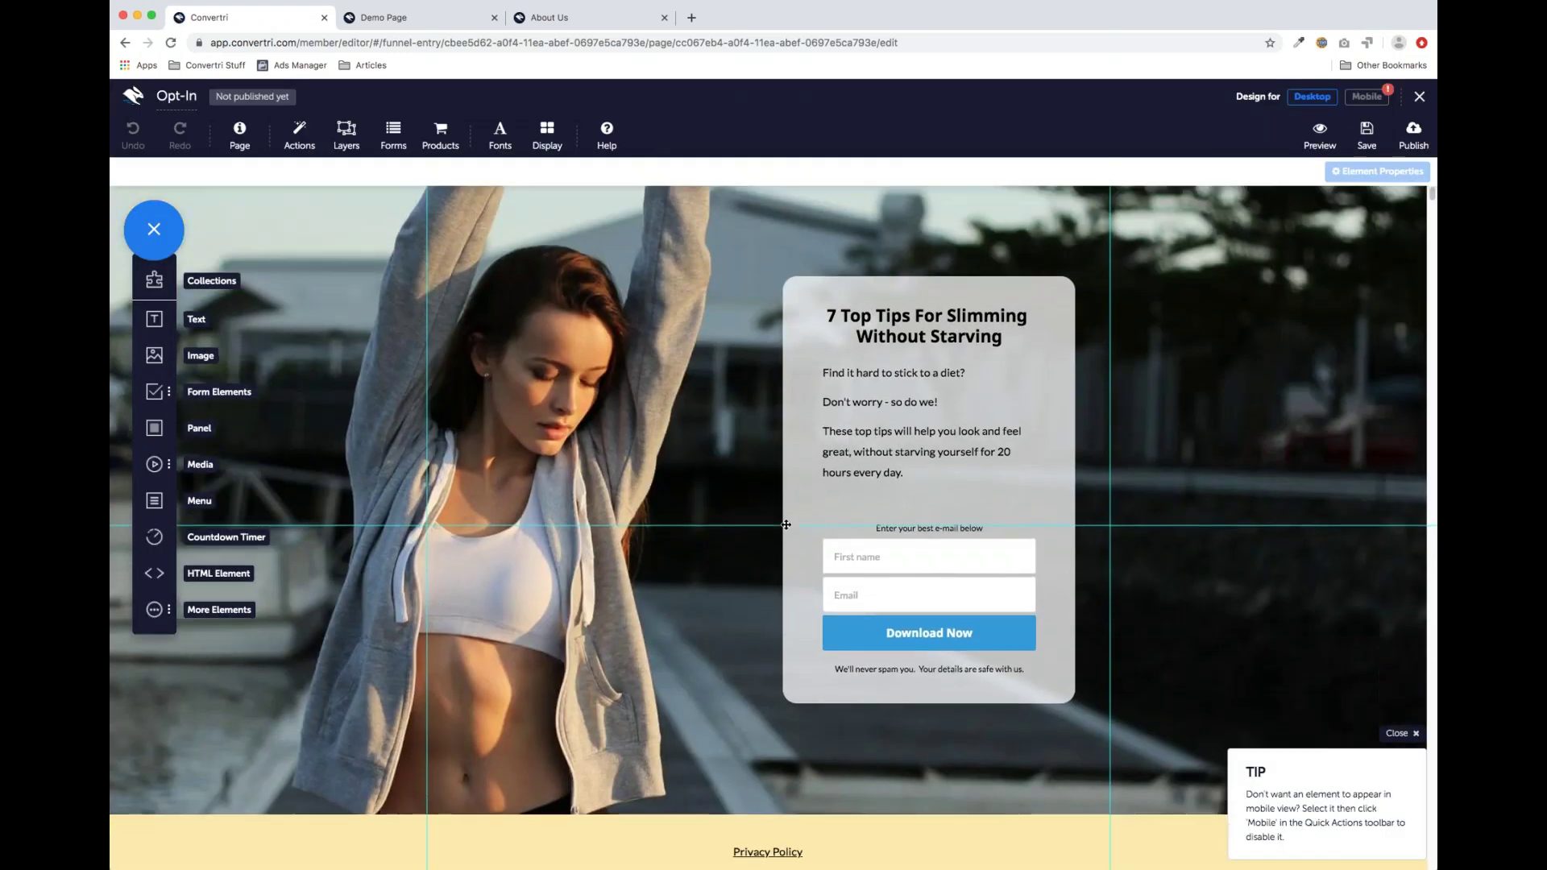
scroll(786, 525, "up", 1)
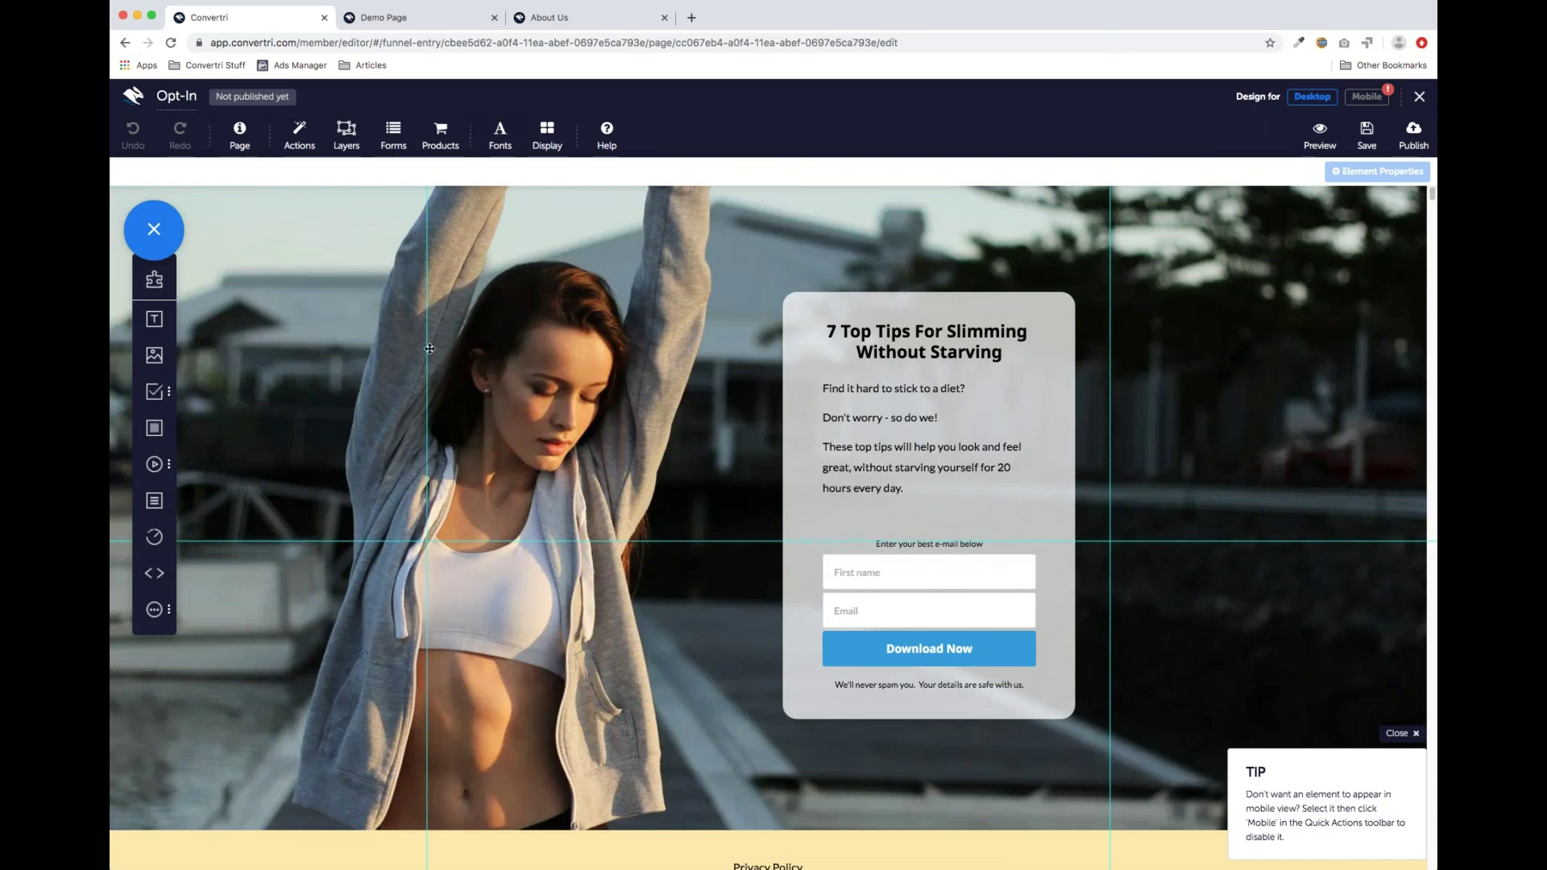
scroll(430, 348, "up", 1)
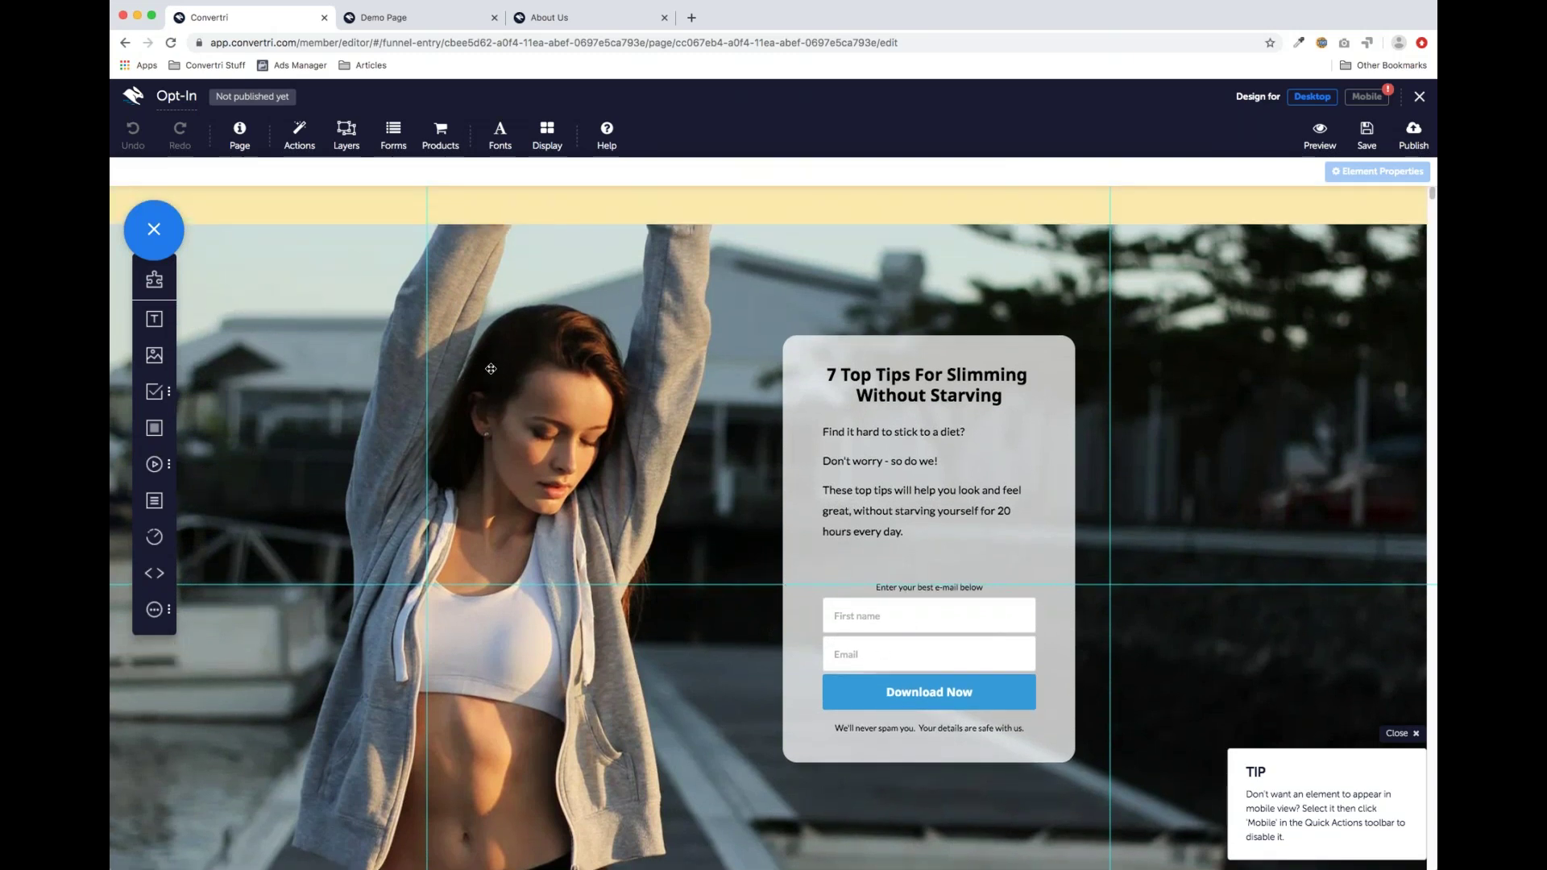
left_click(393, 137)
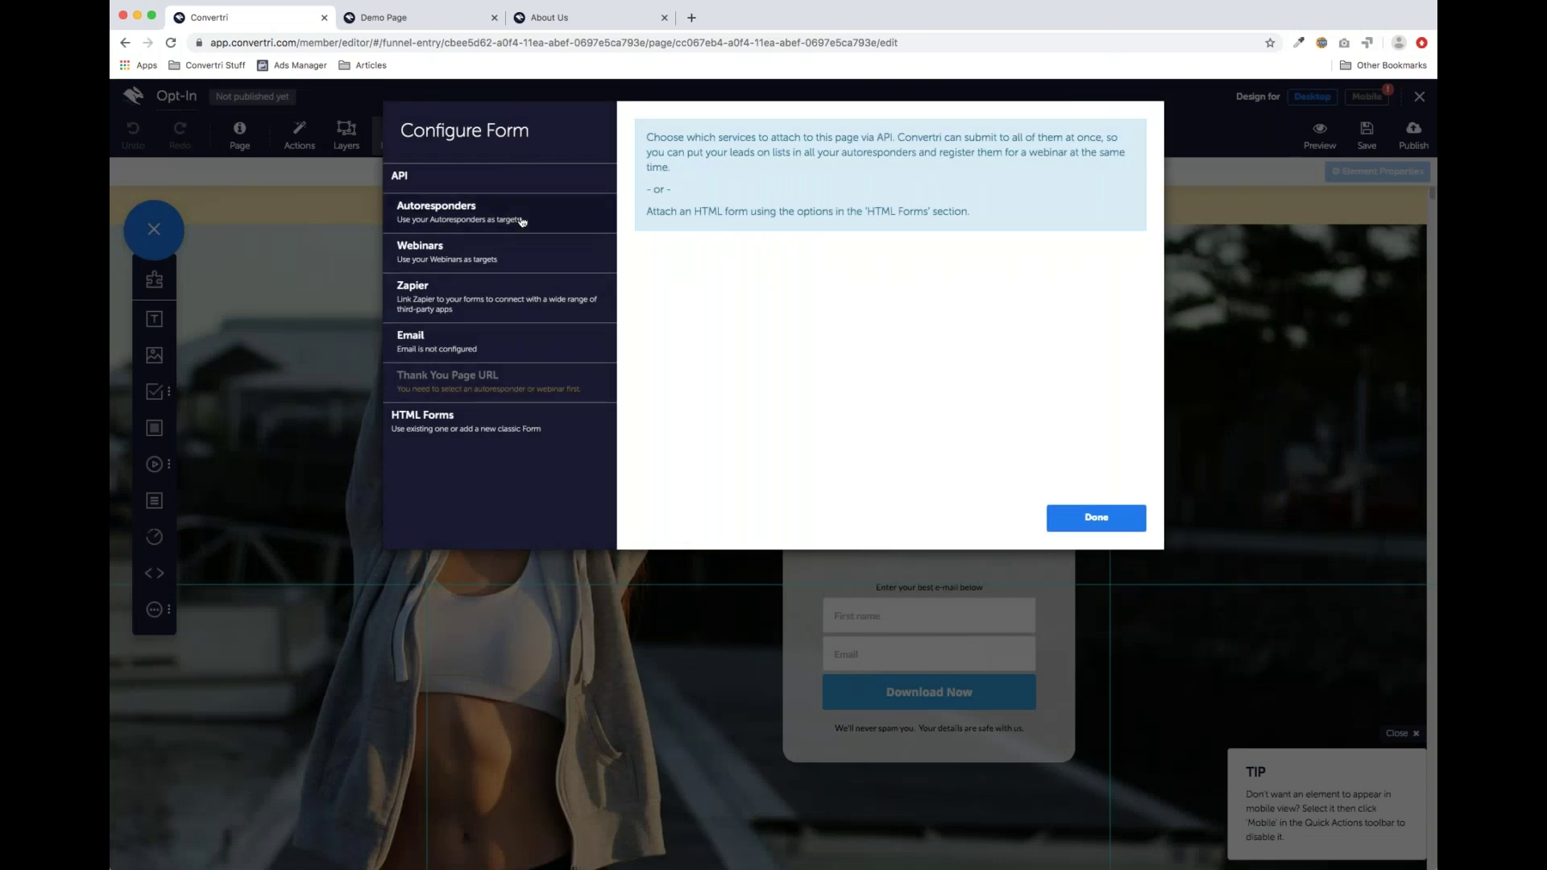
Attach MailChimp as the form's autoresponder and choose the Dev/Test - Signup list for prospects
left_click(484, 218)
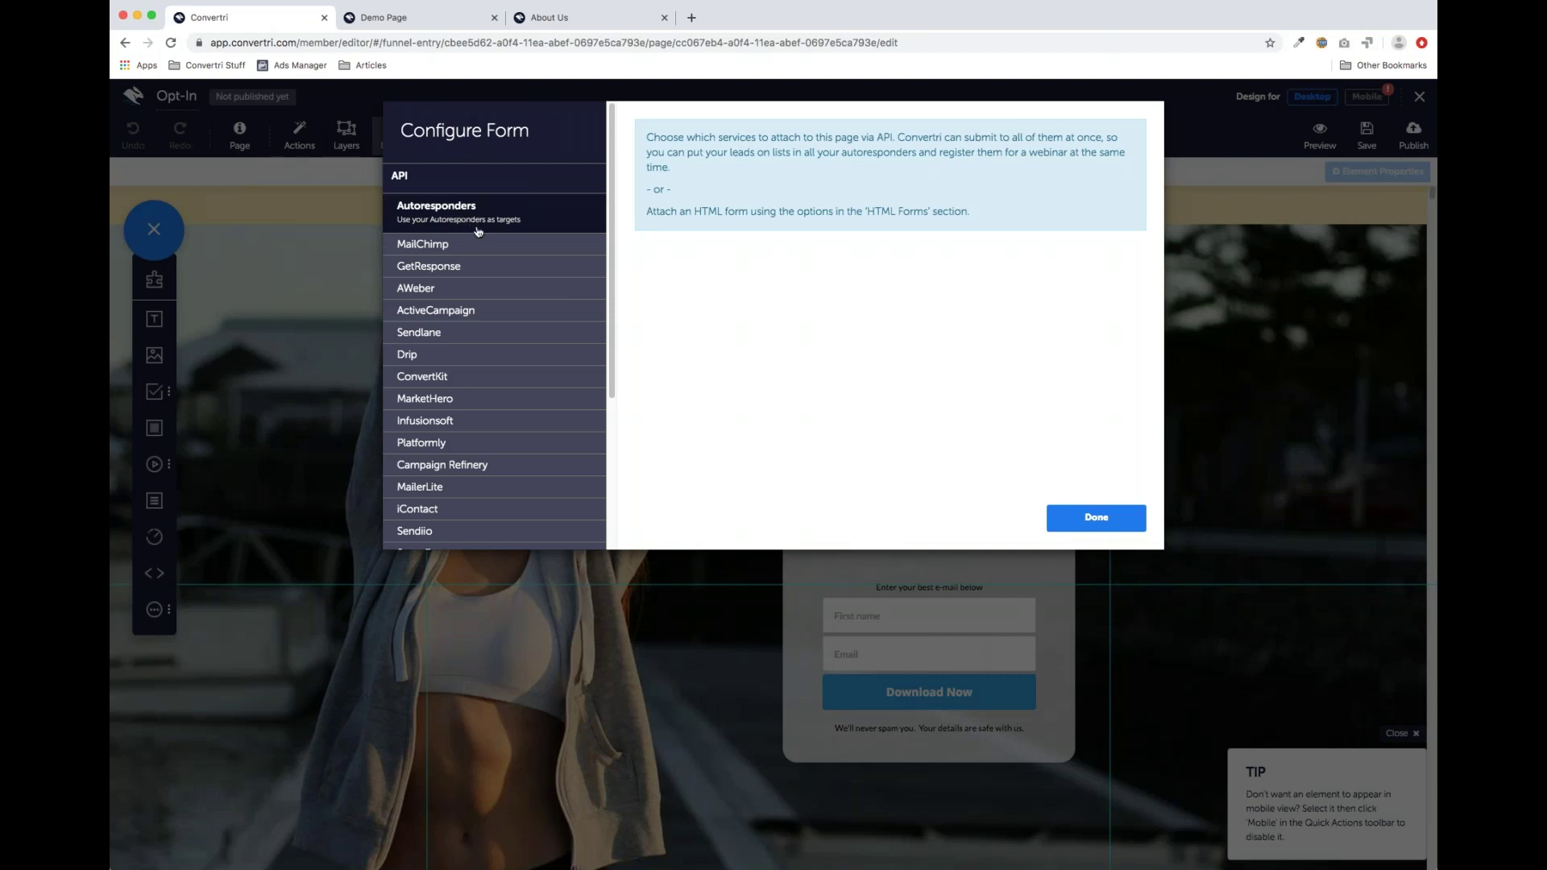
left_click(469, 253)
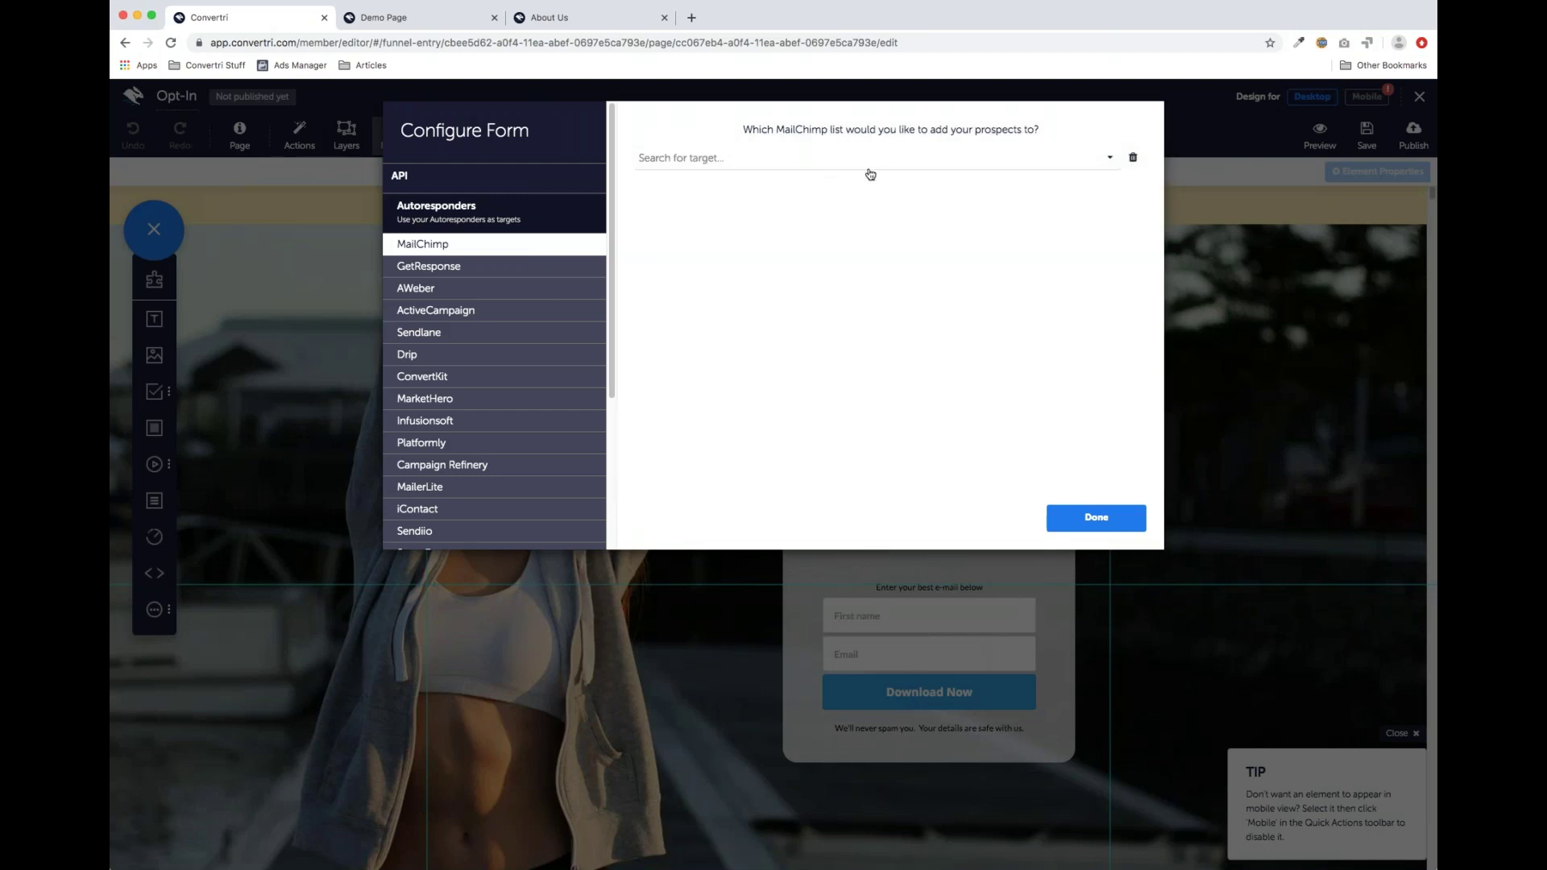
left_click(1030, 161)
scroll(890, 230, "down", 5)
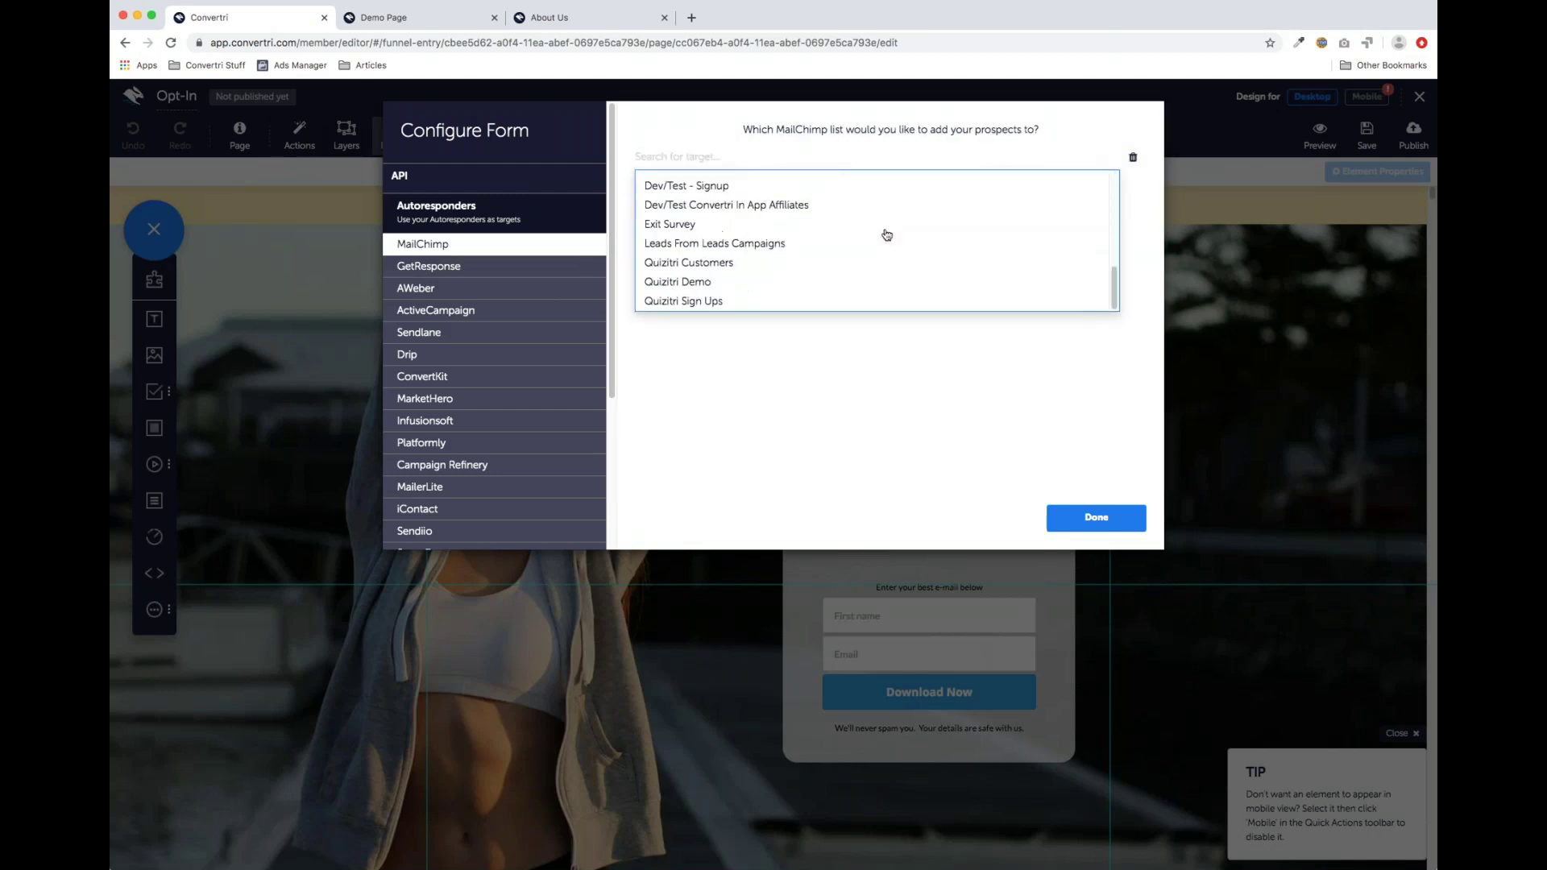
left_click(716, 190)
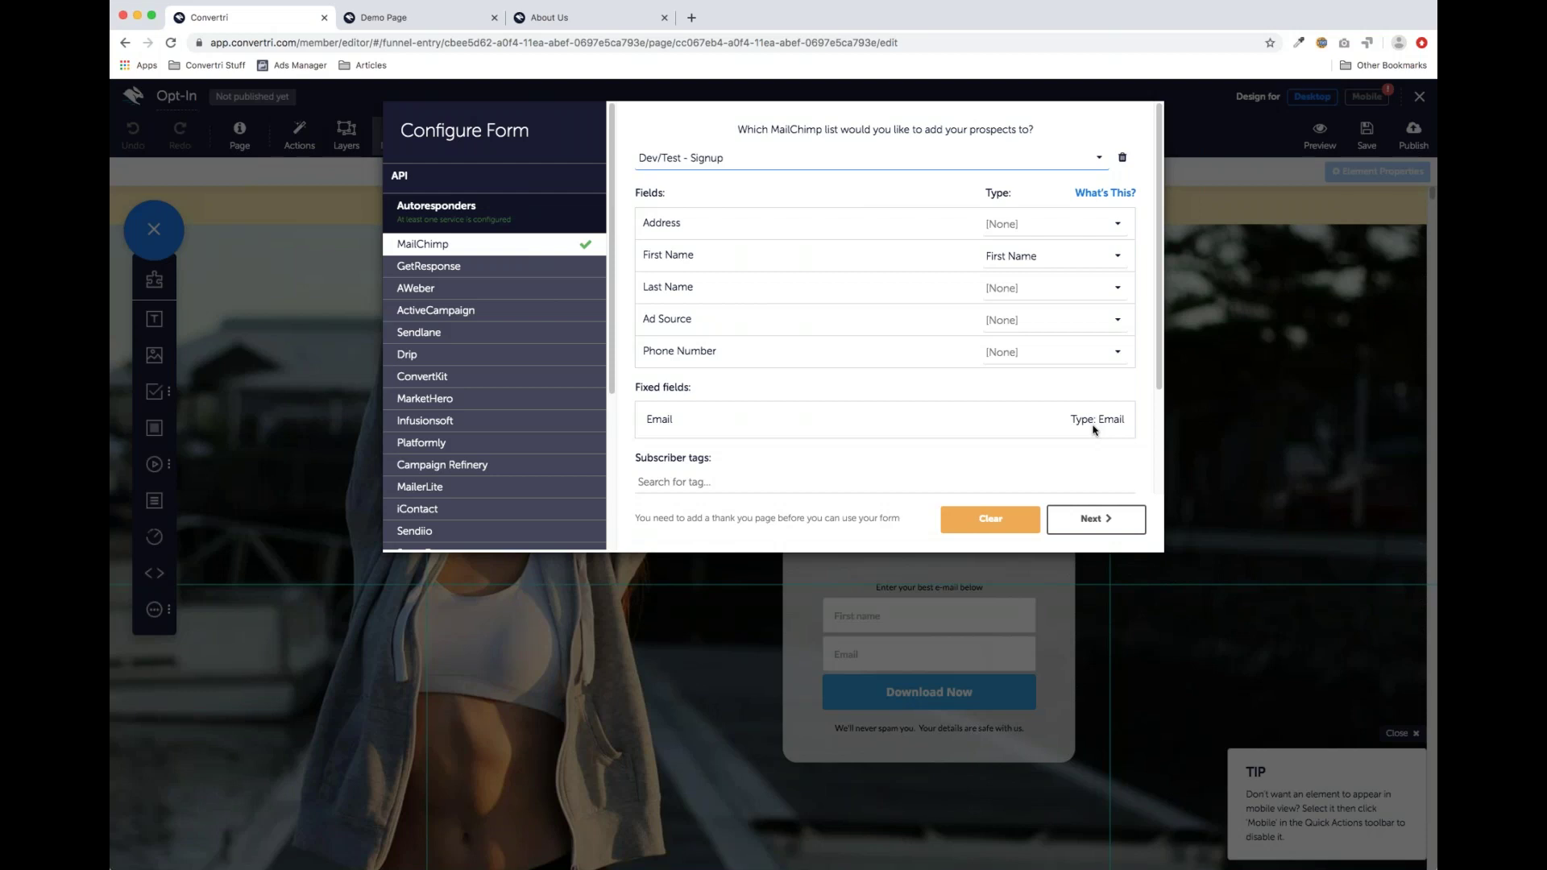
Keep Last Name mapped to [None] and First Name mapped to First Name, and continue to the thank you page redirect settings
left_click(1100, 290)
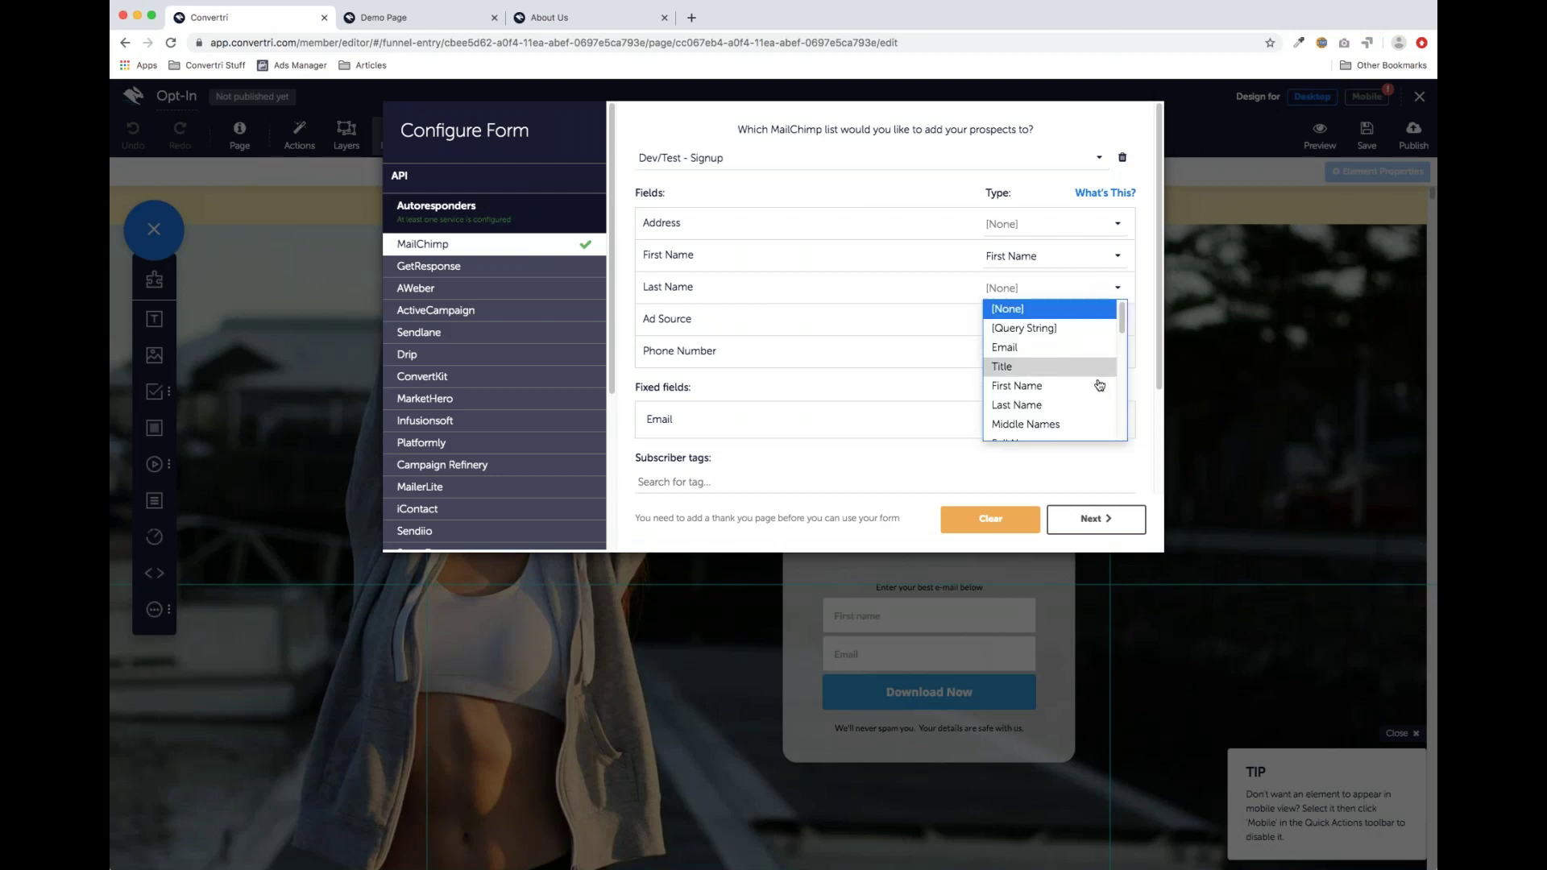
left_click(1096, 316)
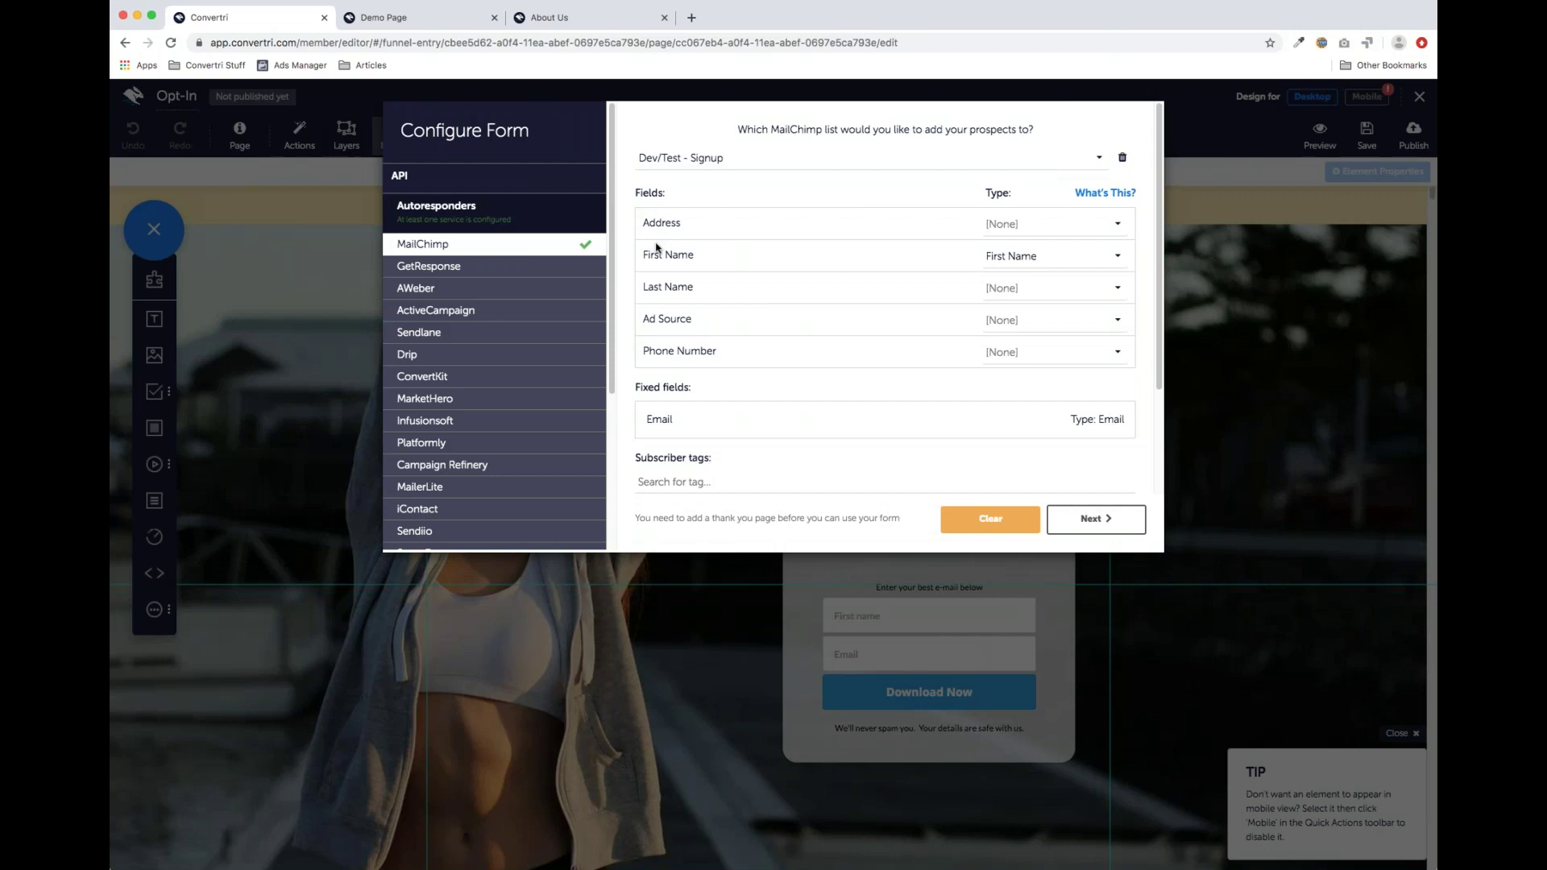
left_click(1042, 259)
scroll(1071, 369, "down", 2)
scroll(1071, 370, "up", 2)
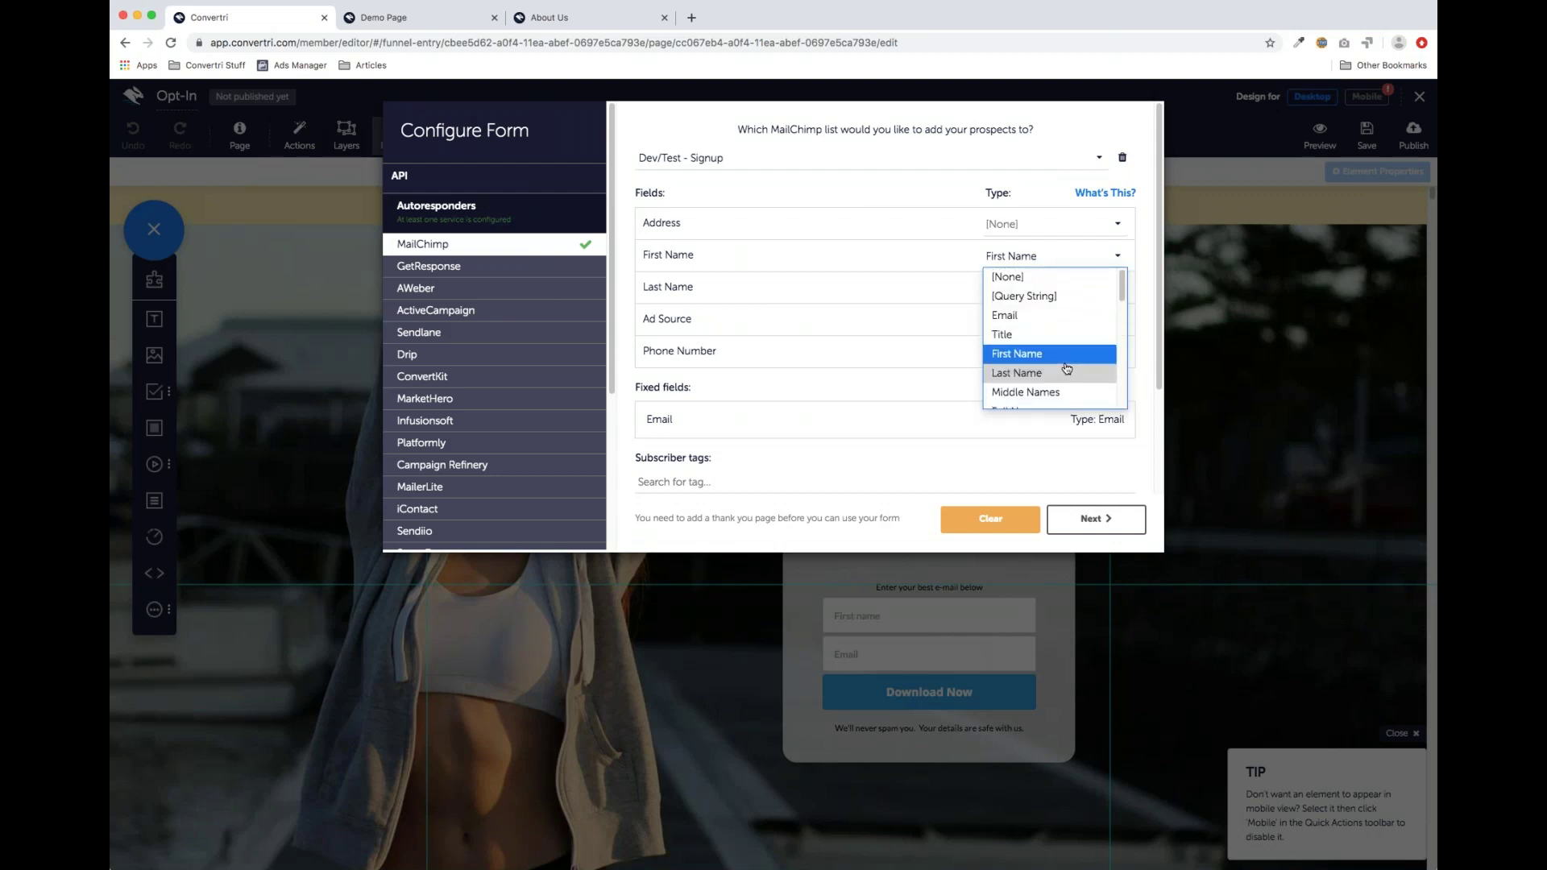
left_click(1007, 357)
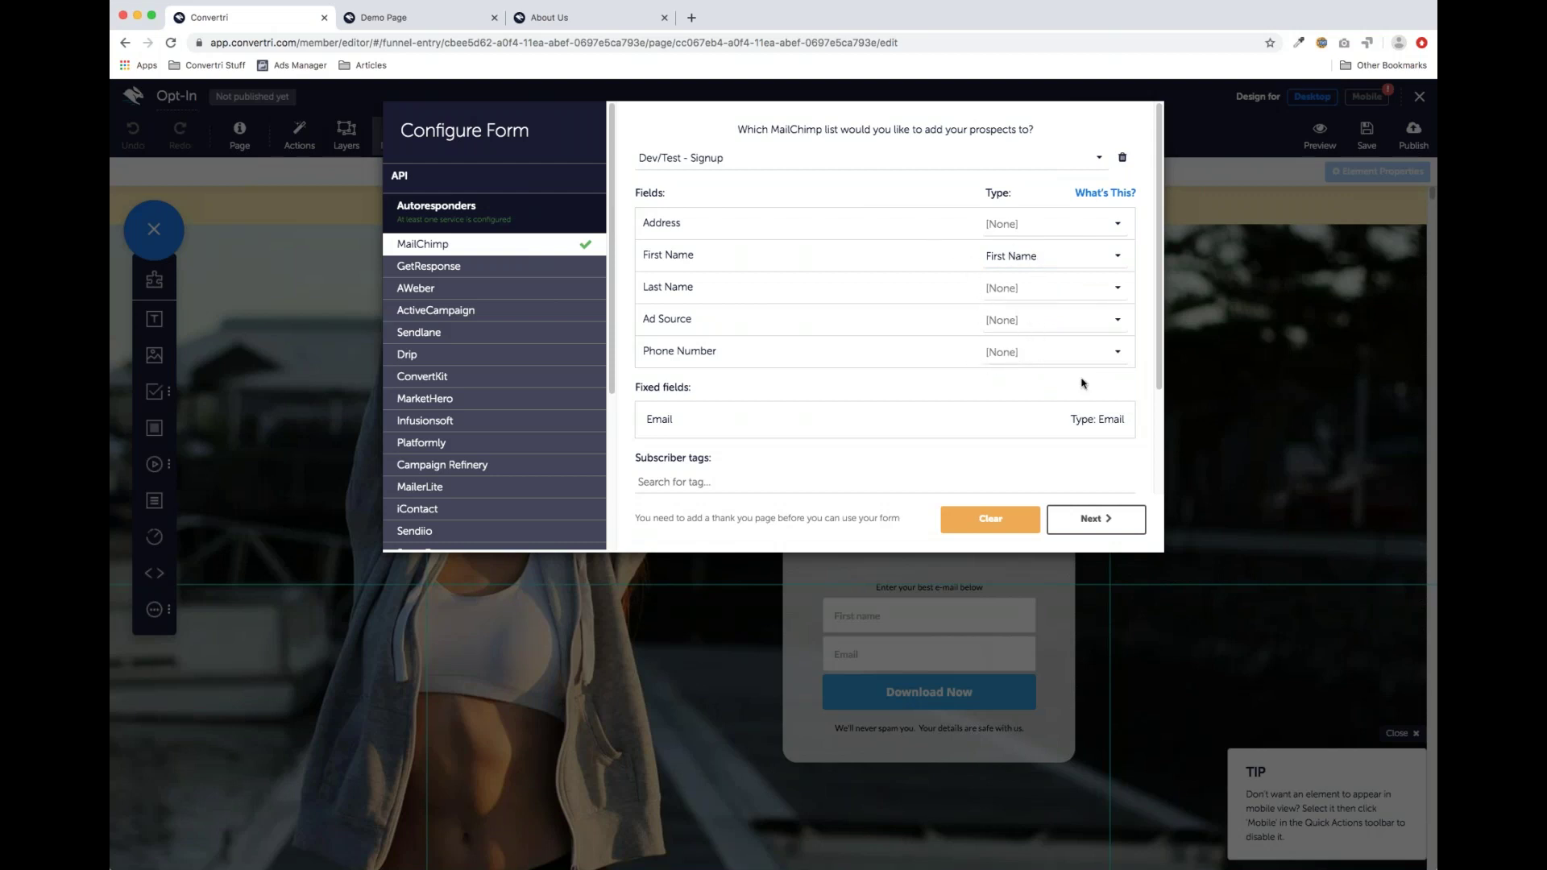
left_click(1110, 531)
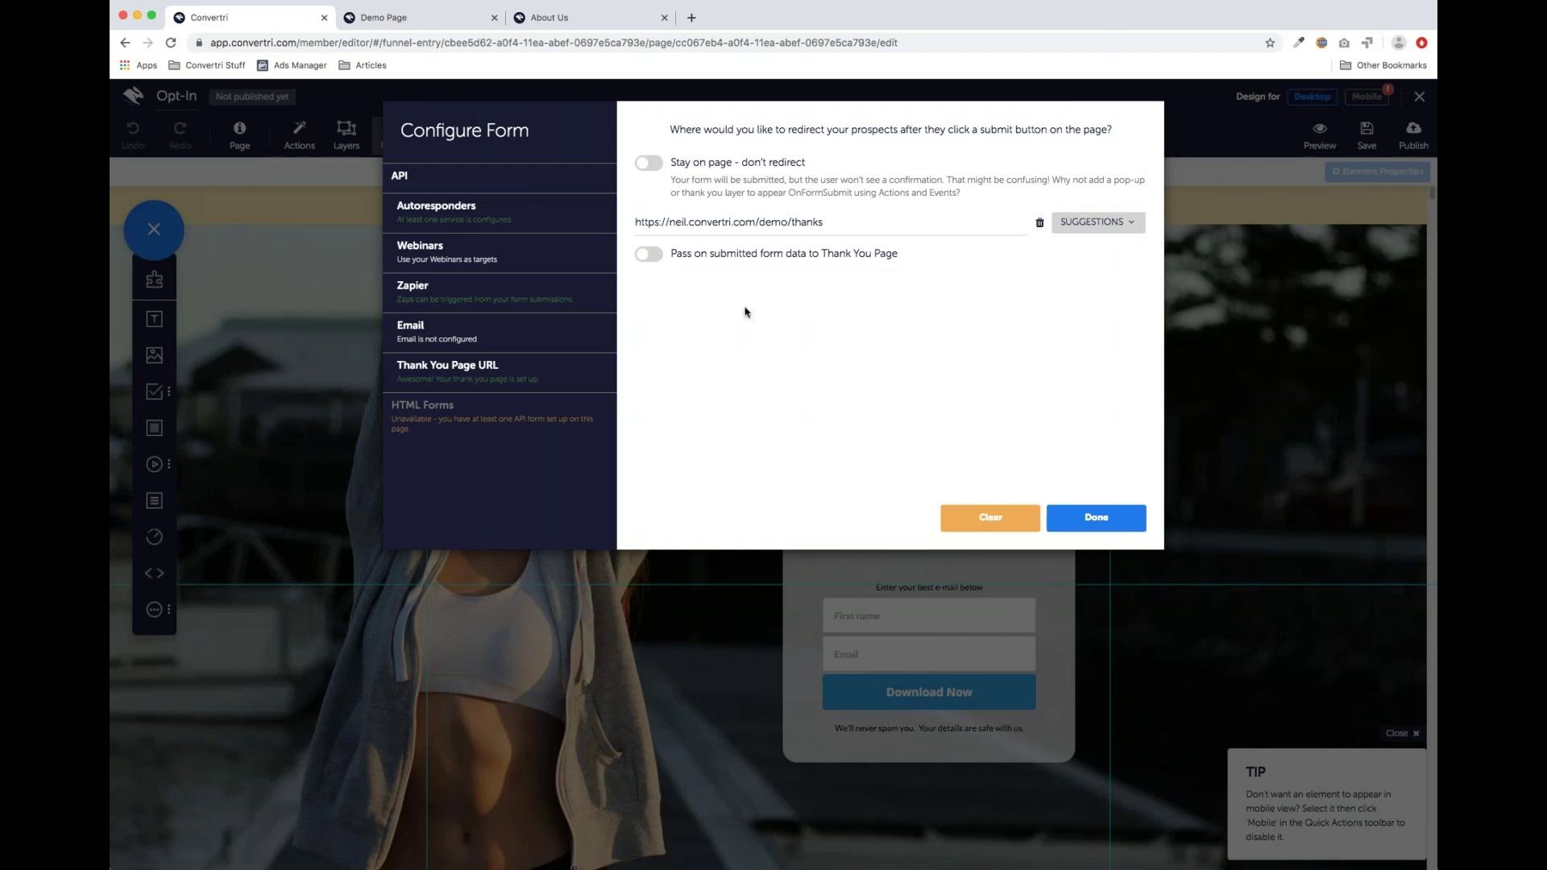
left_click_drag(834, 224, 636, 226)
left_click(790, 225)
left_click_drag(825, 223, 698, 224)
type("google.com")
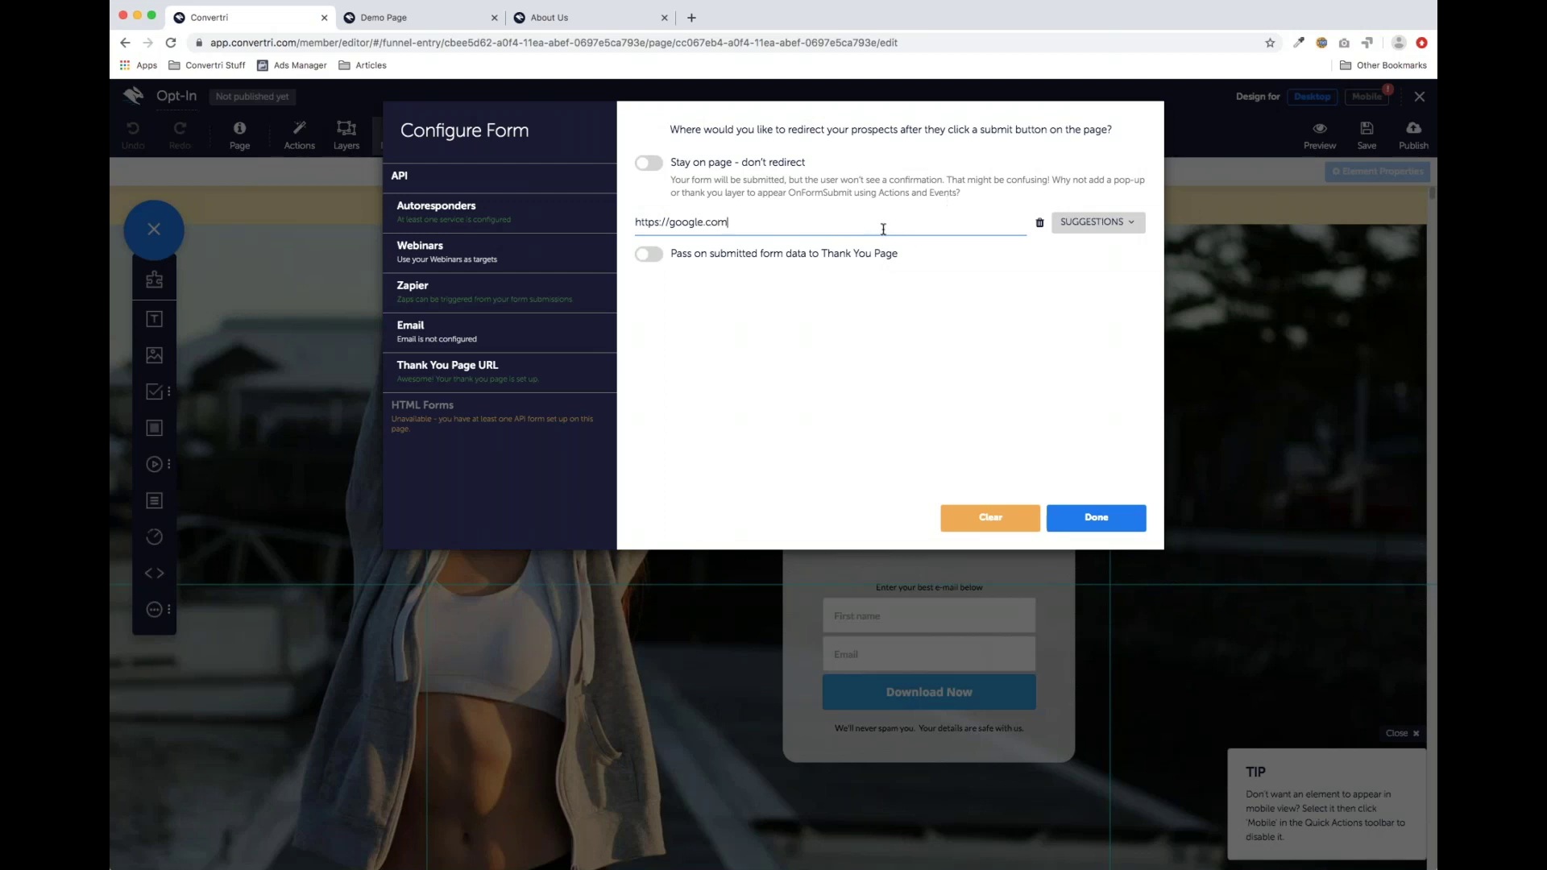
left_click(993, 326)
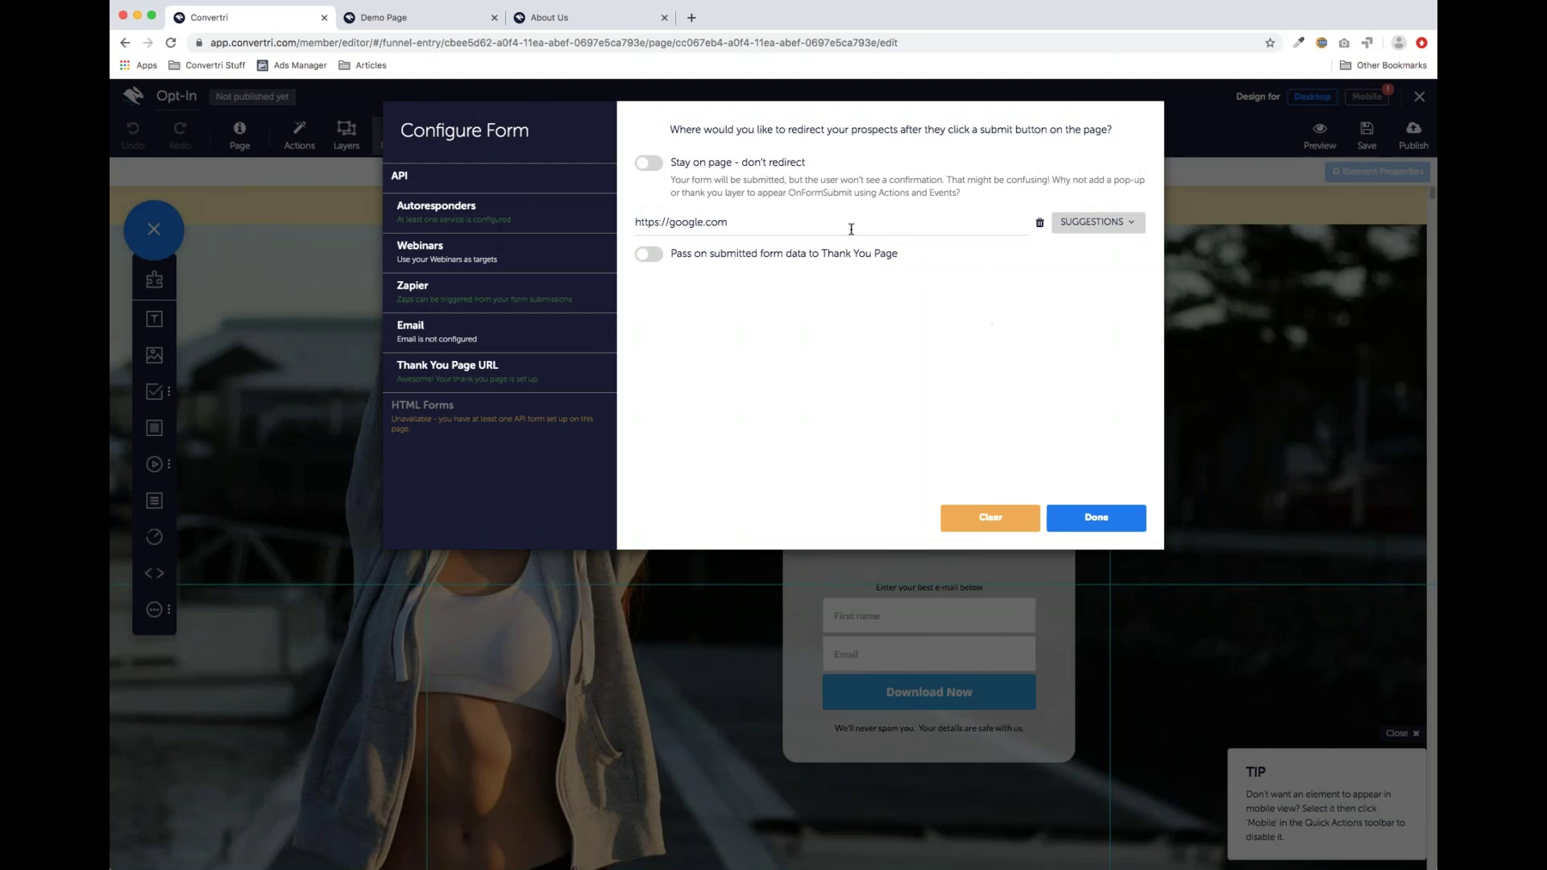
Set the form's redirect to the suggested Thank You page URL and finish the form configuration
left_click(1133, 228)
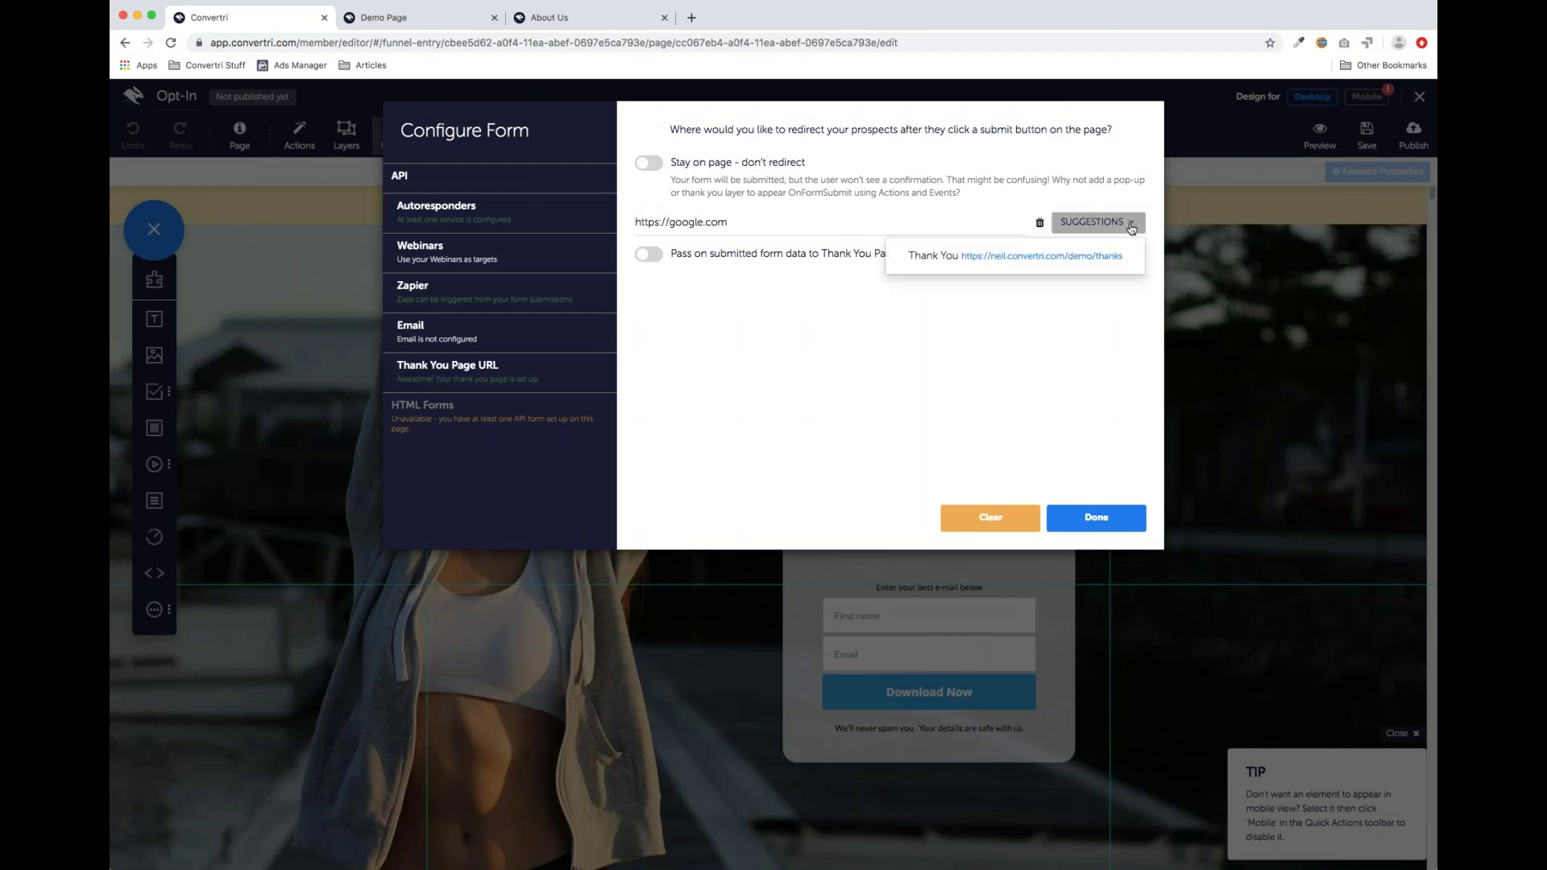
left_click(1030, 258)
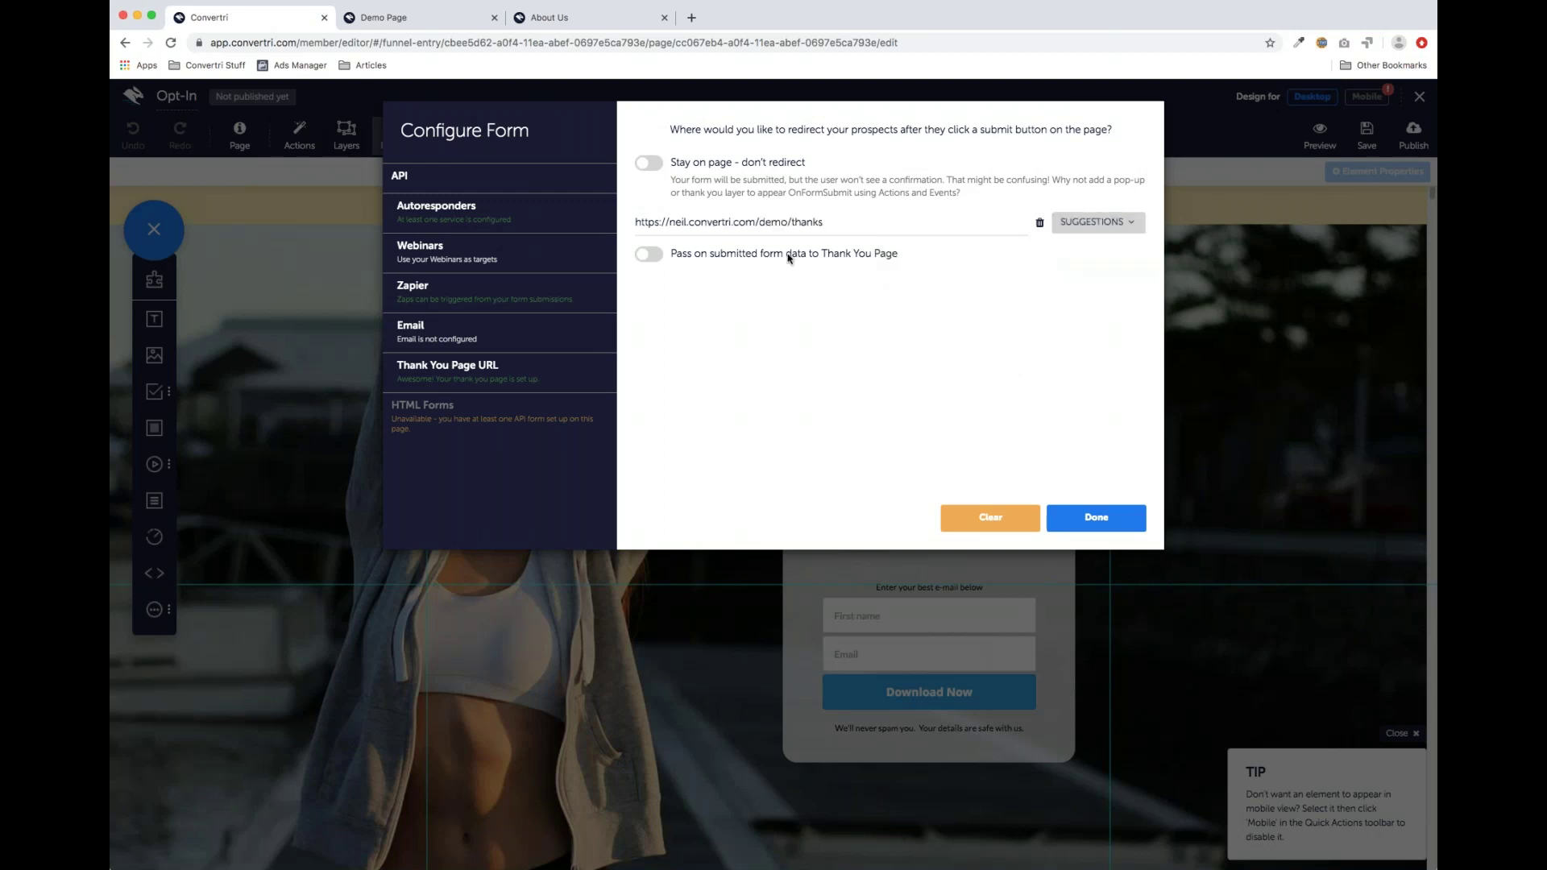
left_click(1101, 524)
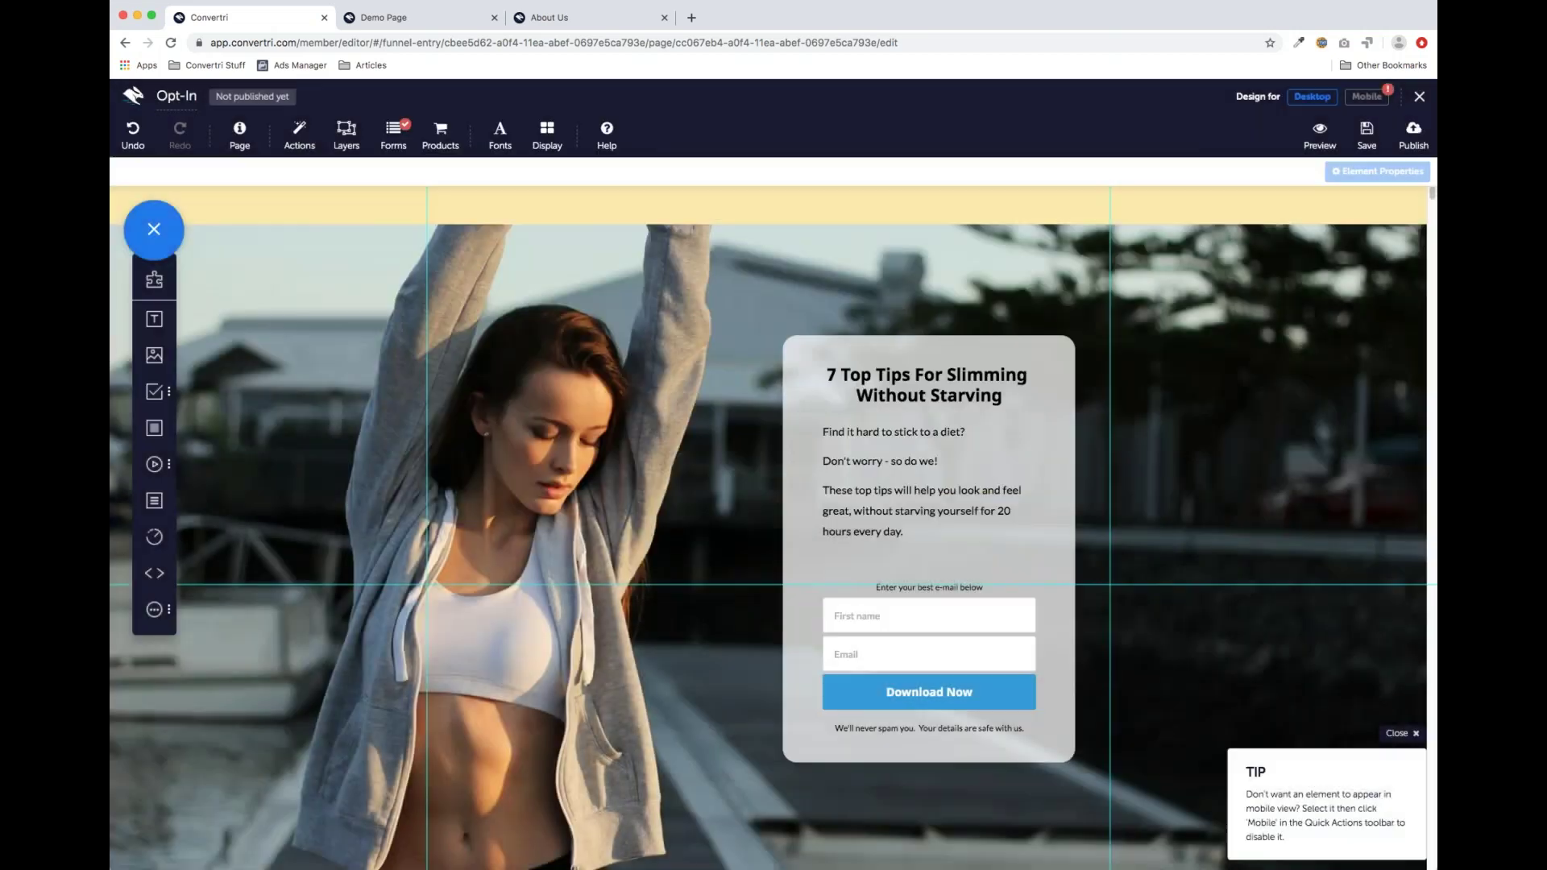
Publish the Opt-In page at the path demo/optin, view the live page and close its browser tab
scroll(775, 436, "down", 2)
scroll(775, 436, "down", 1)
scroll(776, 435, "up", 2)
left_click(1416, 137)
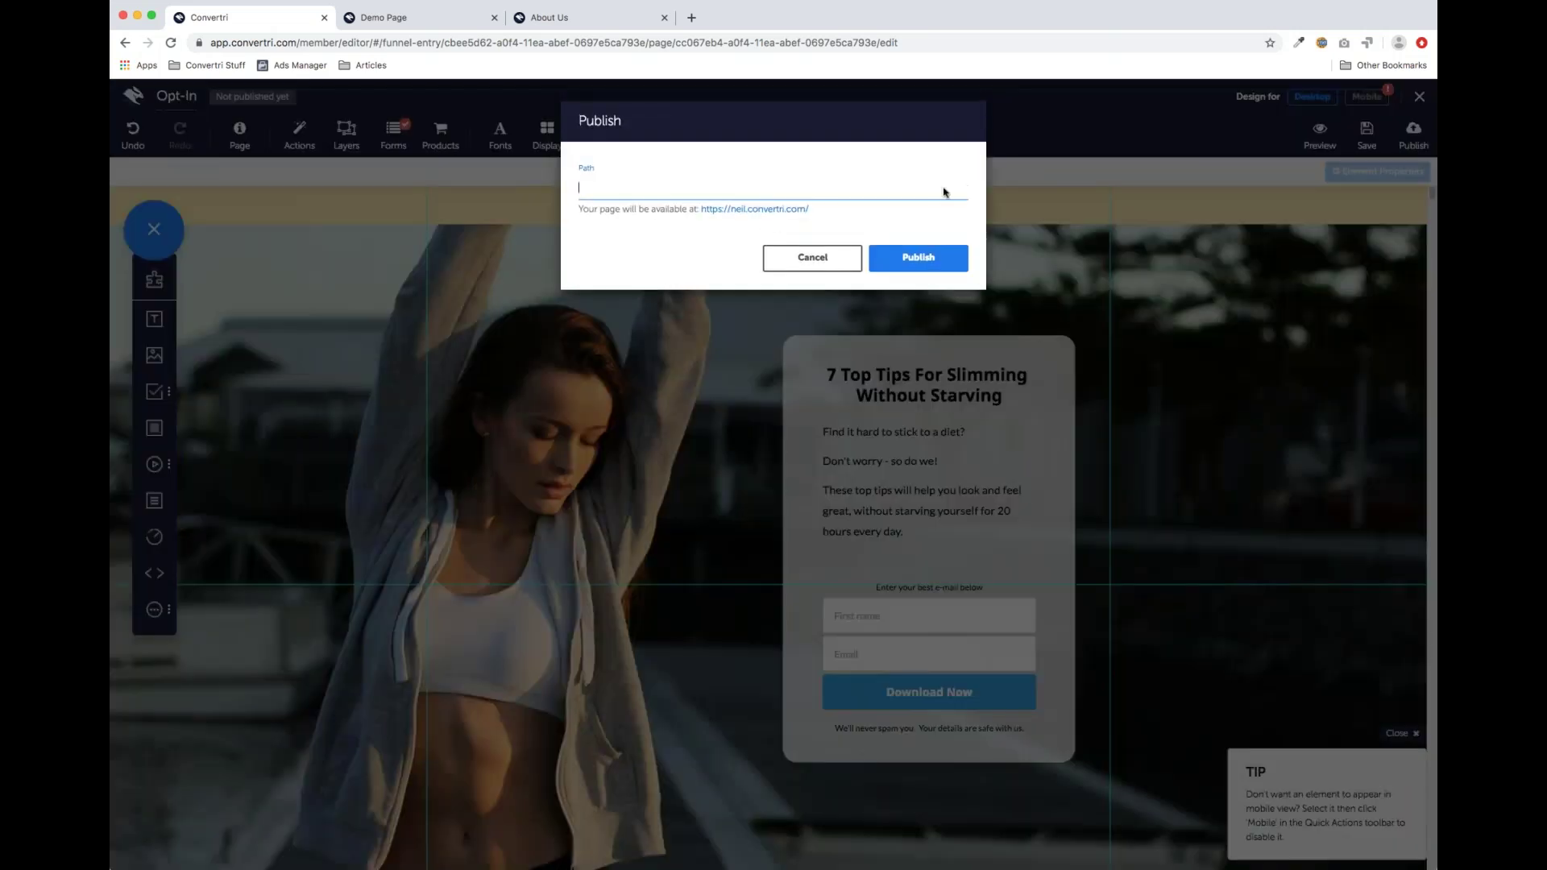
type("demo/optin")
left_click(919, 257)
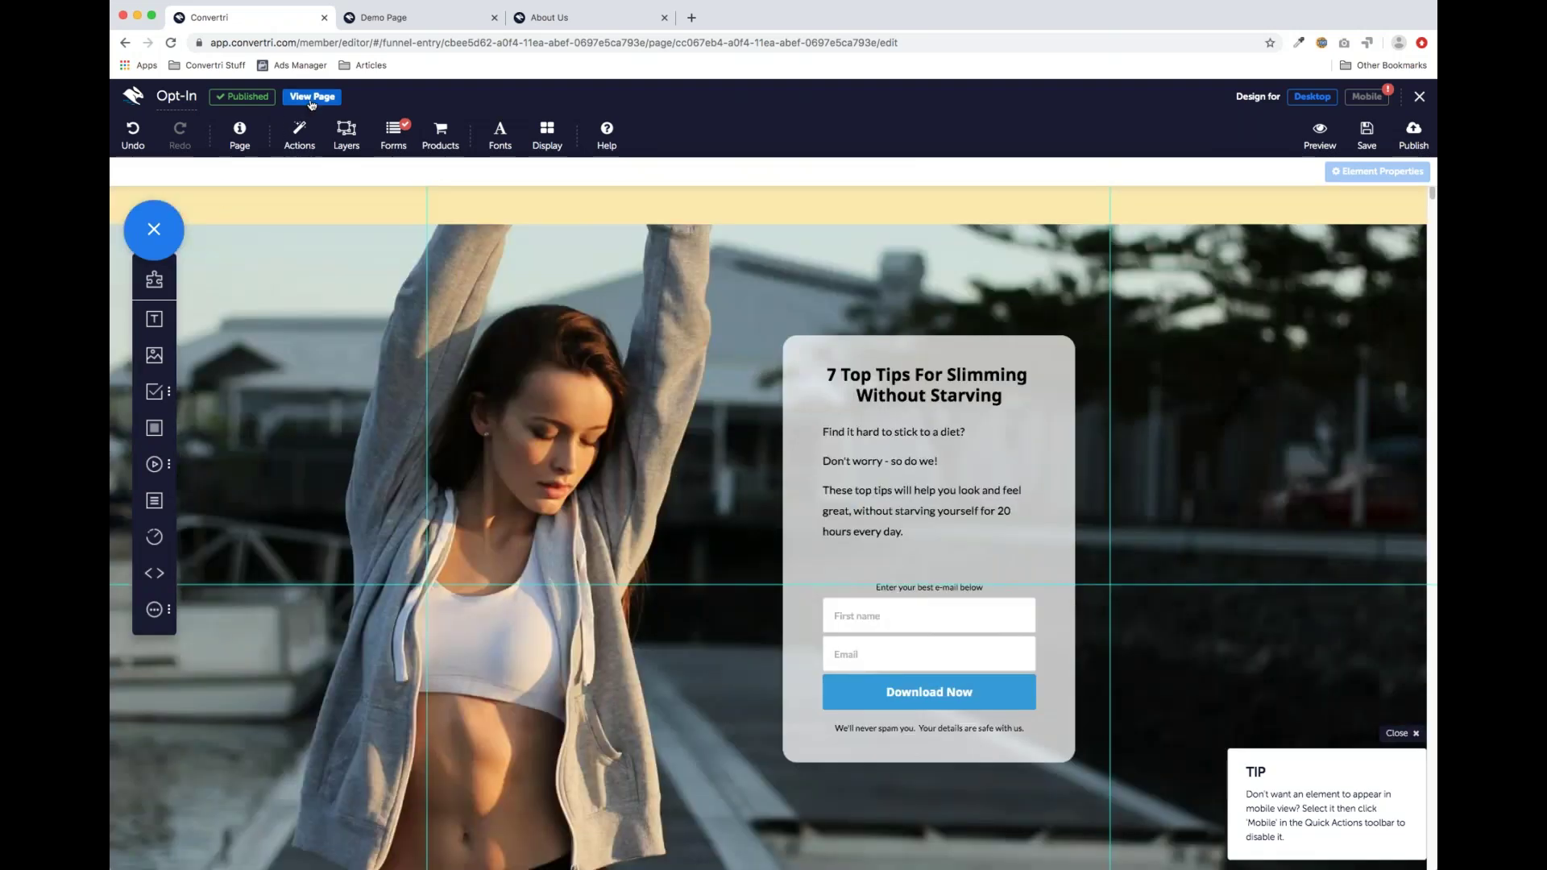
left_click(311, 98)
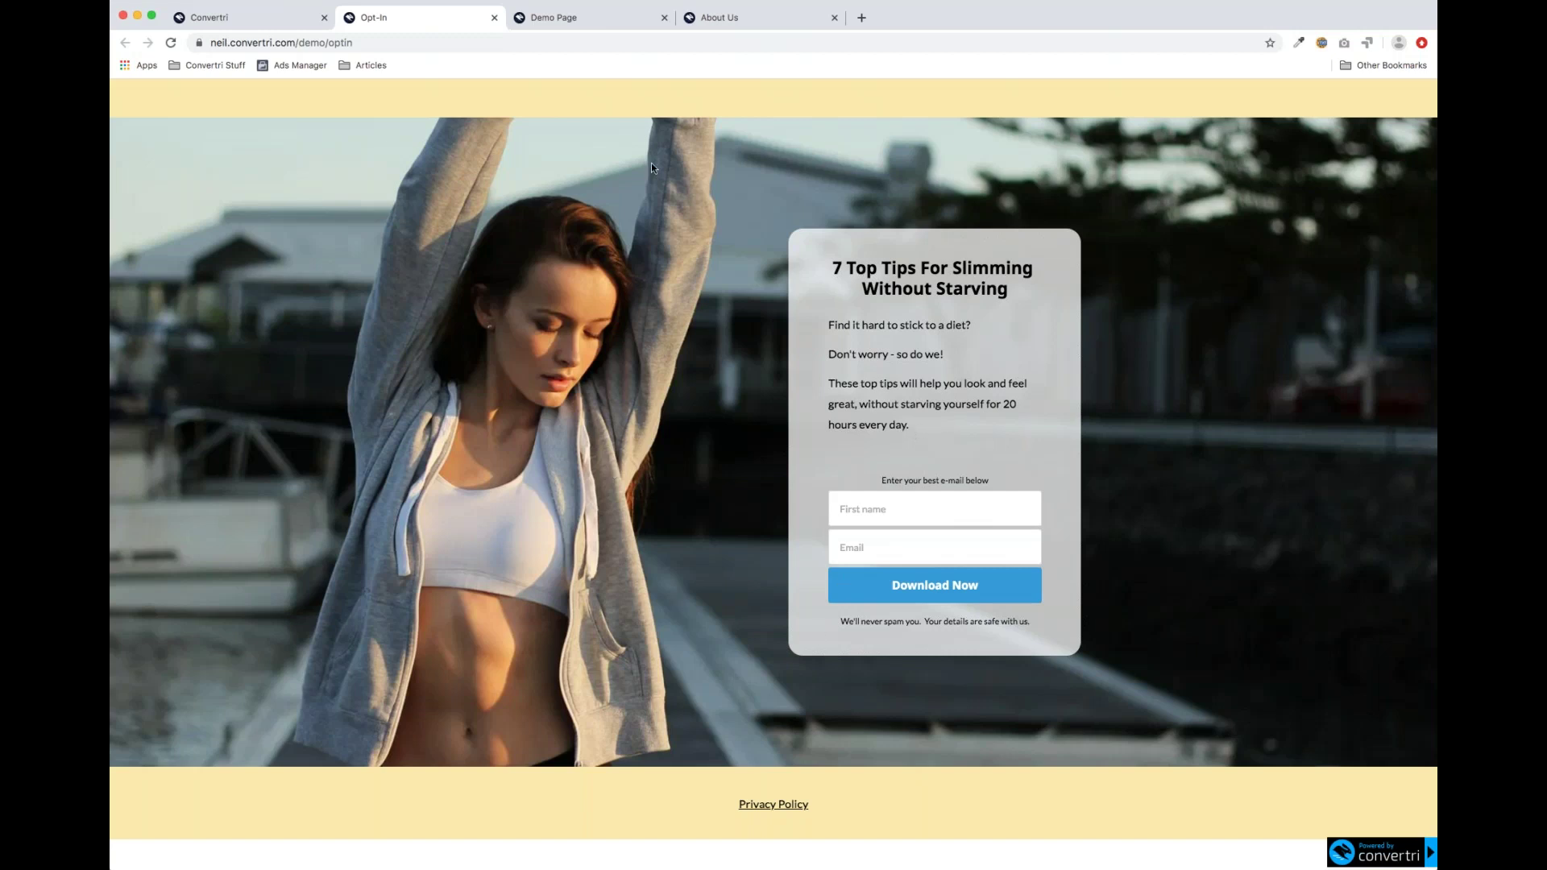
left_click(494, 18)
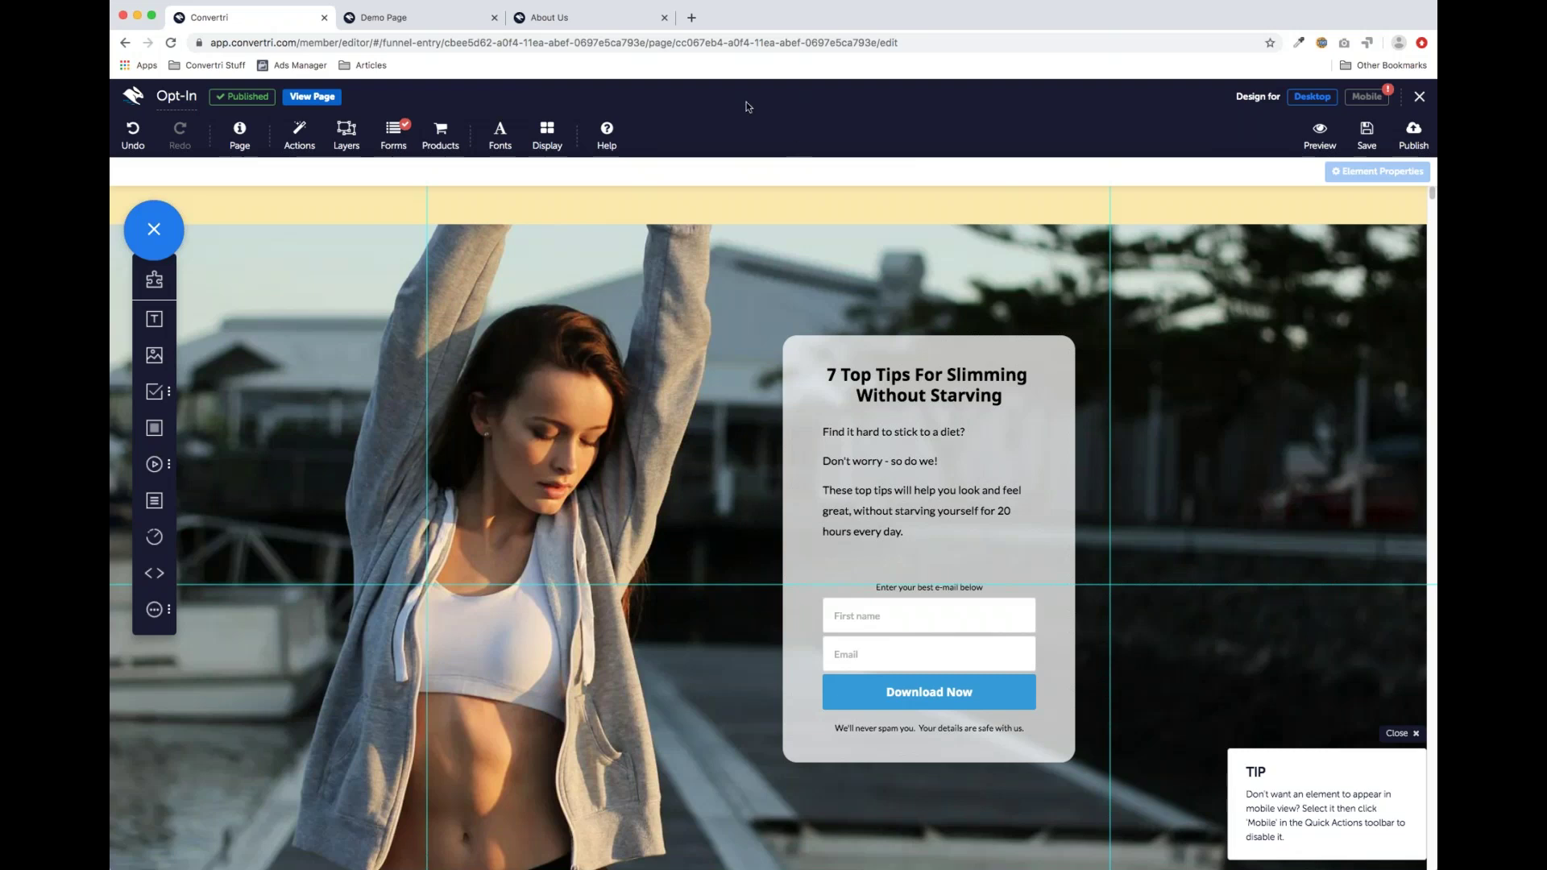
Open the Convertri Feature Suggestions site, convertri.featureupvote.com, in a new browser tab
left_click(692, 17)
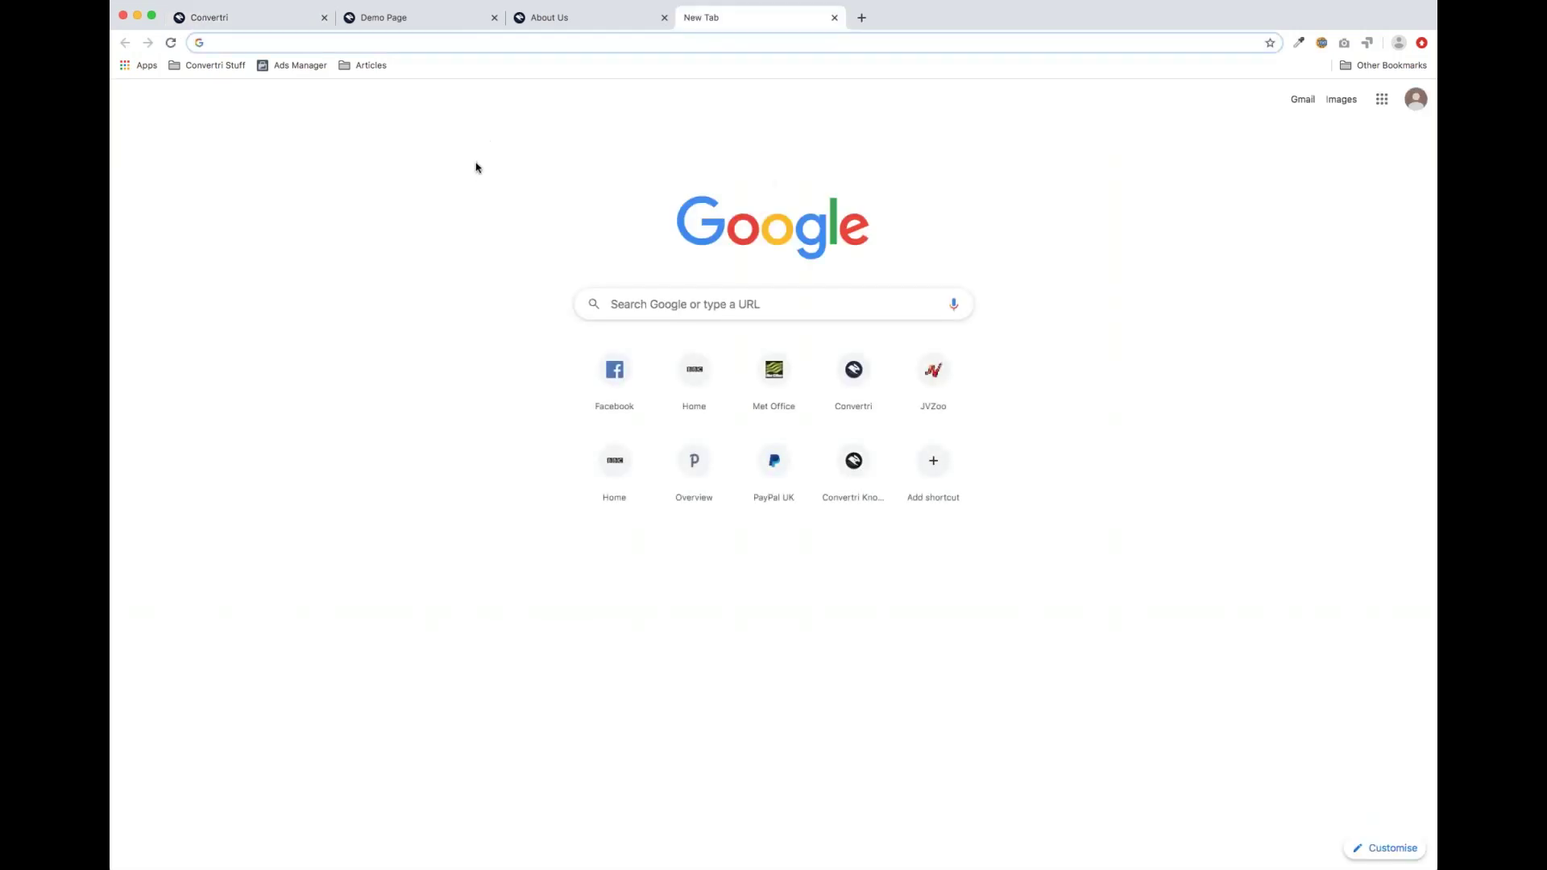
type("feature")
type("upvote")
key("Down")
key("Down")
key("Return")
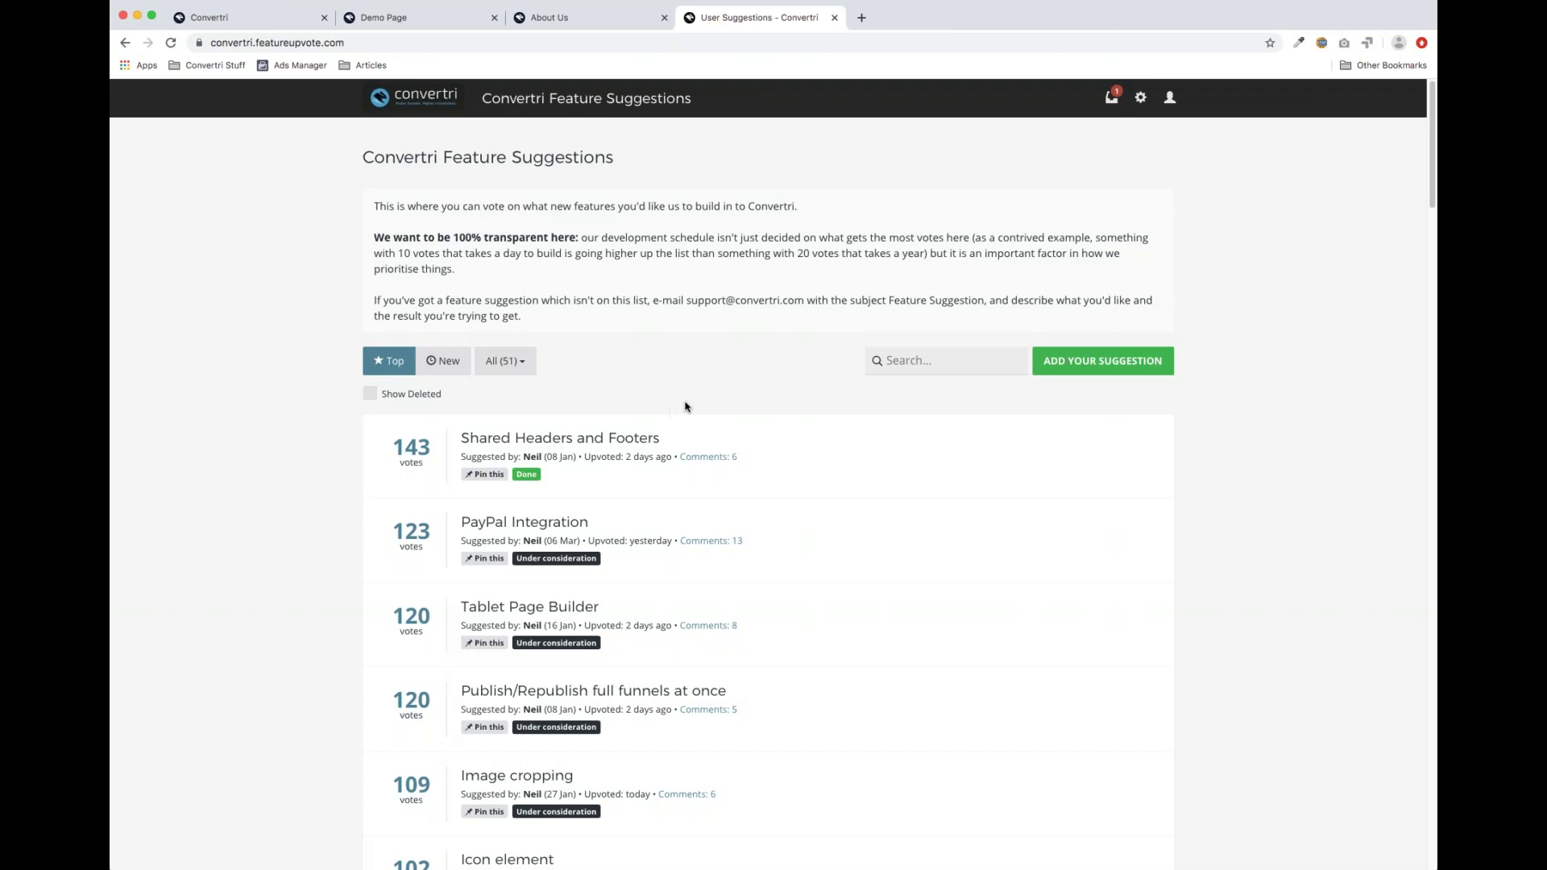
Look through the list of feature suggestions as far as the Custom form fields entry and return to its beginning
scroll(842, 569, "down", 10)
scroll(841, 569, "down", 20)
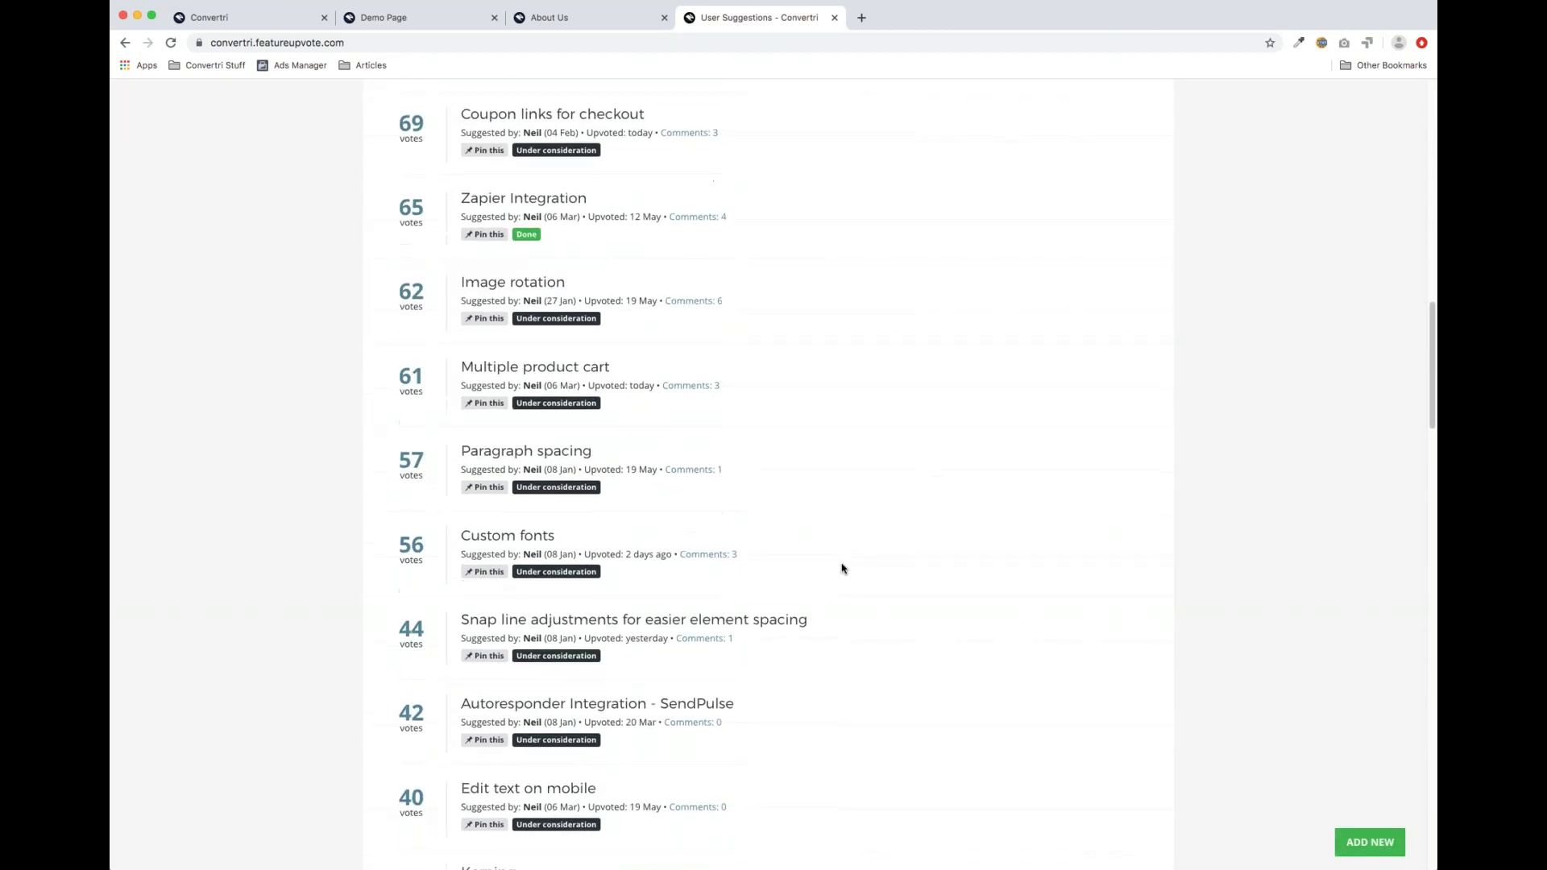
scroll(842, 568, "down", 5)
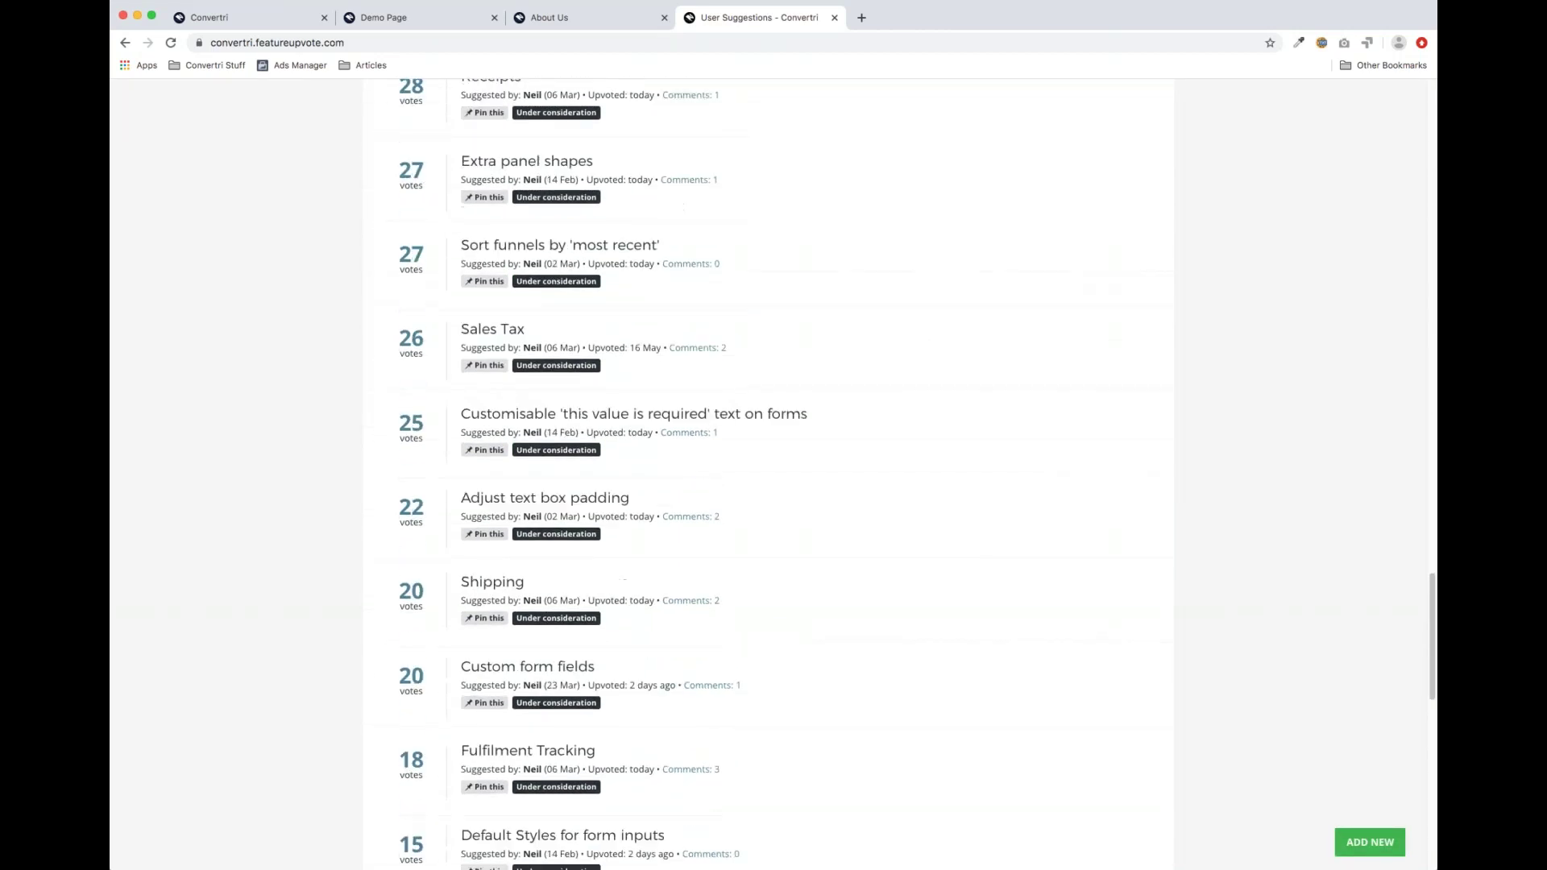
scroll(558, 635, "down", 1)
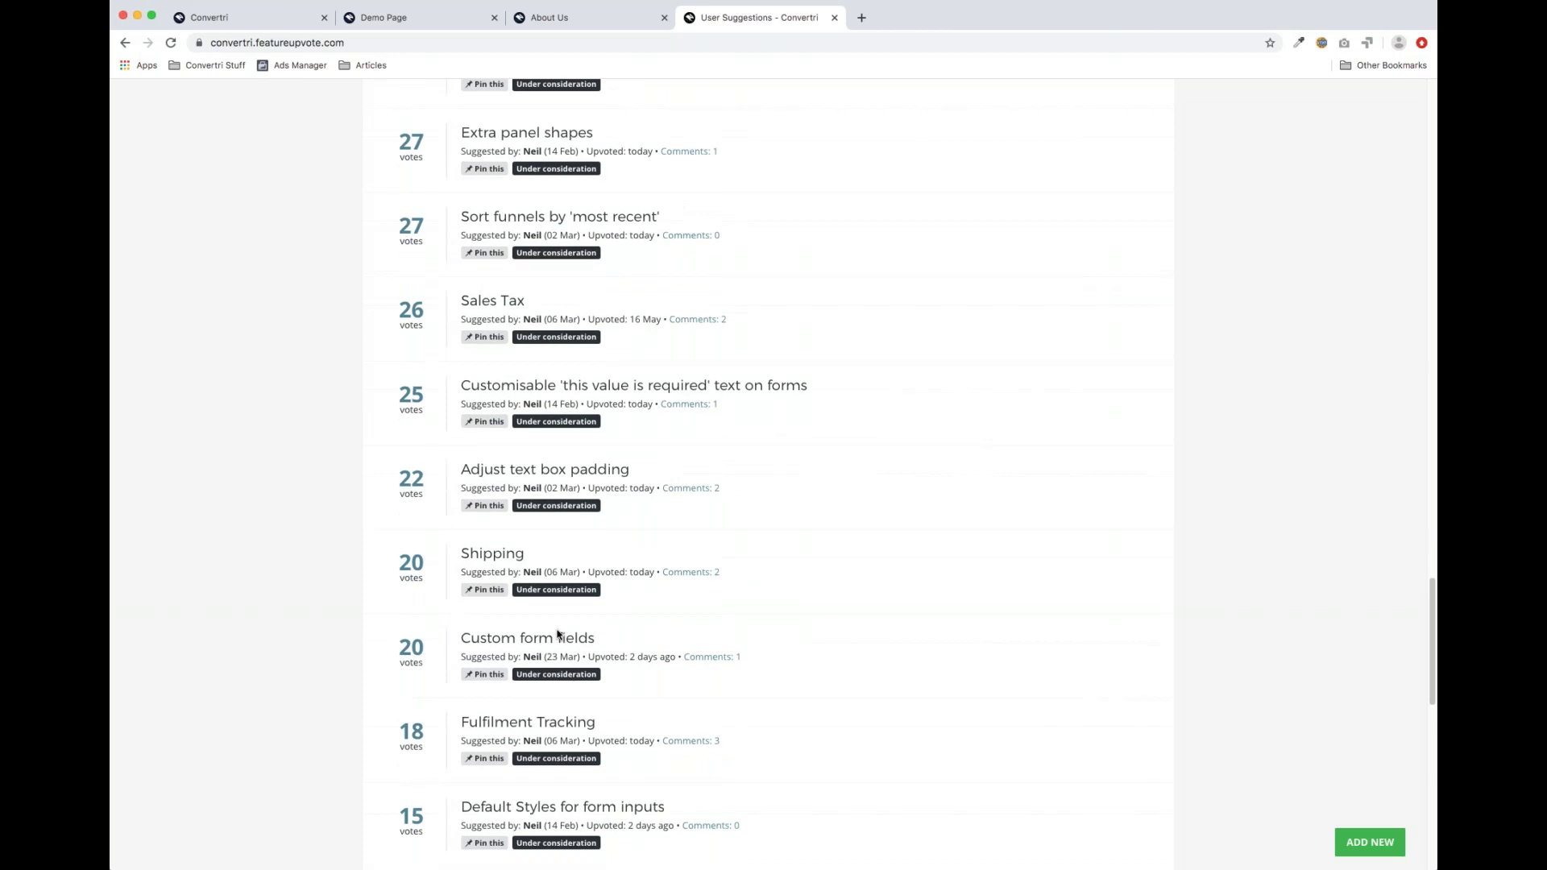
scroll(562, 635, "down", 3)
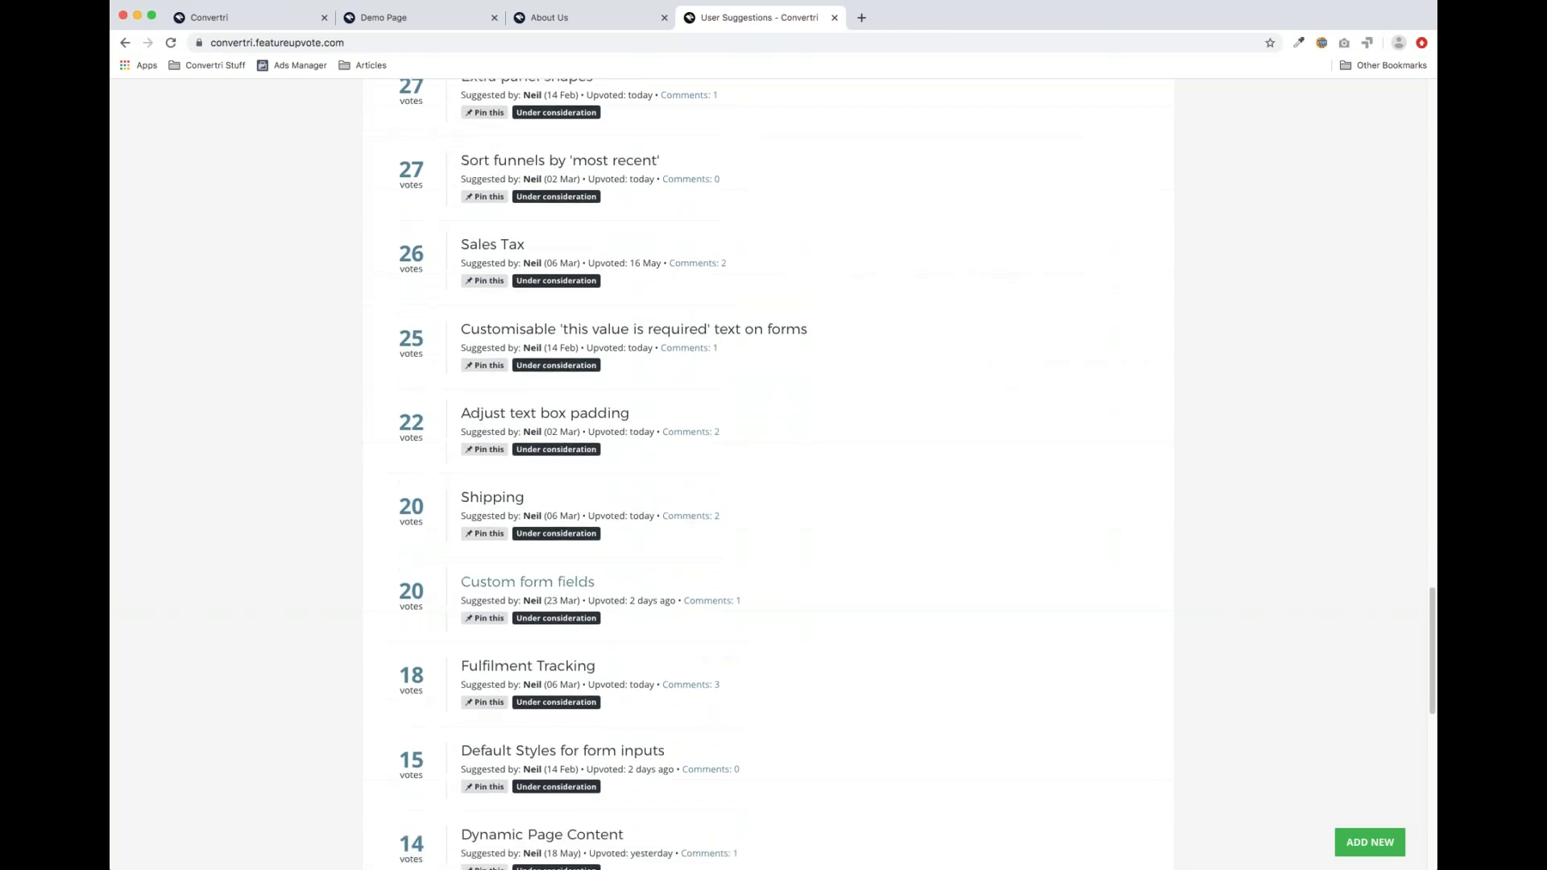
scroll(760, 654, "up", 20)
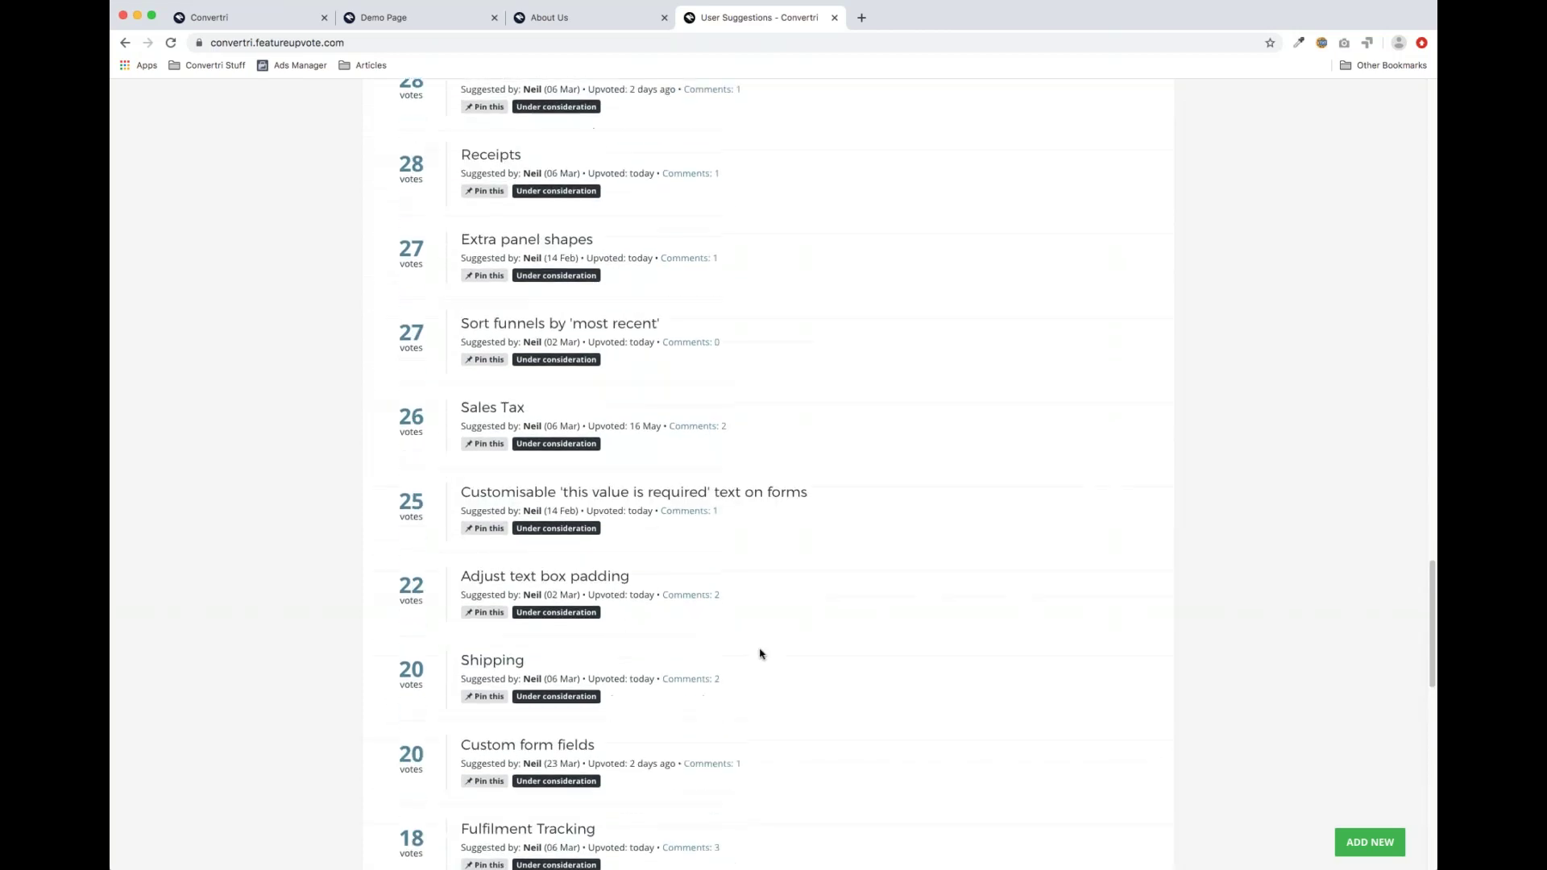
scroll(760, 654, "up", 20)
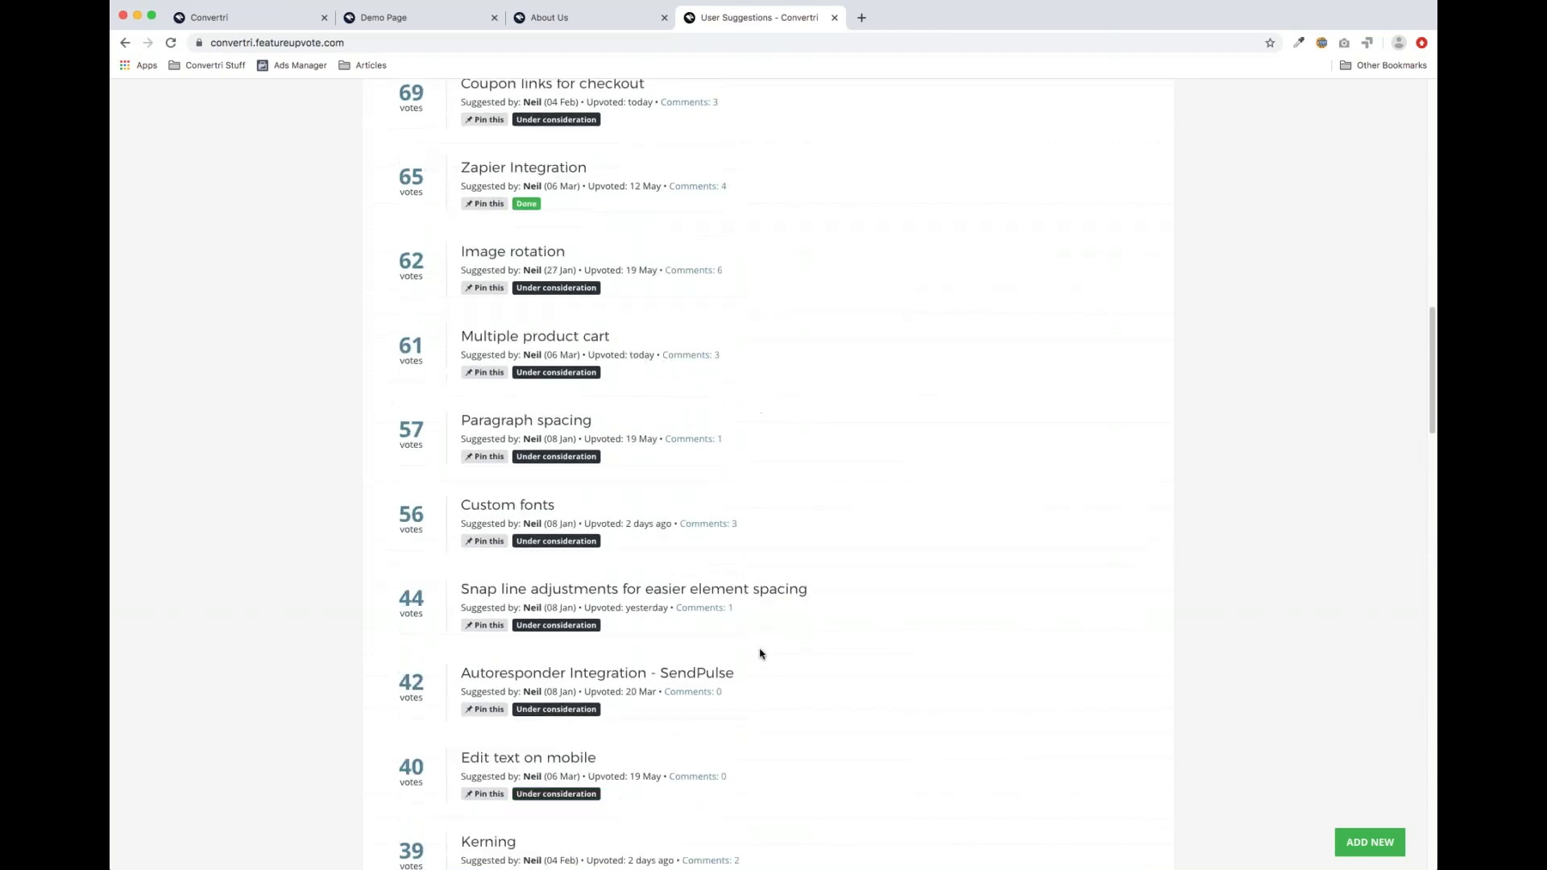
scroll(760, 654, "up", 12)
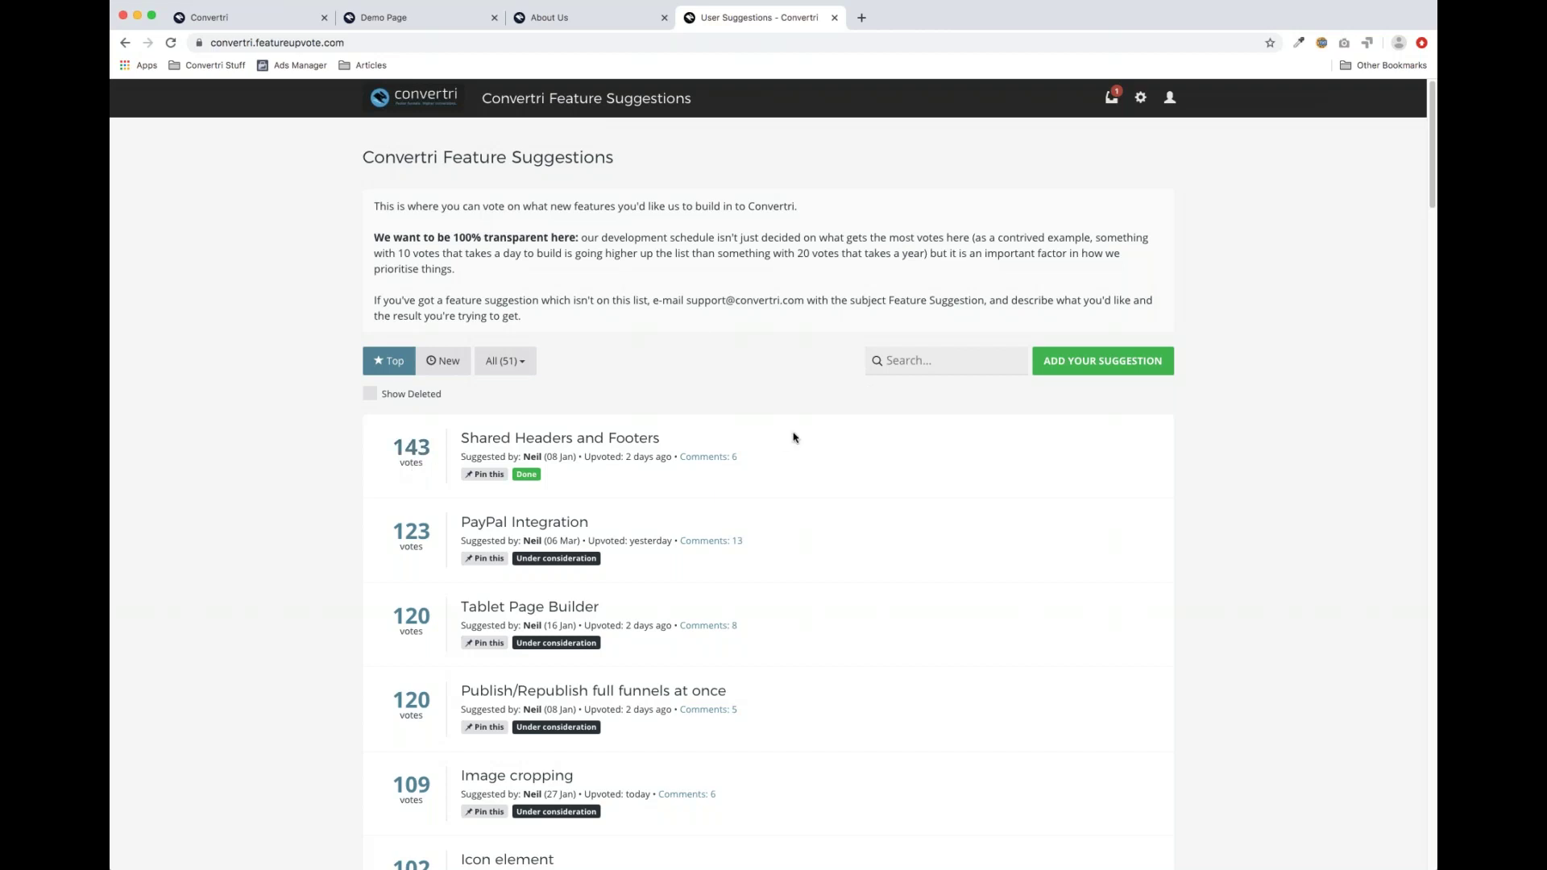
Return to the Opt-In page editor and clear its form configuration, detaching the form from the page
left_click(236, 24)
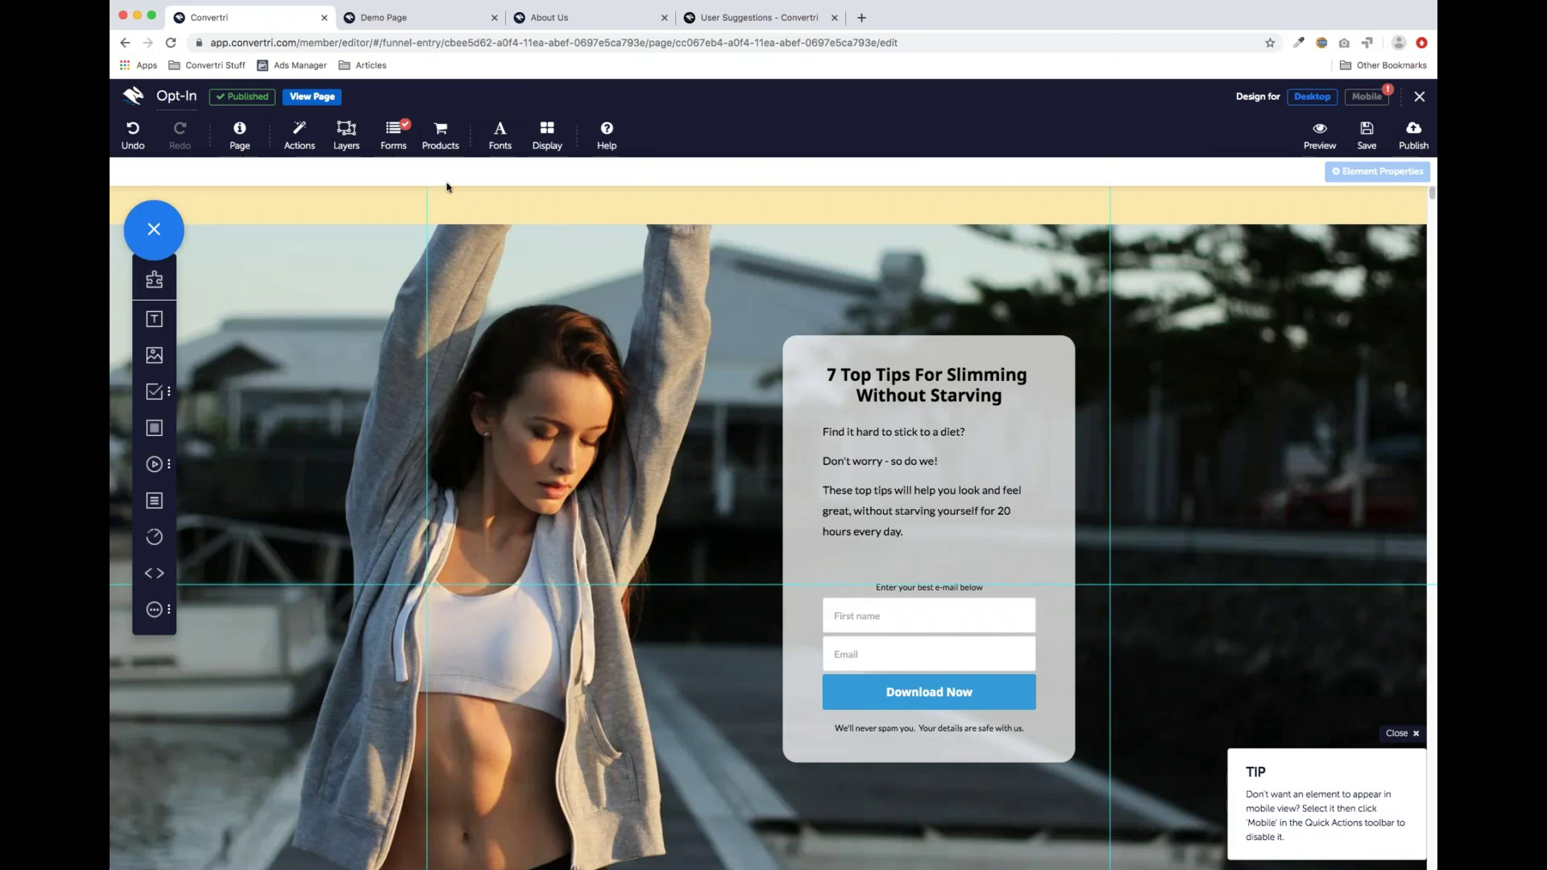
left_click(393, 141)
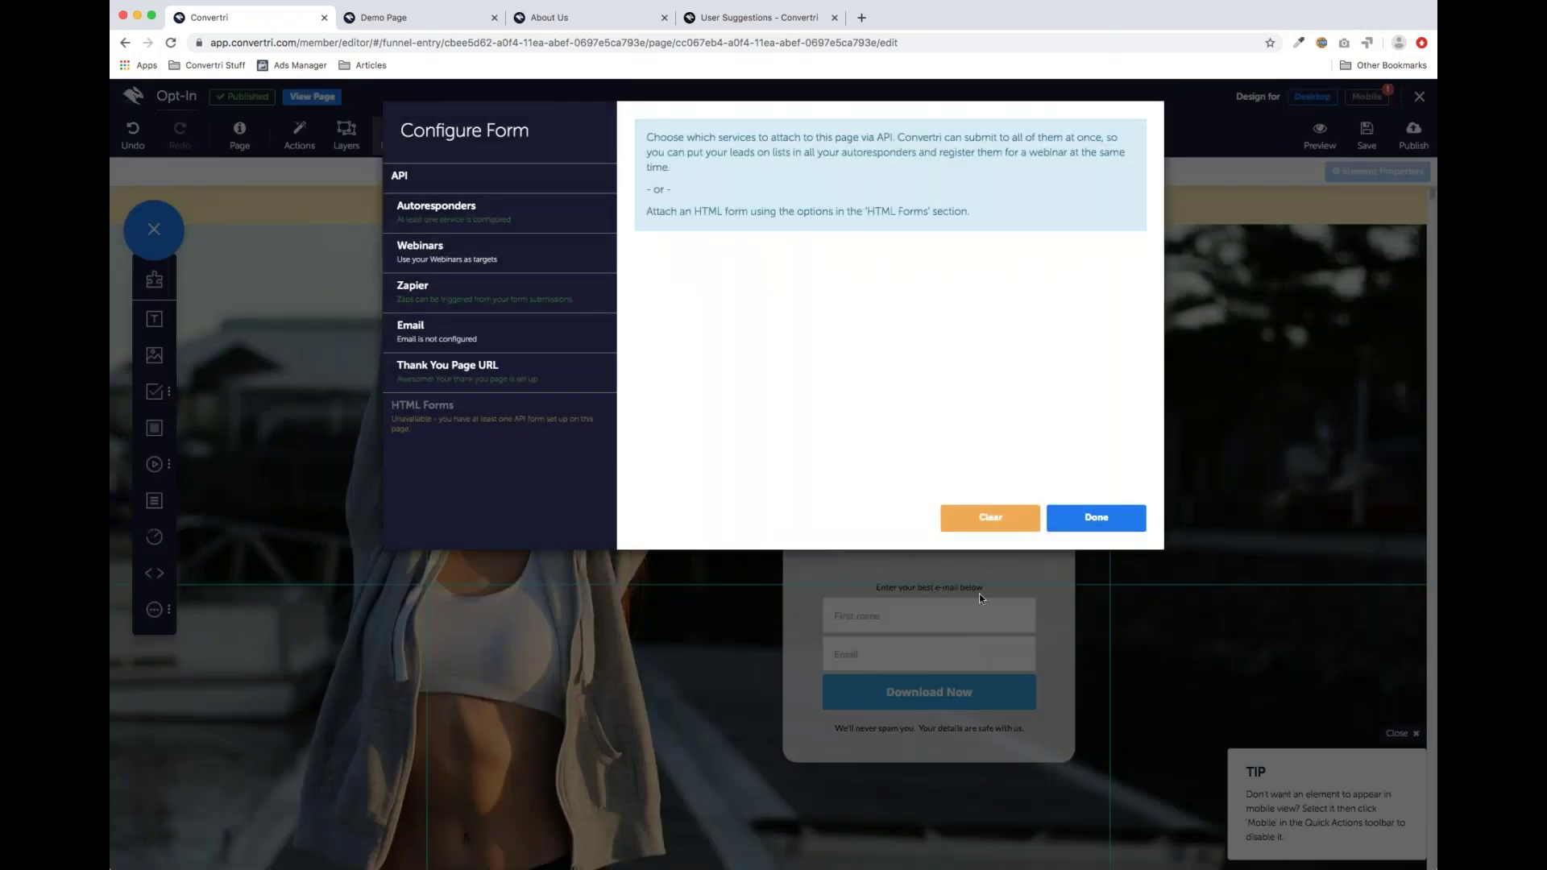
left_click(992, 520)
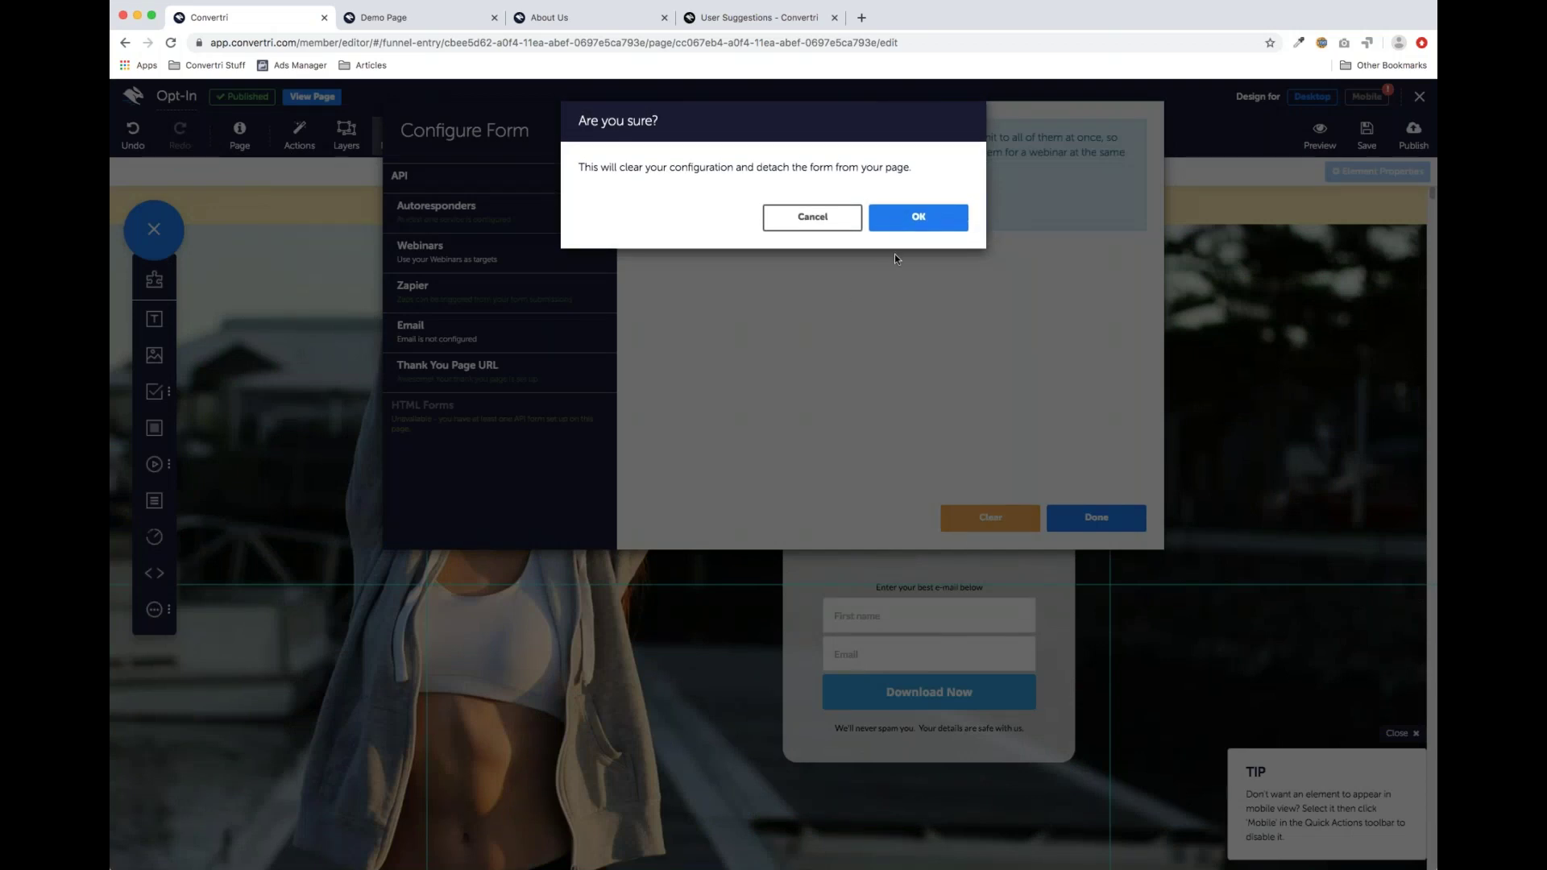
left_click(916, 224)
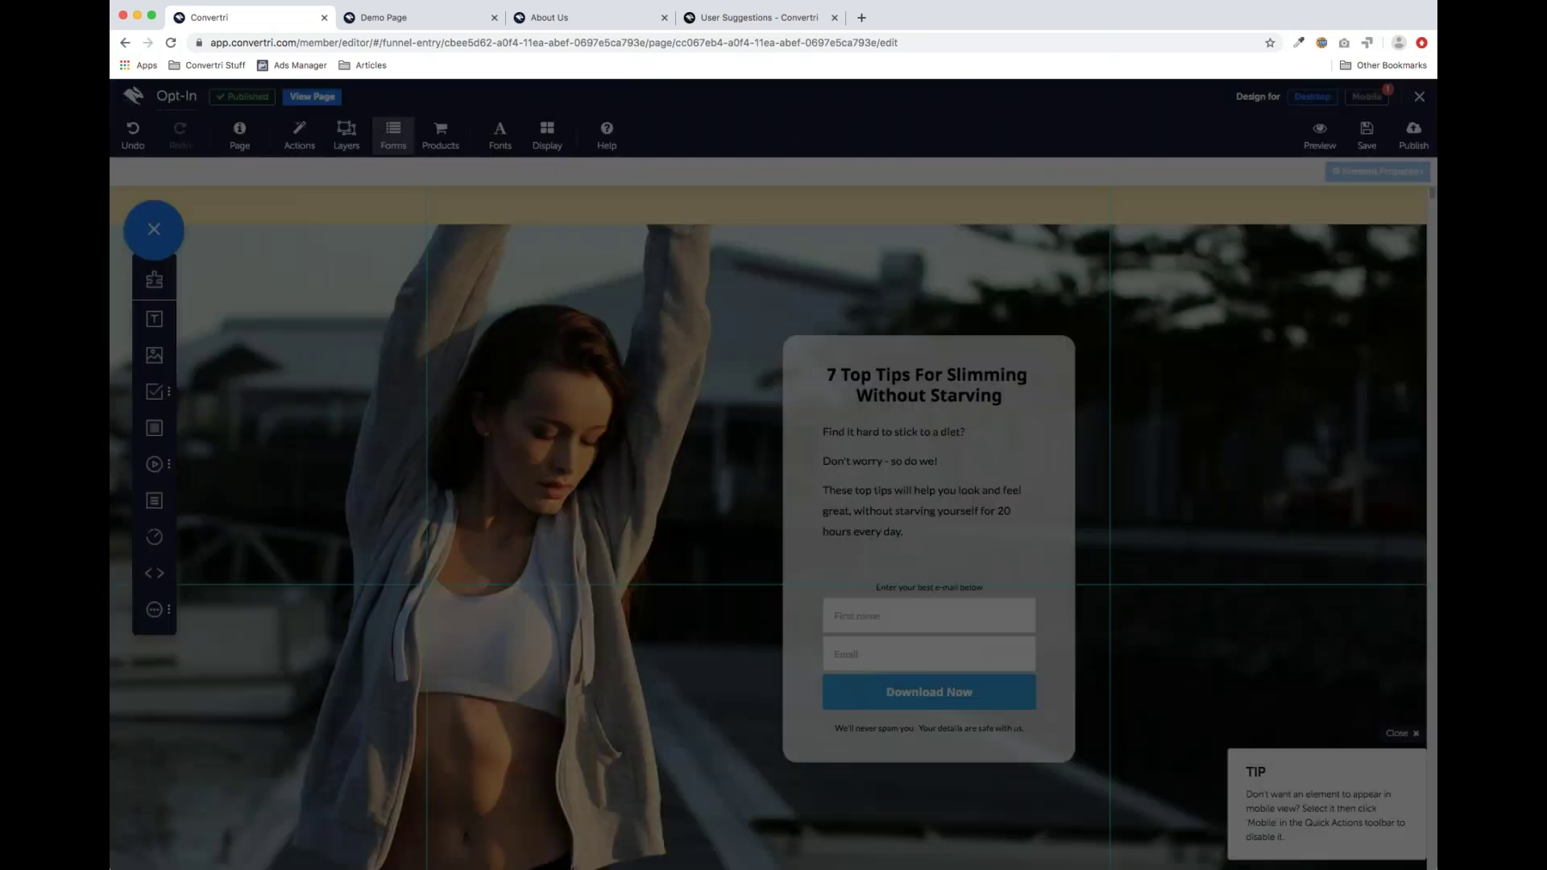
Open the new form from HTML code dialog in the form configuration and cancel it without creating a form
left_click(392, 138)
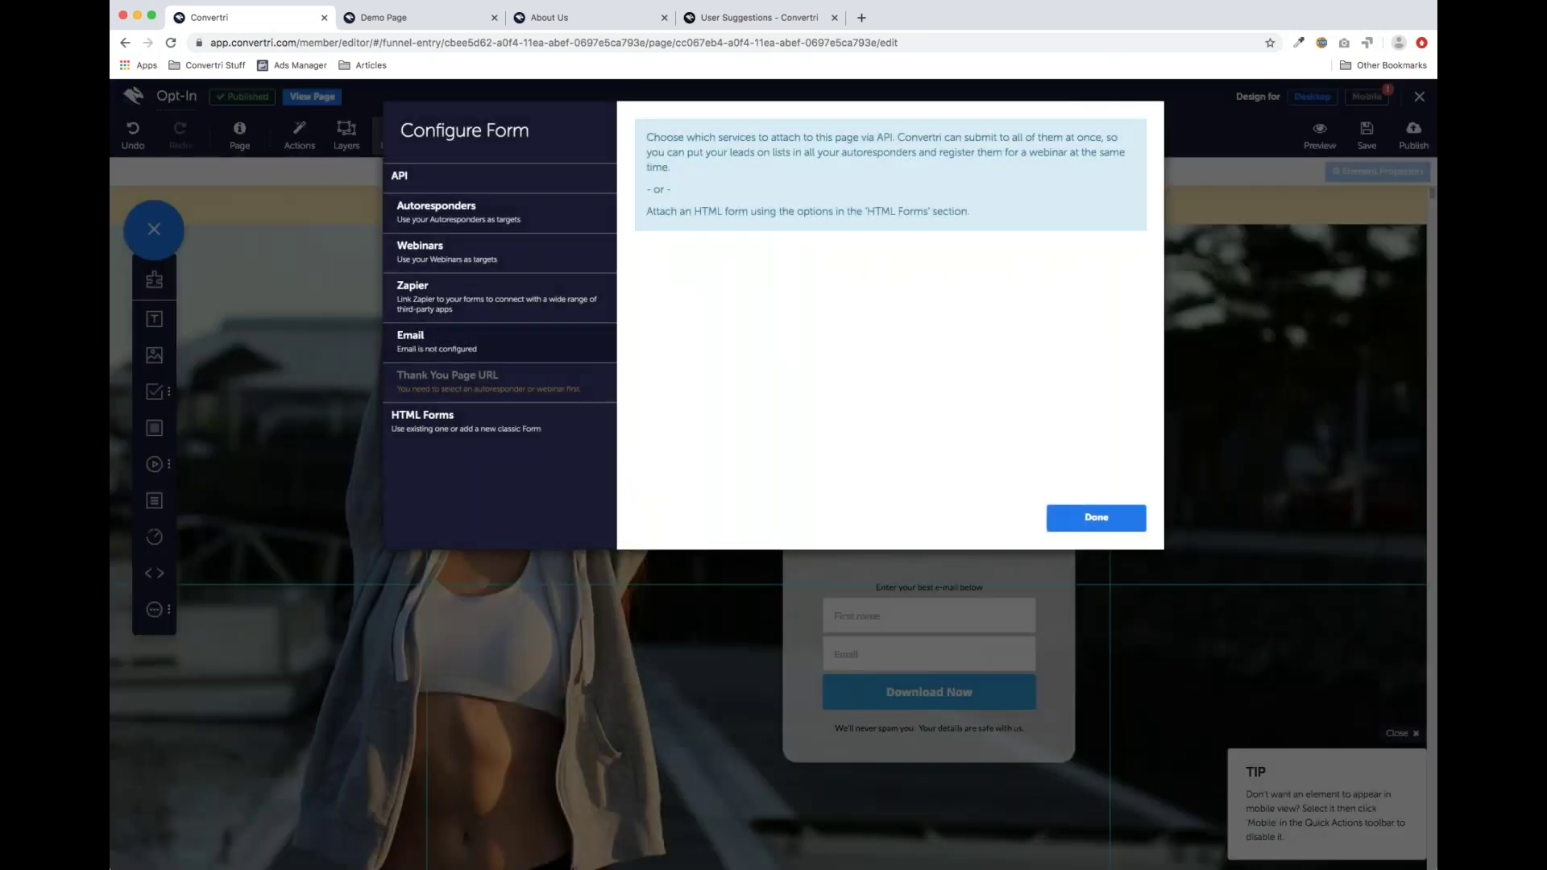
left_click(454, 433)
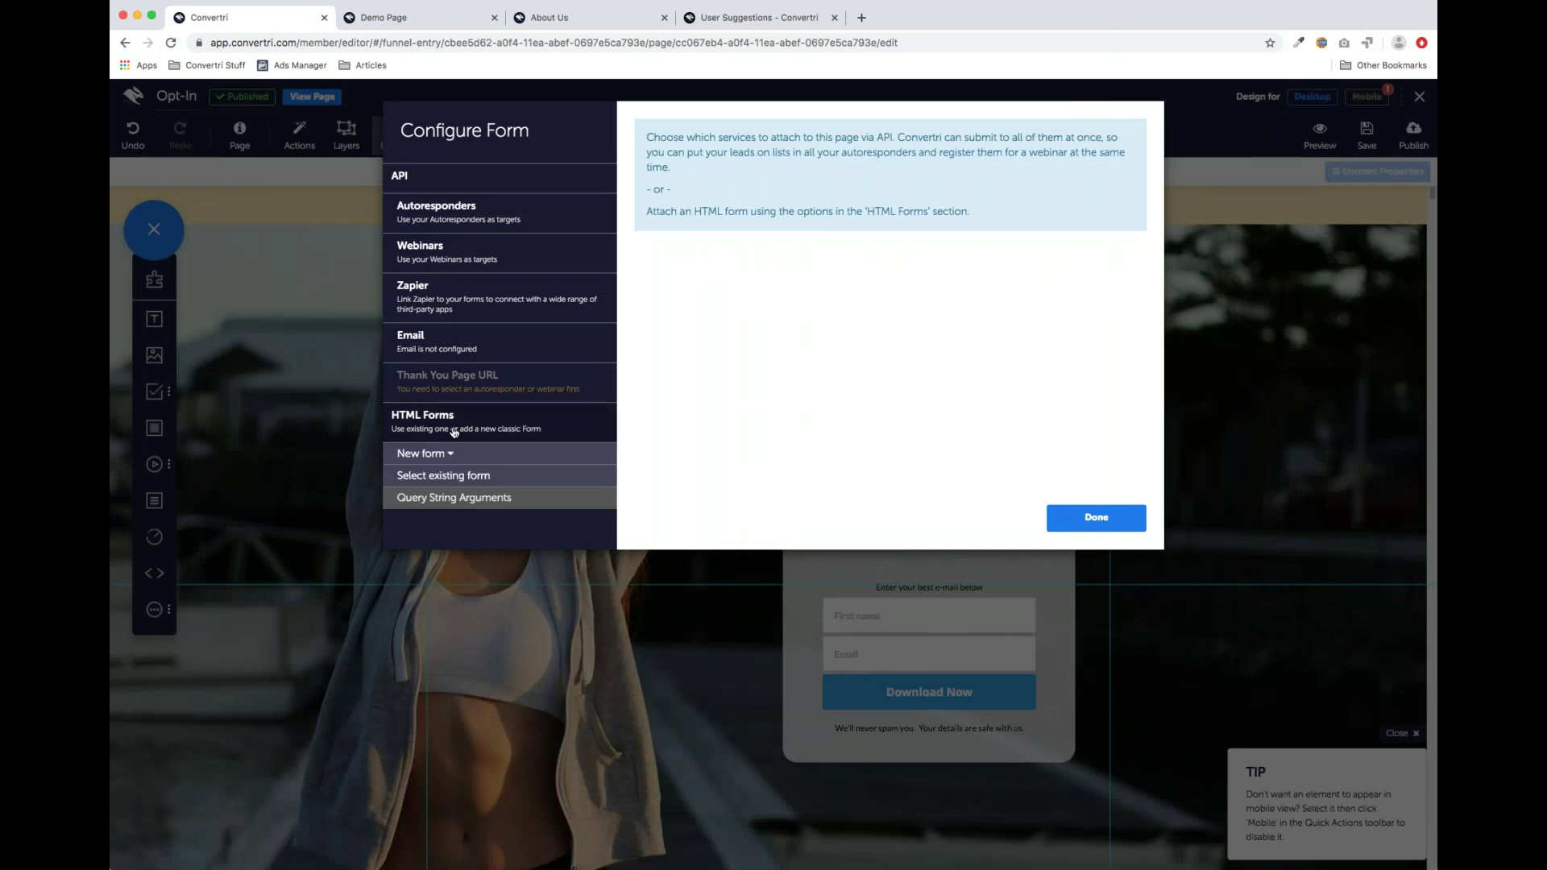
left_click(441, 455)
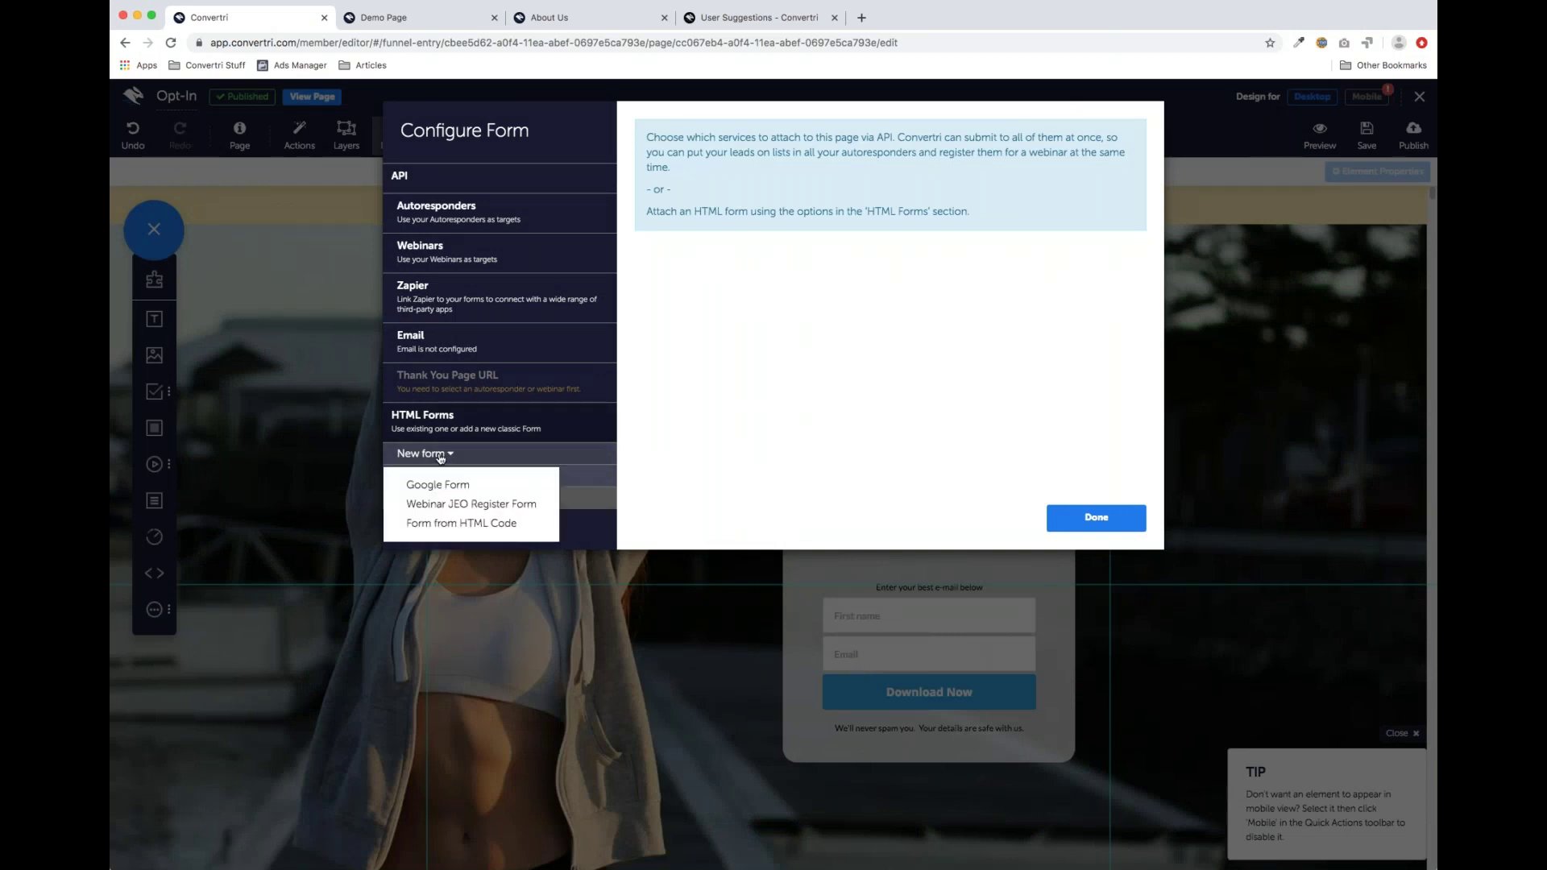
left_click(464, 530)
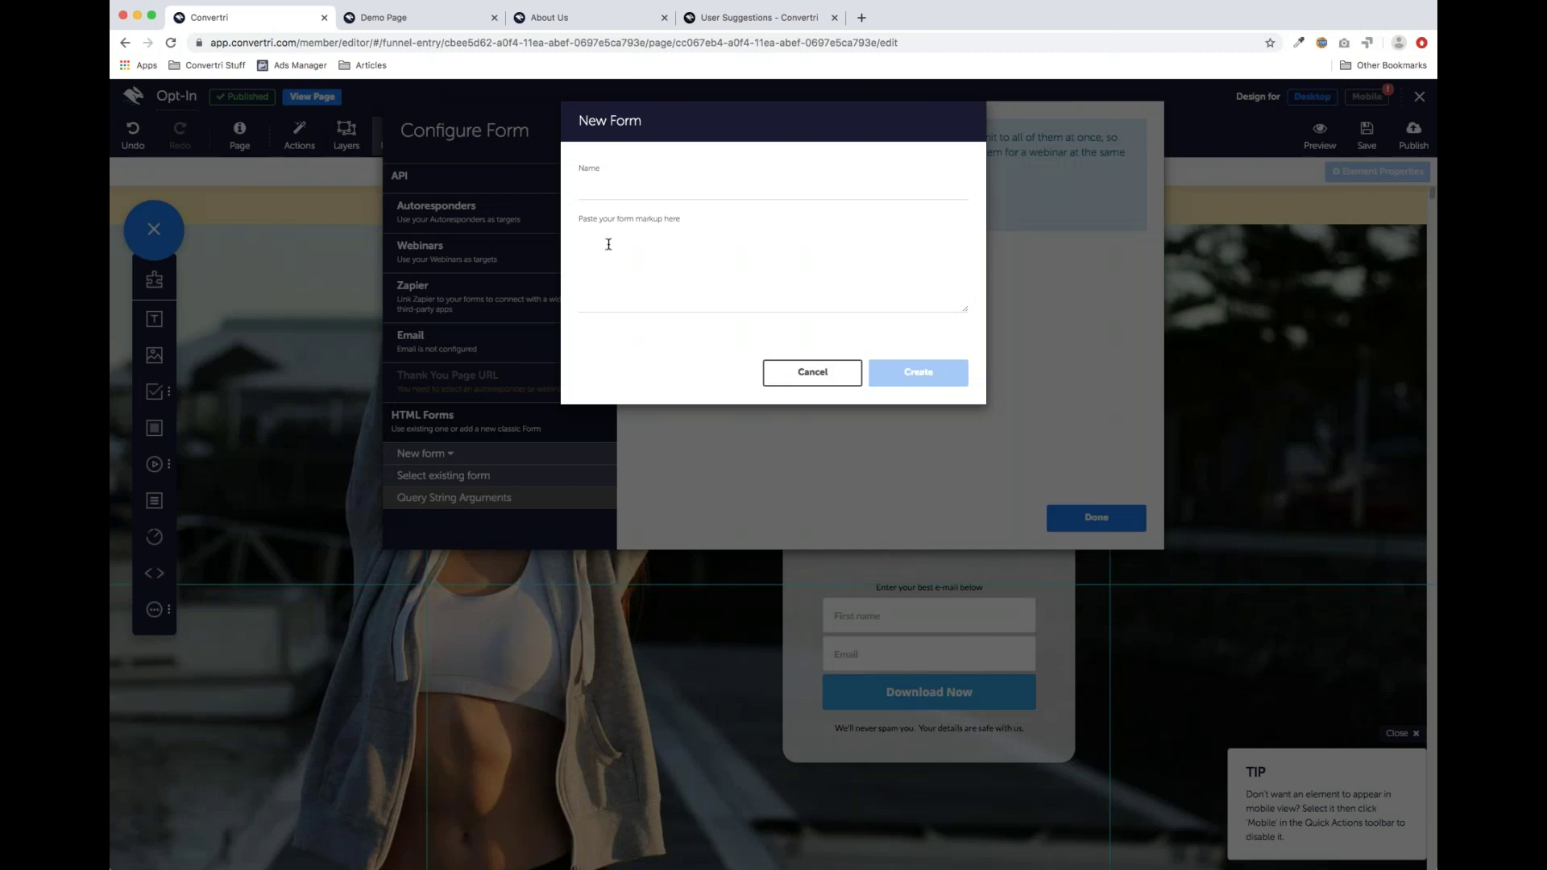
left_click(790, 377)
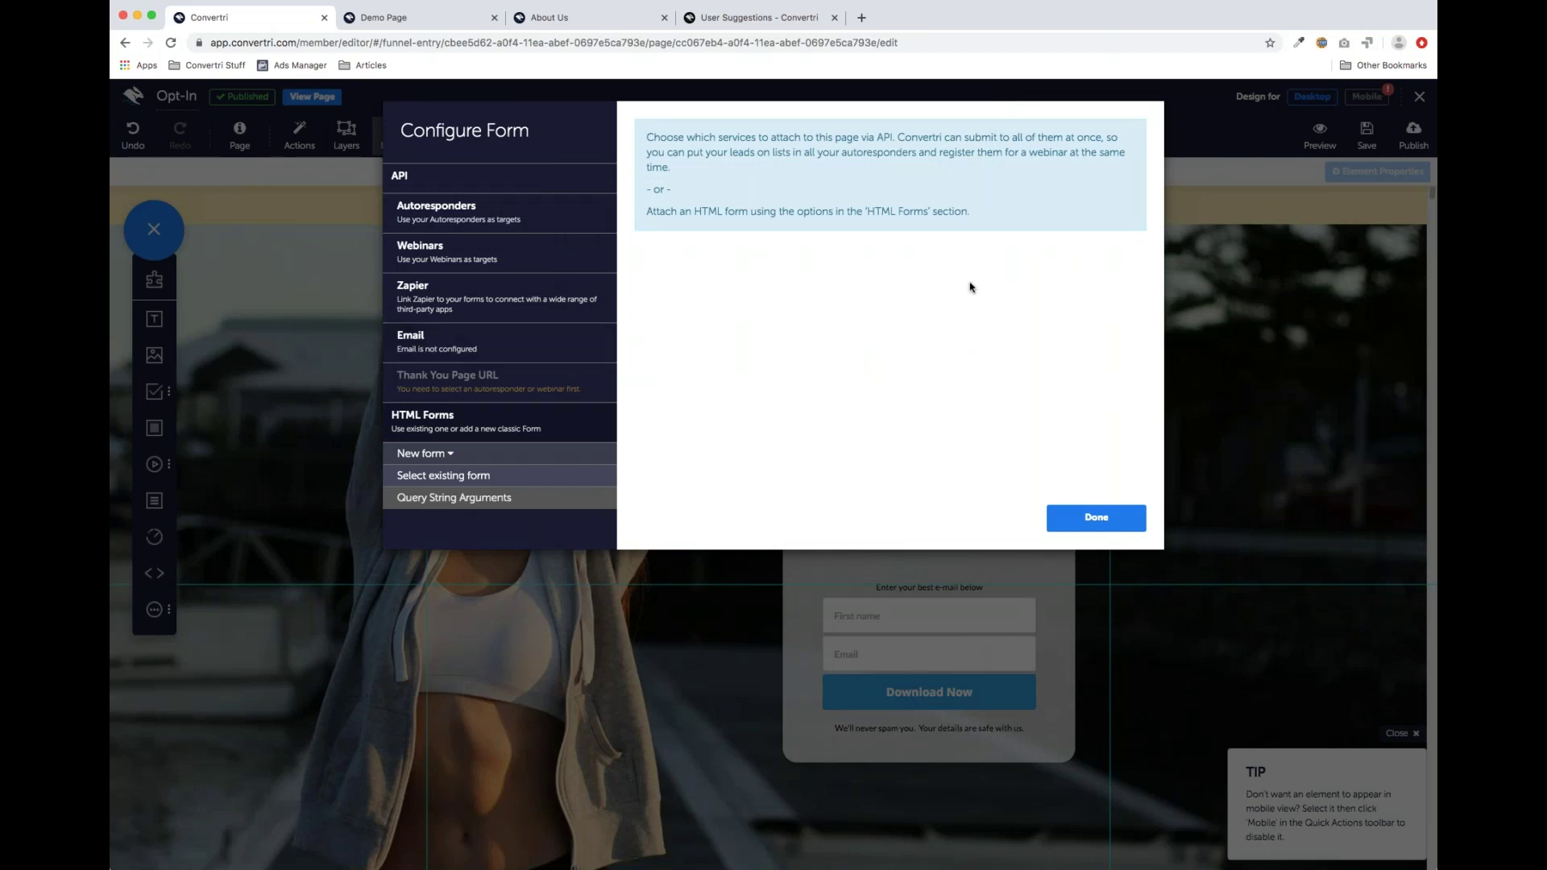
Attach the existing Million Dollar Swipe File HTML form to the page and check the selection in the form configuration
left_click(466, 481)
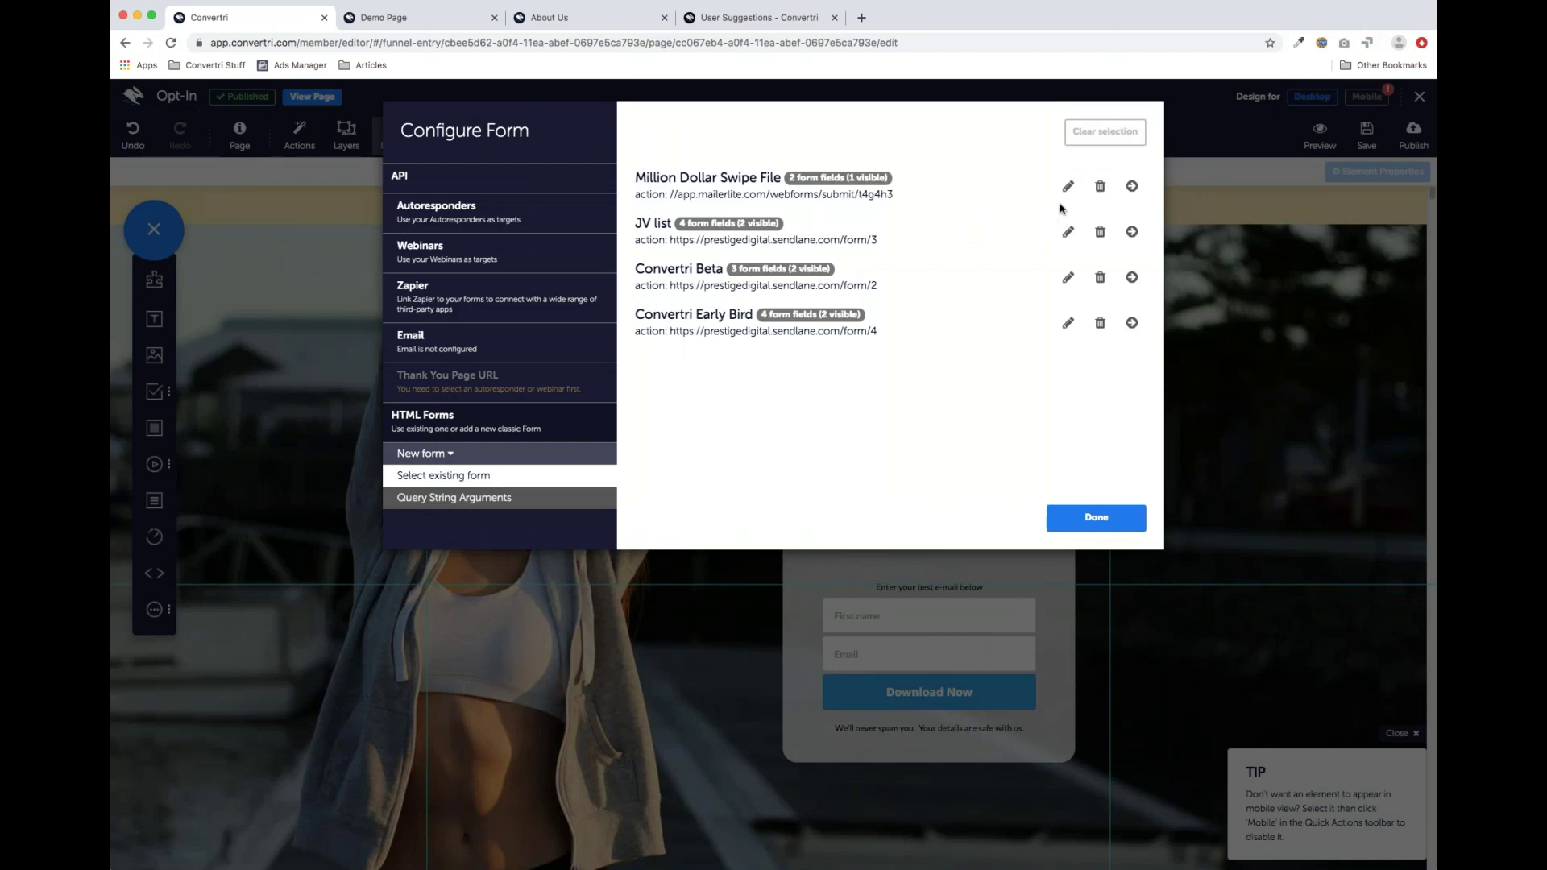
left_click(1130, 187)
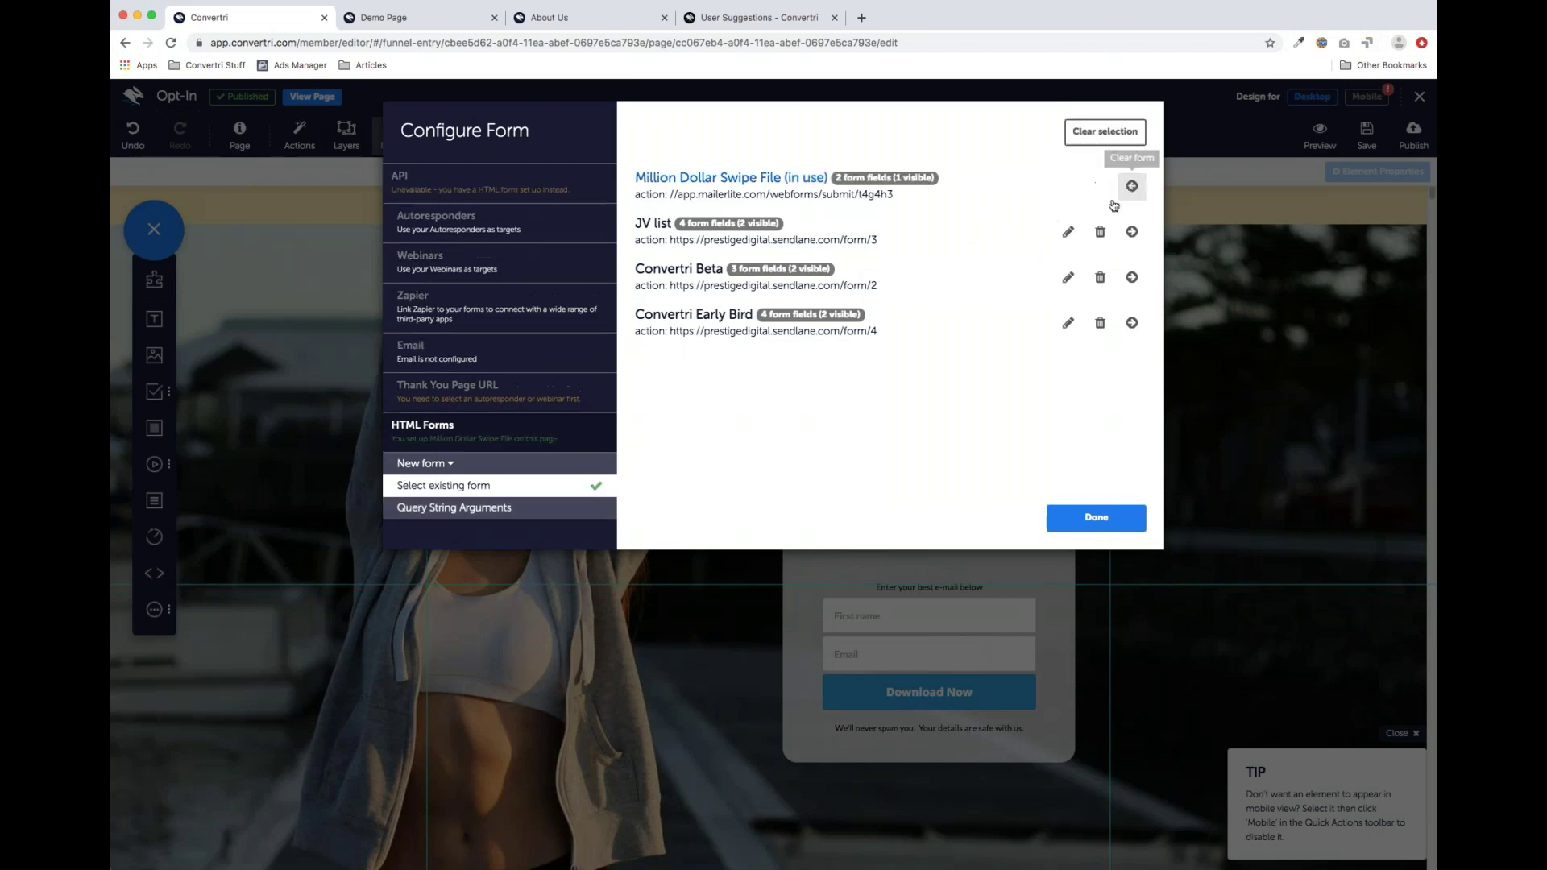
left_click(1109, 522)
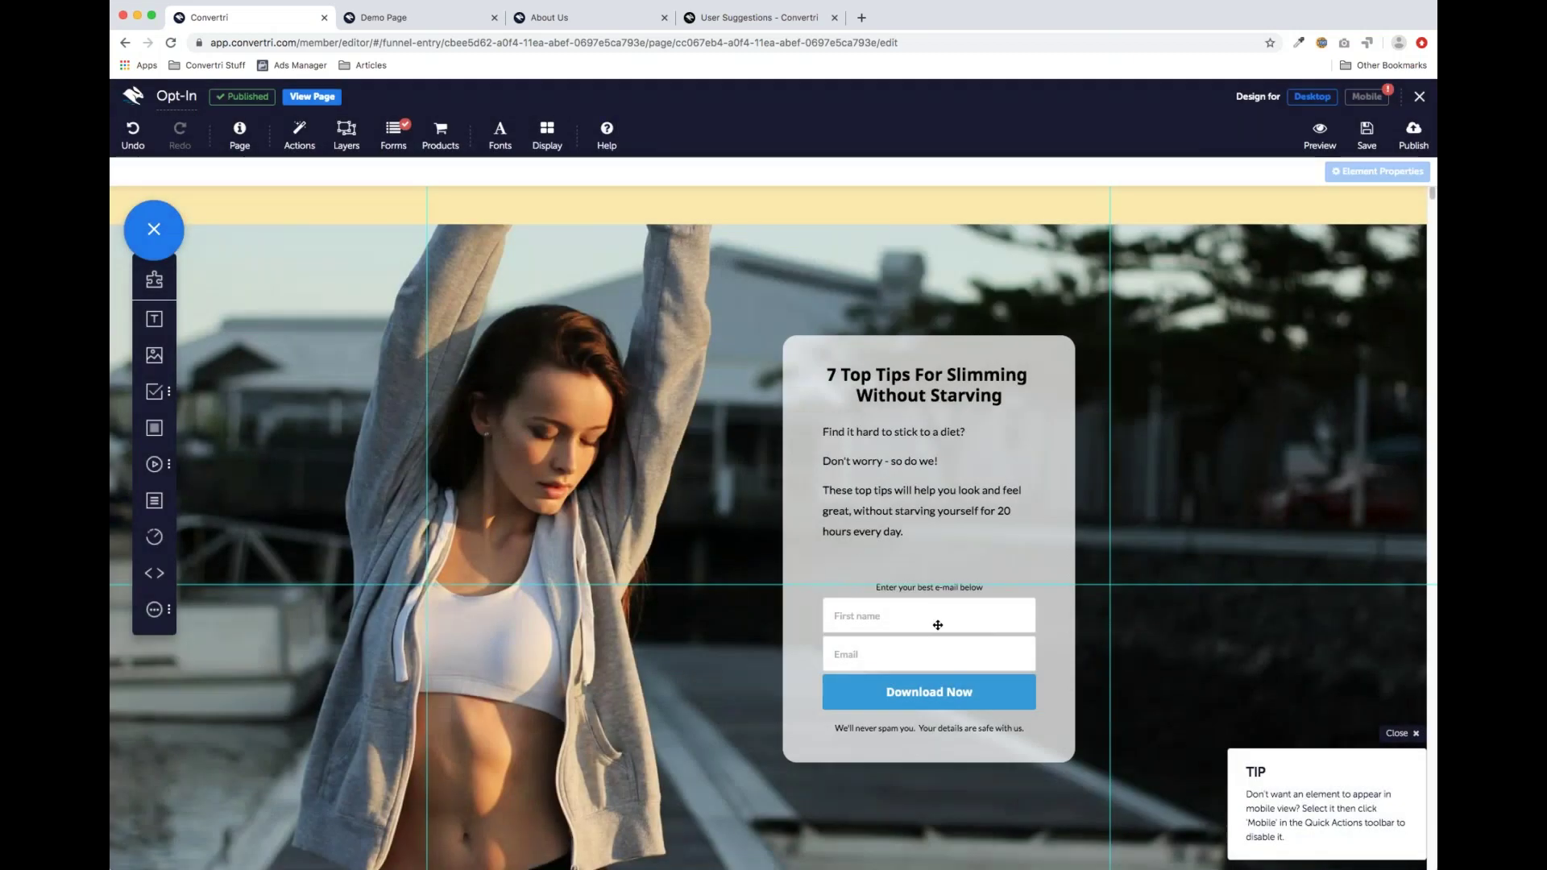
left_click(401, 144)
left_click(455, 435)
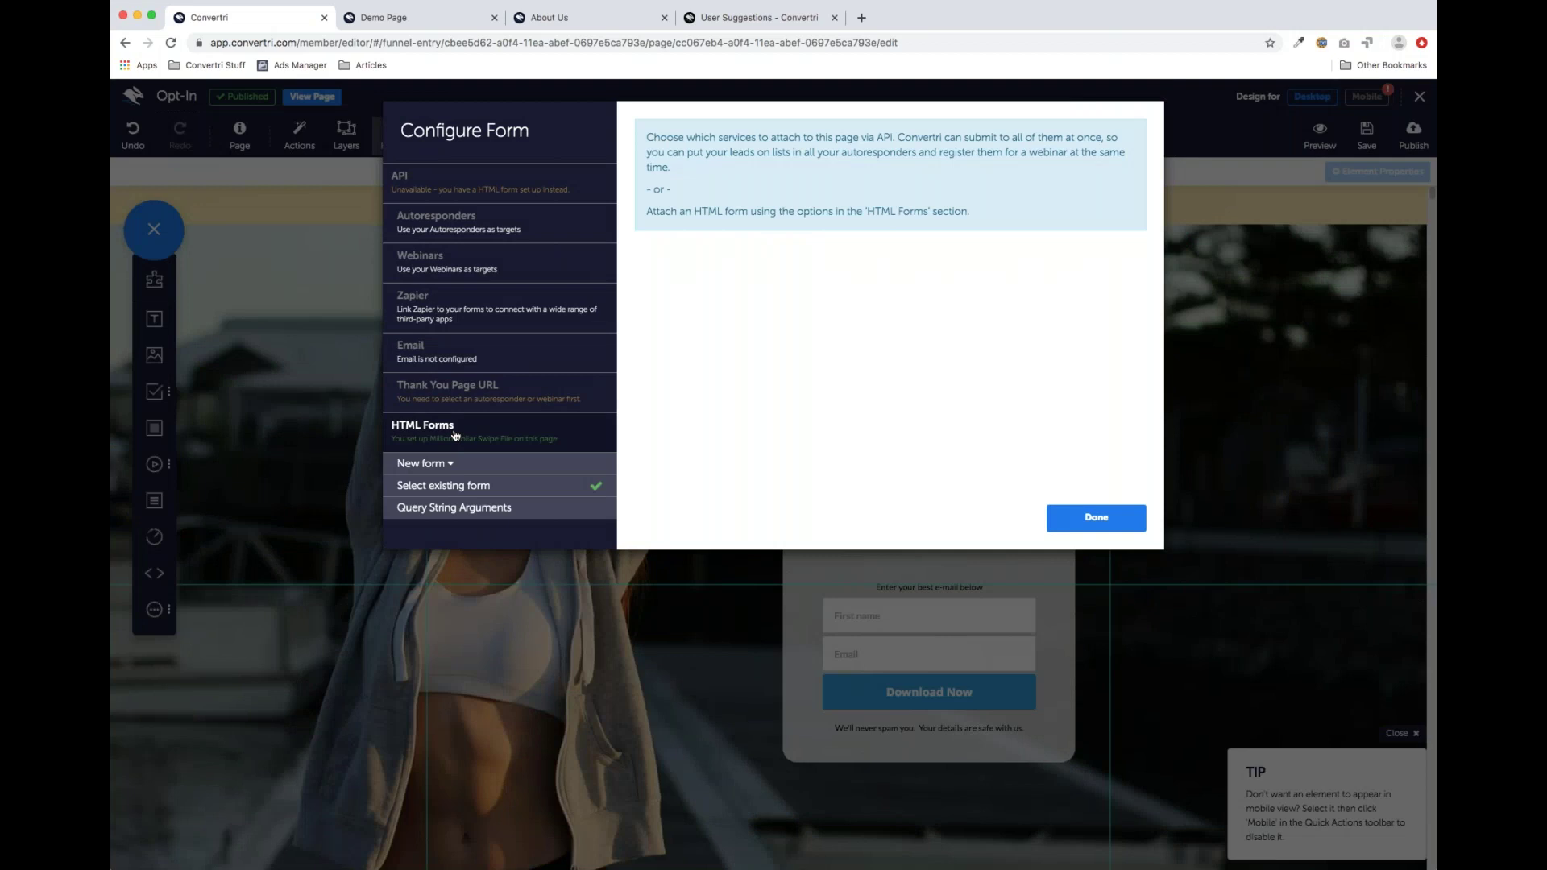
left_click(472, 484)
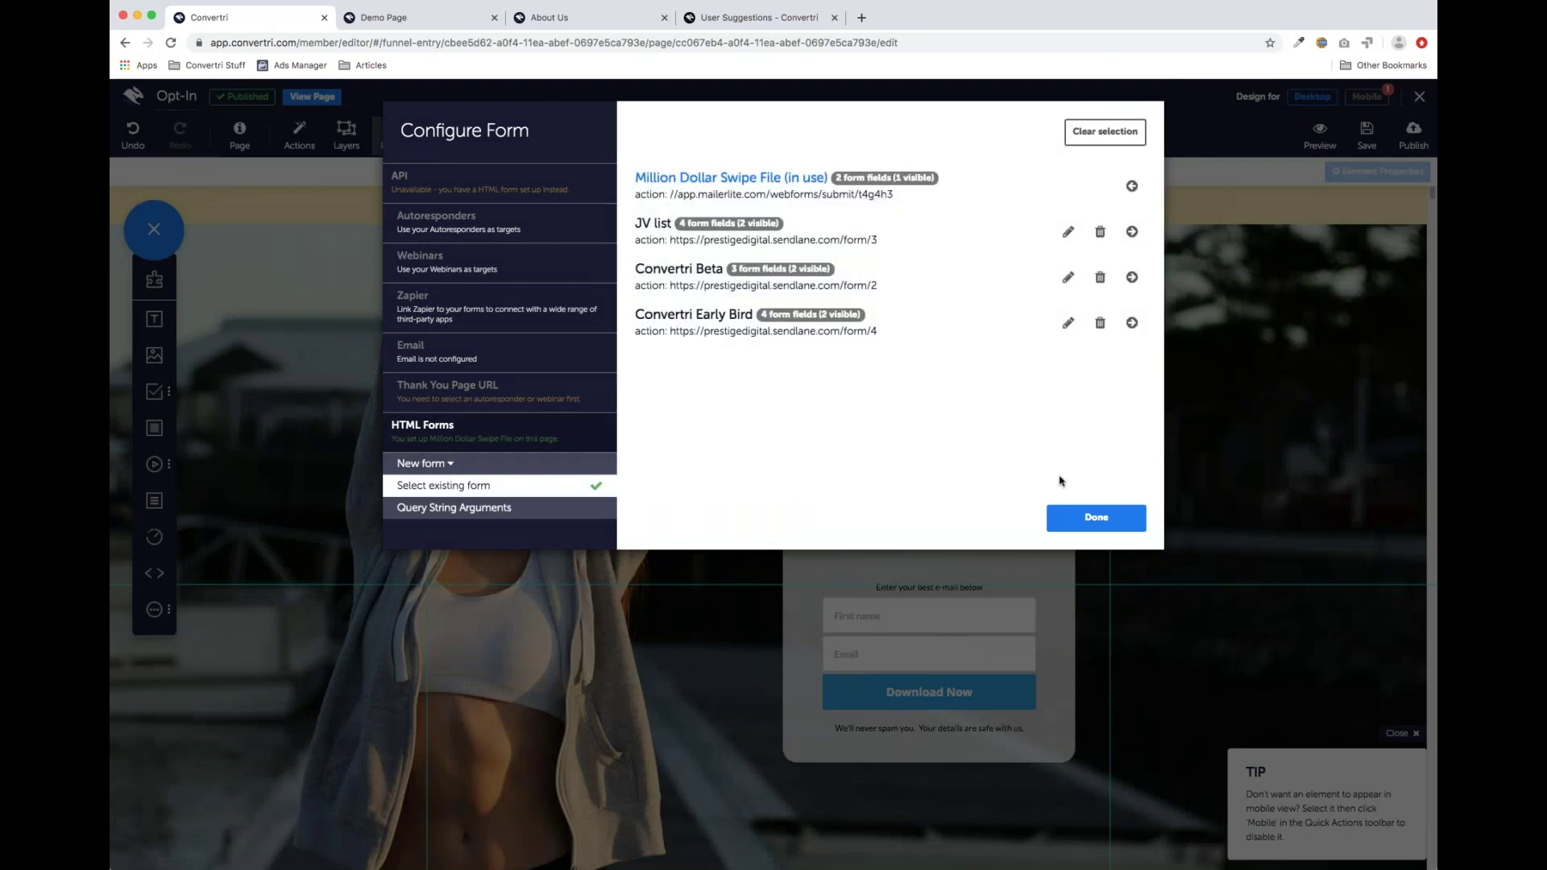
left_click(1079, 520)
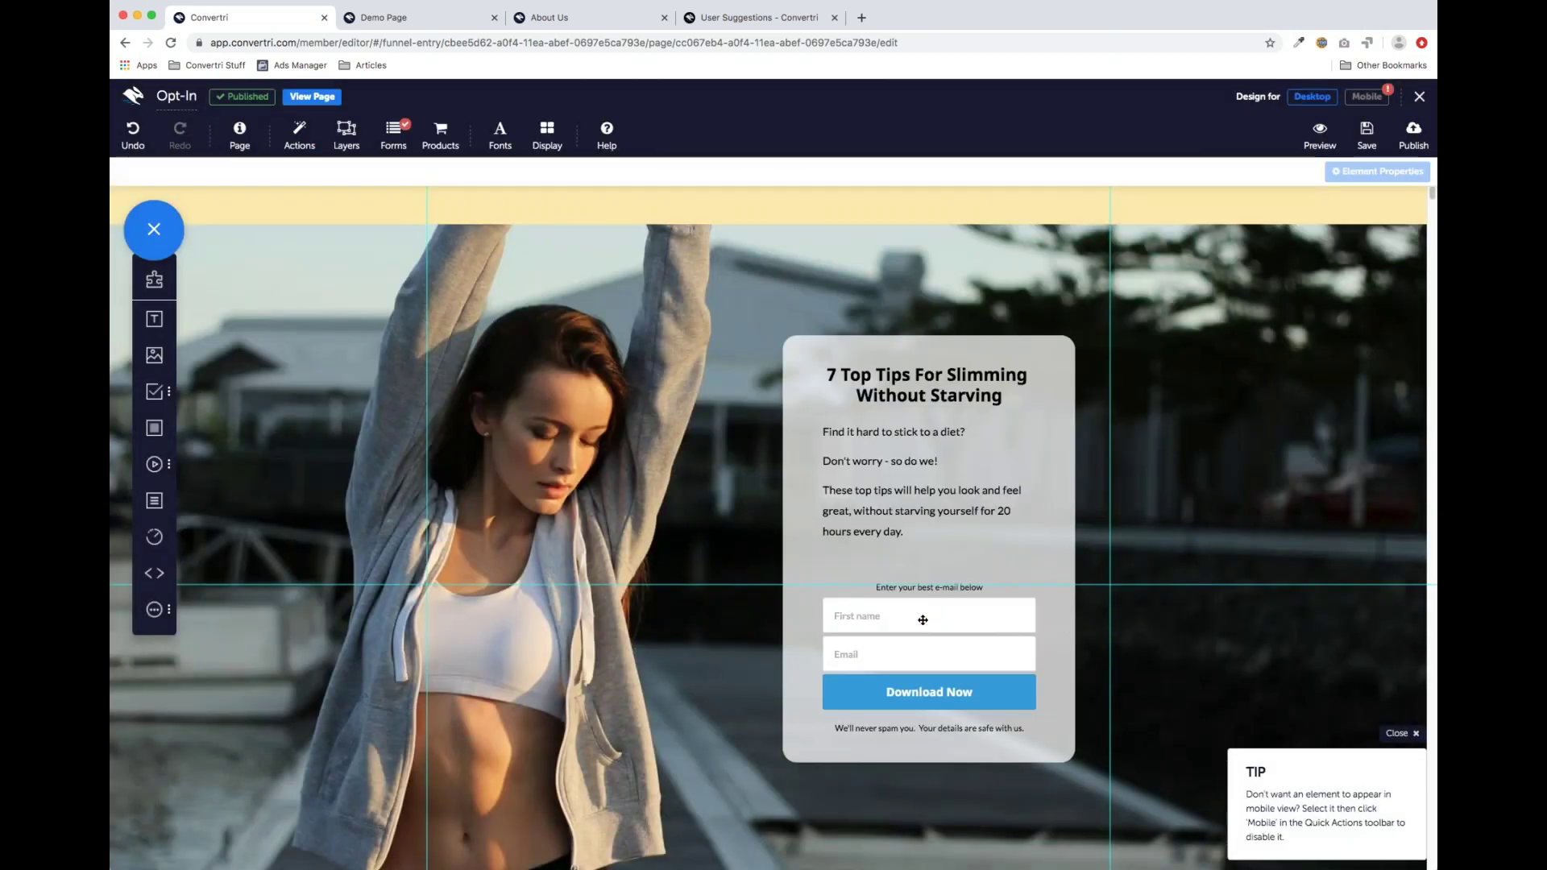
Assign the form field fields[email] to the First name input in the opt-in box
left_click(923, 619)
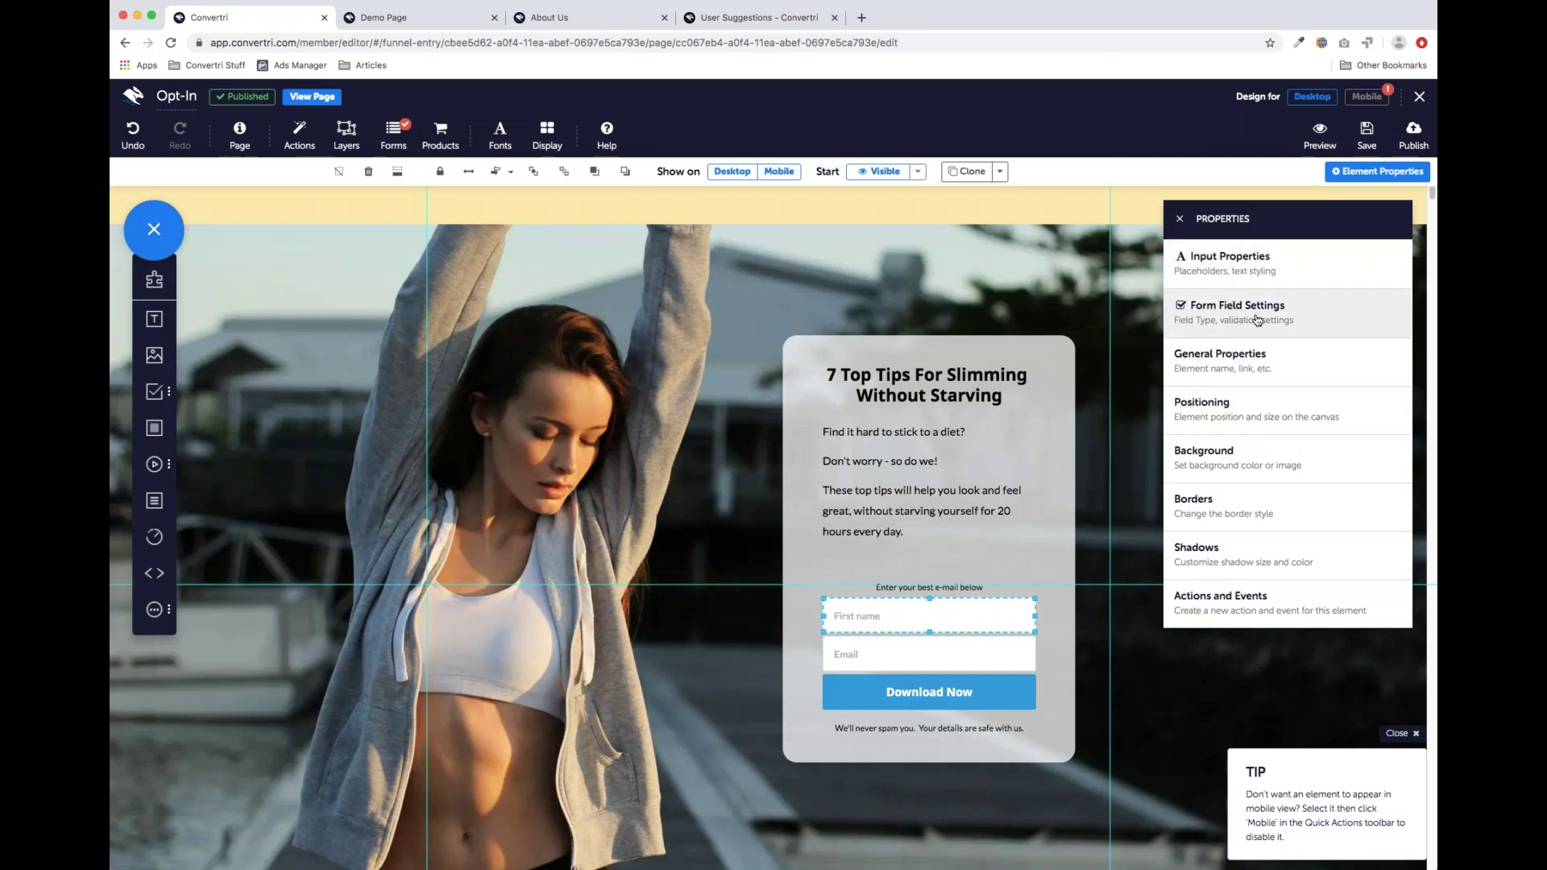
left_click(1203, 325)
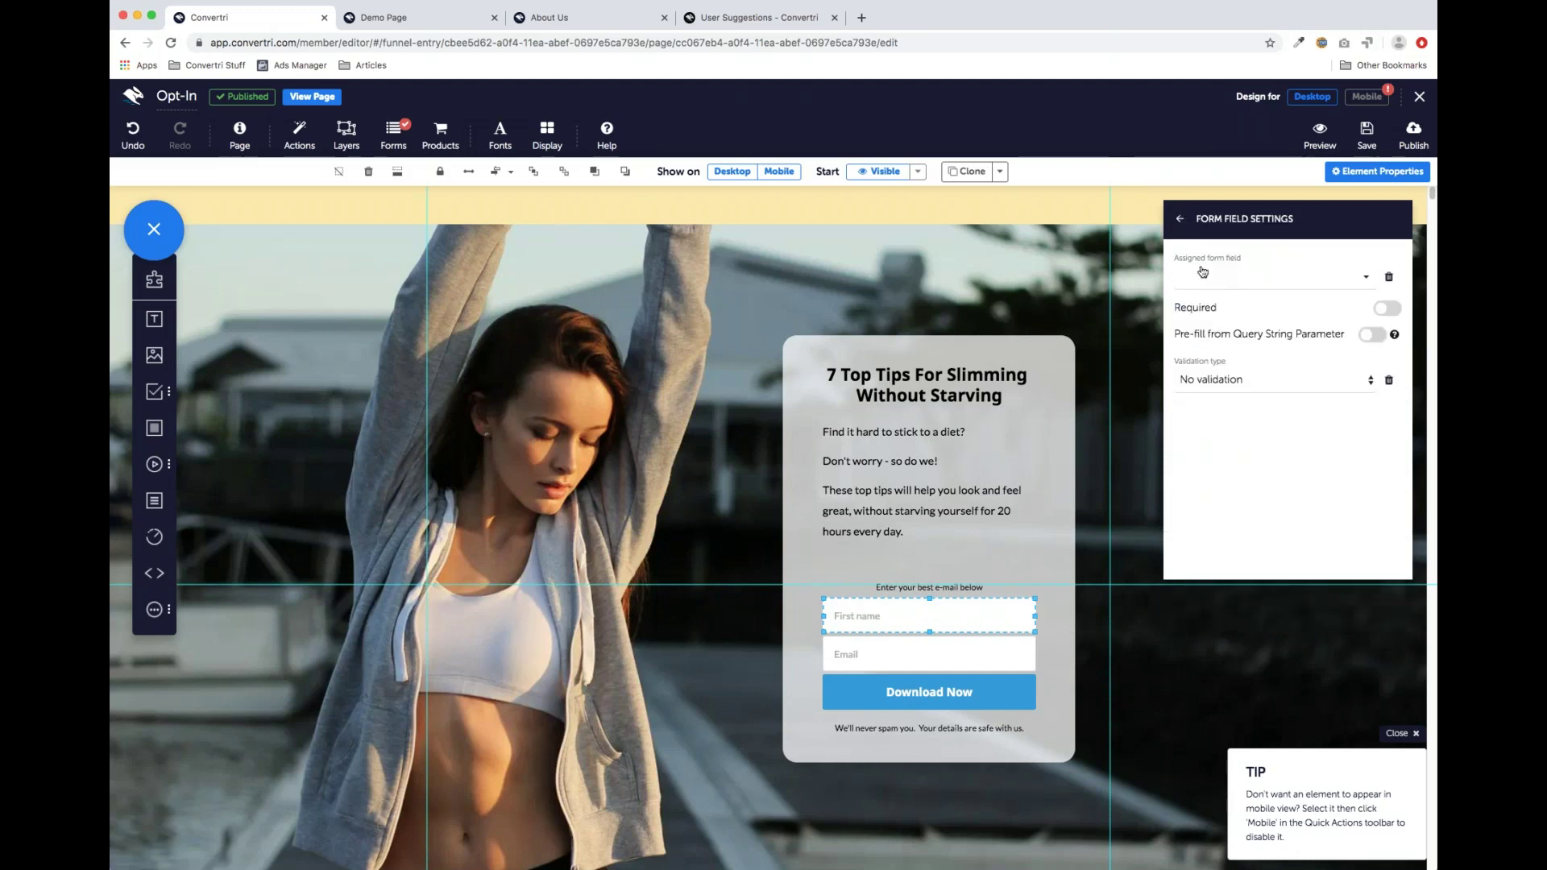
left_click(1358, 284)
left_click(1239, 302)
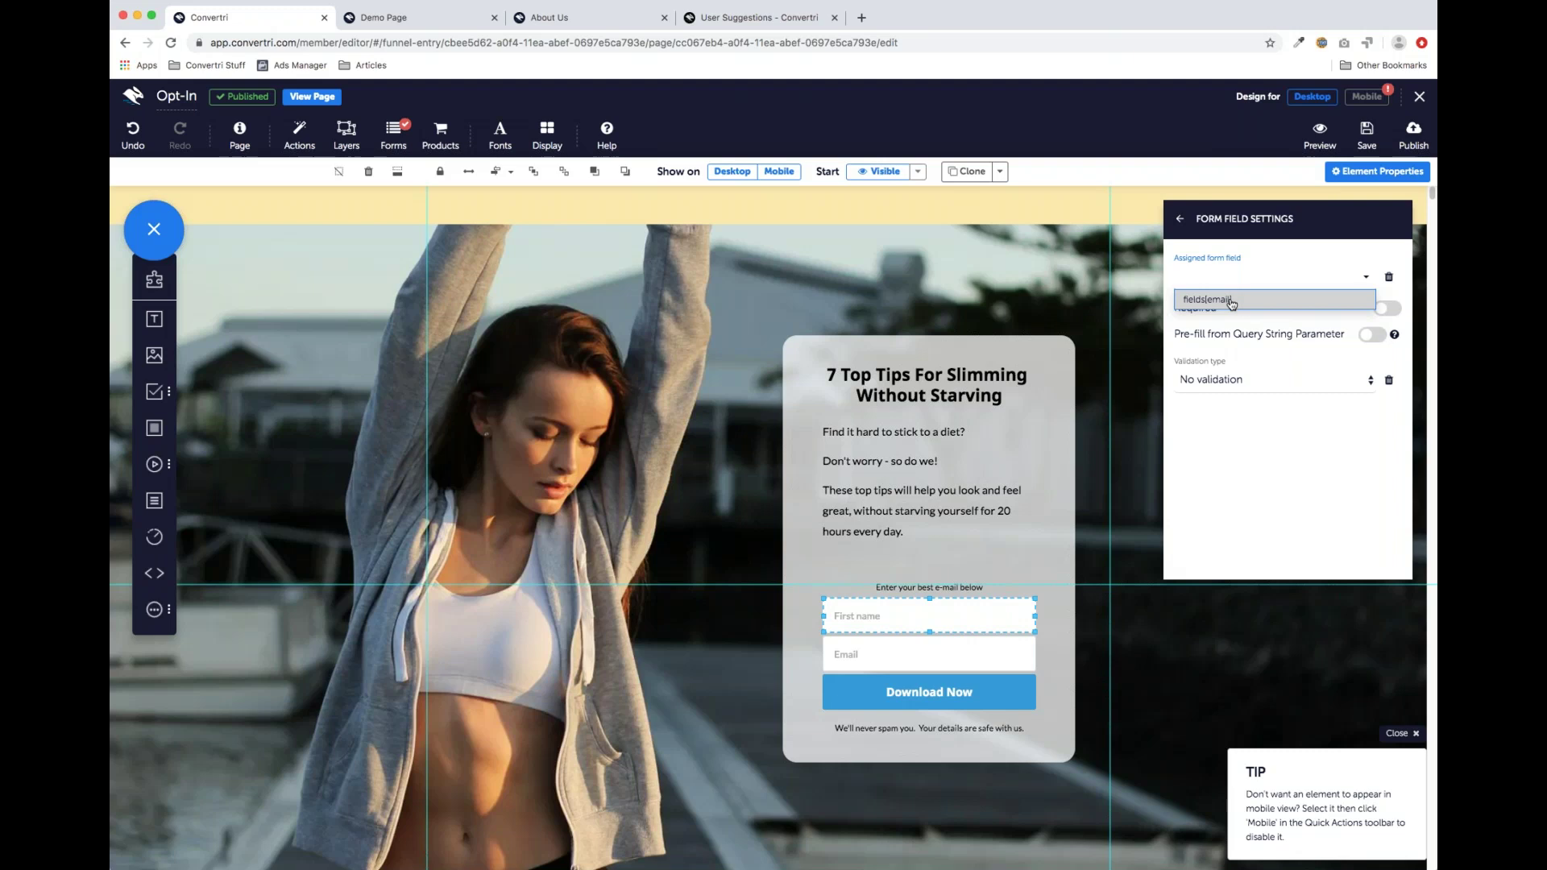
left_click(1273, 309)
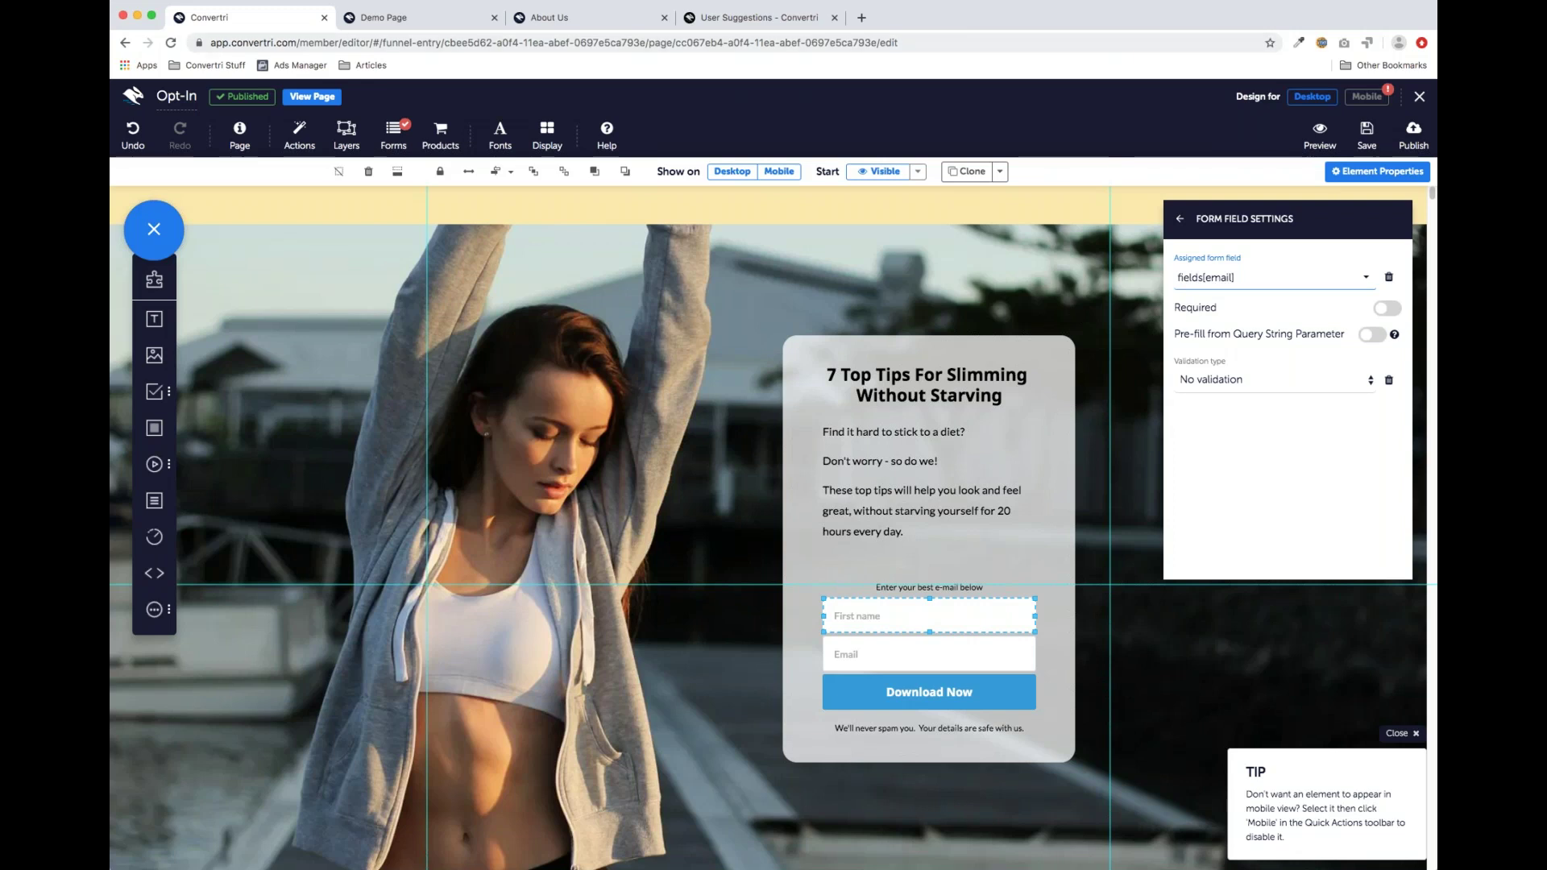
Clear the Million Dollar Swipe File HTML form from the page's form configuration
left_click(396, 140)
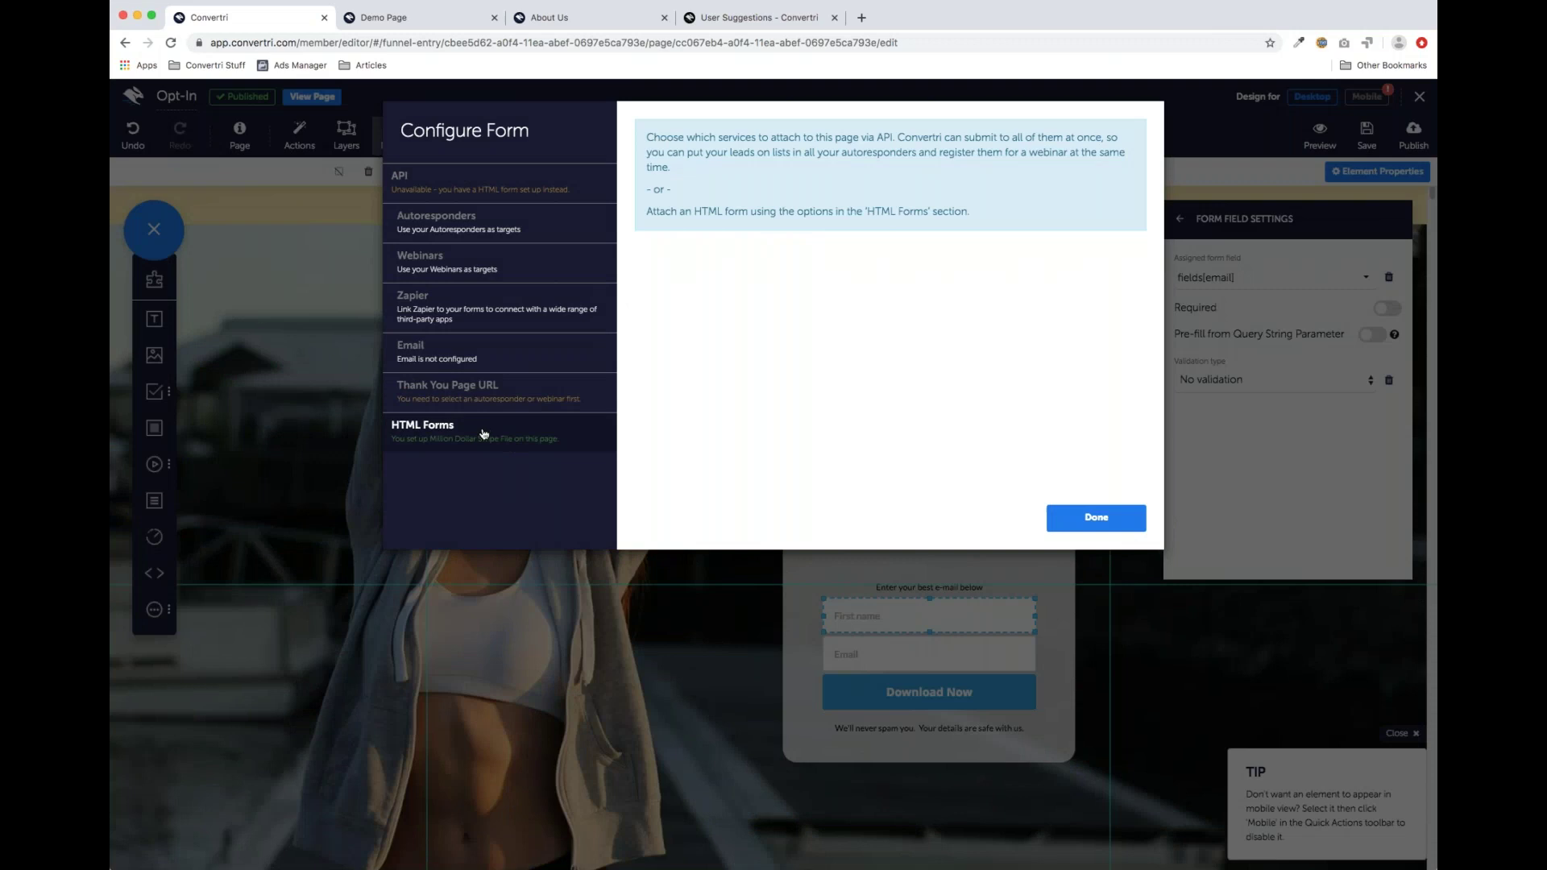
left_click(484, 433)
left_click(486, 487)
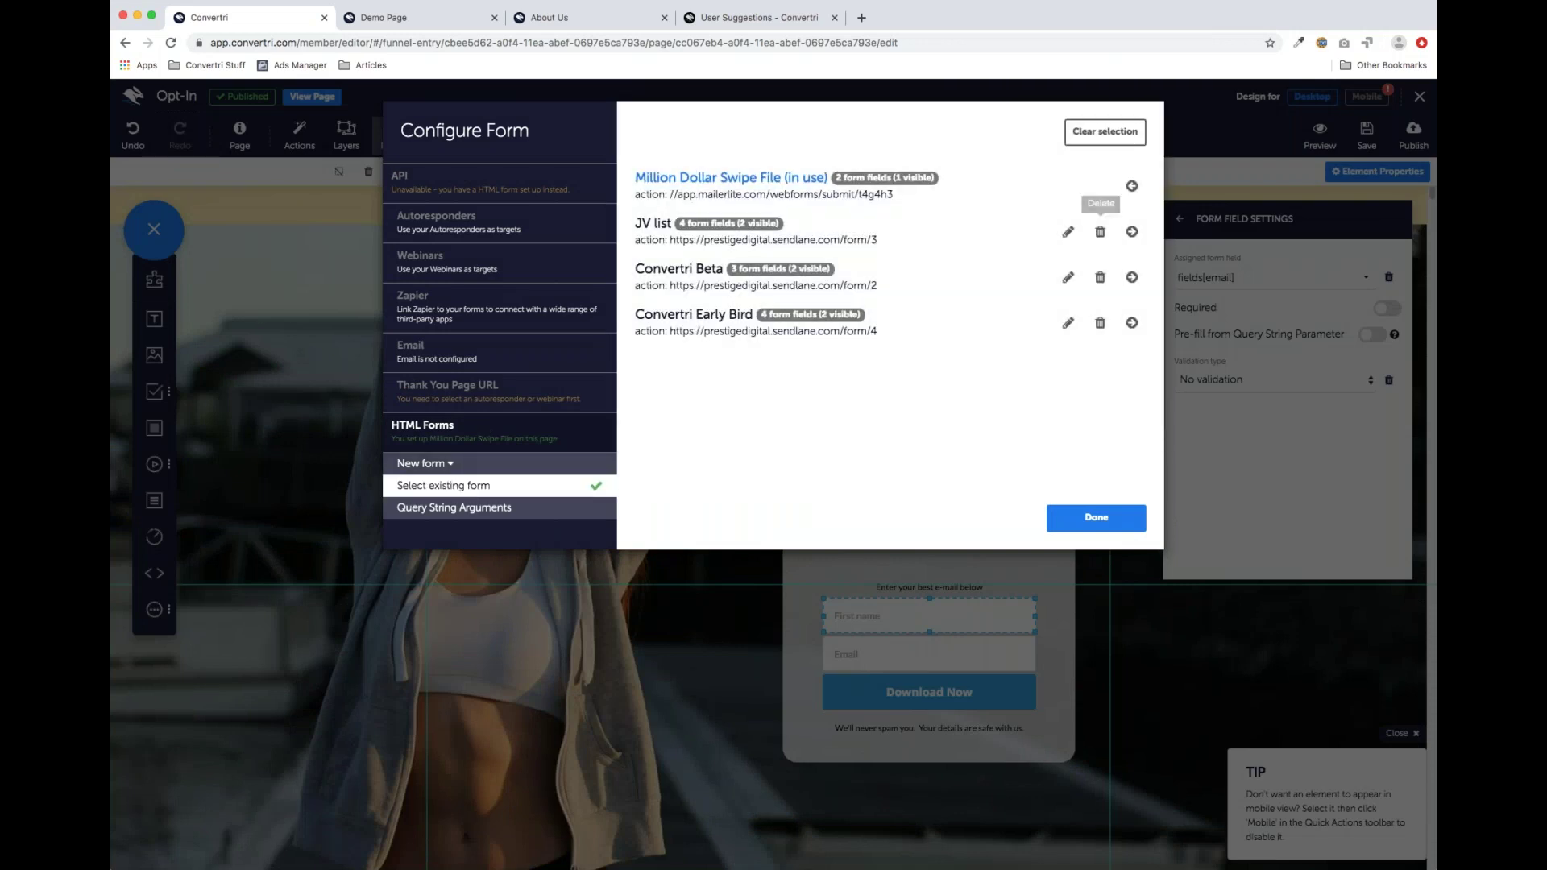
left_click(1132, 187)
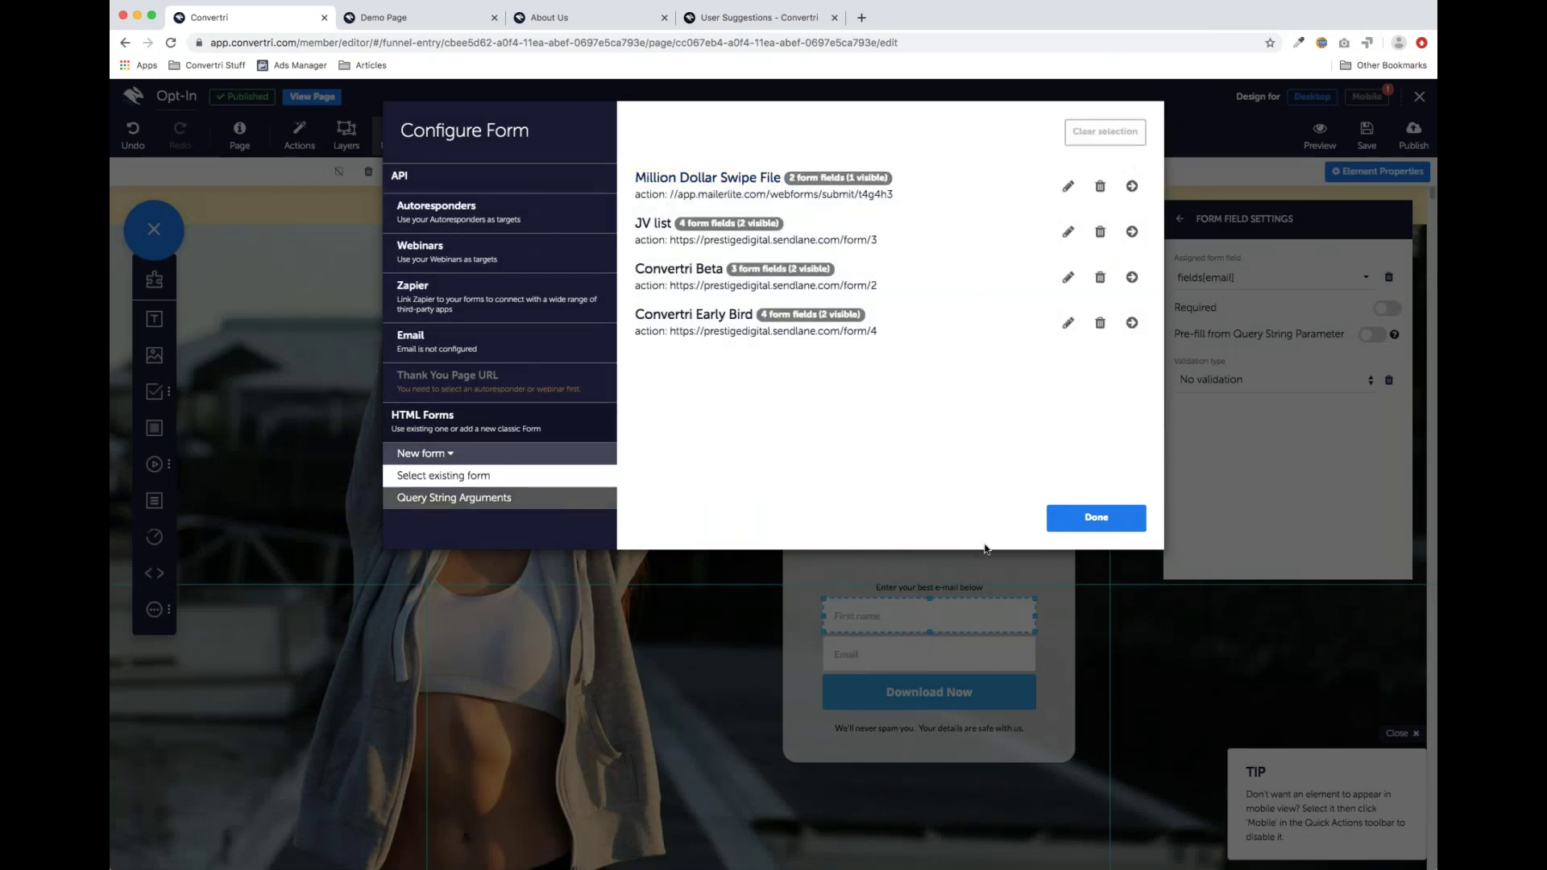
Connect the form to MailChimp's Dev/Test - Signup list, keeping its First Name field mapped to the First Name type
left_click(436, 211)
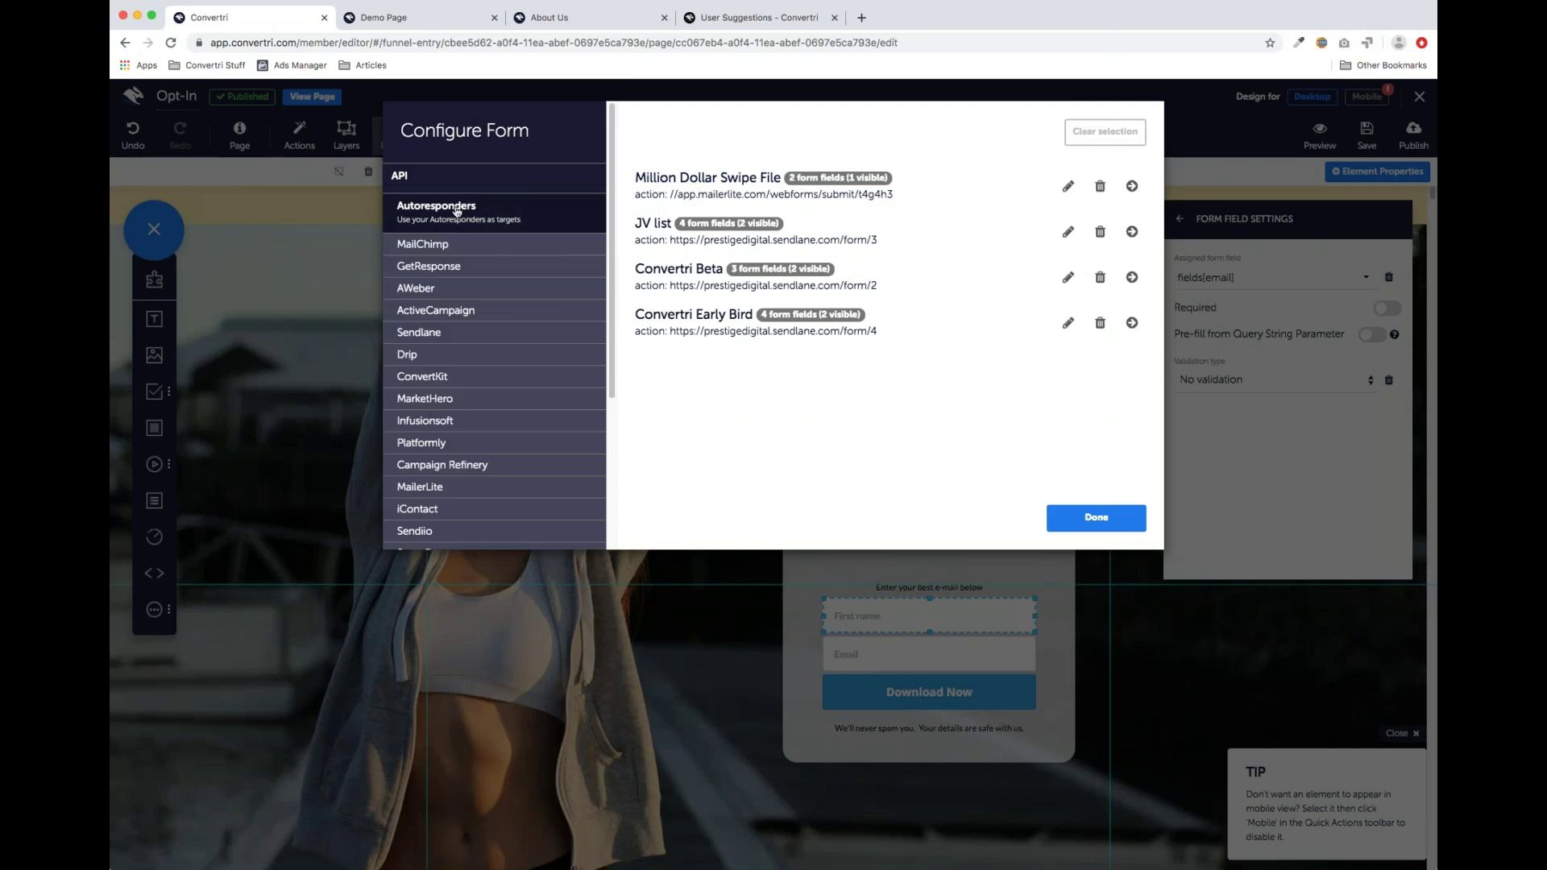
left_click(477, 251)
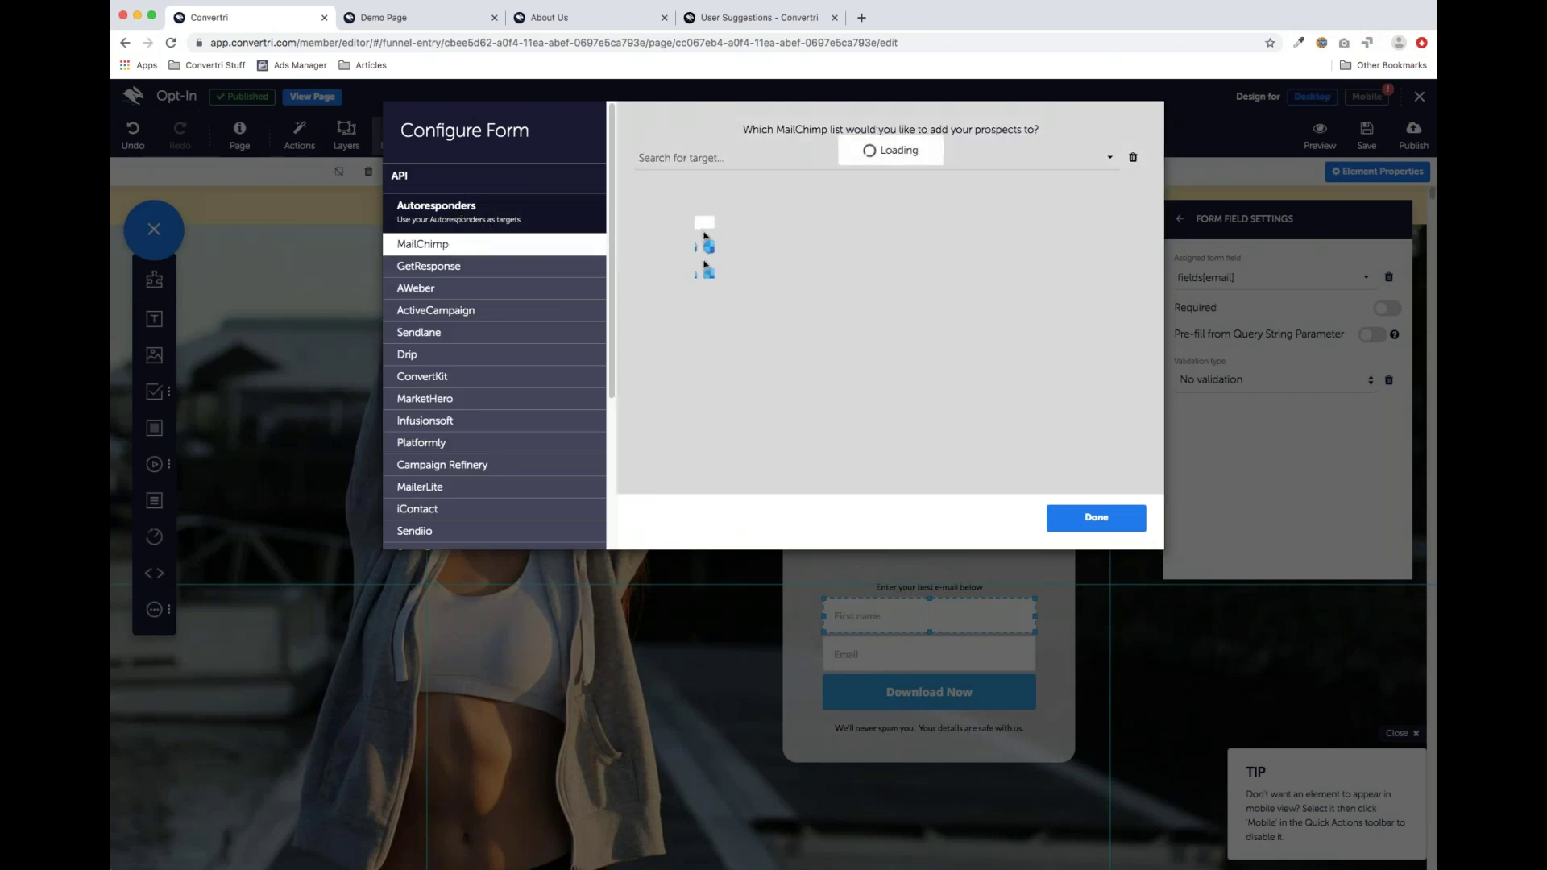
left_click(907, 165)
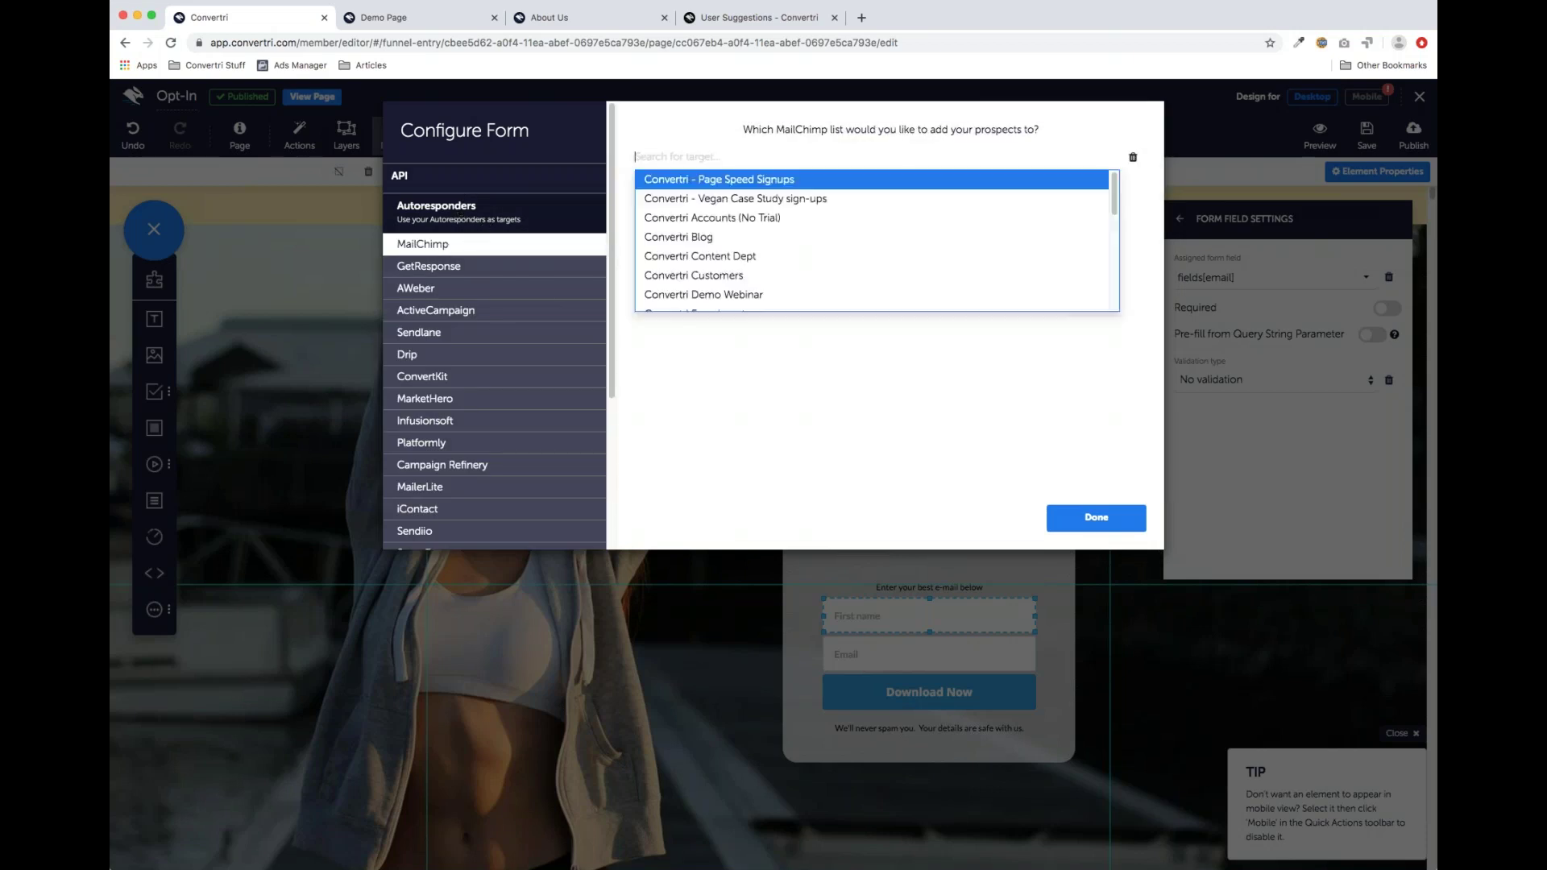
scroll(757, 266, "down", 10)
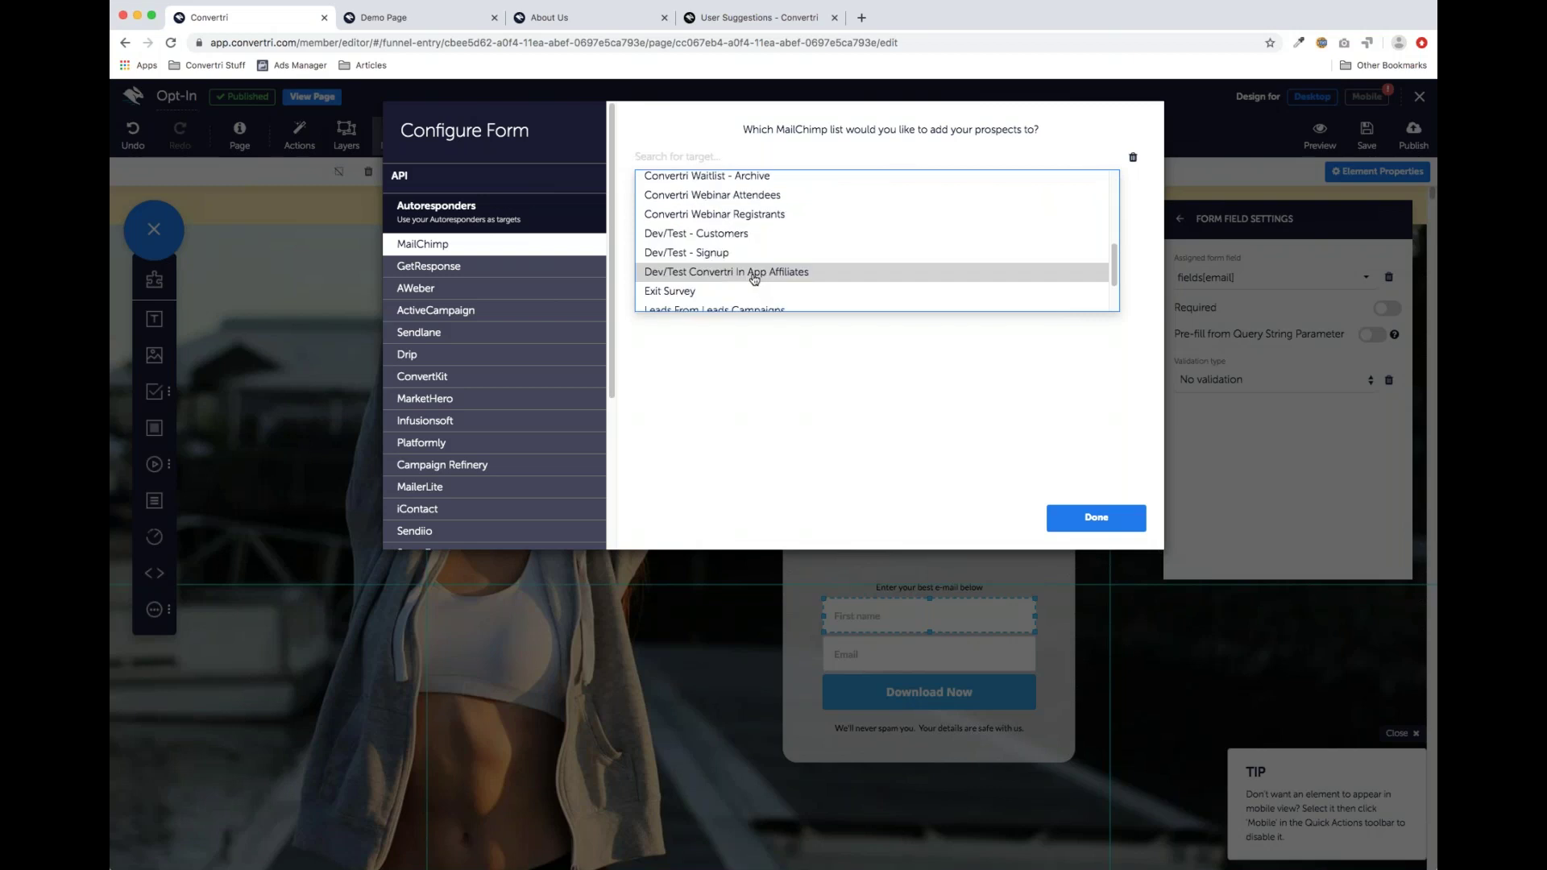
left_click(694, 253)
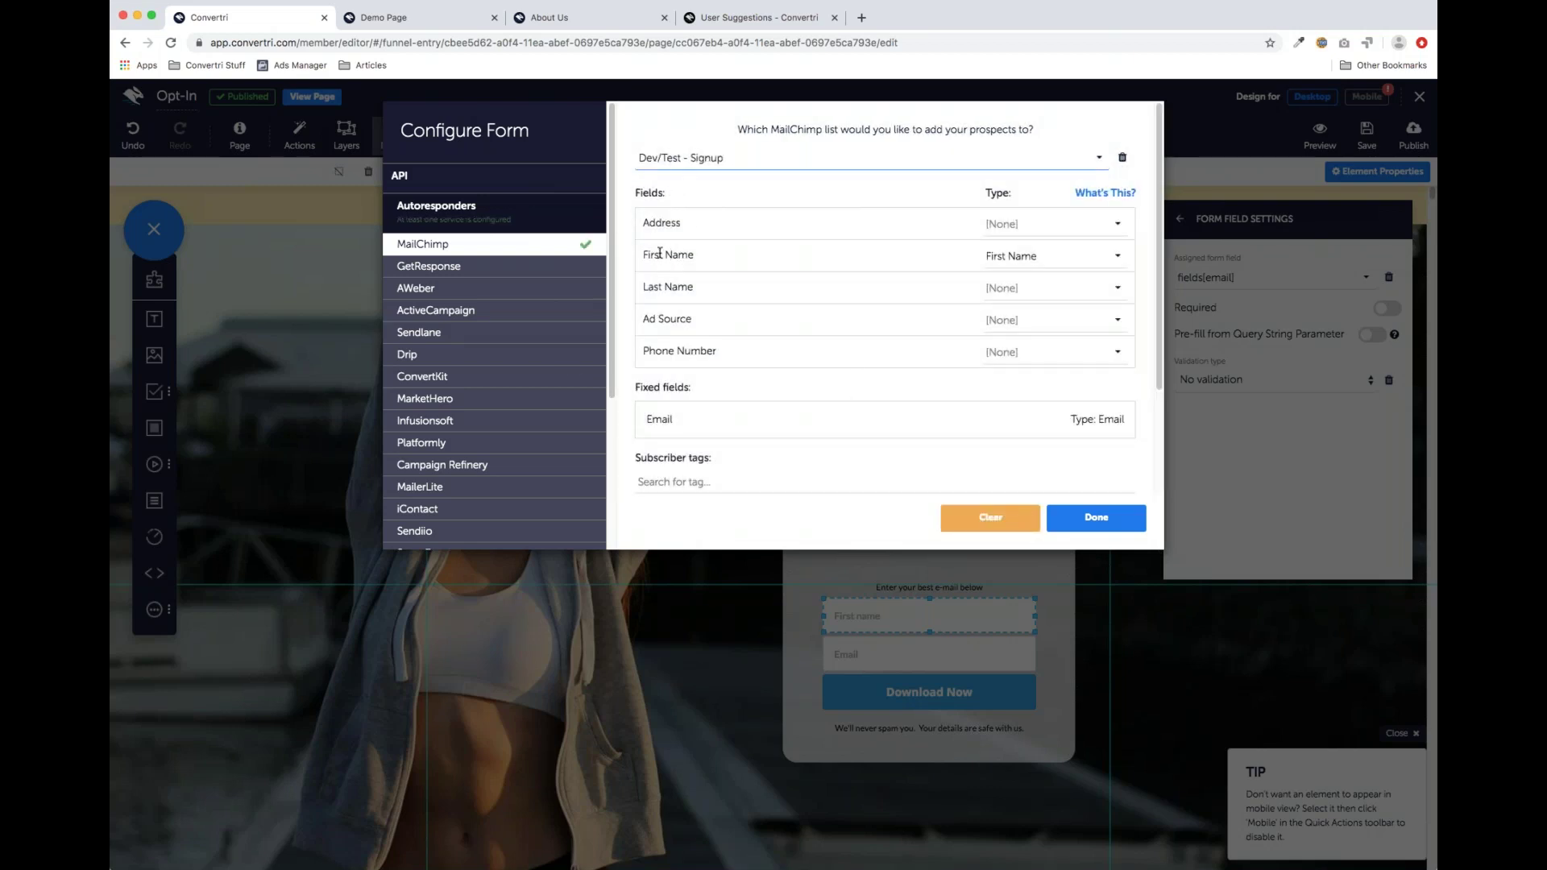
left_click(1059, 260)
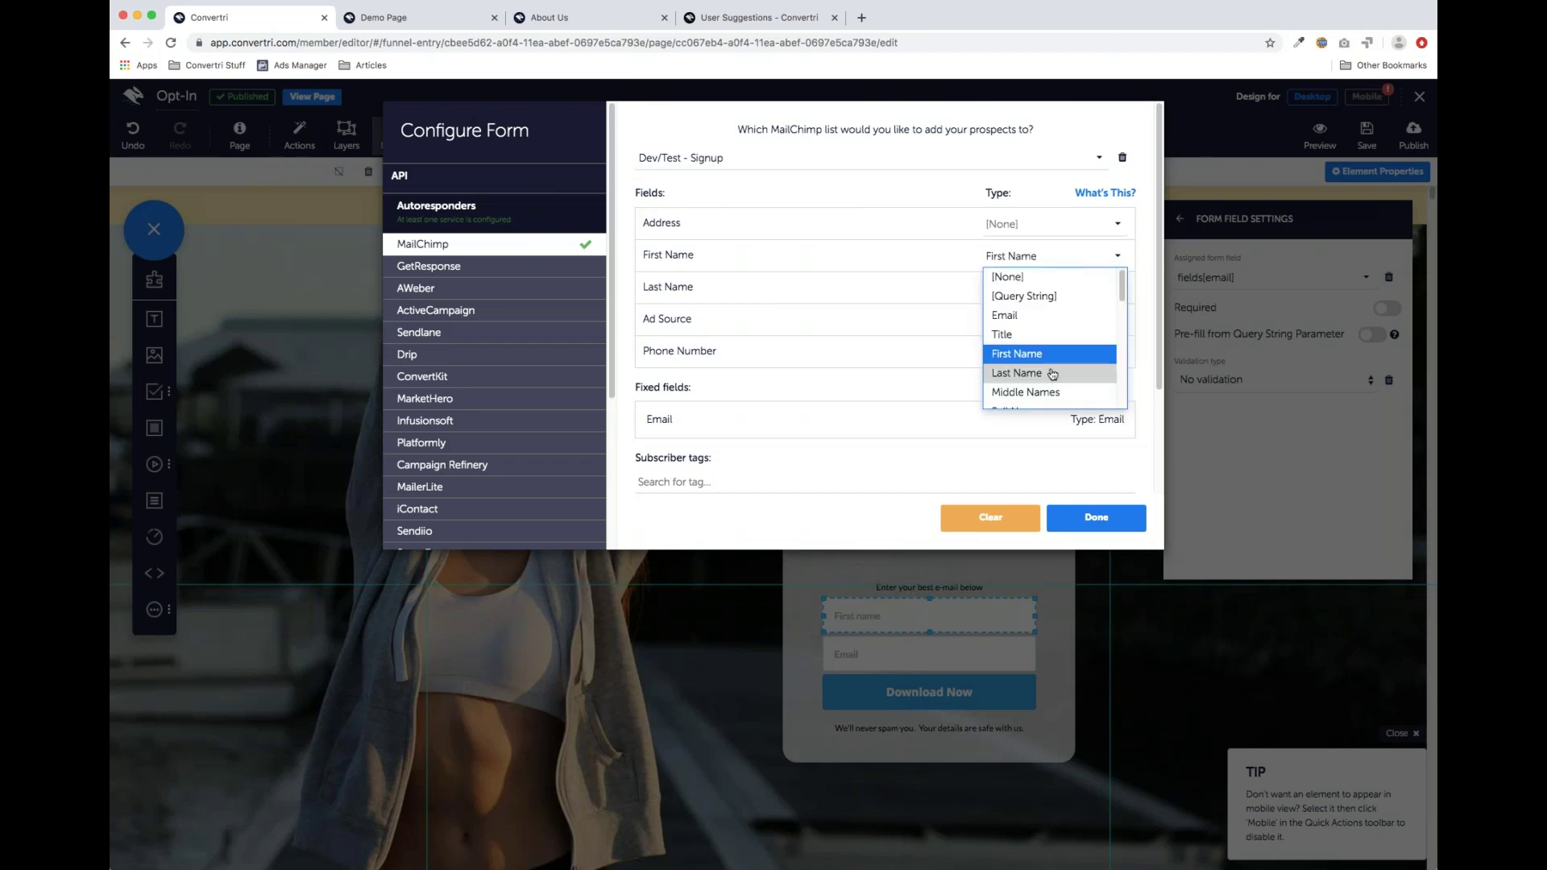
left_click(1047, 359)
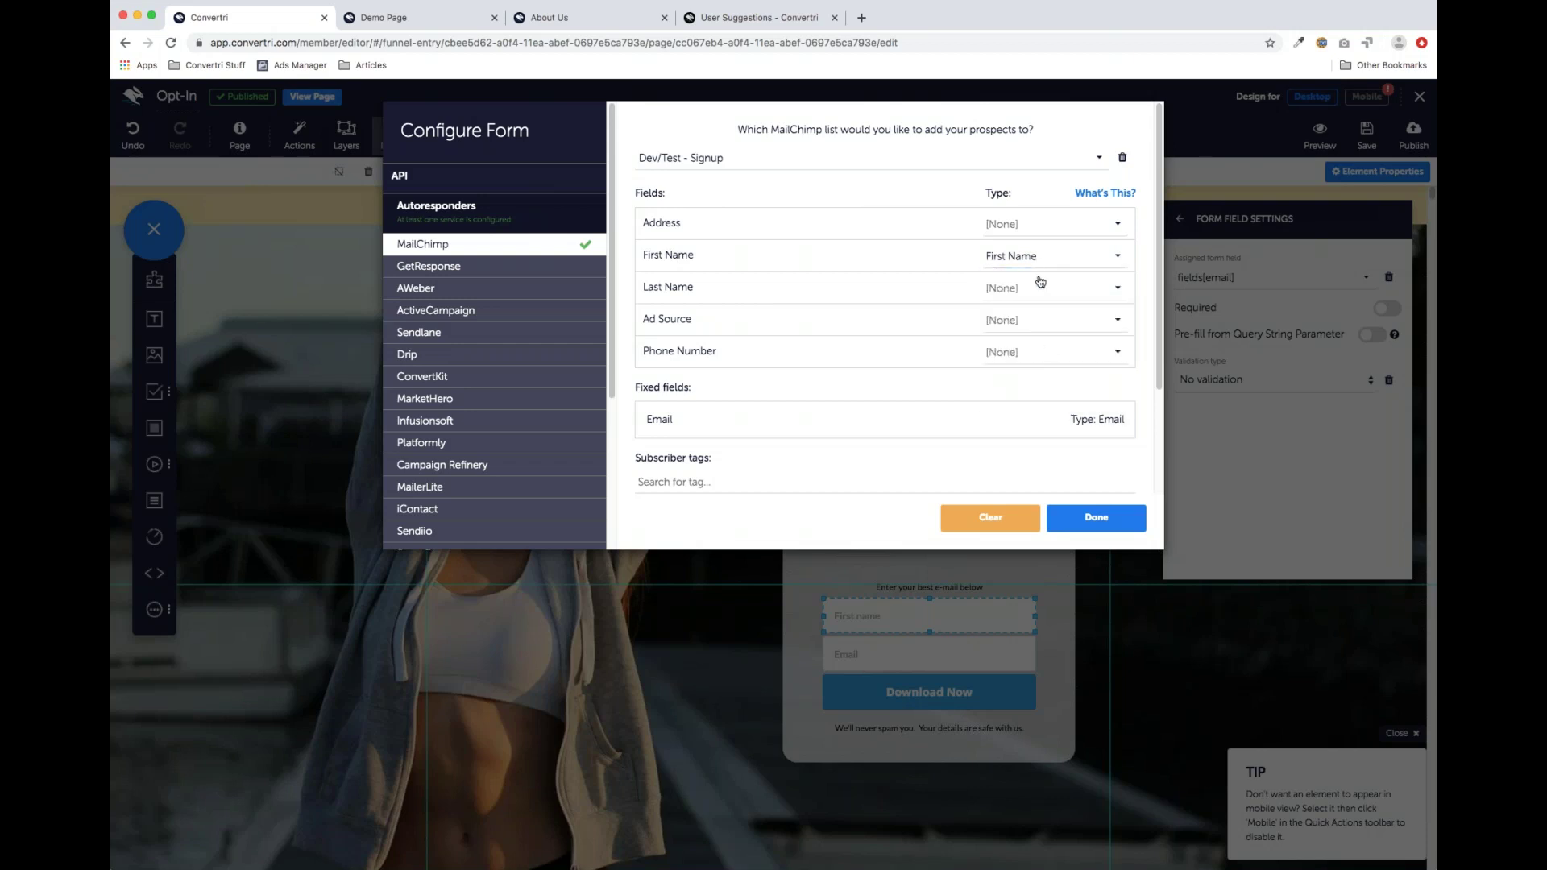
left_click(1089, 521)
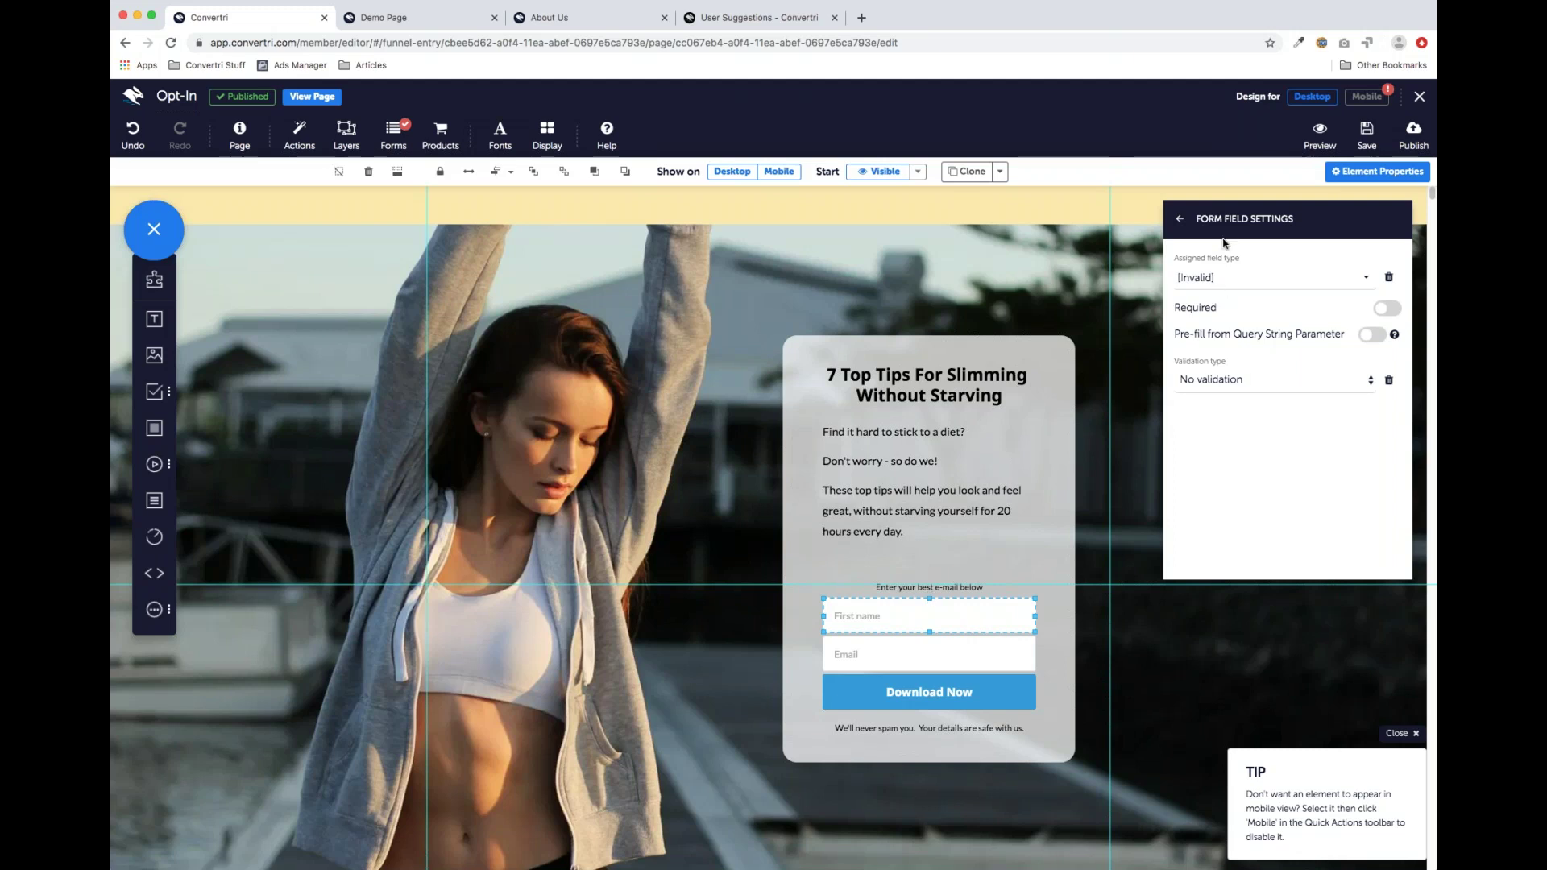
Set the assigned field type of the First name input to First Name
left_click(983, 656)
left_click(986, 625)
left_click(1255, 285)
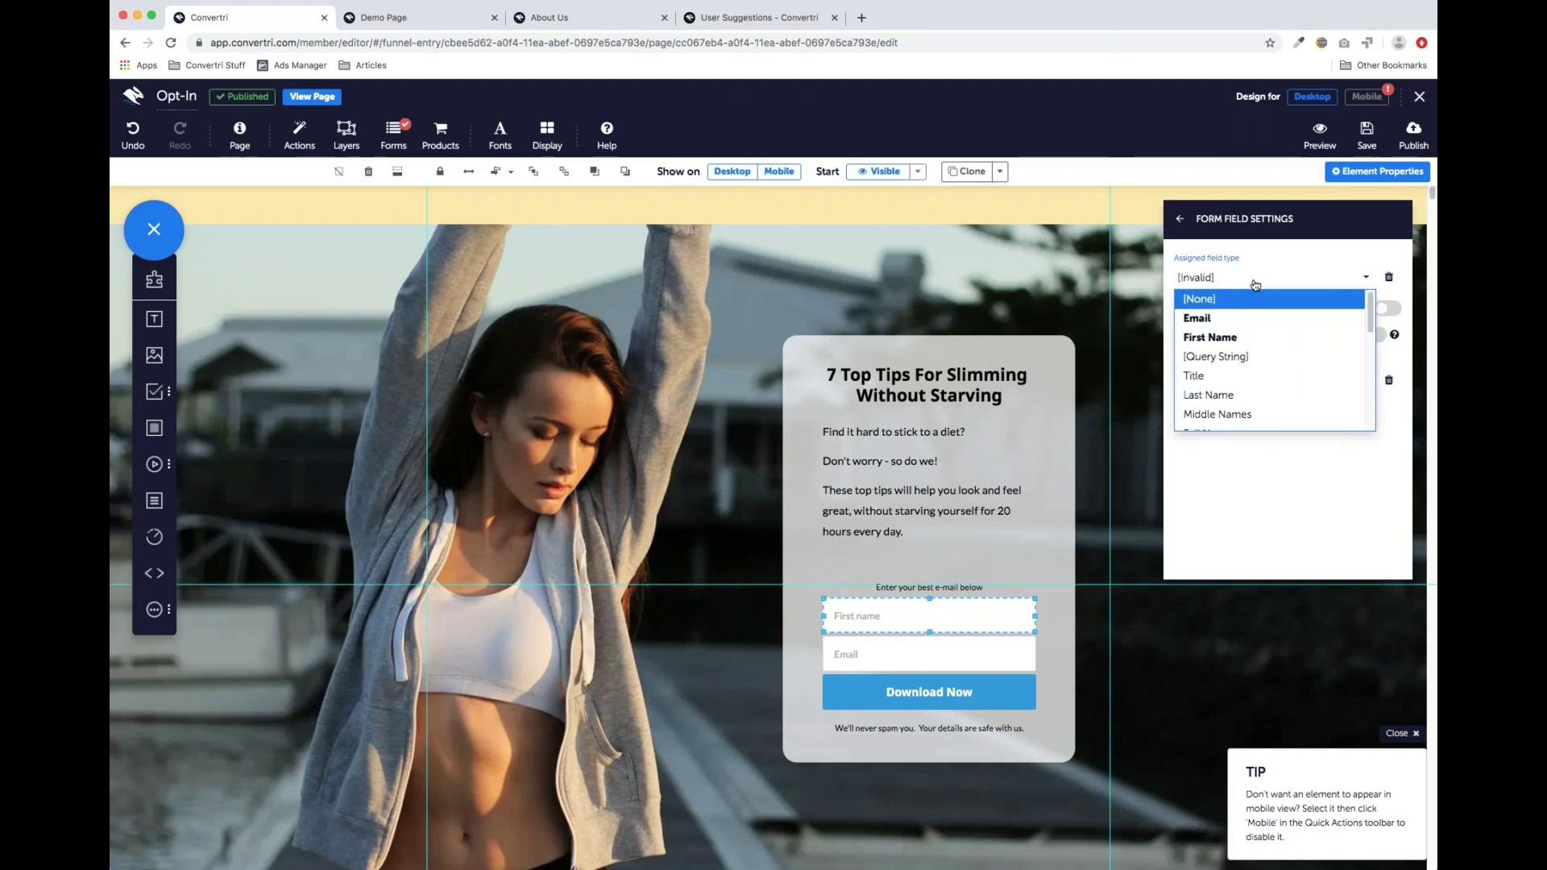
left_click(1238, 338)
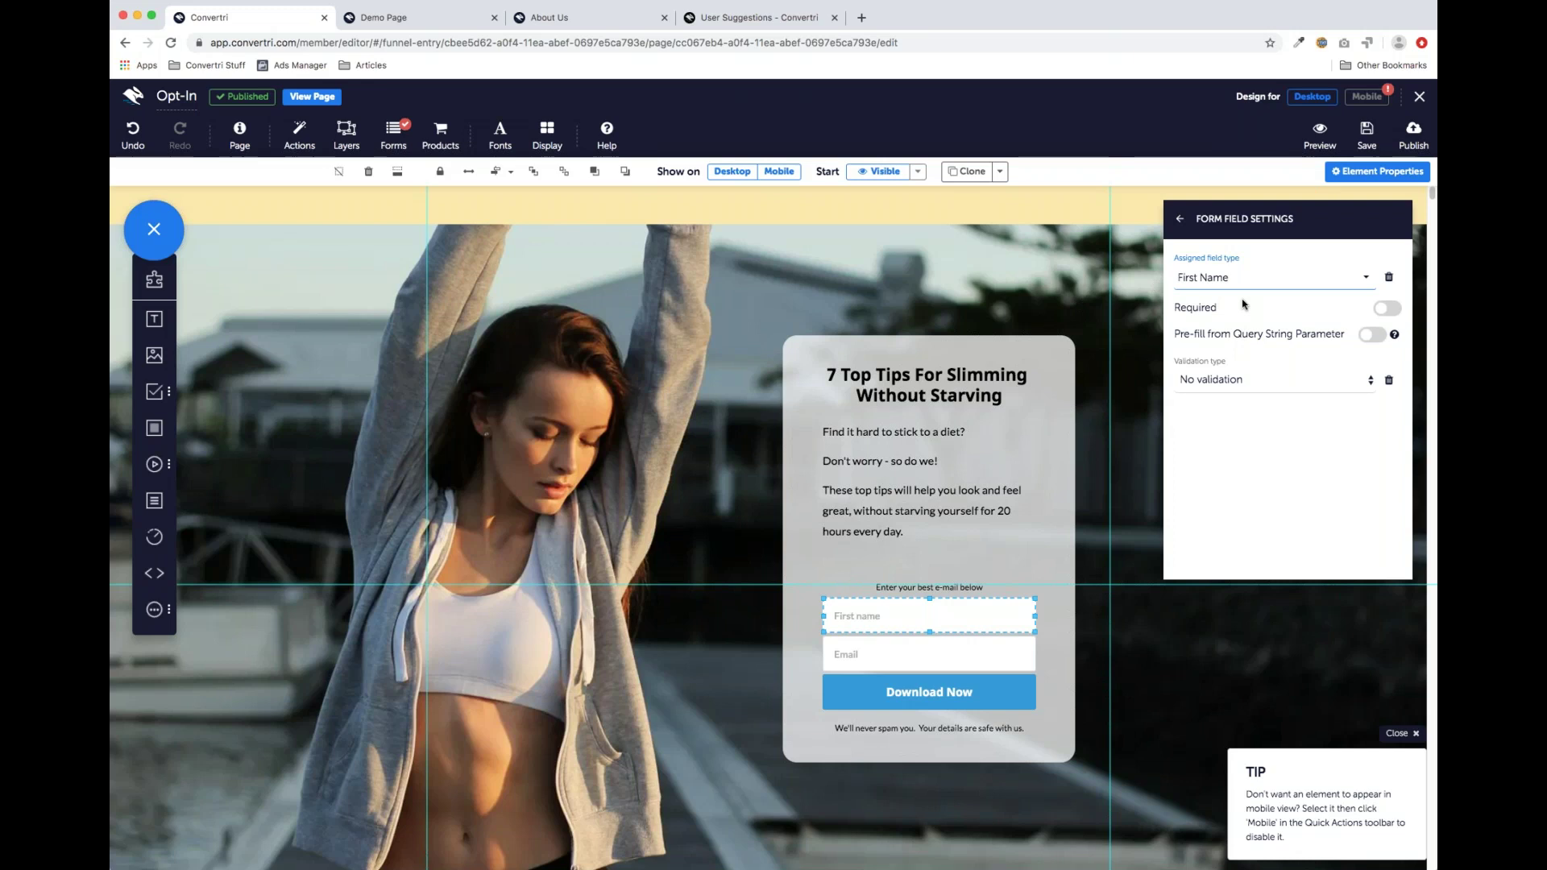
Change the type of the MailChimp list's First Name field to Website in the form configuration
left_click(394, 133)
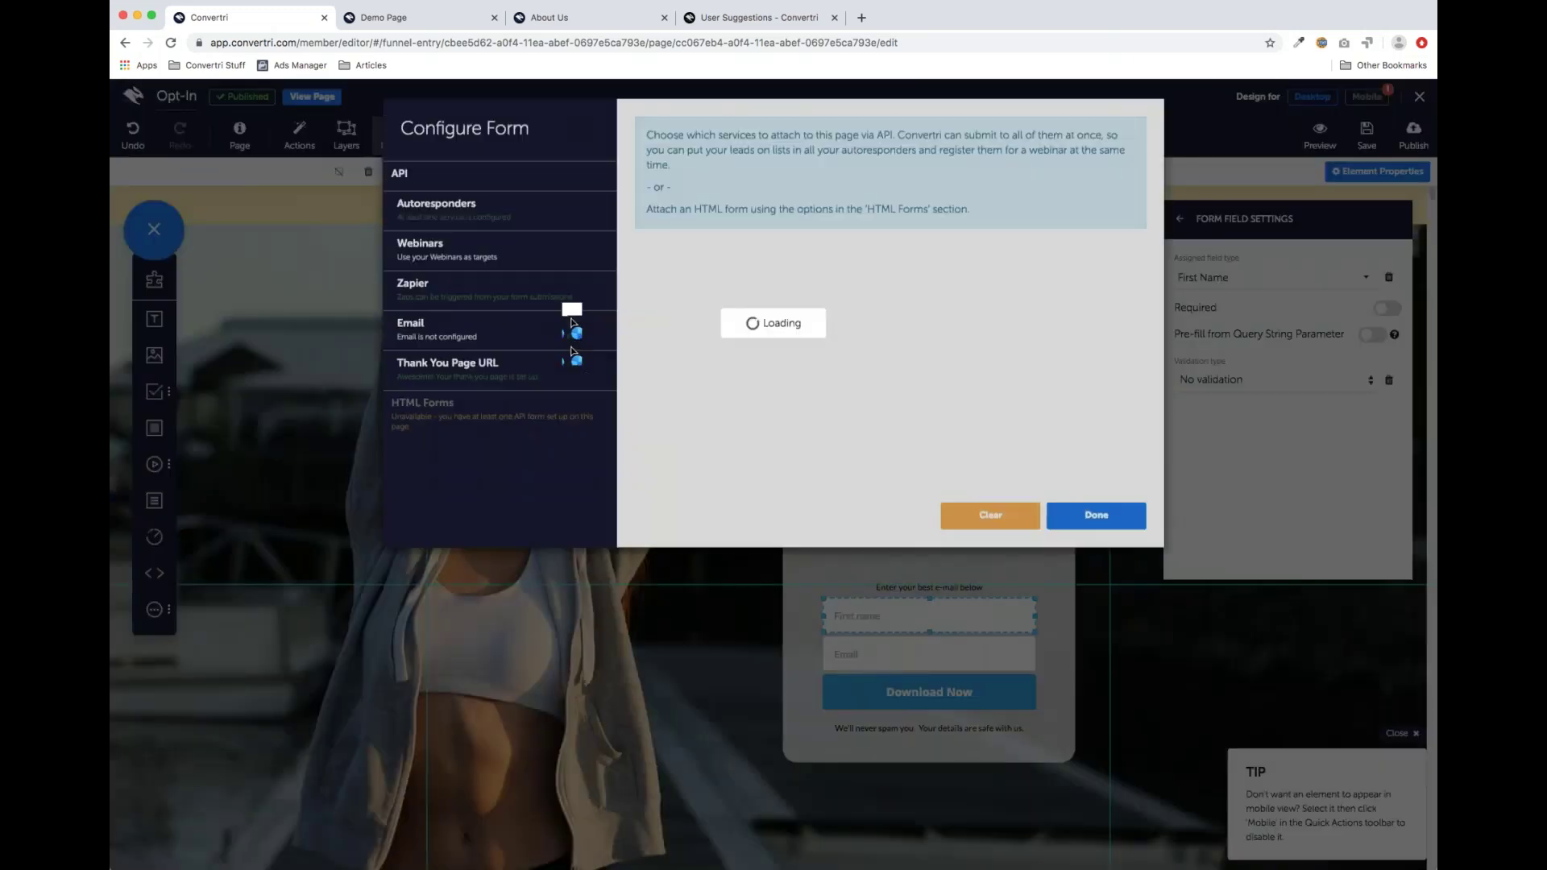
left_click(470, 217)
left_click(475, 250)
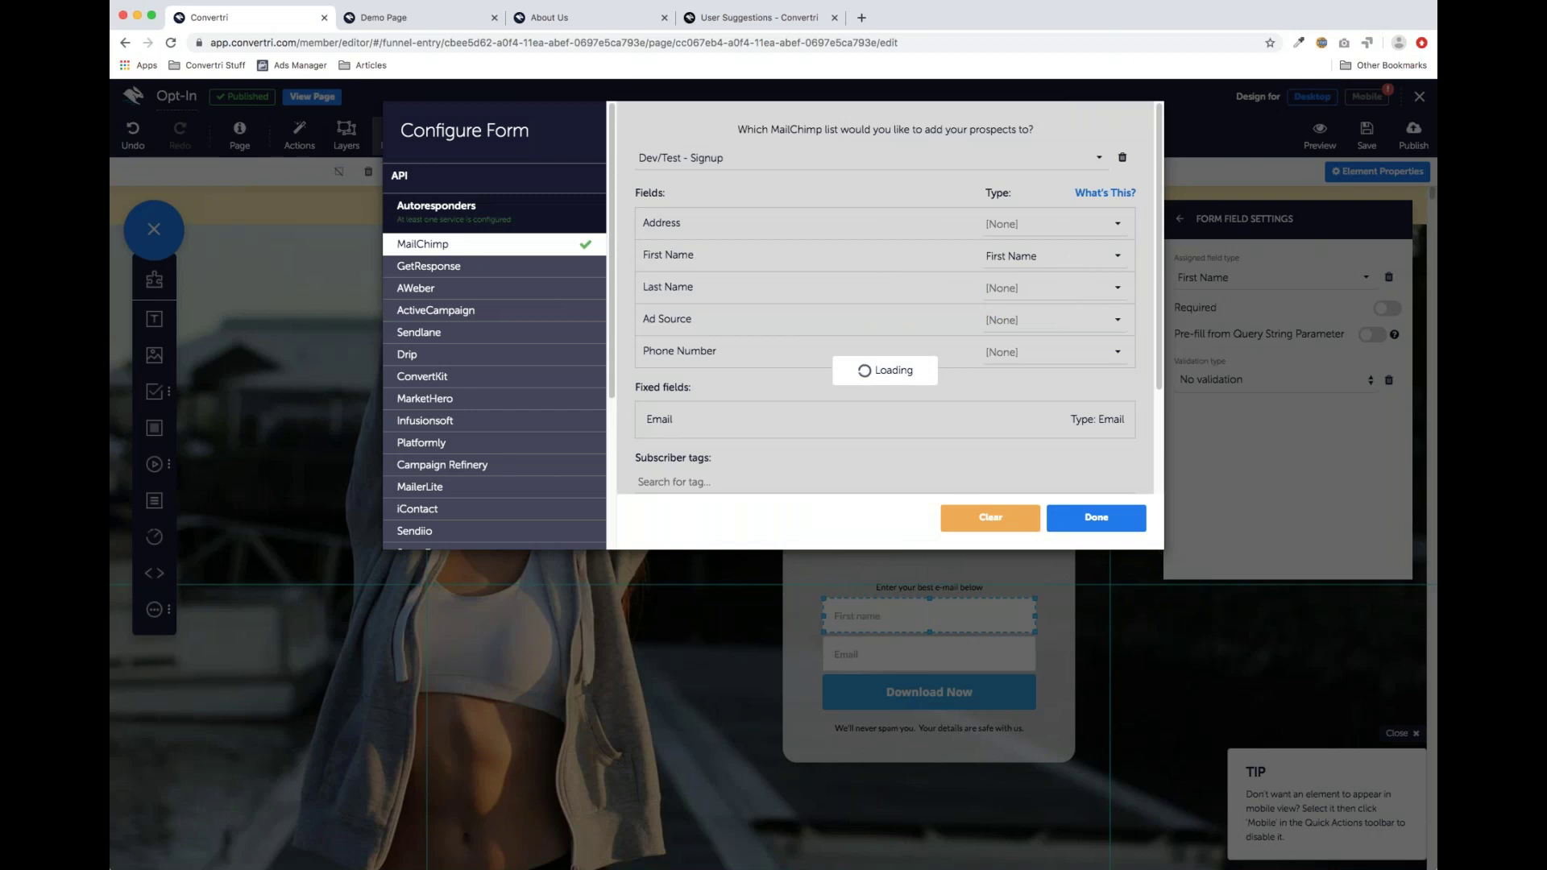
left_click(1086, 262)
scroll(1056, 319, "down", 2)
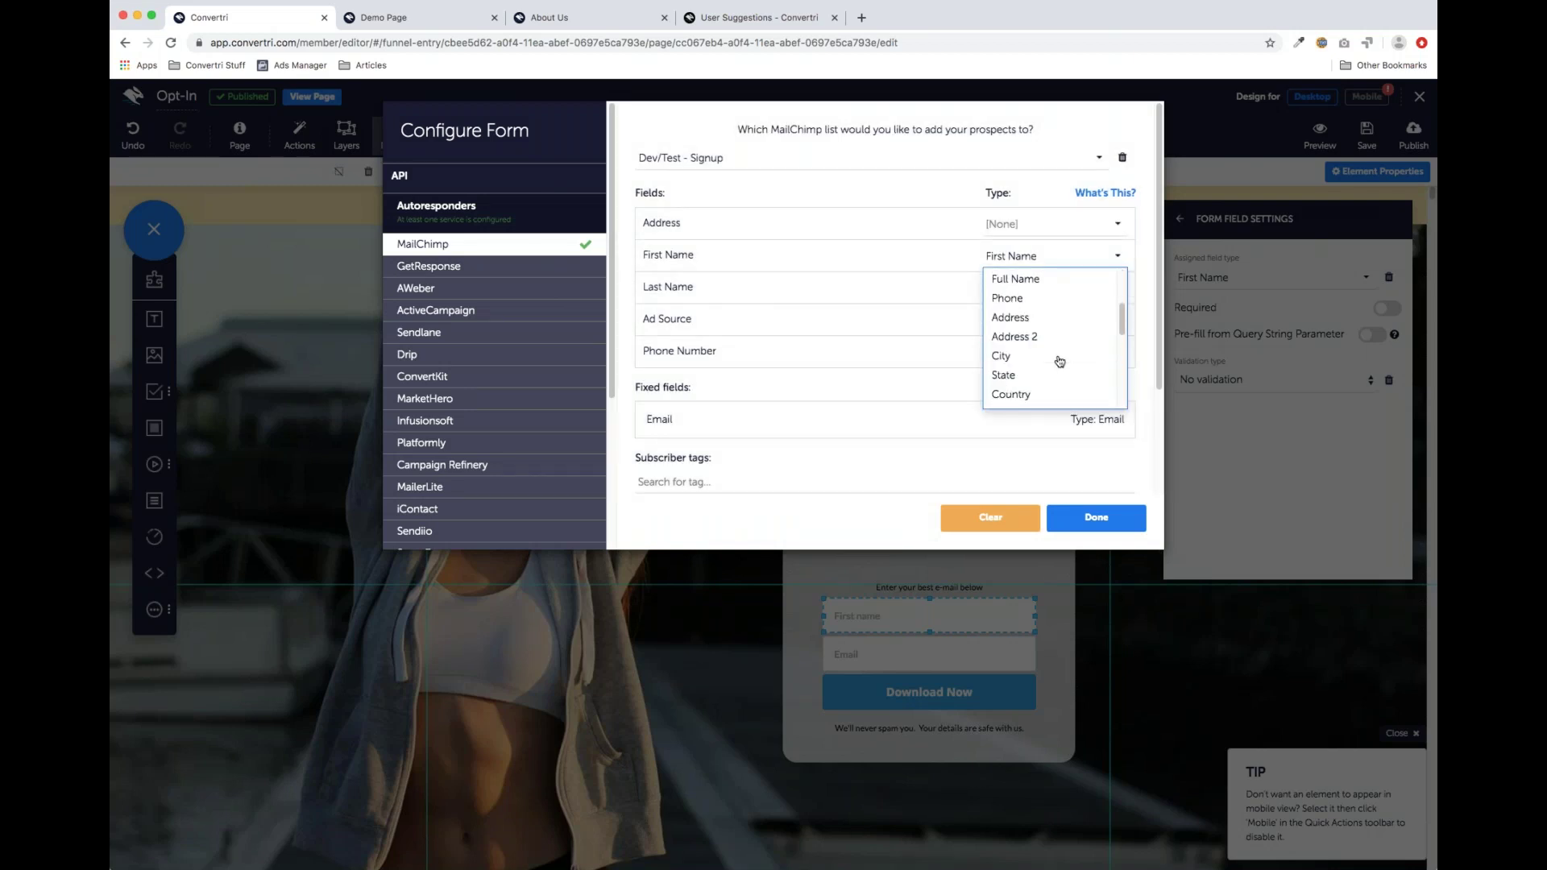
scroll(1041, 387, "down", 4)
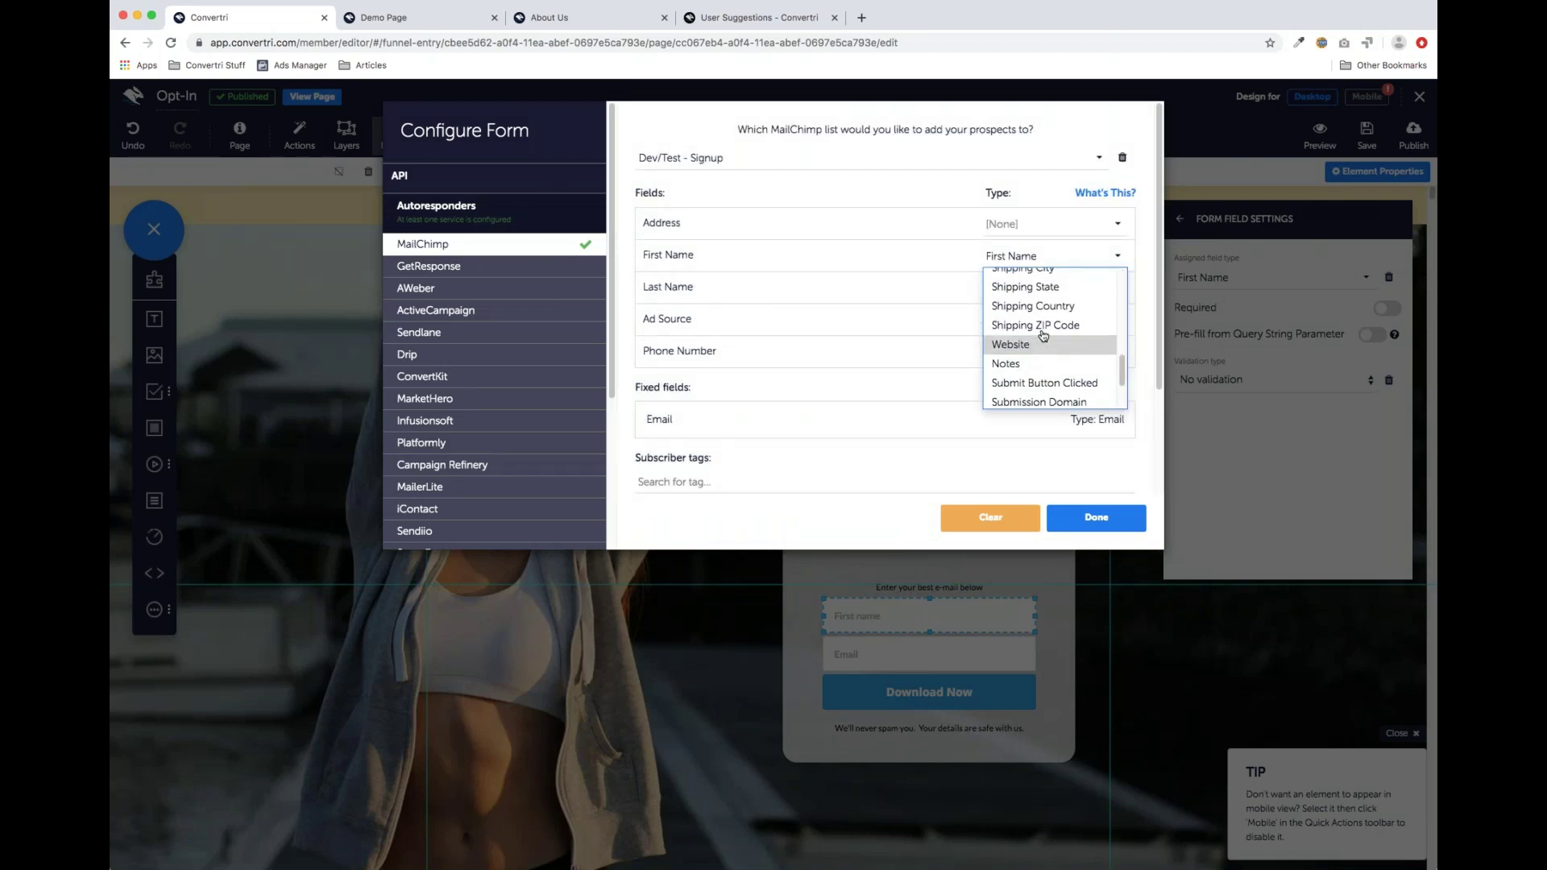
left_click(1008, 346)
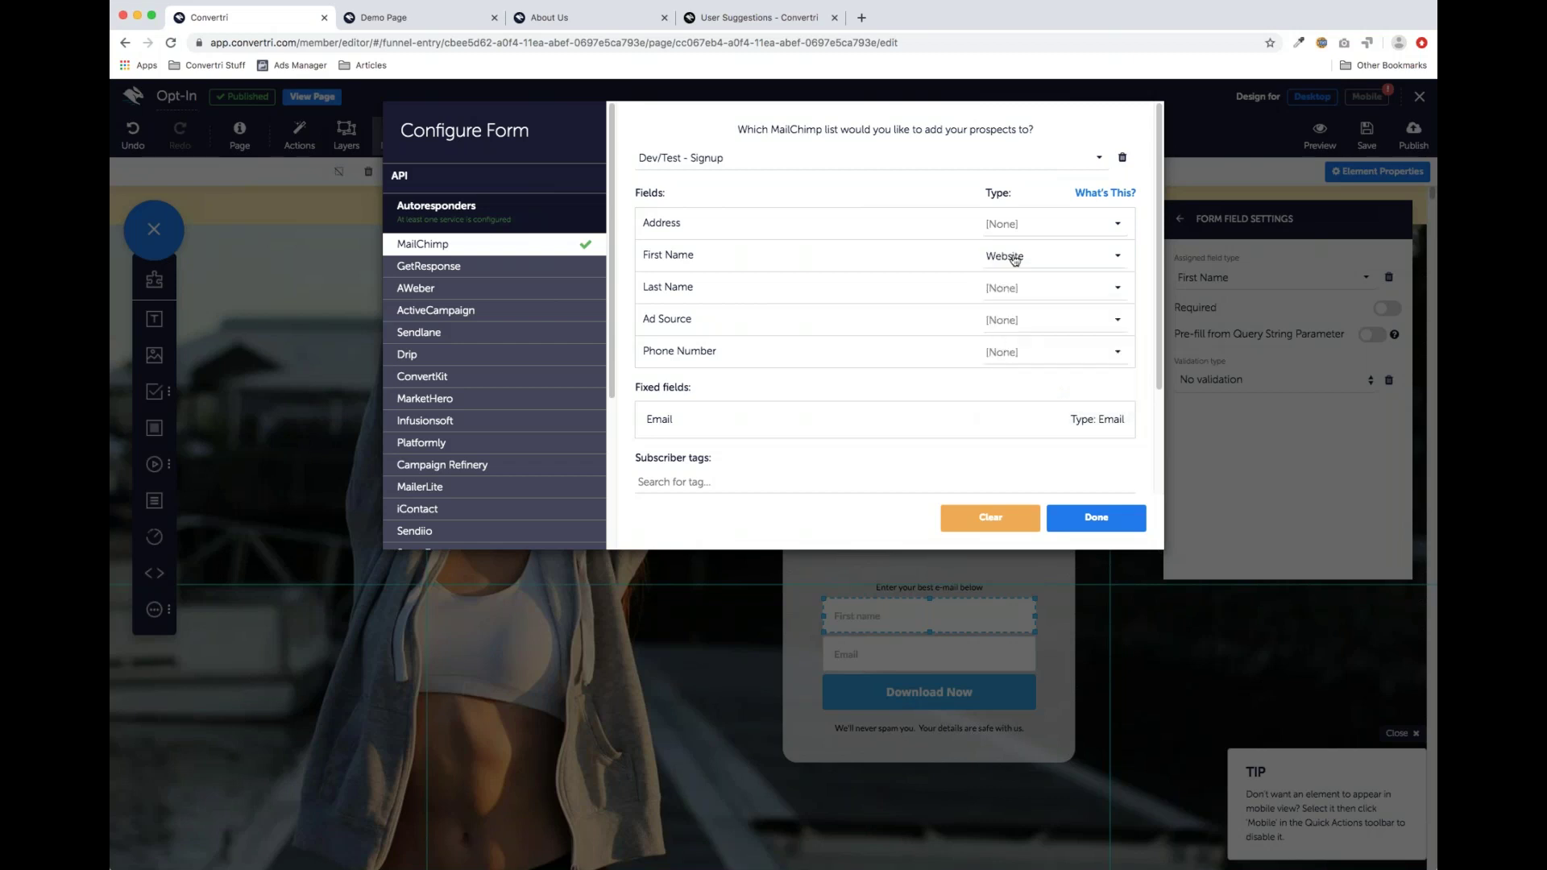
left_click(1109, 524)
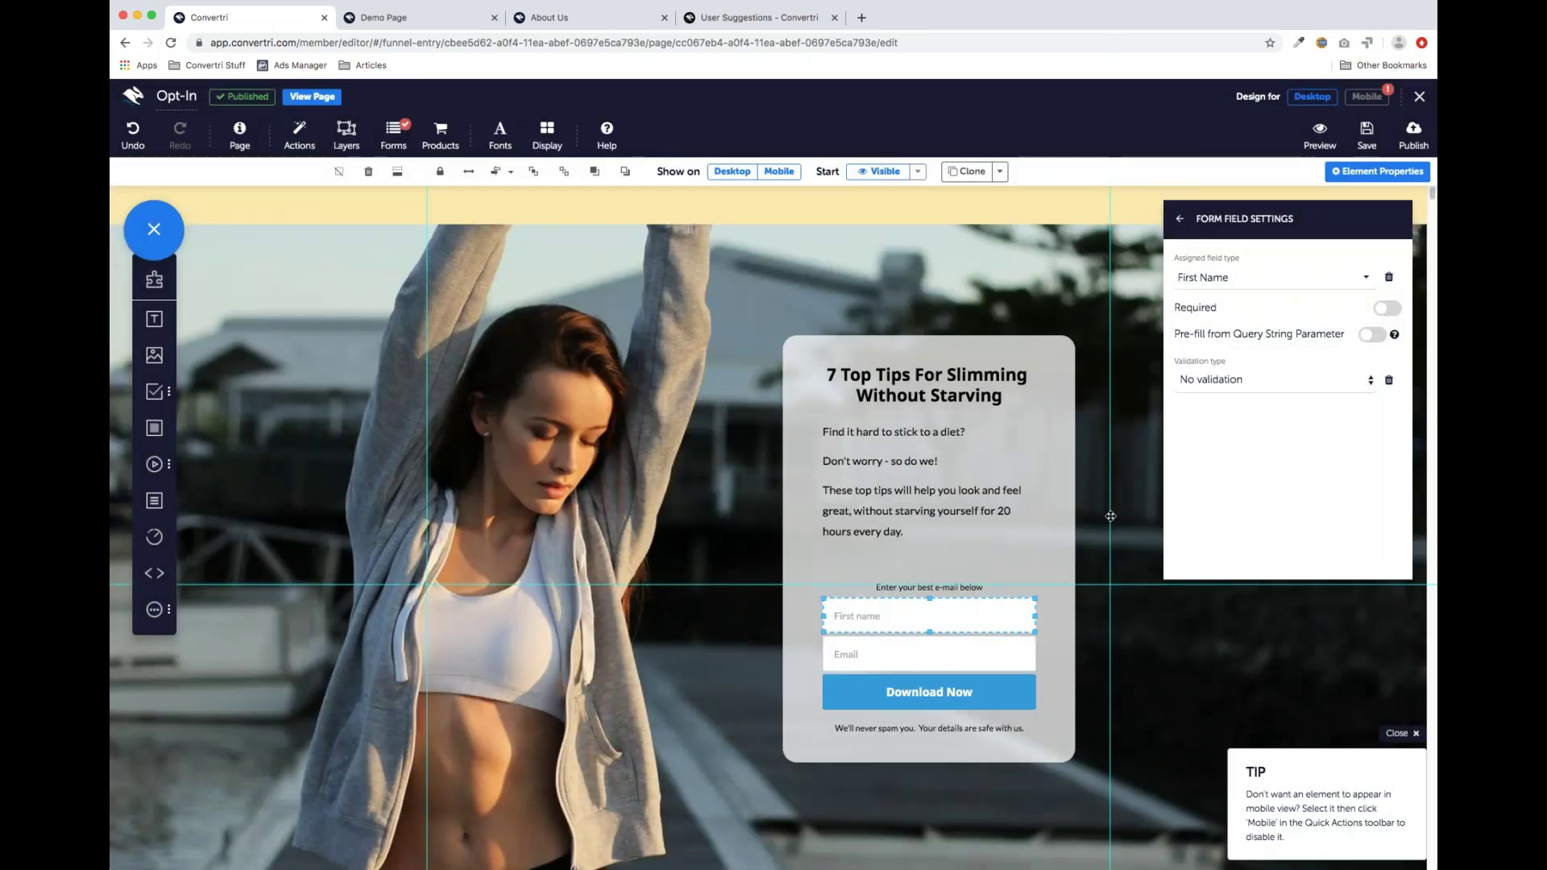
Set the assigned field type of the First name input to Website
left_click(1295, 279)
scroll(1241, 371, "down", 1)
left_click(1249, 328)
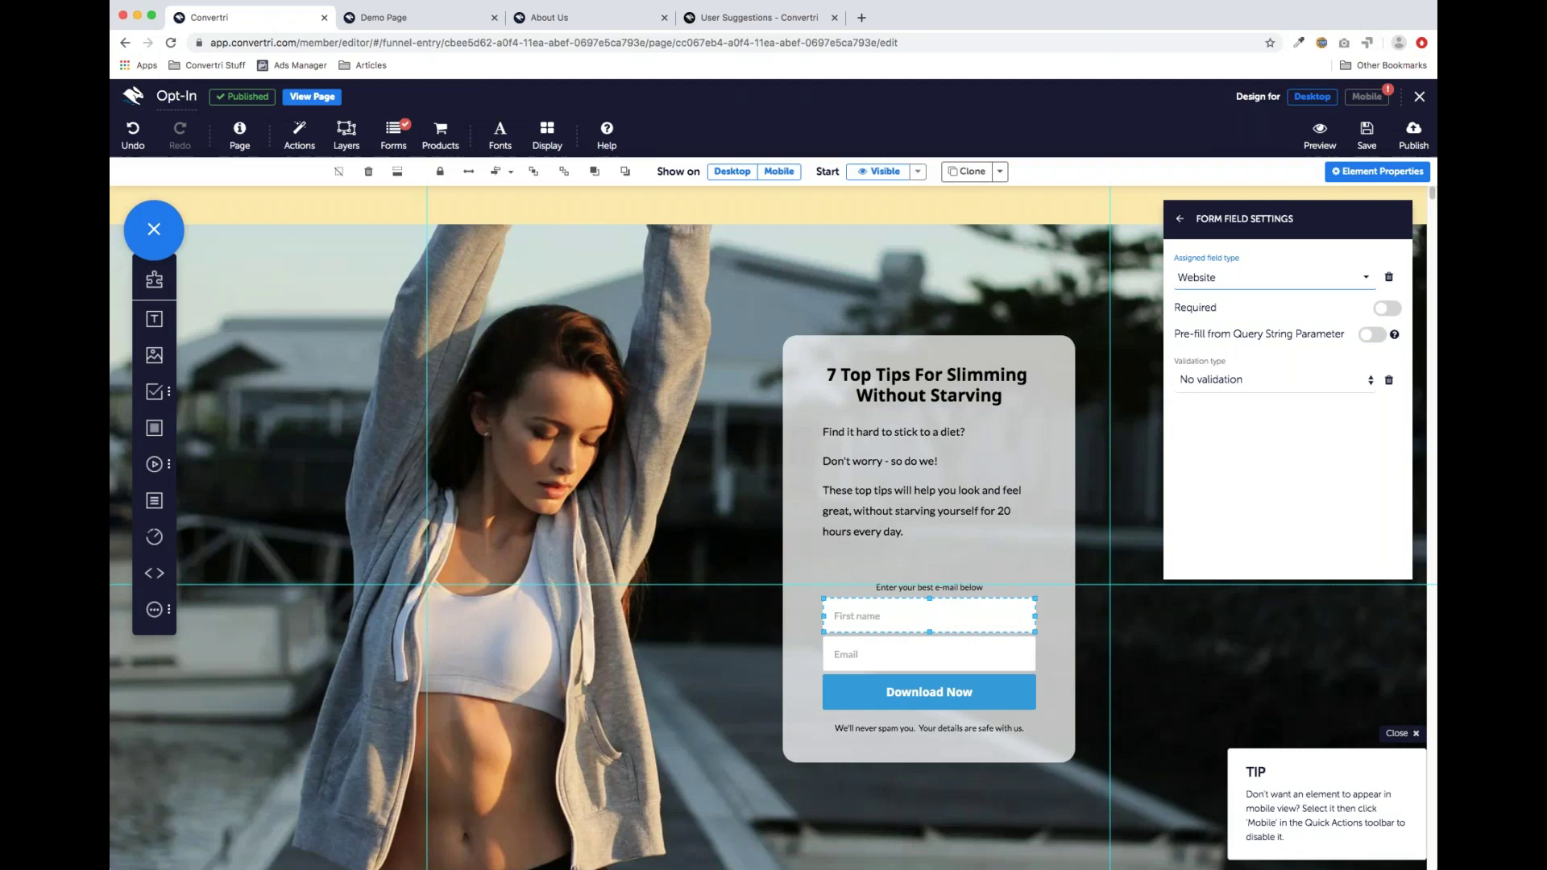
Close the First name input's properties and select the translucent panel behind the opt-in form
left_click(1179, 218)
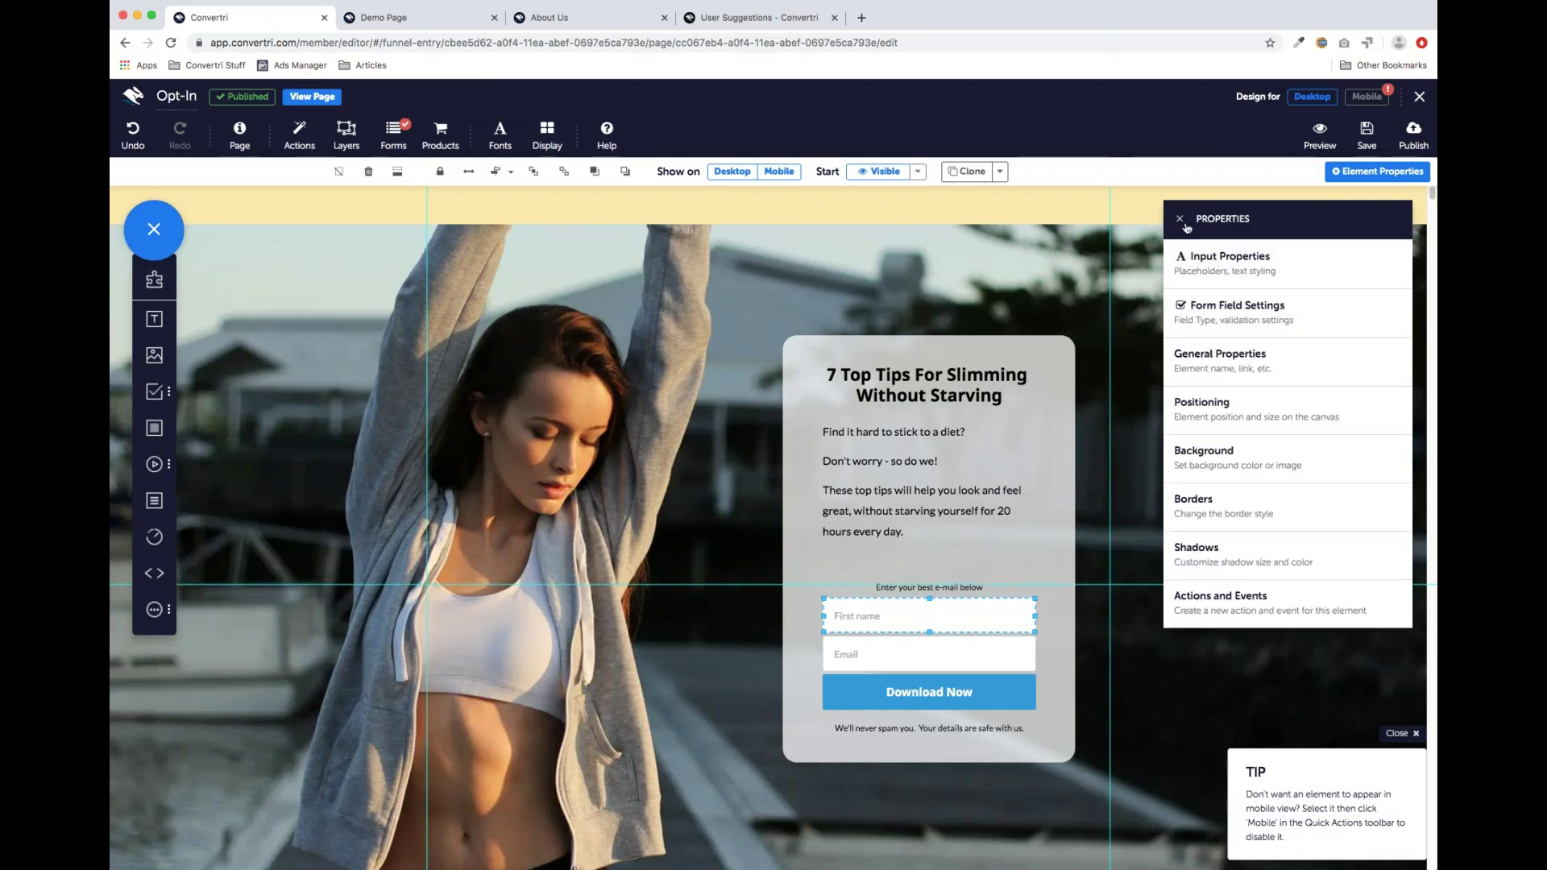
left_click(1186, 228)
left_click(1067, 569)
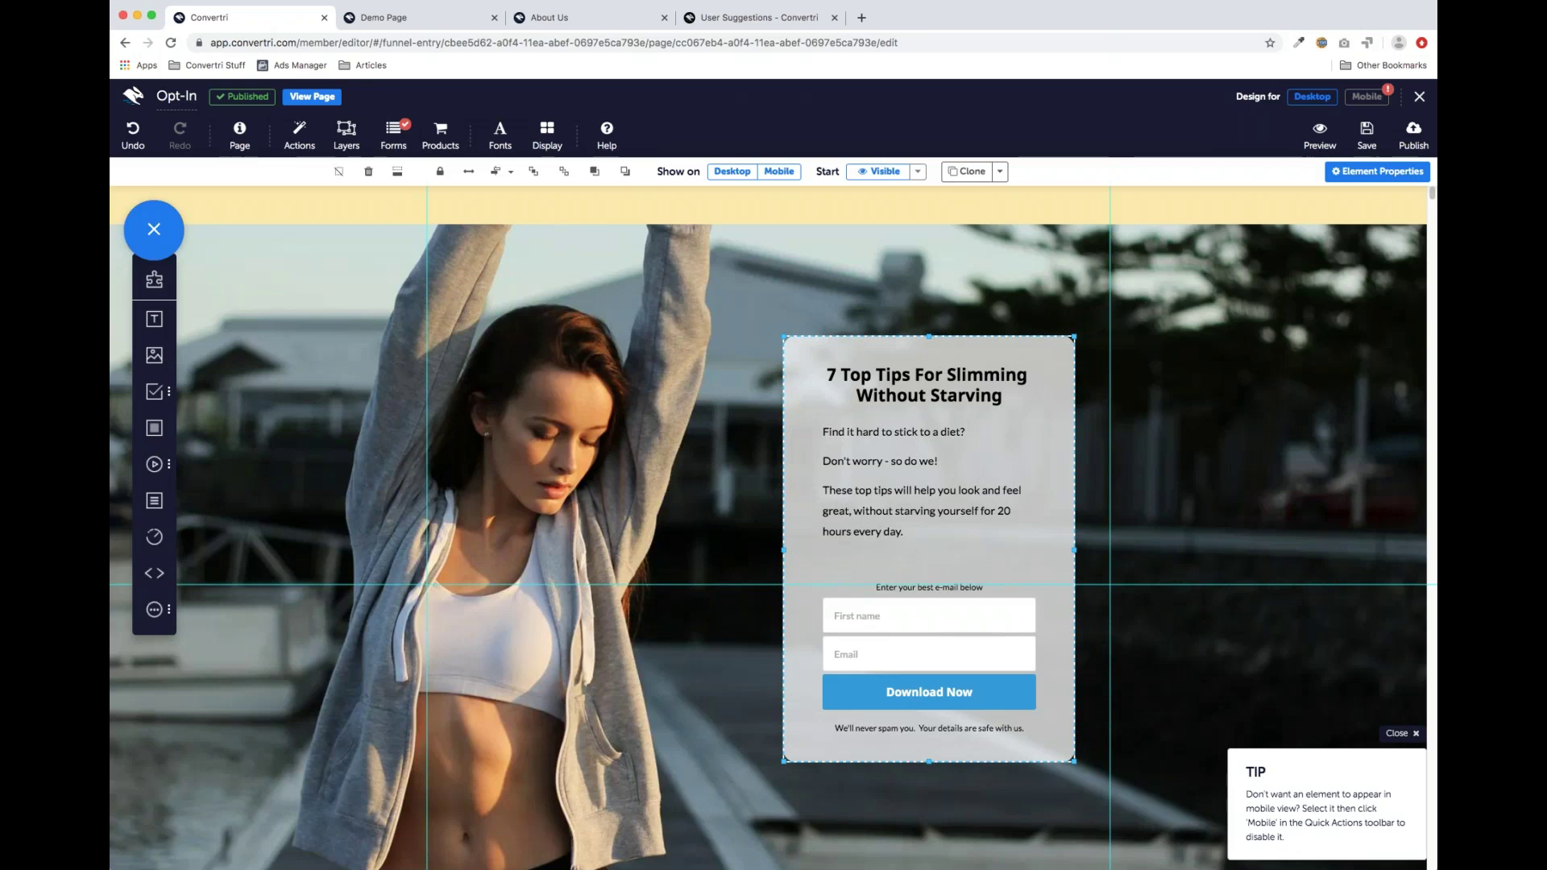
Open Facebook in a new browser tab and go to the Convertri Clubhouse group
left_click(861, 18)
type("fa")
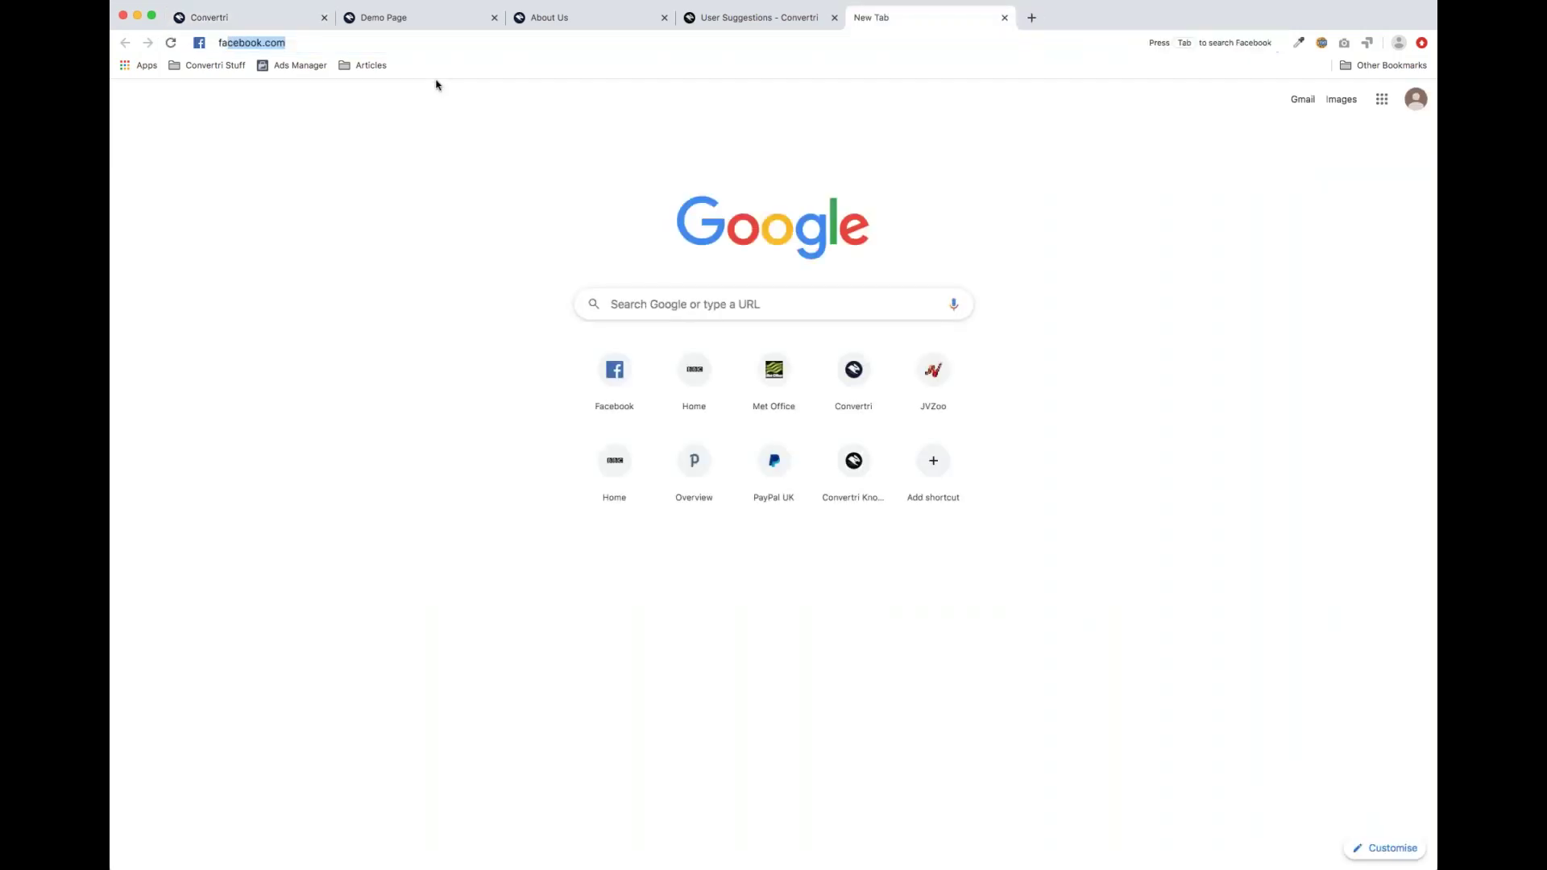
key("Return")
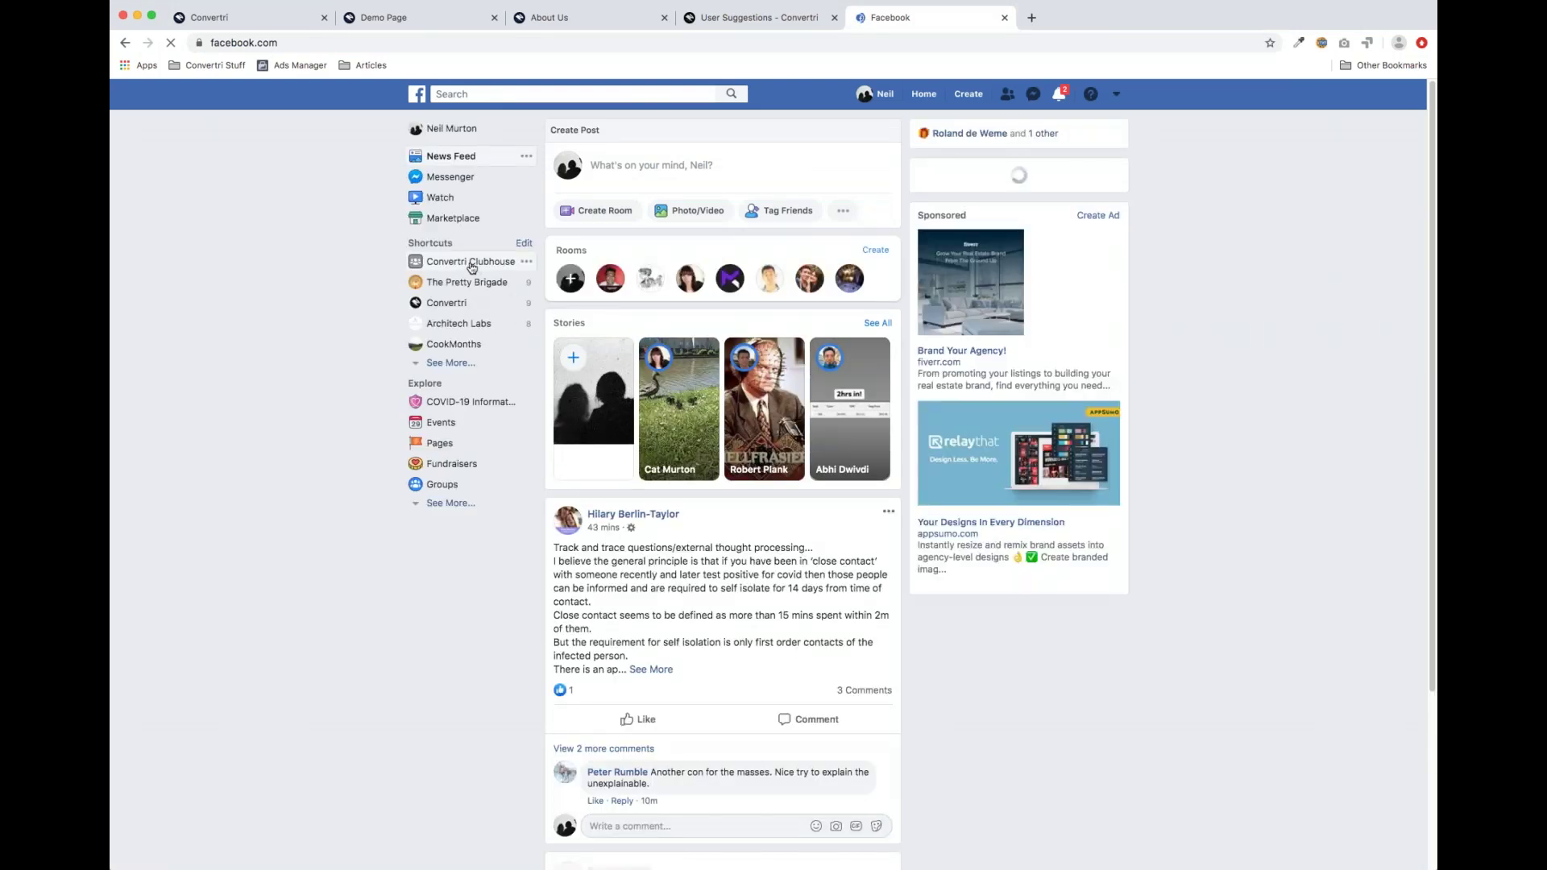
left_click(472, 263)
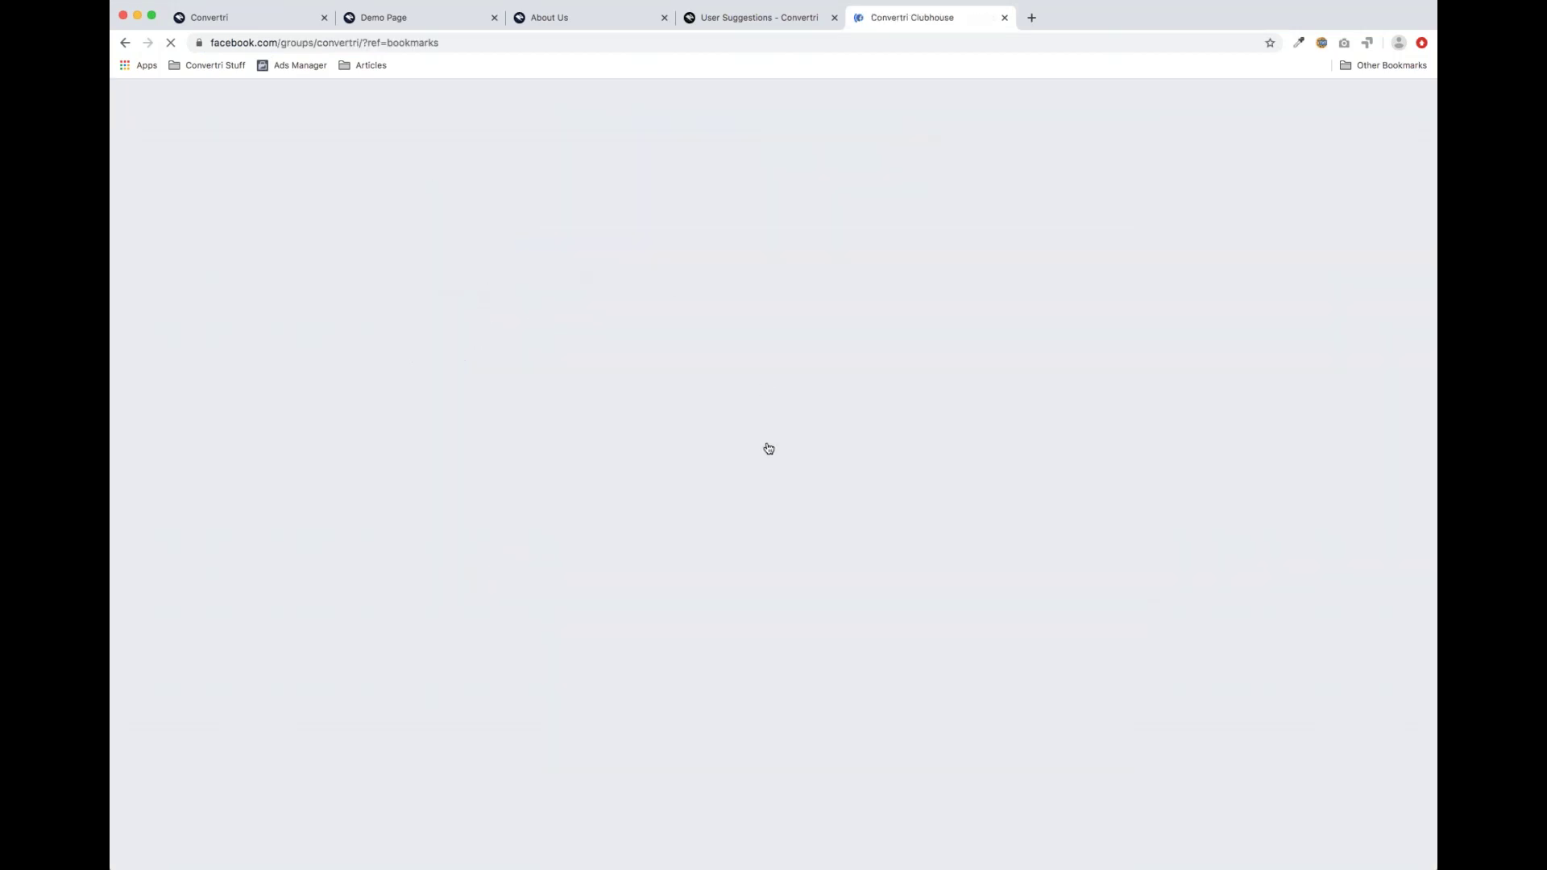
Look through the group's discussion for the post about building quiz landers in Convertri
scroll(676, 435, "down", 5)
scroll(677, 436, "down", 15)
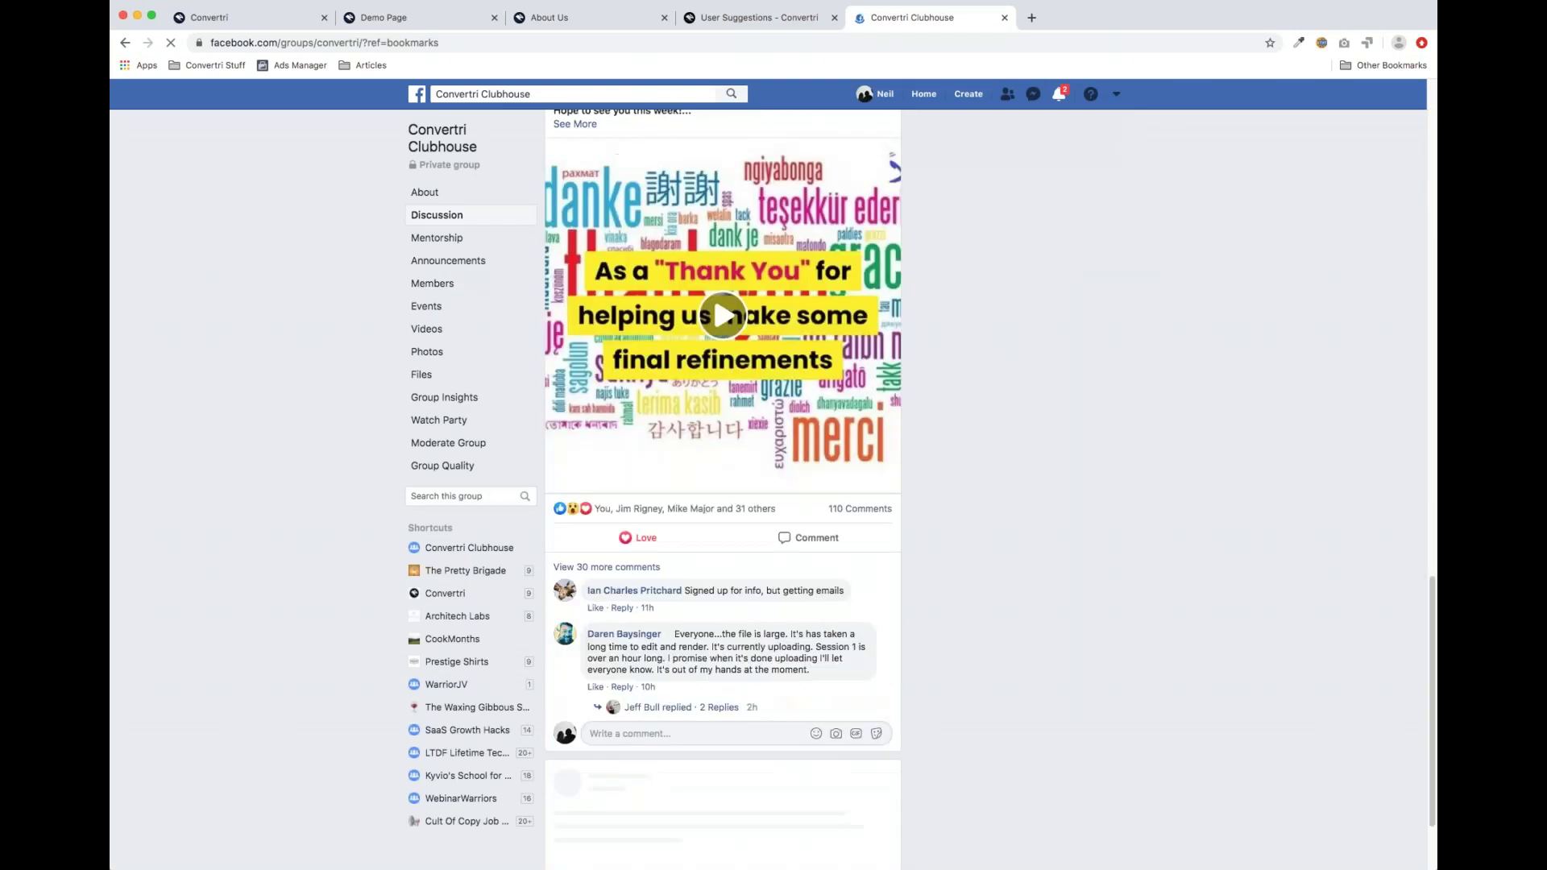
scroll(723, 483, "down", 10)
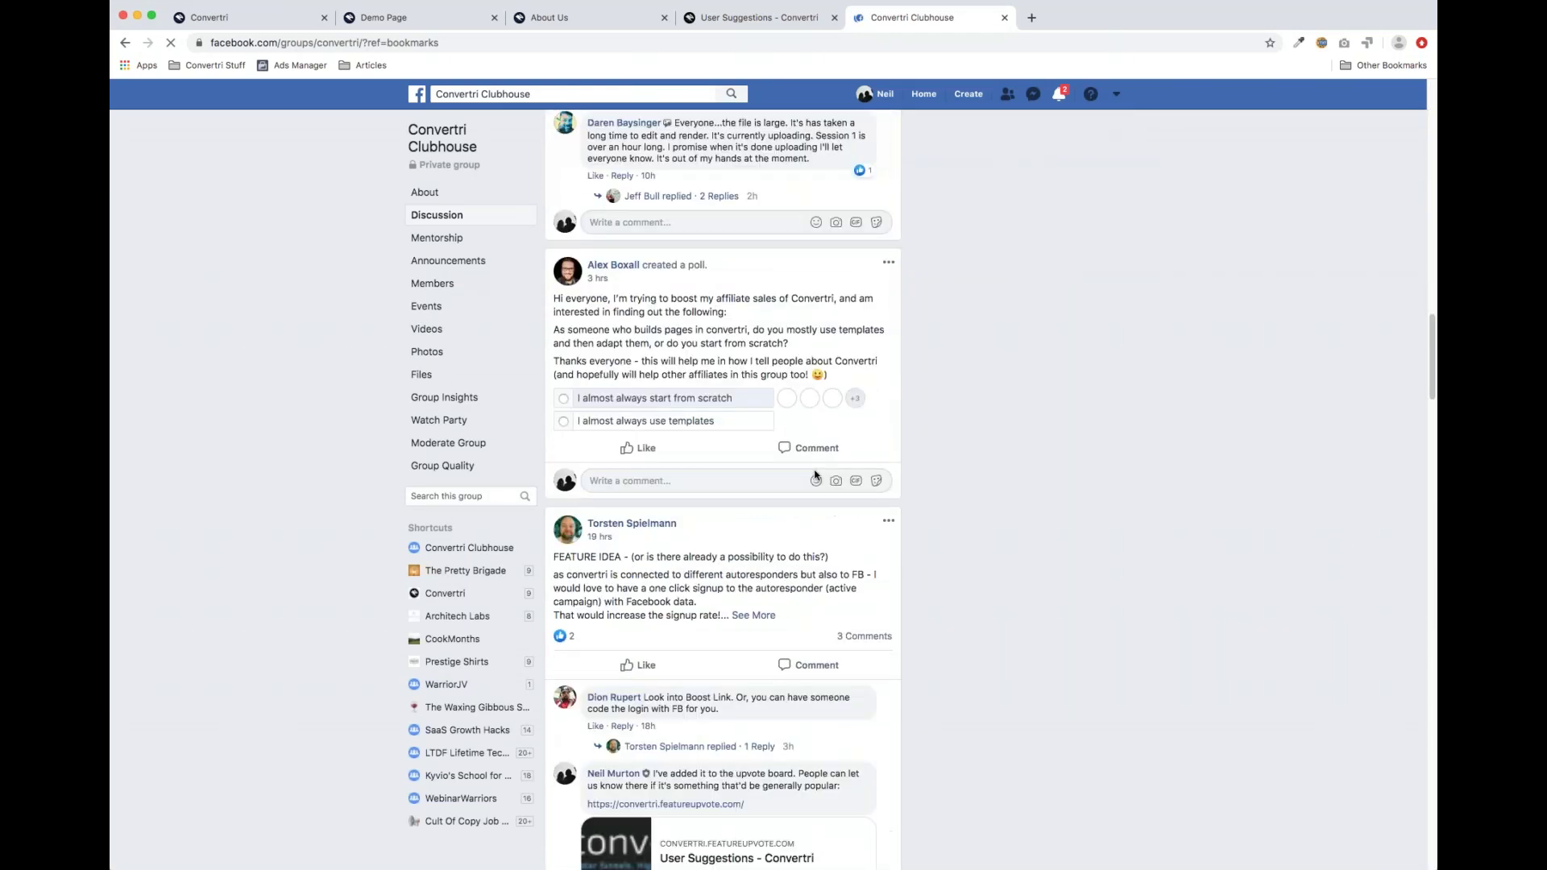
scroll(723, 483, "down", 15)
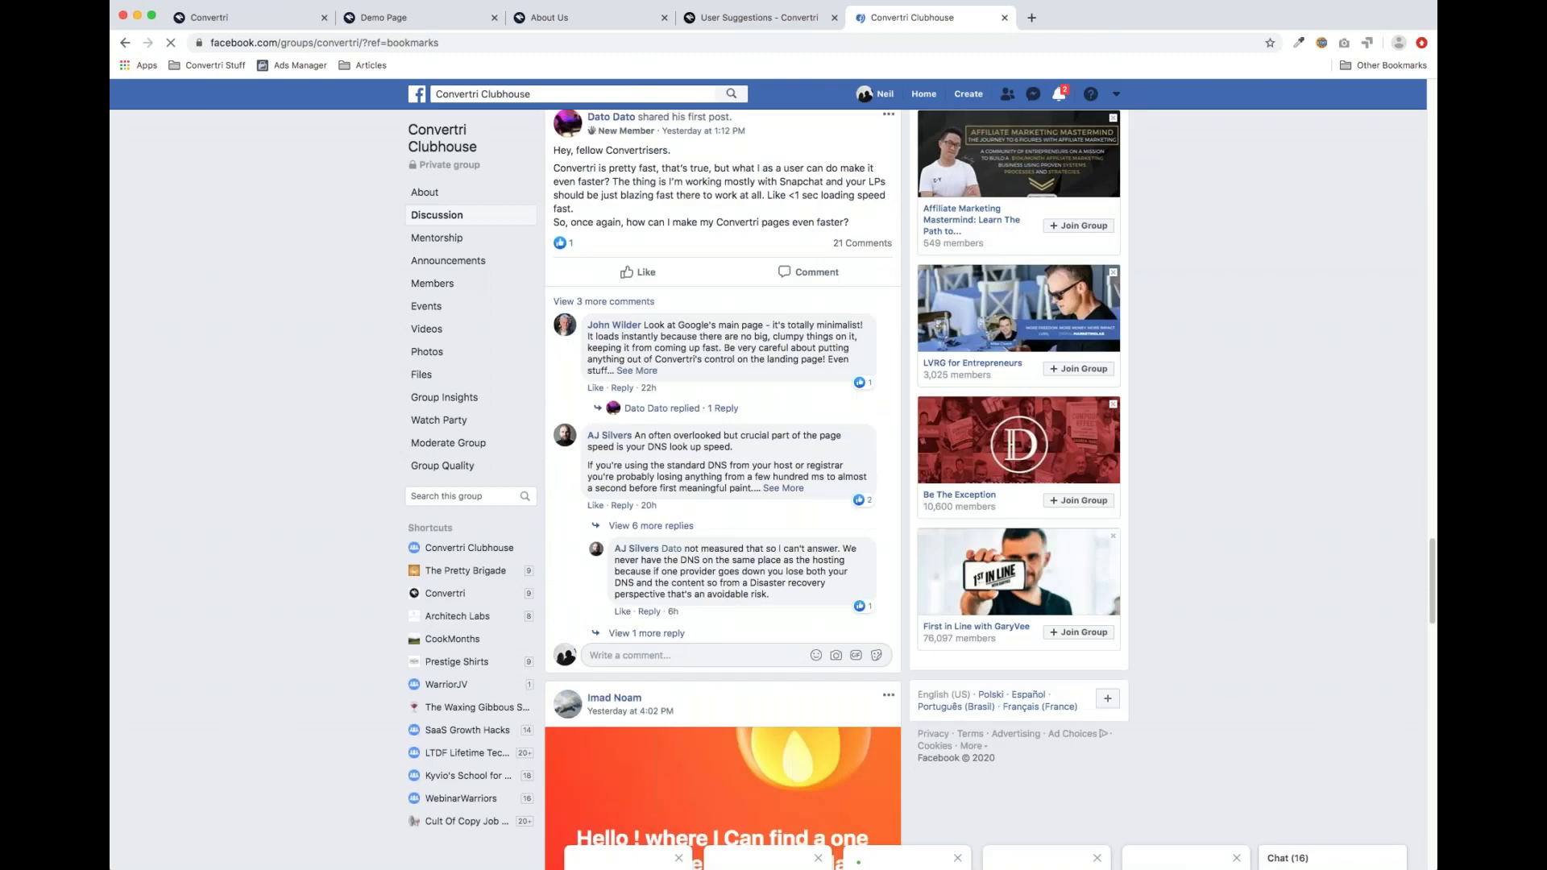
scroll(791, 528, "down", 10)
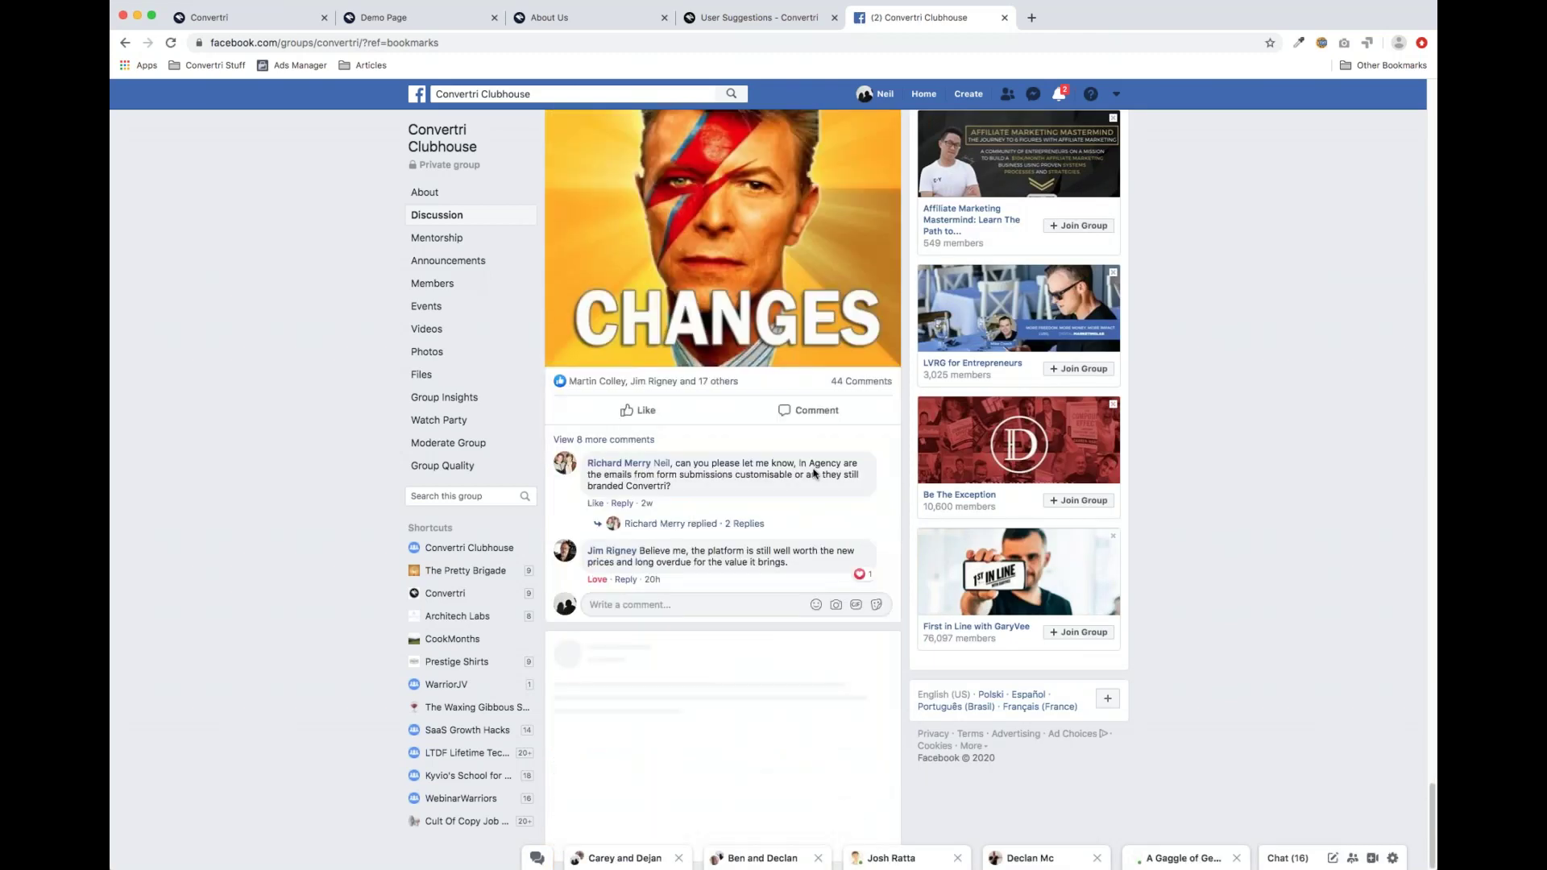
scroll(790, 528, "down", 15)
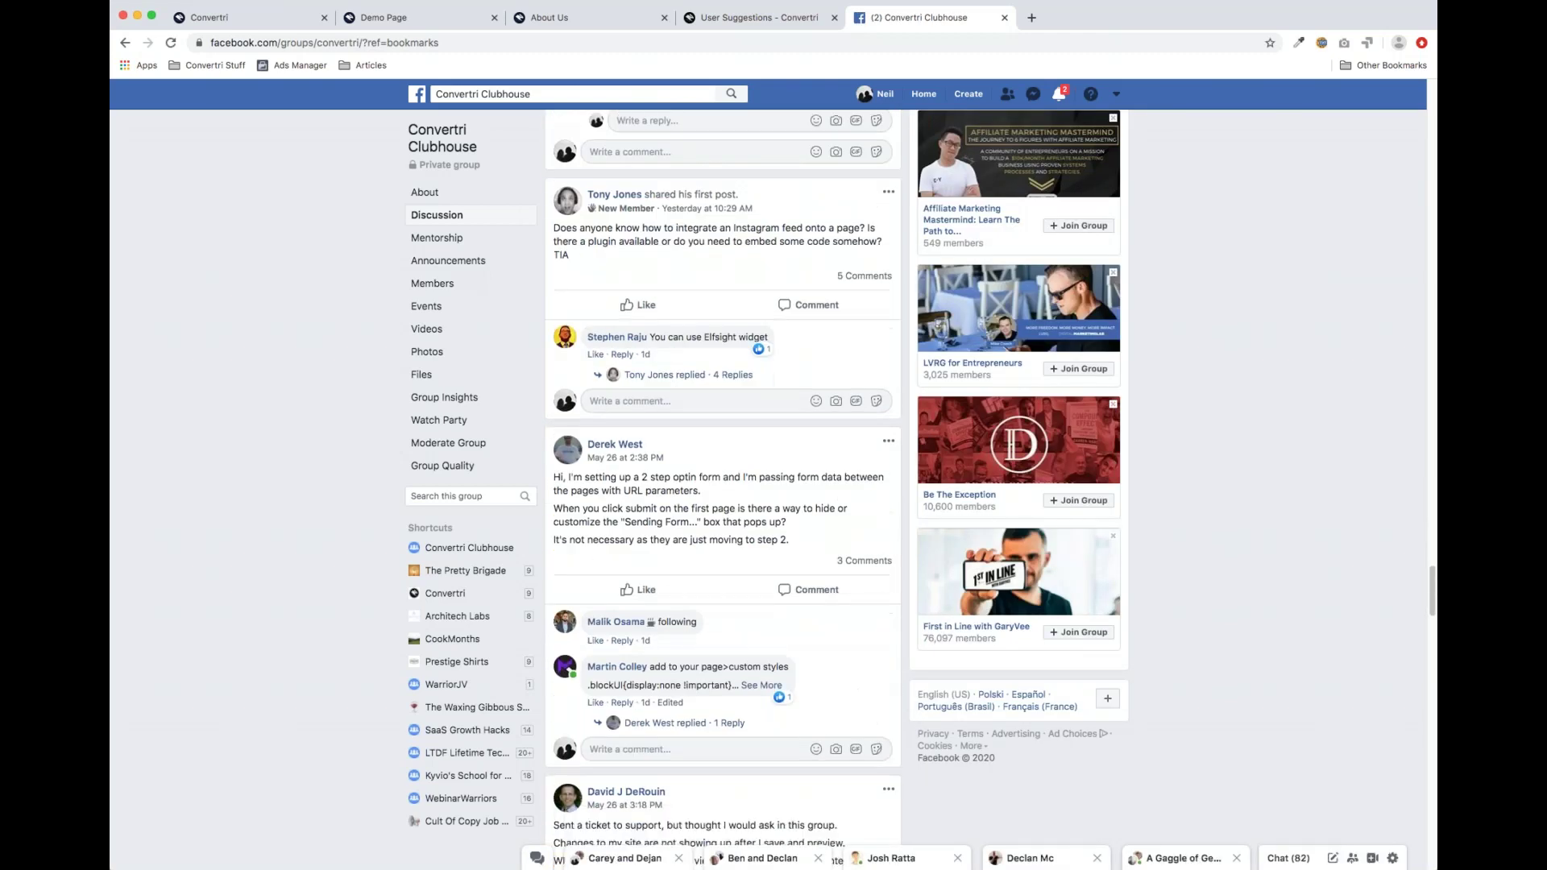
scroll(763, 526, "down", 15)
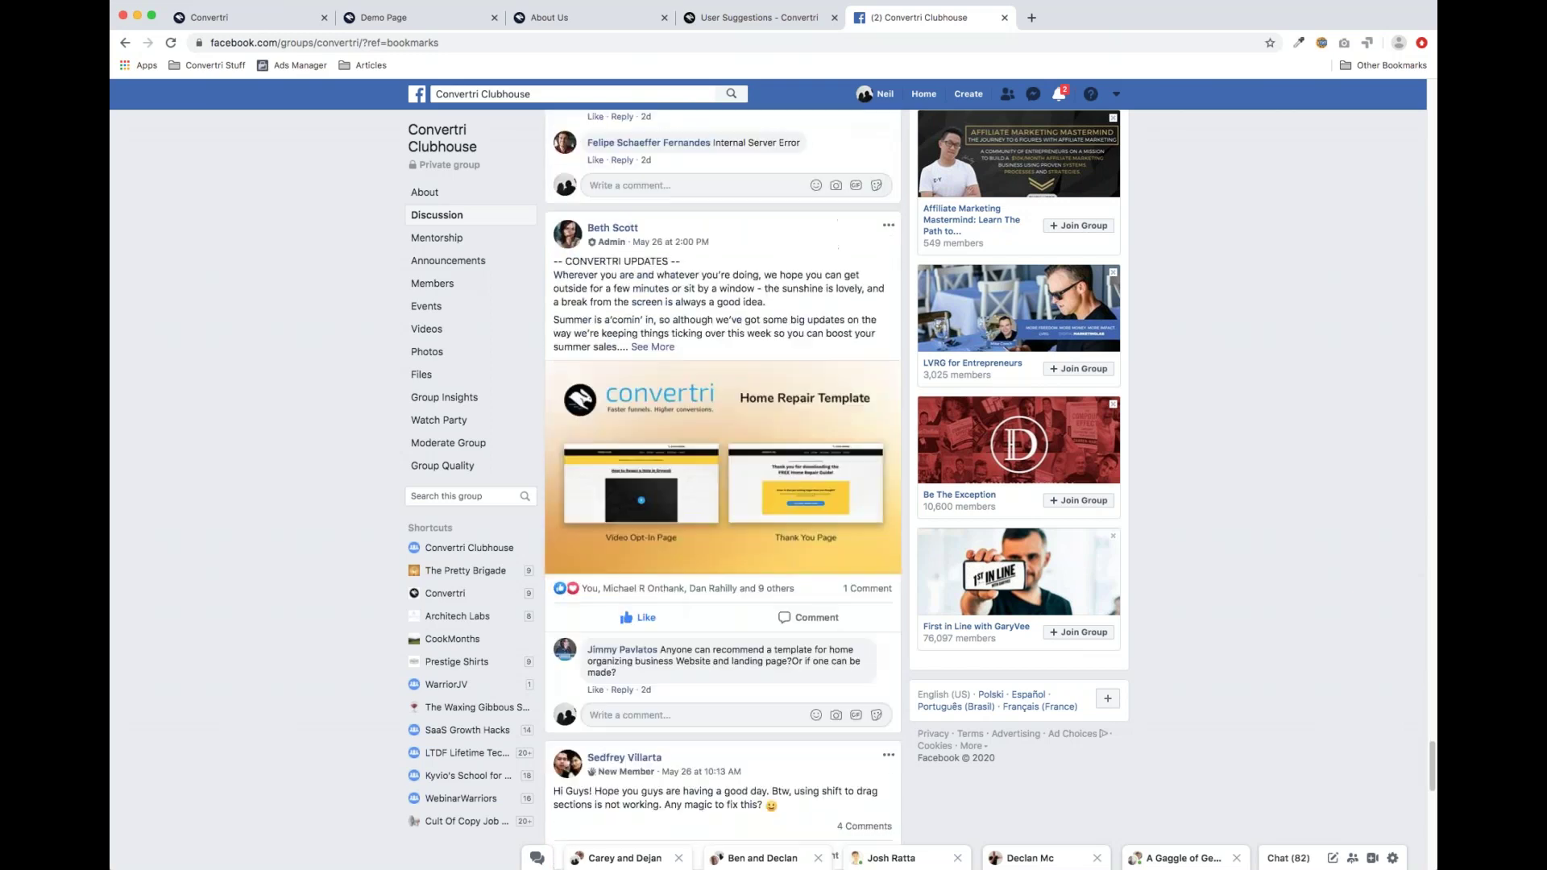
scroll(762, 523, "down", 8)
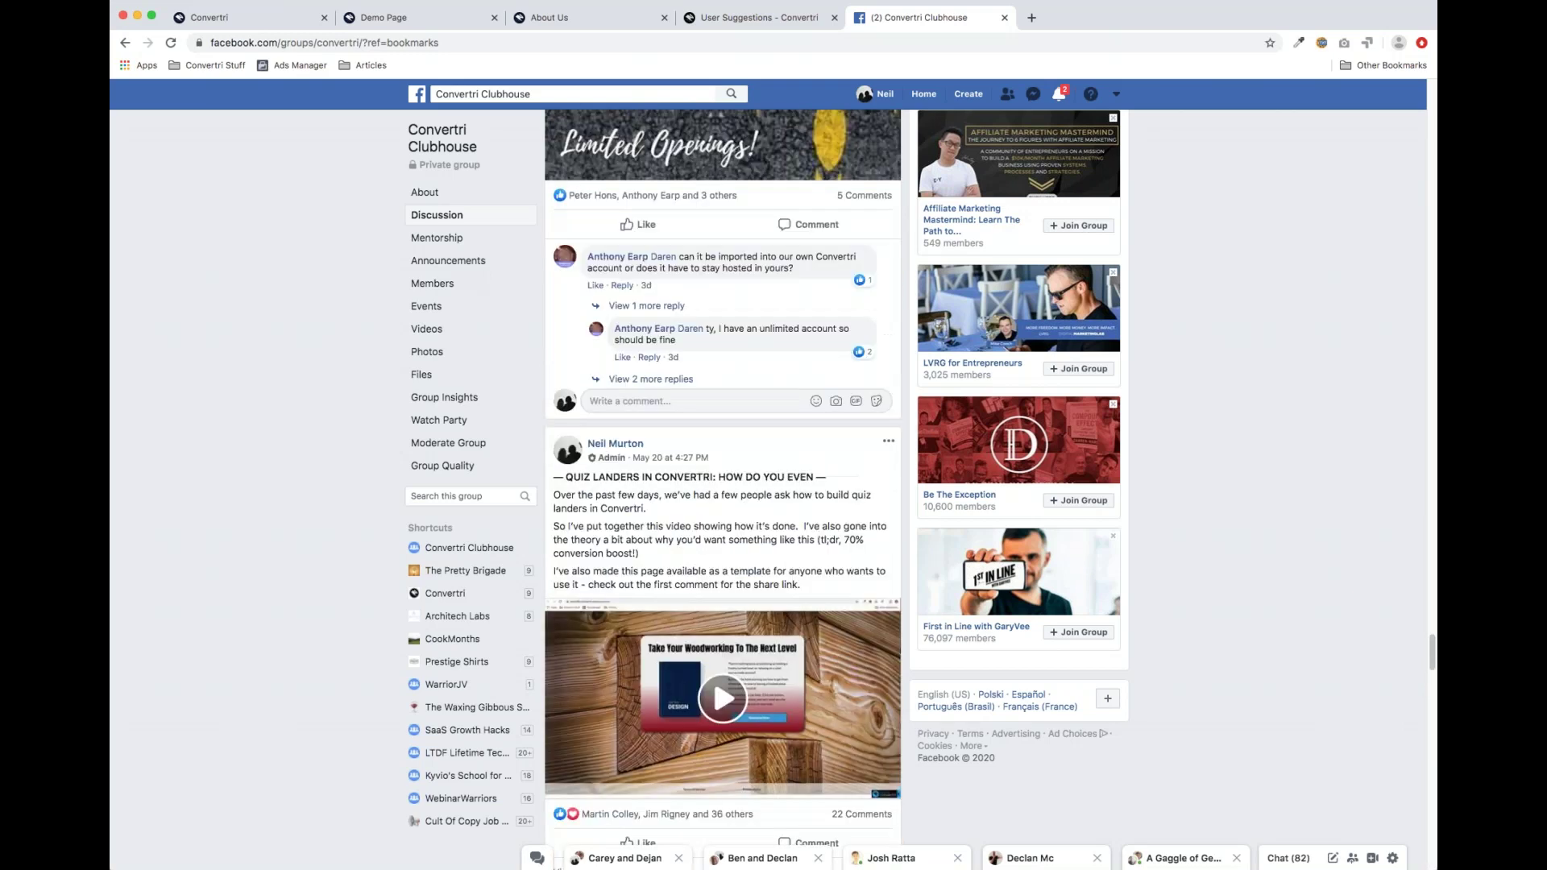
scroll(731, 533, "down", 3)
Open the quiz landers post in its own browser tab and select its web address
right_click(657, 285)
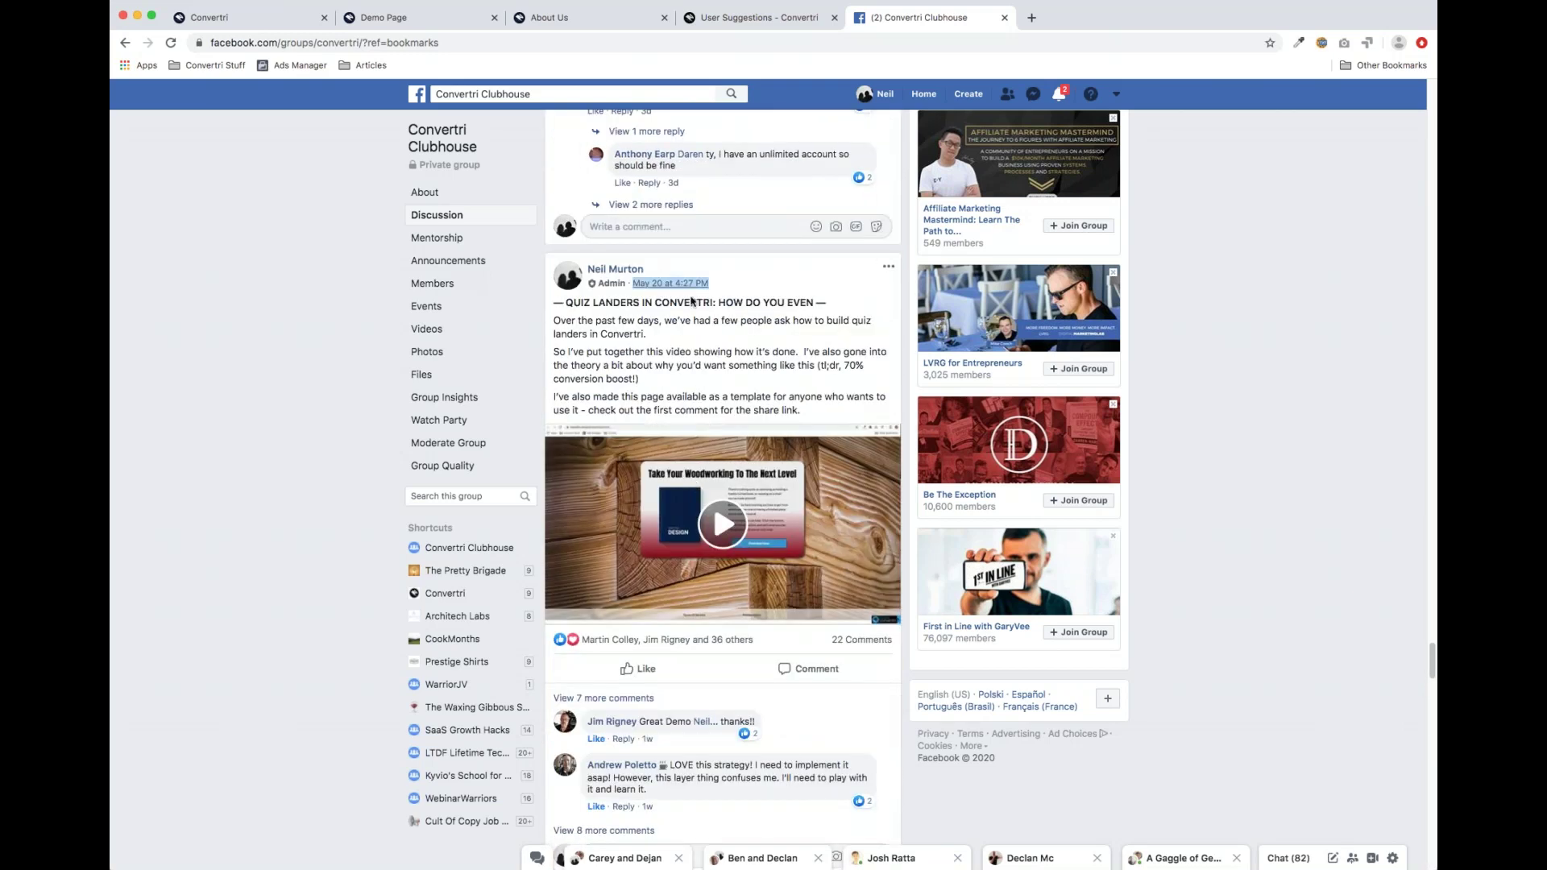
left_click(695, 292)
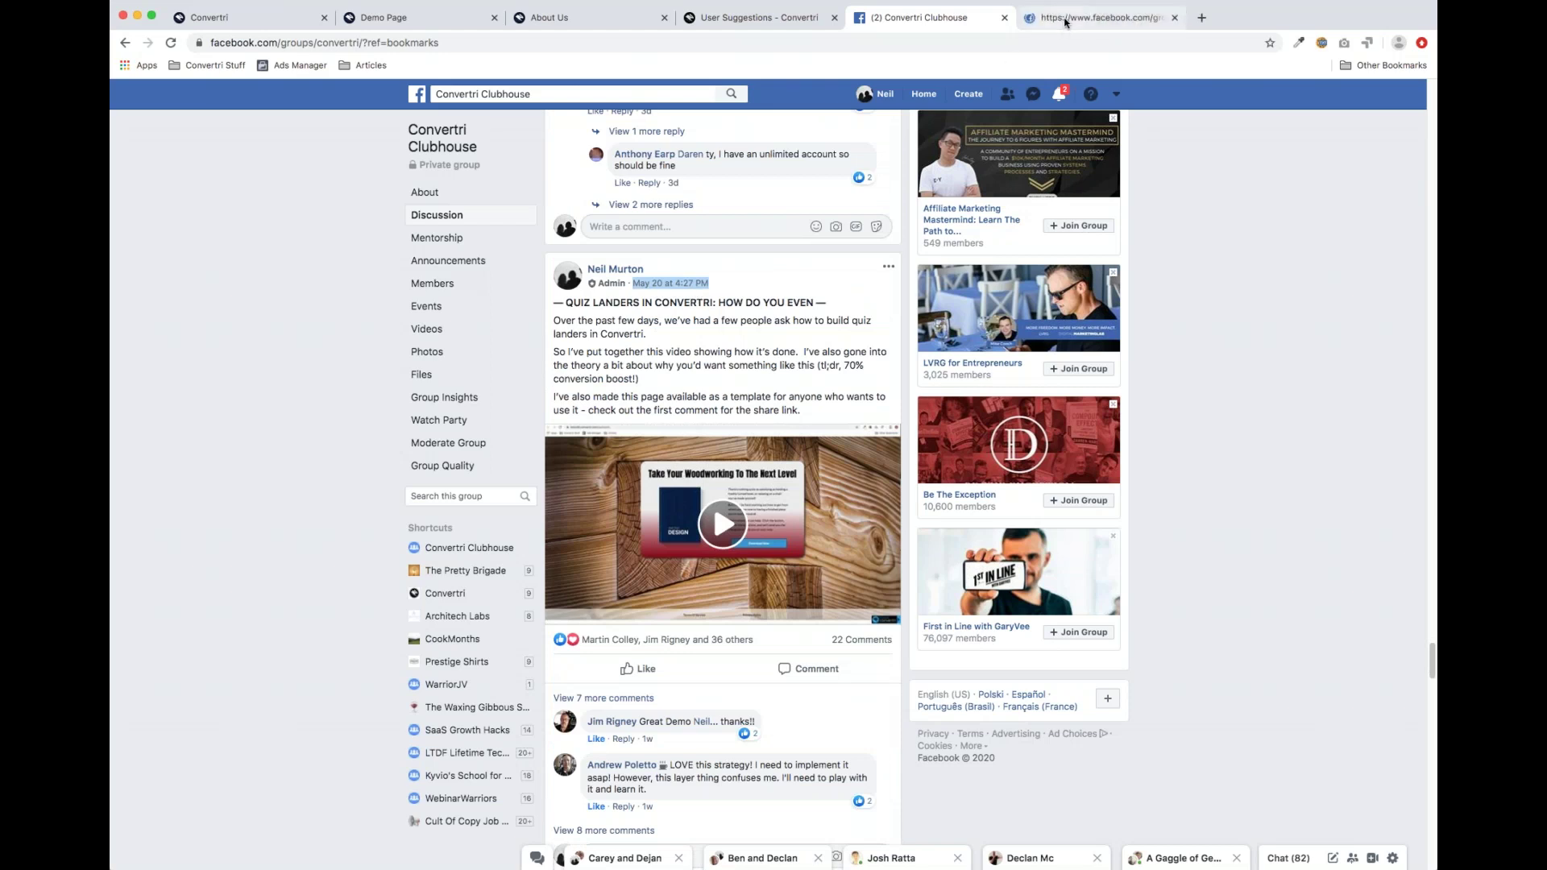
left_click(1064, 20)
left_click(511, 42)
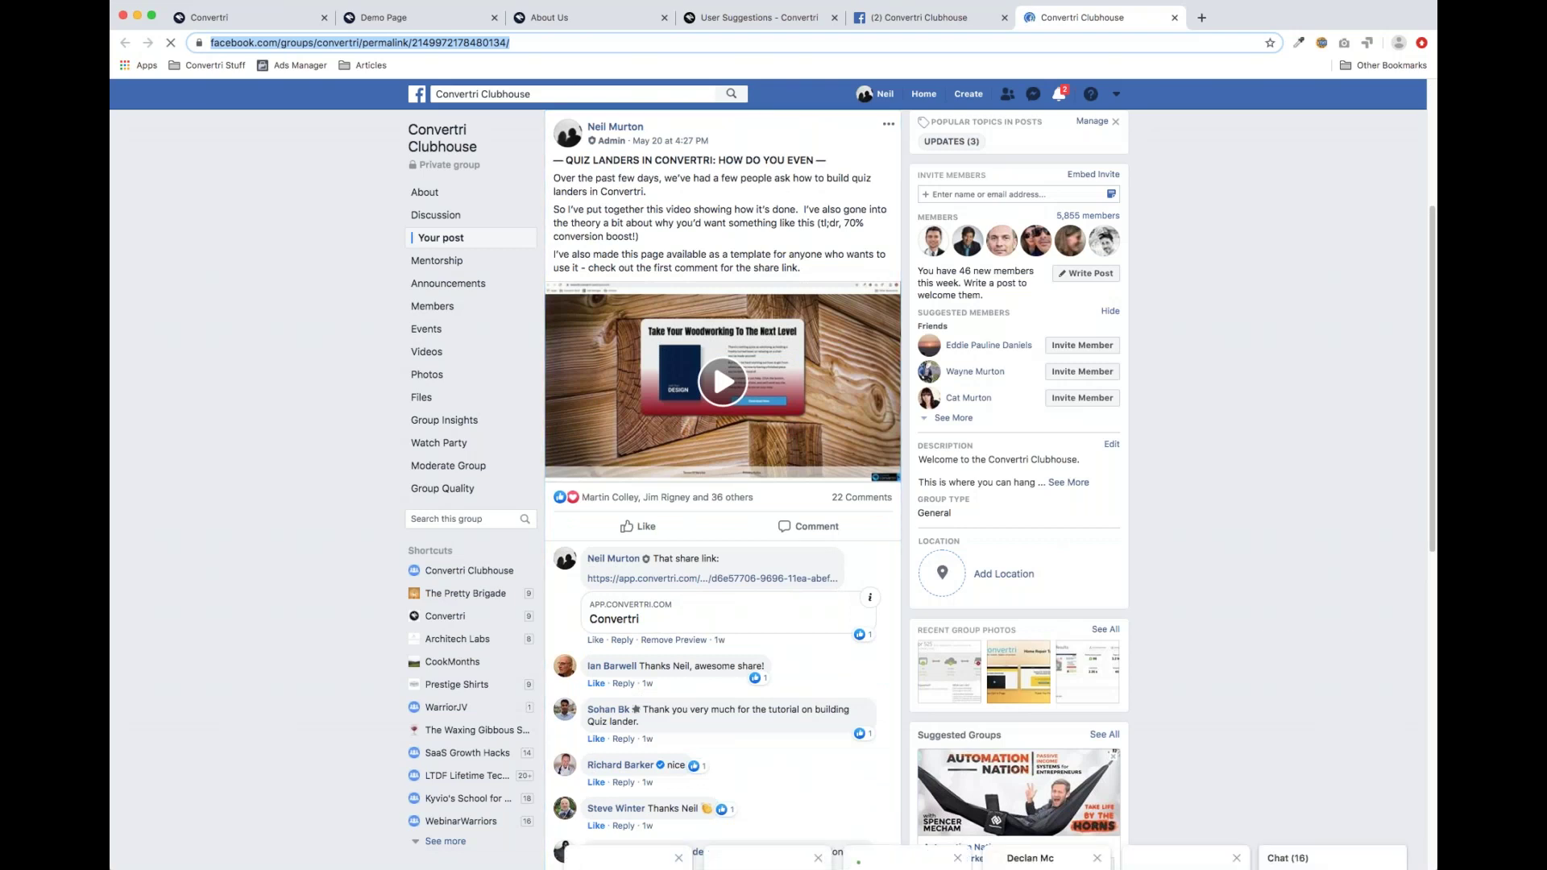
scroll(661, 471, "up", 2)
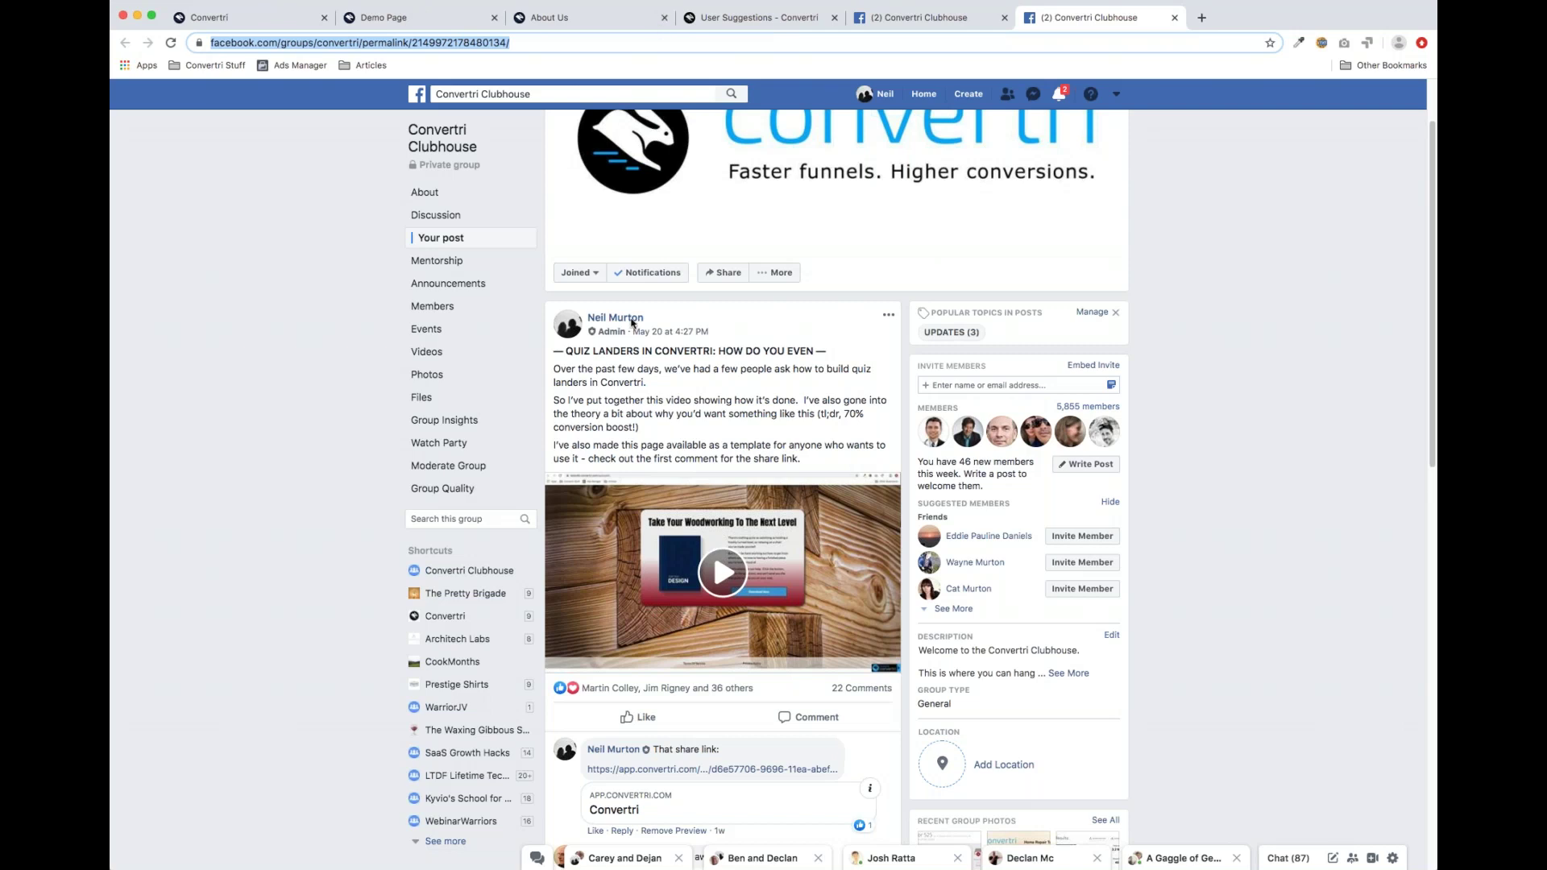
Switch back to the Opt-In page editor and select the full-width background image section
left_click(612, 18)
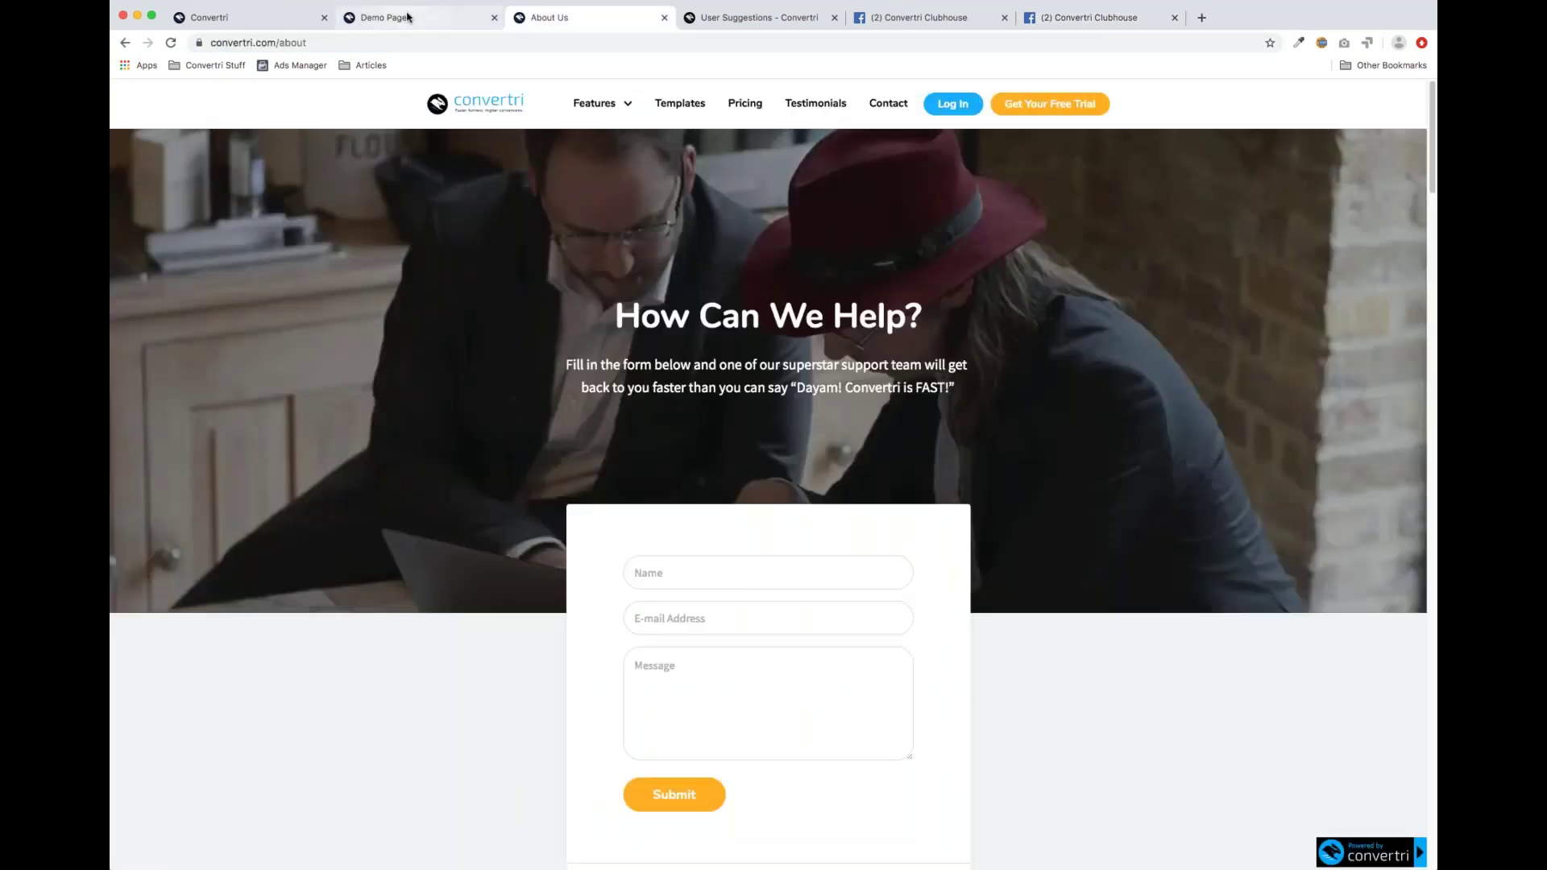
left_click(407, 17)
left_click(282, 17)
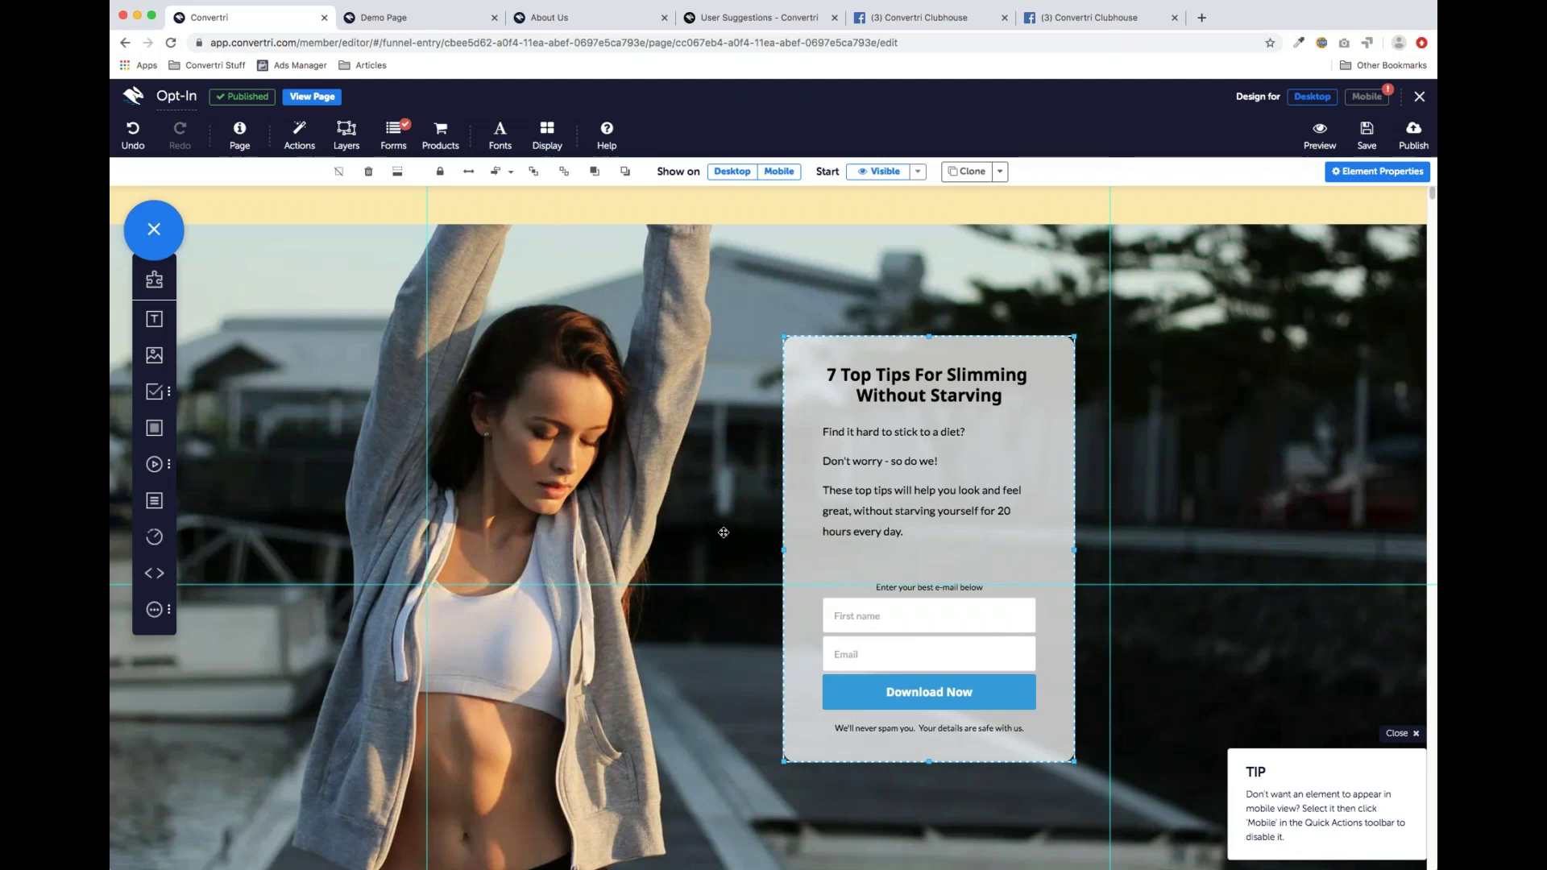
left_click(747, 449)
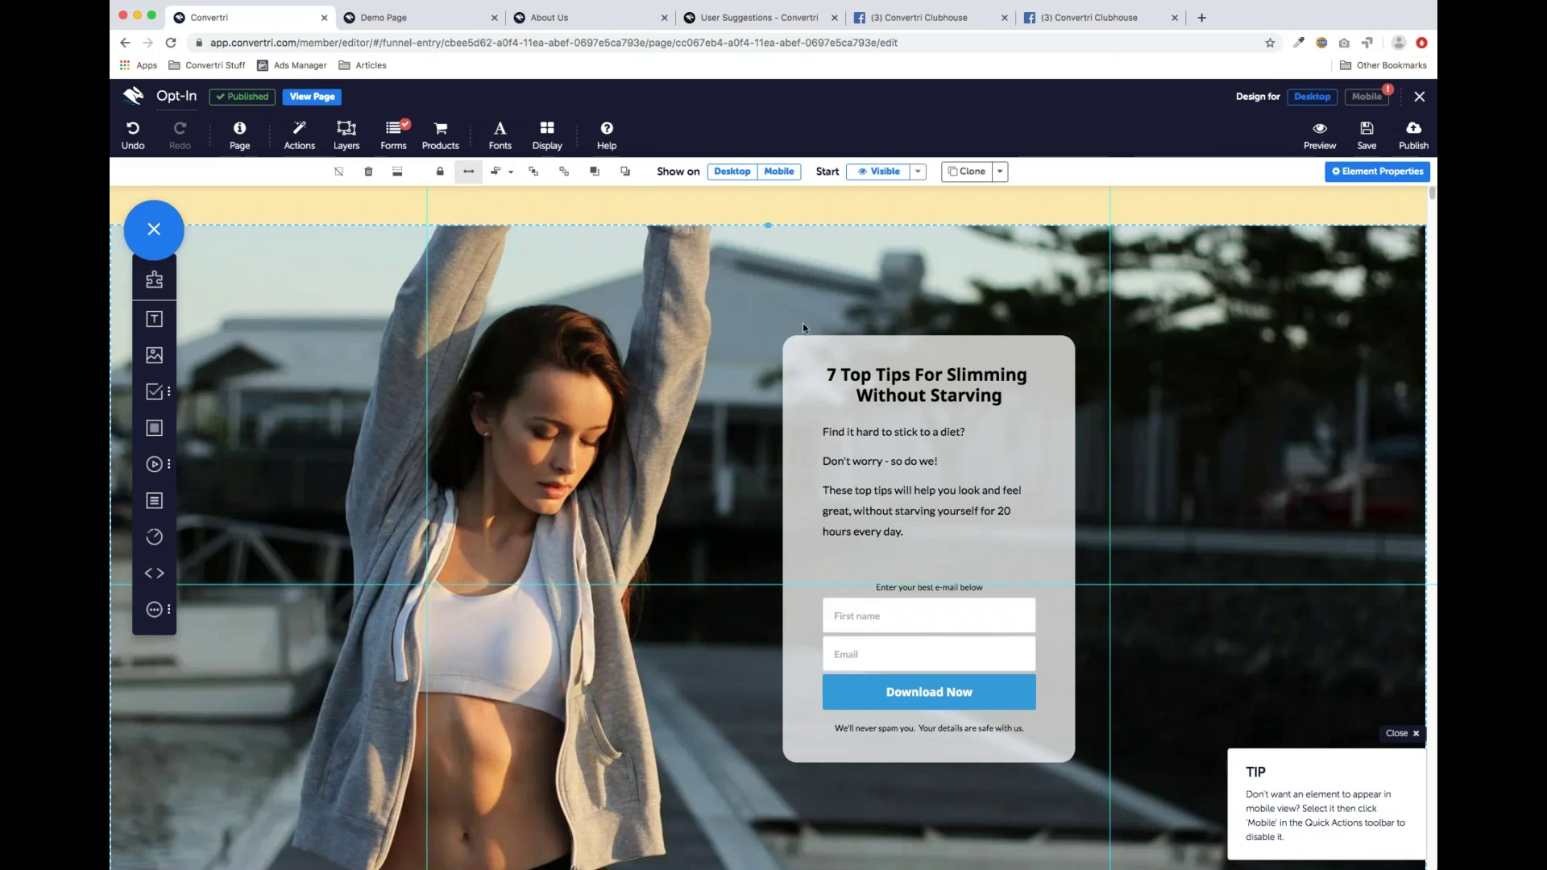
Examine the autoresponder services offered in the form configuration and close it without changes
left_click(394, 140)
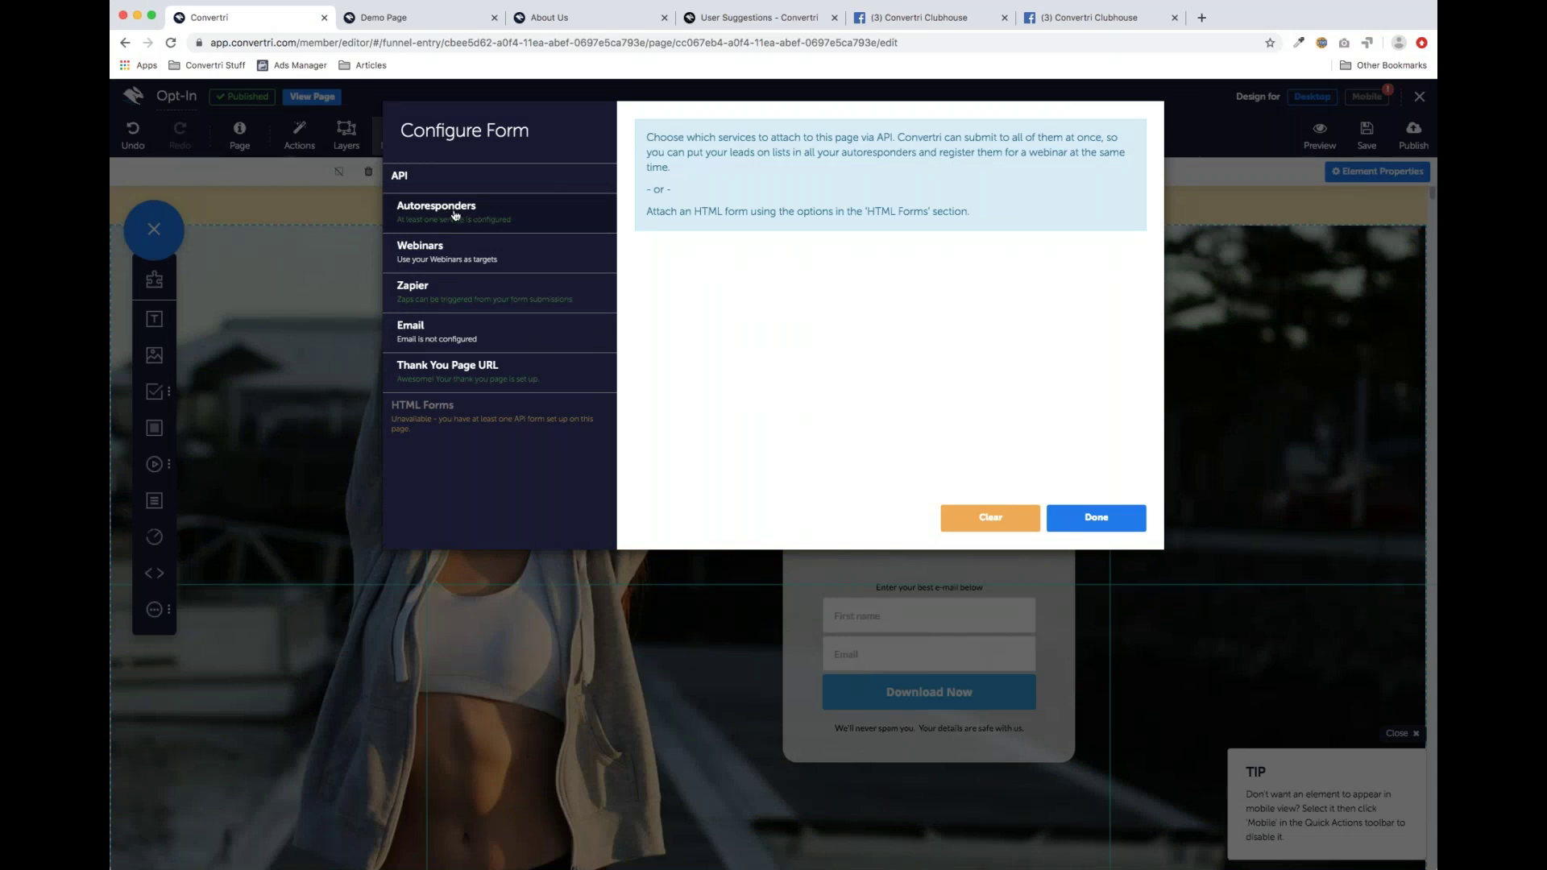
left_click(492, 217)
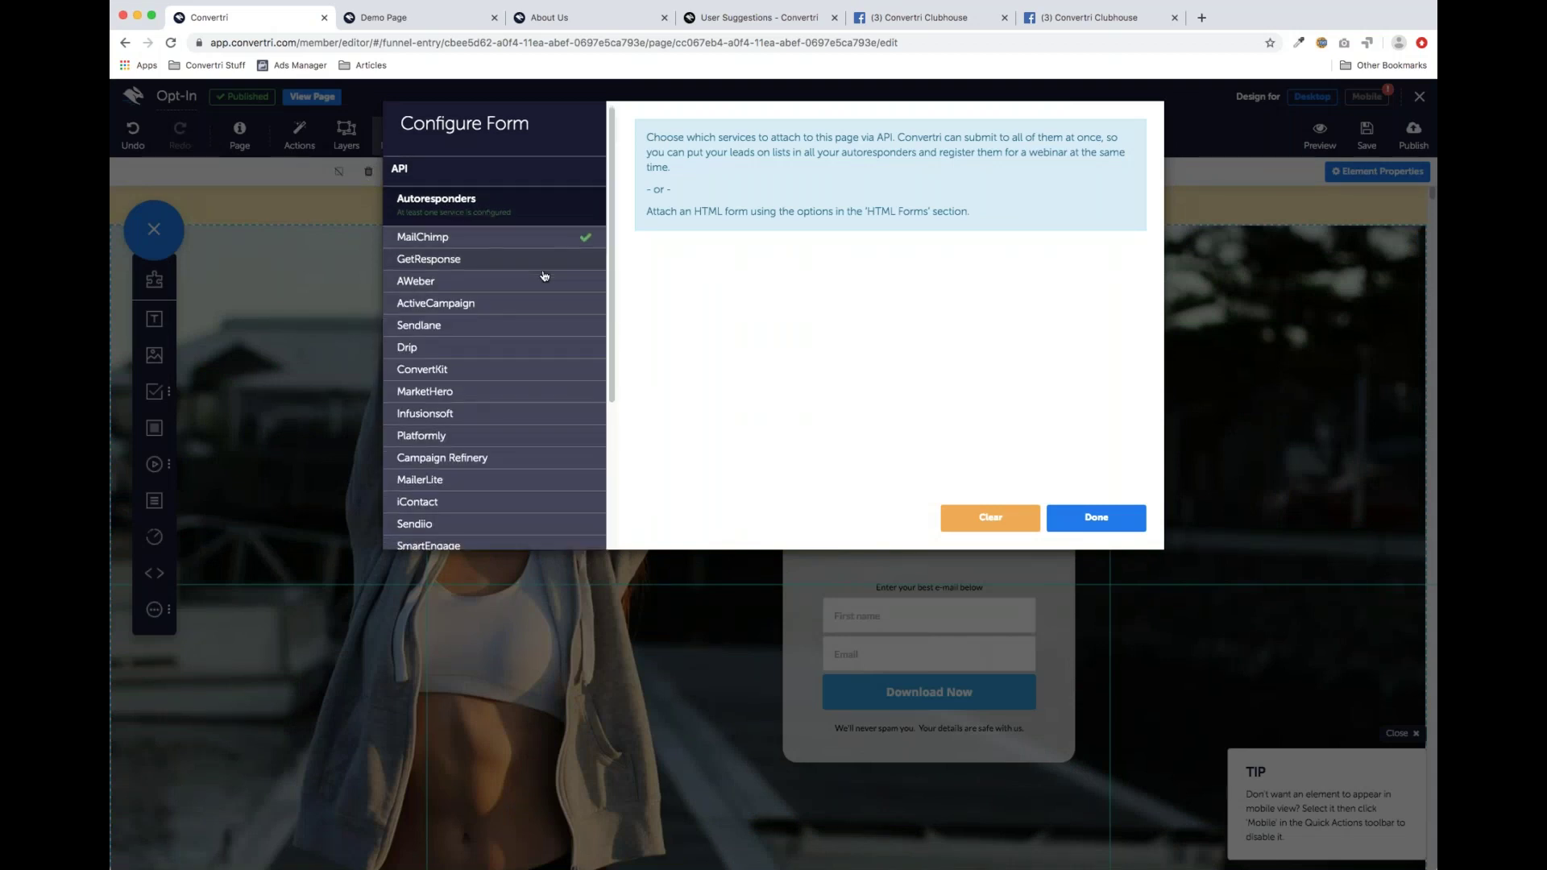
scroll(538, 278, "down", 2)
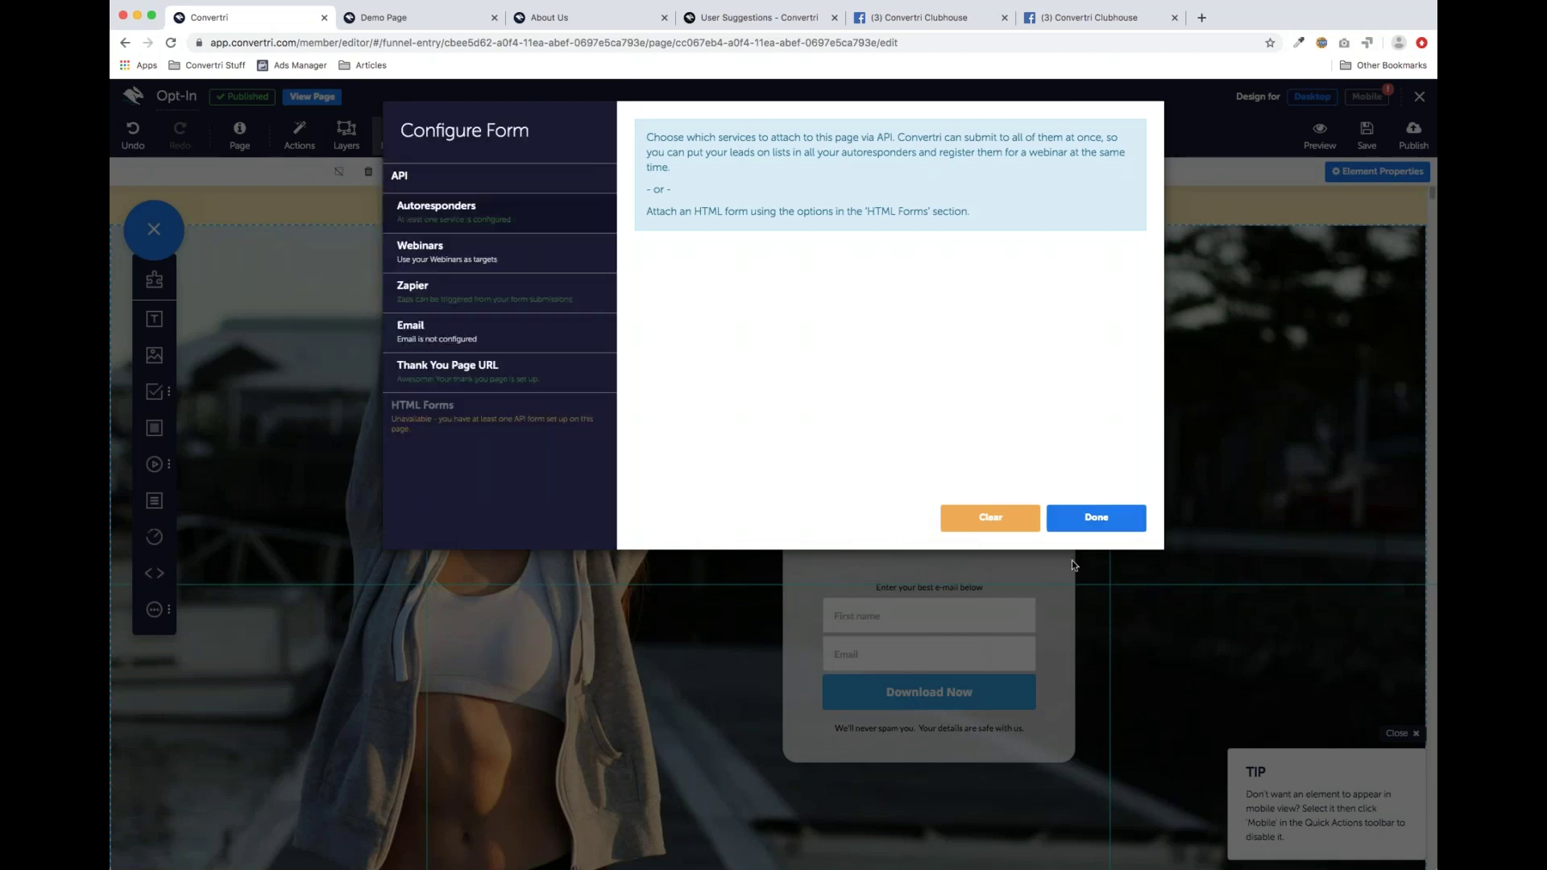
left_click(1111, 527)
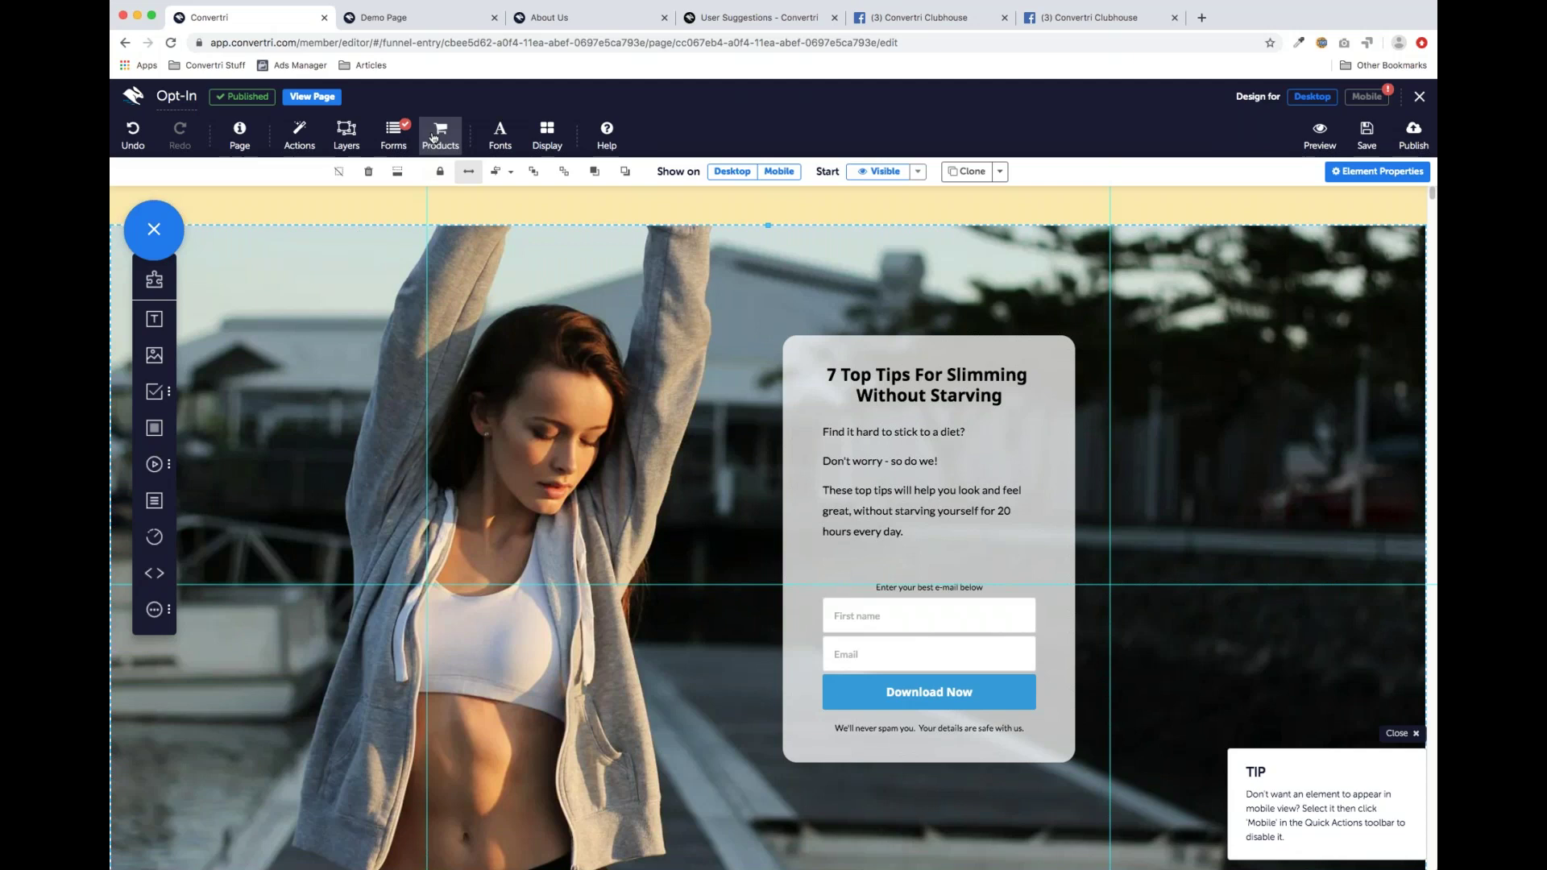
Add a Submit button over the background photo, beside the opt-in panel at about mid-height
left_click(158, 397)
left_click_drag(197, 439, 496, 633)
left_click(158, 395)
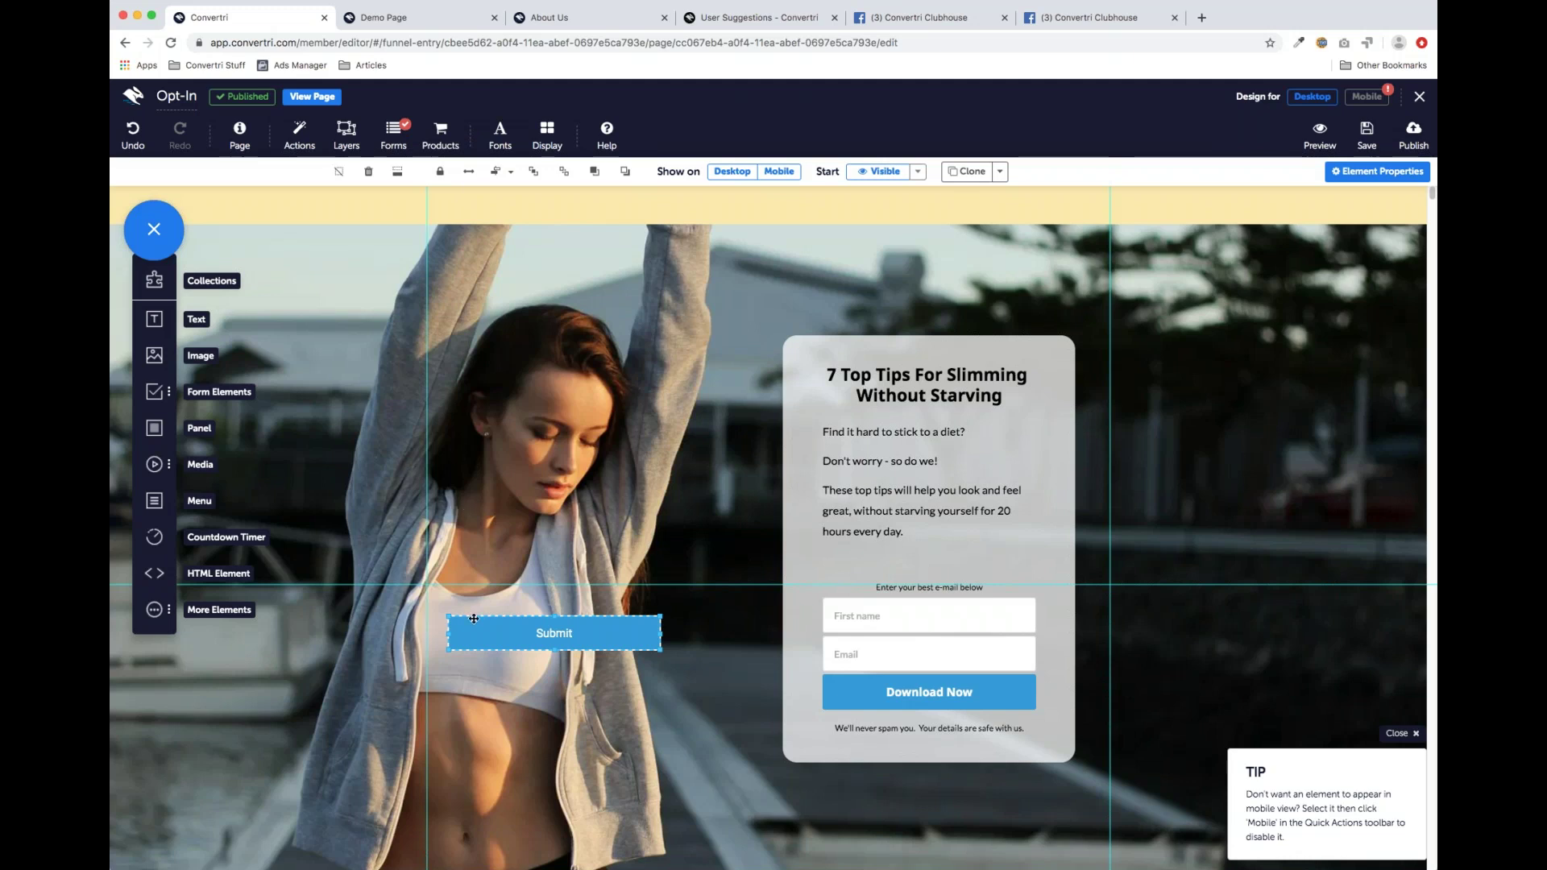
left_click_drag(463, 633, 454, 554)
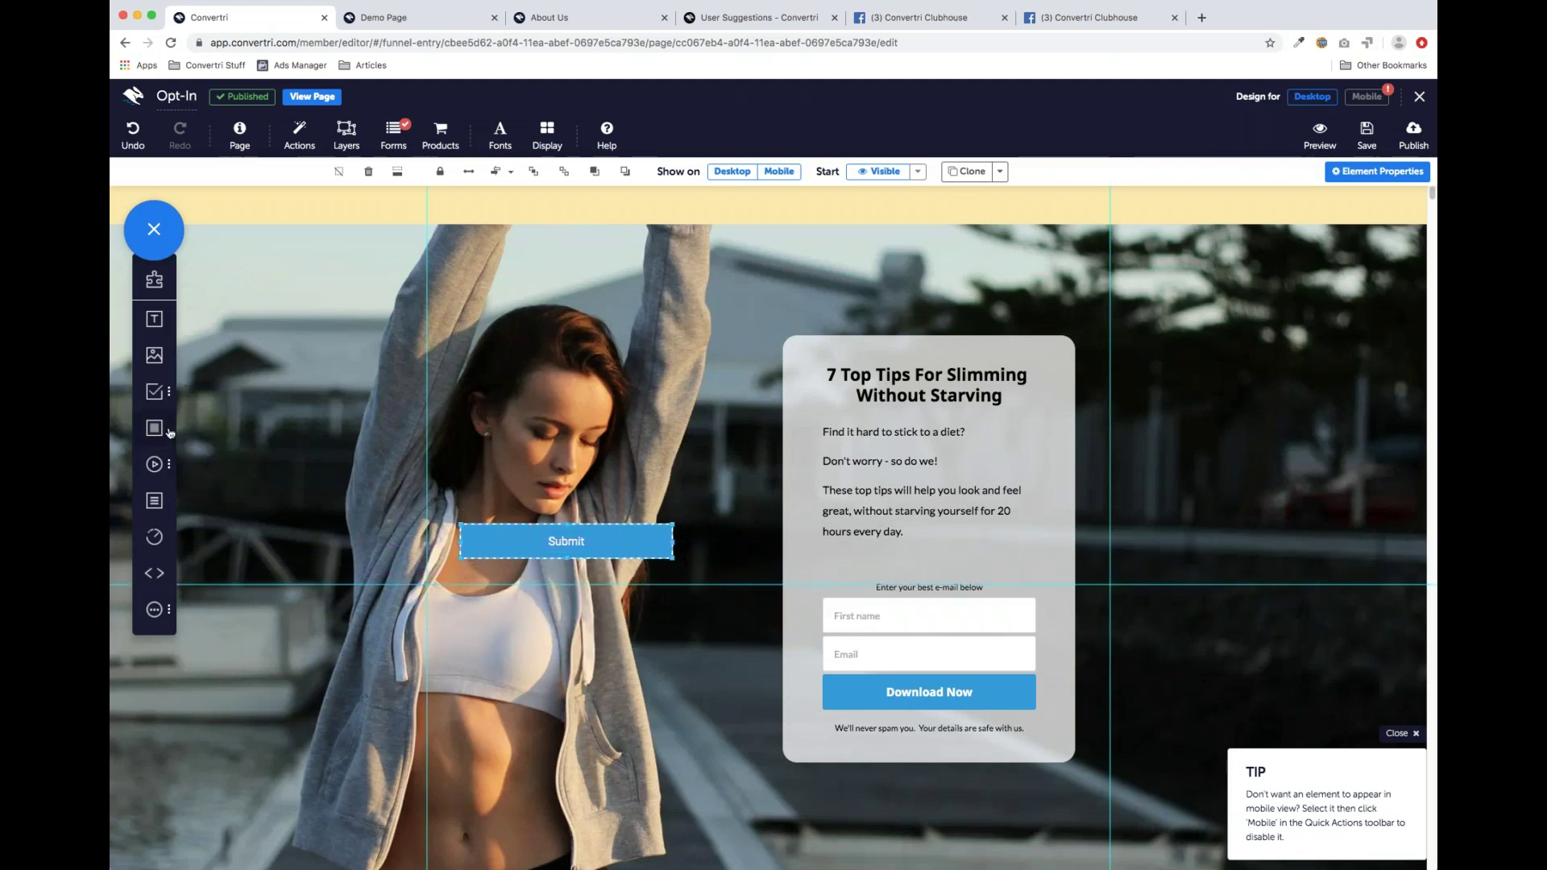
Add a Credit Card Input above the new Submit button, with Email and First Name inputs stacked above it
left_click(155, 392)
left_click_drag(214, 587, 526, 458)
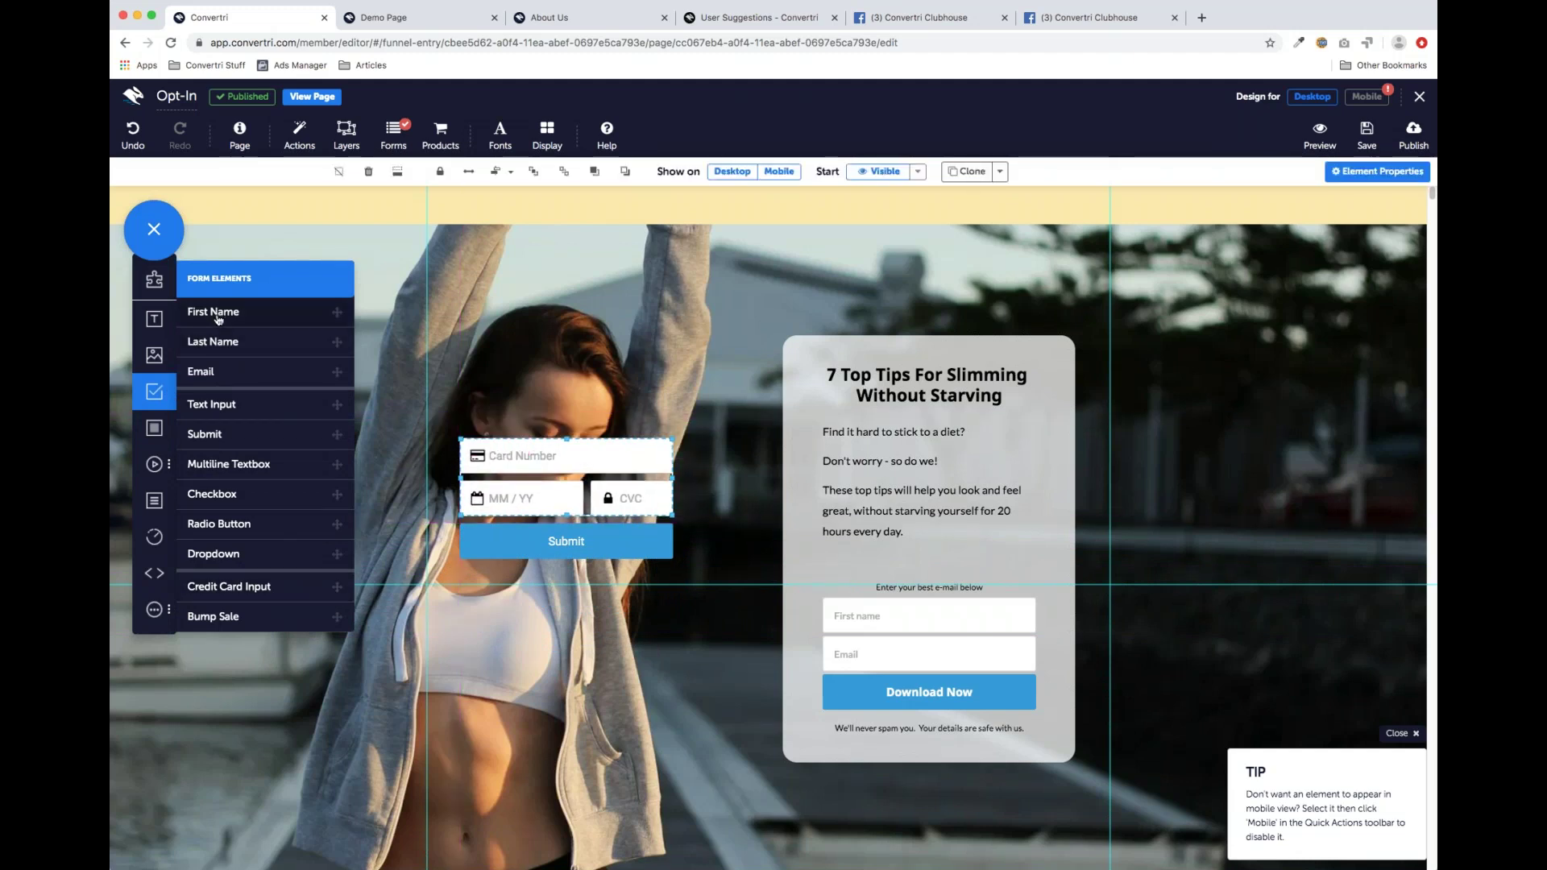
left_click_drag(217, 315, 520, 332)
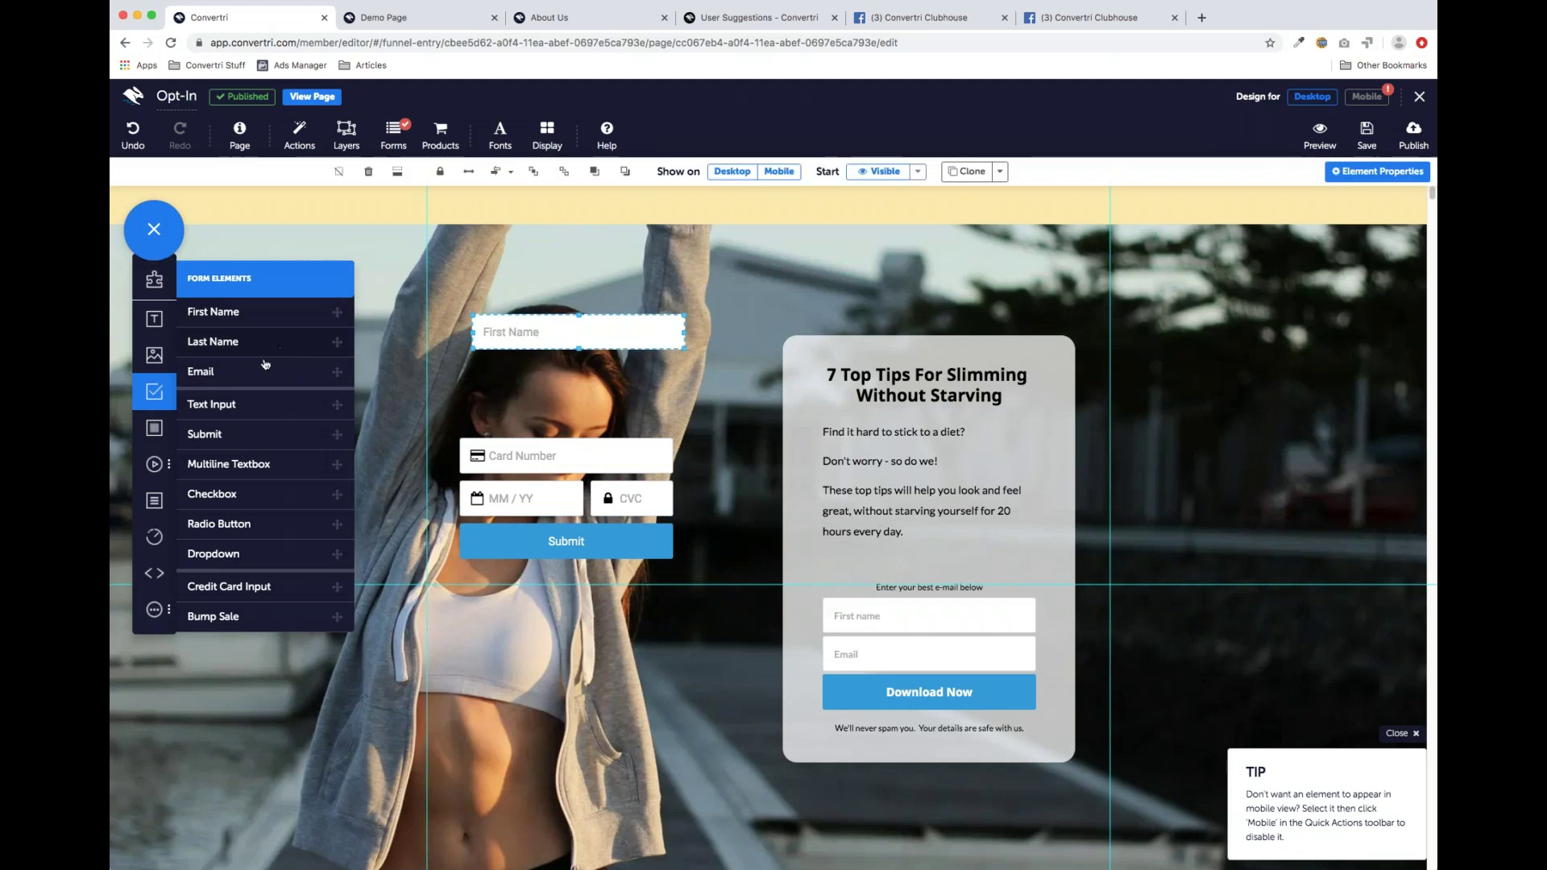
left_click_drag(234, 372, 593, 406)
left_click_drag(607, 338, 597, 373)
left_click(739, 233)
key("Delete")
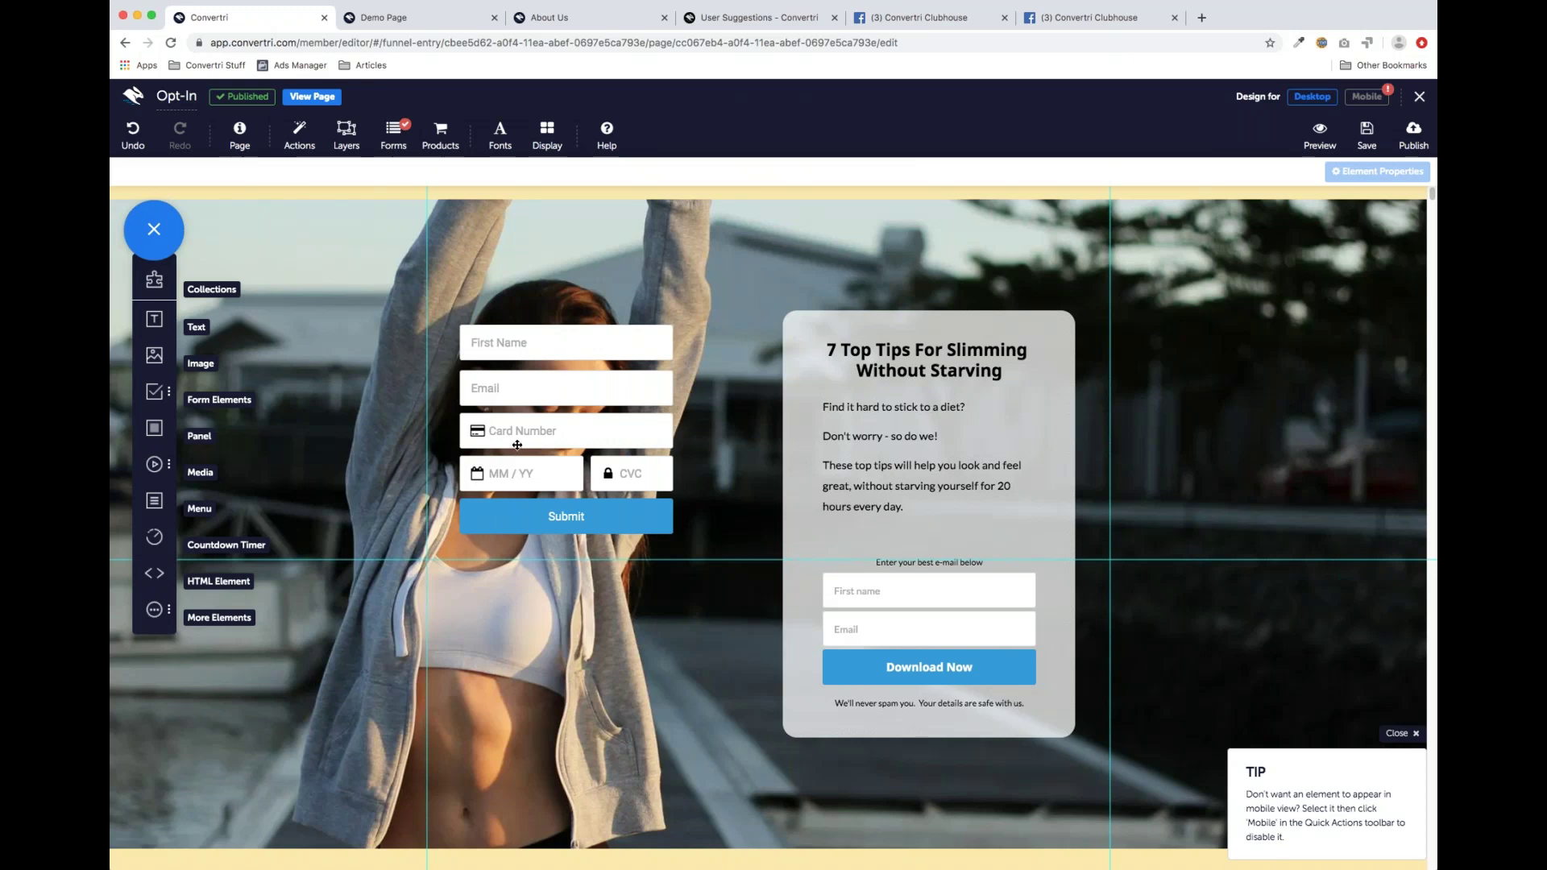
Move the new Submit button down and delete the First Name, Email and credit card inputs above it
left_click(560, 514)
left_click_drag(560, 514, 556, 654)
left_click(556, 489)
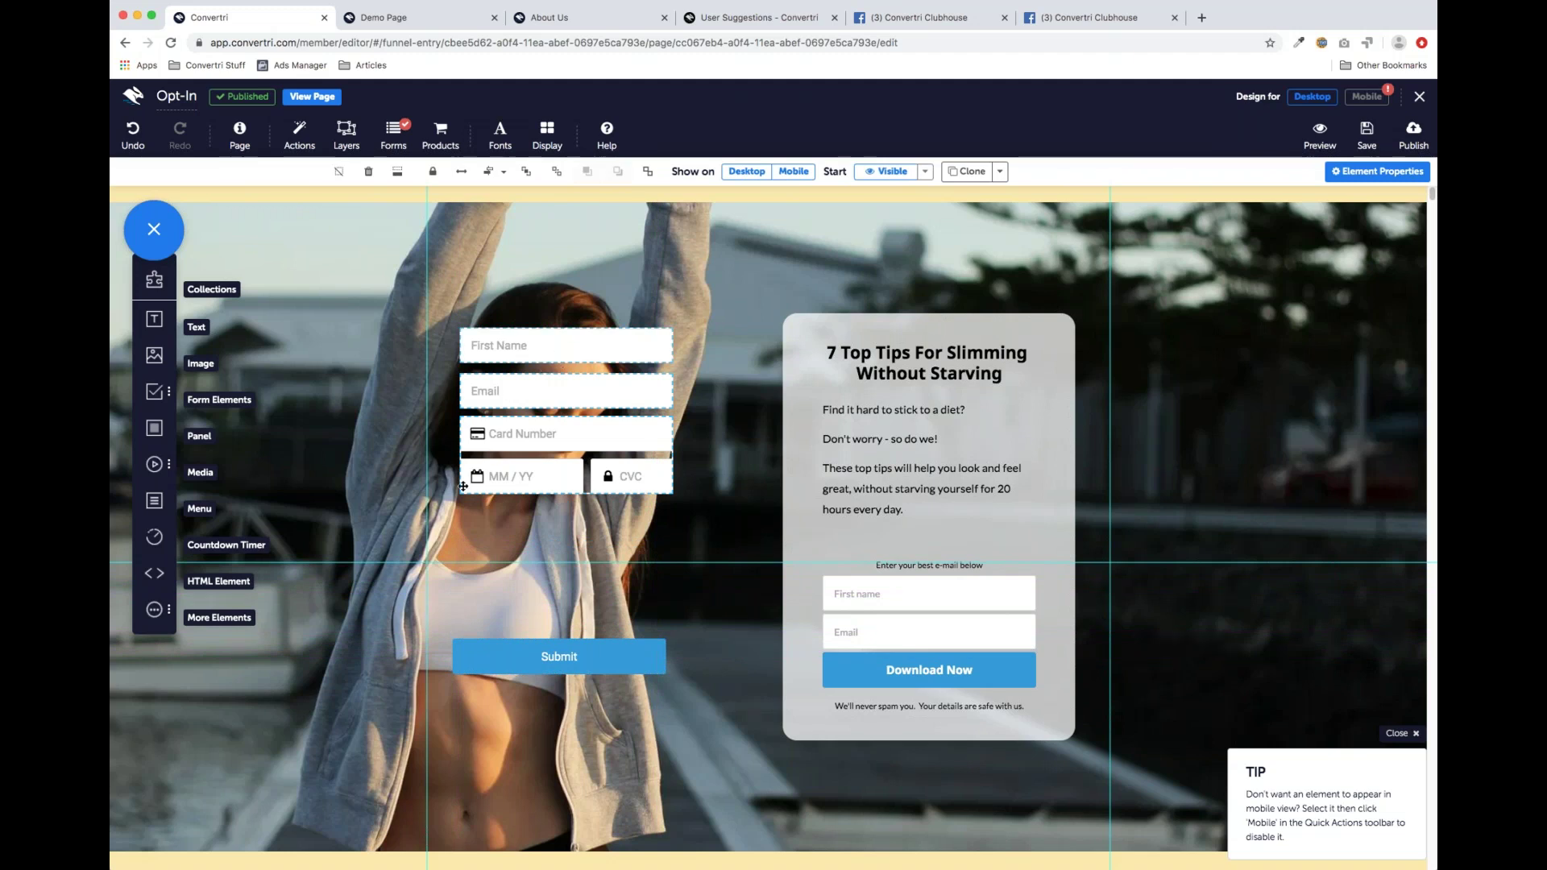
key("Delete")
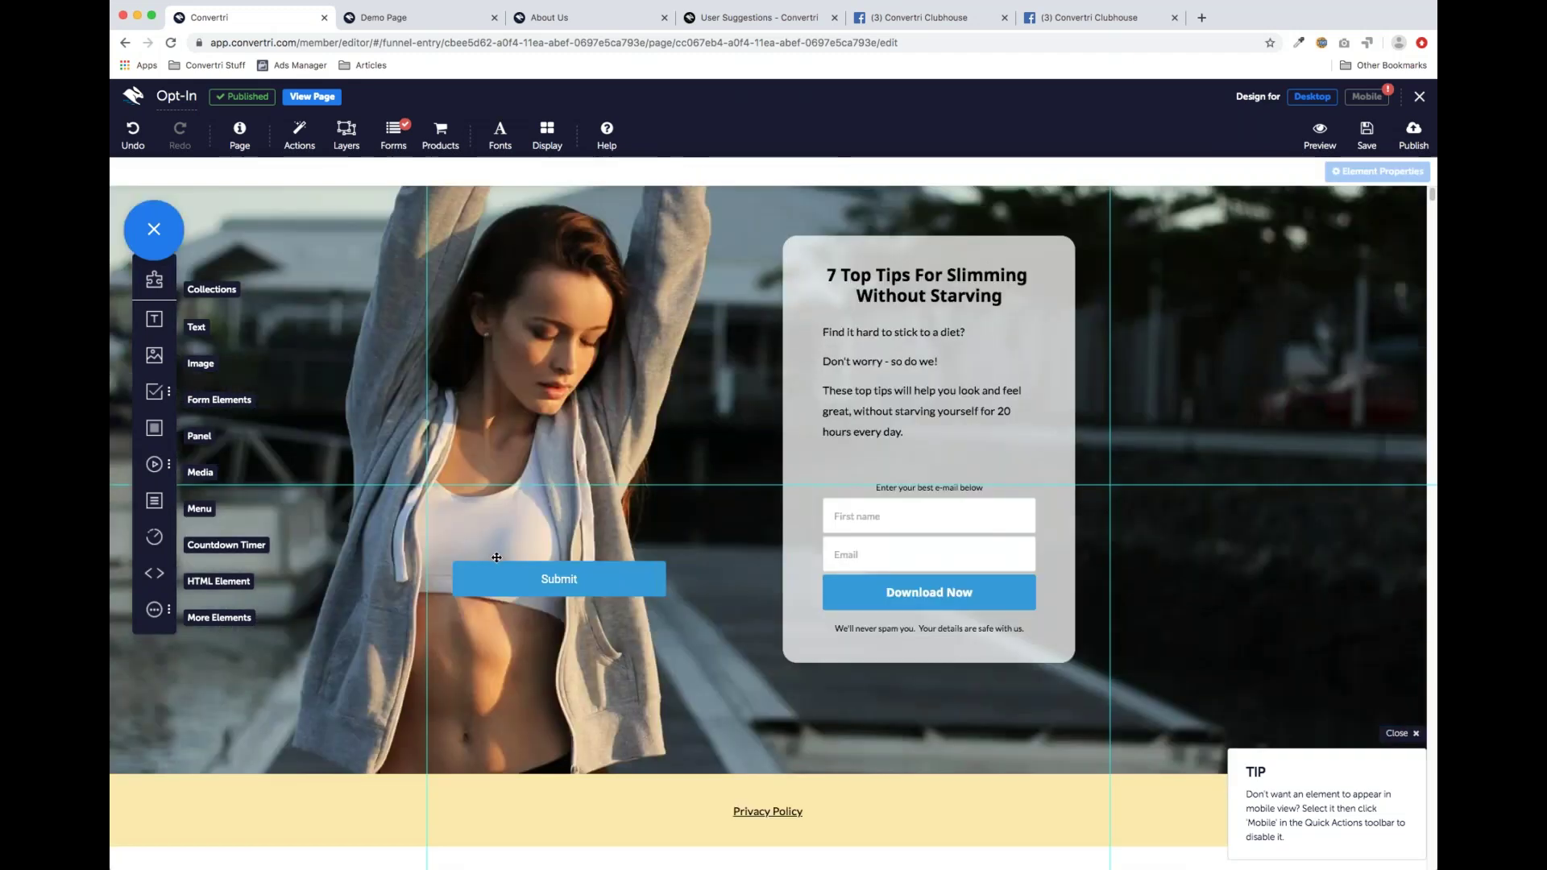
Move the new Submit button up over the photo and set its mode to Checkout
left_click_drag(497, 579, 546, 384)
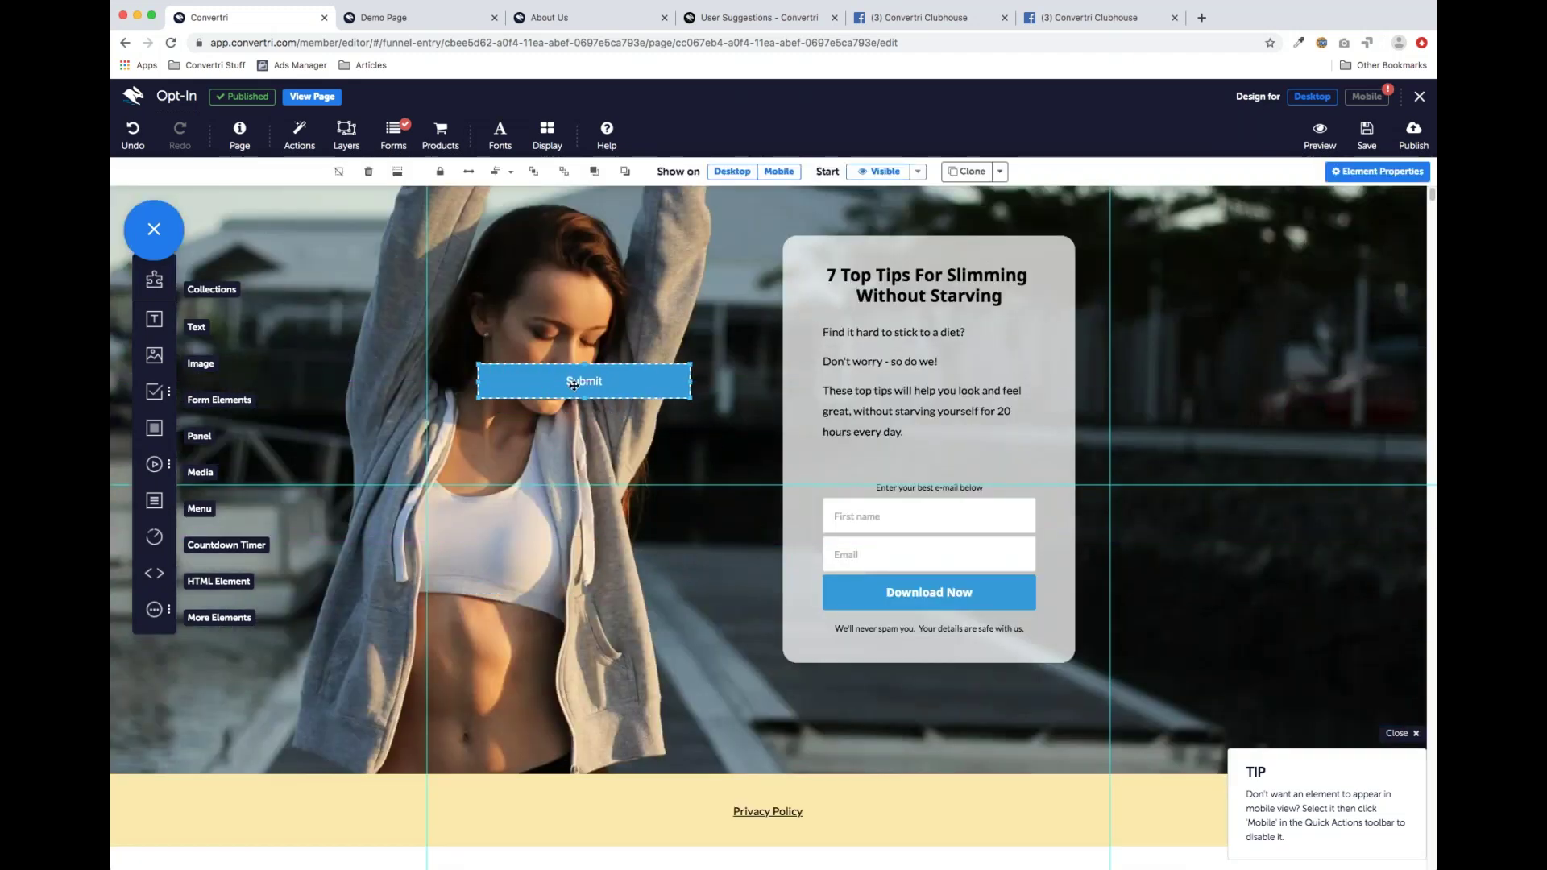
left_click(1349, 174)
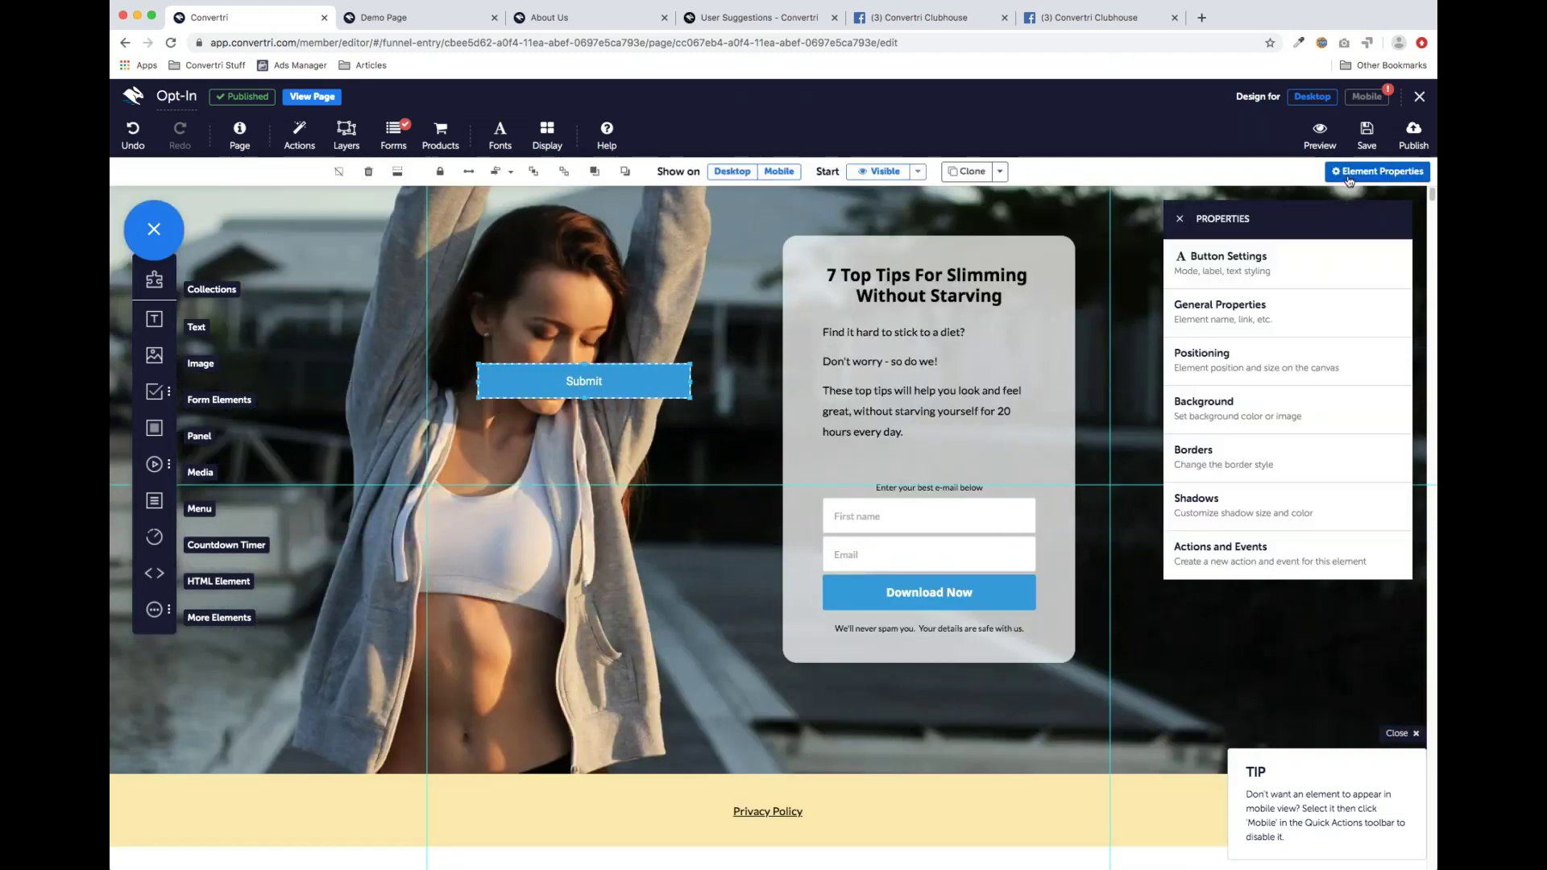
left_click(1258, 272)
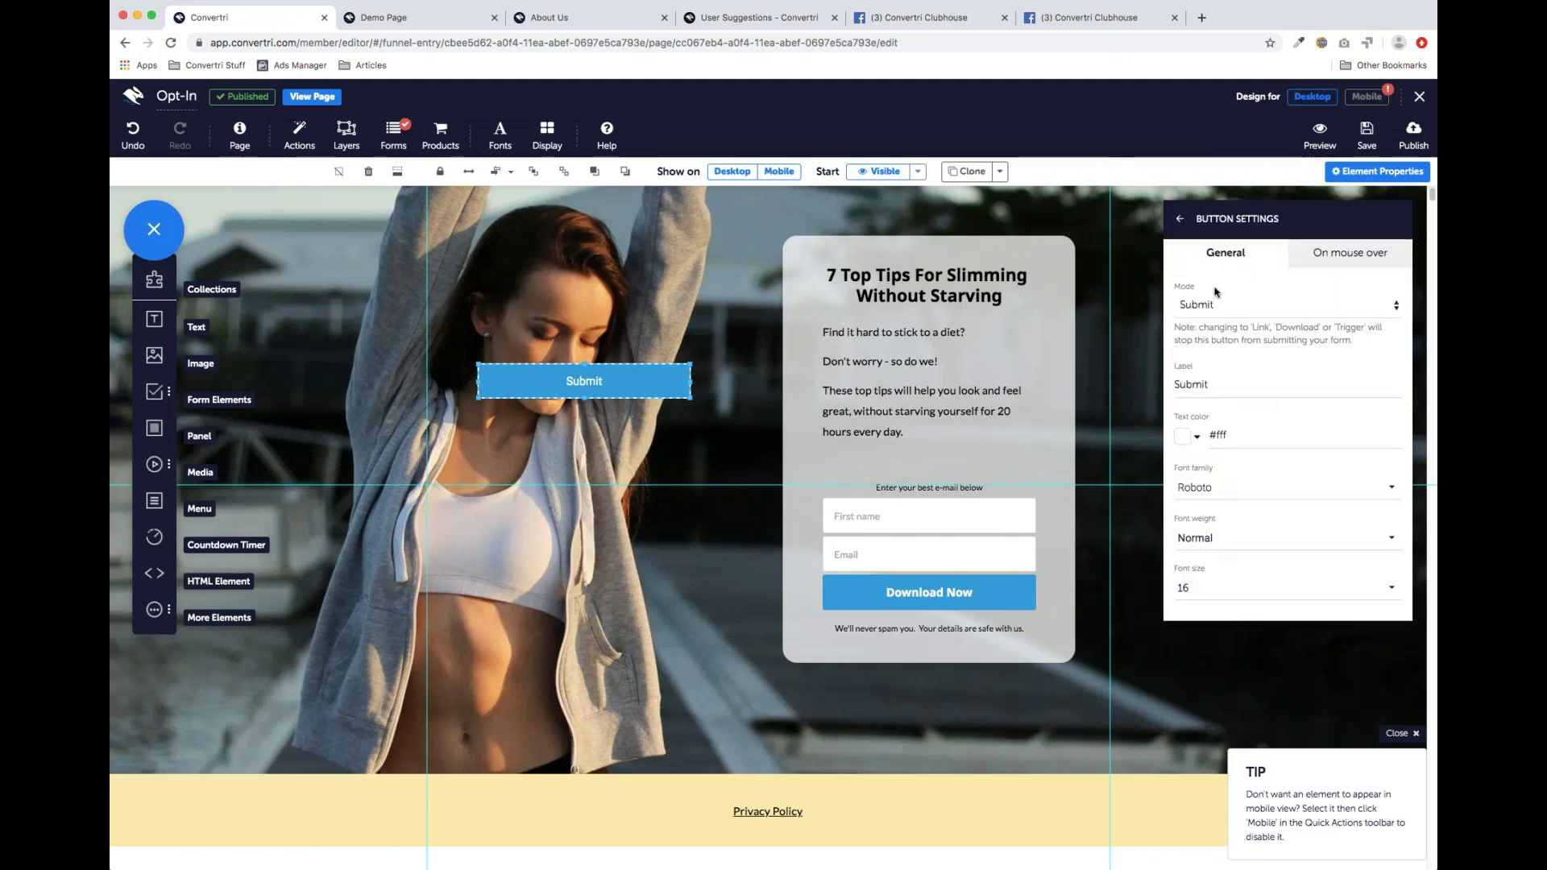
left_click(1253, 326)
Close both Convertri Clubhouse browser tabs
scroll(631, 477, "up", 1)
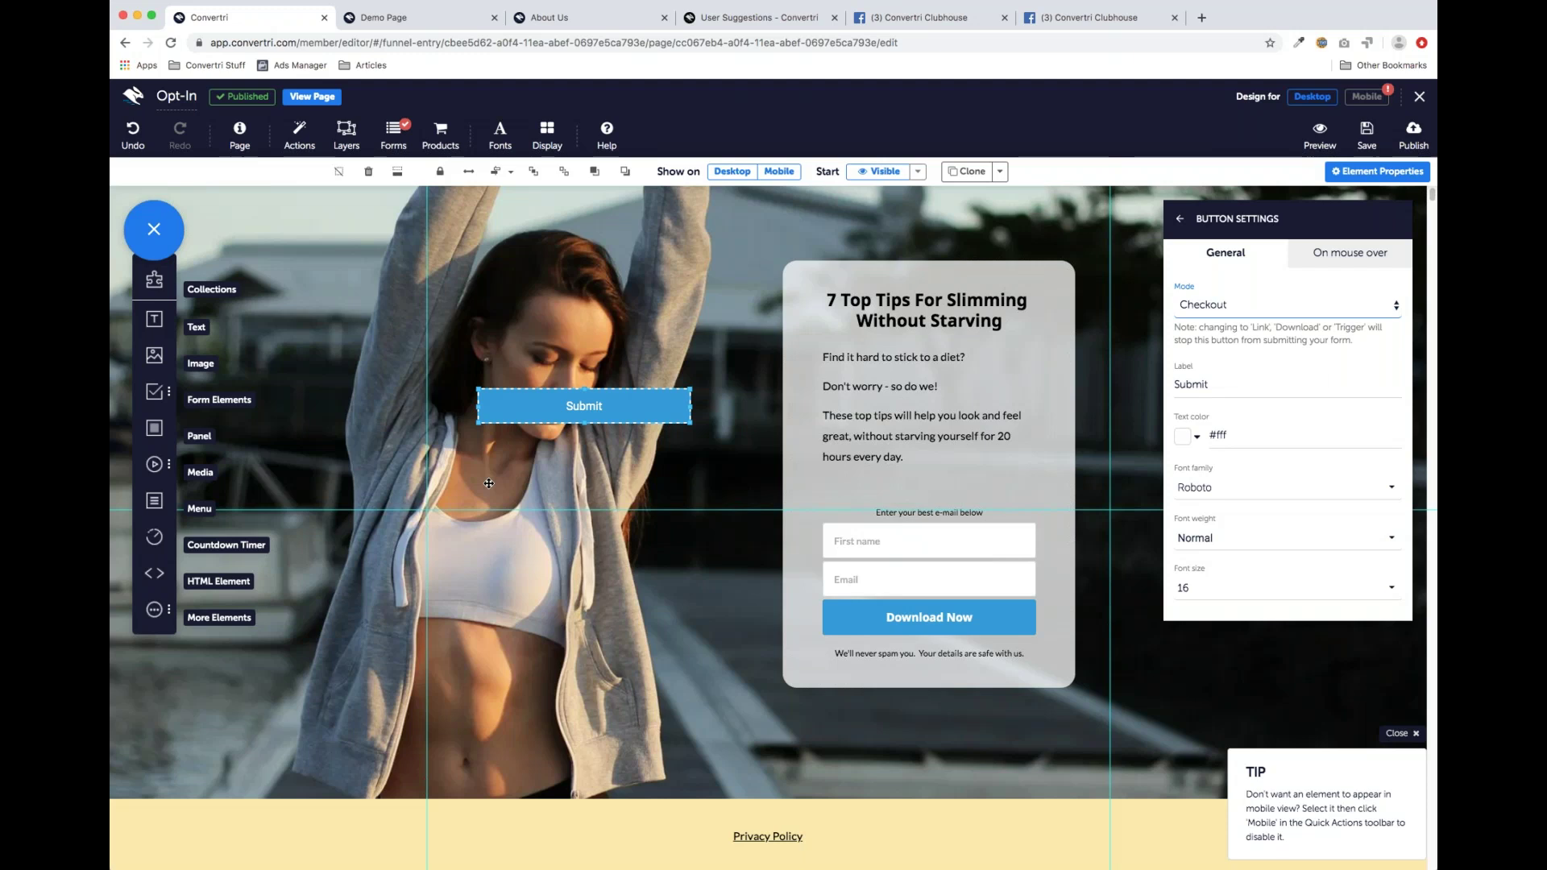
left_click(1004, 18)
left_click(1004, 18)
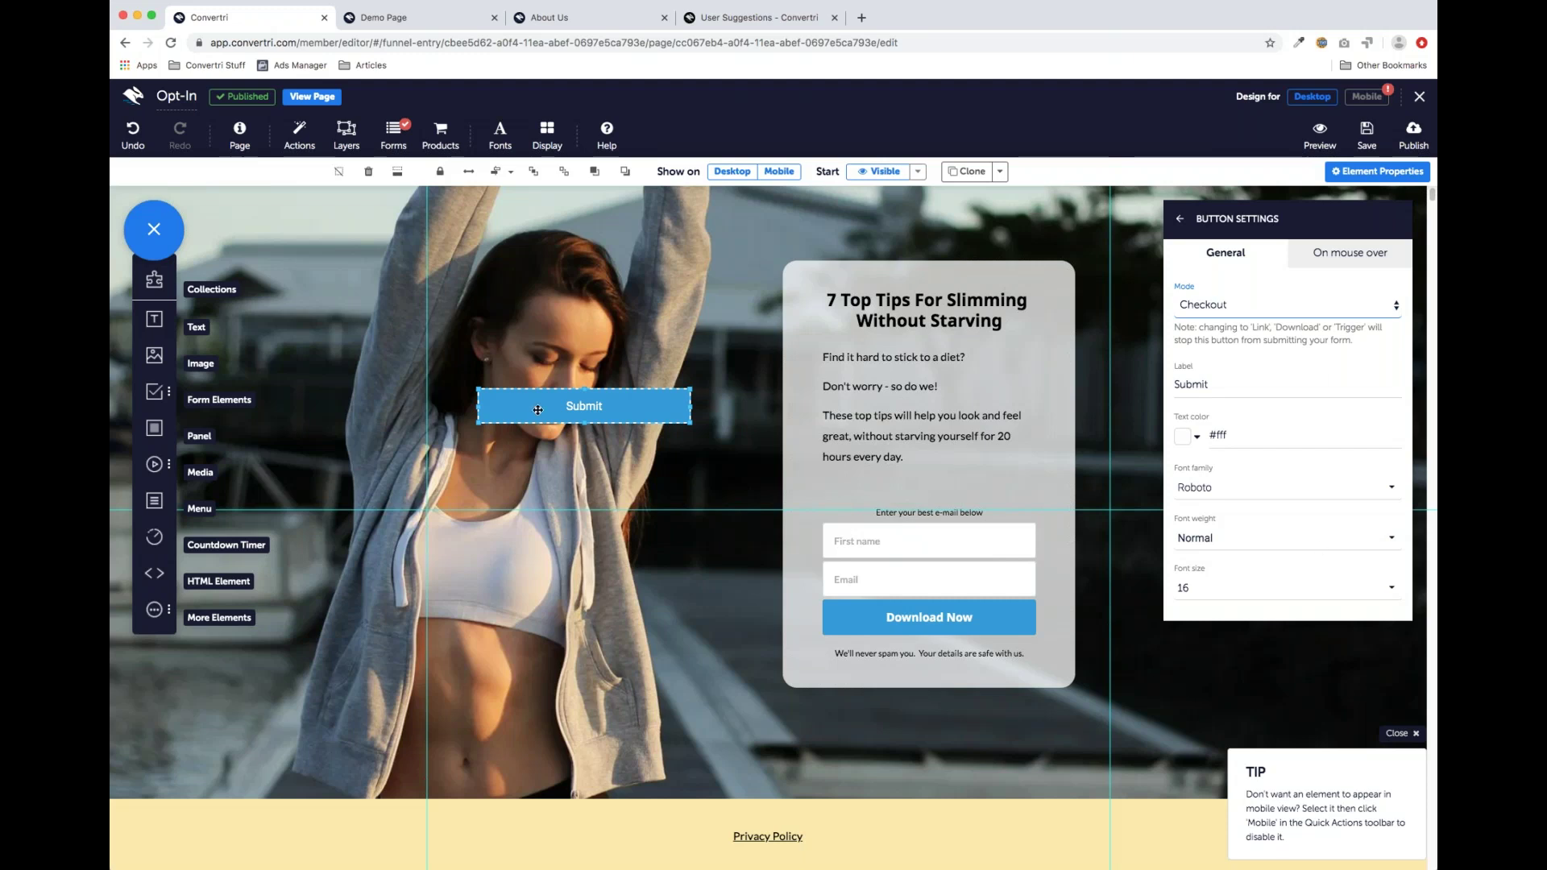
Delete the new Submit button and add a Carousel element over the photo in its place
left_click(368, 173)
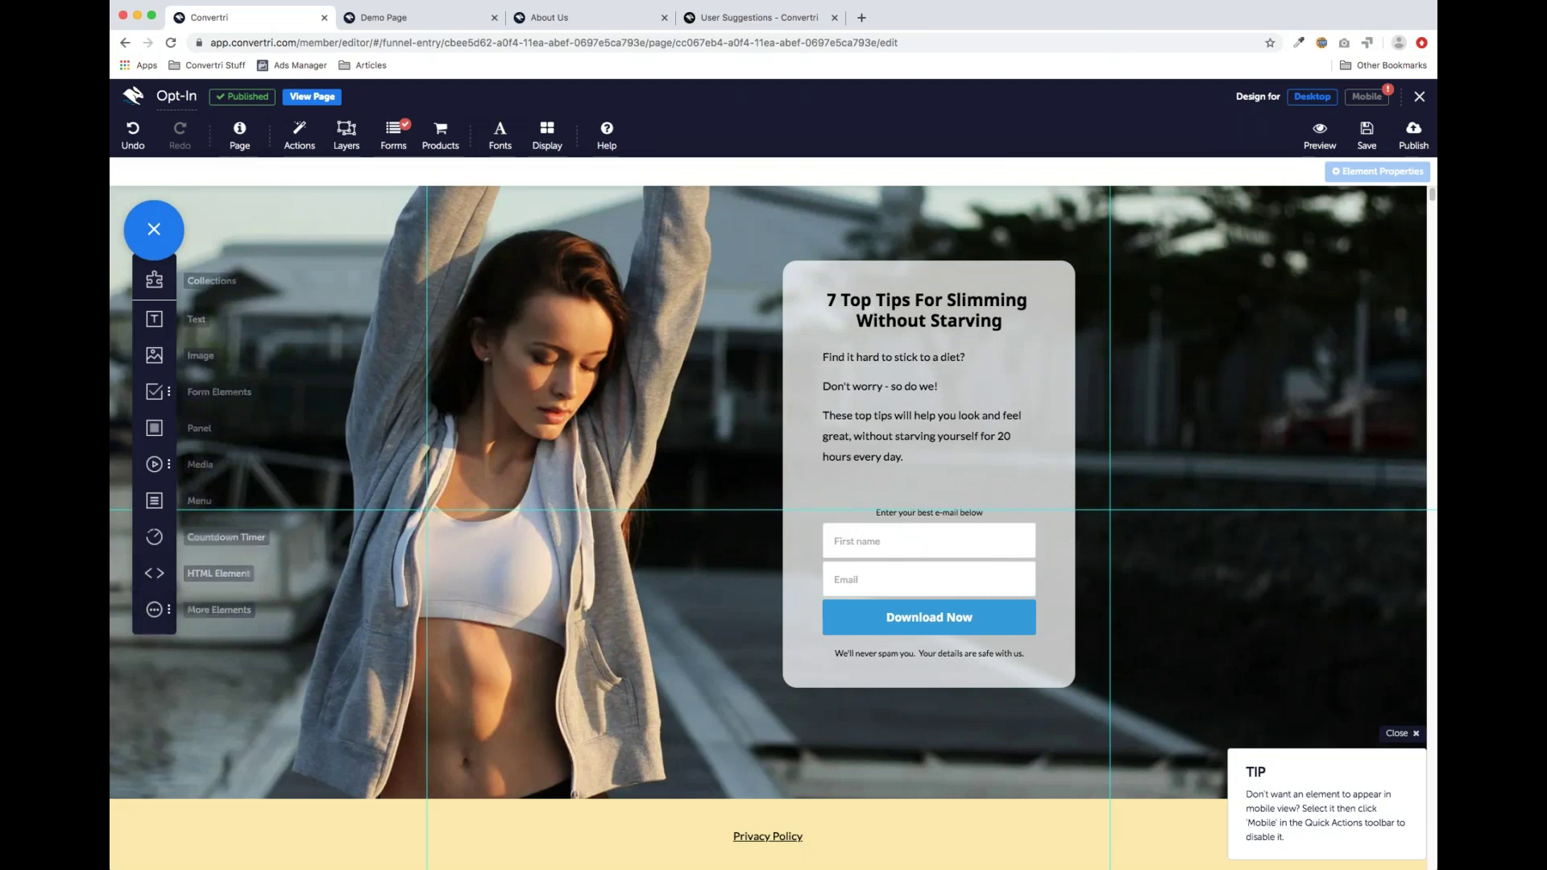
left_click(156, 613)
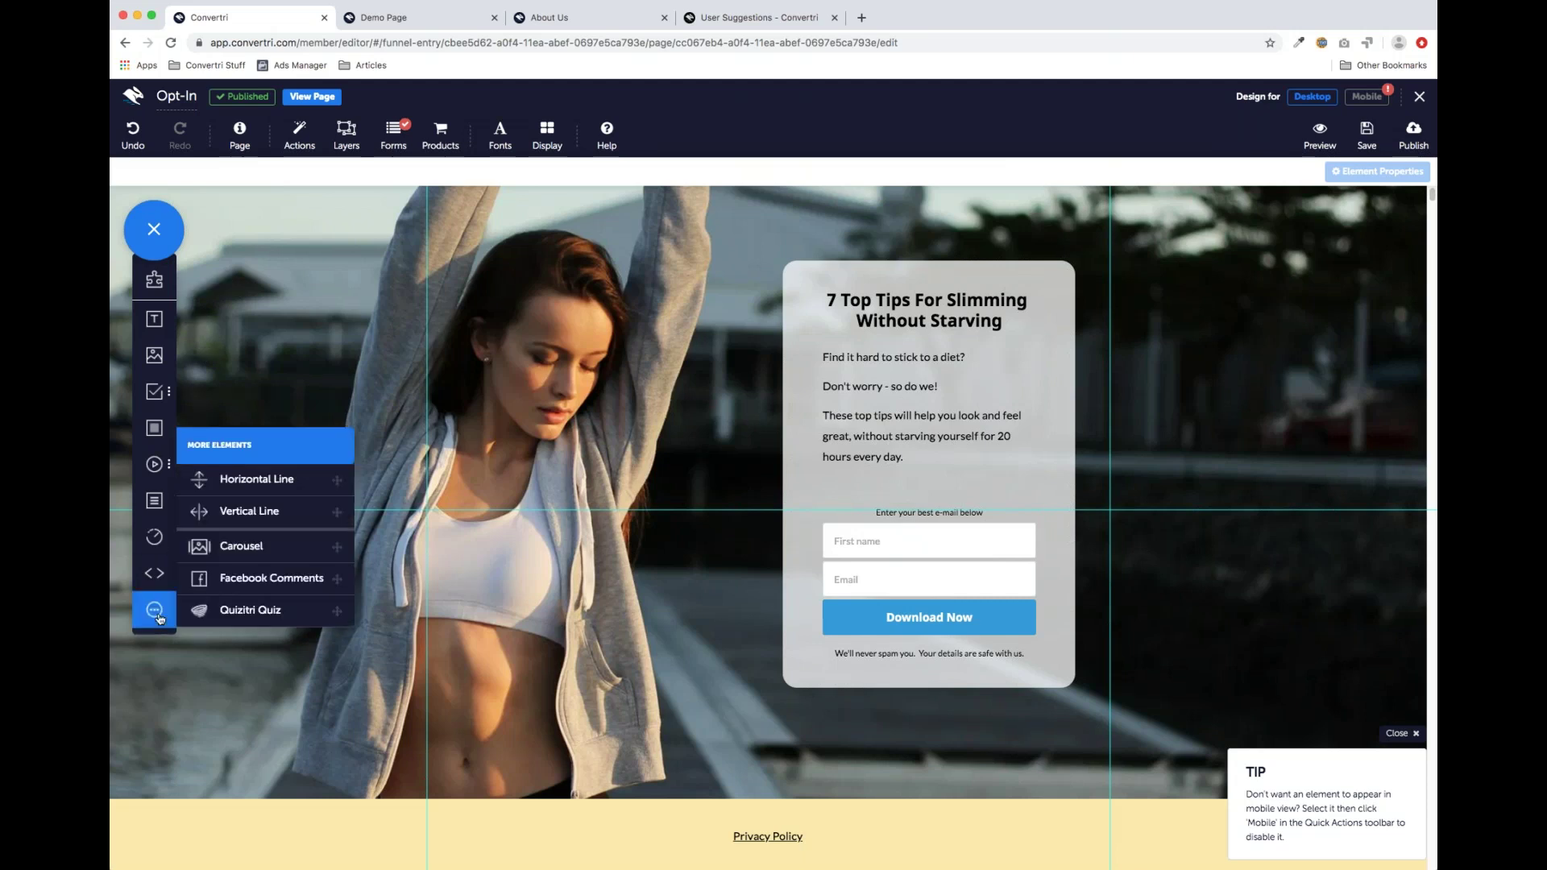
left_click_drag(226, 555, 498, 376)
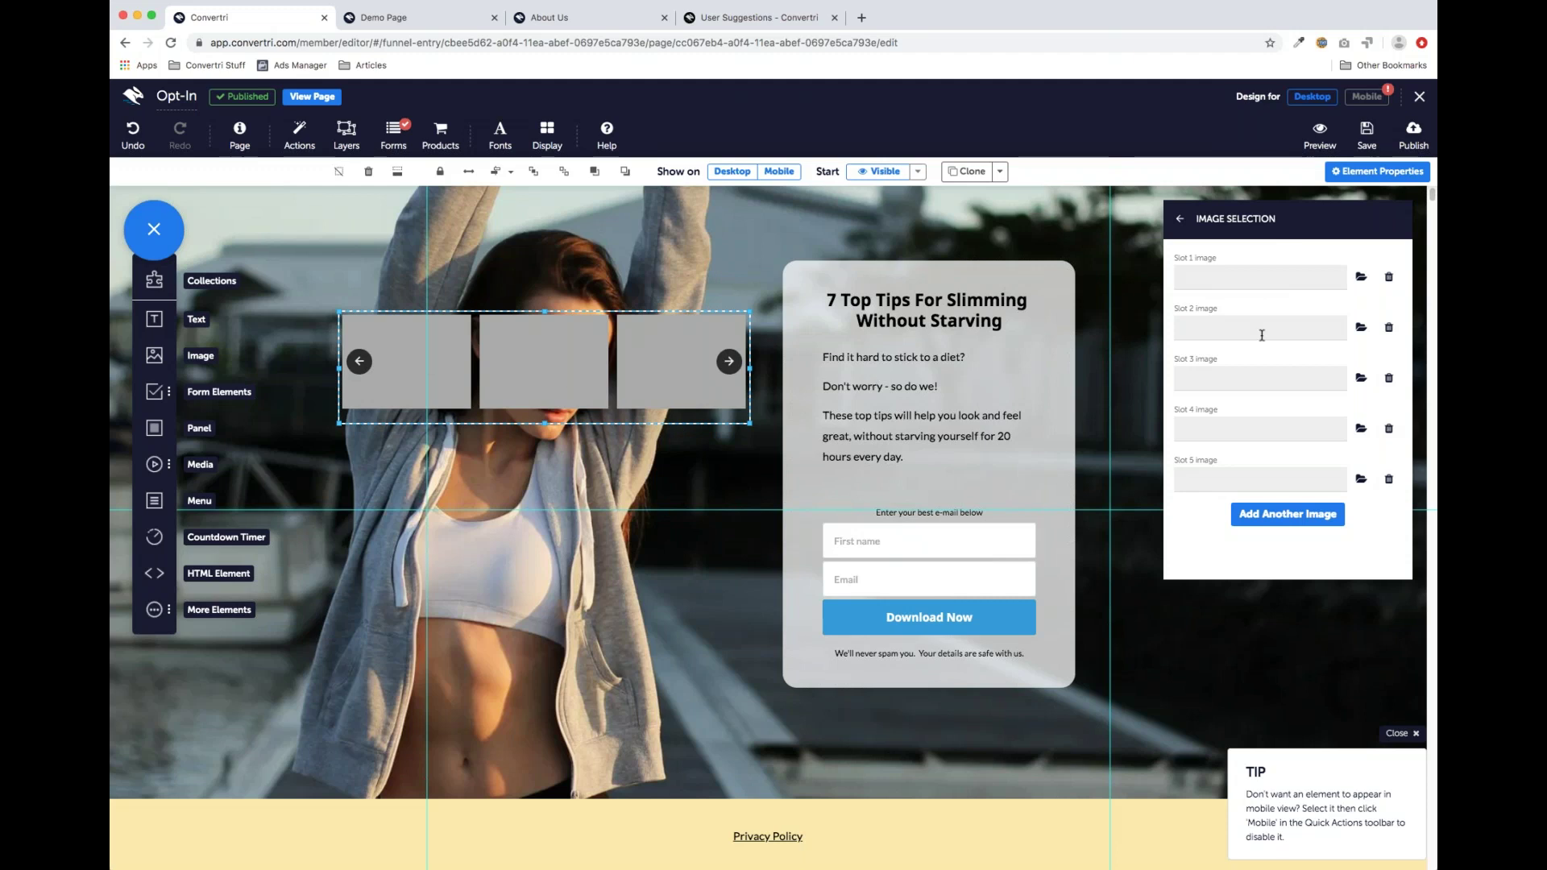
Set the carousel to show 1 image at once
left_click(1180, 220)
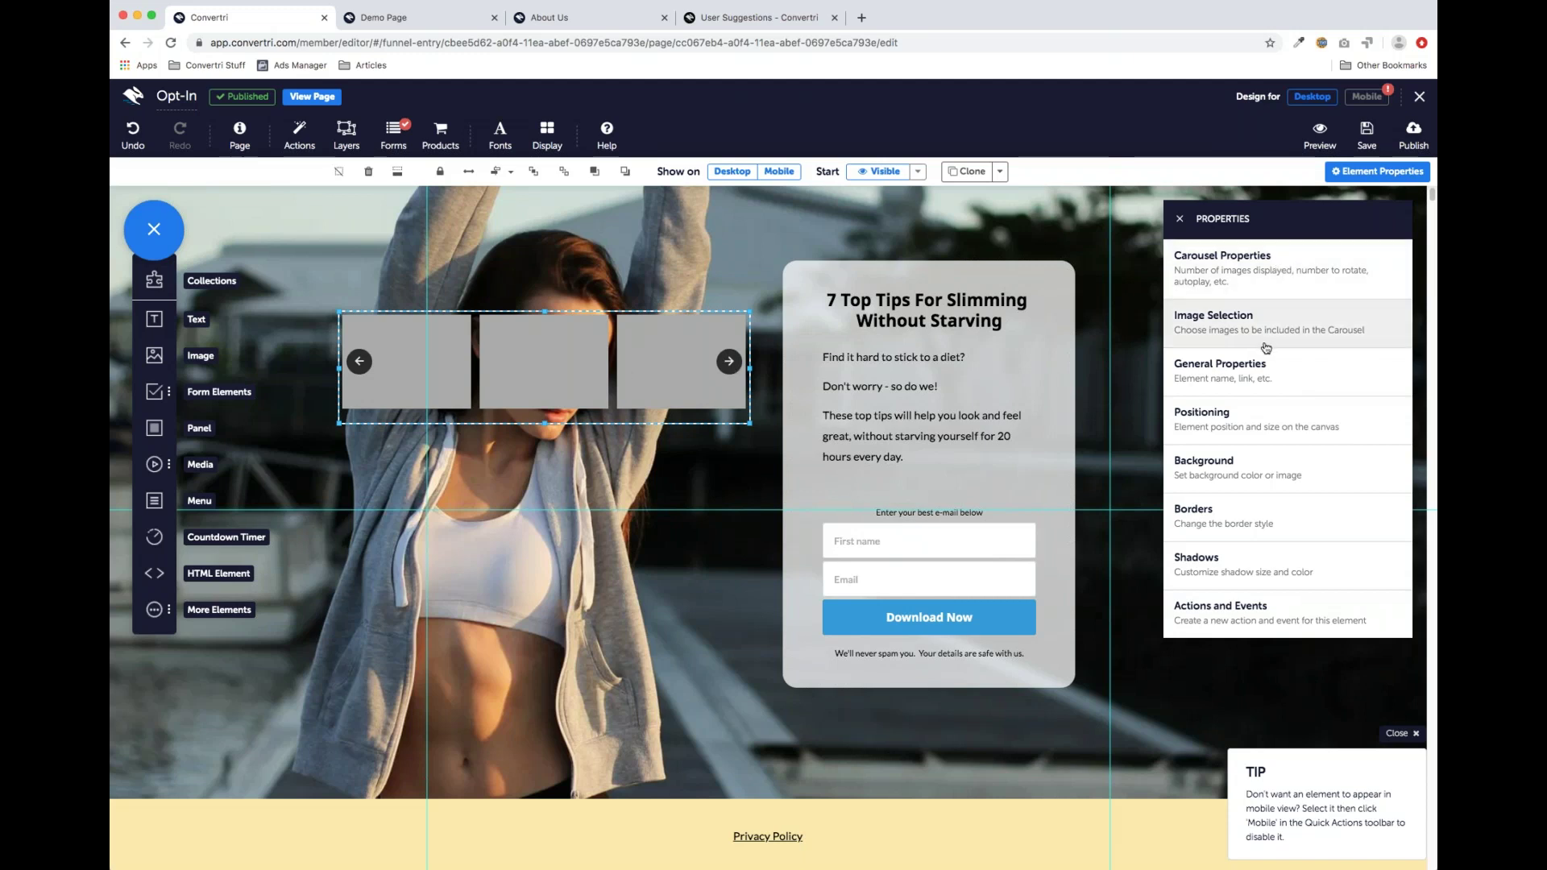
left_click(1259, 270)
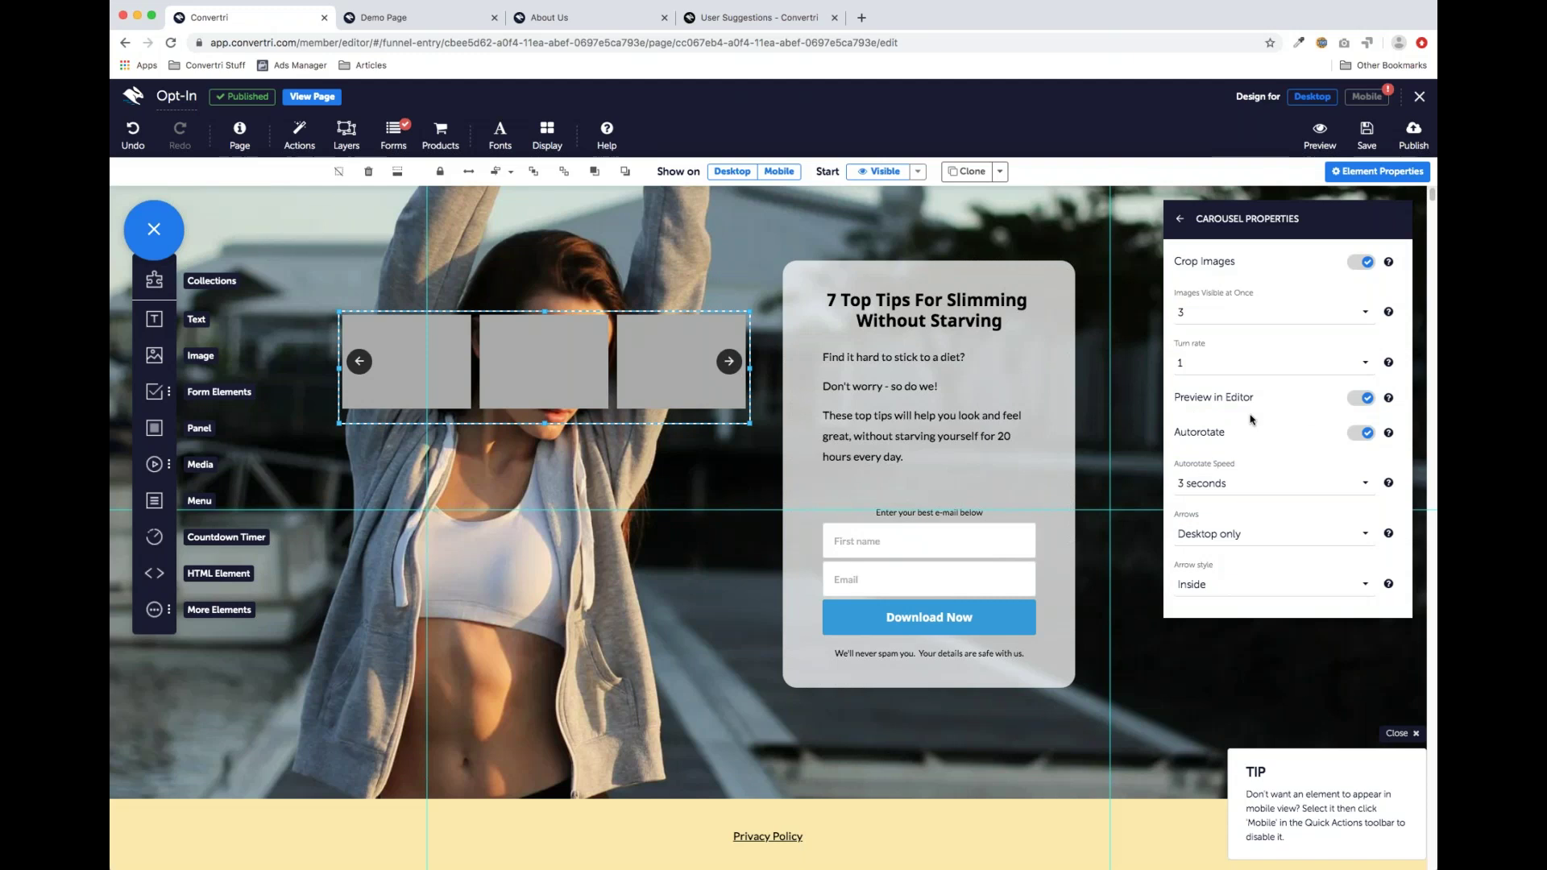
left_click(1220, 313)
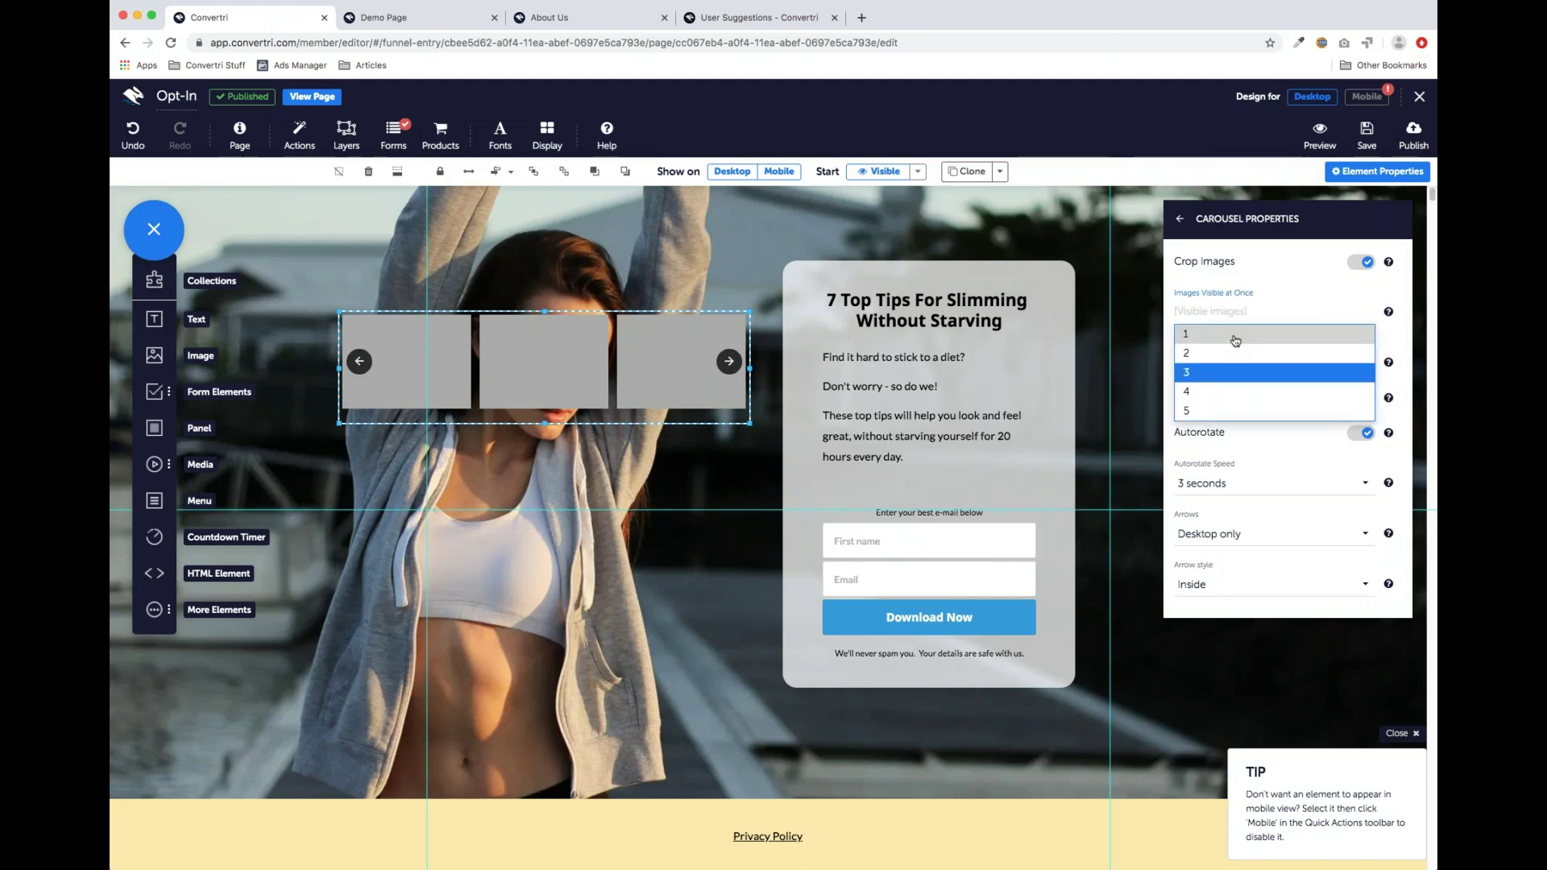
left_click(1235, 341)
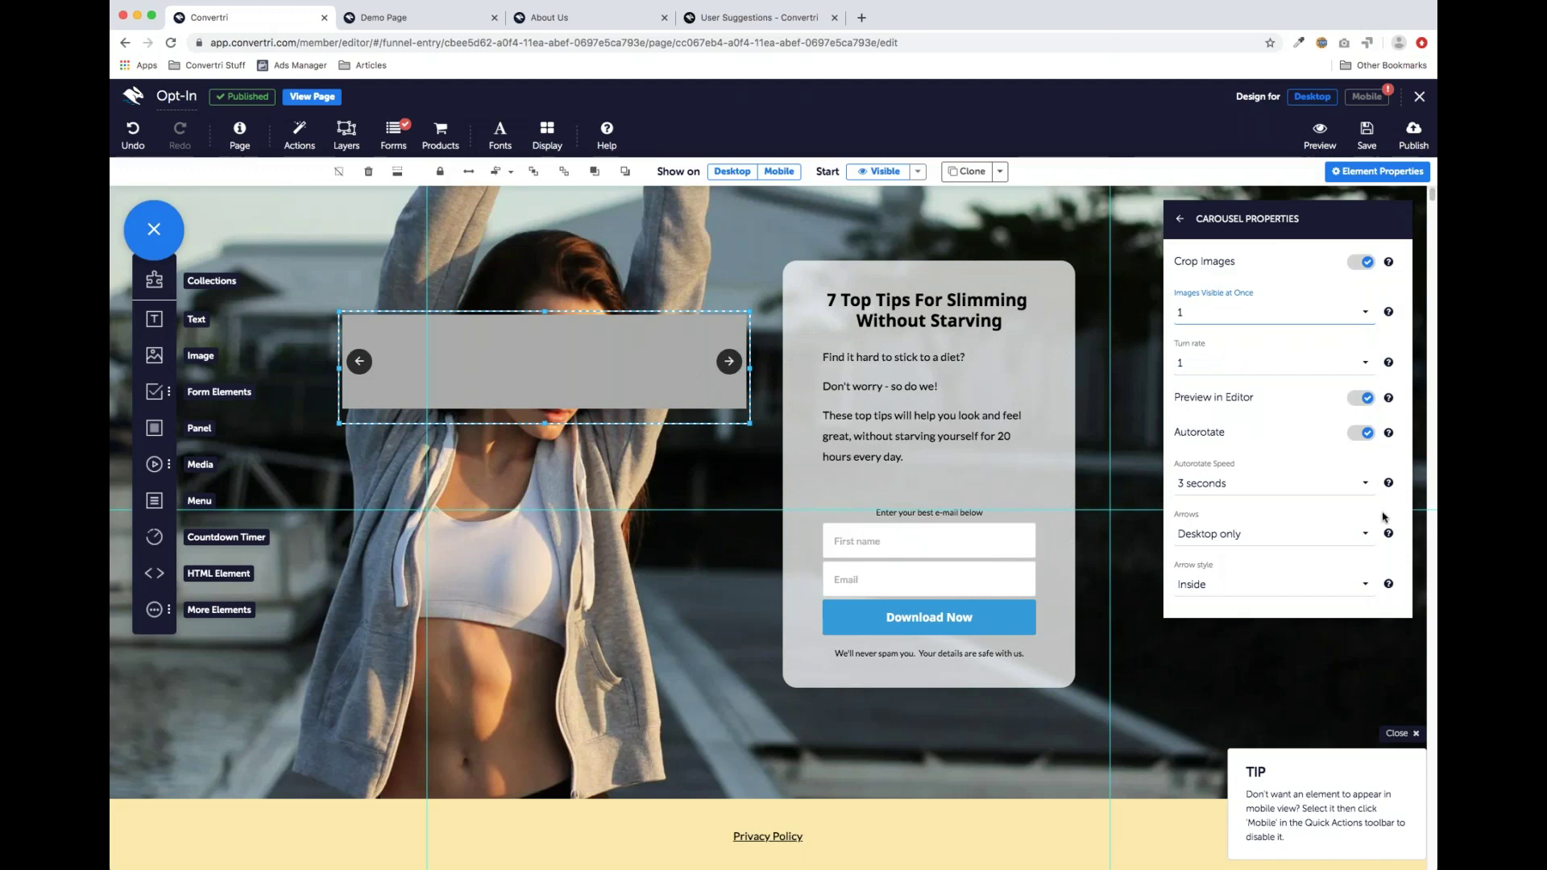
Choose DSC04712.JPG from the Birds Of London folder as the carousel's slot 1 image
left_click(1179, 219)
left_click(1229, 306)
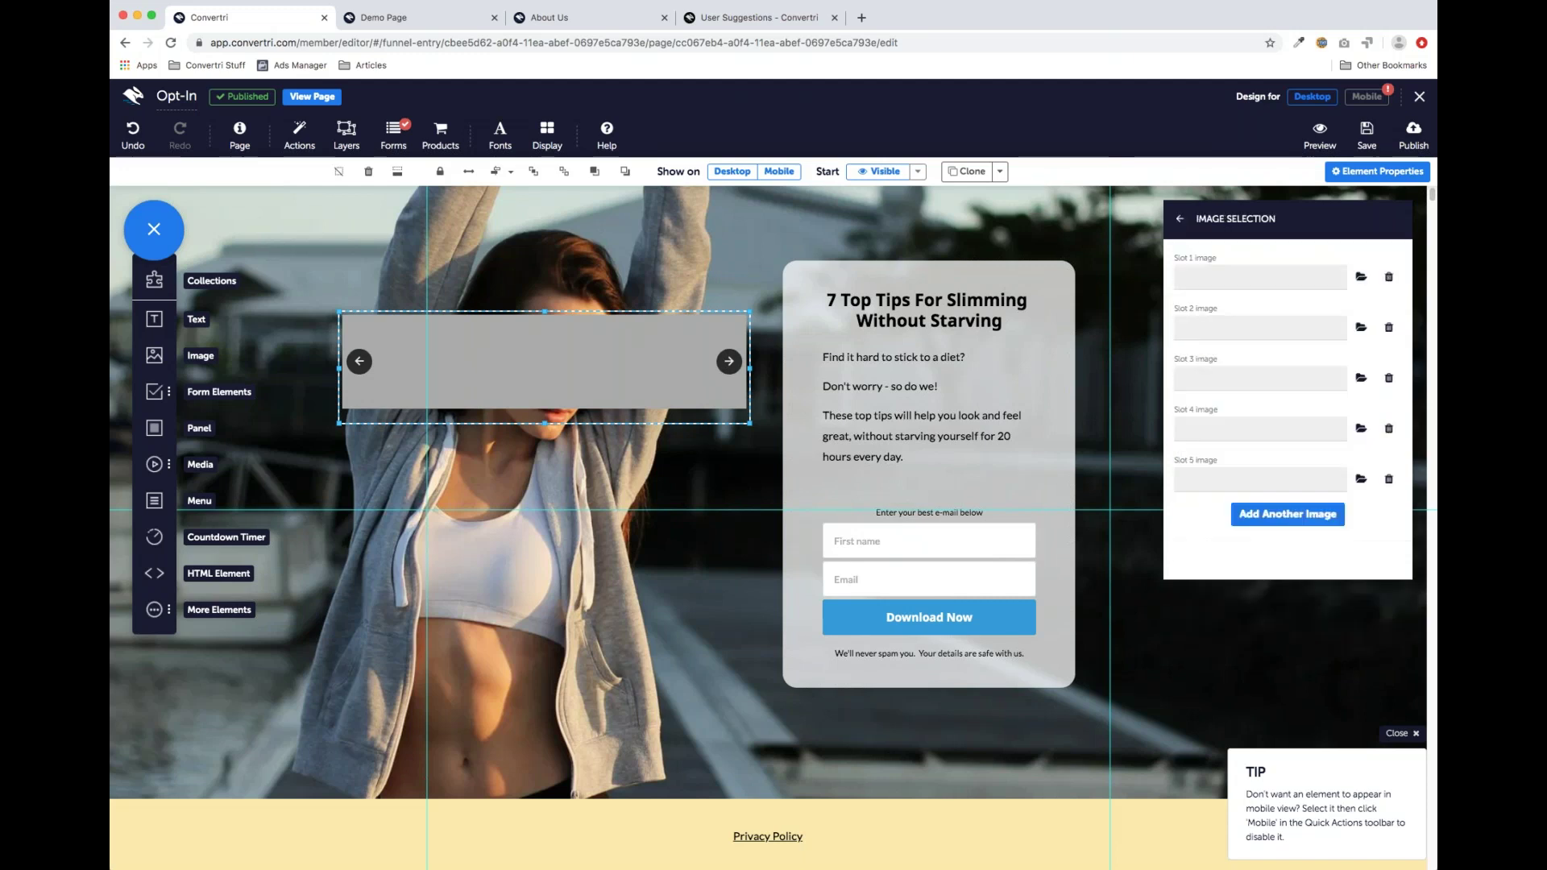
left_click(1361, 276)
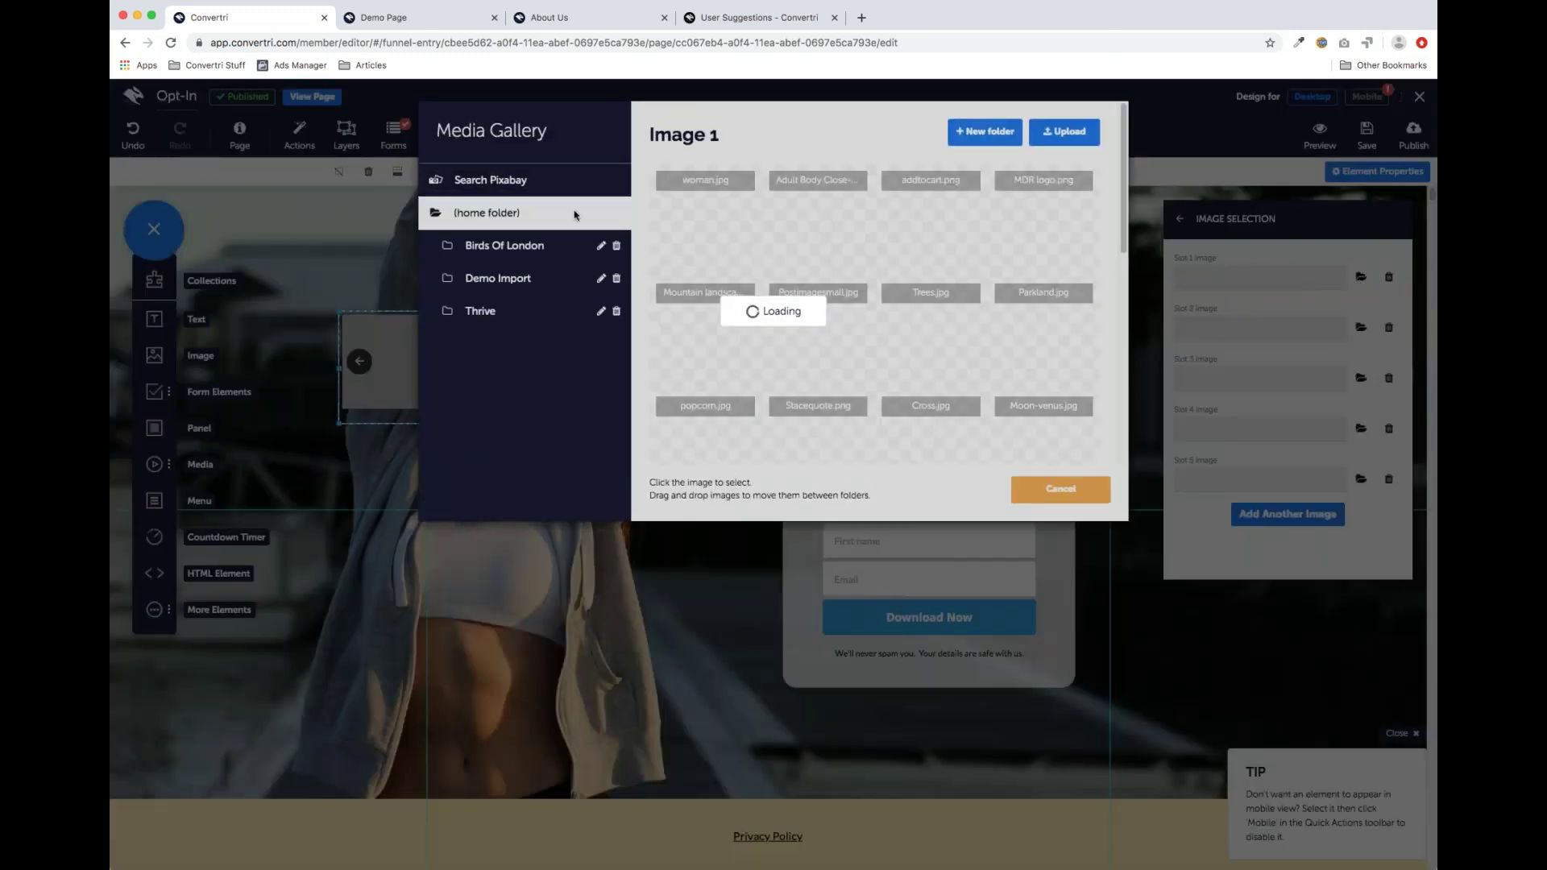
left_click(516, 245)
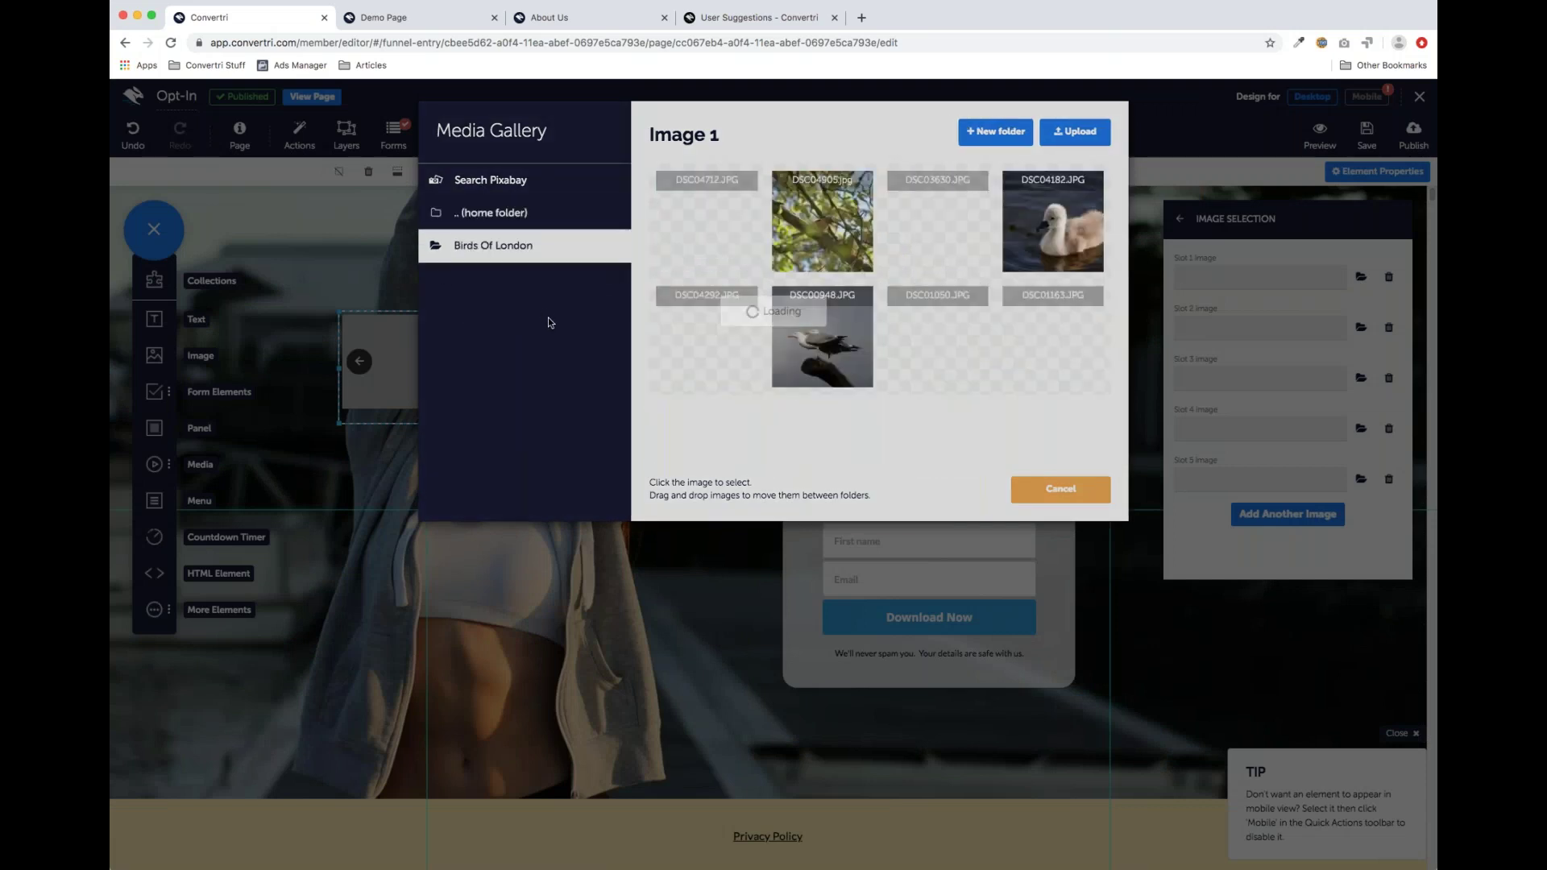
left_click(694, 230)
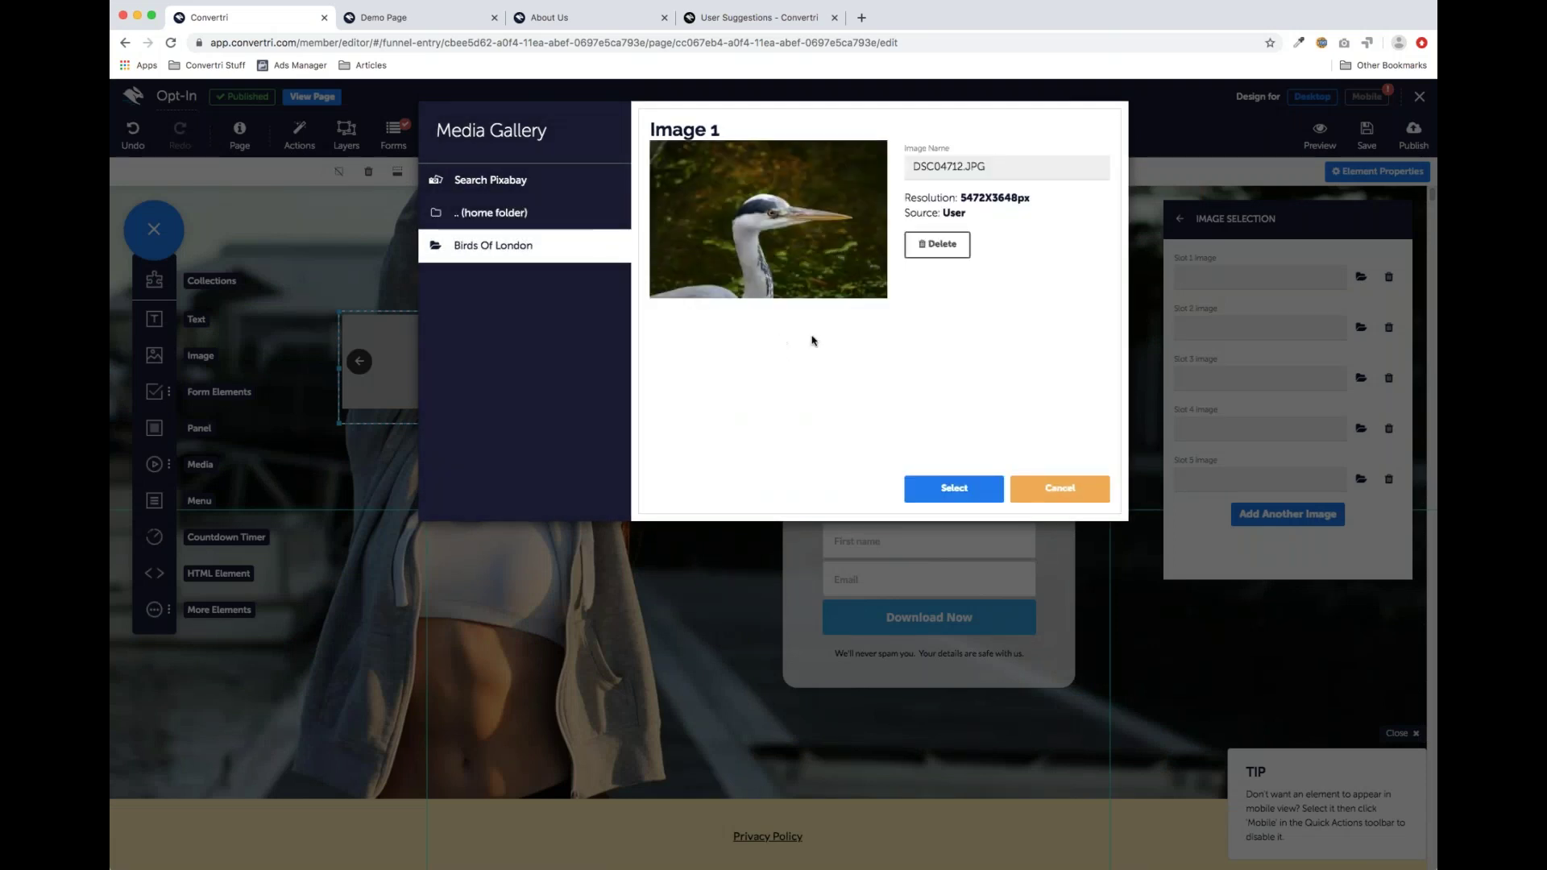
left_click(938, 487)
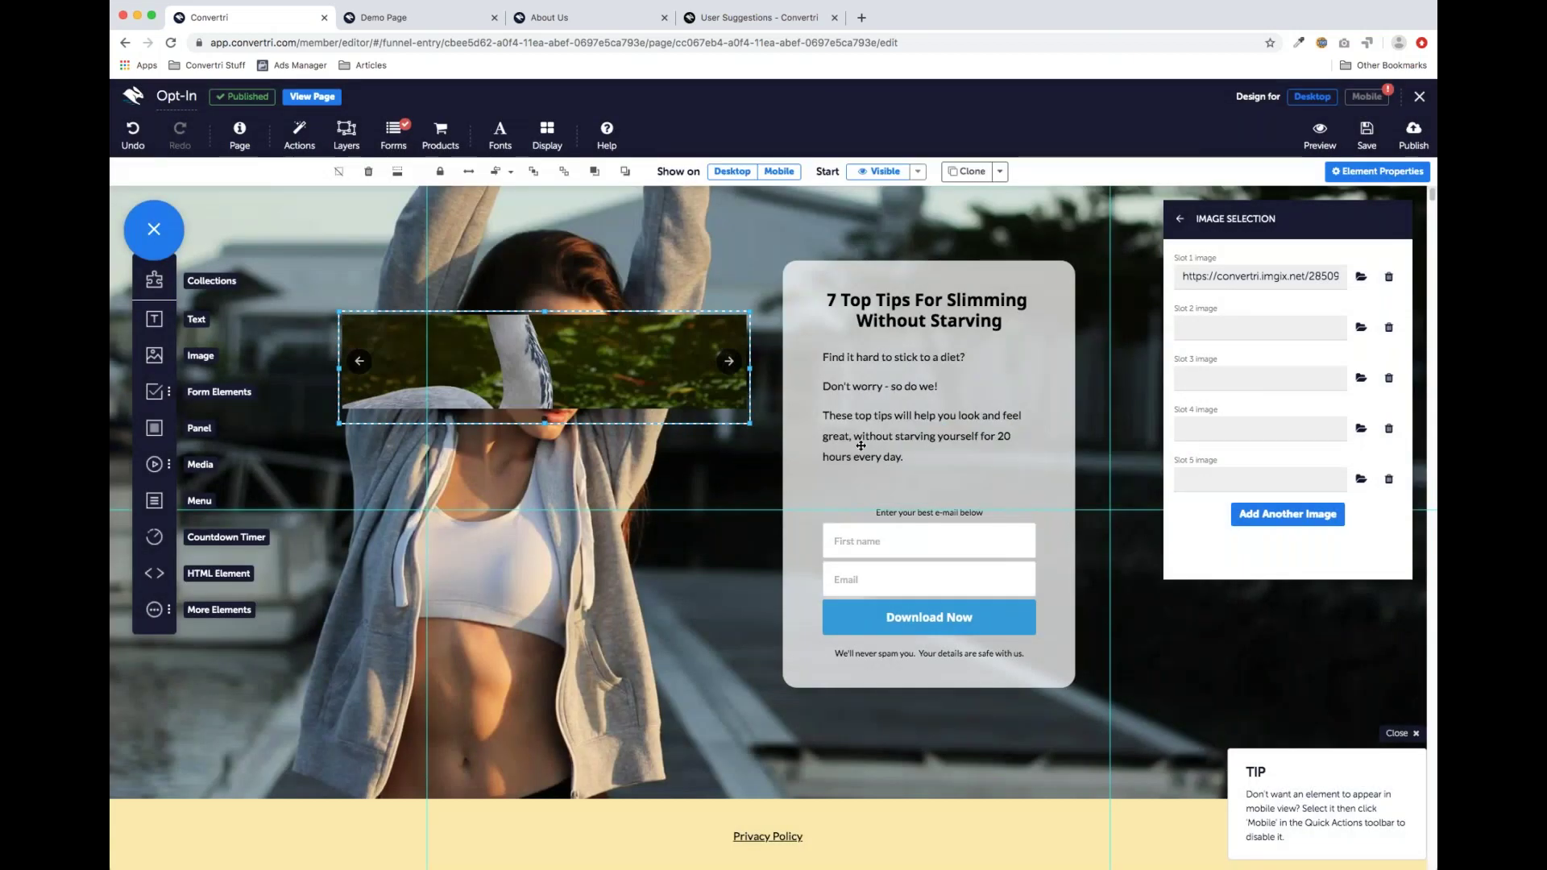
Stretch the carousel's height downward and choose DSC00948.JPG as its slot 2 image
left_click_drag(546, 423, 582, 604)
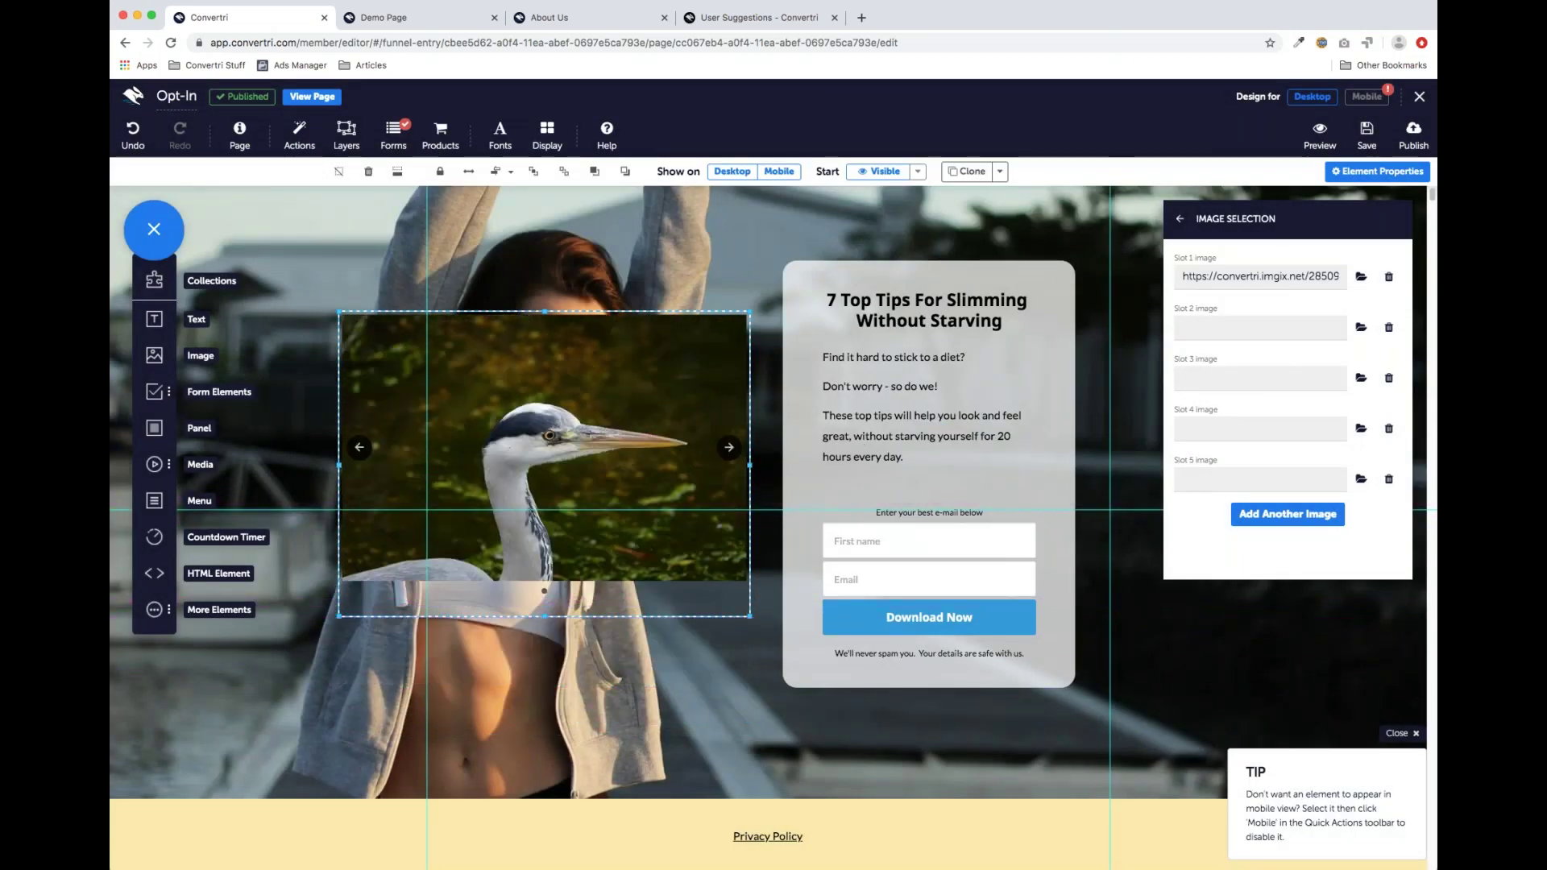
left_click(1361, 327)
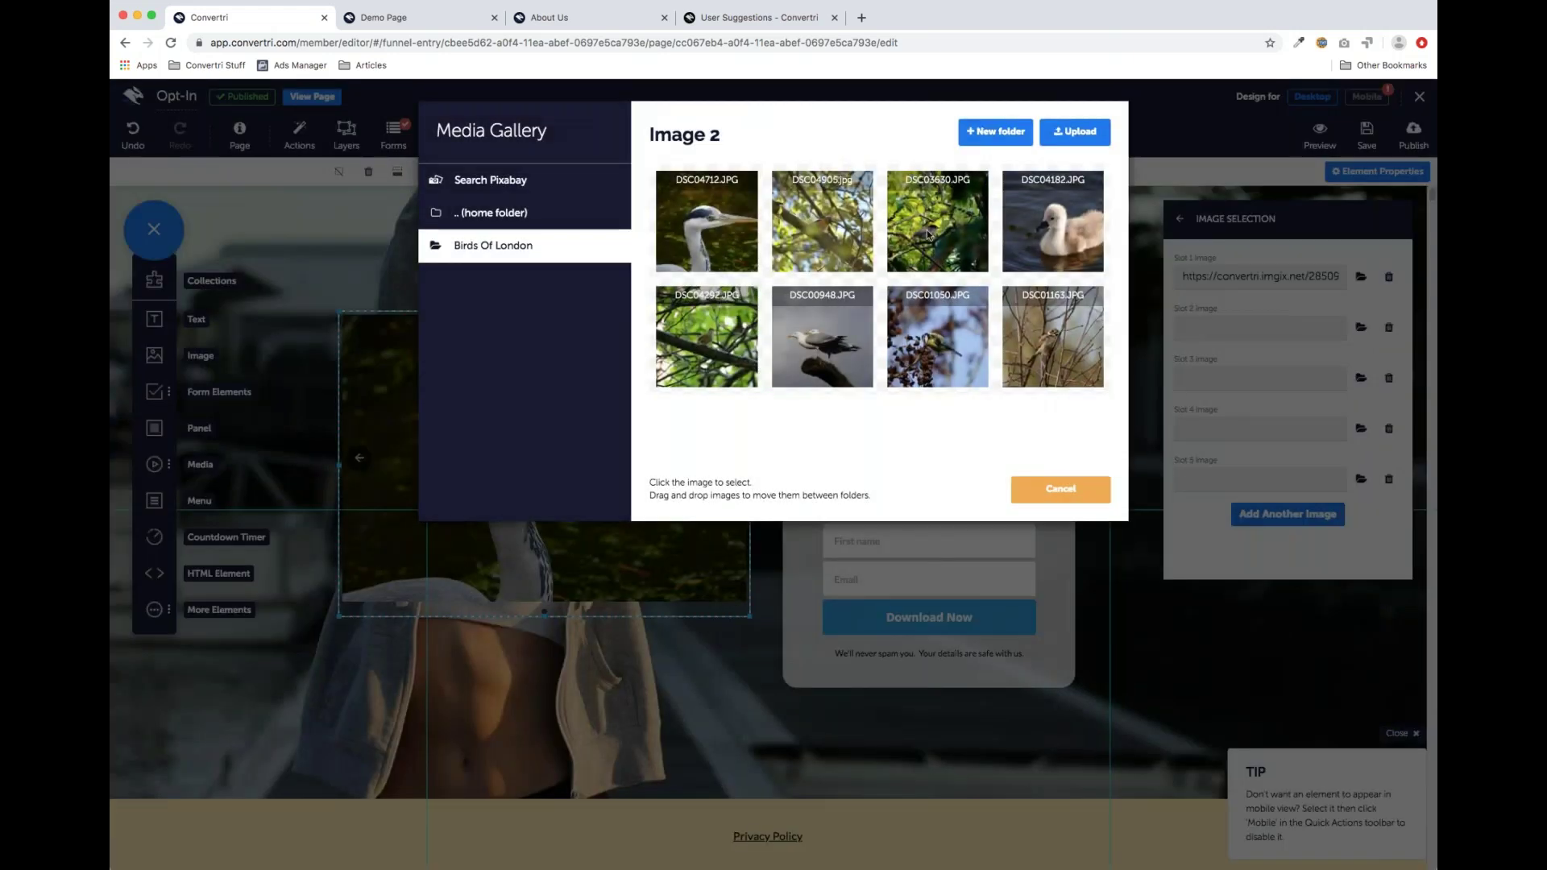
left_click(811, 339)
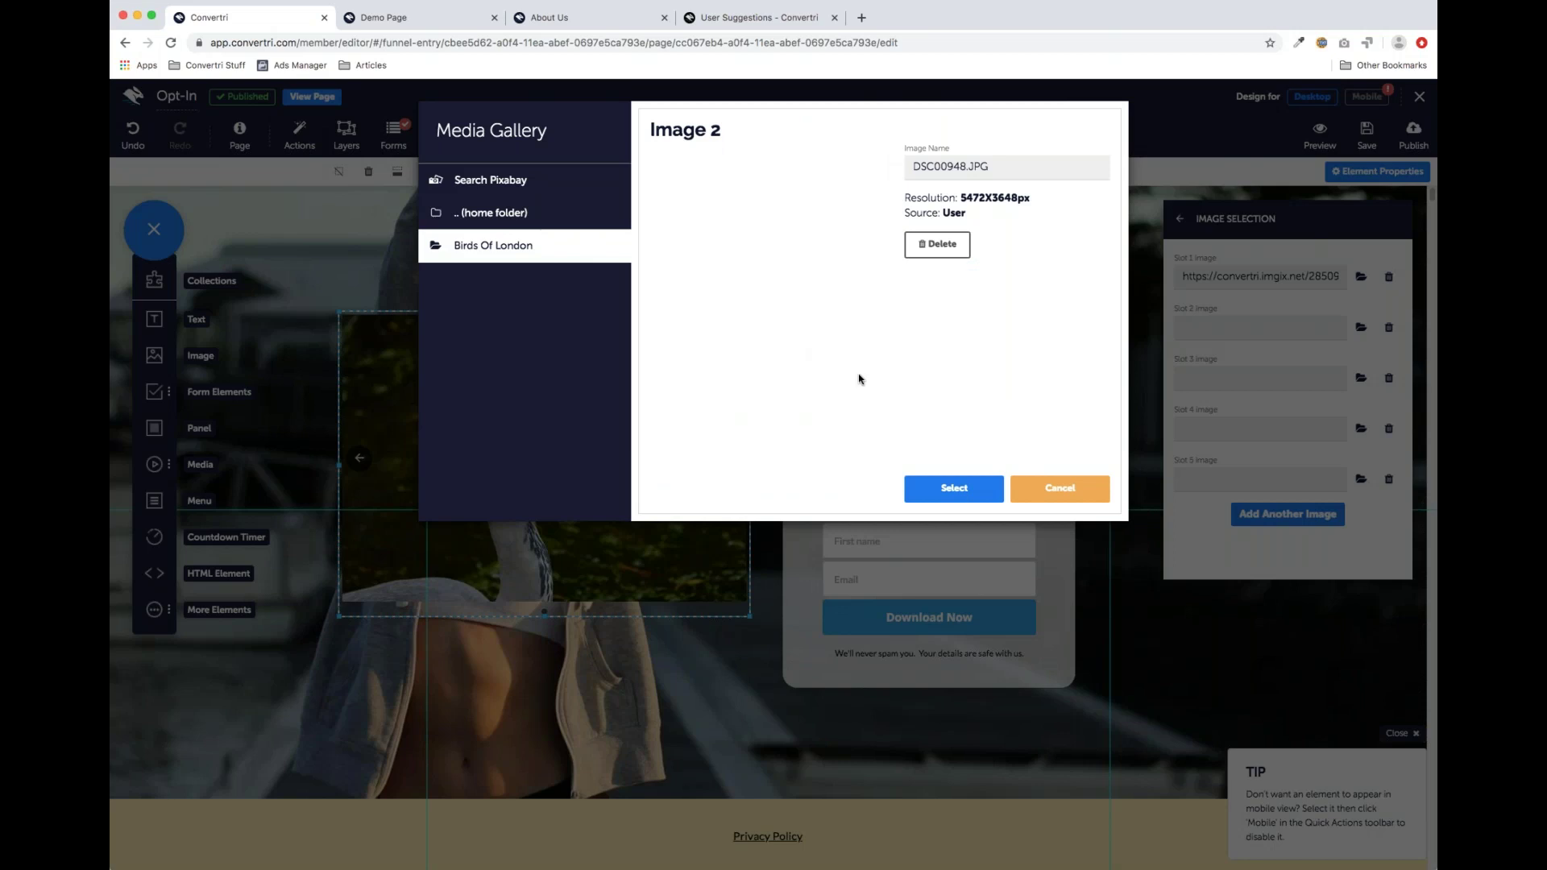
left_click(947, 491)
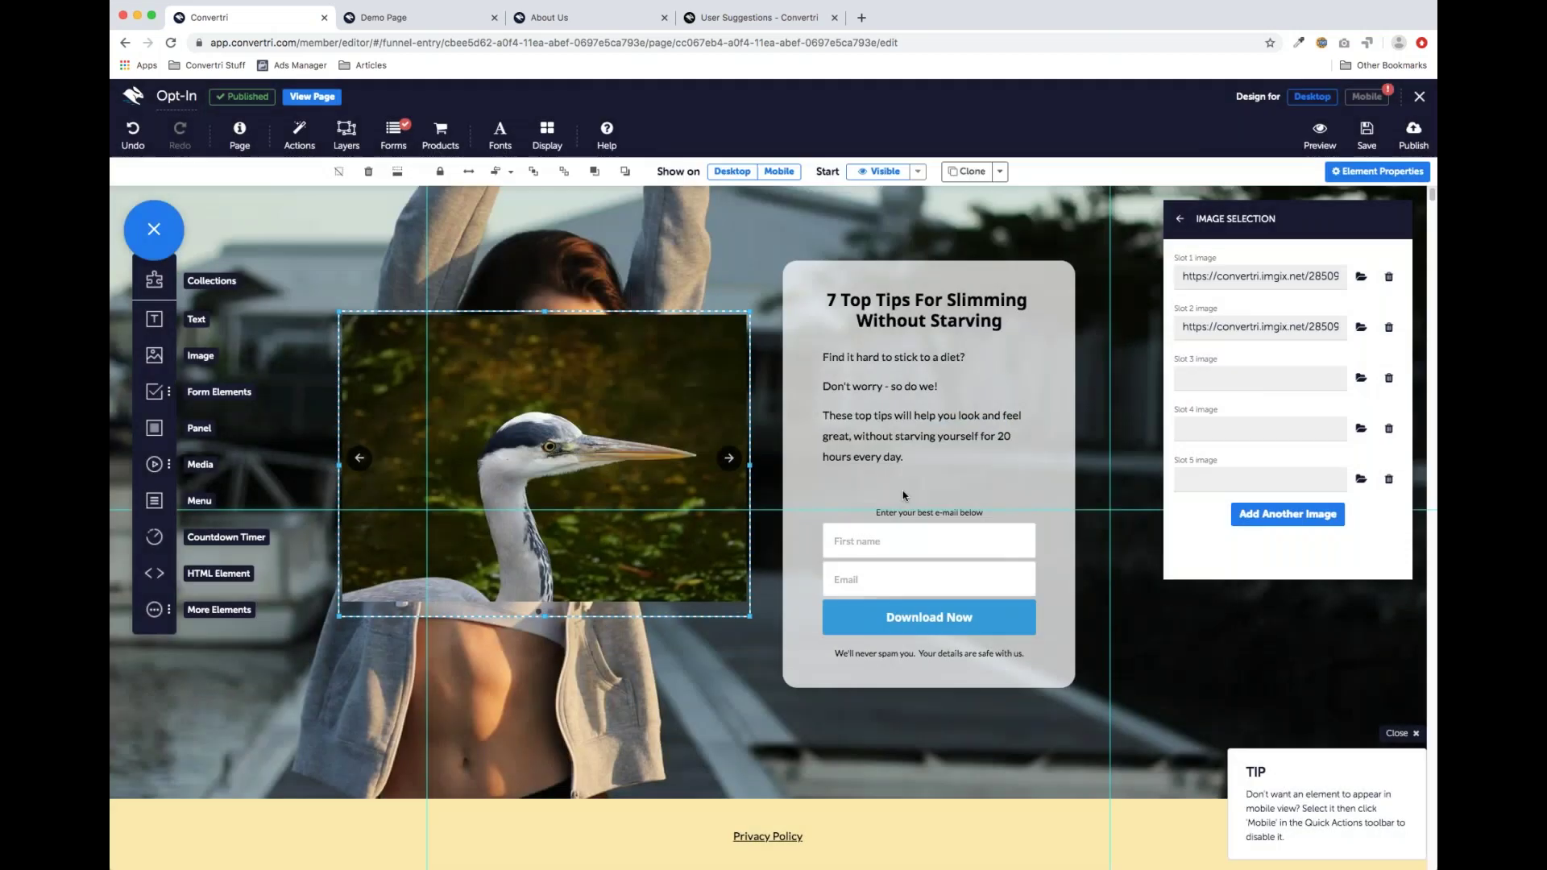
Step the carousel forward and back through its images and delete it from the page
left_click(1180, 220)
left_click(728, 459)
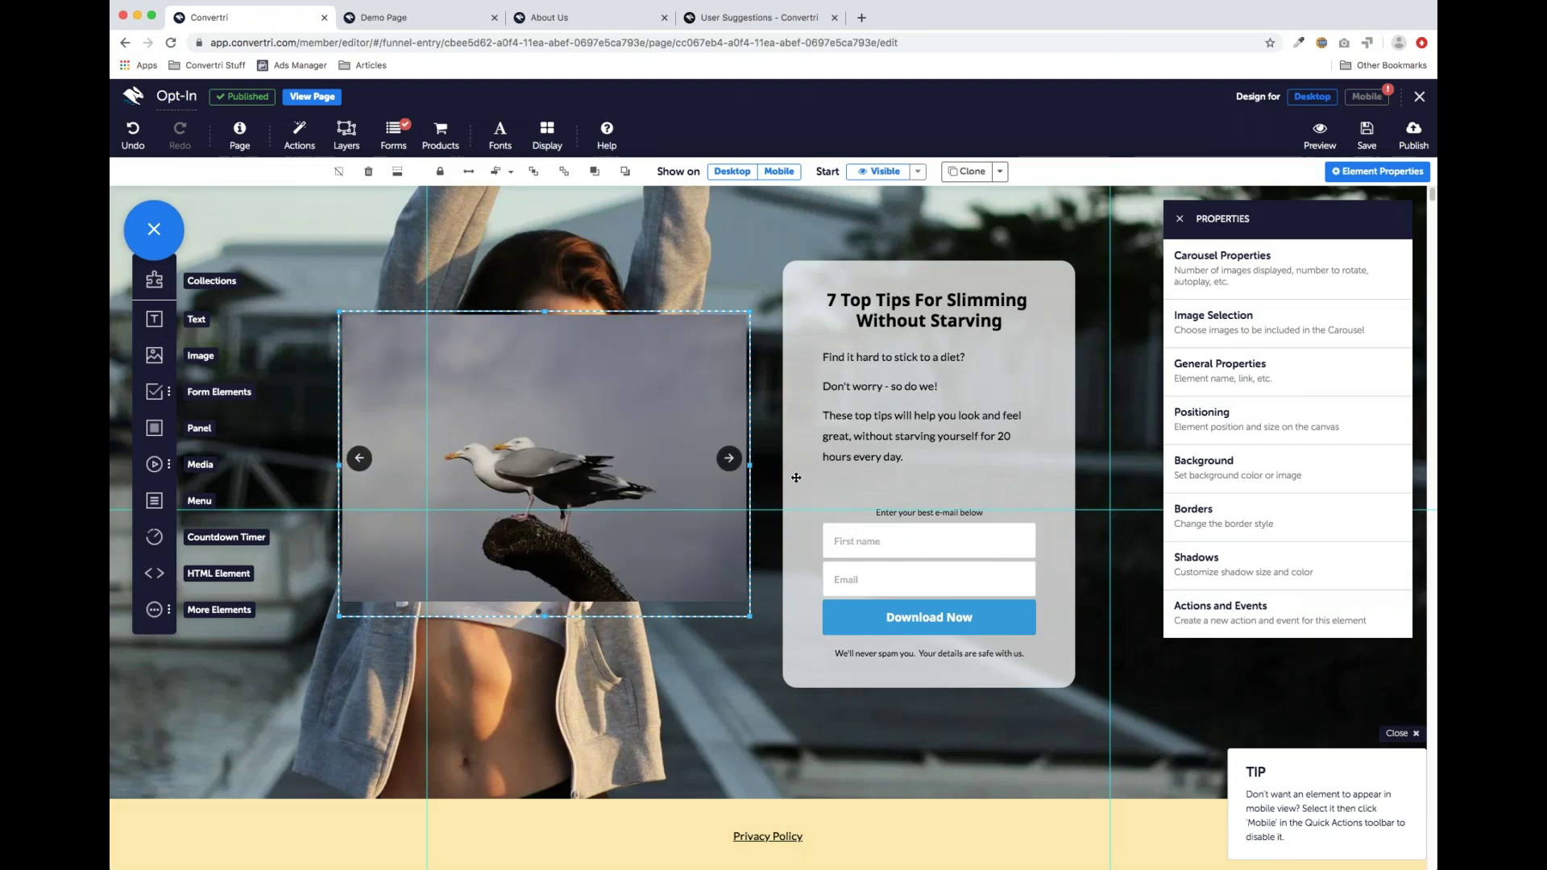
left_click(360, 459)
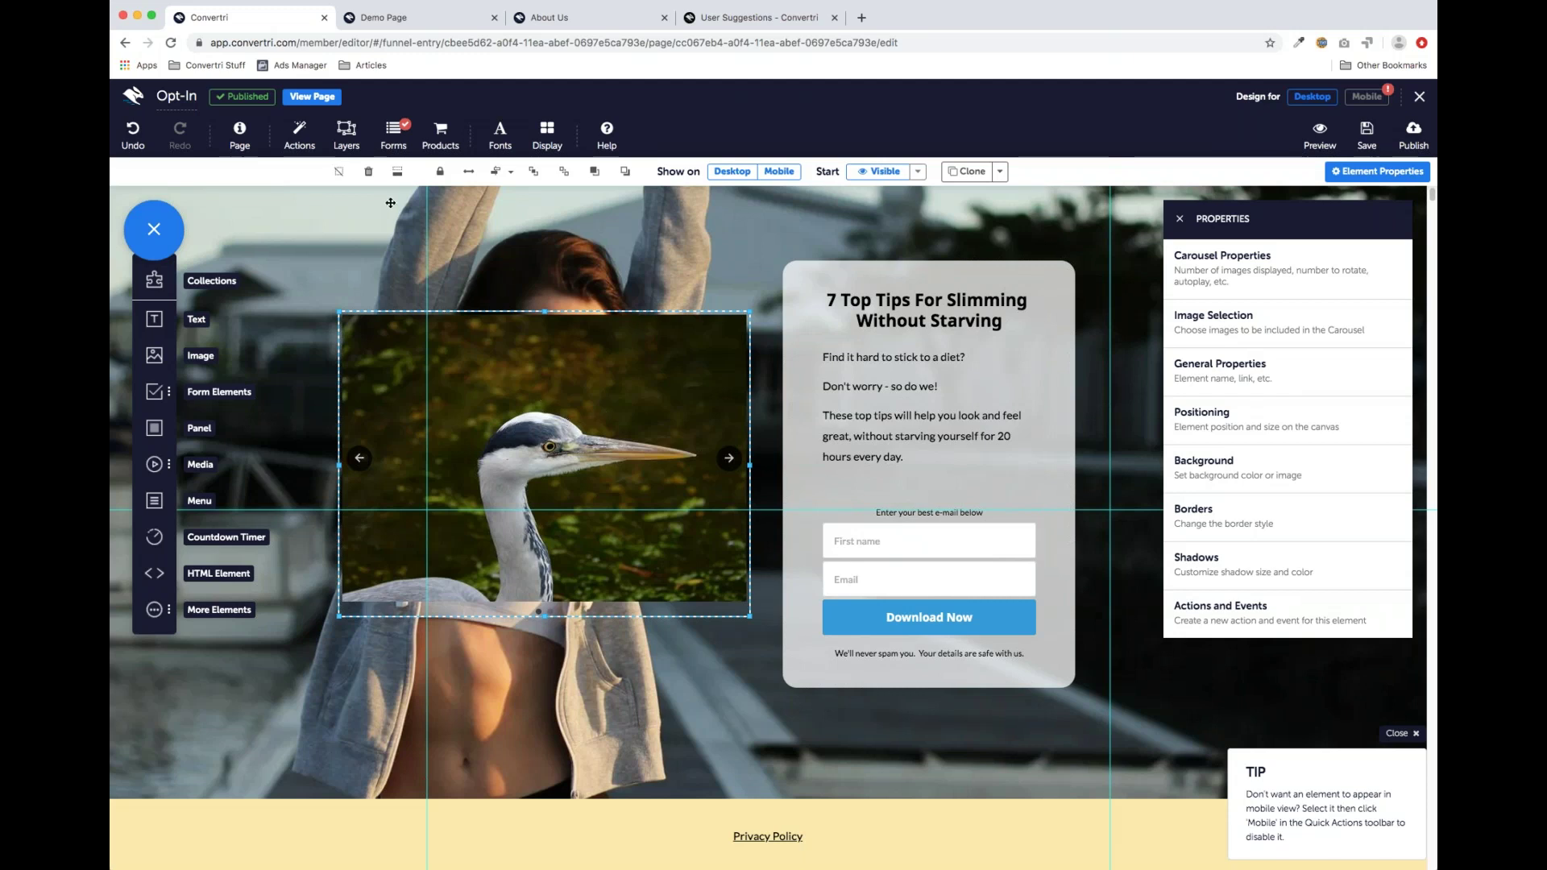
left_click(368, 171)
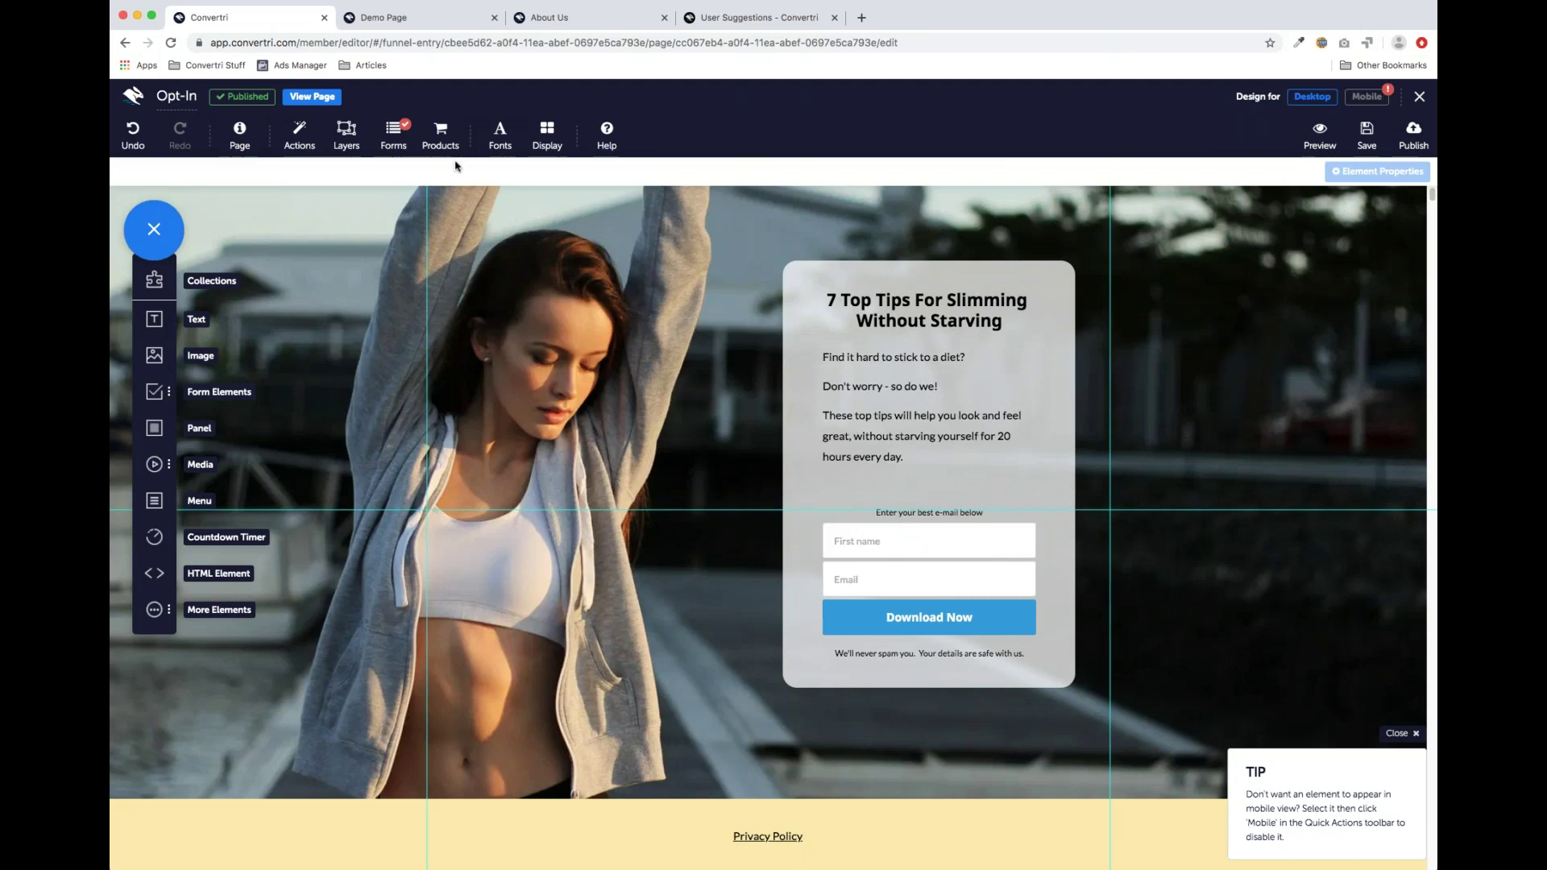
Open help.convertri.com in a new browser tab
left_click(861, 16)
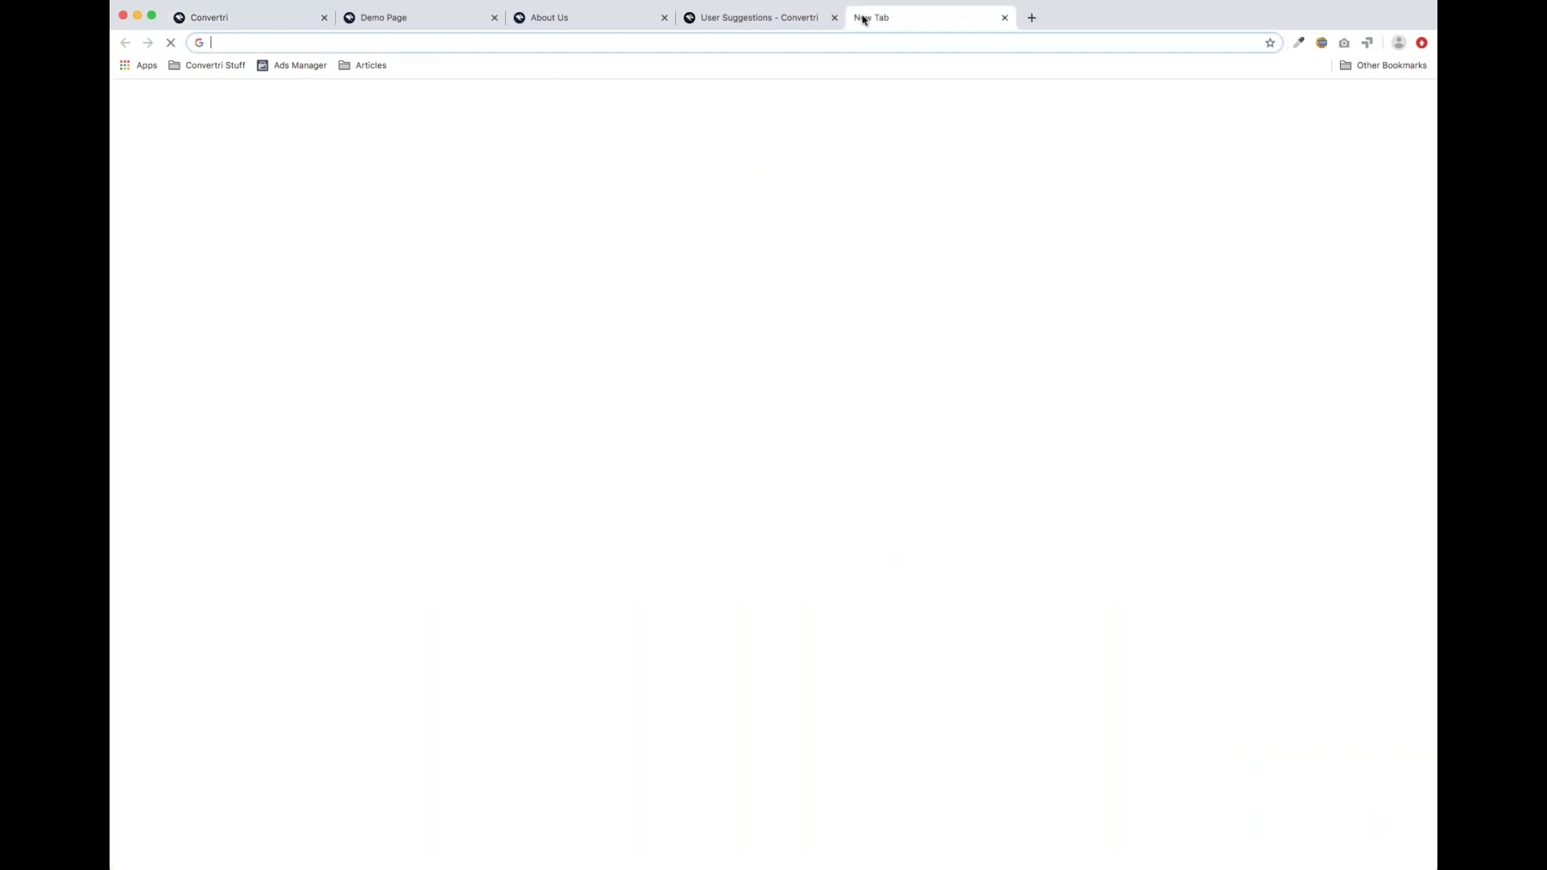
type("help.conve")
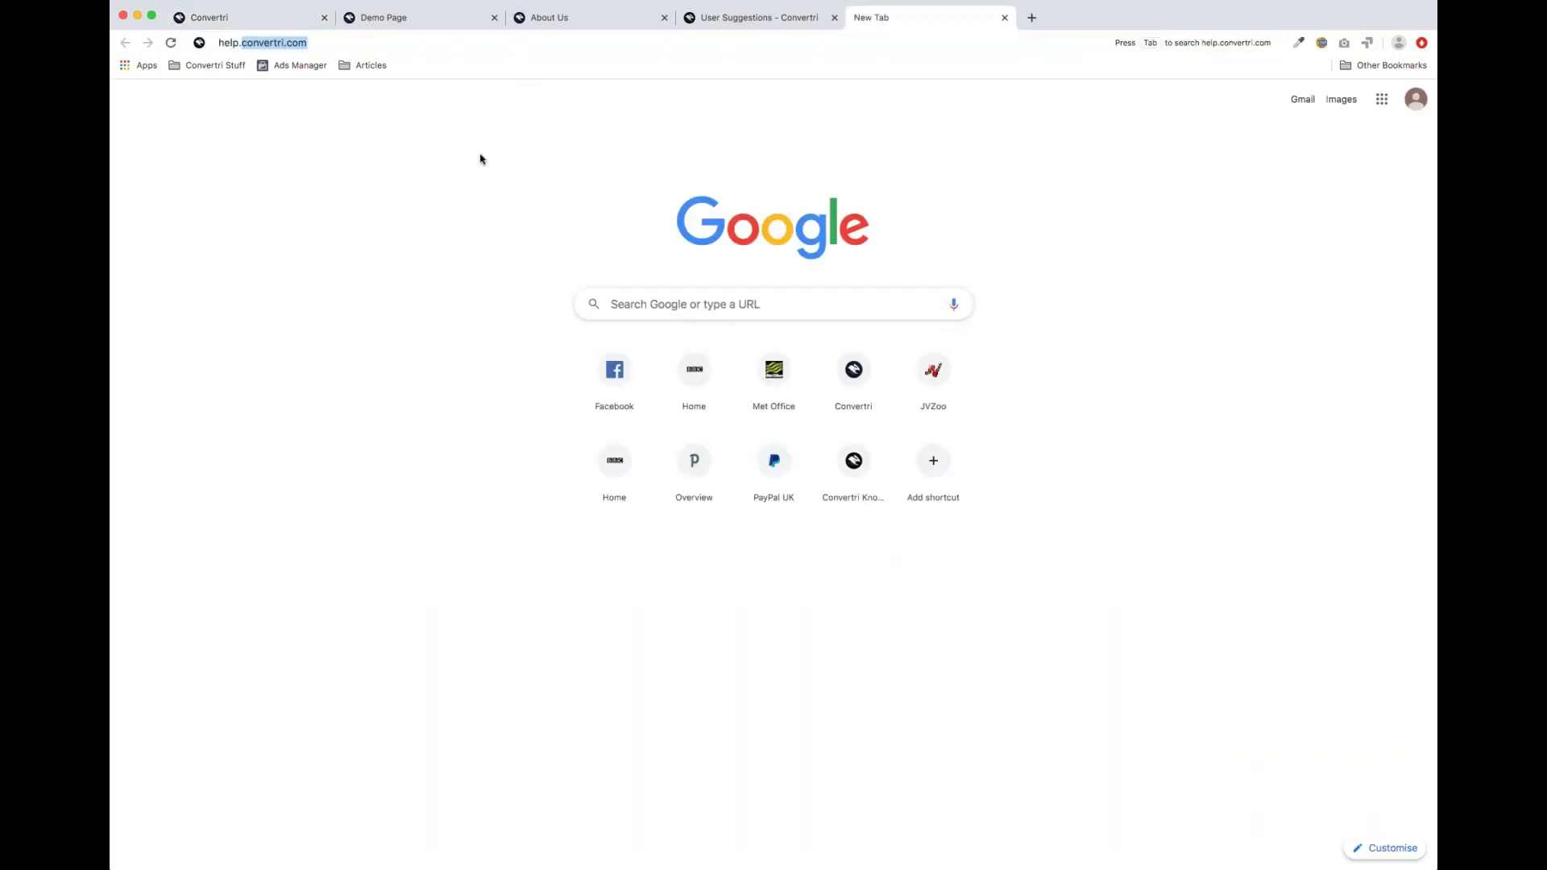
type("rtri.com")
key("Return")
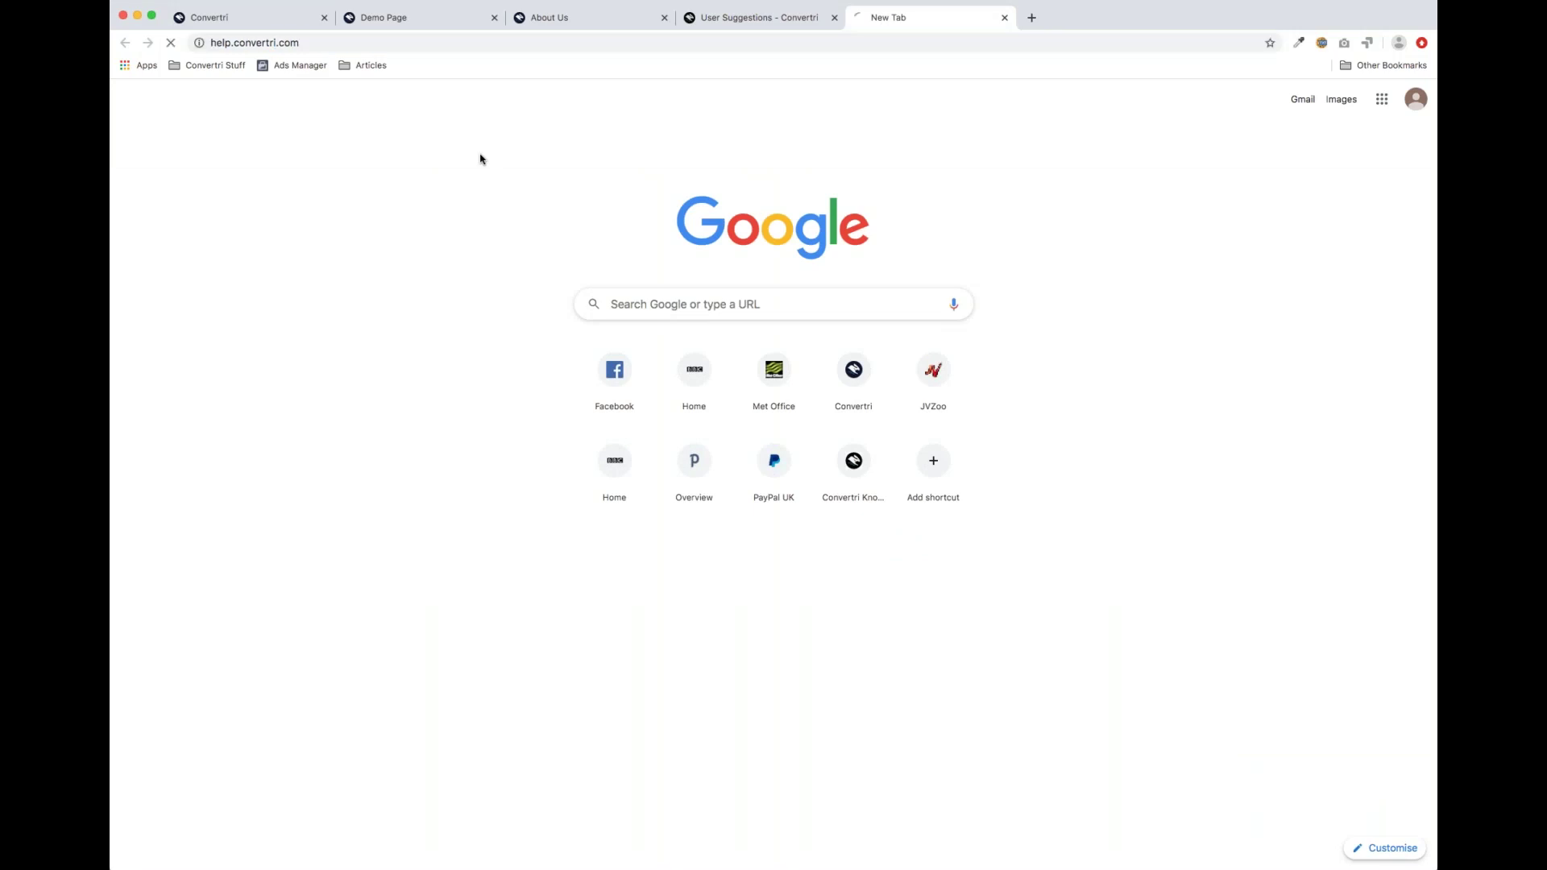
Show the page editor's Help options and return to the Convertri Knowledge Base
left_click(258, 17)
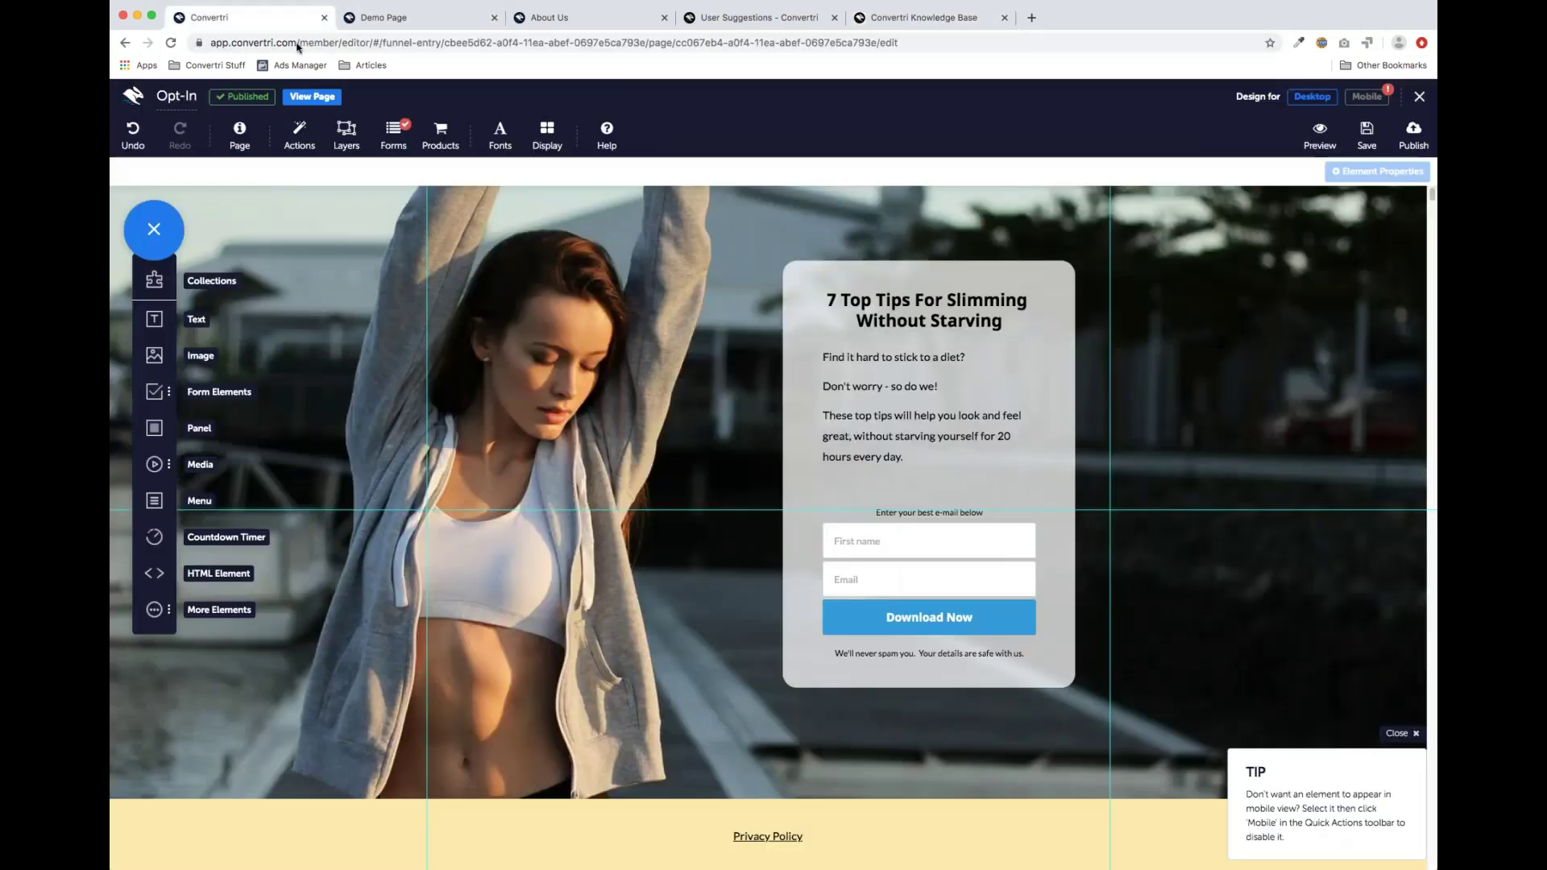
left_click(612, 135)
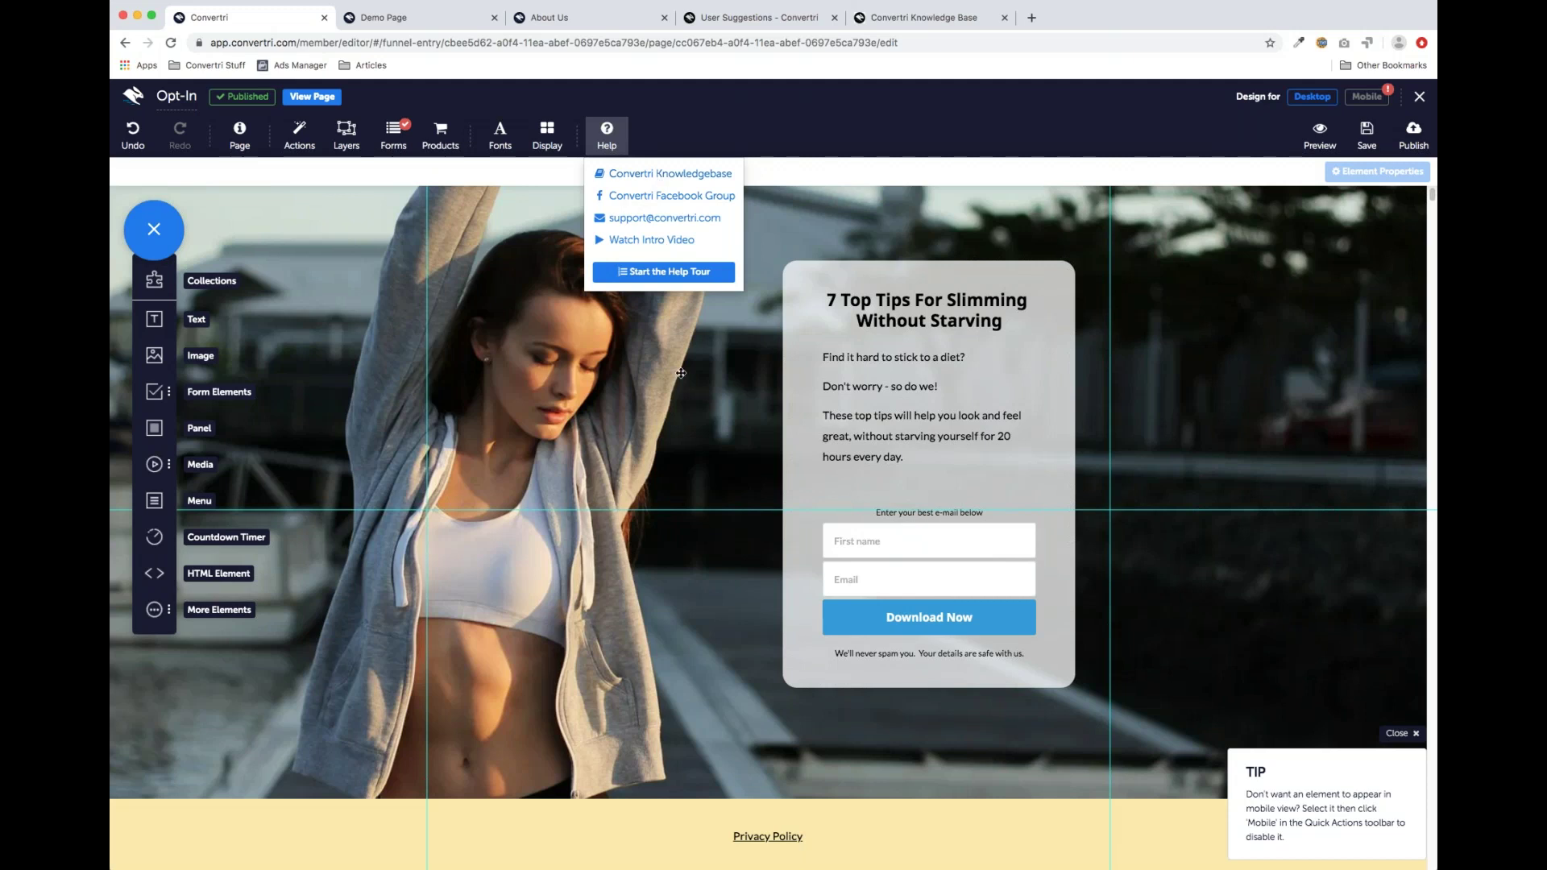
left_click(939, 17)
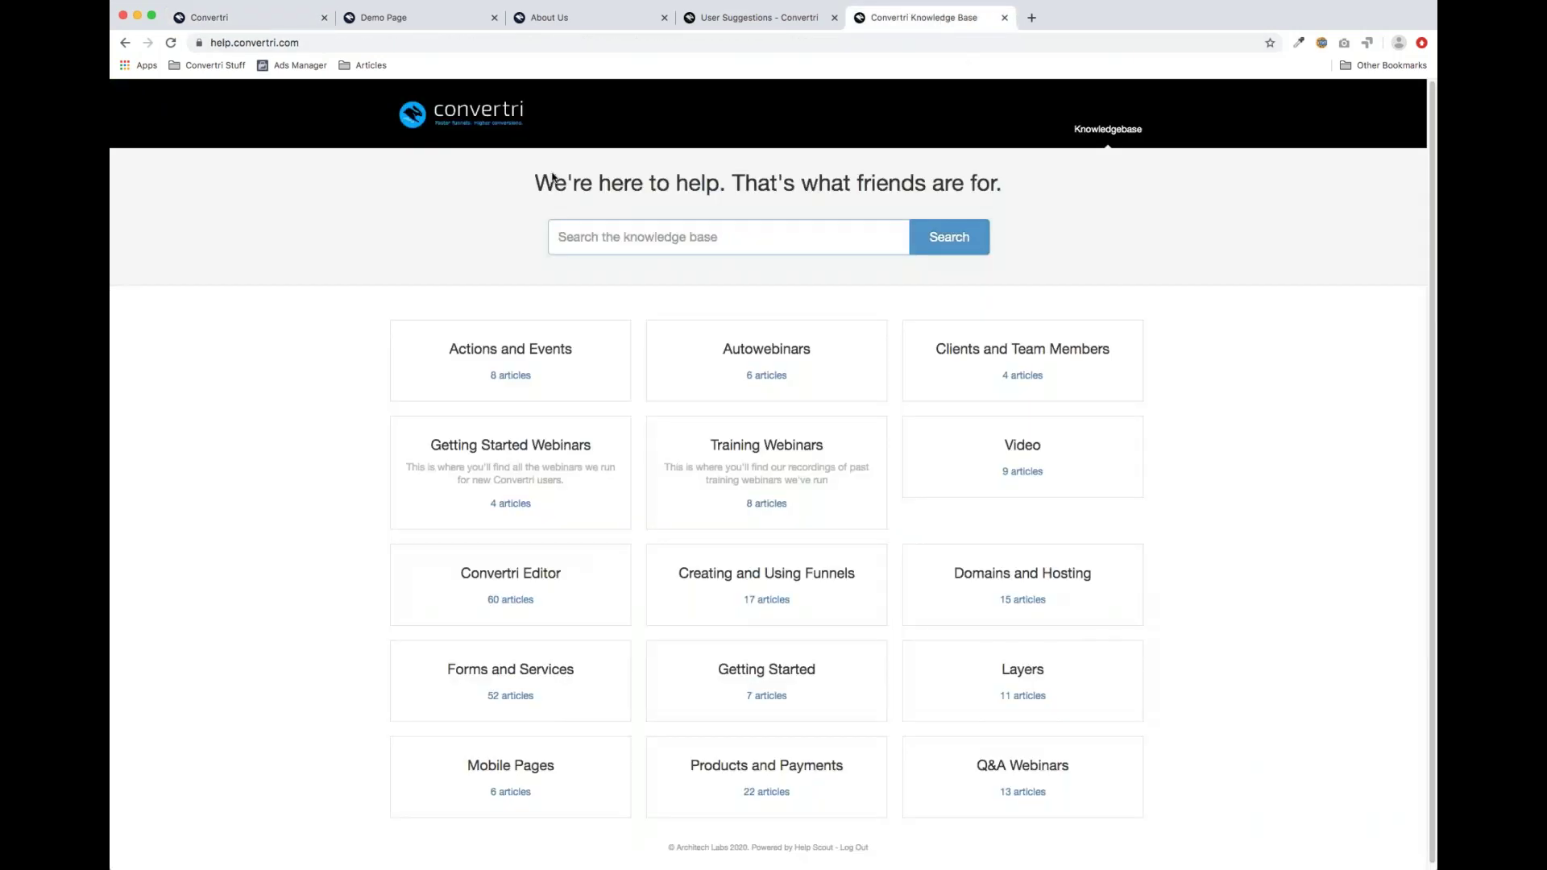
Go to the Convertri Editor category and look through the article How to Add a Link to an Element
left_click(540, 584)
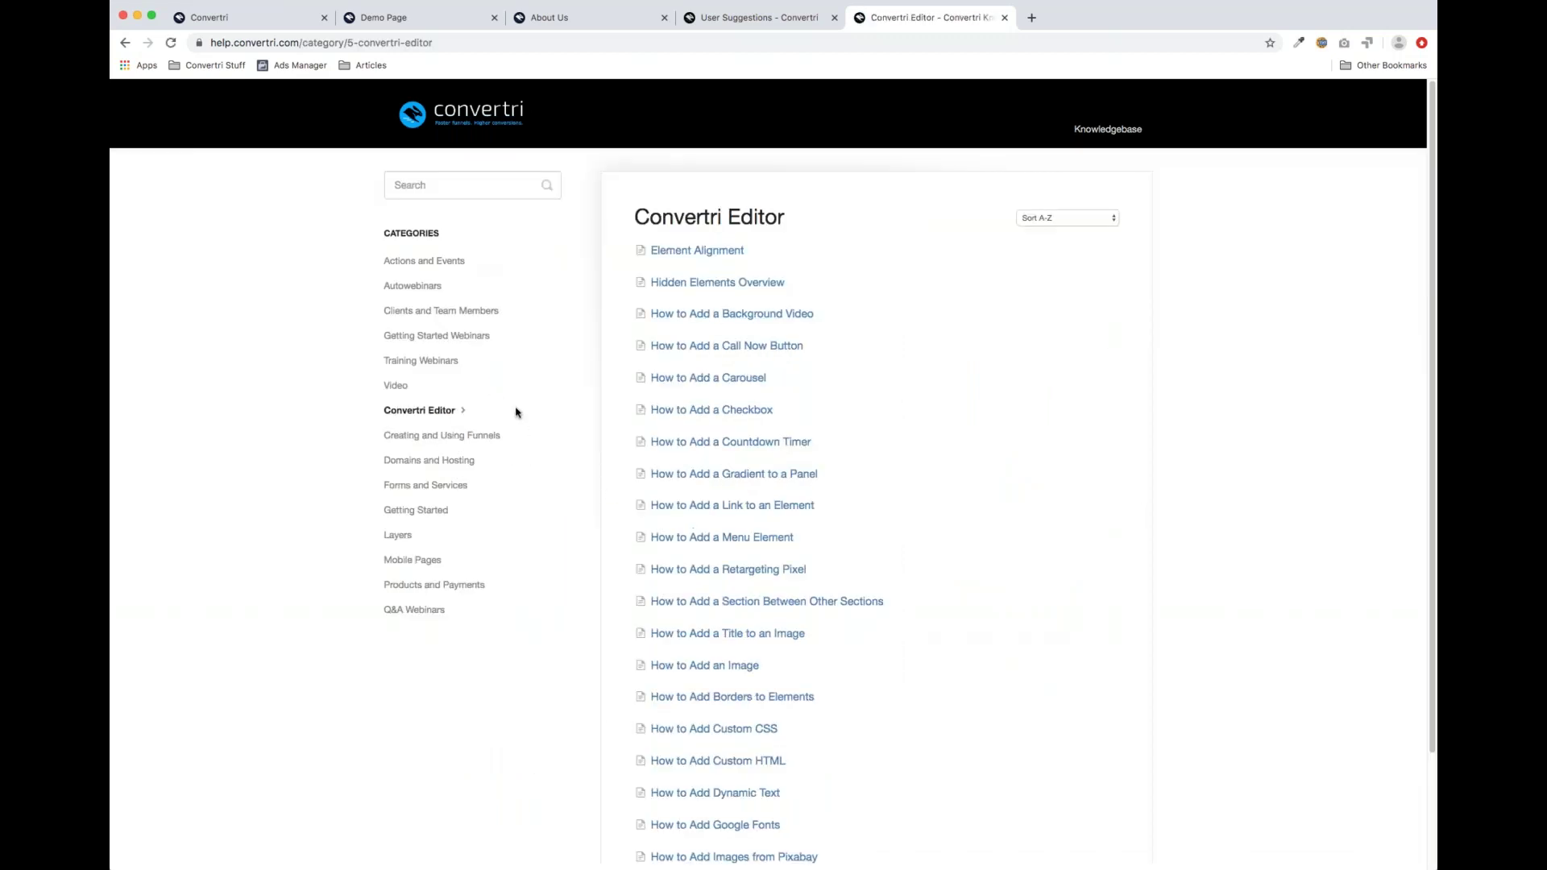
scroll(772, 484, "down", 3)
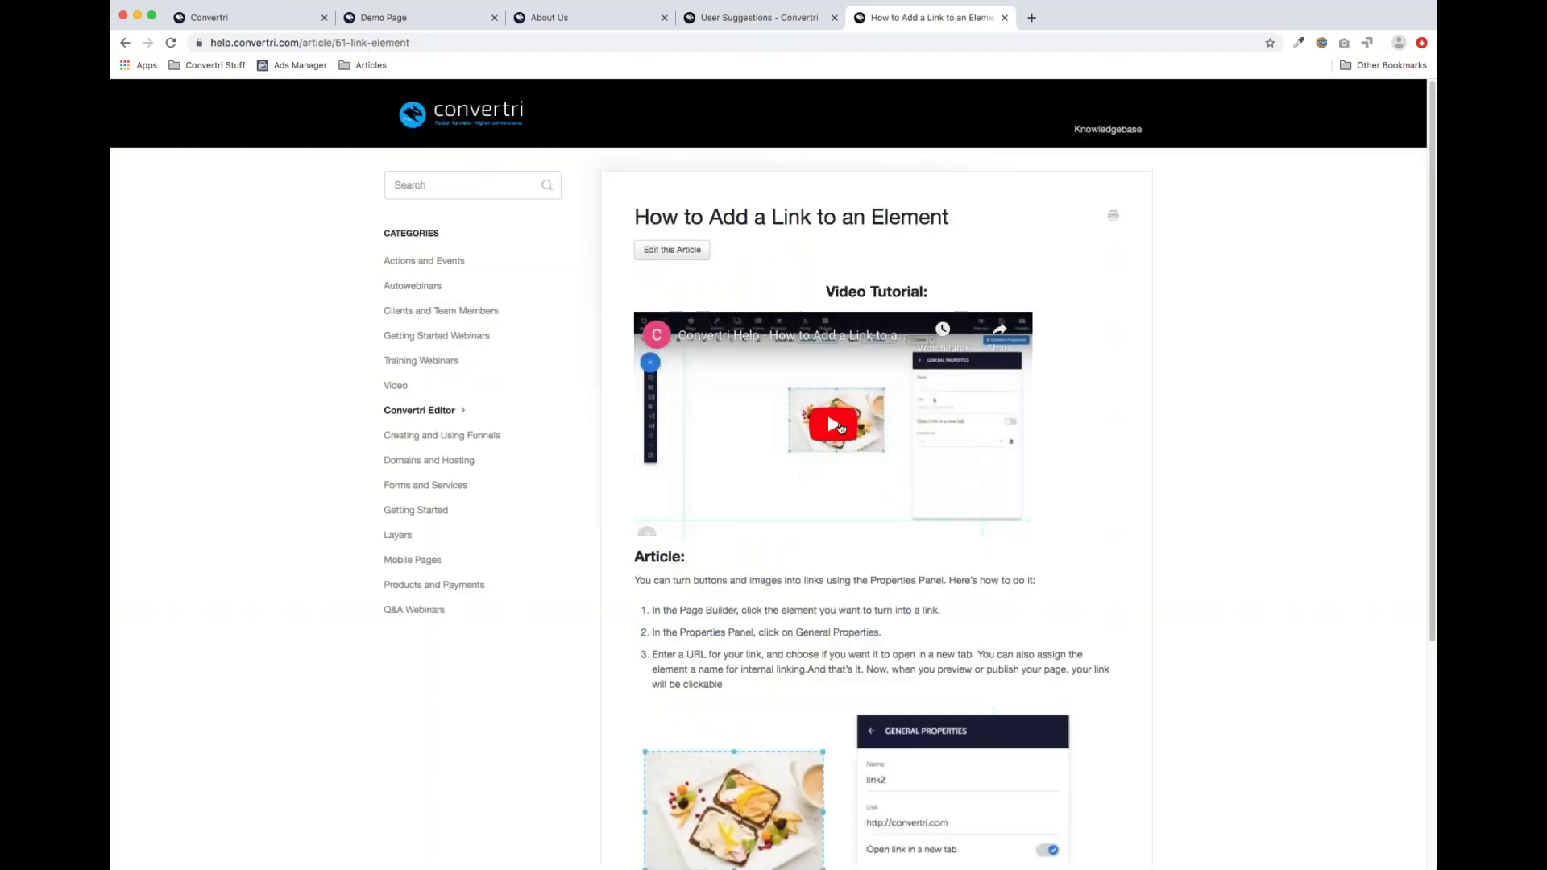
scroll(842, 435, "down", 3)
scroll(826, 273, "down", 1)
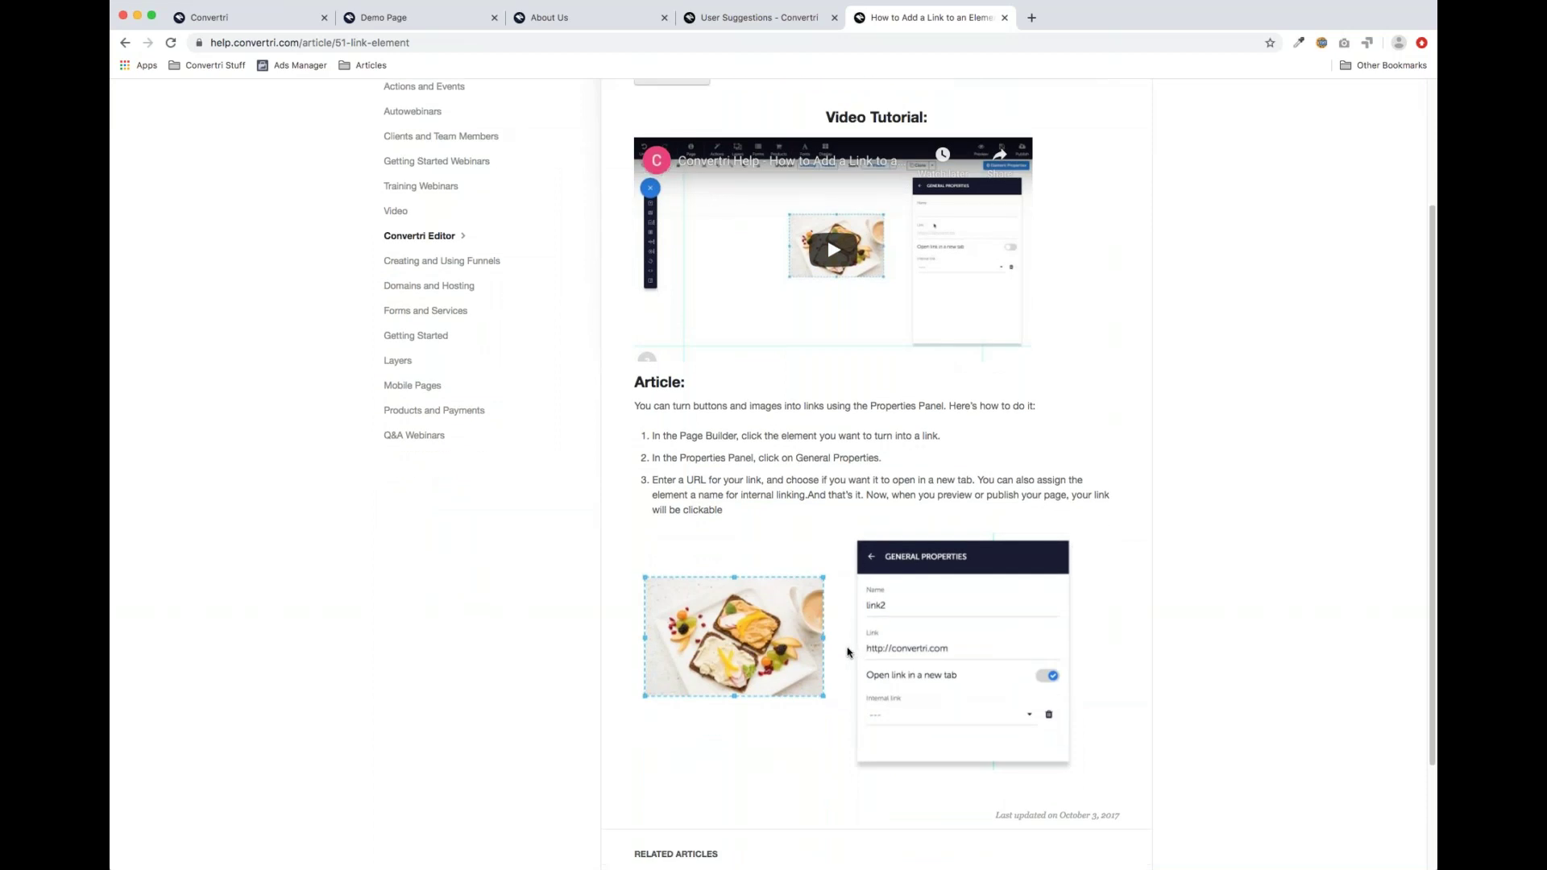
scroll(832, 617, "up", 1)
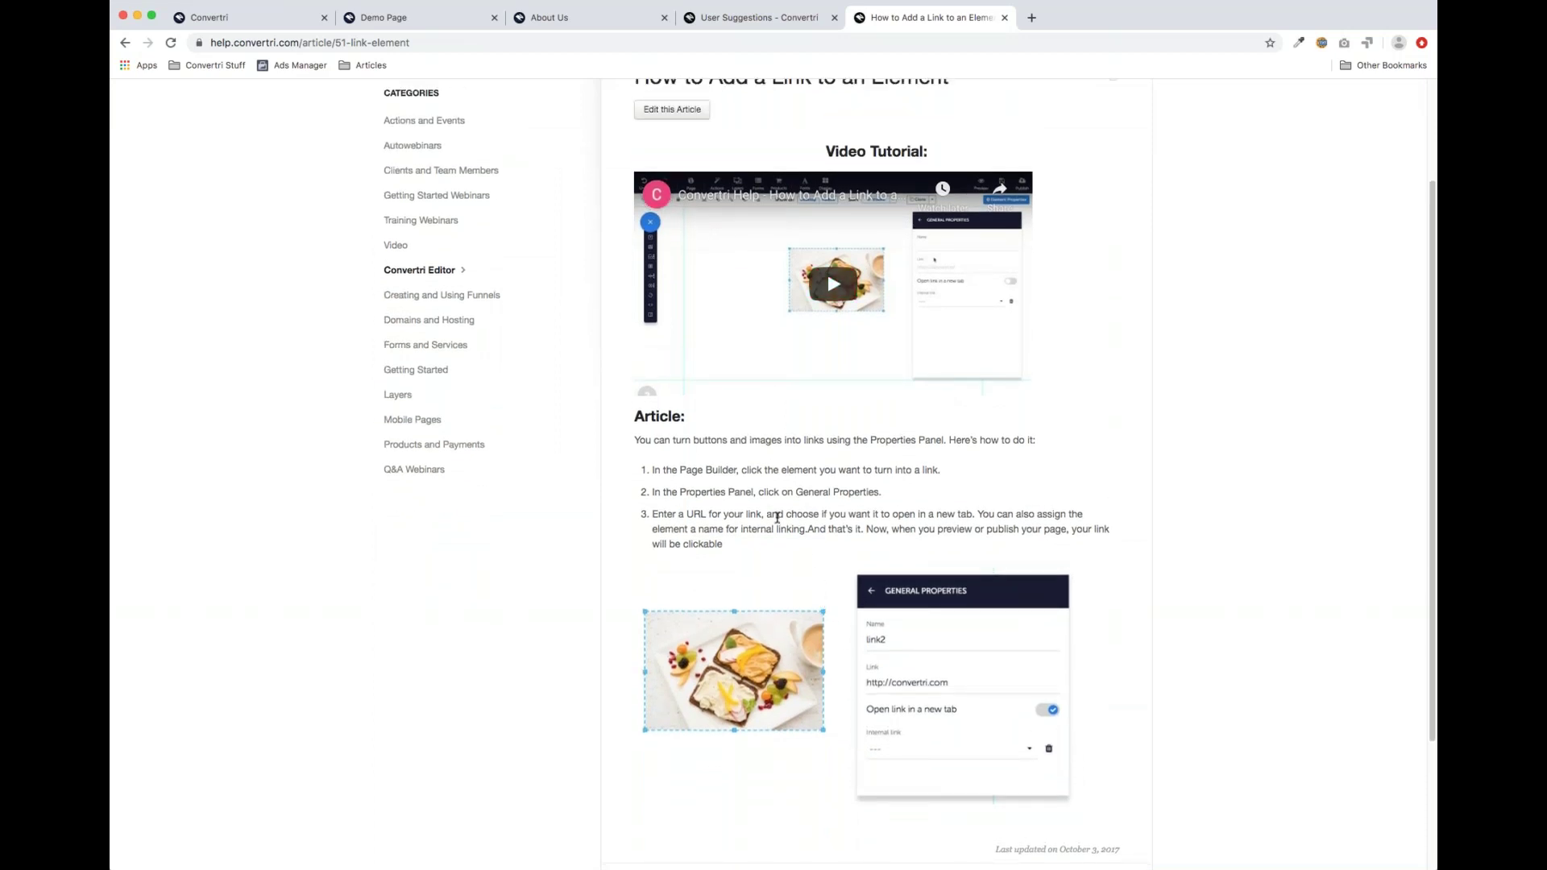
scroll(753, 484, "up", 3)
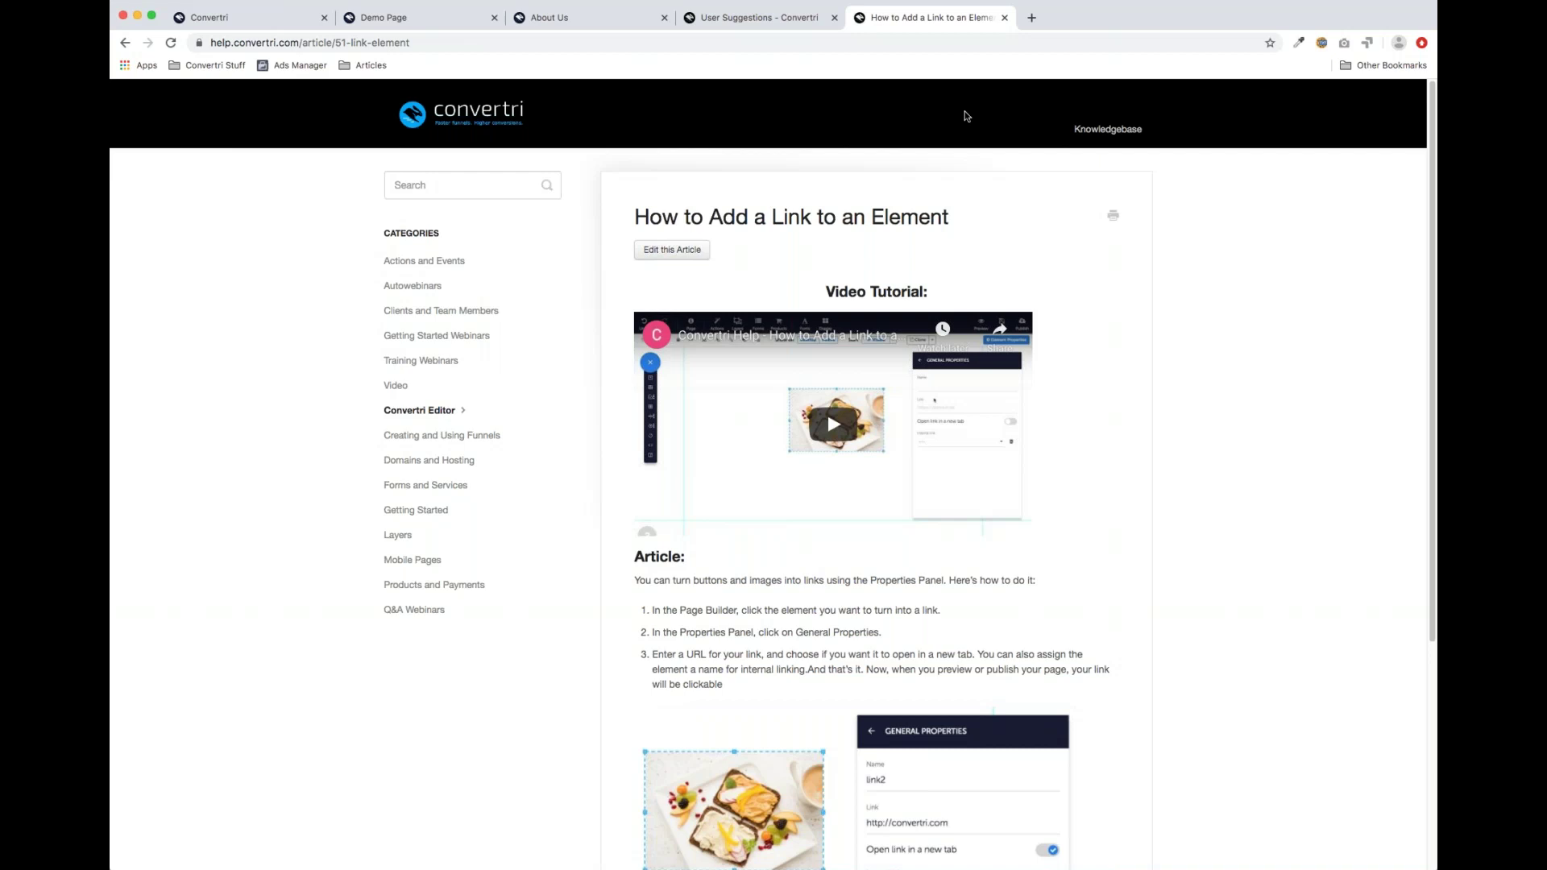
Open convertricrashcourse.productdyno.com in a new browser tab and look over the crash course's parts
left_click(1030, 16)
type("convertr")
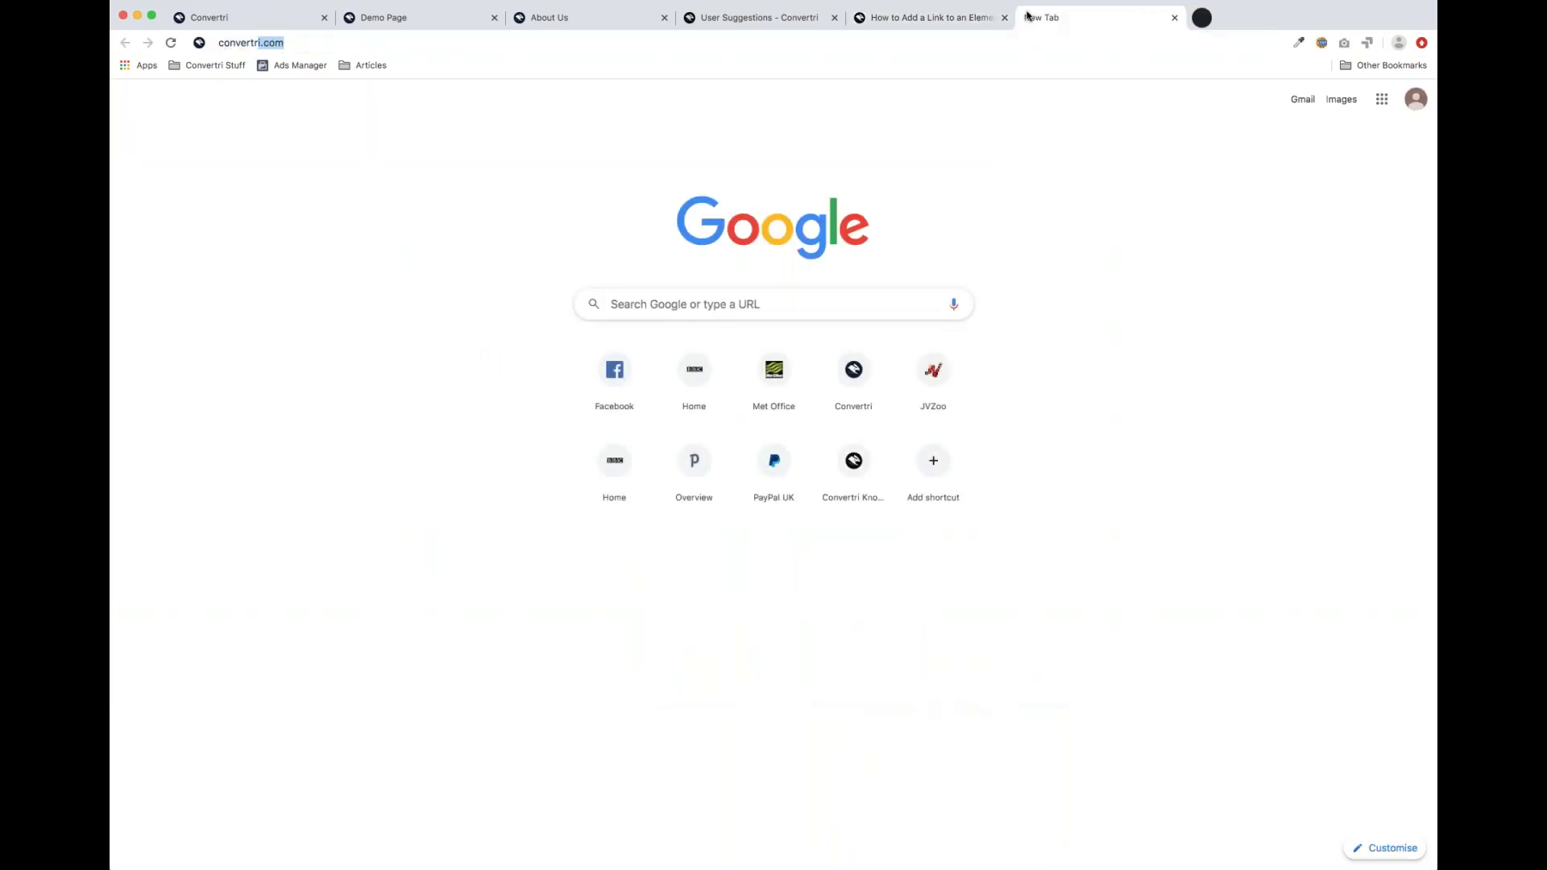
type("icrash")
key("Return")
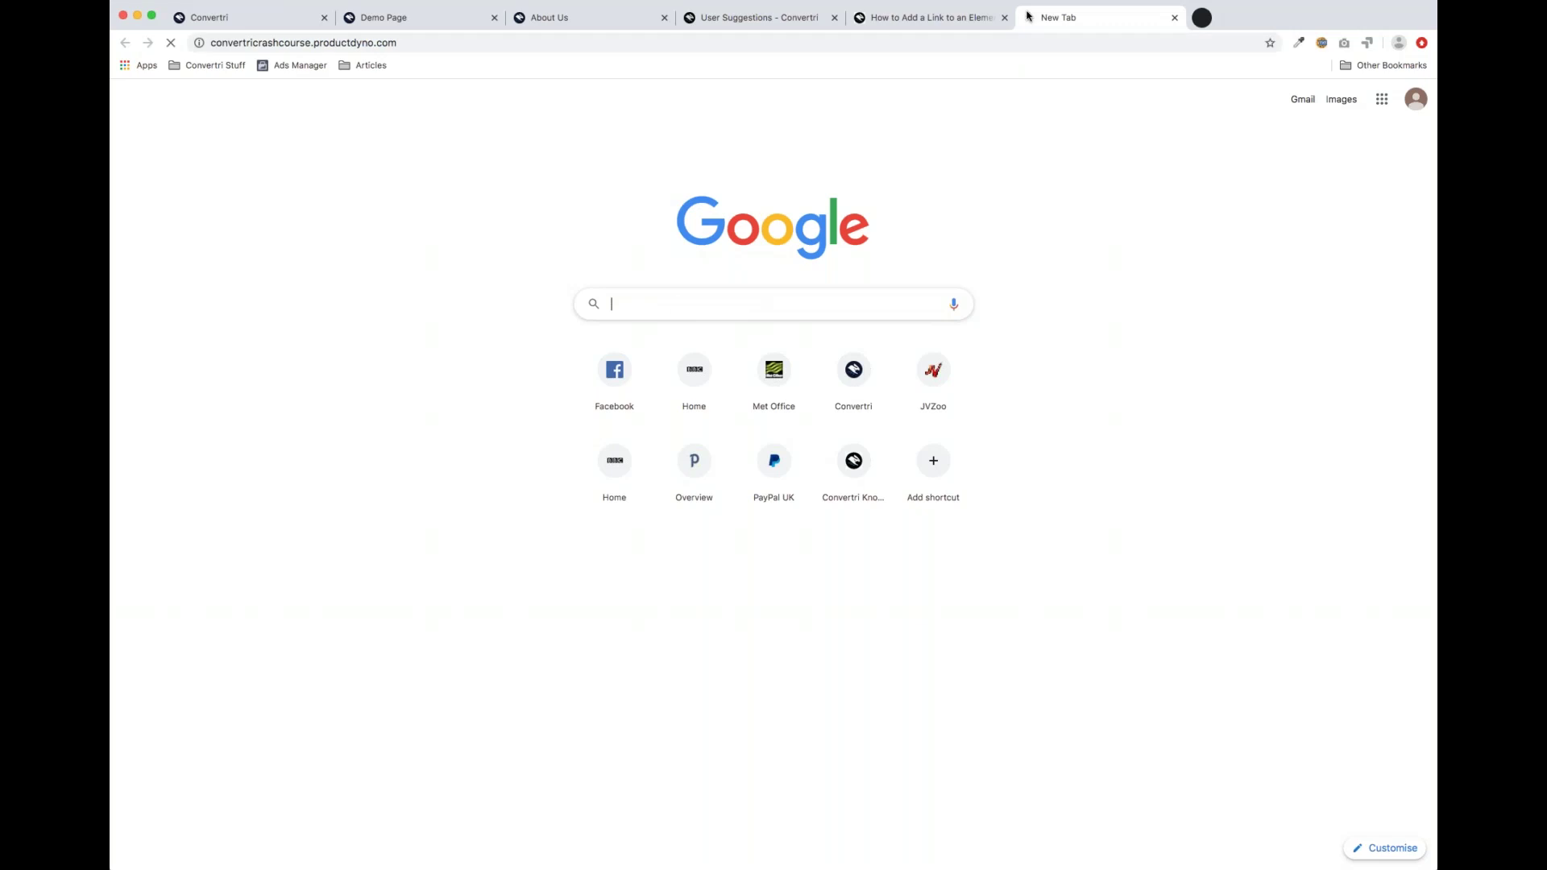
key("super+l")
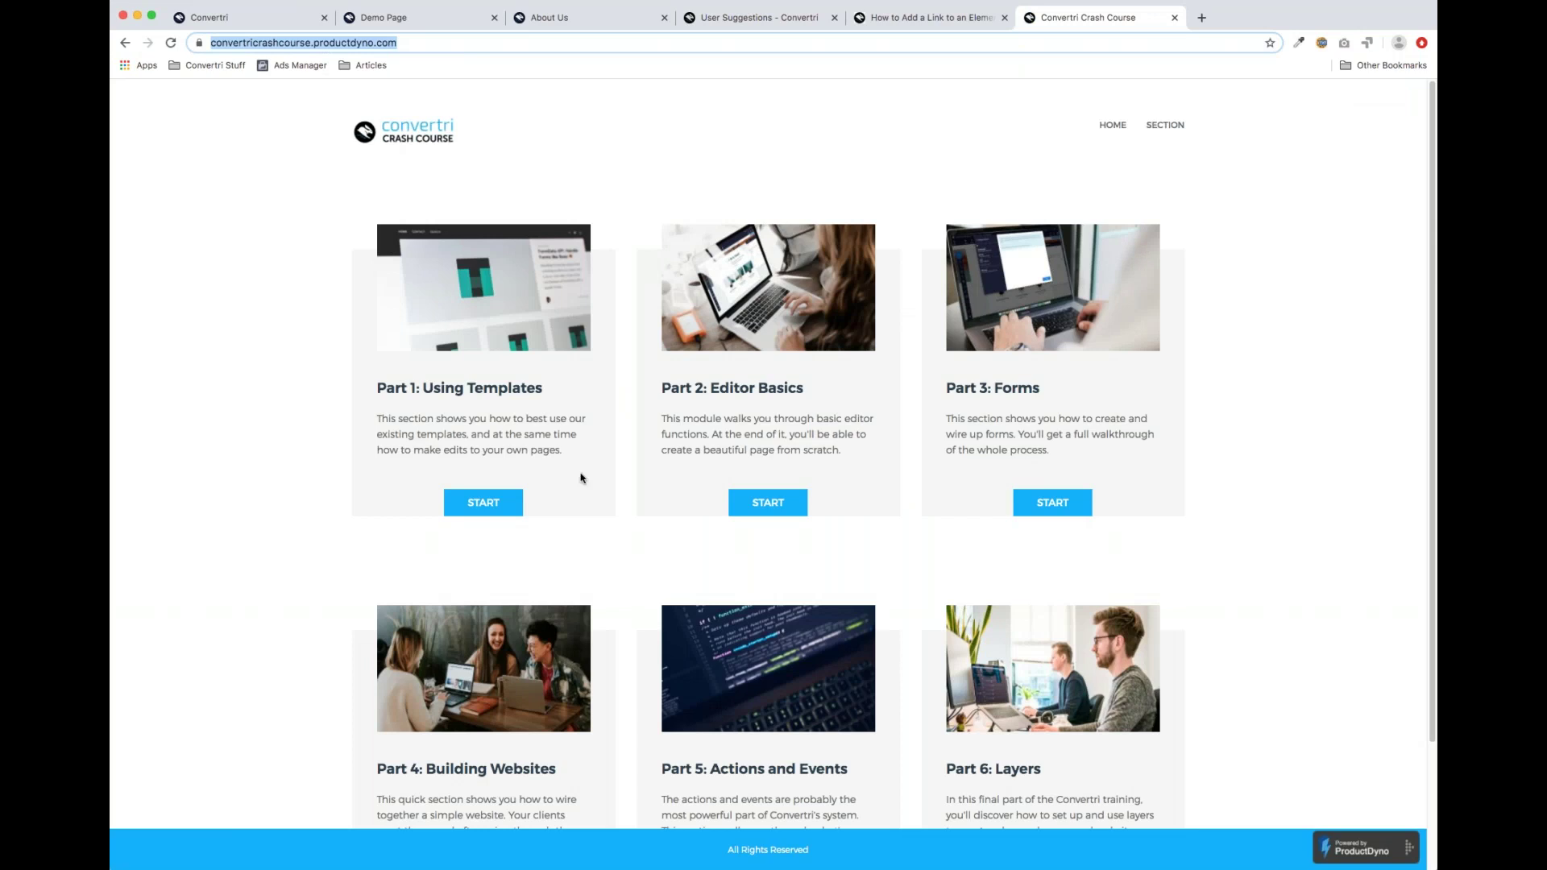
scroll(416, 429, "down", 3)
scroll(415, 429, "up", 2)
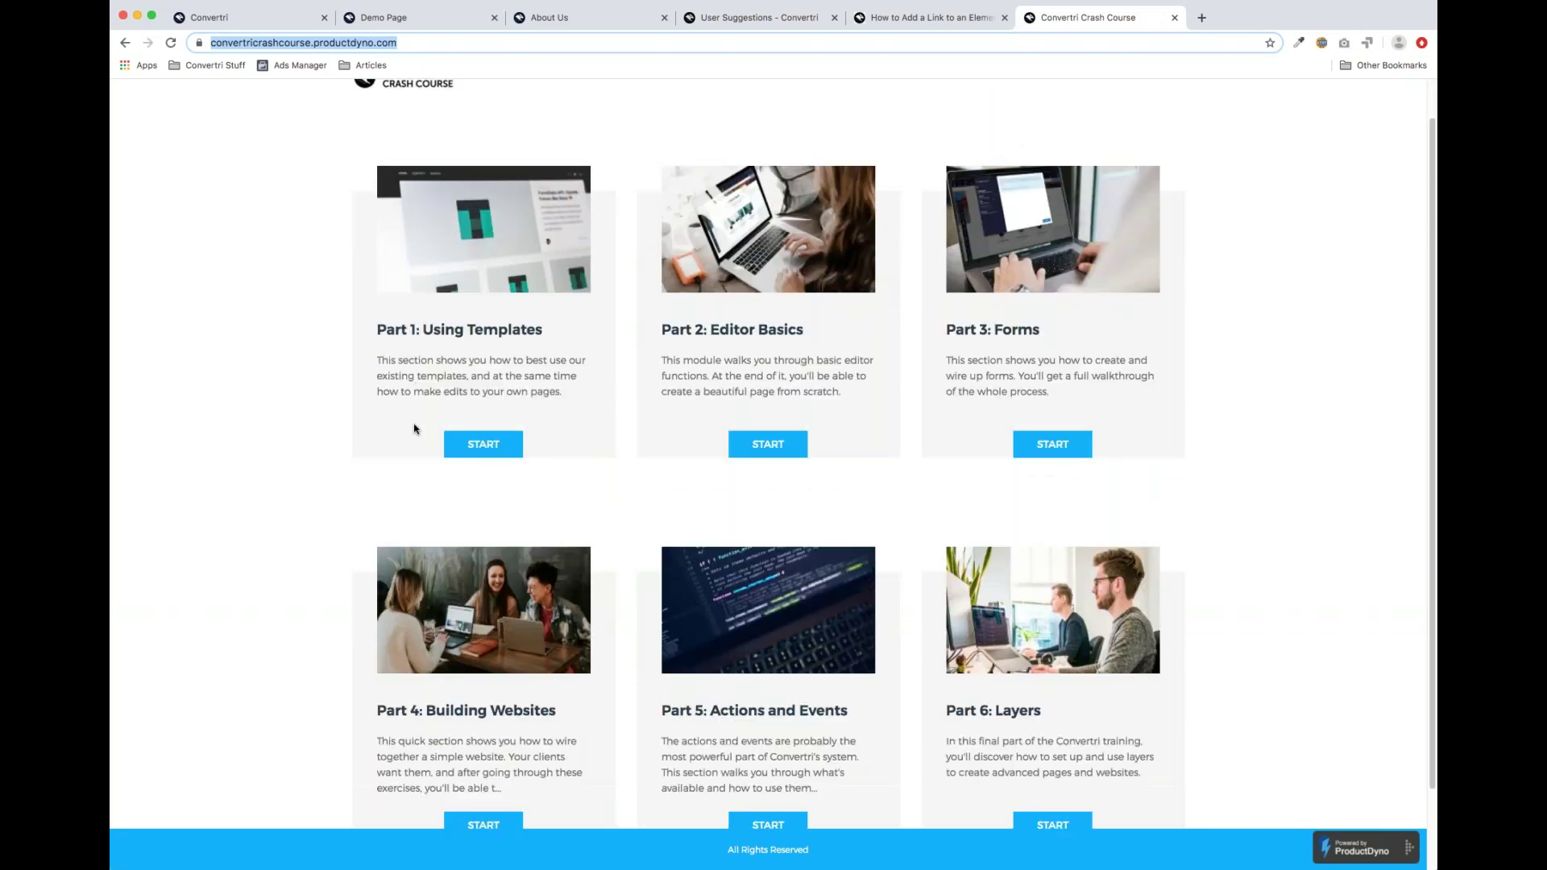
scroll(379, 460, "down", 1)
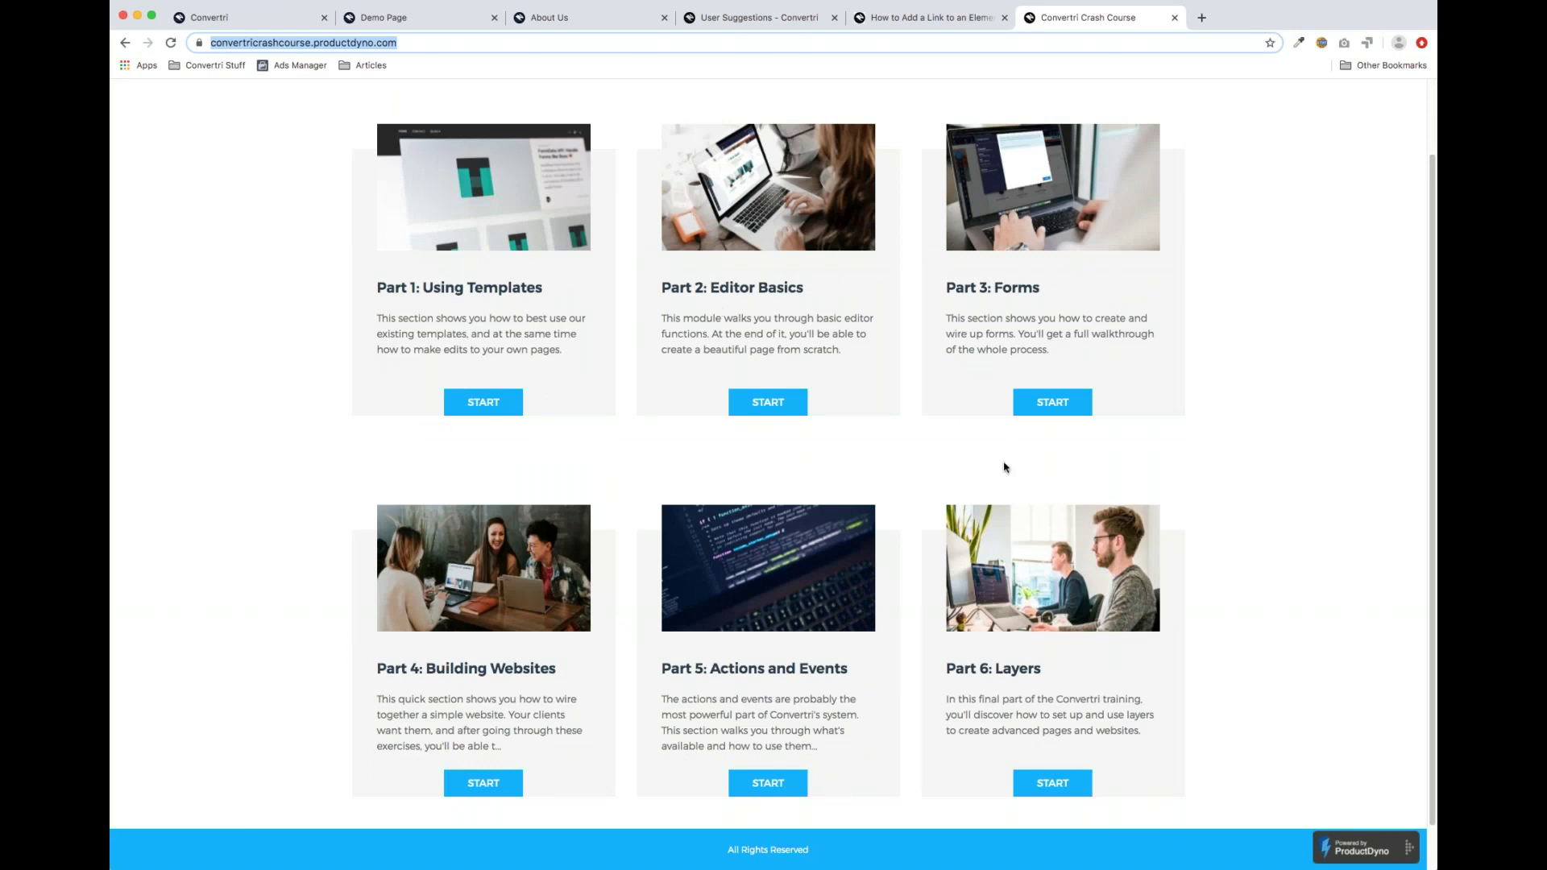
Open the crash course's Part 2: Editor Basics and look over its introduction and section videos
scroll(667, 564, "down", 1)
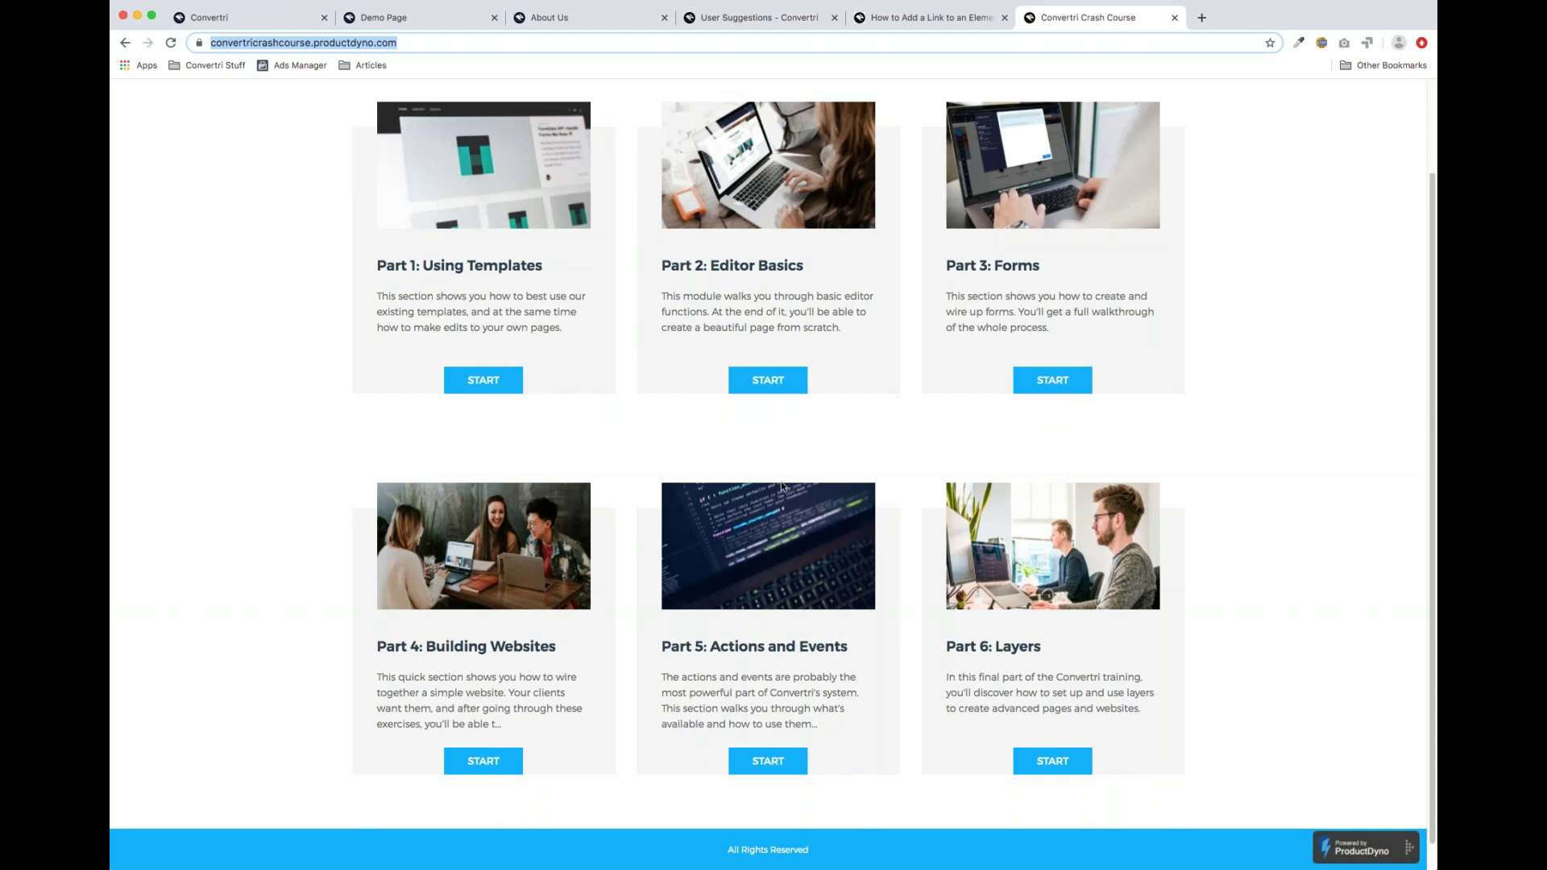
scroll(780, 484, "up", 1)
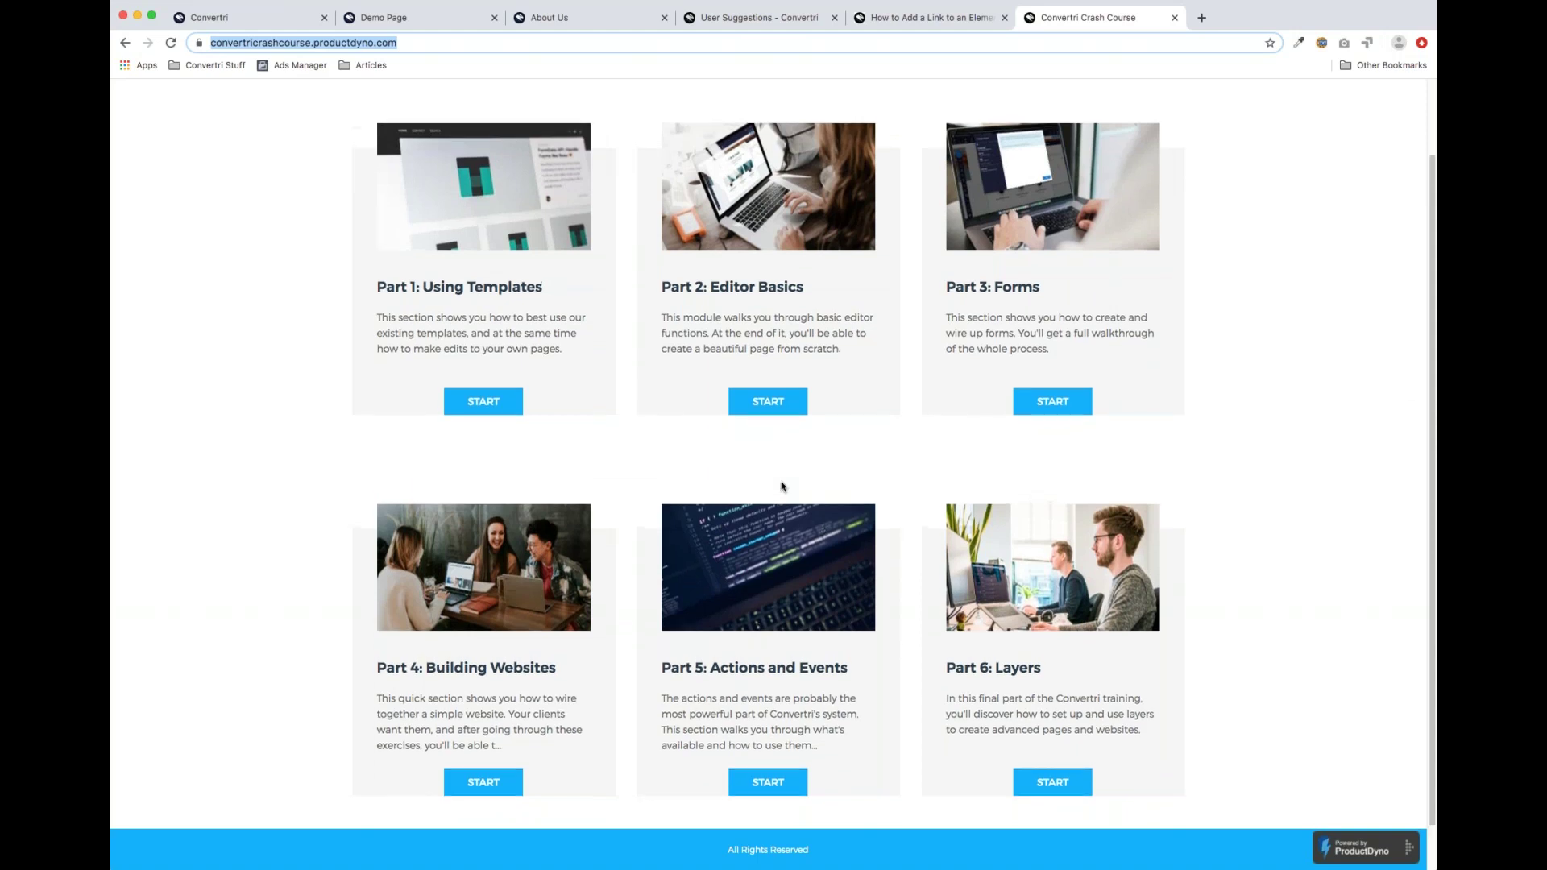
left_click(769, 409)
scroll(690, 524, "down", 6)
scroll(689, 542, "down", 8)
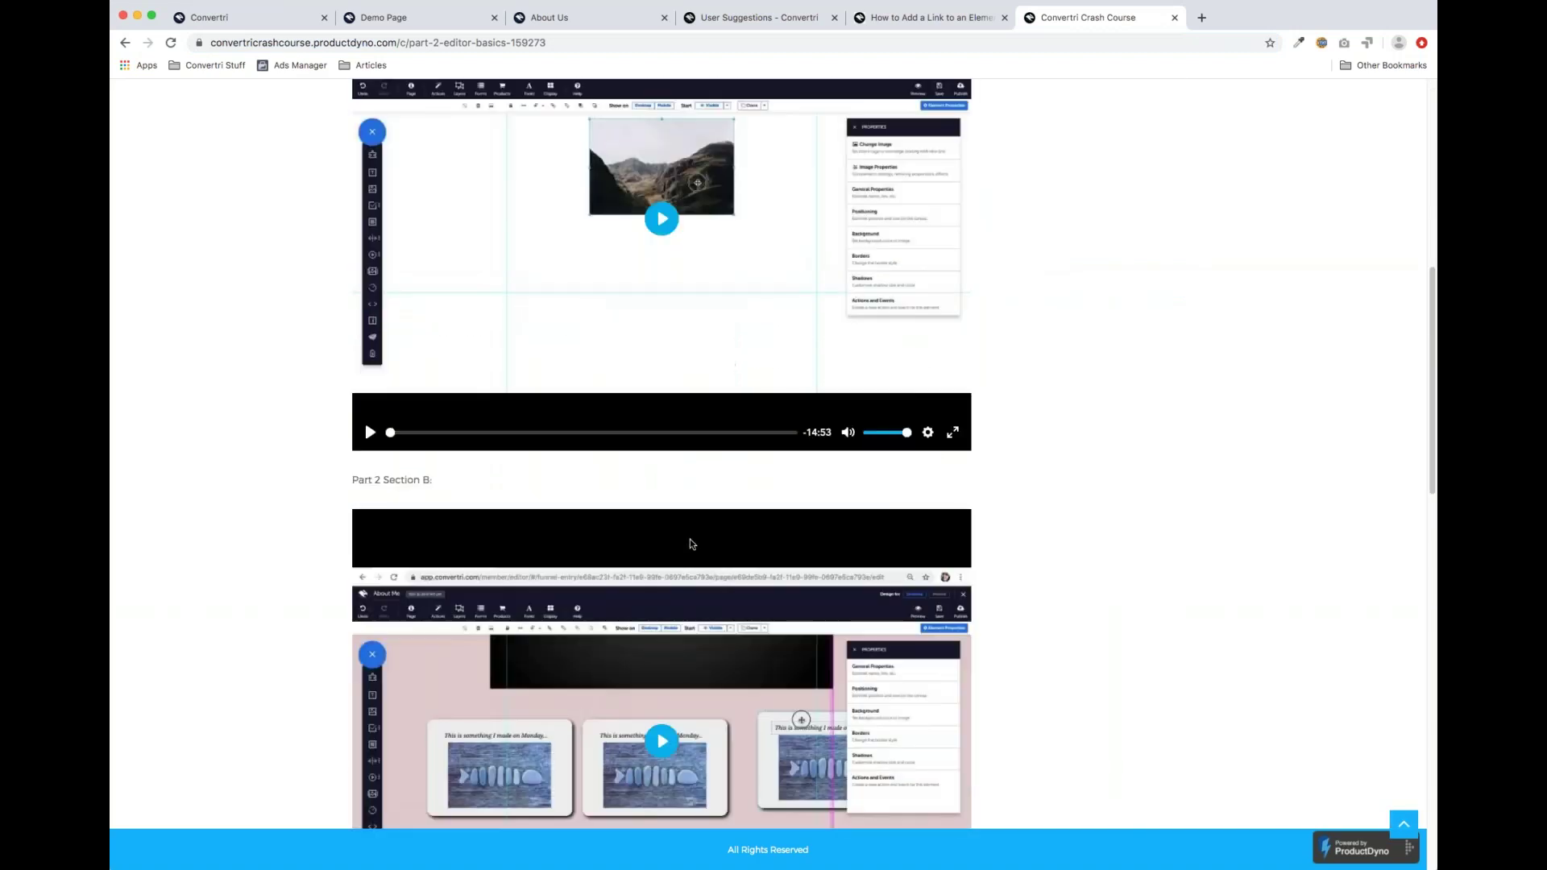
scroll(691, 545, "up", 6)
scroll(690, 542, "up", 7)
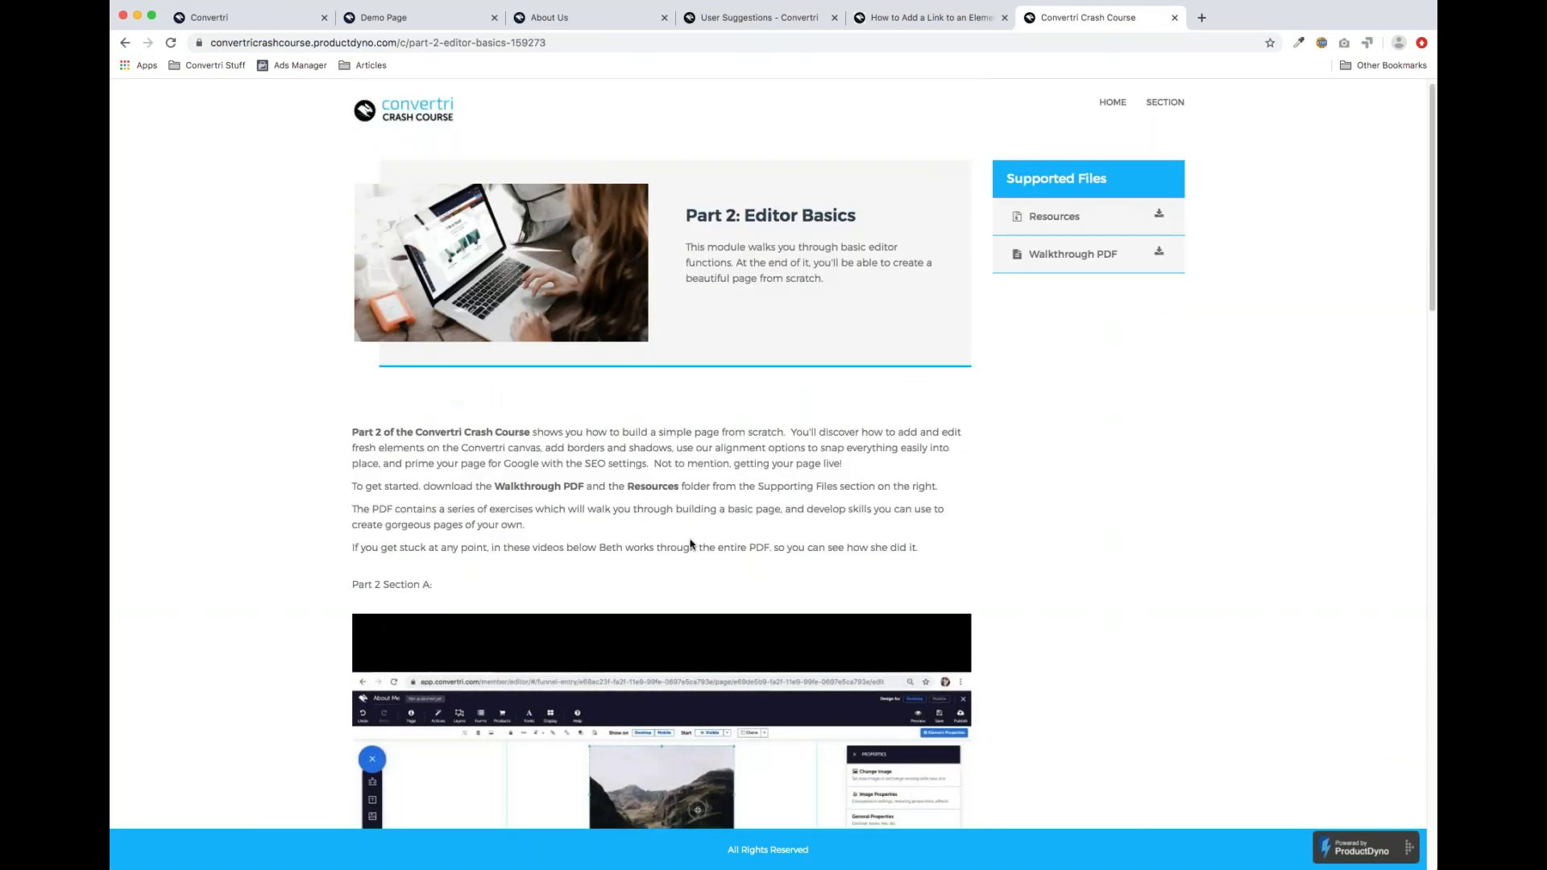
Open Part 2's Walkthrough PDF and look through its contents, page plan and illustrated exercises for building a simple page
left_click(1092, 279)
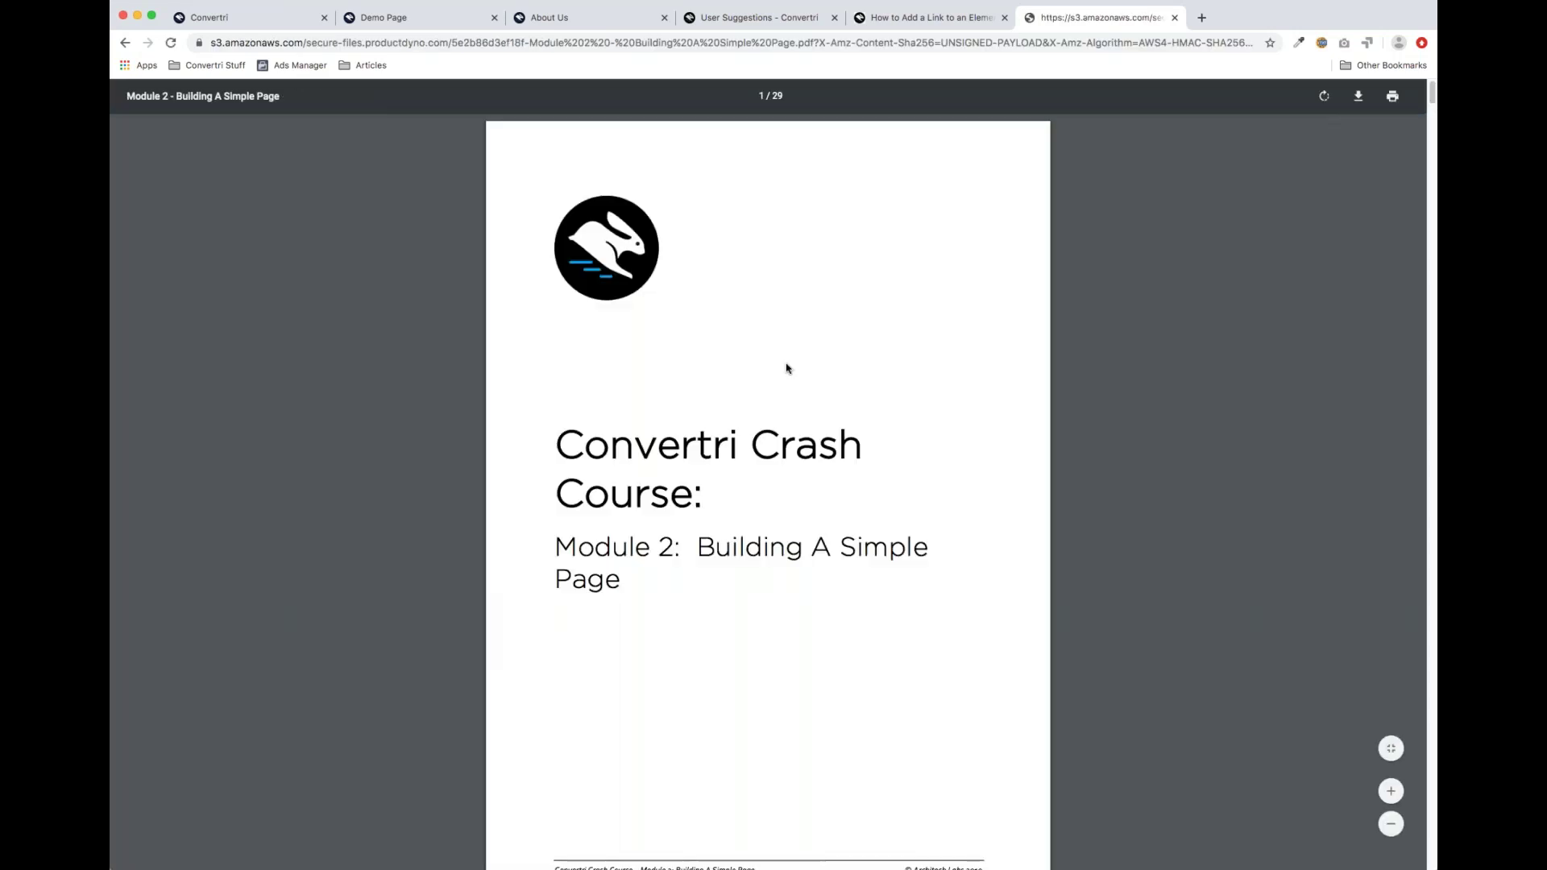
scroll(794, 383, "down", 6)
scroll(796, 389, "down", 10)
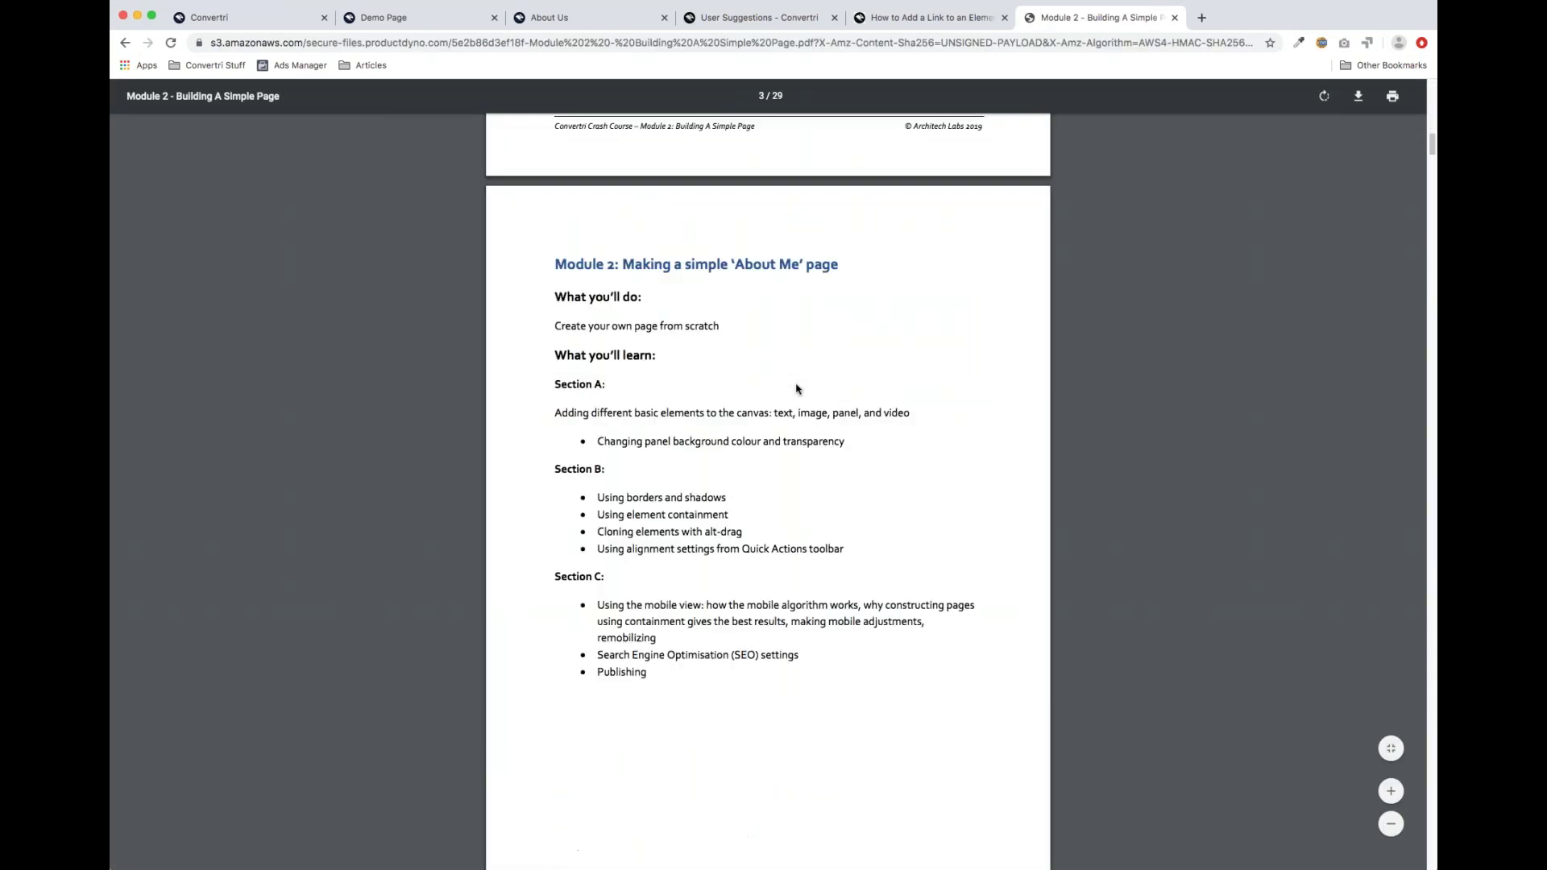
scroll(796, 389, "down", 8)
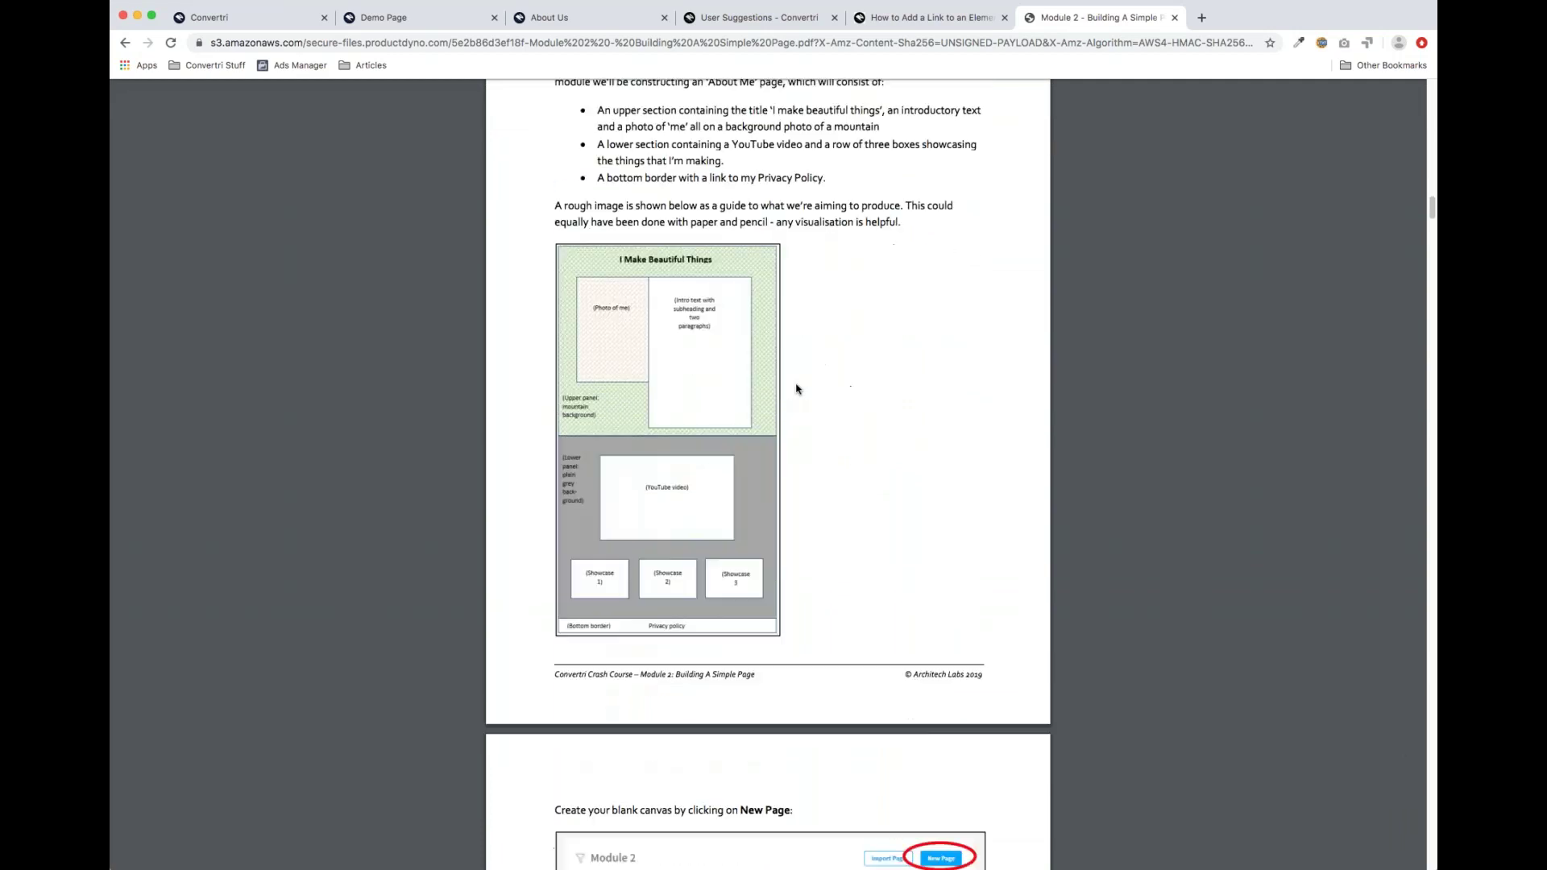
scroll(796, 389, "up", 2)
scroll(796, 389, "down", 2)
scroll(796, 390, "down", 8)
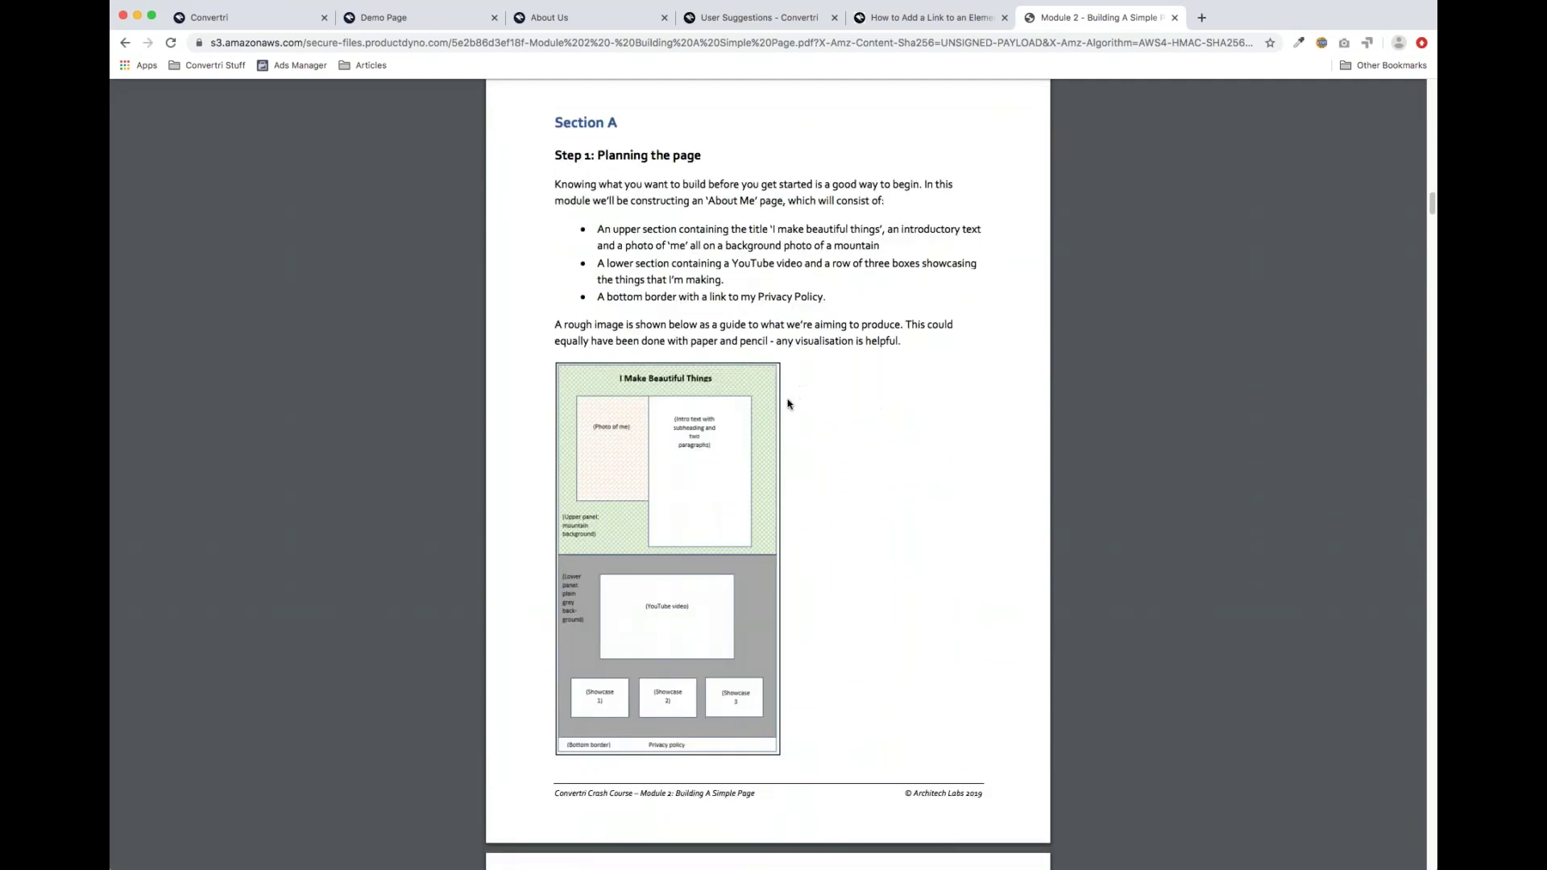
scroll(794, 476, "down", 2)
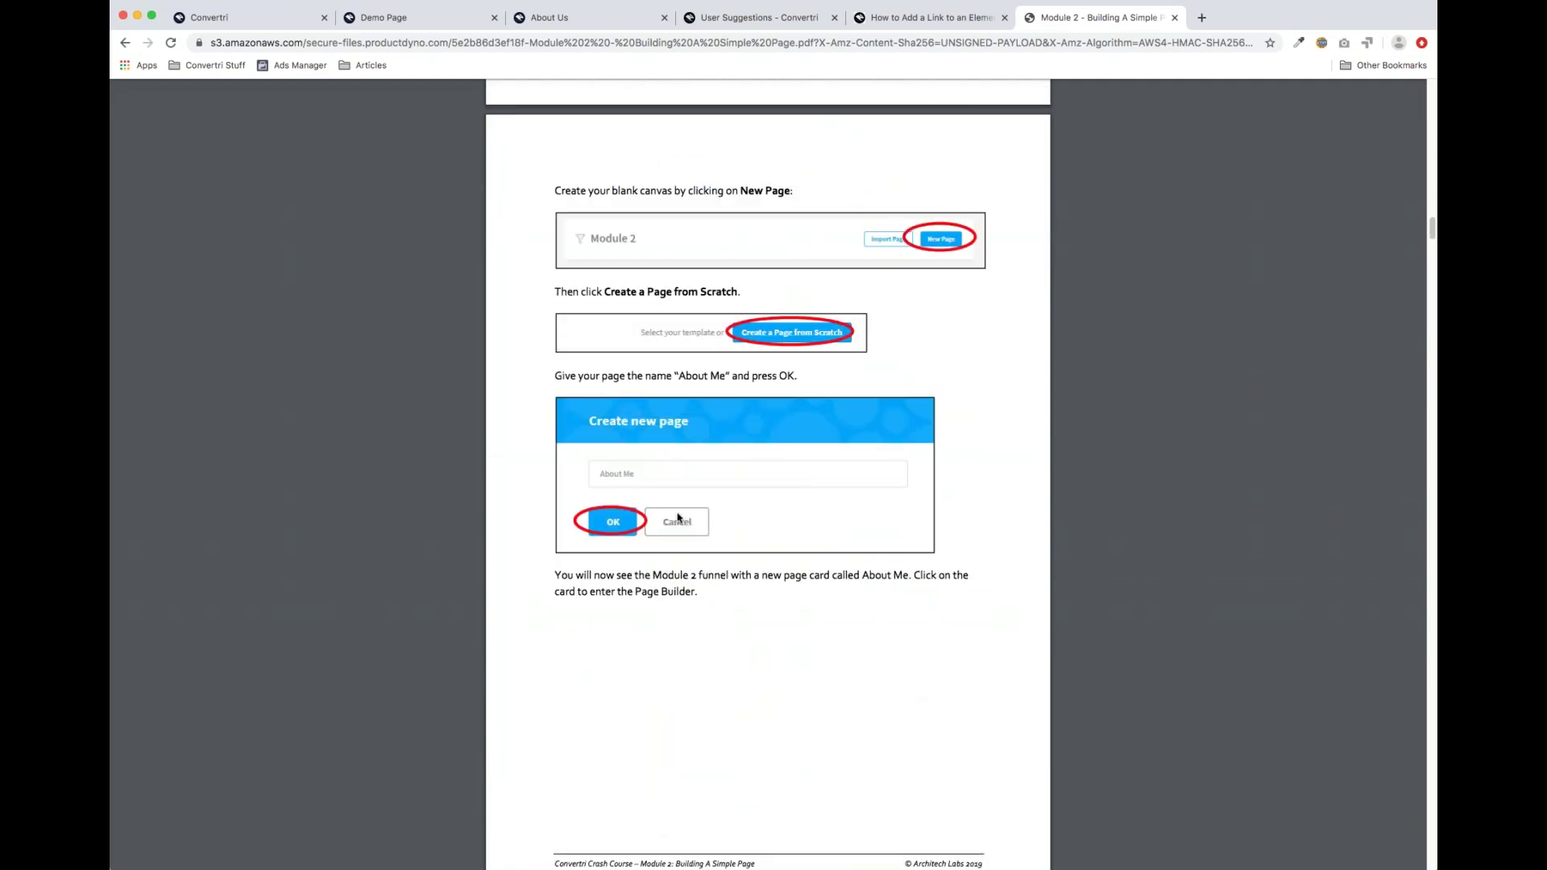
scroll(810, 460, "down", 15)
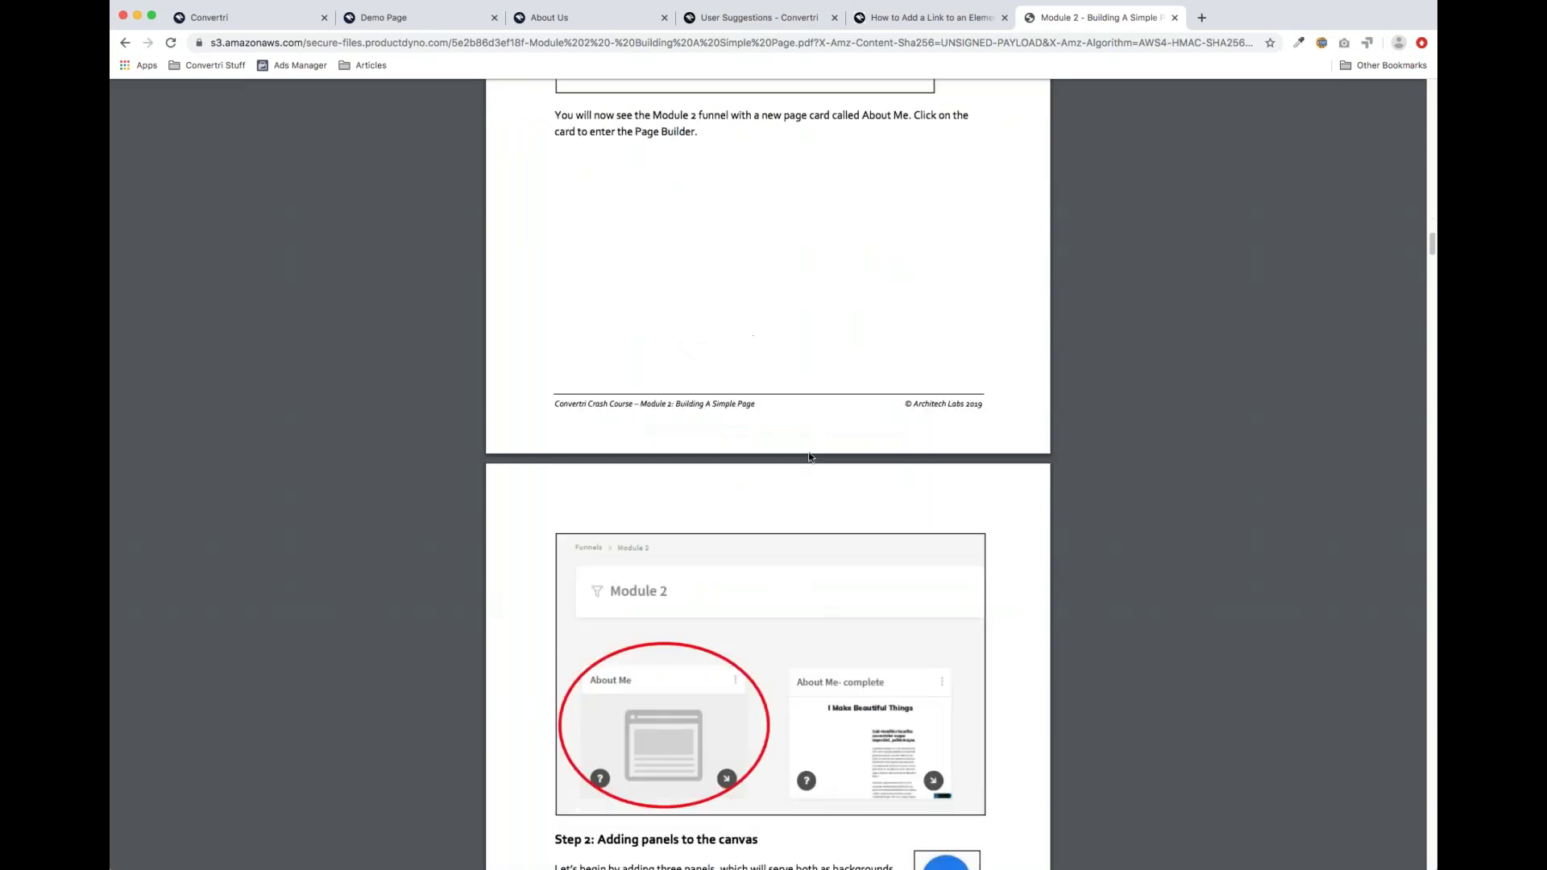
scroll(810, 457, "down", 7)
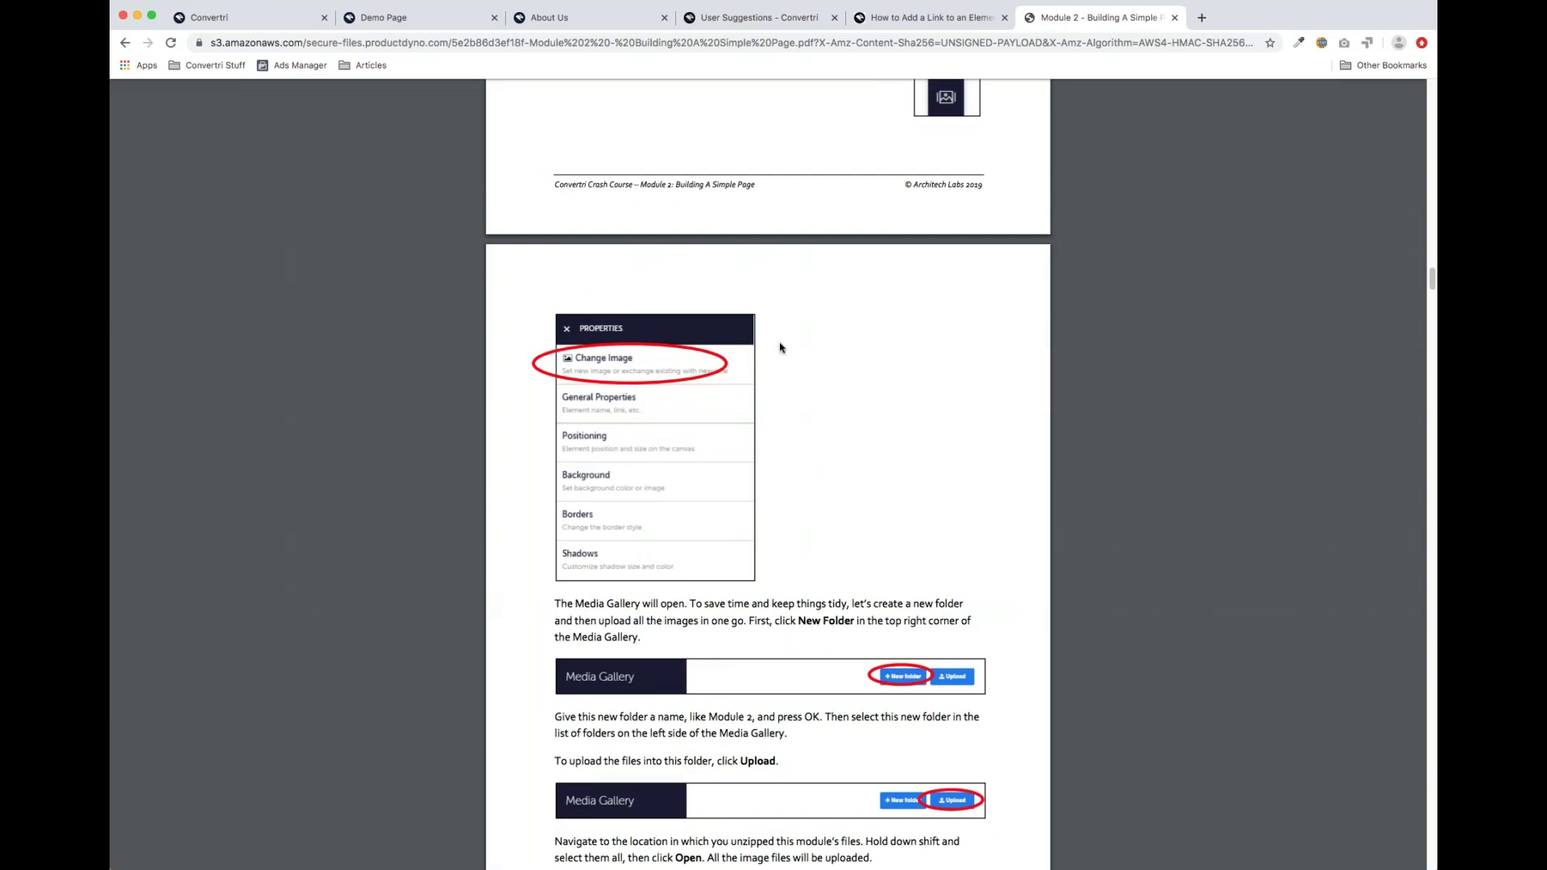
scroll(780, 344, "up", 20)
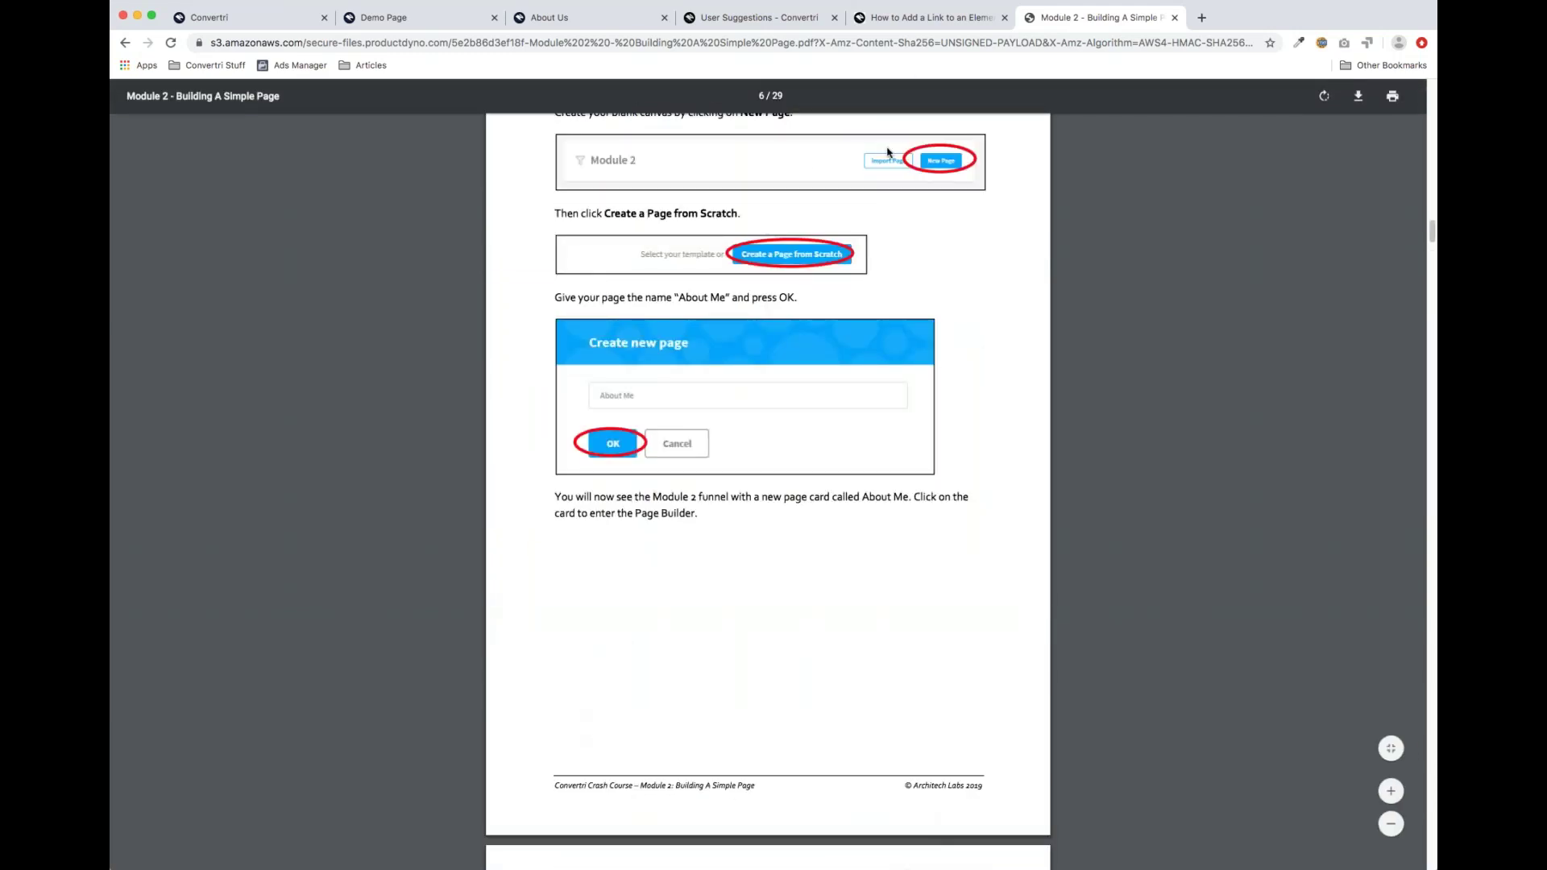
scroll(886, 162, "up", 20)
scroll(885, 161, "up", 10)
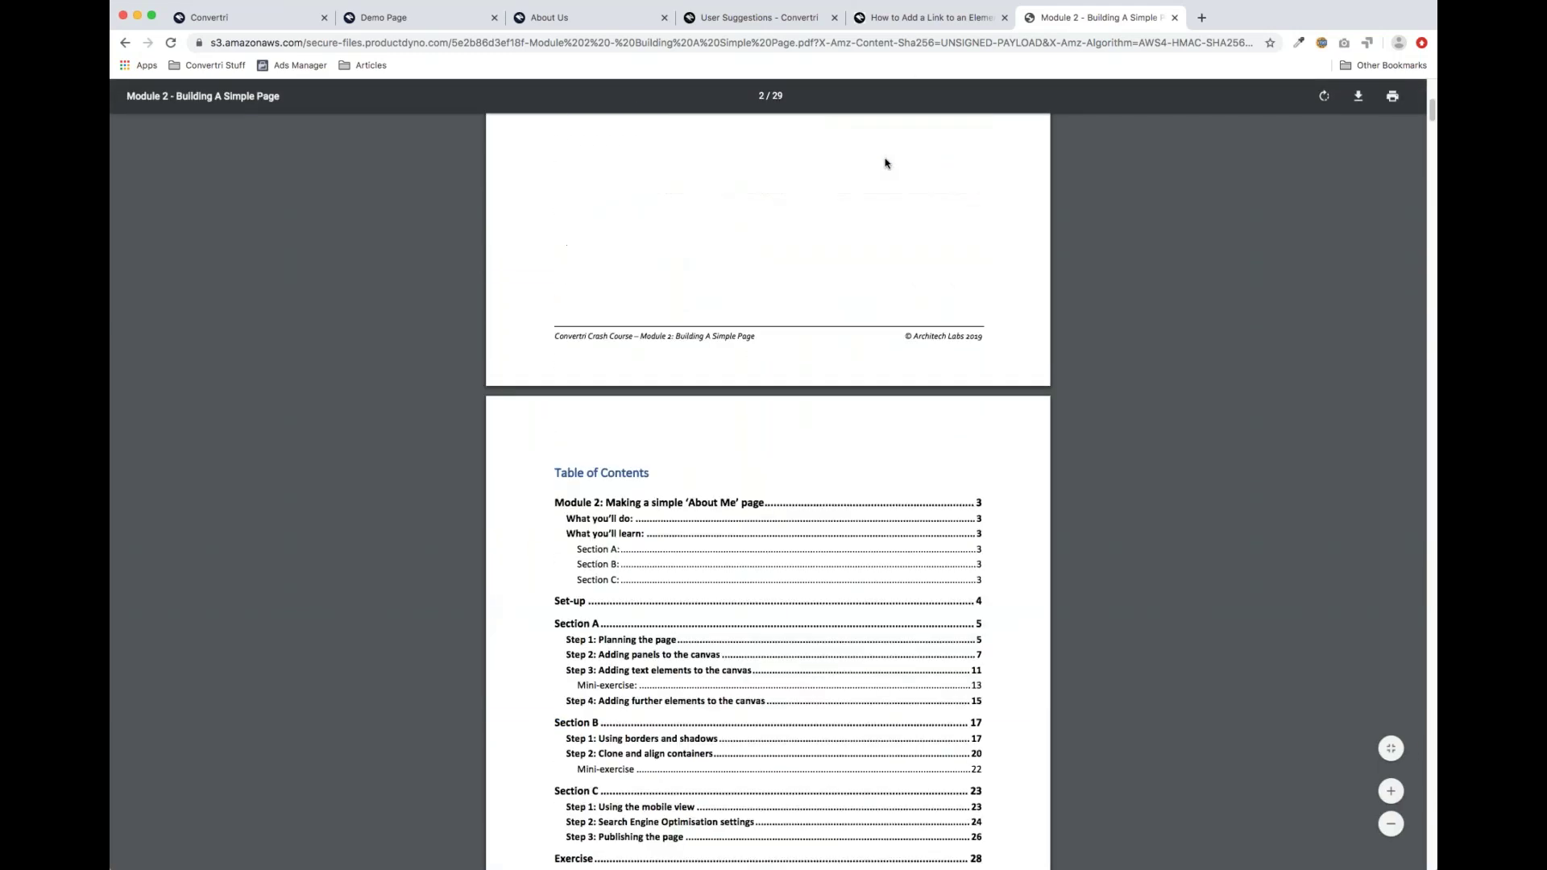
Close the walkthrough PDF's browser tab and return to the Opt-In page editor
left_click(1175, 17)
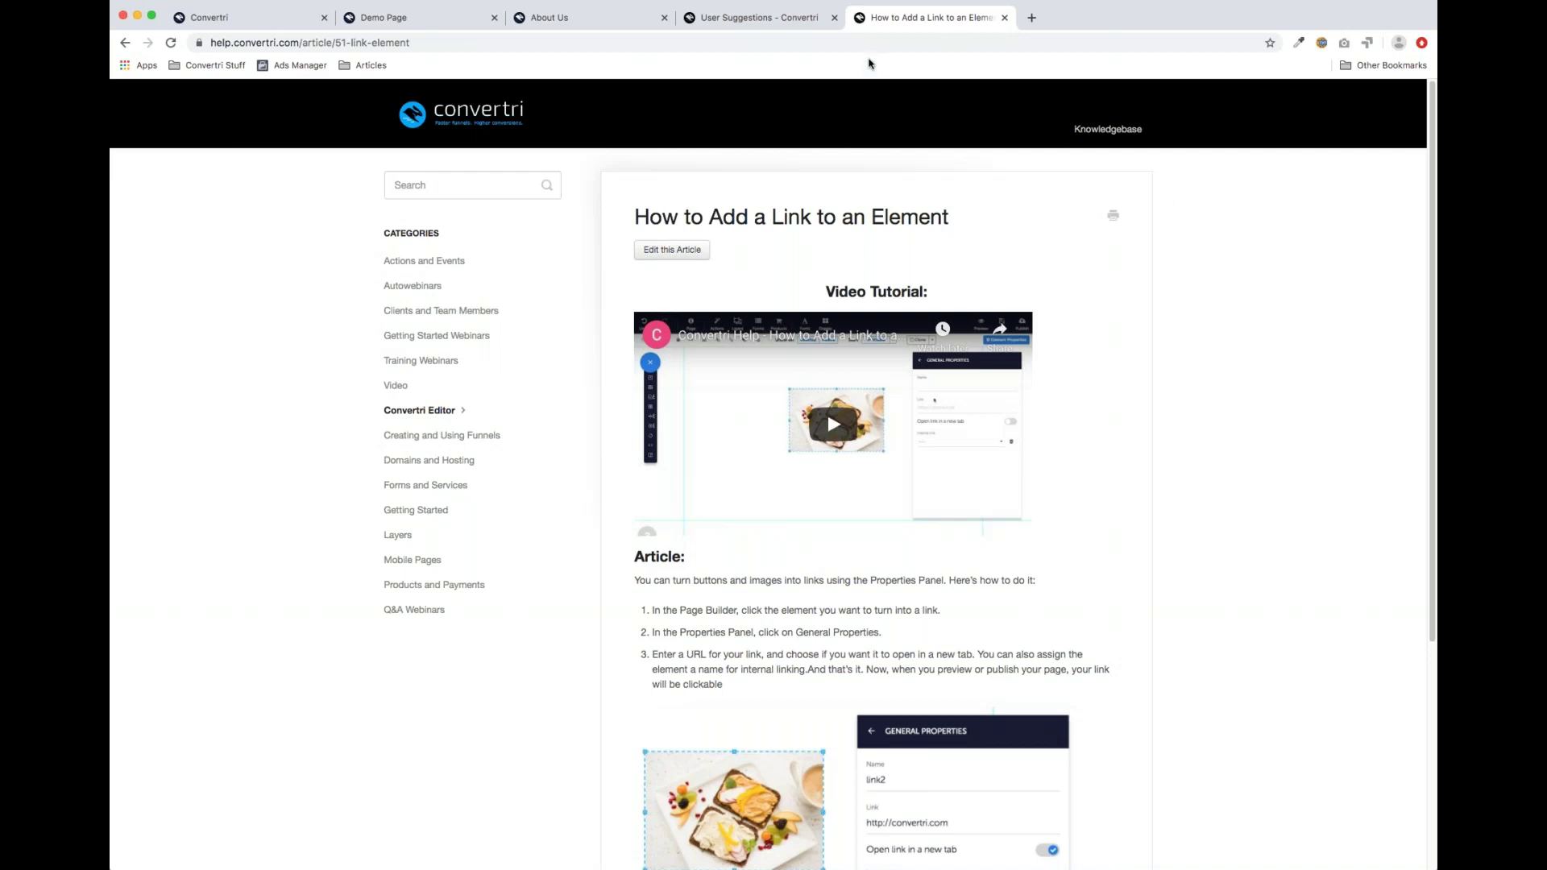
left_click(267, 18)
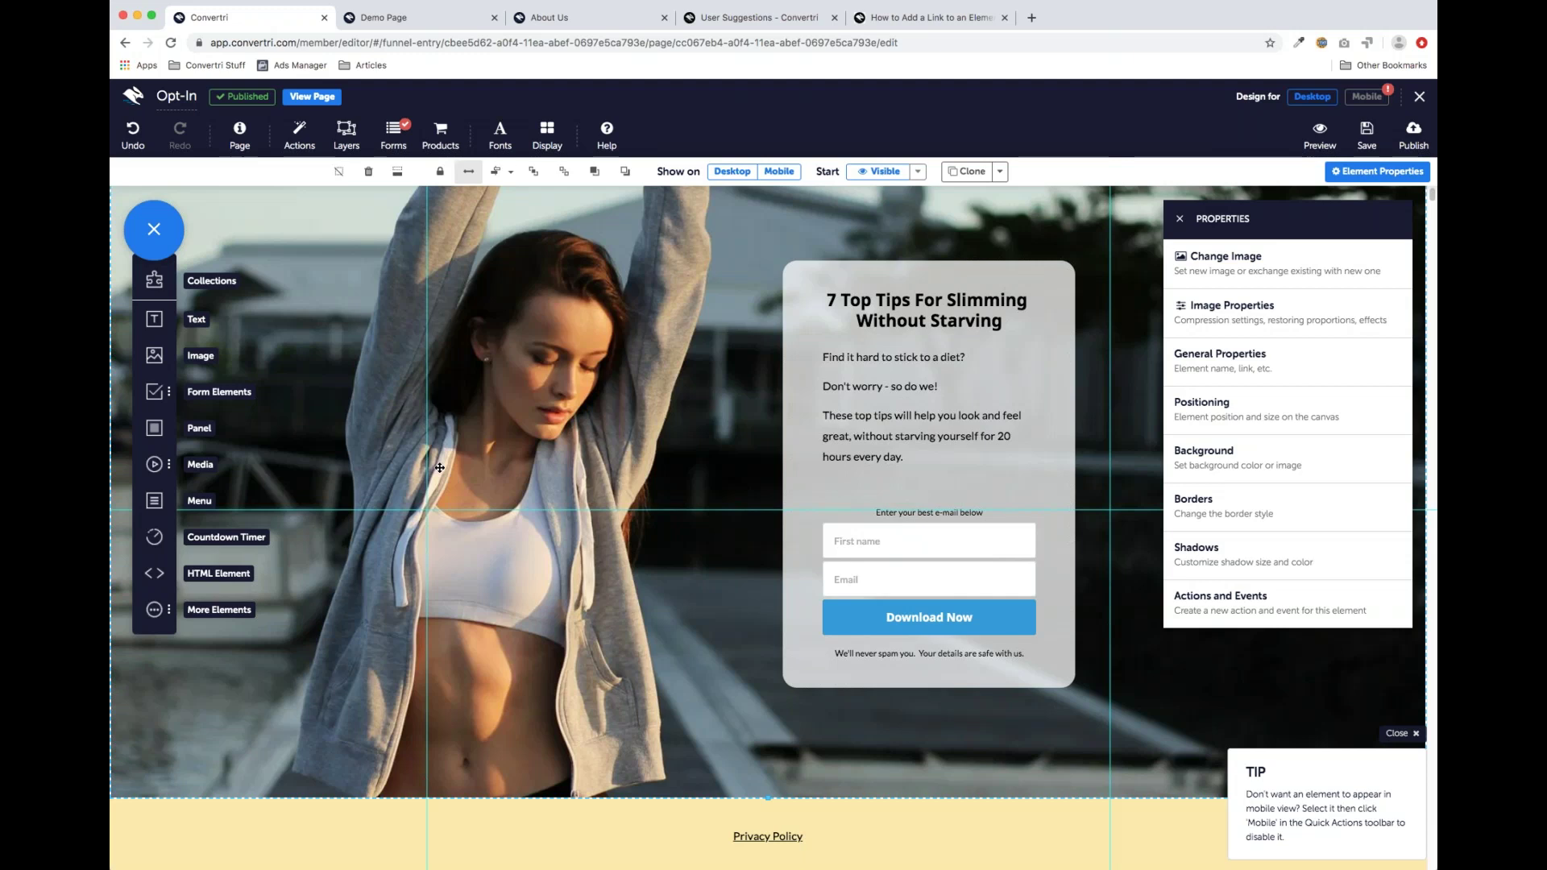
scroll(439, 467, "up", 2)
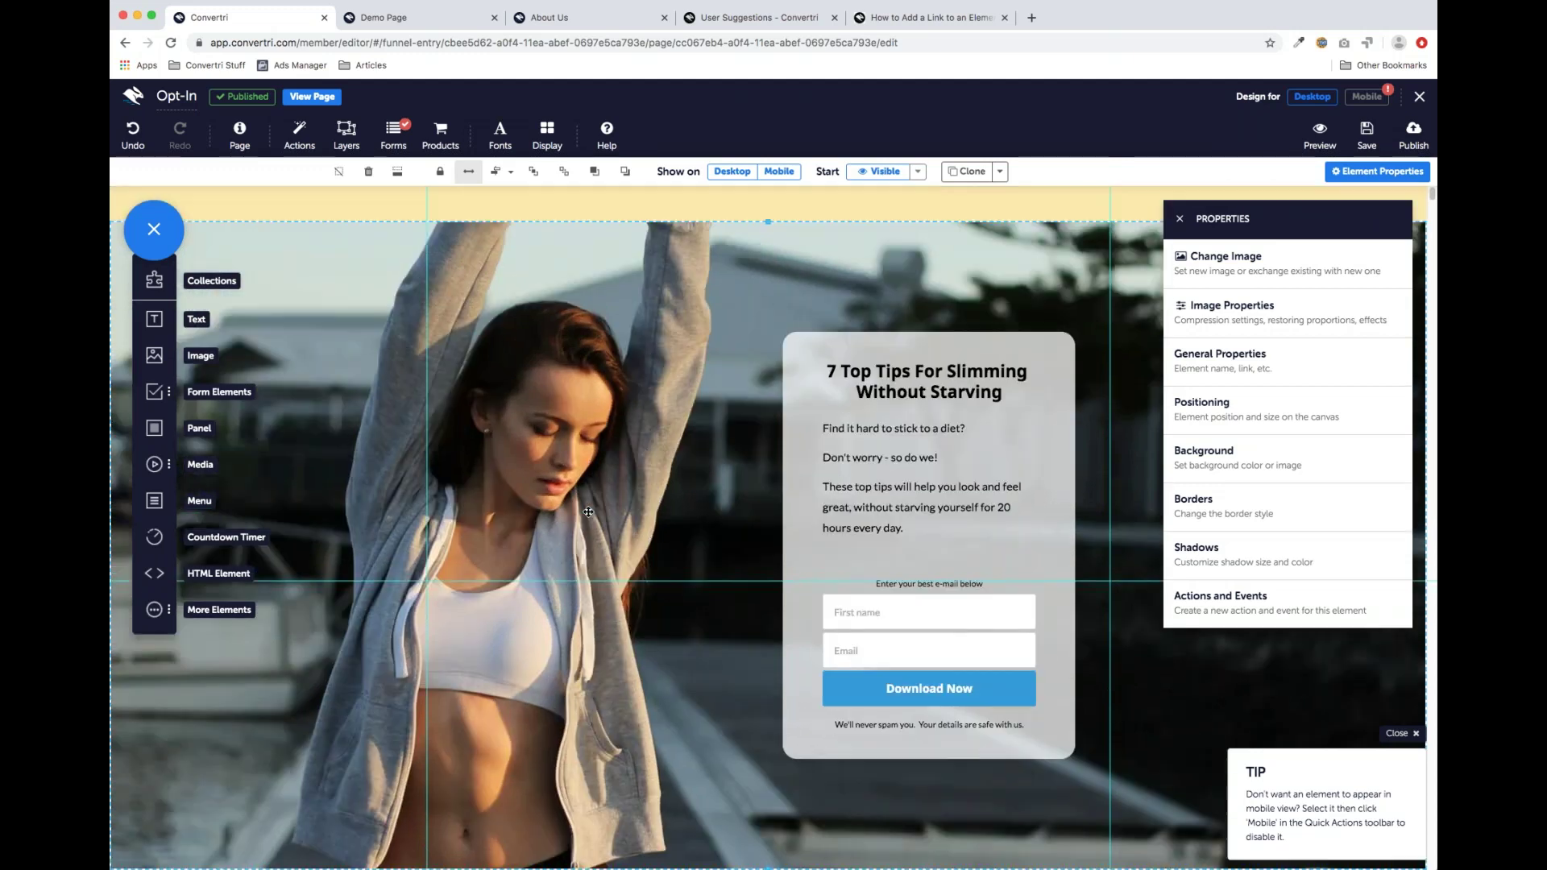
scroll(588, 511, "down", 1)
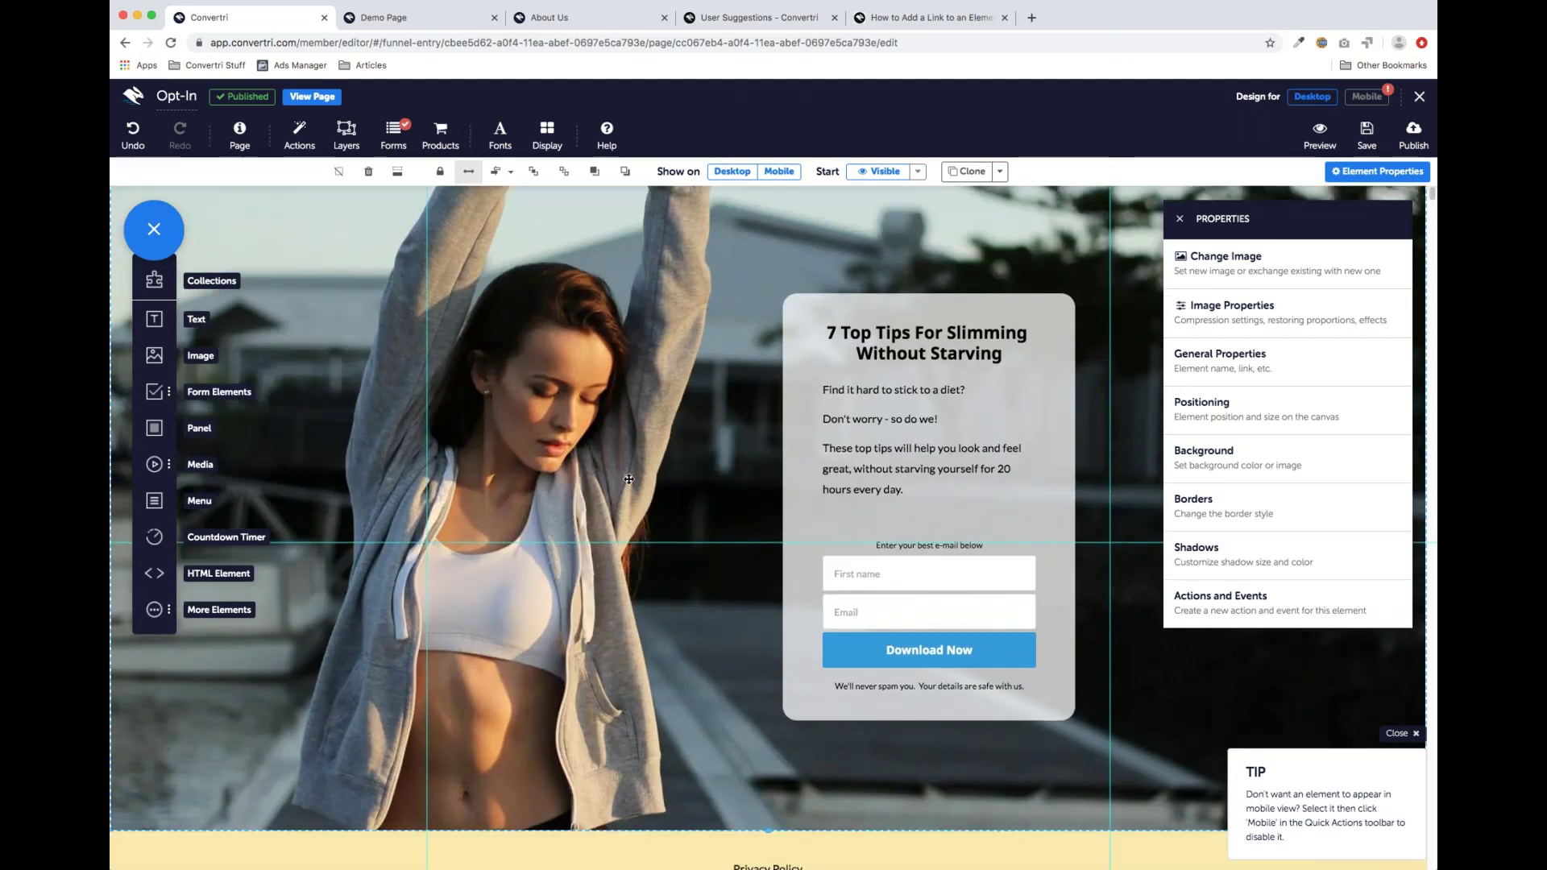
scroll(714, 457, "up", 1)
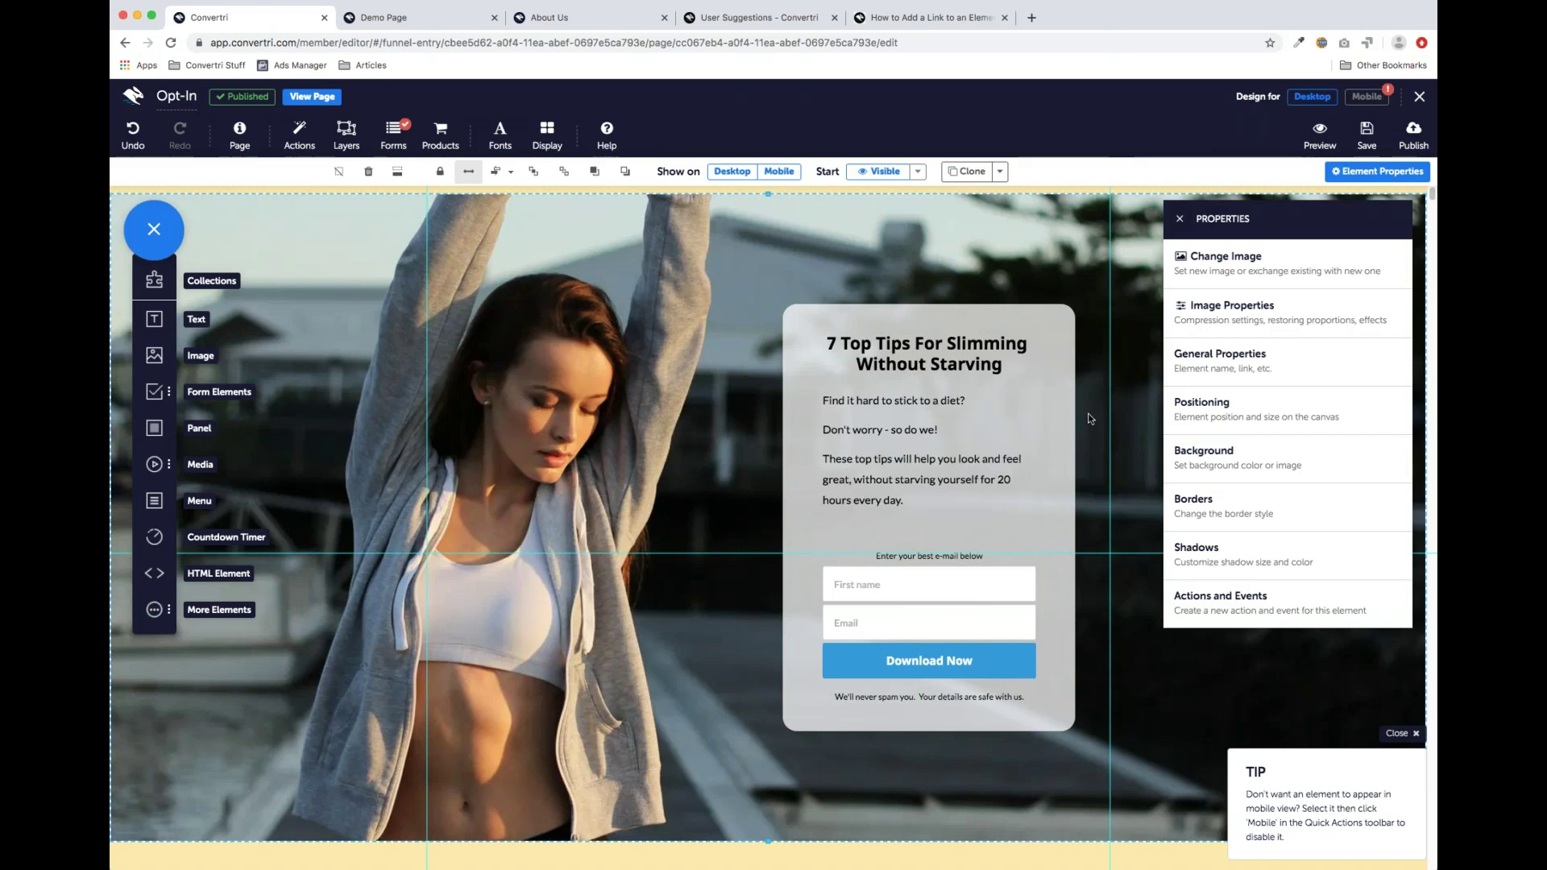
scroll(1089, 414, "down", 3)
scroll(1090, 414, "up", 4)
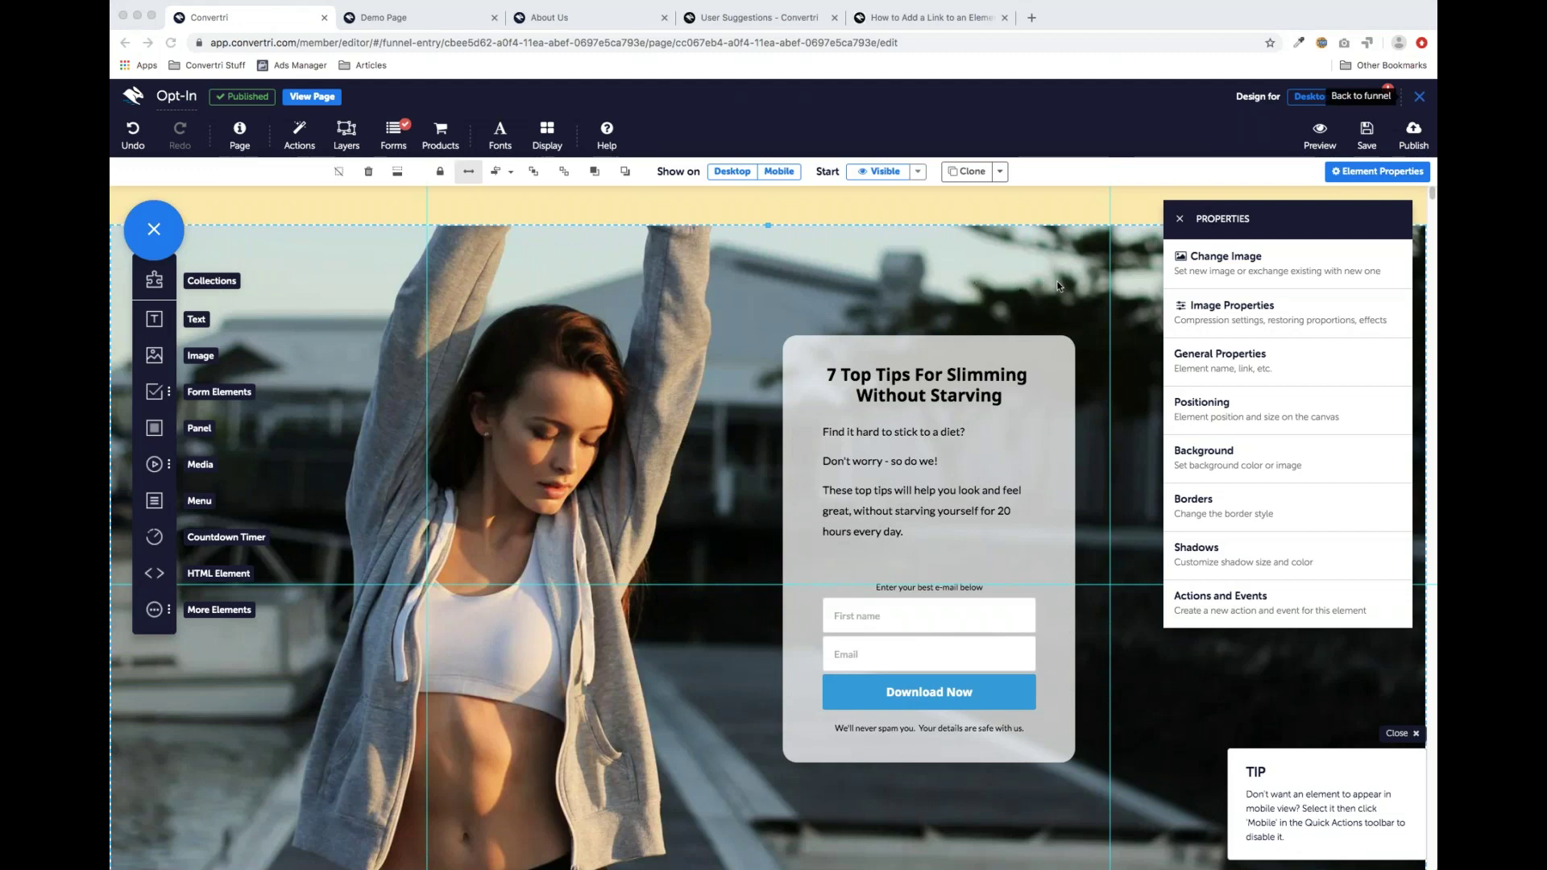
Try to add a Bump Sale form element to the Opt-In page and cancel its product setup
left_click(1356, 137)
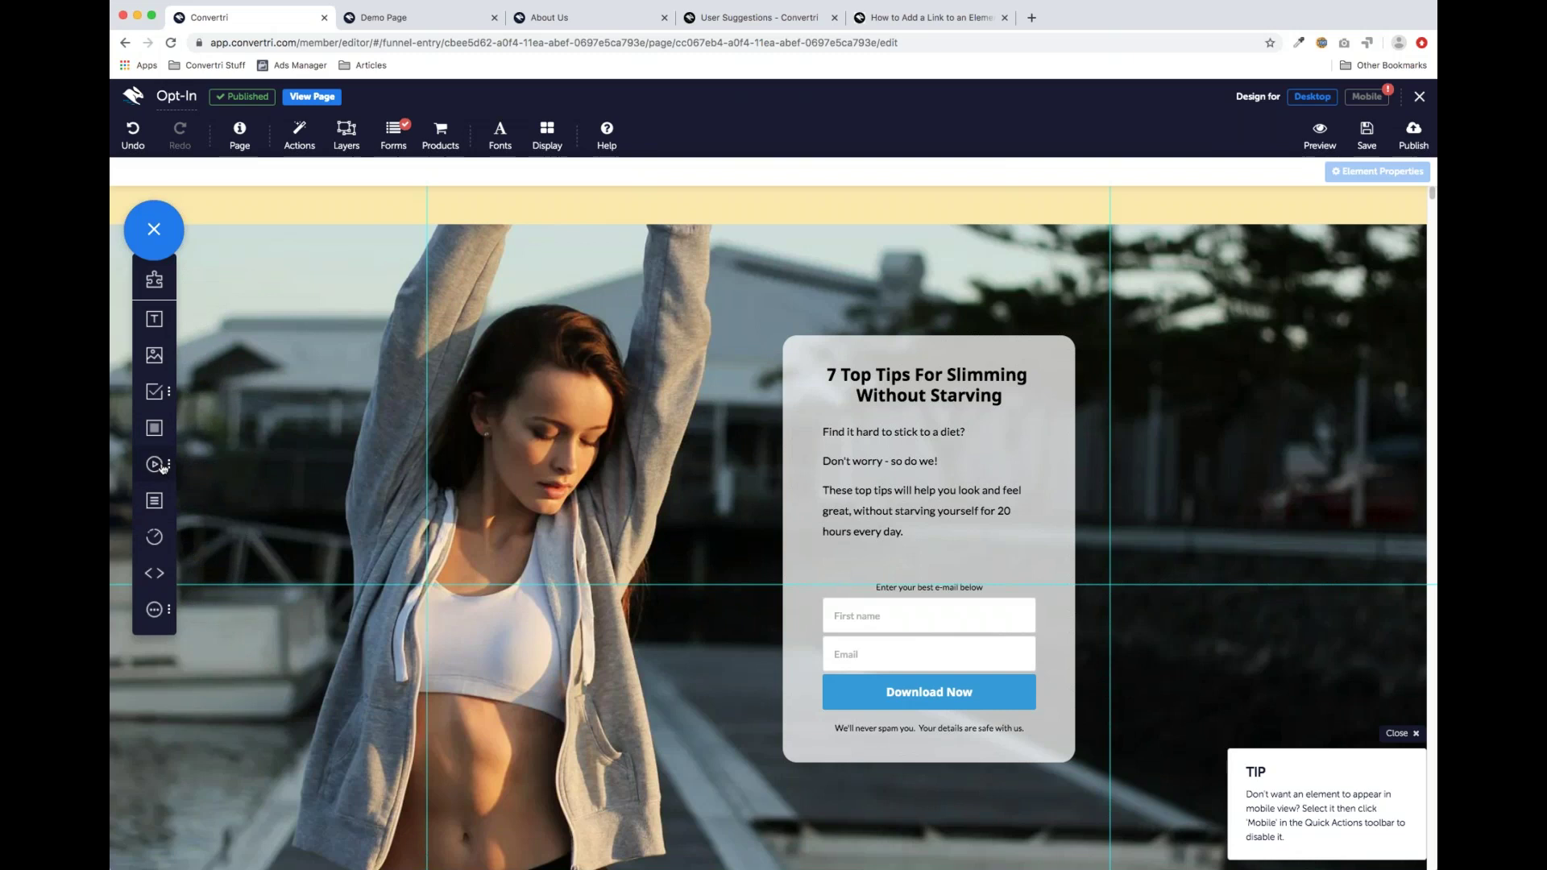
left_click(162, 467)
mouse_move(157, 391)
left_click_drag(211, 618, 757, 548)
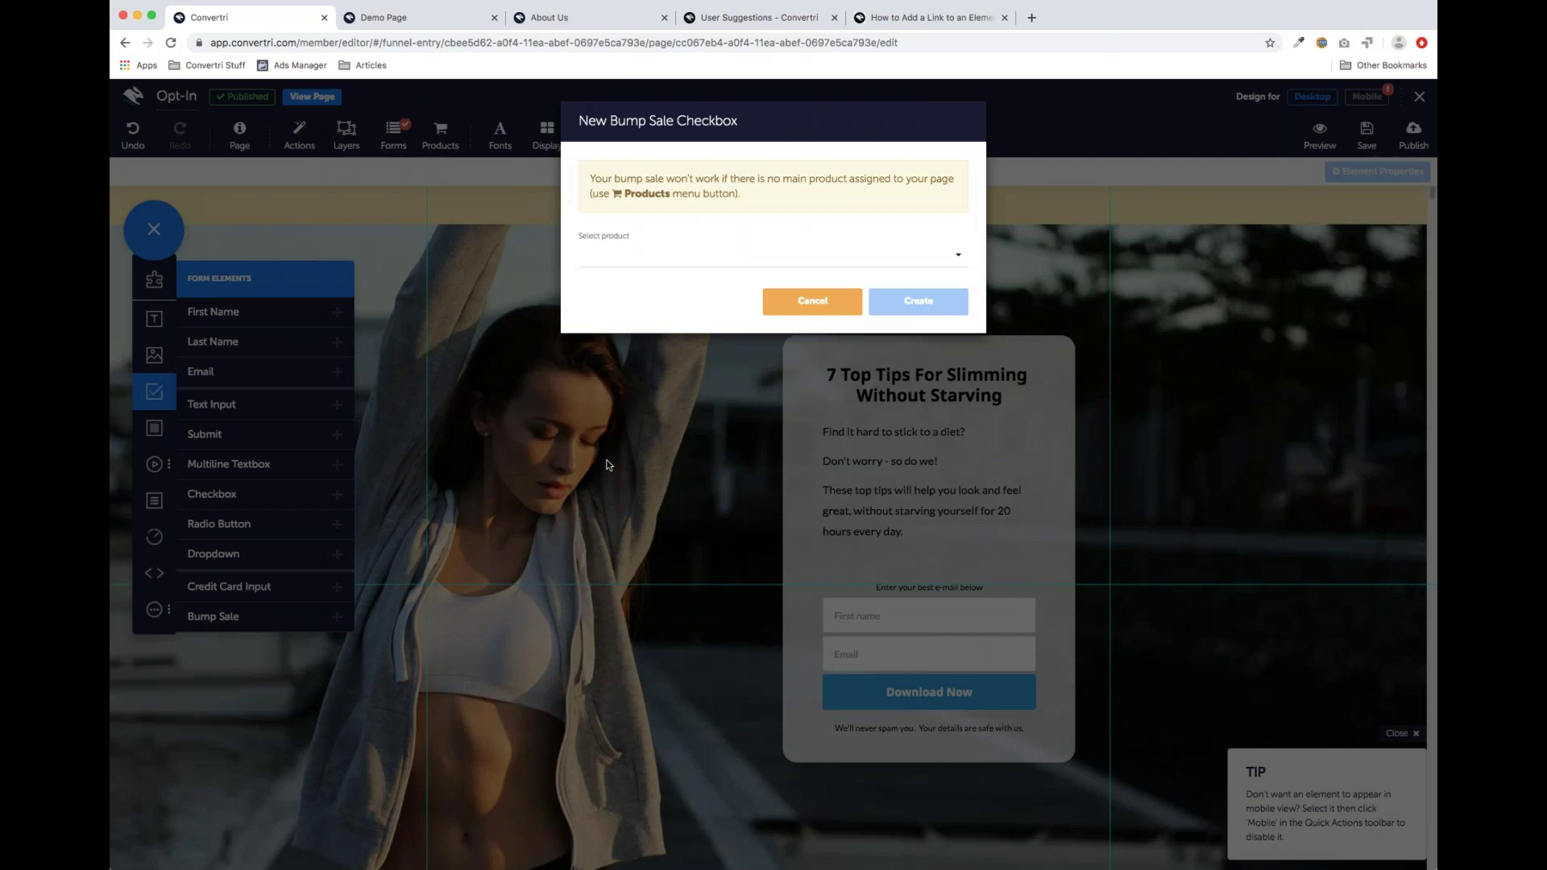
left_click(799, 303)
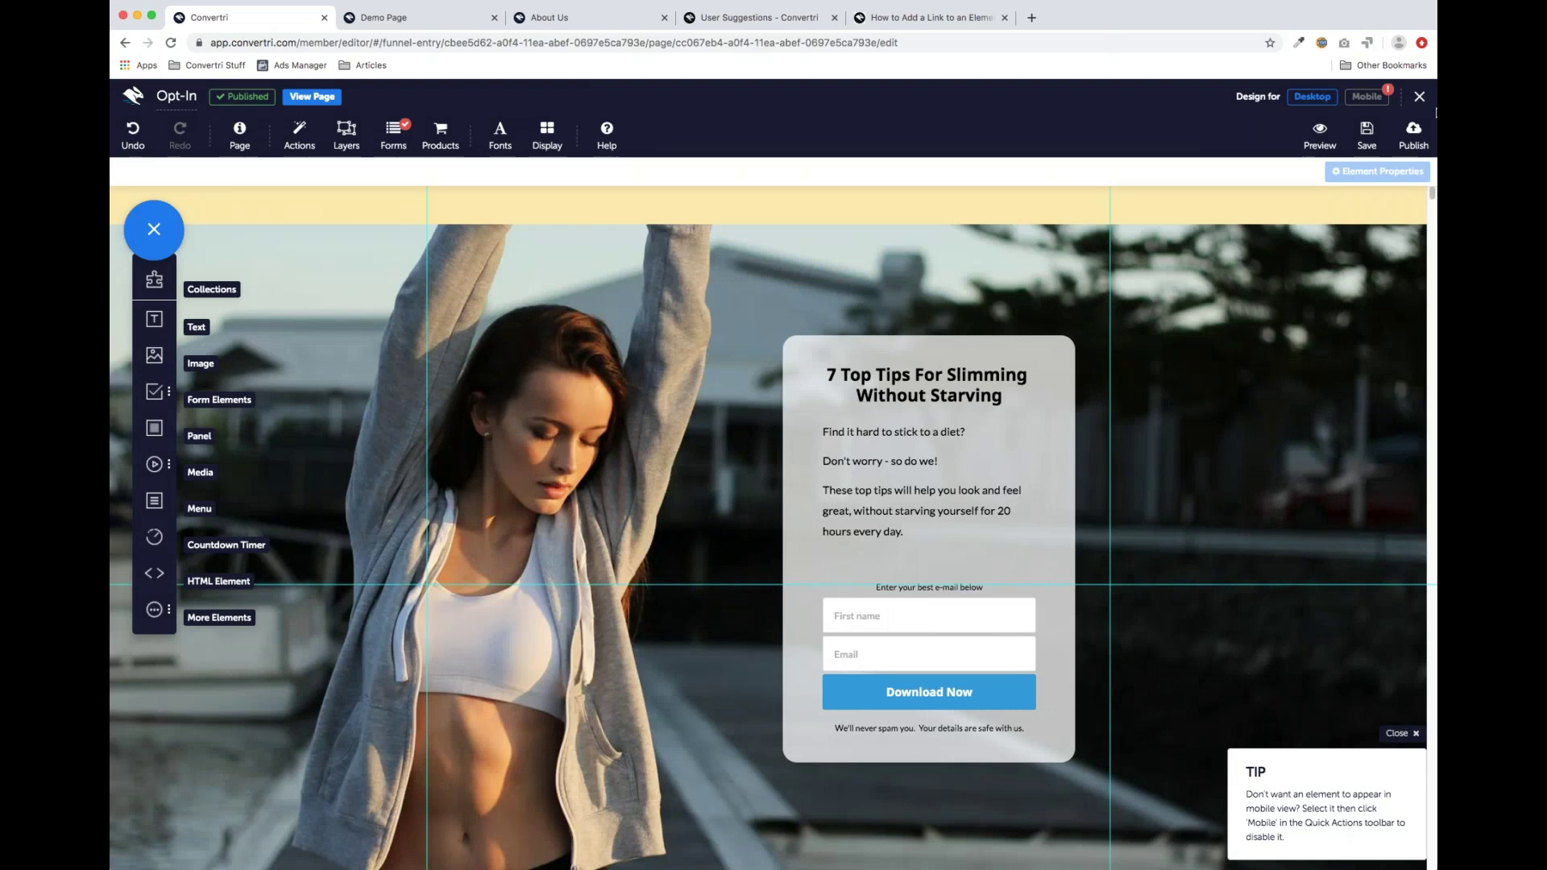
Leave the Opt-In page editor and look over the campaign's list of funnels
left_click(1420, 97)
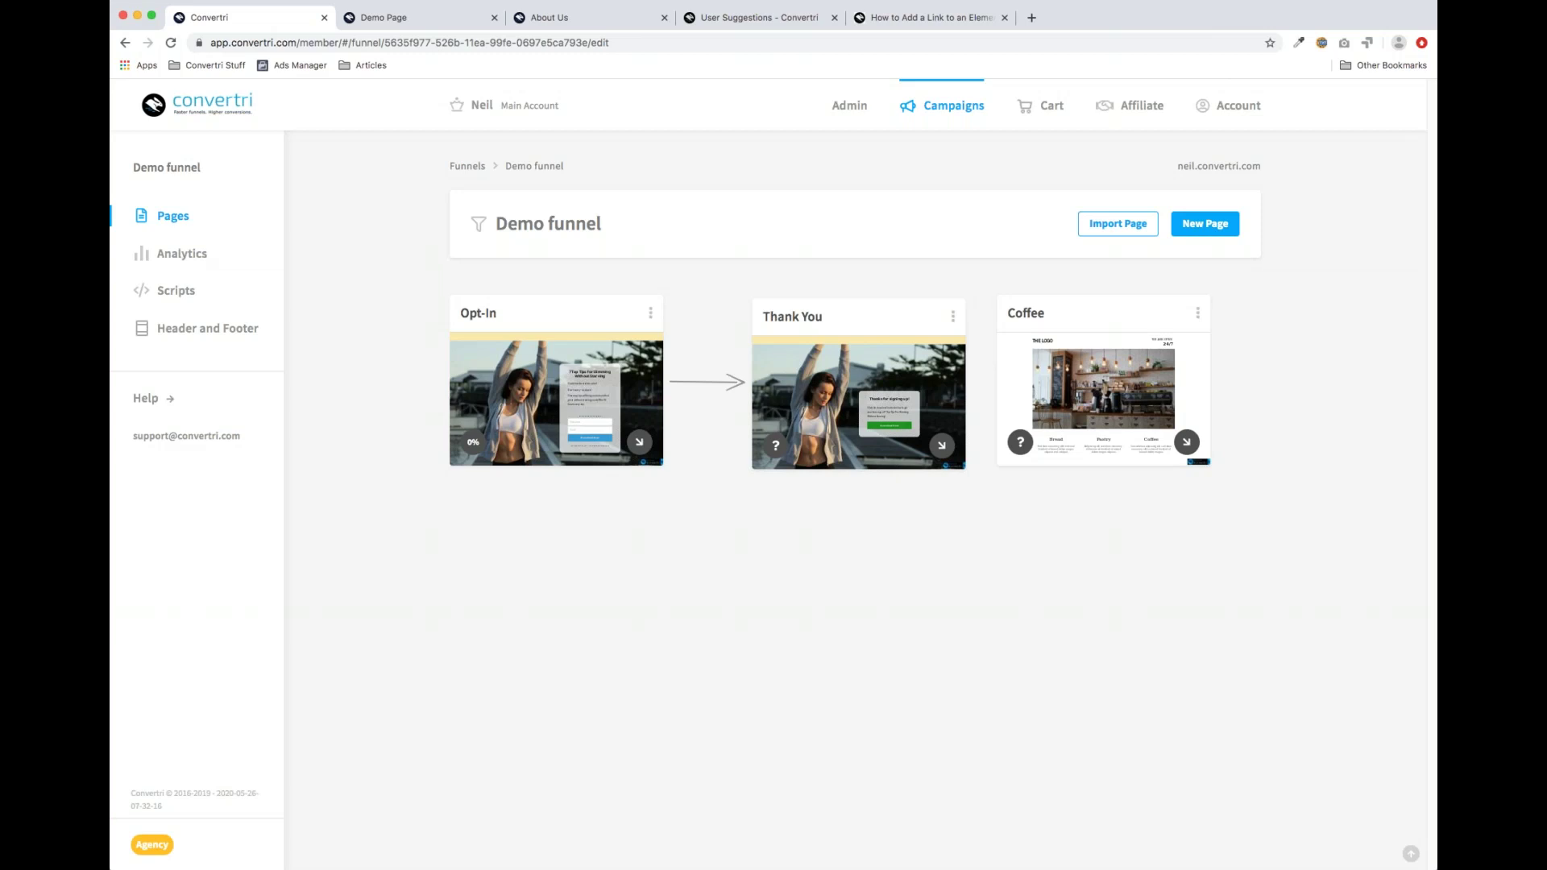
left_click(952, 105)
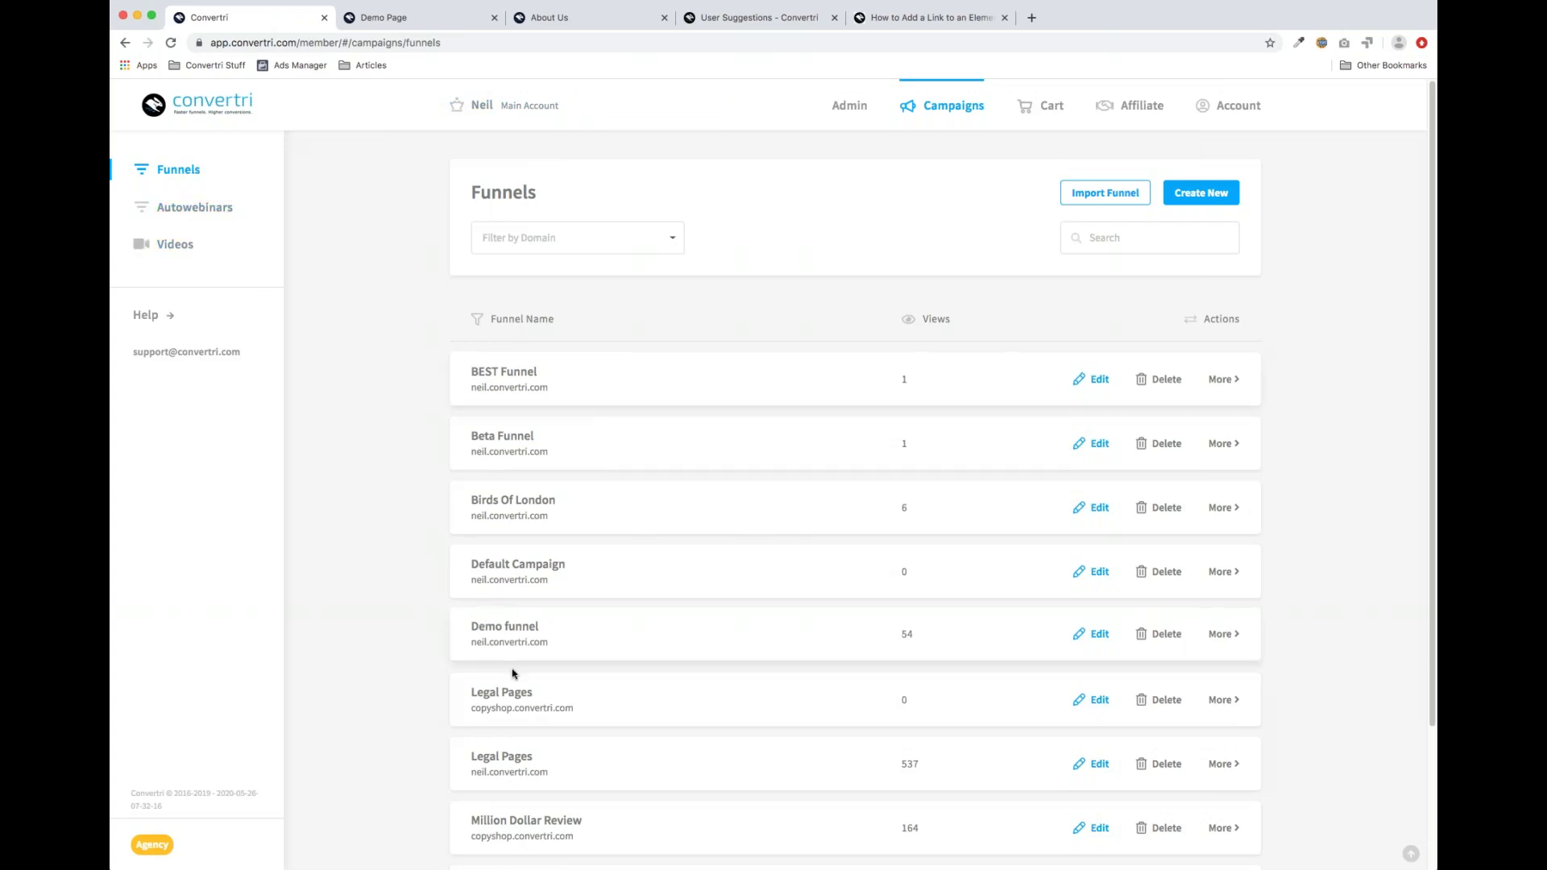
scroll(504, 681, "down", 2)
scroll(394, 413, "up", 2)
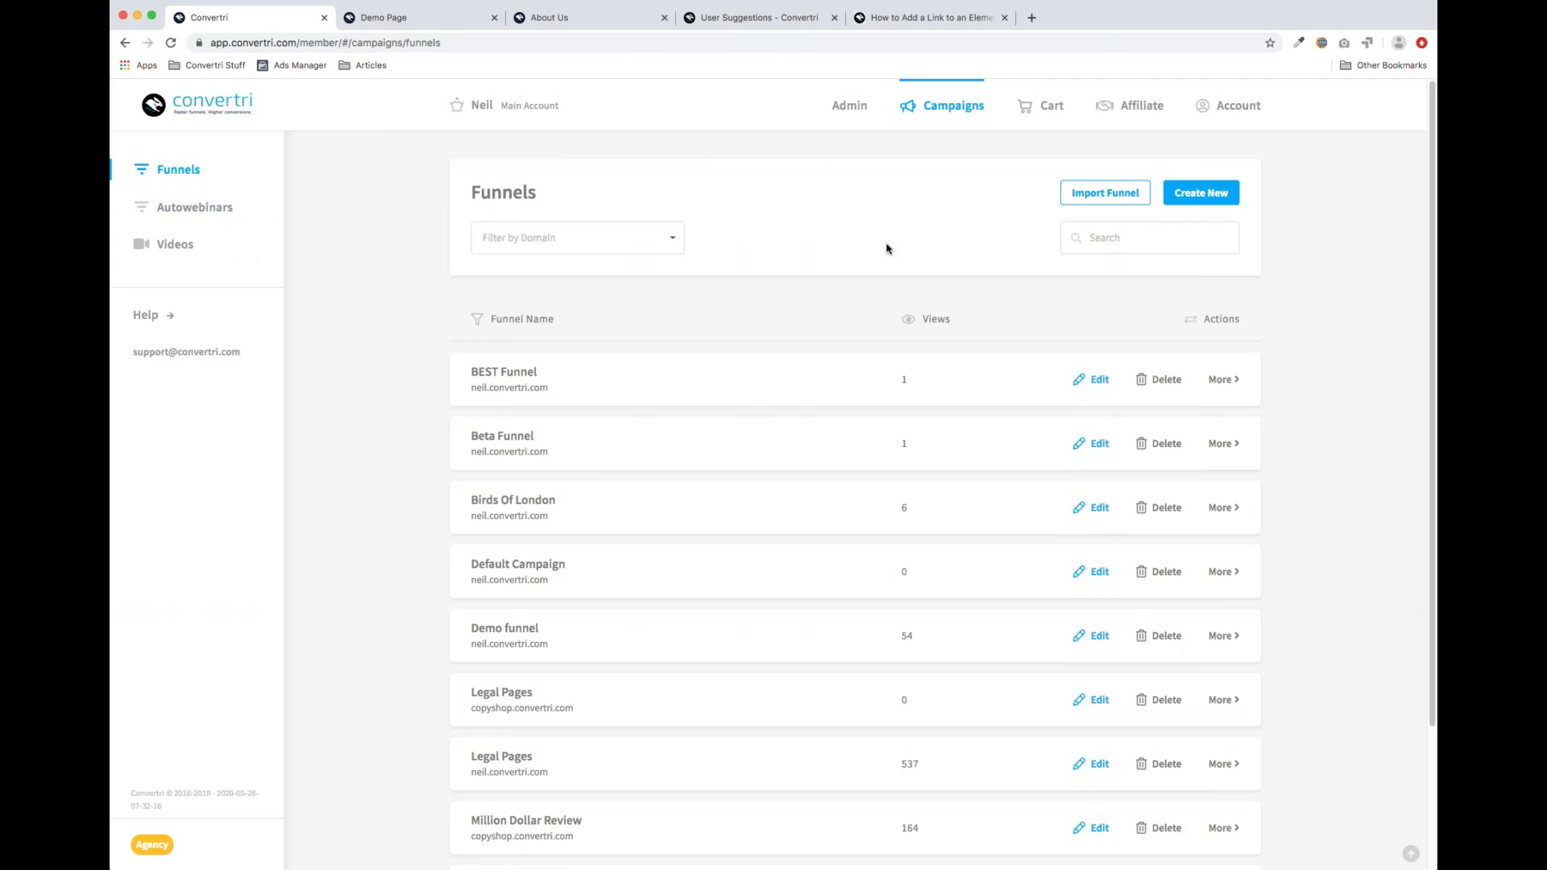
scroll(723, 307, "down", 1)
scroll(723, 307, "down", 3)
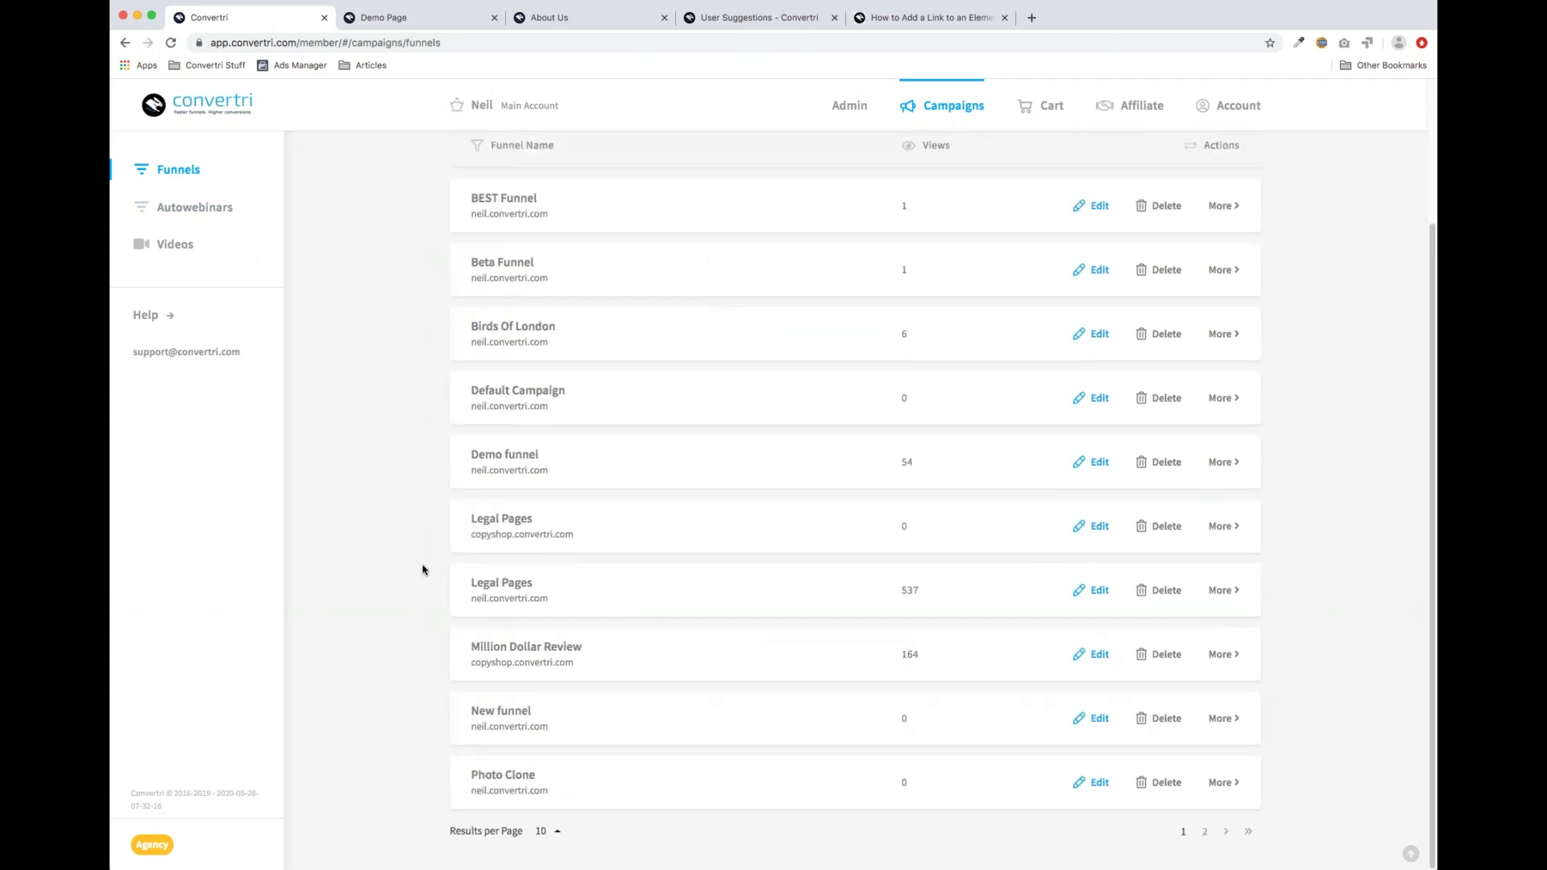
Open the Demo funnel, start creating a new page and look over the available page templates
left_click(674, 461)
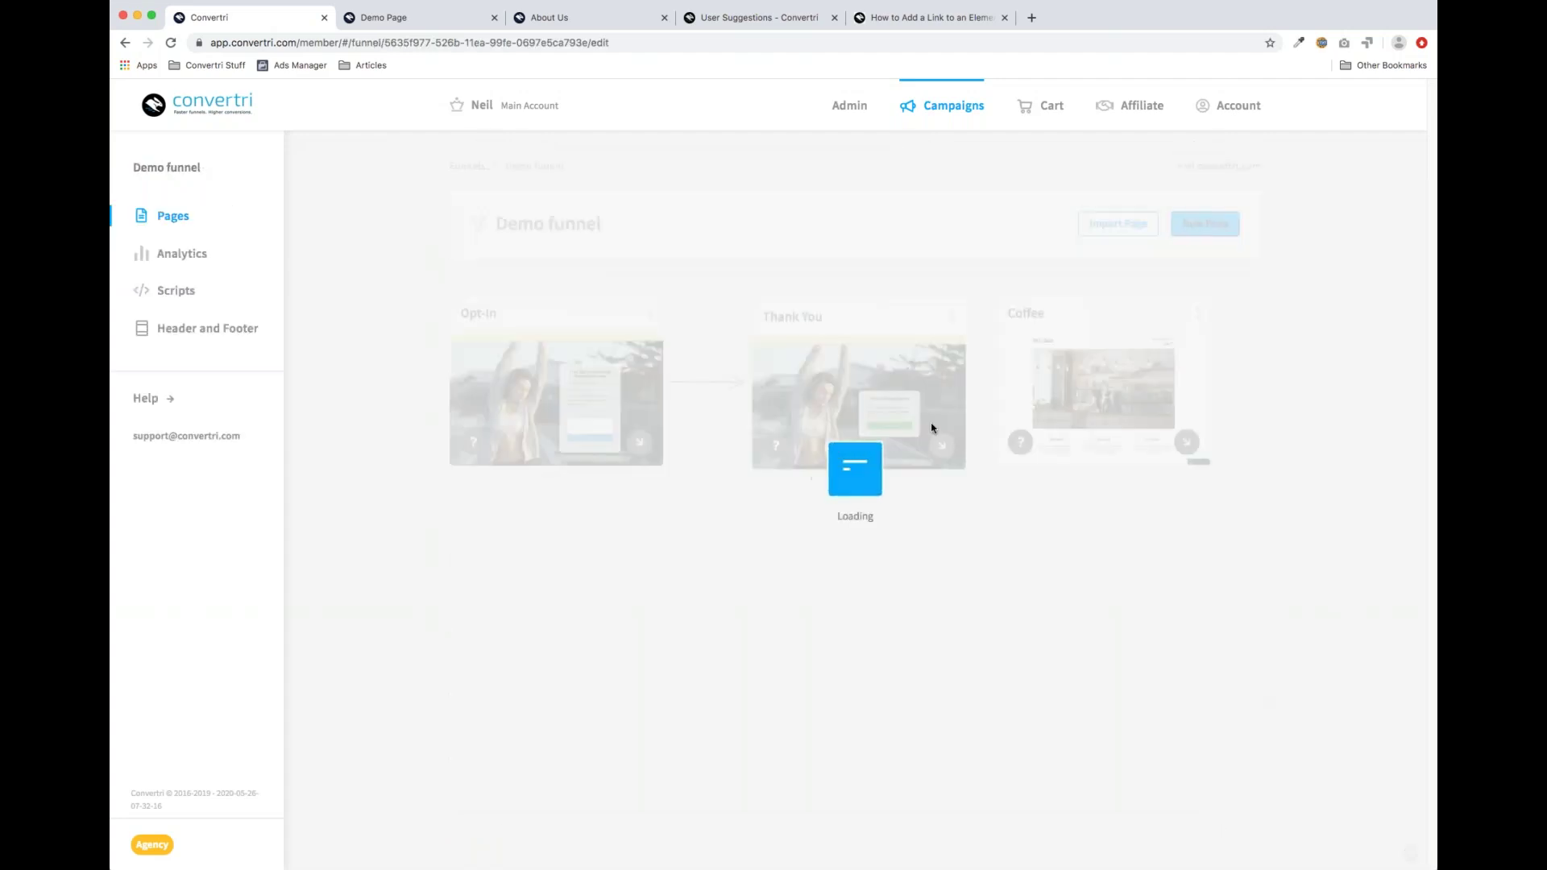
left_click(1206, 226)
left_click(855, 470)
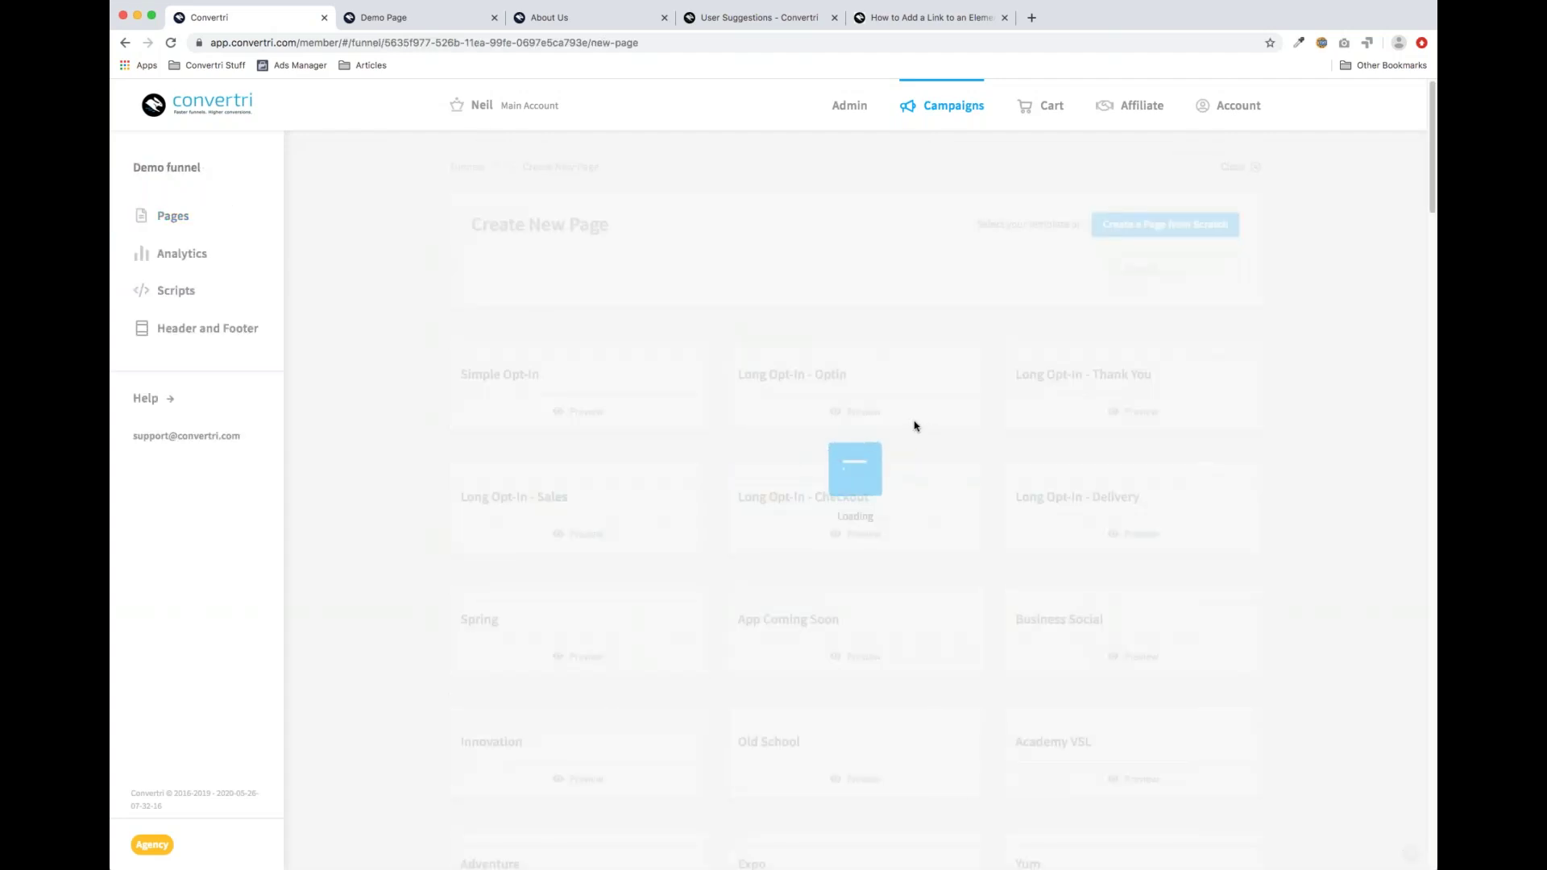
scroll(913, 425, "down", 5)
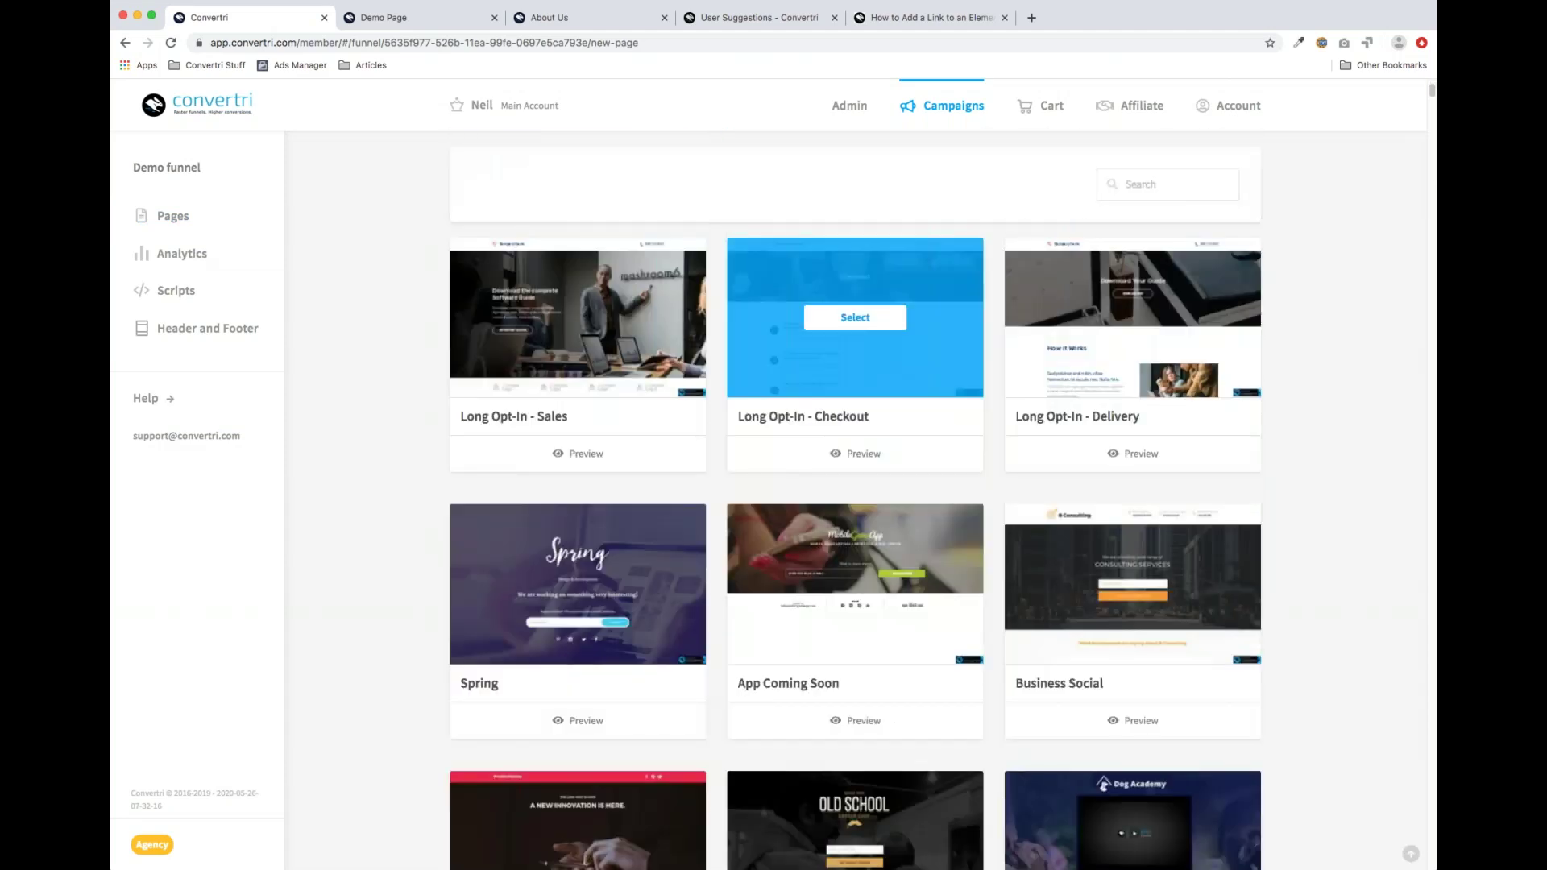
scroll(1096, 303, "up", 10)
Search the page templates for "launch" and look over the Product Launch templates
left_click(1159, 269)
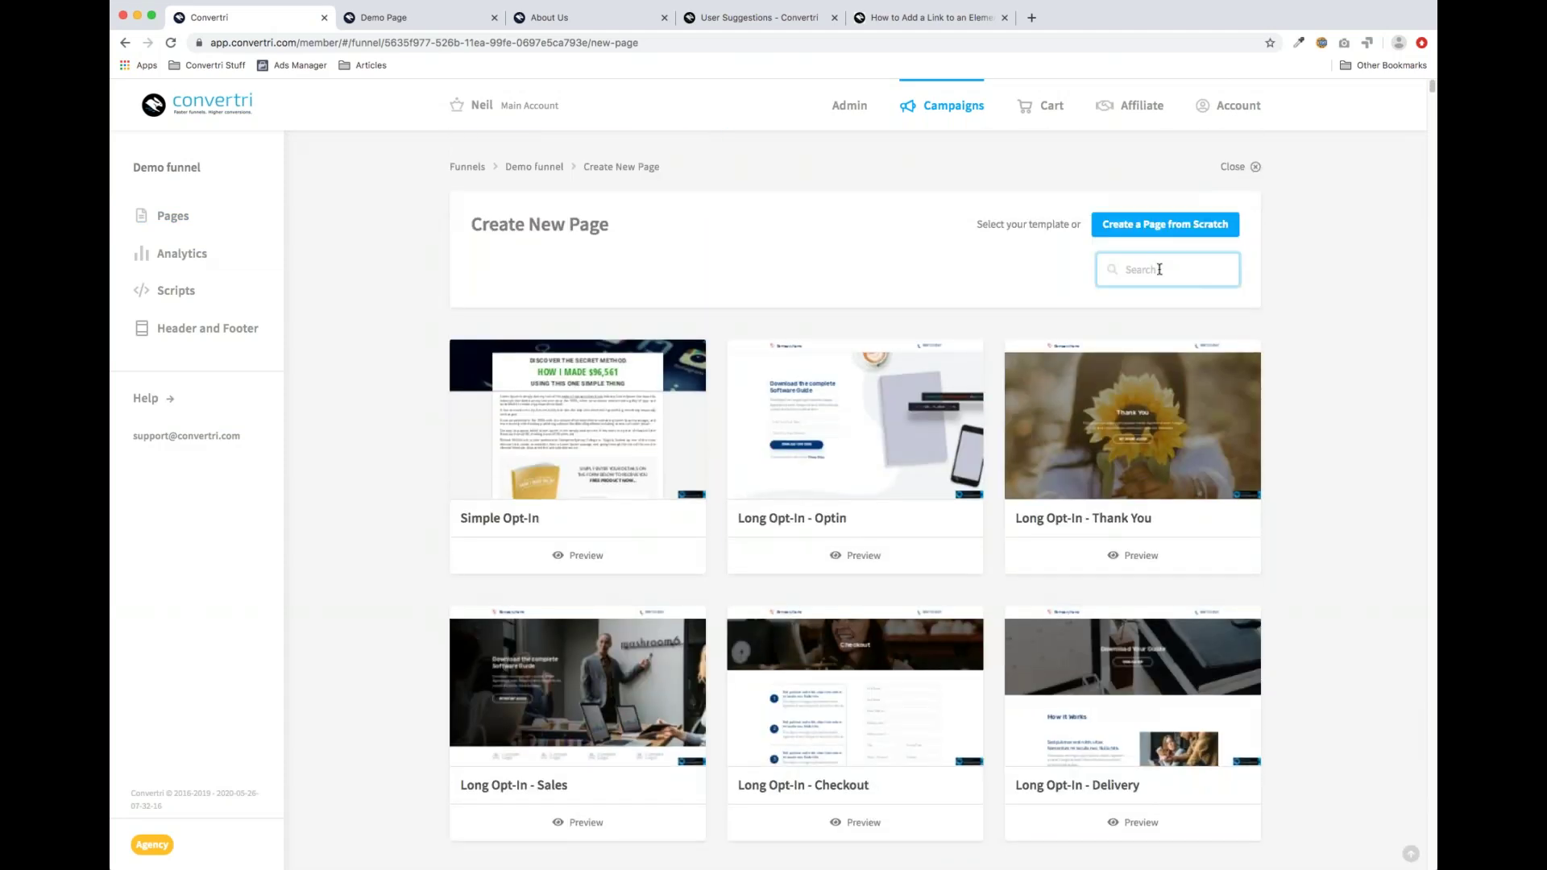
type("launch")
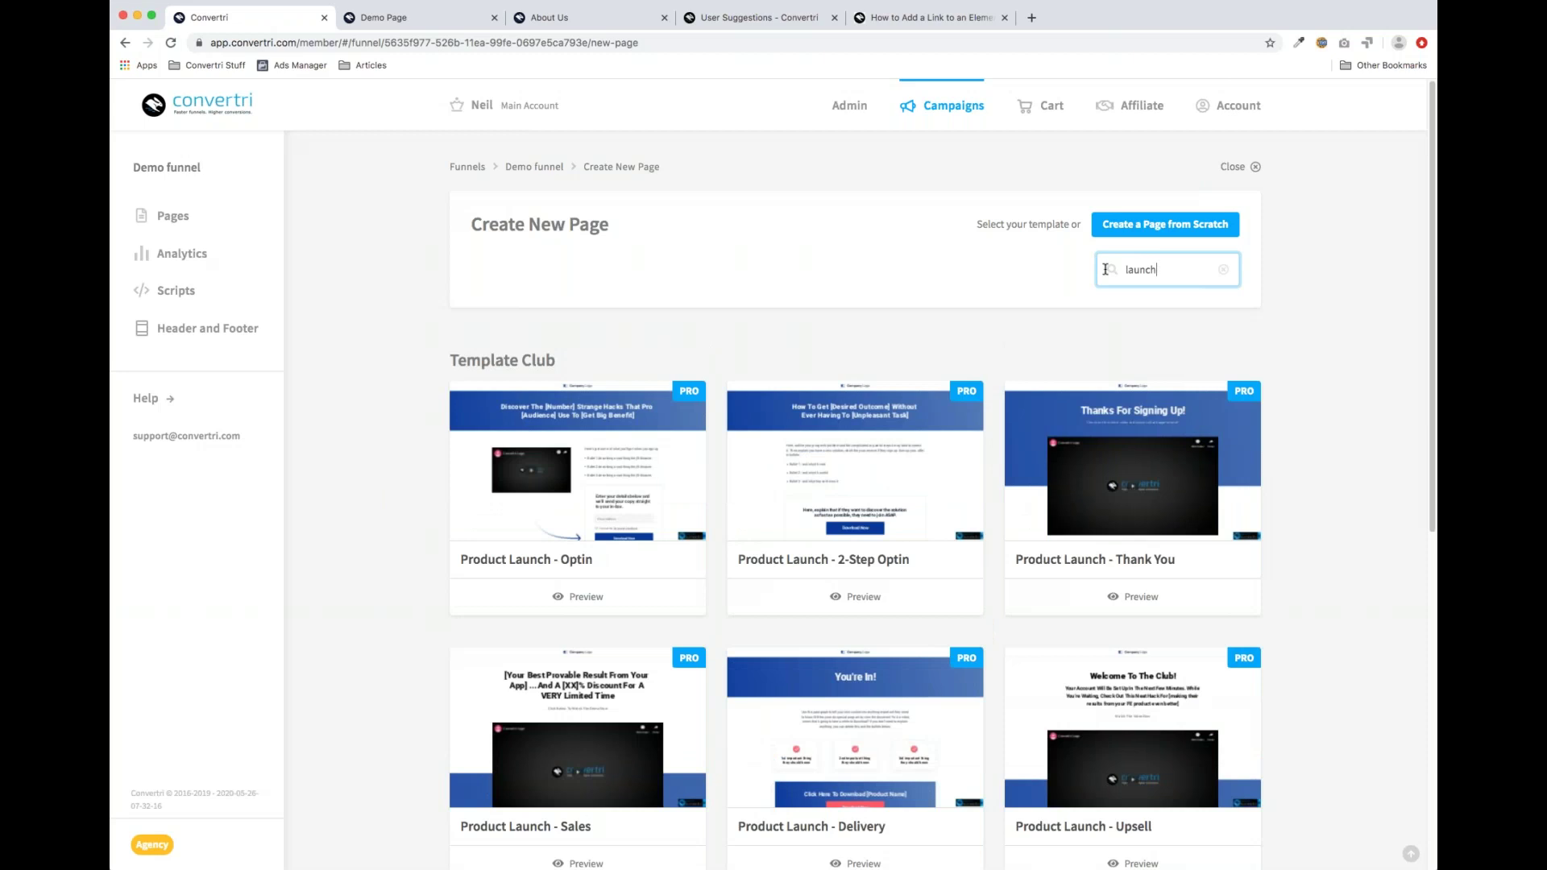
scroll(854, 403, "down", 3)
scroll(855, 403, "down", 5)
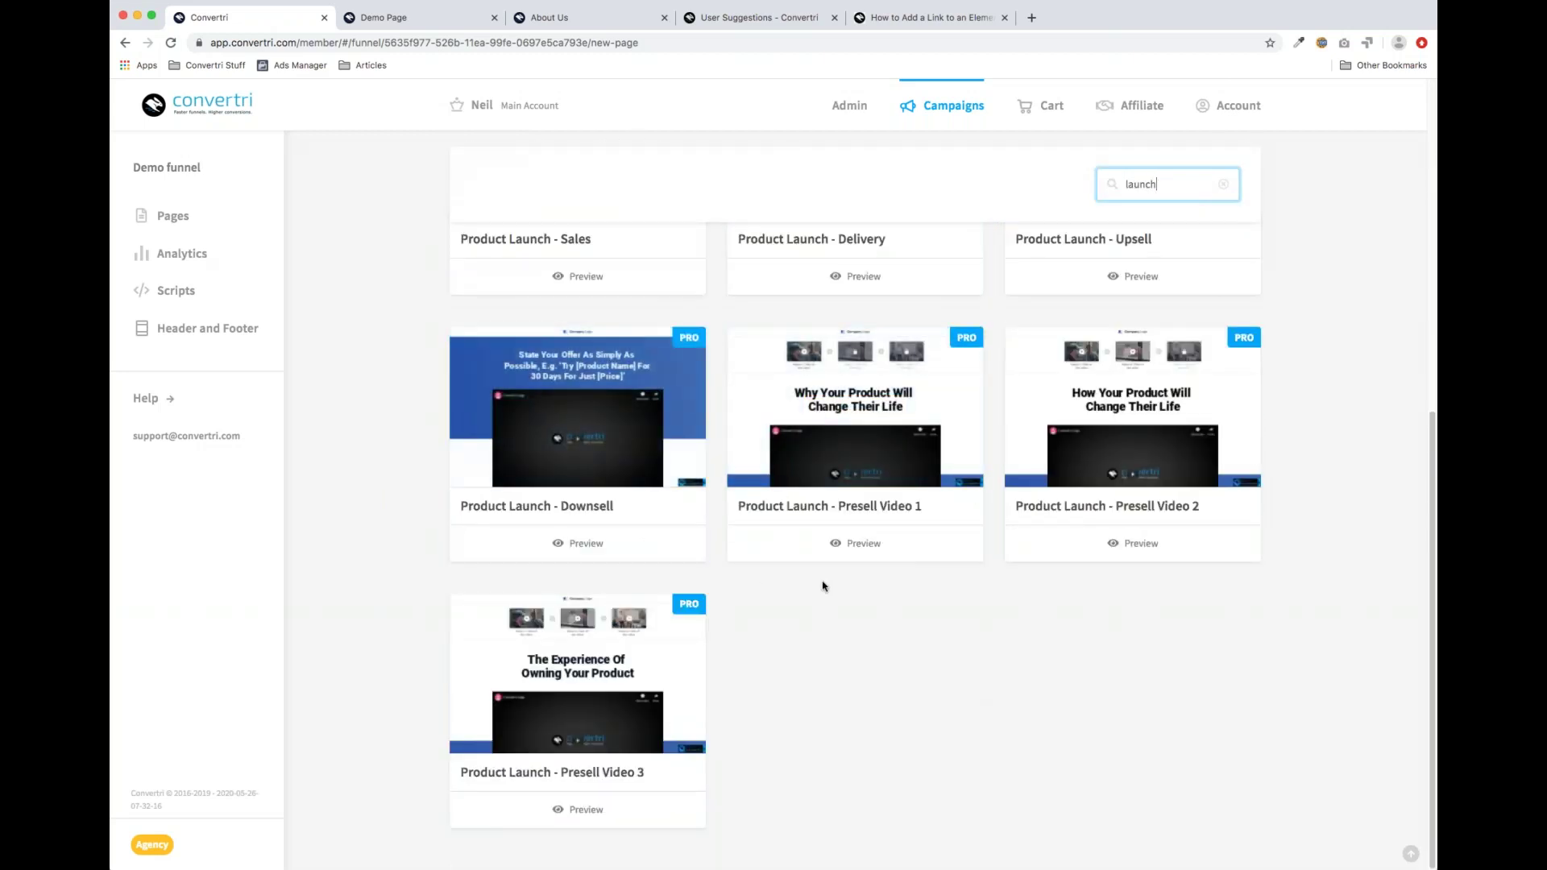
scroll(910, 616, "up", 1)
scroll(908, 615, "up", 8)
scroll(909, 614, "down", 1)
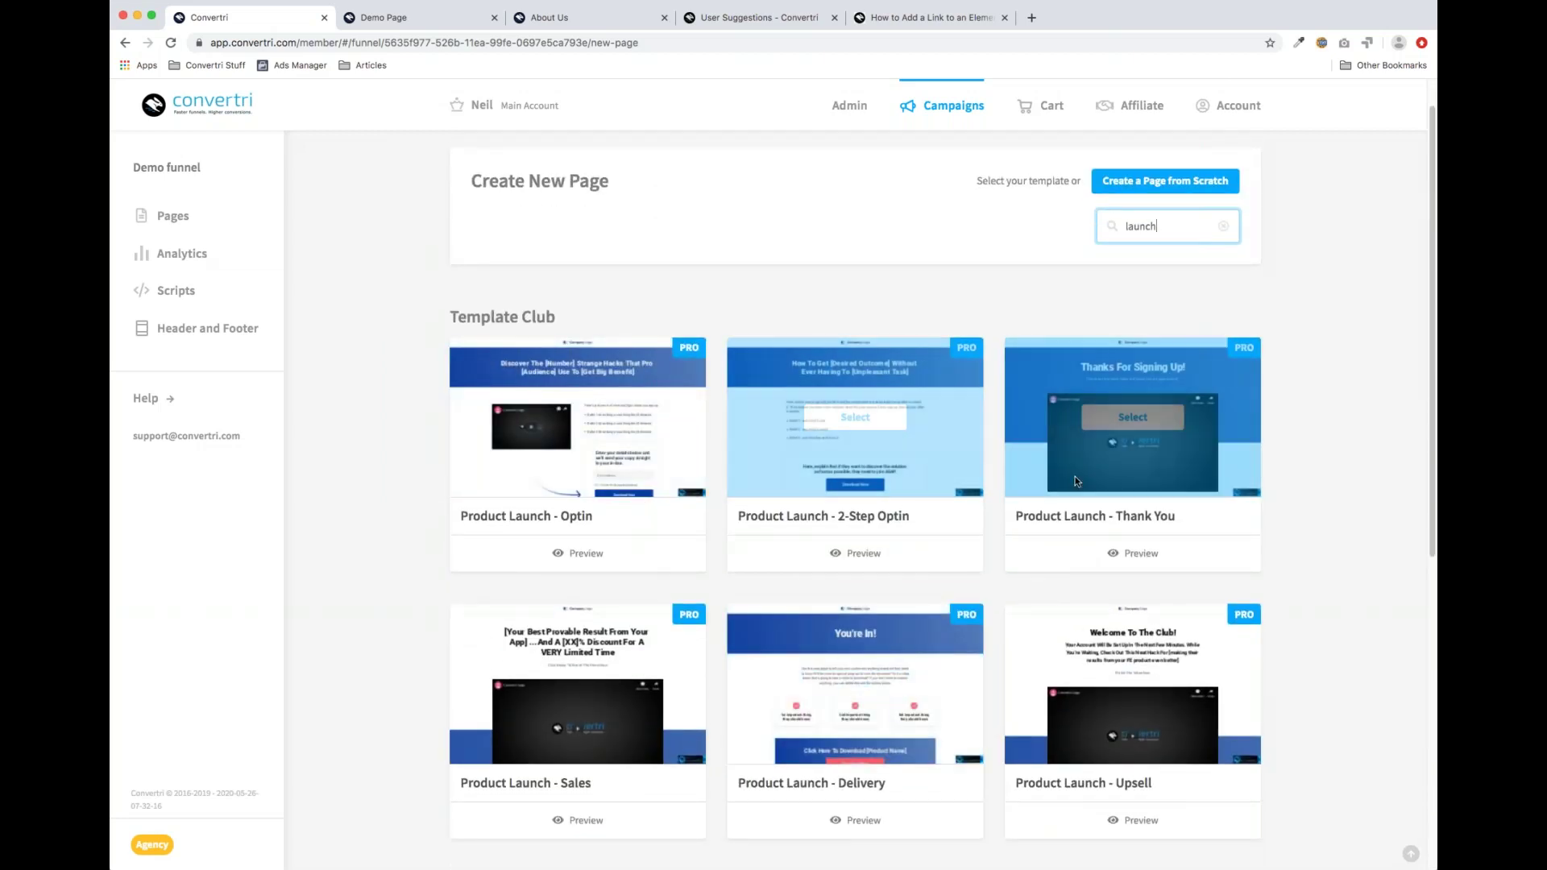
scroll(1360, 477, "down", 15)
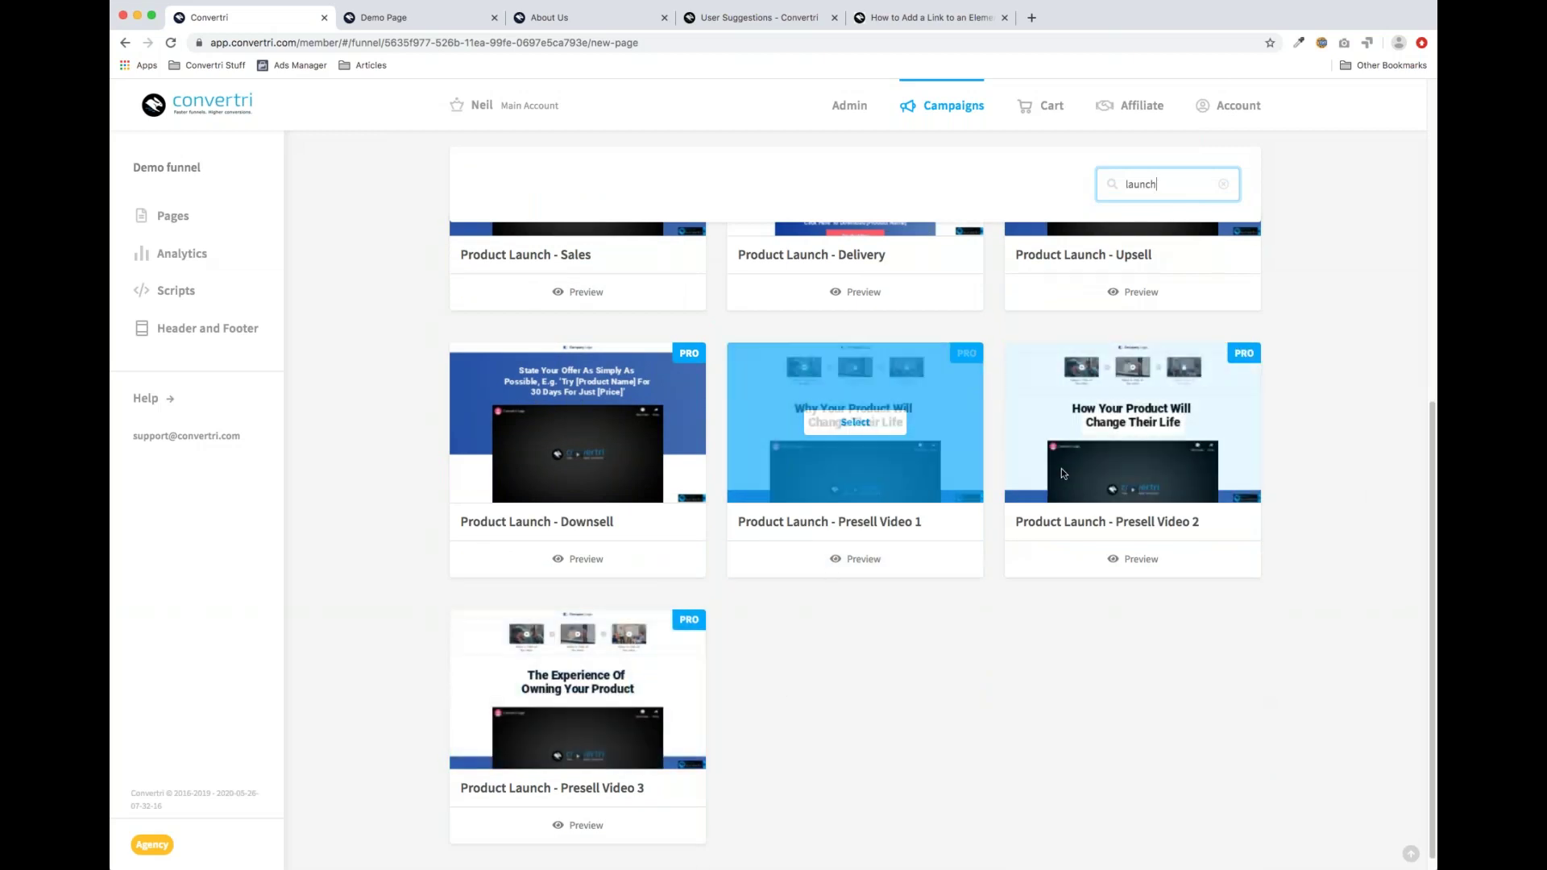
scroll(943, 714, "down", 1)
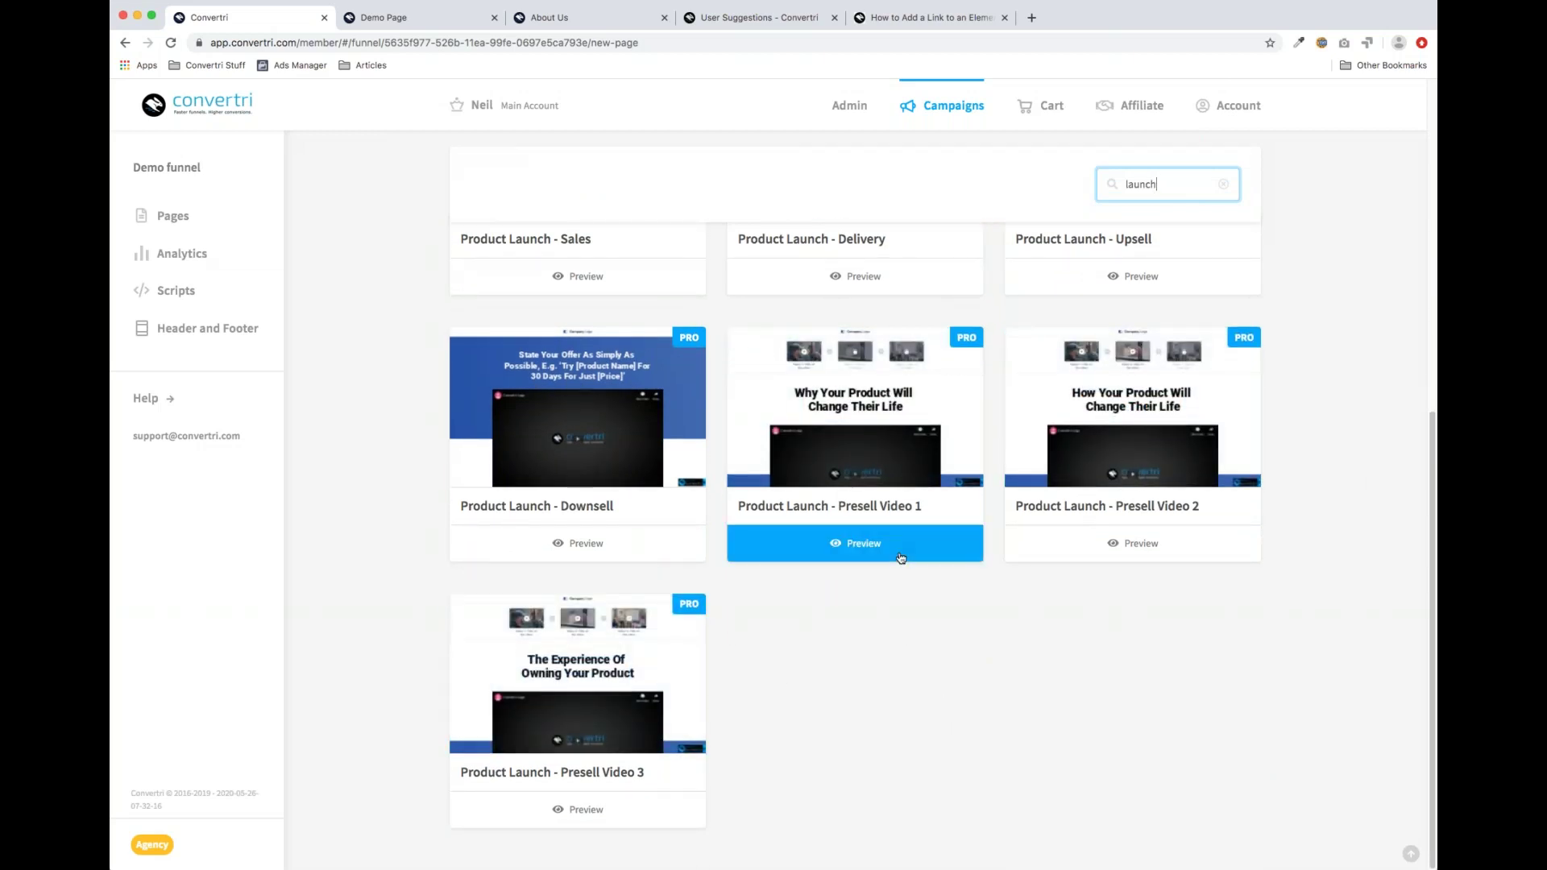
Preview the Product Launch - Presell Video 1 template, look through its page, and leave the new-page setup
left_click(904, 553)
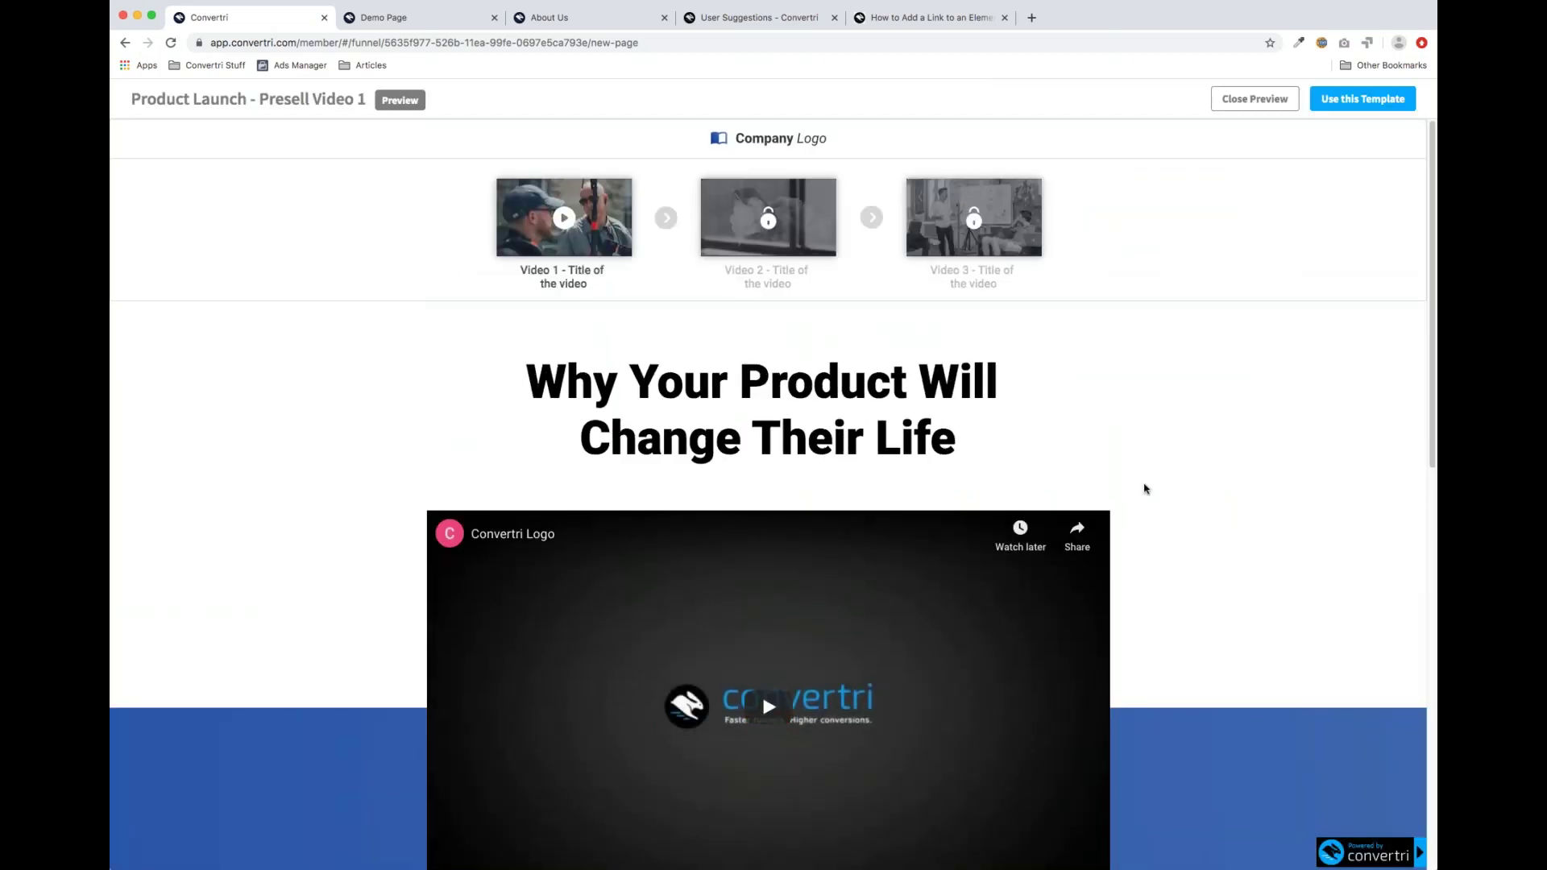
scroll(1144, 488, "down", 3)
scroll(1133, 524, "down", 10)
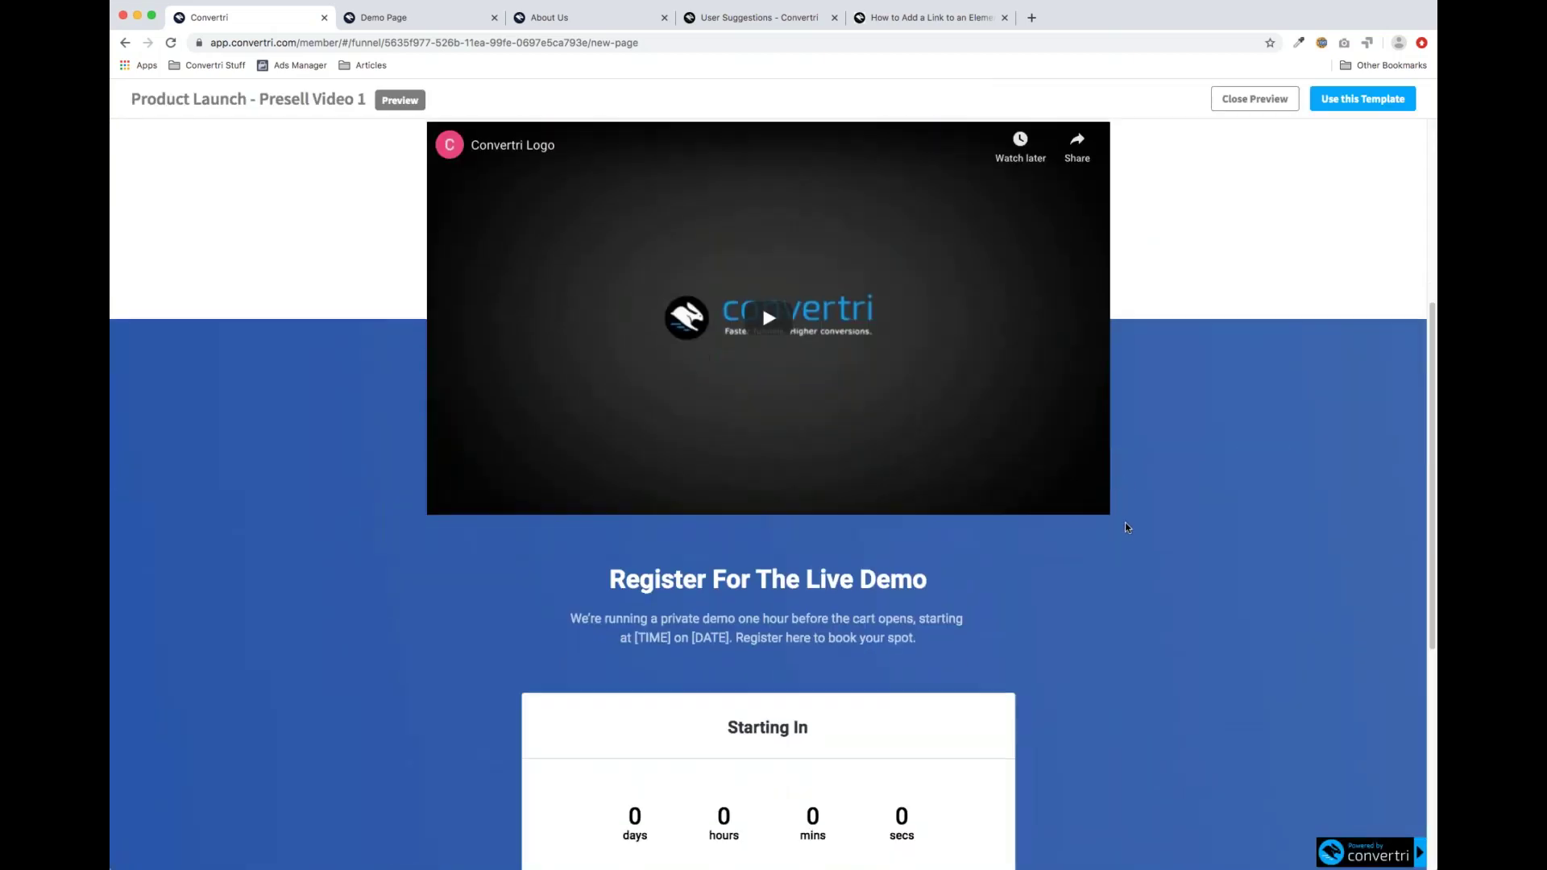
scroll(804, 305, "up", 10)
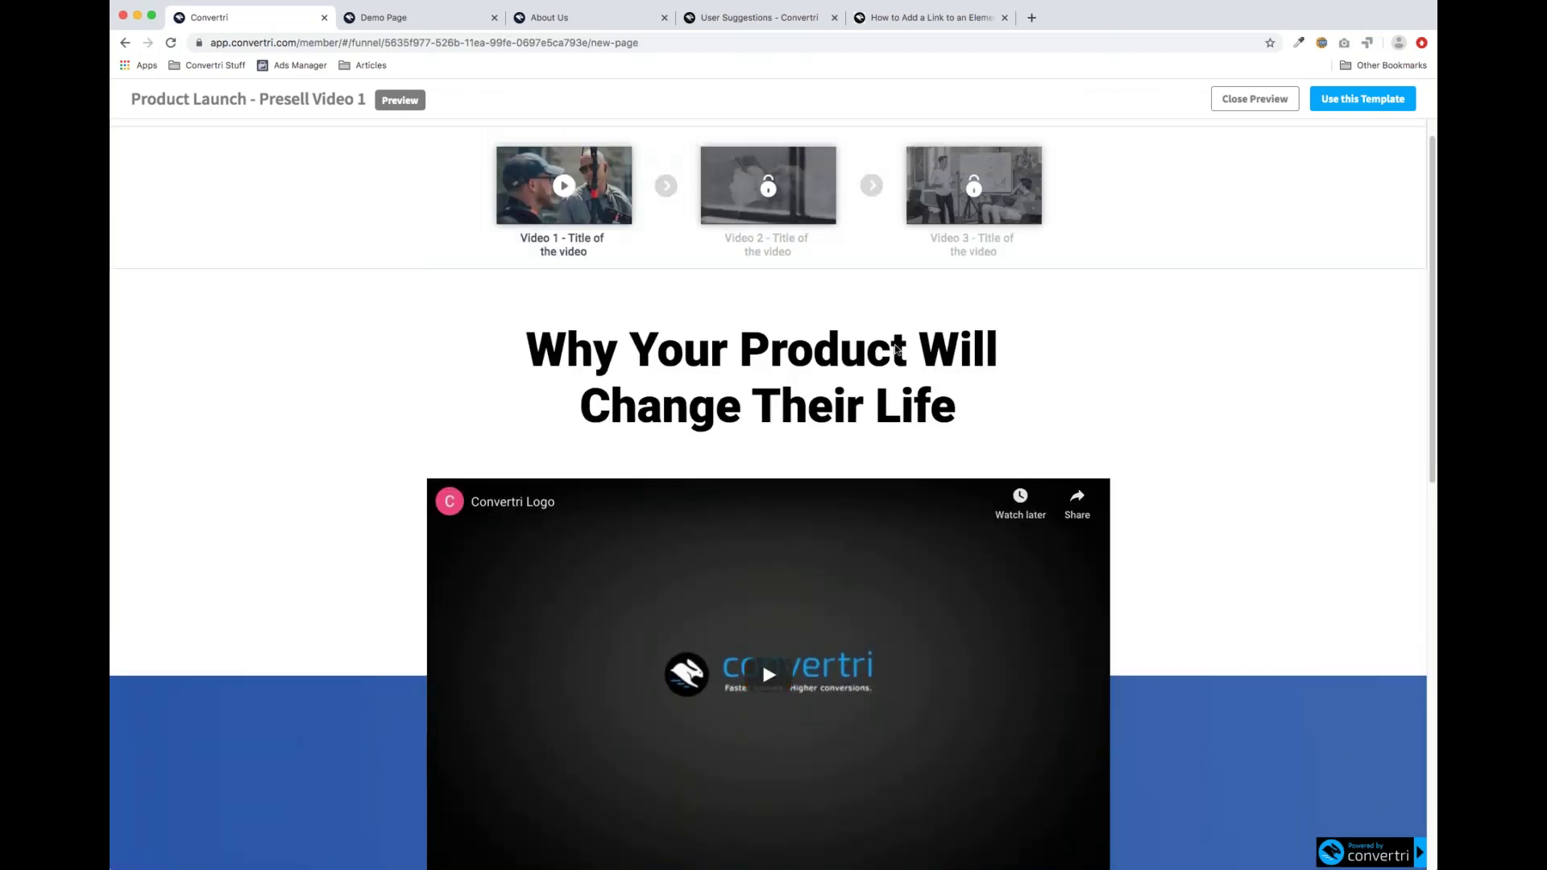
scroll(884, 343, "up", 1)
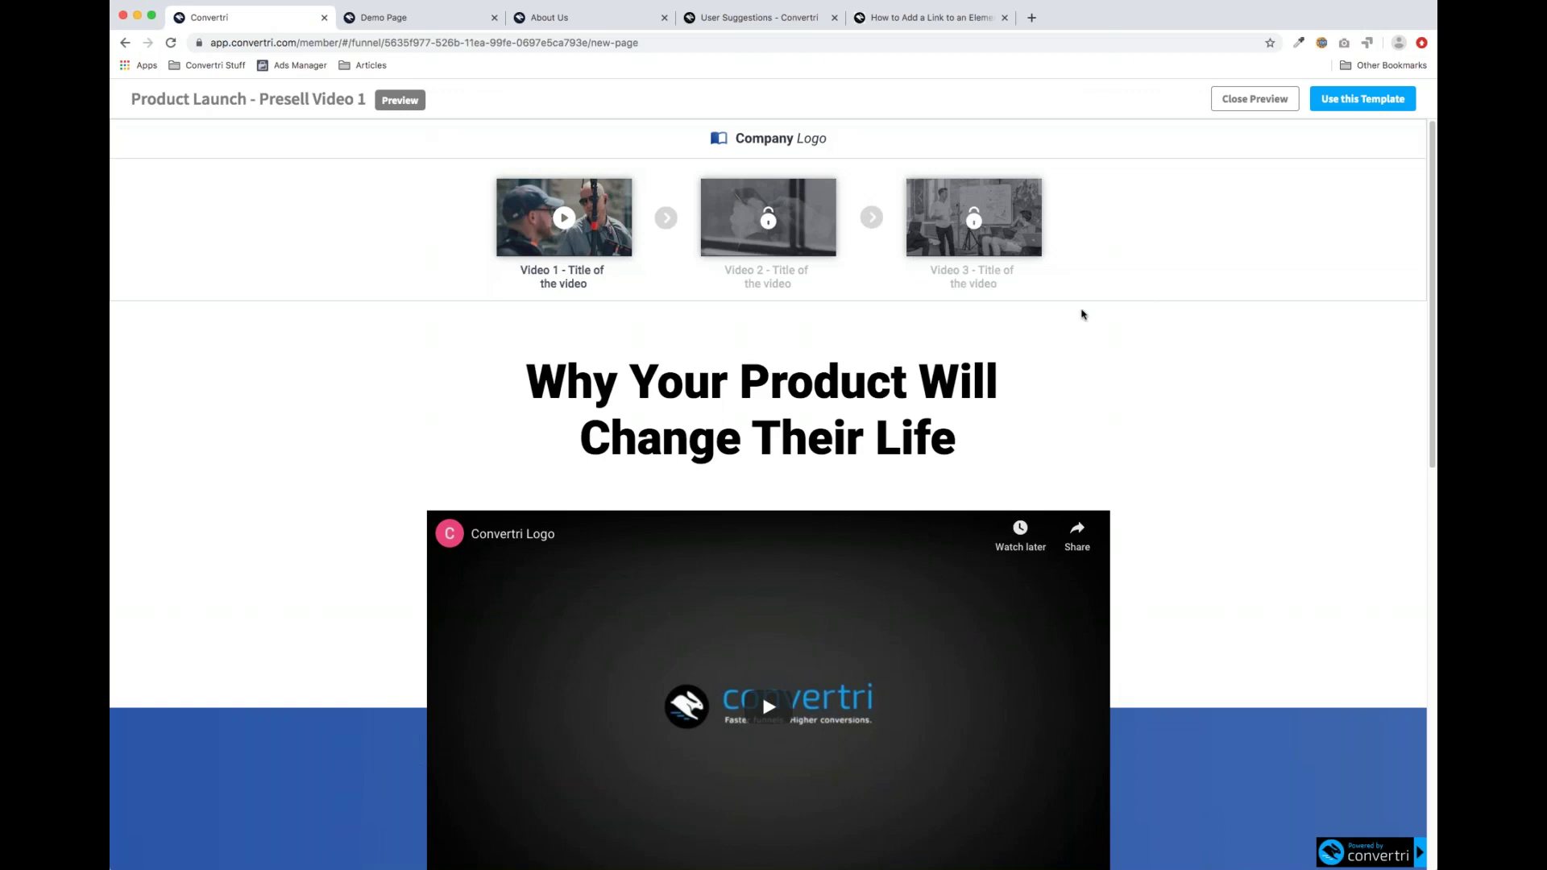
scroll(1066, 565, "down", 2)
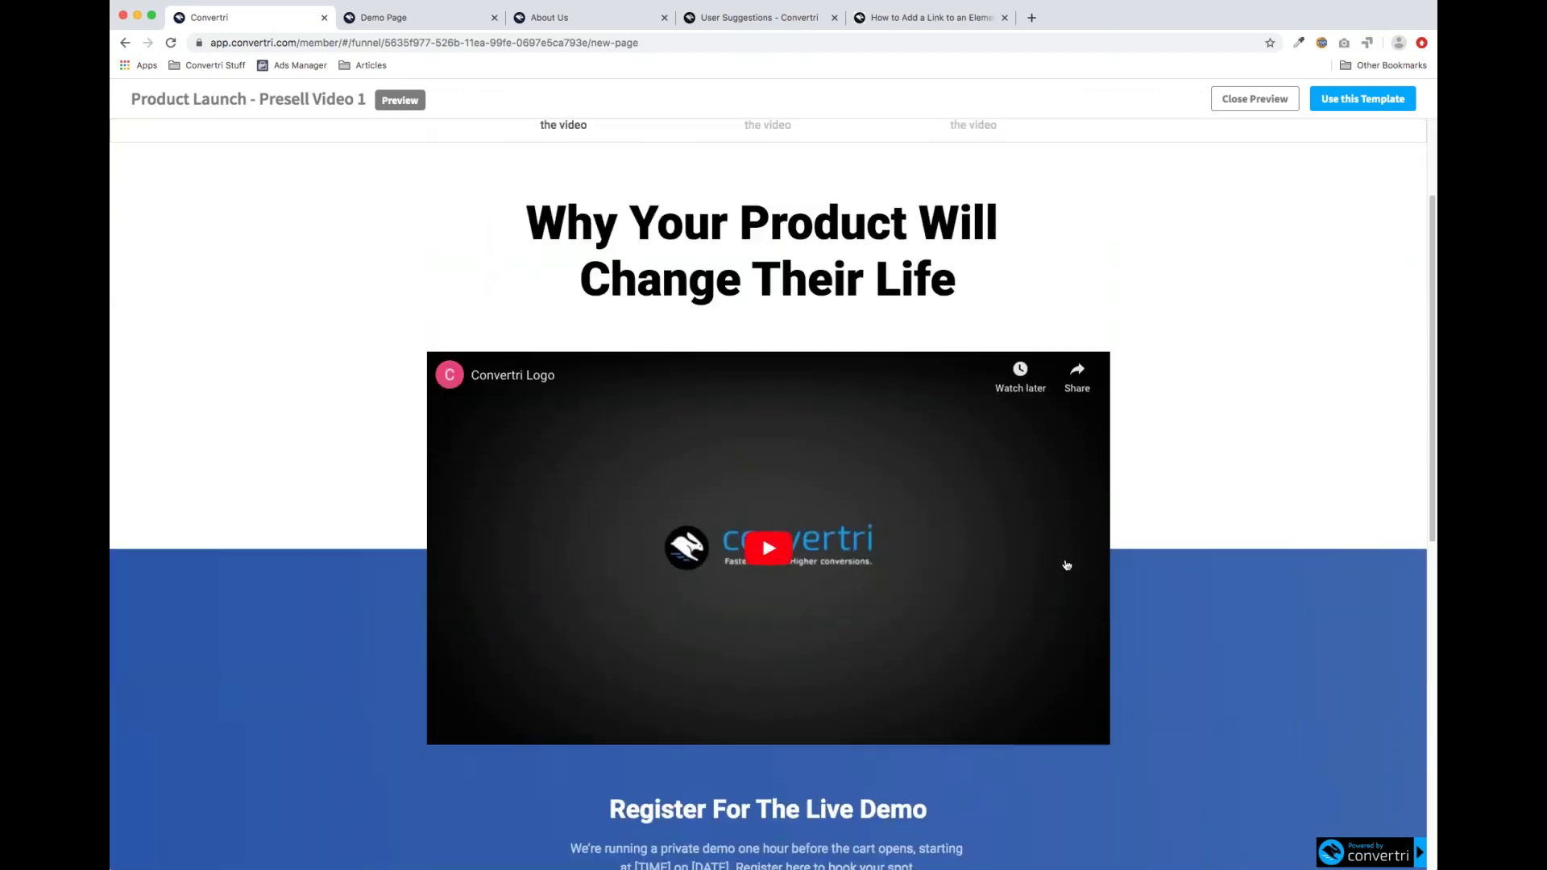
scroll(1066, 565, "down", 1)
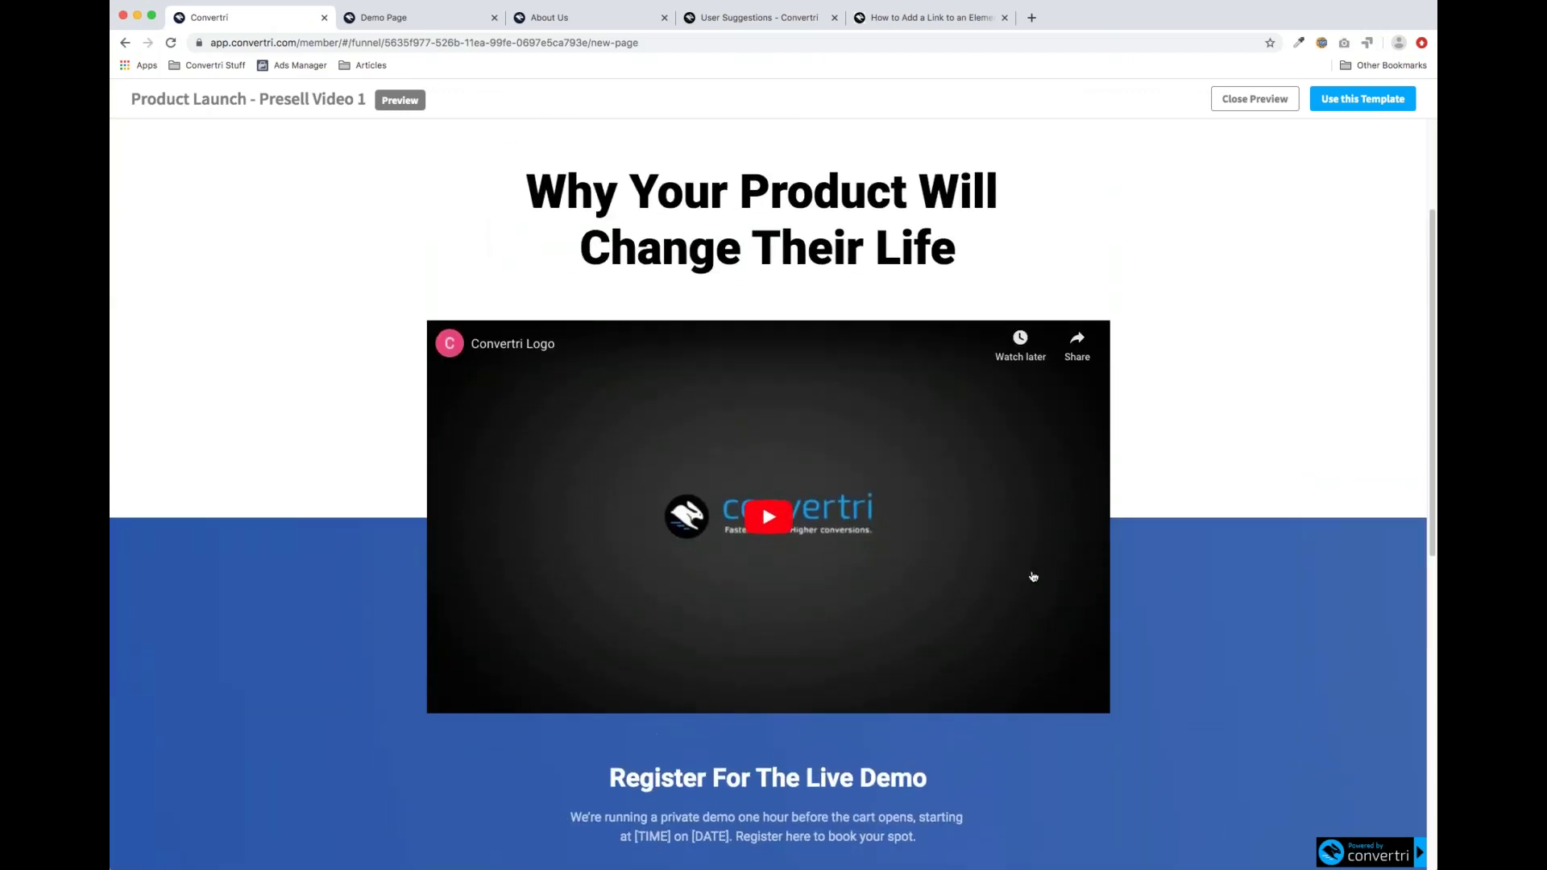
scroll(798, 412, "down", 5)
scroll(798, 412, "up", 10)
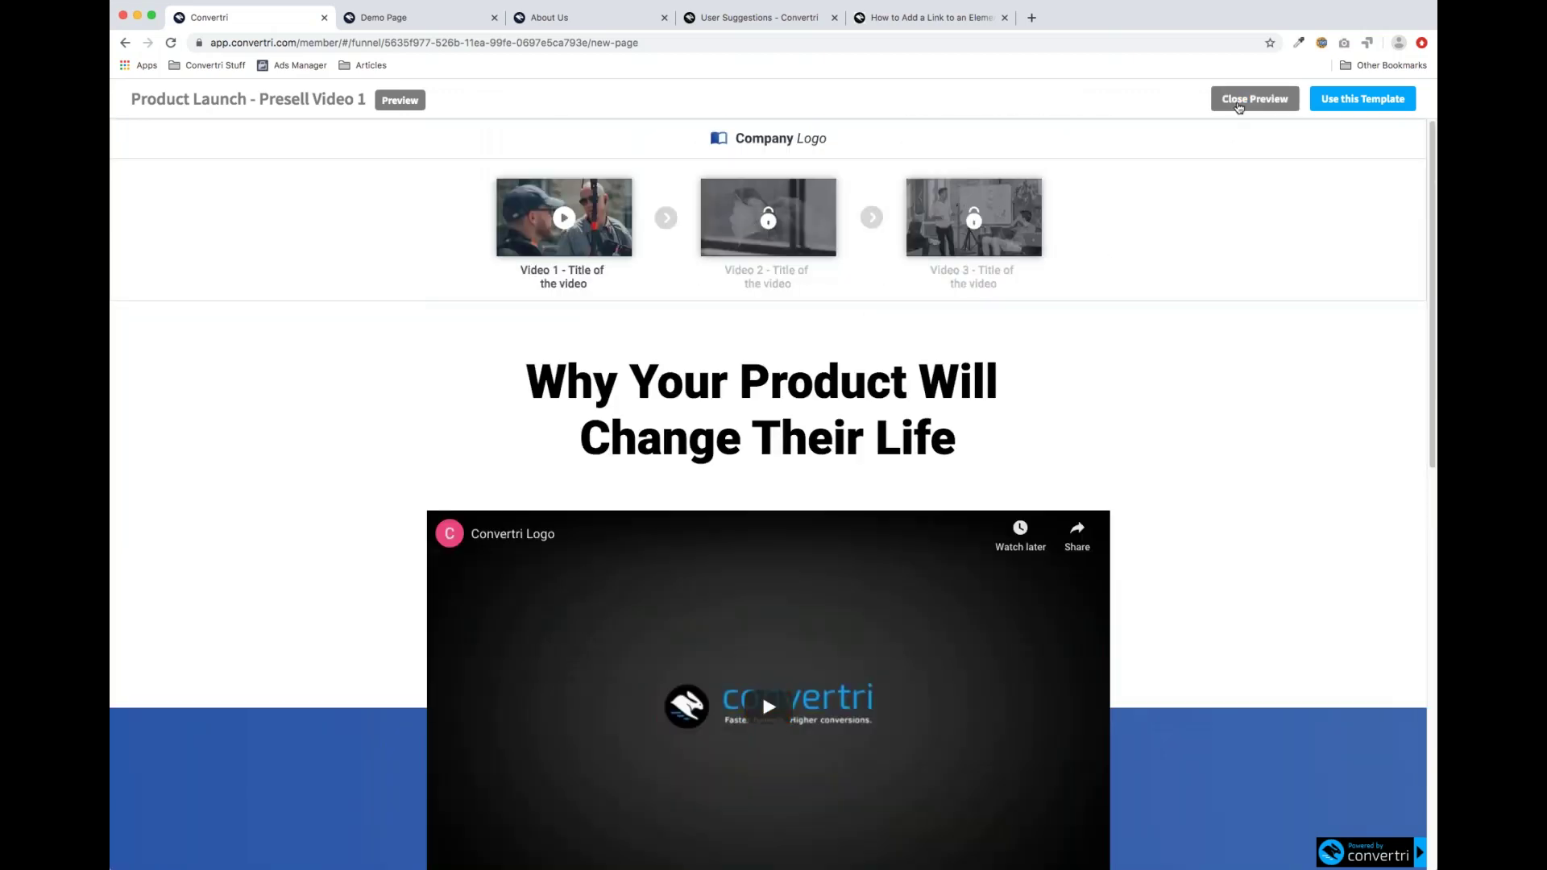
left_click(1239, 107)
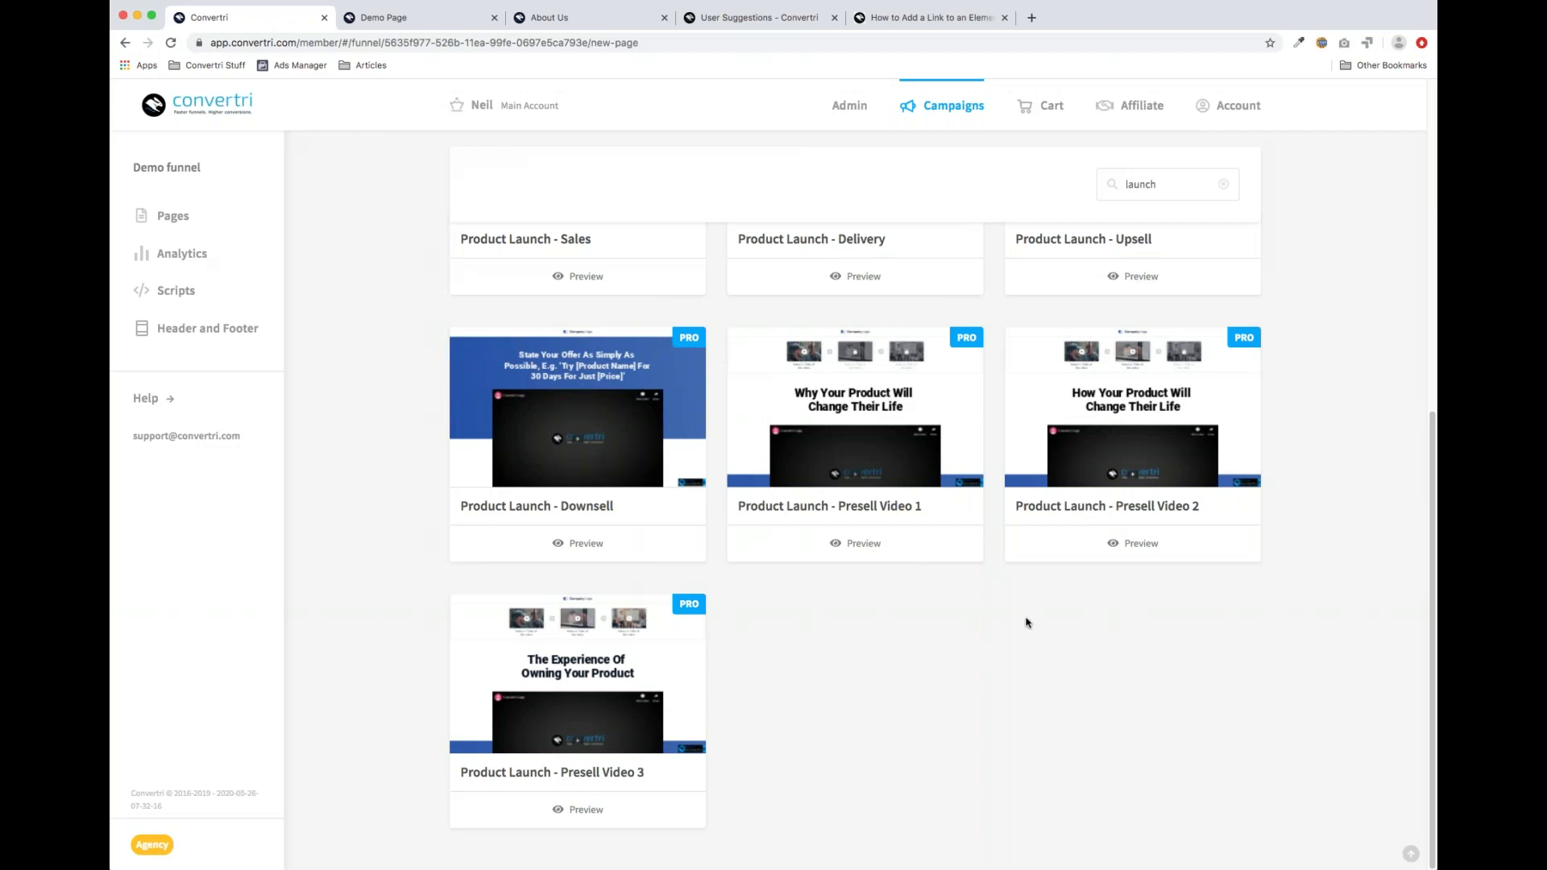
scroll(1026, 621, "up", 7)
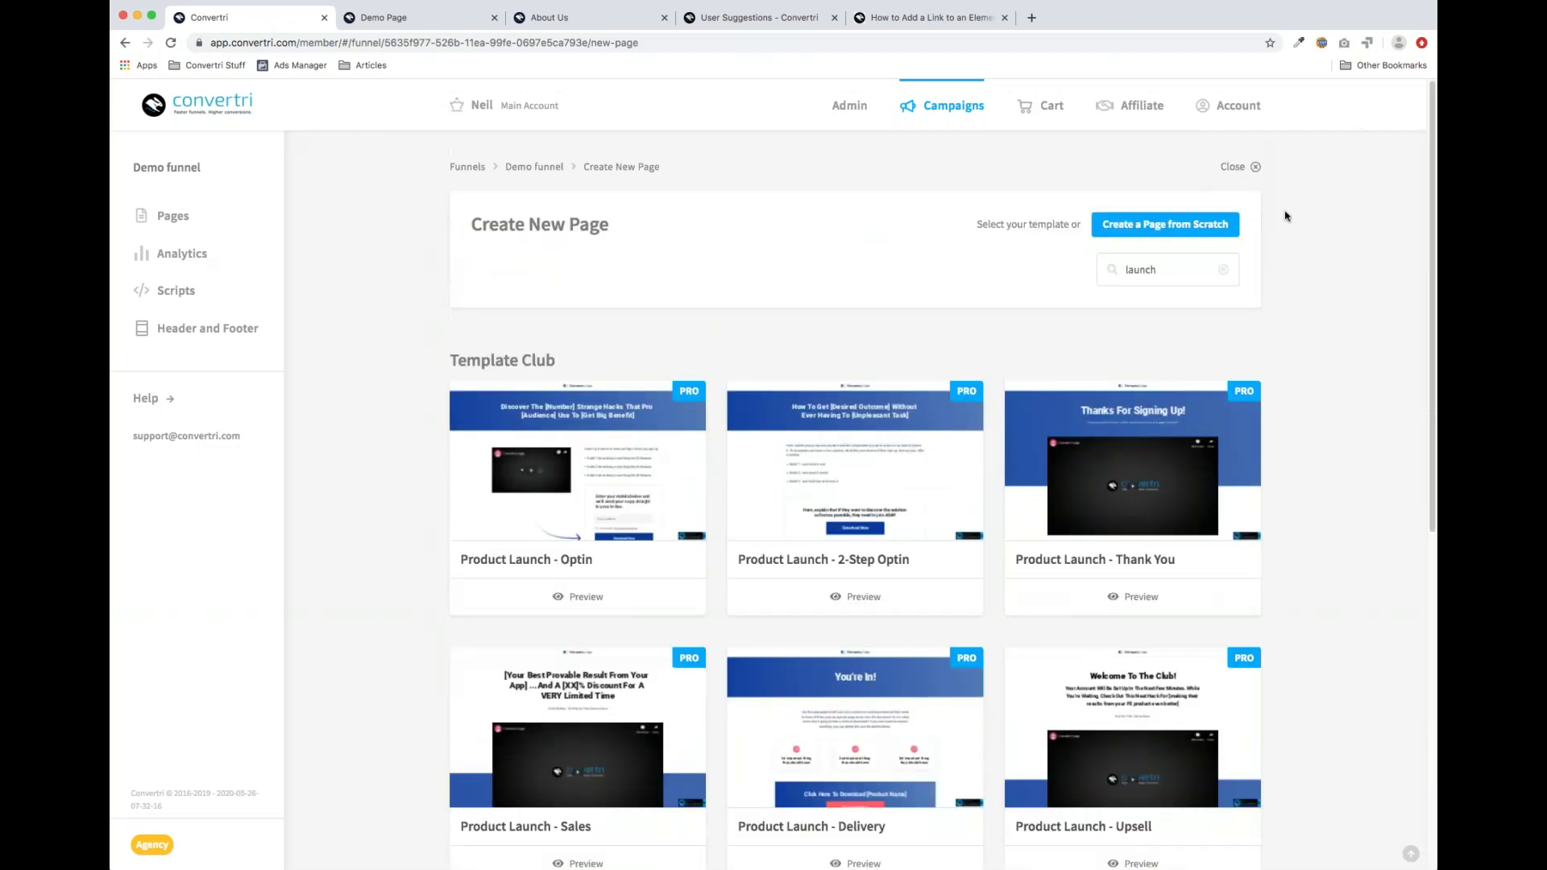
left_click(1235, 167)
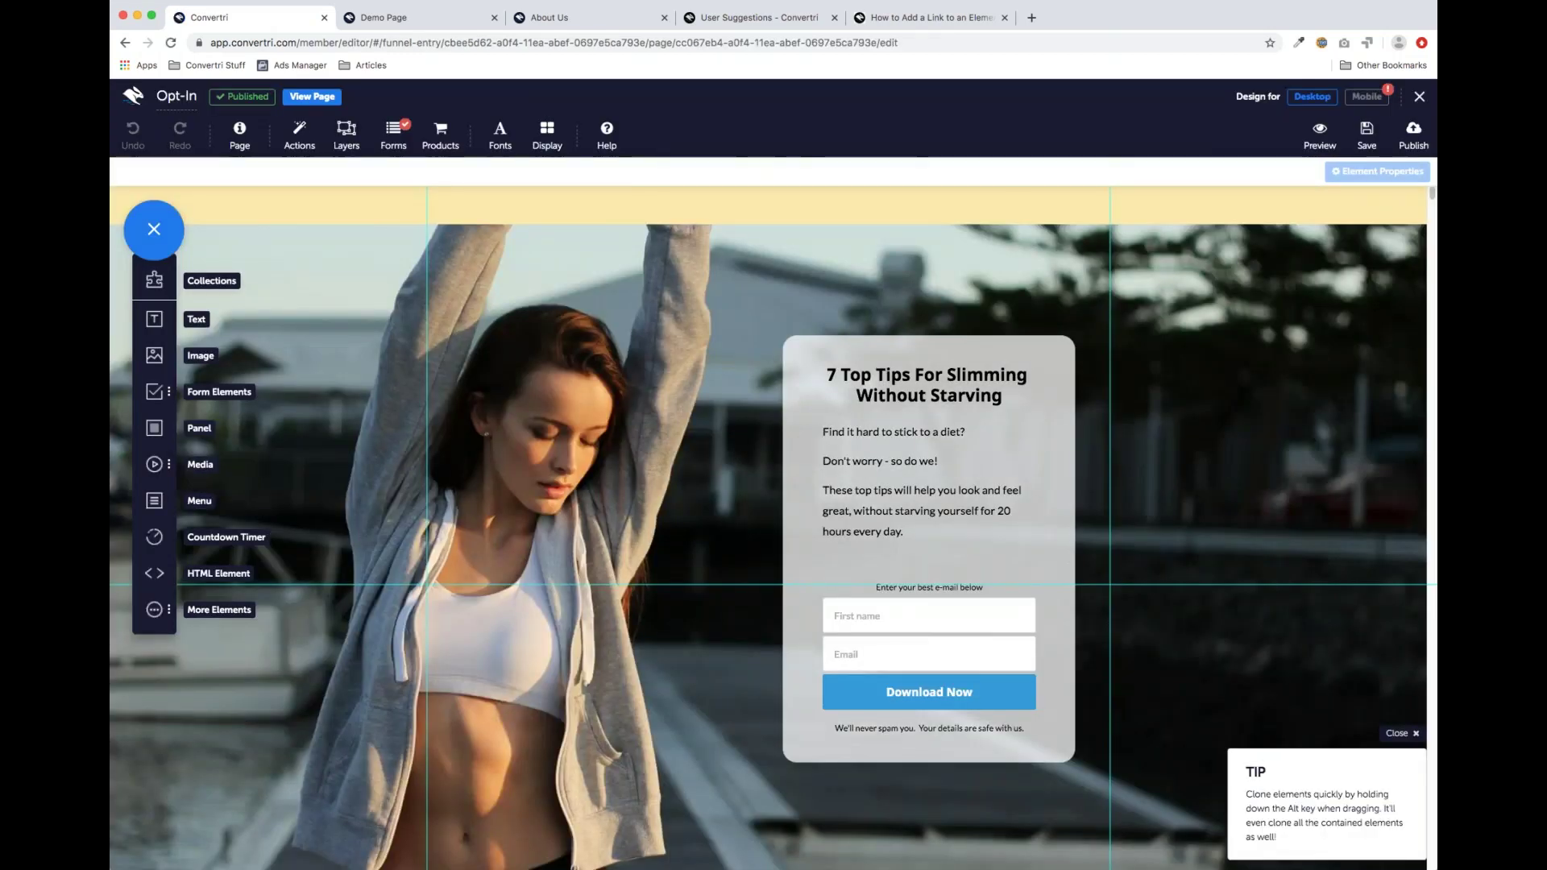
Add a Video media element beside the opt-in form and look at its video source options without choosing a video
left_click(162, 471)
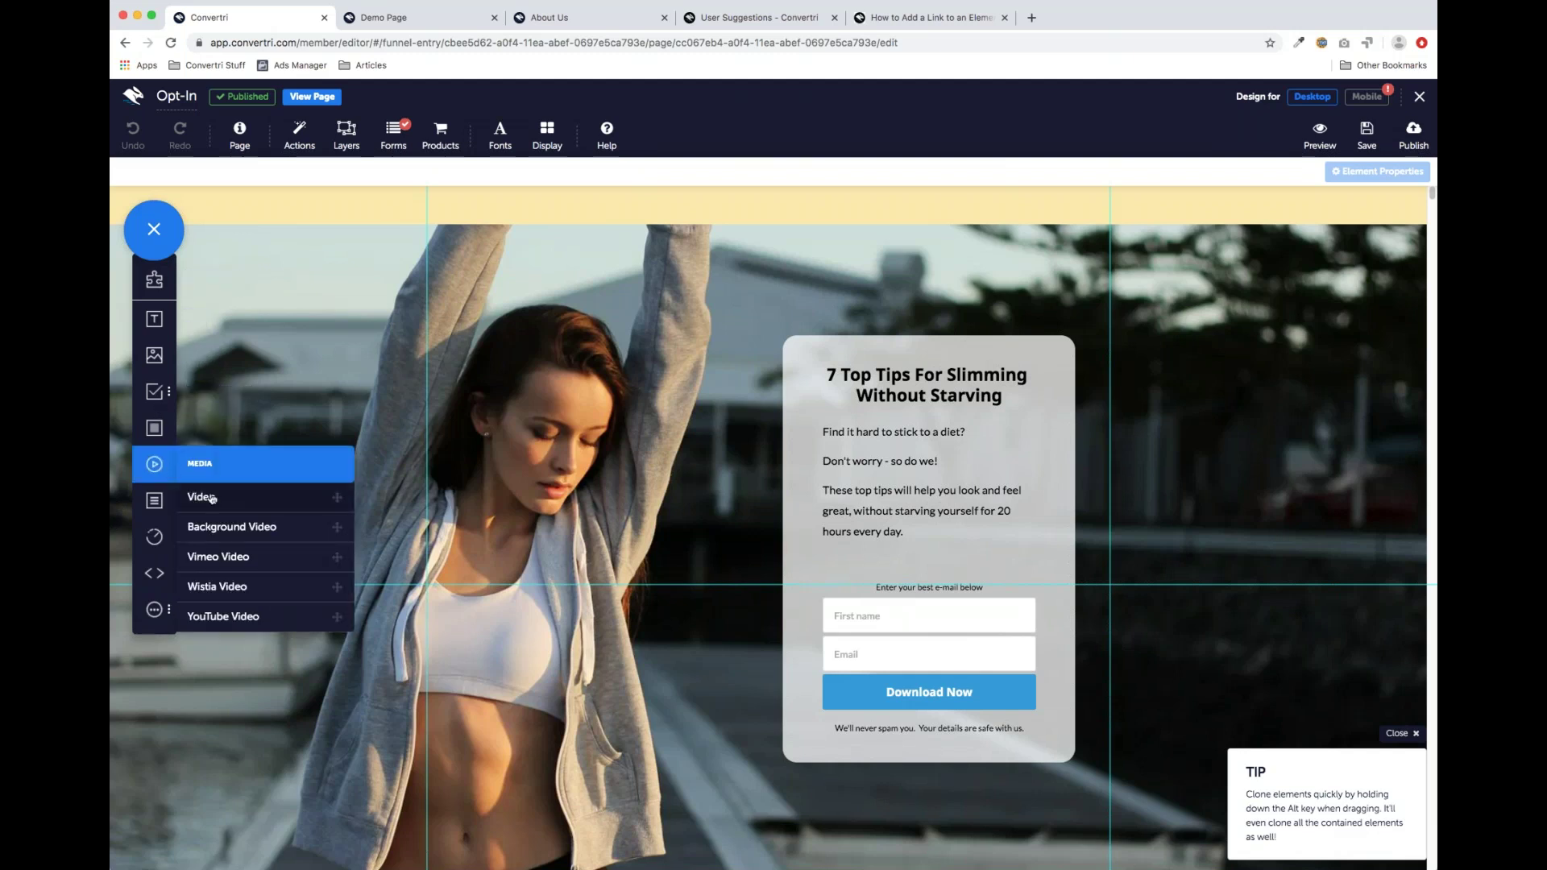
left_click_drag(202, 500, 440, 433)
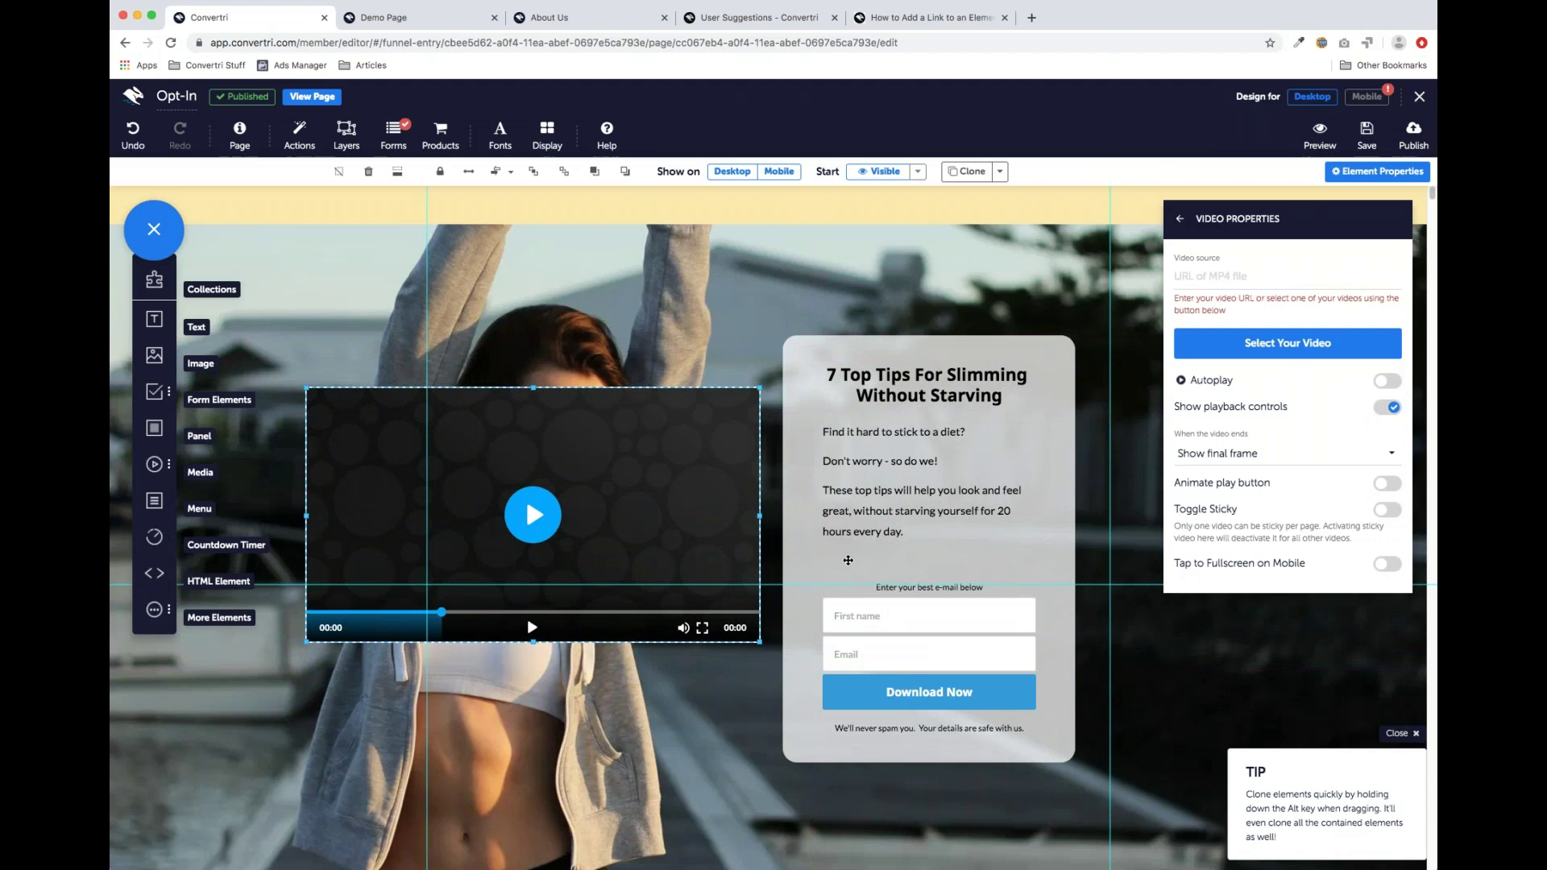
left_click(1207, 278)
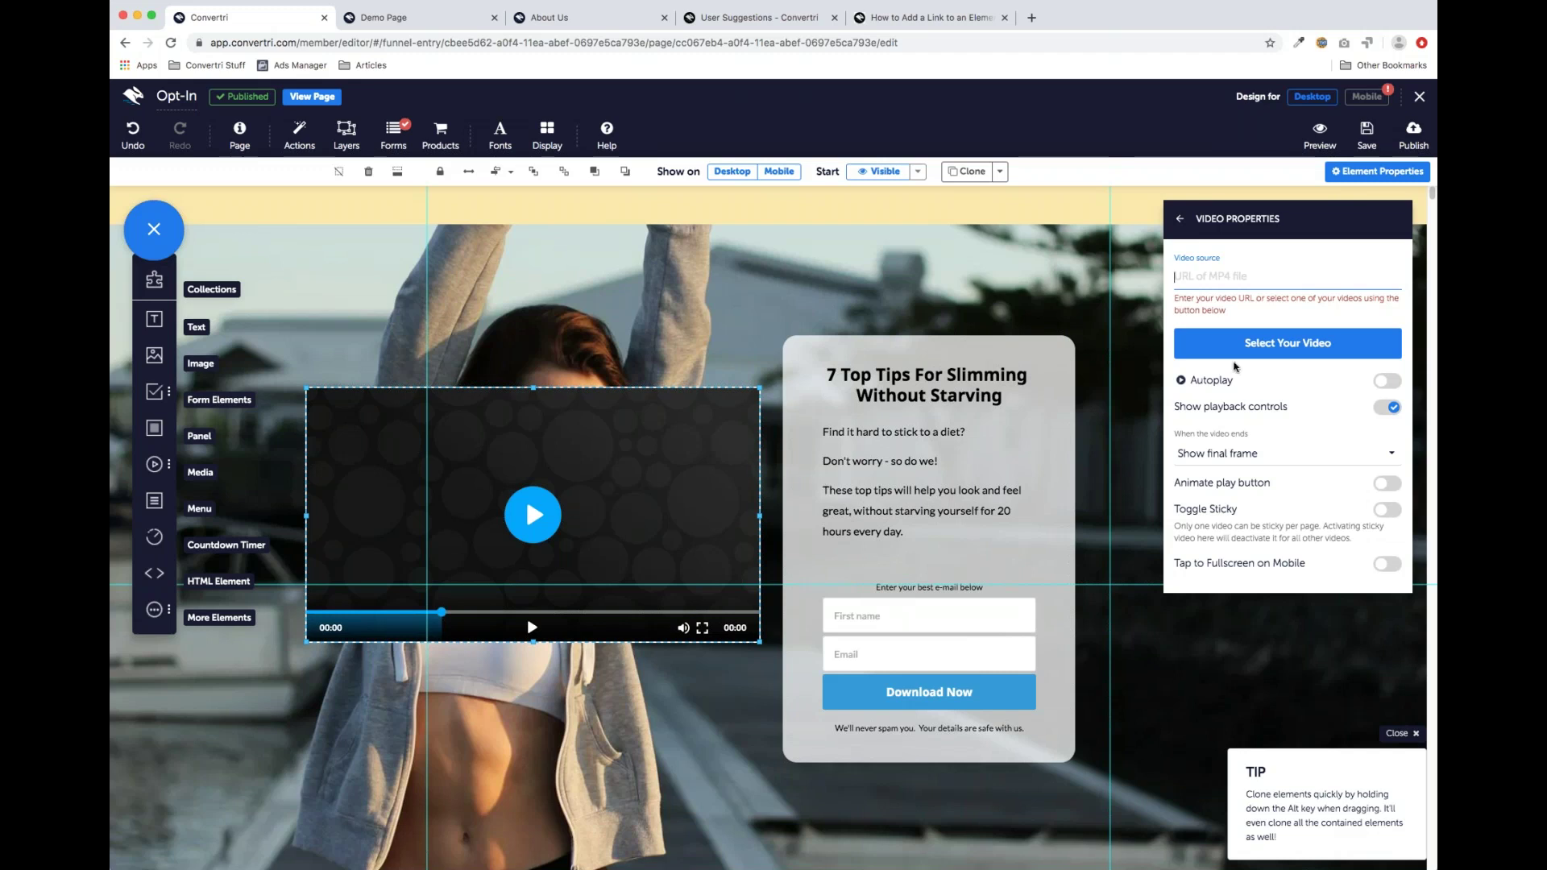
left_click(1235, 343)
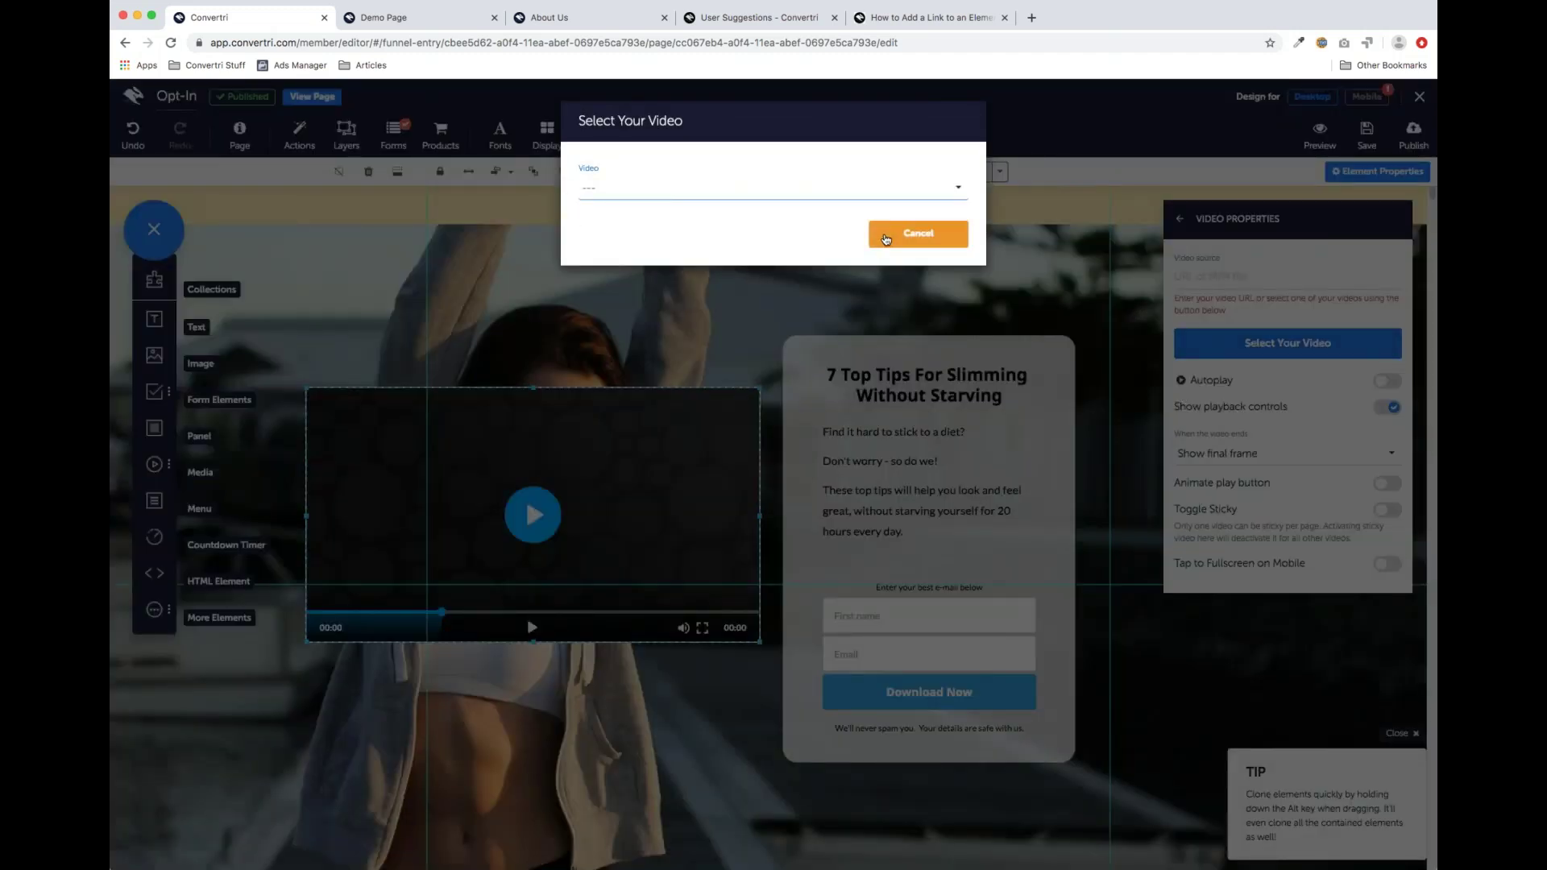
left_click(886, 235)
Reposition the video element so it sits beside the upper part of the opt-in form
left_click_drag(544, 439, 534, 416)
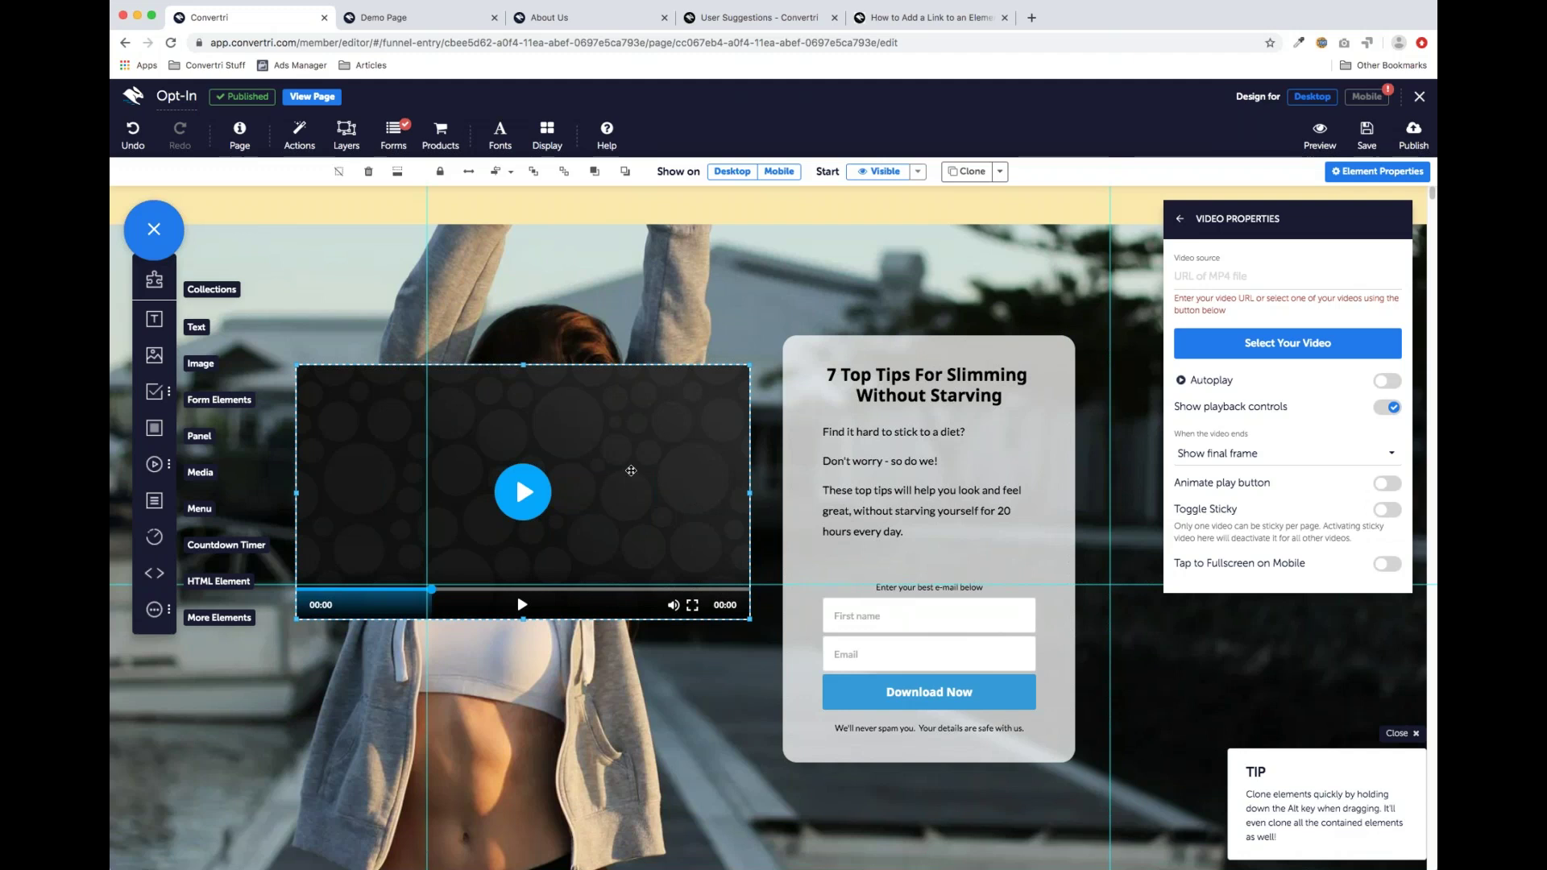
mouse_move(577, 431)
left_mouse_down()
mouse_move(576, 403)
mouse_move(573, 458)
left_mouse_up()
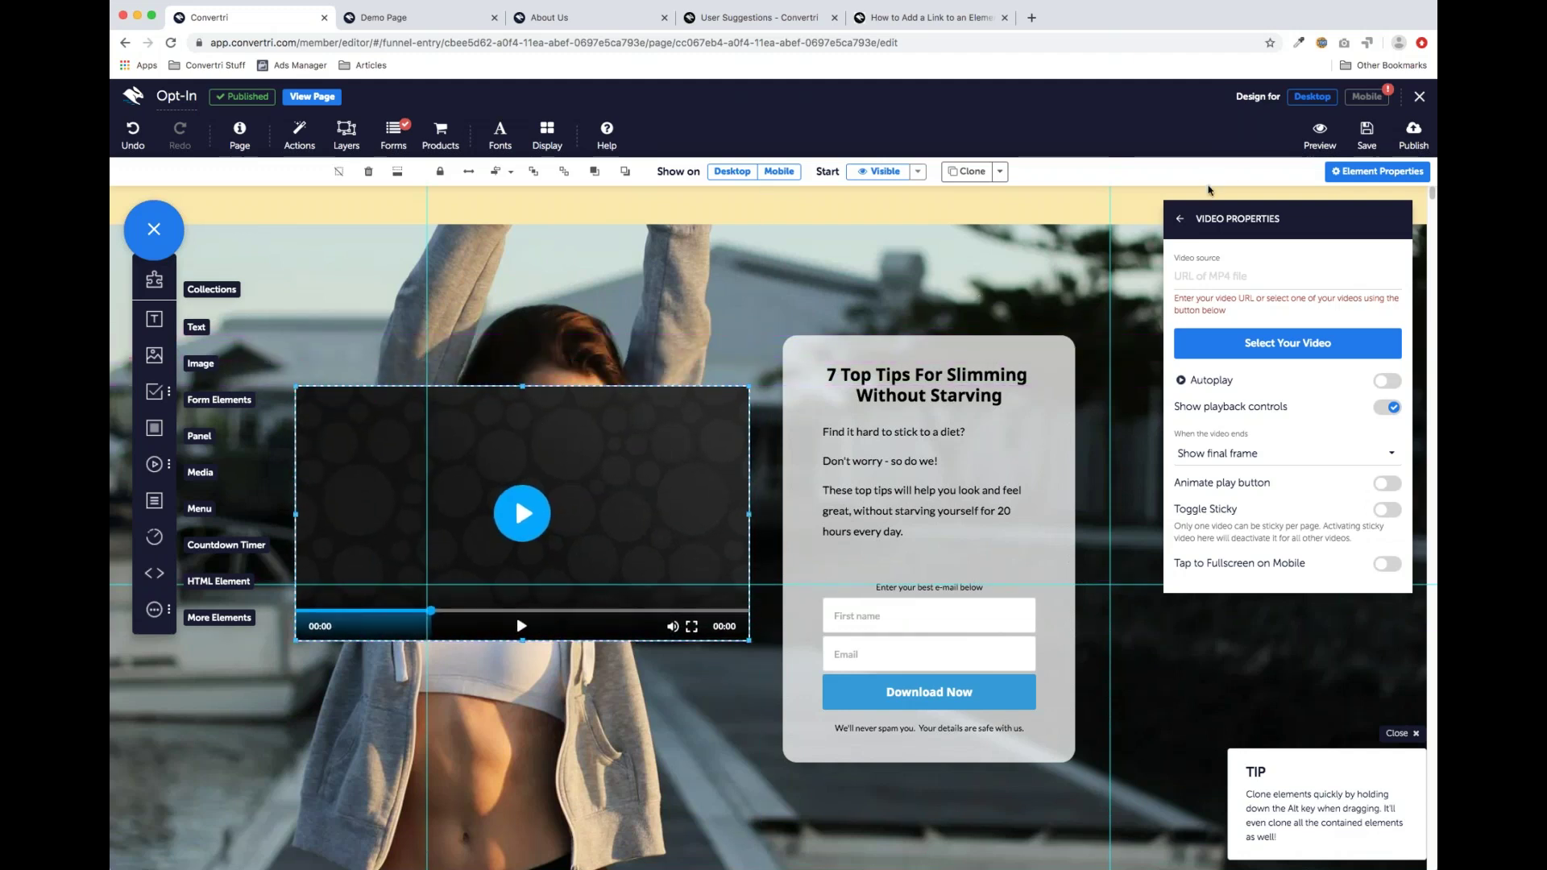
left_click_drag(1289, 224, 1259, 274)
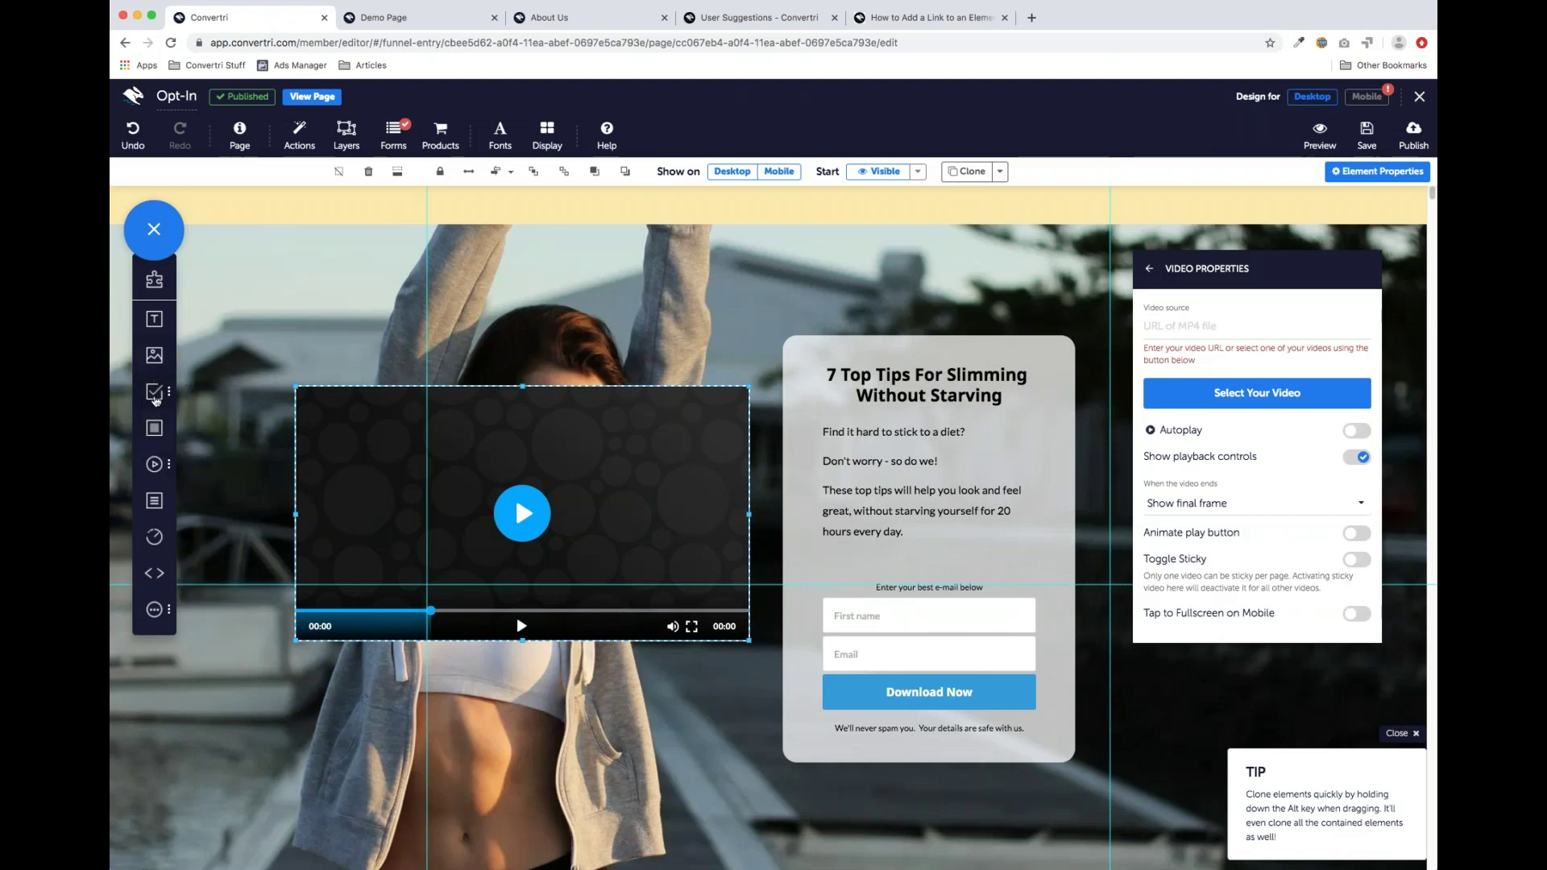
left_click_drag(497, 454, 493, 410)
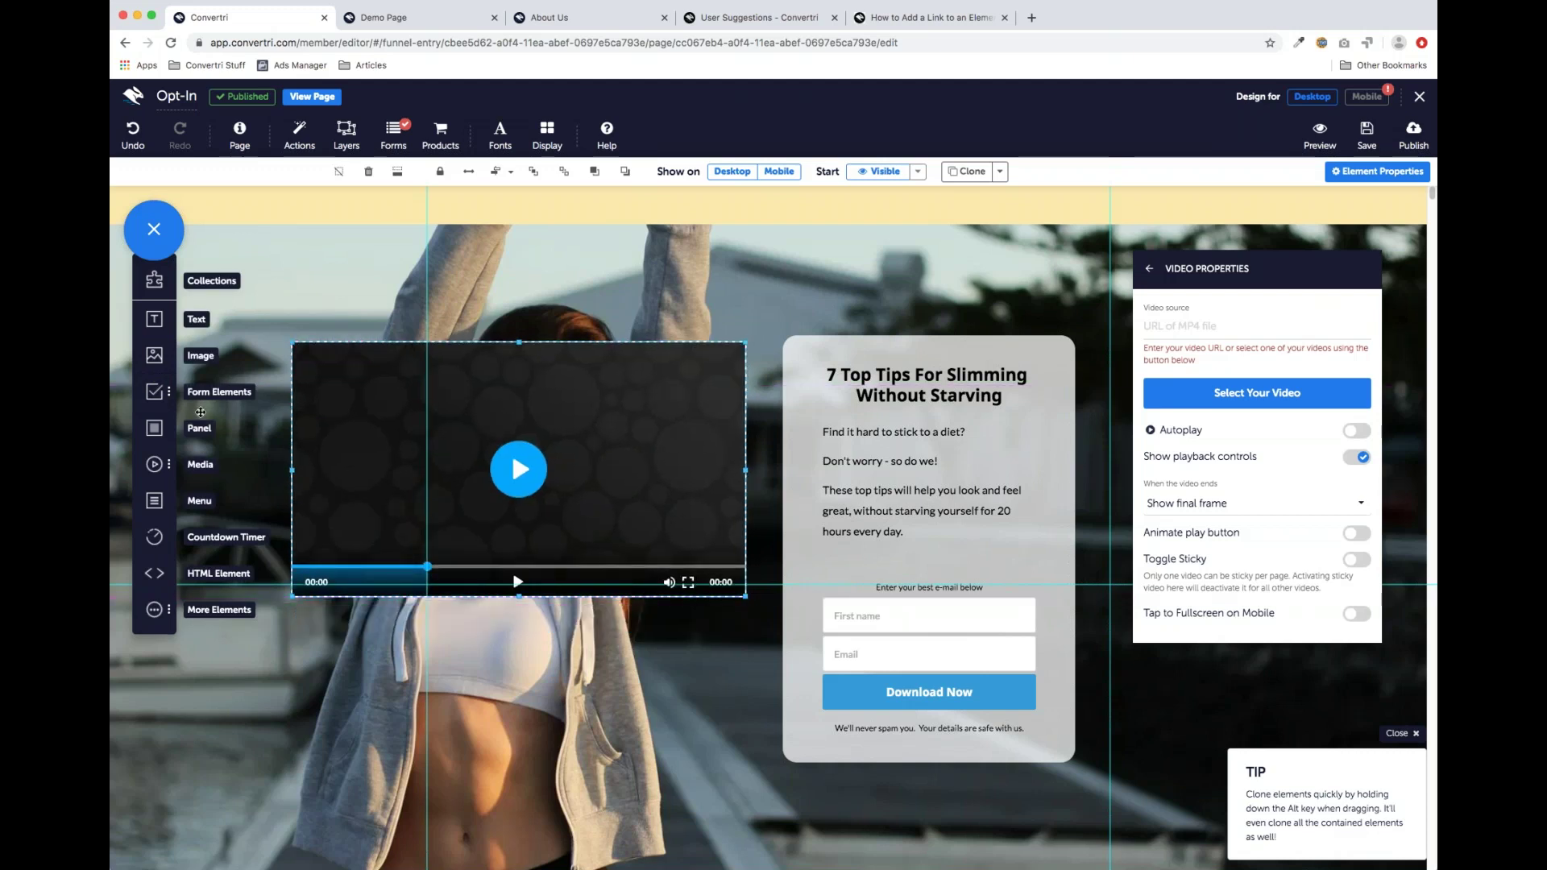
Add a button form element below the video and set its mode to Link
left_click(155, 394)
left_click_drag(204, 436, 419, 647)
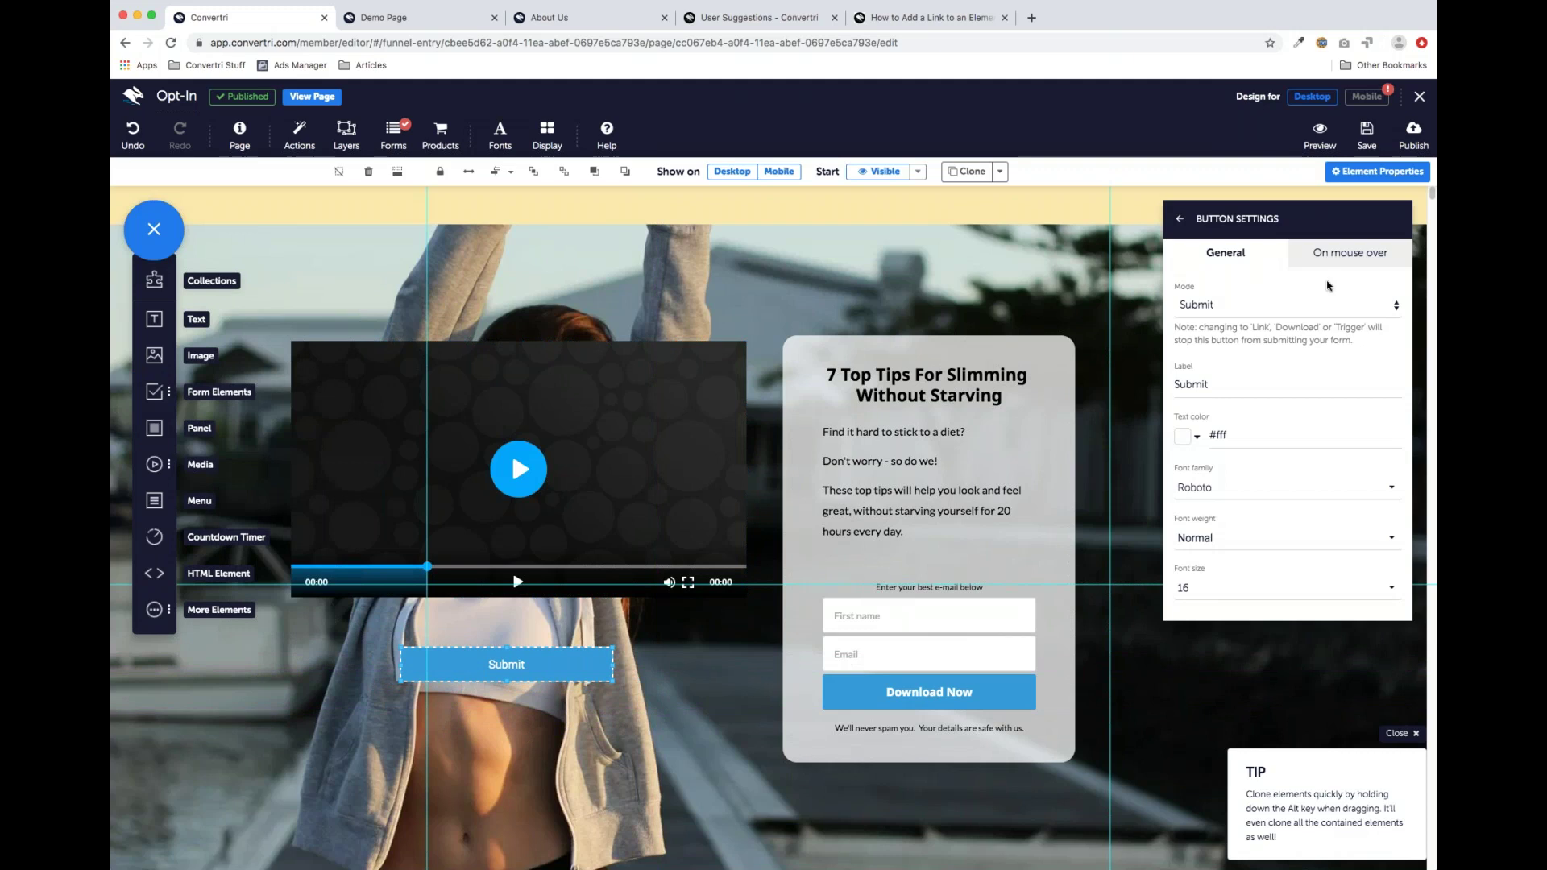
left_click(1262, 312)
left_click(1258, 337)
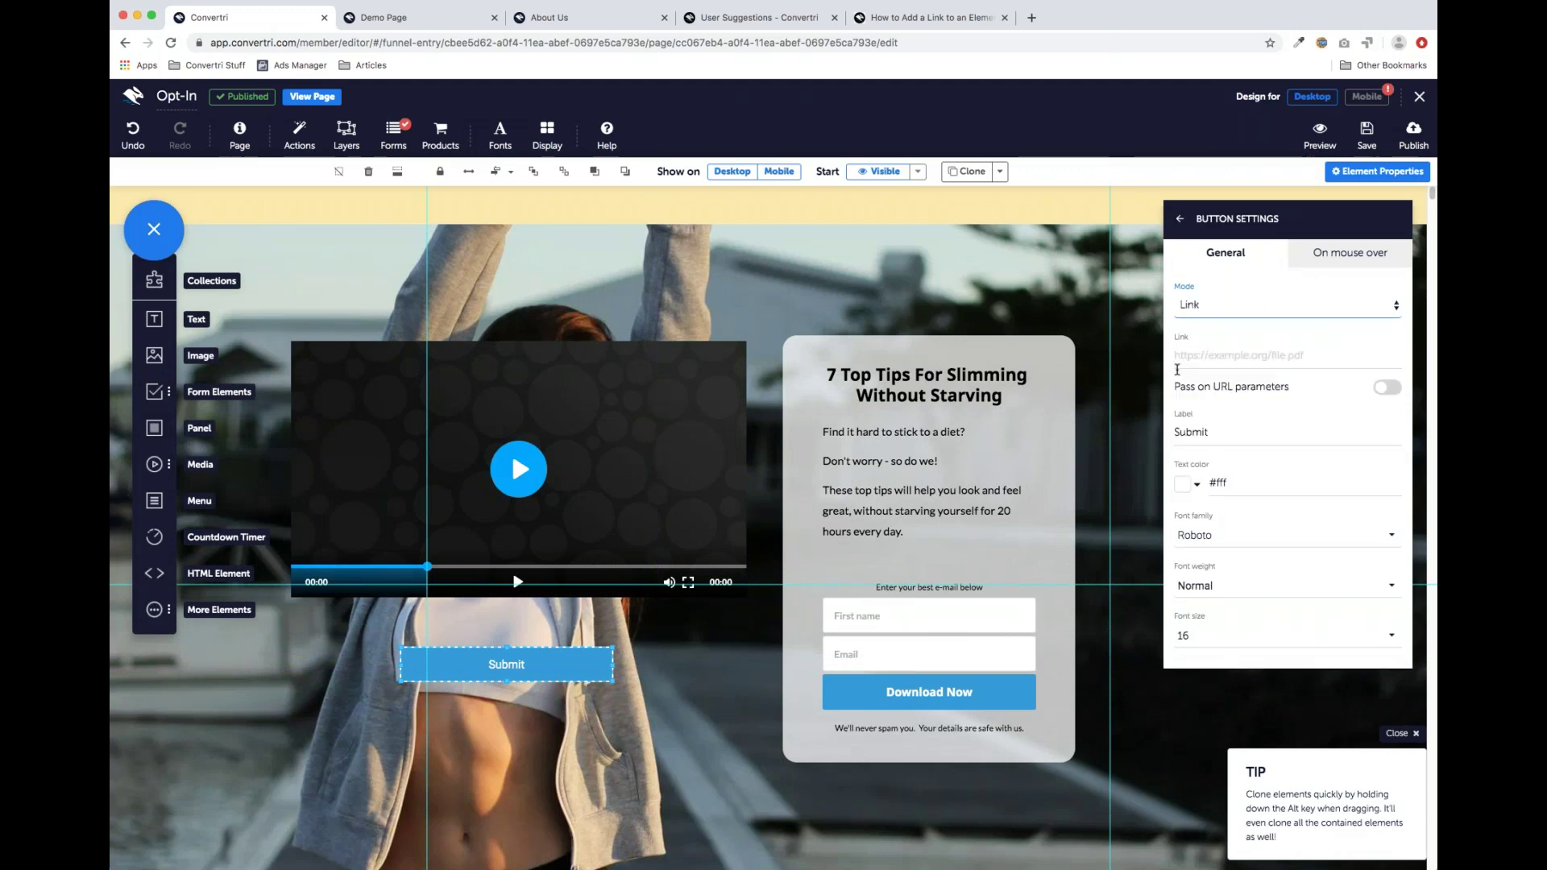
Set the button's link to a tel:// address containing the phone number without a hyphen
left_click(1195, 359)
type("tel:")
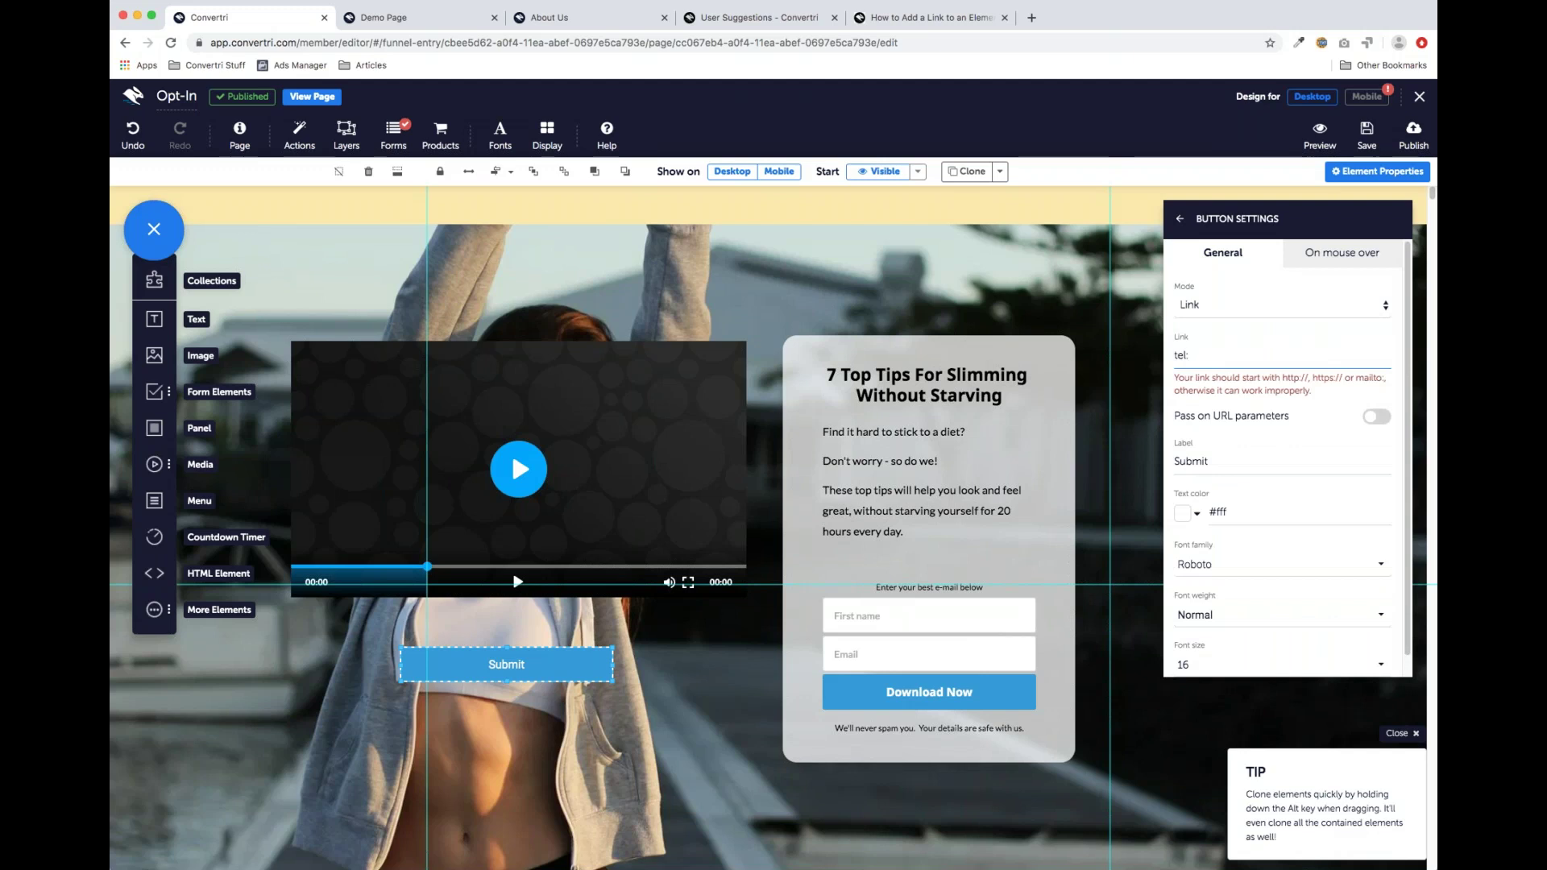
type("//555-7890")
key("BackSpace")
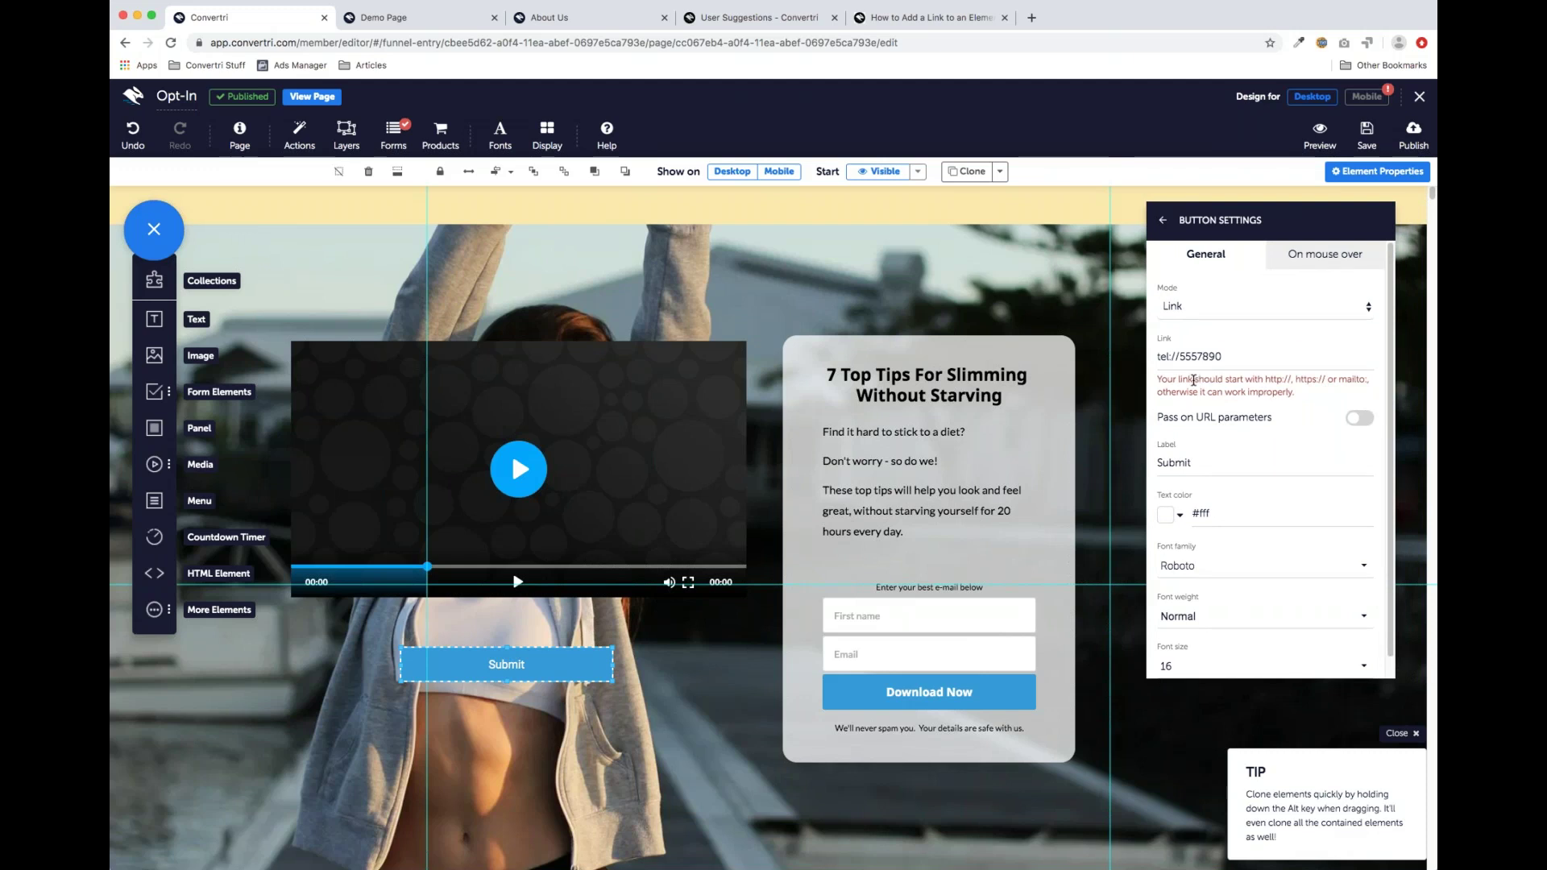
Set the button to start hidden (selected element only) and place it over the centre of the video
left_click_drag(602, 658, 614, 640)
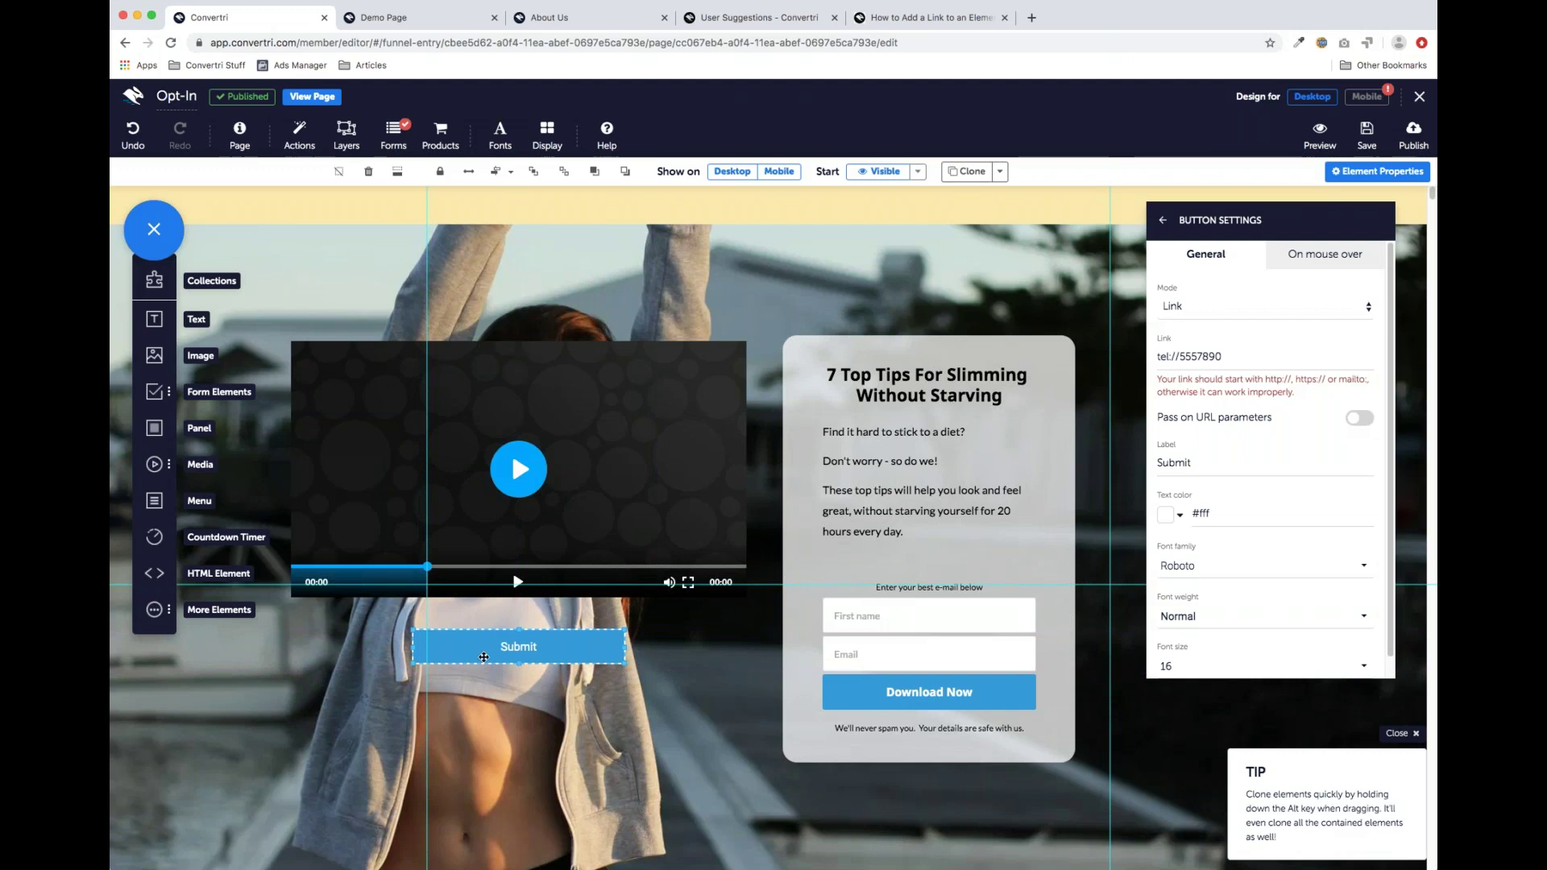
left_click(918, 171)
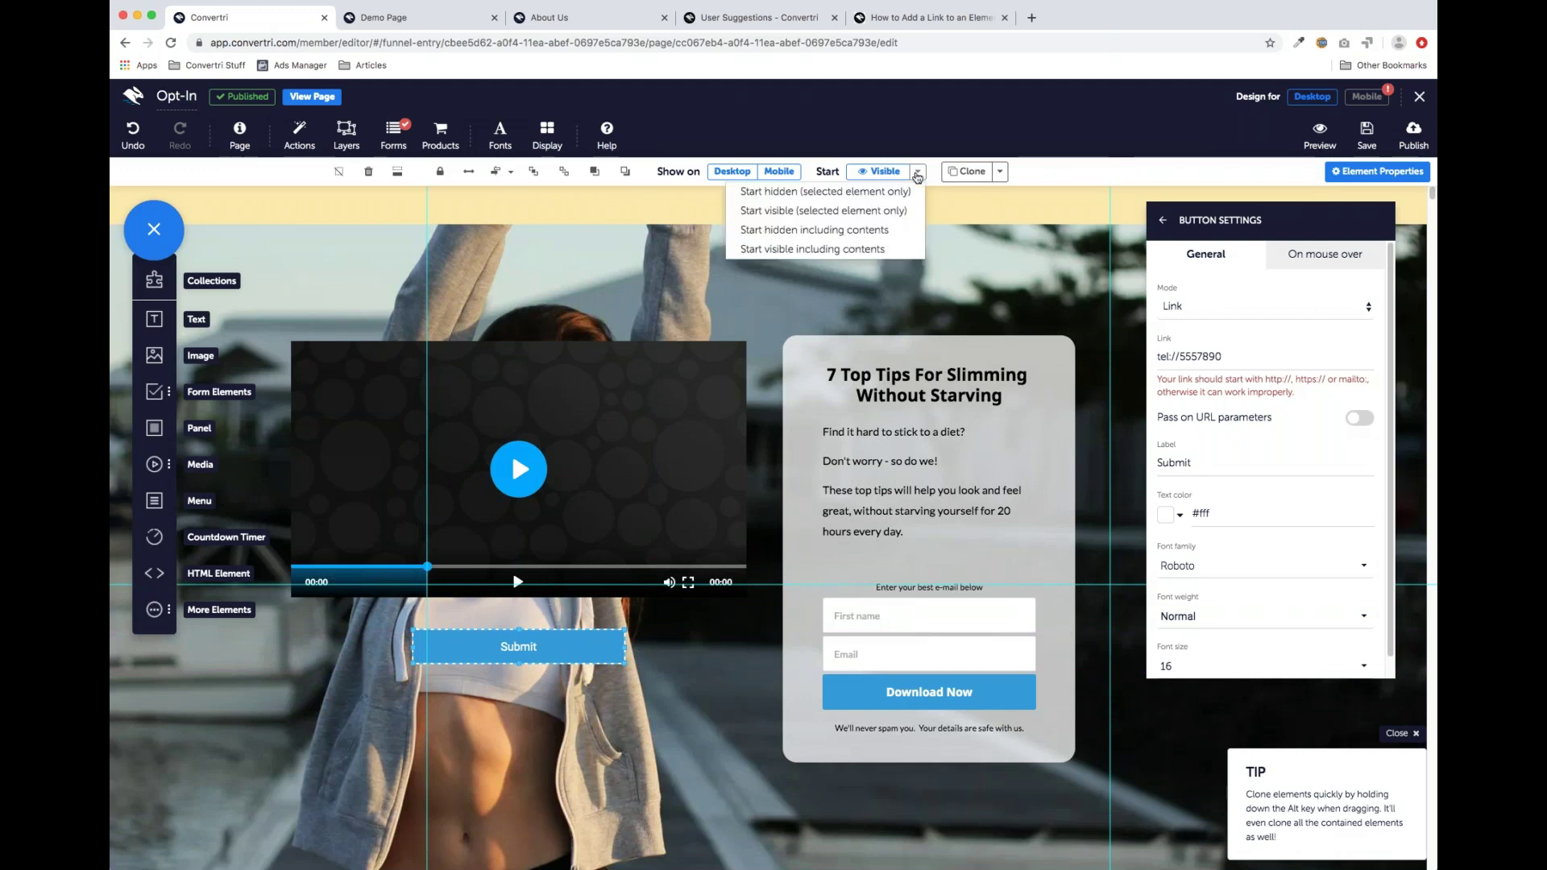
left_click(795, 192)
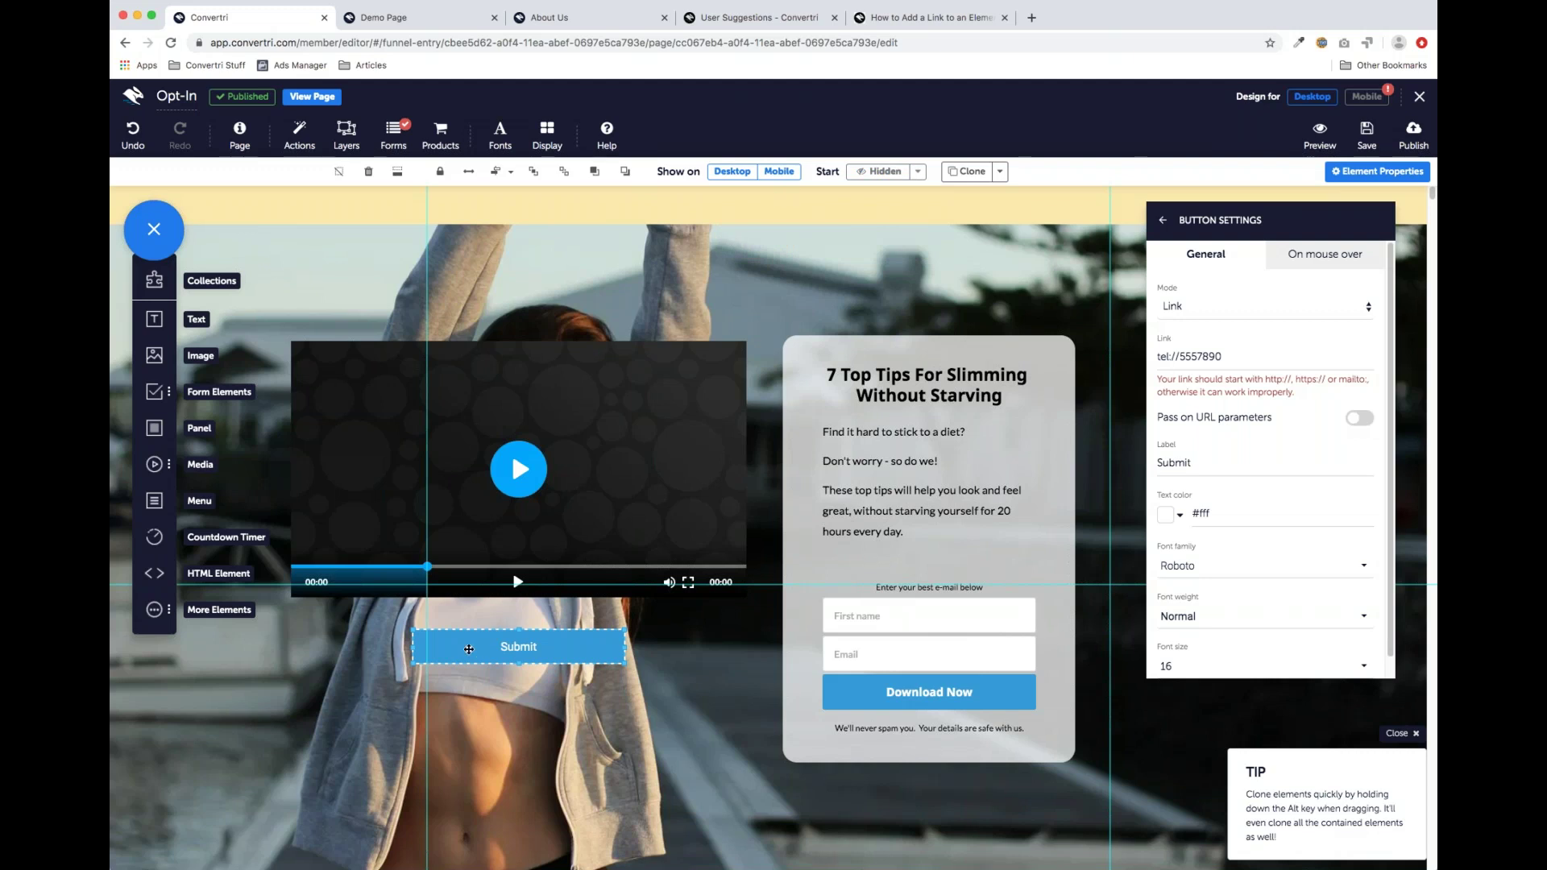
left_click_drag(466, 653, 465, 478)
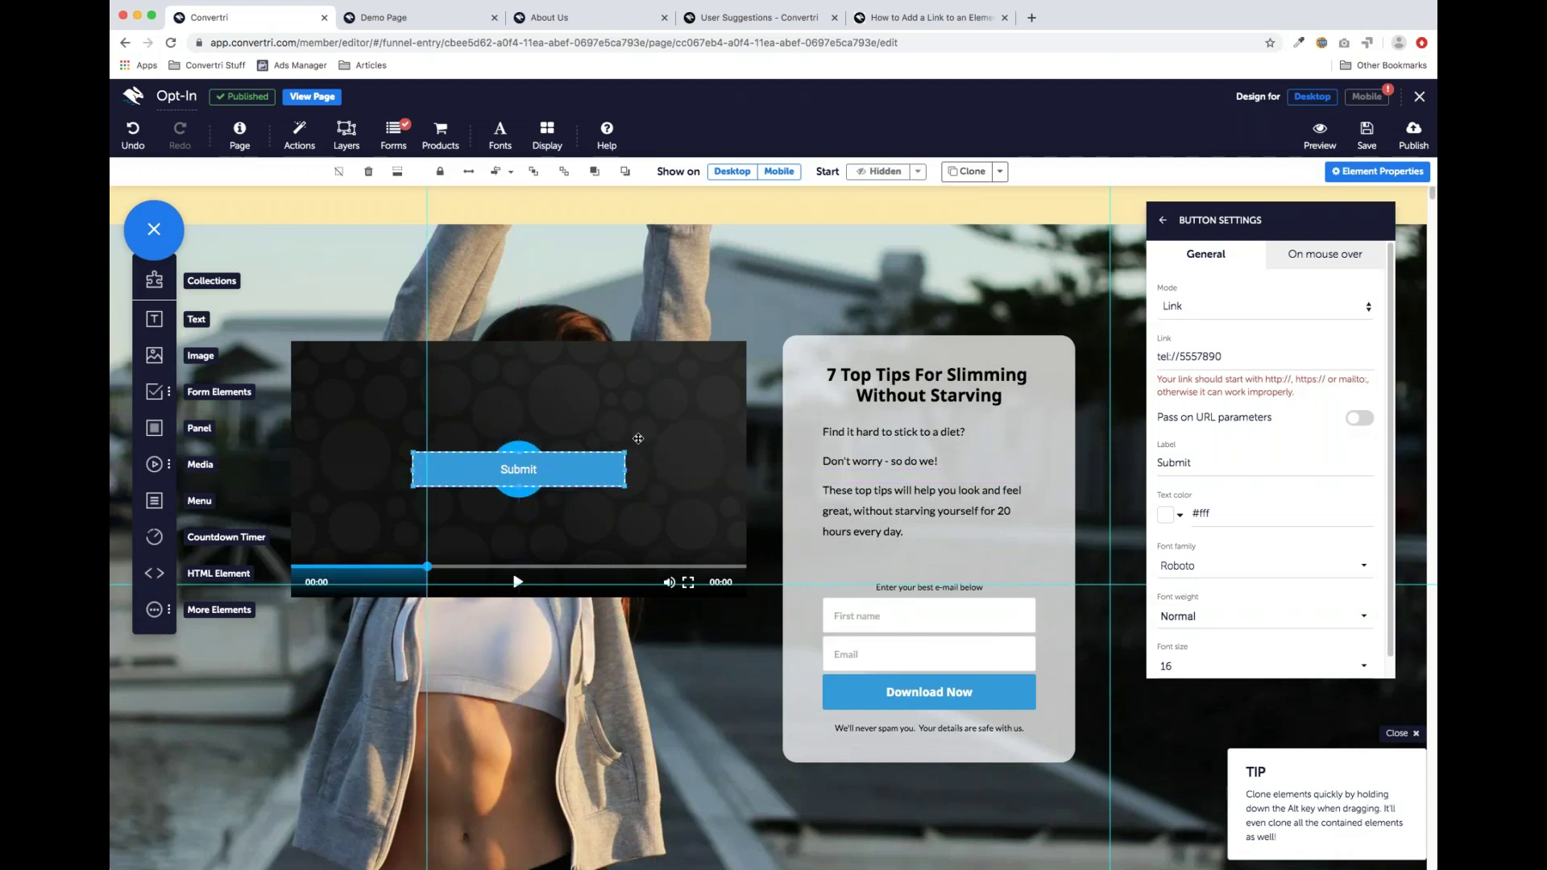
left_click(591, 382)
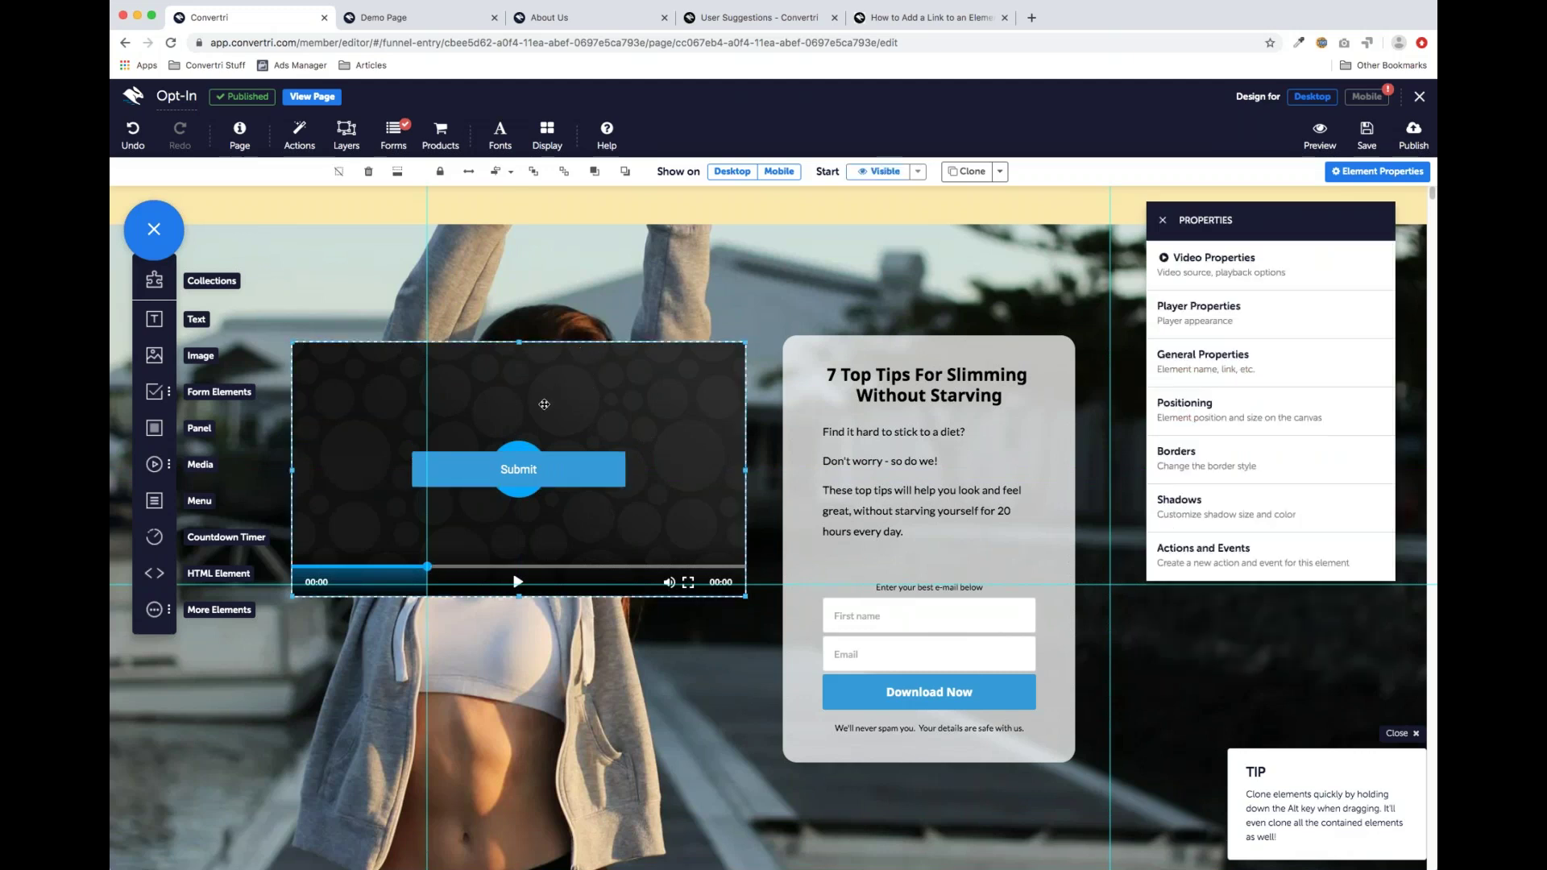
left_click(1263, 564)
left_click(1271, 559)
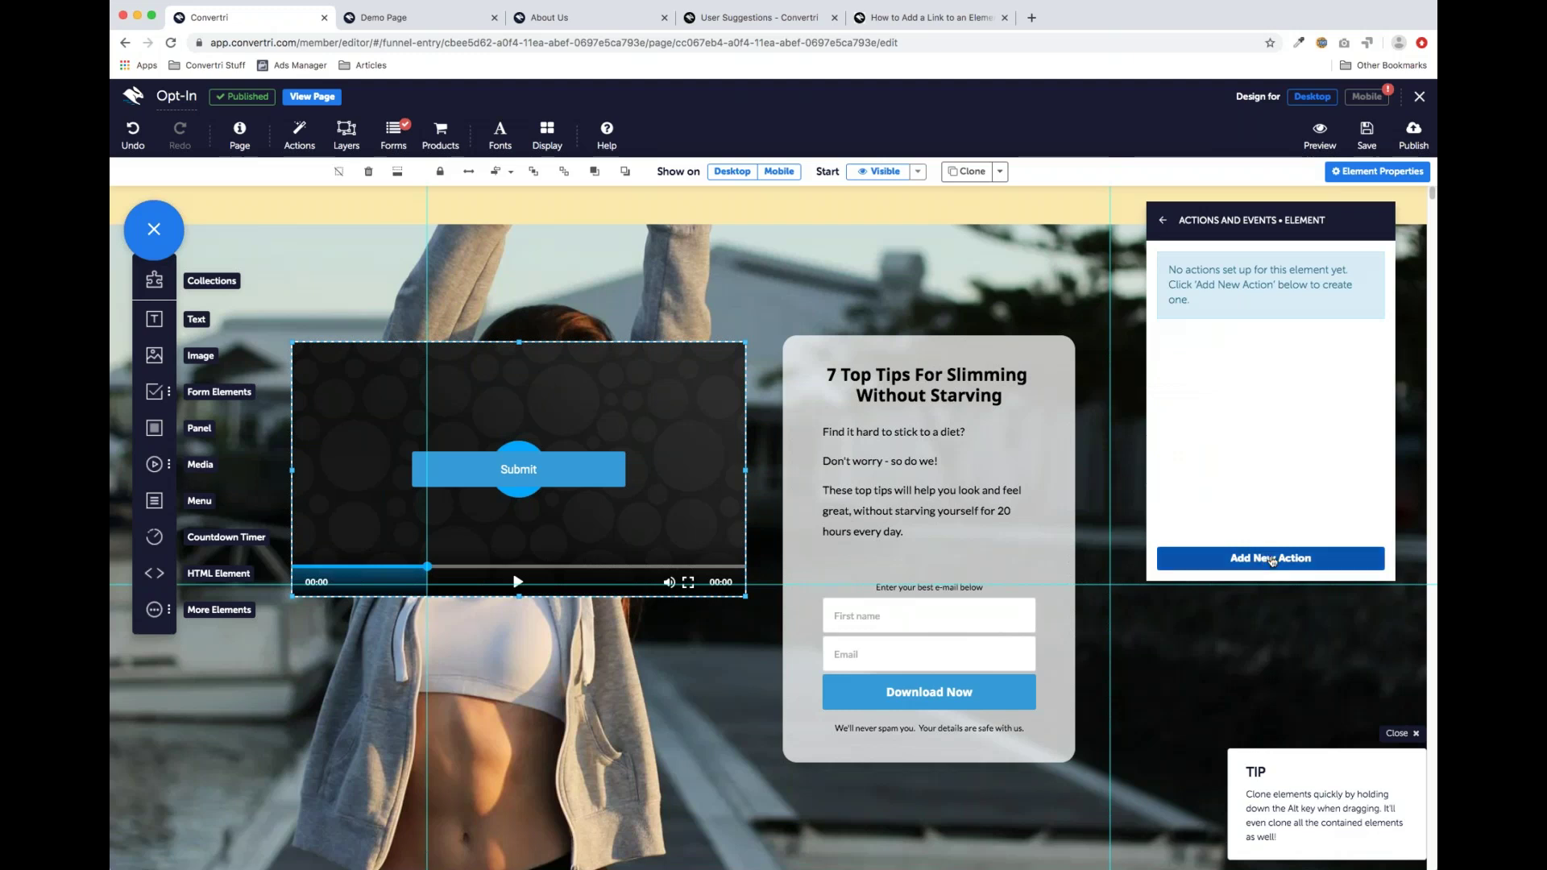
left_click(570, 195)
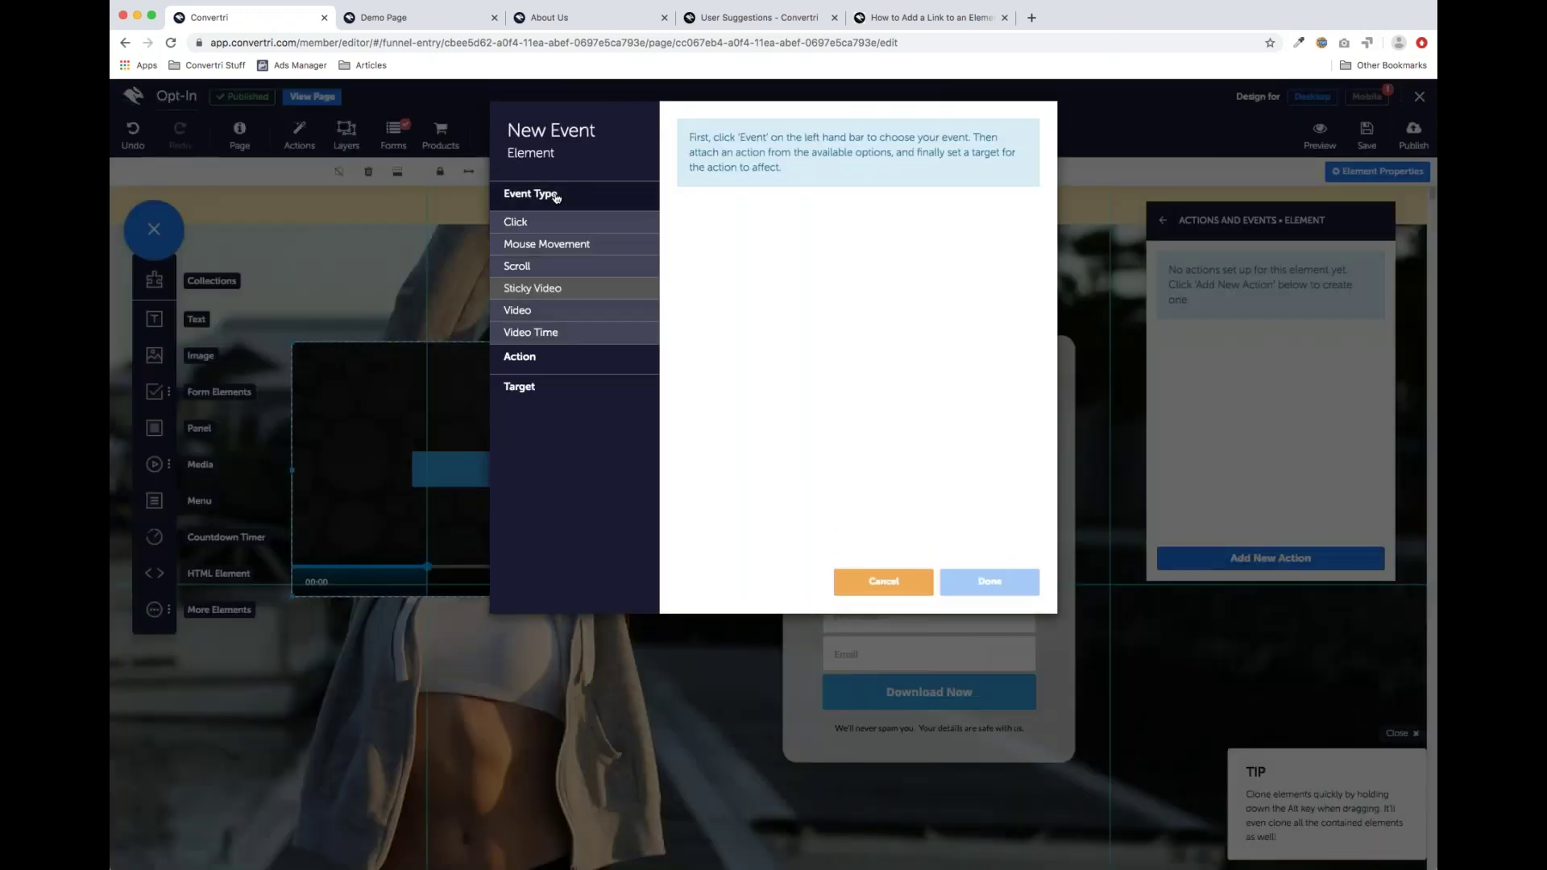
left_click(541, 317)
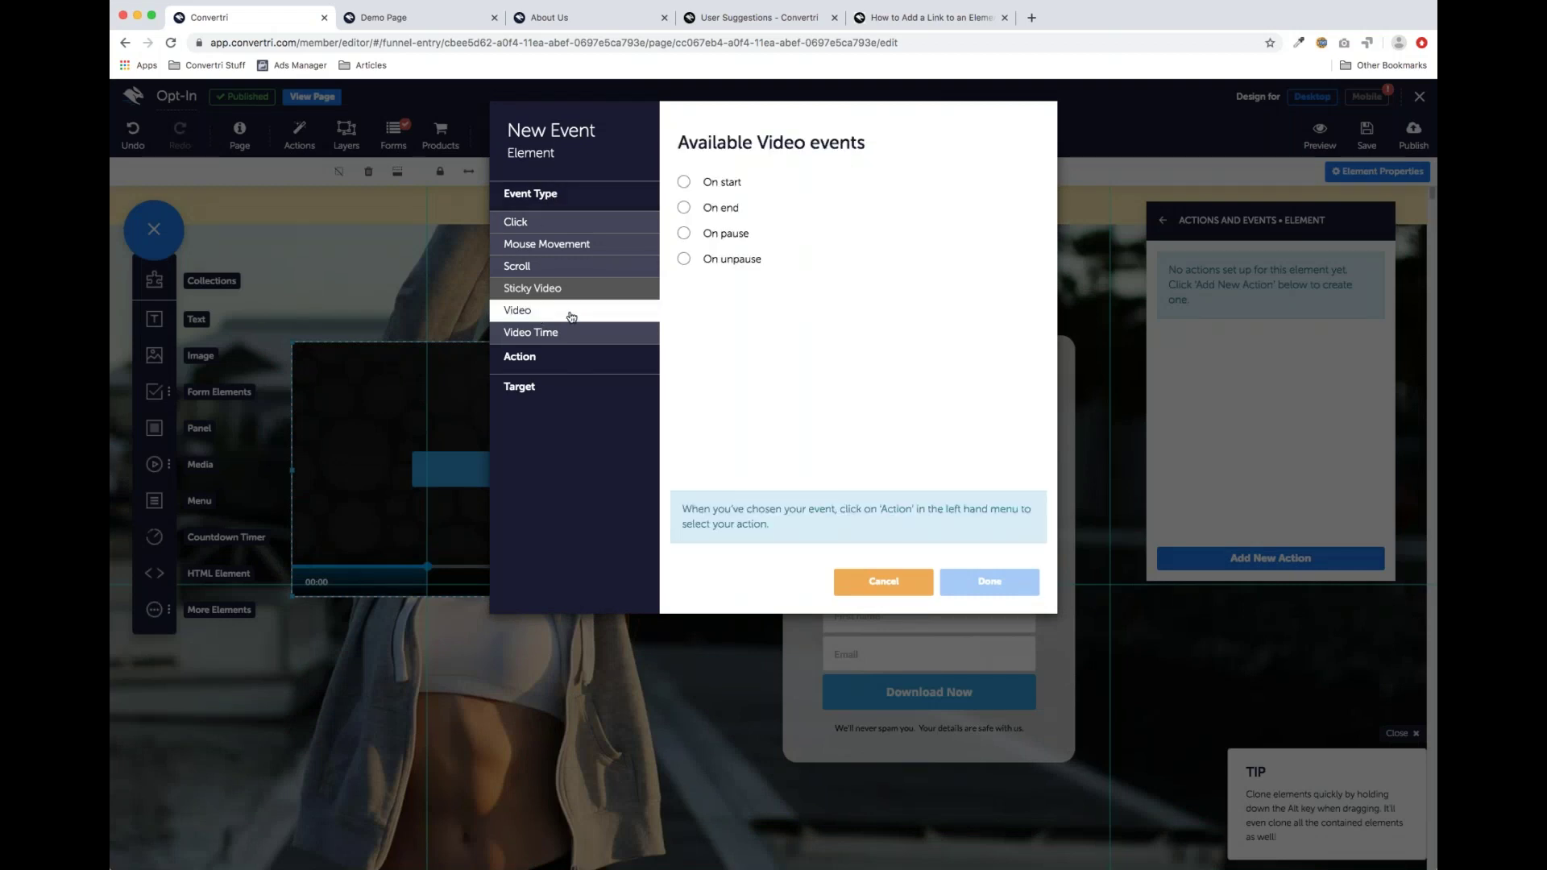
left_click(686, 210)
left_click(883, 581)
Name the button over the video "Click to call button" in its general properties
left_click(539, 473)
left_click(1162, 220)
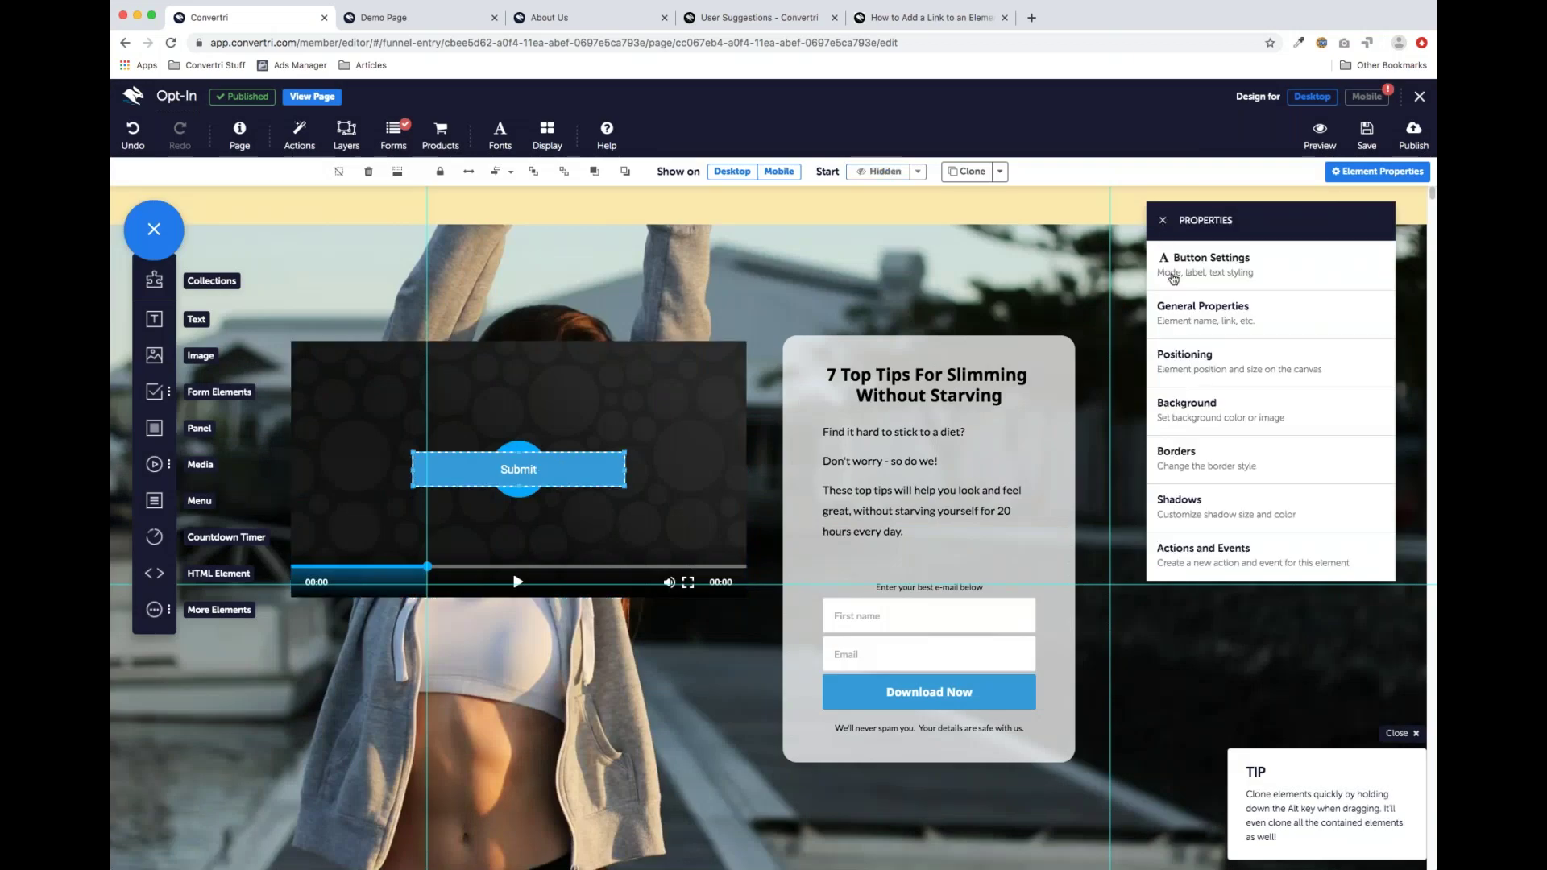
left_click(1231, 312)
left_click(1205, 280)
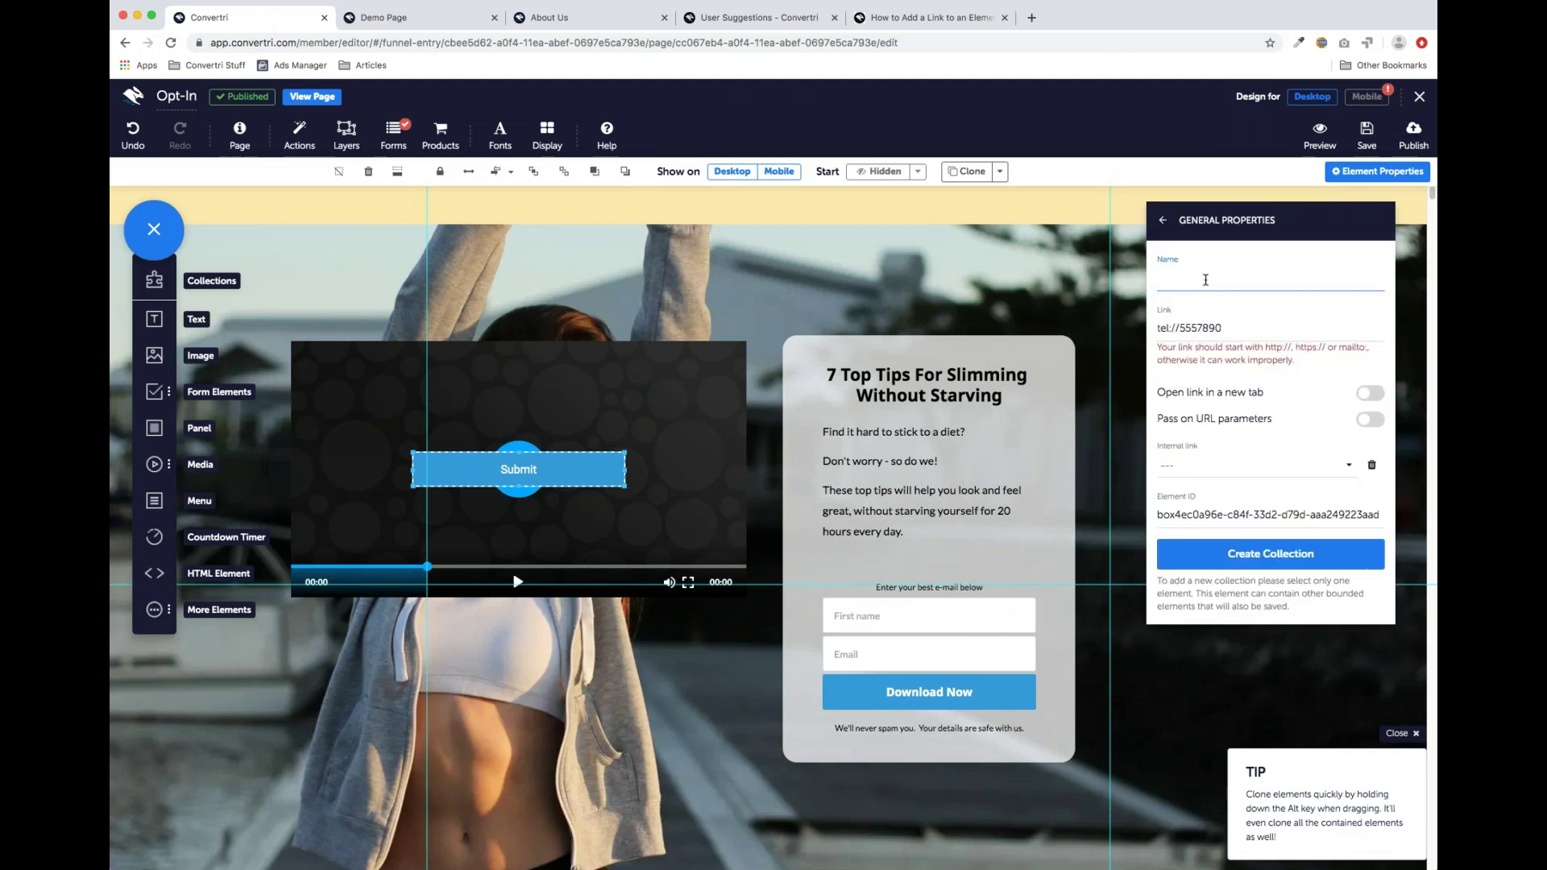
type("Click to call button")
left_click(1160, 221)
Add a new action to the video element and set its trigger to the Video event "On end"
left_click(604, 386)
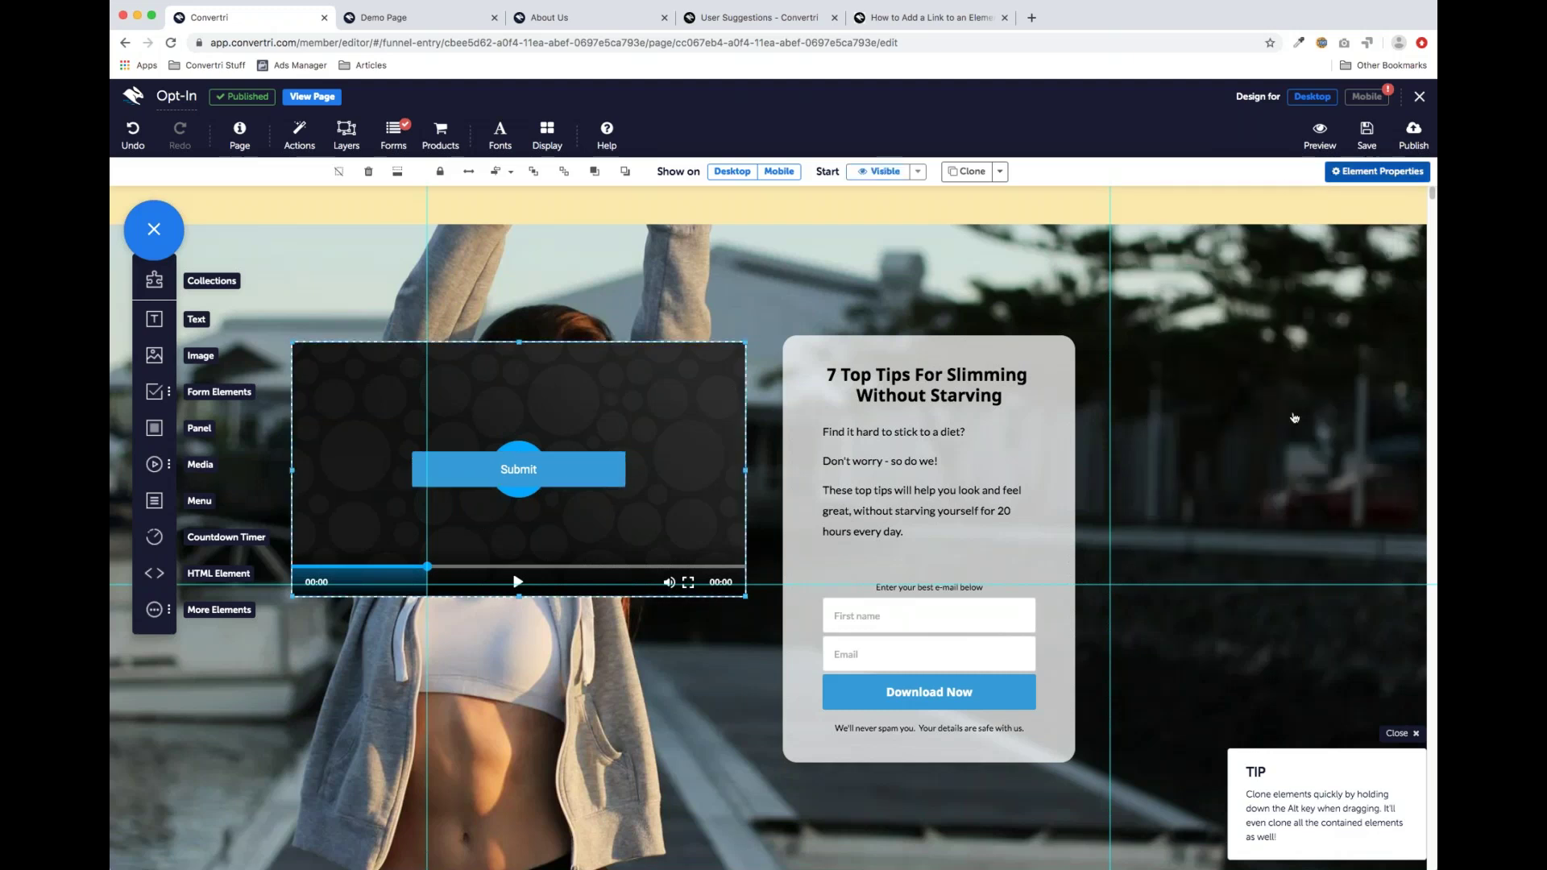
mouse_move(1285, 476)
left_click(1269, 542)
left_click(1271, 558)
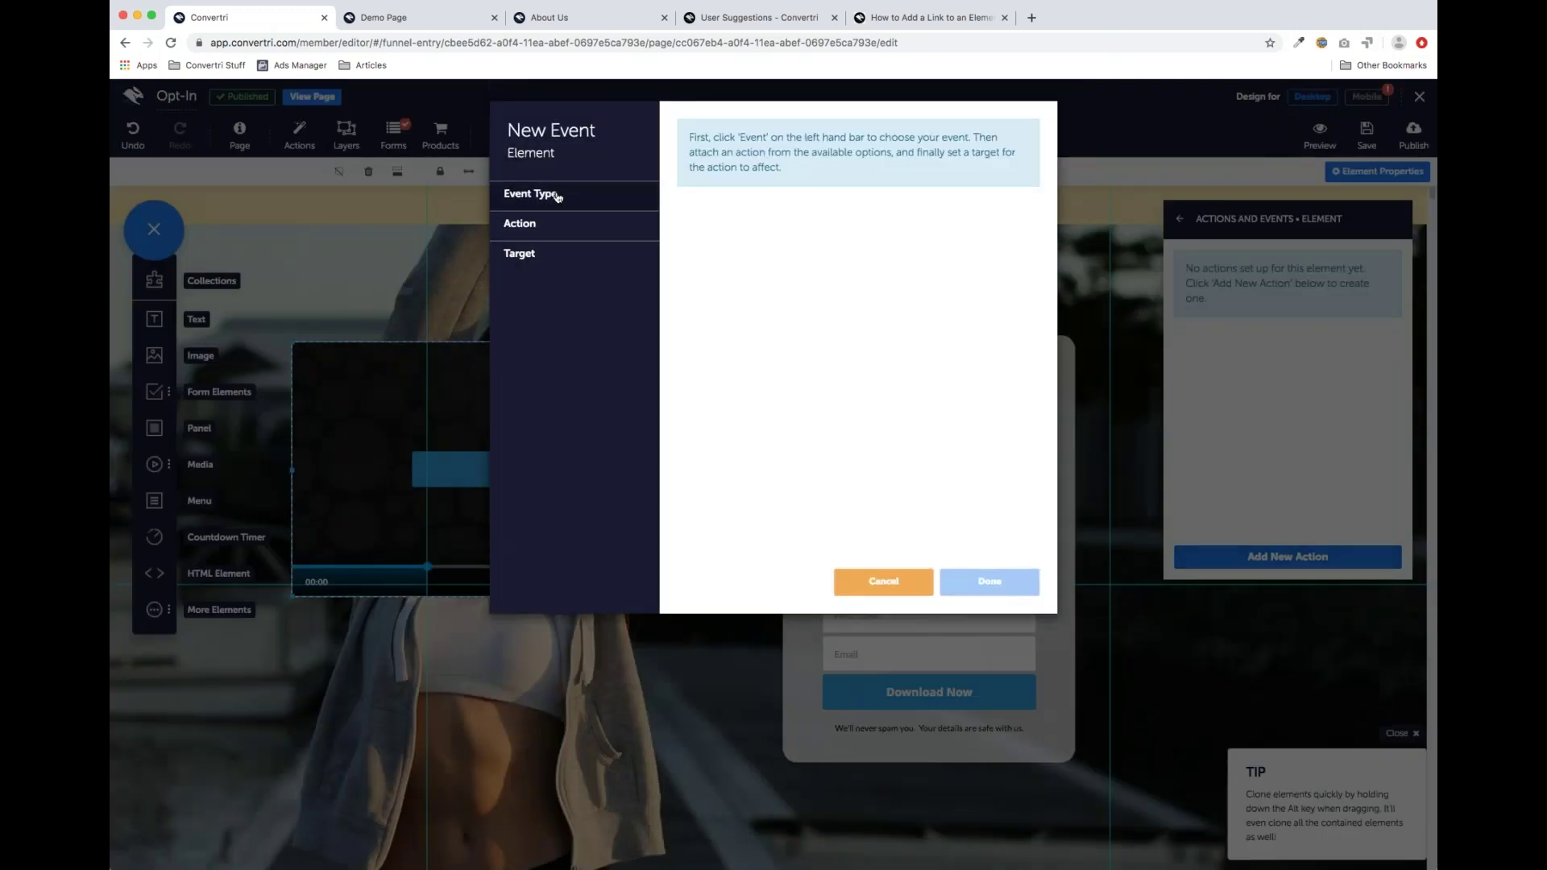
left_click(558, 197)
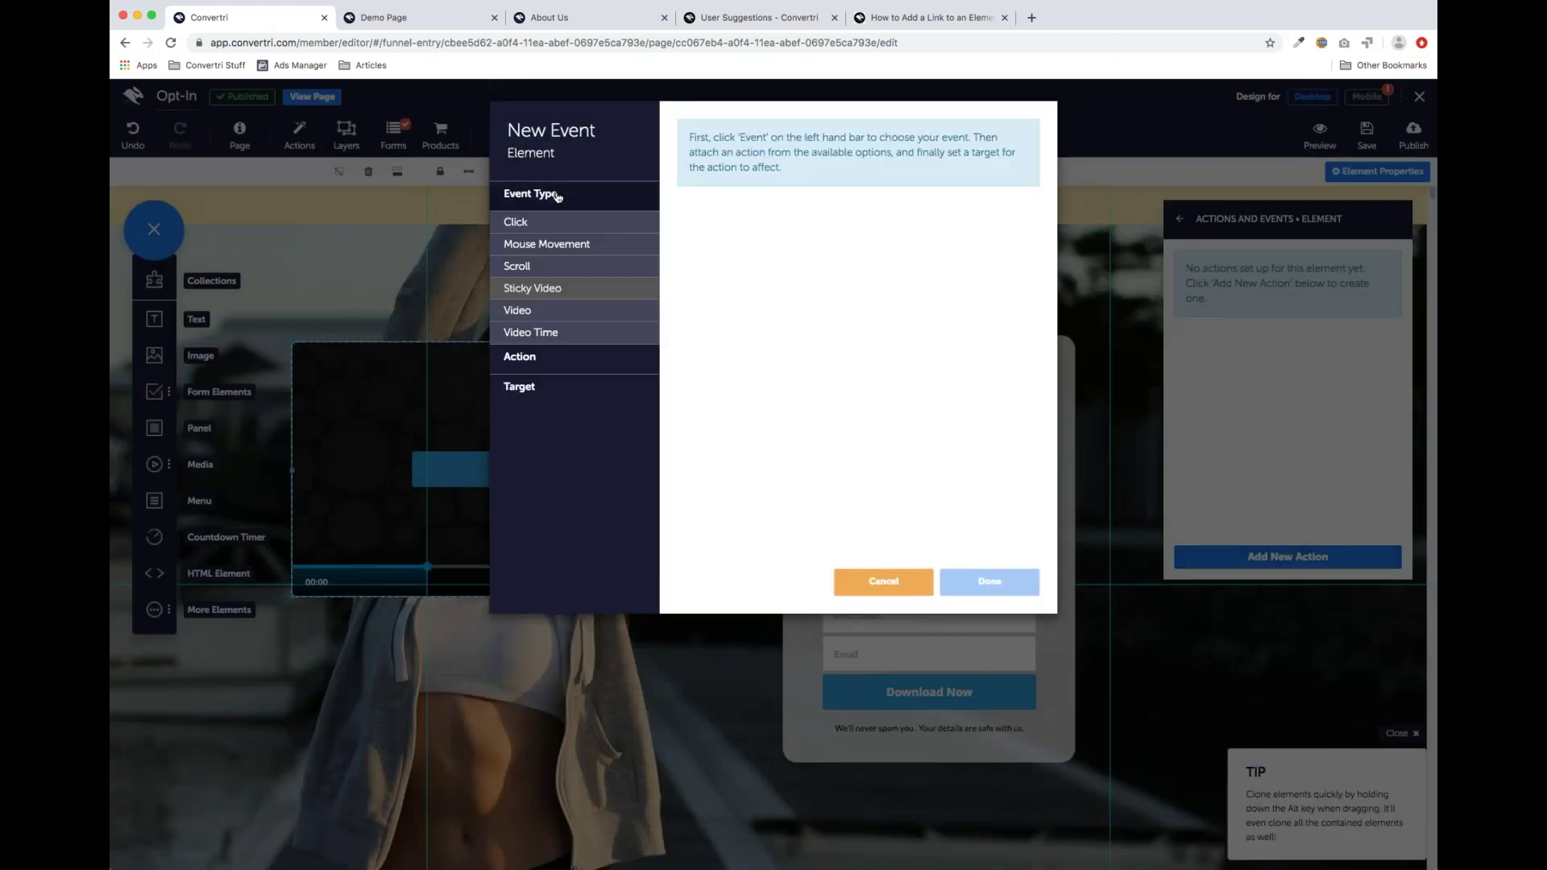
left_click(552, 318)
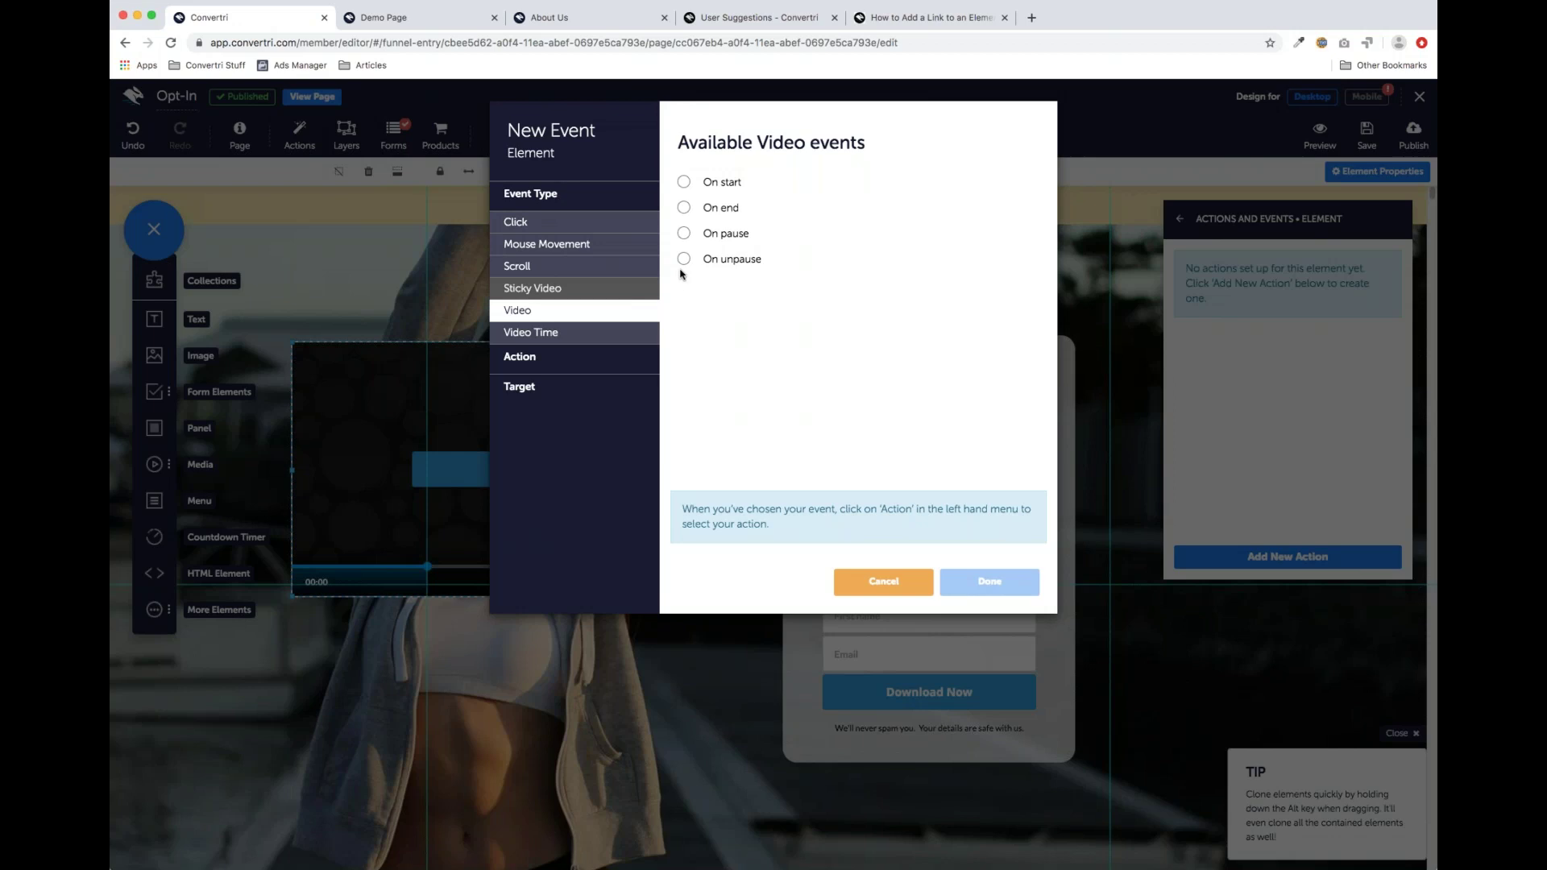
left_click(684, 208)
left_click(594, 359)
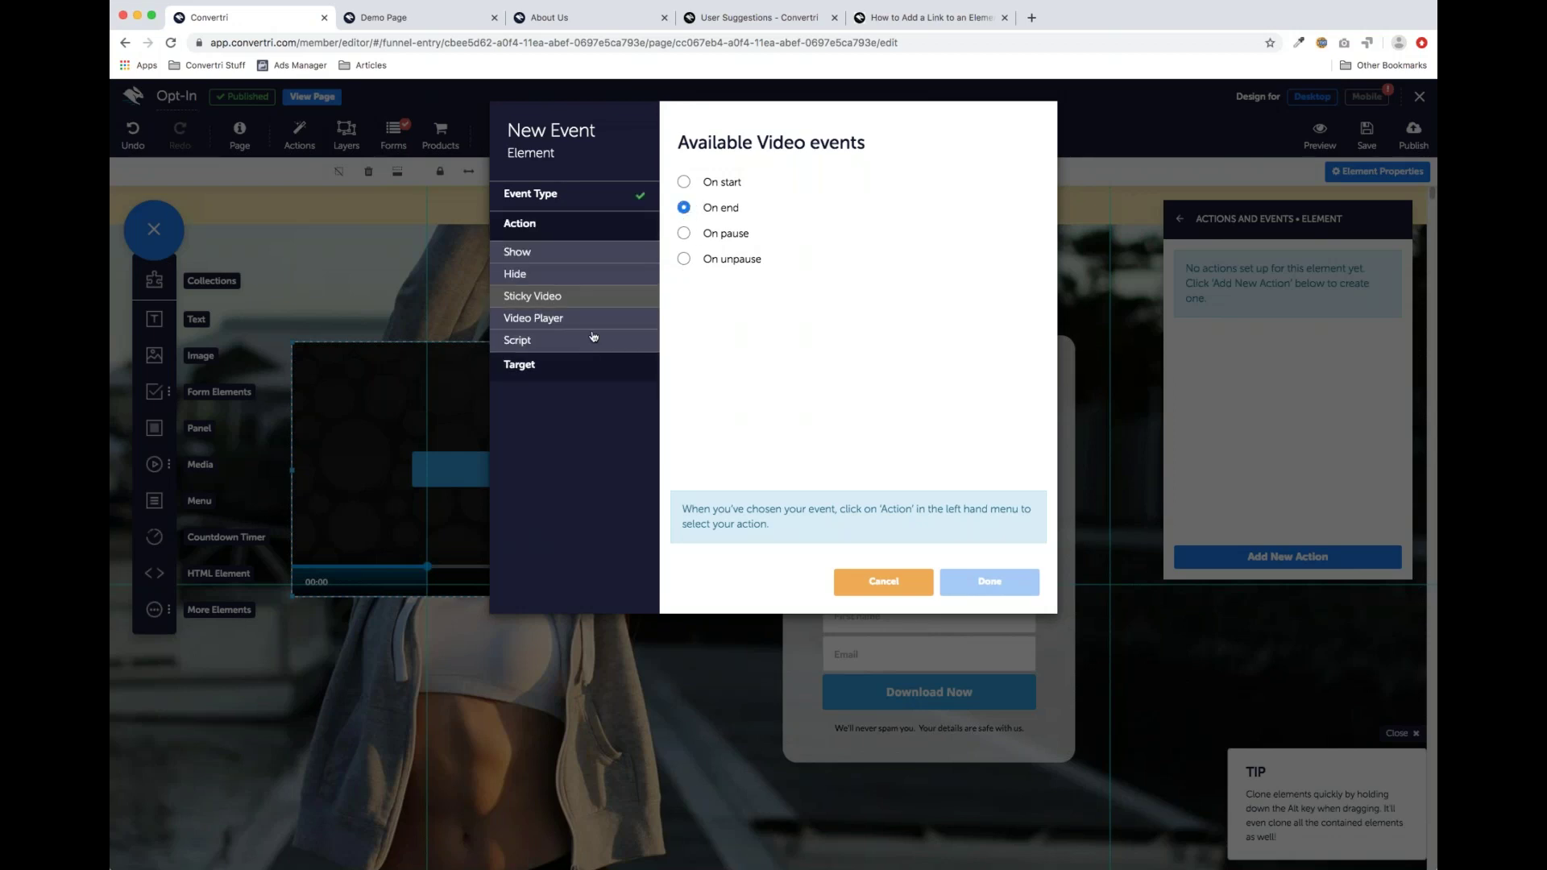
Set the event's action to Show, target the "Click to call button" with contained elements included, and finish the event
left_click(568, 252)
left_click(684, 182)
left_click(564, 367)
left_click(756, 207)
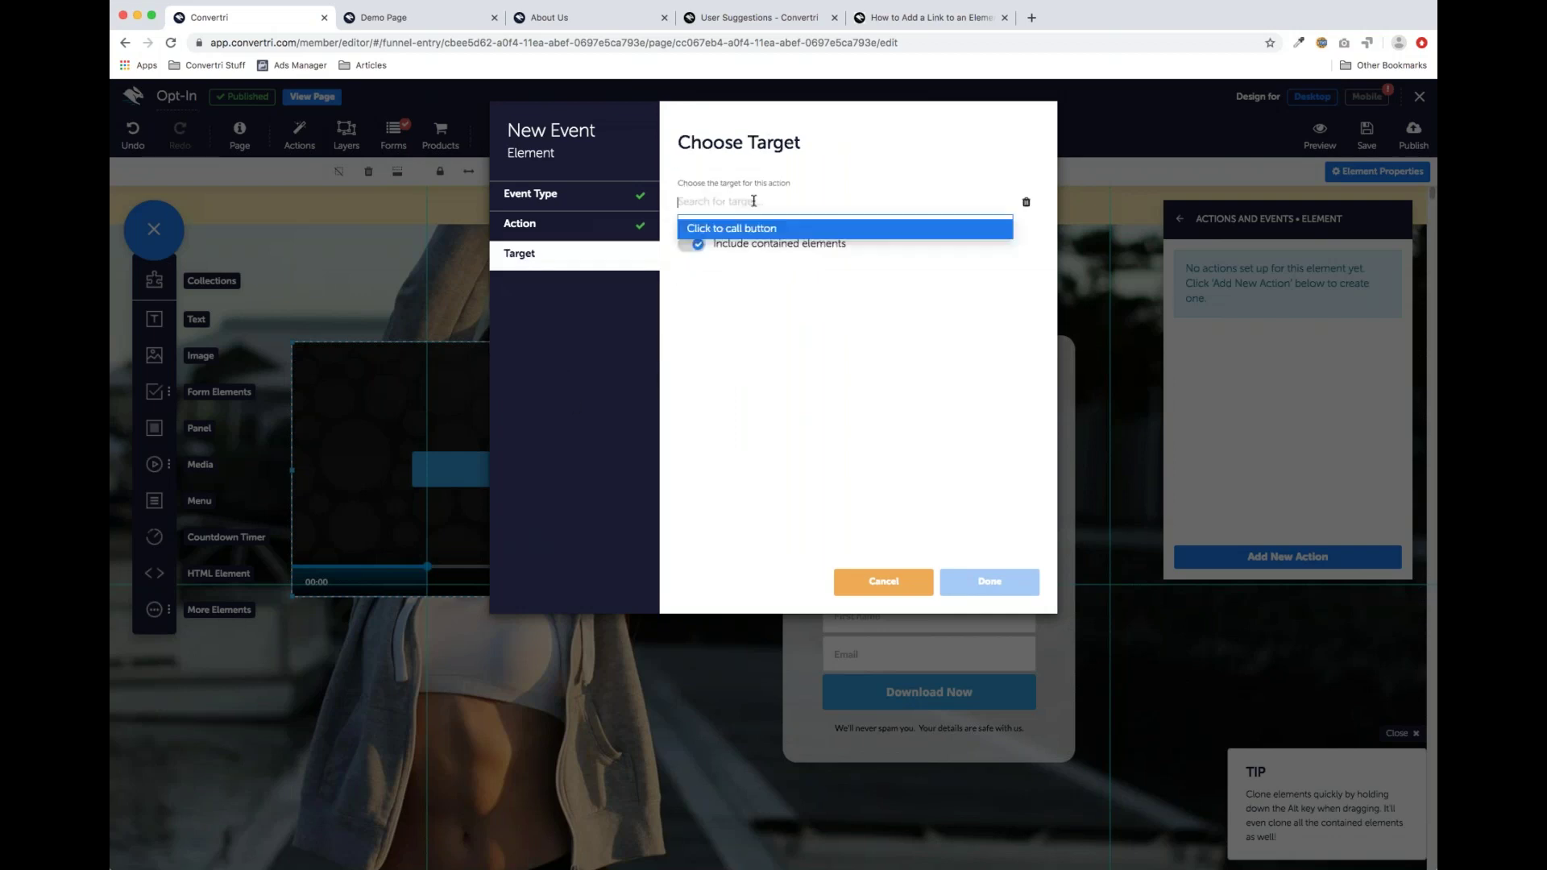
left_click(749, 225)
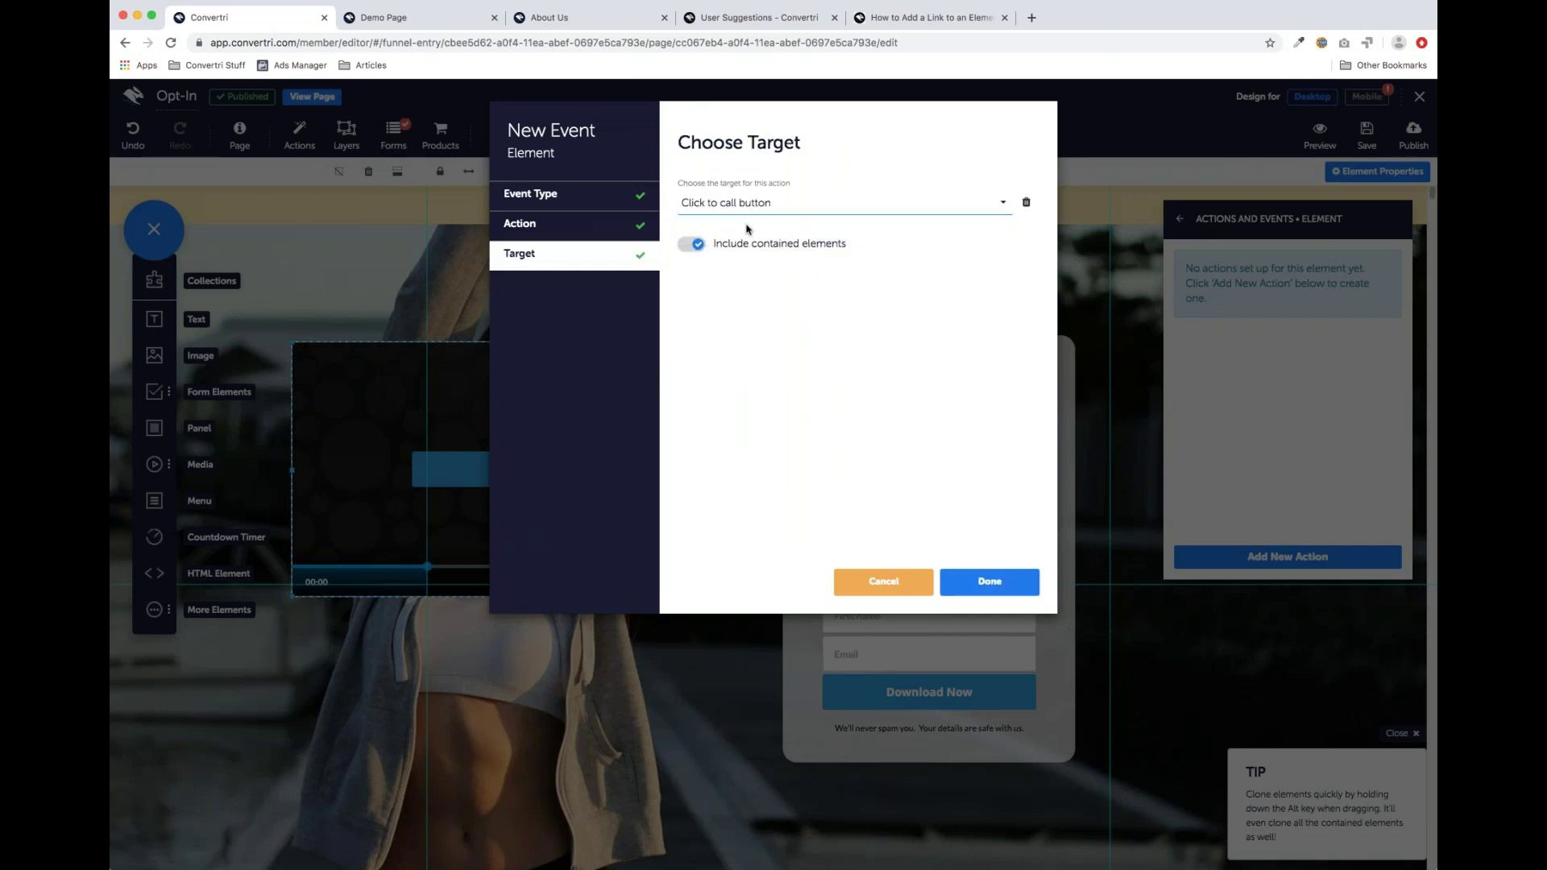
left_click(989, 581)
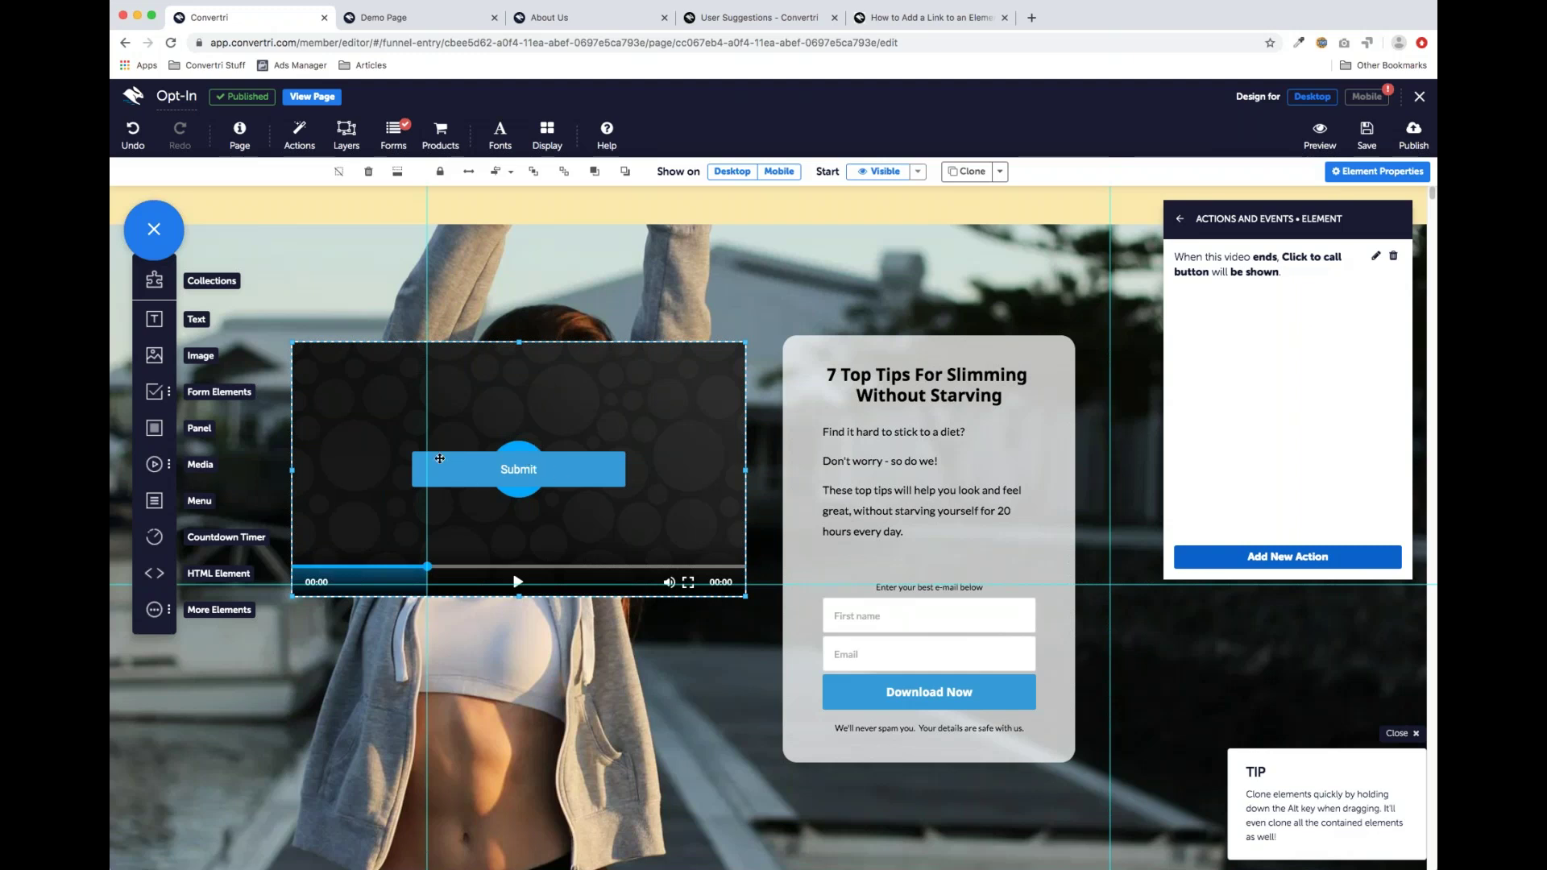
left_click(529, 459)
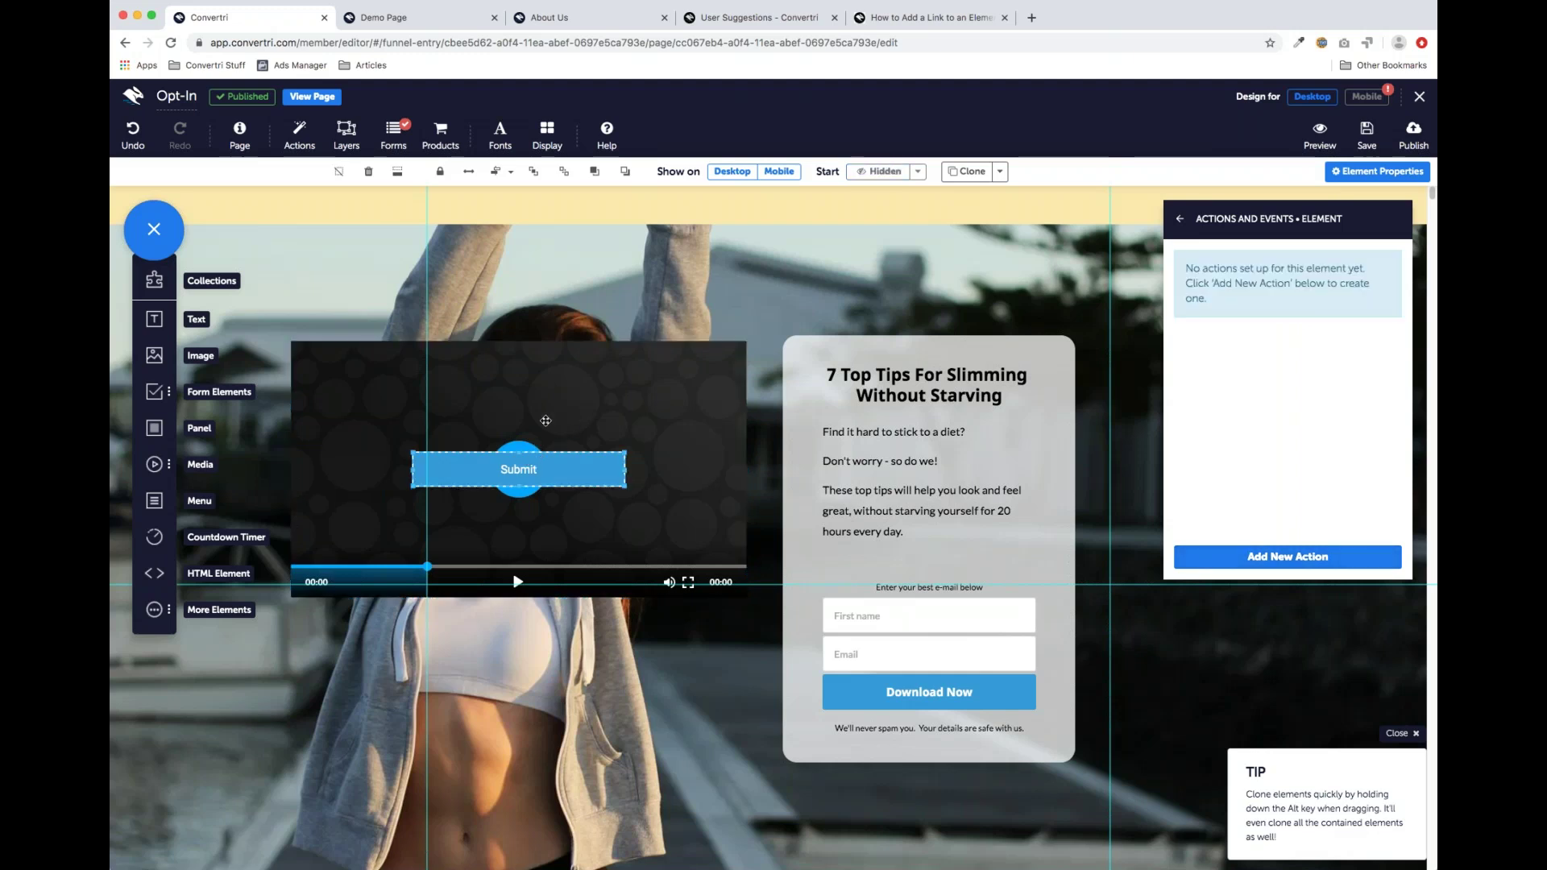
left_click(568, 413)
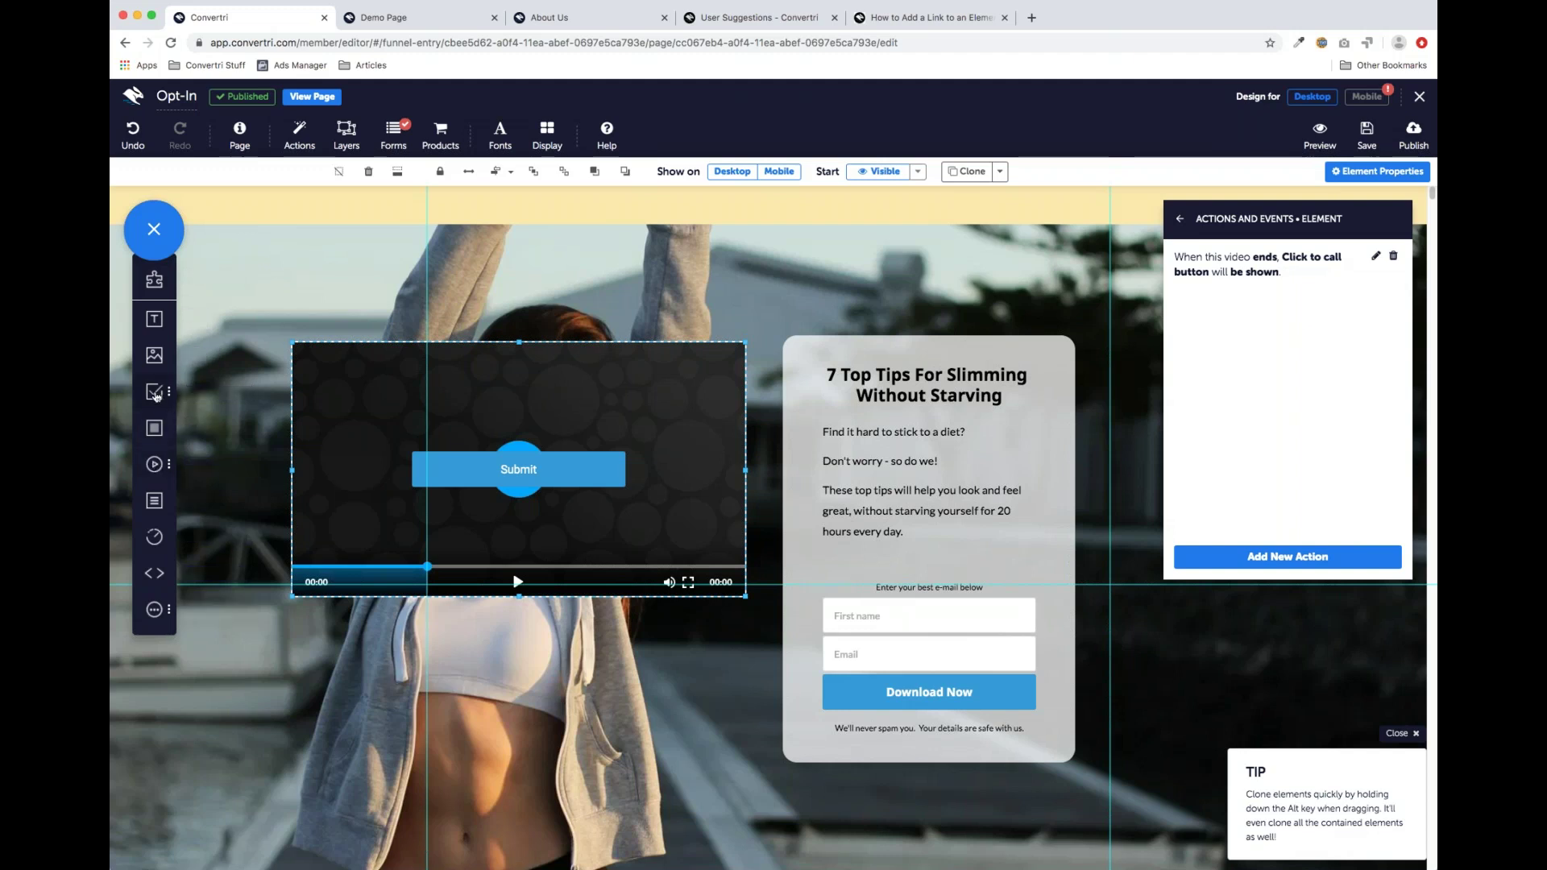
left_click(160, 468)
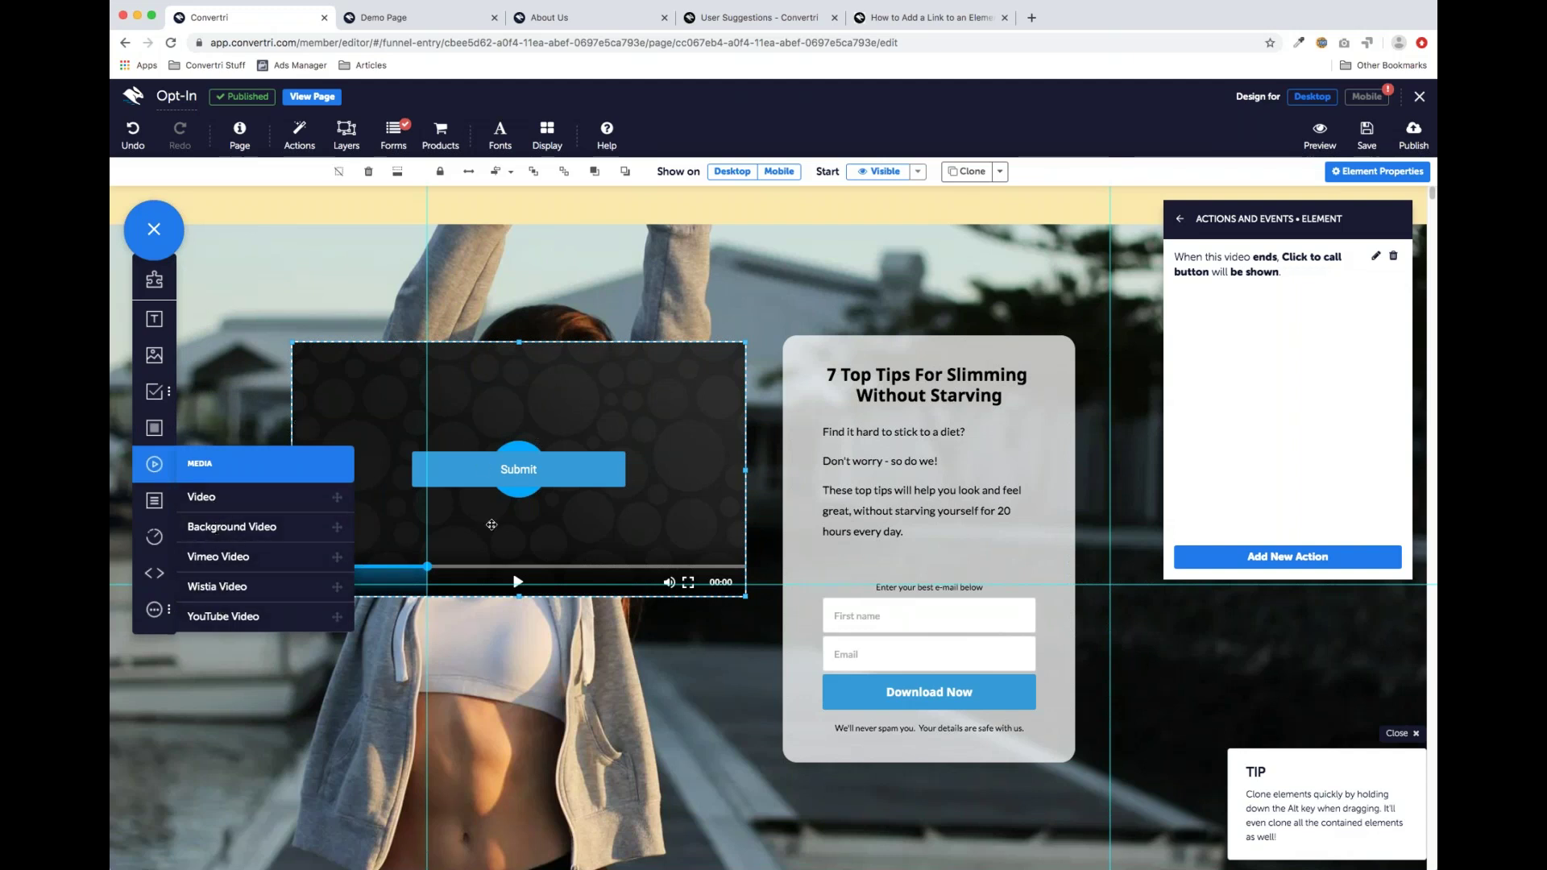
left_click(165, 462)
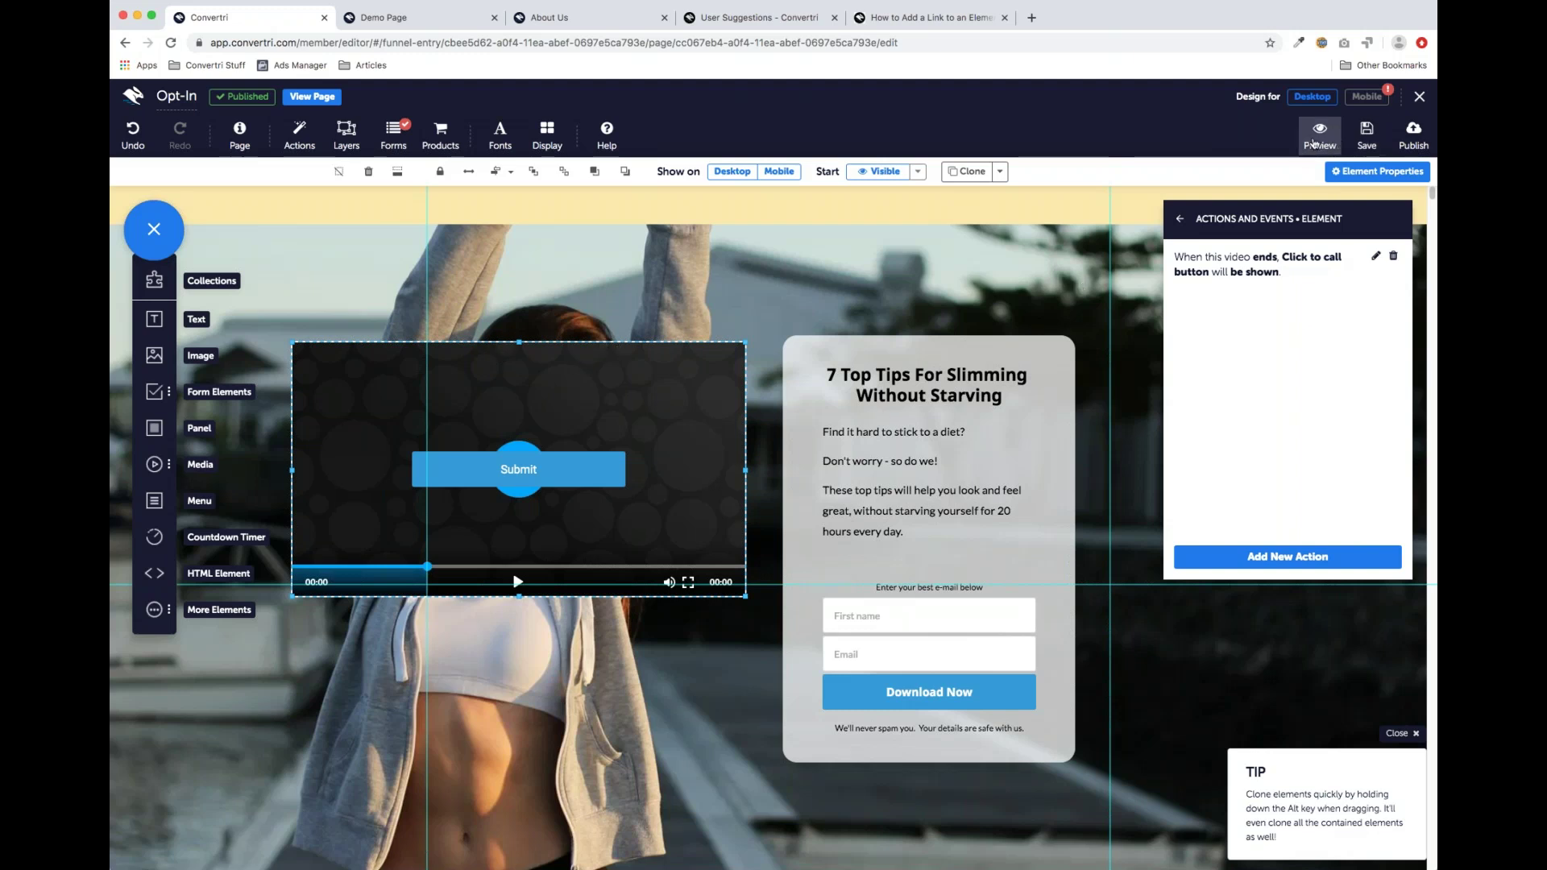
Delete the video together with the button on it, save the Opt-In page and close the editor
left_click_drag(375, 371, 362, 395)
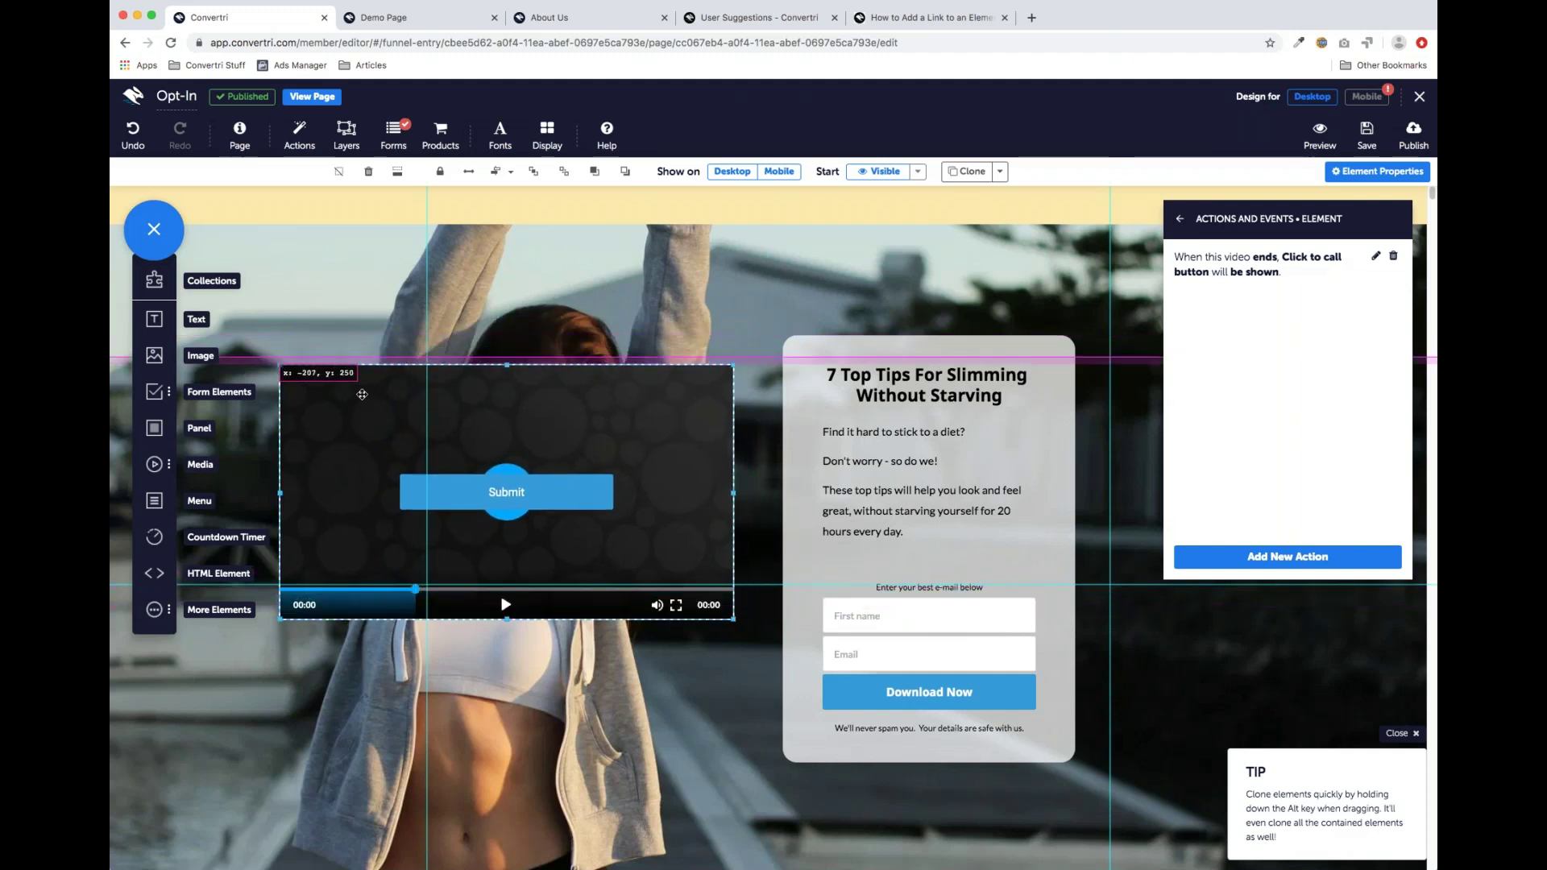
left_click(368, 172)
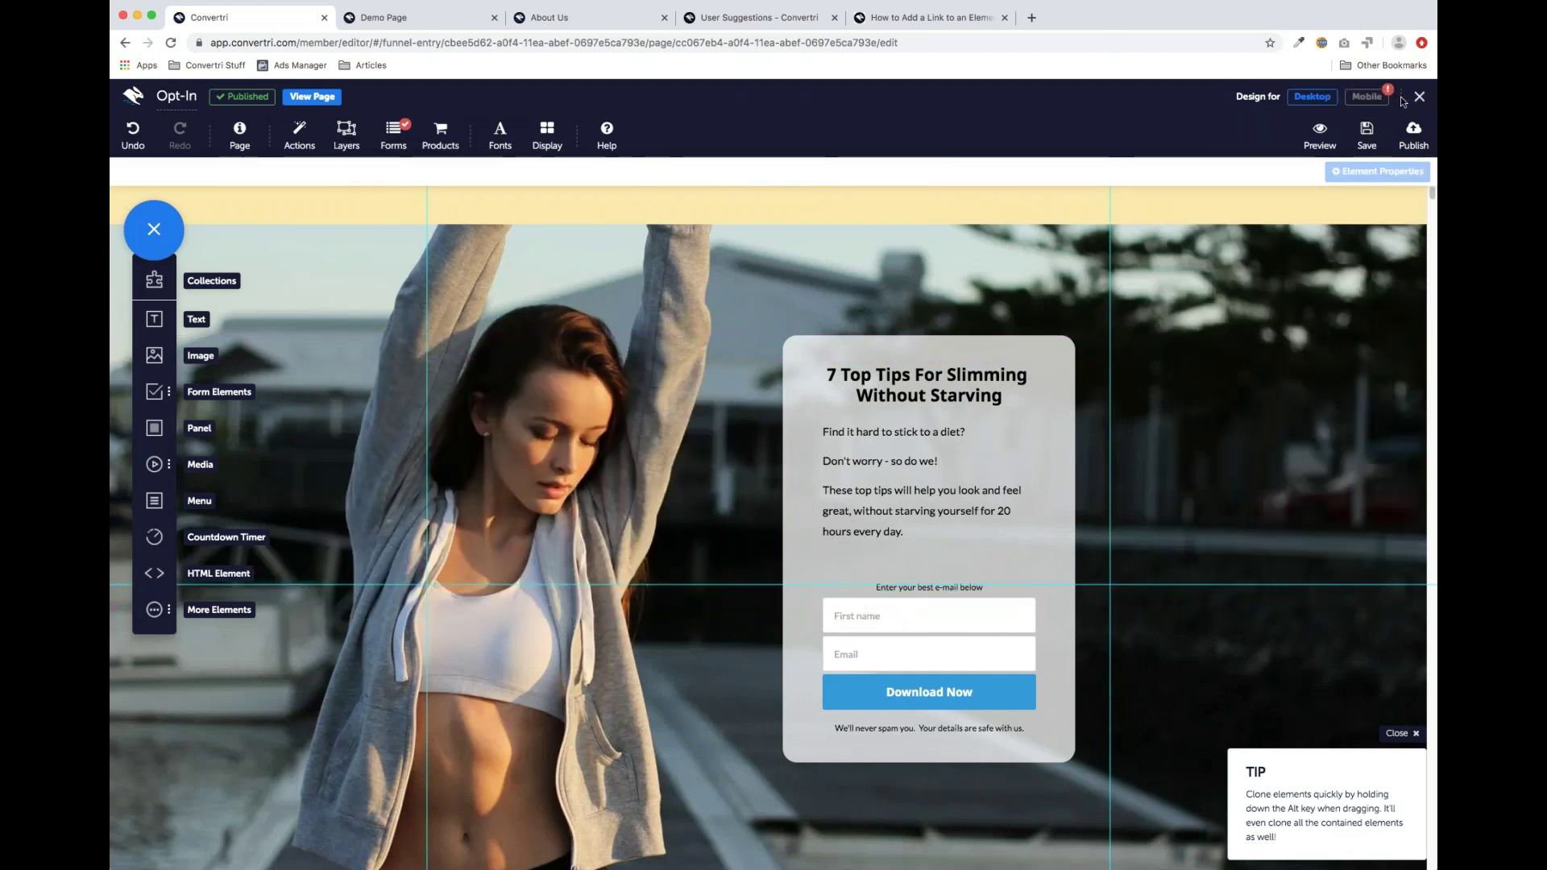
left_click(1367, 133)
left_click(1420, 96)
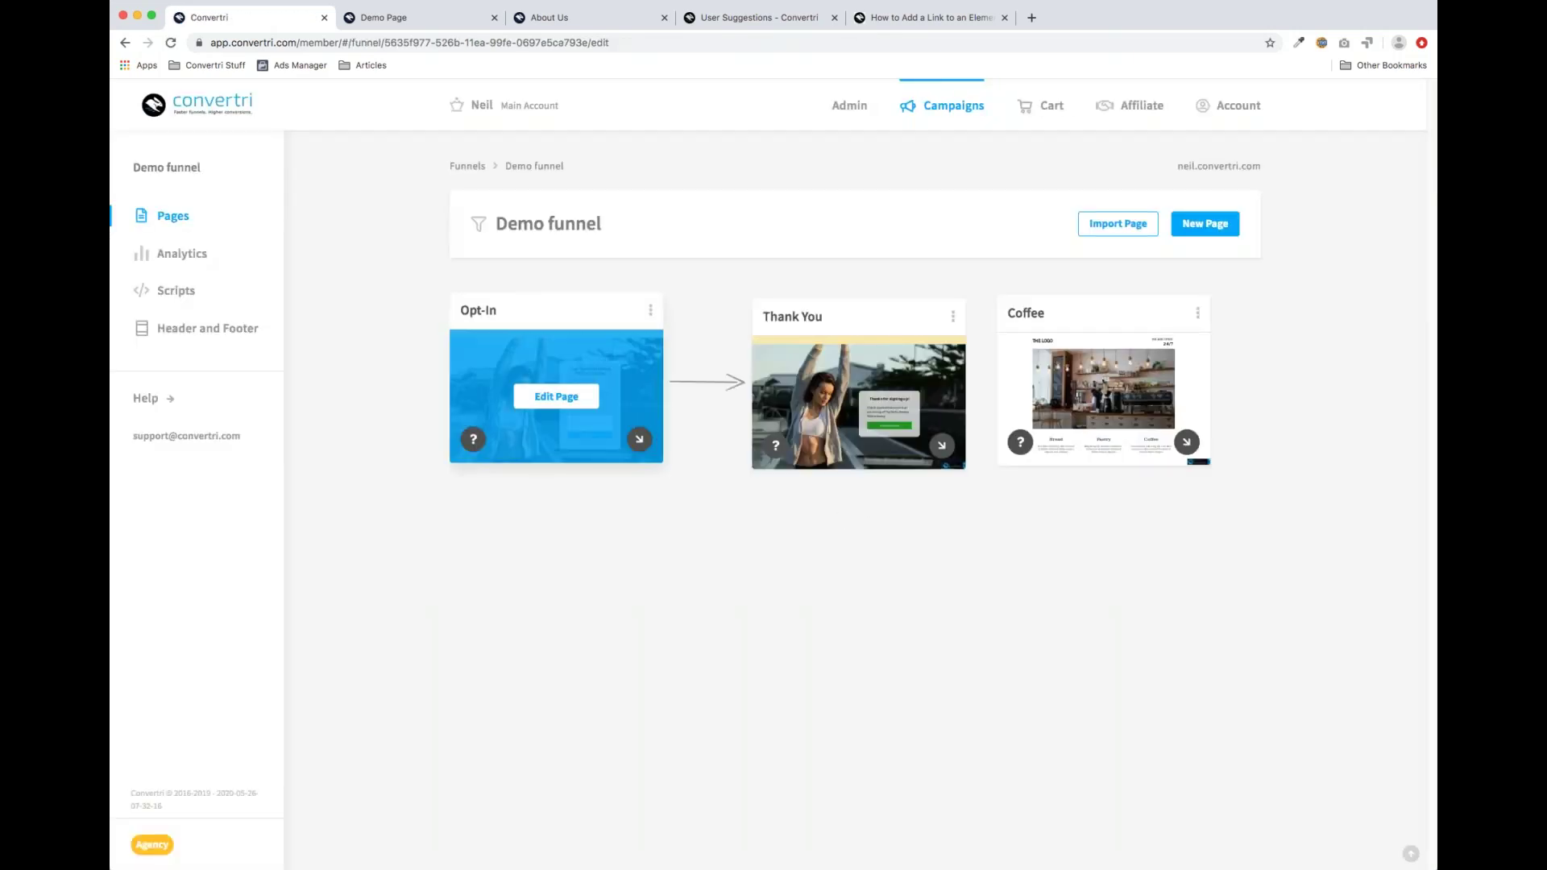
Move the Thank You page card closer to Opt-In and open the Coffee page for editing
left_click_drag(856, 314, 838, 312)
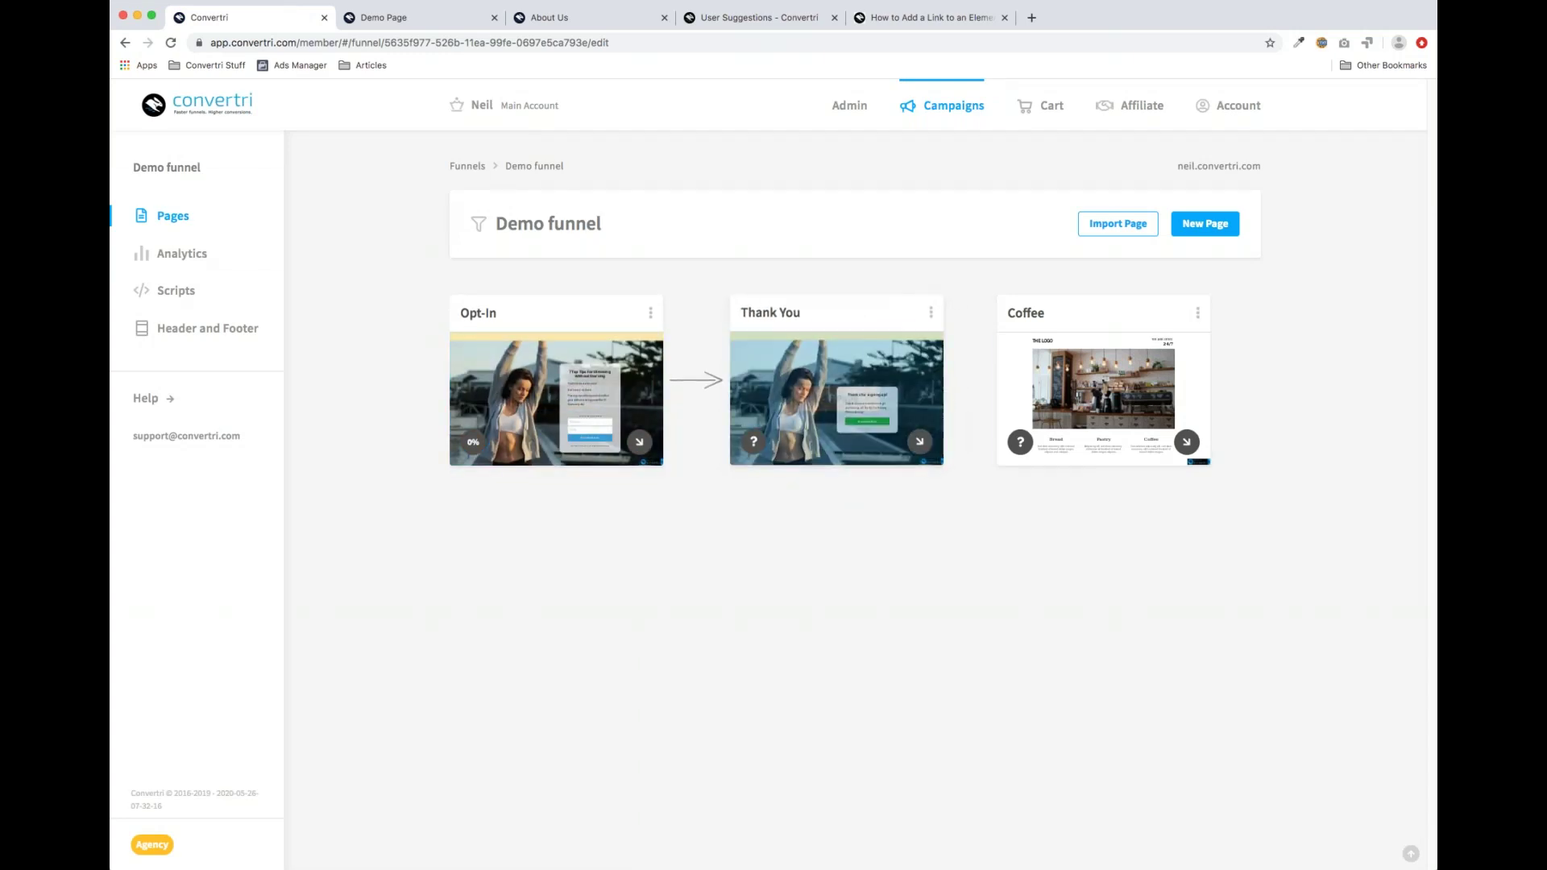
left_click(1102, 398)
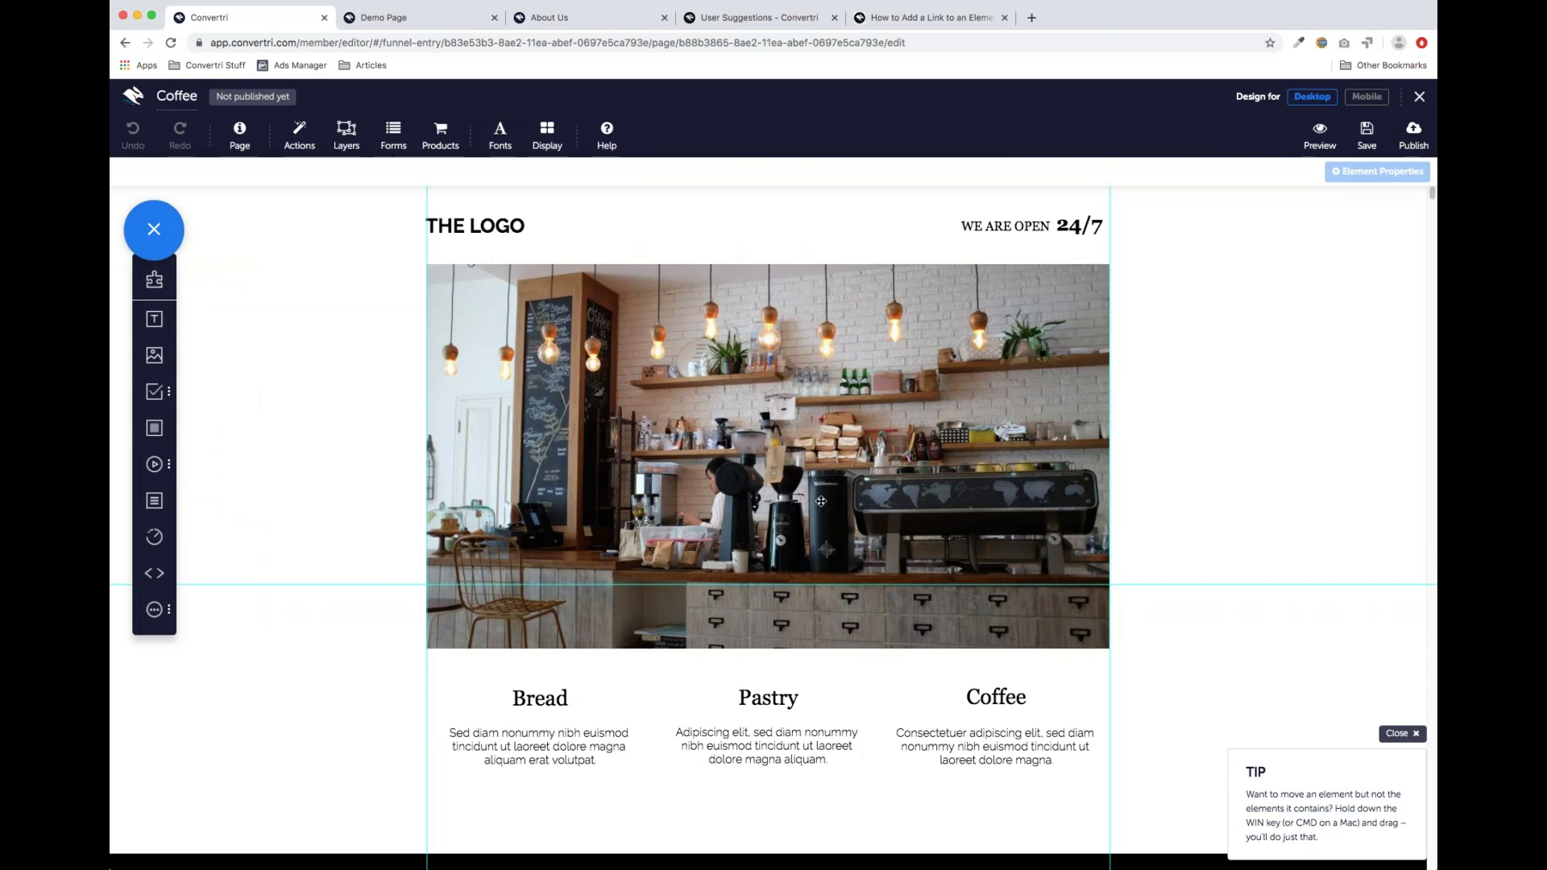
Look through the Coffee page's layout, including its main image, menu, about, gallery and testimonial sections
scroll(801, 519, "down", 5)
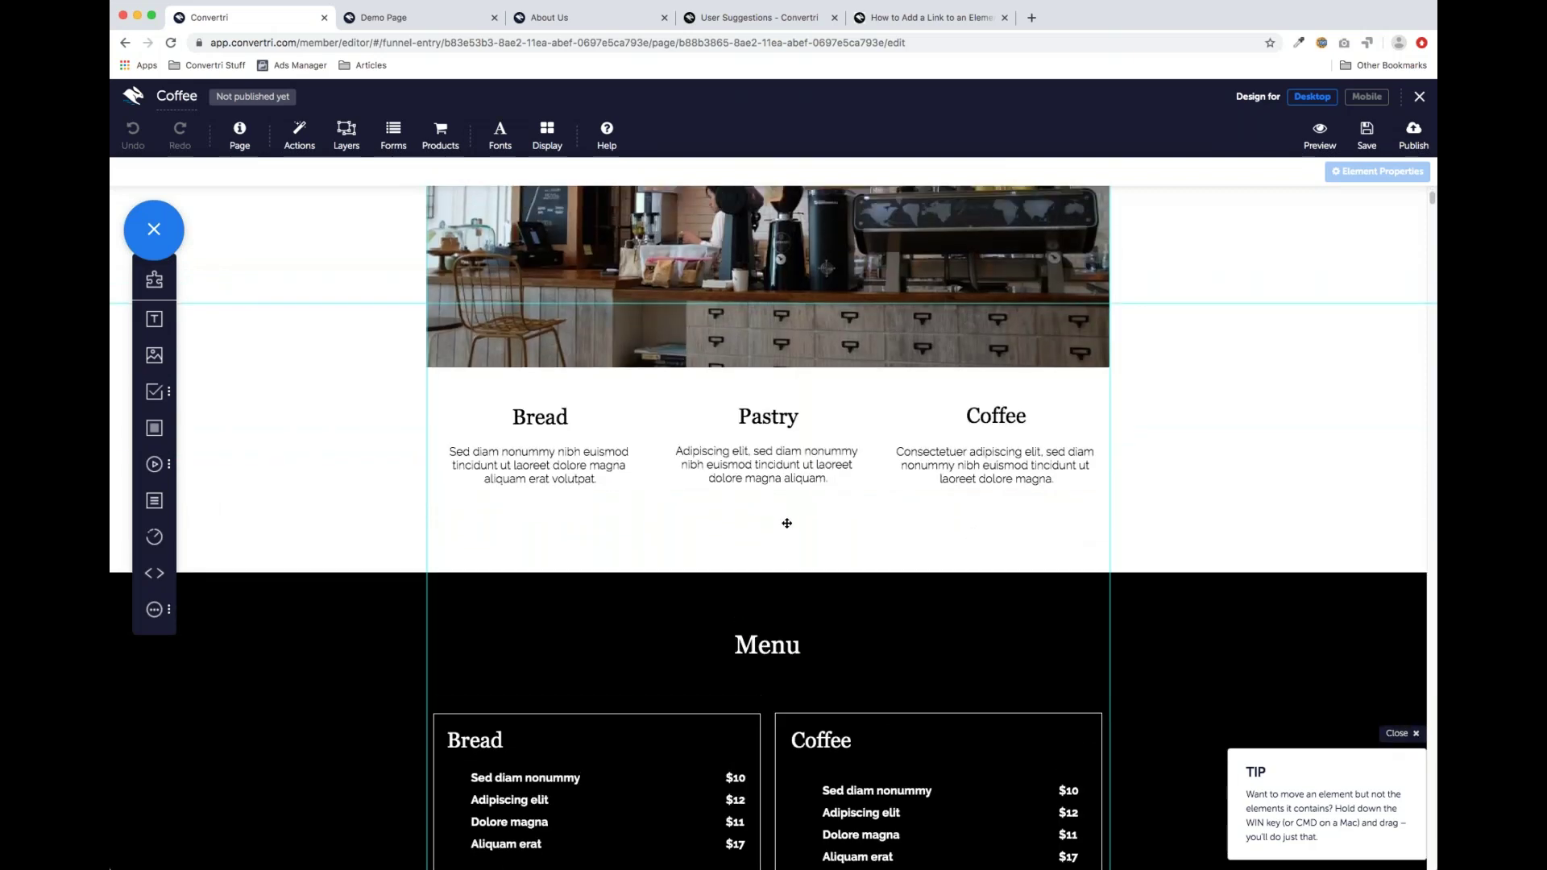
scroll(784, 514, "up", 5)
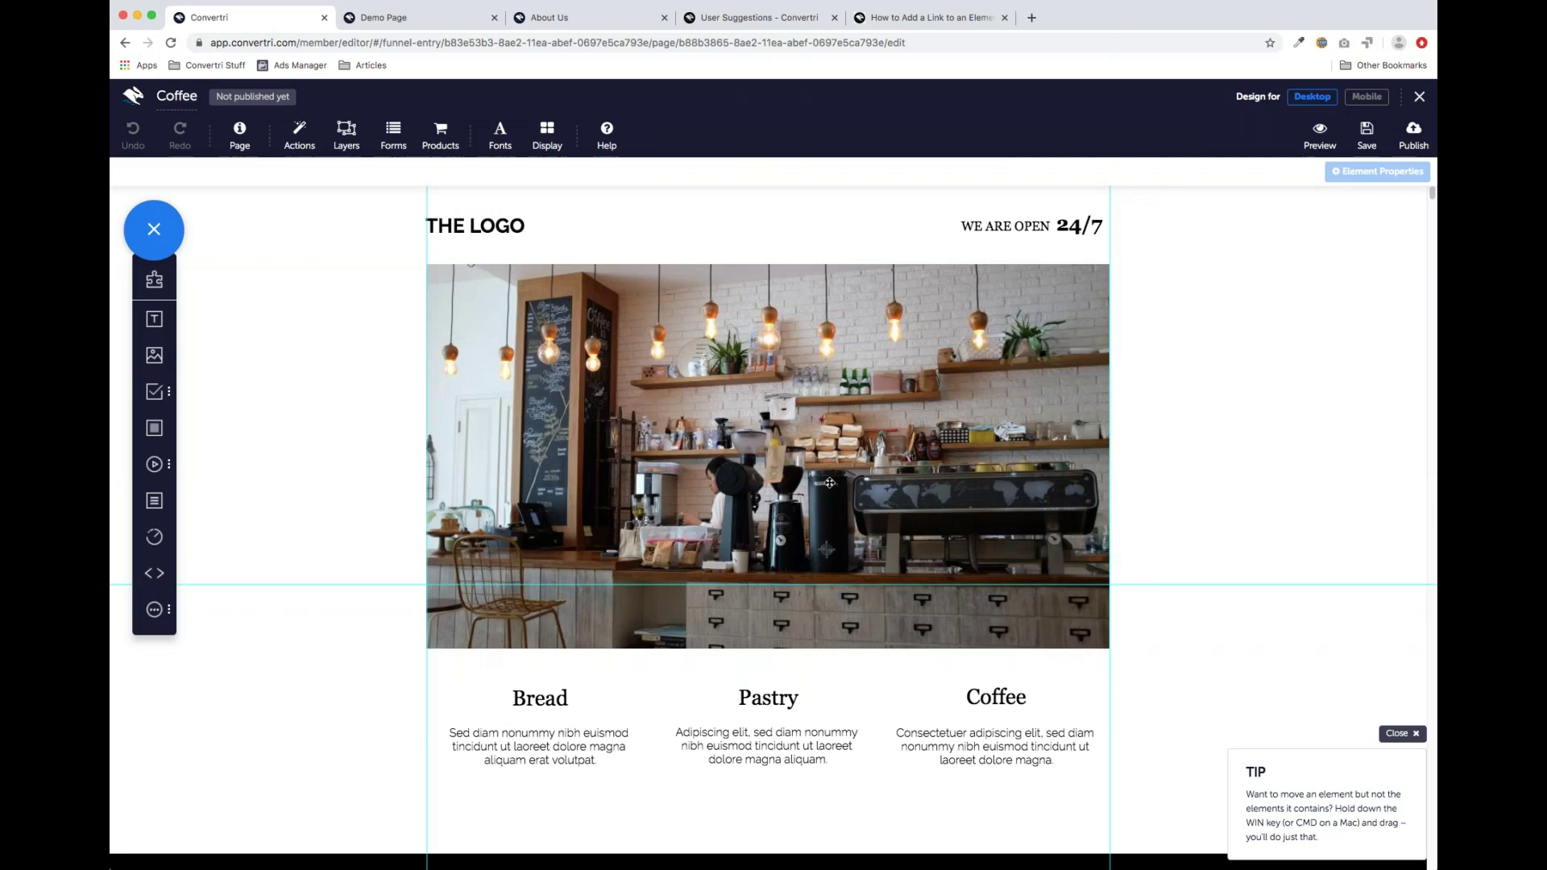
scroll(830, 482, "down", 8)
scroll(830, 482, "down", 15)
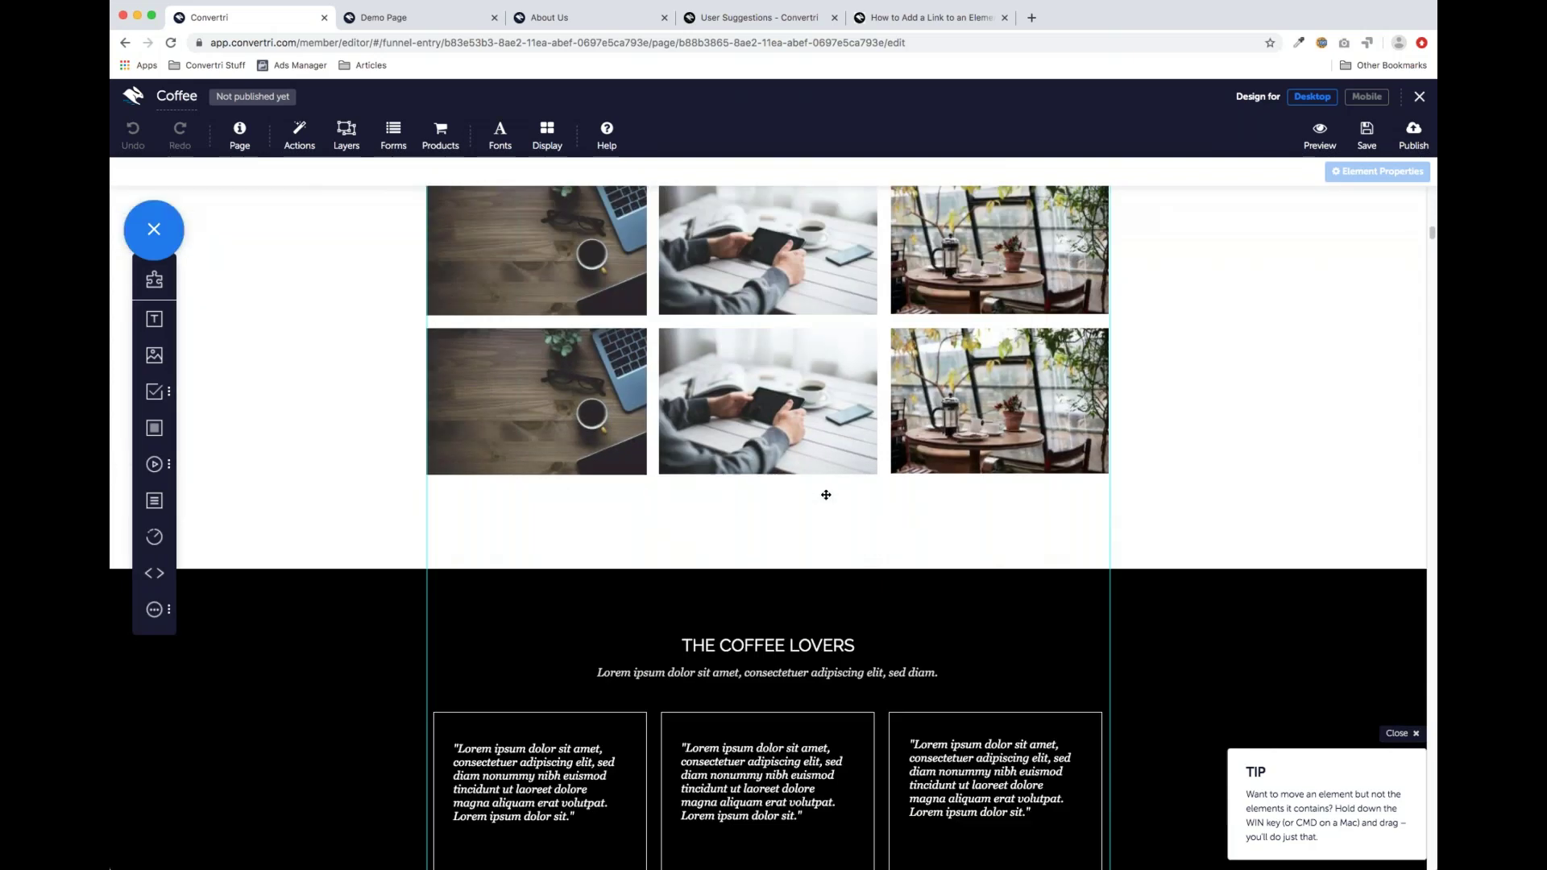
scroll(826, 496, "down", 5)
scroll(826, 495, "up", 12)
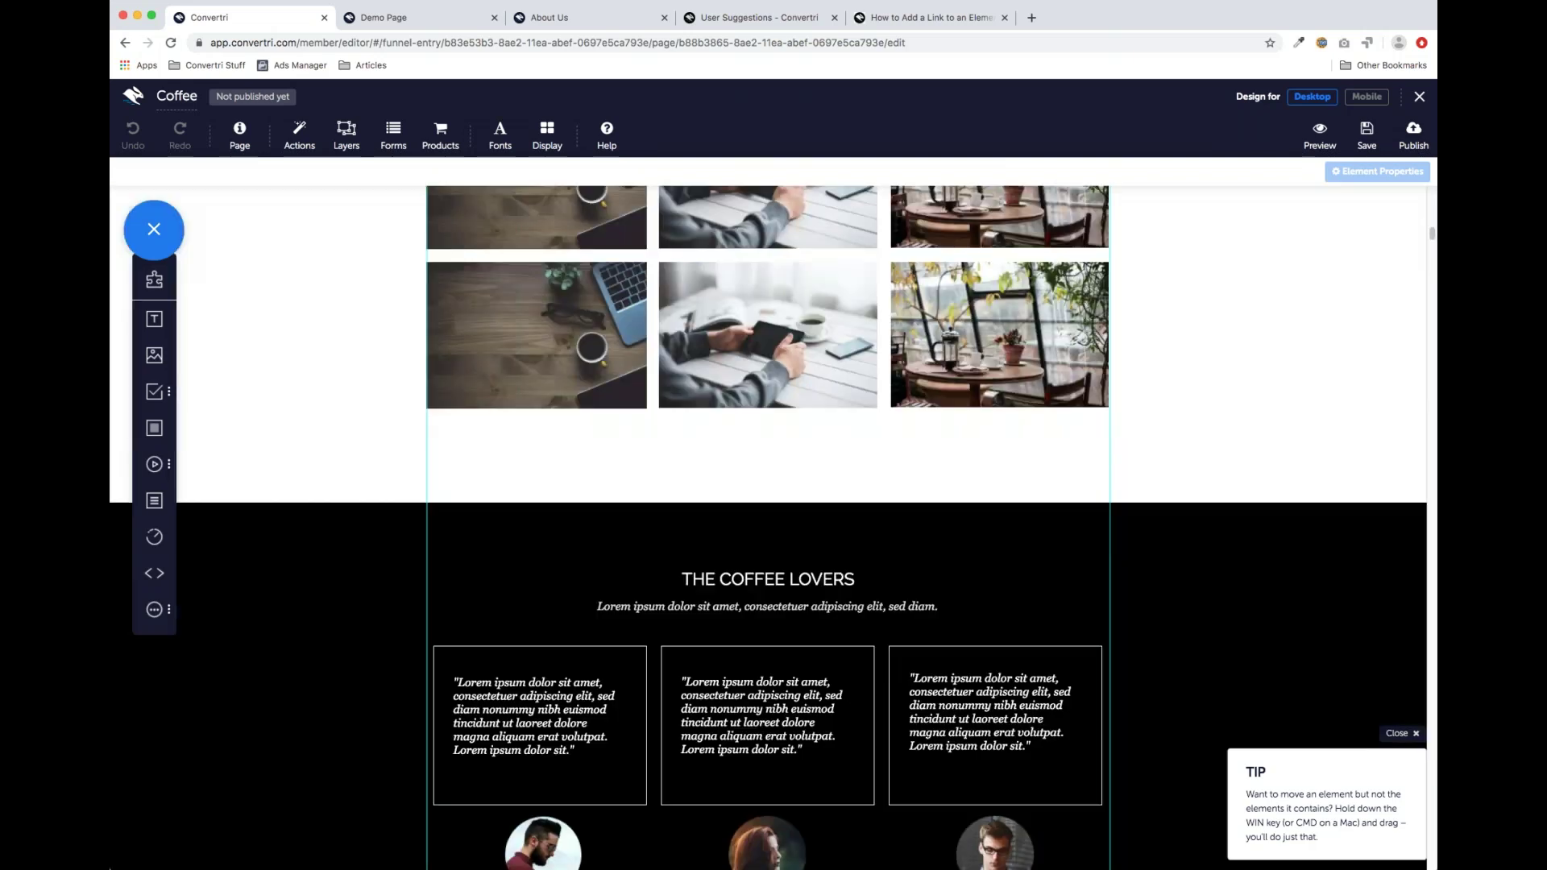
scroll(826, 495, "up", 10)
scroll(826, 496, "down", 12)
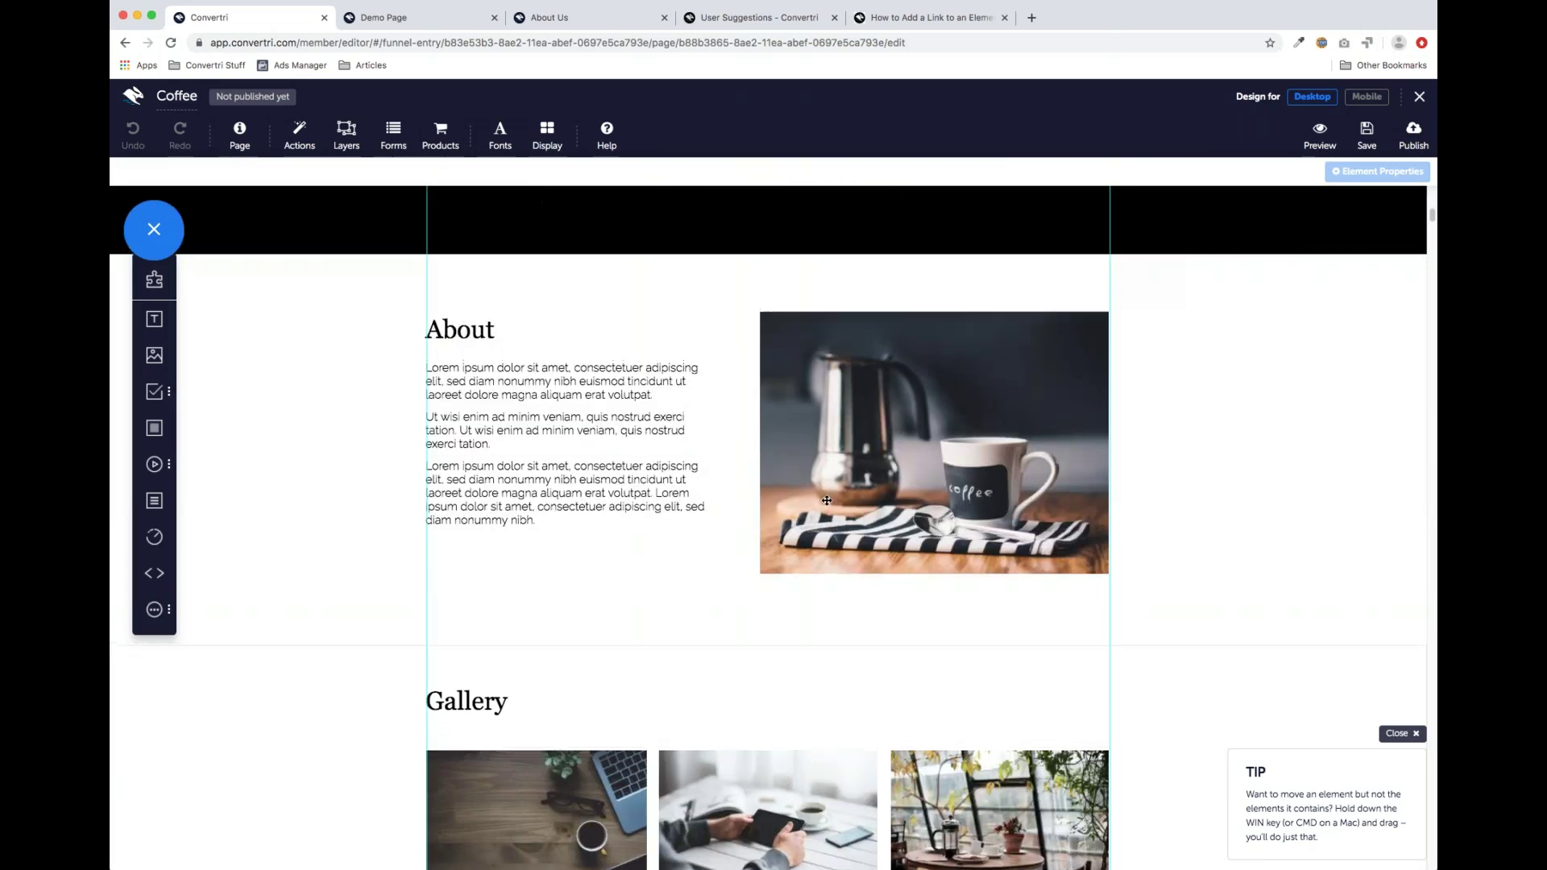
Look over the coffee page from the header down to the gallery and return to the black Menu section
scroll(826, 496, "up", 8)
scroll(826, 496, "up", 6)
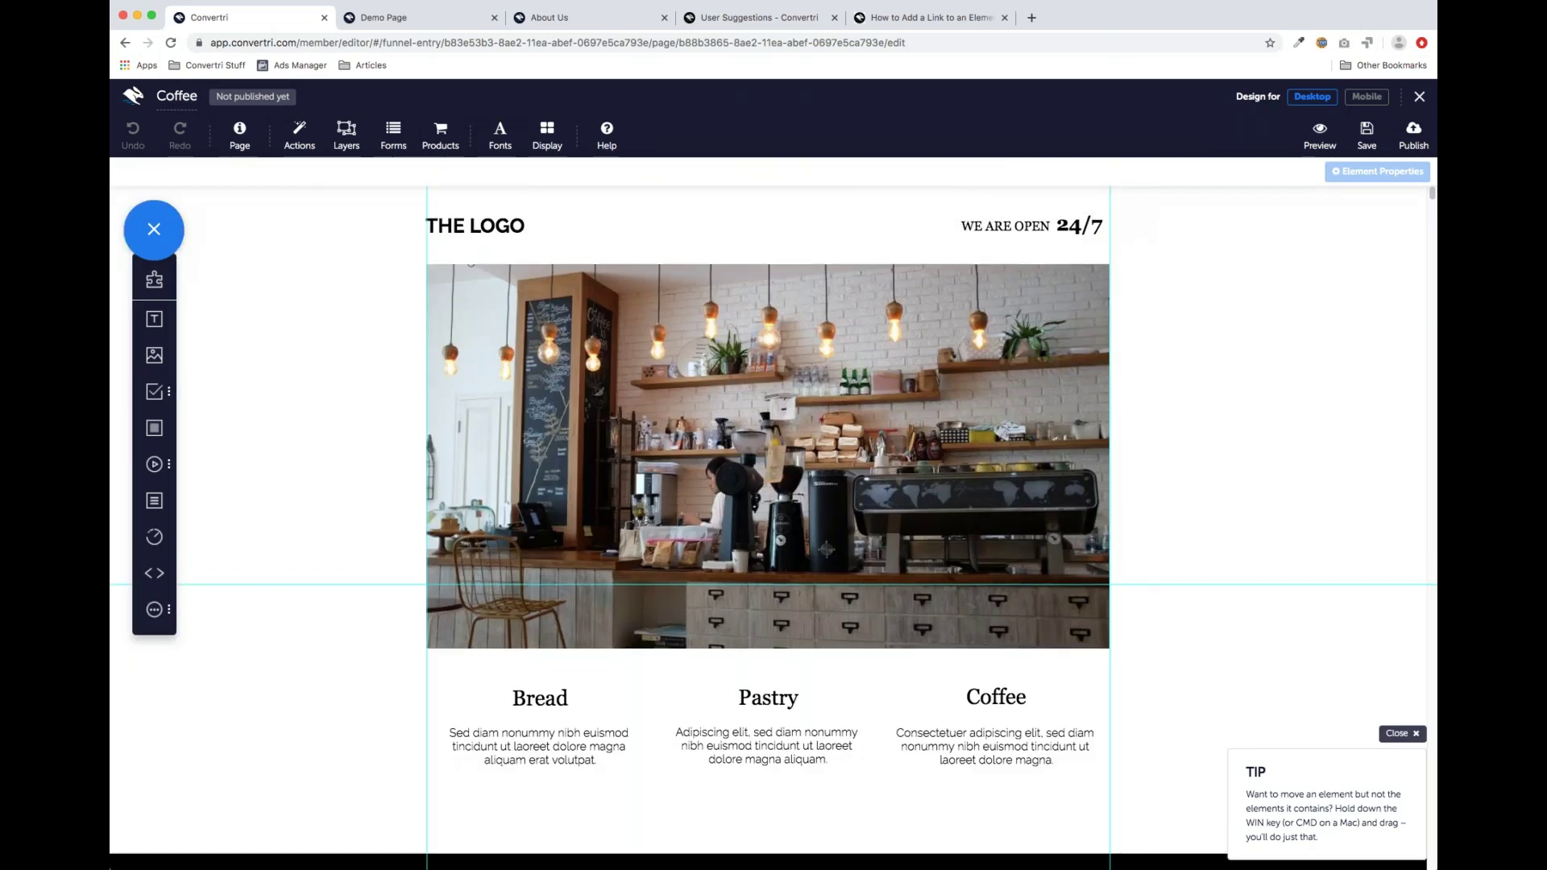
scroll(1000, 584, "down", 4)
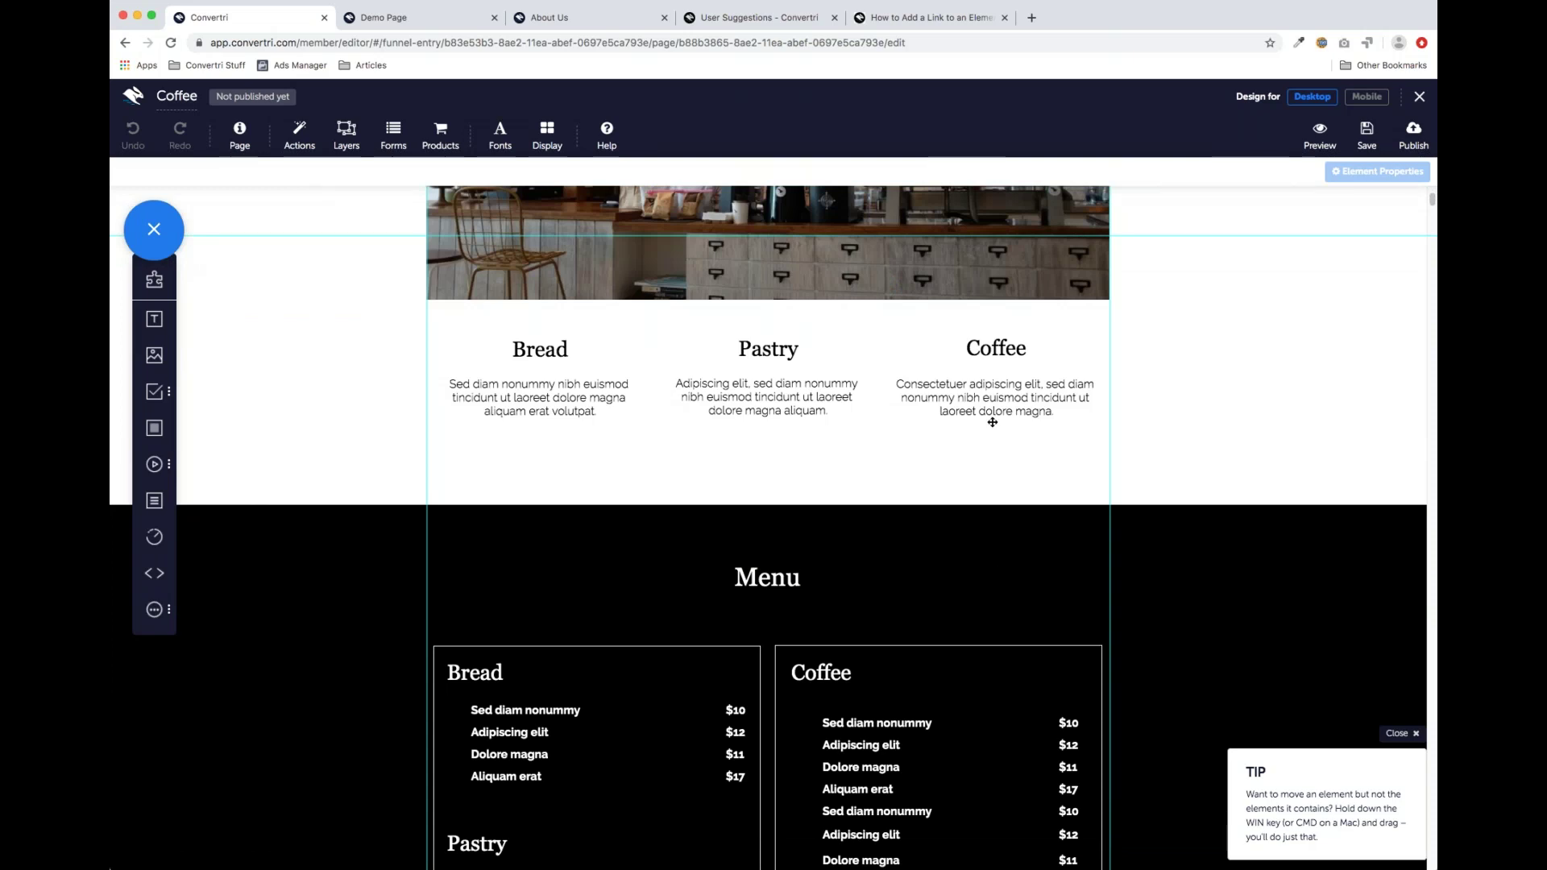
scroll(992, 422, "down", 10)
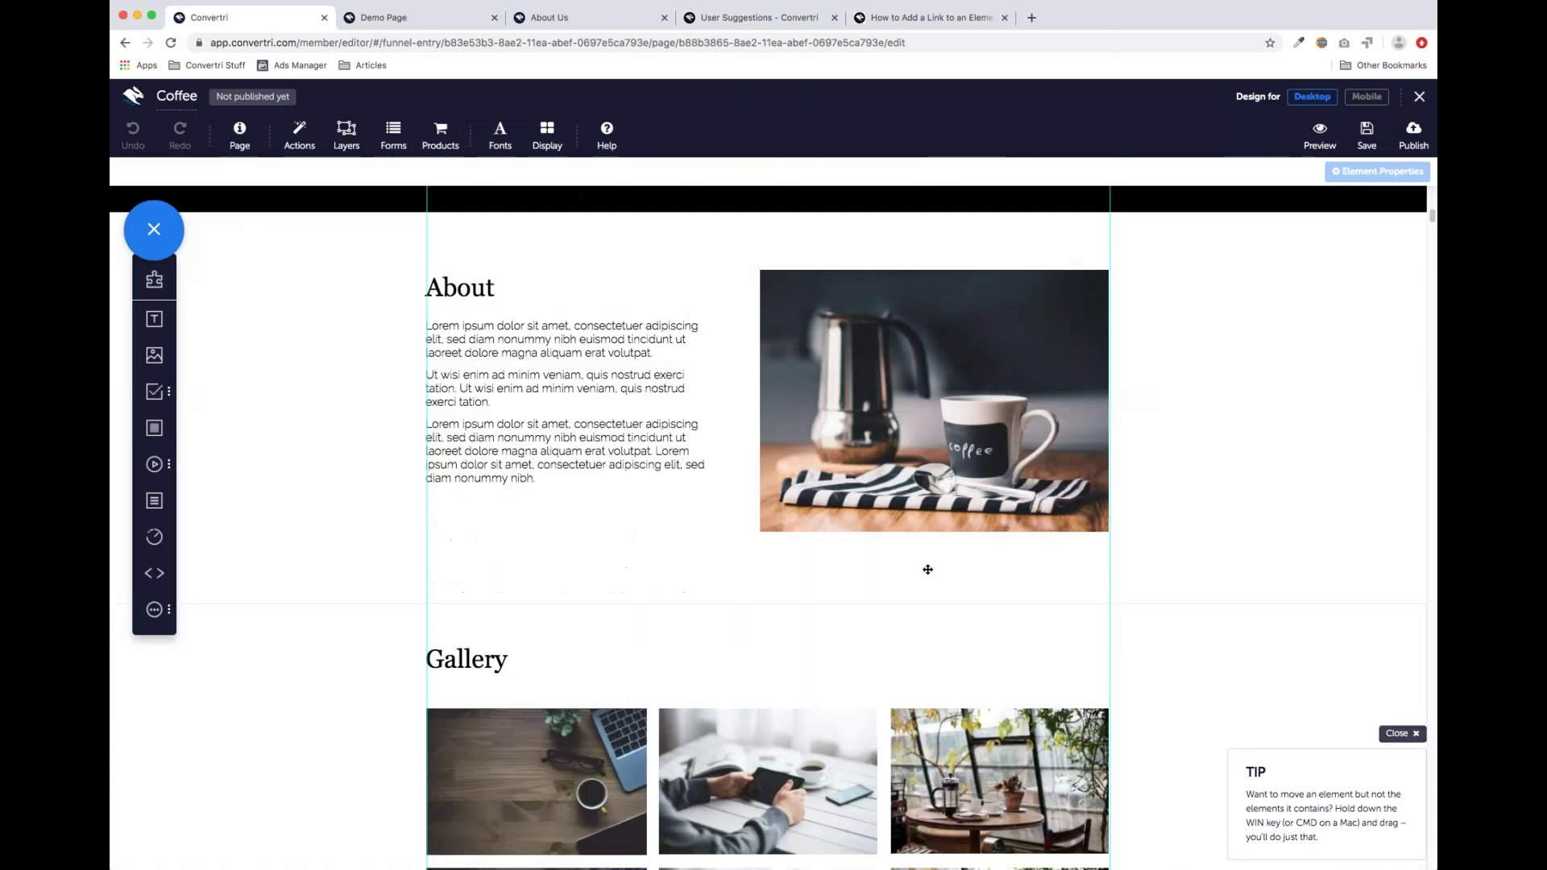
scroll(885, 597, "up", 8)
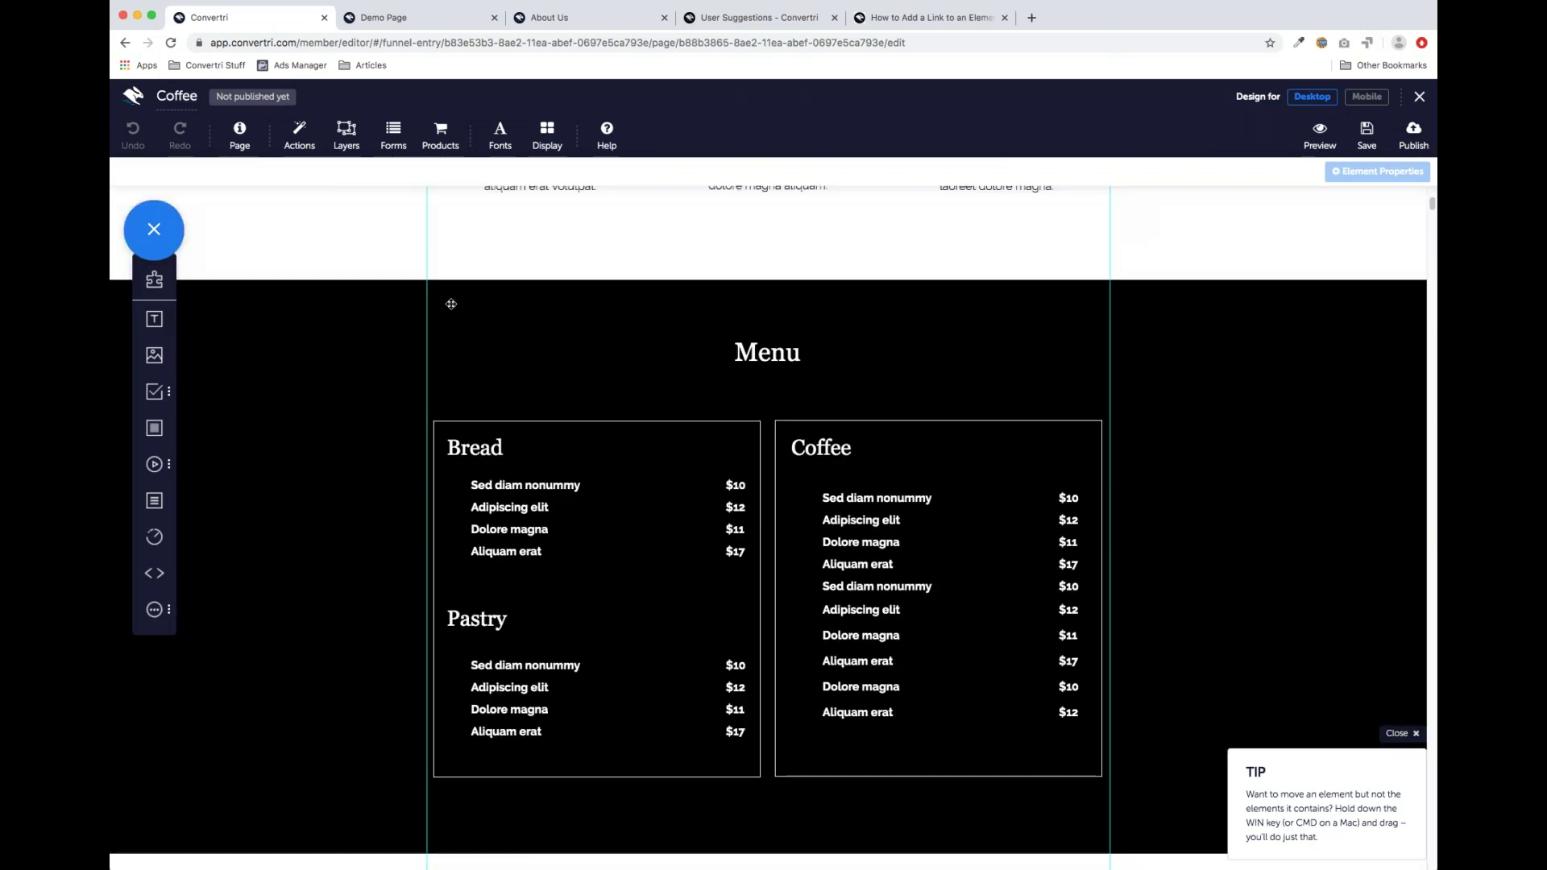
Select the black Menu section, try shifting it vertically and align it with the edge of the section above
left_click(647, 411)
scroll(666, 404, "down", 4)
scroll(604, 414, "up", 5)
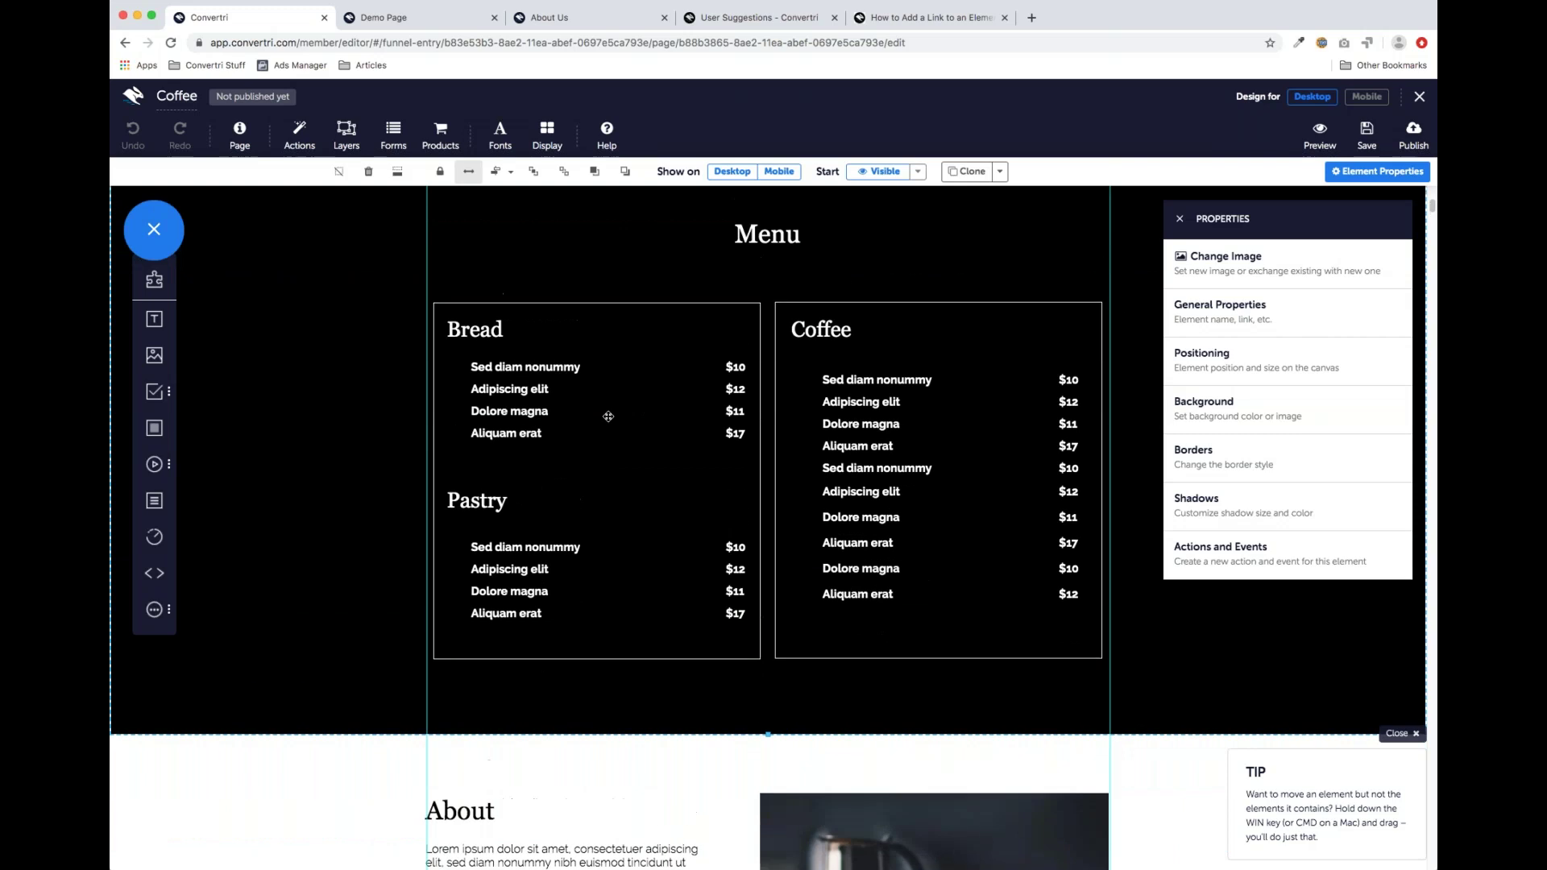
left_click_drag(600, 556, 577, 383)
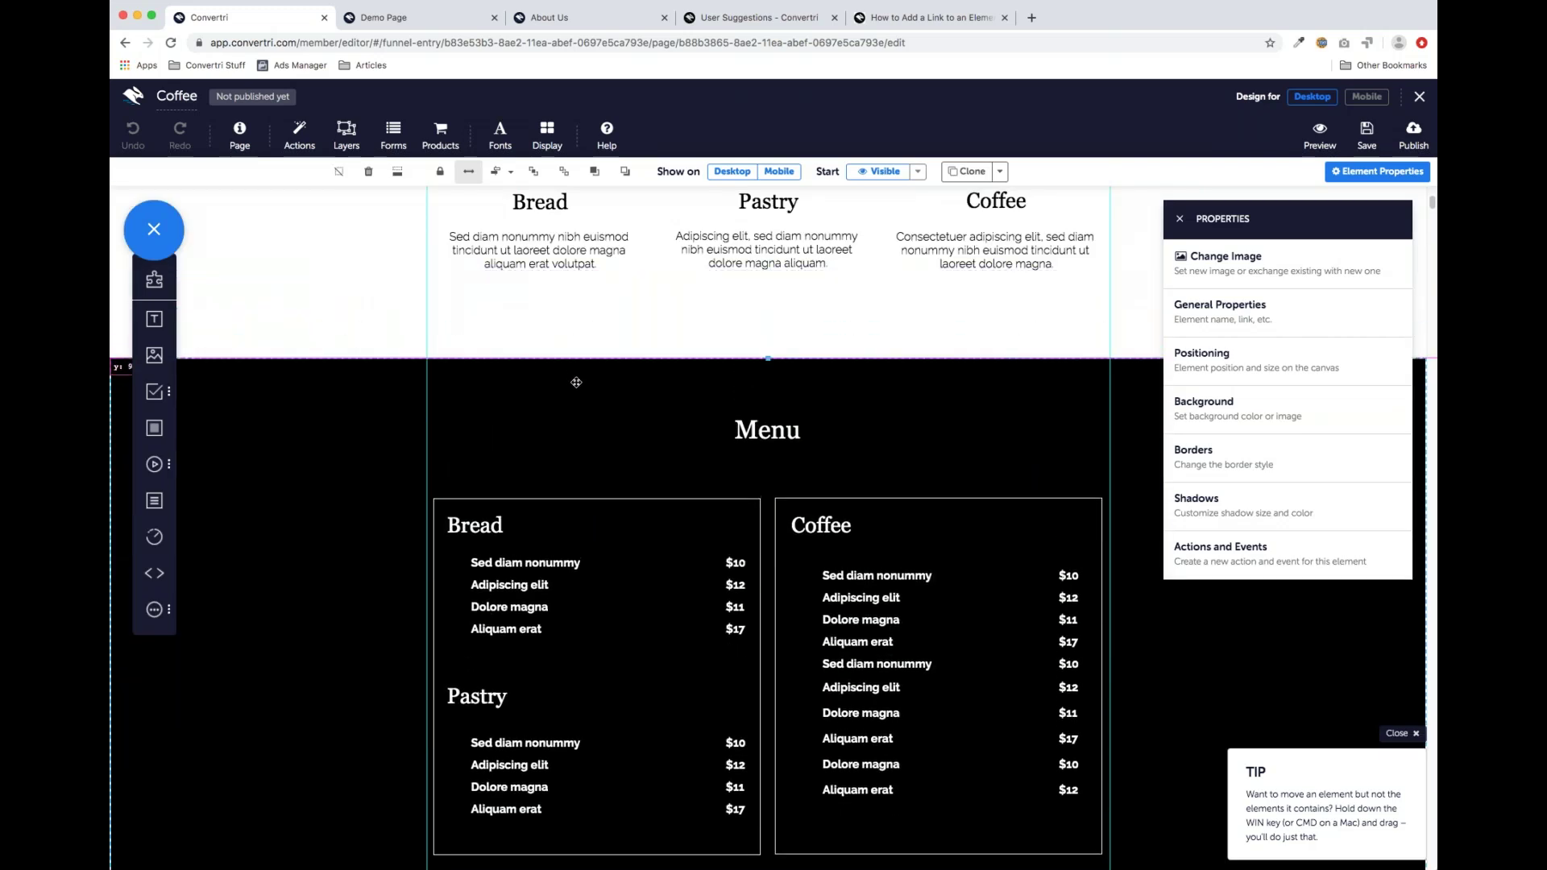
Turn on the display of outlines around all page elements
left_click(548, 133)
left_click(690, 201)
left_click(553, 137)
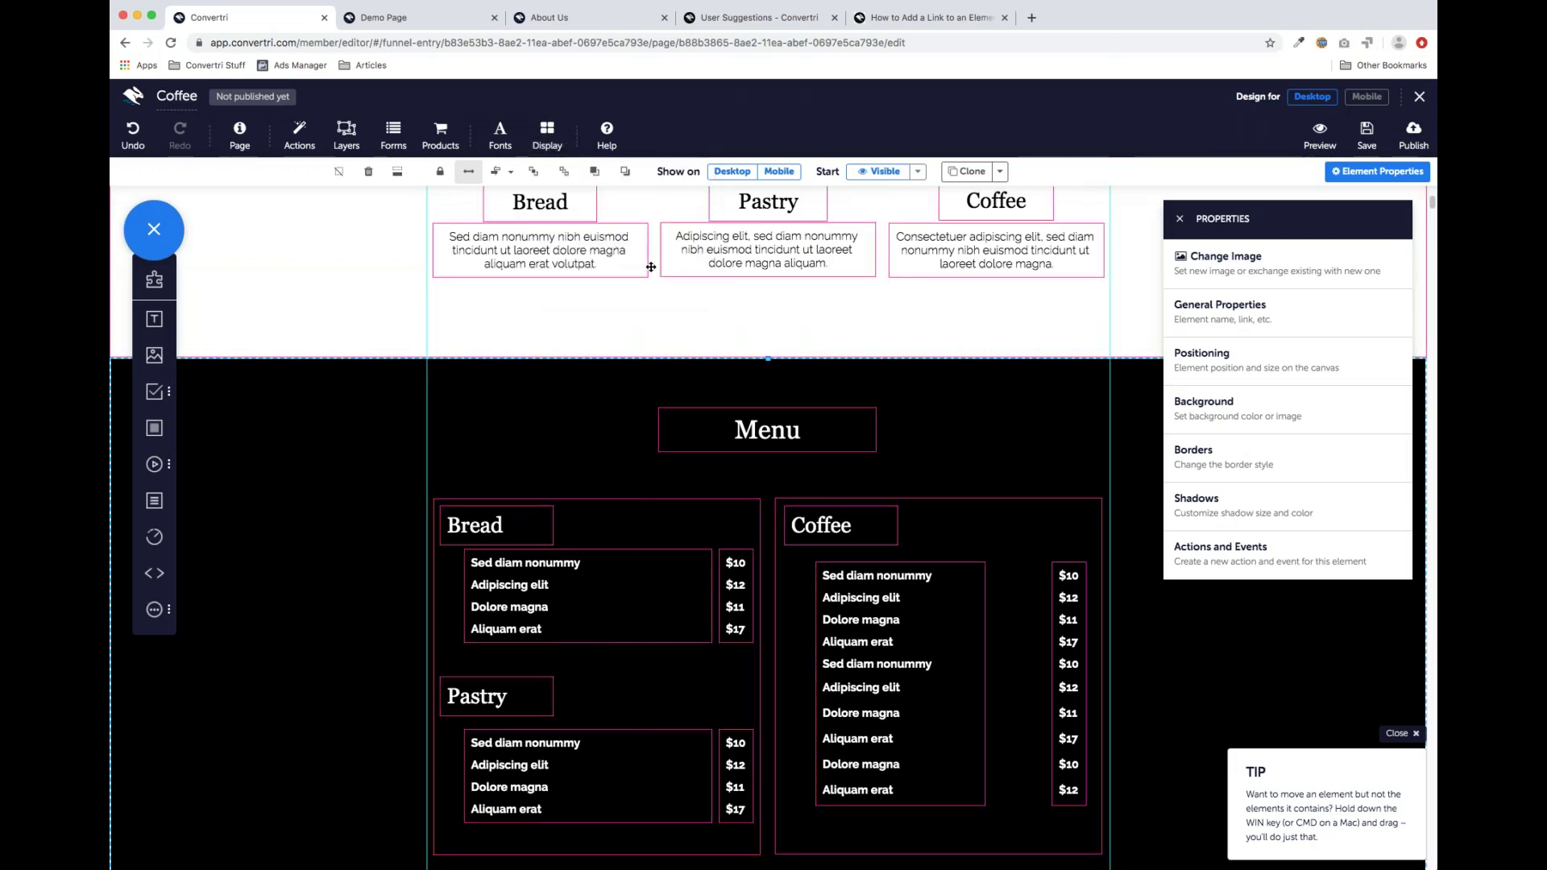
Examine the outlined elements in the Menu, About and Gallery sections to see how the page is built
scroll(651, 266, "down", 5)
scroll(568, 242, "up", 4)
scroll(558, 305, "down", 1)
mouse_move(536, 318)
left_mouse_down()
mouse_move(539, 422)
mouse_move(548, 315)
left_mouse_up()
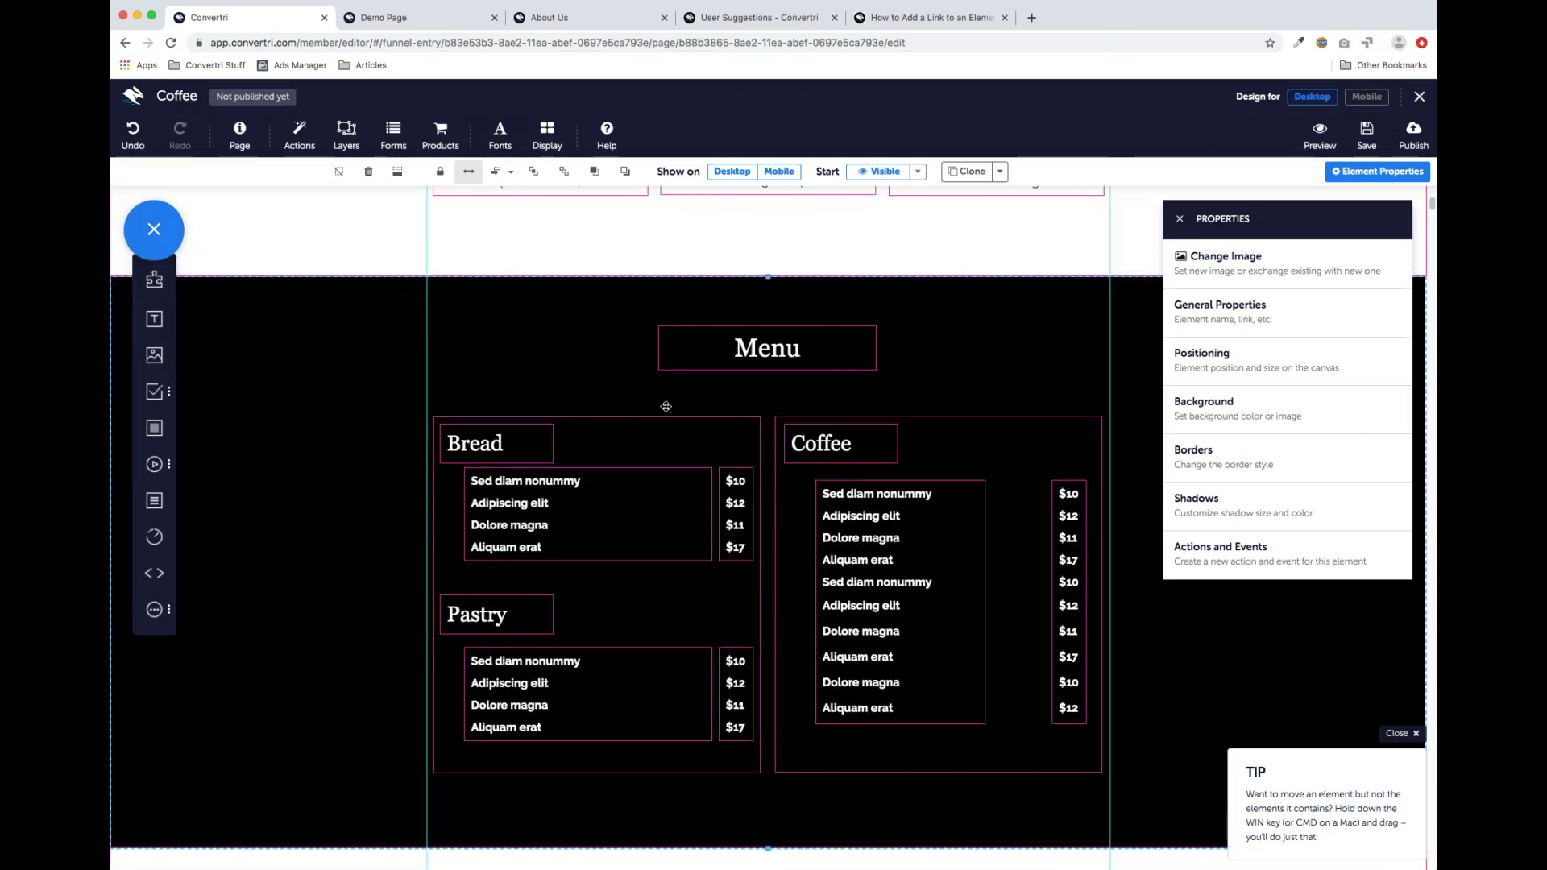
scroll(629, 440, "down", 8)
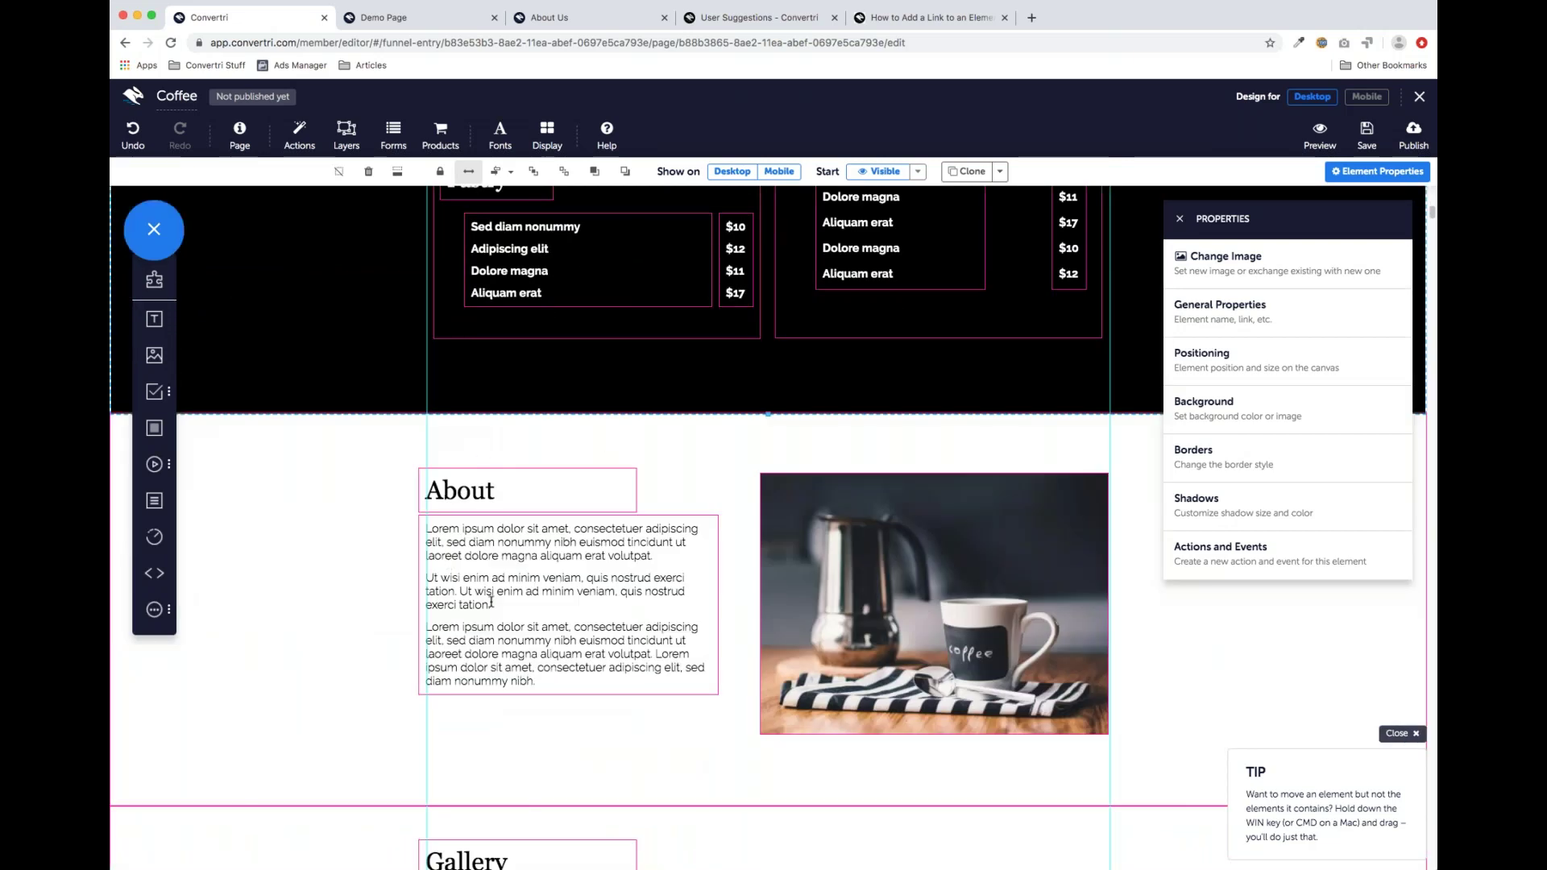
scroll(491, 603, "down", 7)
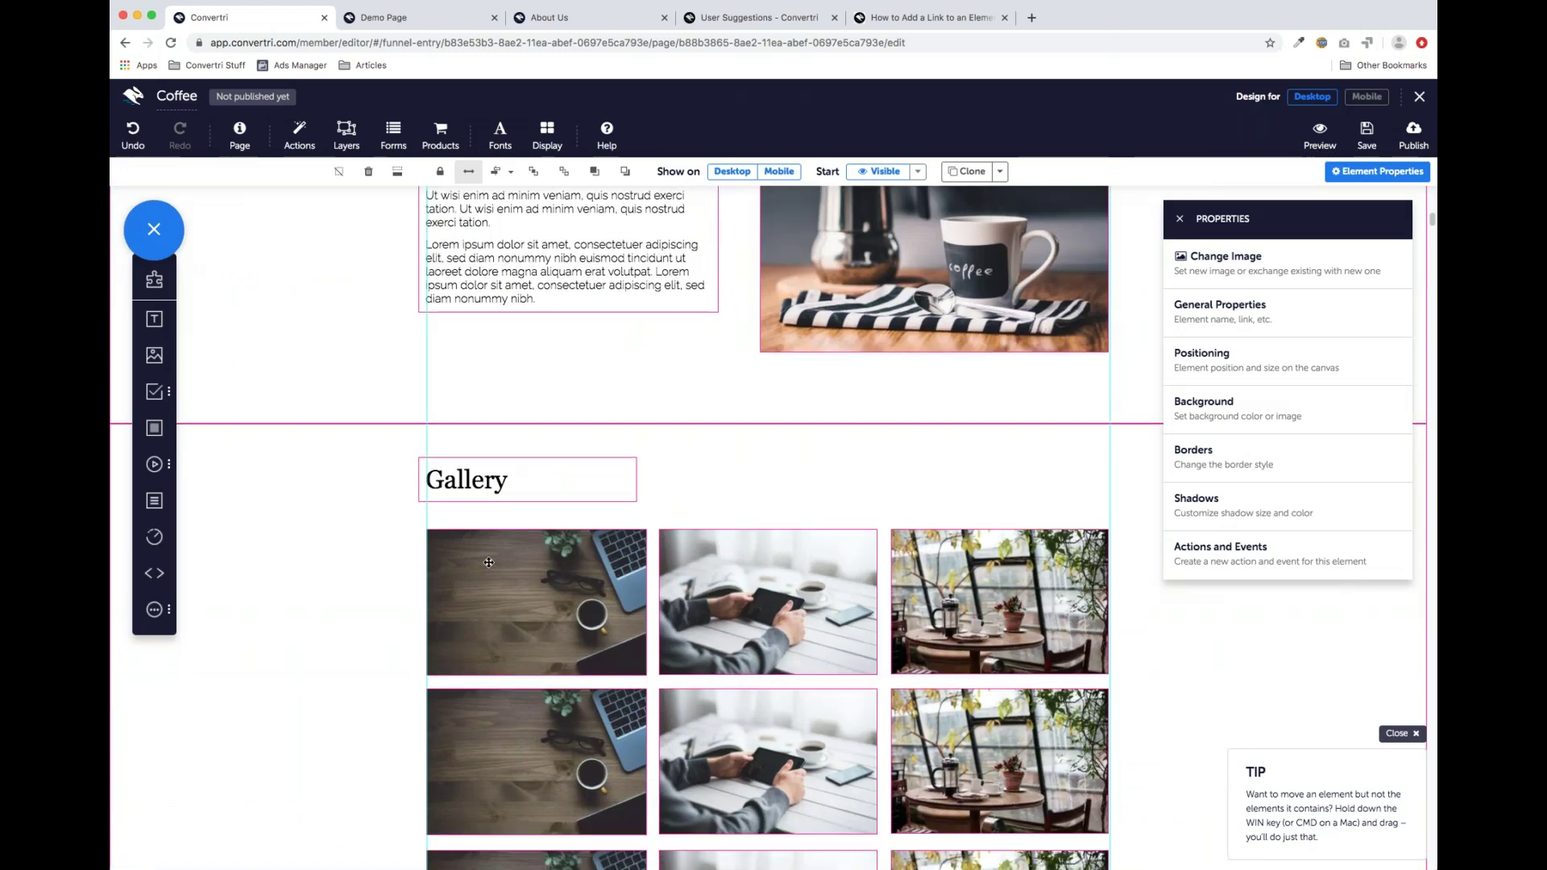
scroll(485, 552, "up", 14)
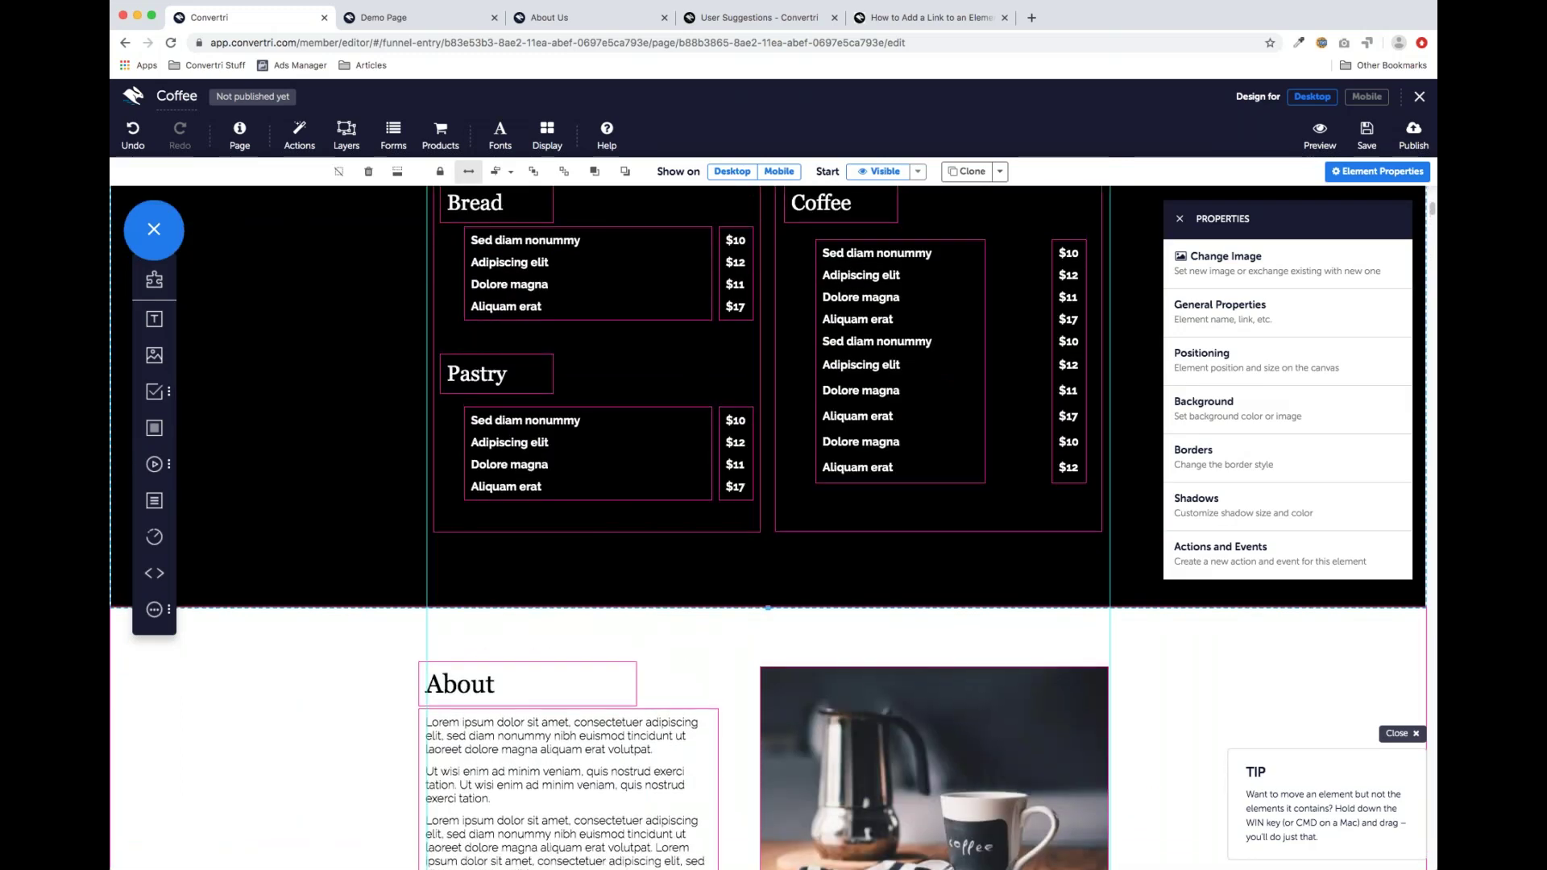
scroll(485, 543, "up", 1)
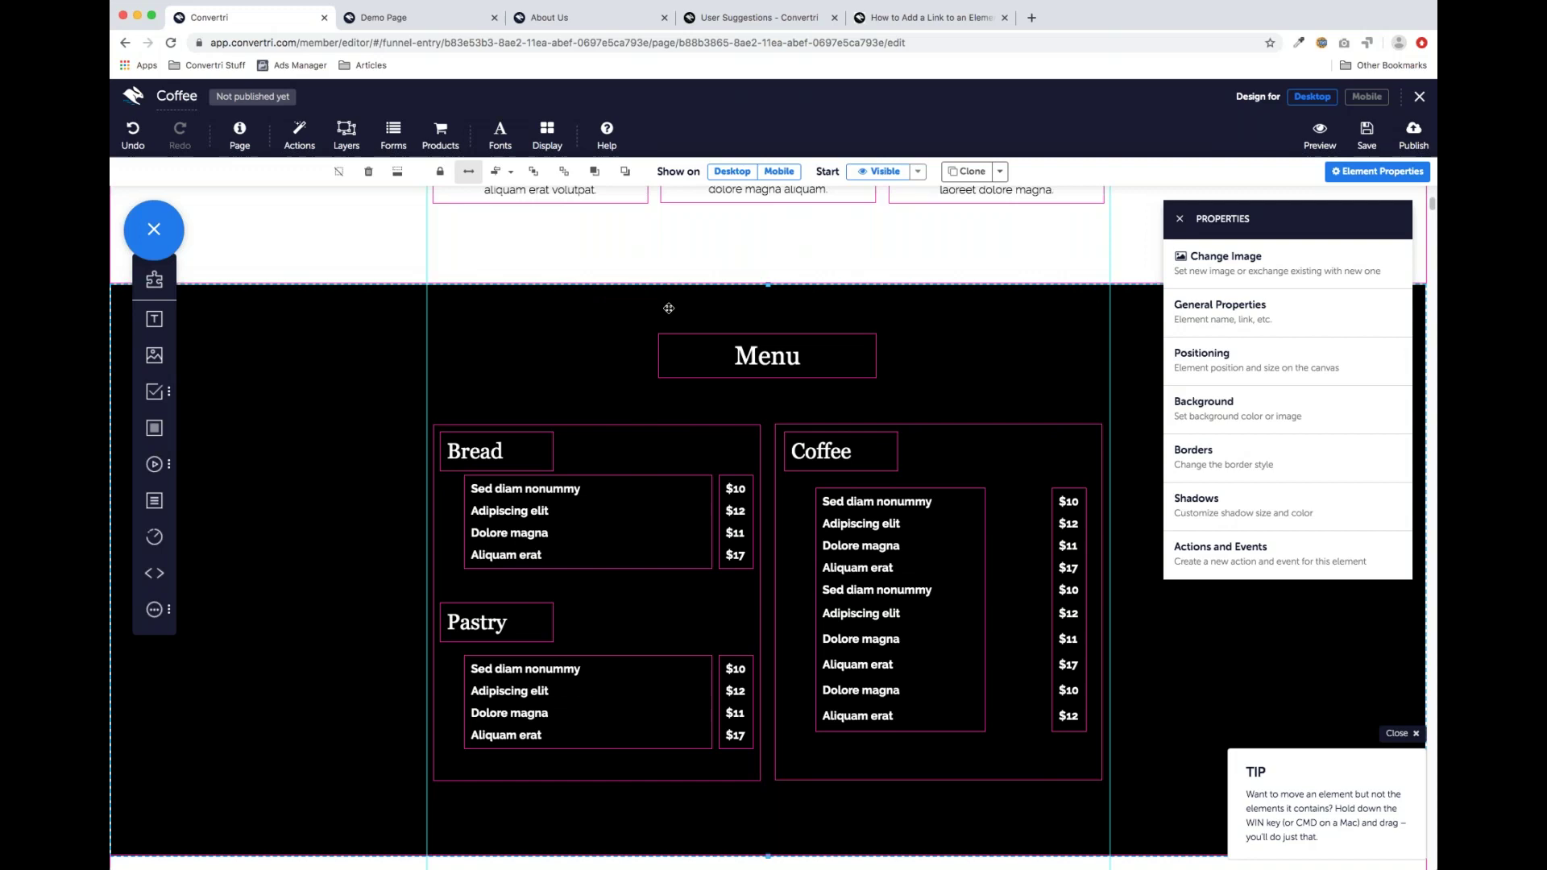
Move the Menu section down to open a gap above it, and check the sections that follow it
left_click_drag(702, 303, 670, 639)
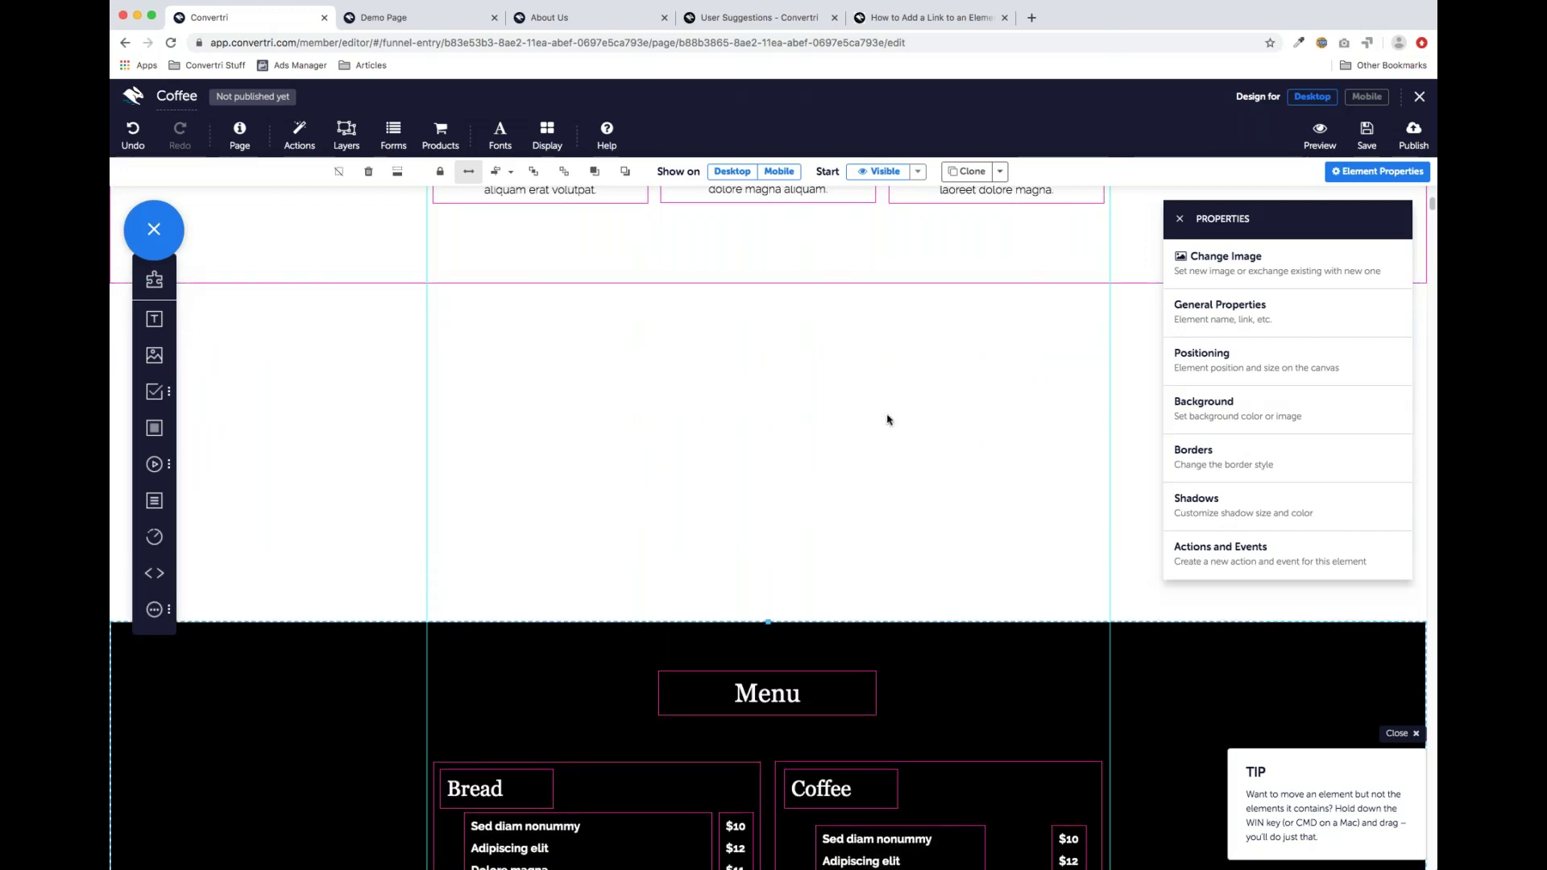
scroll(887, 418, "down", 8)
scroll(599, 704, "down", 15)
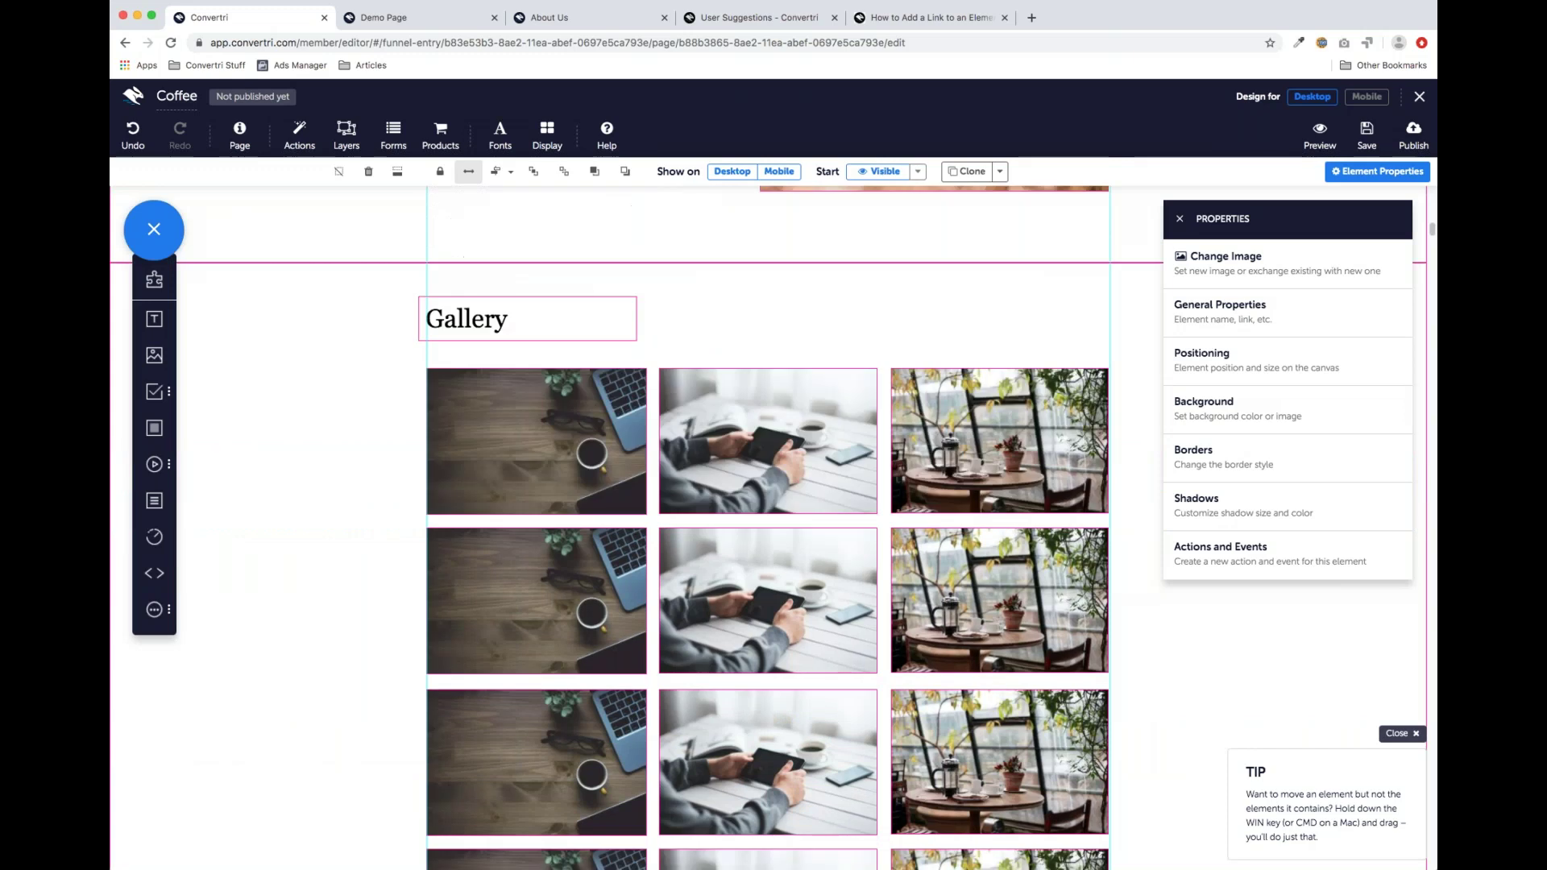
scroll(683, 588, "up", 15)
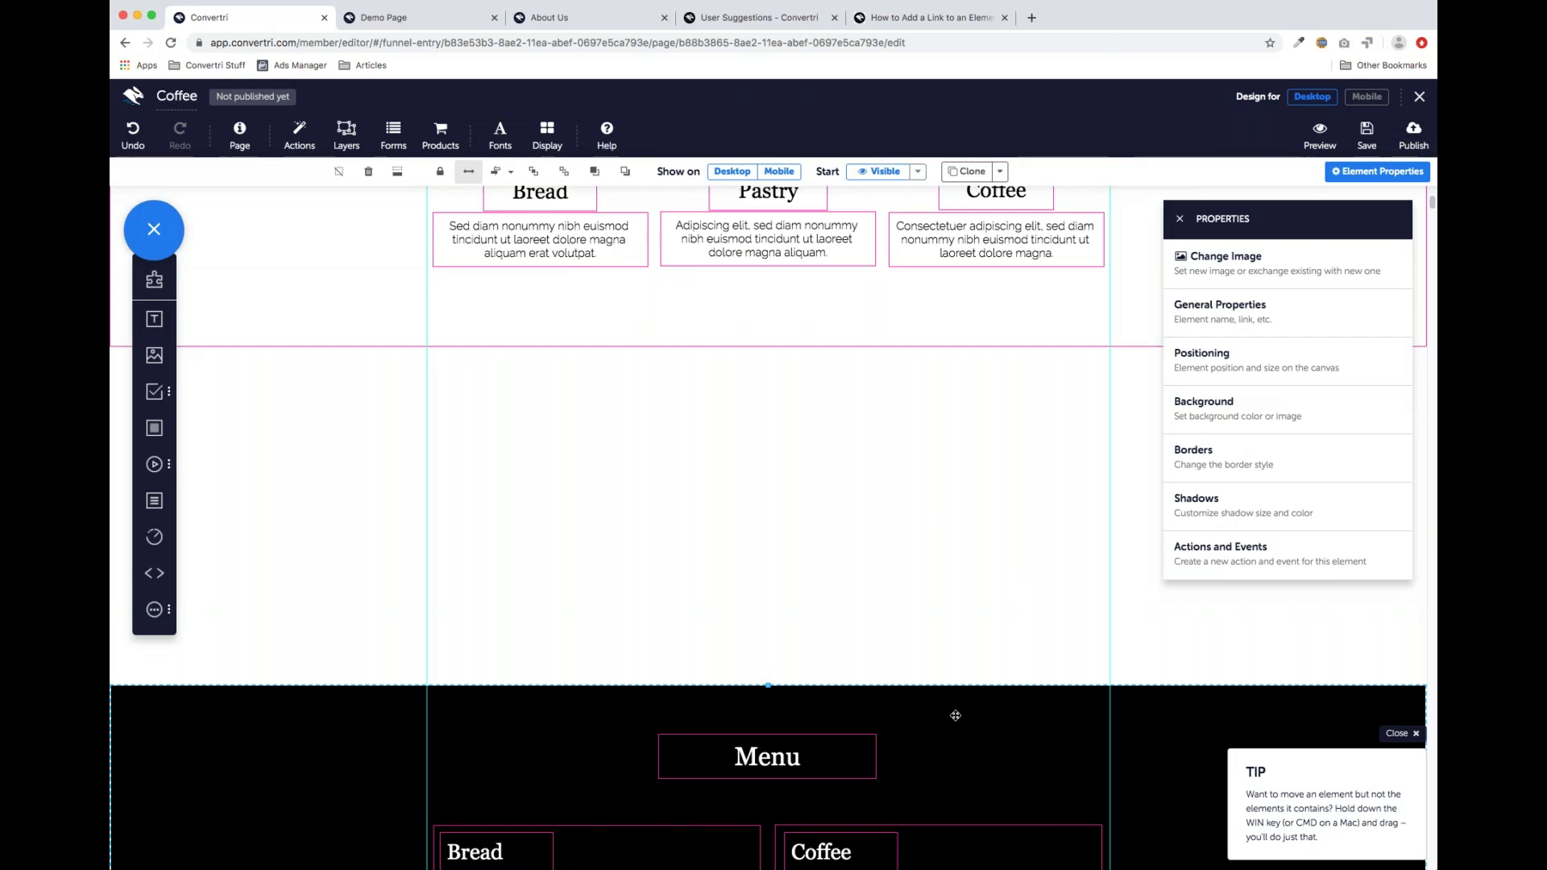
Move the Menu section back up until it touches the section above, and check the sections below
left_click_drag(957, 737, 973, 437)
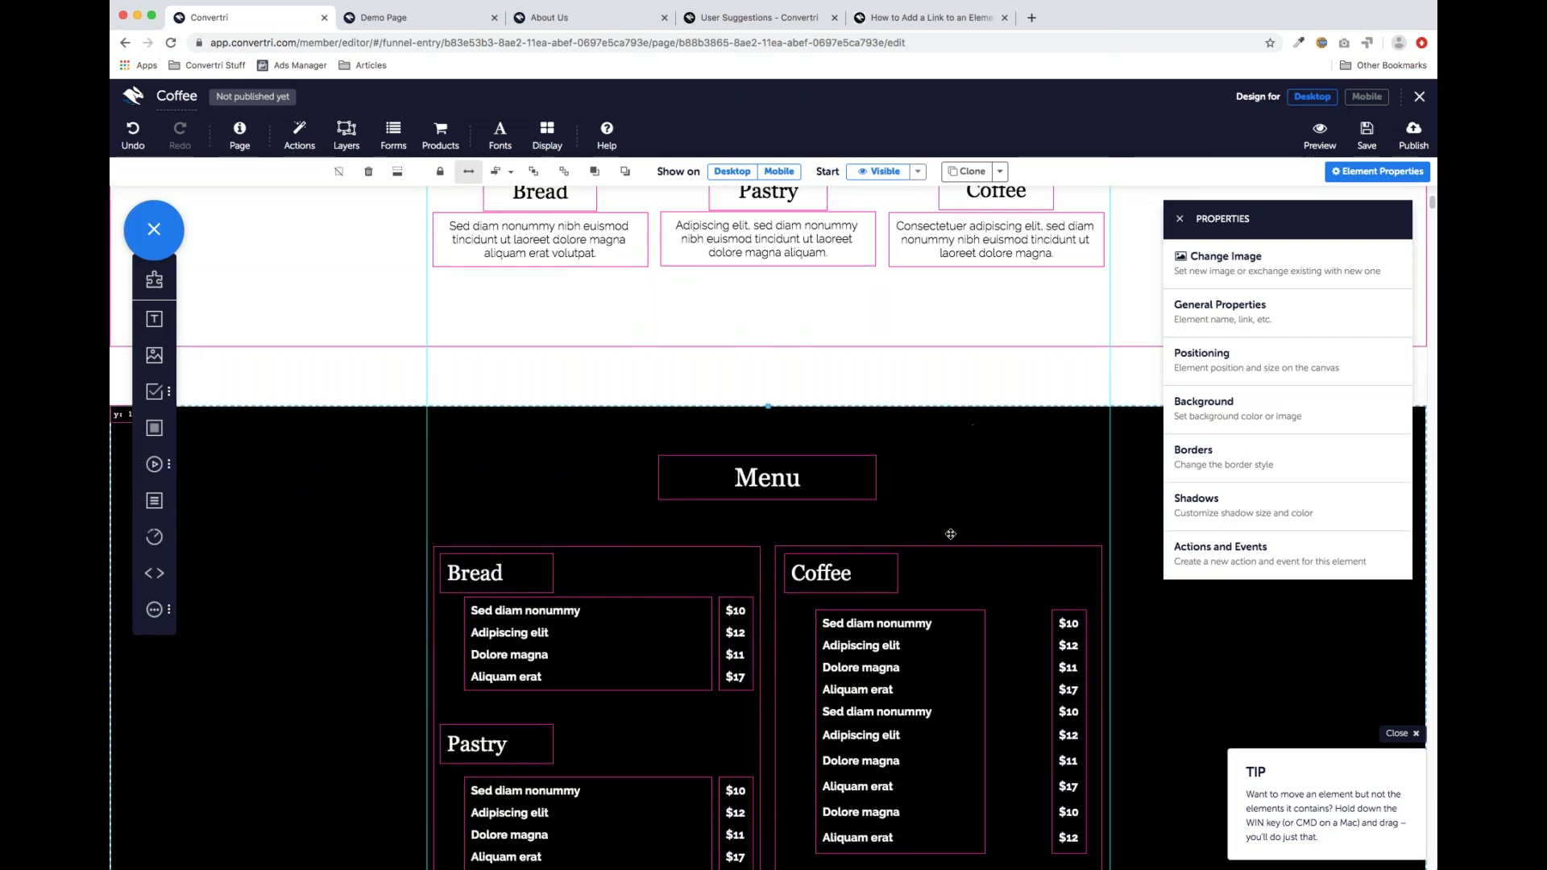
scroll(912, 655, "down", 15)
scroll(912, 655, "up", 15)
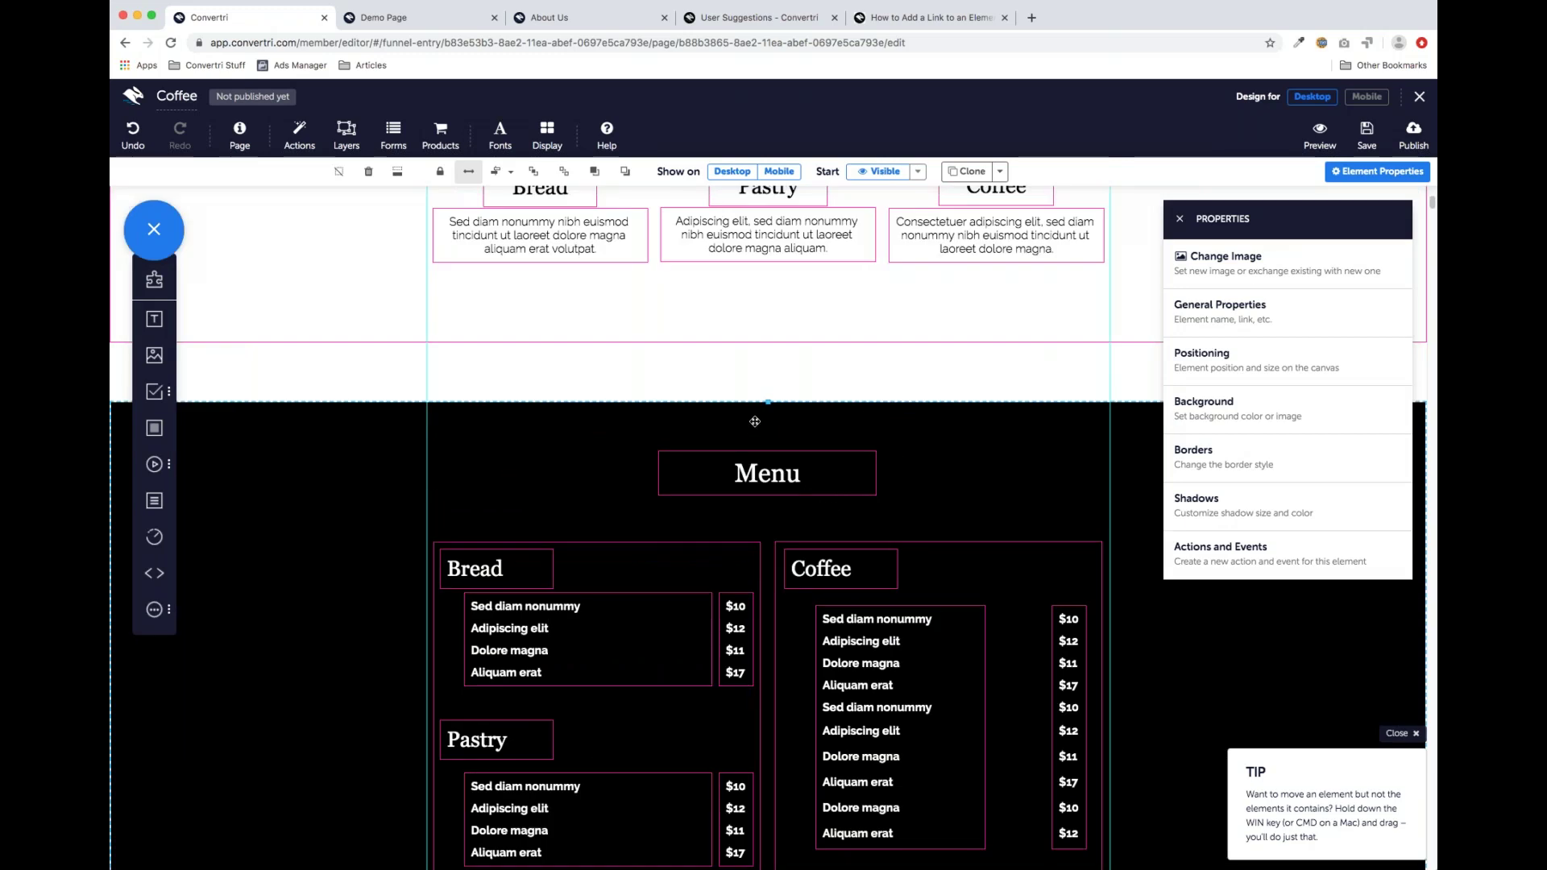
left_click_drag(783, 428, 763, 390)
scroll(636, 380, "down", 6)
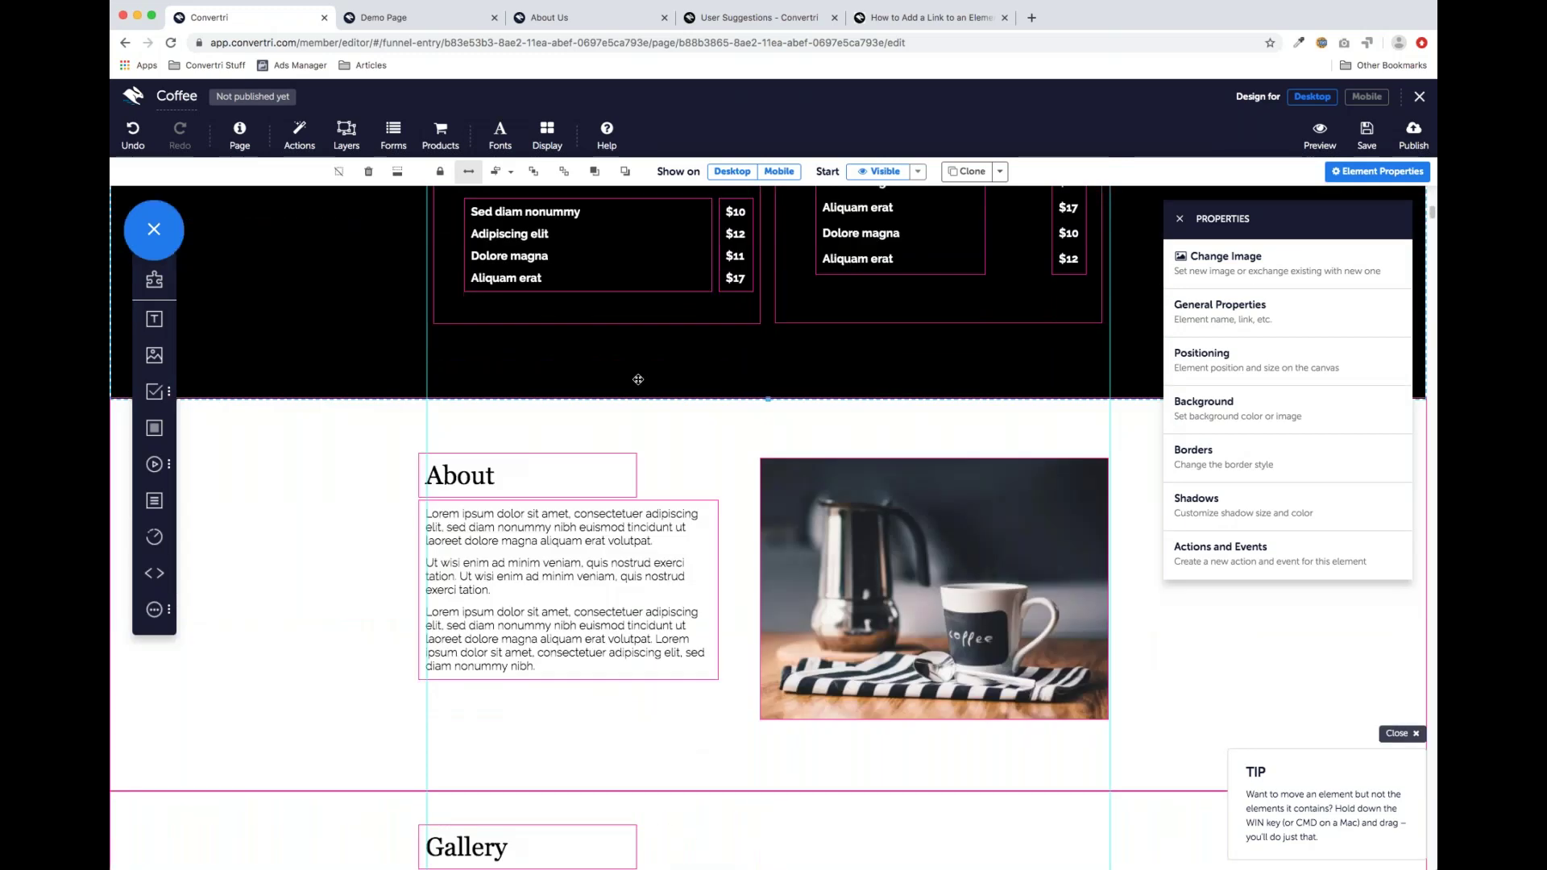
scroll(638, 379, "up", 5)
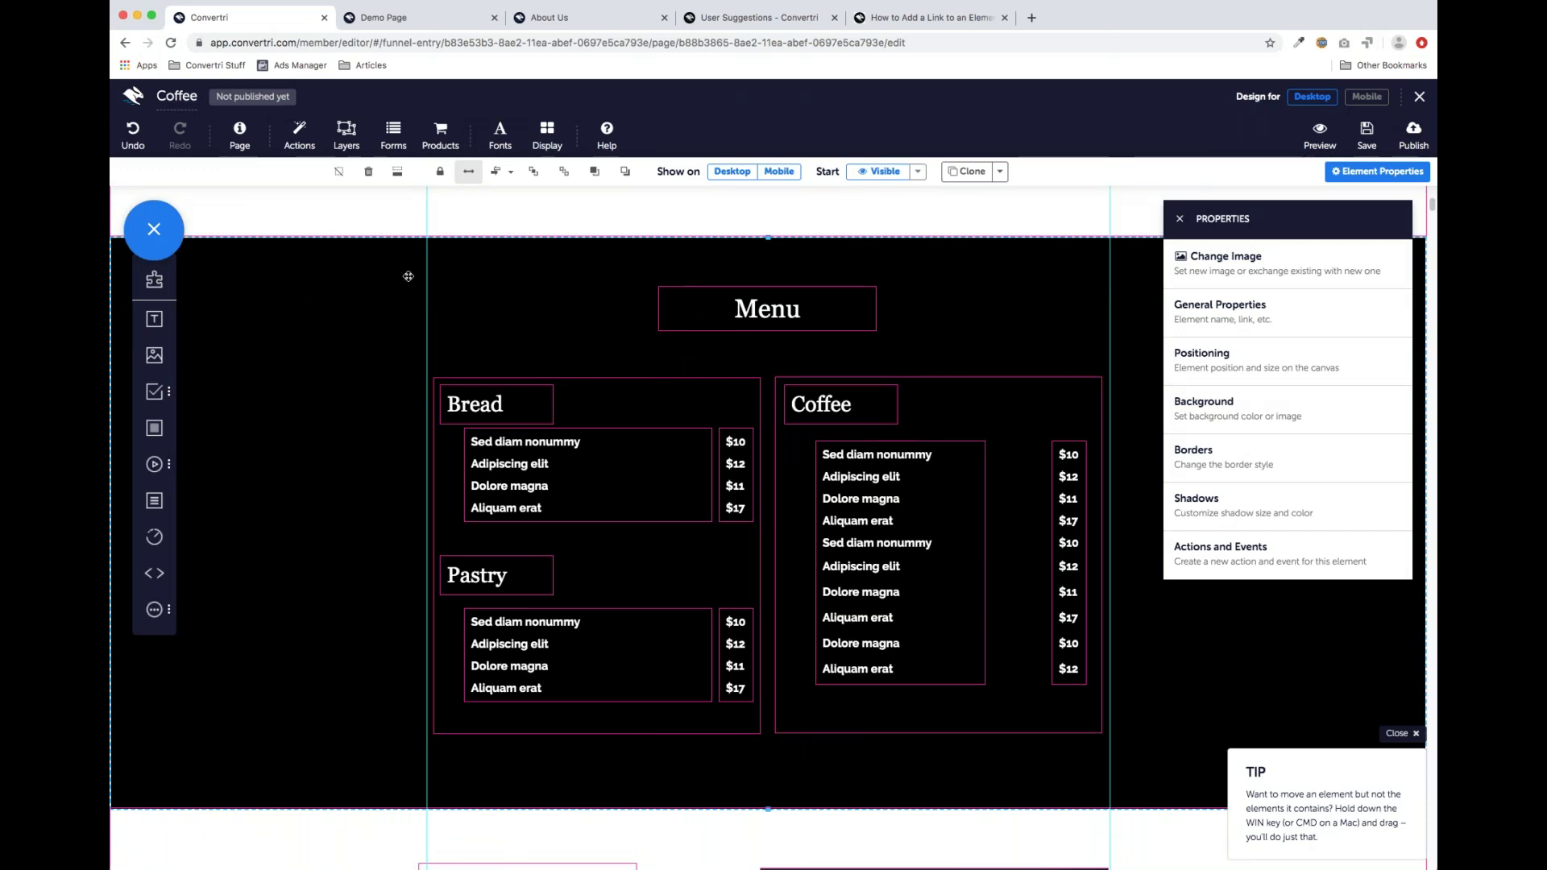
Delete the whole black Menu section from the page
left_click(370, 174)
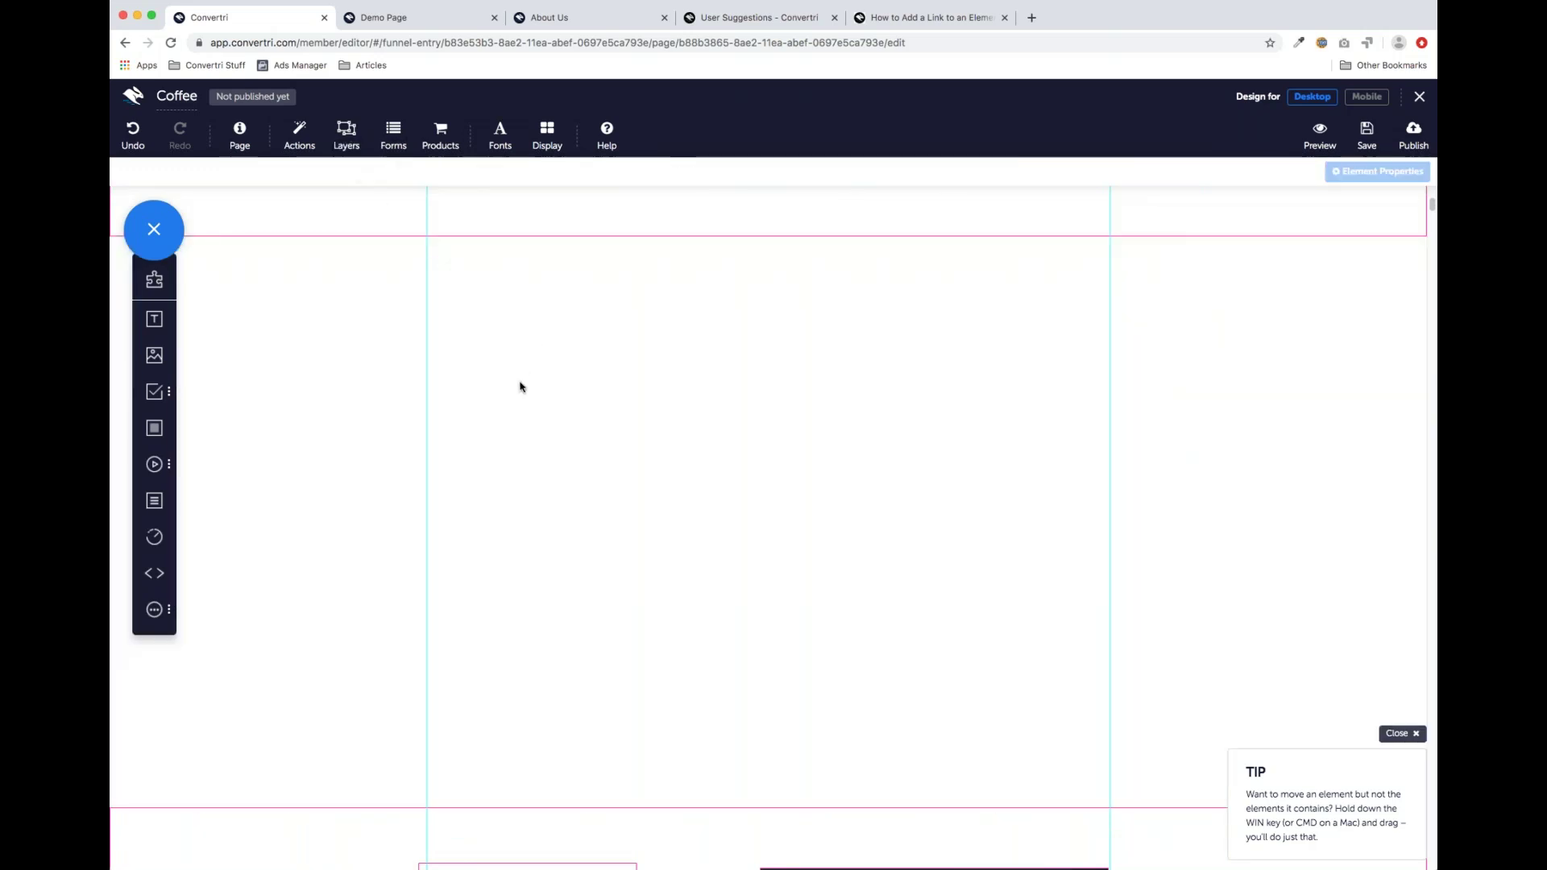
scroll(573, 379, "up", 3)
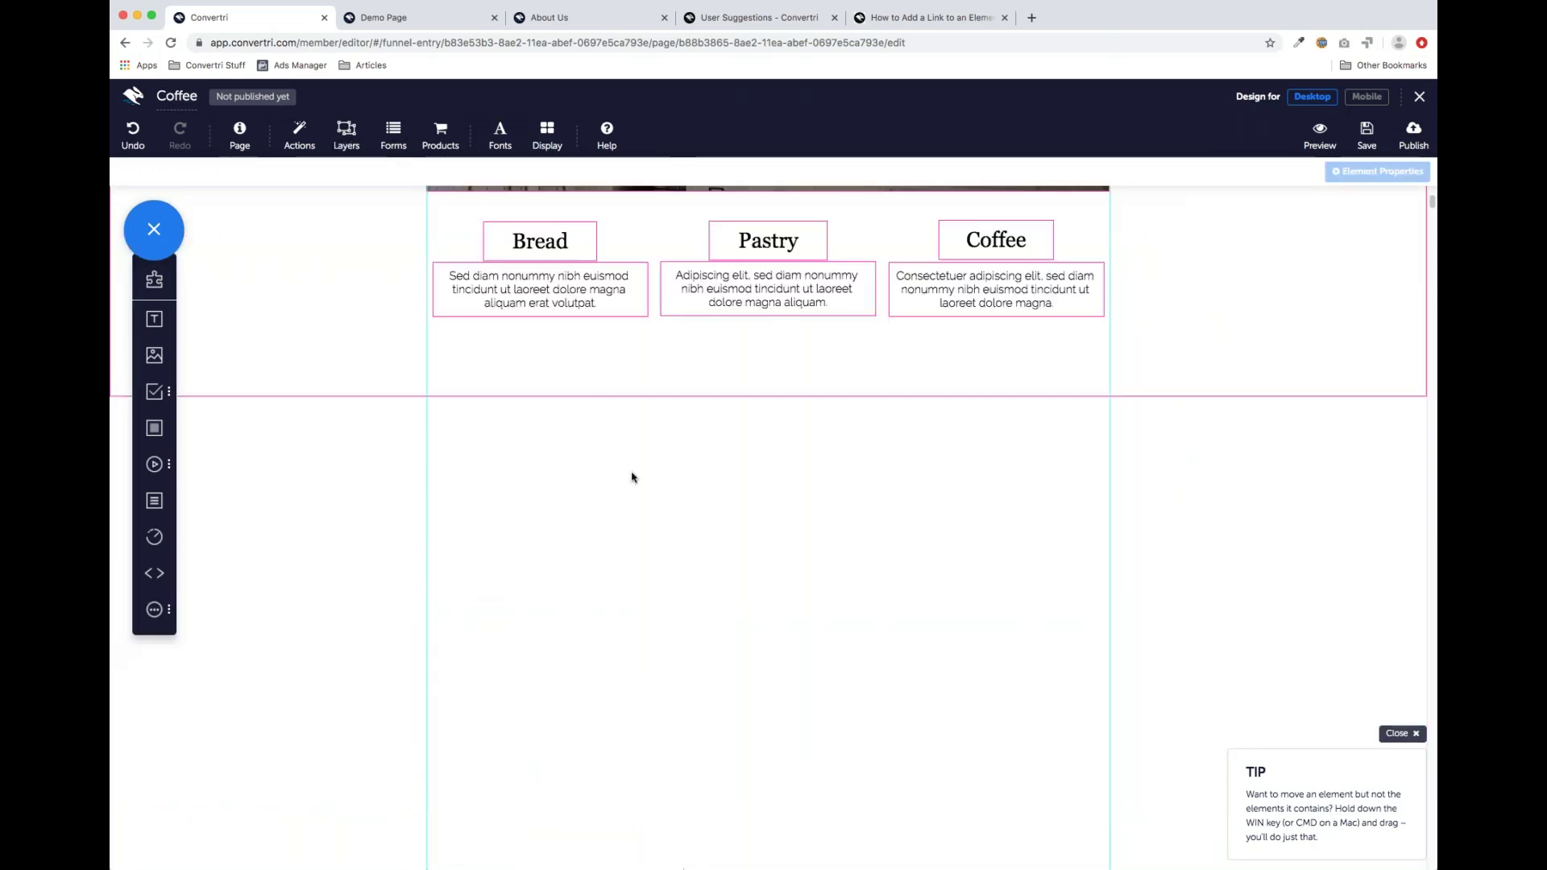
scroll(721, 491, "down", 3)
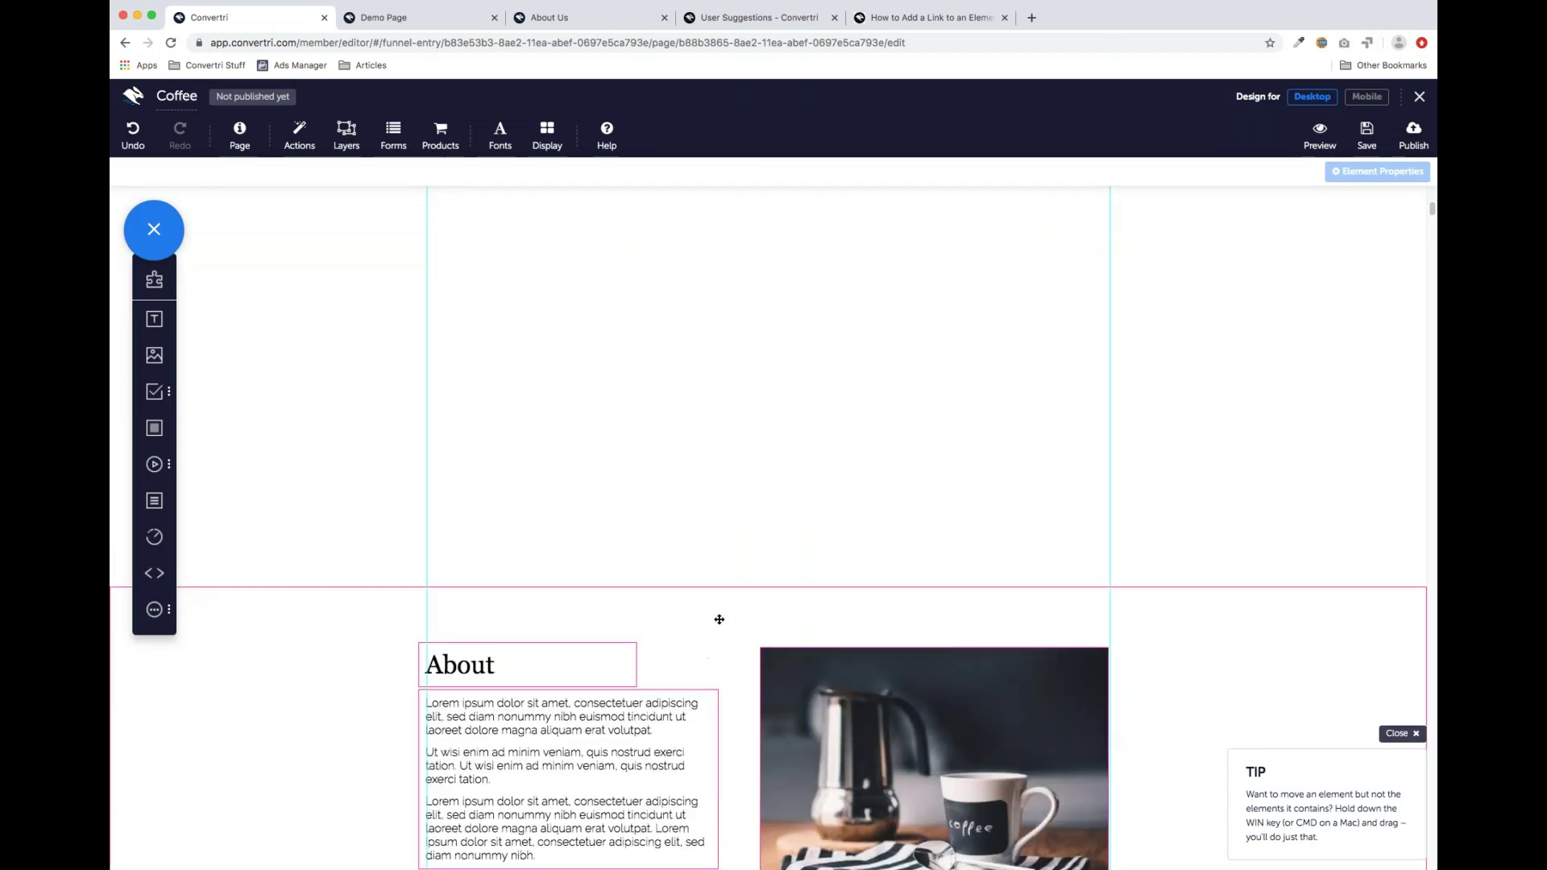
Close the empty gap by moving the About section and everything below it up against the Bread, Pastry and Coffee section
left_click(757, 661)
scroll(792, 559, "down", 1)
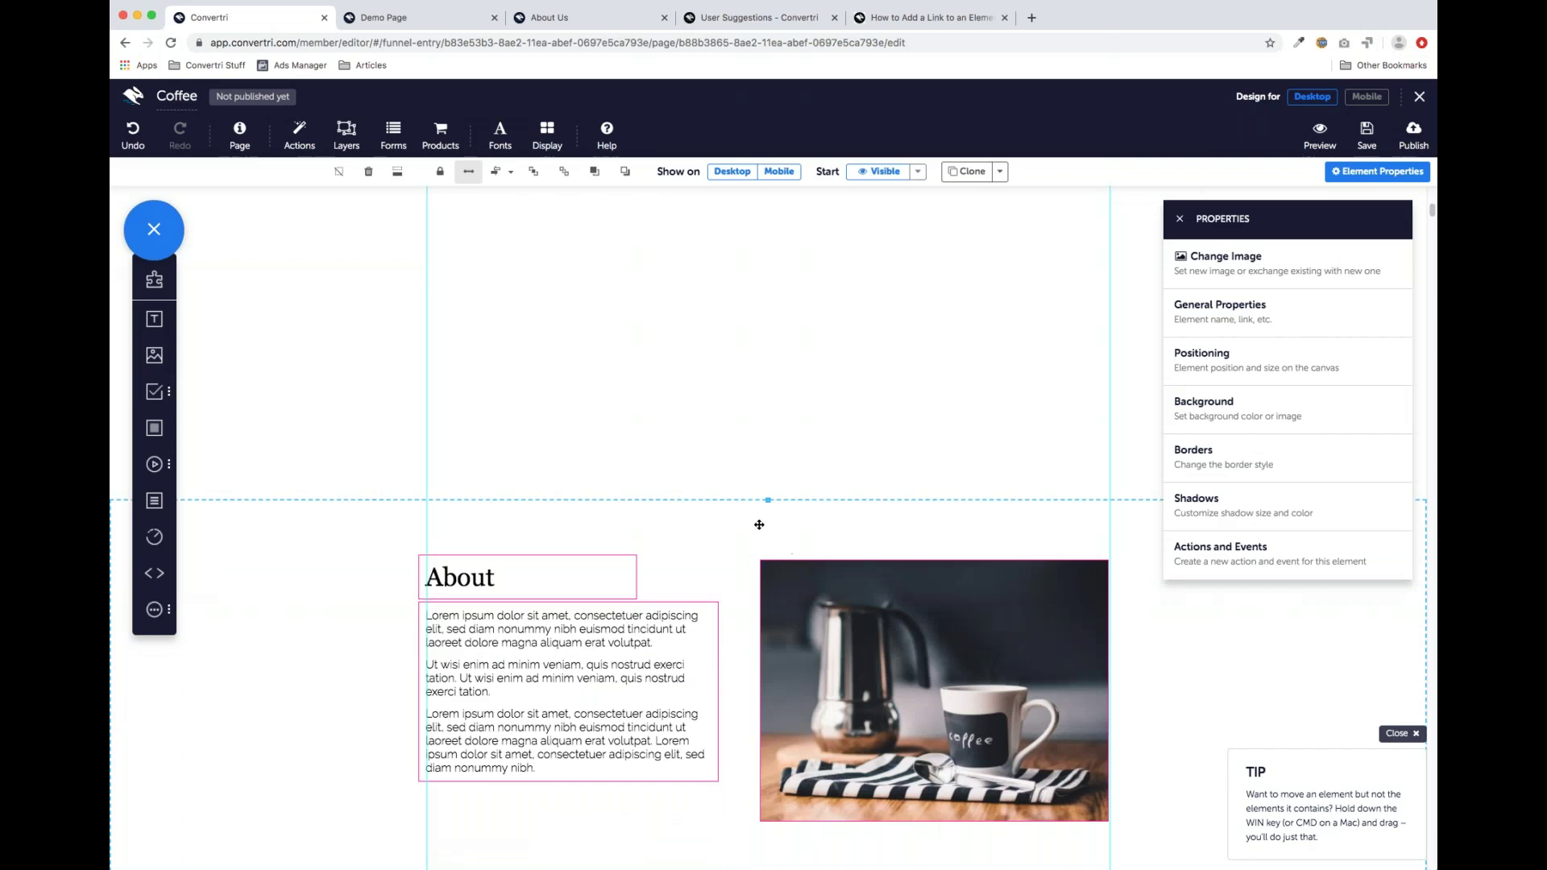
scroll(697, 552, "up", 1)
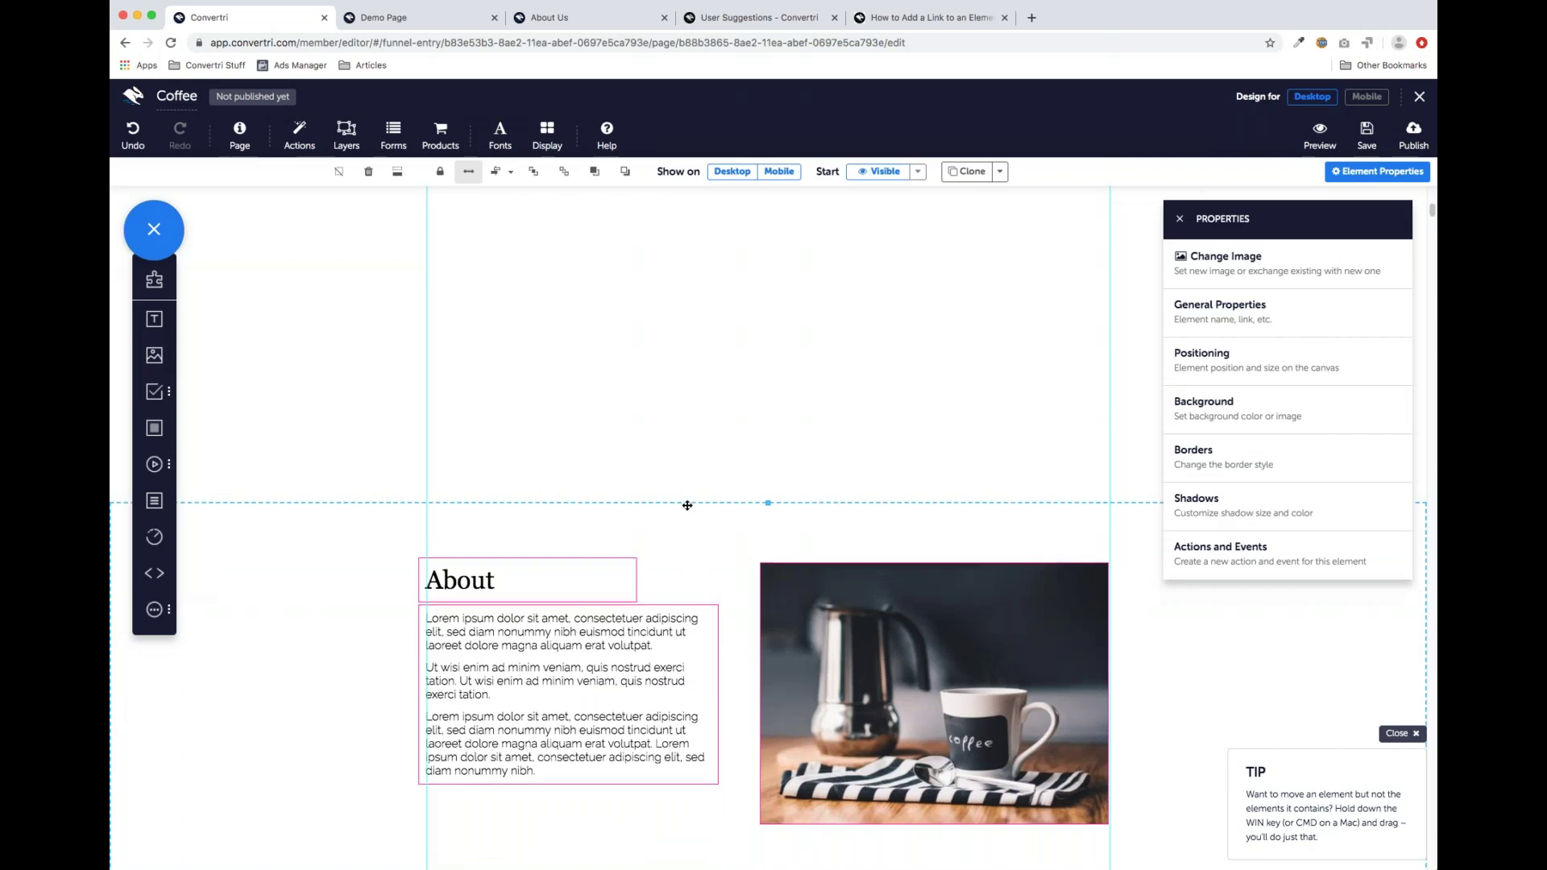
left_click(399, 174)
scroll(652, 497, "up", 2)
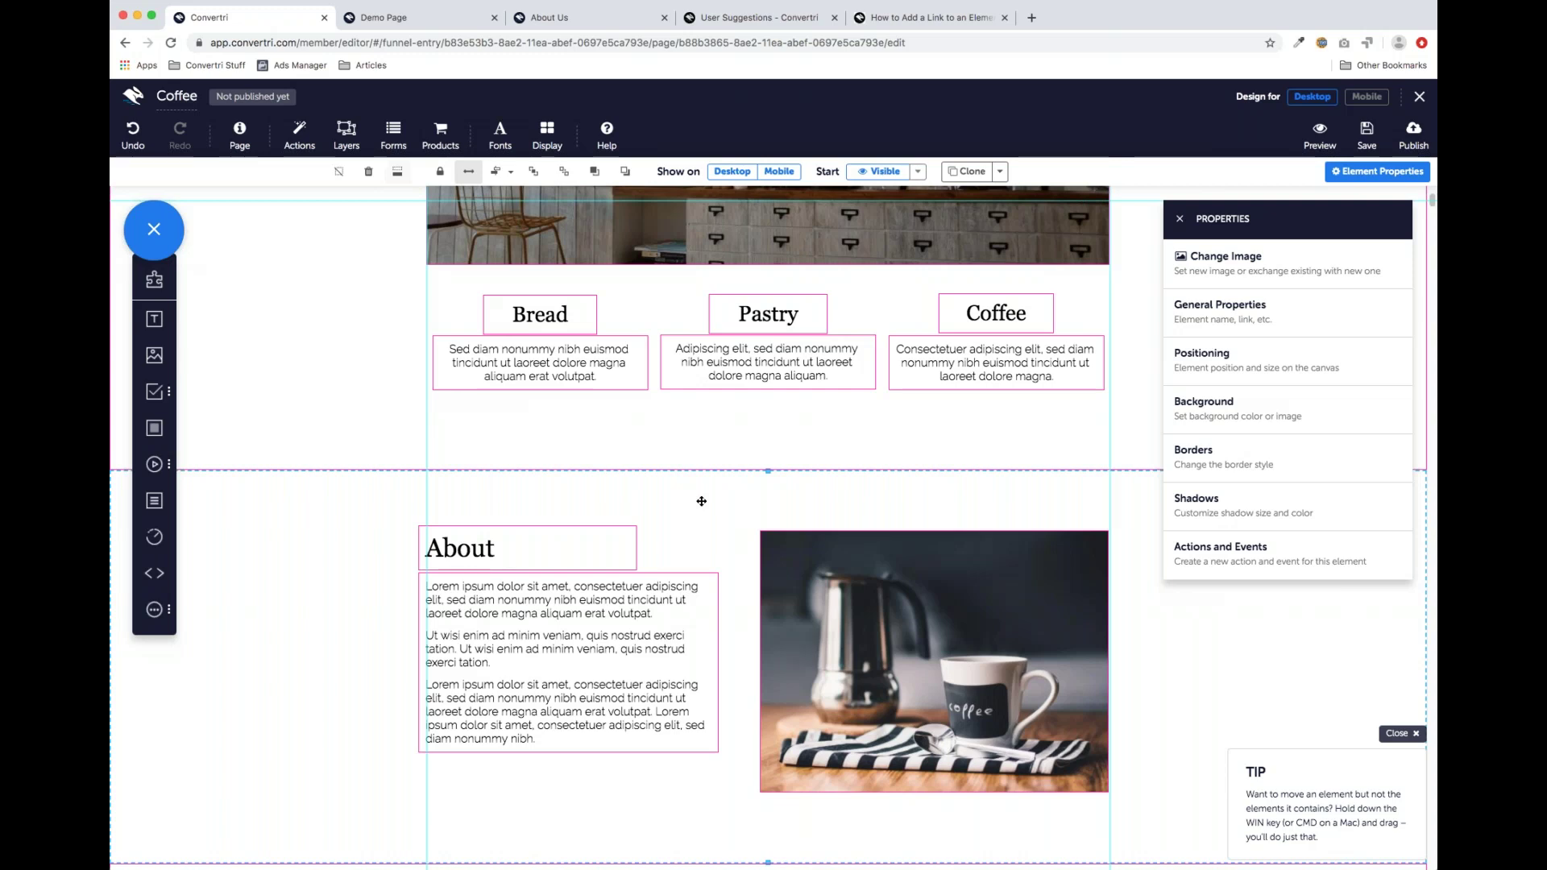
Review the page from the header to the Gallery and check how the About section joins its neighbouring sections
scroll(702, 501, "up", 4)
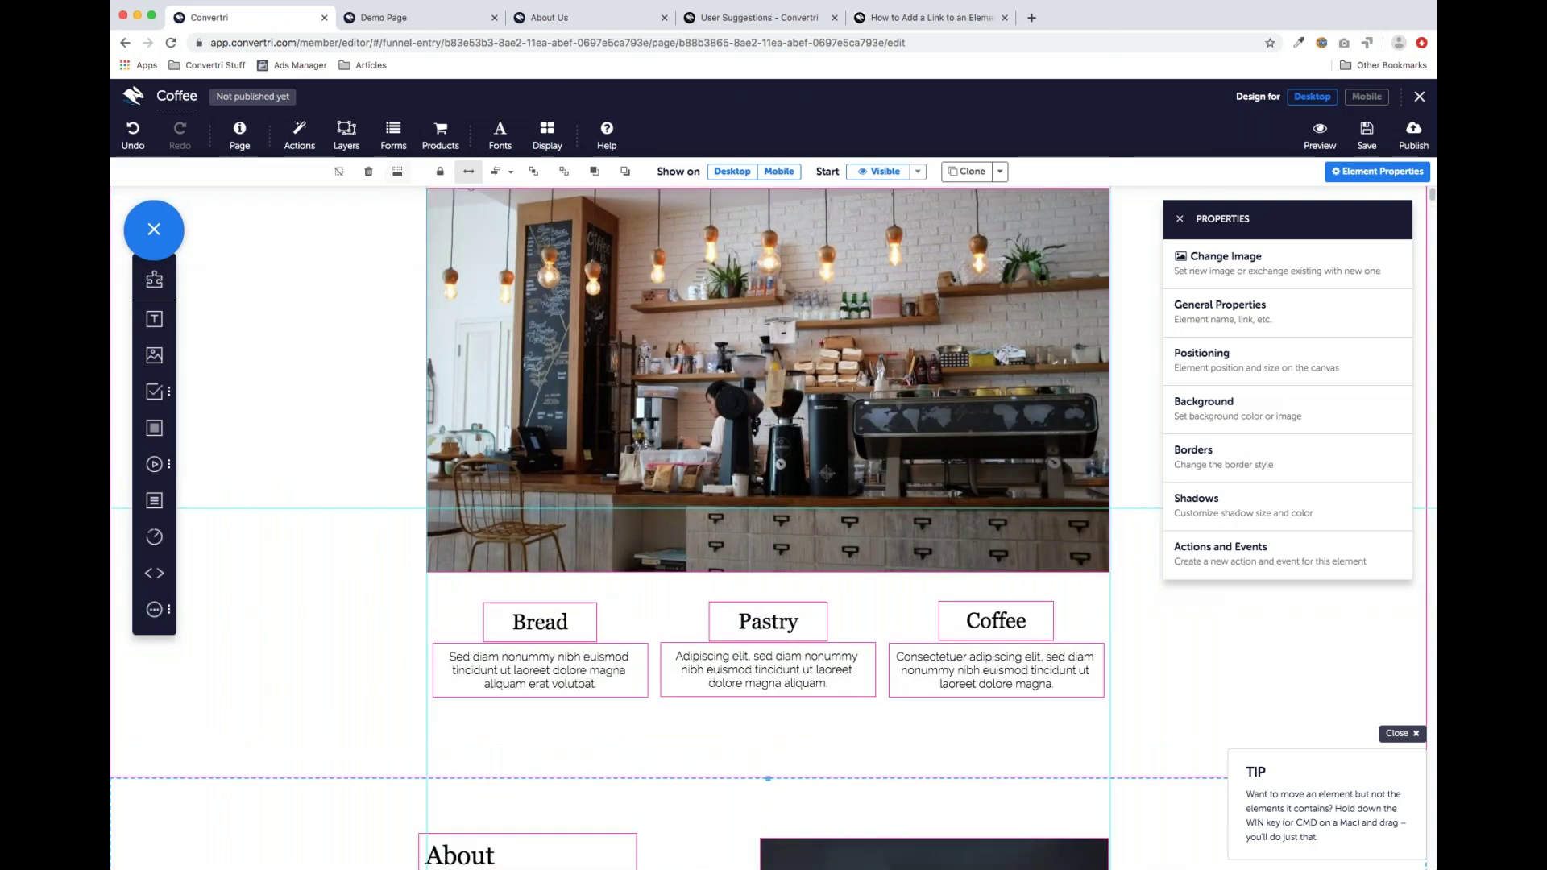
scroll(768, 484, "up", 1)
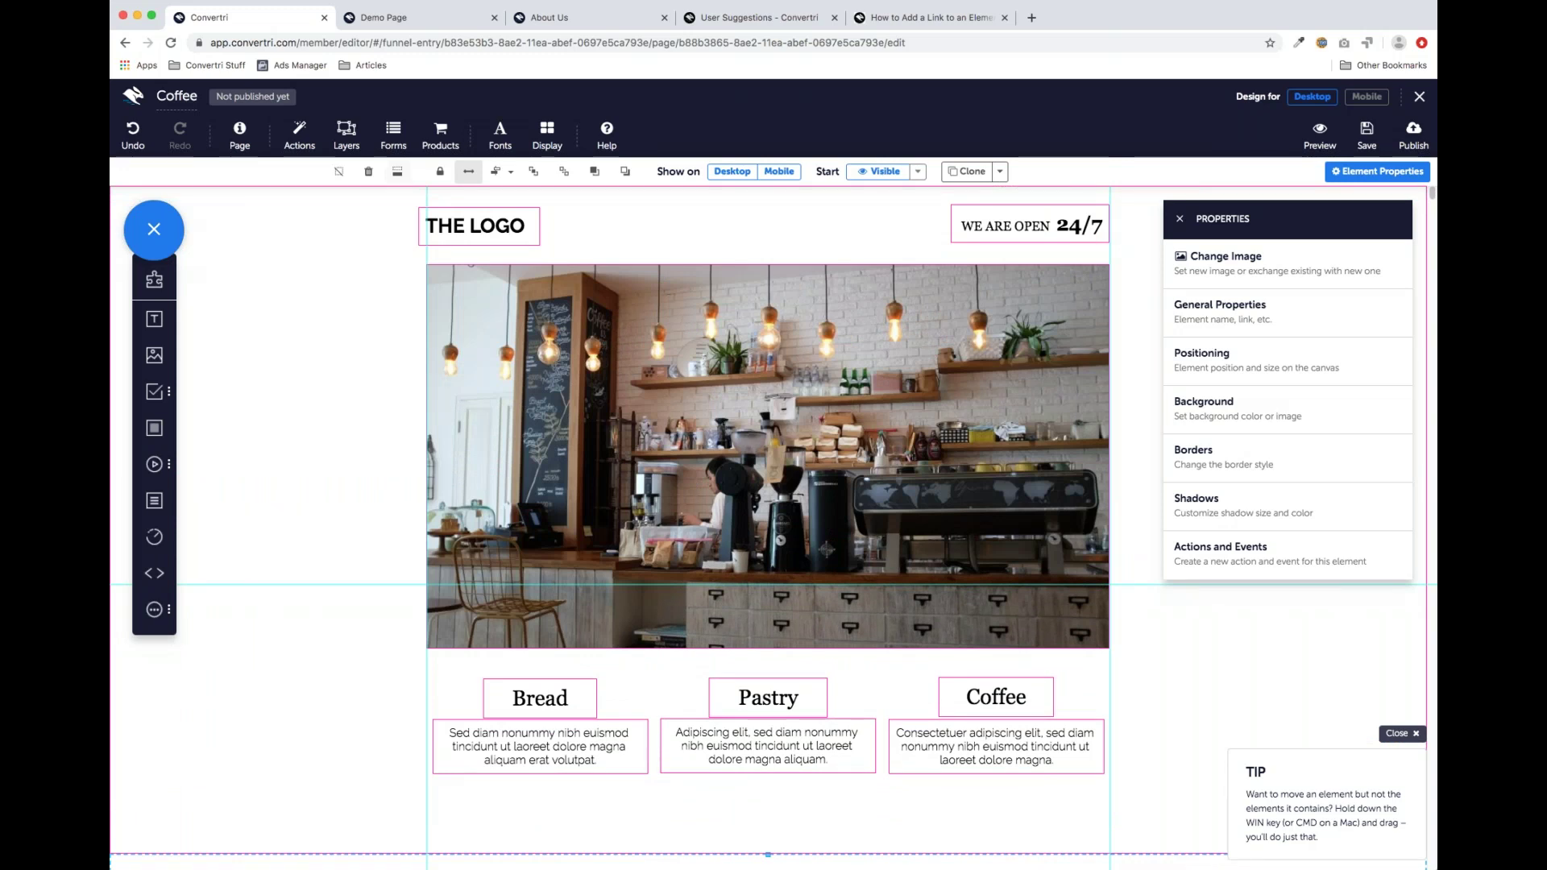
scroll(702, 500, "down", 7)
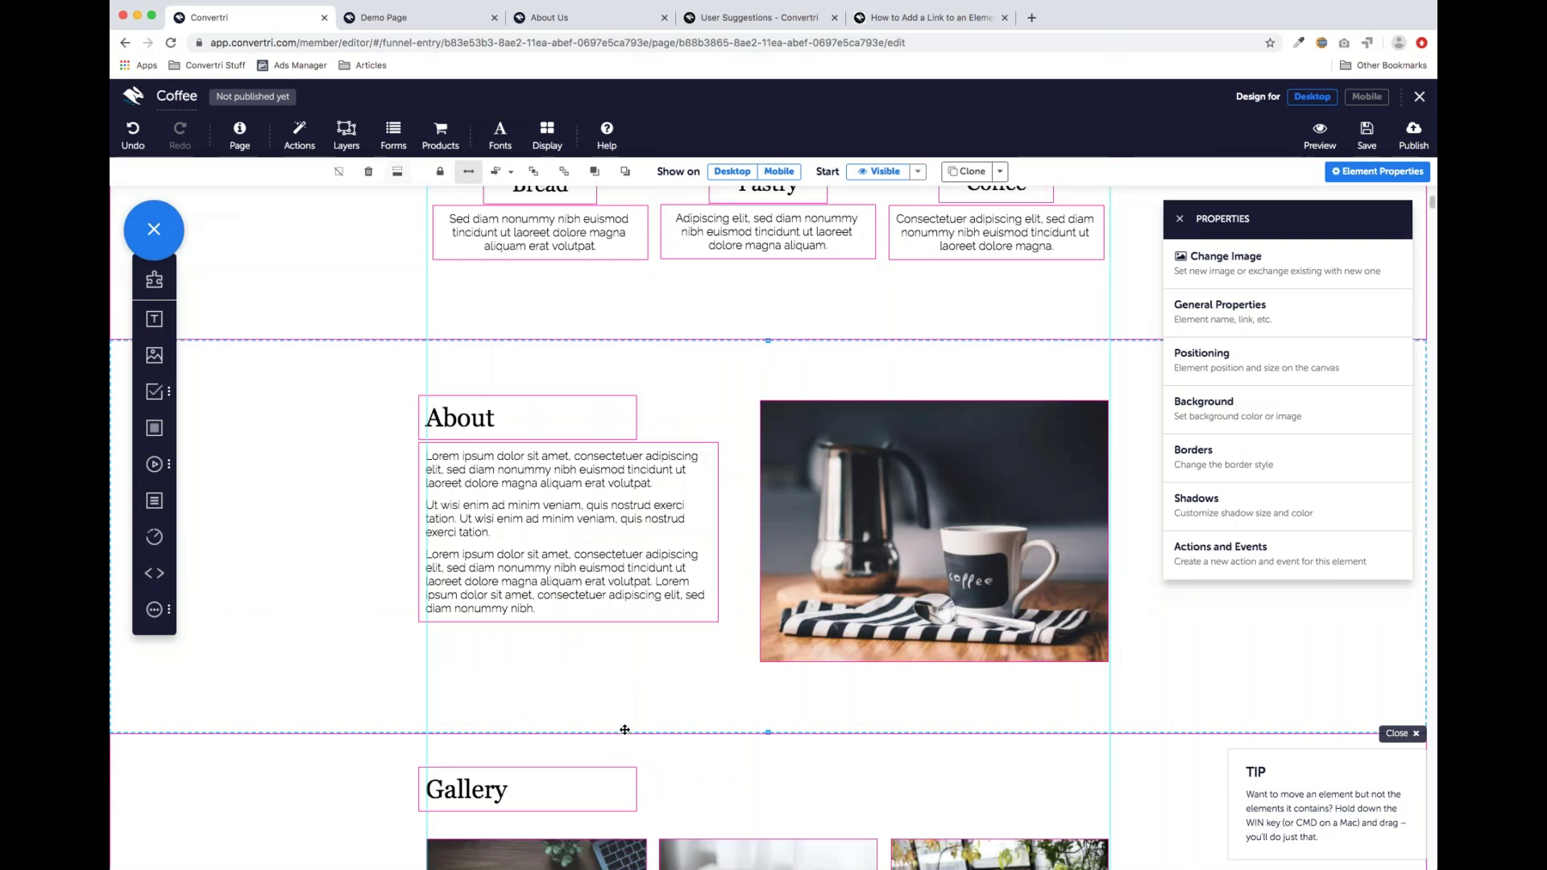
scroll(625, 729, "down", 3)
scroll(622, 725, "up", 3)
scroll(622, 723, "up", 1)
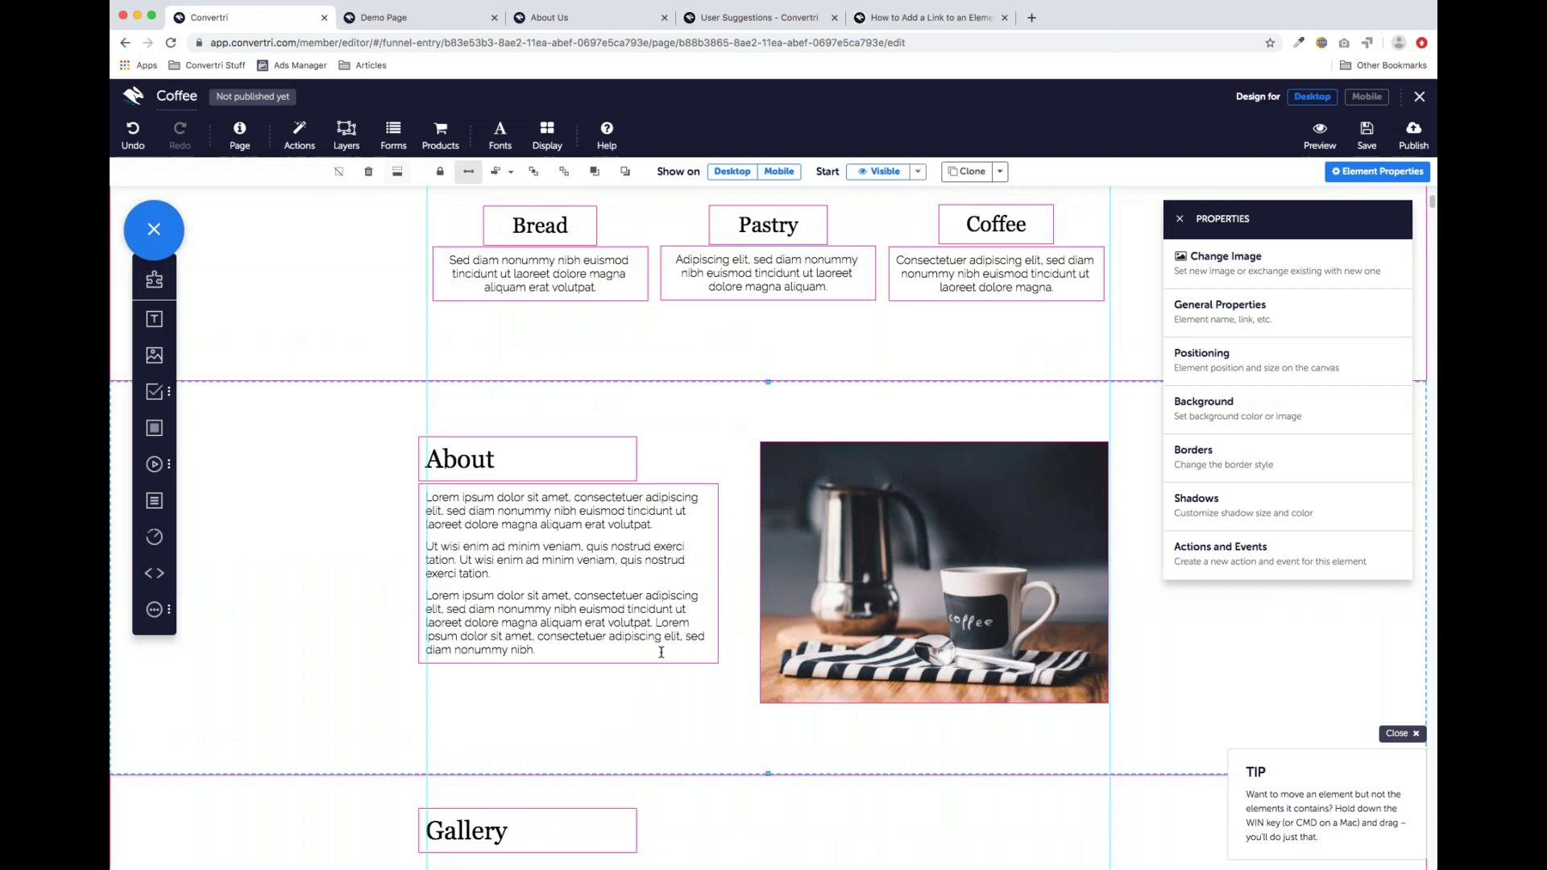
scroll(669, 647, "up", 1)
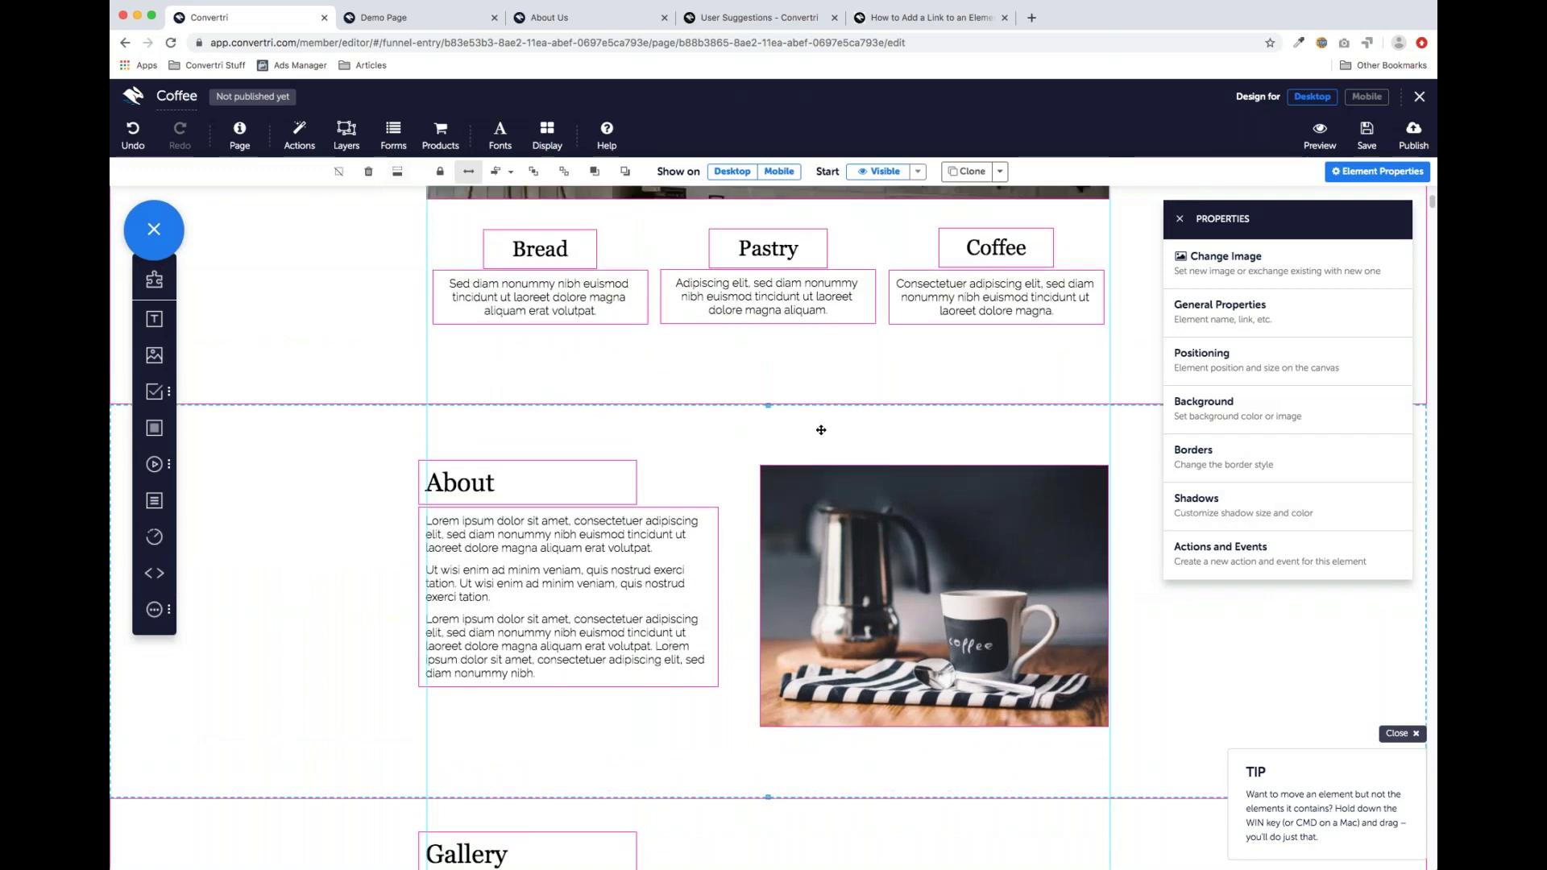
scroll(821, 430, "up", 5)
scroll(821, 430, "down", 4)
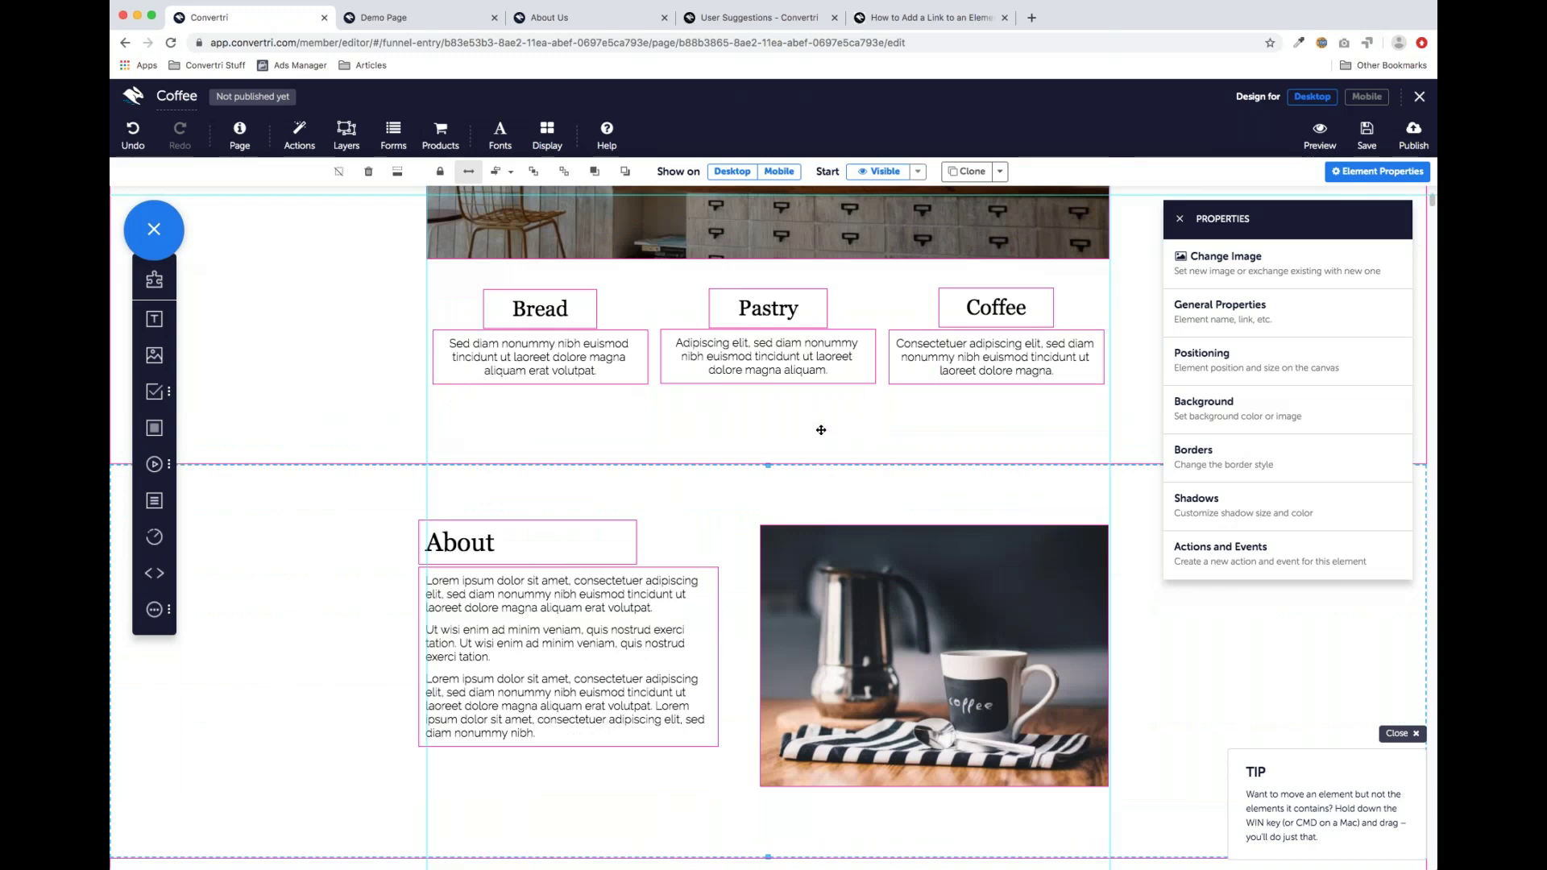
Hide the element properties and nudge the first testimonial portrait in The Coffee Lovers section slightly to the right
scroll(821, 429, "down", 20)
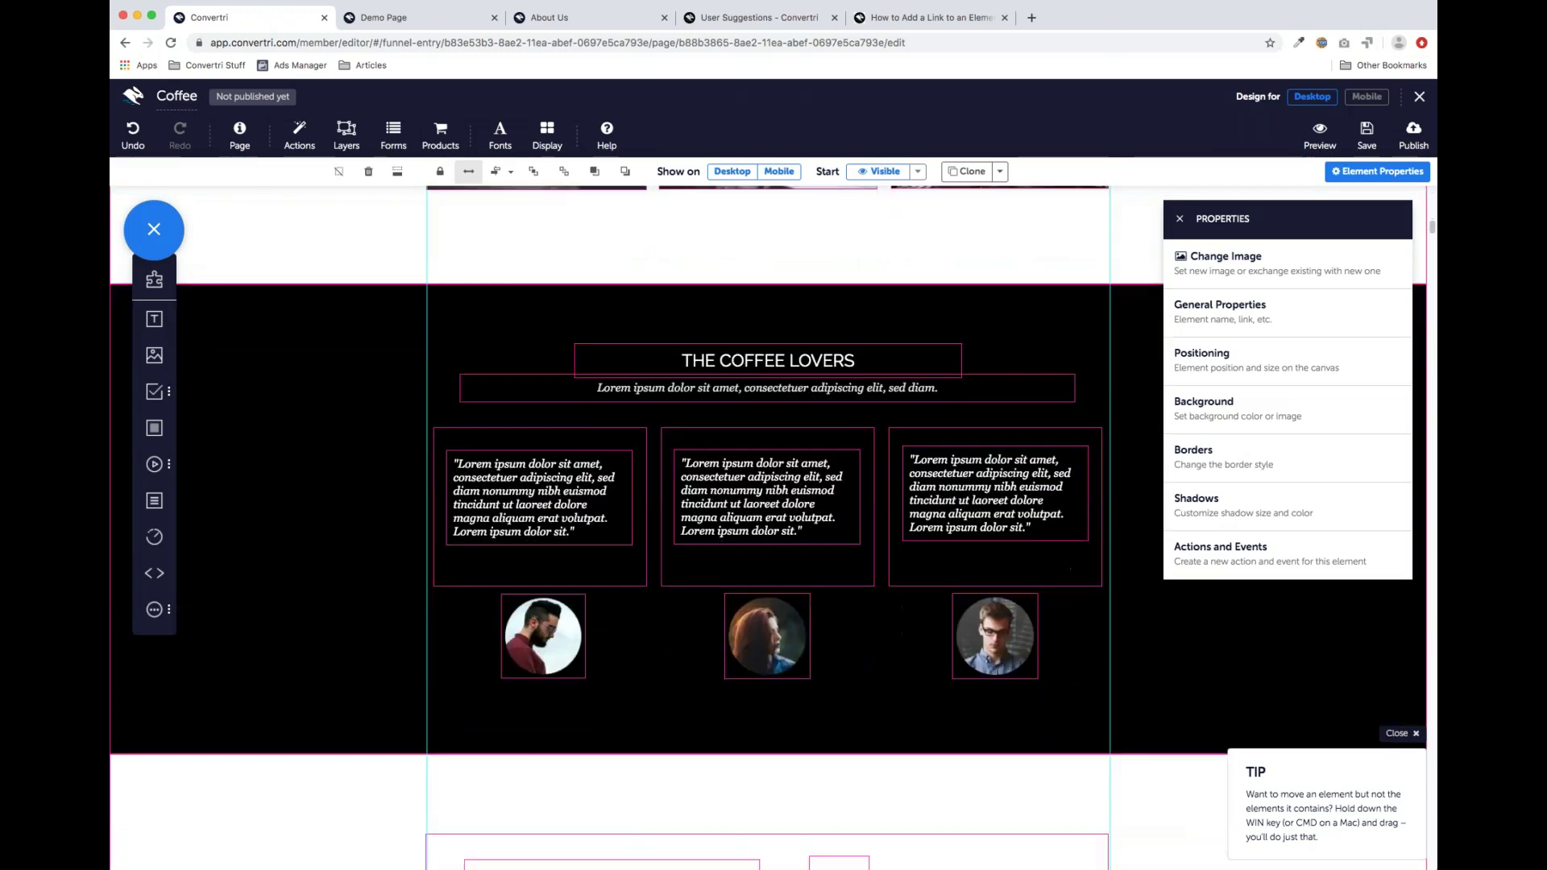
scroll(633, 541, "down", 4)
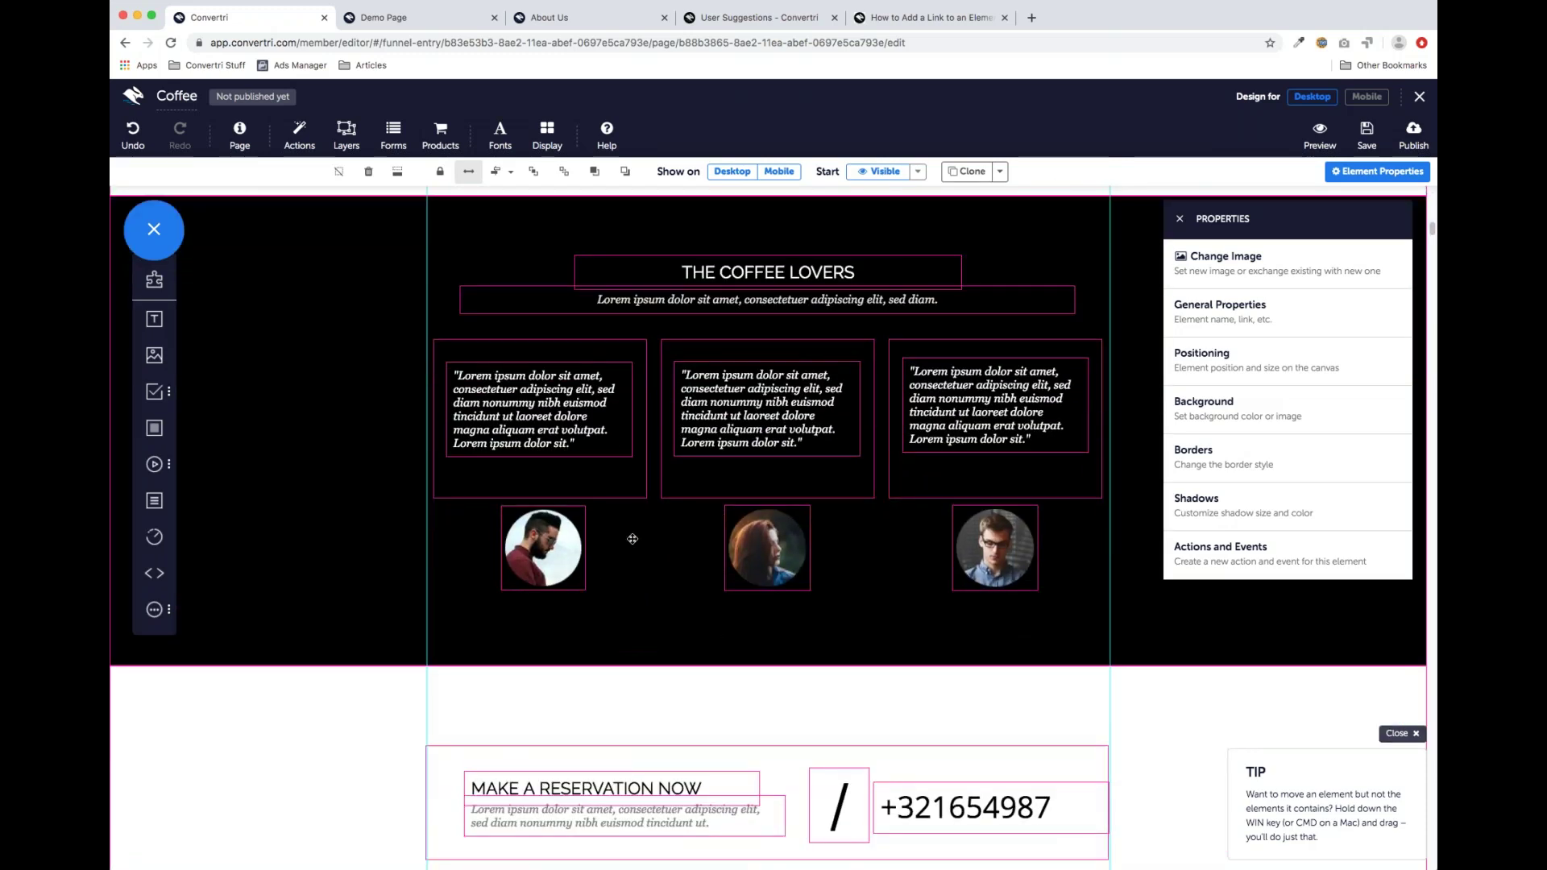
left_click(1180, 219)
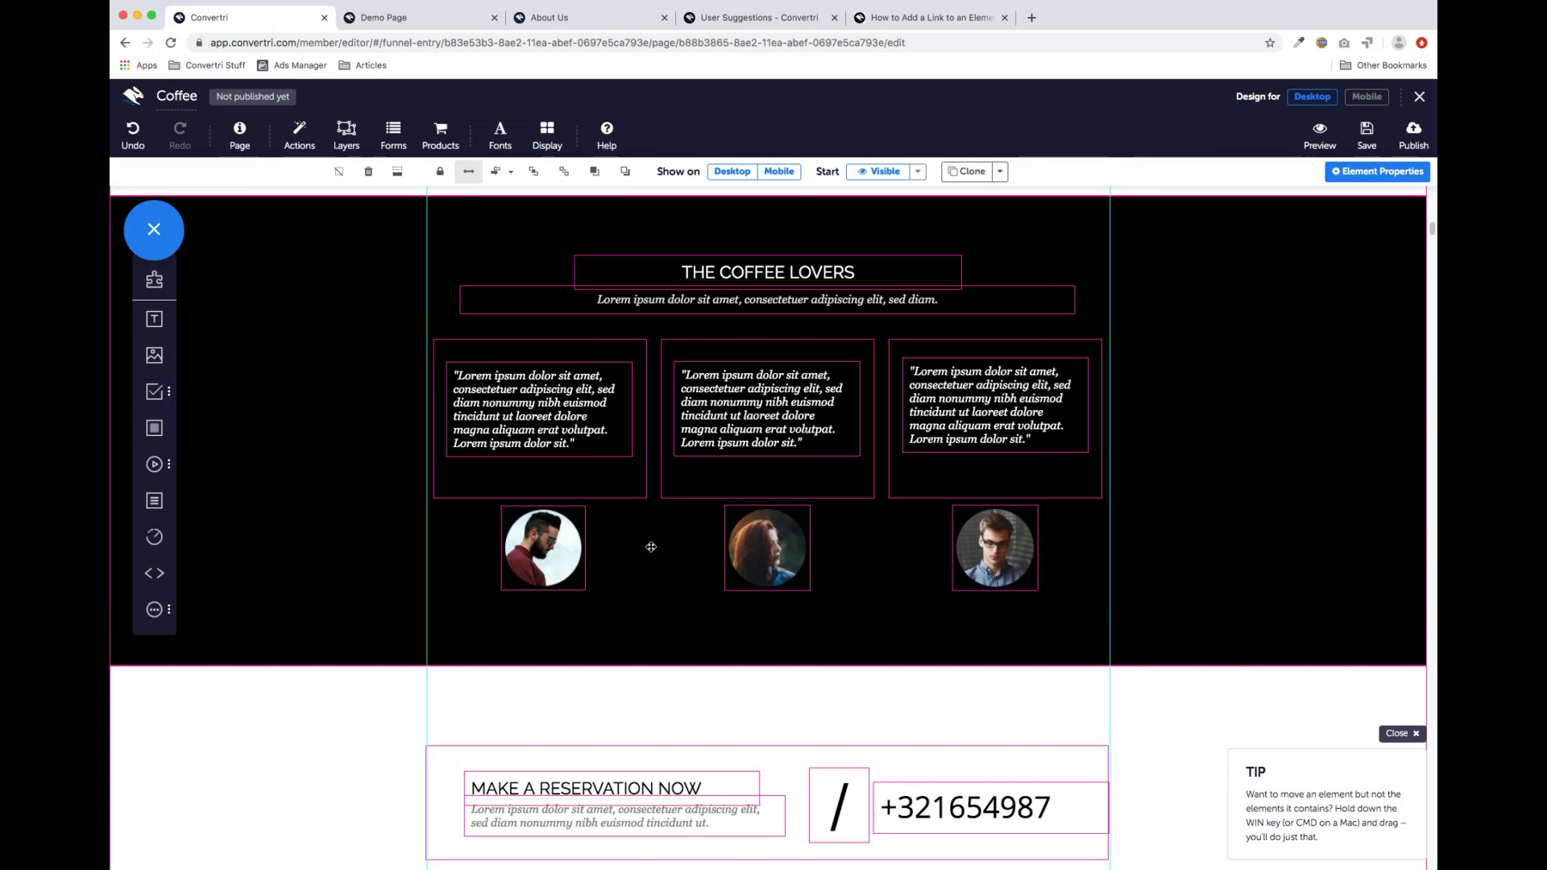
left_click(567, 546)
mouse_move(539, 556)
left_mouse_down()
mouse_move(647, 576)
mouse_move(544, 554)
left_mouse_up()
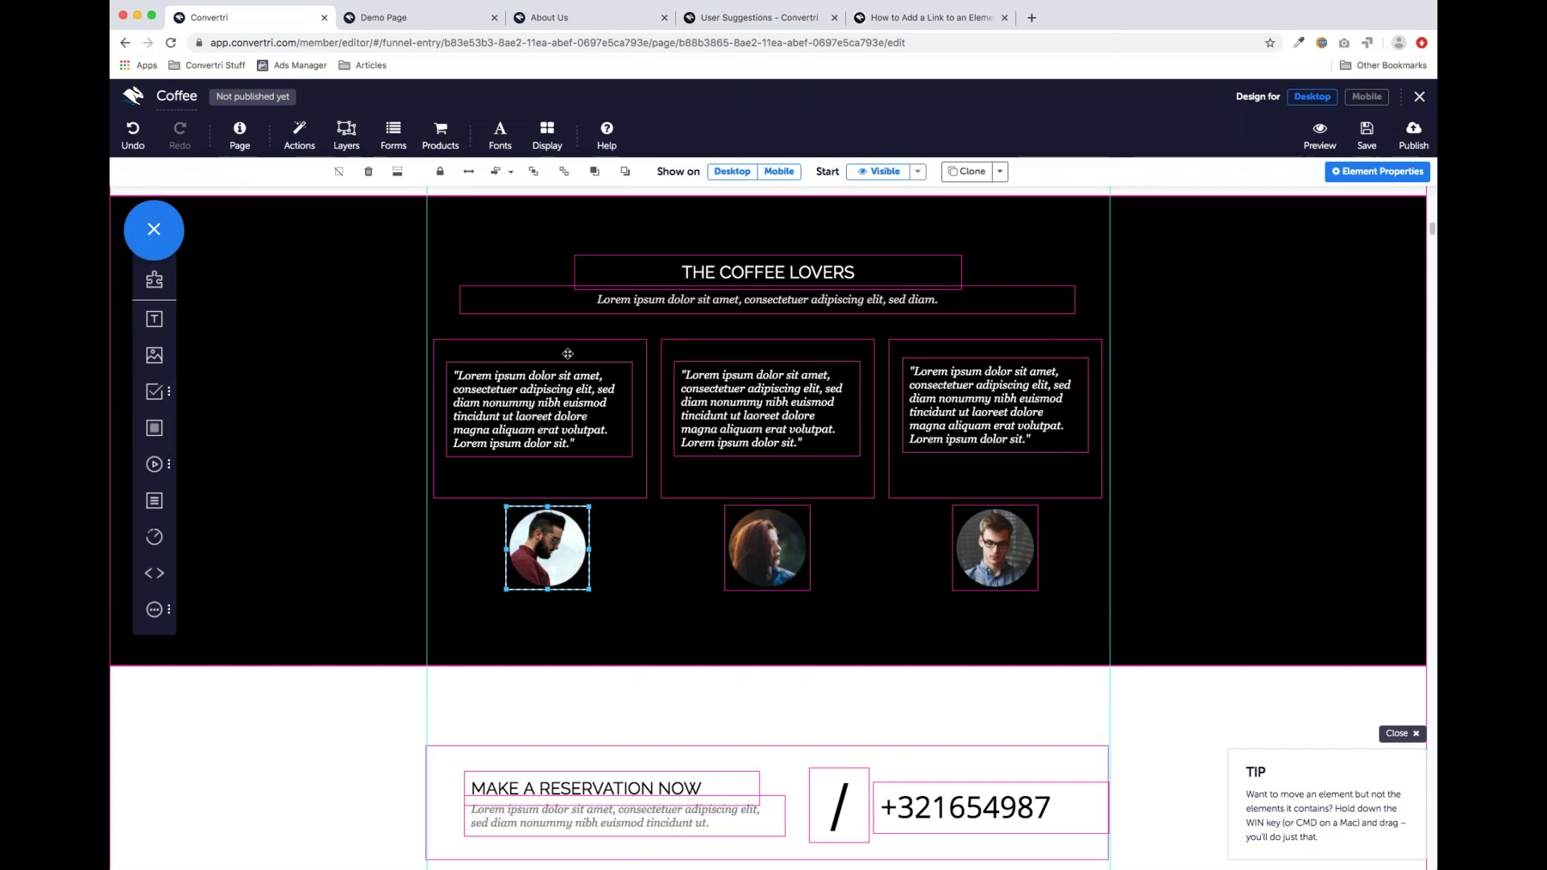
Move the first testimonial portrait slightly left and place a duplicate of it lower down on its right
left_click(511, 171)
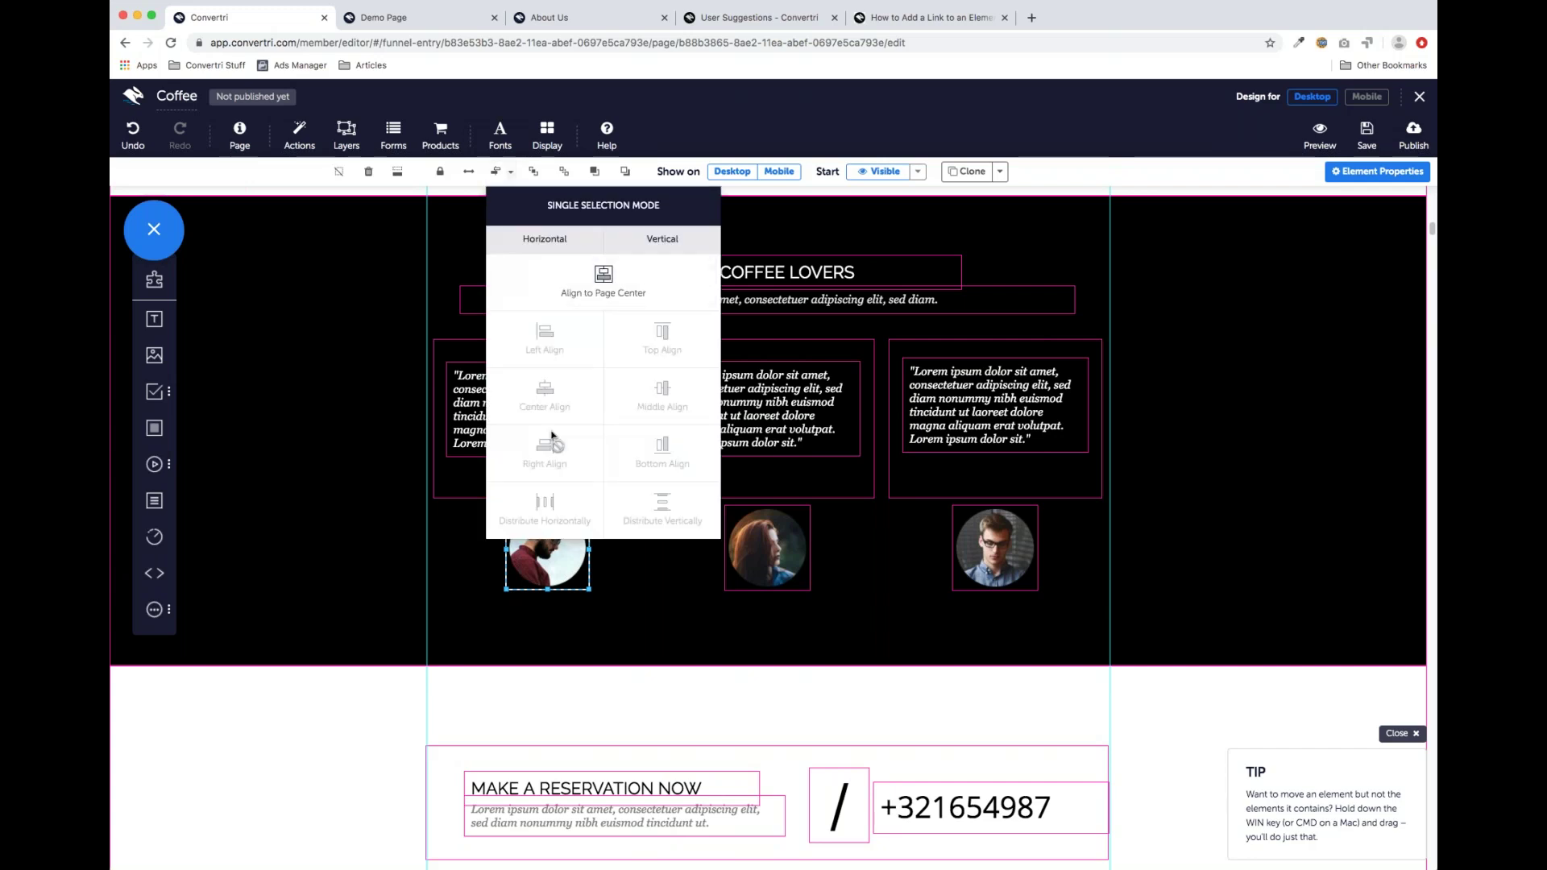
left_click(512, 174)
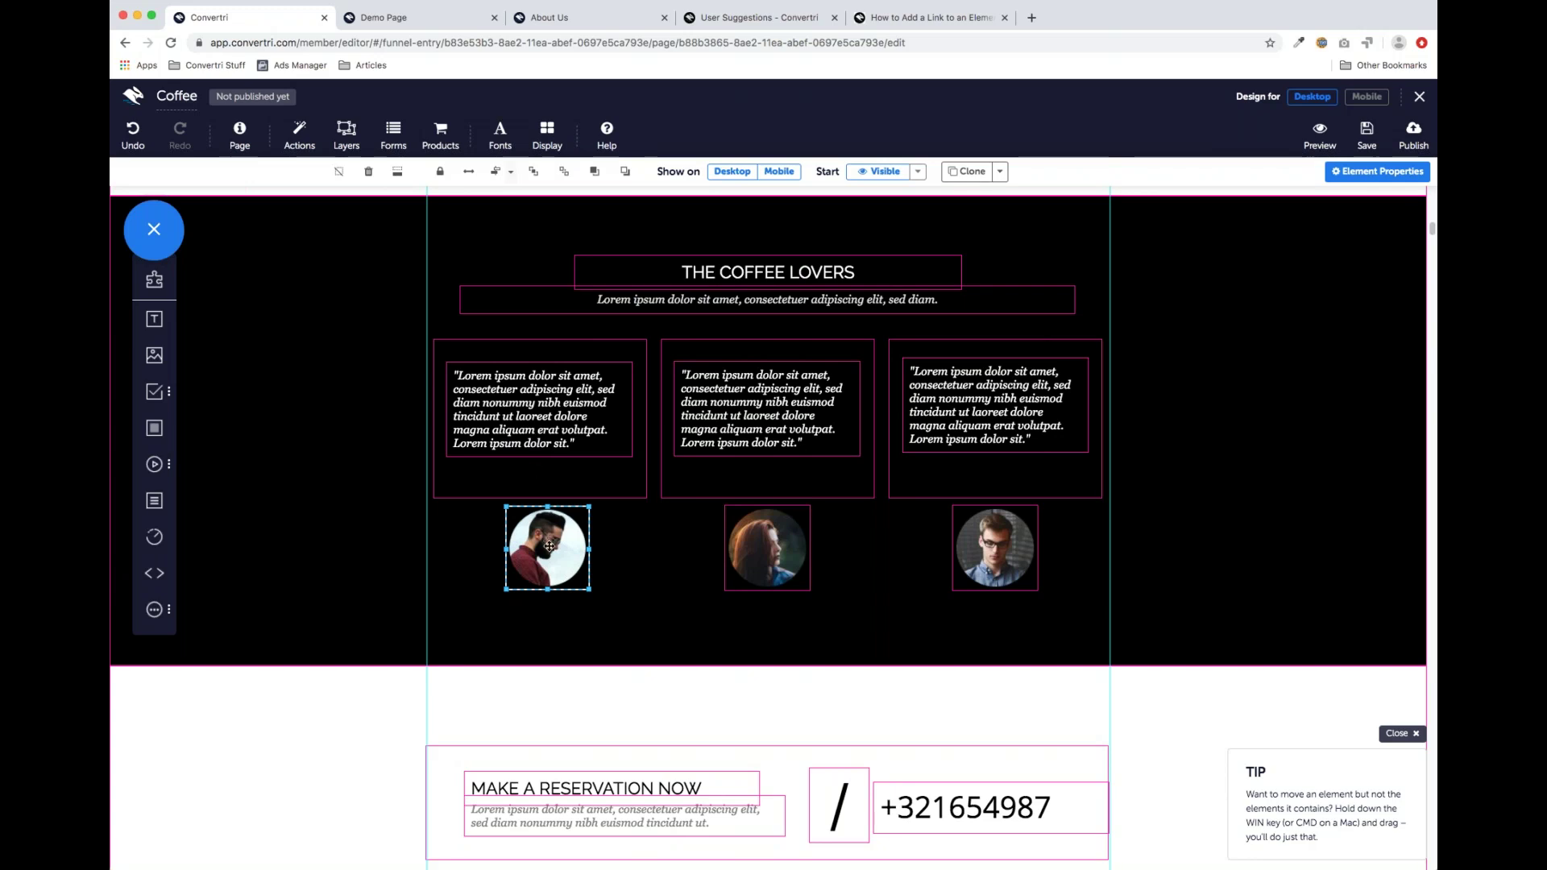
left_click_drag(559, 566, 508, 573)
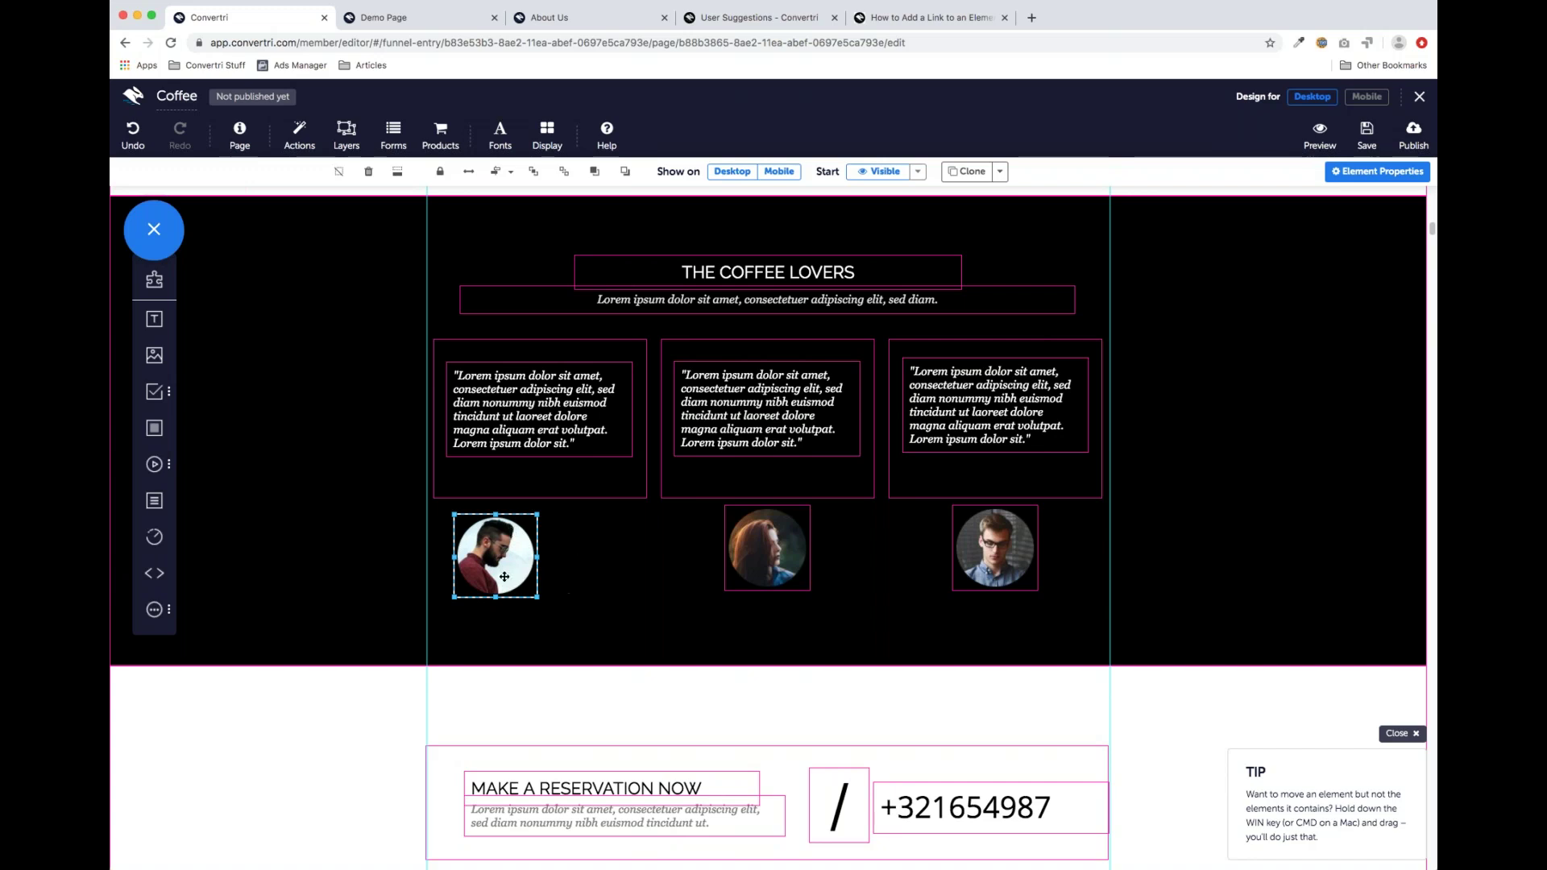
left_click_drag(500, 553, 611, 558)
left_click_drag(607, 586, 608, 586)
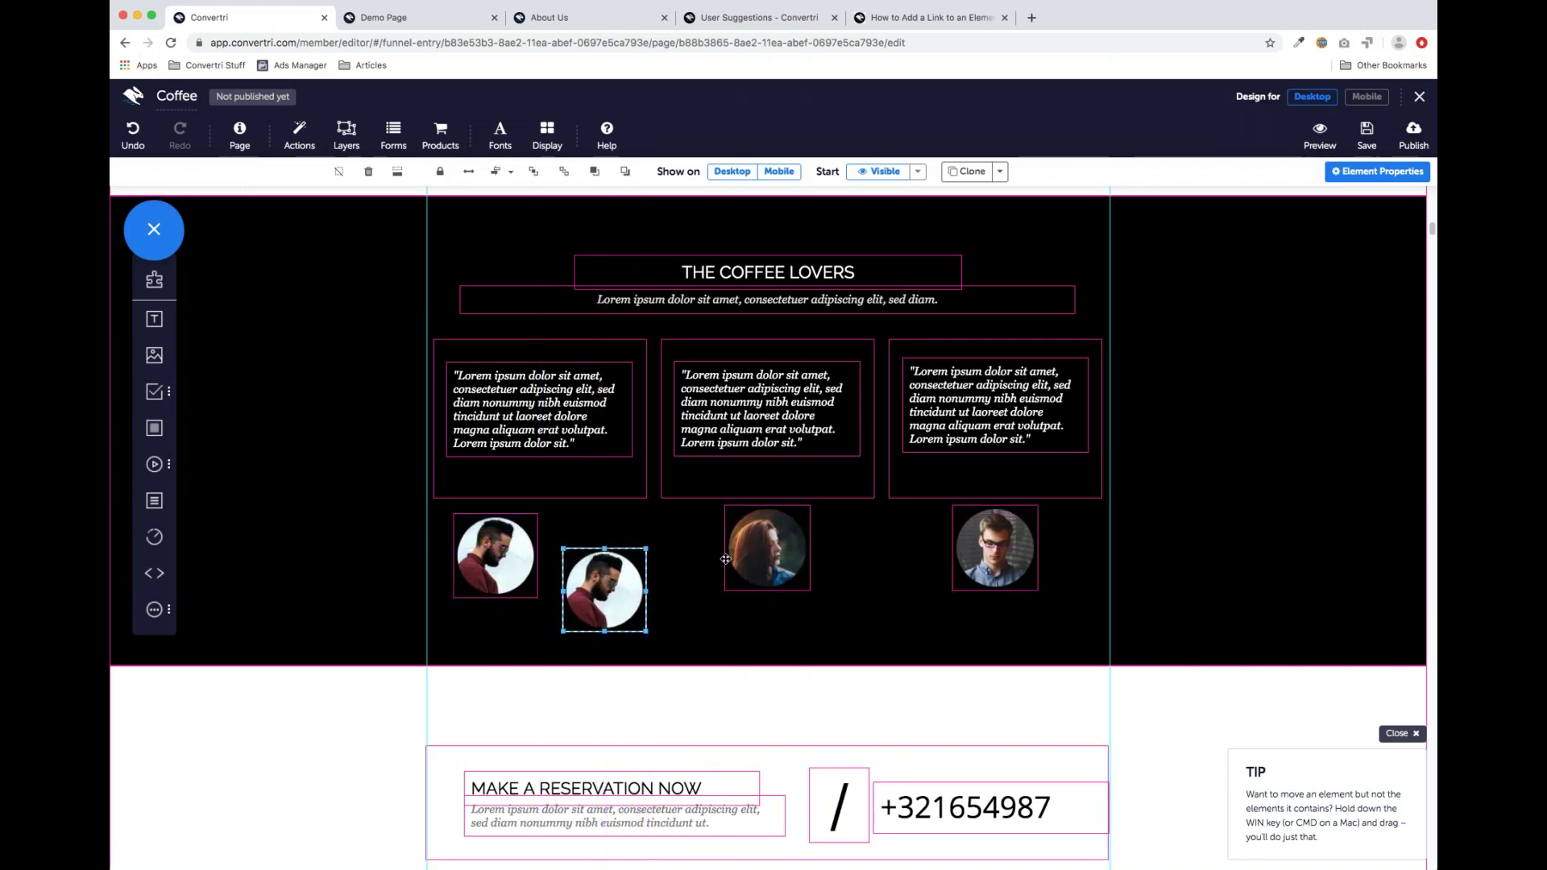
left_click(913, 499)
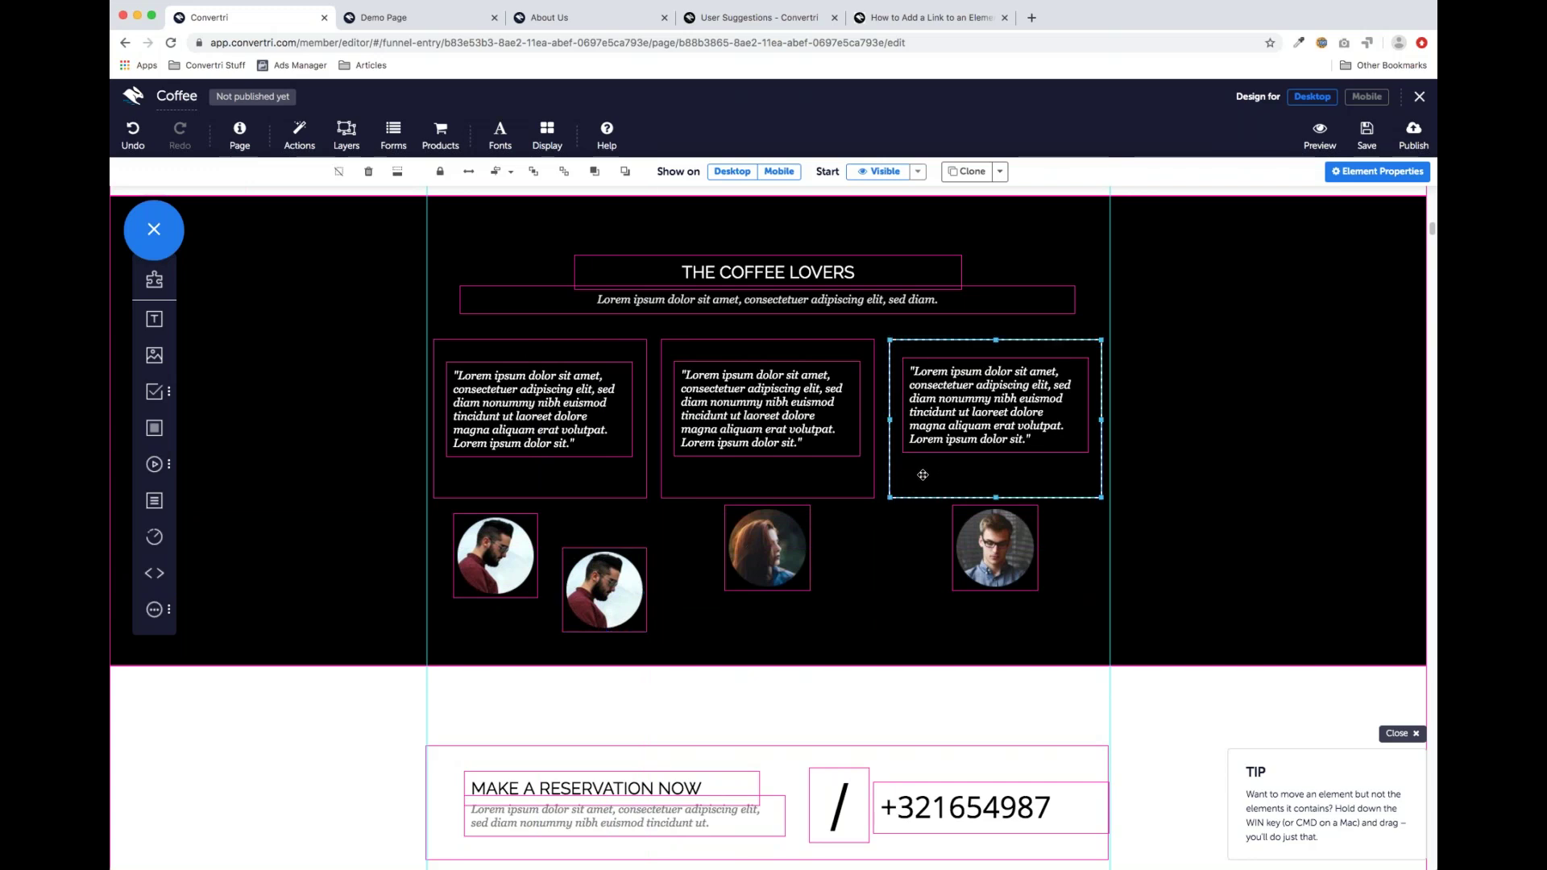
left_click_drag(916, 474, 1193, 503)
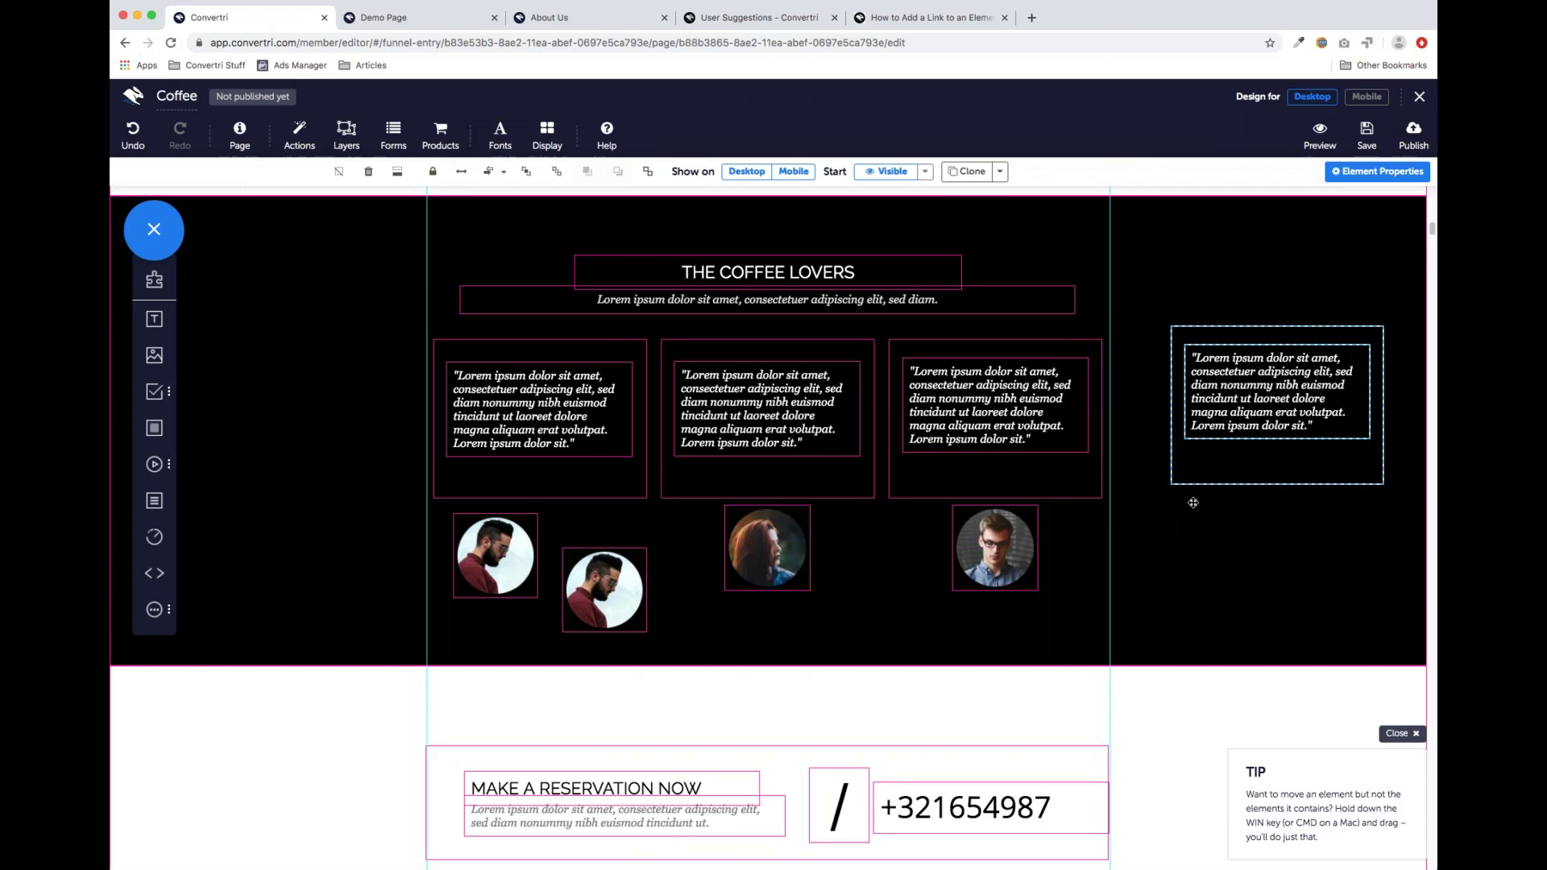
left_click(369, 172)
Duplicate the woman's portrait twice, placing one copy beside the original and the other overlapping the third portrait
left_click(771, 559)
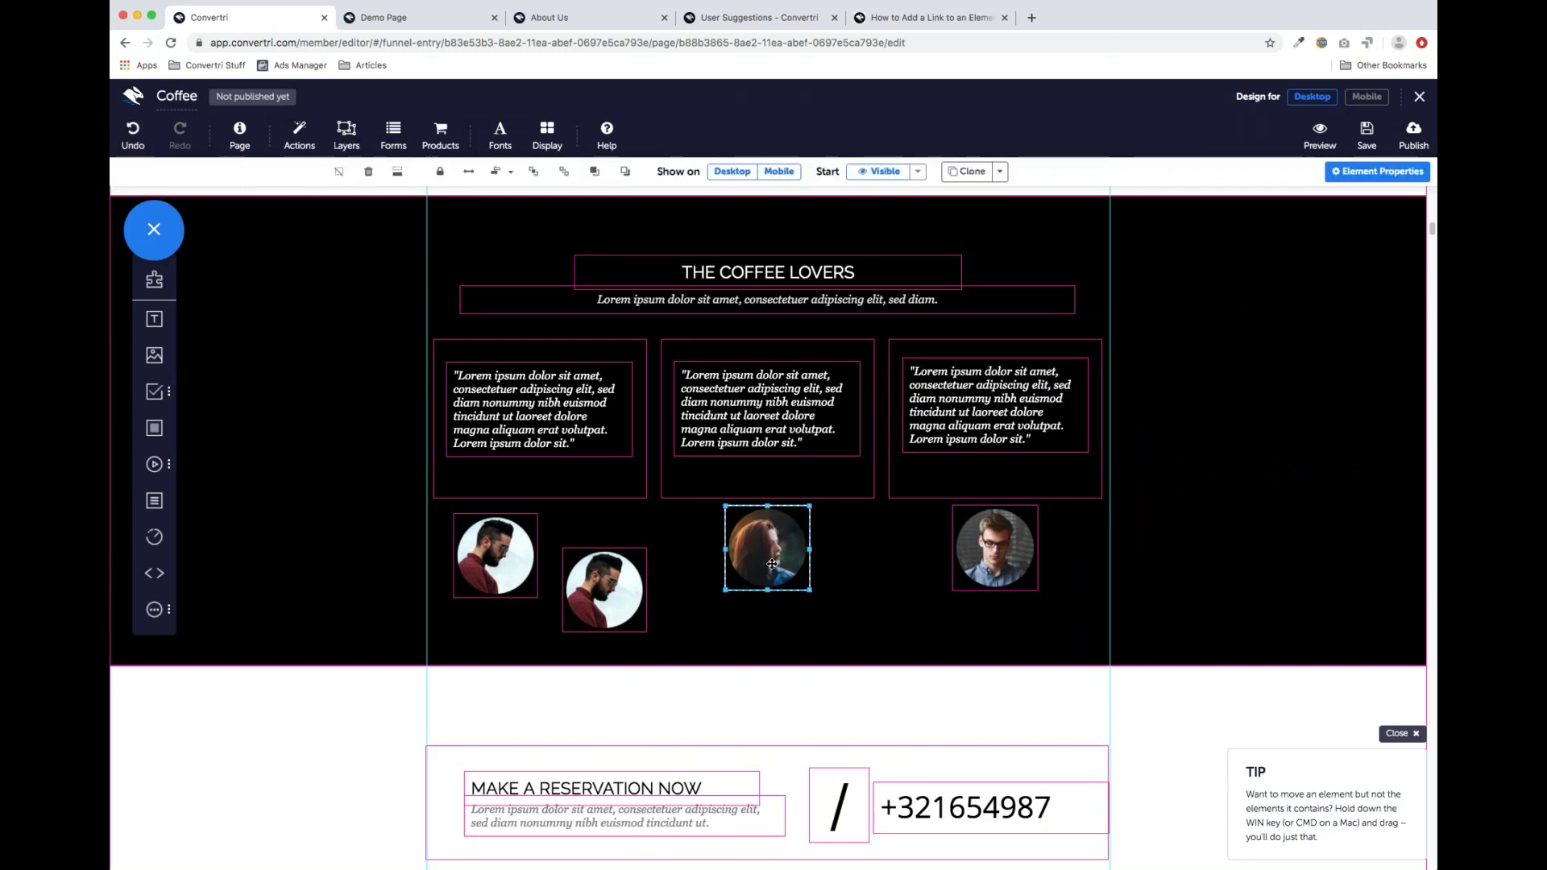
left_click_drag(768, 562, 1077, 612)
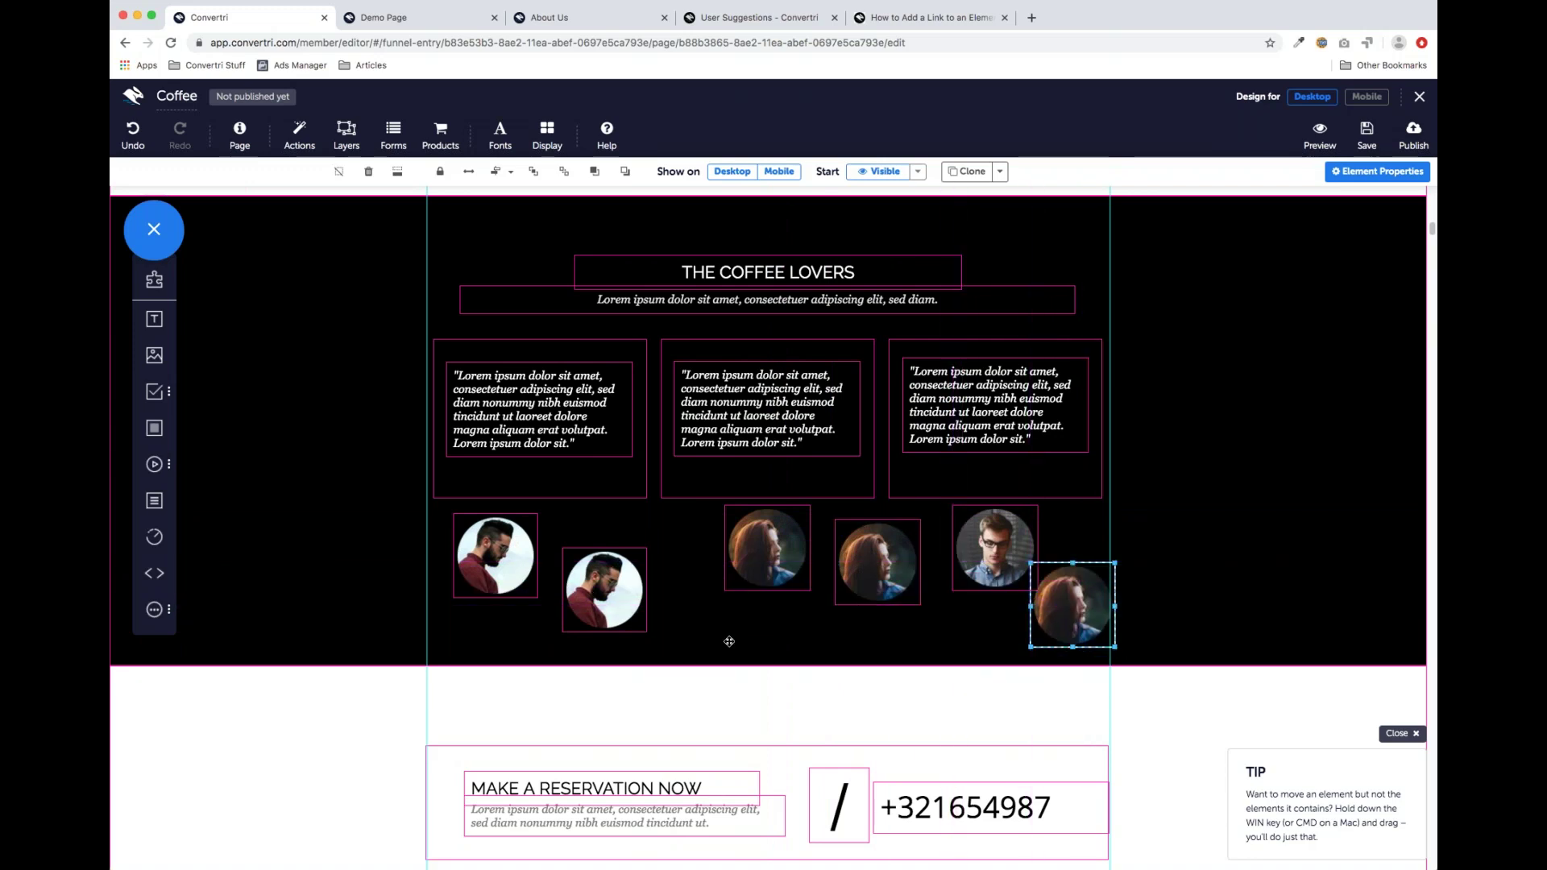
mouse_move(1055, 600)
left_mouse_down()
mouse_move(1014, 590)
mouse_move(1031, 591)
left_mouse_up()
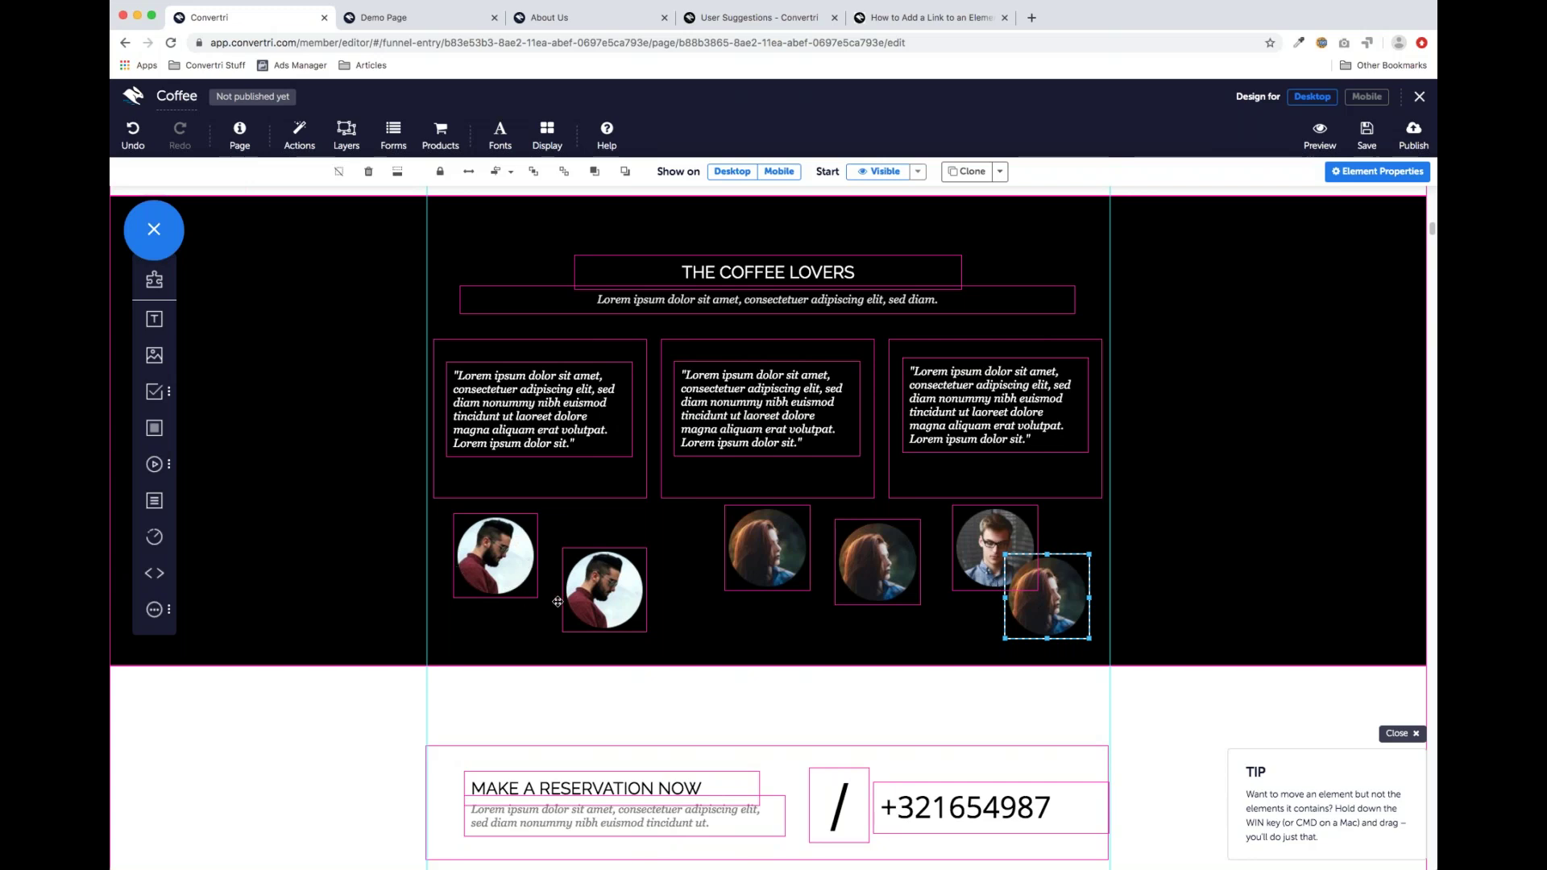
Add a panel over the testimonial portraits and resize it to span the page guides within the black section
mouse_move(156, 432)
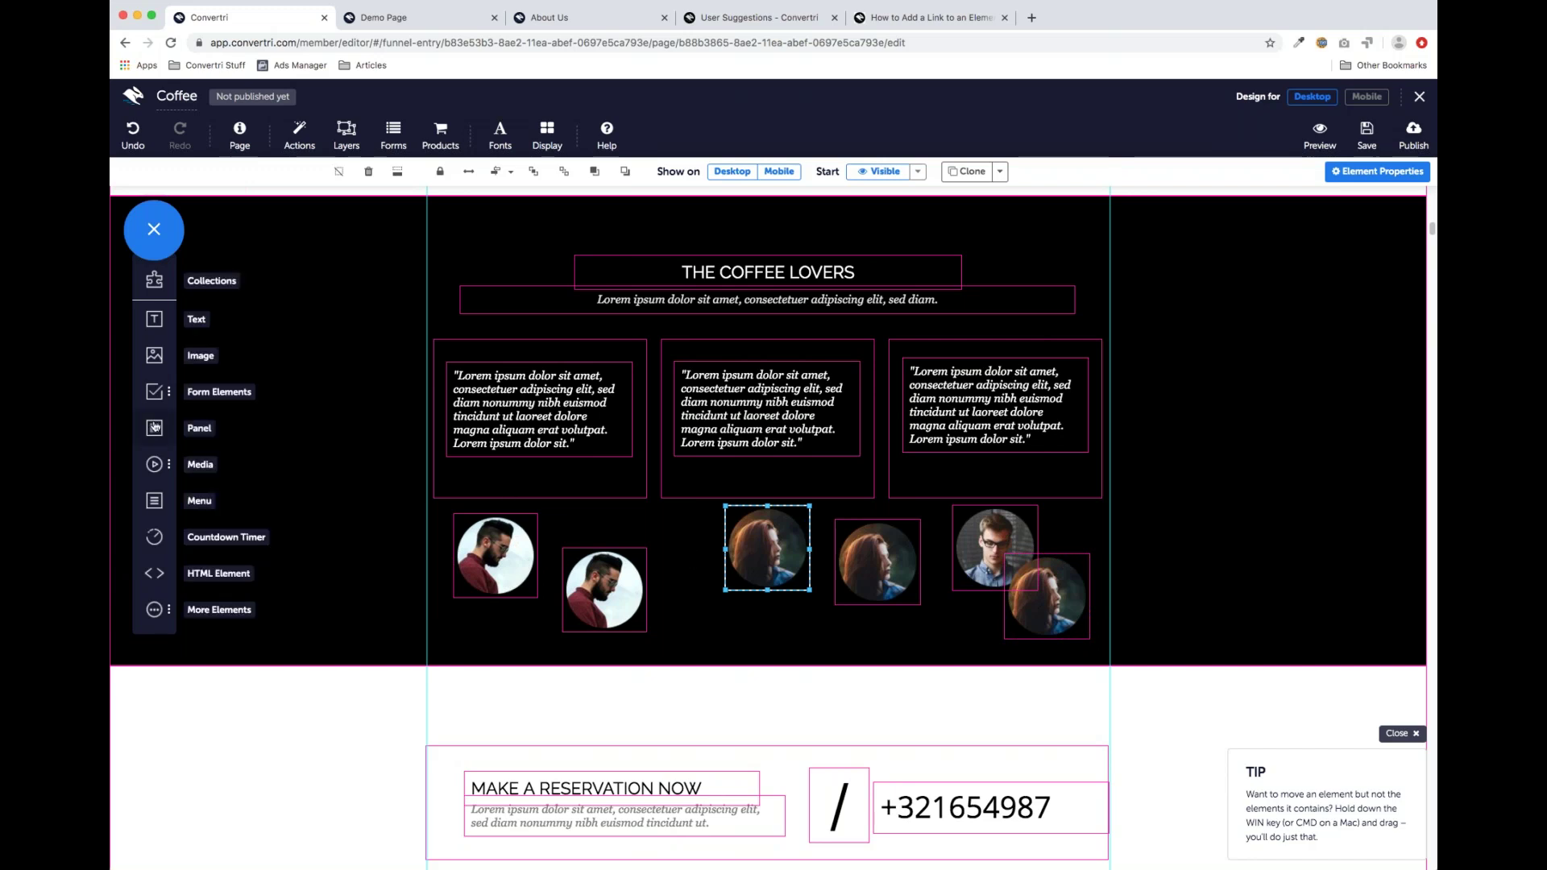
left_click_drag(154, 428, 388, 488)
left_click_drag(398, 591, 458, 620)
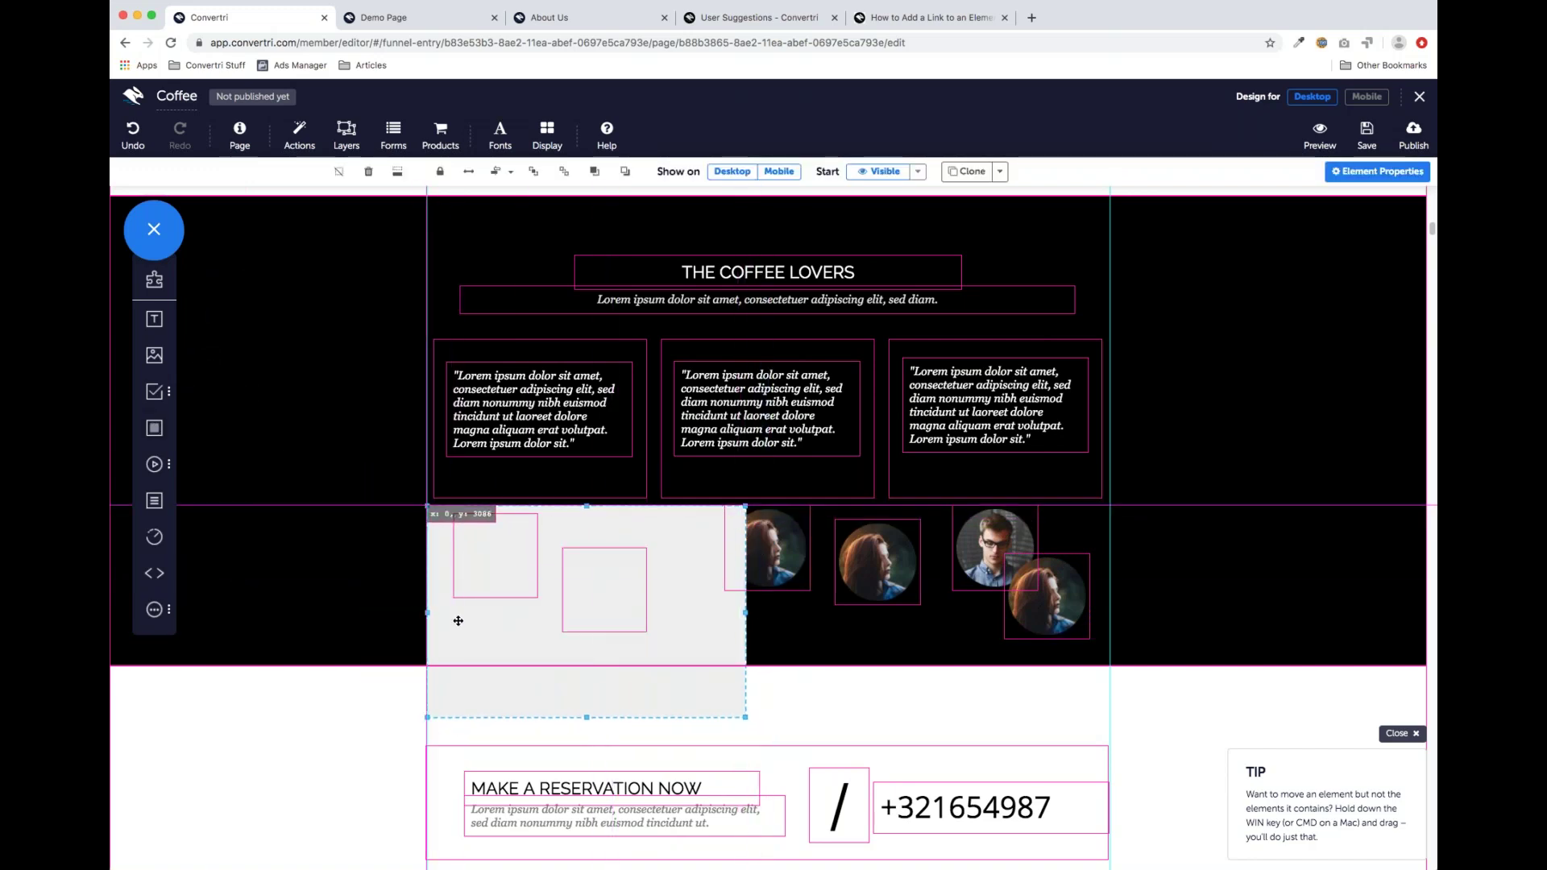
left_click_drag(745, 613, 1107, 626)
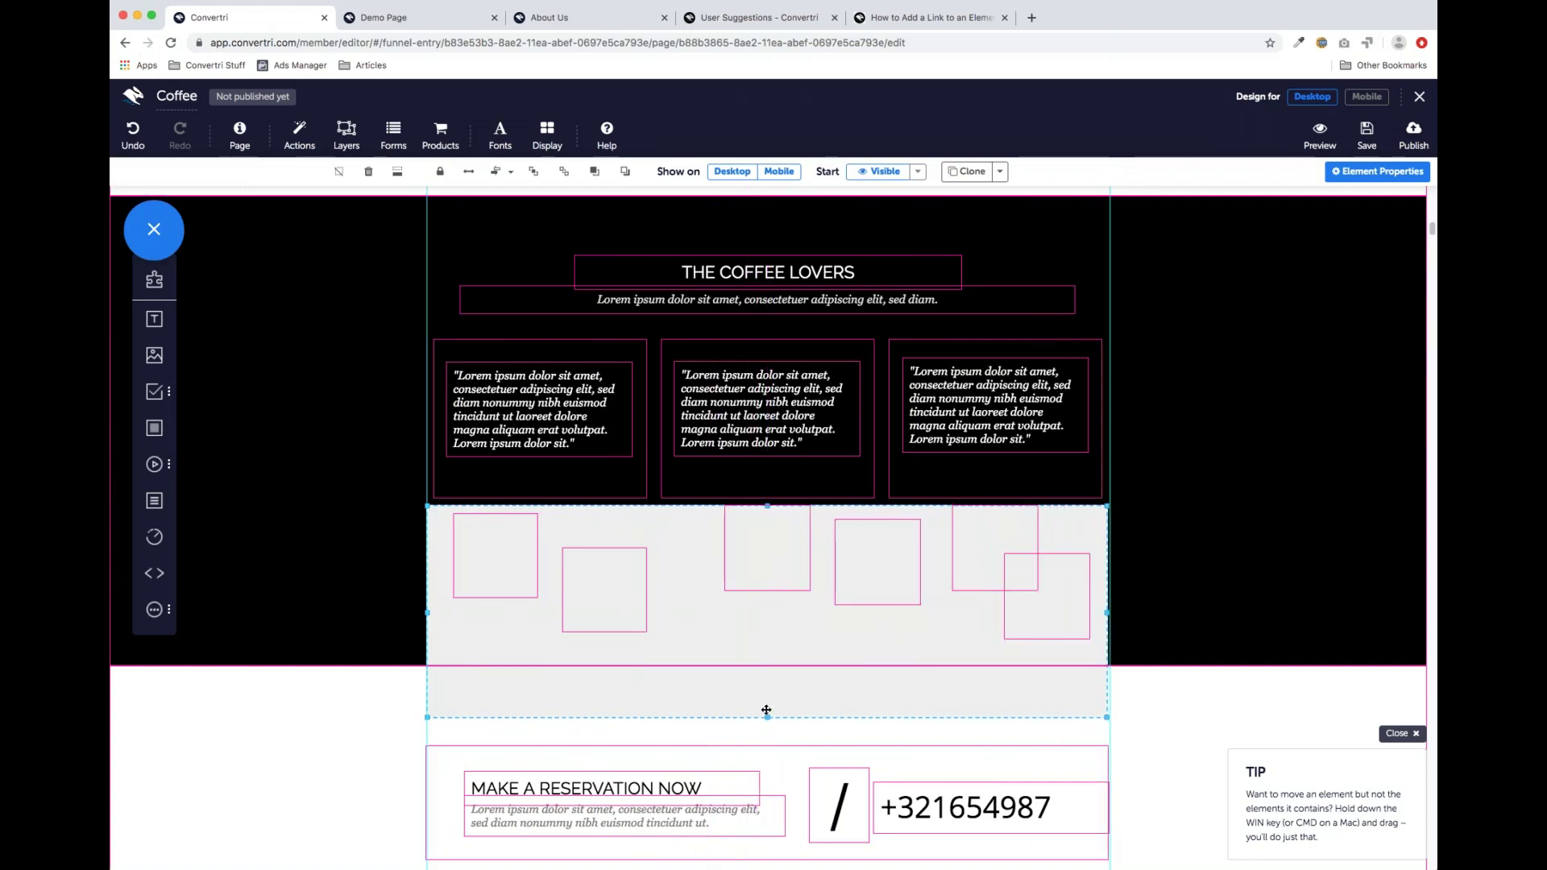
left_click_drag(768, 711, 769, 654)
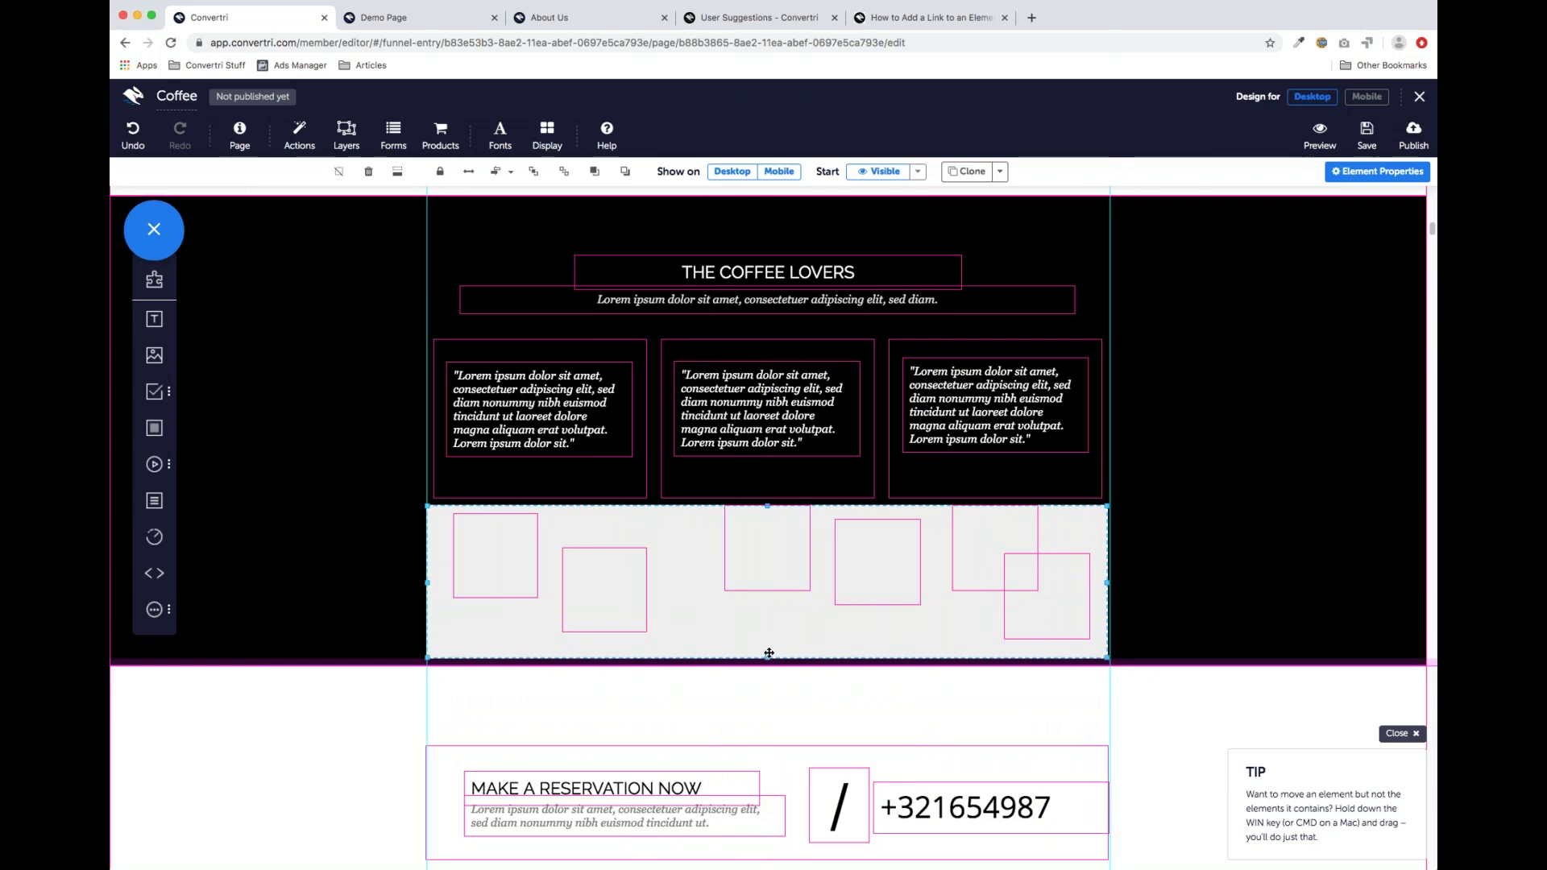
left_click_drag(1109, 582, 1111, 582)
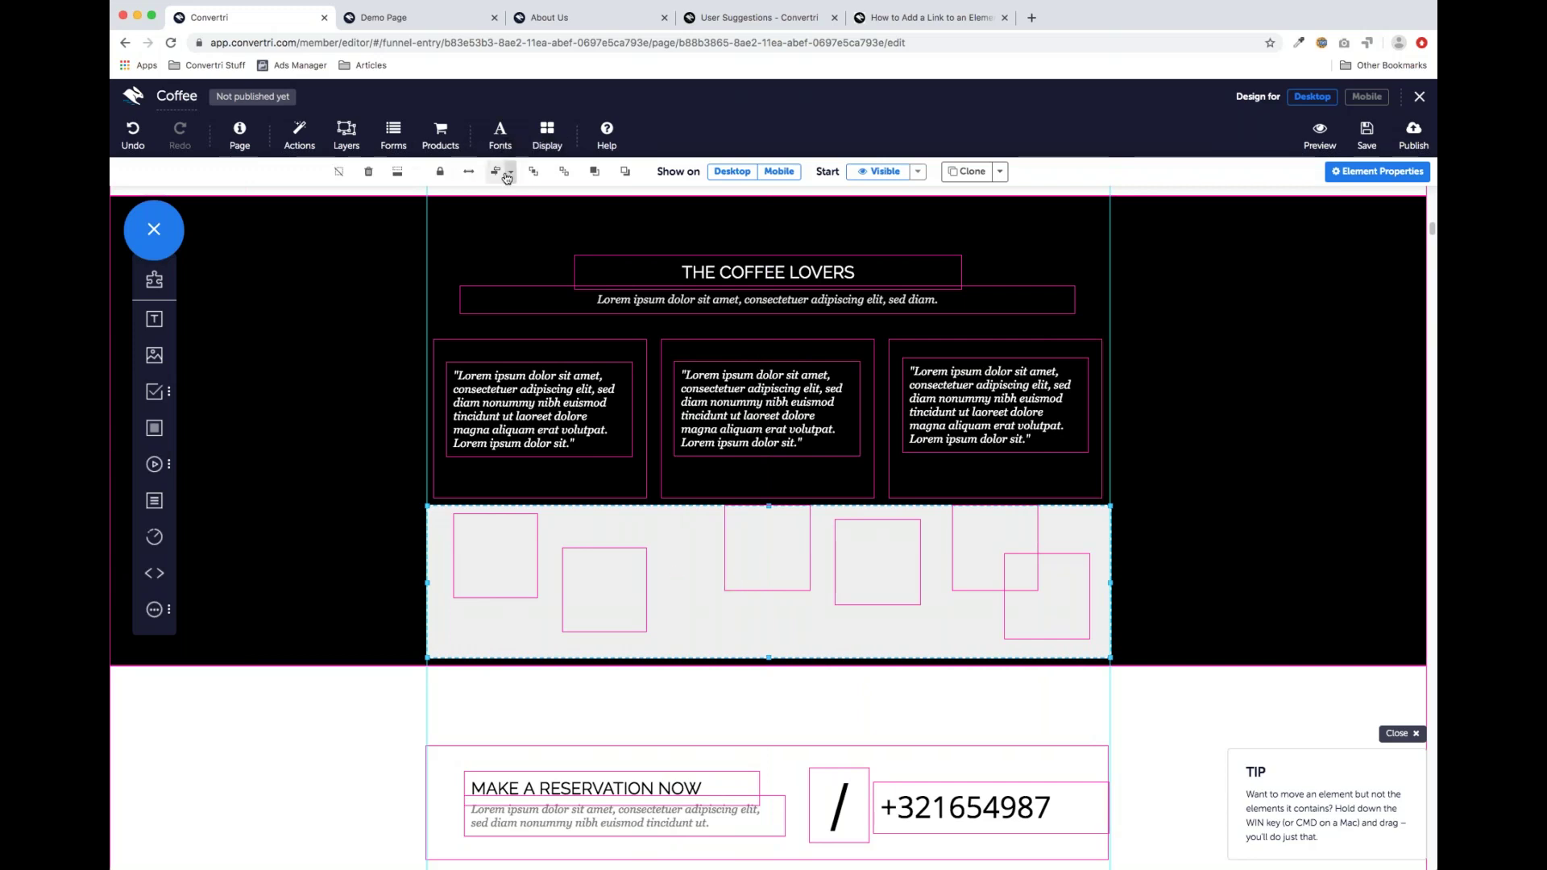
Layer the new panel just behind the portraits and set its background fill to the fully transparent rgba(239, 239, 239, 0)
left_click(563, 171)
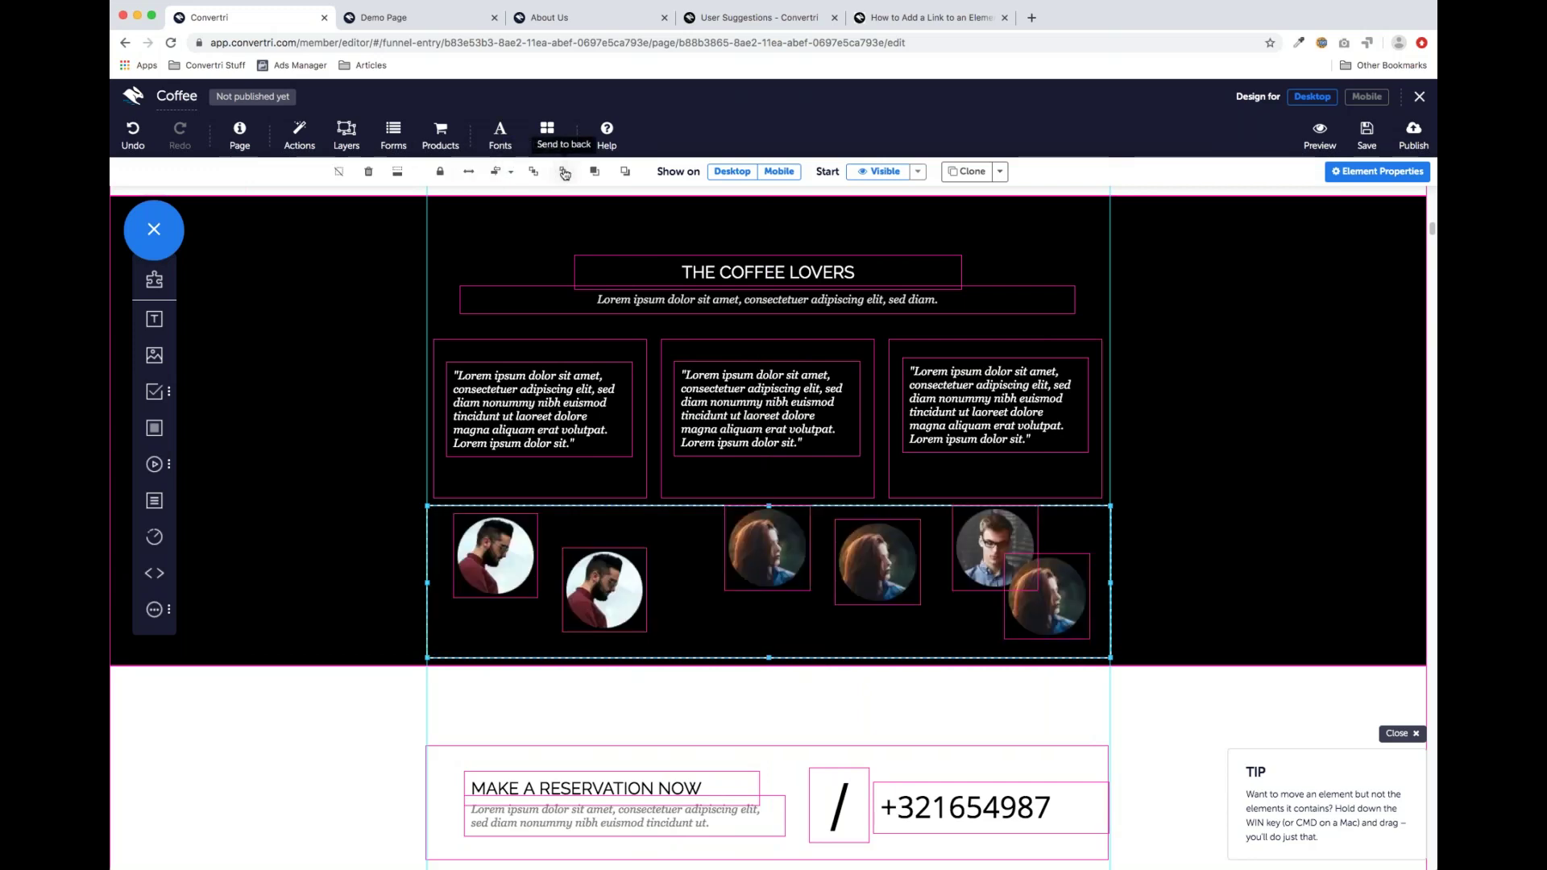
left_click(594, 170)
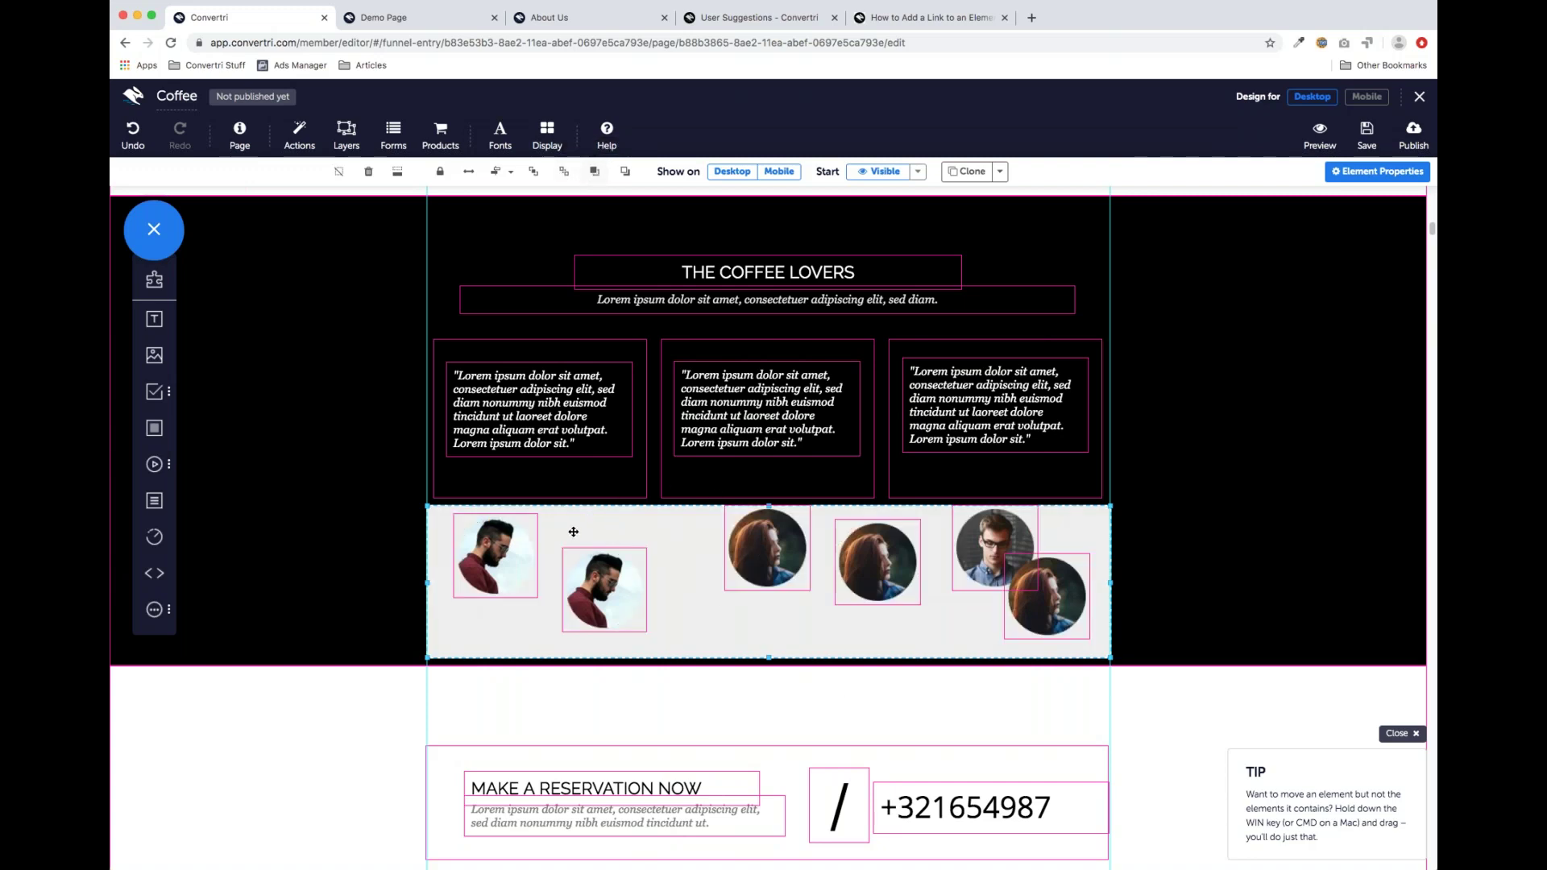
left_click(1370, 171)
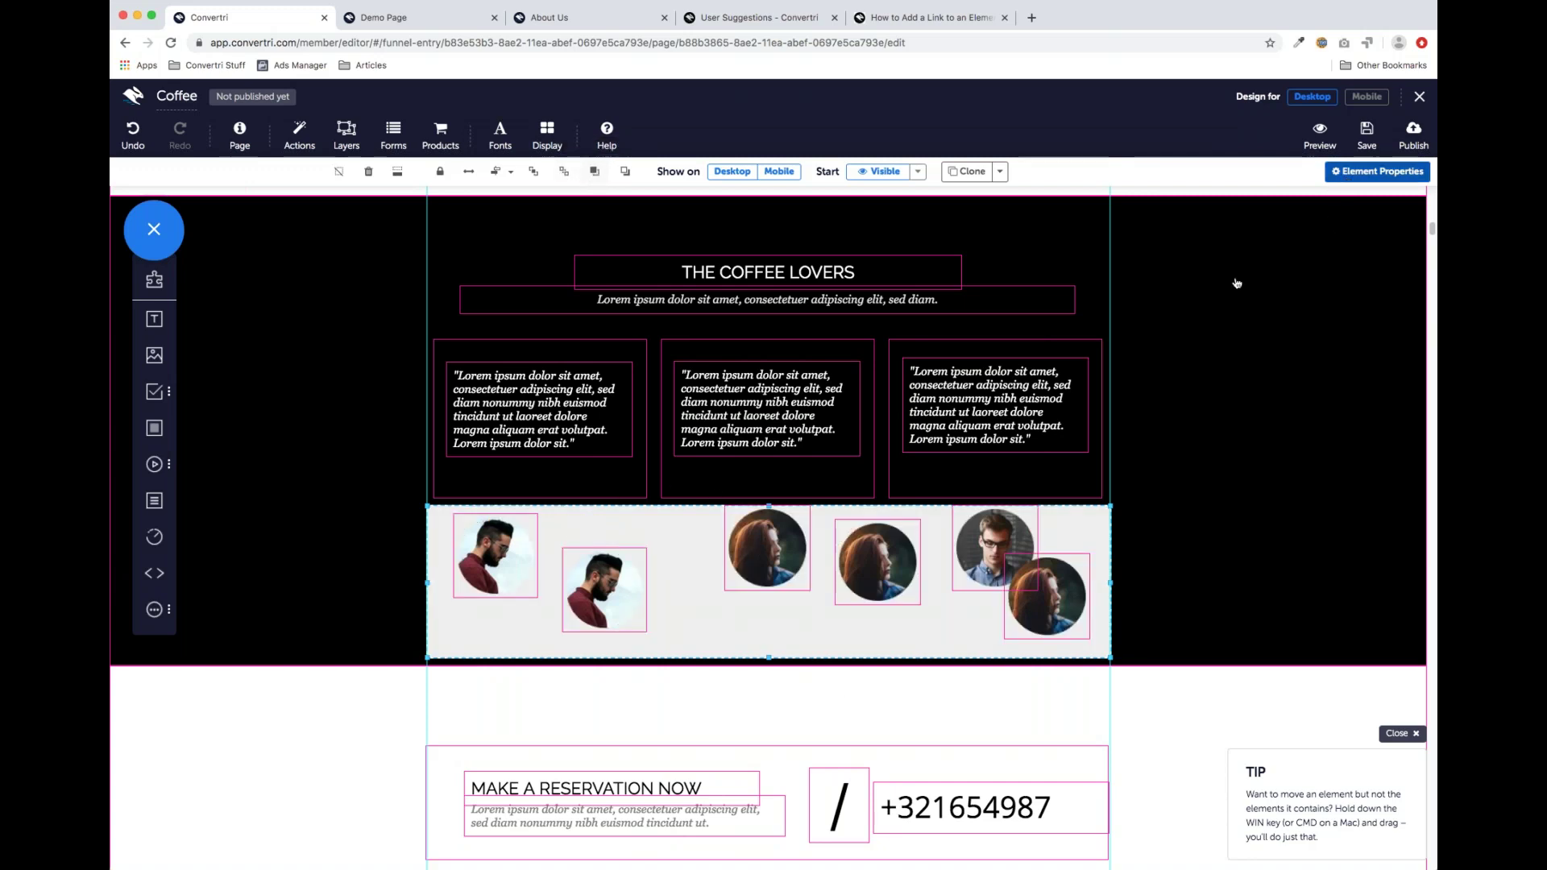
left_click(1195, 407)
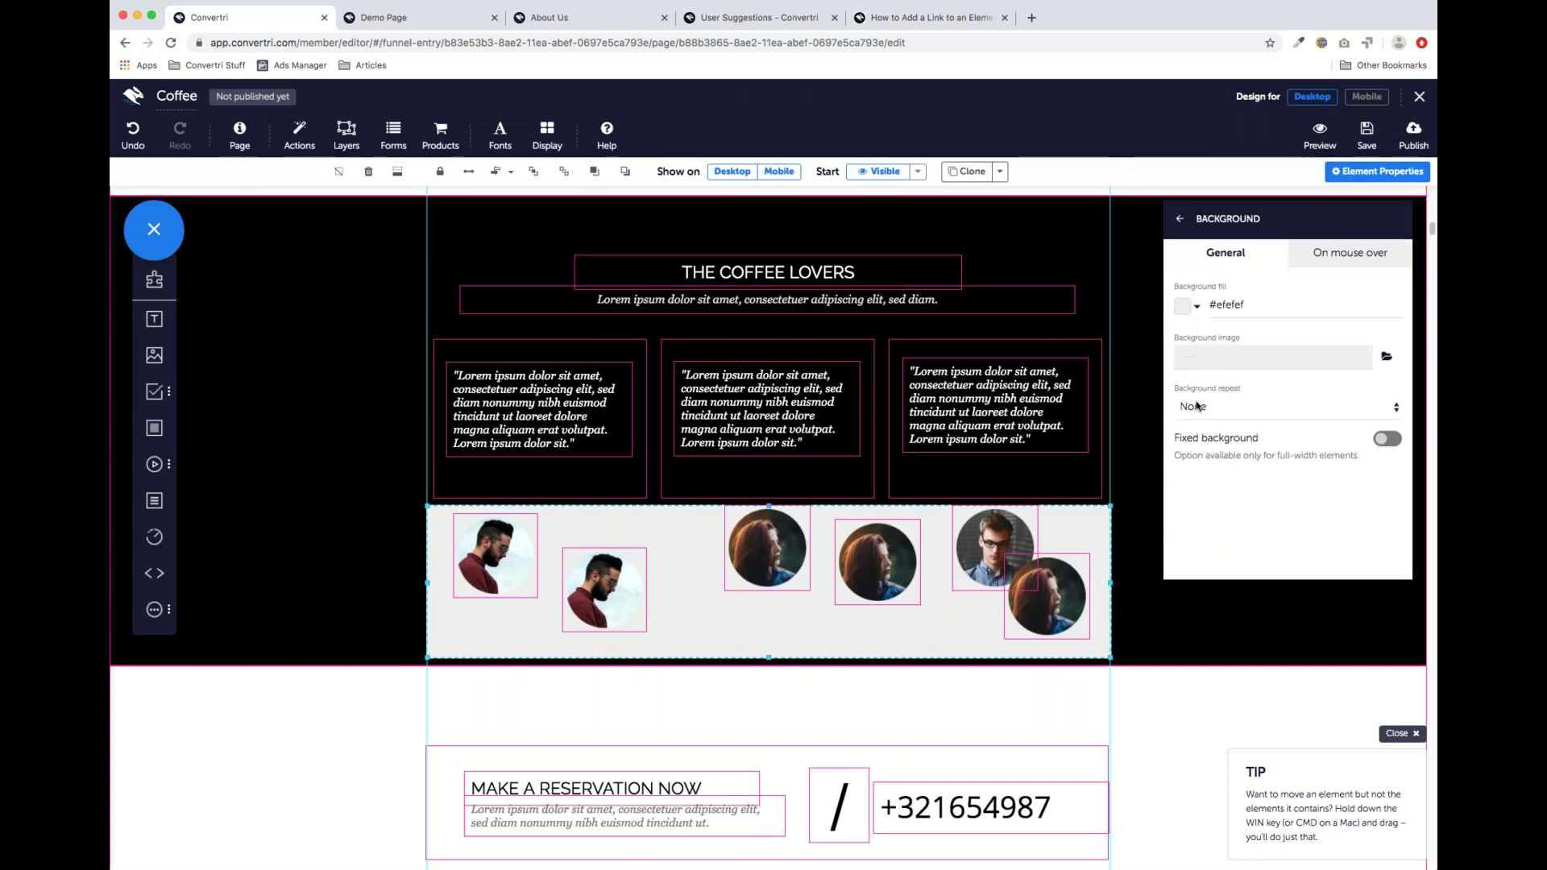
left_click(1189, 315)
left_click_drag(1396, 203, 1389, 423)
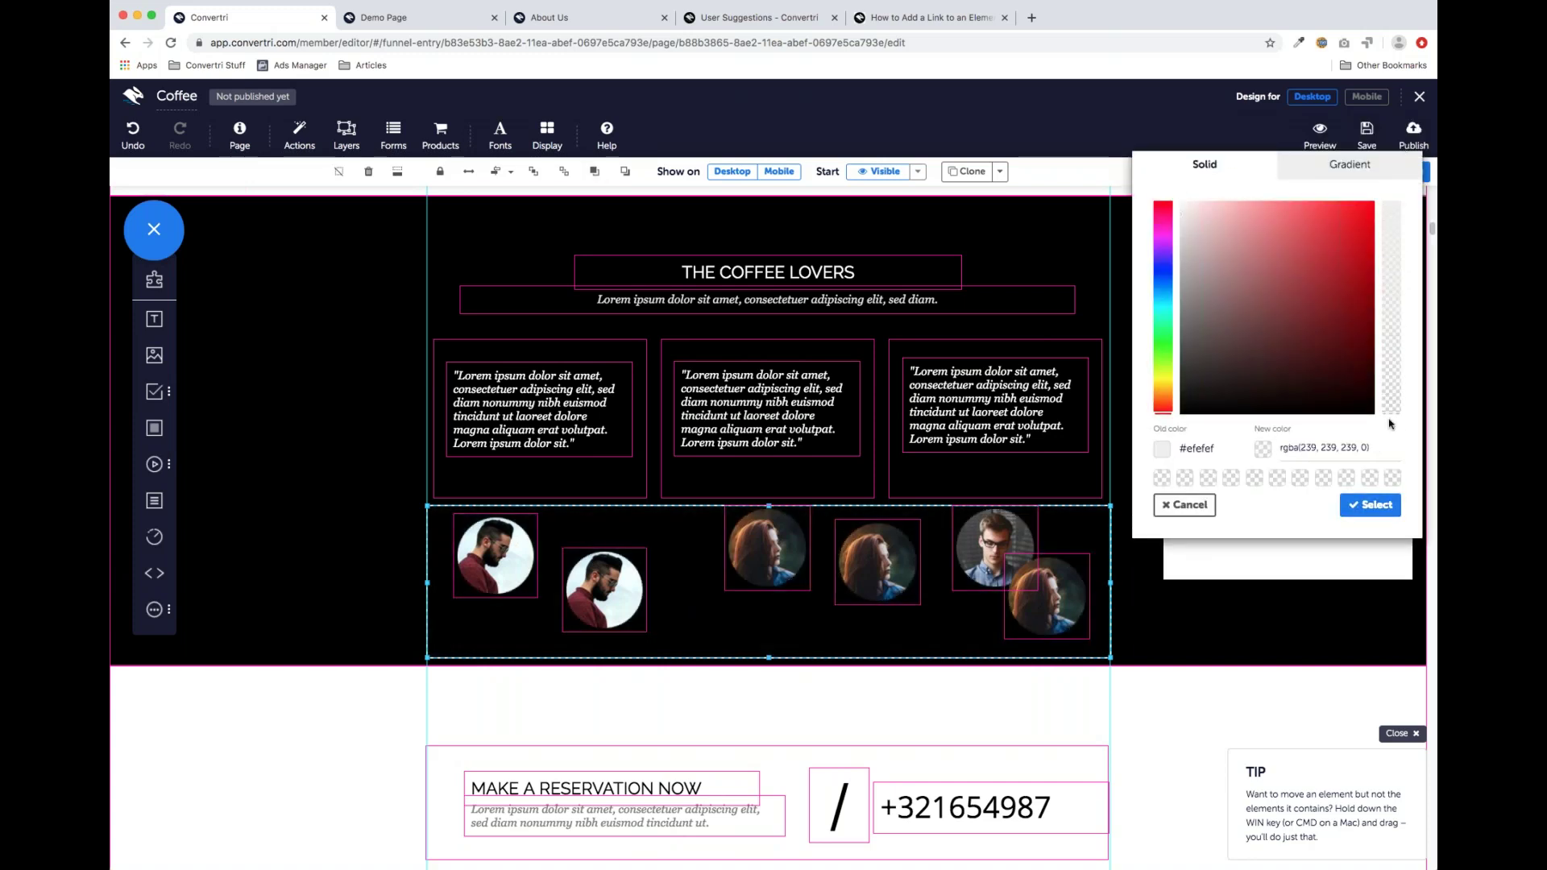
left_click(1376, 506)
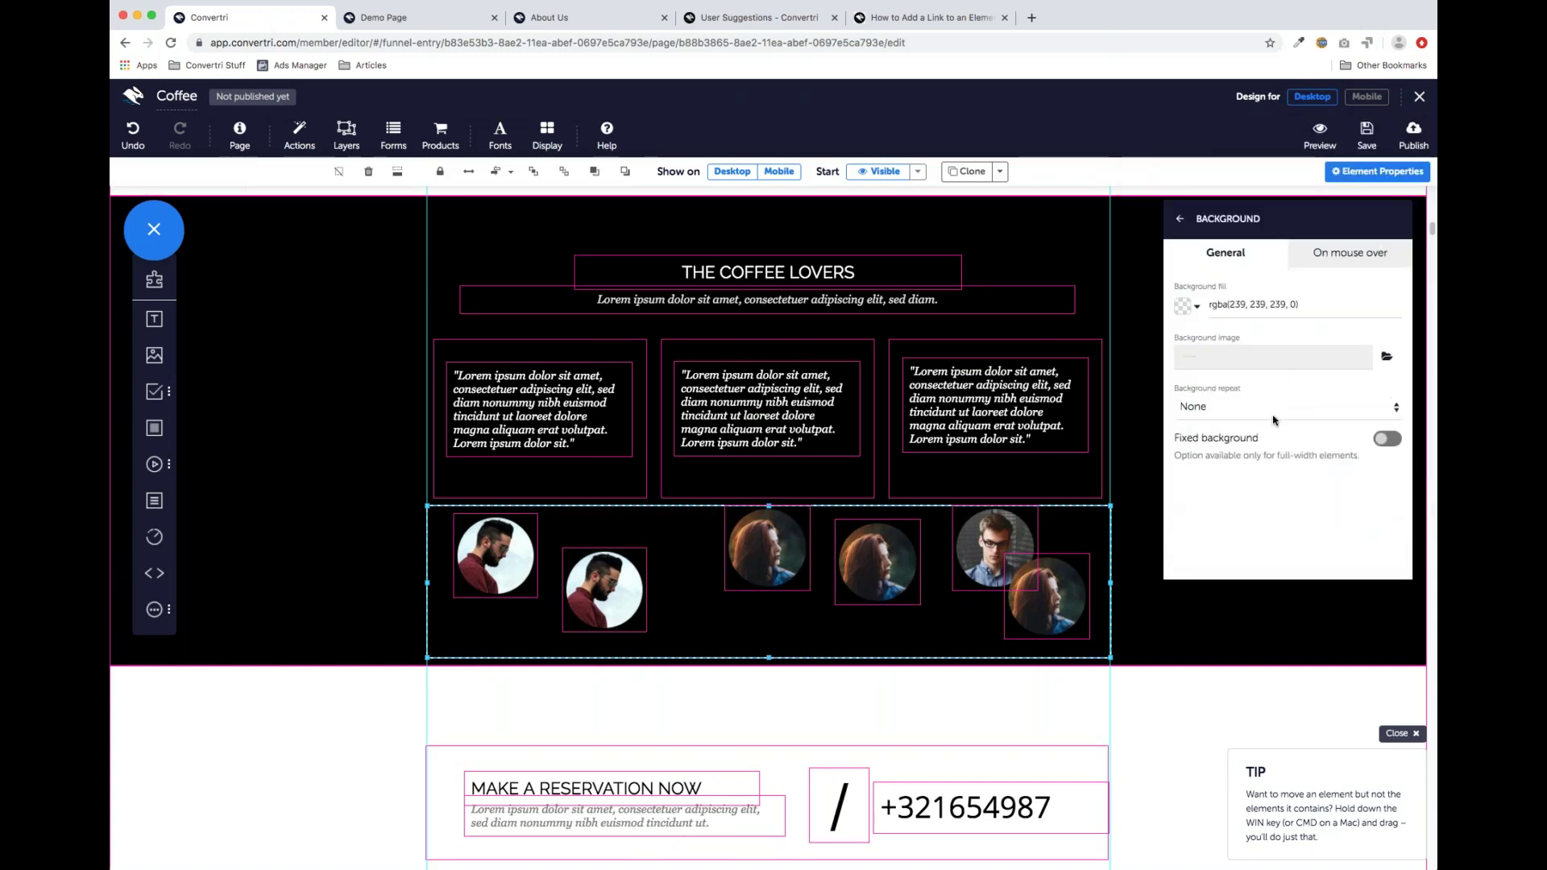
left_click(1180, 220)
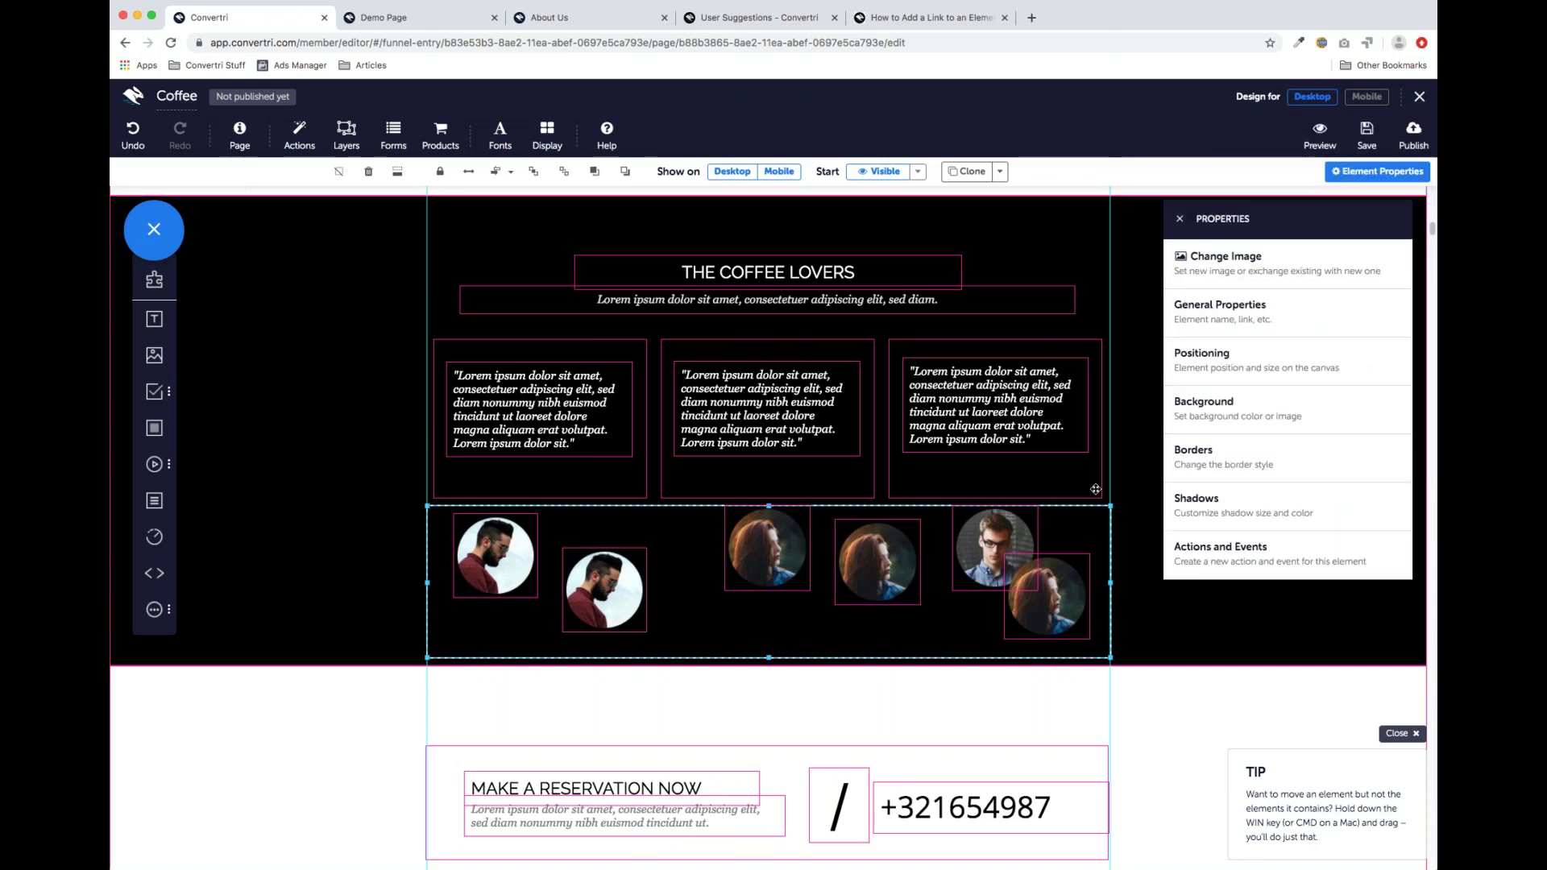
left_click(1181, 219)
left_click(1168, 479)
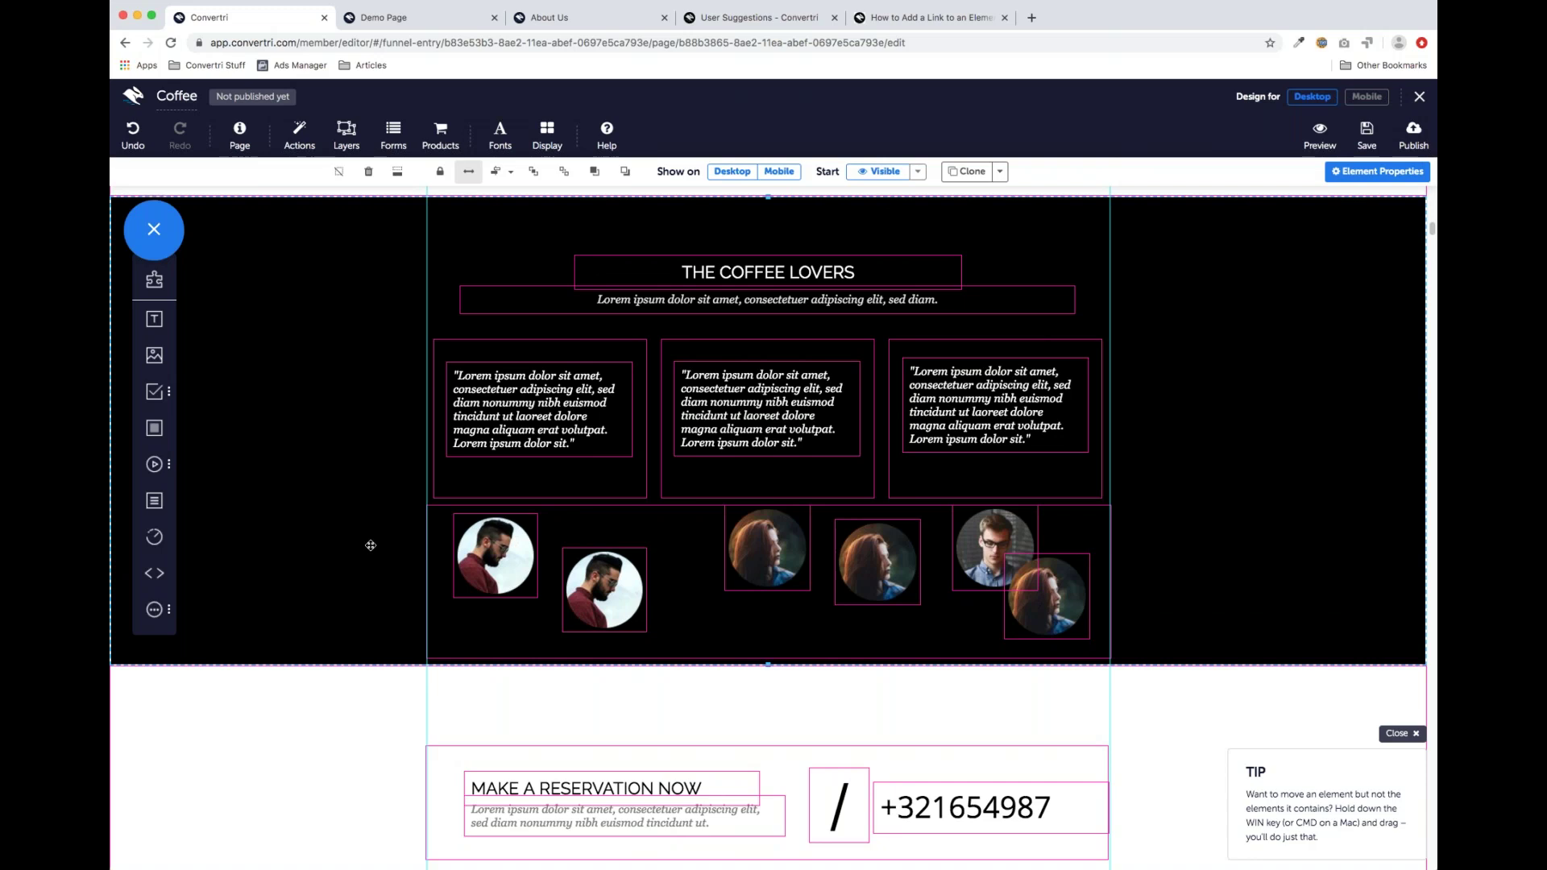
Move the original woman's portrait and the man-with-glasses portrait slightly down and left so both sit fully inside the panel
left_click(778, 548)
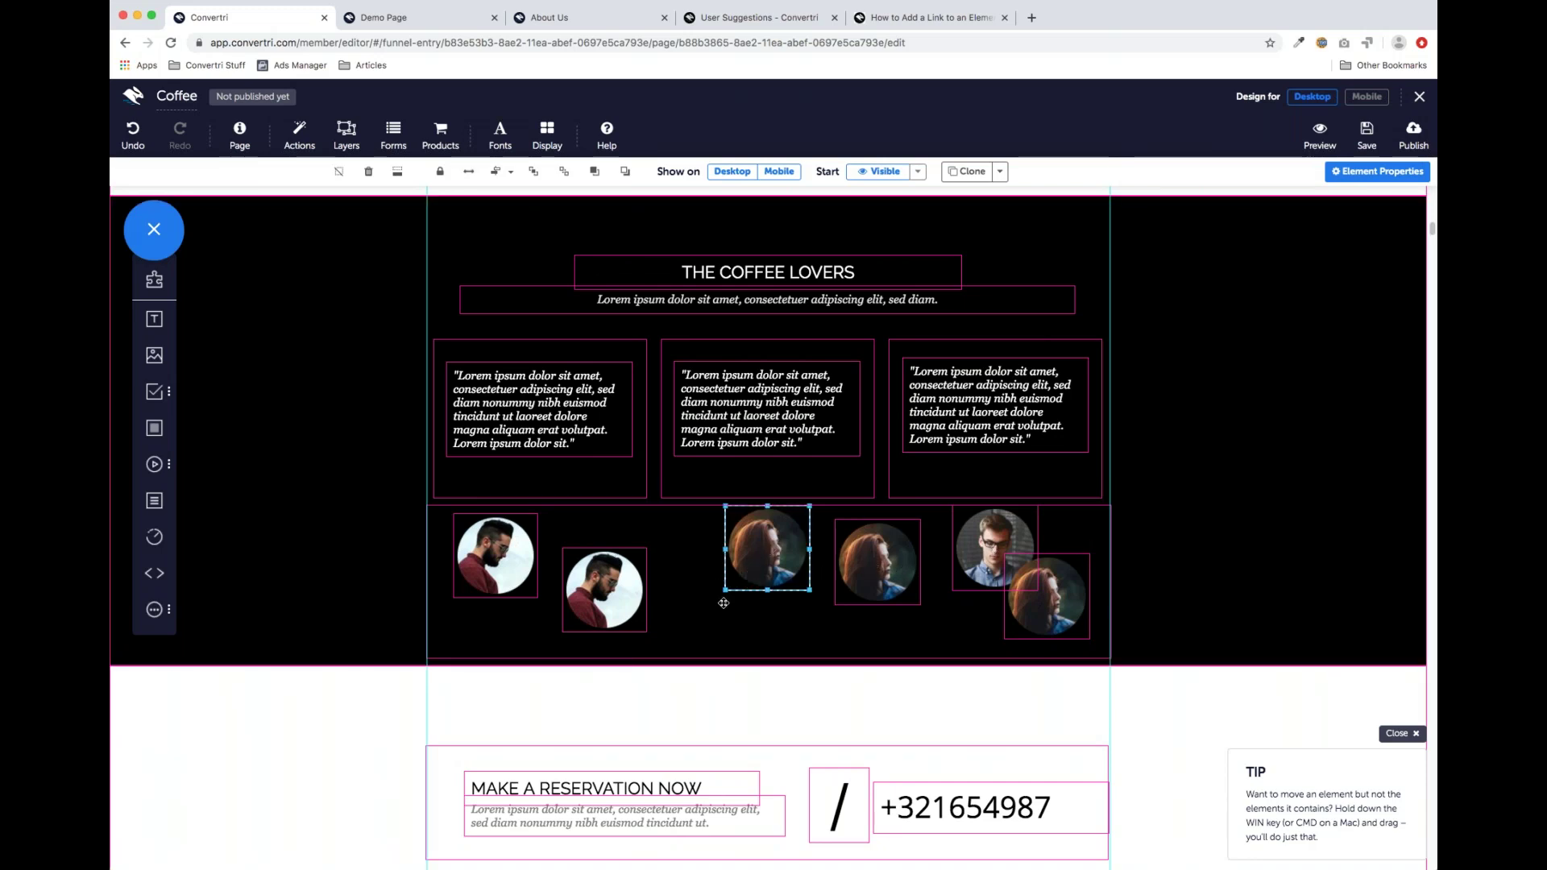
left_click_drag(751, 570, 733, 576)
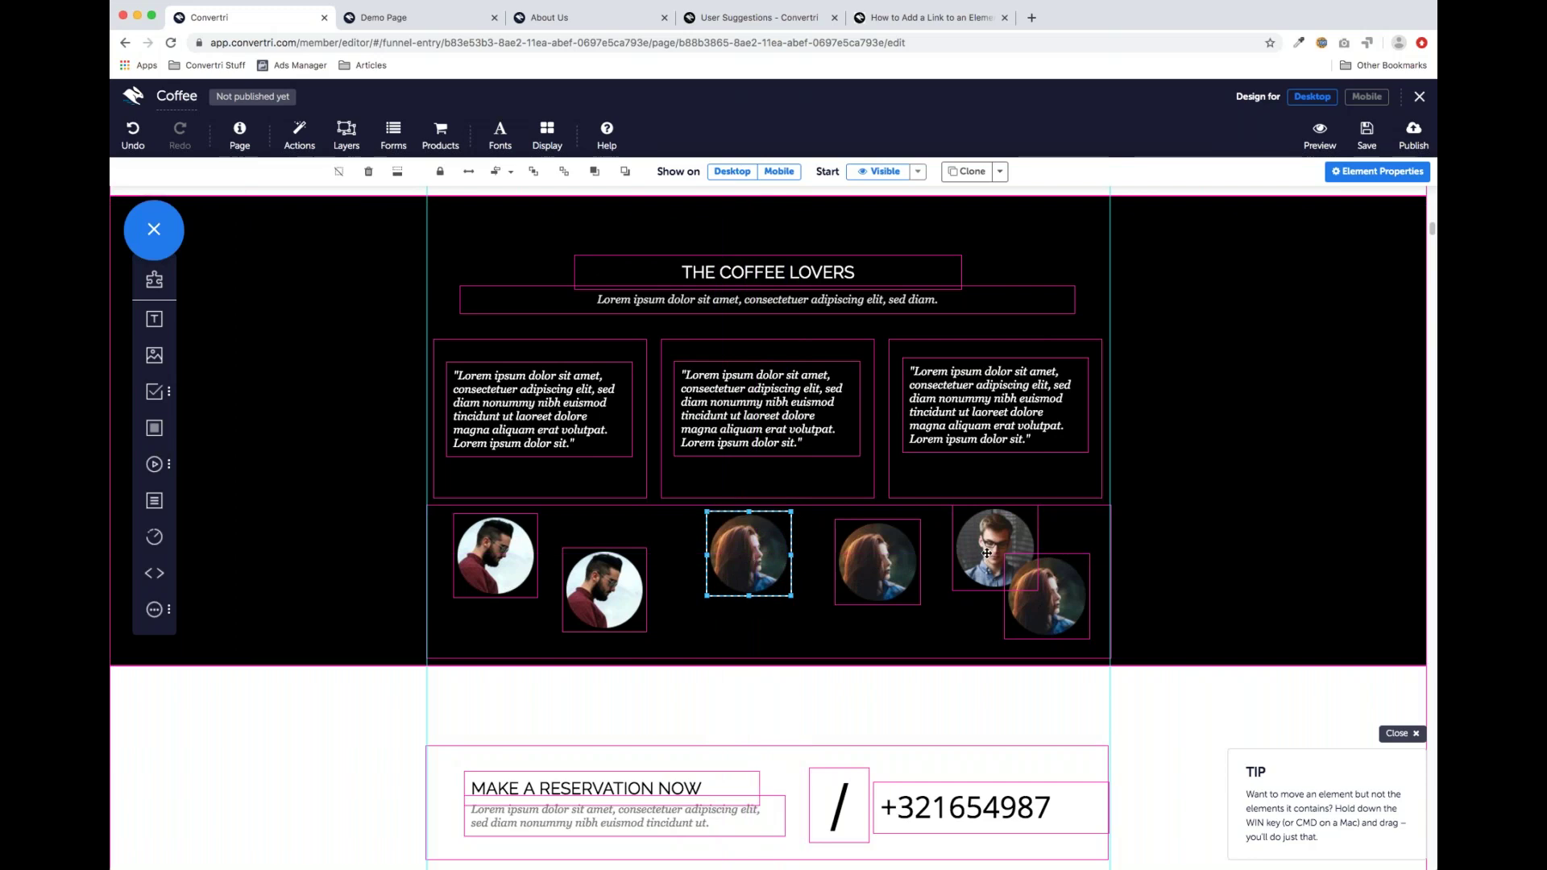
left_click(987, 553)
left_click_drag(987, 553, 980, 561)
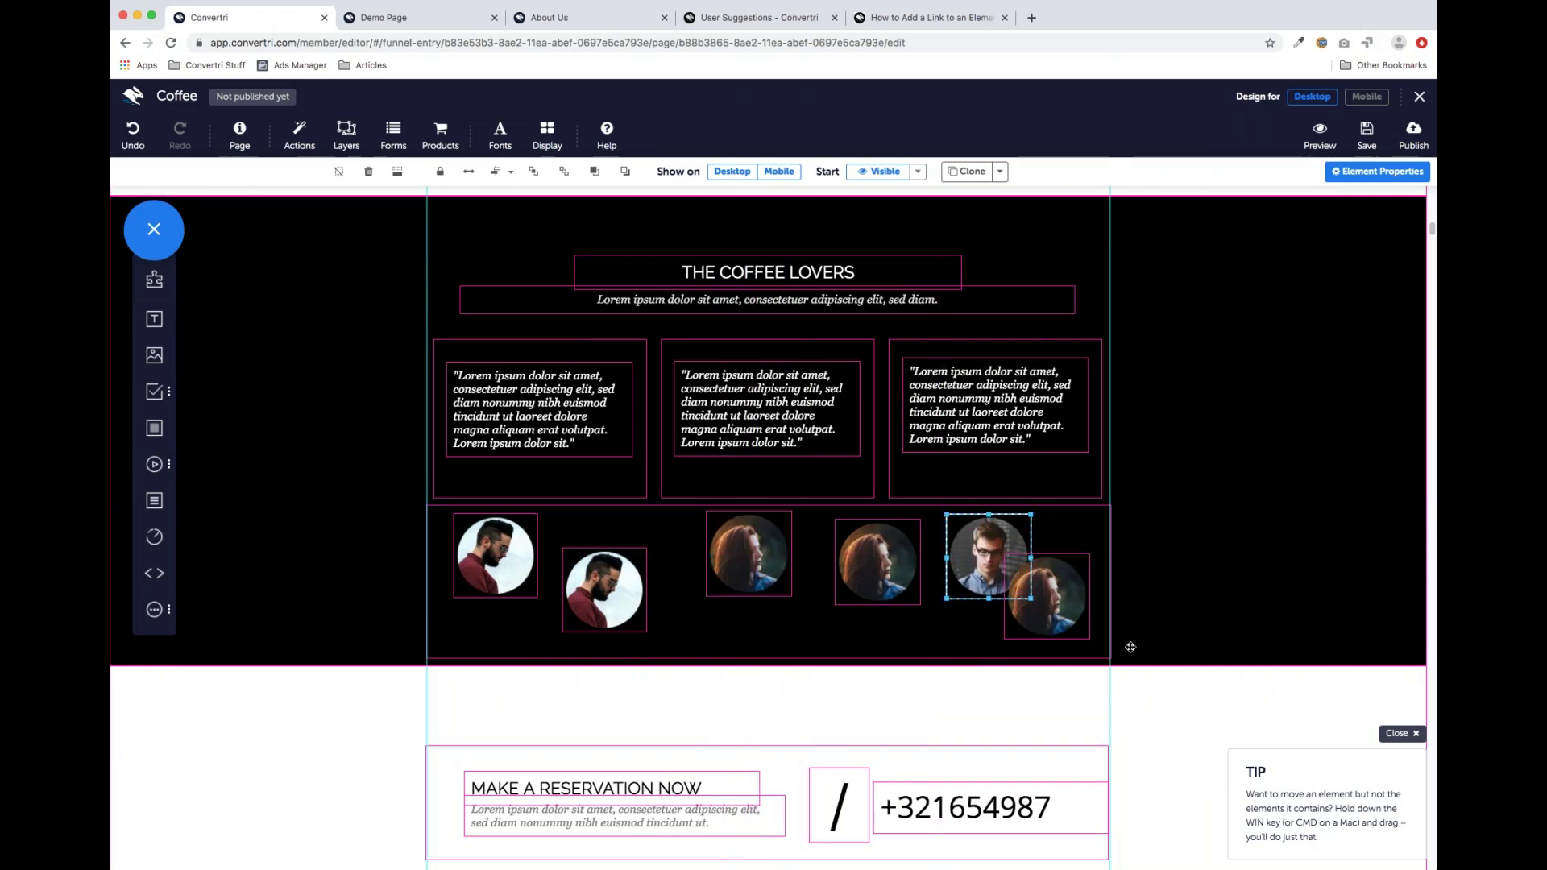
Middle-align the portraits within the transparent panel and space them evenly with the Horizontally Contained alignment
left_click(653, 523)
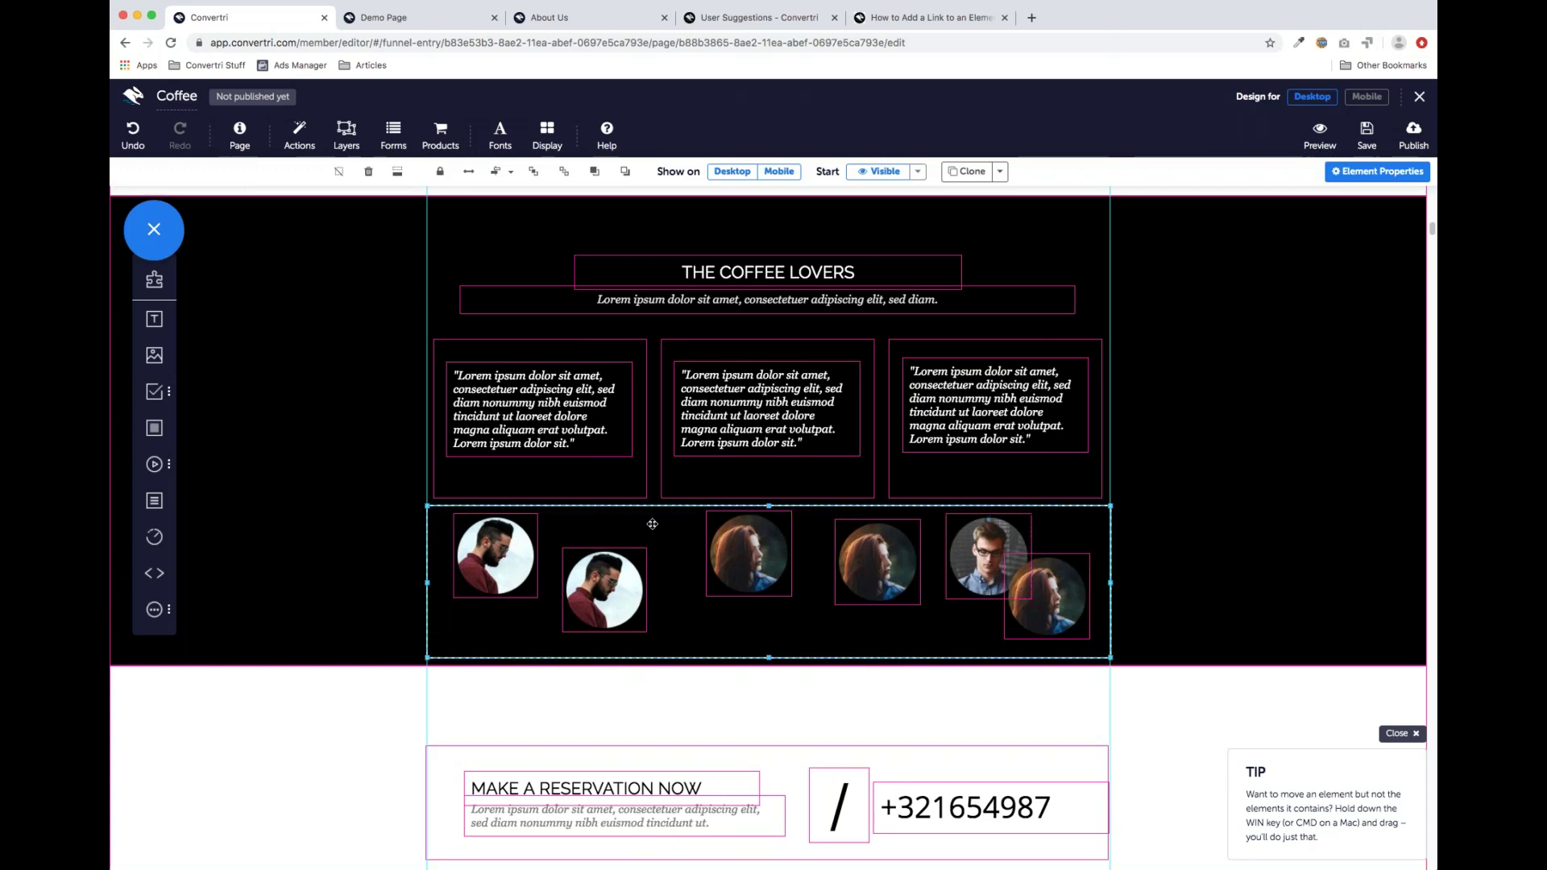
left_click(511, 173)
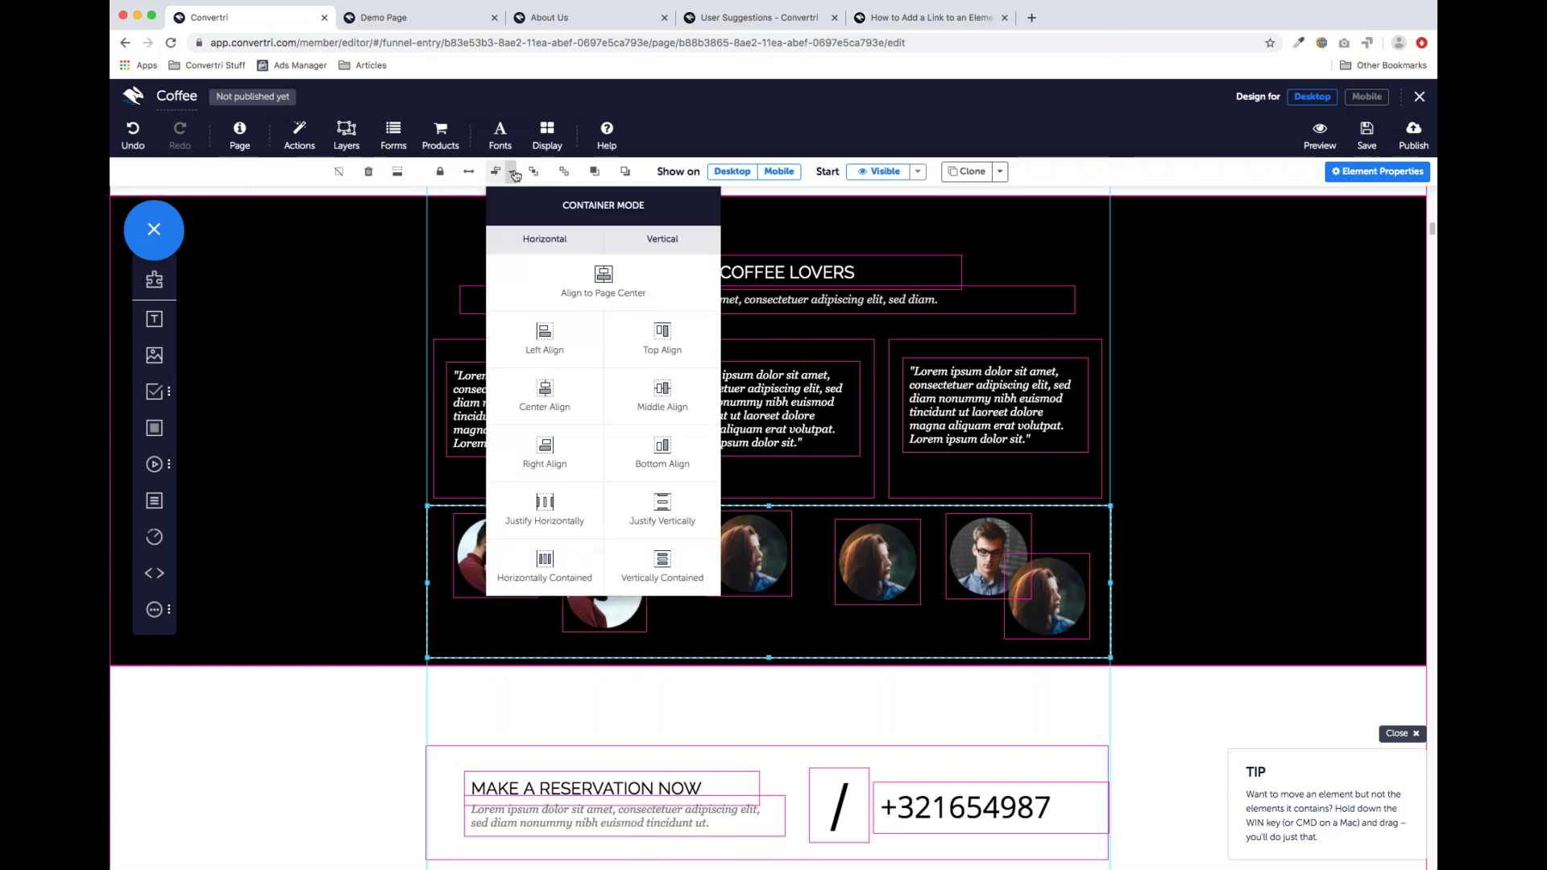
left_click(663, 395)
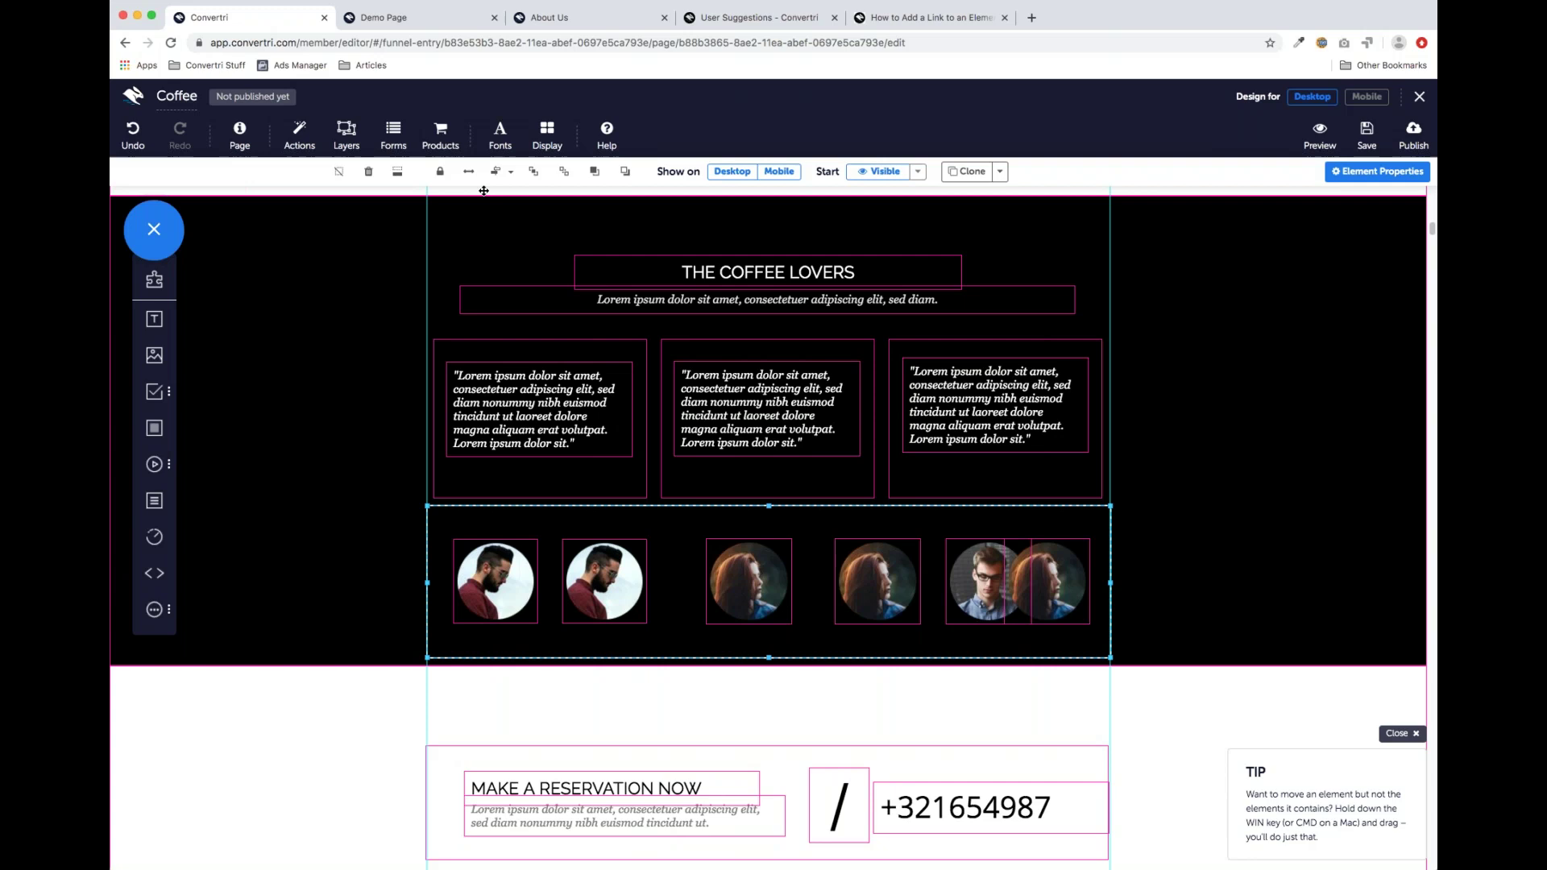
left_click(509, 170)
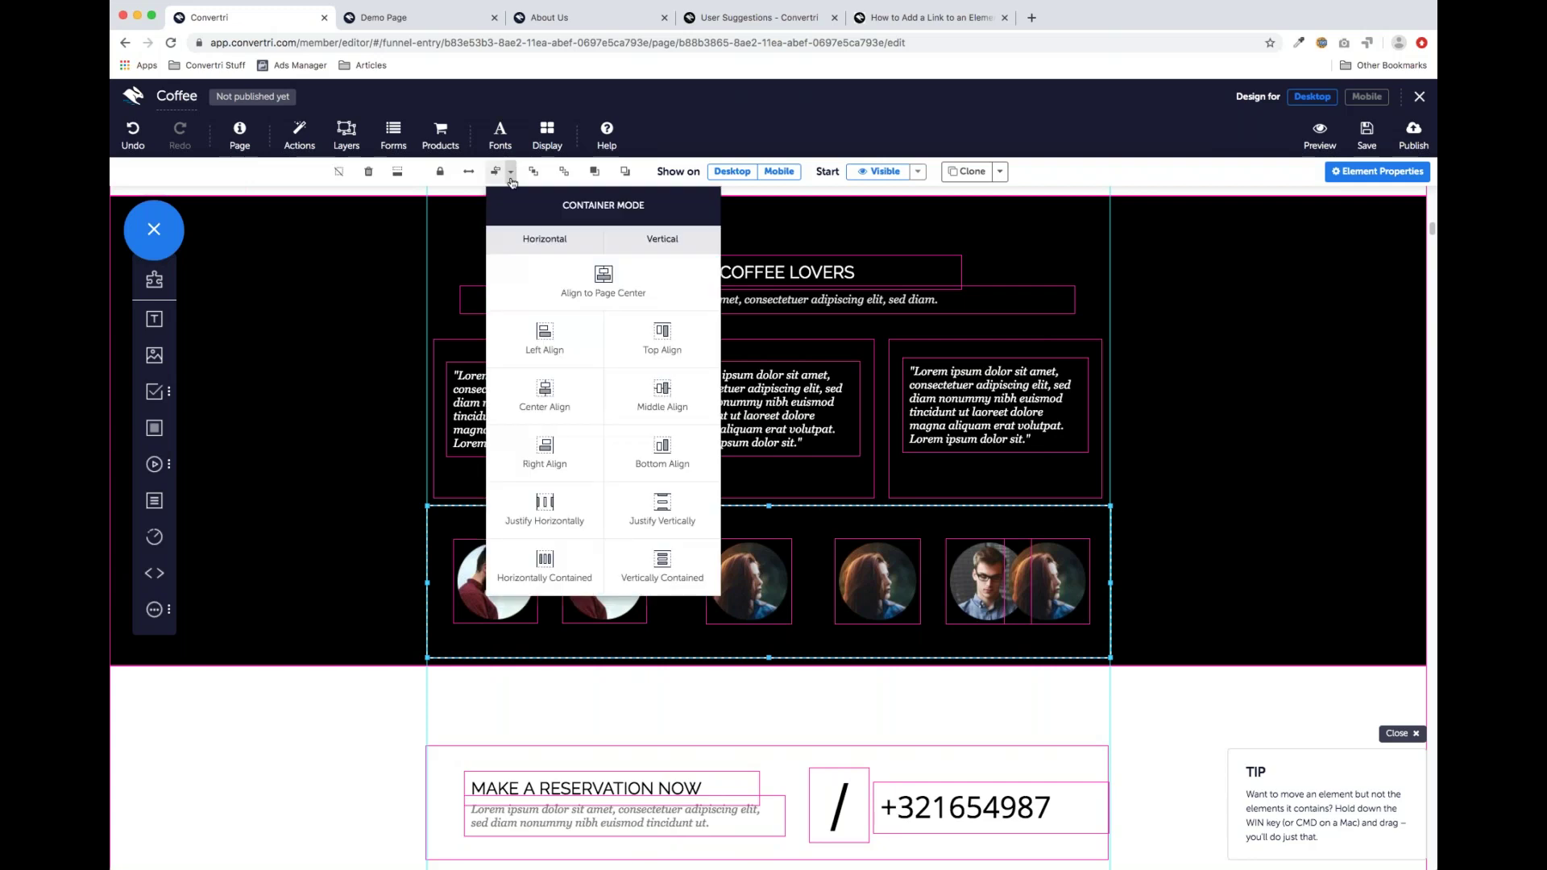
left_click(545, 566)
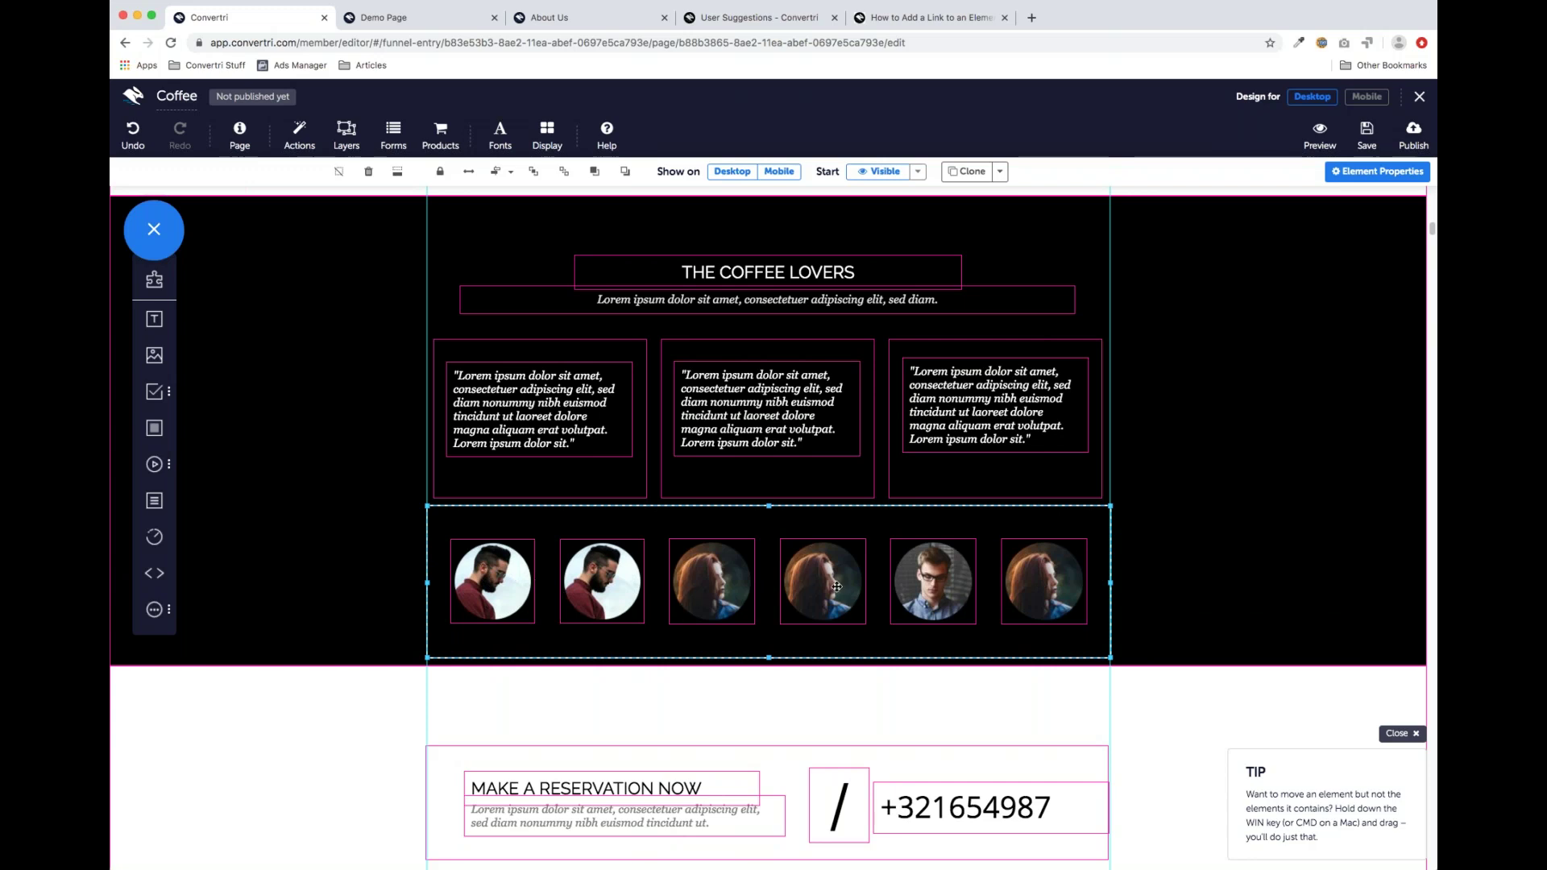
Hide the pink element outlines in the editor's display settings
left_click(579, 197)
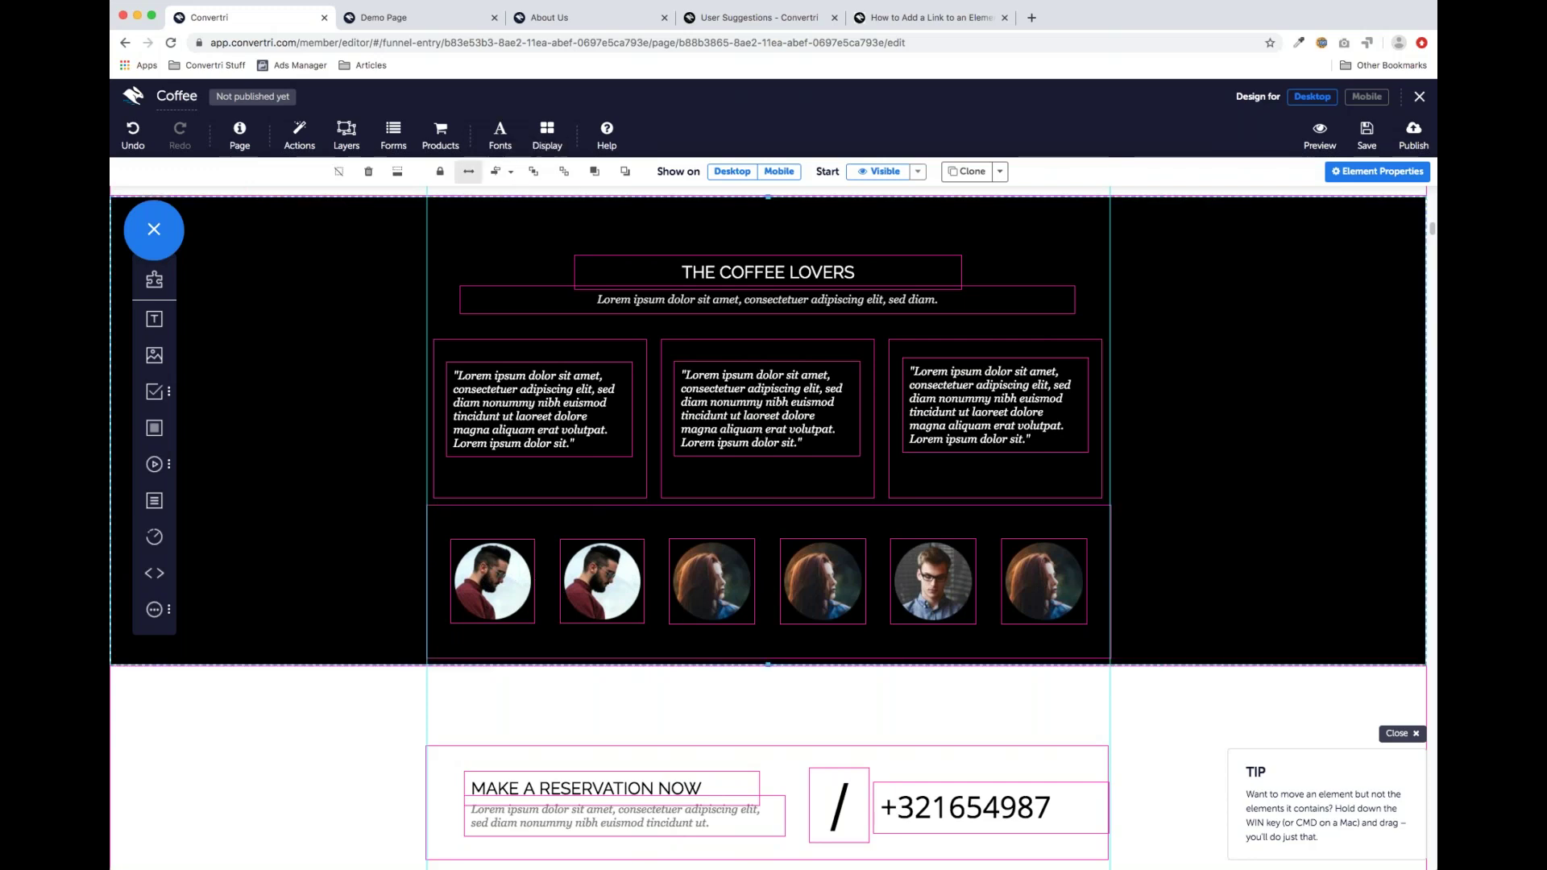
left_click(546, 142)
left_click(690, 202)
left_click(554, 145)
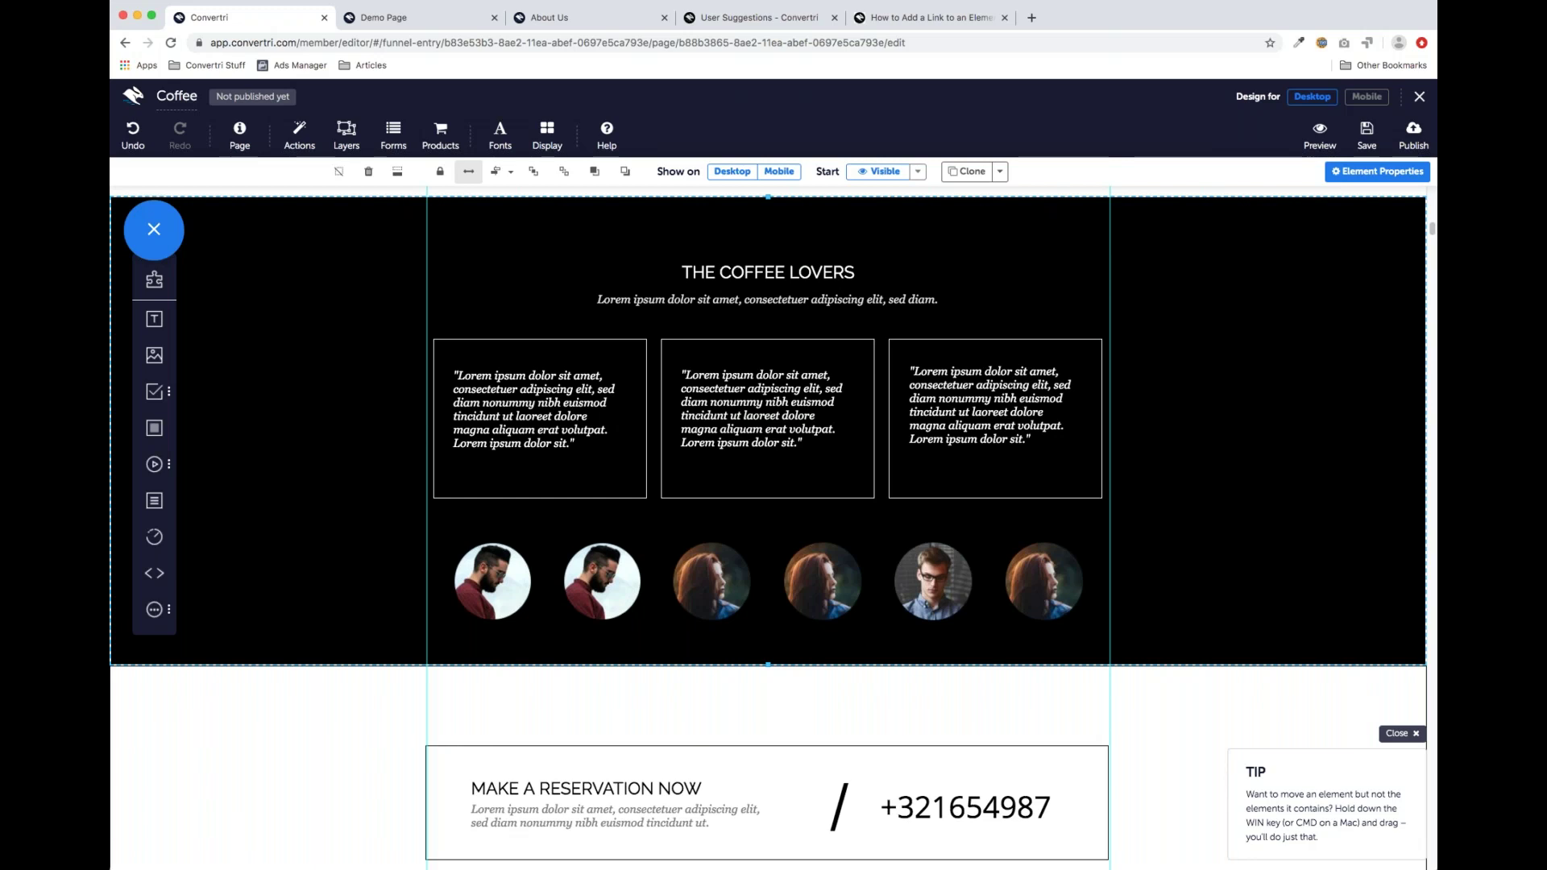
Delete the three duplicate portraits, leaving one portrait of each person in the row
left_click(603, 581)
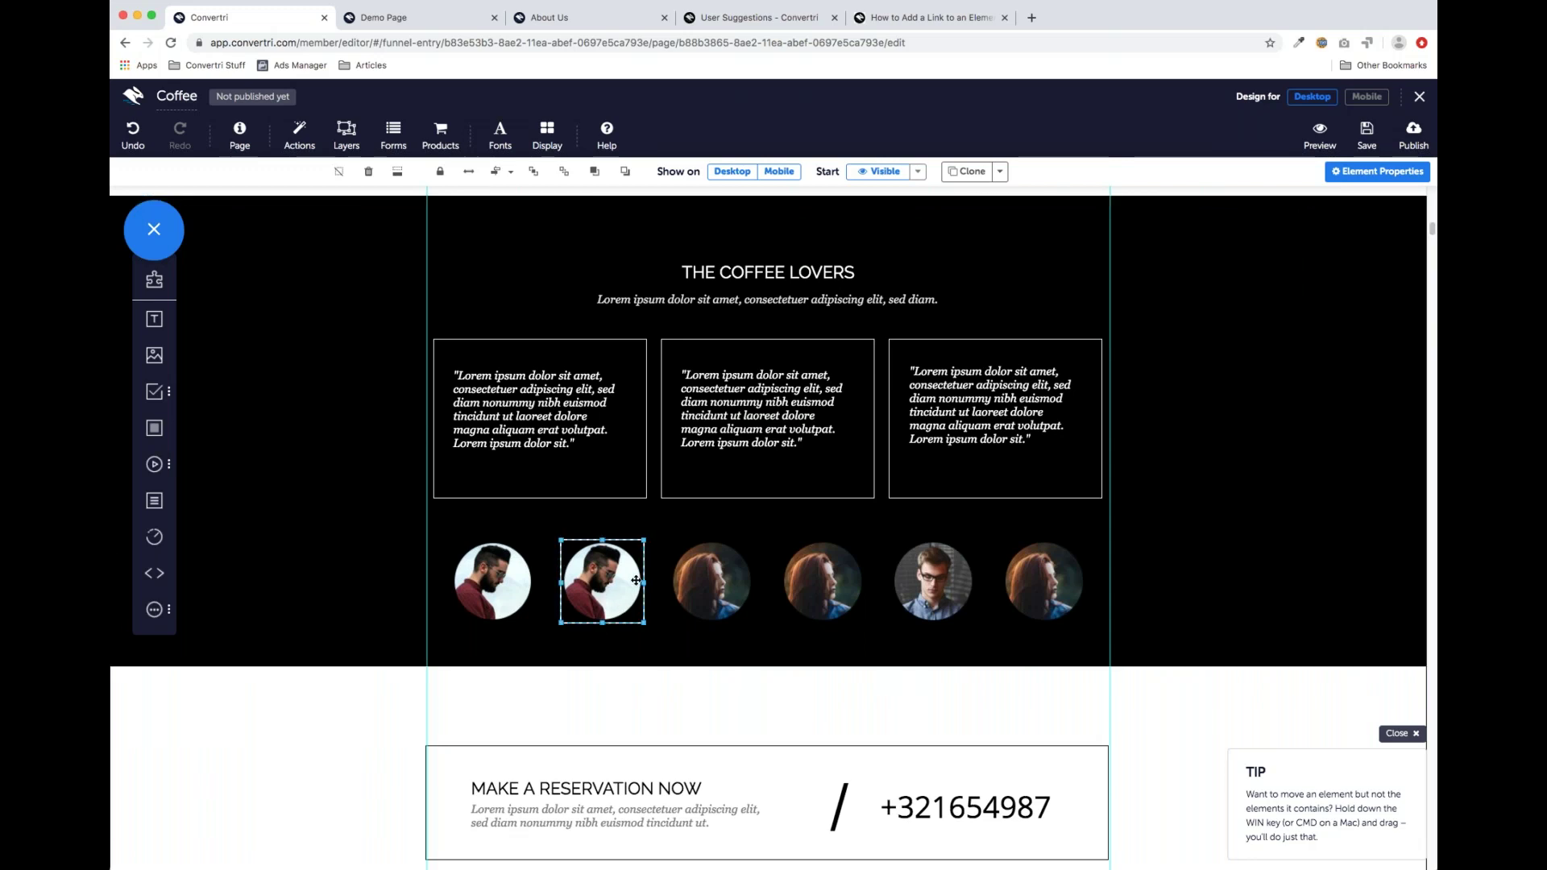
left_click(1060, 589, "shift")
key("Delete")
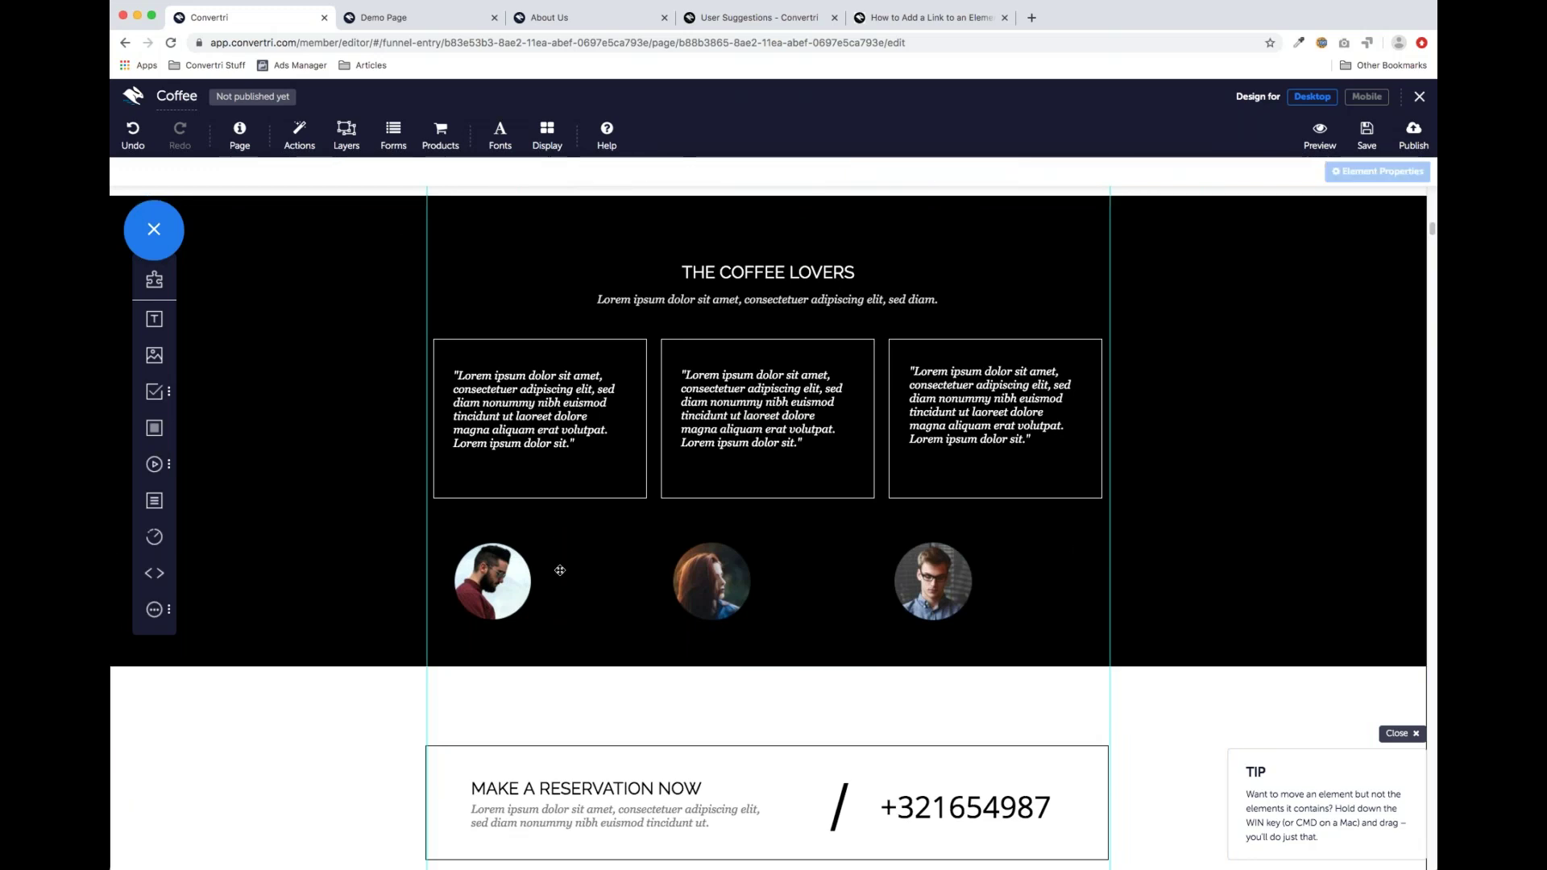
Move each of the three remaining portraits up and right so it sits centered beneath its own testimonial box
scroll(504, 578, "down", 1)
left_click_drag(500, 566, 541, 539)
left_click_drag(702, 566, 760, 536)
left_click_drag(951, 570, 1013, 544)
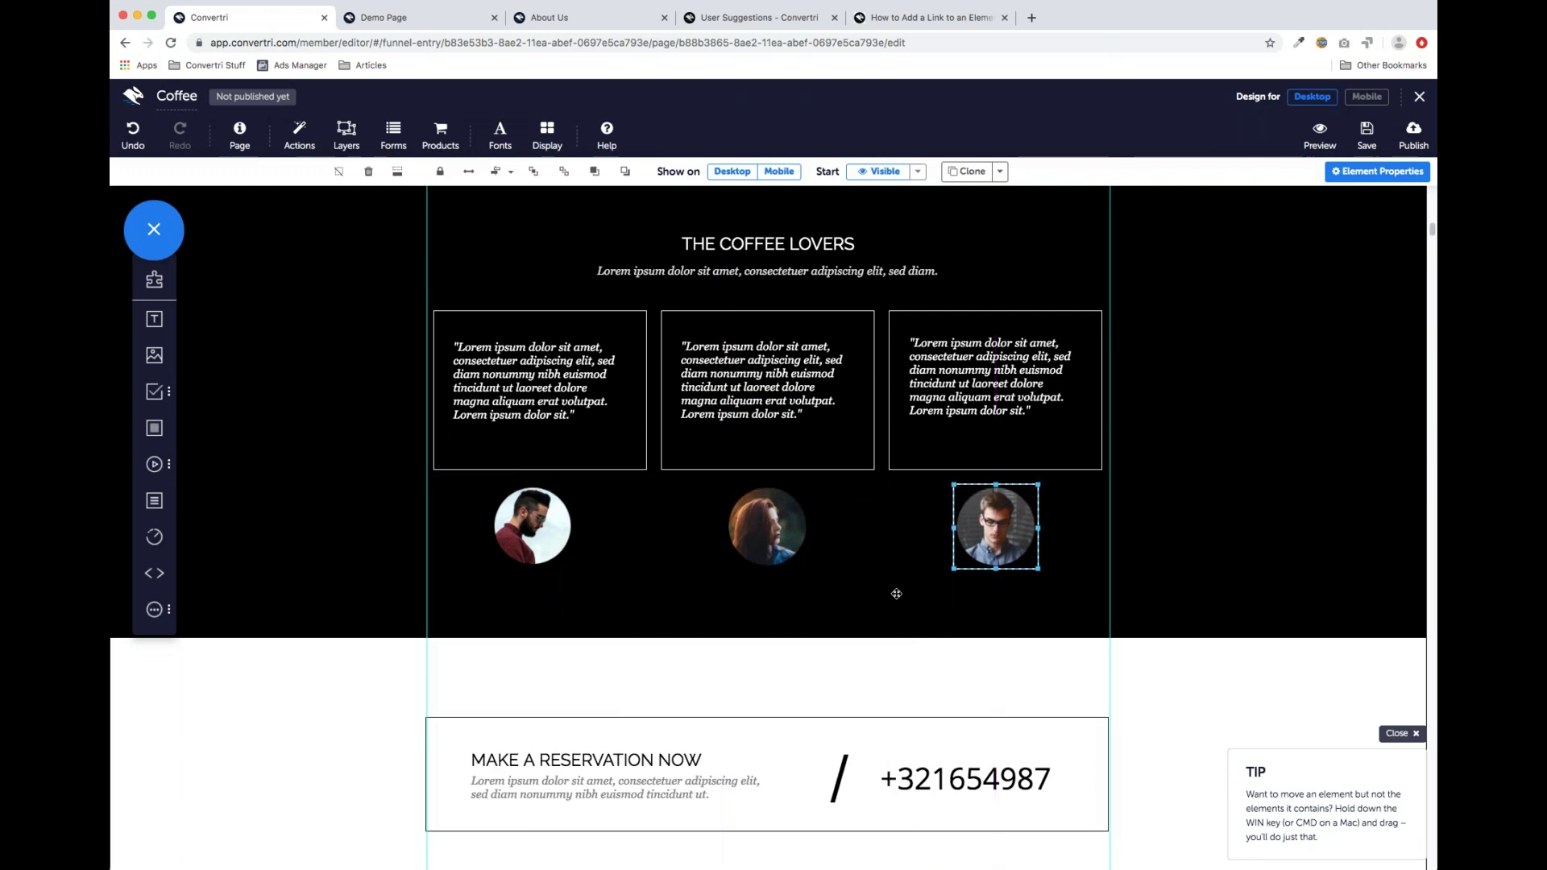
Show the pink element outlines again in the editor's display settings
scroll(860, 586, "up", 15)
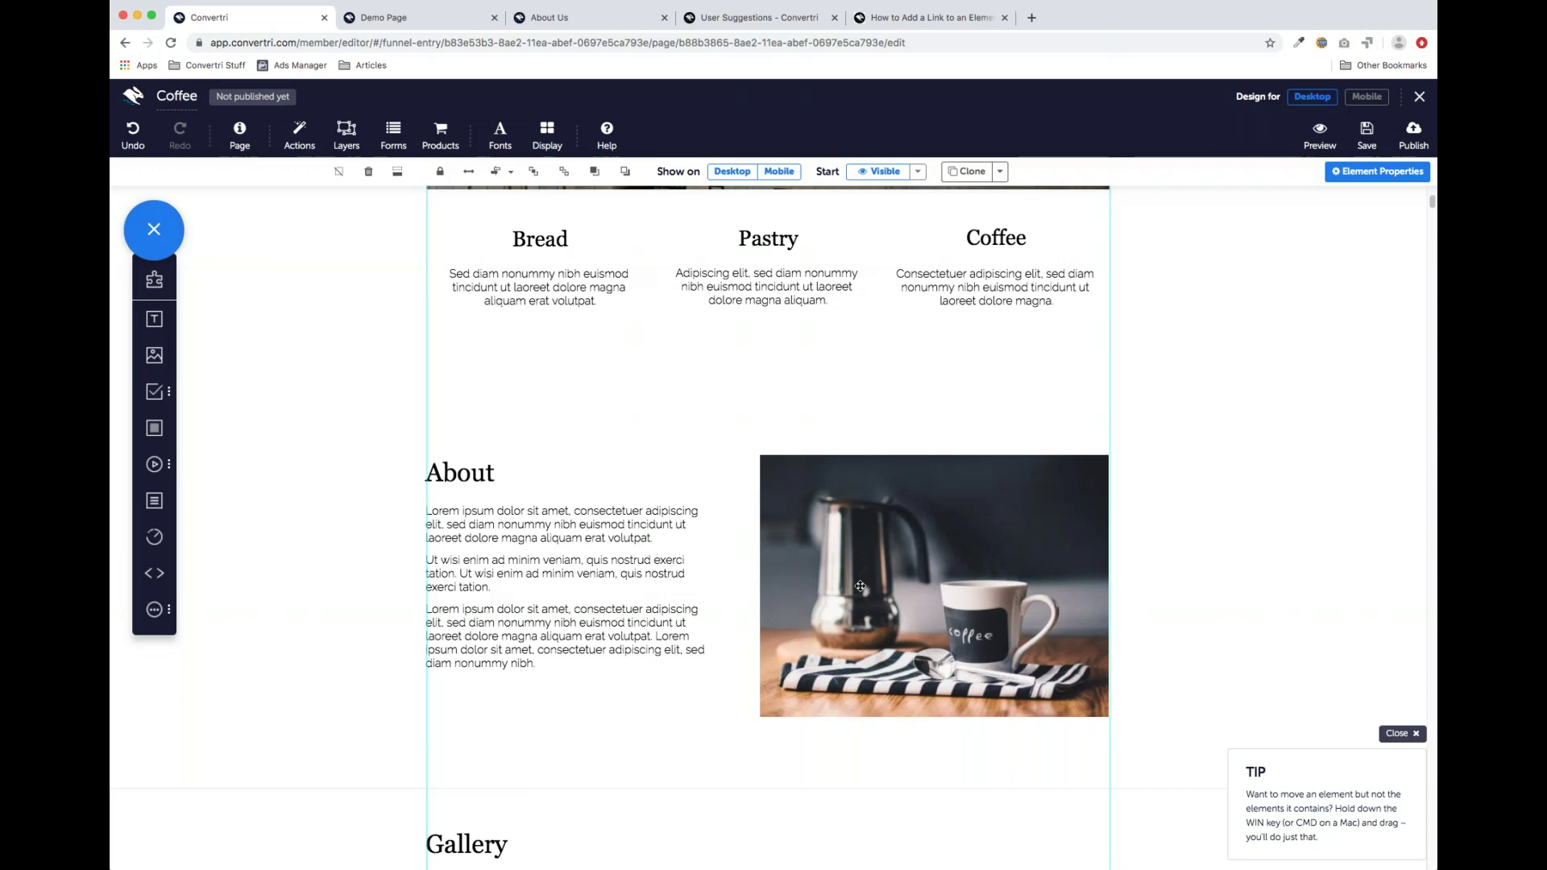
scroll(888, 460, "up", 5)
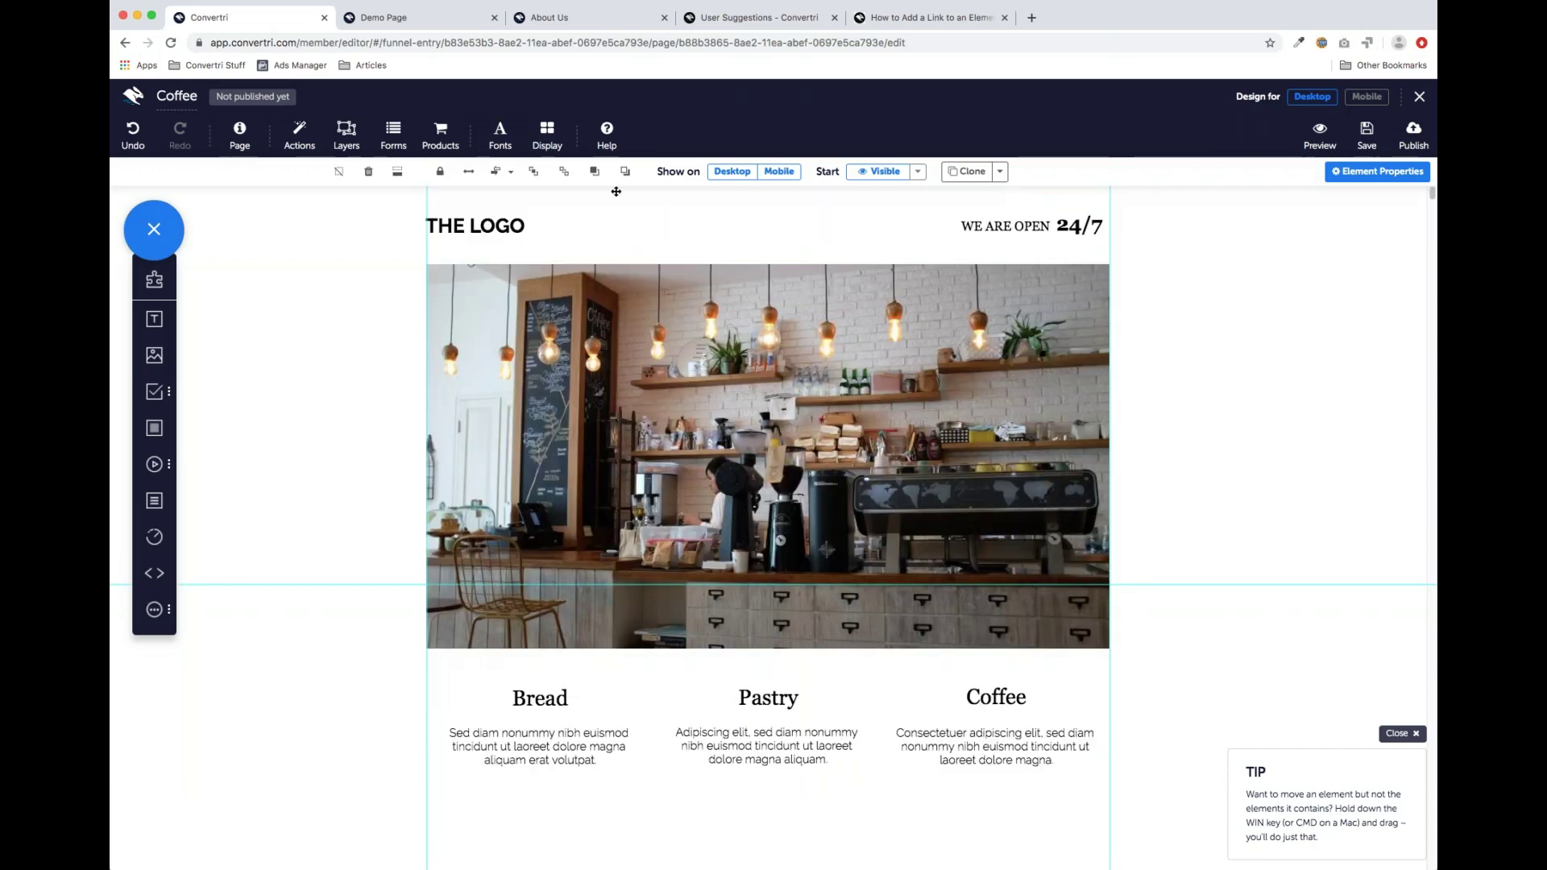
left_click(546, 136)
left_click(692, 200)
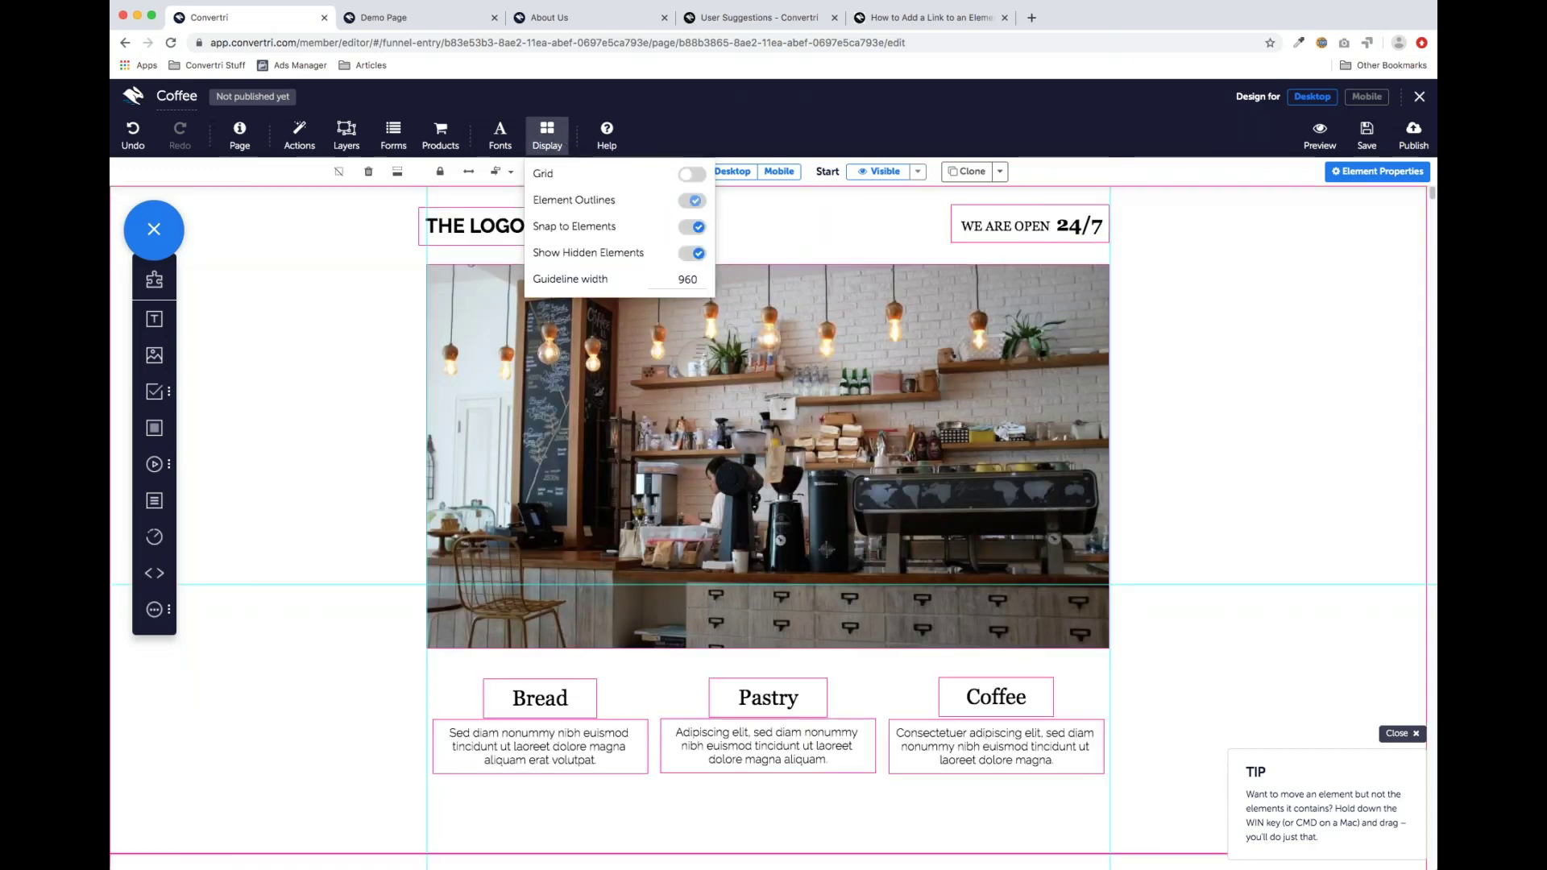
left_click(554, 141)
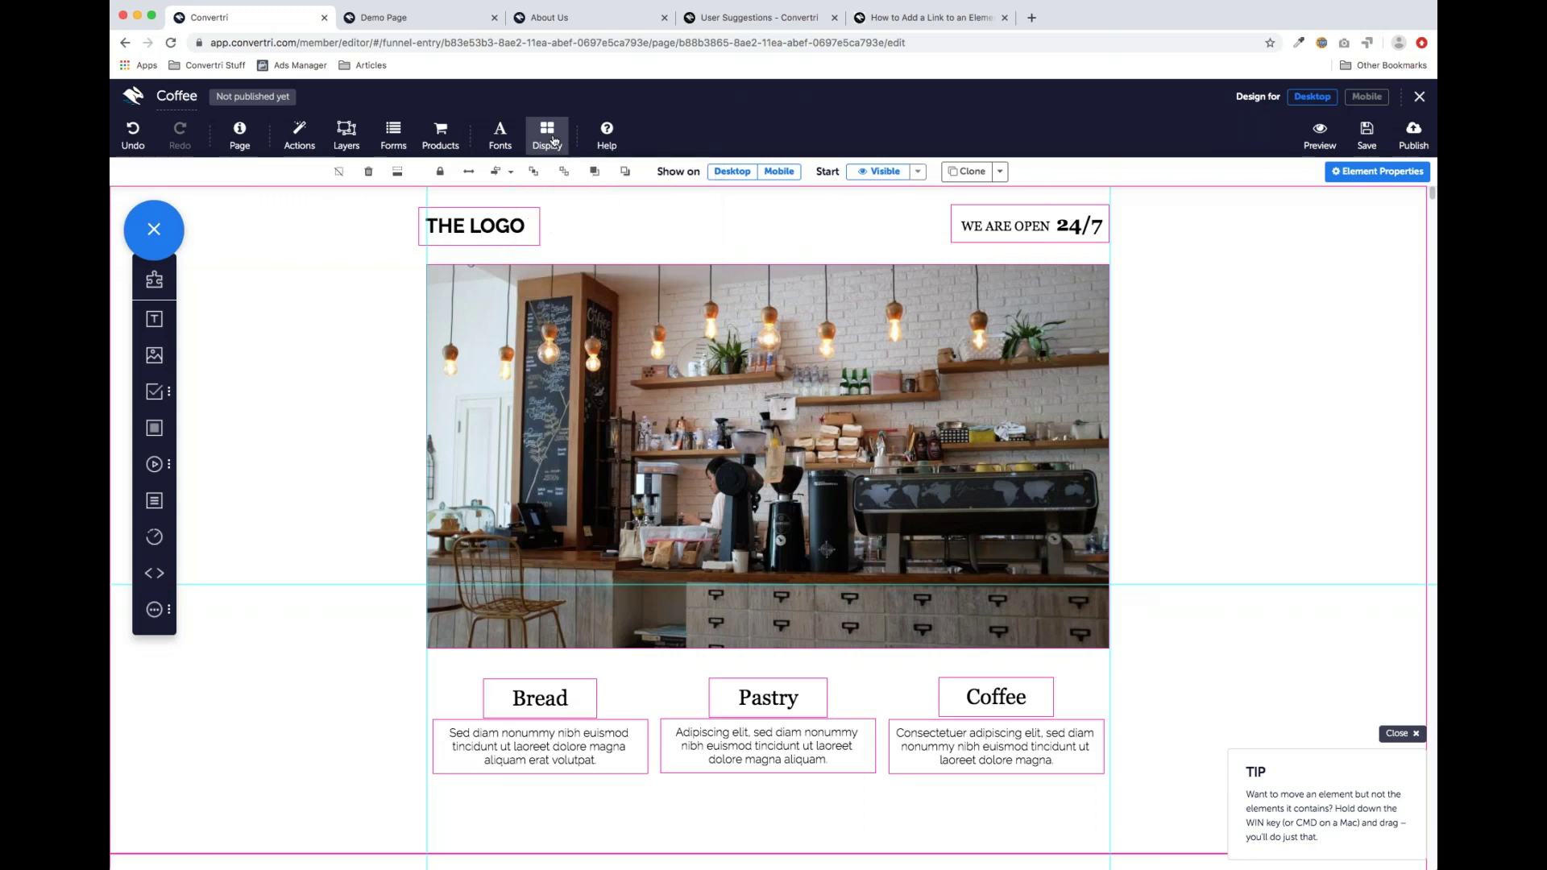
Lower the top edge of the transparent panel until it sits below the three testimonial portraits, and delete the panel
scroll(717, 383, "down", 5)
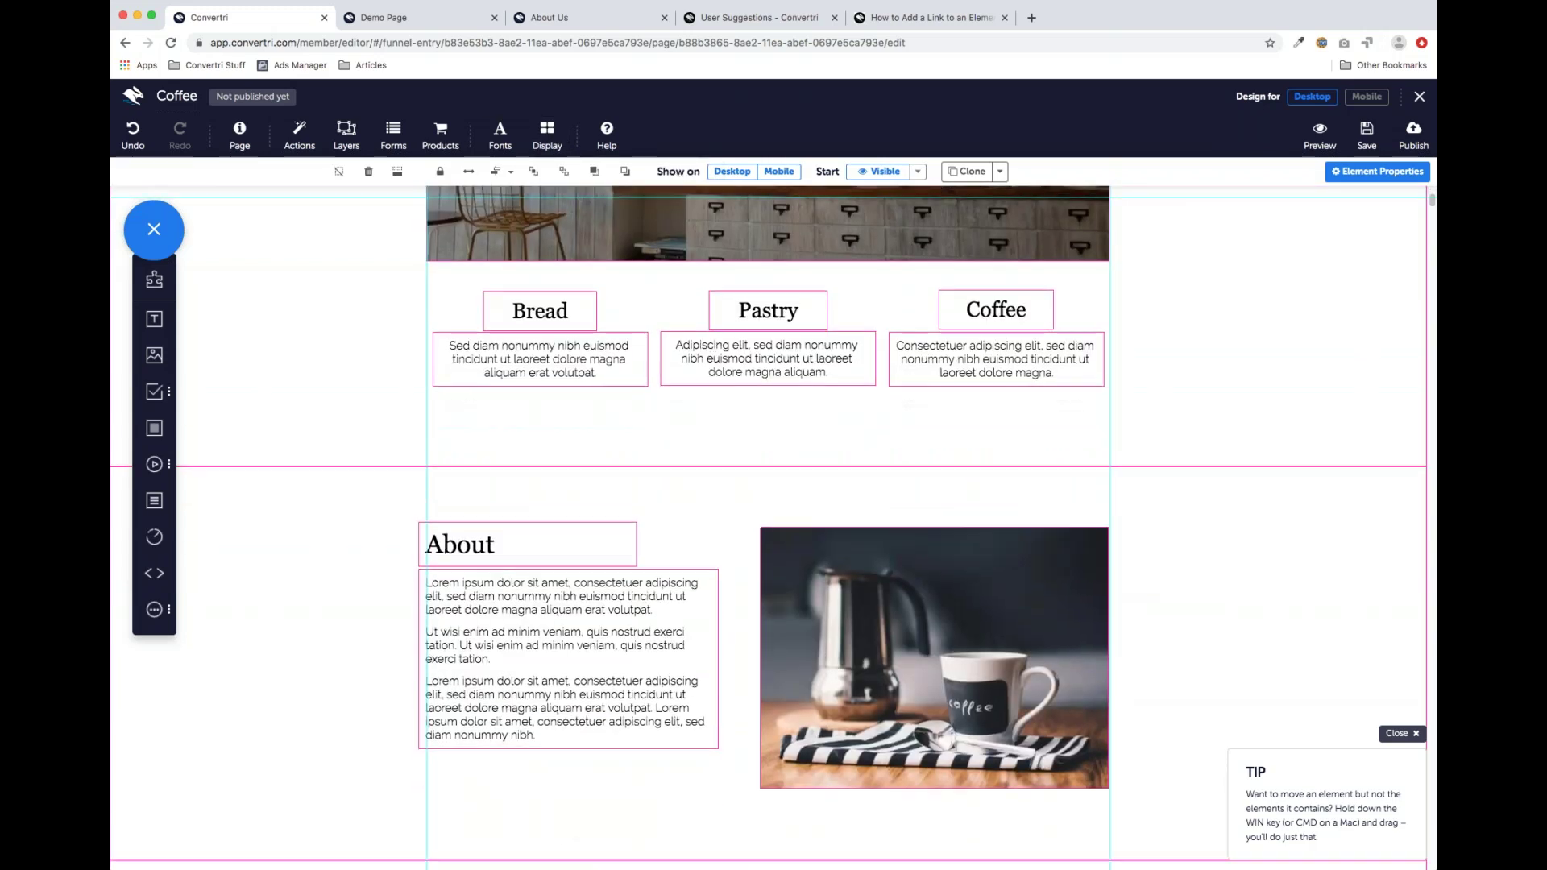
scroll(758, 393, "down", 5)
scroll(769, 474, "down", 10)
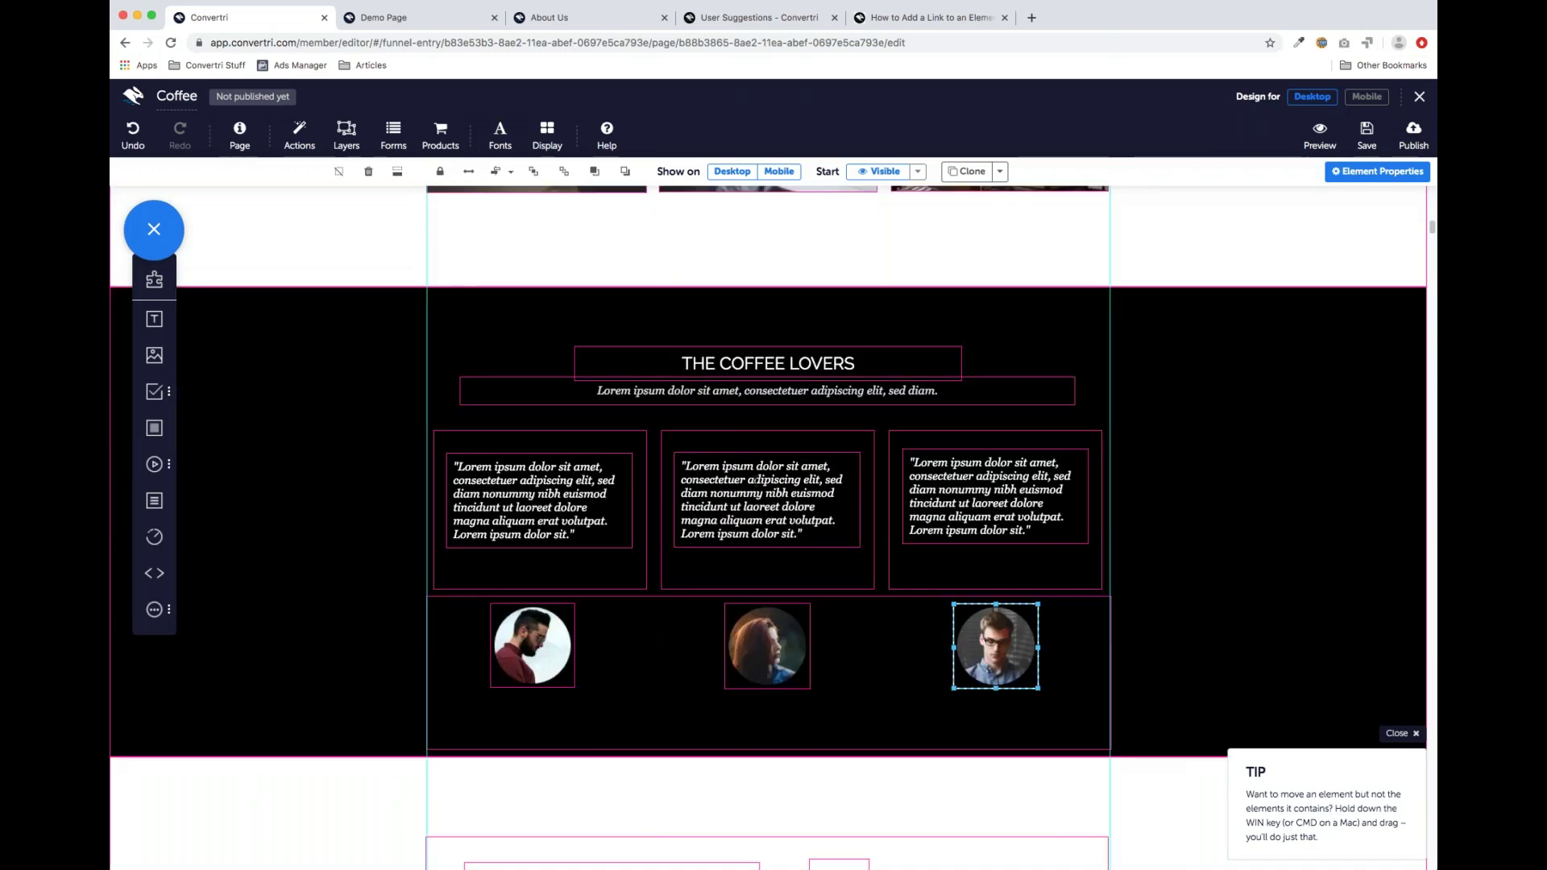
scroll(749, 479, "down", 1)
left_click(647, 633)
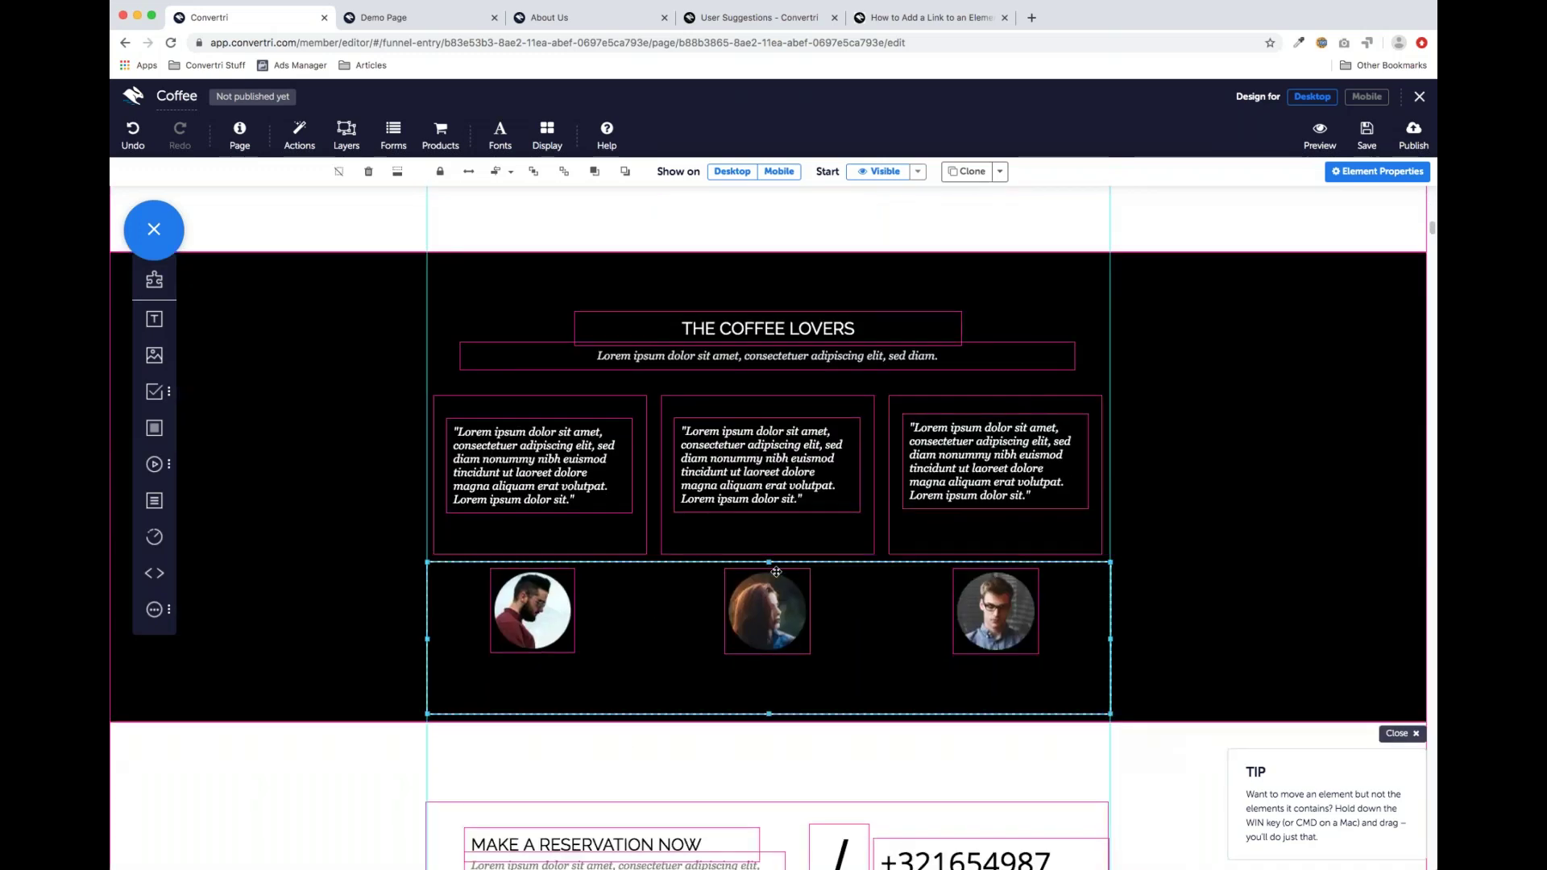
left_click_drag(771, 565, 757, 683)
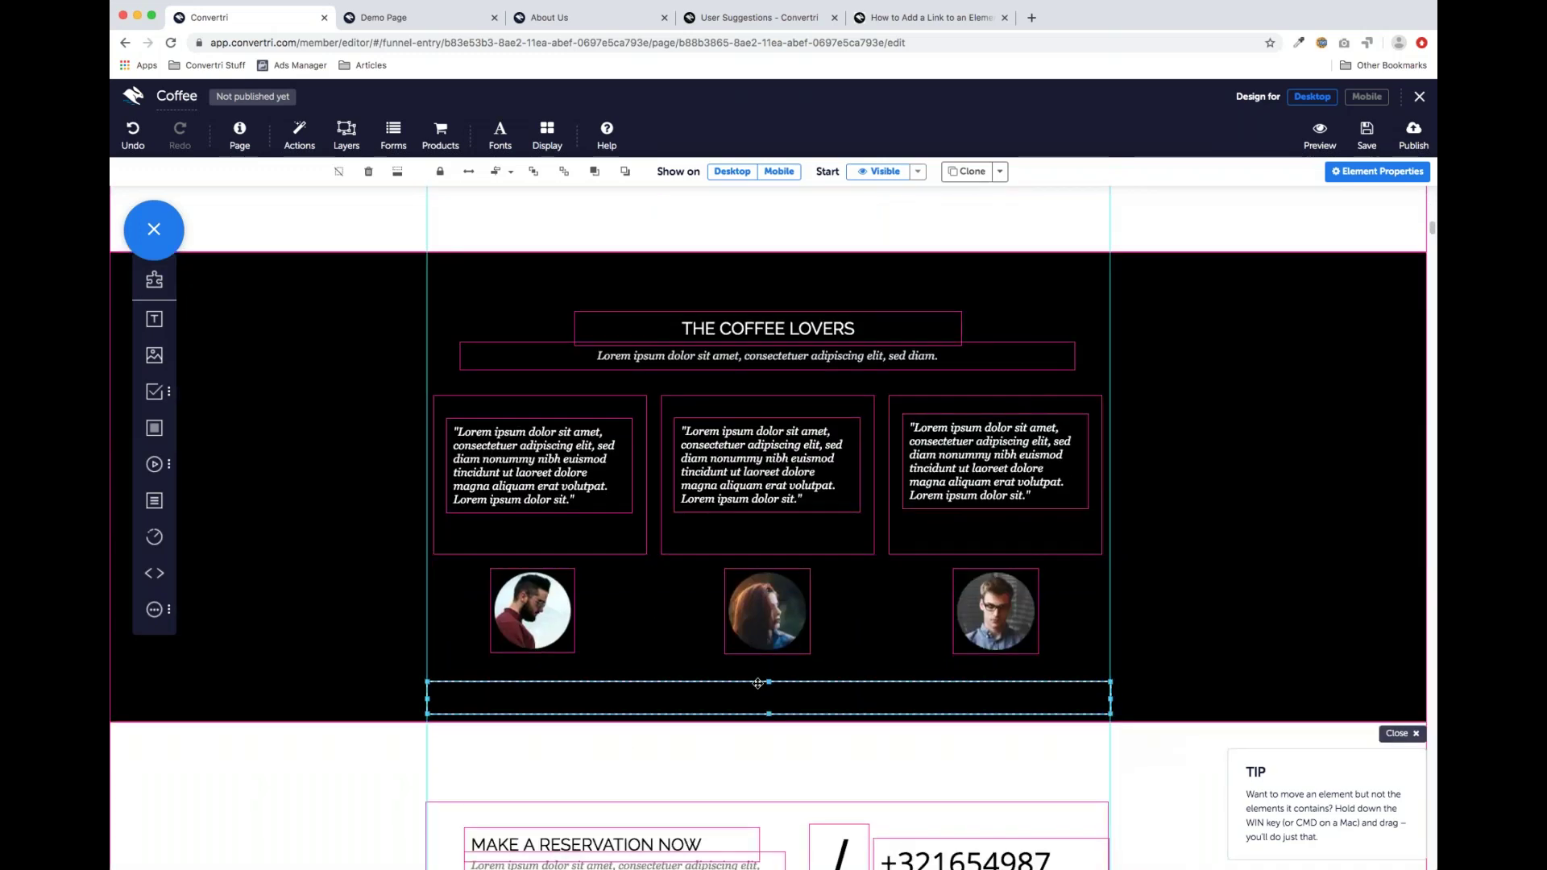
left_click(368, 172)
Compare the top of the Coffee page in the desktop and mobile layouts
scroll(658, 500, "down", 8)
scroll(657, 498, "up", 6)
scroll(658, 494, "up", 15)
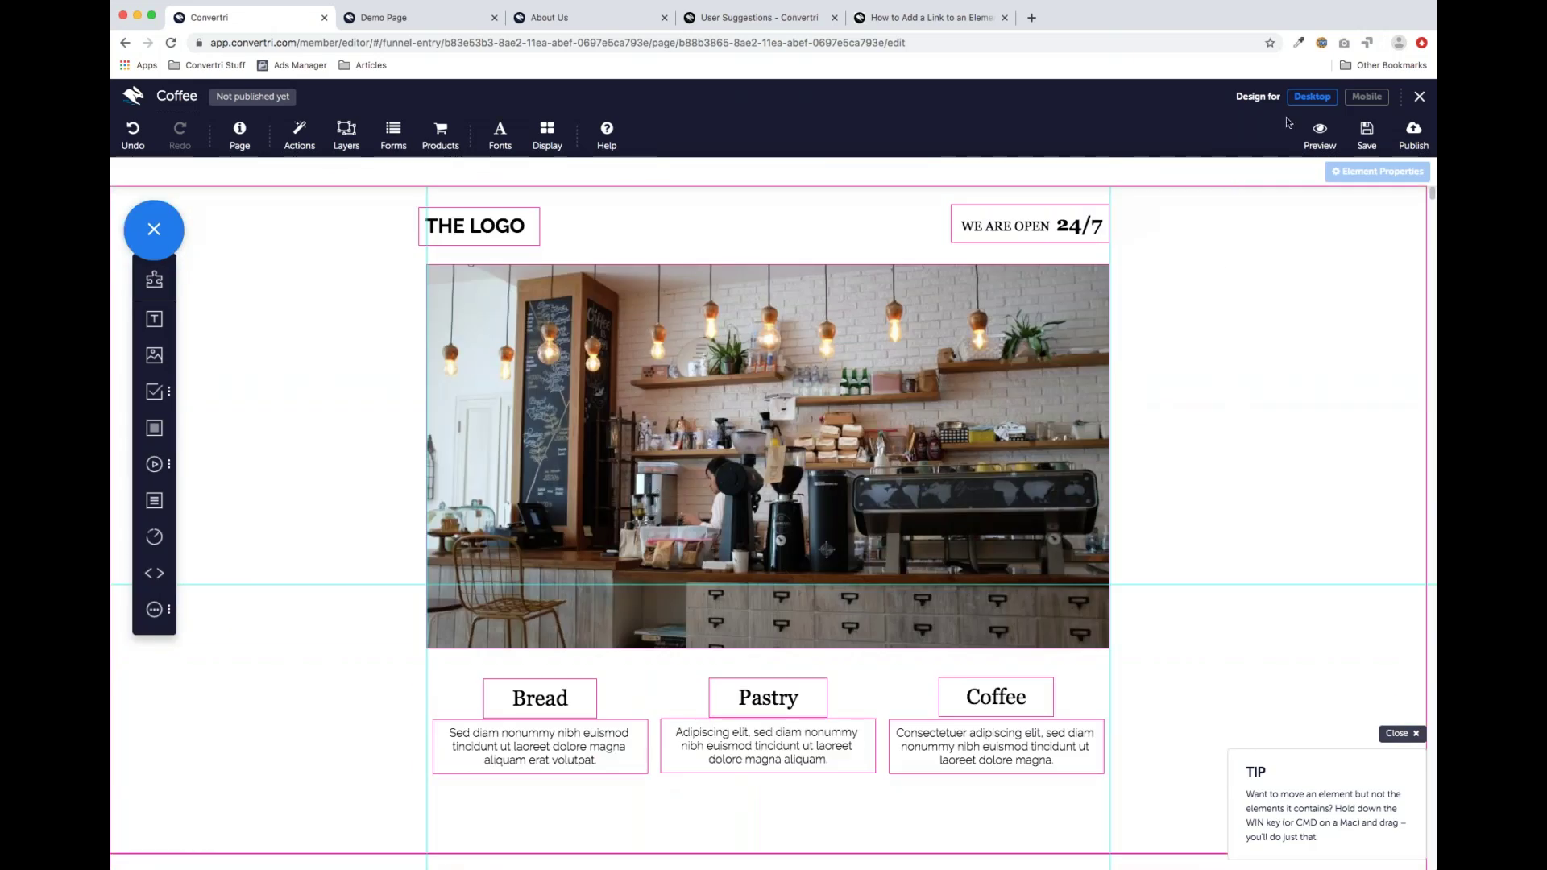
left_click(1361, 99)
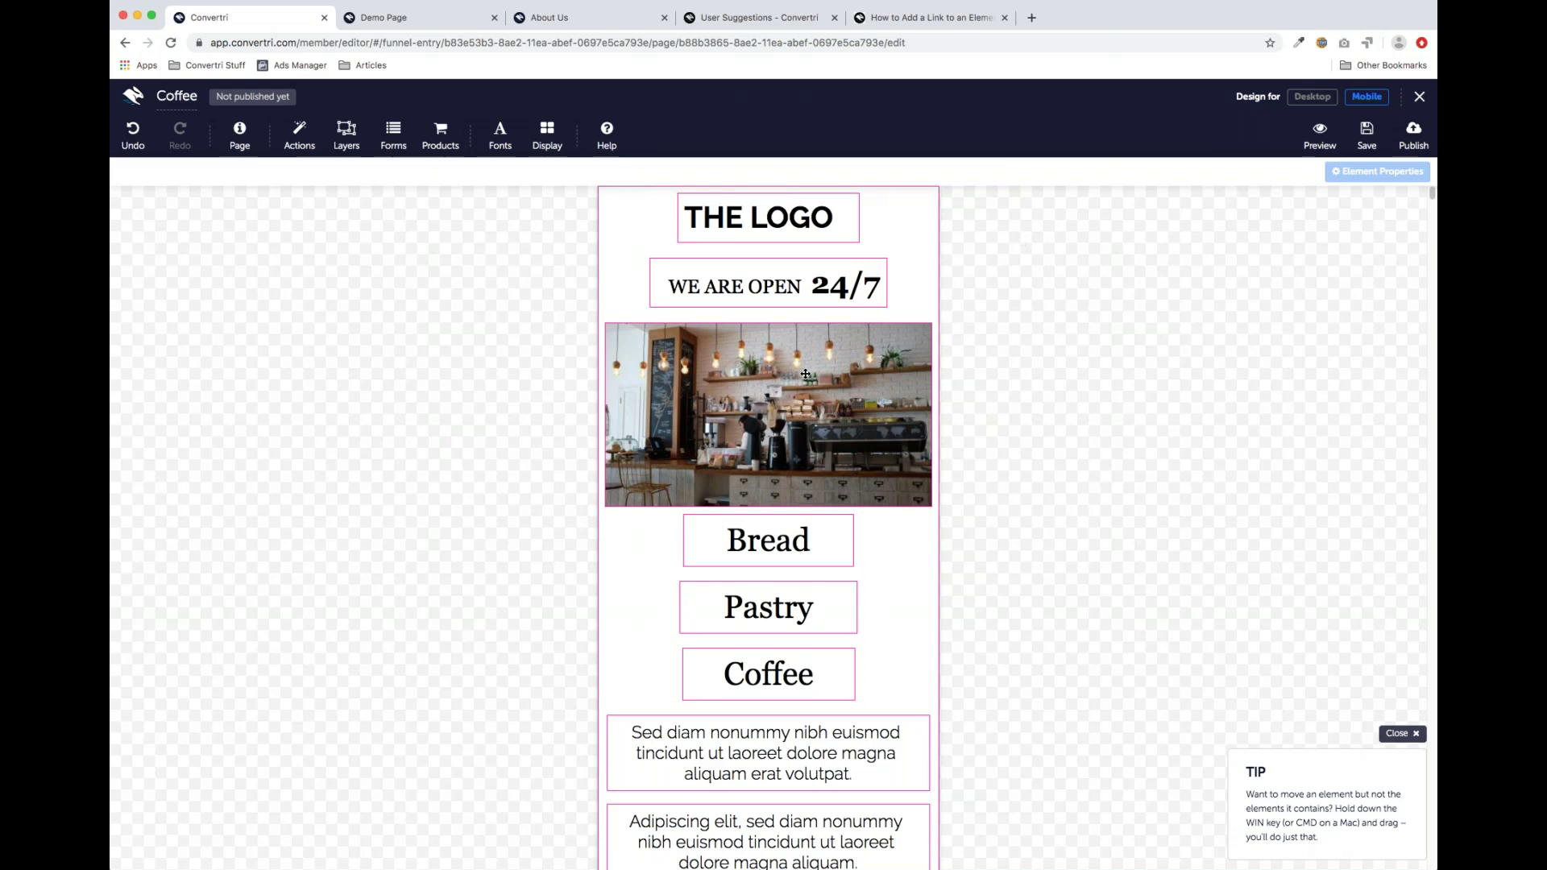
left_click(1313, 96)
left_click(1366, 97)
left_click(1310, 99)
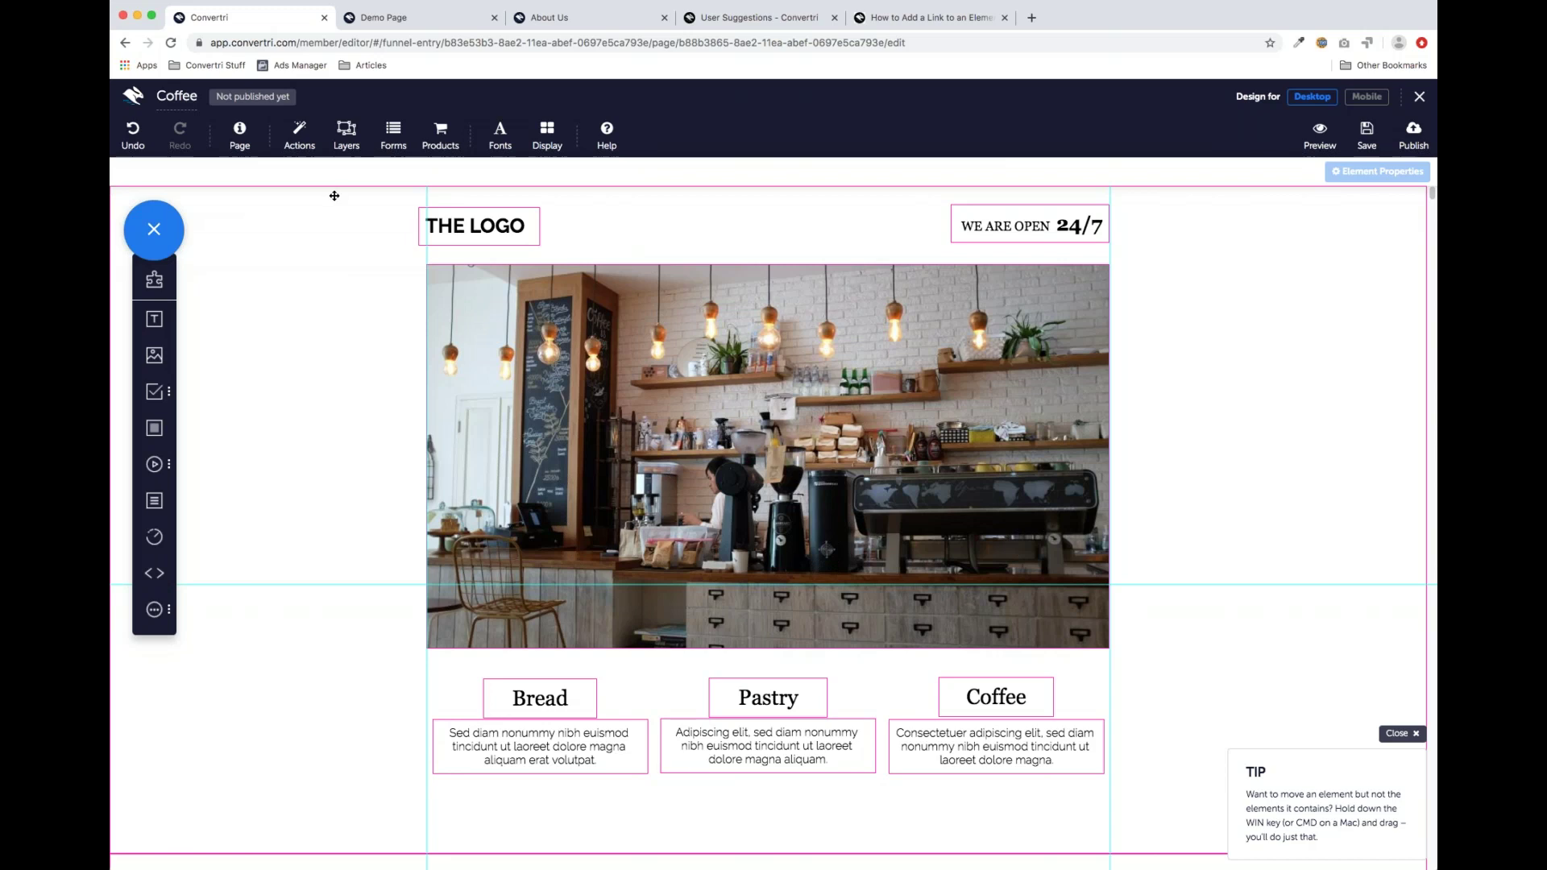
Examine where the logo and the large café photo sit in the mobile layout compared with the desktop layout
left_click(475, 227)
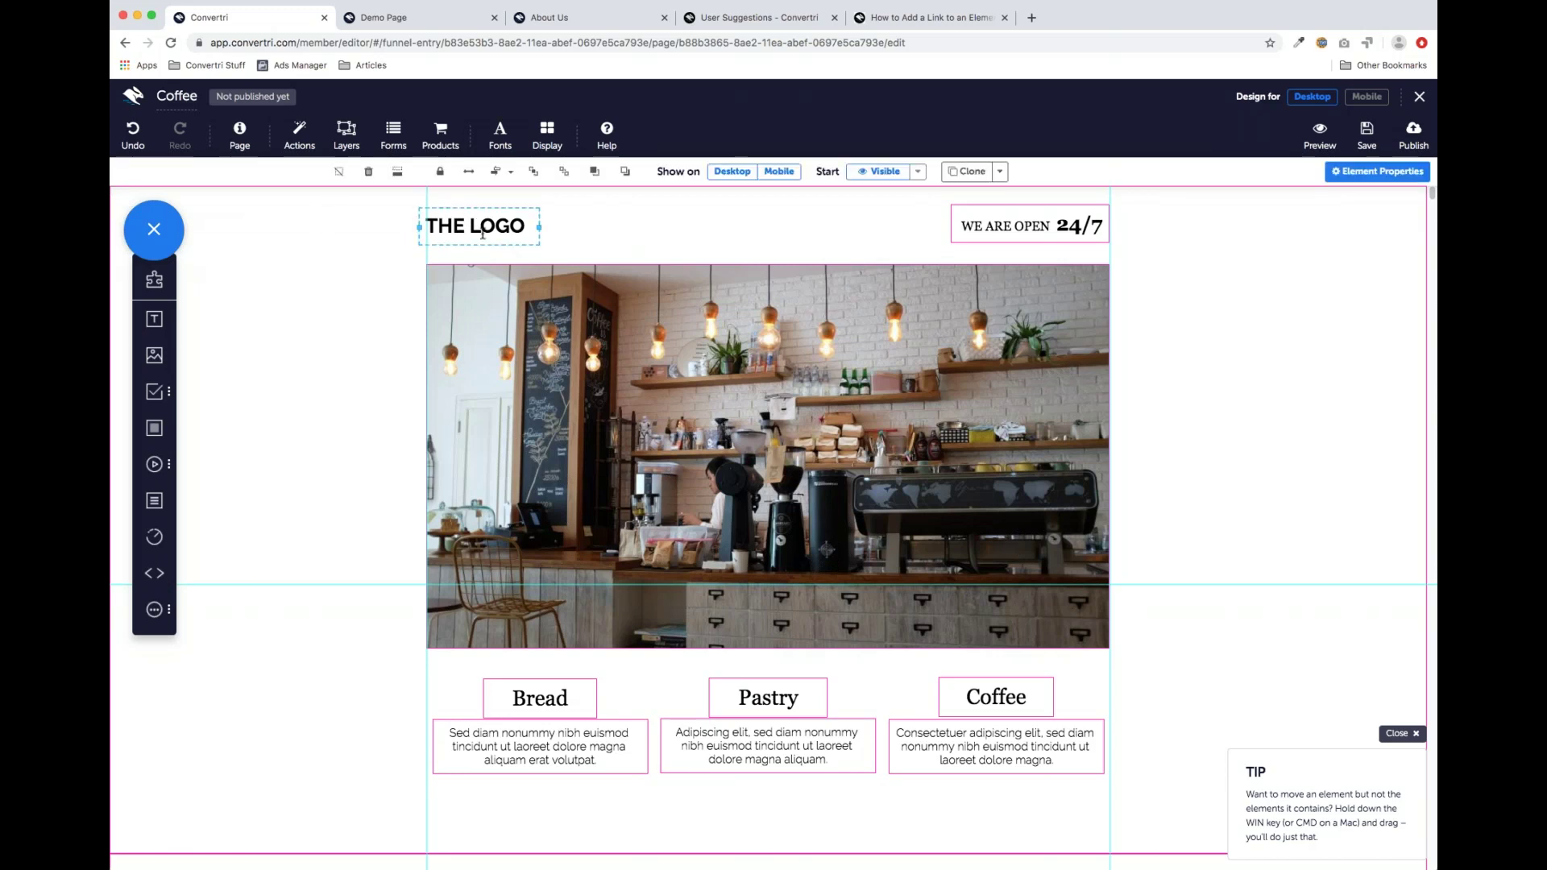
left_click(1367, 96)
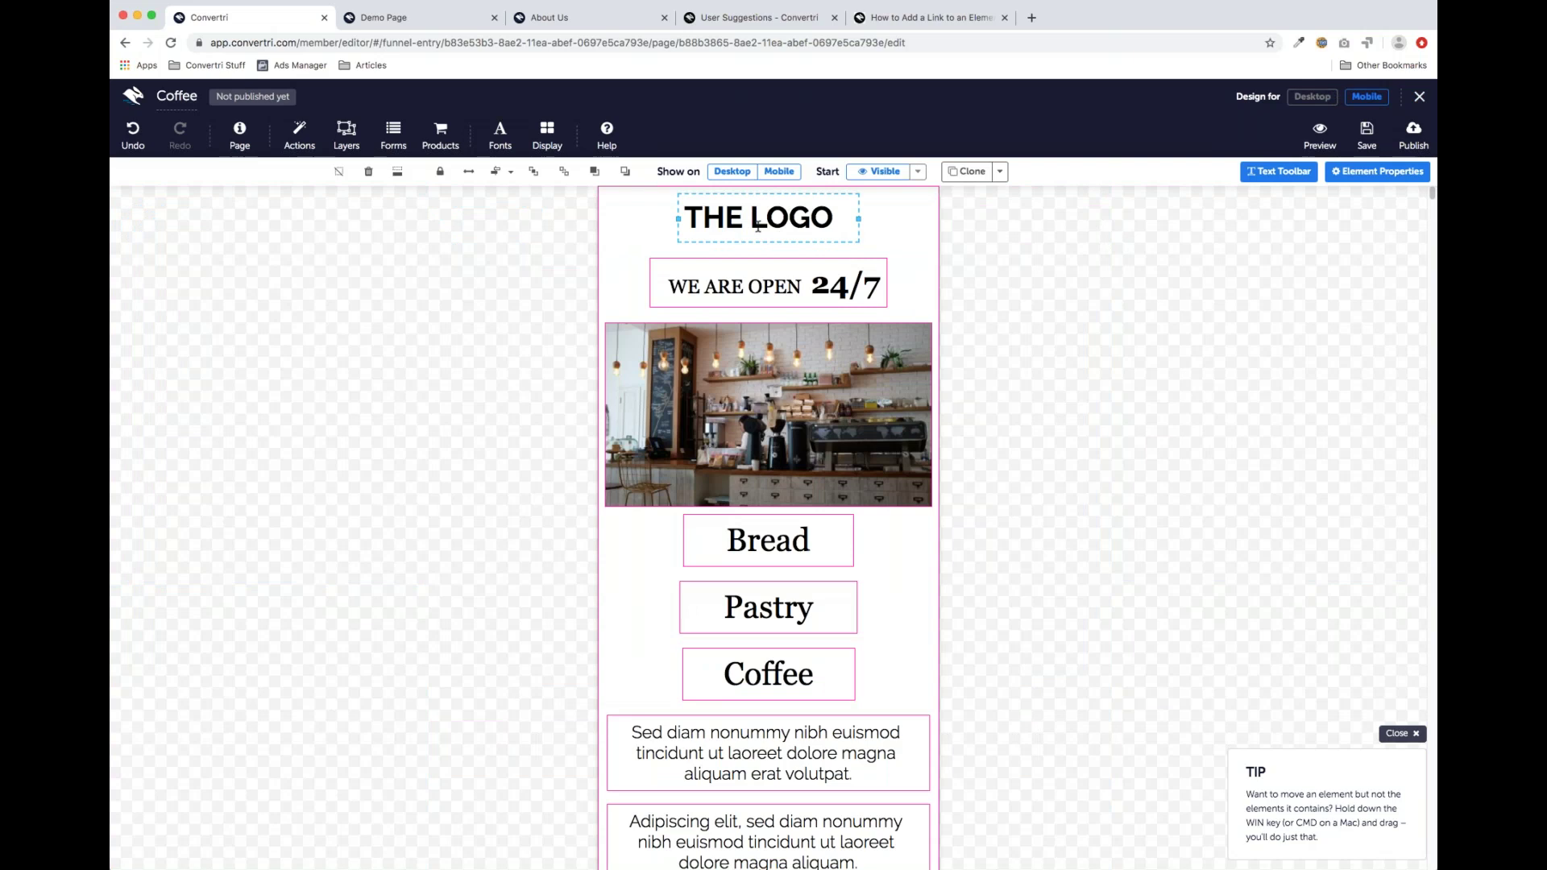
left_click(1313, 96)
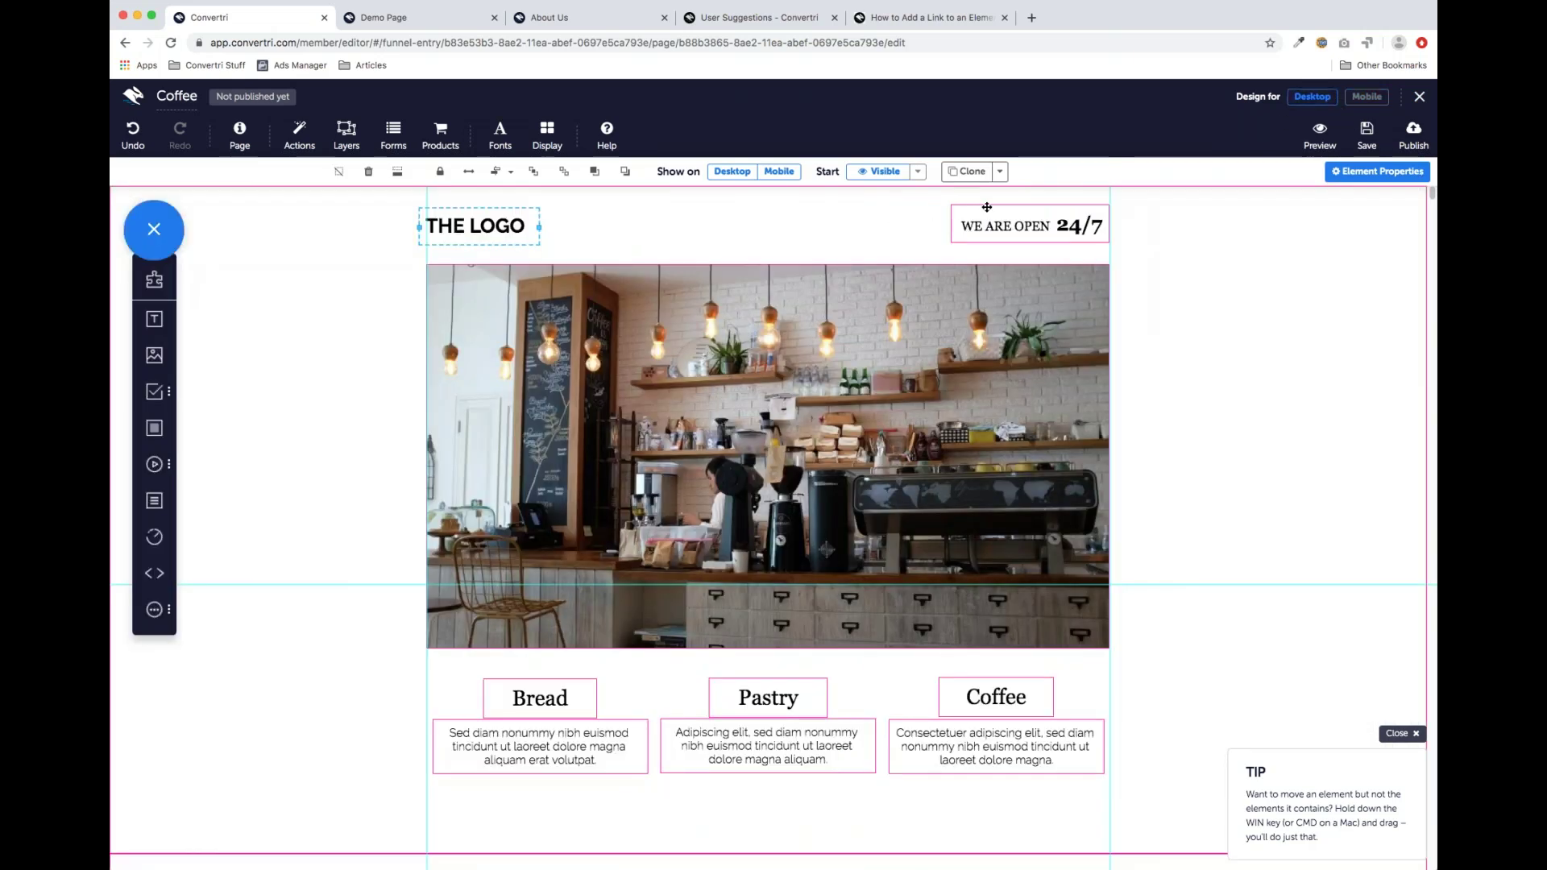
left_click(788, 343)
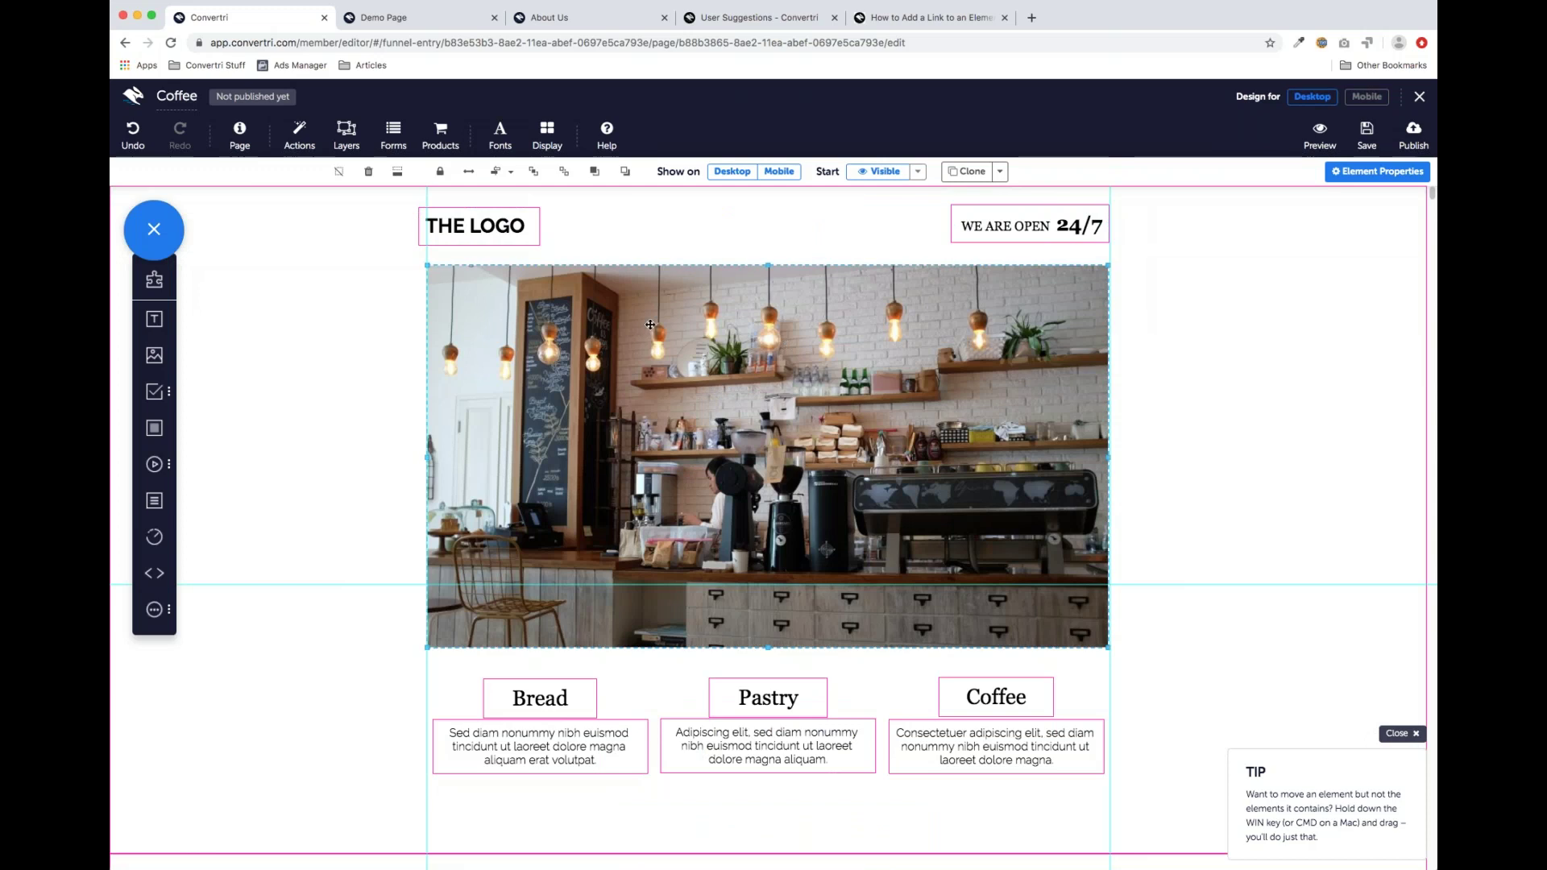
left_click(1366, 97)
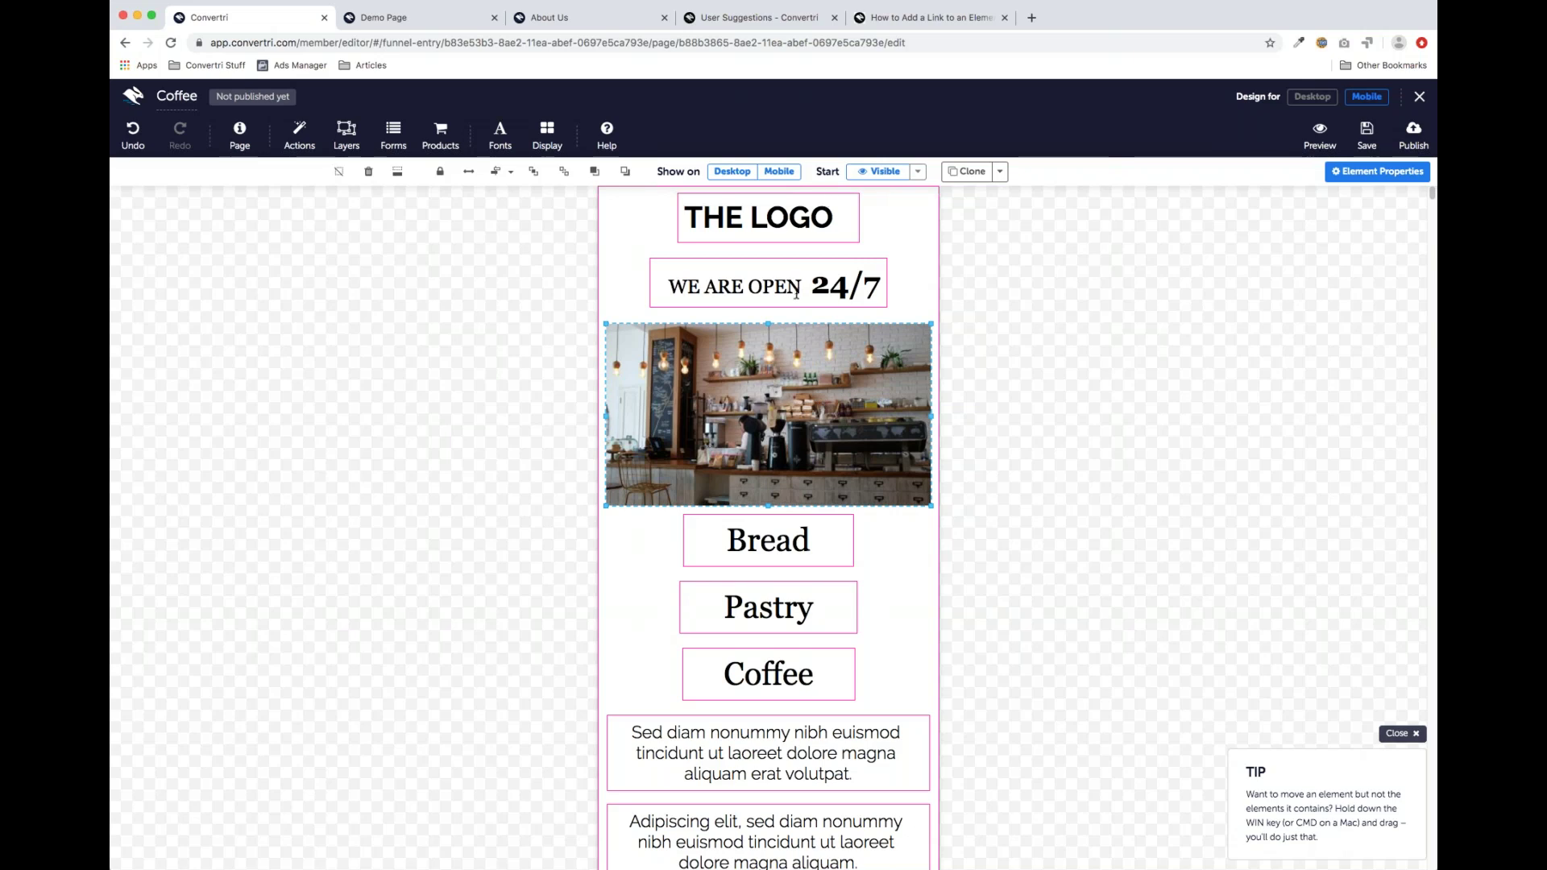
scroll(1015, 328, "down", 2)
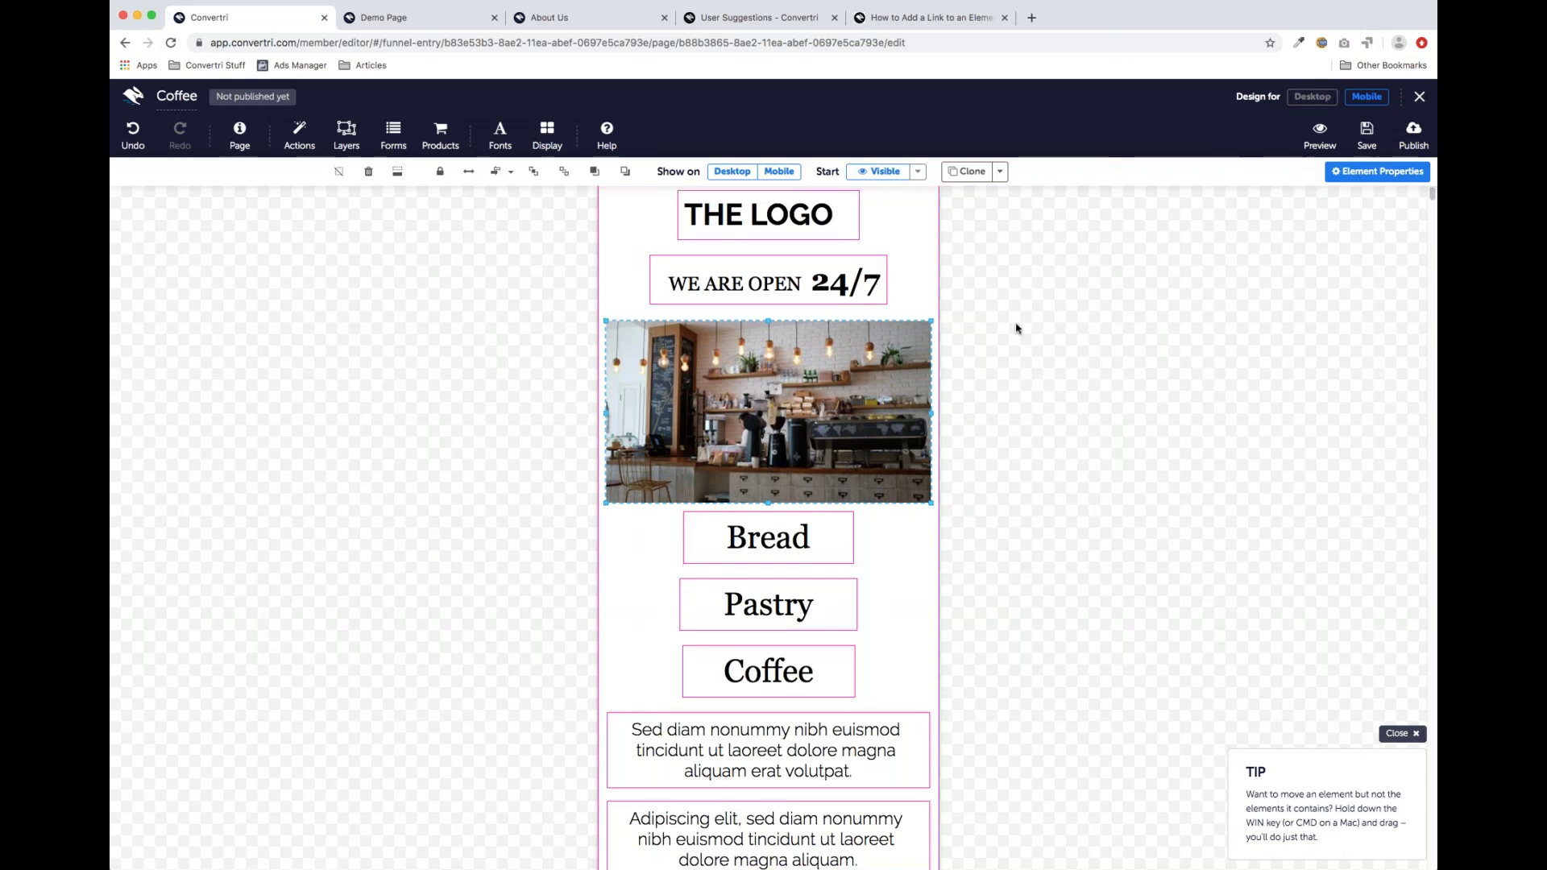
scroll(870, 460, "down", 1)
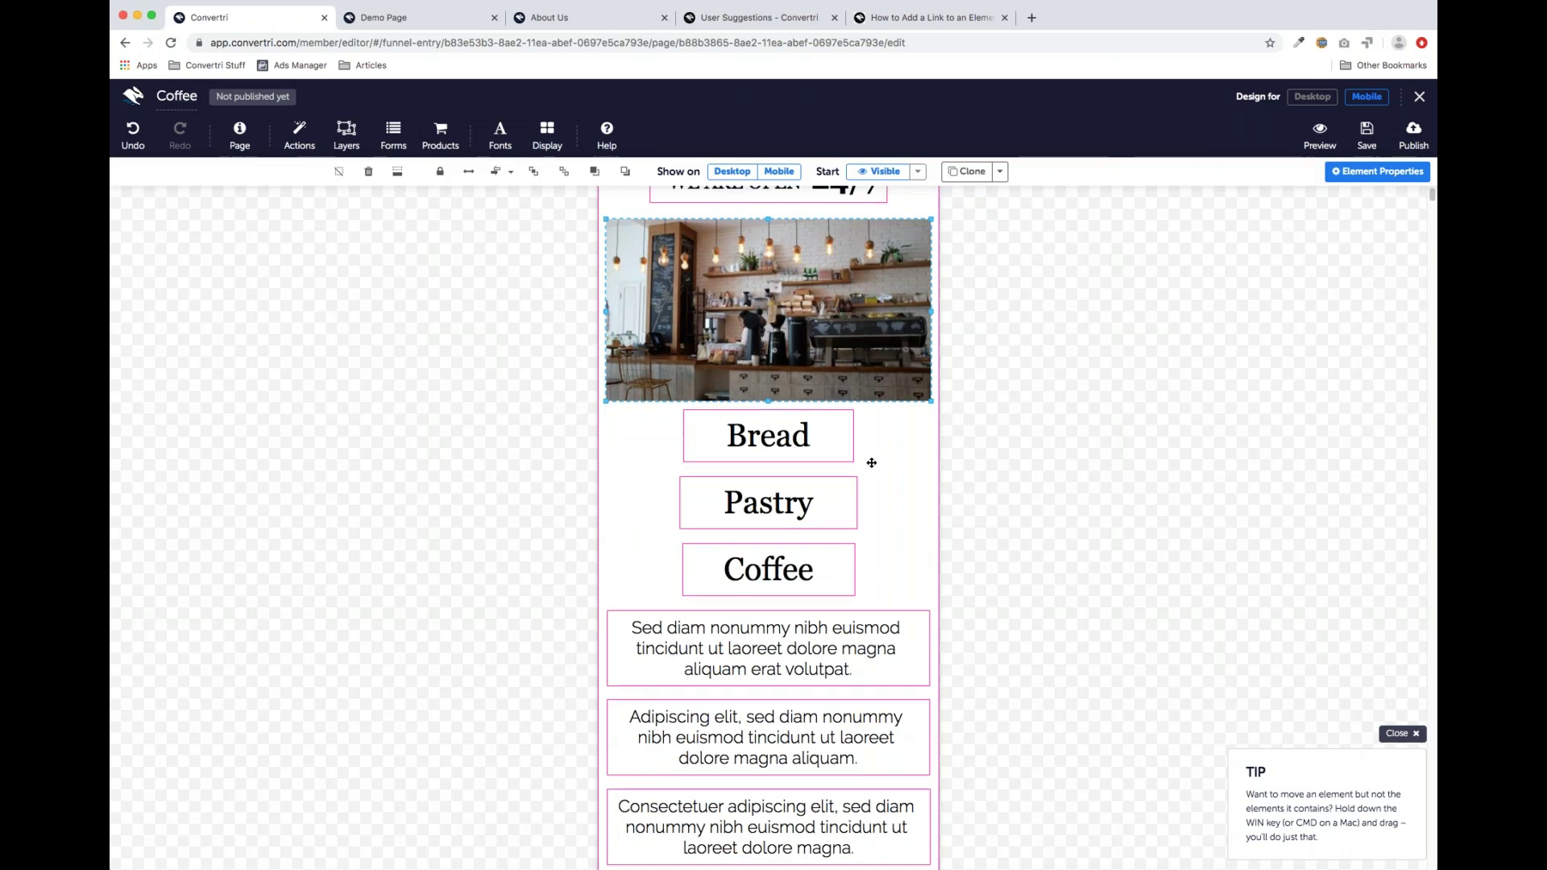
Examine how the Bread, Pastry and Coffee headings and their descriptions are ordered in the desktop and mobile layouts
left_click(1314, 97)
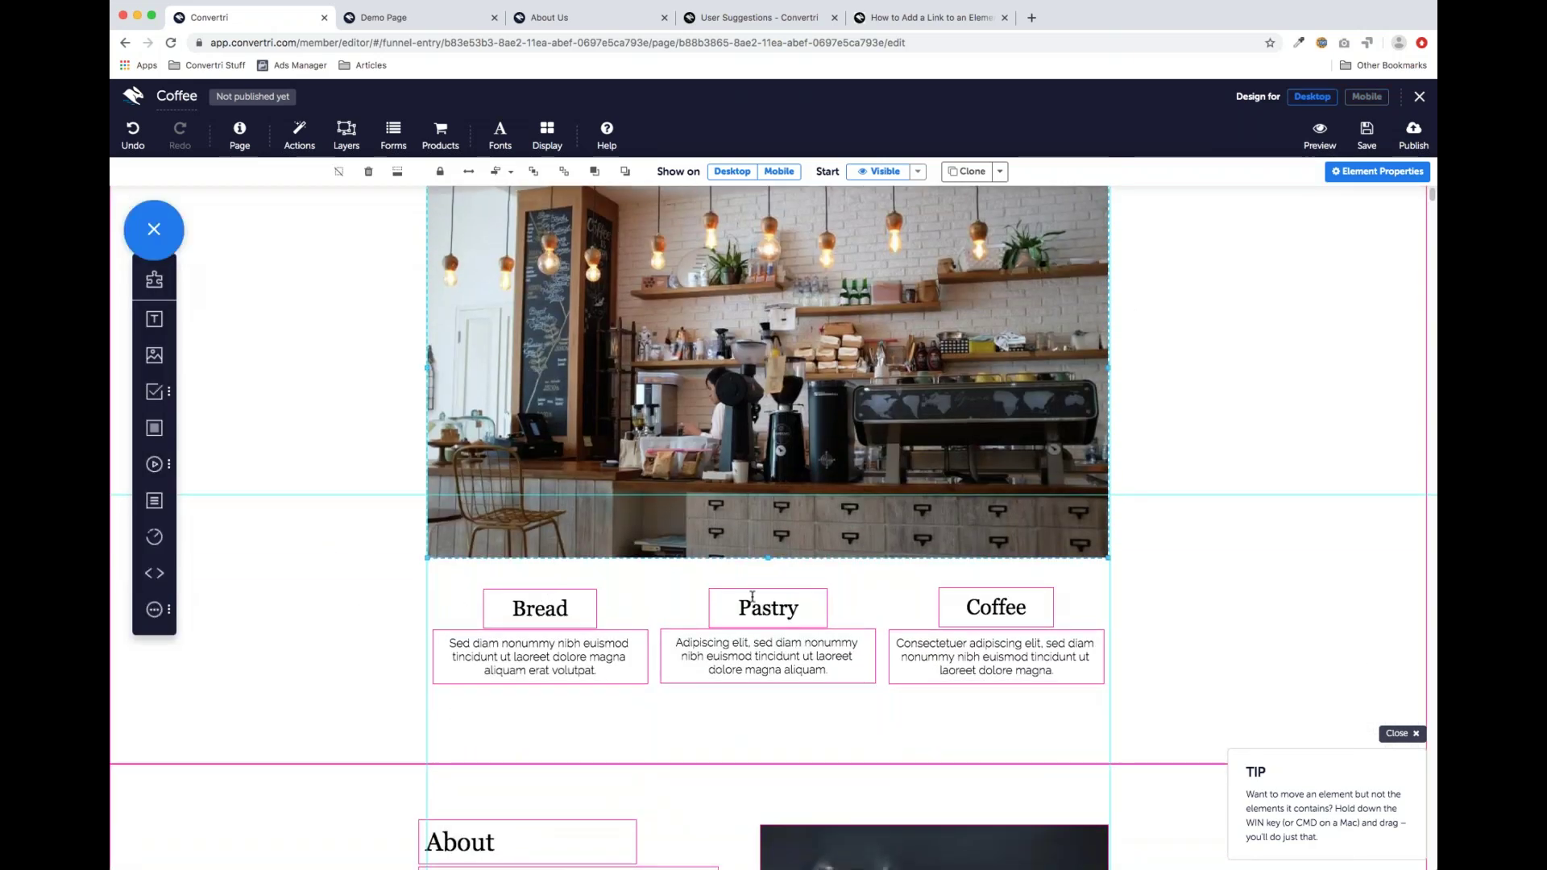
left_click(540, 608)
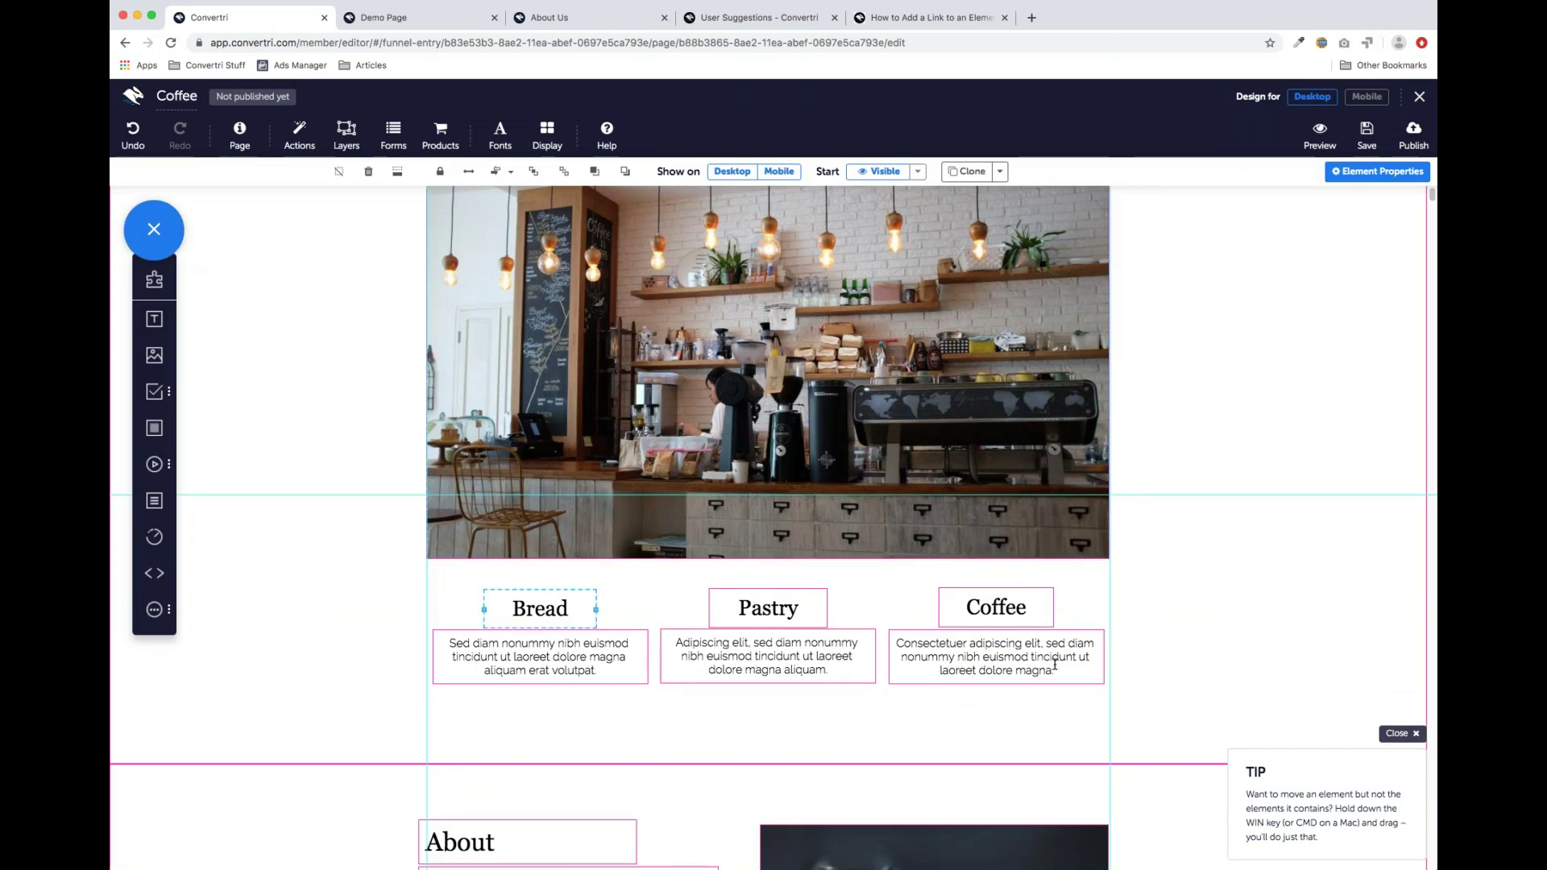
left_click(1367, 96)
scroll(815, 517, "down", 3)
scroll(805, 478, "up", 1)
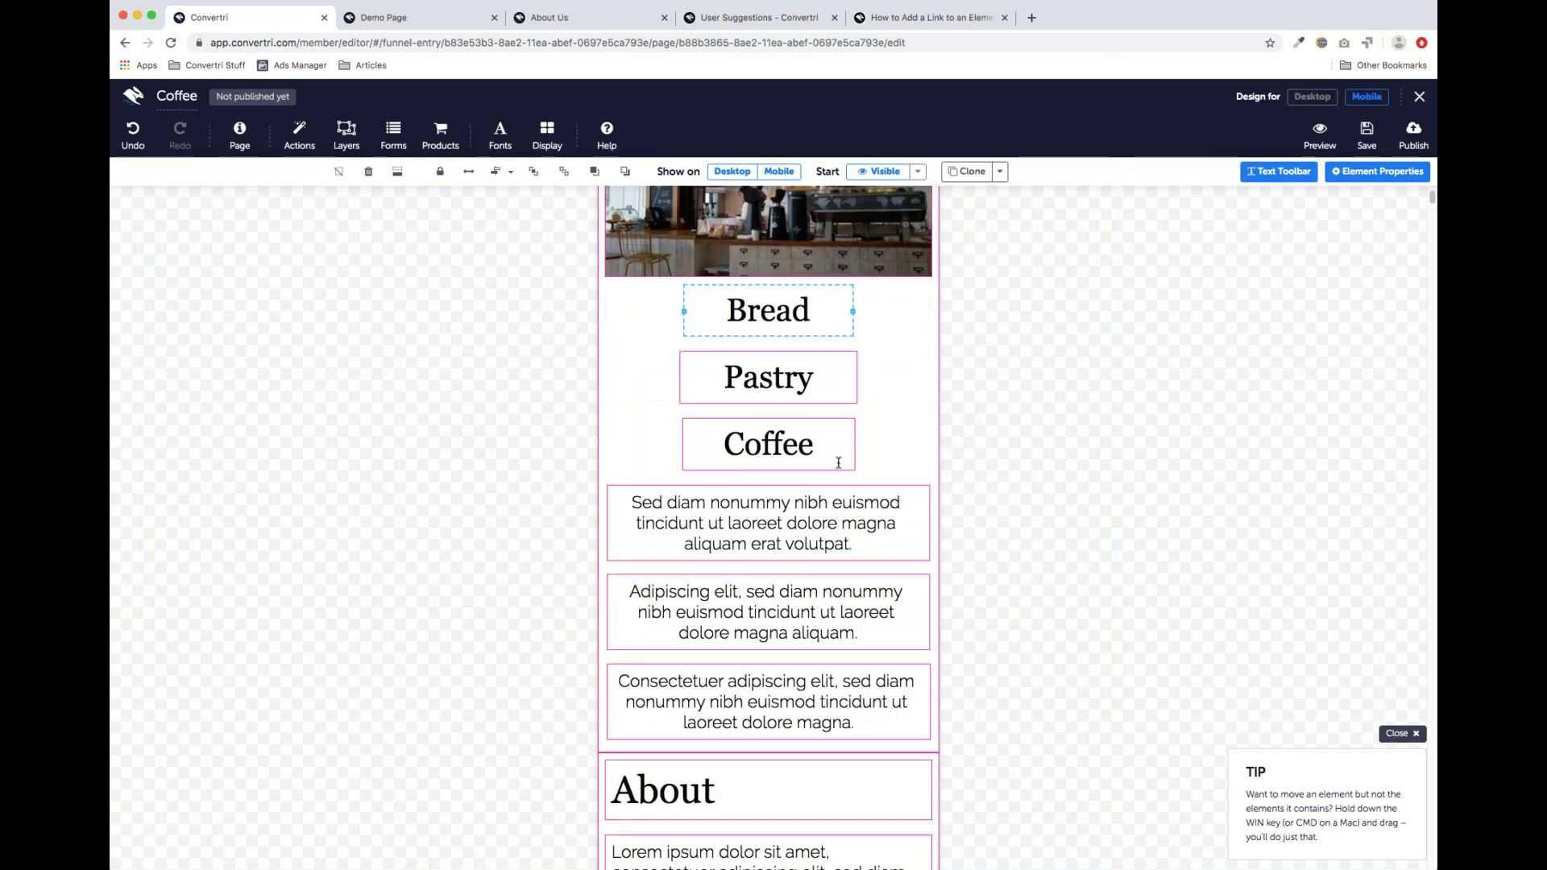
left_click(1311, 96)
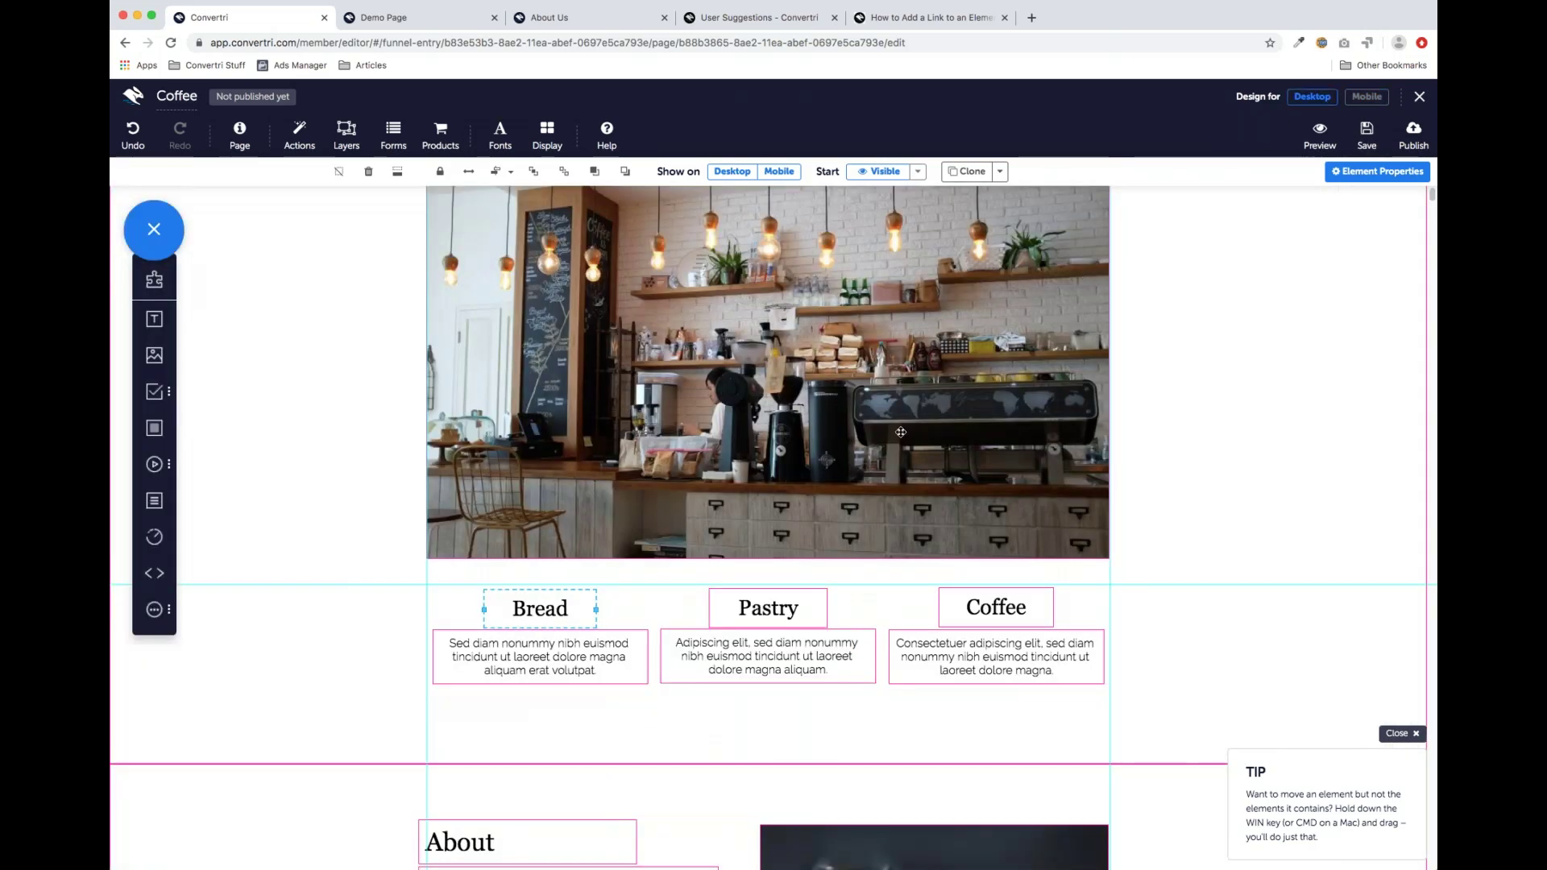
Examine how the testimonial boxes and portraits of The Coffee Lovers section are stacked in mobile compared with desktop
scroll(900, 432, "down", 15)
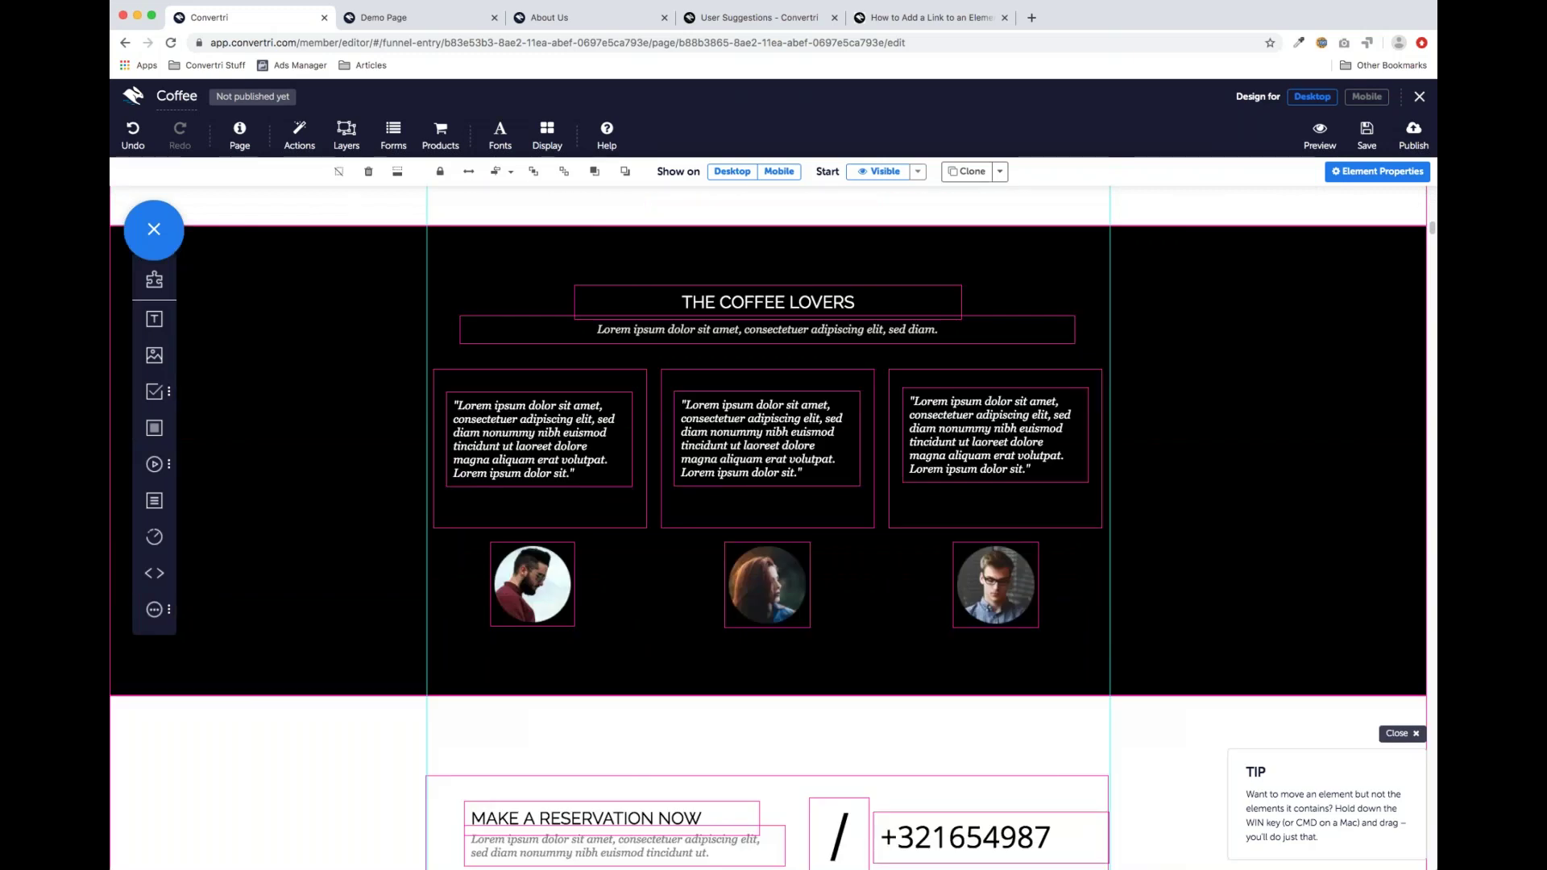
left_click(575, 527)
scroll(556, 540, "down", 1)
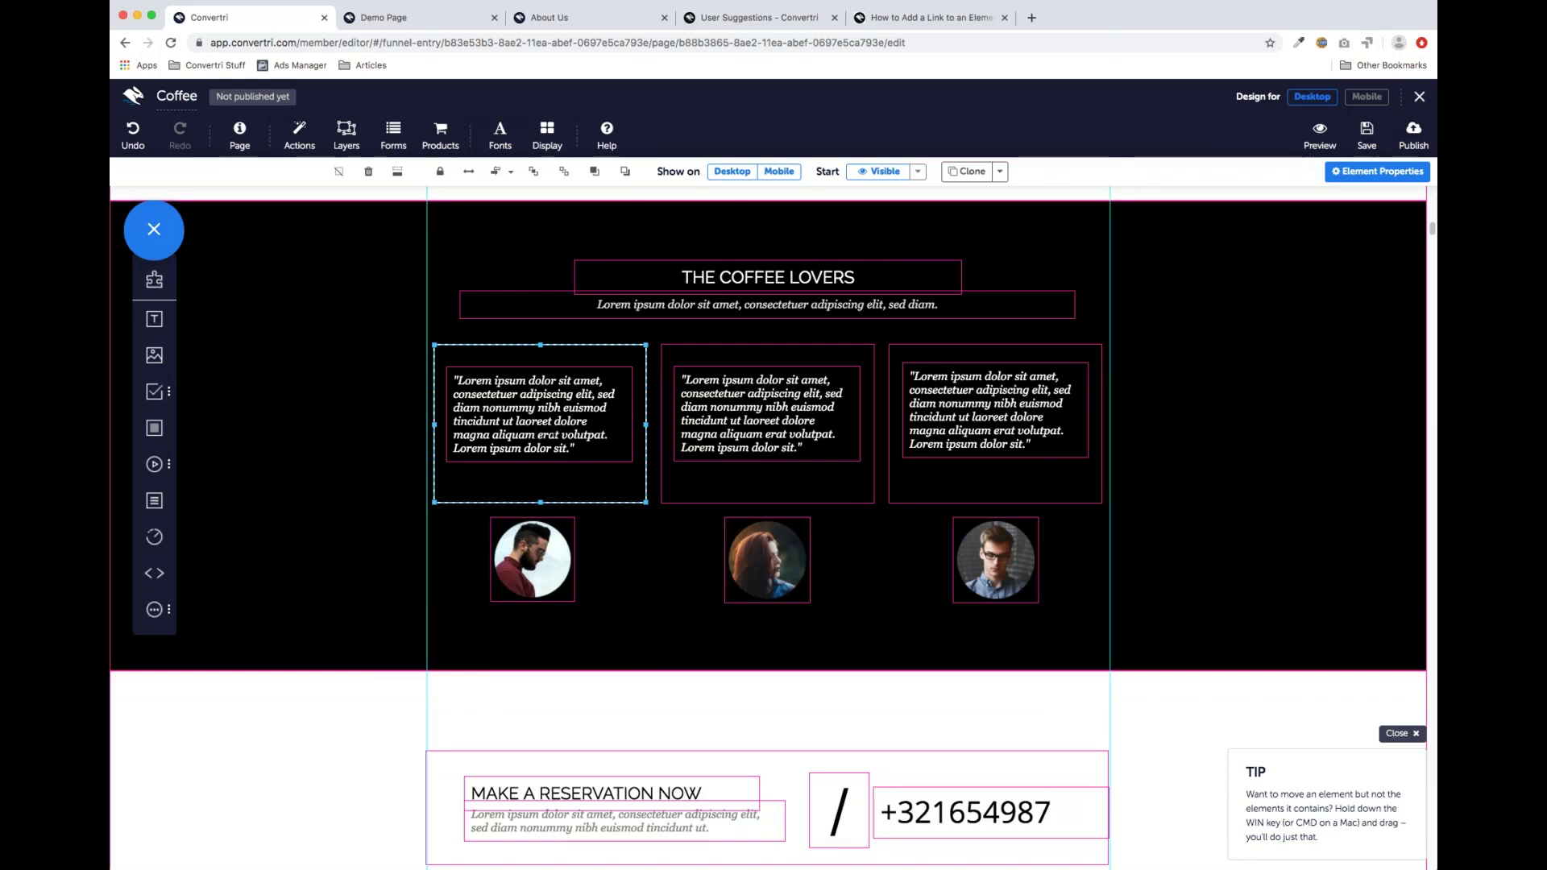
left_click(1367, 96)
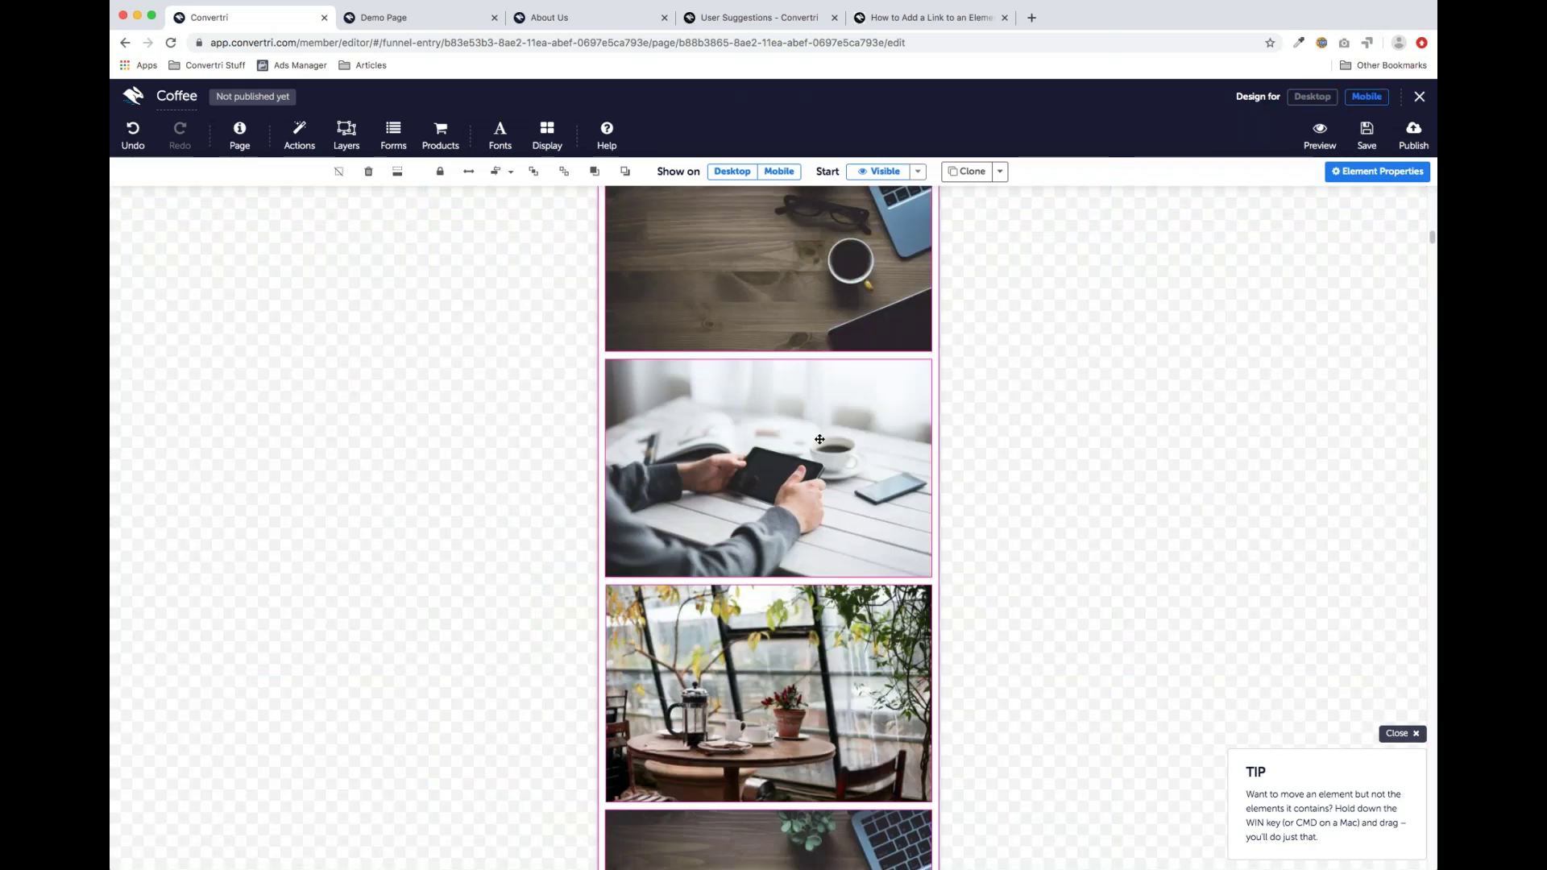
scroll(820, 439, "down", 10)
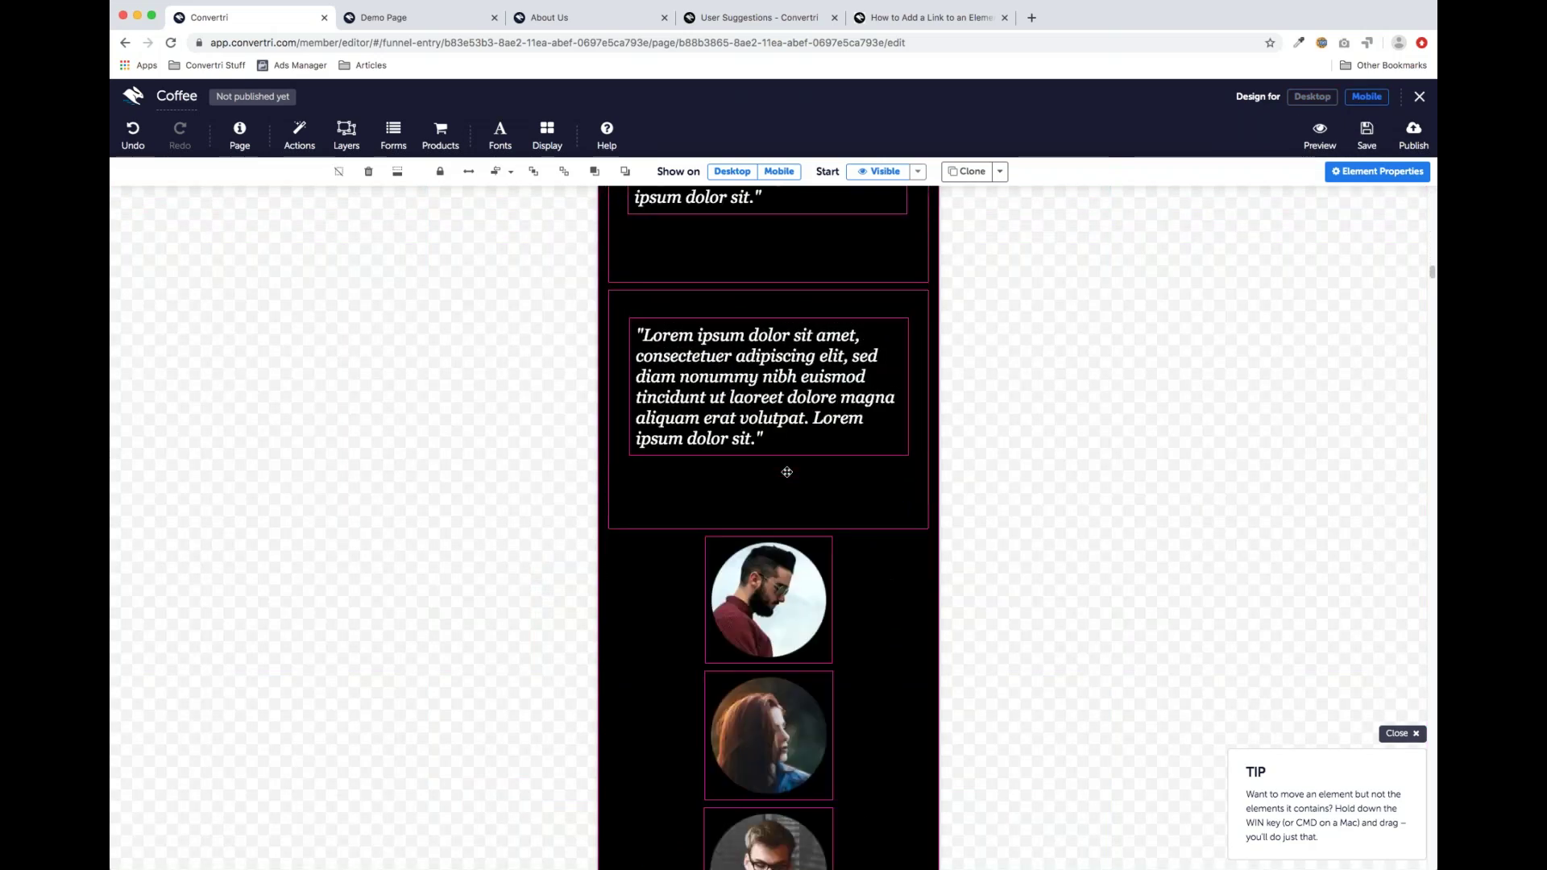
scroll(788, 472, "down", 3)
scroll(787, 477, "down", 2)
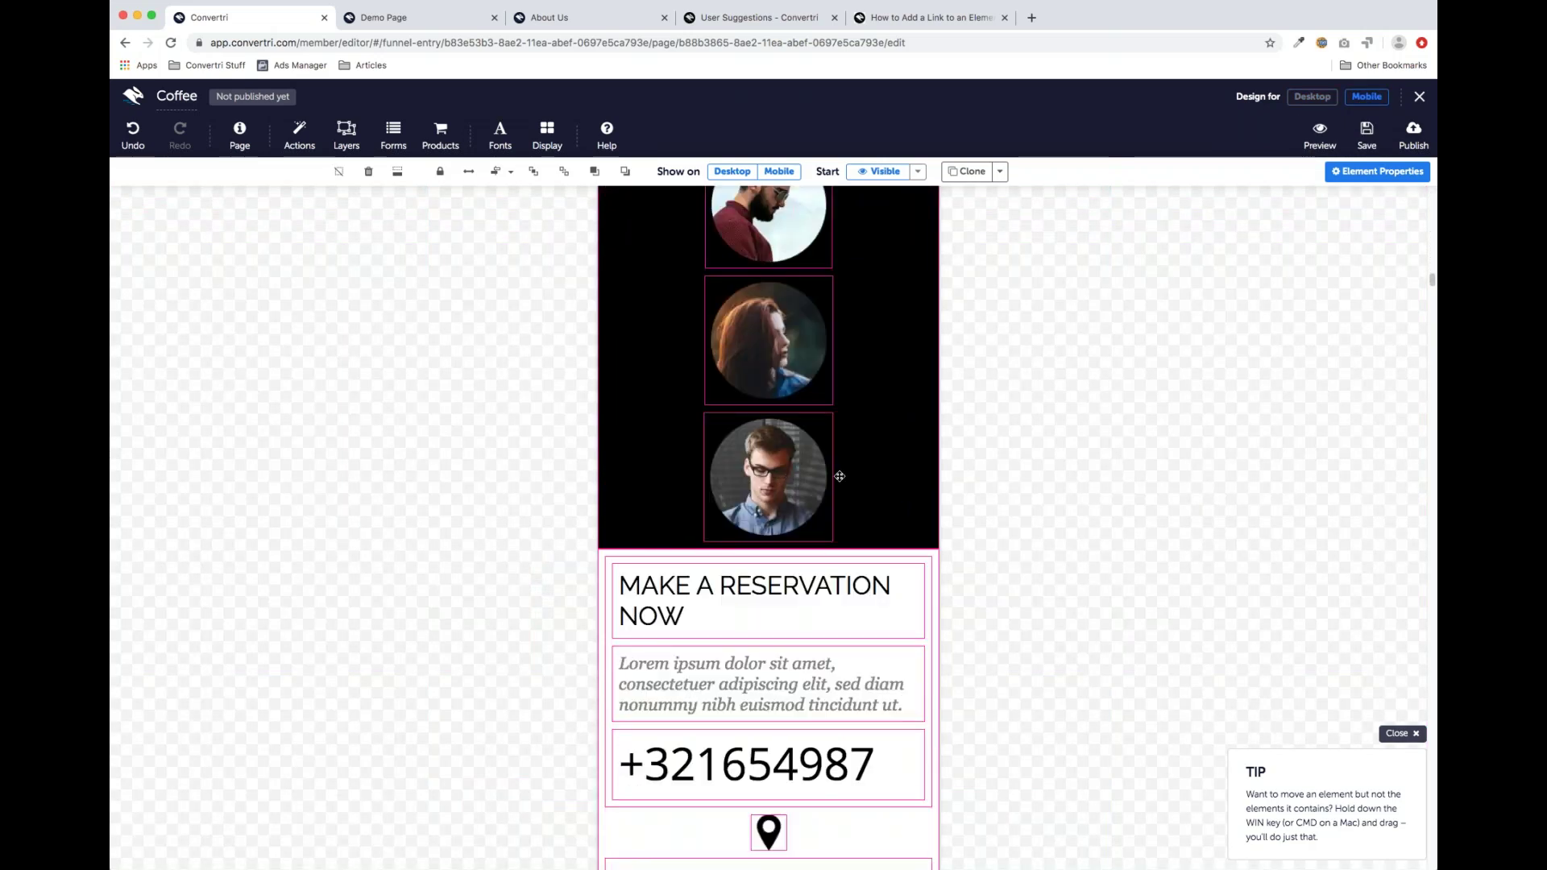
left_click(1311, 96)
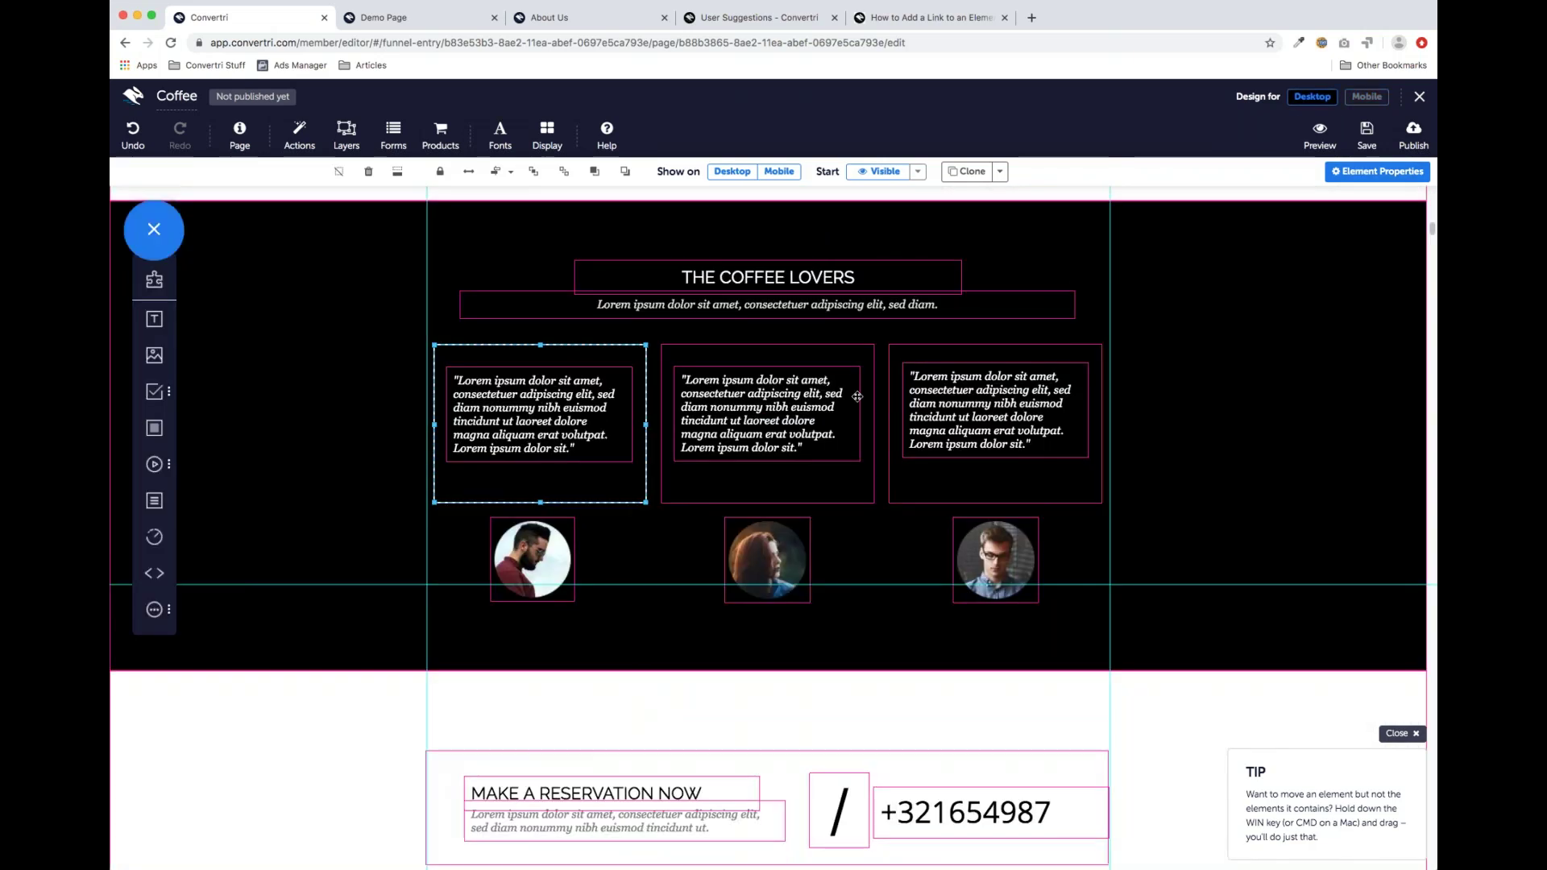
Examine how the four social media icons under the shop address are arranged in the desktop and mobile layouts
scroll(852, 397, "down", 6)
left_click(723, 596)
left_click(755, 596)
left_click(785, 596)
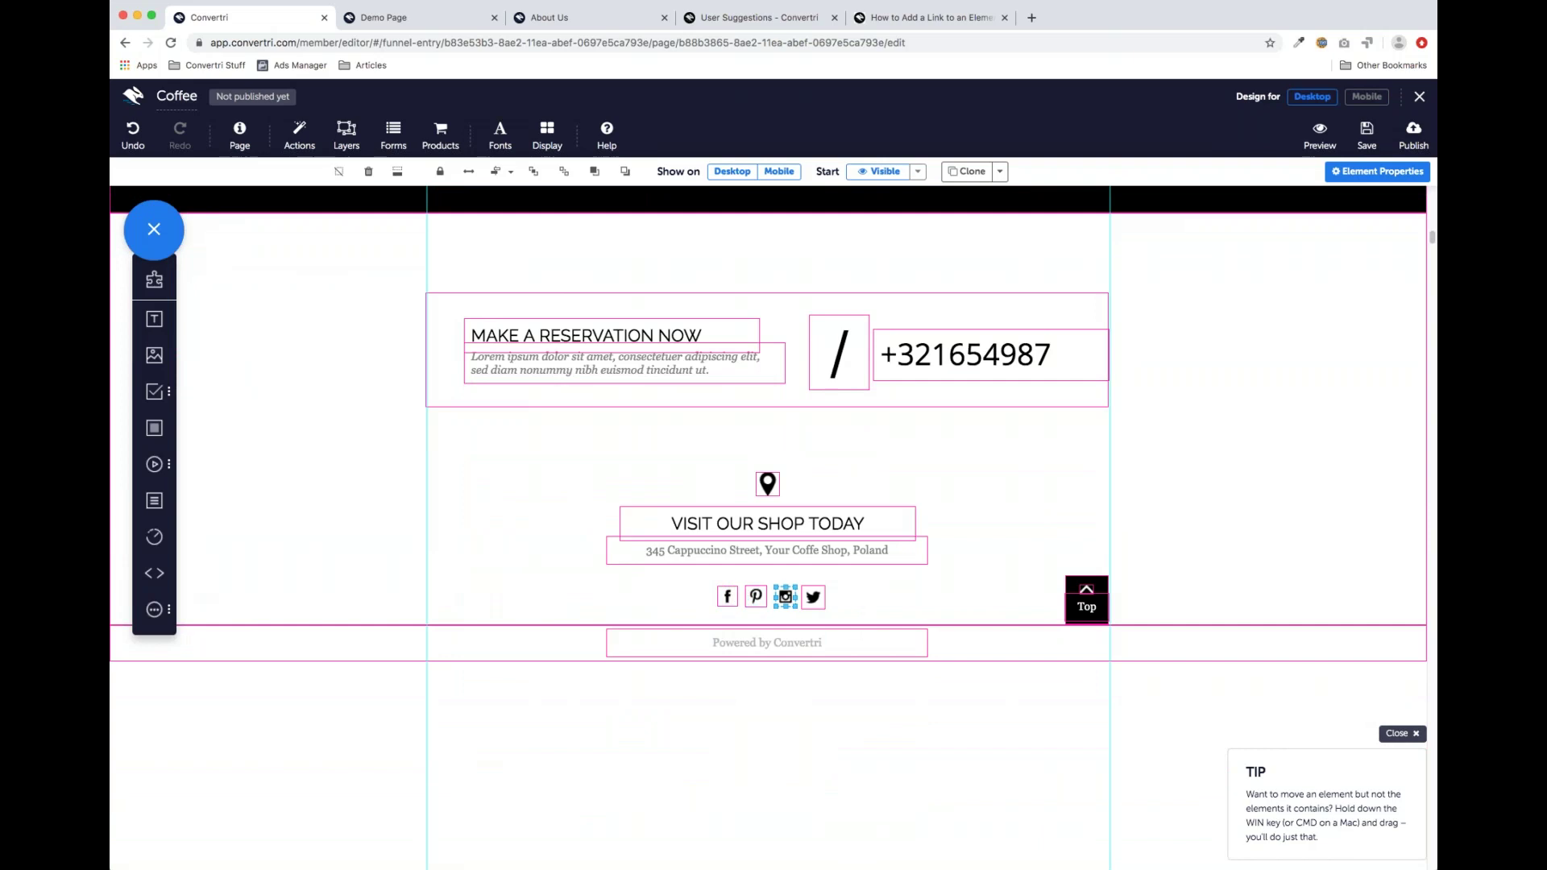
left_click(813, 597)
left_click(887, 601)
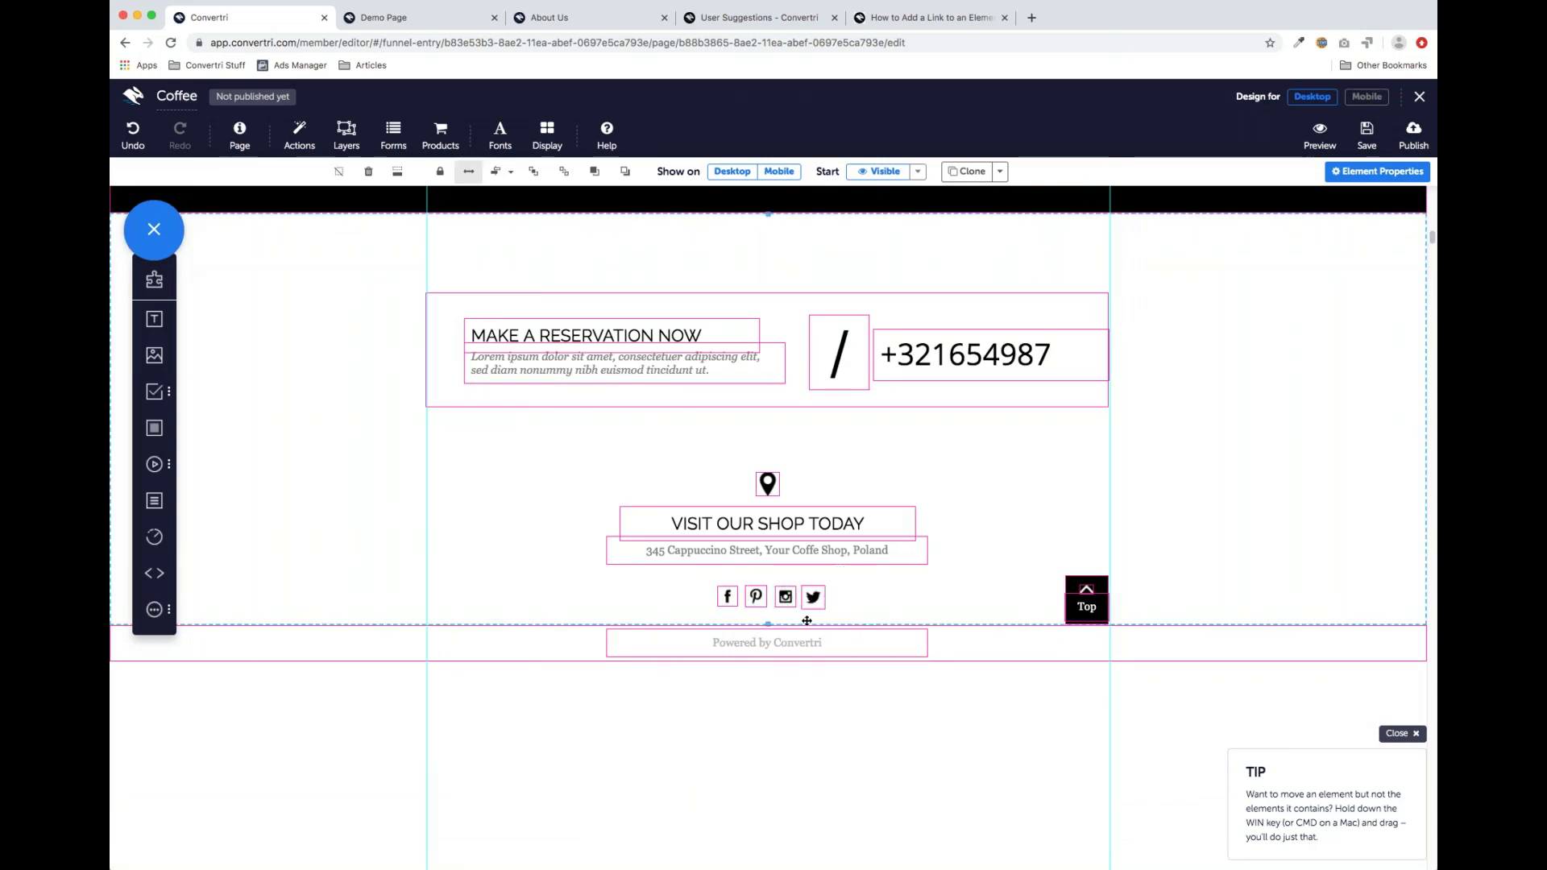
left_click(1367, 96)
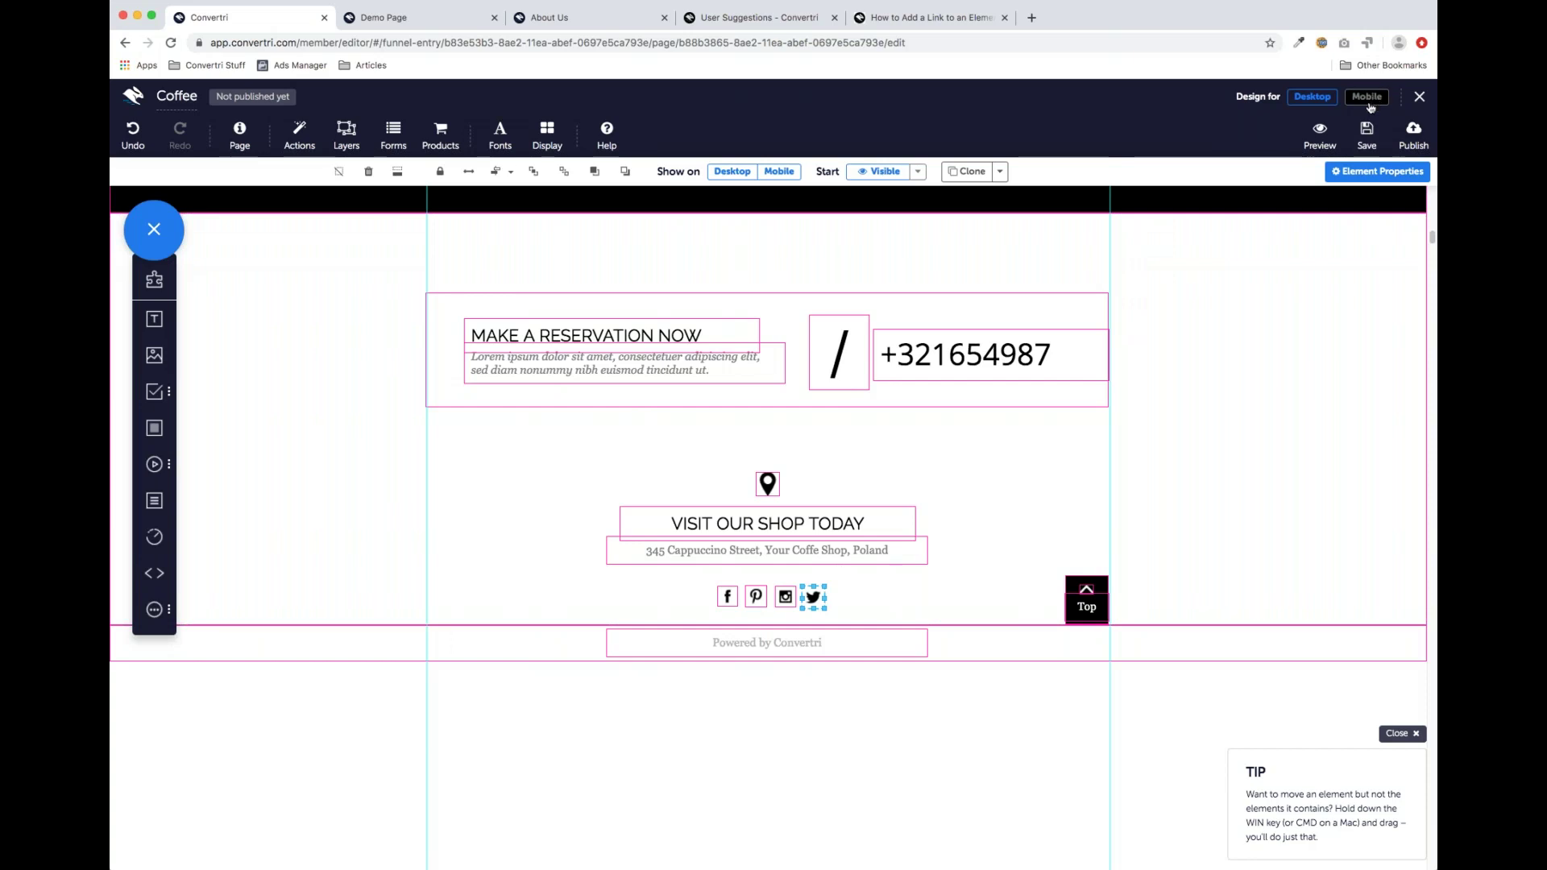
scroll(857, 421, "up", 3)
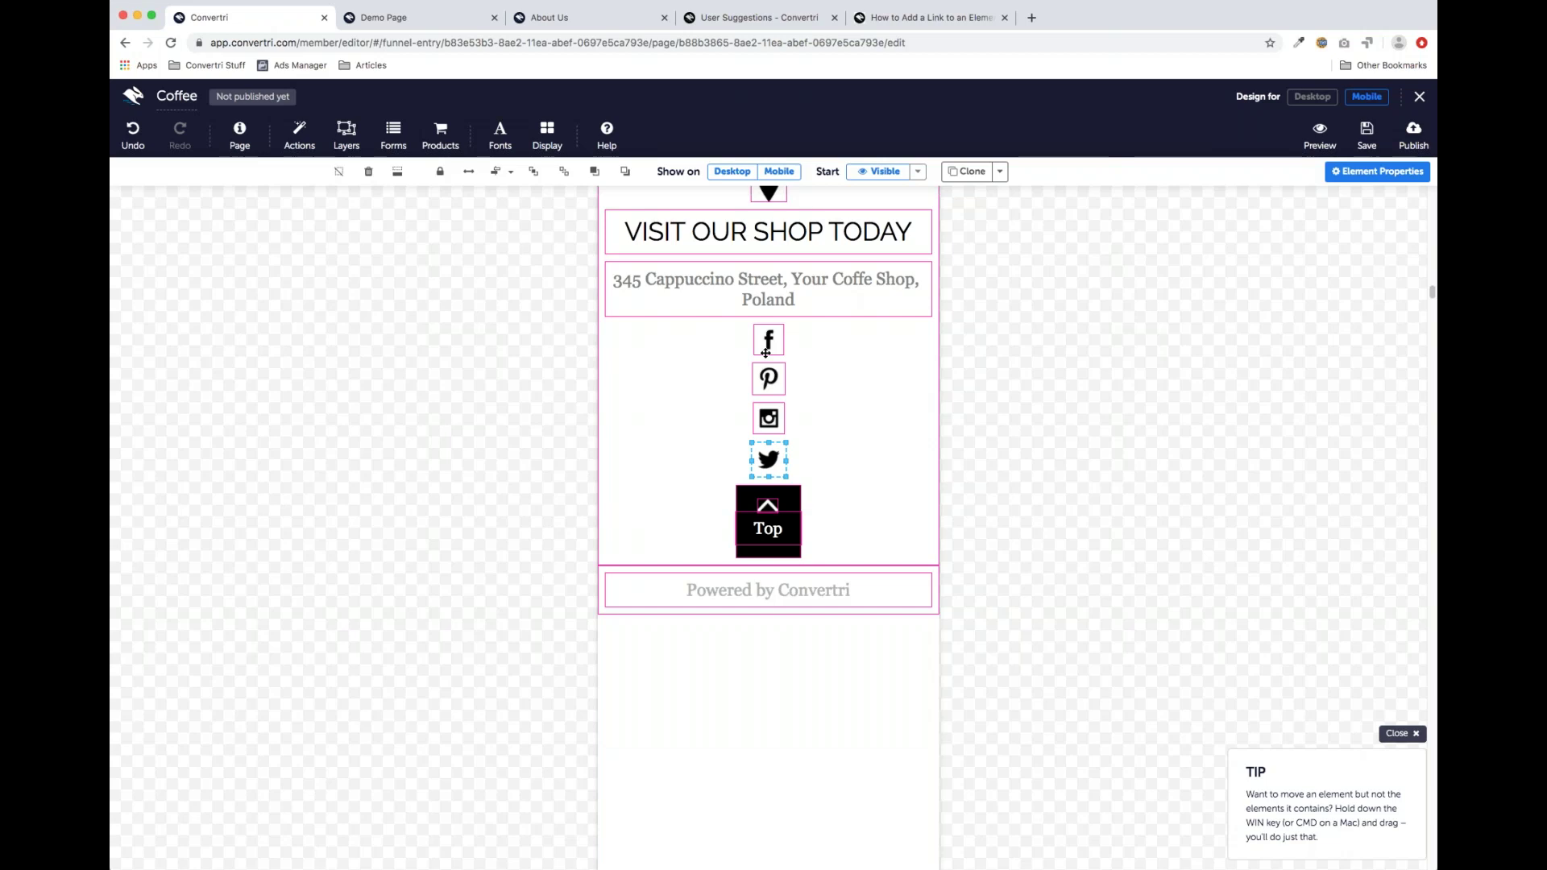
scroll(836, 411, "up", 2)
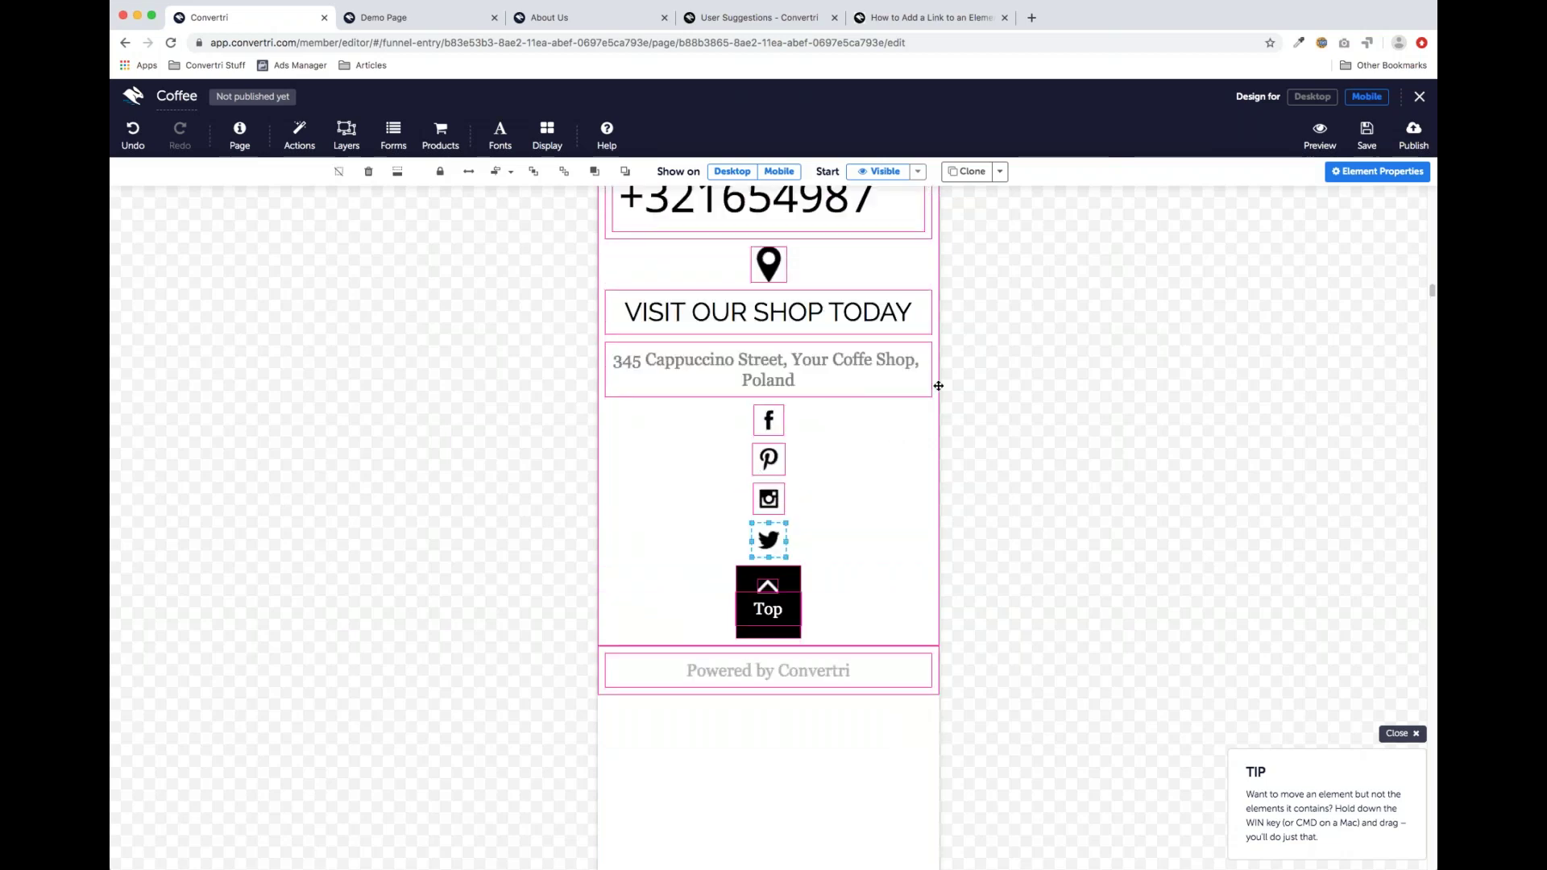
Return to the desktop layout and view the Bread, Pastry and Coffee columns below the café photo
left_click(1313, 97)
scroll(753, 422, "up", 10)
scroll(757, 481, "up", 10)
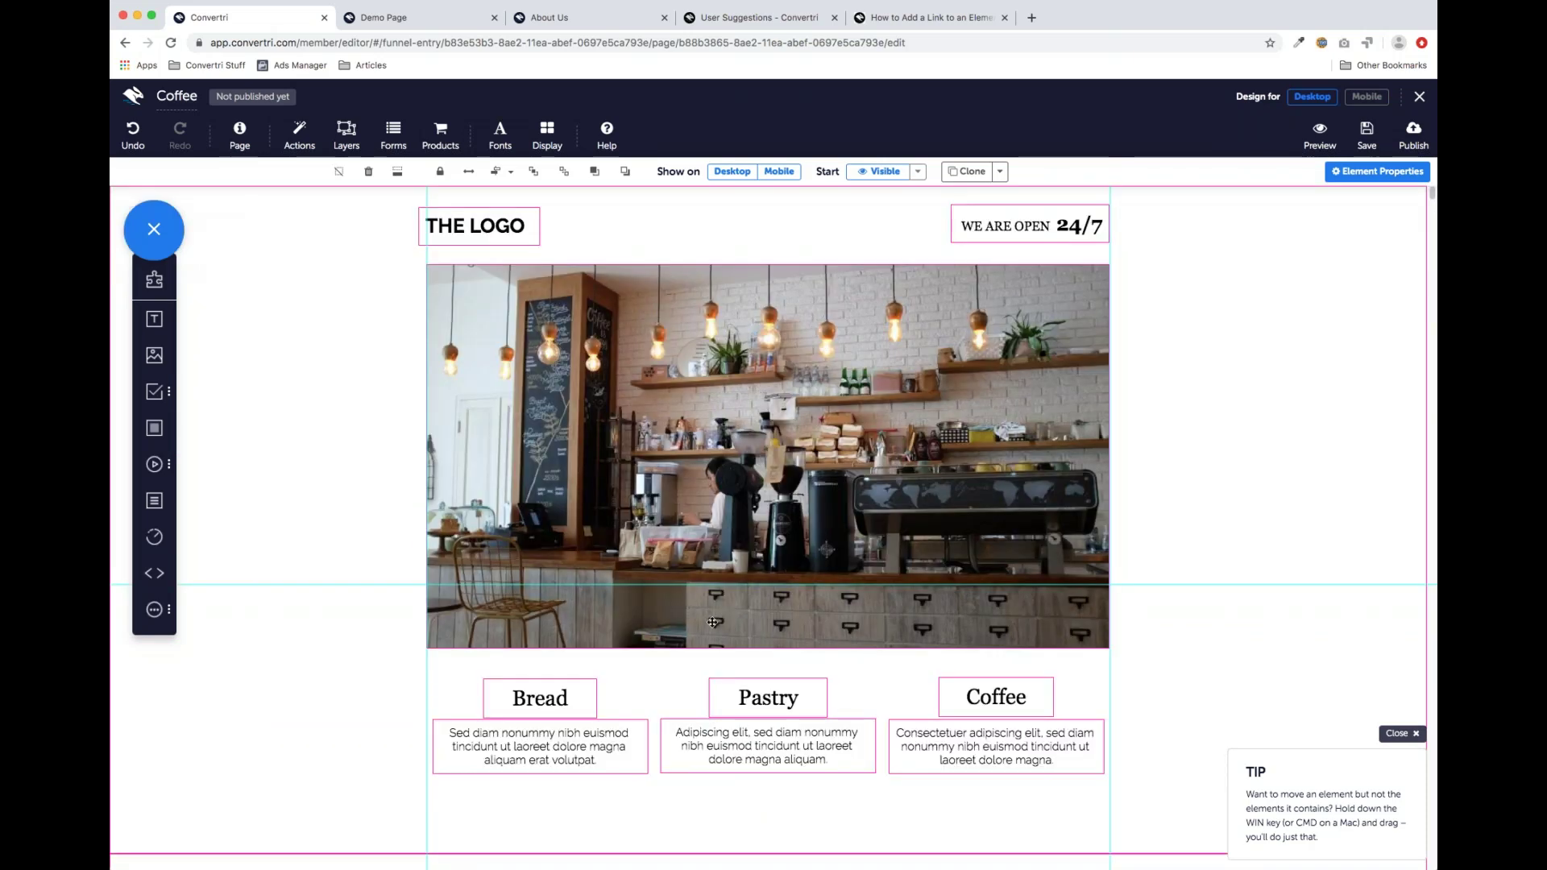
scroll(704, 626, "down", 2)
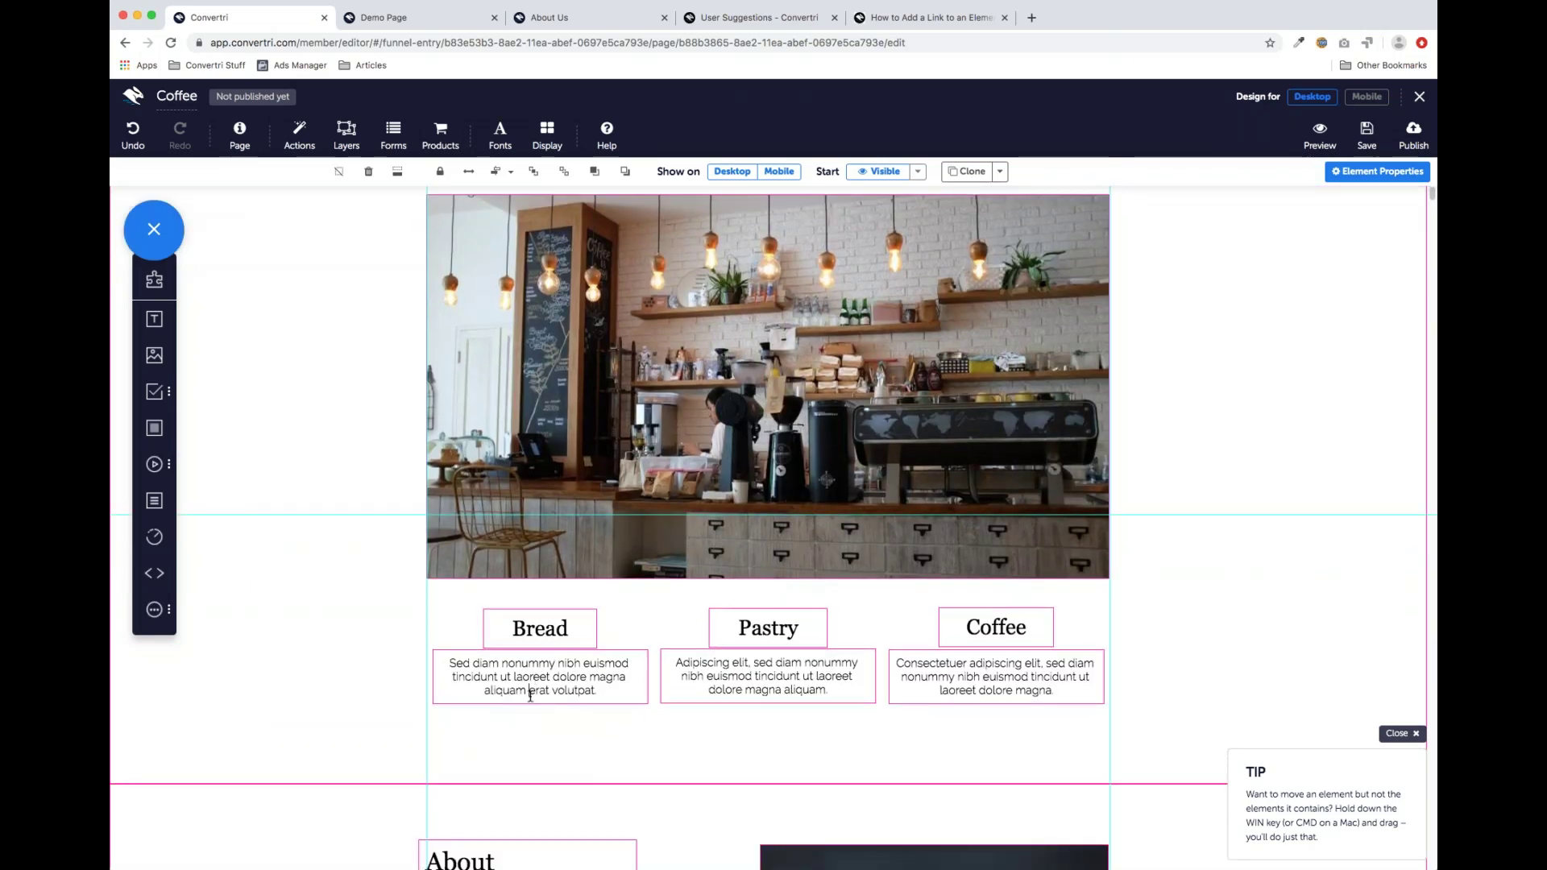
Add a panel over the Bread heading and description and size it to cover that column below the café photo
left_click(529, 694)
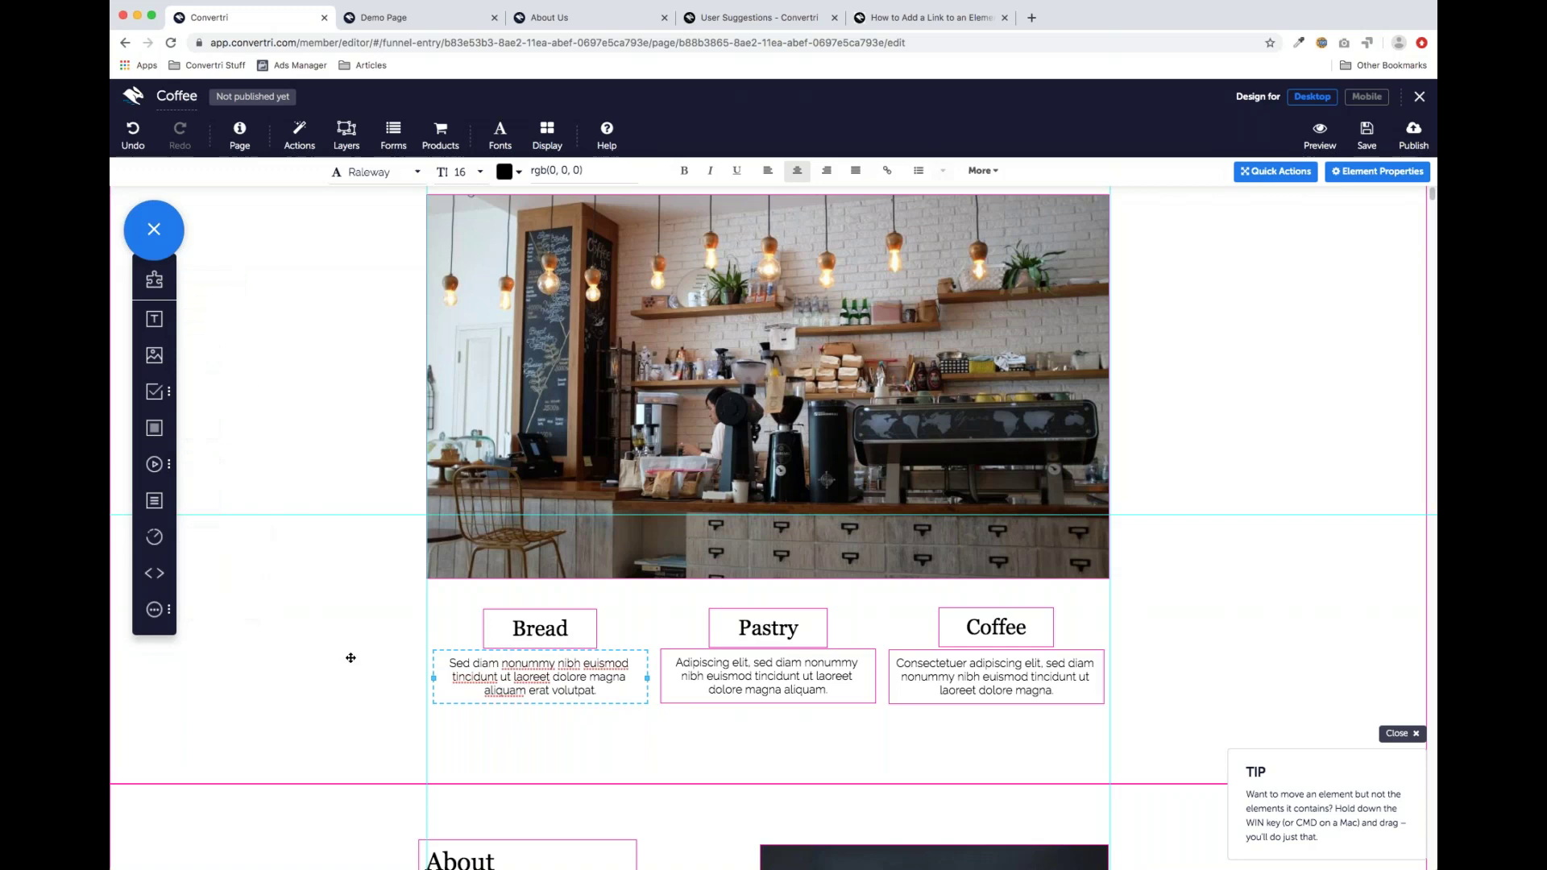
scroll(351, 658, "down", 3)
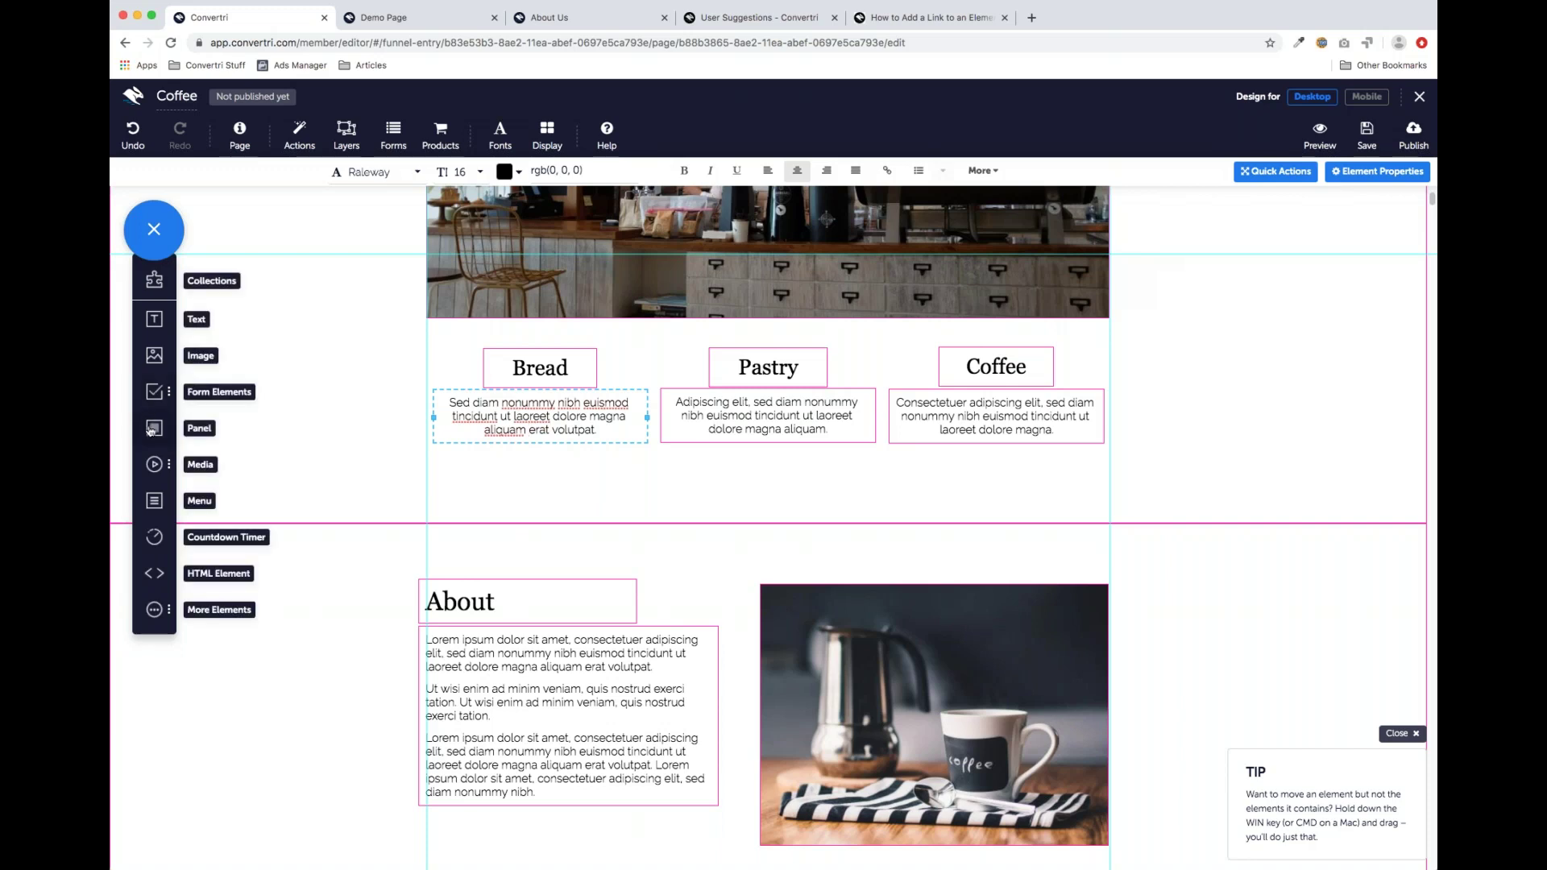
left_click_drag(151, 429, 457, 475)
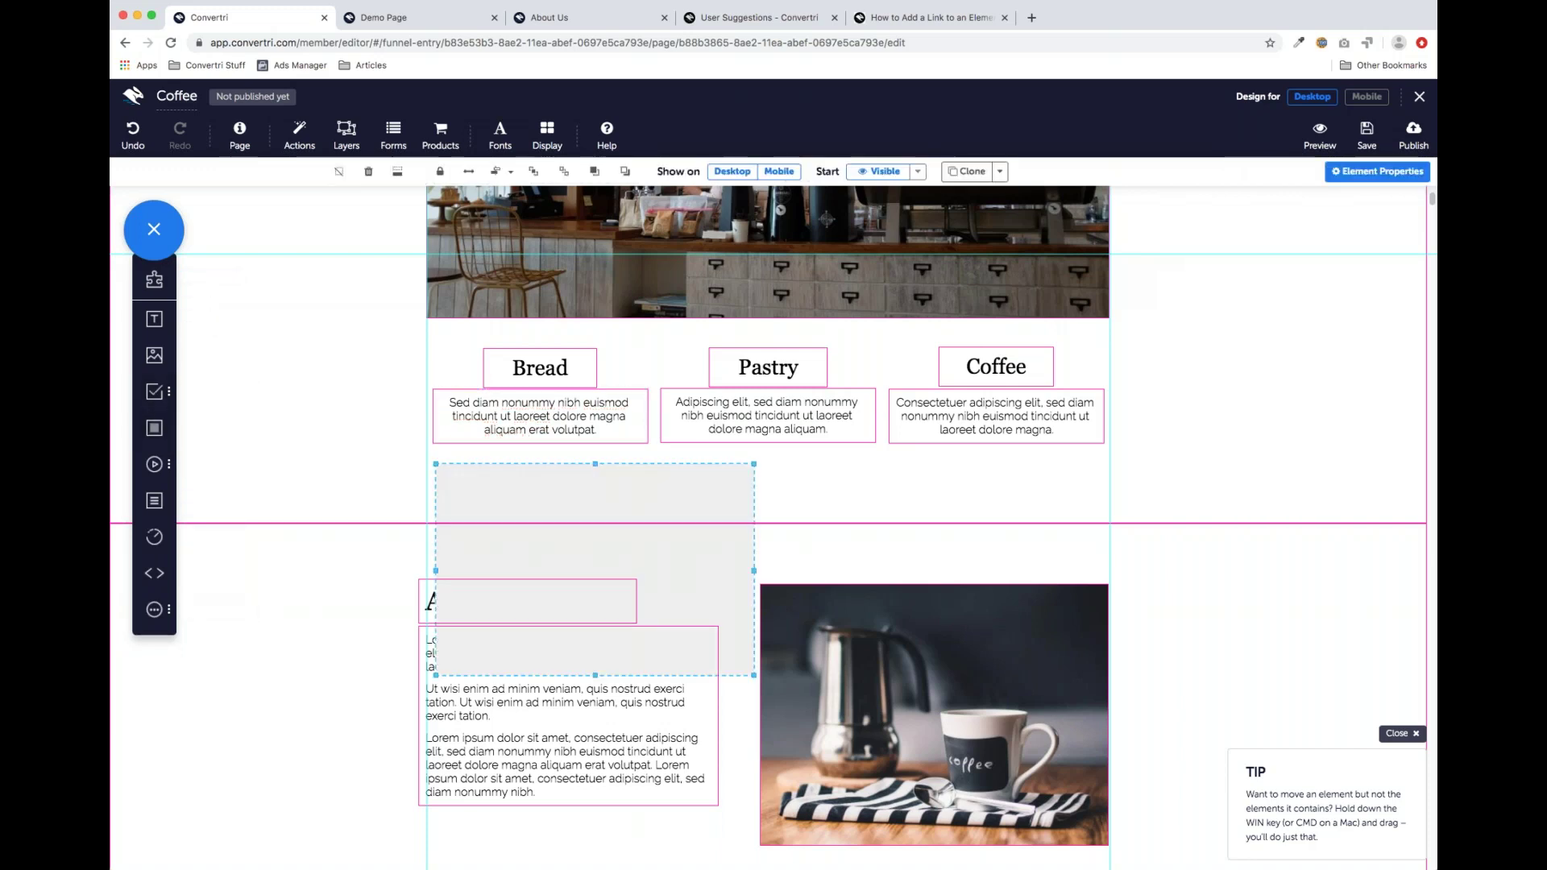
left_click_drag(528, 521, 519, 397)
left_click_drag(743, 553, 656, 490)
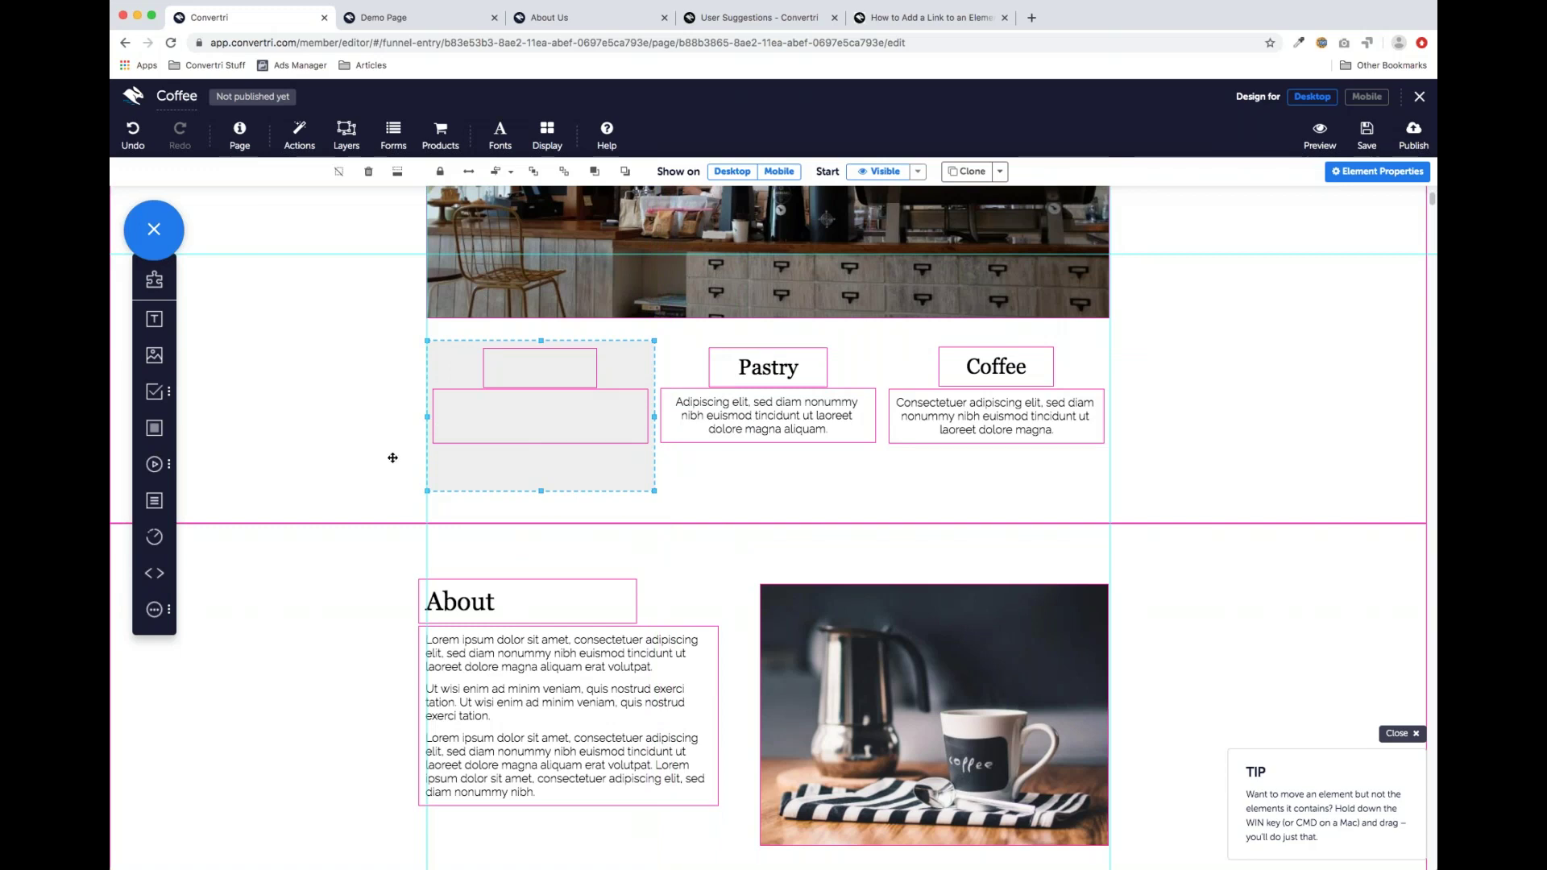
left_click_drag(541, 489, 540, 486)
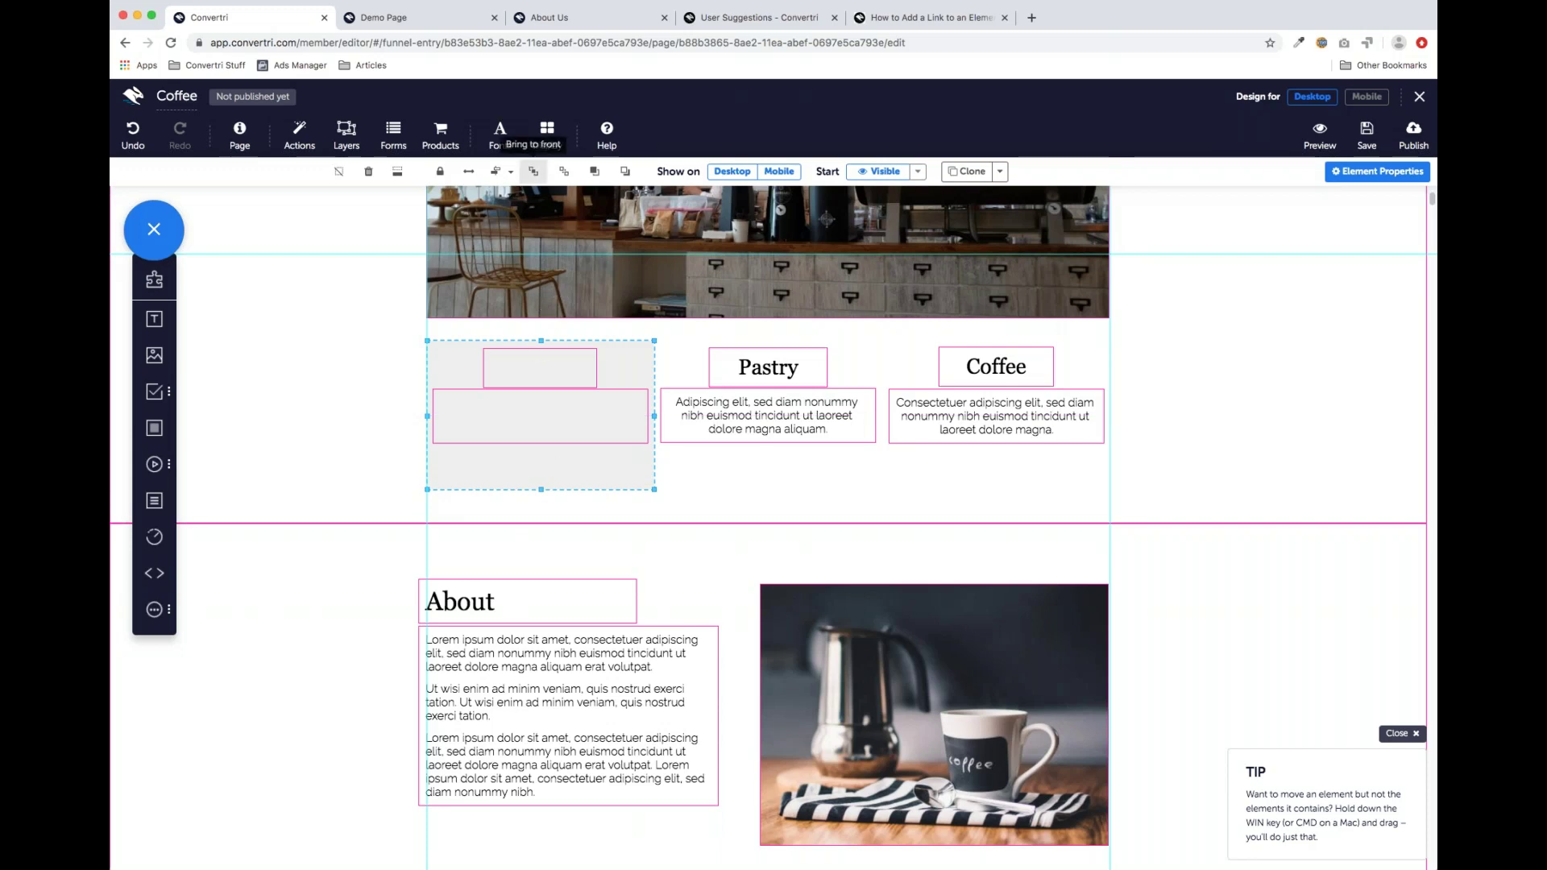
Send the grey panel behind the Bread heading and description and shorten it slightly from below
left_click(567, 179)
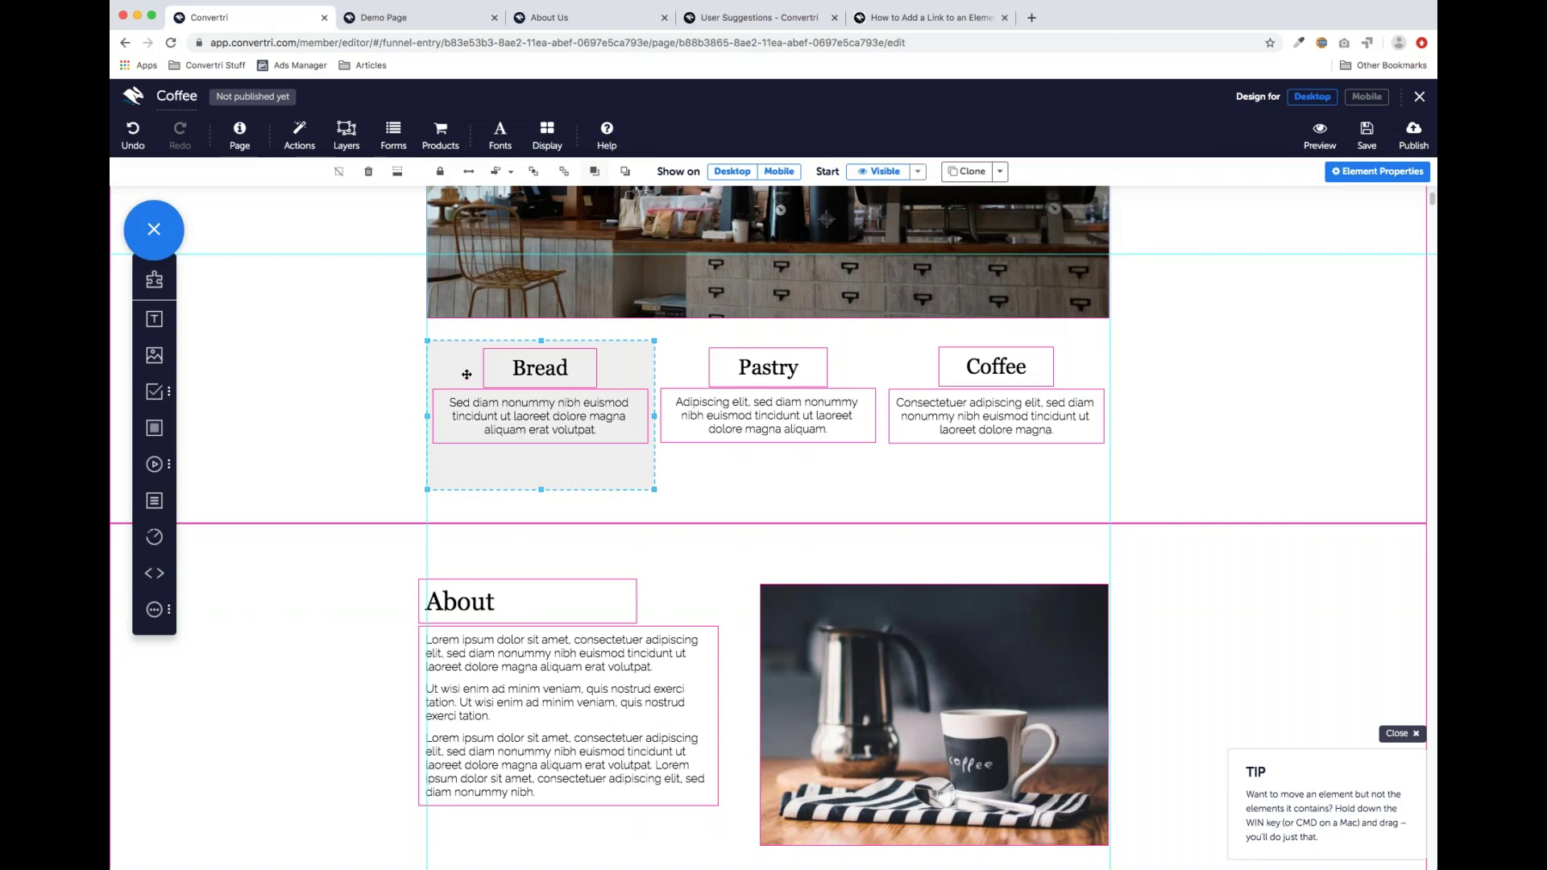
left_click(528, 416)
left_click(528, 416)
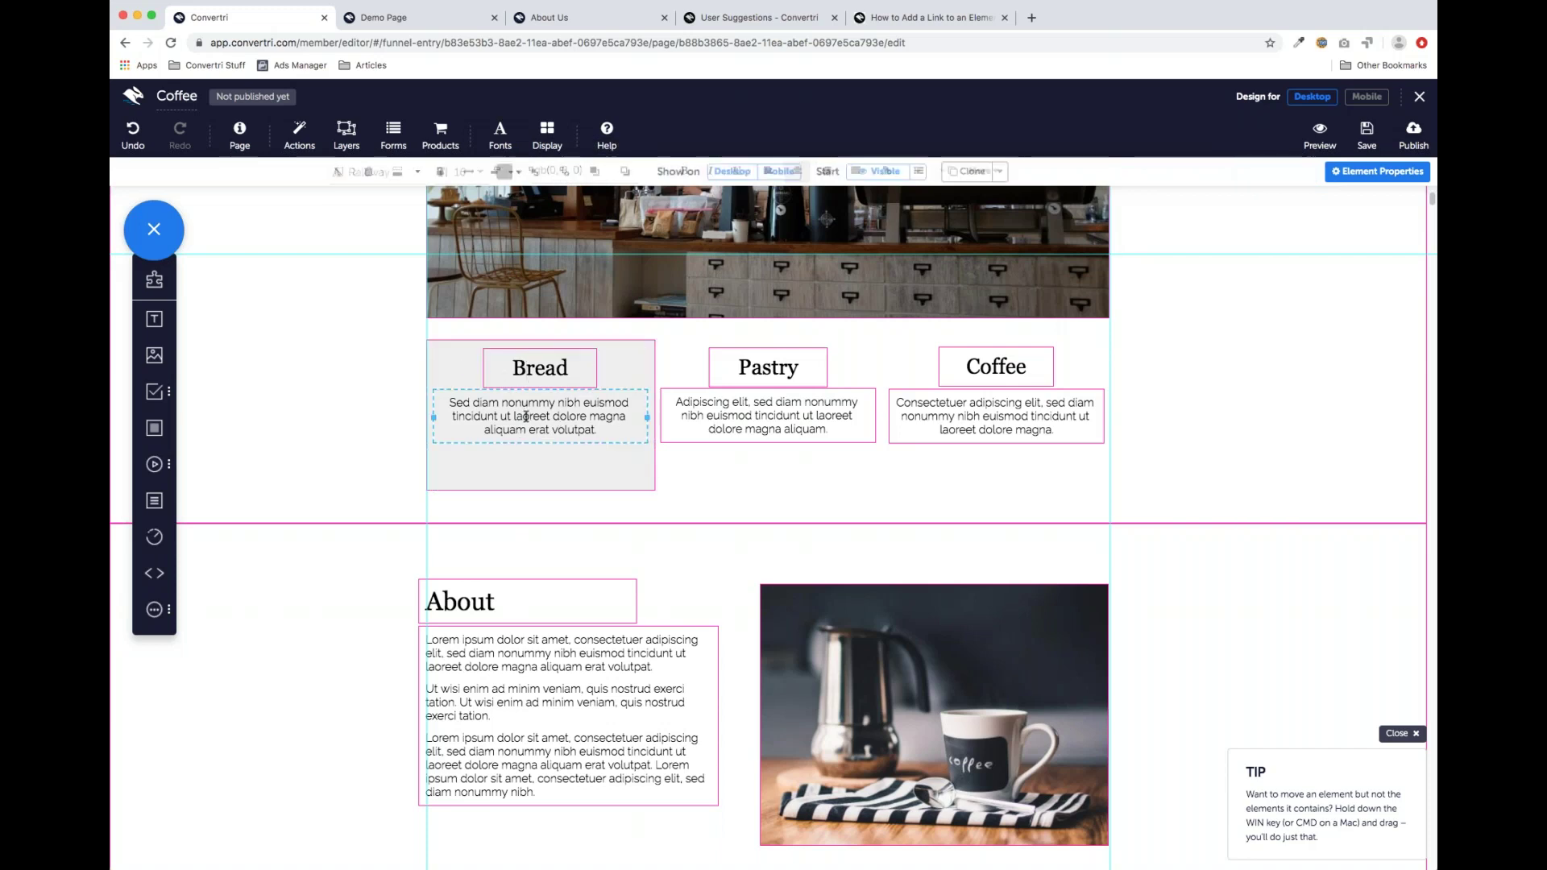
mouse_move(449, 361)
left_mouse_down()
mouse_move(328, 362)
mouse_move(429, 373)
mouse_move(451, 361)
left_mouse_up()
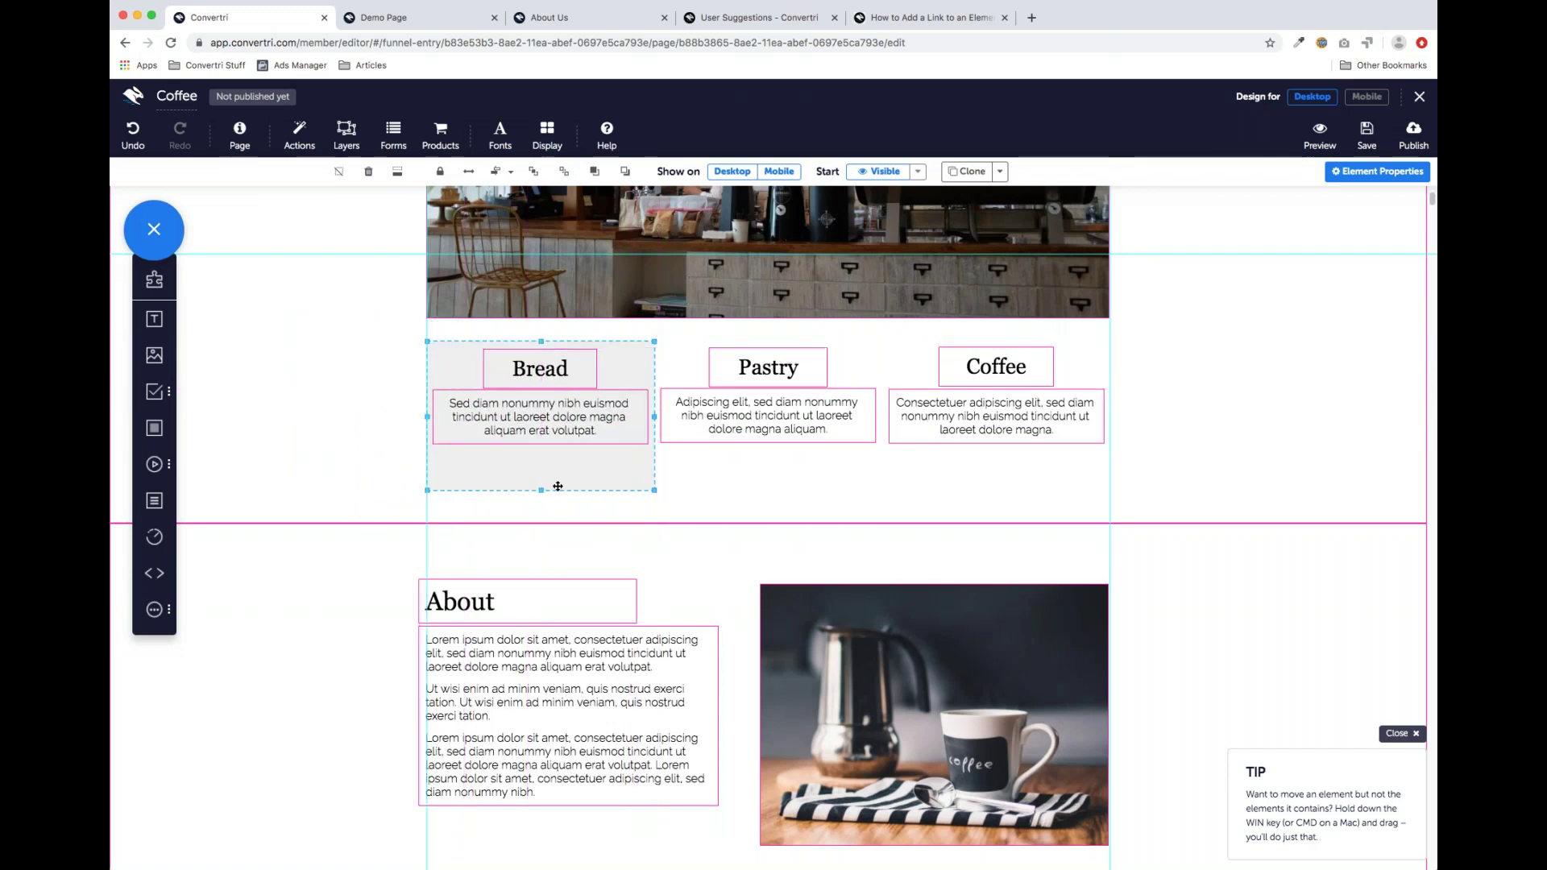
left_click_drag(541, 486, 554, 475)
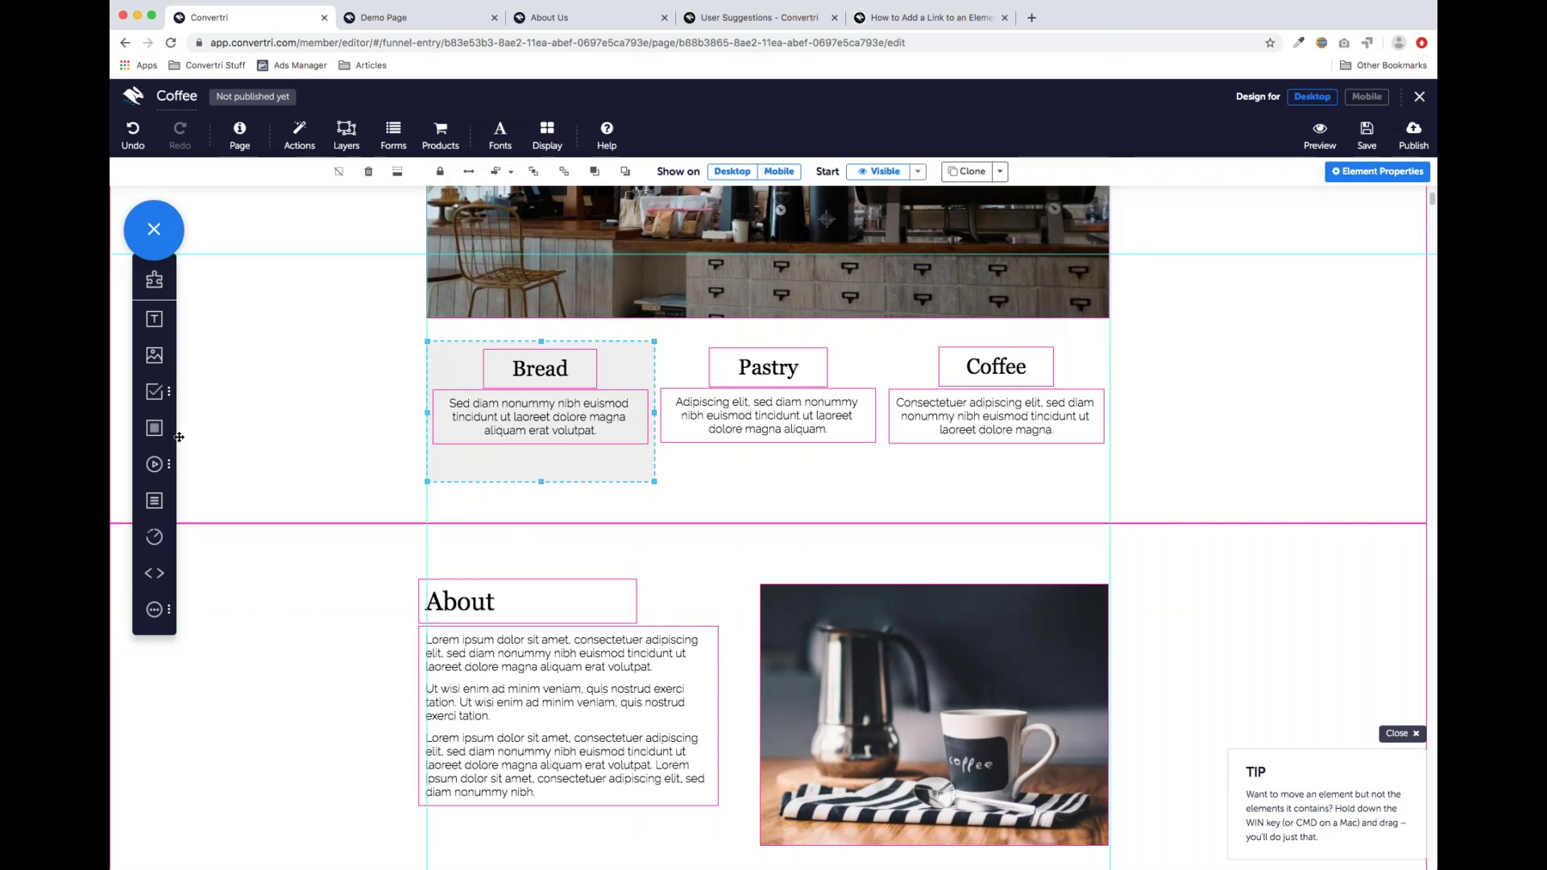
Add a panel matching the Bread one over the Pastry column and send it behind the heading and description
left_click_drag(154, 428, 746, 388)
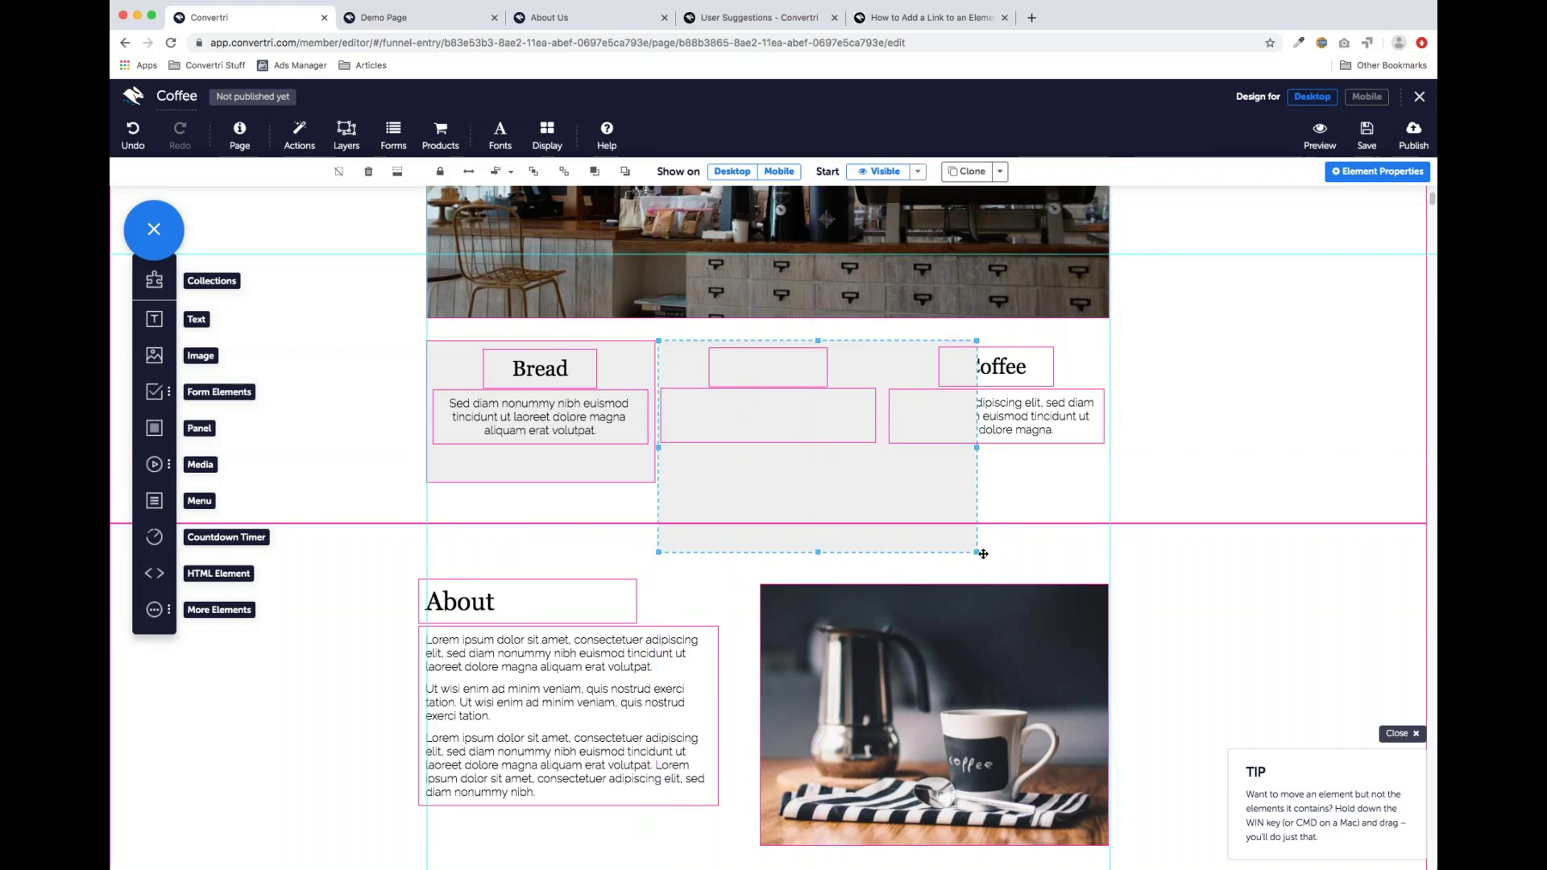
left_click_drag(977, 552, 884, 484)
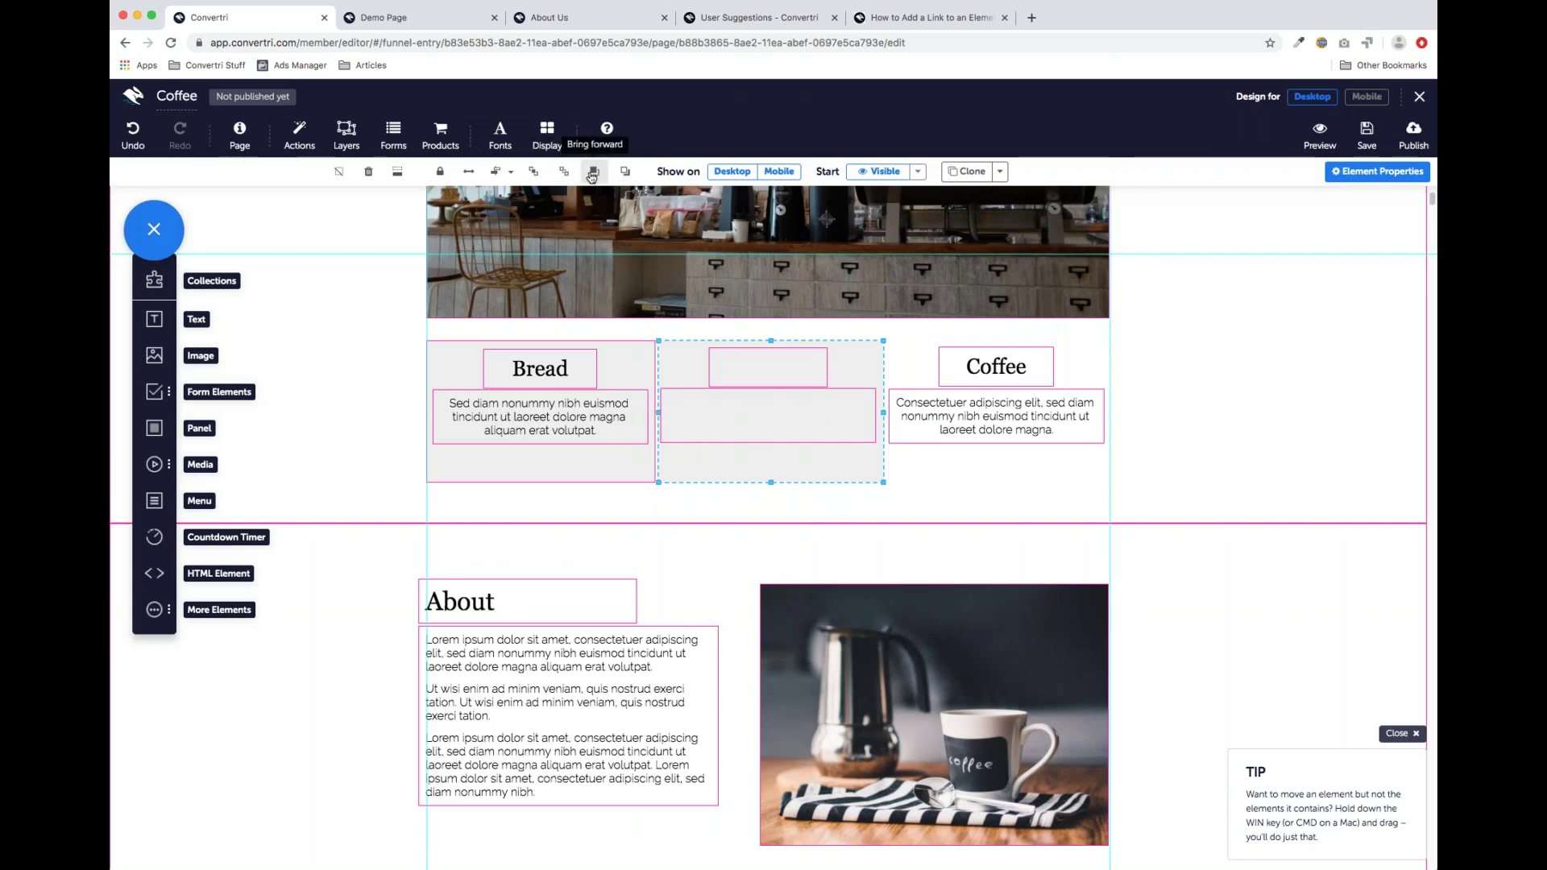
left_click(565, 171)
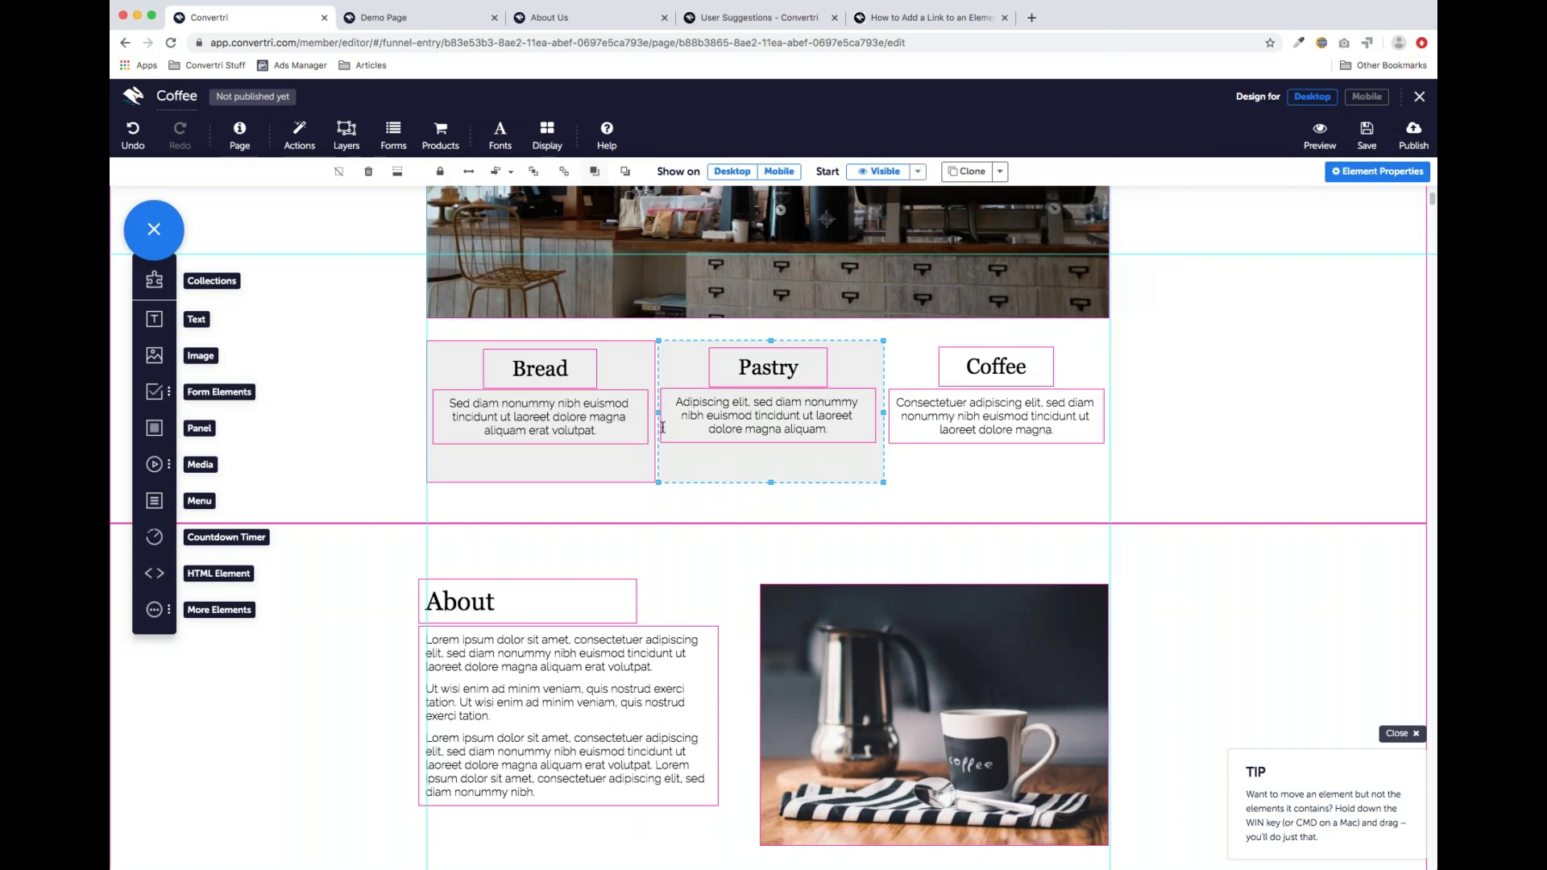
left_click(681, 508)
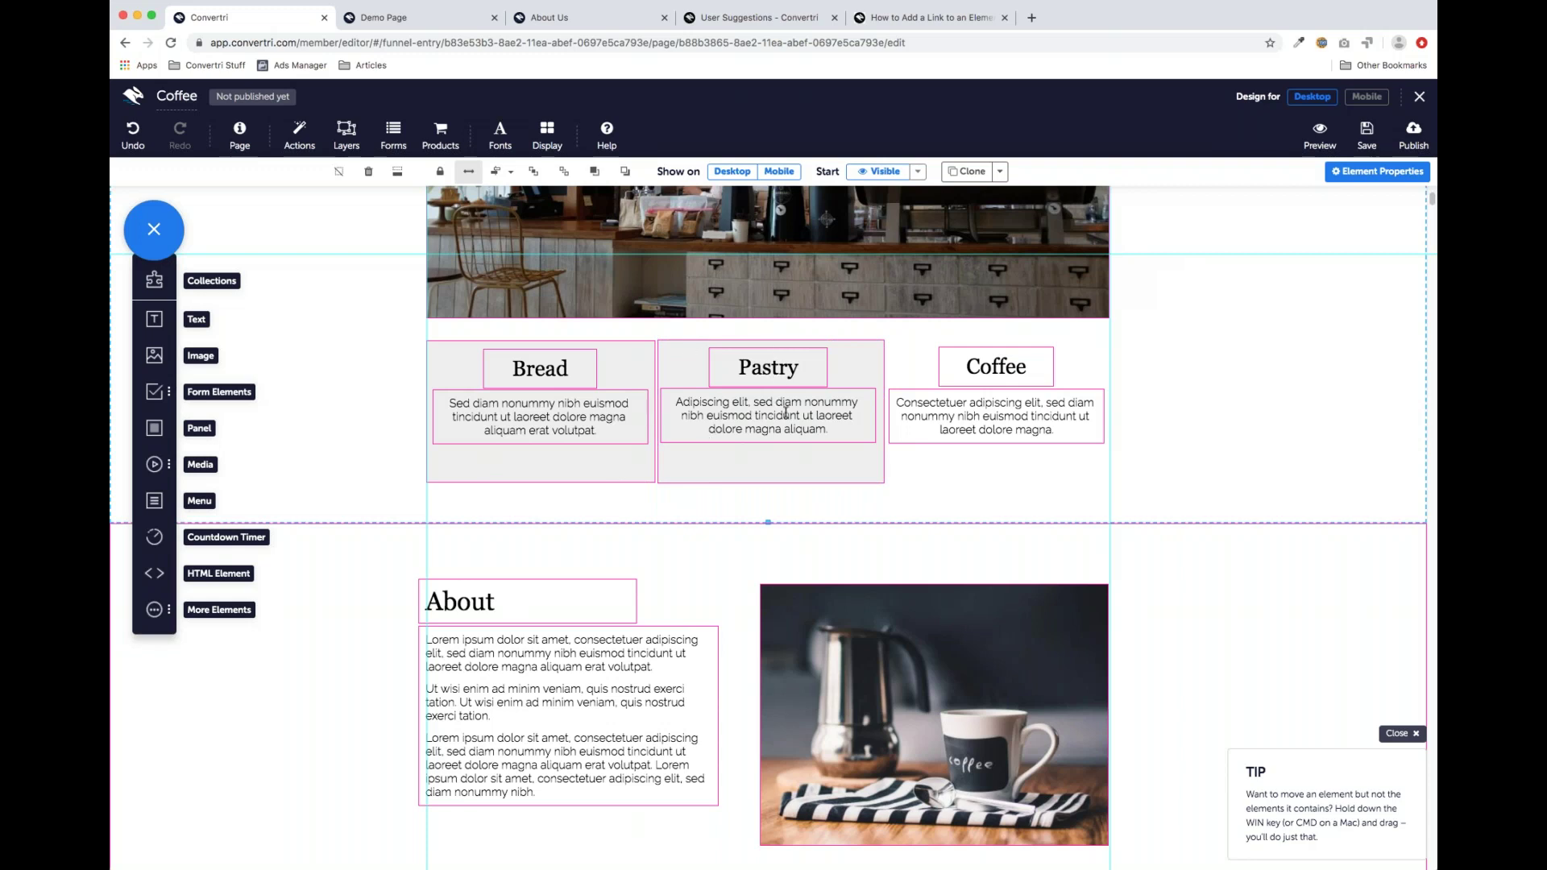
left_click(786, 454)
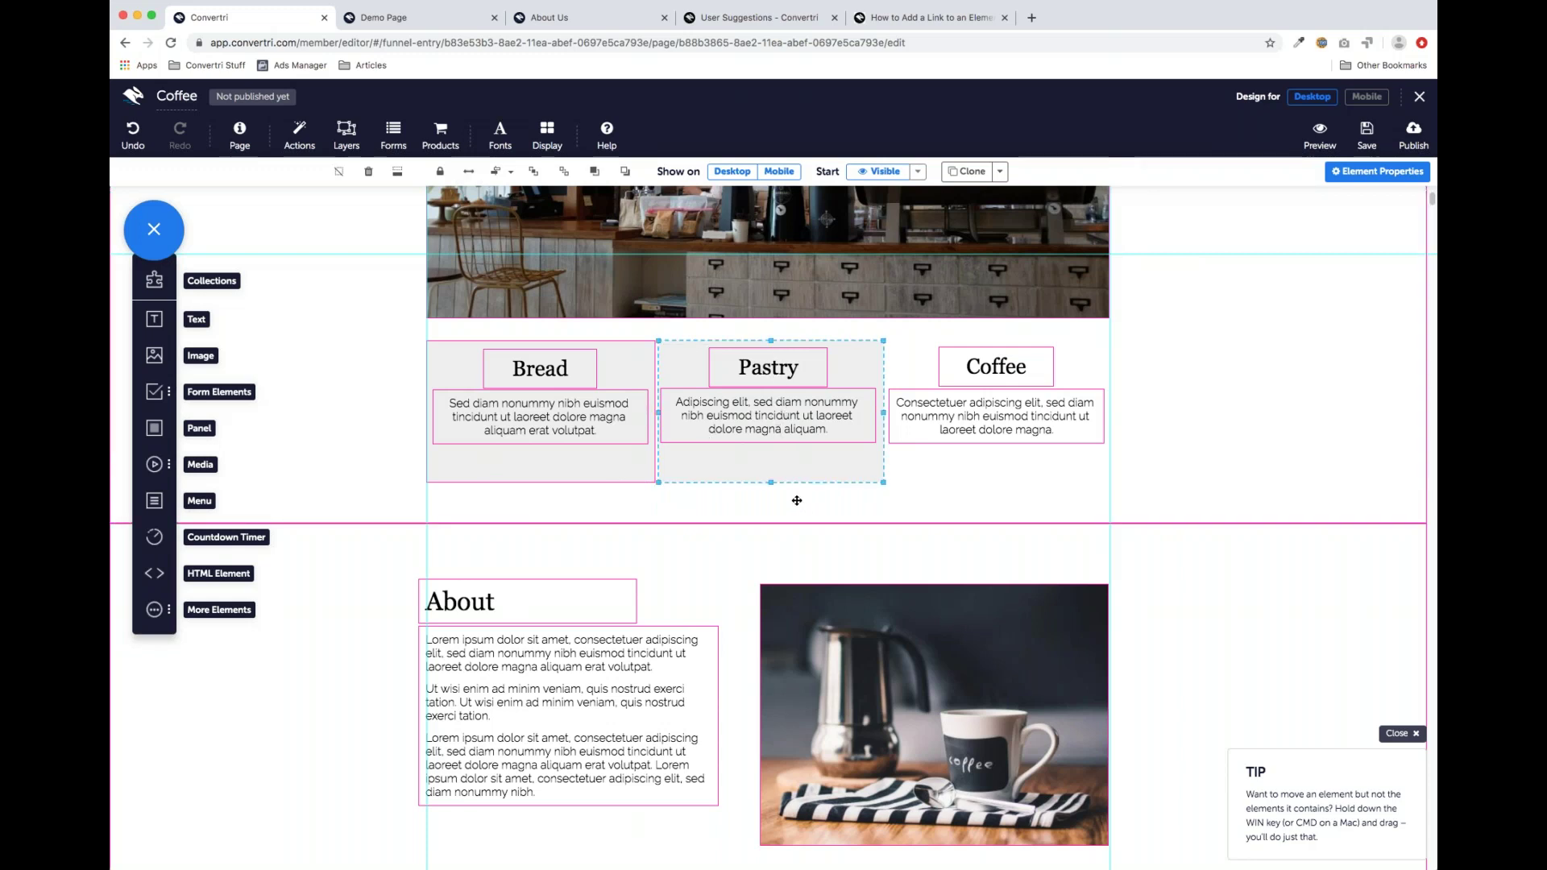
left_click_drag(790, 467, 1249, 462)
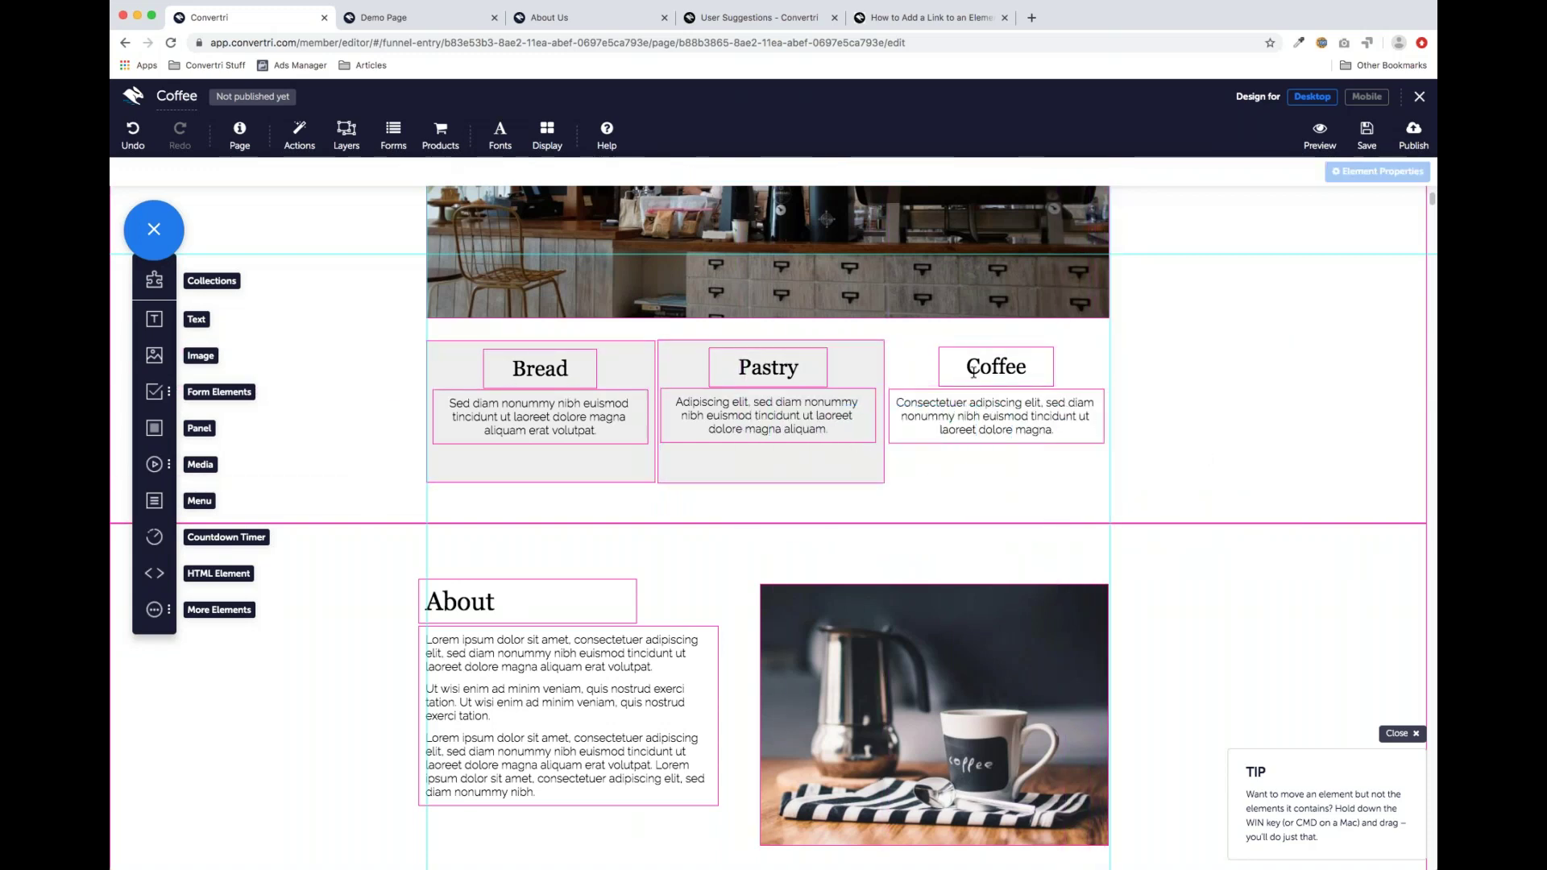
Add a panel matching the other two over the Coffee column and send it behind the heading and description
left_click_drag(154, 428, 950, 390)
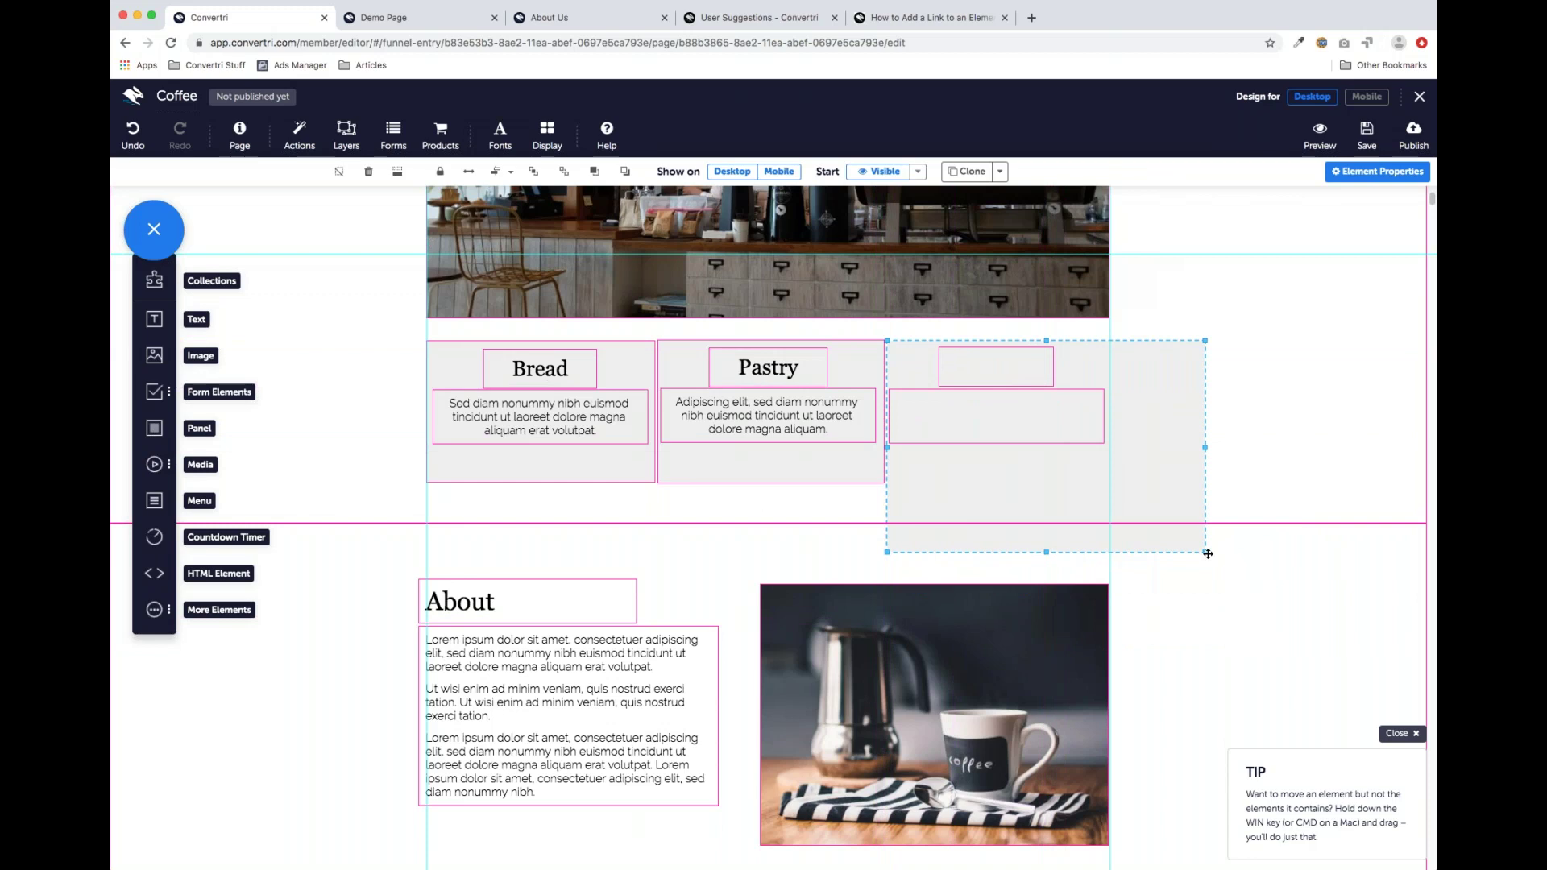
left_click_drag(1212, 552, 1112, 485)
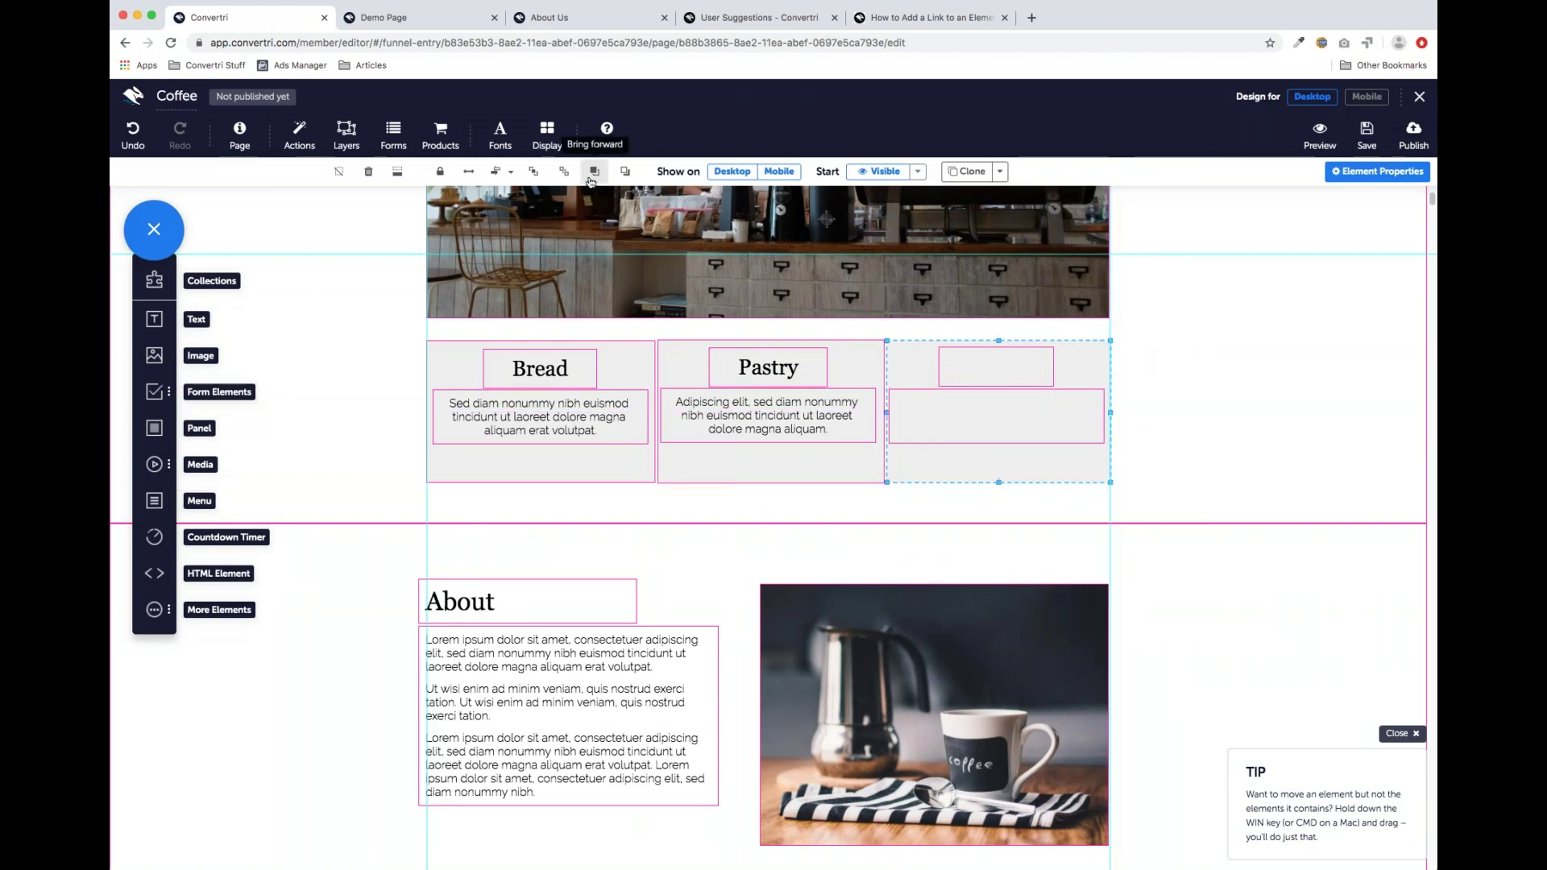
left_click(629, 176)
left_click(1199, 401)
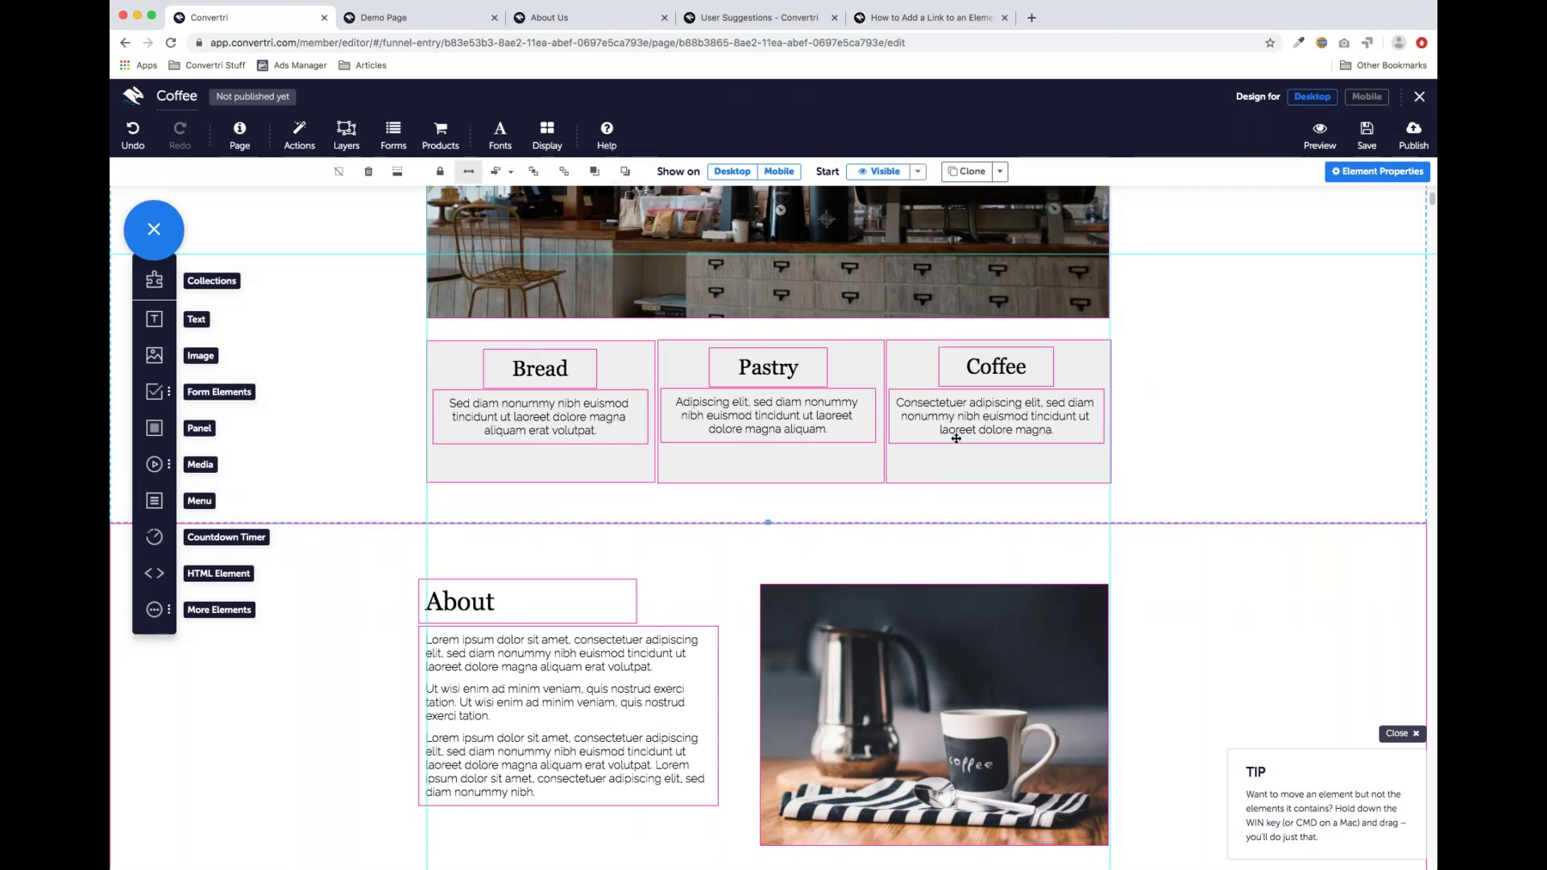
left_click(913, 360)
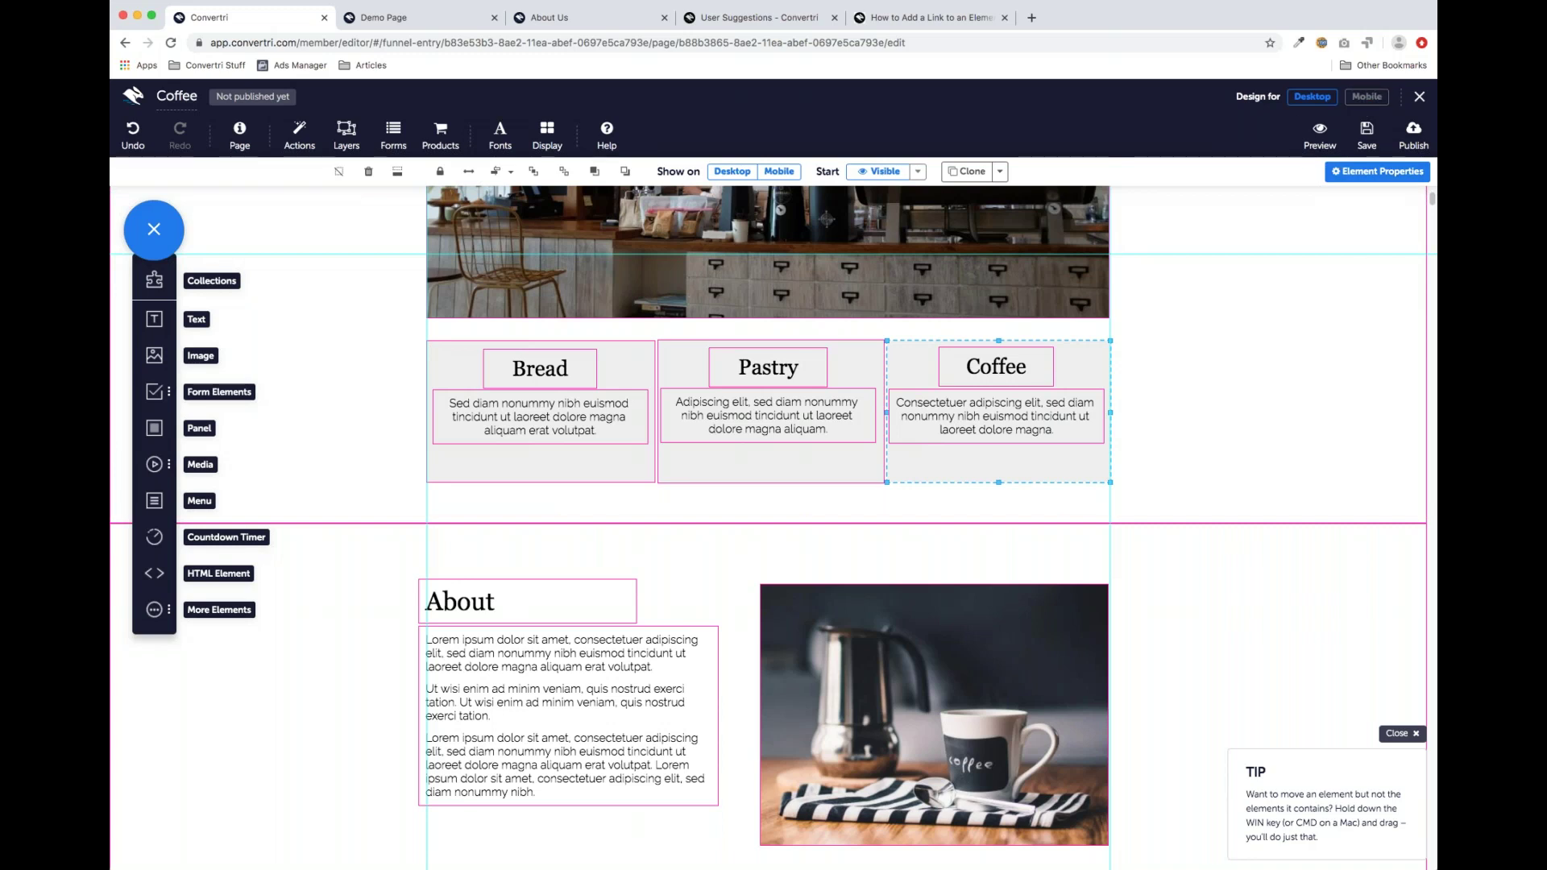
Examine how the Bread, Pastry and Coffee panels are grouped in the mobile layout, and return to the desktop layout
left_click(1366, 96)
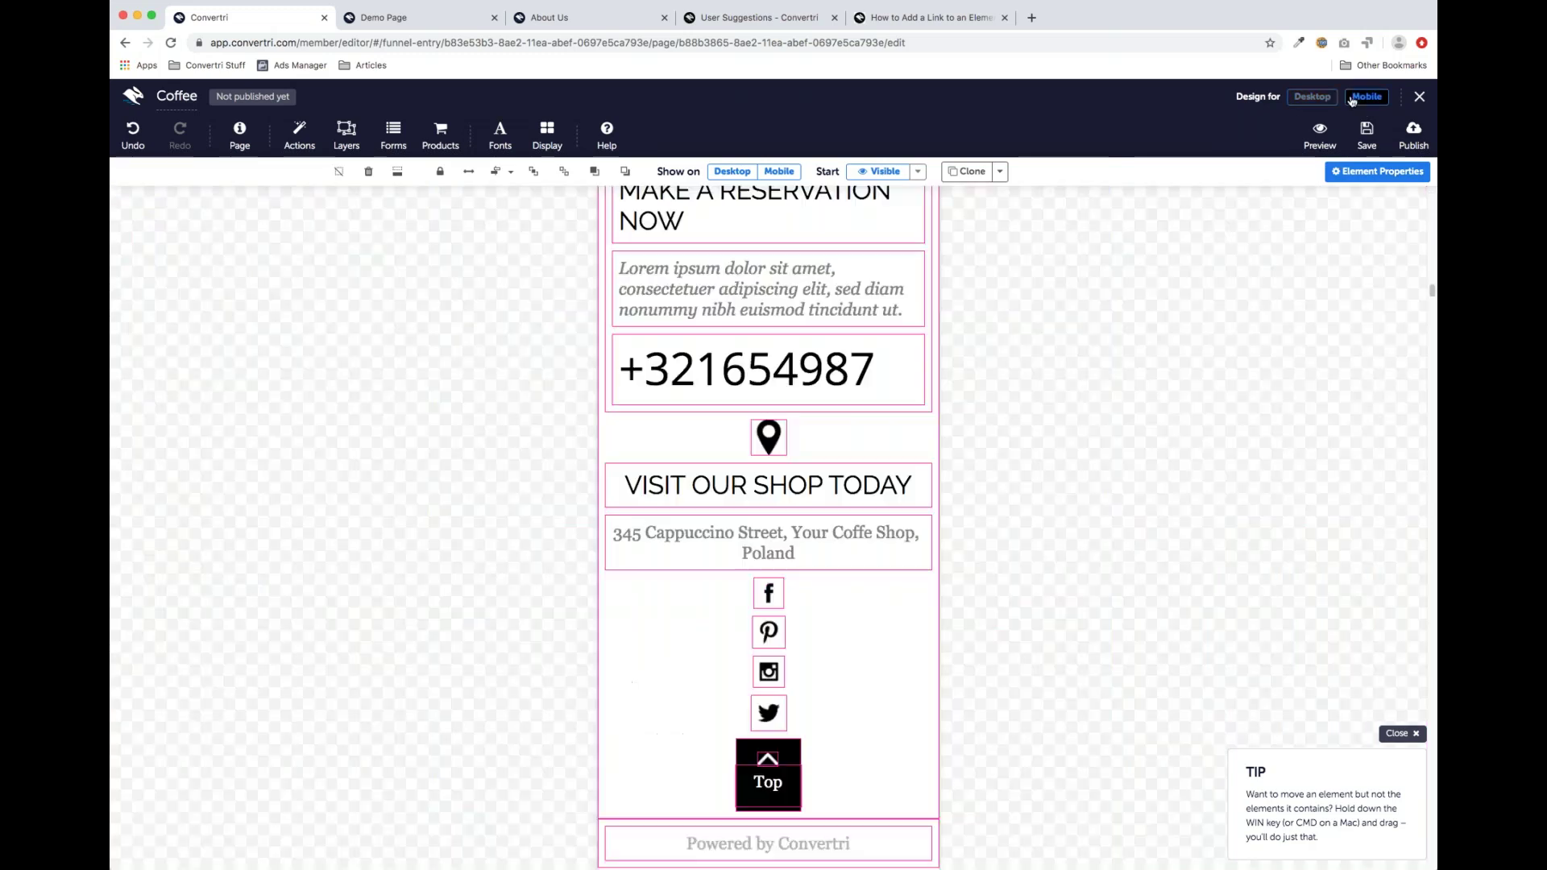
scroll(881, 411, "up", 10)
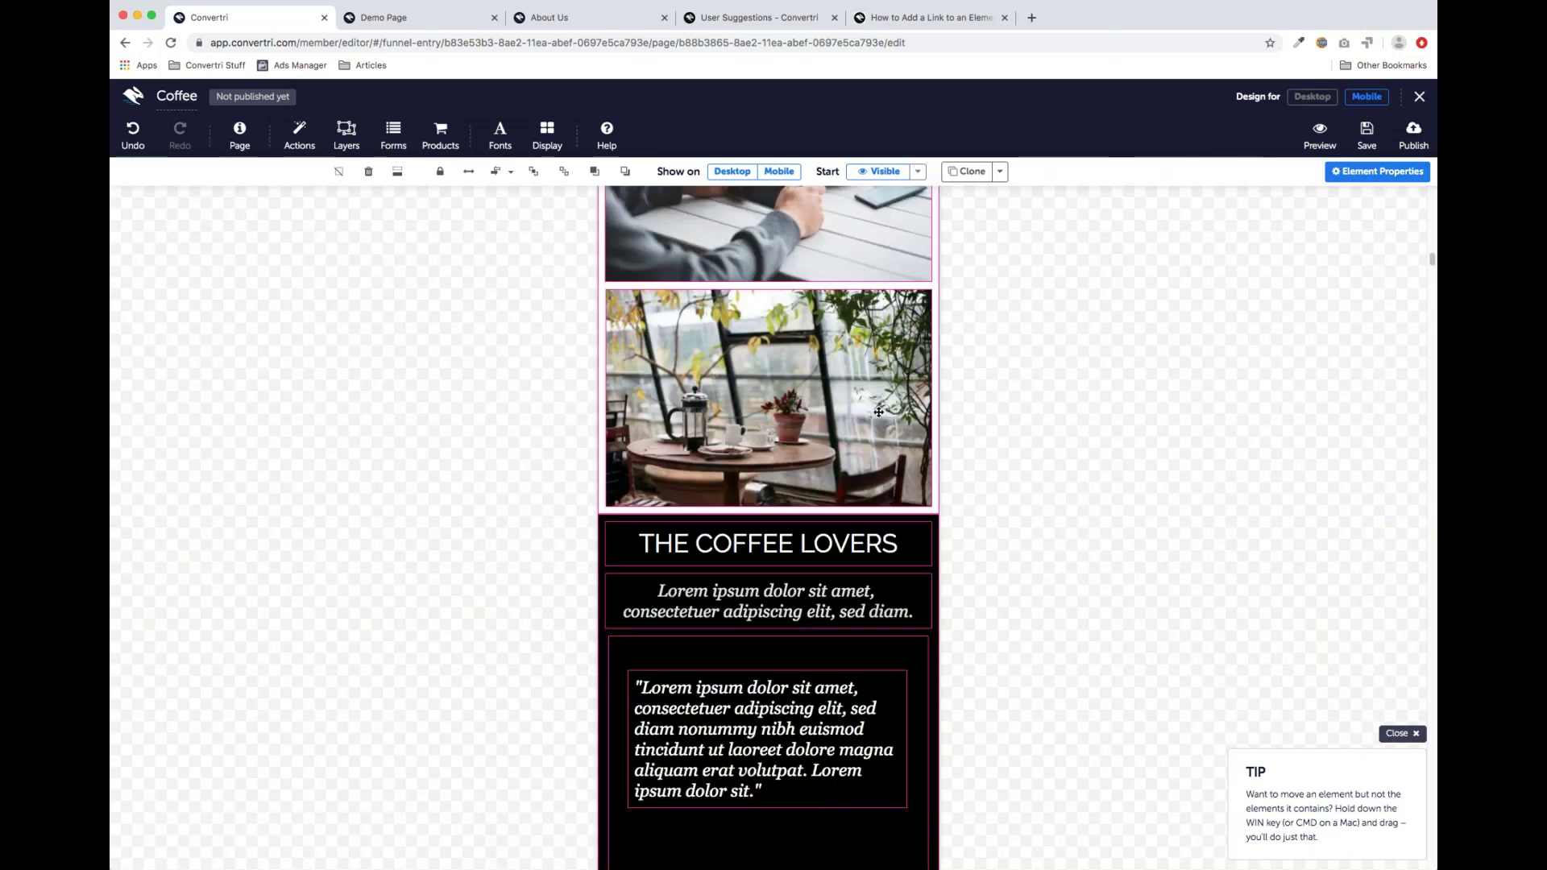
scroll(880, 413, "up", 15)
scroll(710, 394, "down", 3)
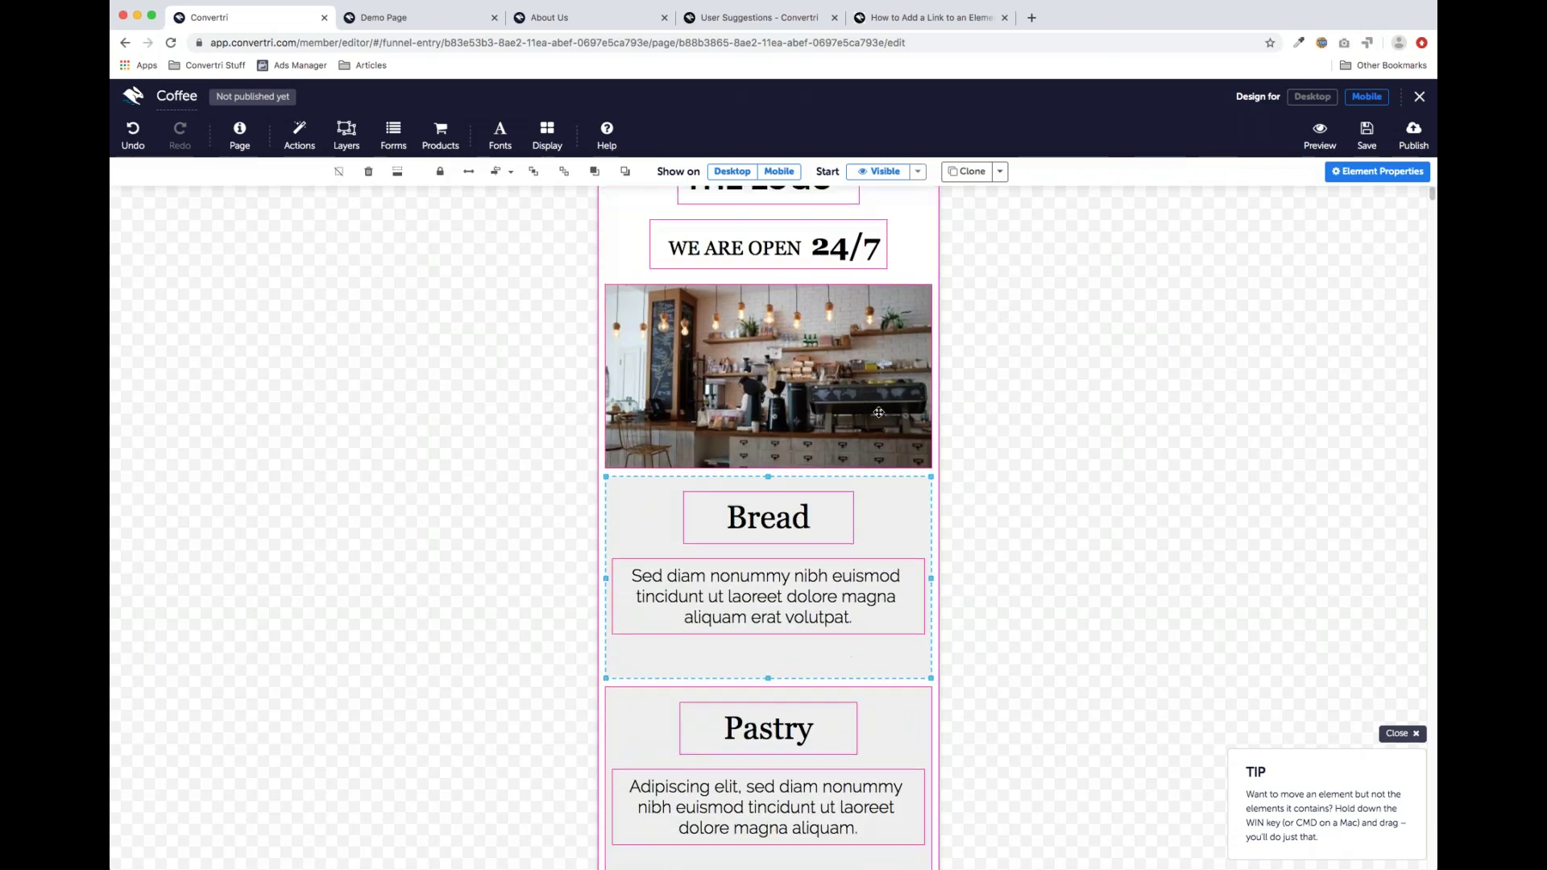
scroll(680, 611, "down", 5)
scroll(680, 609, "up", 2)
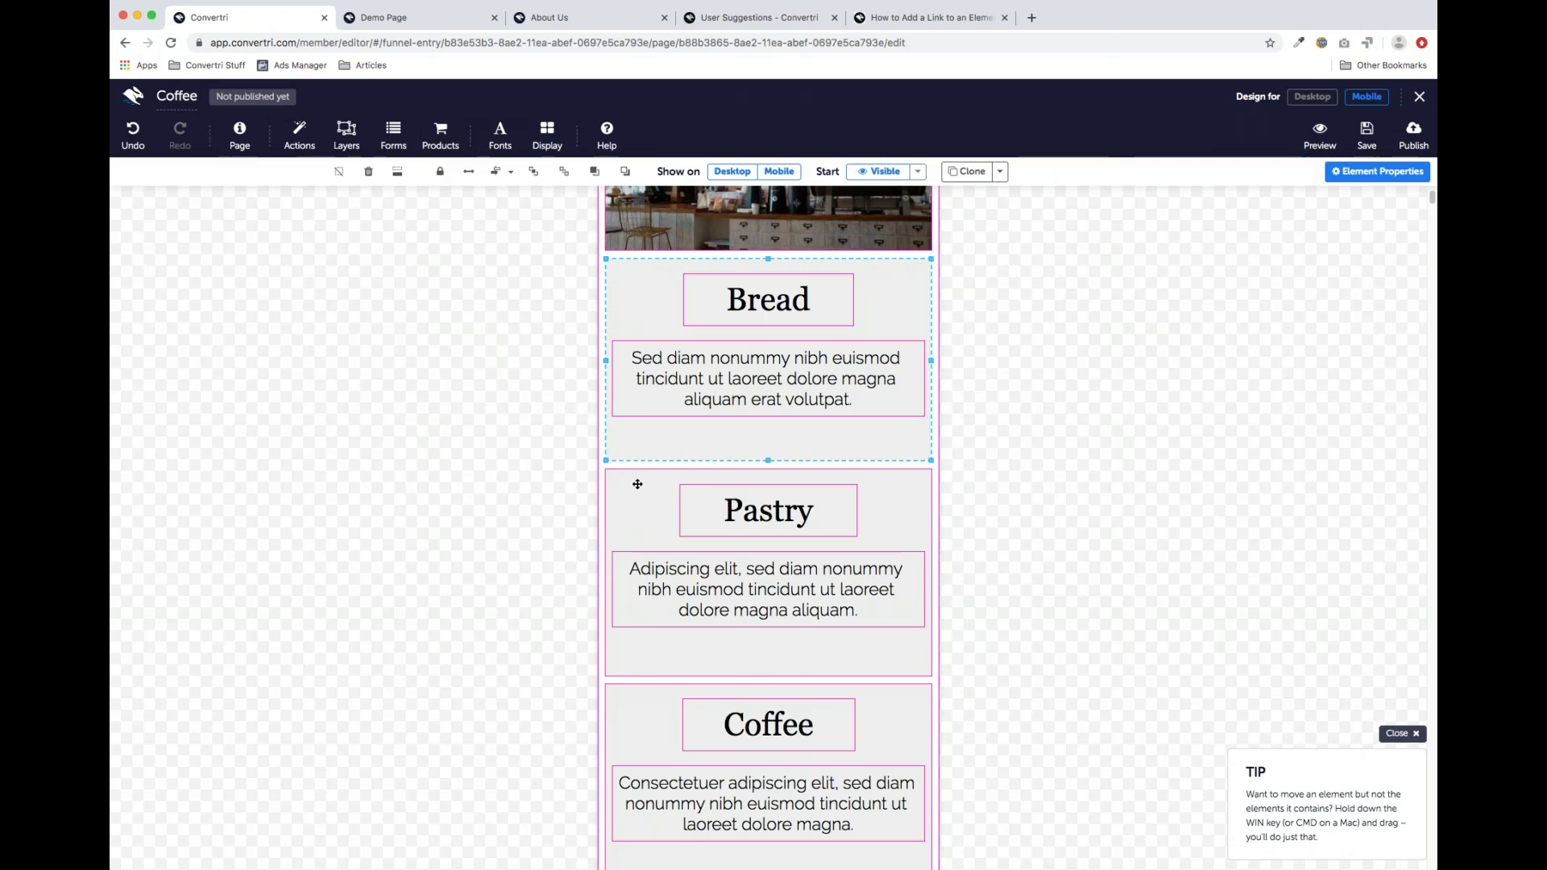
left_click(1312, 96)
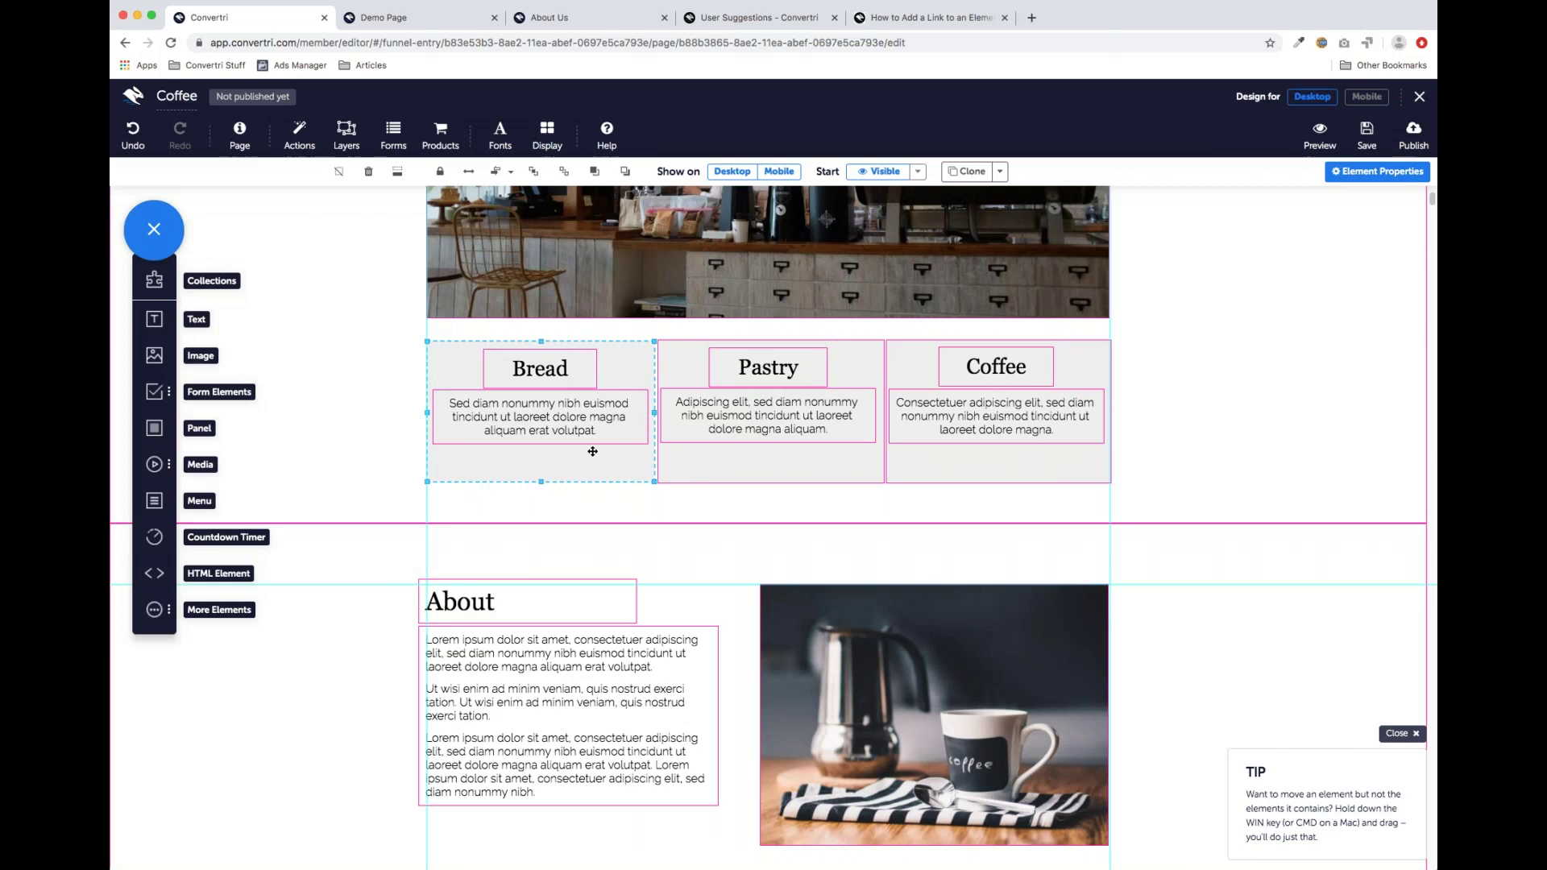
Make the Bread panel's background fill fully transparent, rgba(239, 239, 239, 0)
left_click(1341, 172)
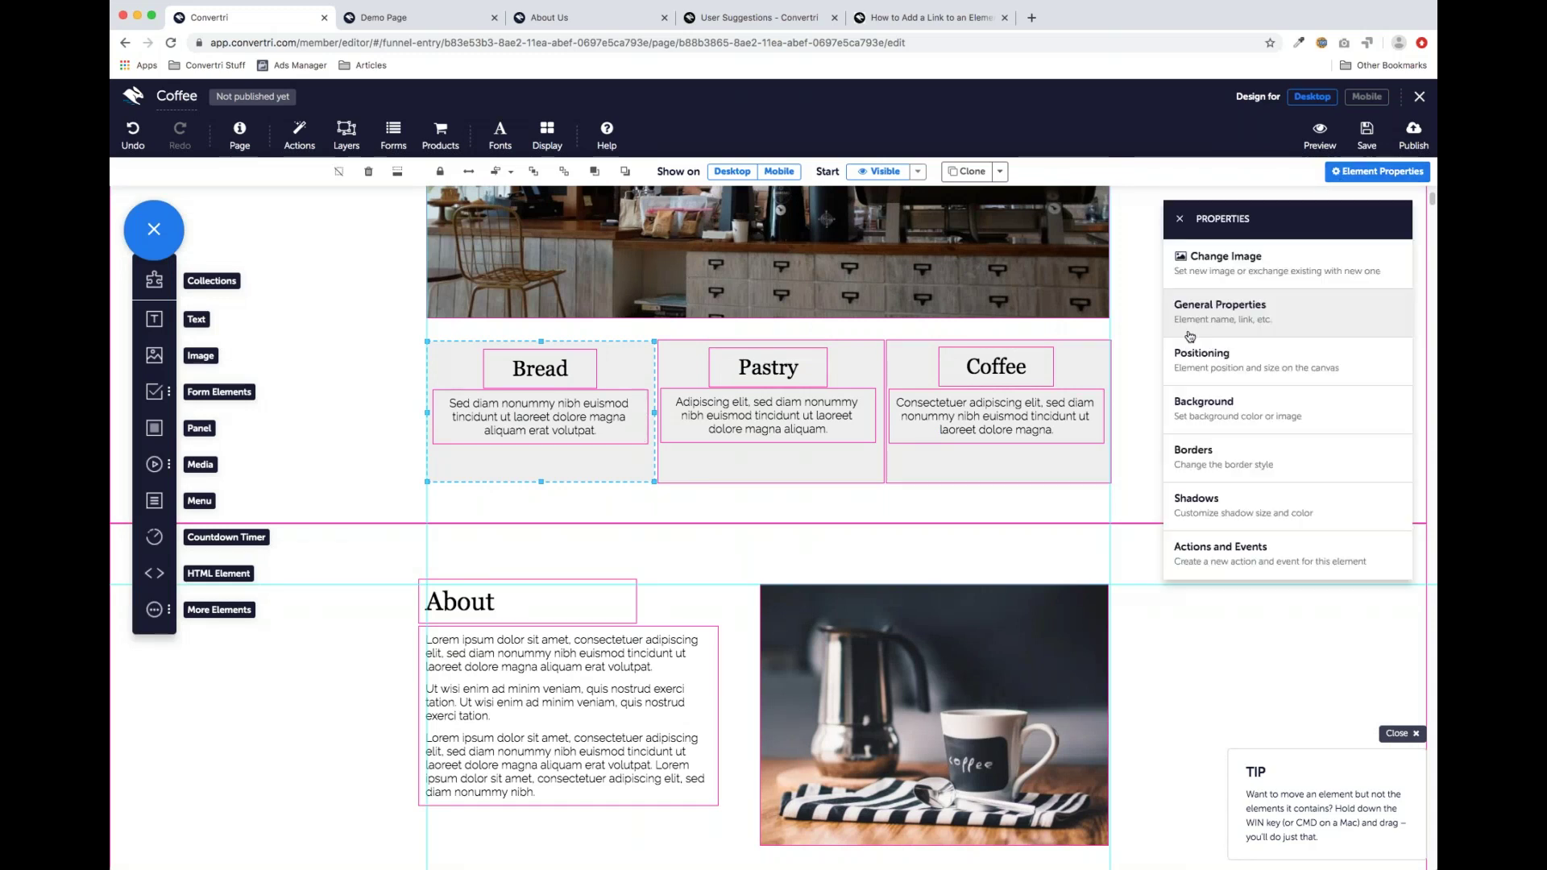
left_click(1228, 426)
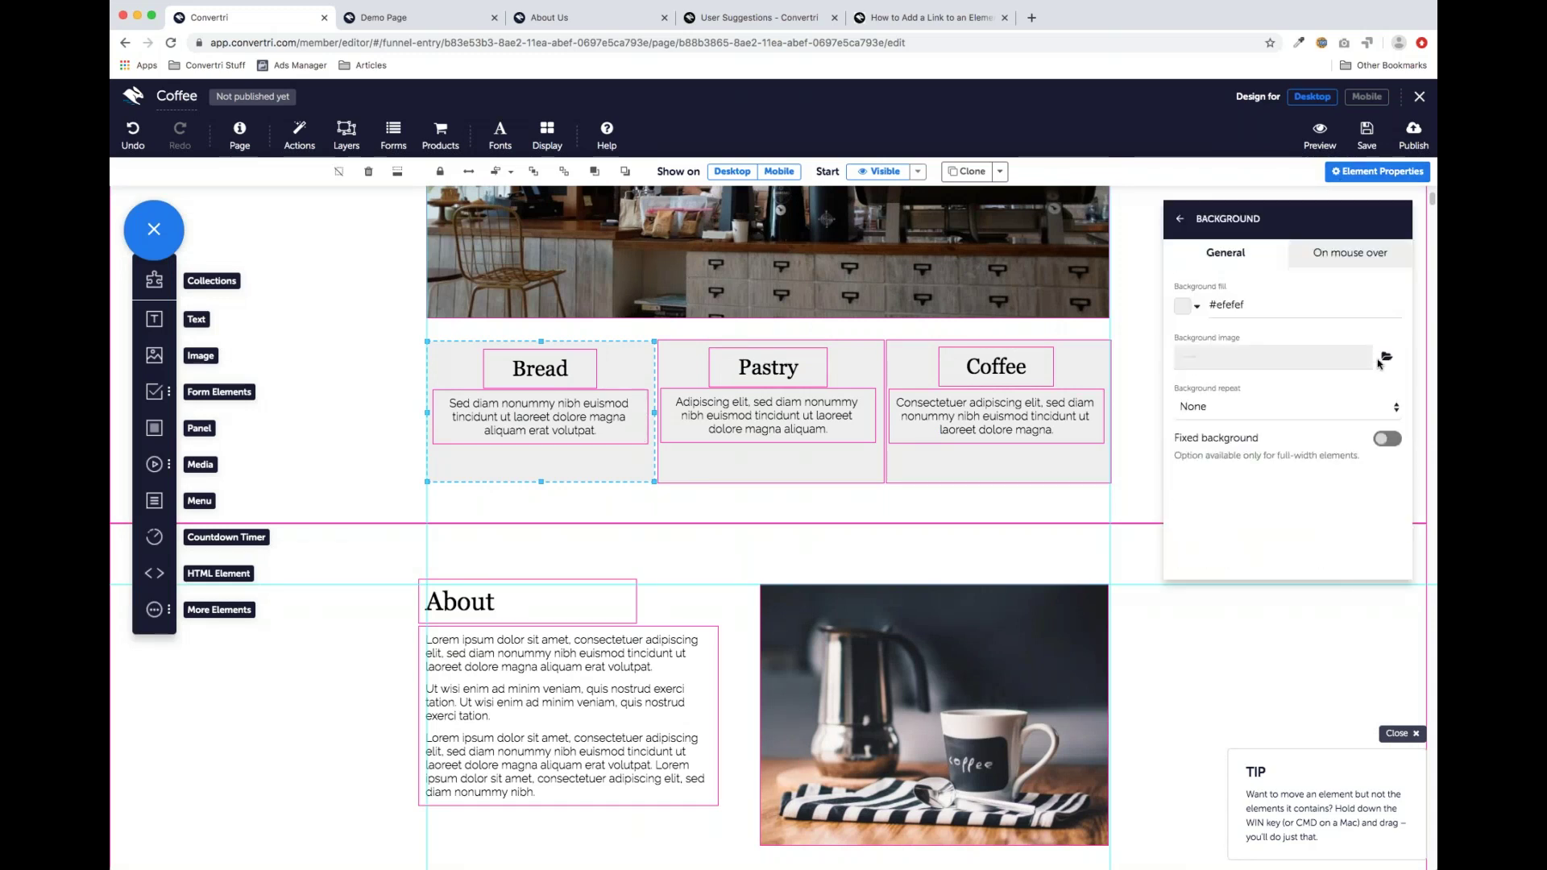
left_click(1184, 306)
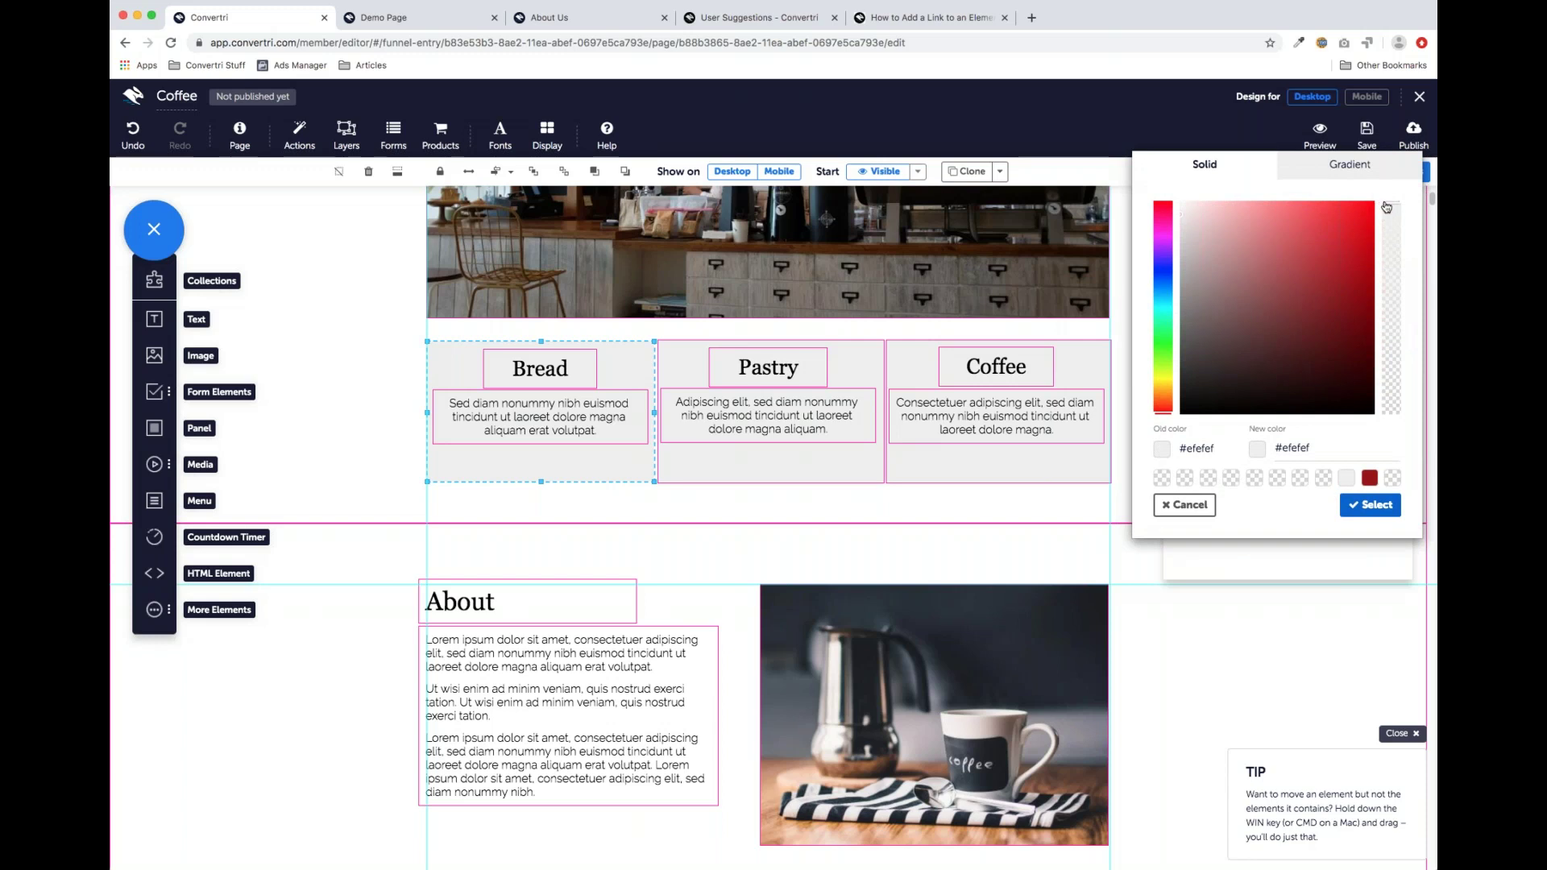
left_click_drag(1386, 207, 1391, 427)
left_click(1370, 504)
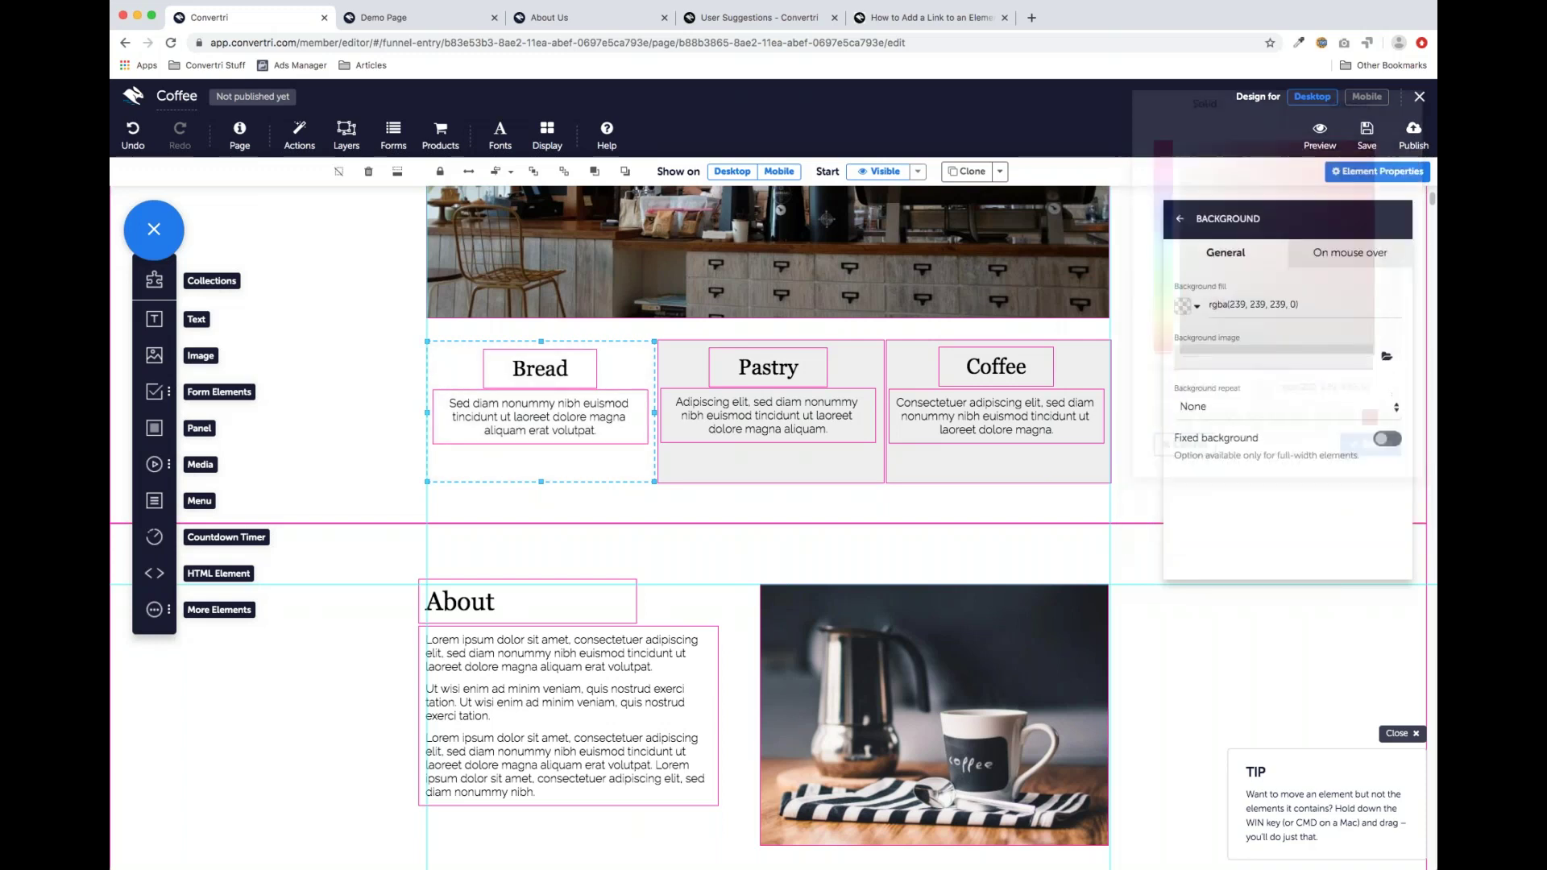
left_click(1180, 220)
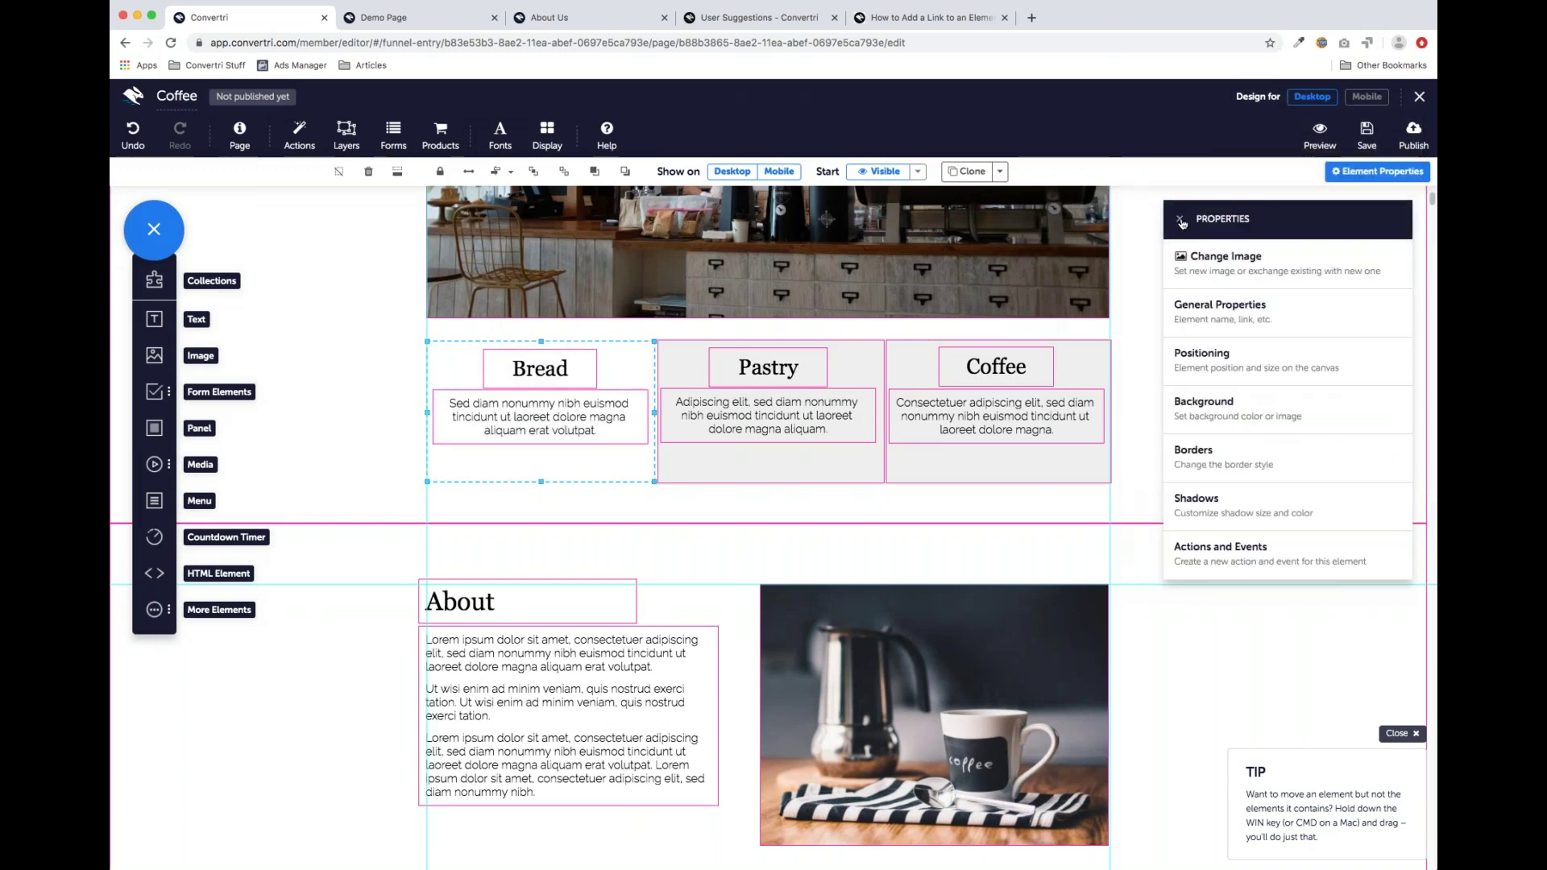
Check how the transparent Bread panel appears beside the grey ones in the mobile layout, and return to desktop
left_click(1367, 97)
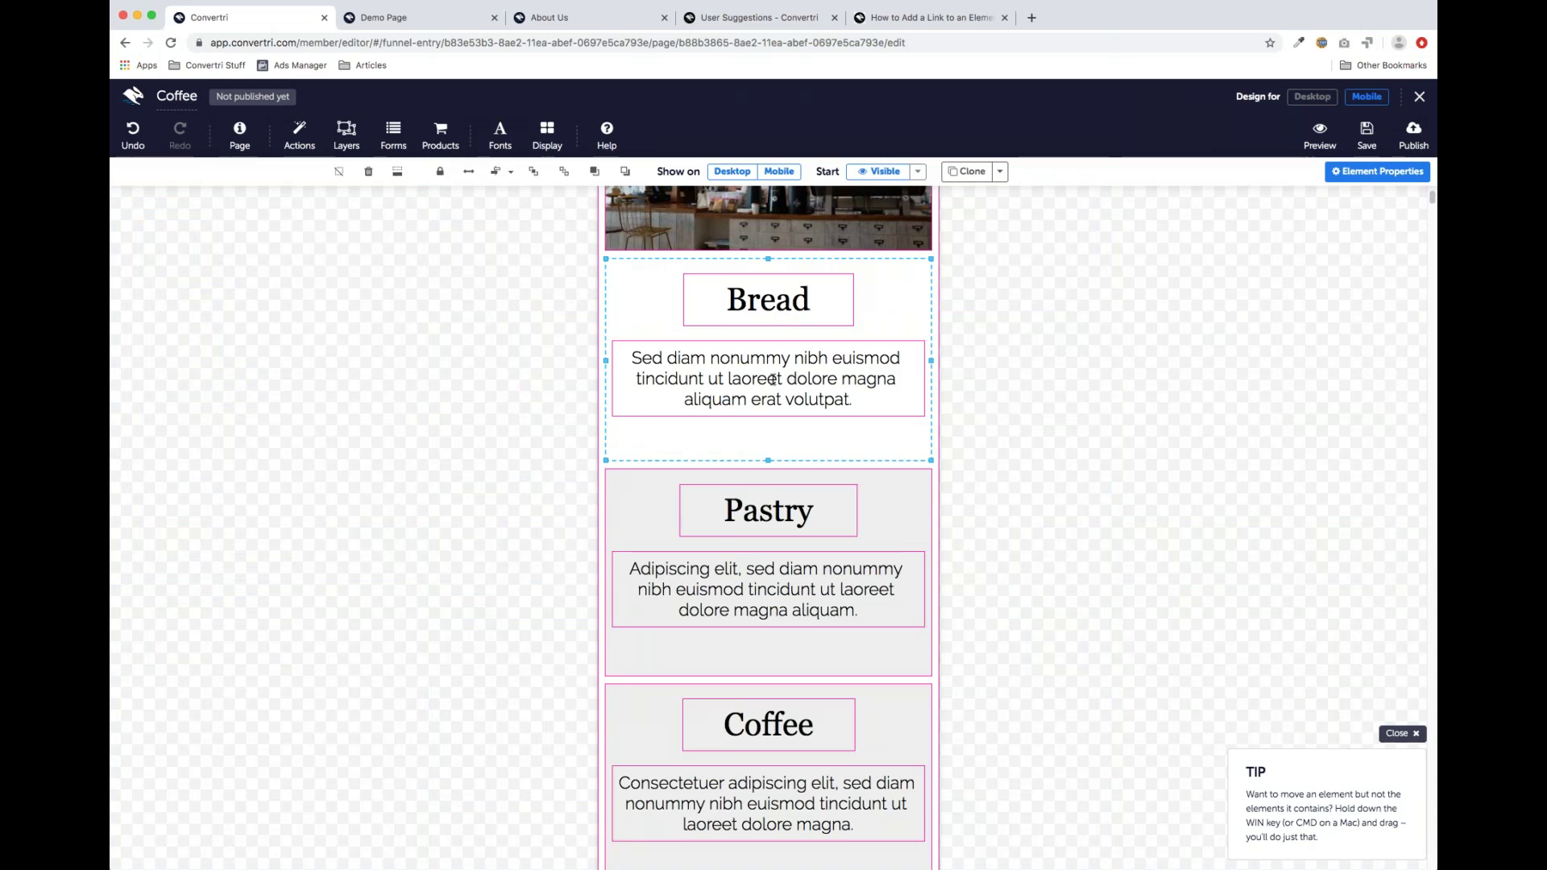
scroll(772, 466, "down", 5)
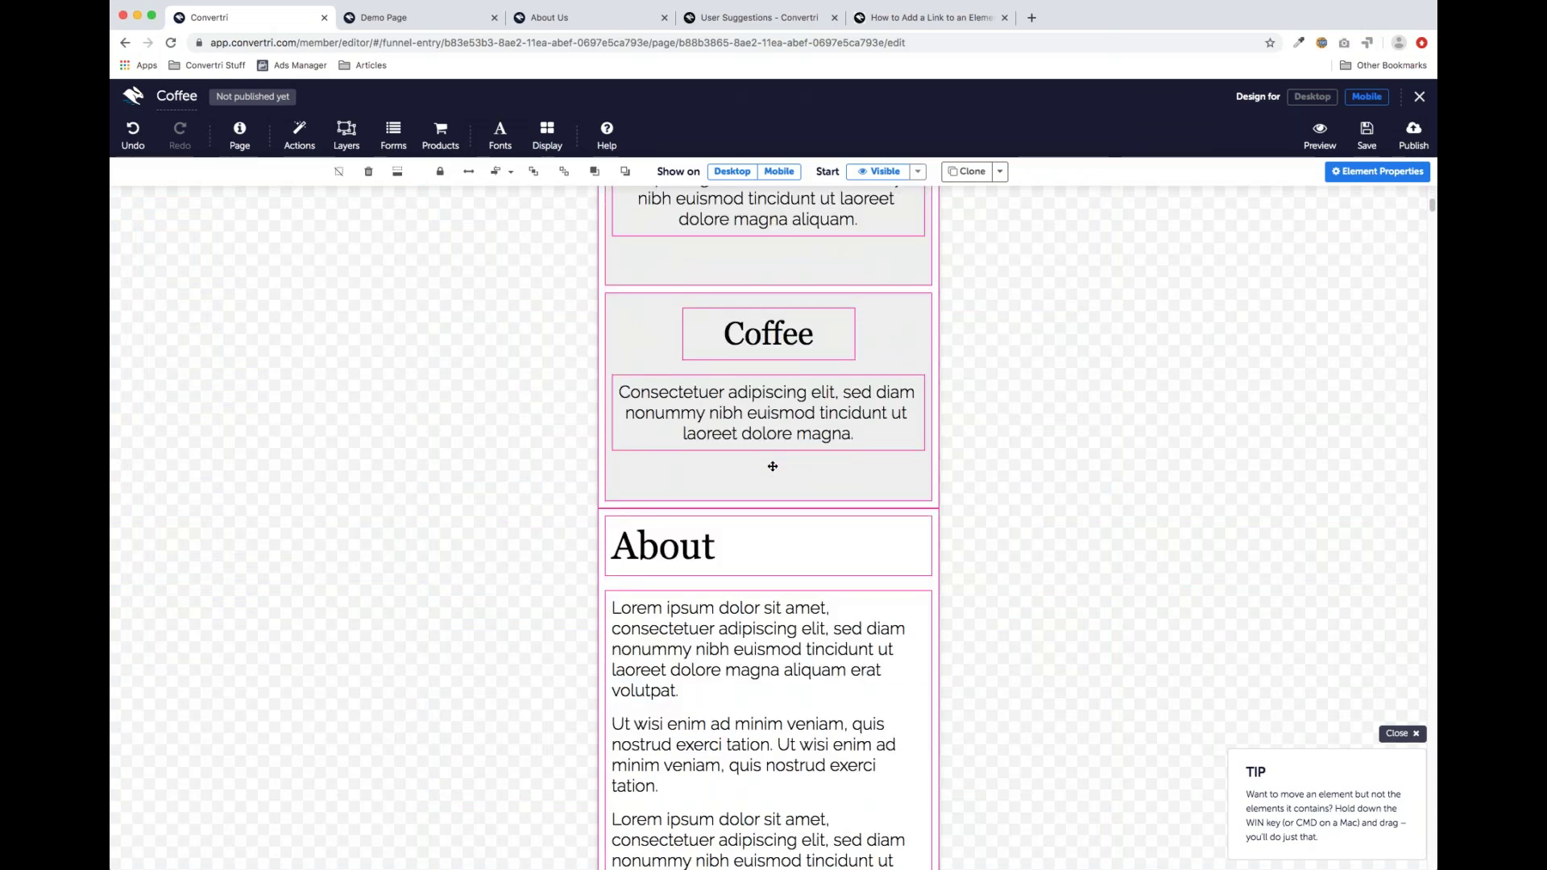
scroll(773, 467, "up", 5)
left_click(1313, 97)
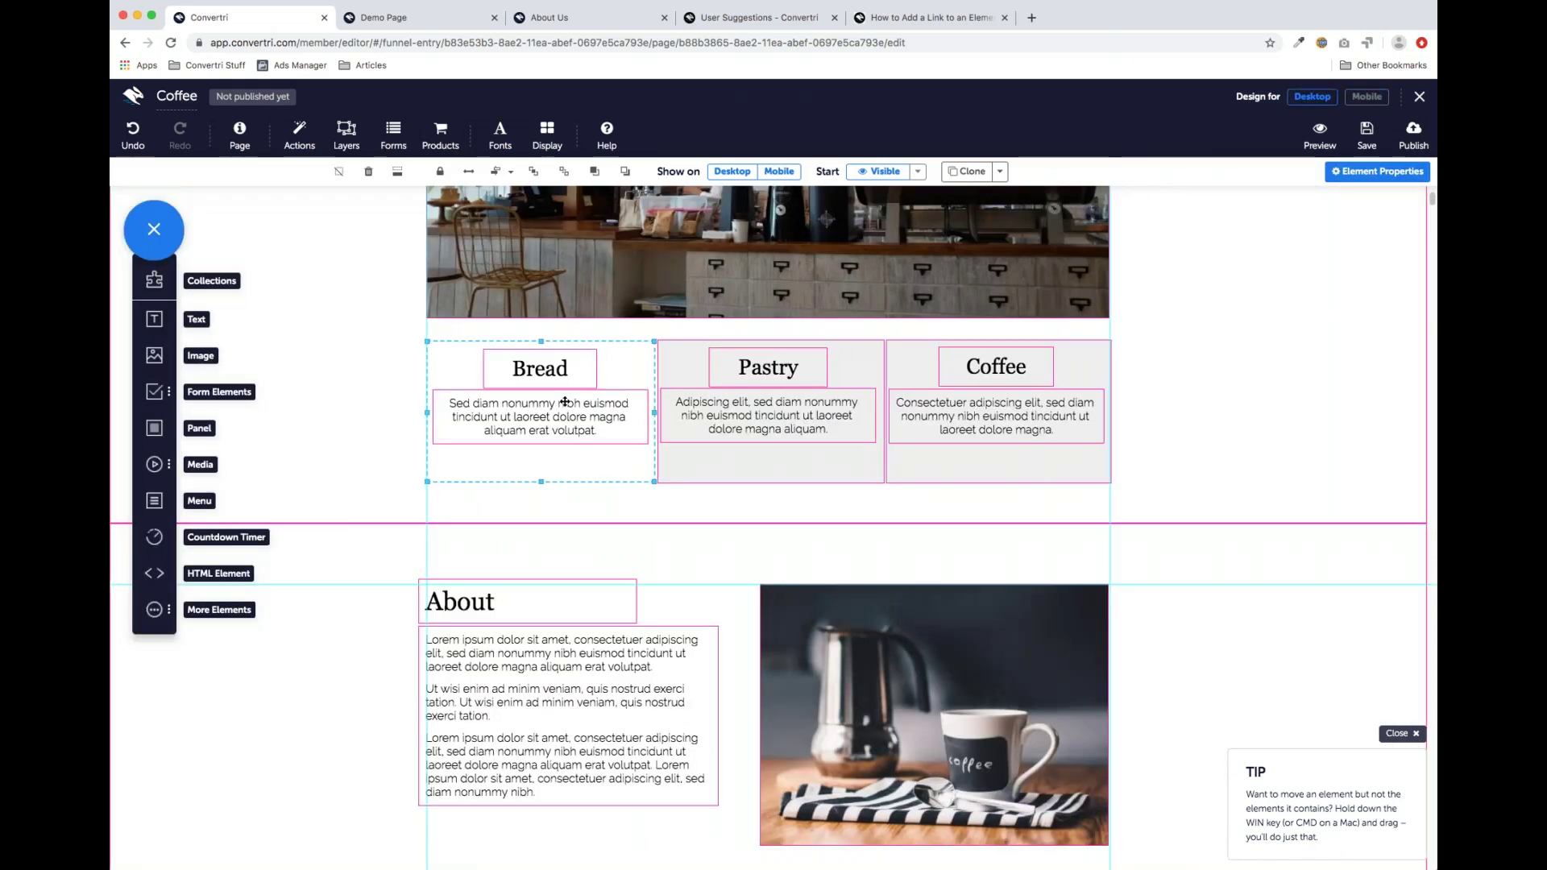
In The Coffee Lovers section, enlarge the first testimonial box and place the bearded man's portrait inside it below the quote
scroll(568, 455, "down", 15)
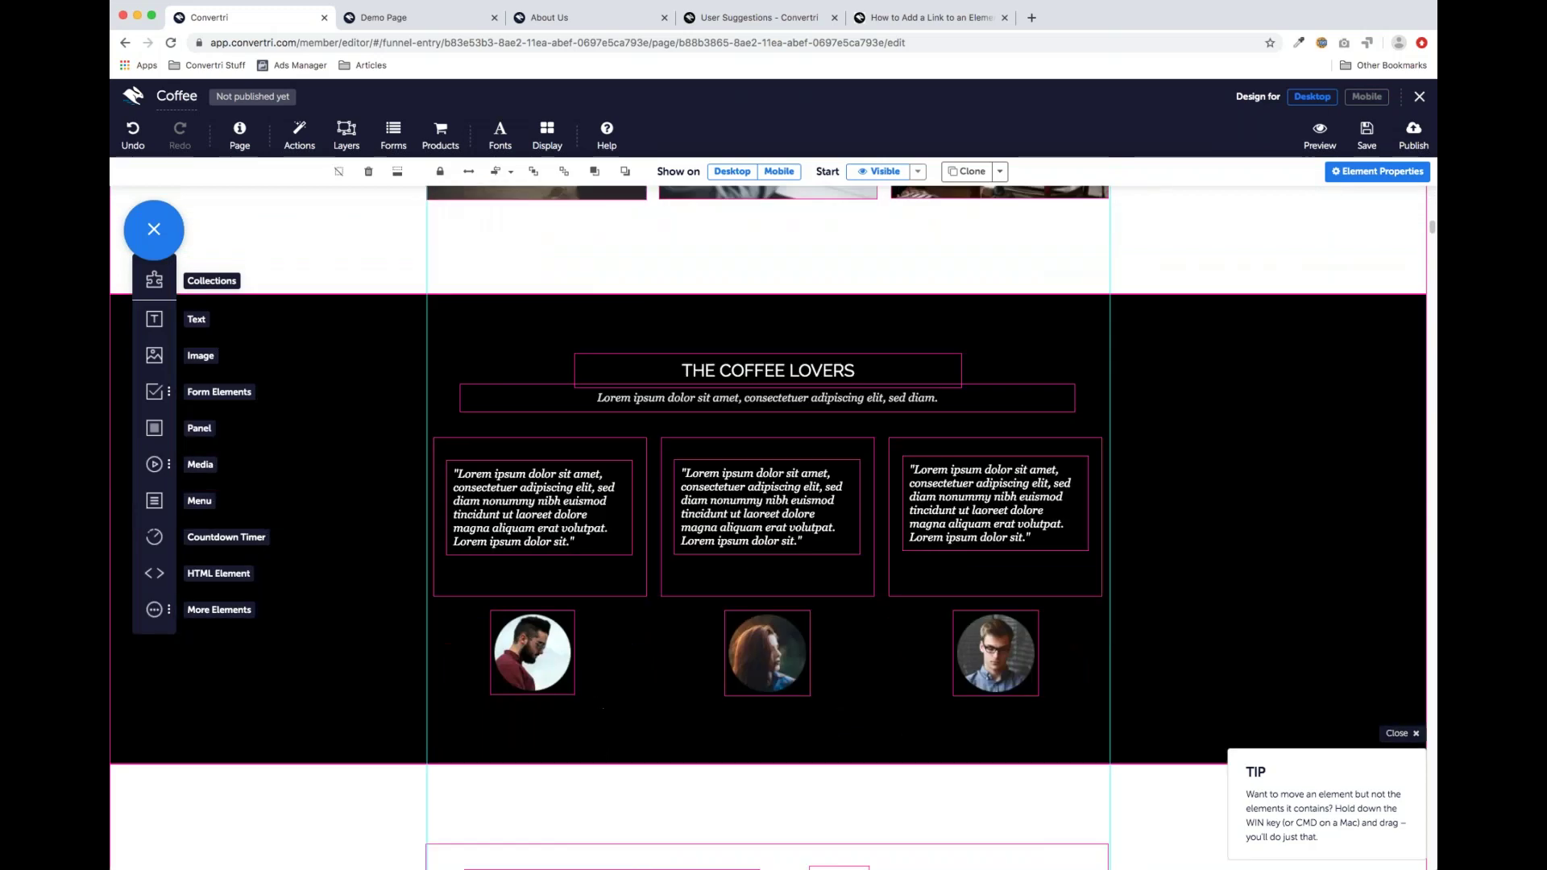
left_click(539, 563)
mouse_move(540, 564)
left_mouse_down()
mouse_move(540, 668)
mouse_move(533, 581)
left_mouse_up()
left_click(533, 621)
left_click_drag(545, 416, 547, 408)
left_click_drag(540, 659, 542, 630)
Extend the middle testimonial box downward and place the woman's portrait inside it below the quote
left_click(798, 555)
mouse_move(766, 603)
left_mouse_down()
mouse_move(767, 556)
mouse_move(767, 633)
left_mouse_up()
left_click(814, 550)
left_click(798, 588)
Extend the third testimonial box around the portrait of the man with glasses and shift the box slightly toward the middle one
left_click_drag(833, 561, 999, 558)
left_click(1036, 555)
mouse_move(1017, 622)
left_mouse_down()
mouse_move(1019, 577)
mouse_move(995, 627)
left_mouse_up()
left_click(999, 568)
left_click_drag(989, 574, 997, 575)
left_click(1076, 553)
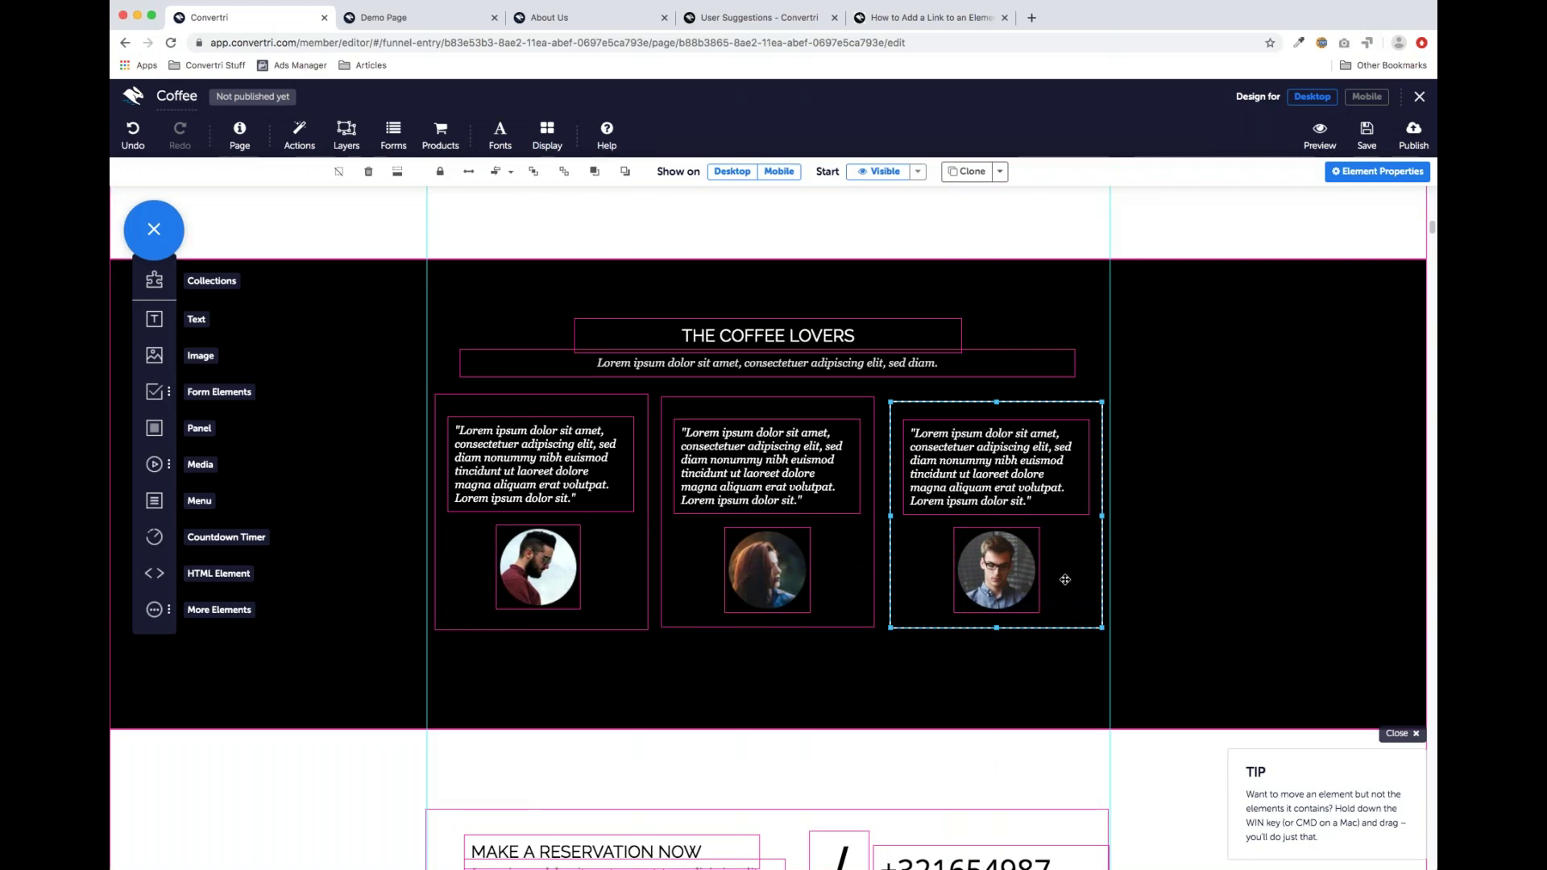
mouse_move(1078, 566)
left_mouse_down()
mouse_move(1112, 564)
mouse_move(1054, 554)
left_mouse_up()
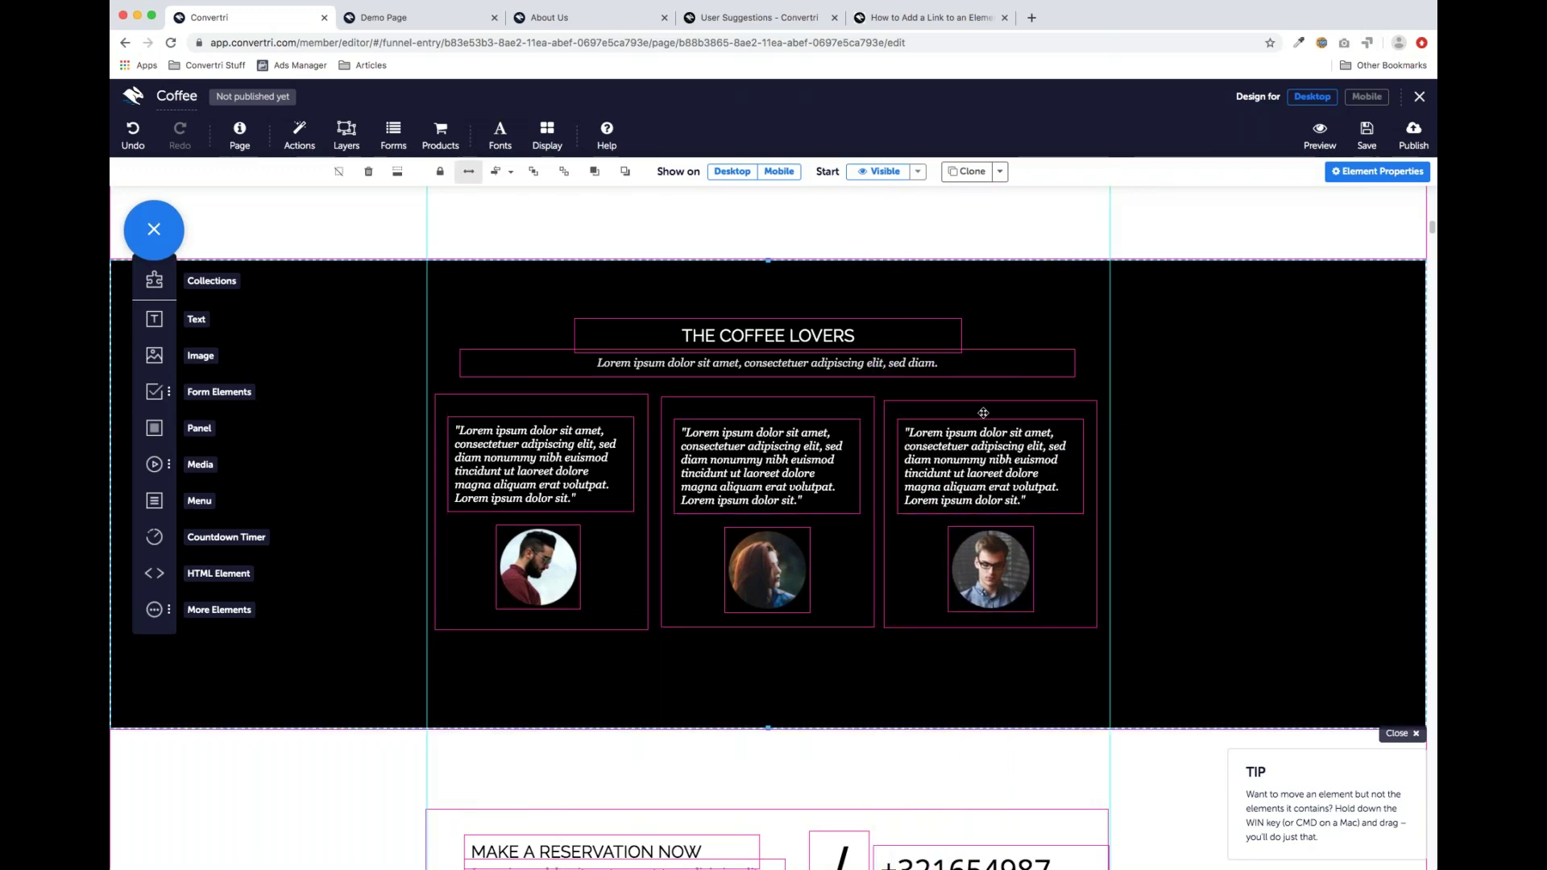
Check how the three testimonial boxes and their portraits stack in the mobile layout, and return to desktop
left_click(1368, 96)
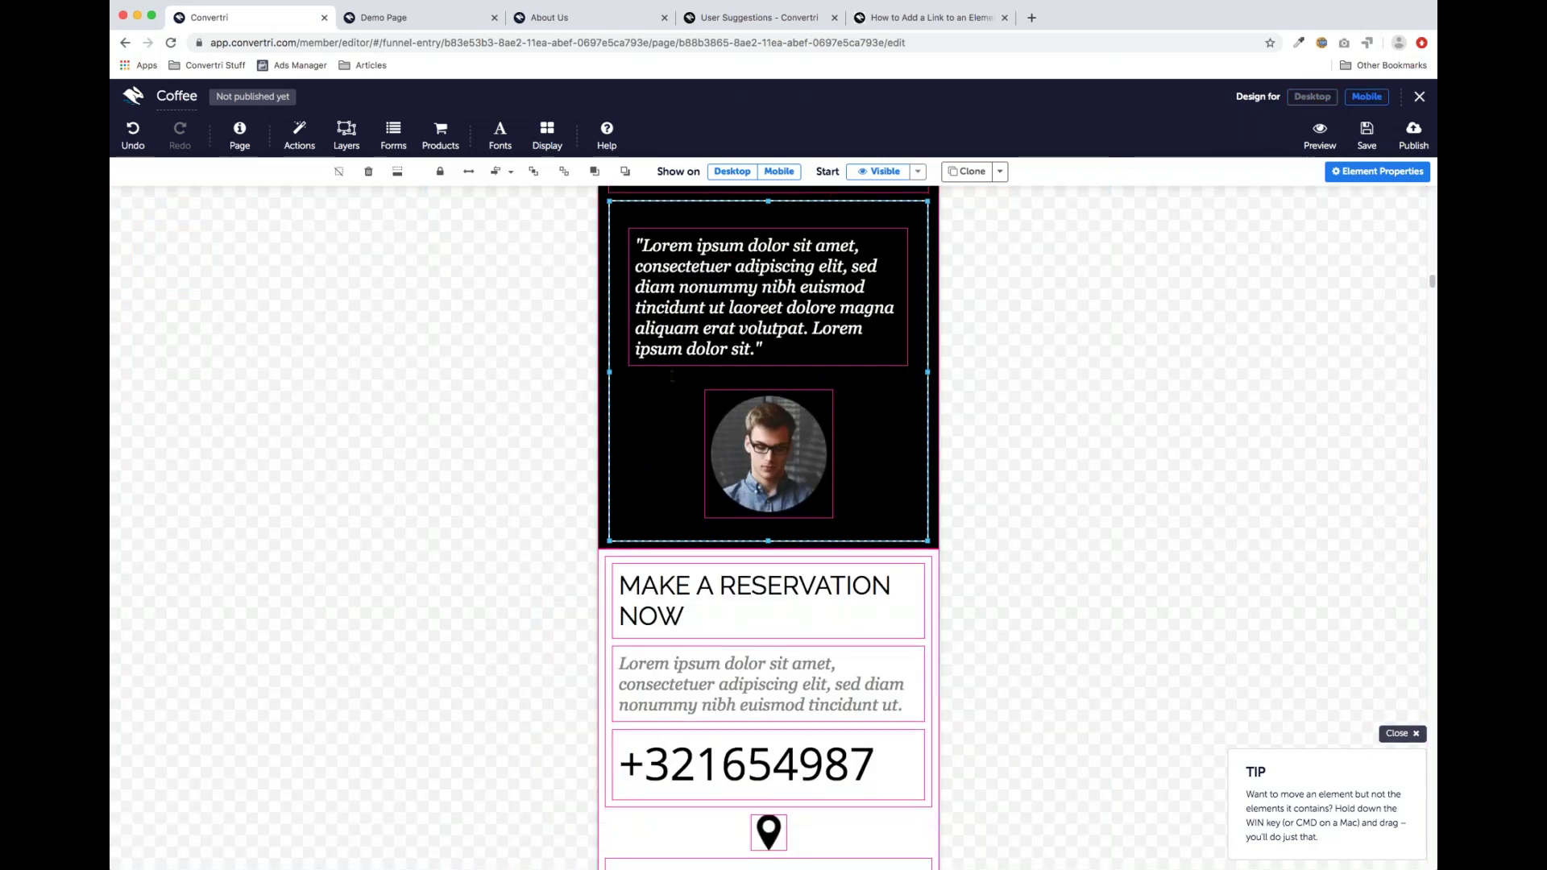
scroll(836, 373, "up", 10)
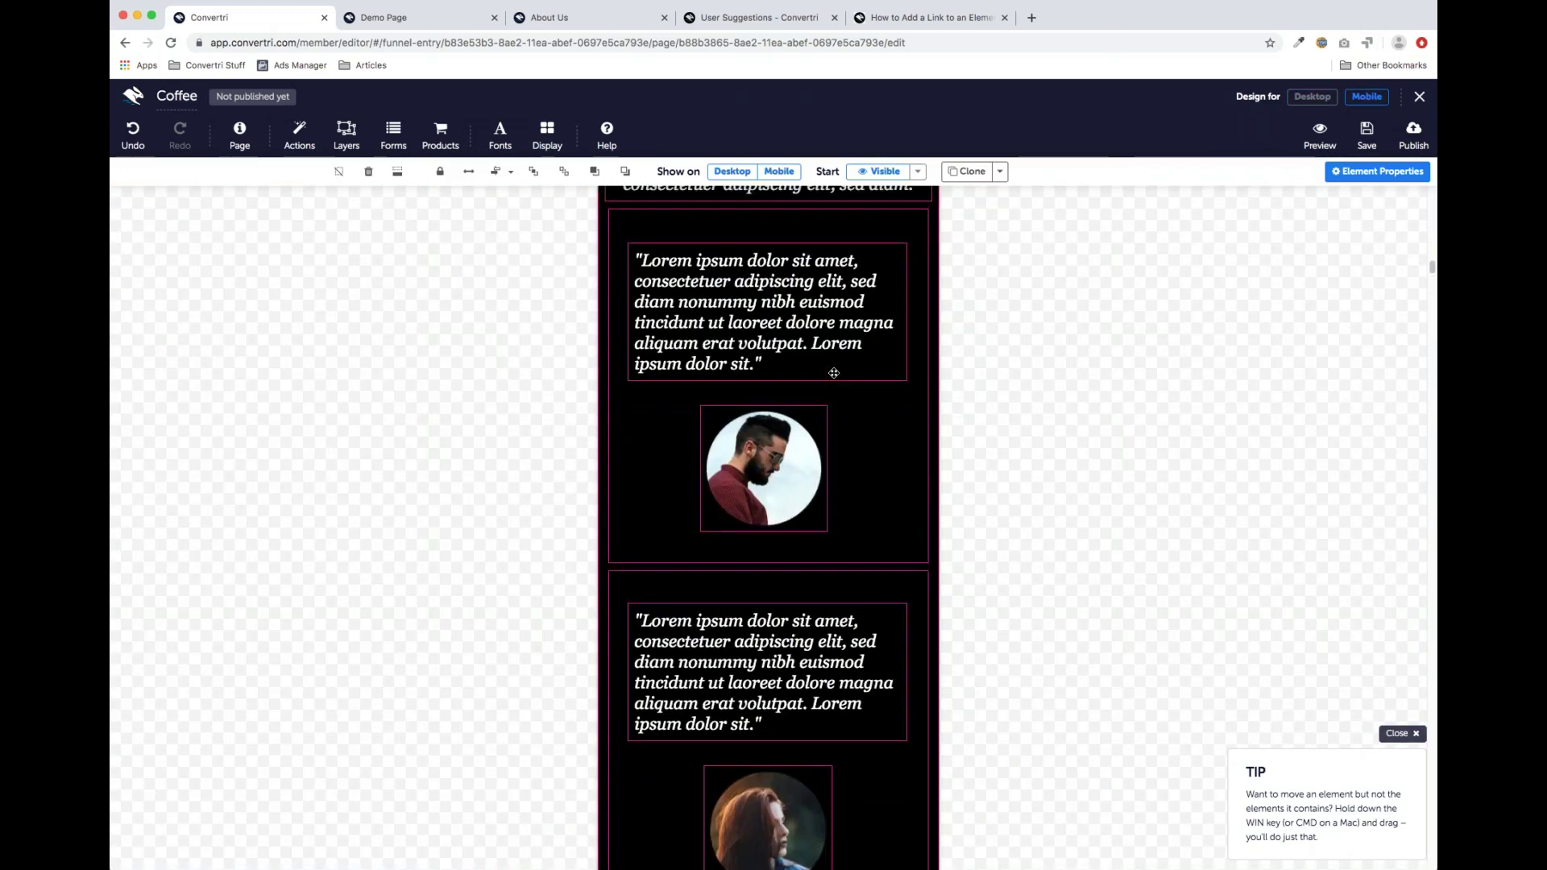
left_click(1313, 96)
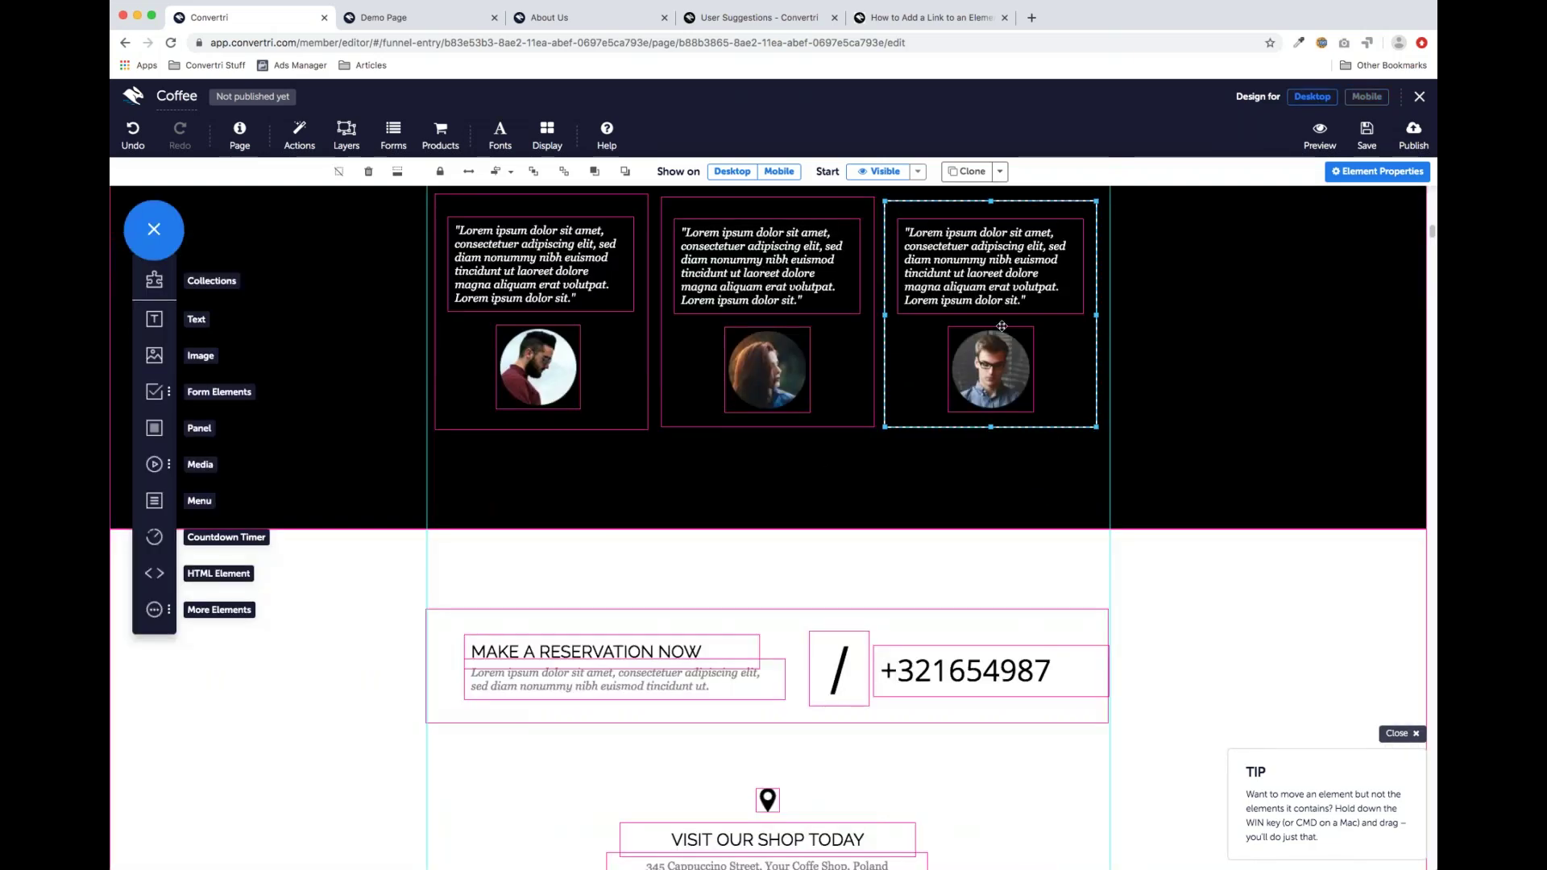
Add a panel around the four social media icons below the shop address and place it behind them
scroll(823, 515, "down", 5)
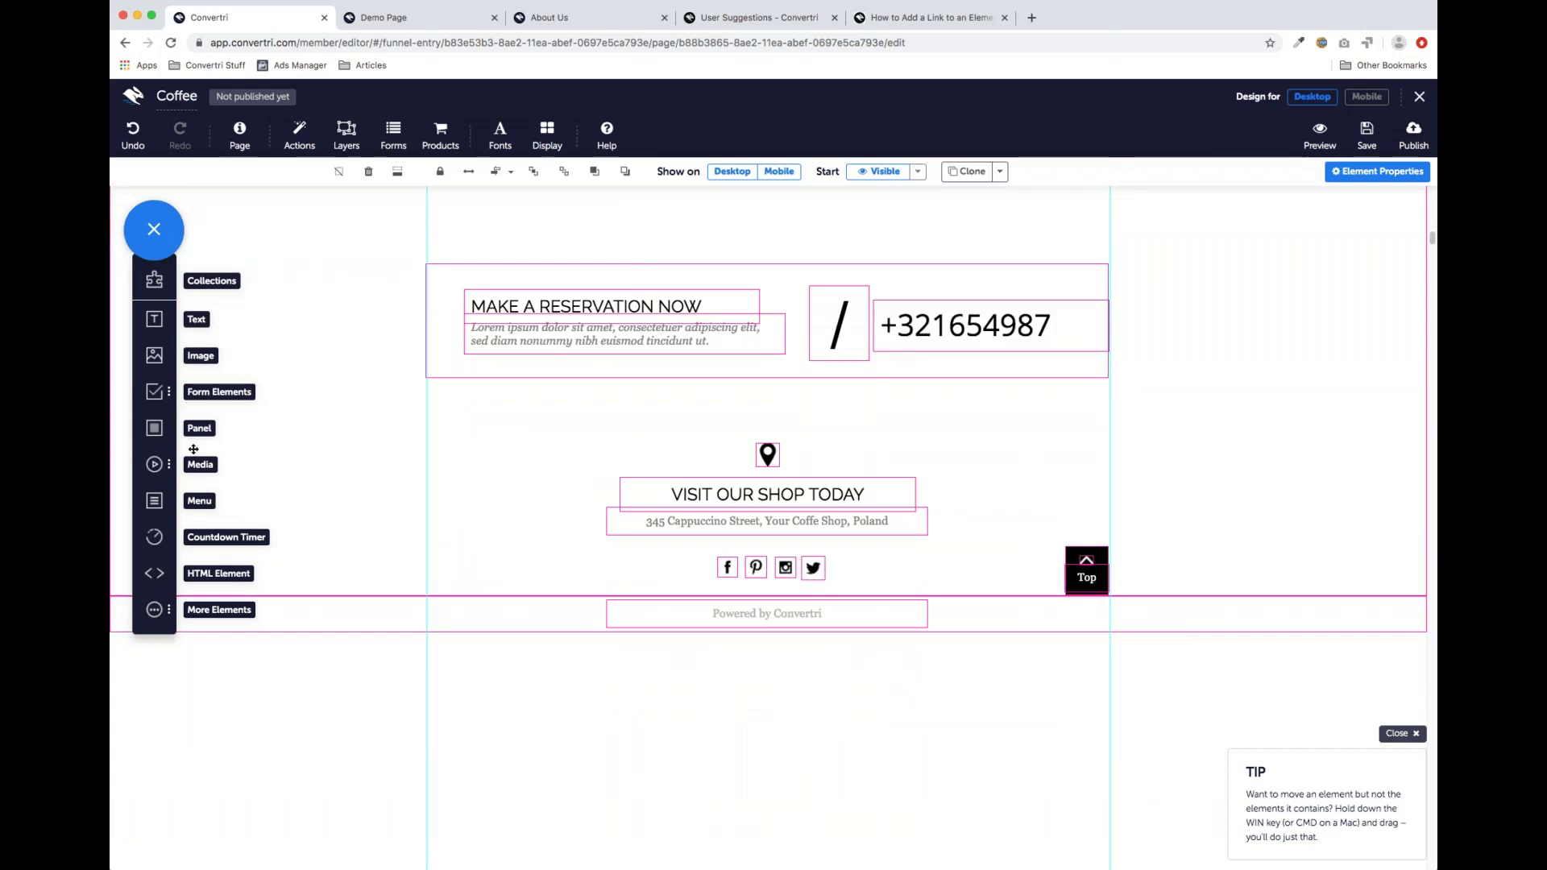
left_click_drag(151, 433, 804, 677)
left_click_drag(1012, 758, 848, 589)
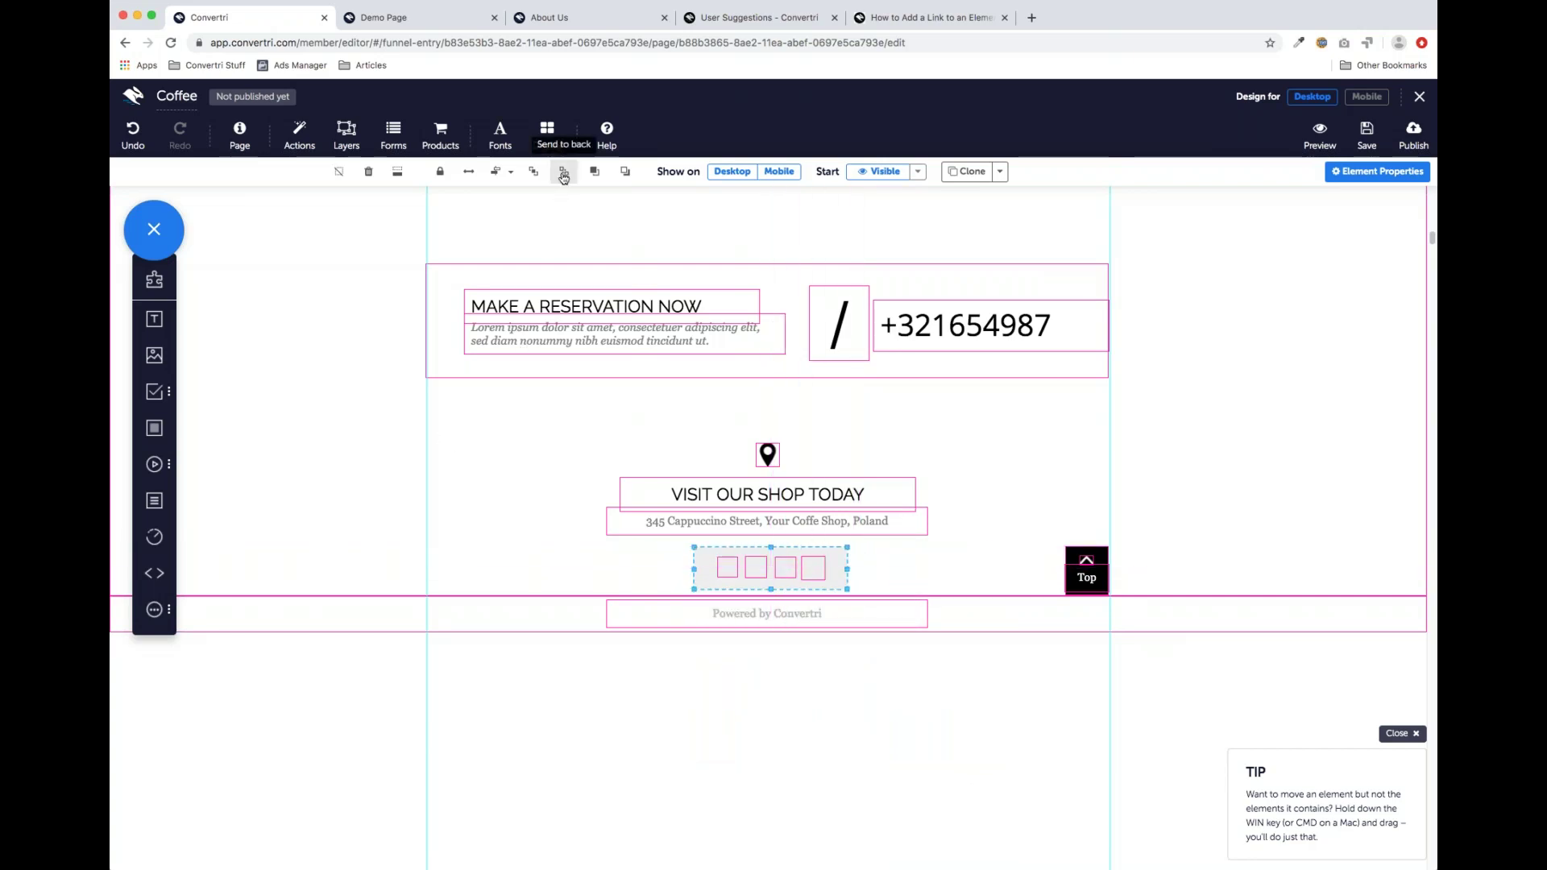
left_click(593, 172)
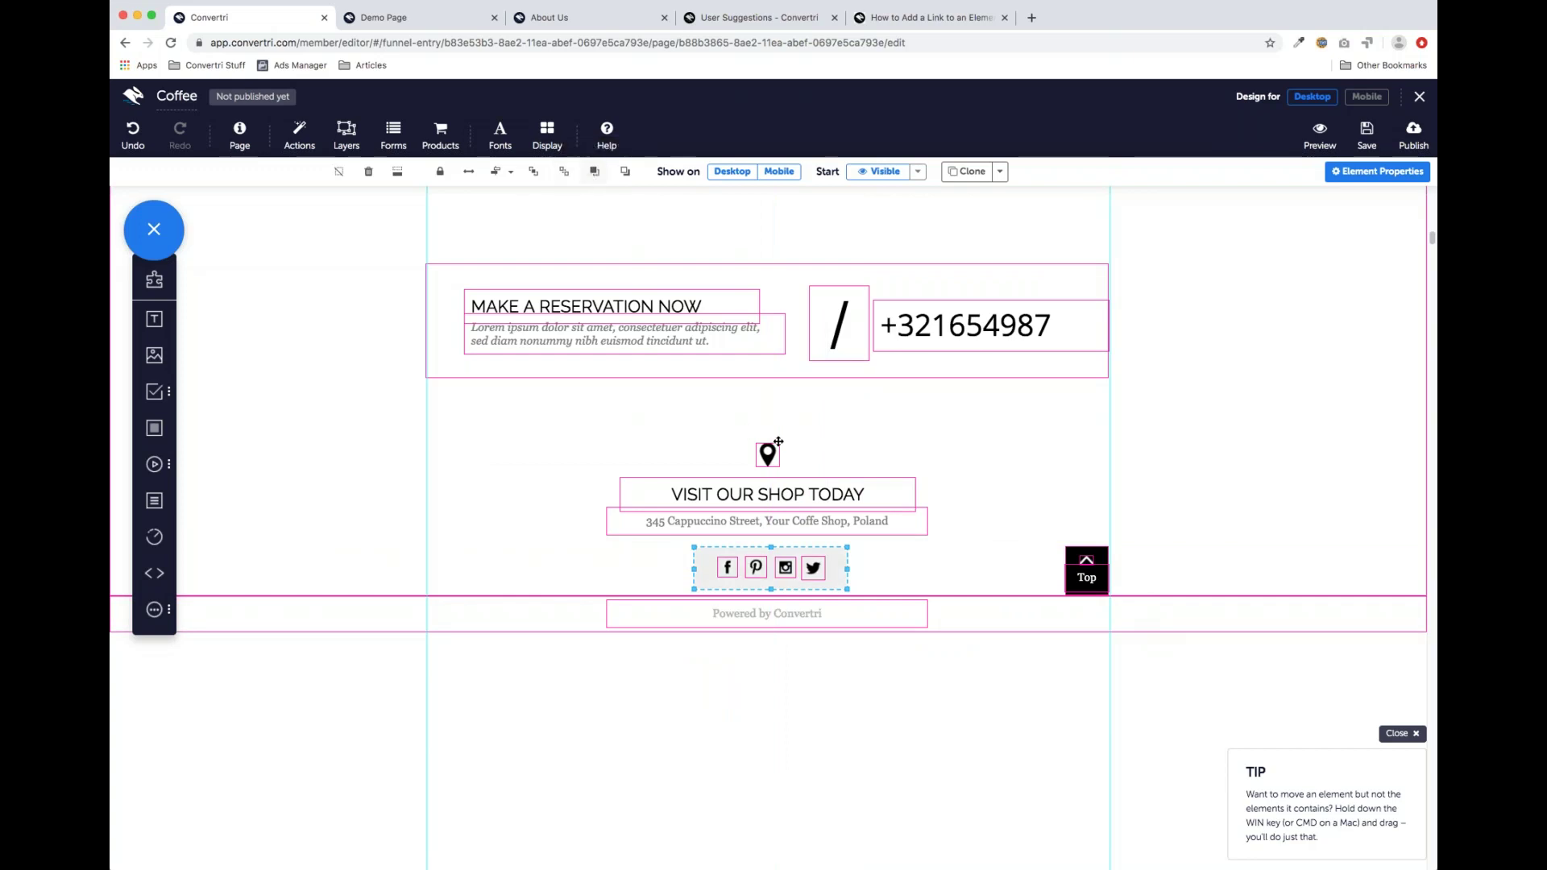
Make the social icons panel's background fill fully transparent, rgba(239, 239, 239, 0)
left_click(1339, 174)
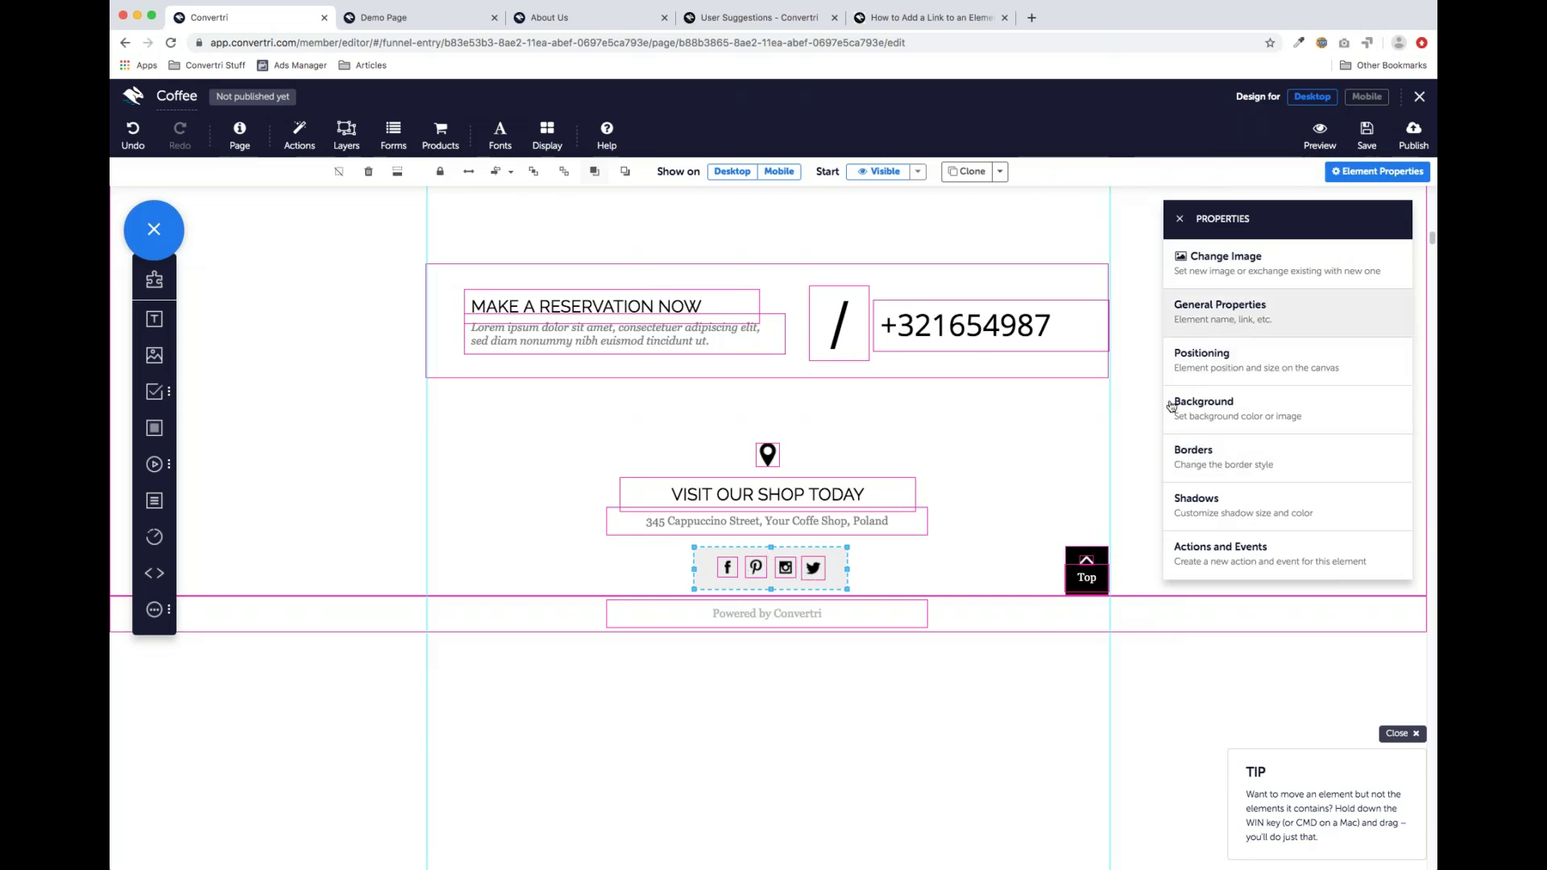
left_click(1225, 410)
left_click(1184, 314)
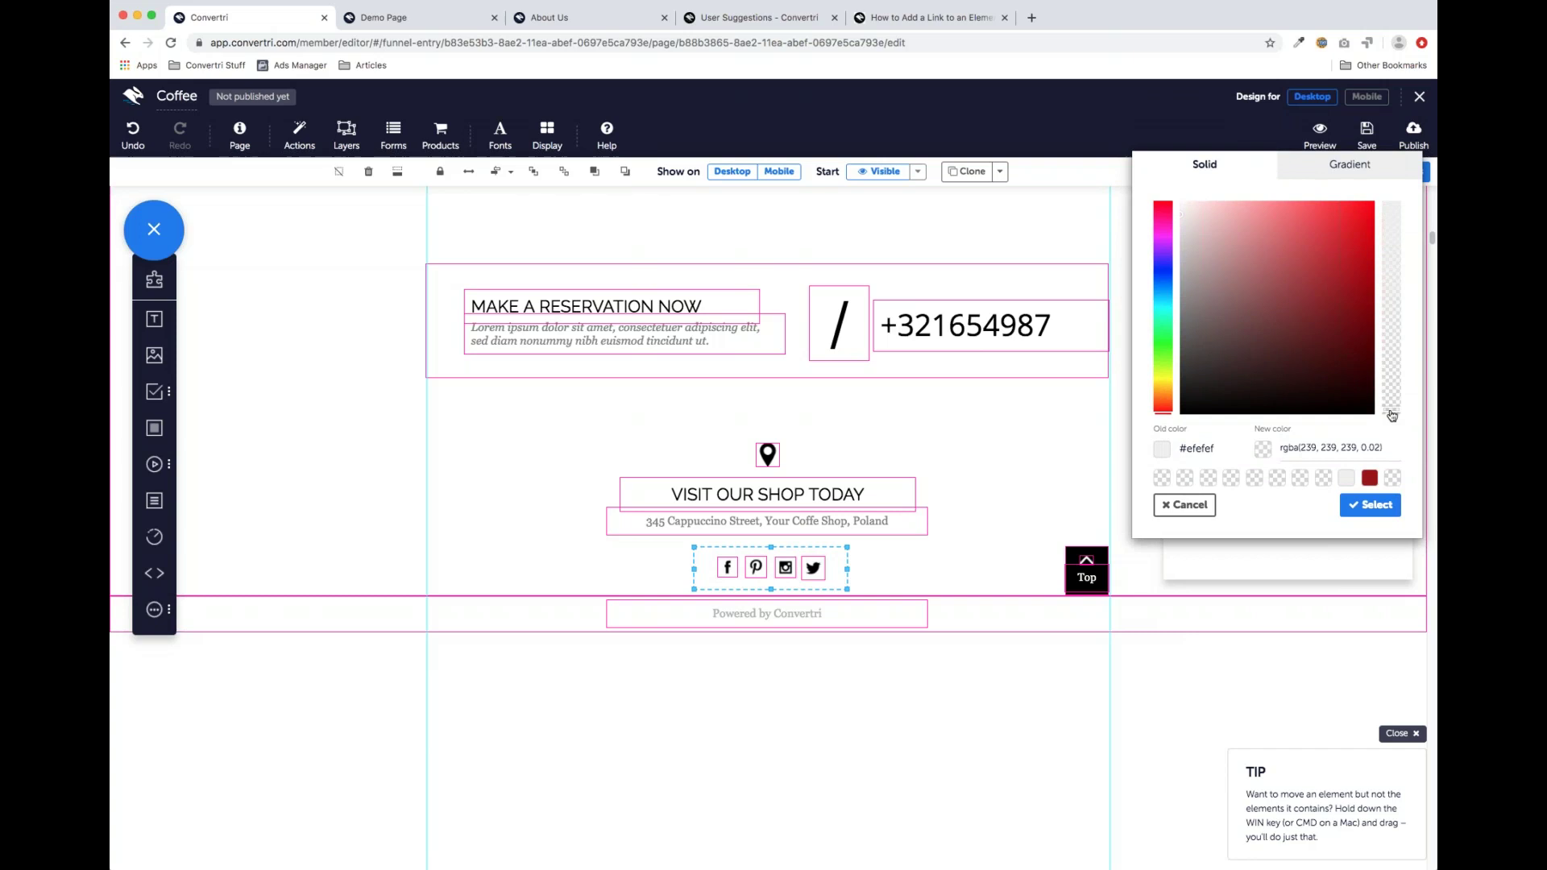
left_click(1393, 414)
left_click(1355, 505)
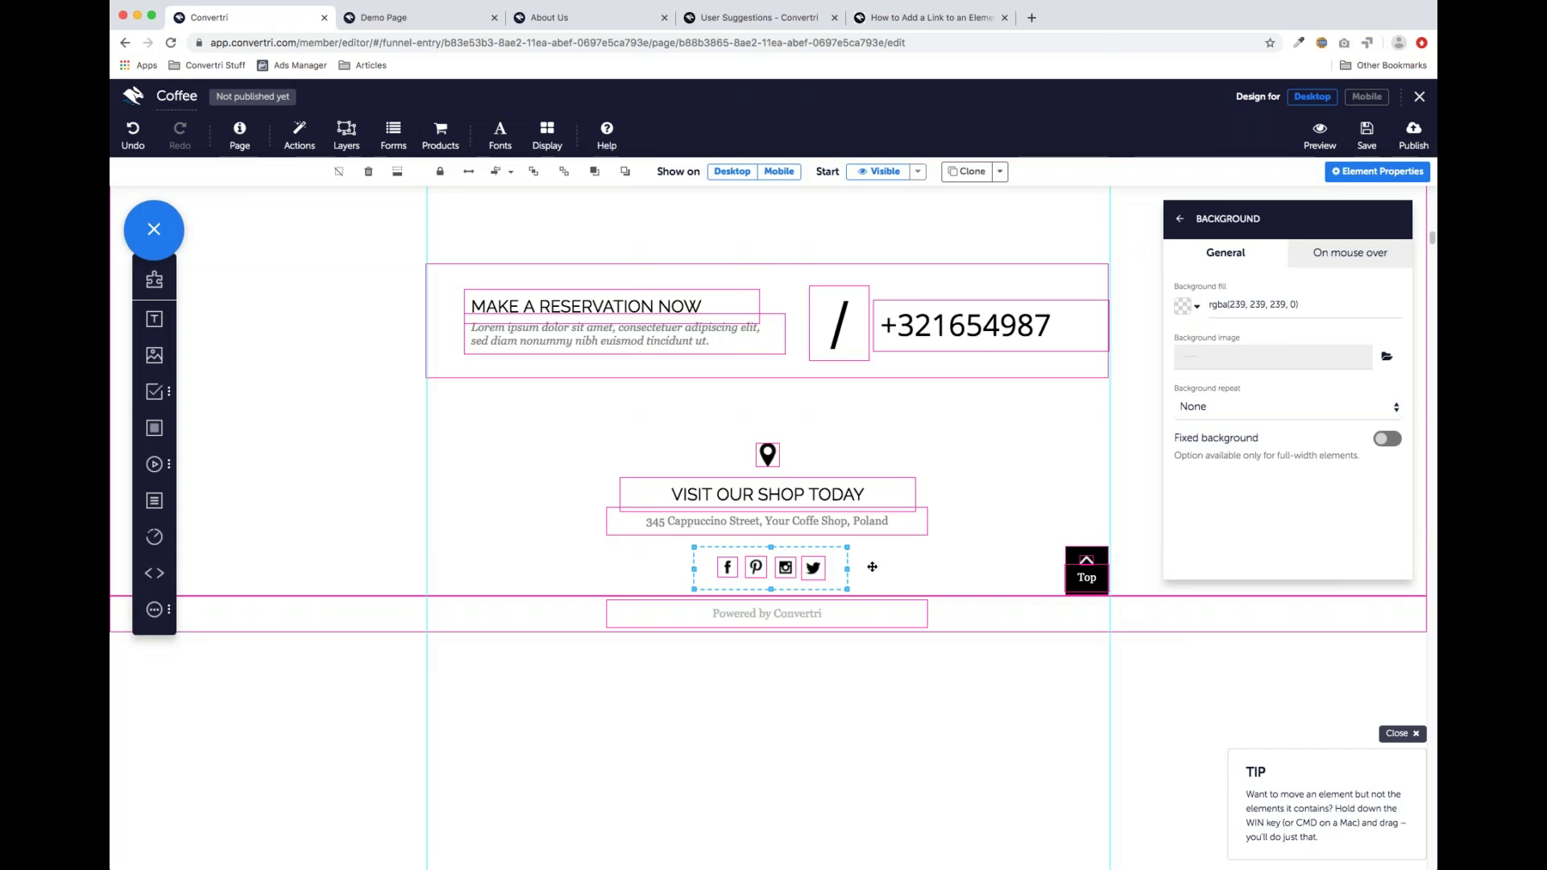
View the social icons panel's positioning settings, check its icons in the mobile layout, and return to desktop
left_click(1179, 220)
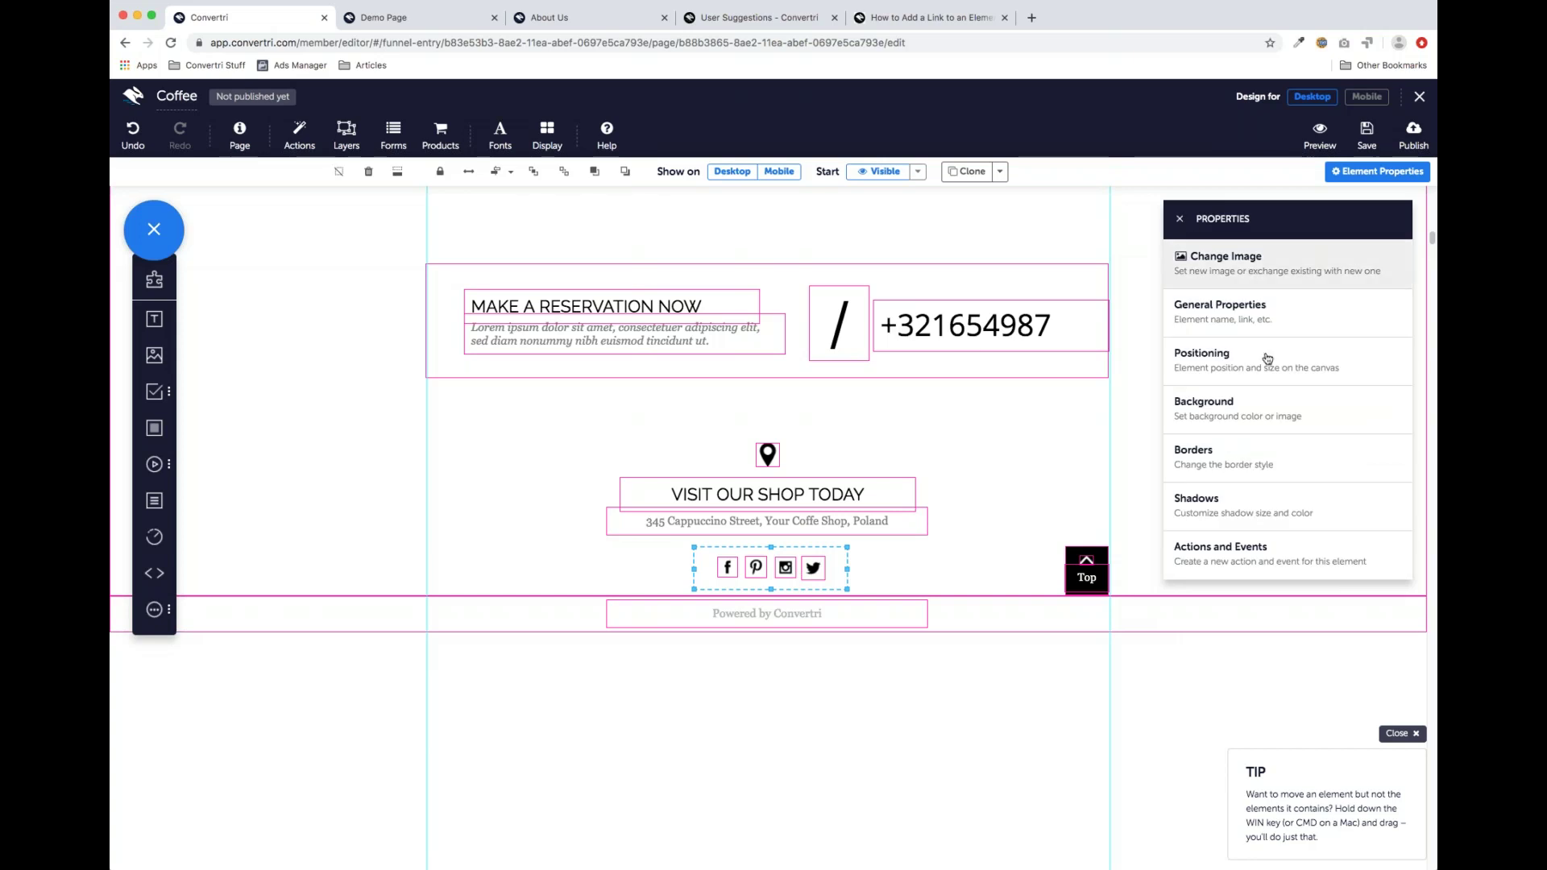
left_click(1249, 359)
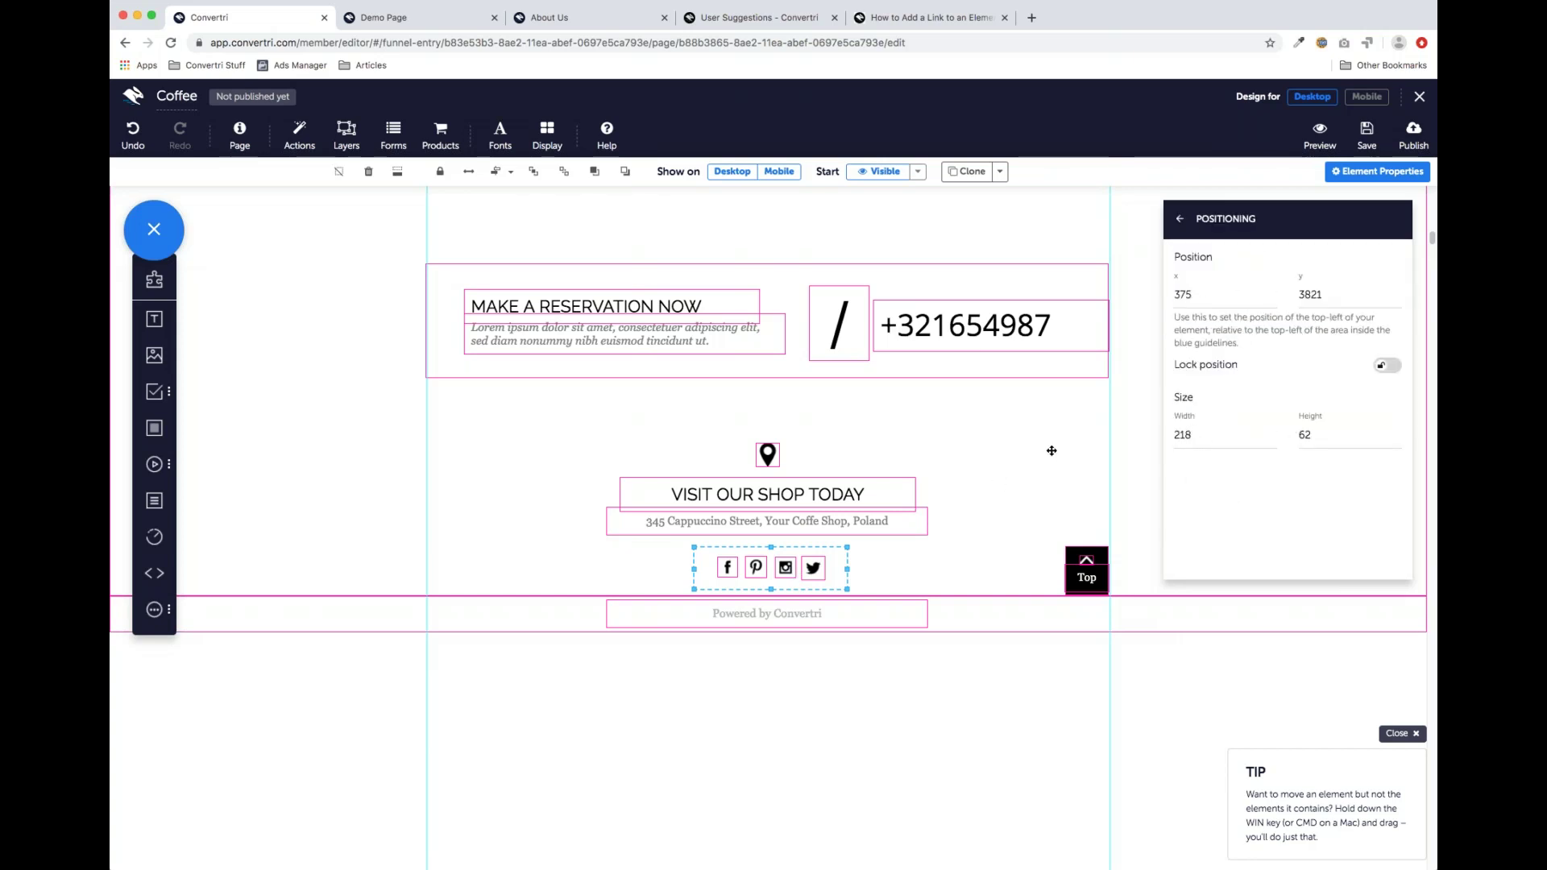
left_click(1367, 96)
scroll(798, 390, "down", 1)
scroll(798, 390, "up", 3)
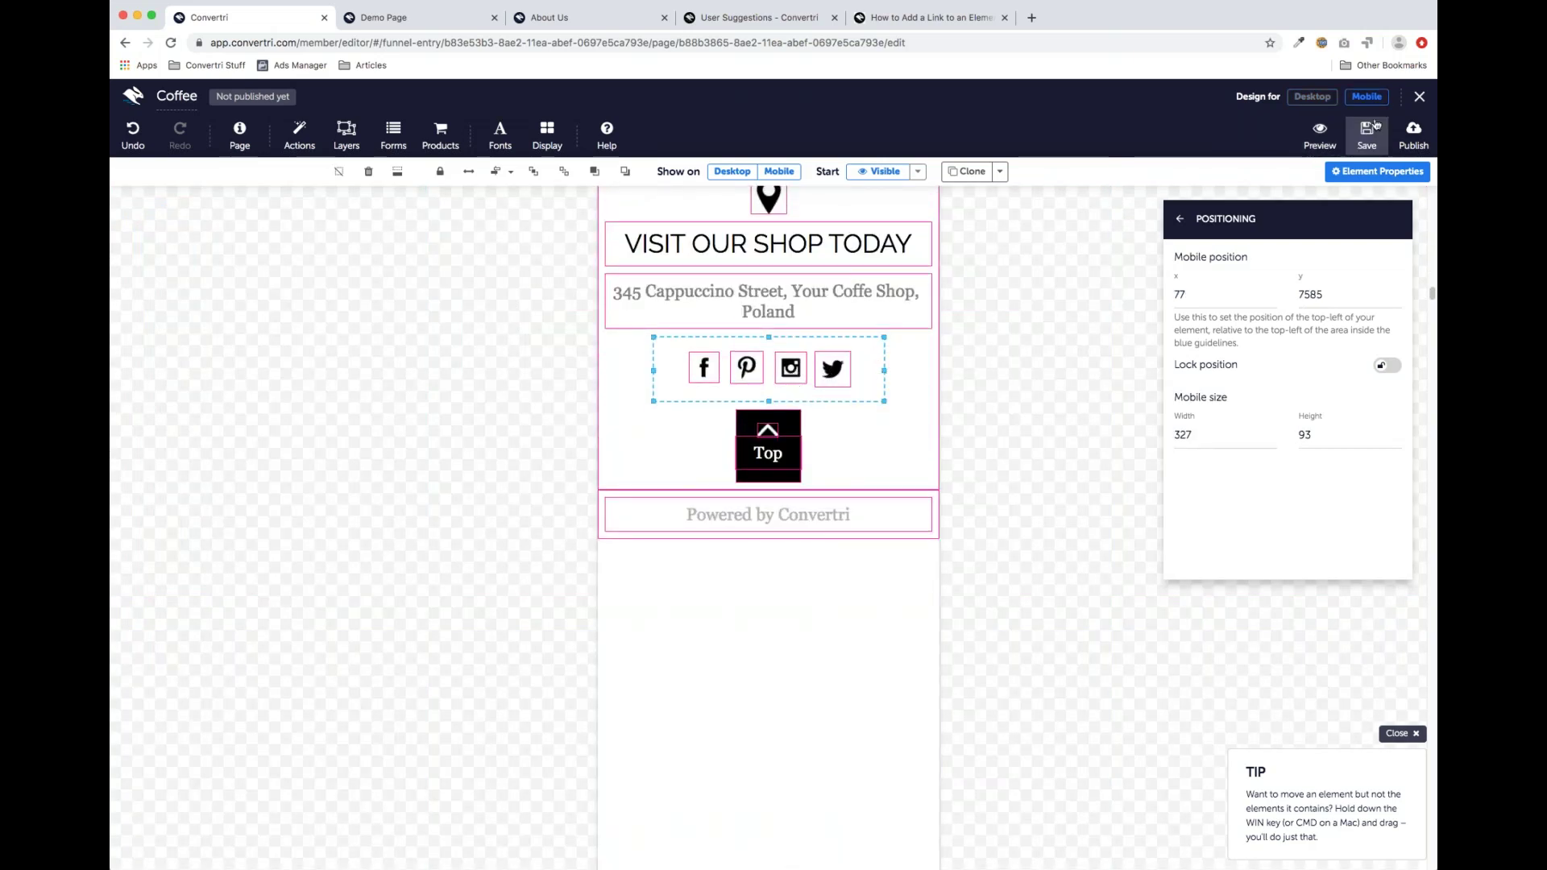
left_click(1312, 96)
scroll(724, 573, "down", 4)
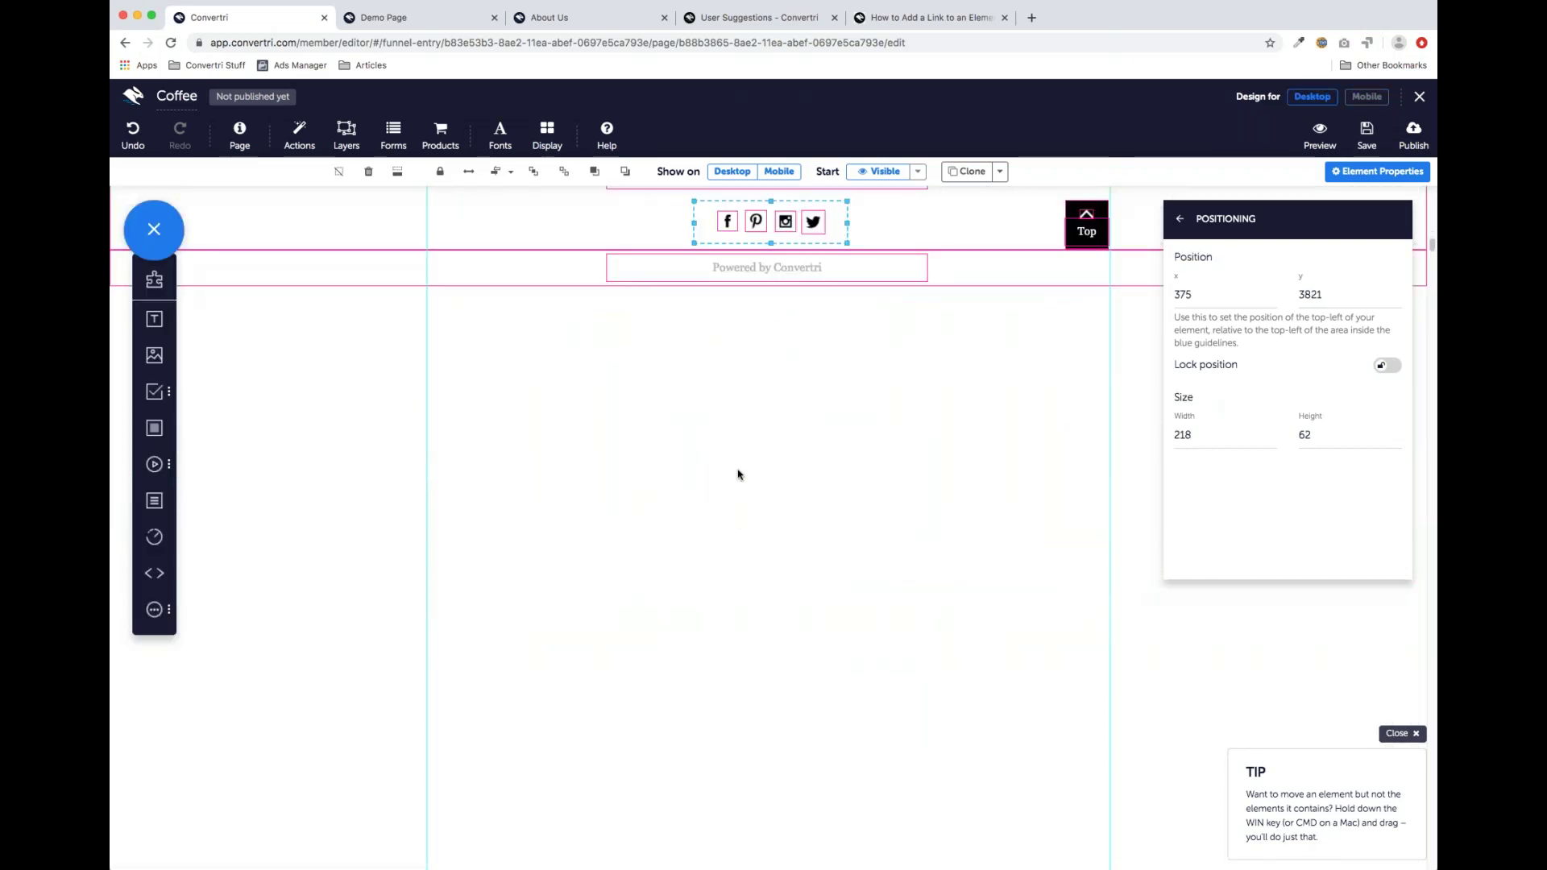
Try widening the social icons panel to 338 on desktop and check how its icons arrange on mobile
scroll(737, 472, "up", 4)
left_click_drag(847, 553, 933, 548)
left_click(1366, 97)
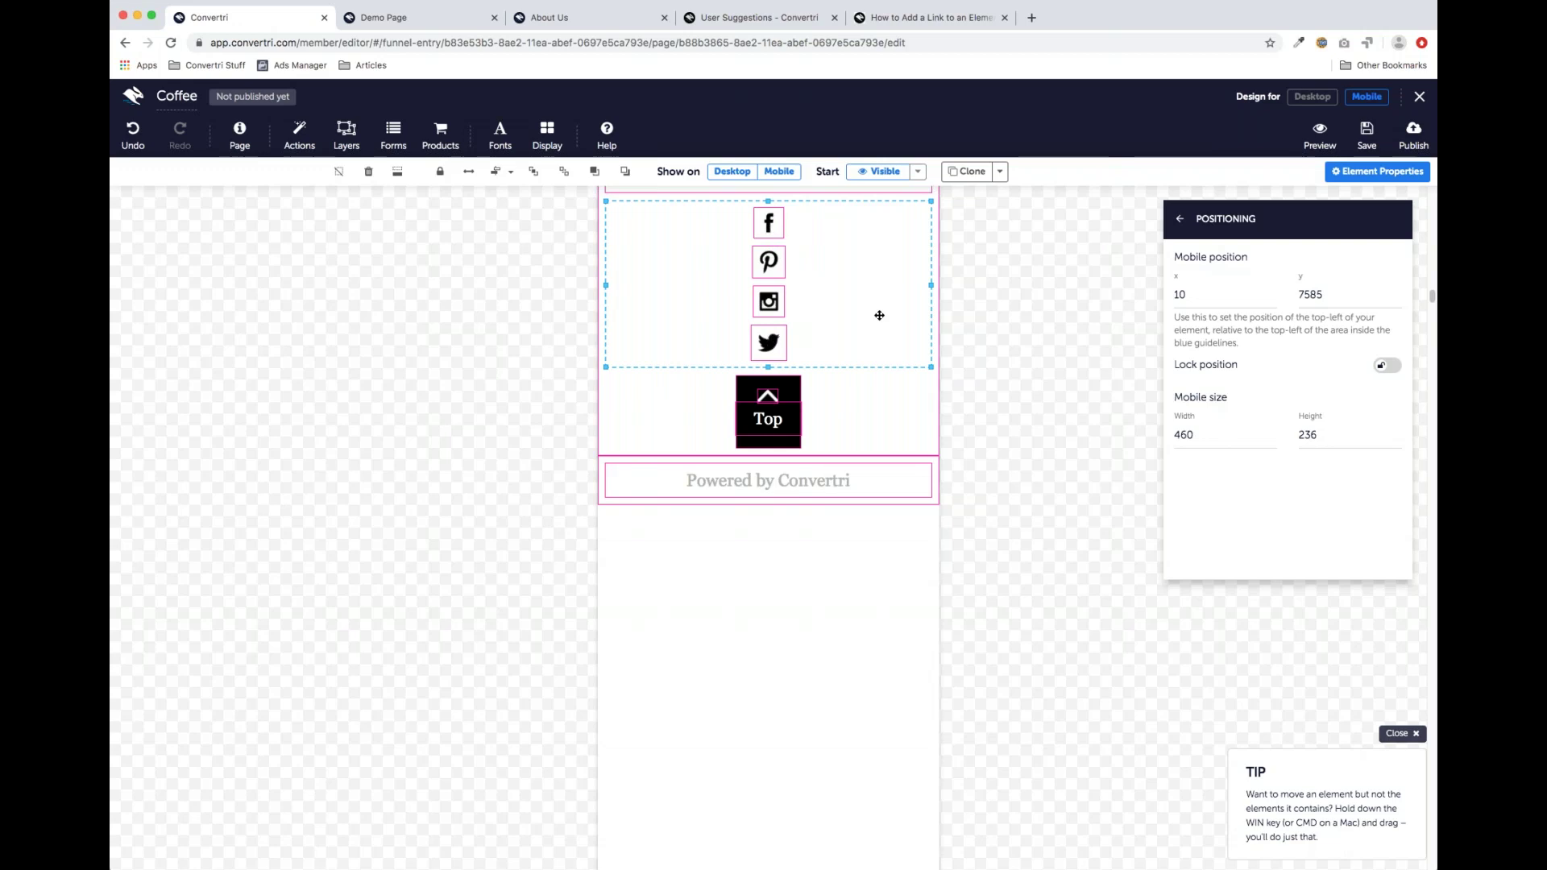
left_click(1312, 97)
scroll(932, 306, "up", 1)
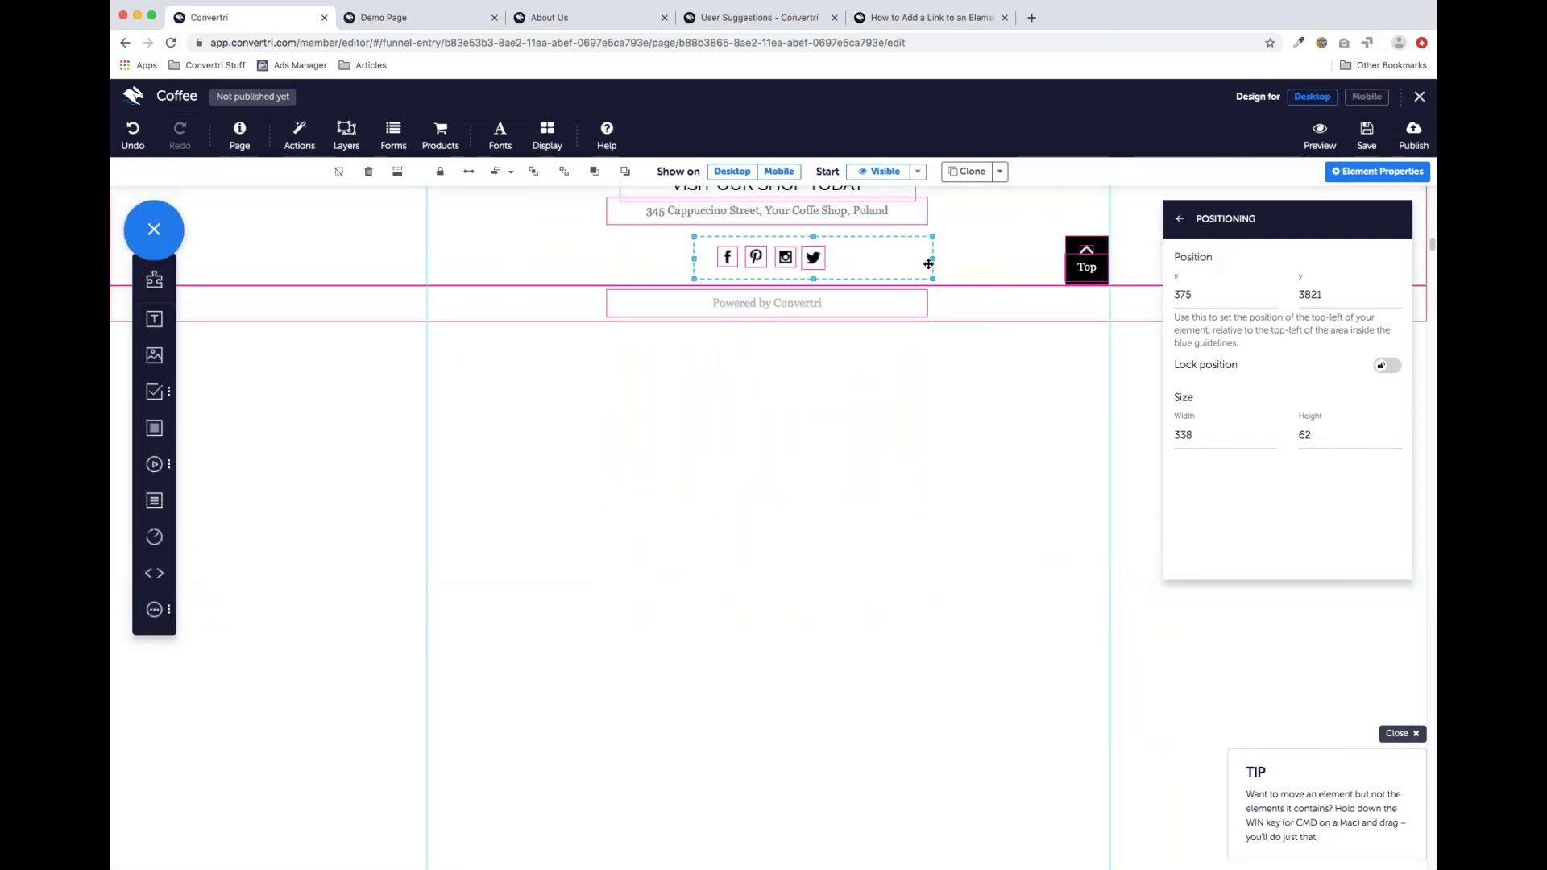
Narrow the social icons panel to 228 on desktop and review the mobile layout up to the page header
left_click_drag(933, 256, 856, 257)
left_click(1357, 97)
scroll(766, 235, "up", 5)
scroll(769, 524, "up", 10)
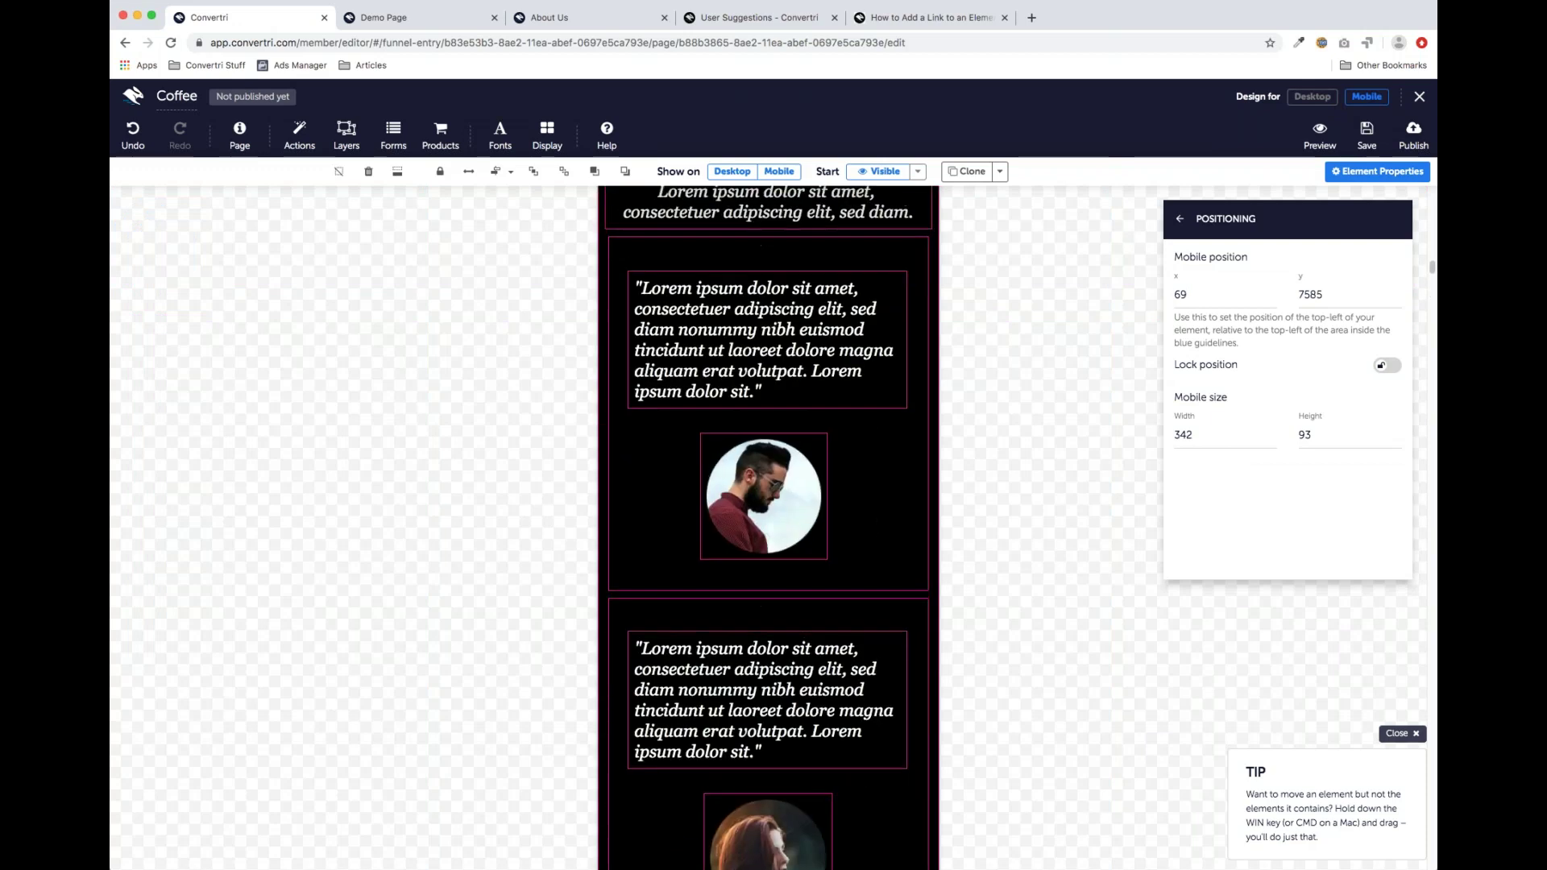
scroll(807, 349, "up", 15)
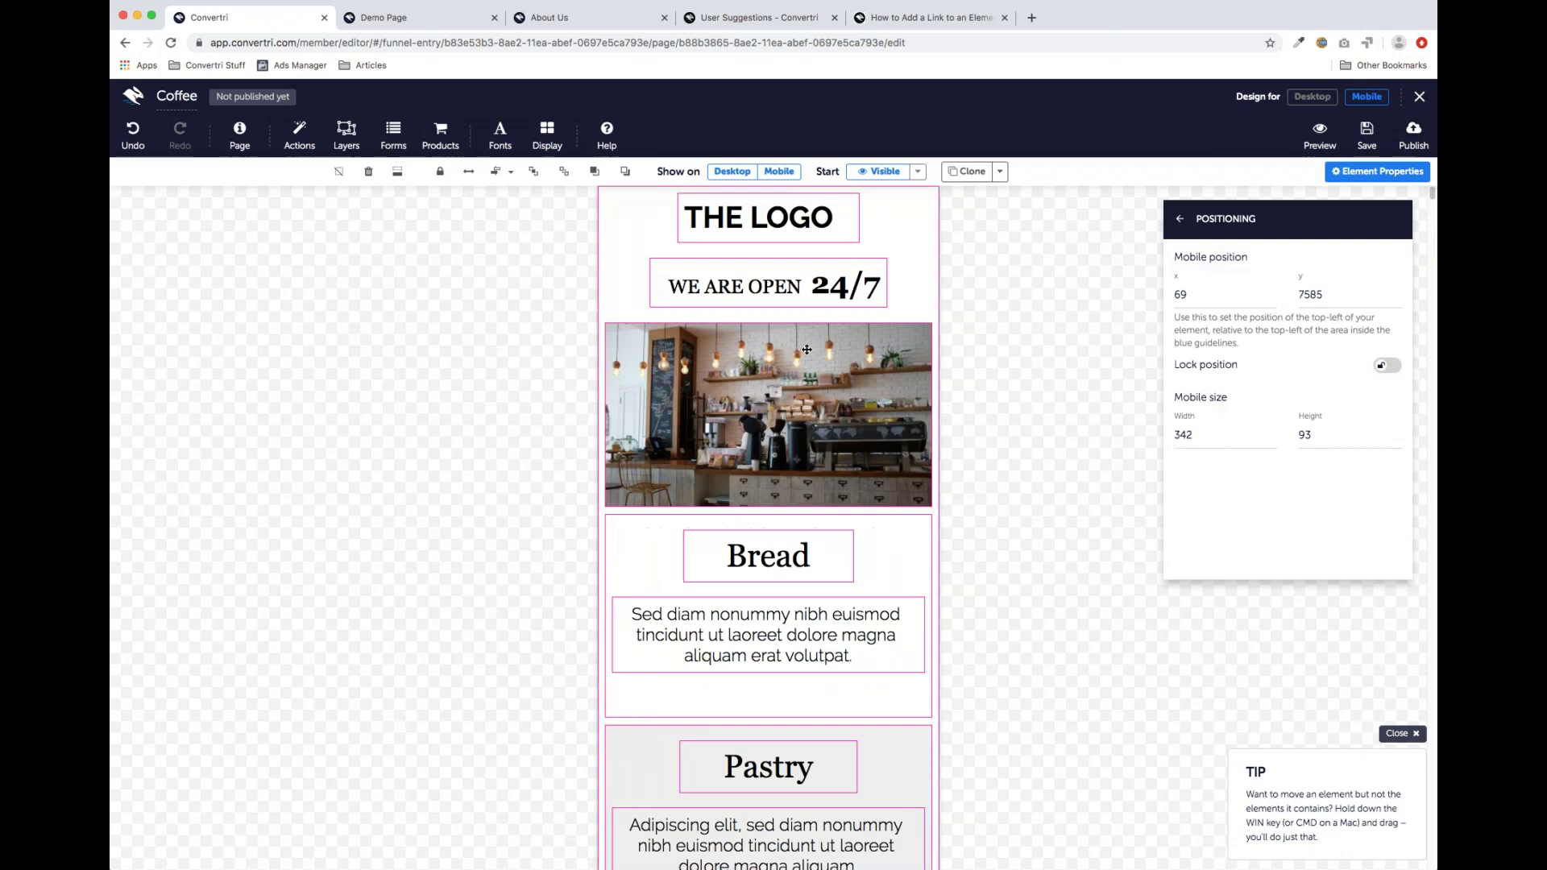
Return to the desktop layout, save the Coffee page, and exit the page editor
left_click(1311, 97)
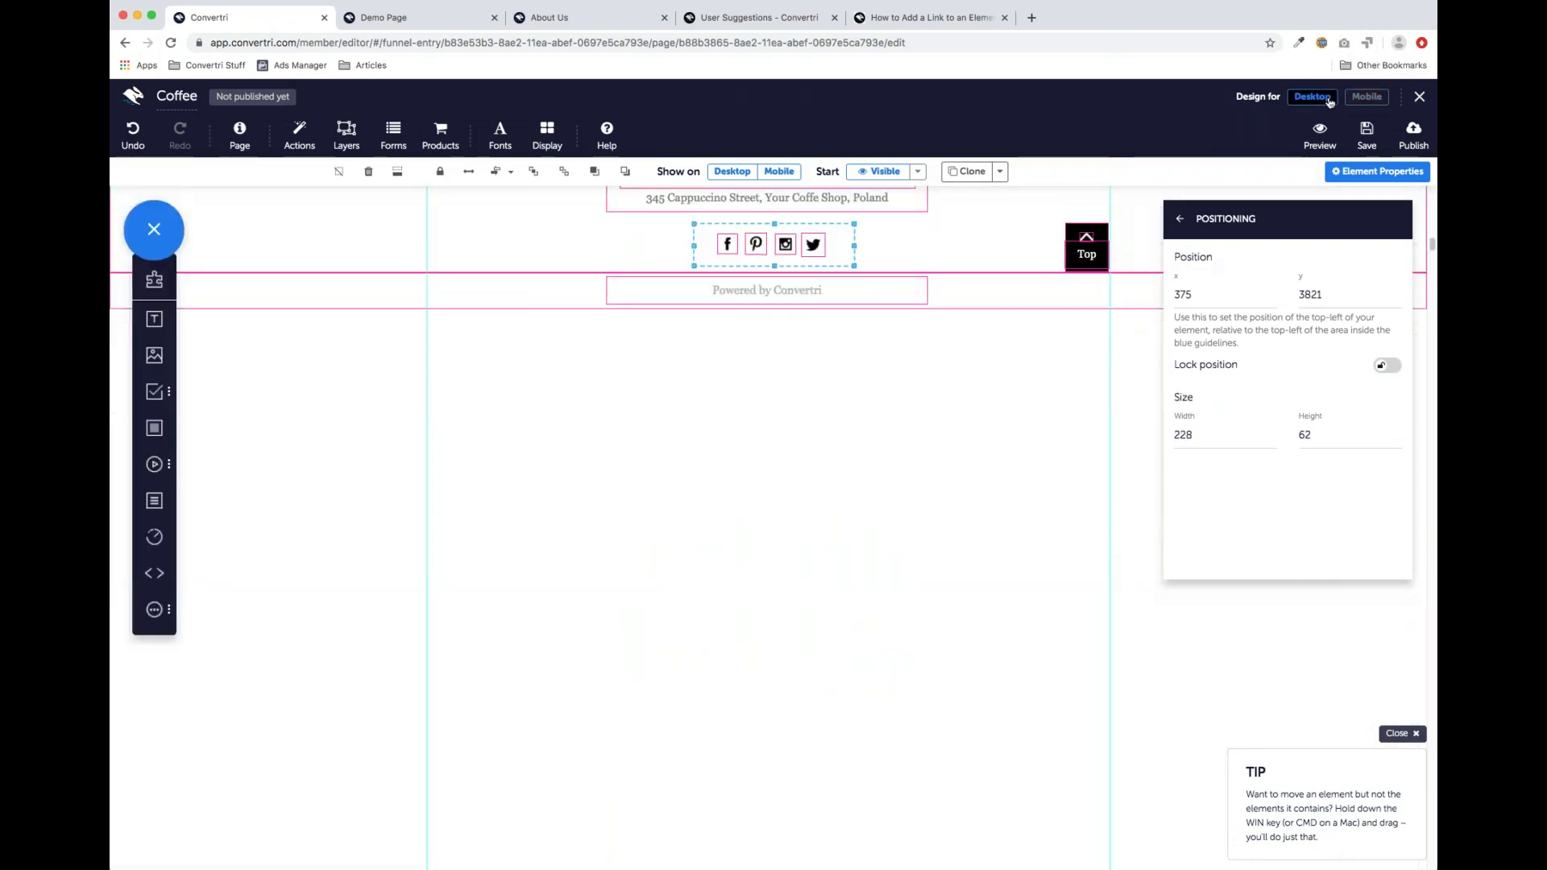
scroll(883, 338, "up", 10)
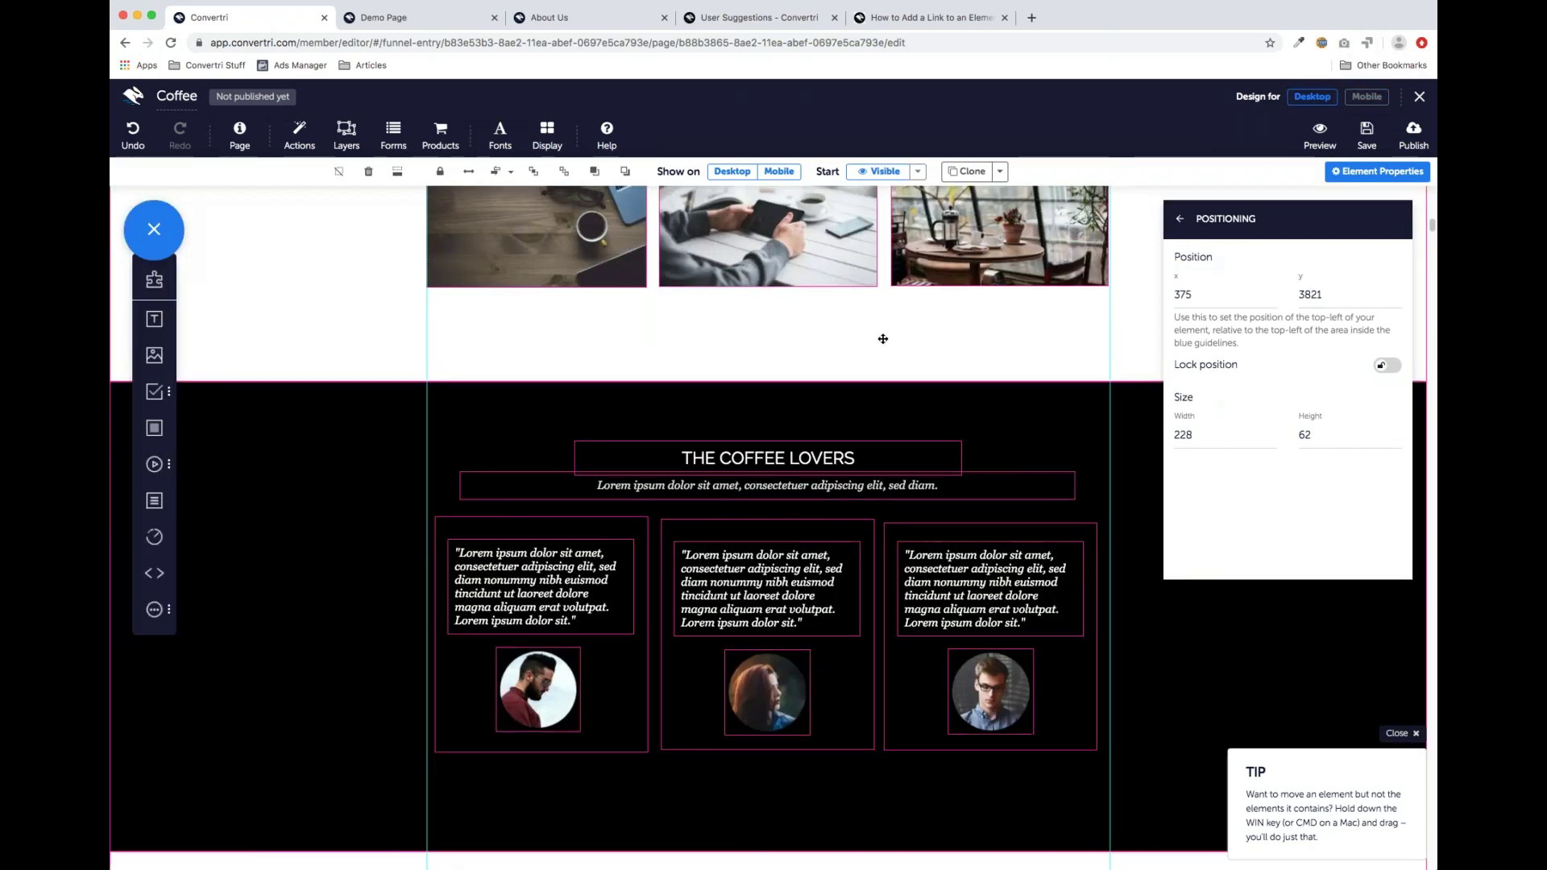
scroll(883, 338, "up", 15)
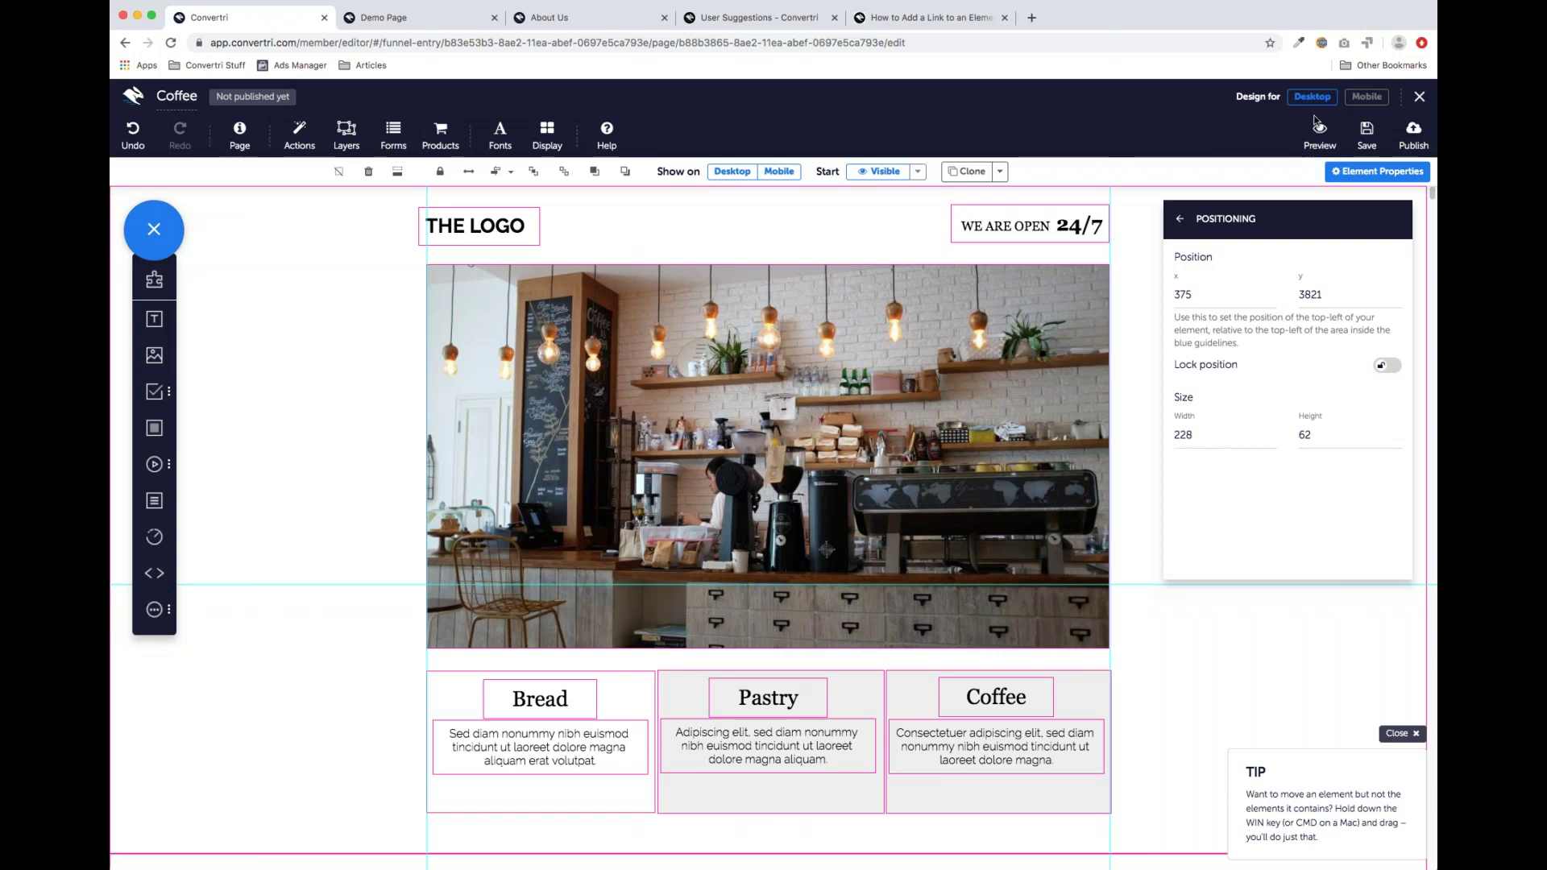
left_click(1367, 133)
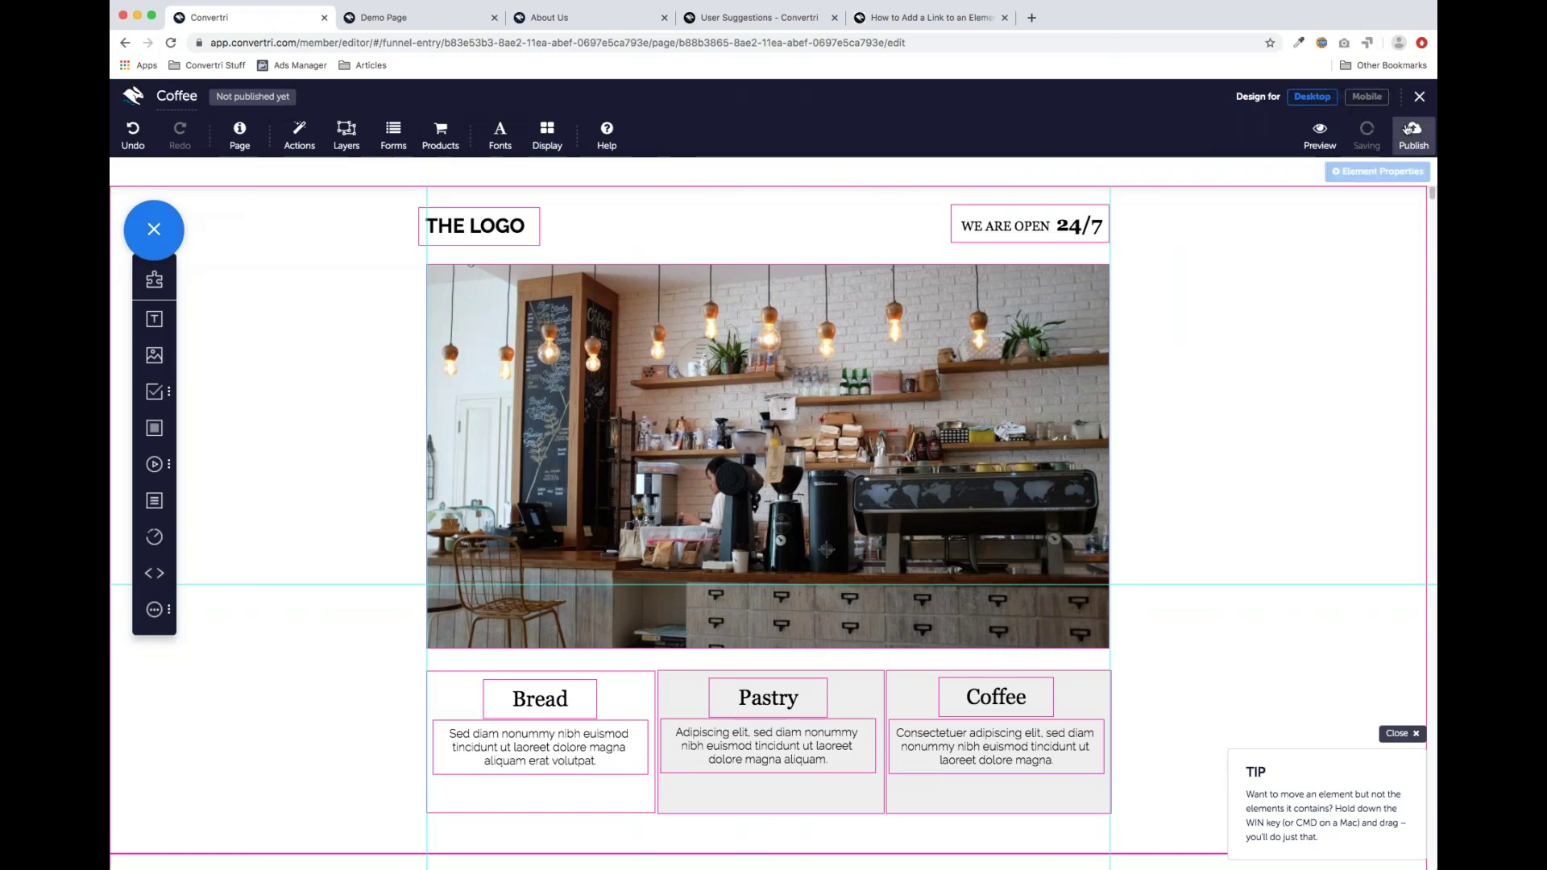
left_click(1420, 99)
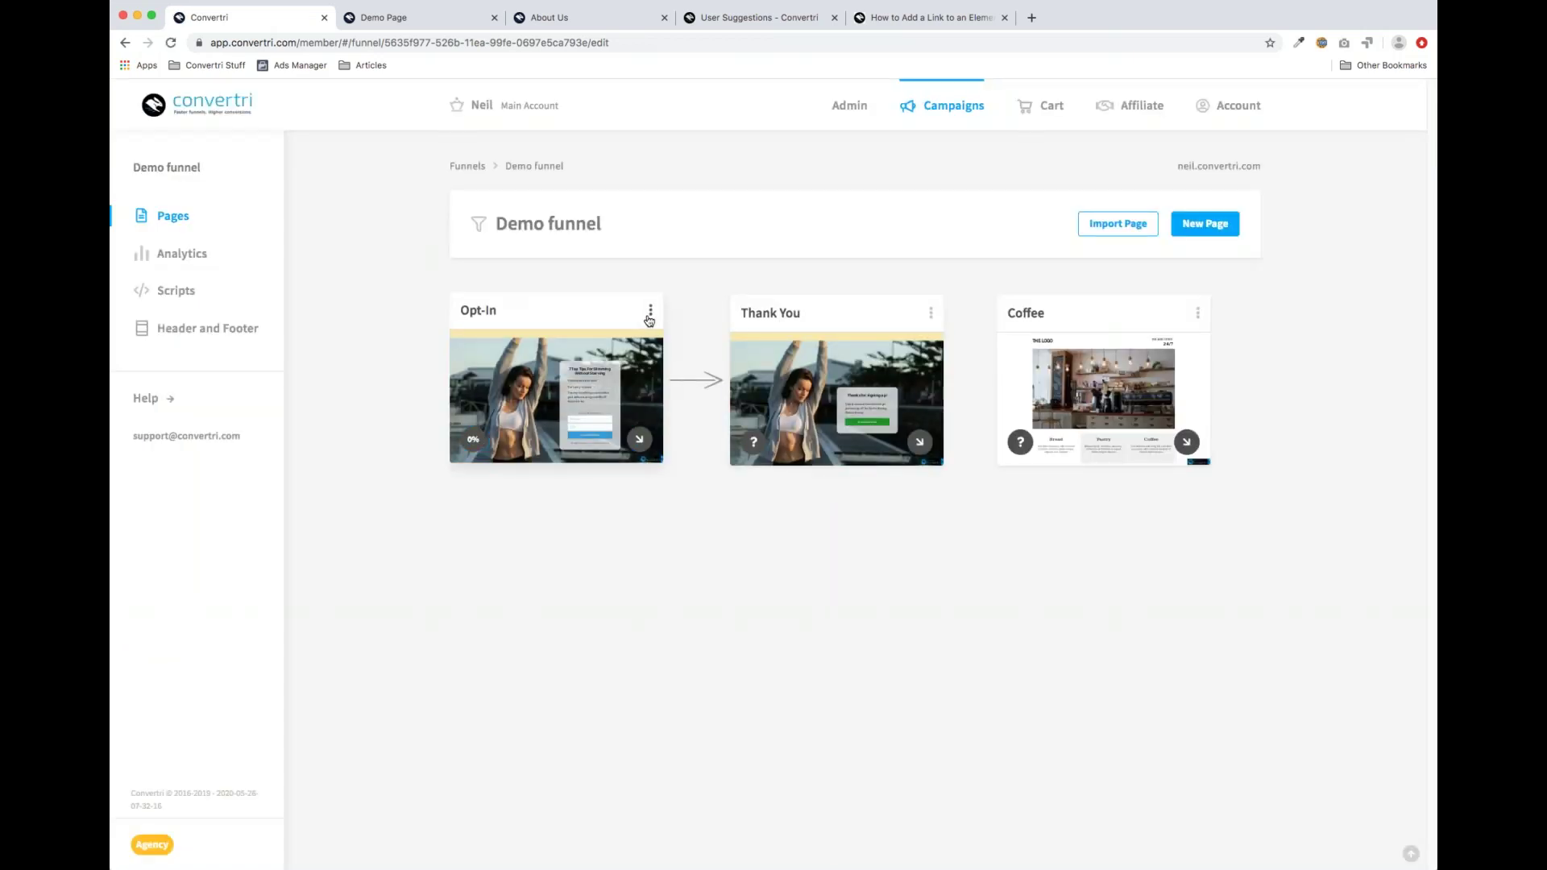
Copy the Opt-In page's published link and open the live page in a new browser tab
left_click(651, 312)
left_click(576, 411)
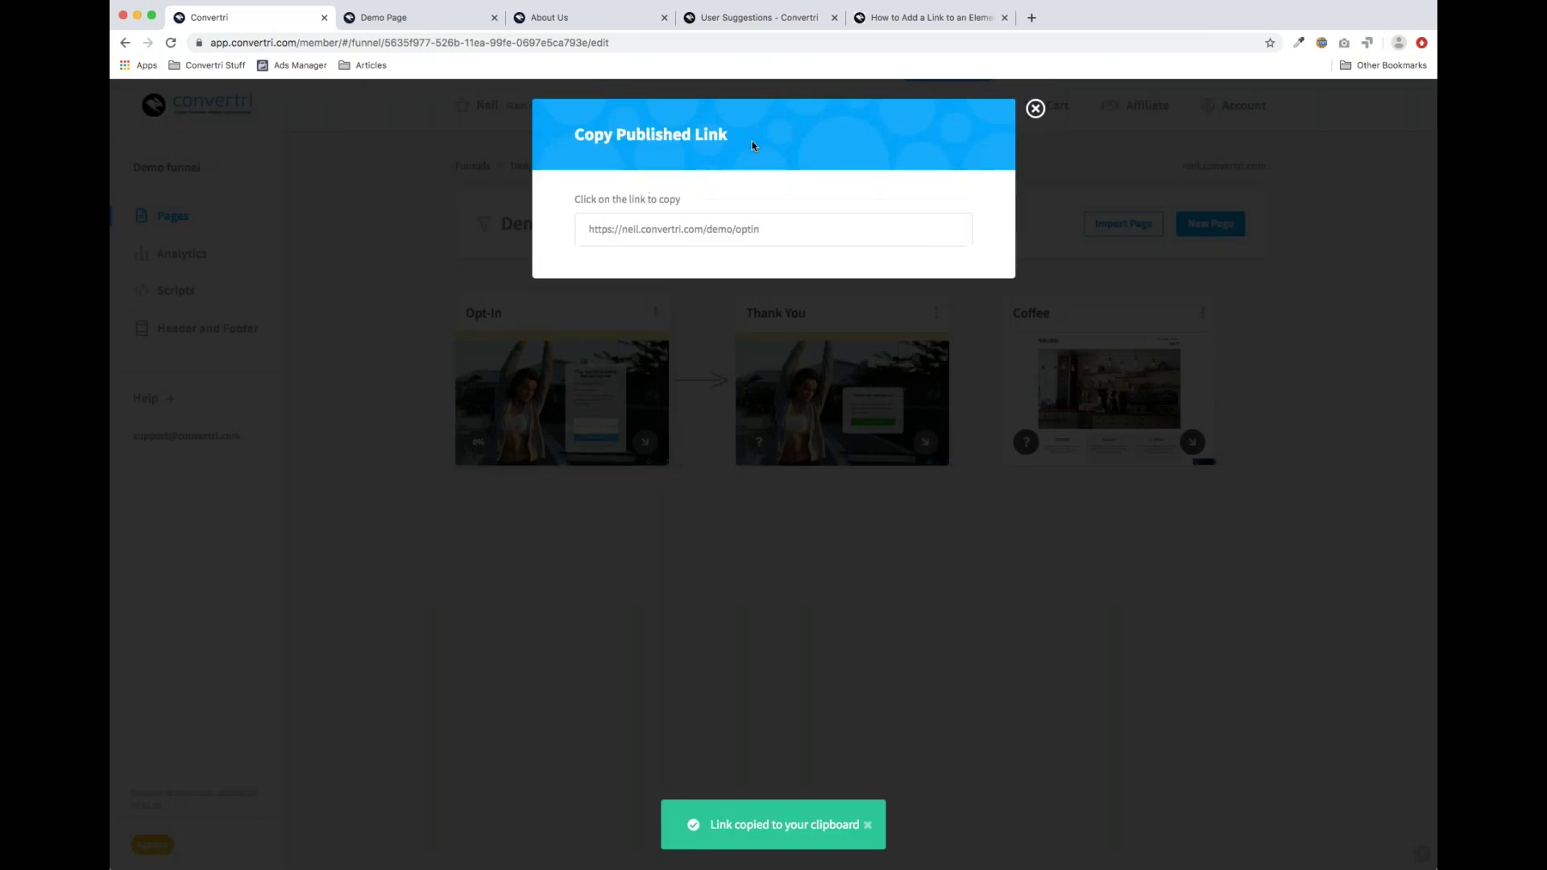
left_click(1035, 108)
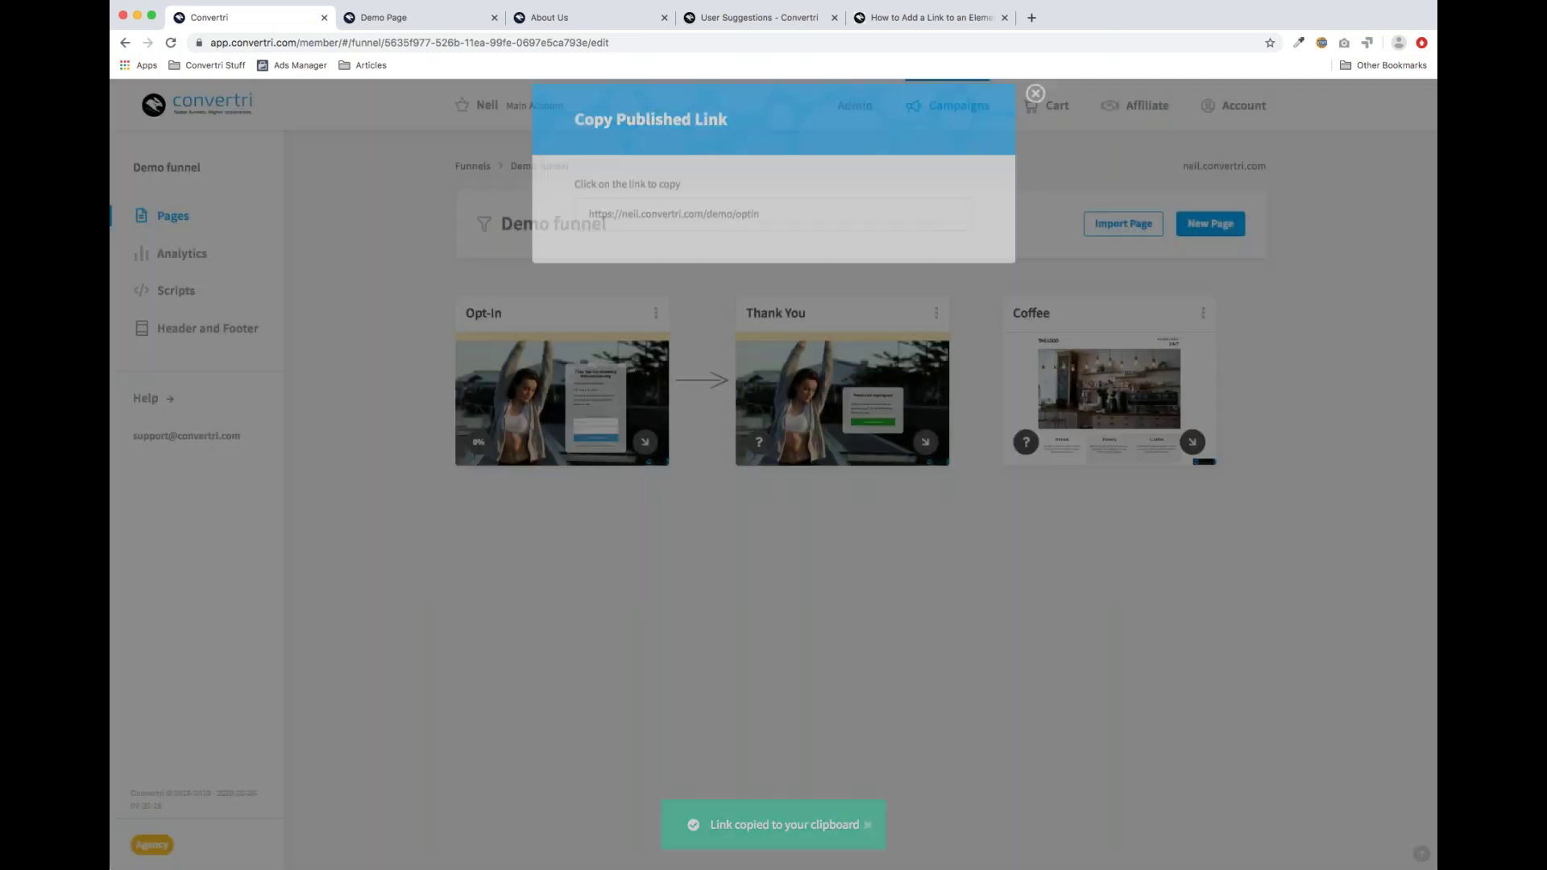
left_click(1032, 17)
type("https://neil.convertri.com/demo/optin")
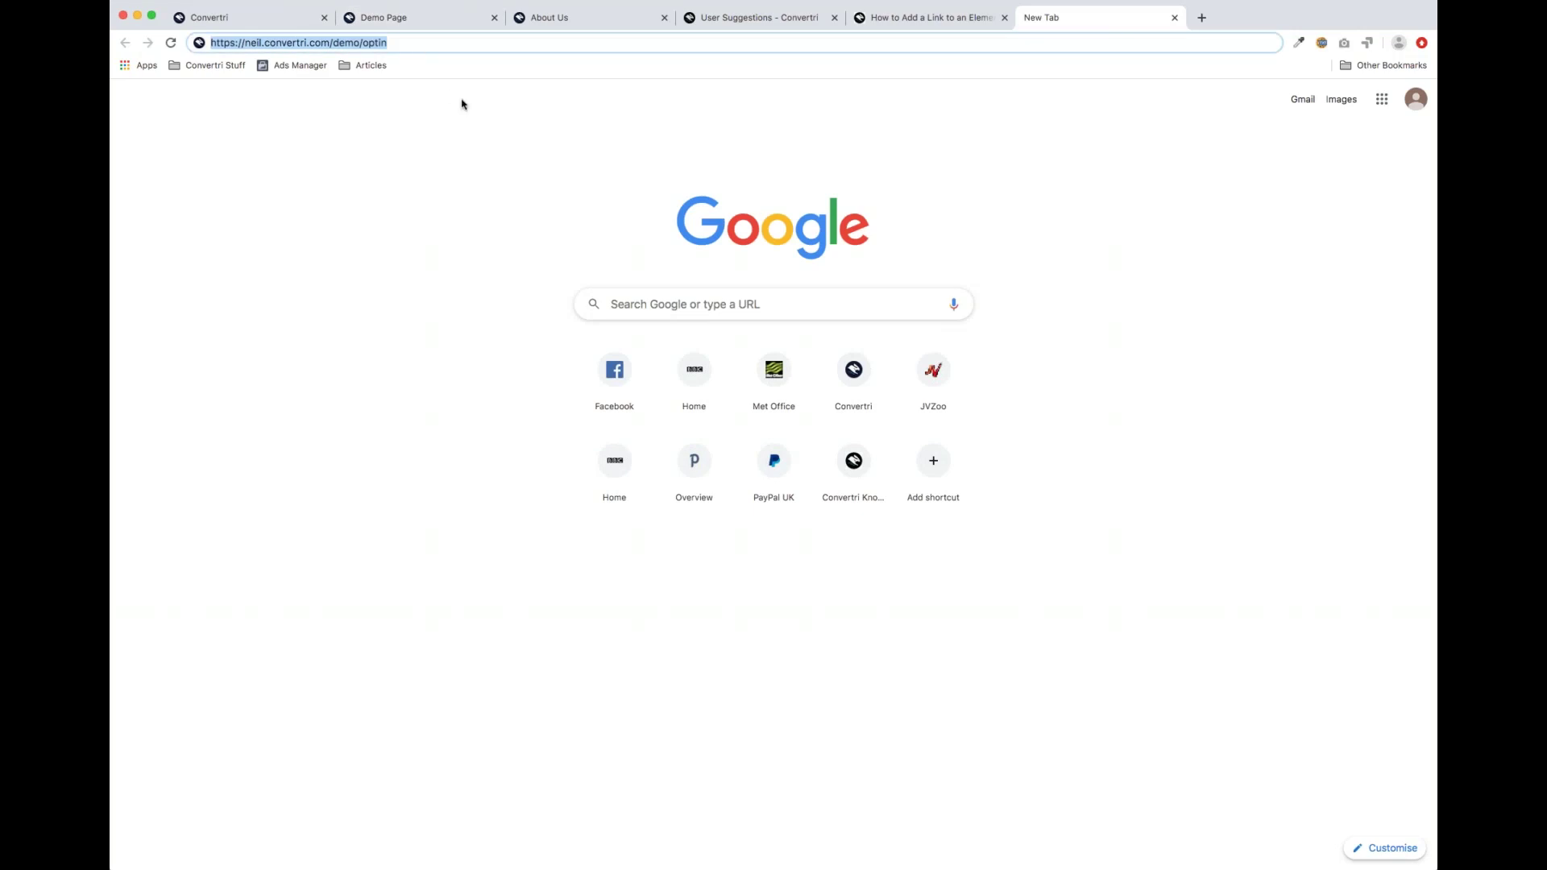
key("Return")
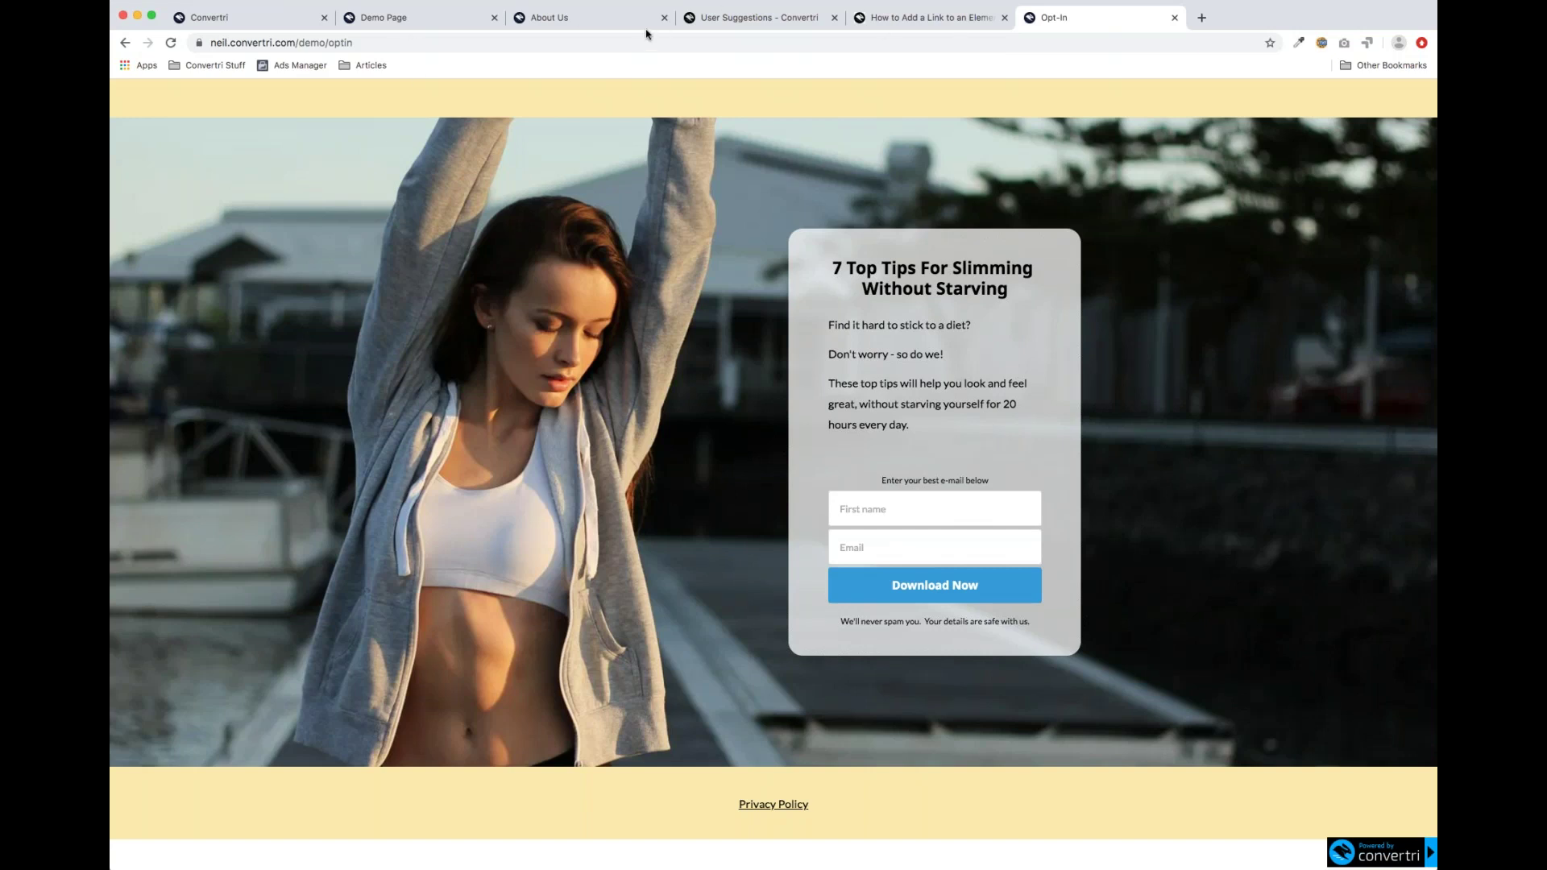
Open help.convertri.com in a new browser tab and view the Getting Started Webinars category
left_click(1201, 17)
type("help.convertri.com")
key("Return")
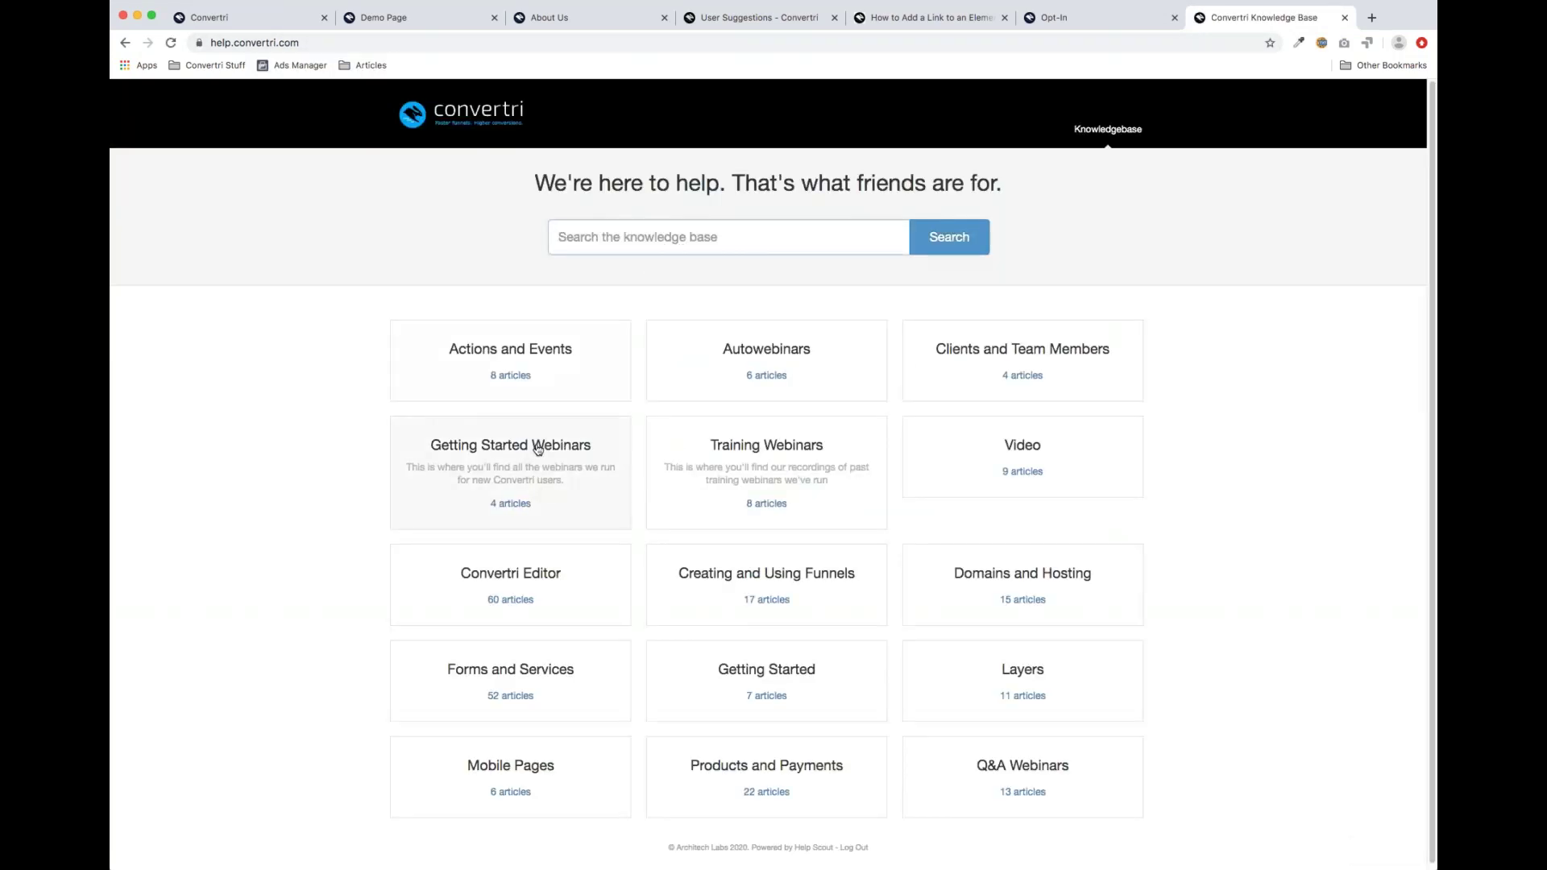
left_click(537, 449)
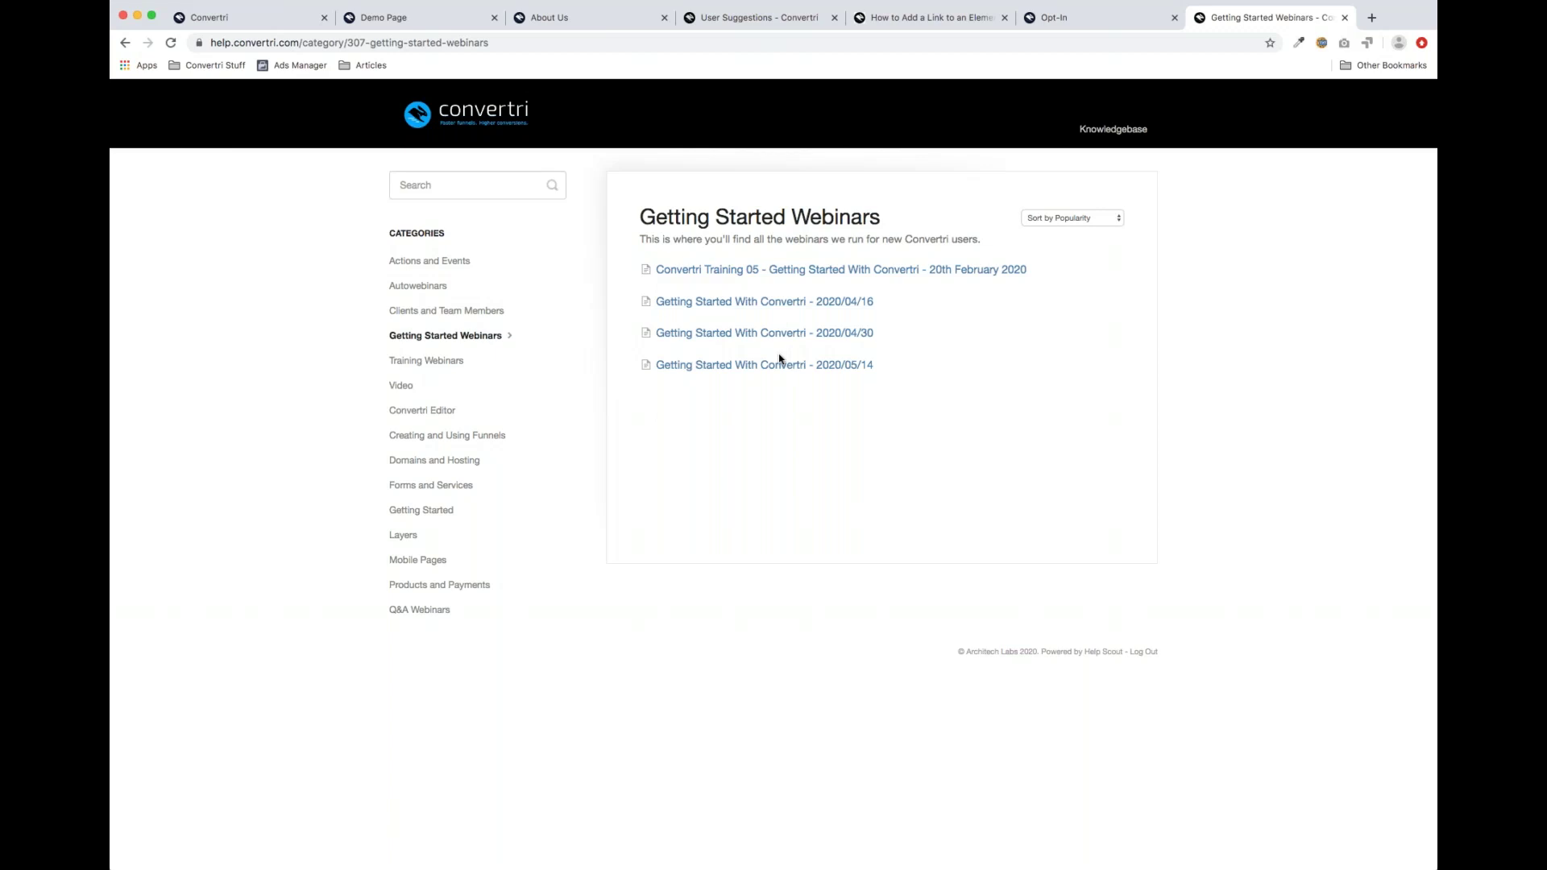
View the Training Webinars and Getting Started Webinars categories, selecting each page's web address, and return to Training Webinars
left_click(442, 362)
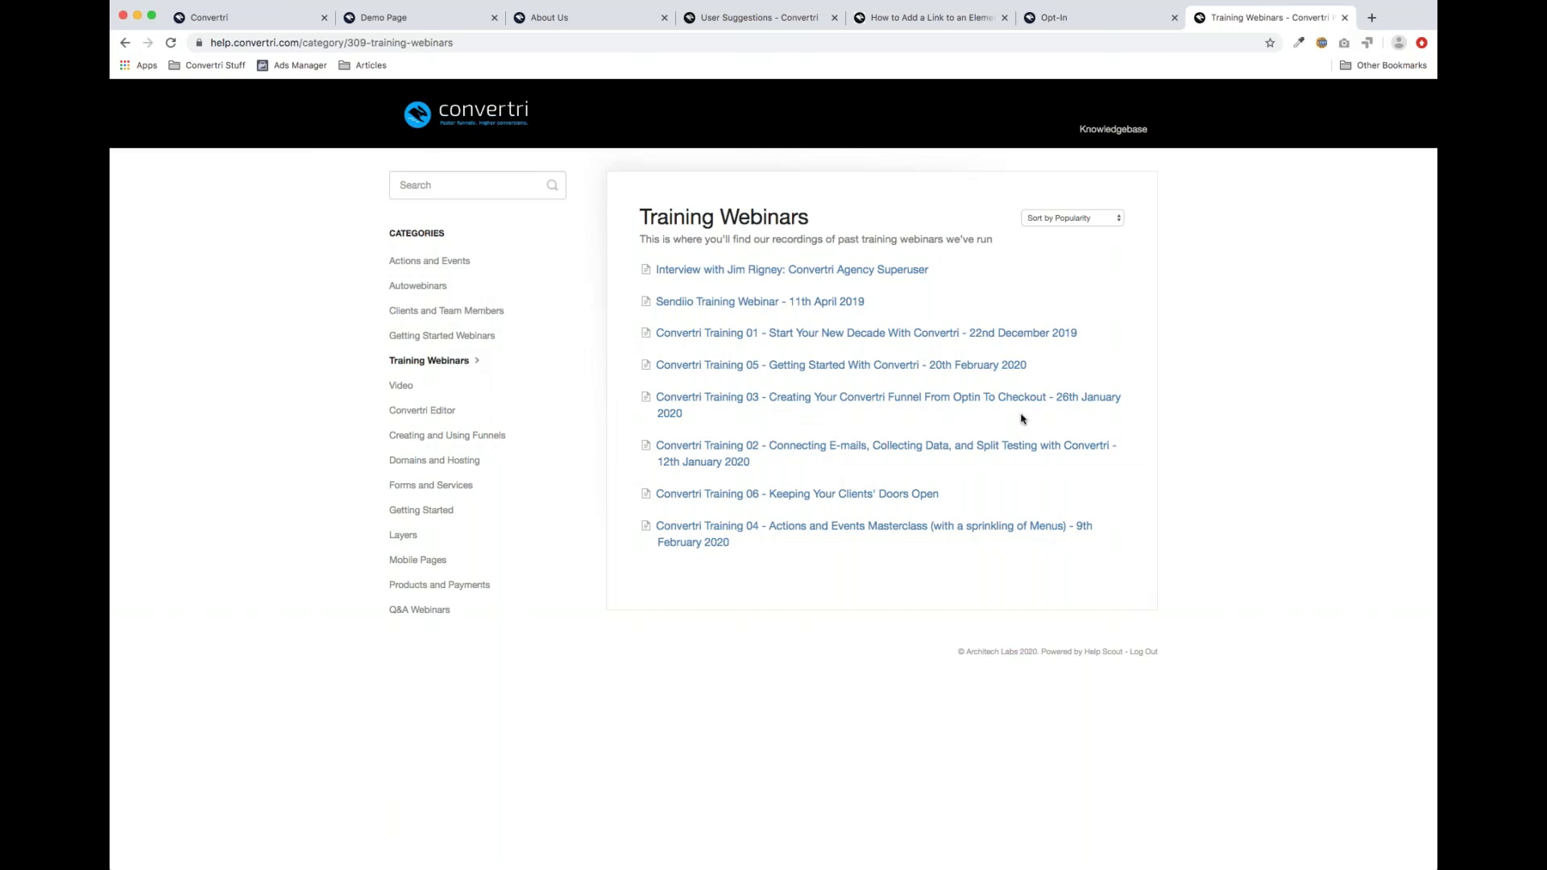
left_click(397, 40)
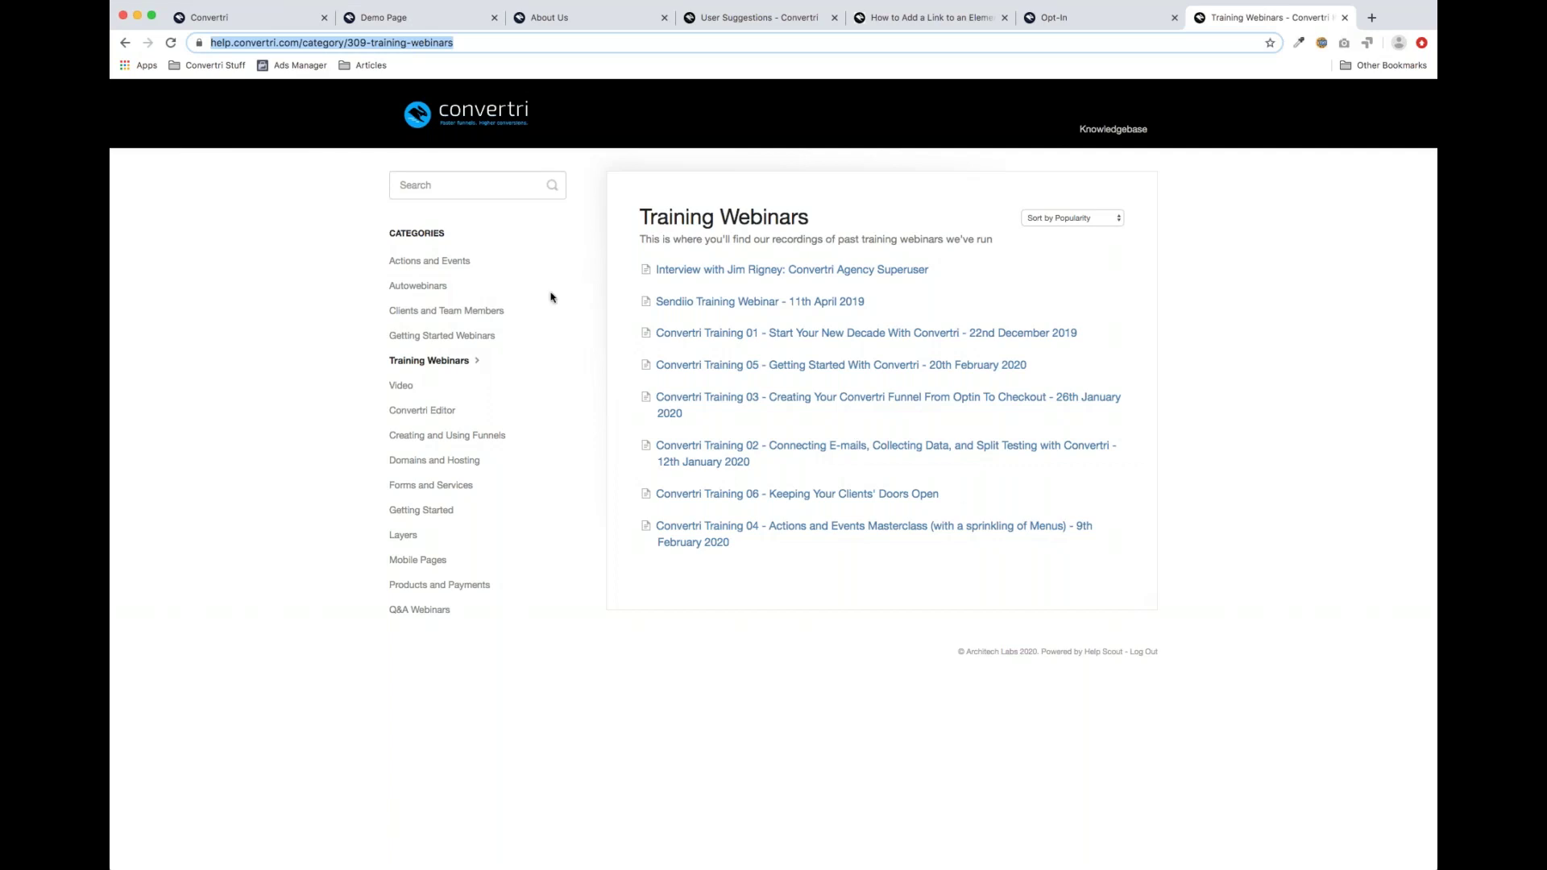
left_click(468, 337)
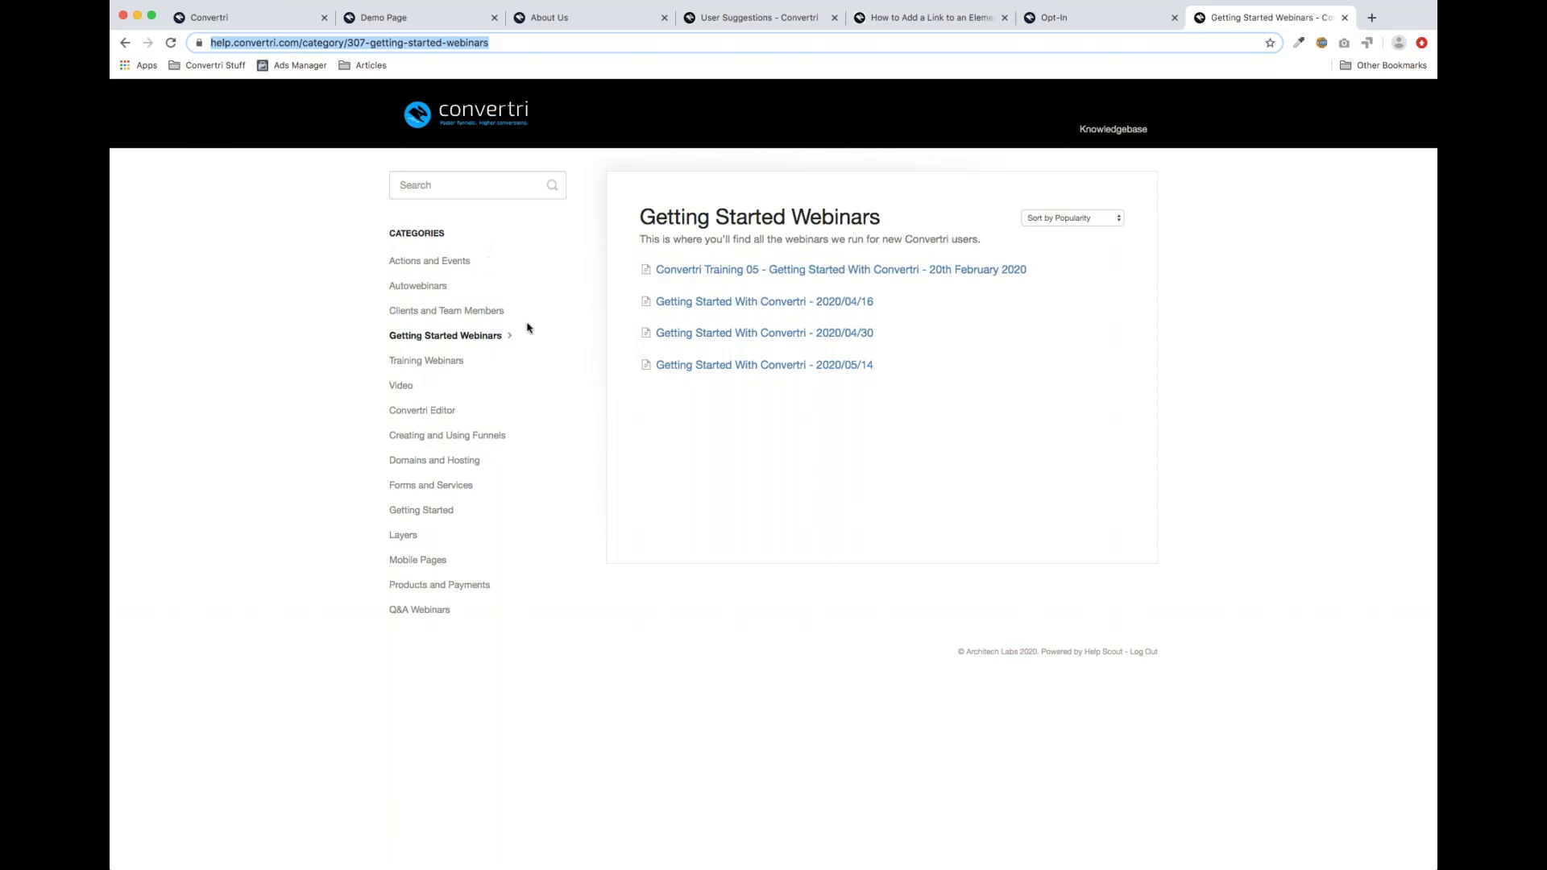
left_click(453, 314)
left_click(439, 360)
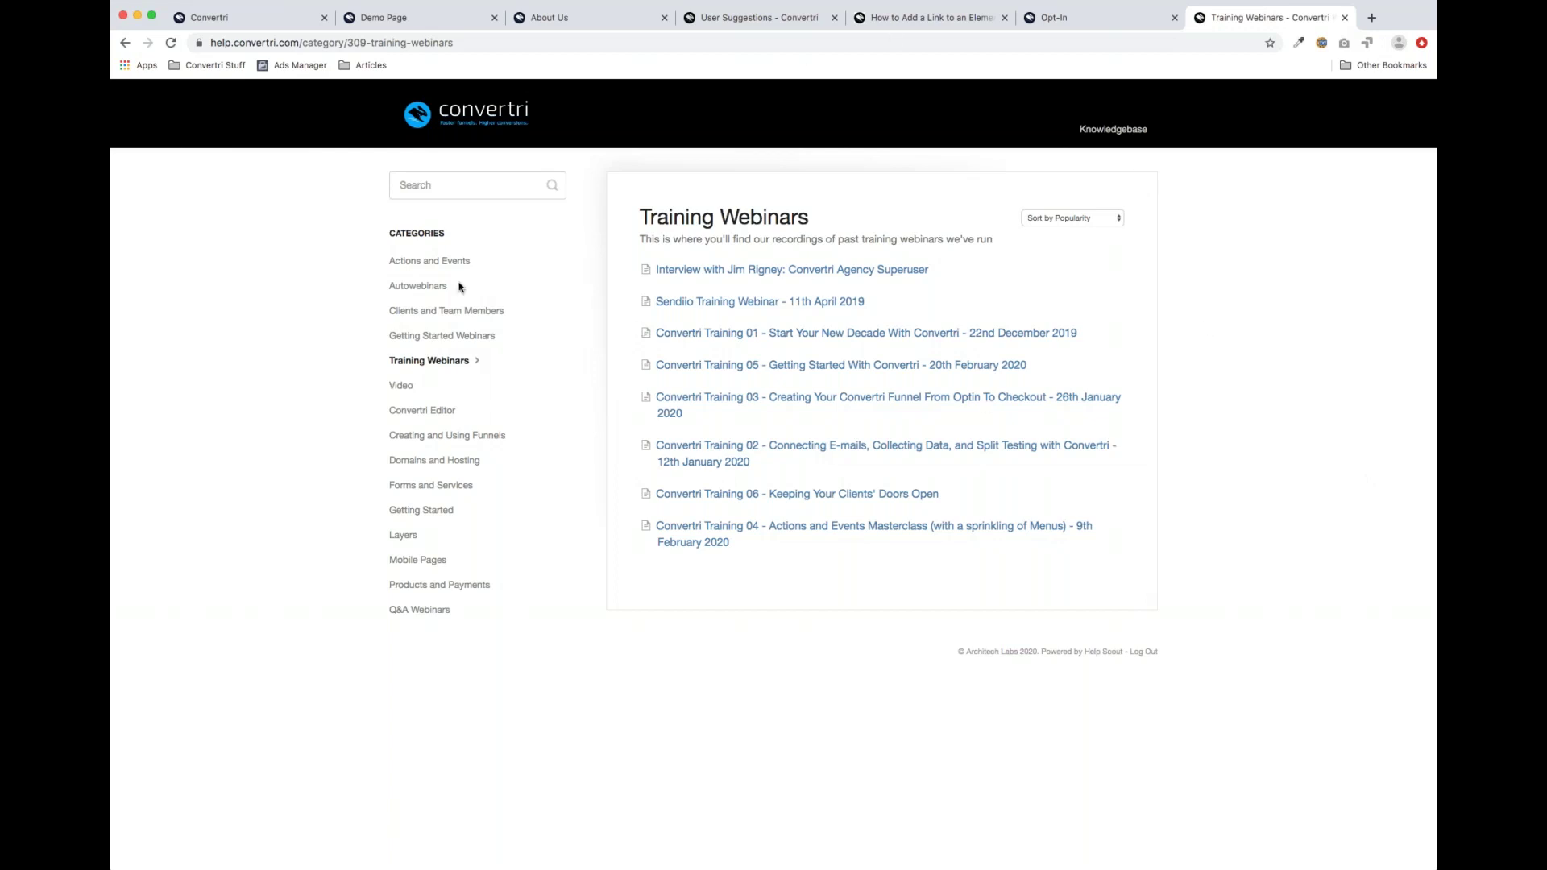
Search the knowledge base for "cart abando" and open the article How to Set Up Cart Abandonment
left_click(456, 189)
type("cart abando")
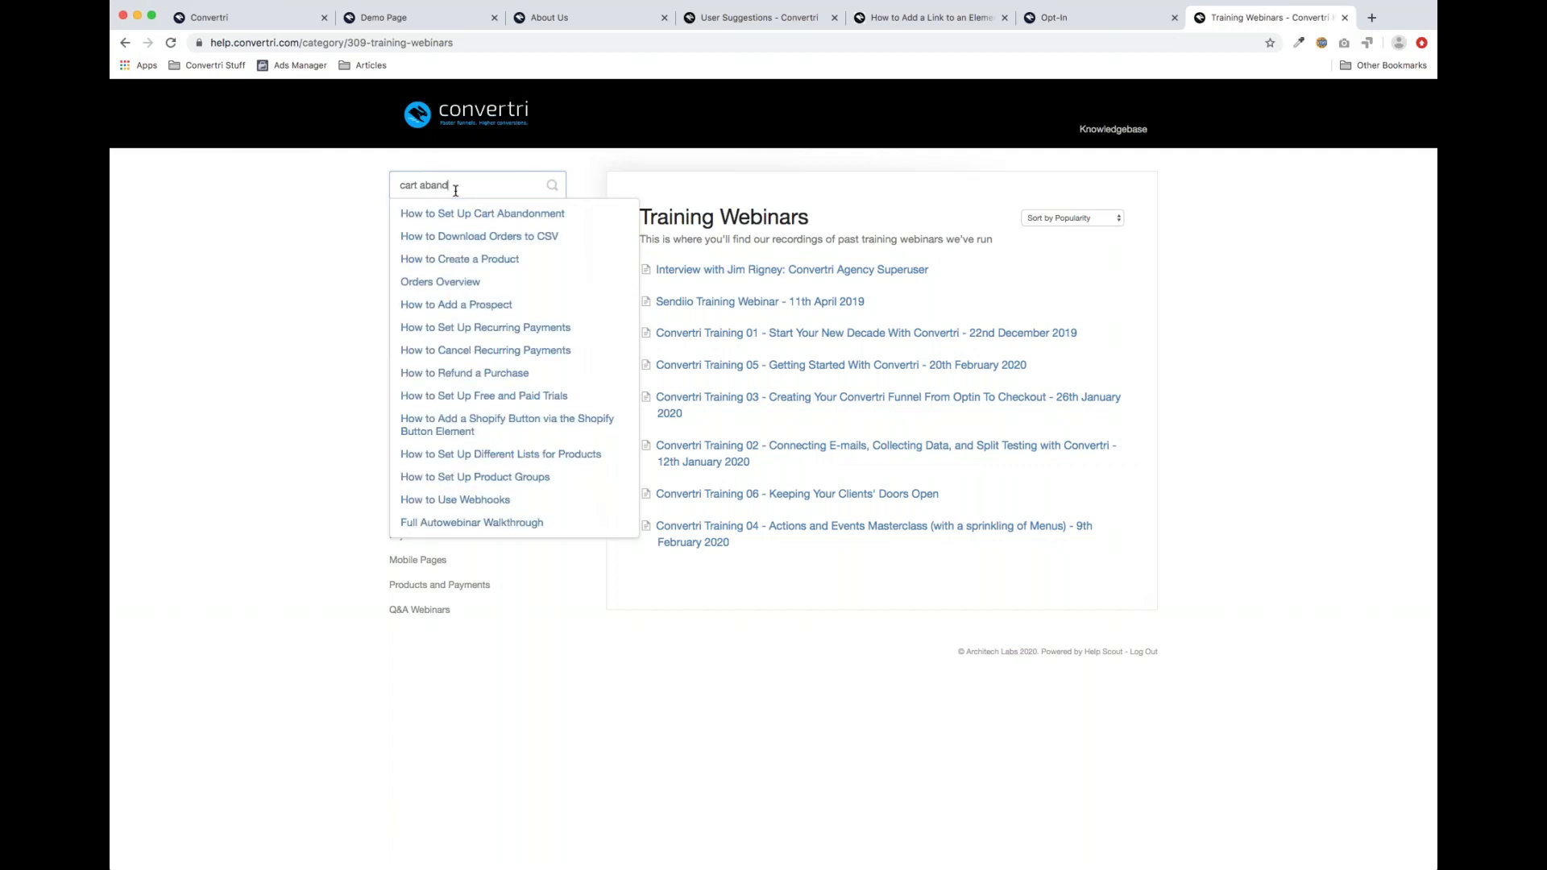
left_click(447, 214)
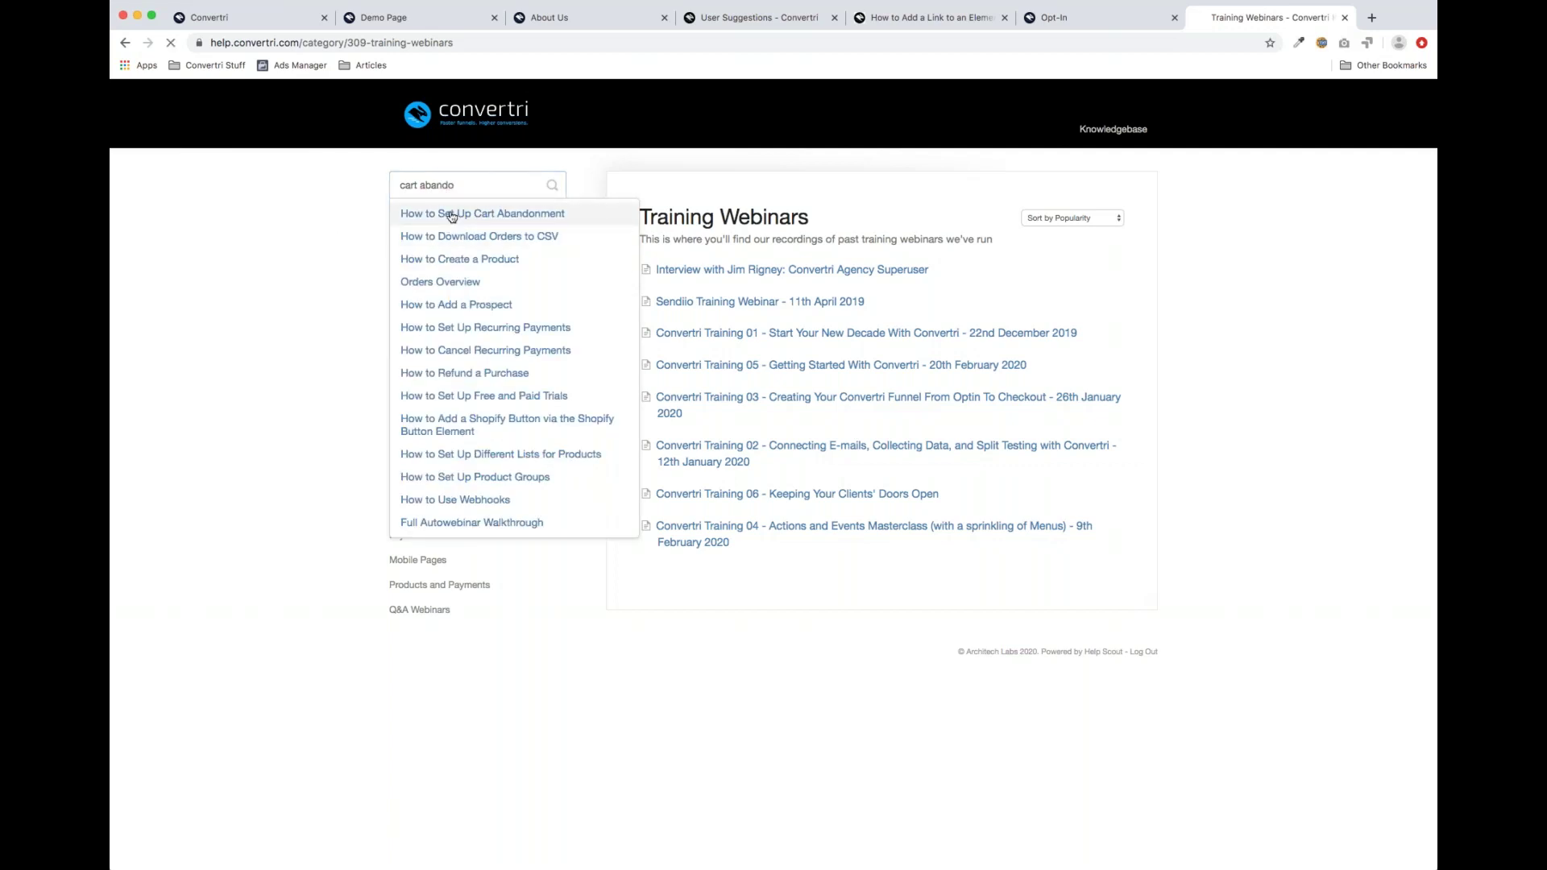
scroll(375, 160, "down", 1)
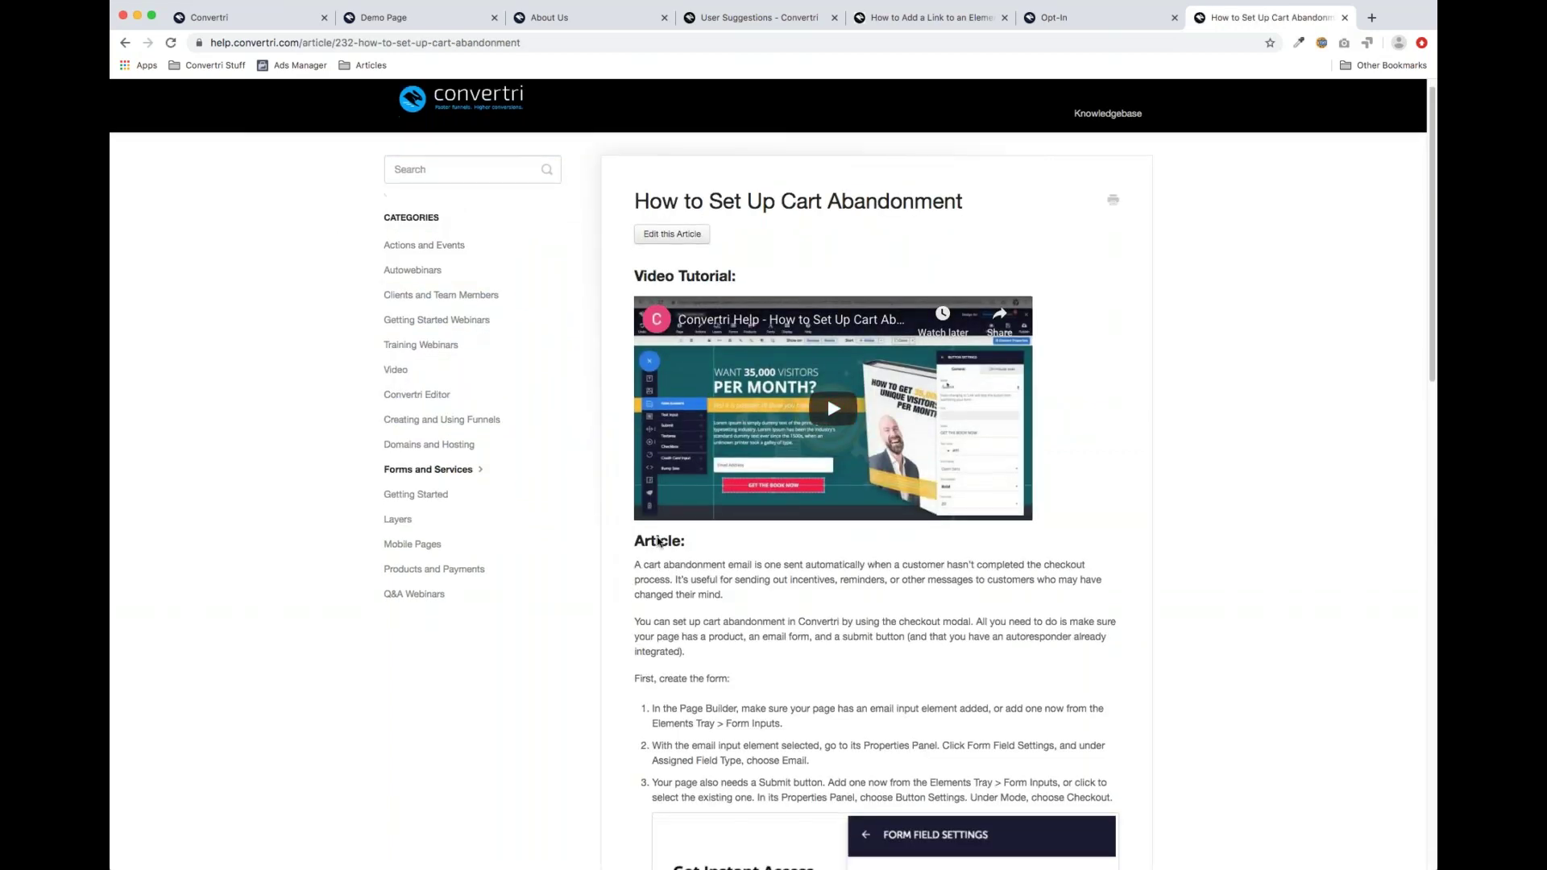
Select the cart abandonment article's web address, and open the Demo funnel's Opt-In page in the page editor
scroll(374, 160, "up", 1)
key("super+l")
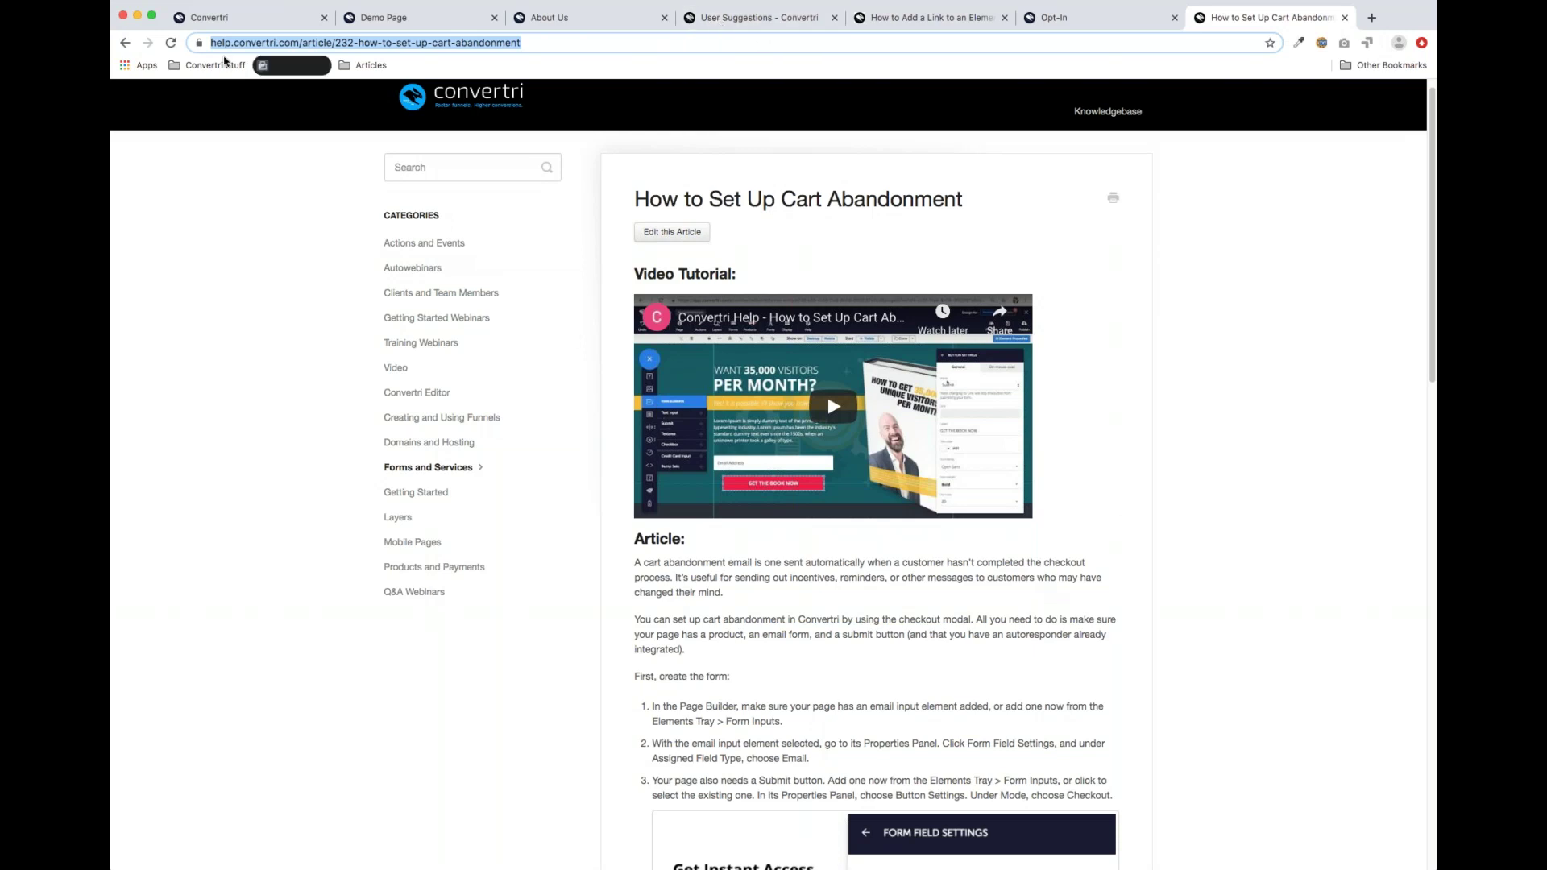
left_click(232, 26)
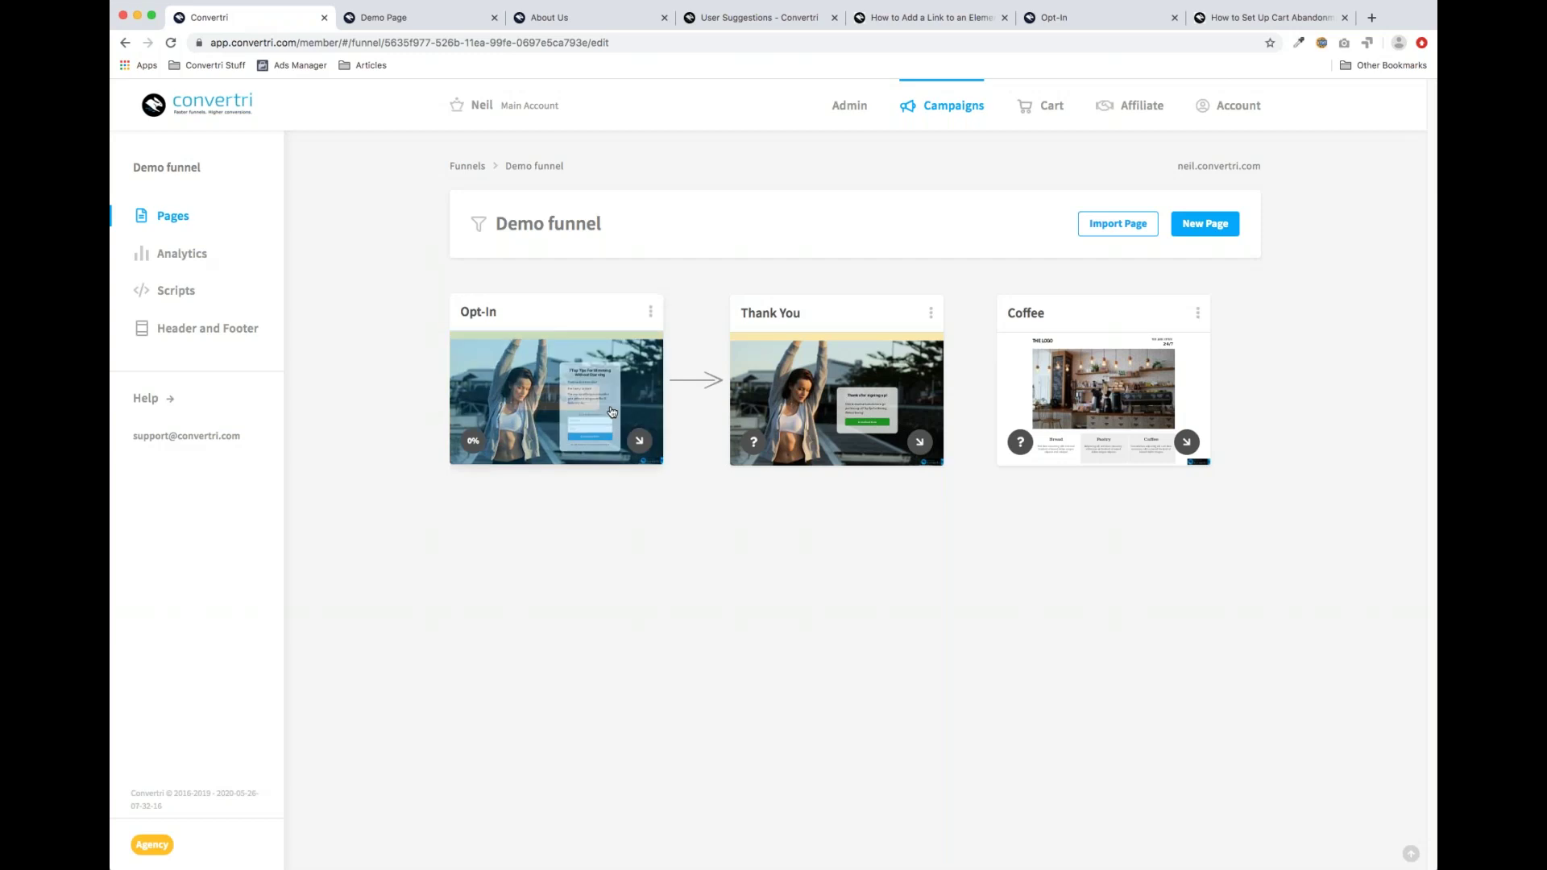
left_click(544, 403)
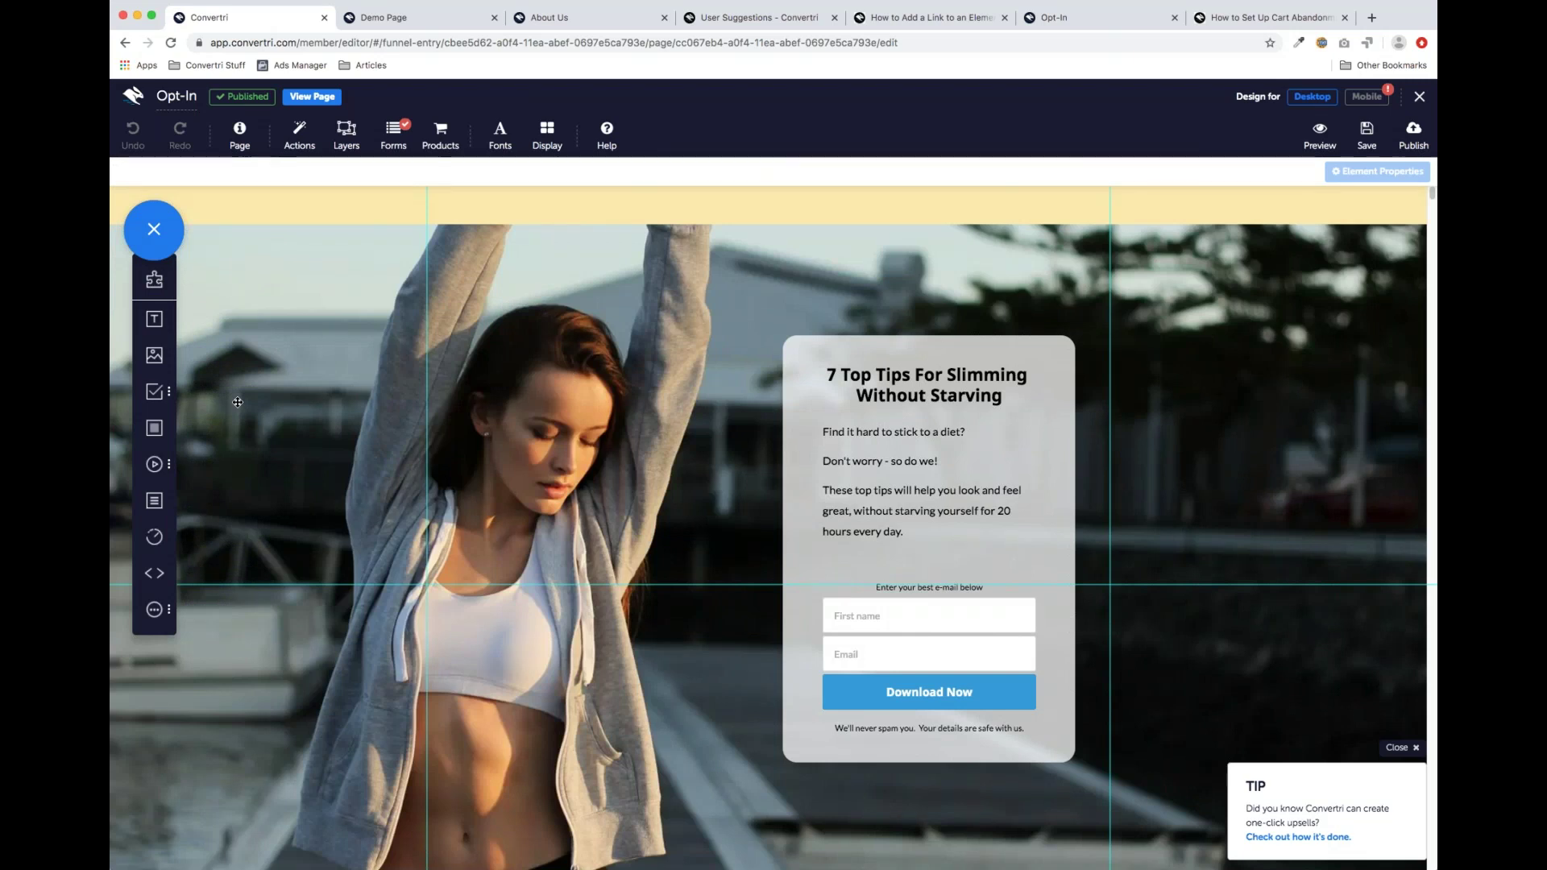
Clear the Opt-In page's existing form configuration
left_click(385, 140)
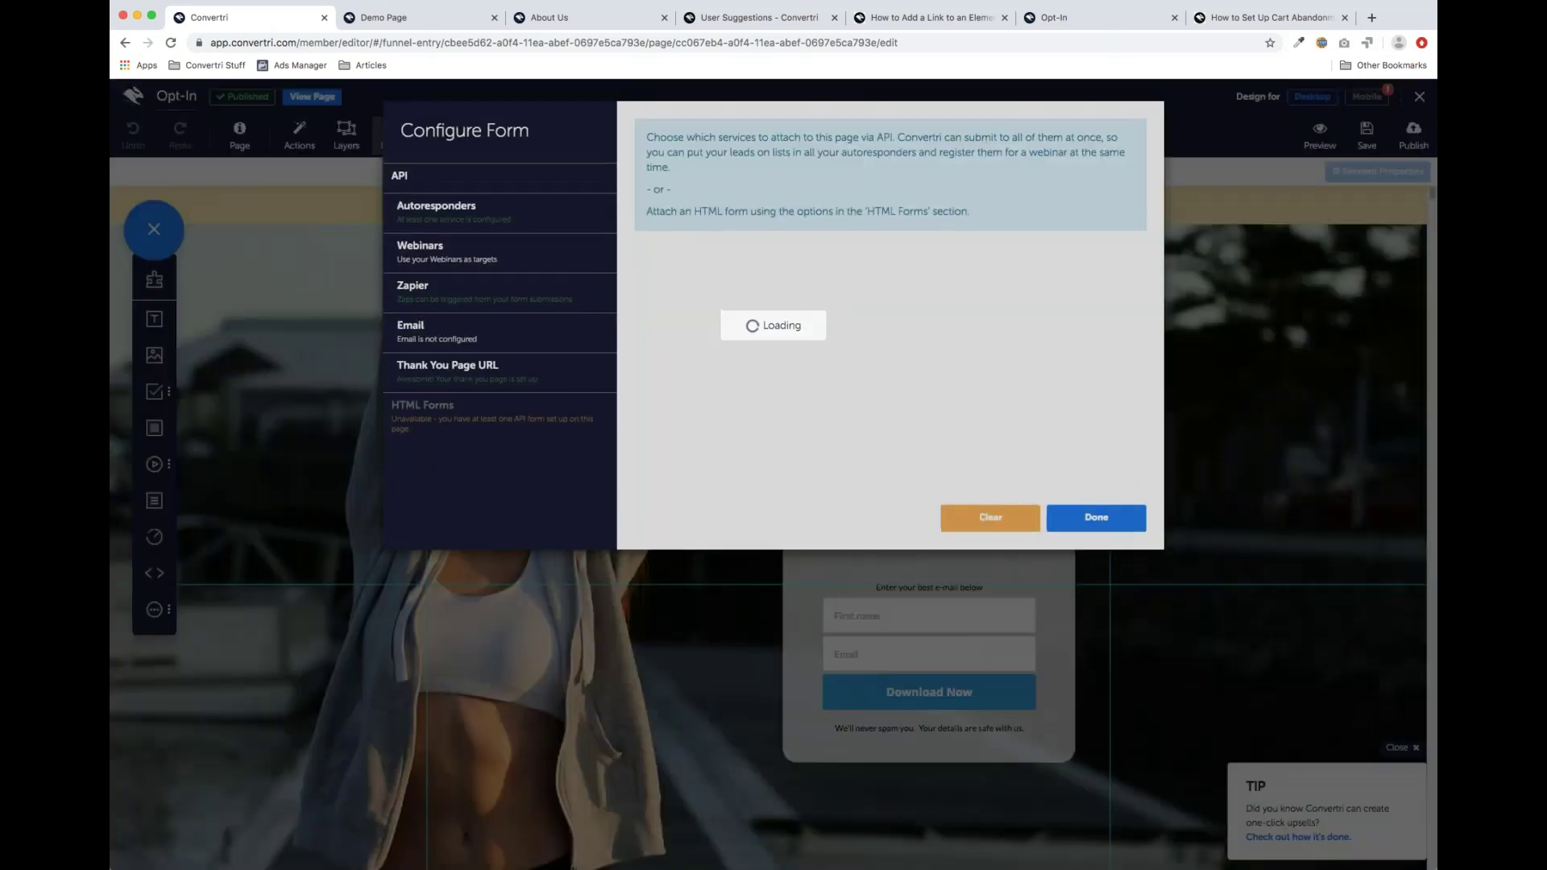
left_click(1010, 532)
left_click(918, 229)
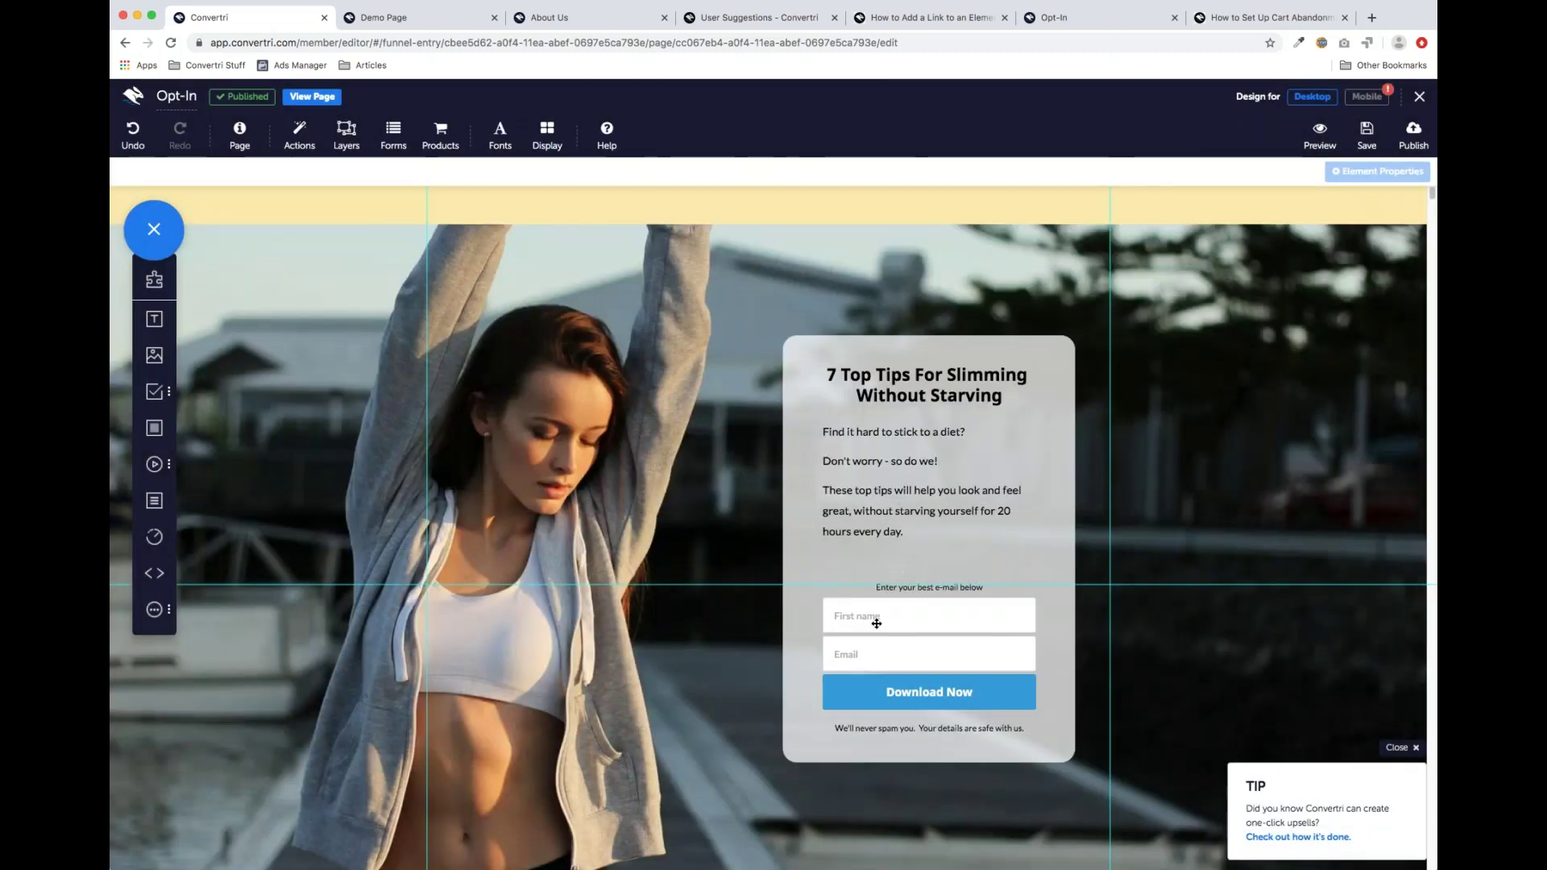
Check the AWeber autoresponder option, and connect the form to MailChimp with Dev/Test - Signup as the target list
left_click(398, 138)
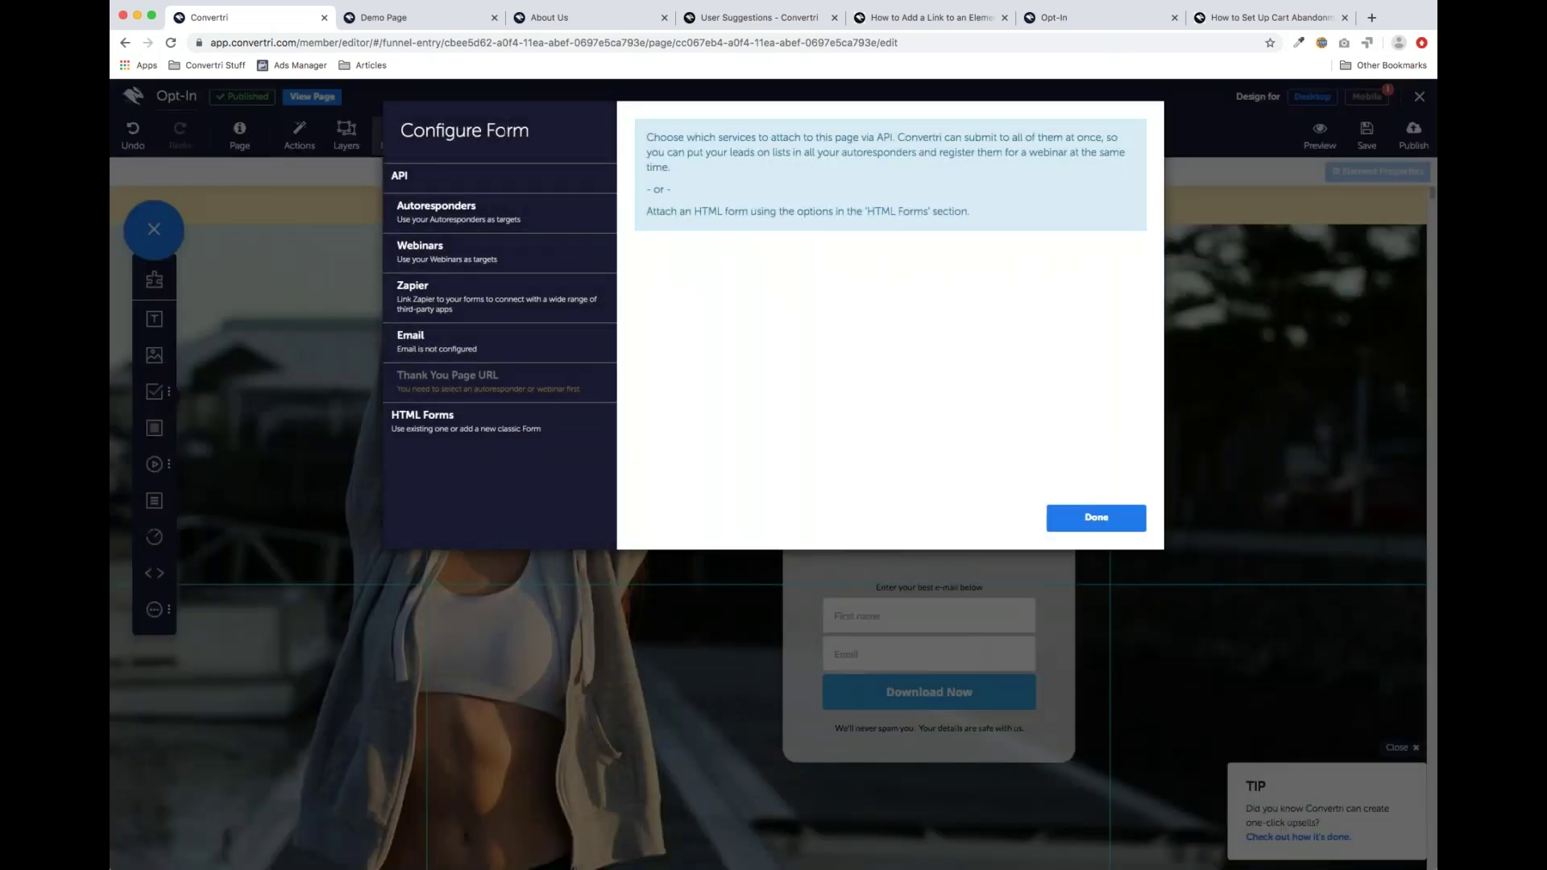
left_click(461, 216)
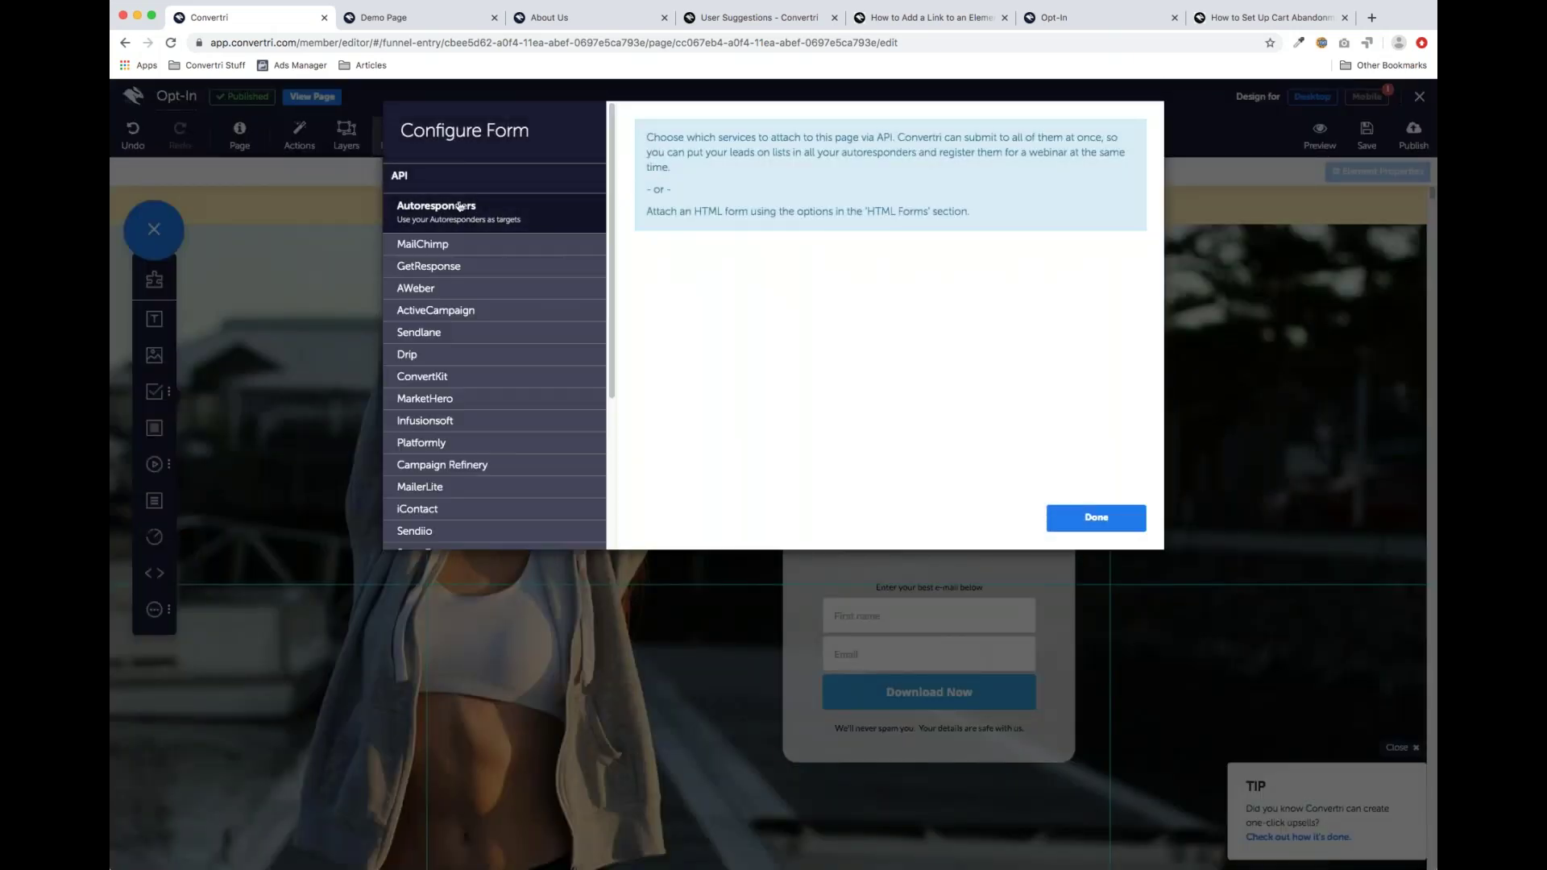
left_click(445, 292)
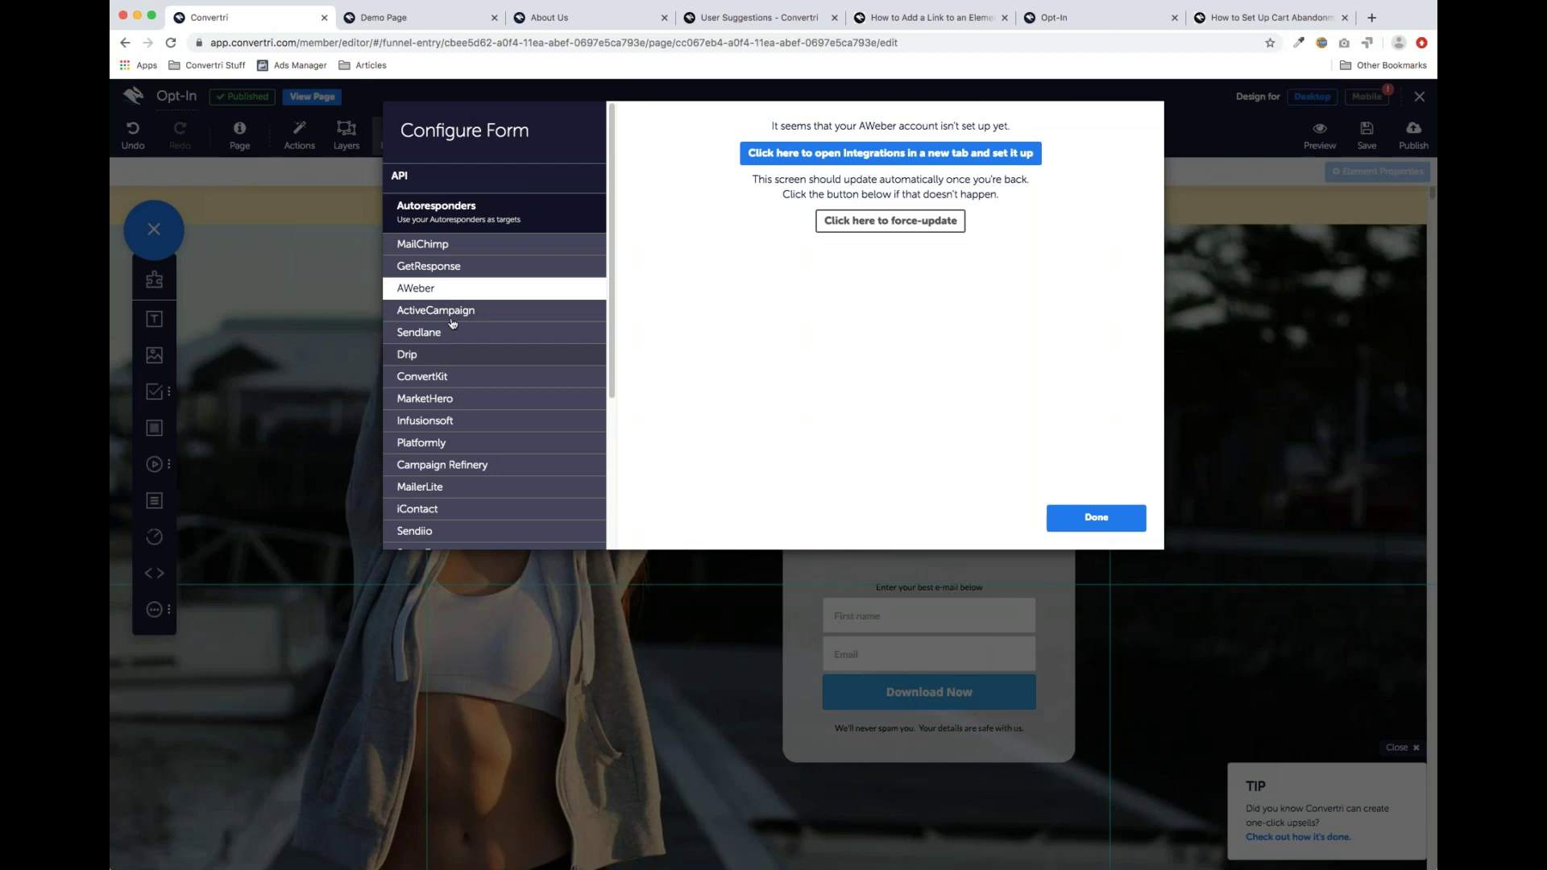
left_click(460, 253)
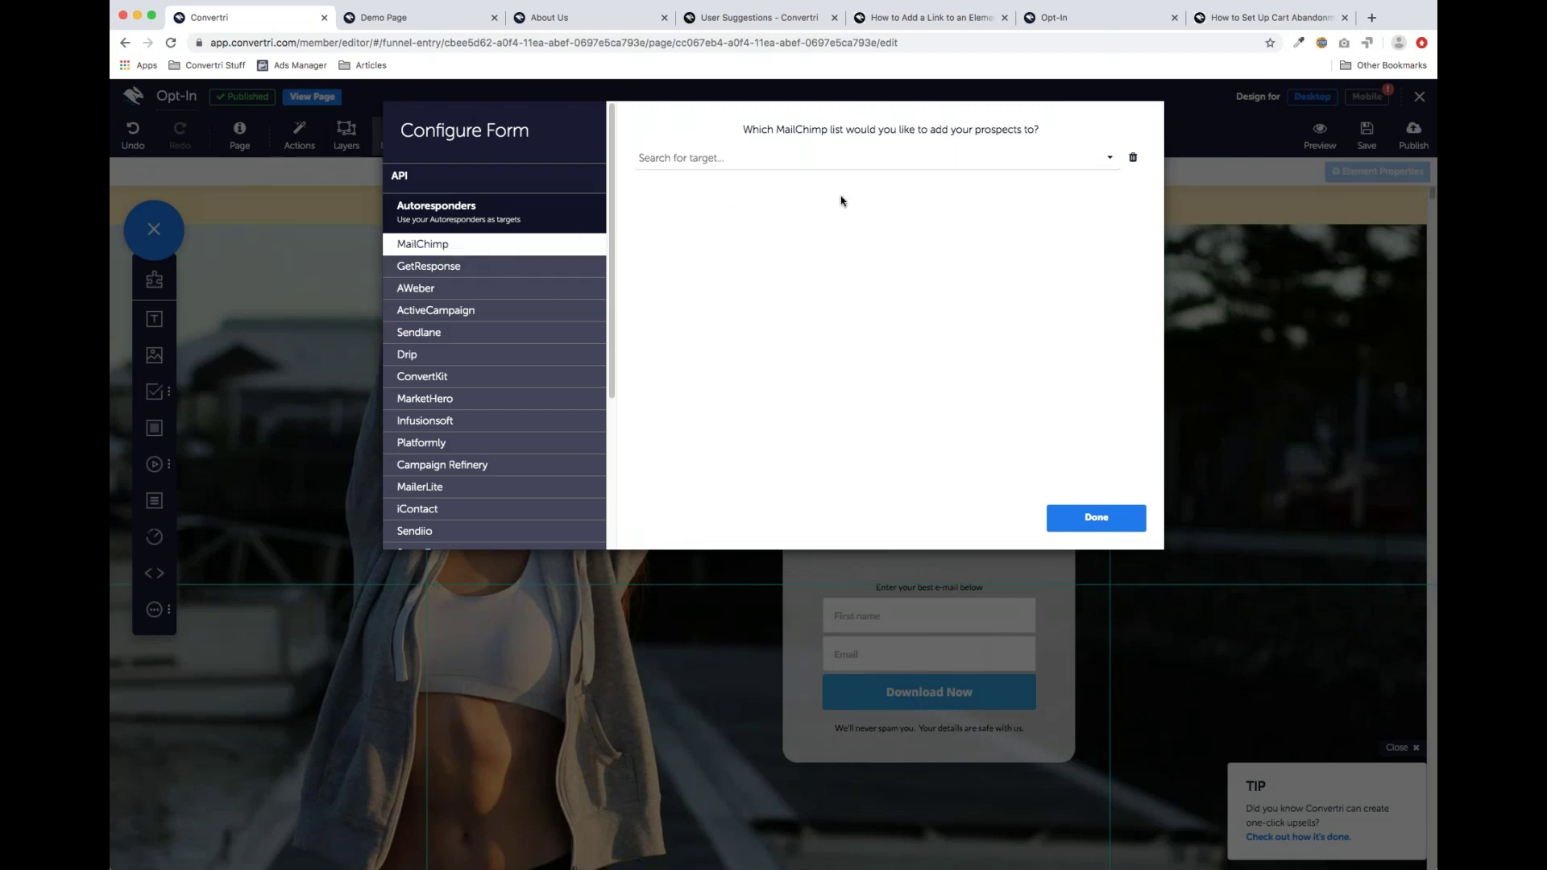
left_click(873, 167)
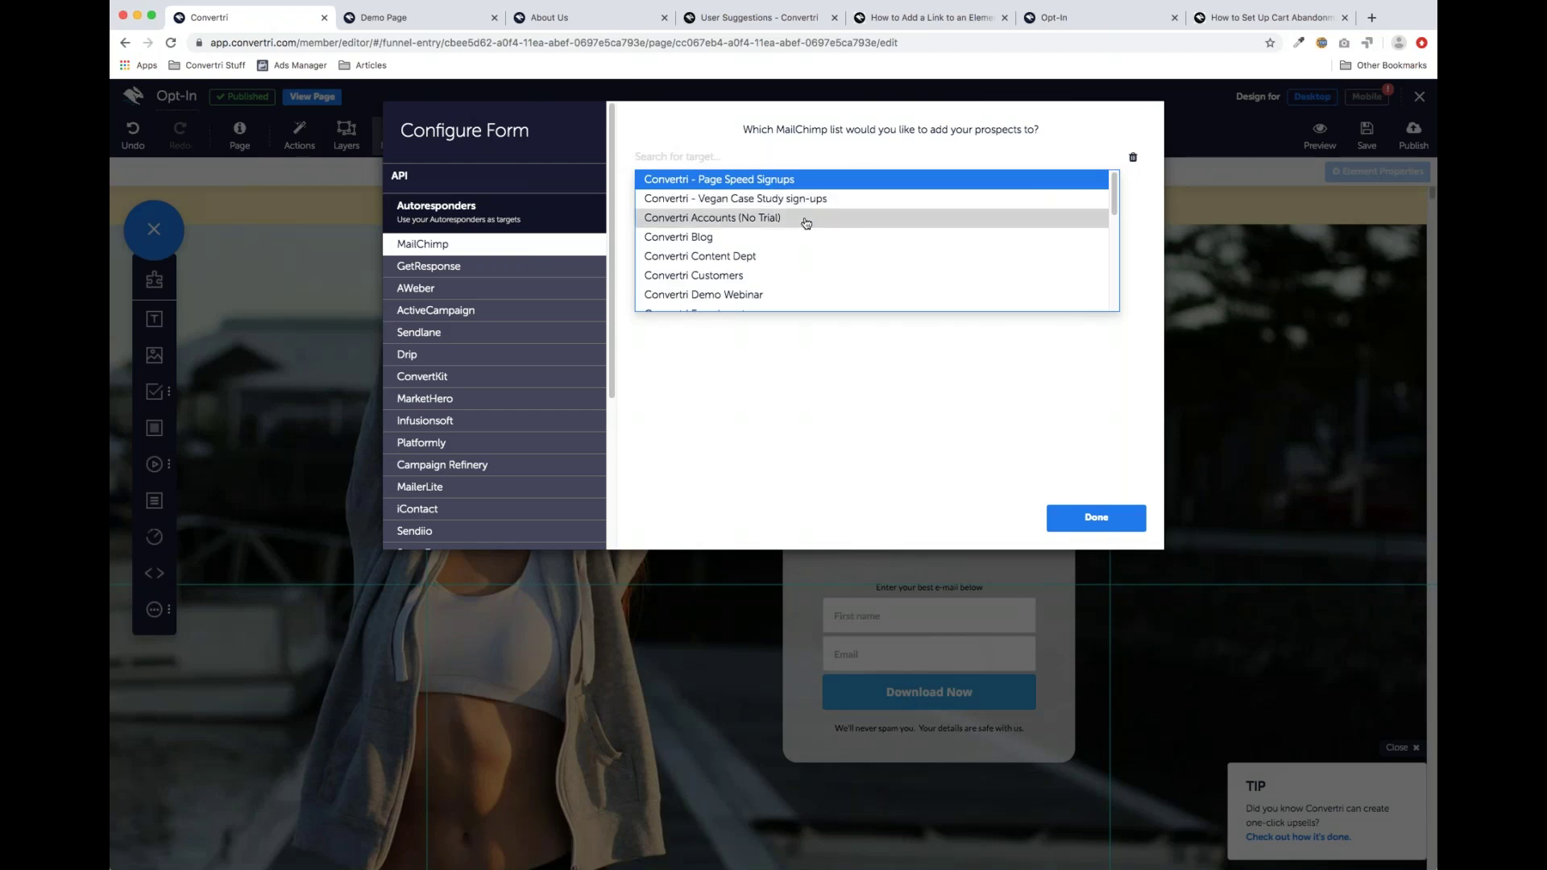
scroll(823, 273, "down", 2)
scroll(823, 273, "down", 10)
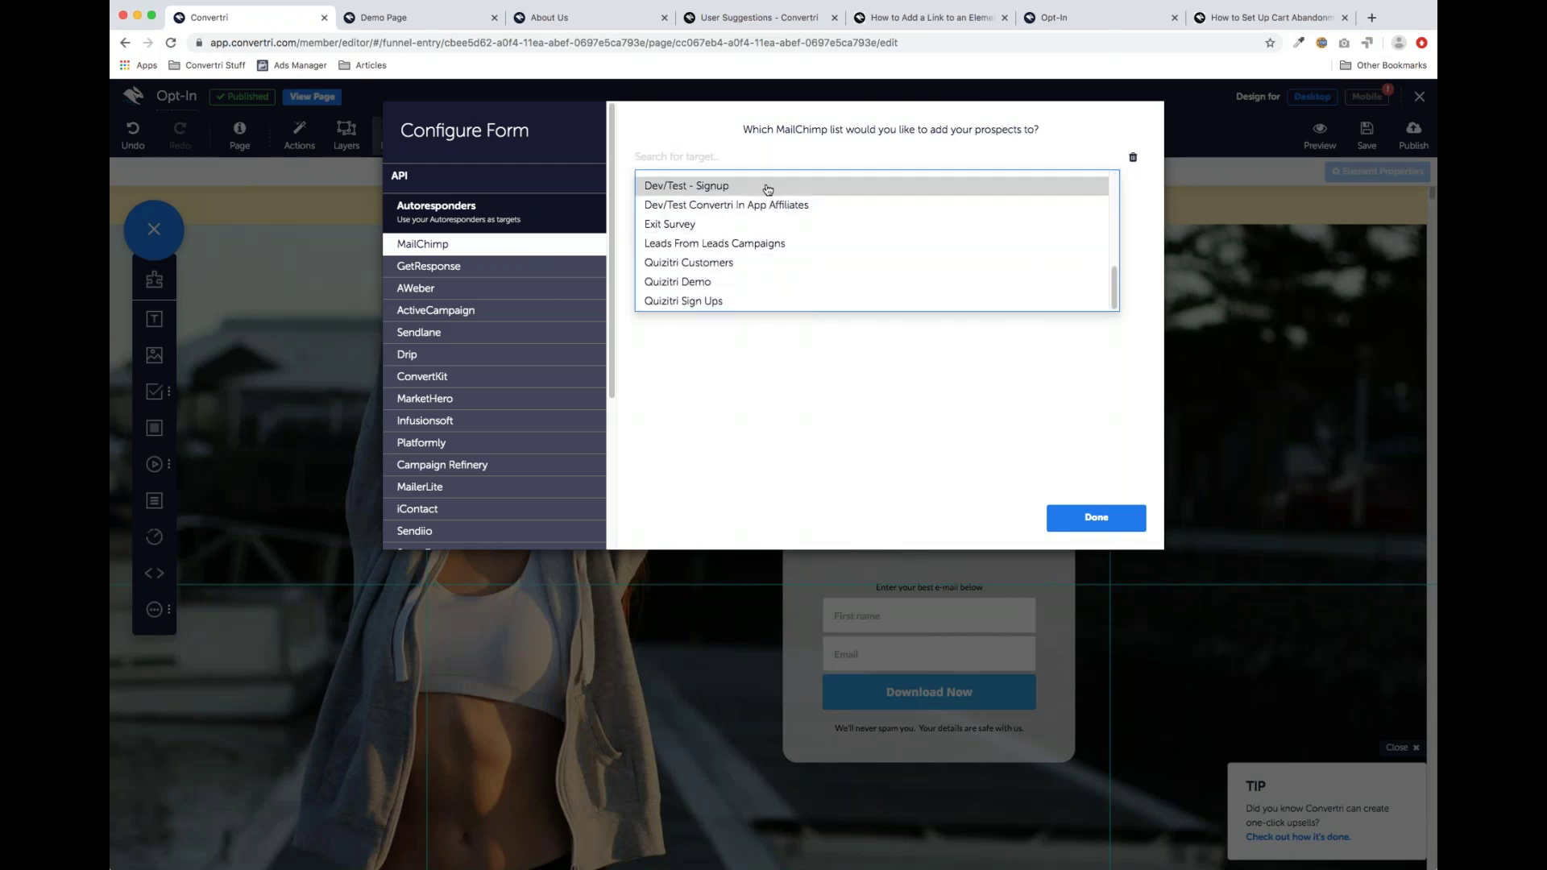
left_click(810, 187)
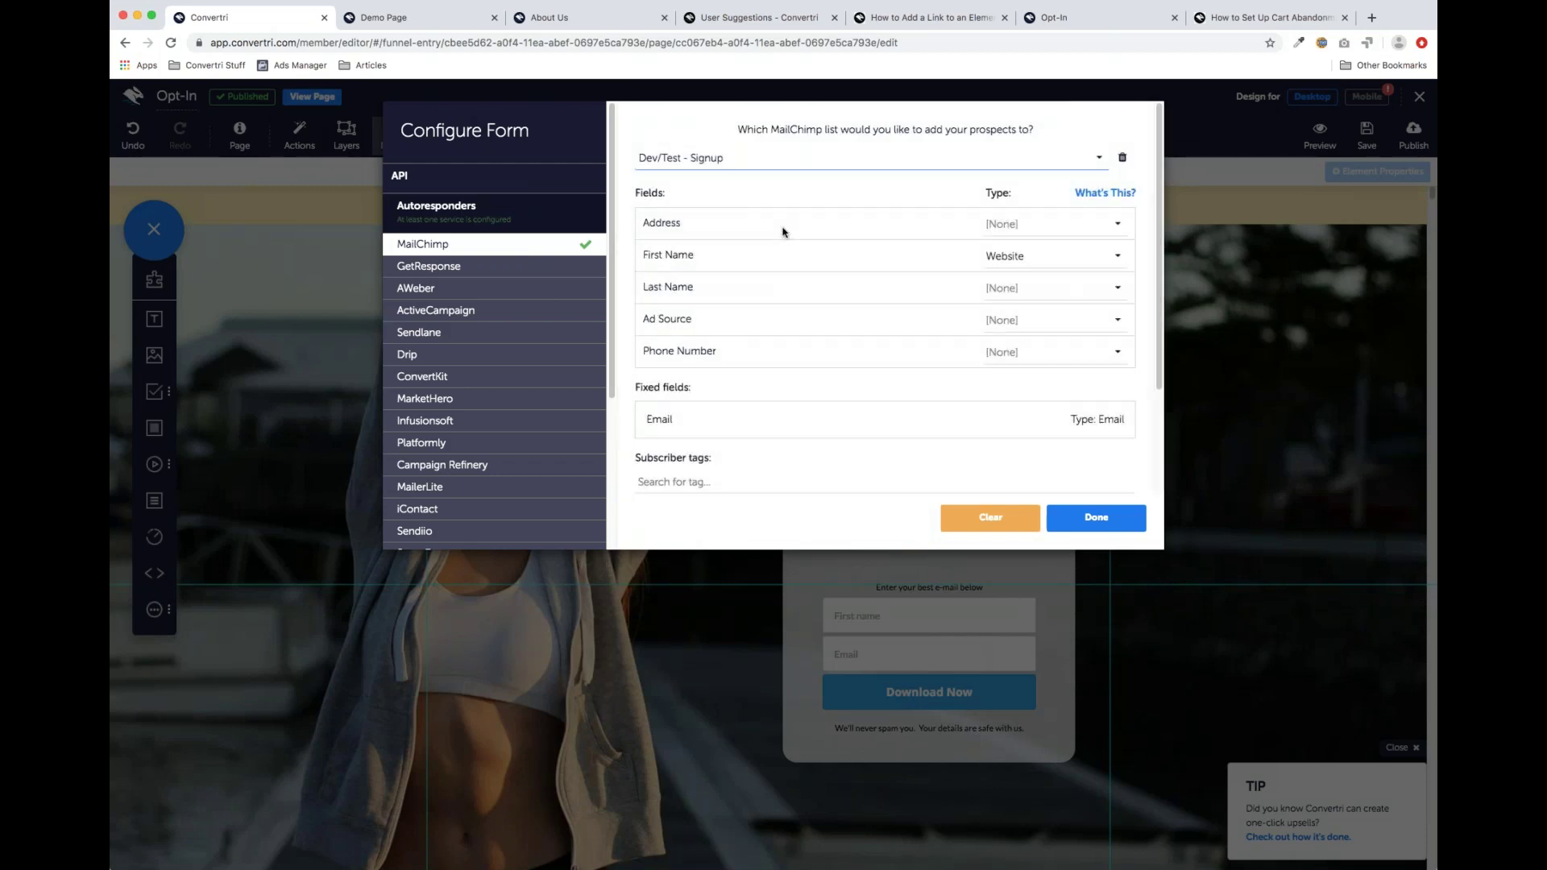
Map MailChimp's First Name field to the First Name type and finish the form configuration
left_click(1080, 260)
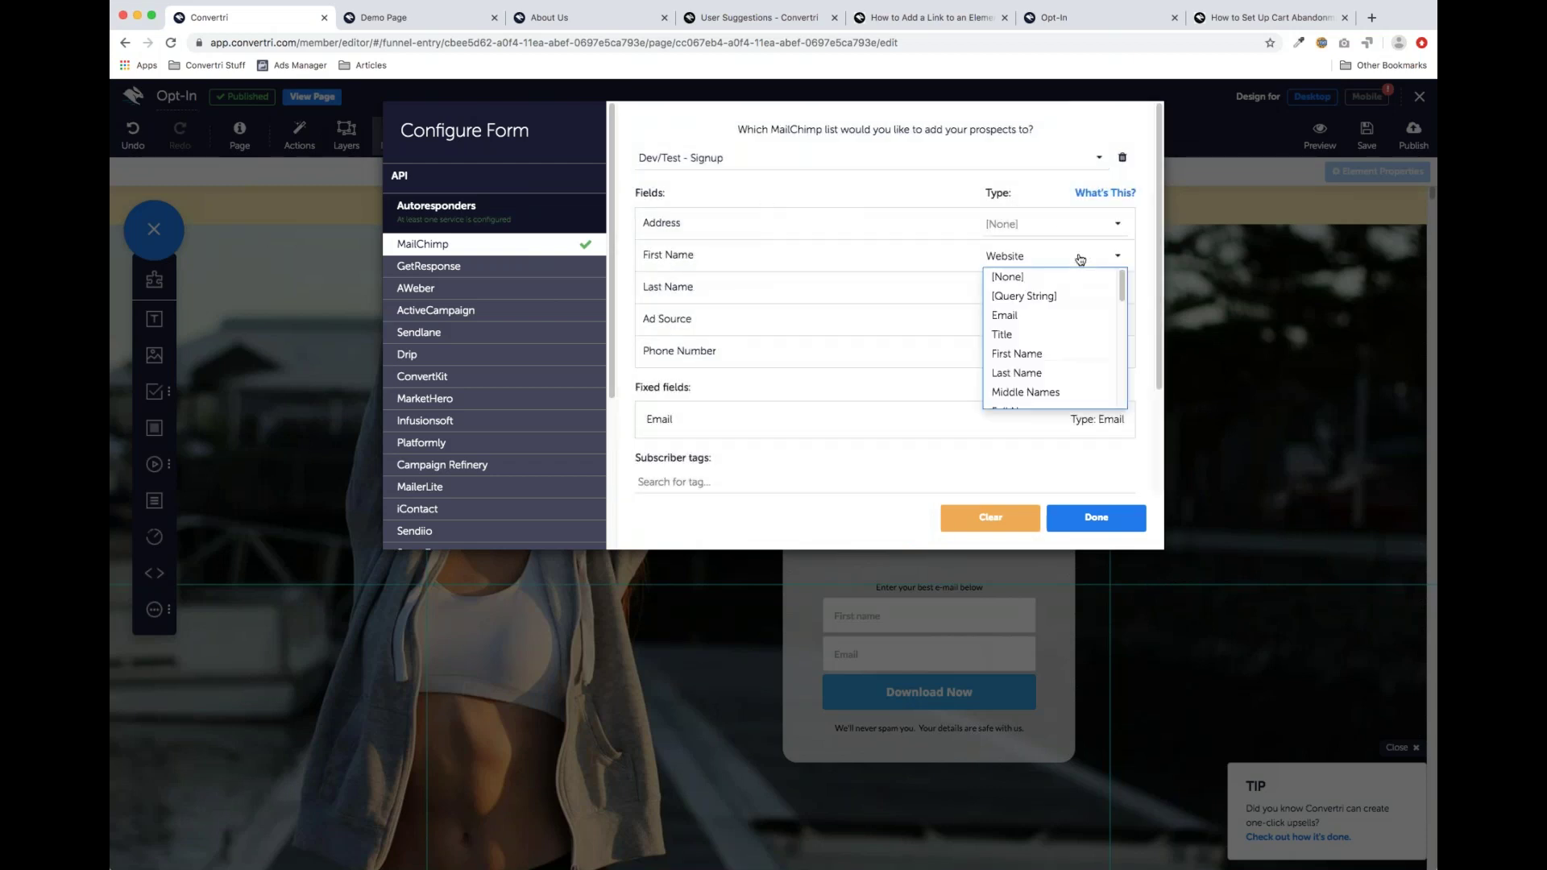
left_click(1077, 359)
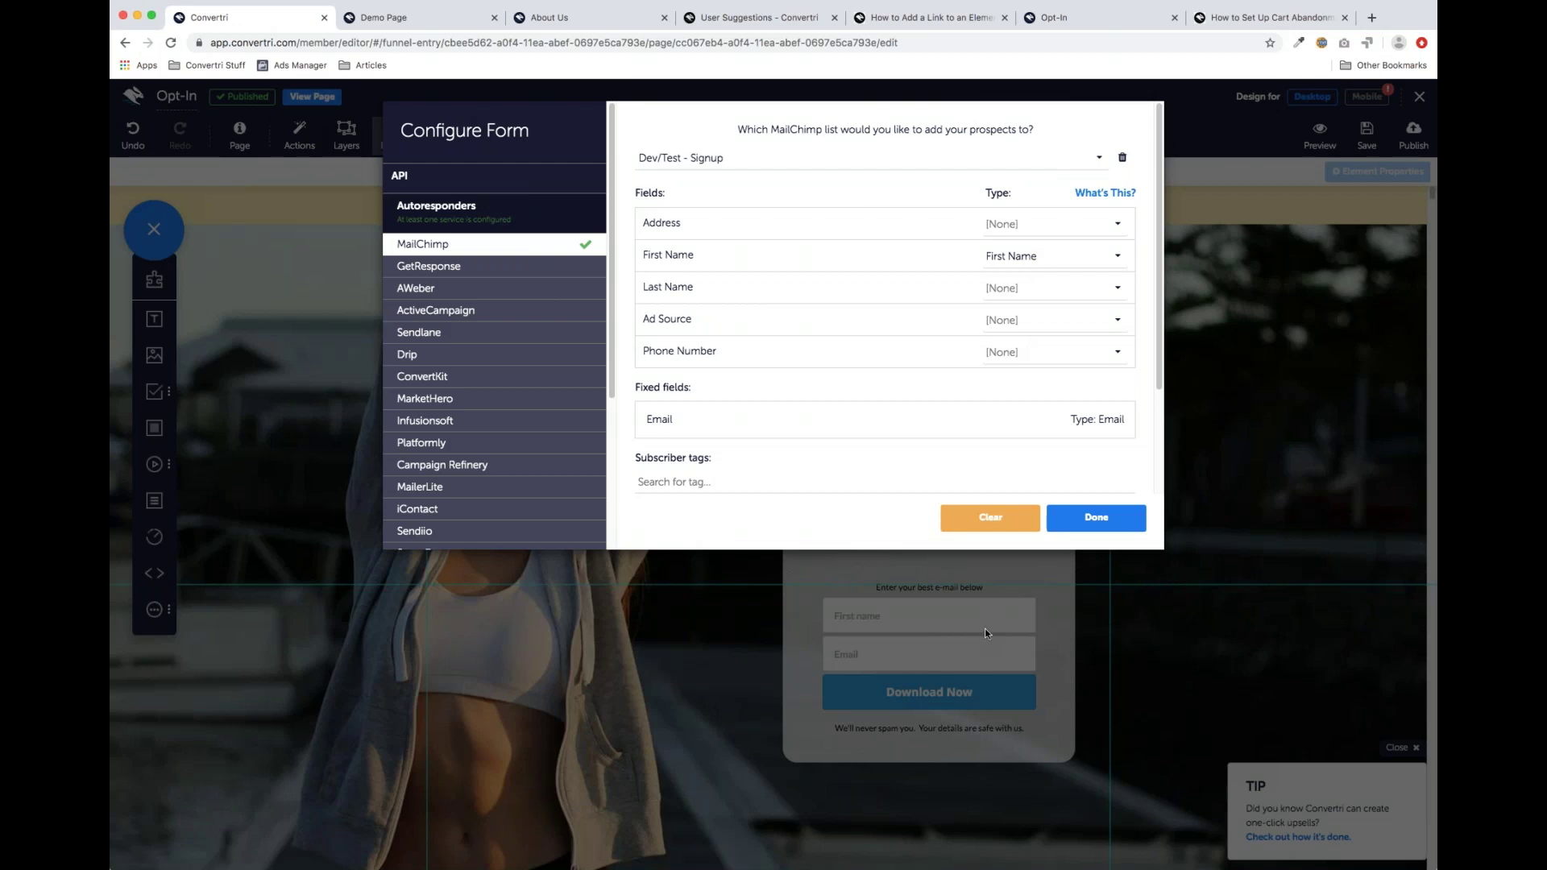
left_click_drag(717, 260, 644, 256)
left_click(901, 255)
left_click(1122, 530)
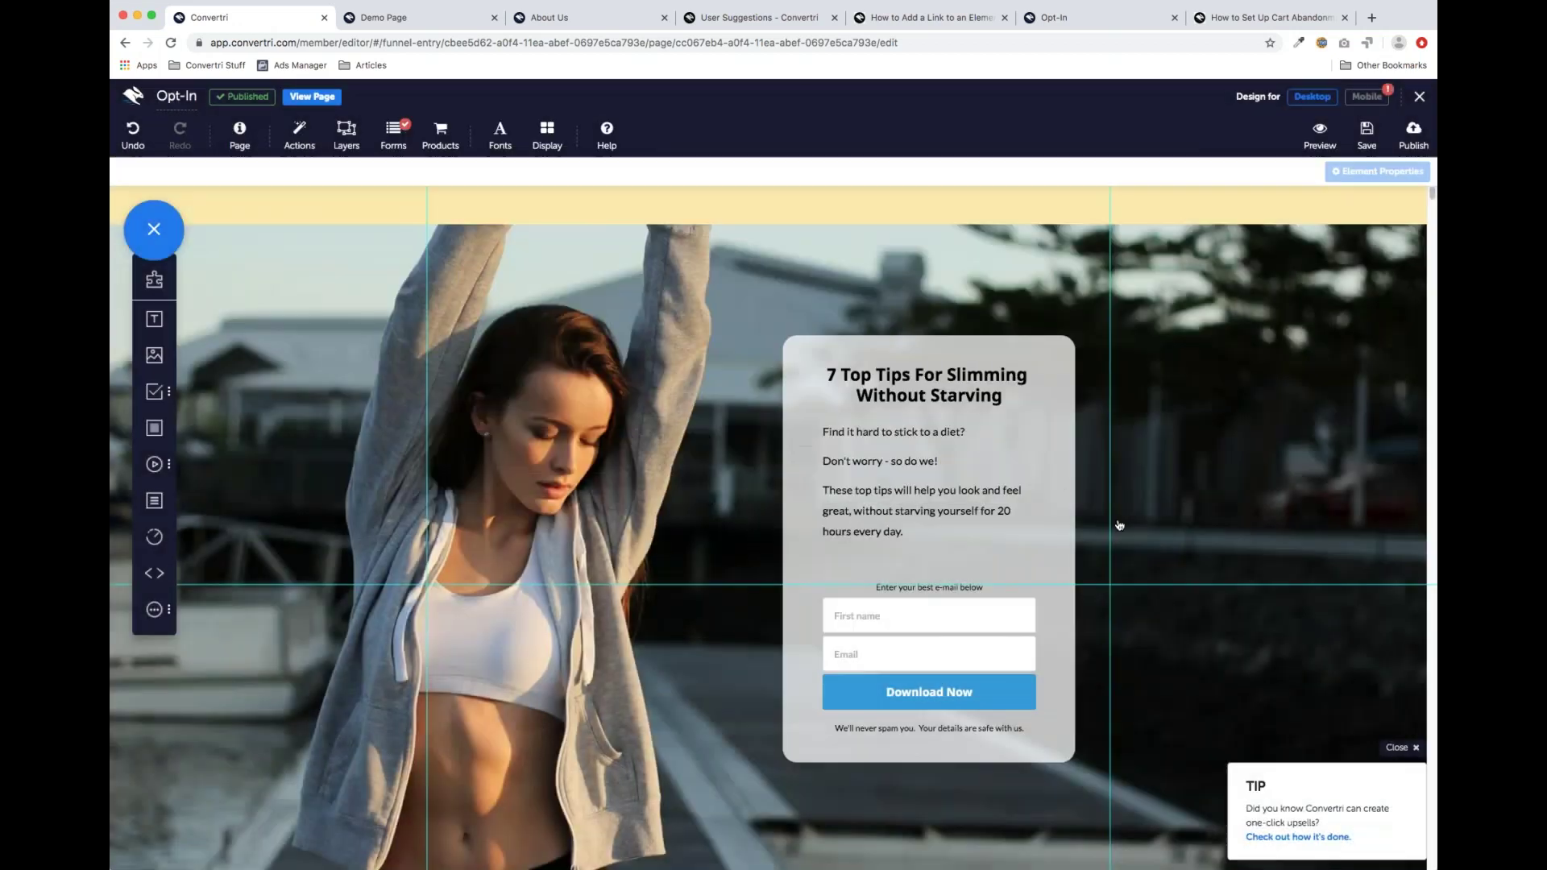
Set the assigned field type of the form's first name input to First Name
left_click(922, 616)
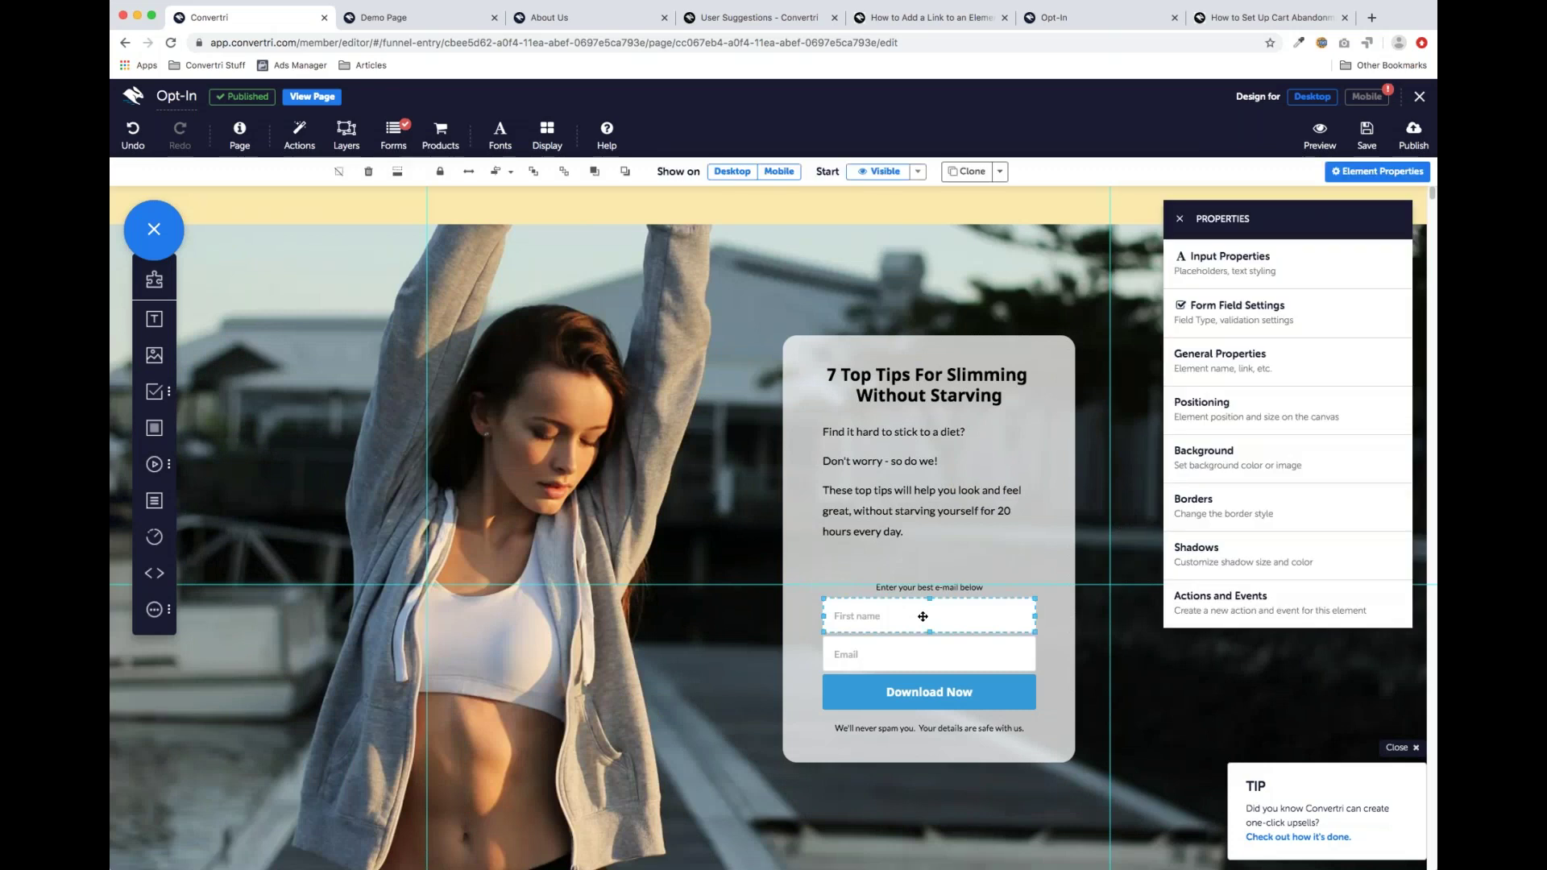
left_click(1272, 326)
left_click(1329, 284)
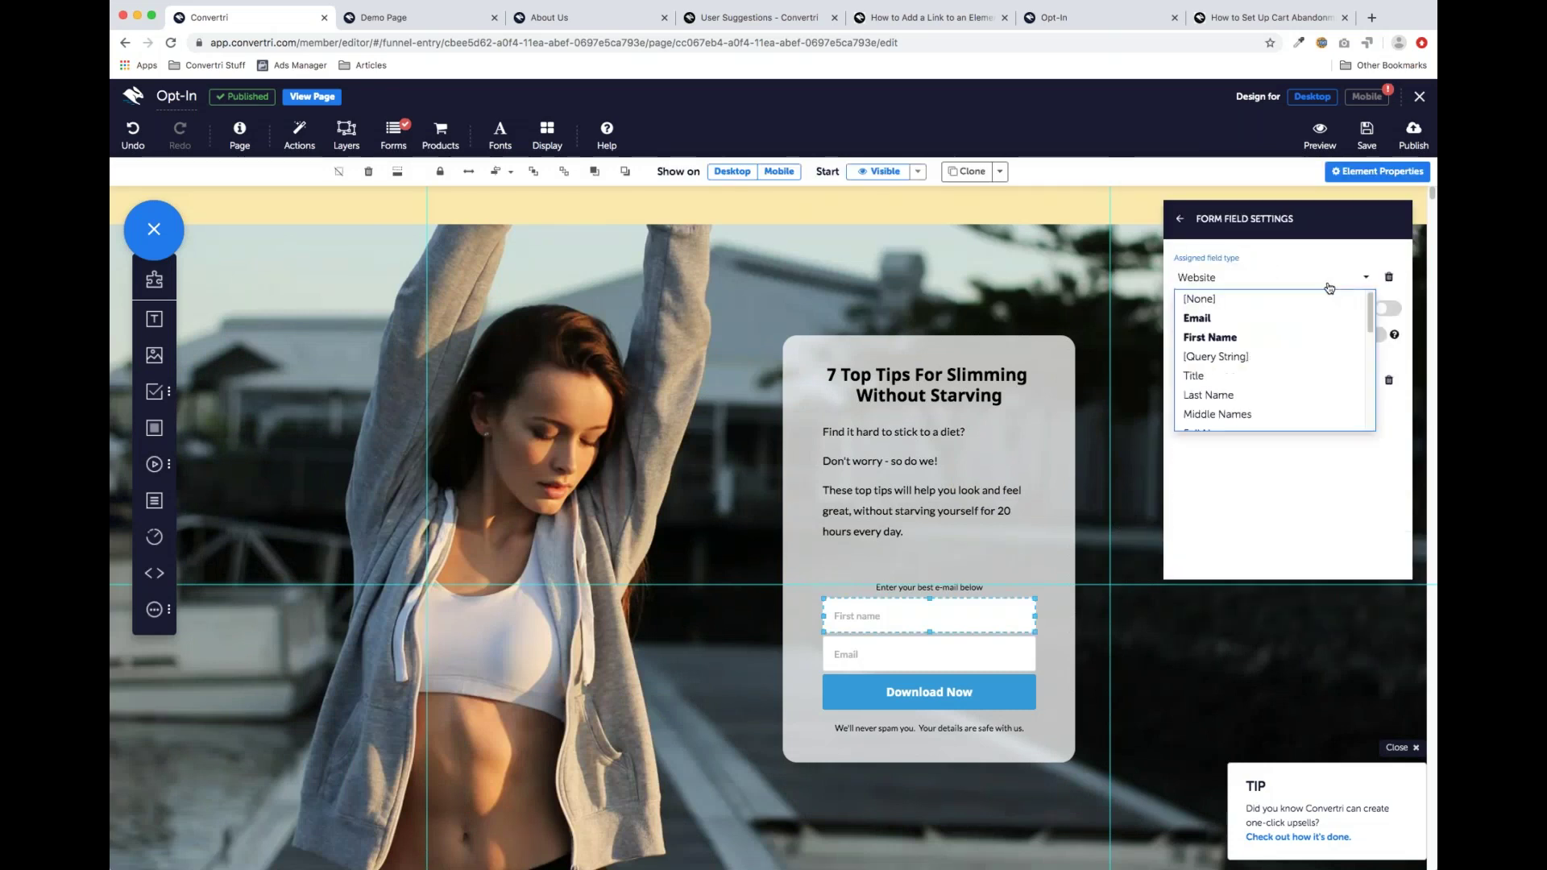
left_click(1238, 339)
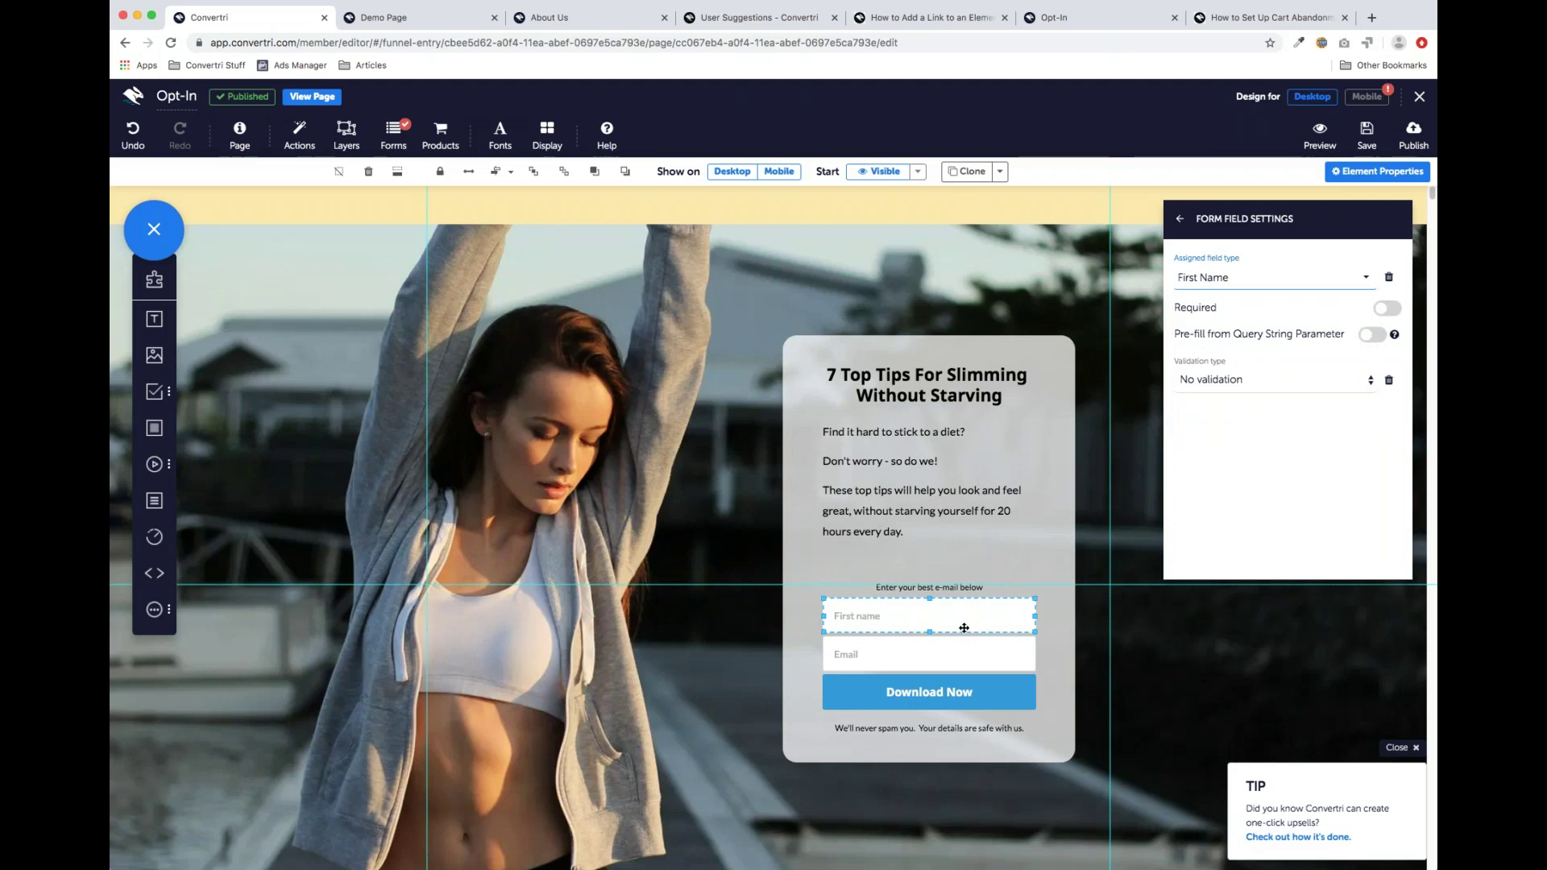
View the Email input's form field settings and close its properties
left_click(959, 658)
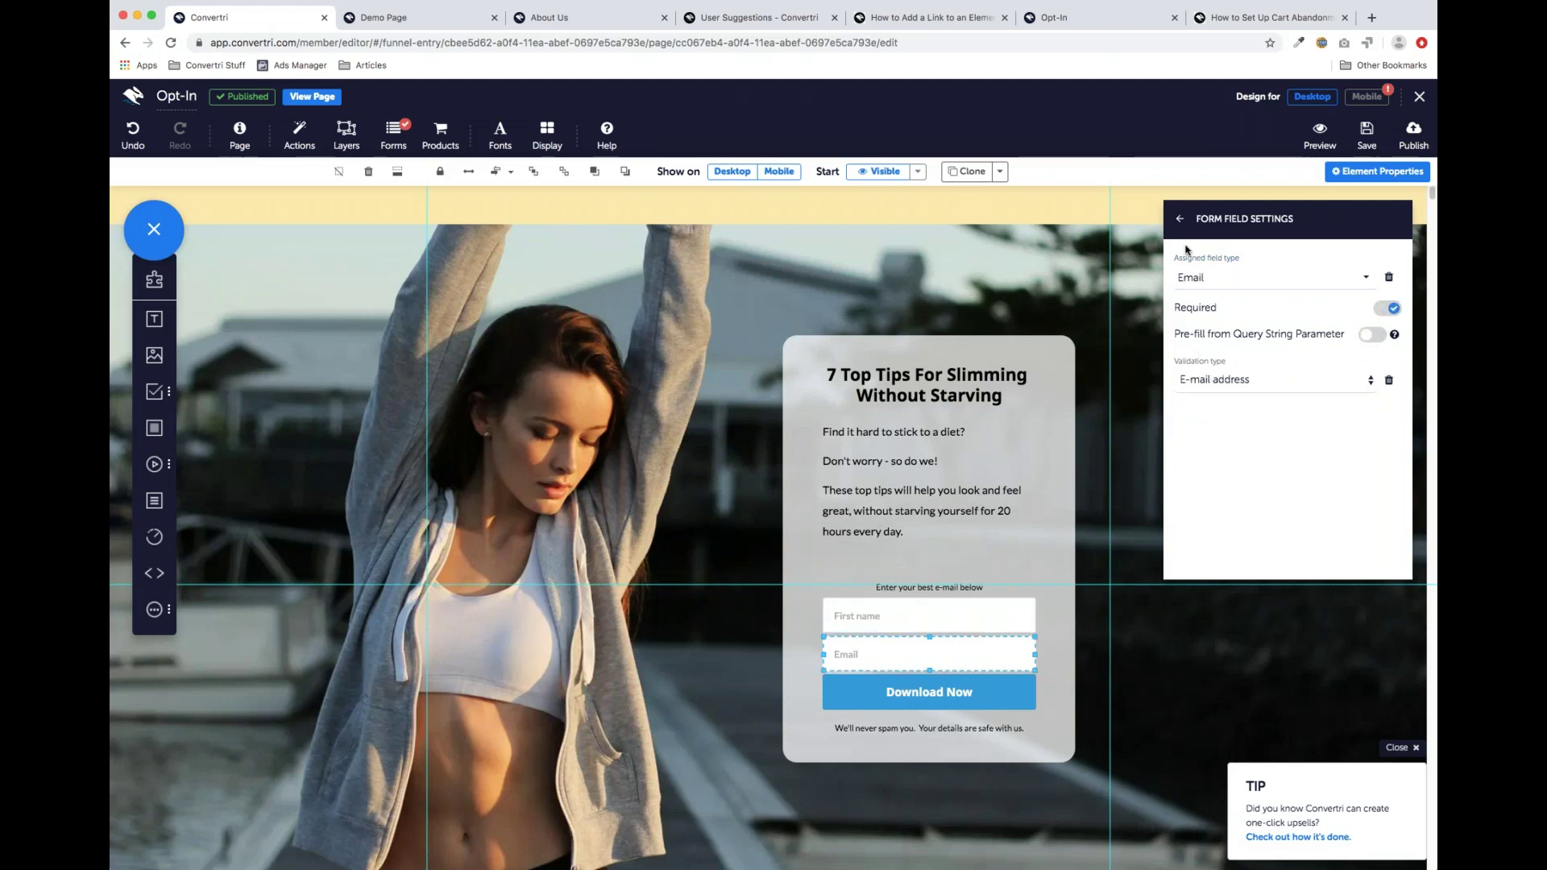
left_click(1181, 221)
left_click(1182, 219)
left_click(1136, 609)
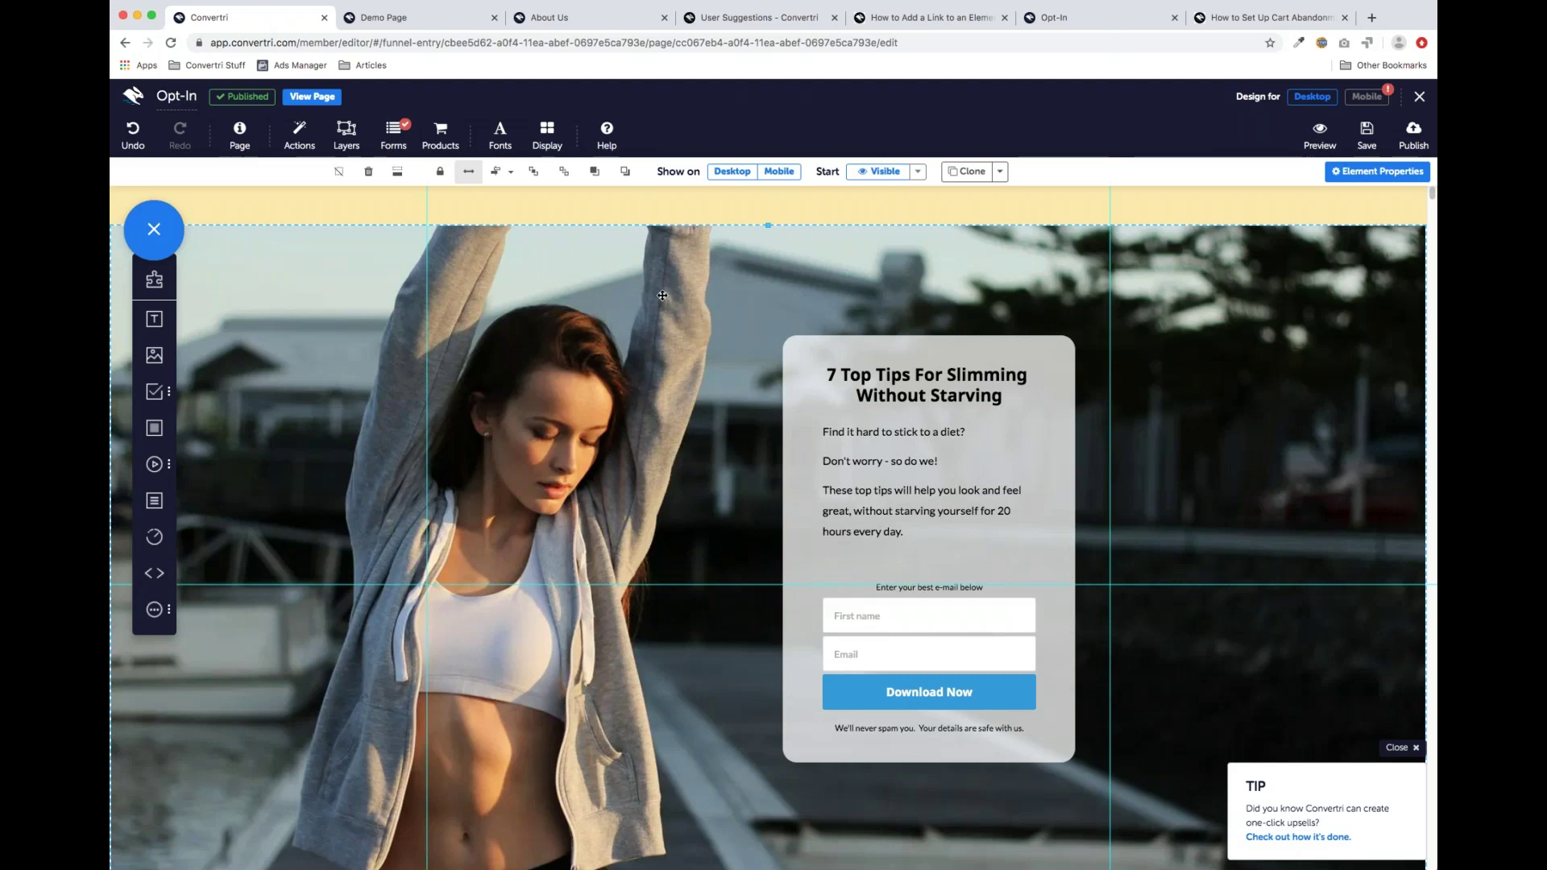
Save the Opt-In page and return to the Demo funnel's page overview
scroll(761, 387, "down", 3)
scroll(761, 387, "up", 3)
left_click(1367, 133)
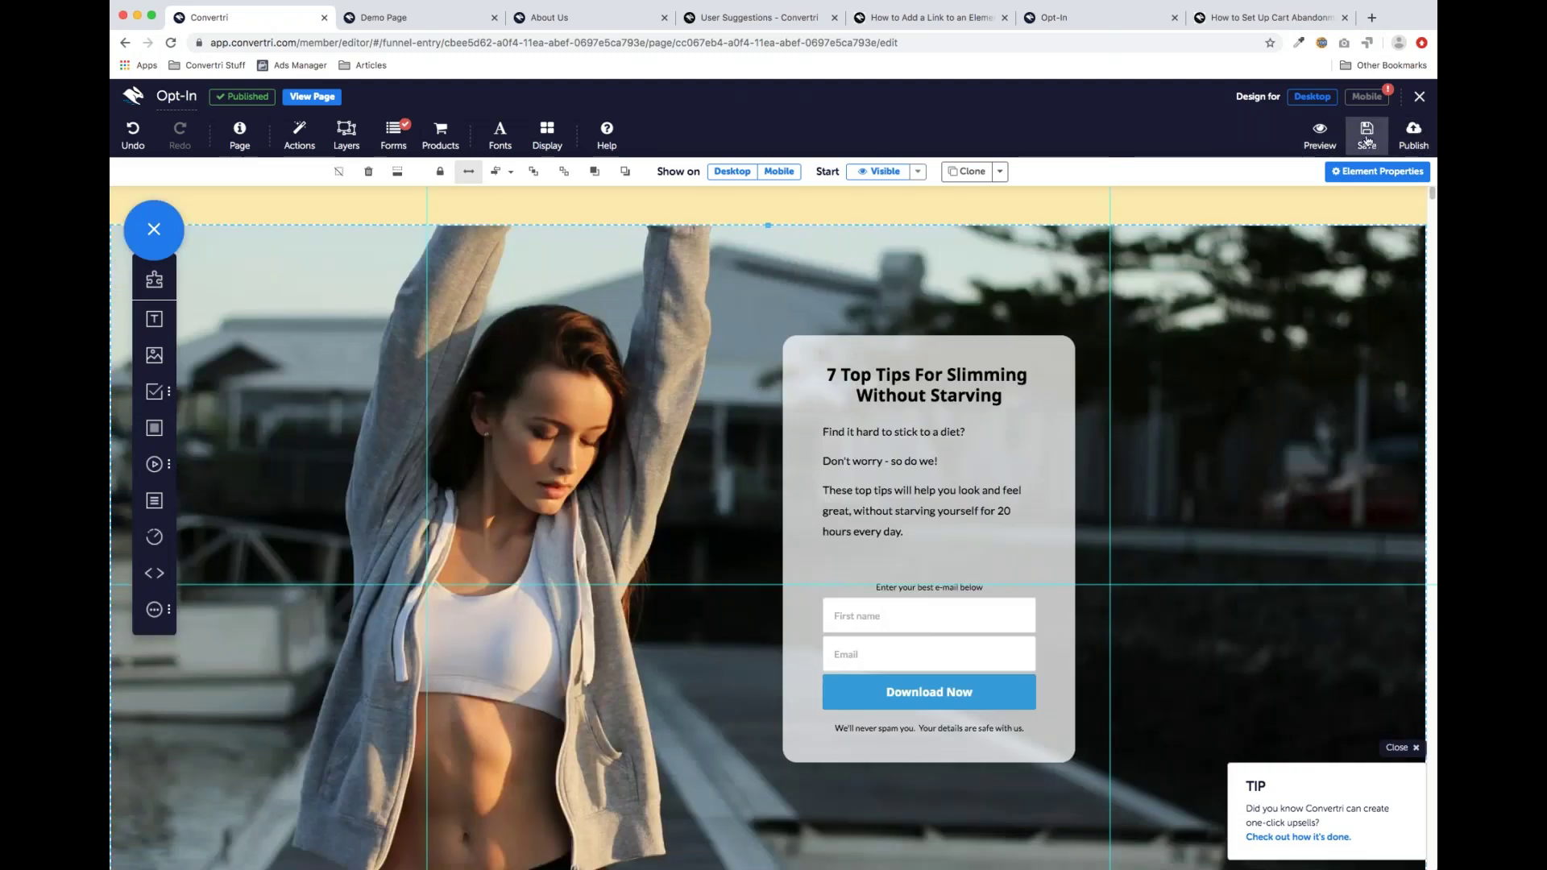
left_click(1411, 131)
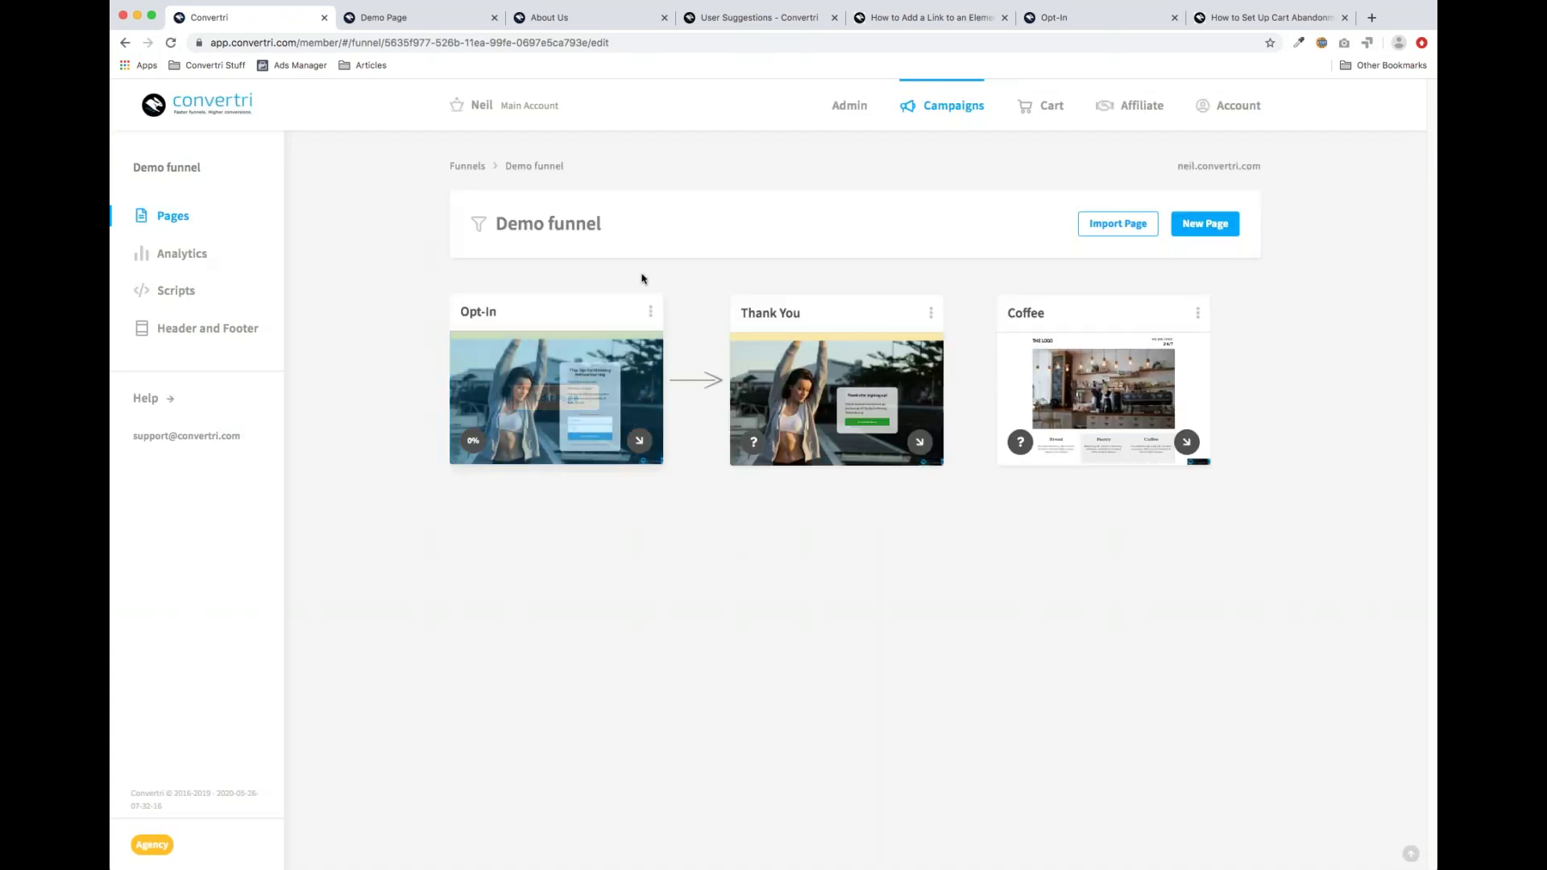
View the Opt-In page's additional actions and its share link and share code, and close the dialog
left_click(651, 312)
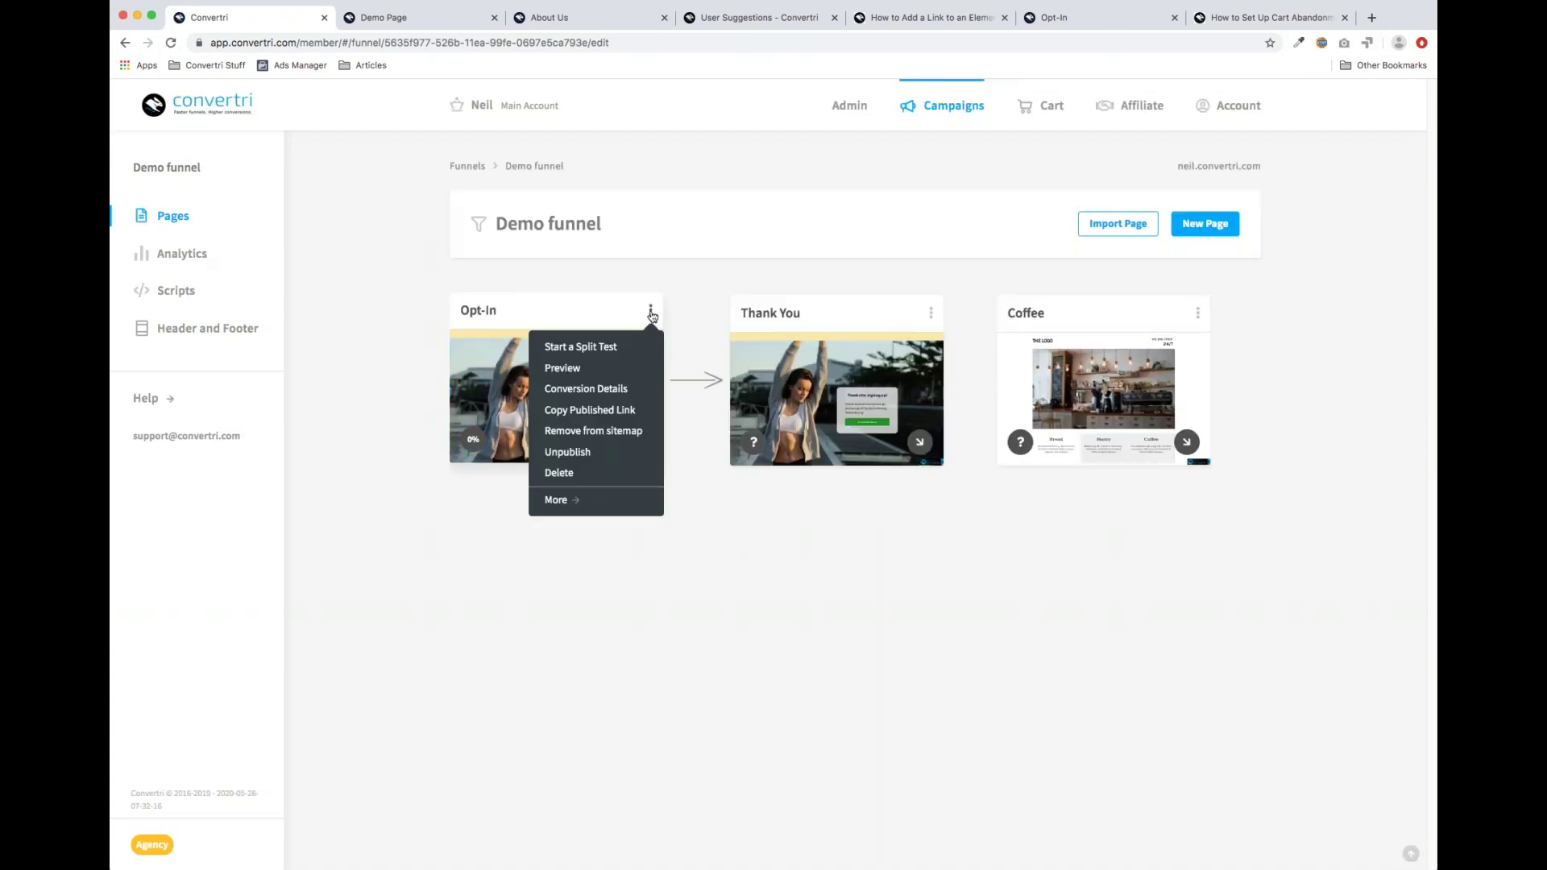
left_click(564, 508)
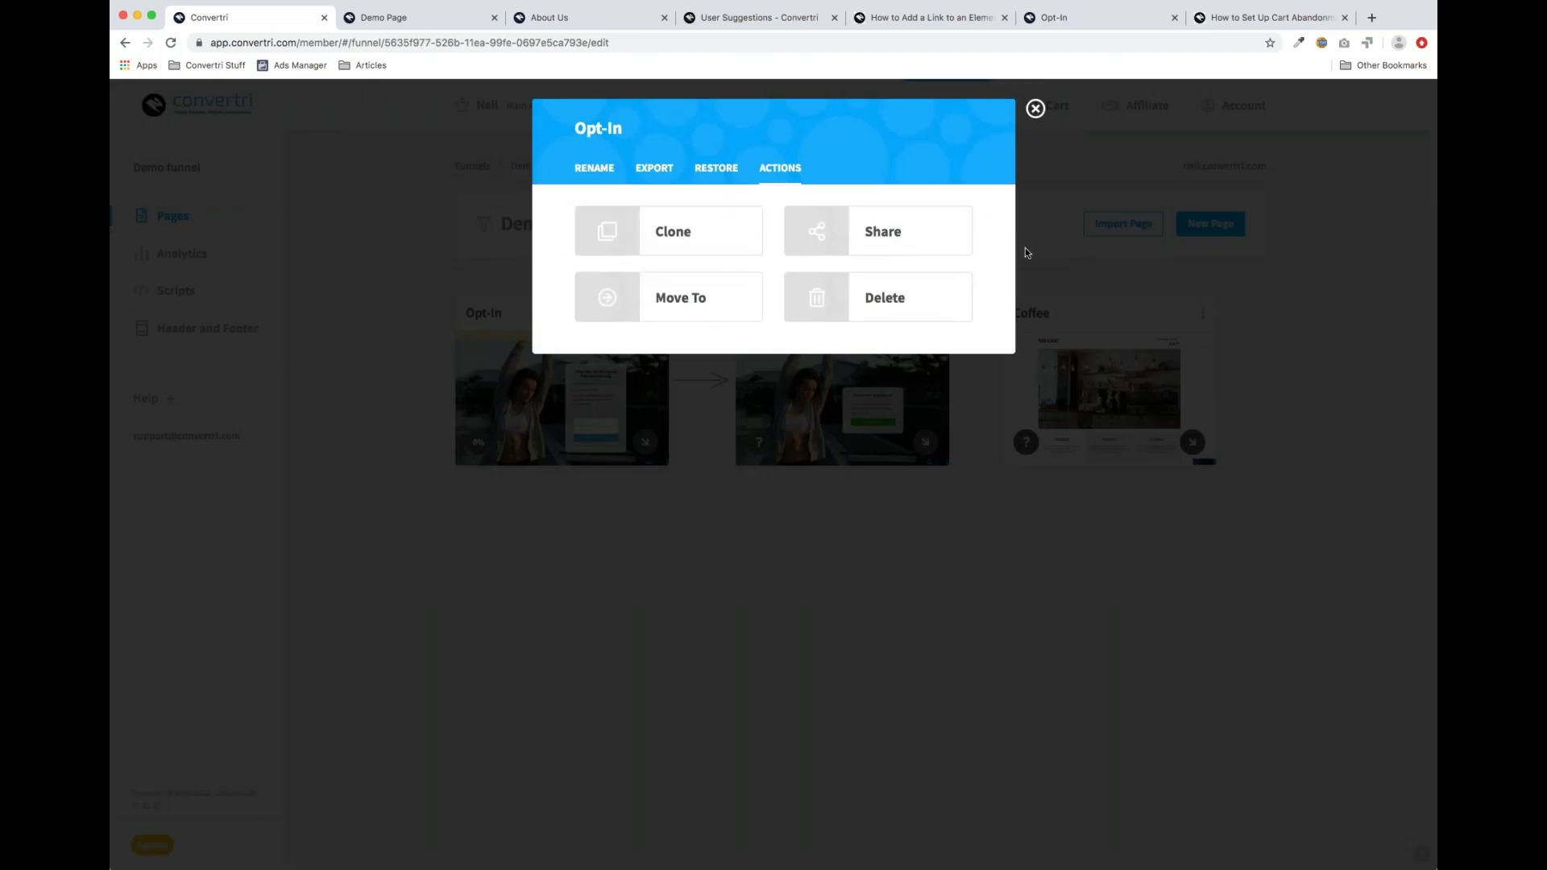
left_click(890, 242)
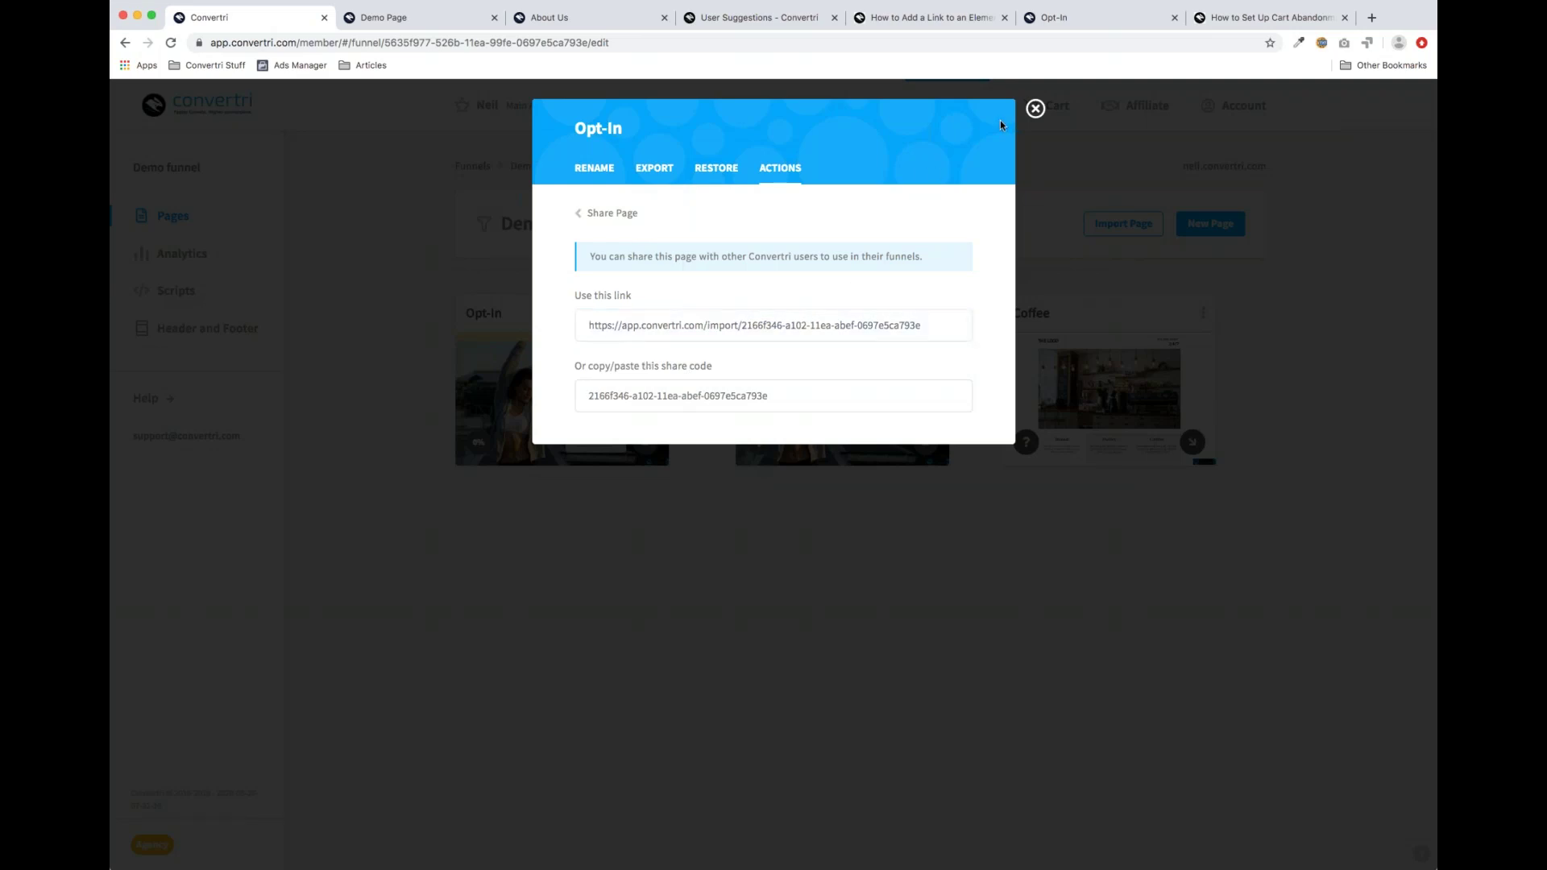
left_click(1035, 108)
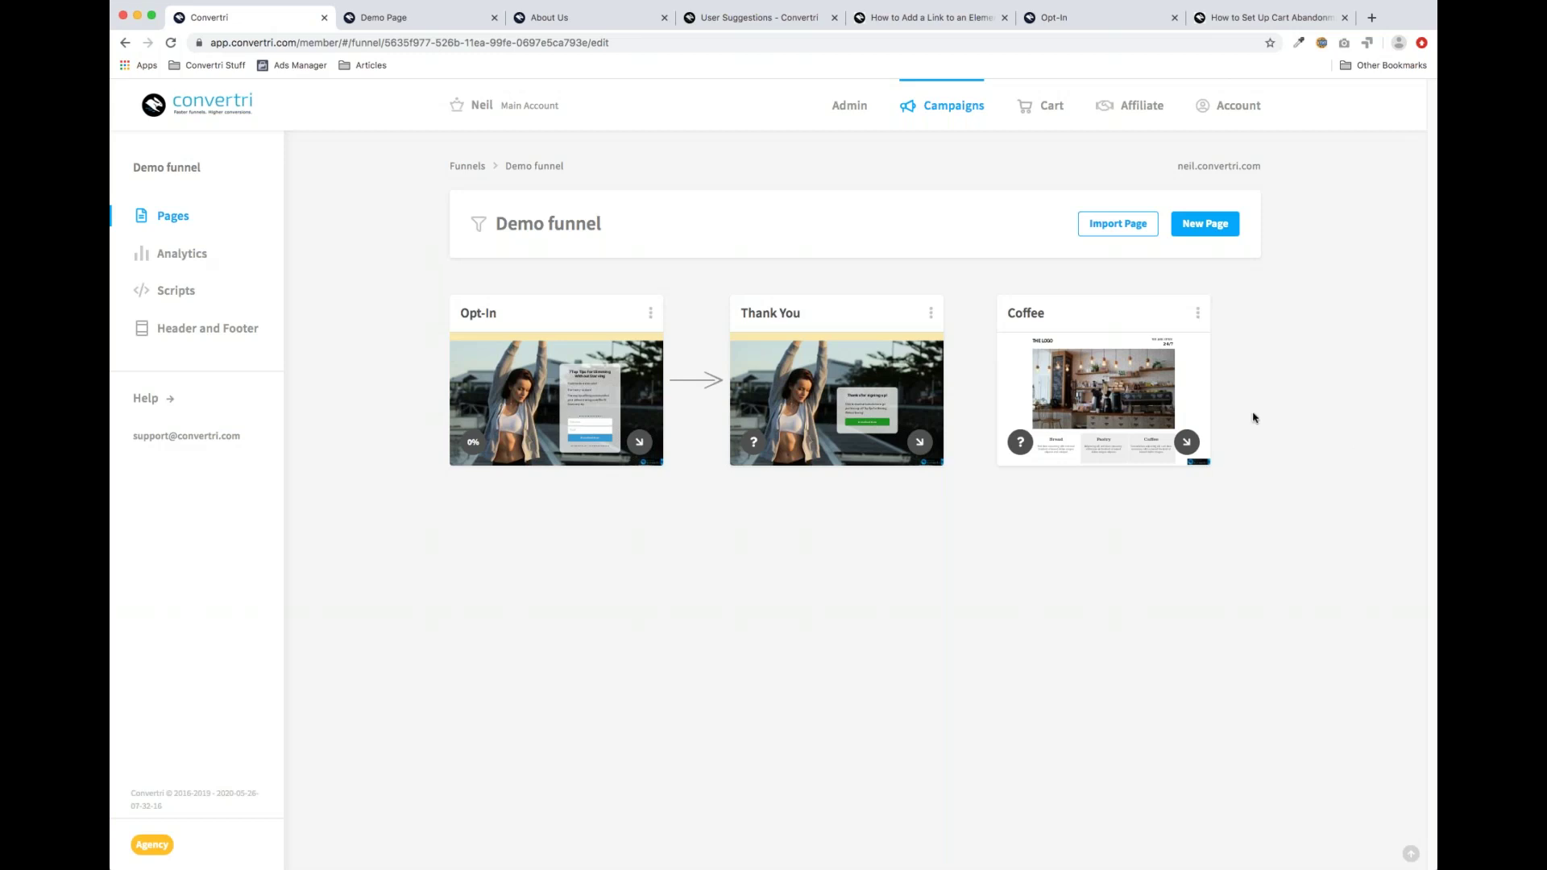
View the account's Integrations page and examine the available services, including Zapier
left_click(1234, 121)
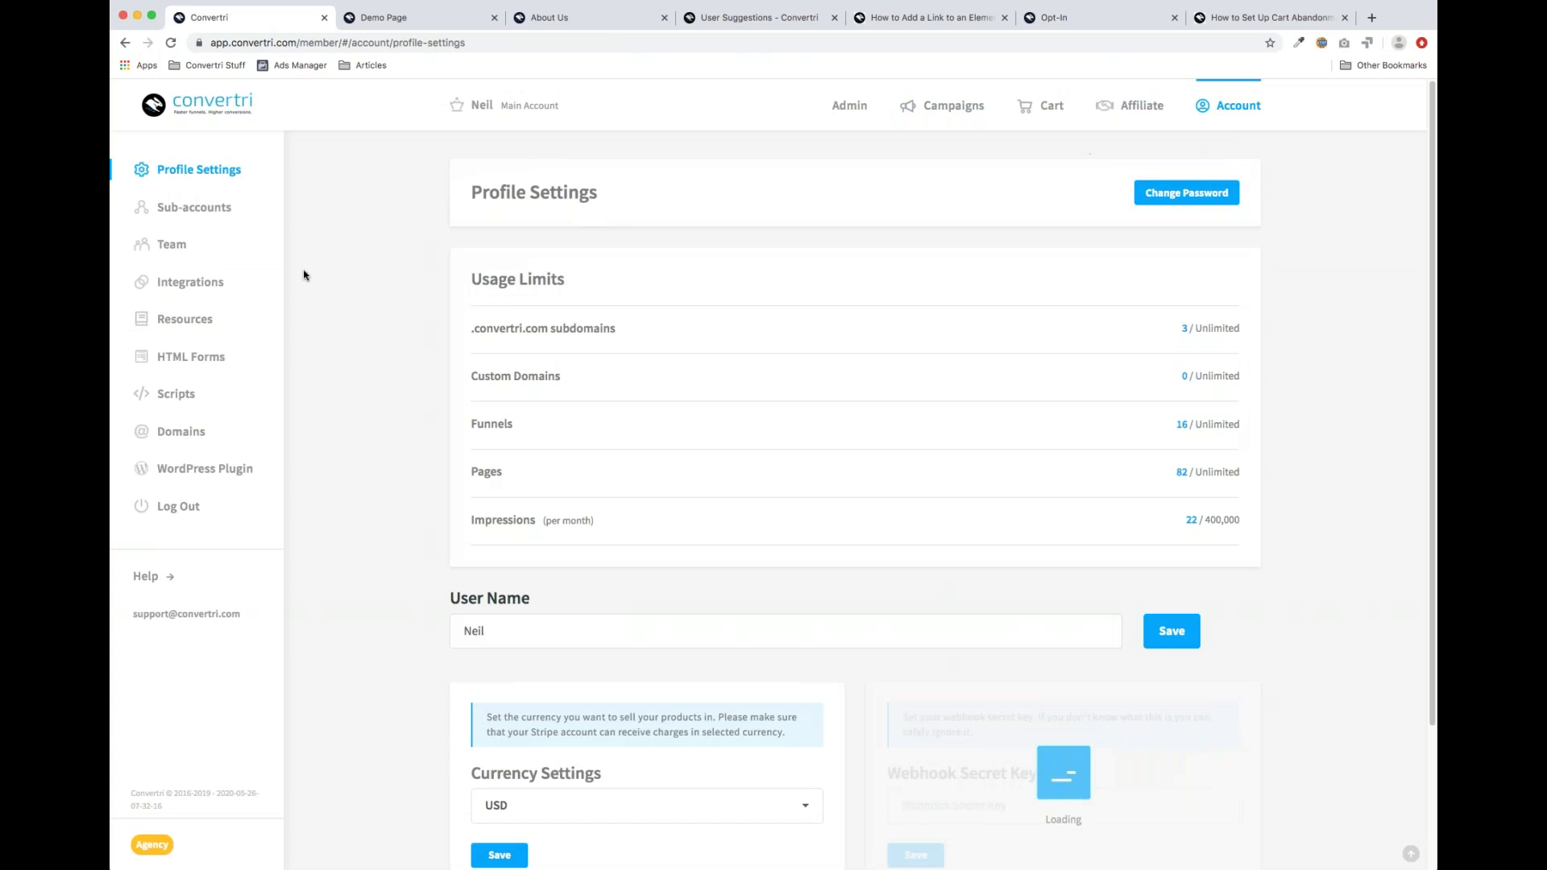
left_click(185, 293)
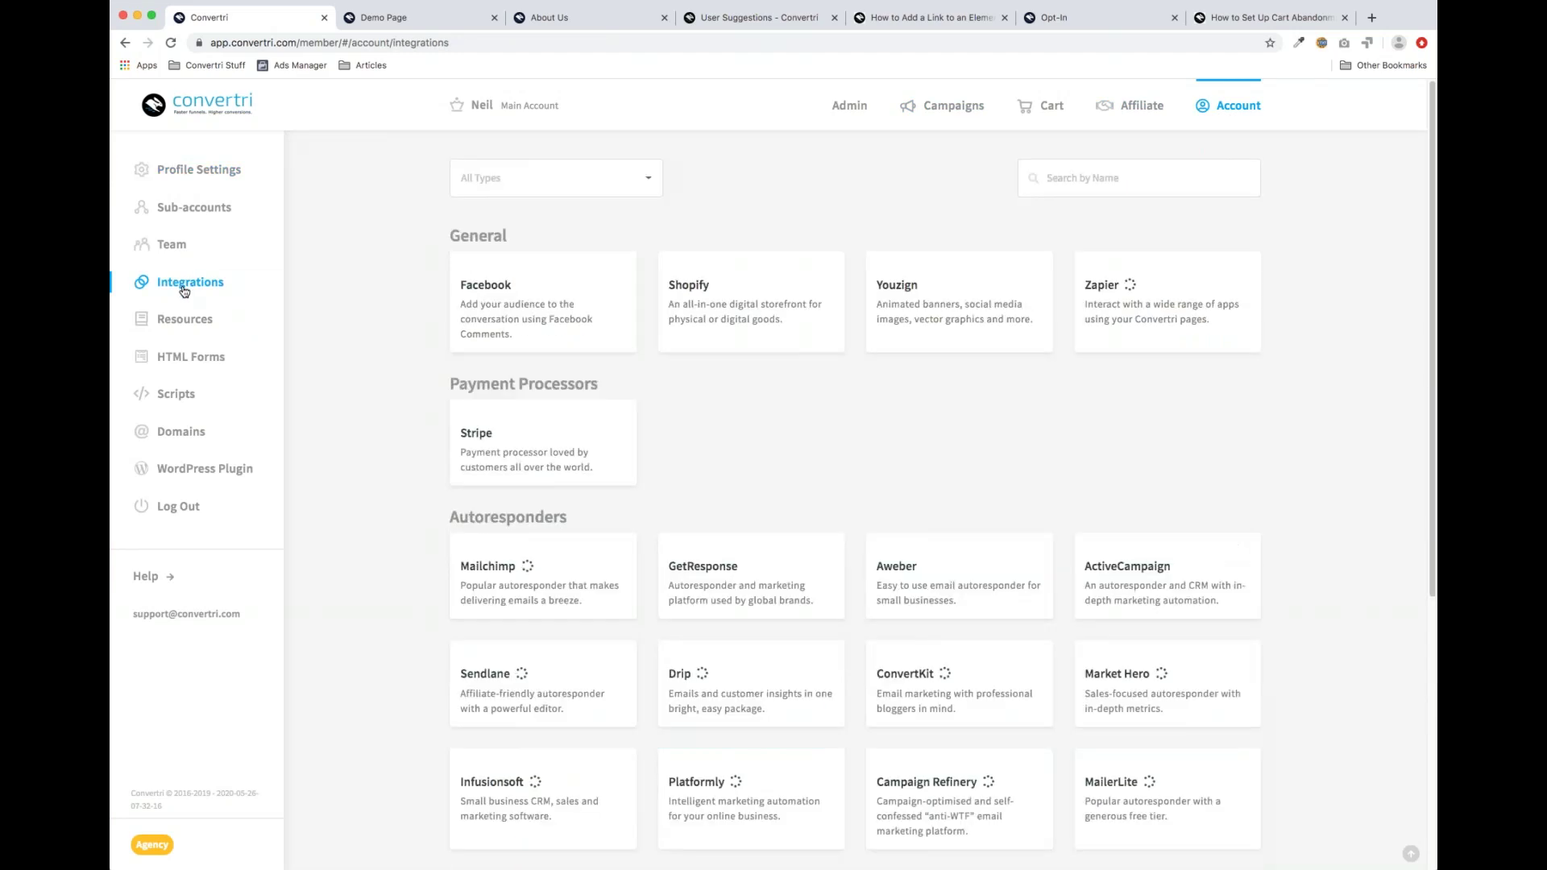
mouse_move(1207, 312)
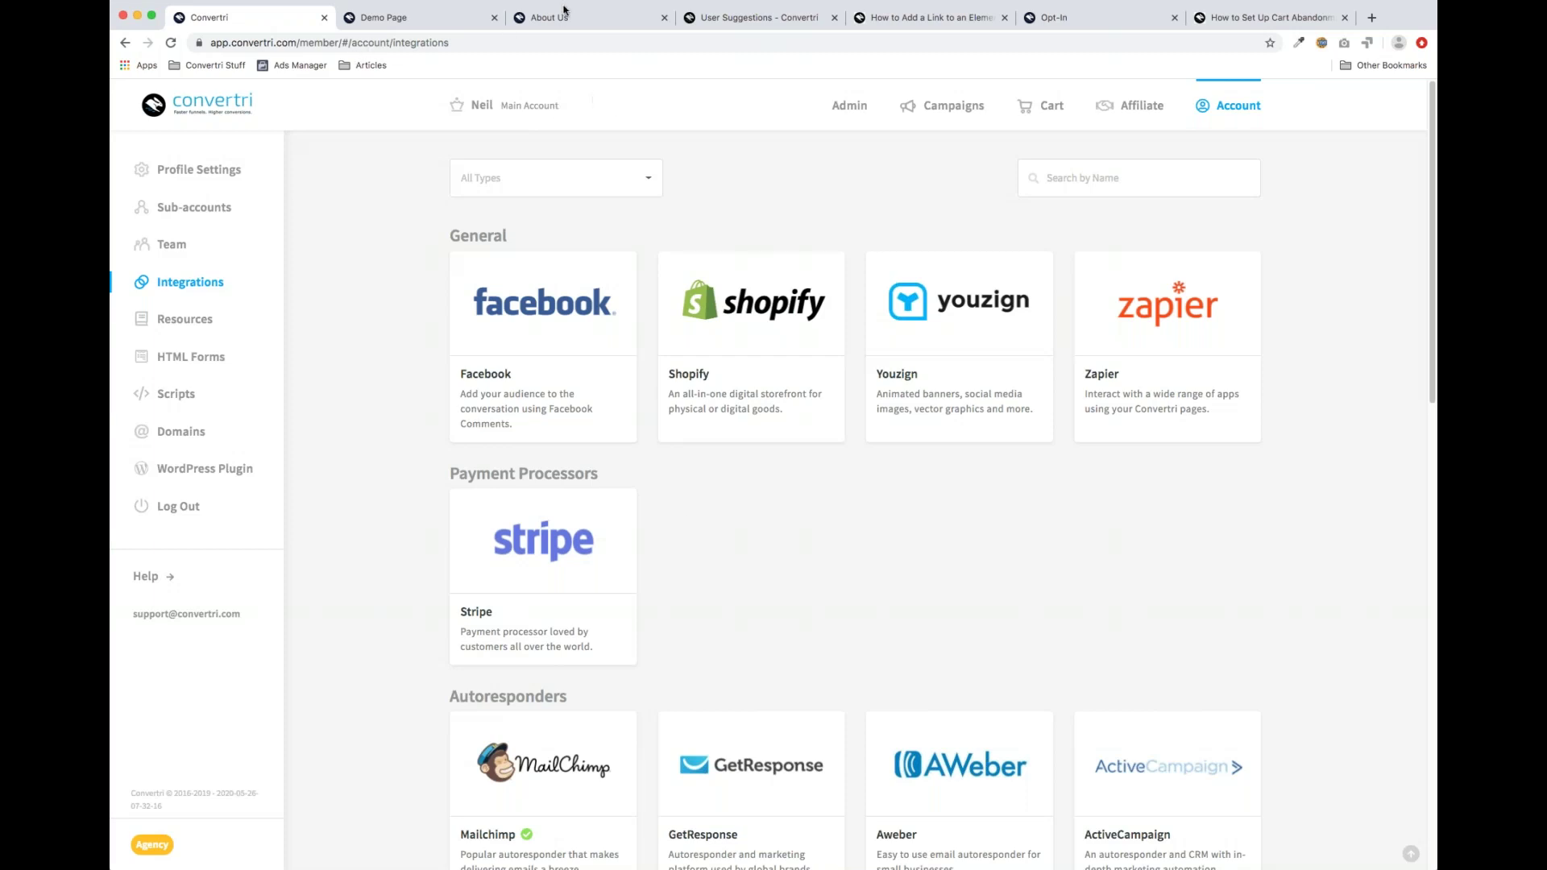
Open the convertri.com home page in the About Us tab and look through its sections and the Features list
left_click(564, 18)
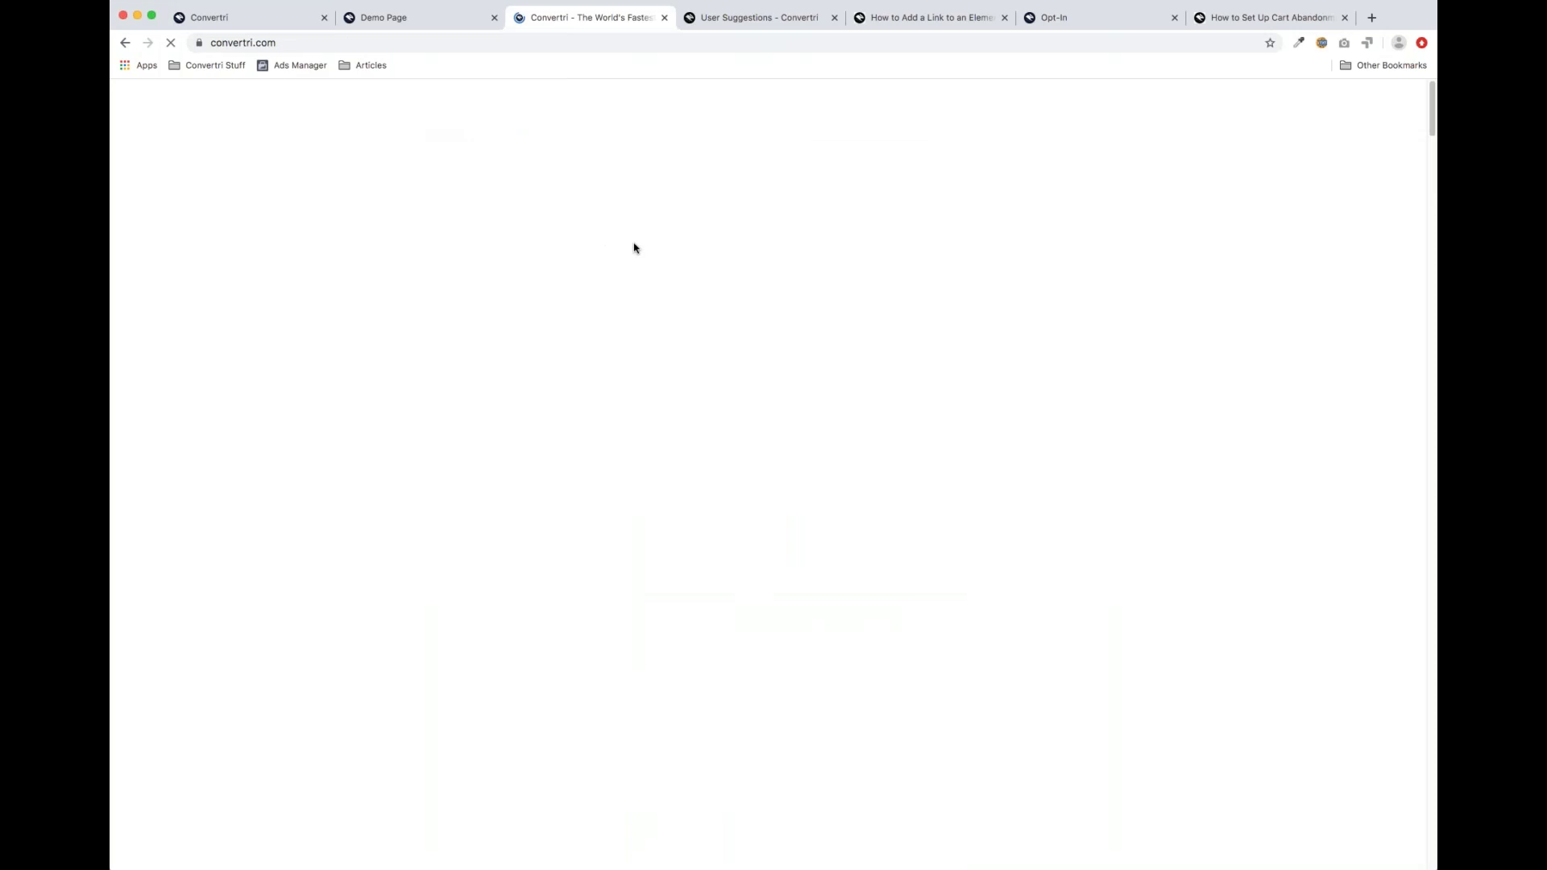
scroll(634, 247, "down", 8)
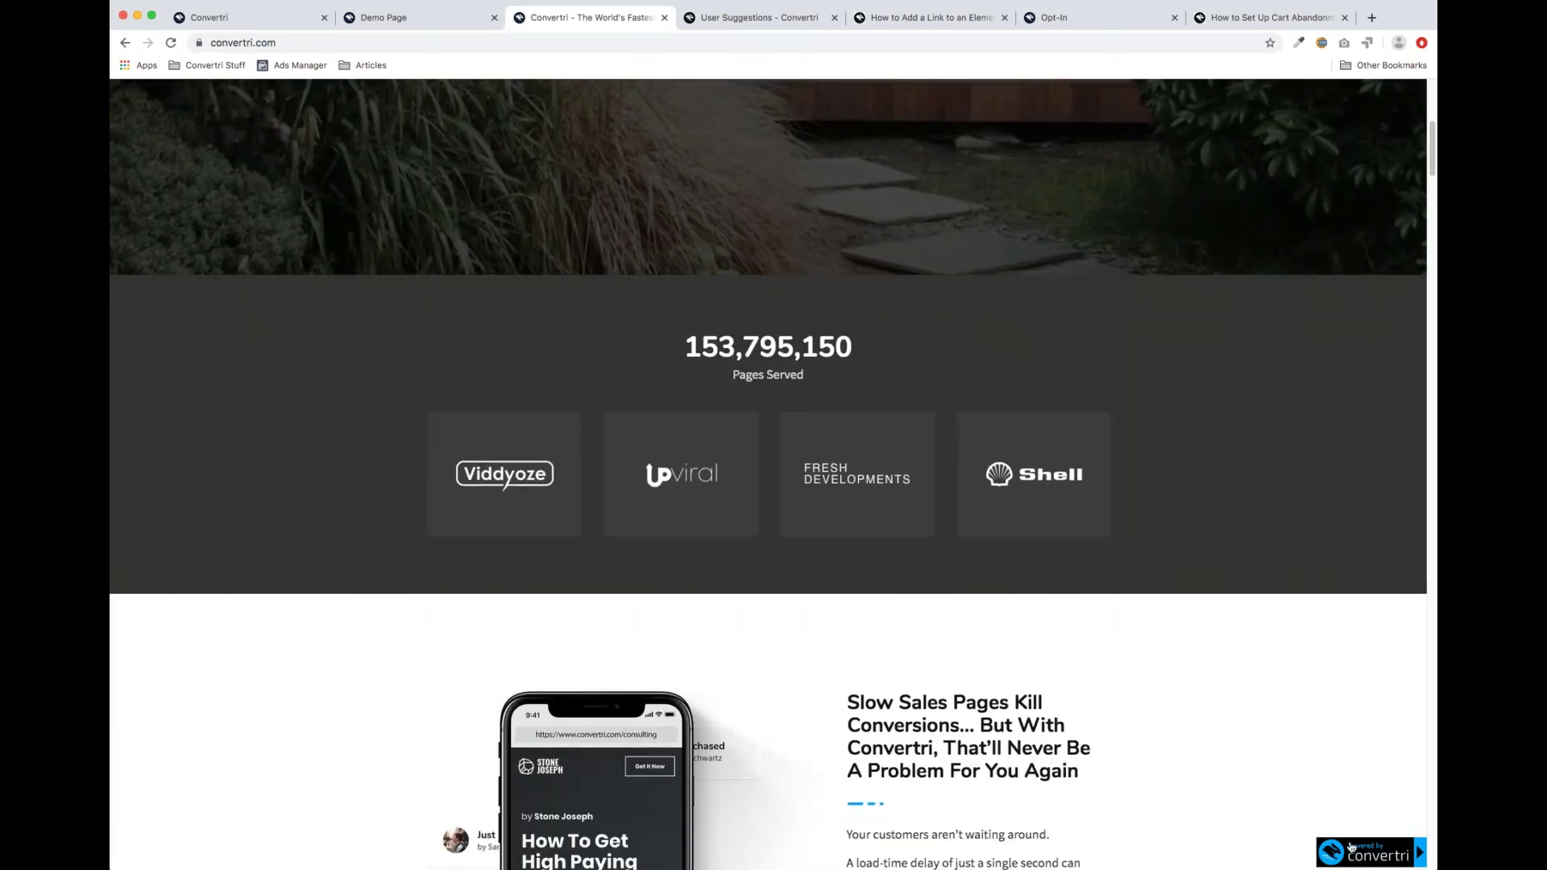
scroll(1050, 634, "down", 6)
scroll(1050, 634, "down", 20)
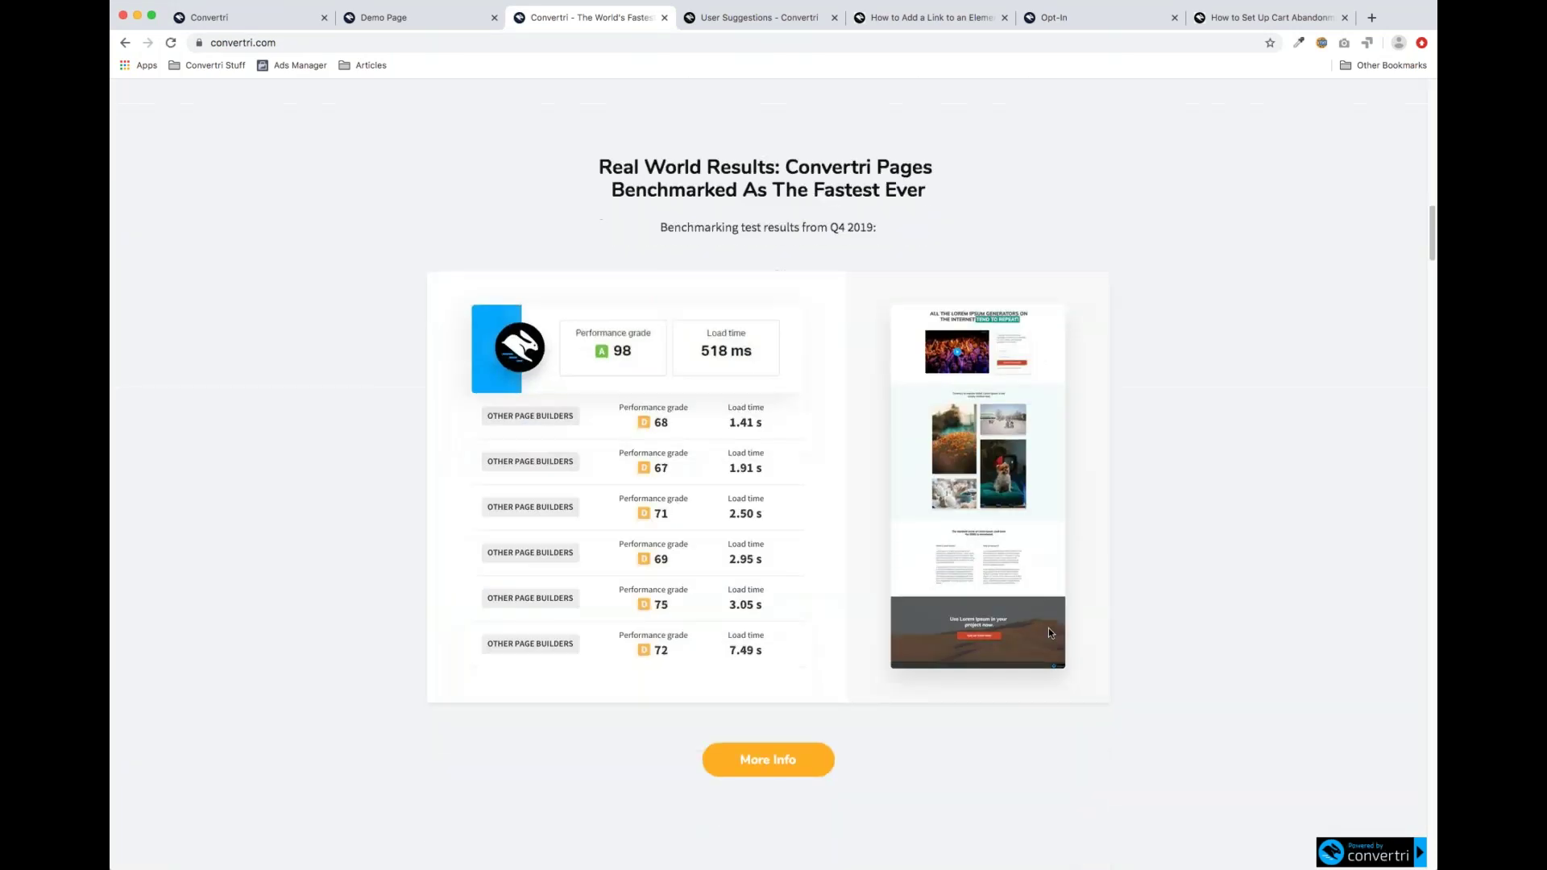
scroll(1050, 634, "down", 8)
scroll(1049, 634, "up", 20)
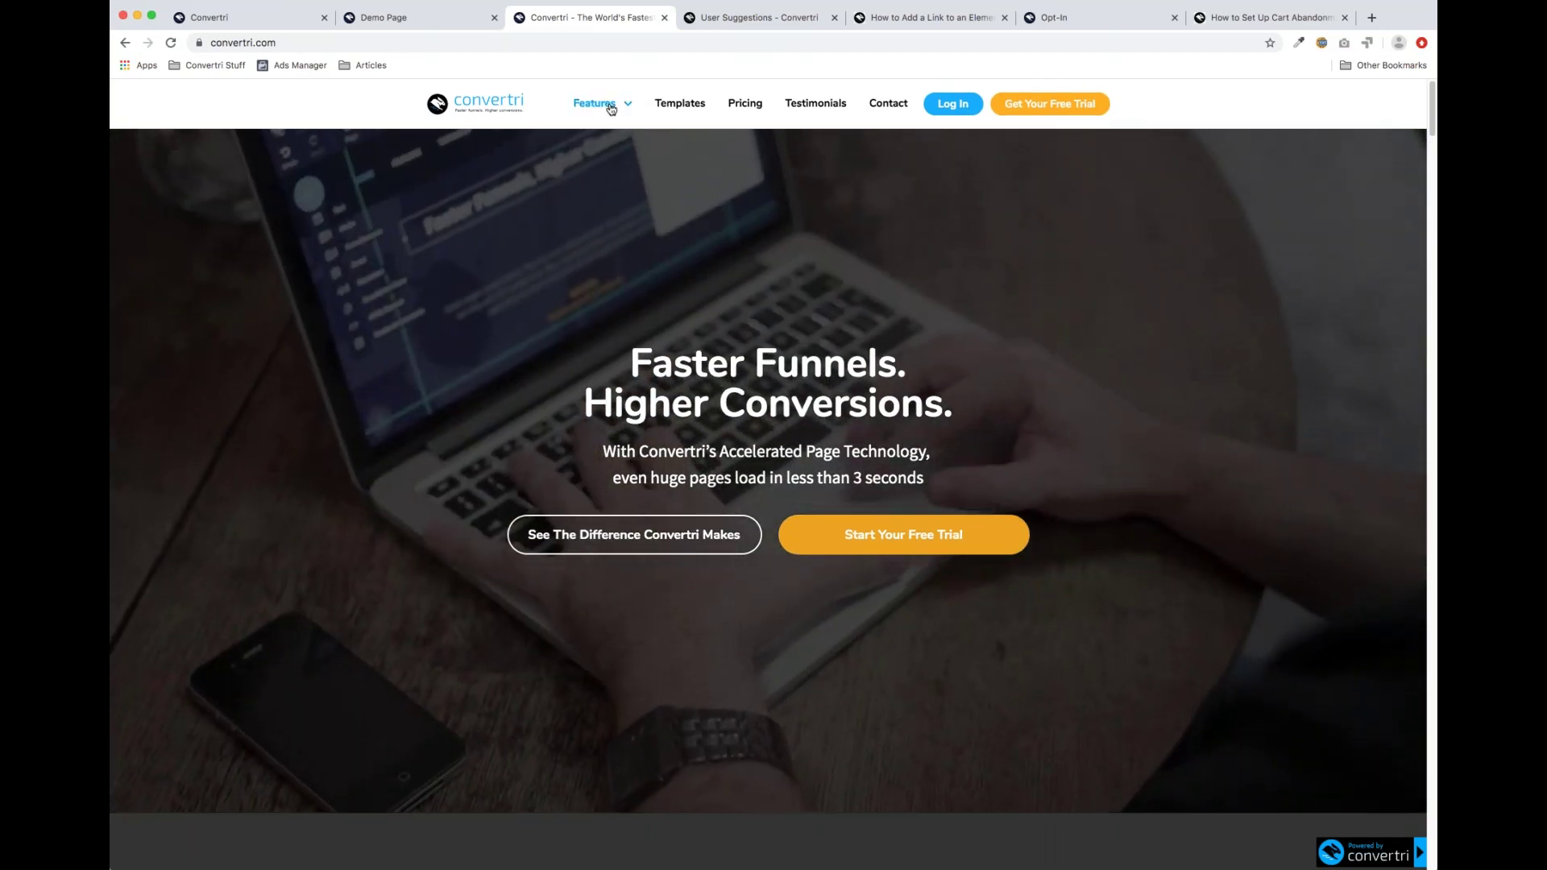
left_click(594, 100)
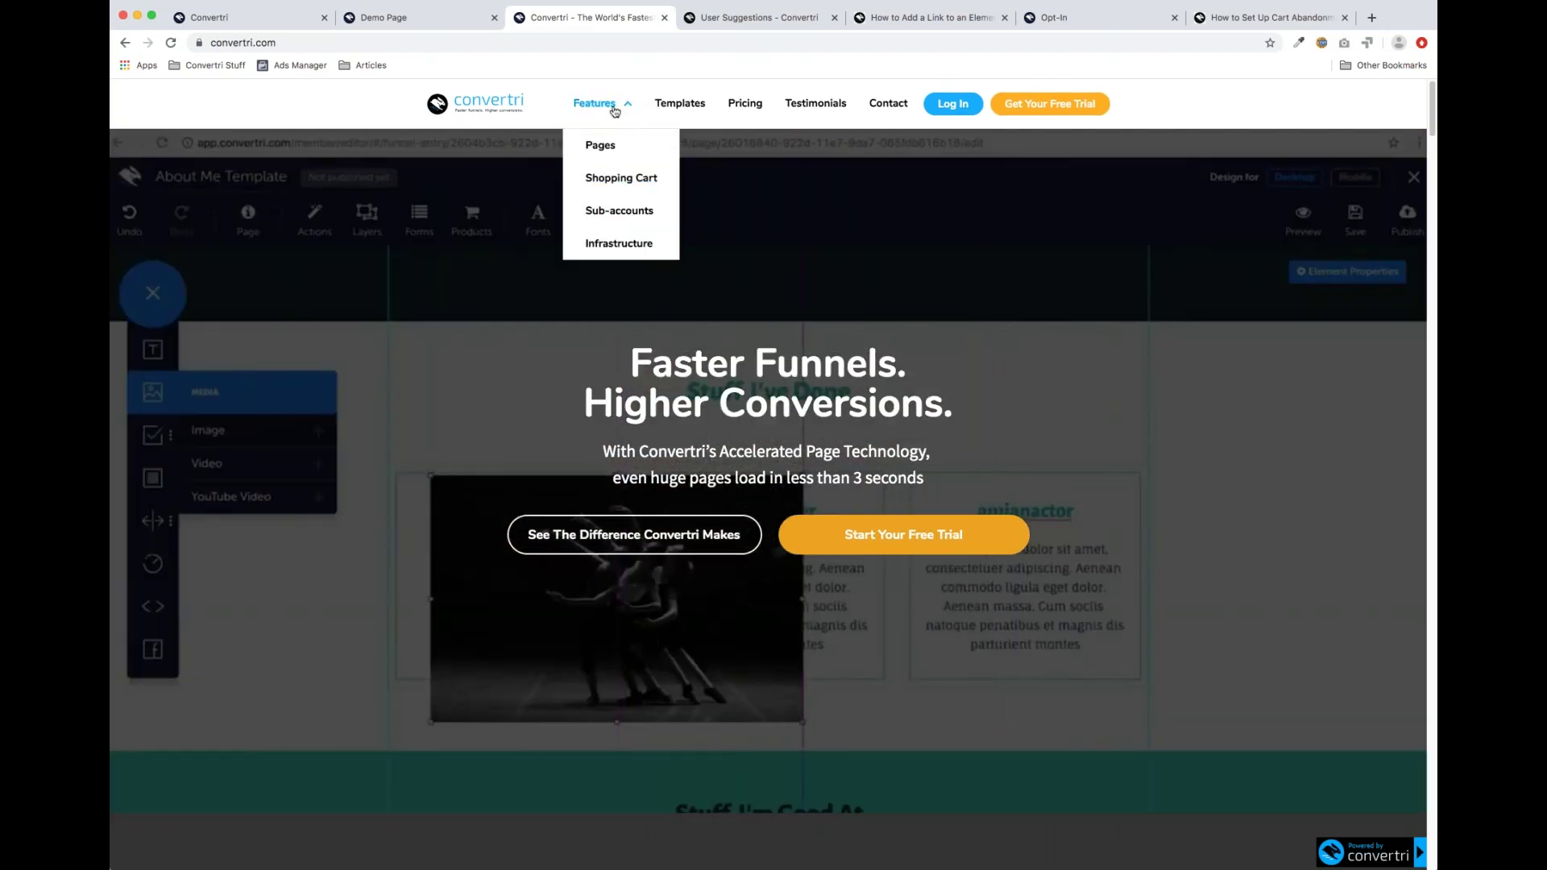
scroll(867, 391, "down", 7)
scroll(867, 393, "down", 4)
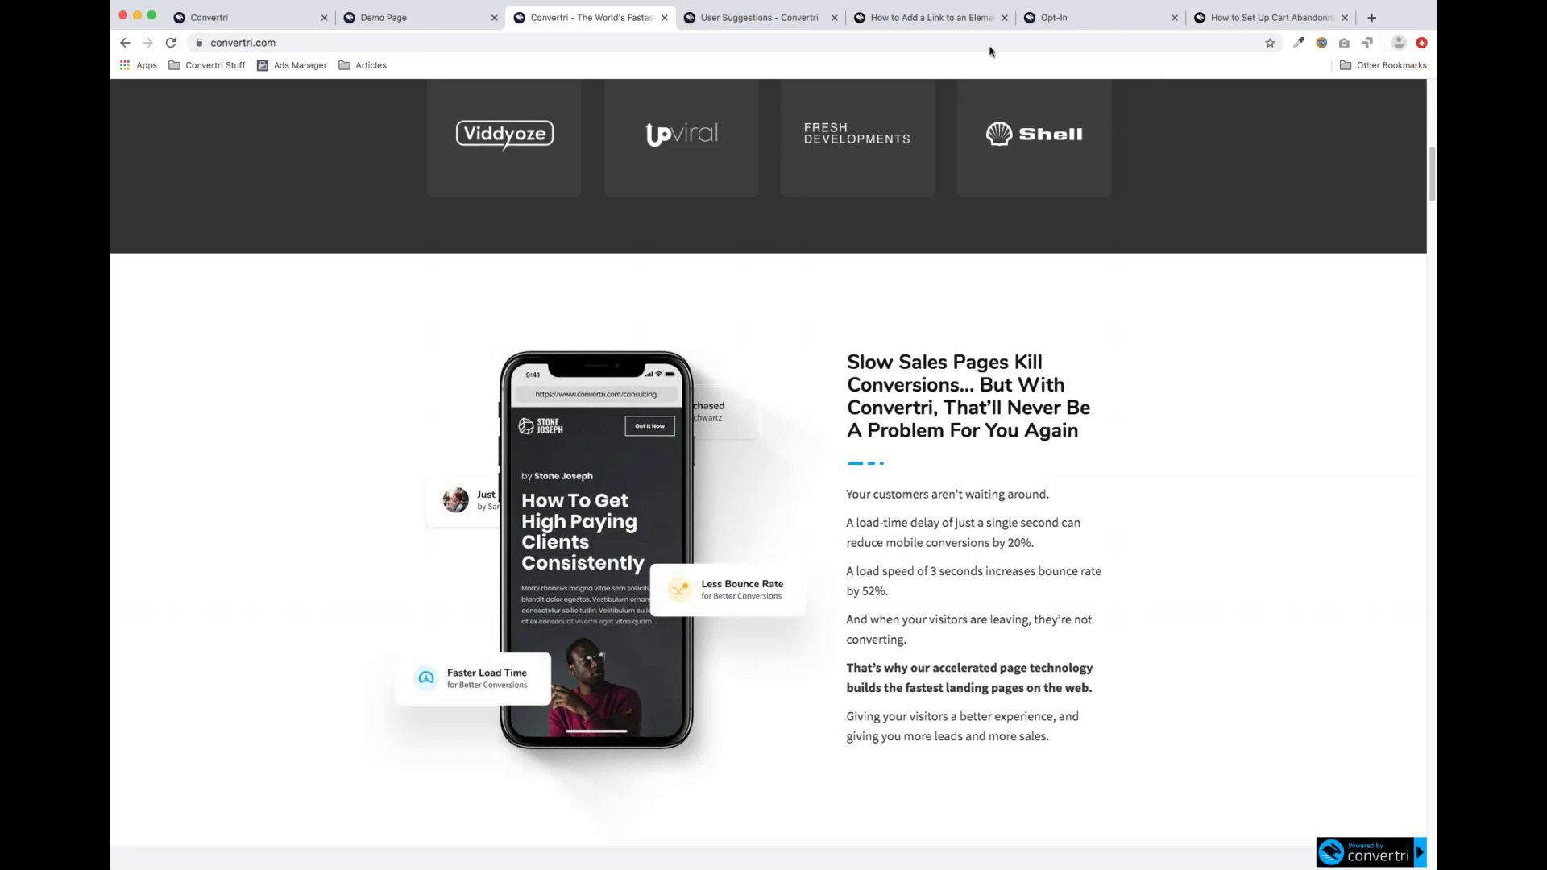
View the feature suggestions and the knowledge base's Getting Started and Training Webinars, including the 2020/04/30 webinar and the agency superuser interview
left_click(813, 24)
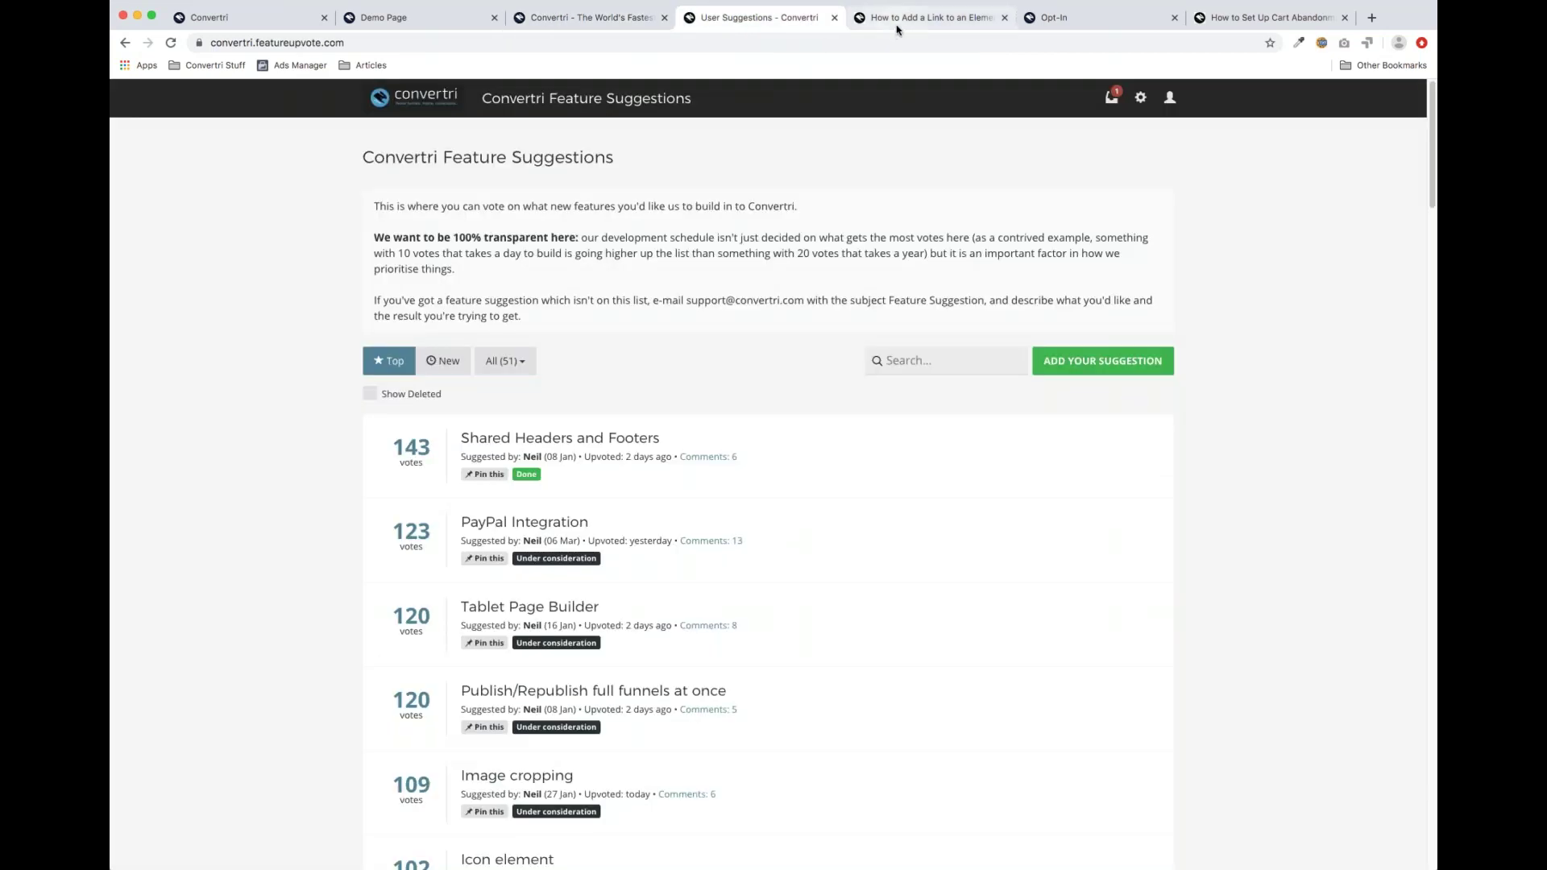
left_click(891, 27)
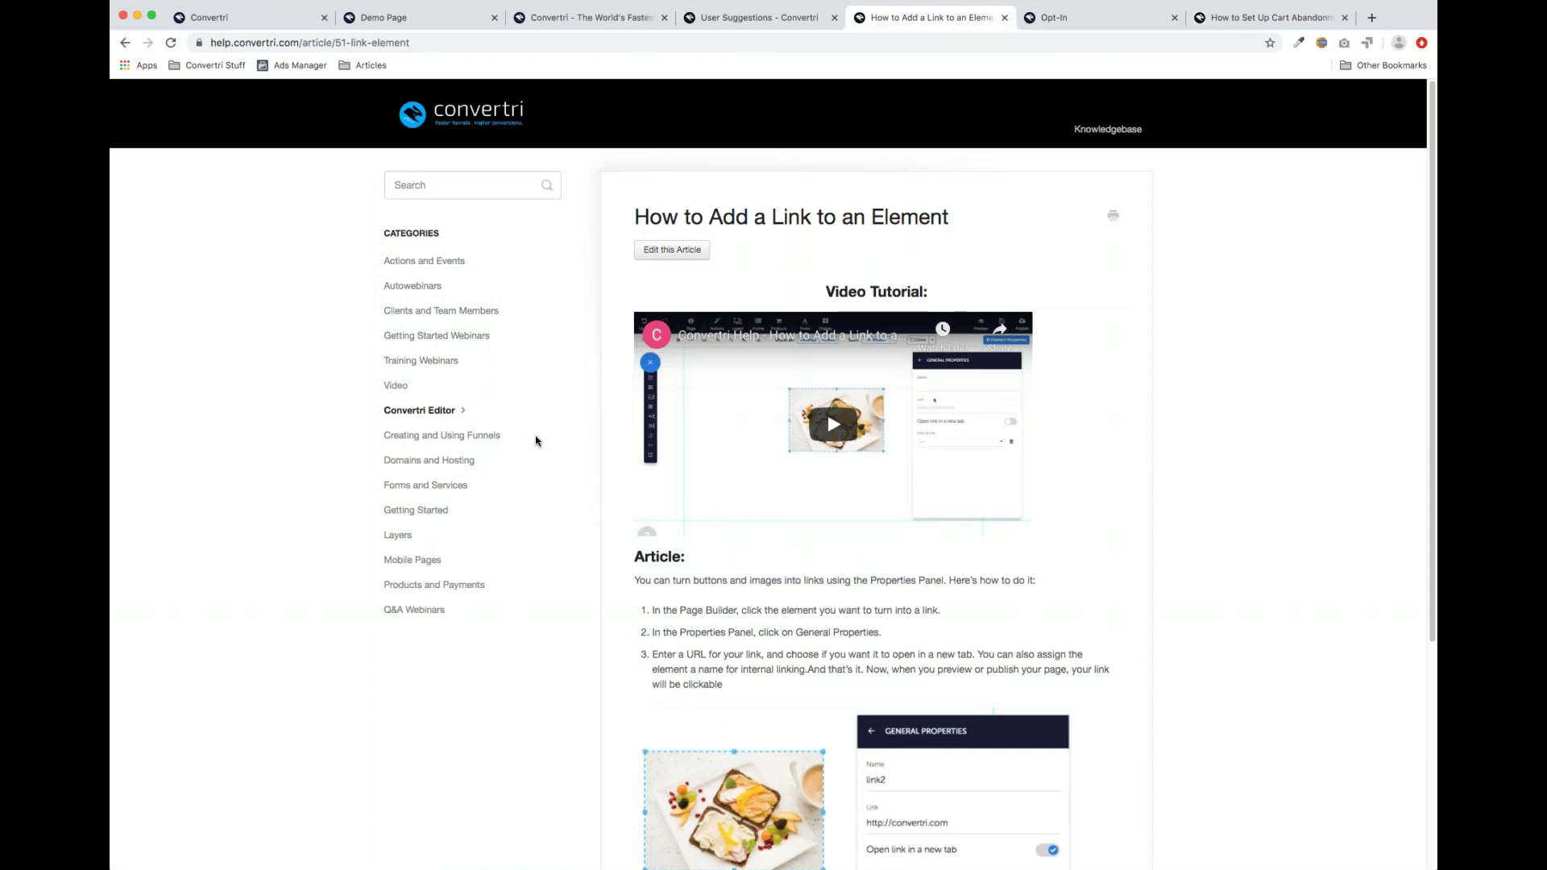
left_click(449, 346)
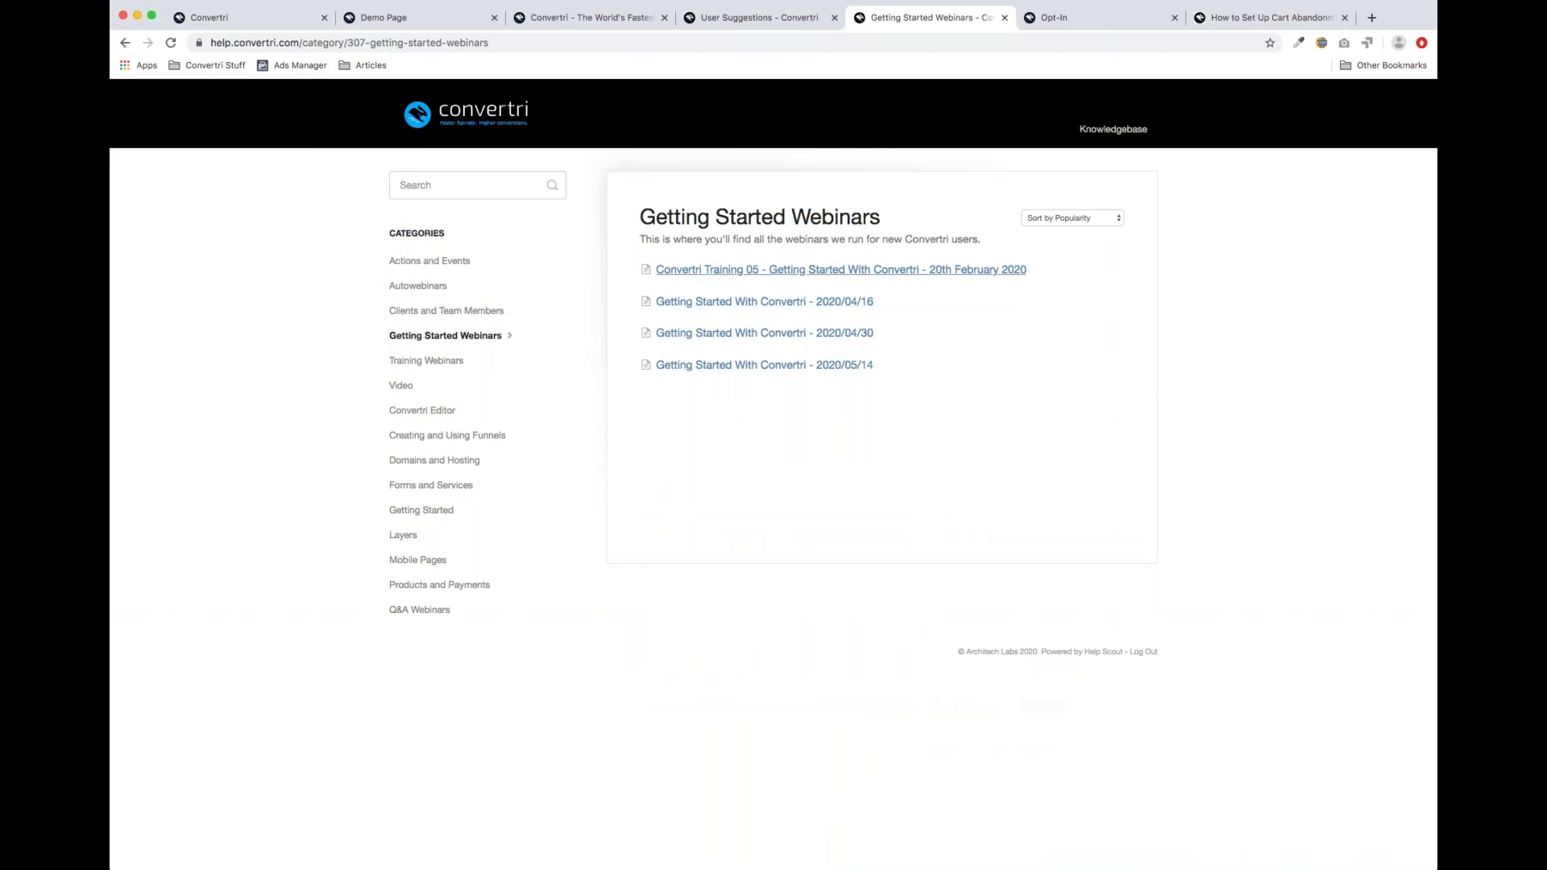
left_click(825, 336)
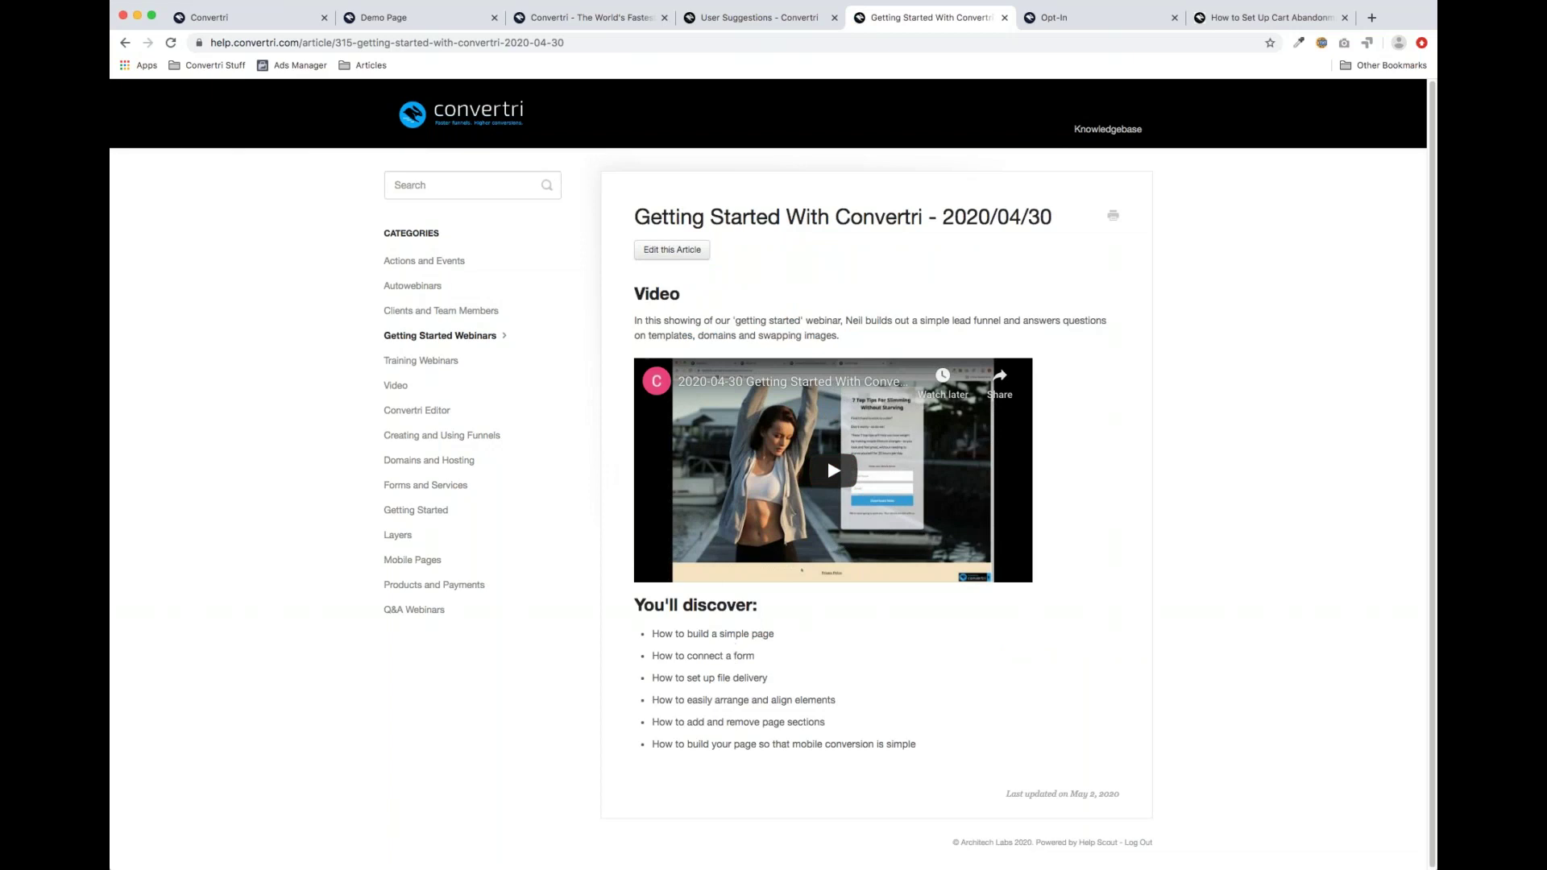
scroll(491, 427, "down", 1)
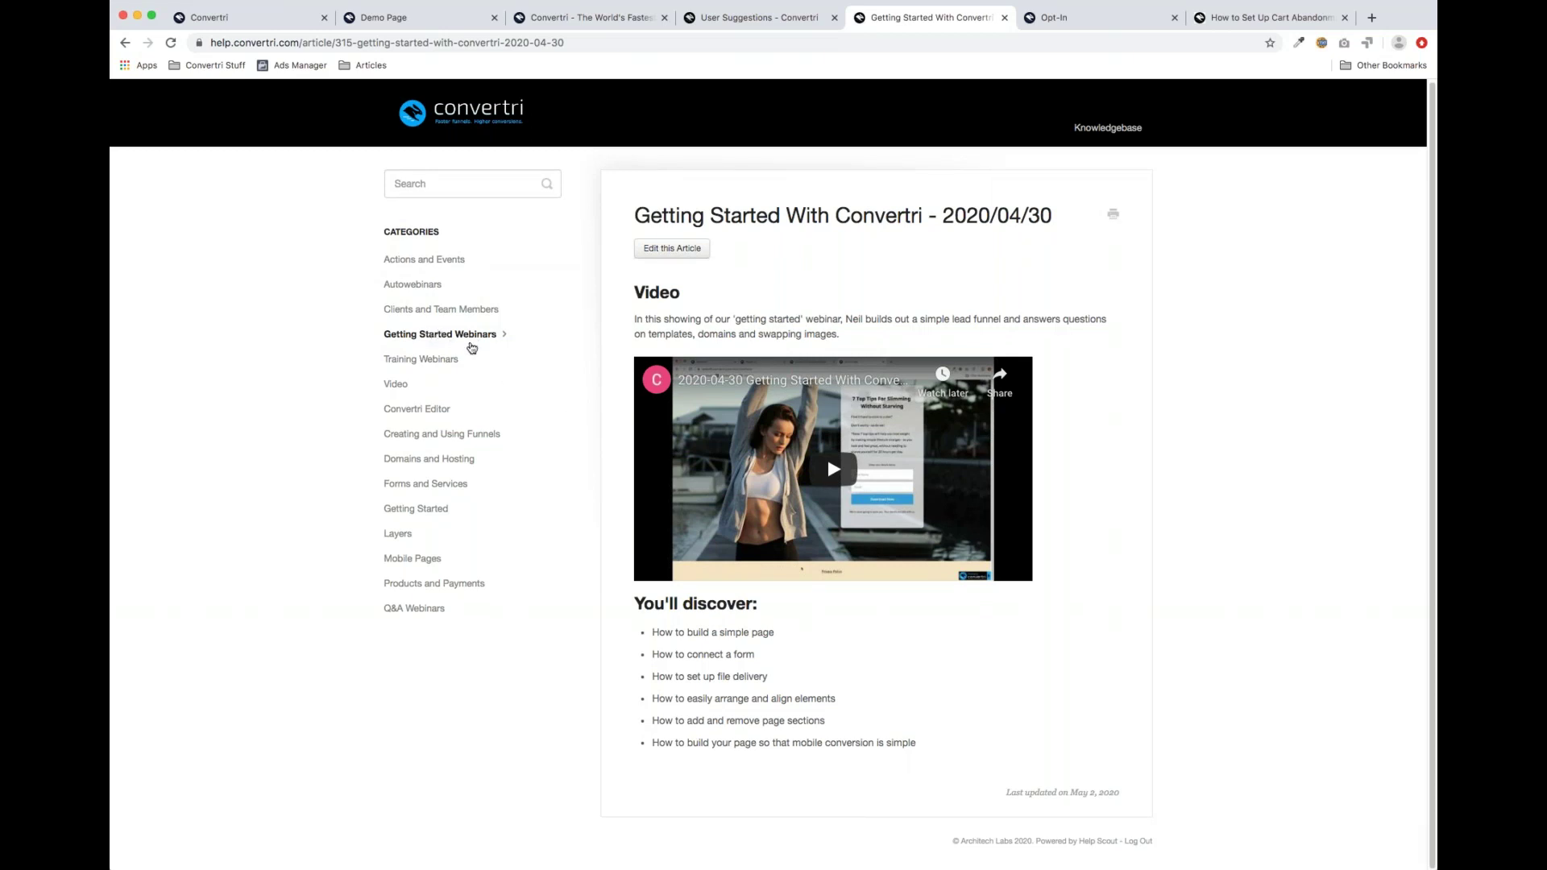
left_click(425, 366)
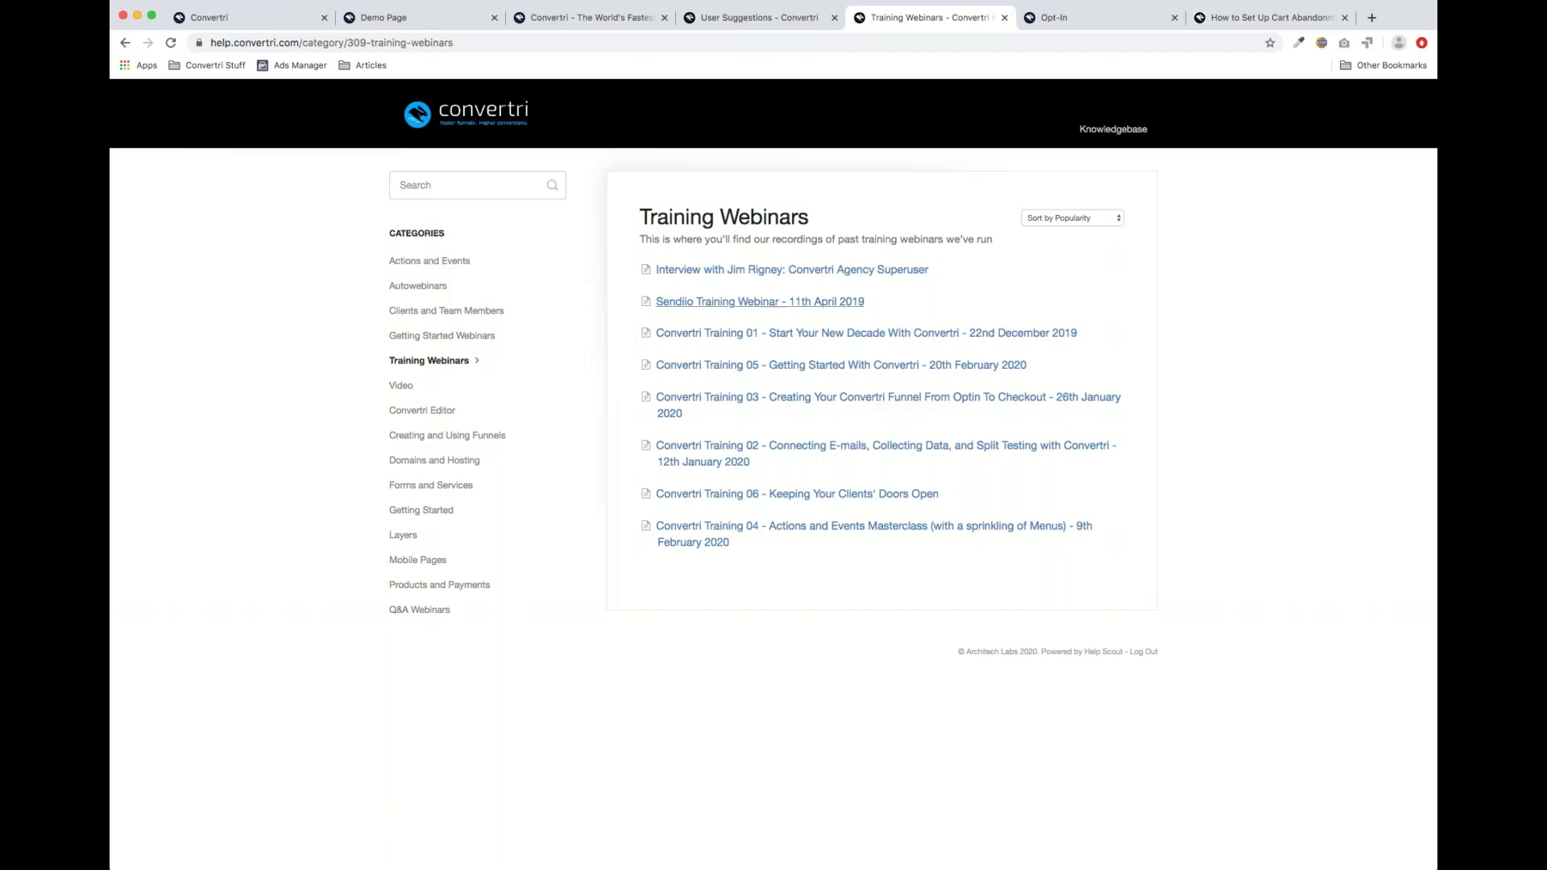
left_click(804, 272)
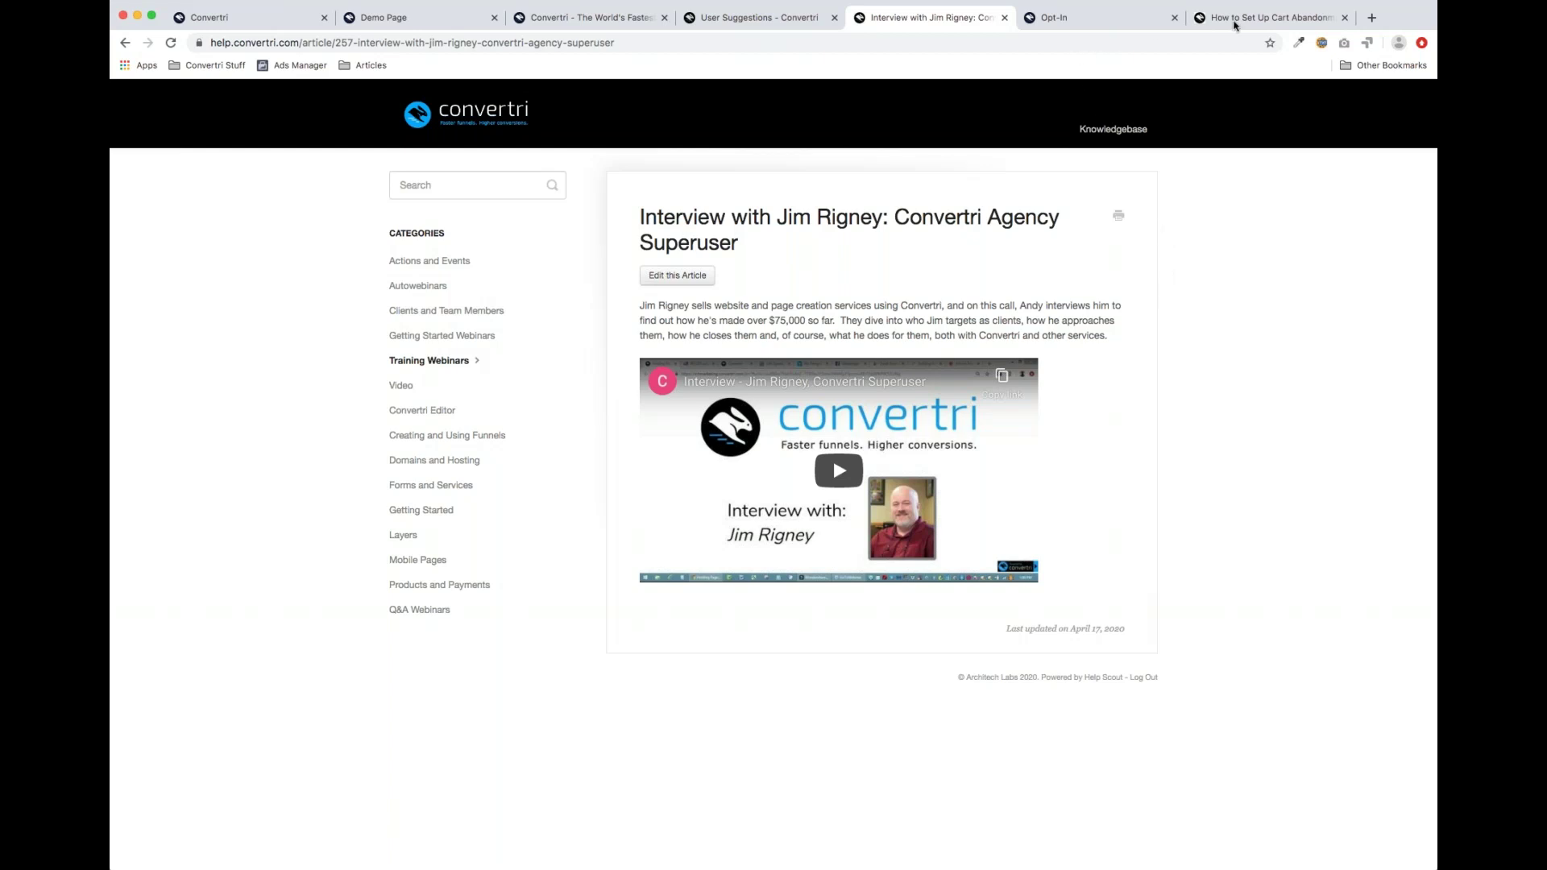
Open the Convertri Clubhouse group on Facebook in a new tab and highlight its address
left_click(1370, 20)
type("facebook.com")
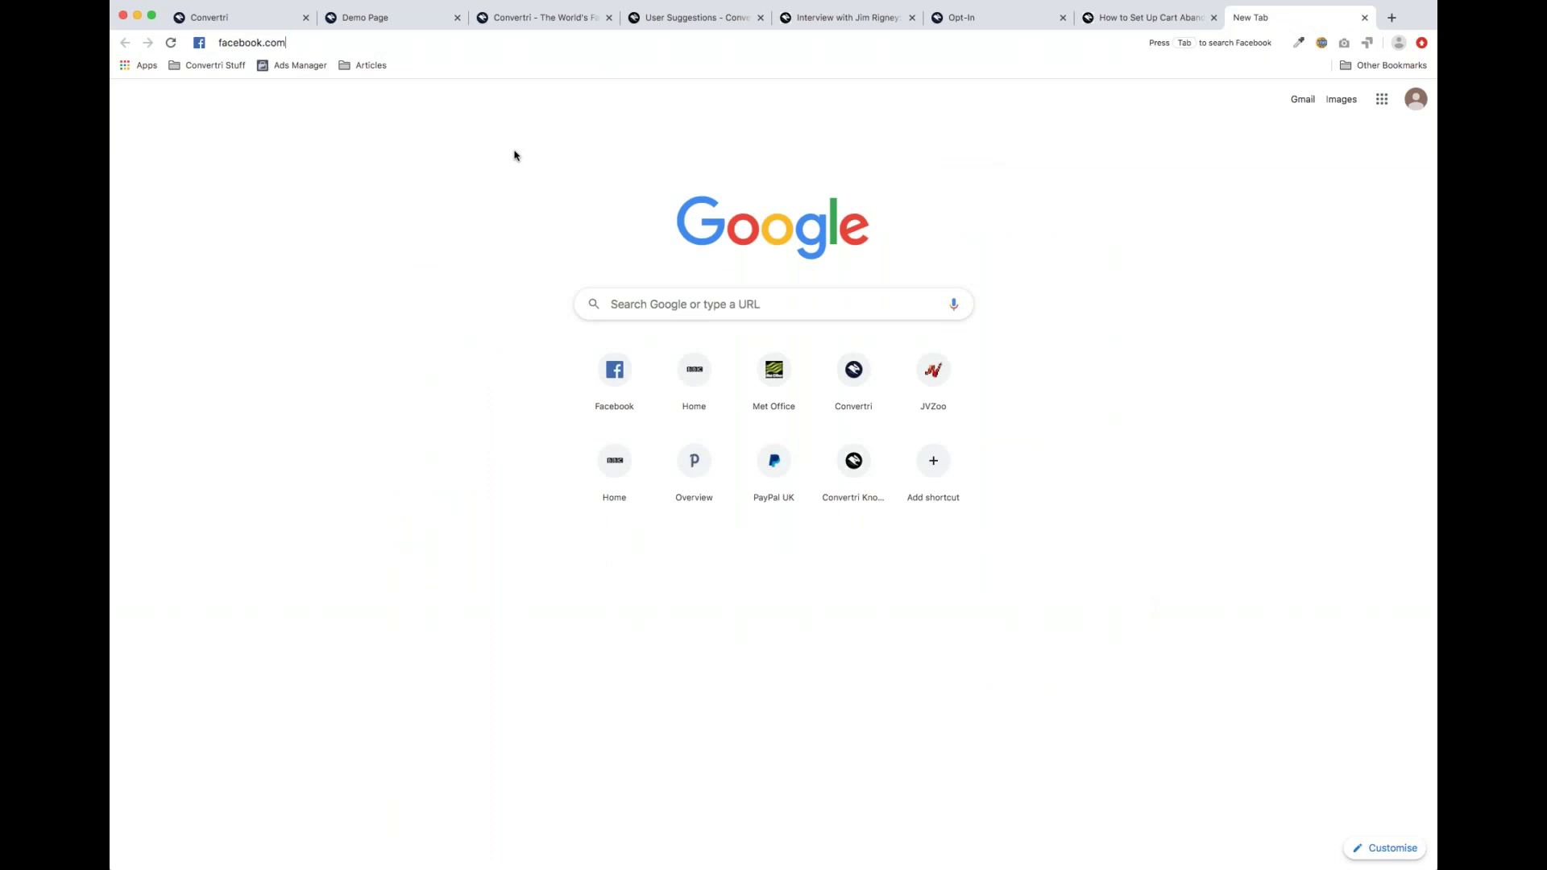
key("Down")
key("Return")
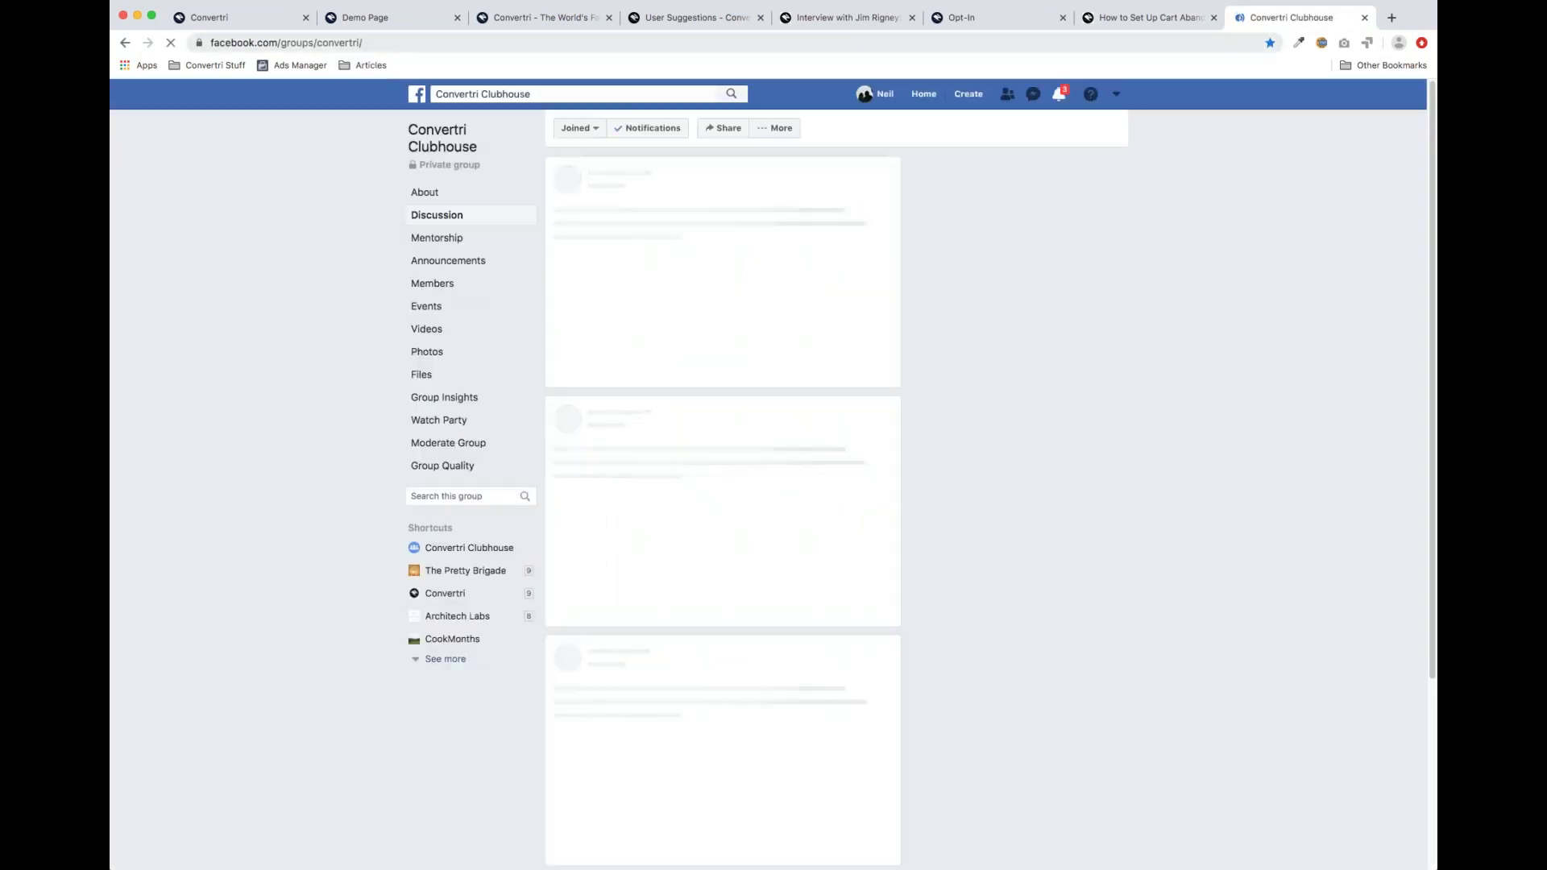
left_click(371, 43)
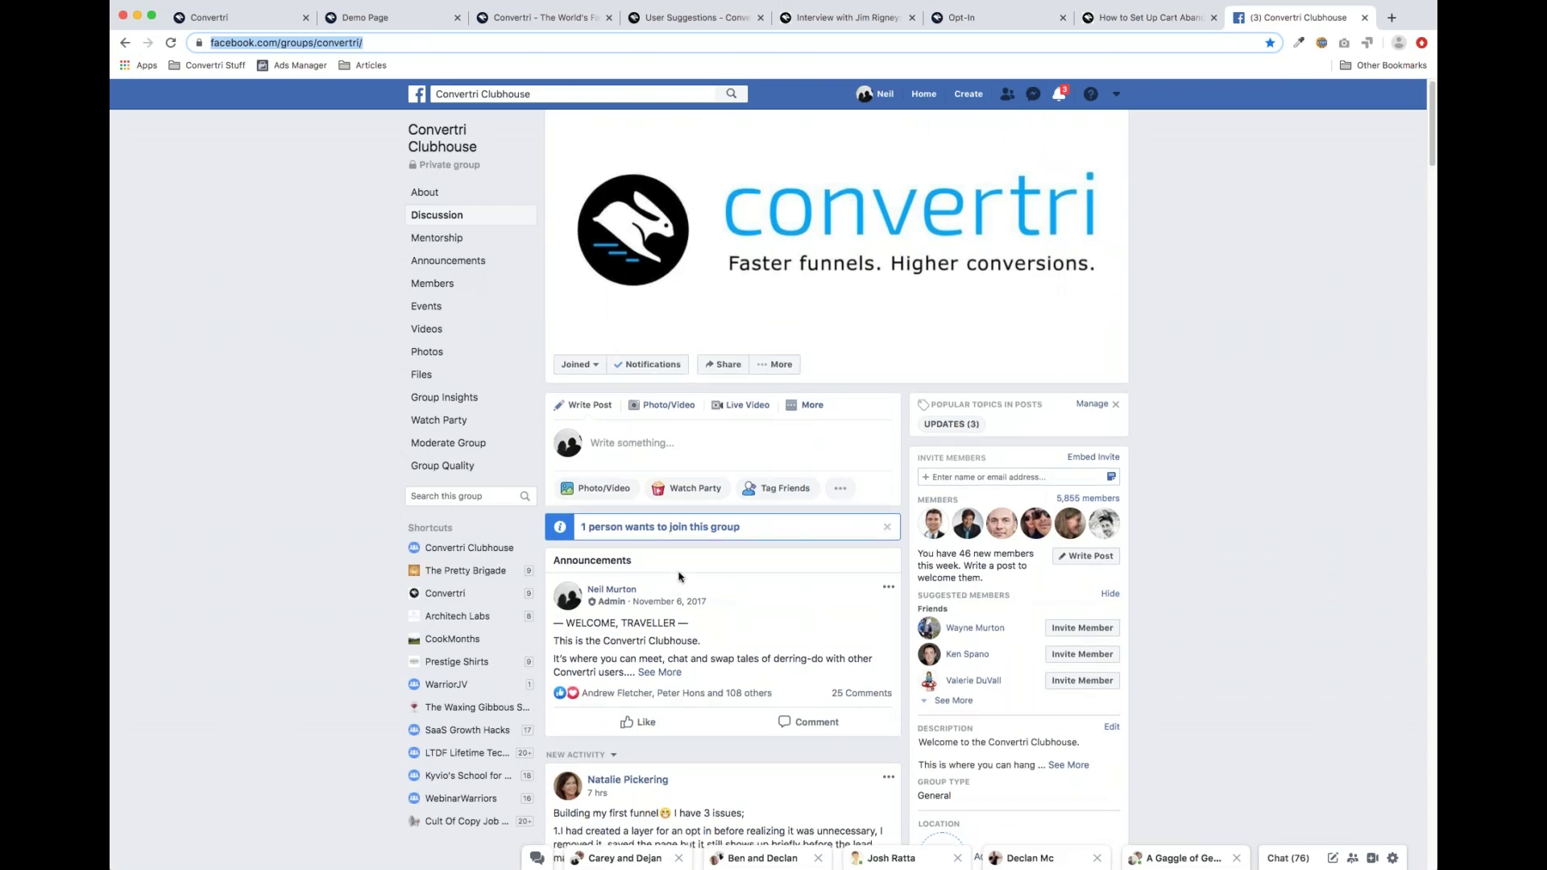
View the group's member requests, go to the Facebook home page, and close the Facebook tab
left_click(667, 528)
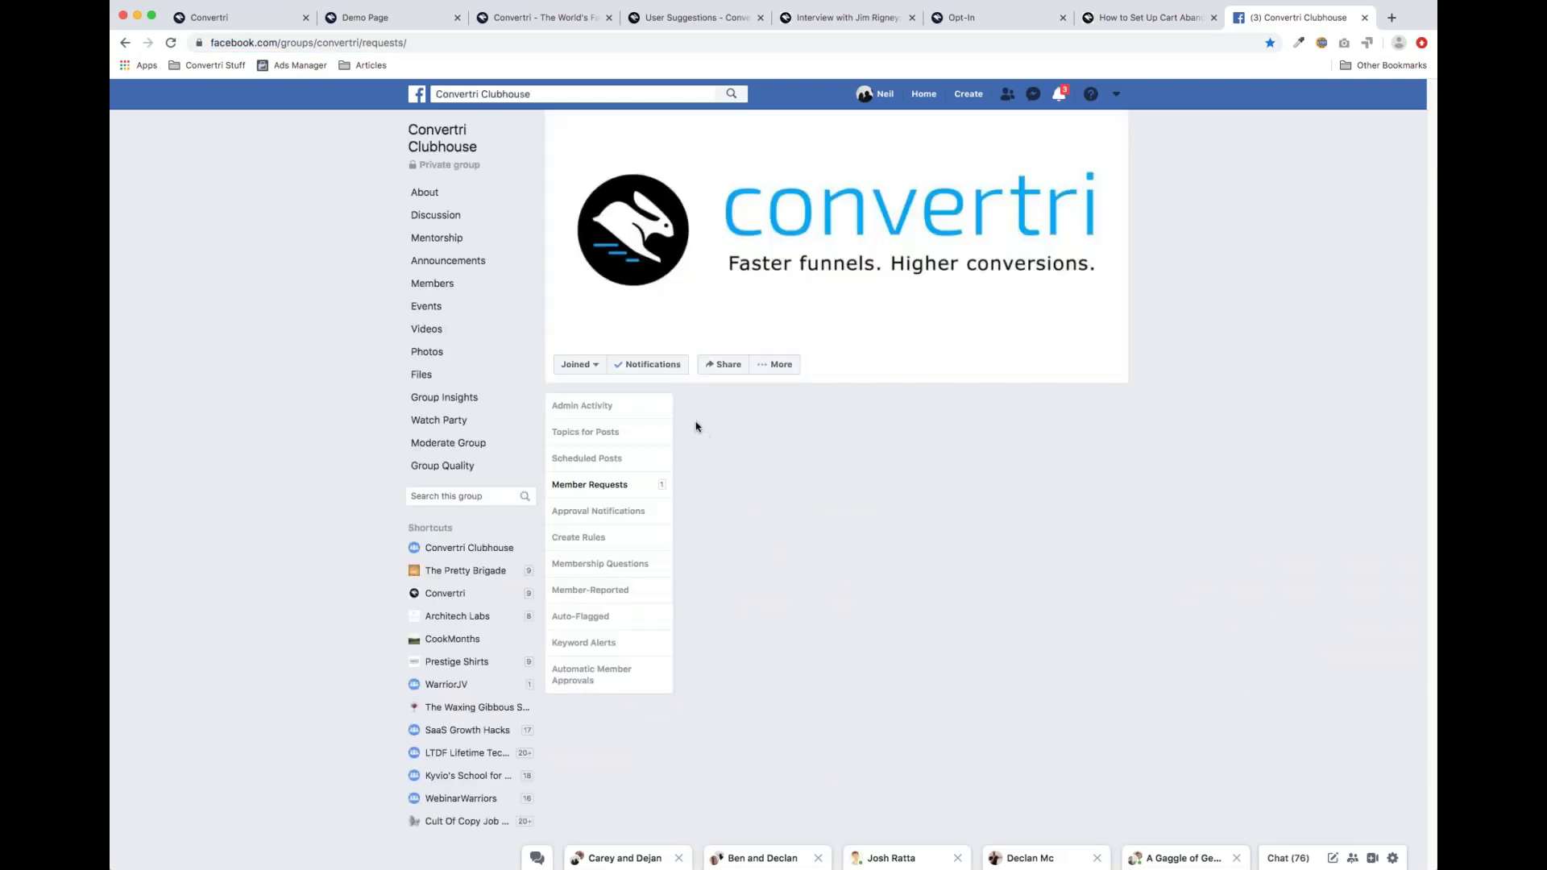
left_click(1033, 536)
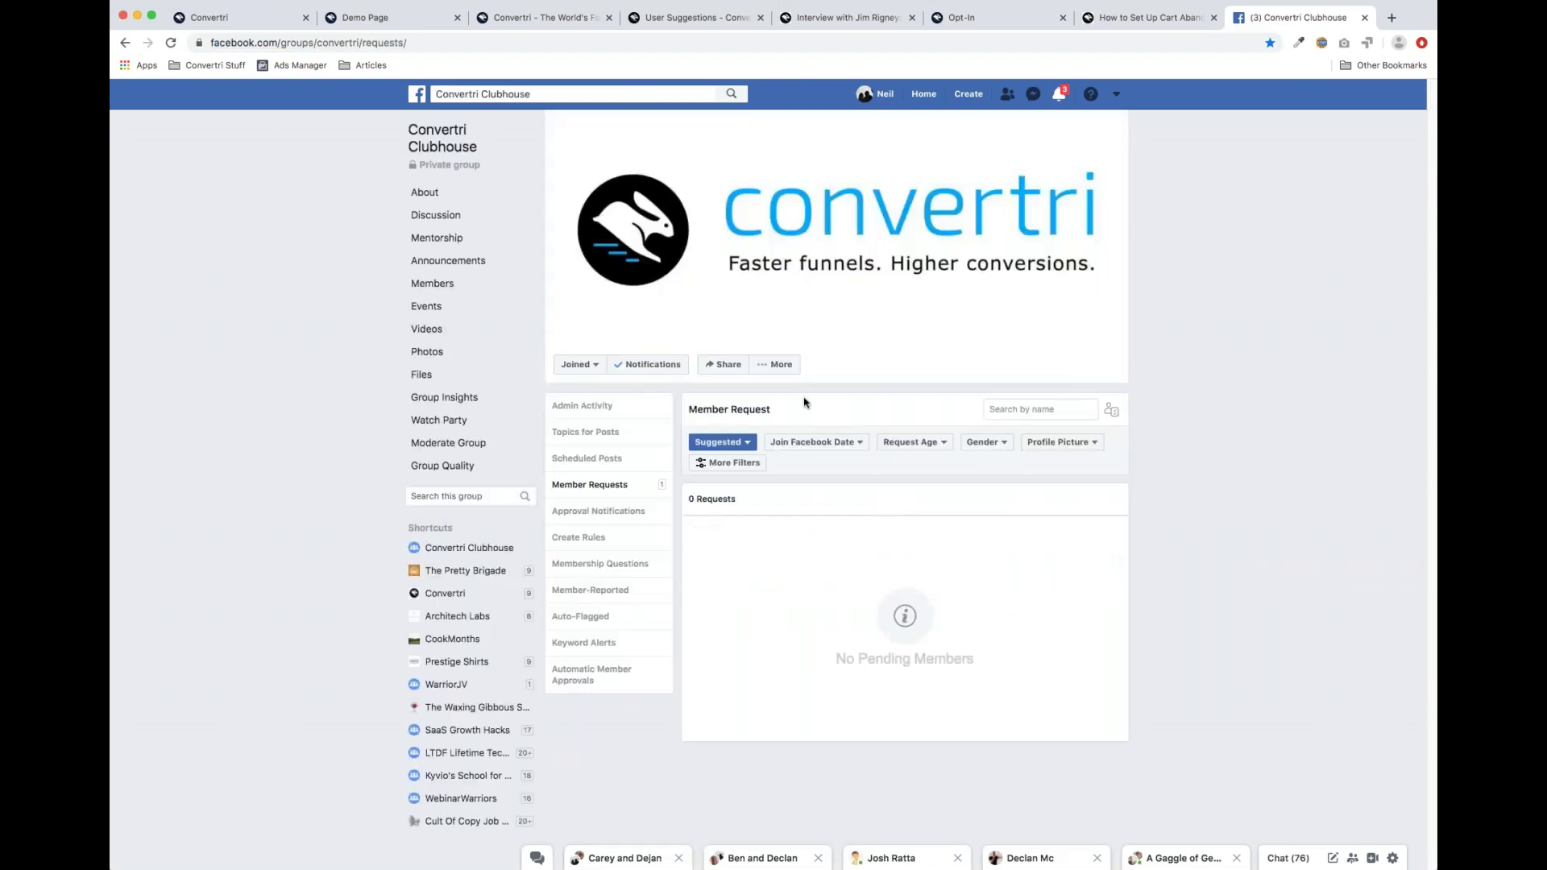
left_click(416, 94)
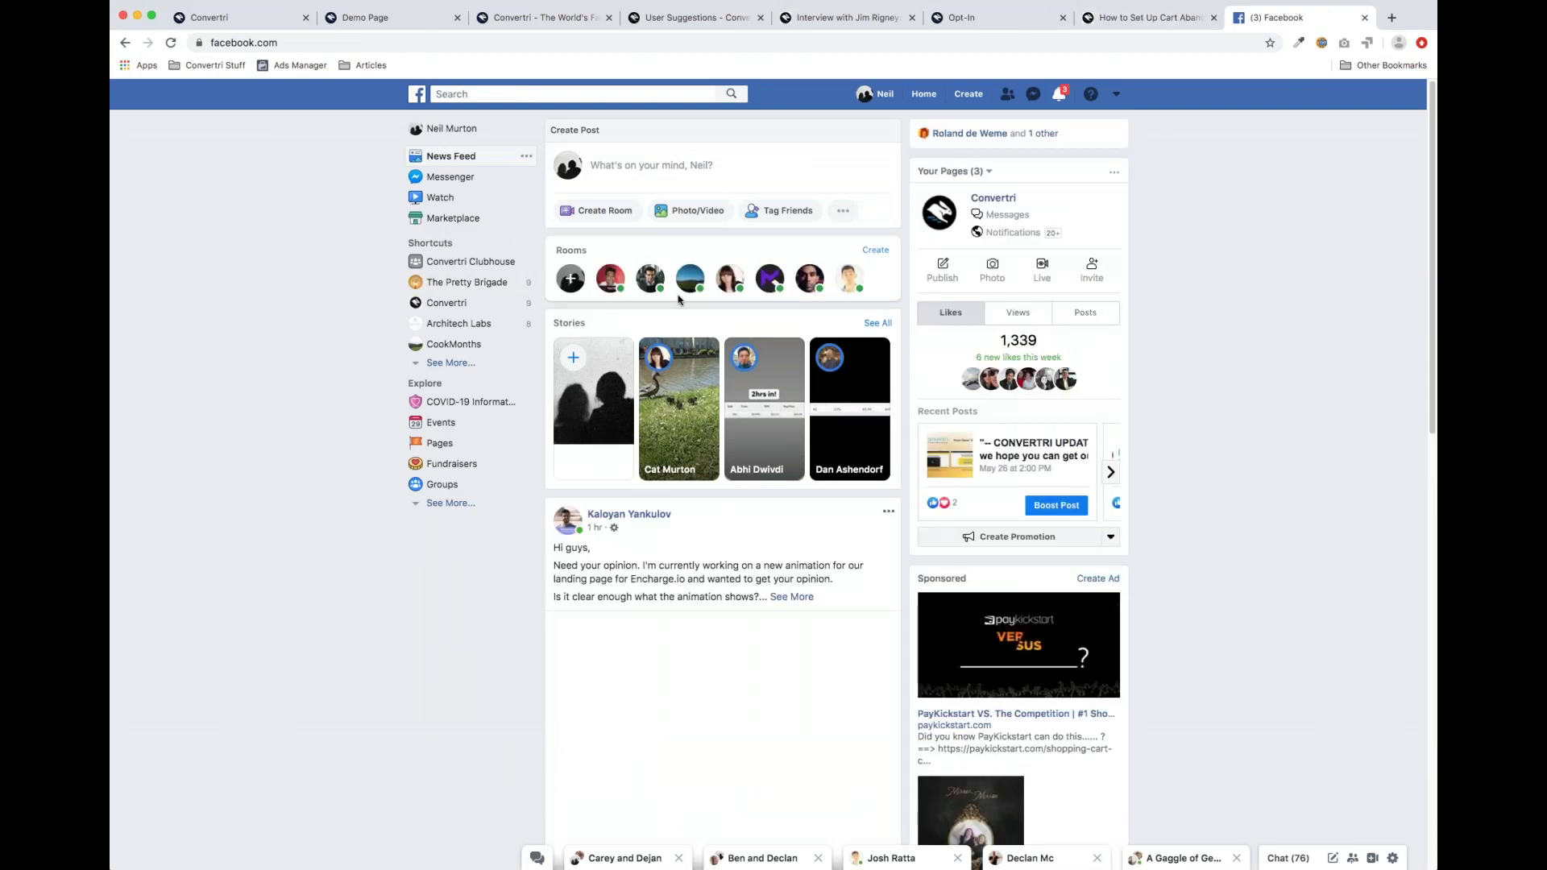
key("super+w")
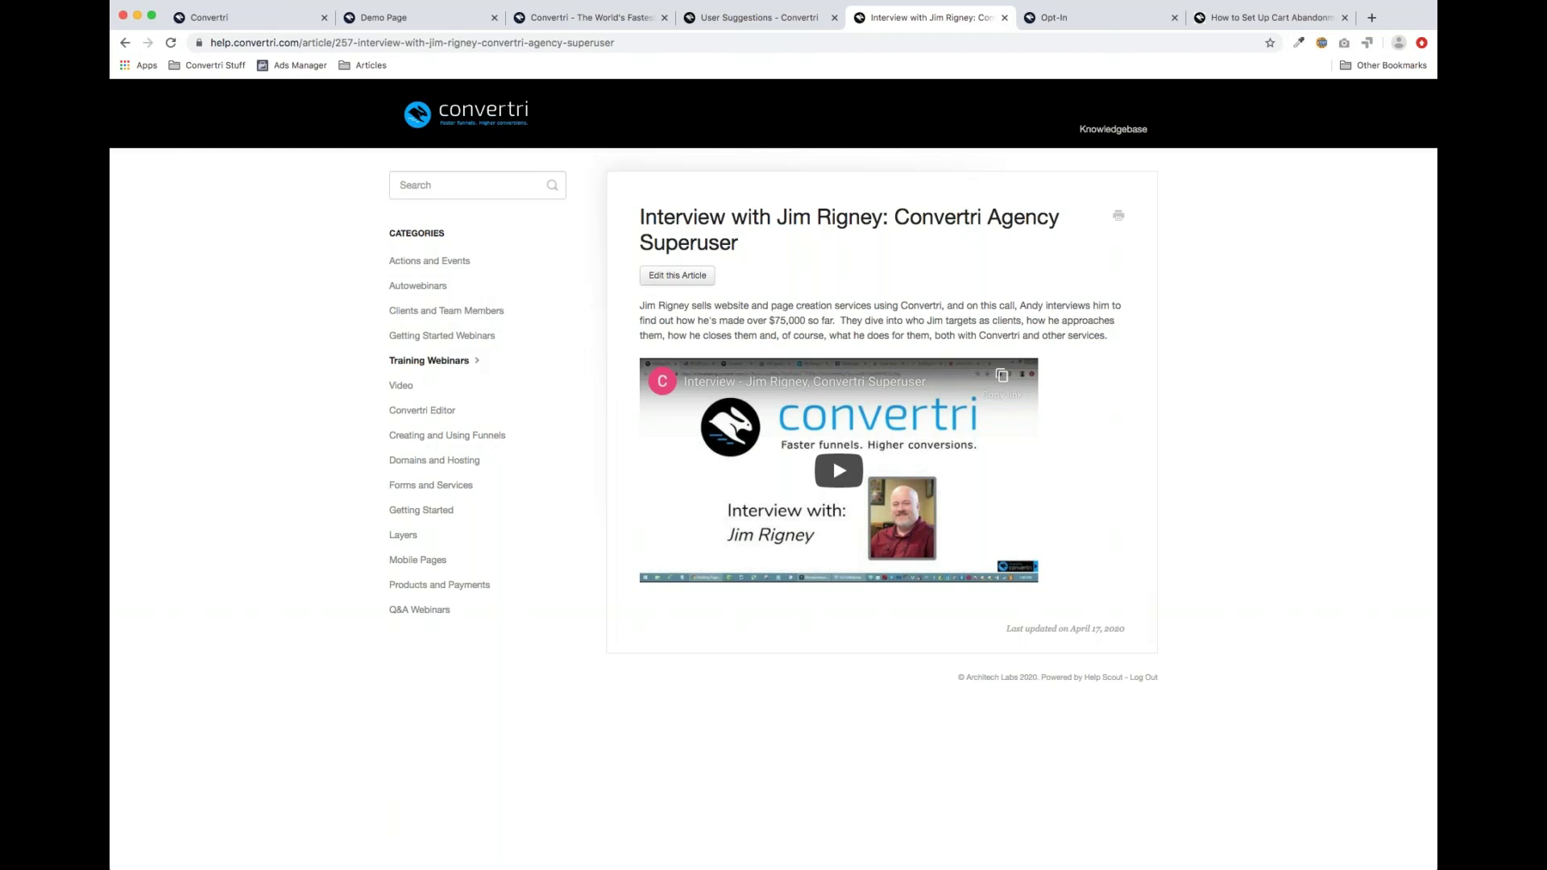
View the published Demo Page and the hero section of the convertri.com home page
left_click(431, 20)
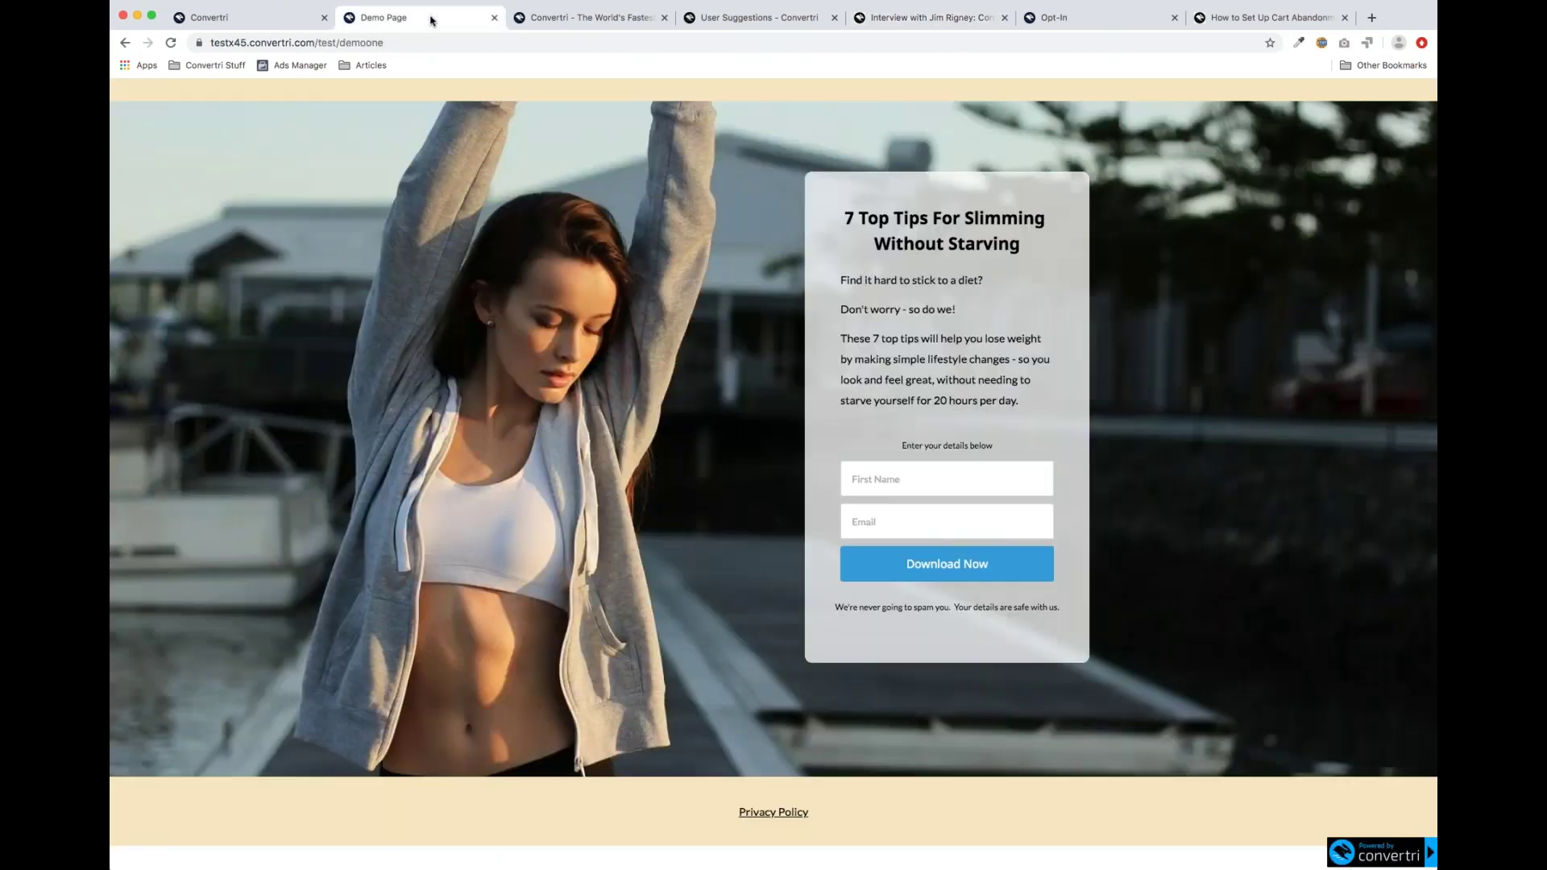
left_click(539, 18)
scroll(713, 266, "up", 15)
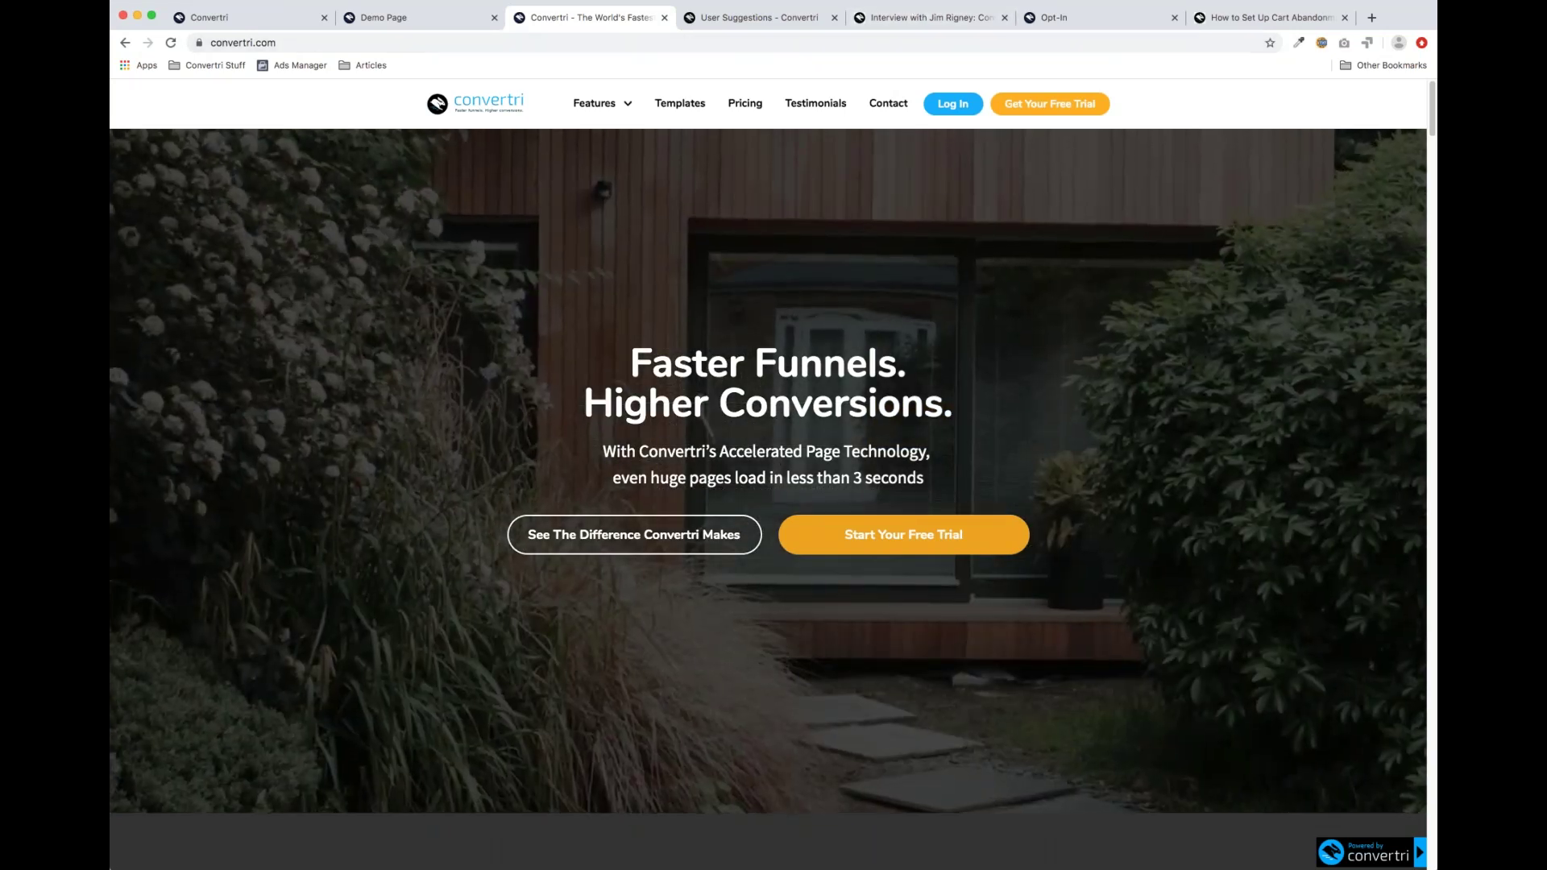
Return to the Convertri account and open the Demo funnel from the list of campaign funnels
left_click(270, 24)
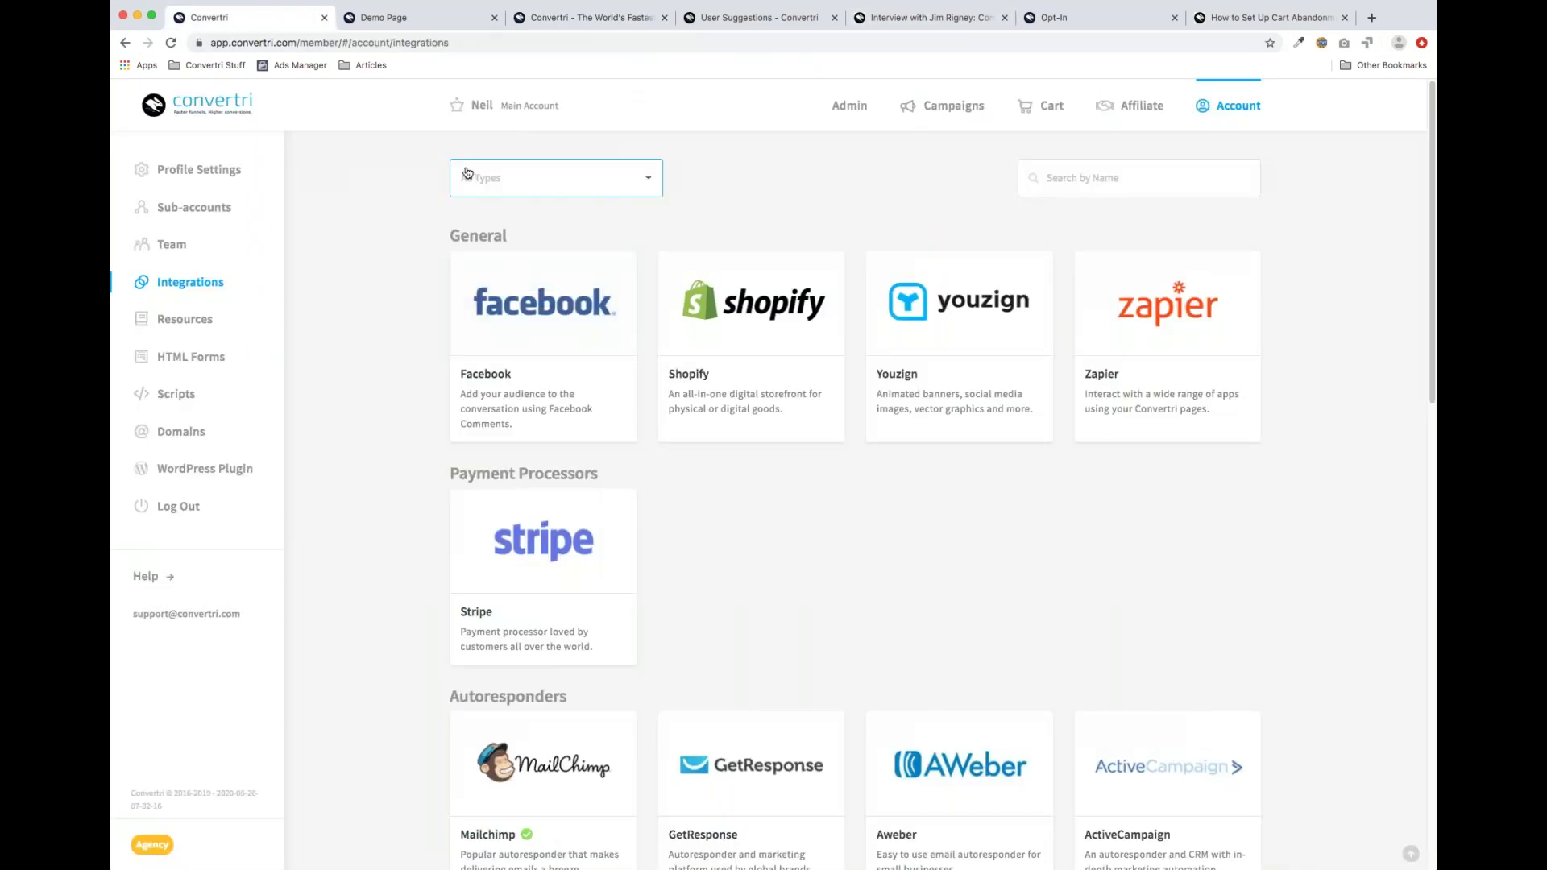
left_click(954, 106)
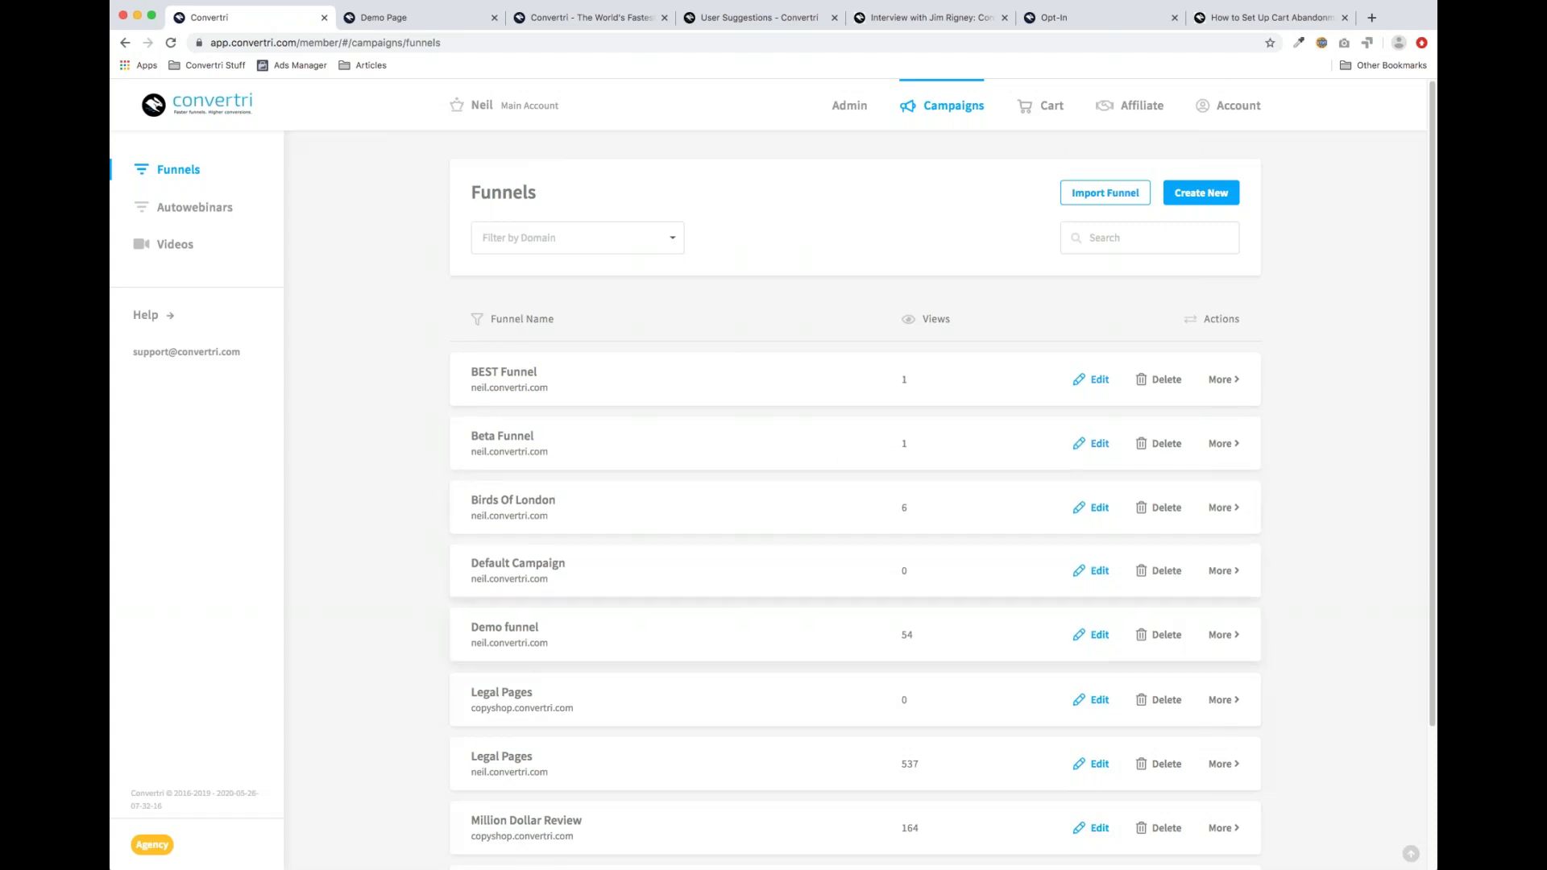
scroll(893, 564, "down", 5)
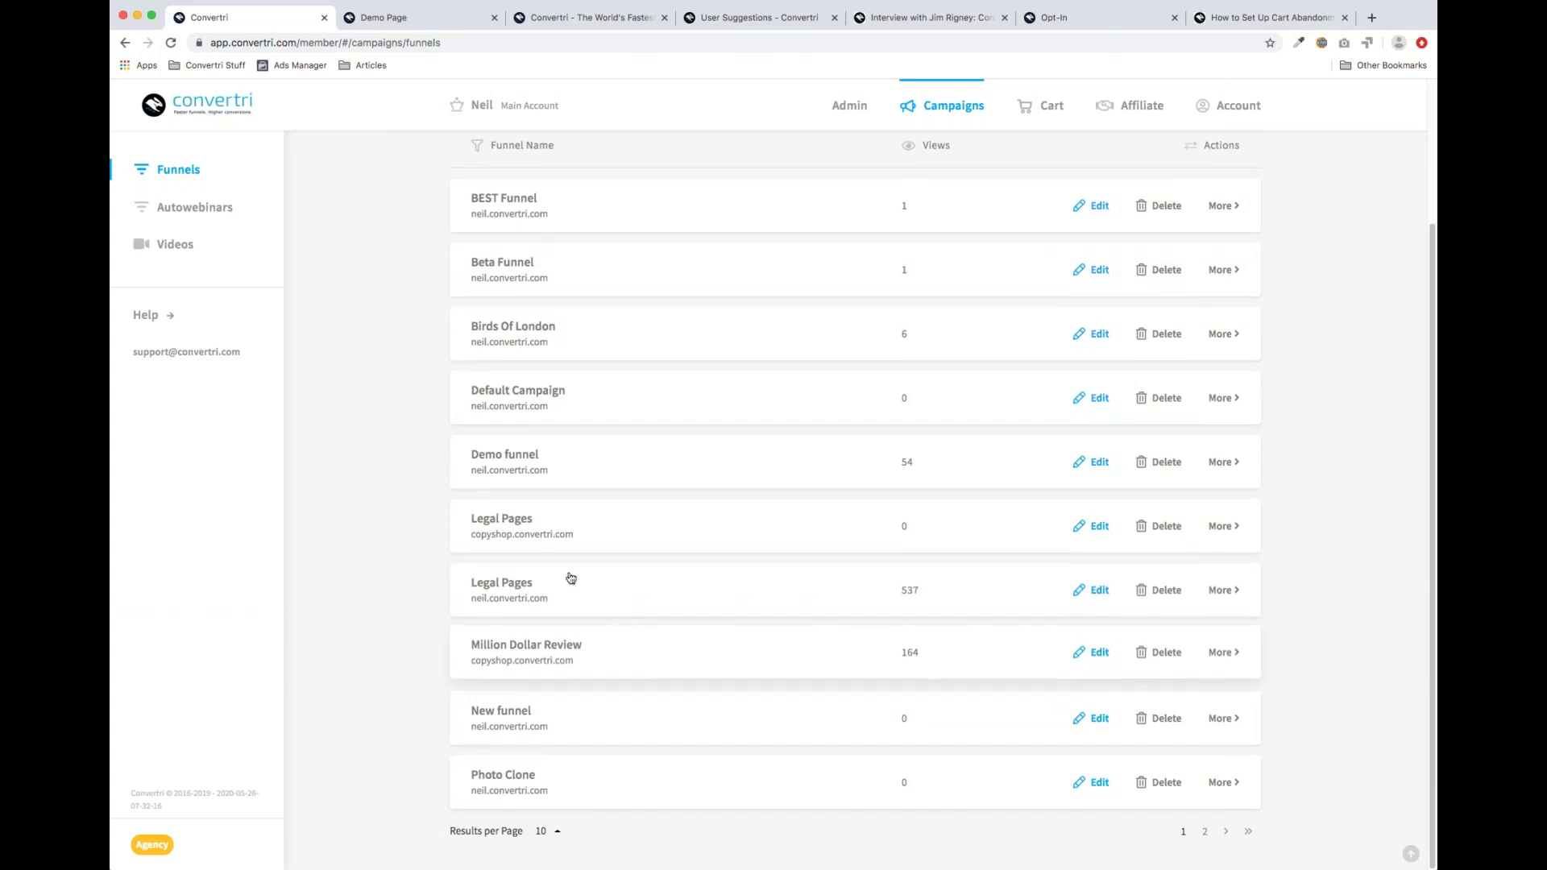
left_click(573, 474)
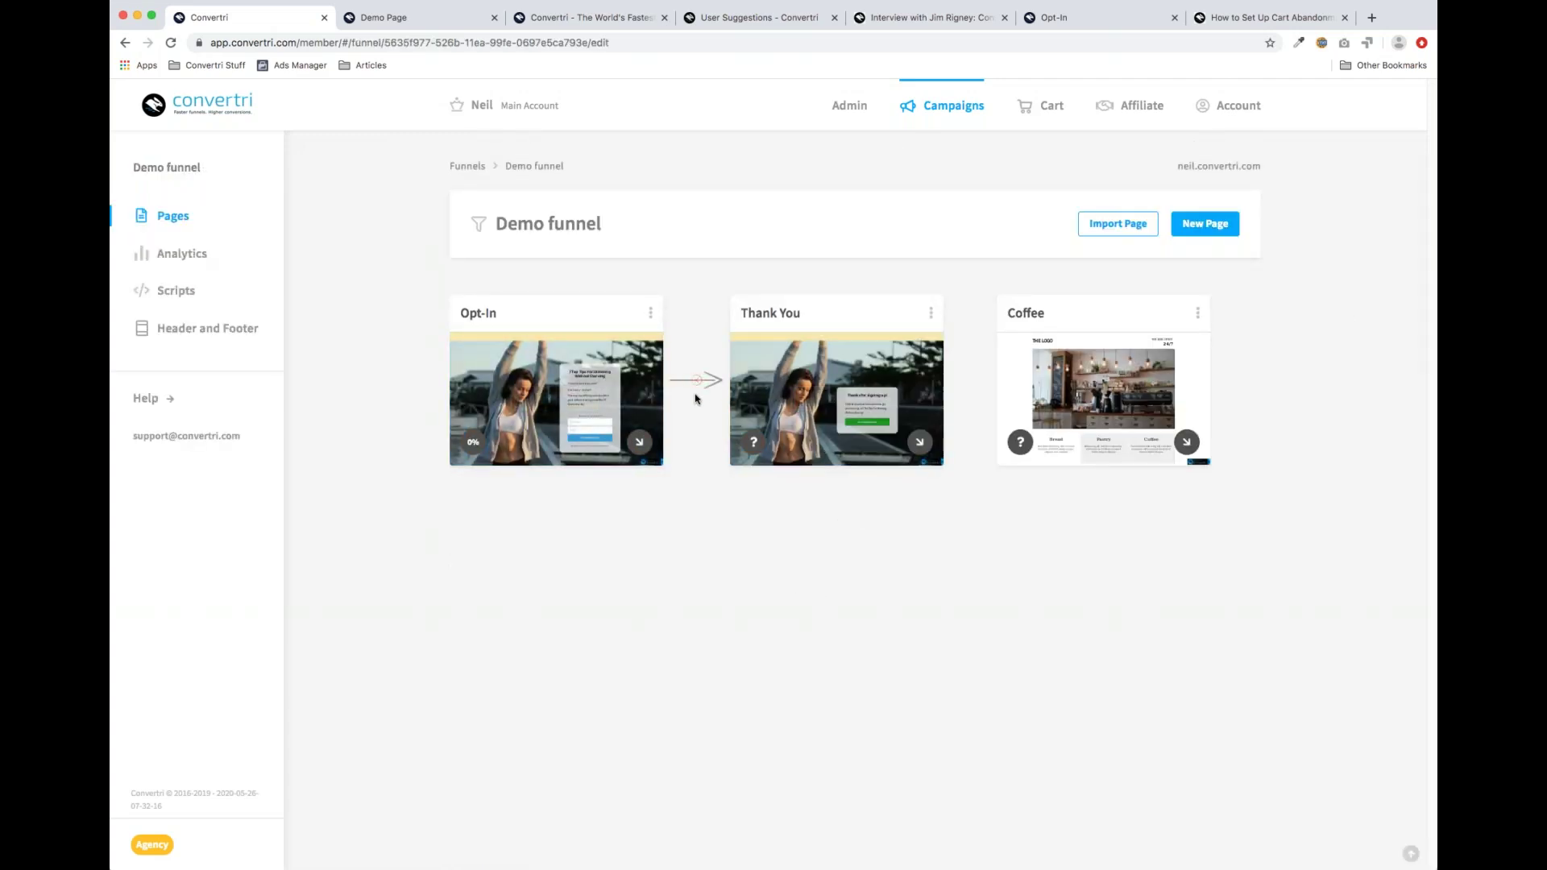
Create a page from scratch named Video Demo in the Demo funnel and open it in the editor
left_click(1213, 227)
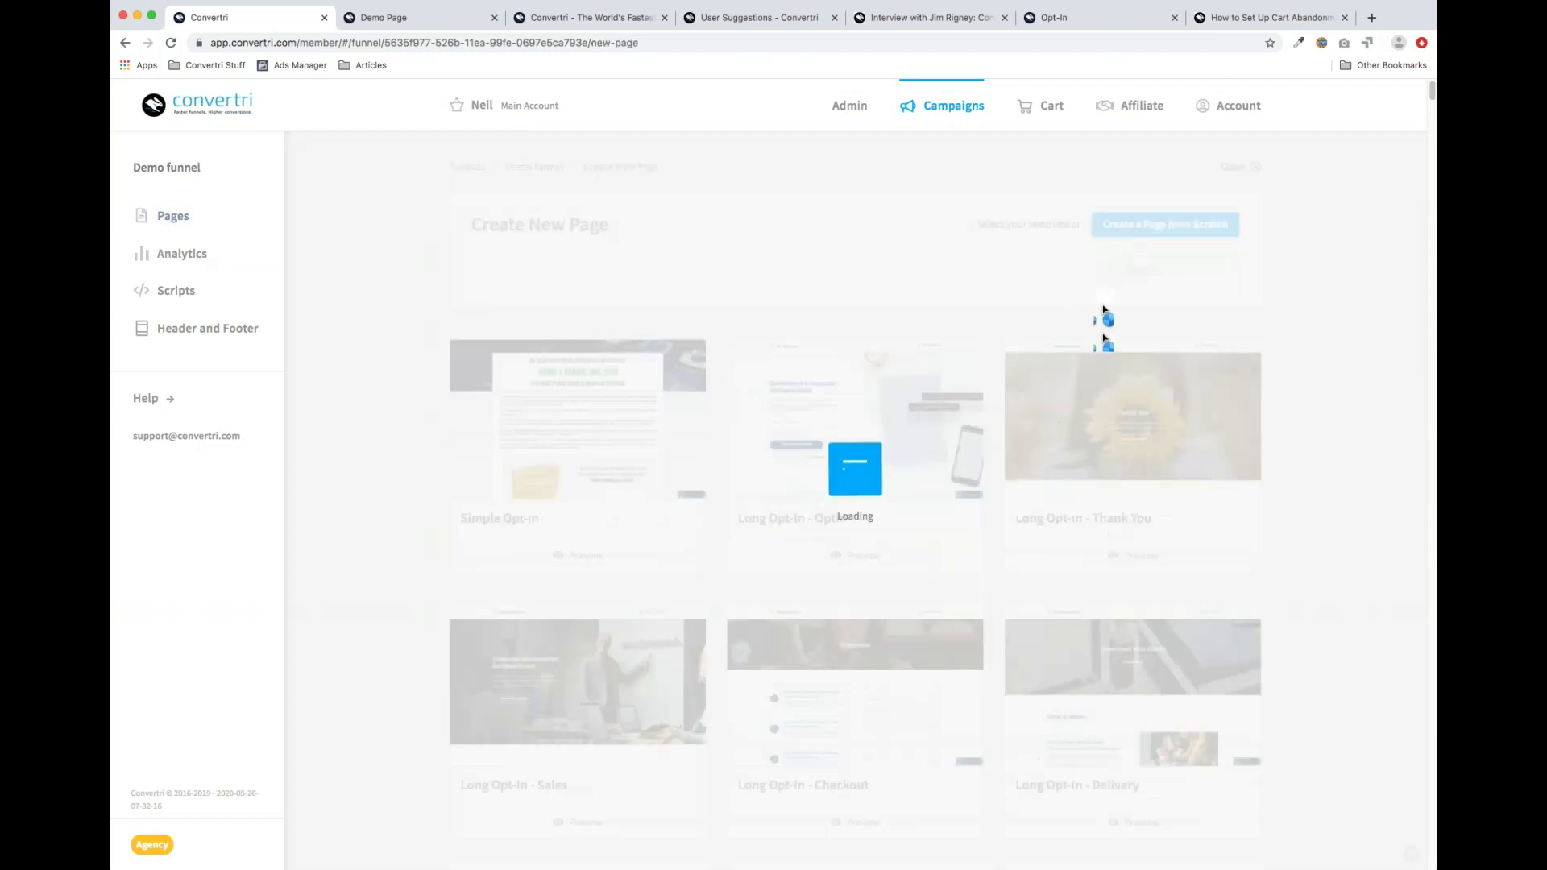
left_click(1144, 226)
type("Videwo")
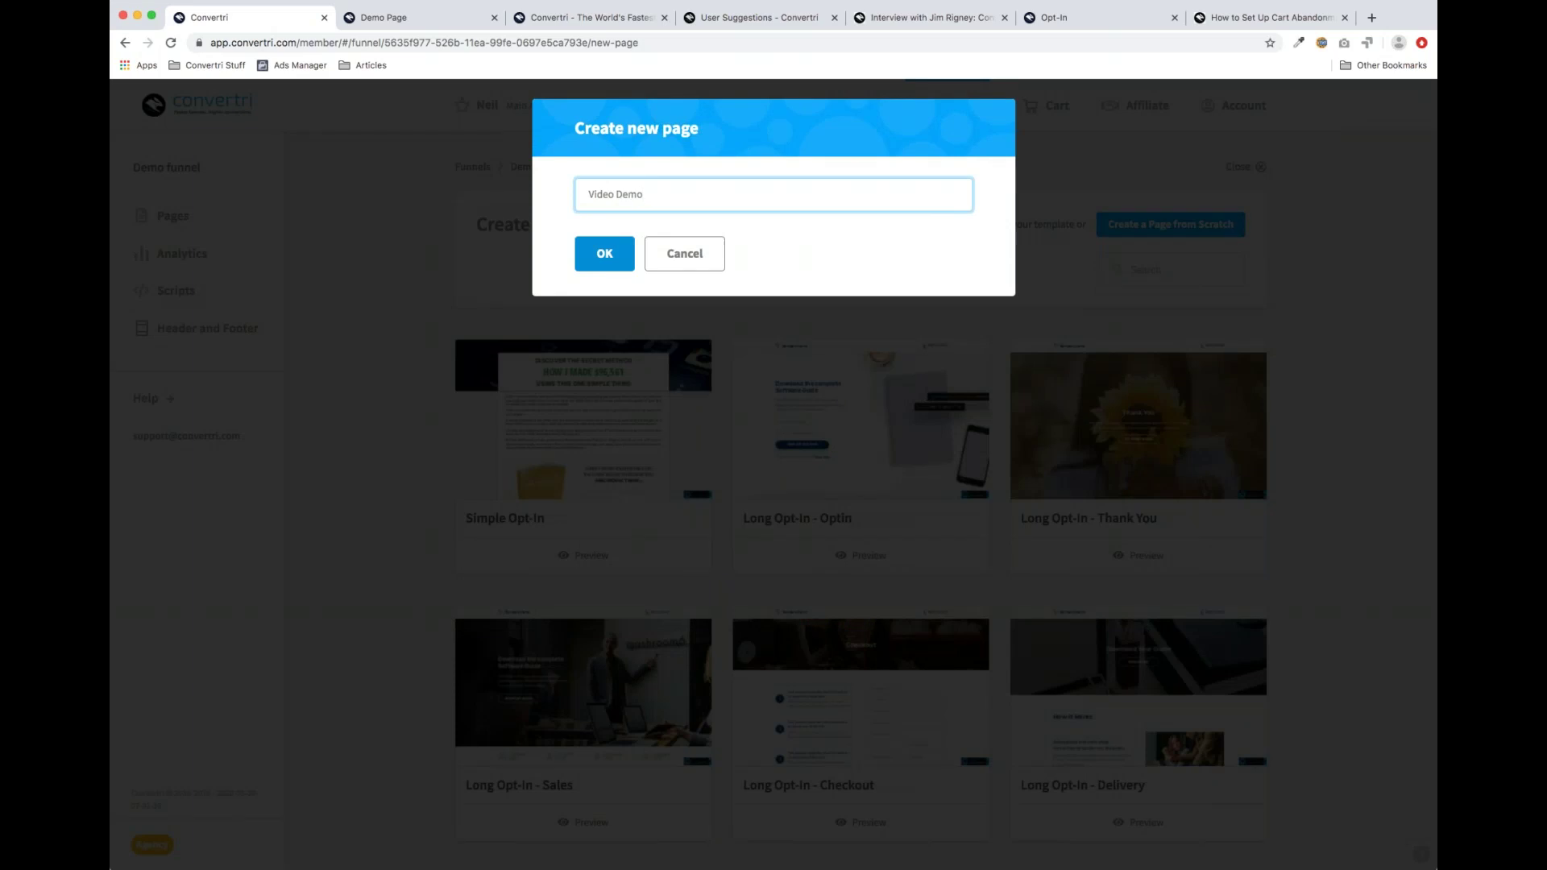
left_click(605, 242)
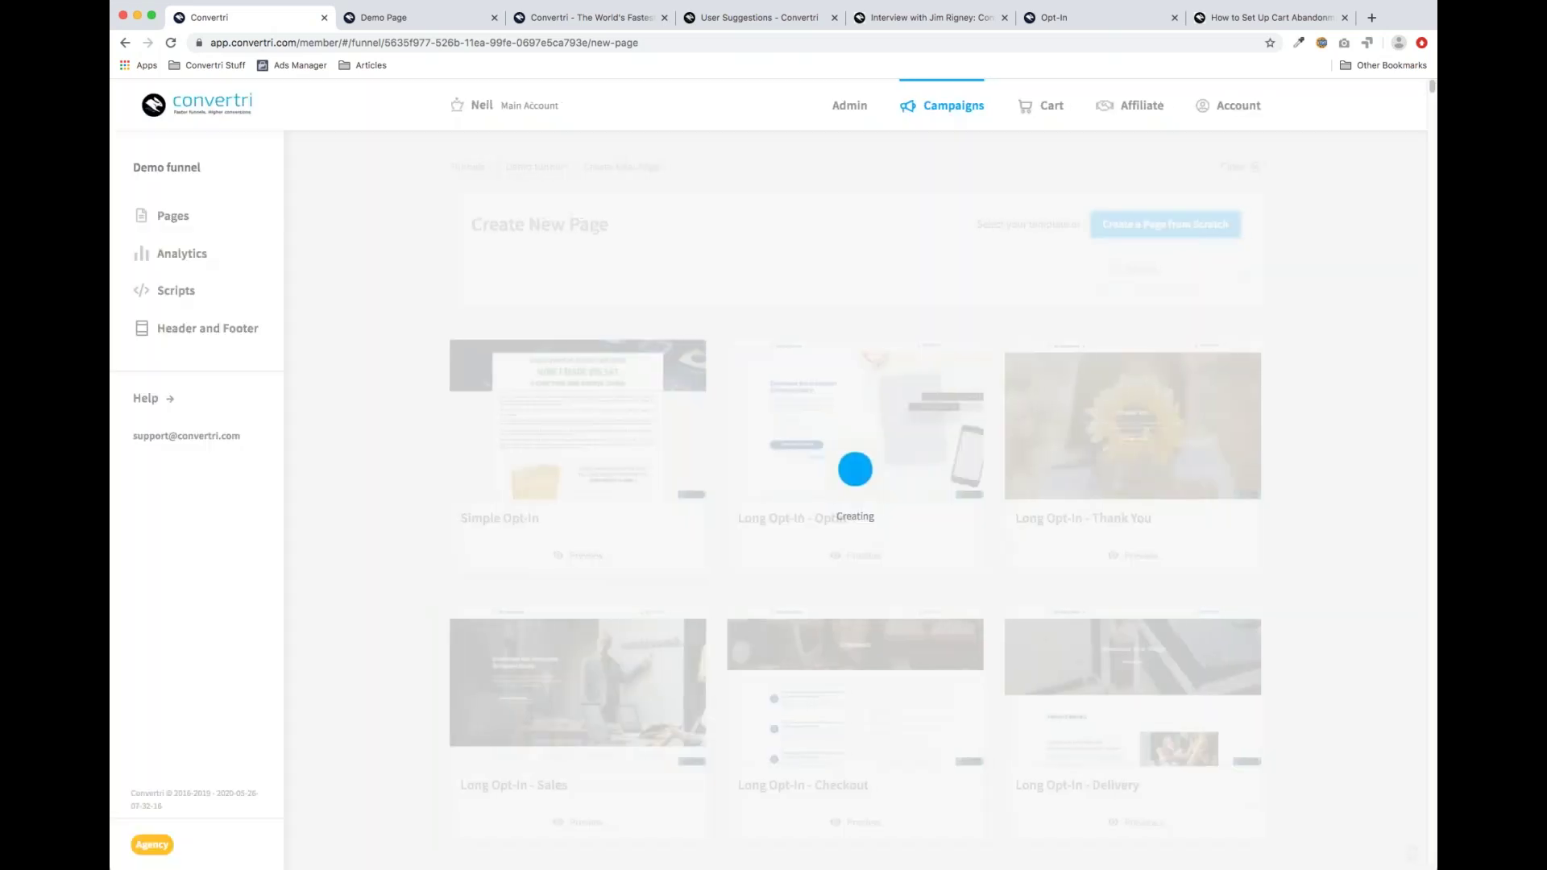
left_click_drag(609, 348, 634, 577)
left_click(630, 650)
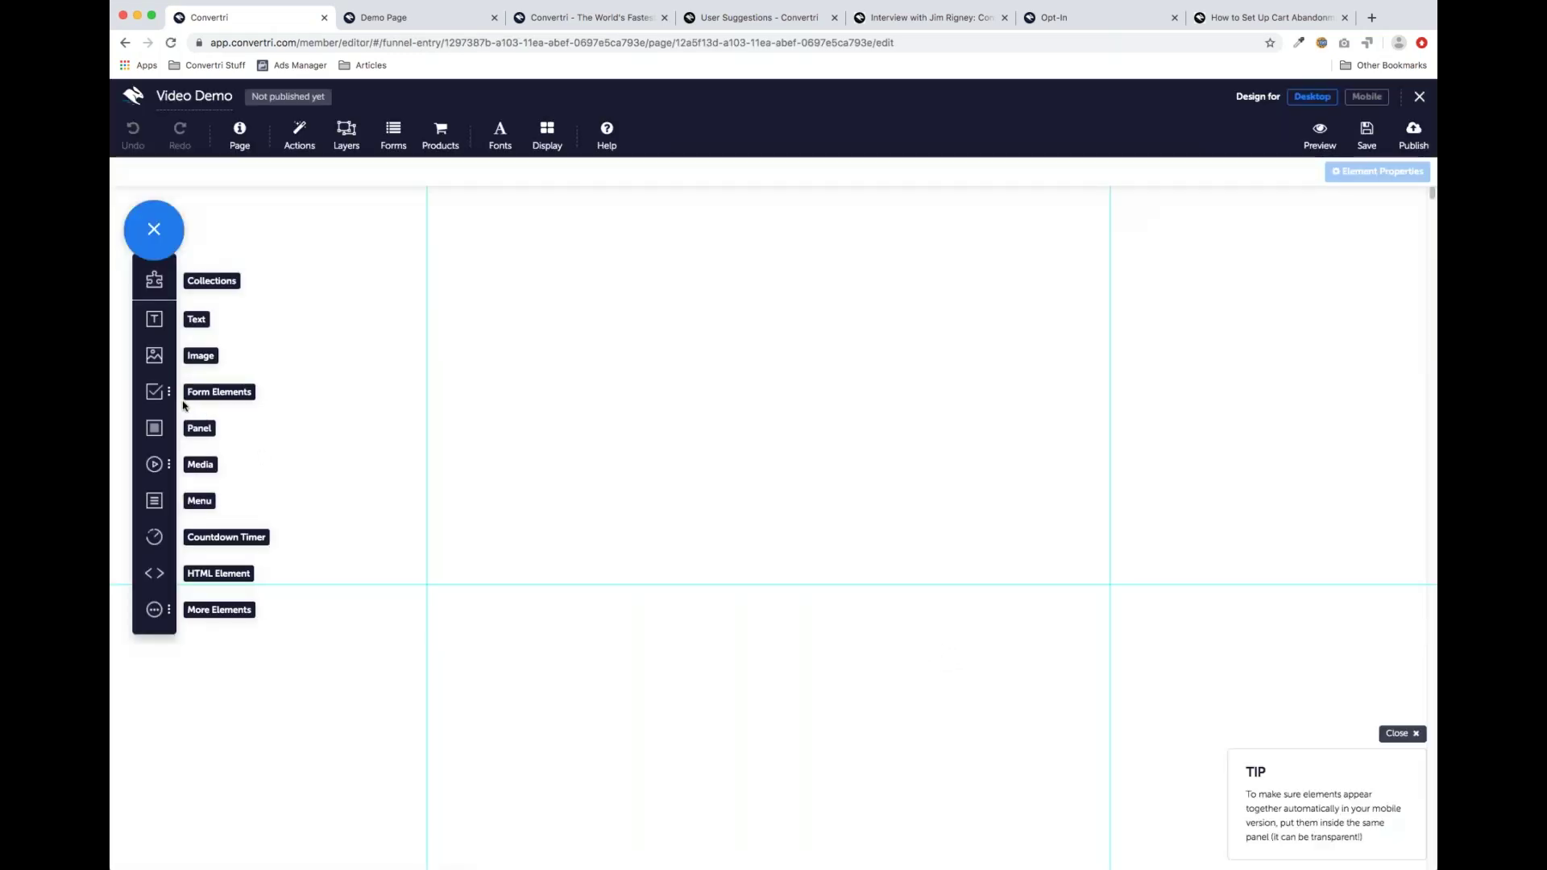
Close the feature suggestions, training interview, Opt-In and cart abandonment tabs and return to the Video Demo editor
left_click(586, 20)
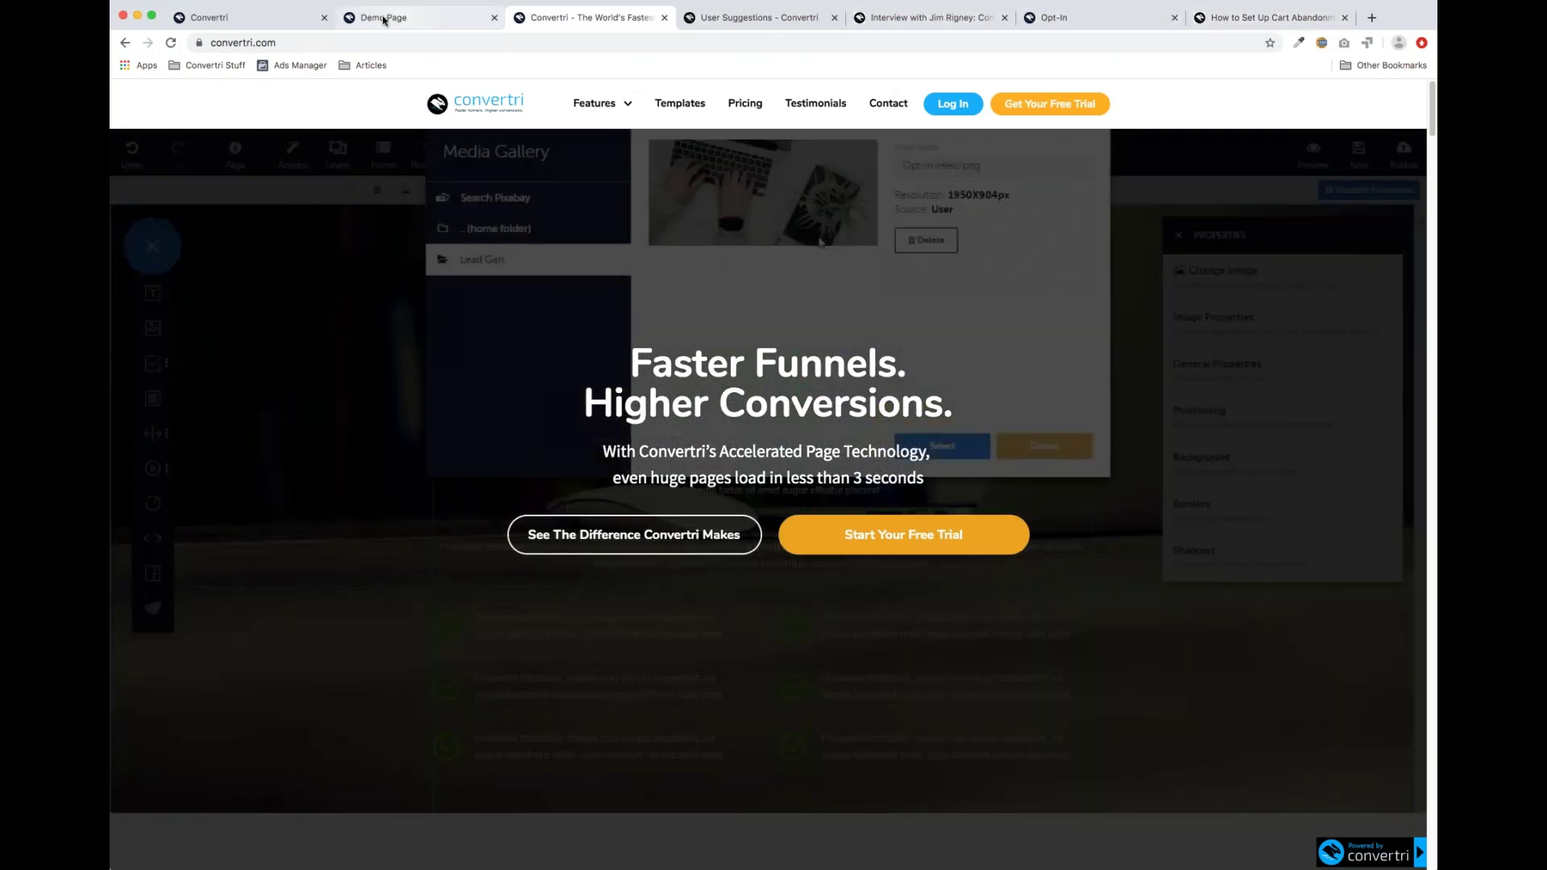
key("super+1")
left_click(1005, 18)
left_click(834, 18)
left_click(834, 18)
left_click(834, 18)
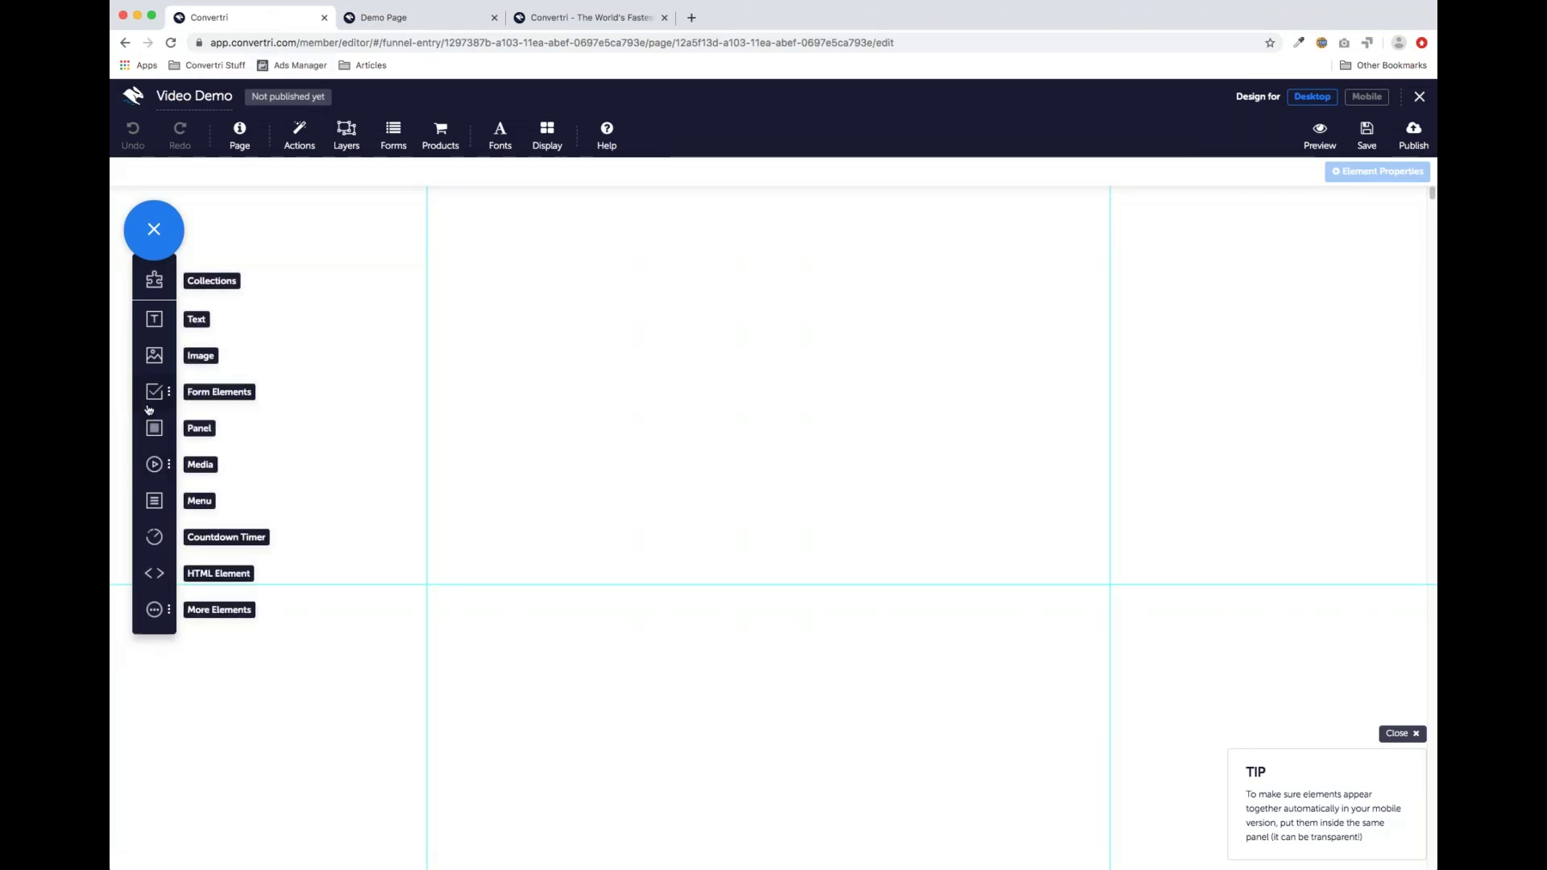
Add a self-hosted video element near the top of the page, make it full width and increase its height
left_click(154, 465)
left_click_drag(213, 528, 769, 246)
left_click_drag(768, 590, 768, 840)
left_click_drag(798, 588, 793, 555)
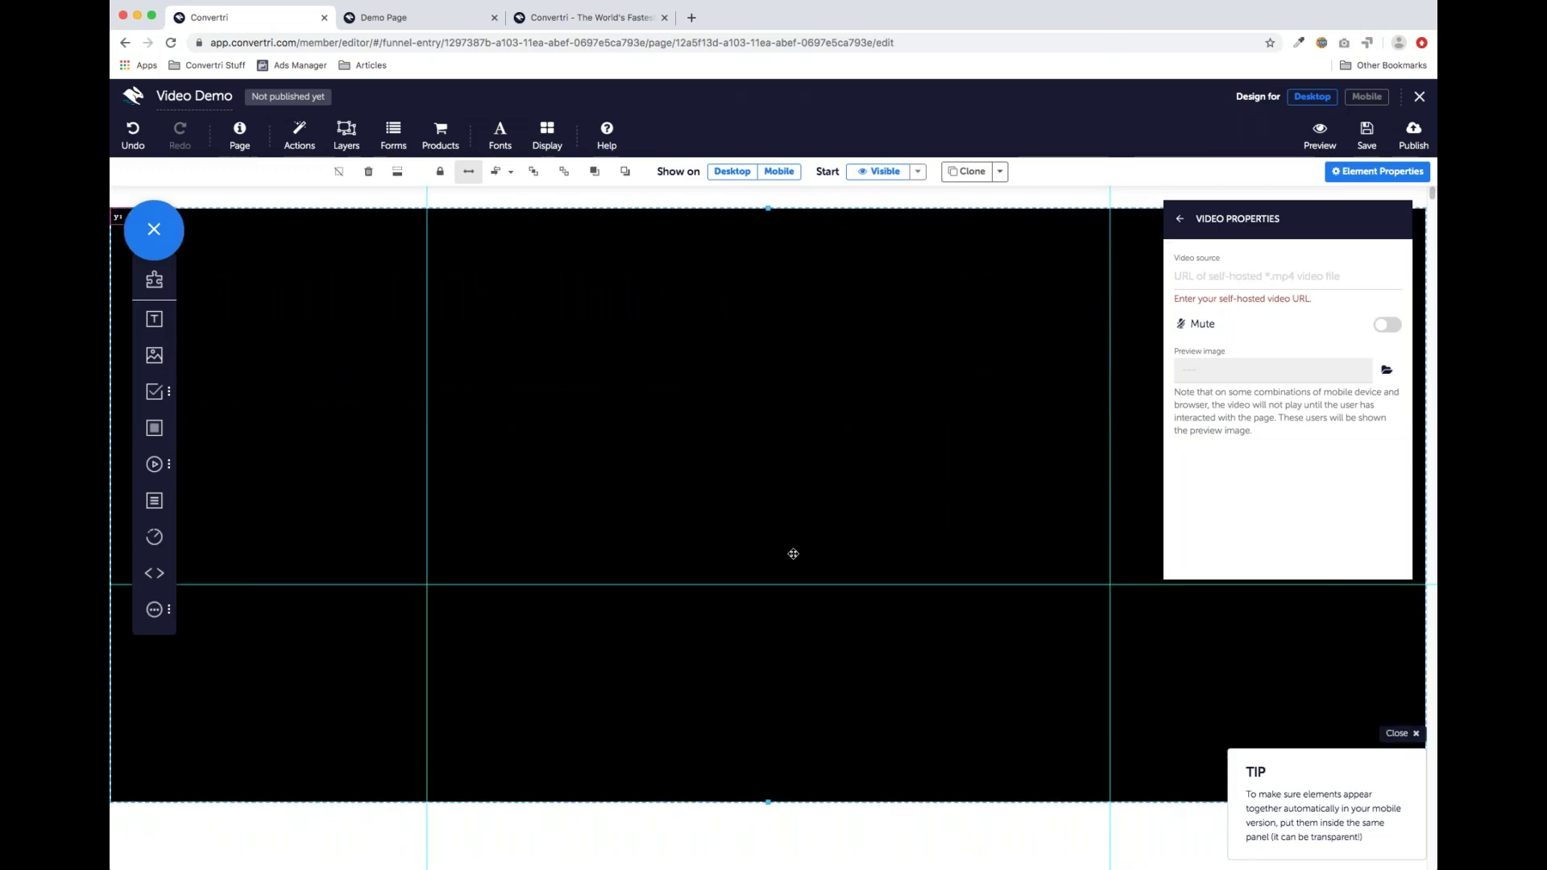
Examine the video element's source and playback properties and the background video on the convertri.com home page
left_click(1194, 278)
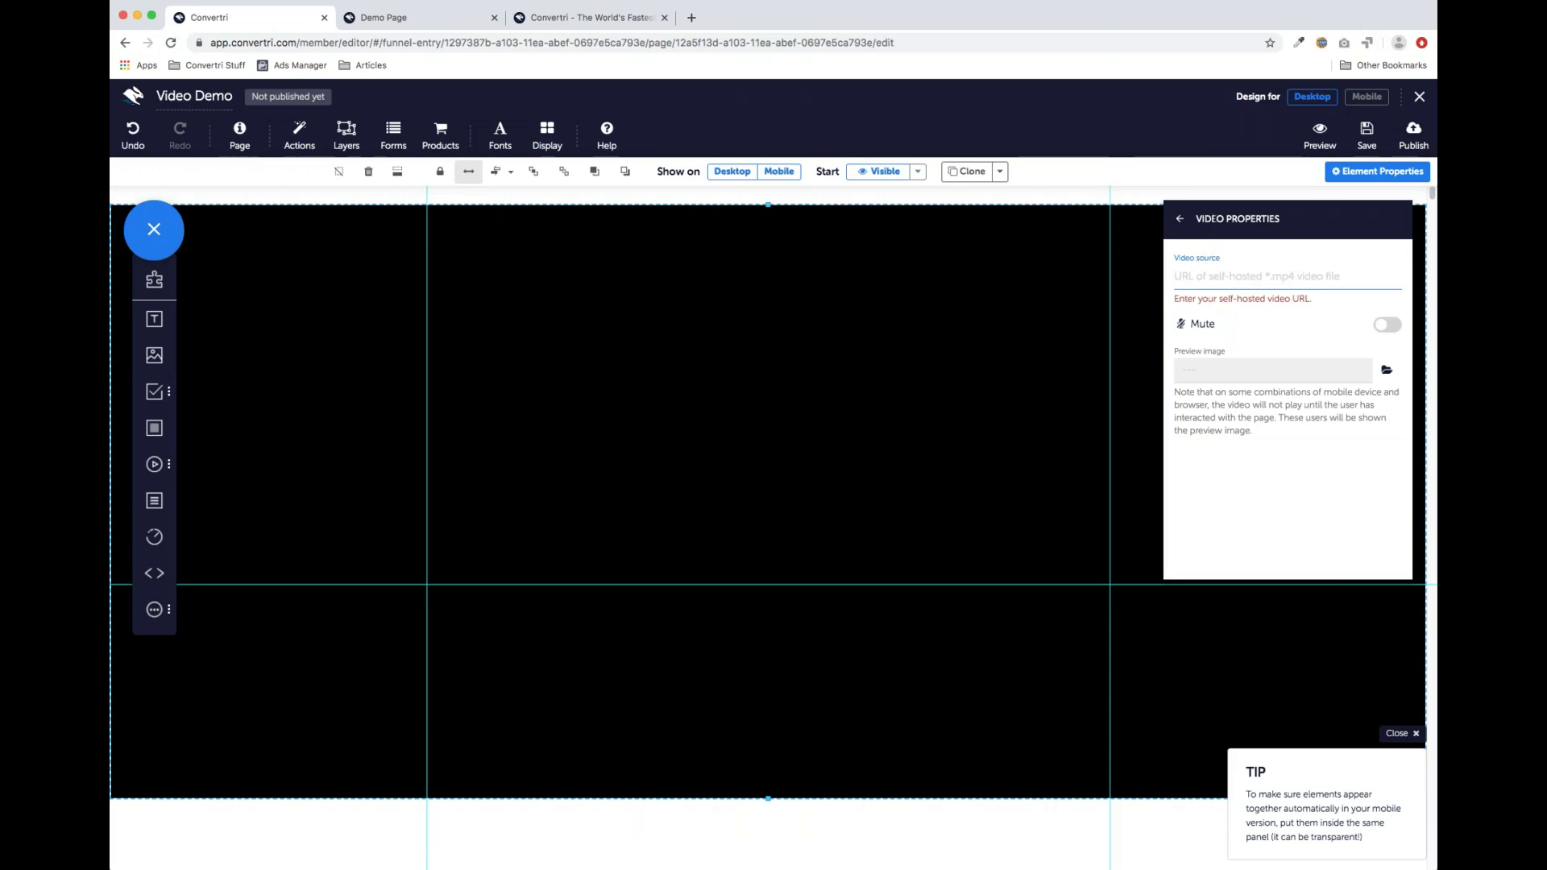
left_click(1180, 220)
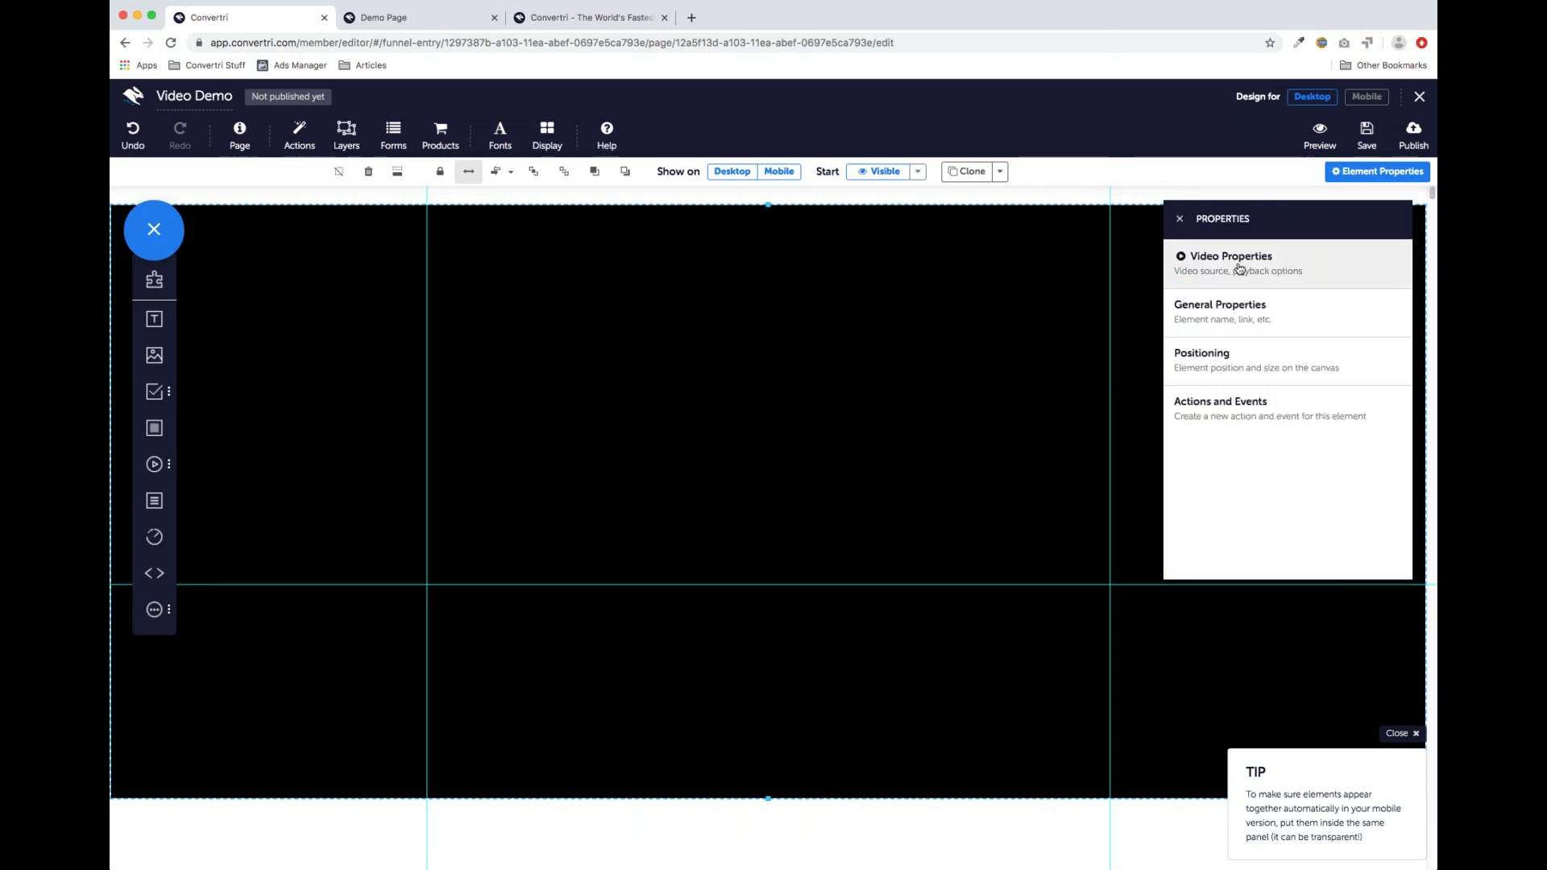
left_click(1239, 269)
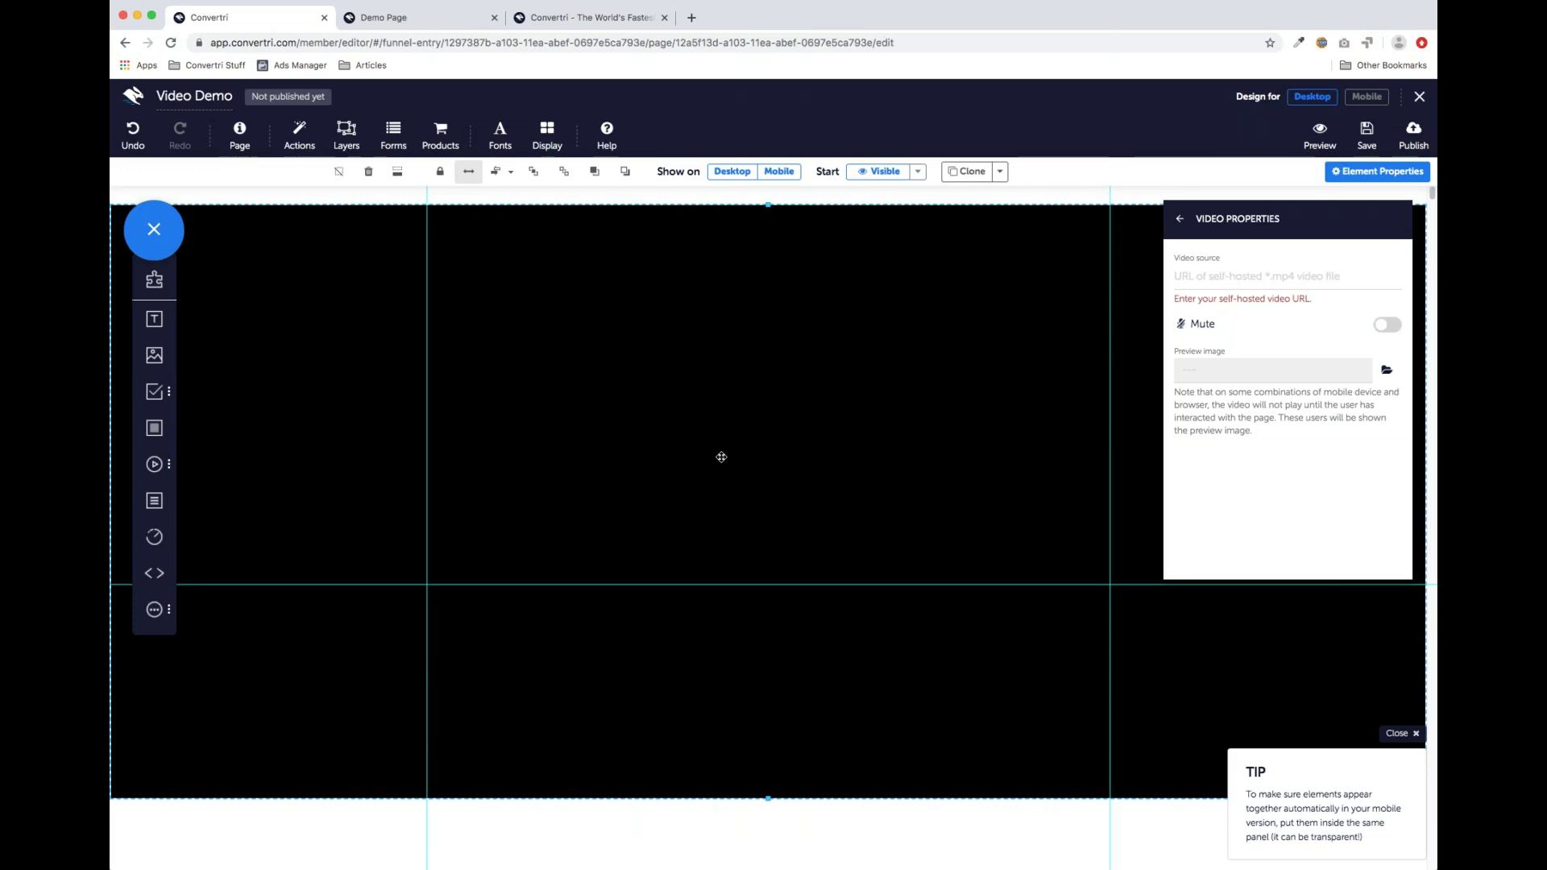
mouse_move(149, 347)
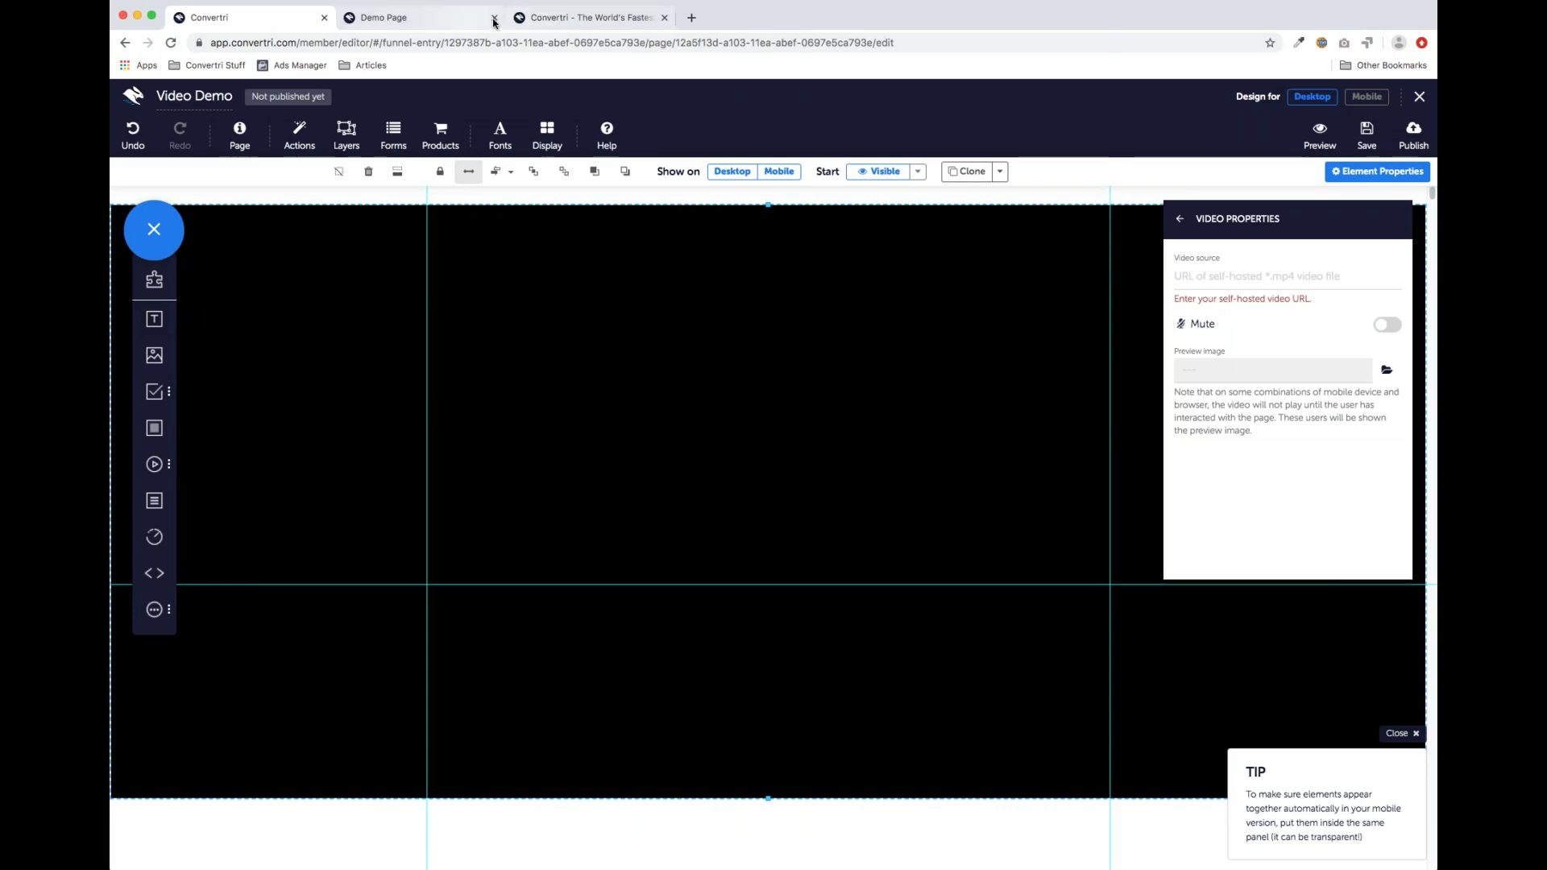
left_click(588, 17)
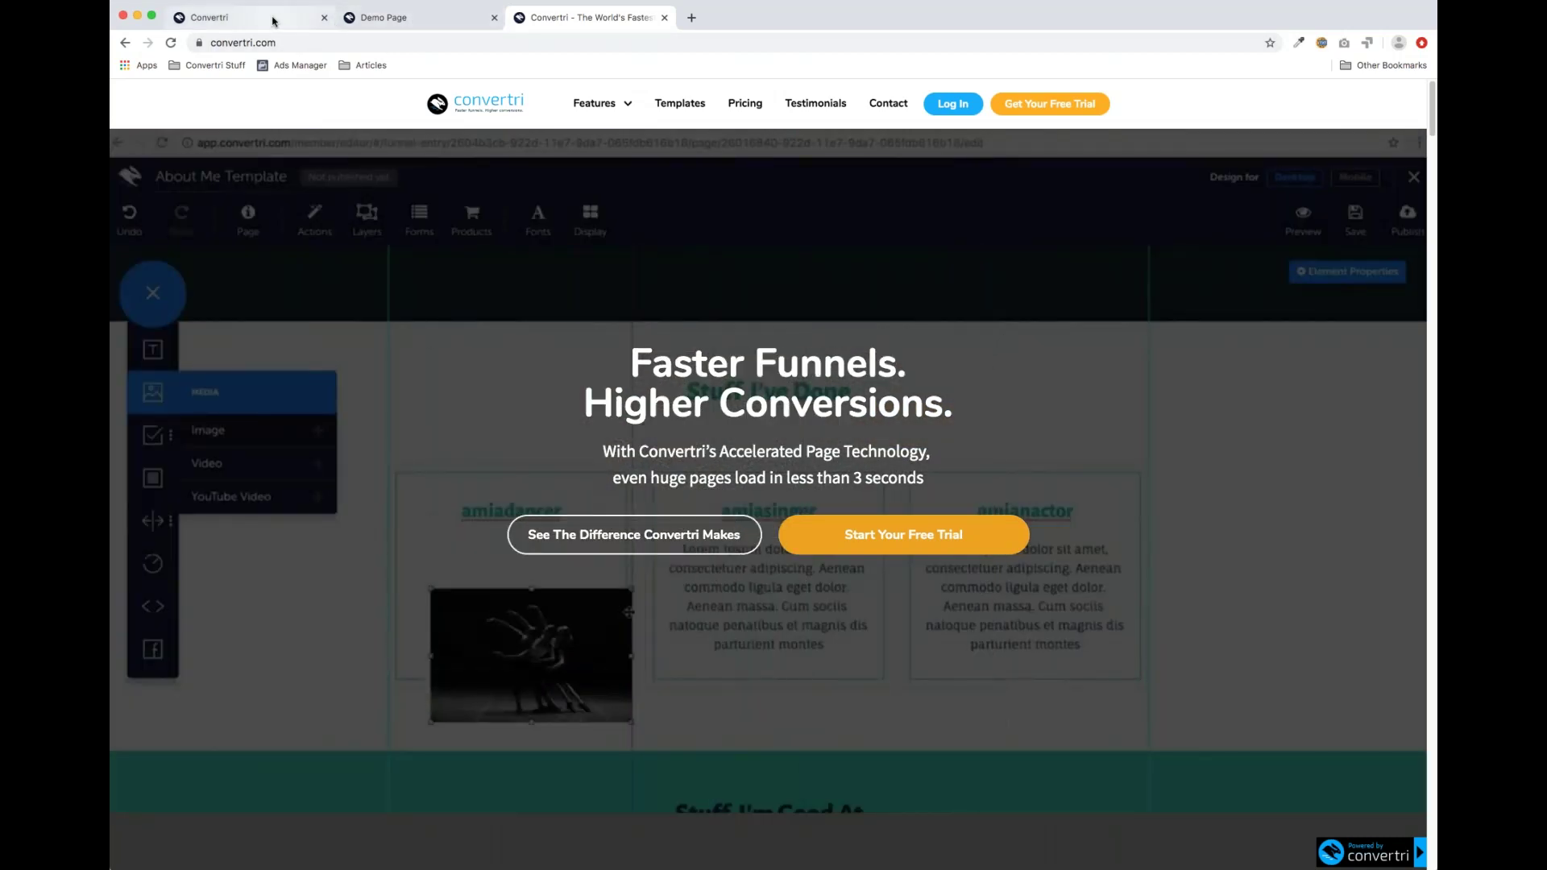
Place a panel over the middle of the video in the Video Demo page and stretch it to the video's full height
left_click(274, 18)
left_click_drag(154, 428, 694, 485)
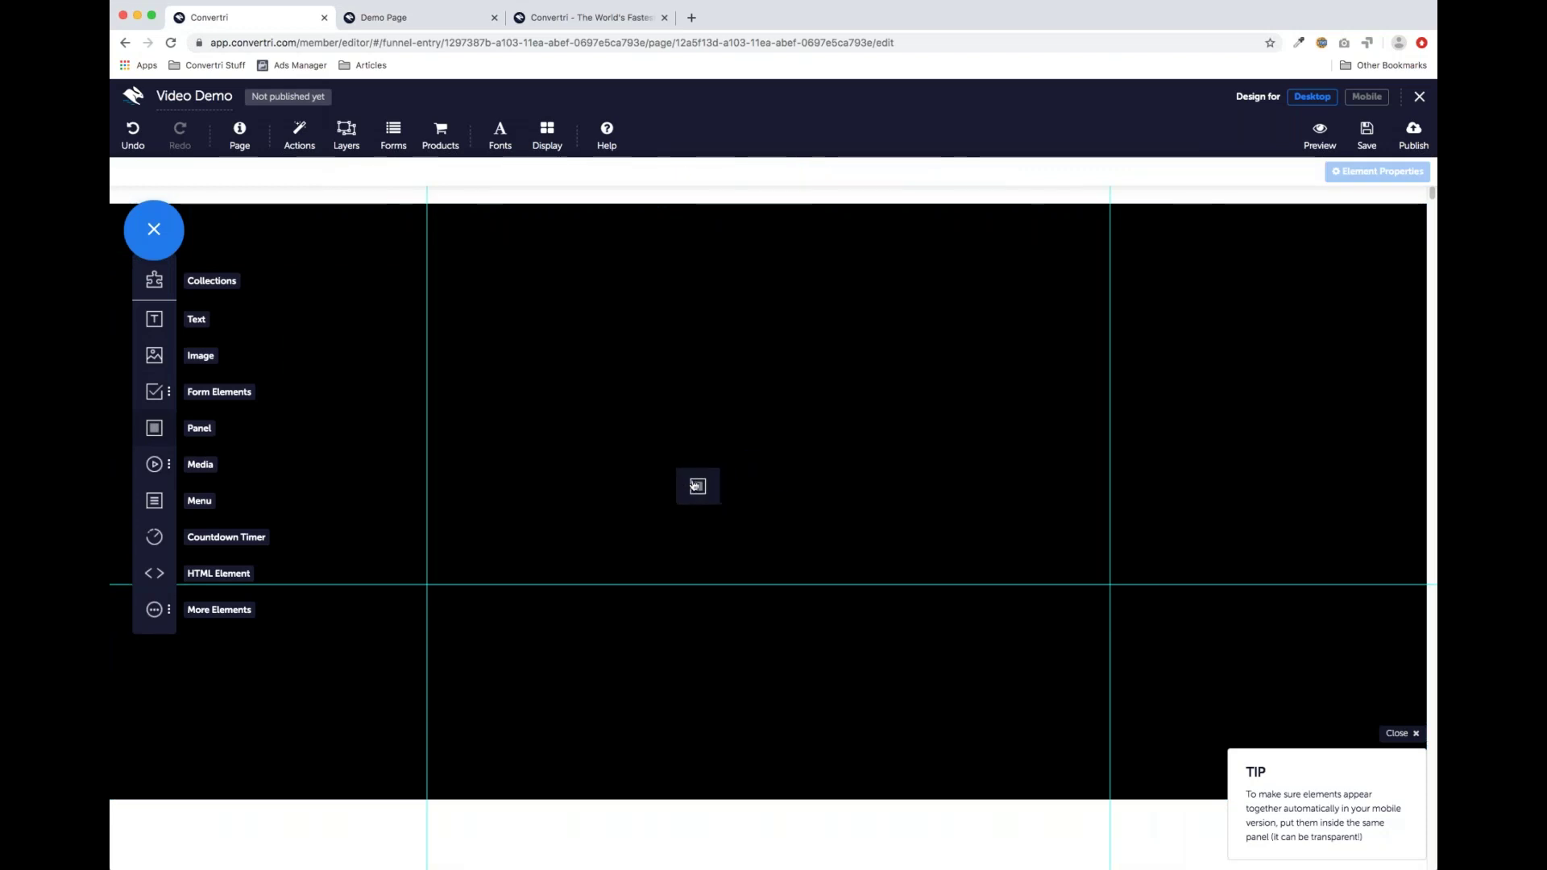
left_click_drag(778, 541, 700, 375)
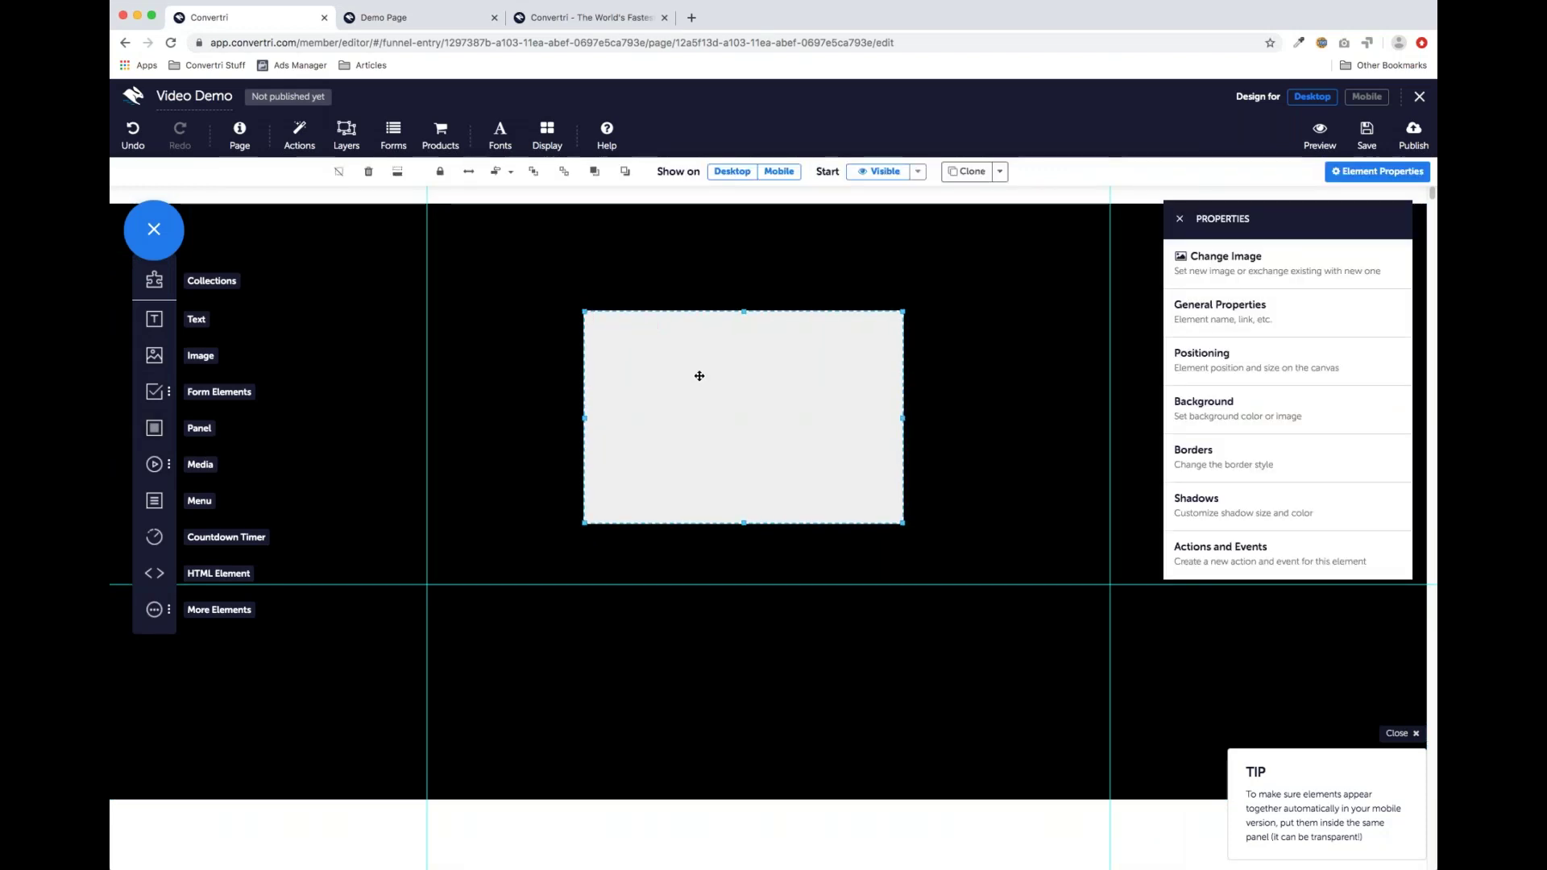
left_click_drag(742, 314, 740, 205)
left_click_drag(743, 523, 729, 798)
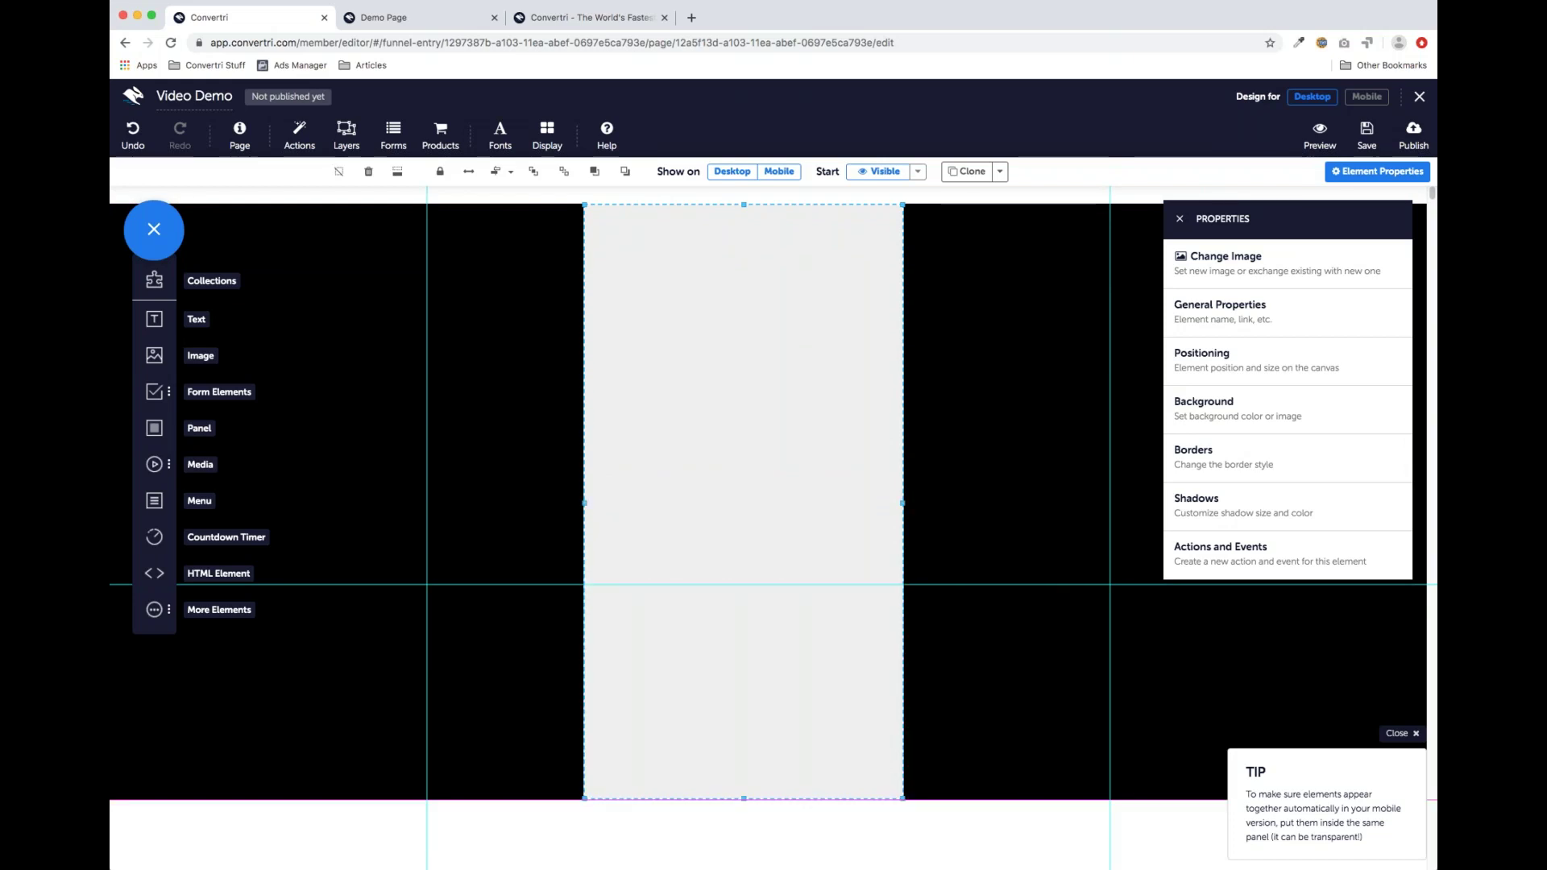
Make the panel over the video full width and fill its background with semi-transparent dark rgba(36, 32, 32, 0.5)
left_click(468, 171)
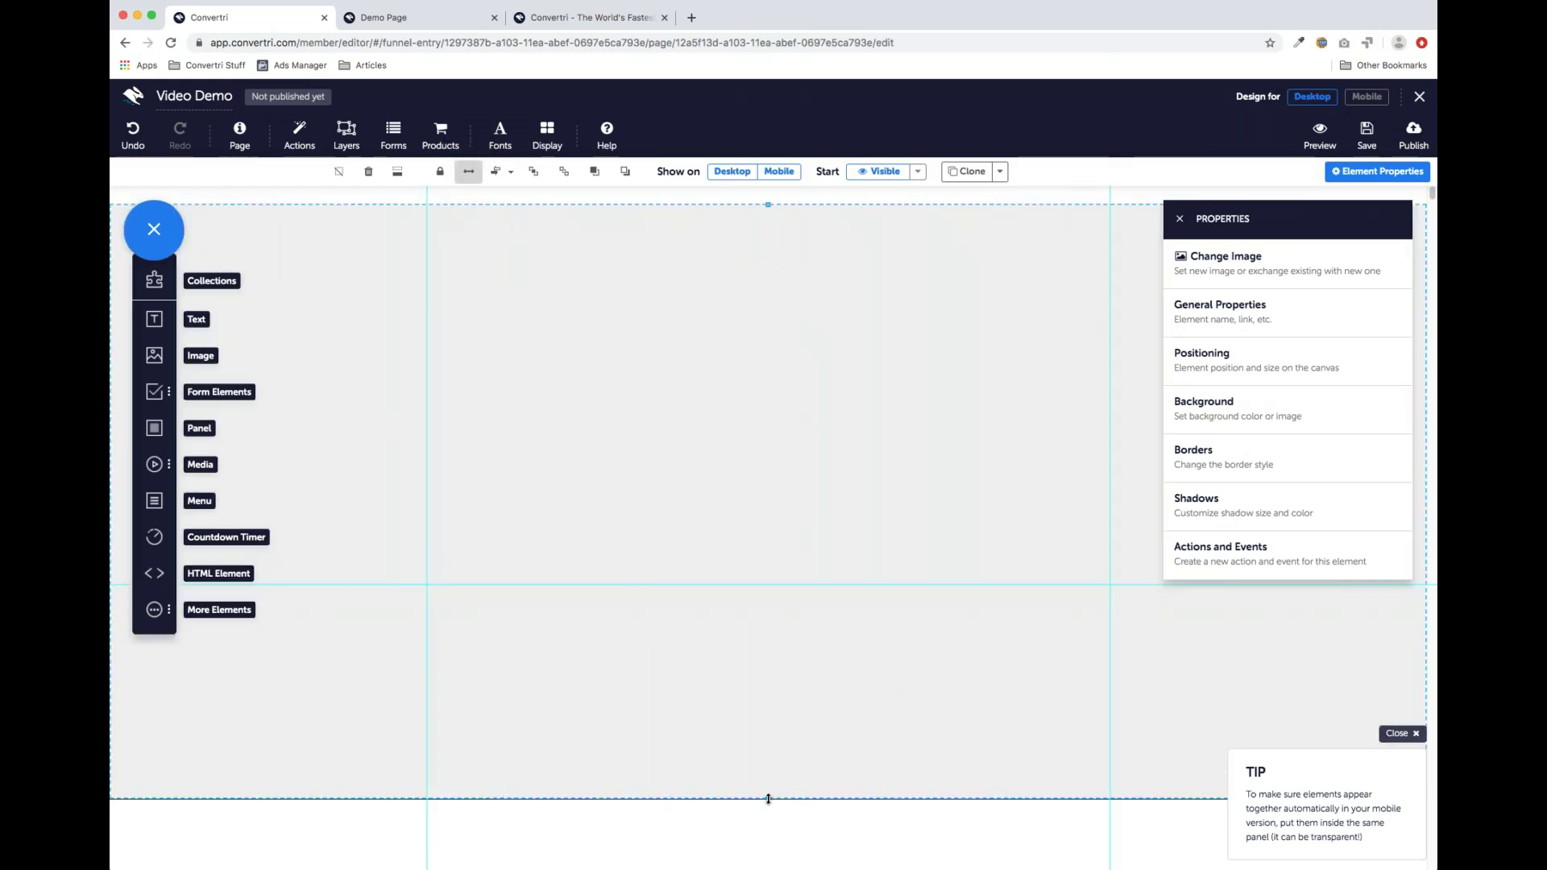
left_click(1201, 413)
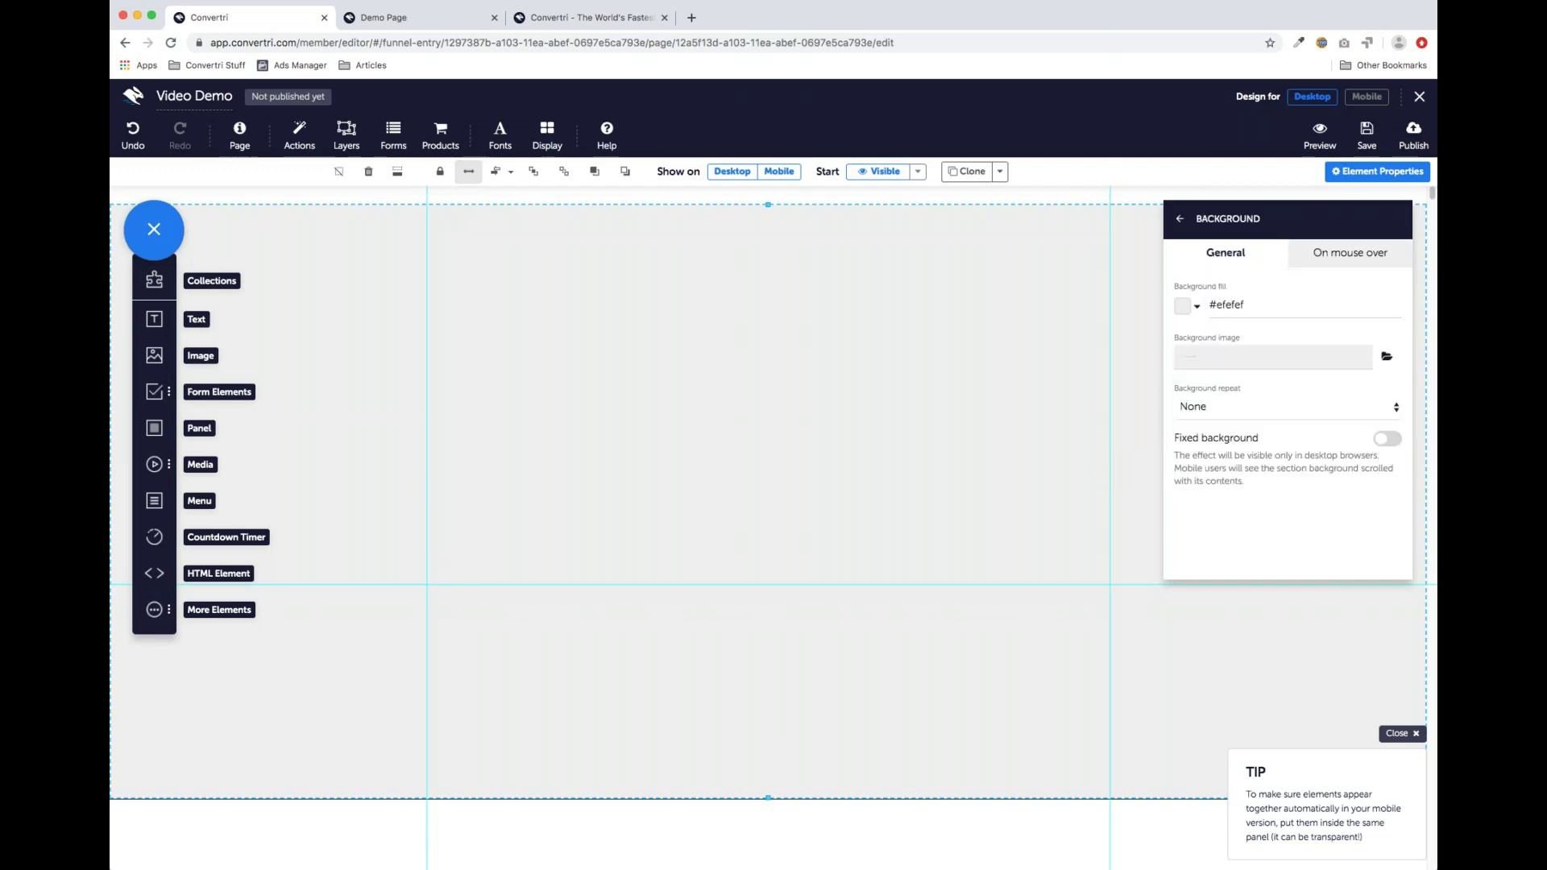
left_click(1189, 311)
left_click_drag(1208, 345, 1195, 389)
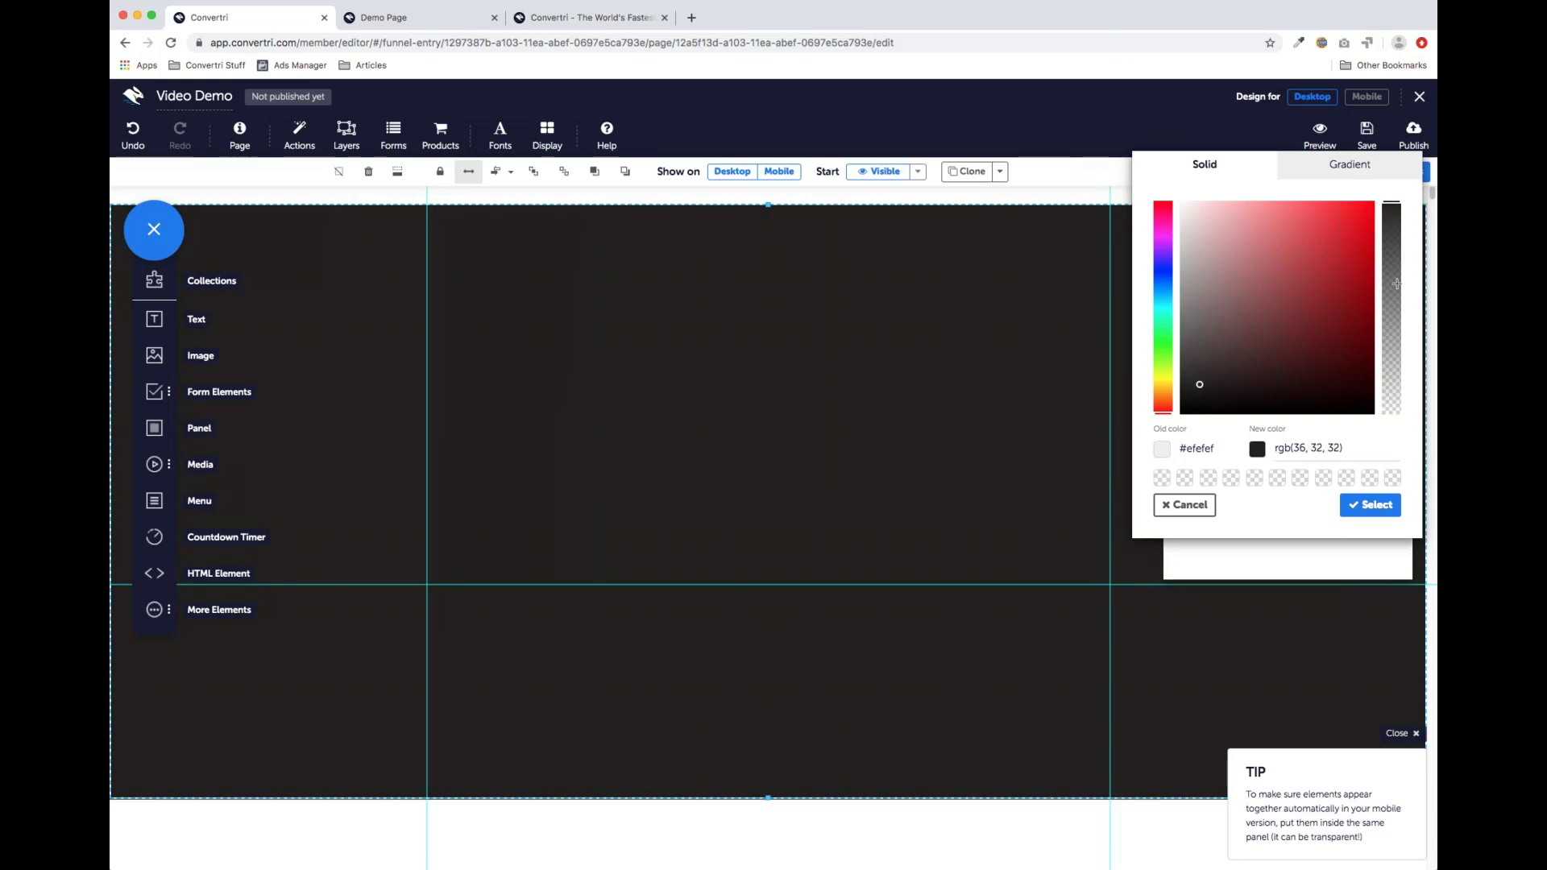
left_click_drag(1395, 207, 1393, 372)
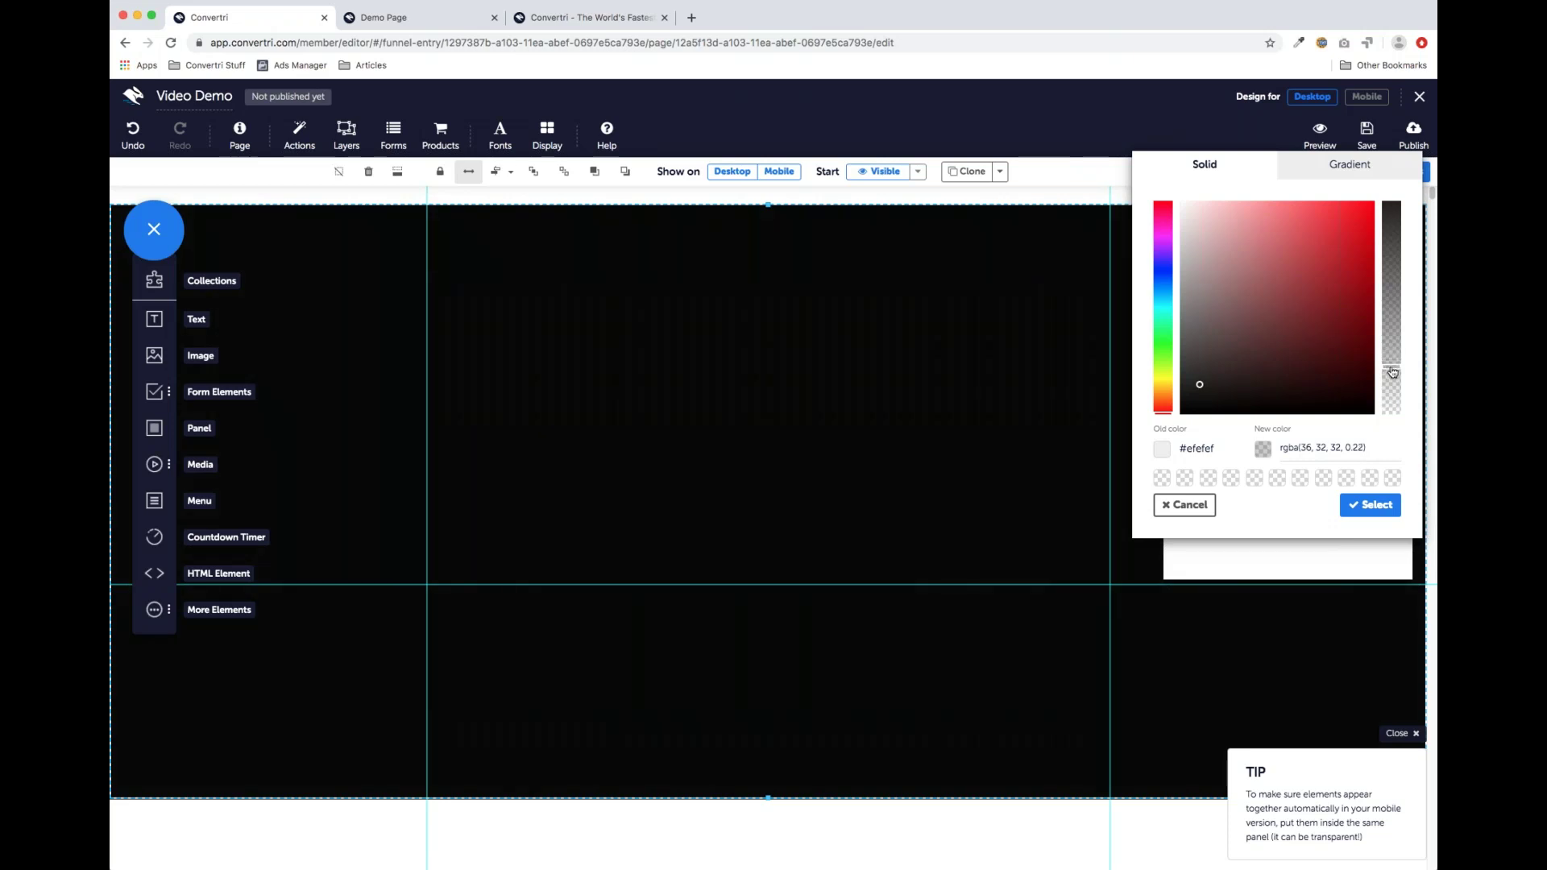
left_click_drag(1393, 371, 1398, 308)
left_click(1363, 508)
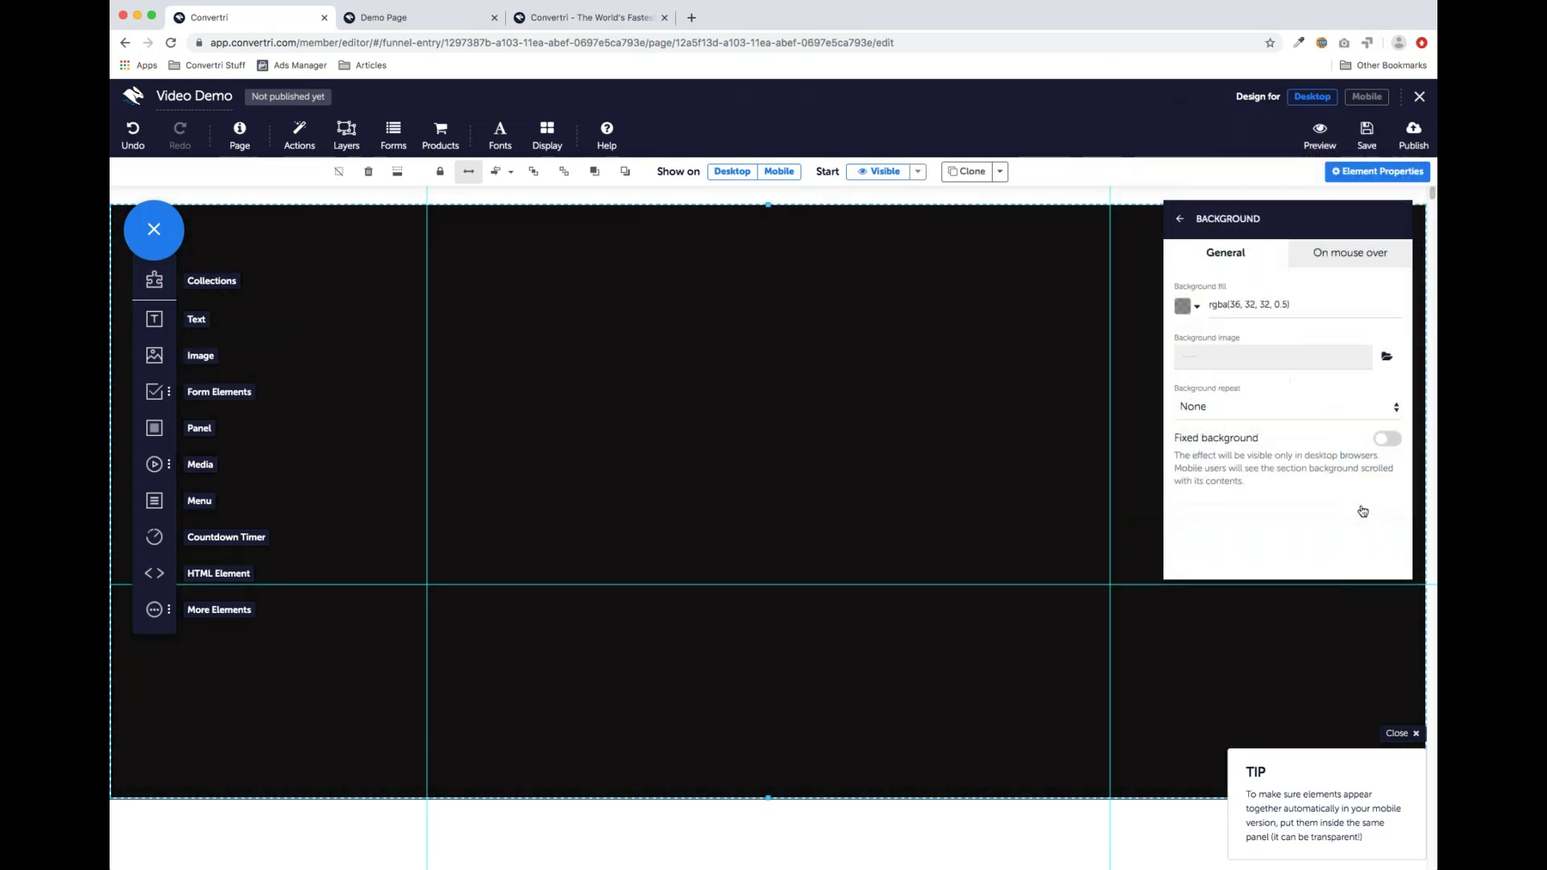
left_click(1180, 226)
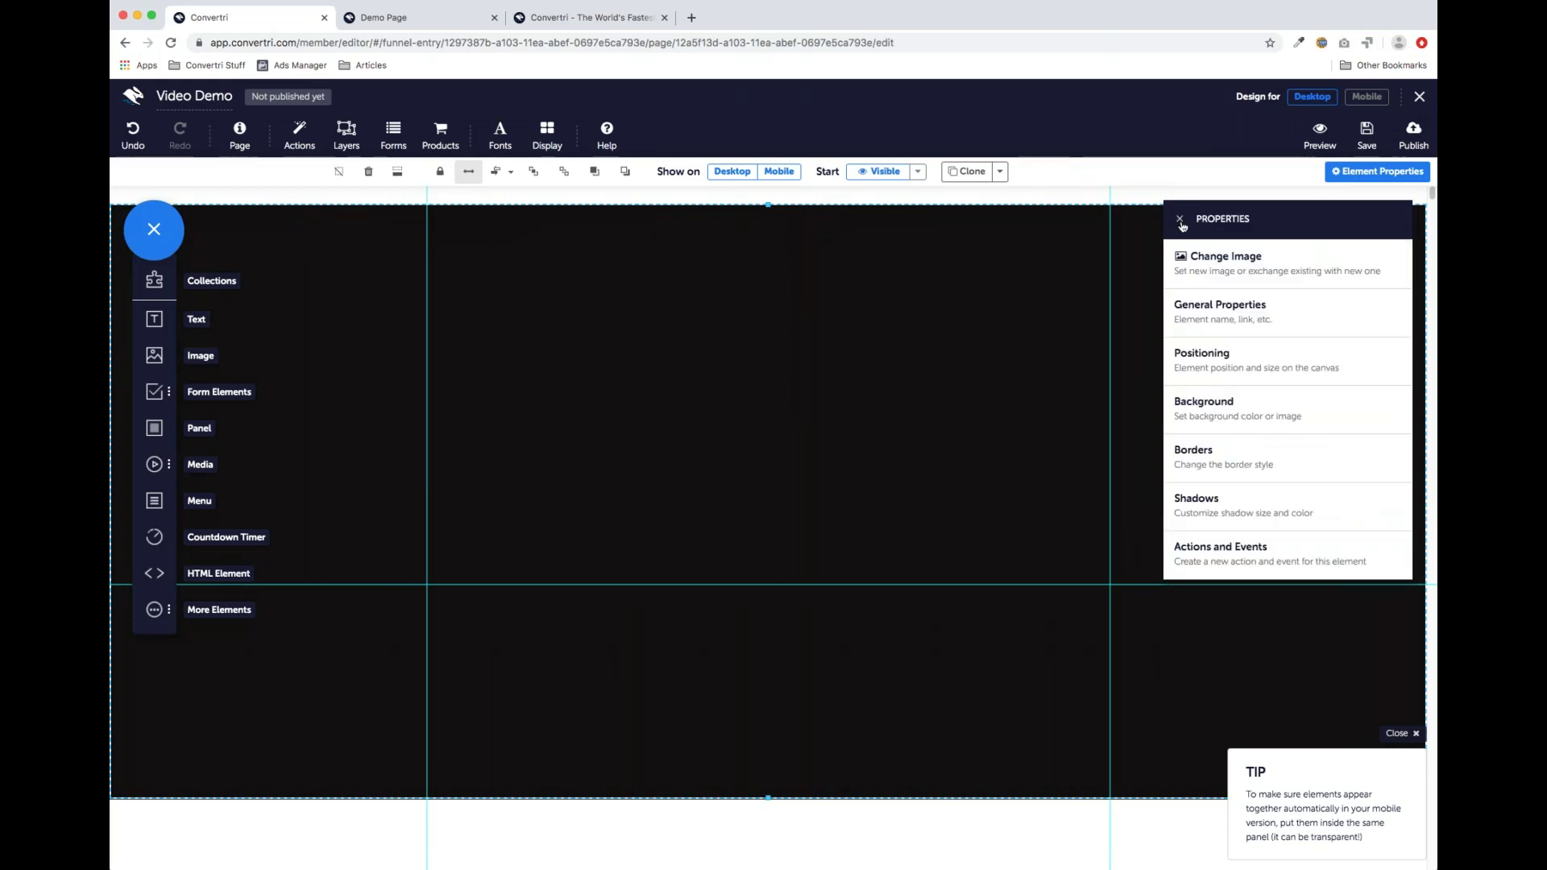
Add the text "Faster Funnels, Higher Conversions" in the upper middle of the dark panel and colour it rgb(254, 254, 254)
left_click_drag(156, 324, 742, 404)
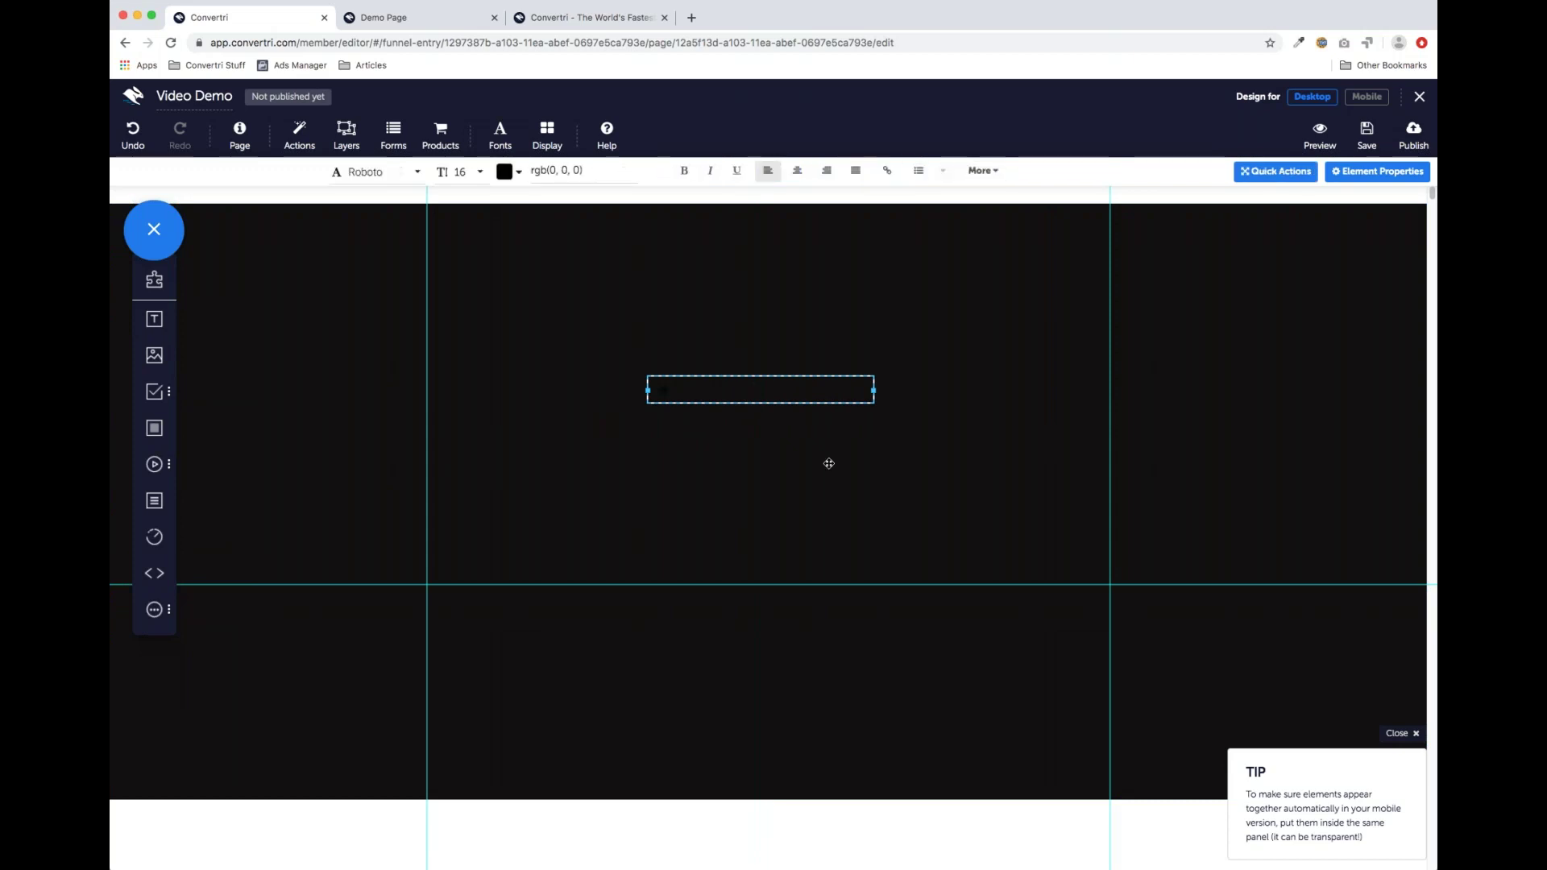
type("Faster Funnels, Higher")
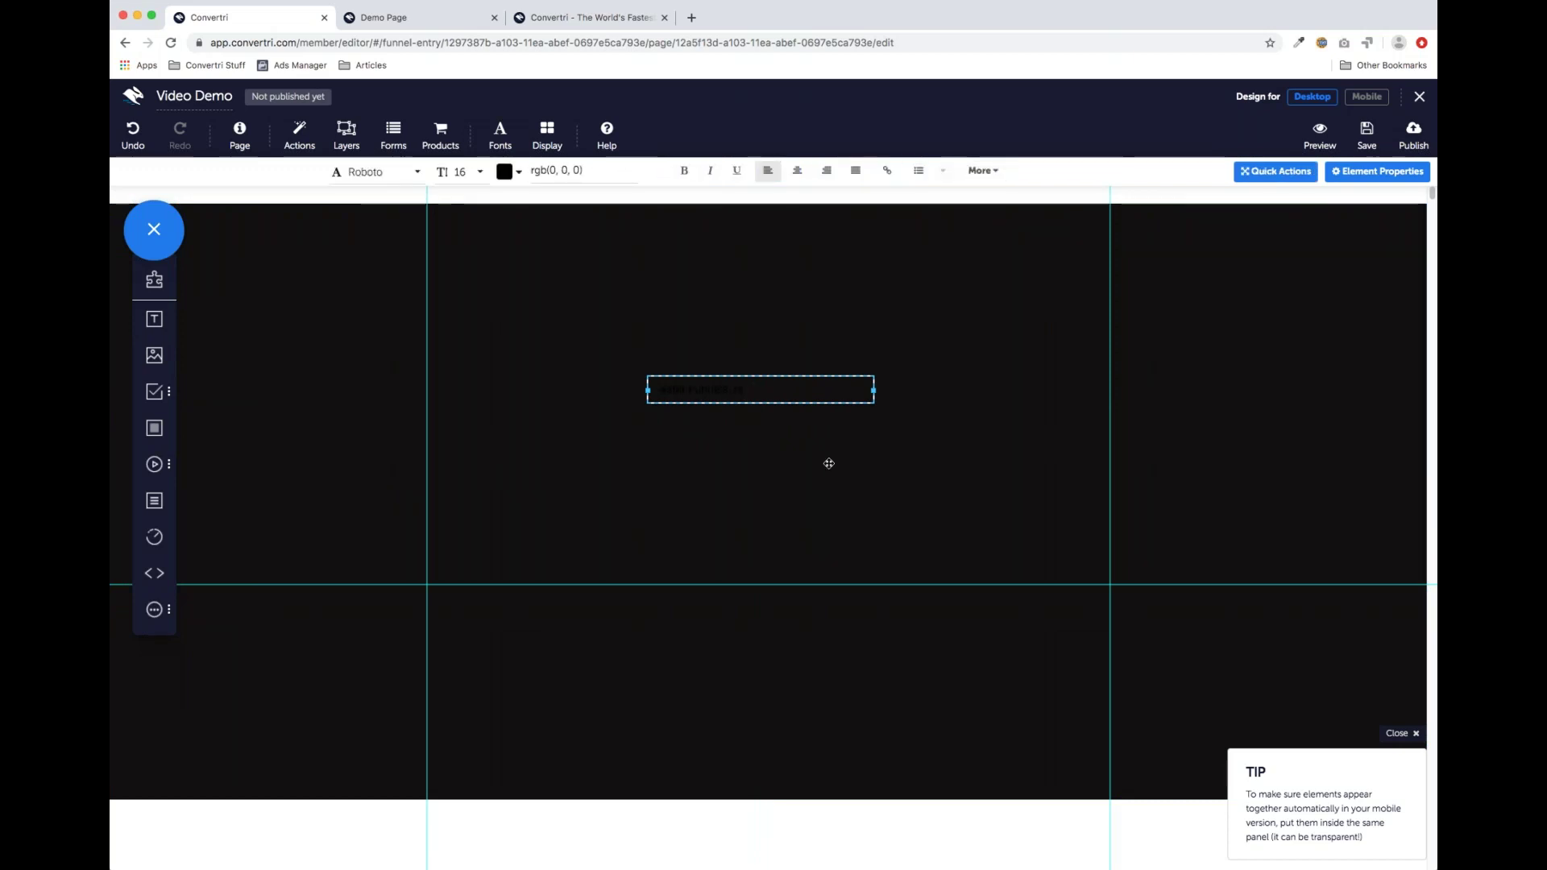
type(" Conversions")
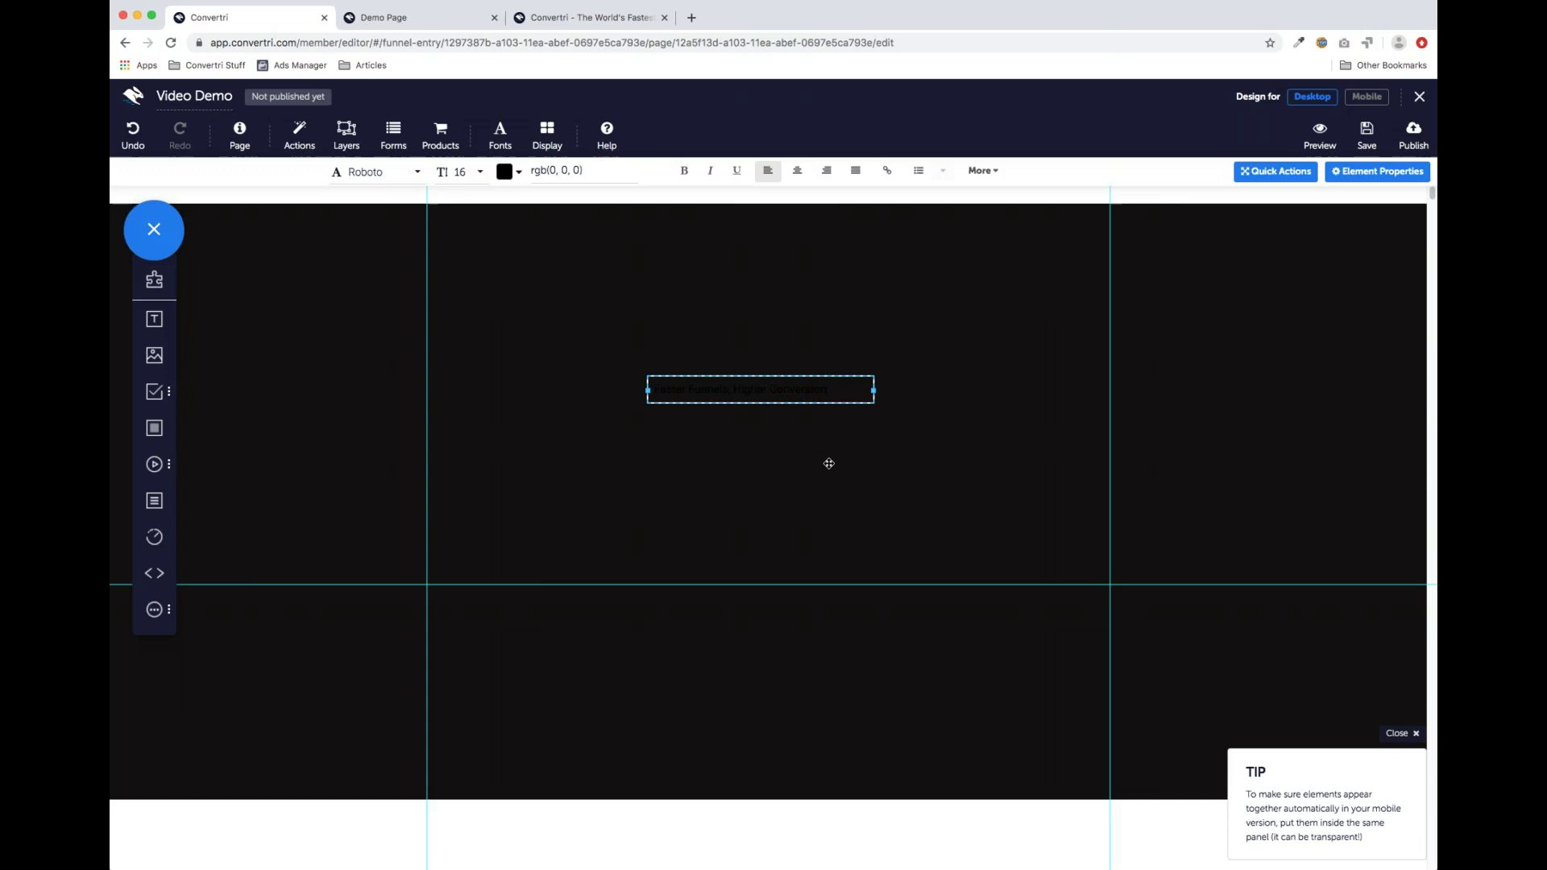
key("ctrl+a")
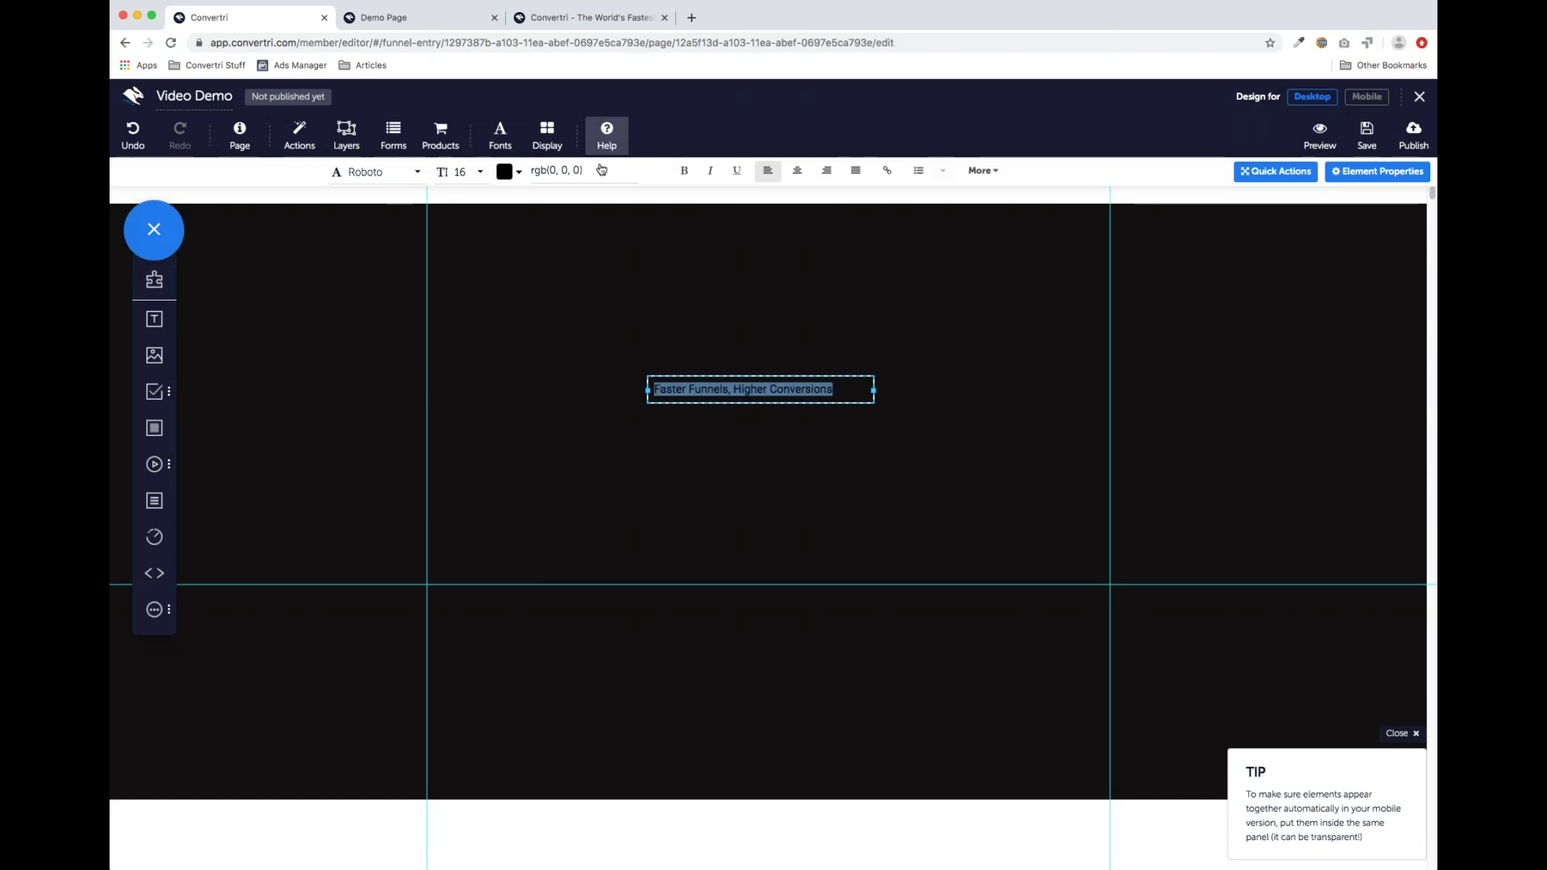
left_click(505, 172)
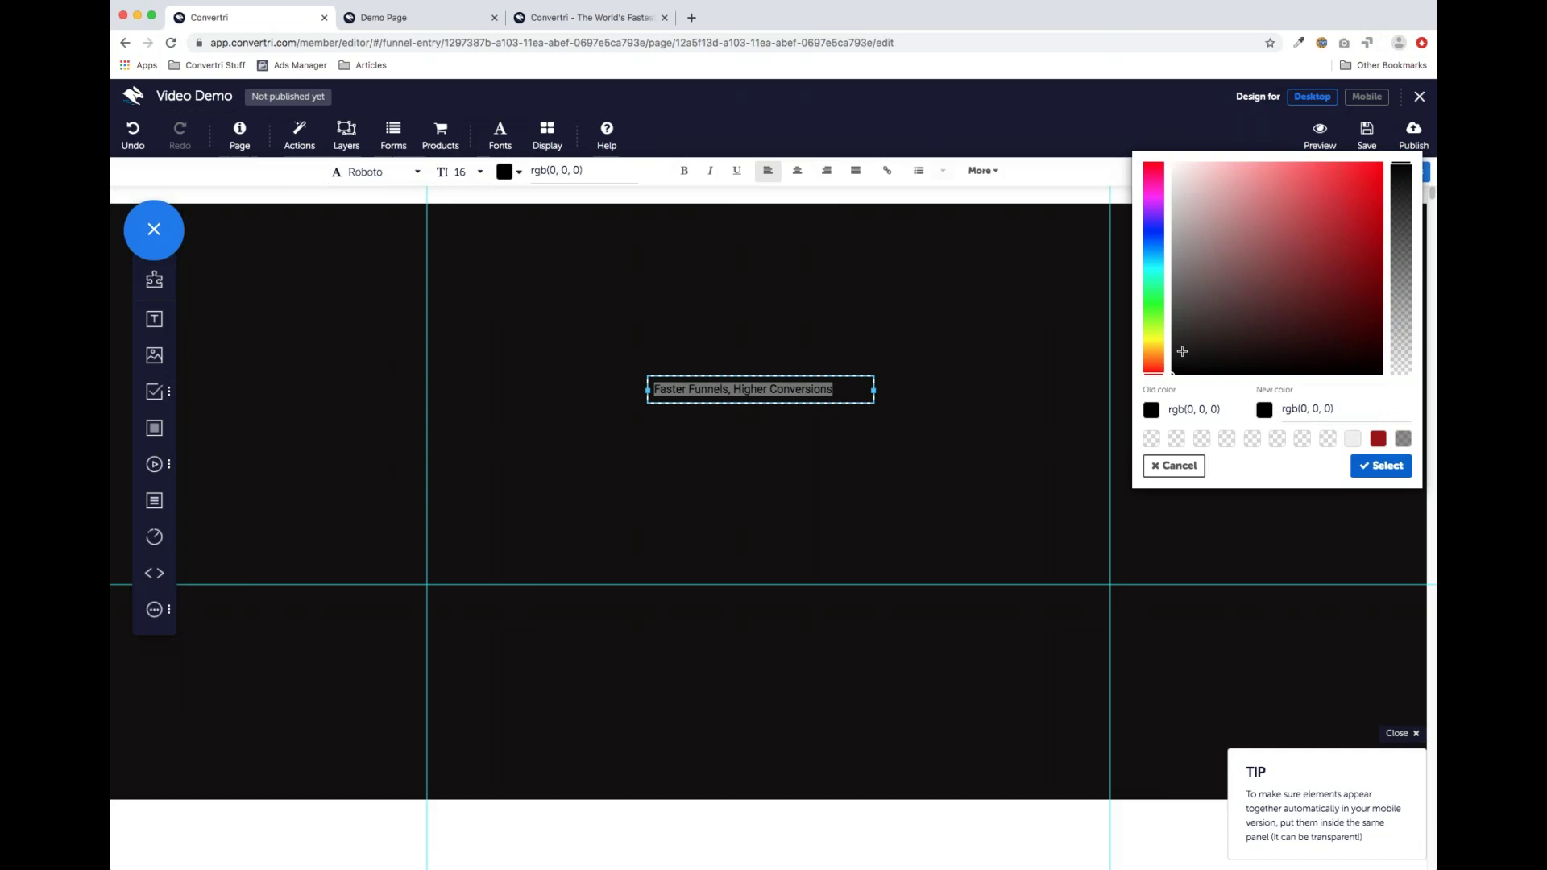
left_click_drag(1181, 227, 1172, 164)
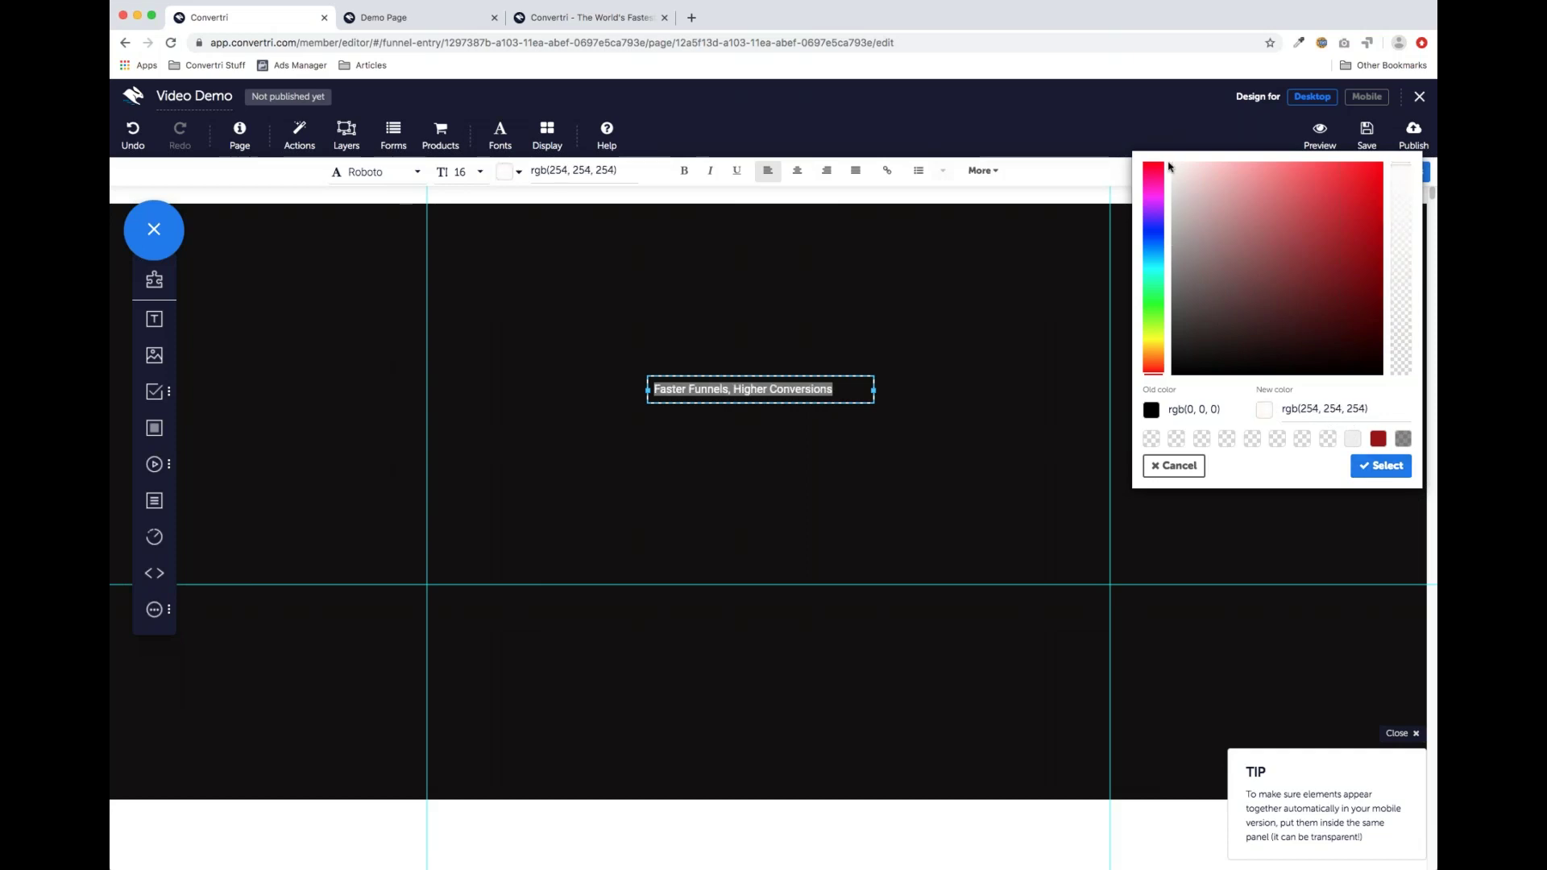
left_click(1375, 466)
Centre-align the heading text and set it in Nunito at size 40
left_click(797, 170)
left_click(402, 176)
scroll(403, 286, "down", 10)
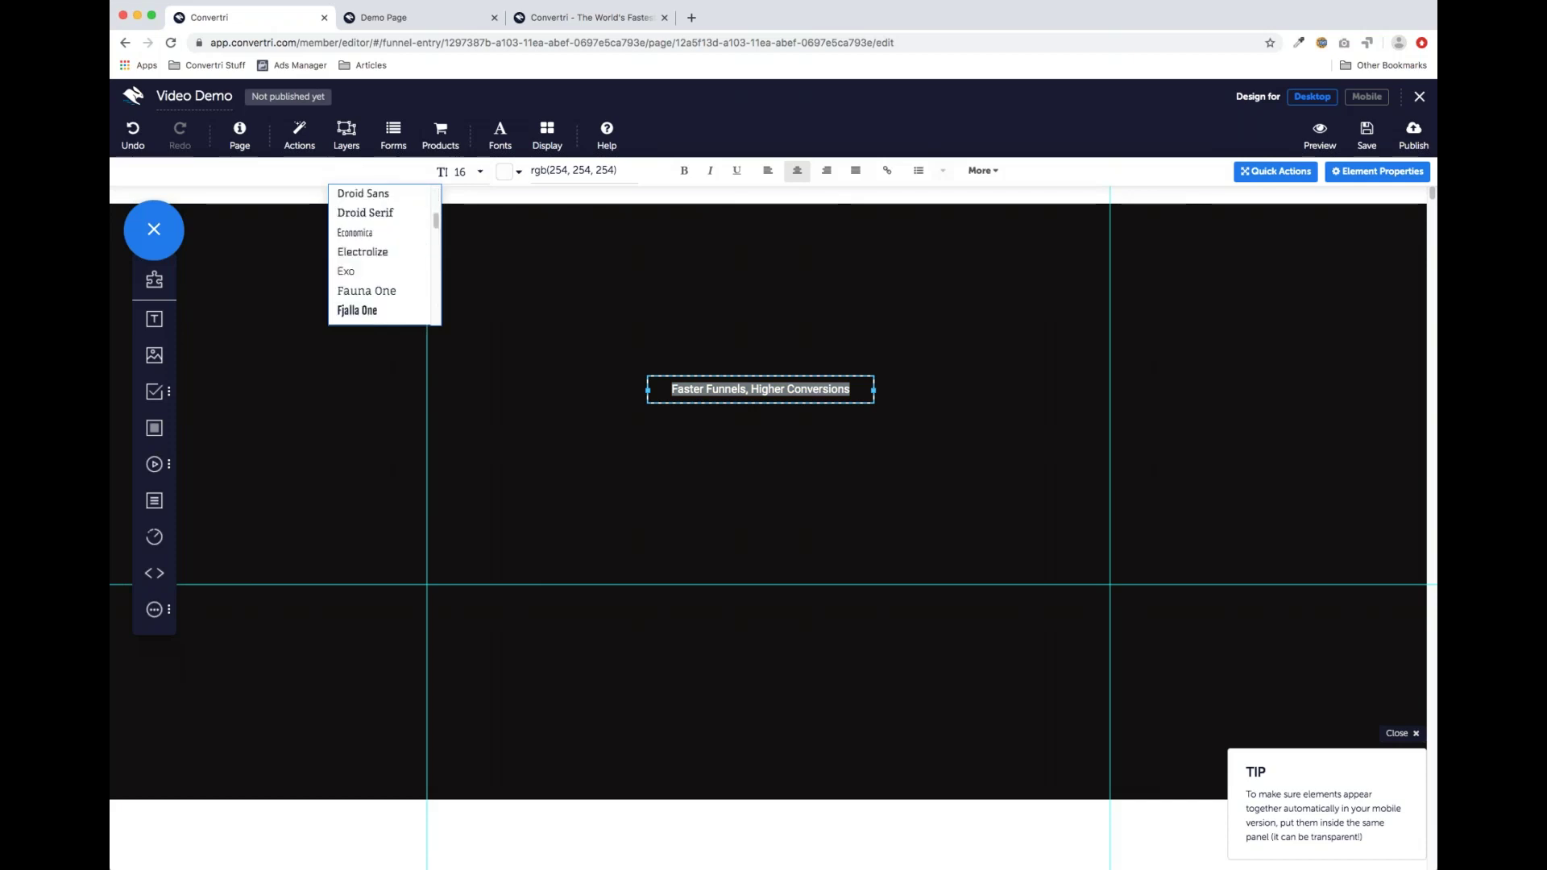
left_click(403, 290)
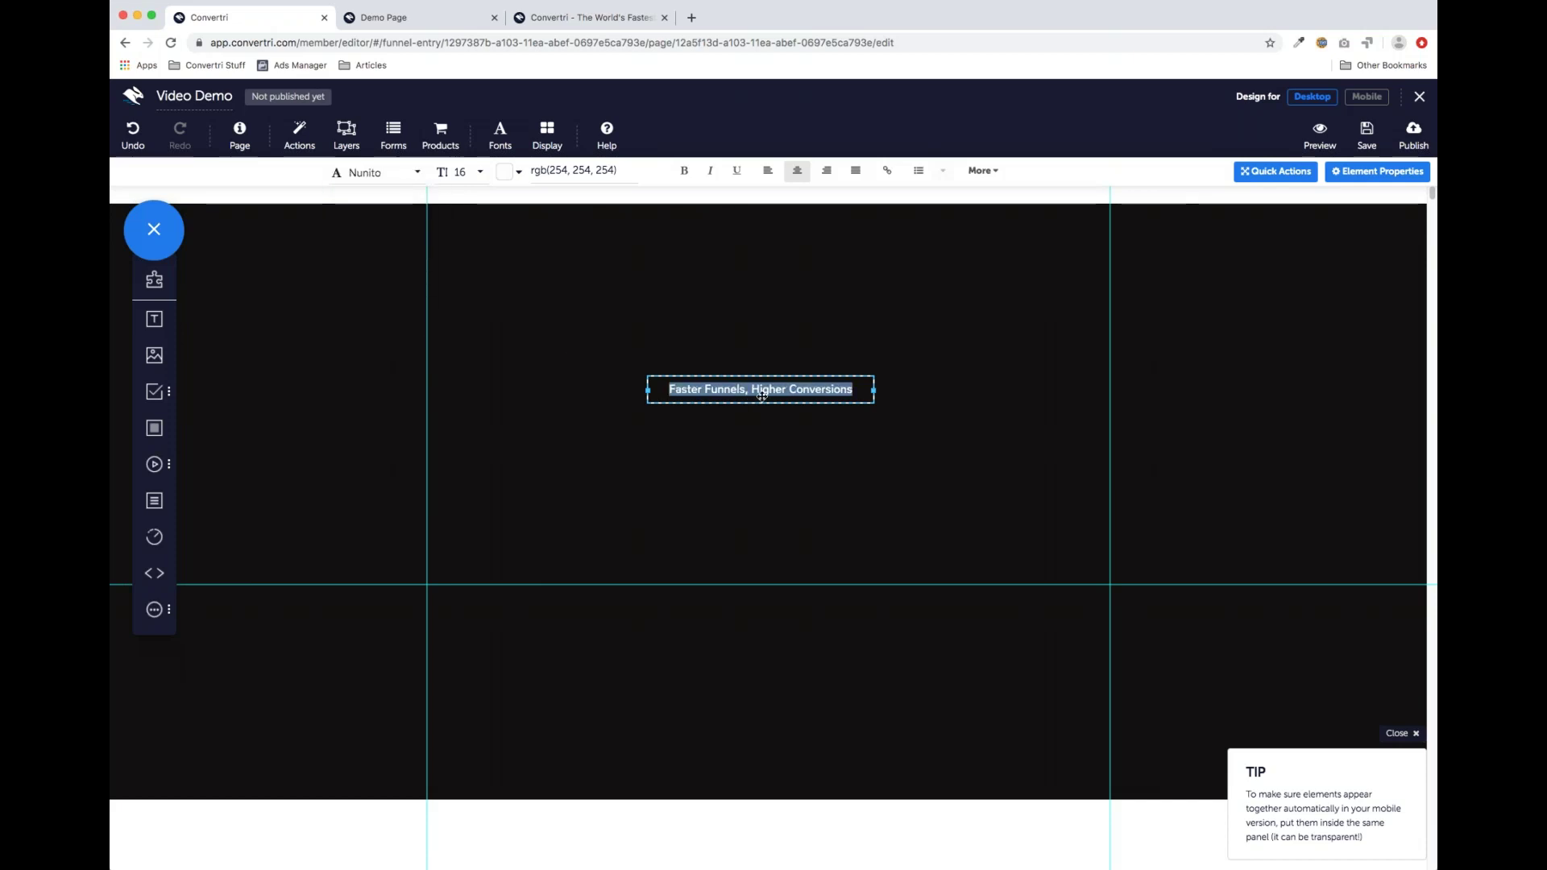
left_click(475, 173)
scroll(479, 266, "down", 5)
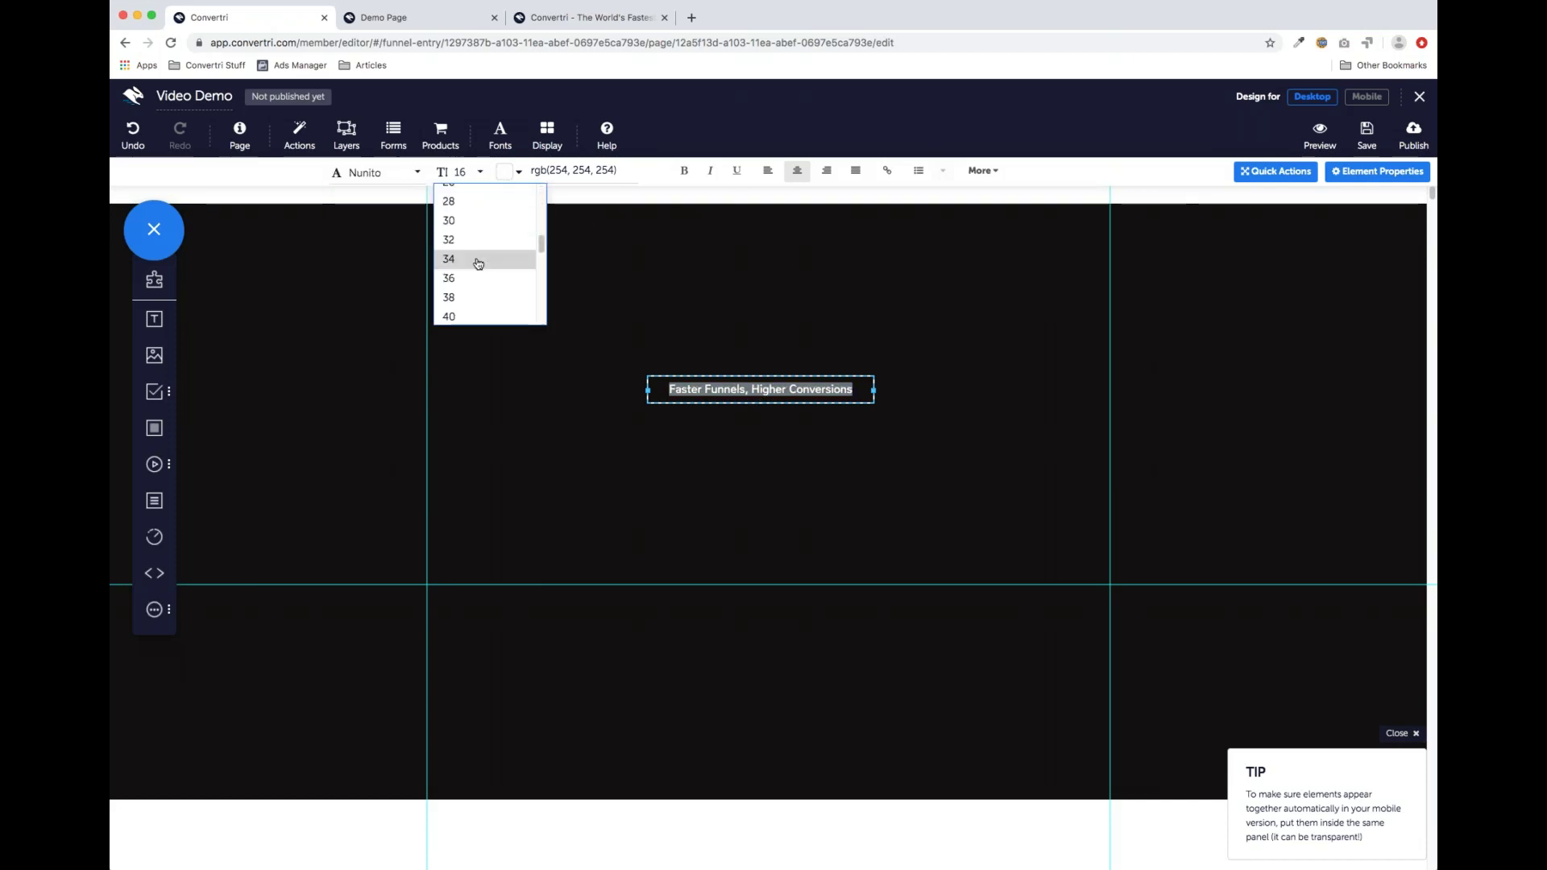
left_click(472, 312)
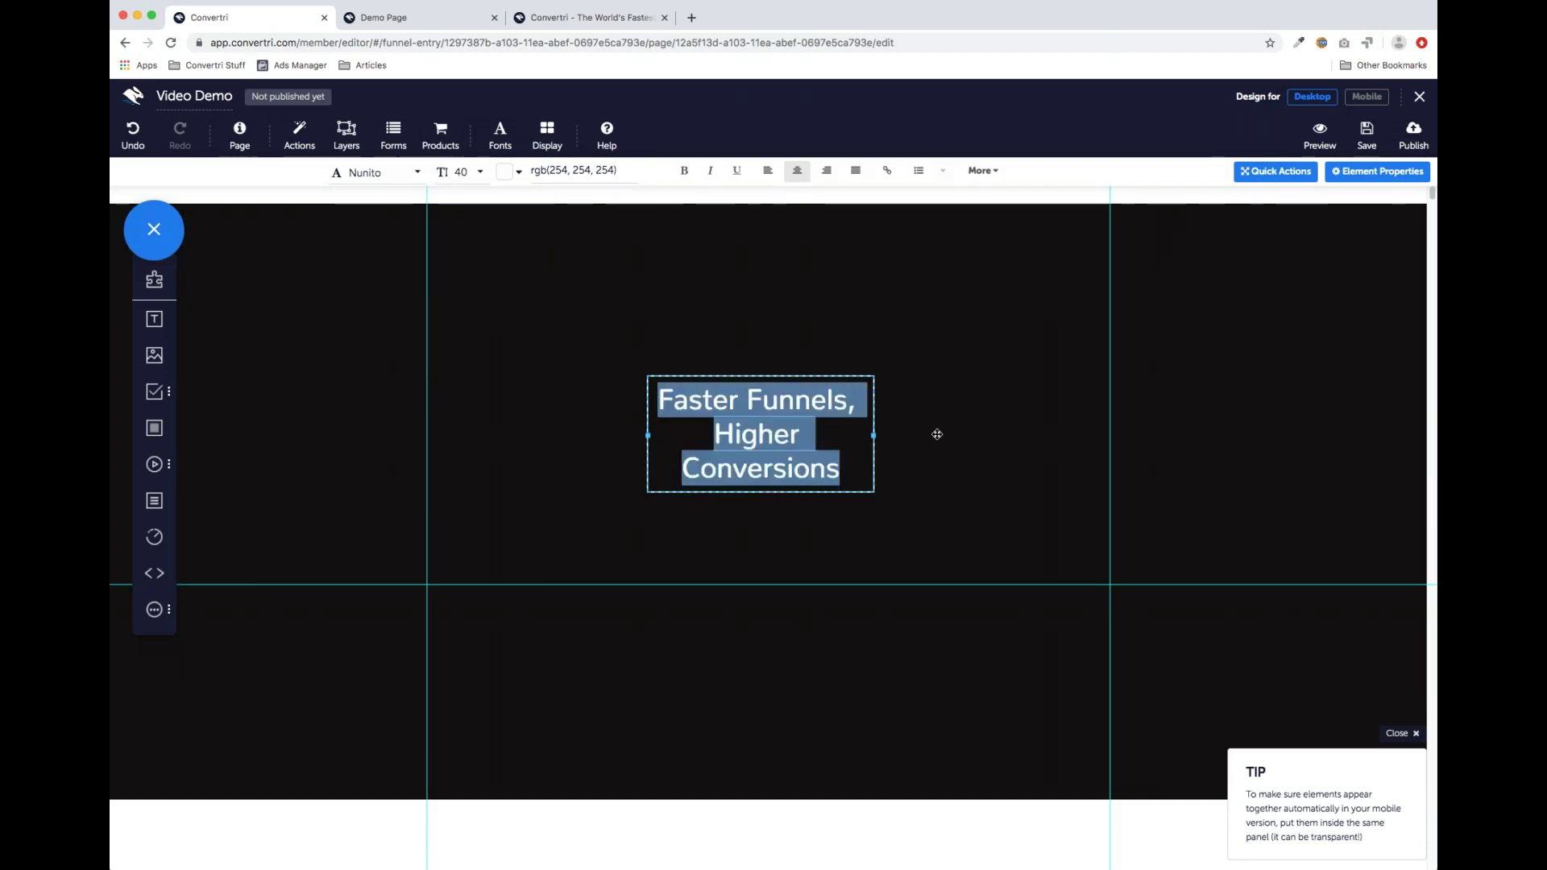
Widen the heading's text box to fit one line, make the text bold and centre the box horizontally on the page
left_click_drag(873, 435, 1177, 424)
left_click_drag(686, 398, 1141, 400)
left_click(689, 181)
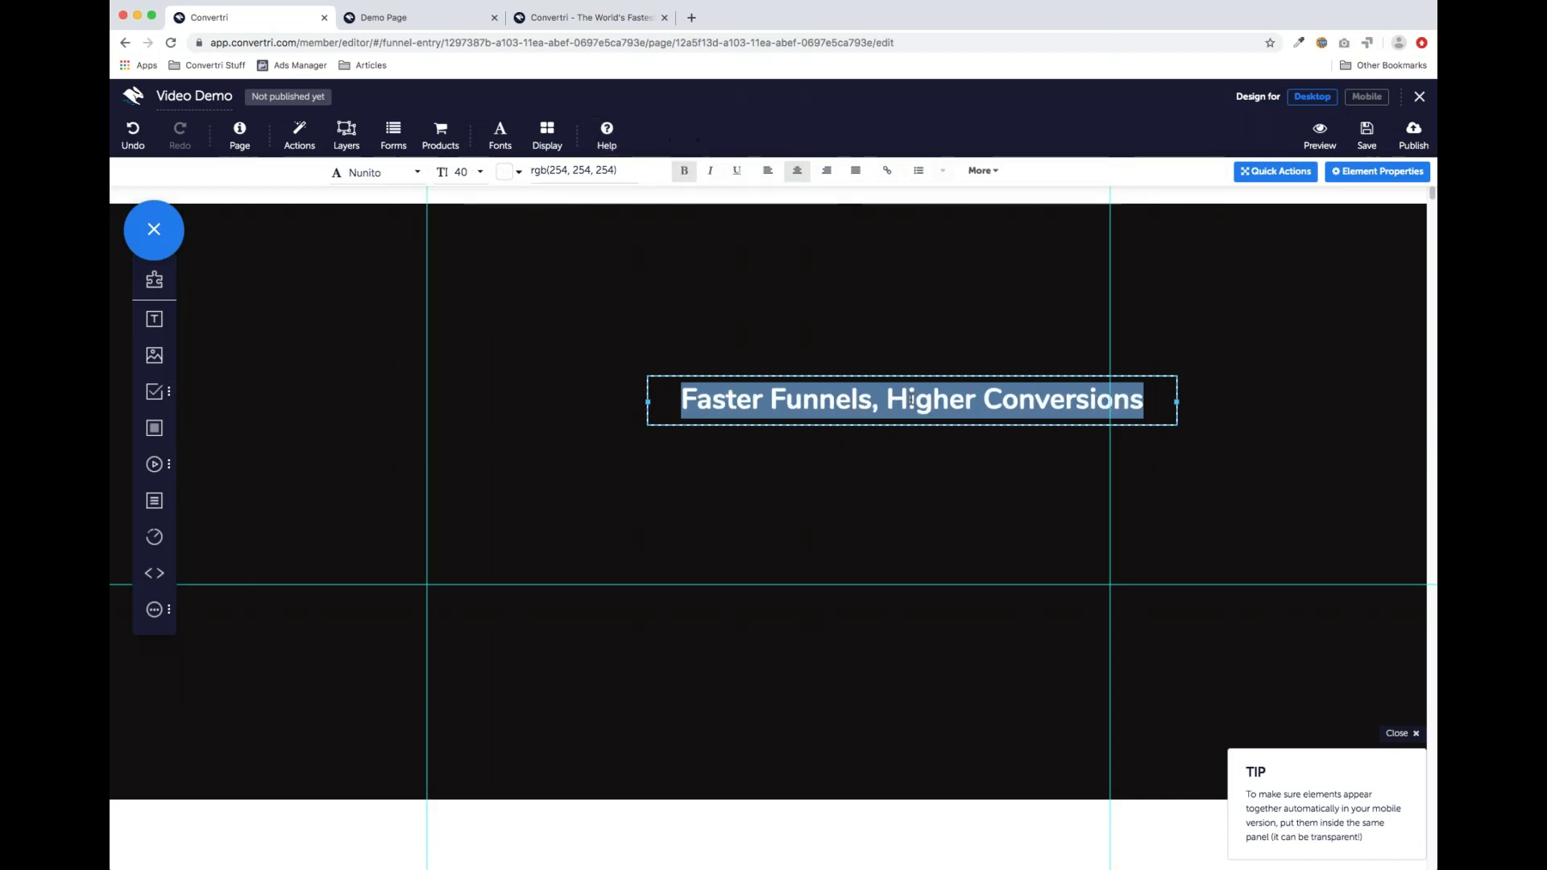
left_click_drag(911, 427, 779, 404)
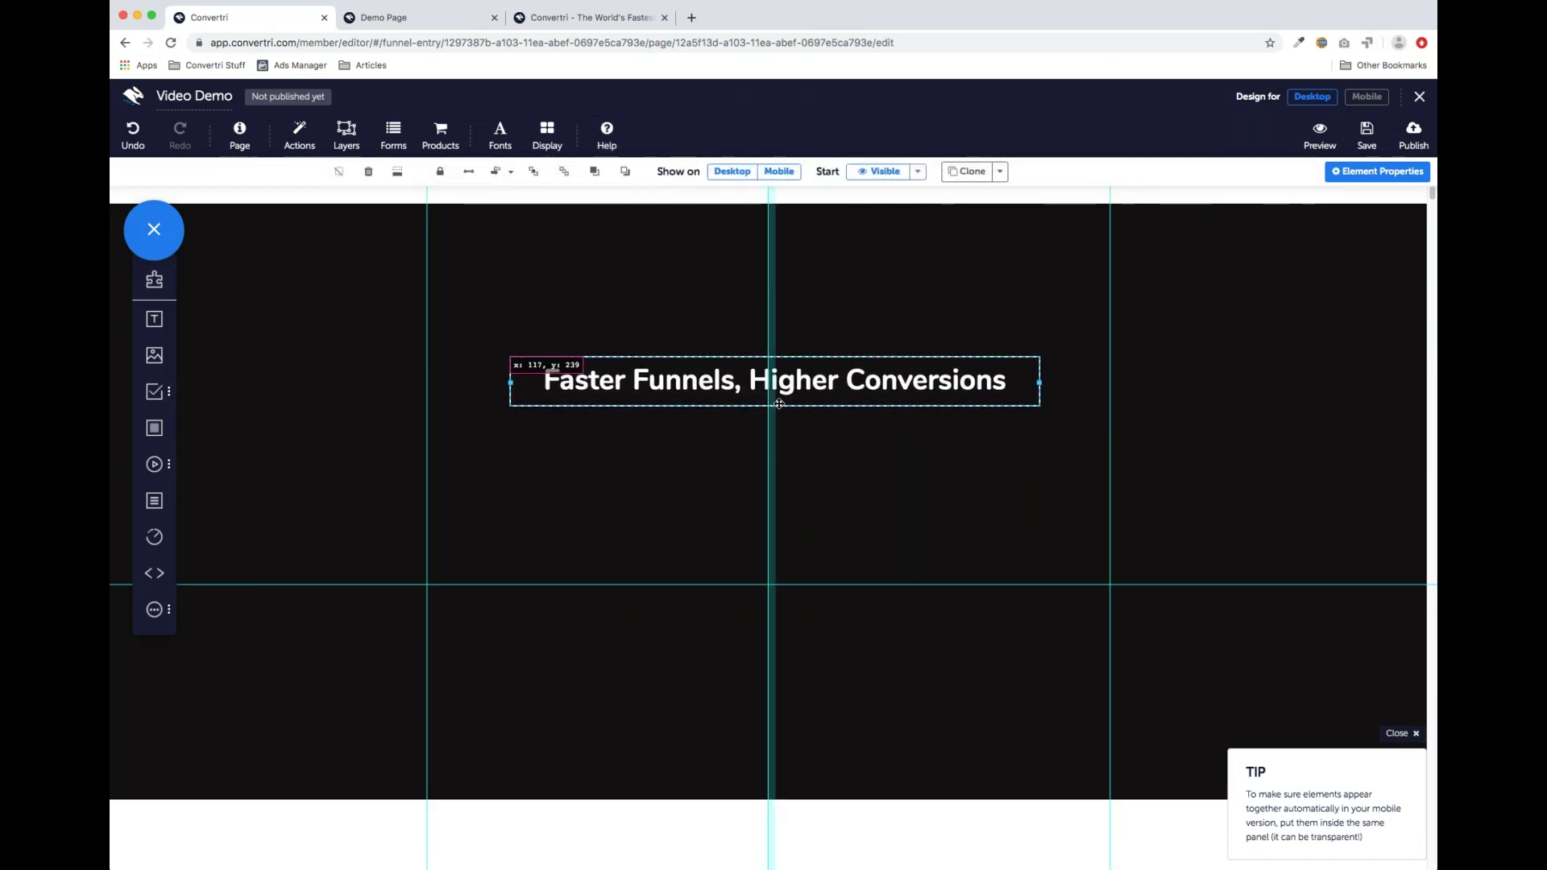
left_click(495, 172)
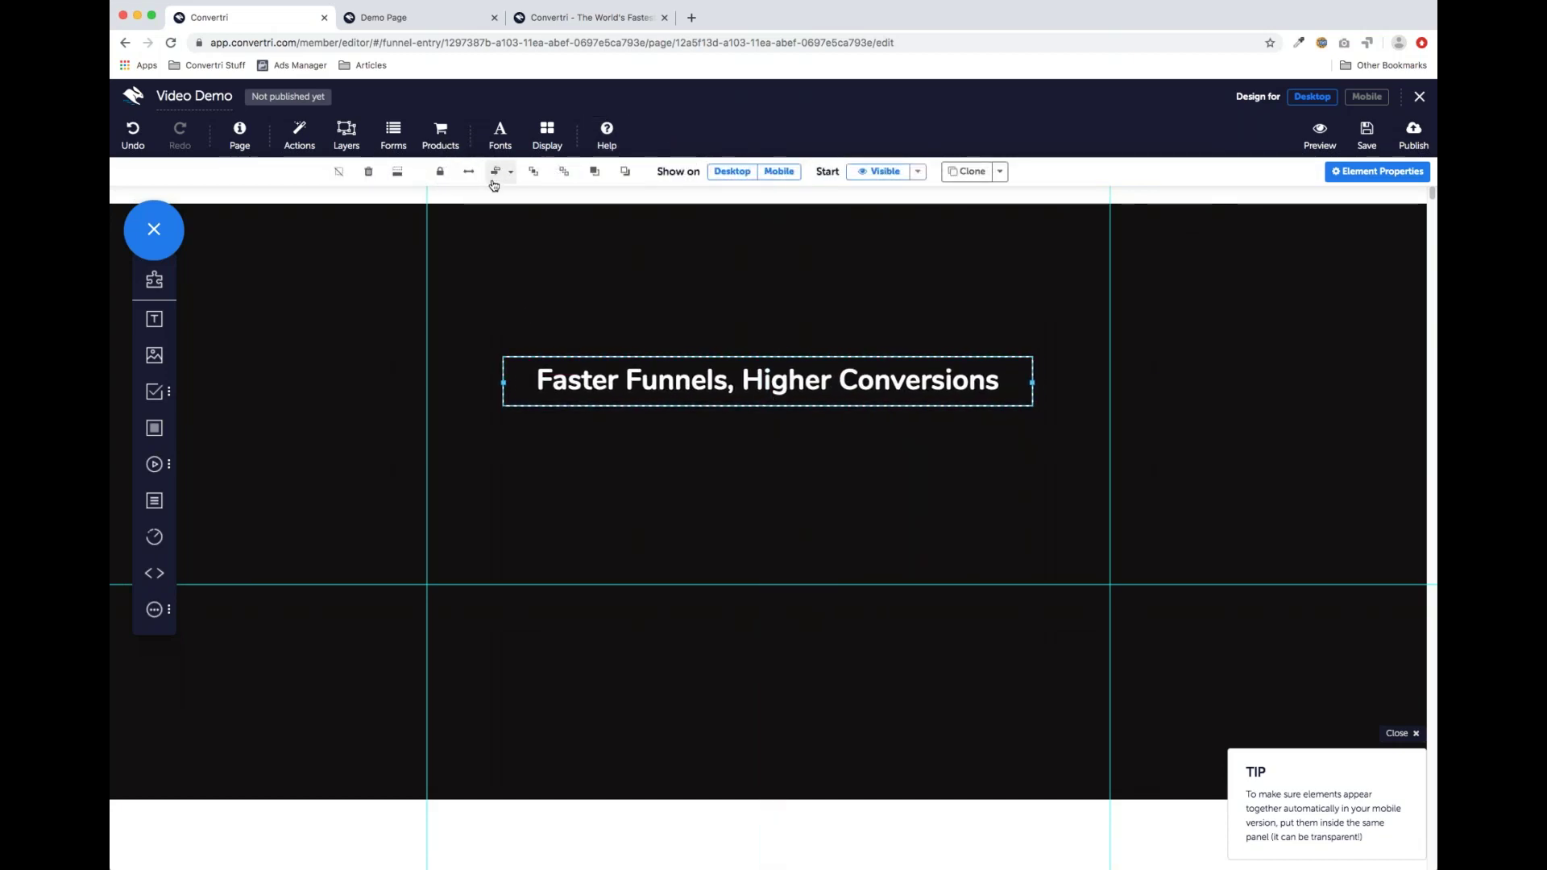
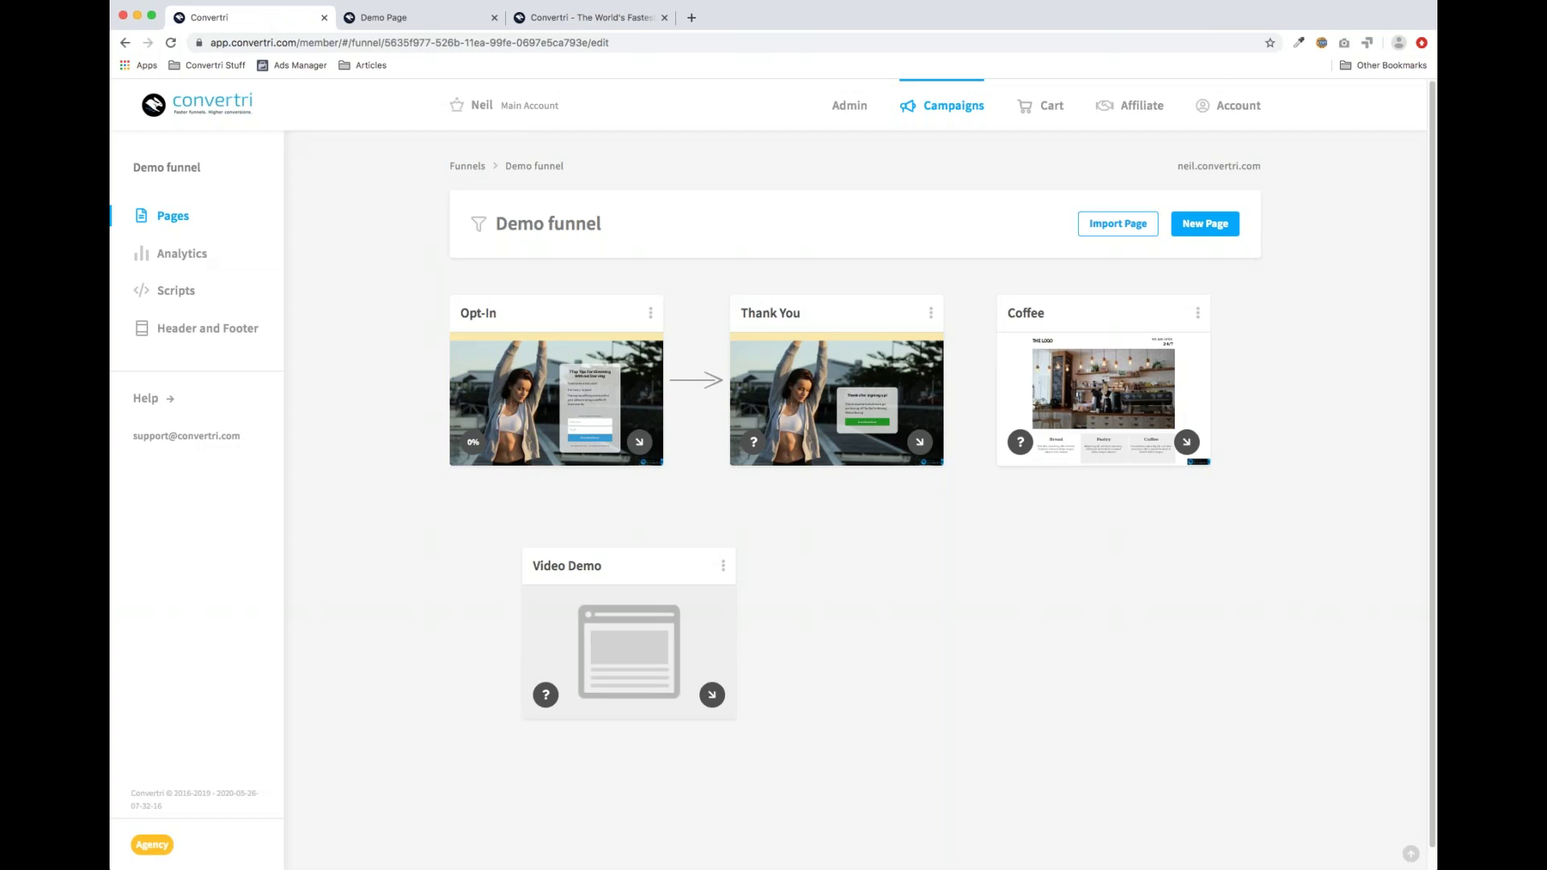
Reopen the Video Demo page for editing and shift the dark panel with its heading down to leave white space above
left_click(571, 22)
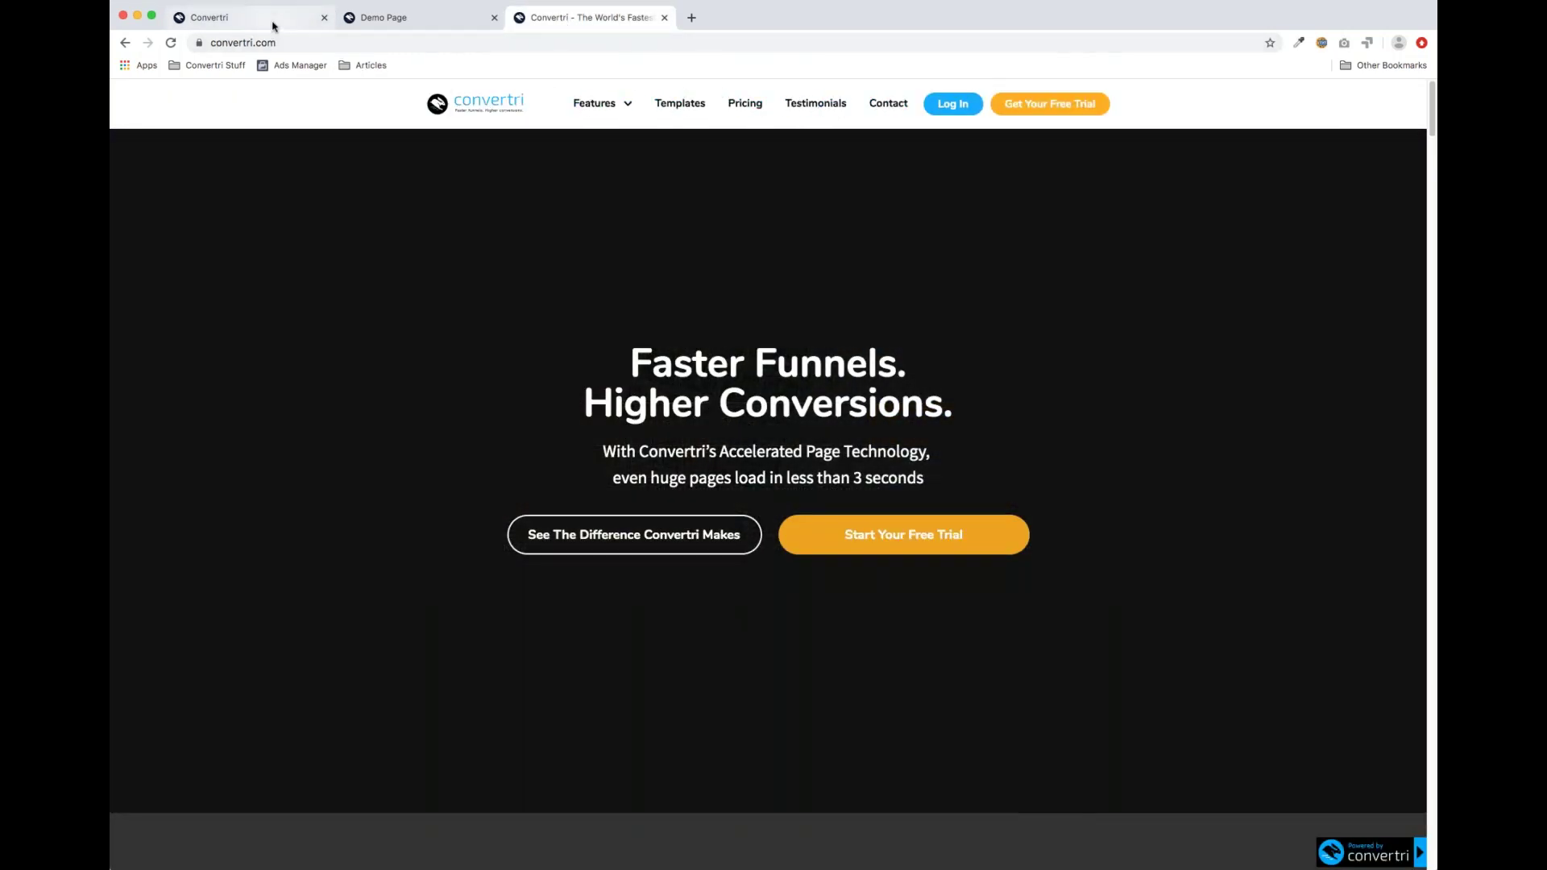
left_click(273, 24)
left_click(622, 655)
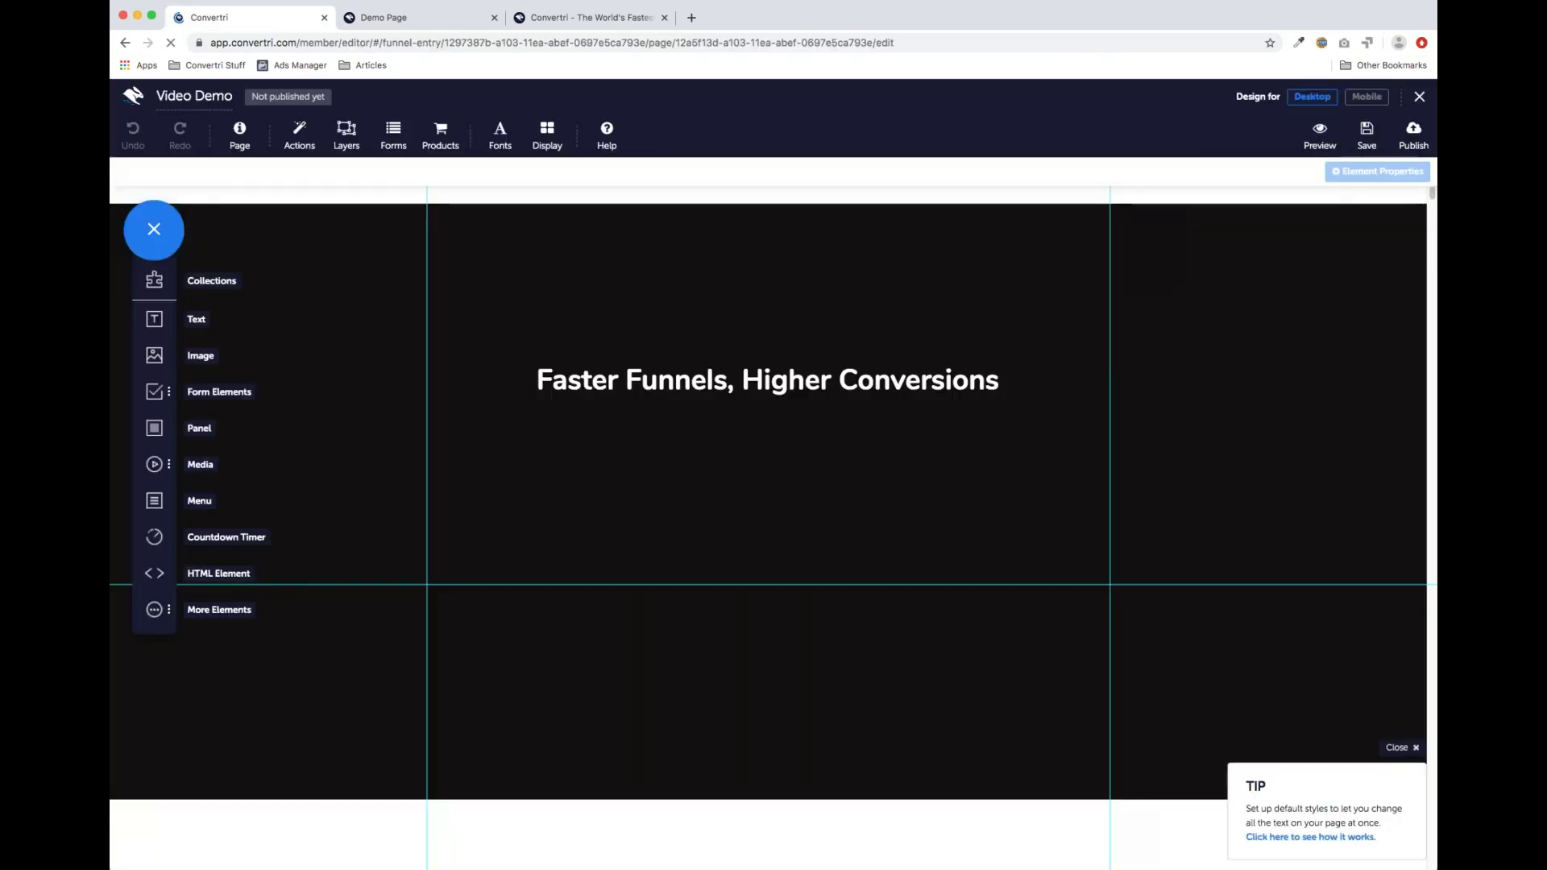
left_click(646, 237)
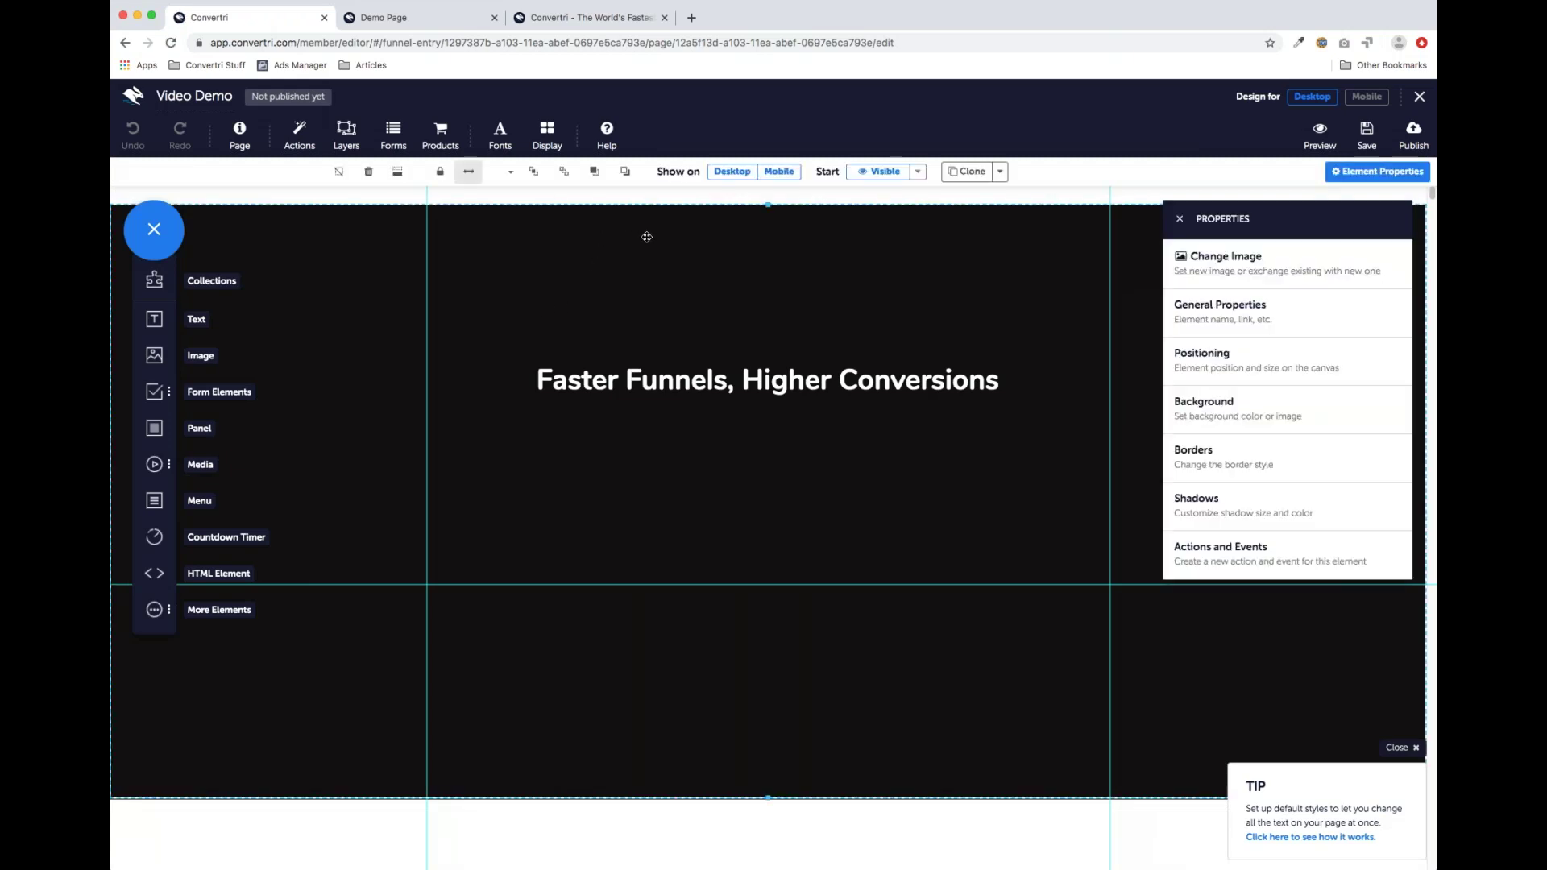
left_click_drag(653, 221, 657, 290)
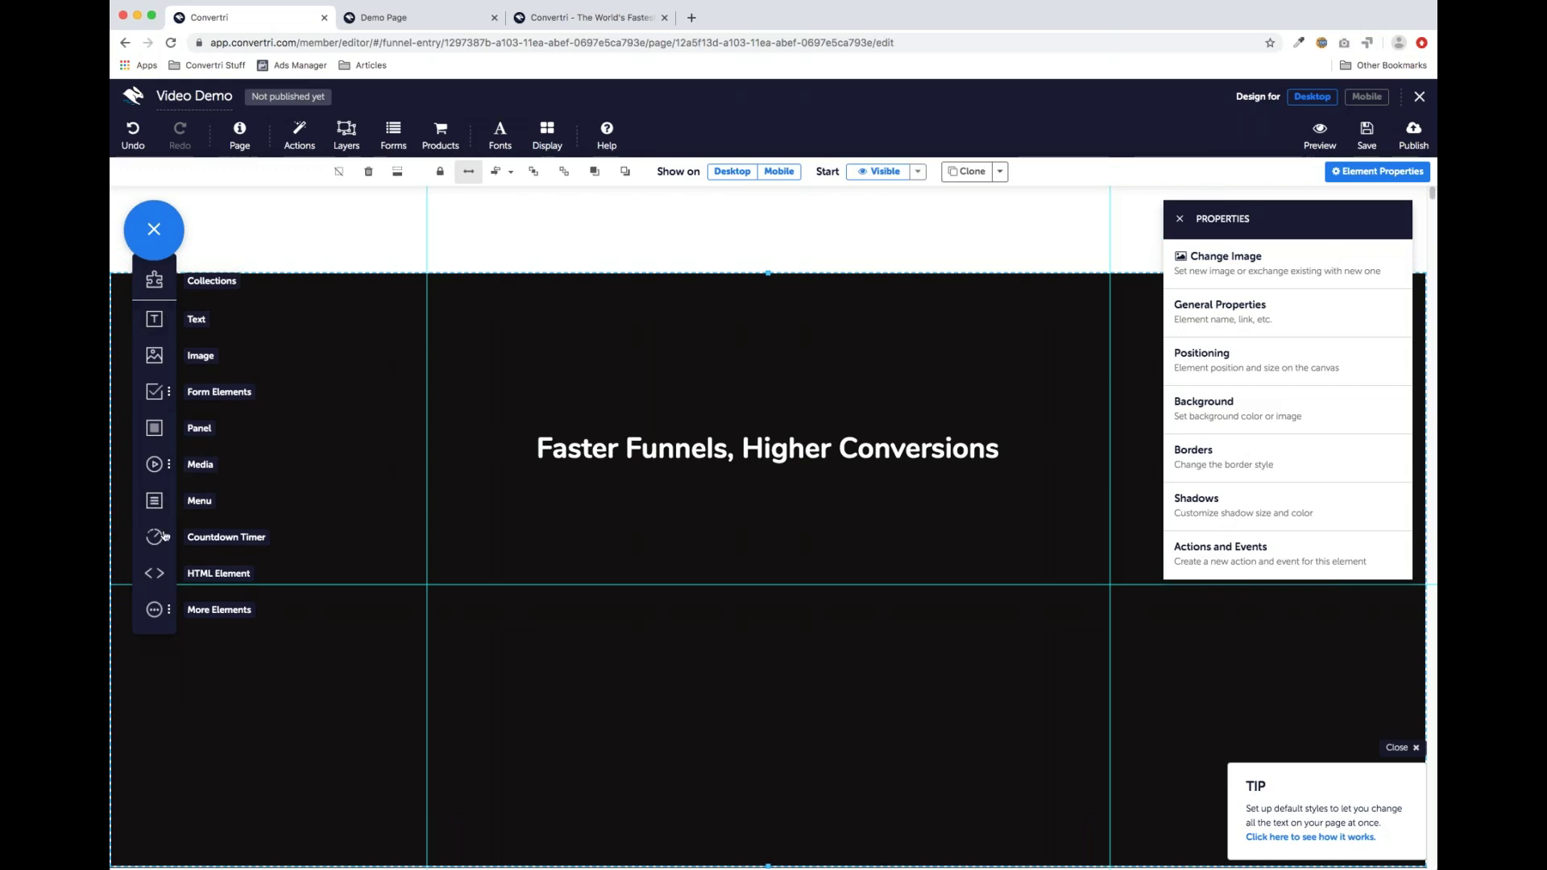
Add a menu element above the heading with the items Features, Templates, Contact and Pricing
left_click_drag(156, 502, 687, 311)
left_click(1256, 276)
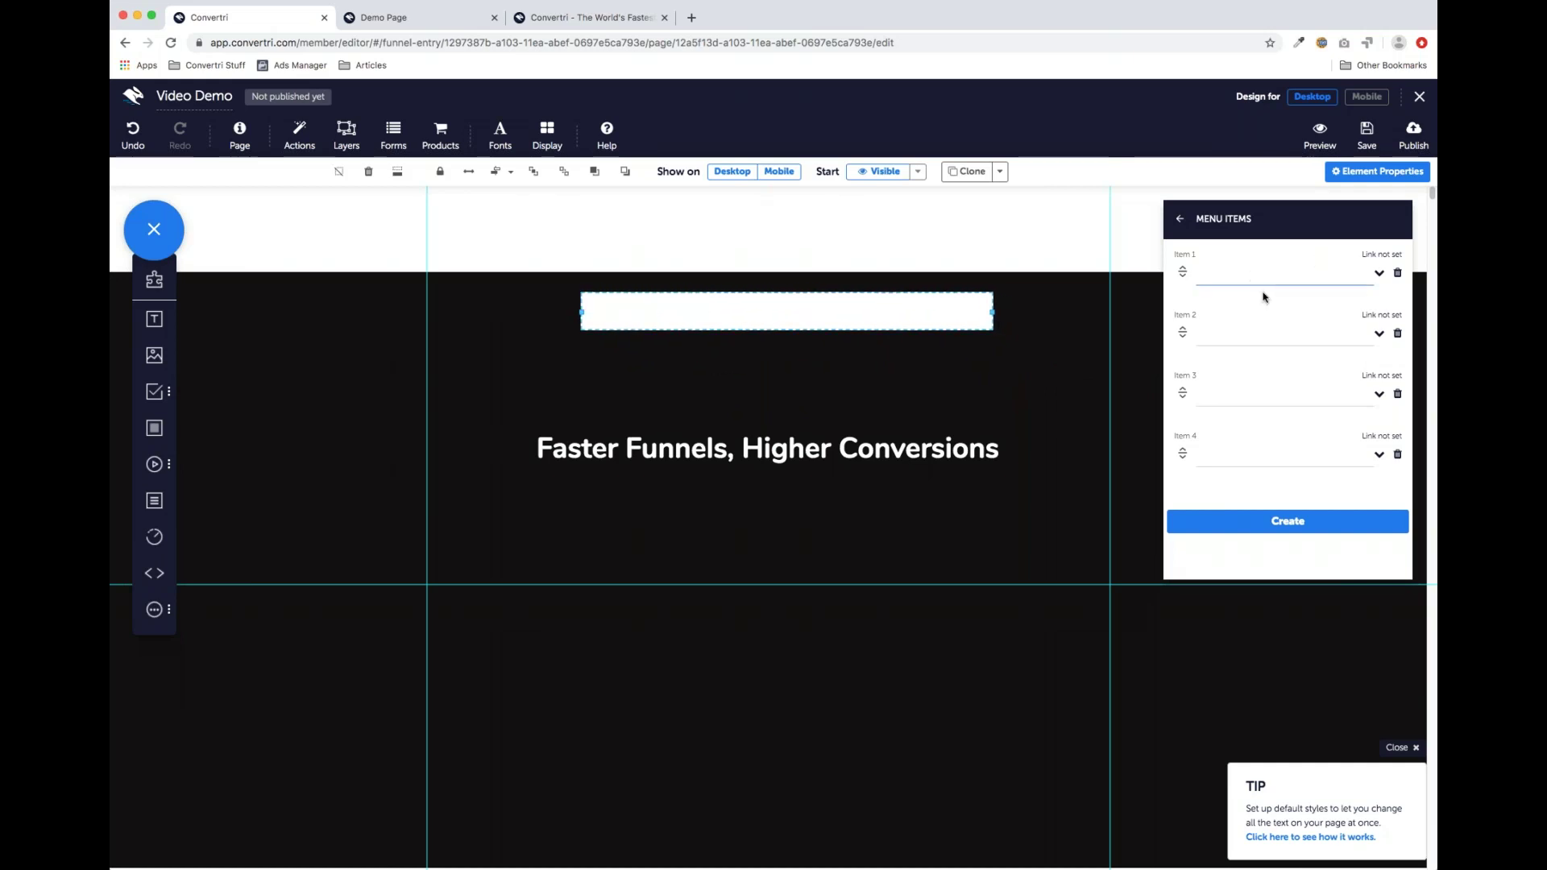
type("Features")
left_click(1257, 332)
type("Templates")
left_click(1245, 396)
type("Contact")
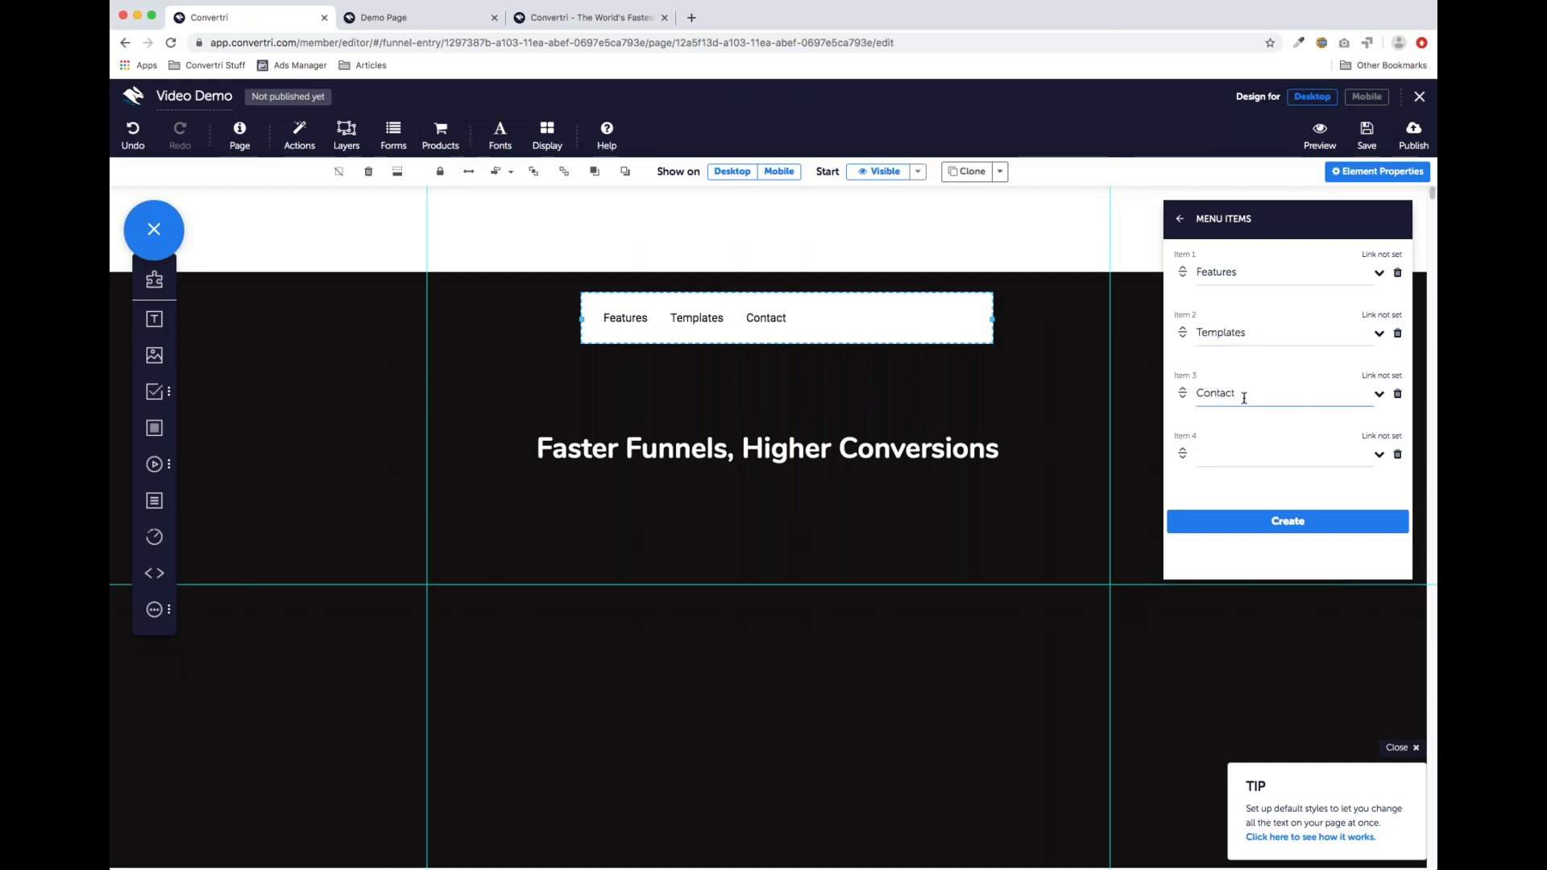
left_click(1220, 460)
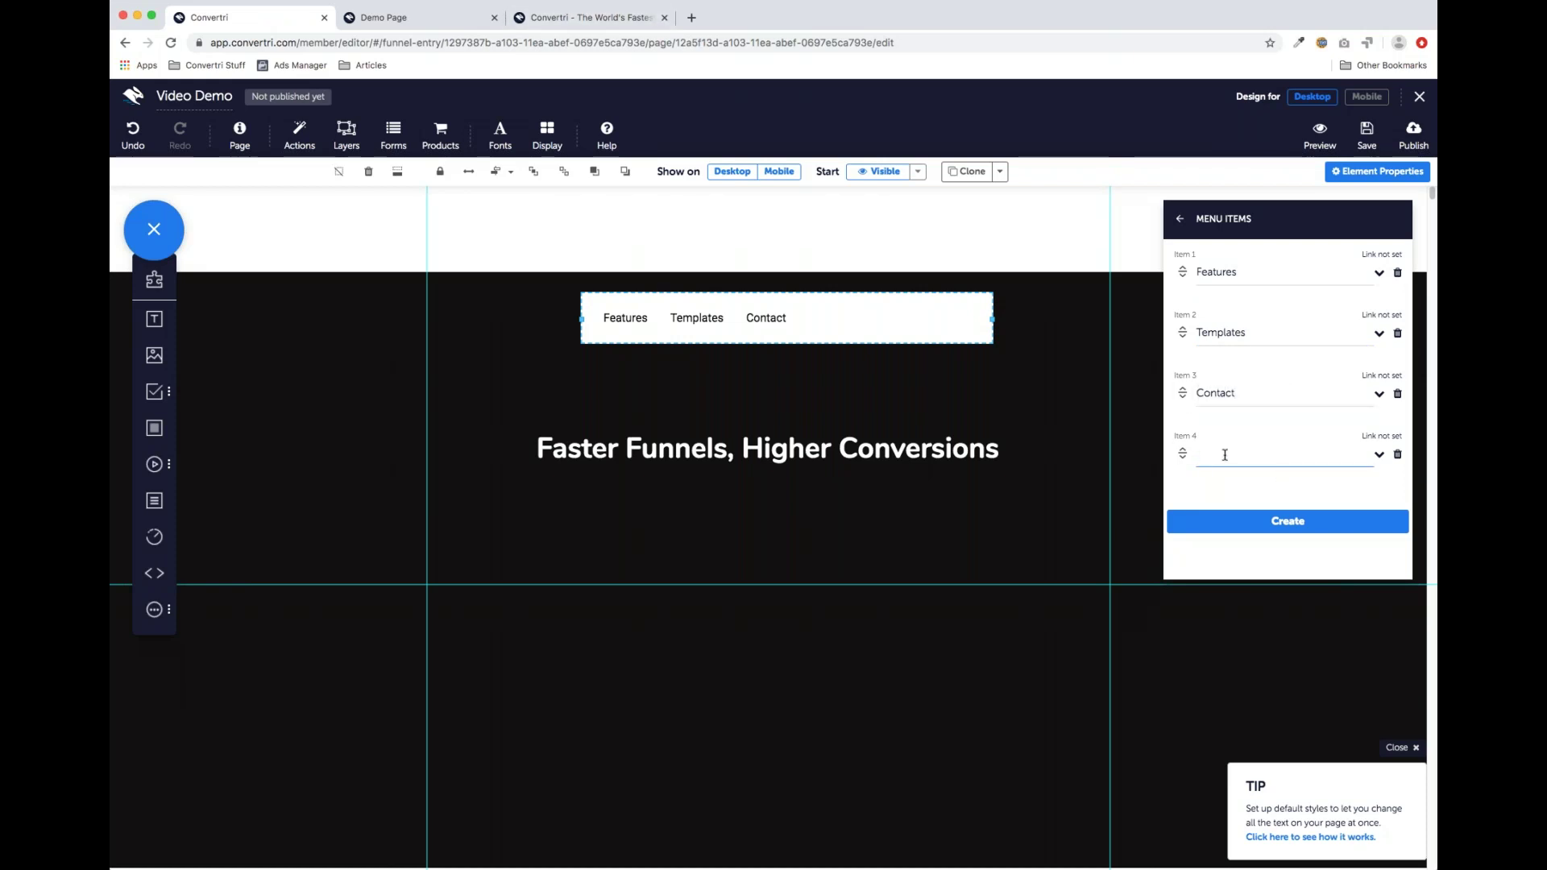
type("r")
type("Pricing")
left_click(1379, 273)
left_click(1265, 332)
left_click(1234, 364)
type("htpps:")
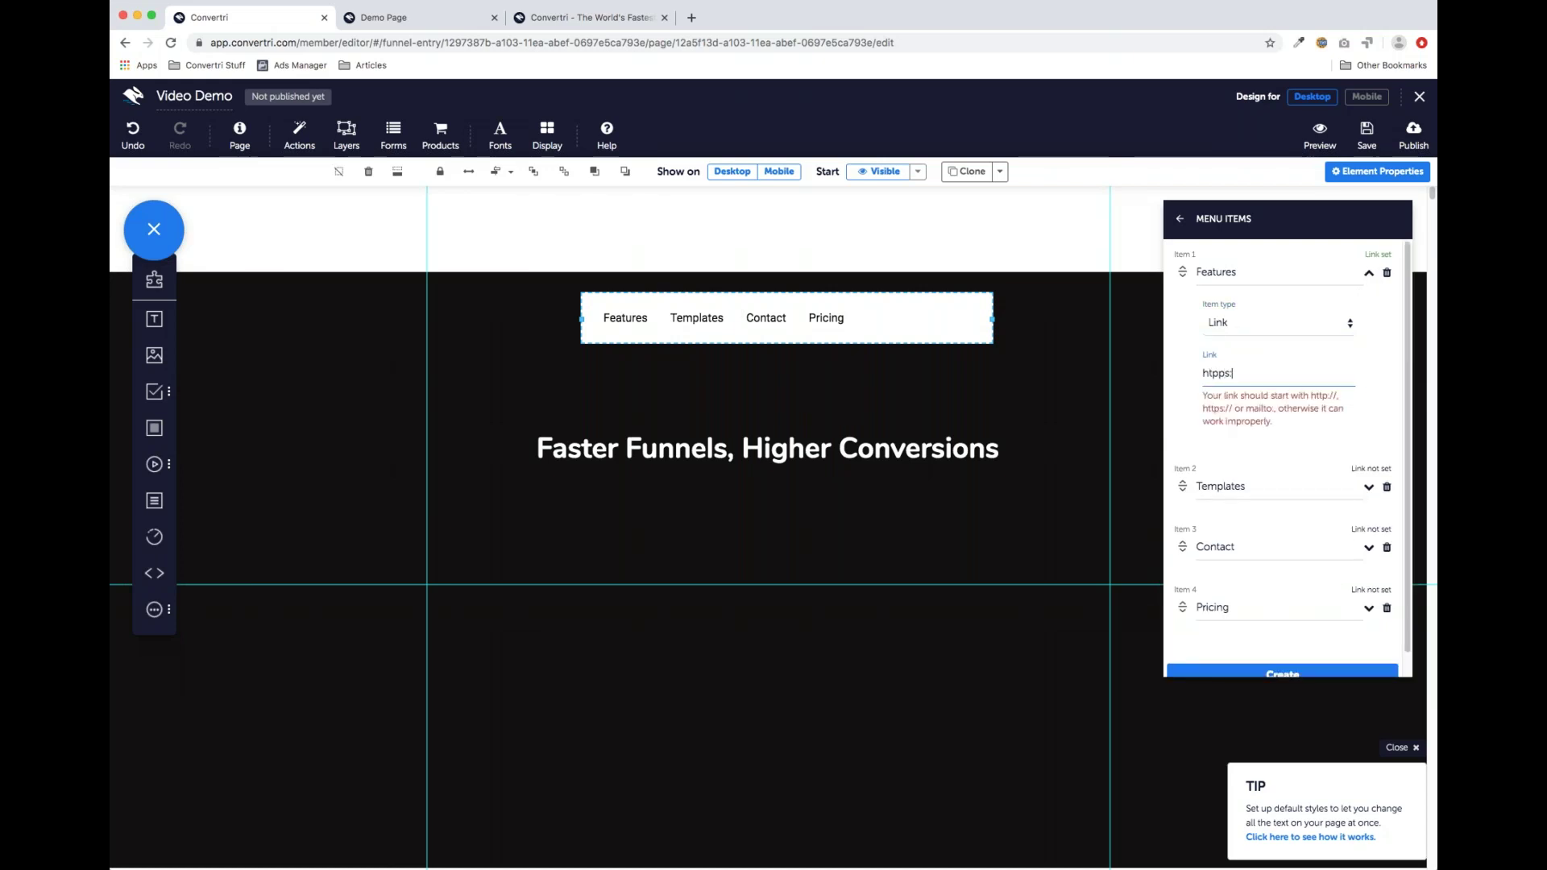
type("//mylink.com")
left_click(1213, 374)
key("BackSpace")
type("t")
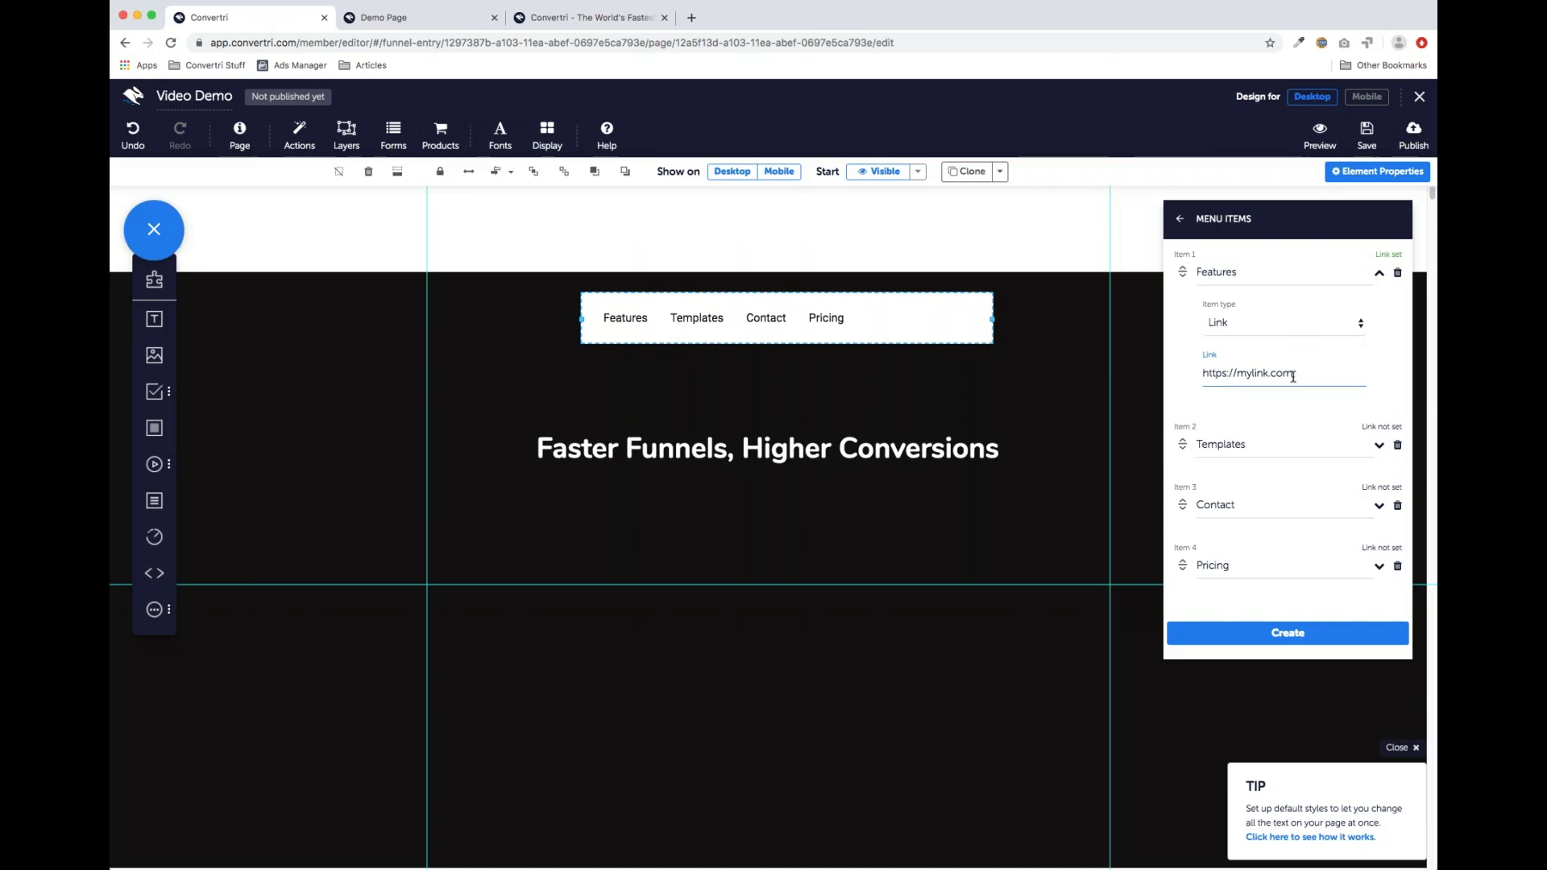
Clear the Features menu item's link address and change its item type to Submenu
left_click_drag(1290, 375, 1126, 360)
key("BackSpace")
left_click(1310, 327)
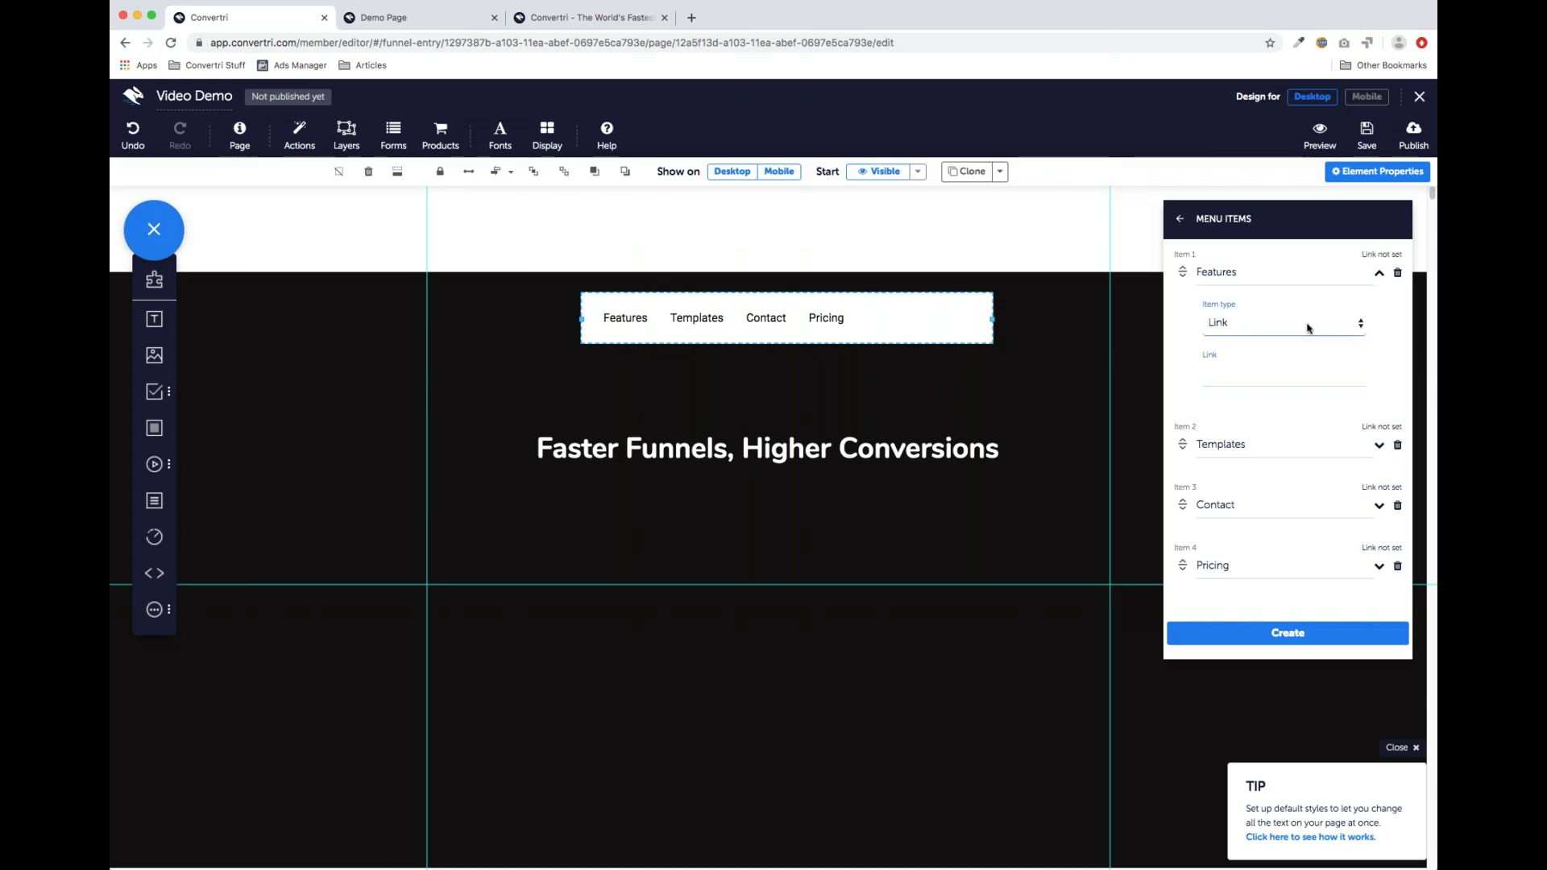
left_click(1284, 365)
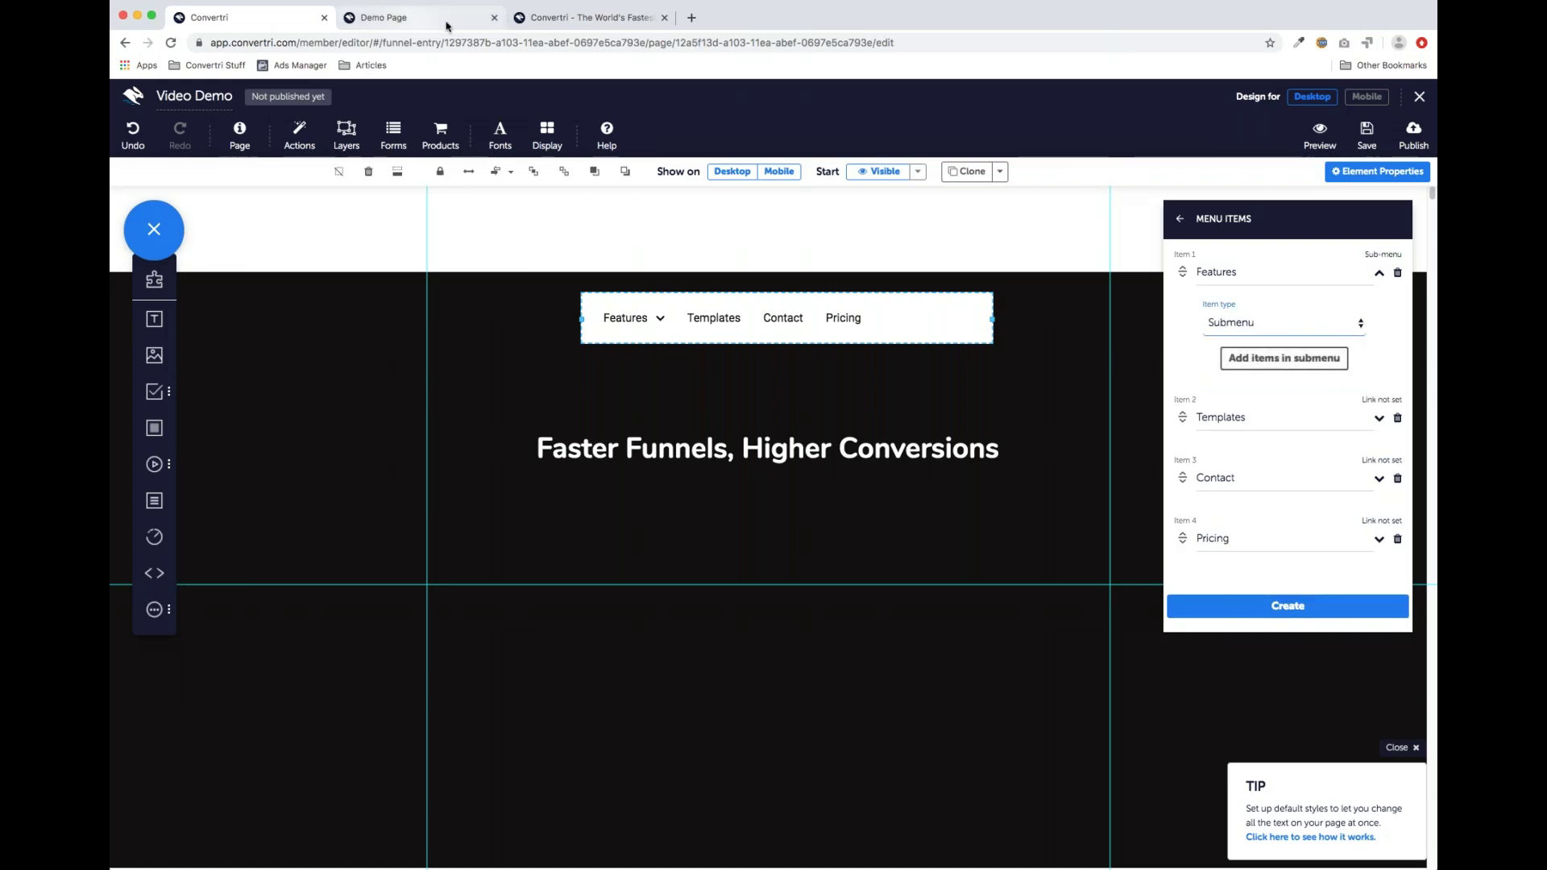
Examine the Features submenu on the convertri.com site and follow its menu links to the Pages and Templates pages
left_click(597, 24)
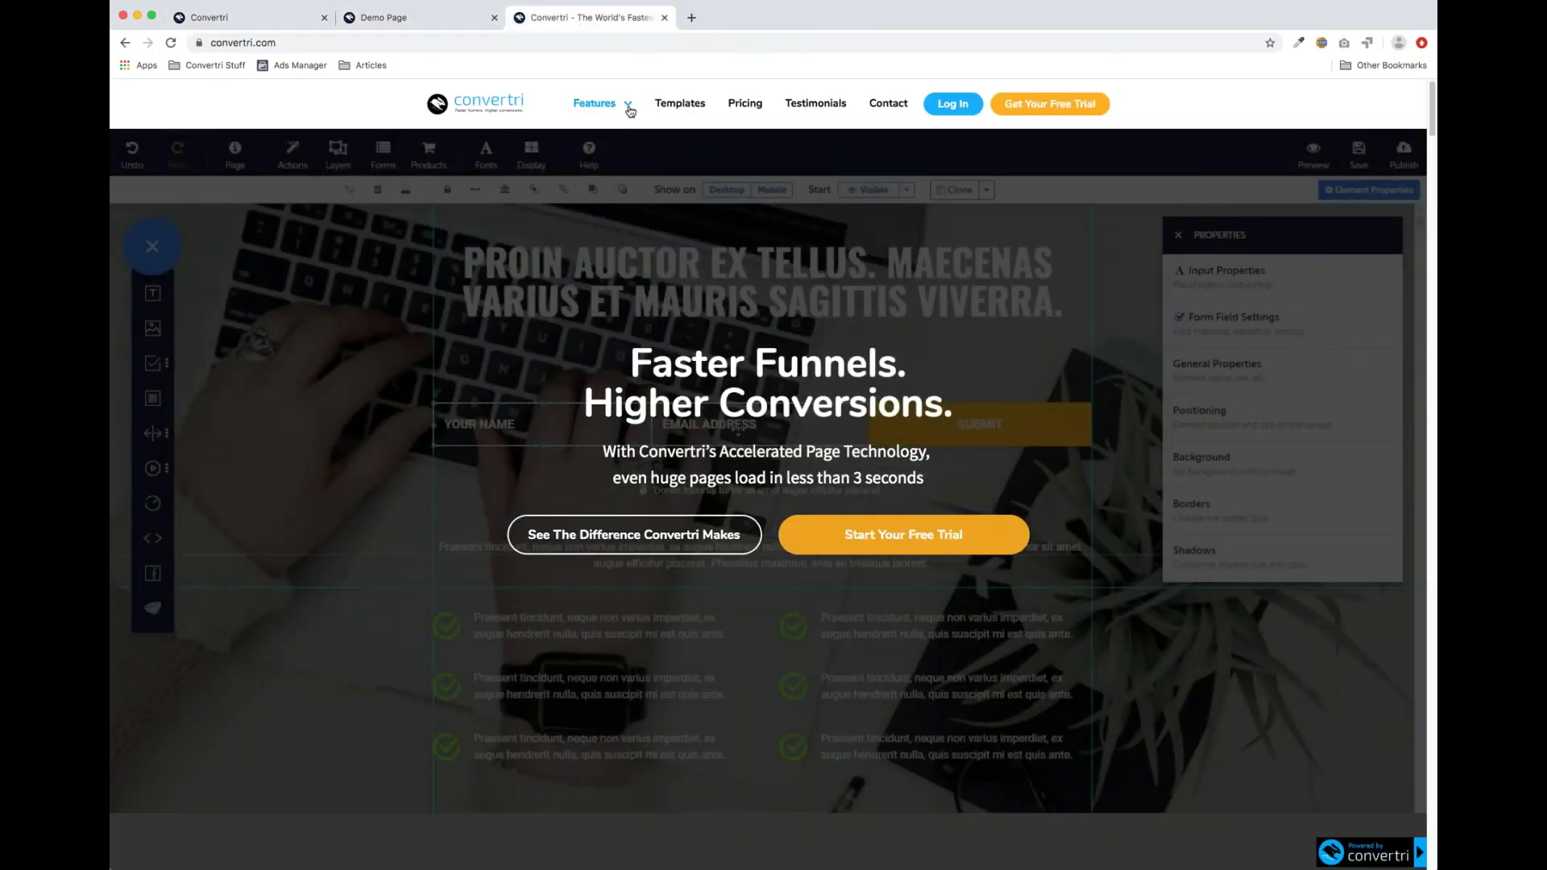
mouse_move(633, 103)
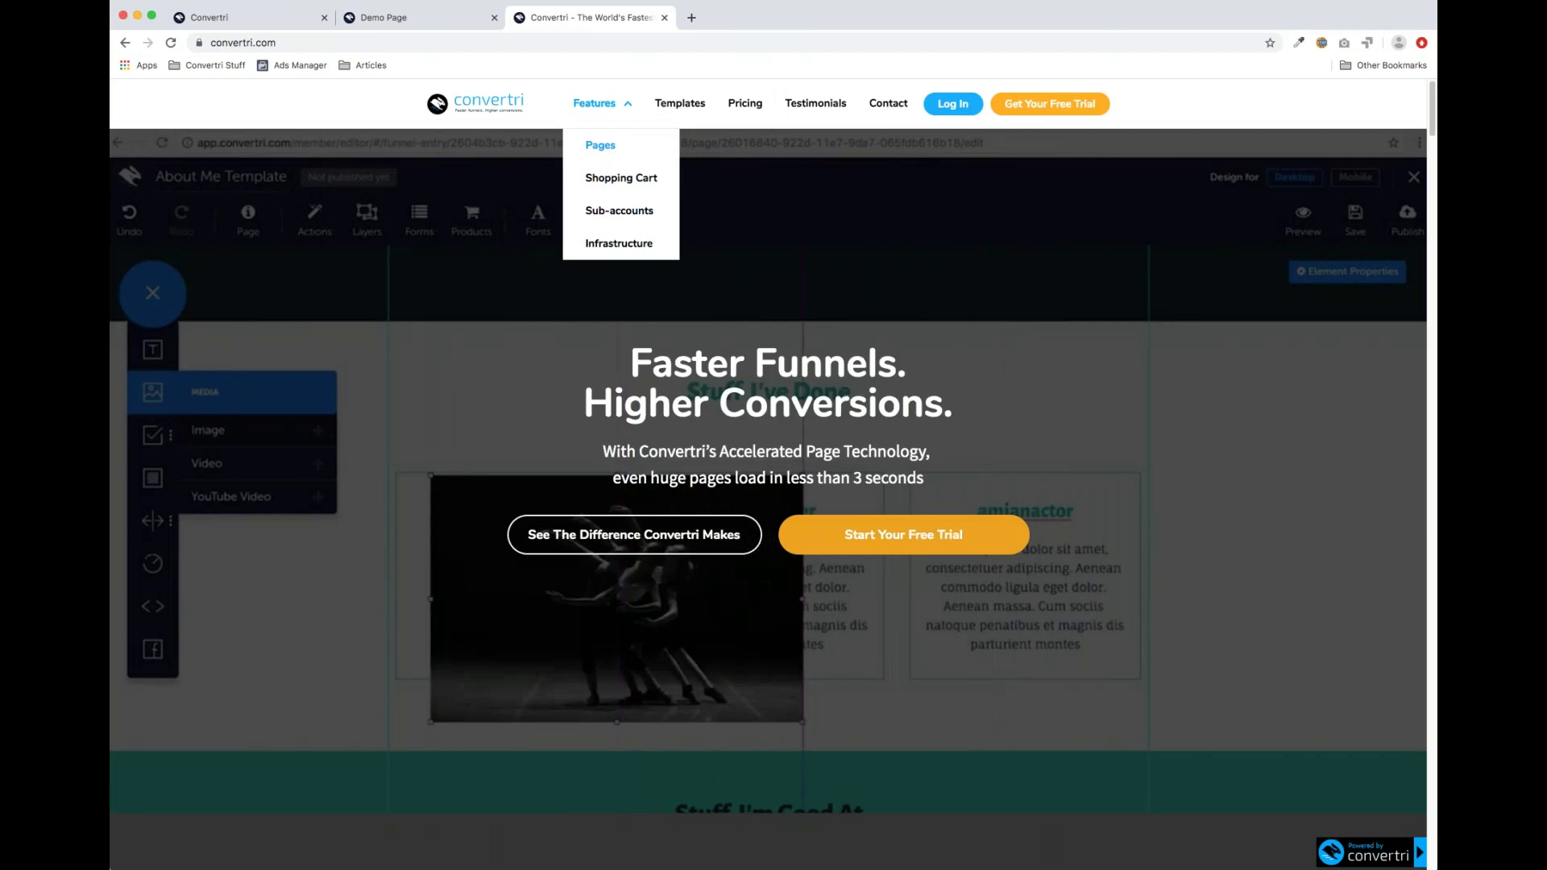
left_click(600, 145)
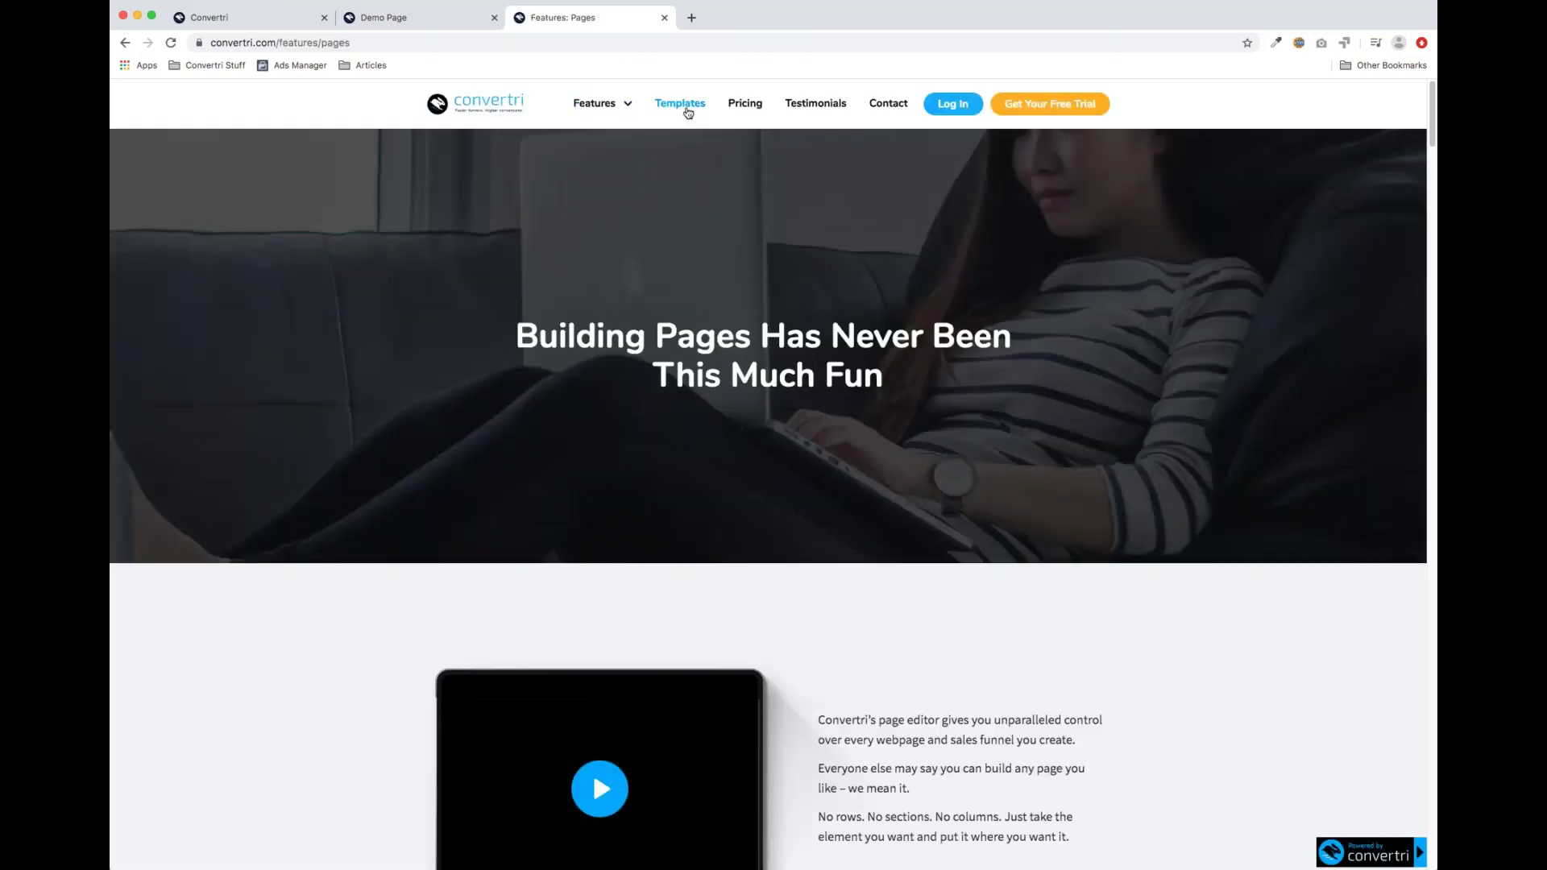
left_click(689, 111)
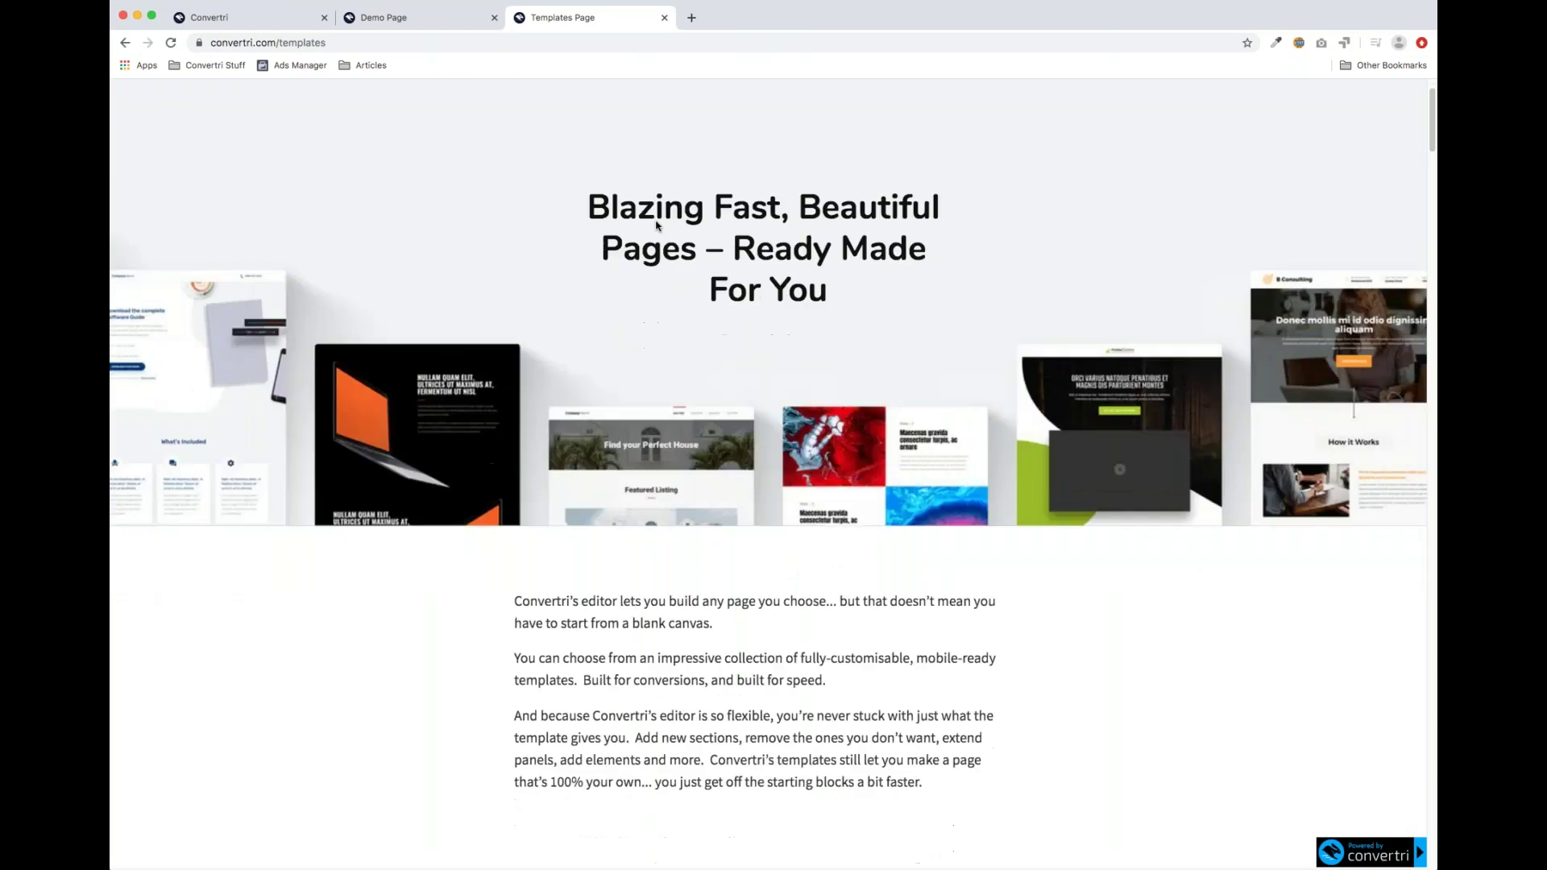
Leave the Video Demo page's editor and open the Demo funnel's Opt-In page for editing
left_click(409, 20)
left_click(204, 17)
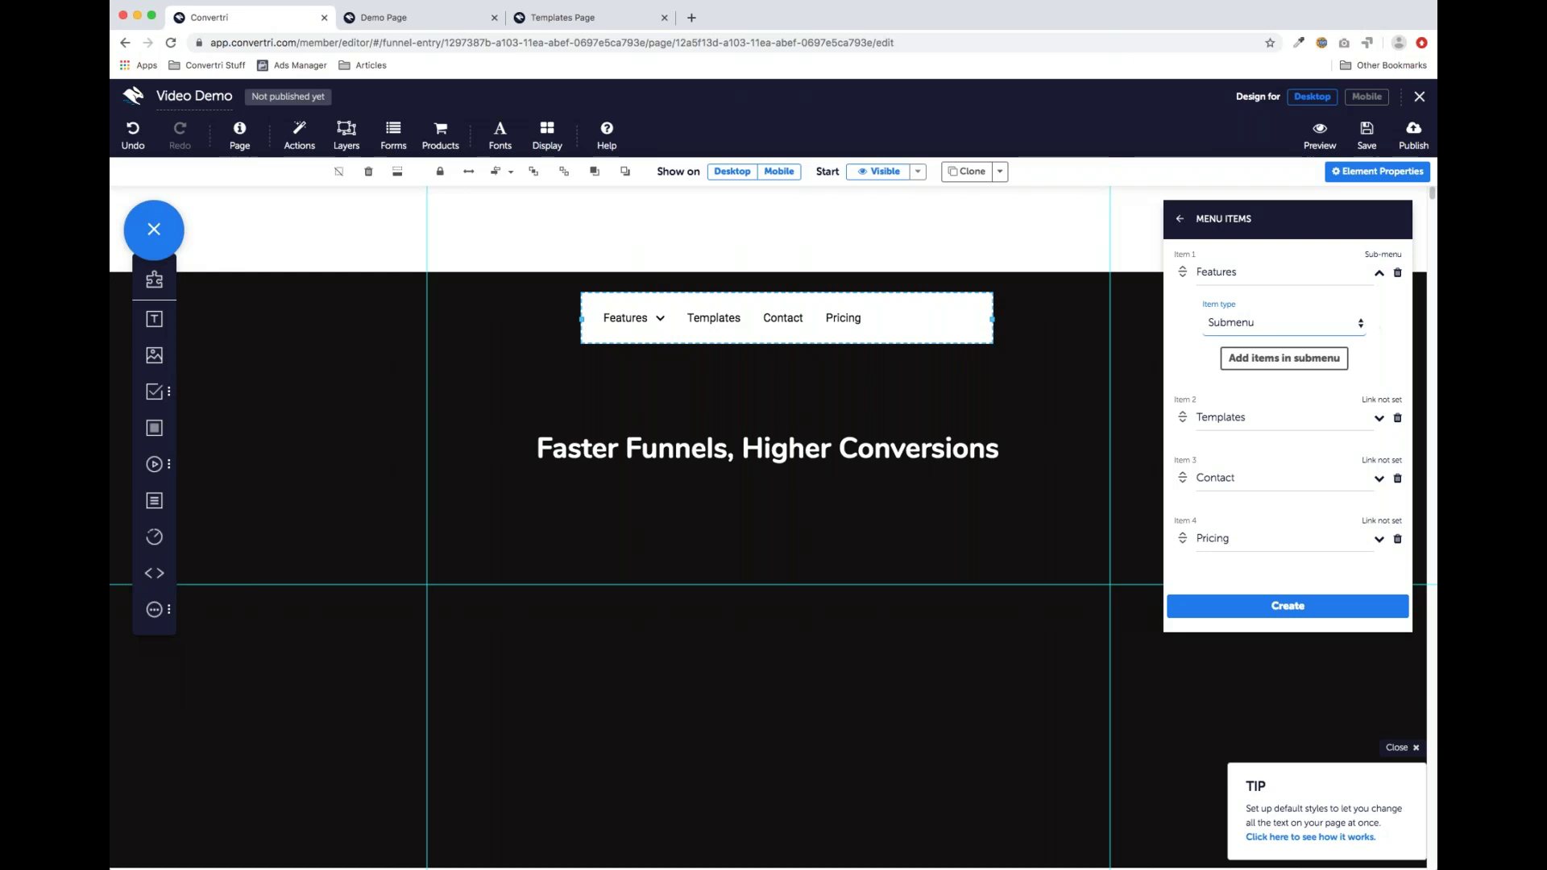
left_click(1422, 98)
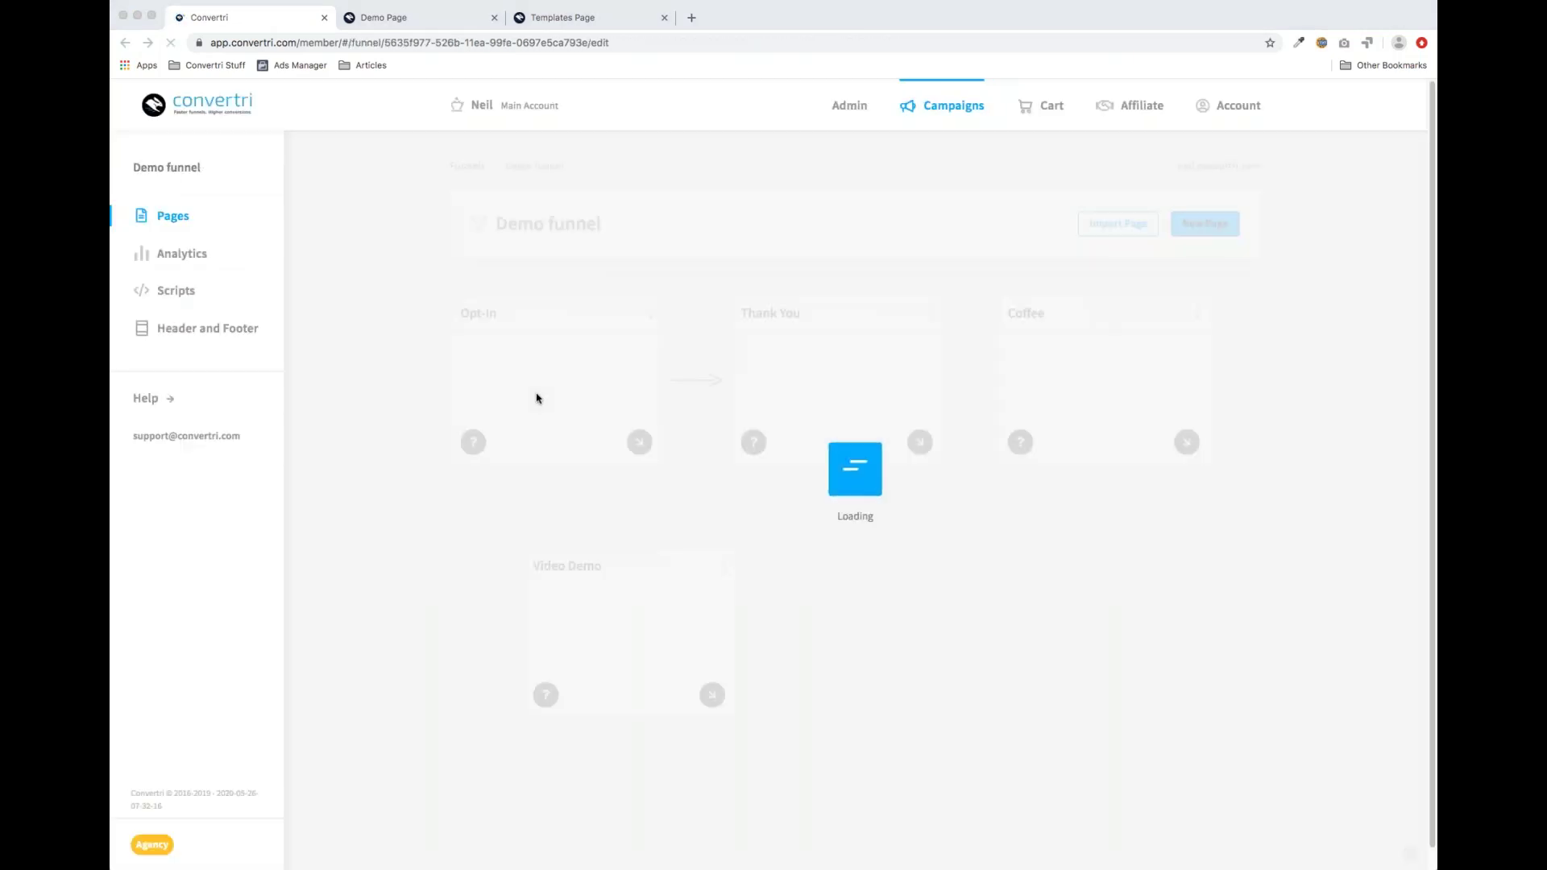
left_click(568, 409)
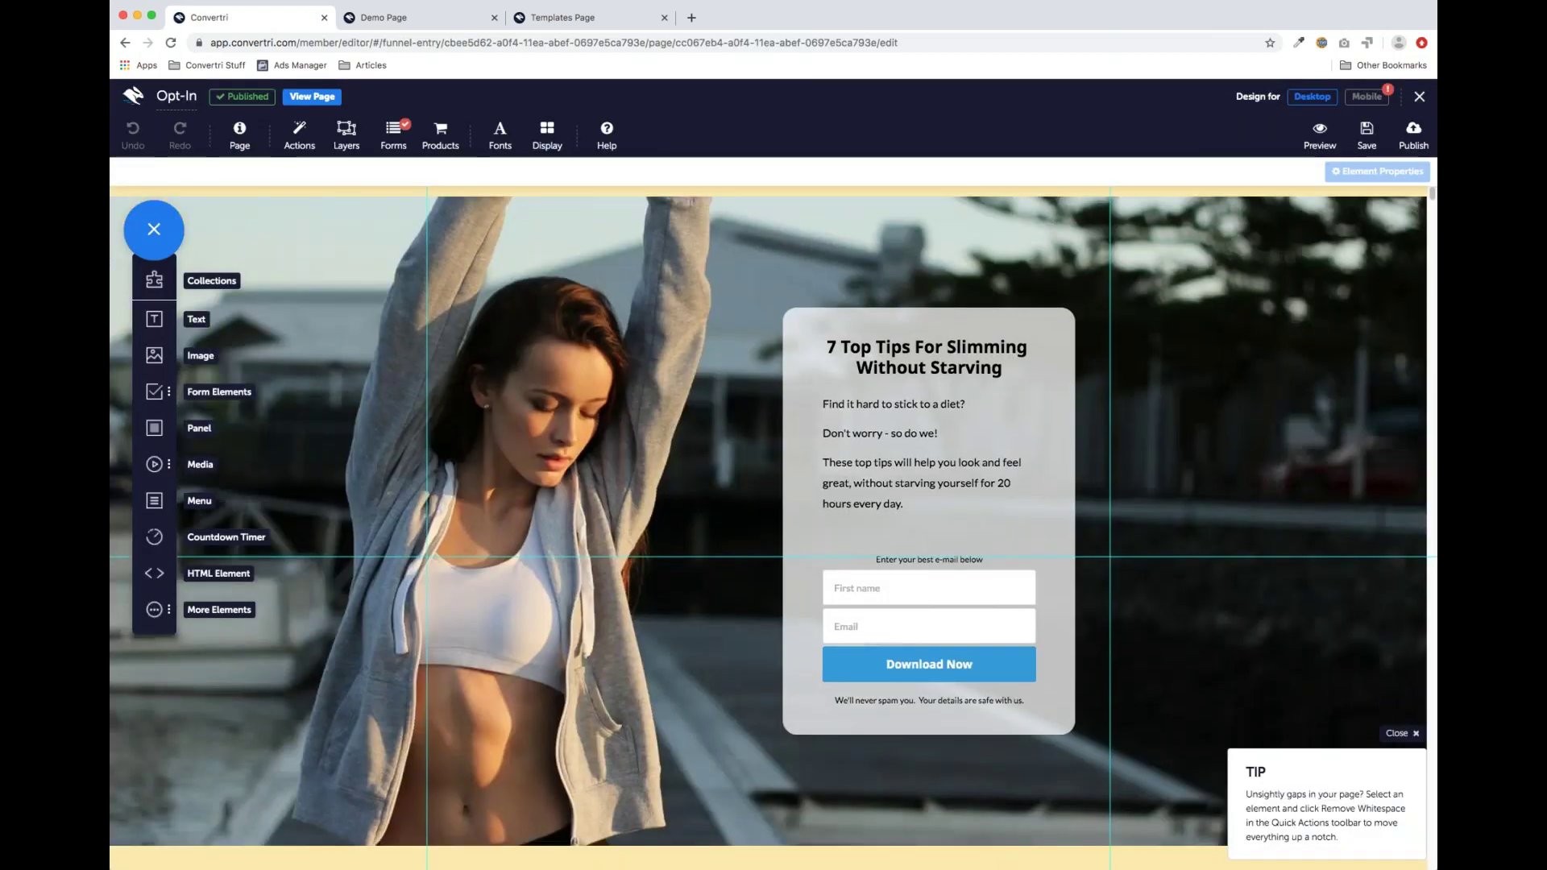
Review the autoresponders and other services that can be attached to the Opt-In page's Download Now form
left_click(937, 659)
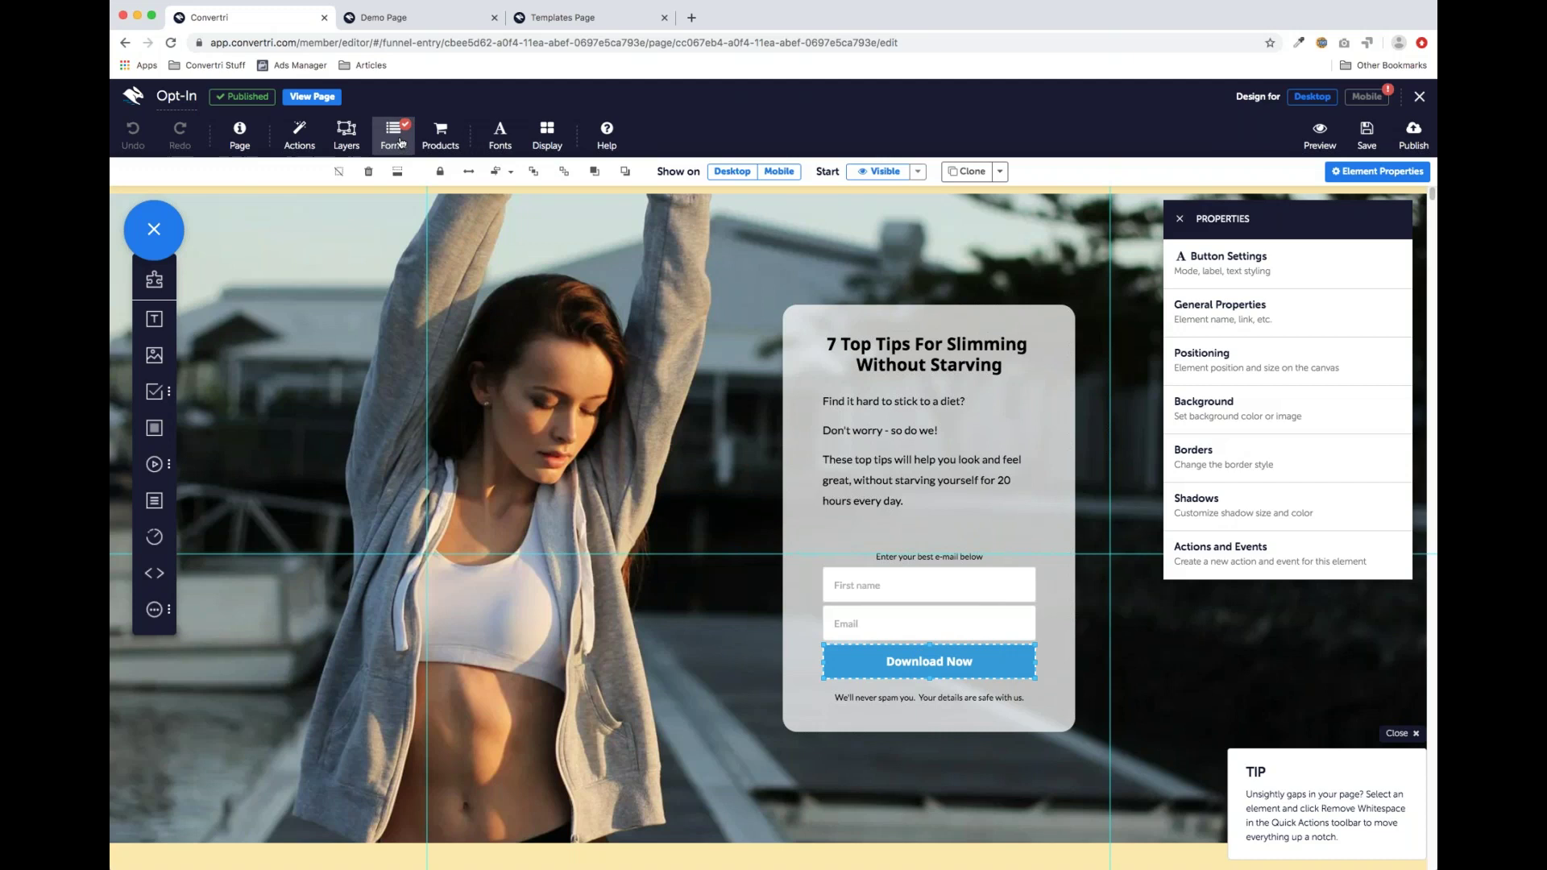
left_click(392, 137)
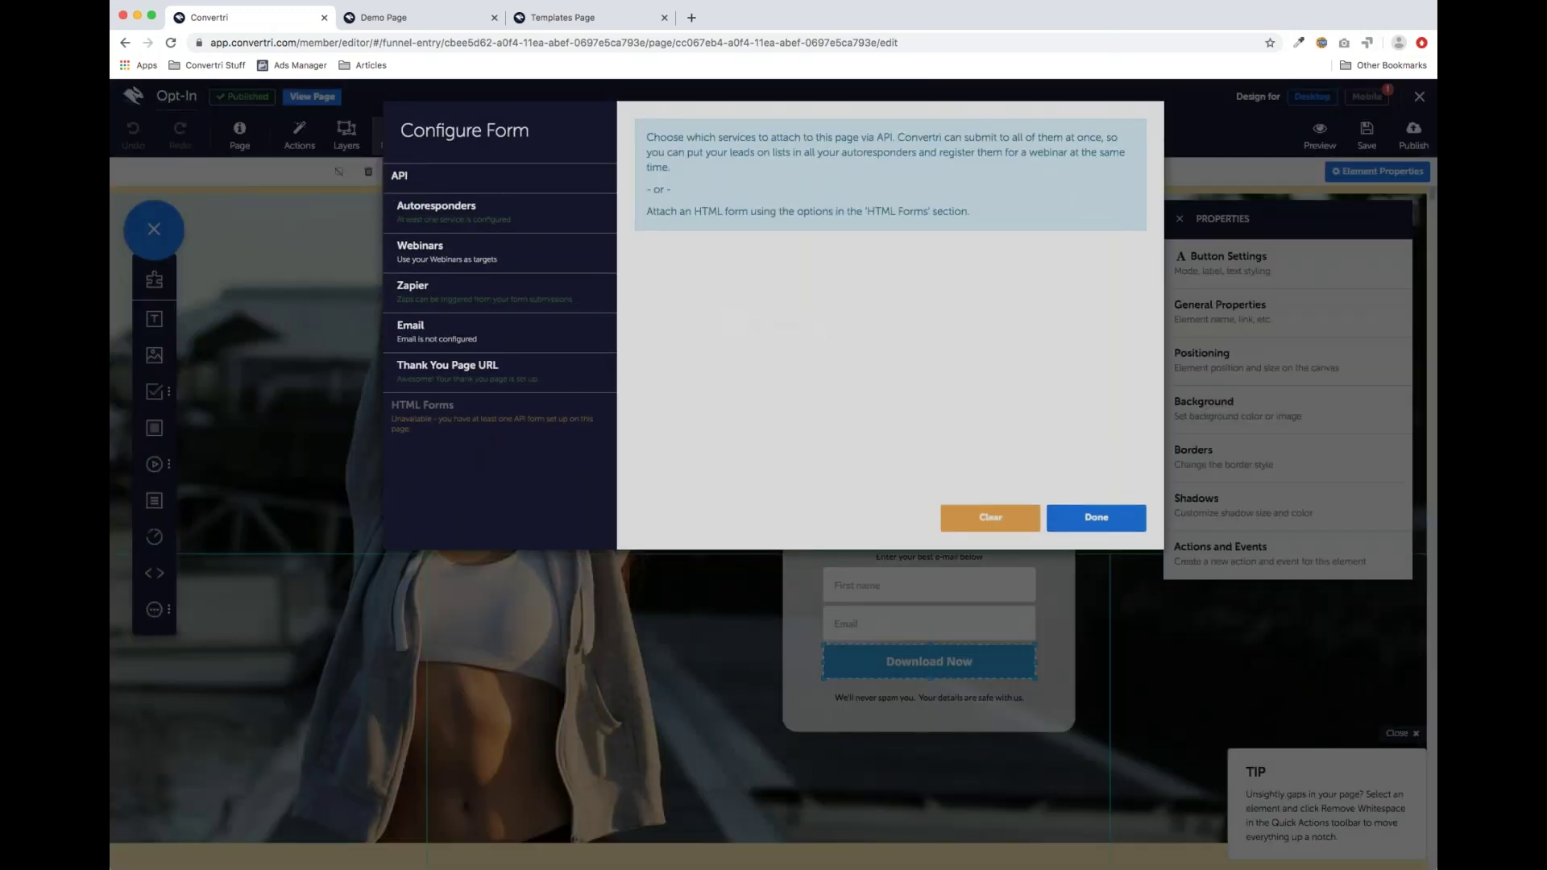
scroll(483, 331, "down", 5)
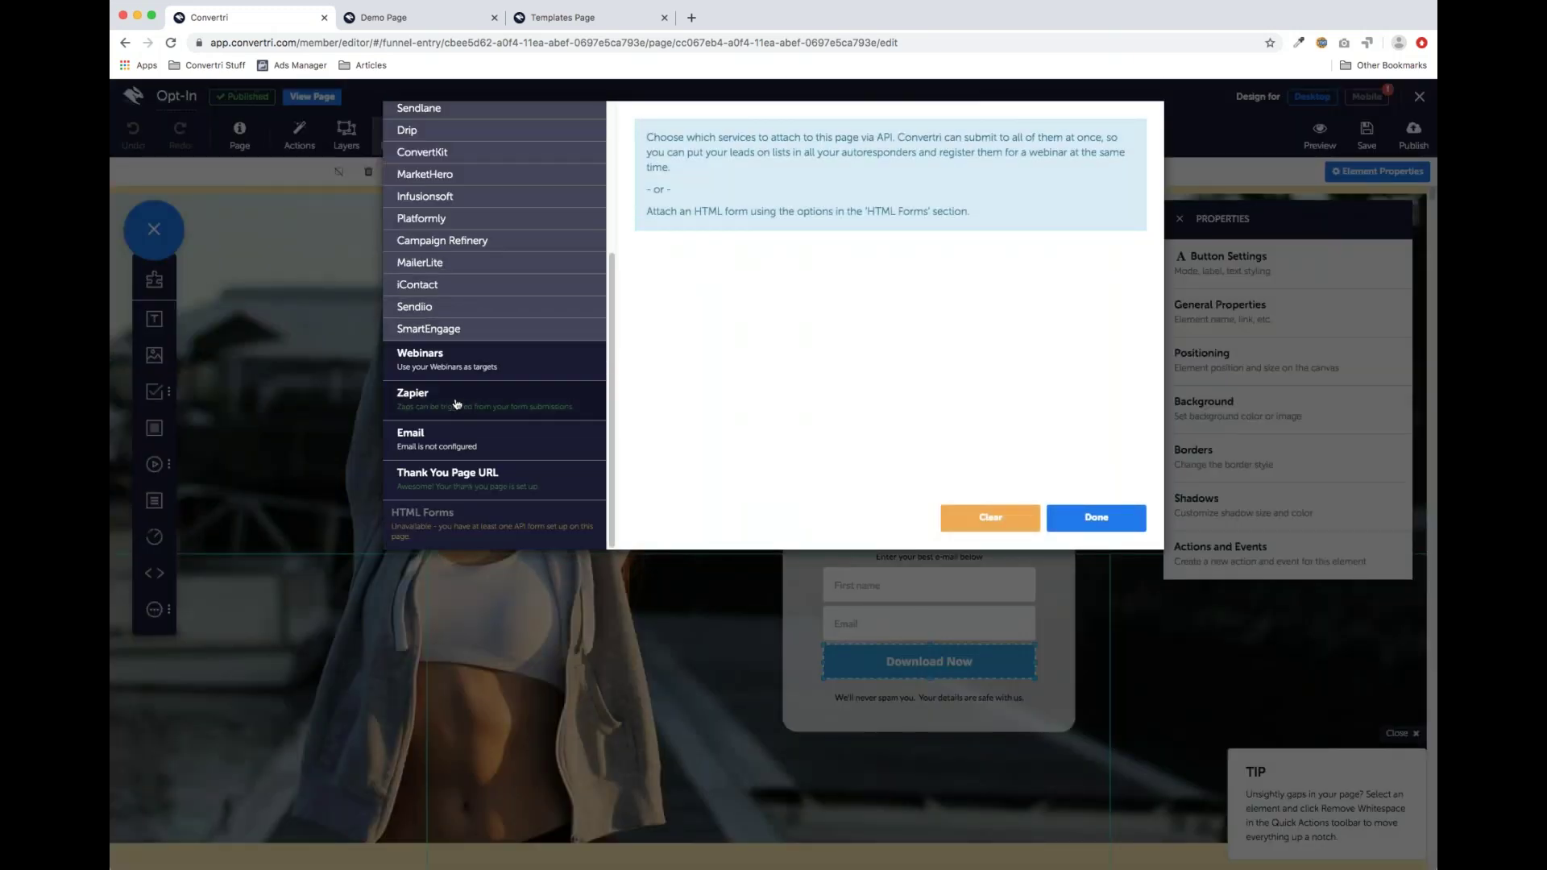
left_click(1092, 525)
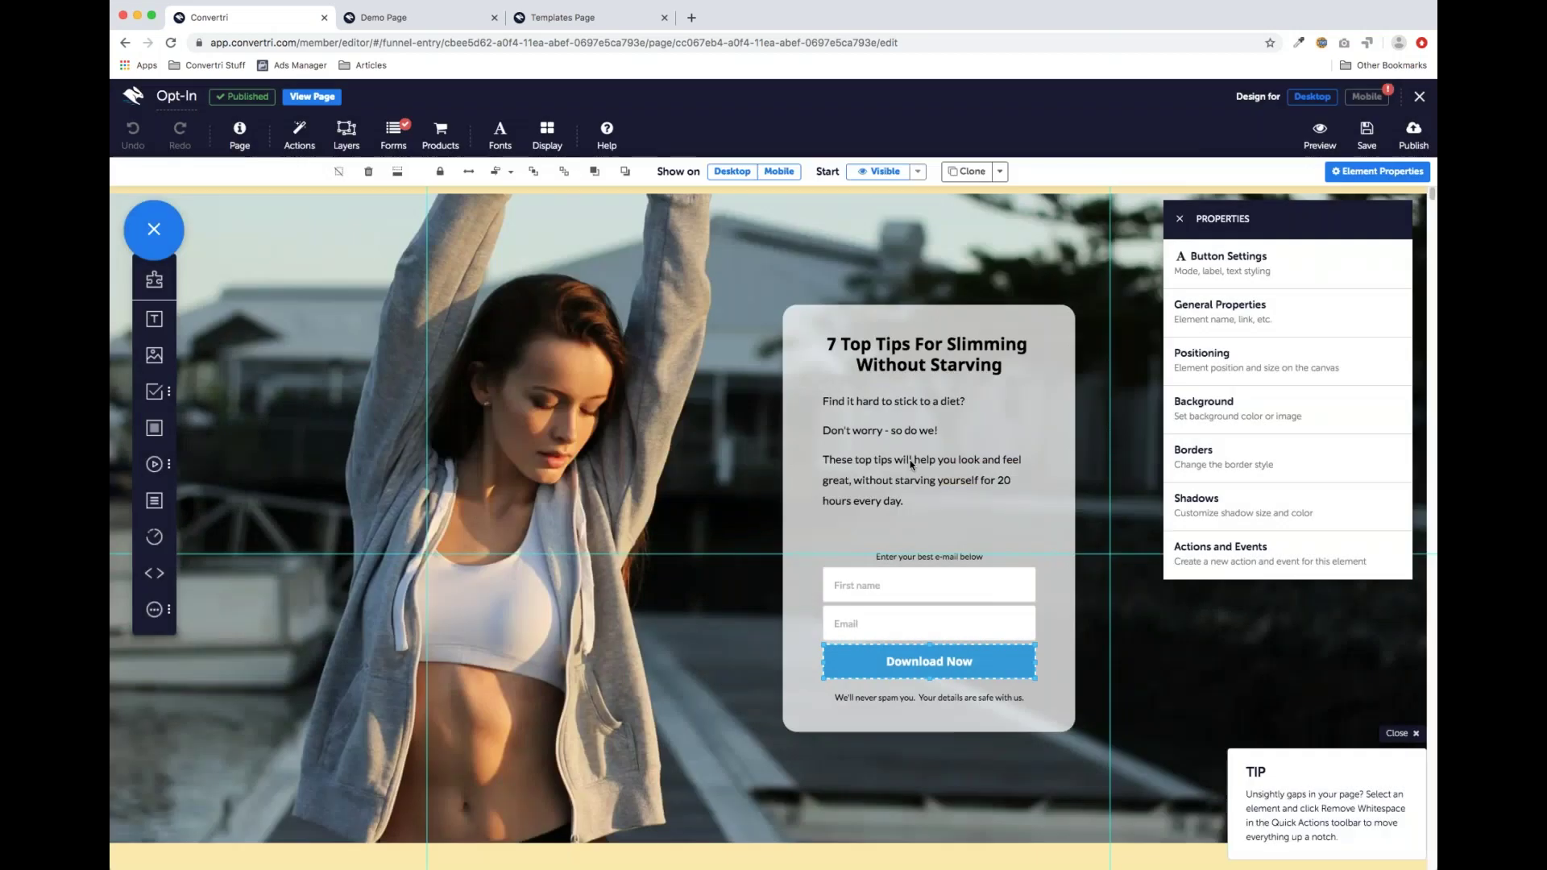
Inspect the Opt-In form's Thank You Page URL settings and close the form configuration
left_click(407, 128)
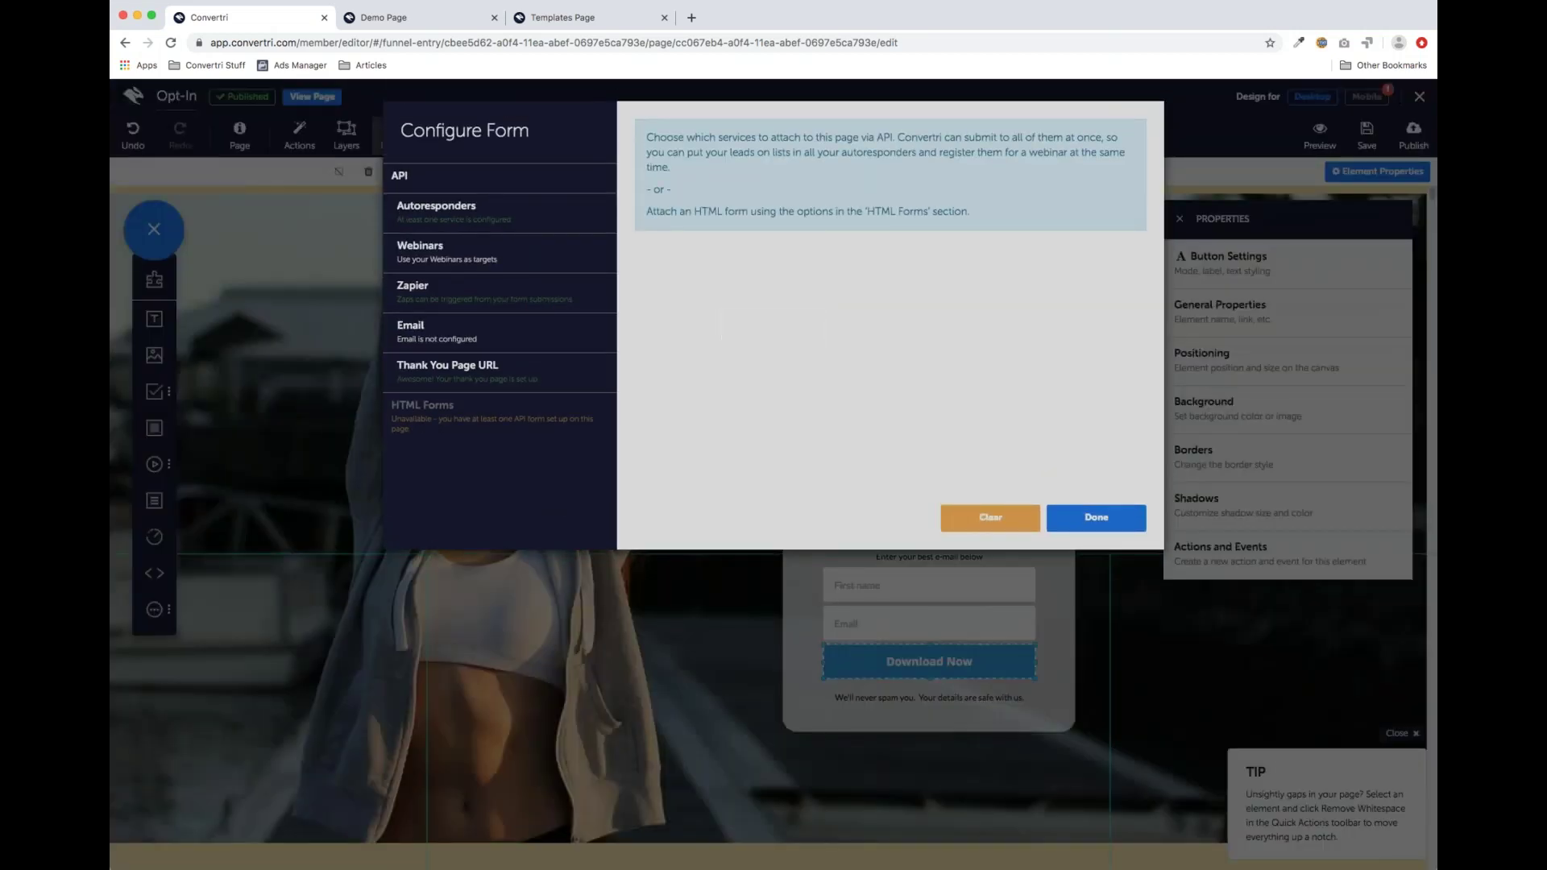
left_click(448, 211)
left_click(448, 211)
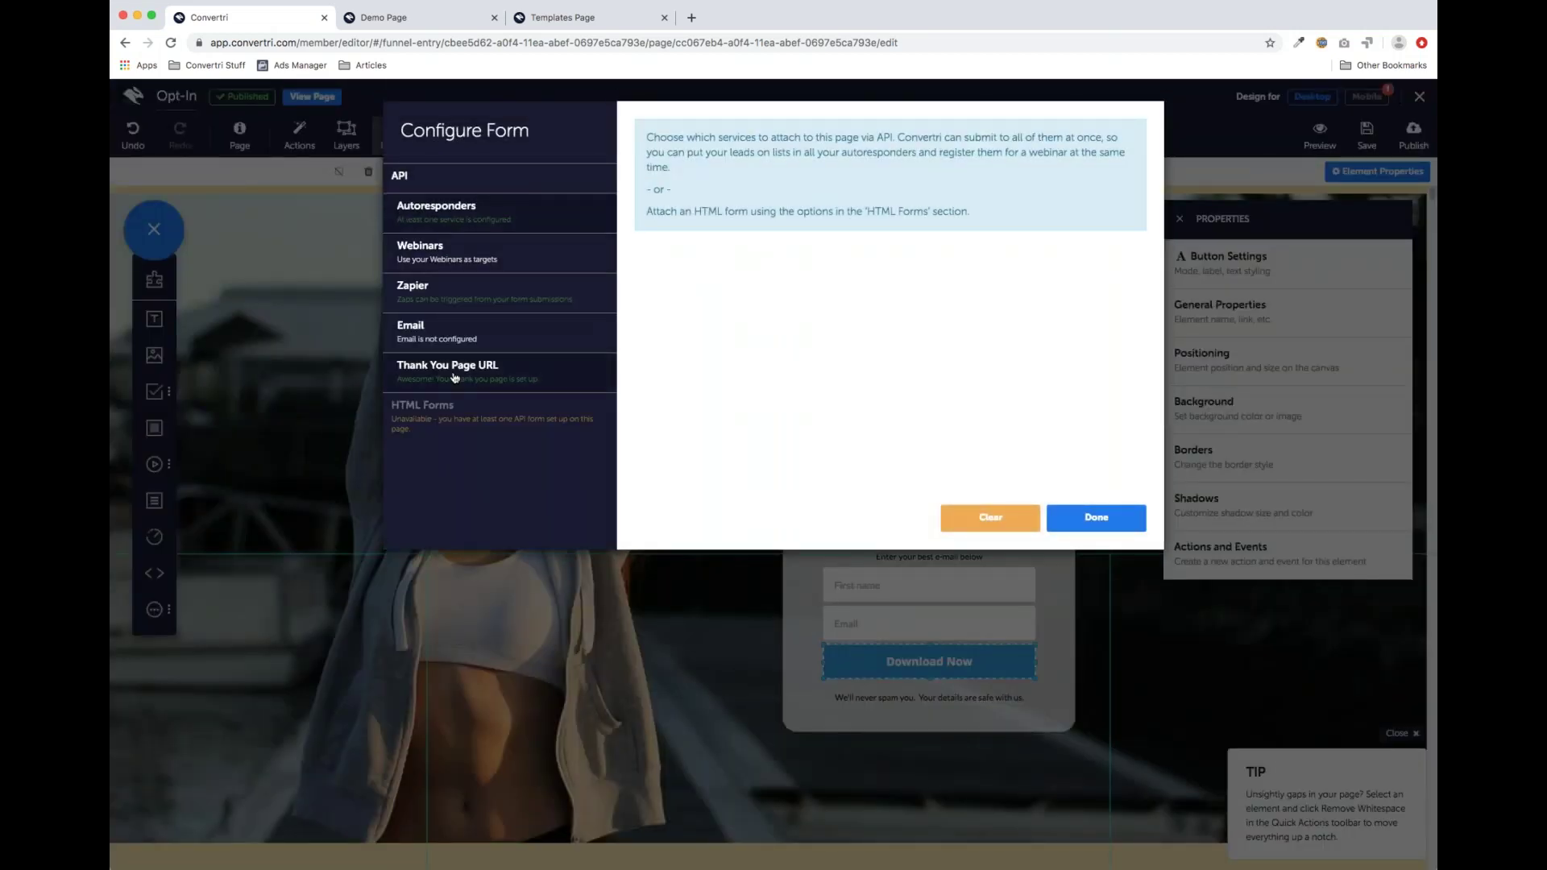
left_click(453, 375)
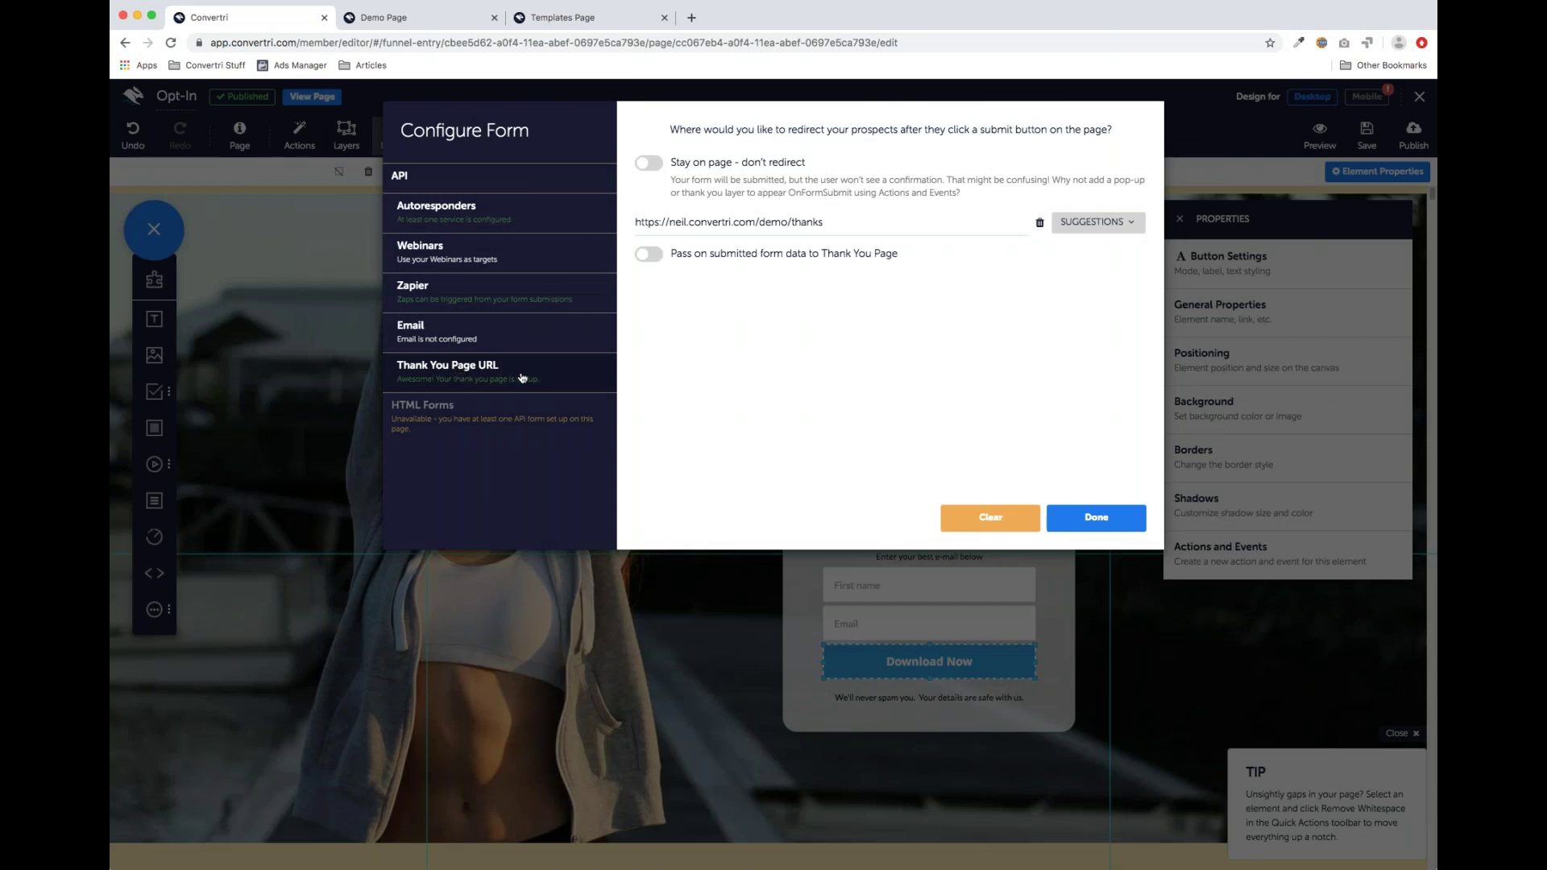
triple_click(826, 229)
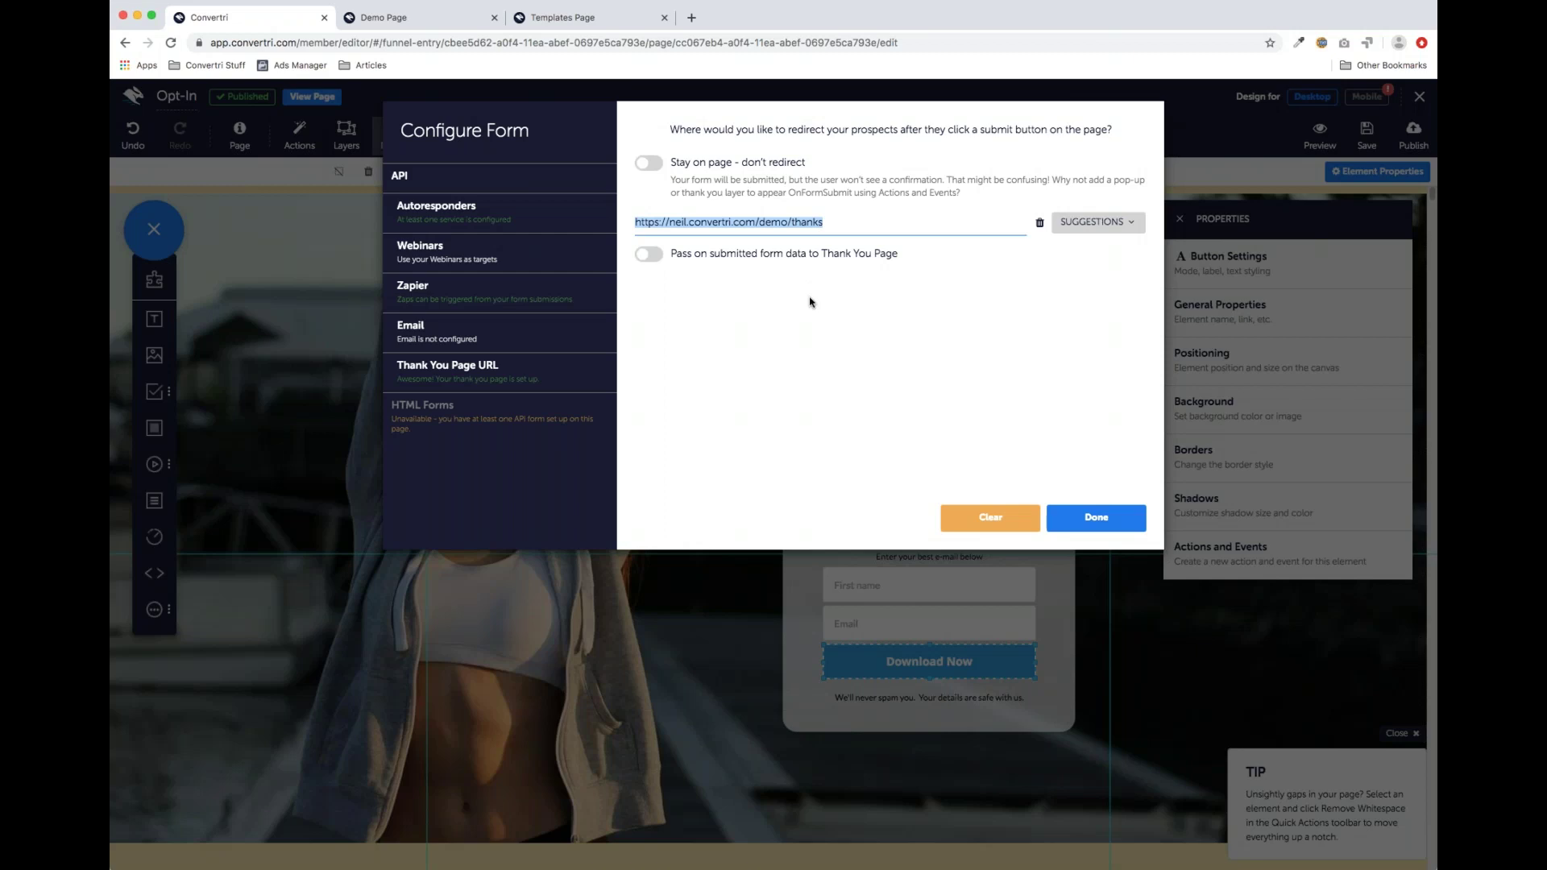
left_click(1101, 525)
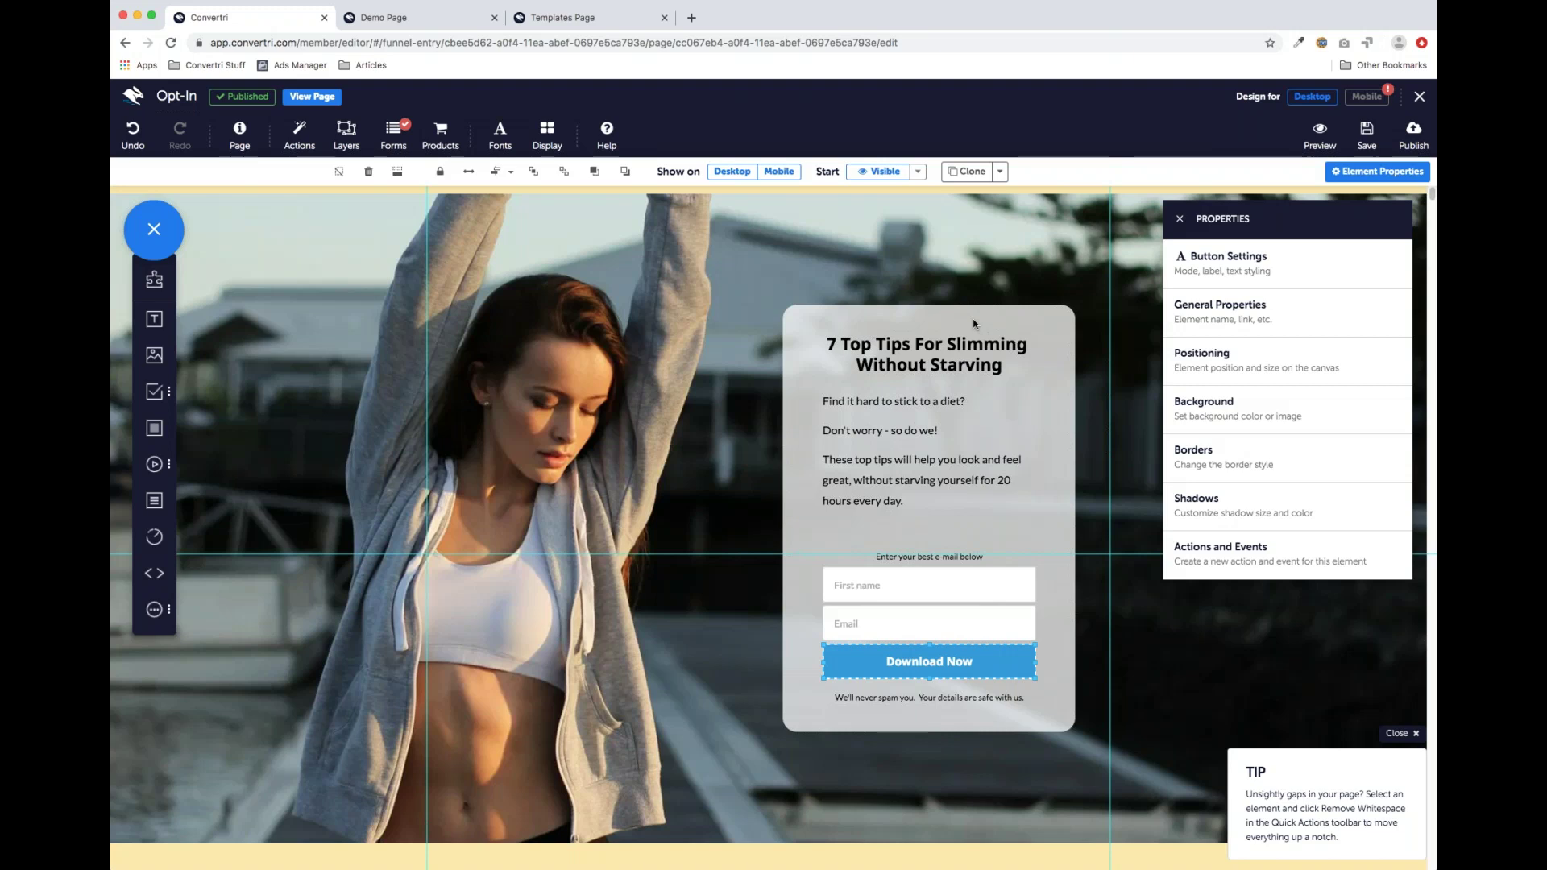
Return to the Demo funnel's page overview and move the Video Demo page card directly beneath the Opt-In card
scroll(770, 311, "up", 1)
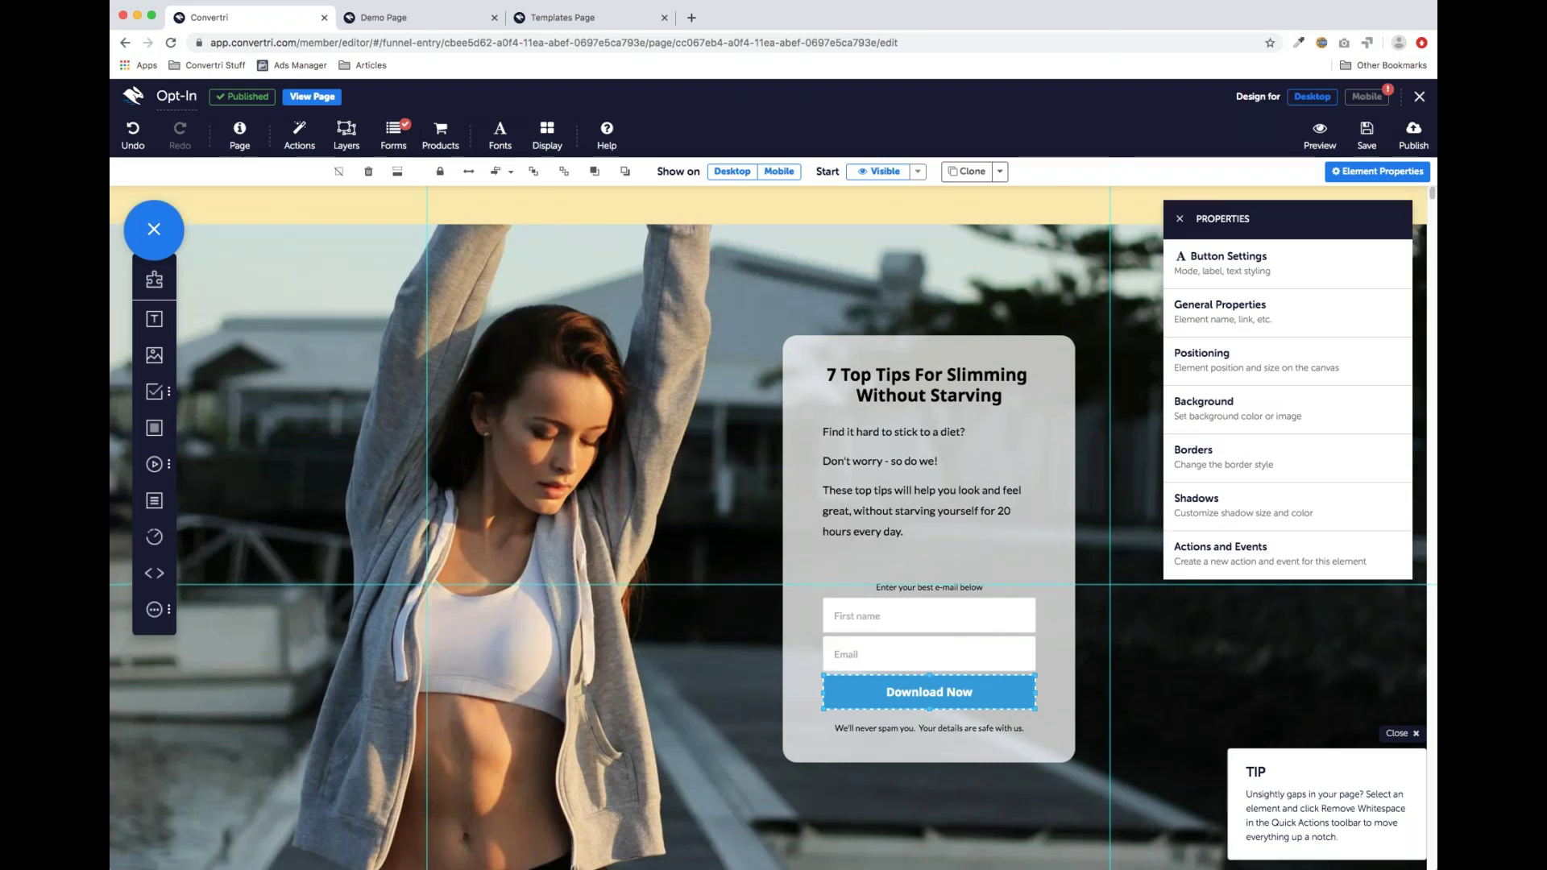
scroll(1144, 483, "down", 4)
scroll(1145, 481, "up", 4)
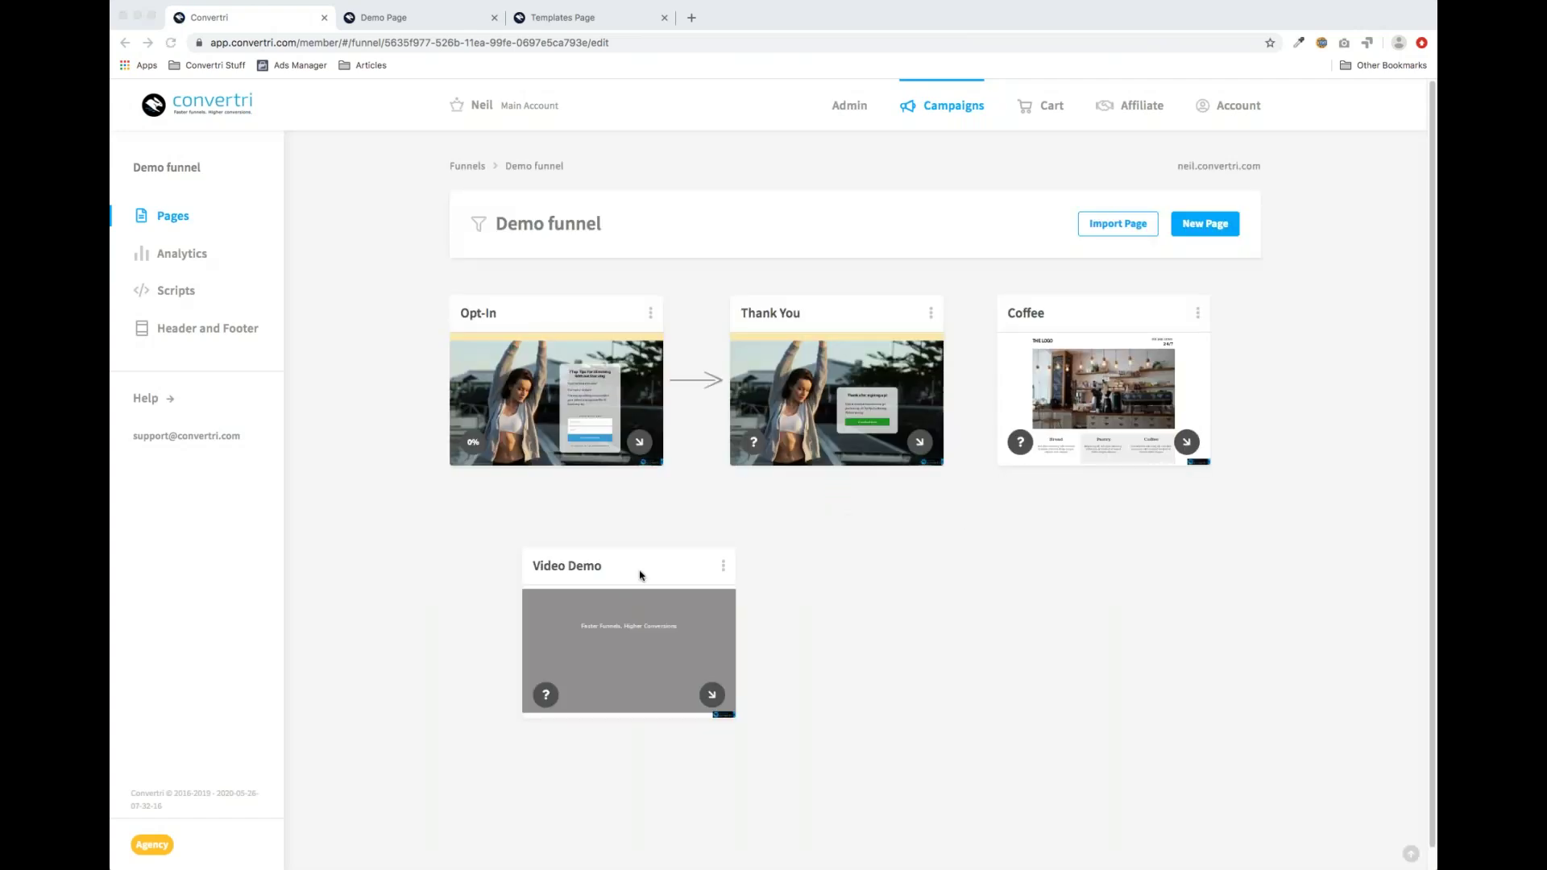
left_click_drag(602, 572, 573, 528)
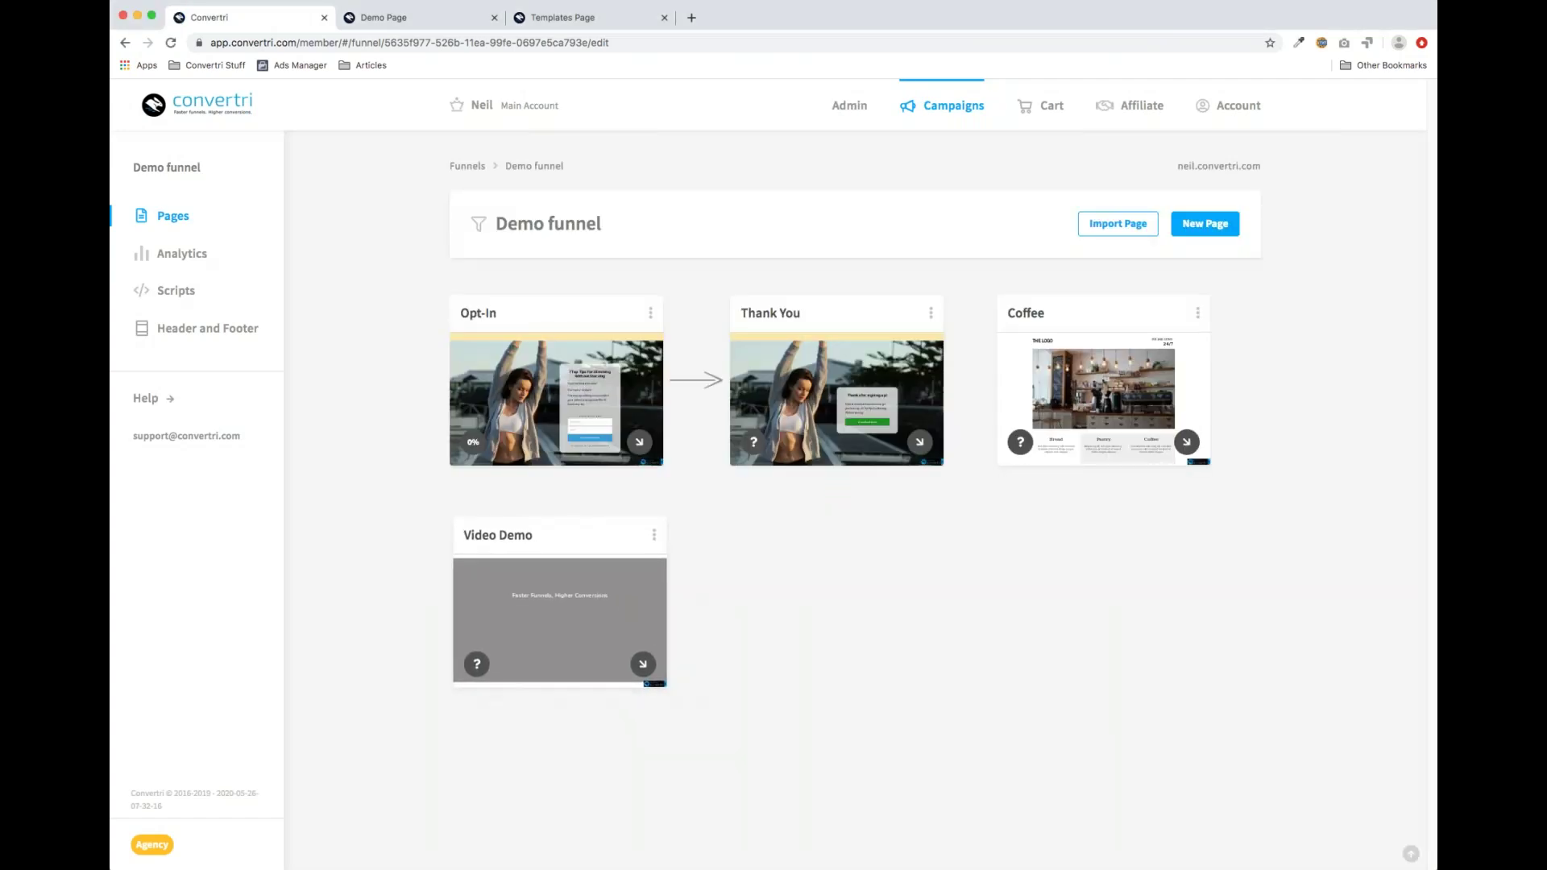